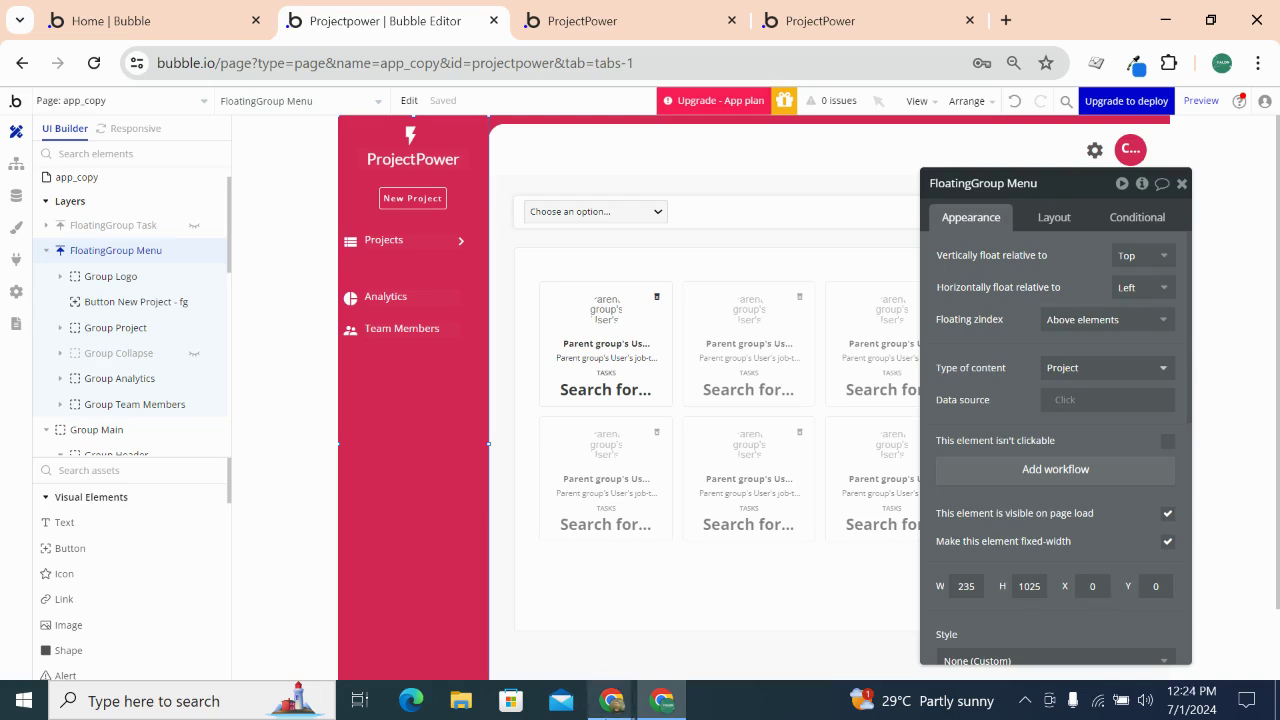
Open the data types of the Project land app and of the reference Projectpower app in their separate editor windows
mouse_move(612, 700)
click(470, 587)
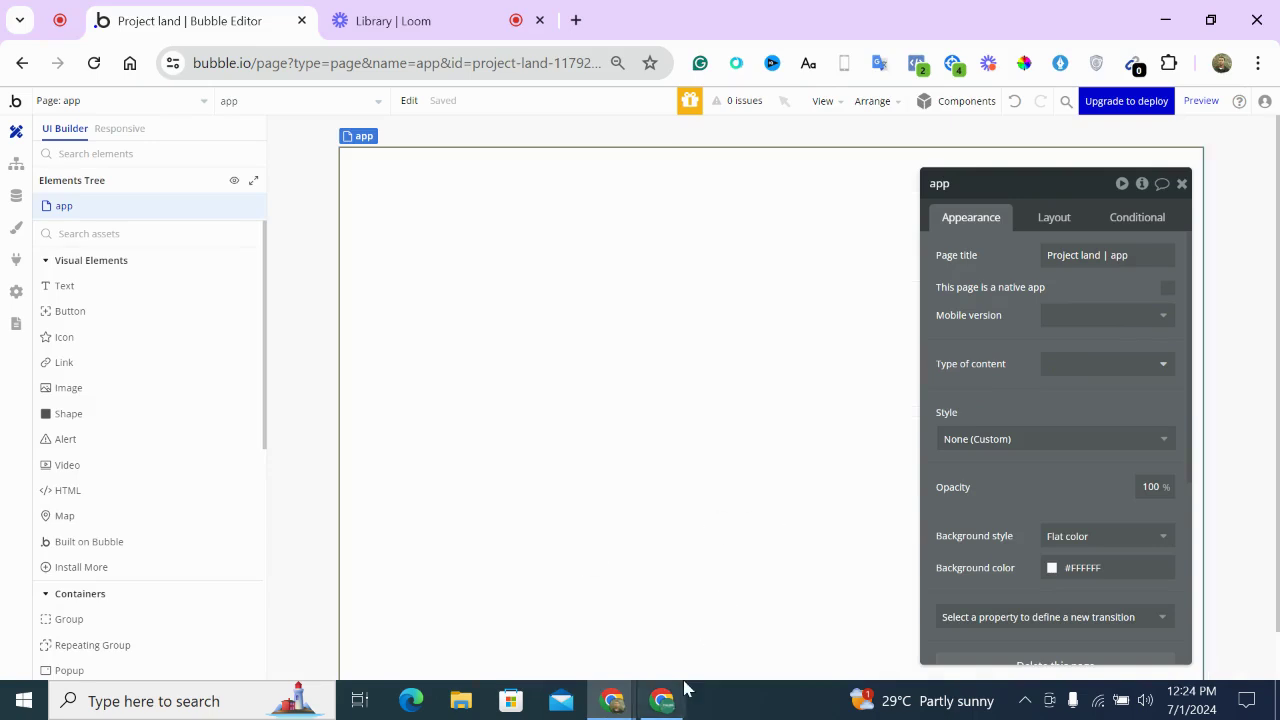
mouse_move(680, 708)
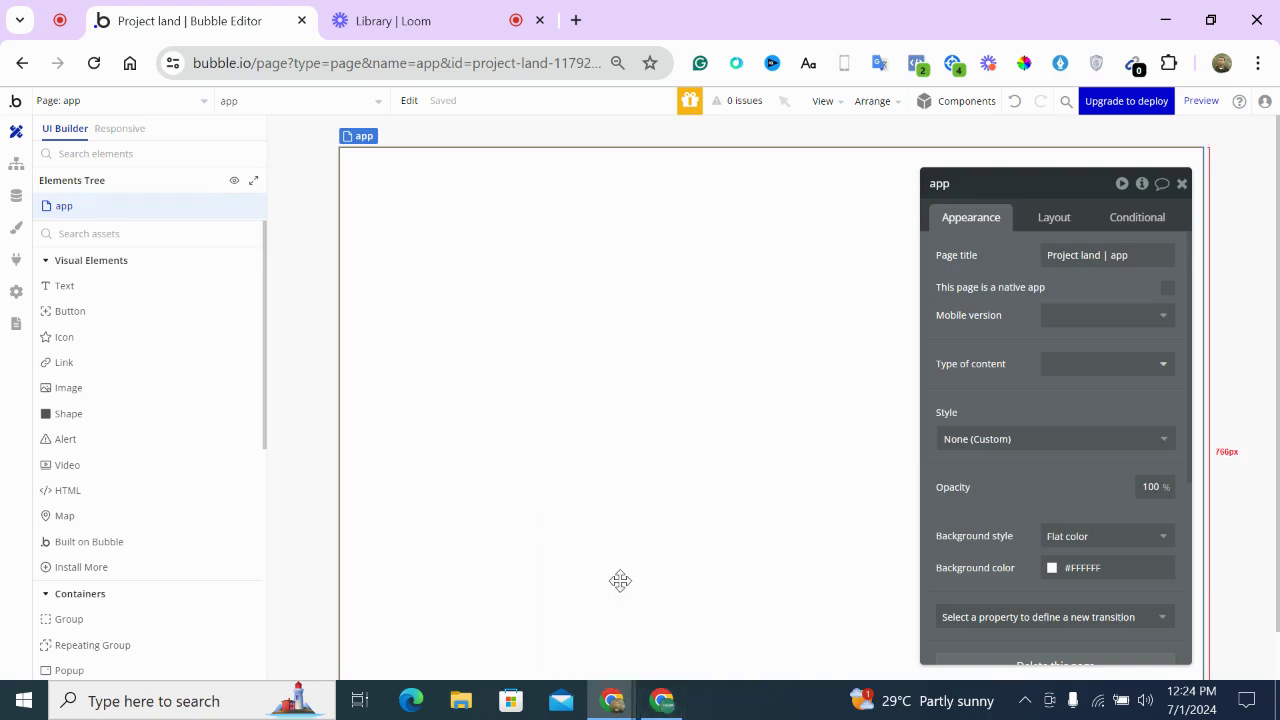
click(10, 195)
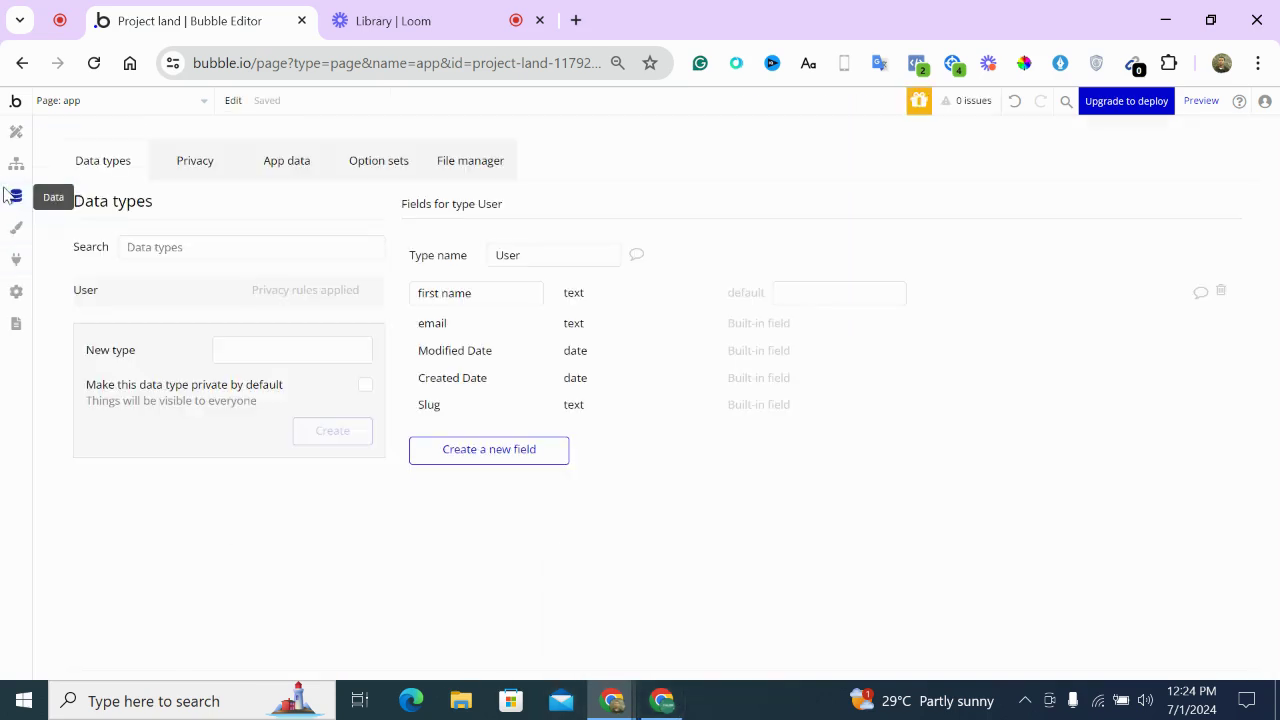
click(675, 703)
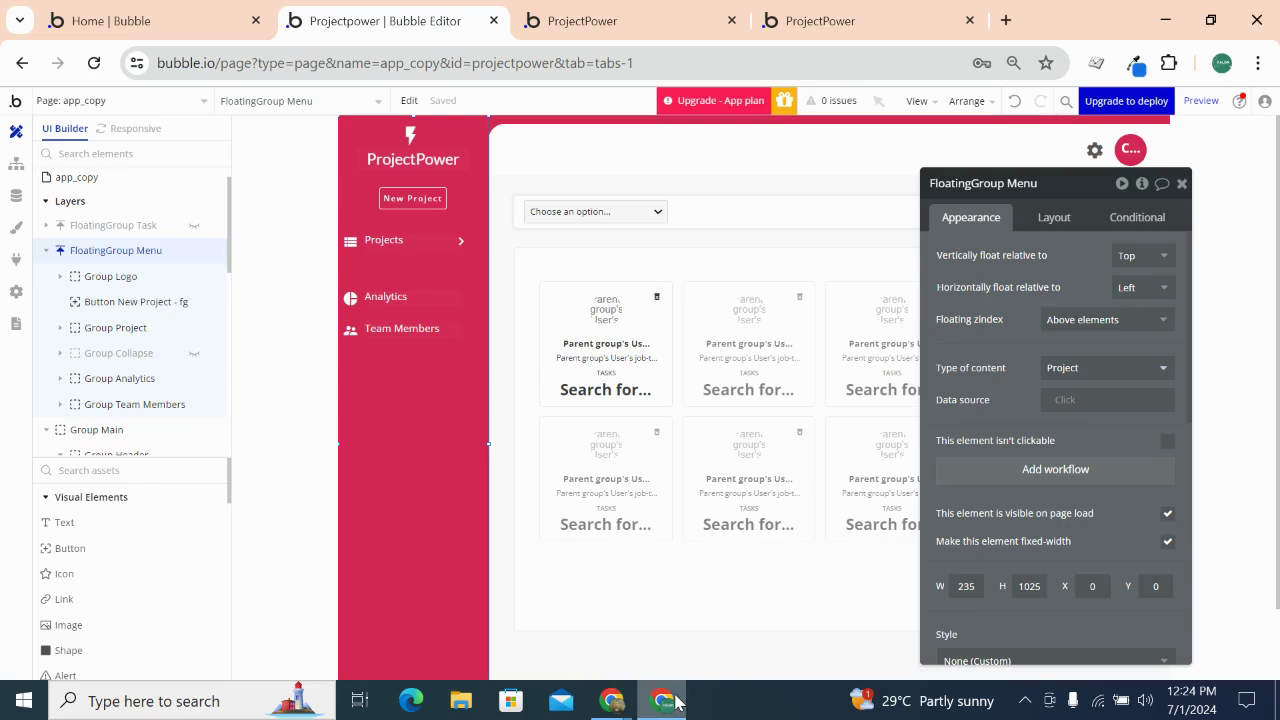
click(18, 205)
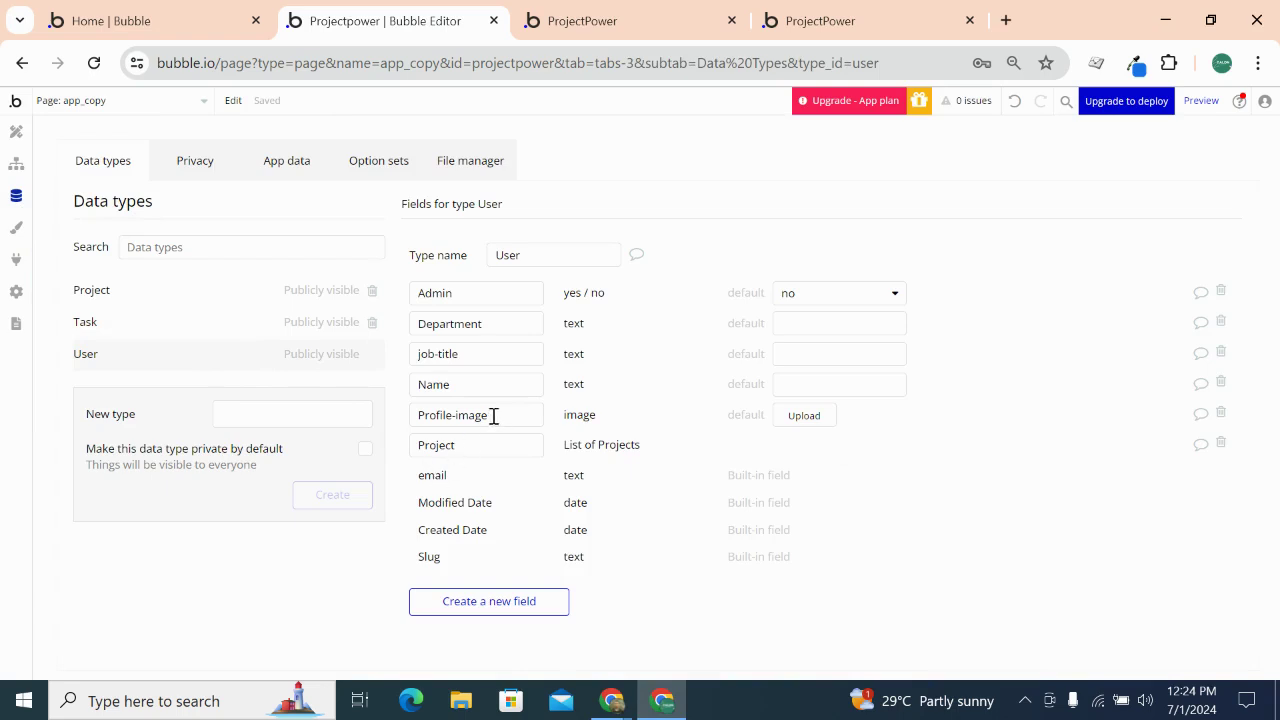
Switch to the Project land editor and add a text field named "last name" to the User data type
mouse_move(612, 700)
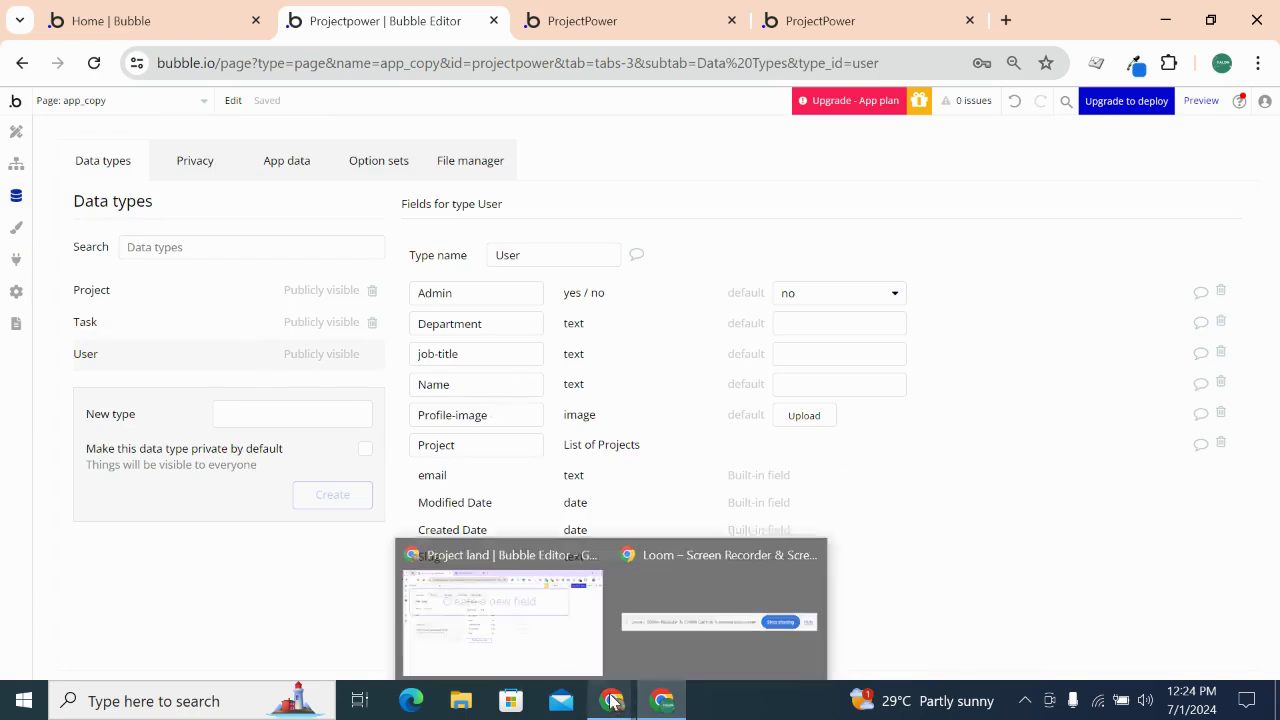
click(502, 636)
click(451, 448)
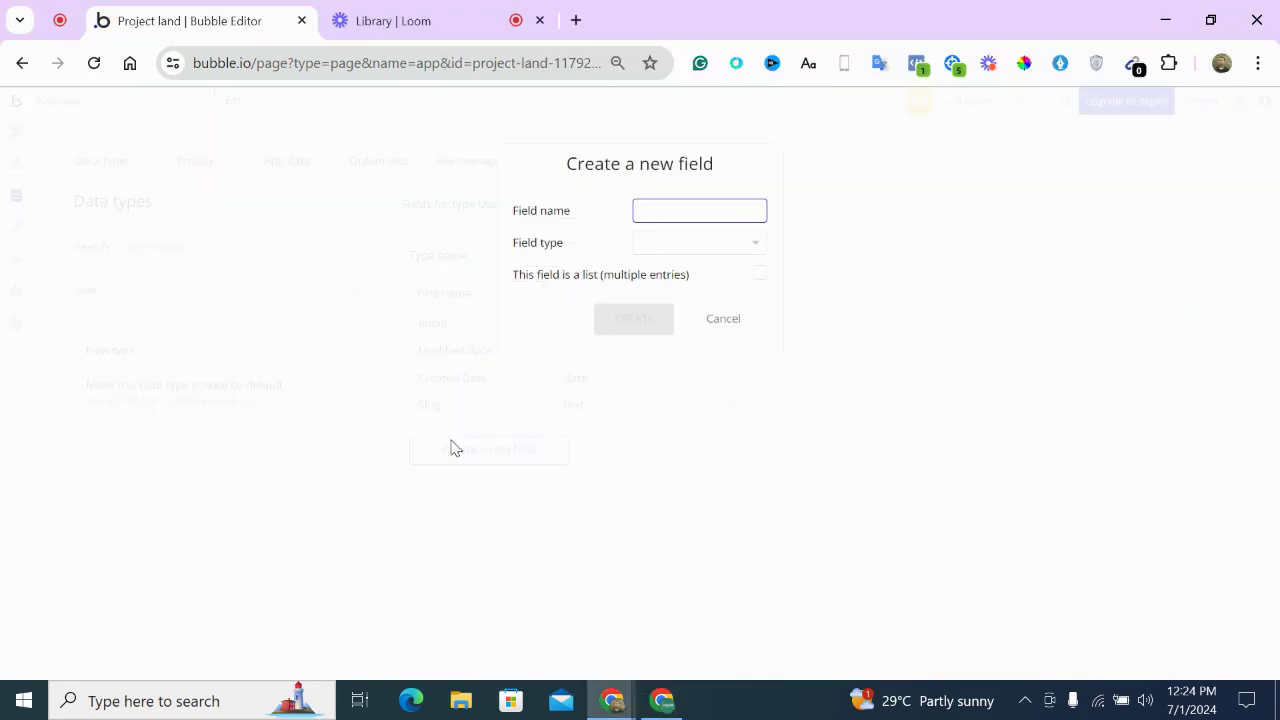
text(last name)
click(731, 245)
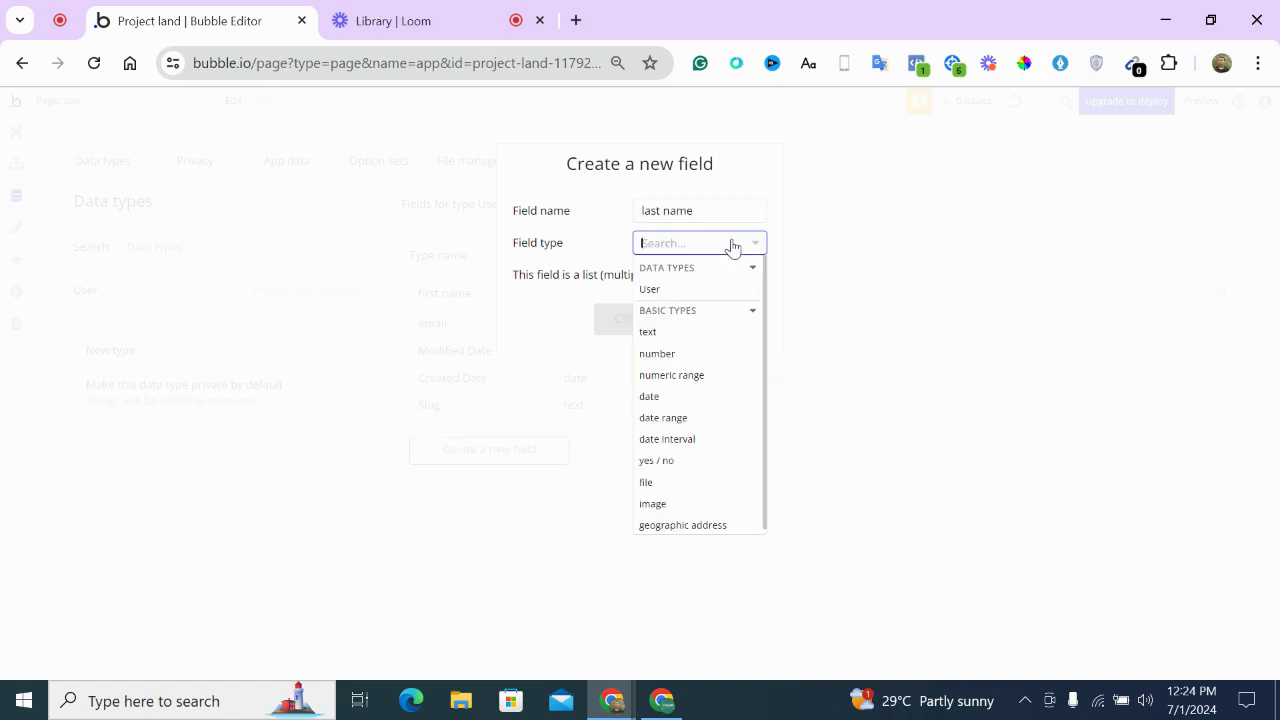
click(687, 333)
click(632, 319)
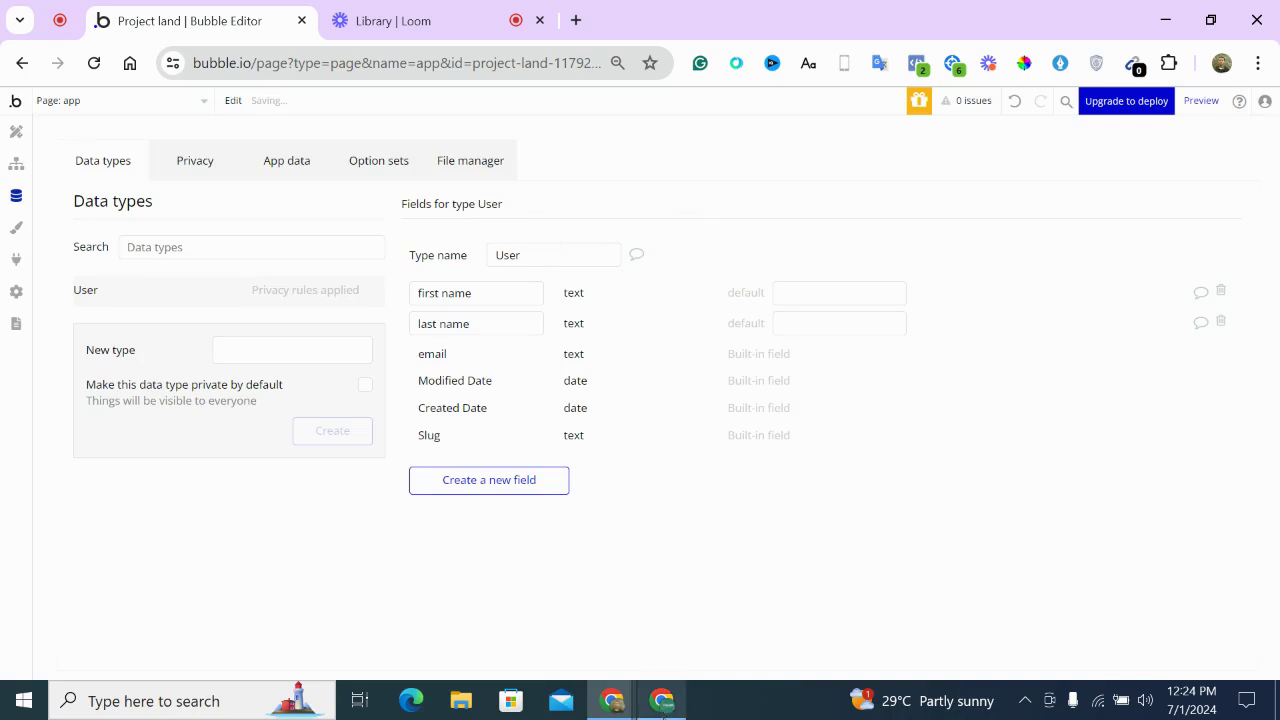
Check the Projectpower User fields for reference and add a text field named "department" to Project land's User type
click(663, 700)
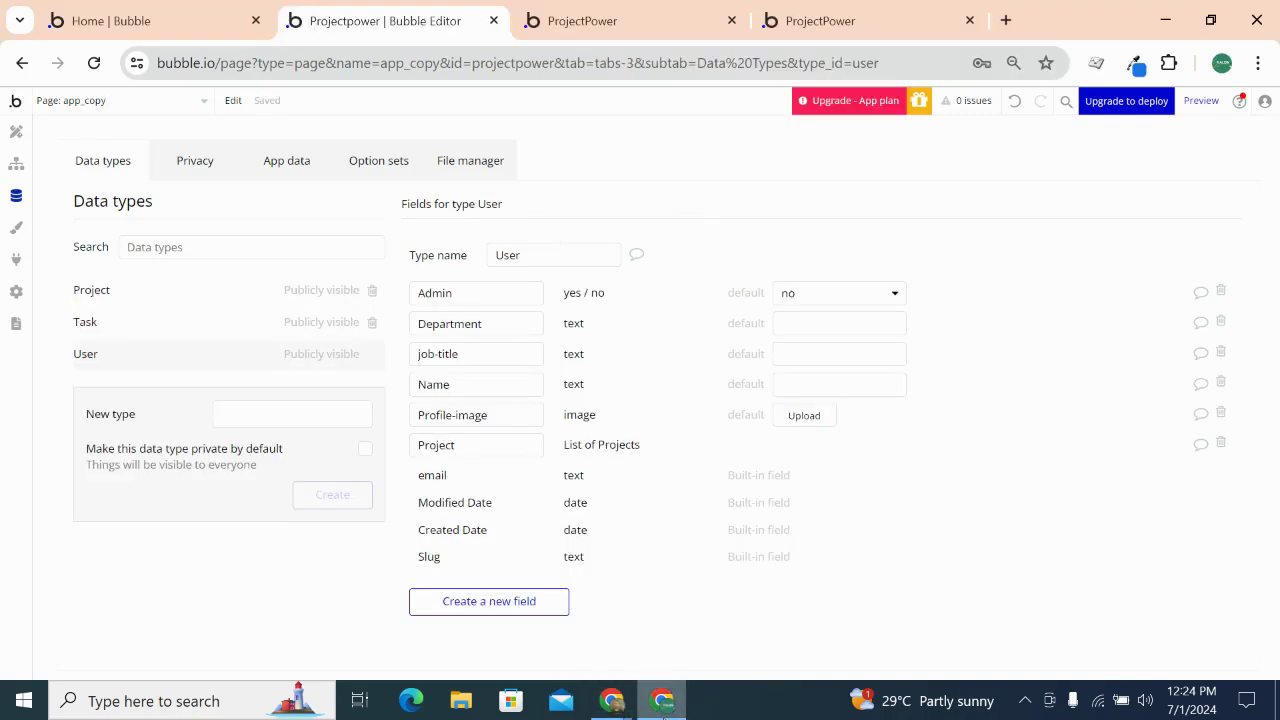
click(663, 700)
click(506, 477)
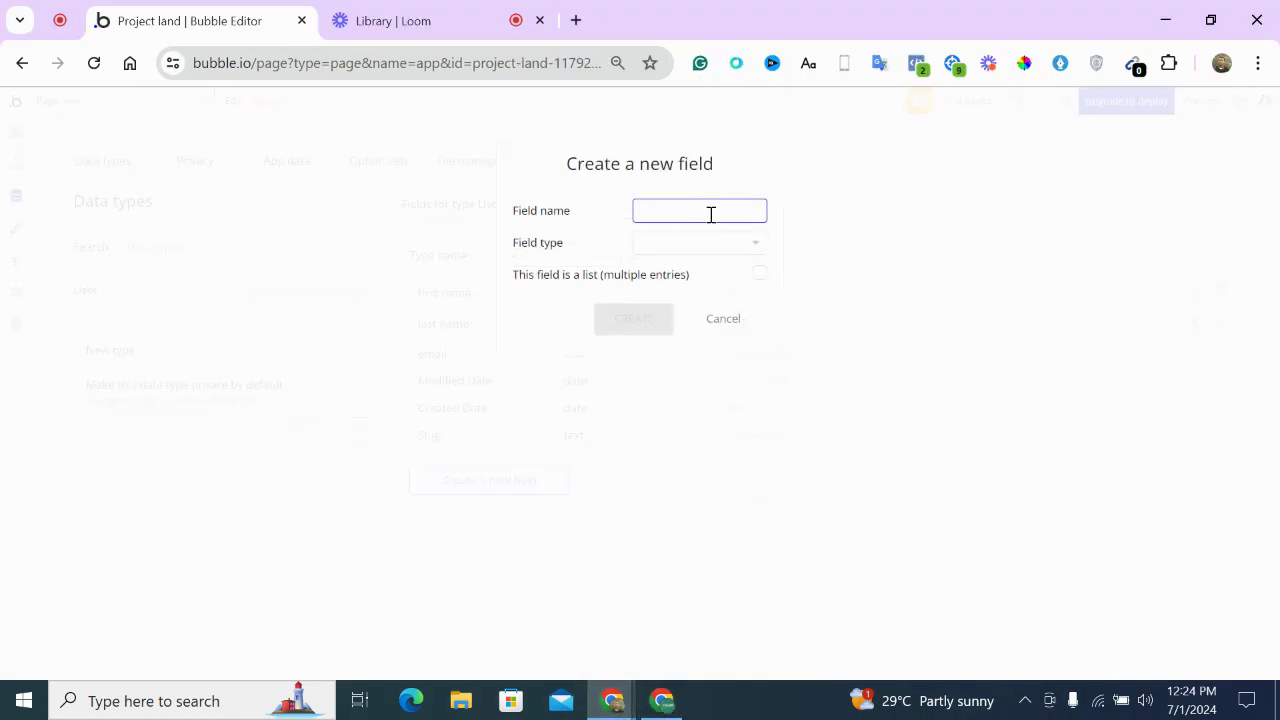
text(department)
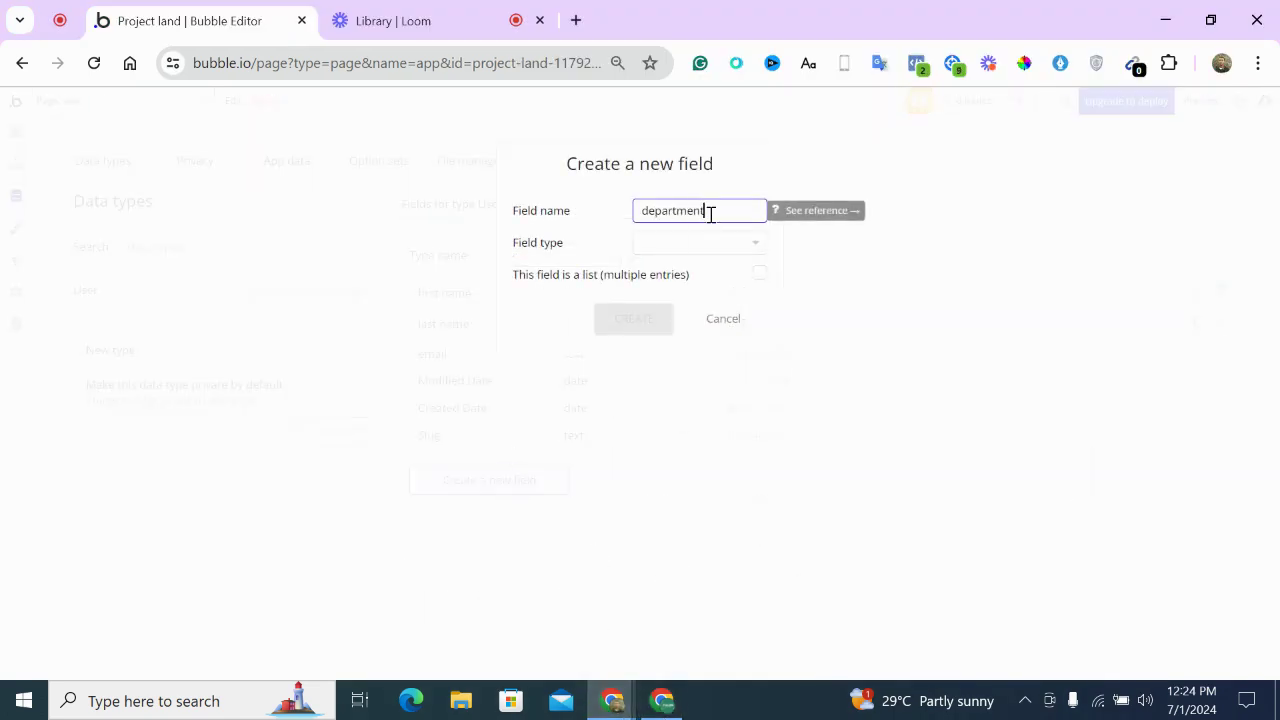
click(709, 247)
click(690, 316)
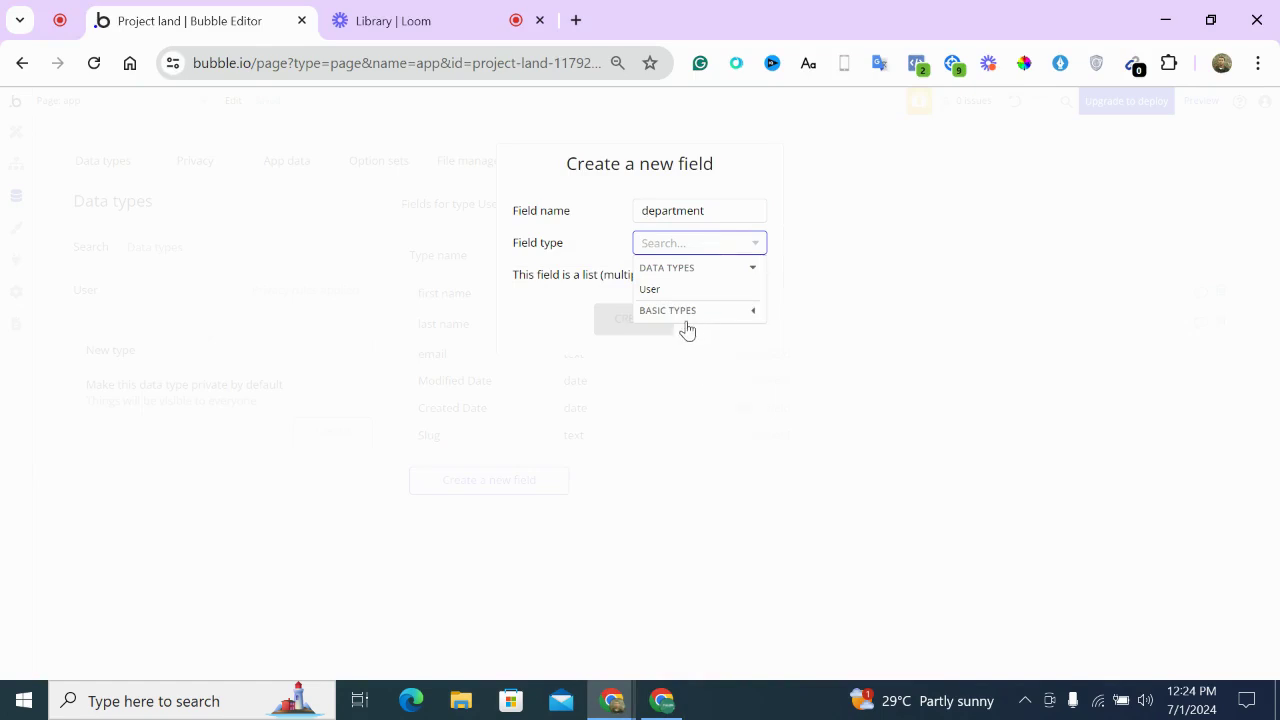
click(683, 313)
click(662, 334)
click(641, 332)
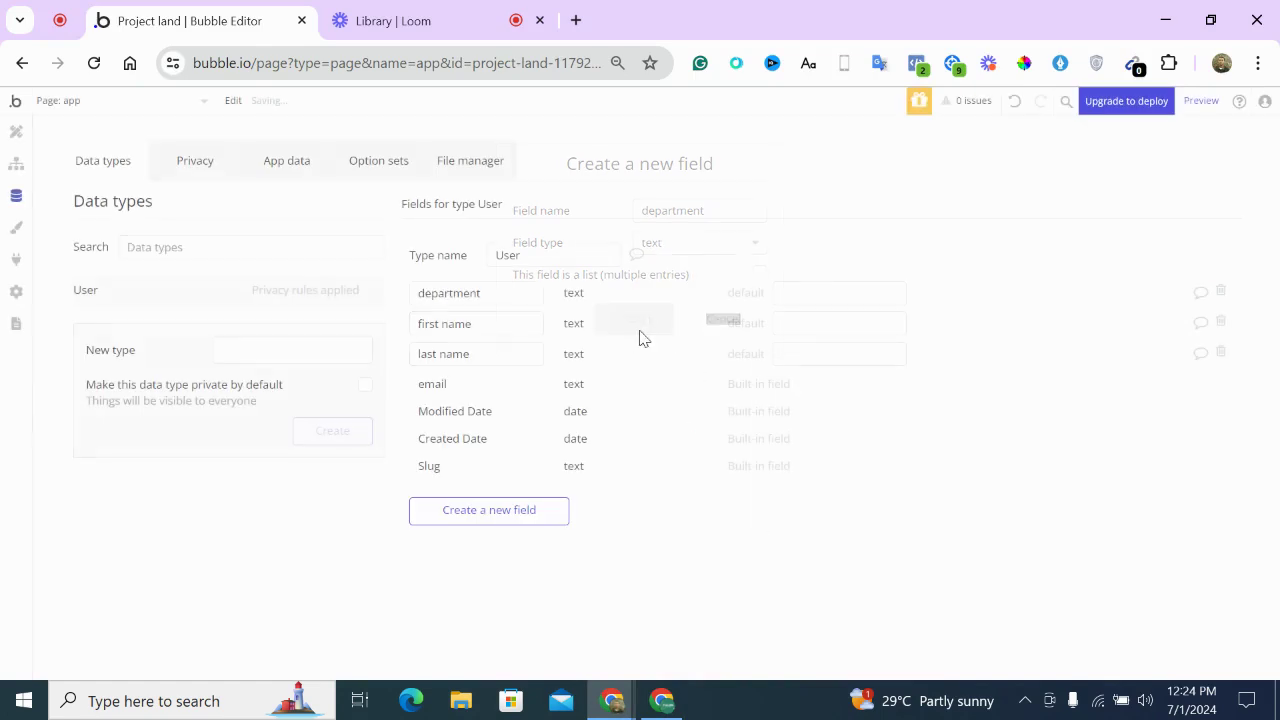
Check the Projectpower User fields again and add an image field named "profile_image" to Project land's User type
click(662, 701)
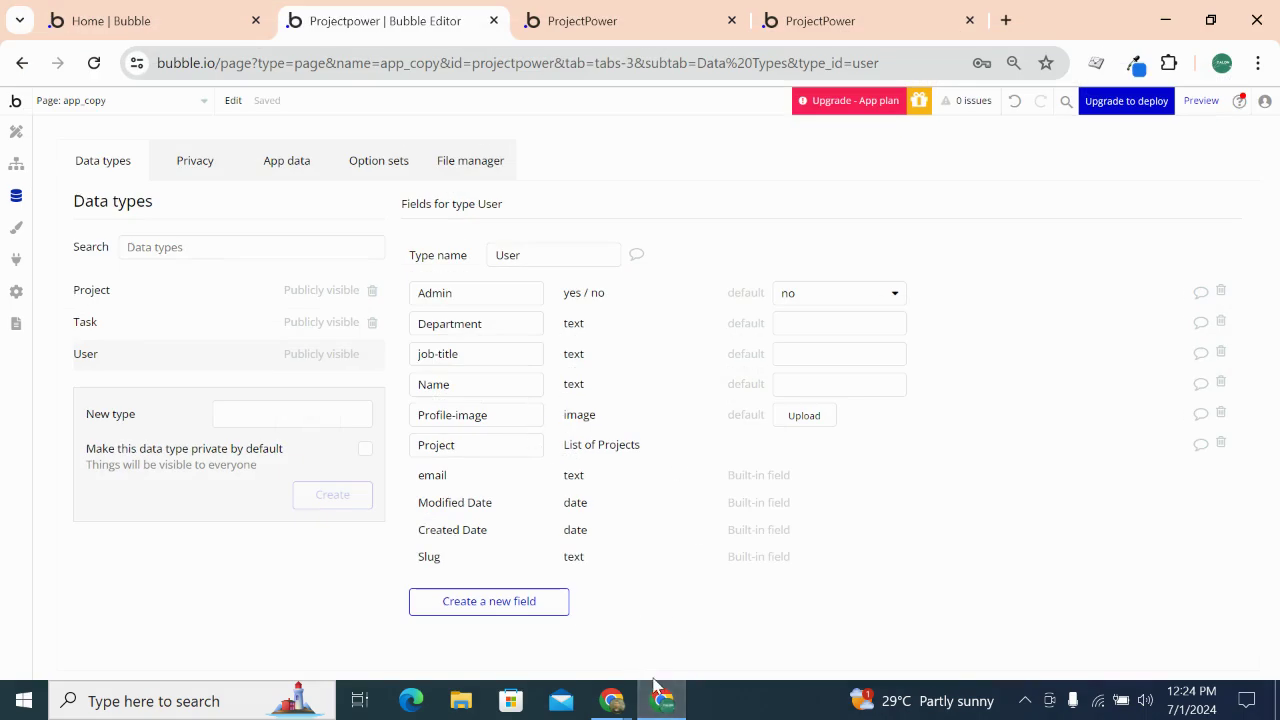
click(658, 694)
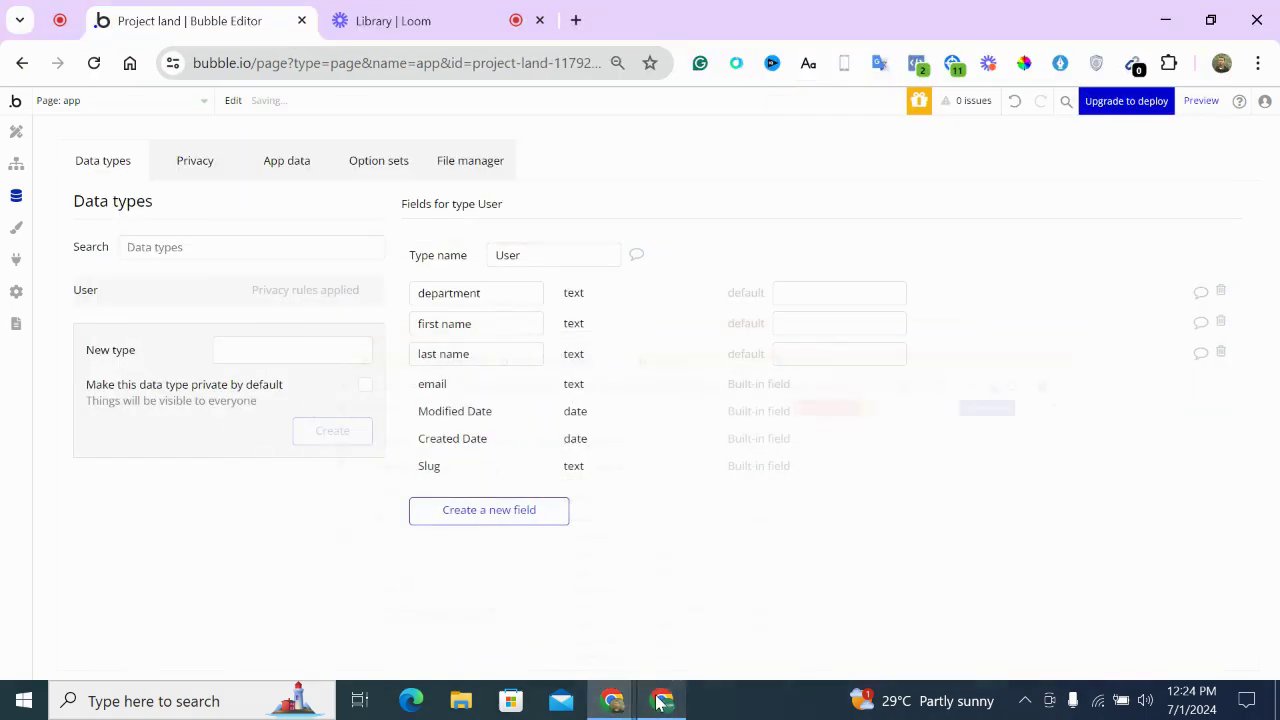
click(521, 514)
text(prof)
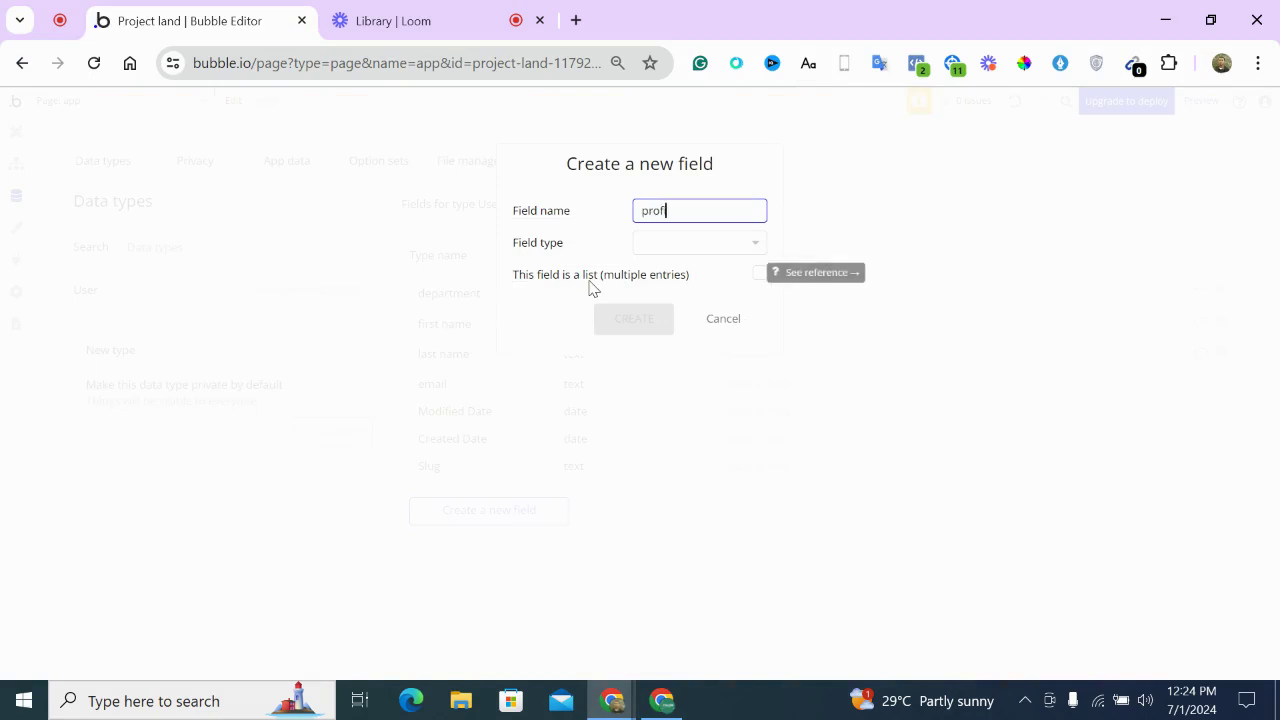
text(ile_image)
click(657, 247)
text(image)
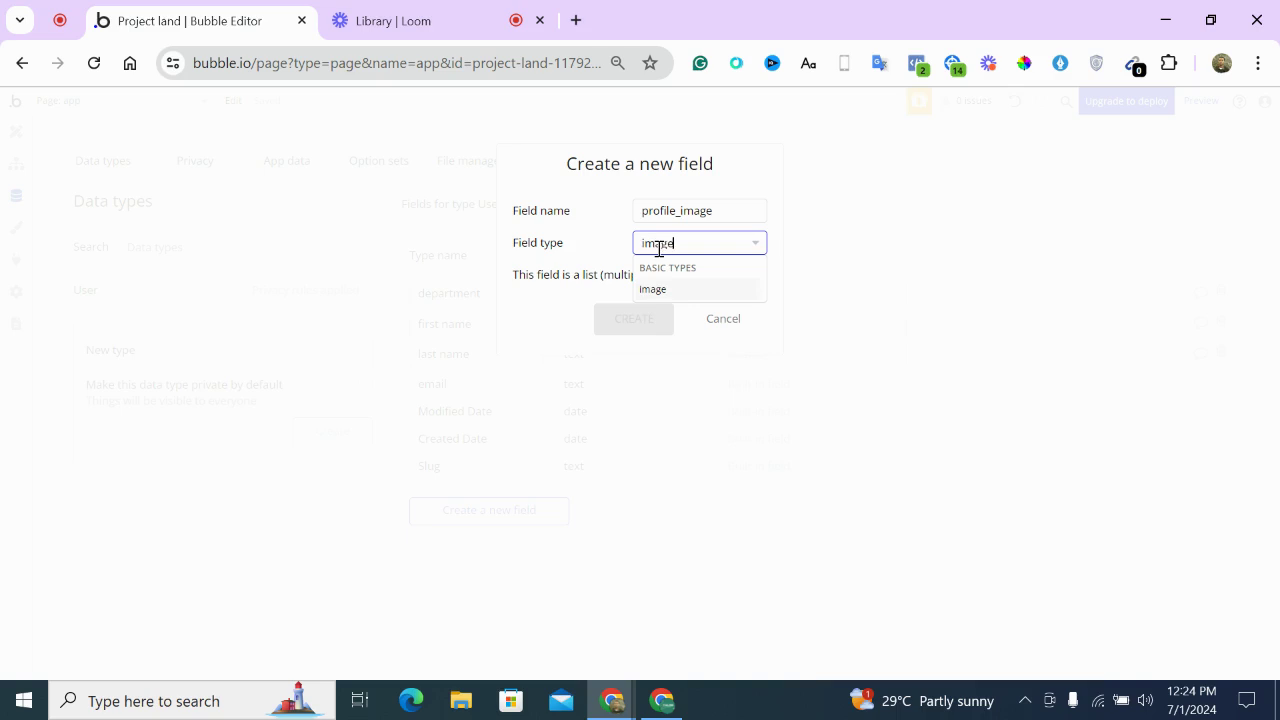
click(653, 289)
click(654, 318)
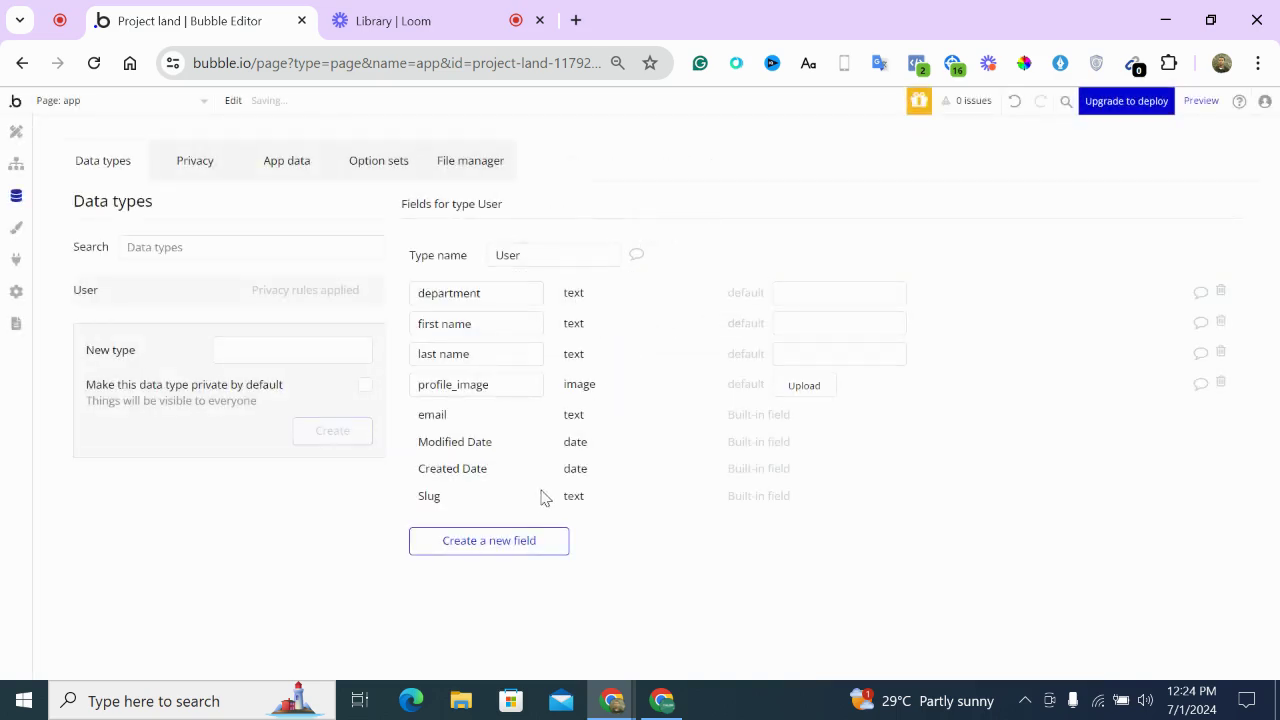
Create two new data types named Project and Task, without making them private by default
click(284, 350)
text(Project)
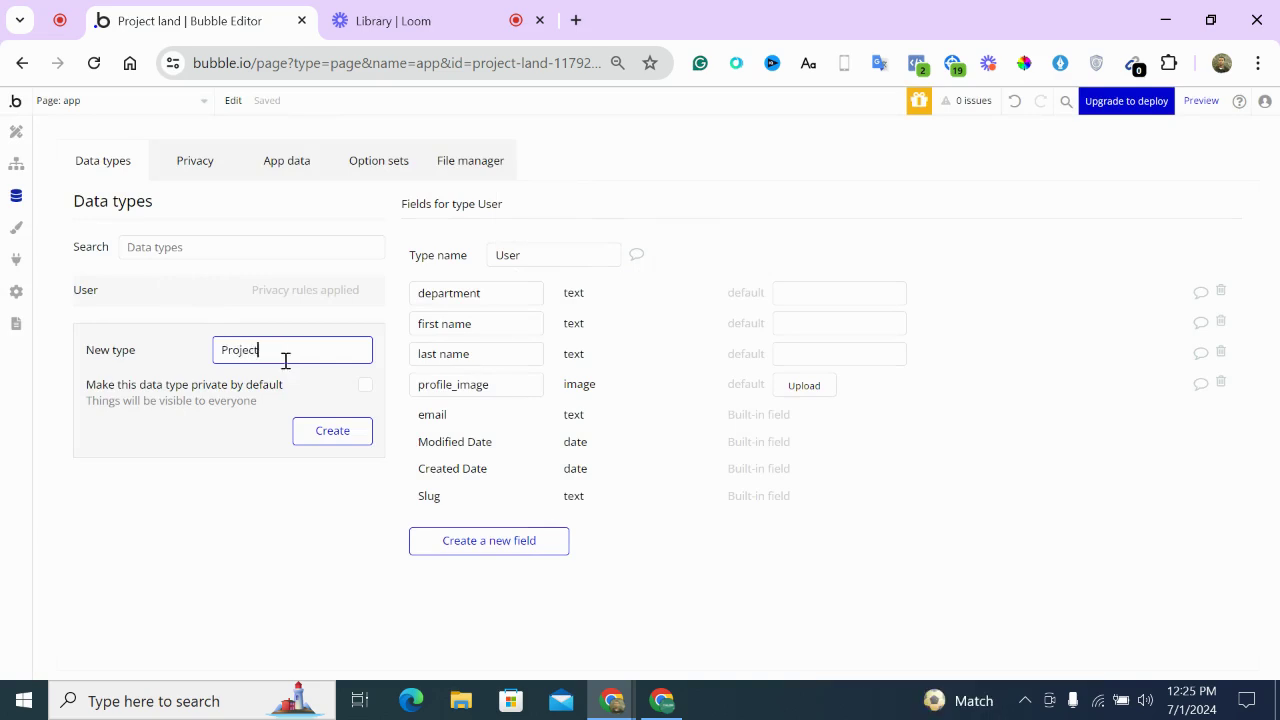
click(320, 438)
click(337, 384)
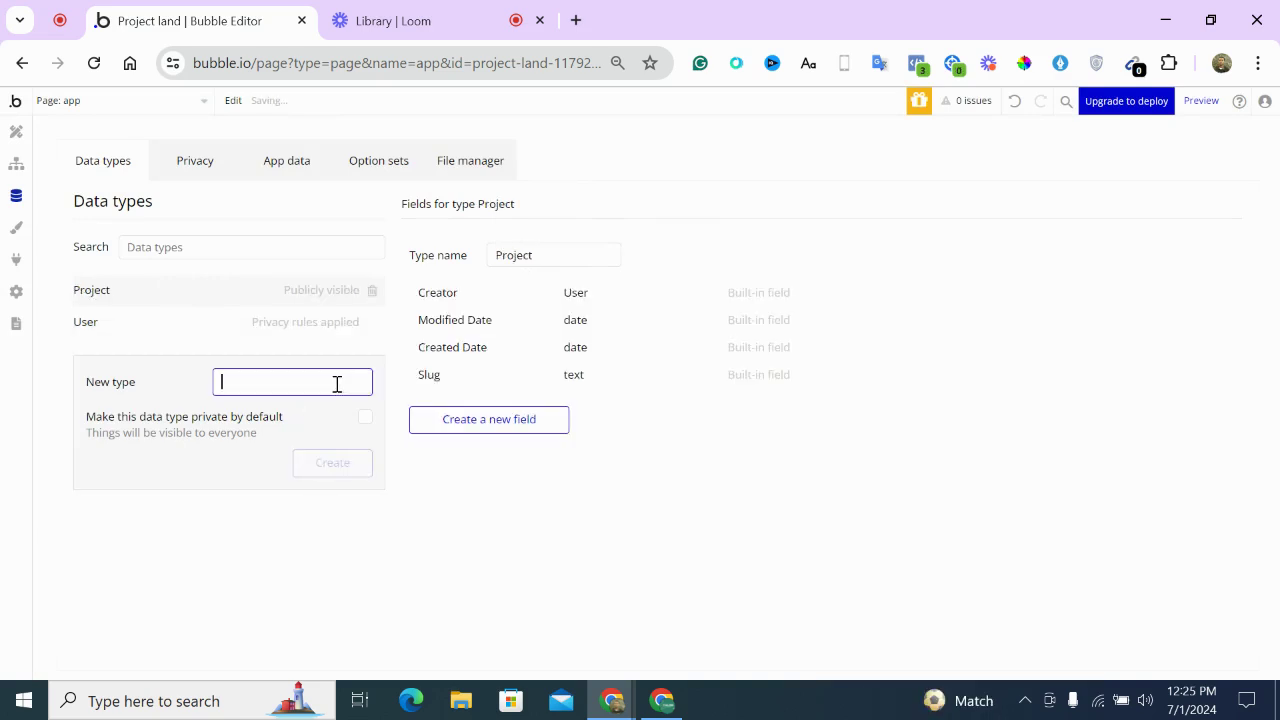
text(Task)
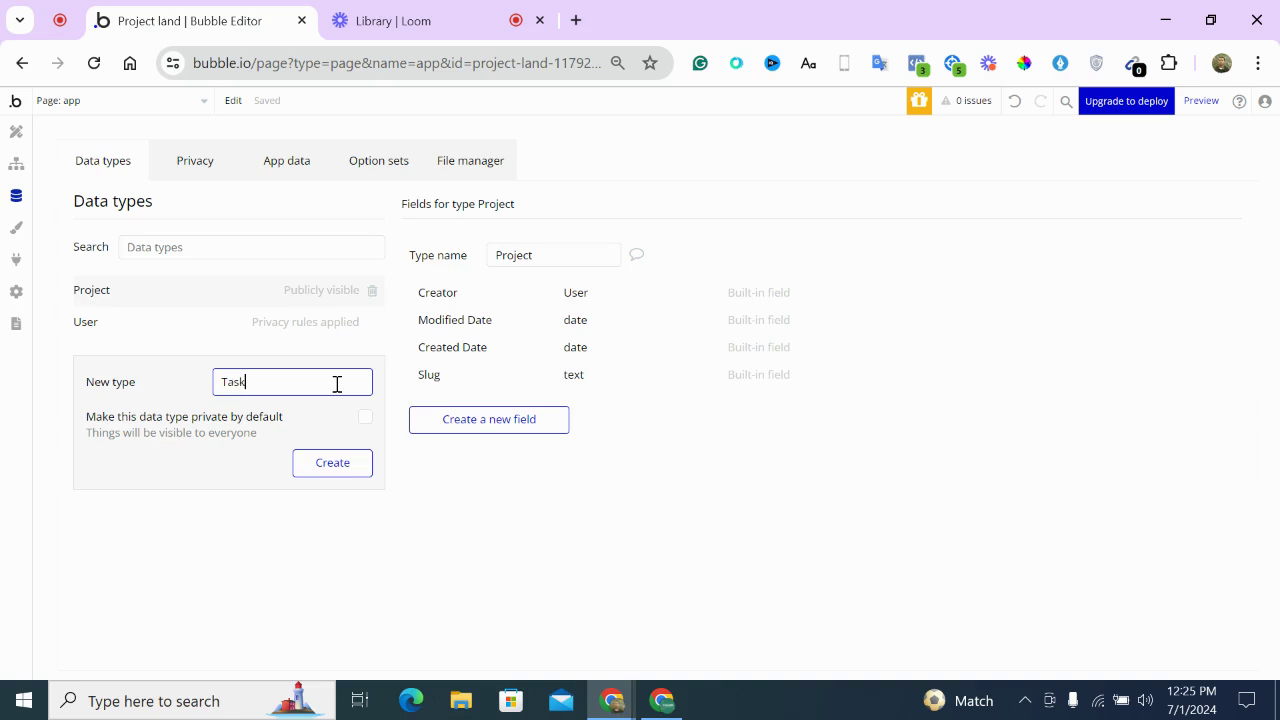
click(343, 463)
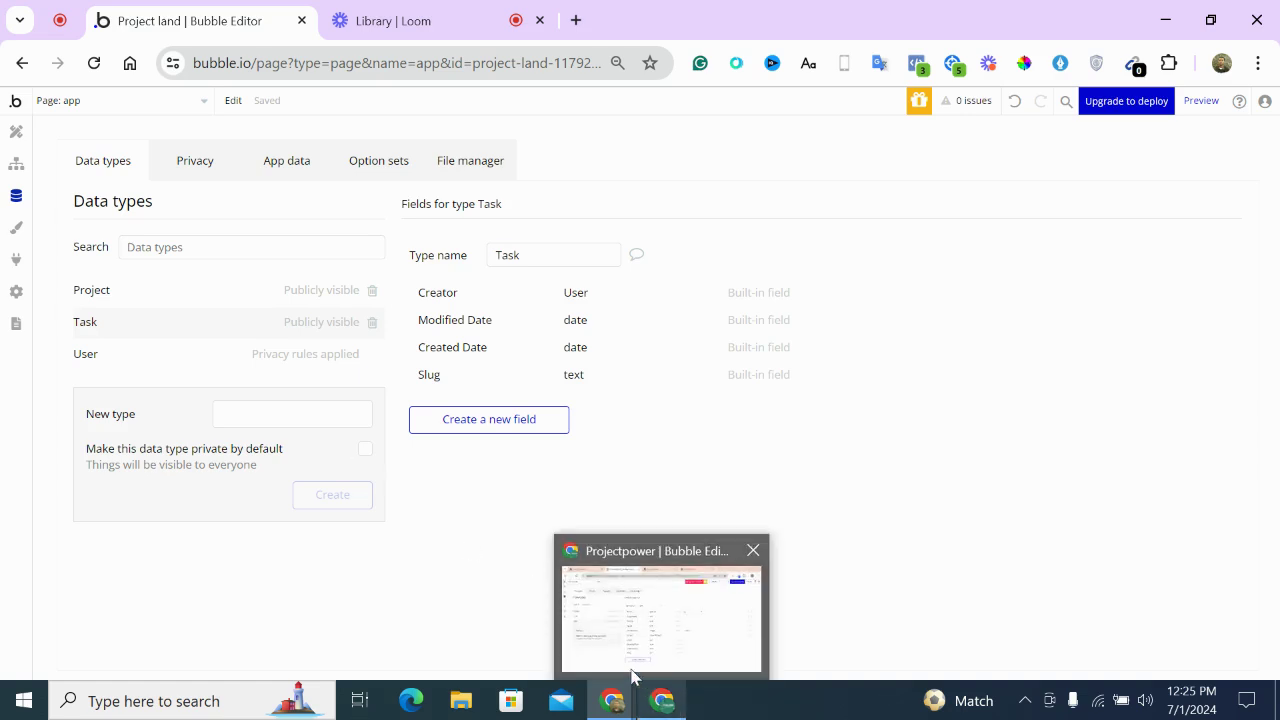
Review the Projectpower User fields and add a field named "user" of type User to Project land's Project data type
click(631, 674)
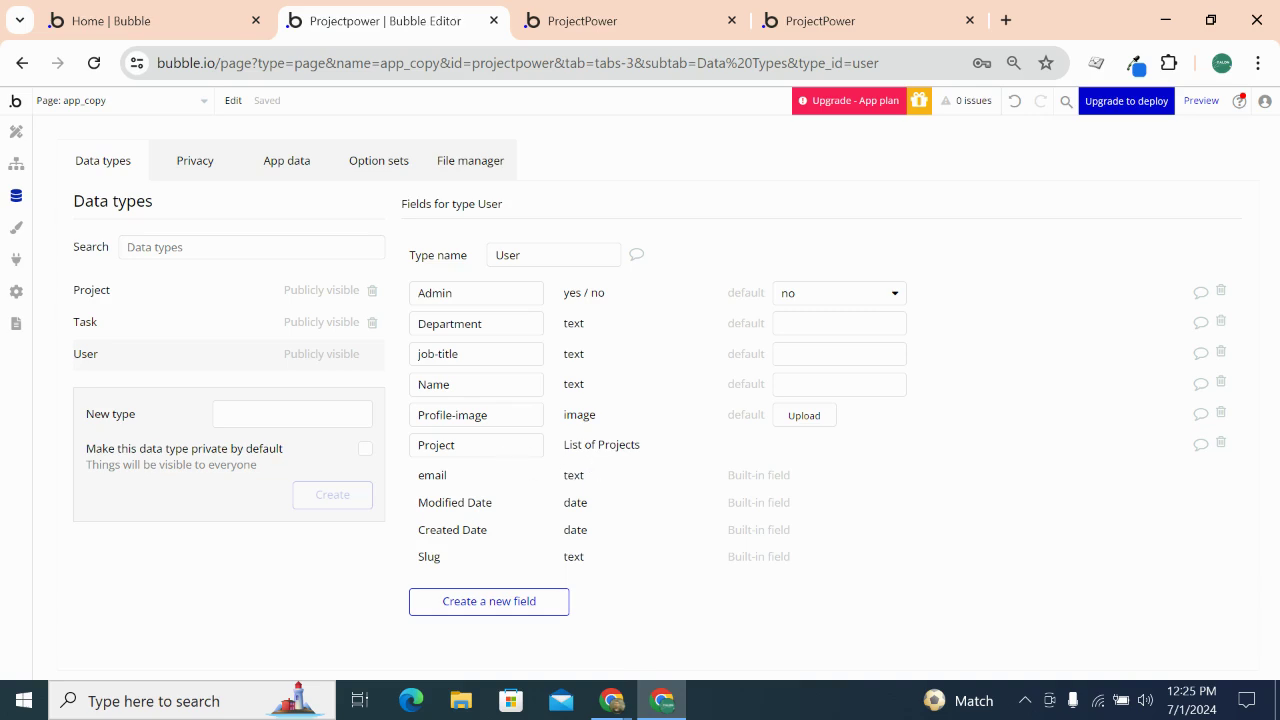
mouse_move(612, 700)
click(535, 653)
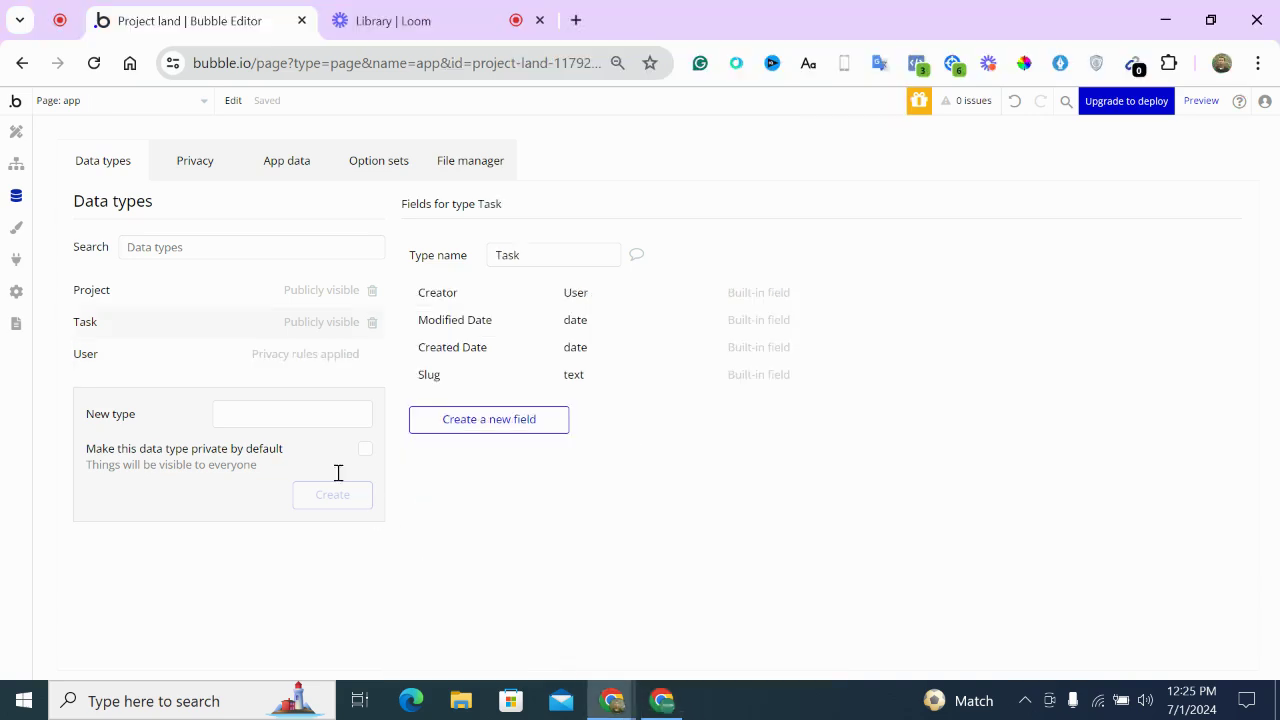
click(200, 297)
click(443, 428)
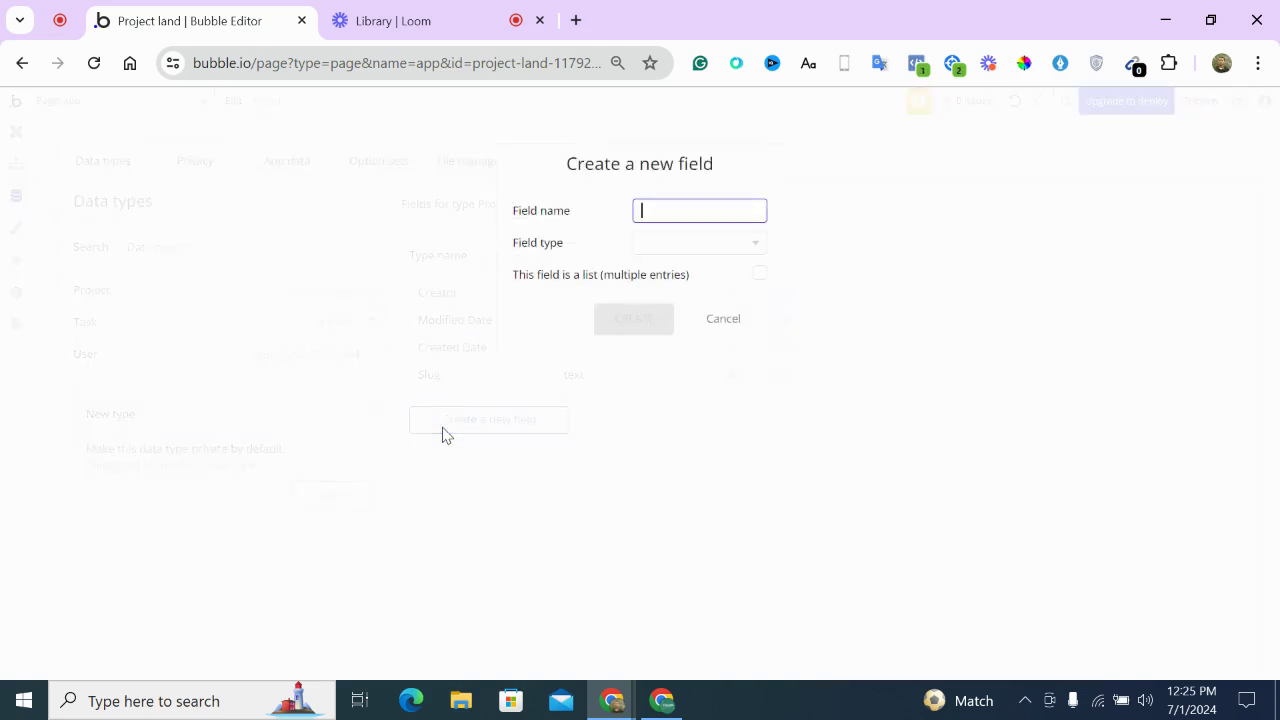
text(user)
click(703, 252)
text(user)
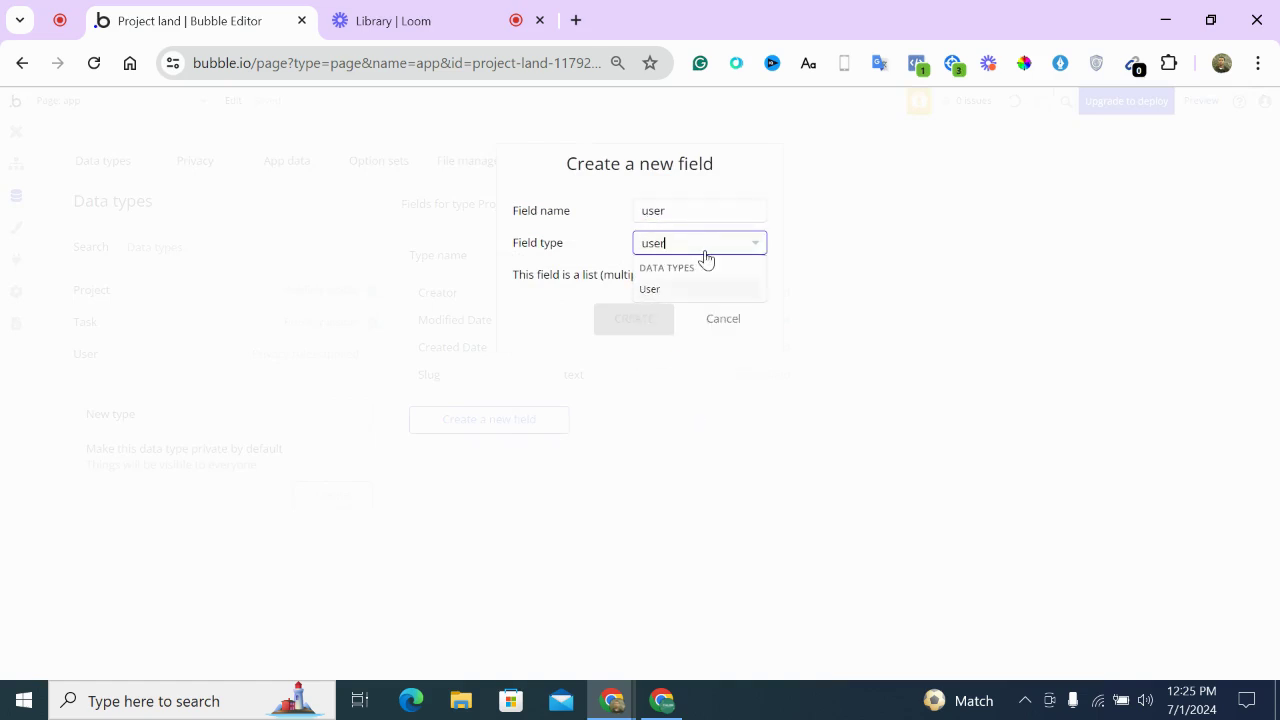
click(658, 291)
click(634, 318)
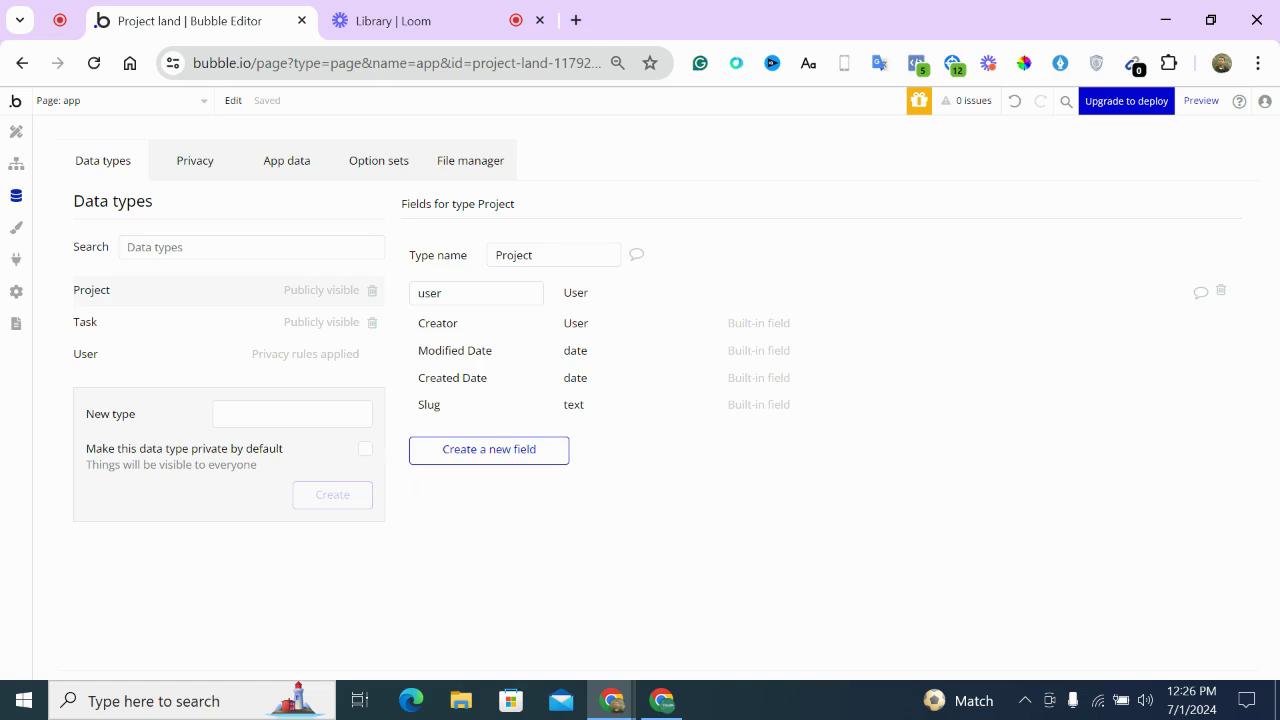
Compare with the Projectpower data types again and delete the "user" field from Project land's Project data type
click(668, 706)
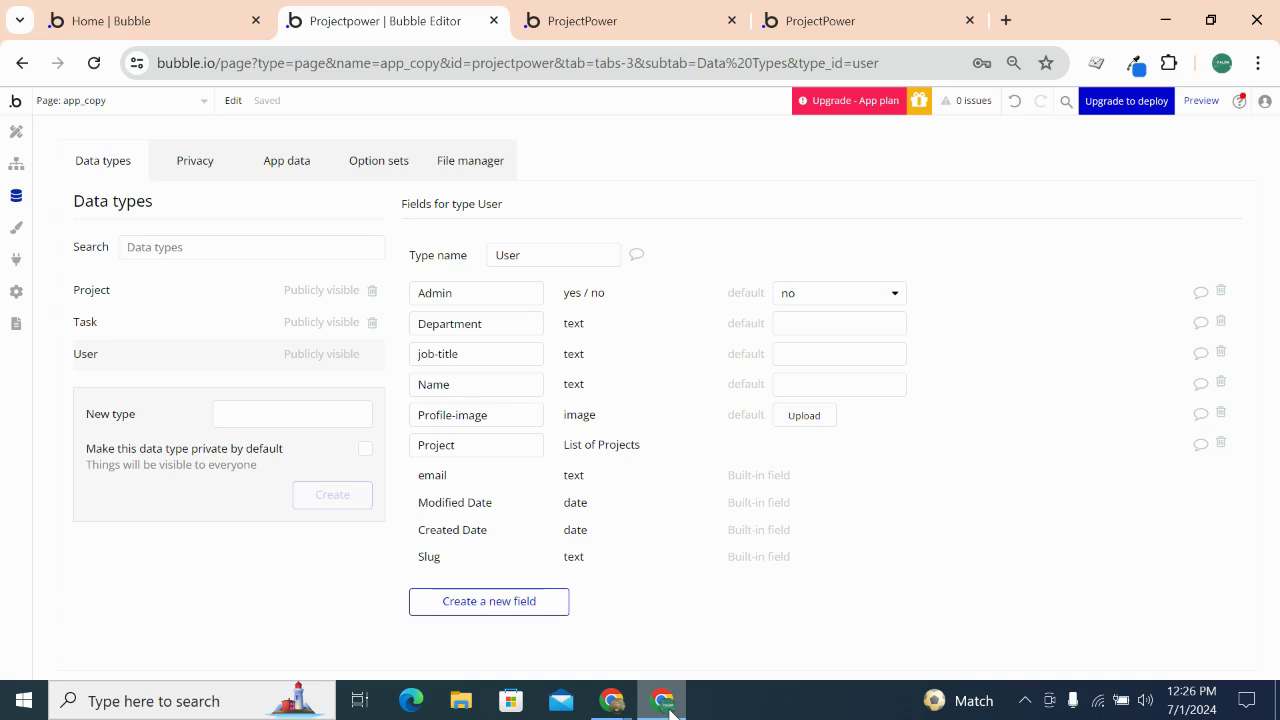
click(668, 706)
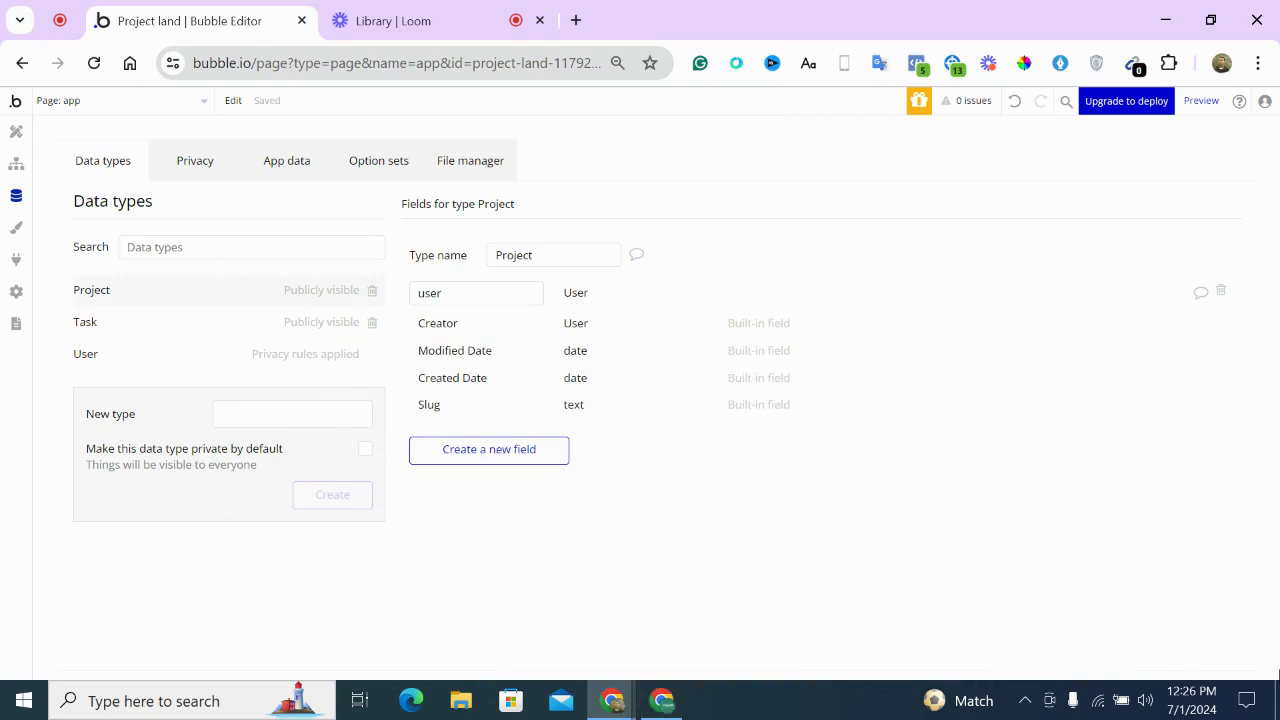
click(1221, 291)
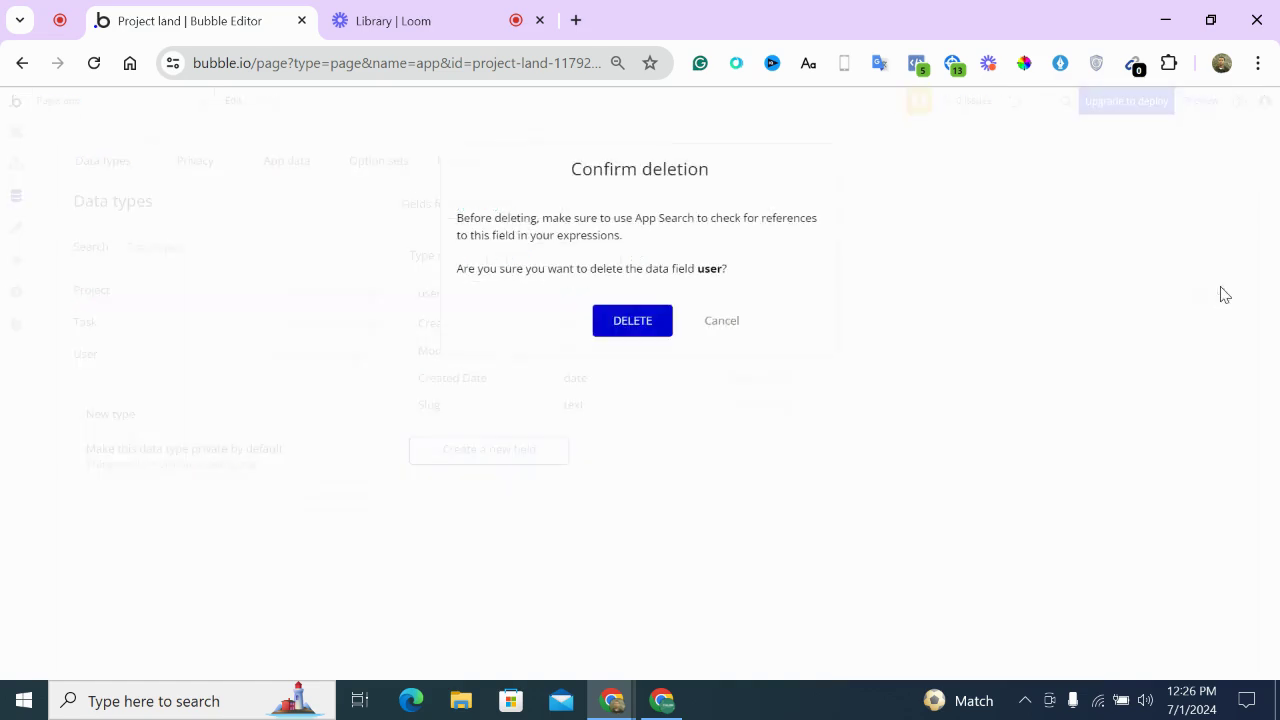
click(606, 320)
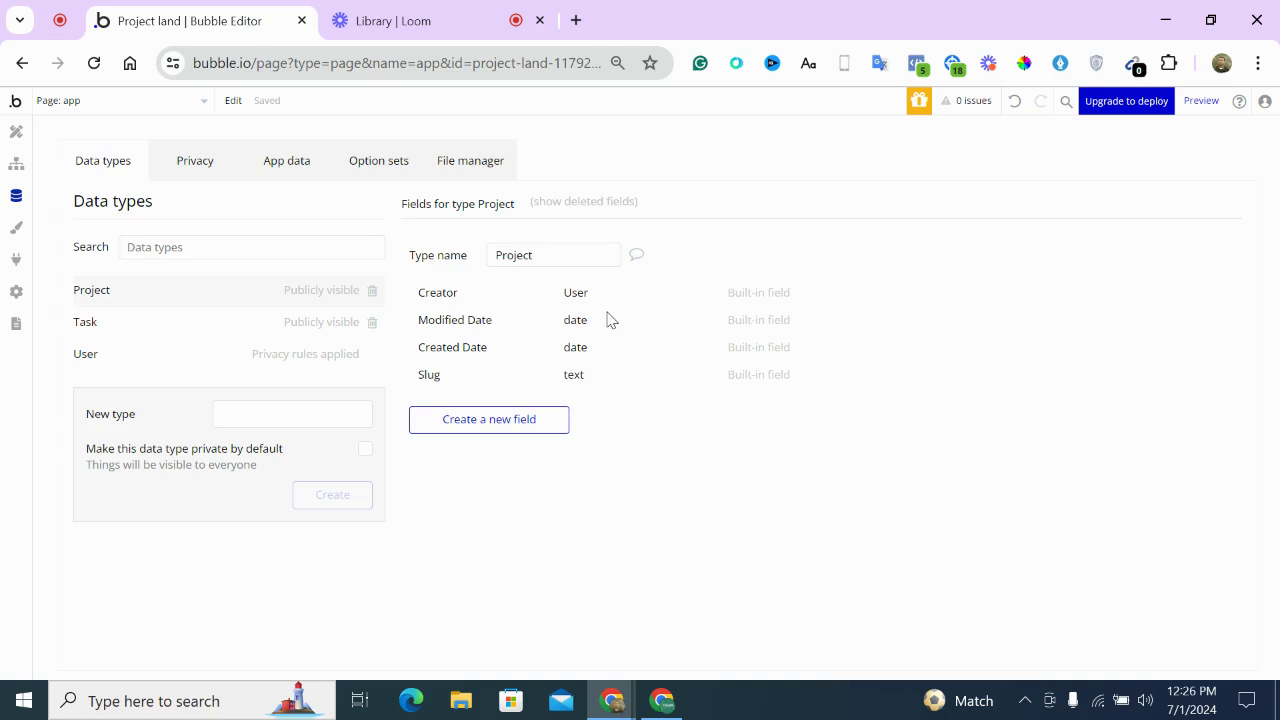
Start a new field on the Project data type and name it "user"
click(518, 420)
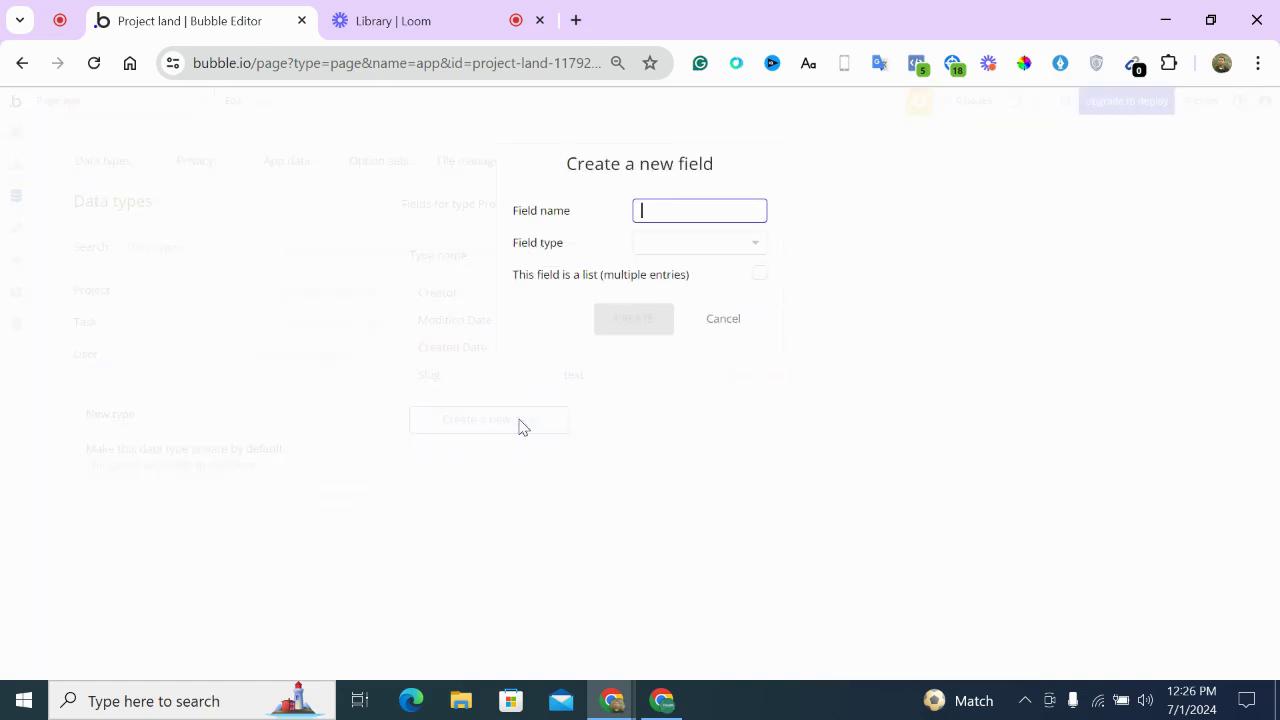
text(user)
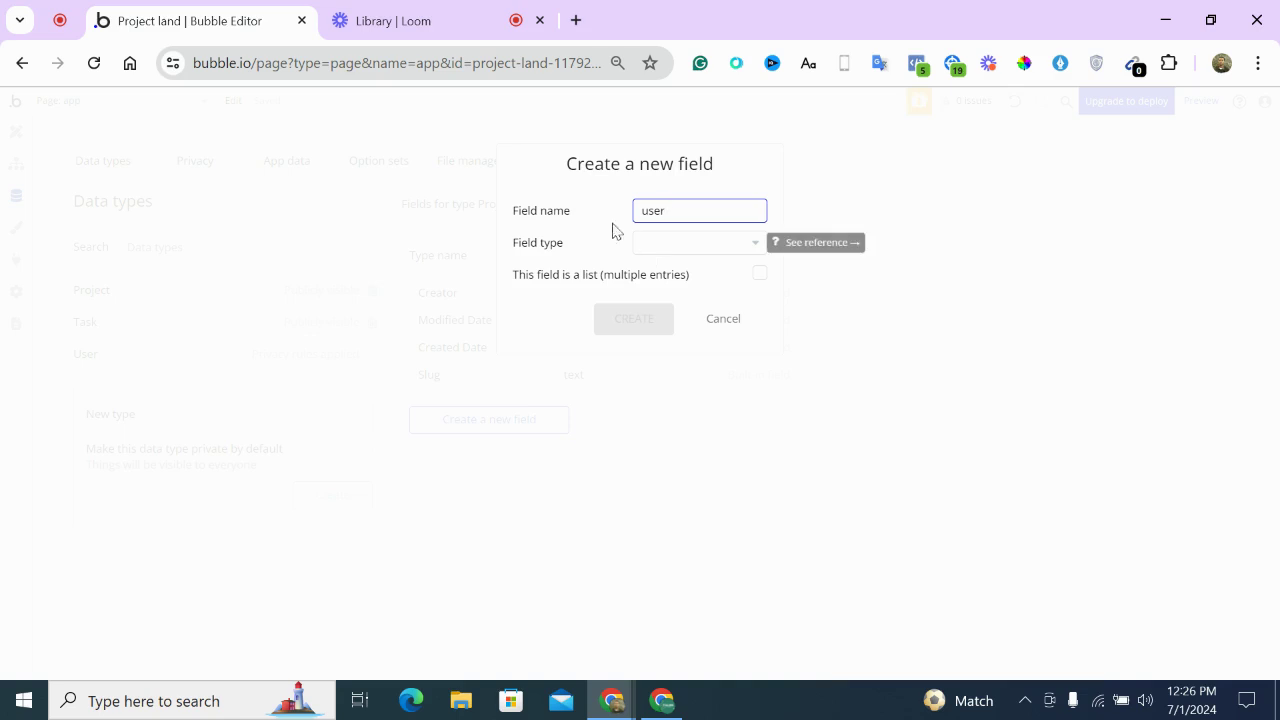
click(393, 20)
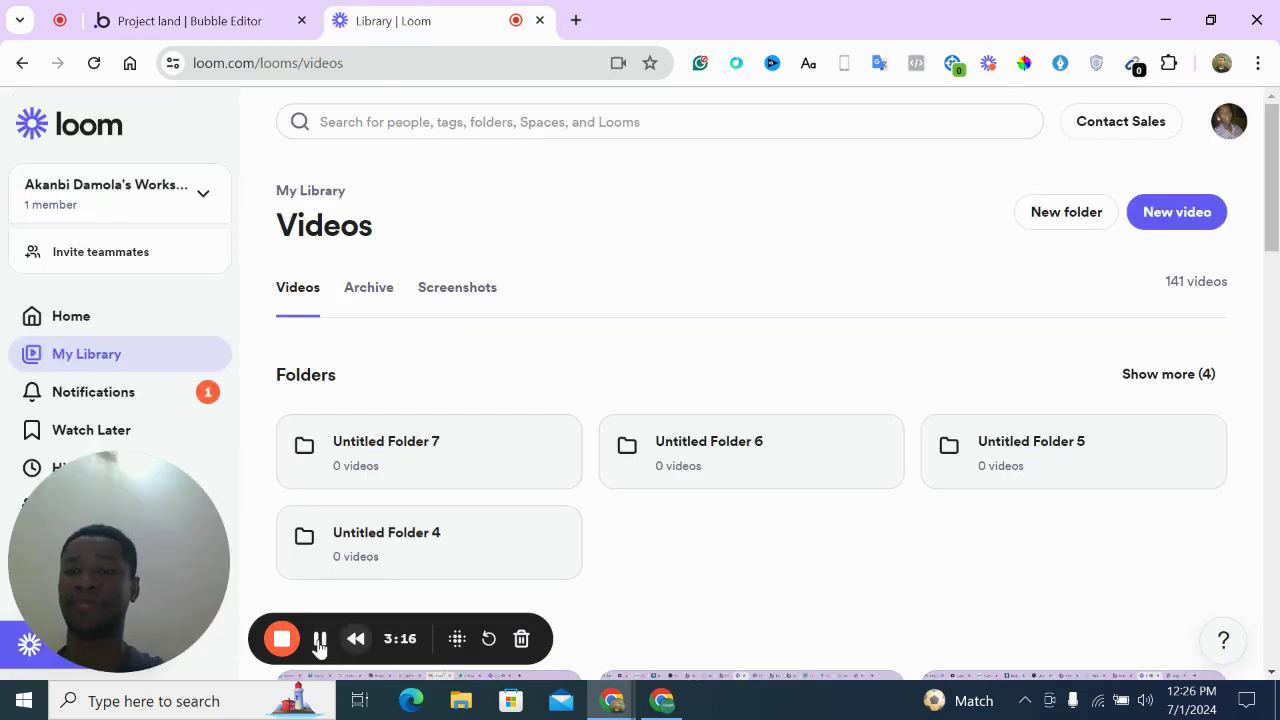
click(320, 640)
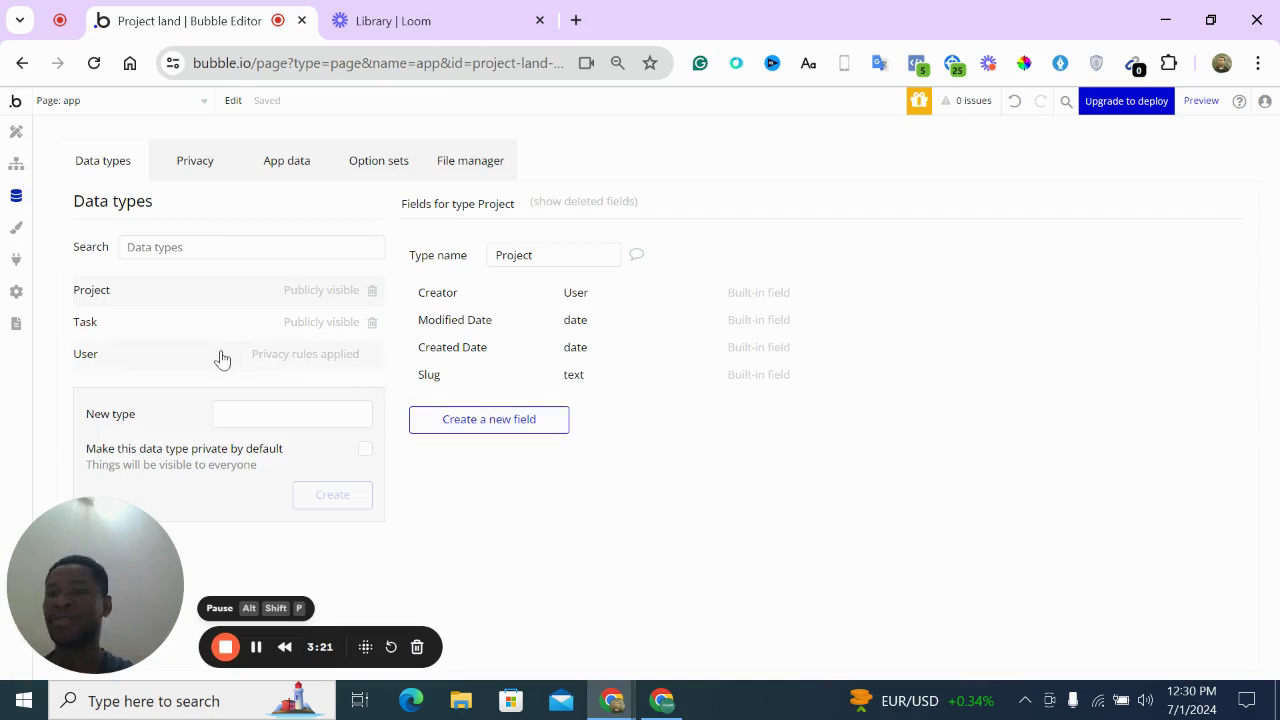
click(194, 323)
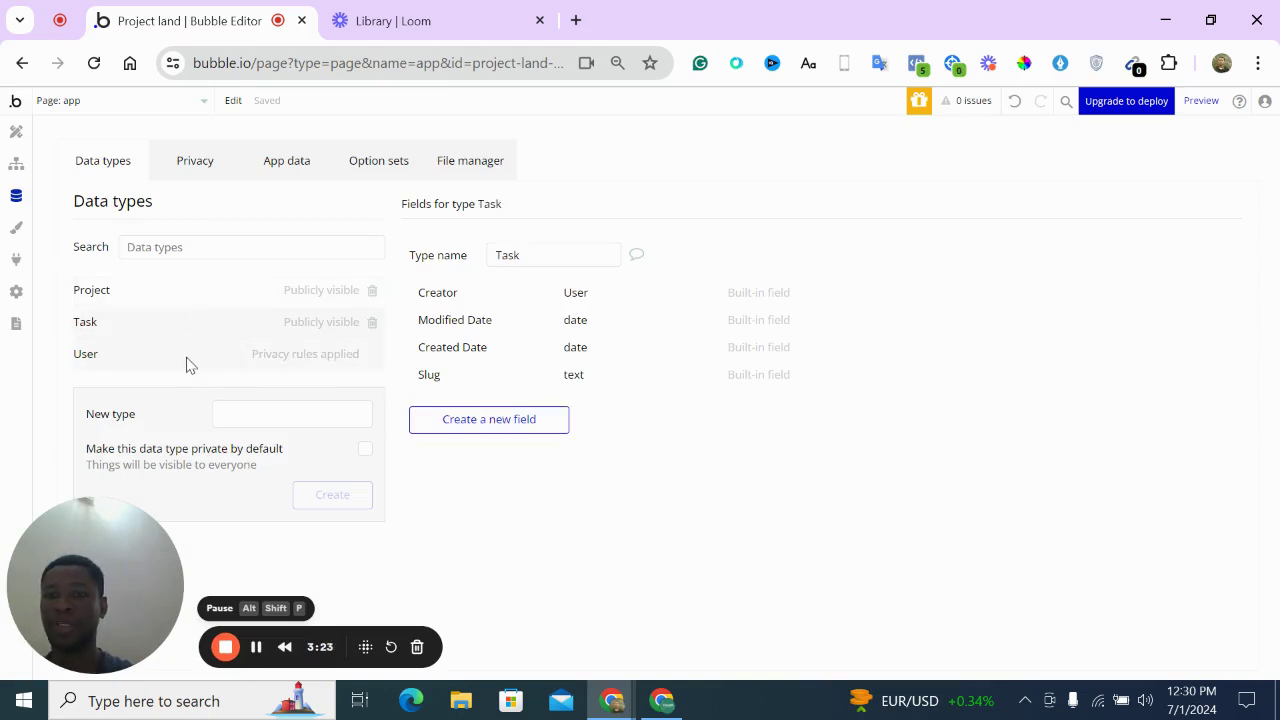
click(187, 362)
Add a field named "Assignees" to the Project data type, holding a list of User entries
click(133, 290)
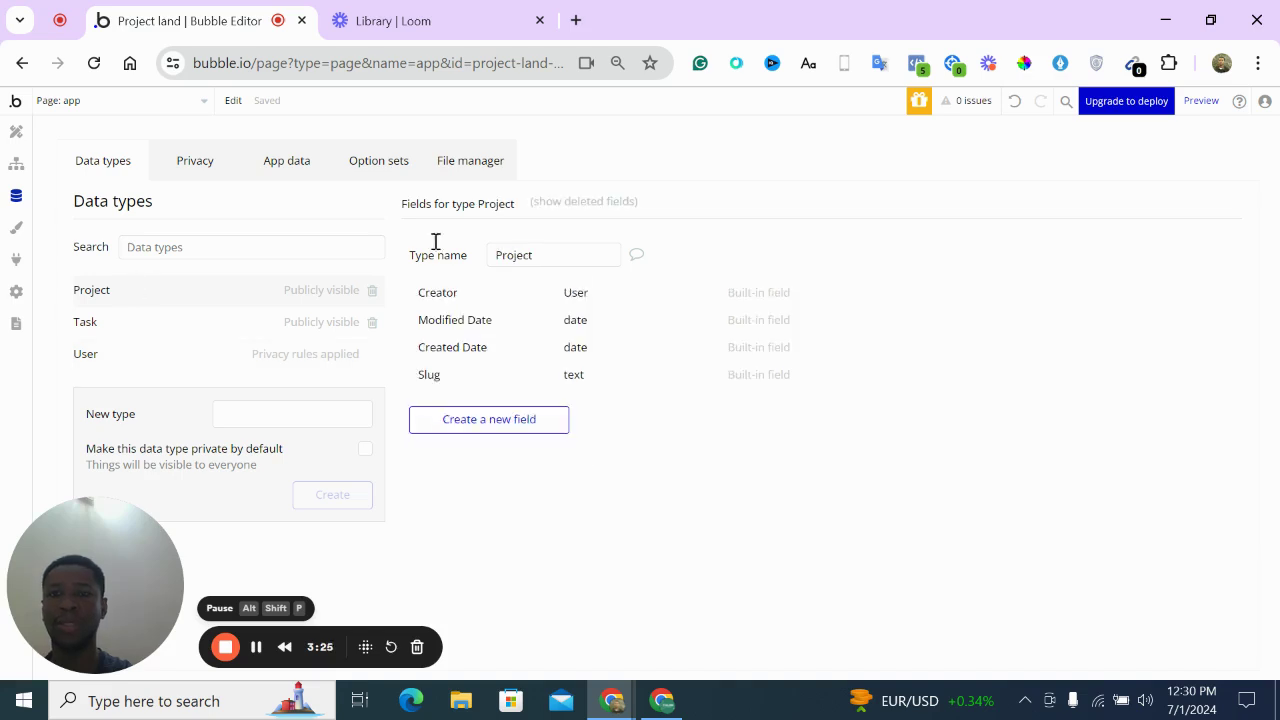
click(489, 419)
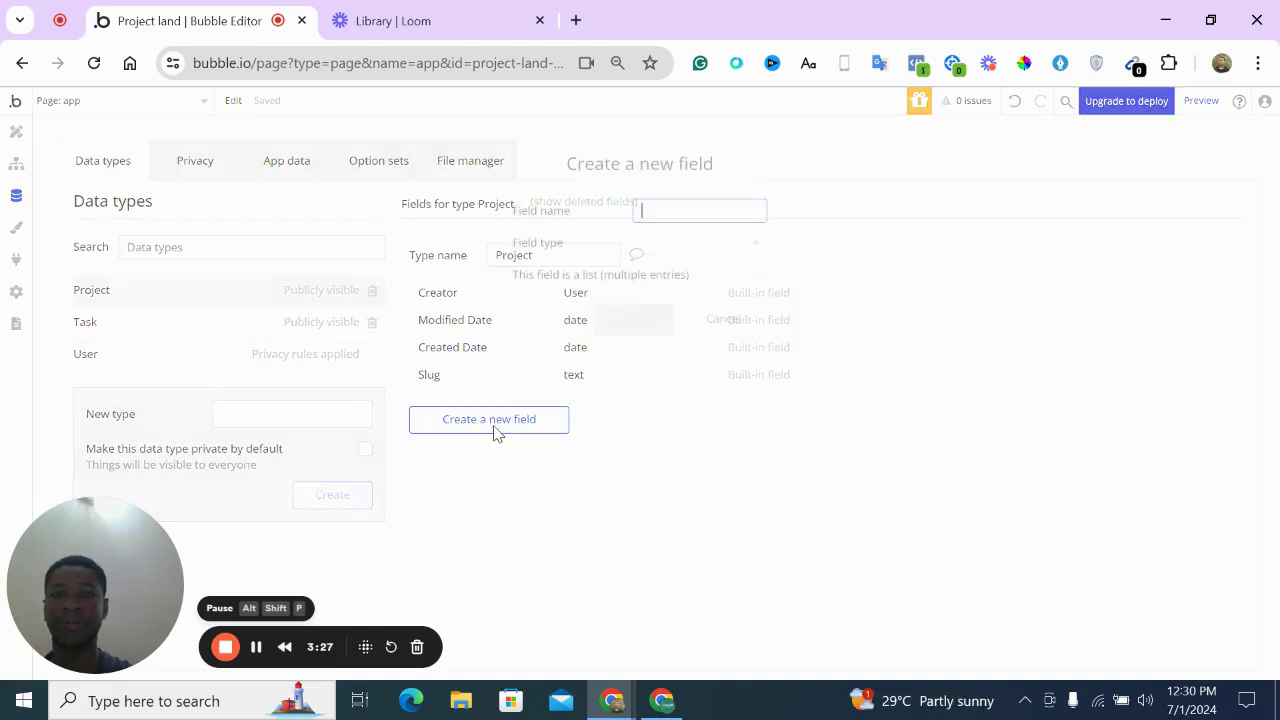
text(Assignees)
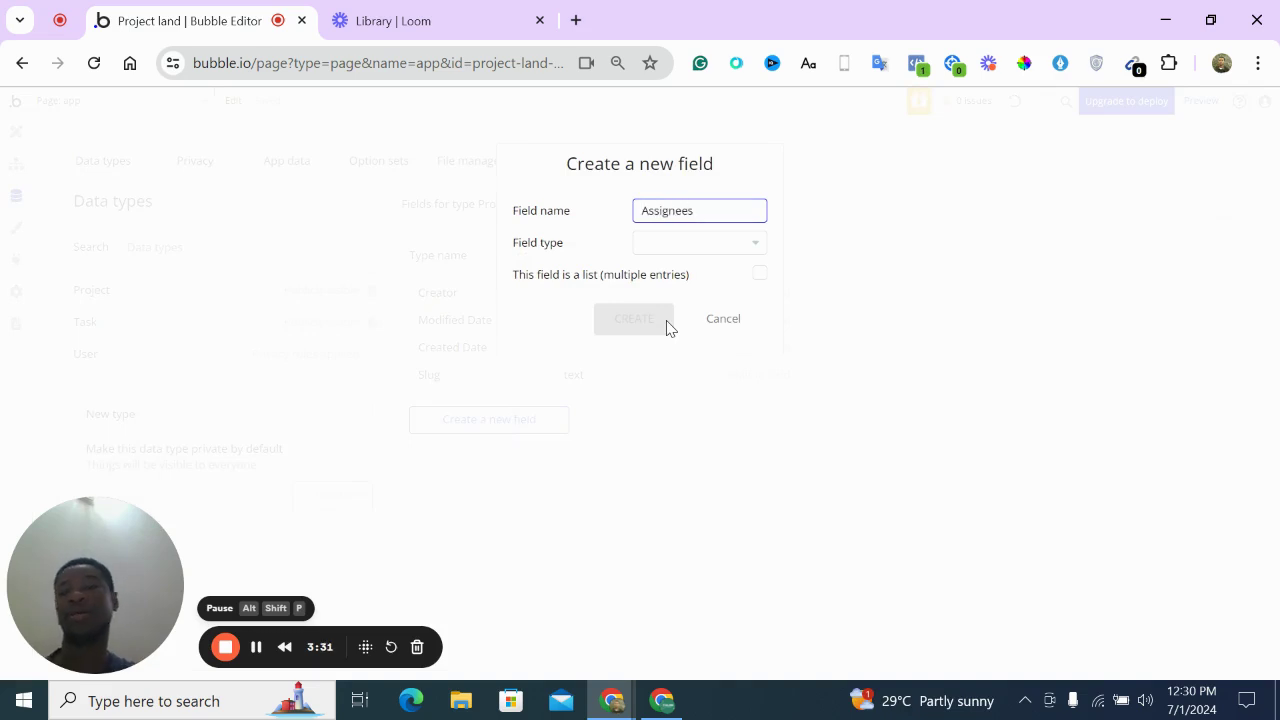
click(712, 243)
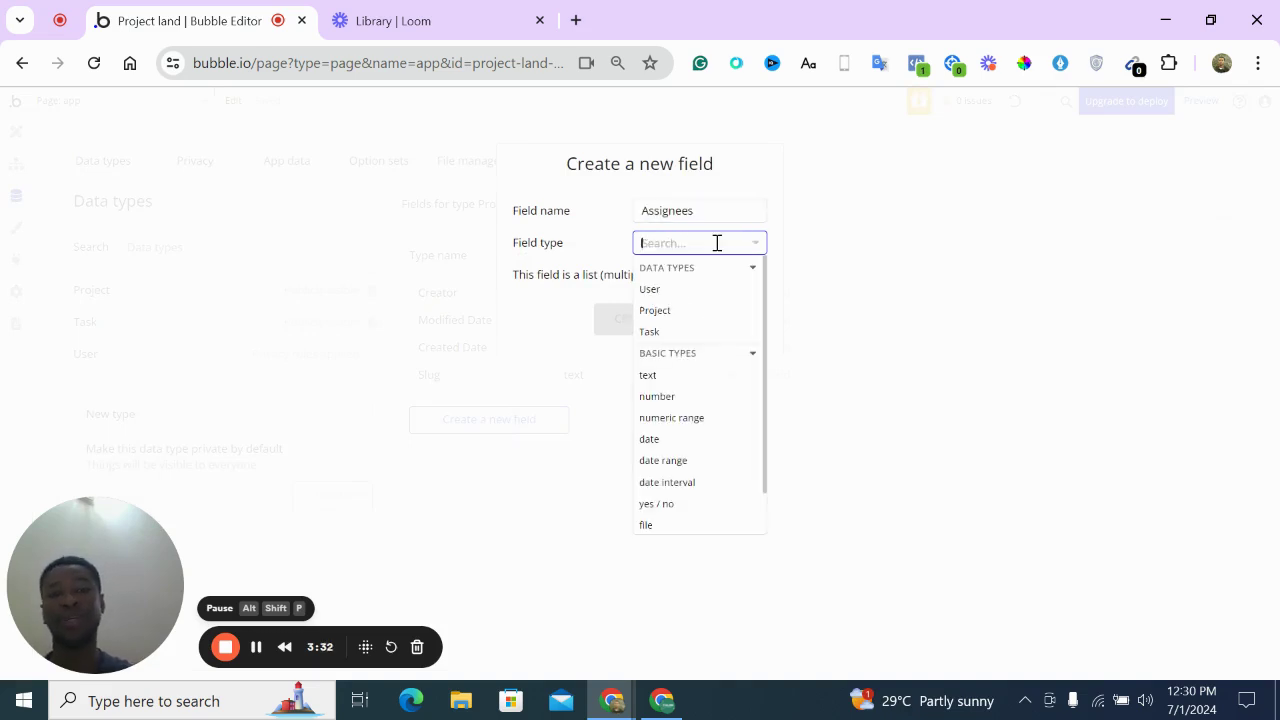
click(701, 289)
click(760, 274)
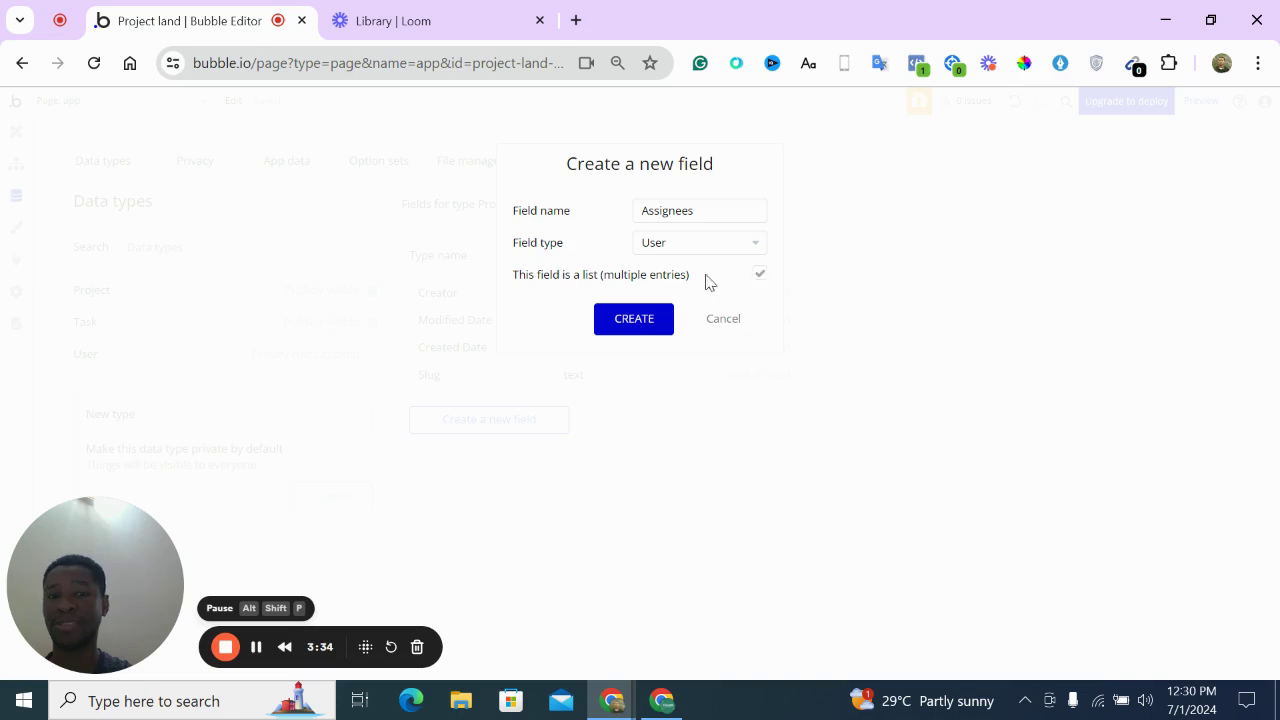
click(635, 319)
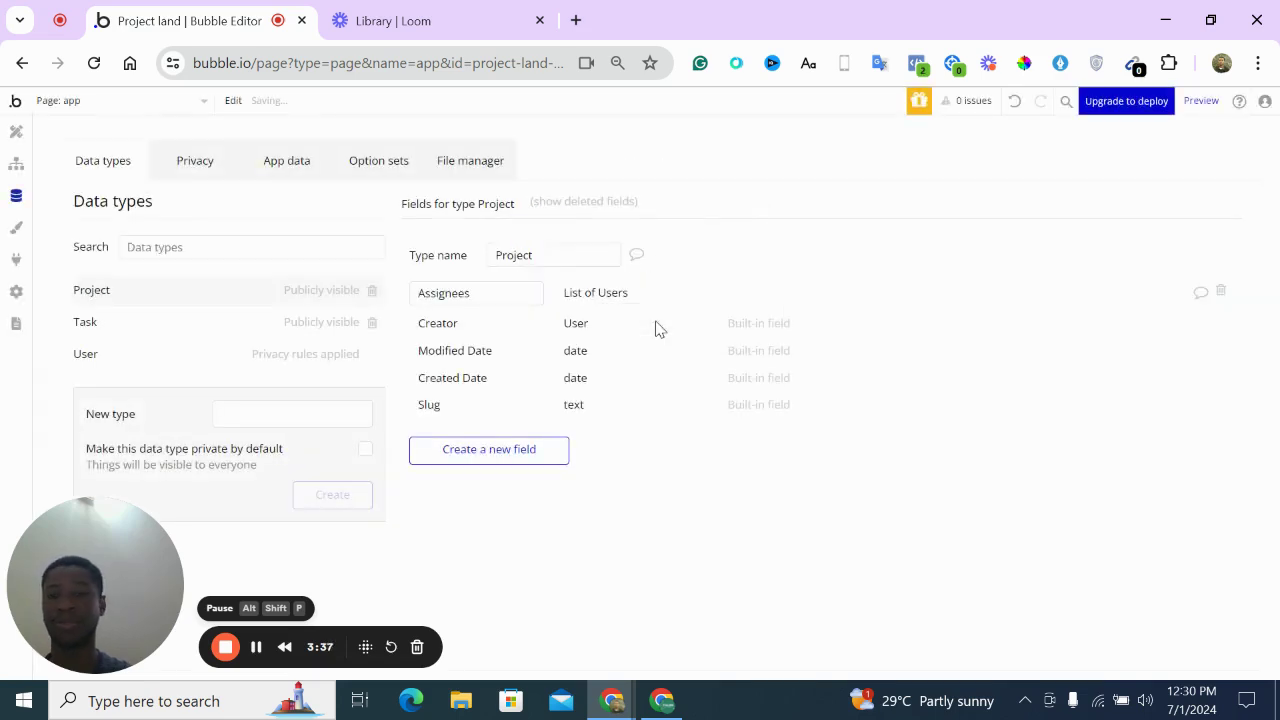
Add a field named "name" of type text to the Project data type and dismiss the saving-issue notice
click(547, 460)
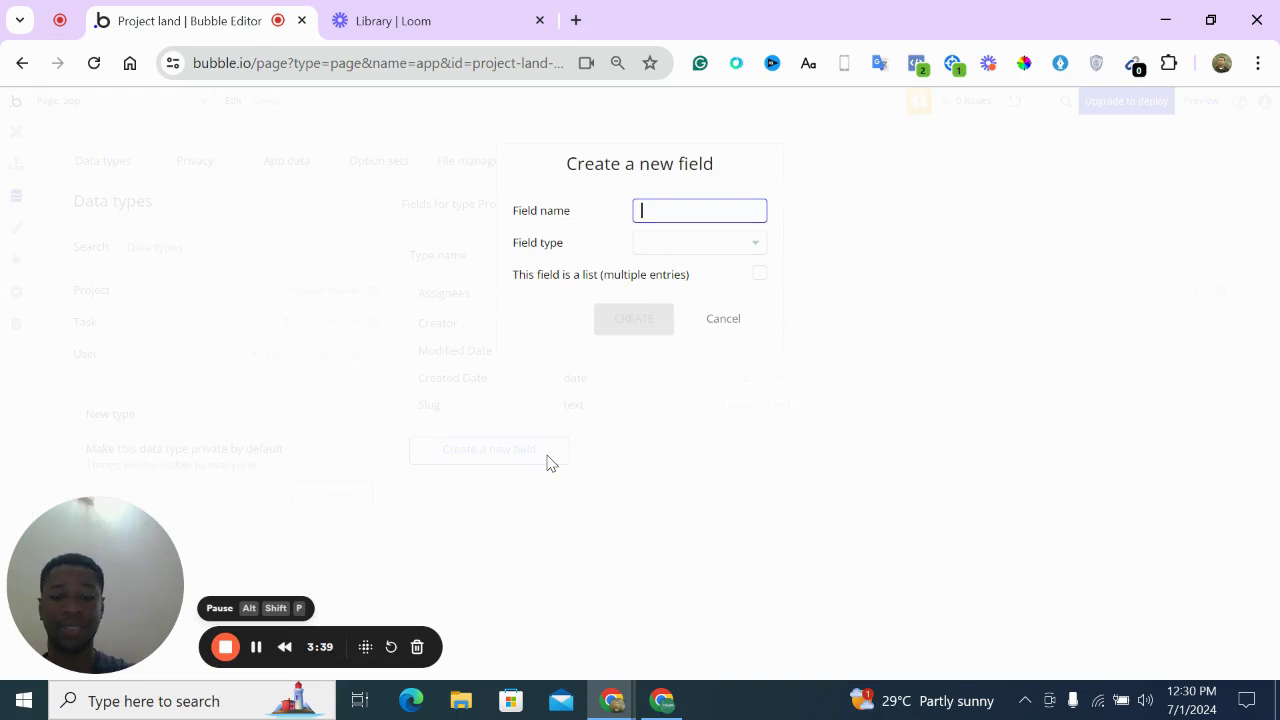
text(name)
click(700, 242)
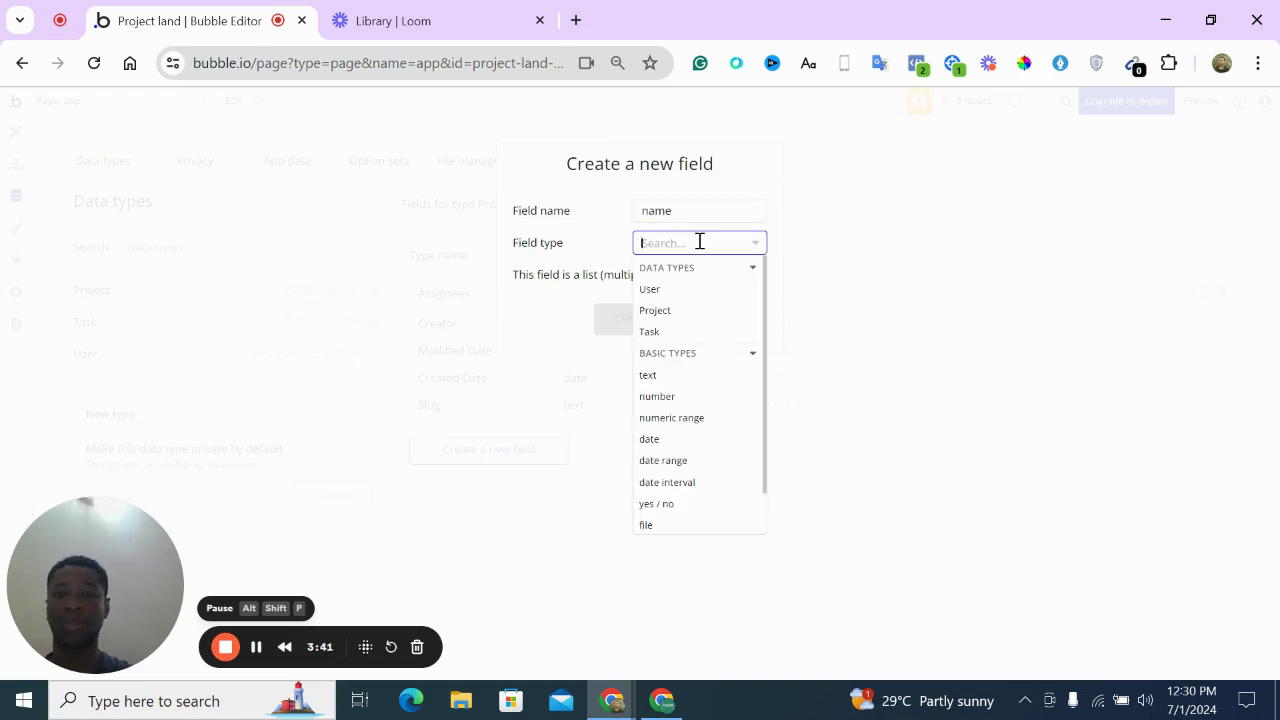
text(te)
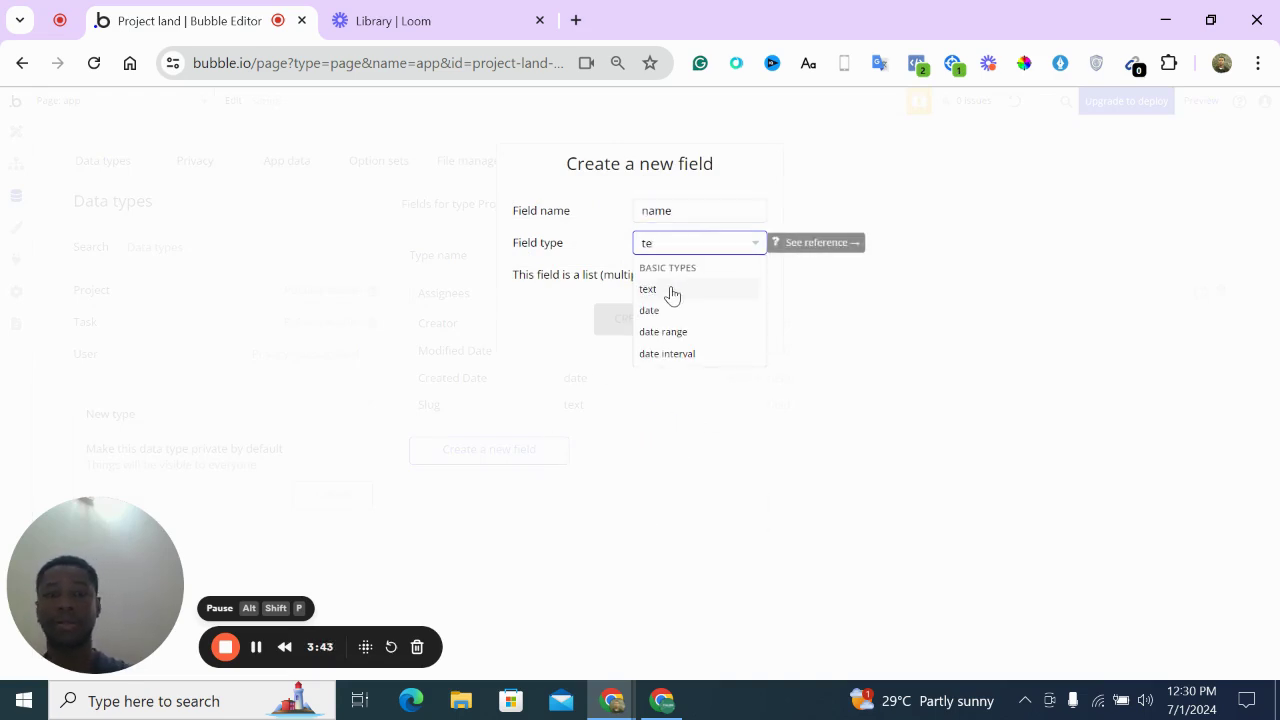
click(671, 290)
click(640, 320)
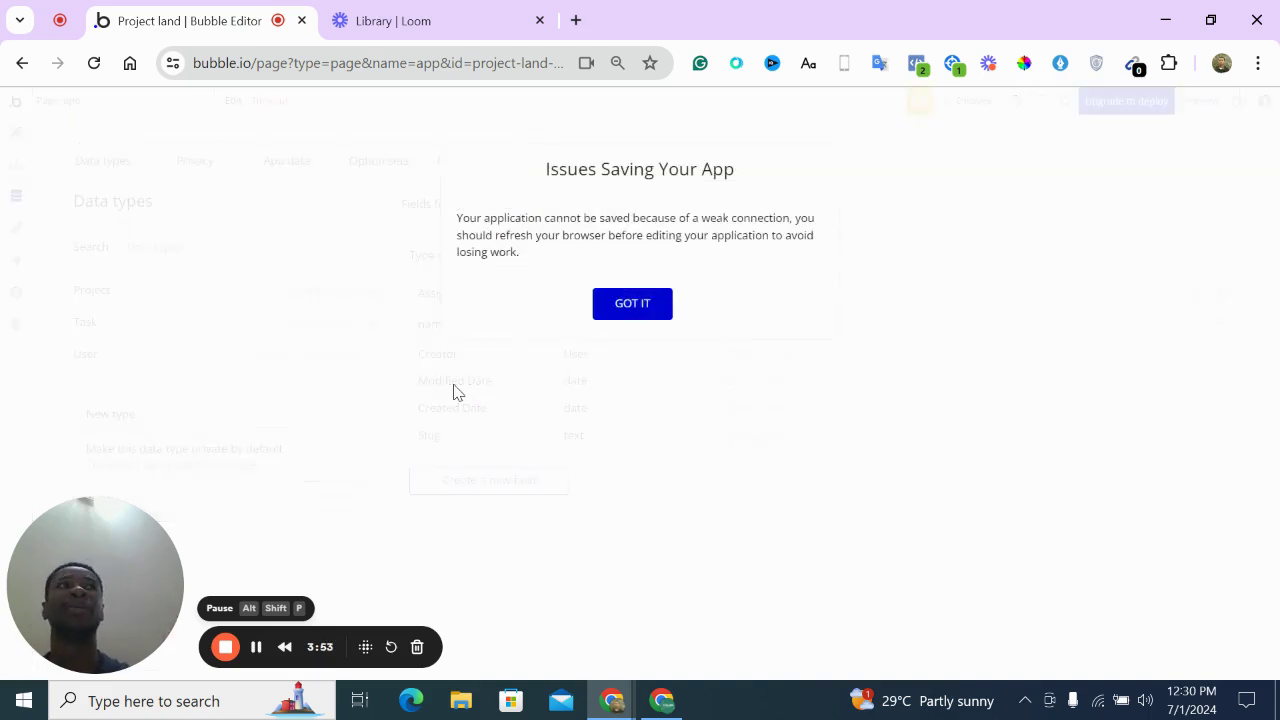
click(612, 316)
Add a field named "project_manager" of type User to the Project data type
click(507, 480)
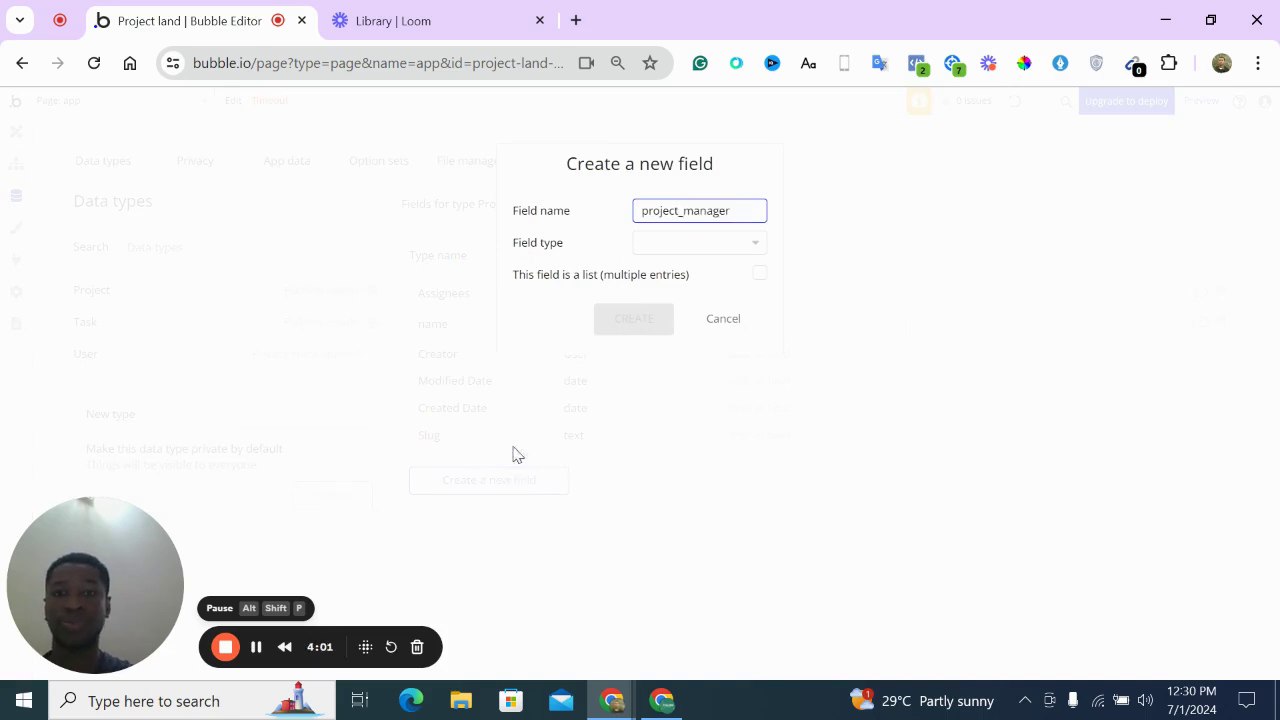
click(697, 244)
text(user)
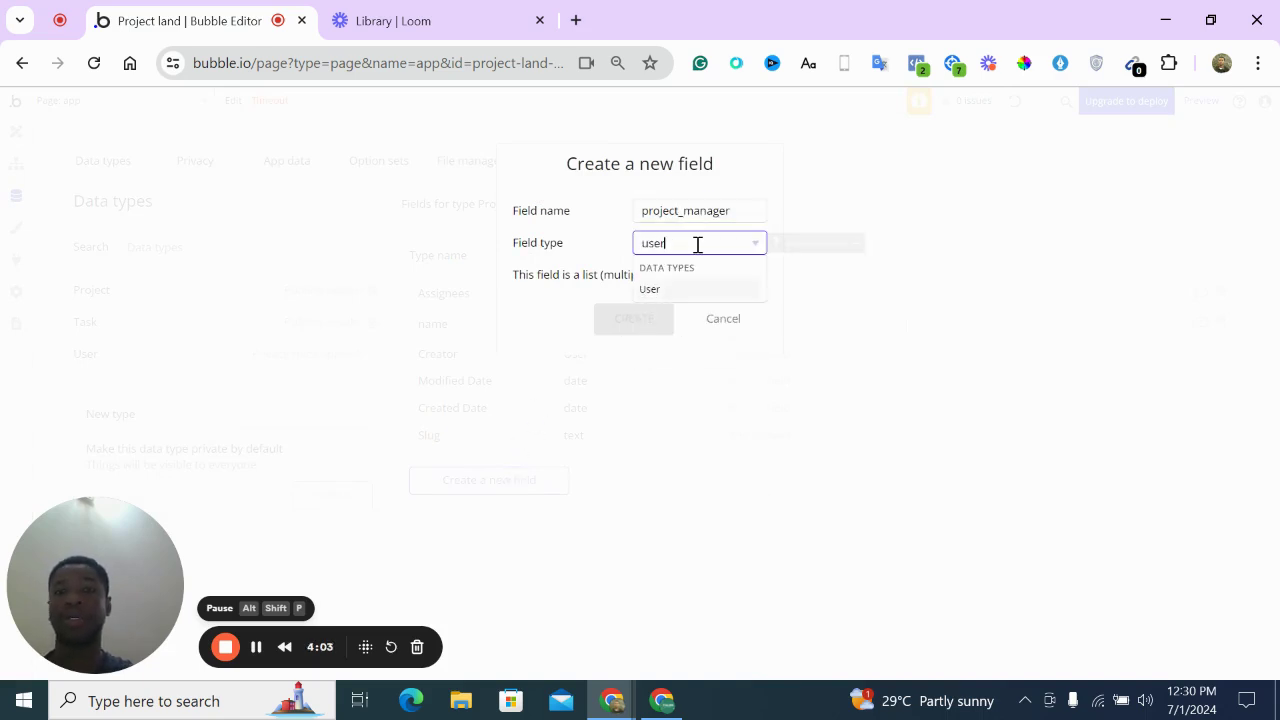
click(650, 289)
click(640, 318)
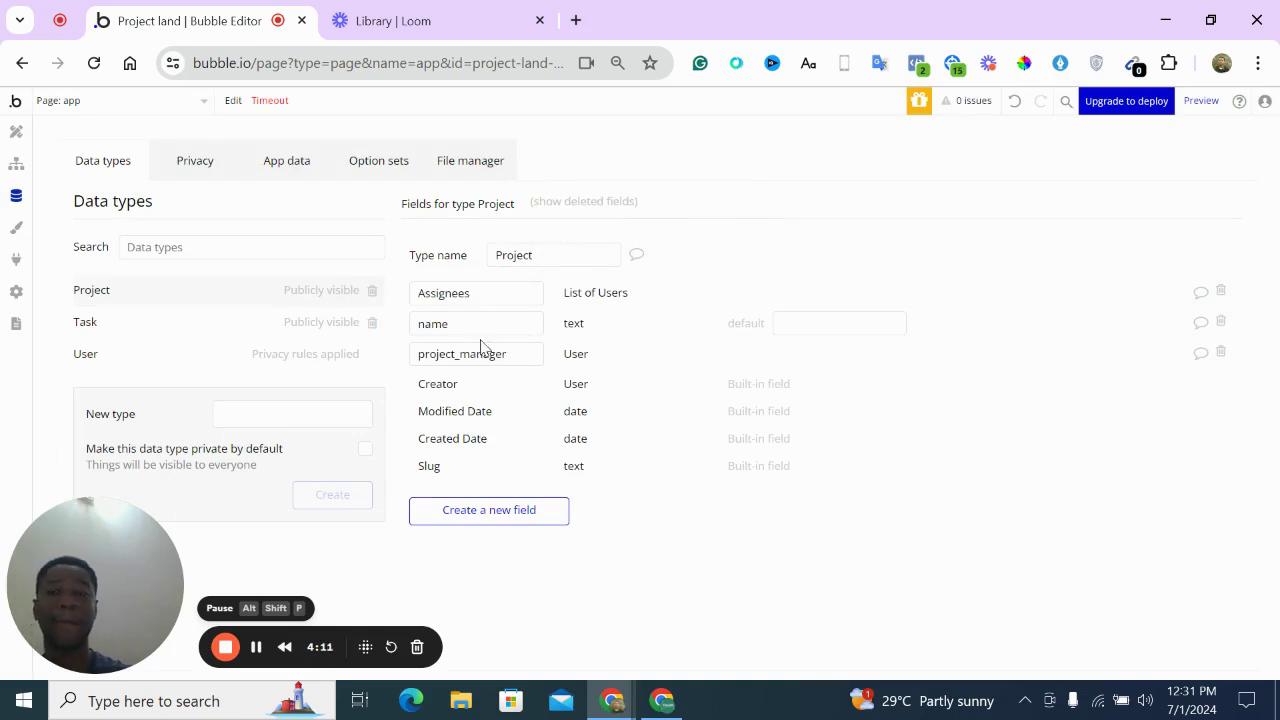
mouse_move(451, 328)
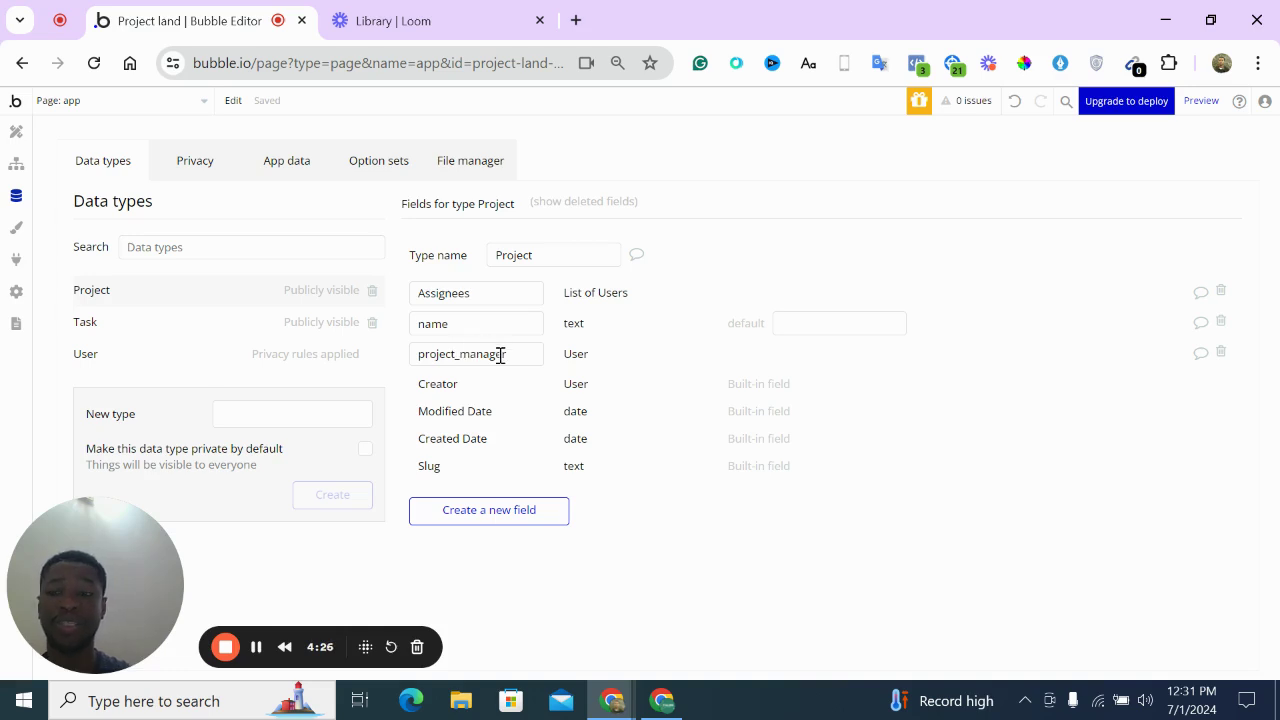
mouse_move(500, 355)
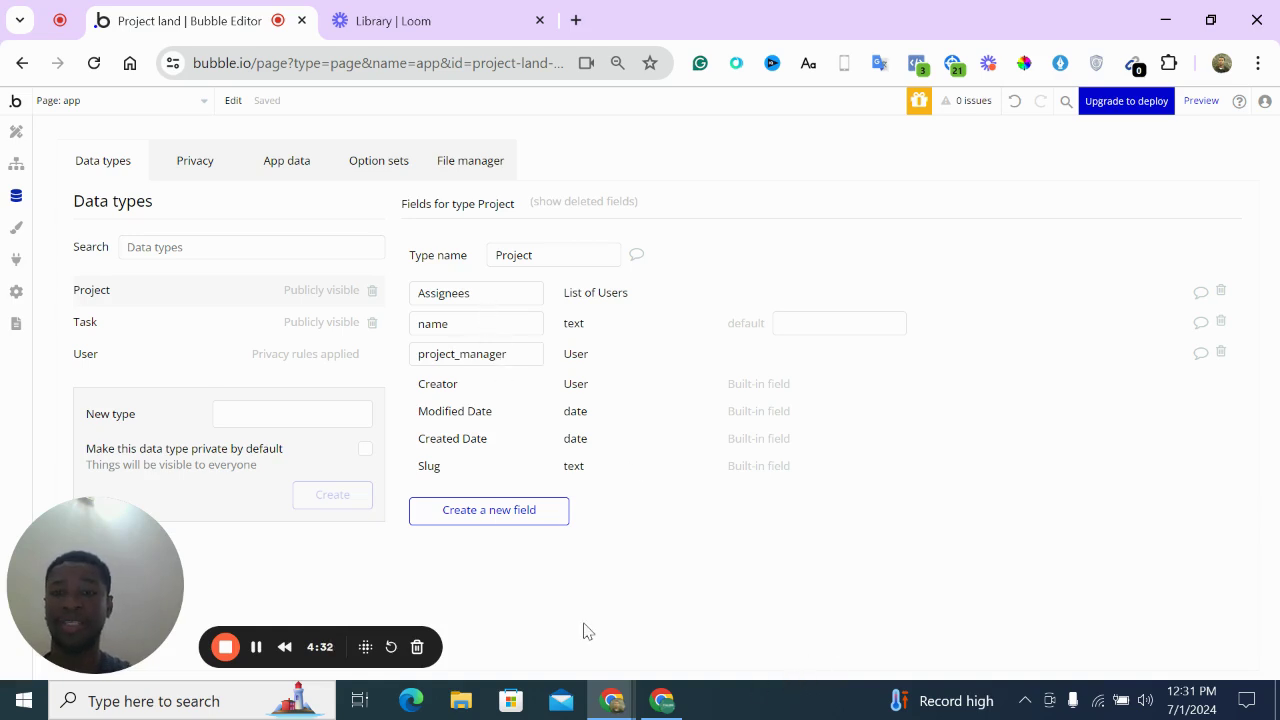
Create a new data type named Docs without making it private by default
click(312, 407)
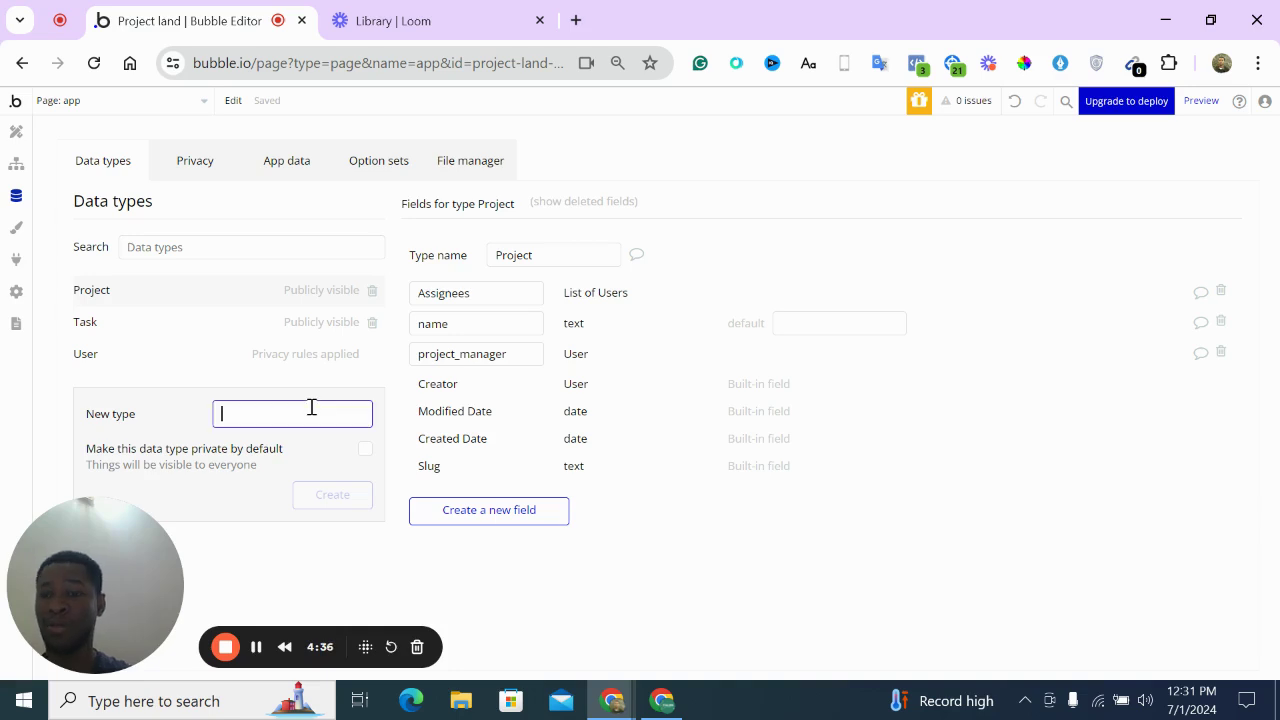
text(Docs)
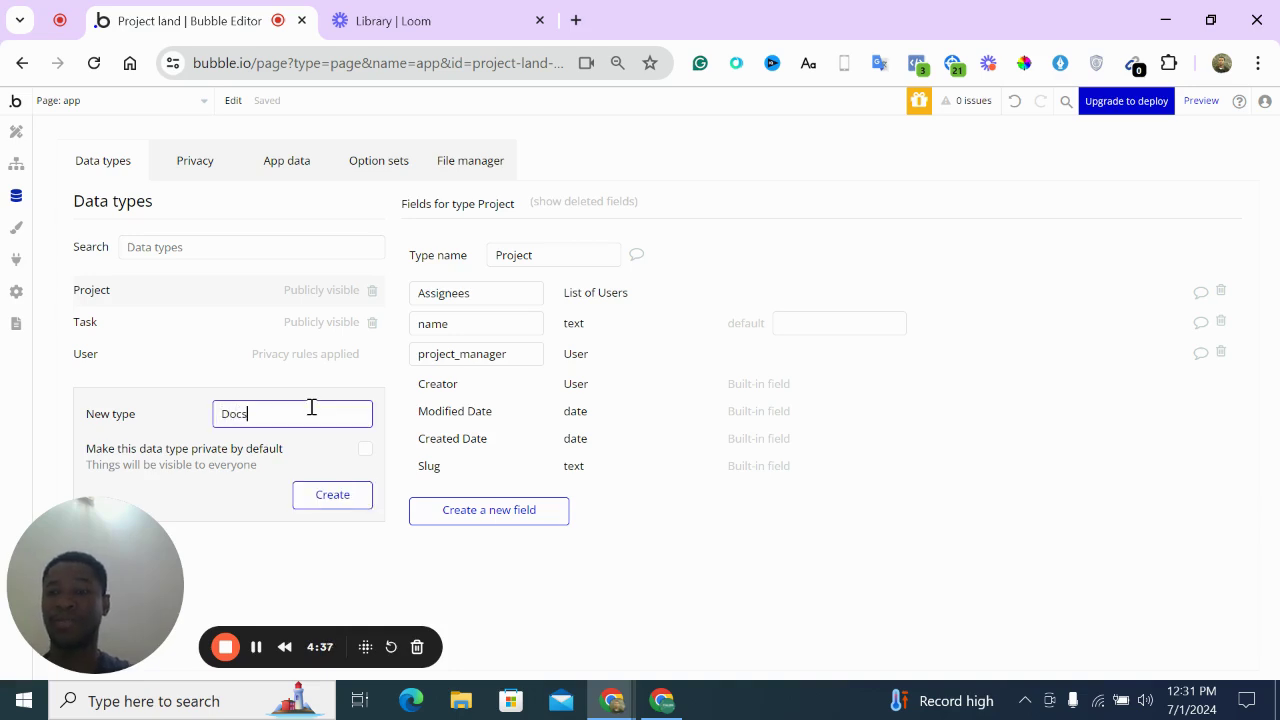
click(323, 494)
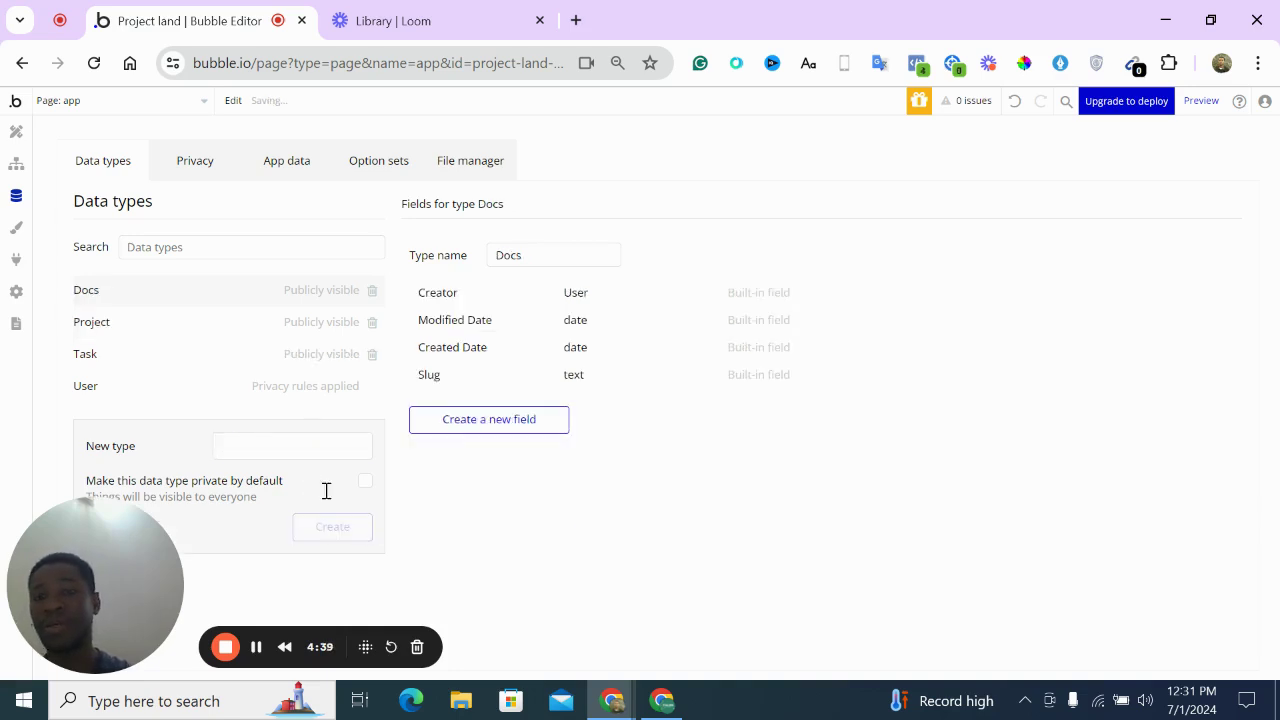
Add a field named "link" of type text to the Docs data type
click(495, 423)
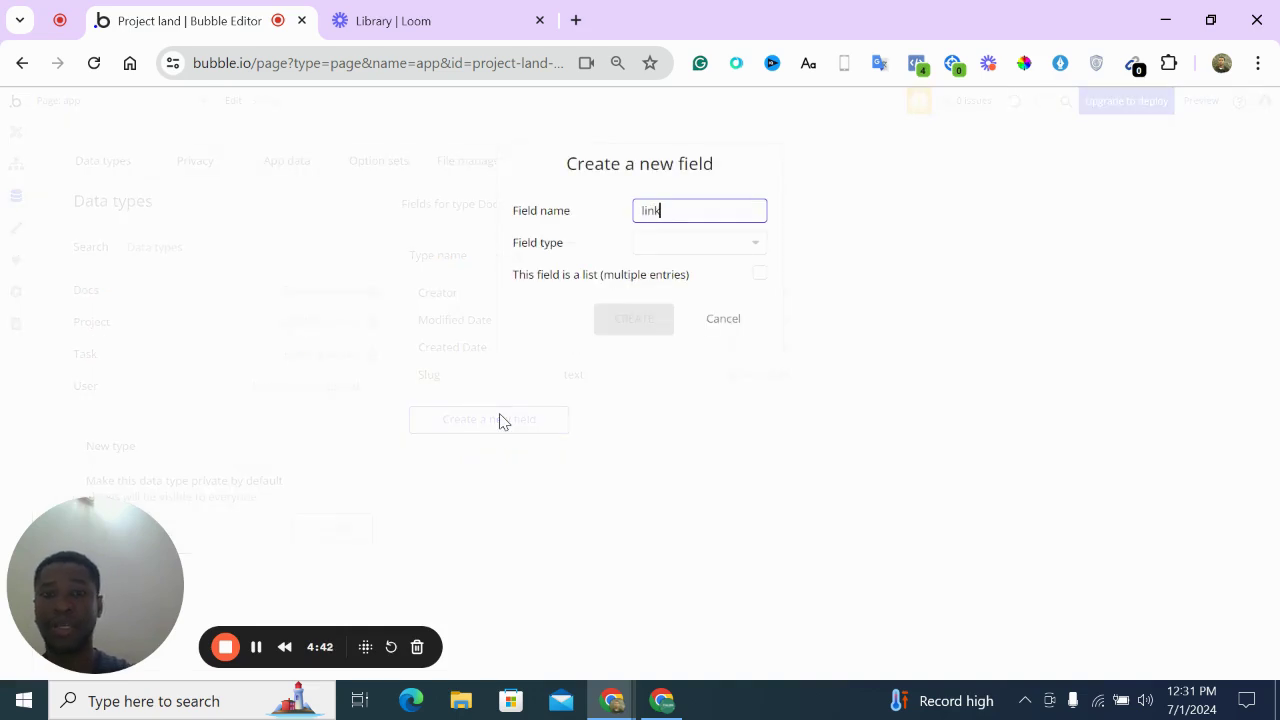
click(682, 250)
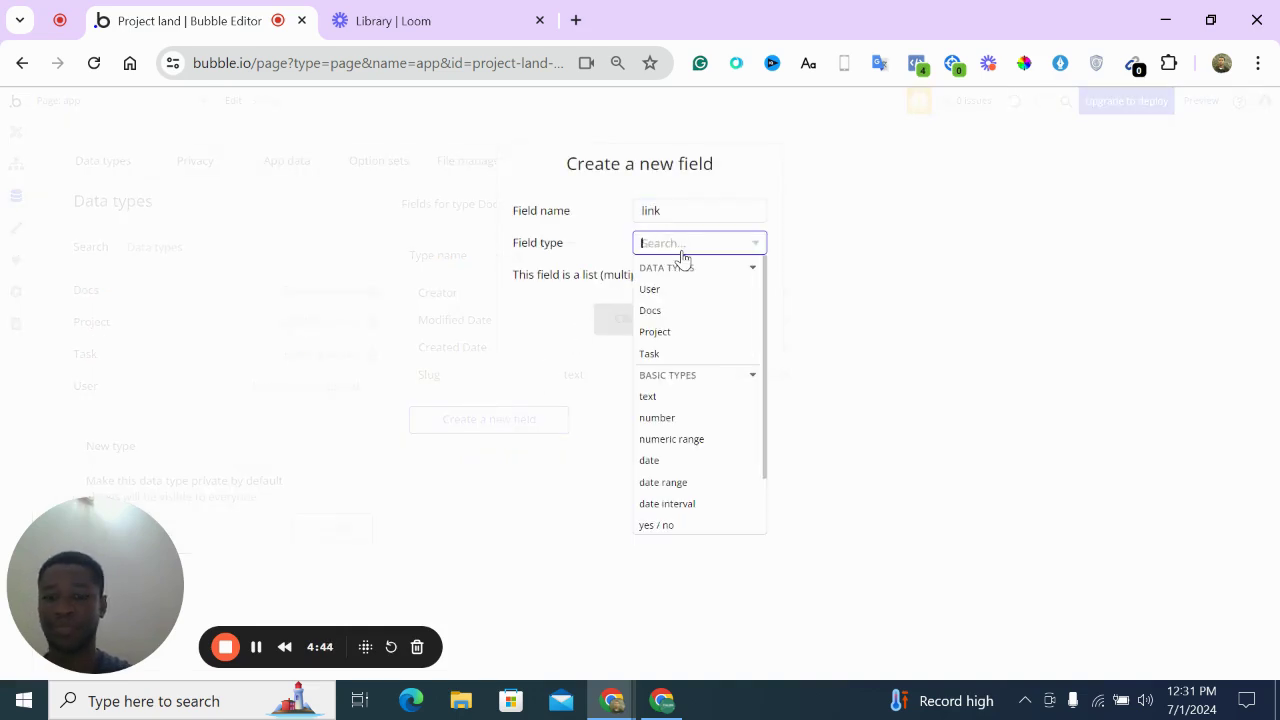
text(te)
click(660, 287)
click(645, 316)
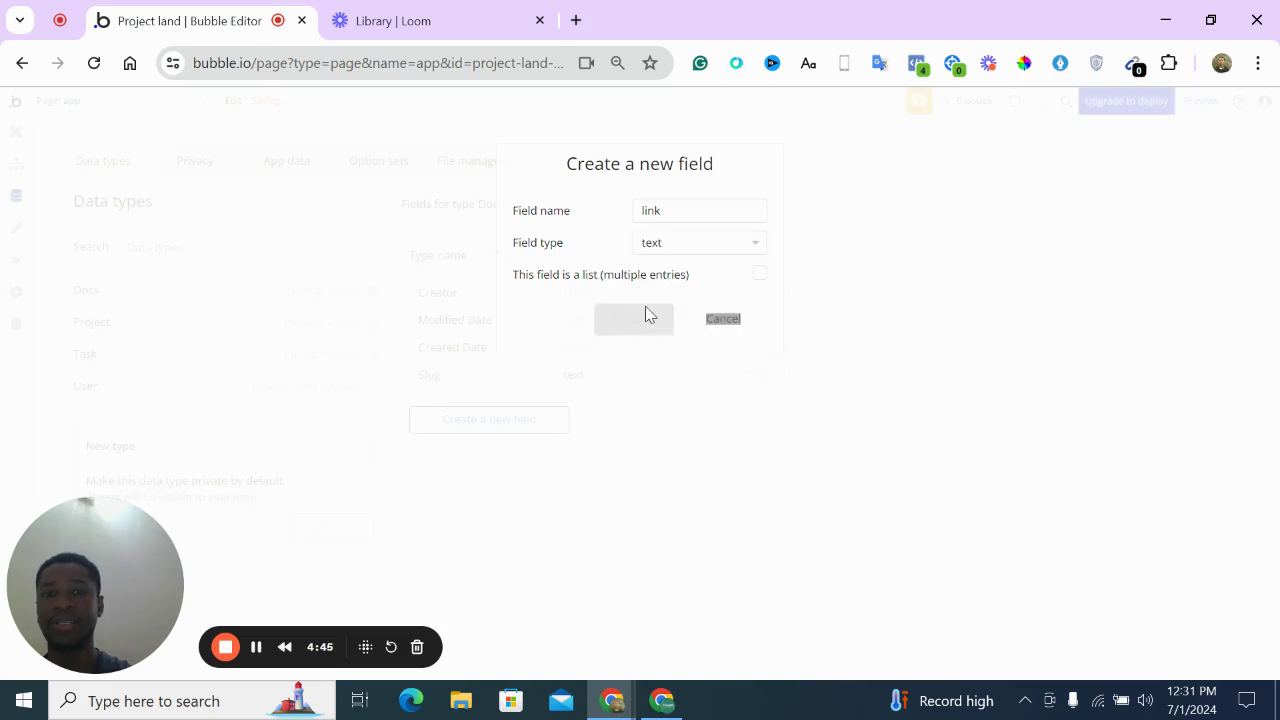
Add a field named "name" of type text to the Docs data type and dismiss the saving-issue notice
click(523, 451)
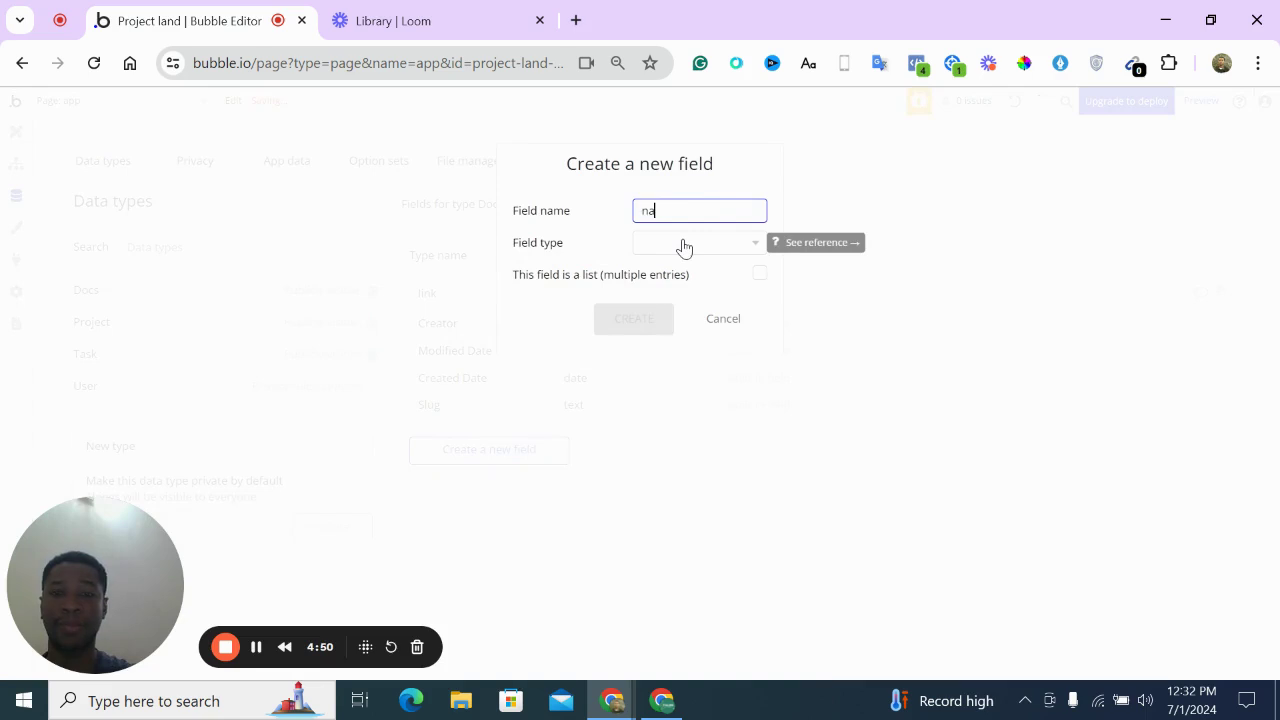
click(684, 246)
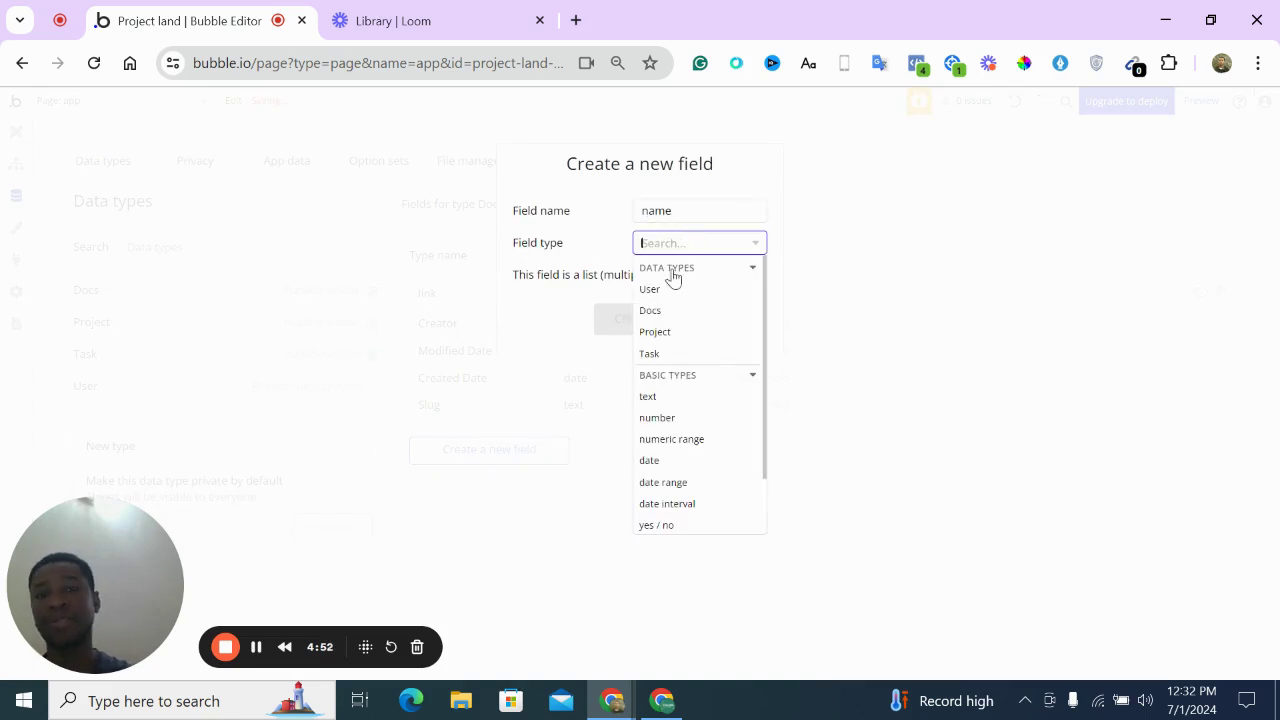
click(666, 397)
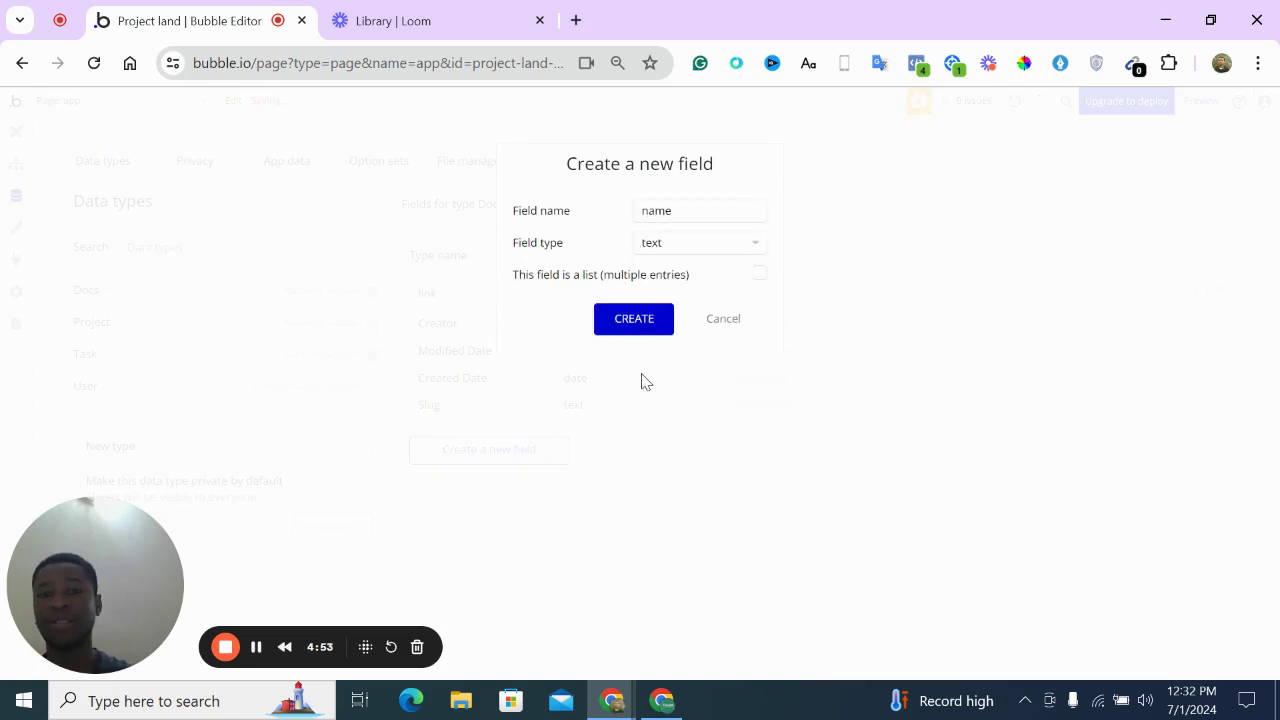
click(660, 317)
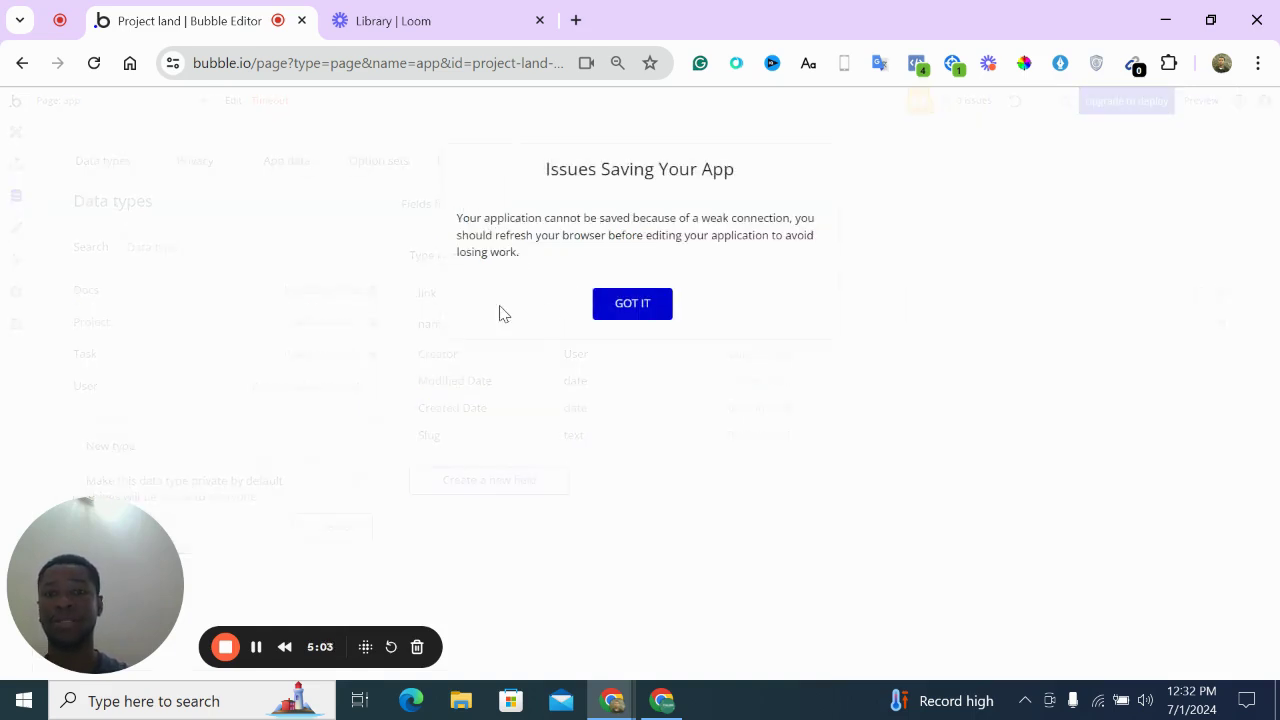
click(627, 303)
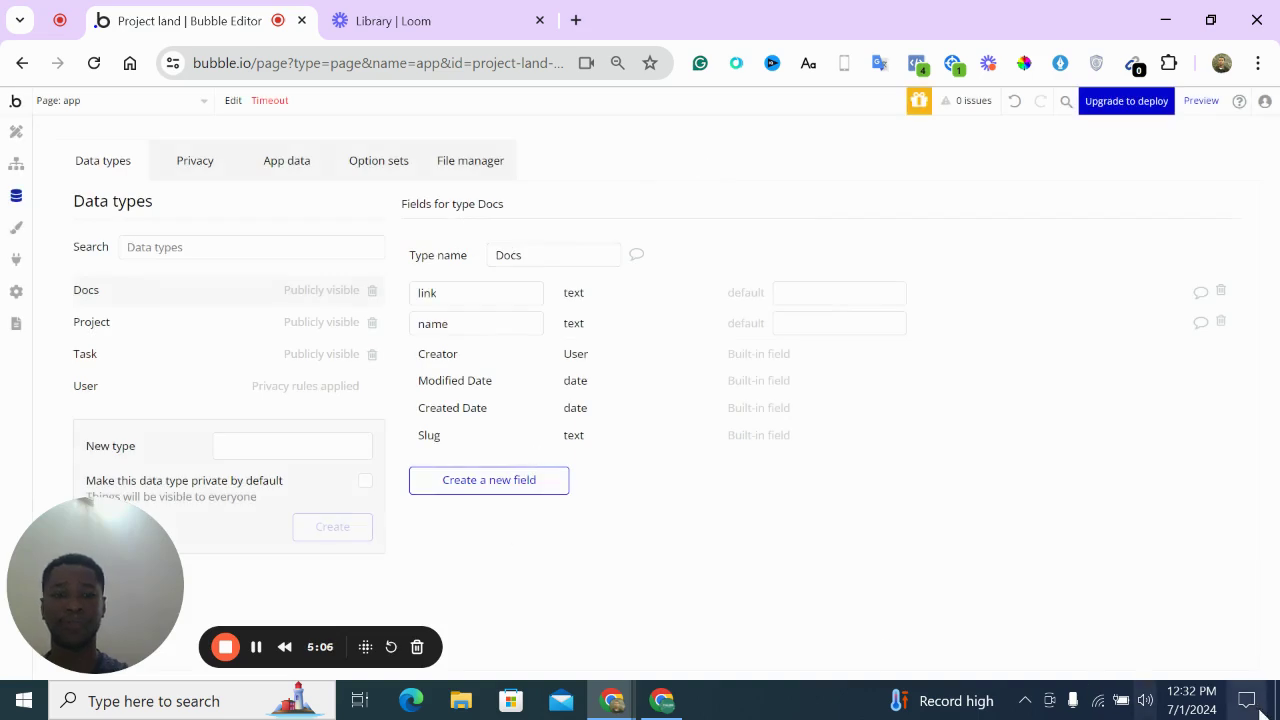
Switch the computer's Wi-Fi connection to the MTN-5G-30B695 network and return to the Docs data type
click(1099, 702)
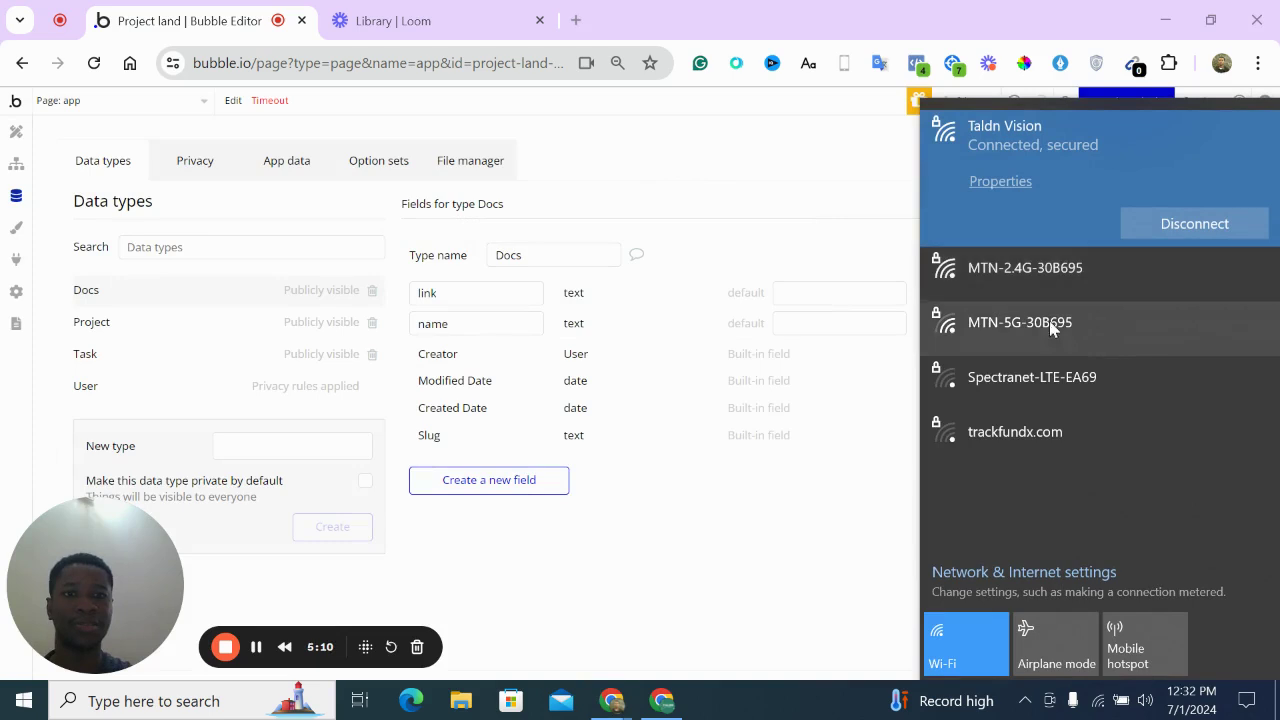
click(1050, 322)
click(1131, 334)
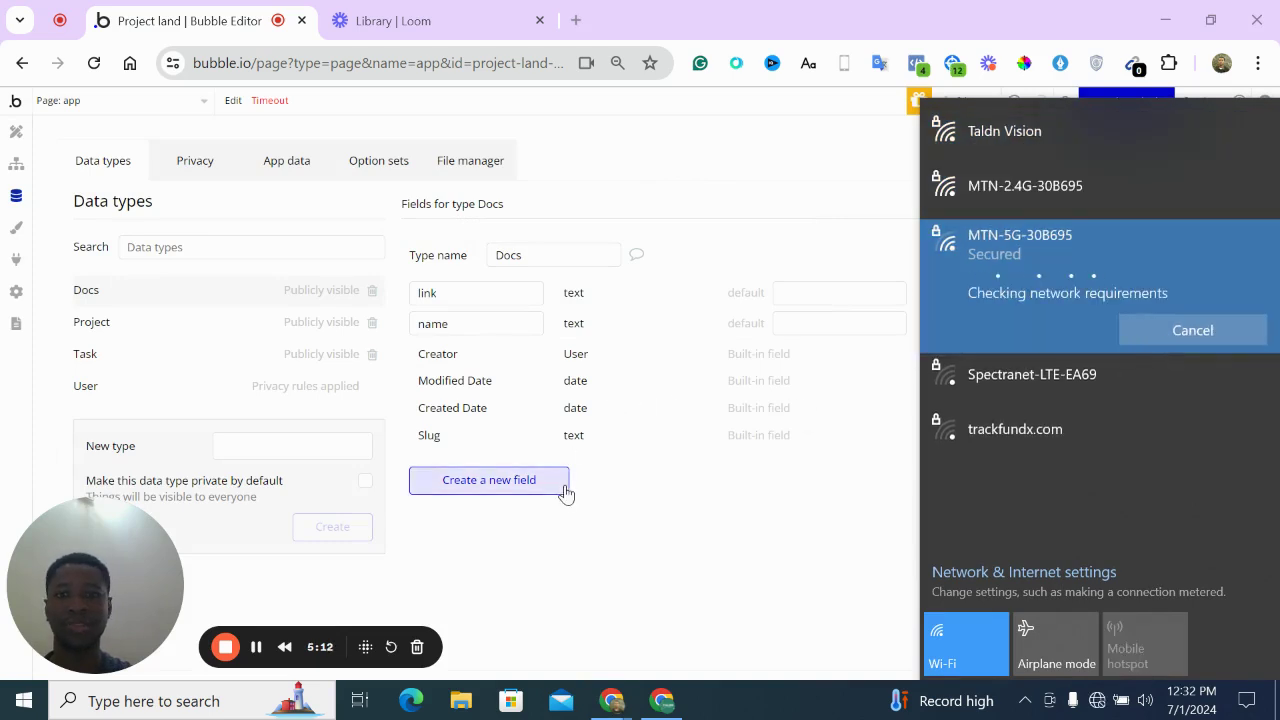
click(658, 487)
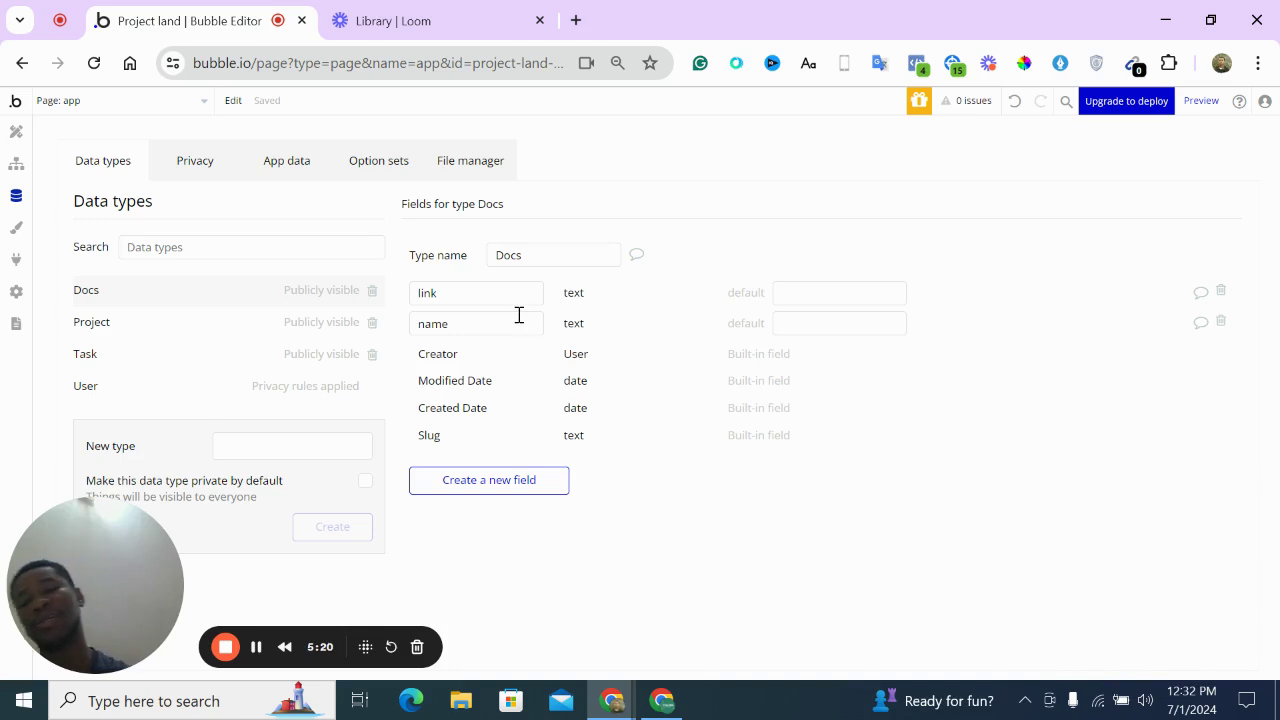
Add a field named "doc_file" of type file to the Docs data type
click(478, 482)
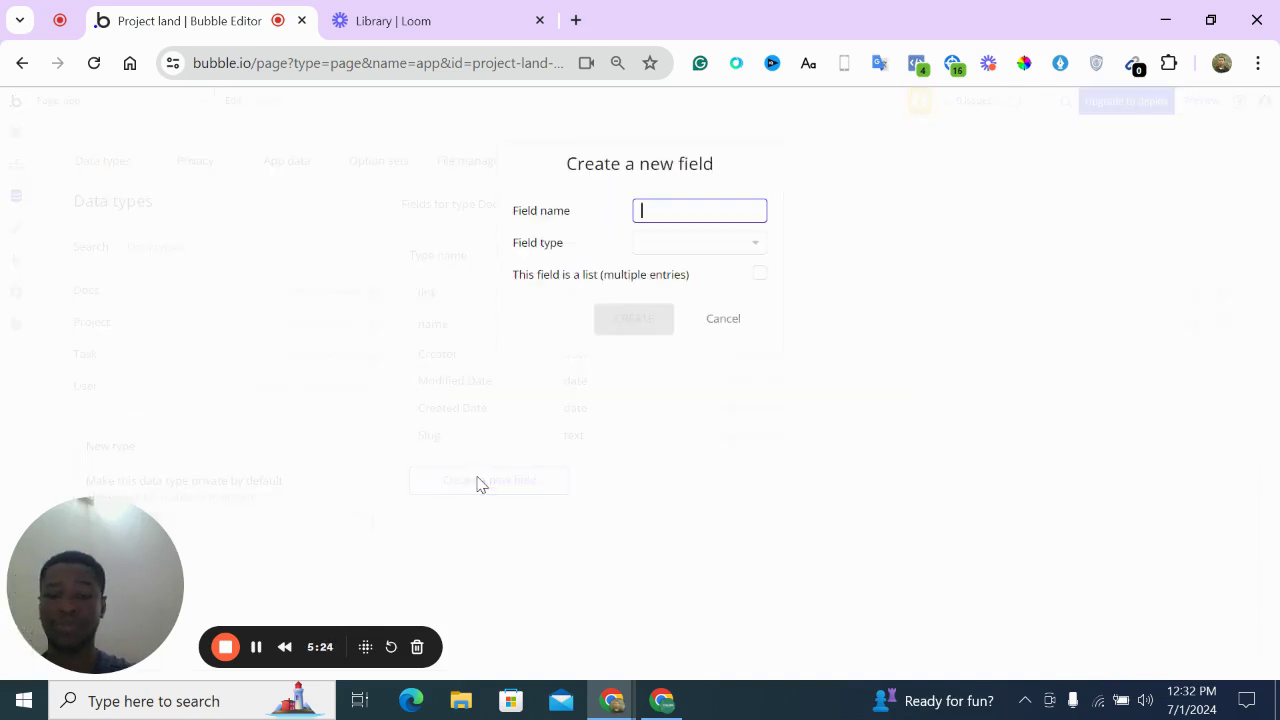
click(663, 250)
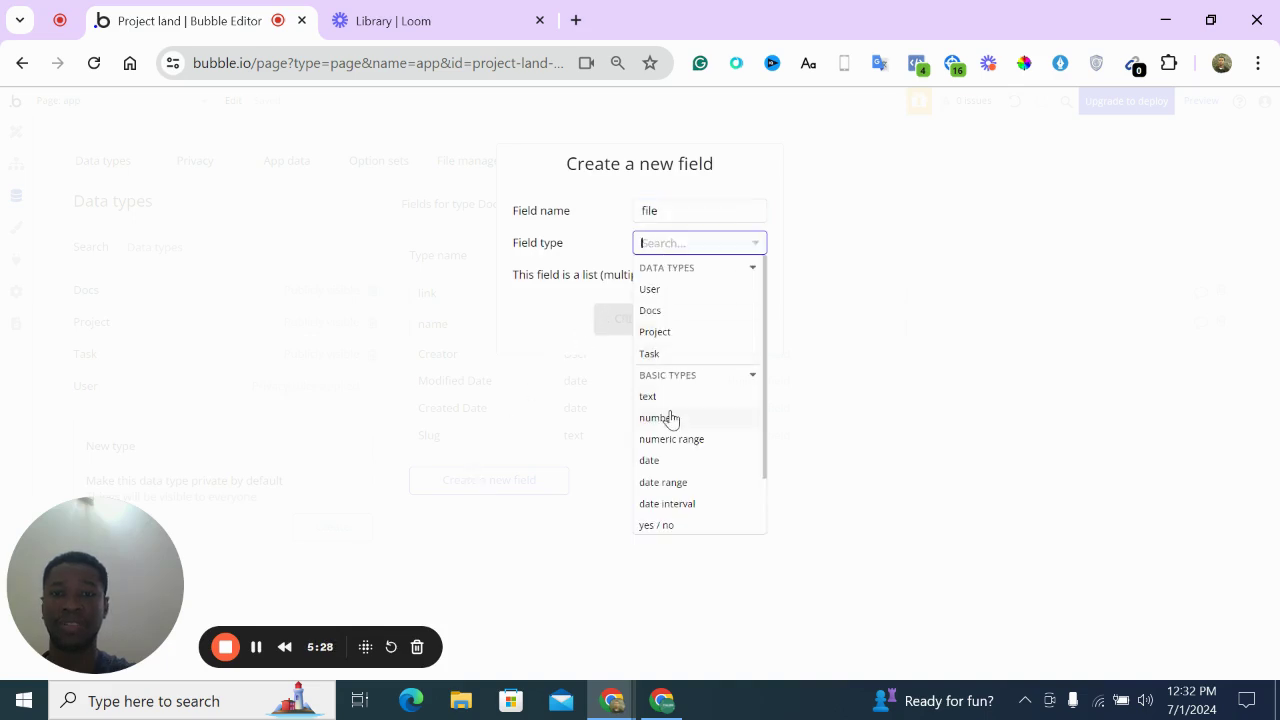
text(fi)
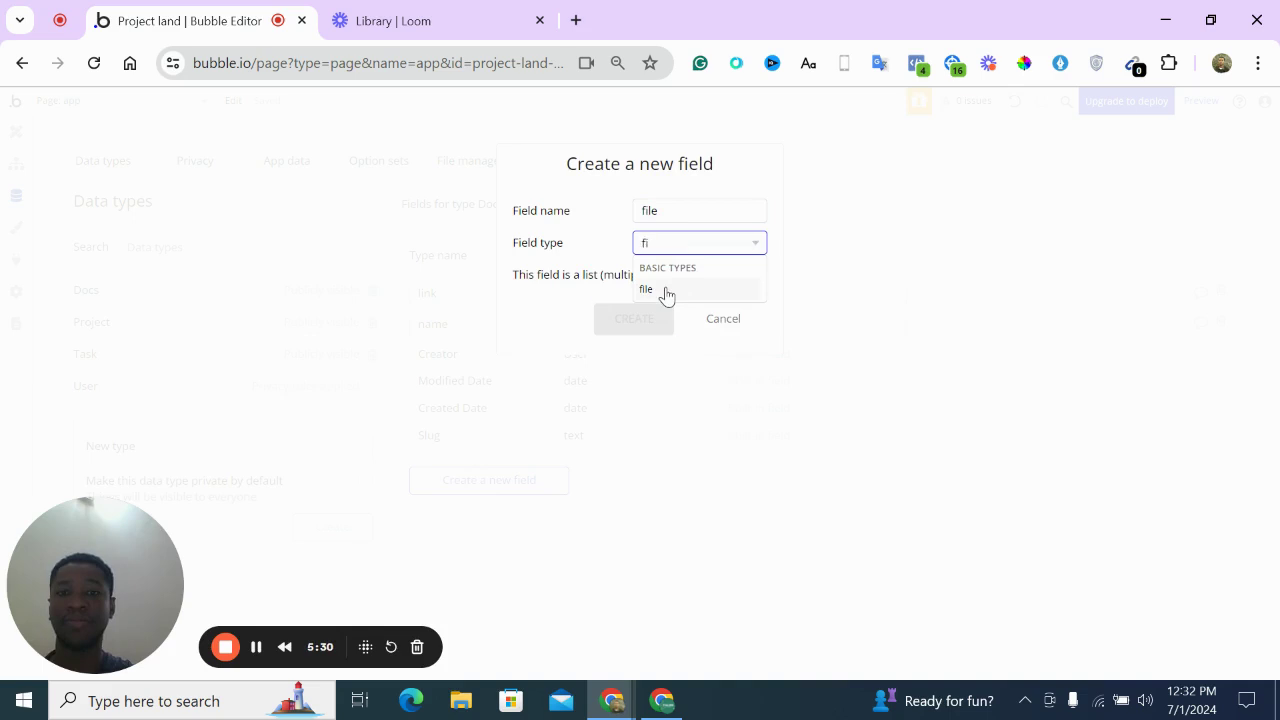
click(663, 290)
click(649, 210)
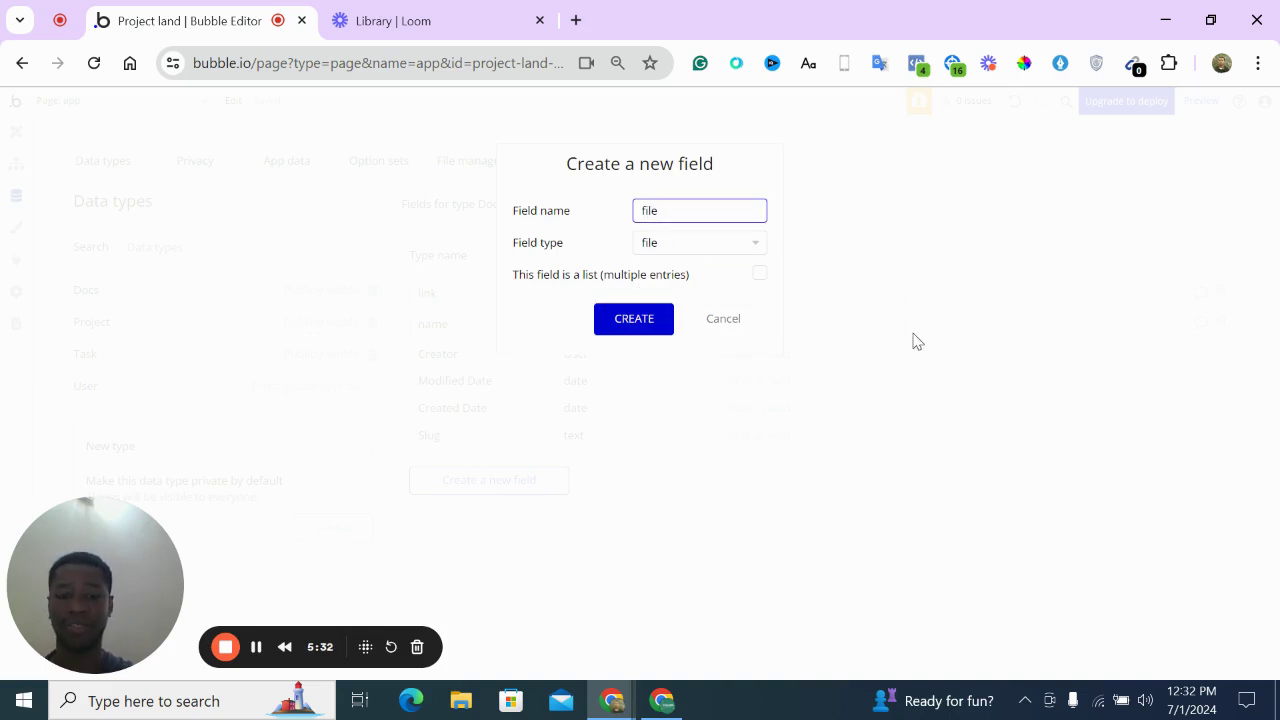
text(doc_)
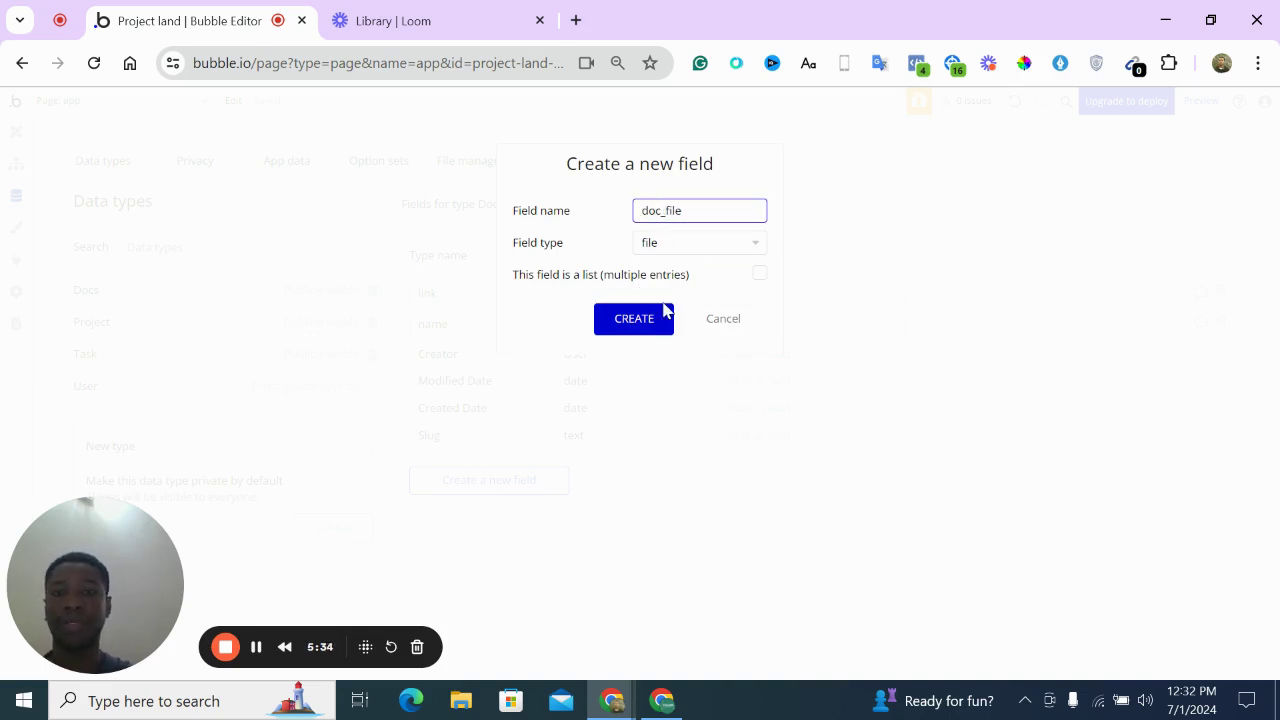
click(657, 319)
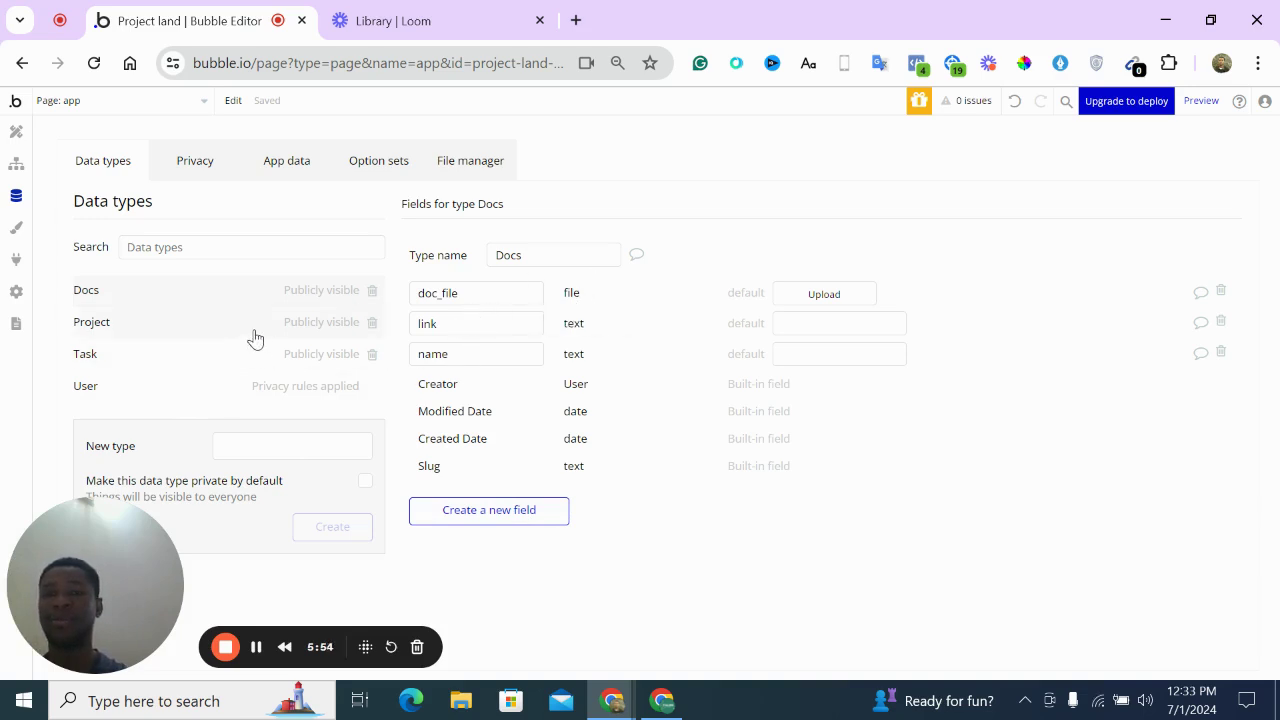
Add a field named "project" of type Project to the Docs data type
click(530, 509)
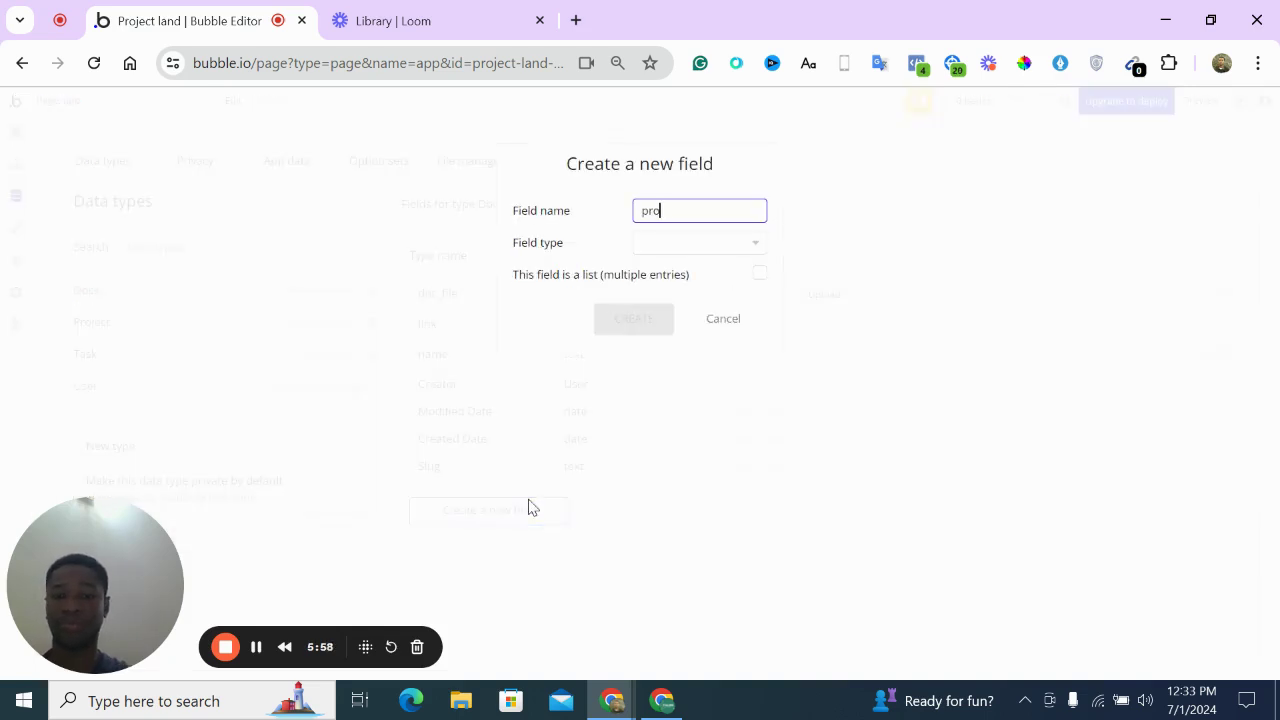
click(731, 247)
text(pro)
click(676, 292)
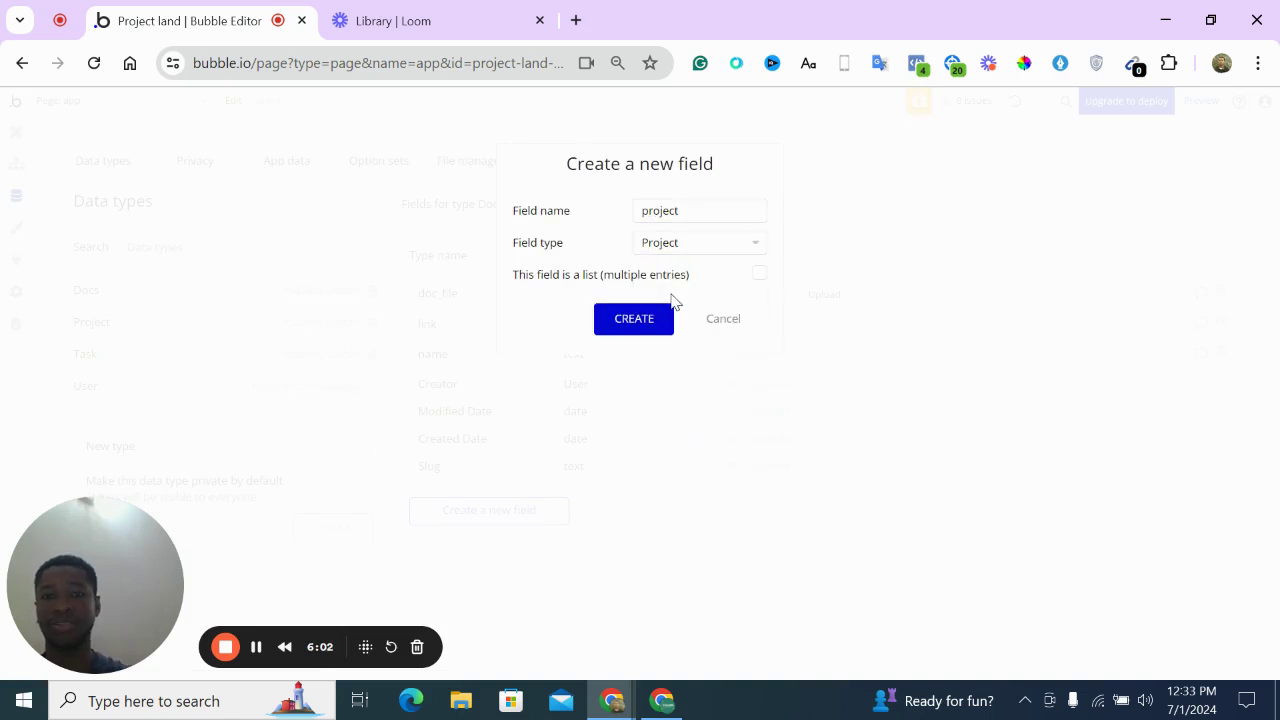
click(640, 313)
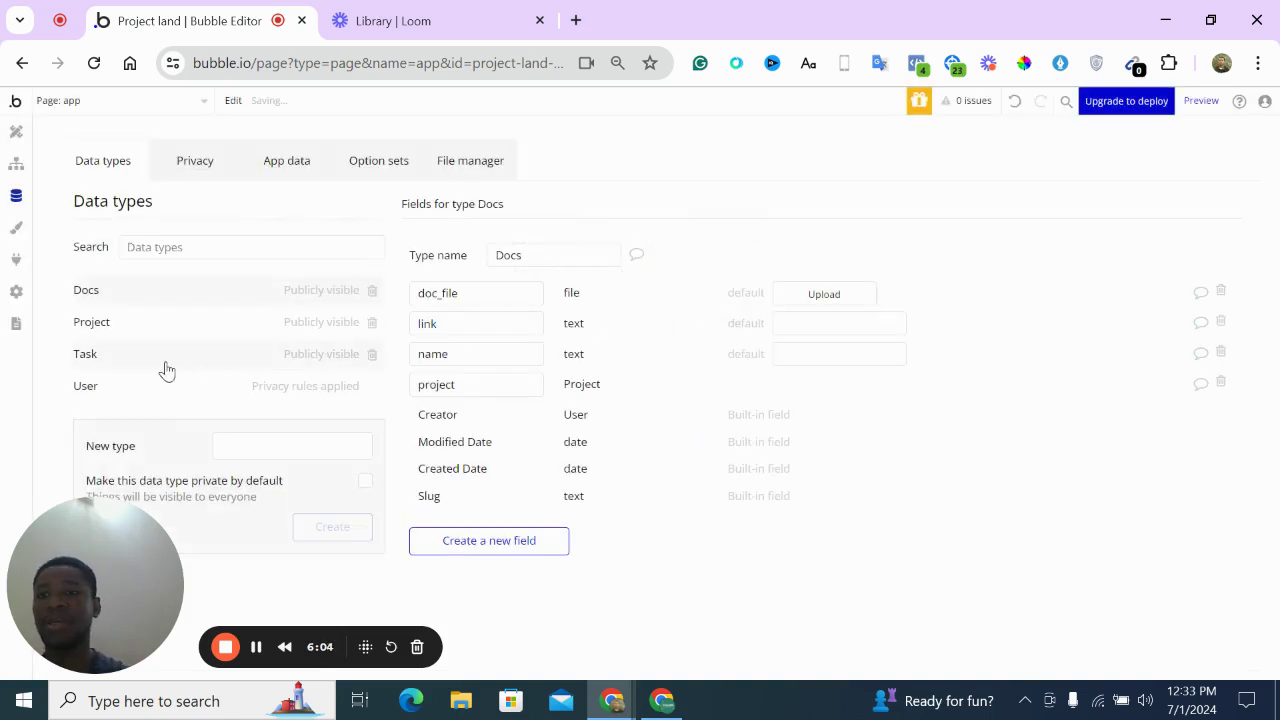
Examine the fields of the Task data type in the Projectpower app for reference and return to Project land's Task type
click(165, 369)
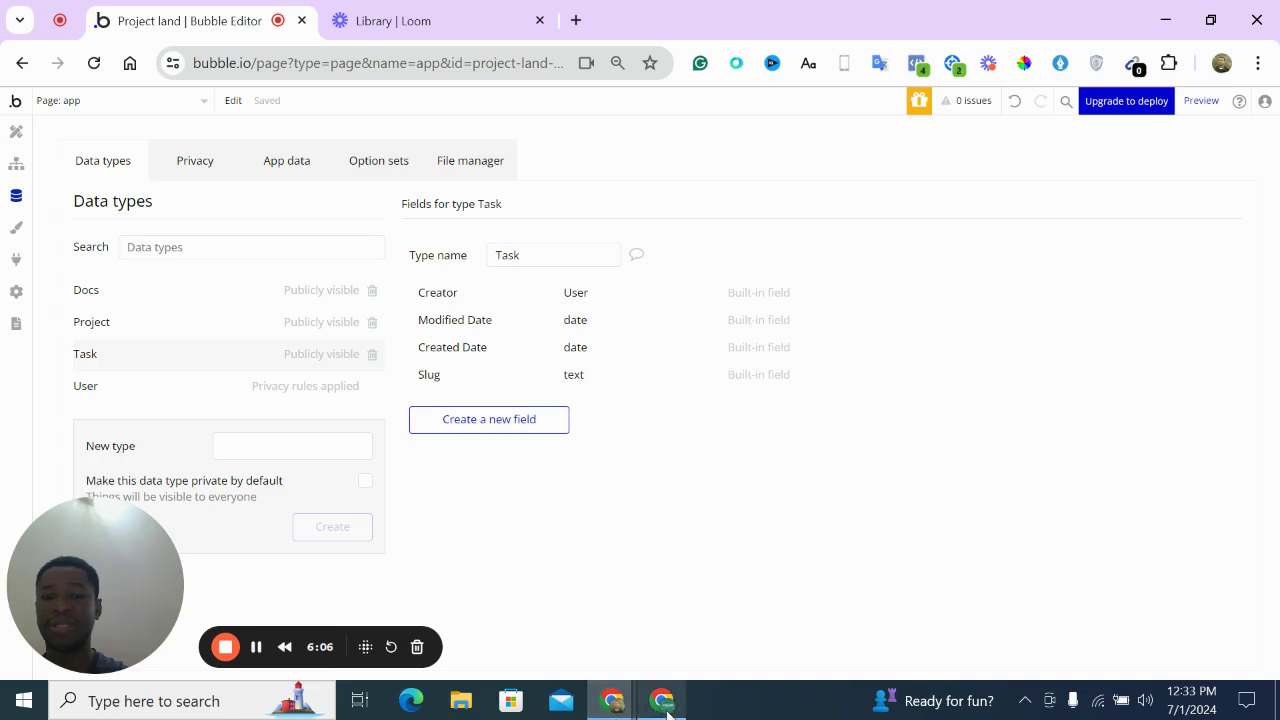
click(667, 712)
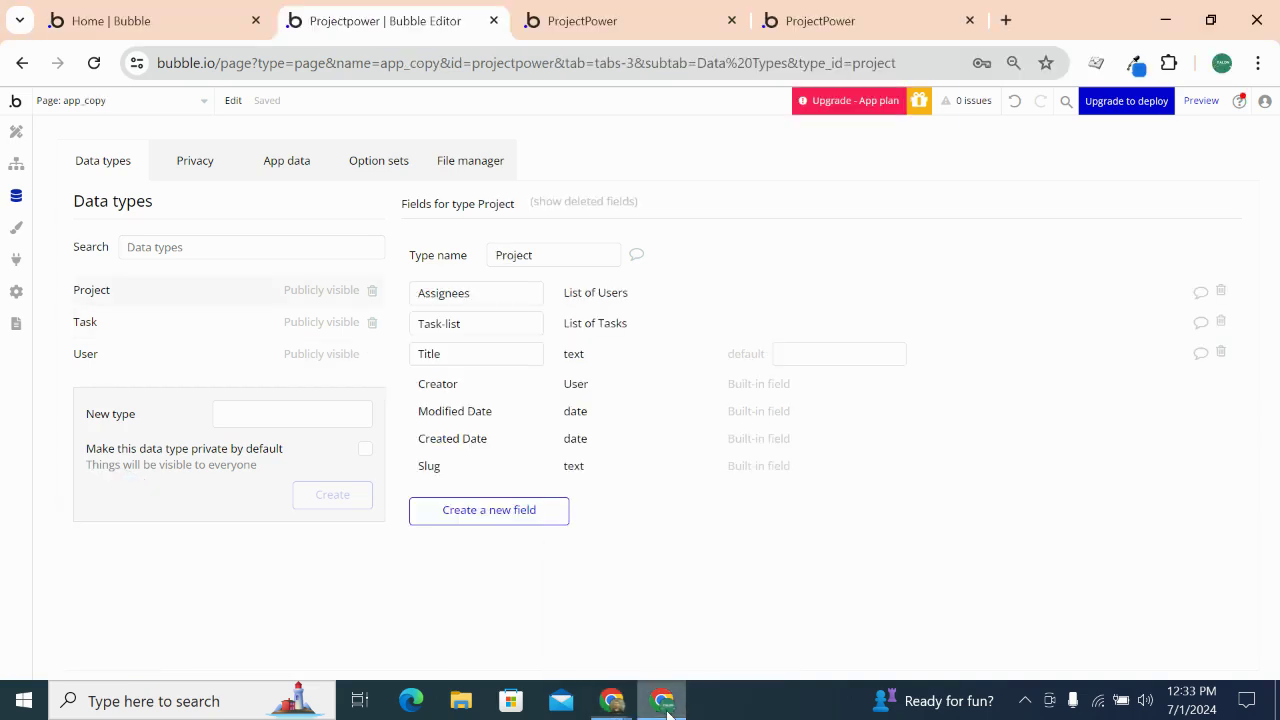
click(196, 336)
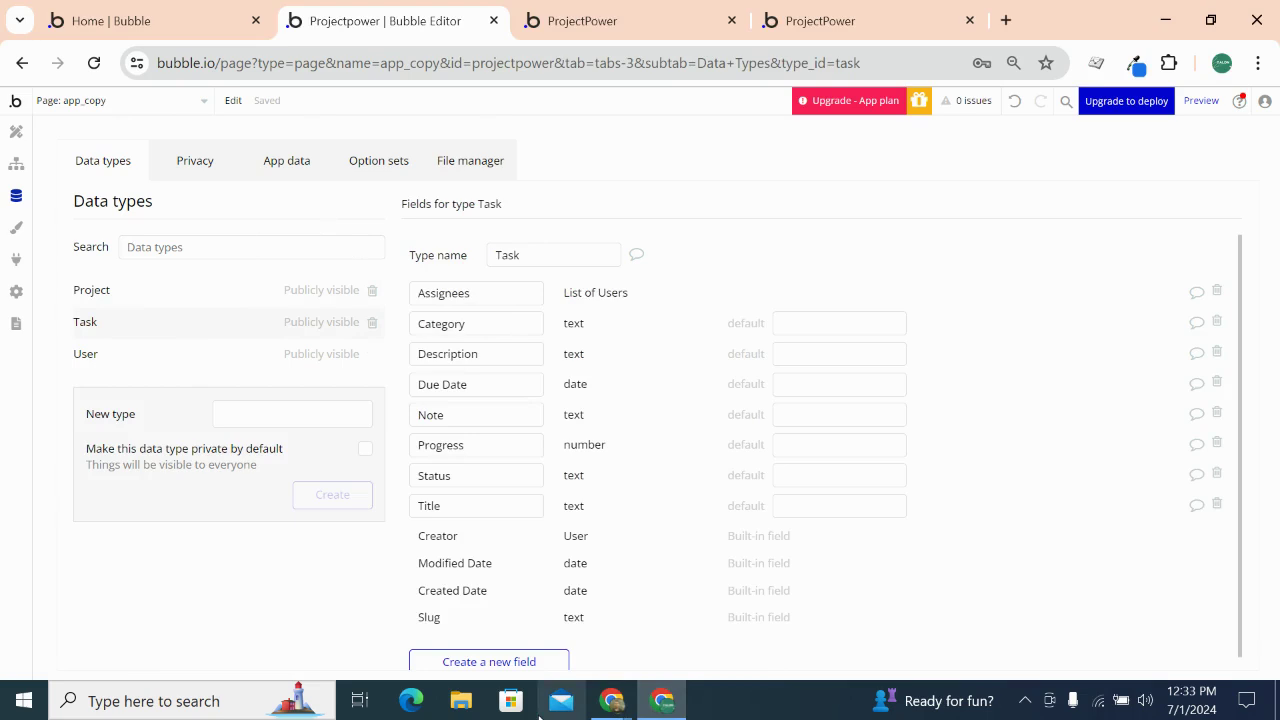
mouse_move(612, 702)
click(528, 642)
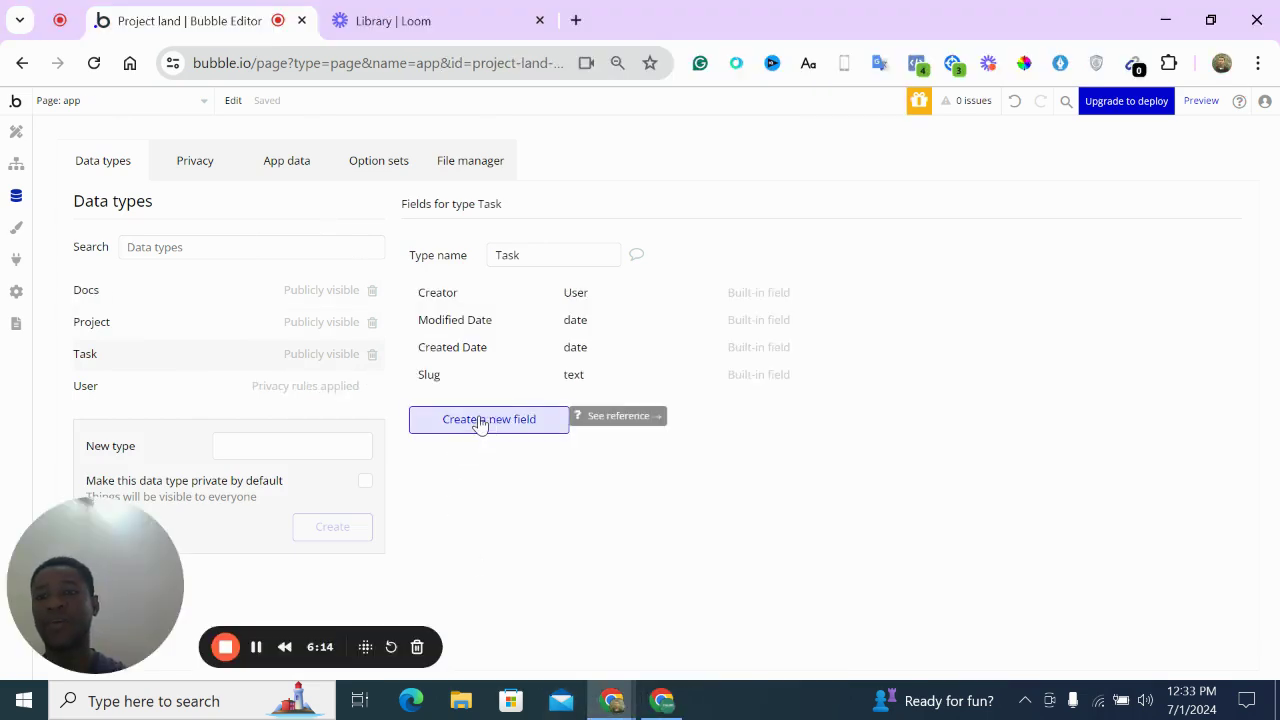
Delete the Assignees field from the Project data type and confirm the deletion
click(310, 328)
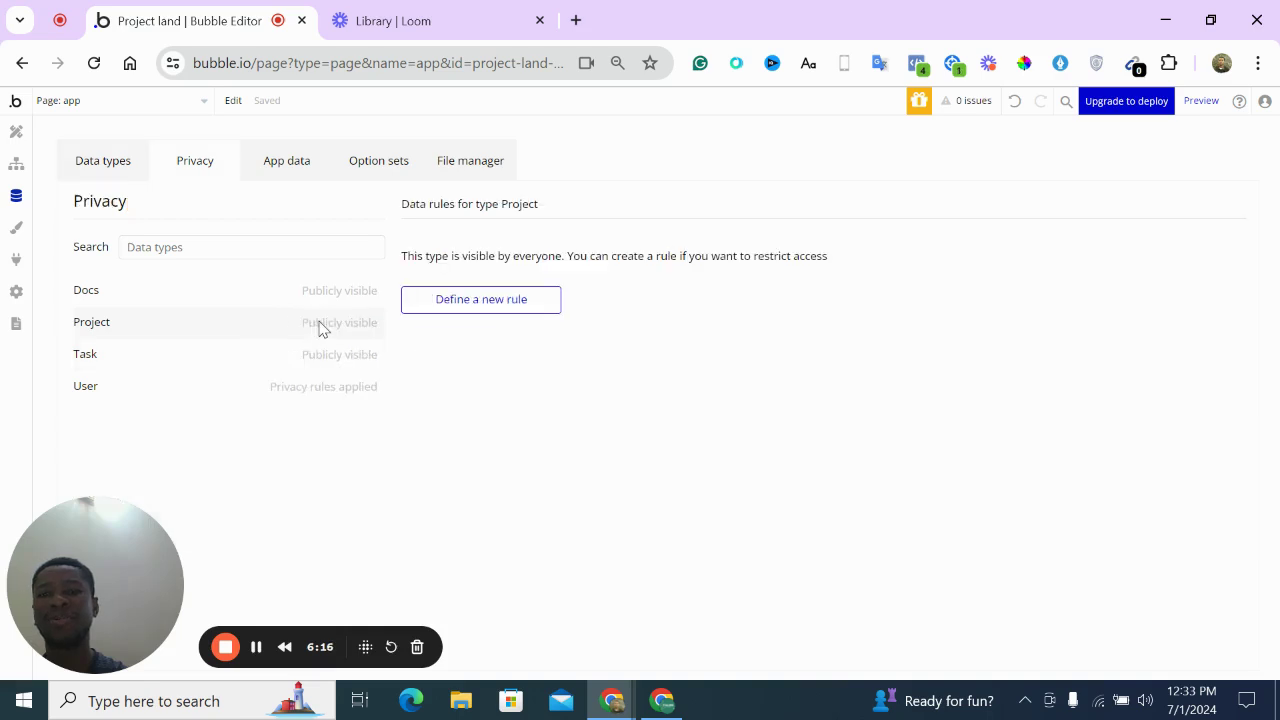
click(101, 166)
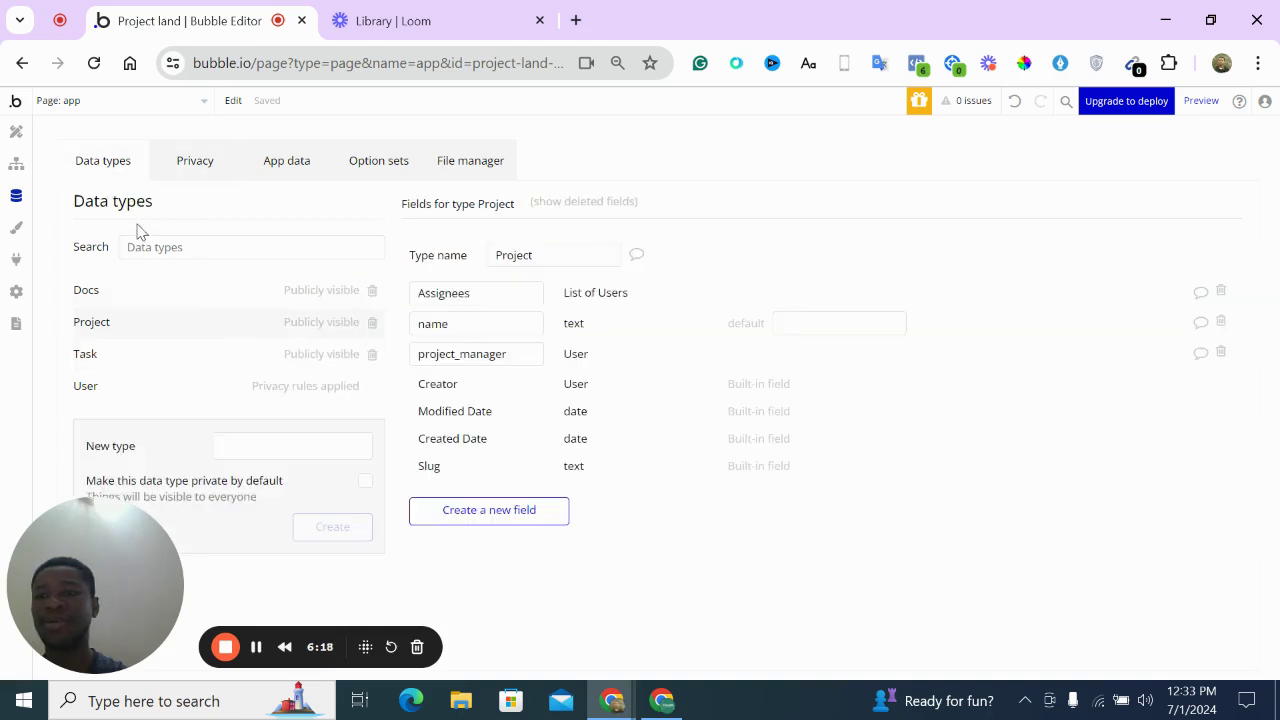
click(1220, 294)
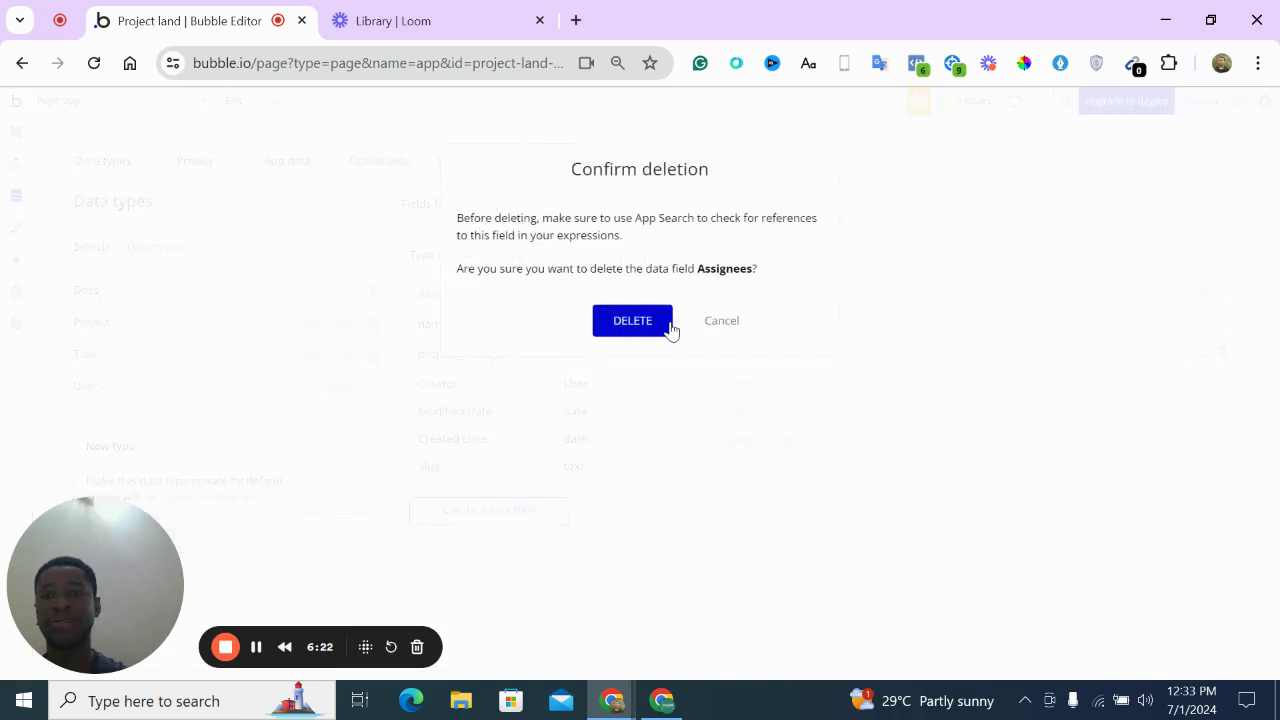
click(632, 320)
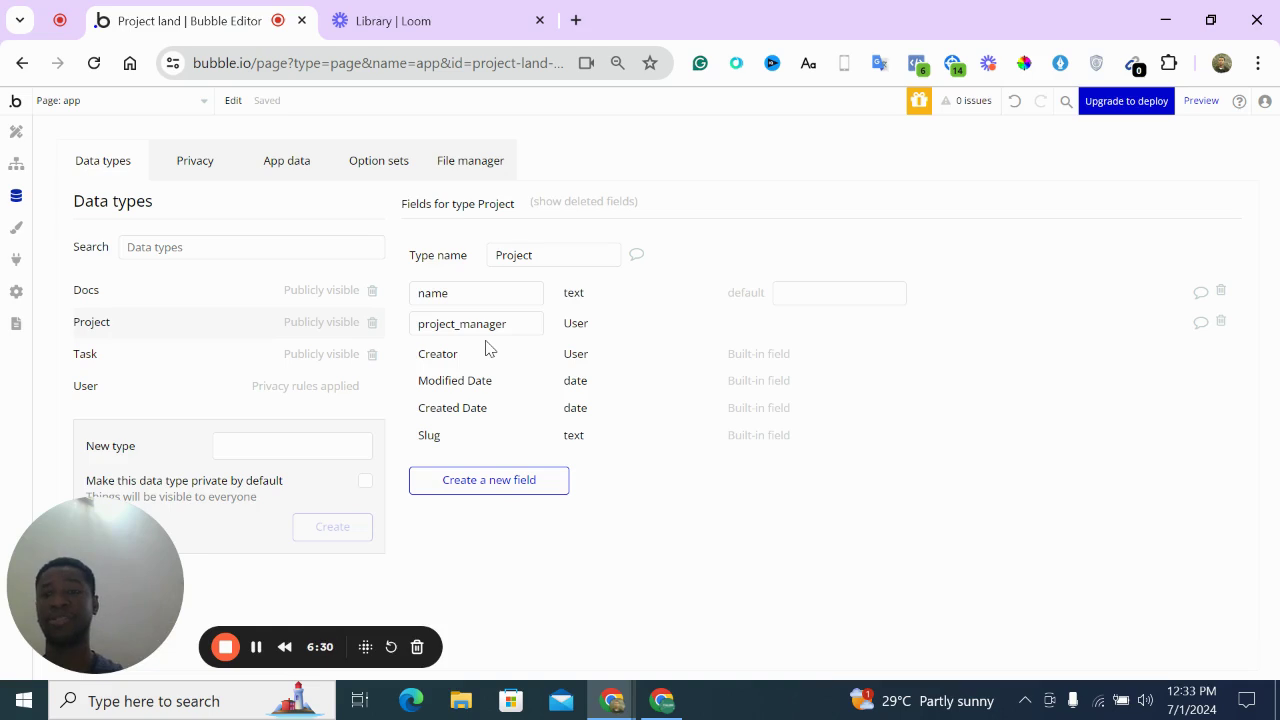
Add a field named "assignees" to the Task data type as a list of Users
click(240, 353)
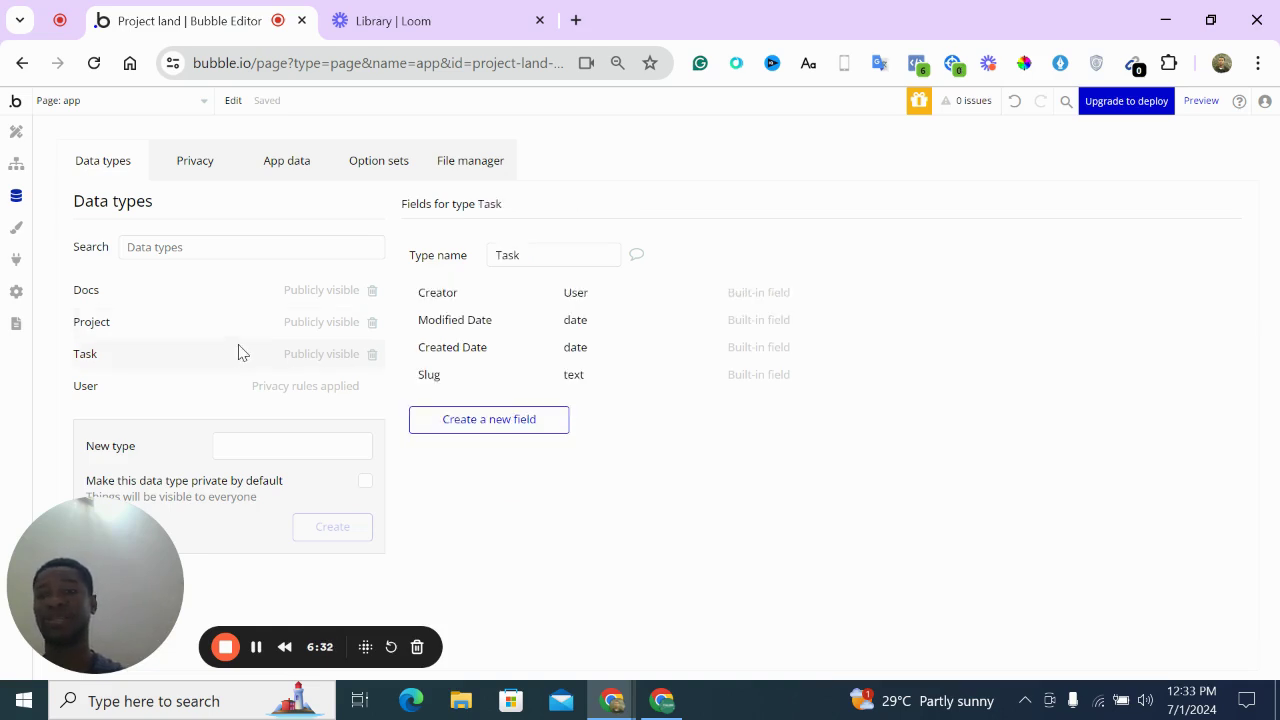
click(489, 419)
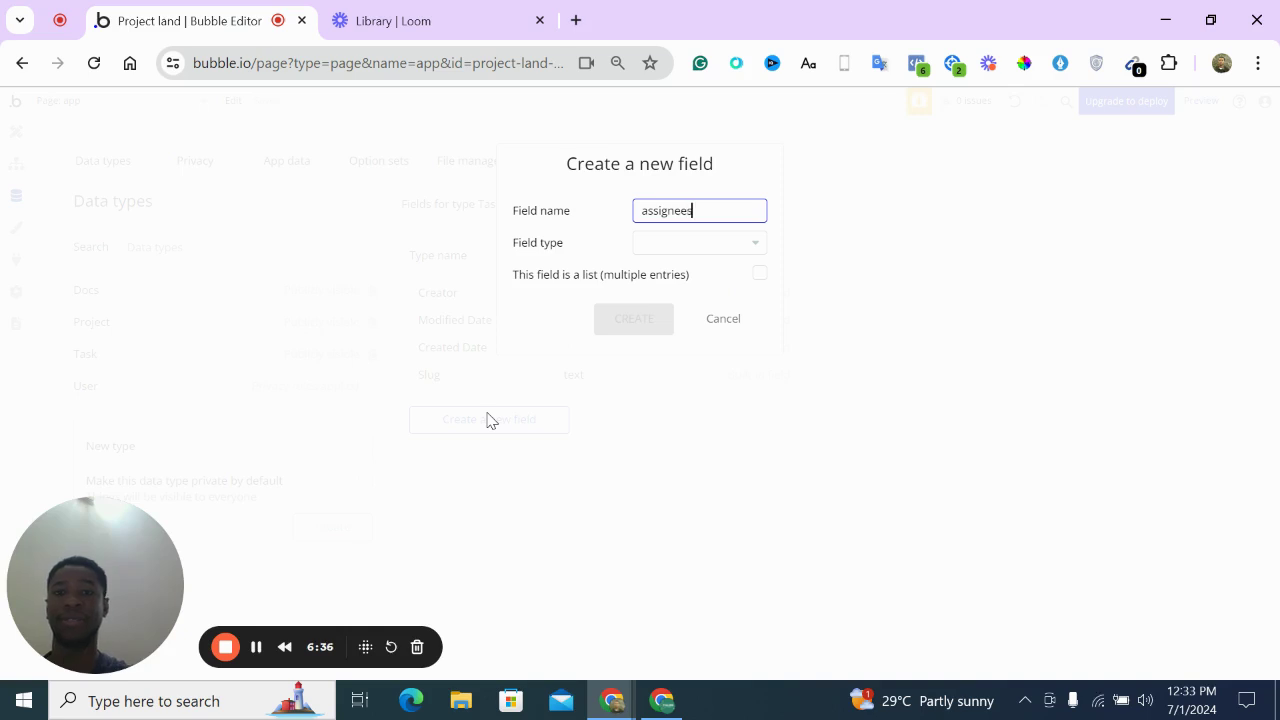
click(711, 247)
text(as)
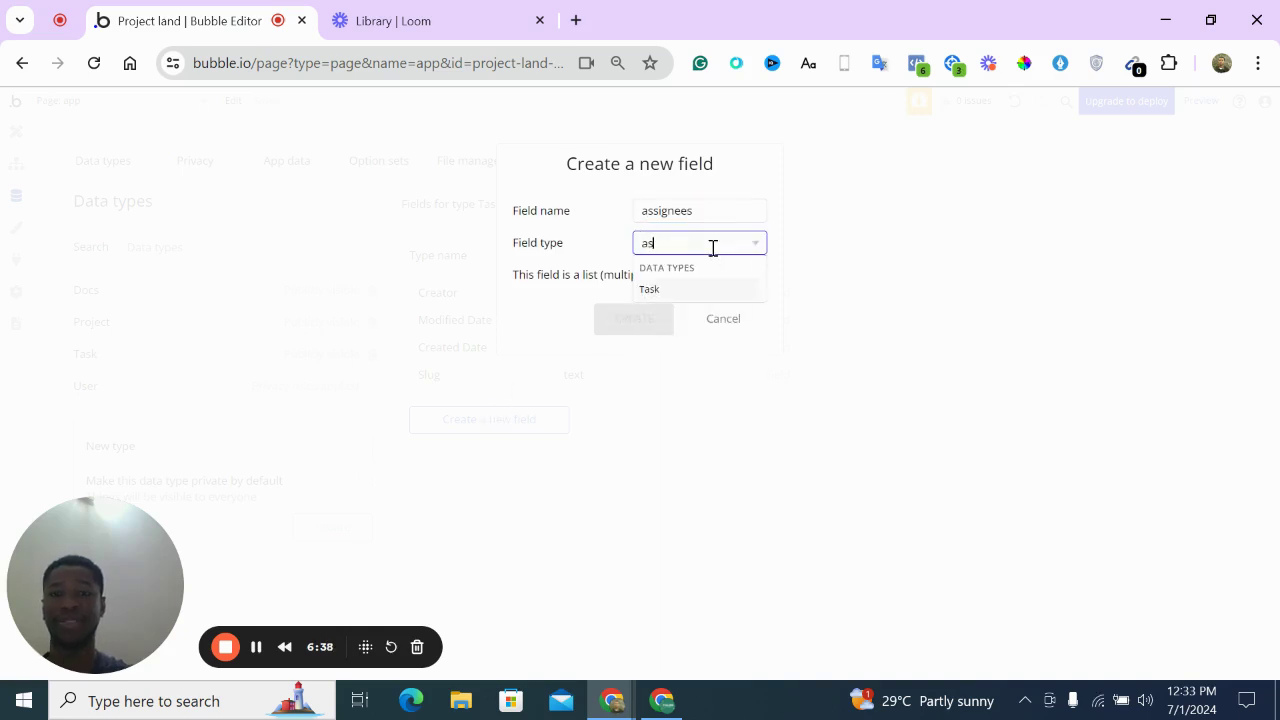
key(BackSpace)
key(BackSpace)
text(user)
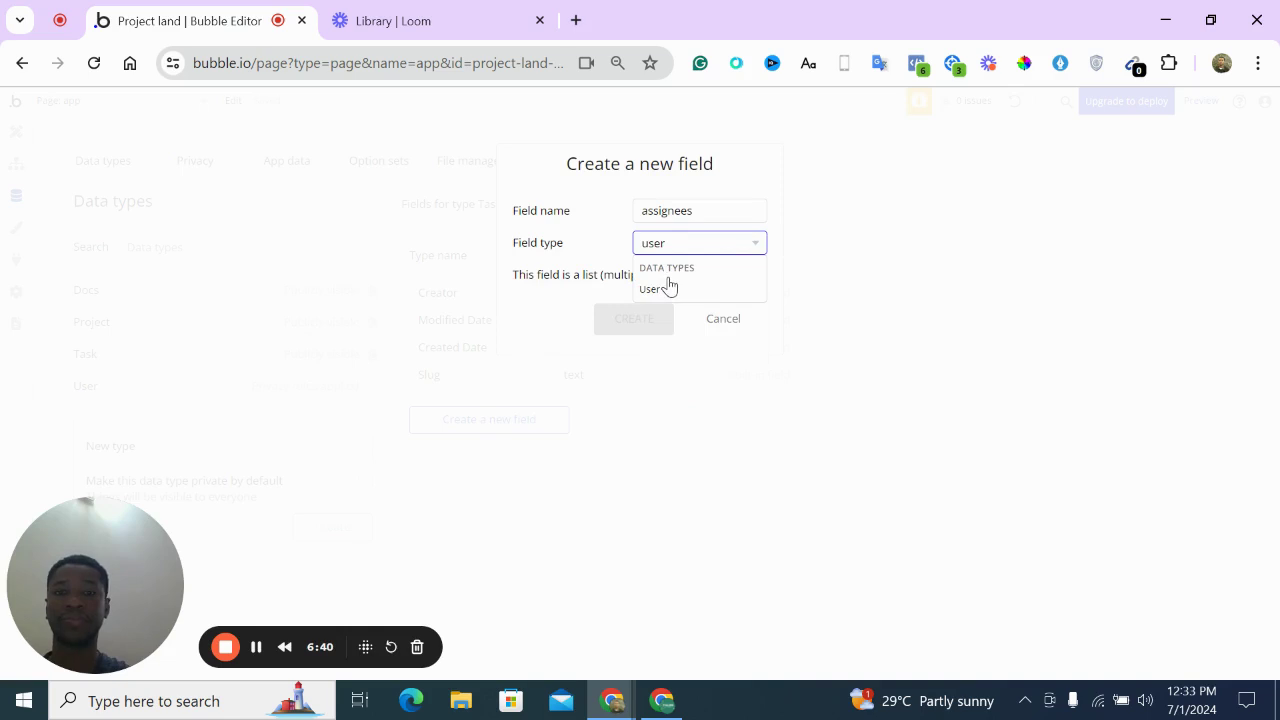
click(669, 289)
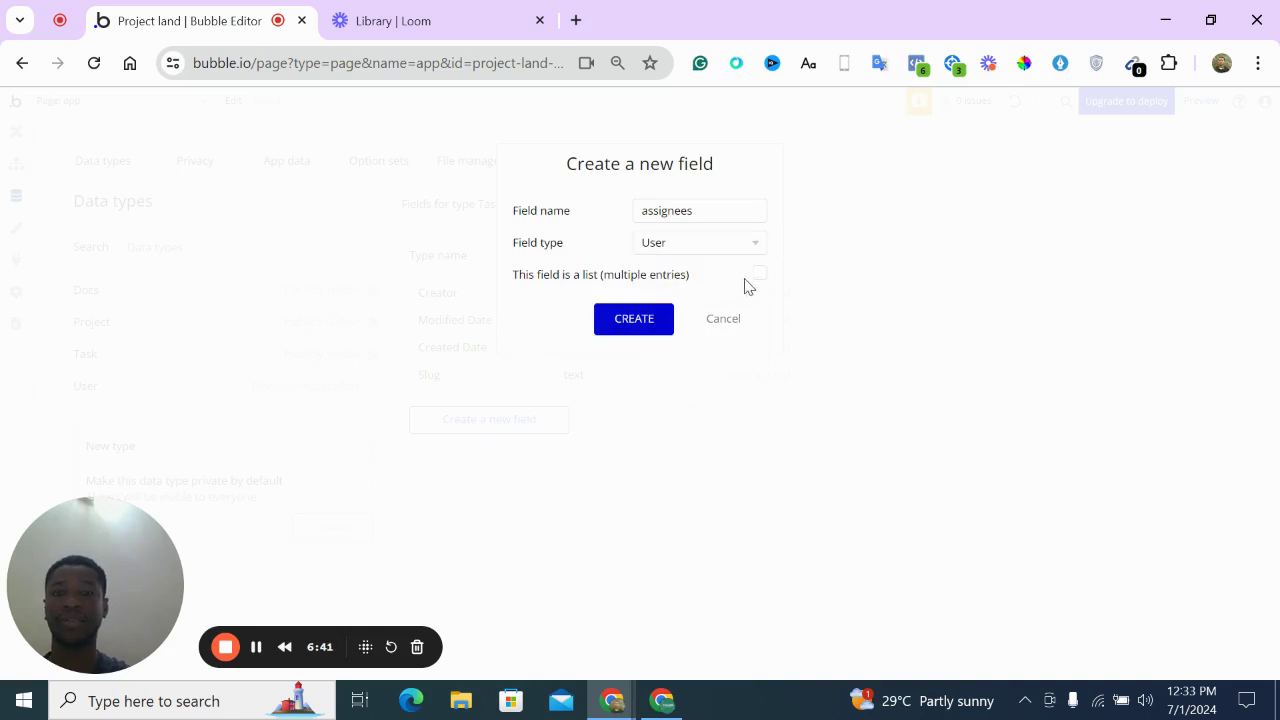
click(632, 318)
Add a field named "name" of type text to the Task data type
click(549, 462)
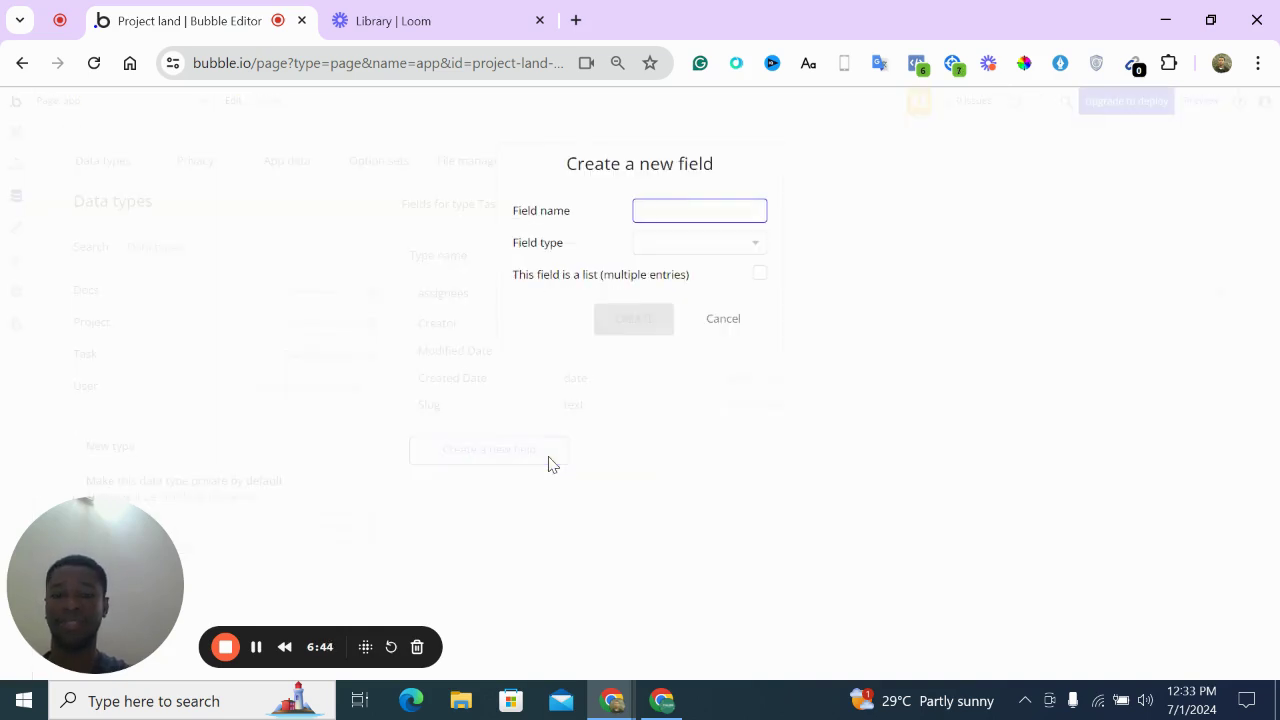
click(699, 243)
text(te)
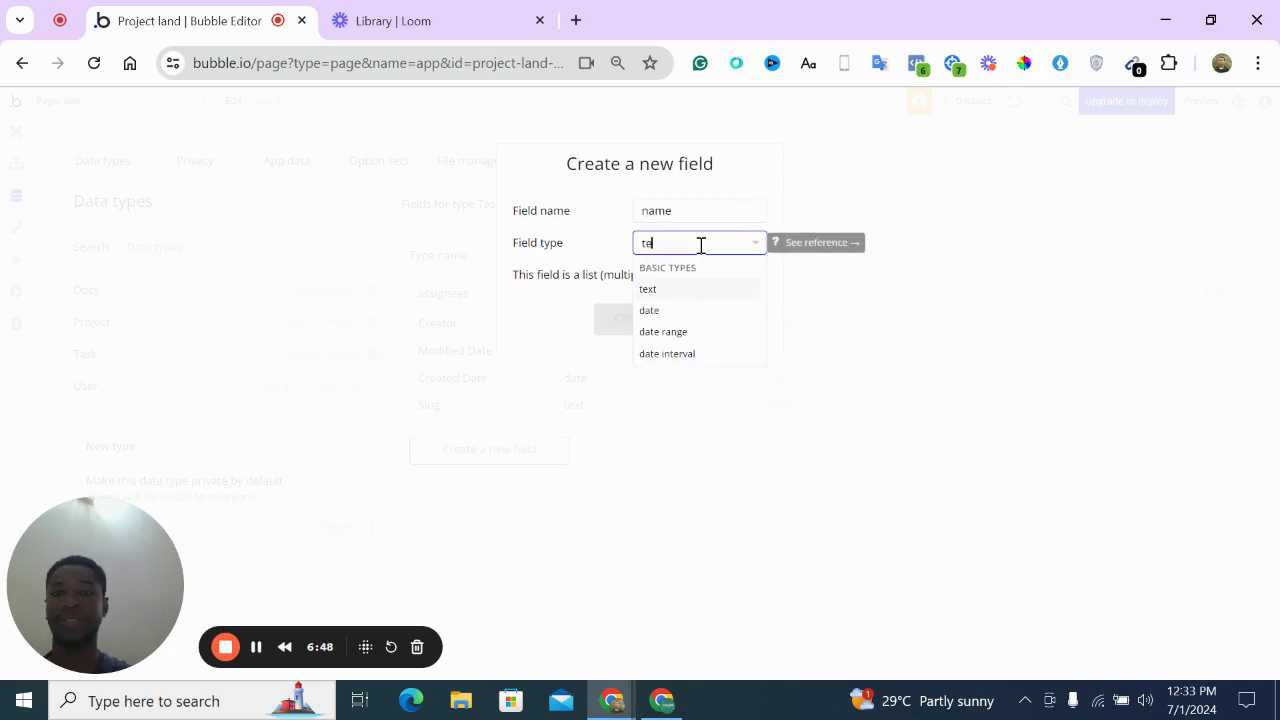
click(666, 290)
click(634, 318)
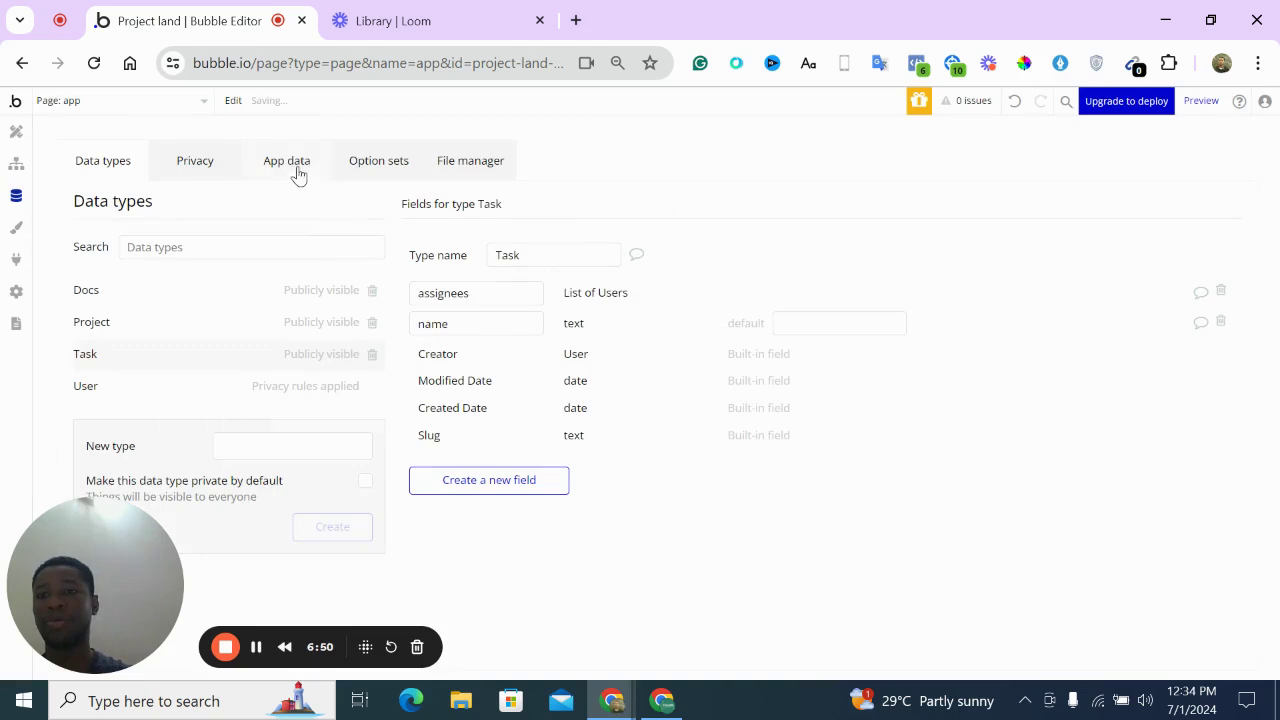
Skip the option sets tutorial and create a new option set named "task-status"
click(375, 170)
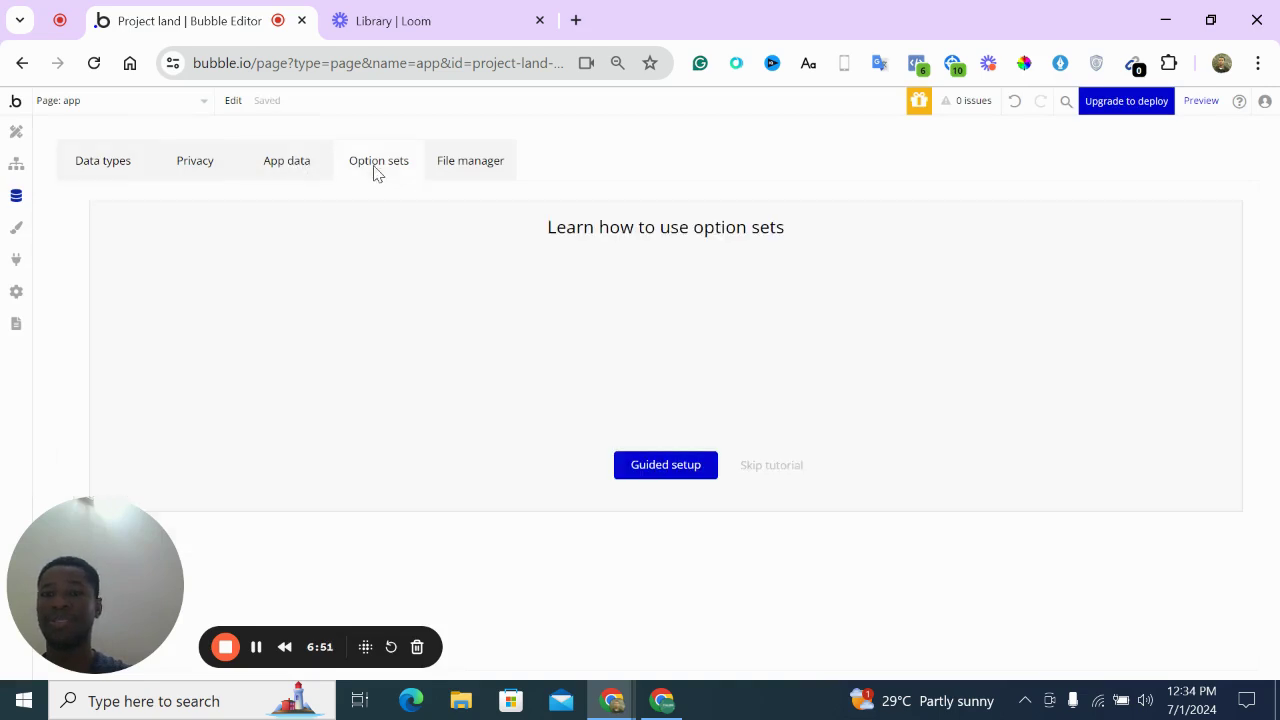
click(755, 470)
click(286, 328)
text(task-status)
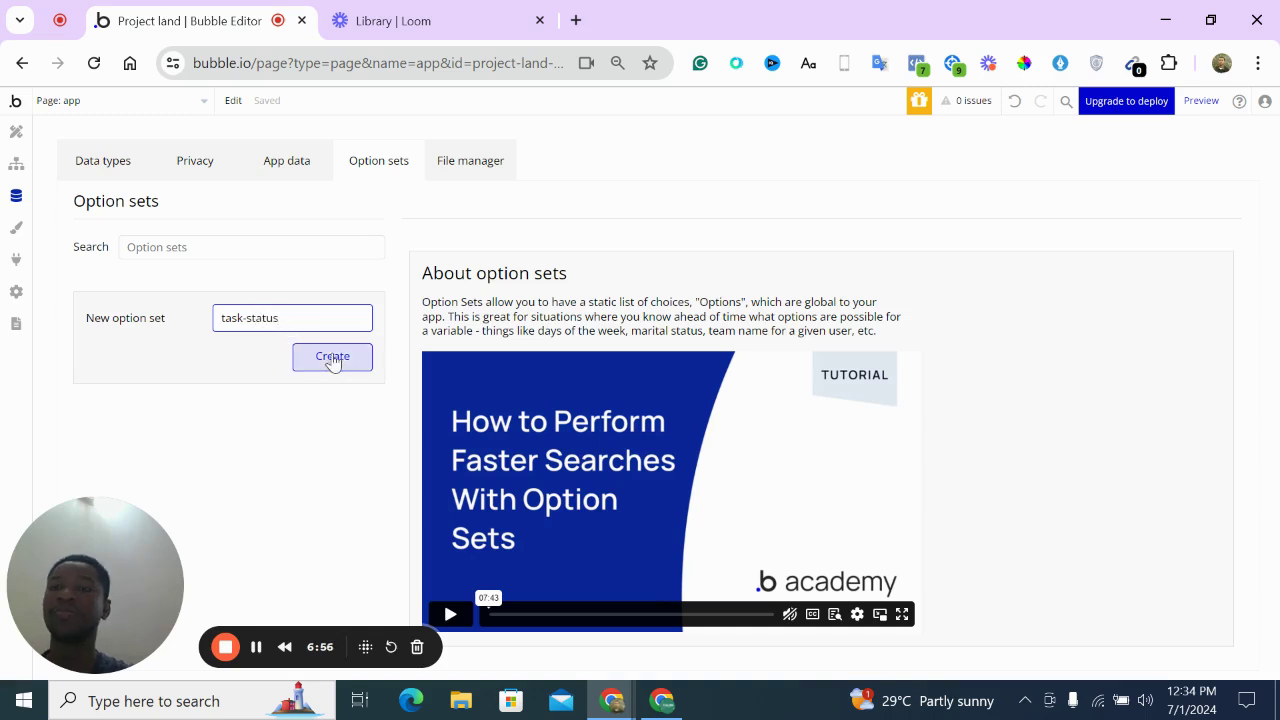
click(358, 355)
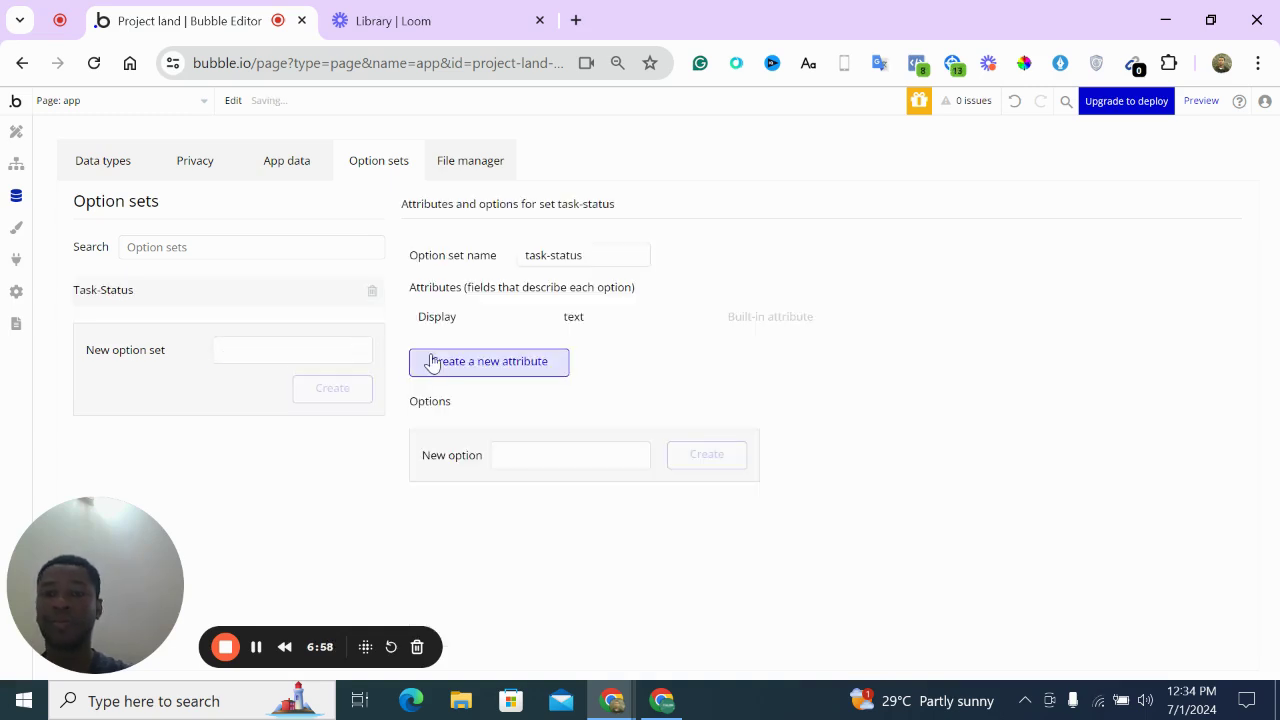
Check the Projectpower Task fields for reference and add an option named "Due" to the task-status option set
click(667, 706)
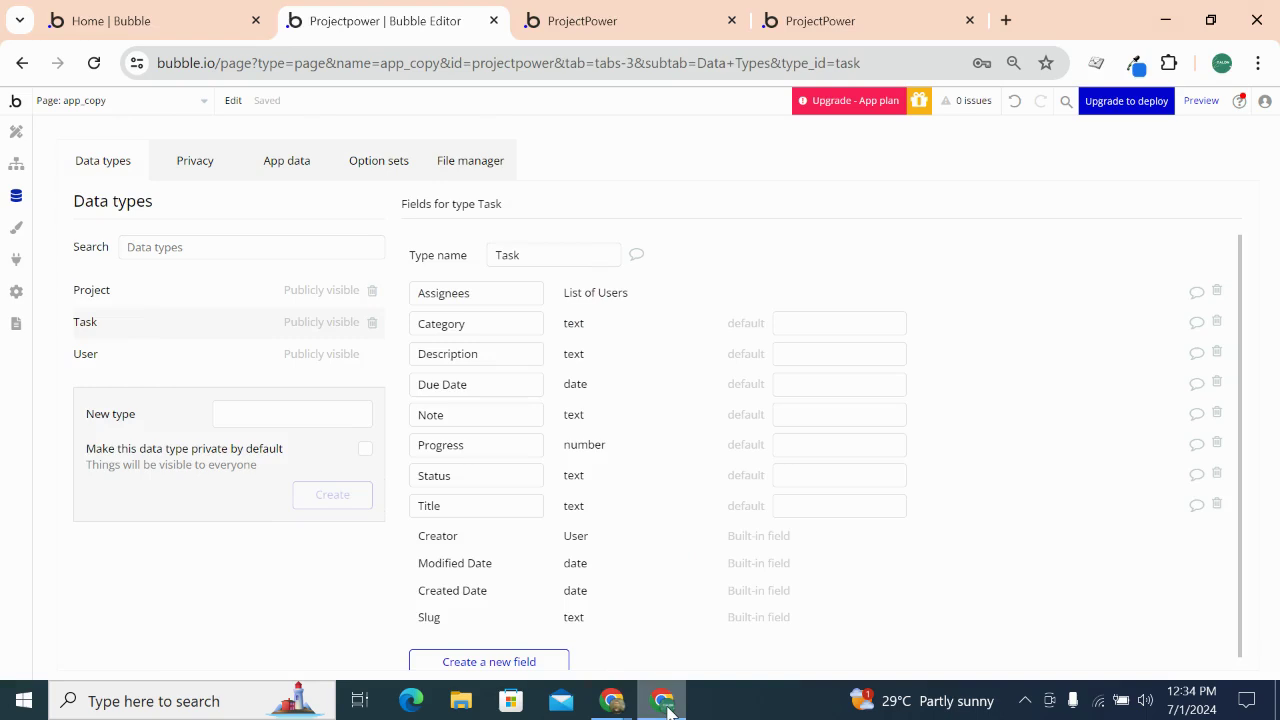
click(667, 706)
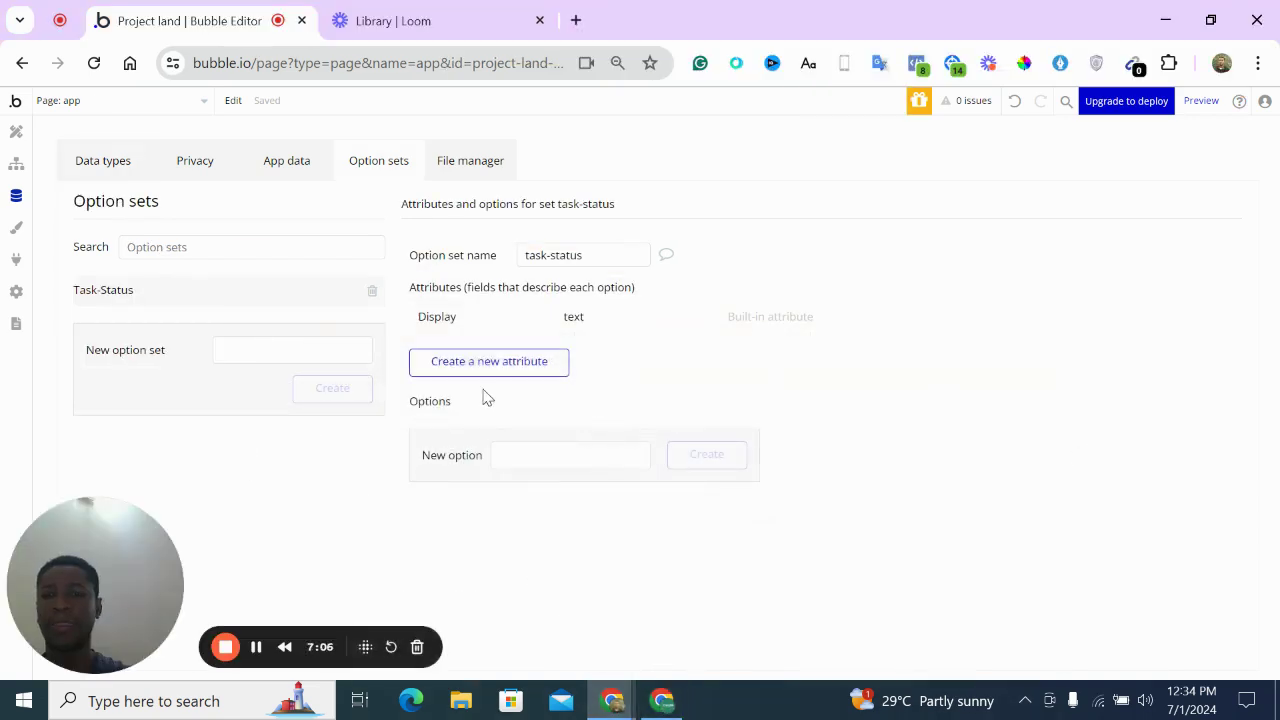
click(618, 452)
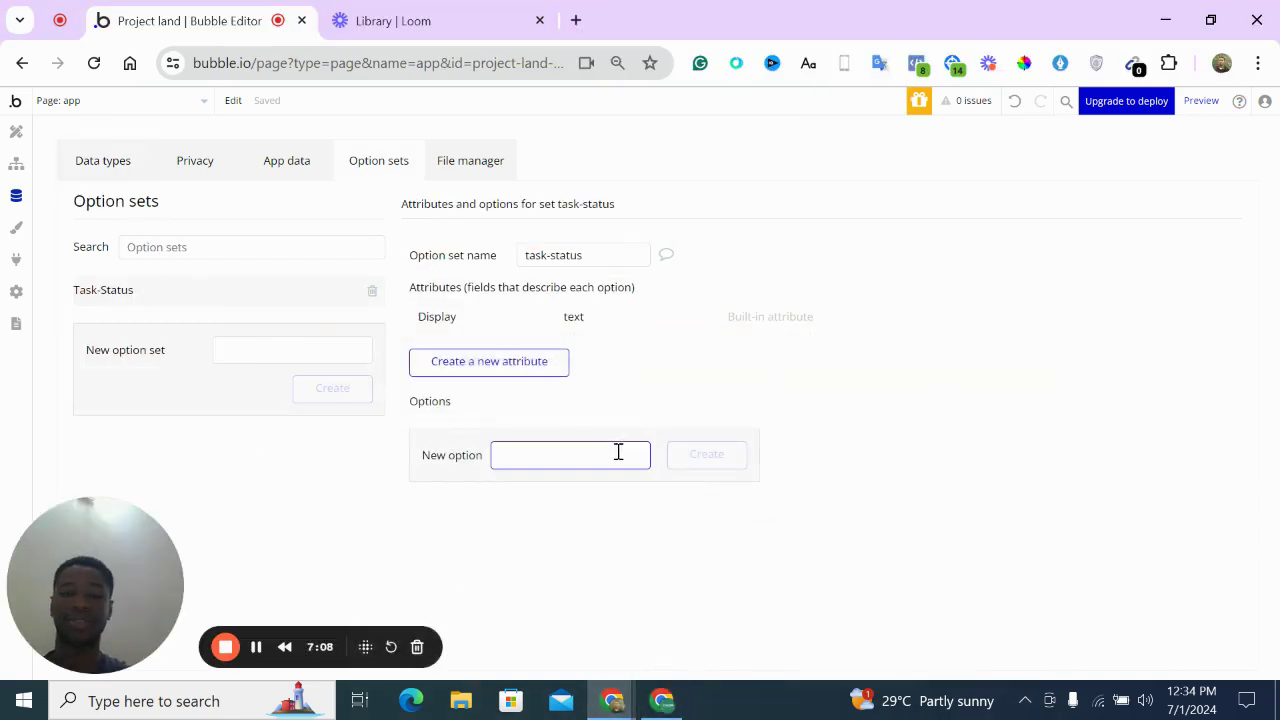
text(D)
key(BackSpace)
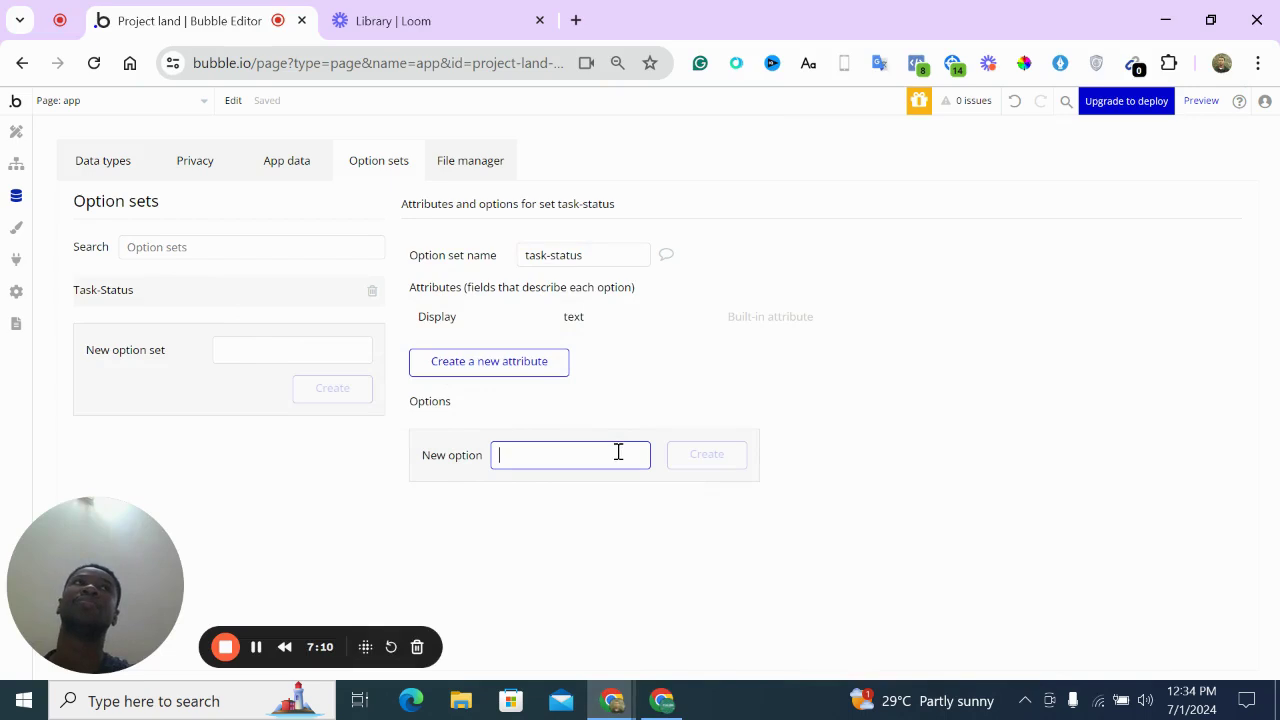
text(Due)
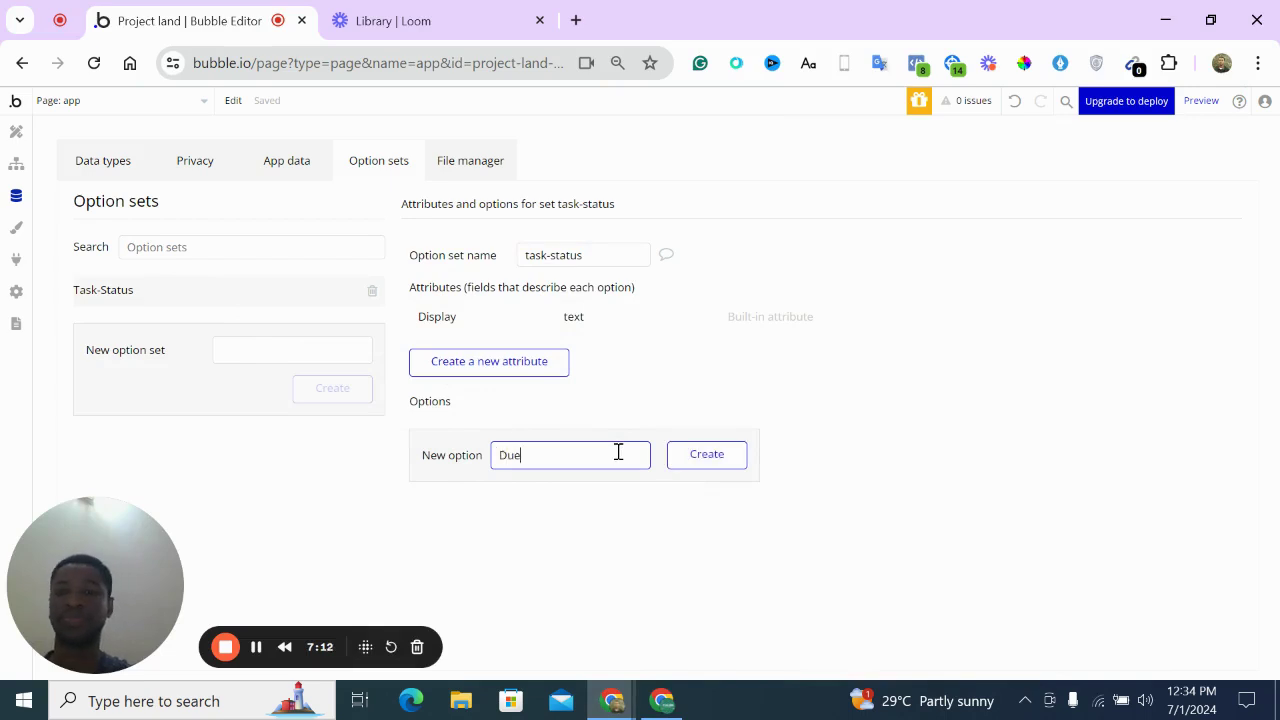
click(686, 464)
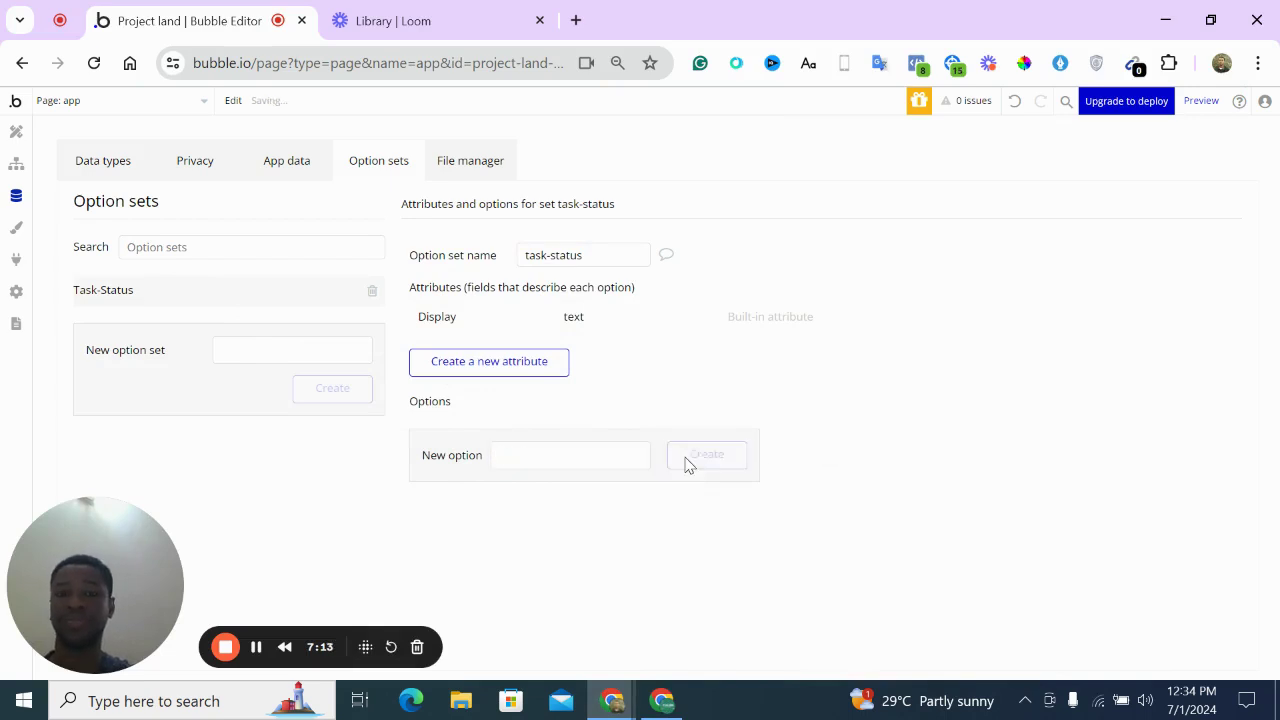
Glance at the Projectpower page design for reference, and add an option named "In Progress" to the task-status option set
click(658, 704)
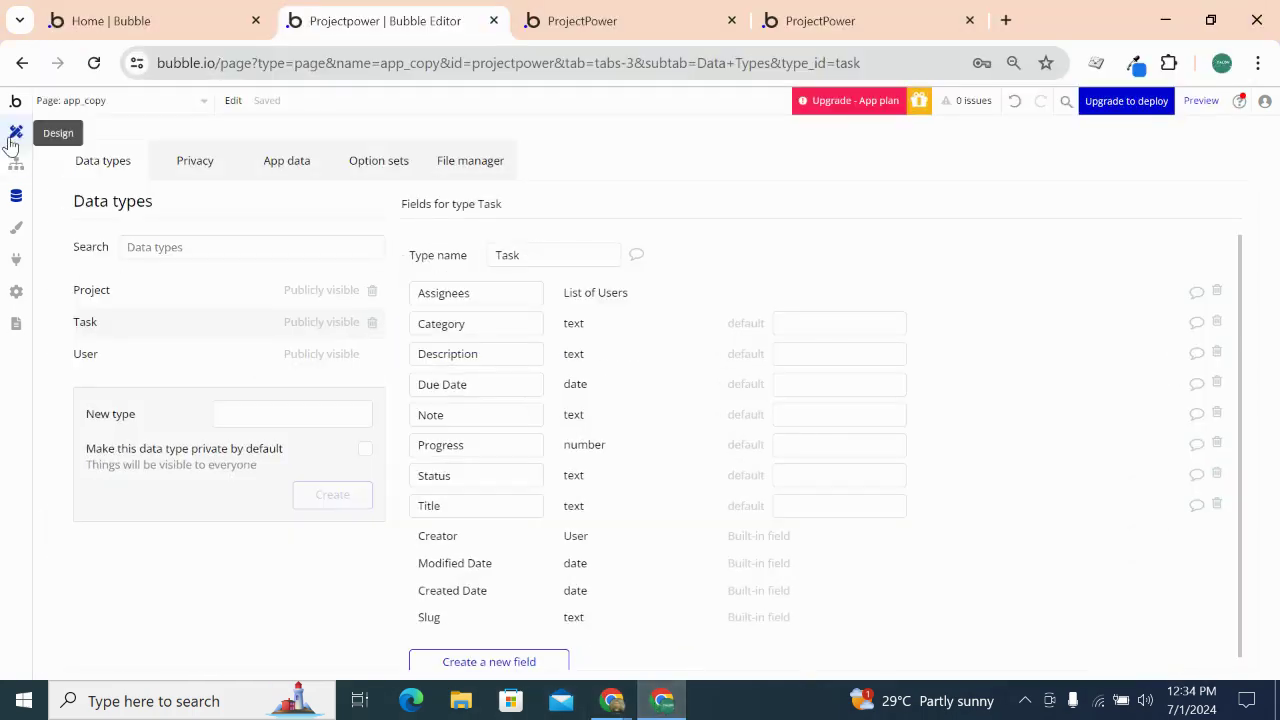
click(16, 133)
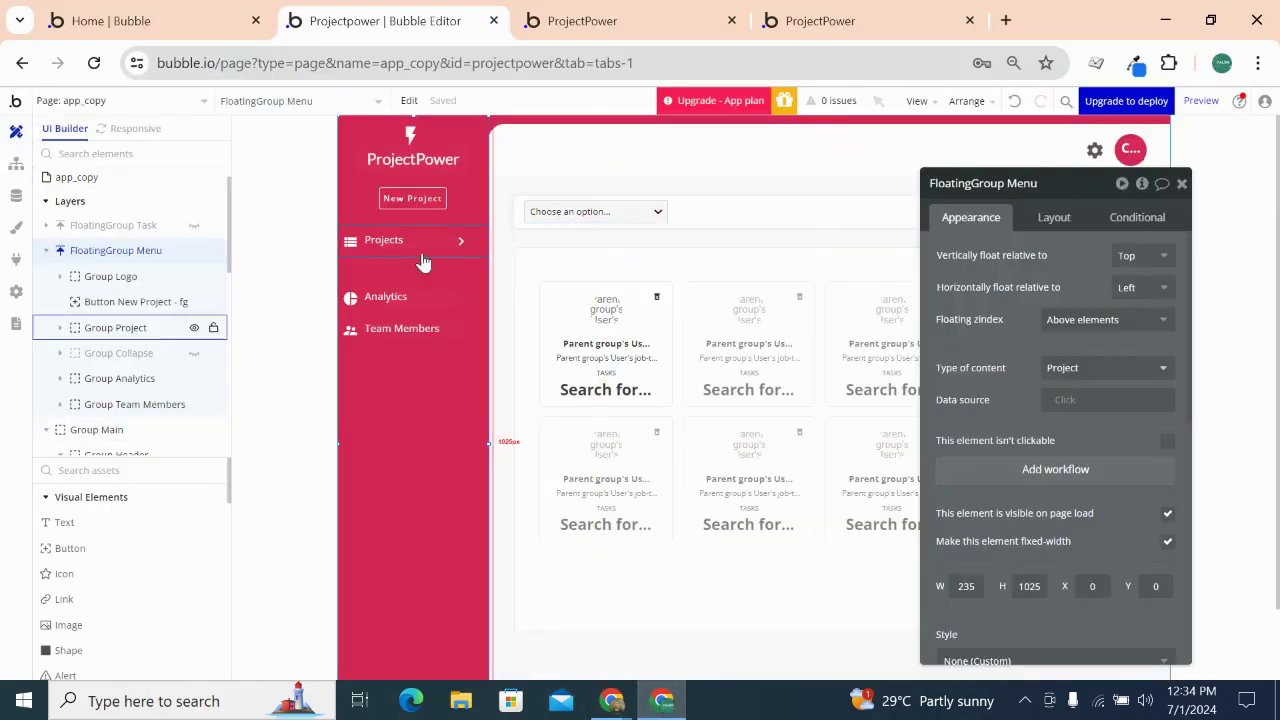
click(662, 704)
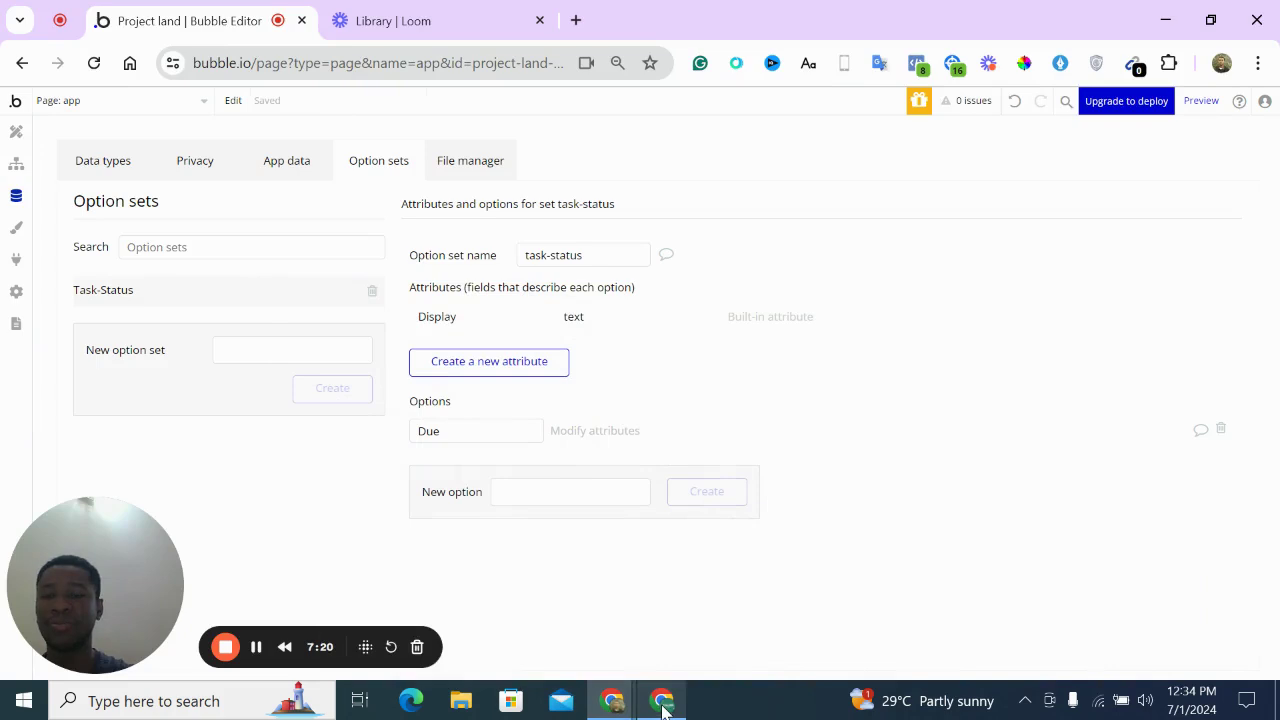
click(543, 497)
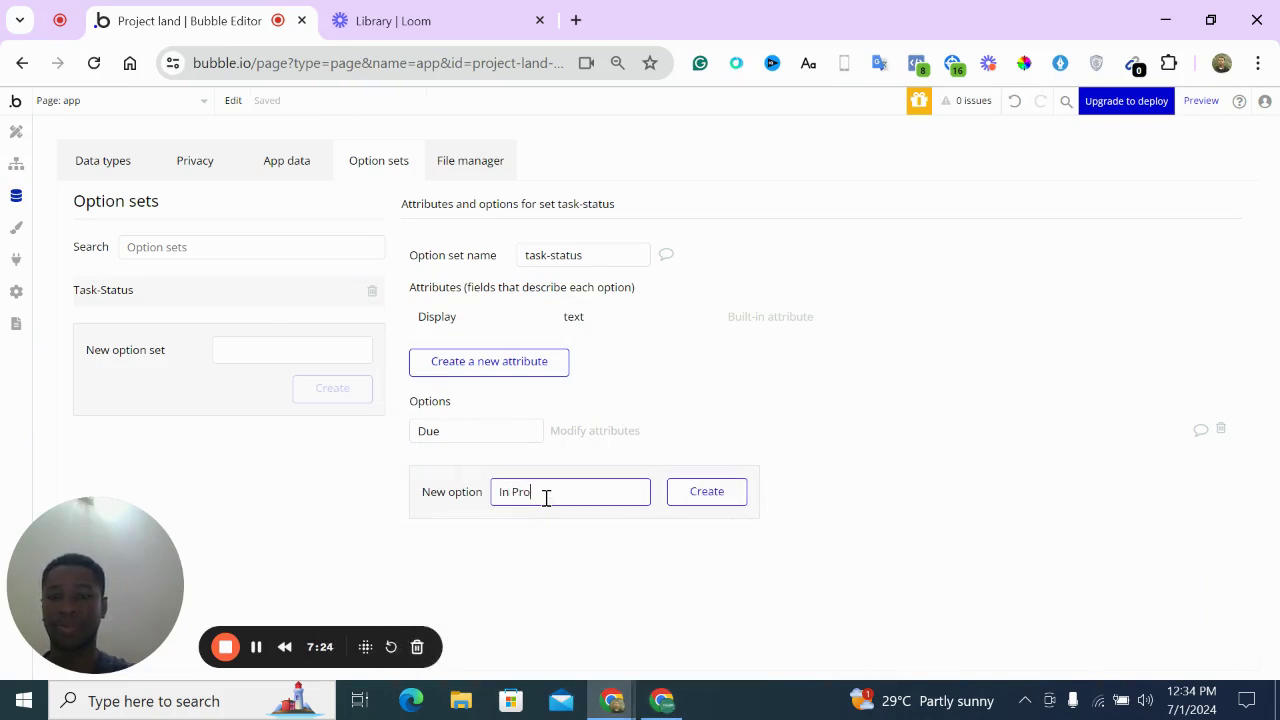
click(706, 491)
Add an option named "Completed" to the task-status option set
click(584, 522)
text(C)
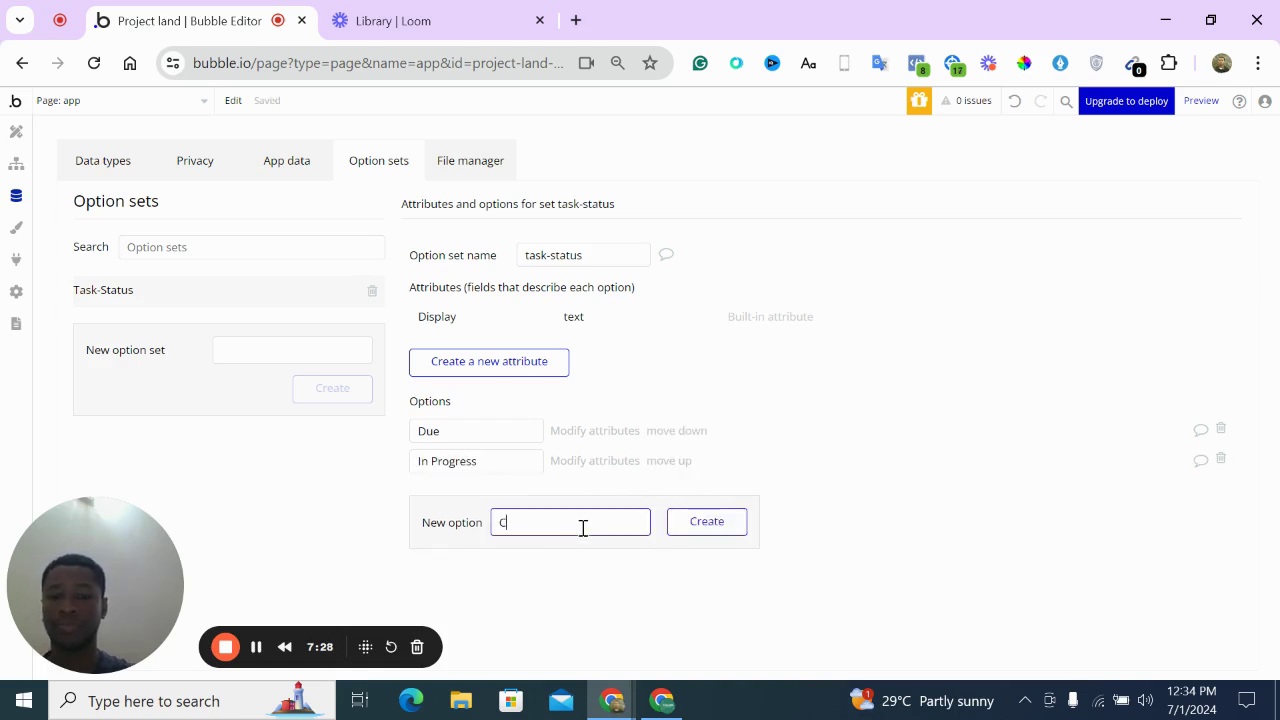
text(ompleted)
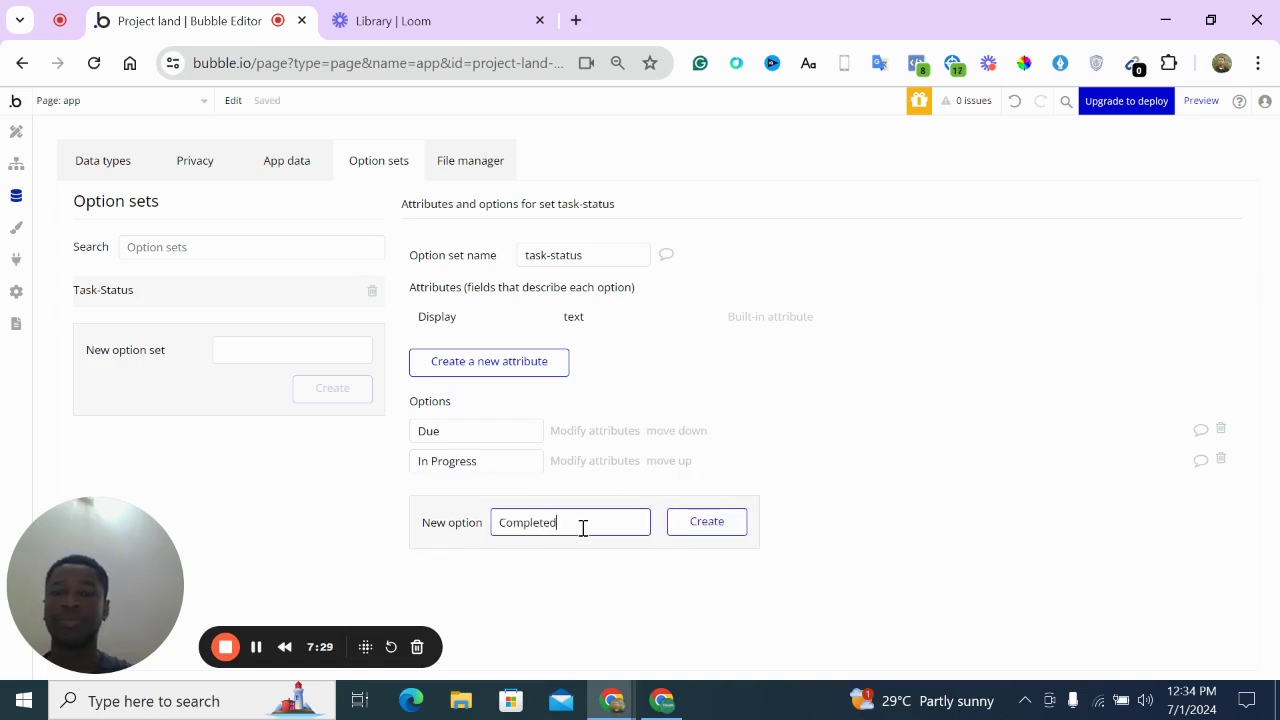
click(686, 528)
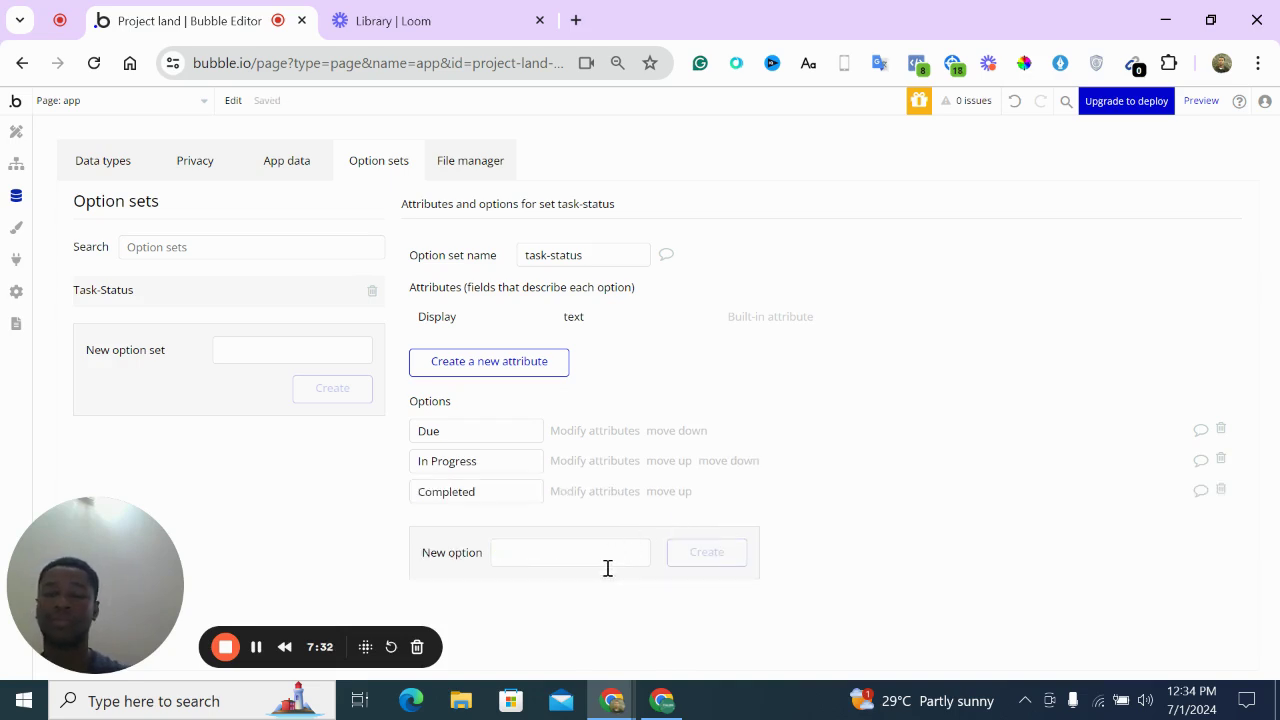
In the Projectpower editor, hide Group Analytics, Group Team Members and Group Project inside FloatingGroup Menu
click(665, 702)
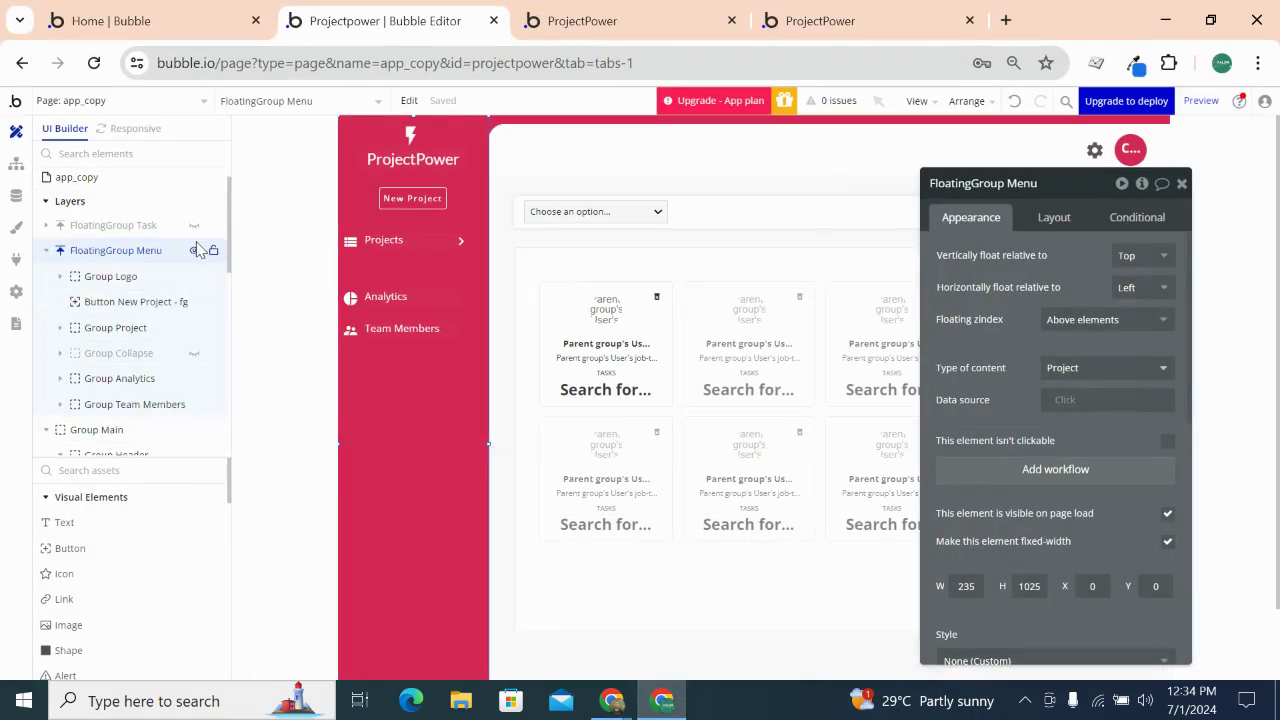
click(1182, 183)
click(195, 380)
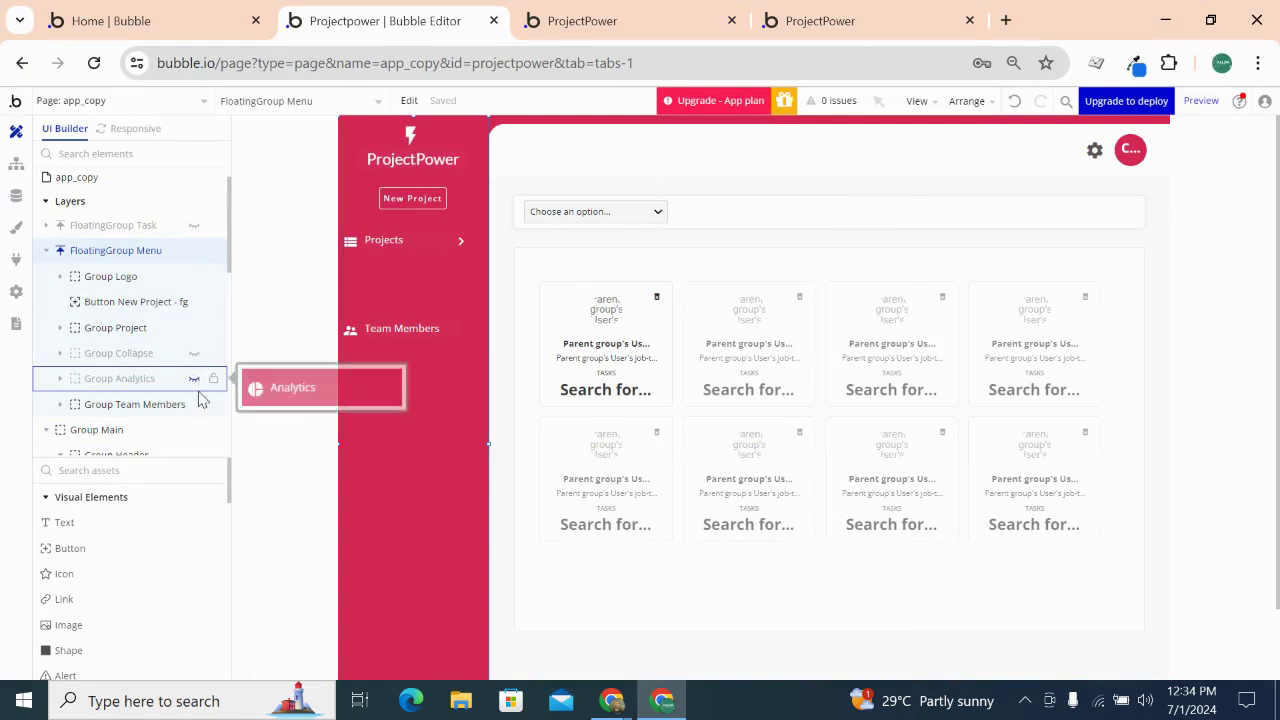
click(194, 405)
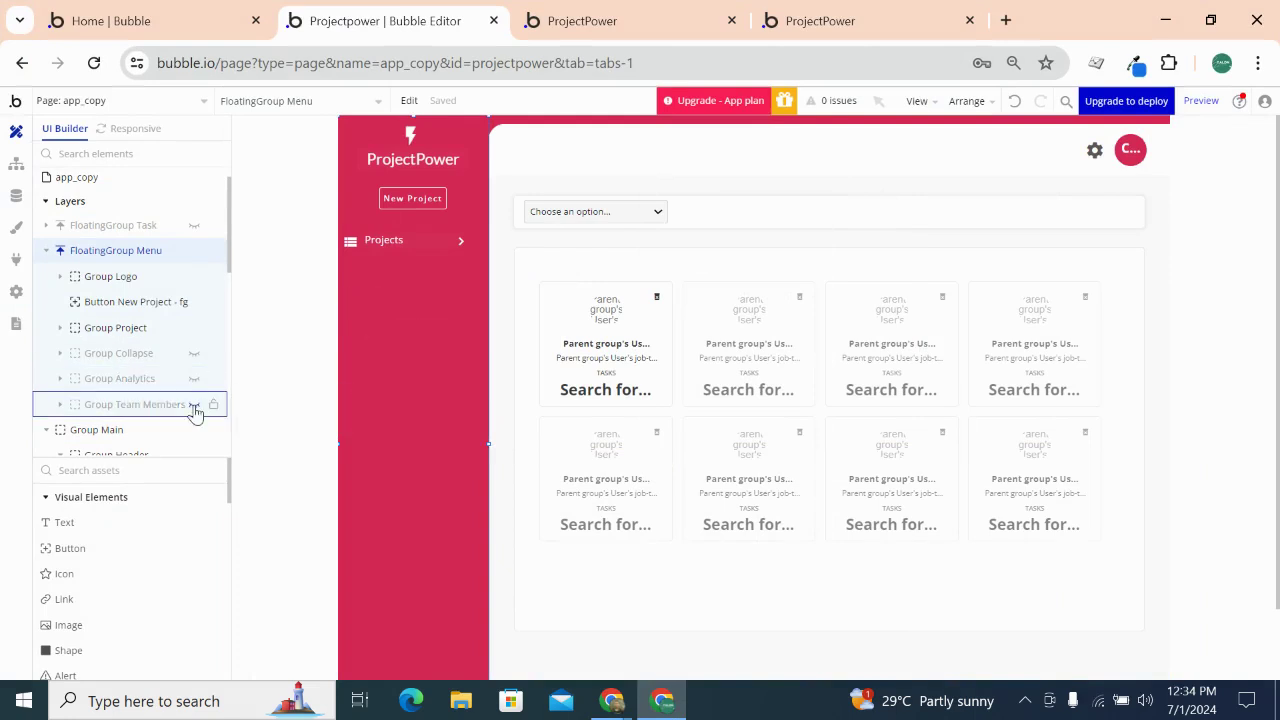
click(194, 330)
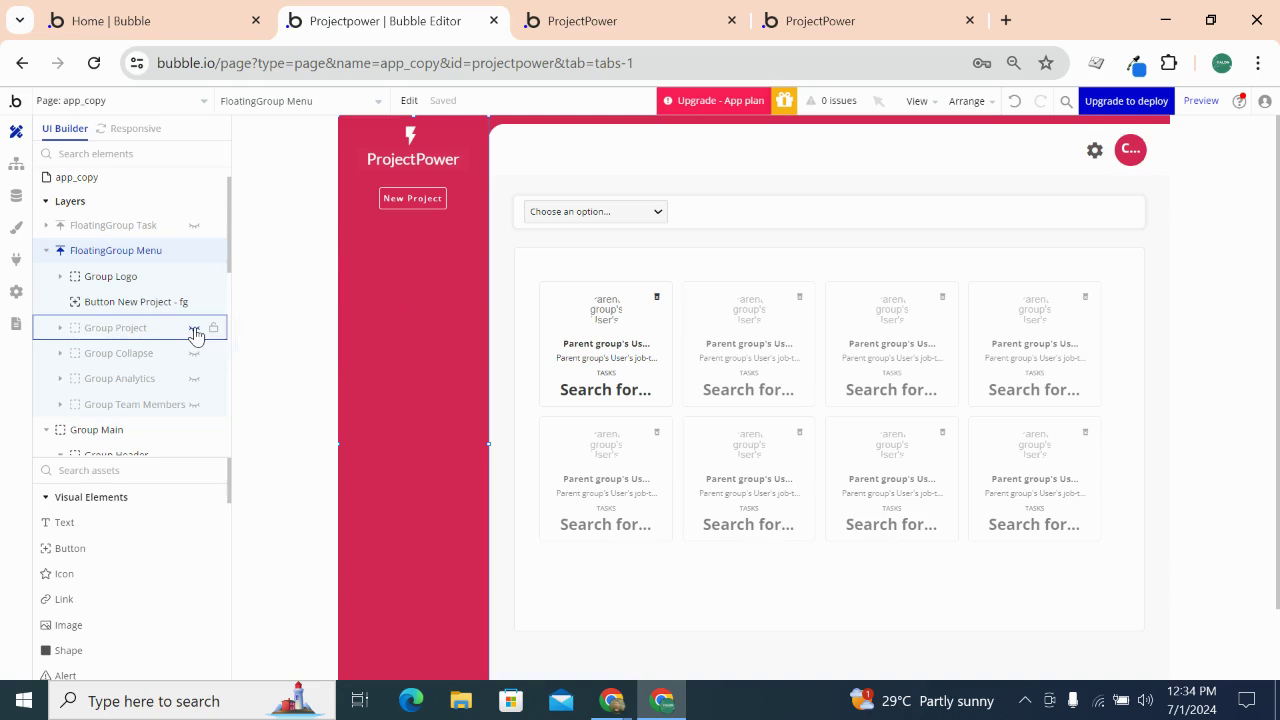
Show Group welcome on the Projectpower canvas and toggle the visibility of Group Header off and on
scroll(171, 306, down, 3)
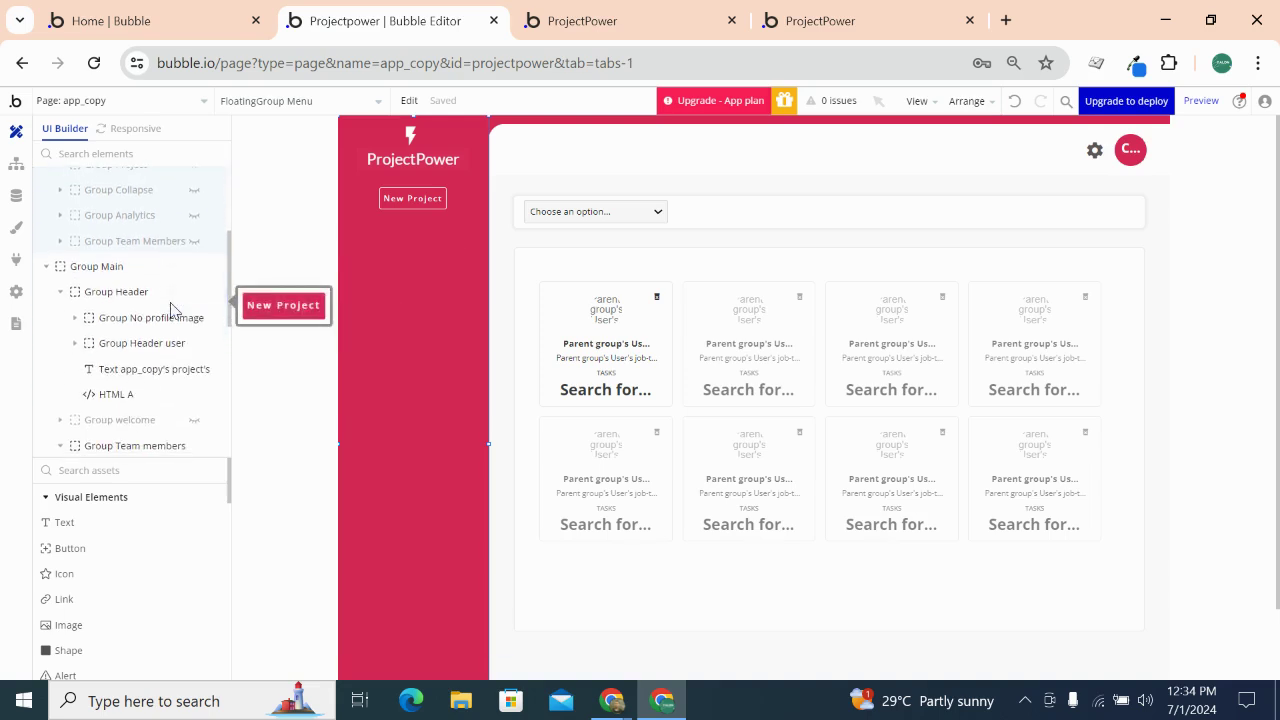
click(190, 419)
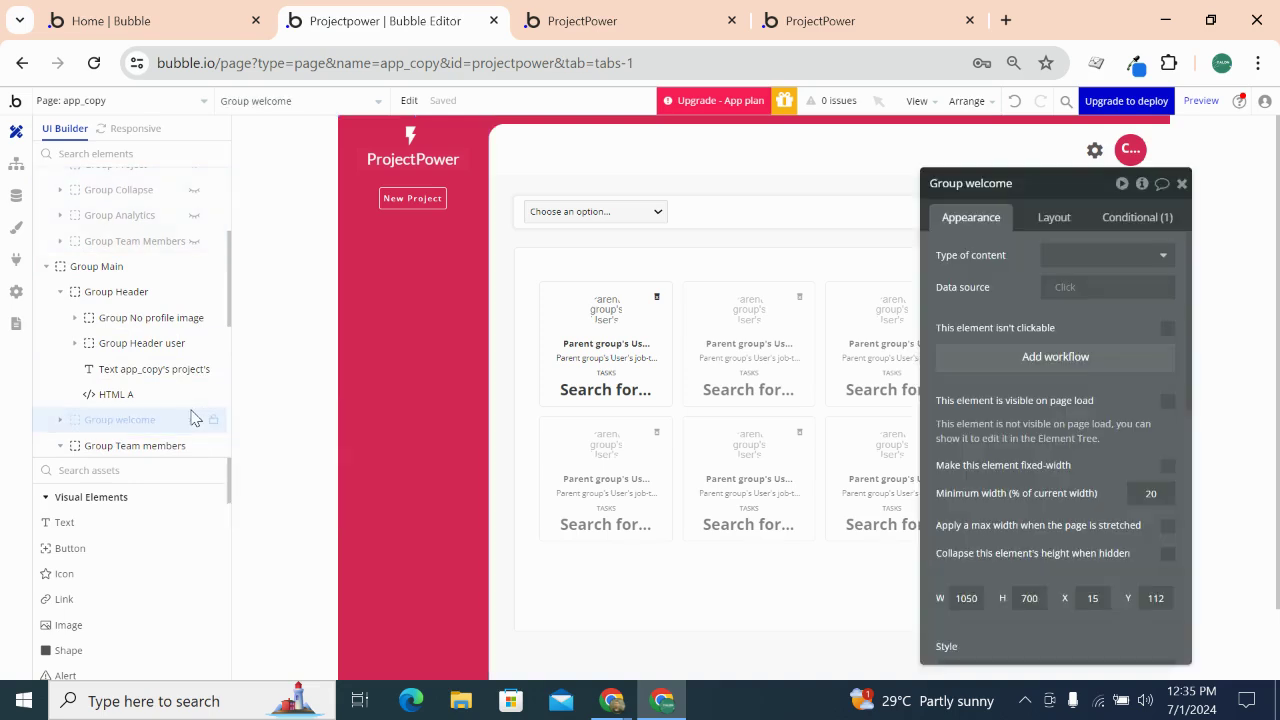
click(193, 419)
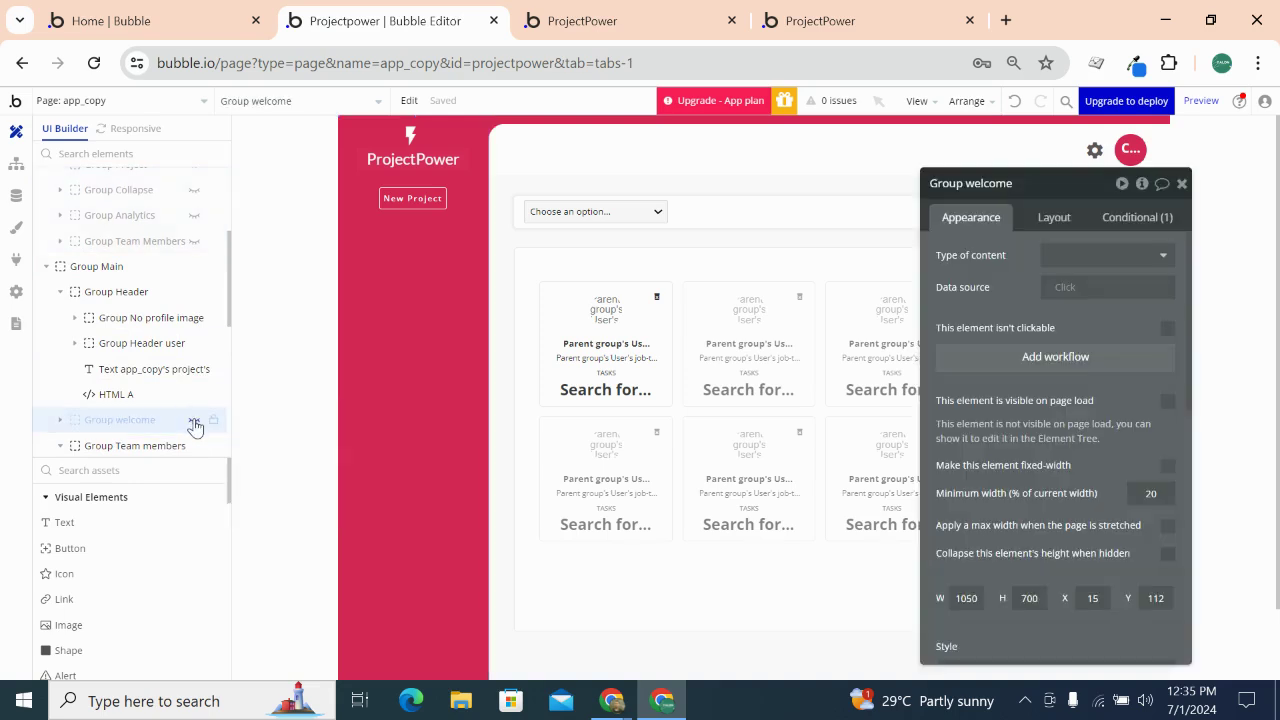
click(194, 318)
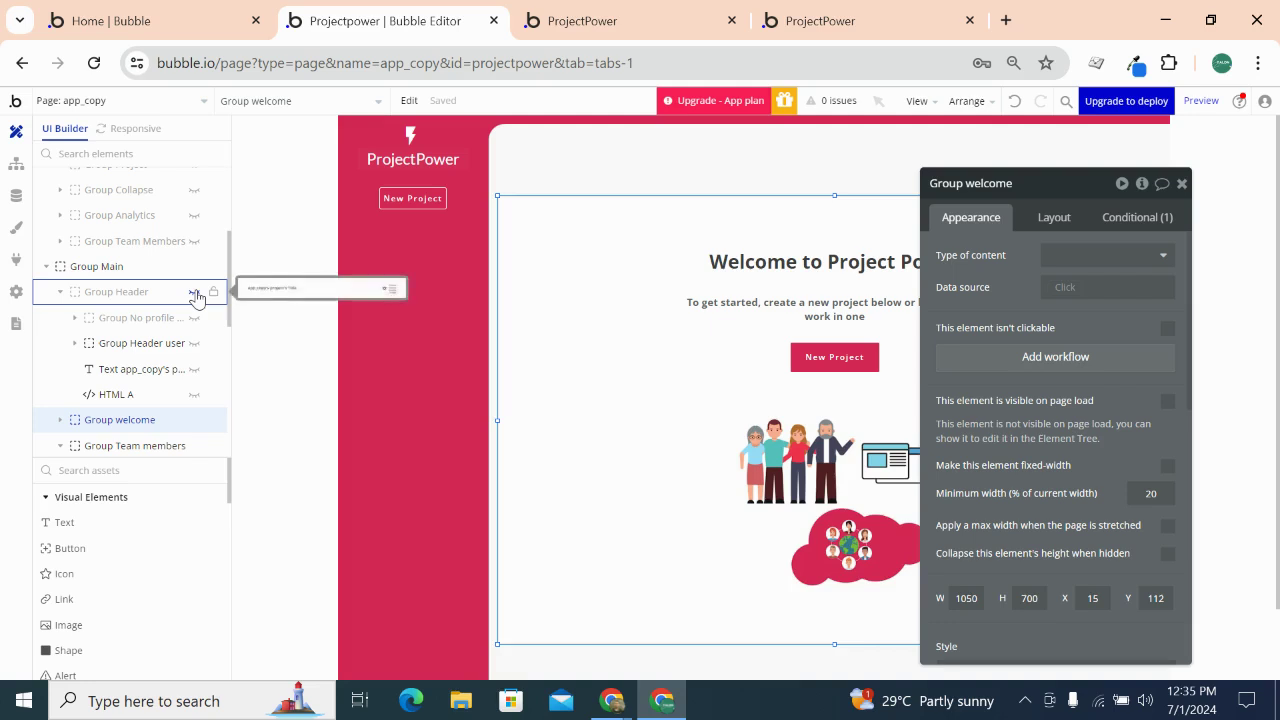
click(194, 318)
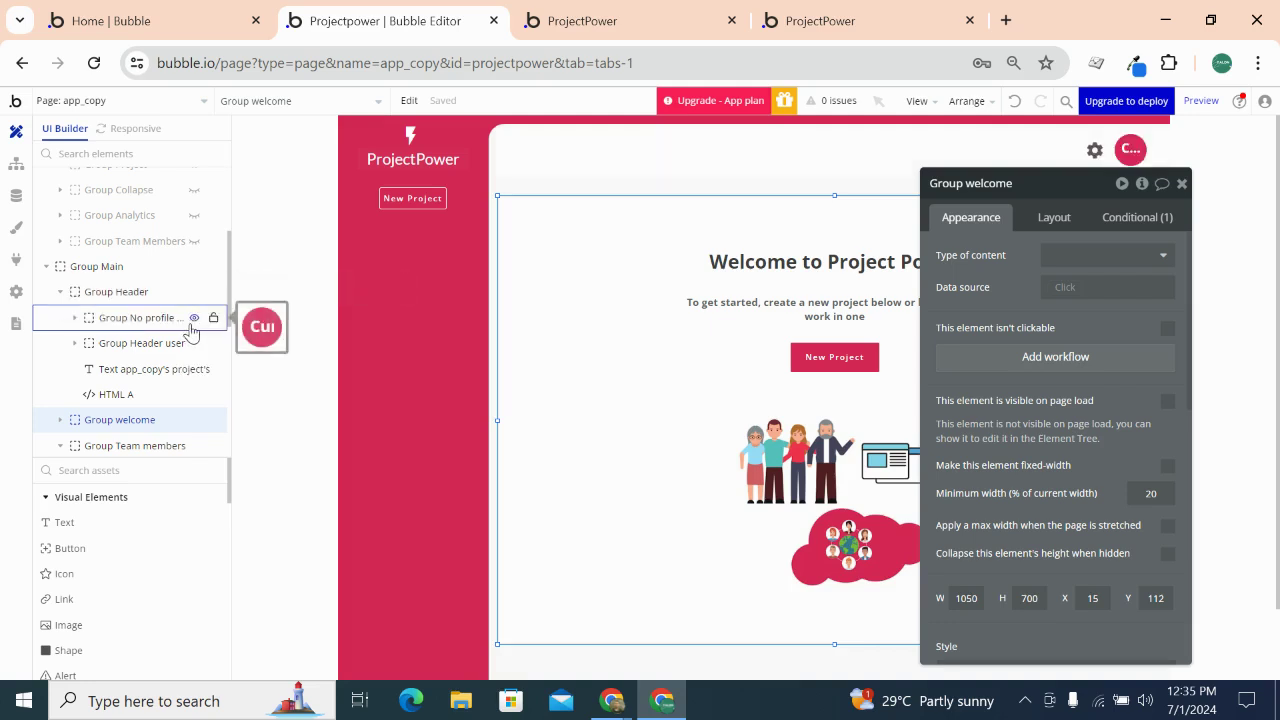
Show Group Project-C and its RepeatingGroup Tasks to examine the status names used in the task filter bar
scroll(190, 333, down, 1)
scroll(191, 333, down, 3)
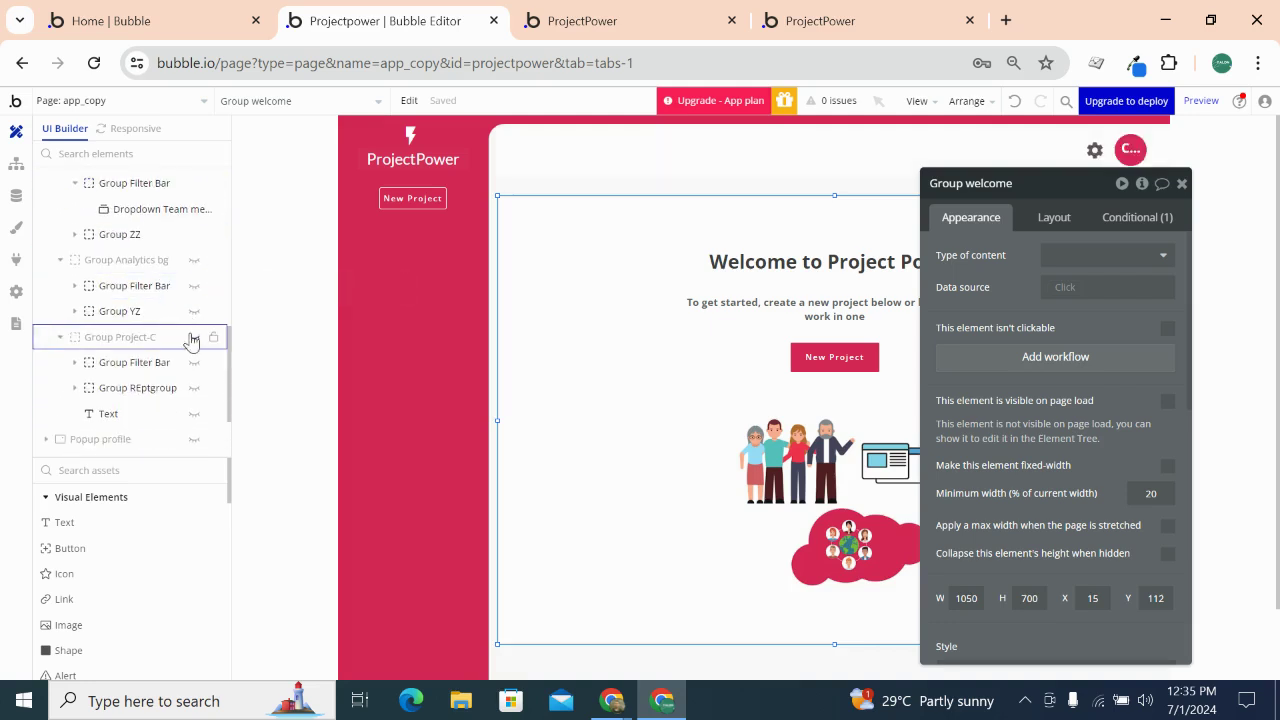
scroll(445, 420, down, 2)
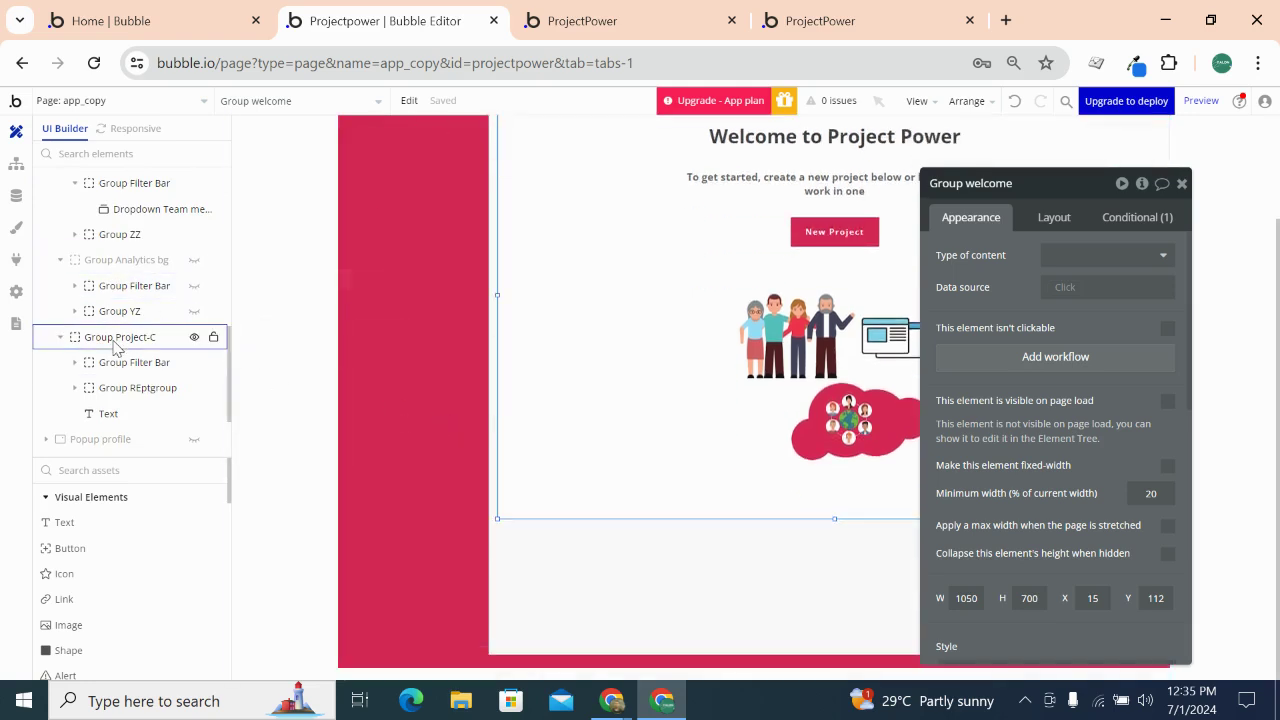
click(75, 362)
click(75, 362)
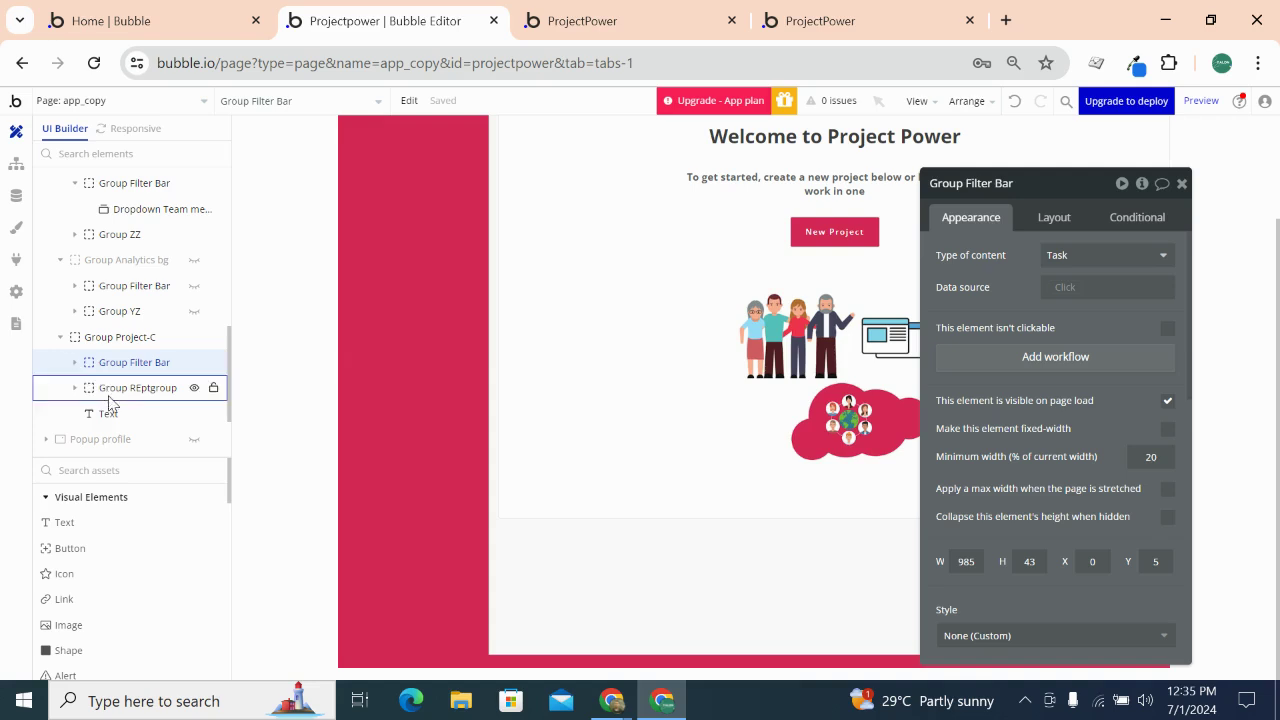
click(194, 389)
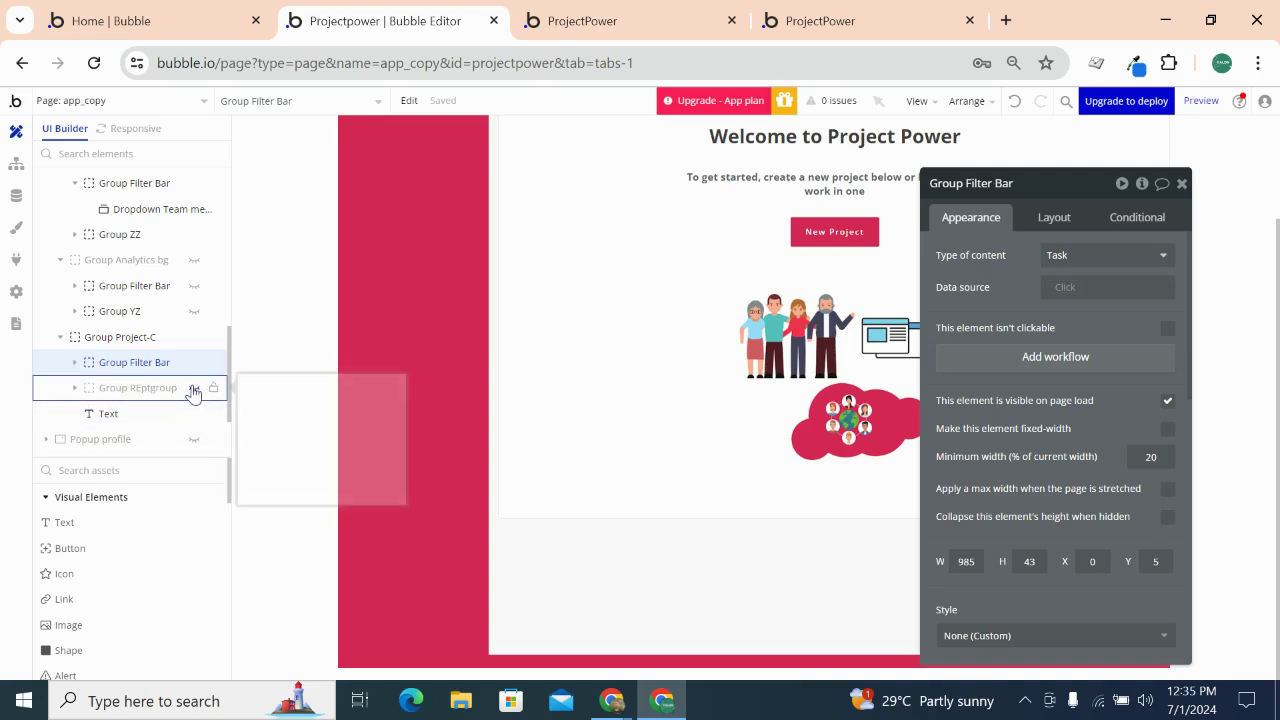
click(75, 388)
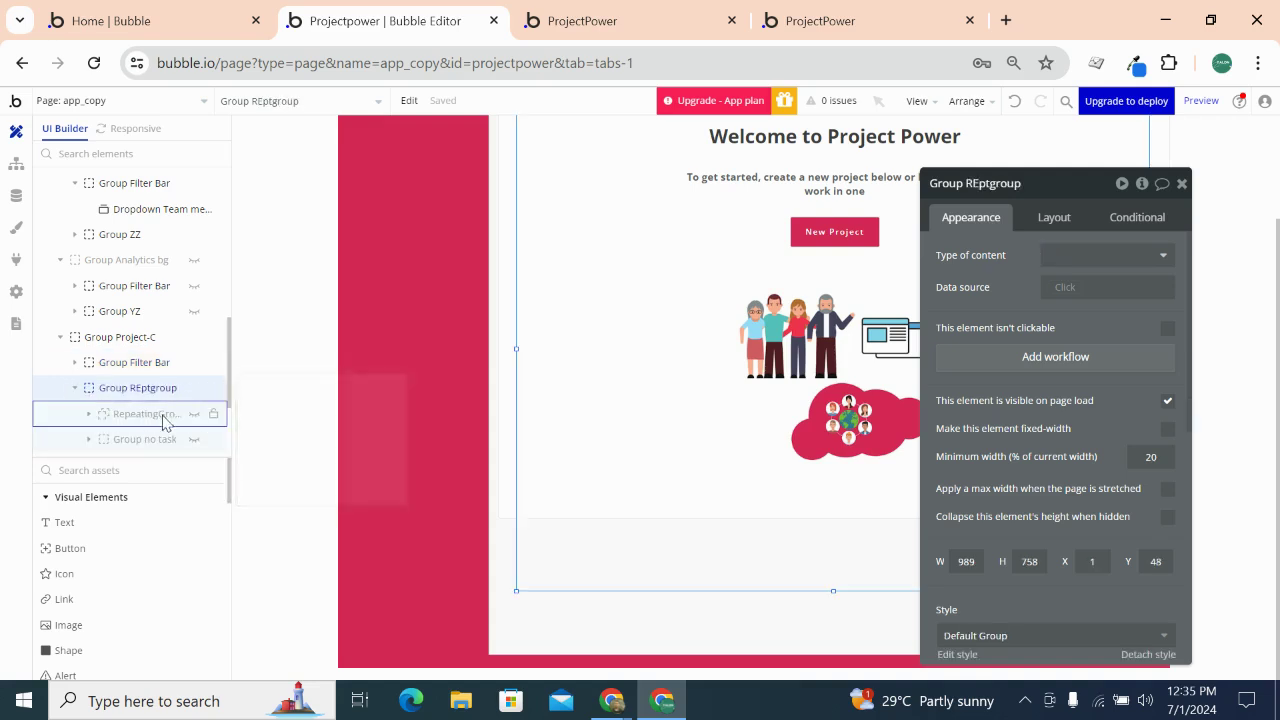
click(194, 413)
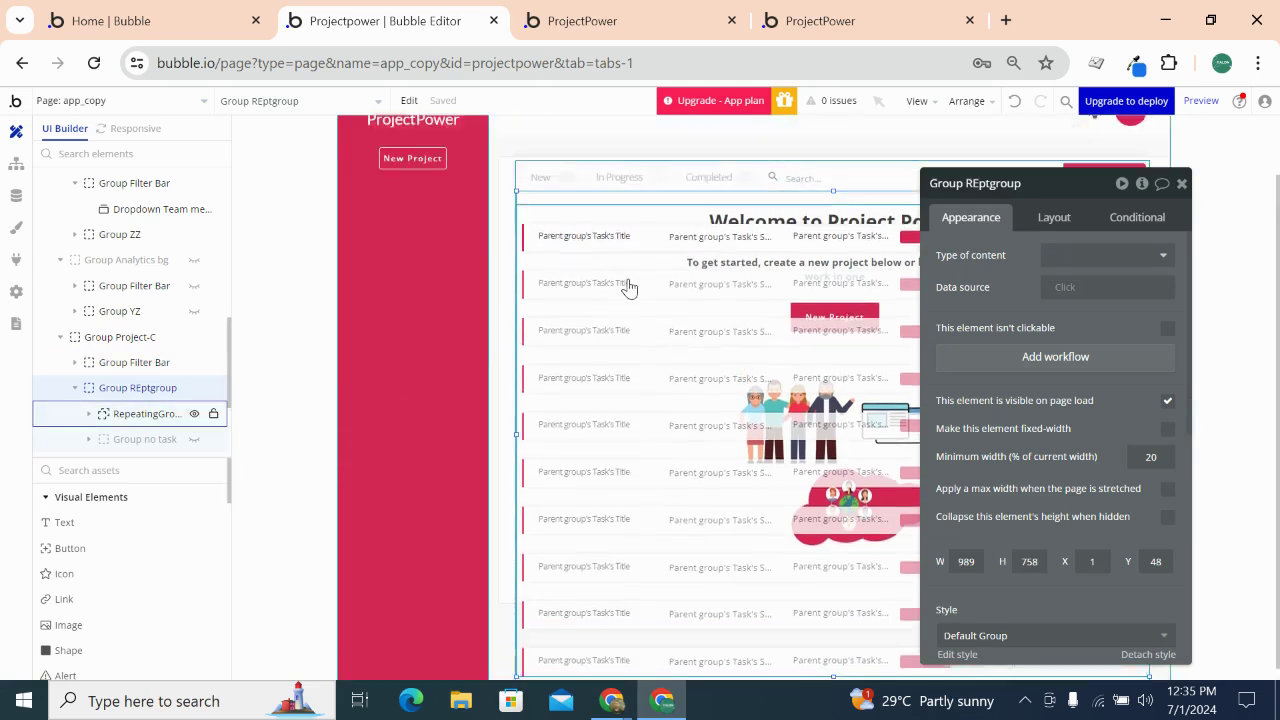
scroll(628, 288, up, 1)
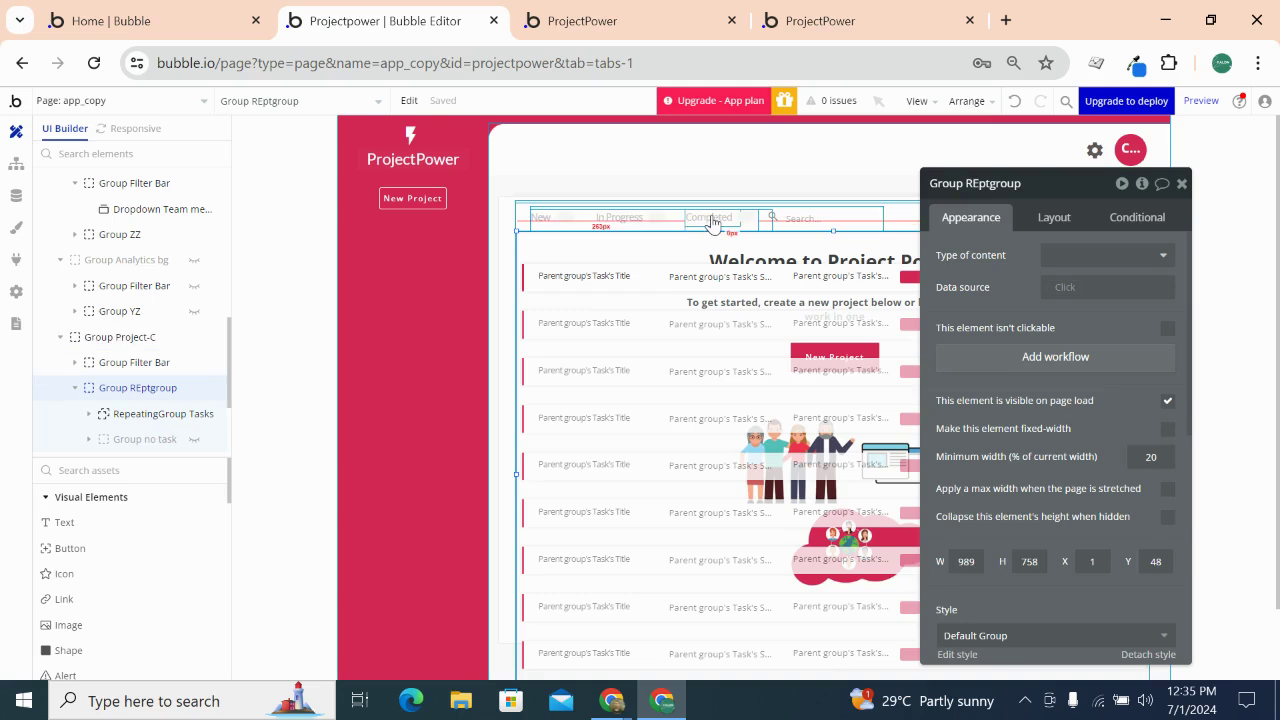
Return to the Project land editor and rename the "Due" option of task-status as "New"
mouse_move(612, 700)
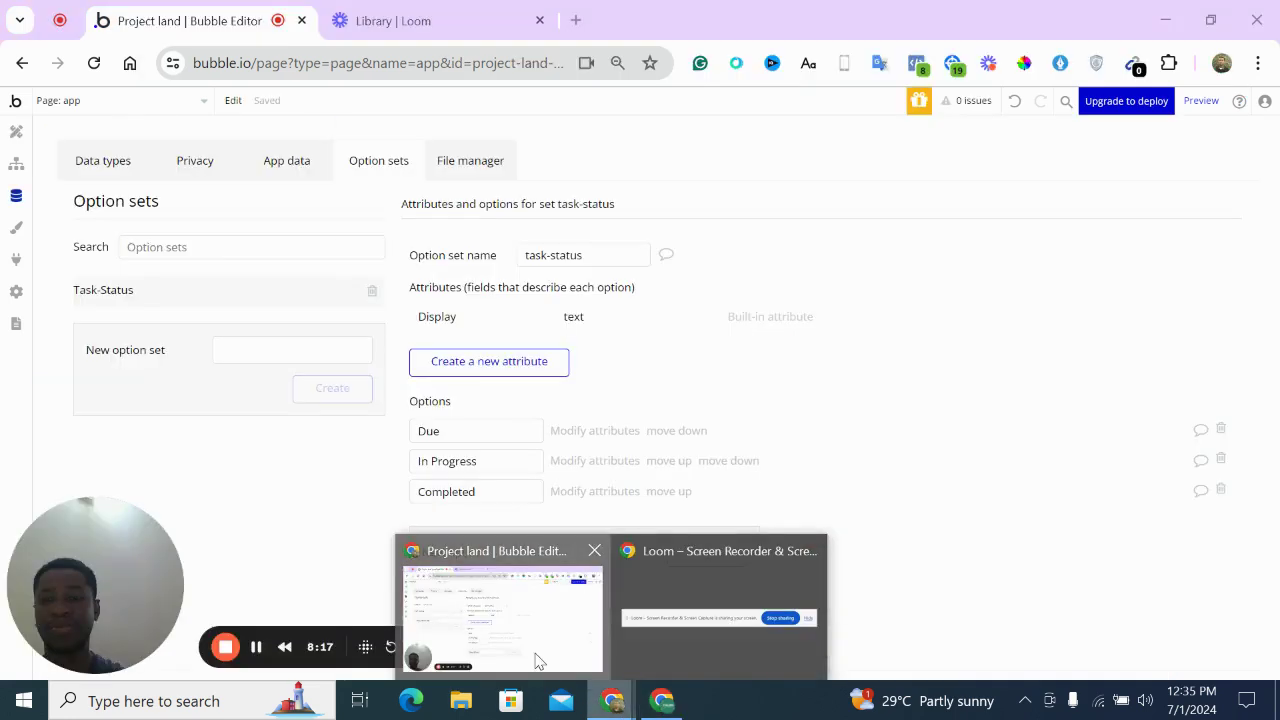
click(537, 660)
drag(469, 434, 370, 432)
text(New)
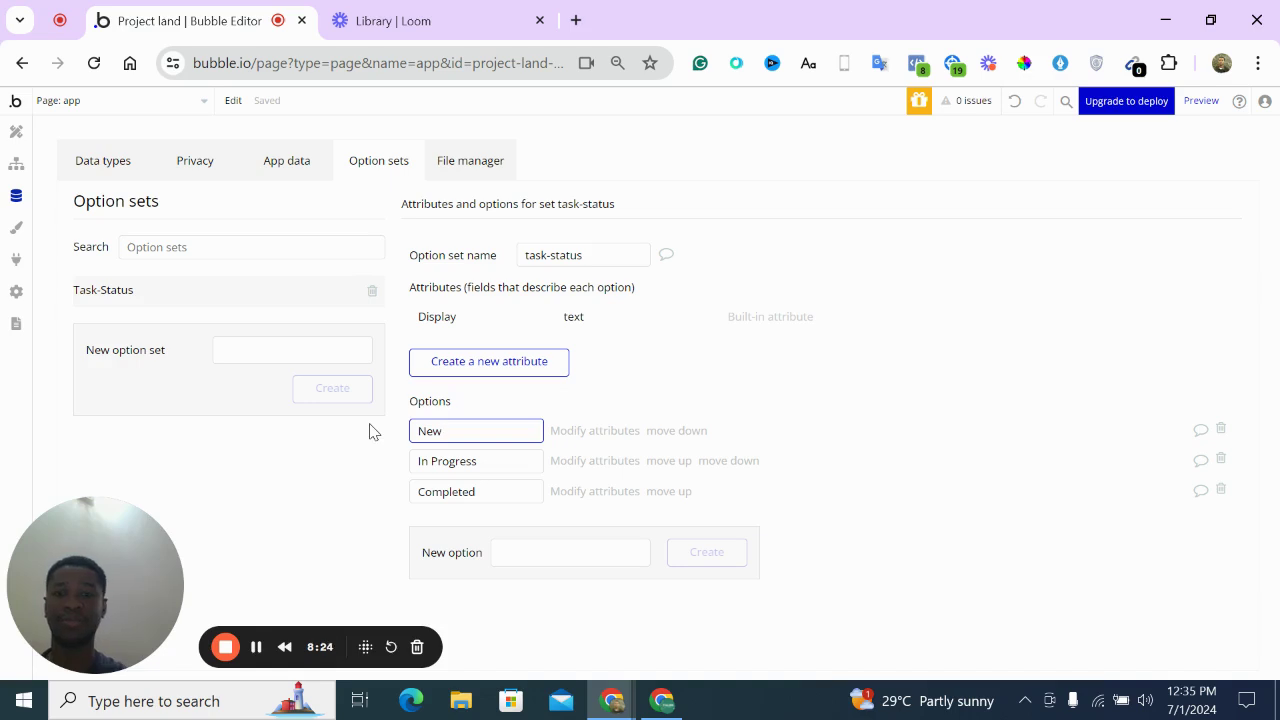
click(1057, 450)
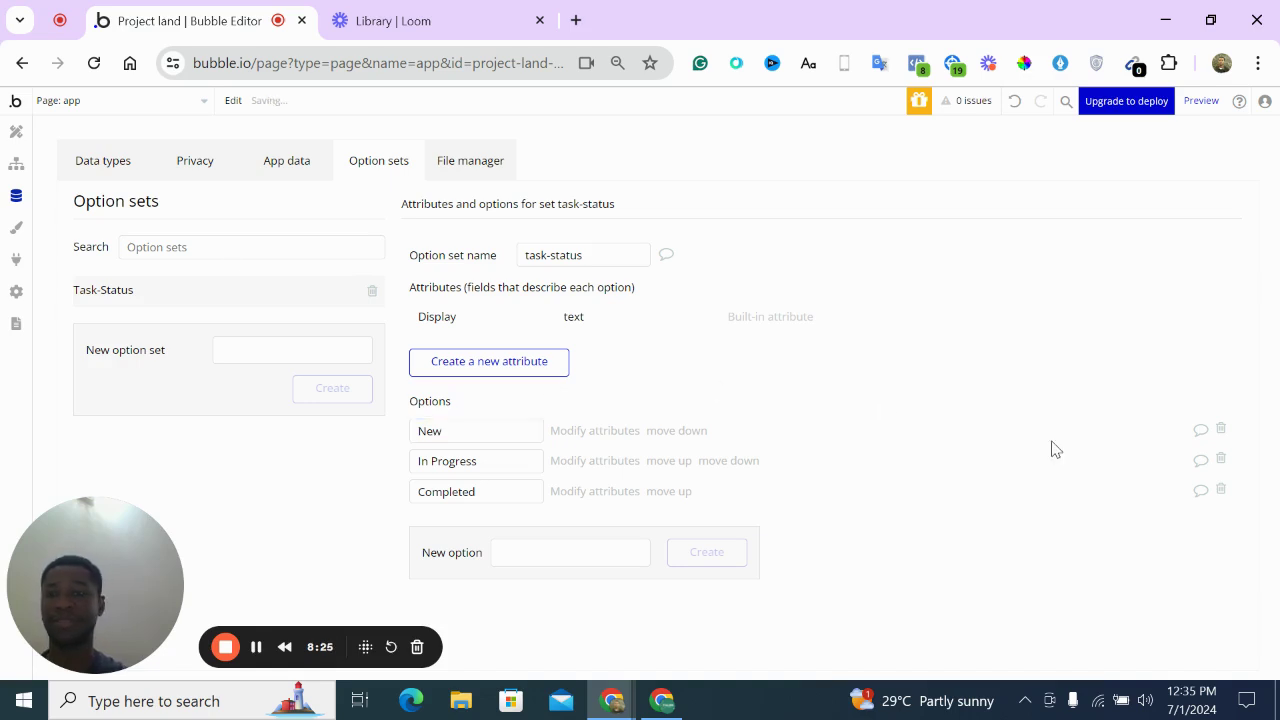
Add a field named "status" of type task-status to the Task data type, with New as its default value
click(128, 165)
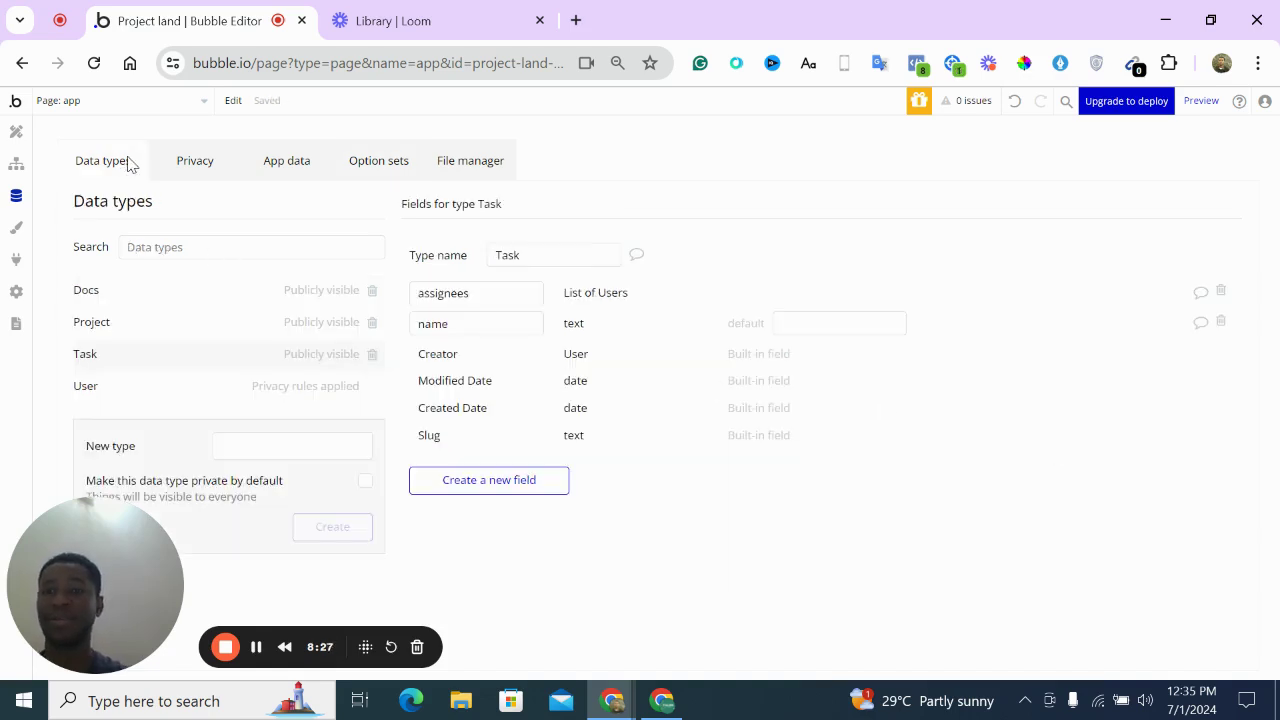
click(545, 484)
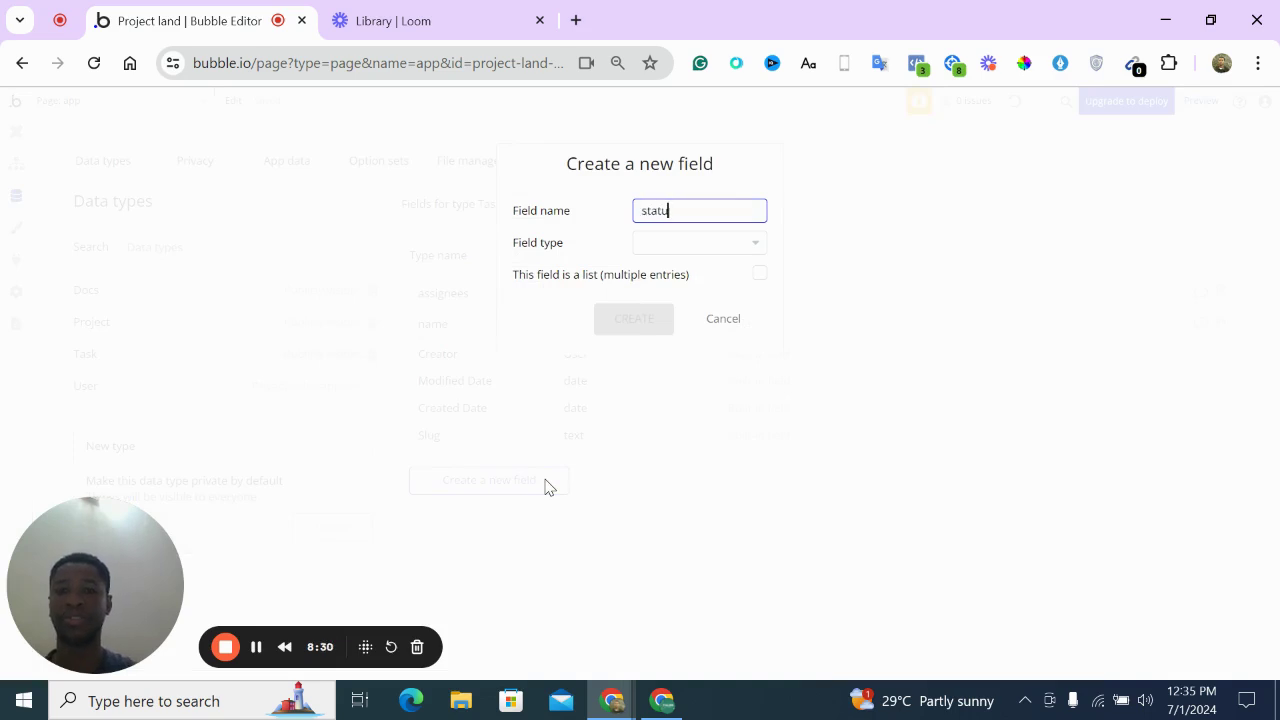
click(682, 245)
text(tatu)
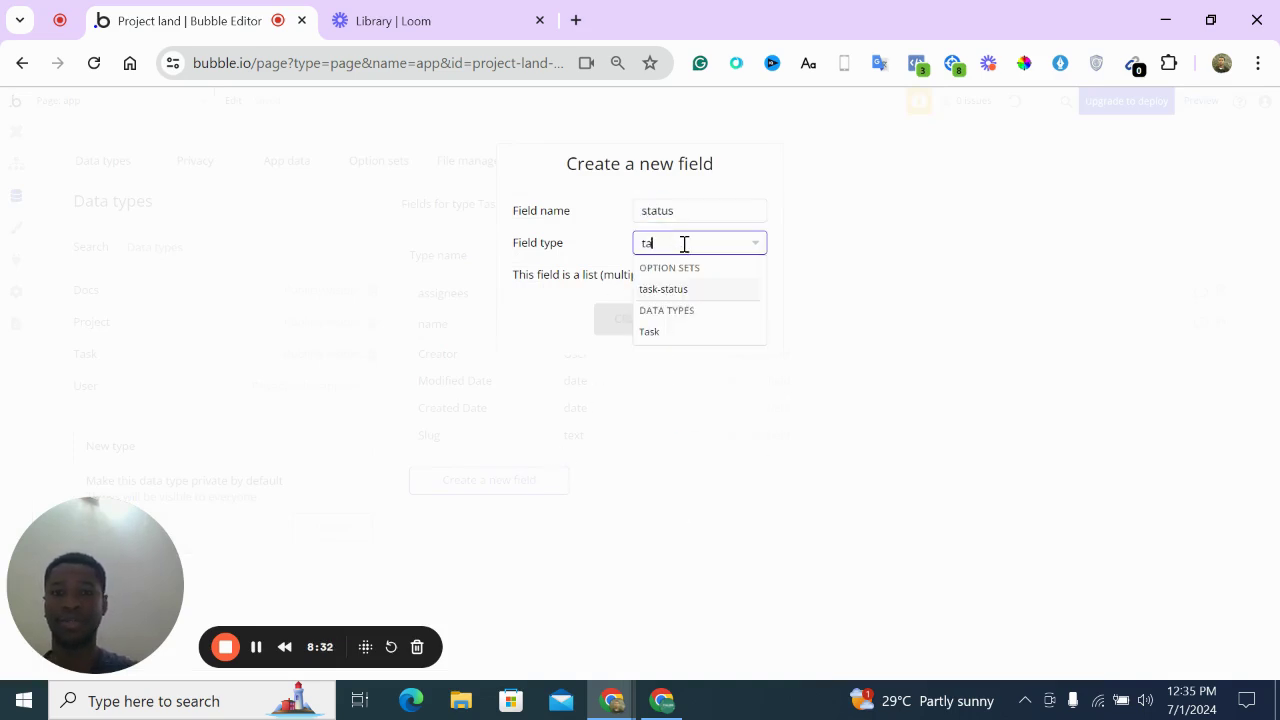
text(s)
click(663, 289)
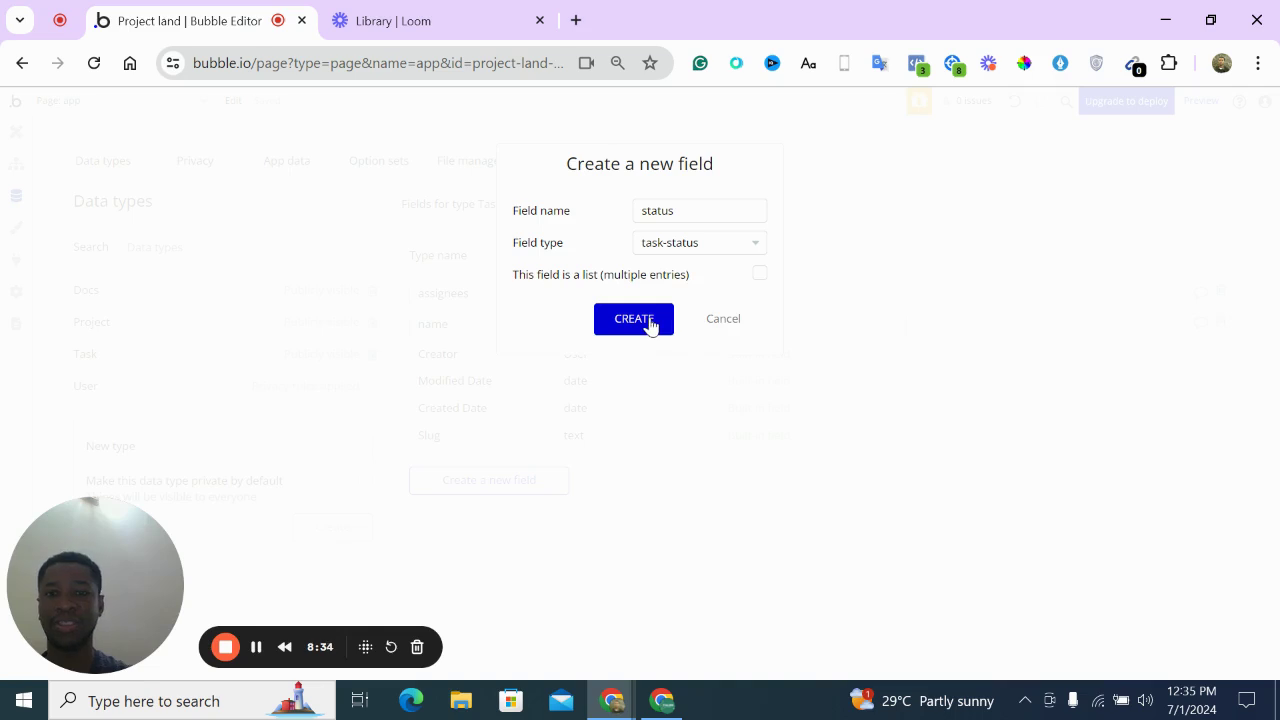
click(645, 320)
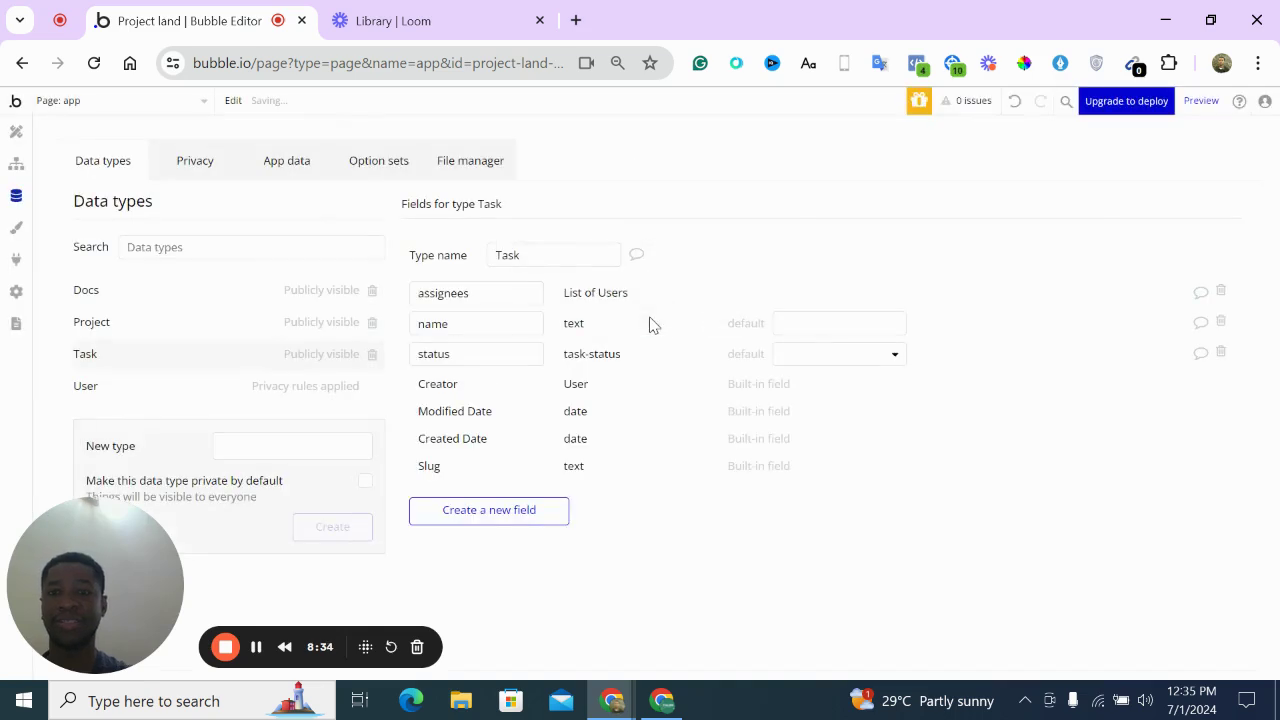
click(806, 354)
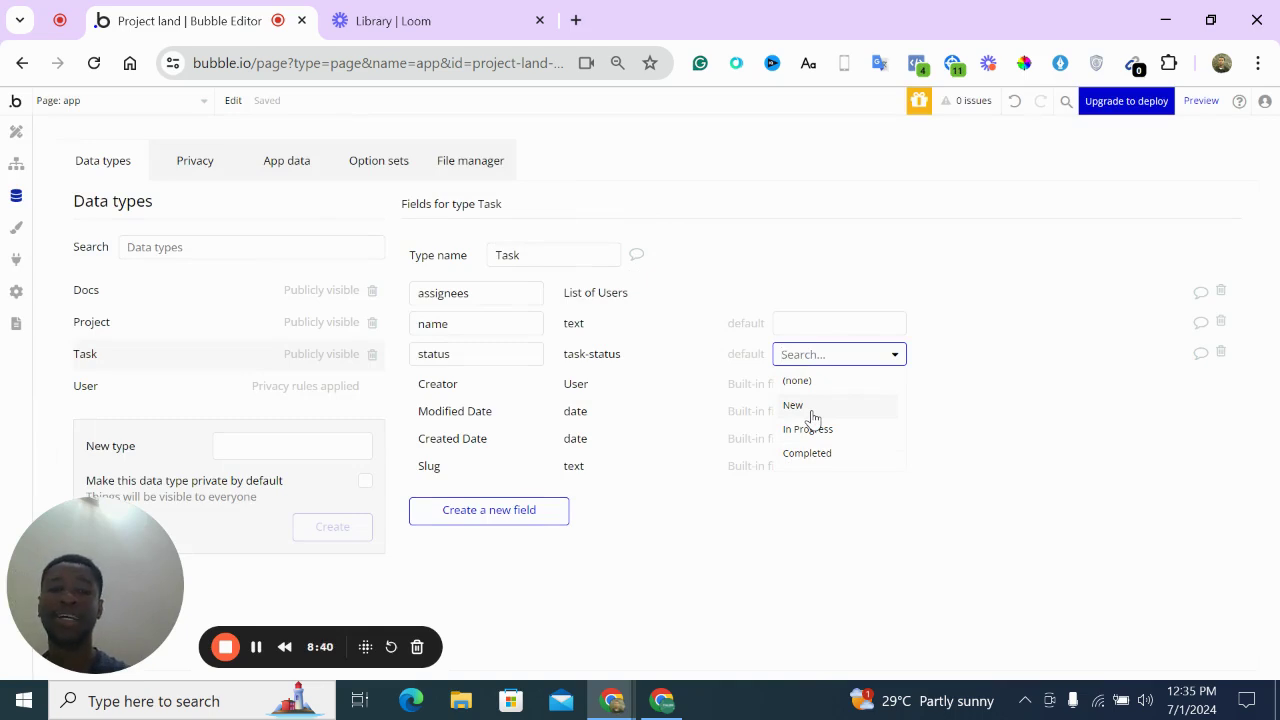
click(793, 406)
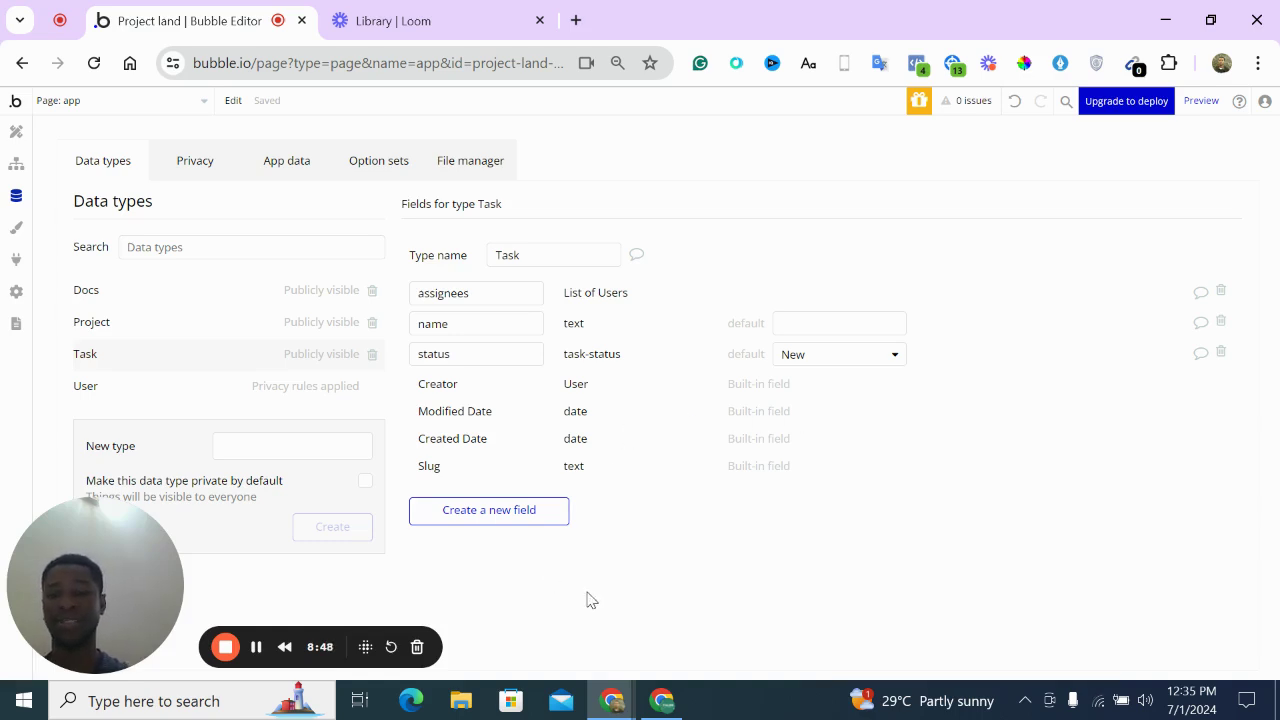
Switch to the Projectpower editor and examine the fields of its Task data type
mouse_move(661, 700)
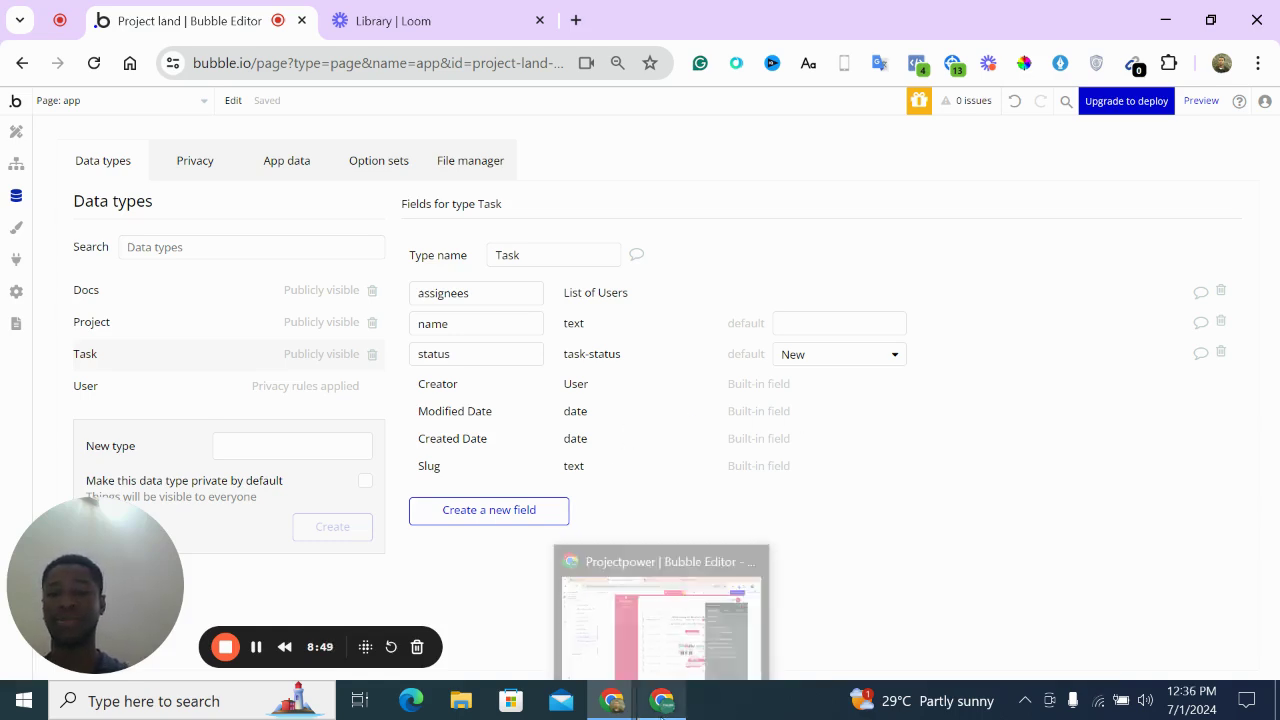
click(614, 645)
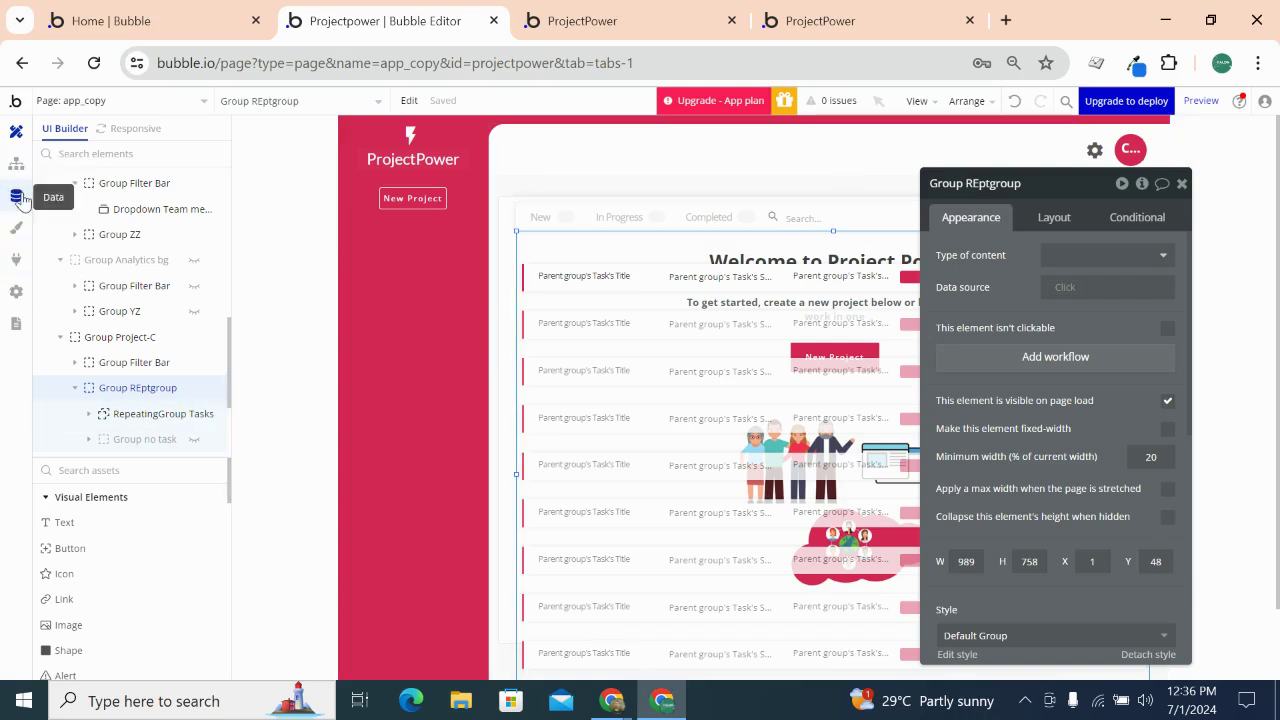
click(22, 197)
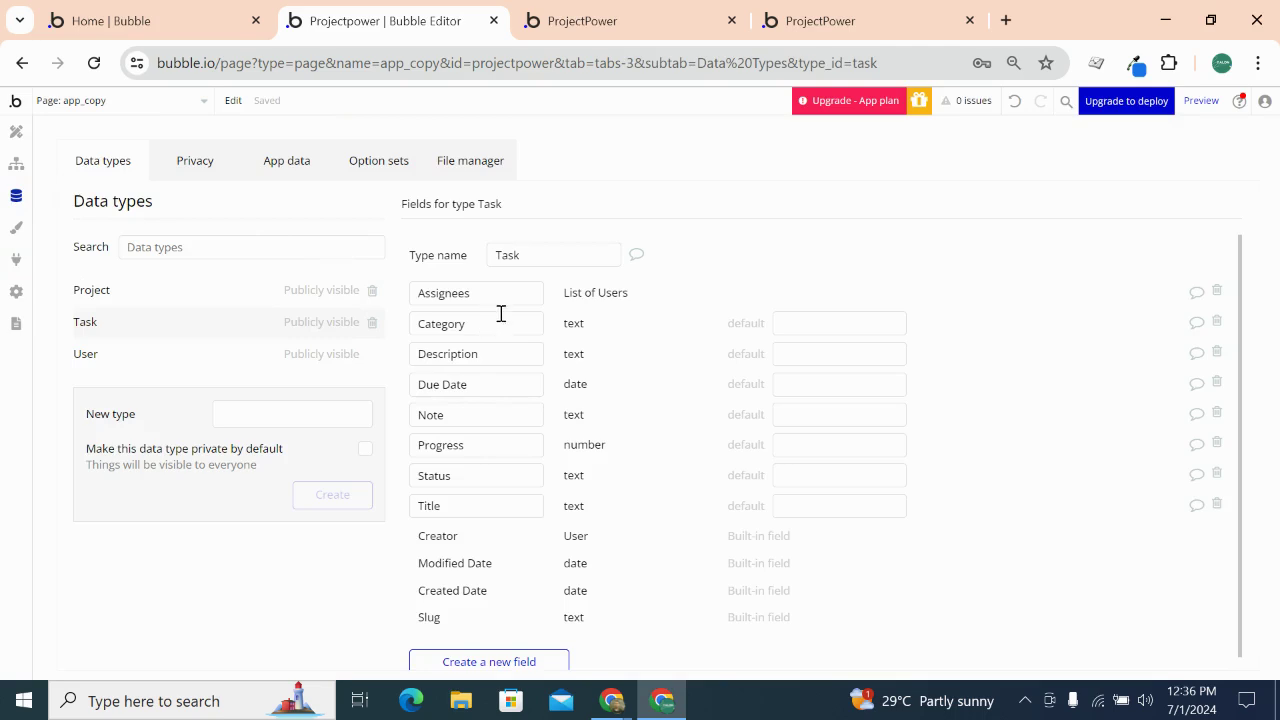
mouse_move(500, 321)
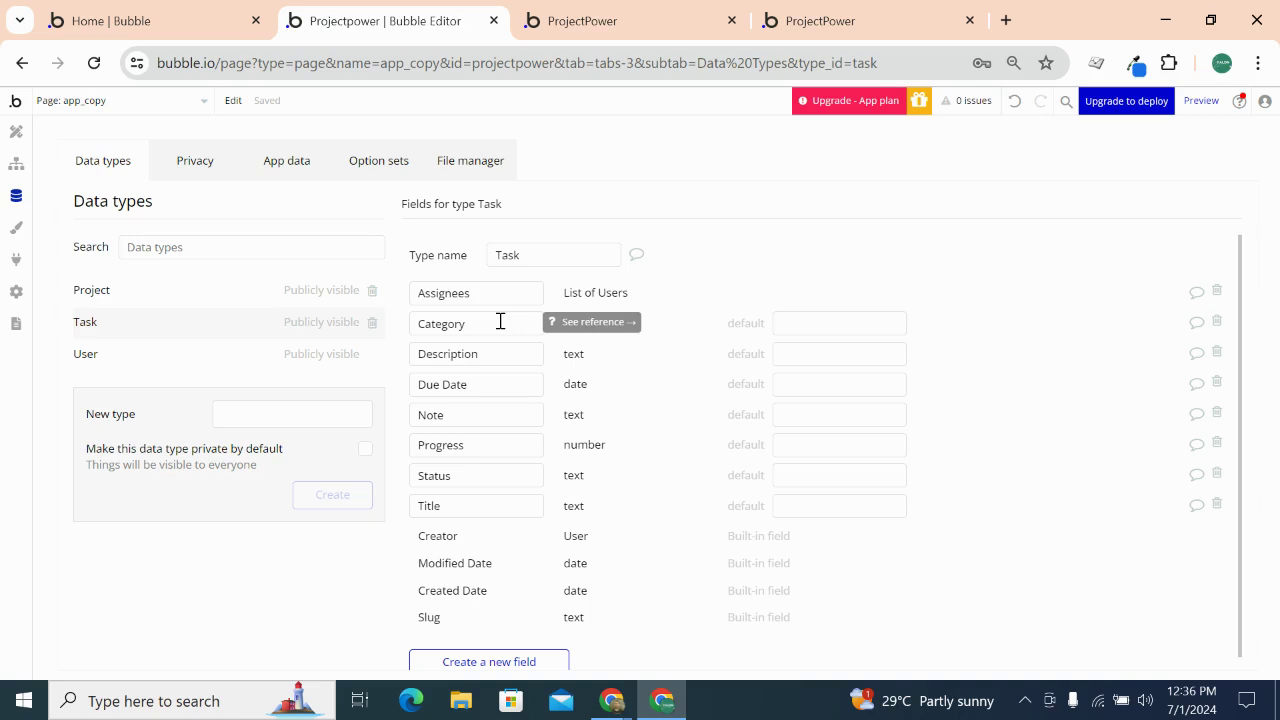
click(363, 170)
click(128, 160)
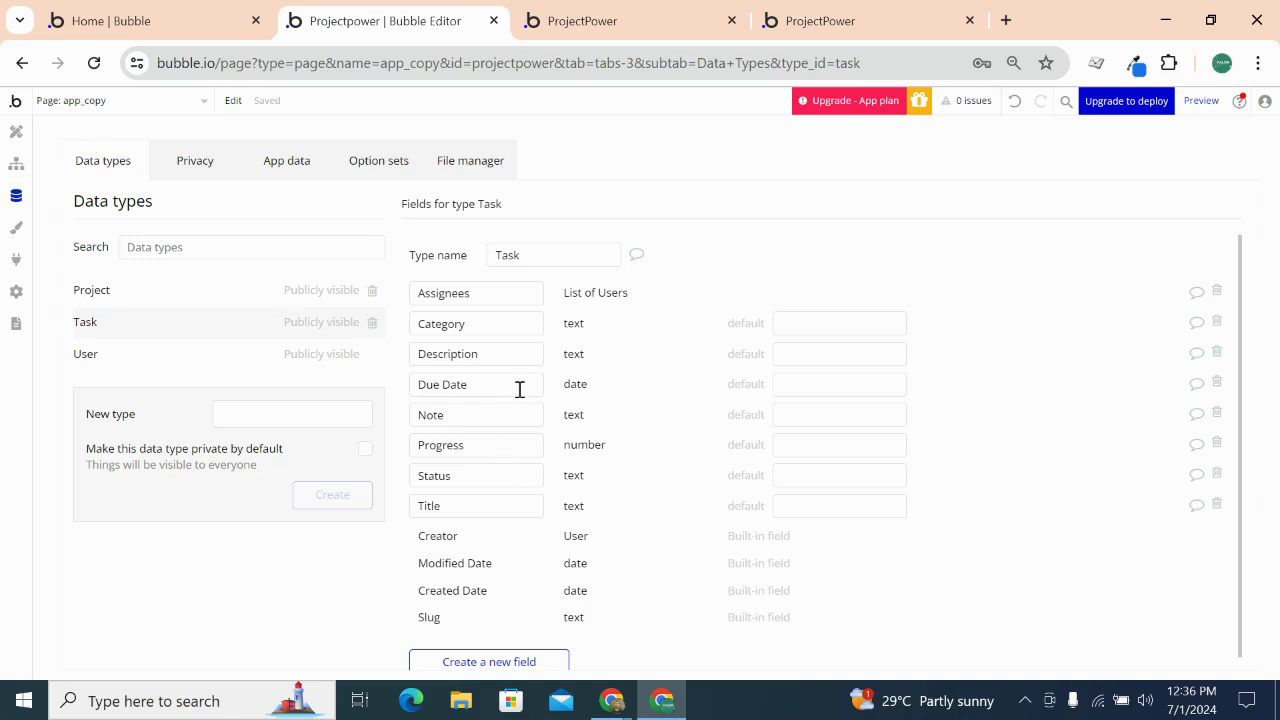
Return to the Project land editor and add a field named "Due date" of type date to the Task data type
mouse_move(661, 700)
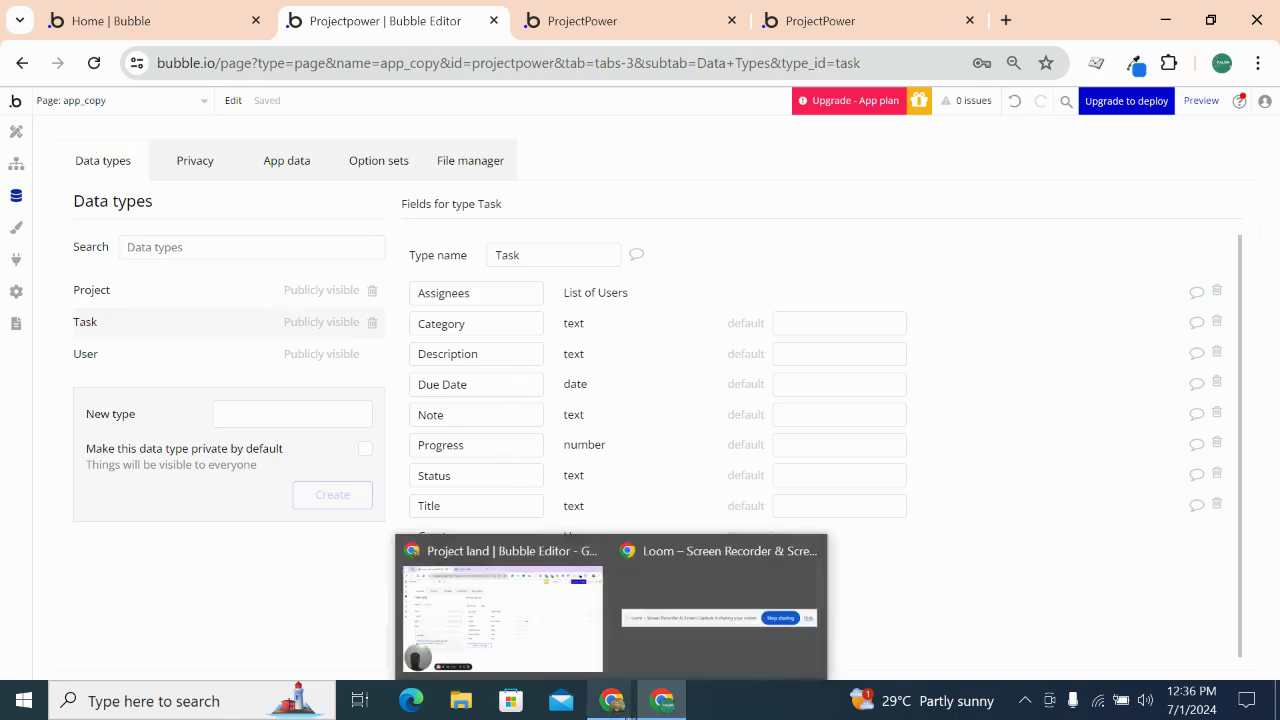
click(543, 651)
click(494, 515)
text(D)
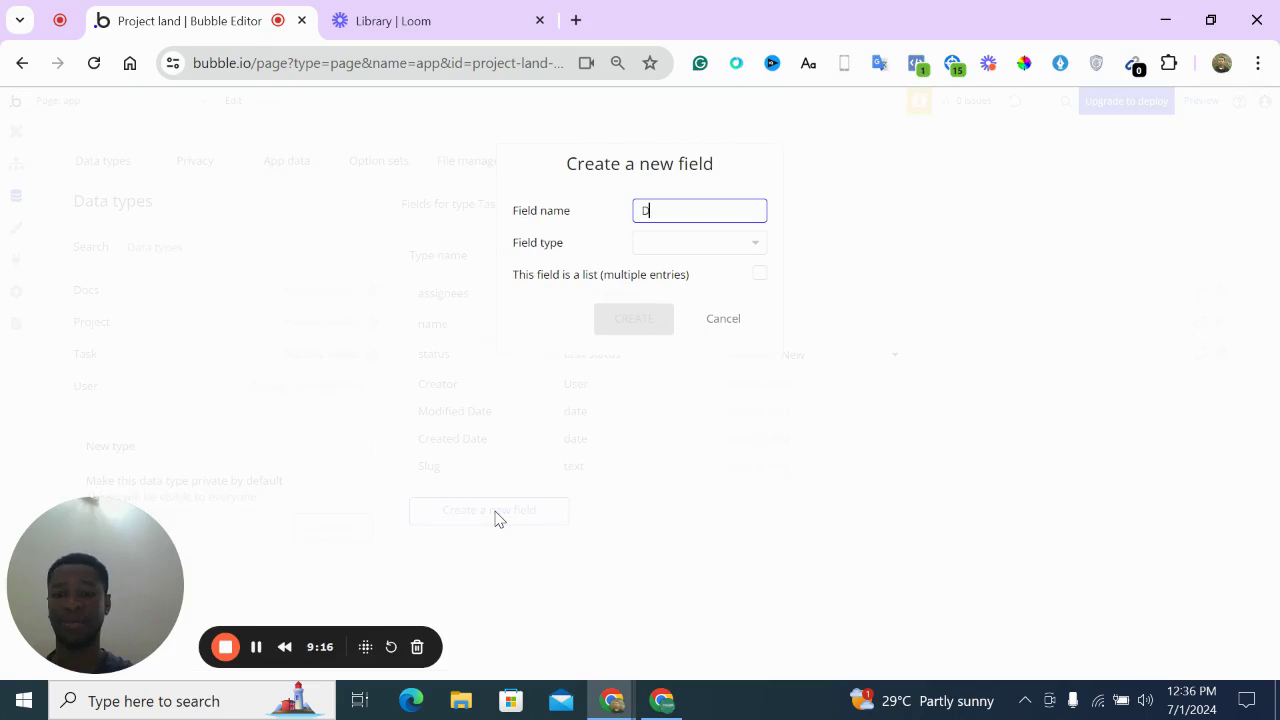
text(ue date)
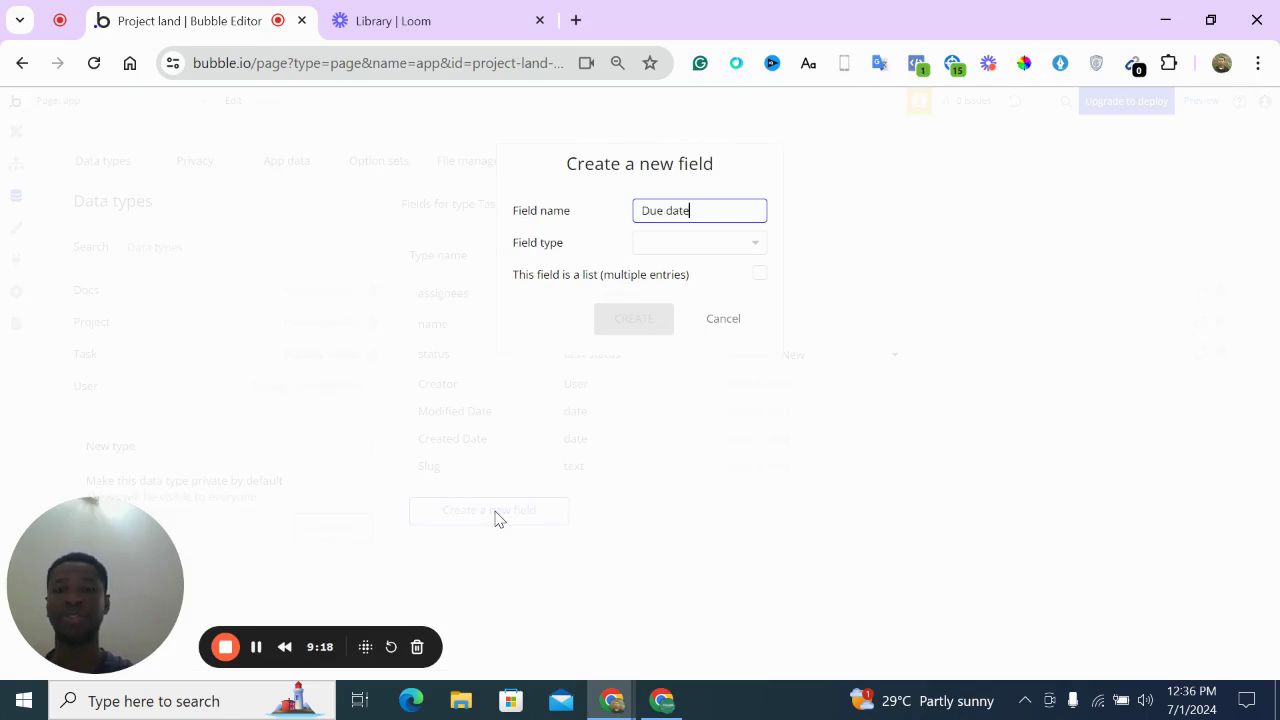
click(704, 244)
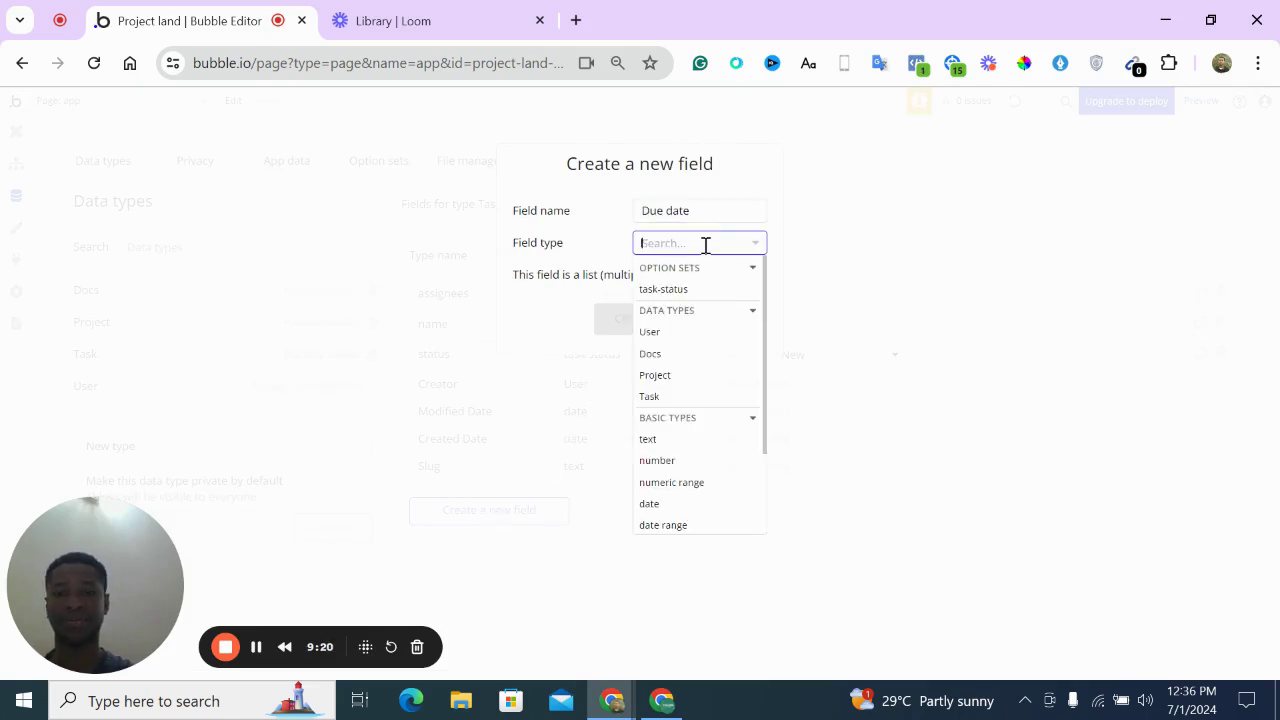
text(dat)
click(686, 291)
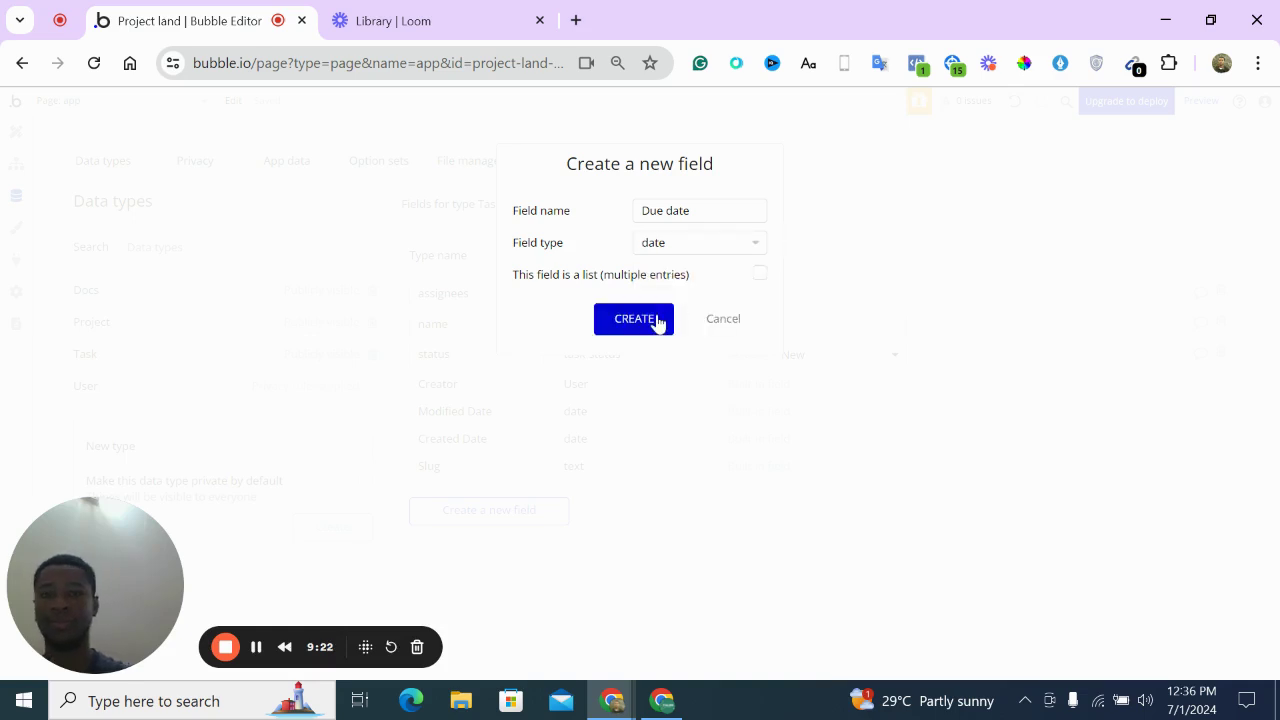
click(657, 320)
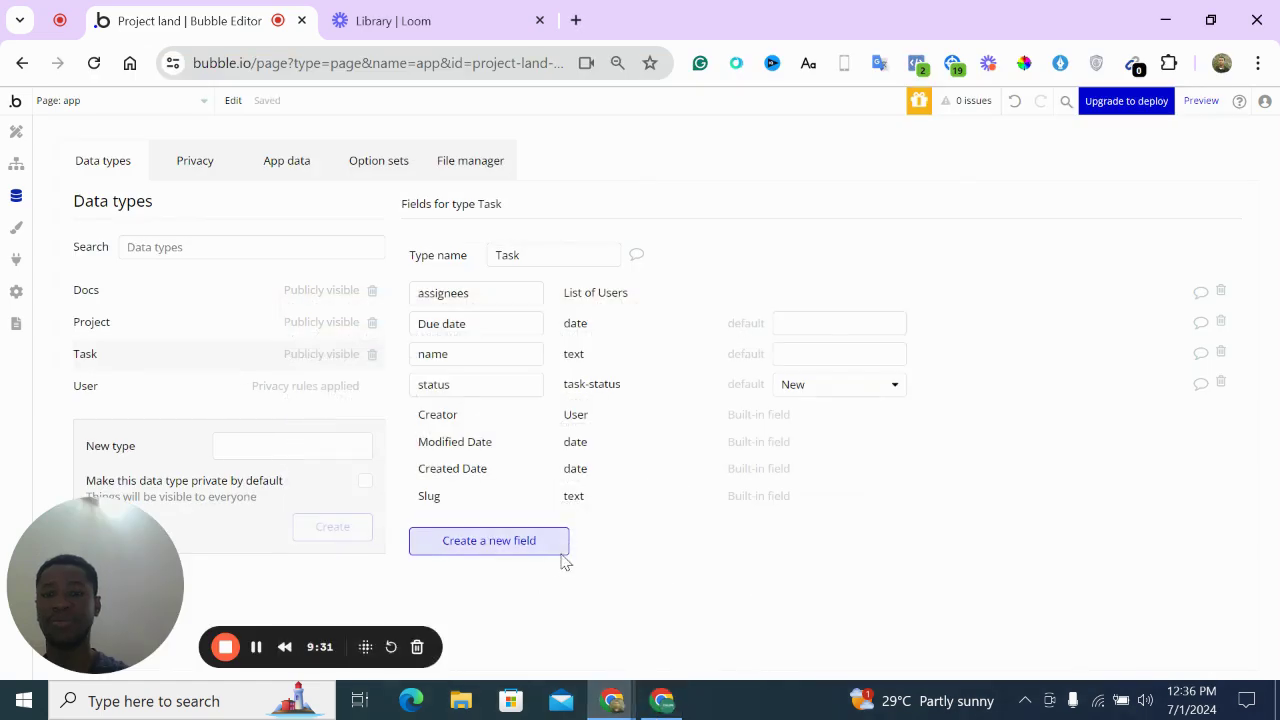
click(540, 548)
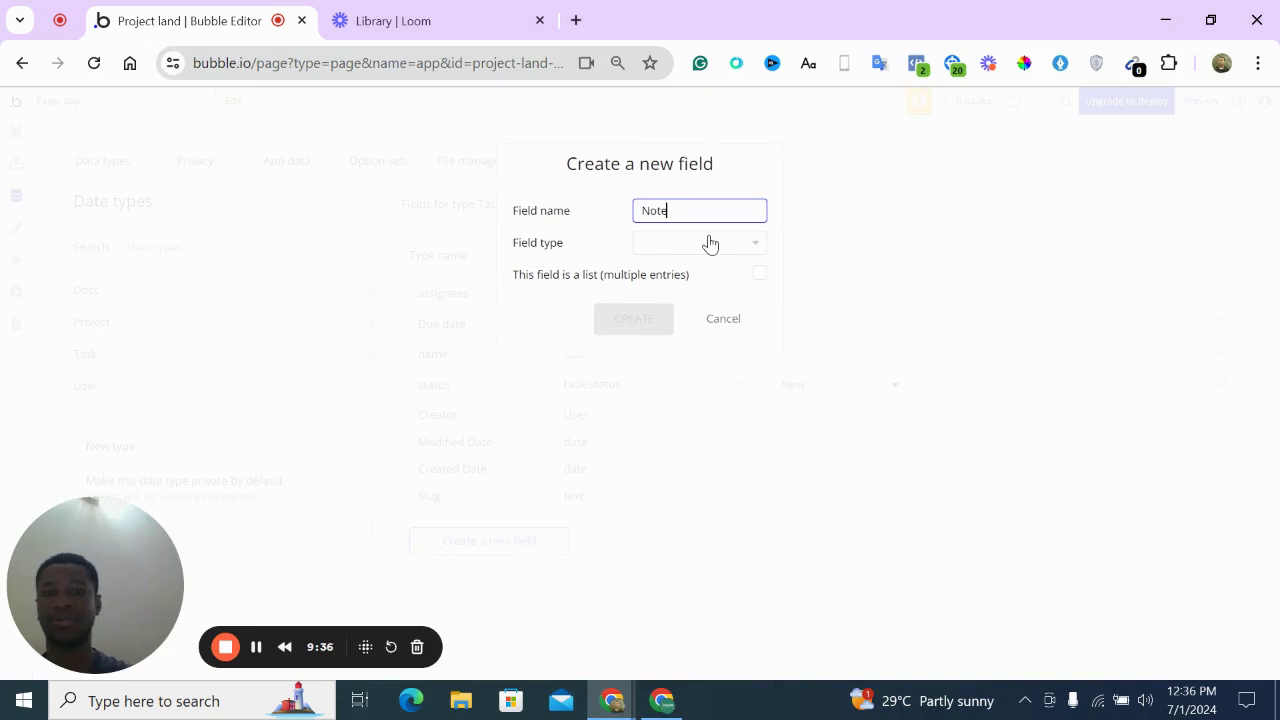
click(709, 243)
text(te)
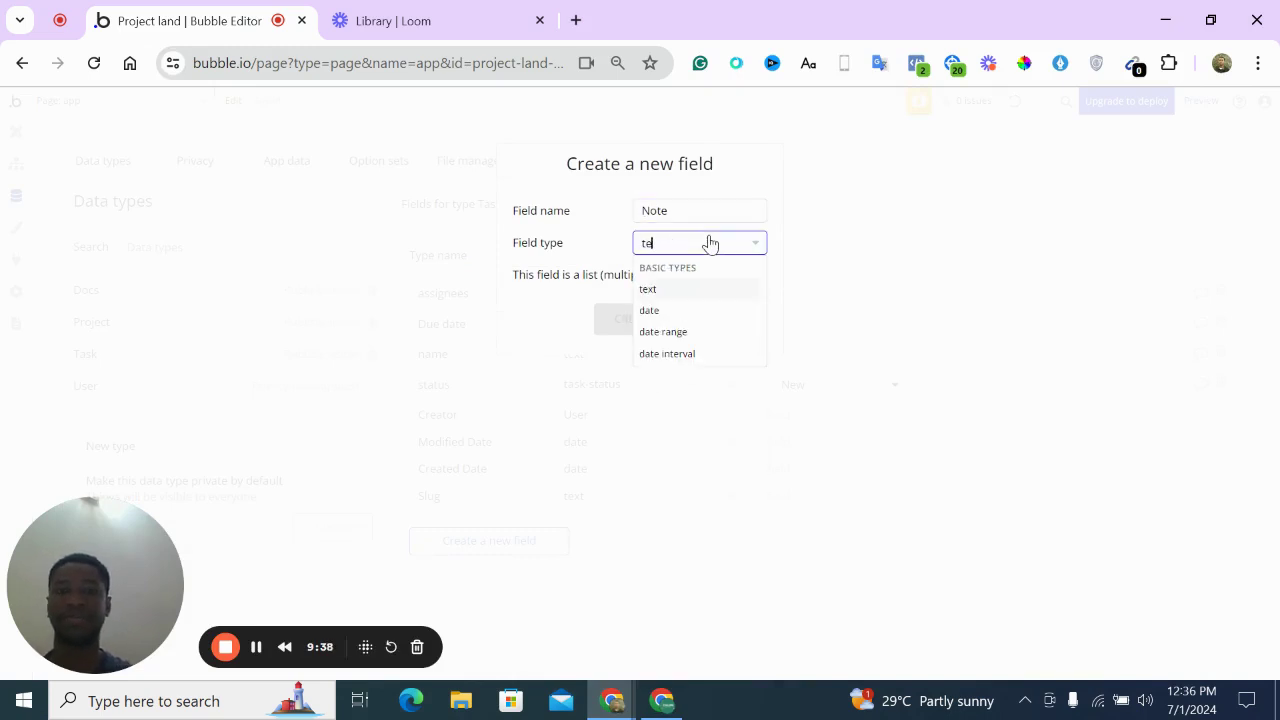
click(688, 290)
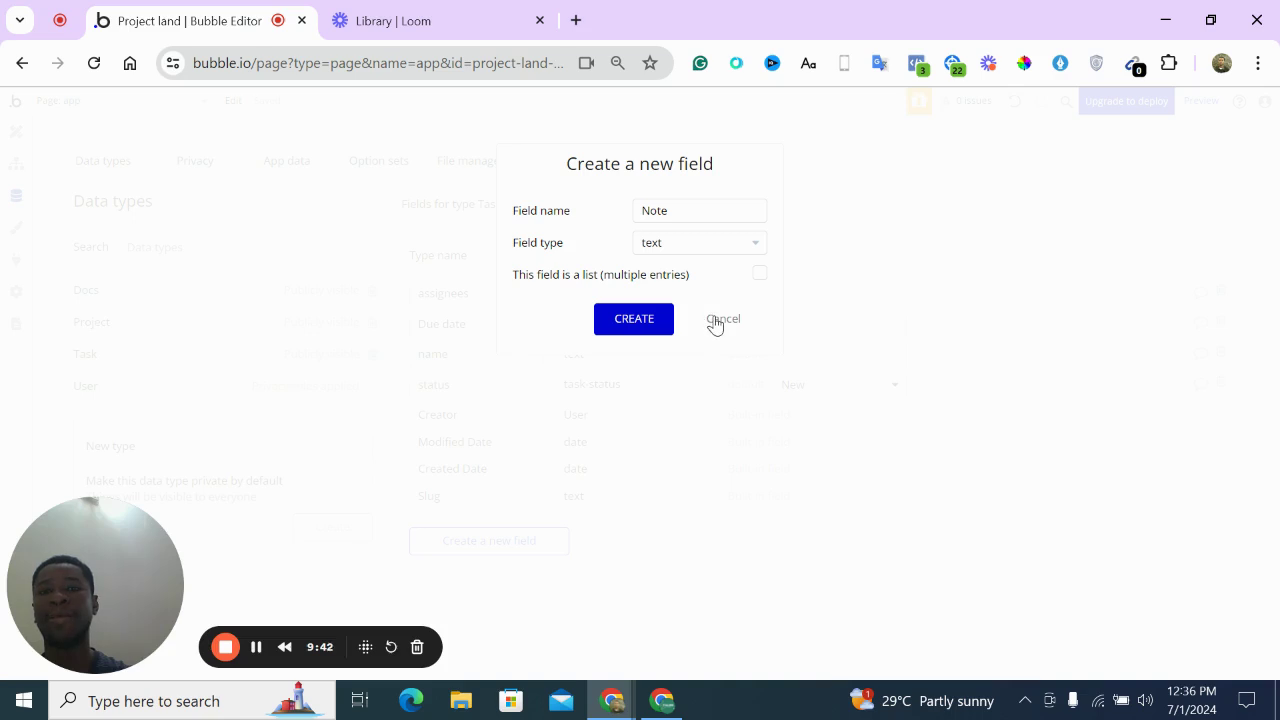
click(715, 322)
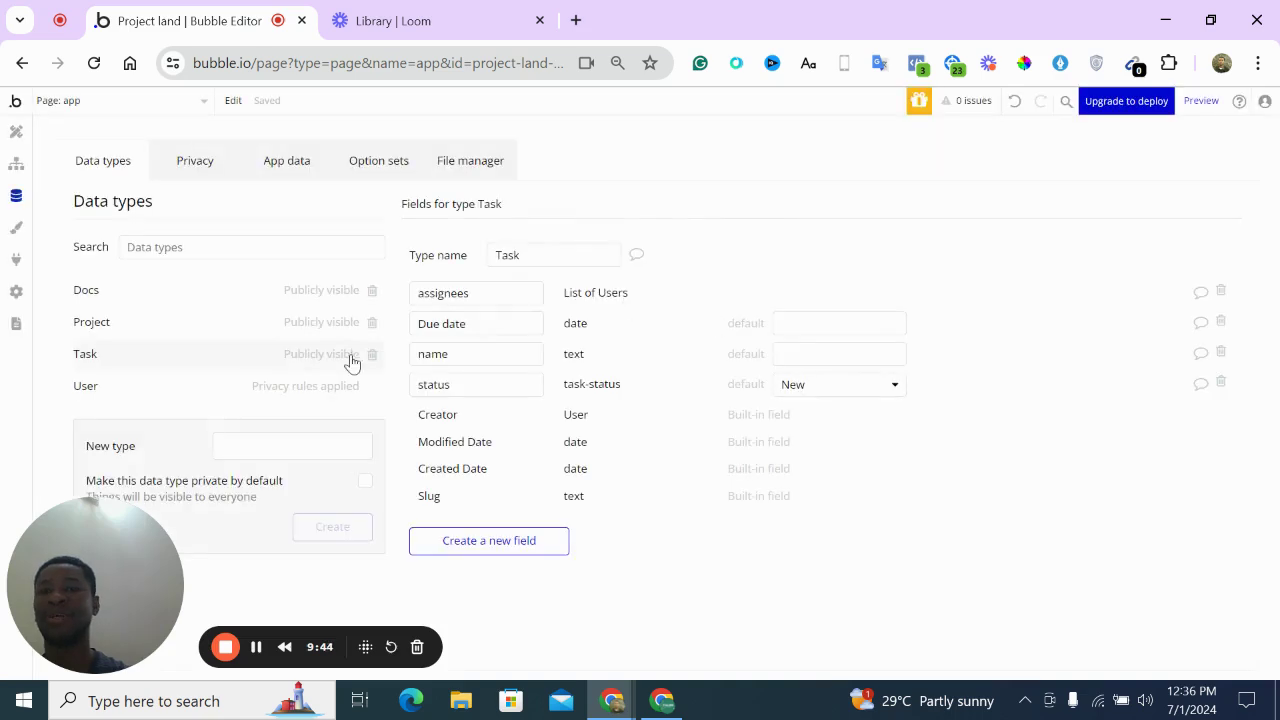
Create a data type named "Notes" and add a field named "body" of type text to it
click(272, 448)
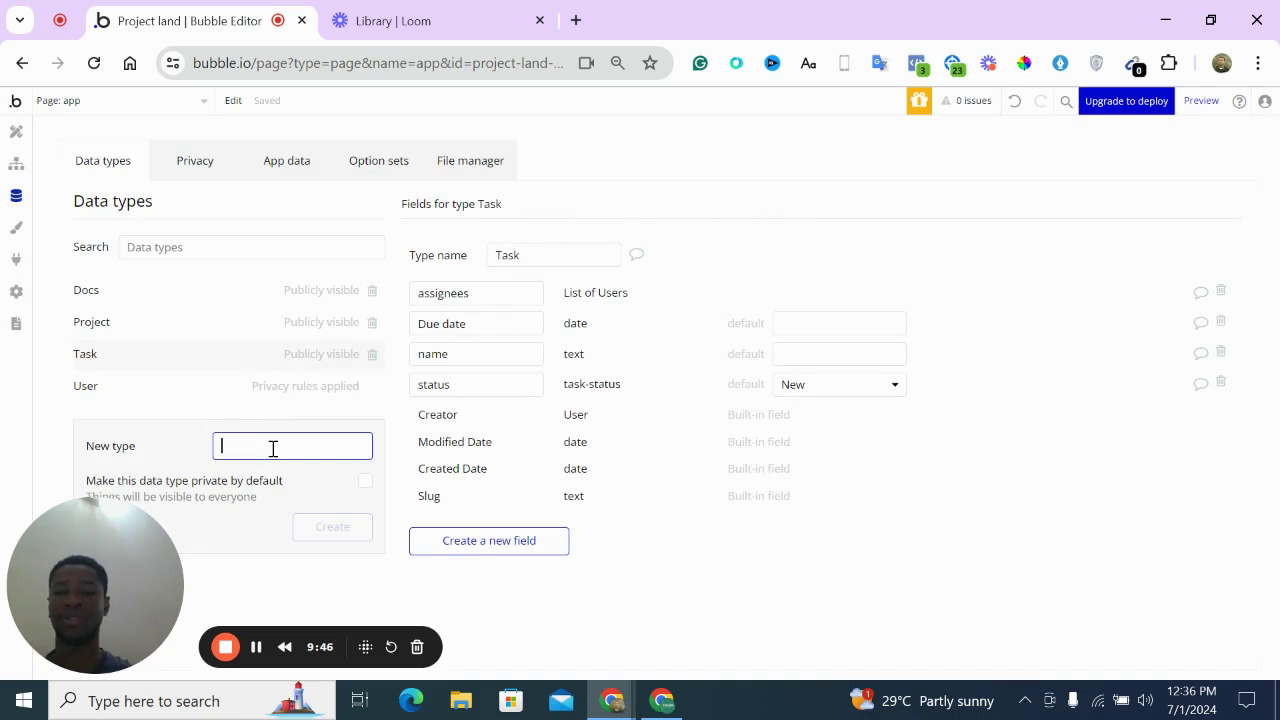
text(Notes)
click(343, 532)
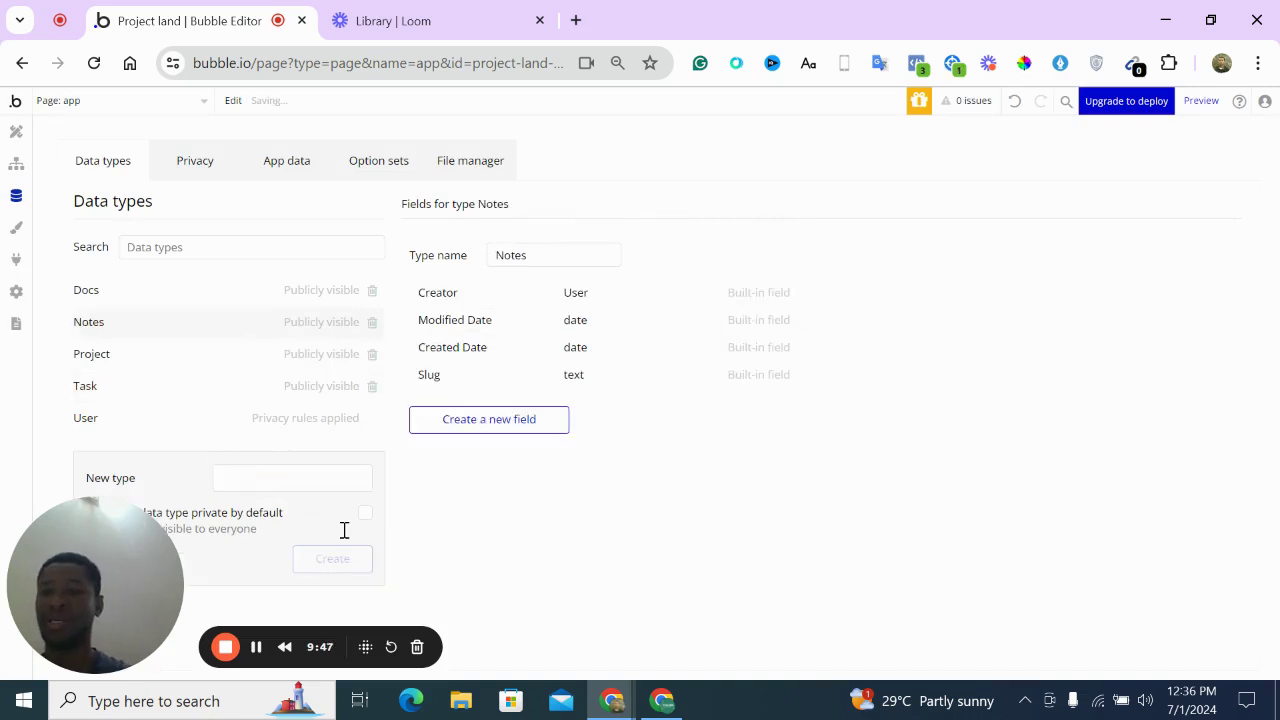
click(515, 420)
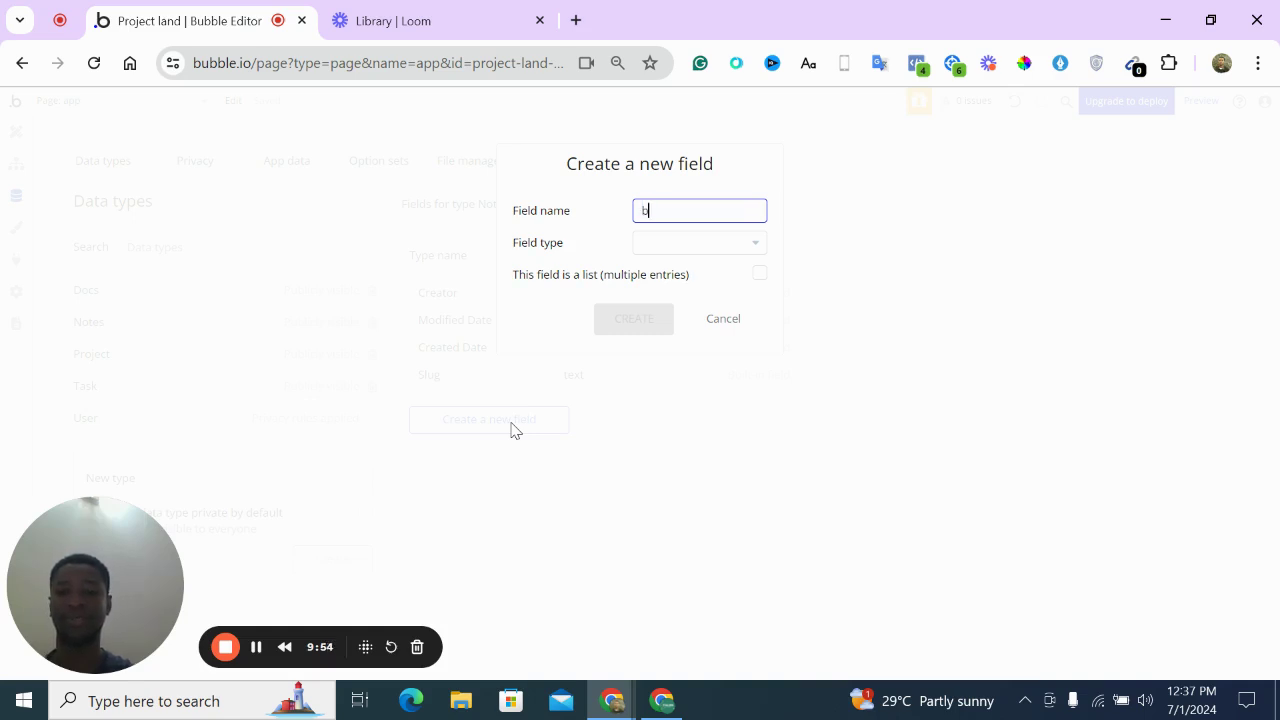
click(683, 244)
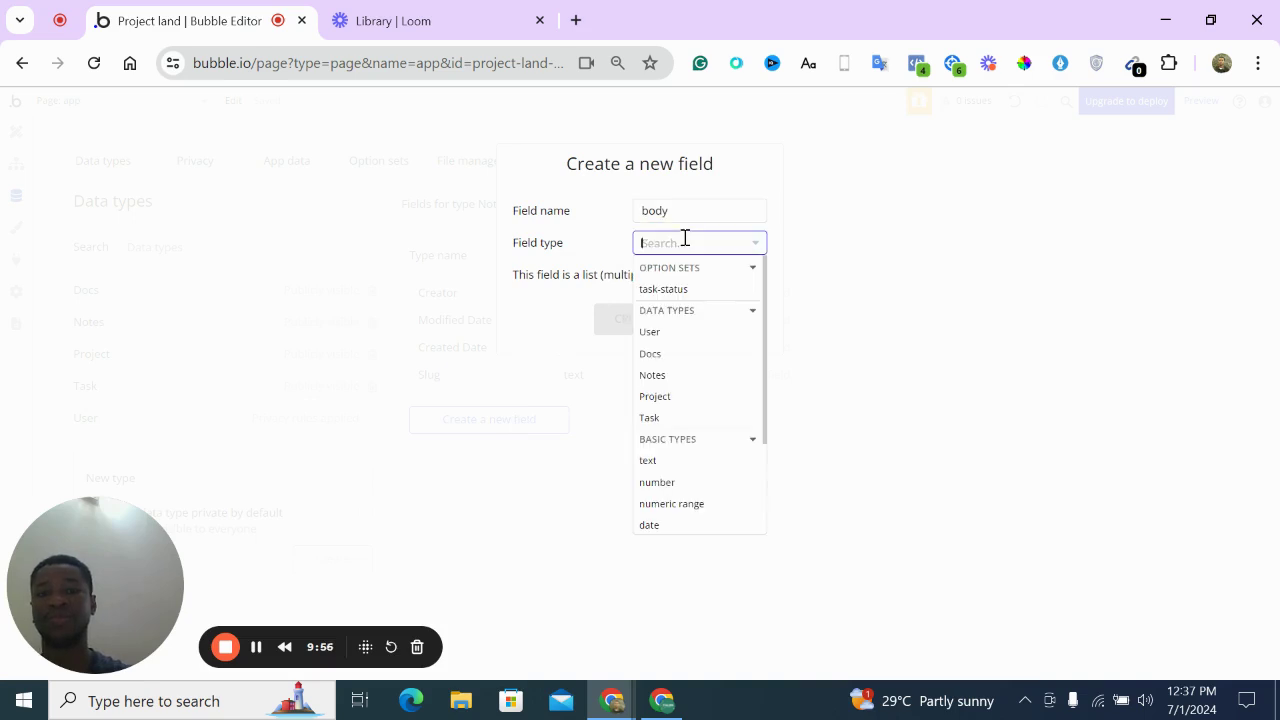
click(666, 462)
click(651, 325)
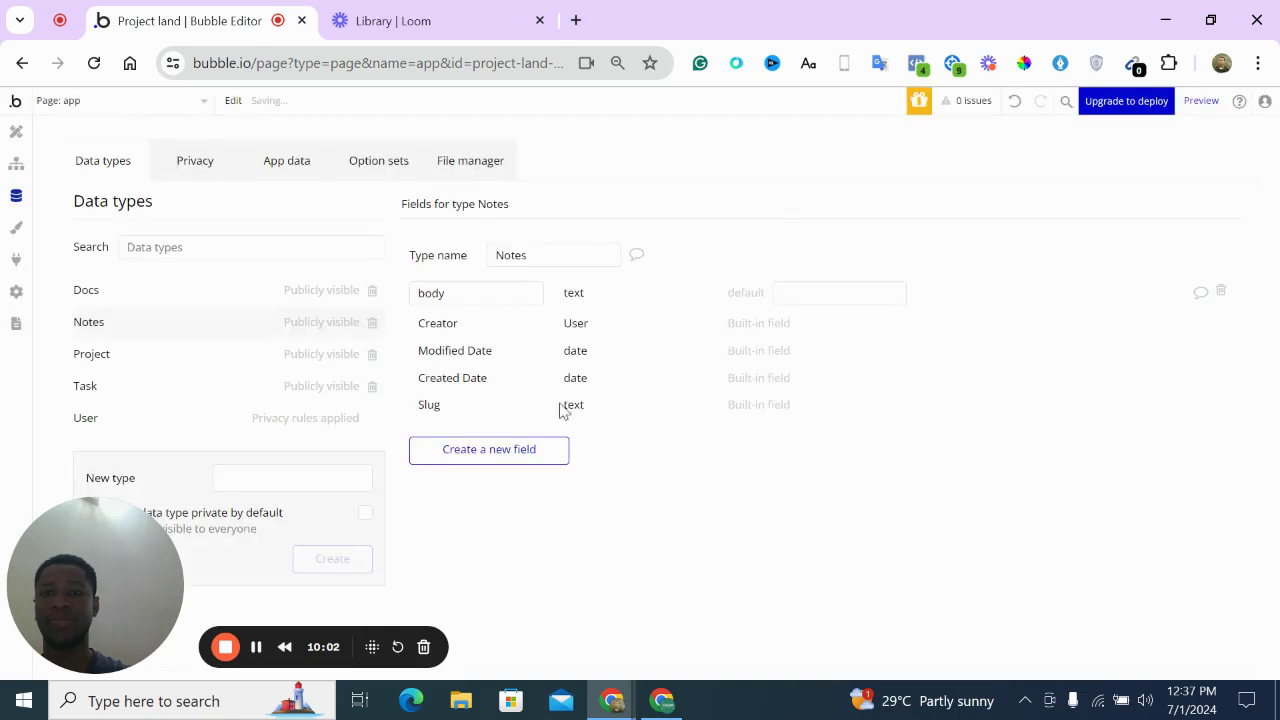
Add a field named "task" of type Task to the Notes data type
click(541, 450)
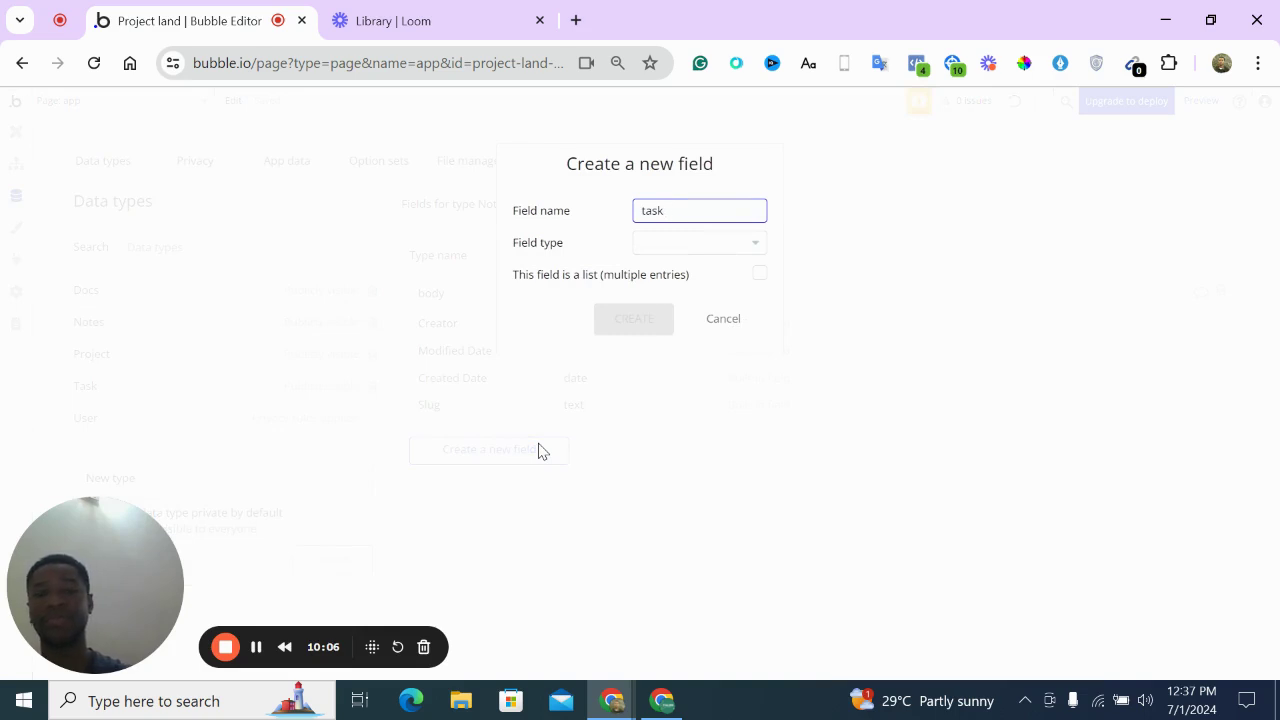
click(709, 244)
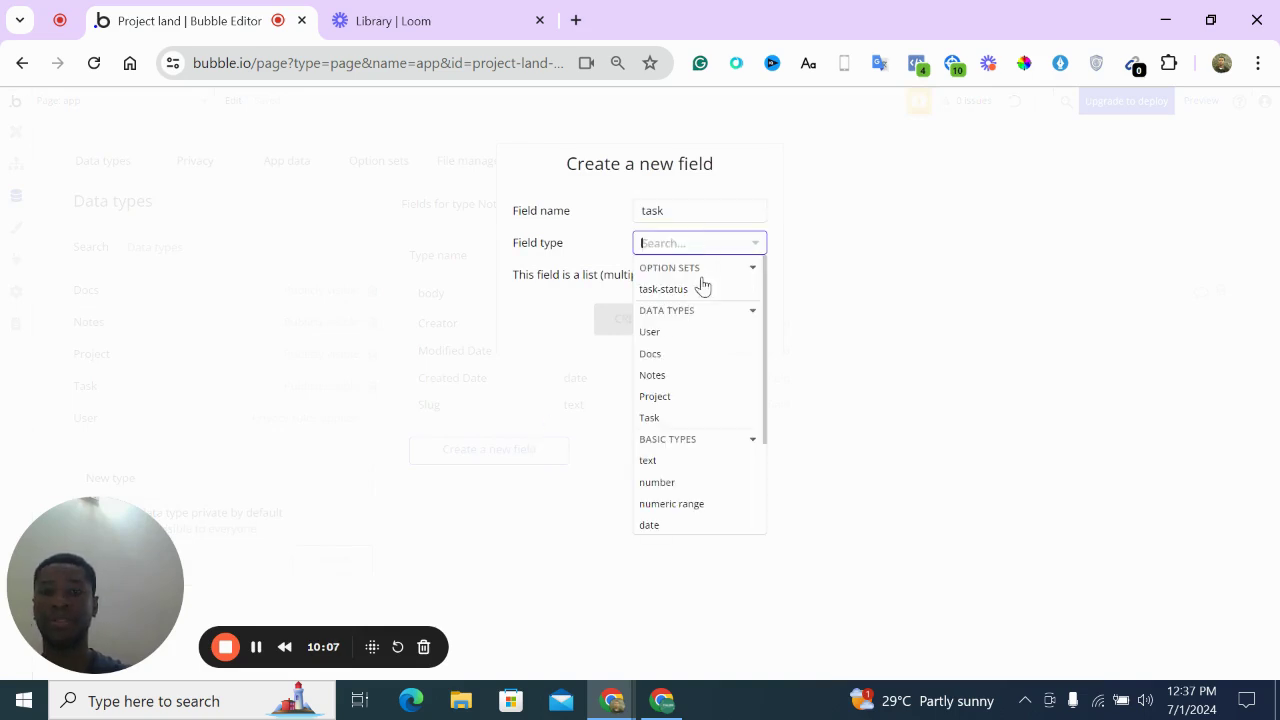
click(706, 419)
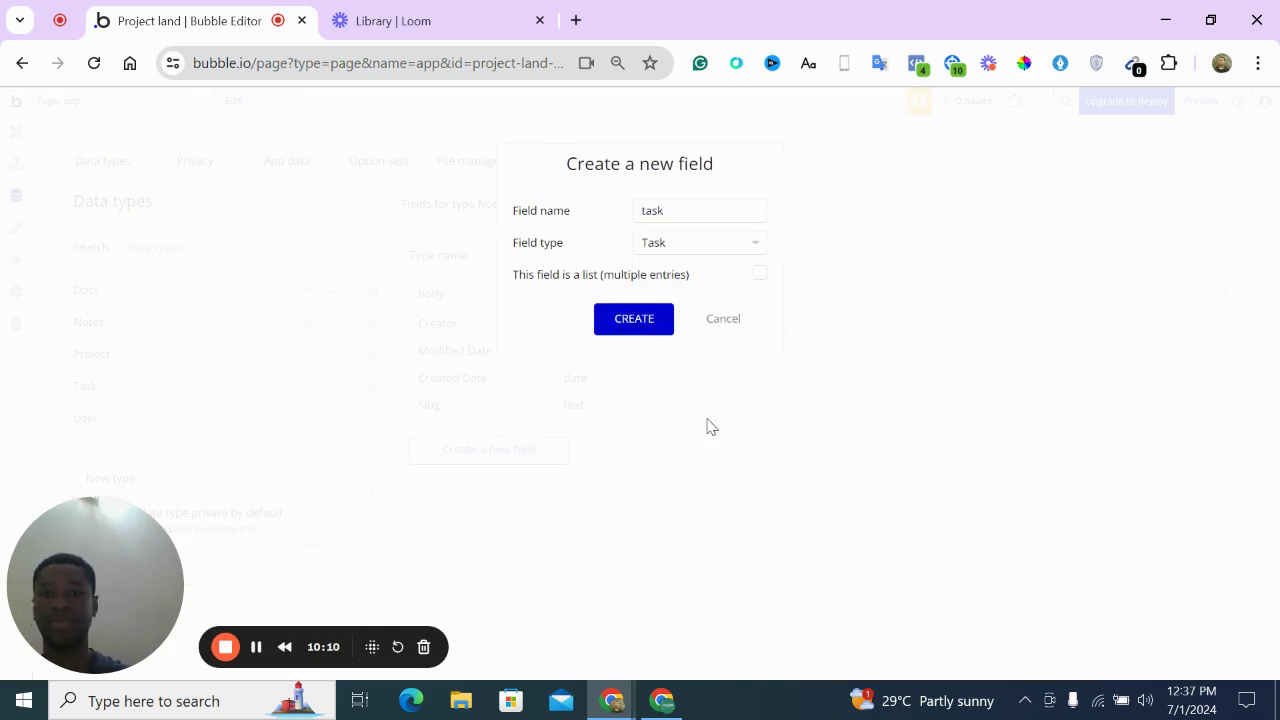
click(650, 327)
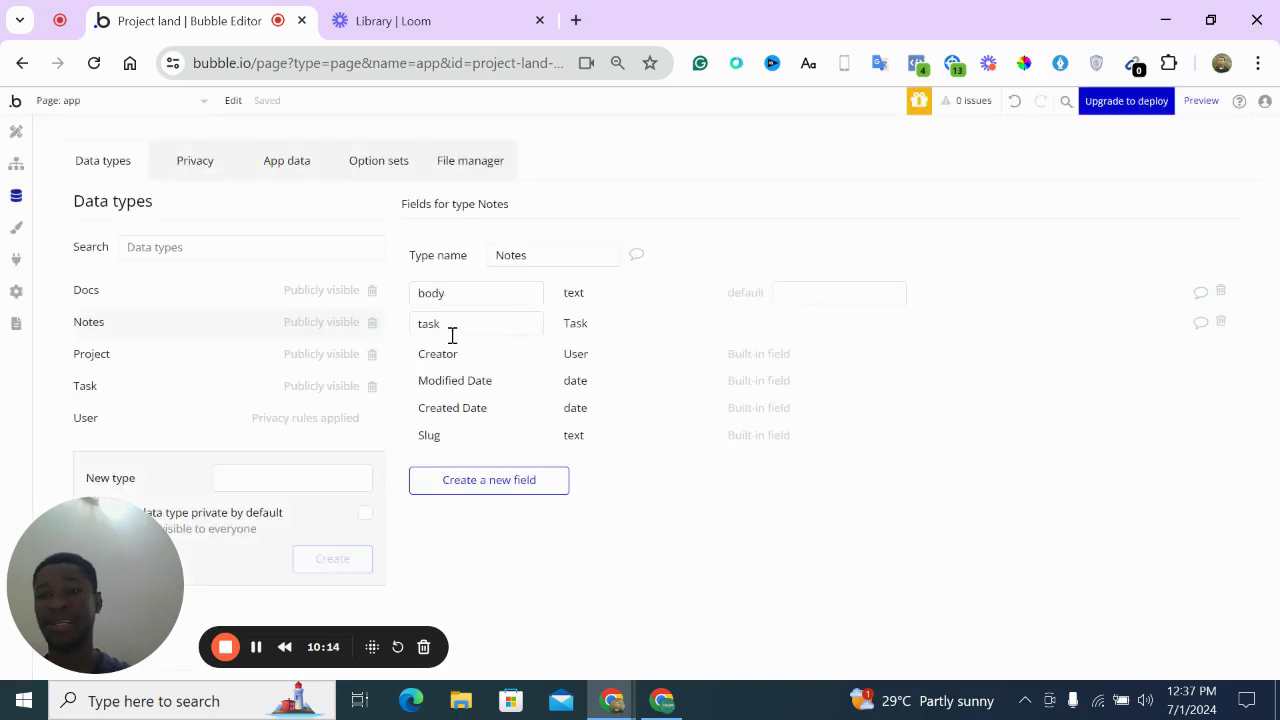
Check the Task fields in Projectpower and add a field named "progress" of type number to Project land's Task data type
click(661, 700)
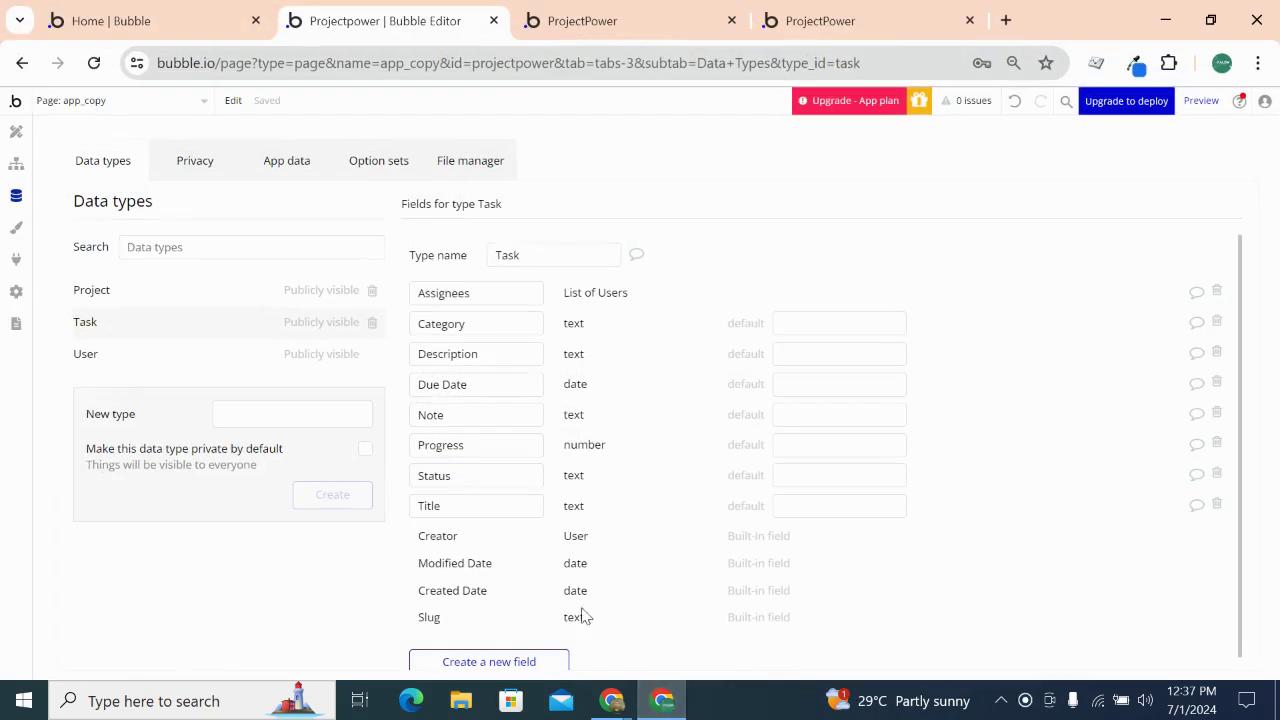
click(661, 700)
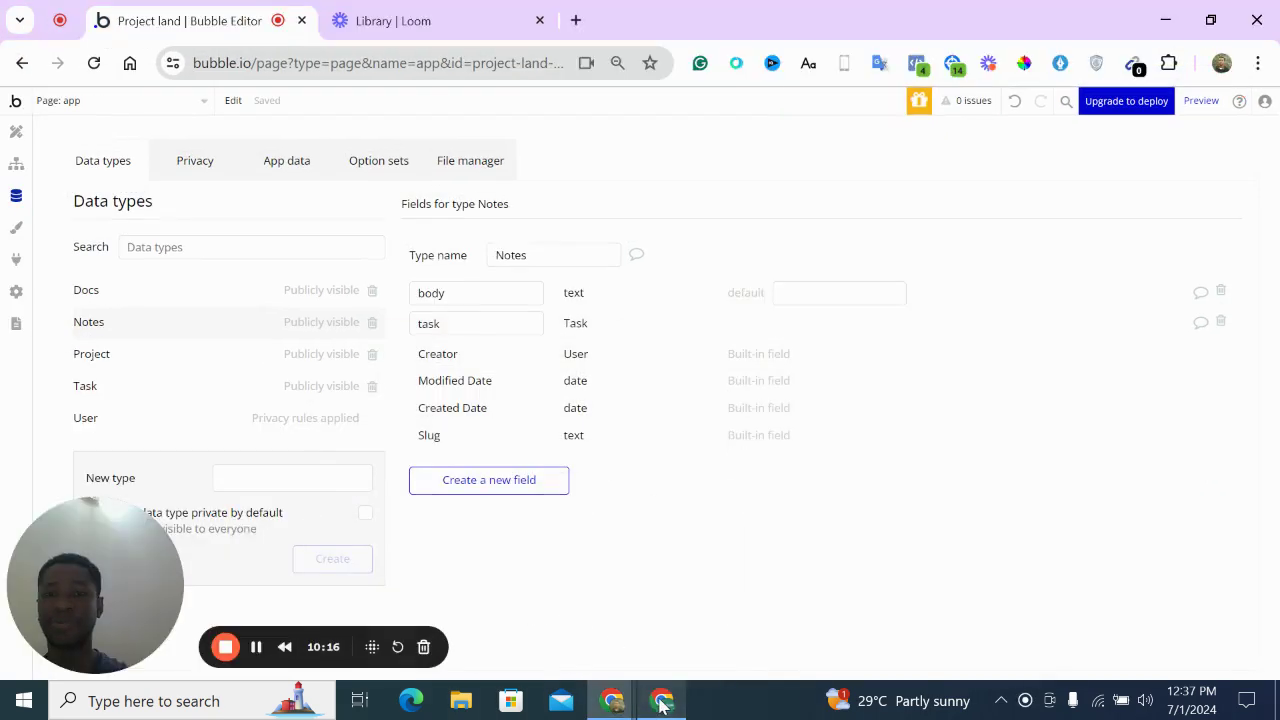
click(533, 490)
click(726, 318)
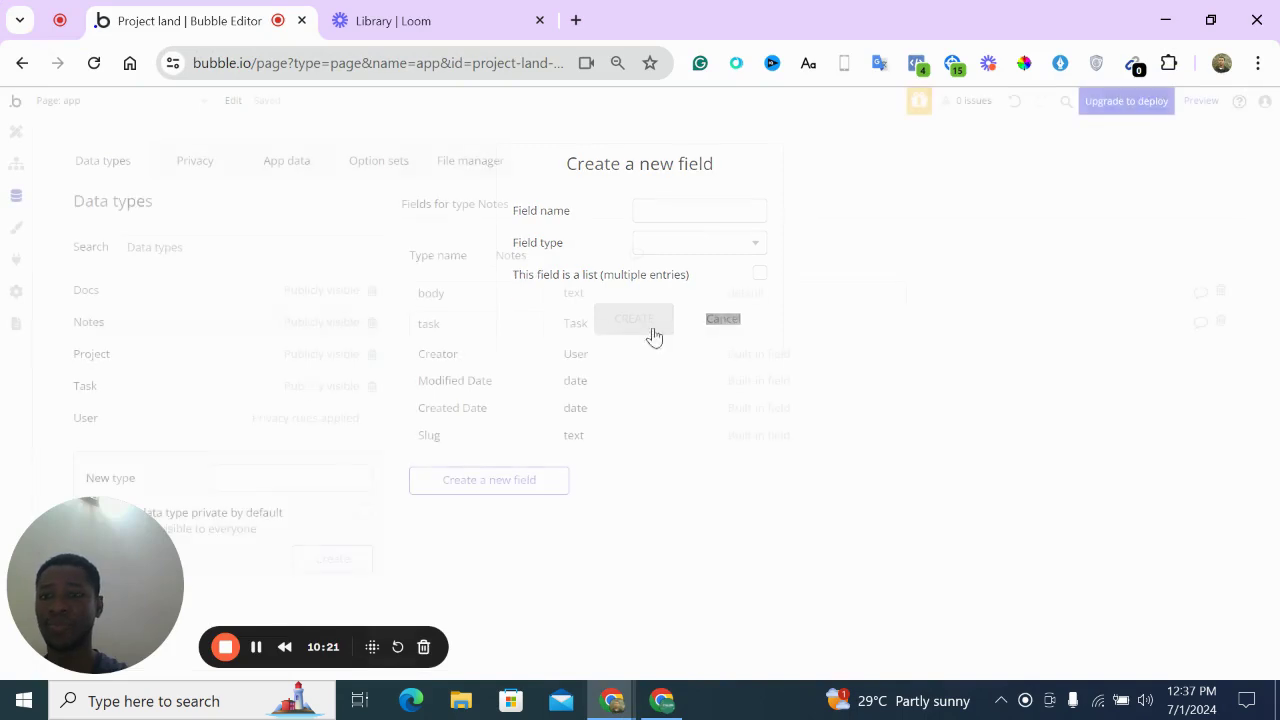
click(199, 392)
click(558, 538)
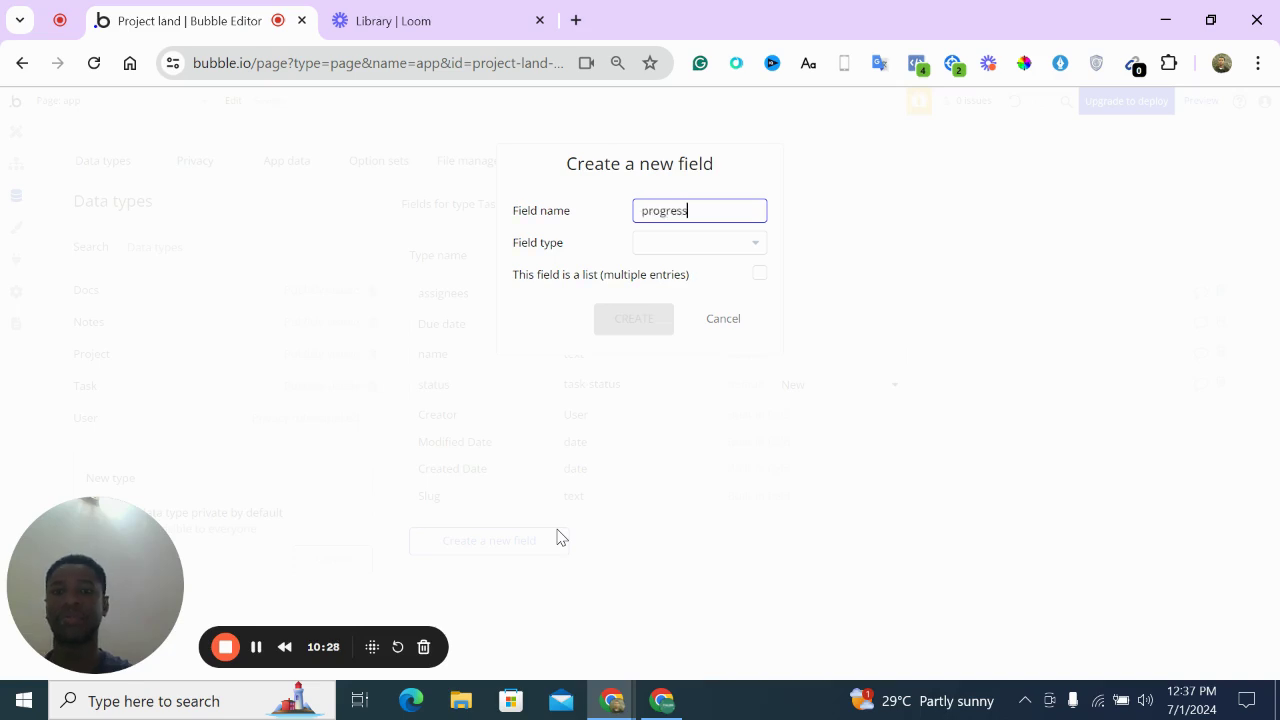
text(progress)
click(718, 255)
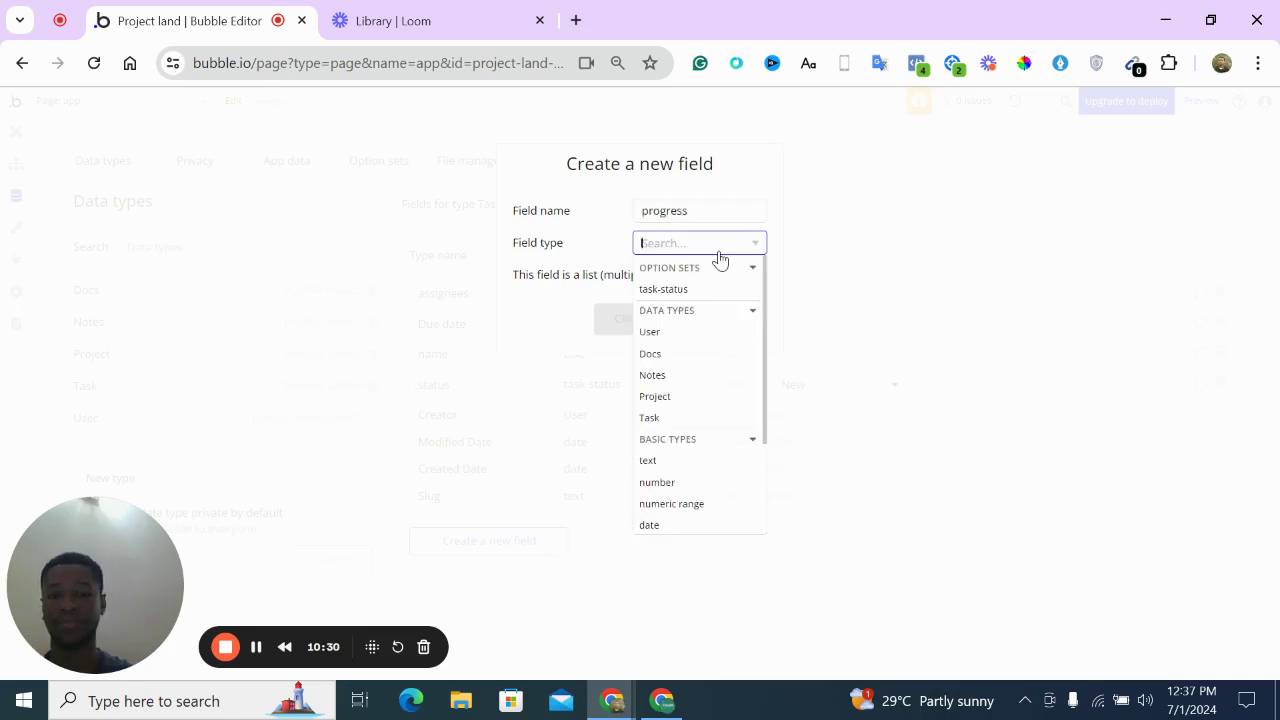
text(nu)
click(700, 288)
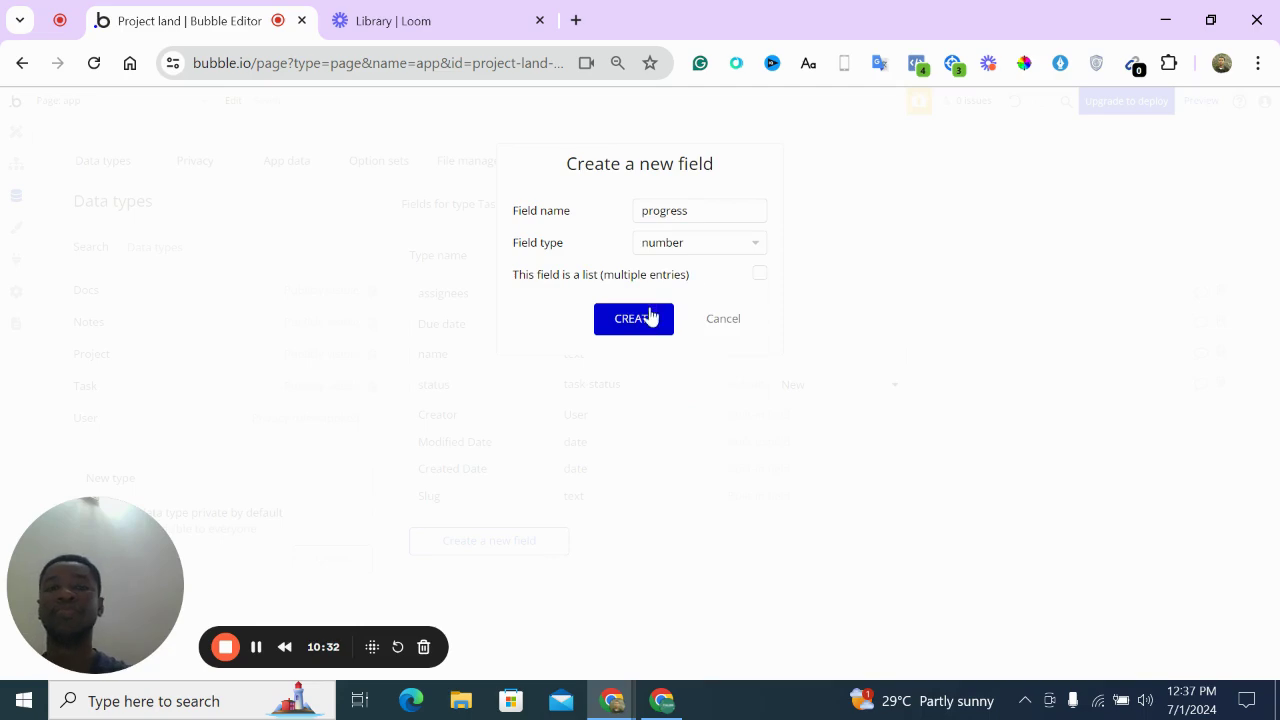
click(651, 316)
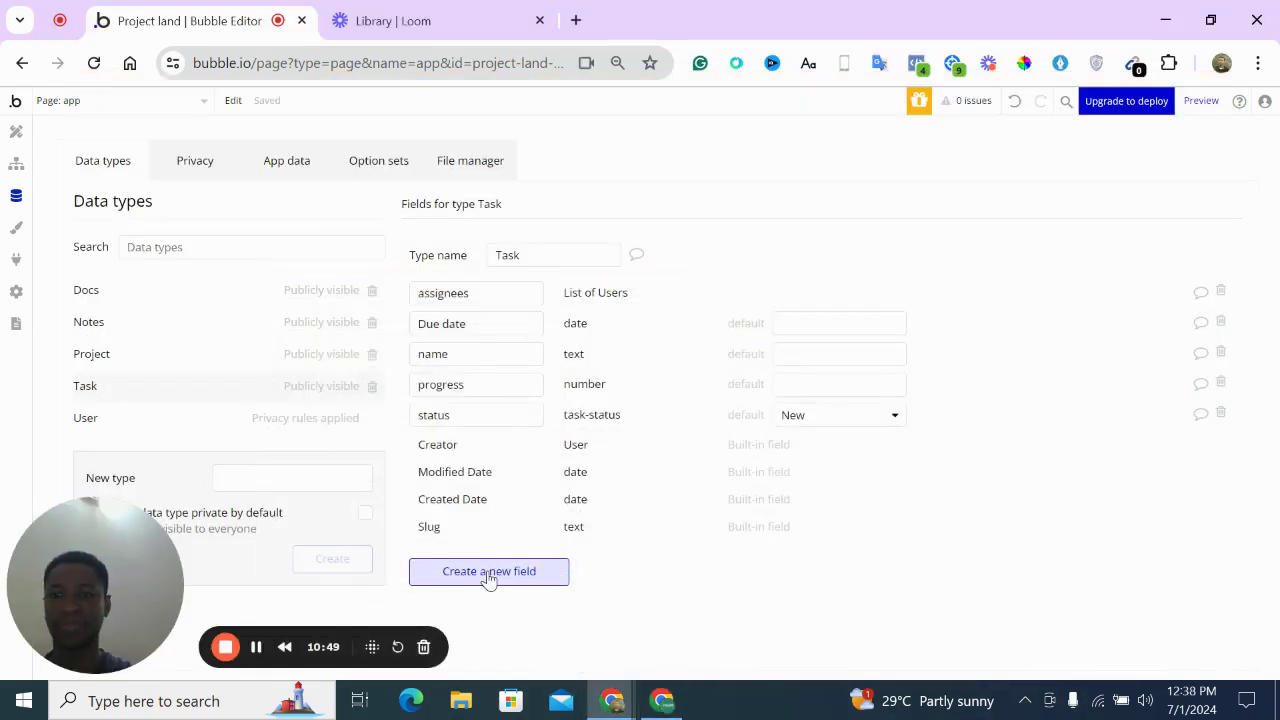
Add a field named "description" of type text to the Task data type
click(489, 575)
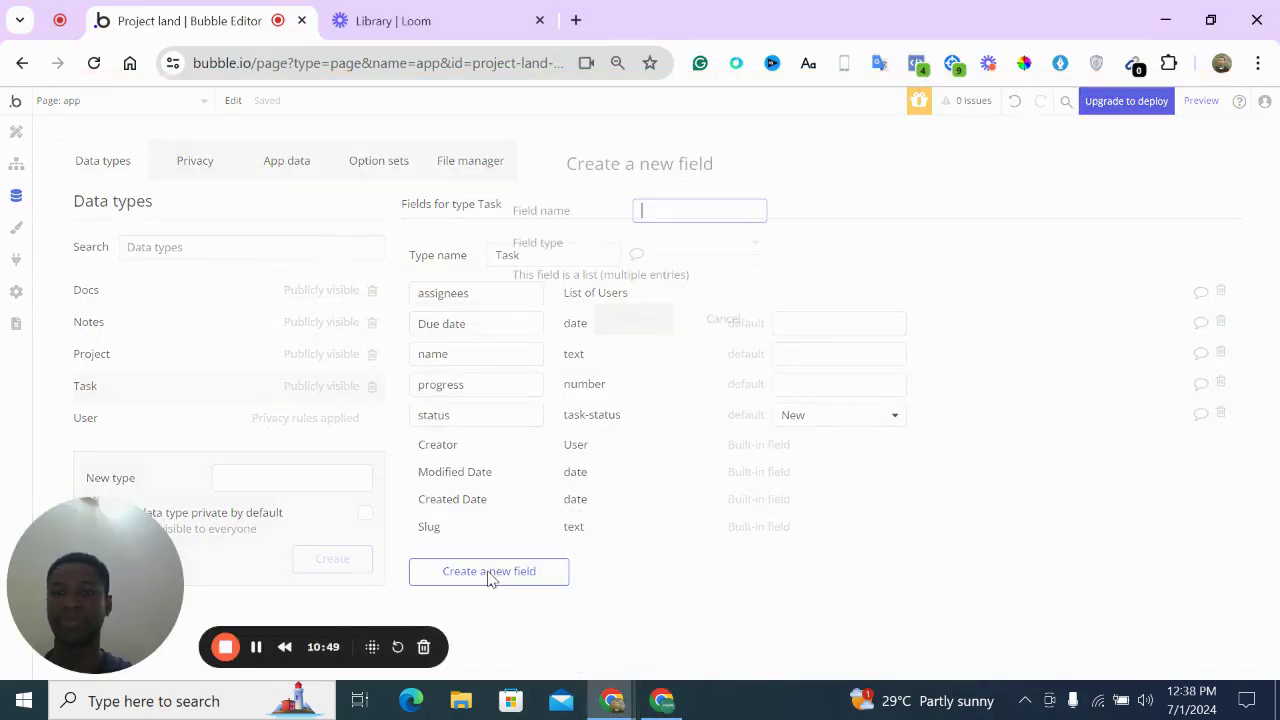
text(D)
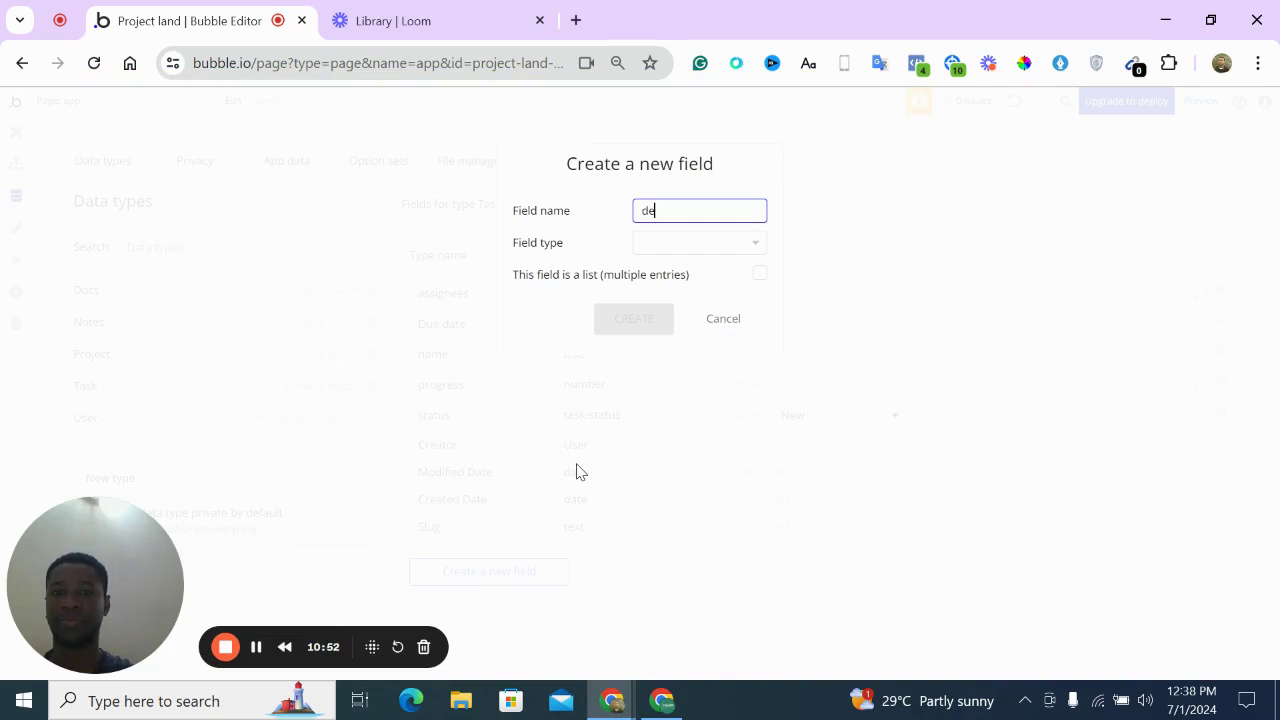
text(escription)
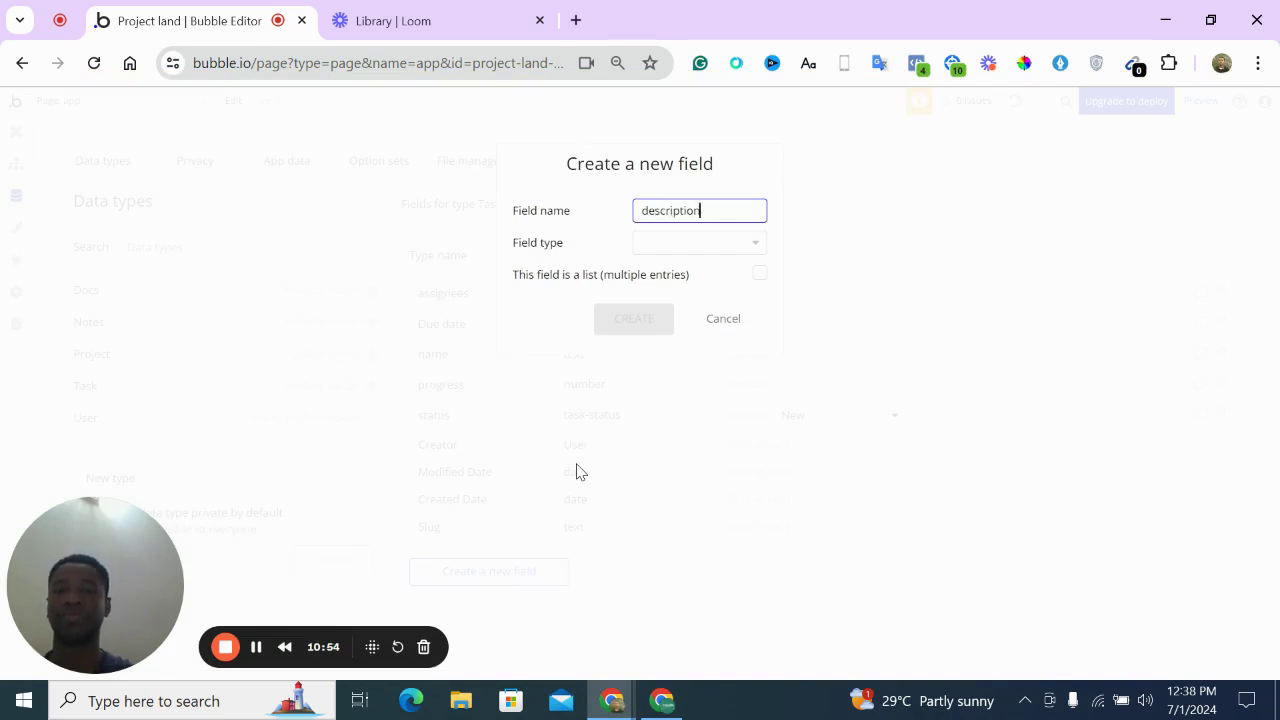
click(702, 252)
text(text)
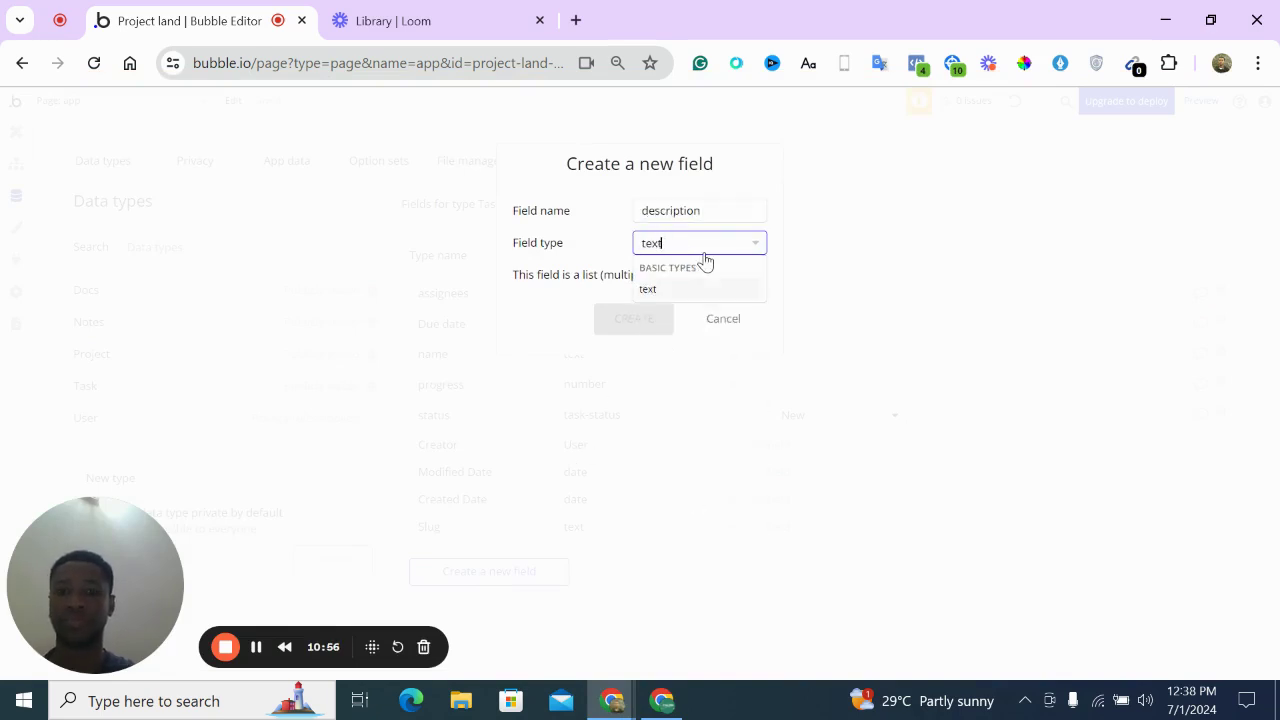
click(660, 290)
click(645, 320)
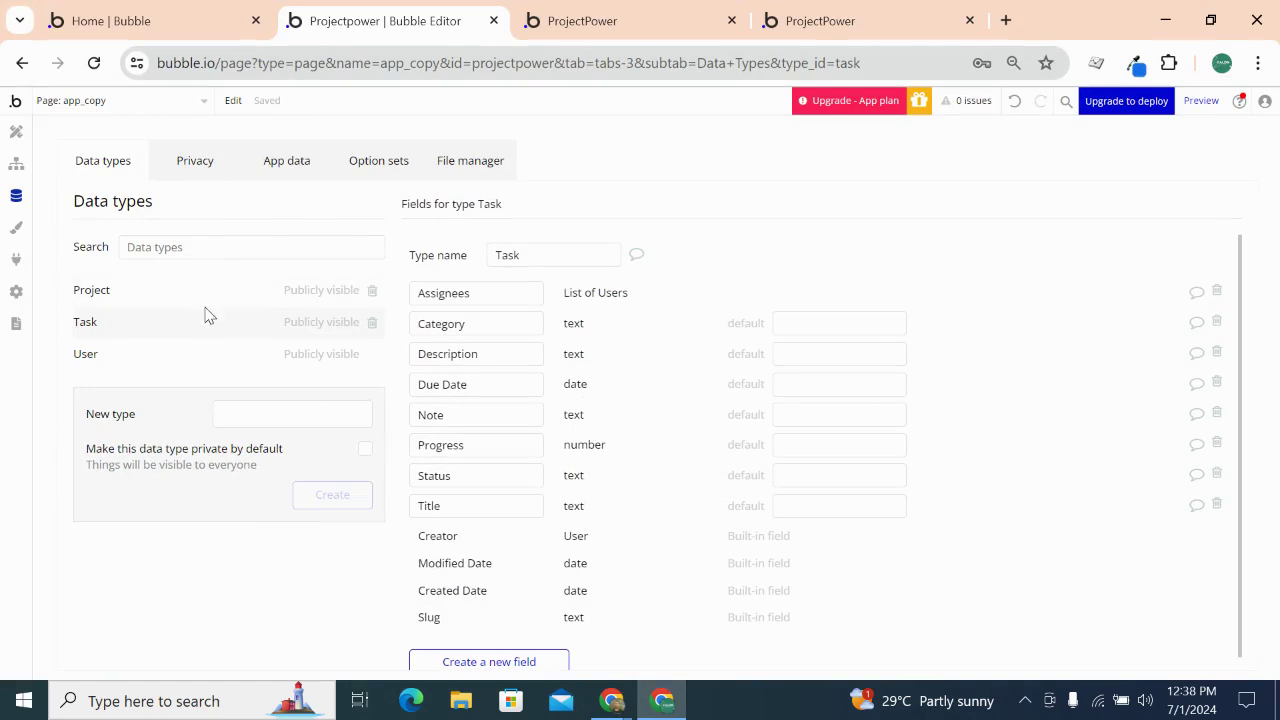
Switch to the Projectpower editor, check its Project and Task fields, and open the app_copy page design without the property editor
click(195, 300)
click(191, 324)
click(14, 134)
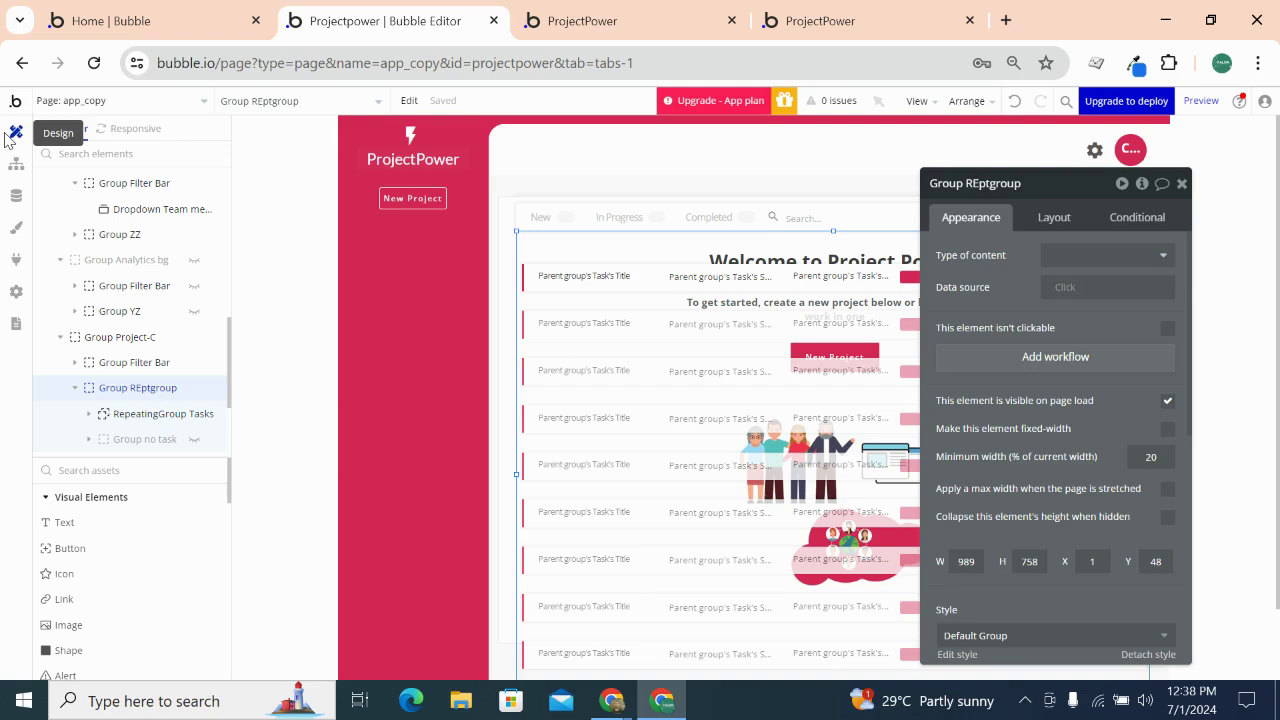
click(1181, 183)
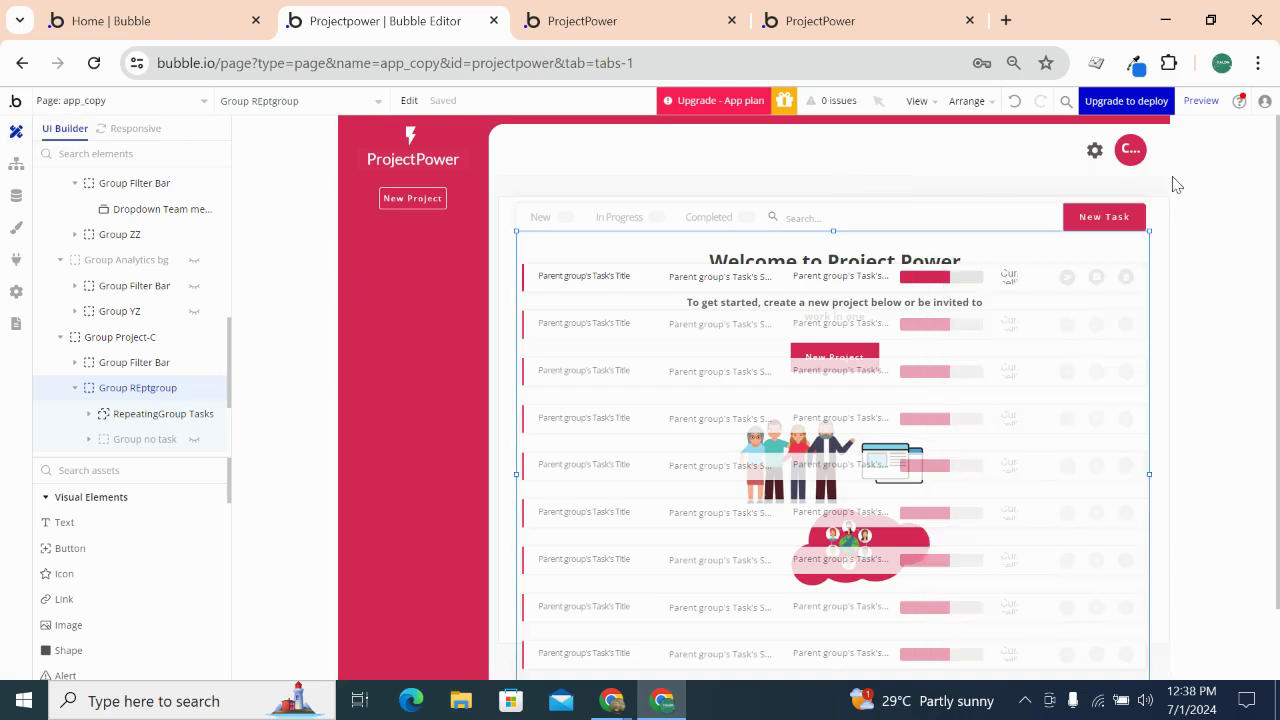
Look through the app_copy element tree around Group Analytics bg, keeping that group hidden on the canvas
click(190, 263)
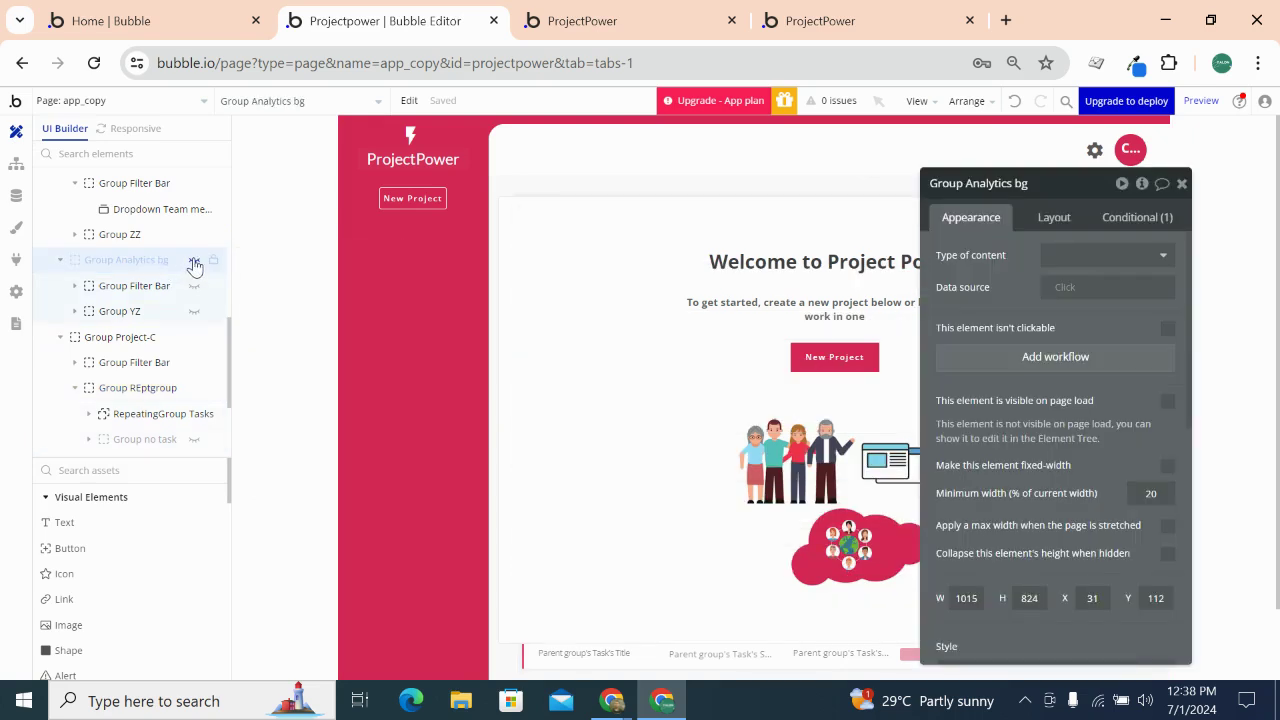
scroll(197, 265, up, 10)
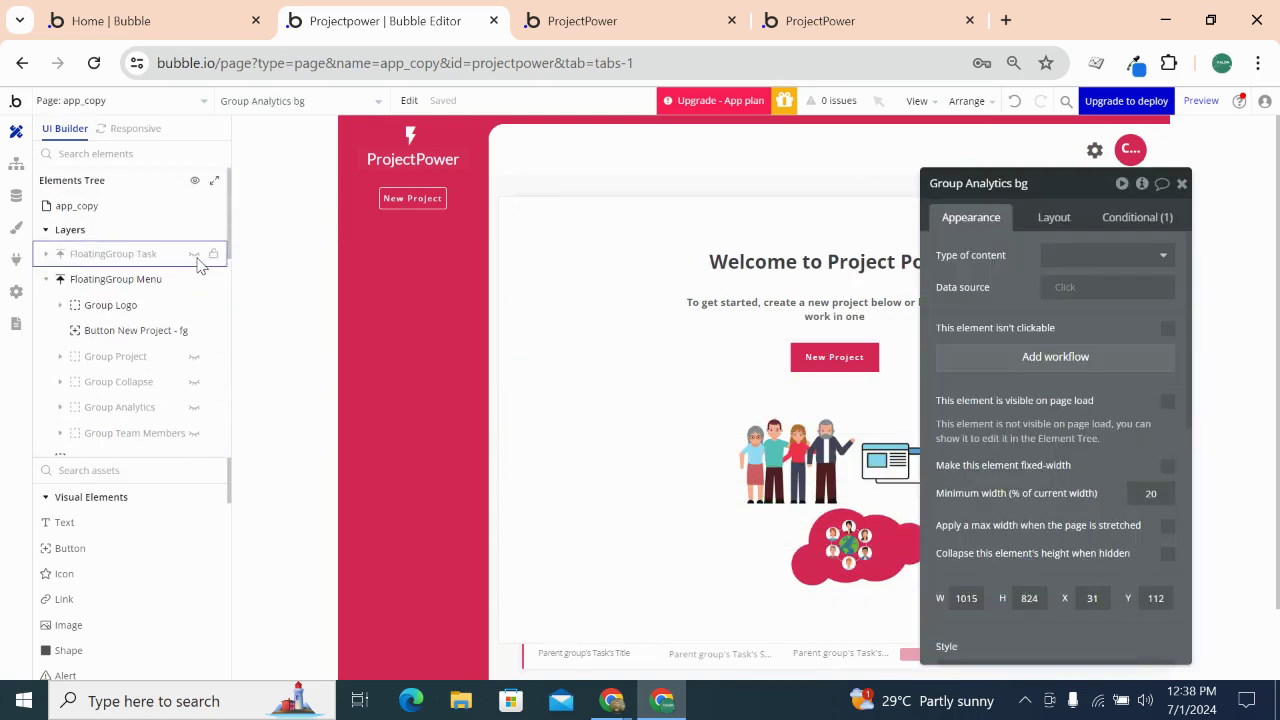
scroll(194, 360, down, 10)
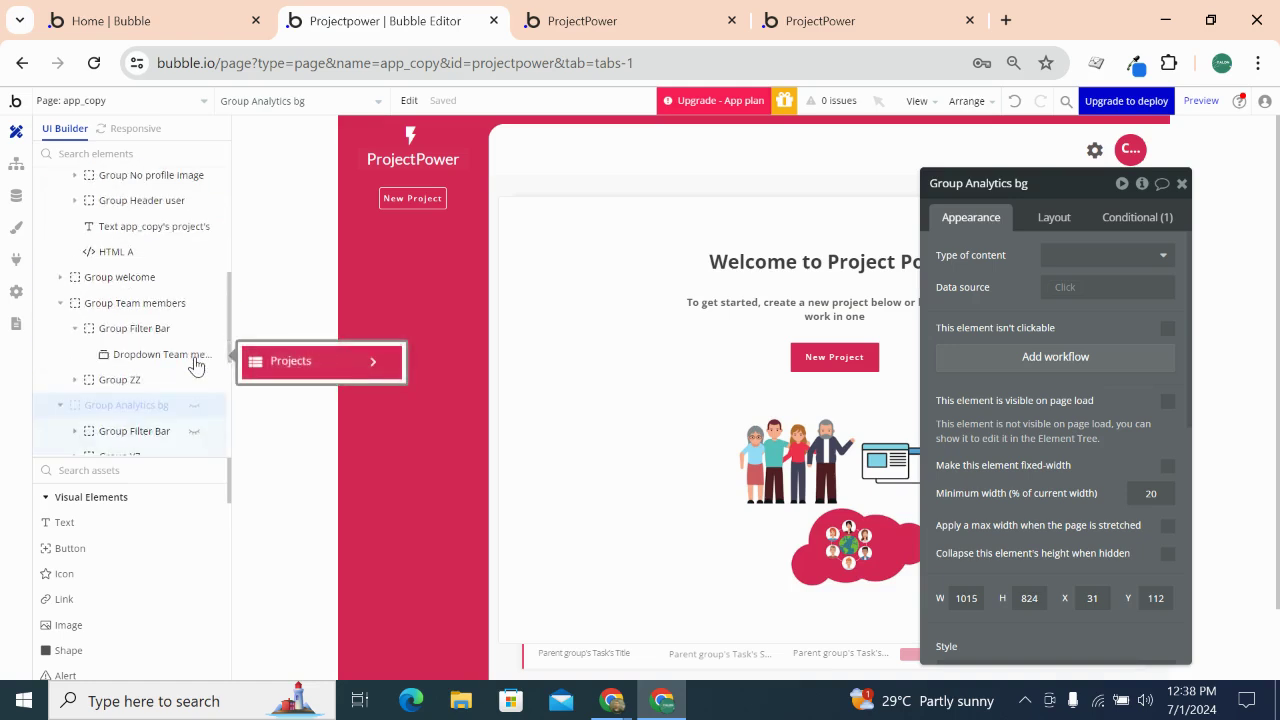
scroll(194, 363, down, 2)
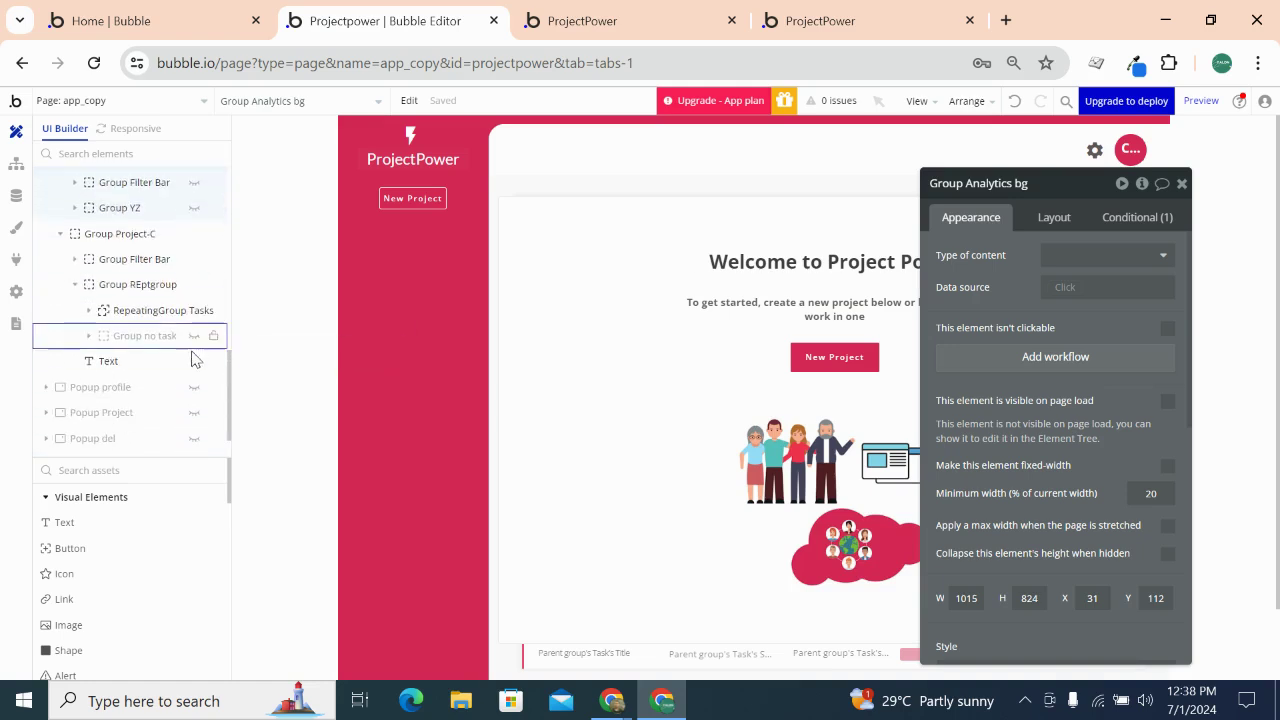
scroll(207, 240, up, 2)
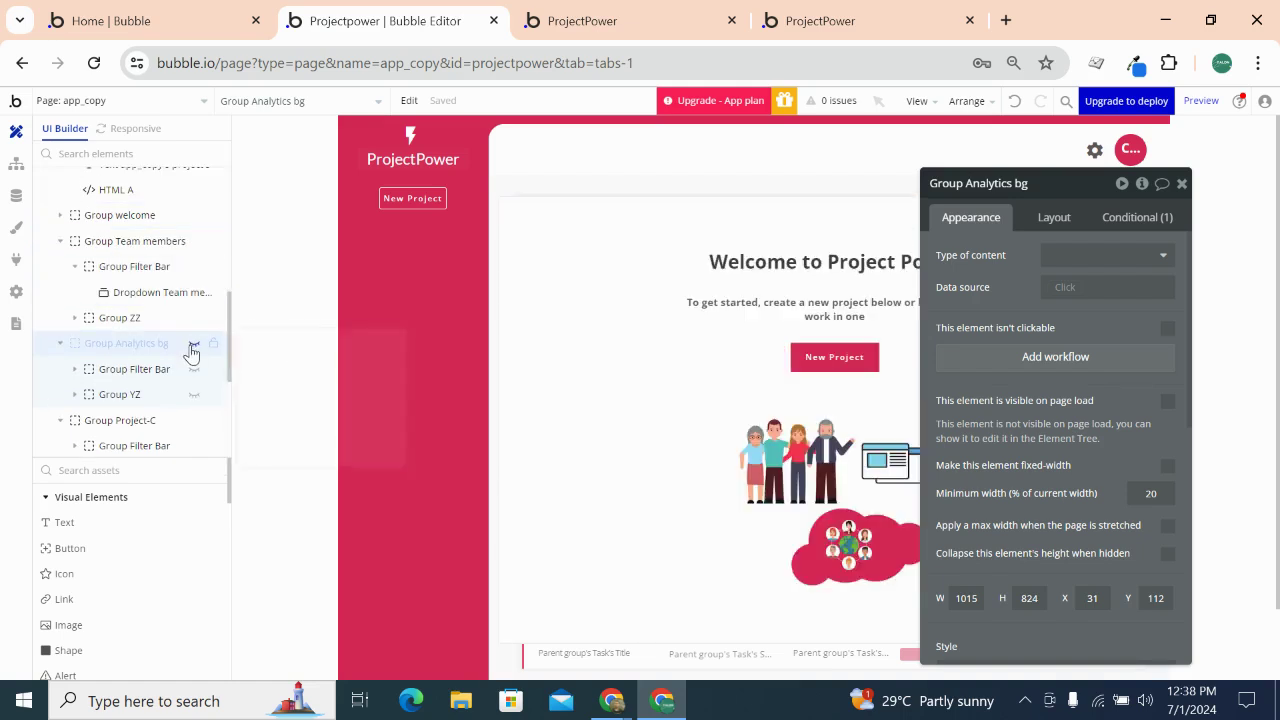
mouse_move(192, 353)
scroll(192, 353, down, 2)
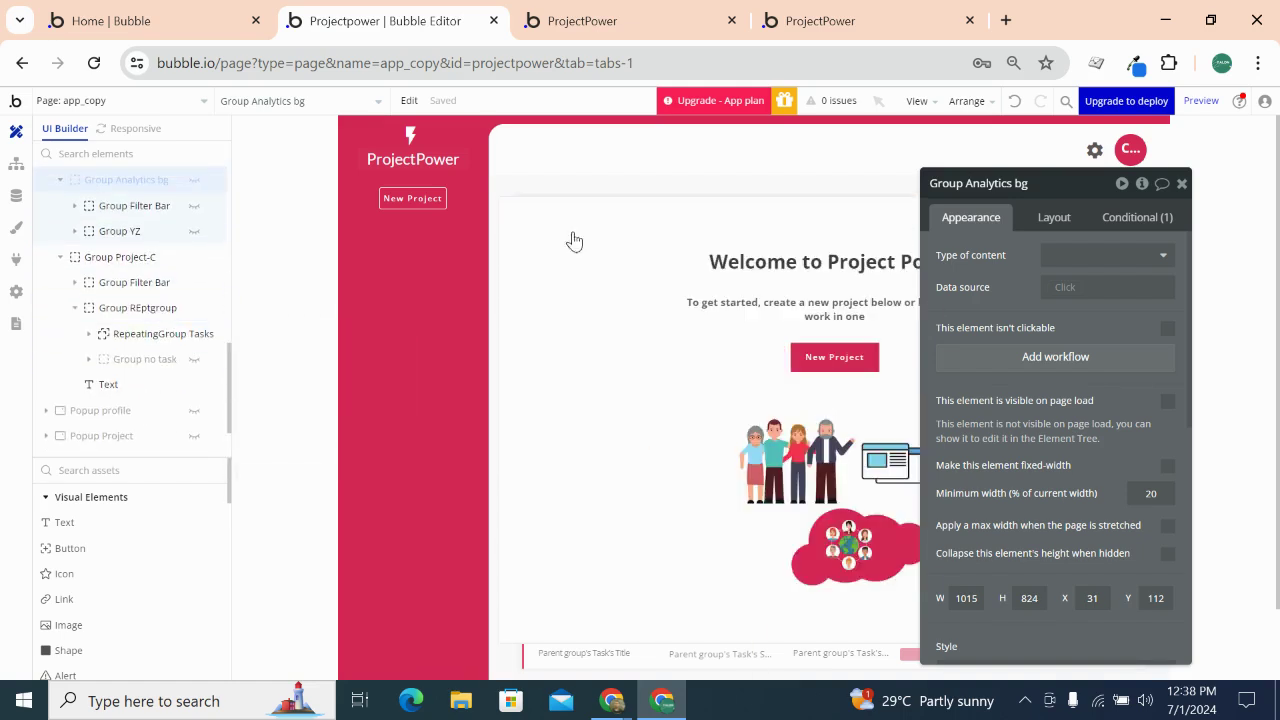
Find Group welcome in the app_copy element tree and hide it on the canvas
click(614, 244)
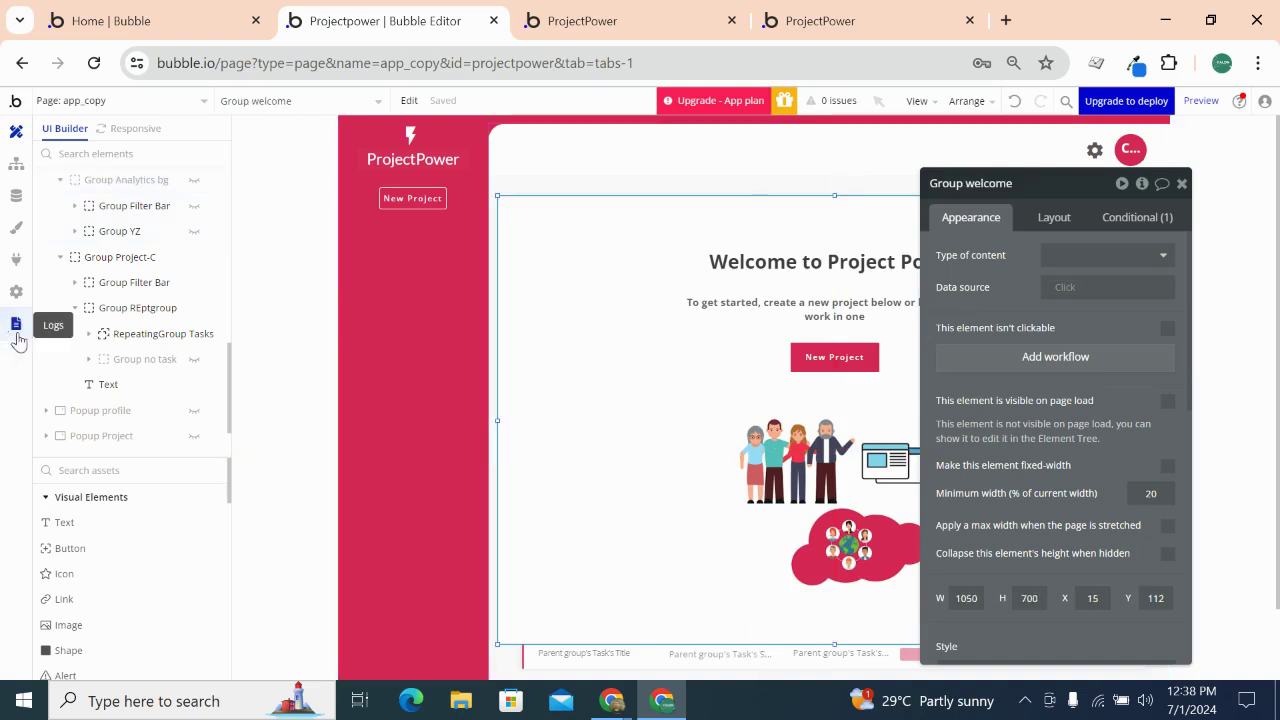
mouse_move(155, 345)
scroll(155, 345, up, 4)
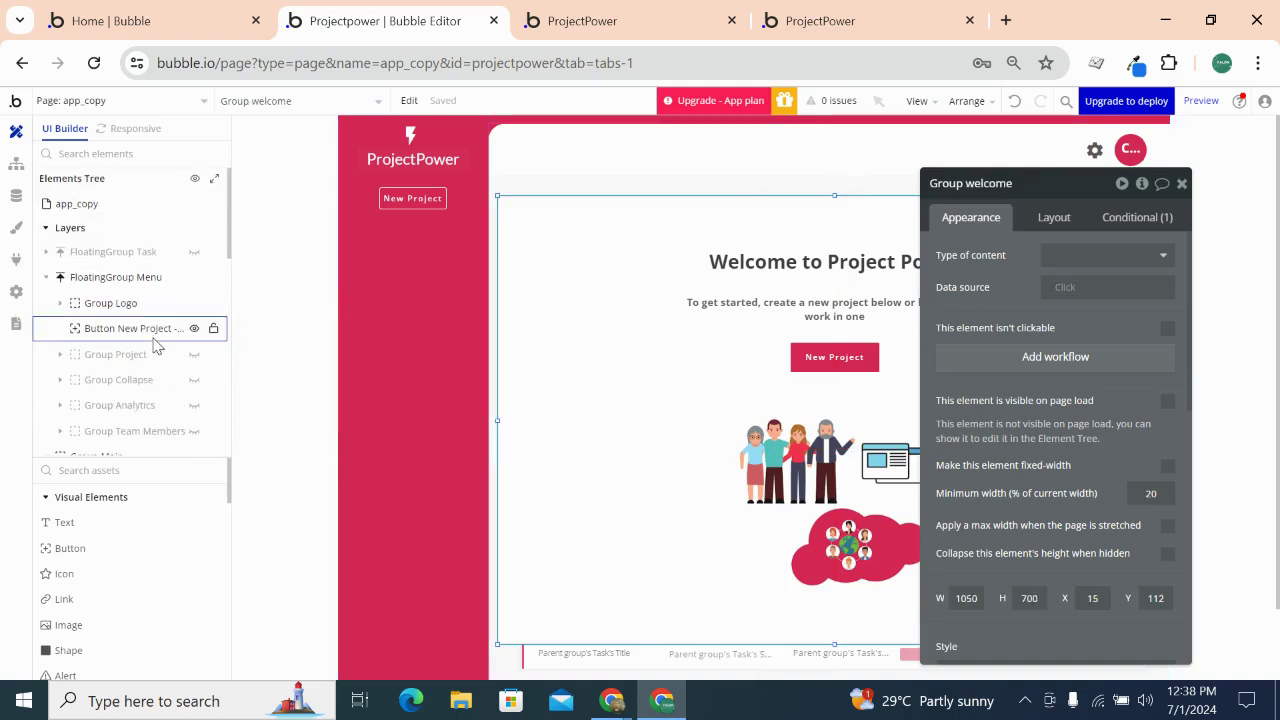
scroll(155, 345, down, 3)
click(195, 348)
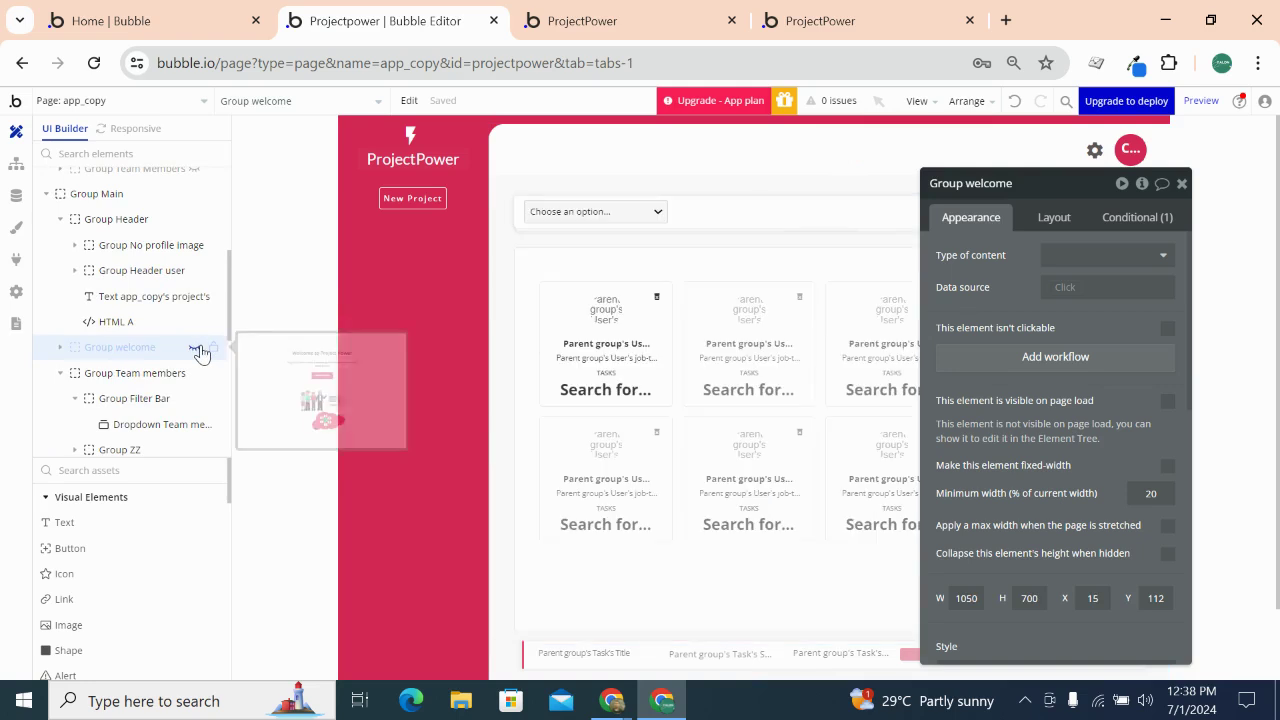
Hide Group ZZ on the canvas and select its parent, Group Team members
scroll(629, 428, down, 1)
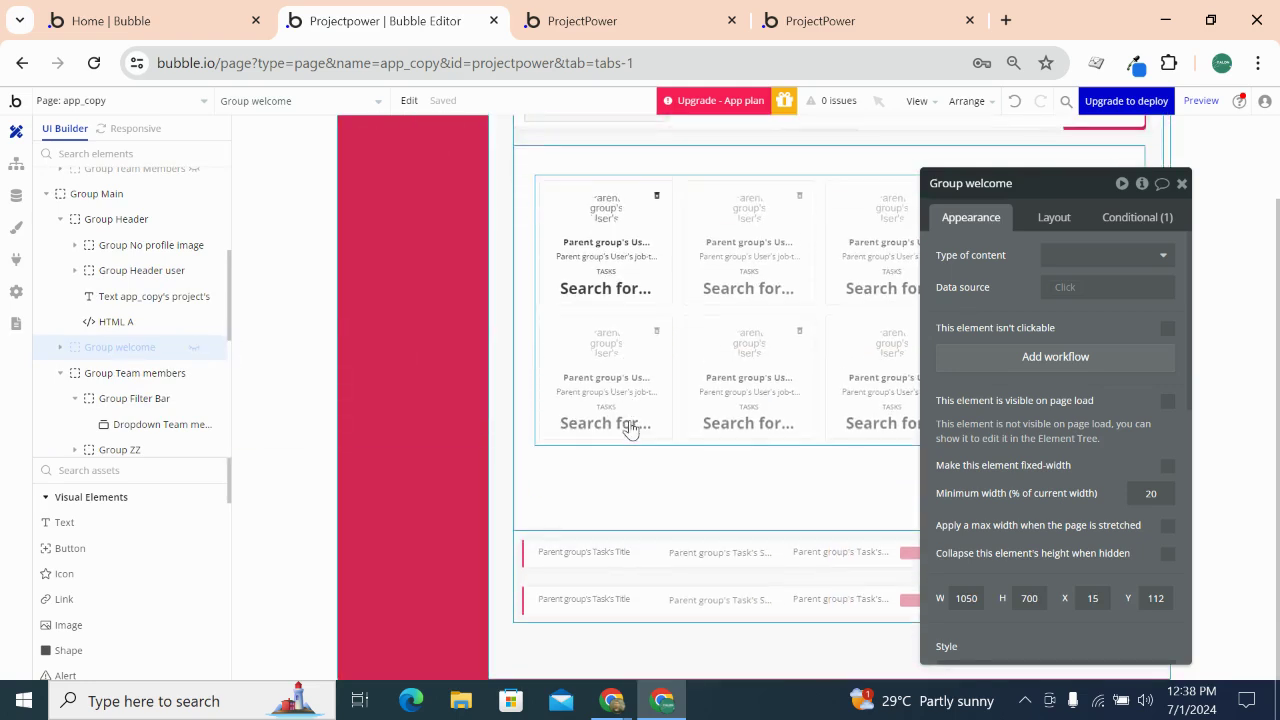
click(517, 404)
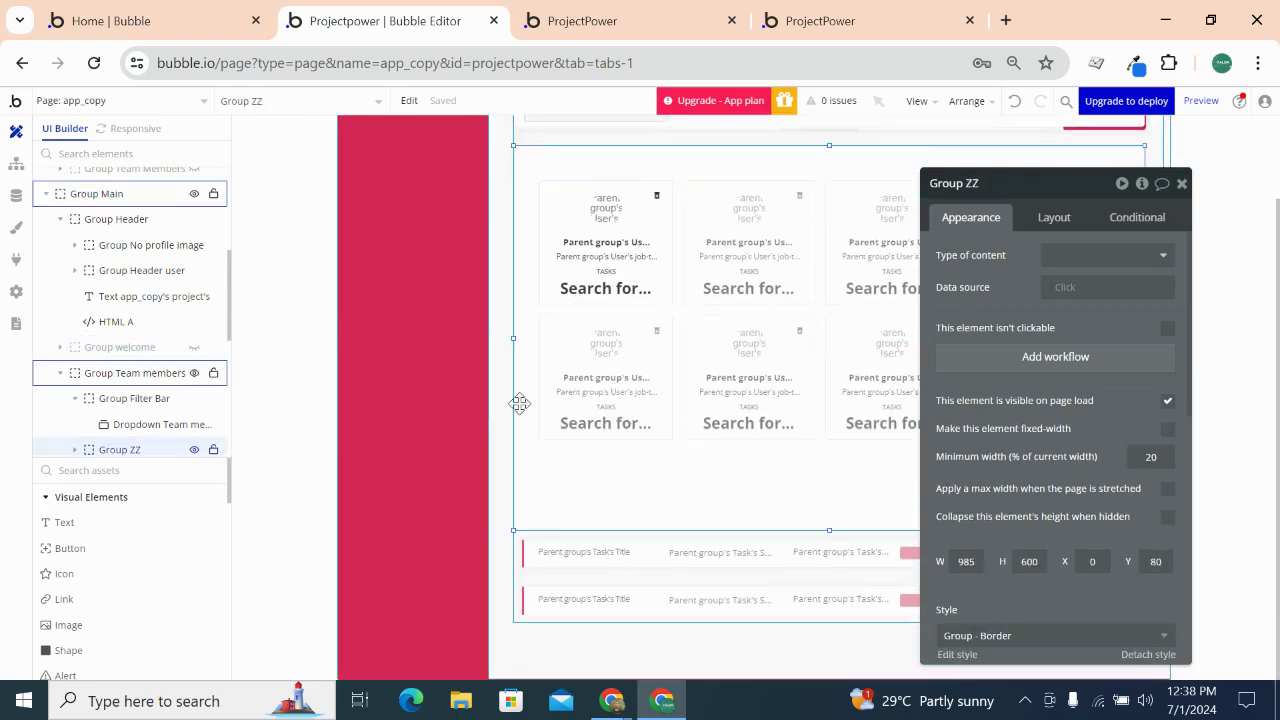
click(194, 449)
scroll(426, 324, up, 1)
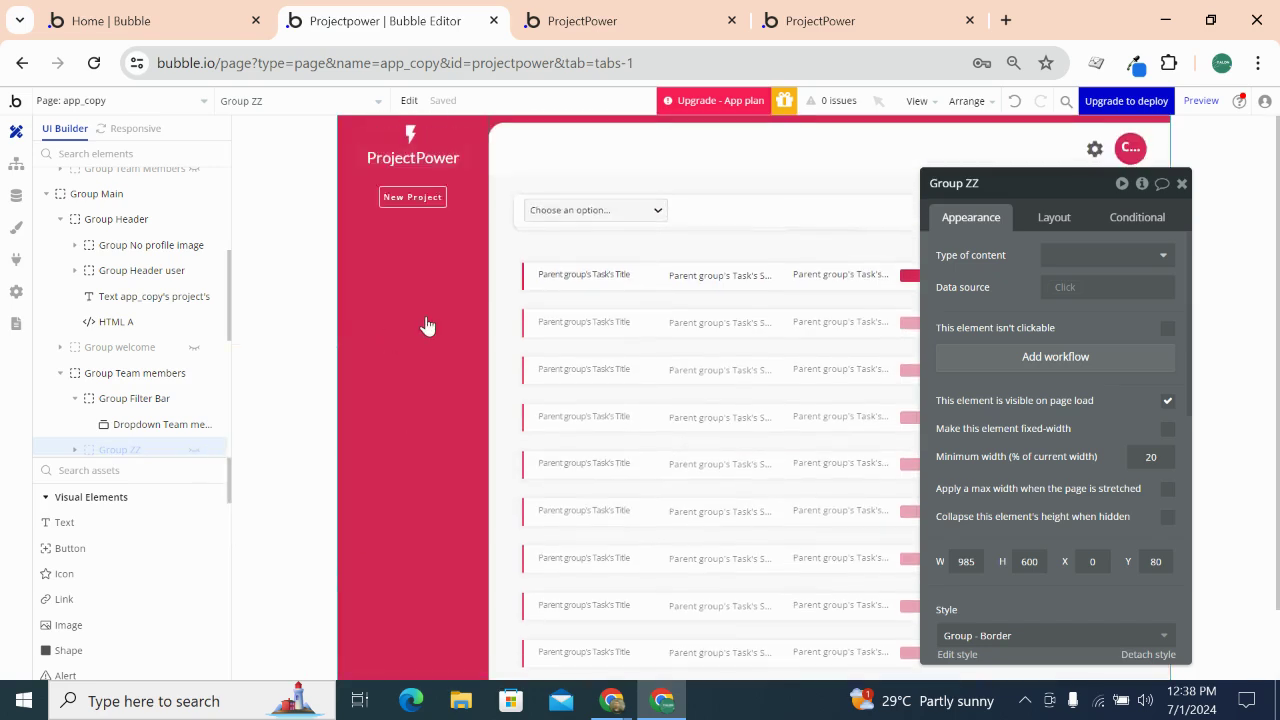
click(626, 240)
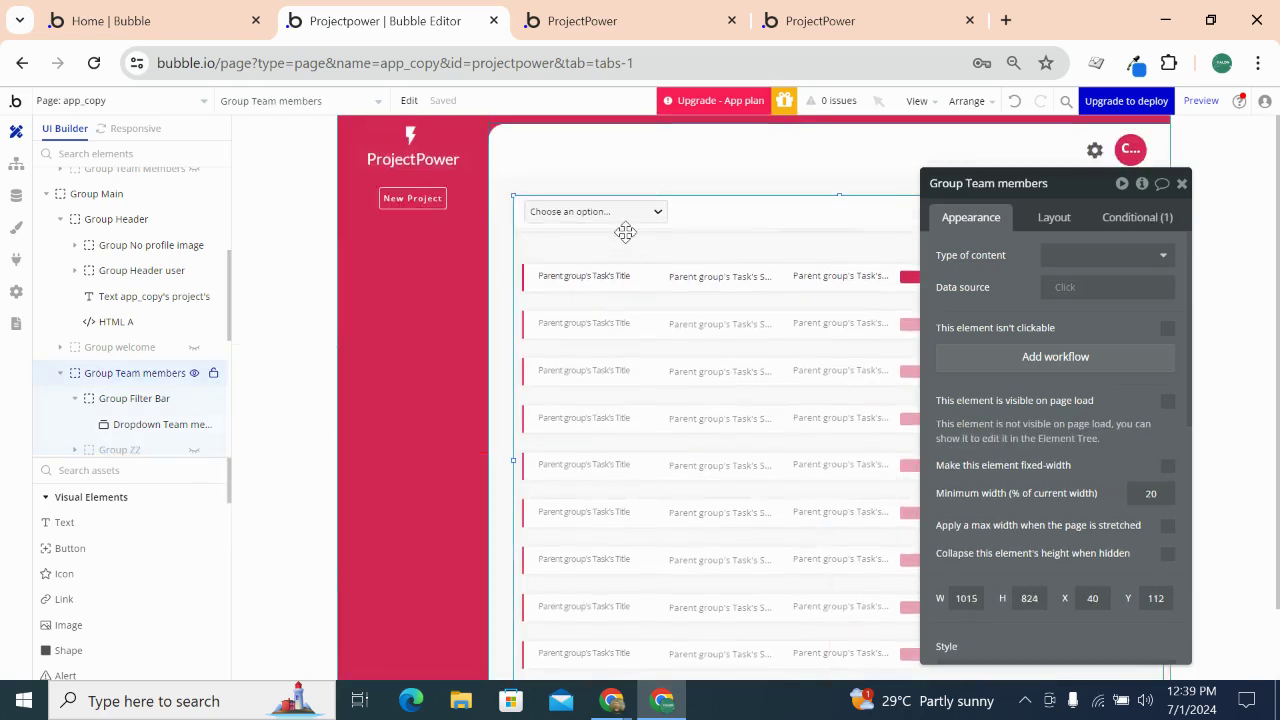
Expand Group ZZ in the element tree and toggle its visibility to compare the canvas with and without it
scroll(110, 398, down, 2)
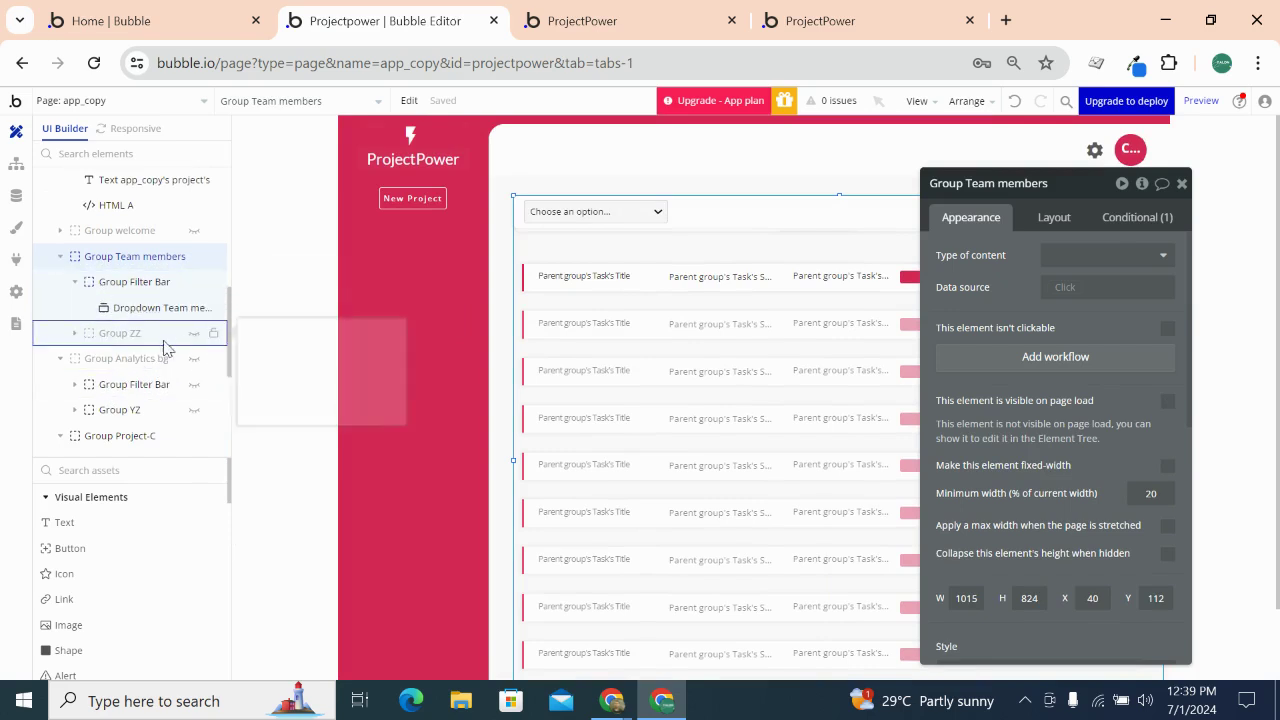
click(74, 333)
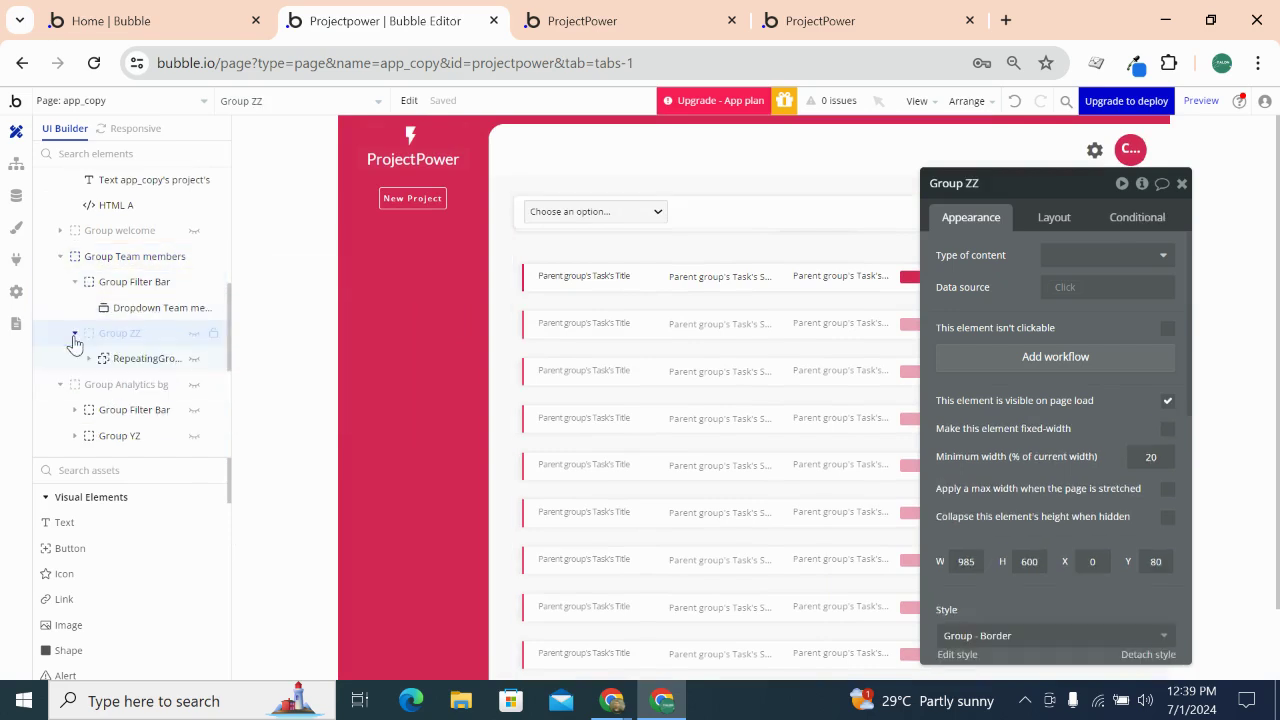
click(194, 333)
click(194, 333)
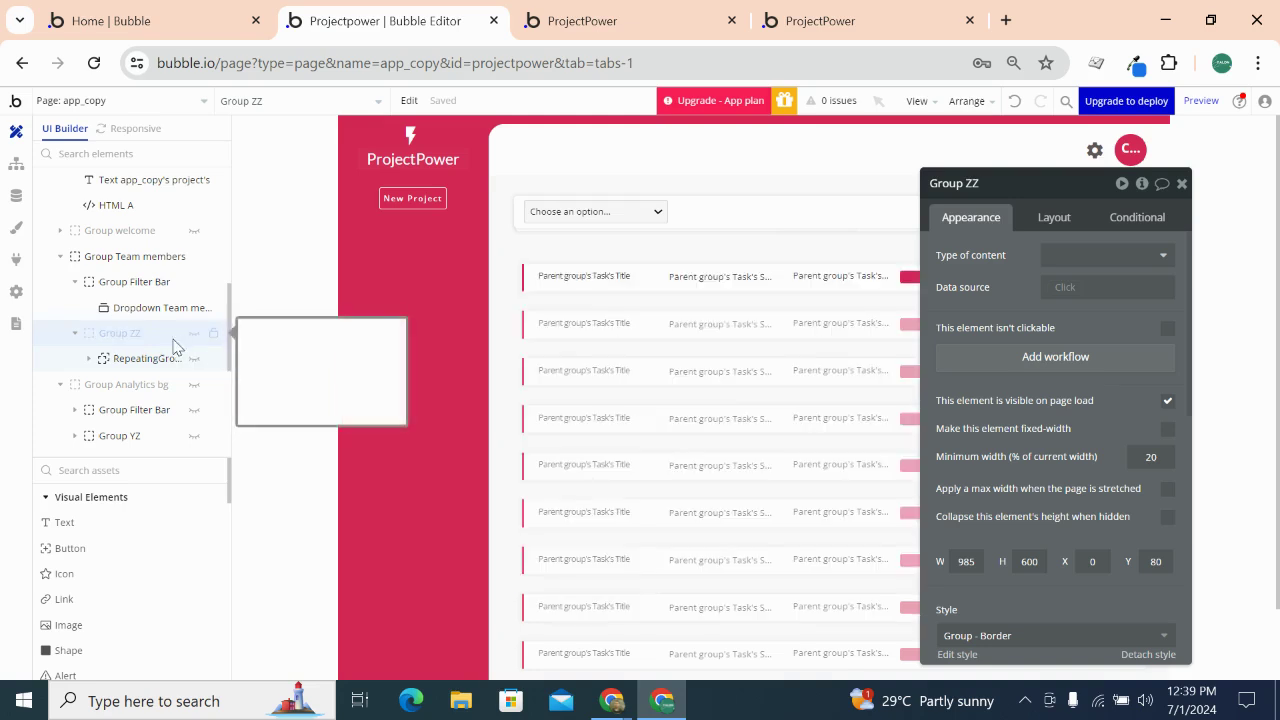
click(194, 333)
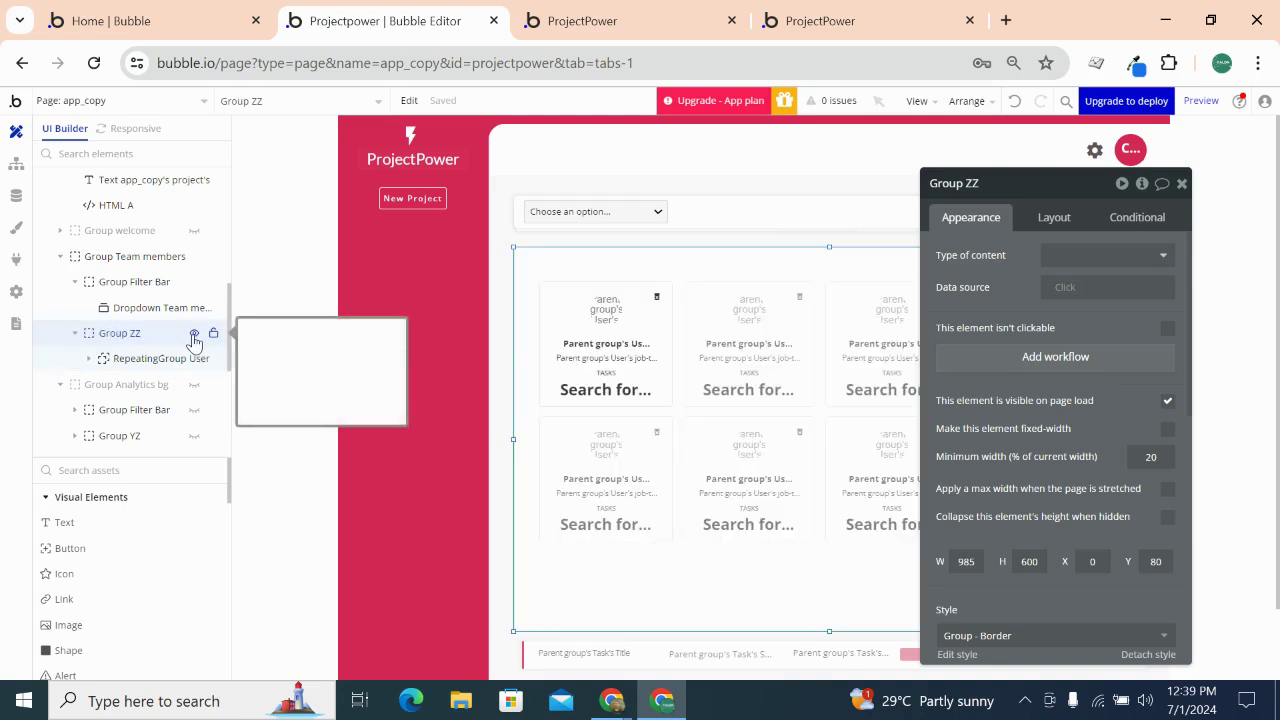
click(194, 334)
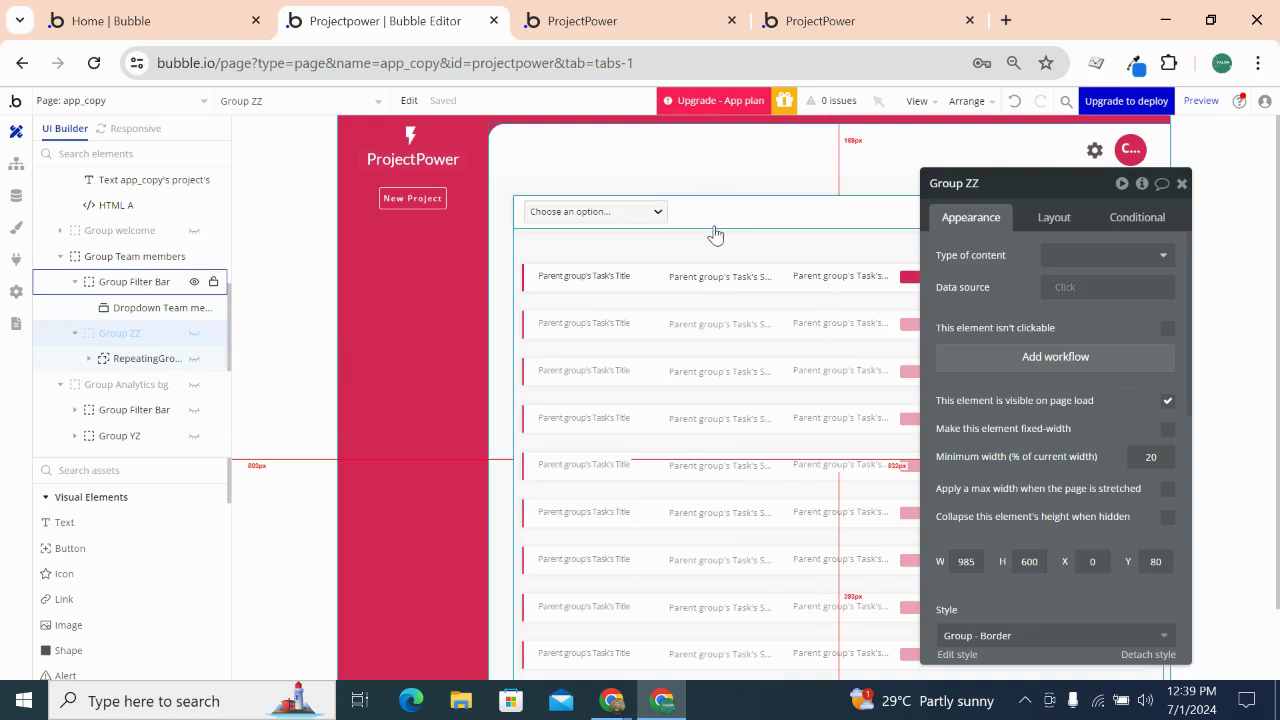
Inspect RepeatingGroup User inside Group ZZ, hide it, and hide Group ZZ again
mouse_move(160, 390)
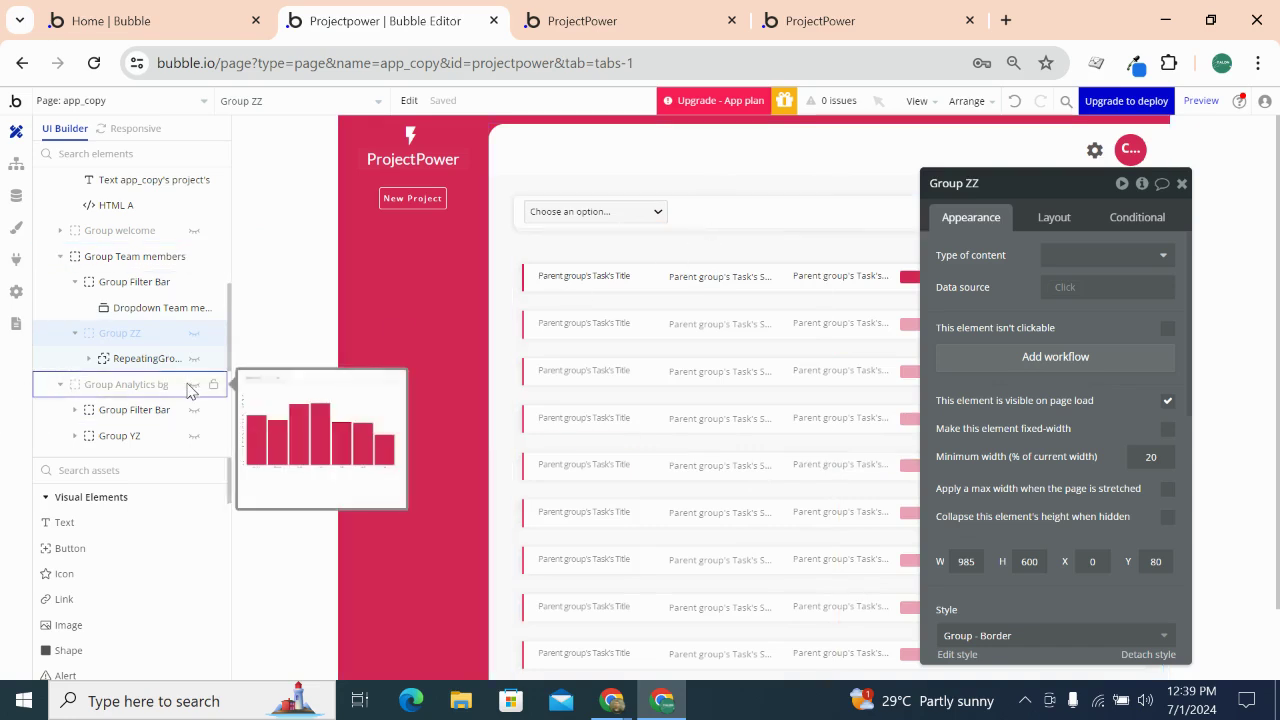
mouse_move(130, 368)
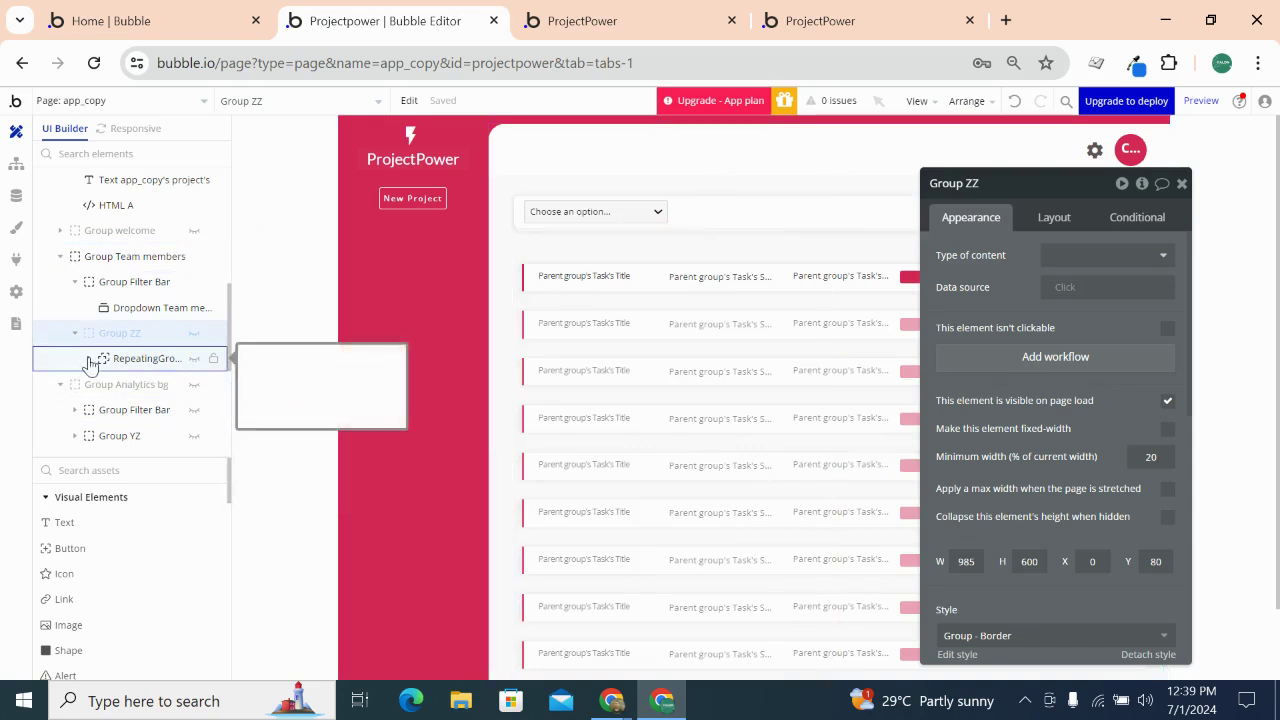
click(89, 362)
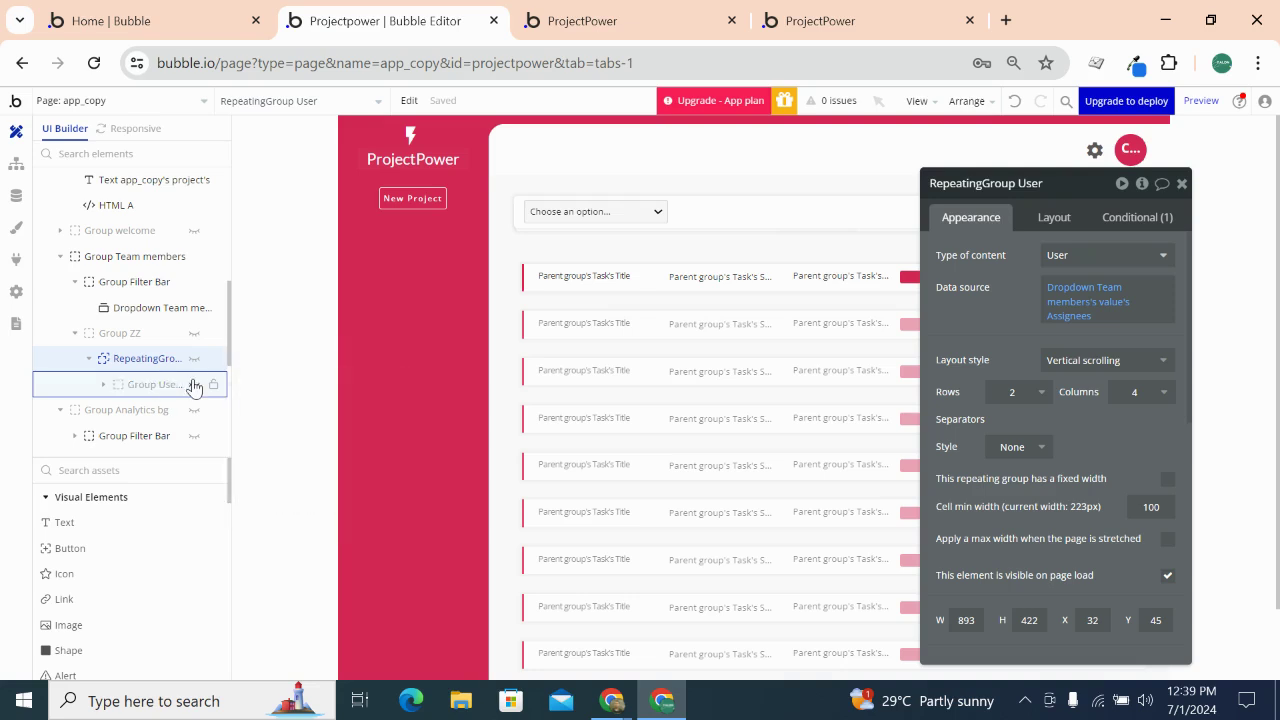
mouse_move(194, 388)
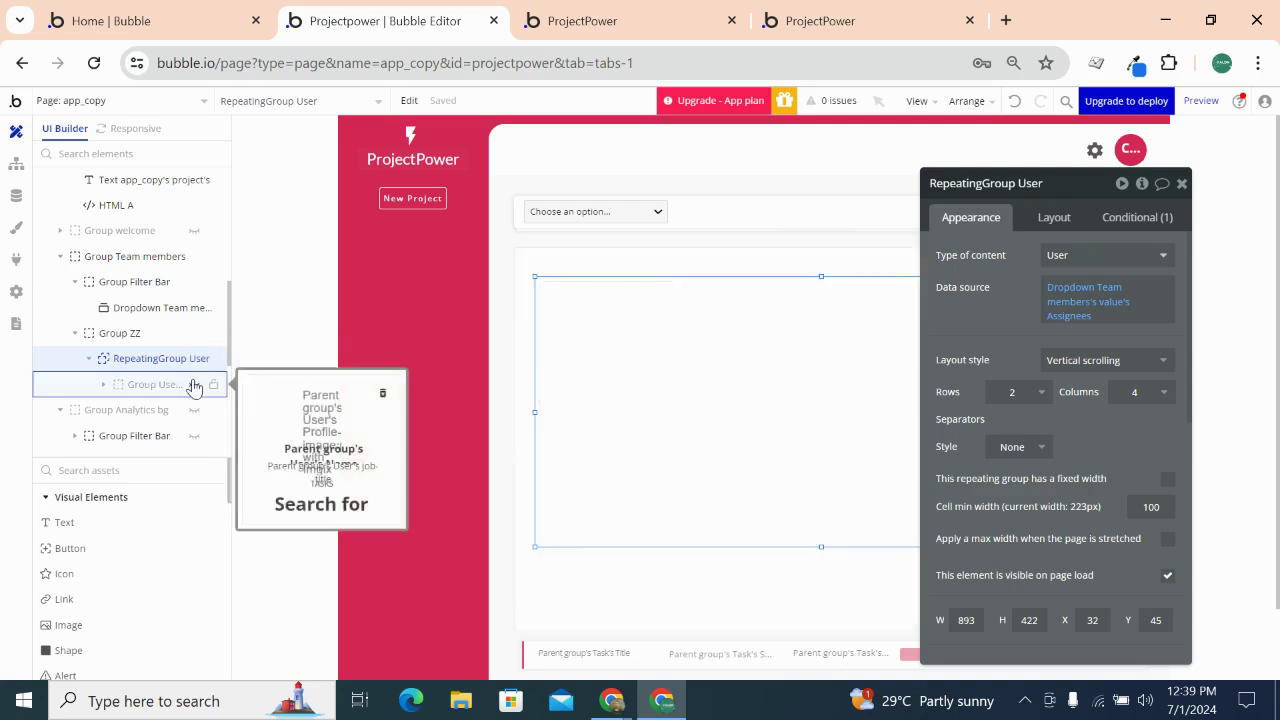
click(194, 358)
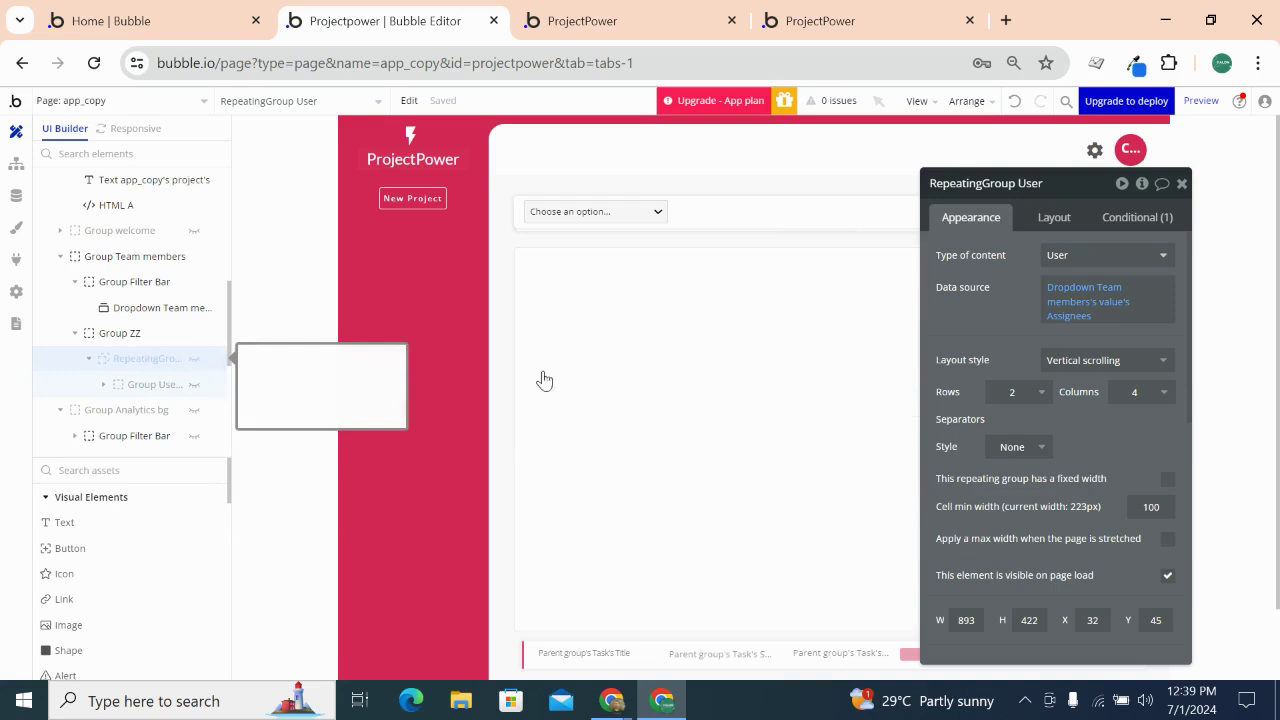
click(580, 374)
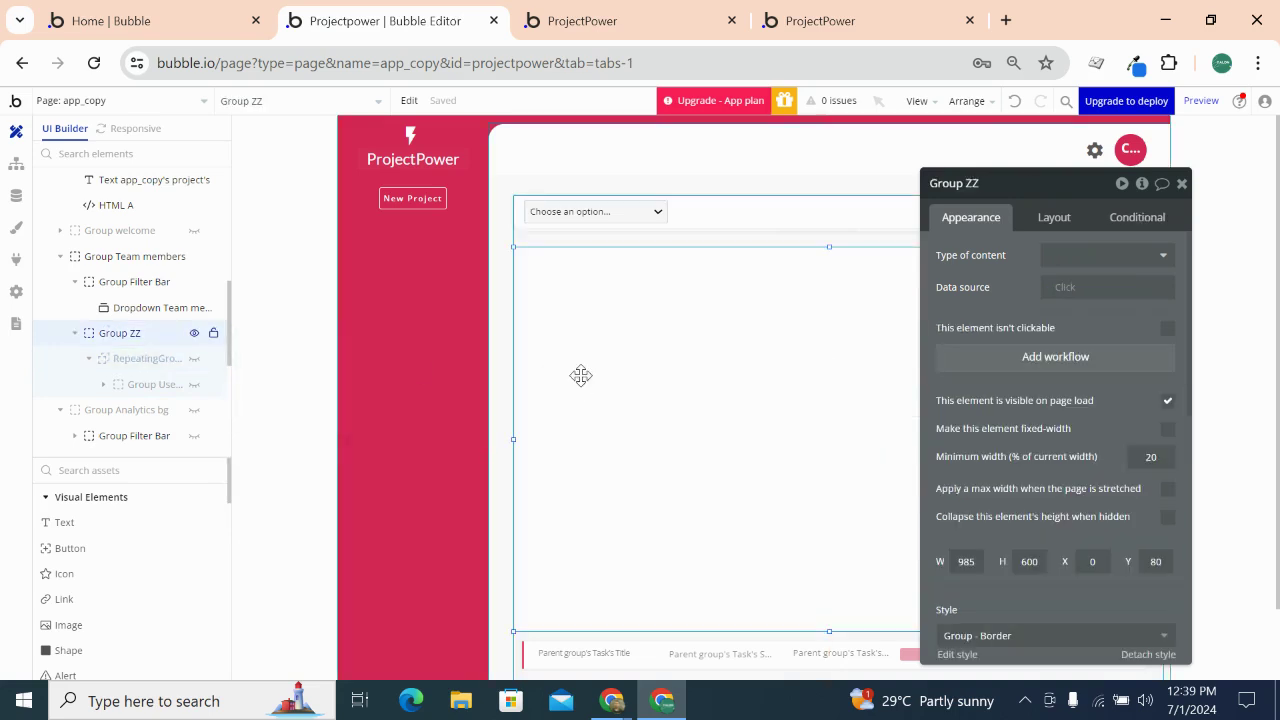
click(194, 334)
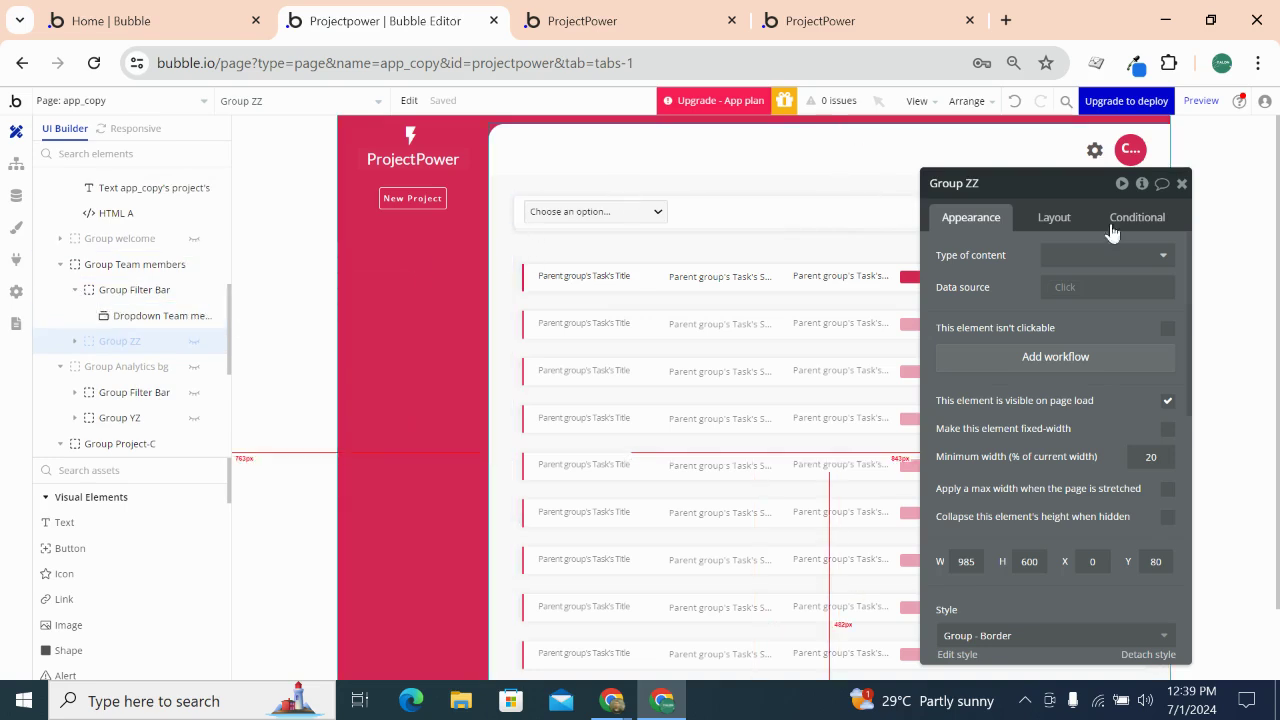
Expand RepeatingGroup Tasks inside Group REptgroup and show its task header group on the canvas to review the task table layout
click(1181, 183)
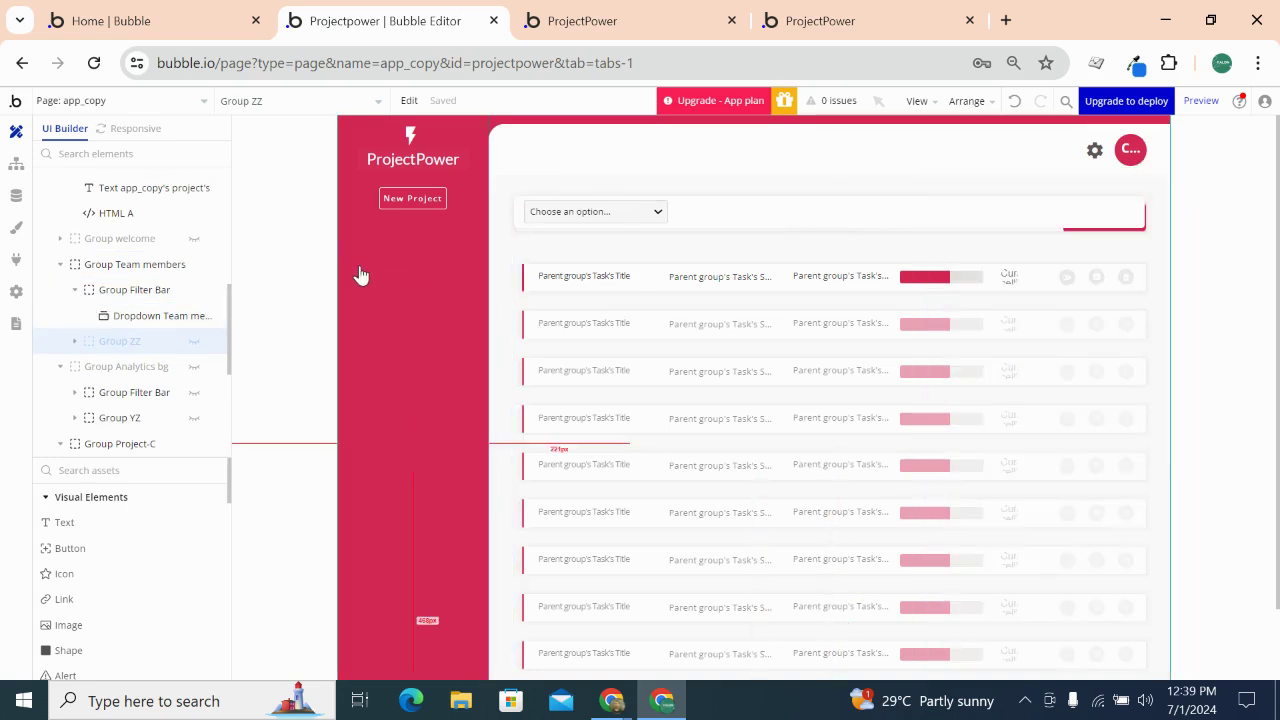
scroll(190, 390, down, 3)
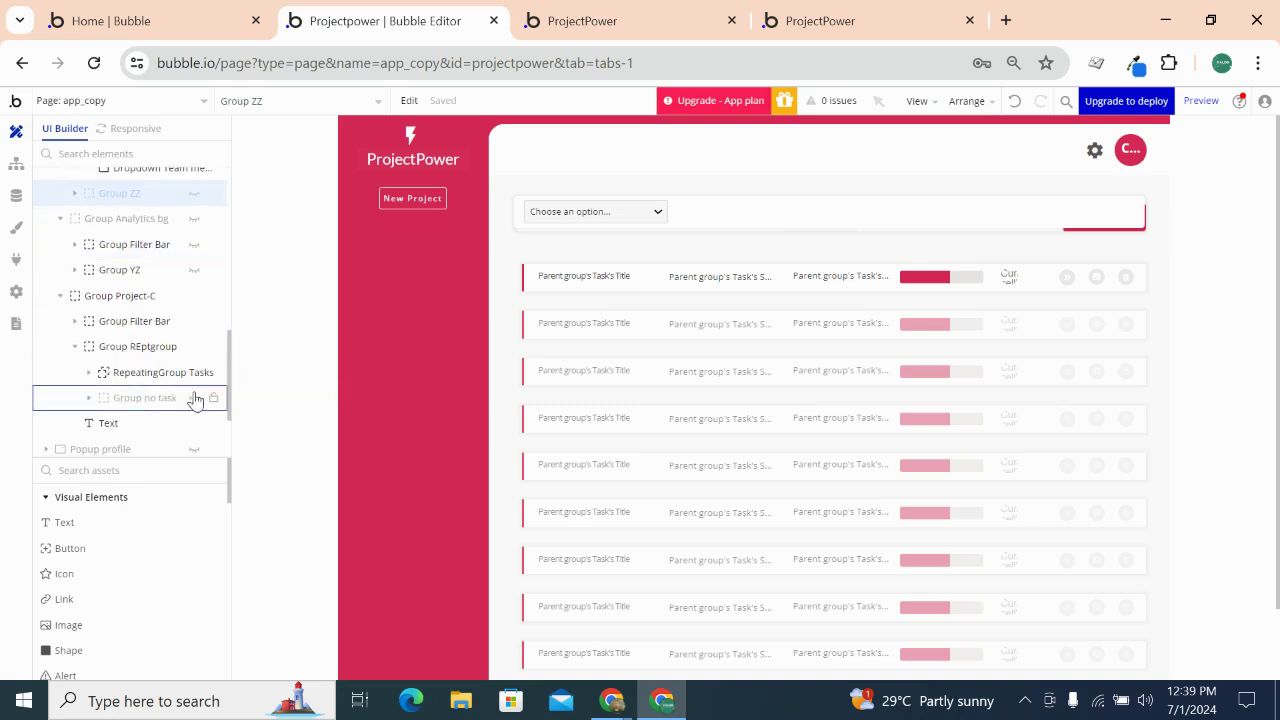
mouse_move(199, 402)
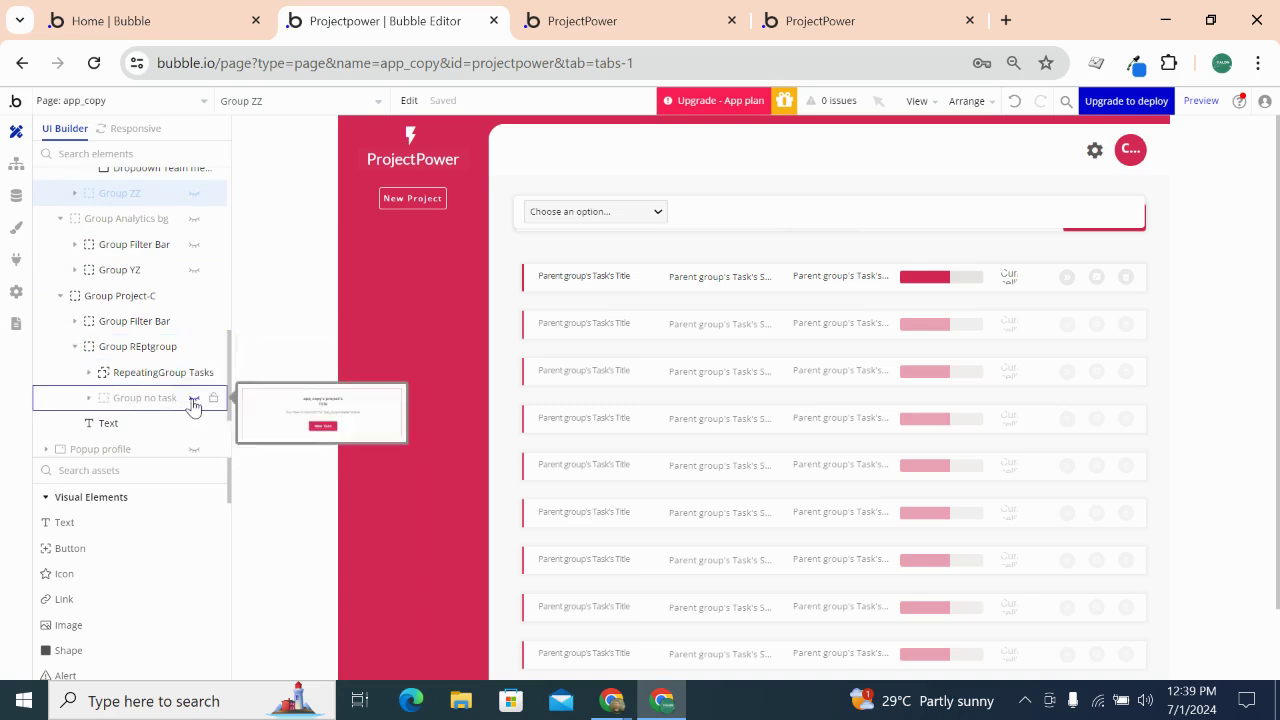
click(88, 372)
click(104, 373)
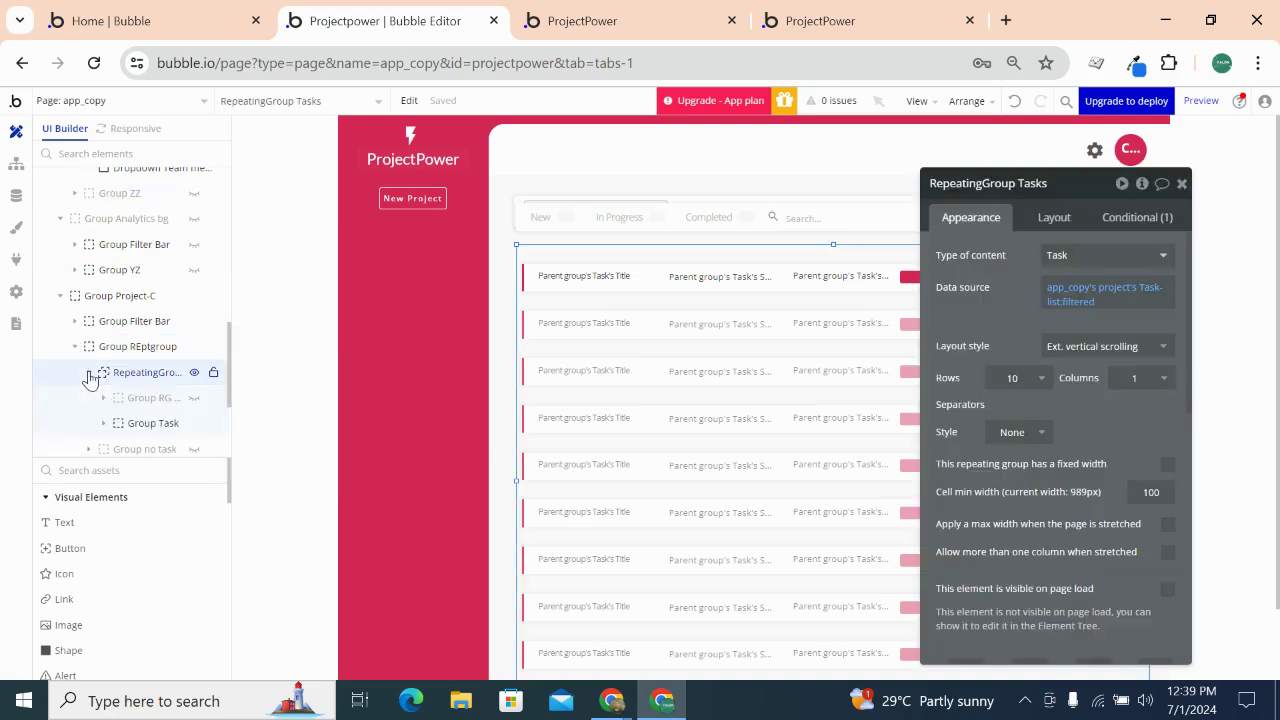
click(194, 398)
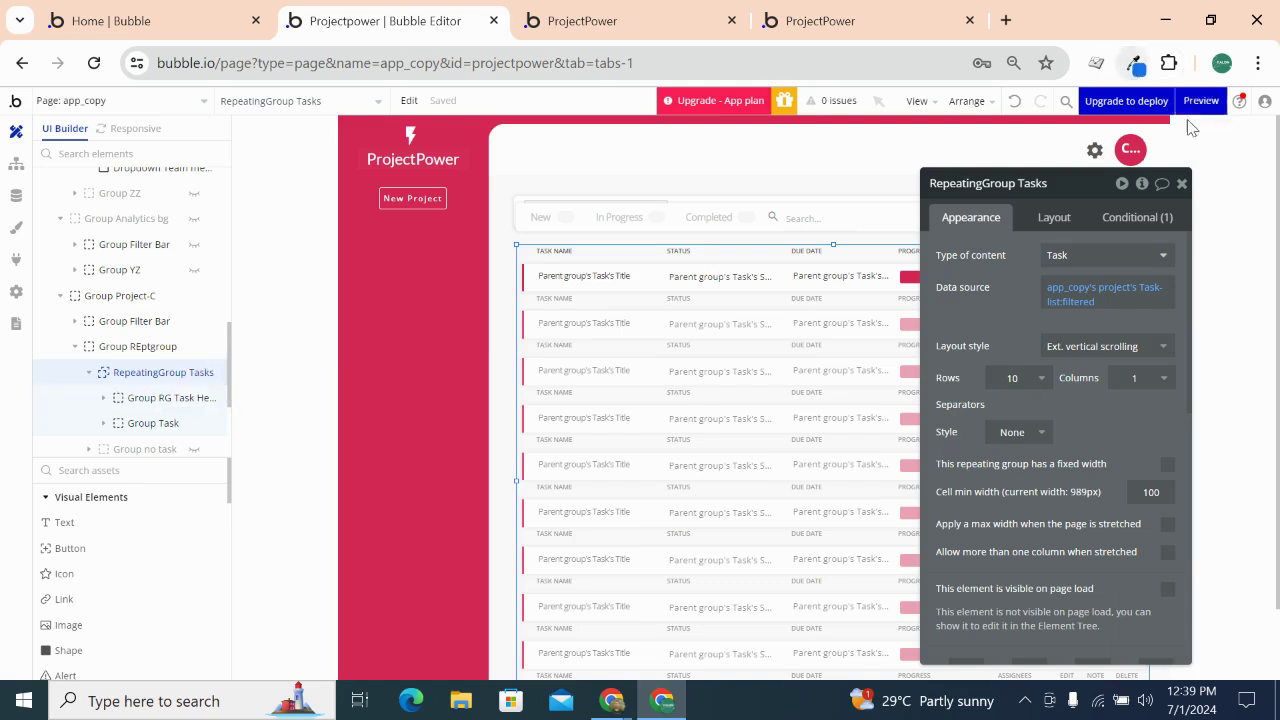
click(1184, 183)
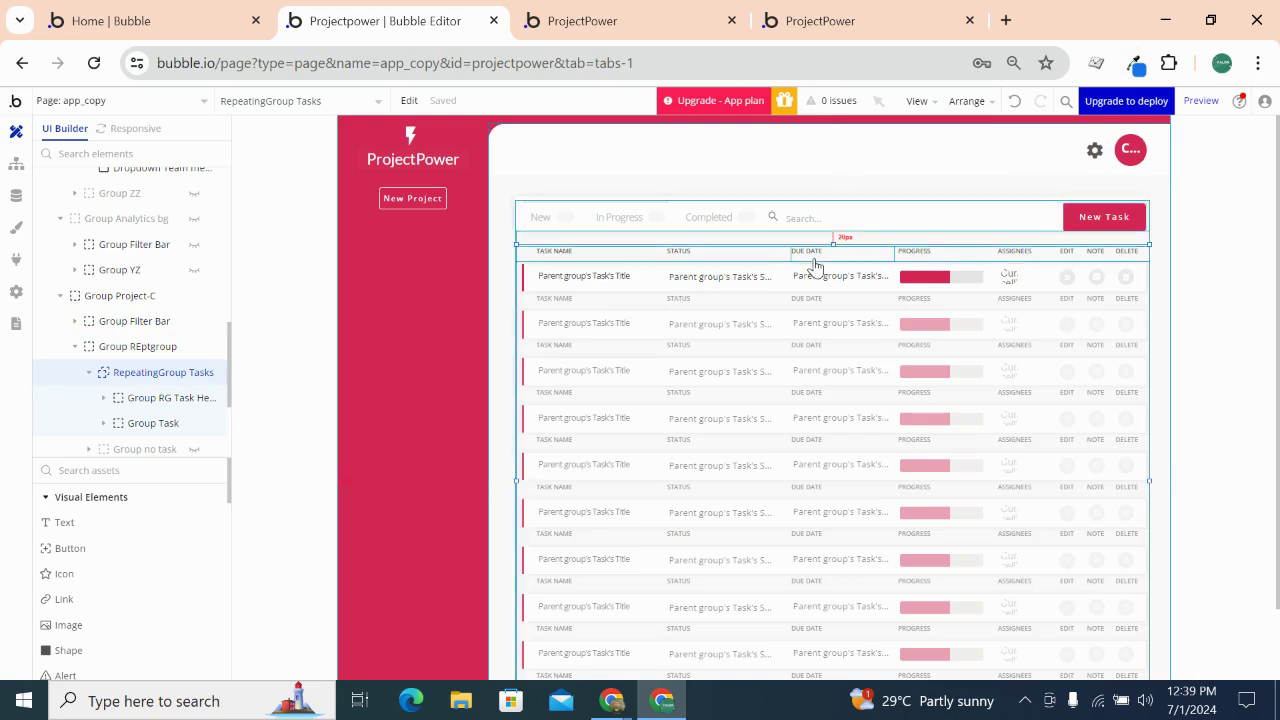
scroll(814, 266, down, 2)
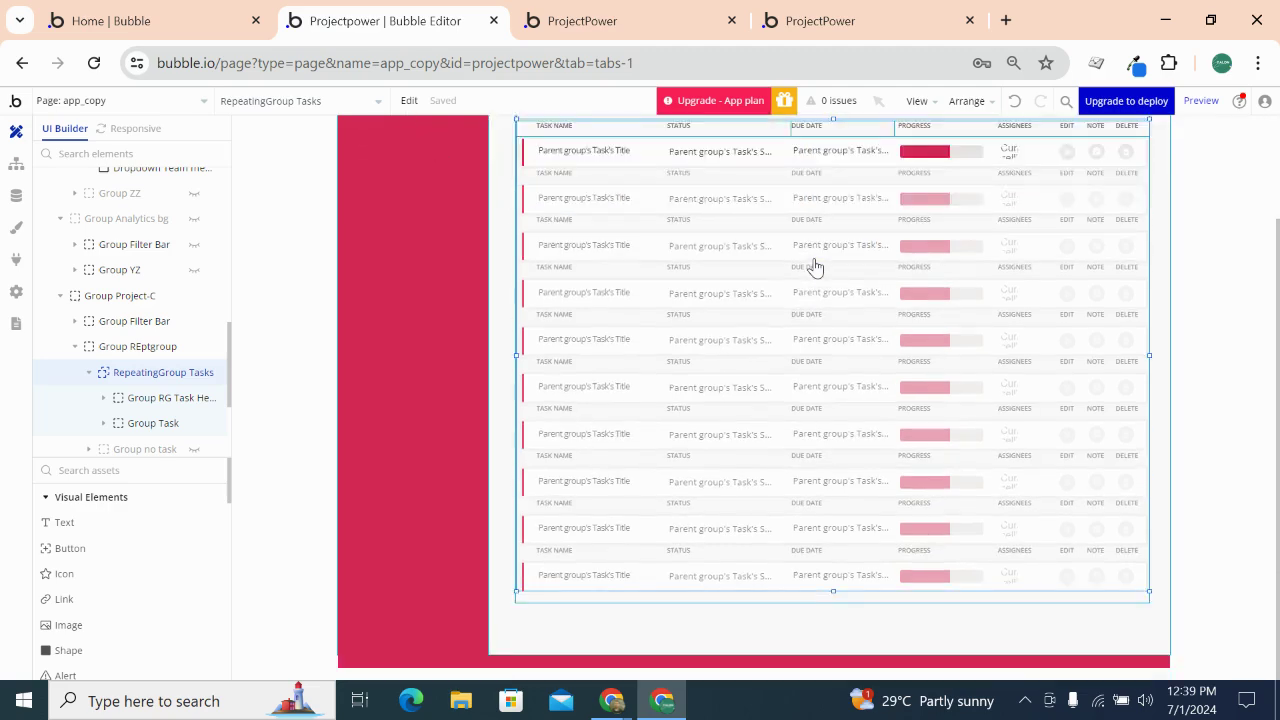
scroll(814, 266, up, 2)
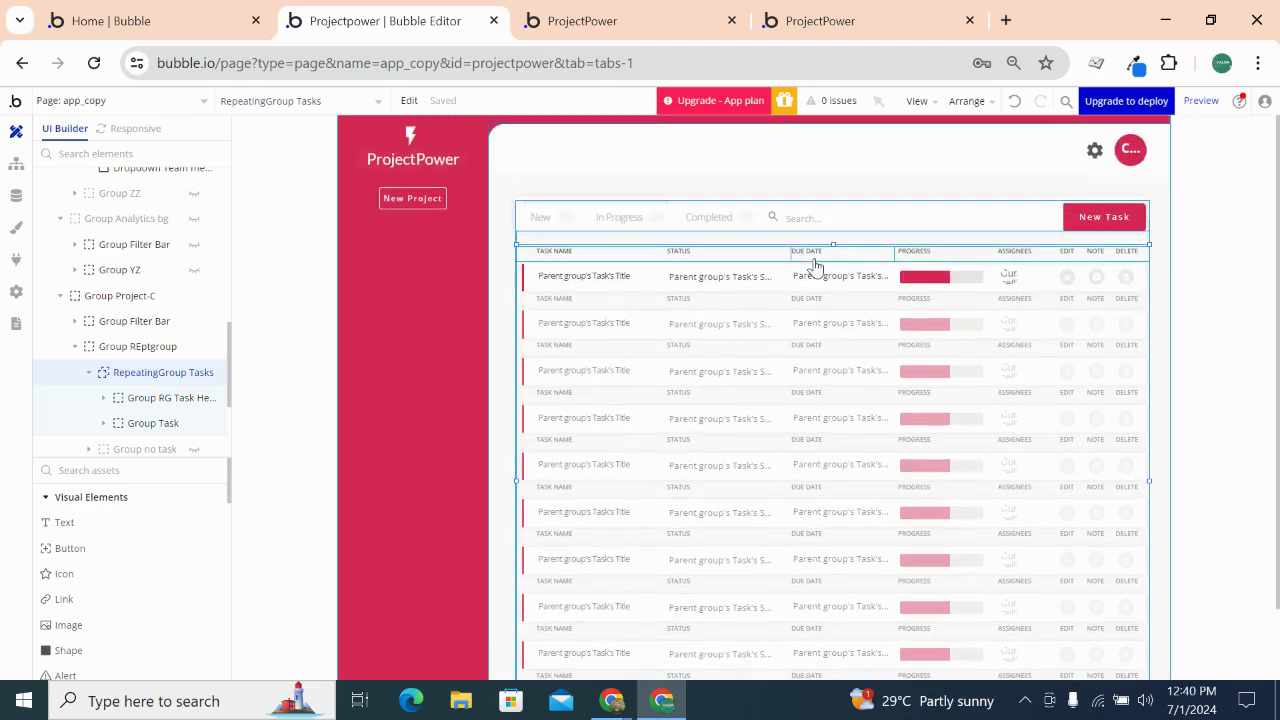
Inspect the properties of FloatingGroup Menu, the app_copy page, Group Header and the HTML A element in the header
click(382, 284)
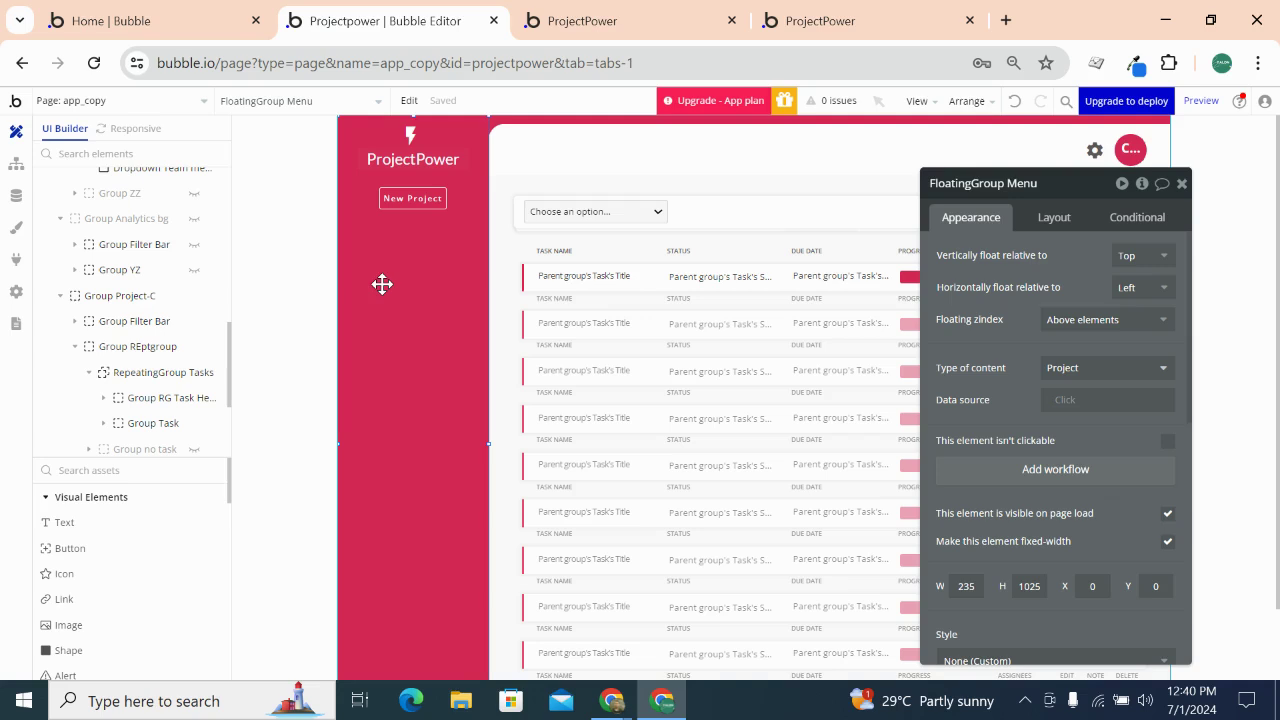
click(499, 121)
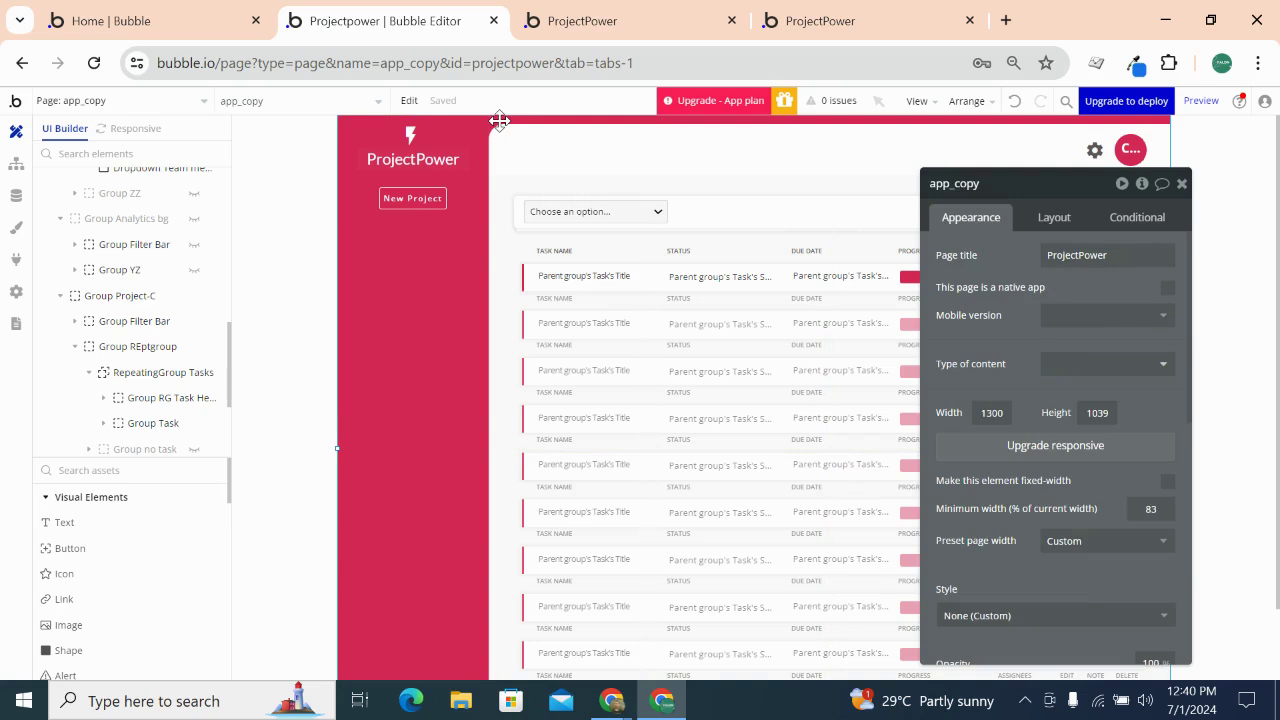
click(573, 167)
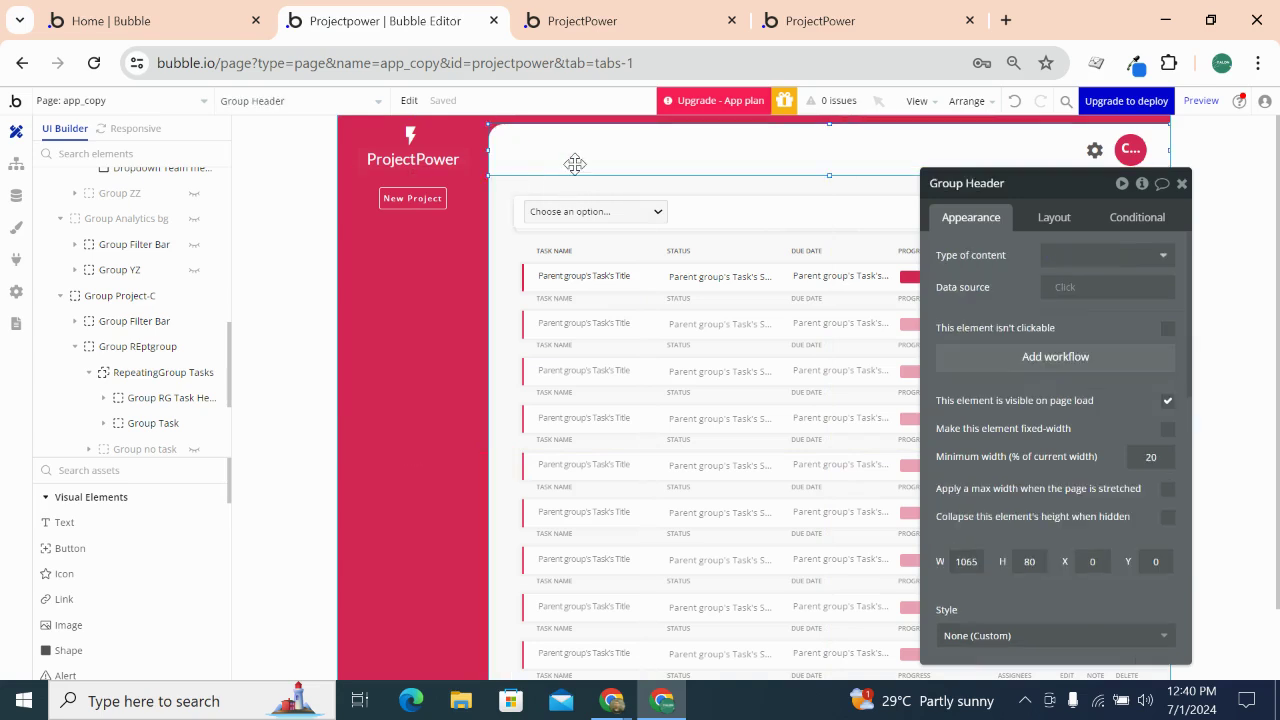
click(510, 166)
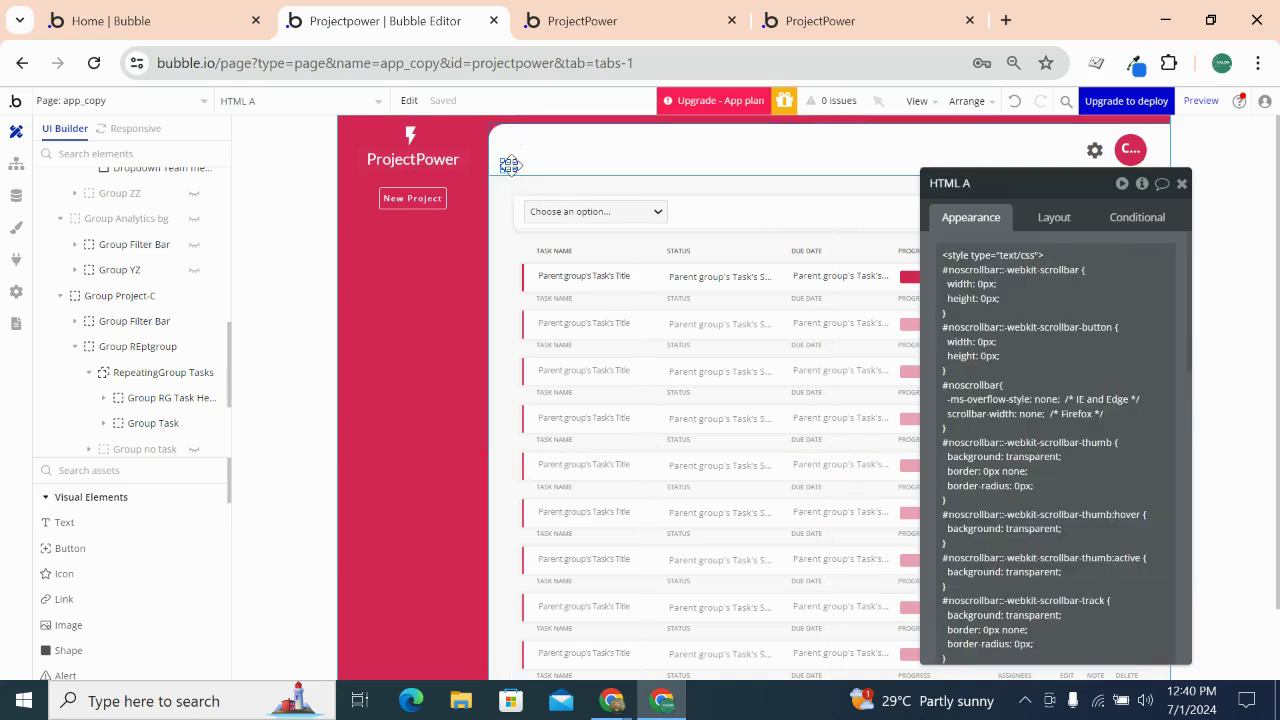
click(540, 171)
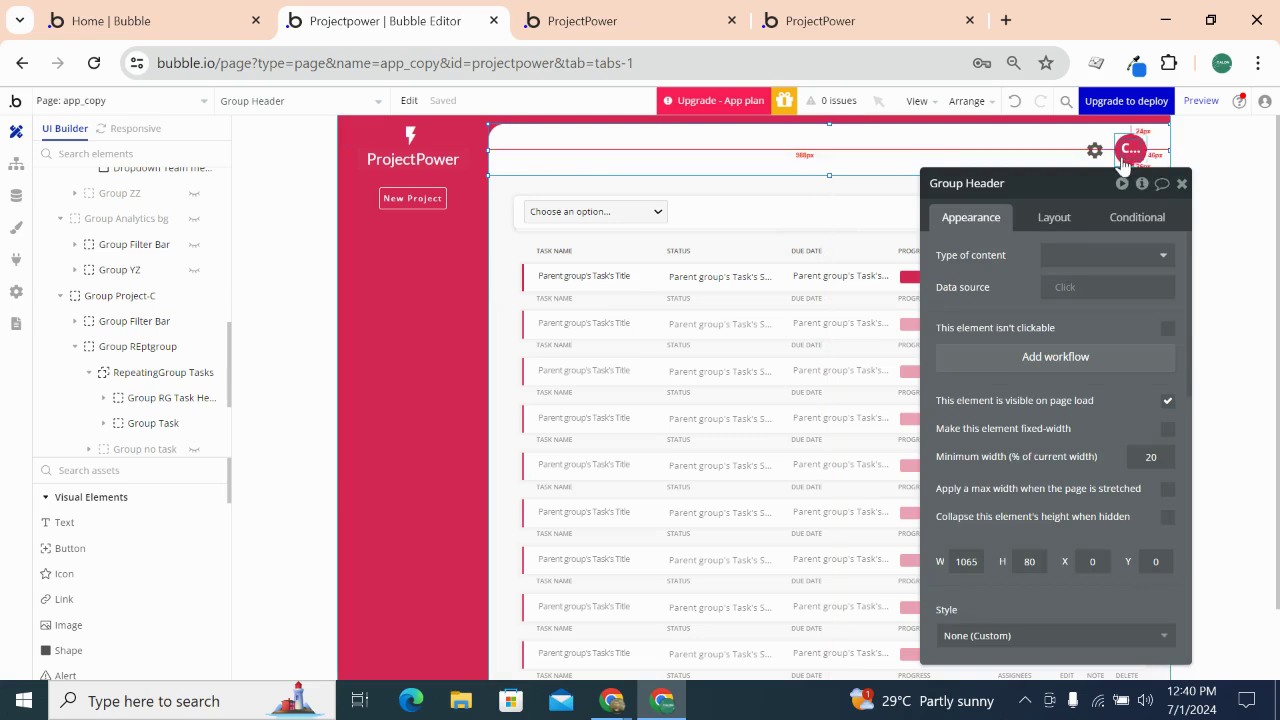
click(1182, 184)
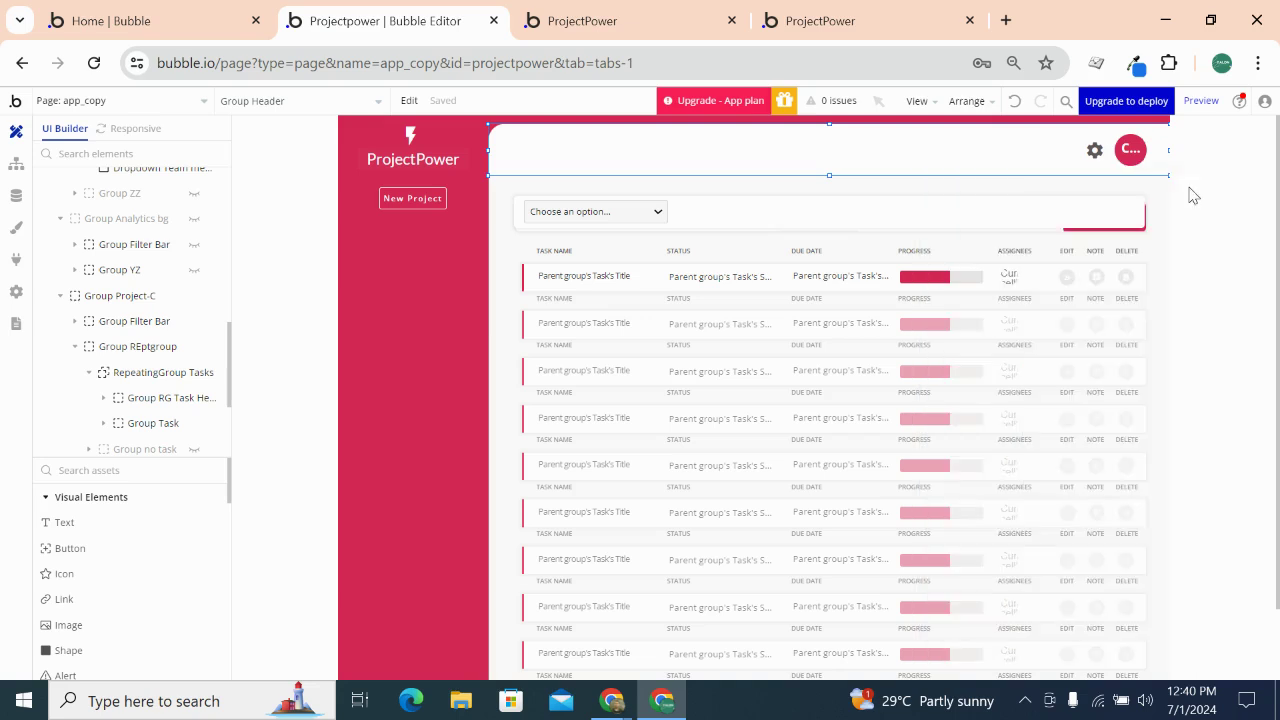
Inspect the header's settings icon and the user's profile image, Image A, and close their properties
click(1095, 152)
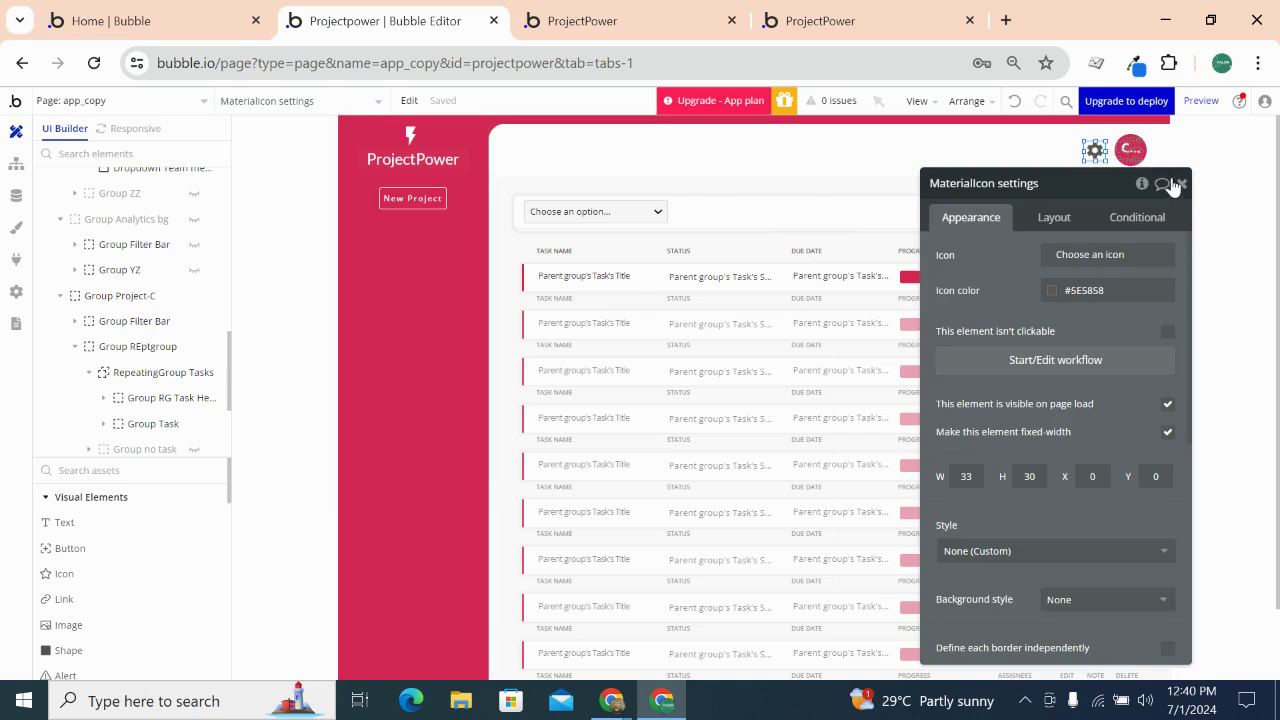
click(1181, 183)
double_click(1127, 152)
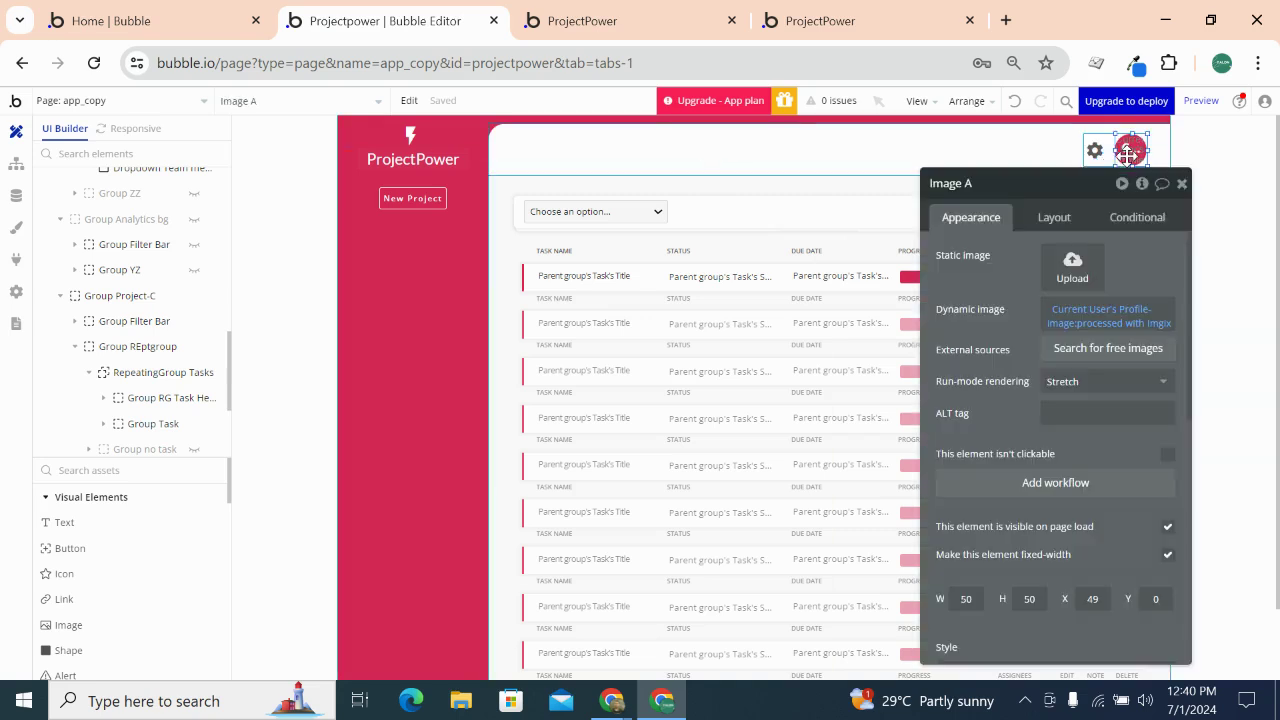
click(1181, 183)
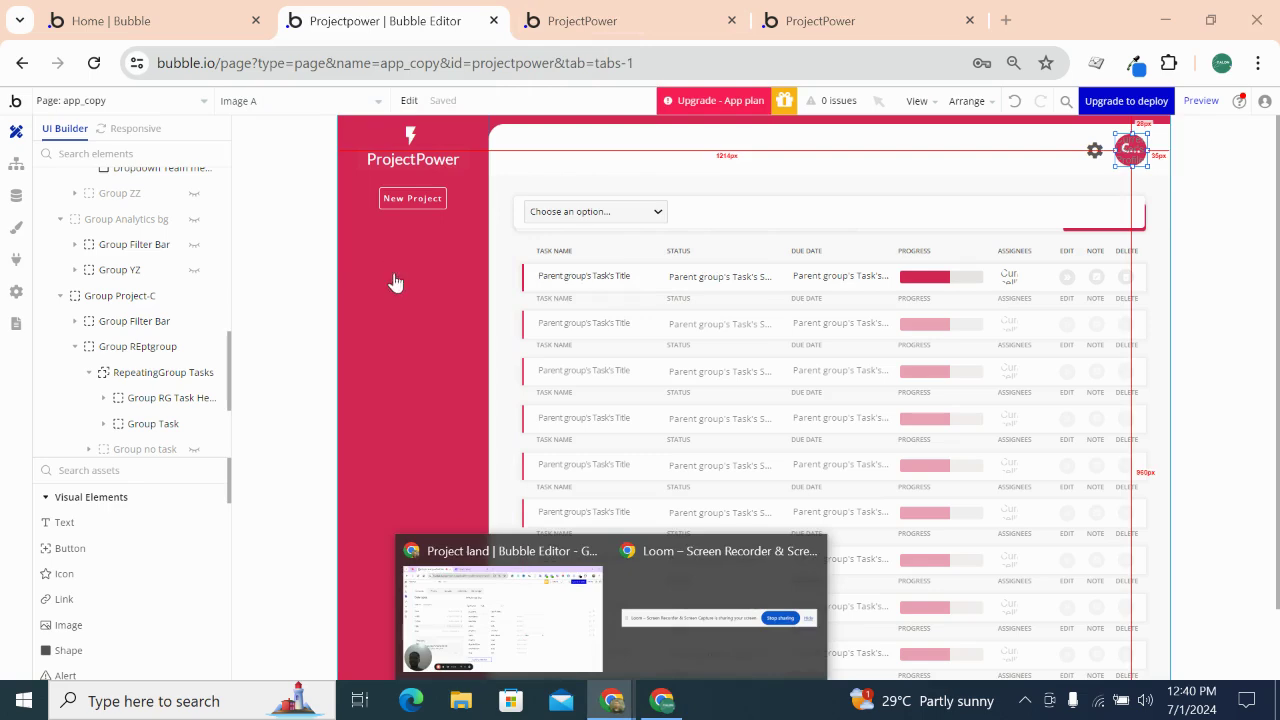
Switch to the Project land editor, open the app page's design view and look through the available visual elements and containers
click(551, 663)
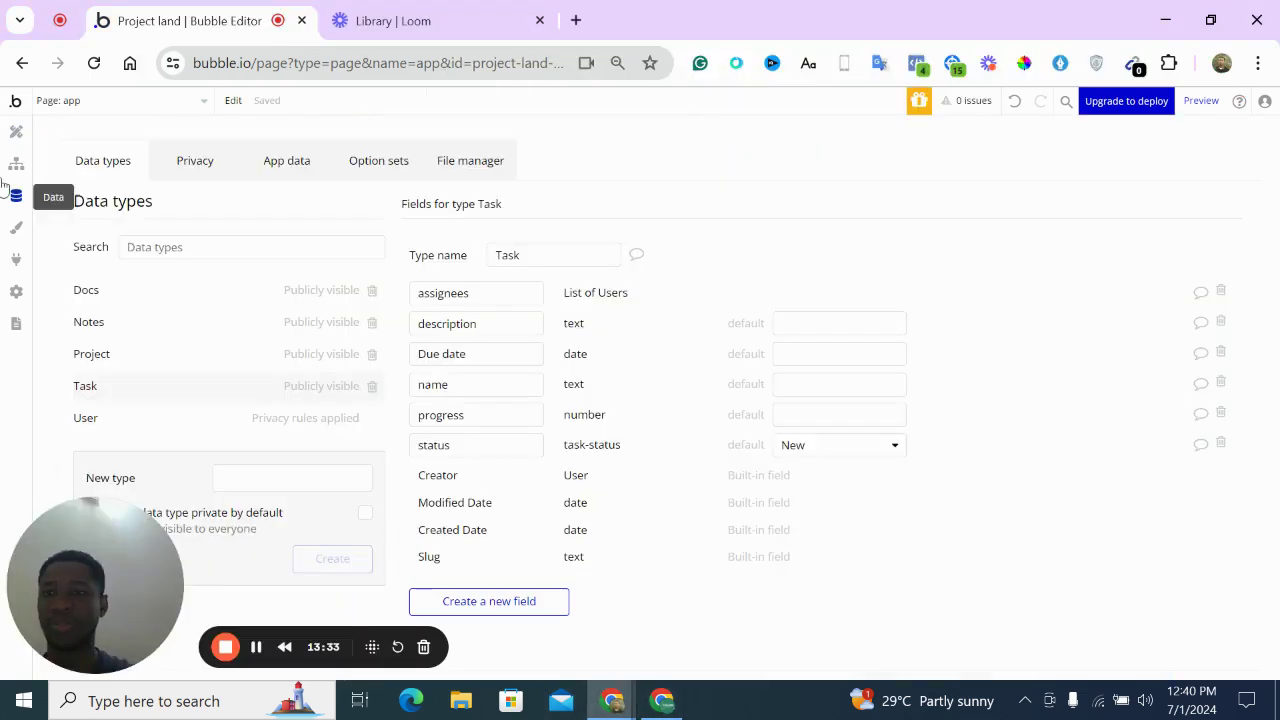
click(16, 131)
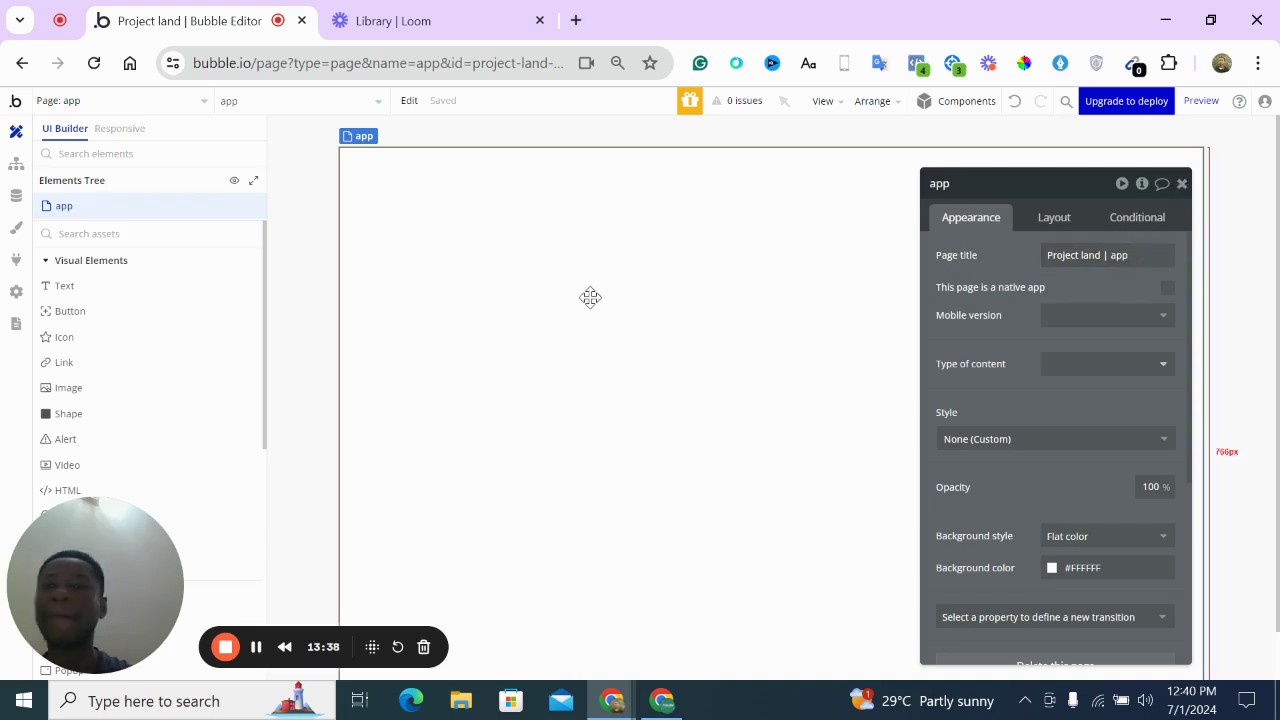
scroll(590, 297, down, 1)
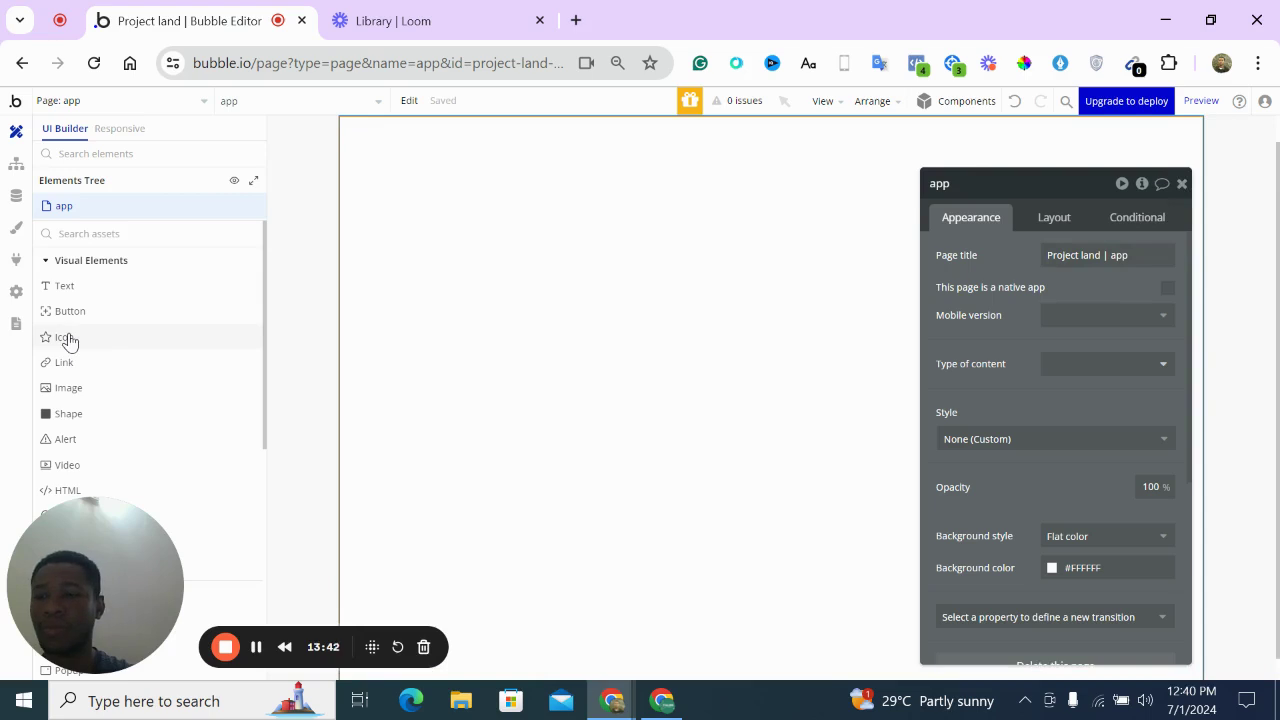
scroll(68, 340, down, 5)
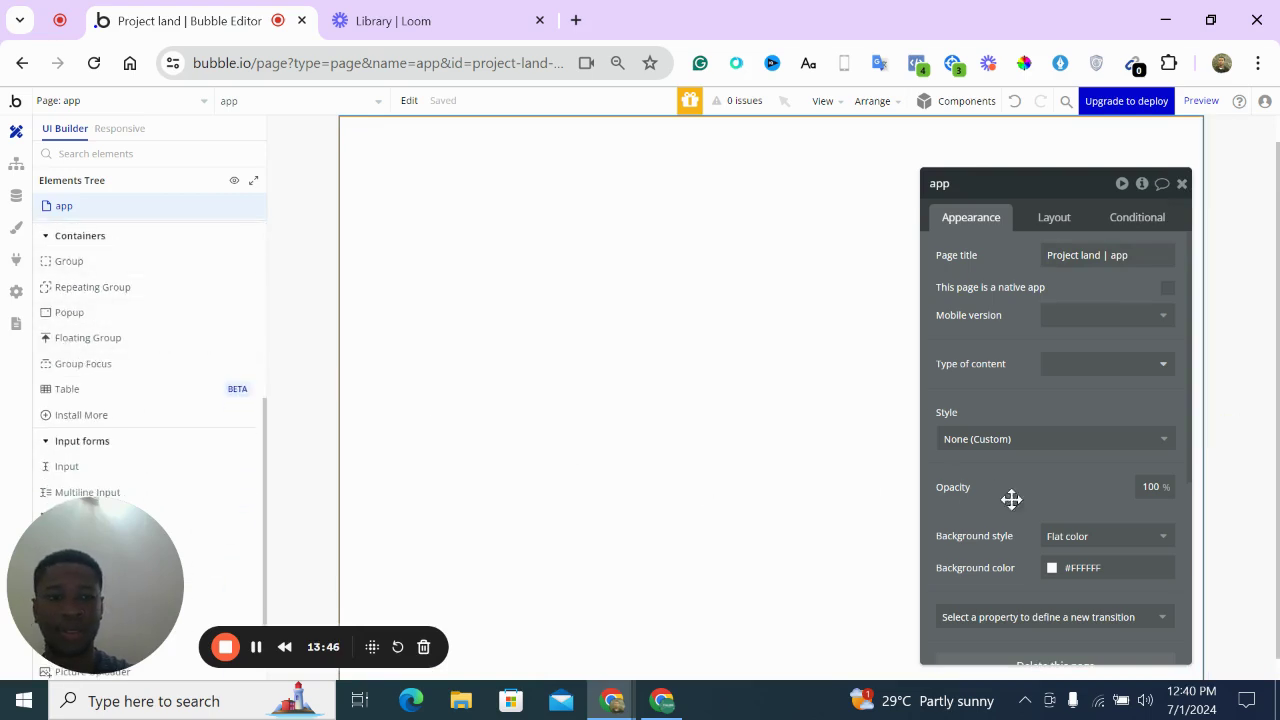
click(16, 195)
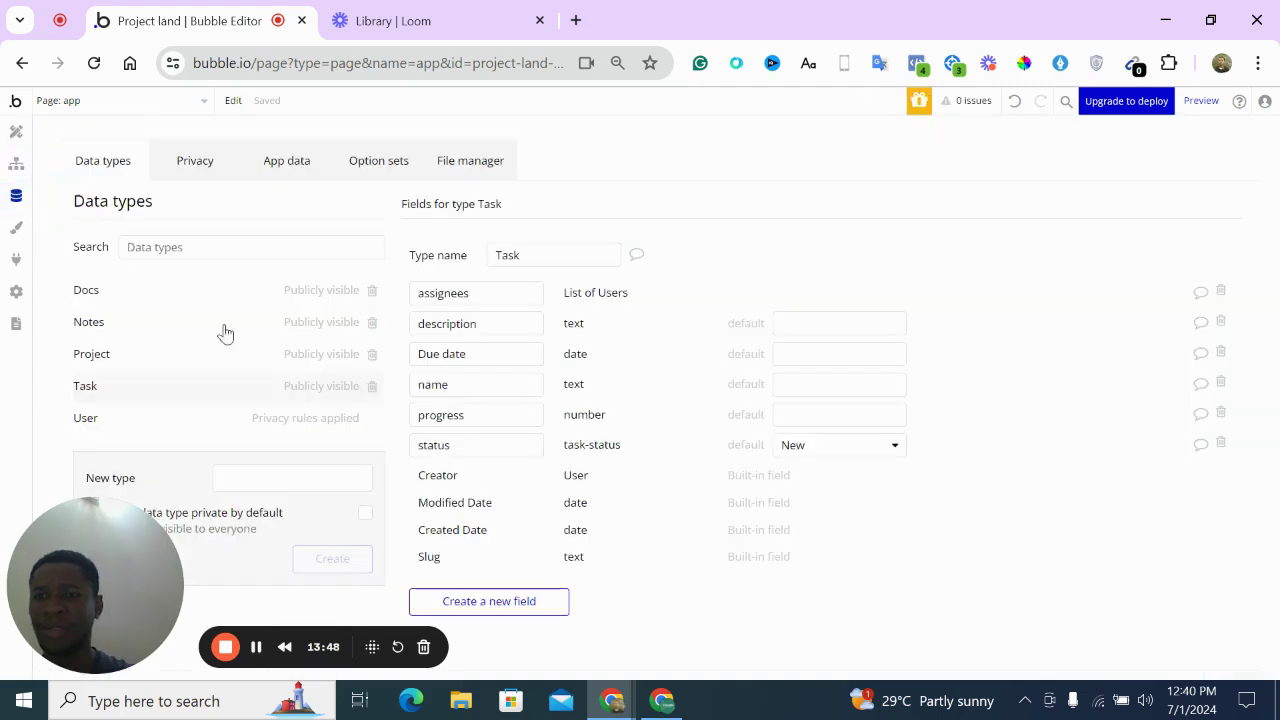
click(16, 166)
click(17, 198)
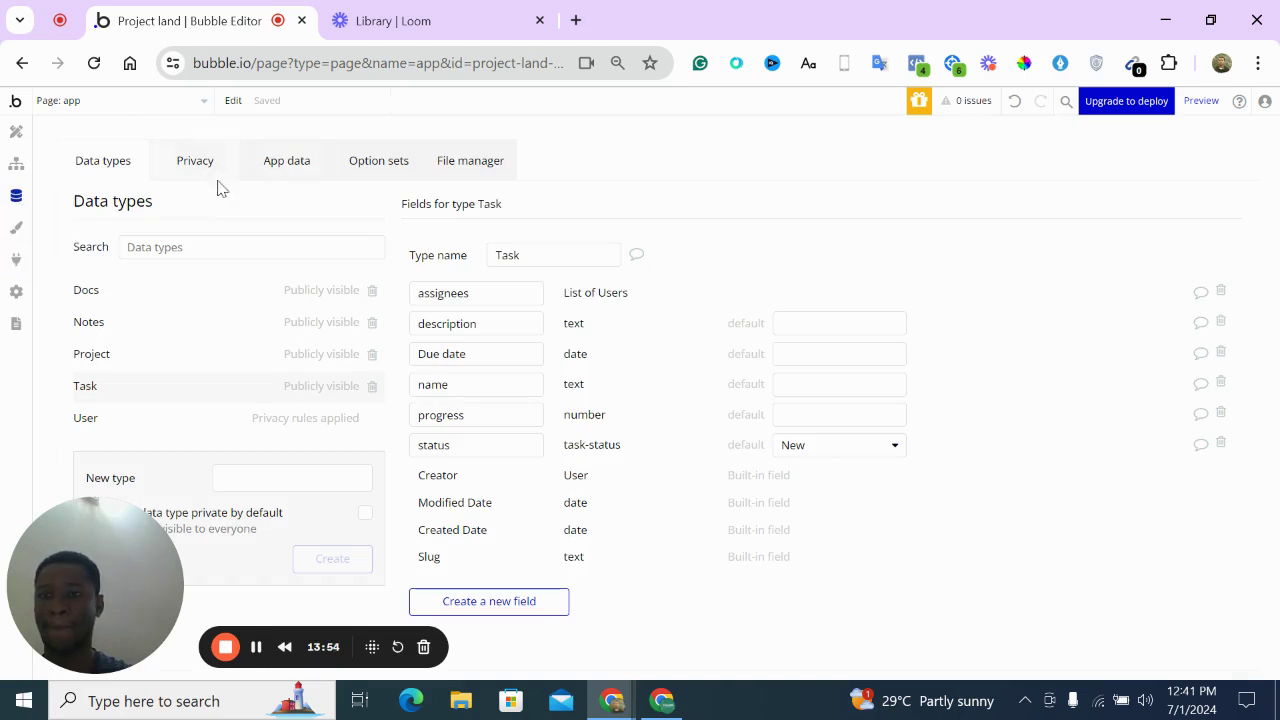
click(16, 259)
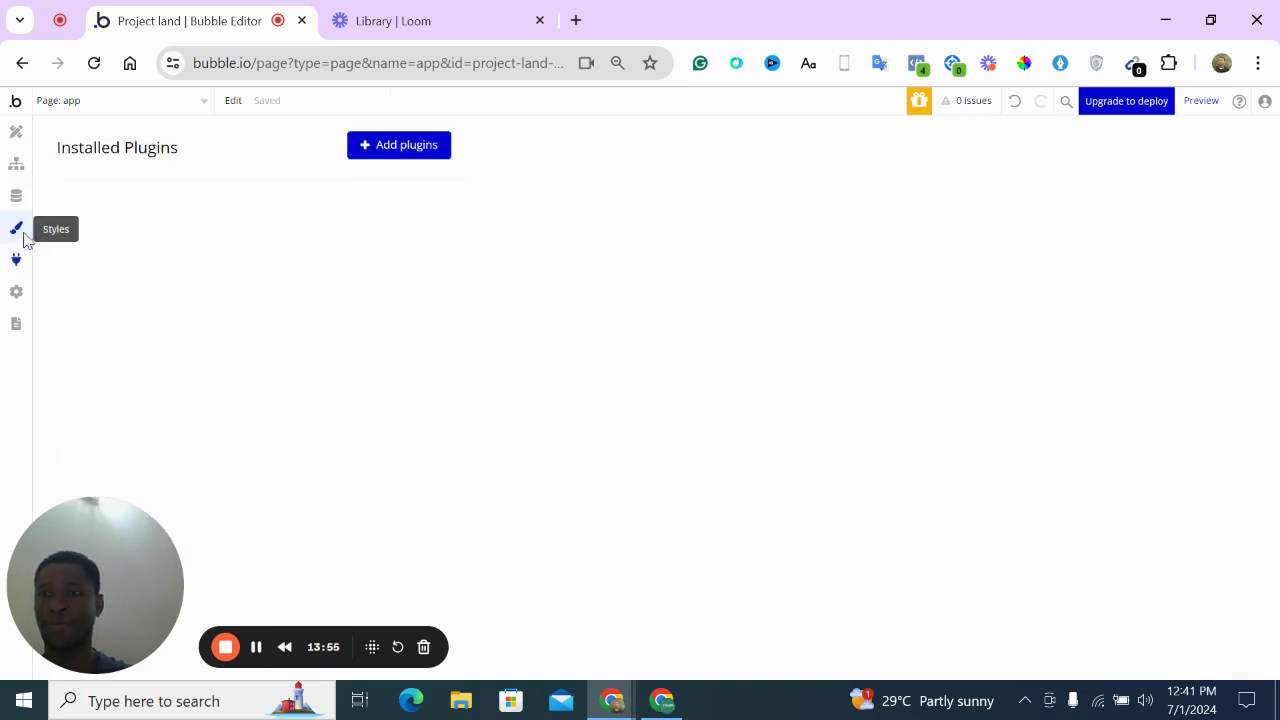
Open Project land's style variables and bring the default colors into view
click(17, 230)
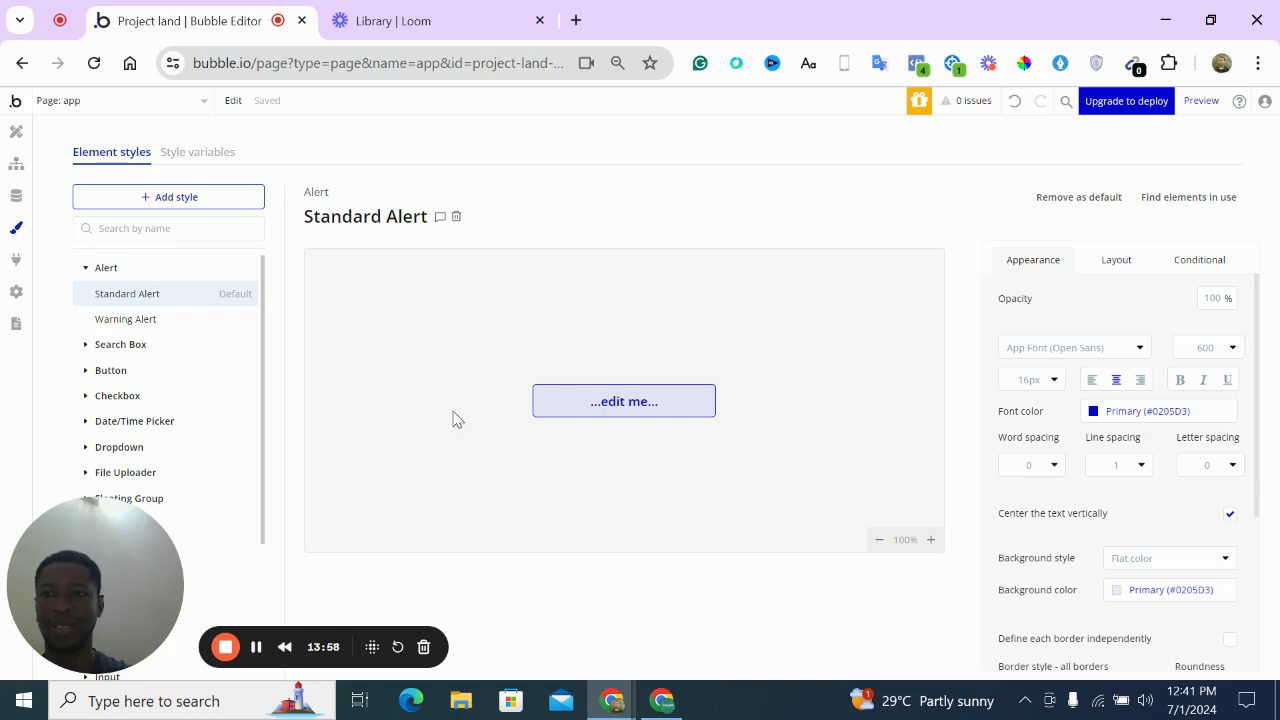
click(207, 158)
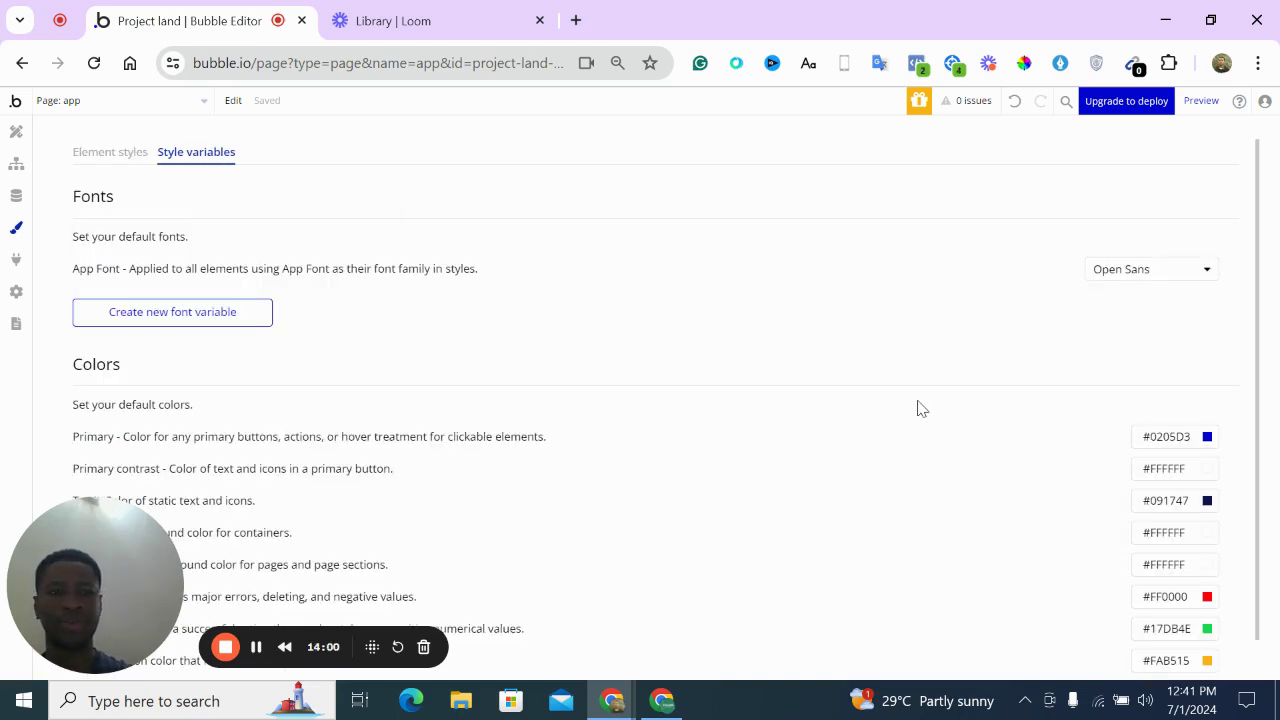
scroll(920, 408, down, 1)
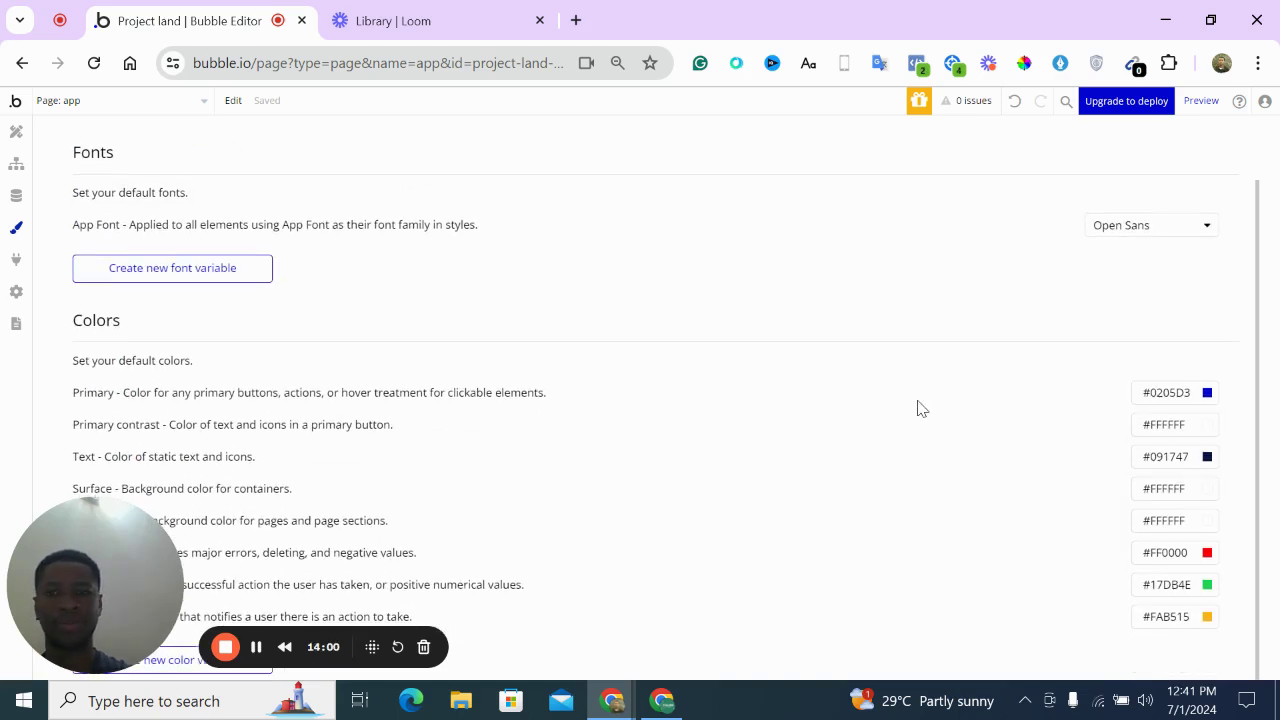
Try #E00D49 and #000000 as the default Primary color
click(1206, 394)
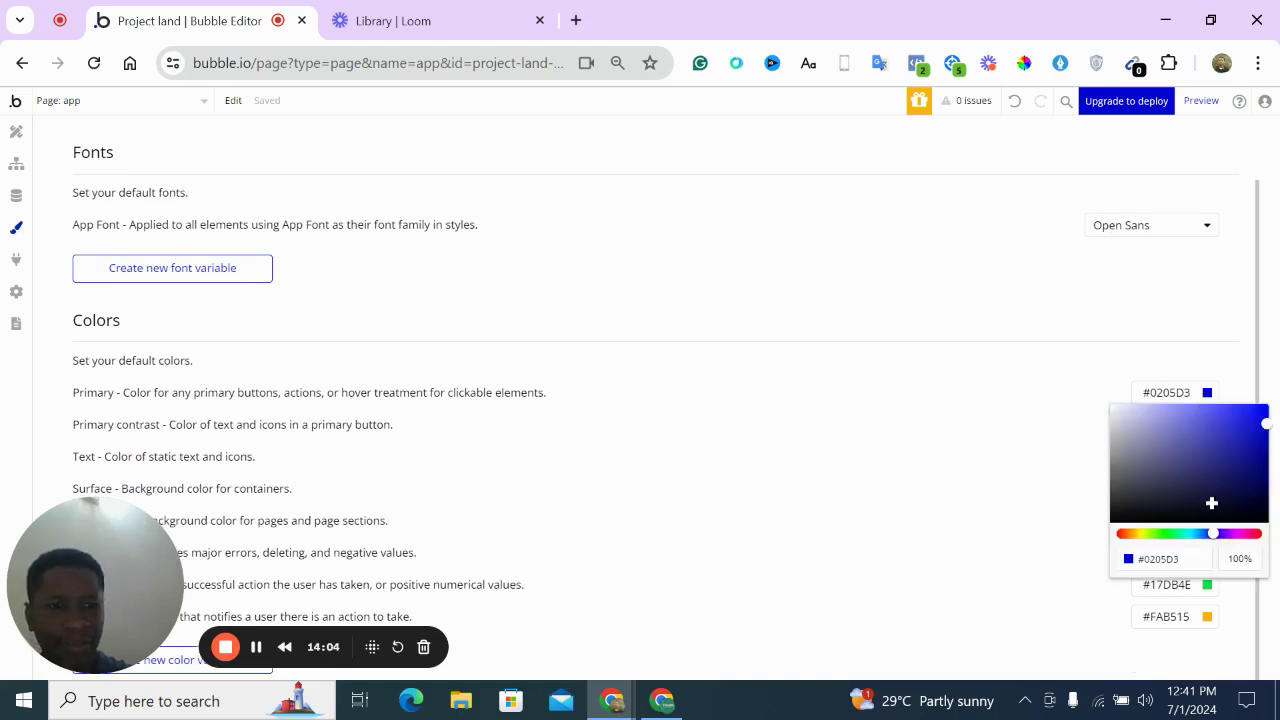
drag(1249, 534, 1253, 534)
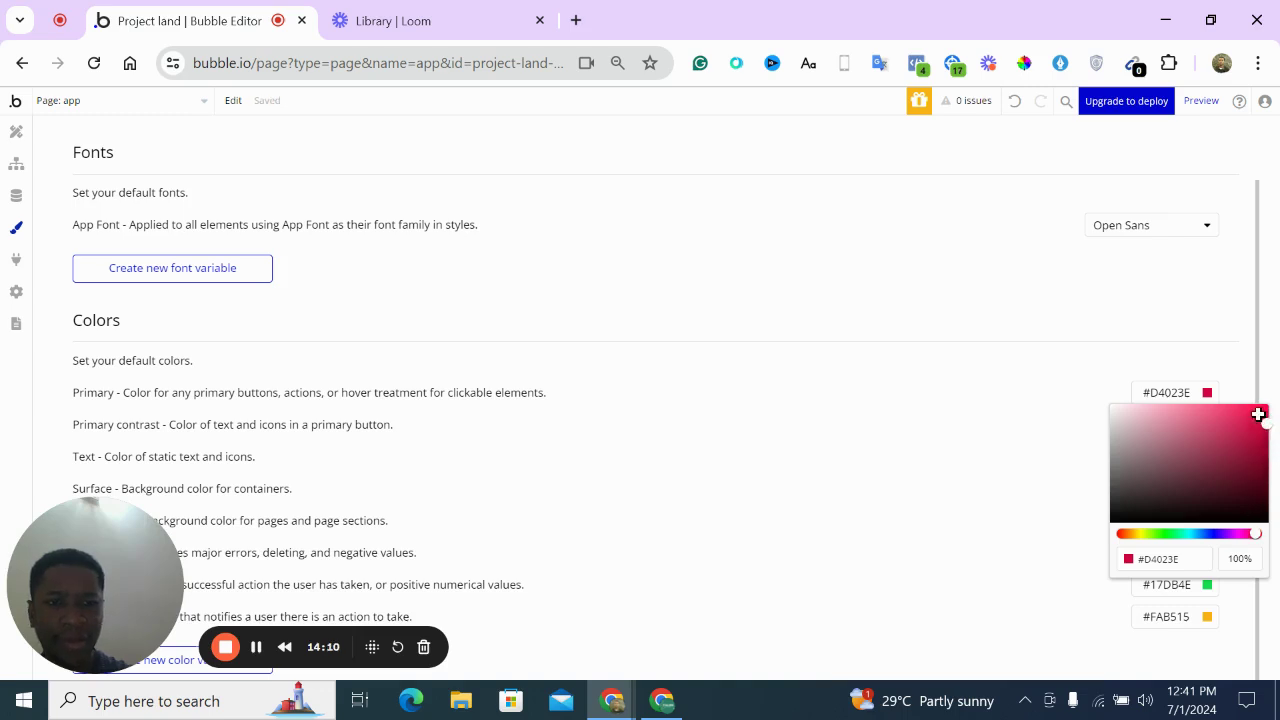
drag(1266, 423, 1258, 418)
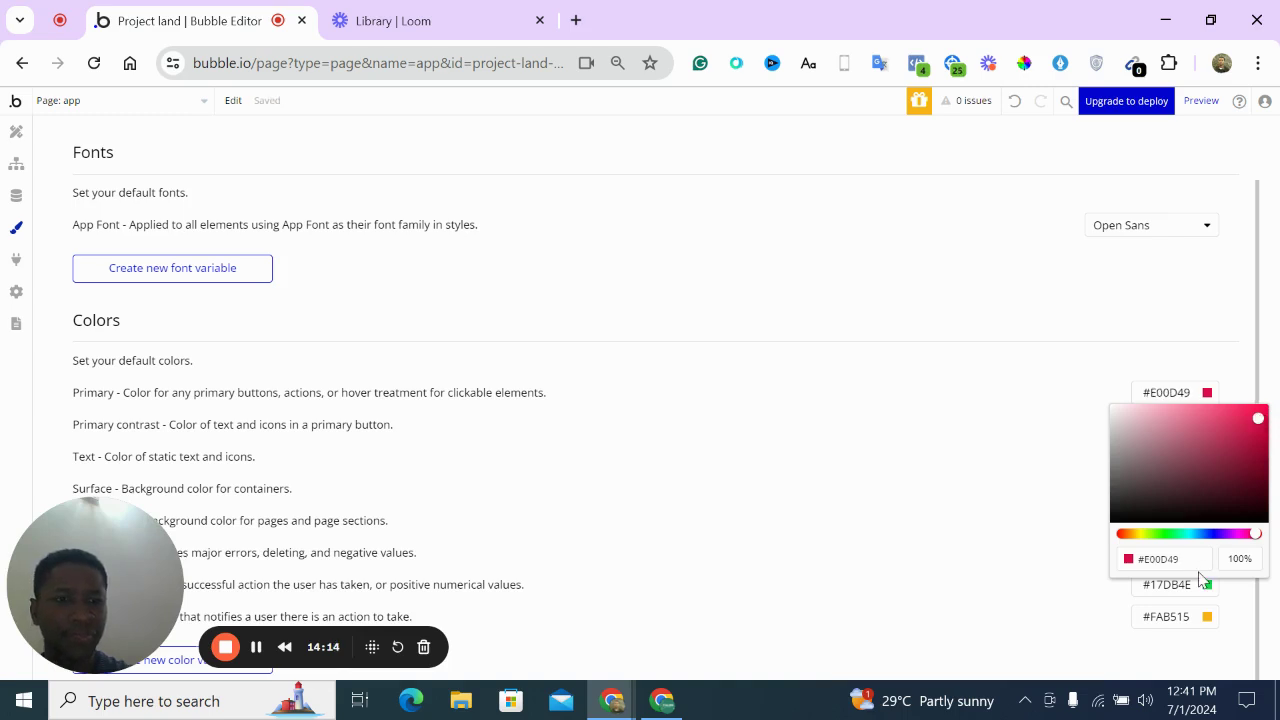
drag(1122, 511, 1112, 539)
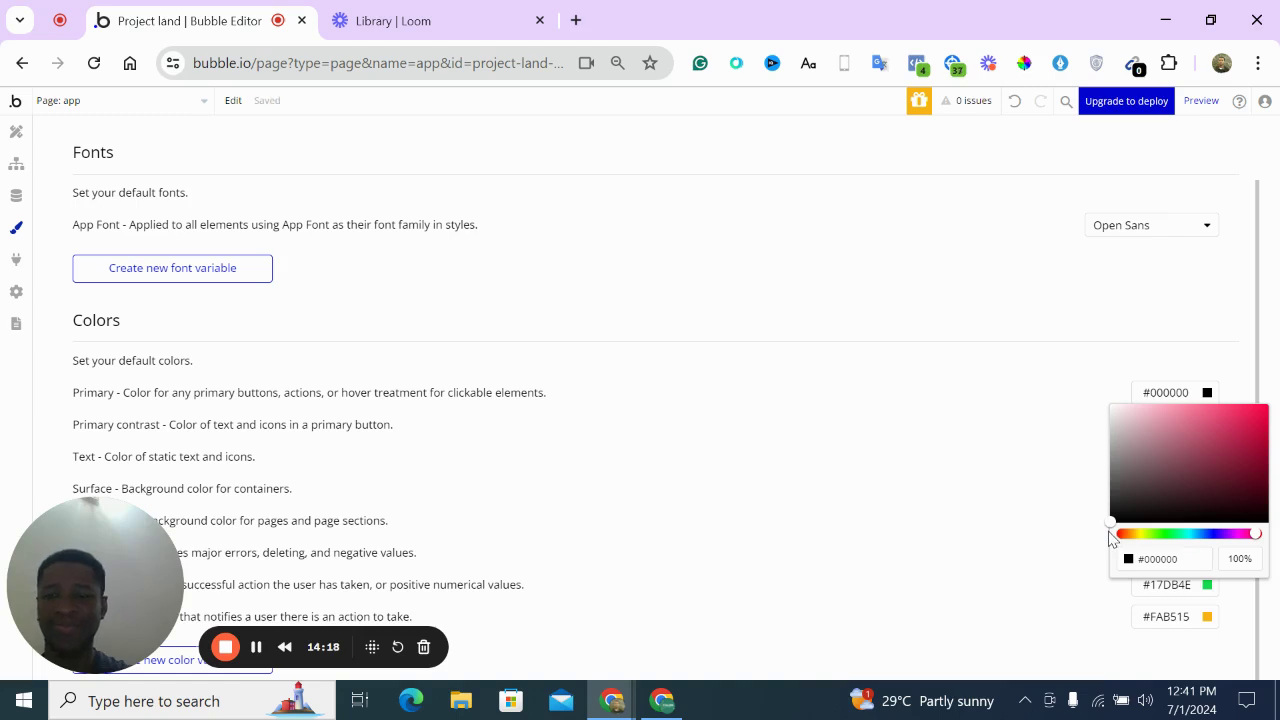
click(1092, 500)
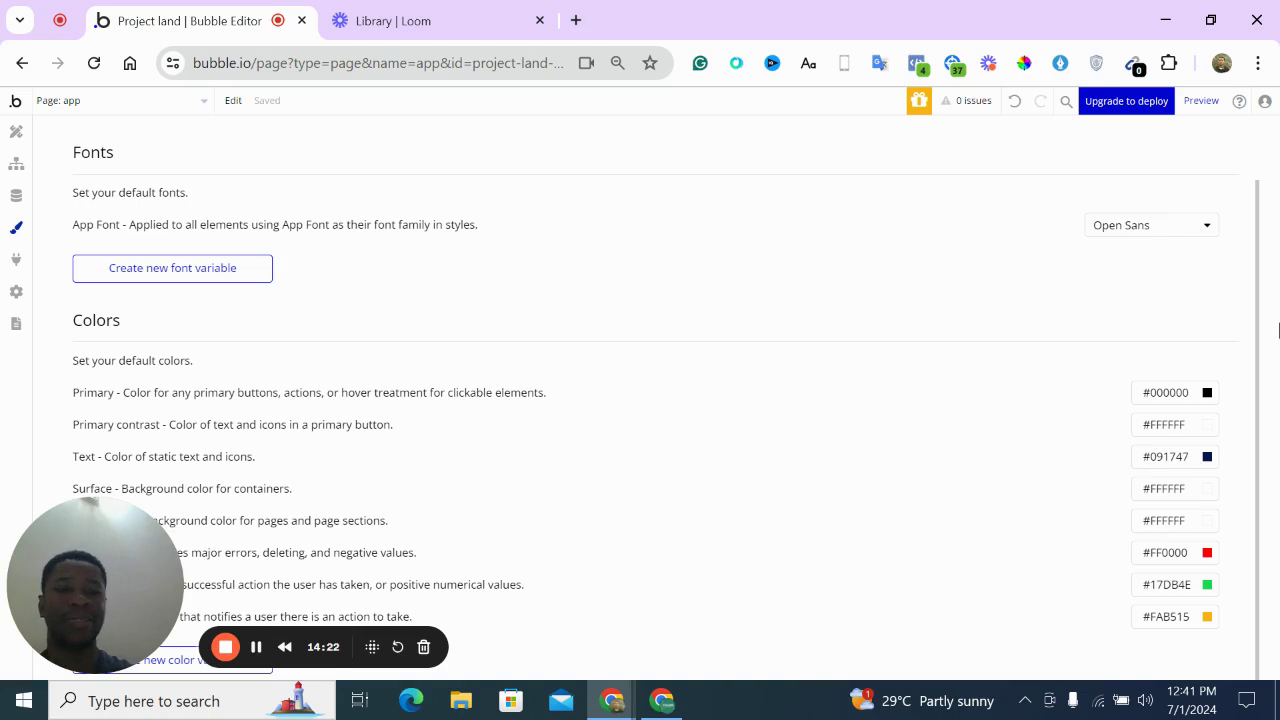
Set the default Primary color variable to a magenta pink, #E411AF
click(1210, 395)
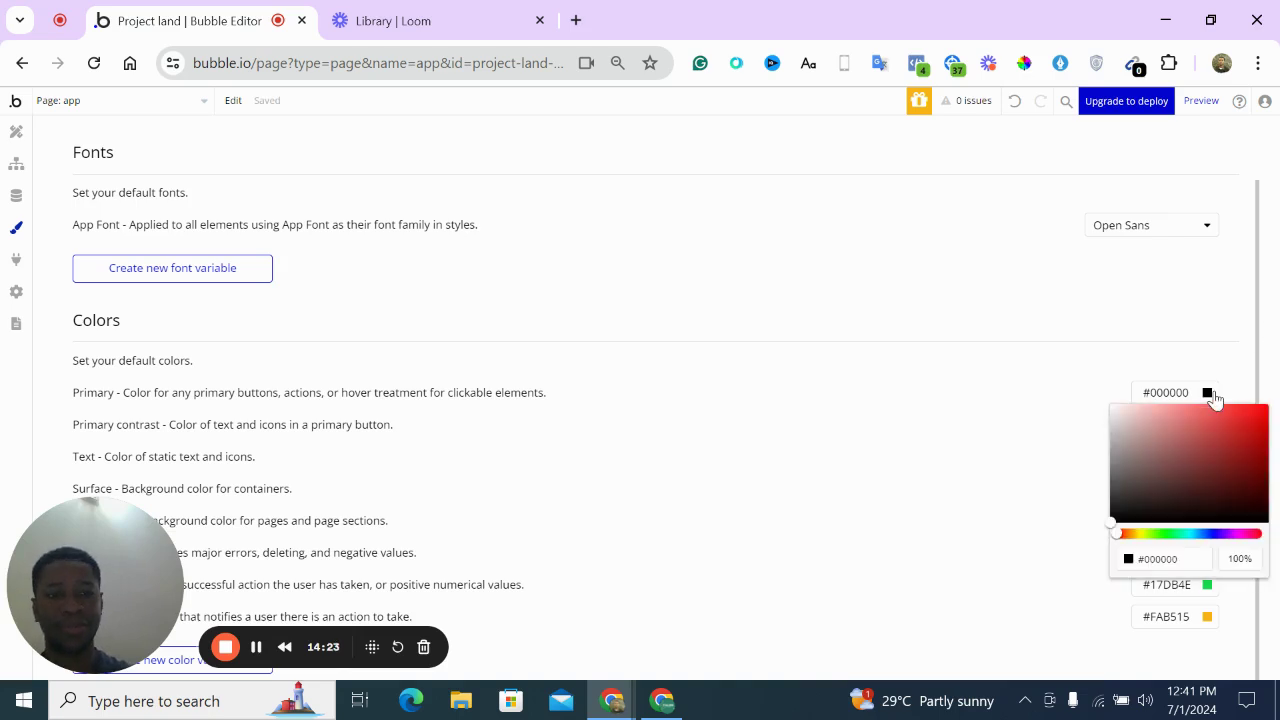
click(1239, 537)
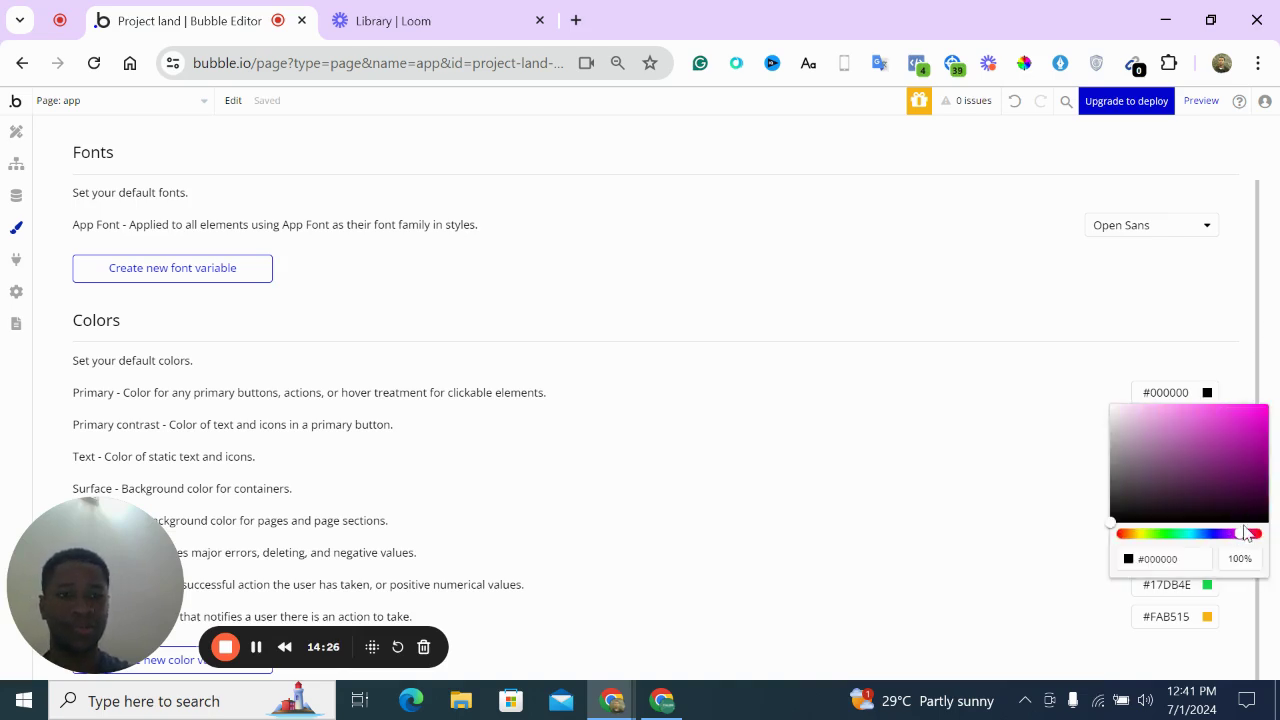
drag(1239, 535, 1245, 533)
drag(1258, 424, 1256, 416)
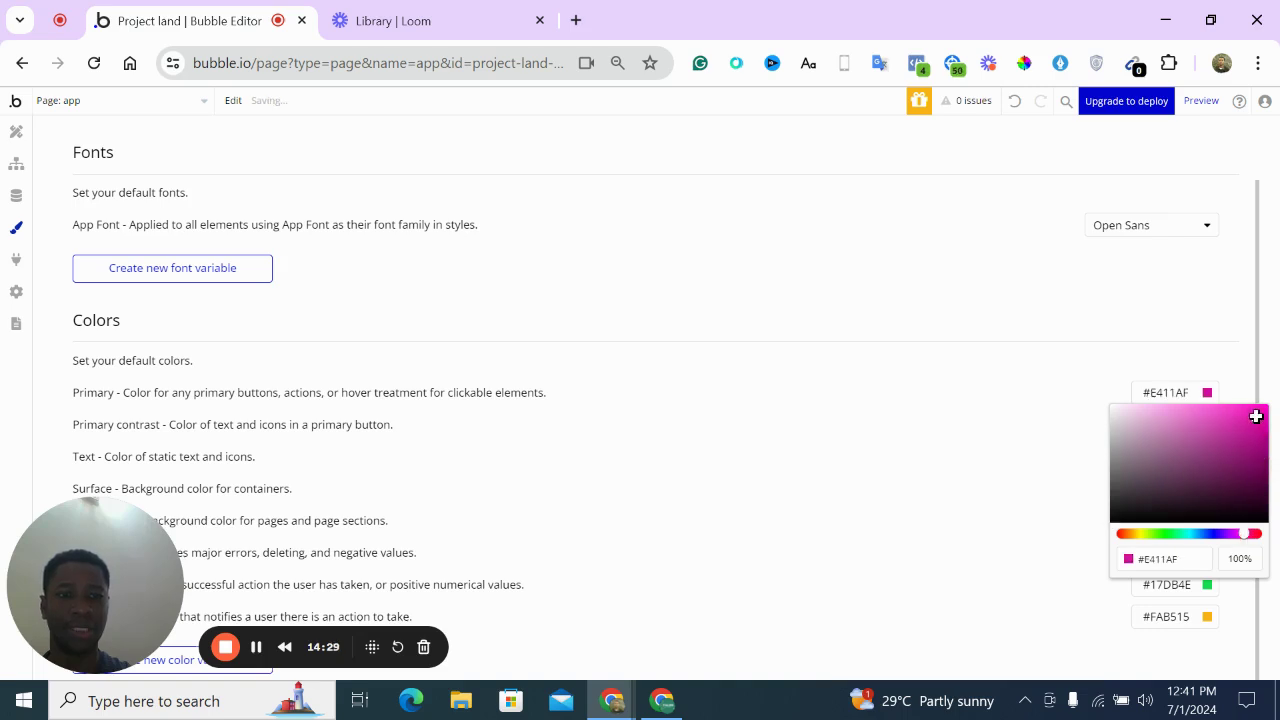
Try #E41193 as the default Primary color and look at the Text color's picker
click(1247, 534)
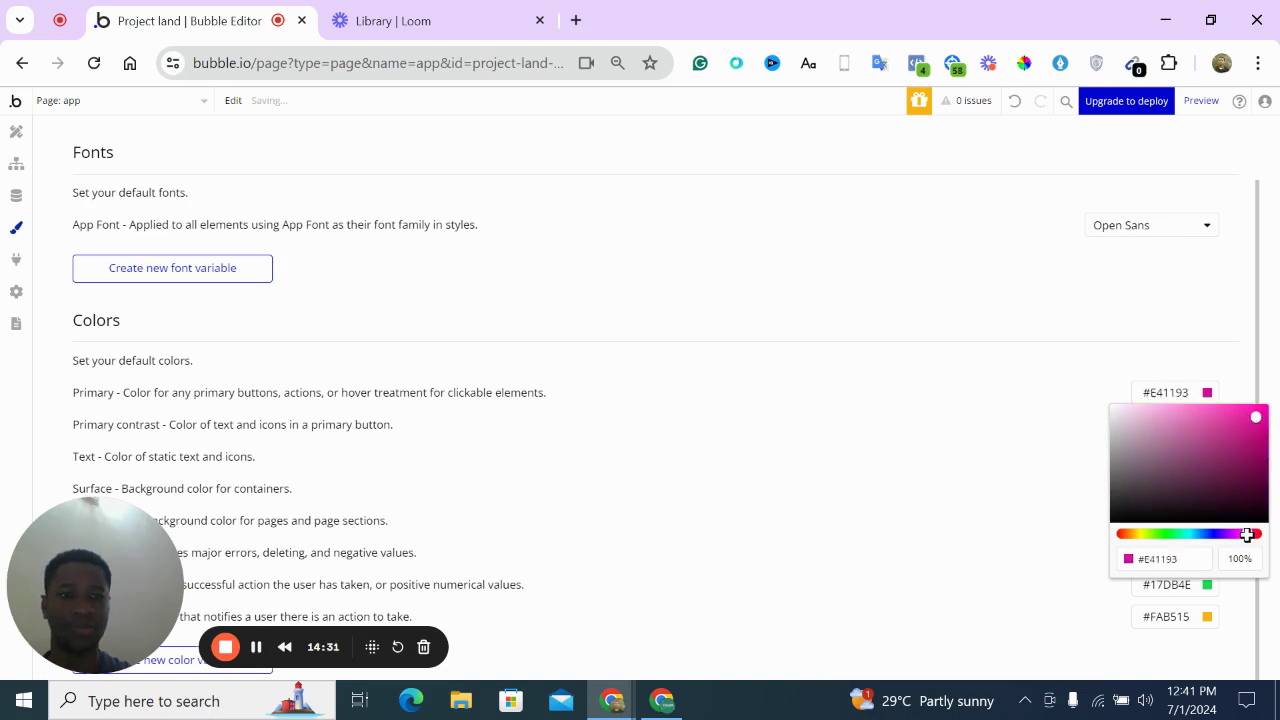
click(1106, 475)
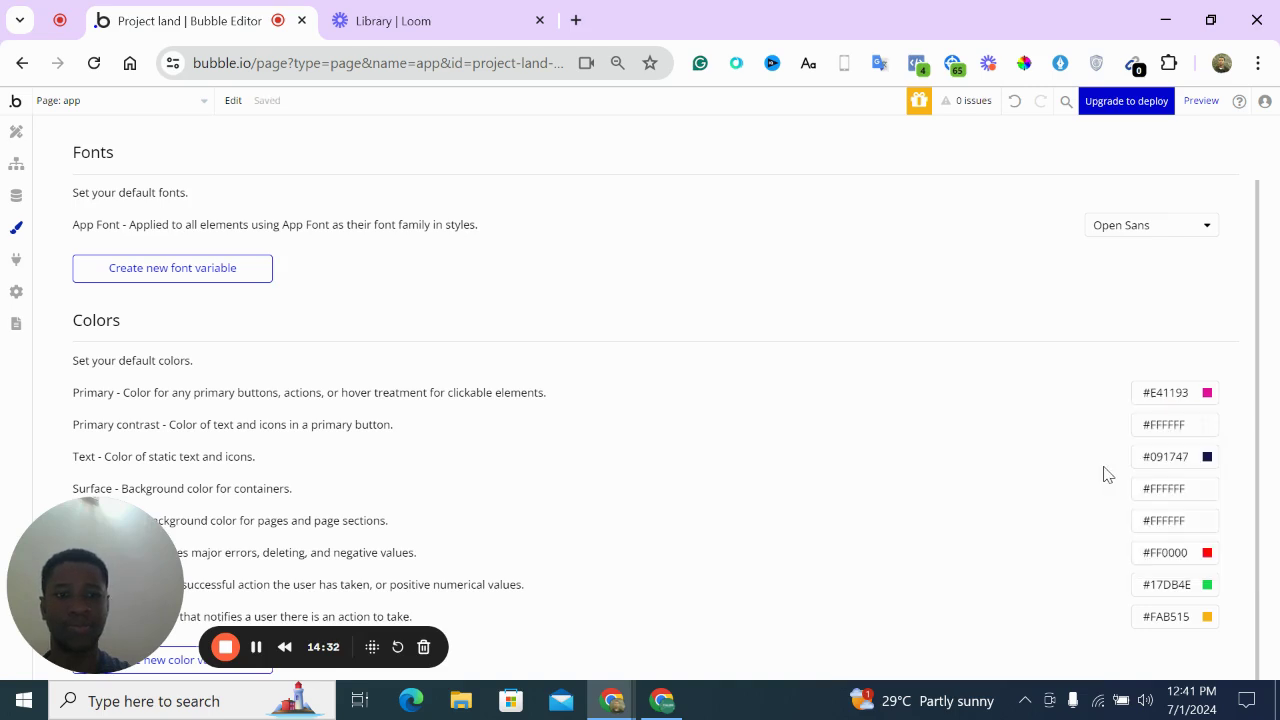
click(1207, 460)
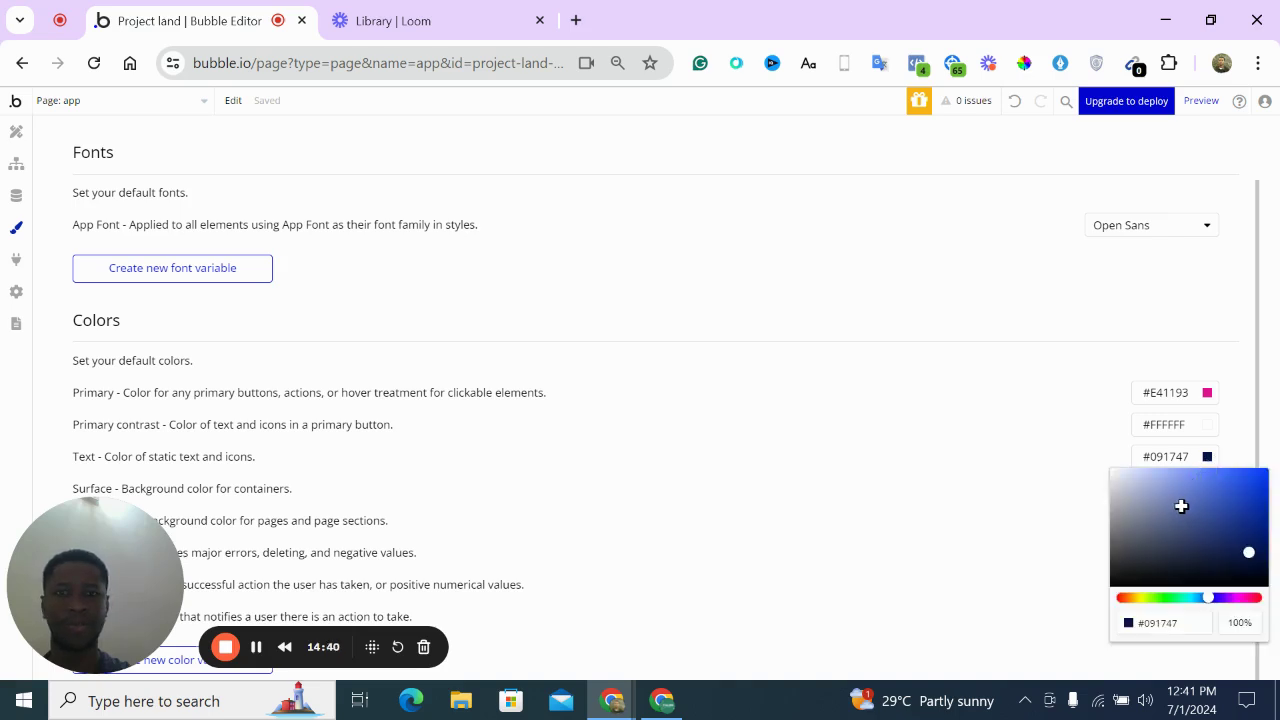
click(1030, 470)
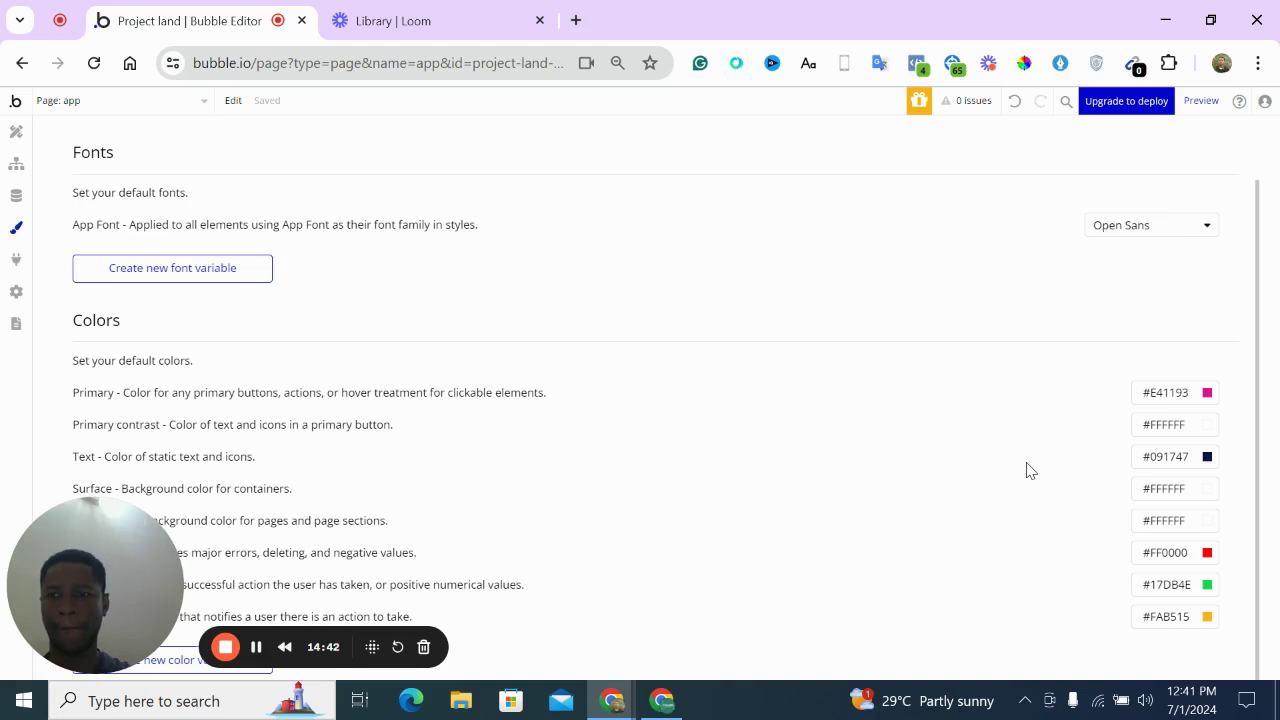
Return to the app page's design view and draw a floating group about 179 by 252 px on the page
click(16, 131)
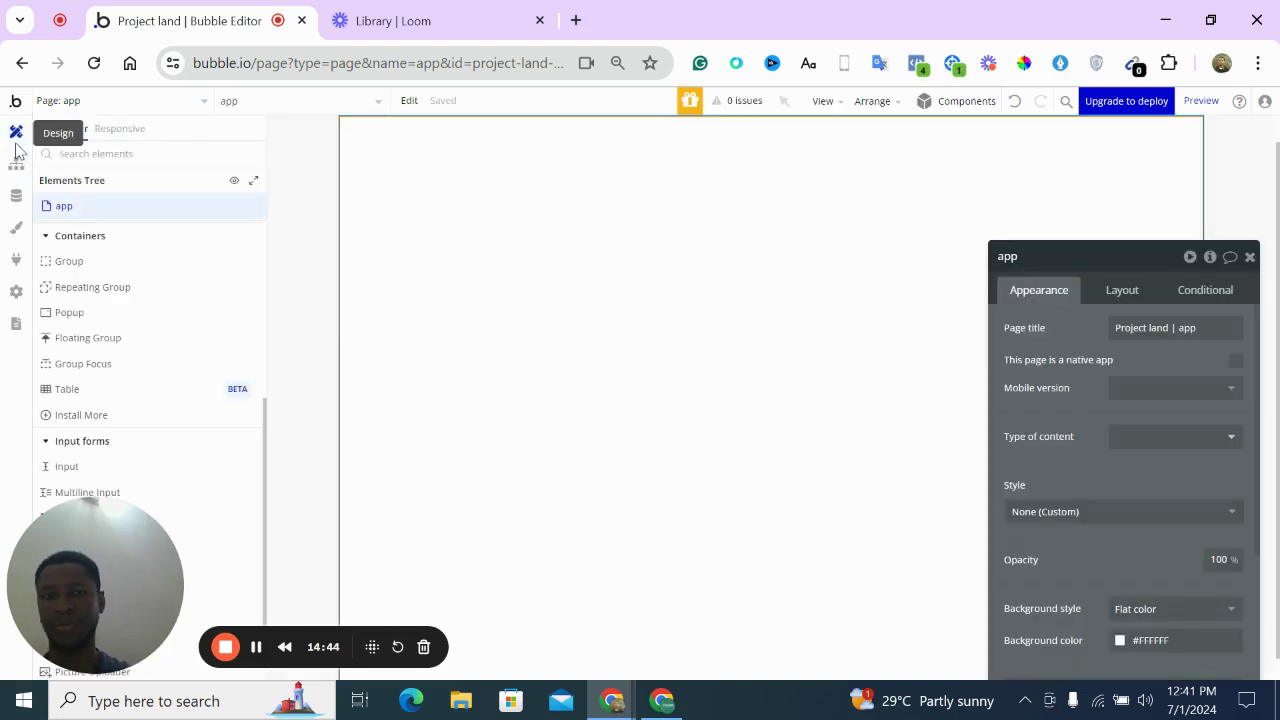
drag(1071, 400, 1020, 237)
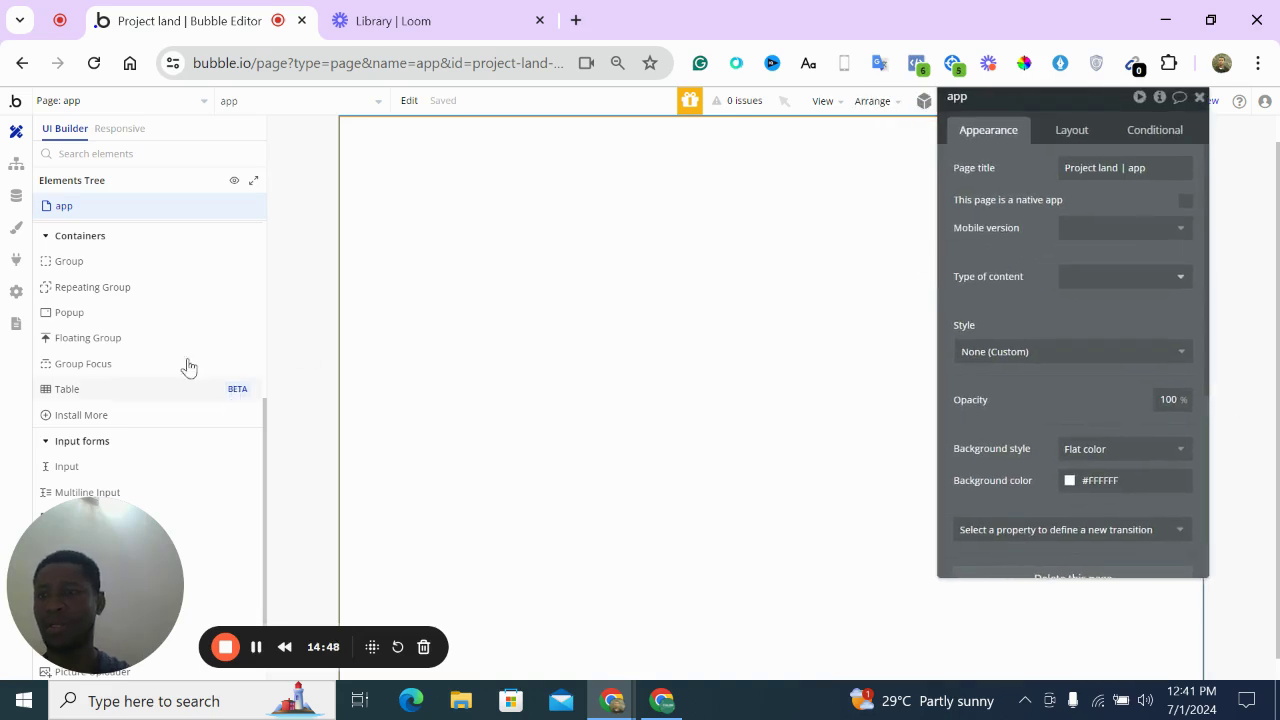
click(128, 338)
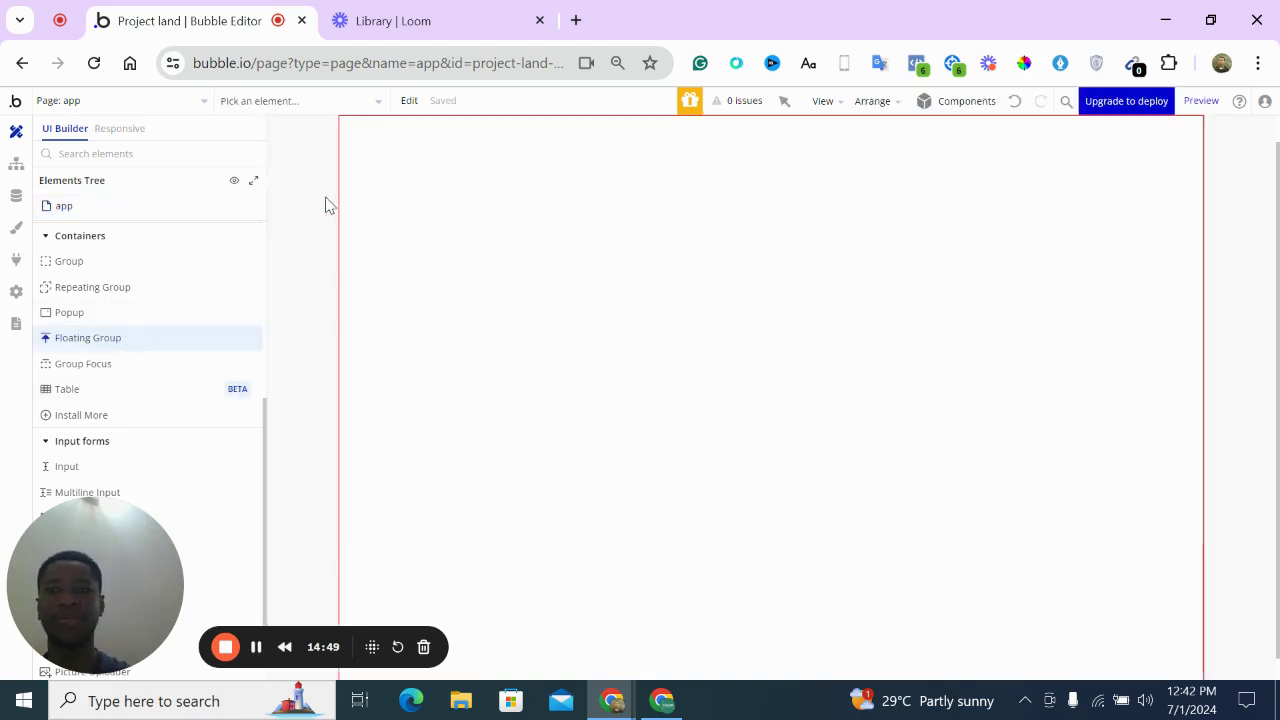
mouse_move(372, 169)
mouse_down()
mouse_move(540, 314)
mouse_move(517, 374)
mouse_up()
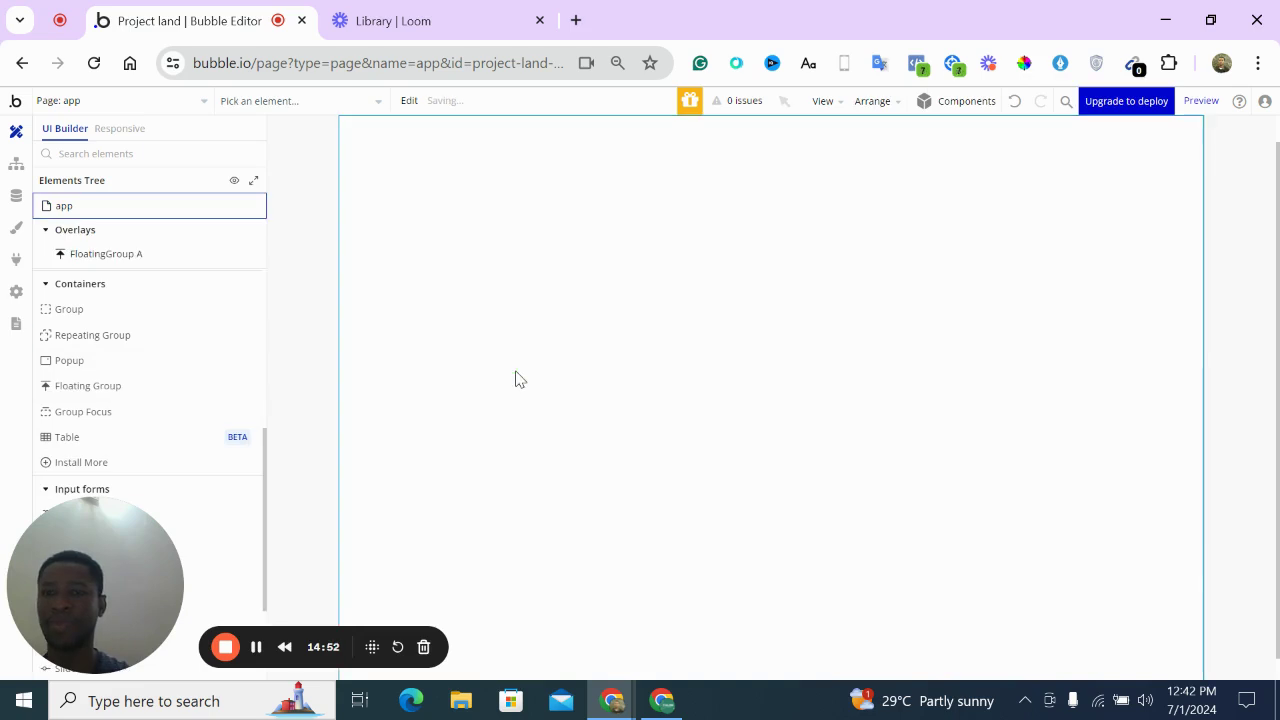
Set the app page's container layout to Column
click(689, 274)
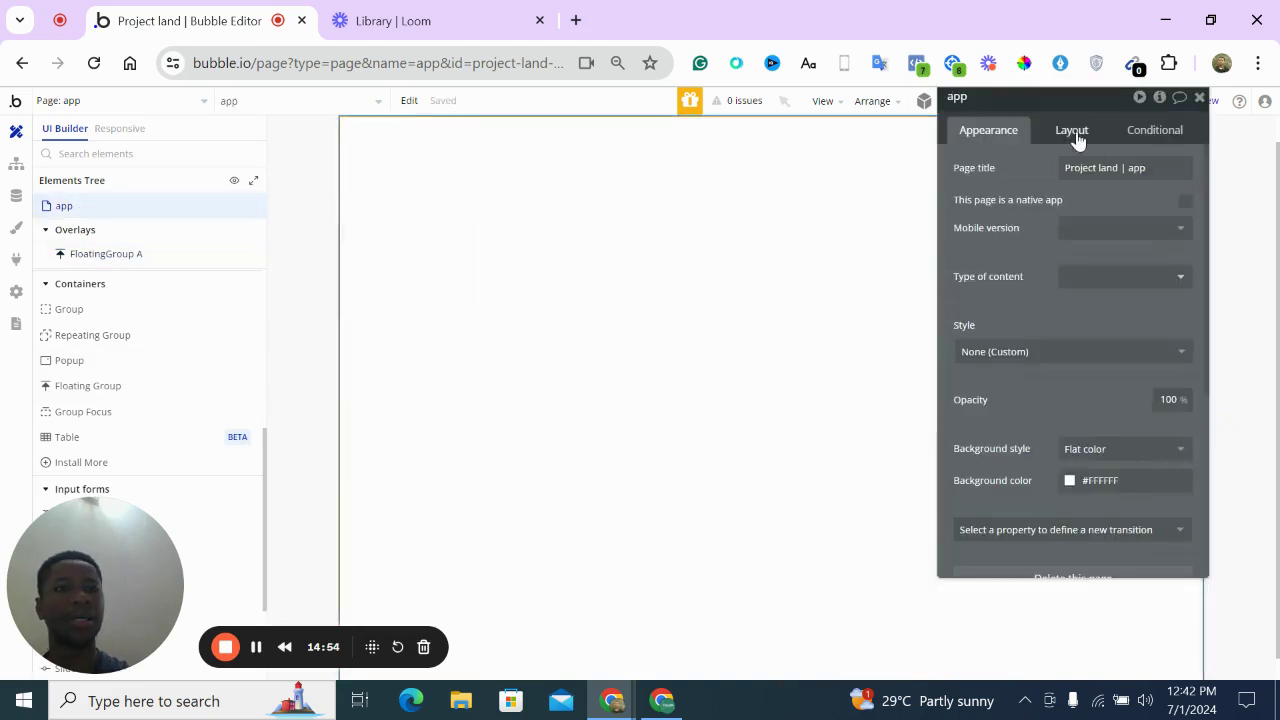
click(1072, 130)
click(1100, 168)
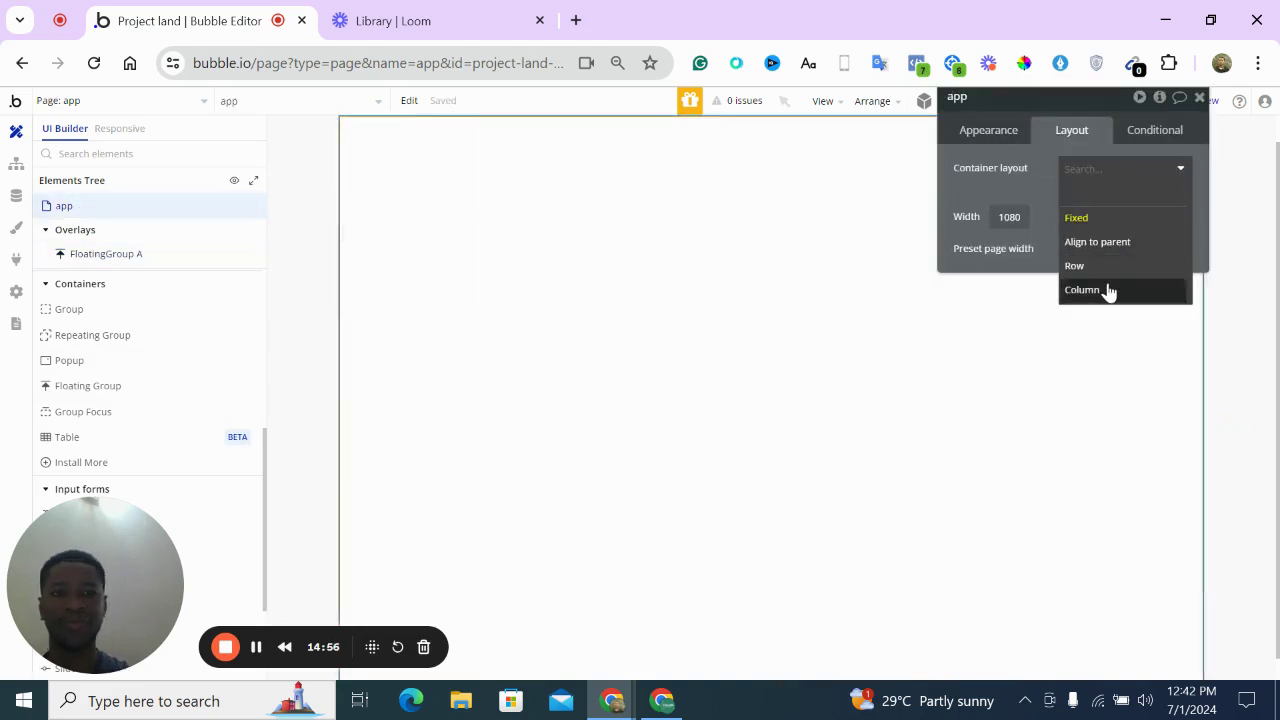
click(1100, 287)
Set the app page's default builder width to 1280 and its min height to 700
click(1175, 333)
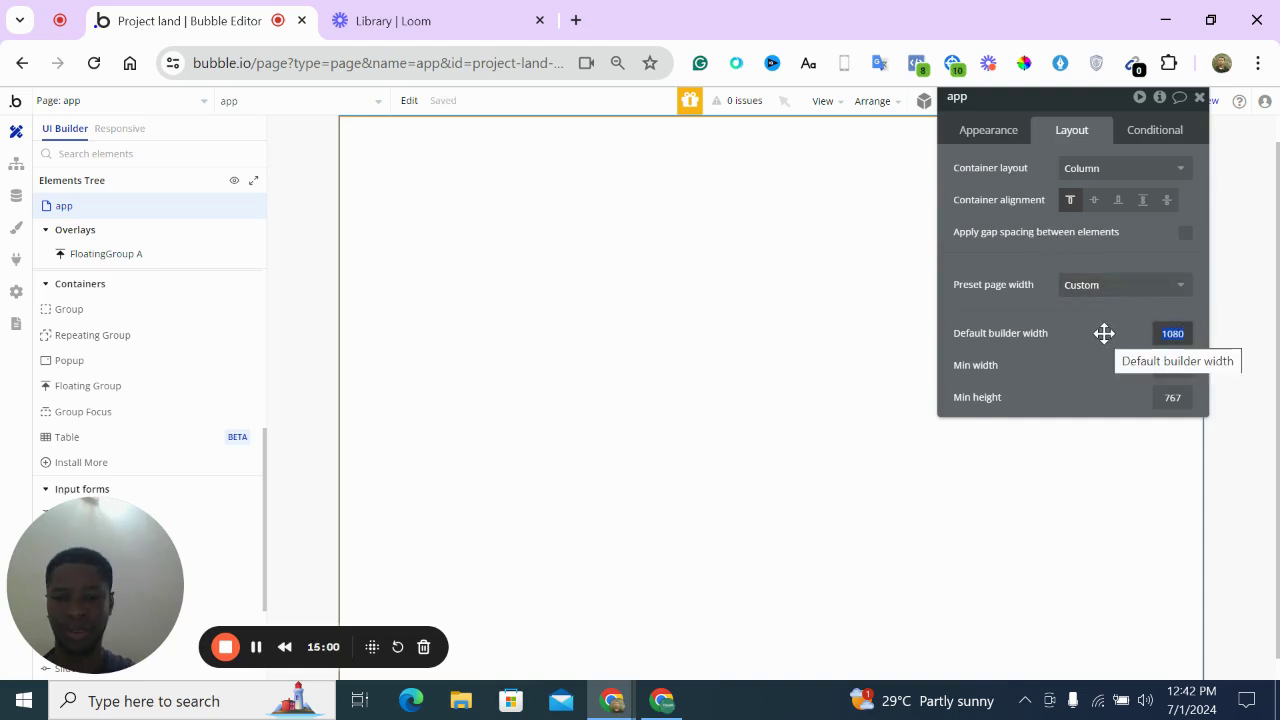
text(1)
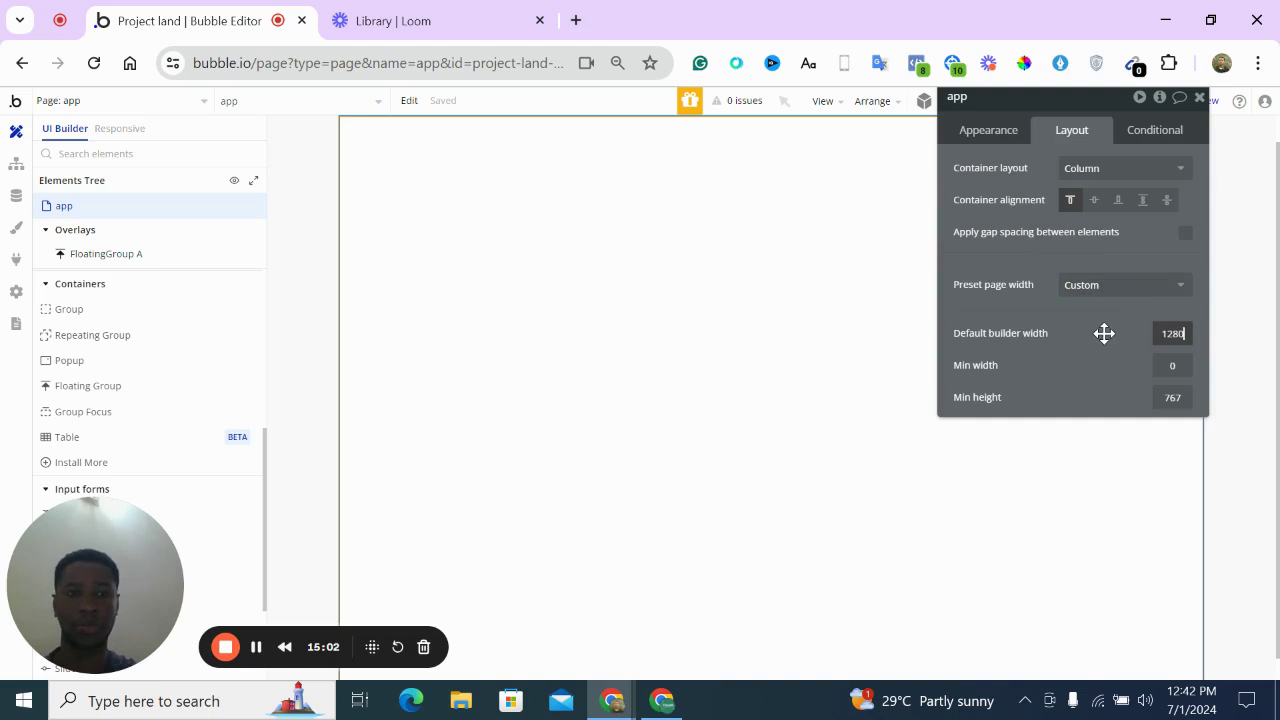
text(280)
key(Return)
click(1172, 397)
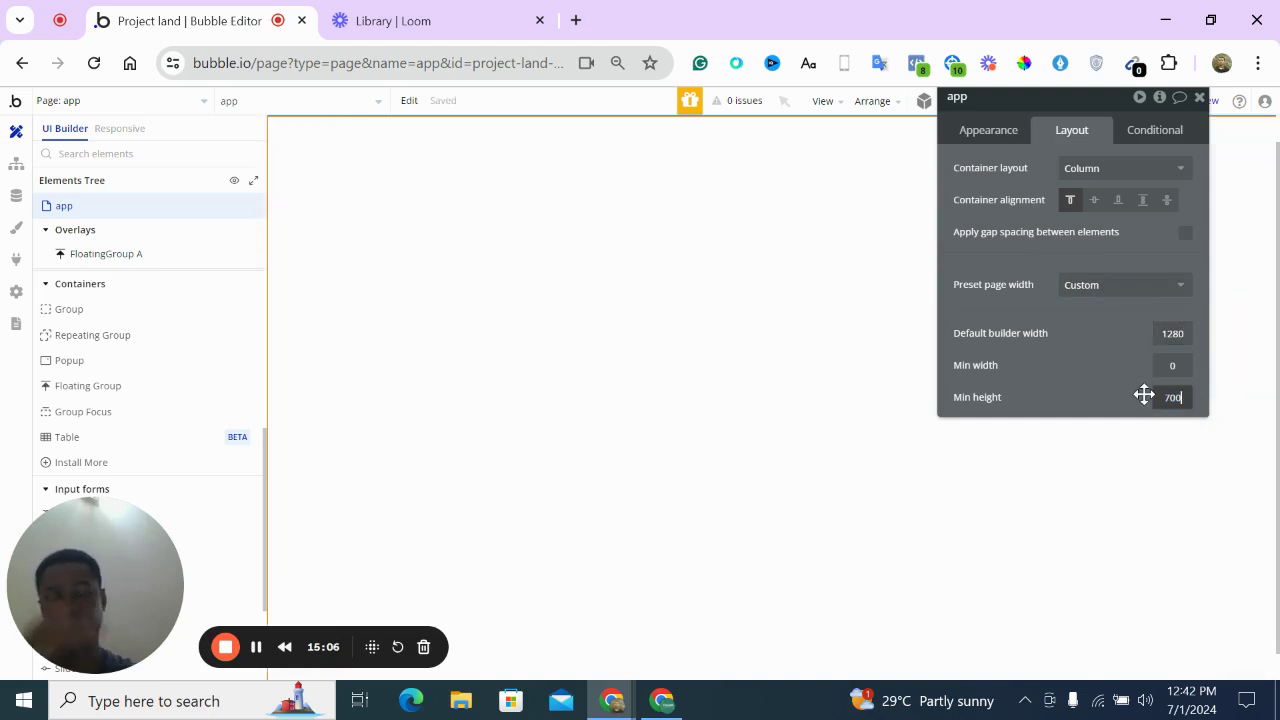
key(Return)
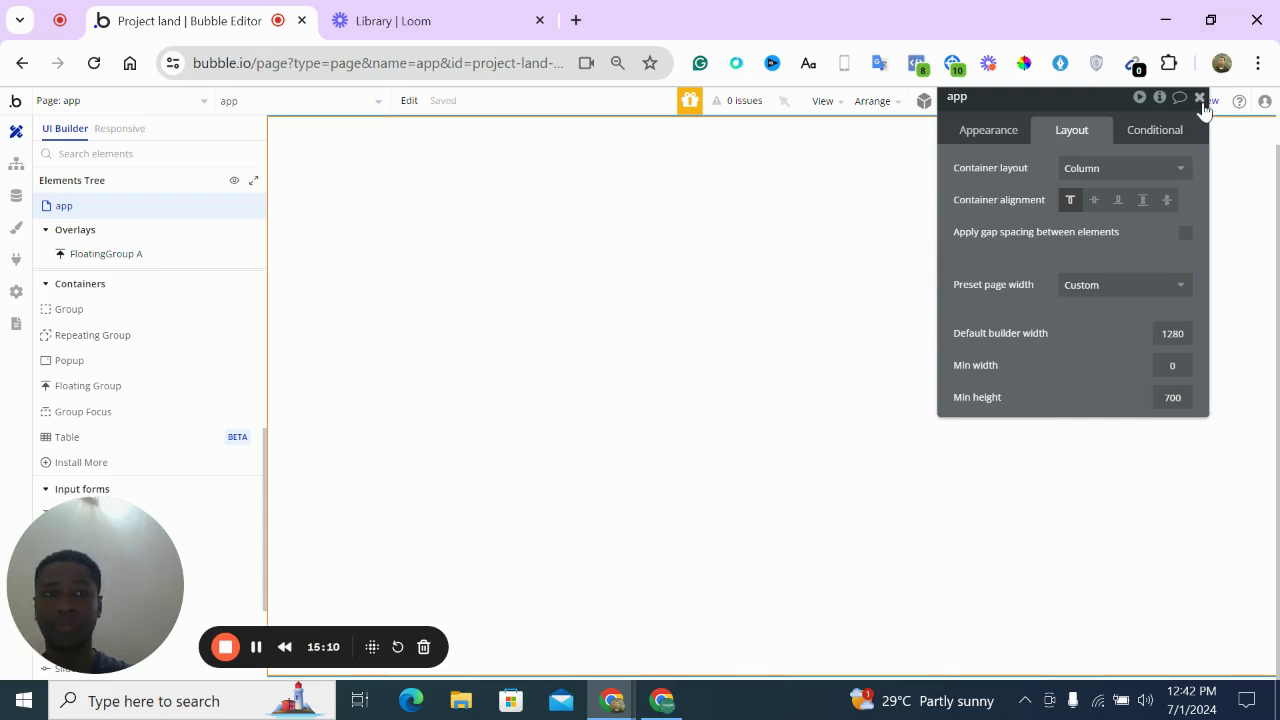
click(1200, 98)
Give the floating group a Column container layout and a fixed width of 230 px, and clear its min height
double_click(346, 245)
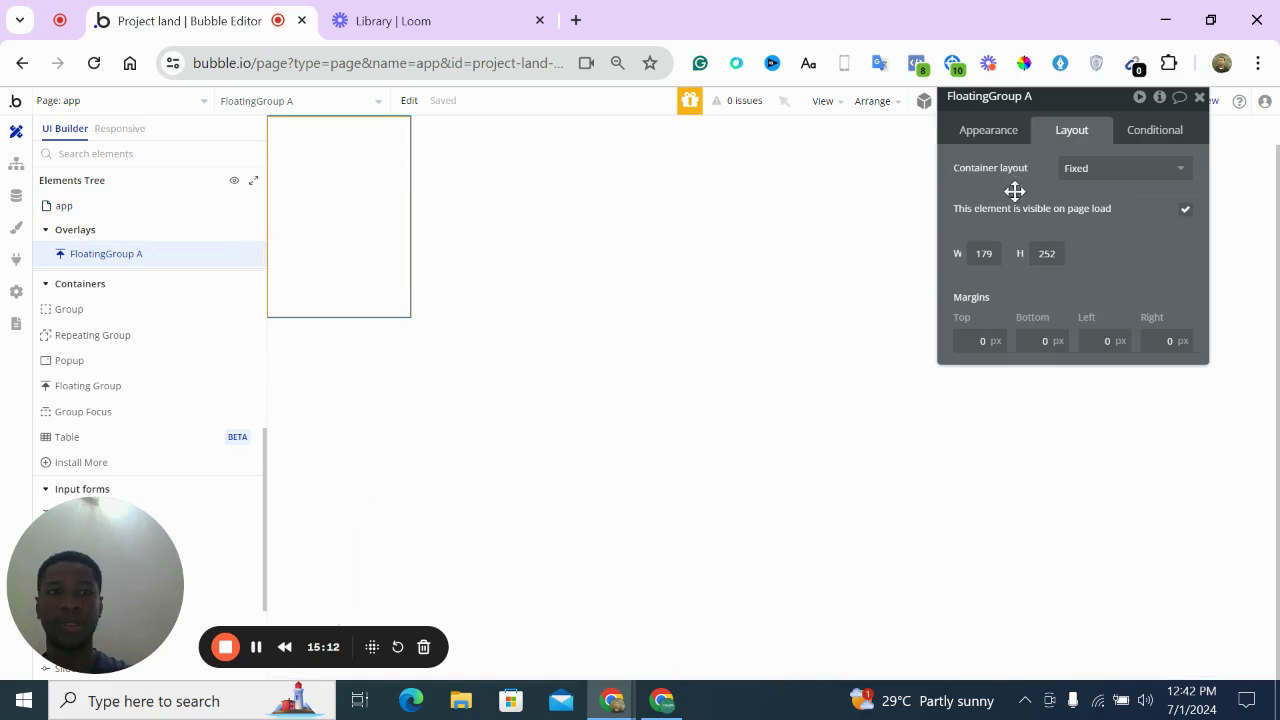
click(1106, 170)
click(1100, 290)
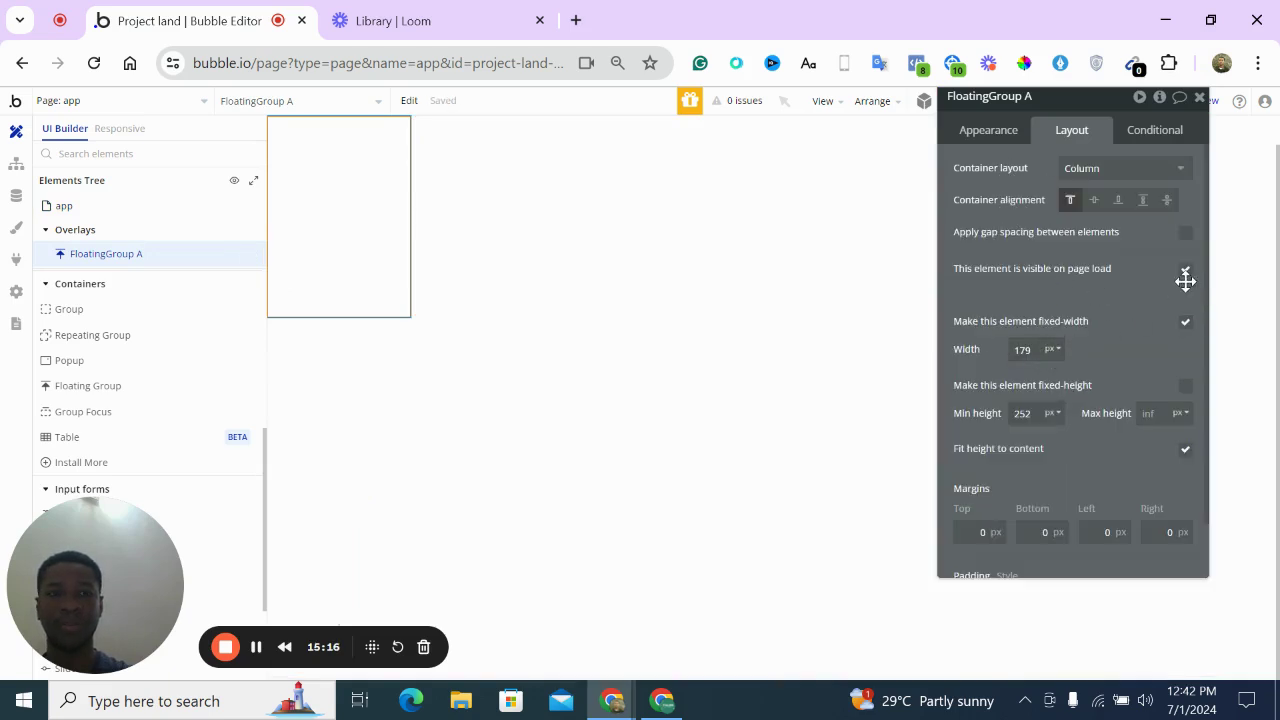
drag(1033, 346, 970, 347)
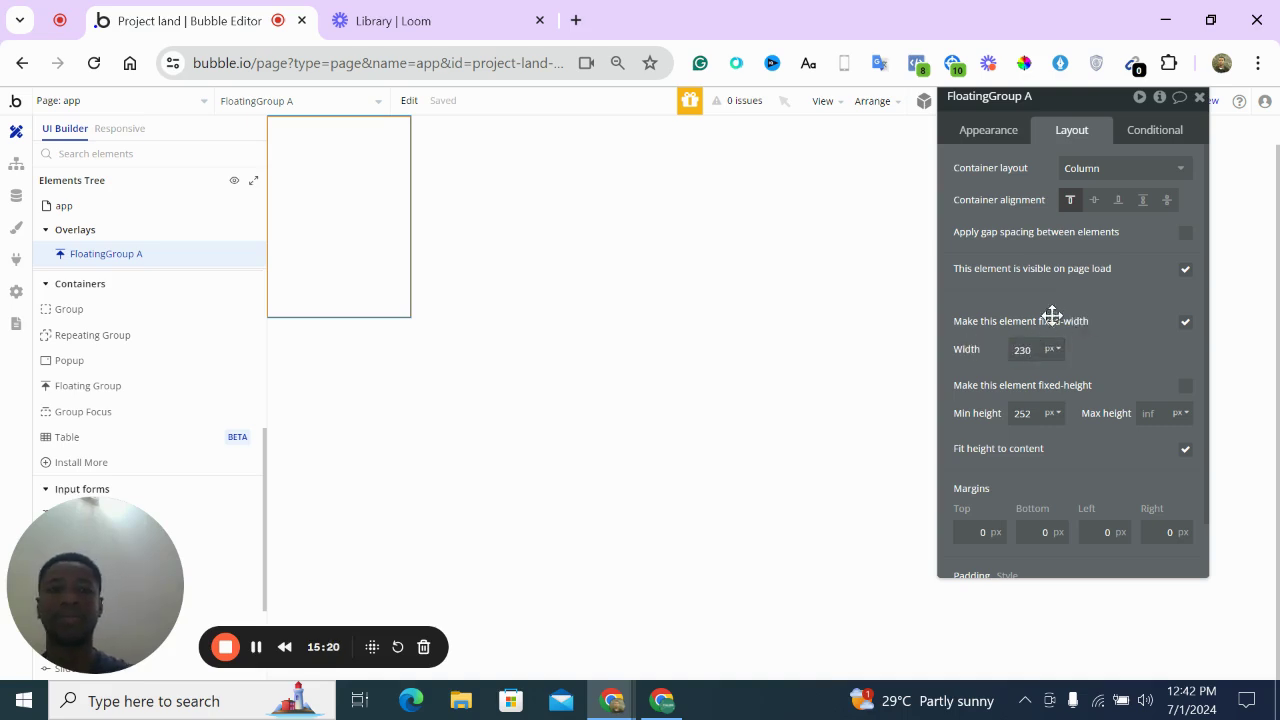
key(Return)
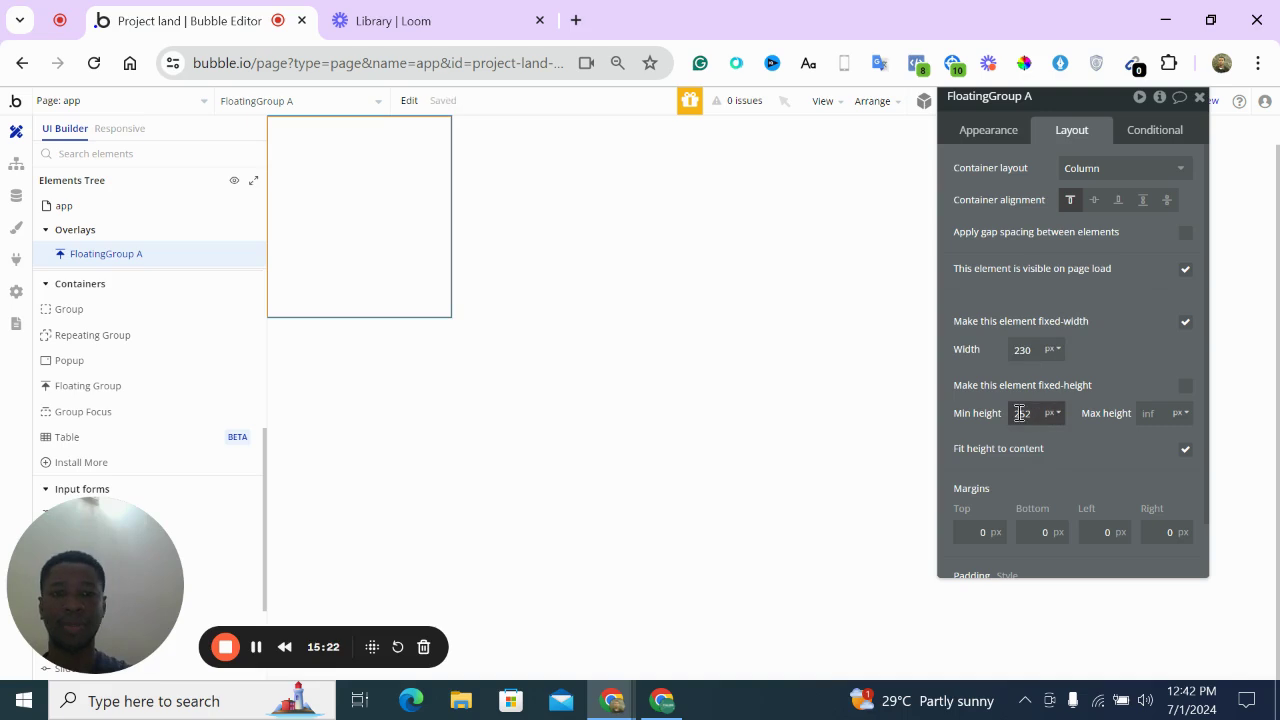
drag(1028, 413, 981, 412)
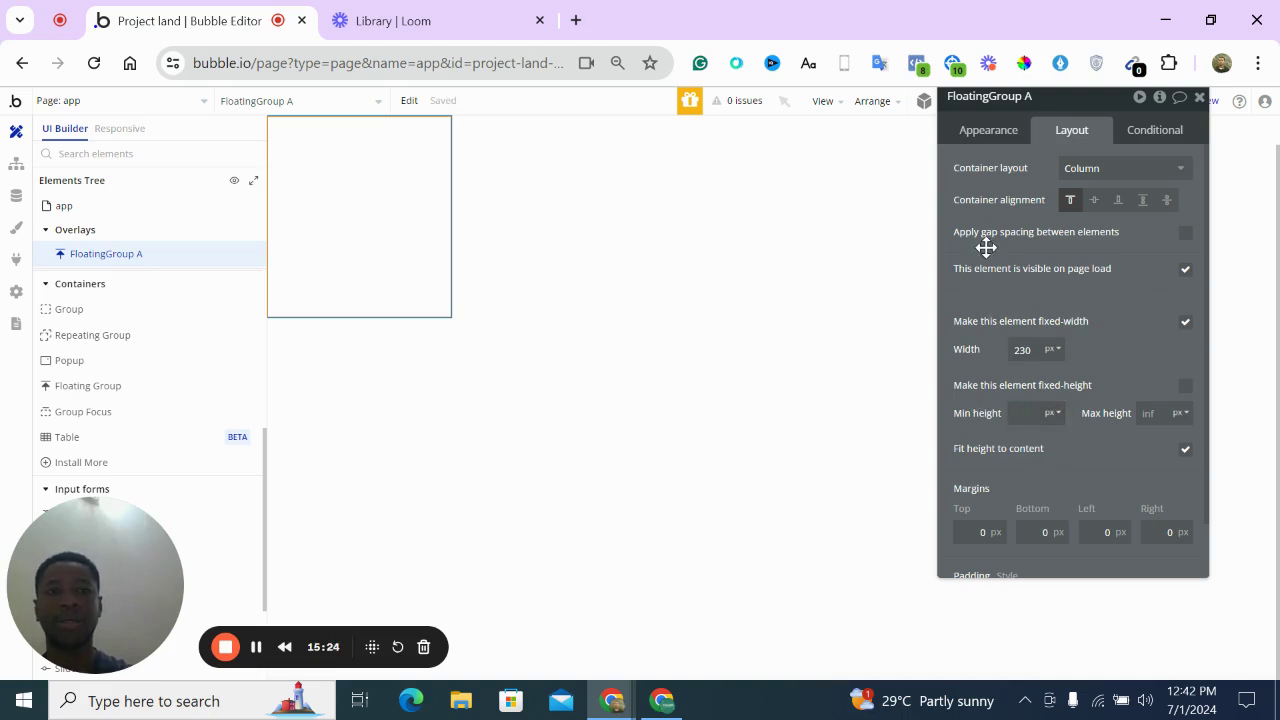
Make the floating group float vertically relative to Both
click(986, 131)
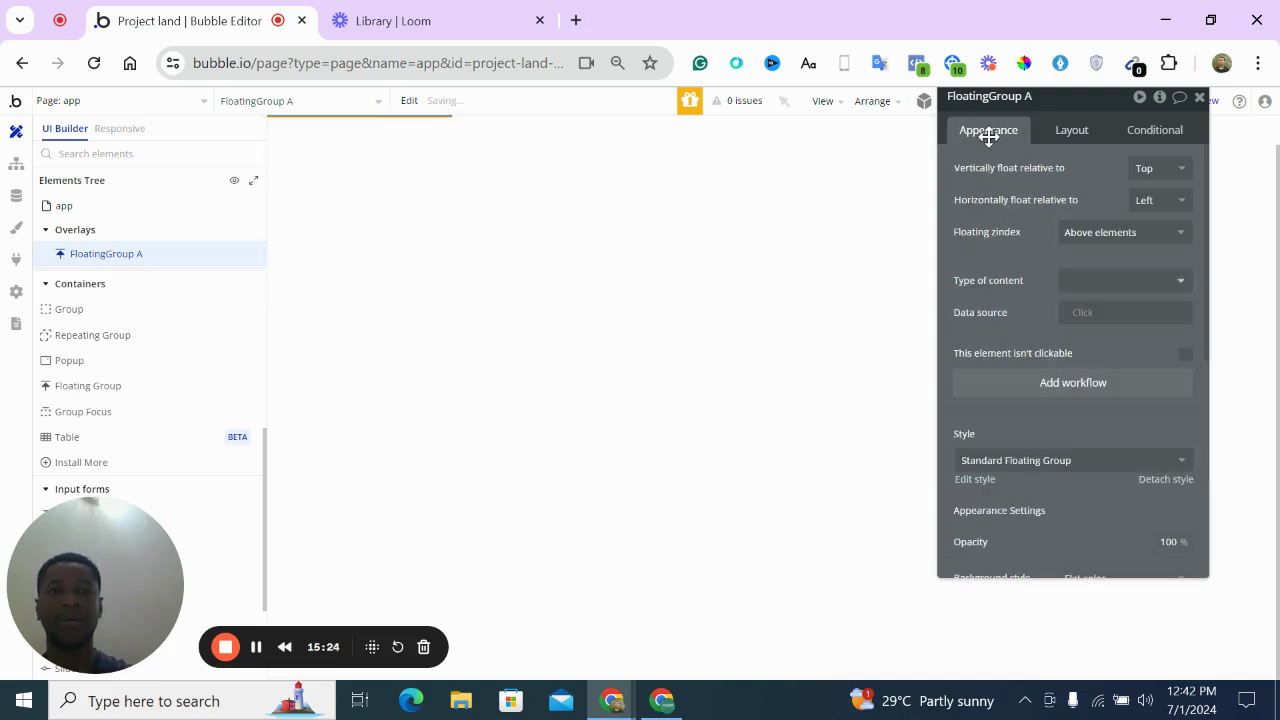
click(1158, 205)
click(1178, 182)
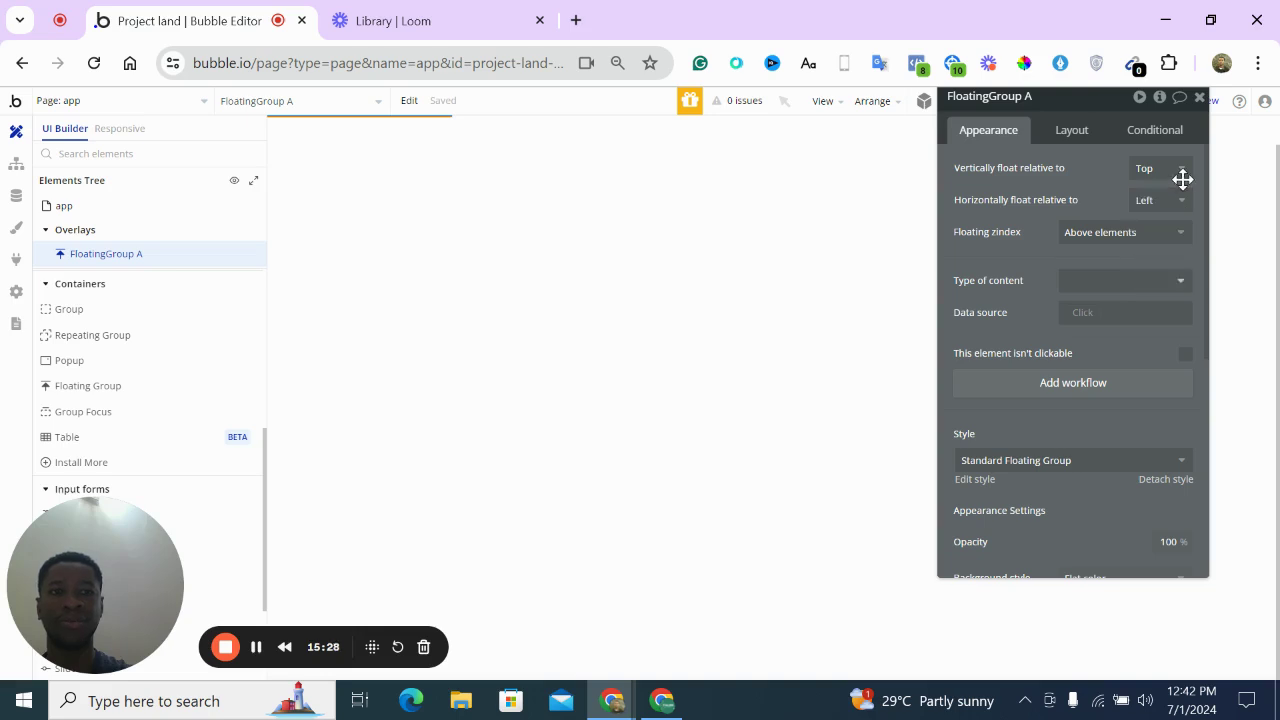
click(1180, 170)
click(1158, 267)
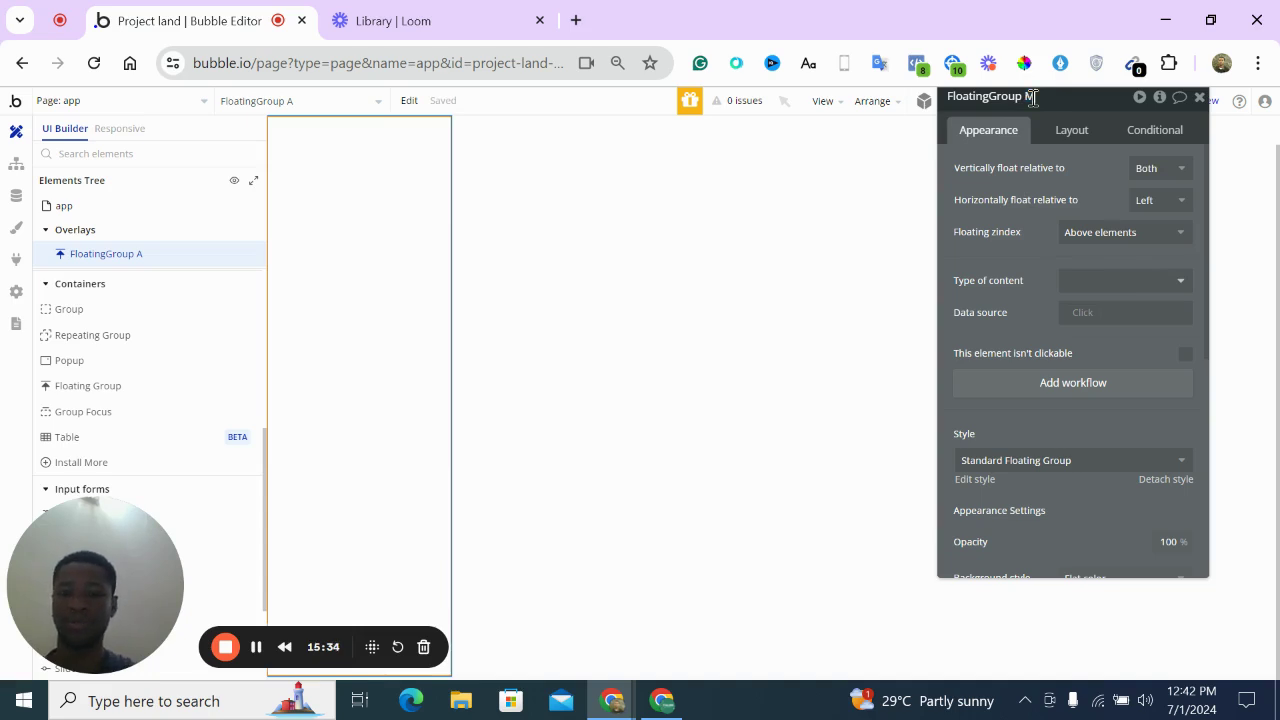
Rename the floating group as FloatingGroup Menu Buttons and set its background to the Primary color variable
text(tons)
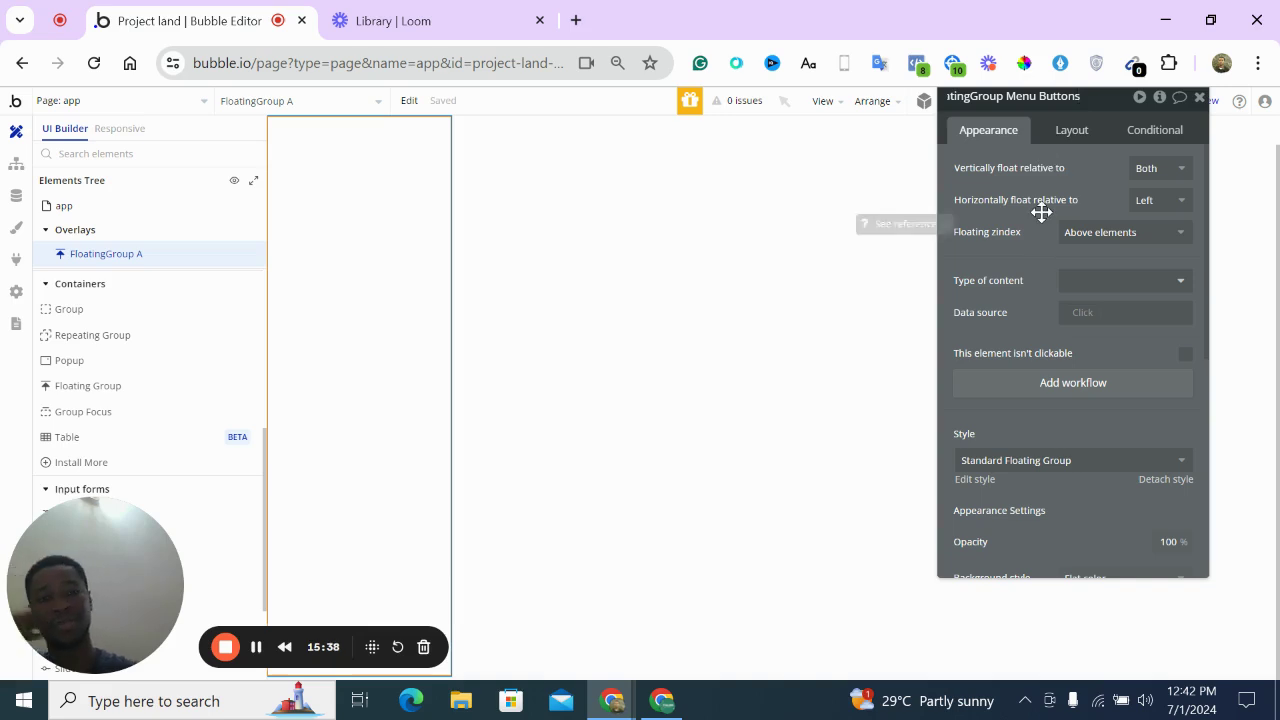
scroll(1042, 210, down, 3)
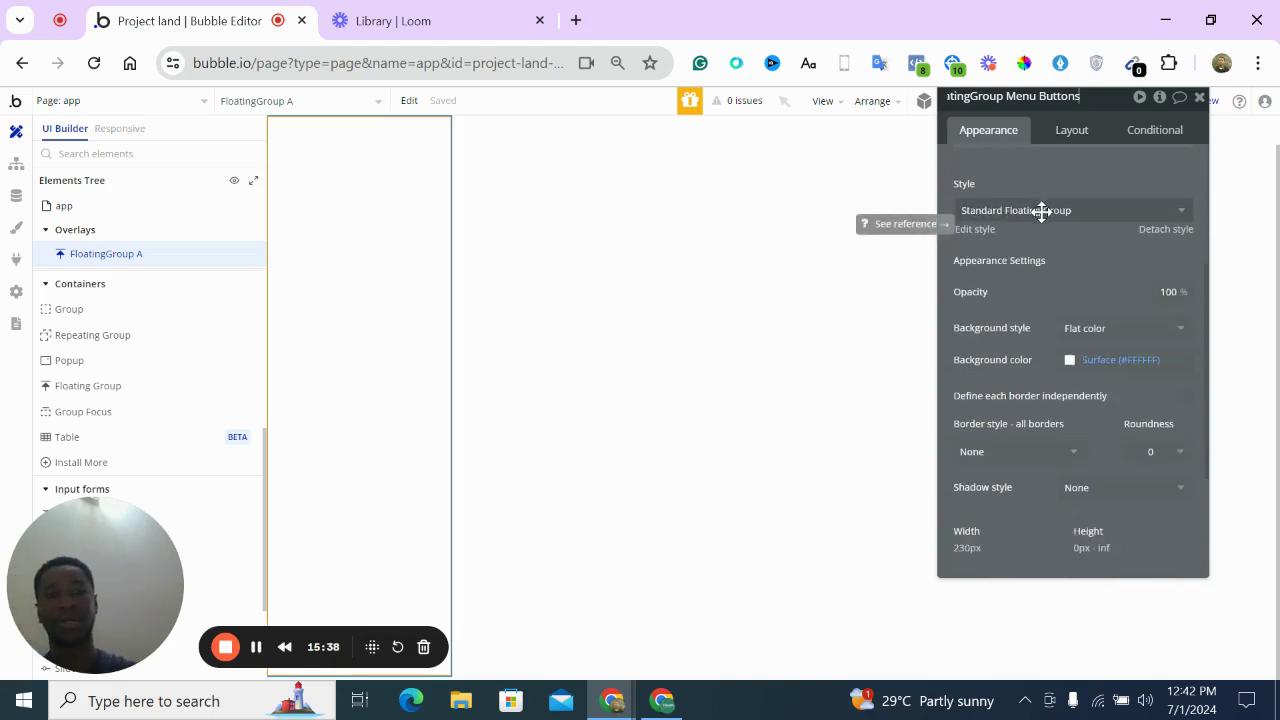
click(1071, 345)
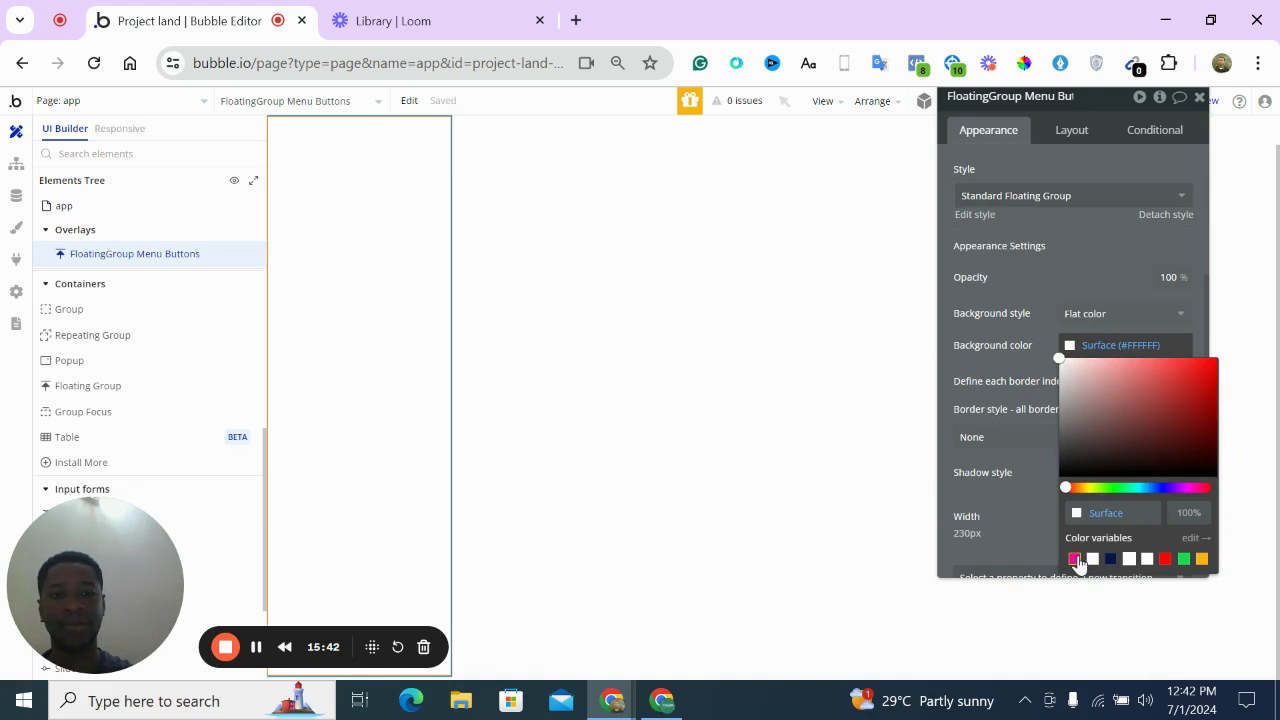
click(1074, 558)
click(623, 370)
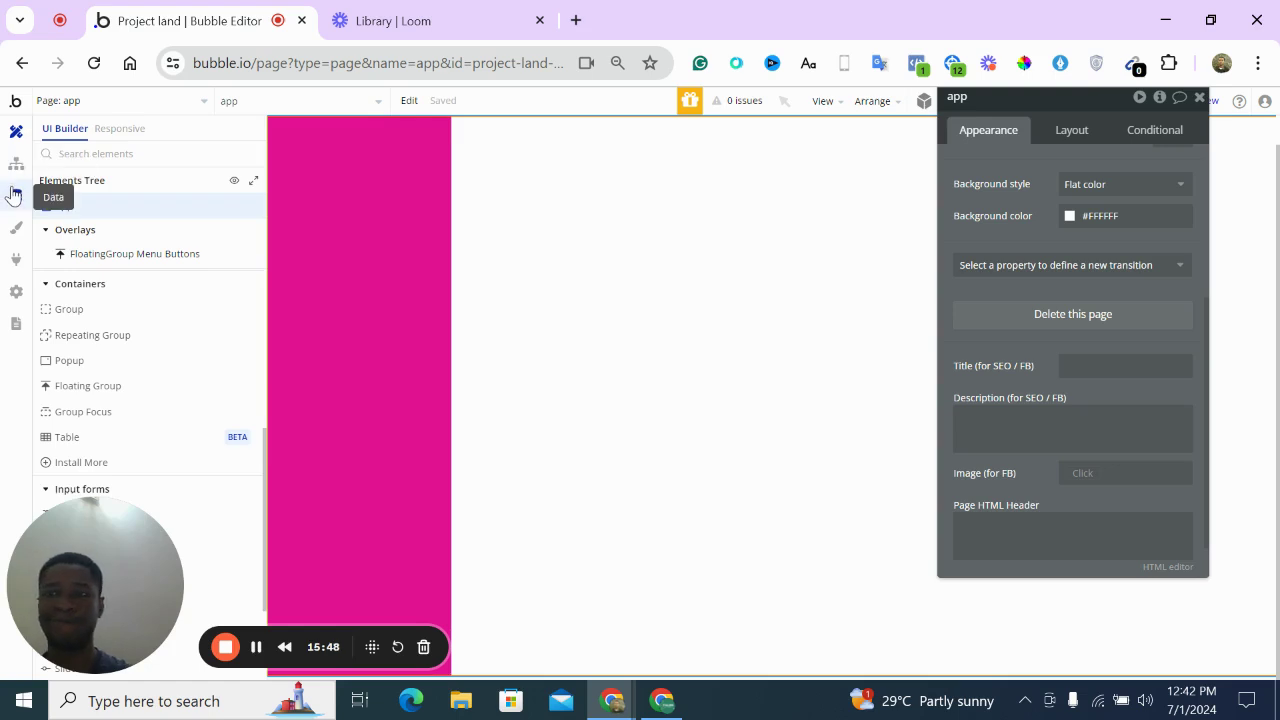
Set the default Primary color variable to #1B1B1B and return to the app page's design view
click(16, 259)
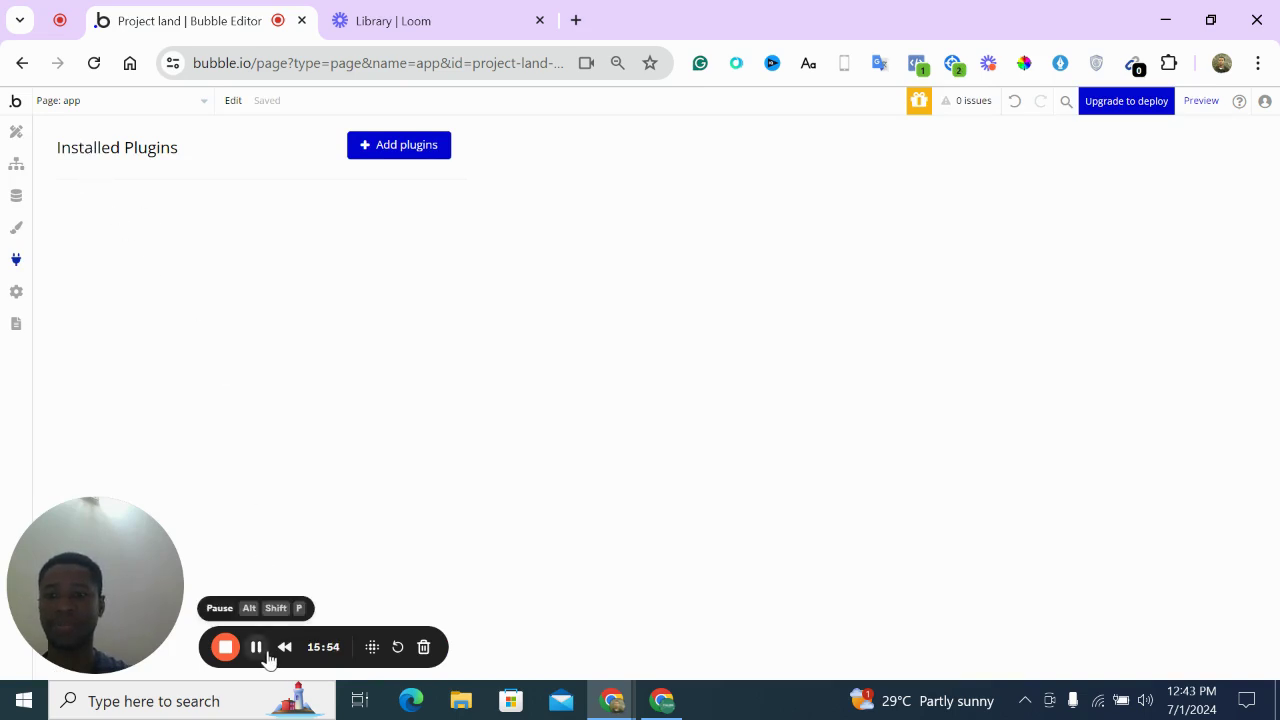
click(16, 227)
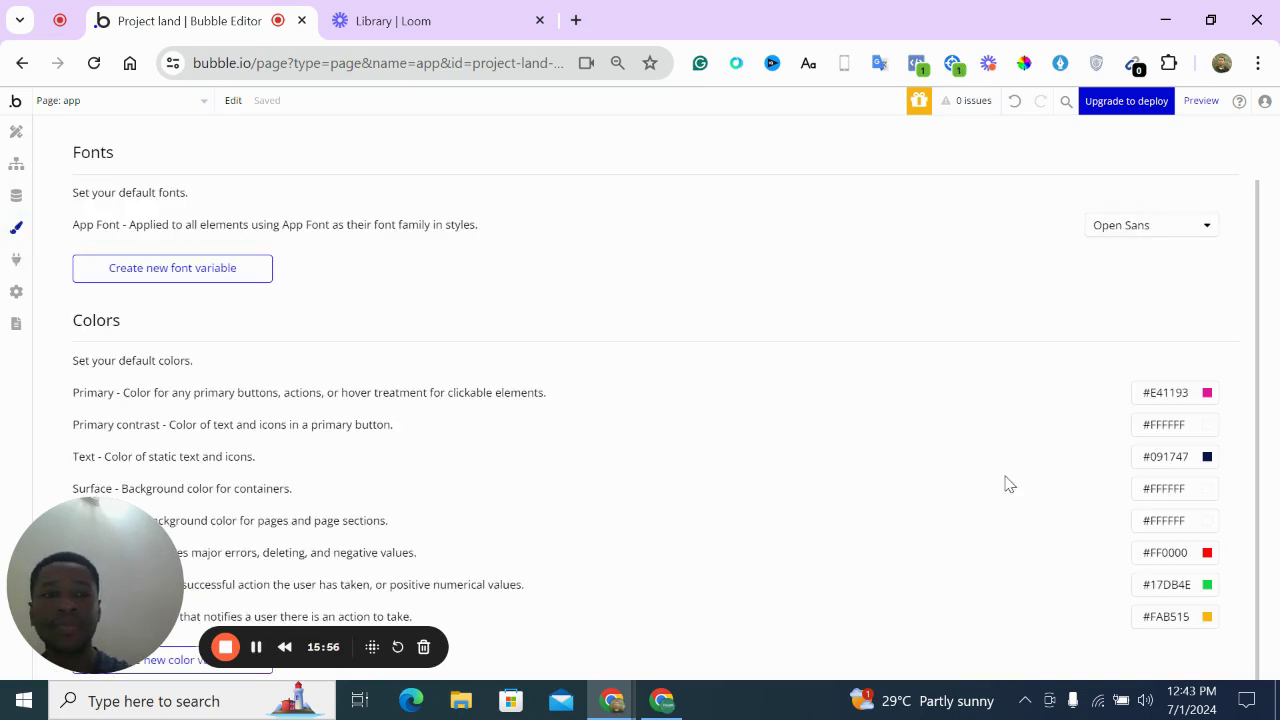
click(1208, 394)
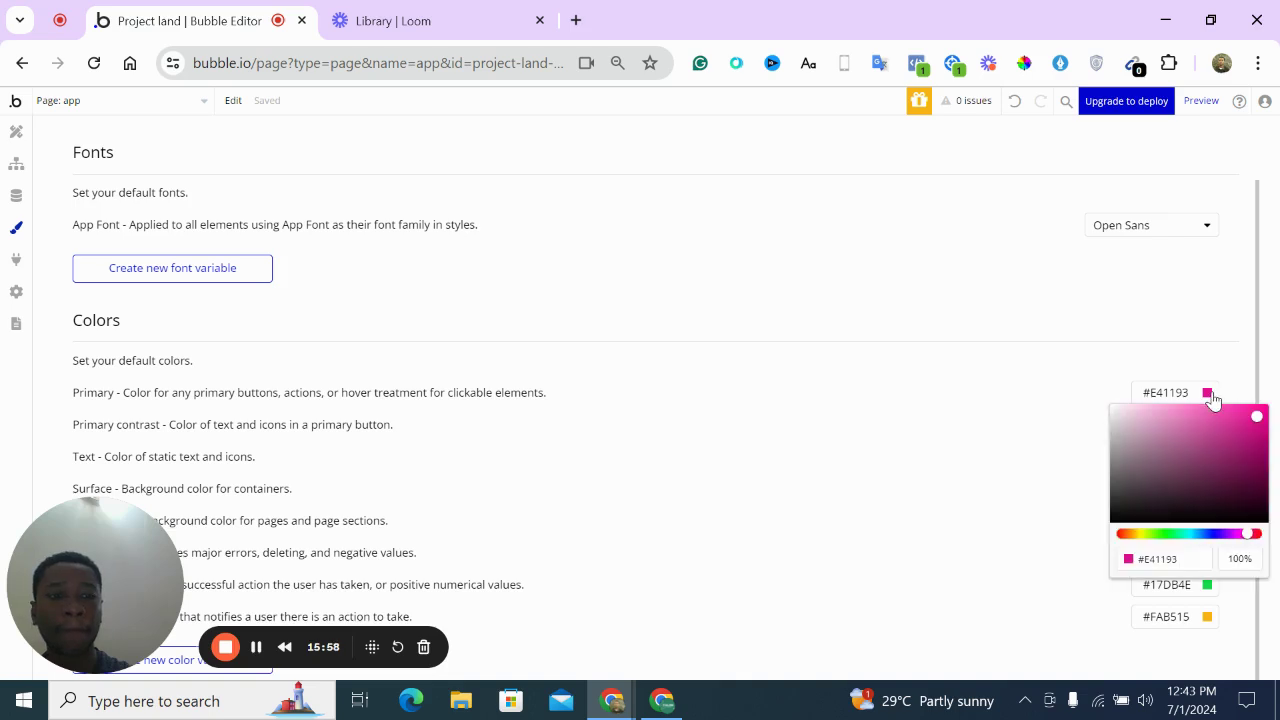
click(1121, 510)
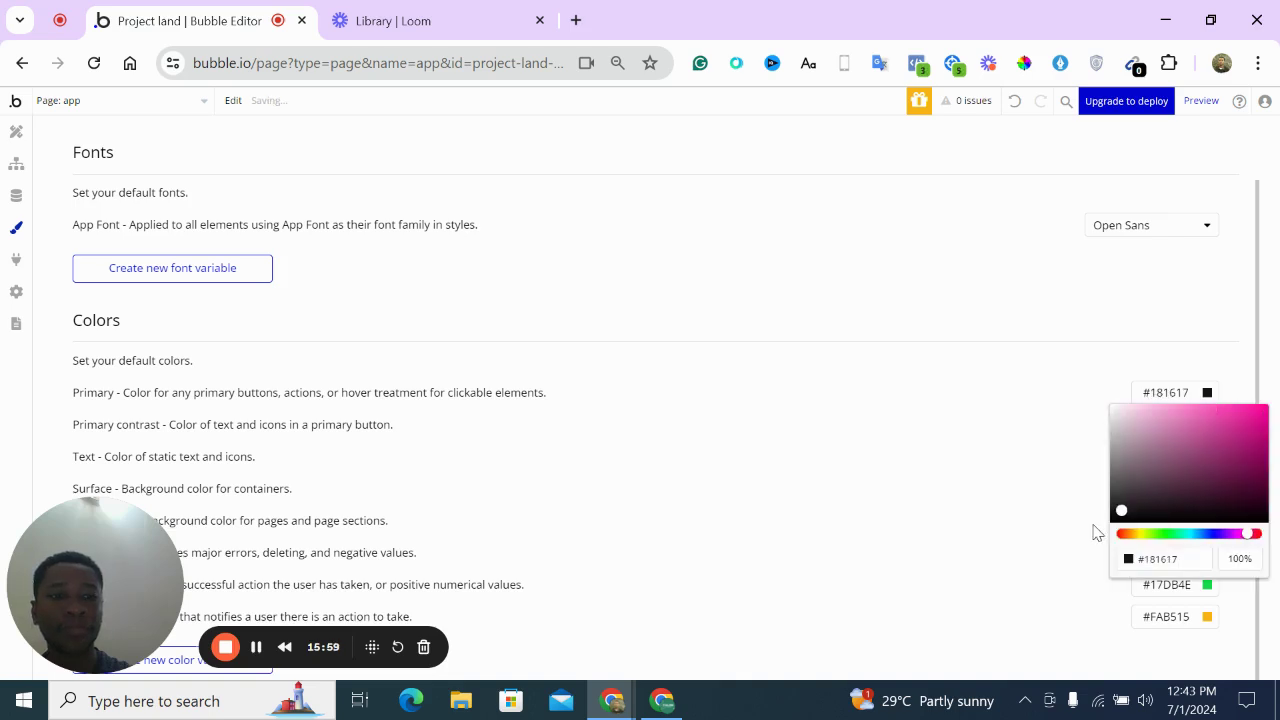
click(1172, 557)
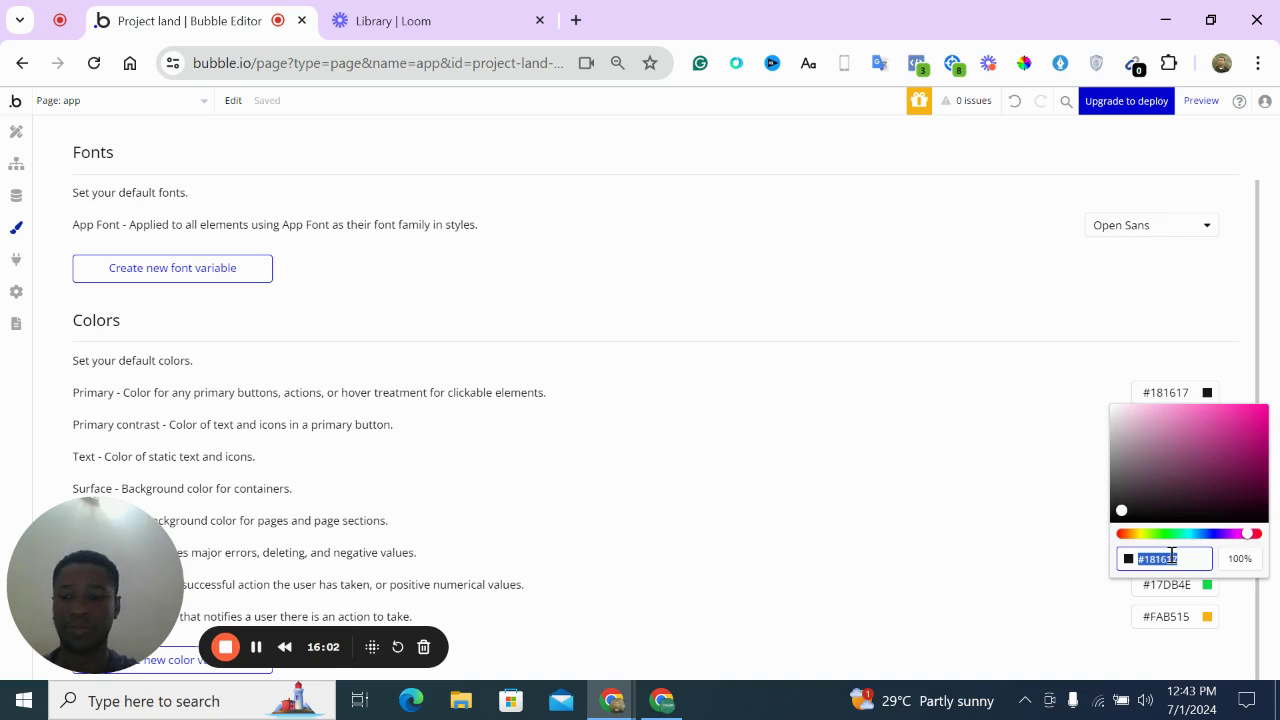
key(BackSpace)
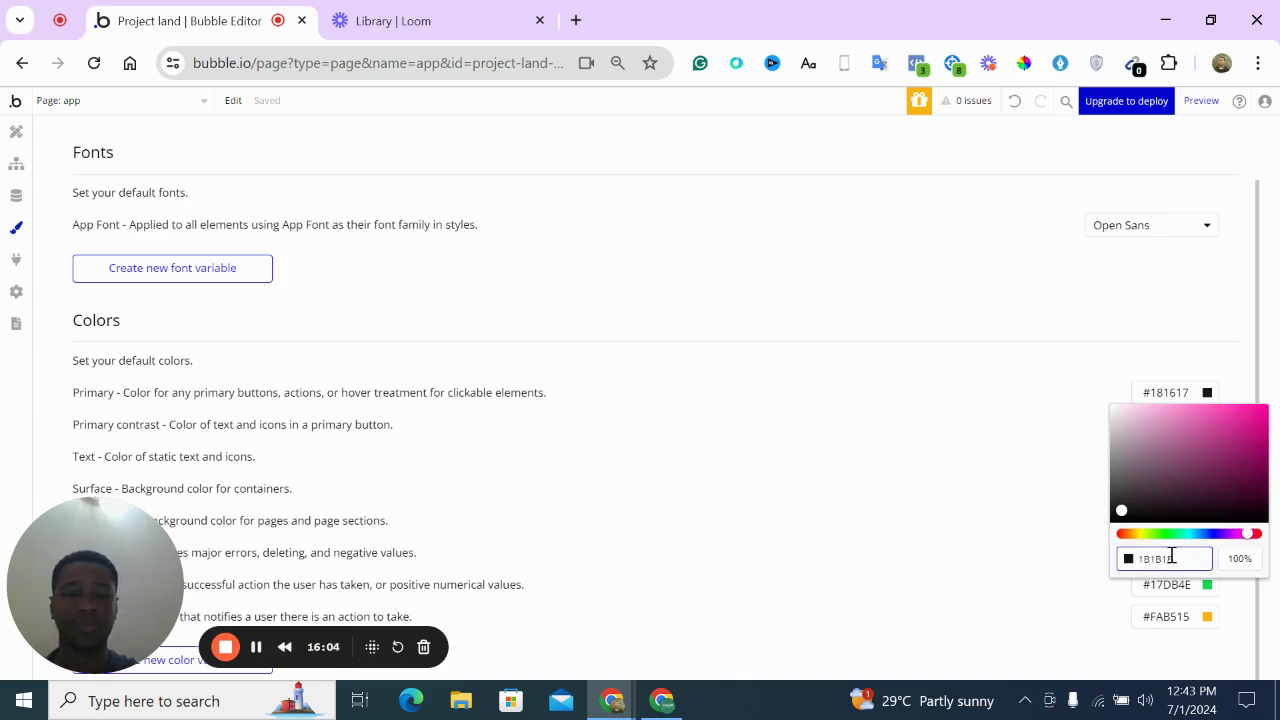
text(1B1B1B)
click(1053, 472)
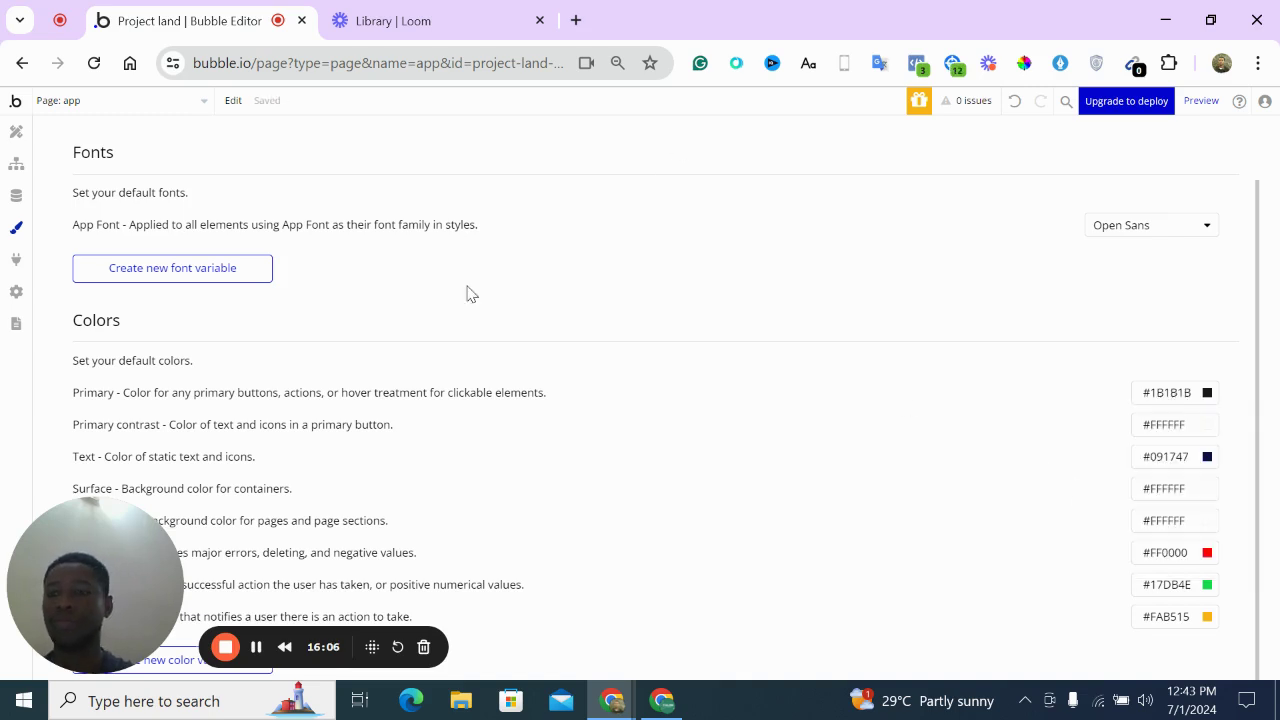
click(16, 132)
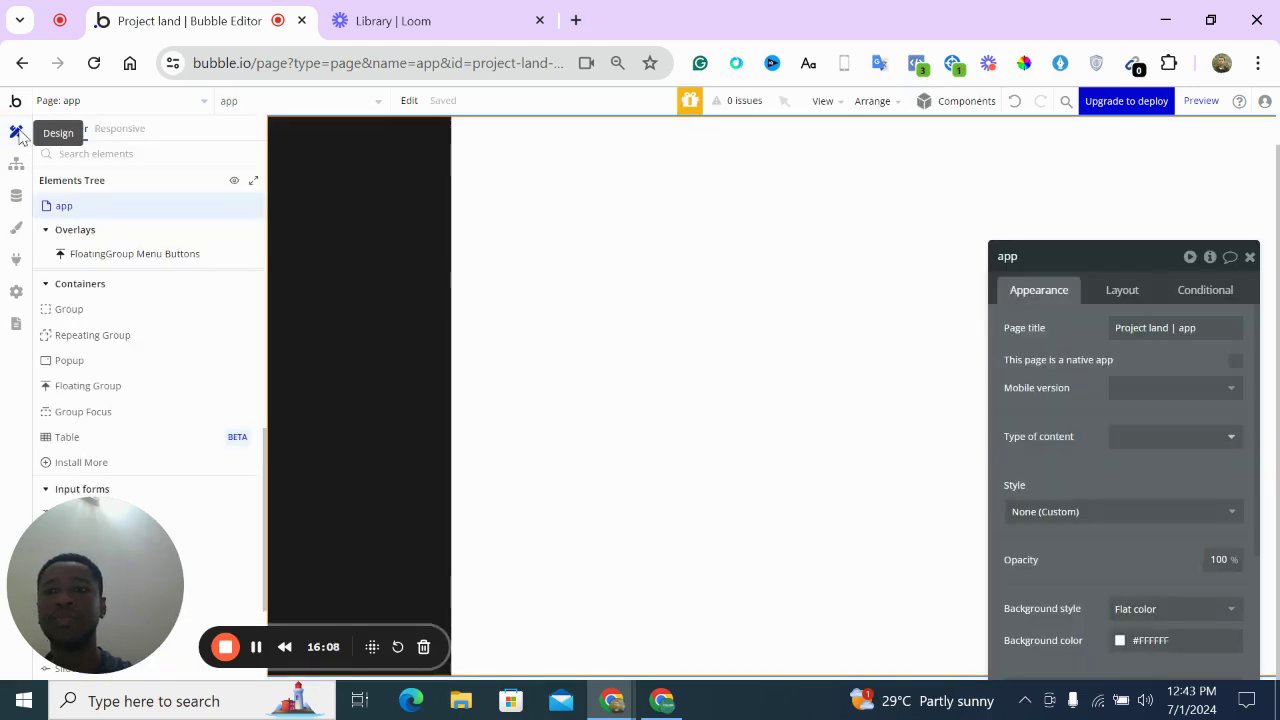
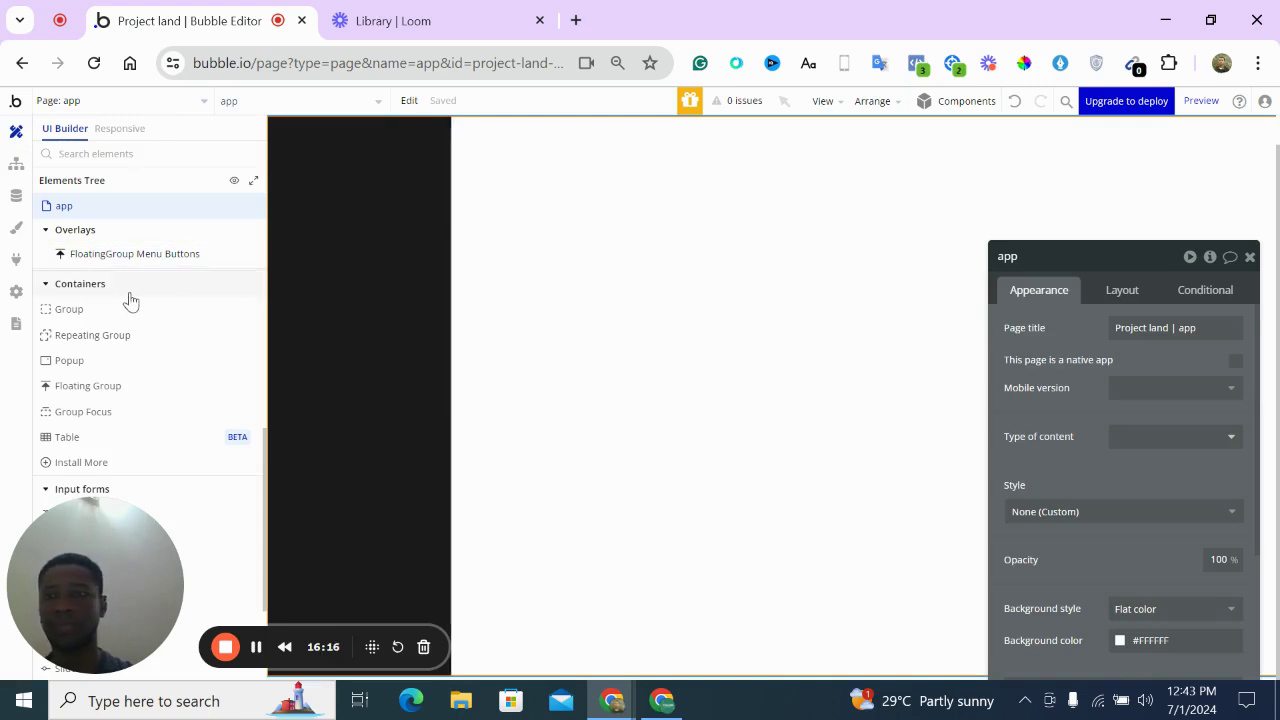
Draw a group on the app page beside the side menu and name it Group Task Menu
click(100, 311)
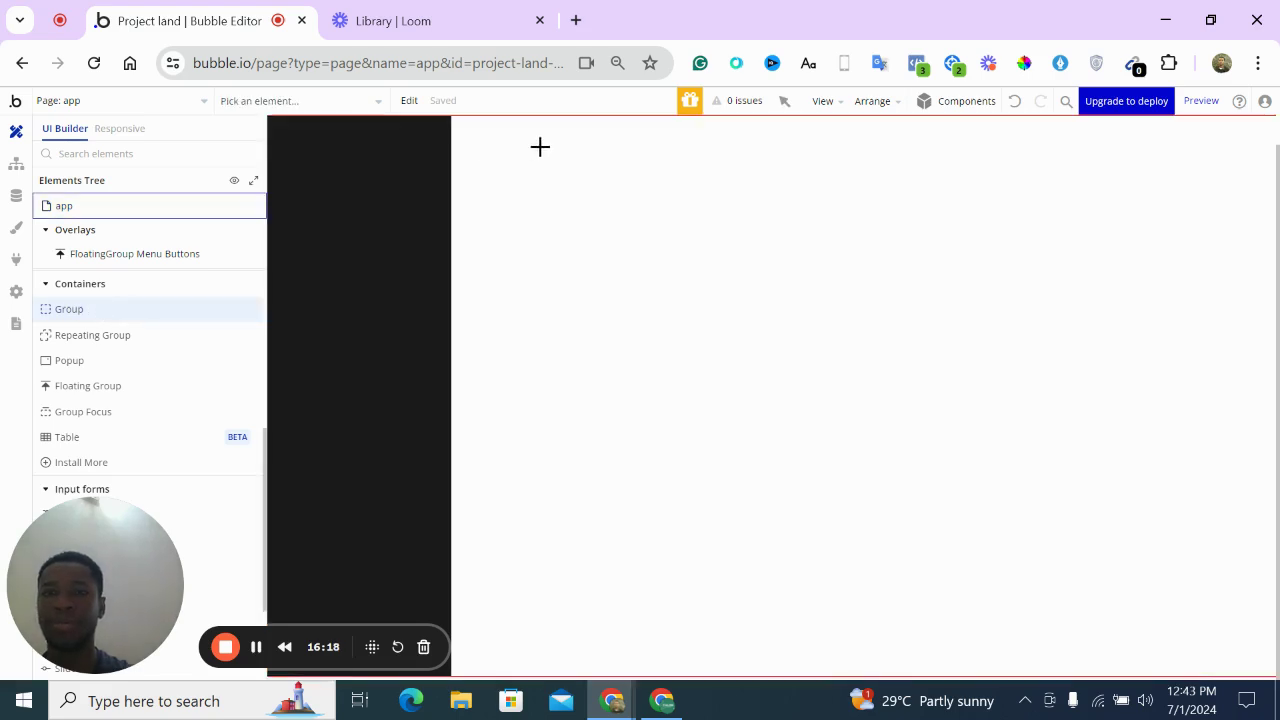
mouse_move(486, 151)
mouse_down()
mouse_move(606, 194)
mouse_move(1114, 500)
mouse_move(1177, 491)
mouse_up()
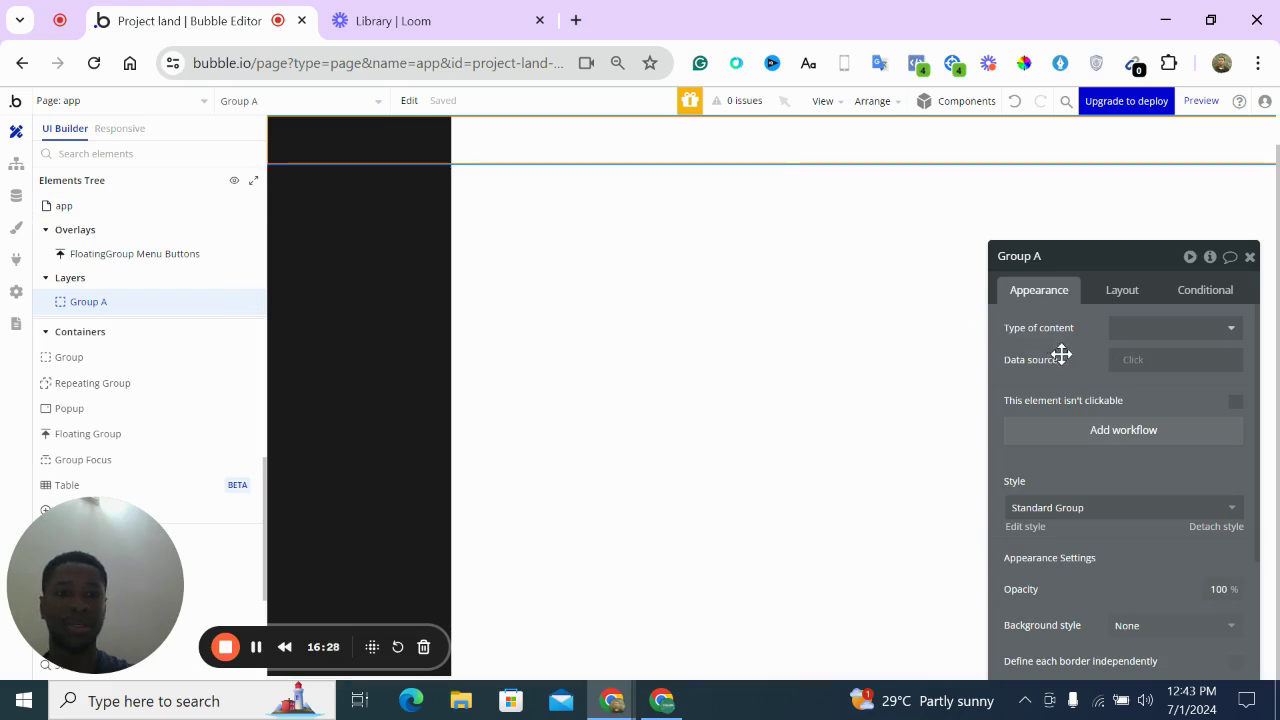
drag(1060, 354, 771, 254)
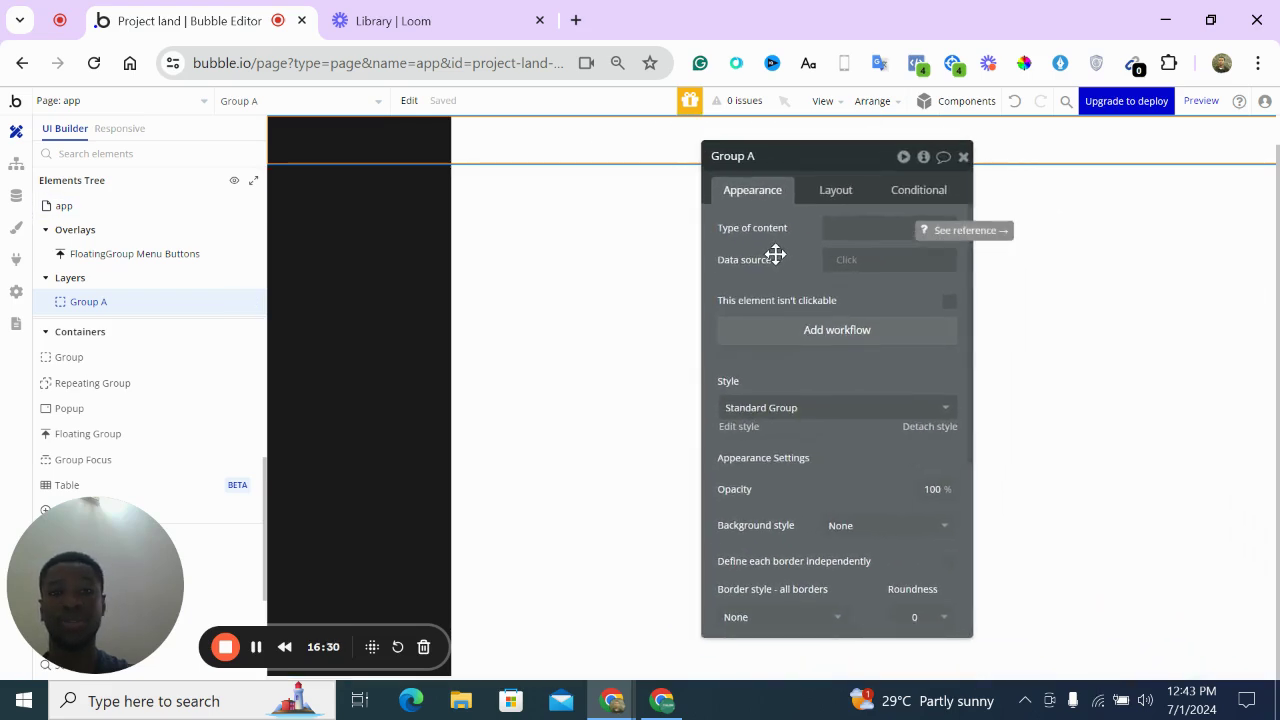
click(761, 161)
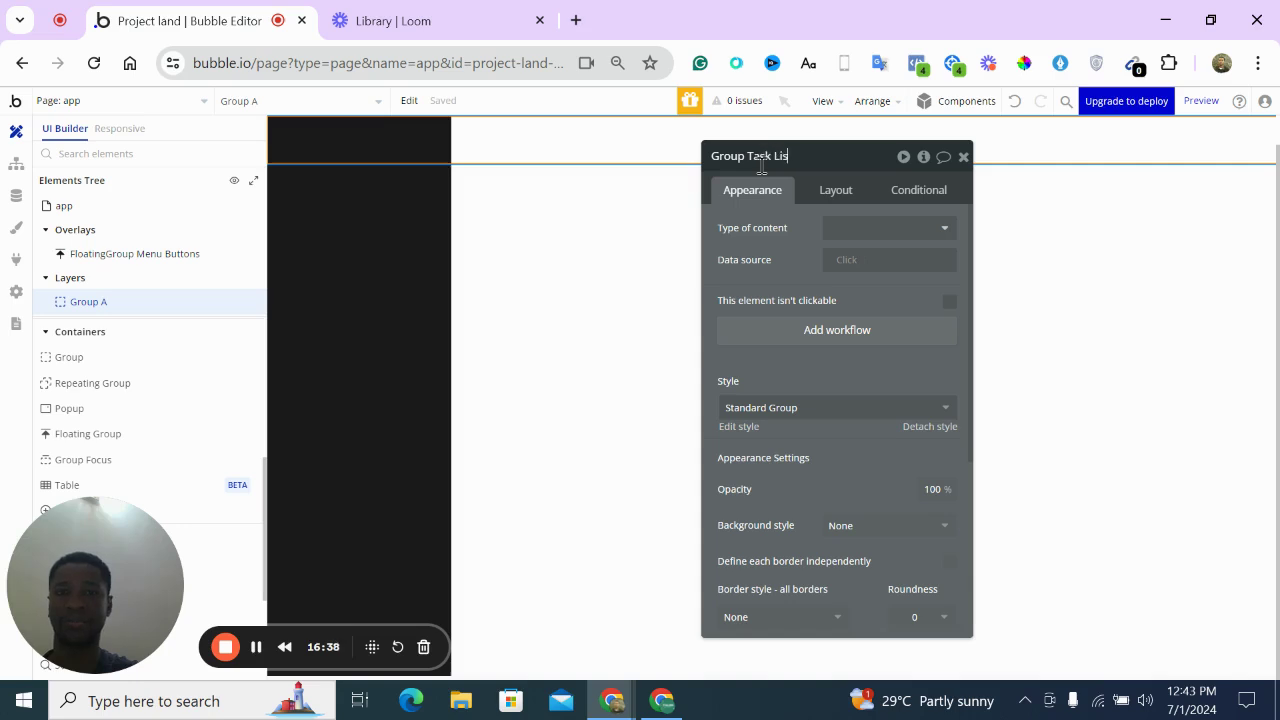
text(Task List)
key(Return)
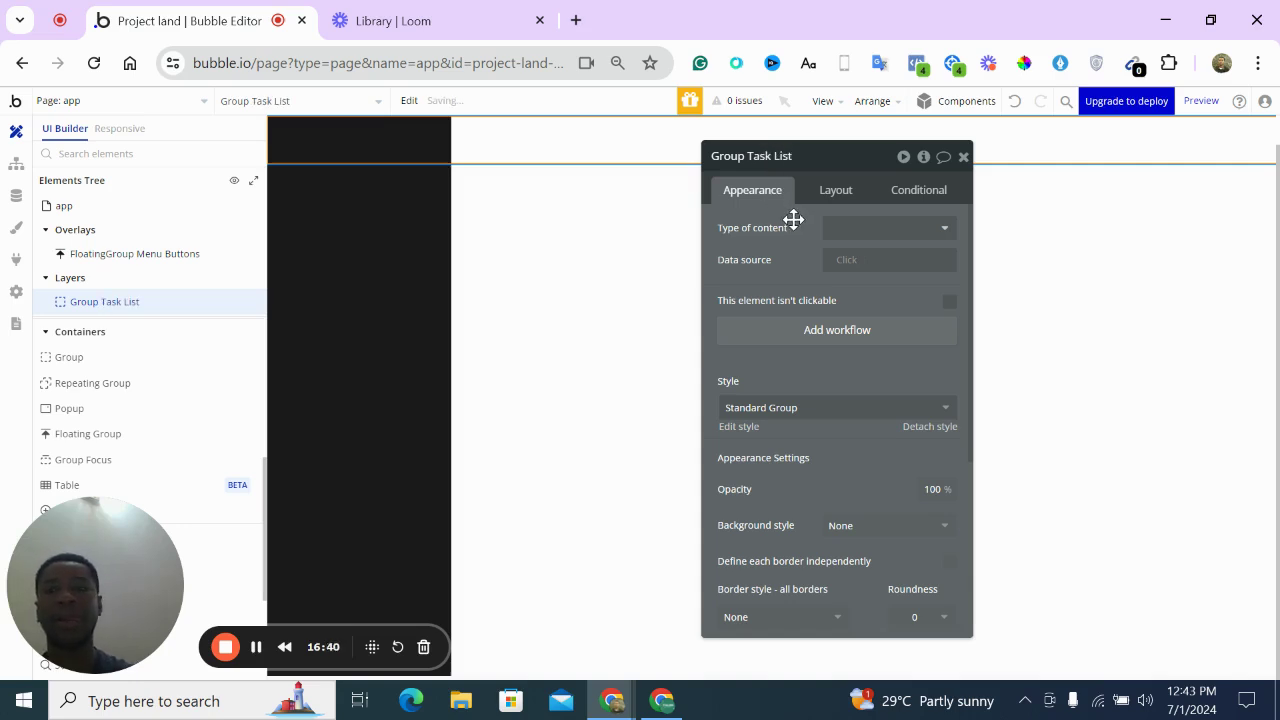
double_click(816, 164)
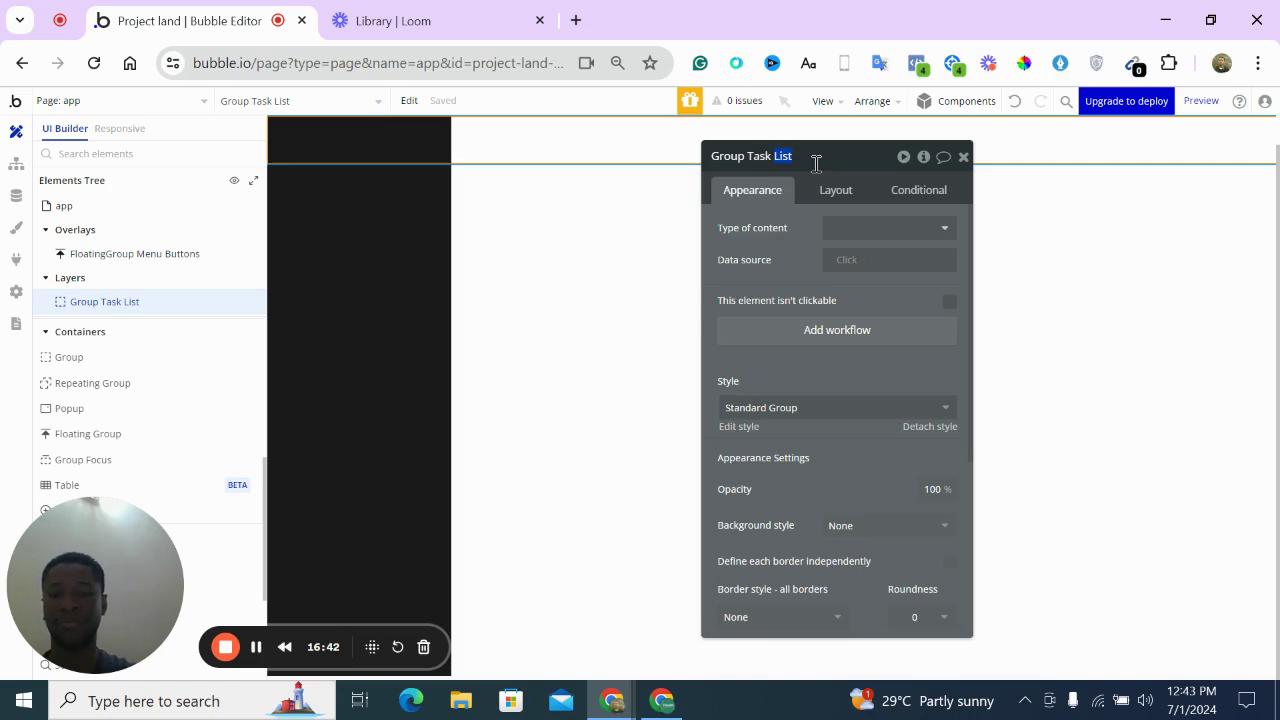
Give Group Task Menu a left margin of 230 px, a top margin of 20 px and a min width of 0
click(835, 190)
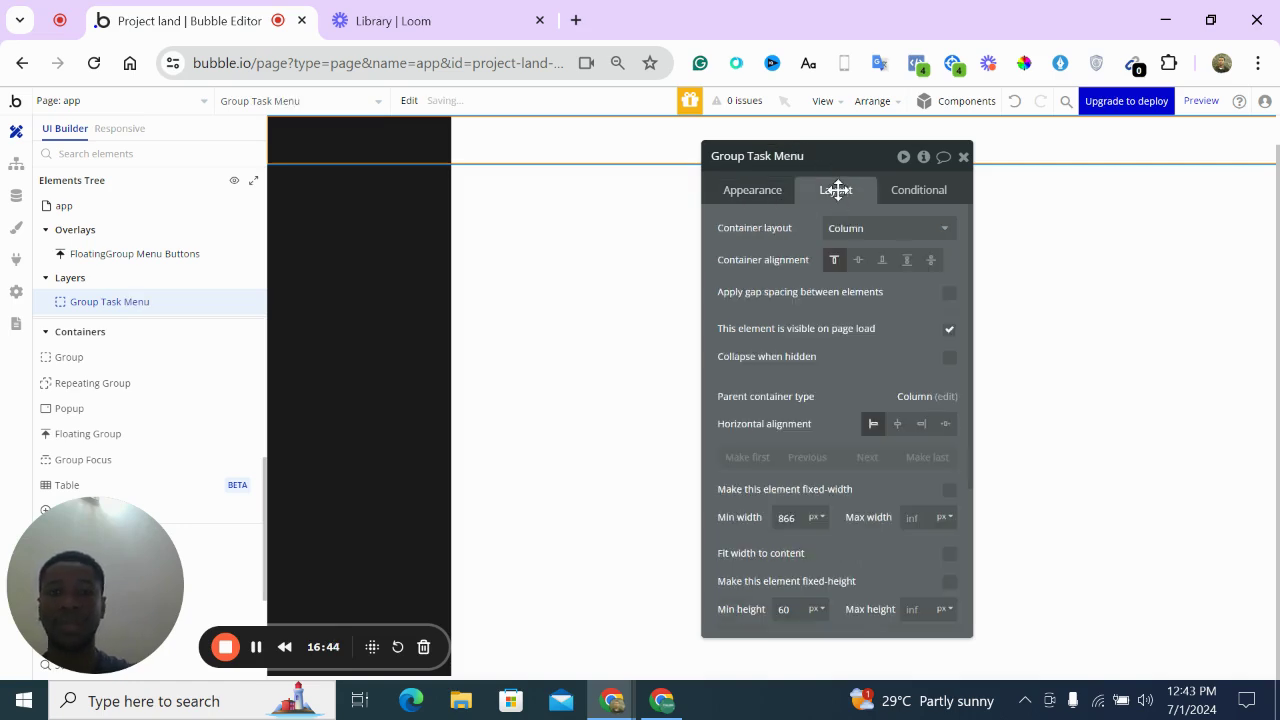
scroll(858, 516, down, 3)
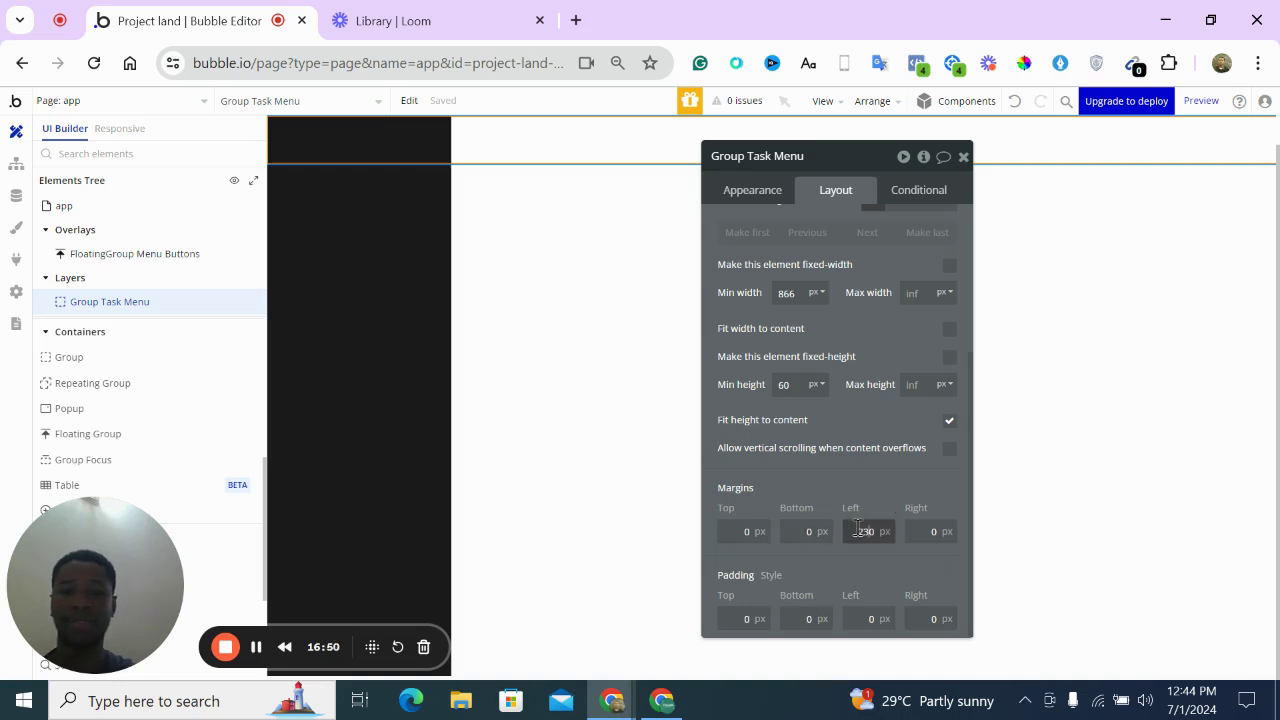
click(894, 464)
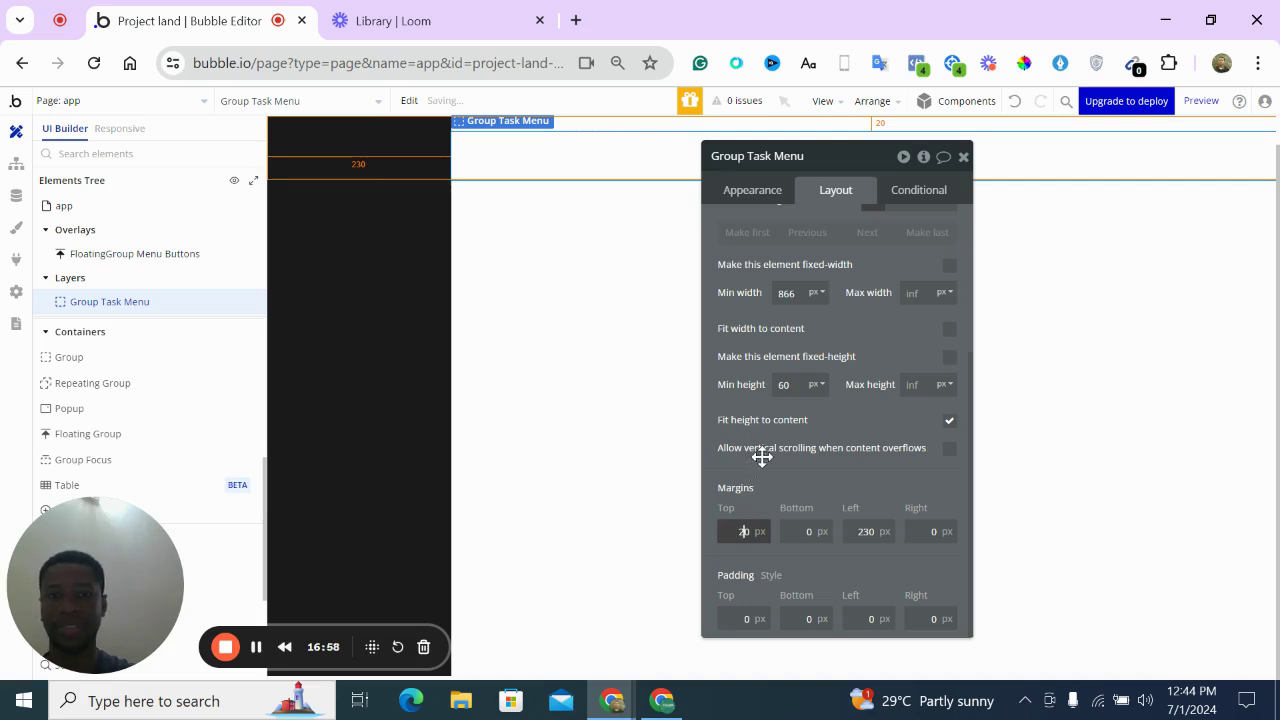
double_click(793, 288)
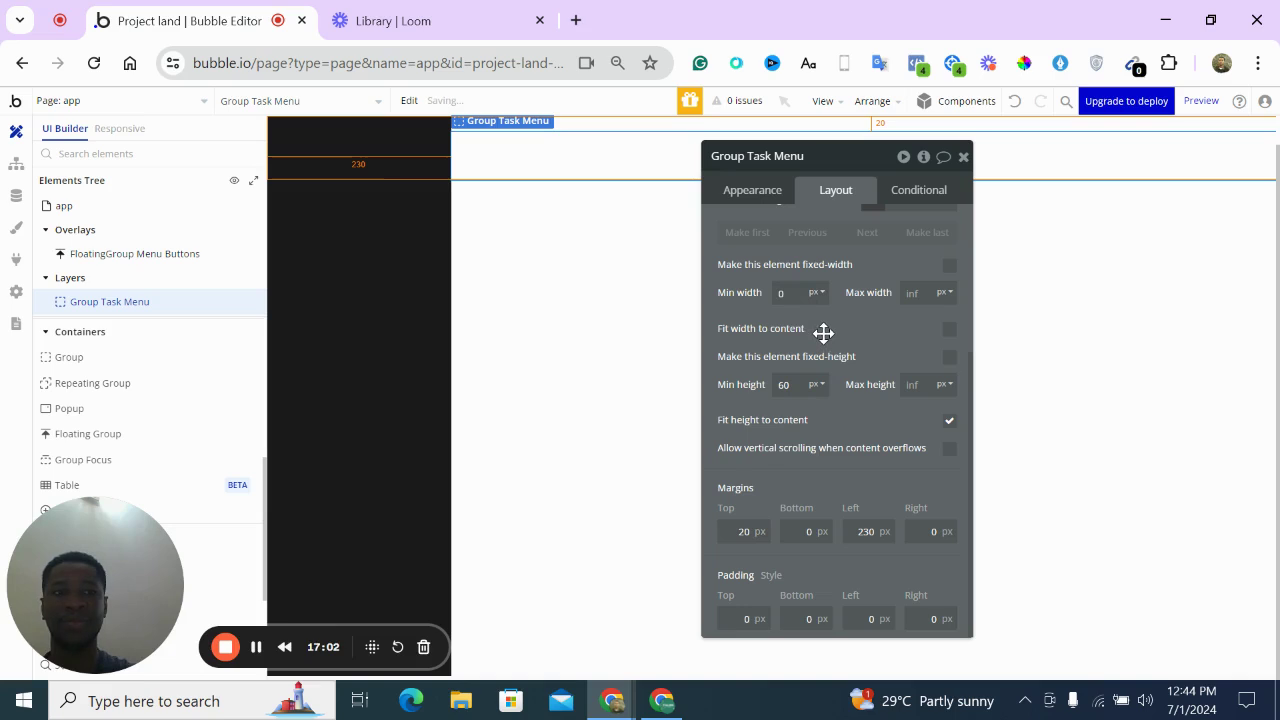
Set Group Task Menu's min height to 600 px
click(843, 104)
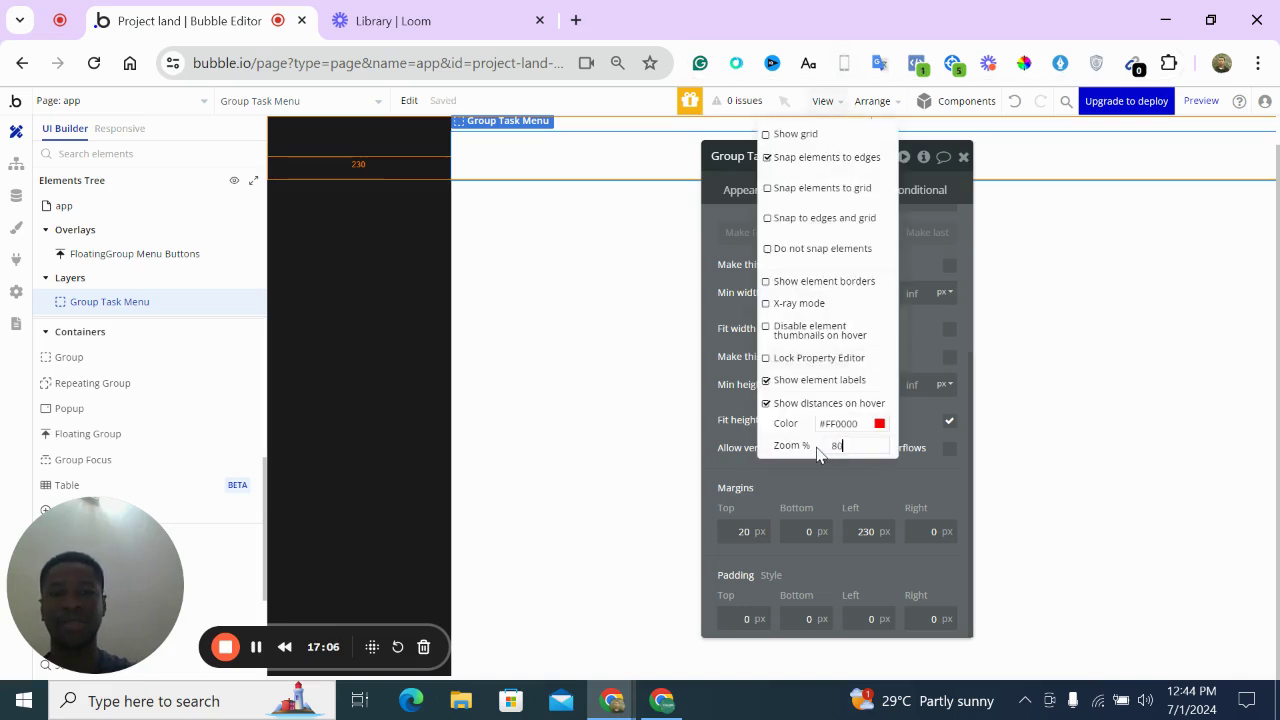
click(631, 201)
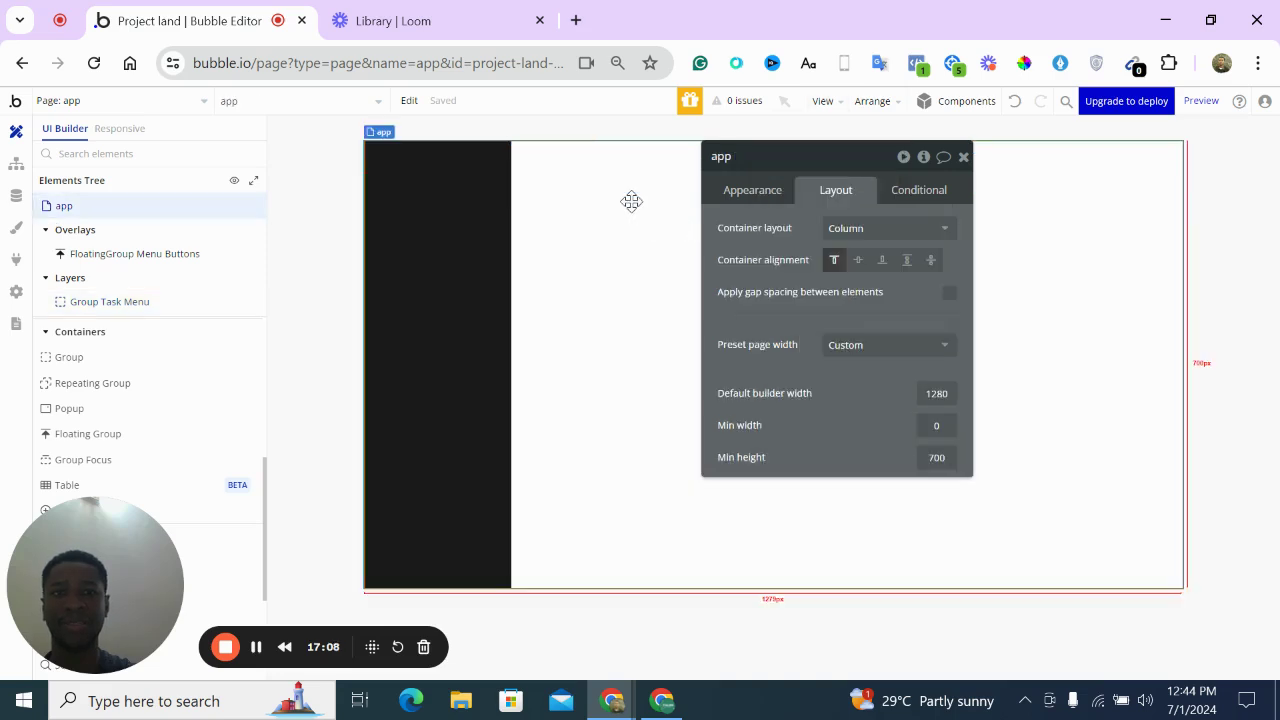
click(615, 180)
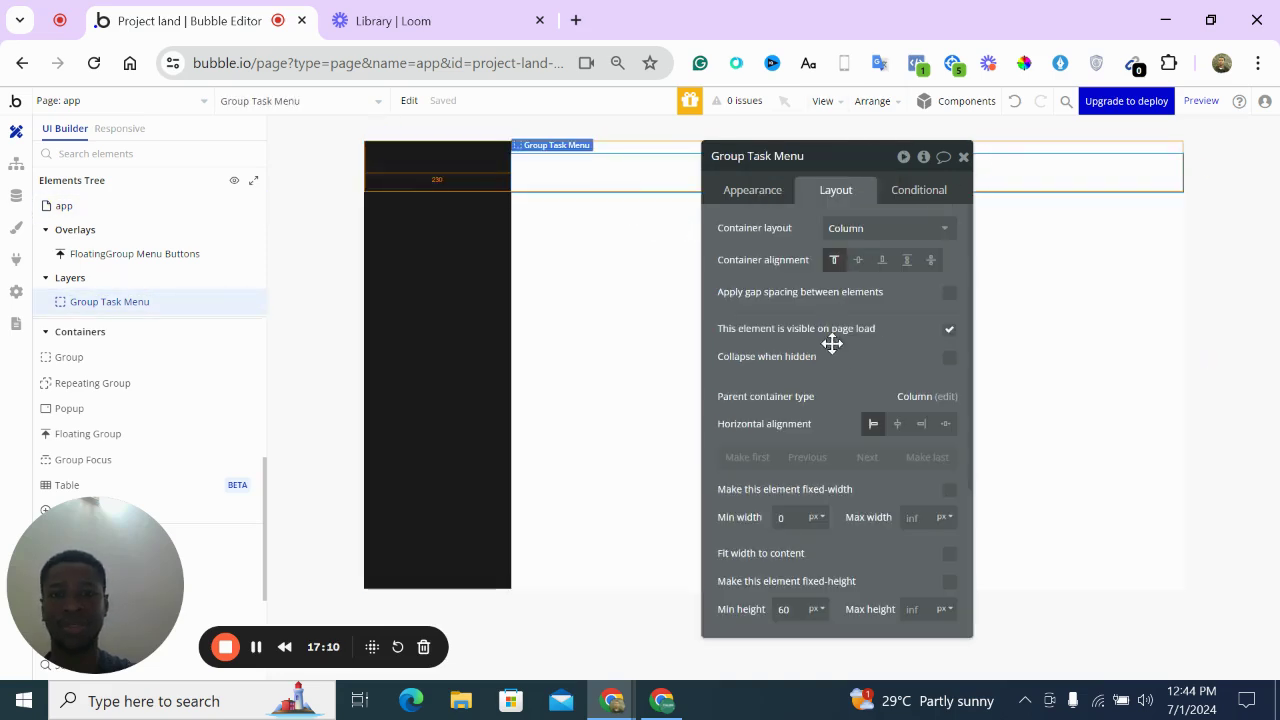
drag(832, 343, 857, 269)
scroll(829, 346, down, 3)
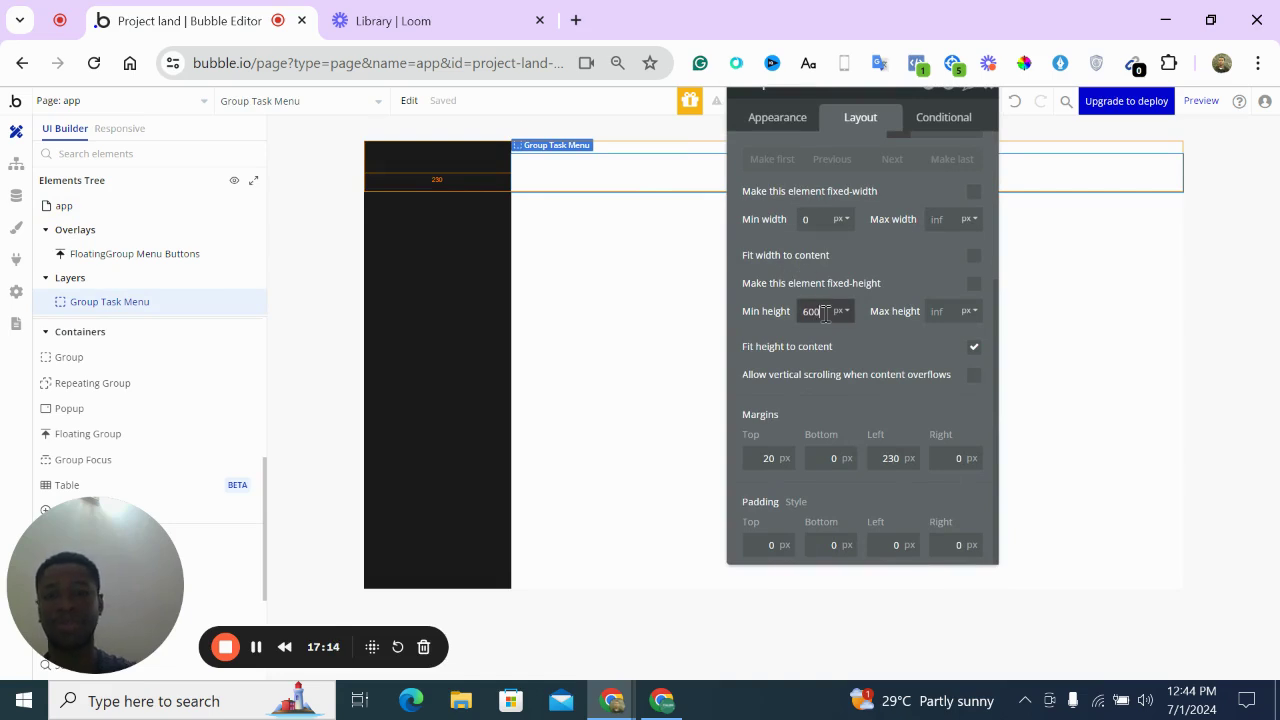
key(Return)
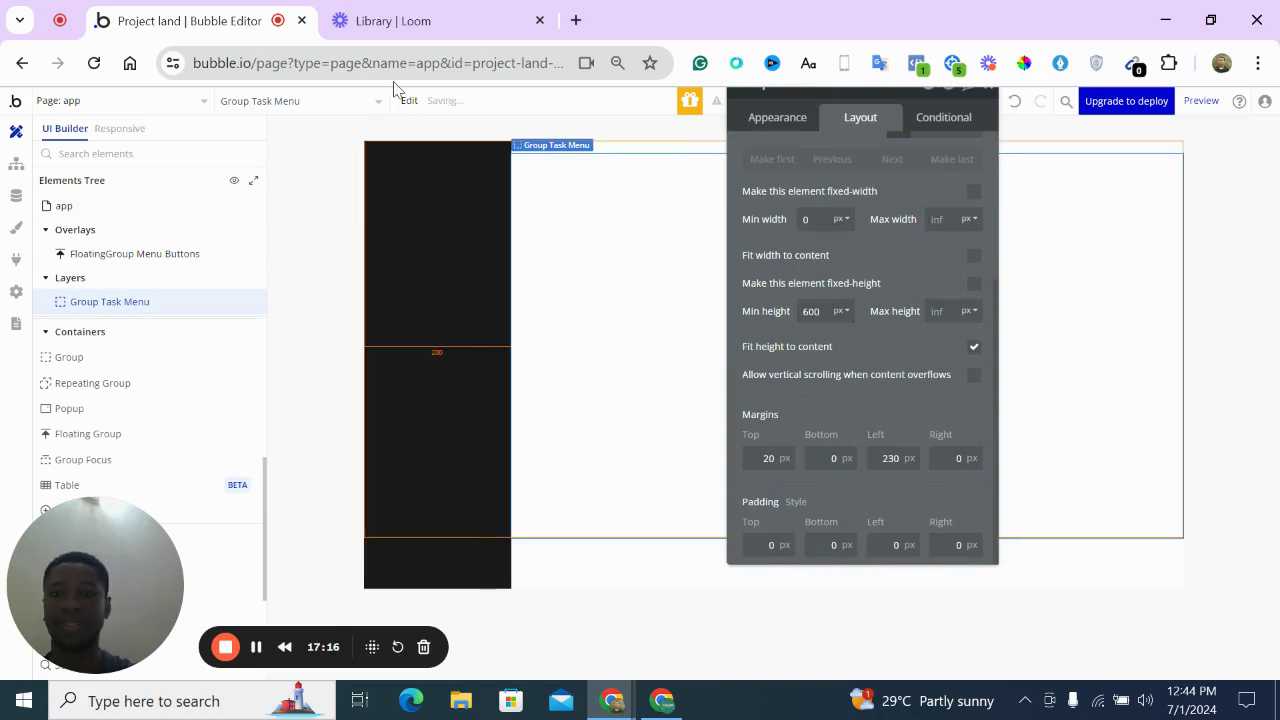
Define Group Task Menu's borders independently and set its top-left roundness to 20
drag(849, 251, 249, 243)
click(188, 106)
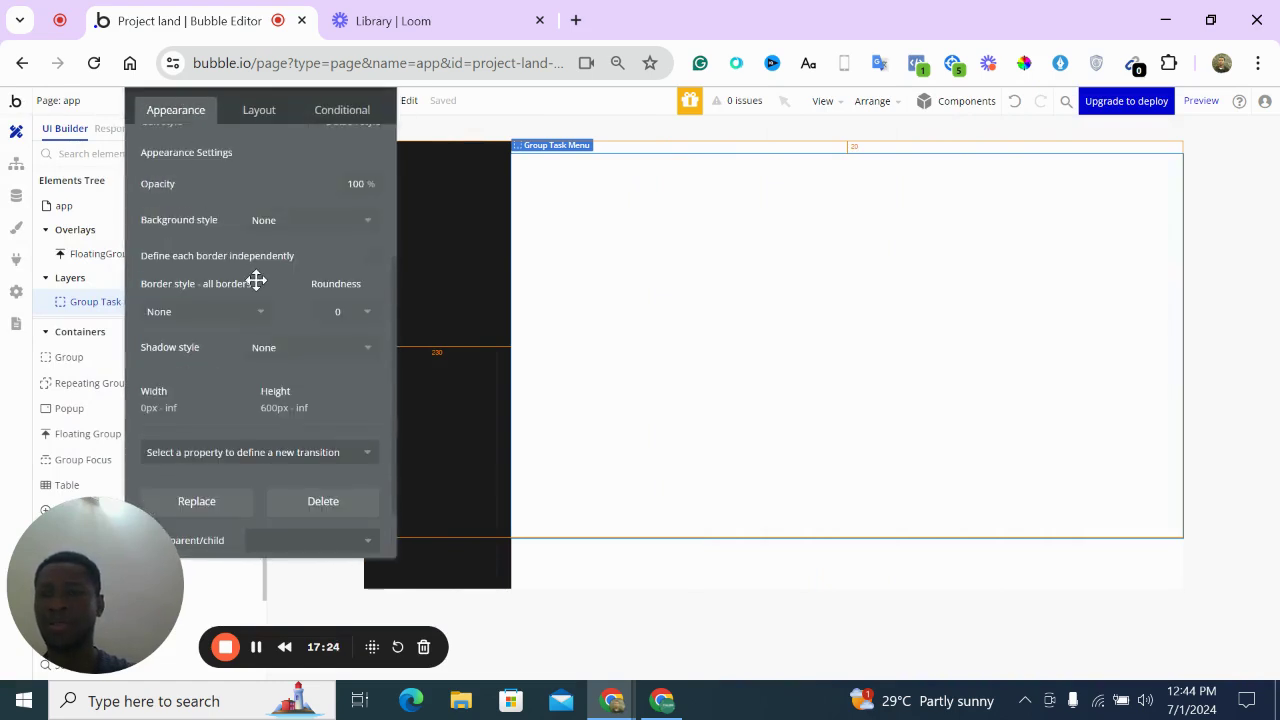
scroll(257, 281, down, 1)
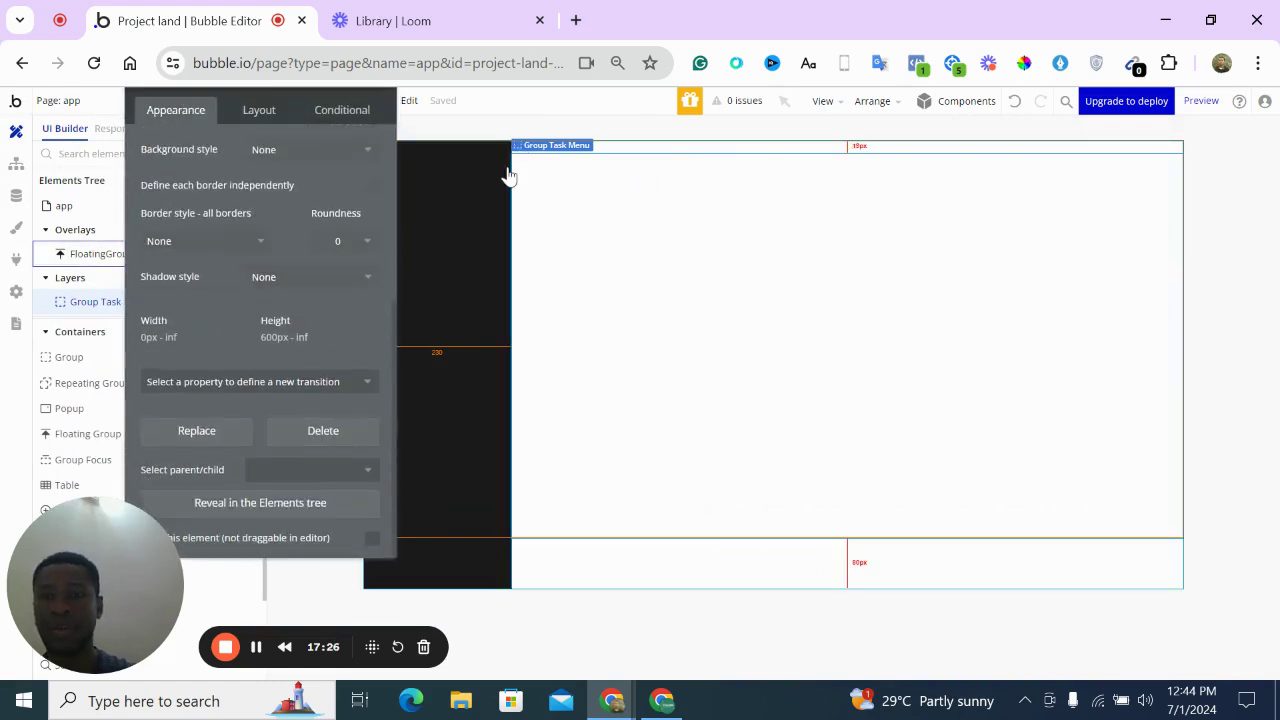
click(372, 186)
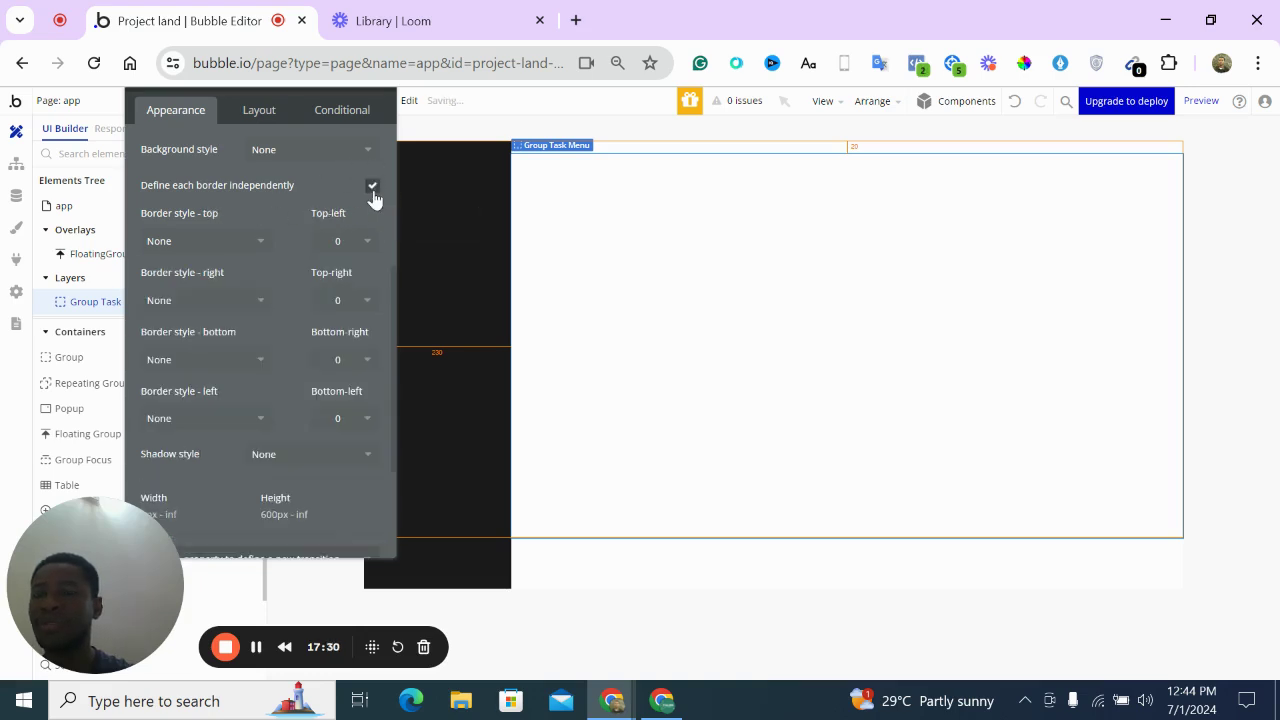
scroll(249, 352, down, 2)
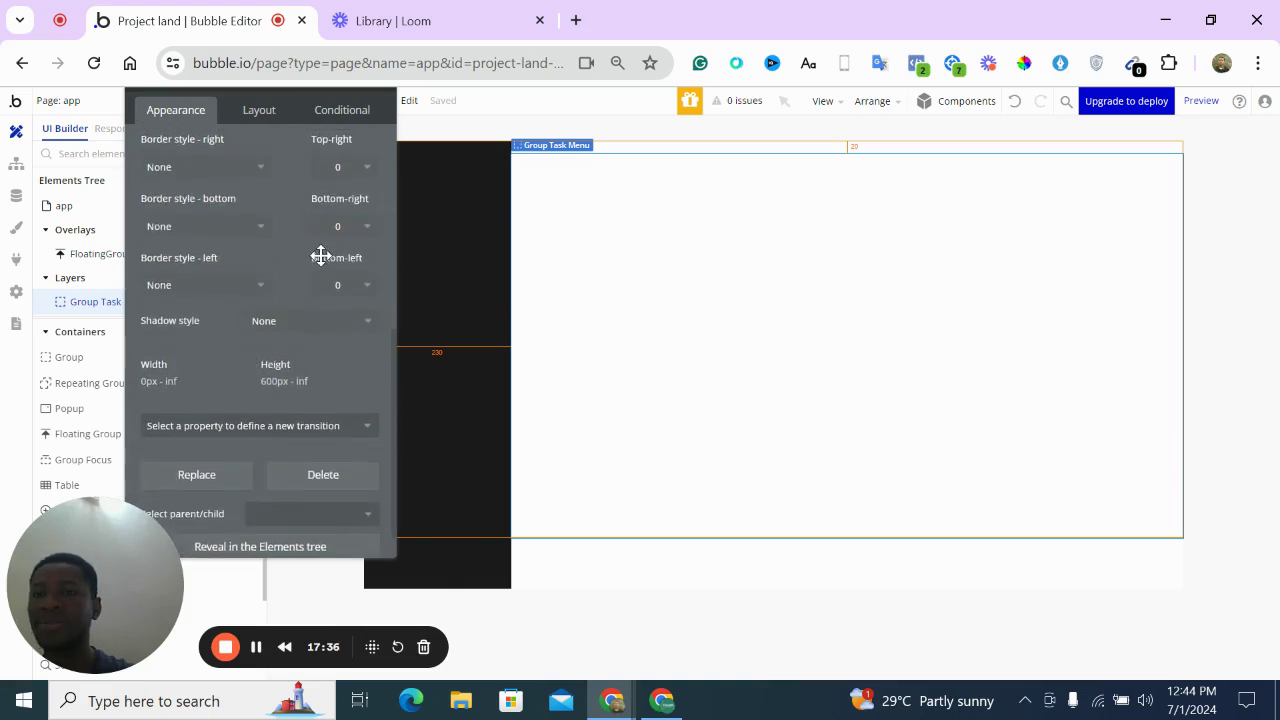
scroll(320, 256, up, 1)
click(362, 203)
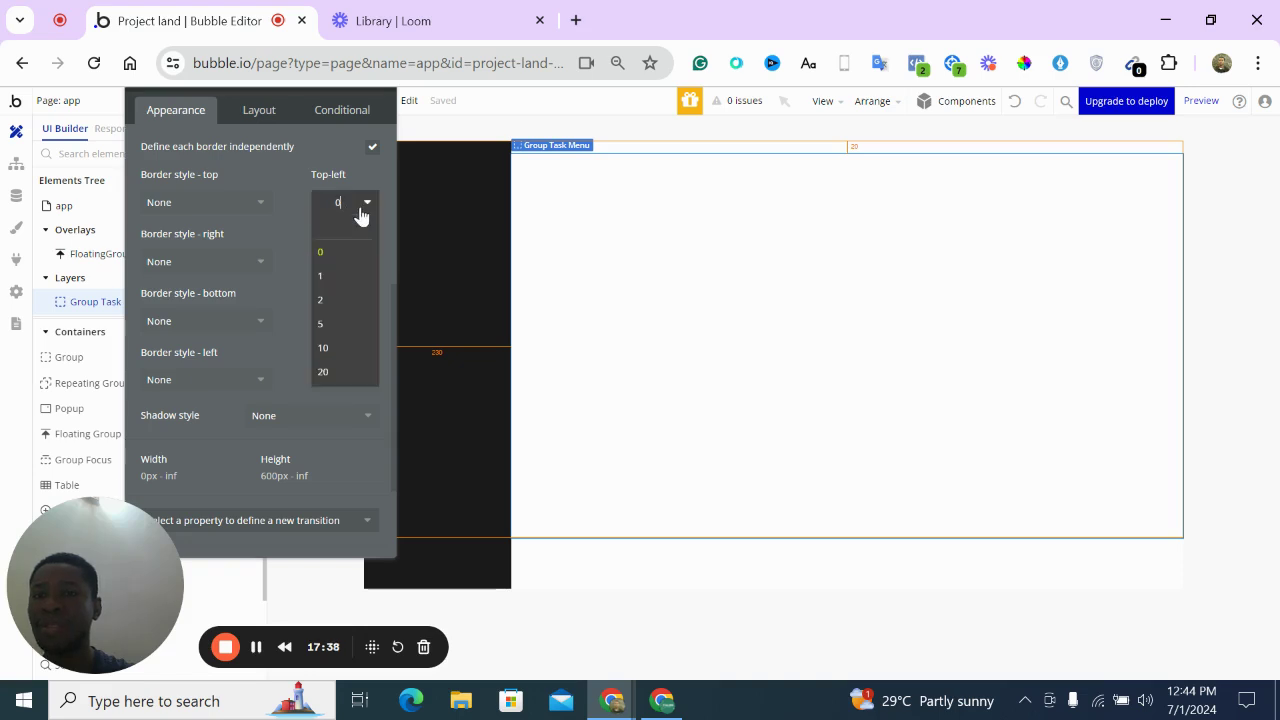
click(343, 371)
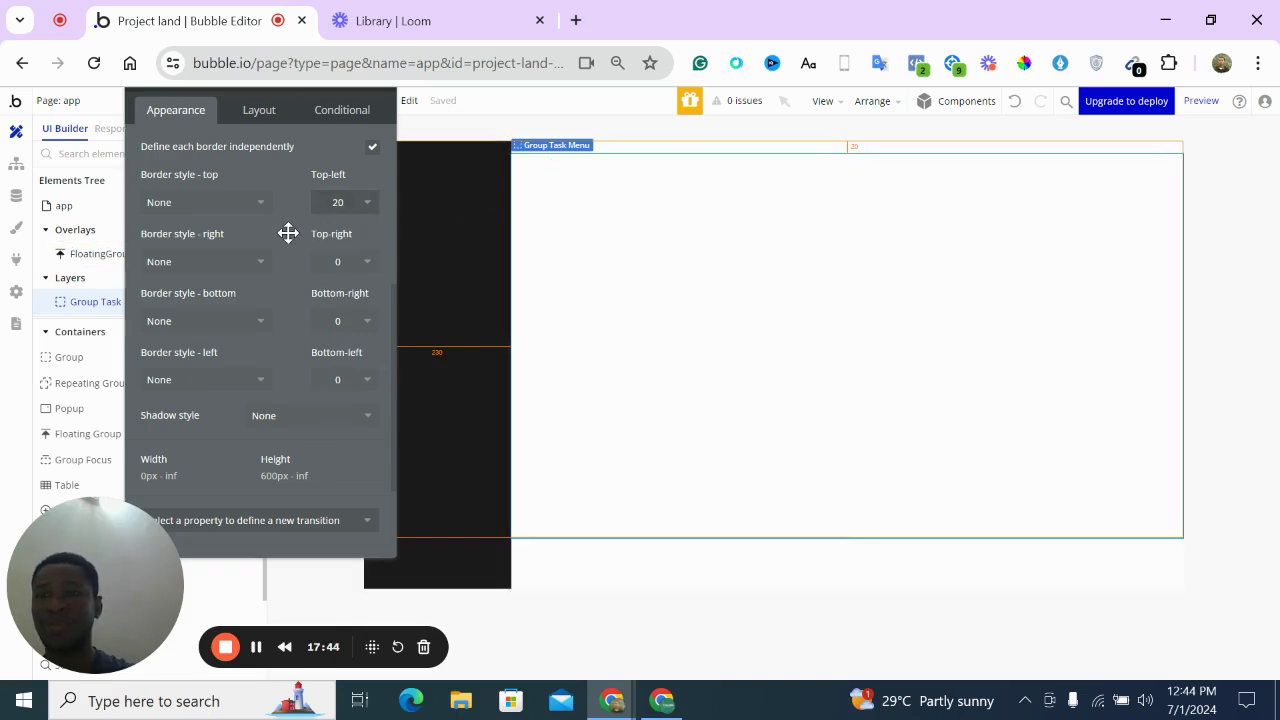
Give Group Task Menu a flat color background in #FFFFFF
scroll(288, 233, up, 3)
scroll(288, 233, down, 2)
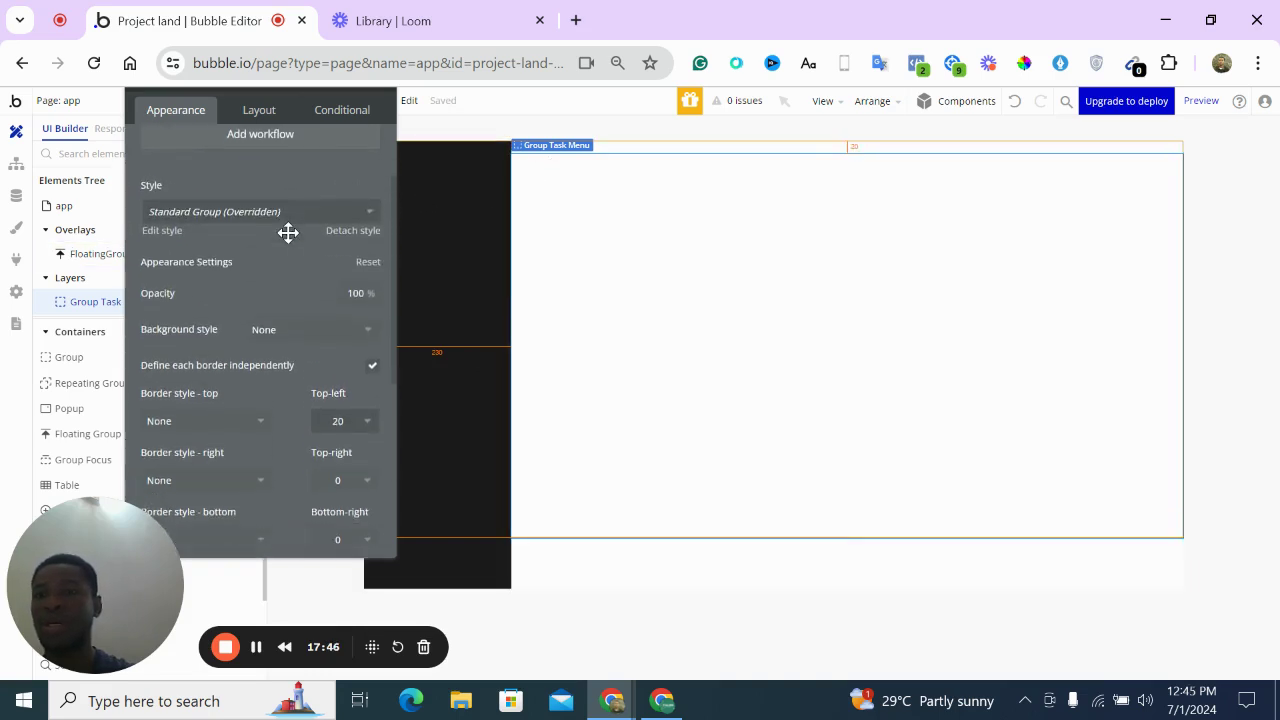
click(310, 304)
click(306, 380)
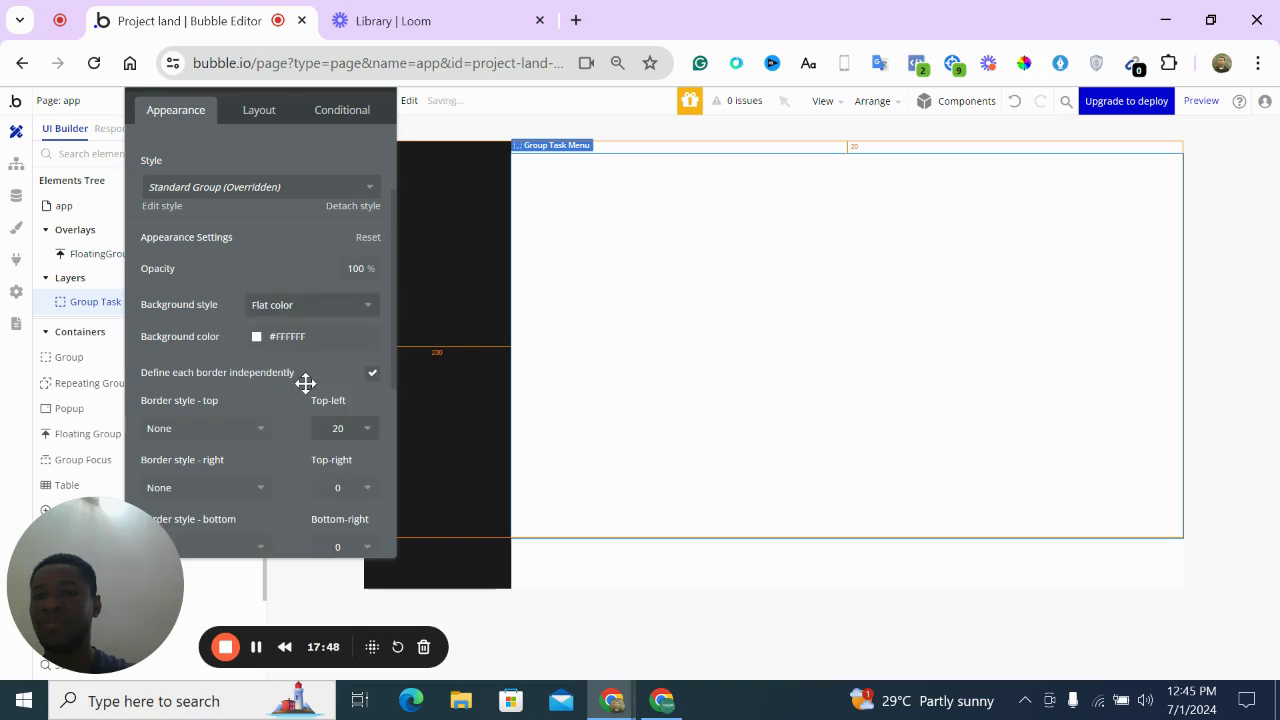
Set the app page's background color to the Primary color variable
click(706, 563)
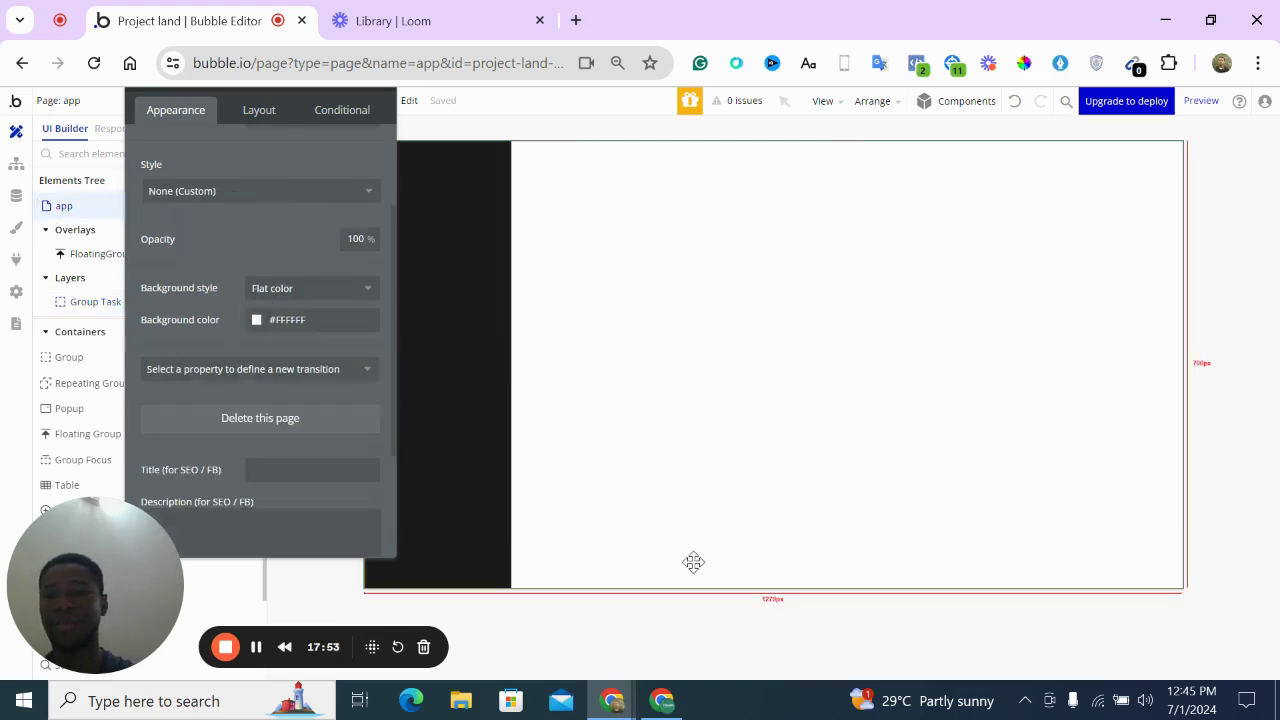
click(257, 320)
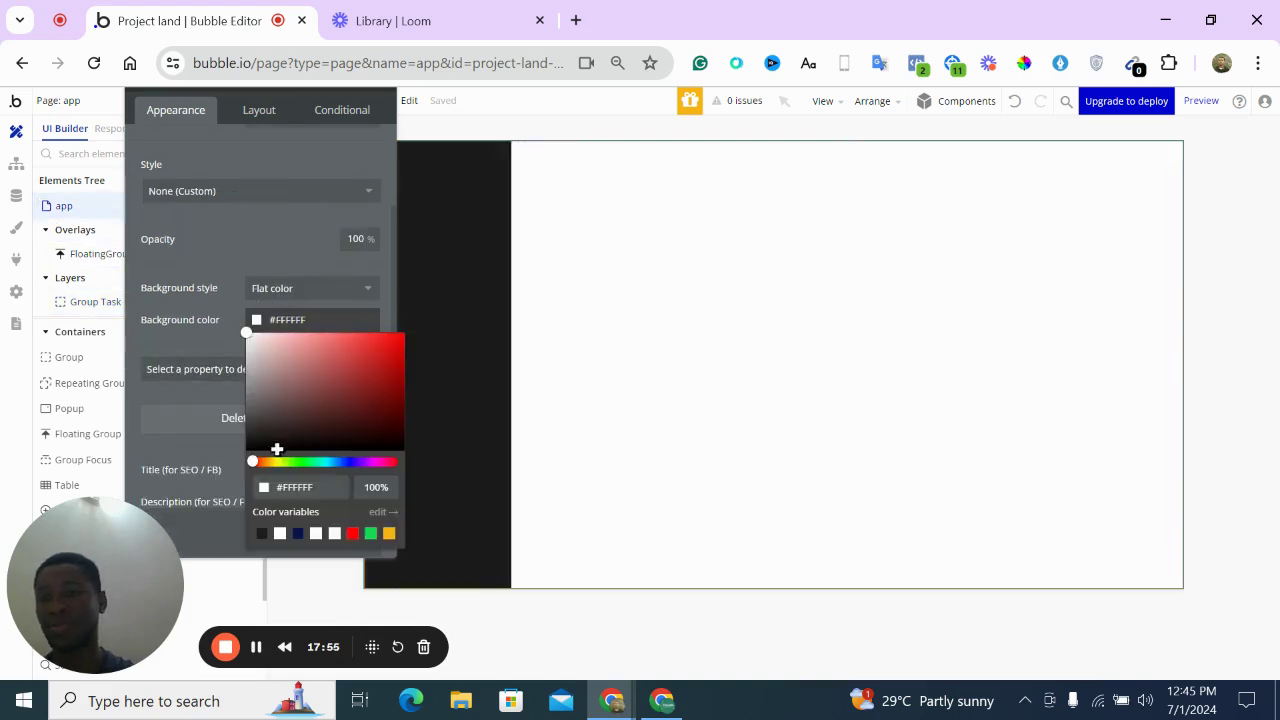
click(261, 534)
click(357, 194)
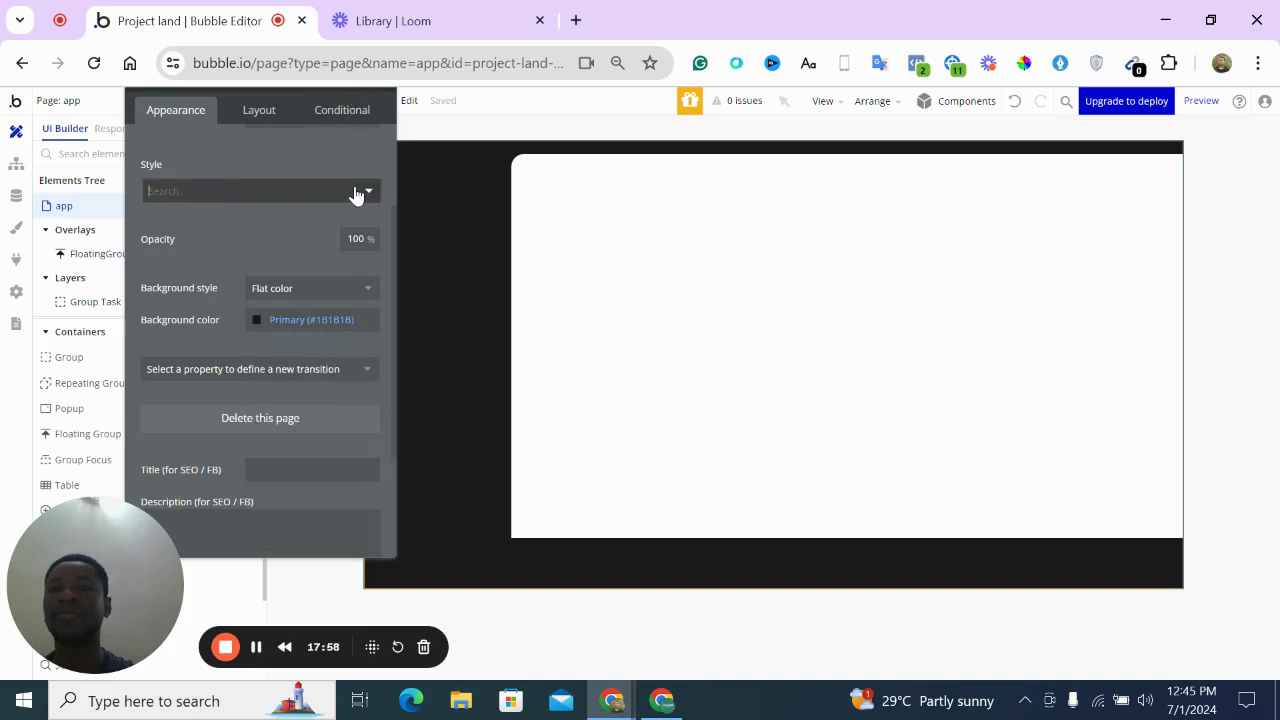
click(413, 187)
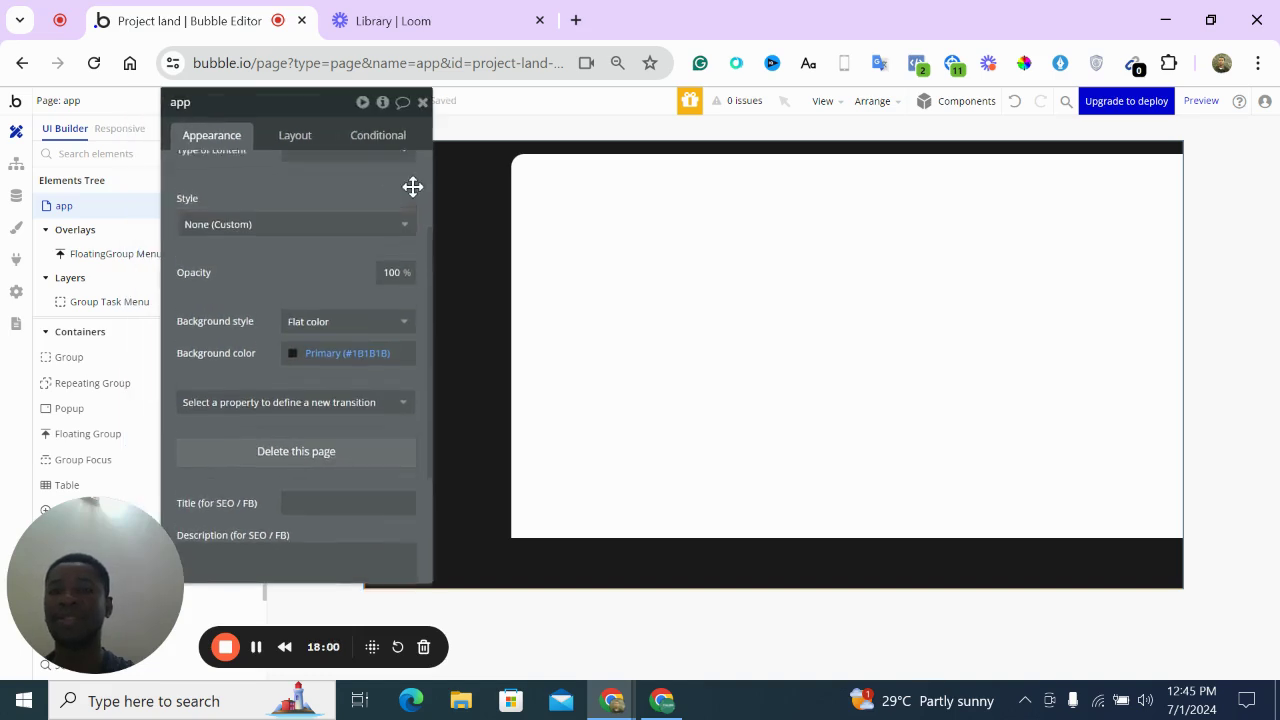
scroll(411, 187, up, 3)
Review the layout settings of Group Task Menu and the floating menu group, and compare the page with the Projectpower editor
click(594, 240)
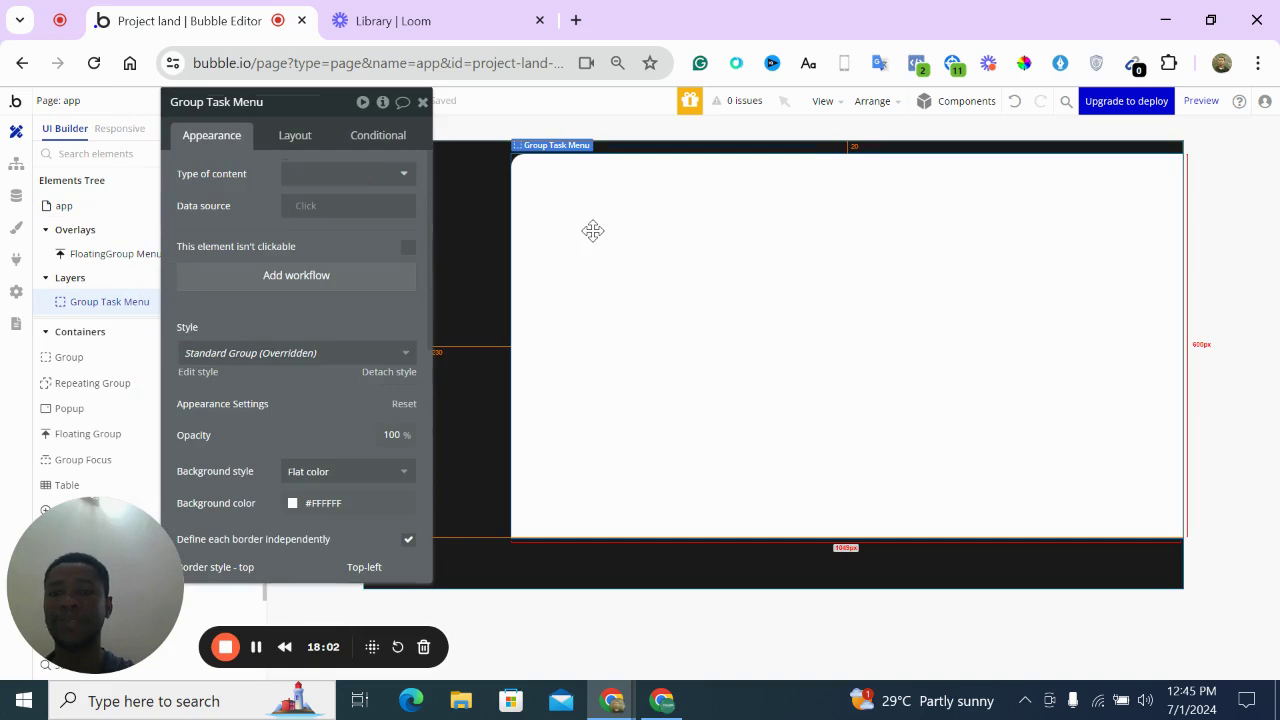
click(300, 133)
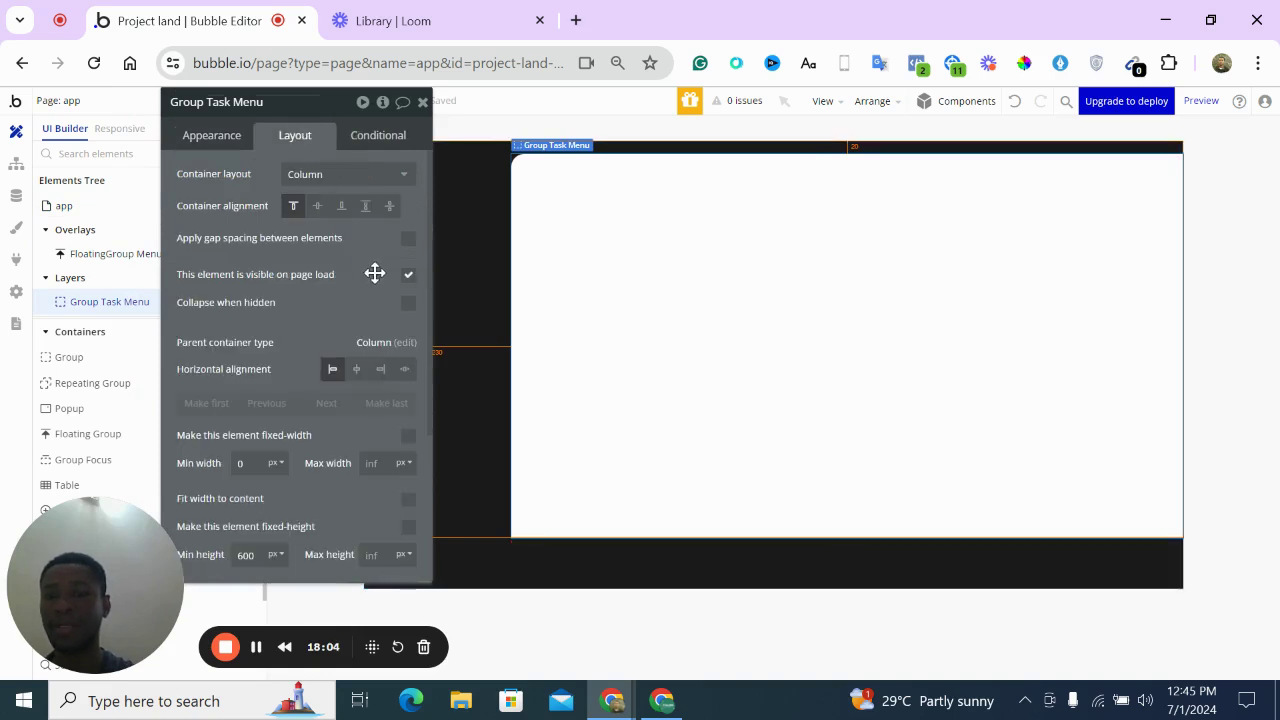
scroll(374, 273, down, 5)
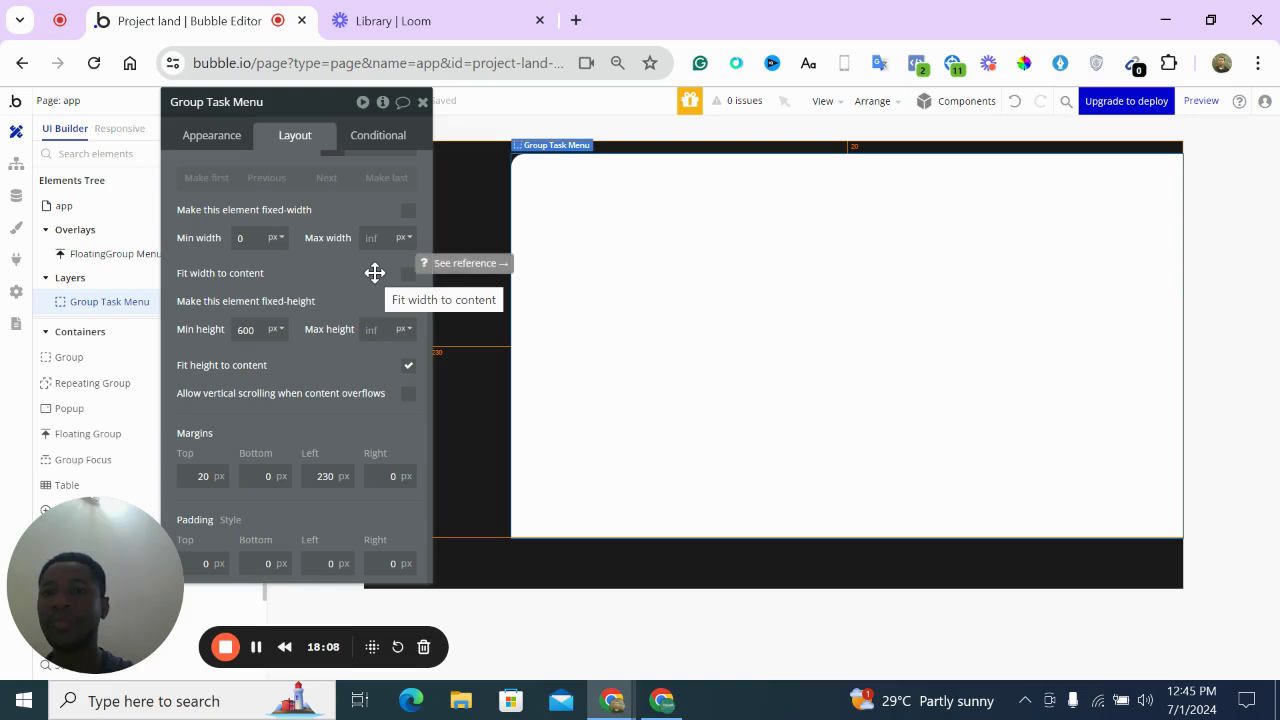
scroll(332, 267, up, 5)
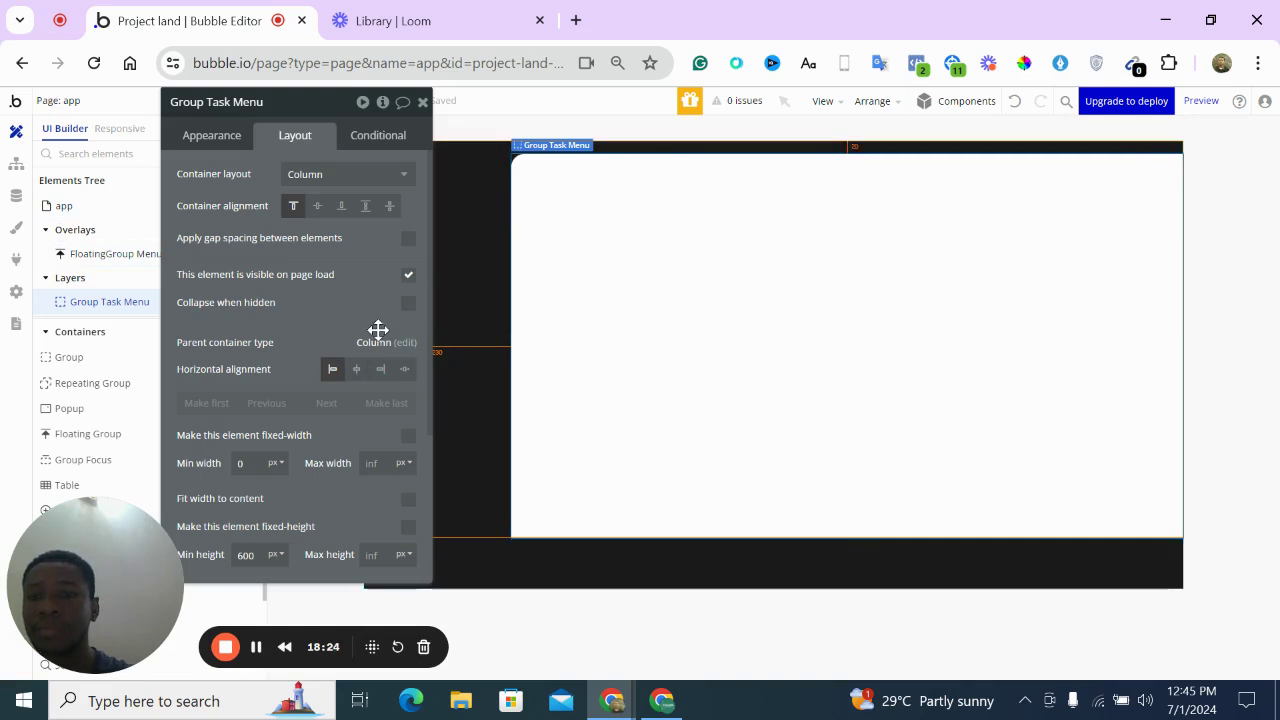
scroll(375, 331, down, 5)
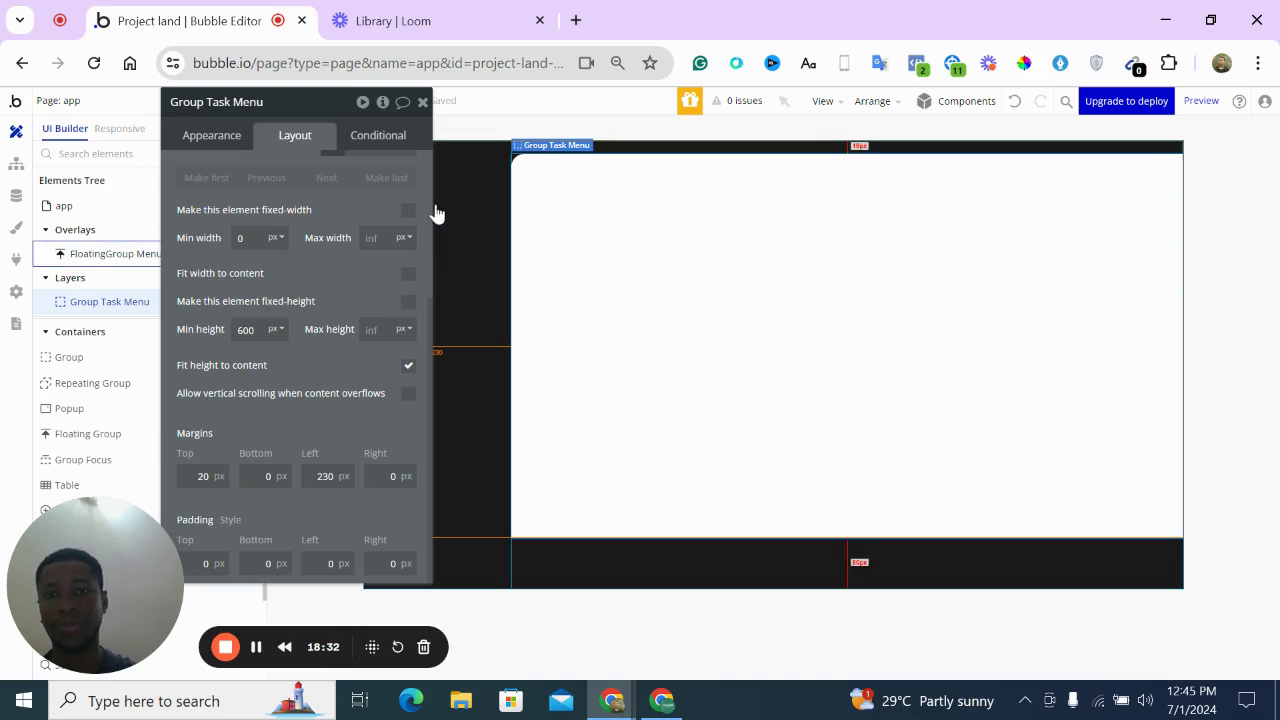
click(482, 249)
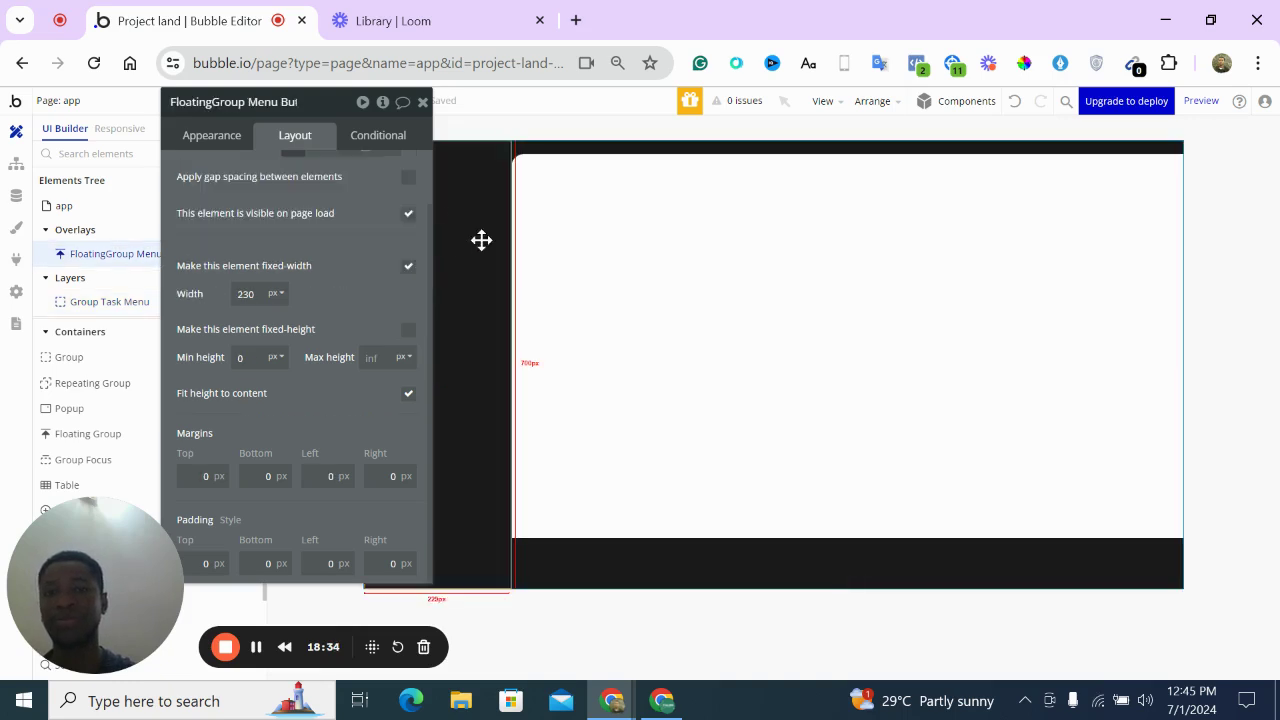
click(422, 103)
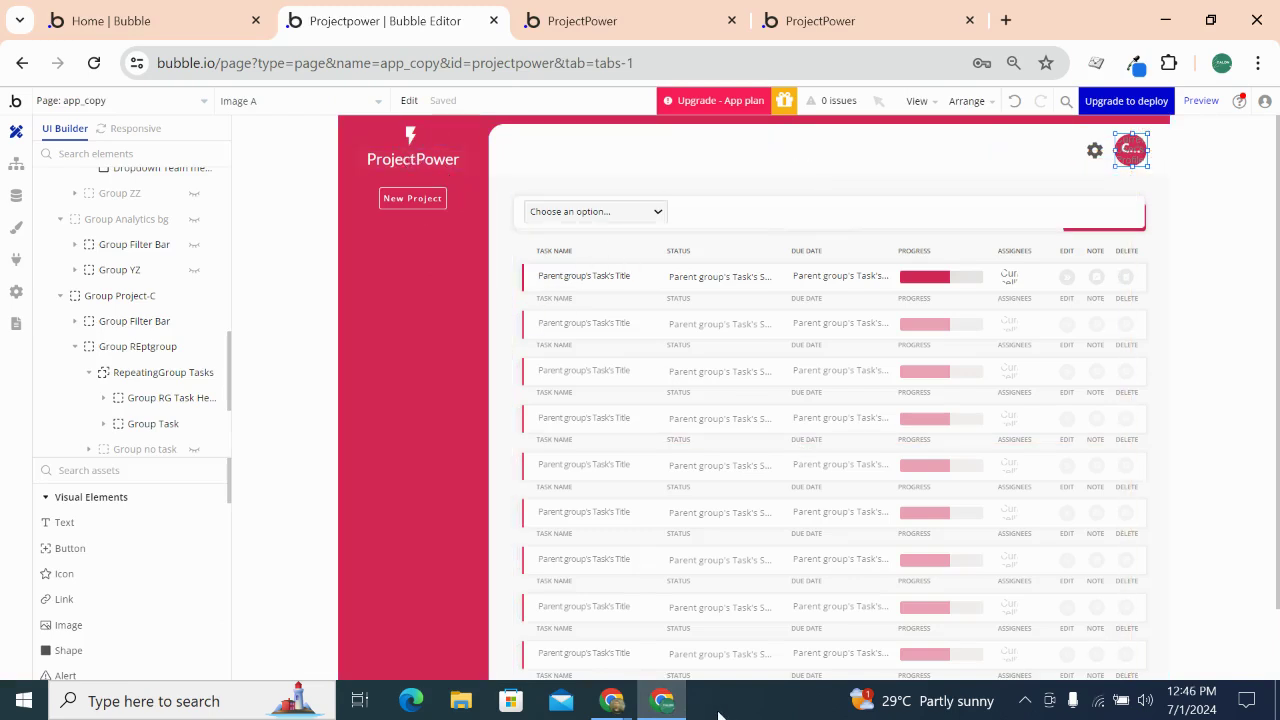
mouse_move(612, 700)
click(519, 670)
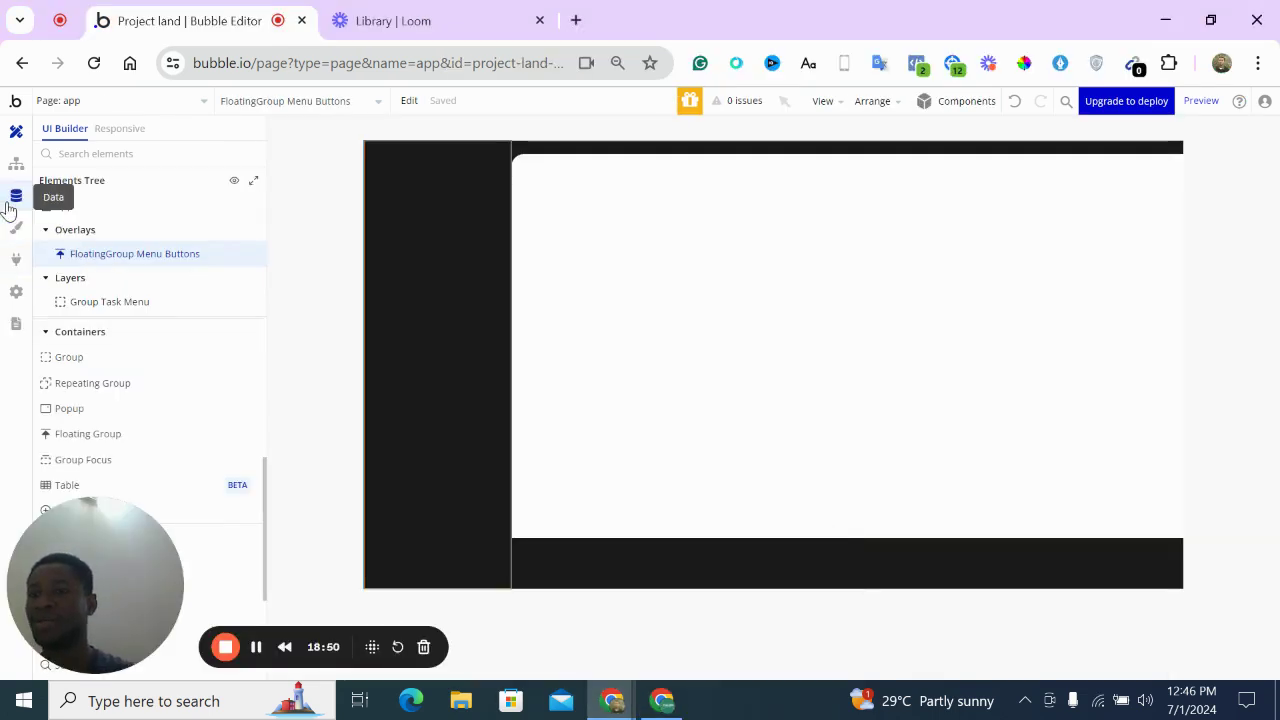
Find the Ionic Elements plugin with the search term "ionic" and install it in the app
click(16, 259)
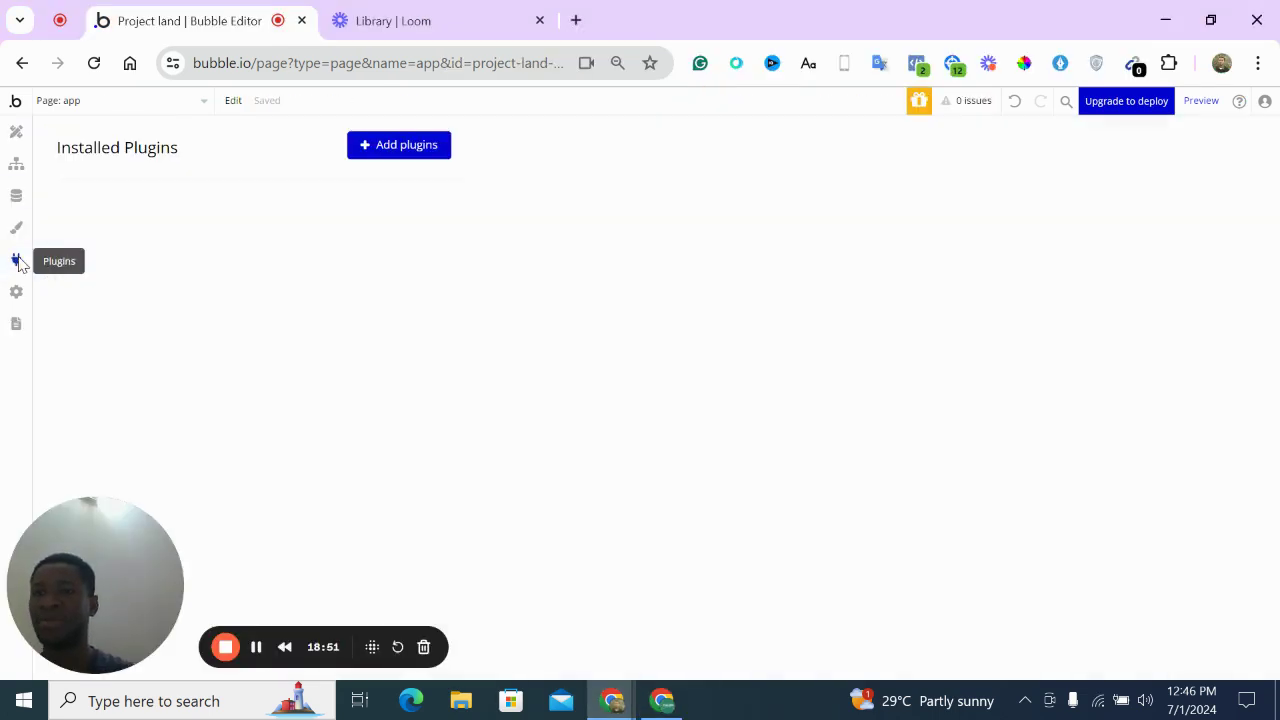
click(406, 147)
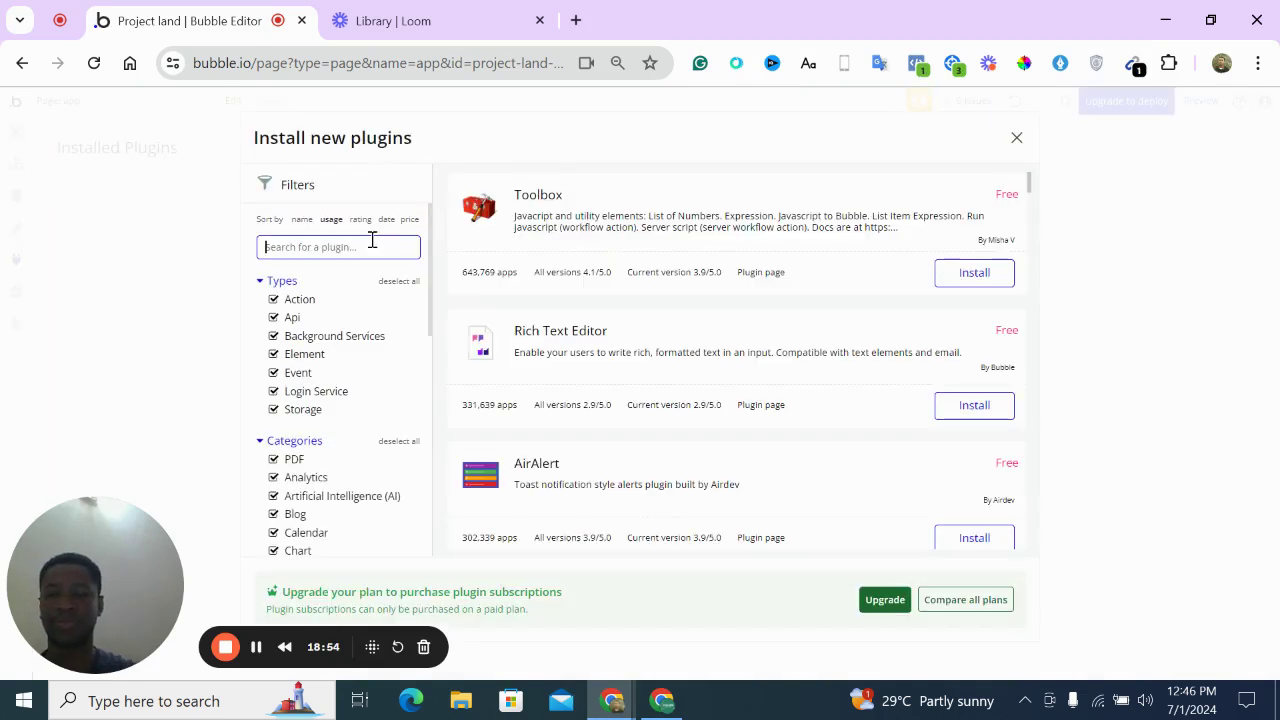
text(ion)
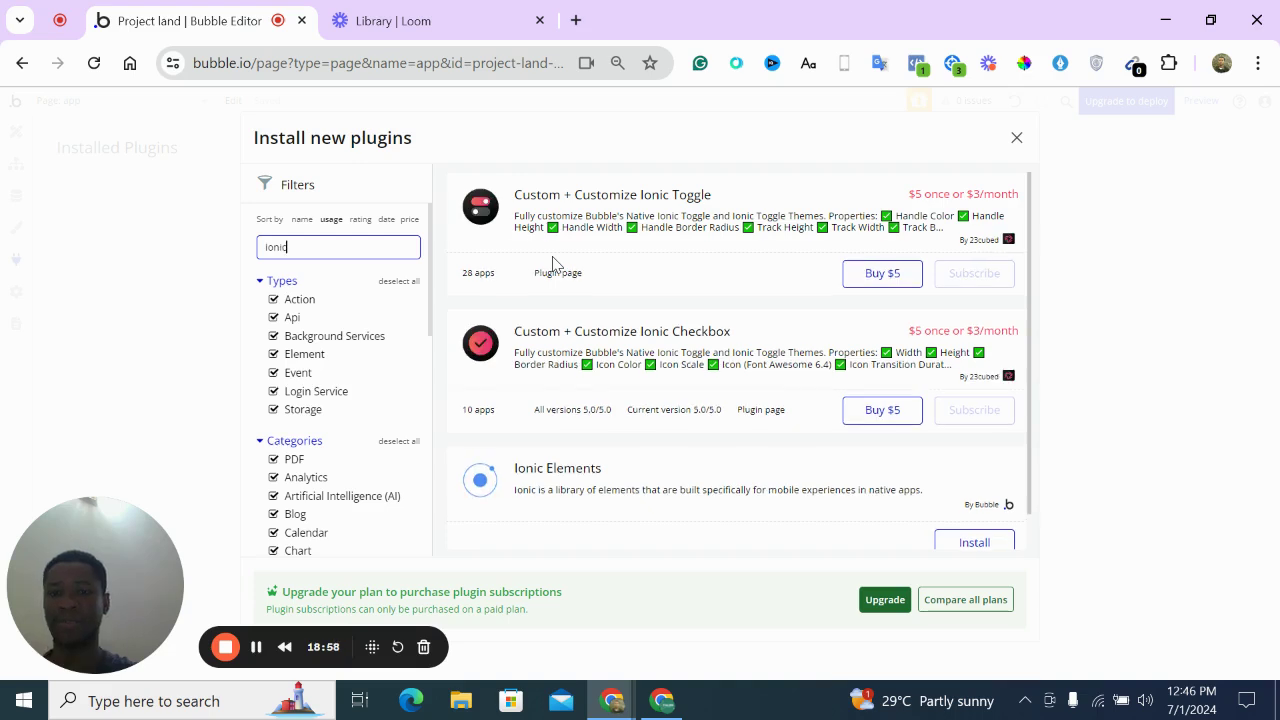
click(953, 540)
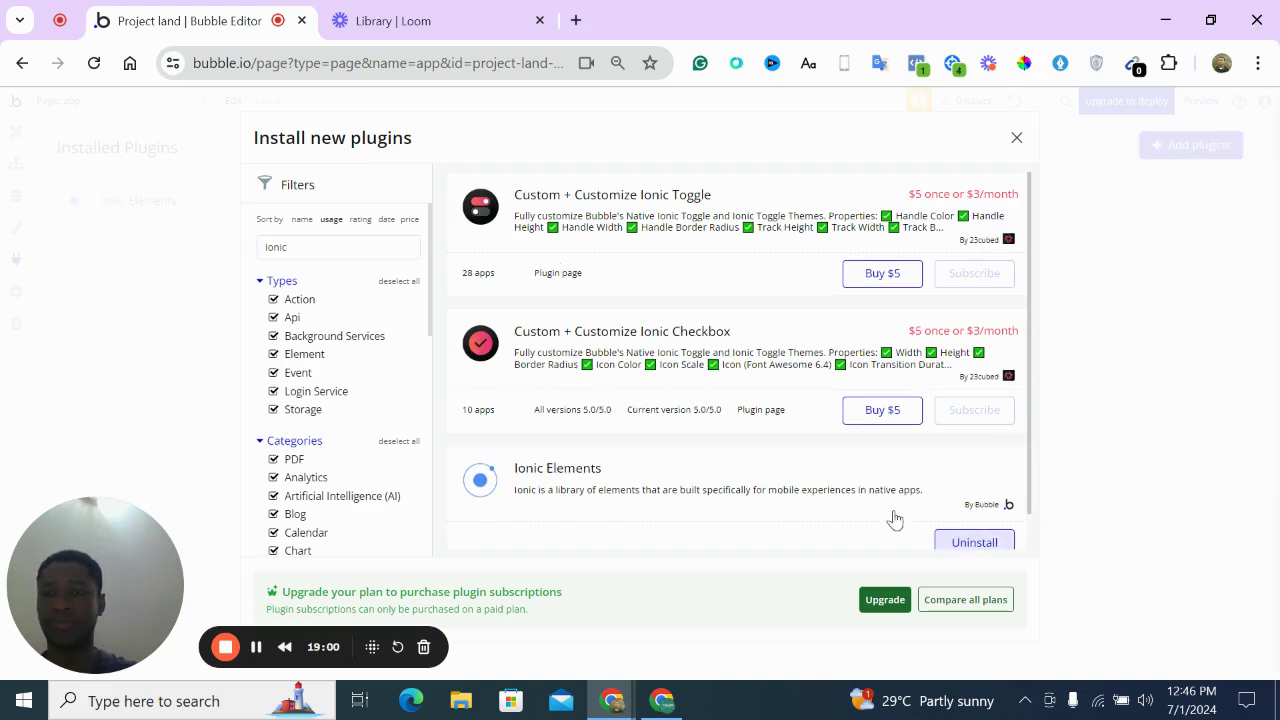
click(181, 245)
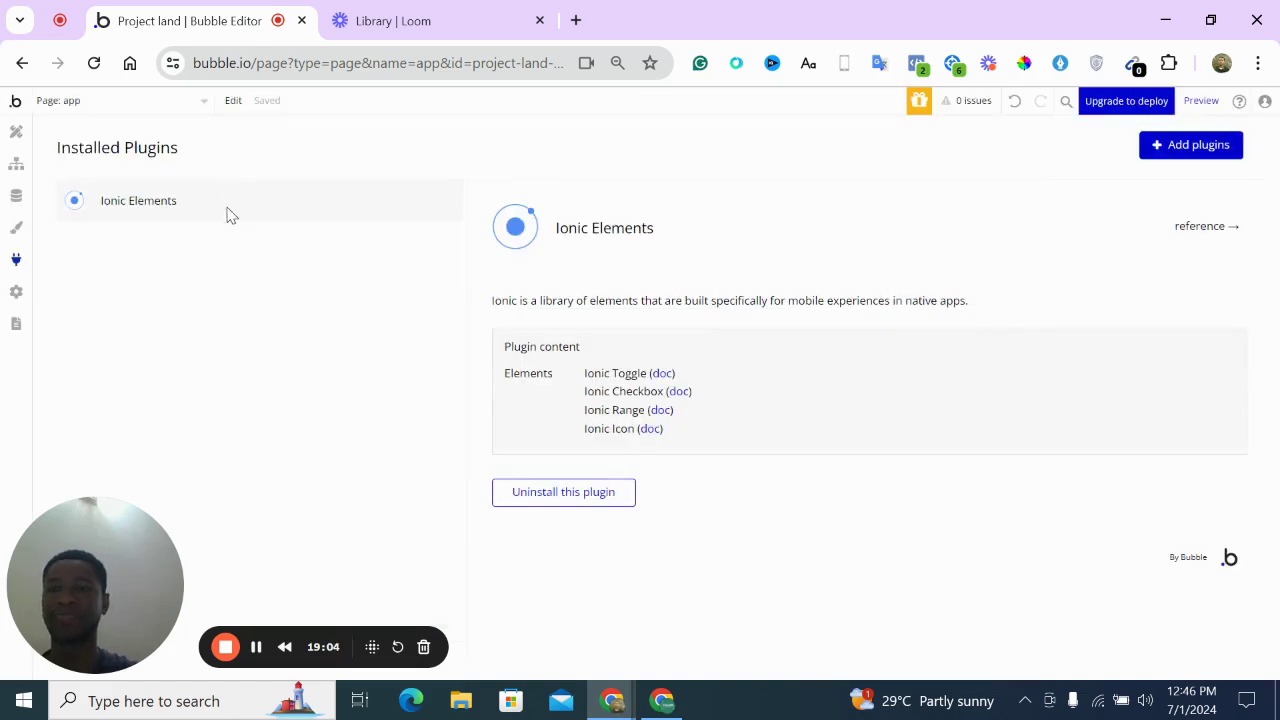
Find the Google Material Icons plugin with the search term "material icon" and install it
click(1181, 160)
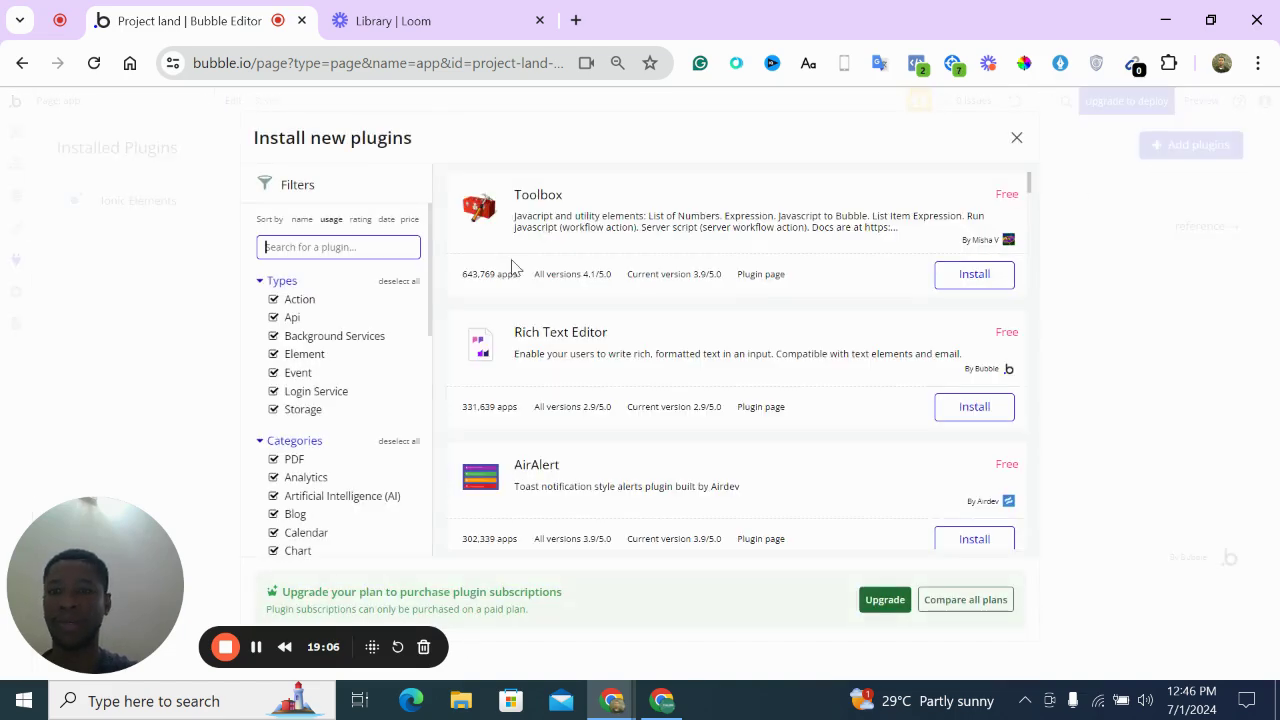
text(material icon)
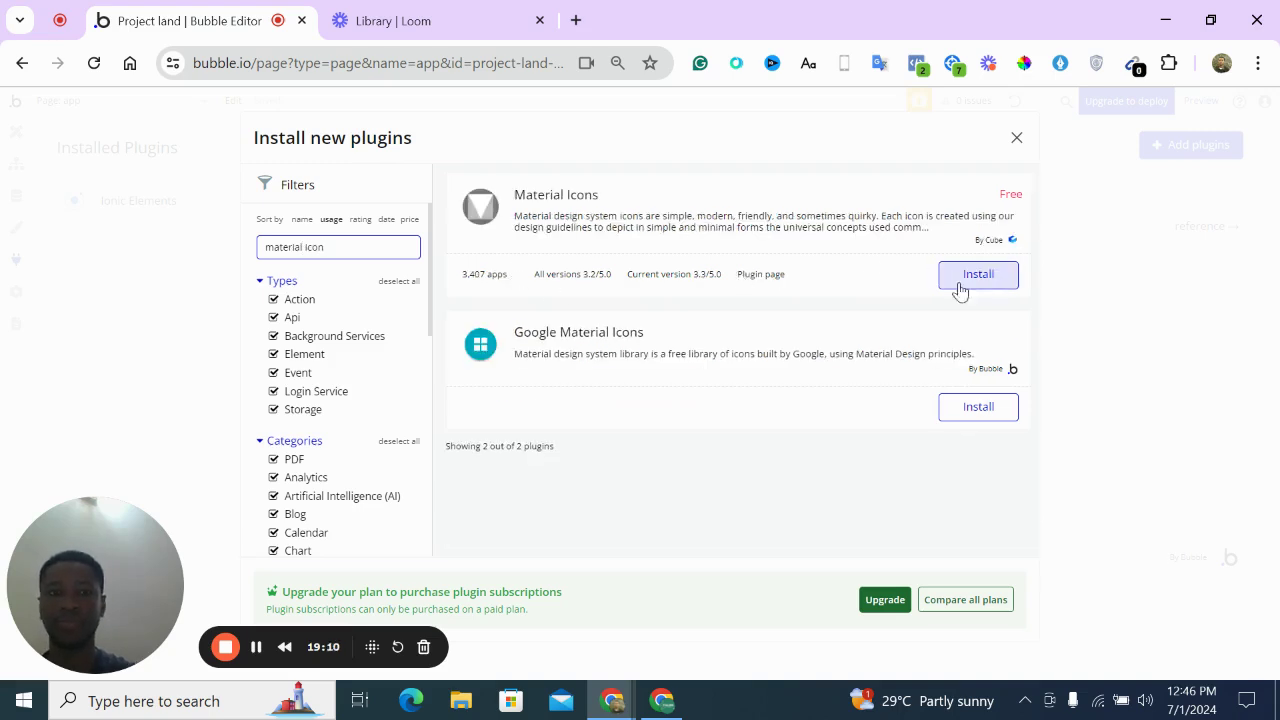
click(945, 407)
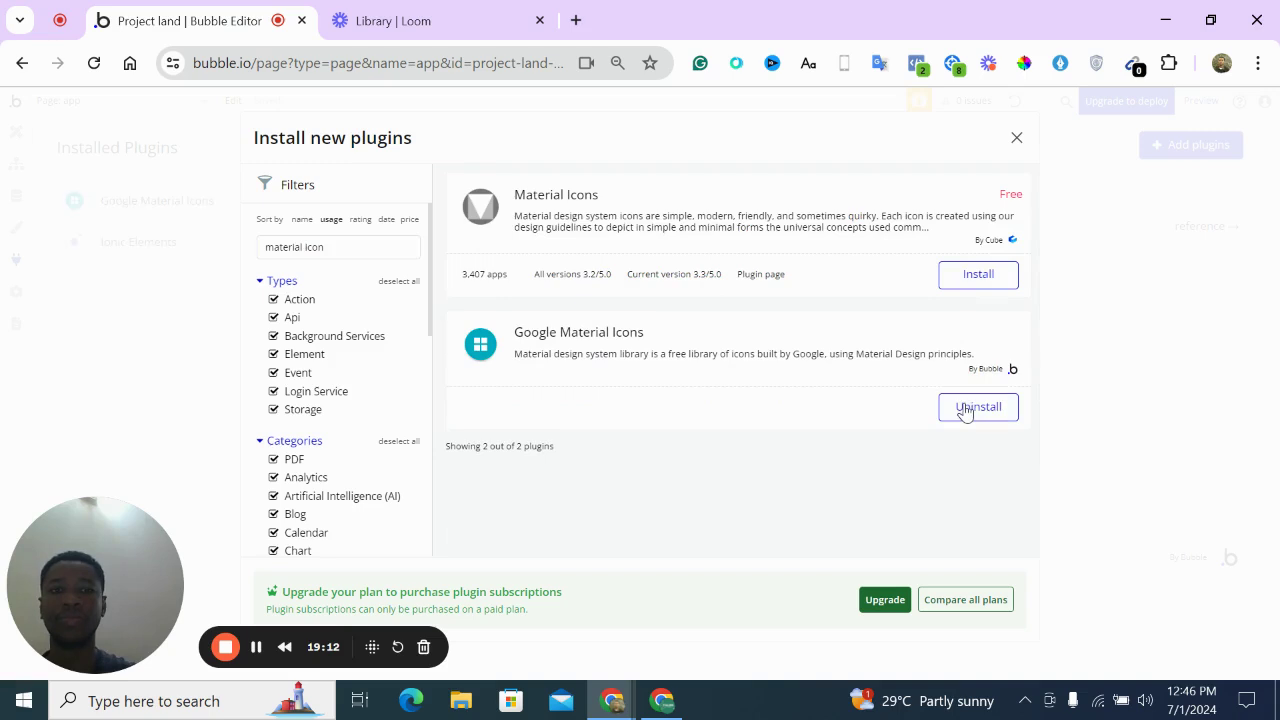
click(234, 420)
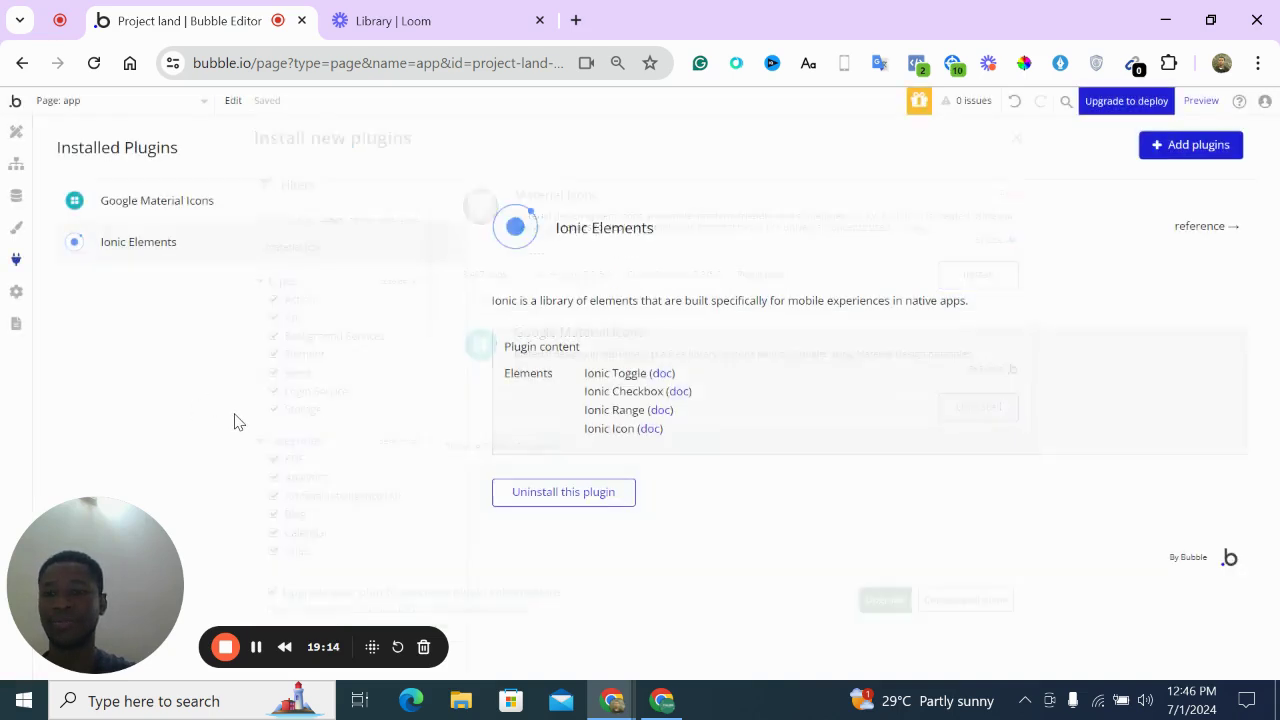
Back in the page design, give FloatingGroup Menu Buttons a padding of 20 px on all four sides
click(16, 131)
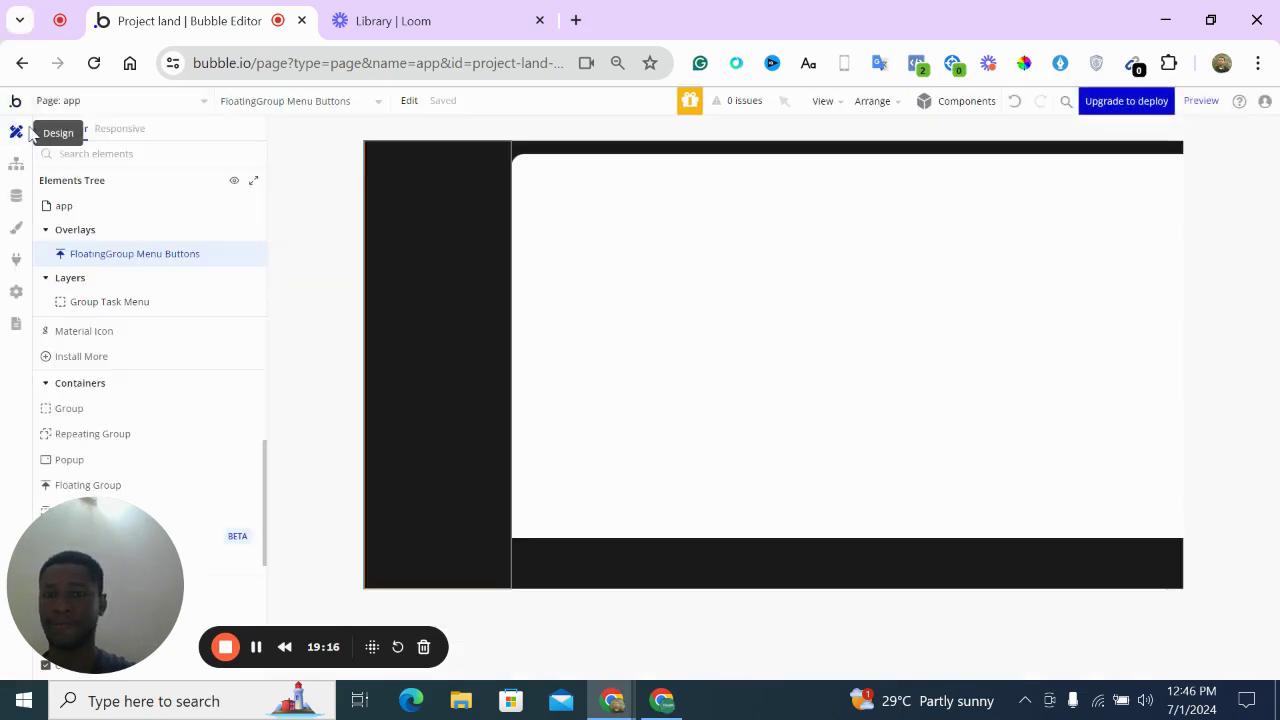
scroll(164, 381, down, 2)
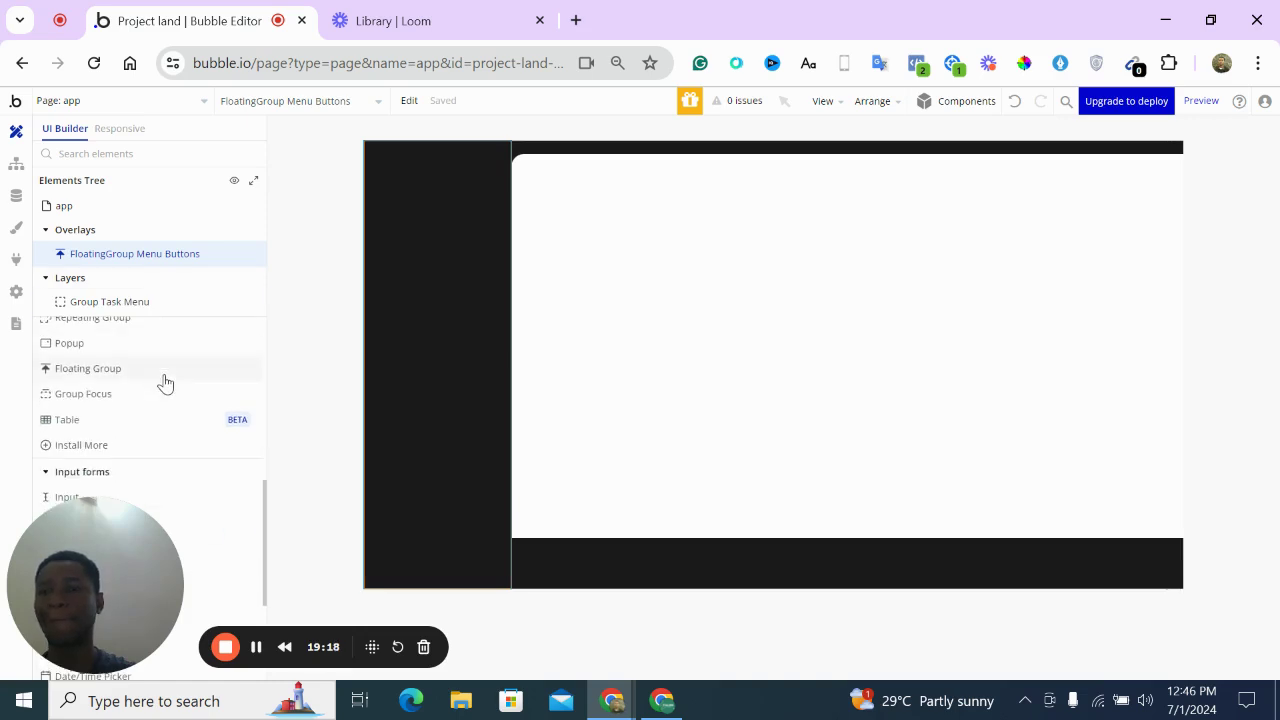
double_click(461, 261)
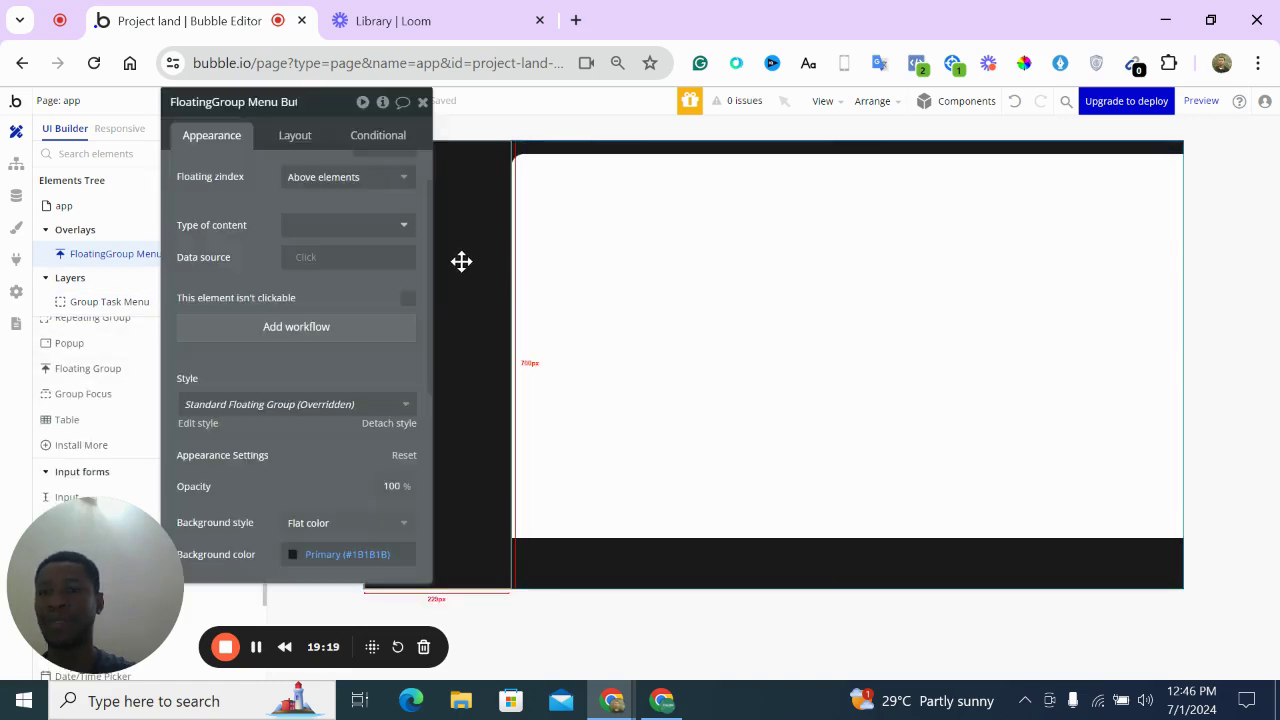
click(294, 135)
drag(307, 386, 355, 314)
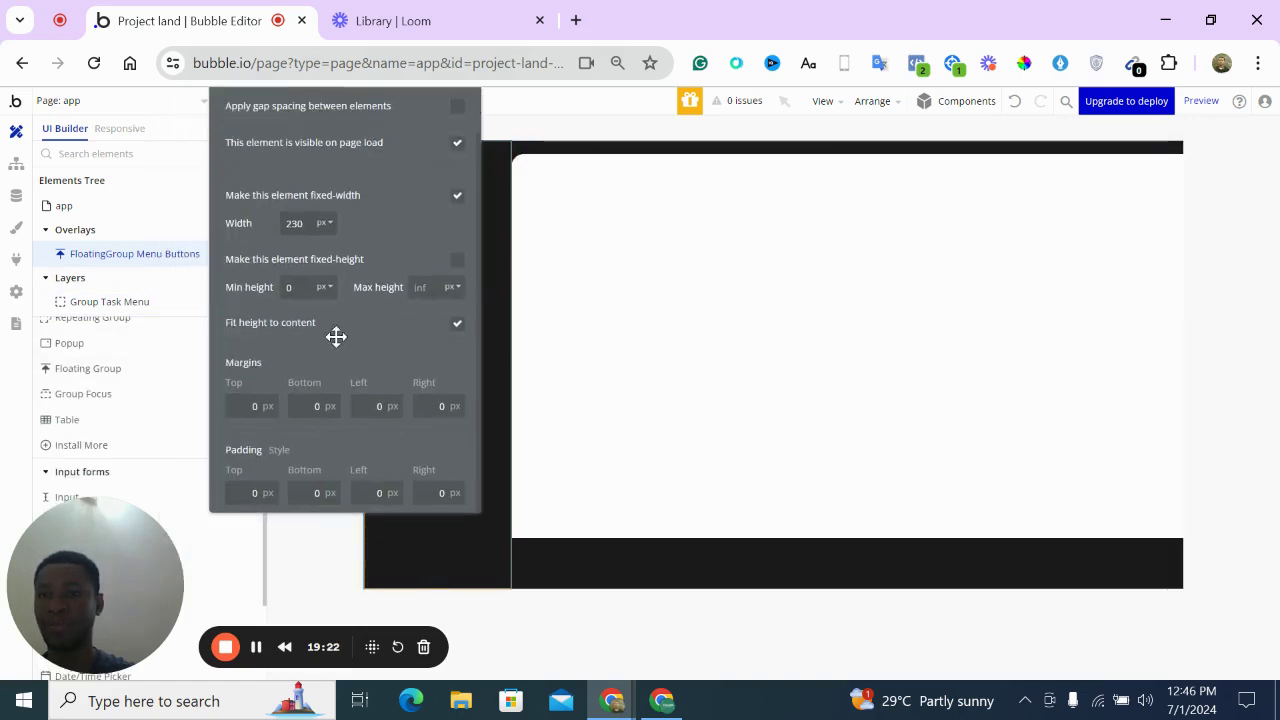
click(246, 490)
text(20)
key(Tab)
text(20)
key(Tab)
text(20)
key(Tab)
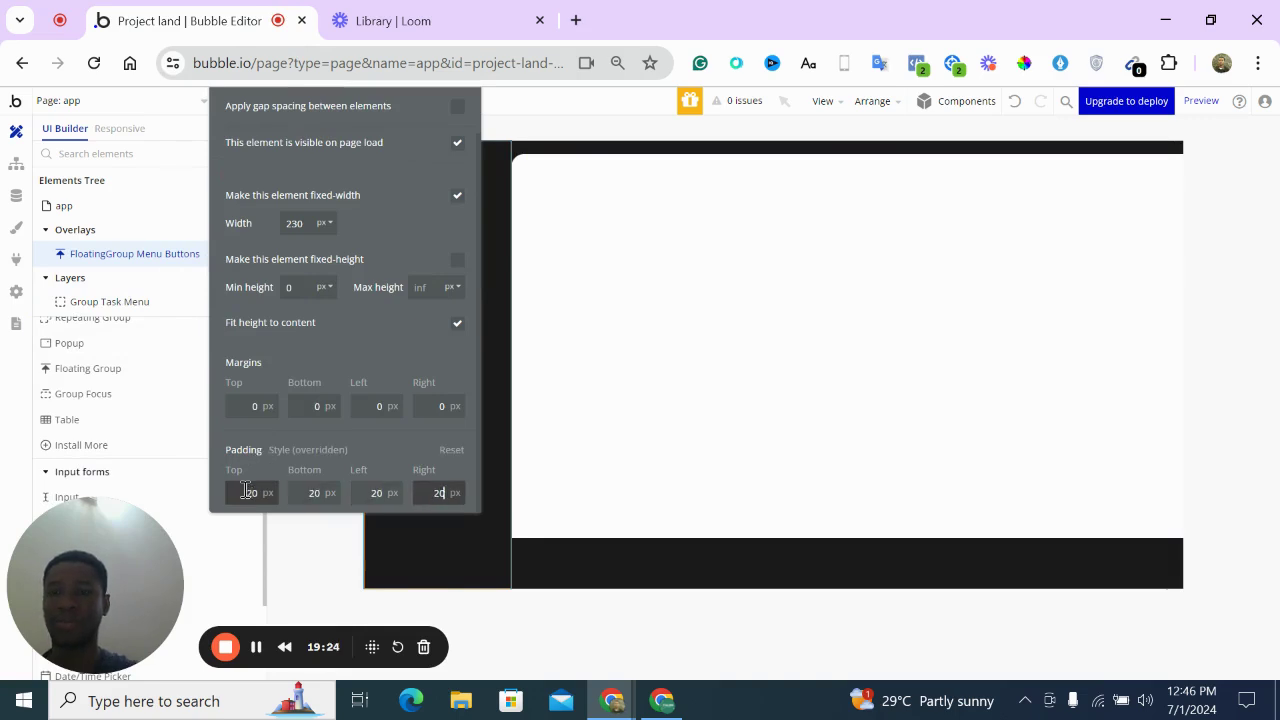
text(20)
Set the left and right padding of FloatingGroup Menu Buttons to 0 px
double_click(376, 492)
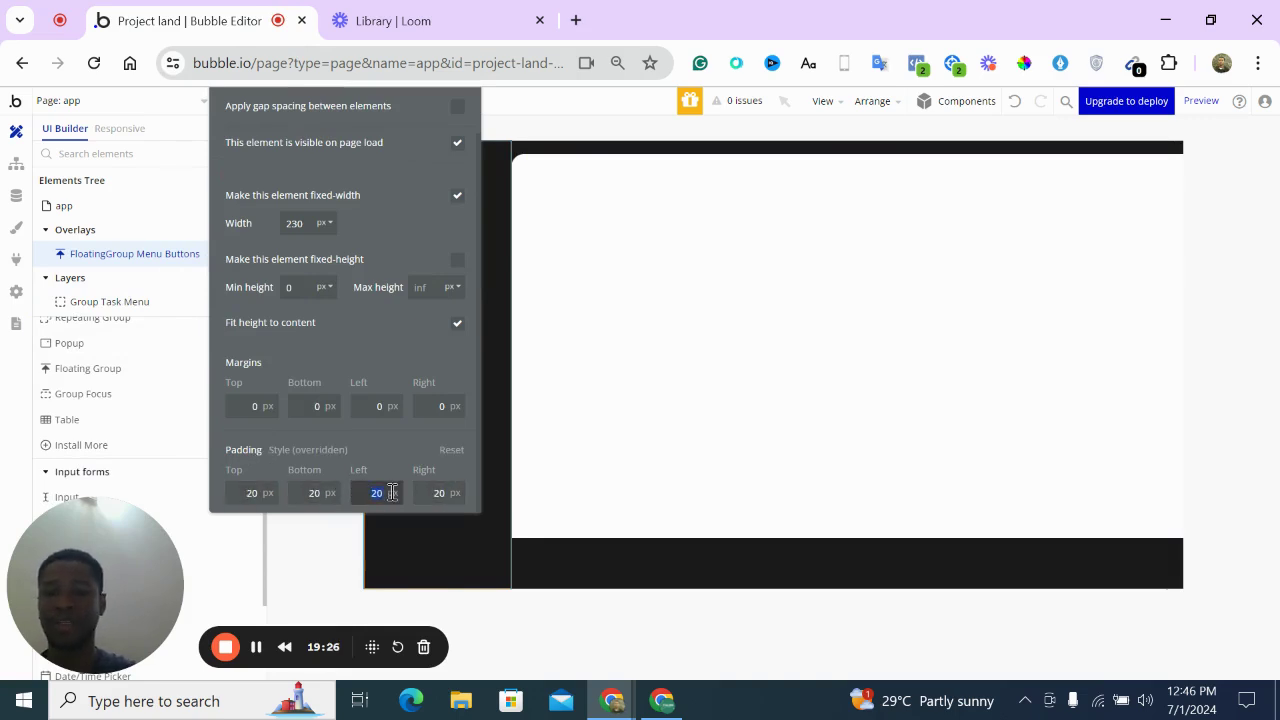
text(0)
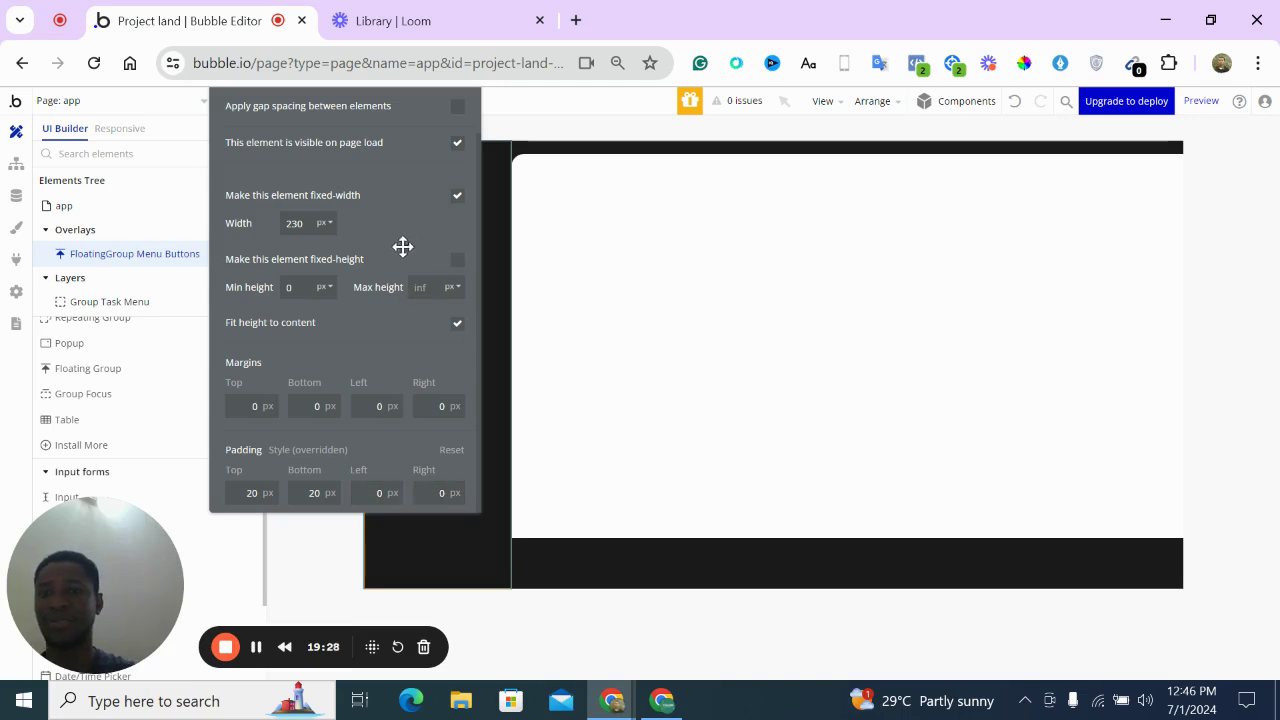
click(909, 325)
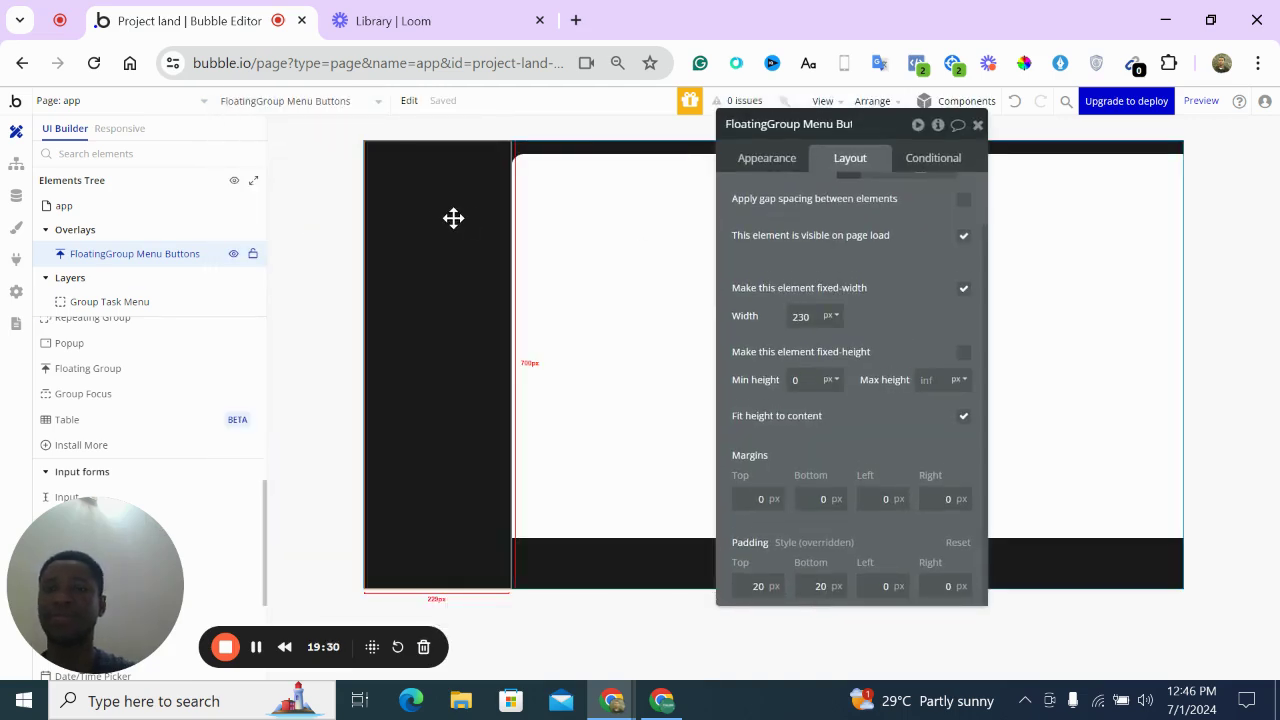
Place a small Ionic Icon element at the top of FloatingGroup Menu Buttons
scroll(128, 414, down, 1)
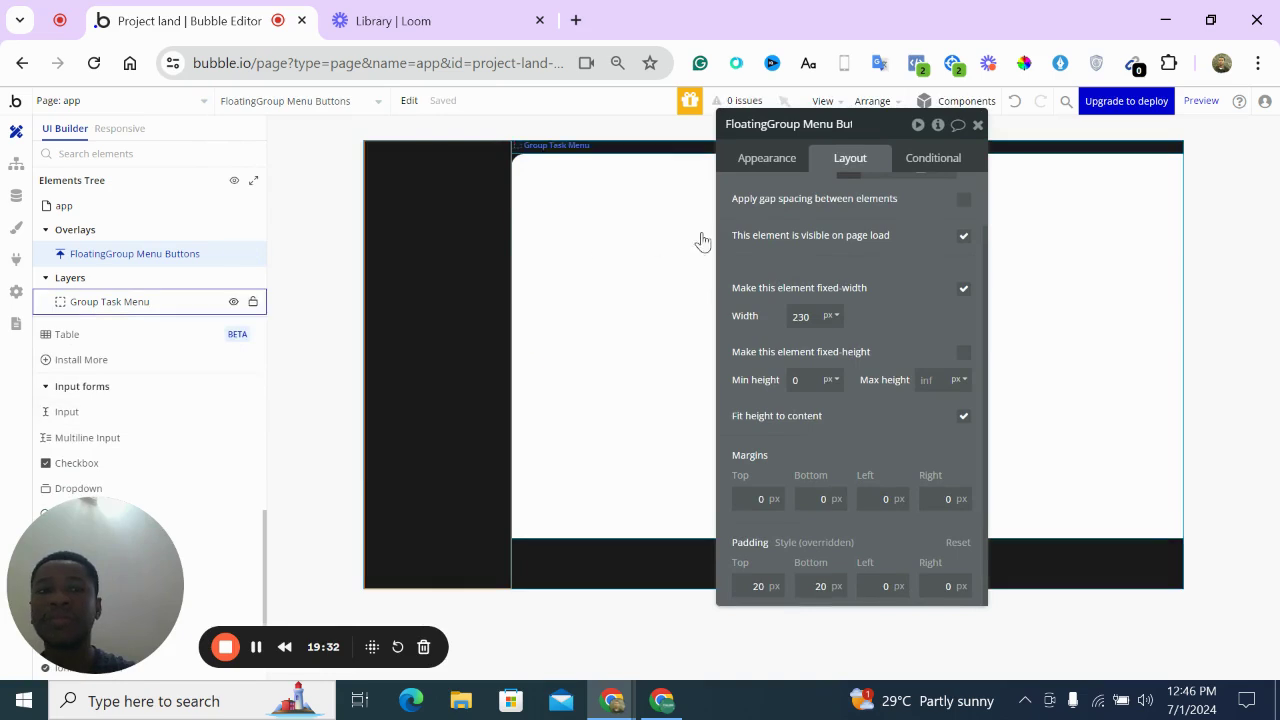
scroll(735, 257, up, 1)
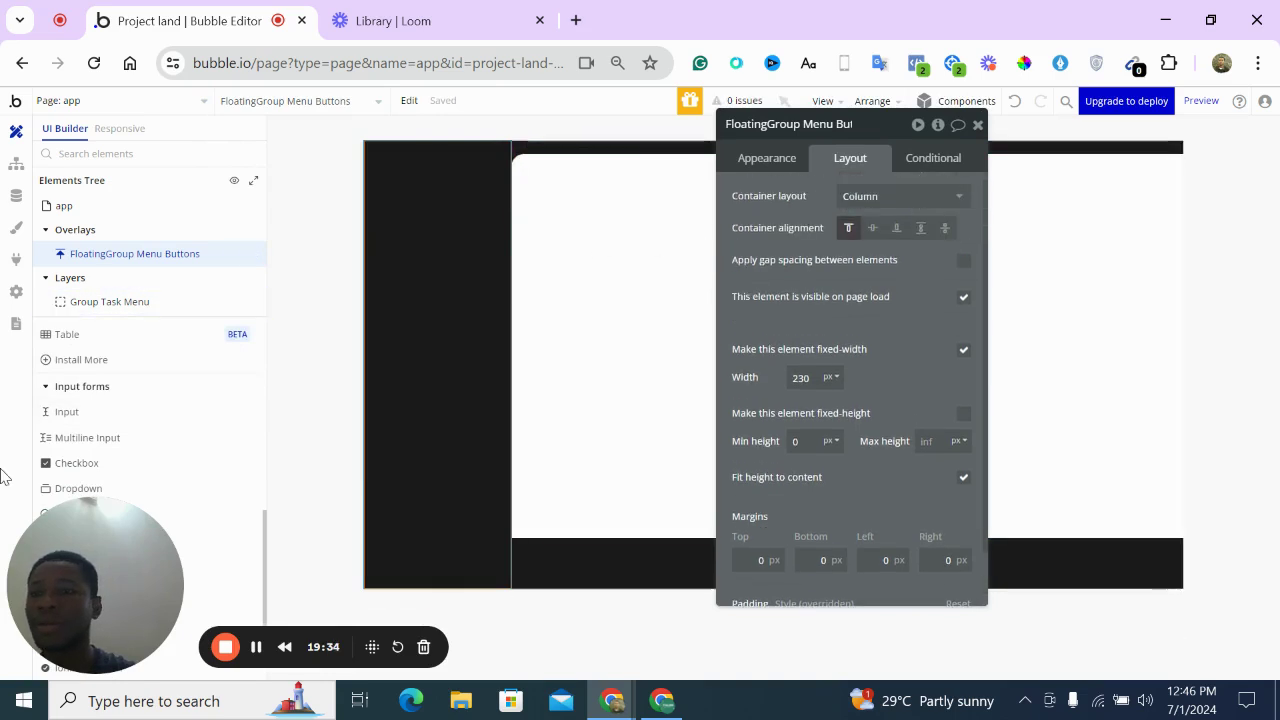
scroll(93, 430, down, 2)
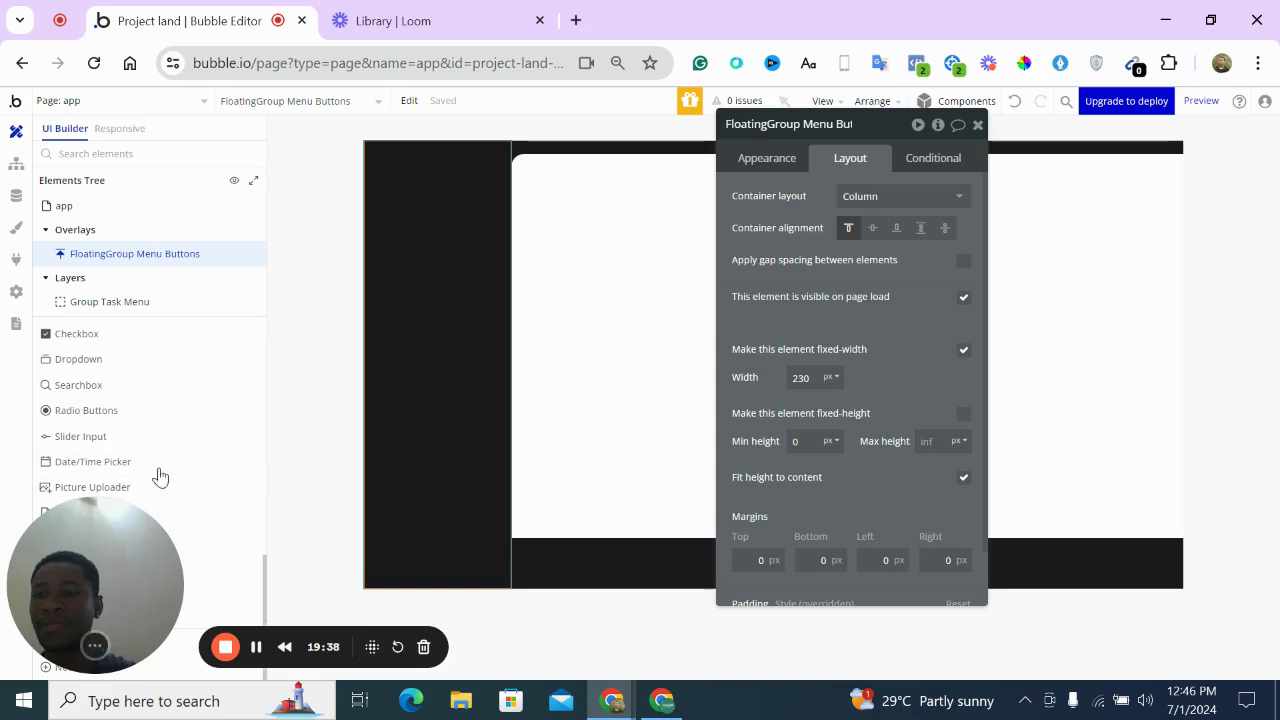
scroll(208, 403, up, 2)
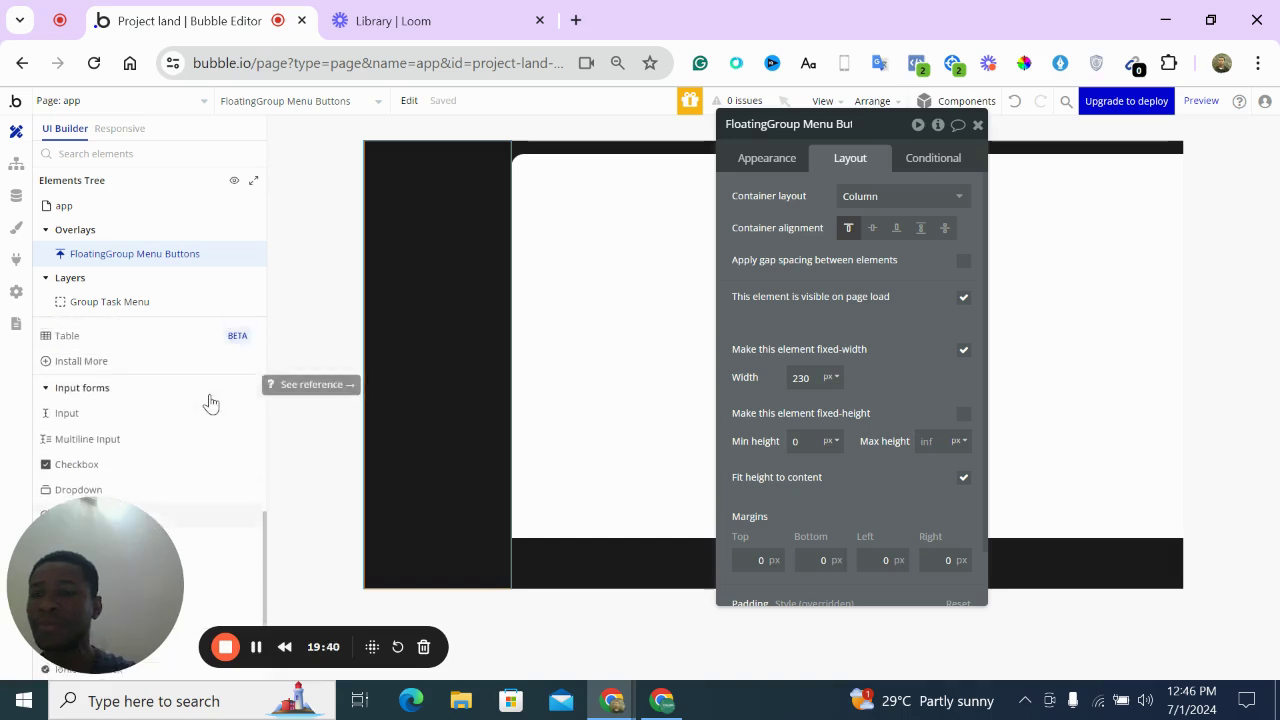
drag(130, 537, 1127, 570)
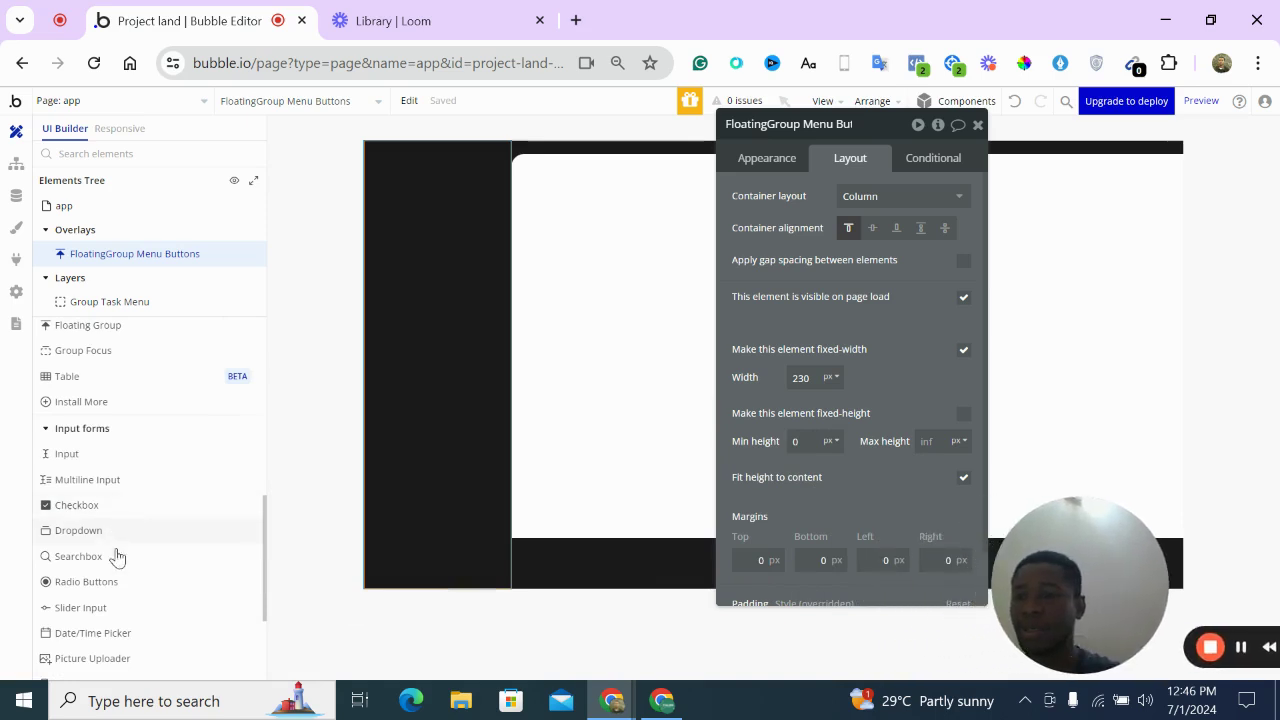
scroll(156, 460, down, 3)
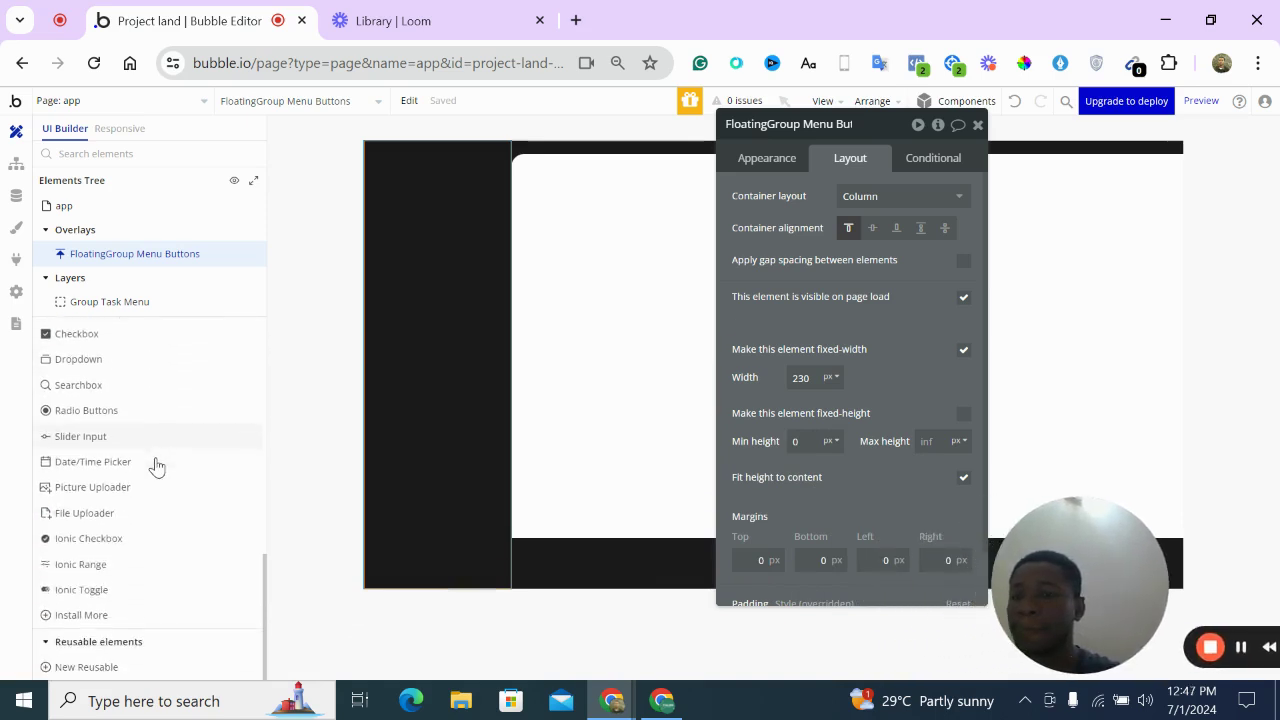
scroll(154, 463, up, 1)
scroll(154, 466, down, 1)
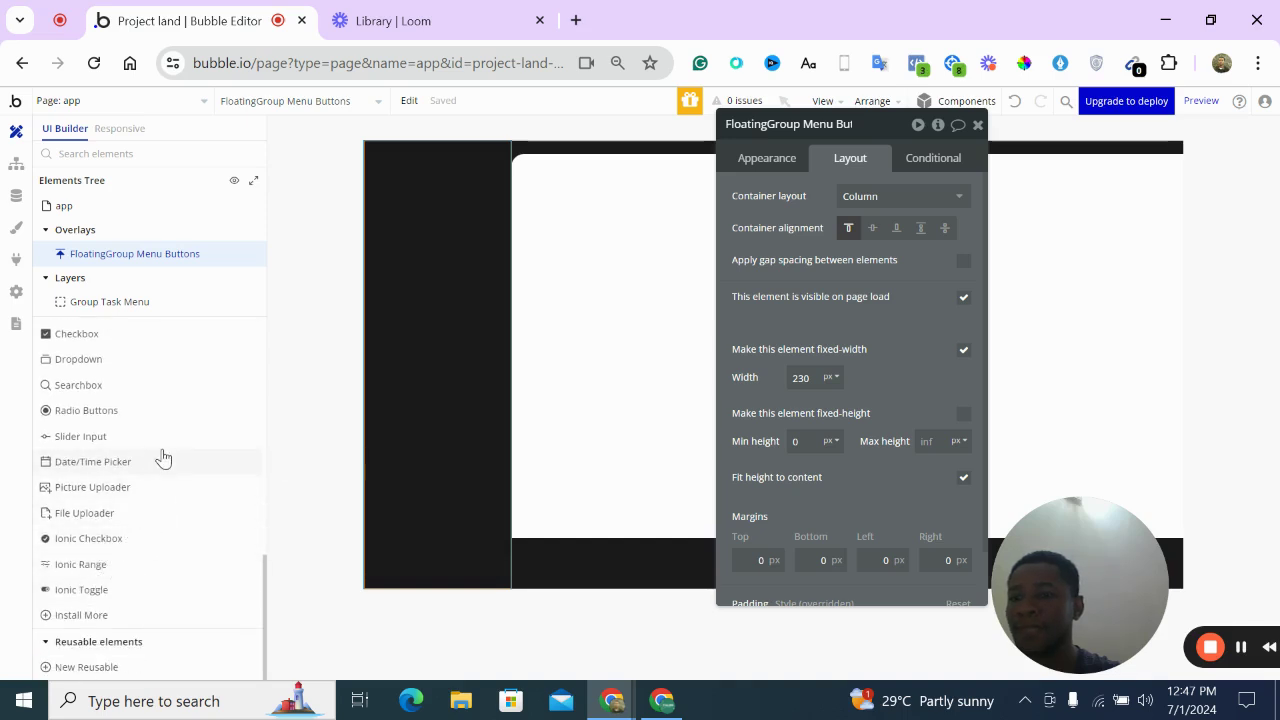
scroll(163, 458, up, 5)
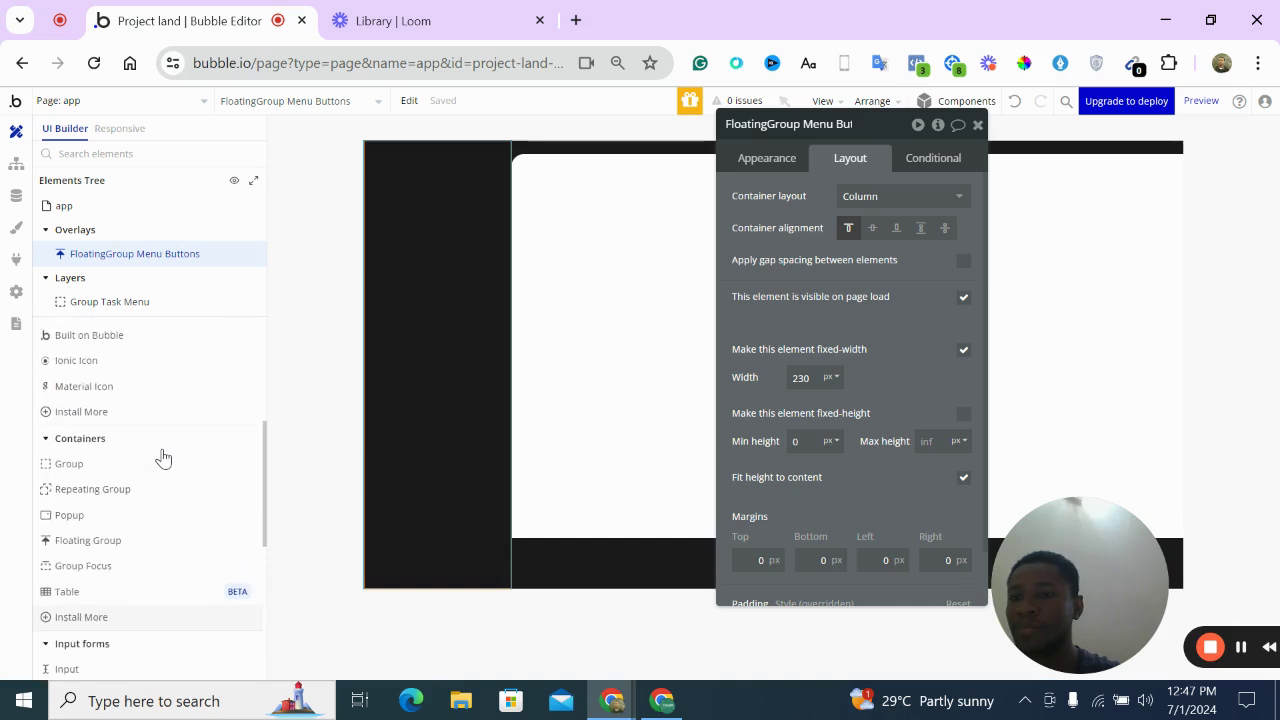
scroll(163, 458, up, 1)
click(134, 502)
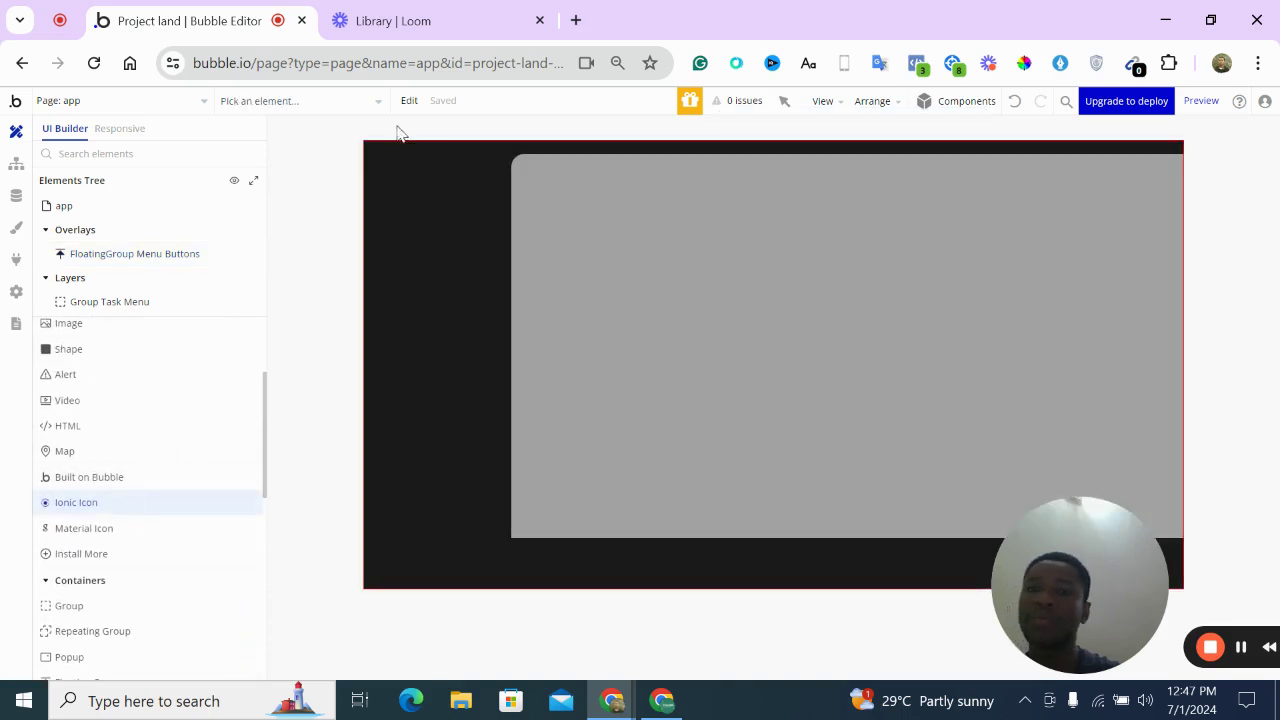
drag(427, 163, 466, 192)
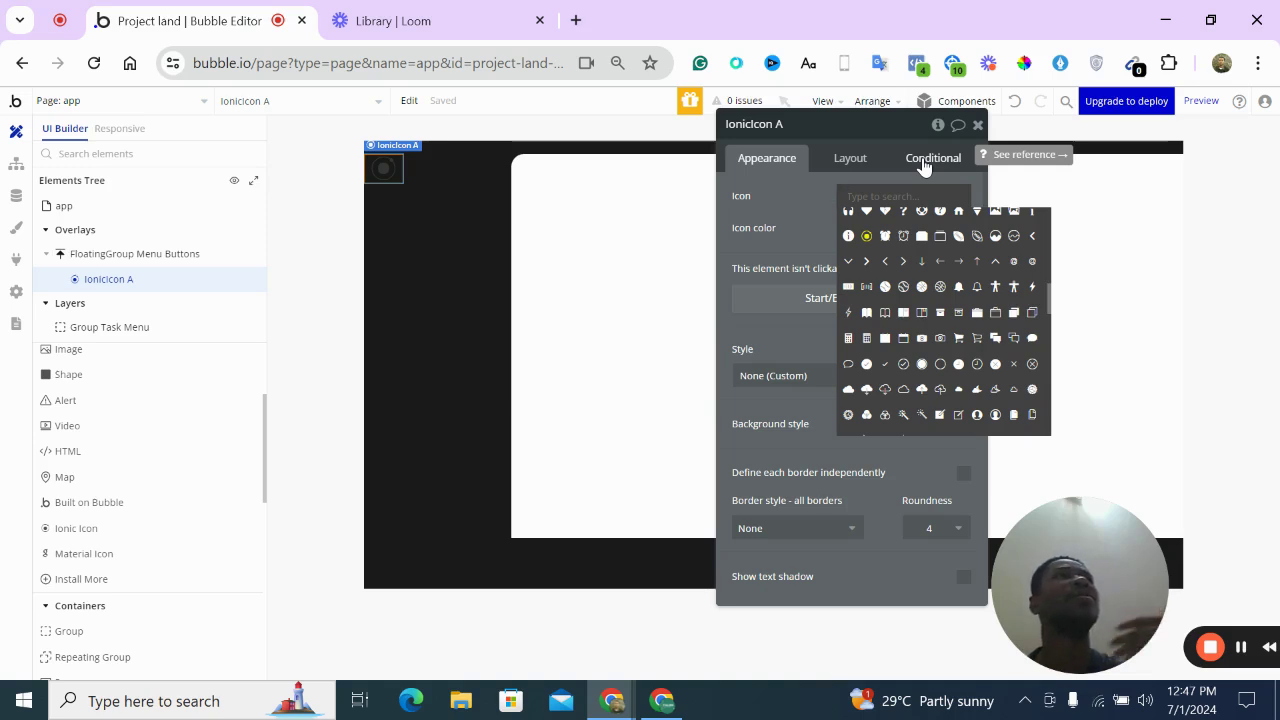
Search the new Ionic icon's symbol library for "star", "lig" and "elec"
text(star)
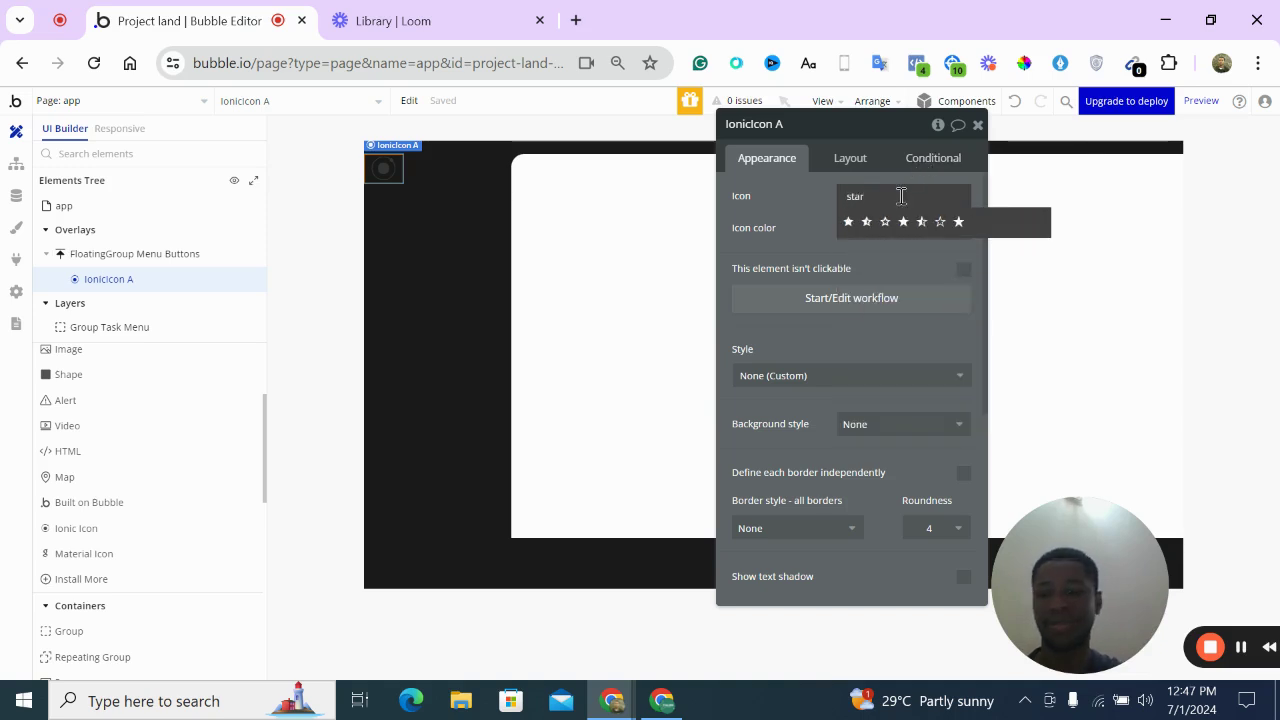
double_click(901, 196)
key(BackSpace)
text(lig)
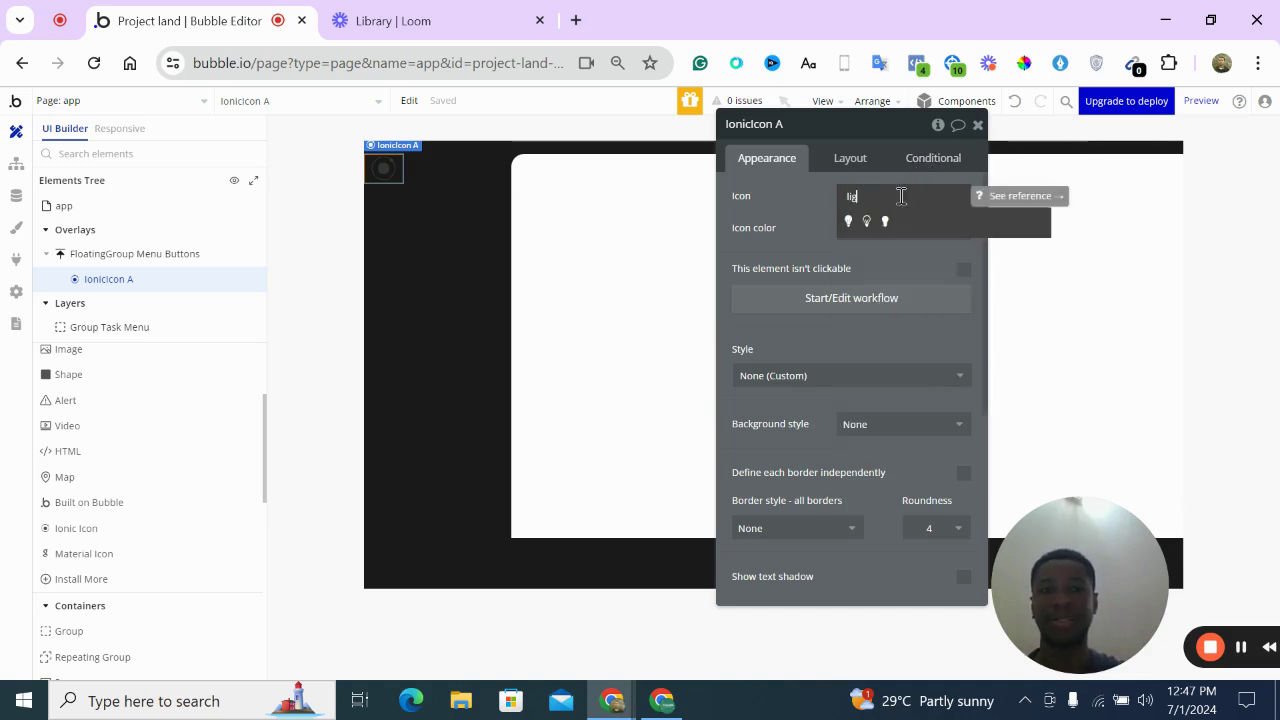
text(e)
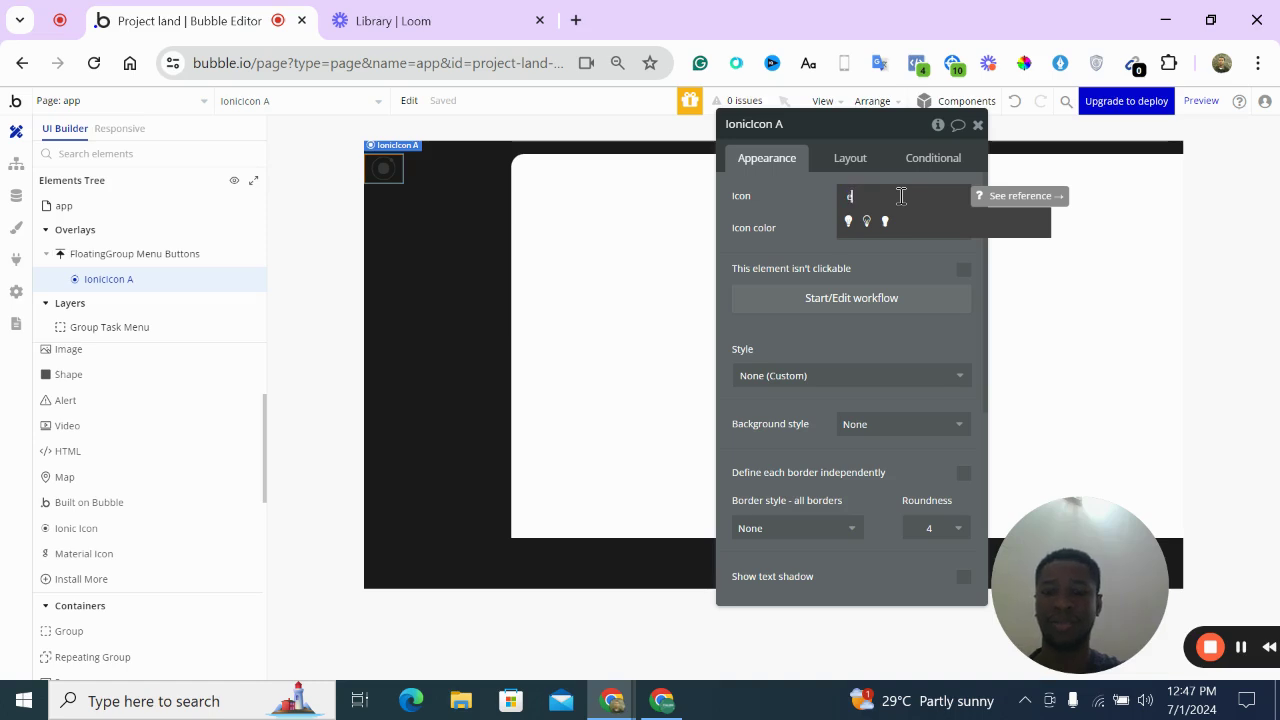
text(lec)
key(BackSpace)
key(BackSpace)
key(BackSpace)
key(BackSpace)
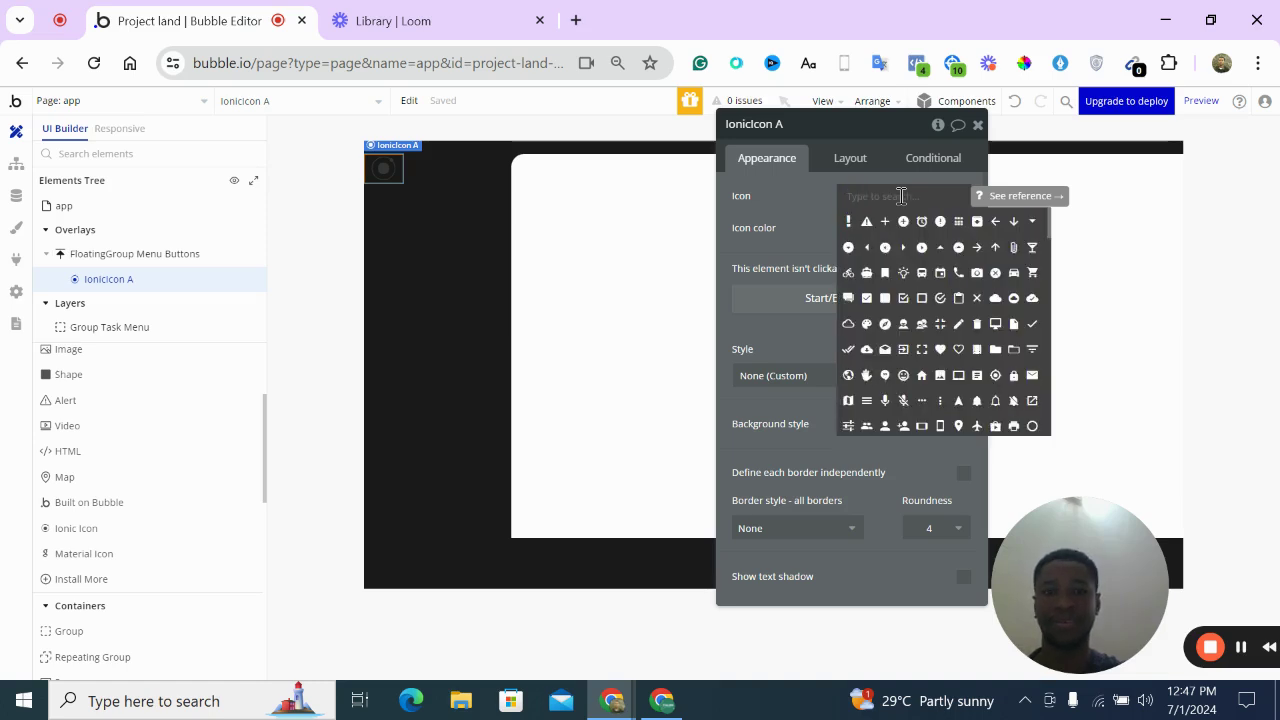
Search the icon library for "bul" and assign the ion-android-bulb symbol to the Ionic icon
text(bul)
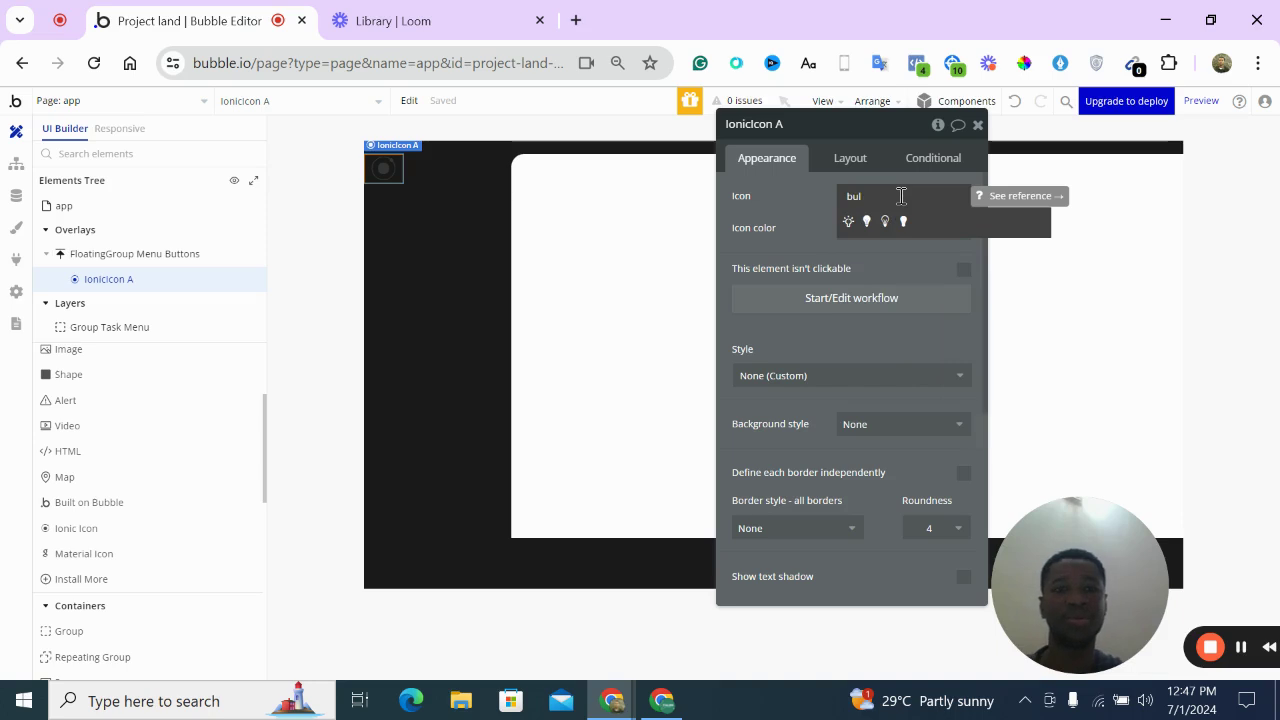
click(848, 222)
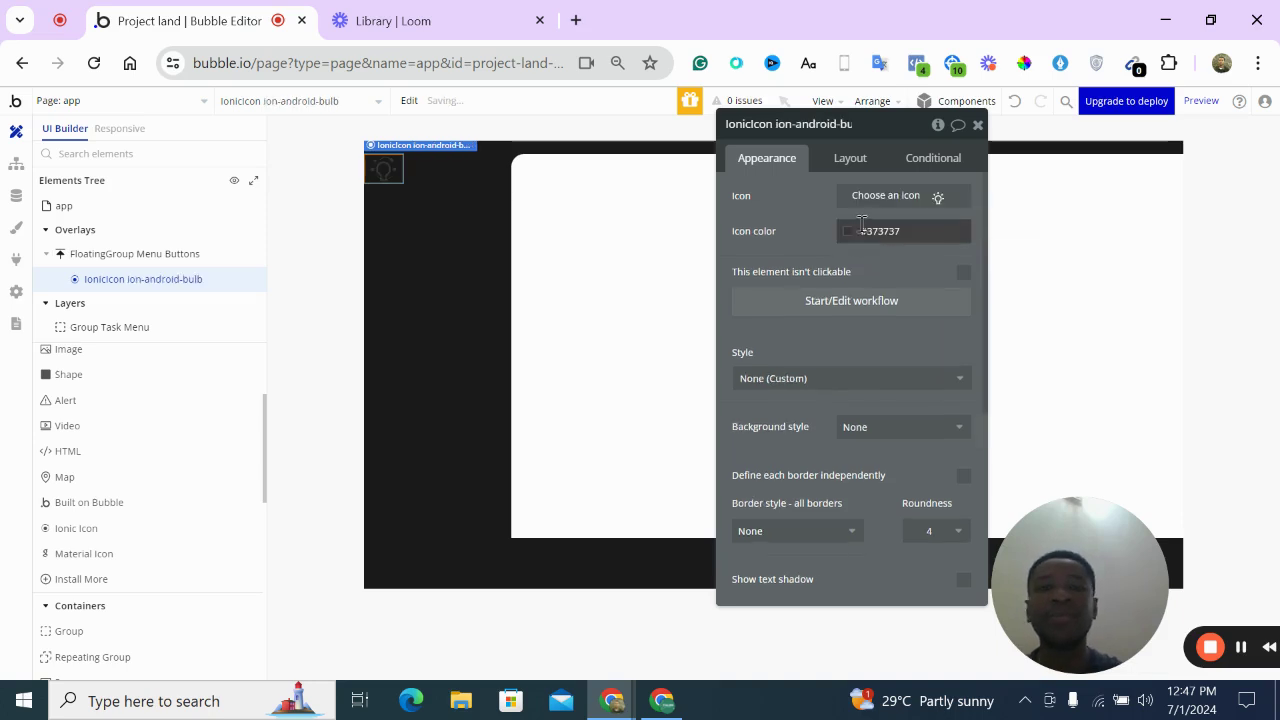
click(902, 198)
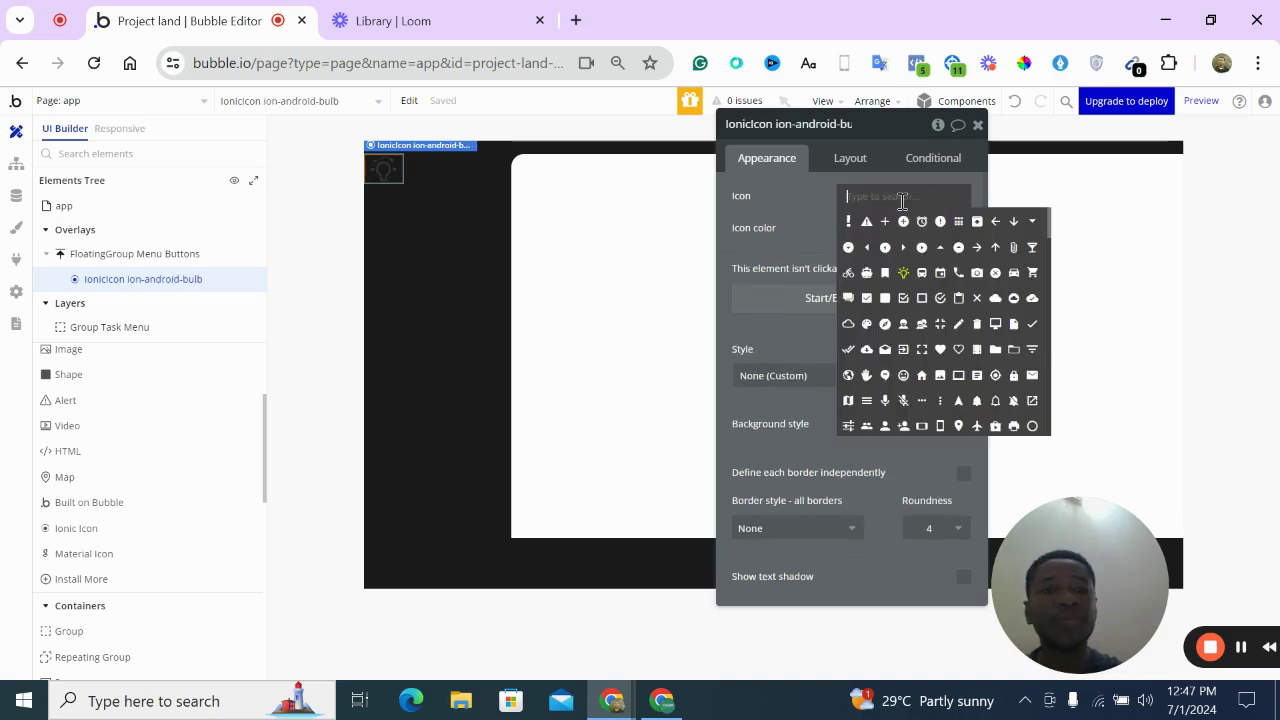
click(820, 240)
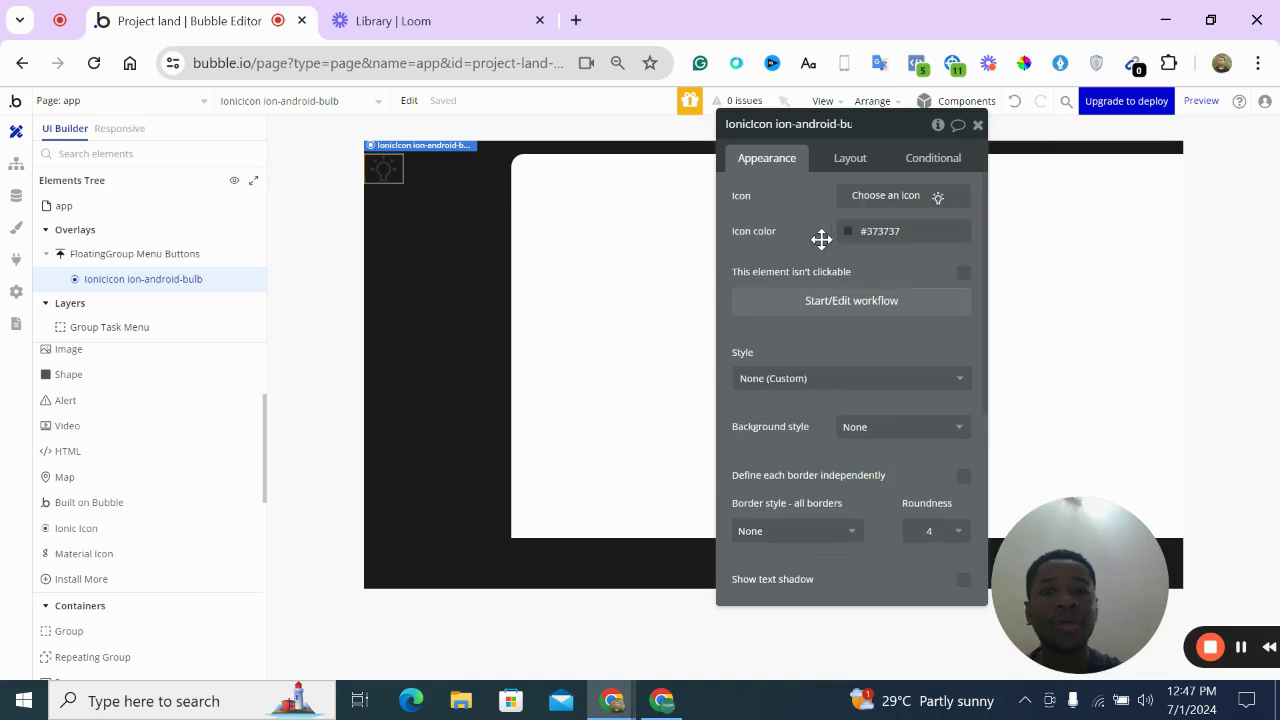
Create a new color variable named "main colour - gold" in the app's style variables
click(16, 228)
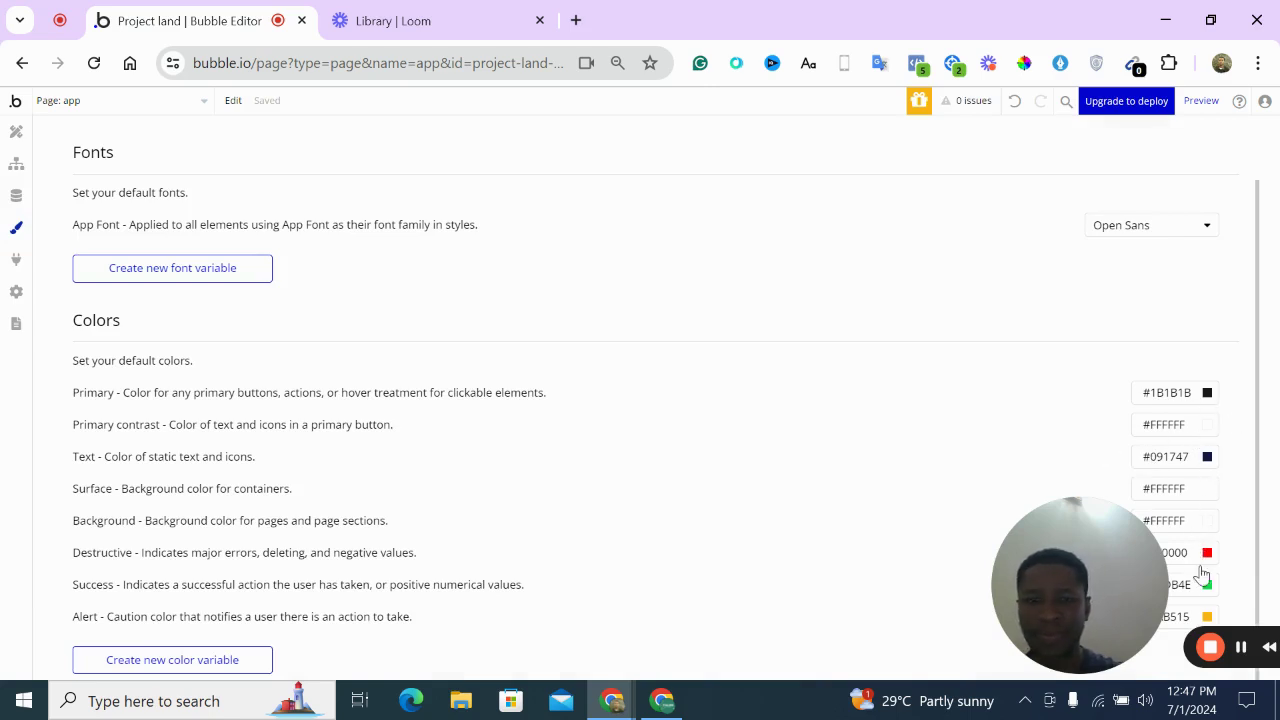
click(175, 659)
click(674, 215)
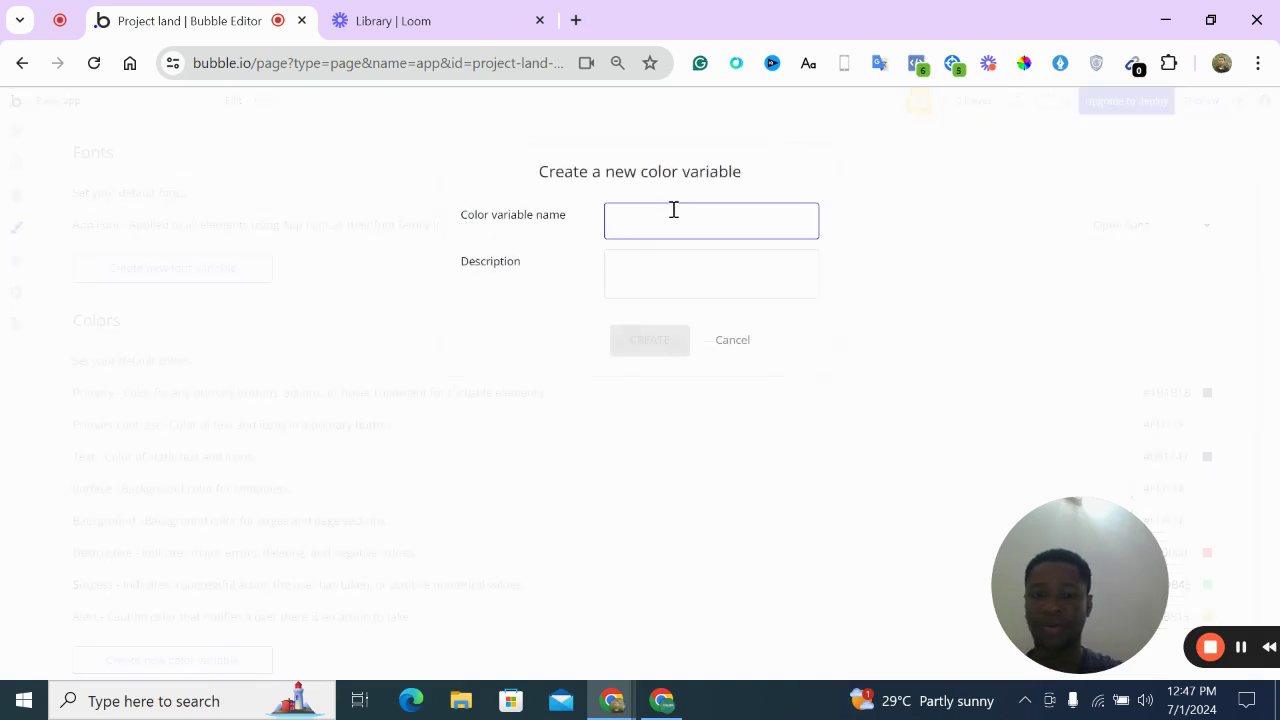
text(main colour - )
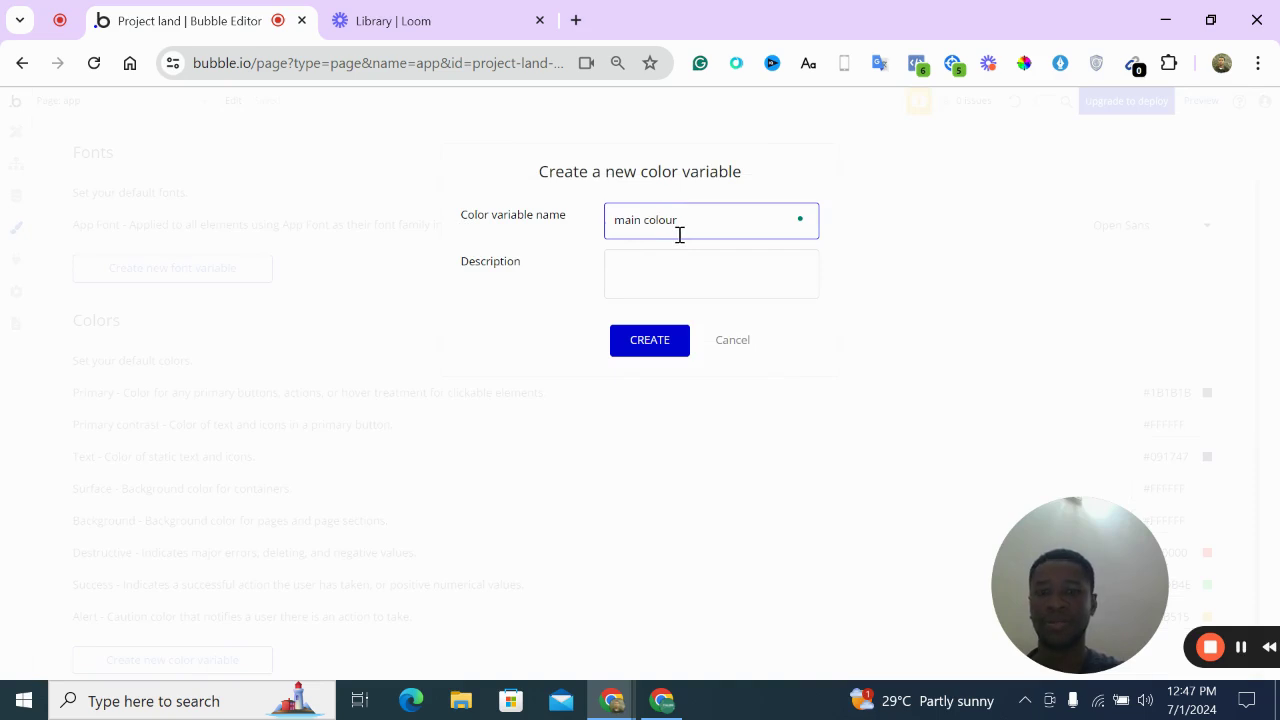
text(gold)
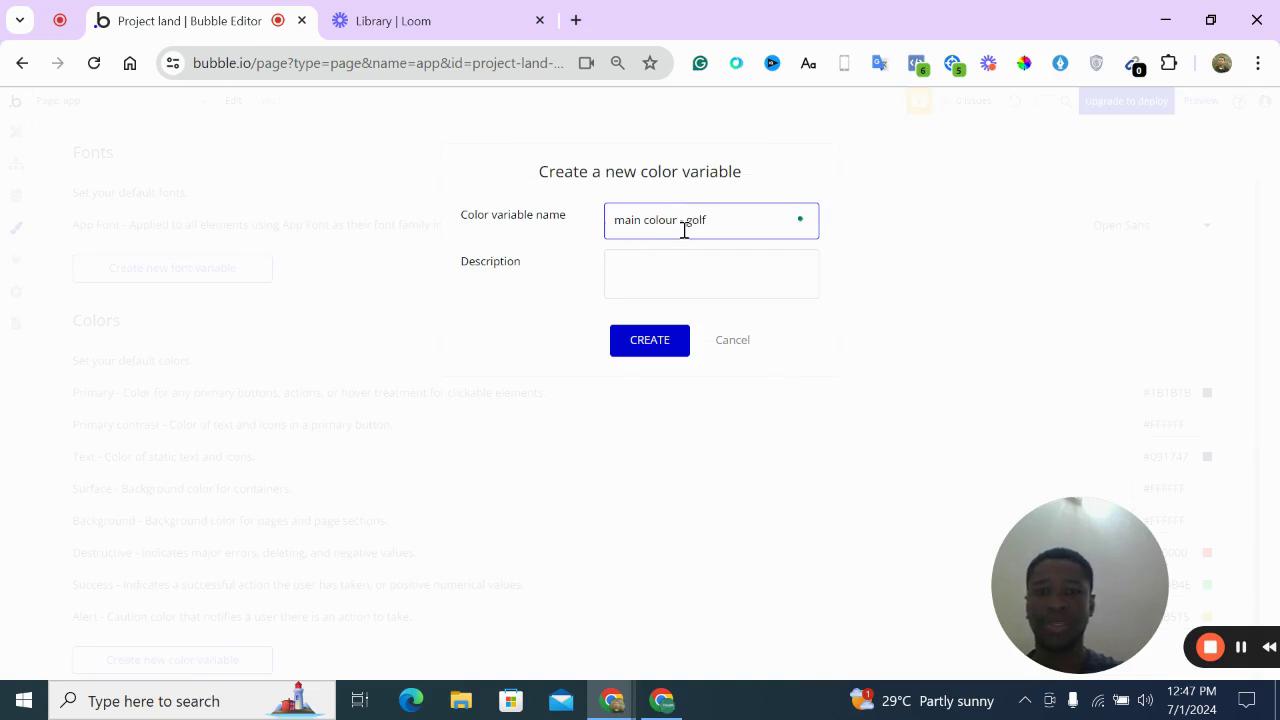
click(674, 336)
scroll(697, 388, down, 1)
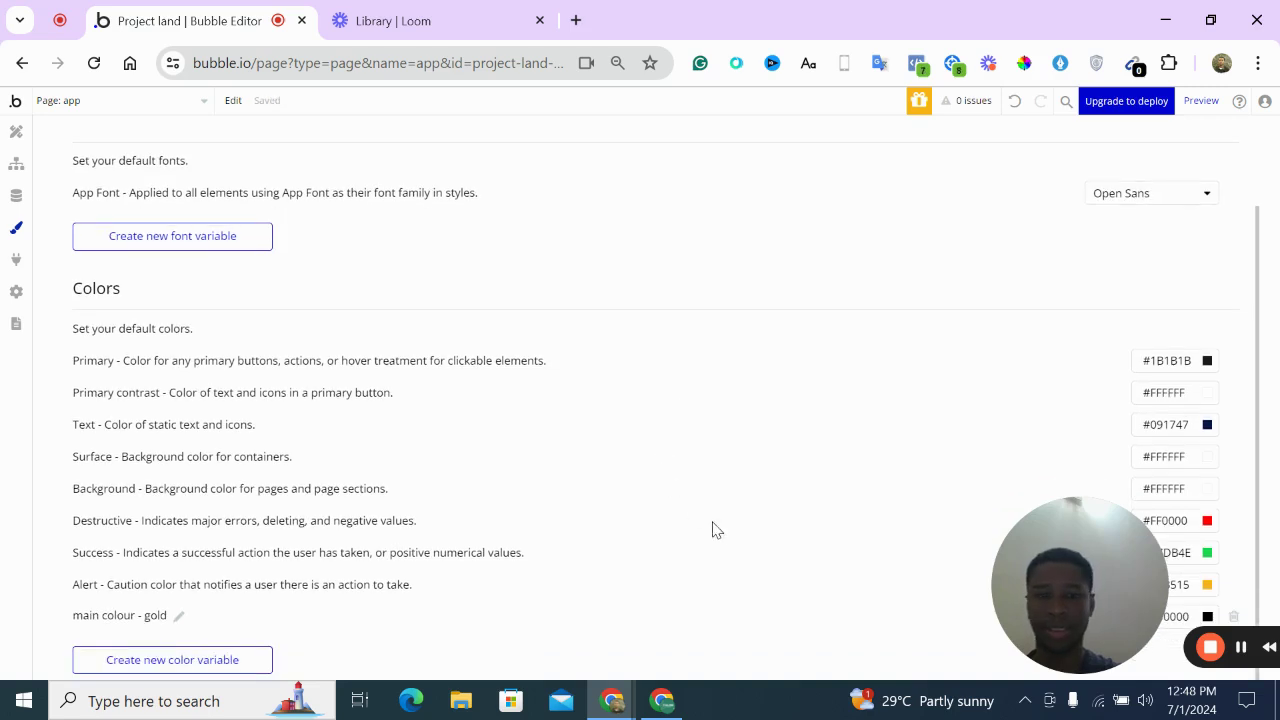
Set the "main colour - gold" variable to the orange-gold shade #E99607
click(1207, 616)
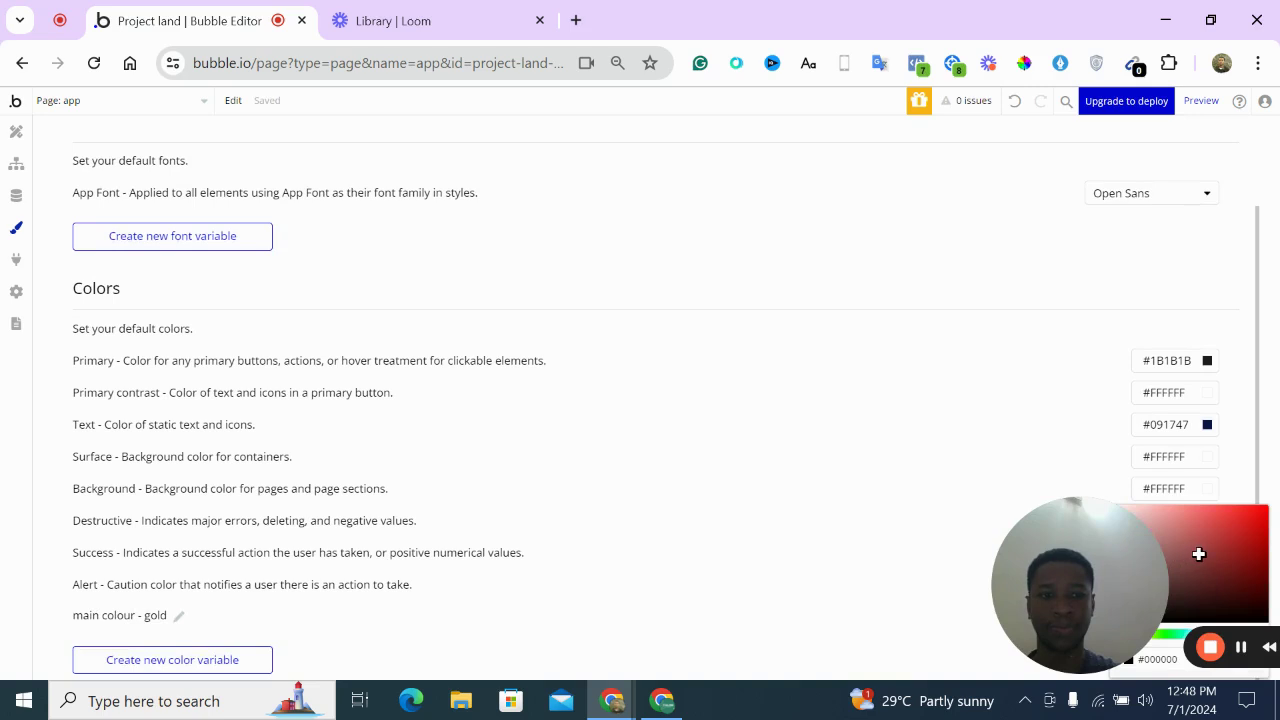
click(868, 351)
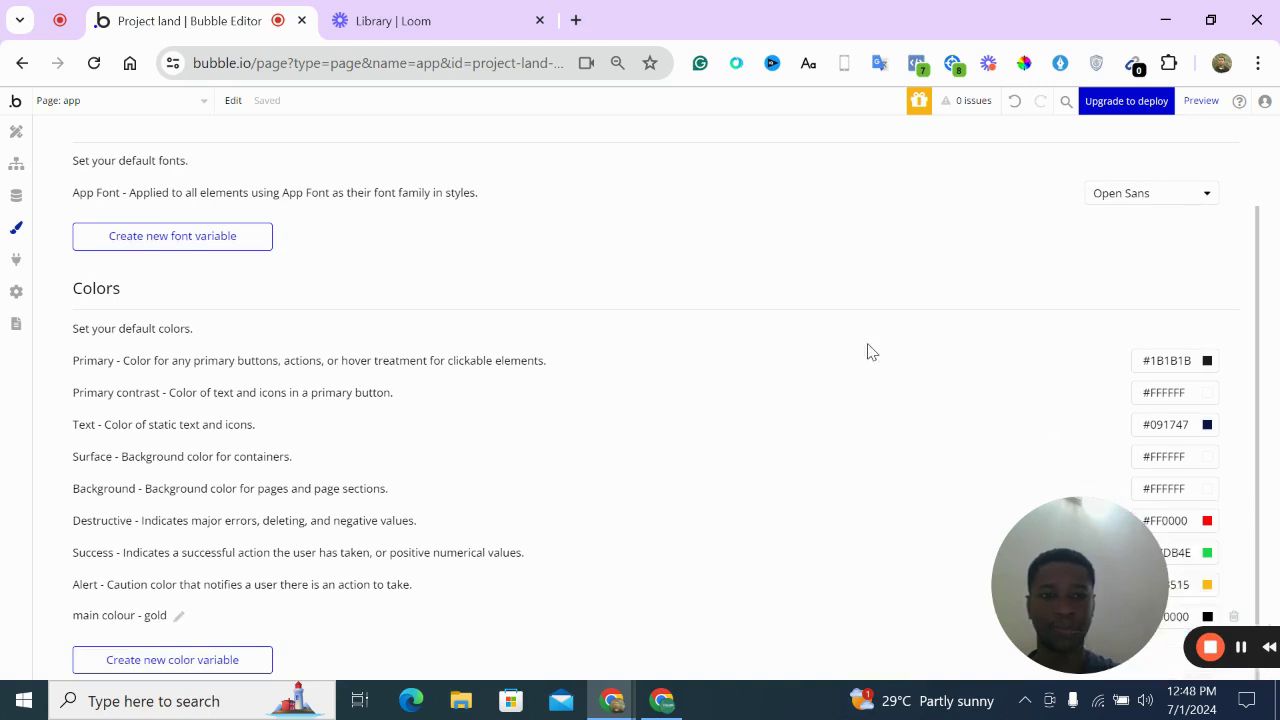
drag(1068, 580, 440, 478)
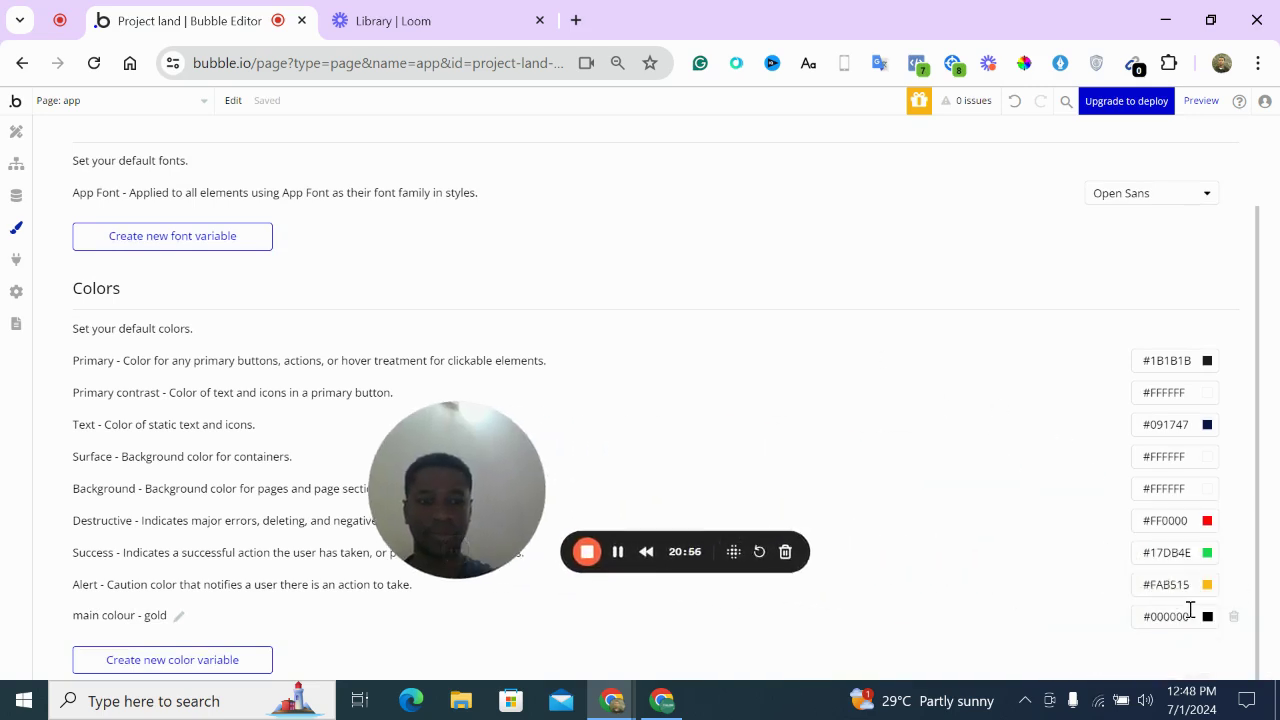
click(1208, 616)
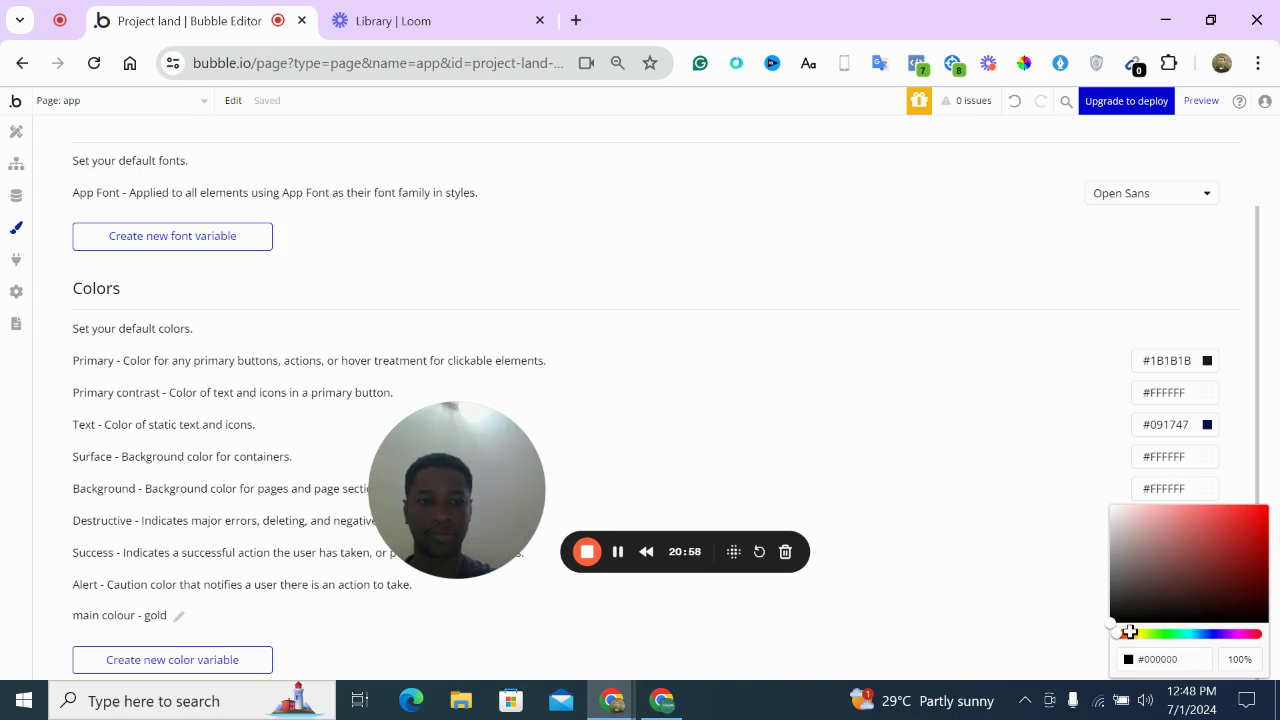
click(1128, 632)
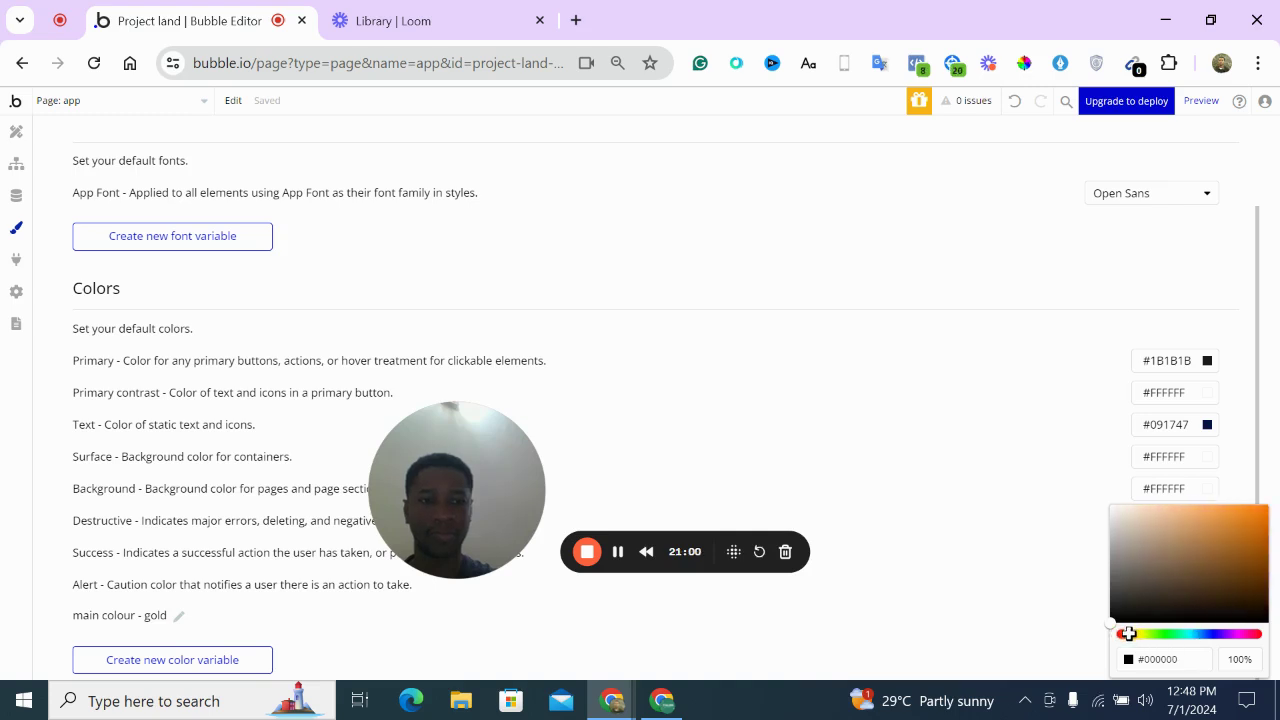
drag(1256, 528, 1263, 514)
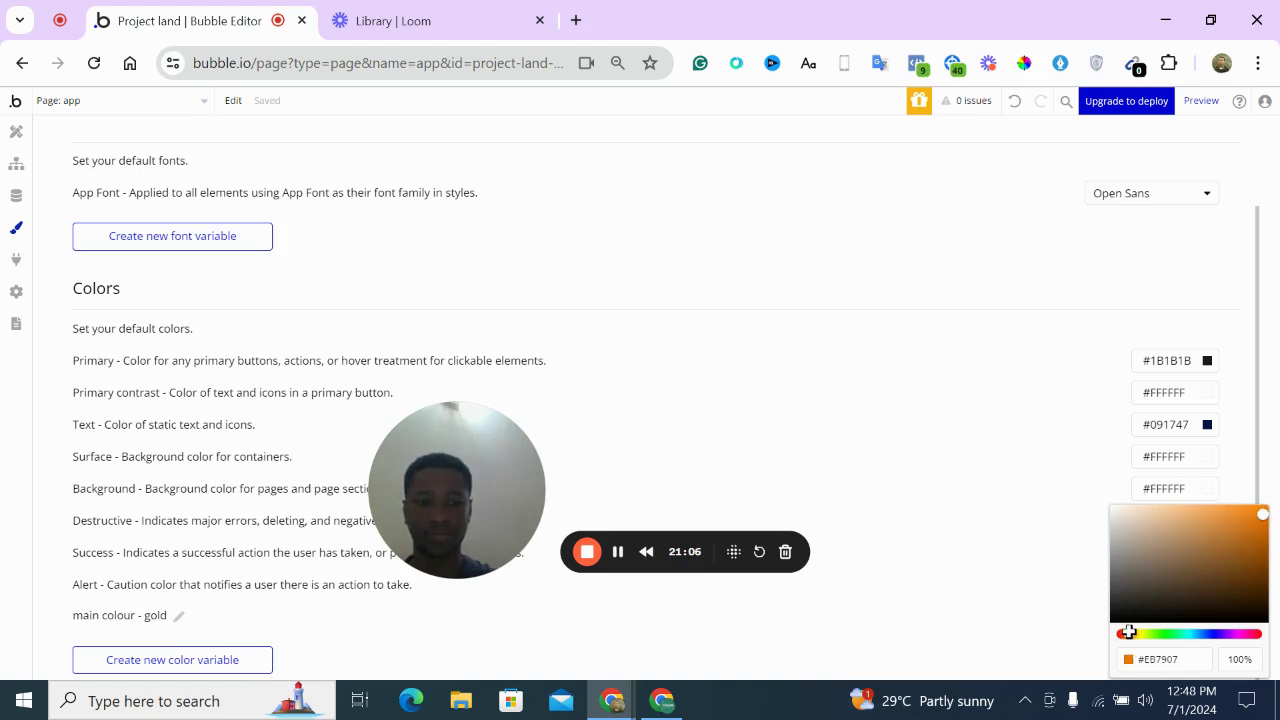
drag(1128, 632, 1132, 632)
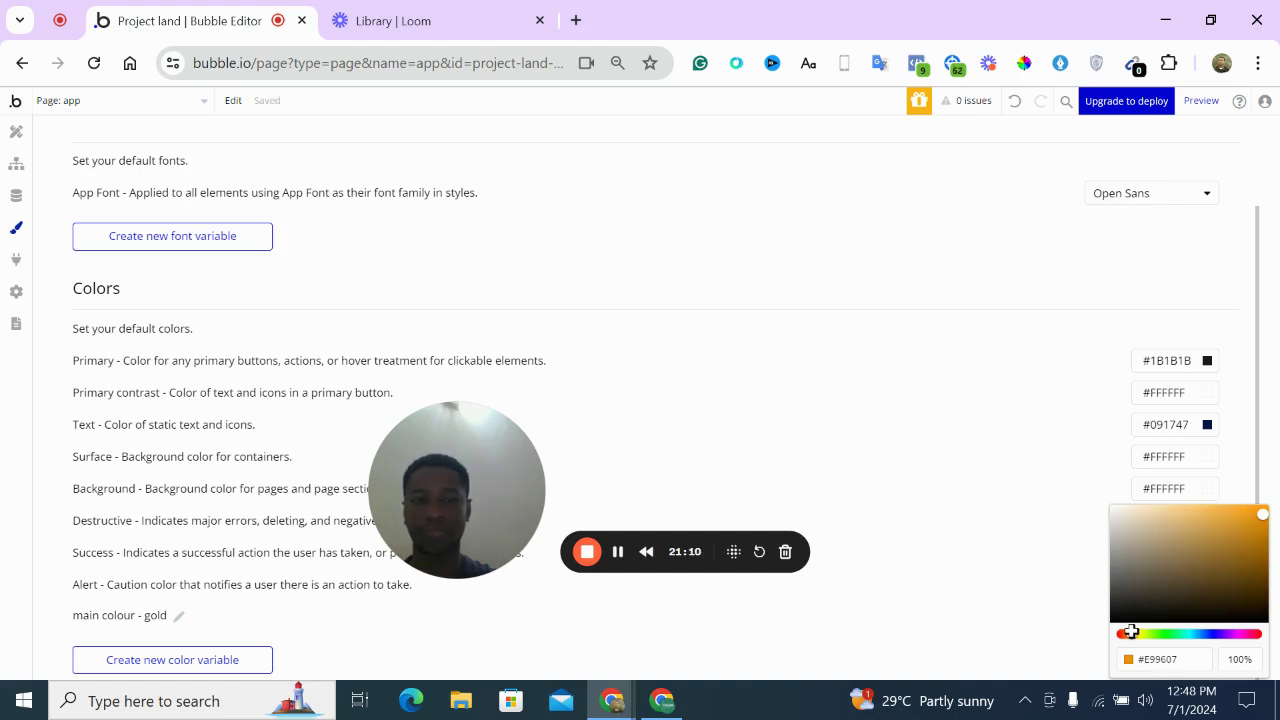
click(1100, 594)
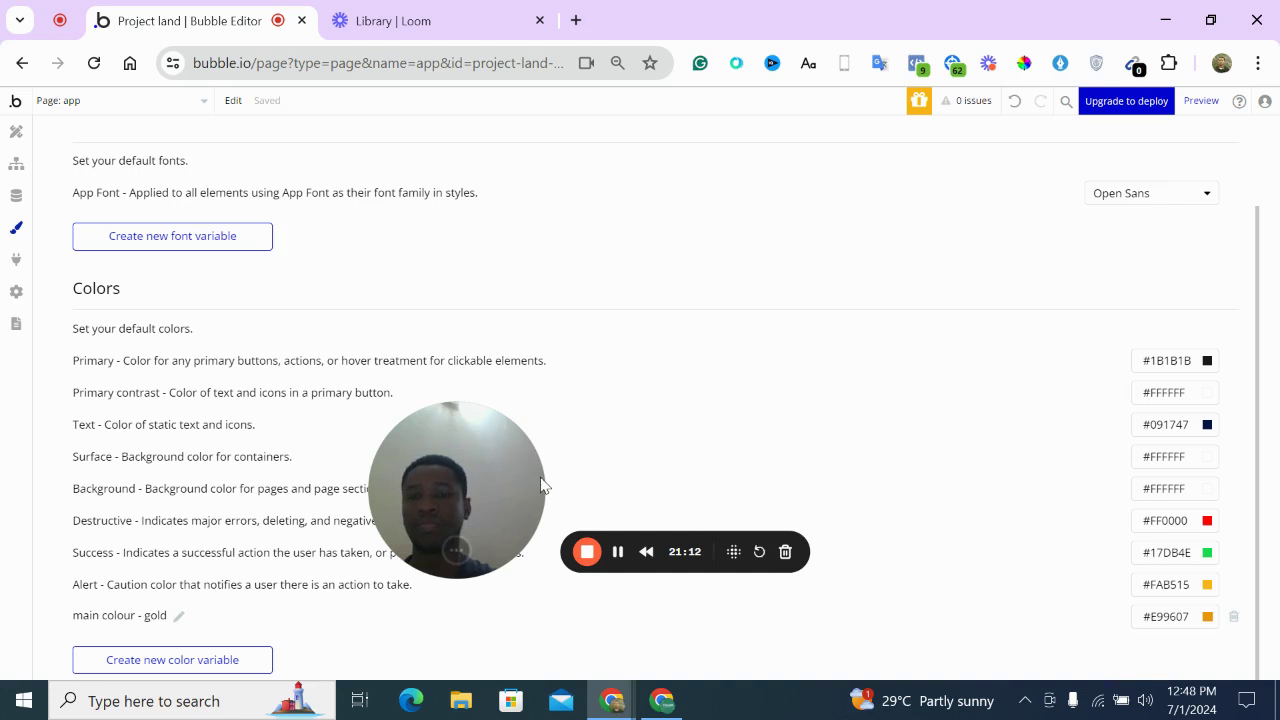
drag(543, 486, 930, 606)
Return to the page design and apply the "main colour - gold" variable as the bulb icon's color
click(16, 131)
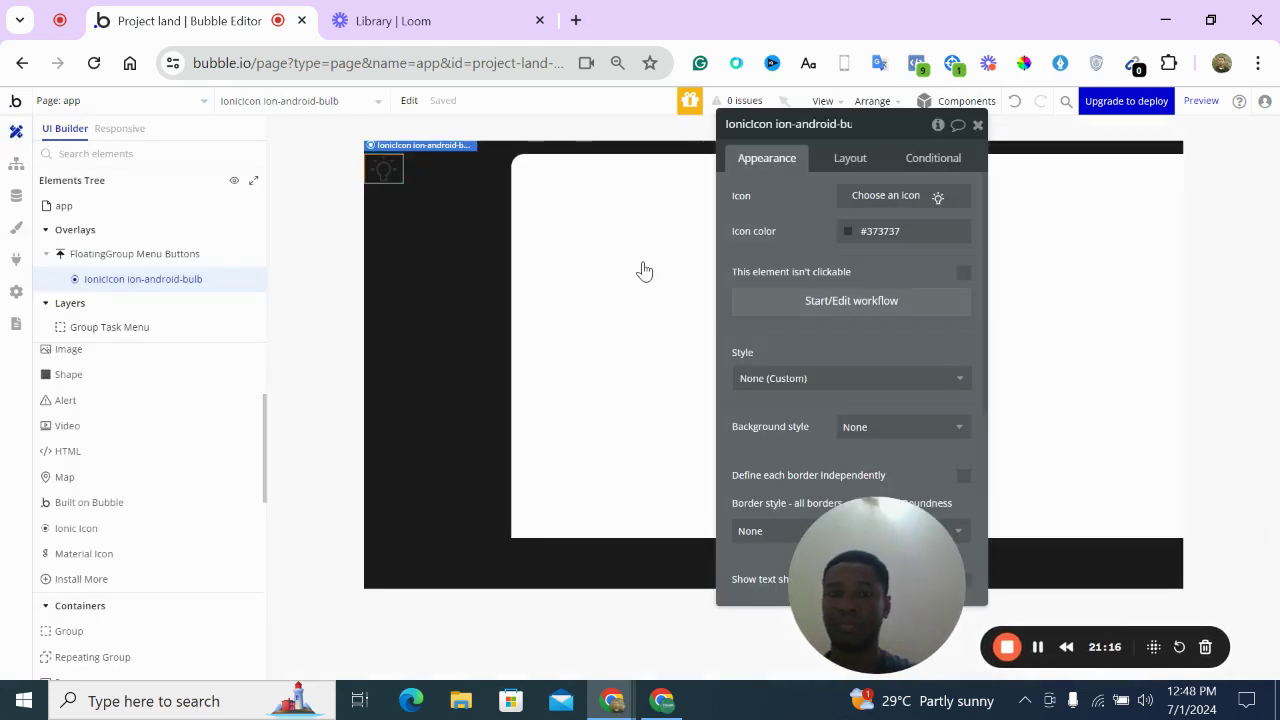
click(855, 232)
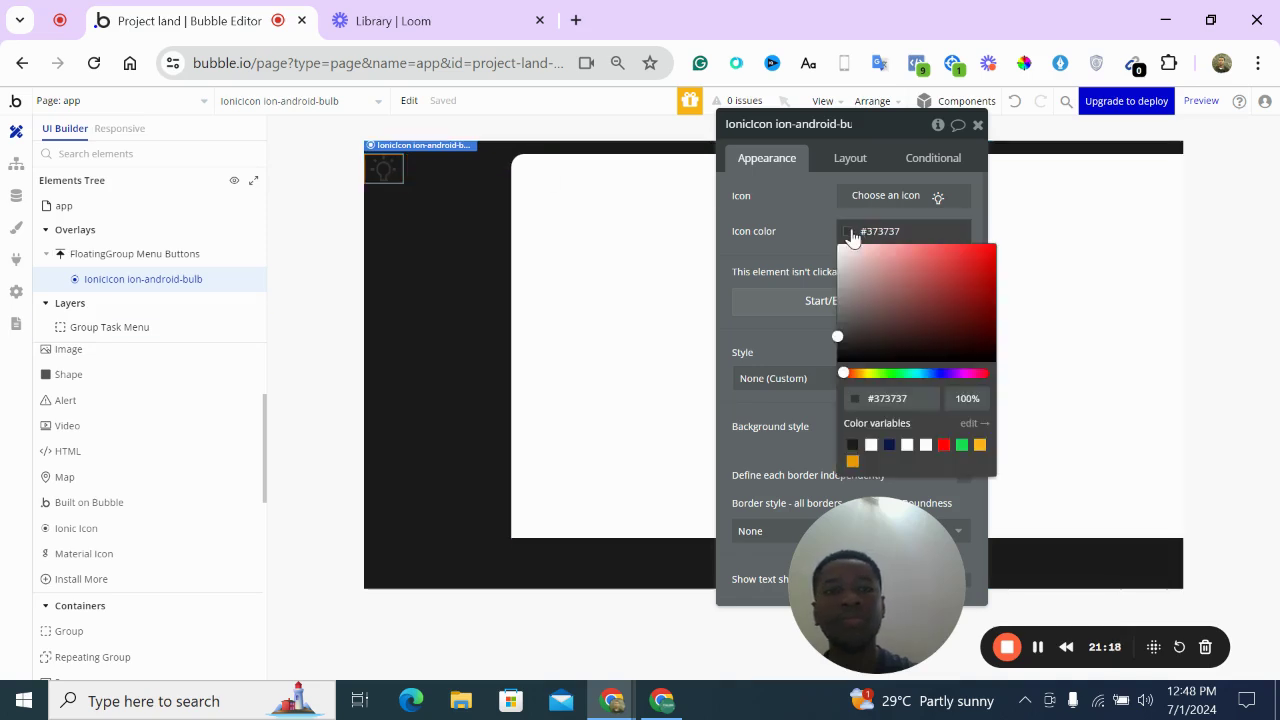
click(853, 461)
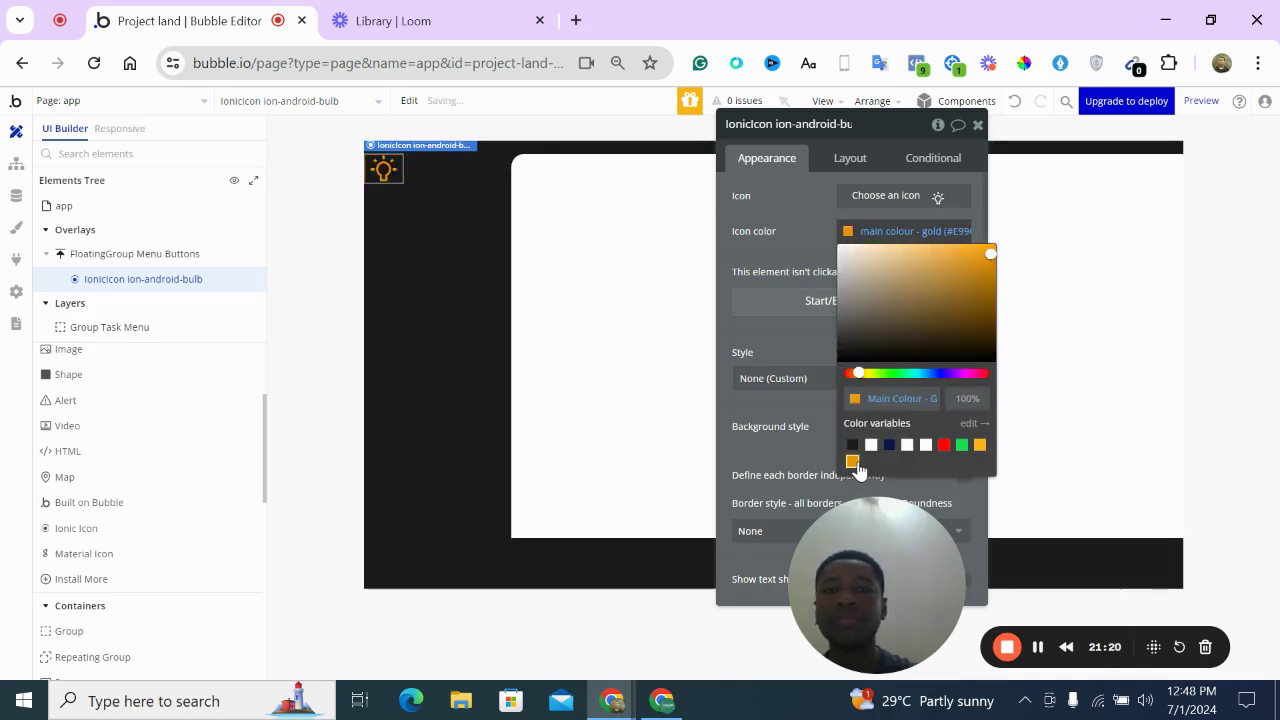
Browse the Ionic icon's symbol library and replace the bulb with the ion-aperture symbol
click(915, 197)
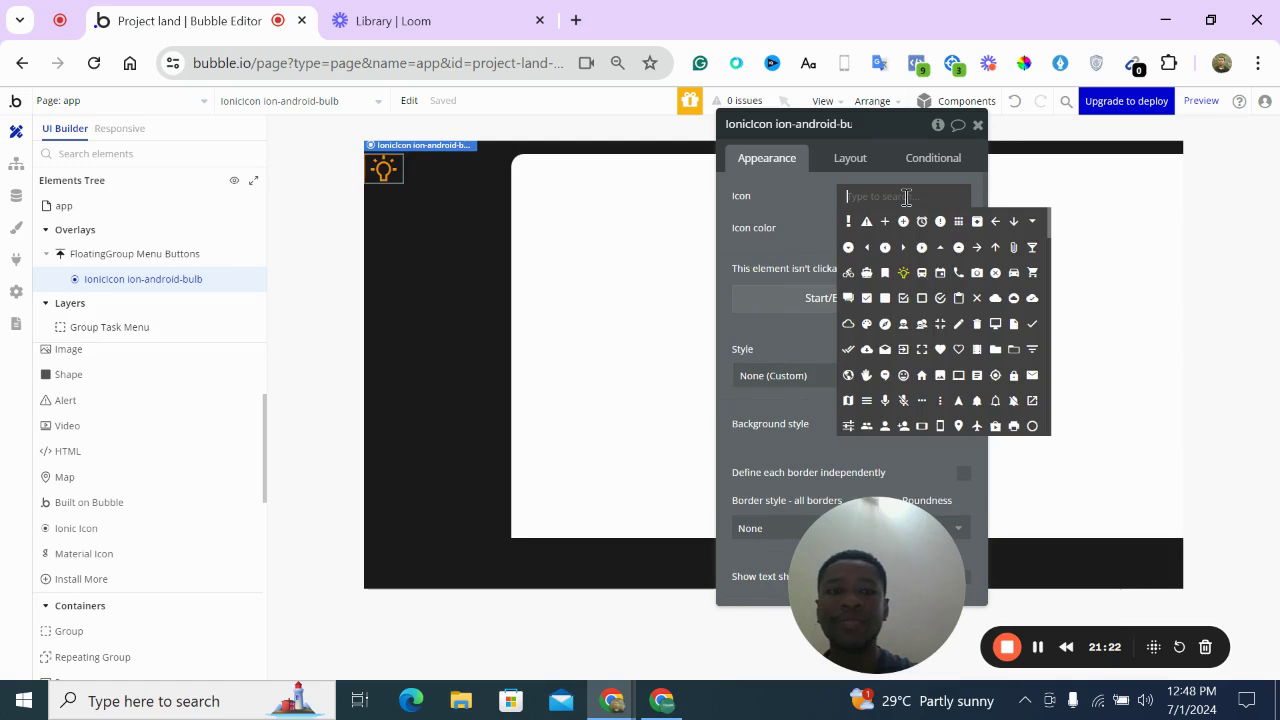
scroll(905, 312, down, 1)
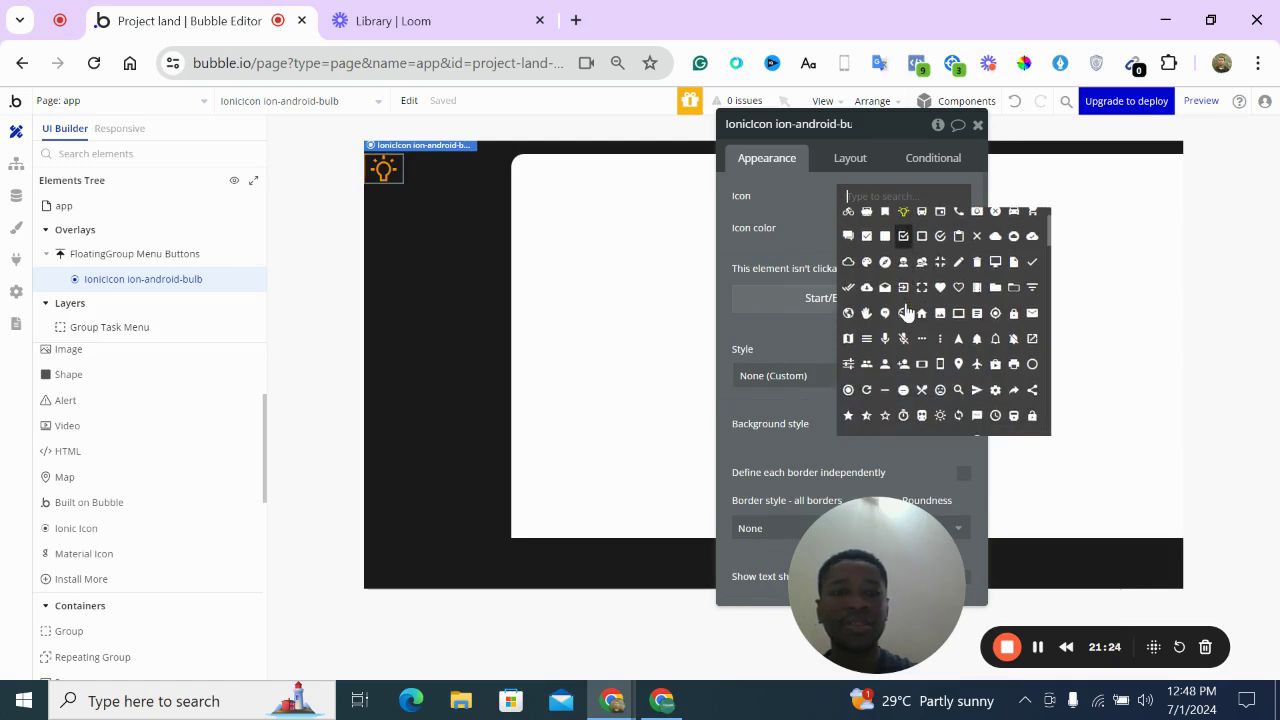
scroll(905, 312, down, 3)
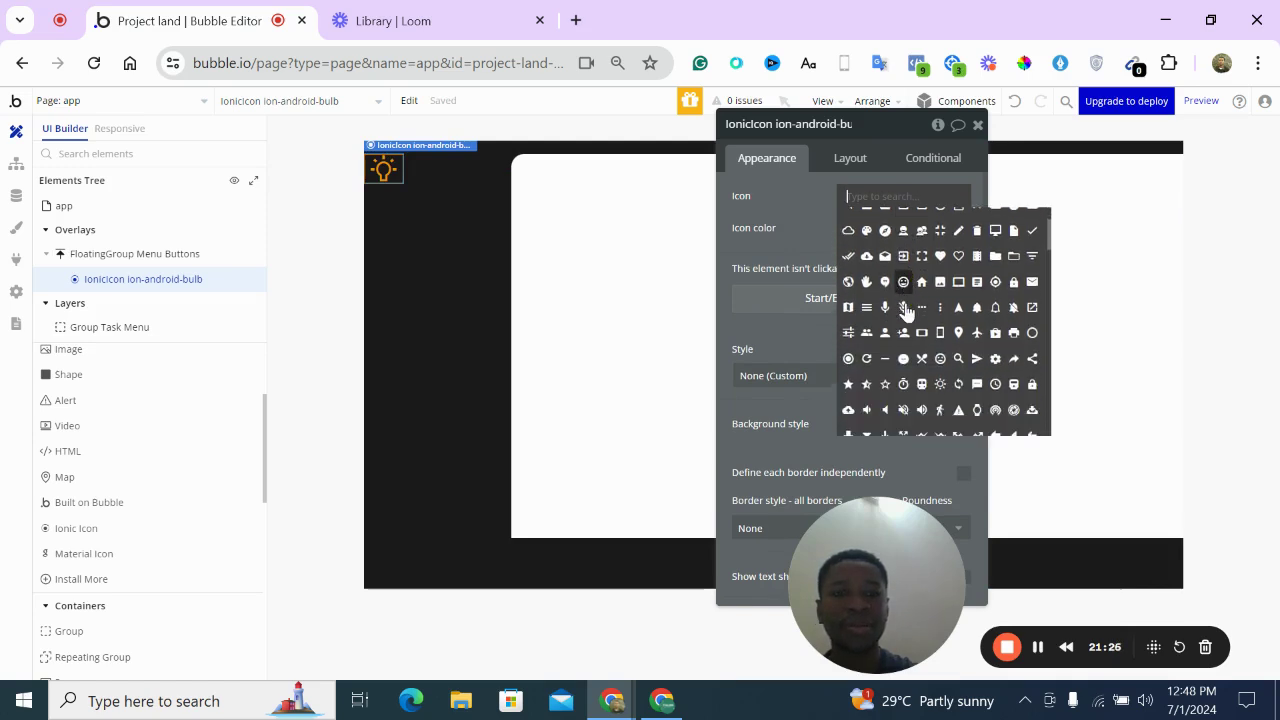
scroll(905, 312, down, 3)
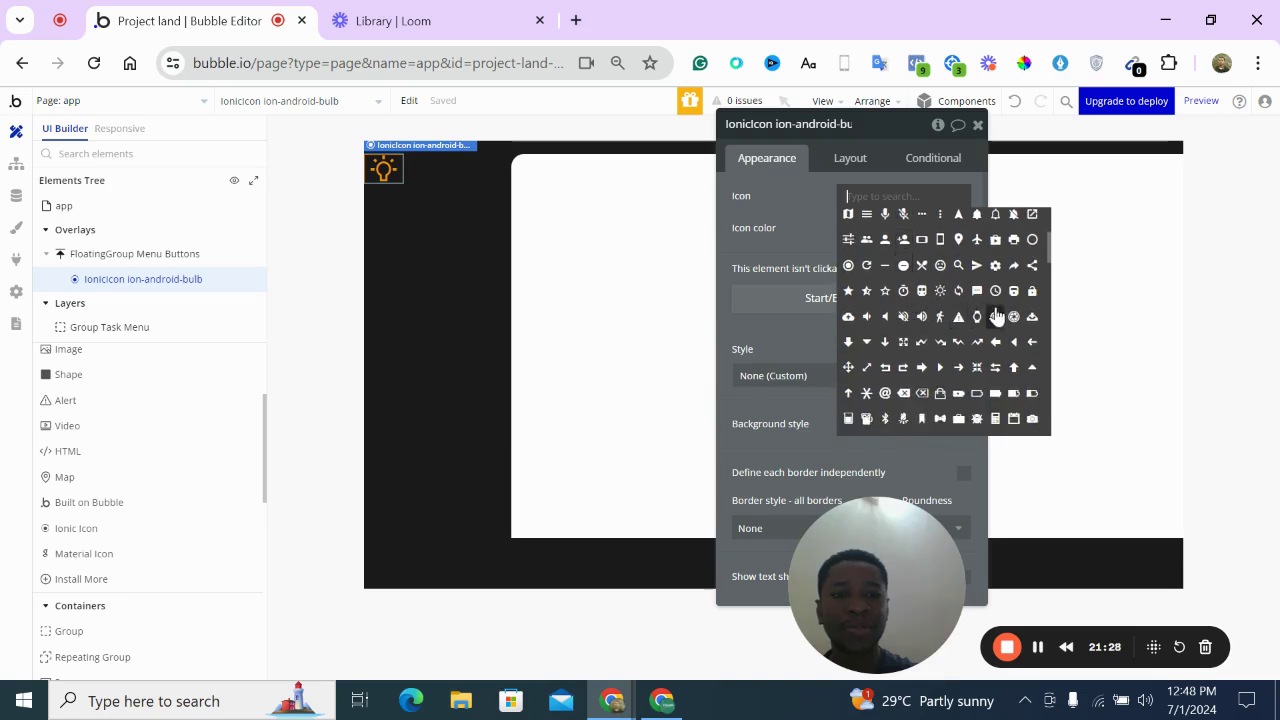
click(1014, 320)
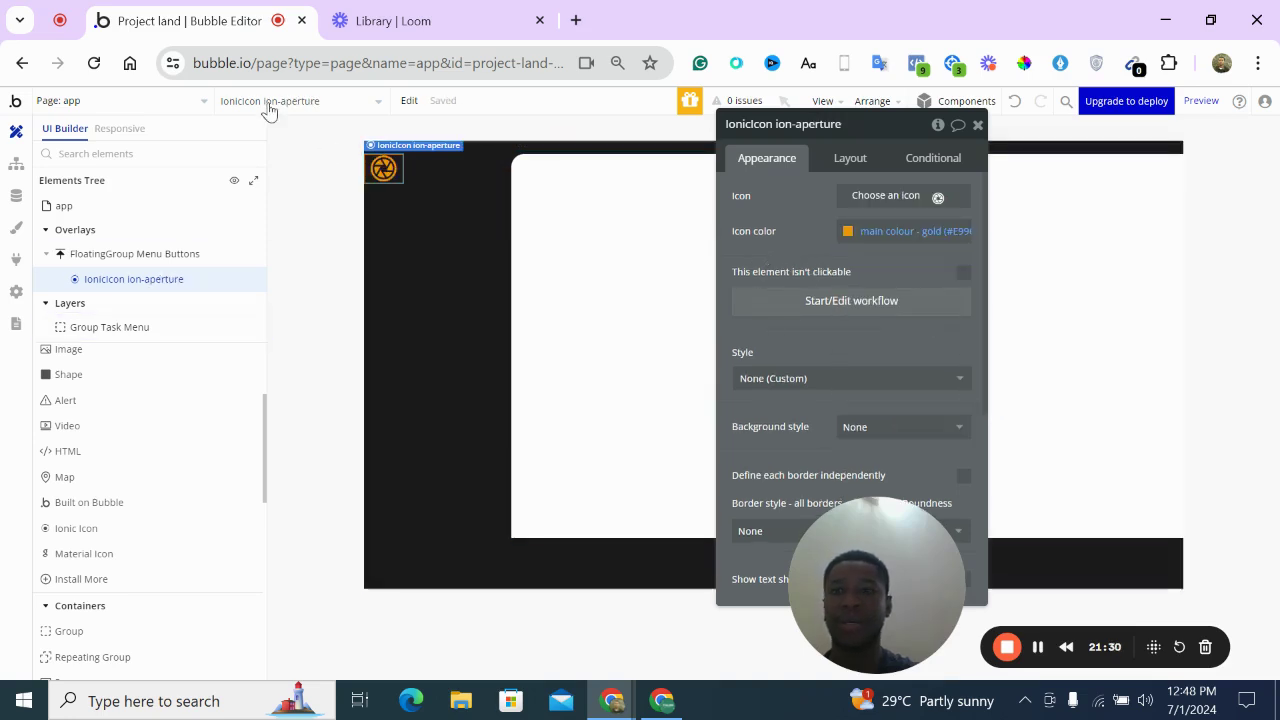
Set the fixed width of the ion-aperture icon to 35 px in its layout settings
click(840, 155)
double_click(805, 377)
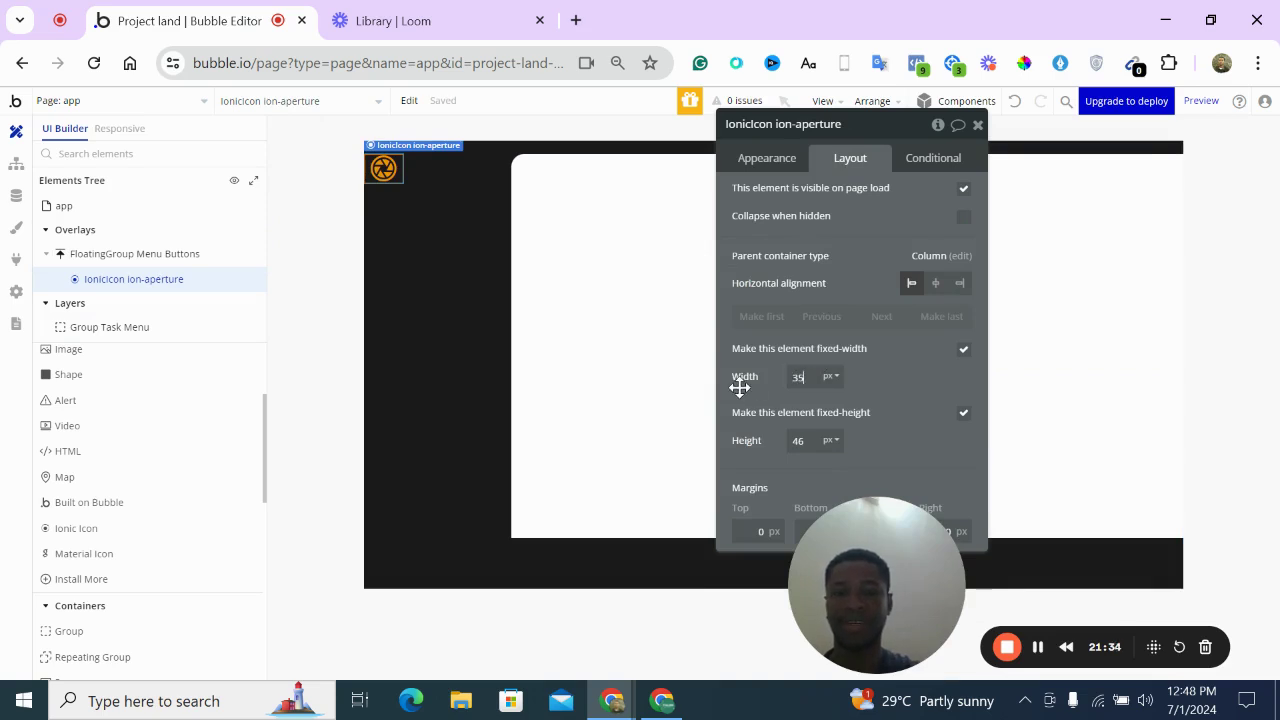
Set the aperture icon's fixed width and height to 50 px each and center it horizontally in its parent
key(Tab)
text(35)
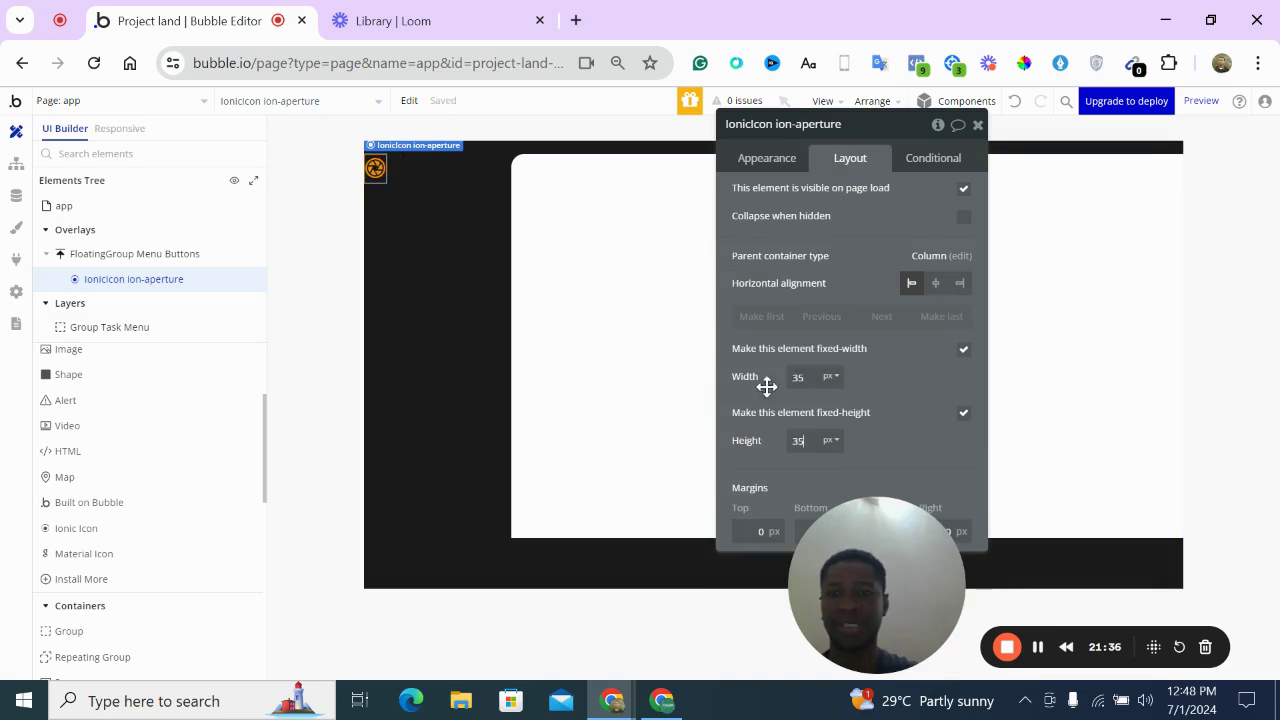
double_click(798, 377)
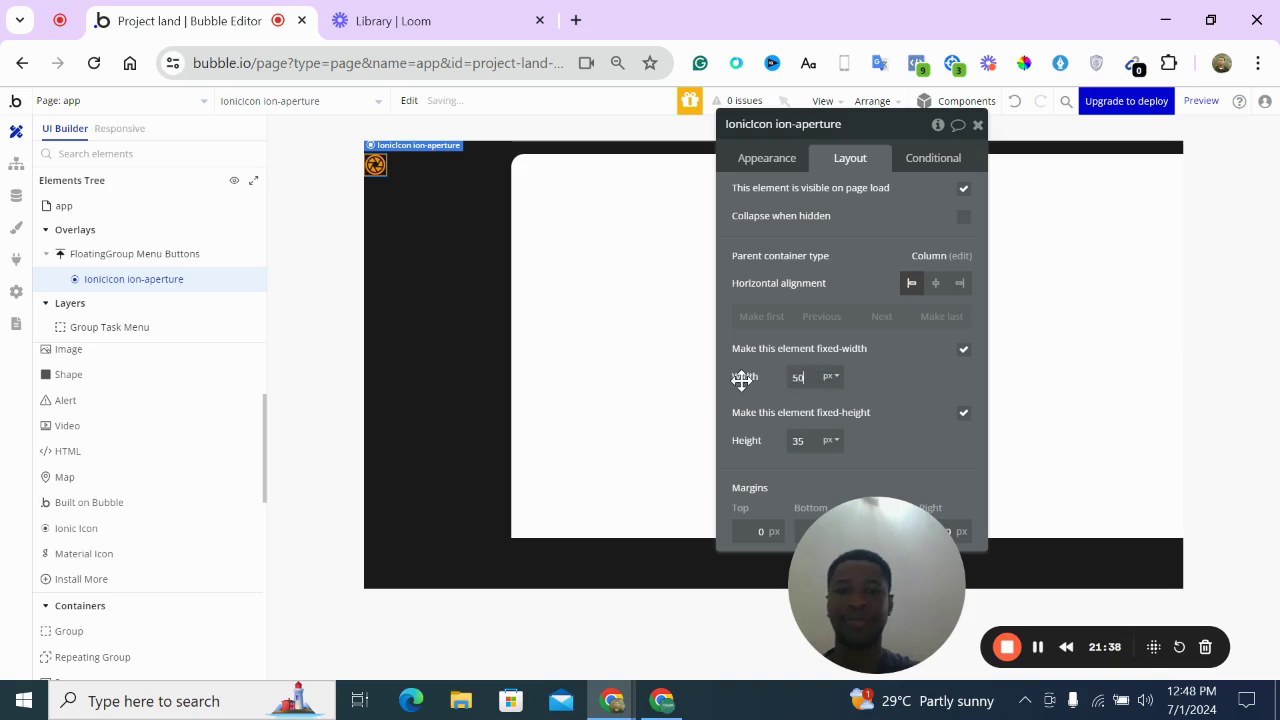
key(Tab)
text(5)
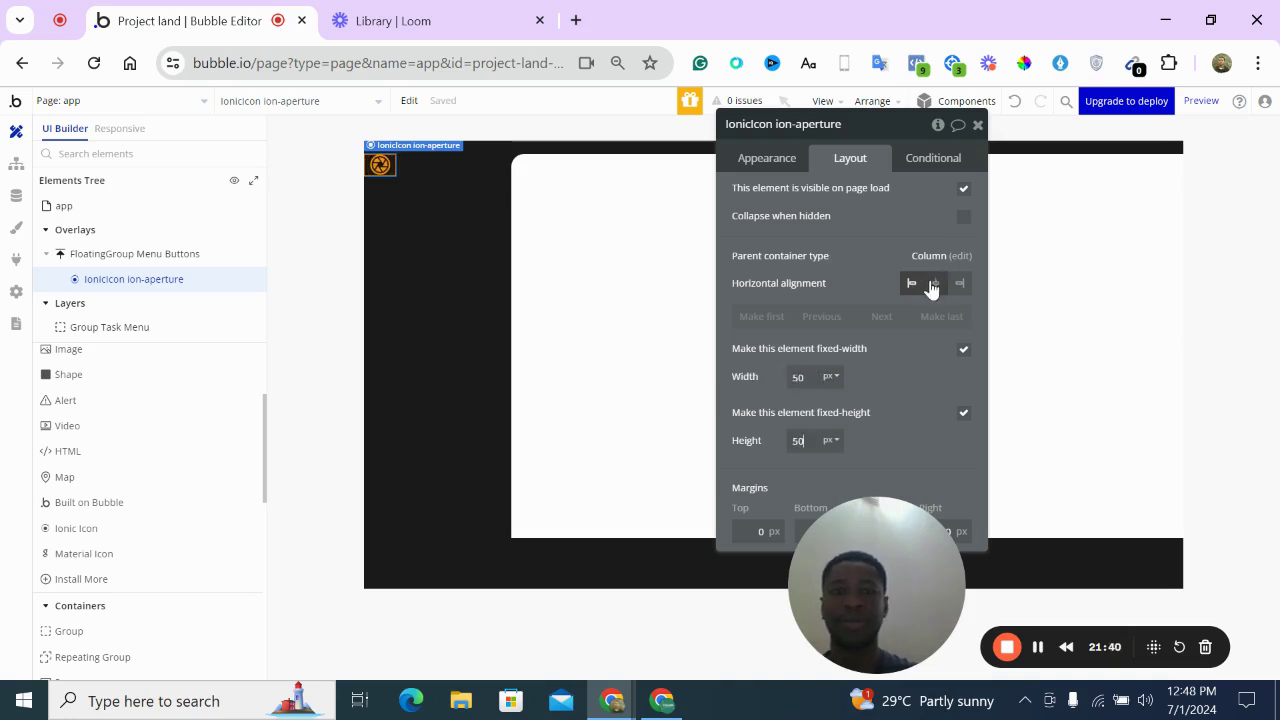
click(934, 283)
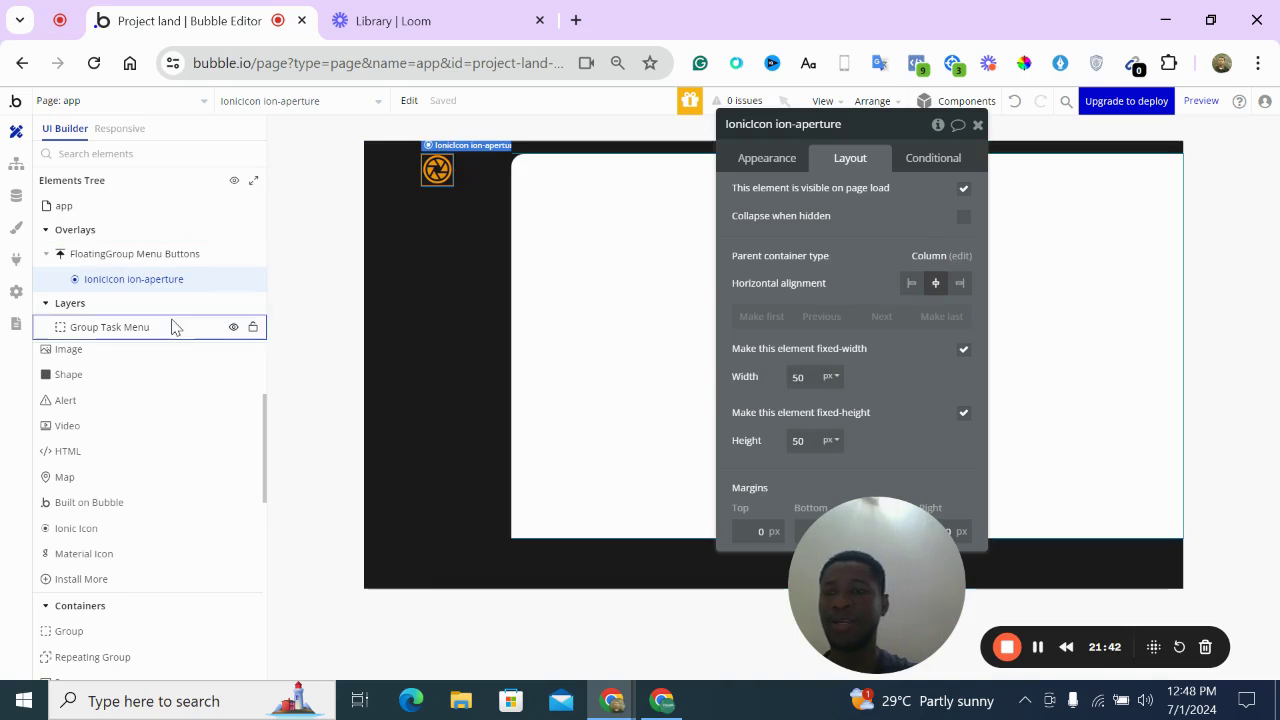
Add a text element below the aperture icon inside the Menu Buttons floating group
scroll(87, 453, up, 3)
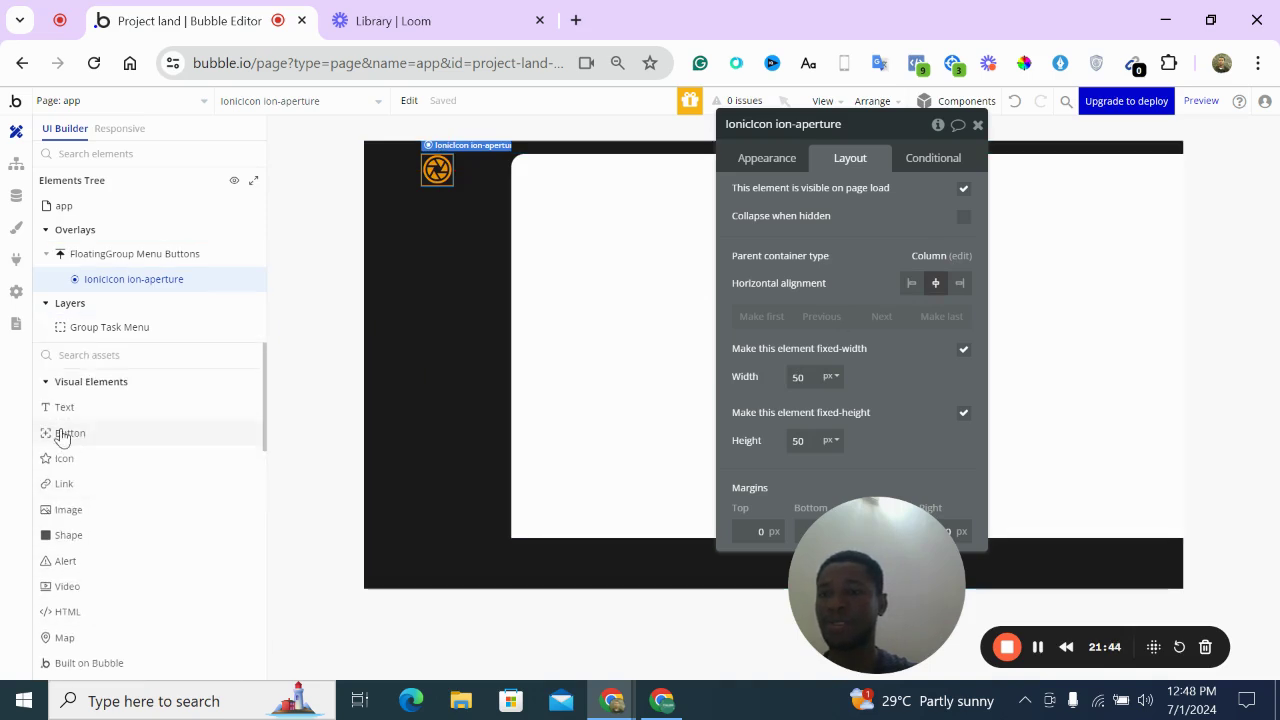
click(66, 407)
drag(389, 206, 479, 233)
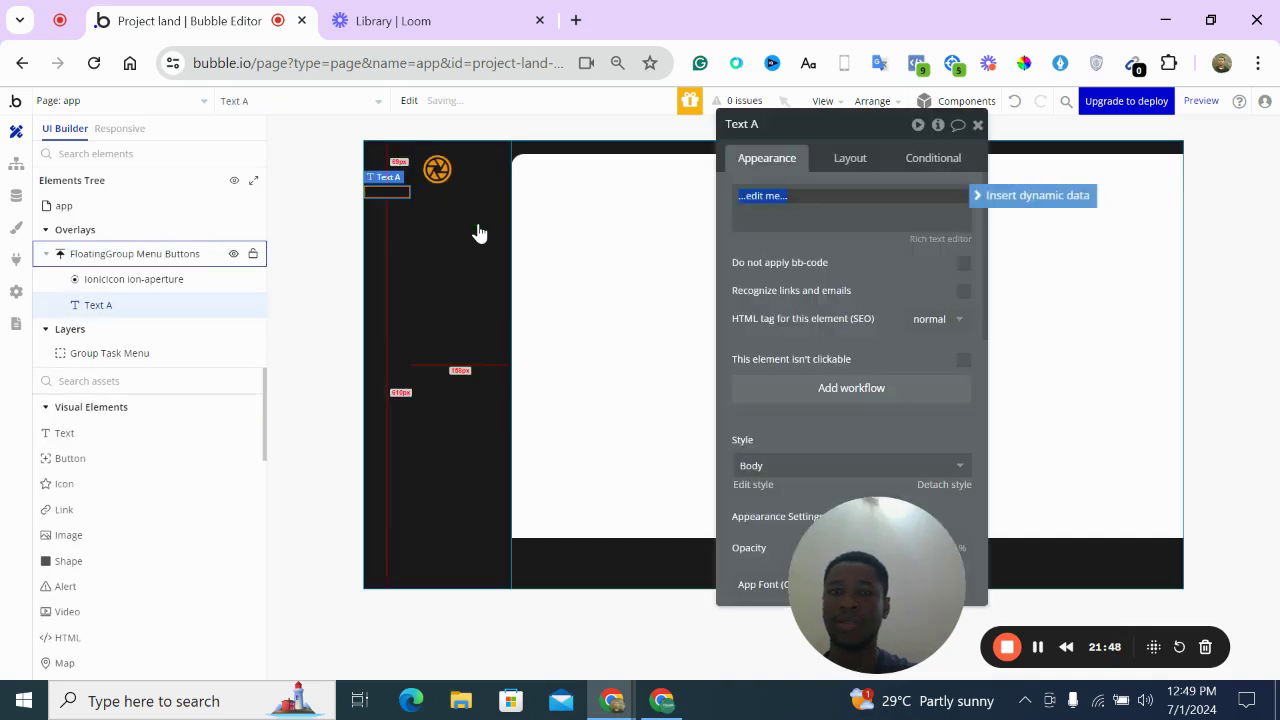
Set the new text element's font color to white (#FFFFFF)
scroll(869, 337, down, 6)
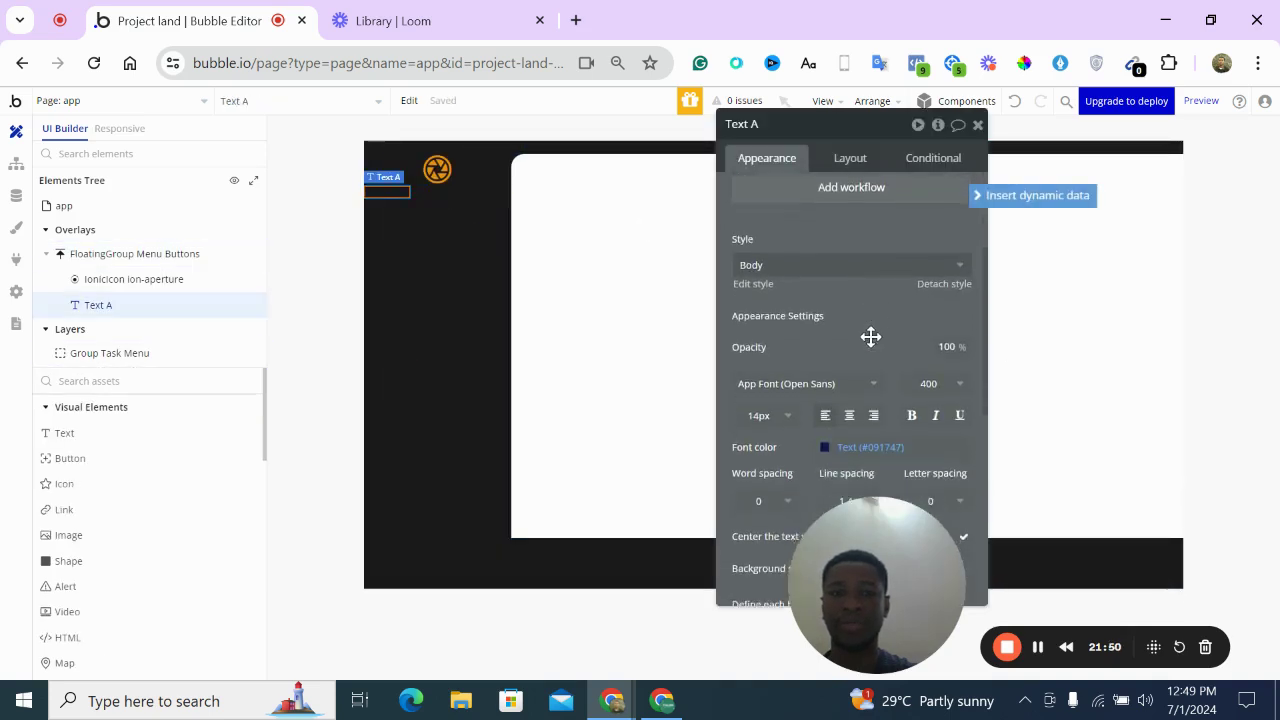
click(827, 310)
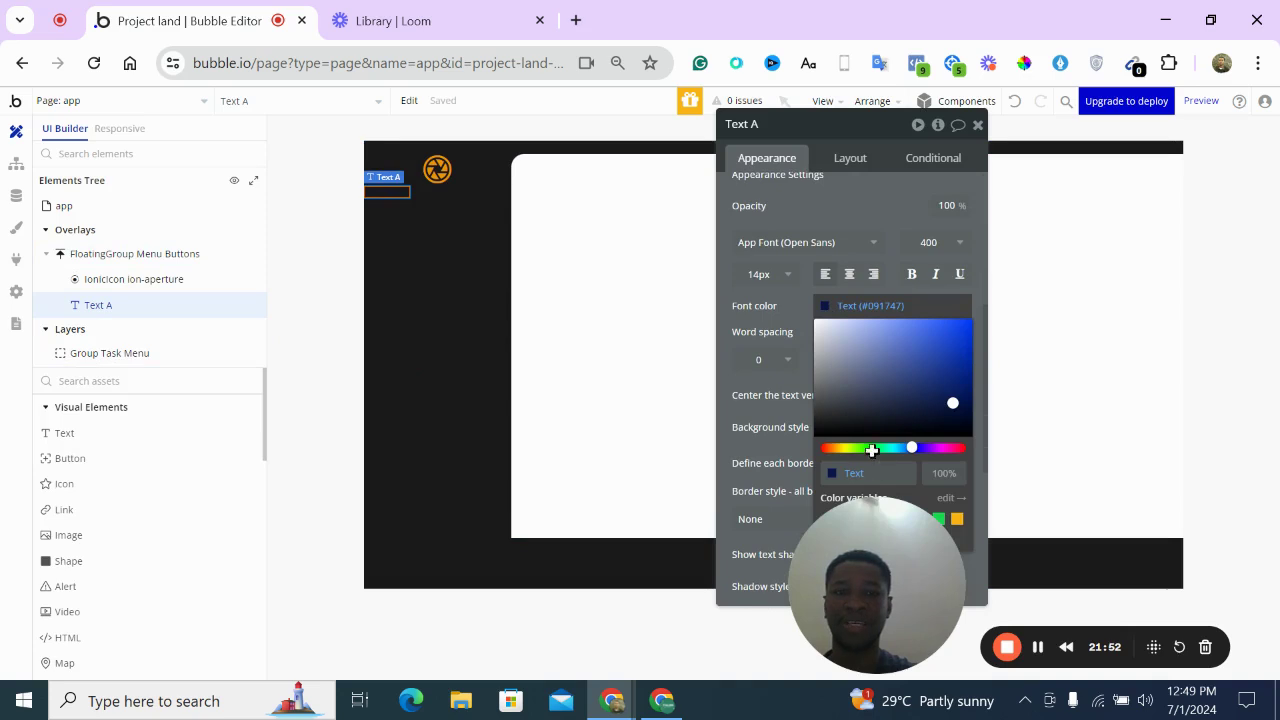
drag(820, 339, 795, 295)
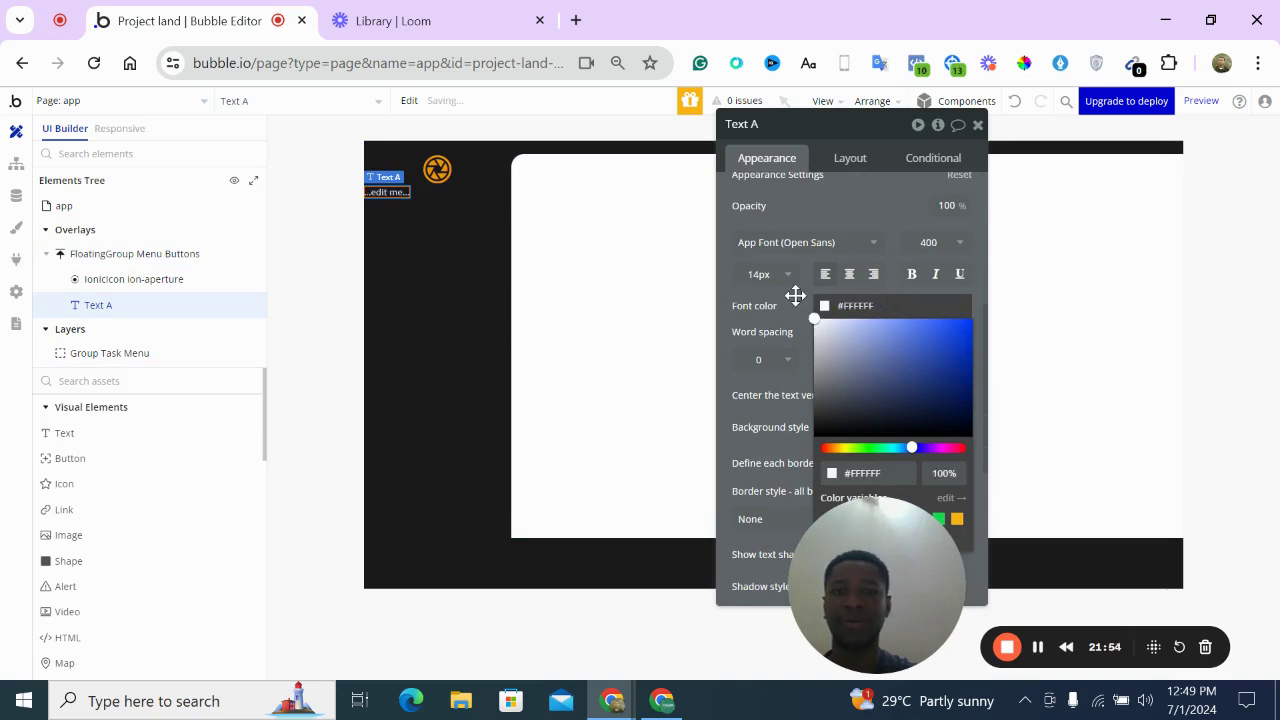
click(846, 206)
drag(846, 206, 674, 194)
scroll(674, 194, down, 1)
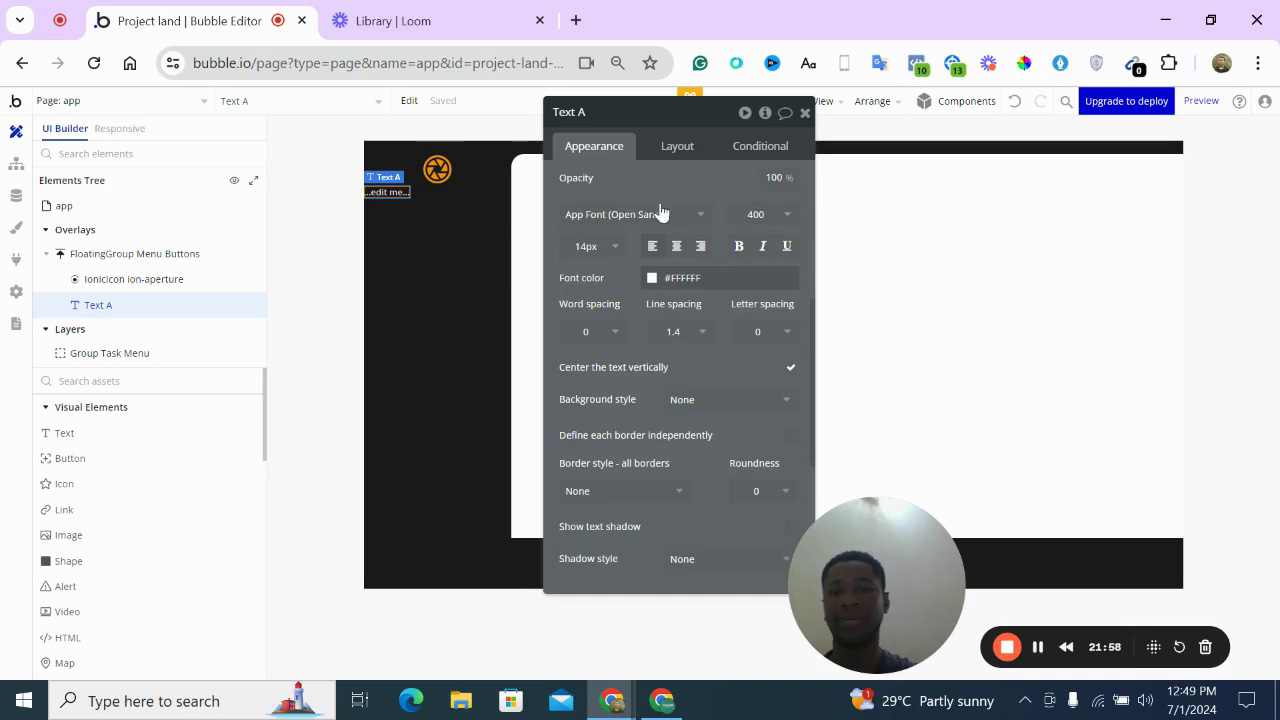
Set the default App Font to Karla in the style variables and return to the page design
mouse_move(256, 254)
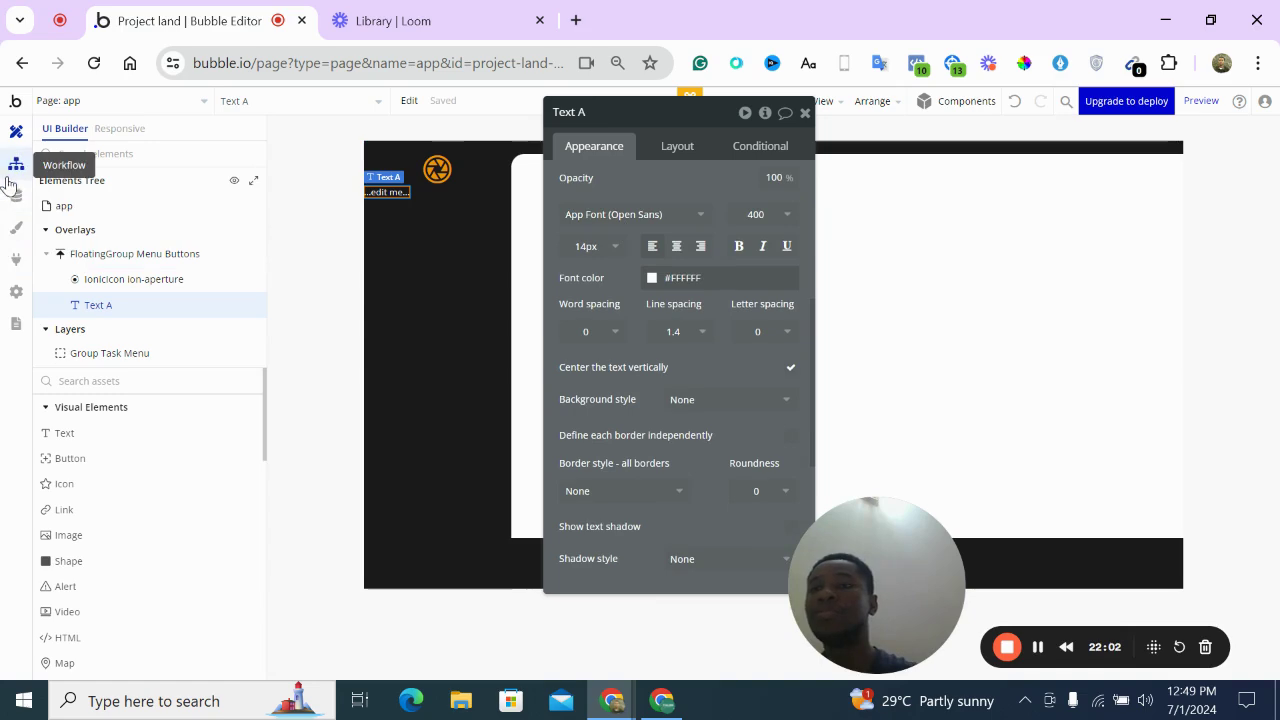
click(17, 230)
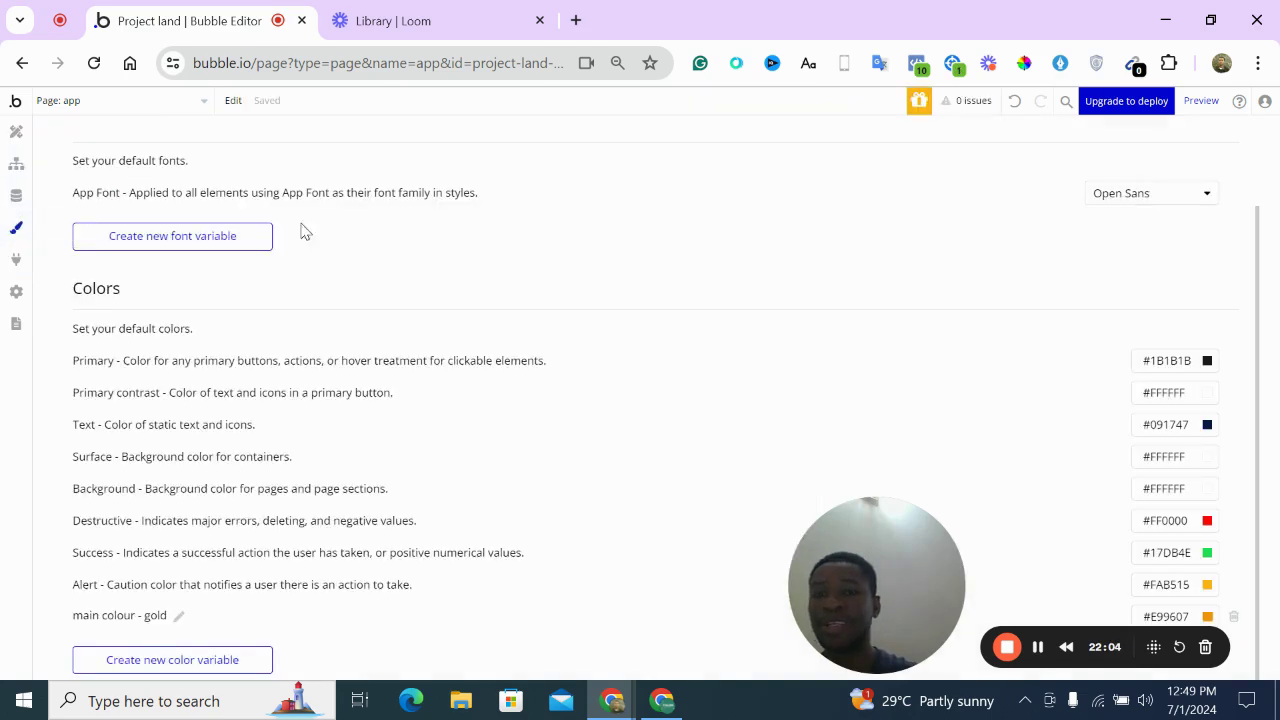
scroll(170, 192, up, 1)
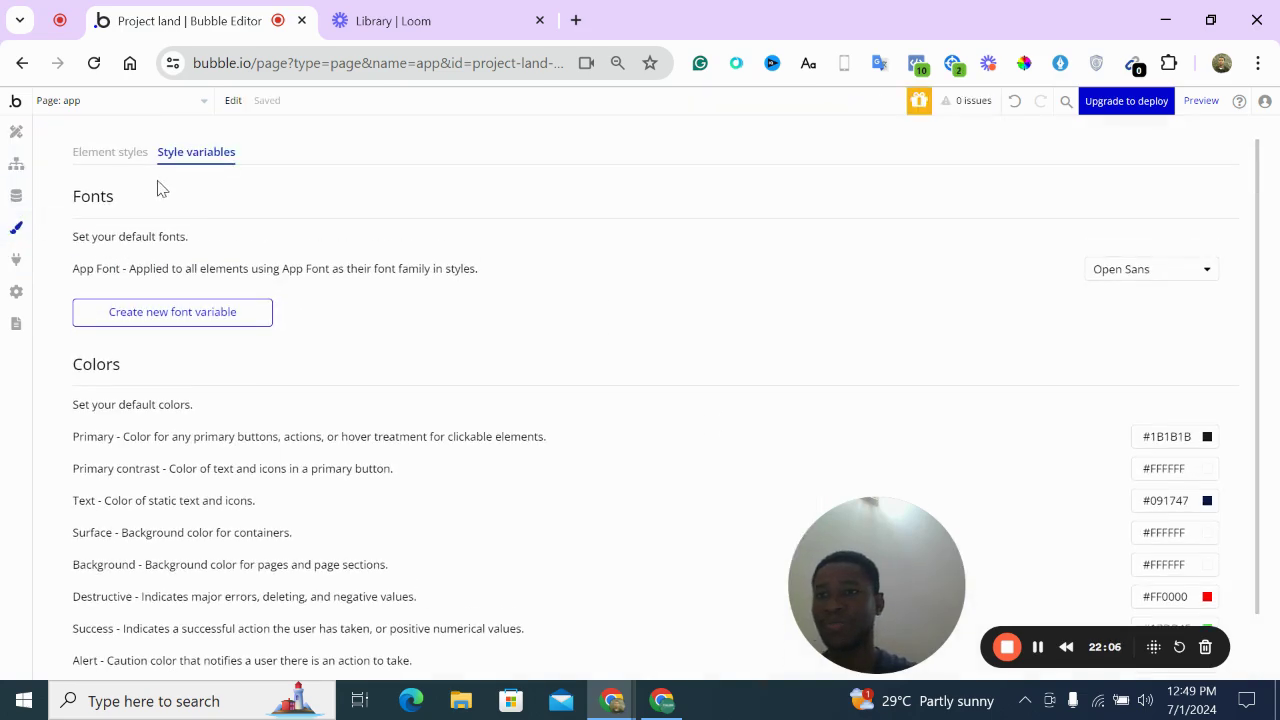
click(1164, 268)
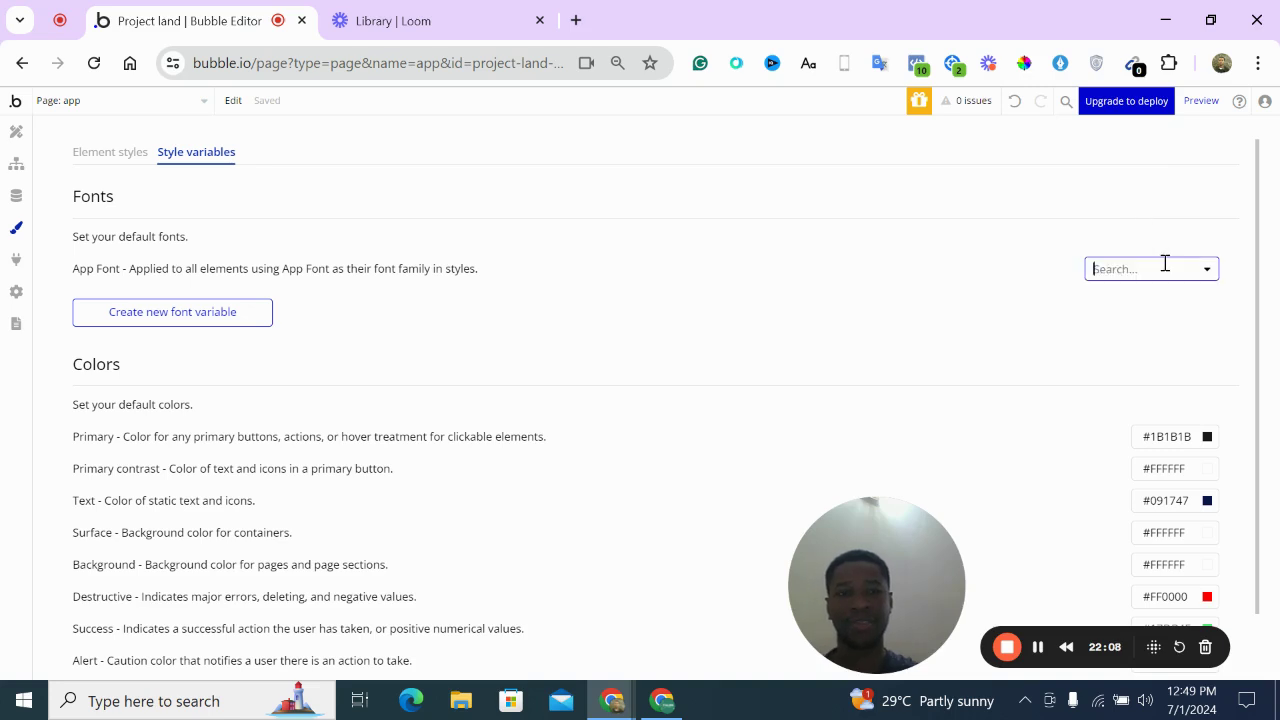
text(kar)
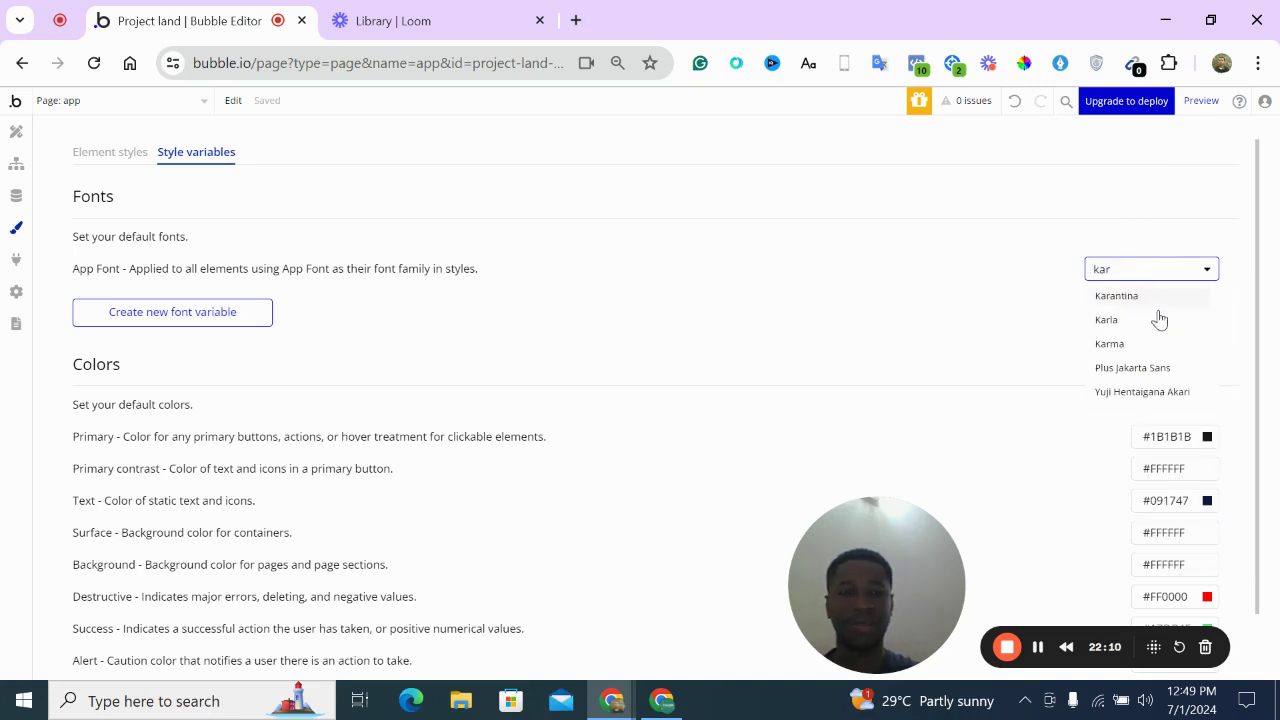
click(1139, 322)
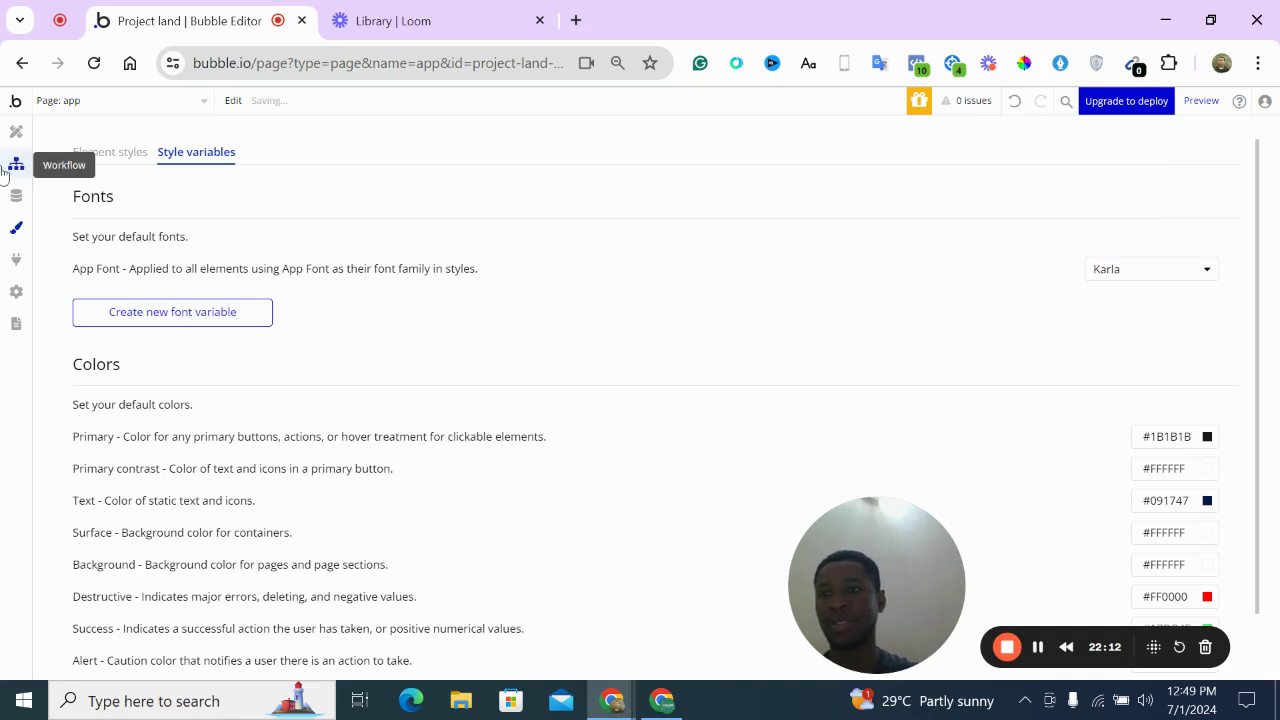
click(16, 131)
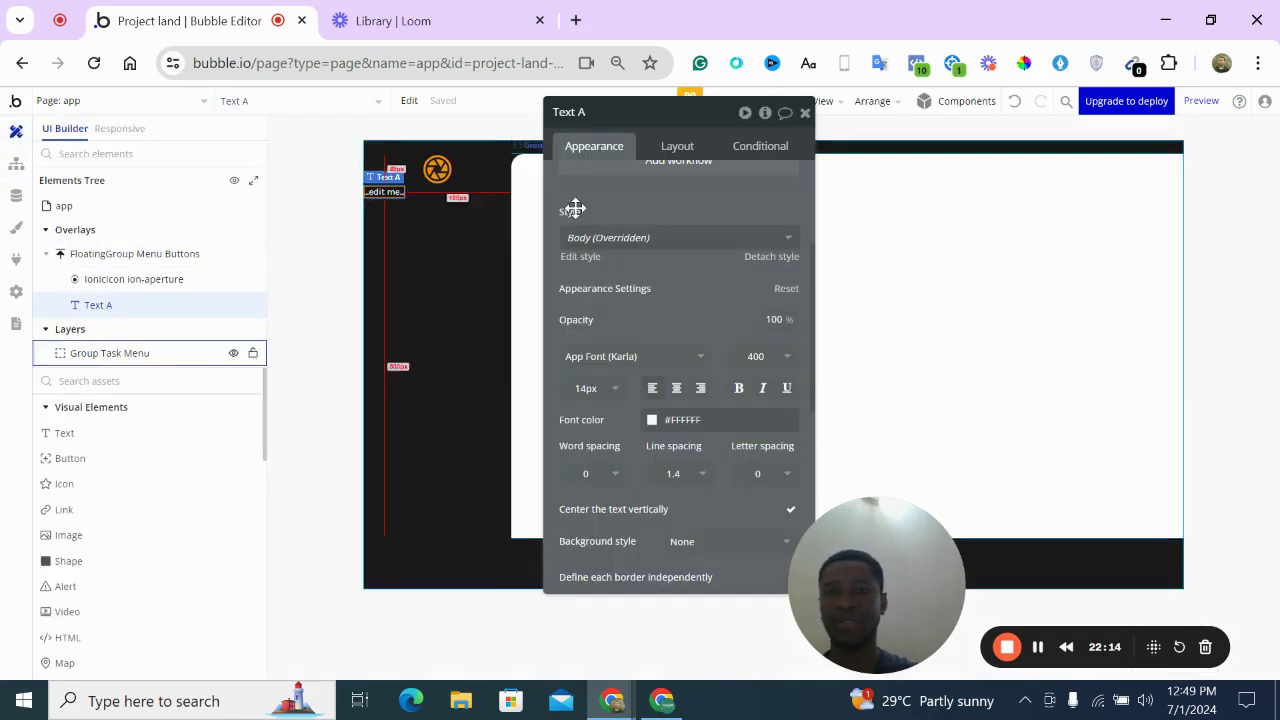
Set the text element's font size to 24 px
drag(661, 296, 666, 247)
click(618, 340)
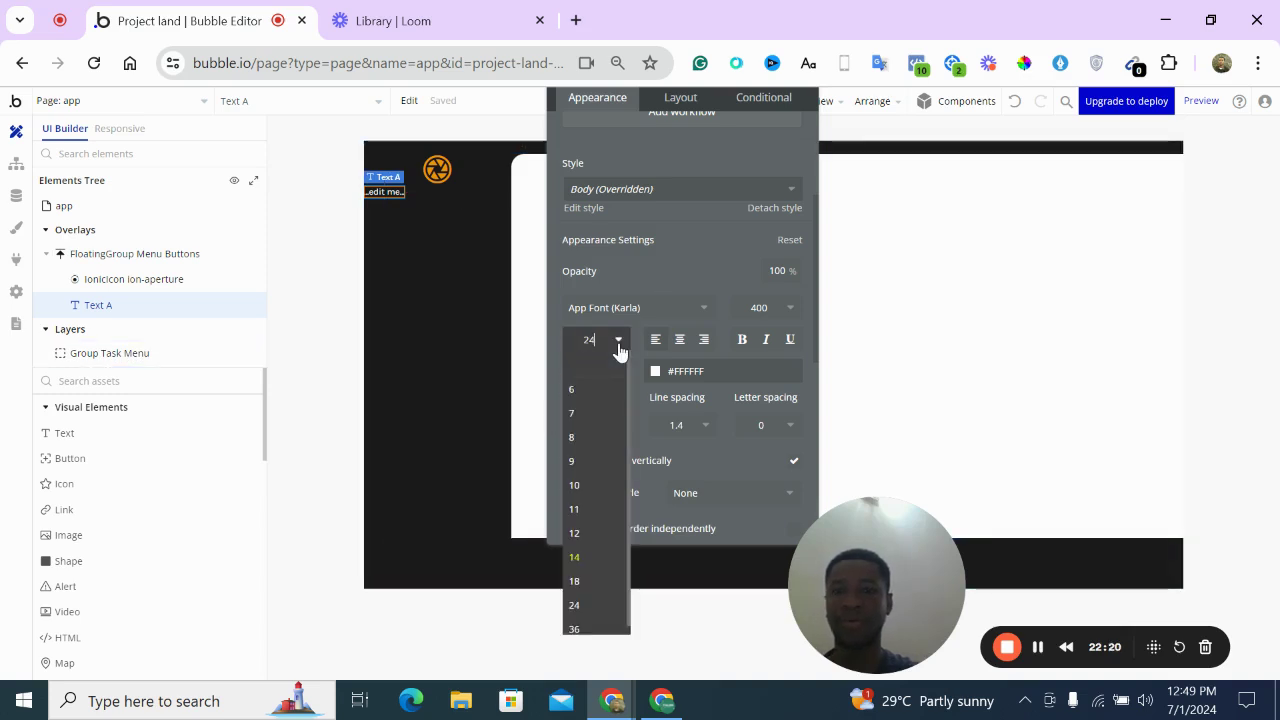
click(607, 603)
Set the text element's font weight to 700 instead of using the bold option
scroll(726, 217, up, 2)
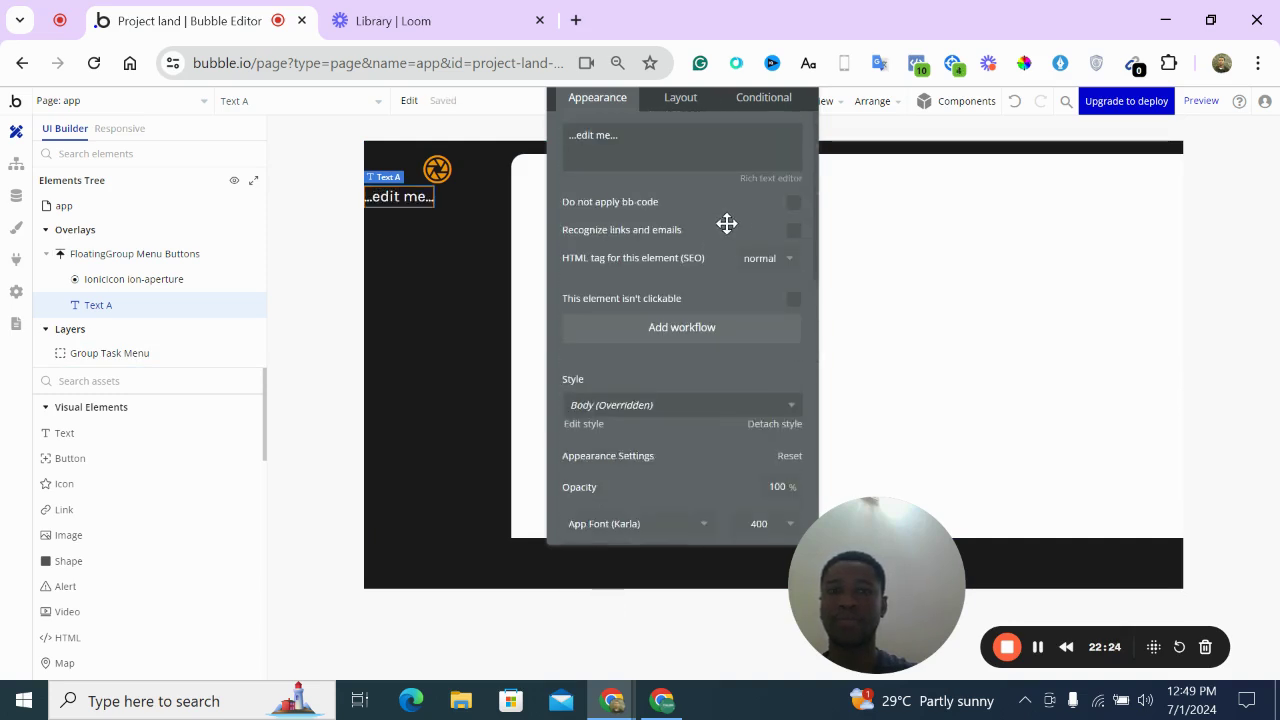
scroll(728, 257, down, 5)
scroll(728, 257, up, 3)
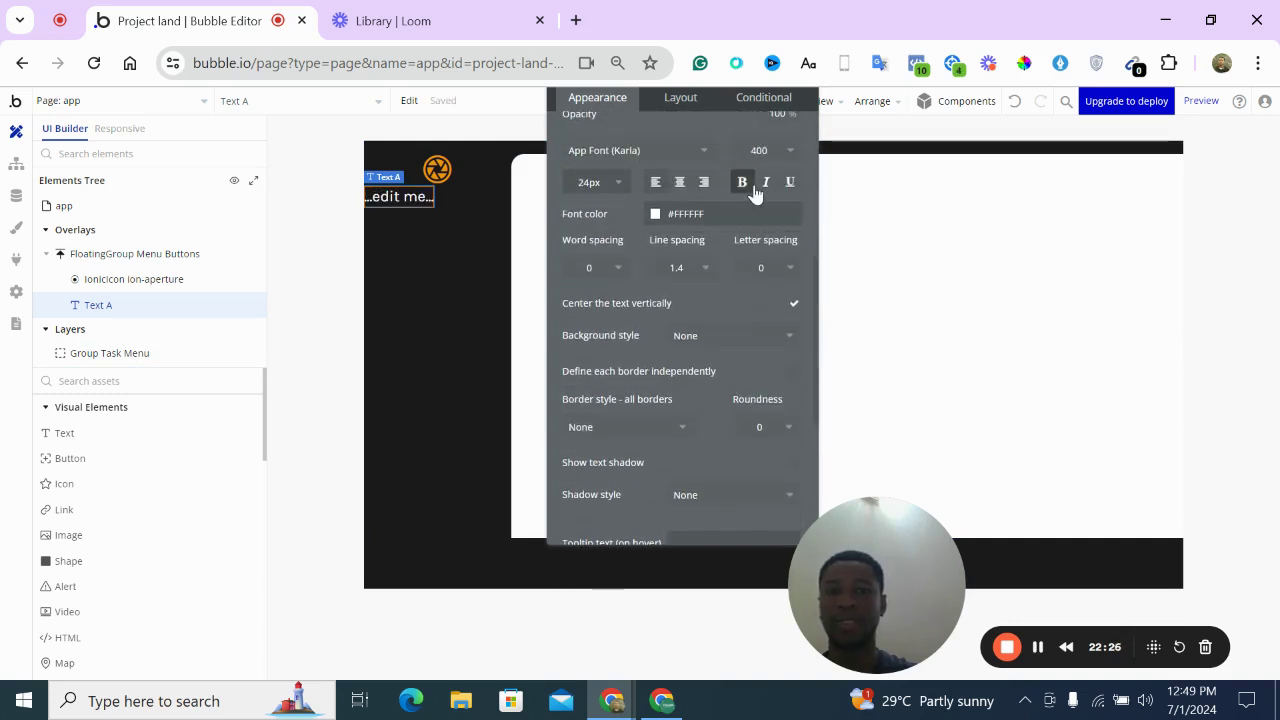
click(743, 185)
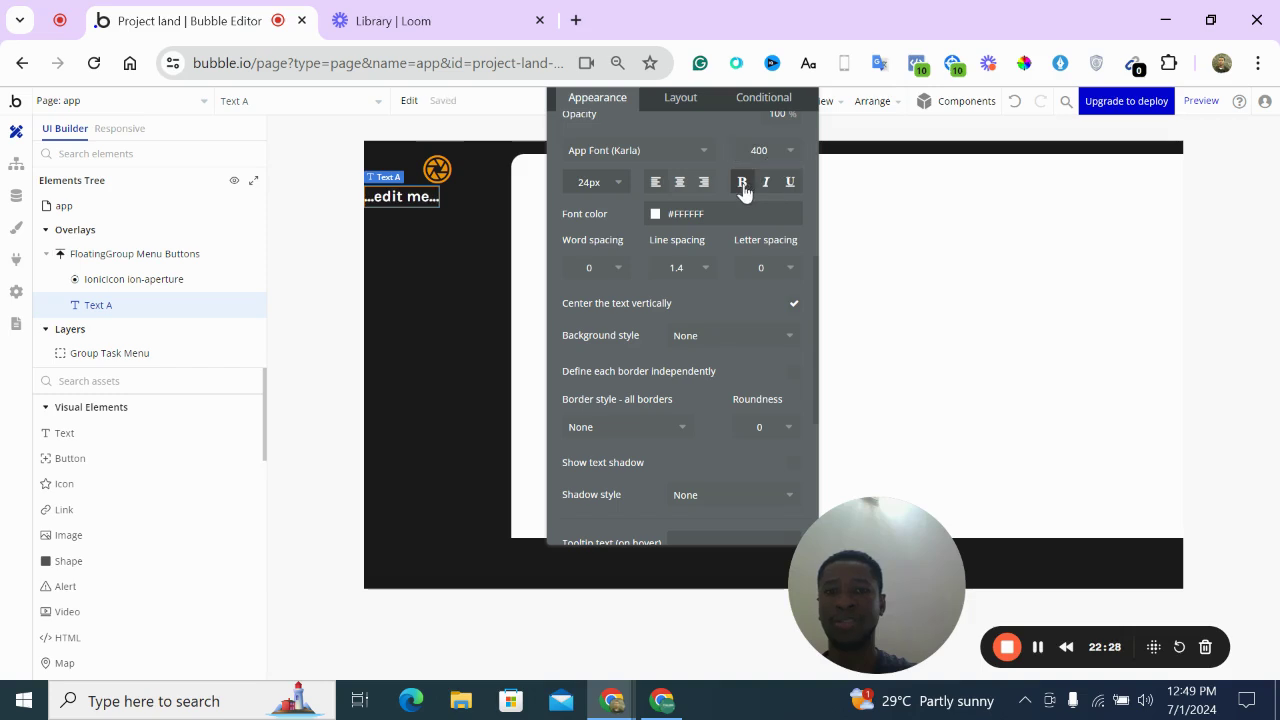
click(743, 183)
click(771, 165)
click(751, 343)
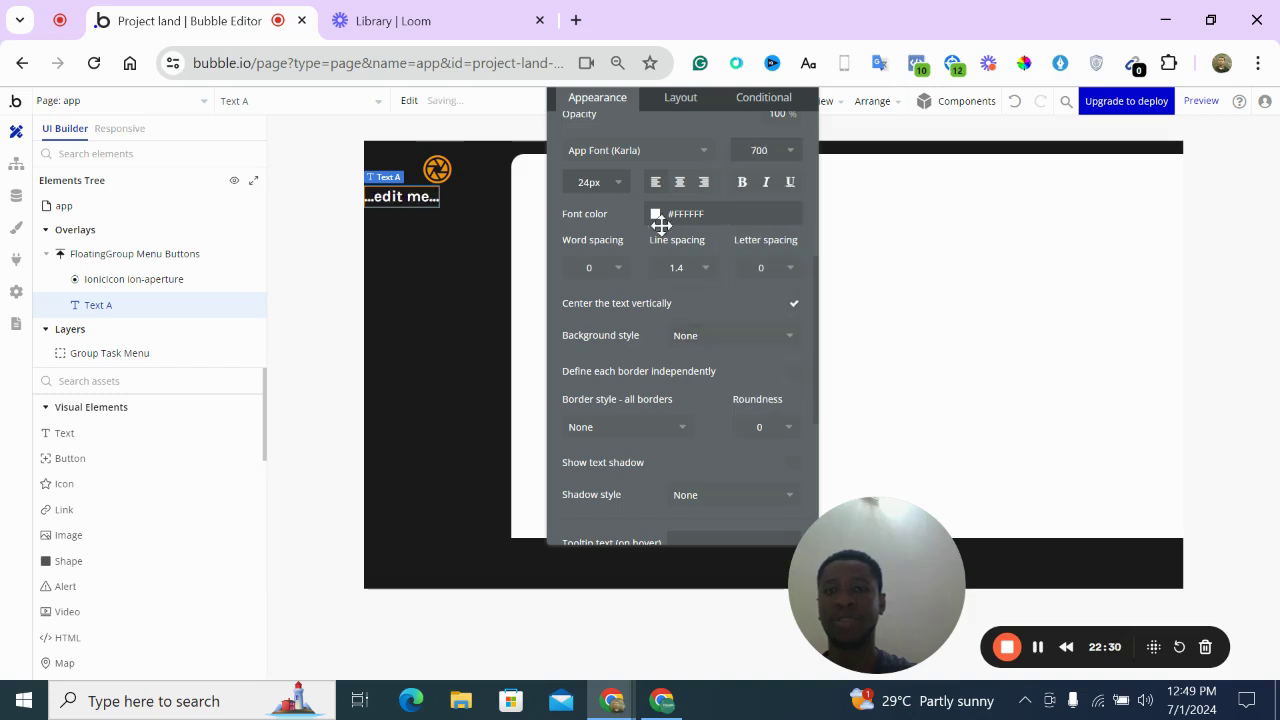
Replace the placeholder text with "Project Land" and center the text element horizontally in its parent
scroll(760, 195, up, 5)
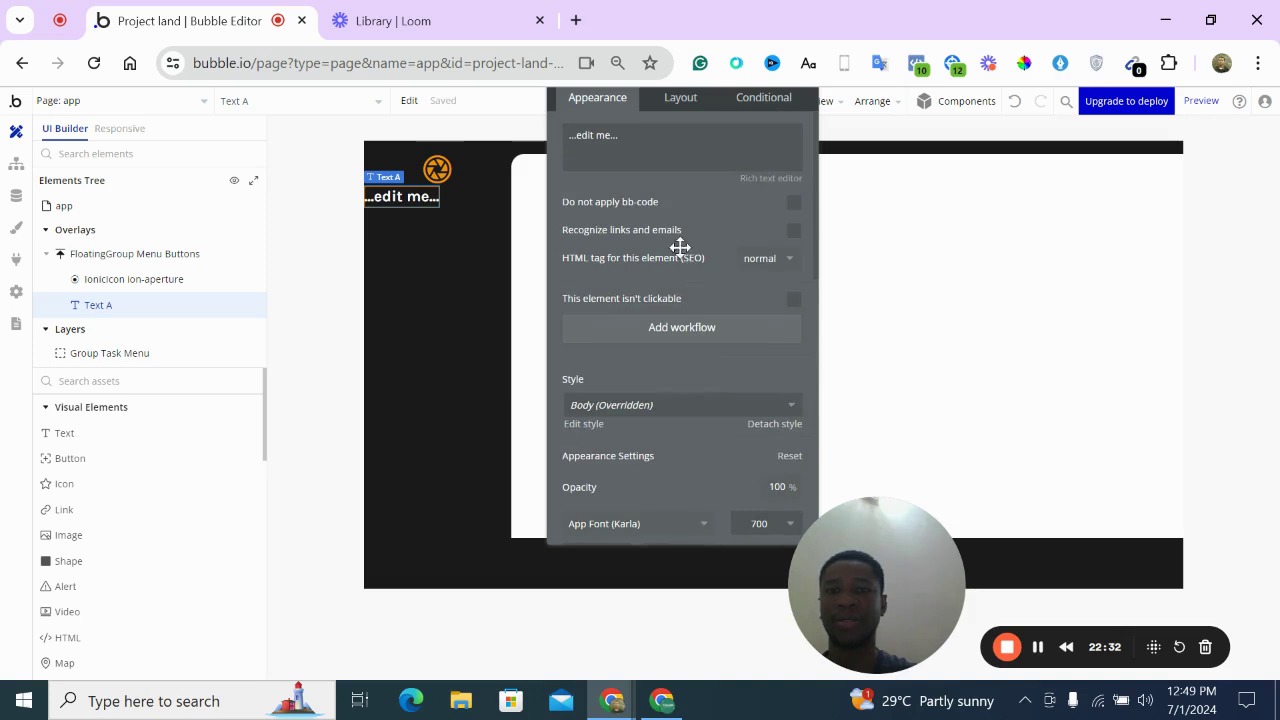
triple_click(653, 159)
text(Project Land)
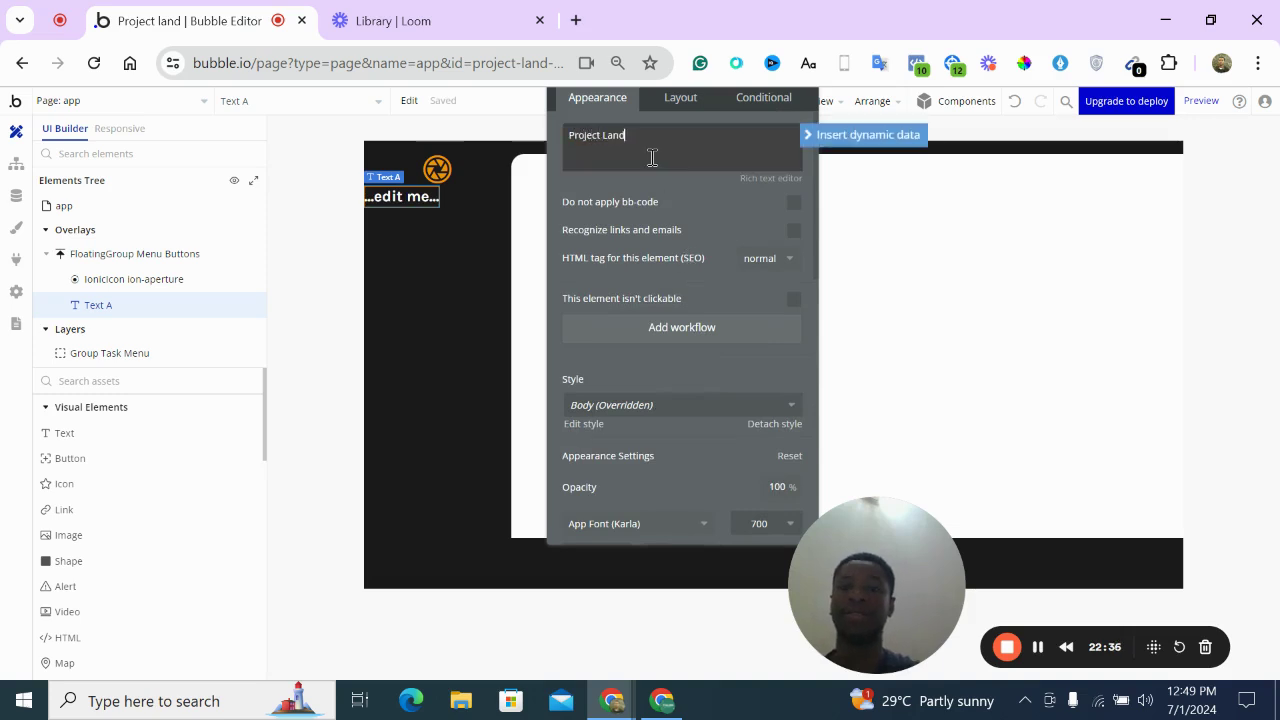
click(665, 205)
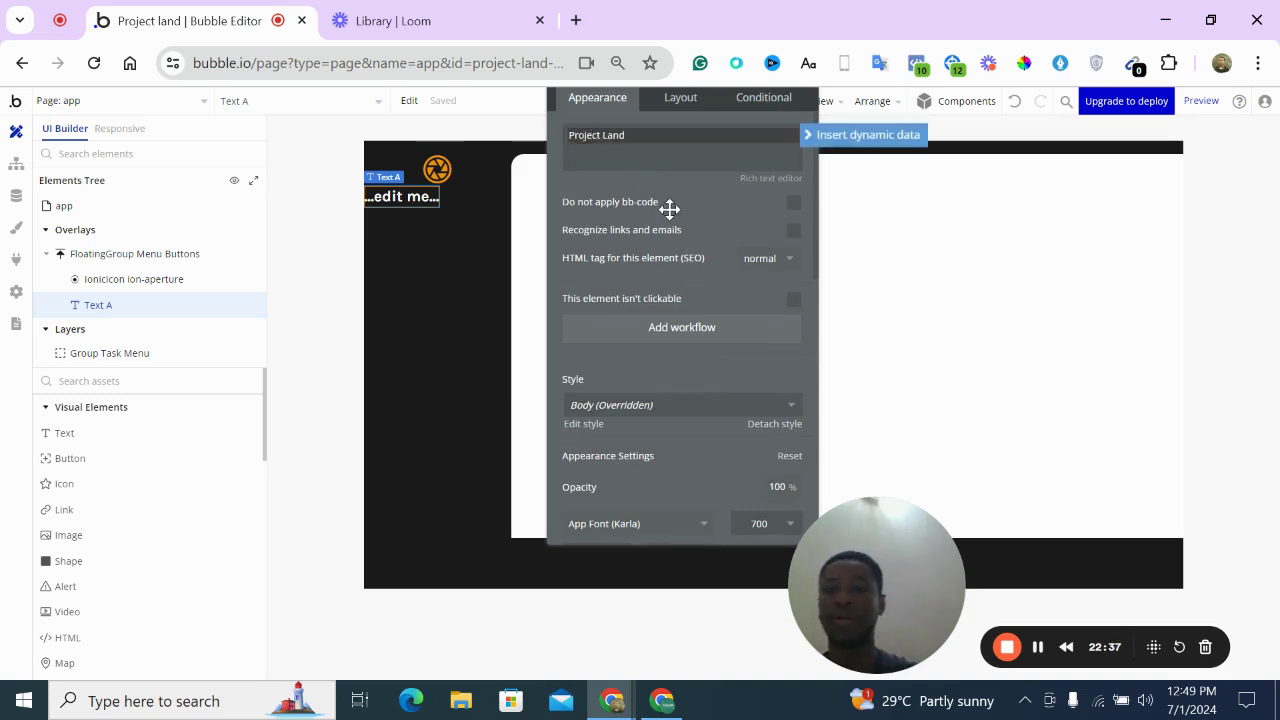
click(680, 100)
click(742, 222)
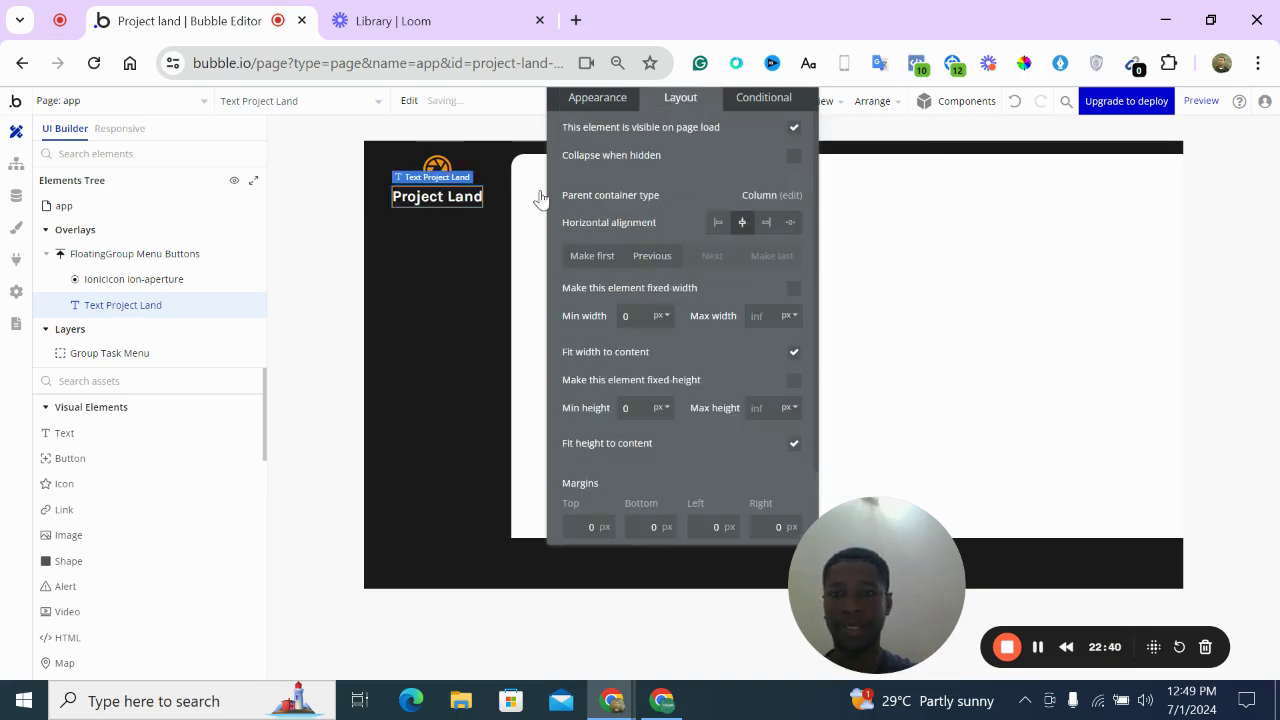
Group the aperture icon and the Project Land text together in a column container
click(436, 166)
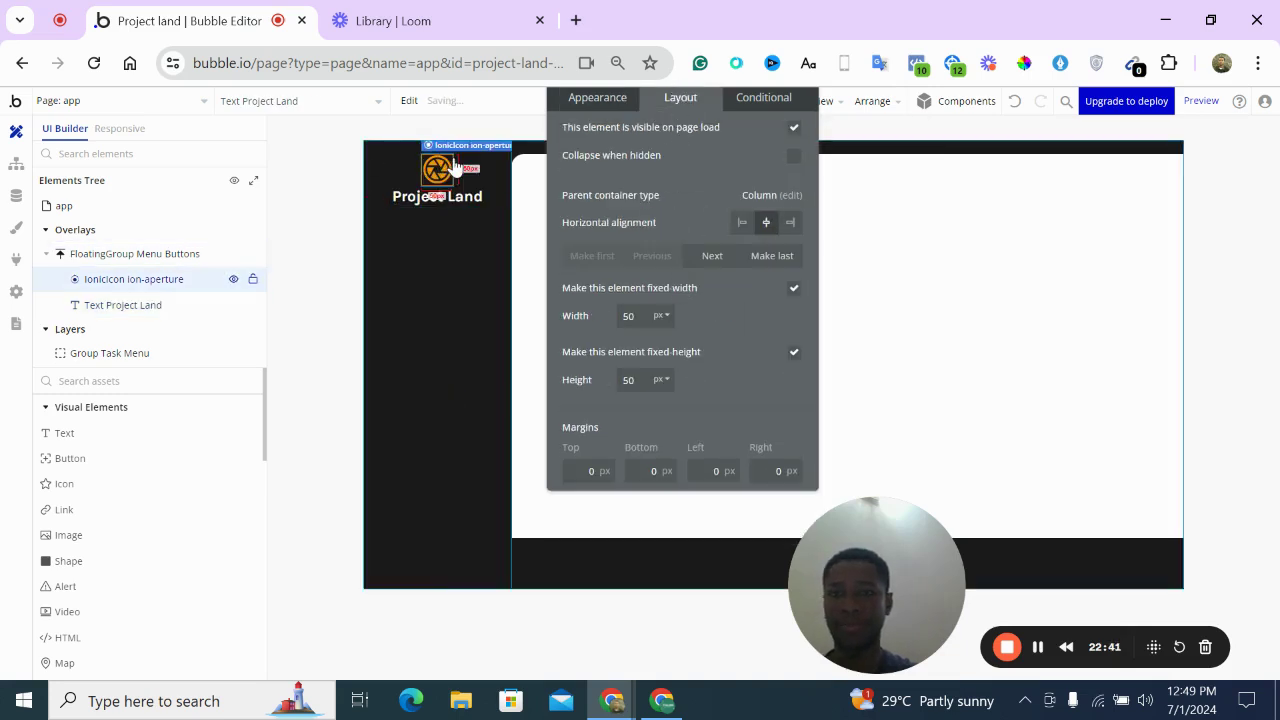
click(457, 200)
right_click(460, 200)
mouse_move(540, 297)
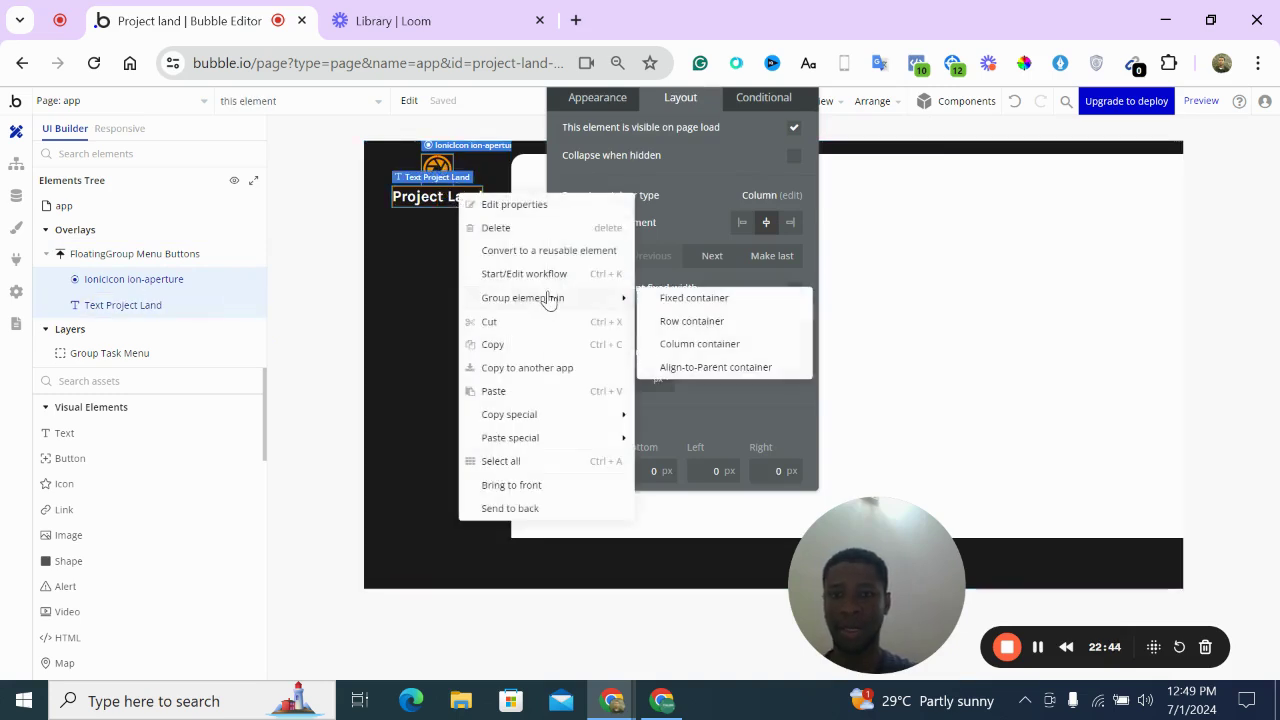
click(700, 344)
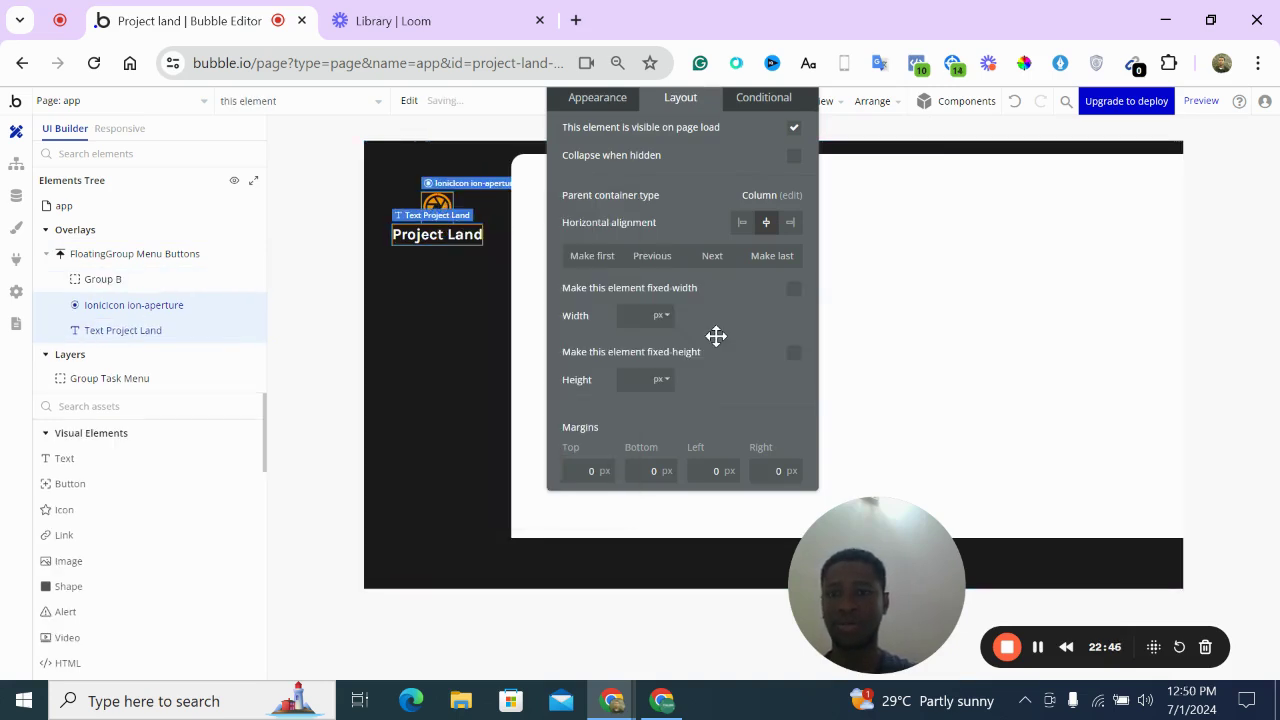
Apply a row gap of 5 px between the new group's elements and rename the group "Group Logo"
click(793, 200)
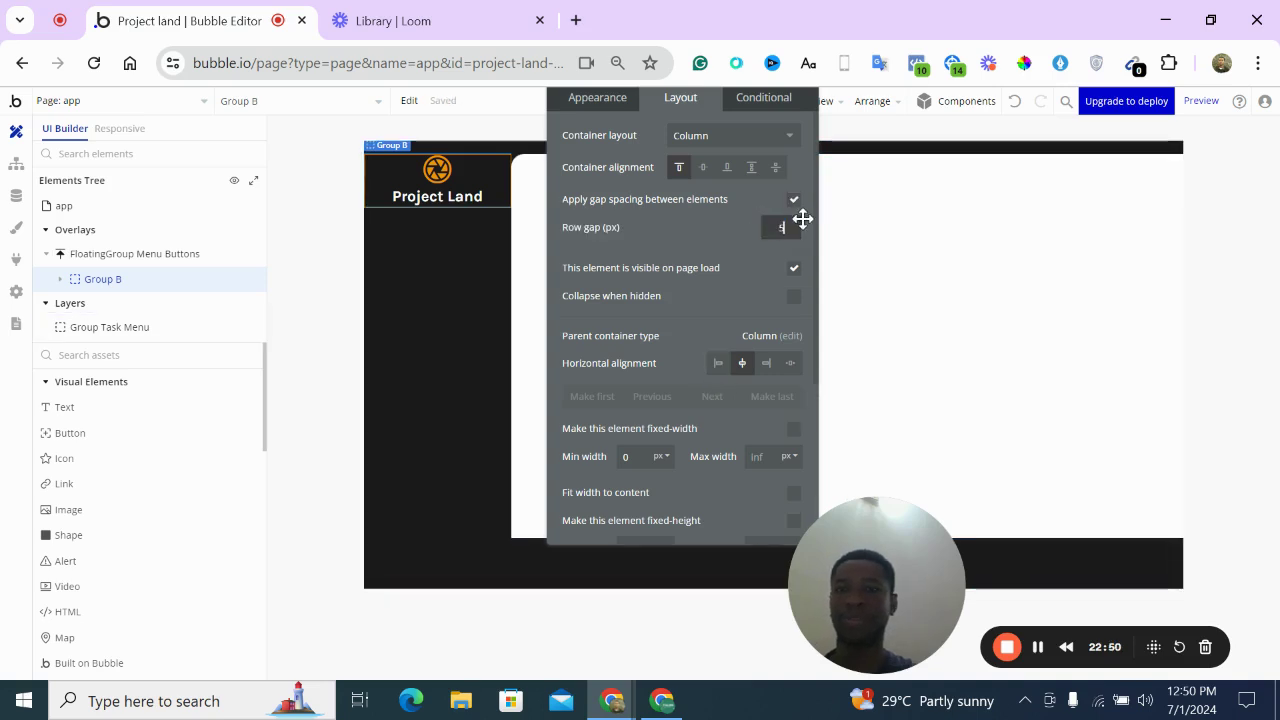
click(725, 228)
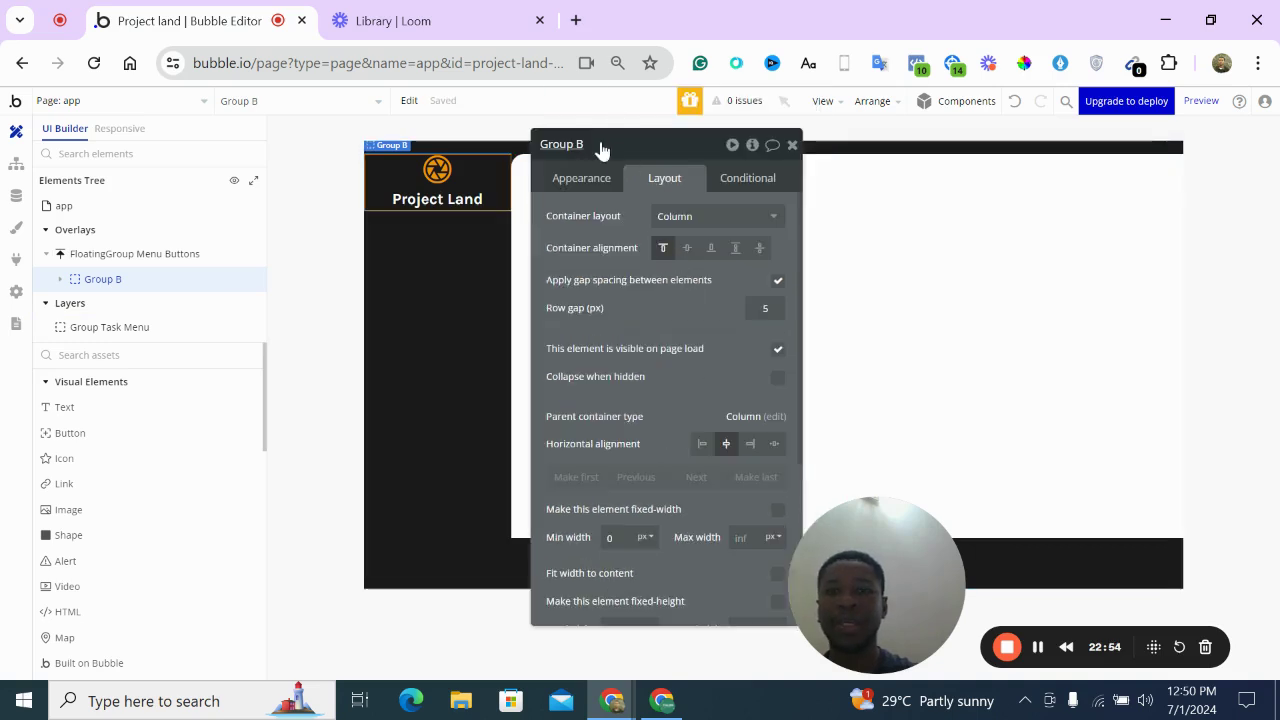
double_click(603, 151)
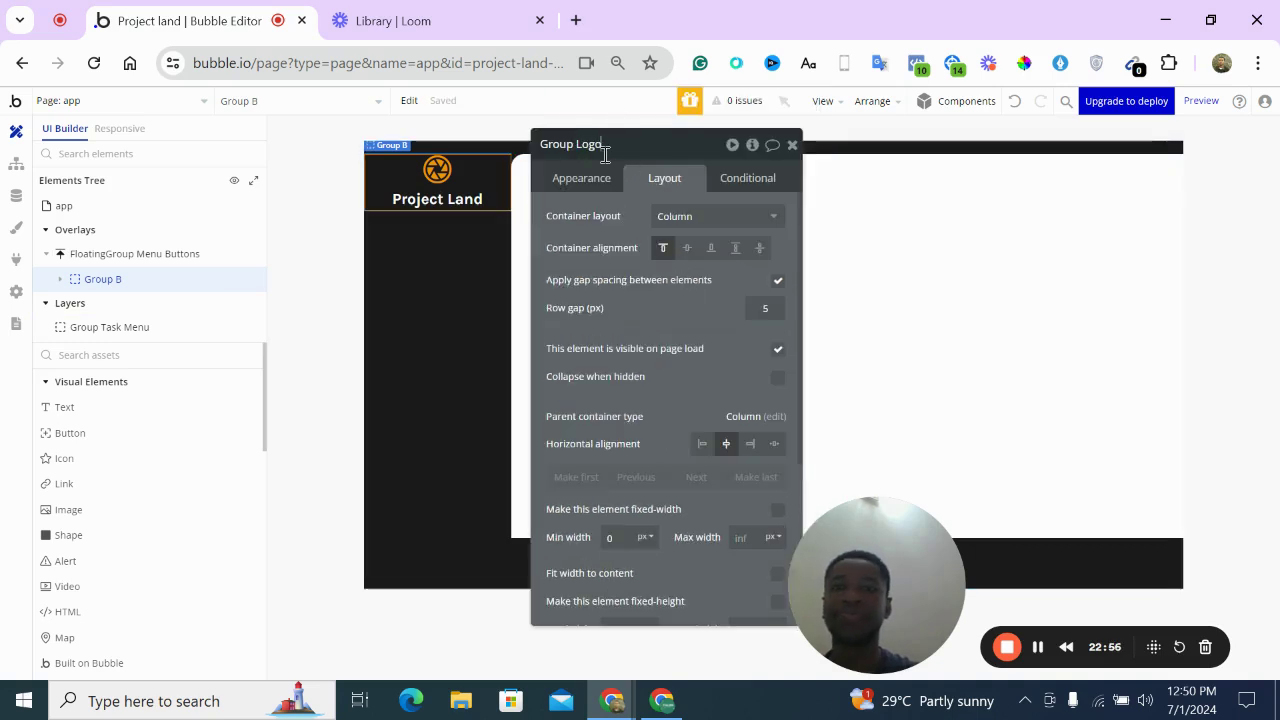
key(Return)
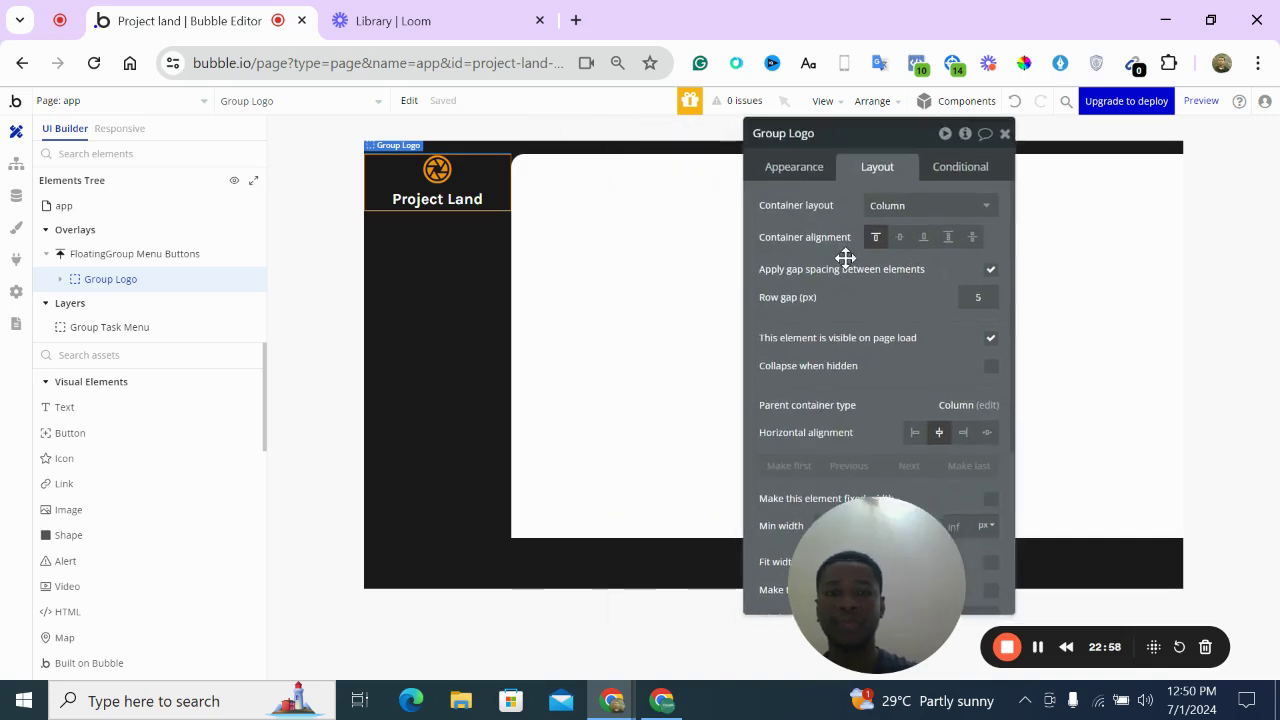
Set Group Logo's minimum height to 0 px
scroll(880, 354, down, 2)
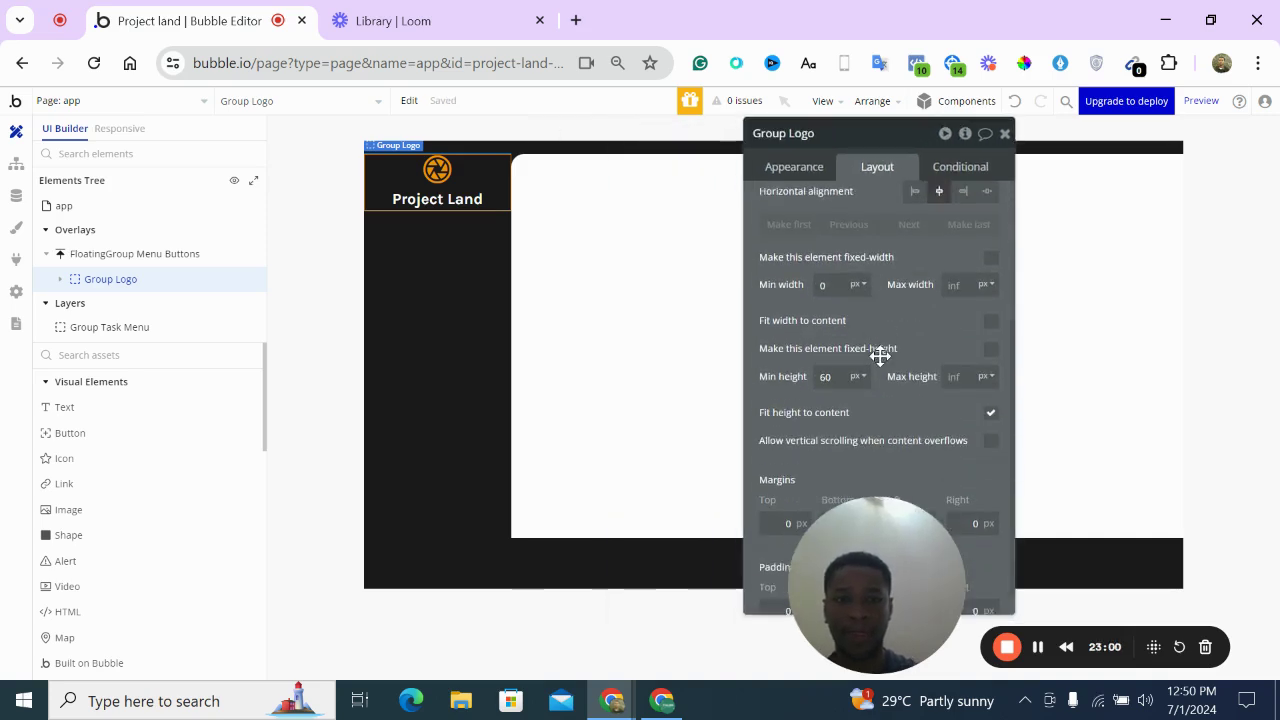
drag(847, 362, 794, 360)
key(BackSpace)
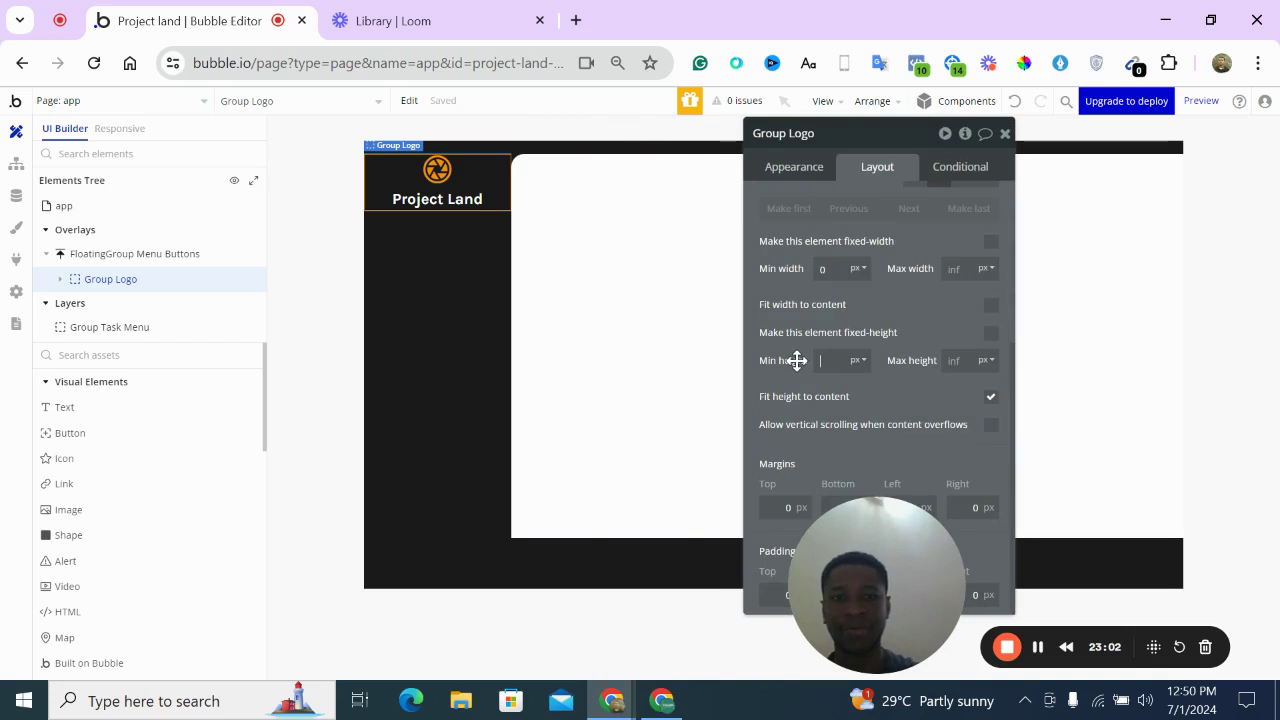
text(0)
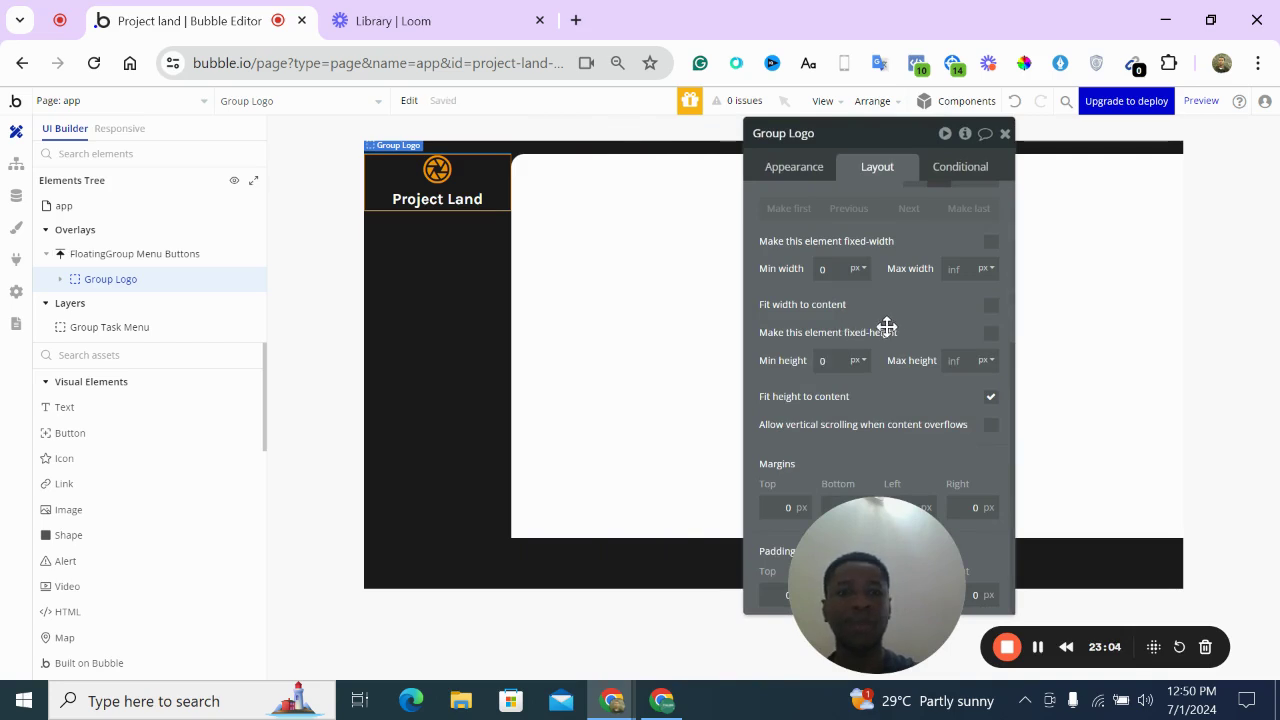
scroll(890, 332, up, 2)
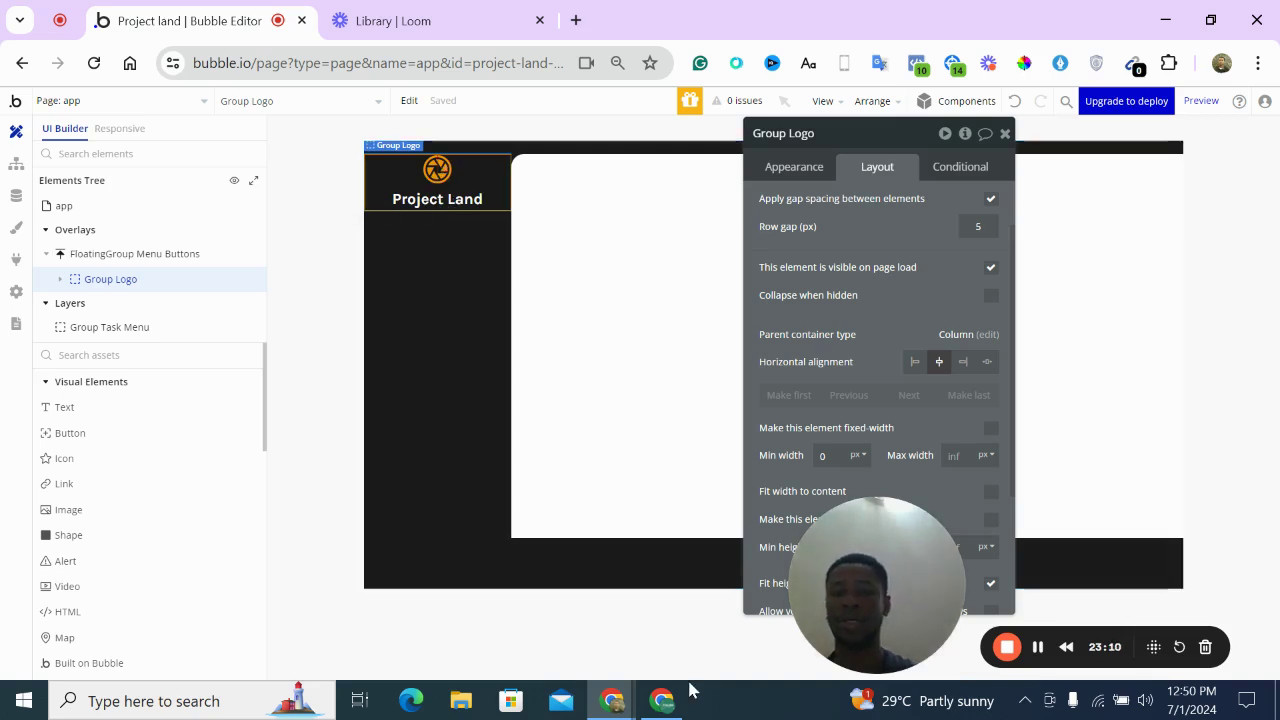
Duplicate the Project Land text and place the copy below Group Logo in the menu's floating group
click(400, 204)
drag(399, 199, 397, 258)
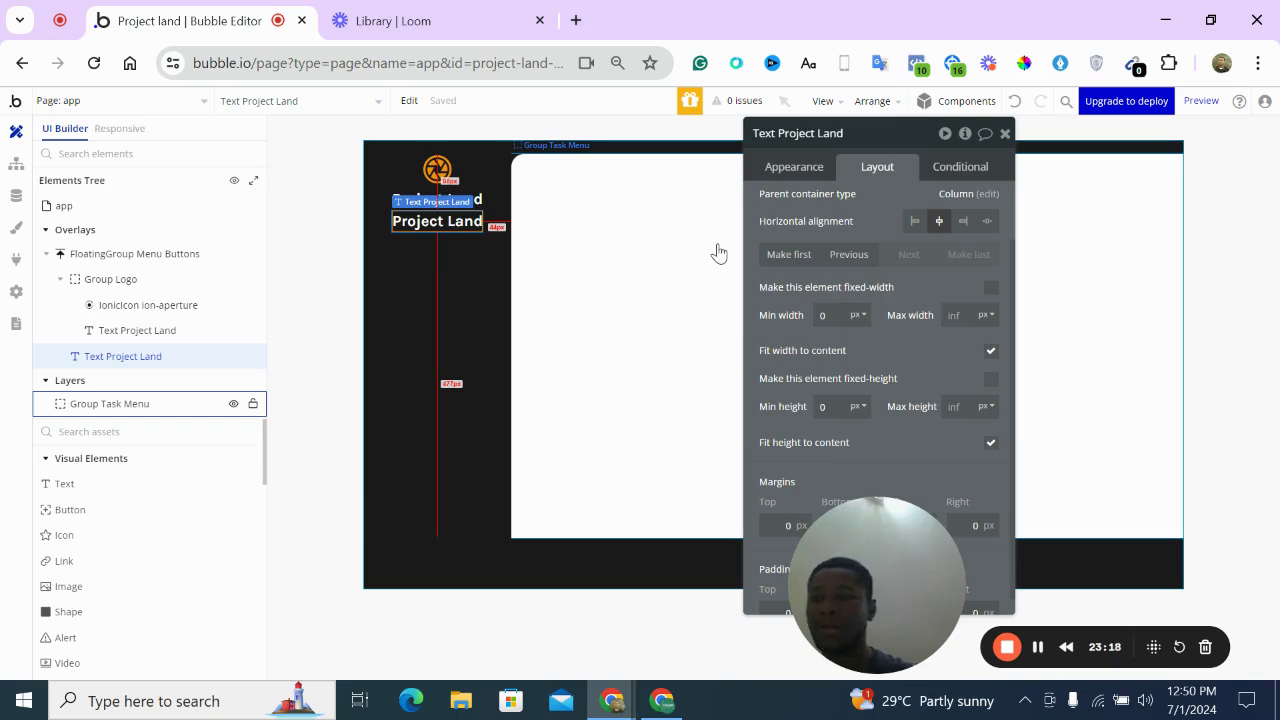
Add an Ionic Icon element, about 25 by 22 px, below the duplicated text in the menu's floating group
scroll(249, 572, down, 6)
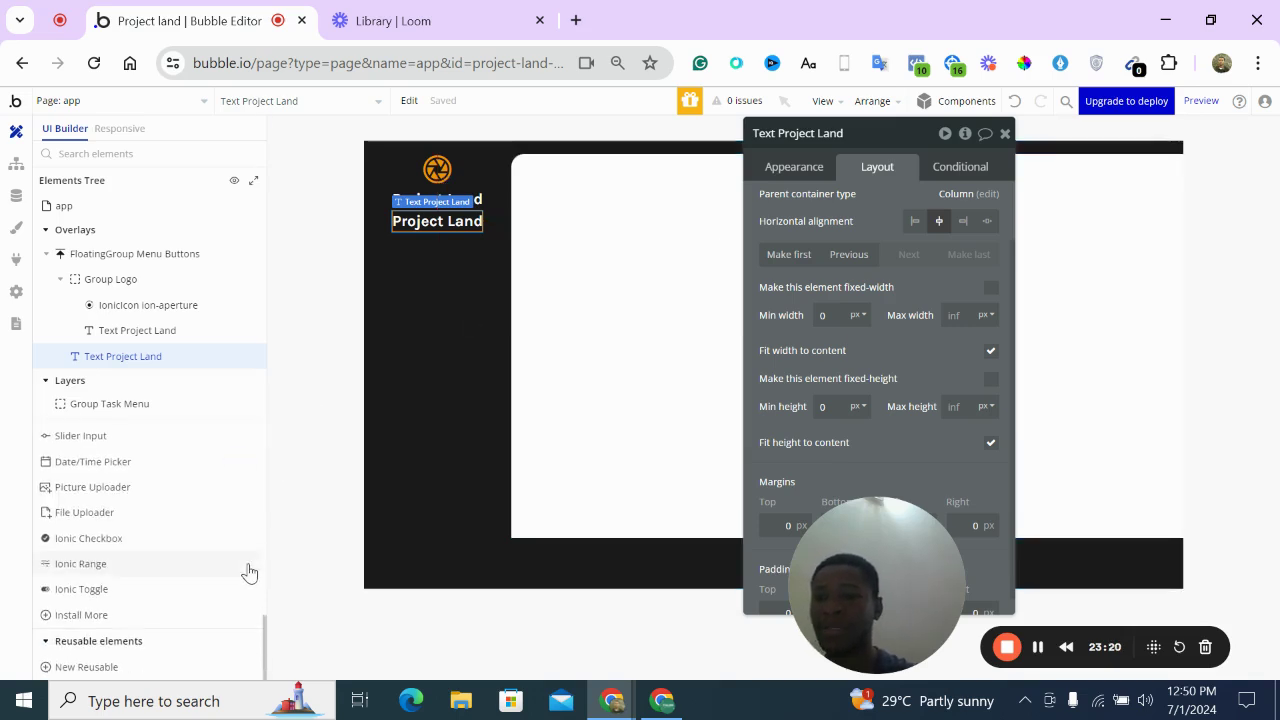
scroll(135, 503, up, 2)
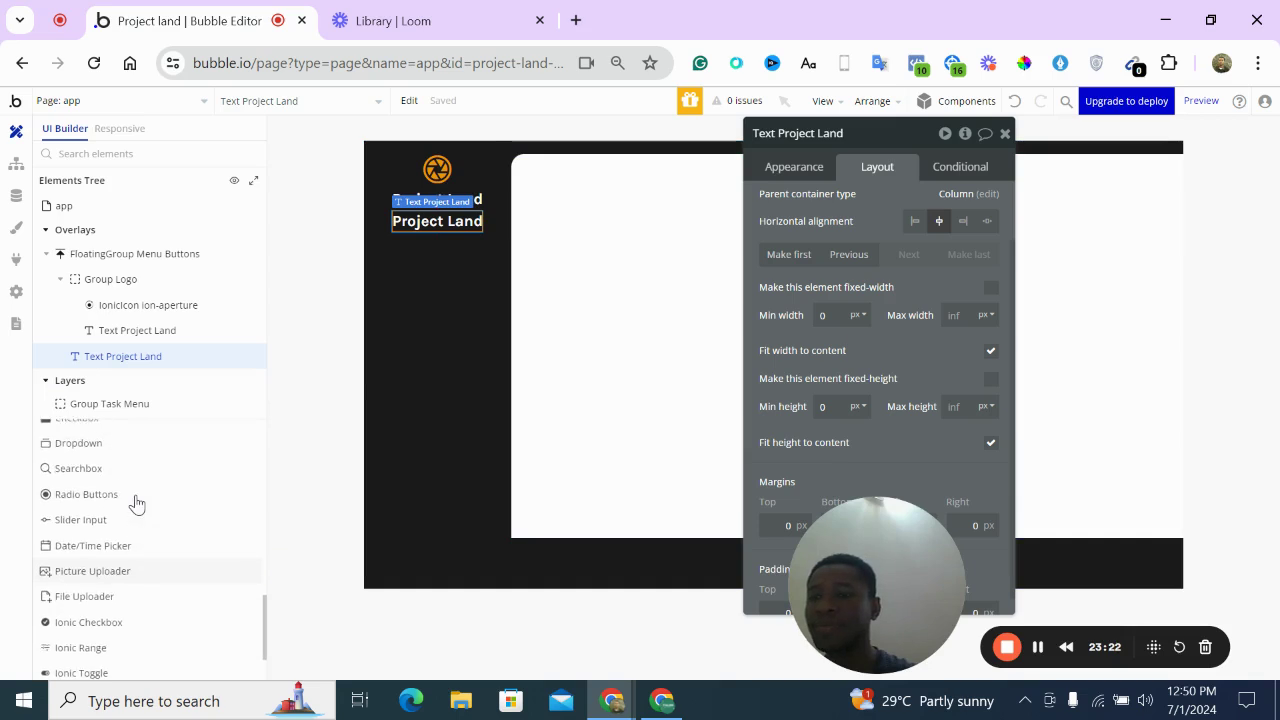
scroll(137, 503, up, 5)
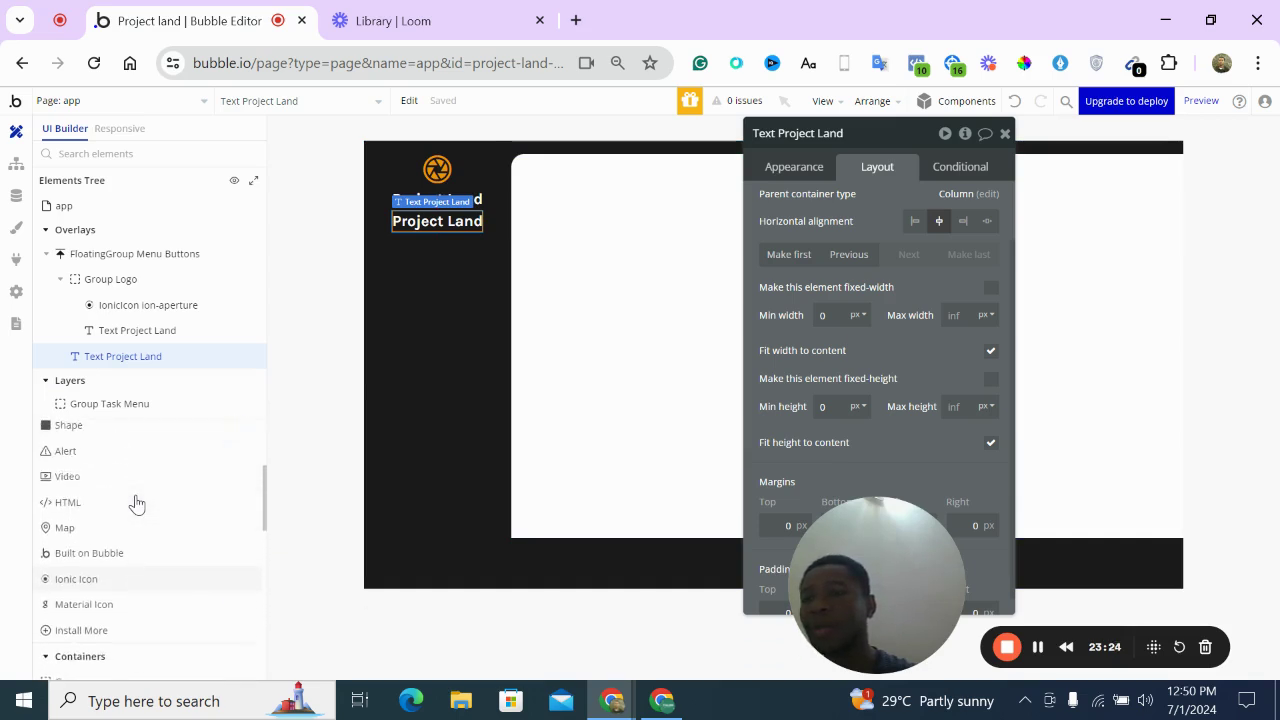
scroll(137, 503, up, 4)
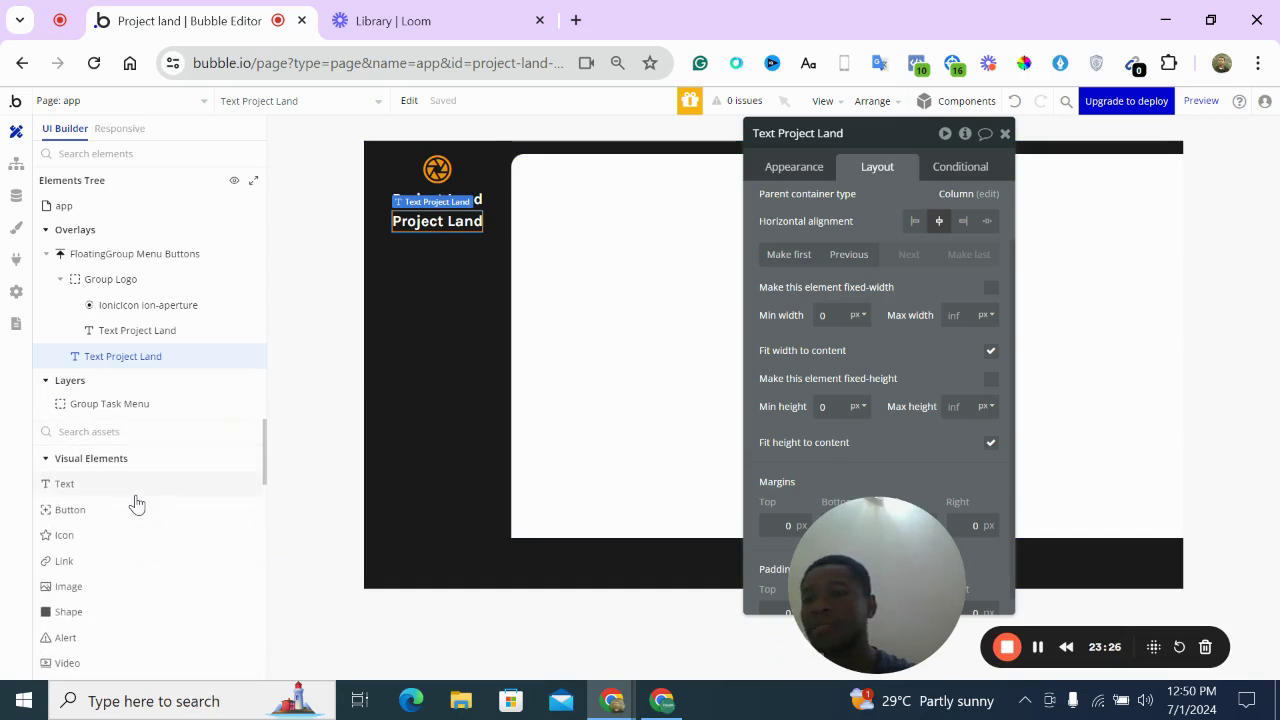
scroll(137, 503, down, 8)
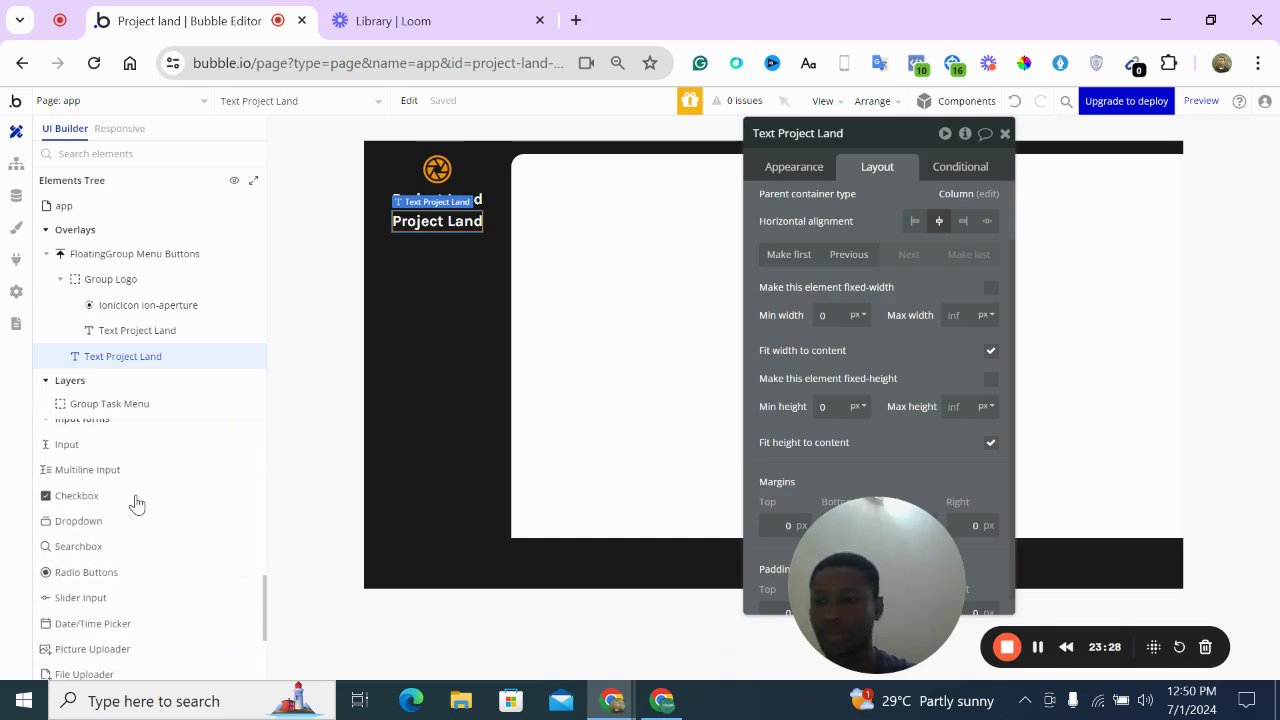
scroll(137, 503, down, 3)
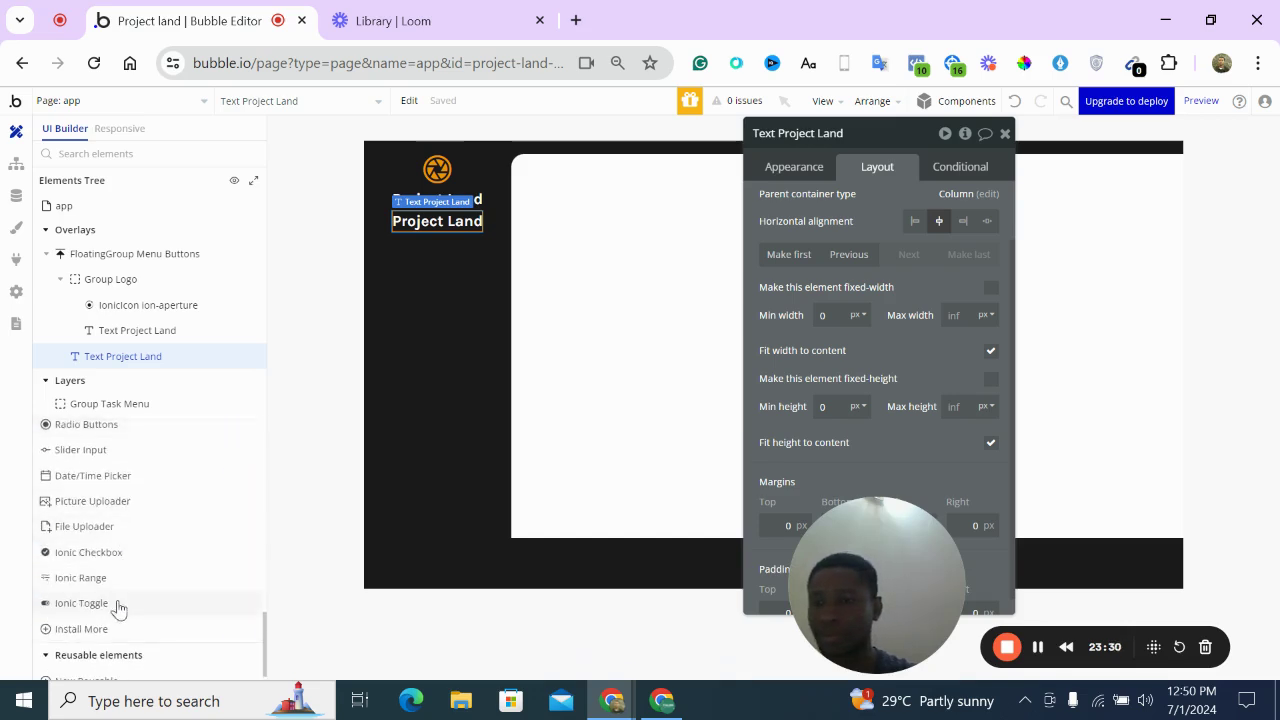
scroll(134, 594, up, 3)
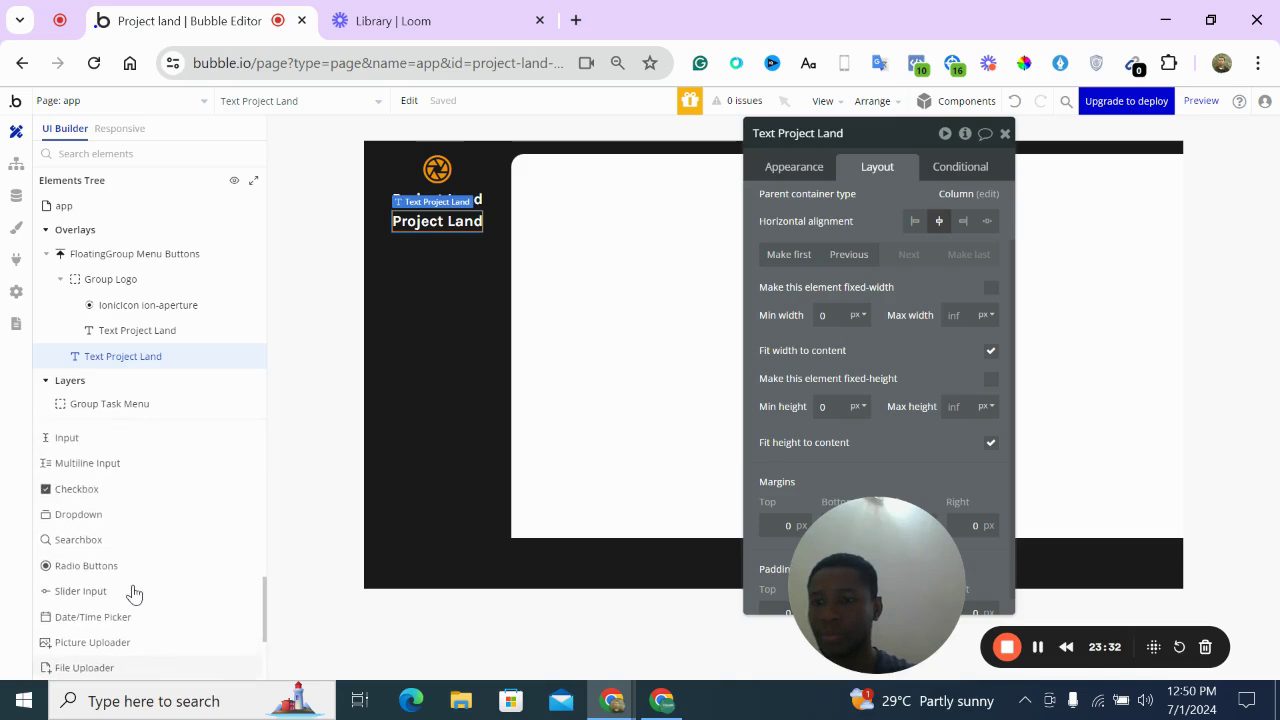
scroll(134, 594, down, 5)
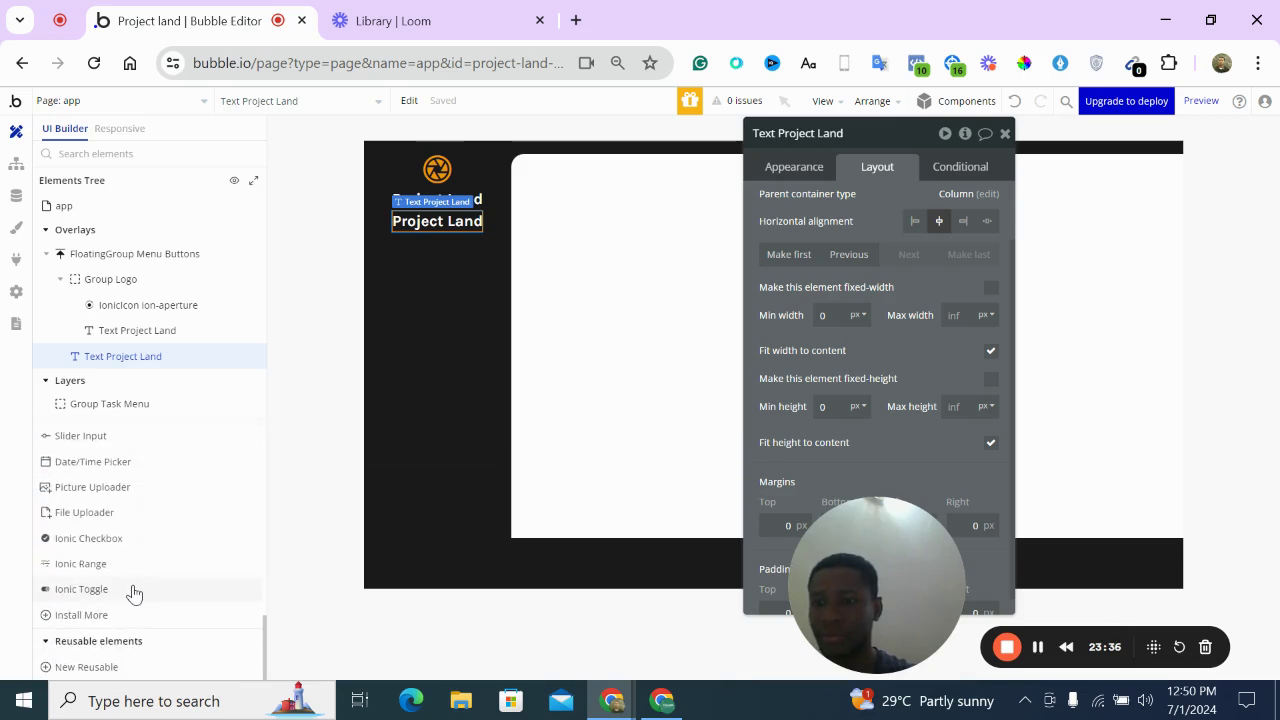
scroll(134, 594, up, 9)
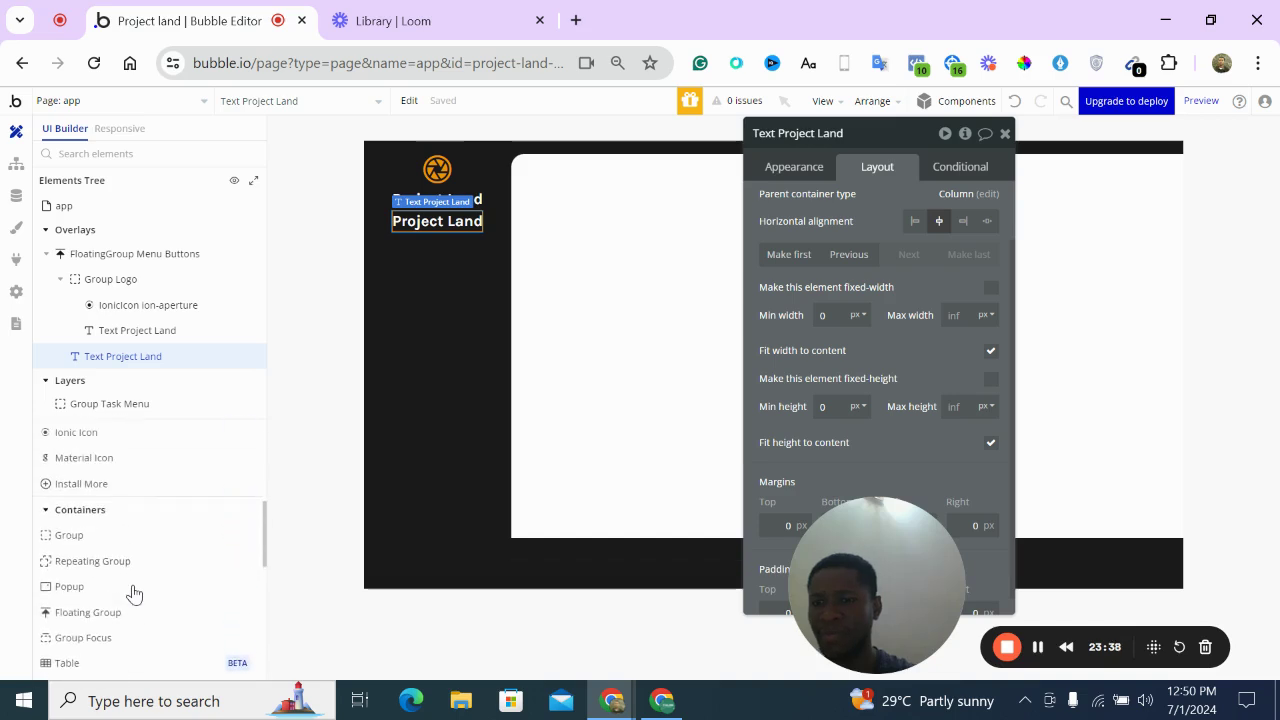
click(62, 438)
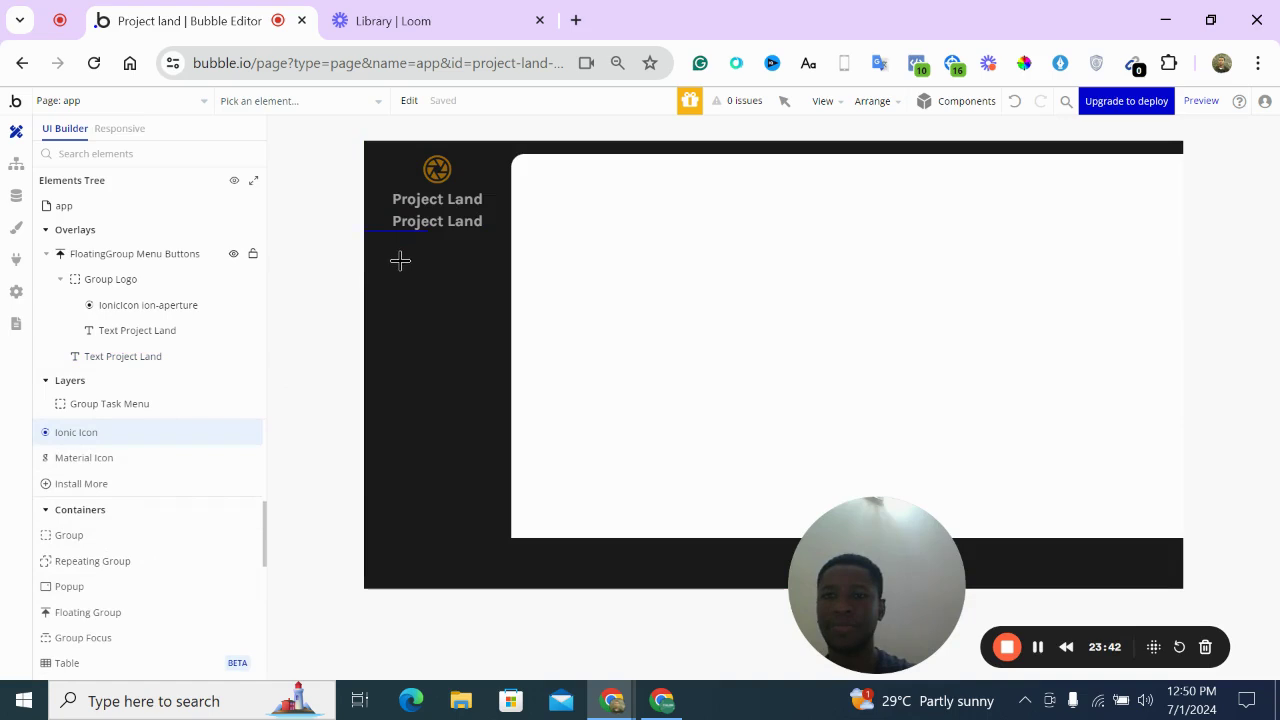
drag(401, 265, 414, 285)
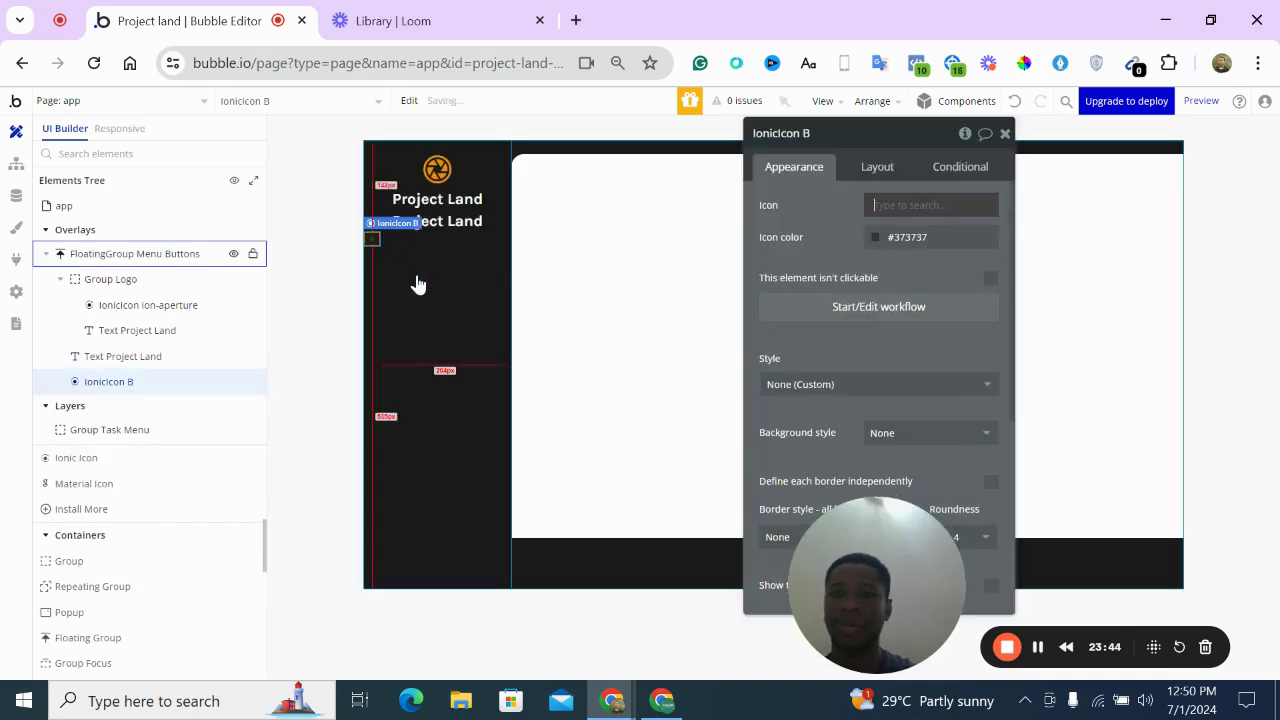
Search for "brie", assign the ion-ios-briefcase symbol to the new icon, and color it white
click(886, 207)
text(pro)
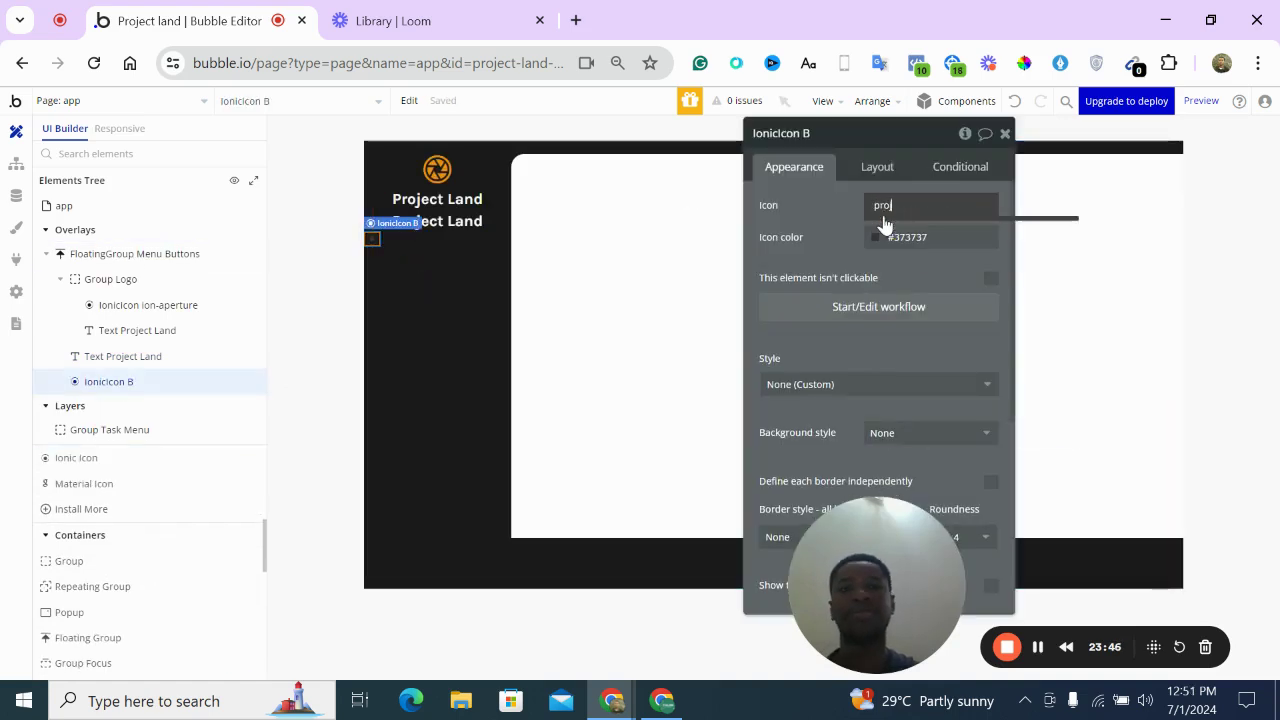
text(brie)
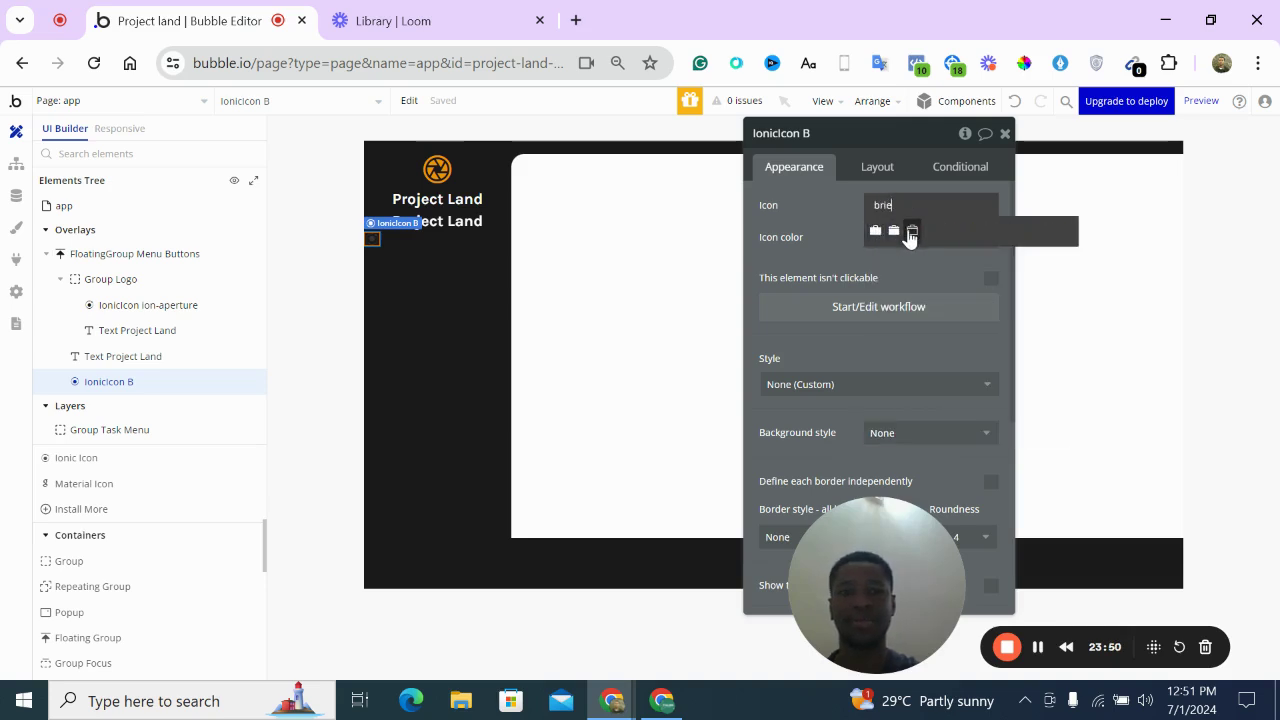
click(893, 233)
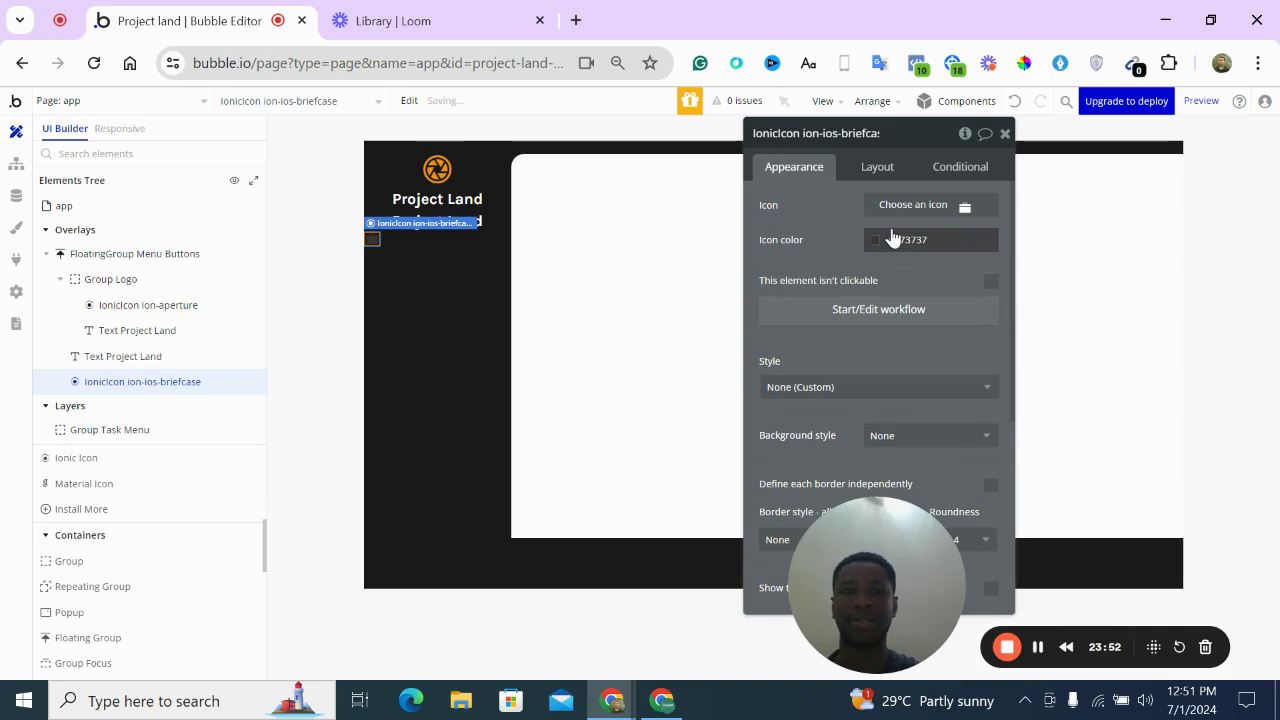
click(872, 250)
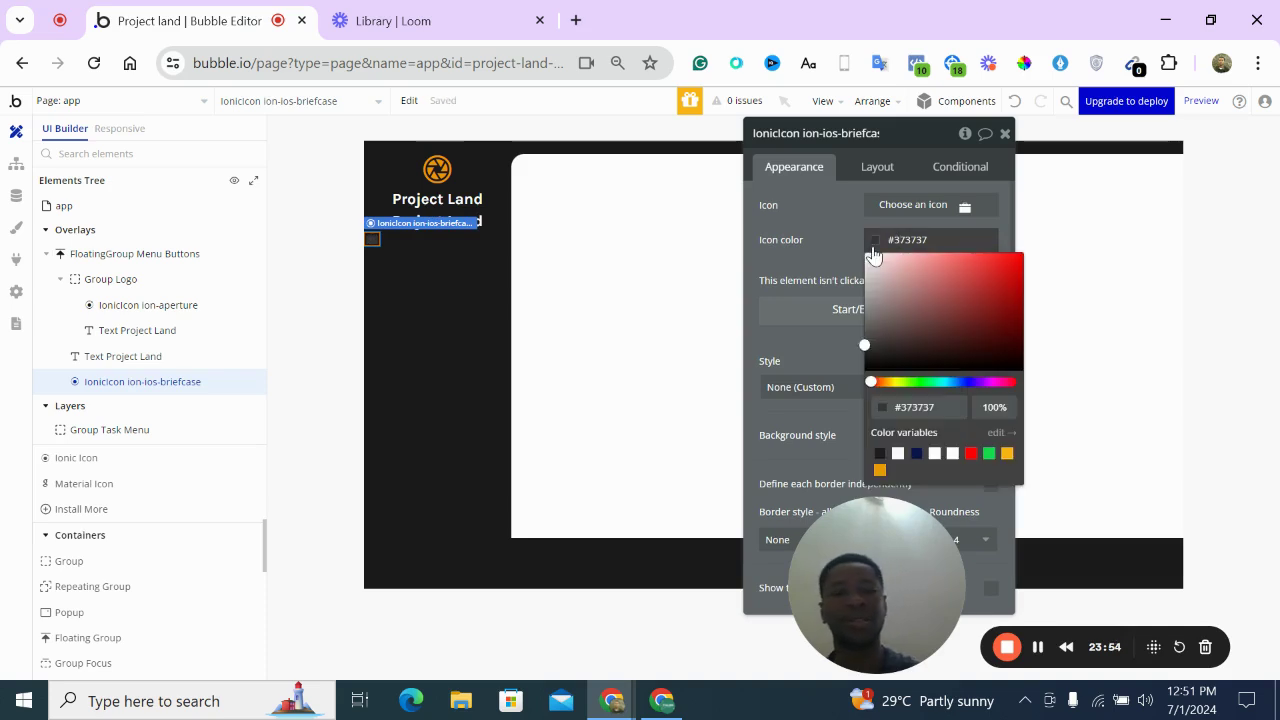
click(951, 455)
Set the font size of the duplicated Project Land text to 18
click(452, 240)
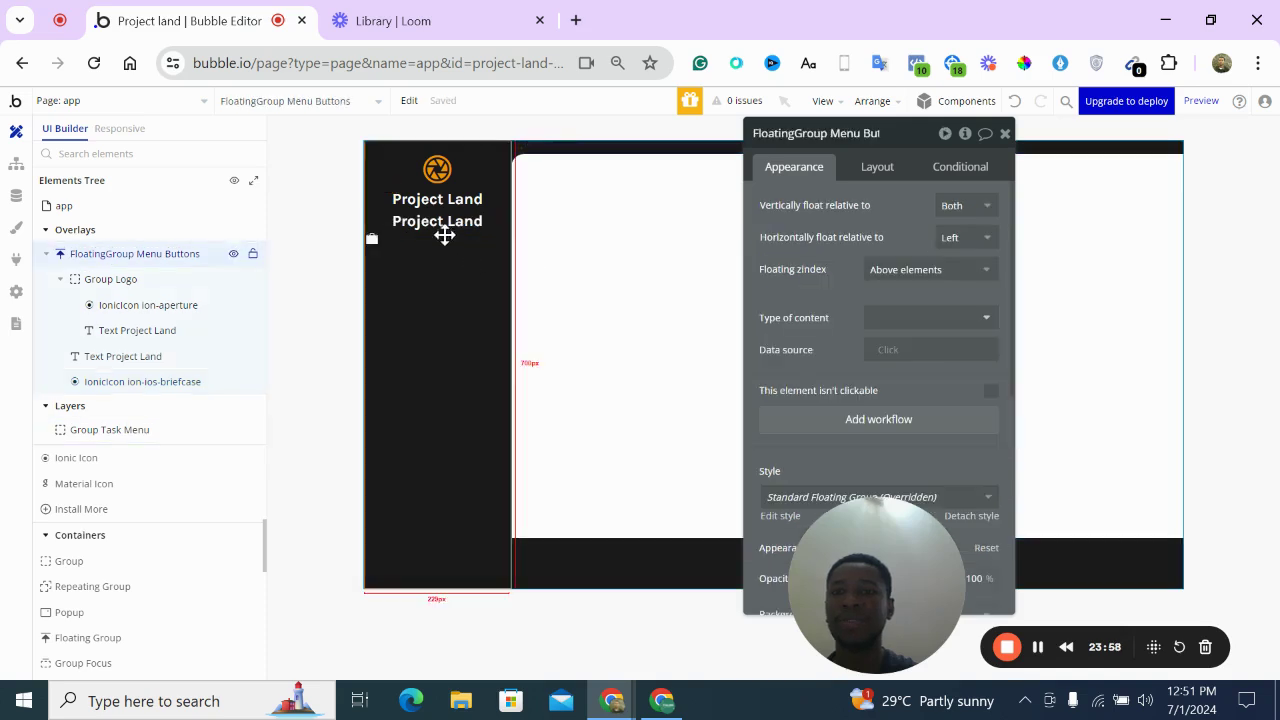
click(432, 221)
scroll(898, 300, down, 5)
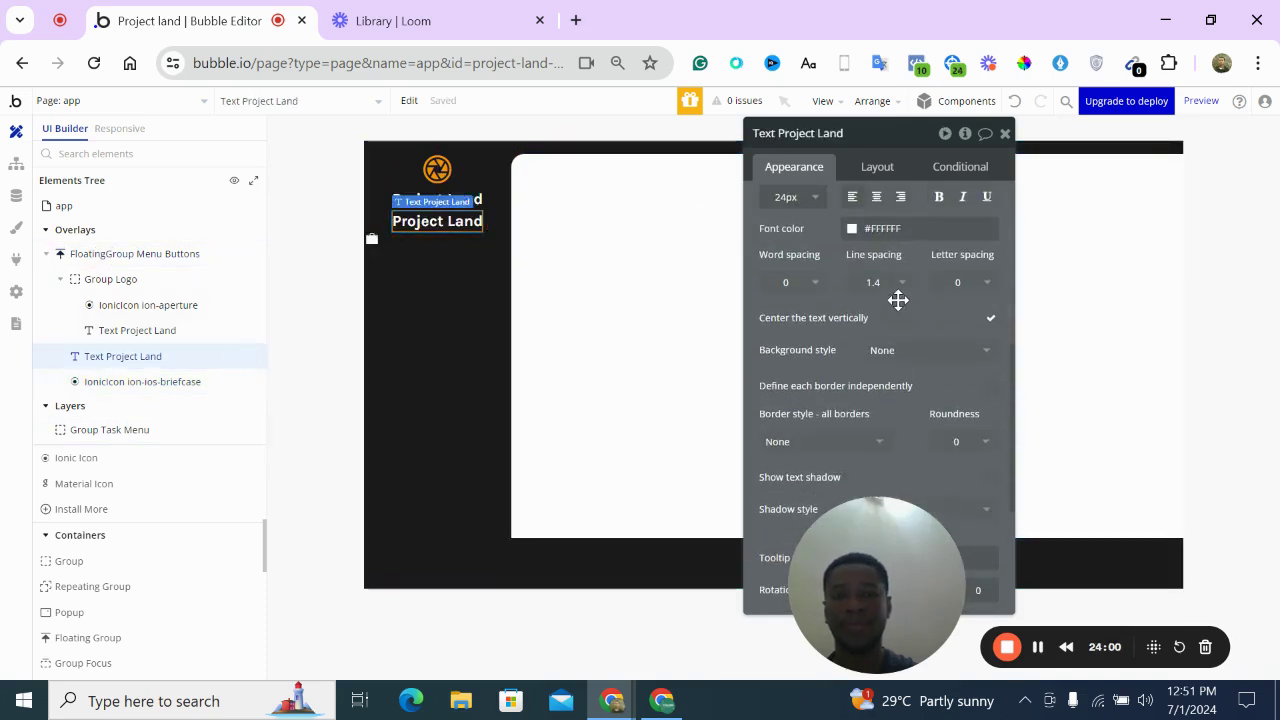
click(792, 199)
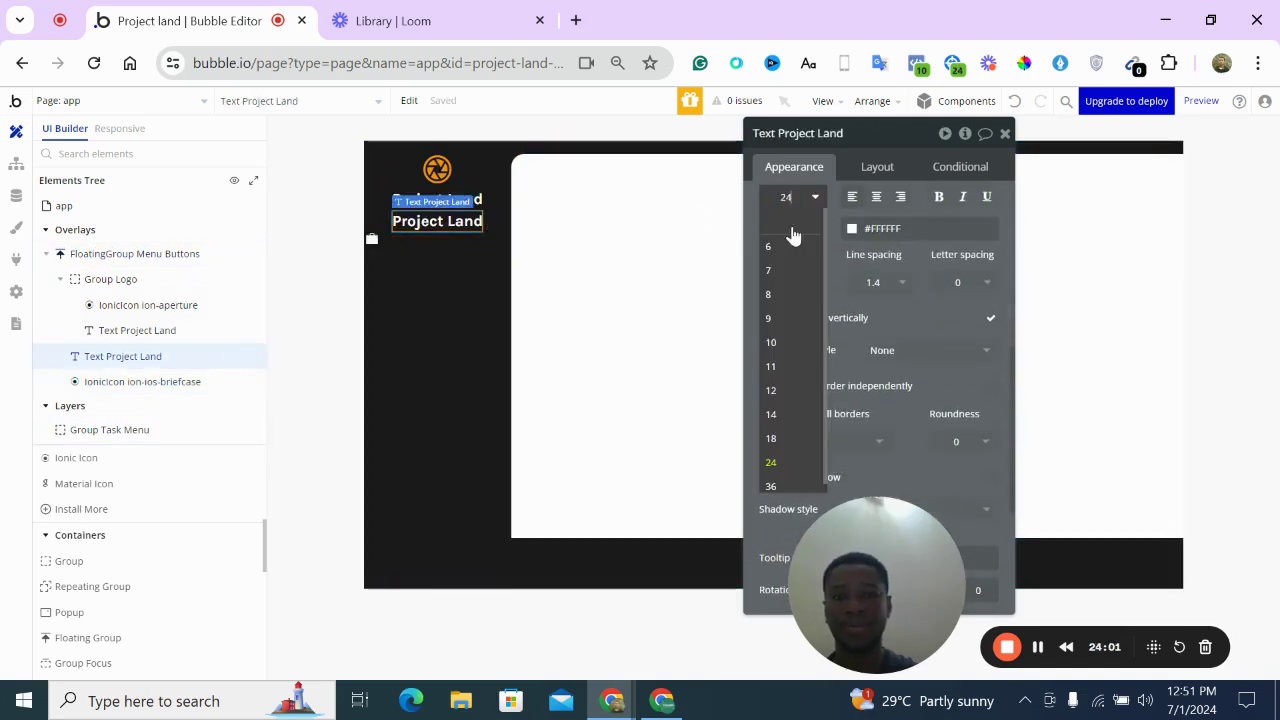
click(783, 438)
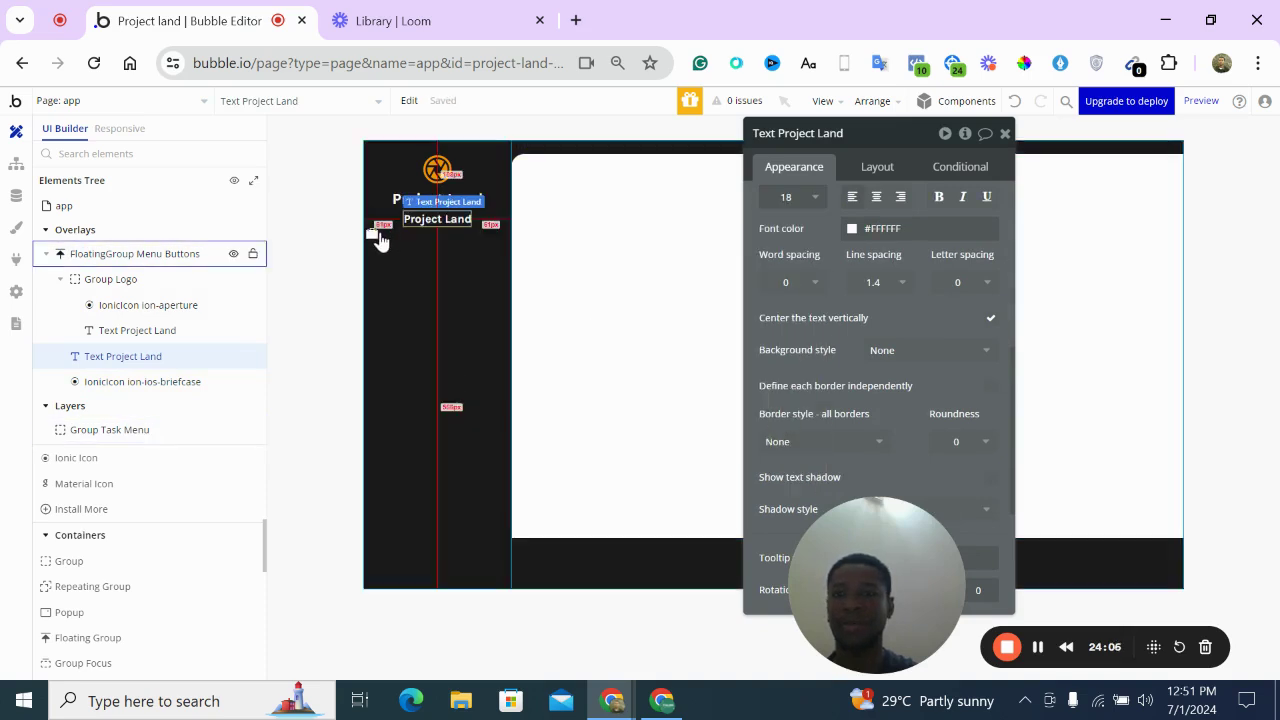
Group the duplicated Project Land text and the briefcase icon together in a row container
click(376, 236)
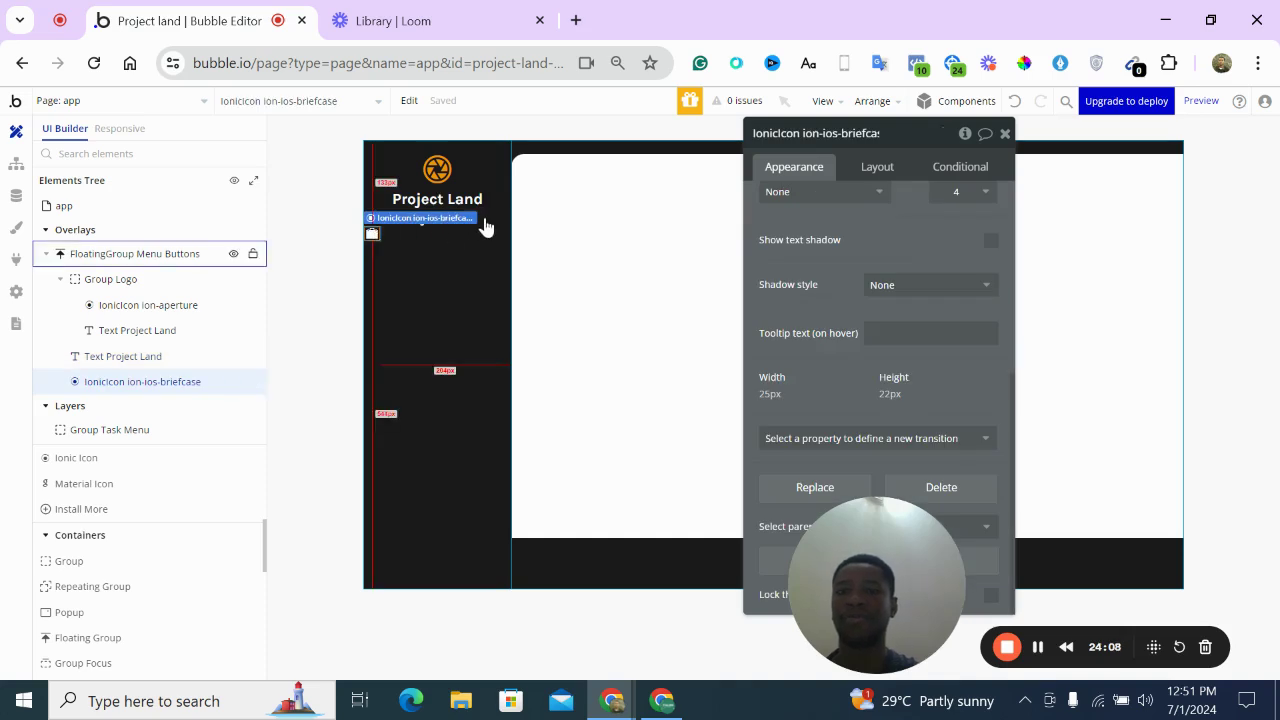
click(465, 265)
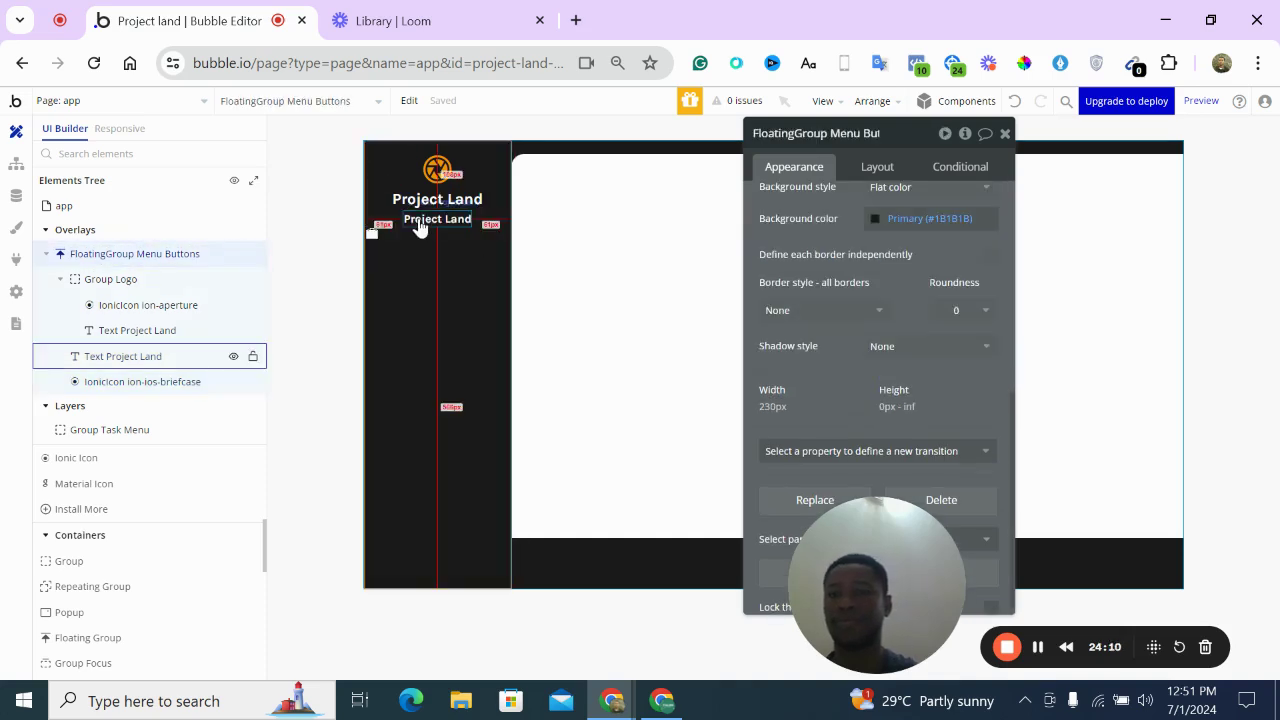
click(430, 220)
shift+click(374, 240)
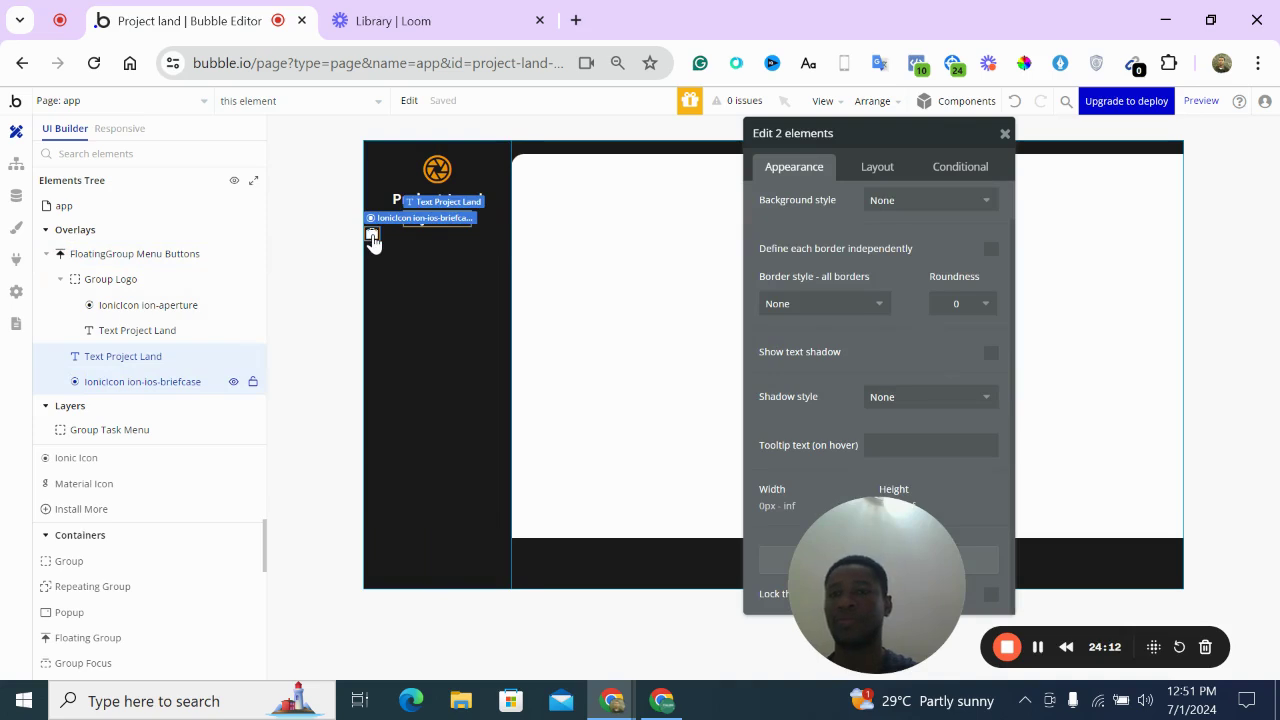
right_click(373, 239)
mouse_move(515, 338)
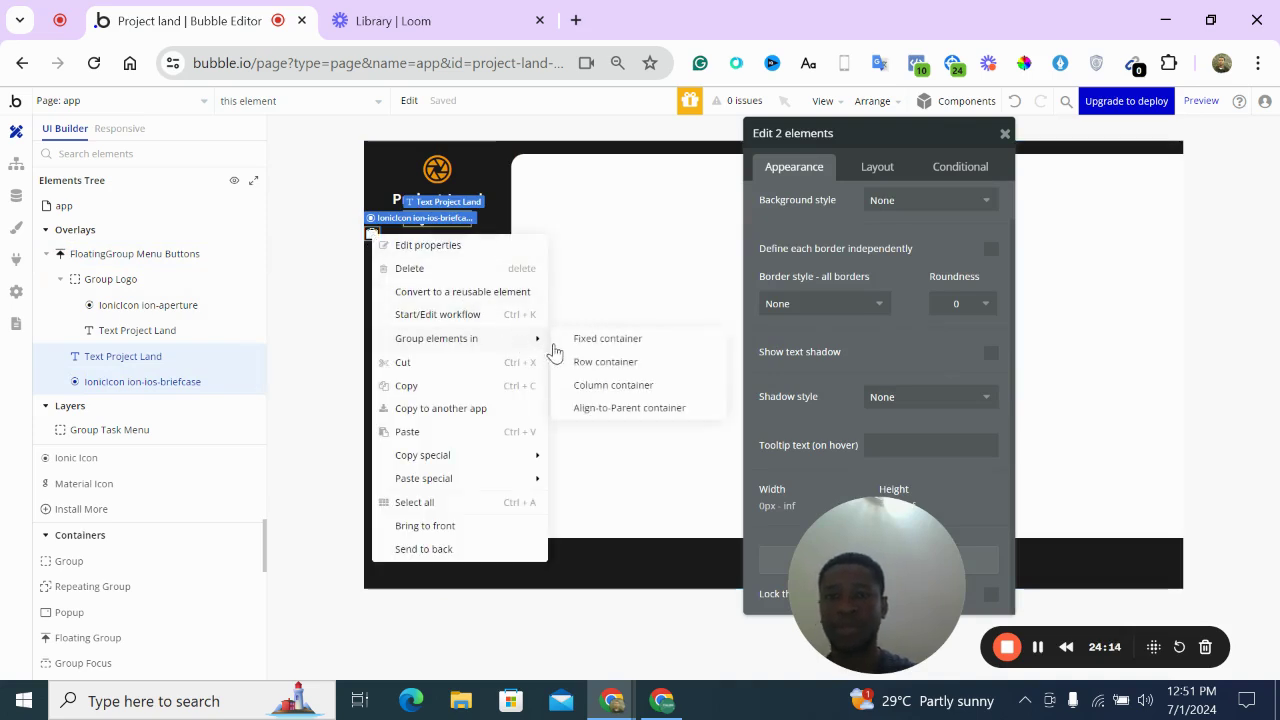
click(588, 364)
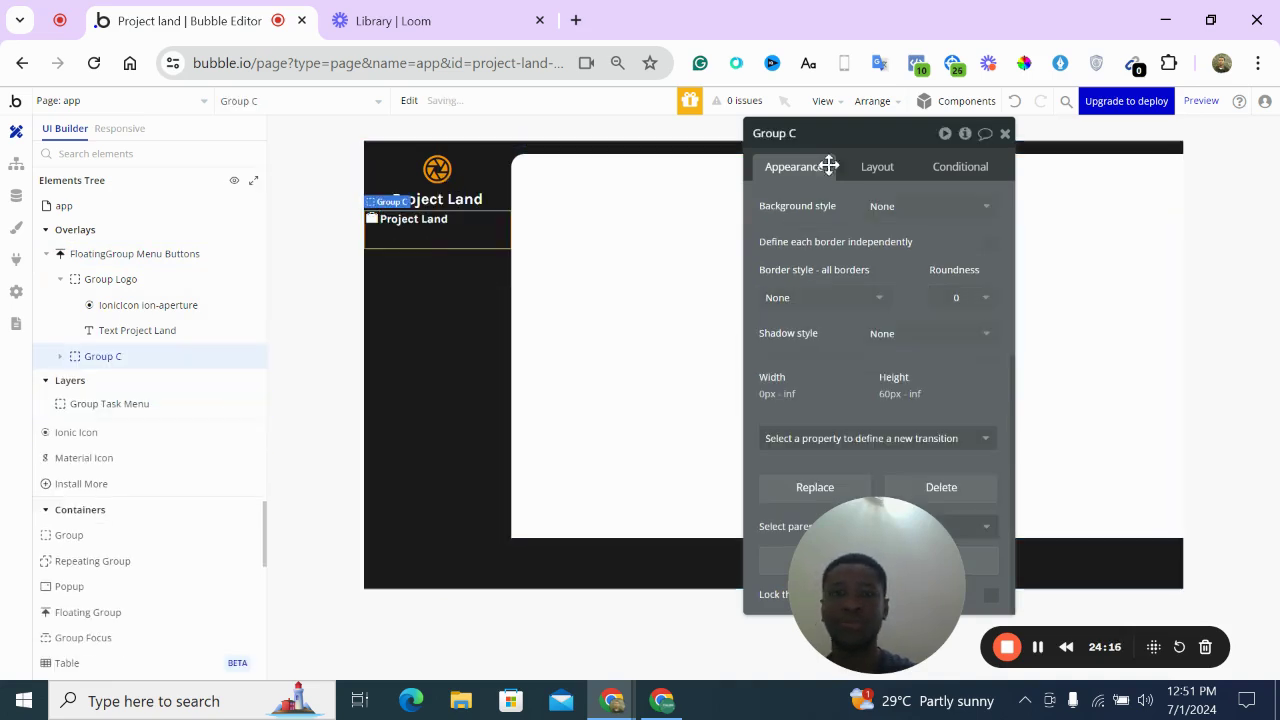
Apply gap spacing between the new row group's elements with a column gap of 10 px
scroll(897, 212, up, 3)
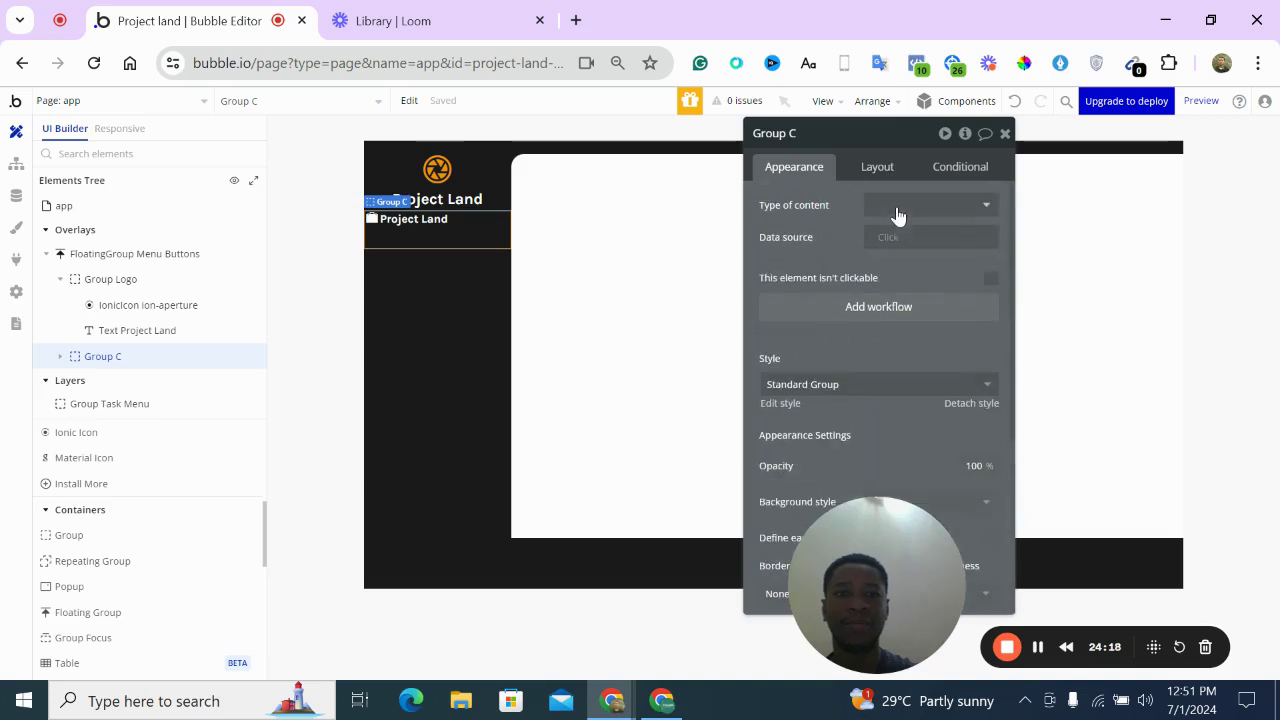
click(874, 167)
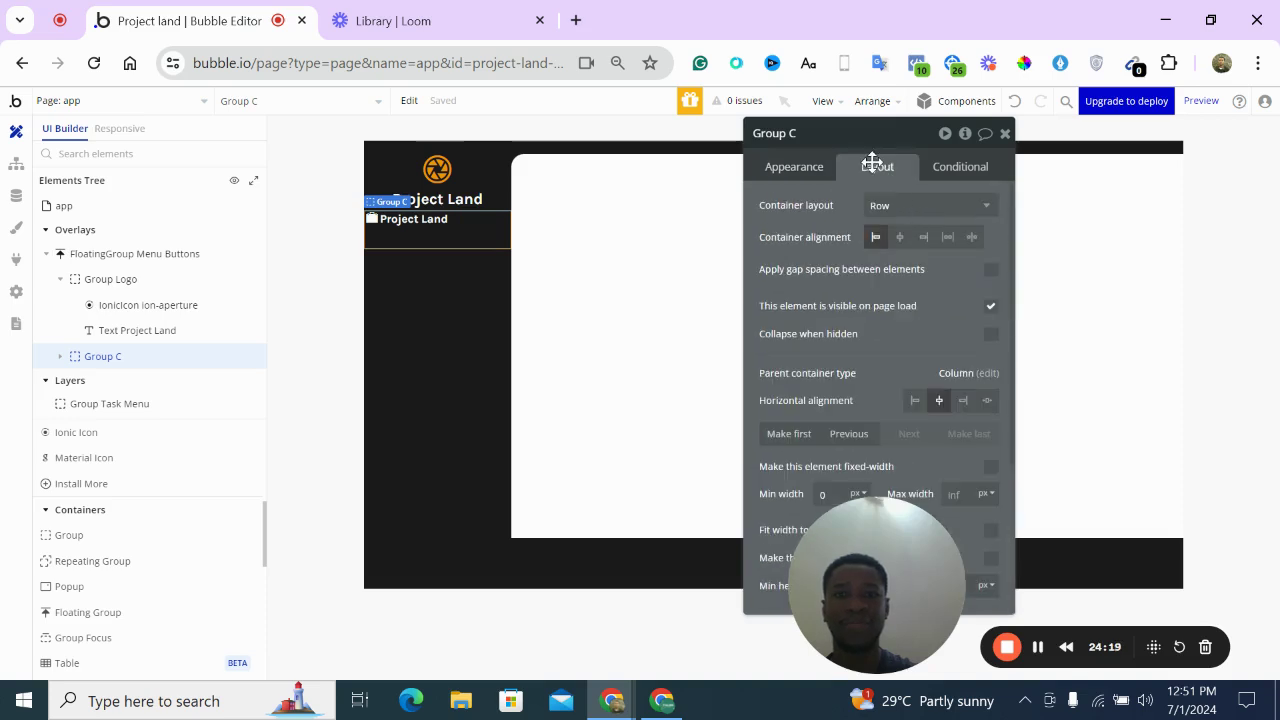
click(991, 270)
click(975, 330)
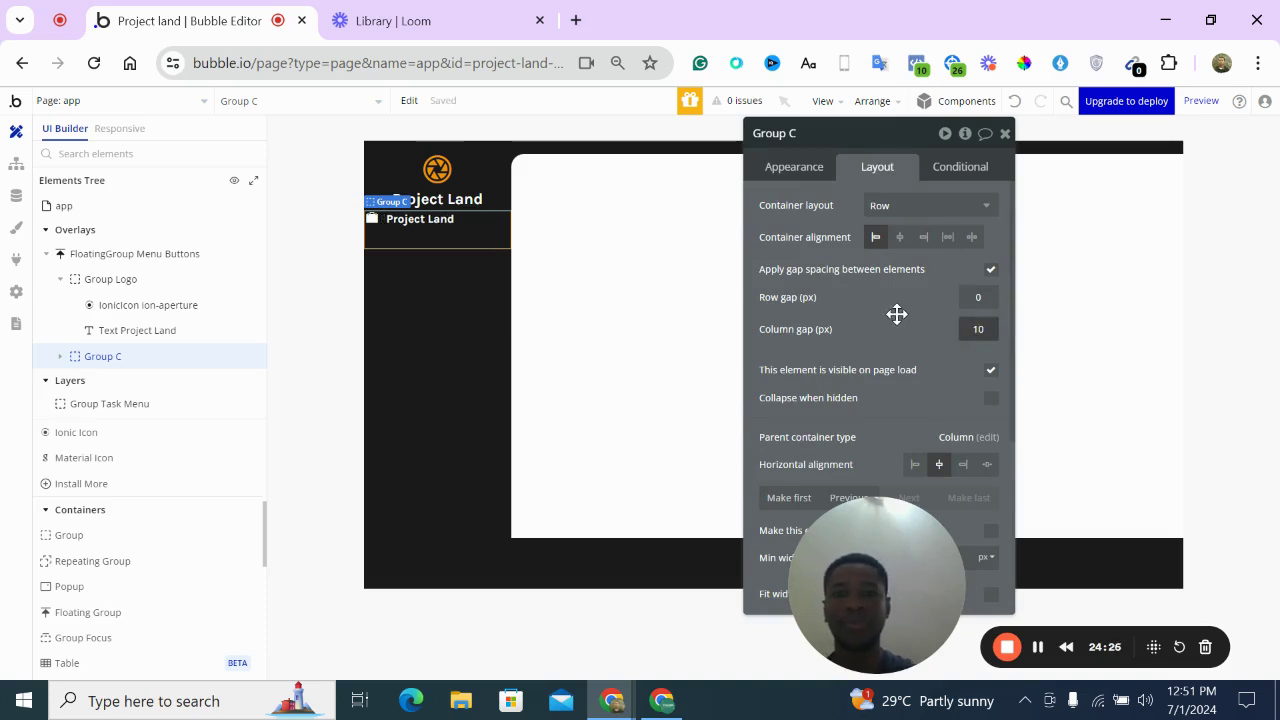
Move the row group's property editor aside to expose its size, margin and padding settings
scroll(890, 315, down, 5)
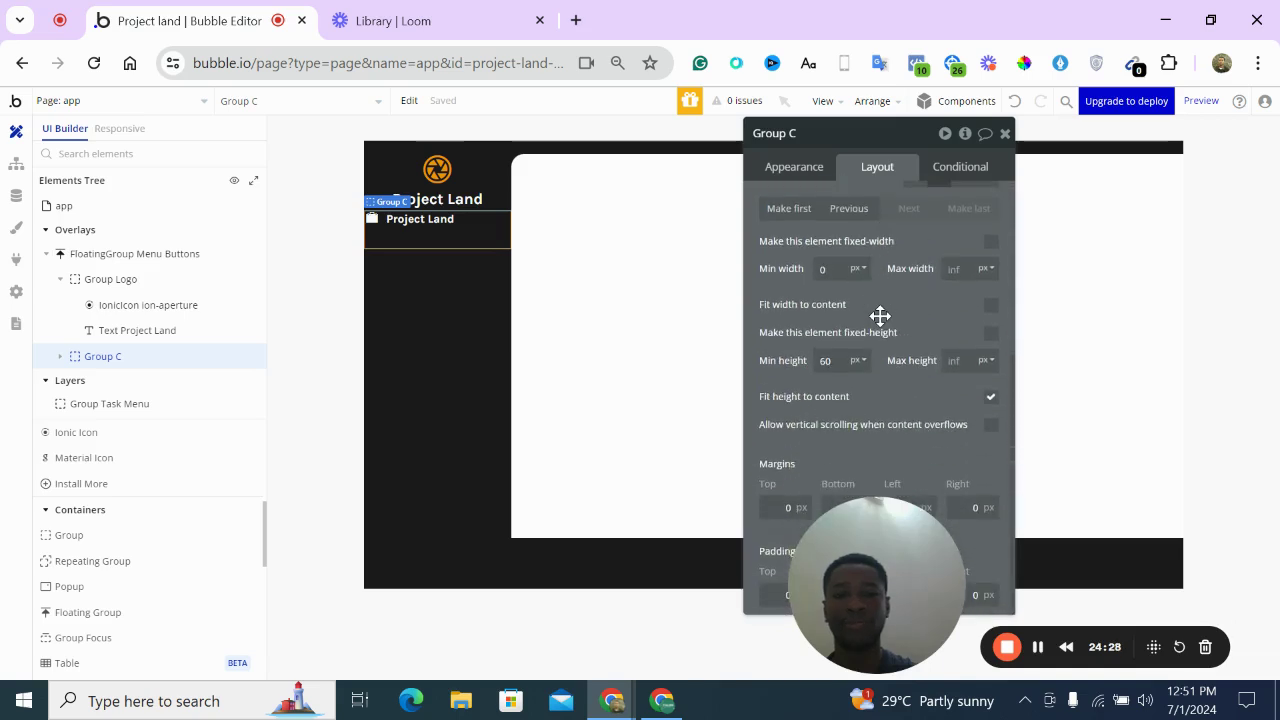
drag(880, 316, 1066, 223)
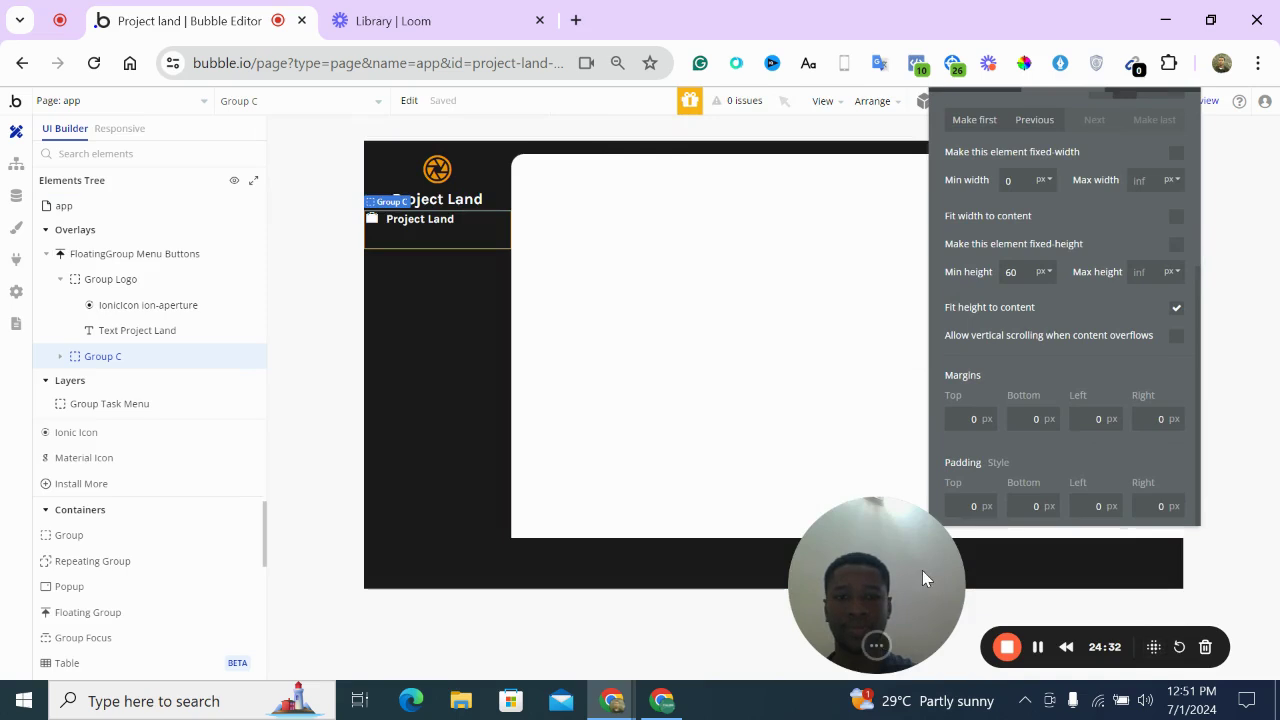
mouse_move(875, 650)
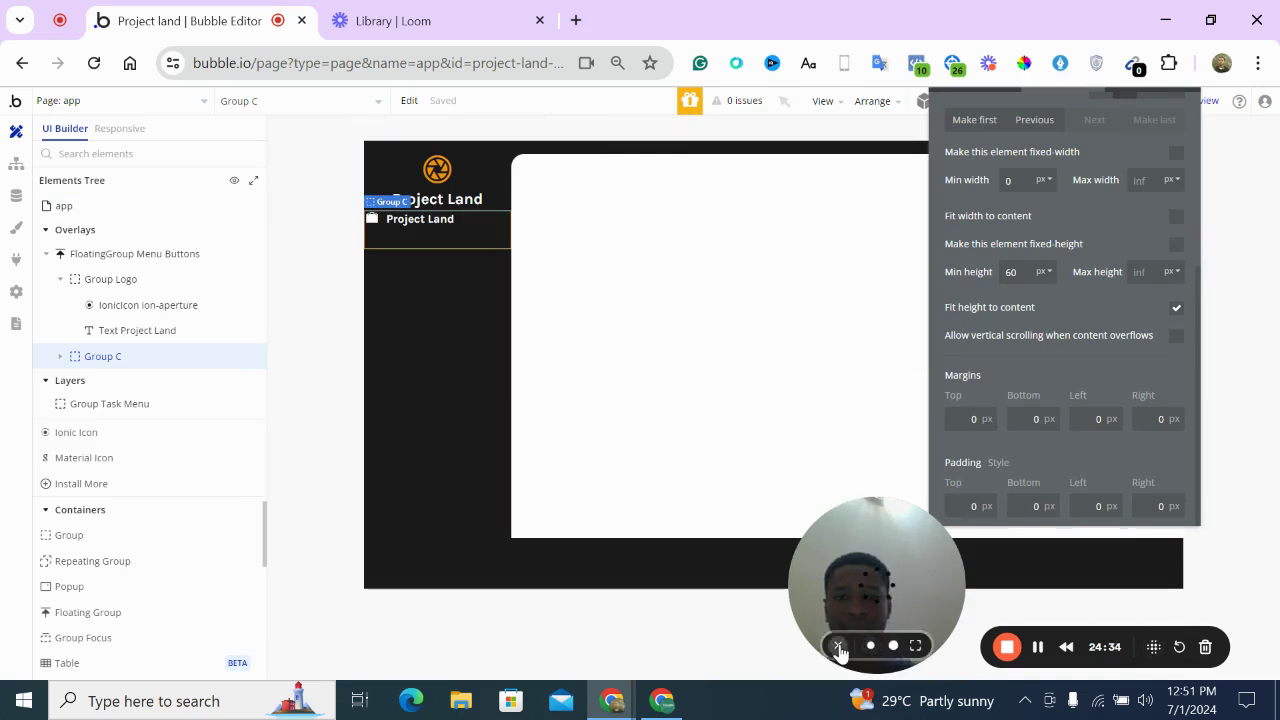
click(838, 646)
drag(970, 647, 190, 646)
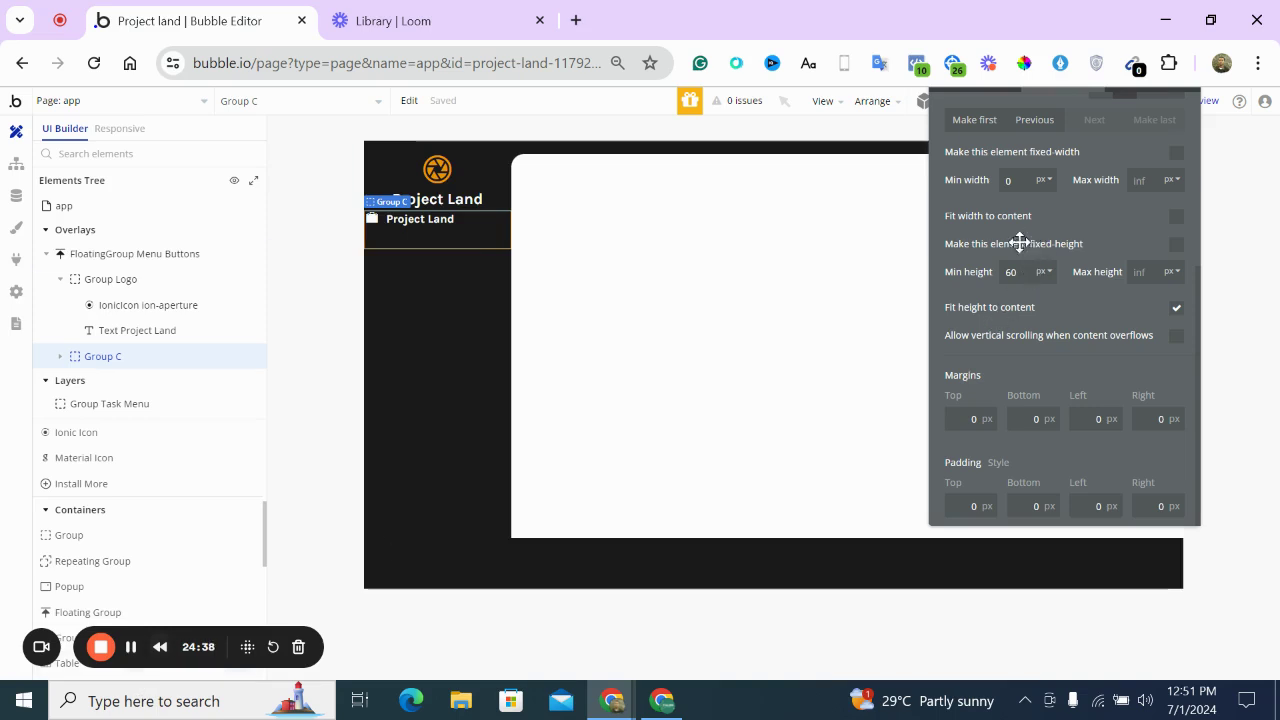
Center the small Project Land text and the briefcase icon vertically within their row group
drag(1019, 242, 896, 379)
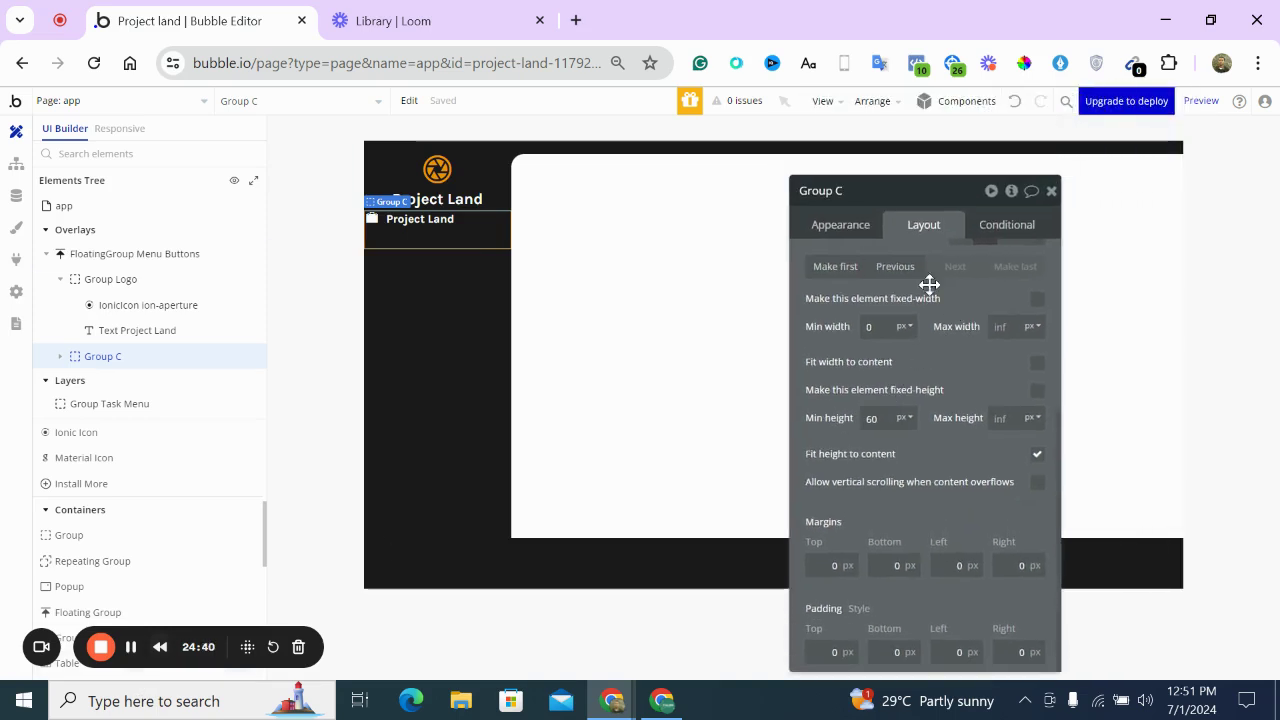
click(862, 230)
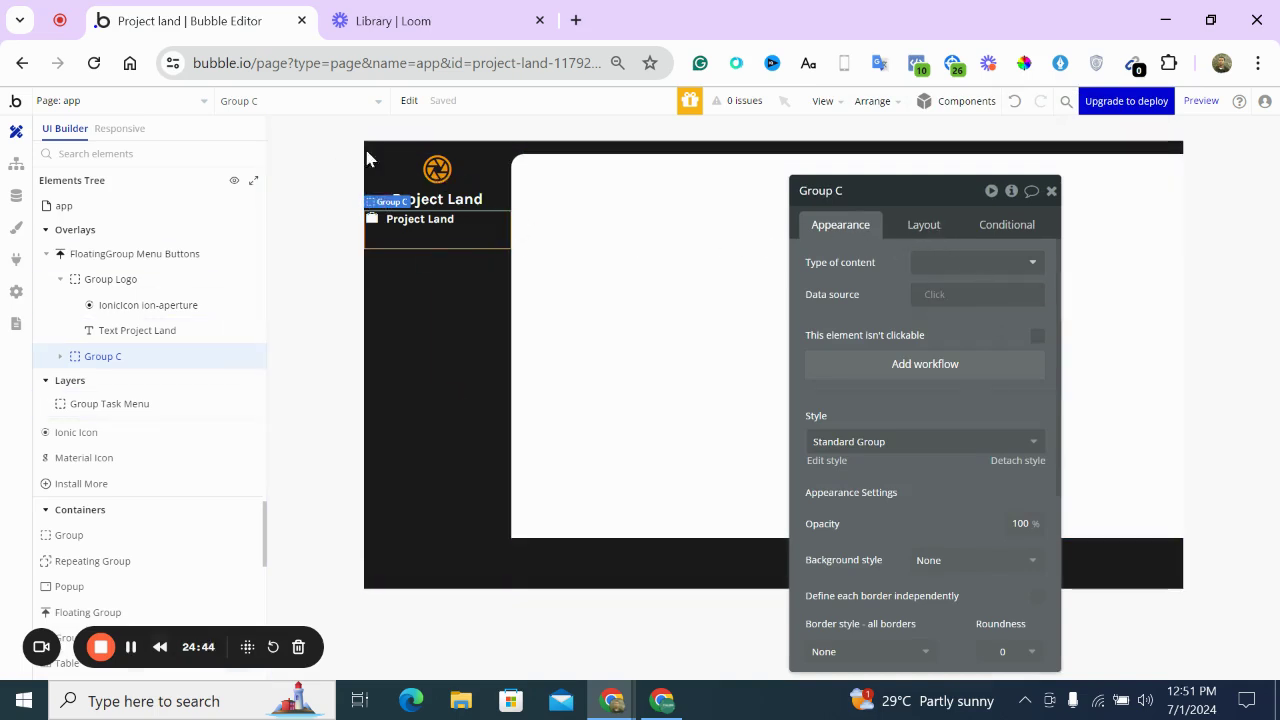
click(420, 219)
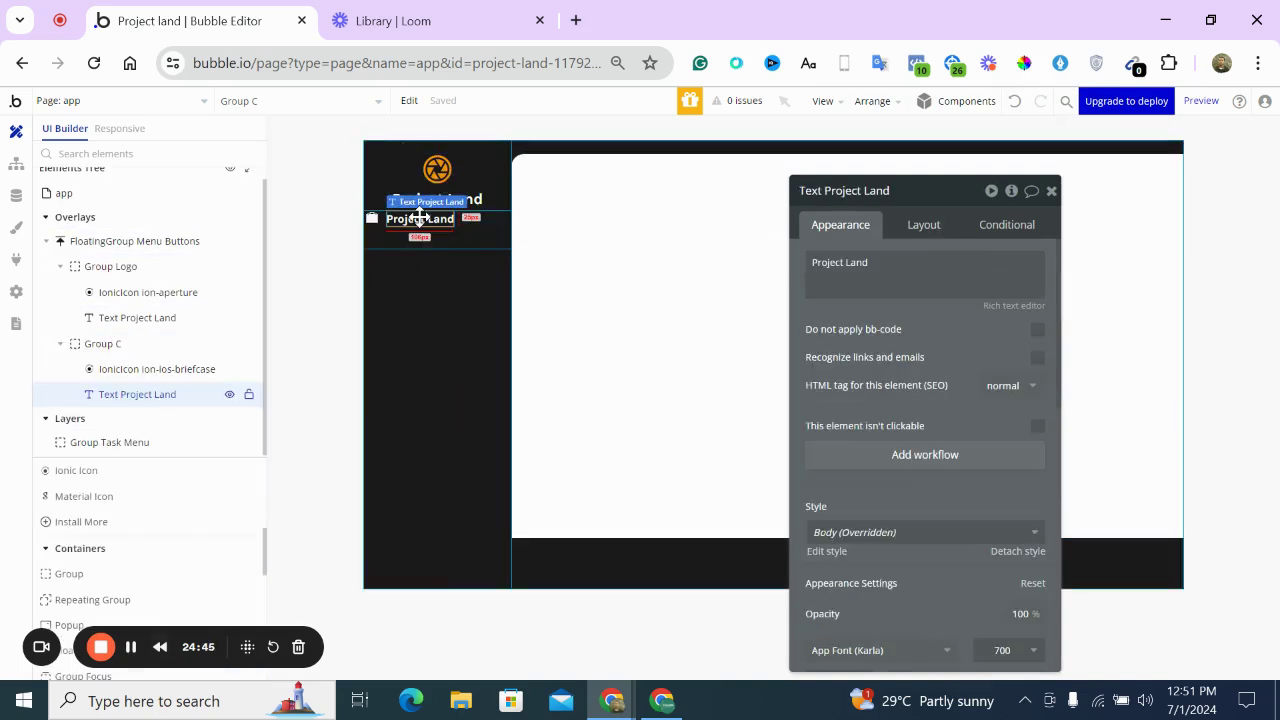
click(920, 224)
click(986, 356)
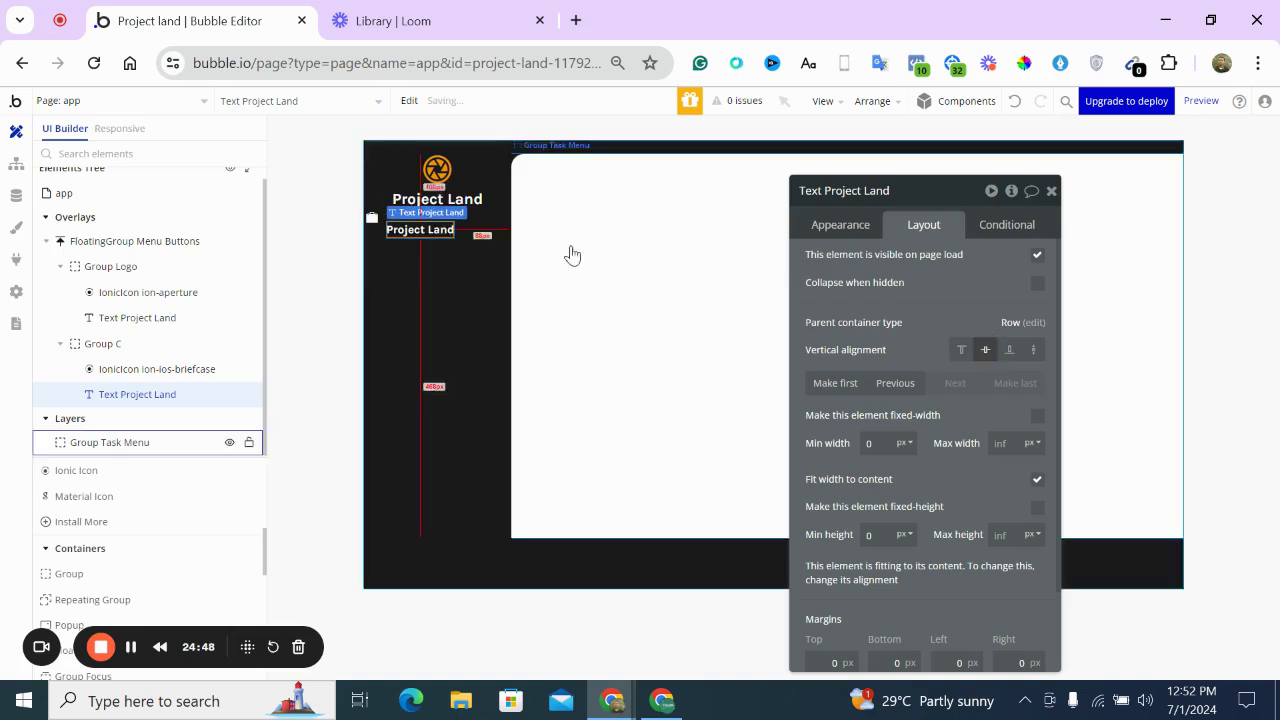
click(372, 218)
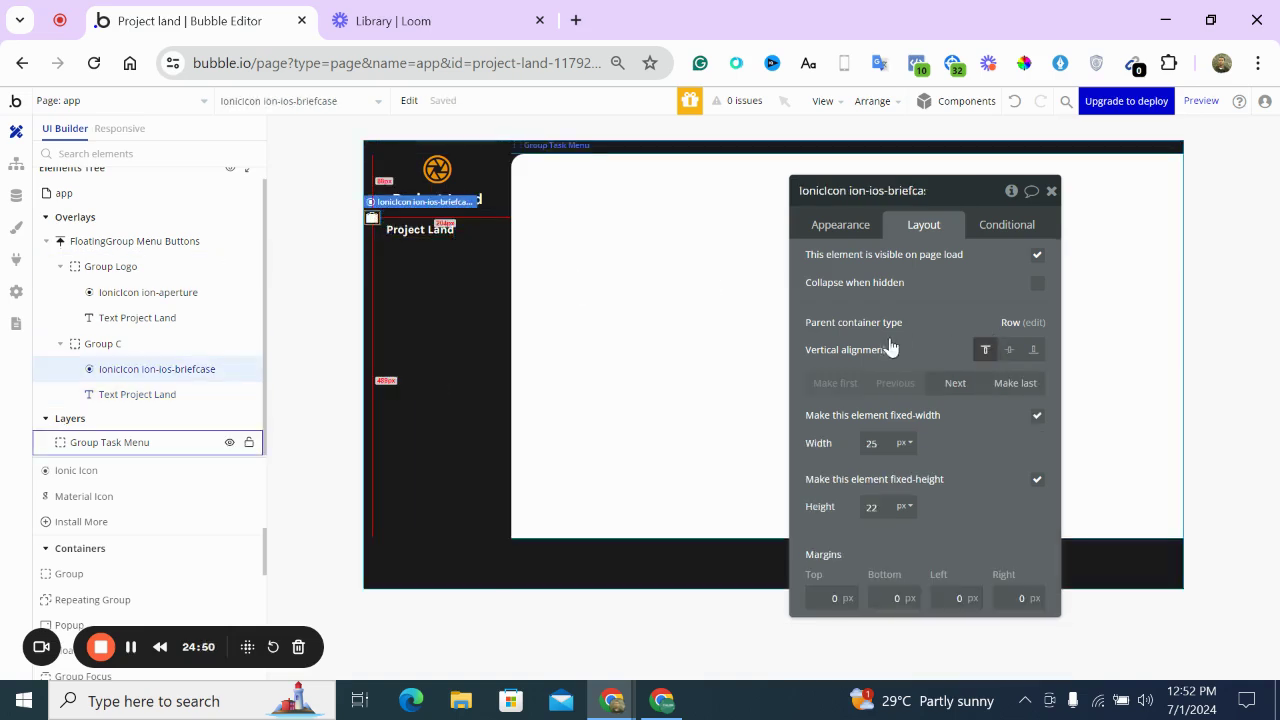
click(1009, 349)
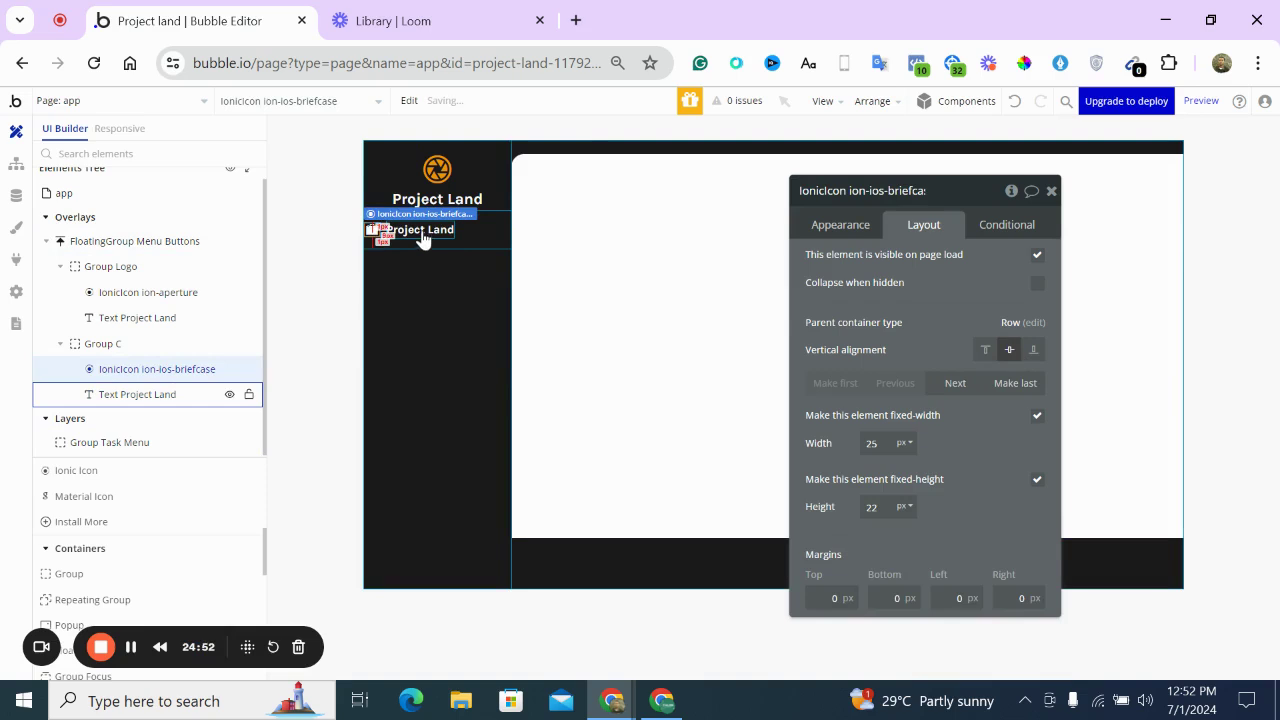
Set the icon-and-text row group's left padding to 20 px and its minimum height to 50 px
click(455, 243)
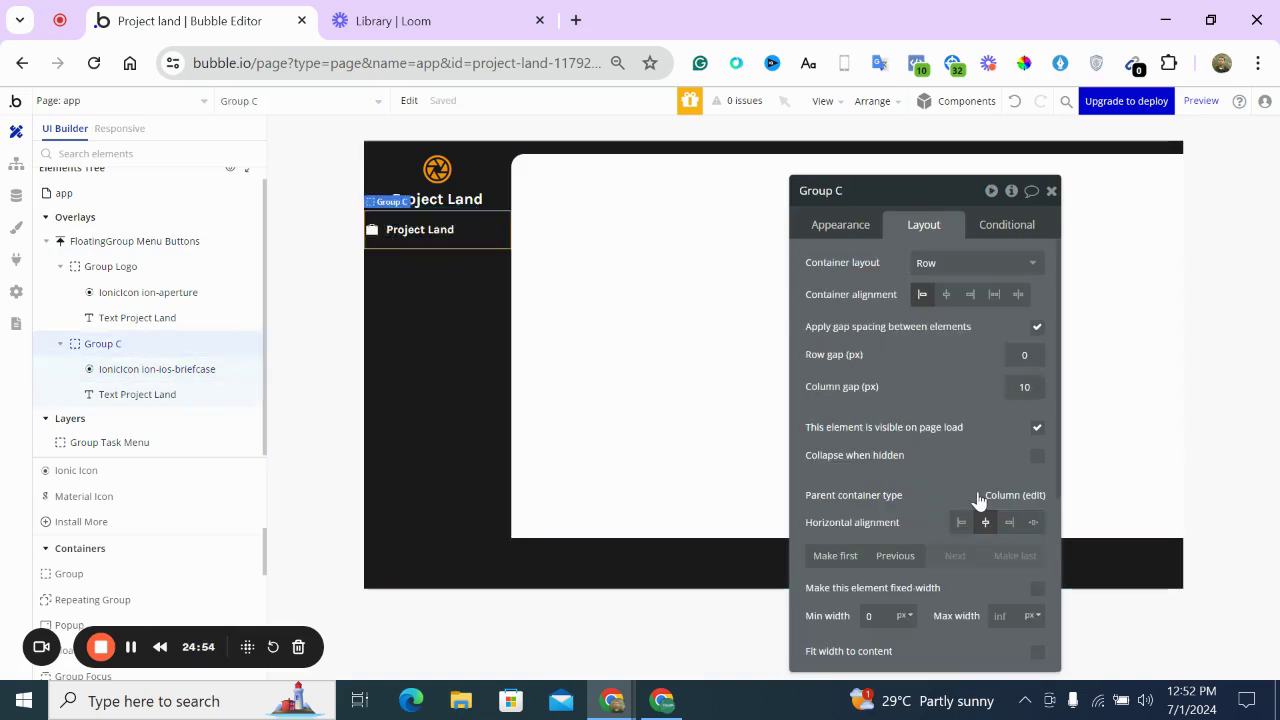
scroll(979, 500, down, 3)
scroll(979, 500, down, 1)
drag(931, 617, 920, 526)
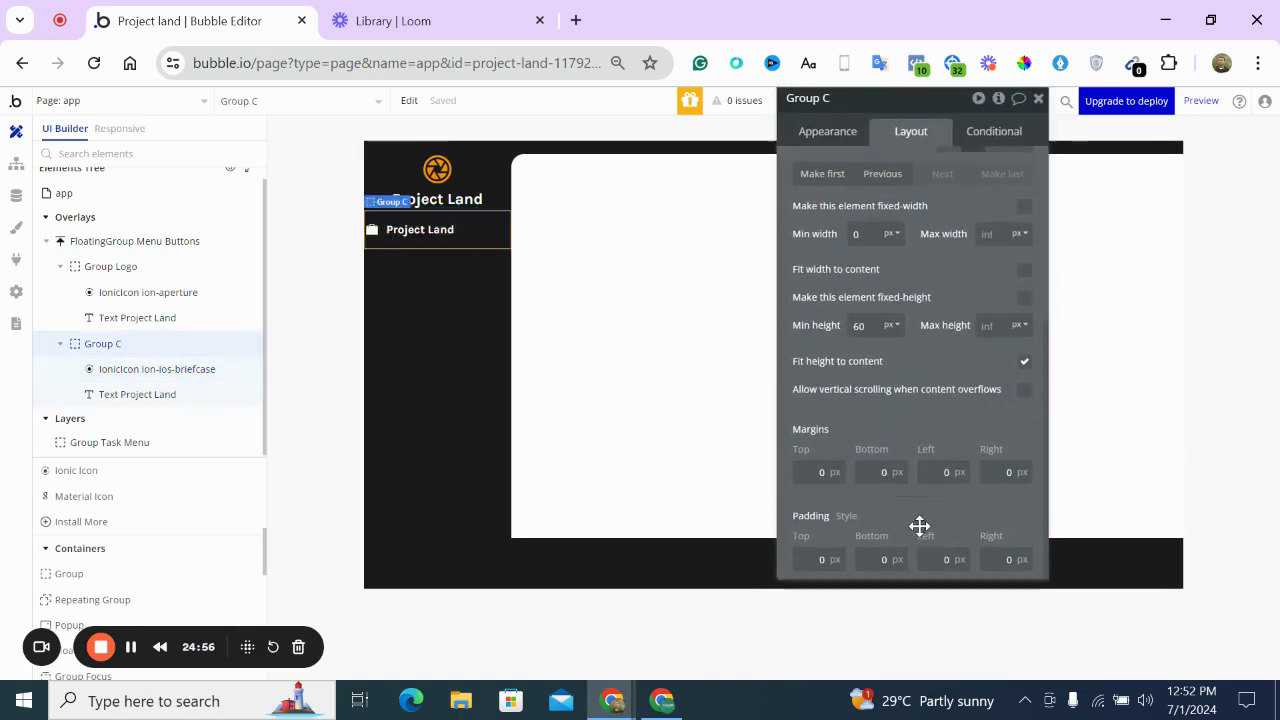
click(932, 563)
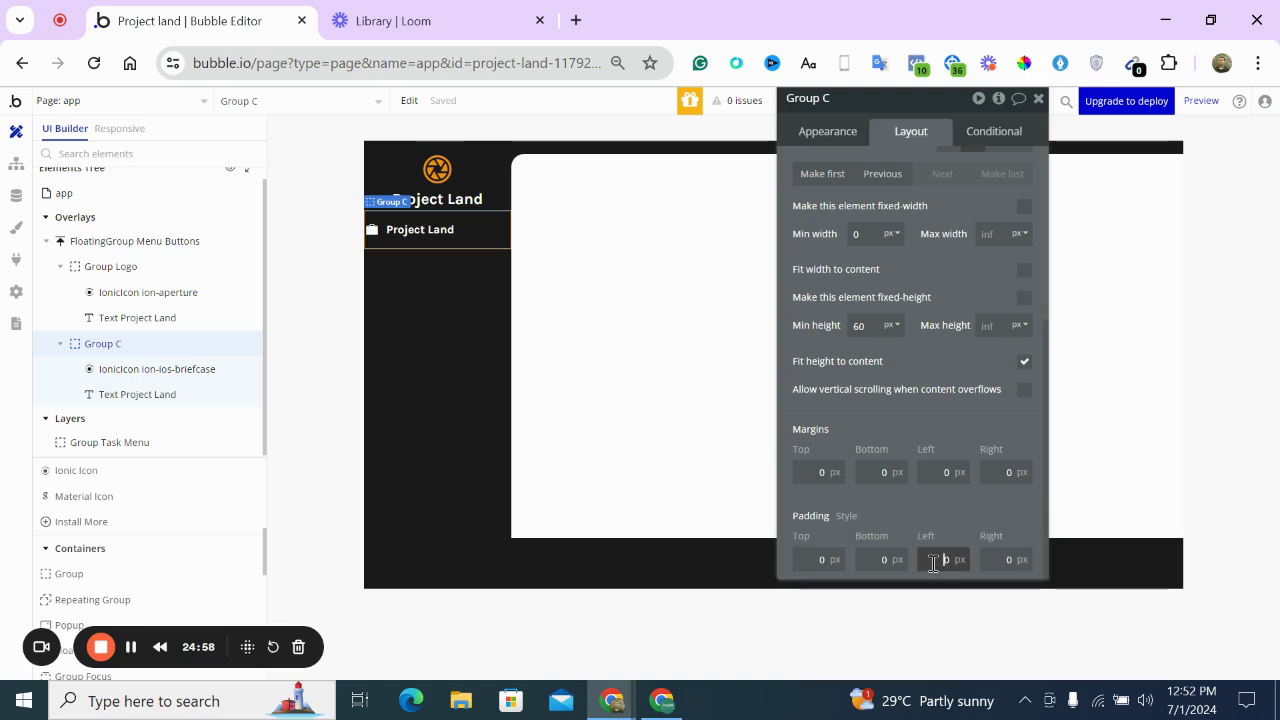
text(2)
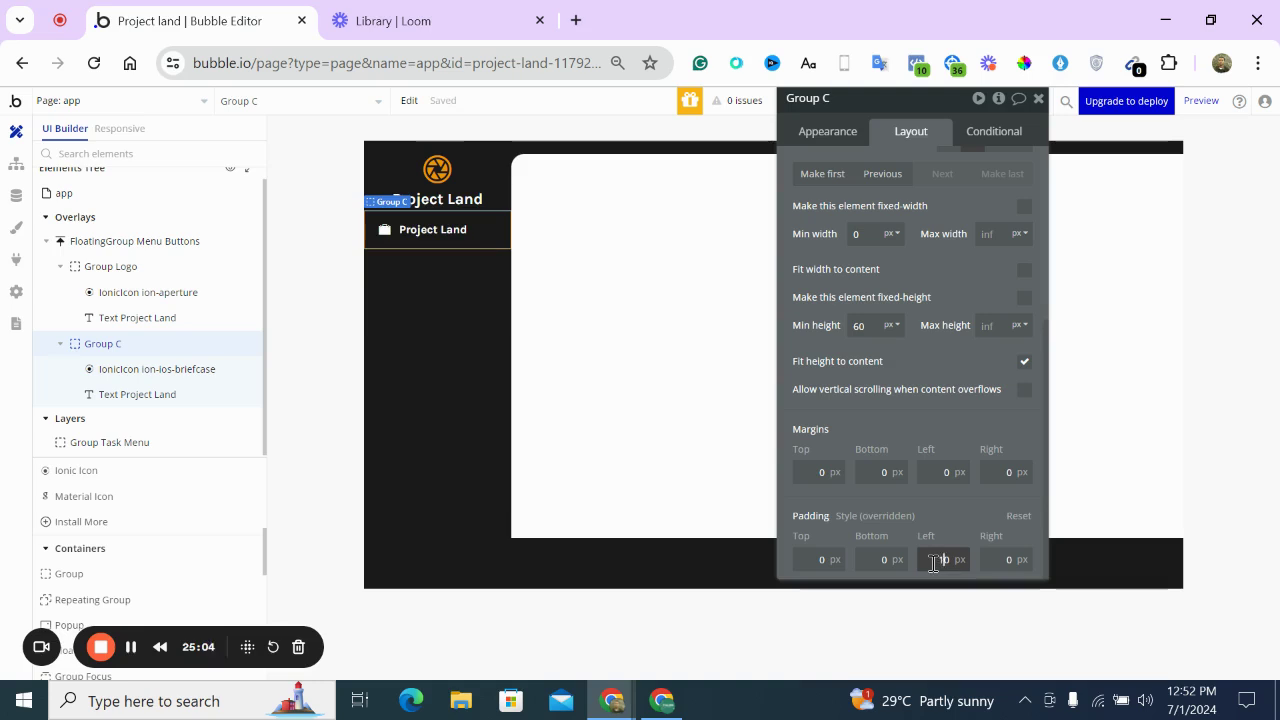
text(1)
text(2)
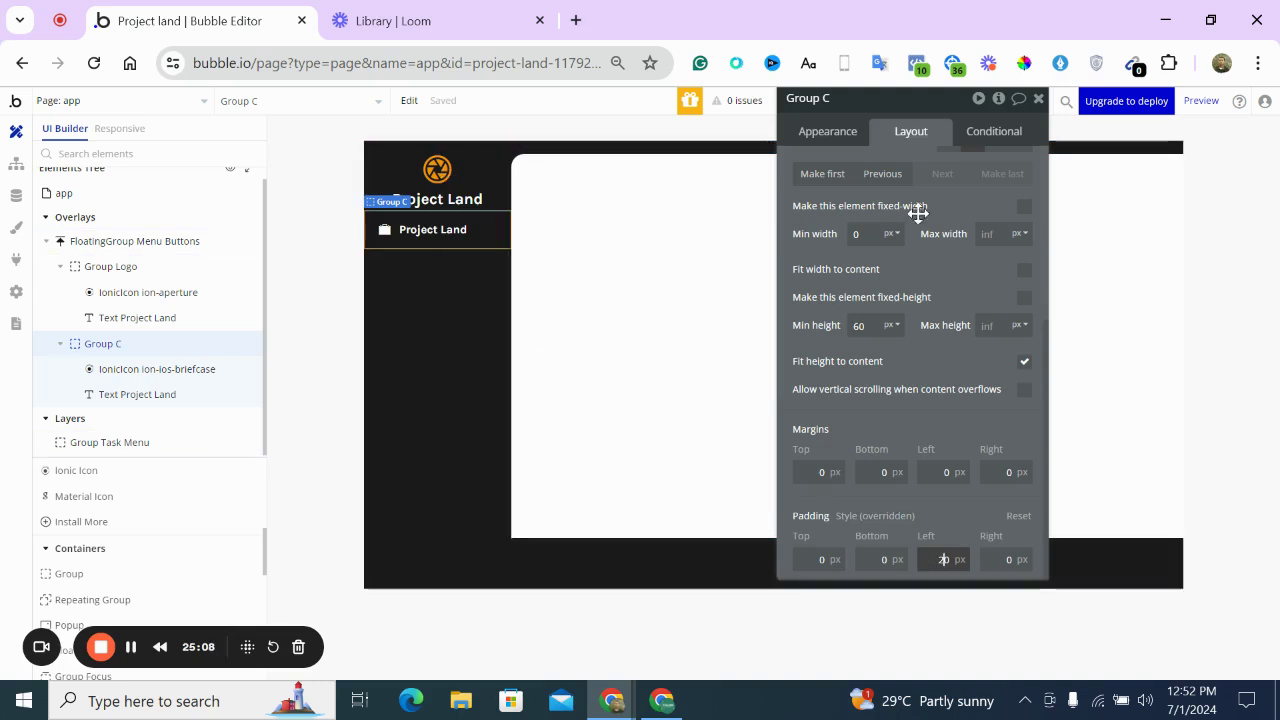
double_click(862, 327)
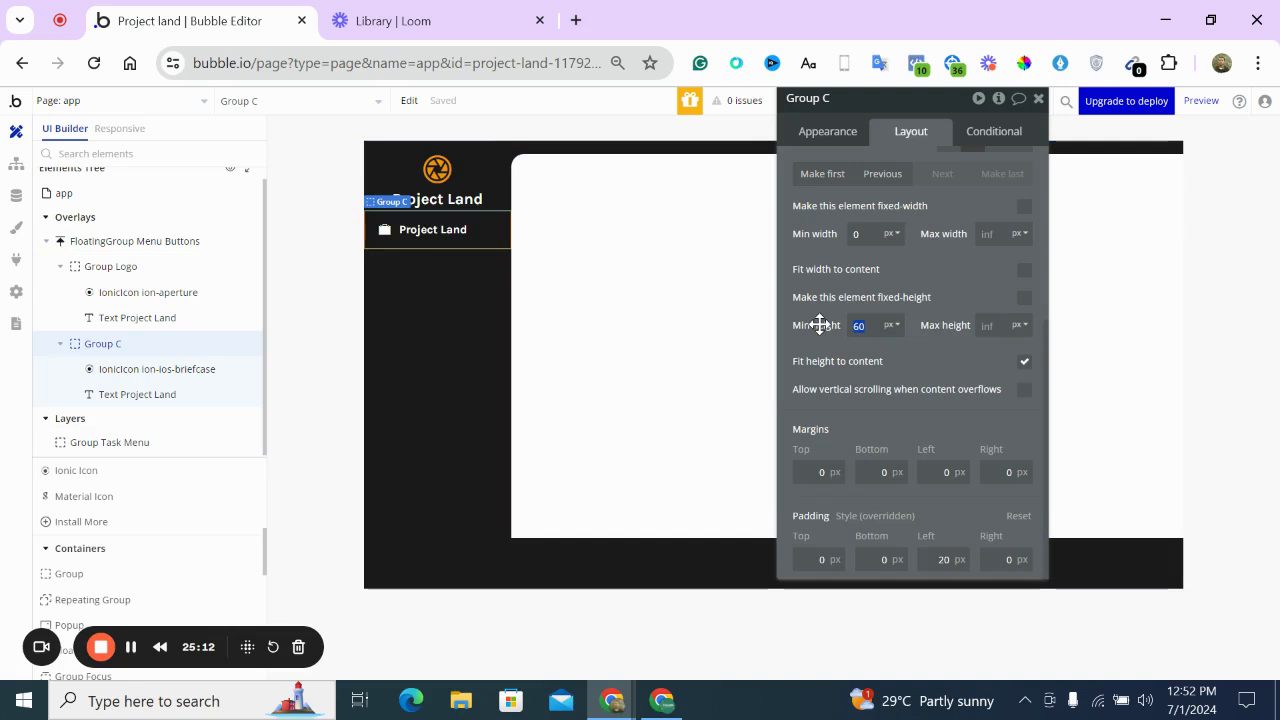
click(894, 373)
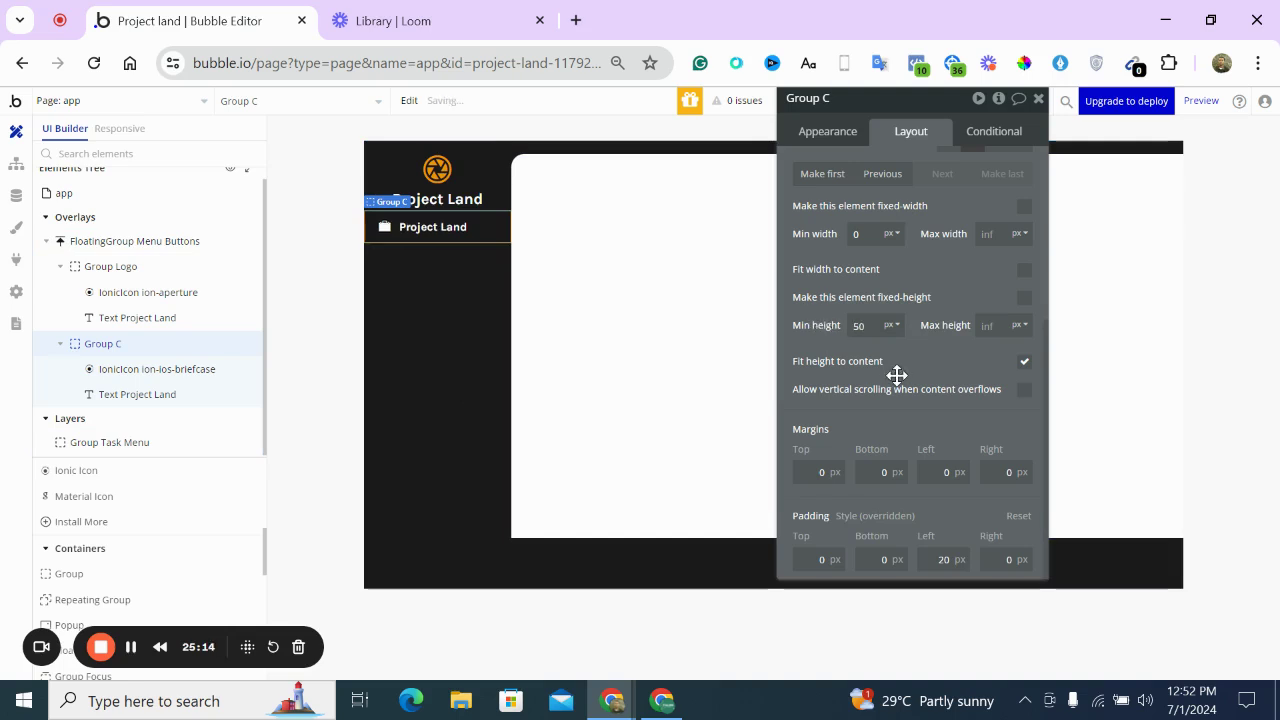
Add a button to the side menu's floating group, below the briefcase row
click(495, 287)
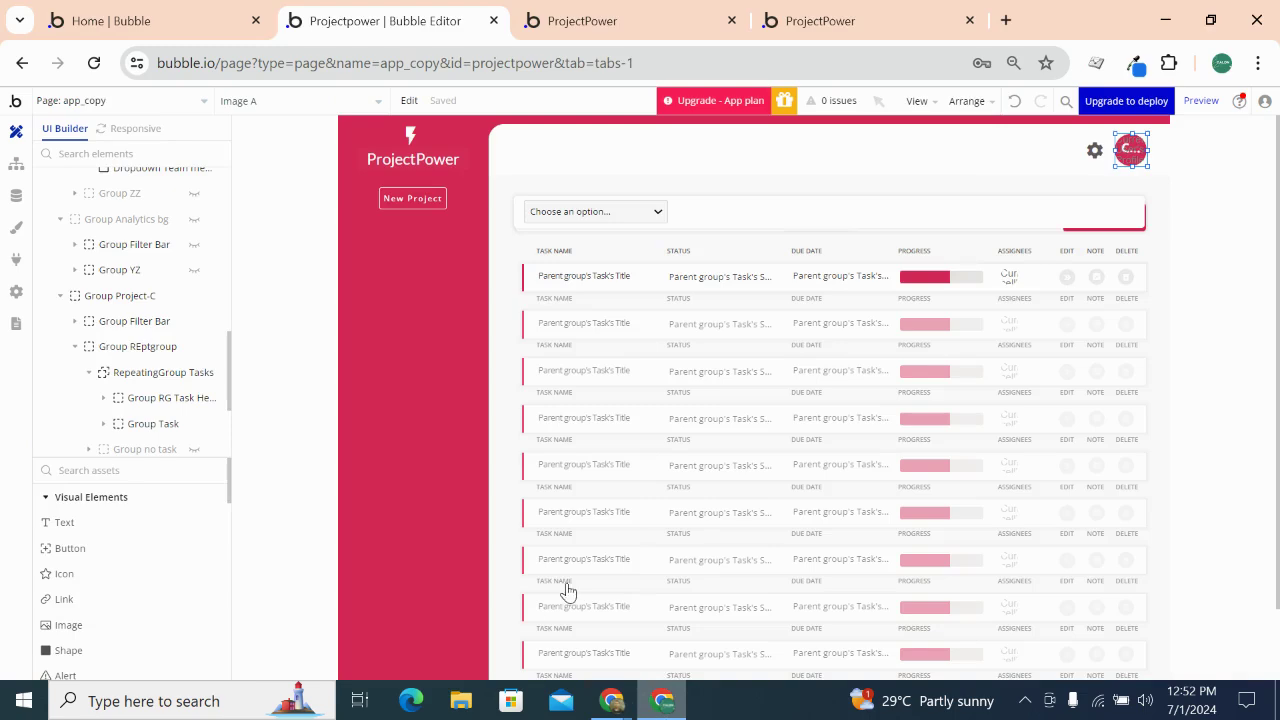
click(663, 703)
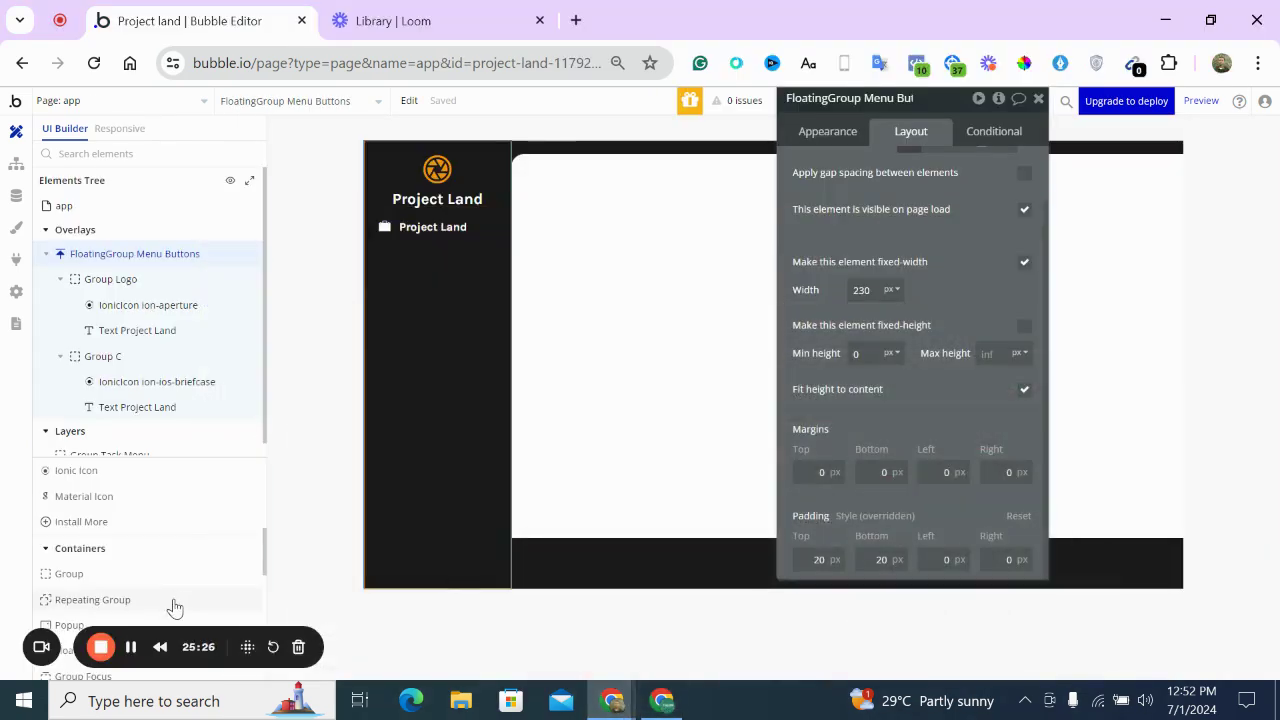
scroll(175, 607, down, 8)
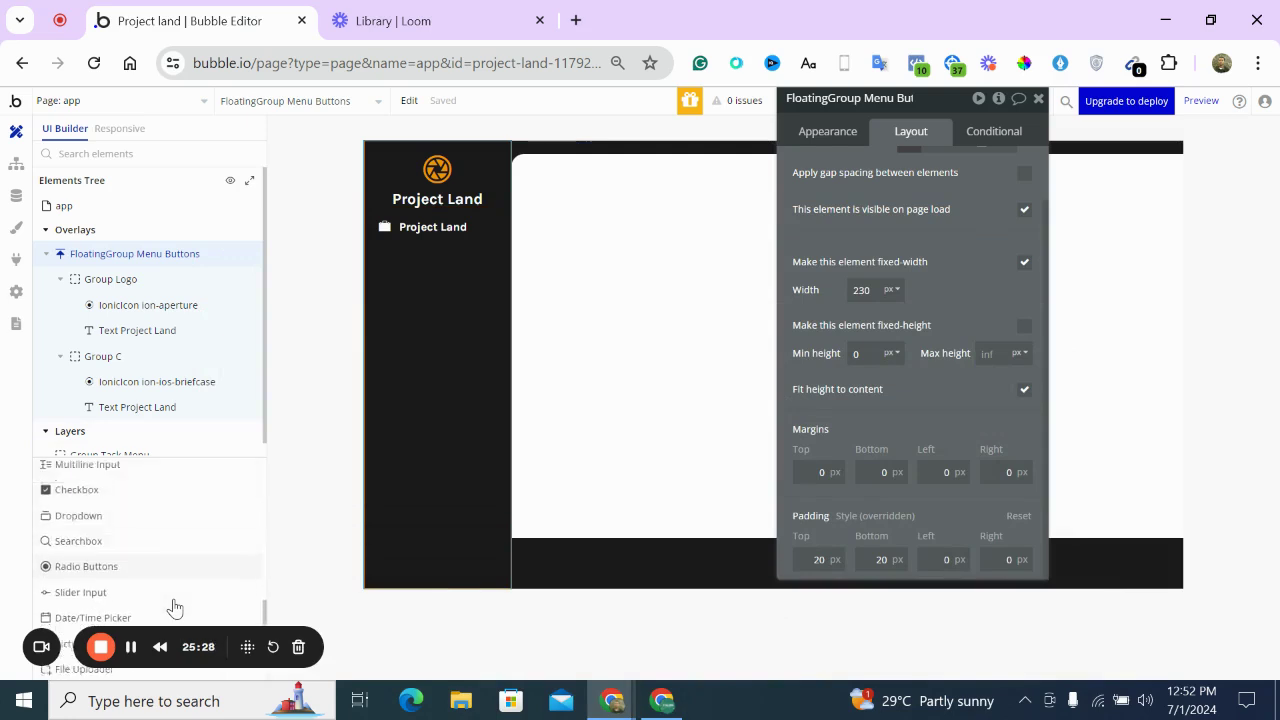
scroll(175, 607, up, 8)
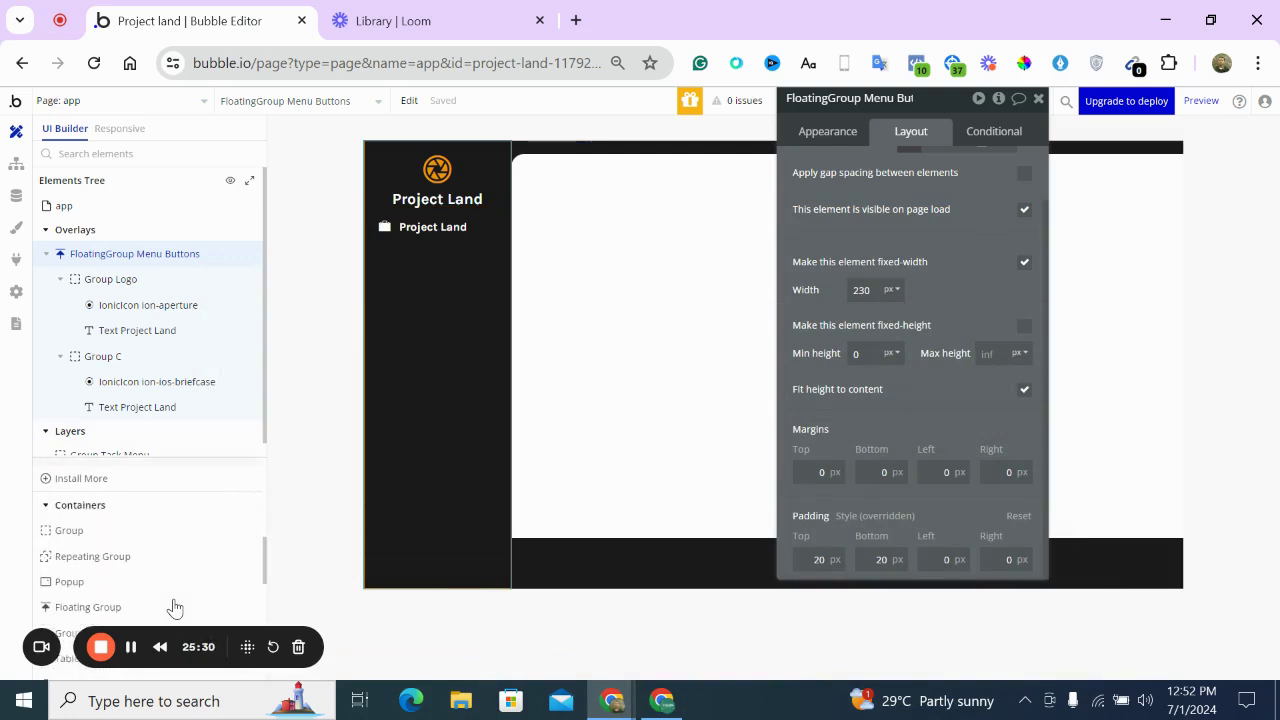
scroll(175, 607, down, 4)
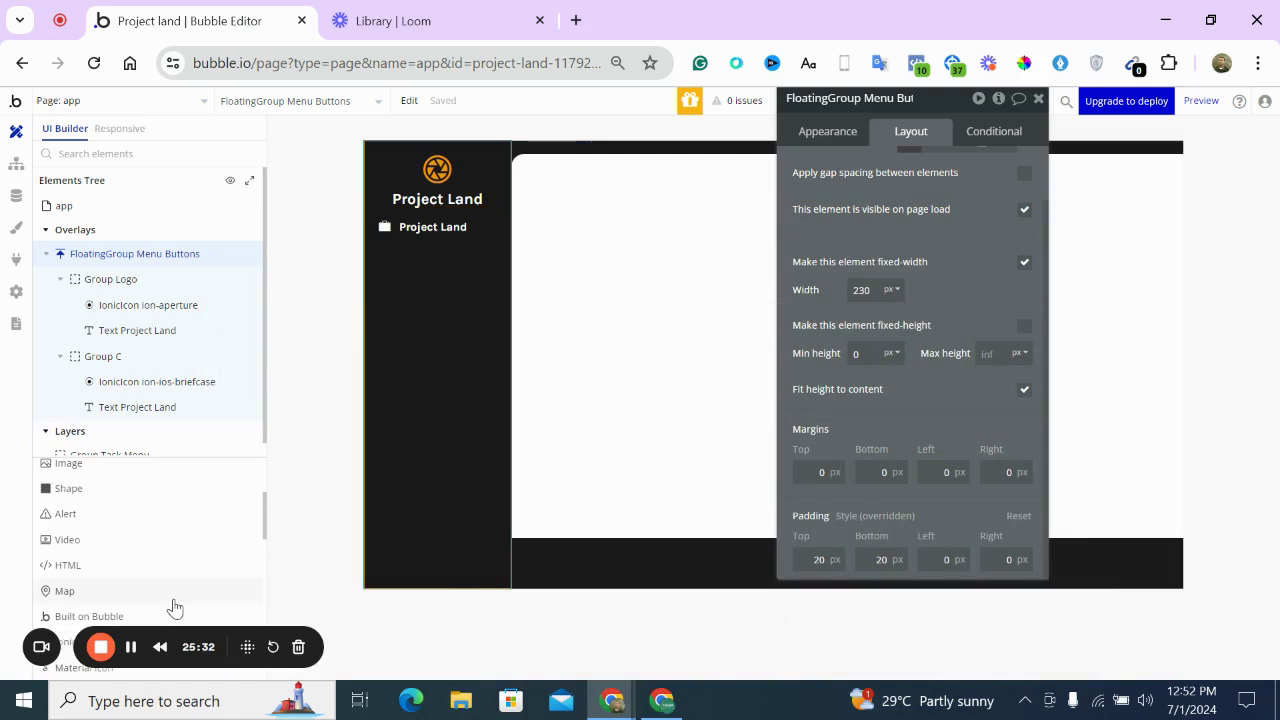
scroll(172, 605, up, 4)
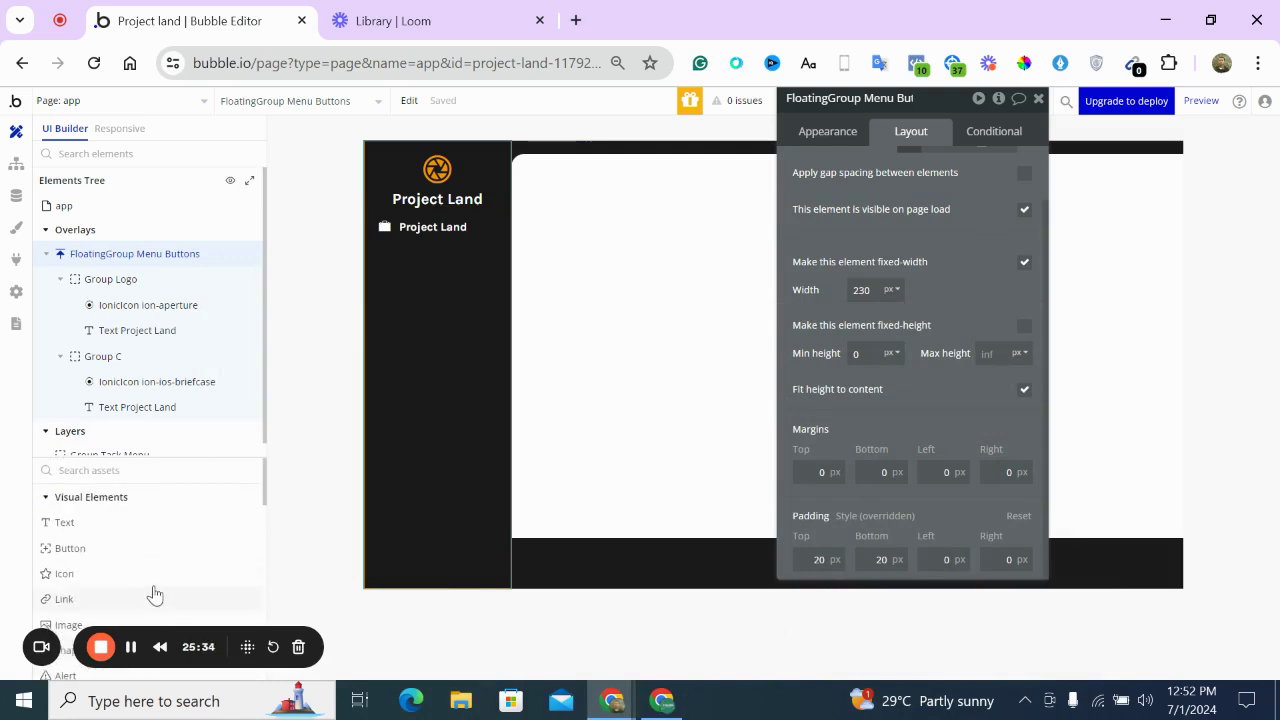
click(100, 554)
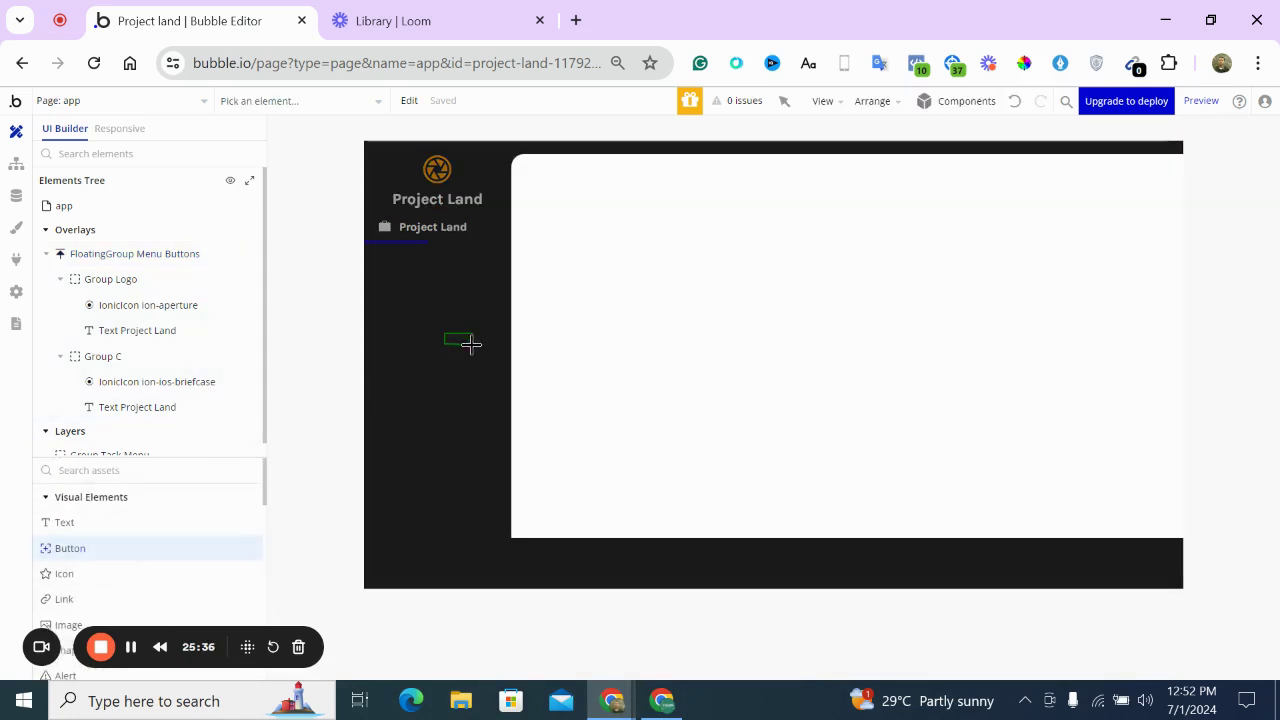
drag(483, 356, 367, 370)
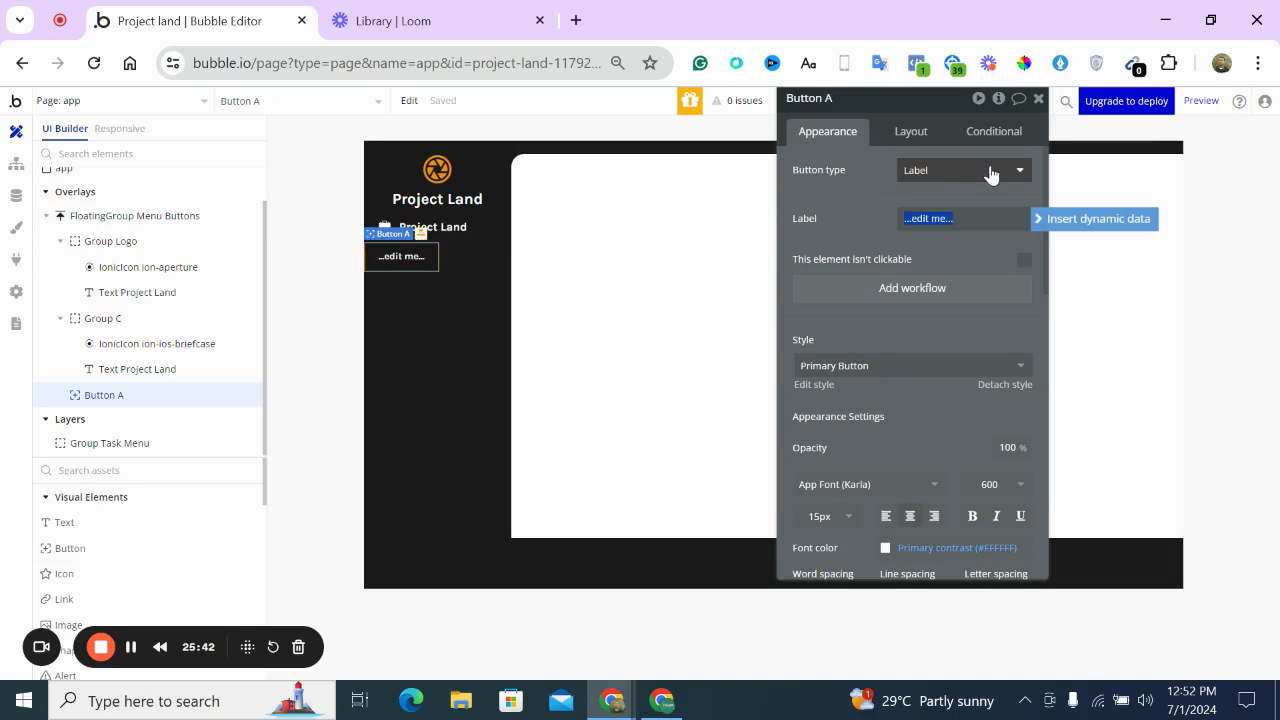
Label the new button New Project and set its font size to 18
scroll(957, 240, down, 2)
scroll(957, 240, up, 2)
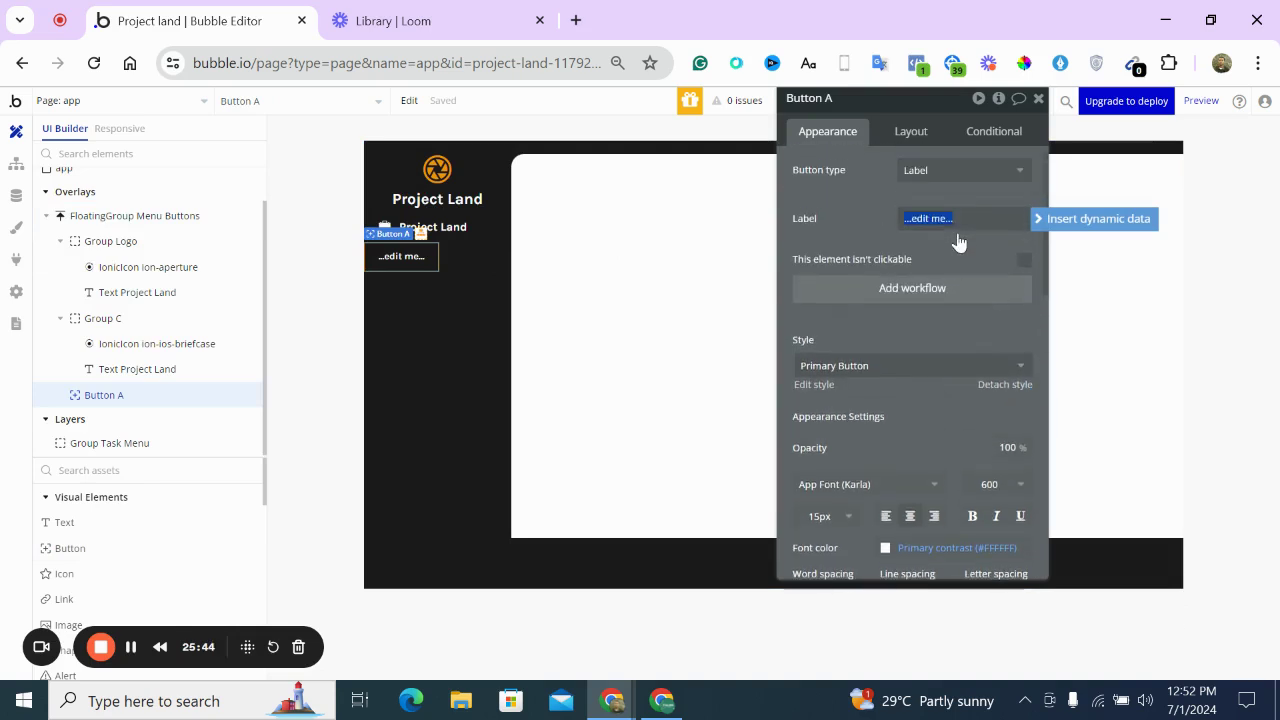
text(New Project)
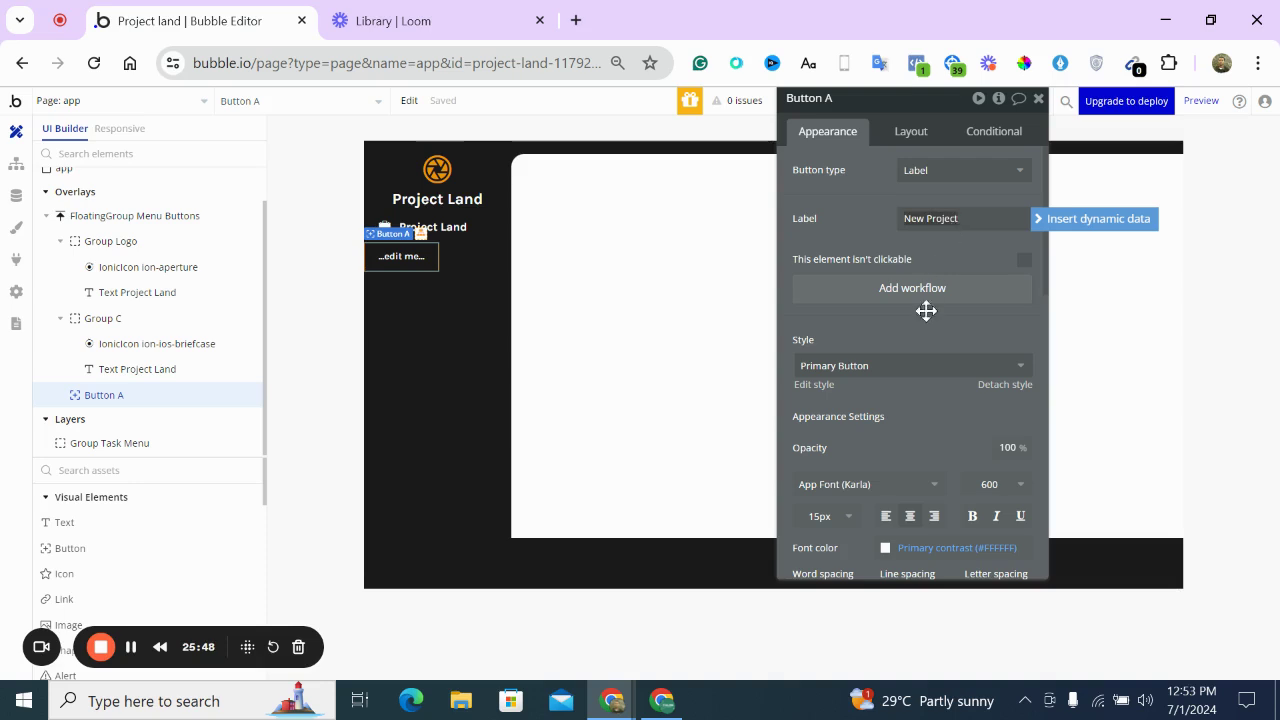
scroll(923, 350, down, 3)
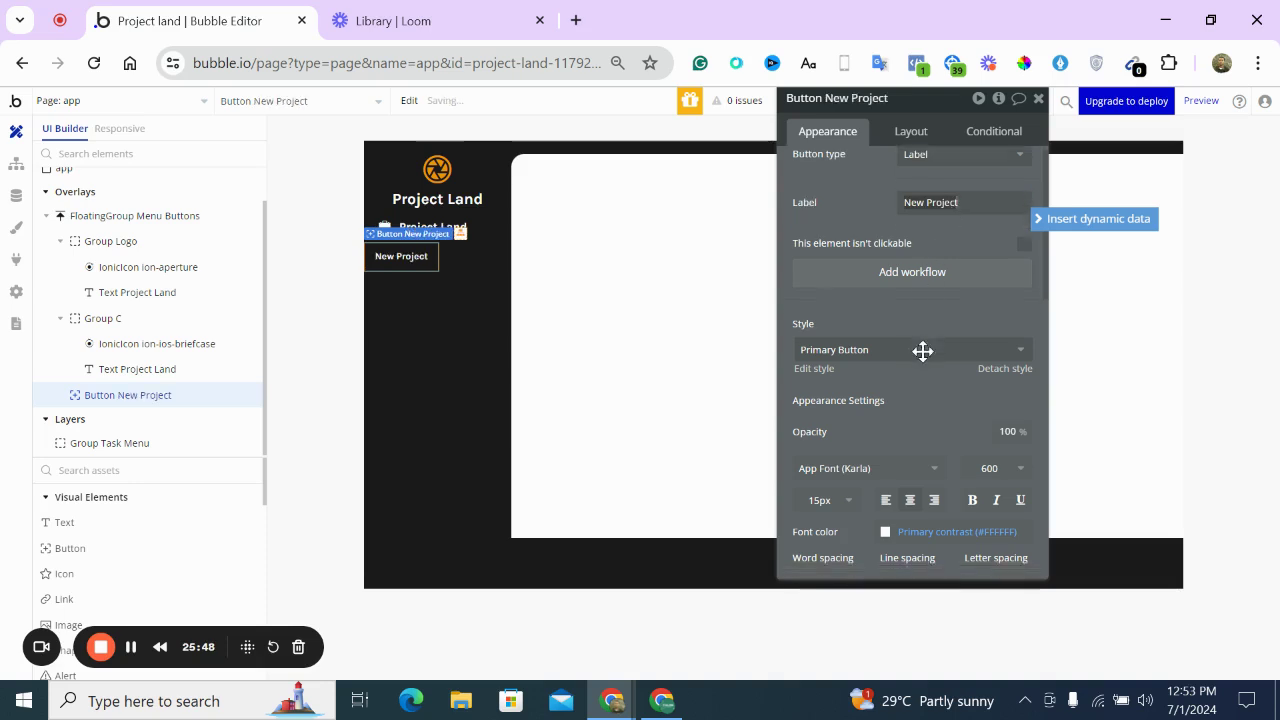
click(849, 262)
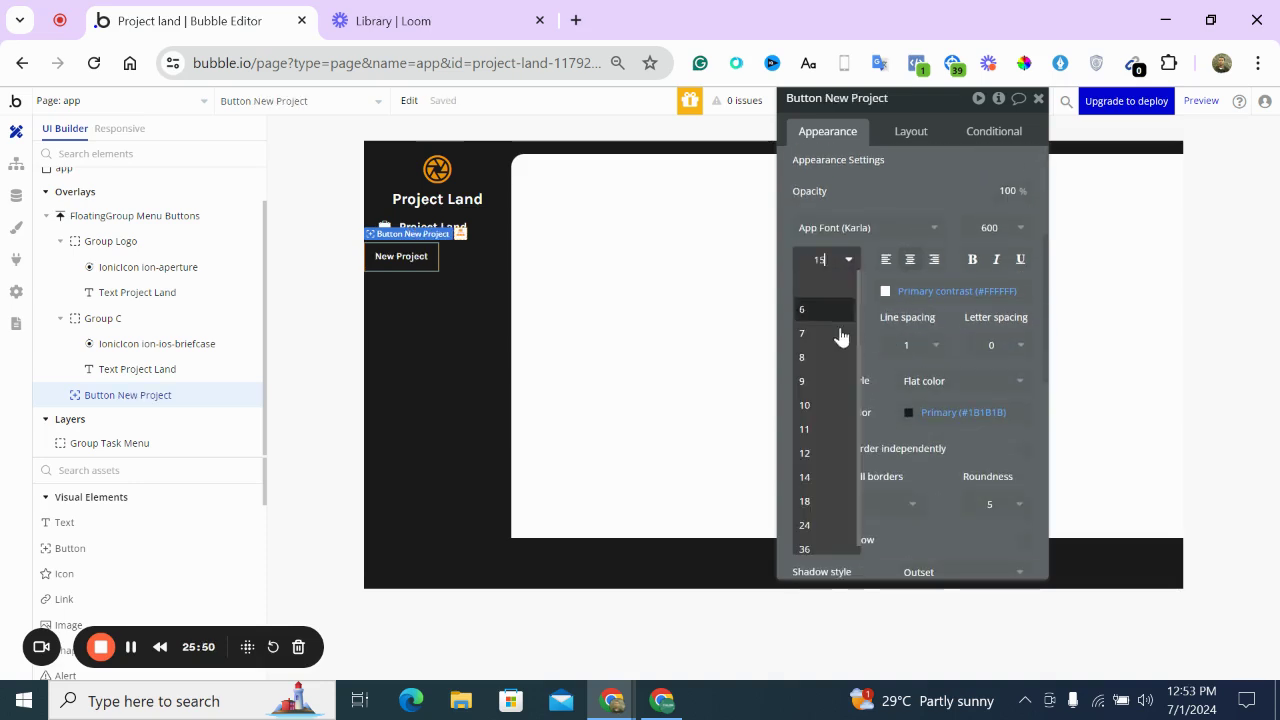
click(834, 502)
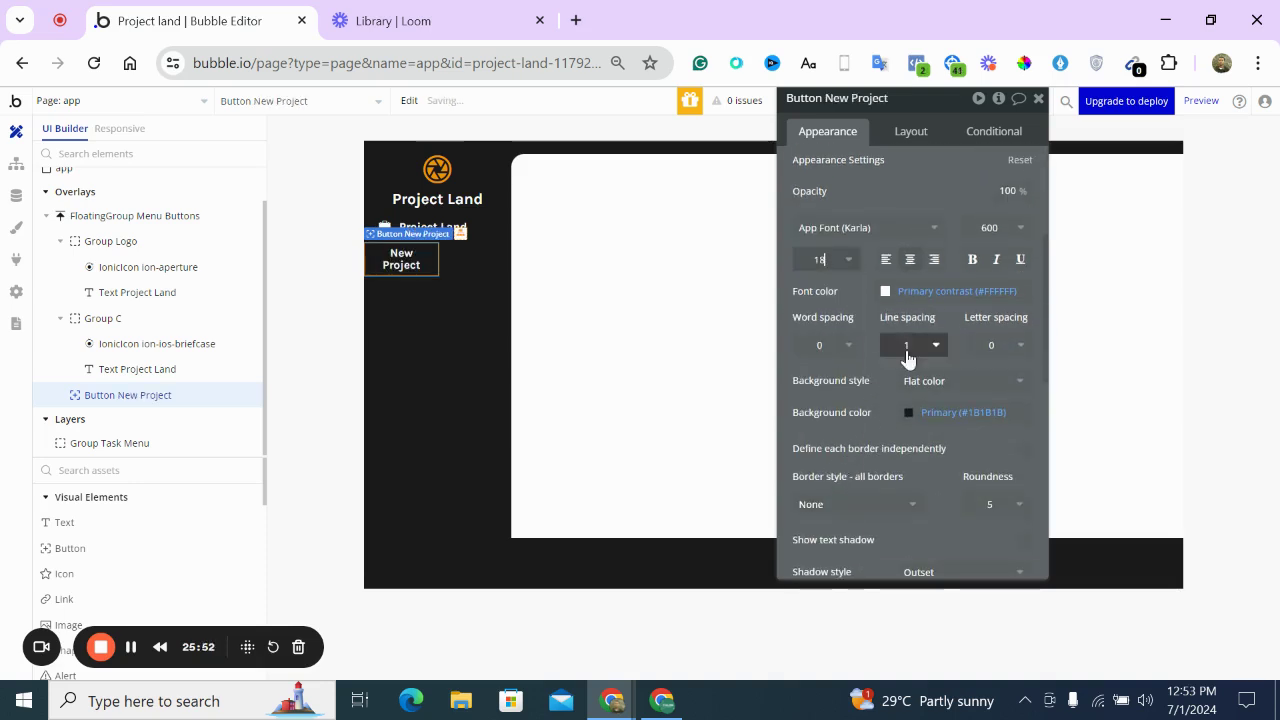
click(848, 266)
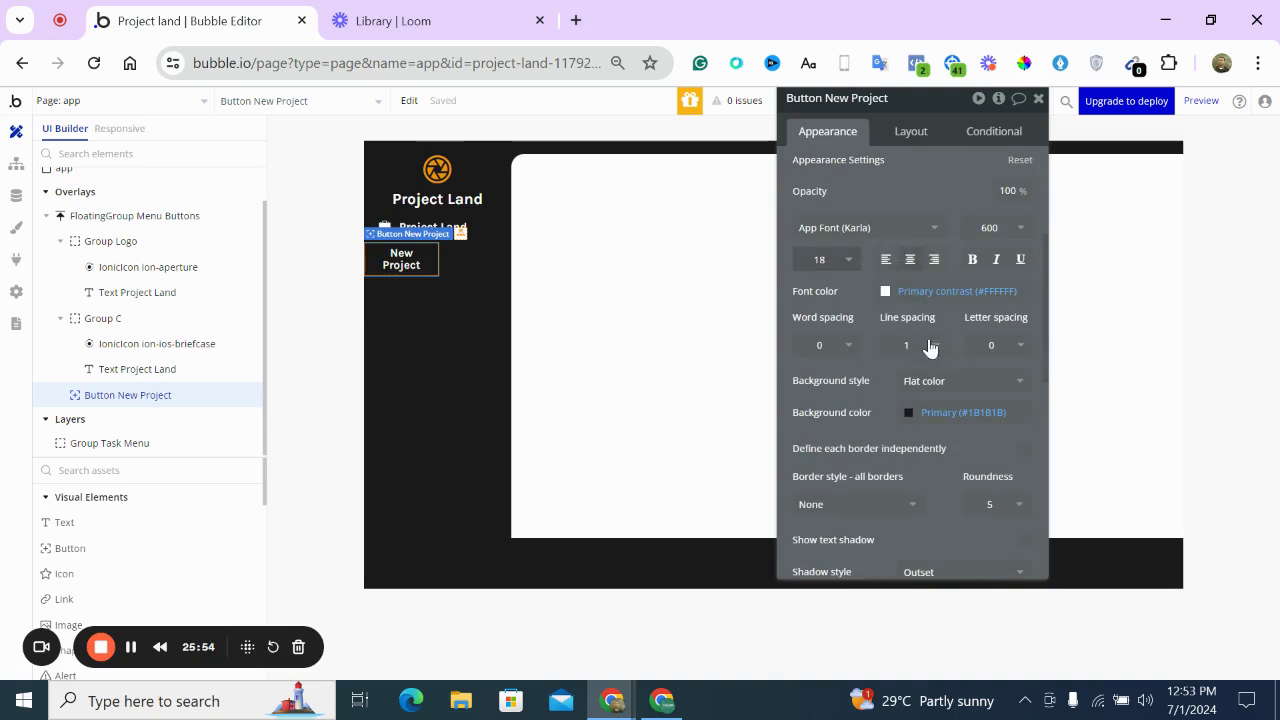
Turn off the New Project button's fixed width and set its minimum width to 0 px and minimum height to 40 px
click(911, 137)
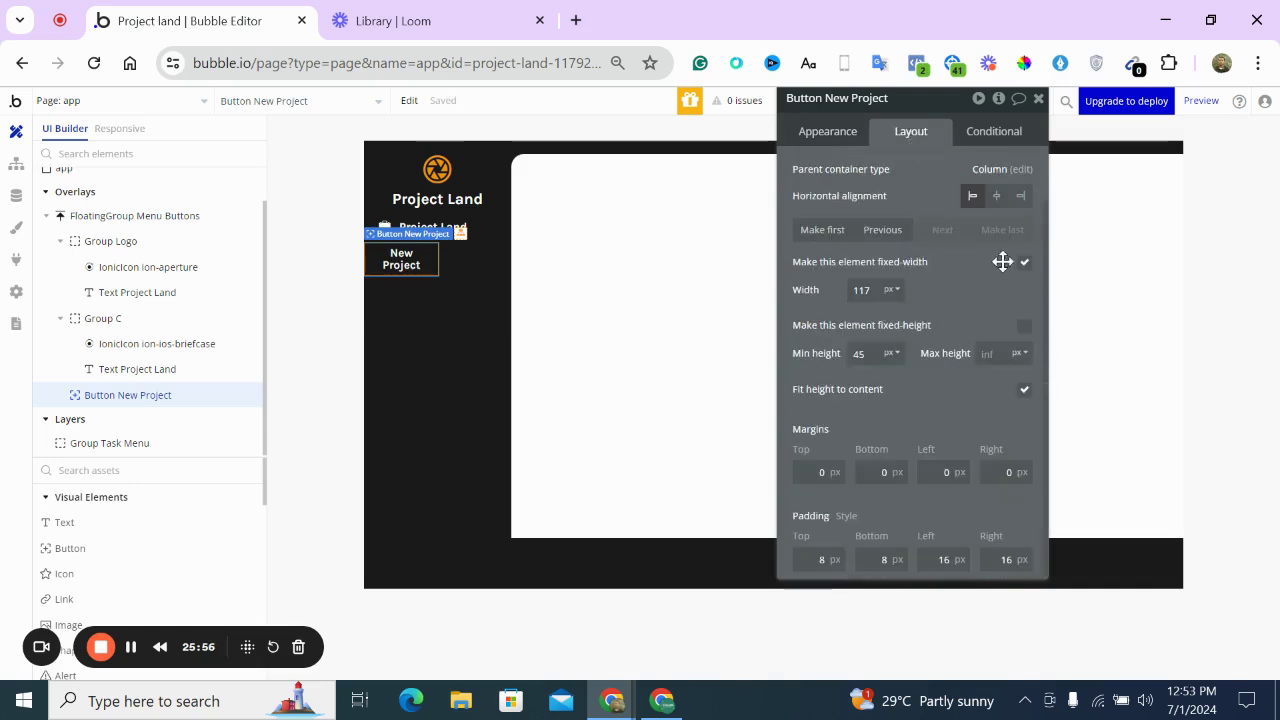
click(1024, 262)
double_click(877, 256)
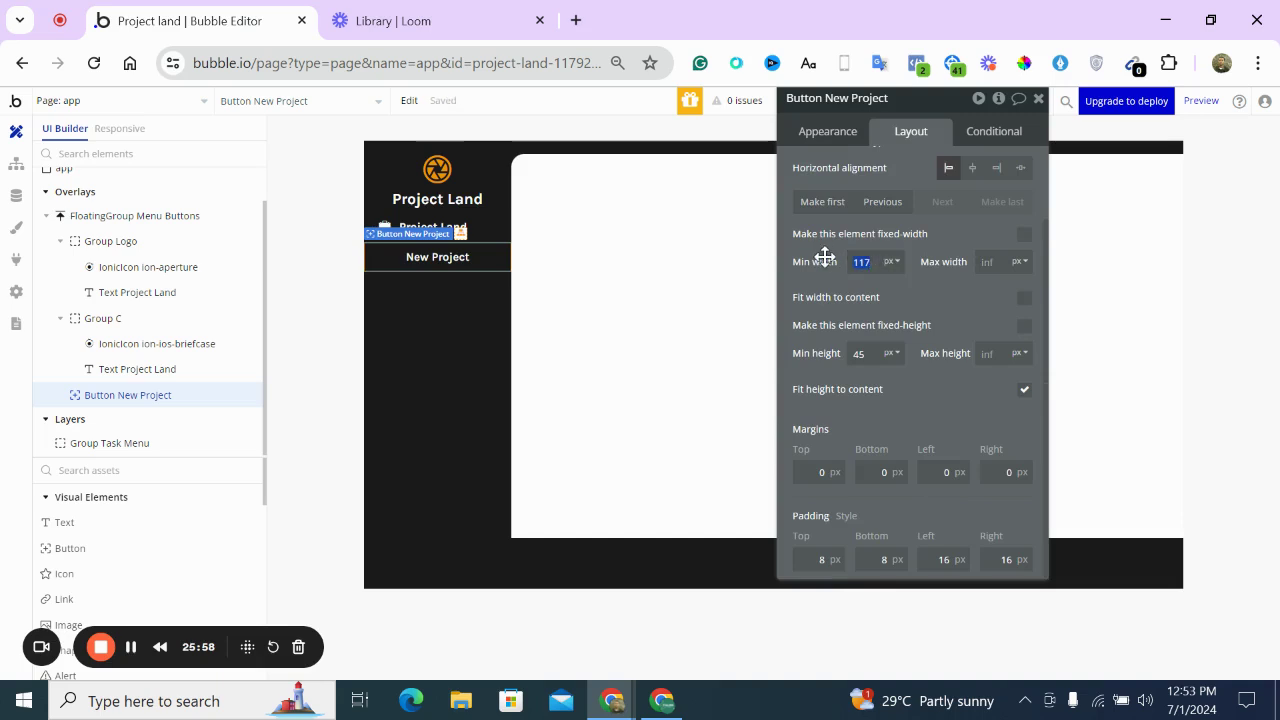
double_click(858, 353)
text(40)
click(913, 406)
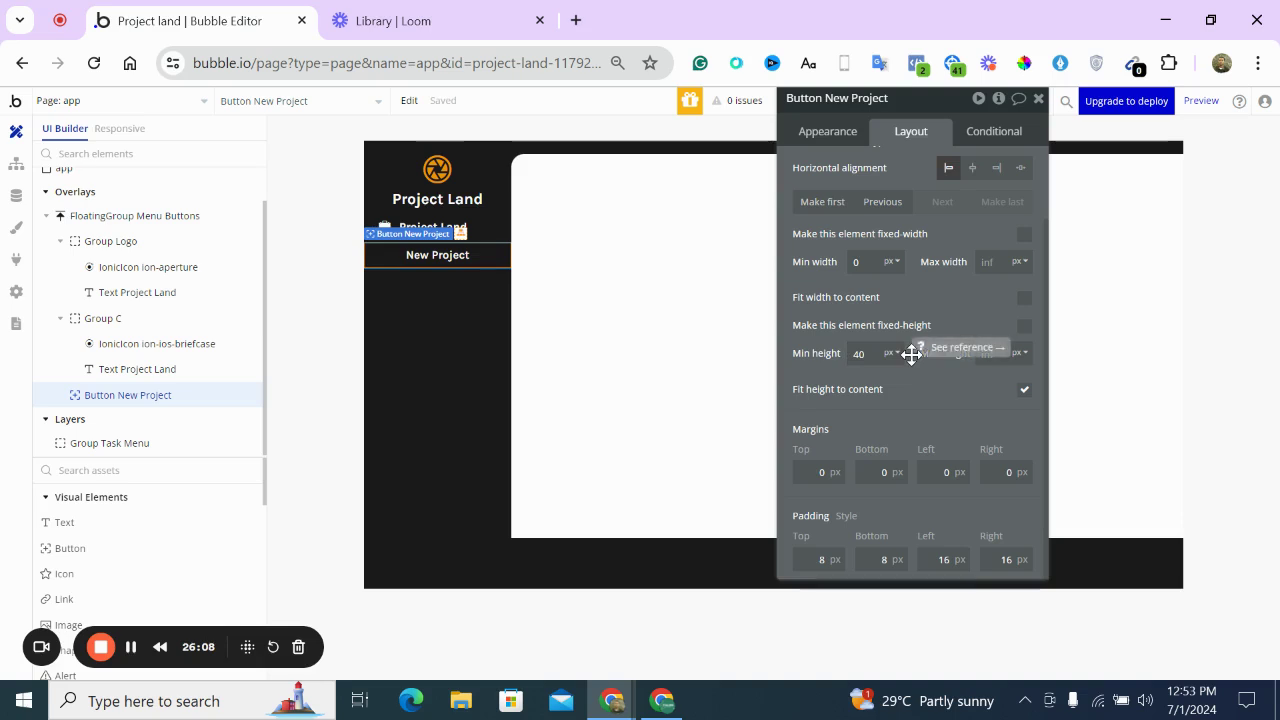
Make the New Project button fit its width to content and center it horizontally in the side menu
click(1024, 385)
click(1022, 300)
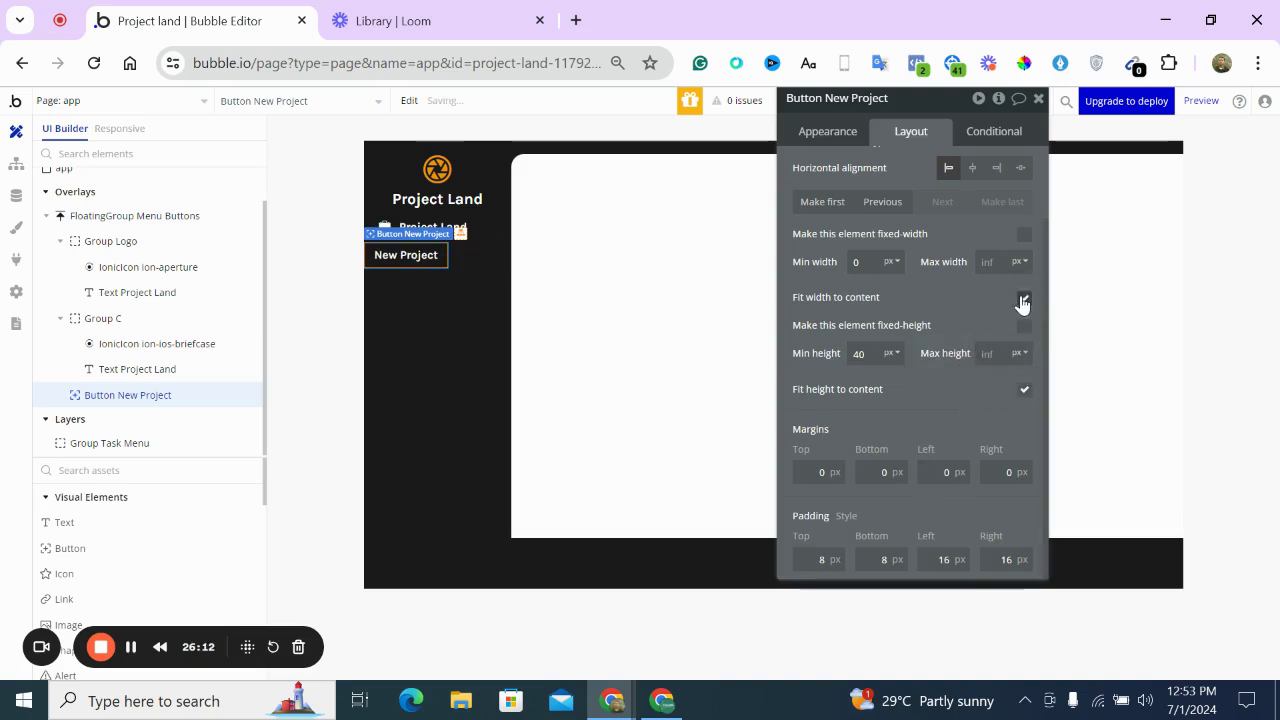
click(971, 170)
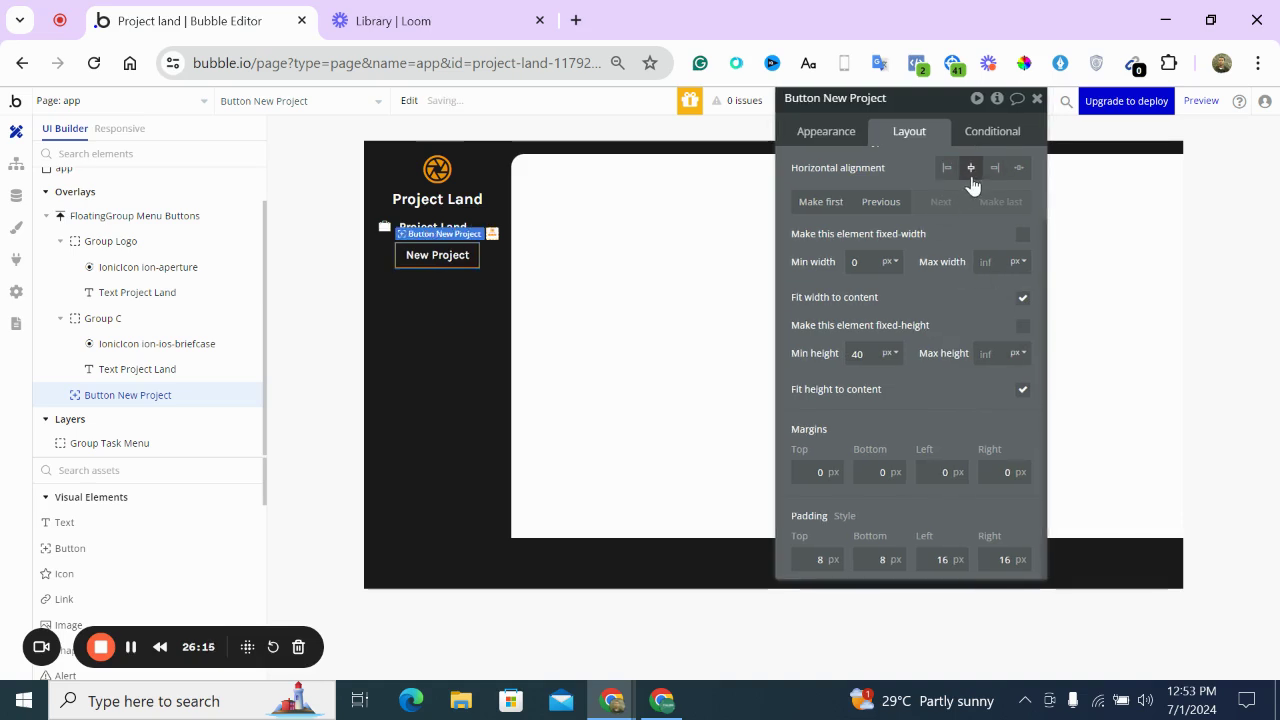
Set the New Project button's background to the main colour - gold variable and move it above the briefcase row
click(828, 134)
scroll(888, 327, down, 3)
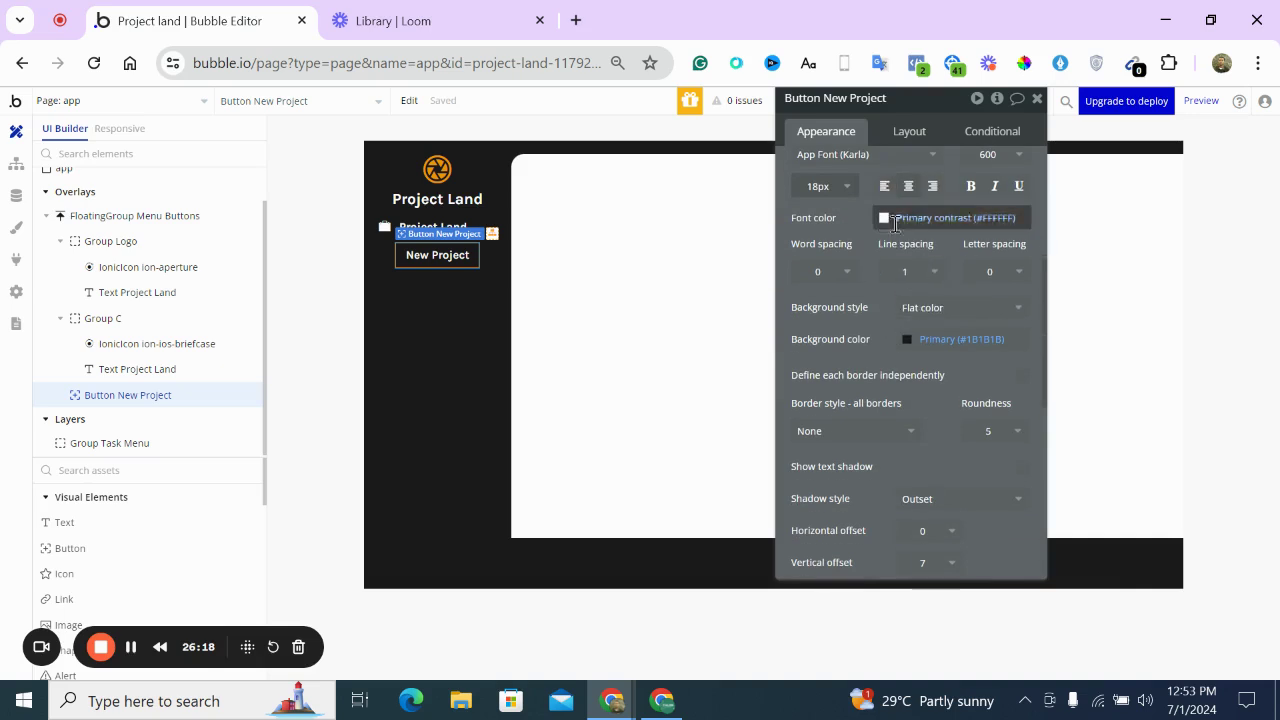
click(907, 341)
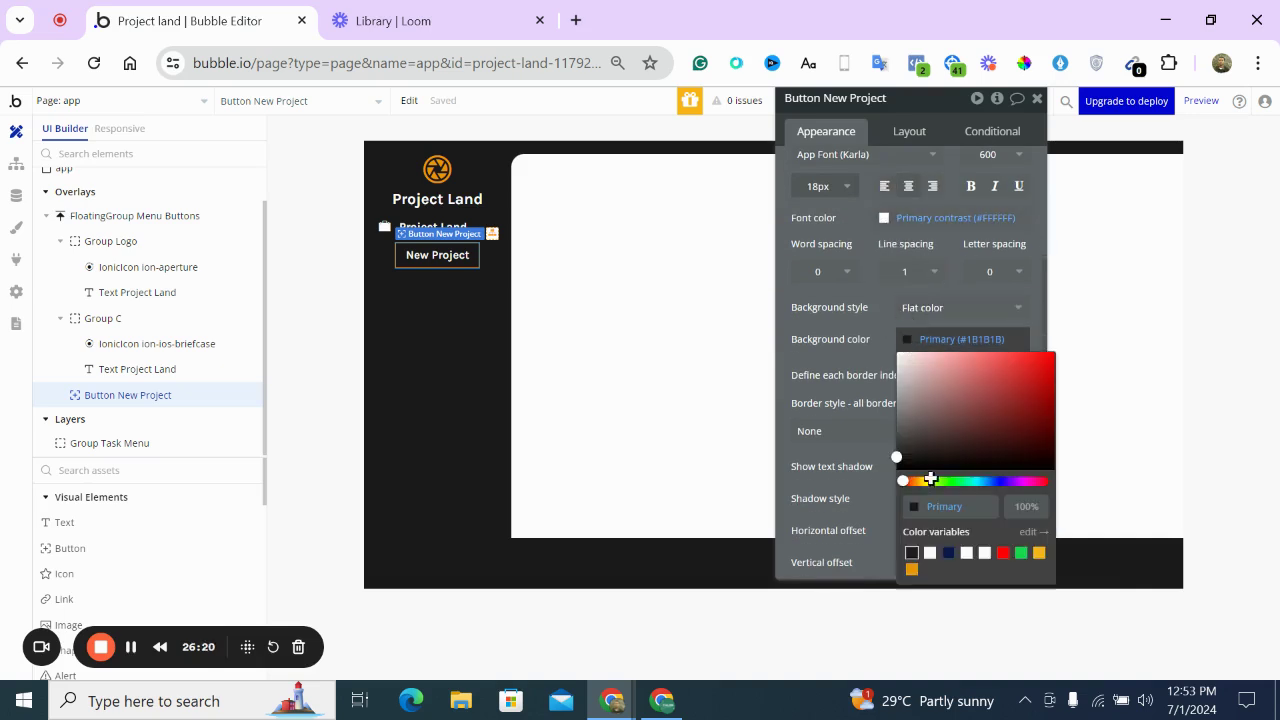
click(912, 569)
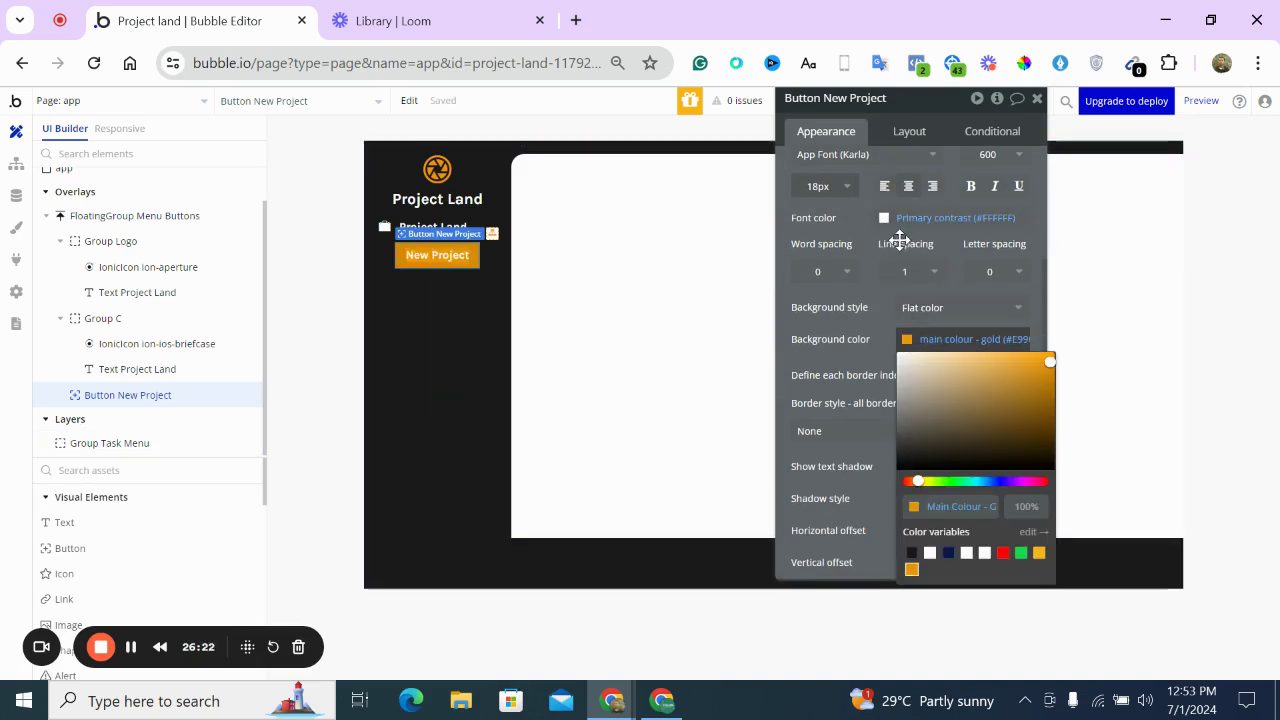
click(912, 132)
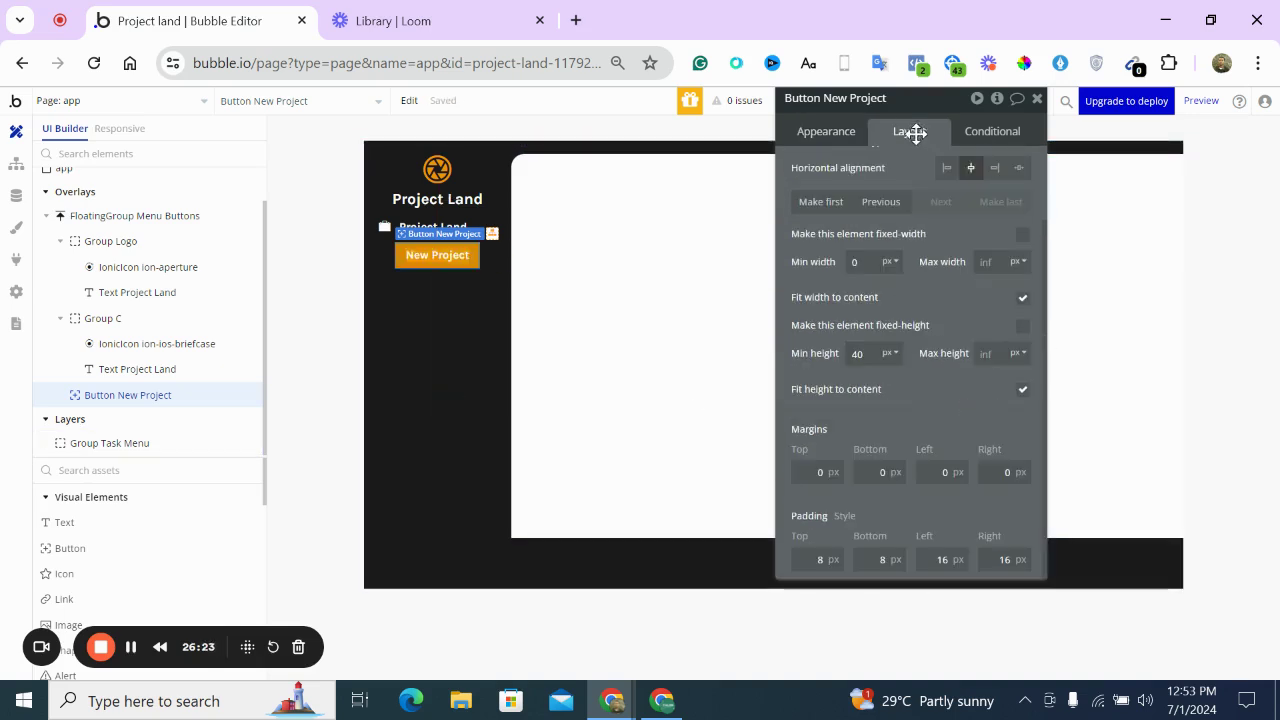
click(879, 203)
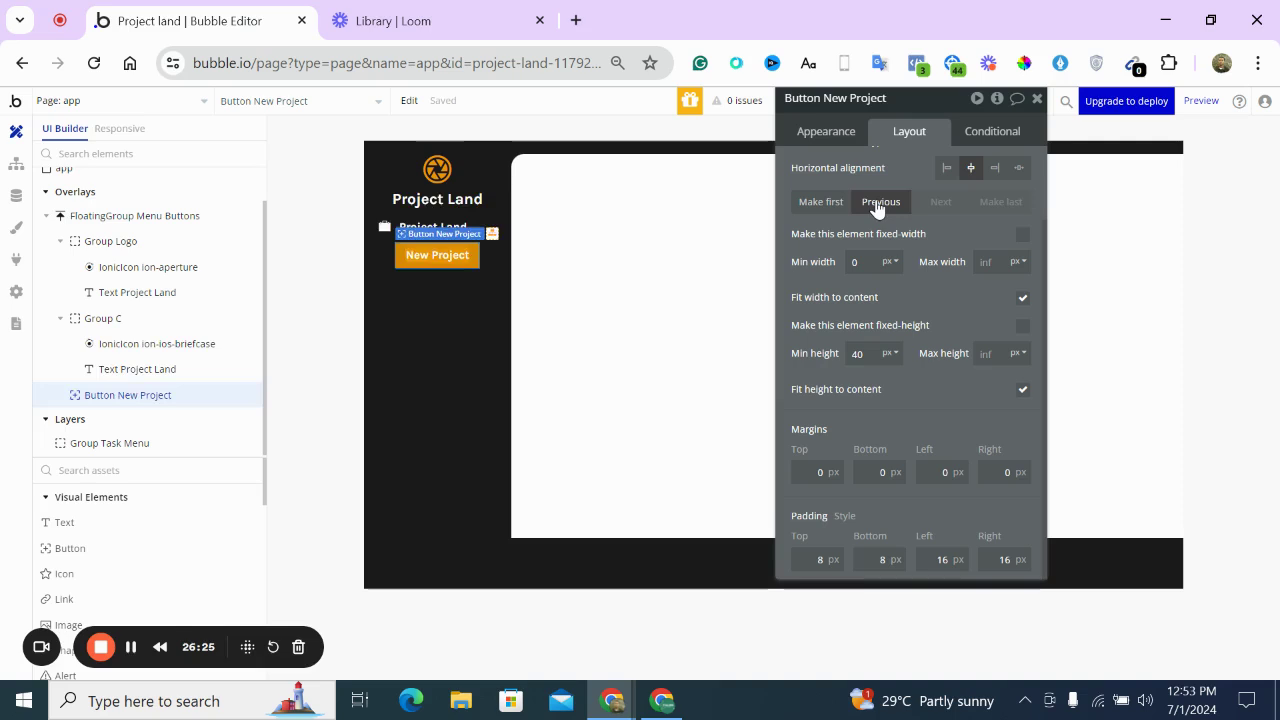
Apply gap spacing between the elements of the menu's floating group with a row gap of 20 px
click(475, 310)
scroll(888, 215, up, 3)
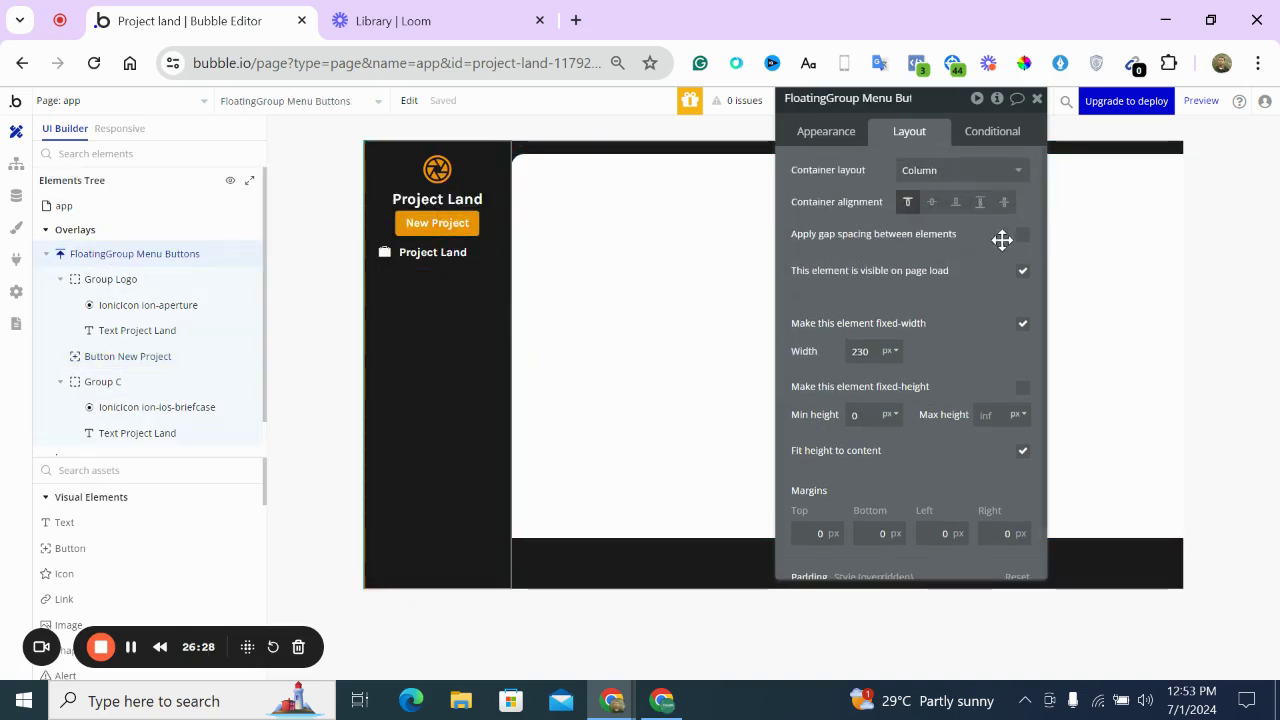
click(1022, 233)
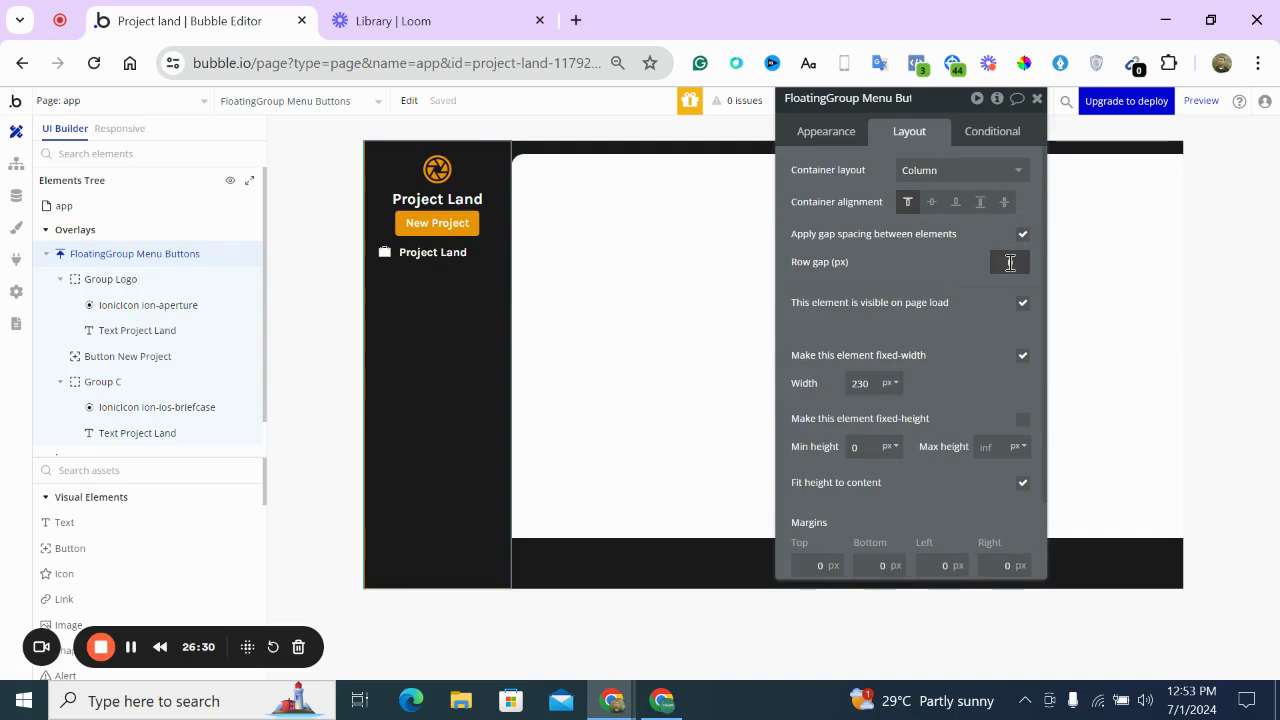
click(463, 328)
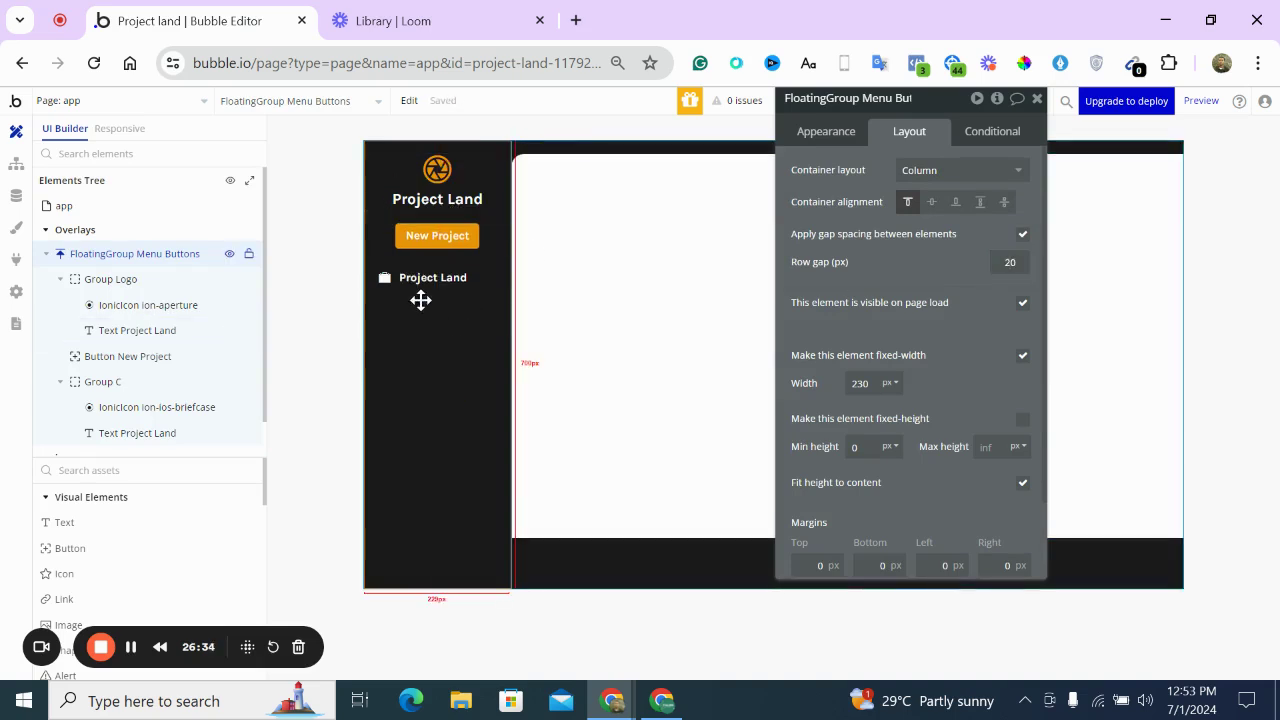
Rename the briefcase row's group Group Project and duplicate it below as Group Docs
click(402, 289)
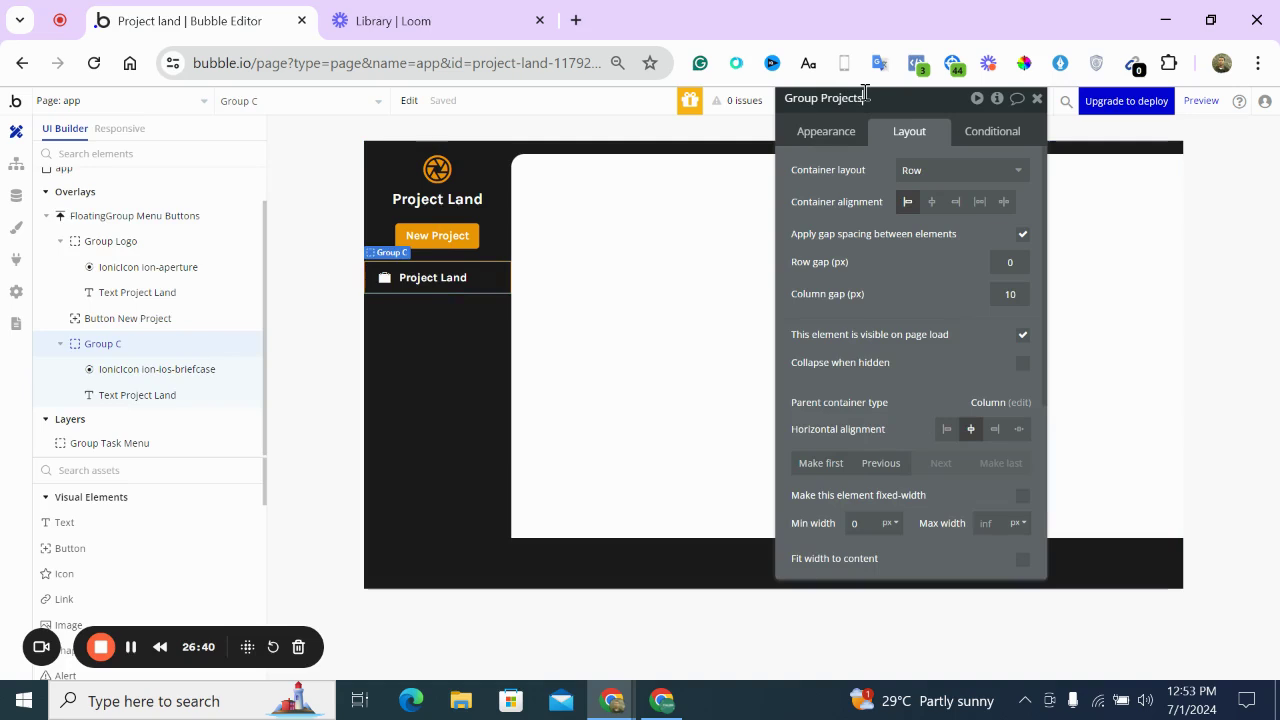
key(Return)
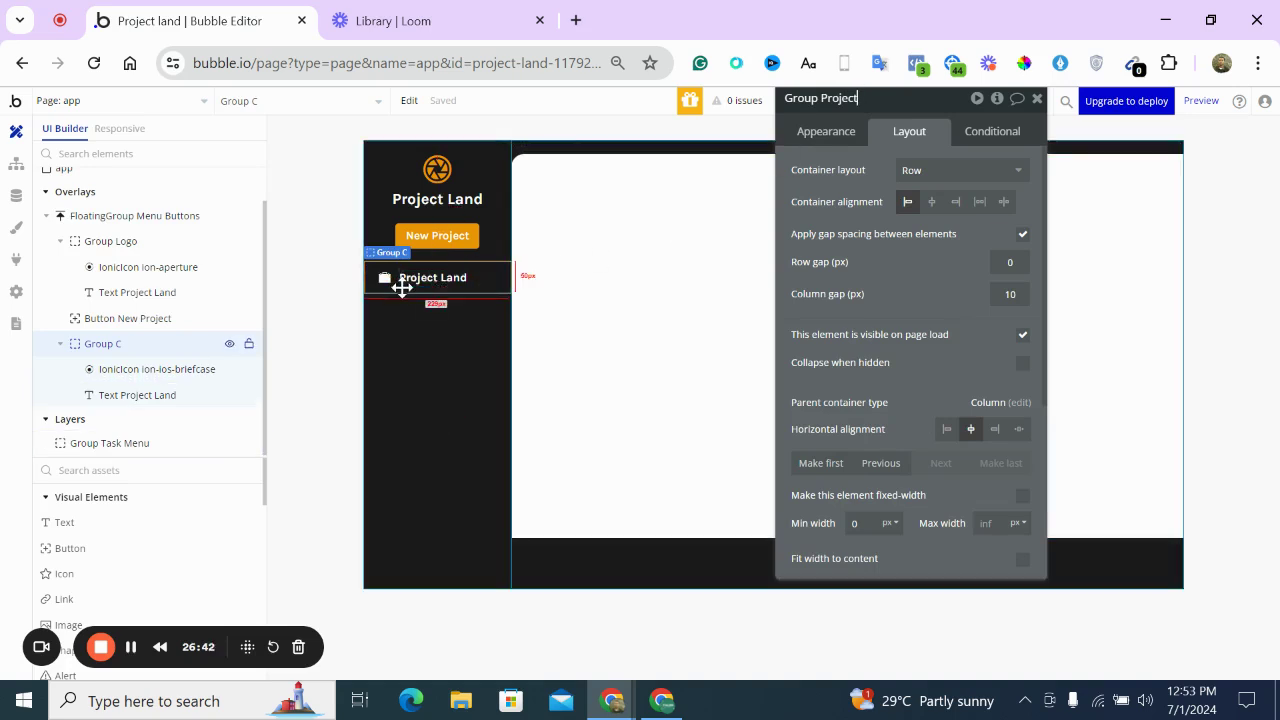
key(ctrl+d)
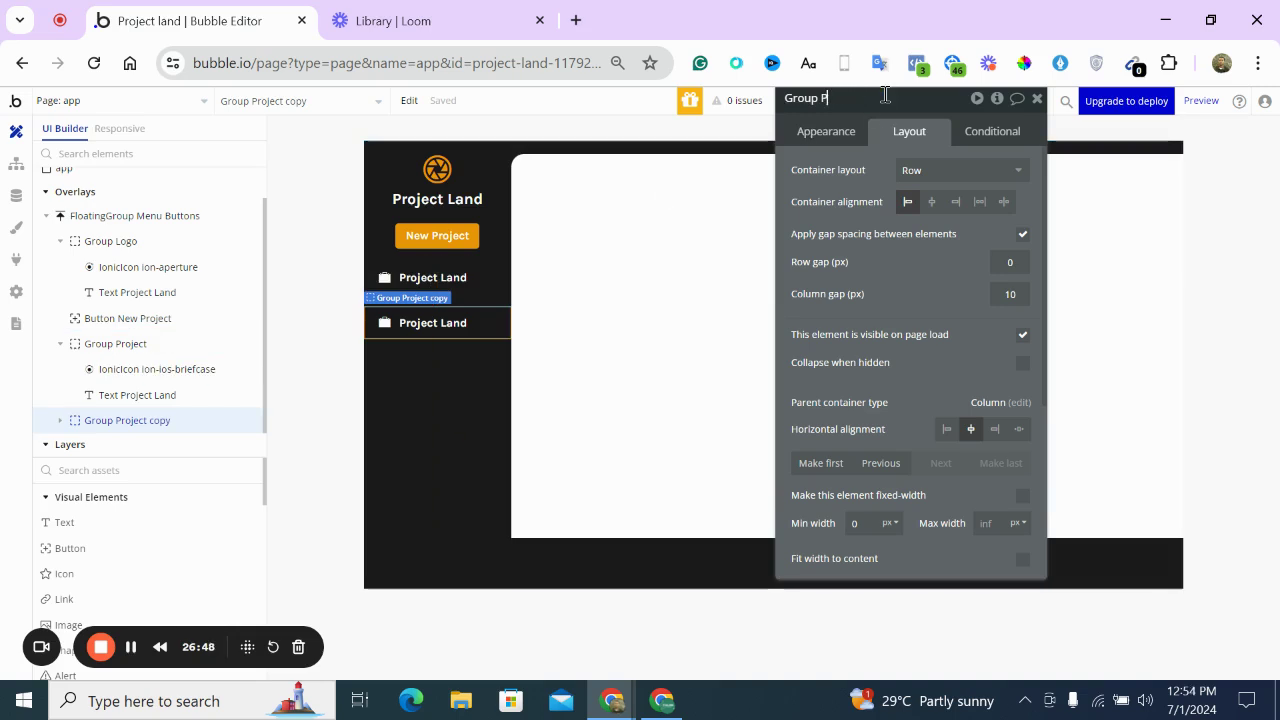
text(Docs)
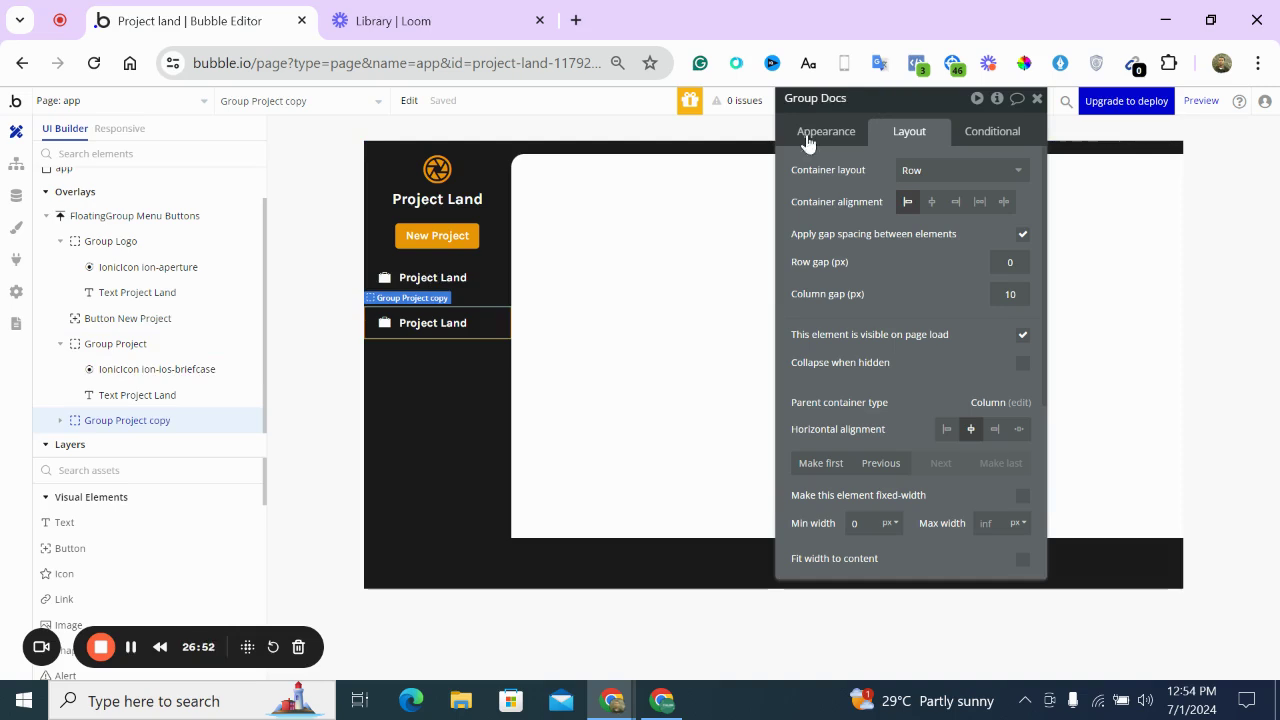
Change the text inside Group Docs to Documents
click(444, 323)
triple_click(871, 162)
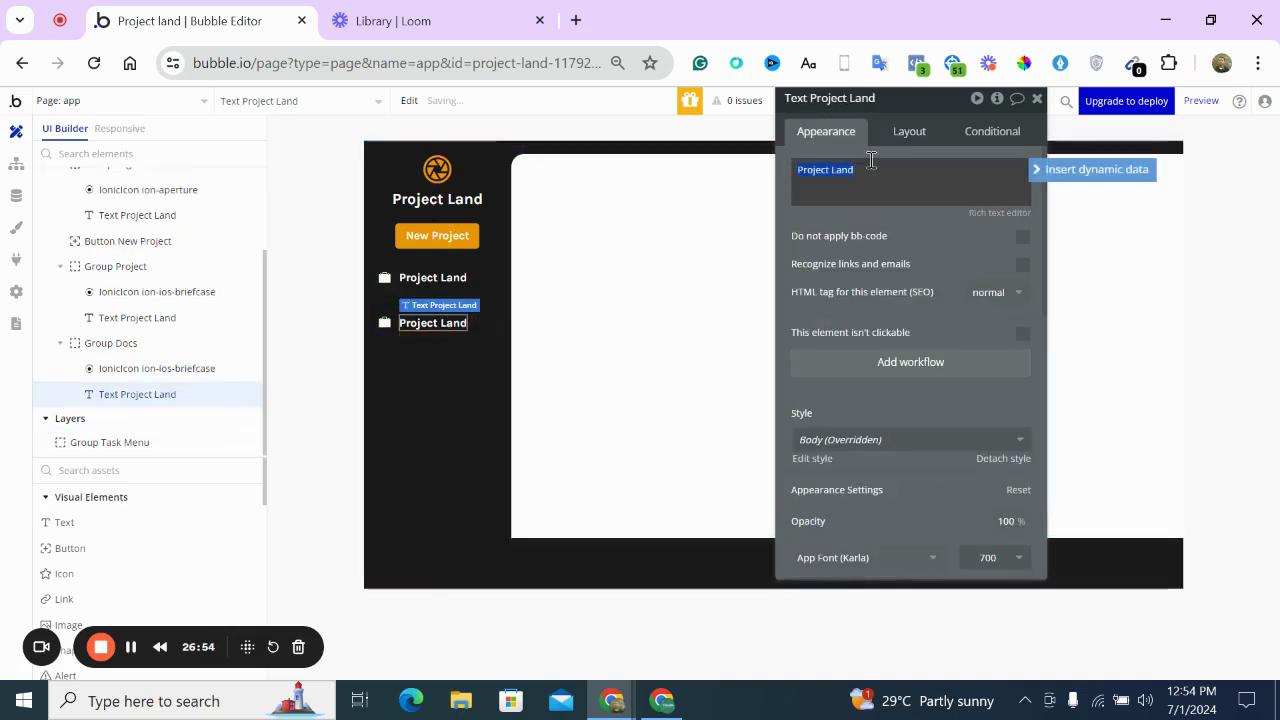
text(Documents)
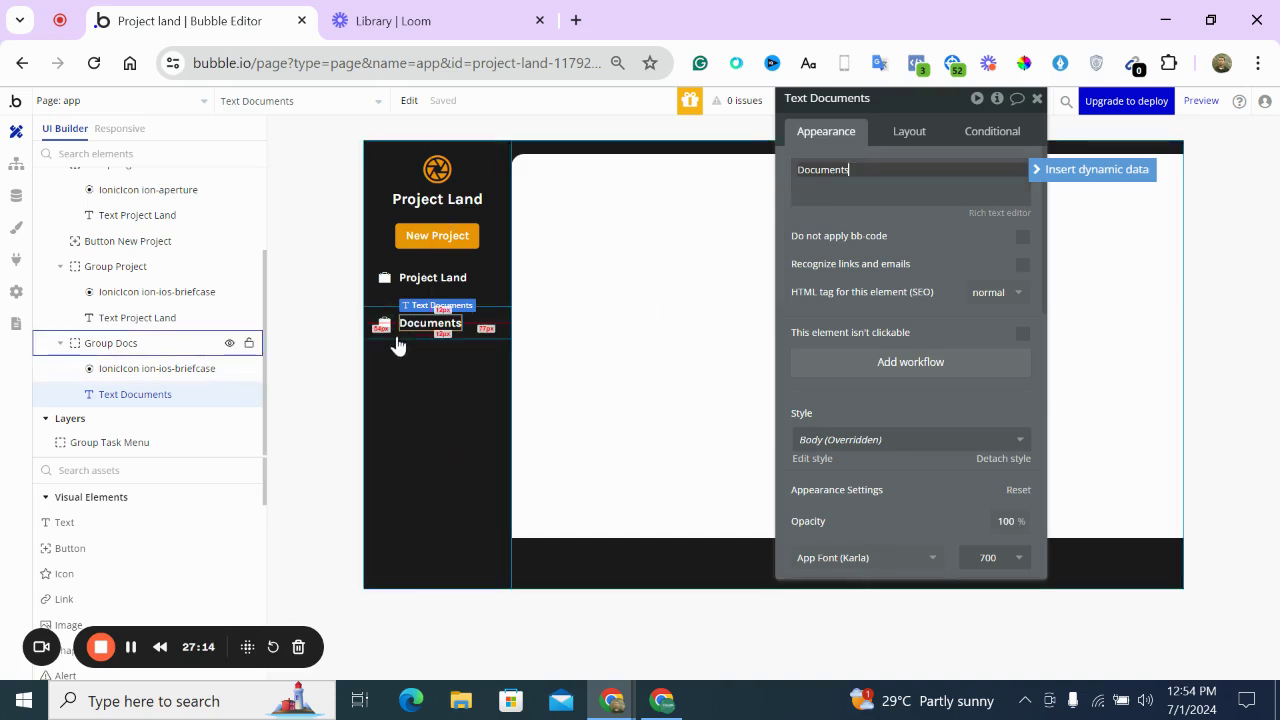
Switch to the Projectpower editor, look through its elements tree and open the side menu's floating group
click(673, 707)
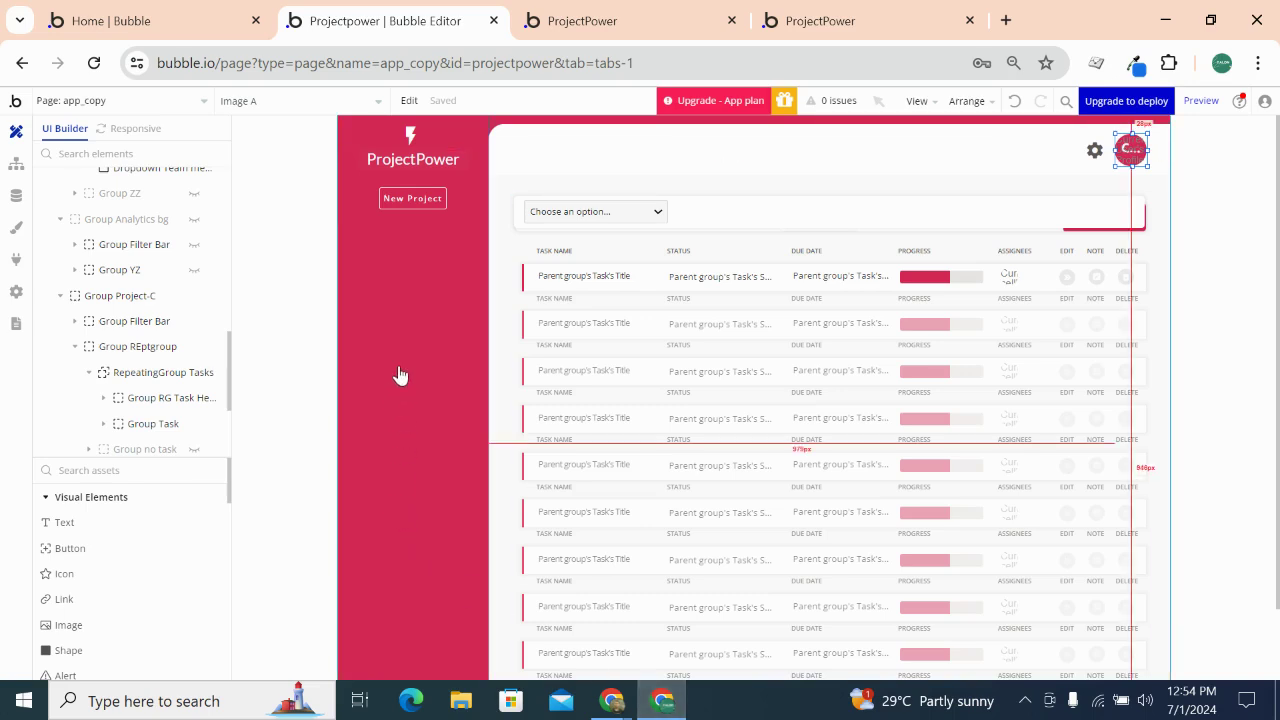
scroll(150, 200, up, 10)
scroll(153, 193, up, 2)
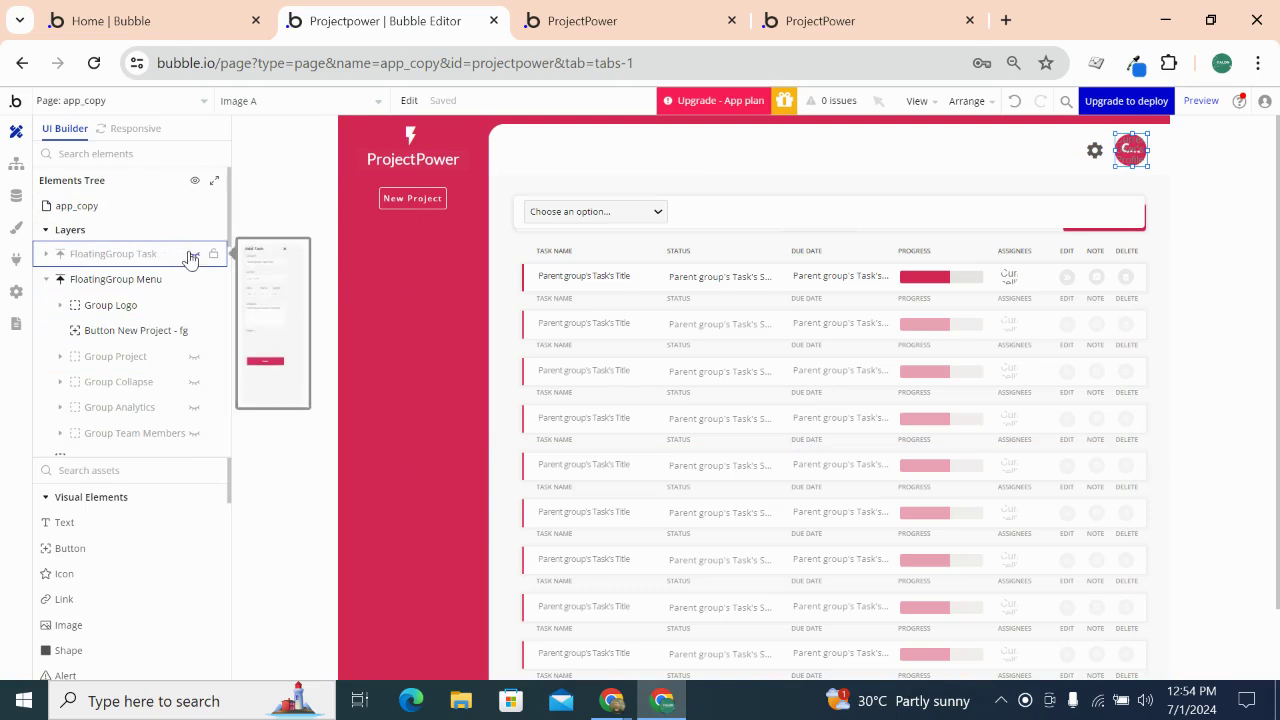
scroll(190, 305, down, 1)
scroll(190, 309, down, 5)
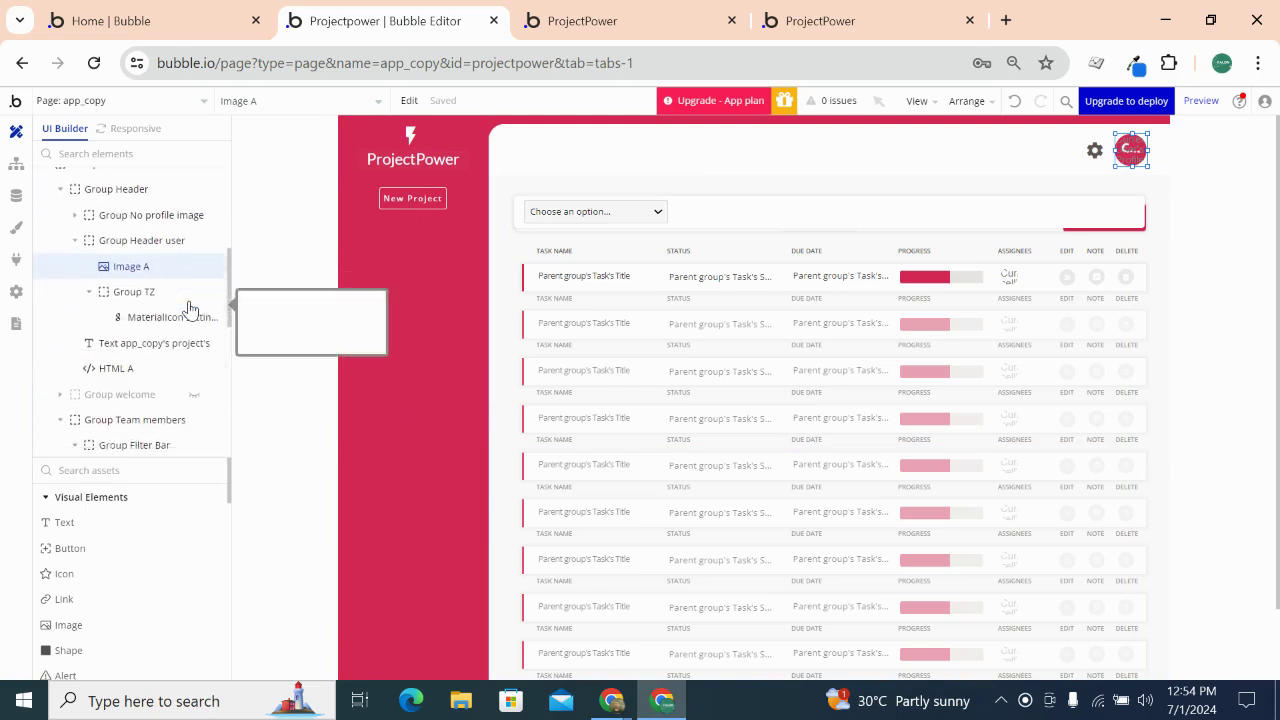
scroll(192, 305, down, 3)
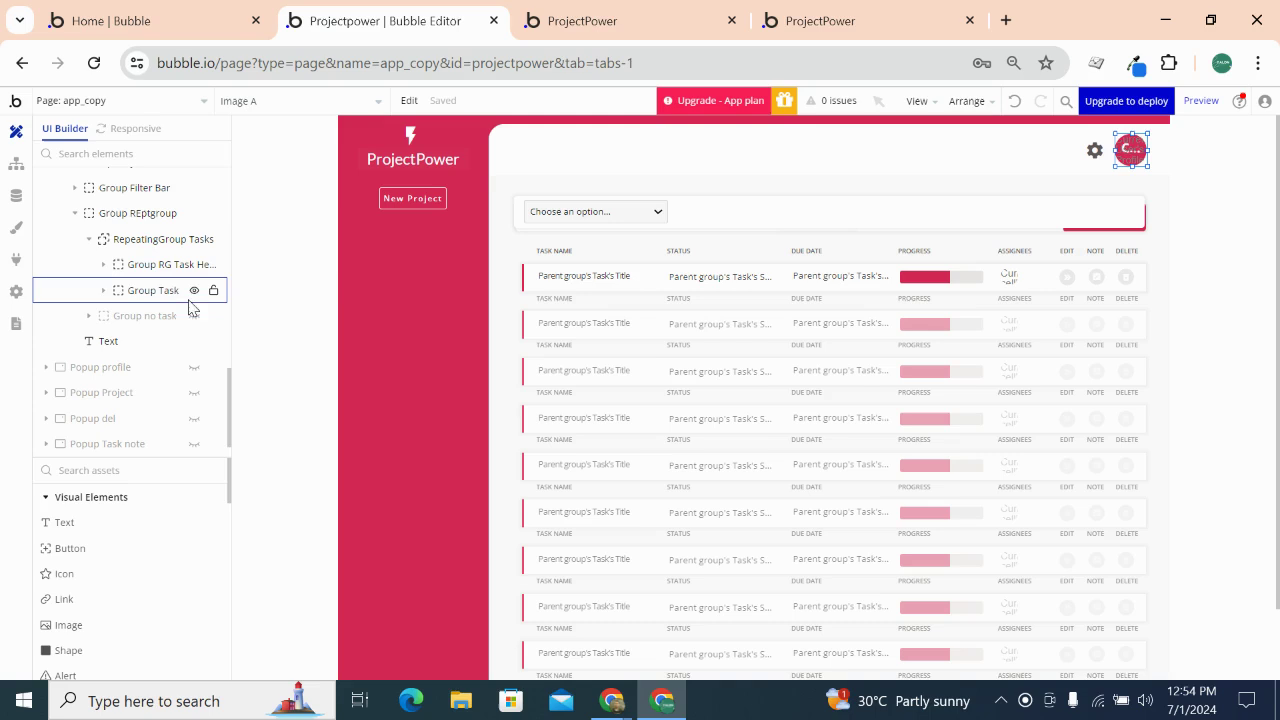
click(451, 293)
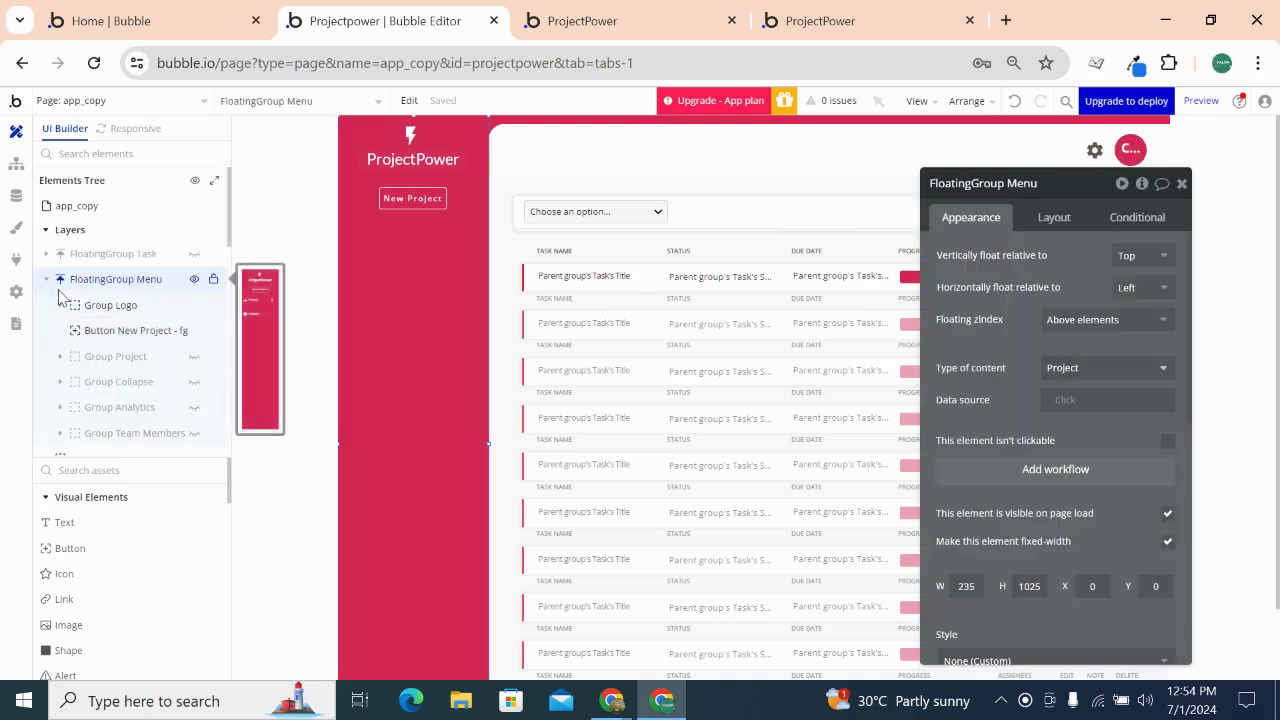
Show the hidden Project, Collapse, Analytics and Team Members groups in the reference menu to examine its items
scroll(110, 340, down, 2)
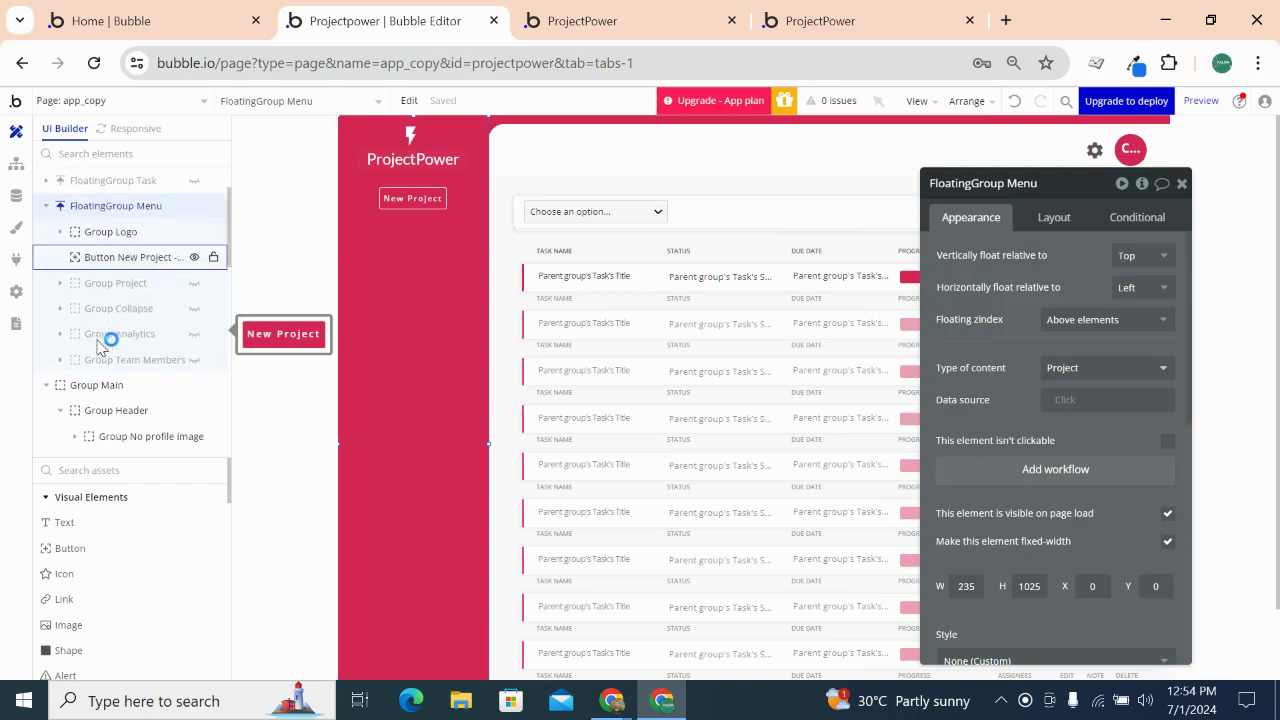
click(193, 279)
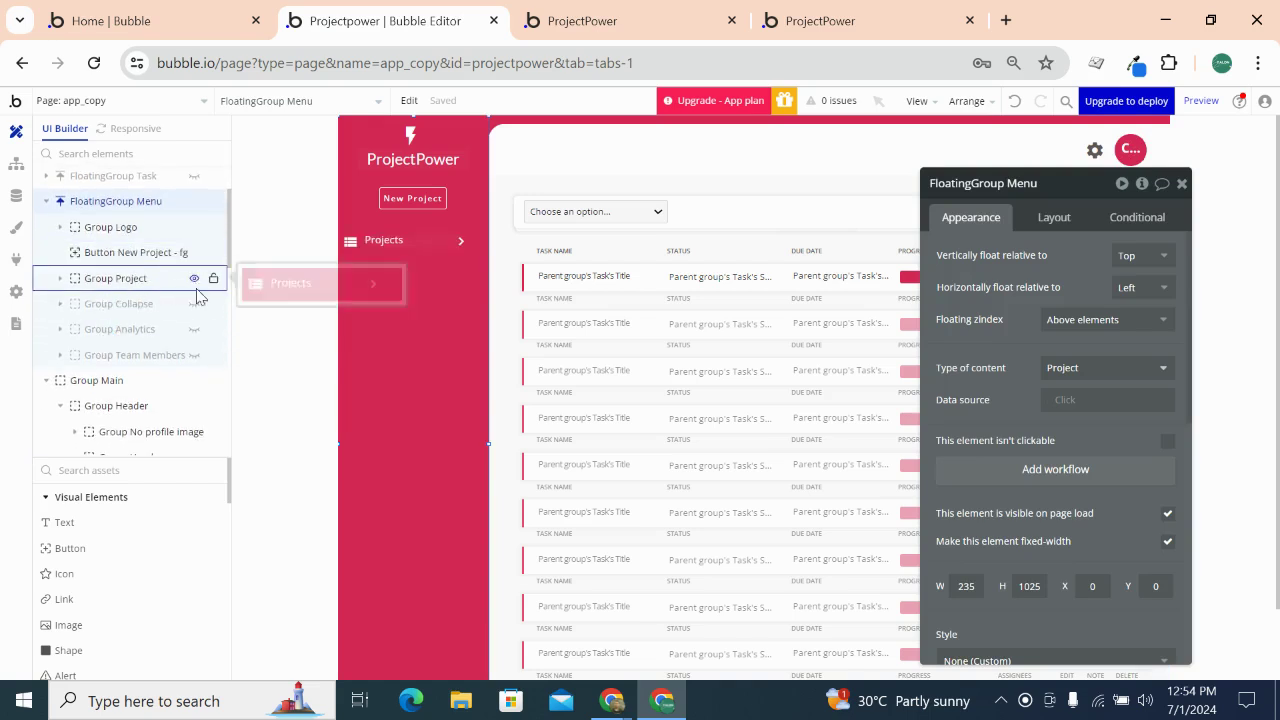
click(195, 305)
click(195, 330)
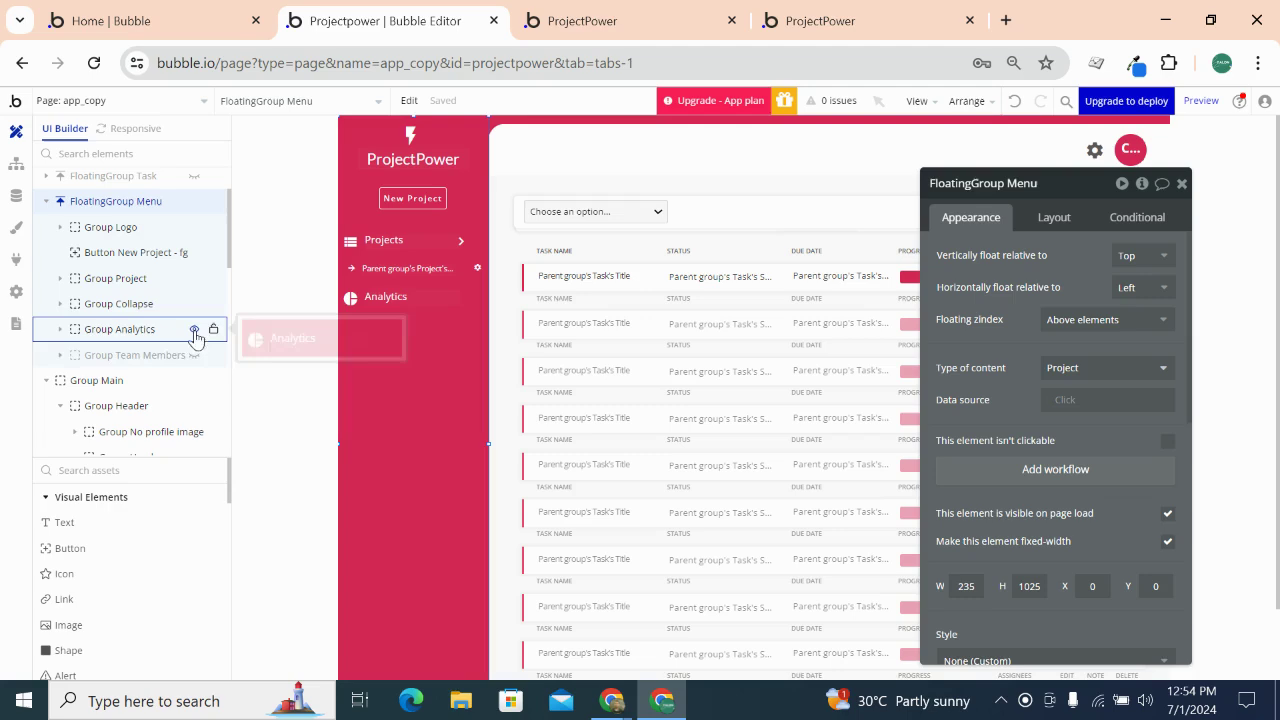
click(195, 355)
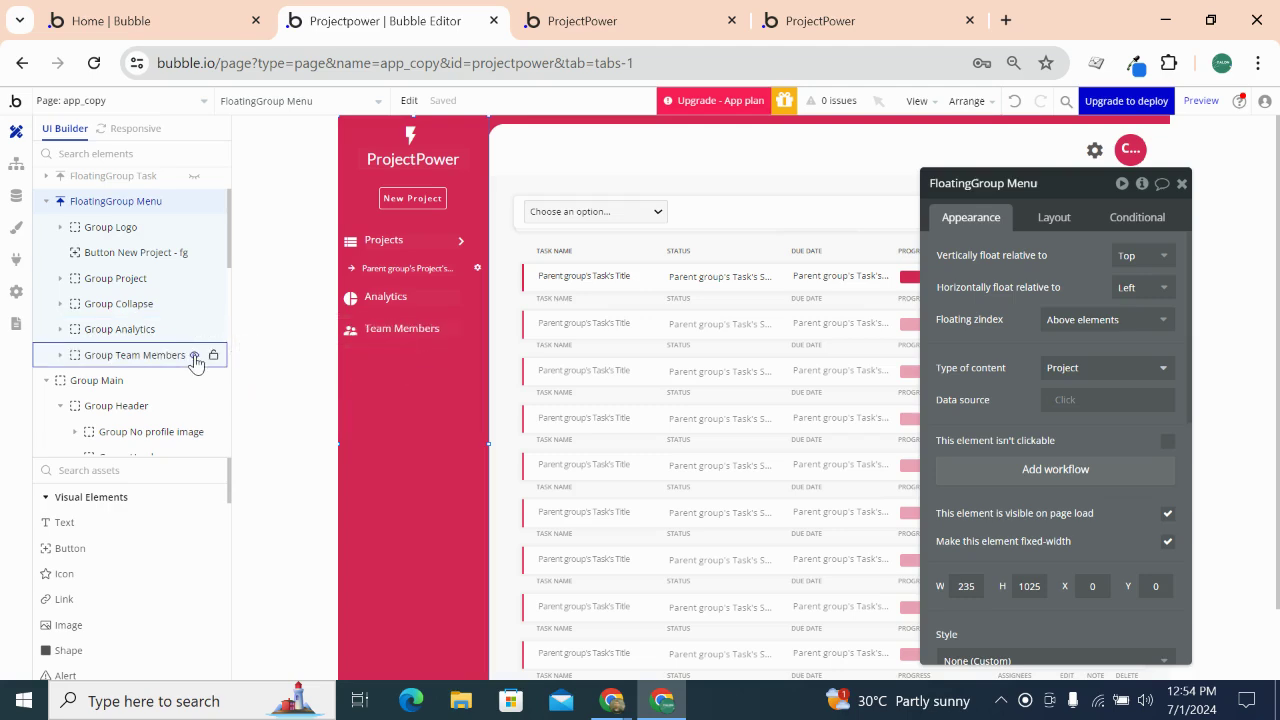
Switch back to the Project land editor, duplicate Group Docs and rename the copy Group Analytics
click(652, 708)
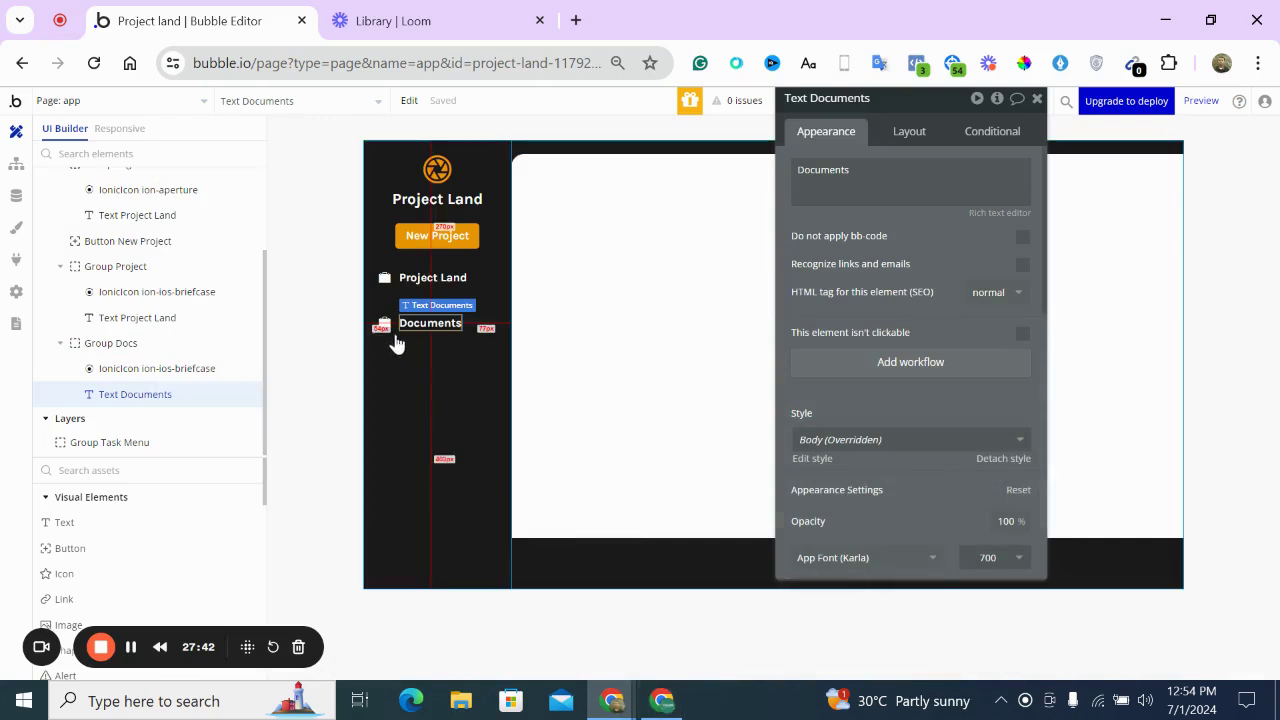
click(397, 343)
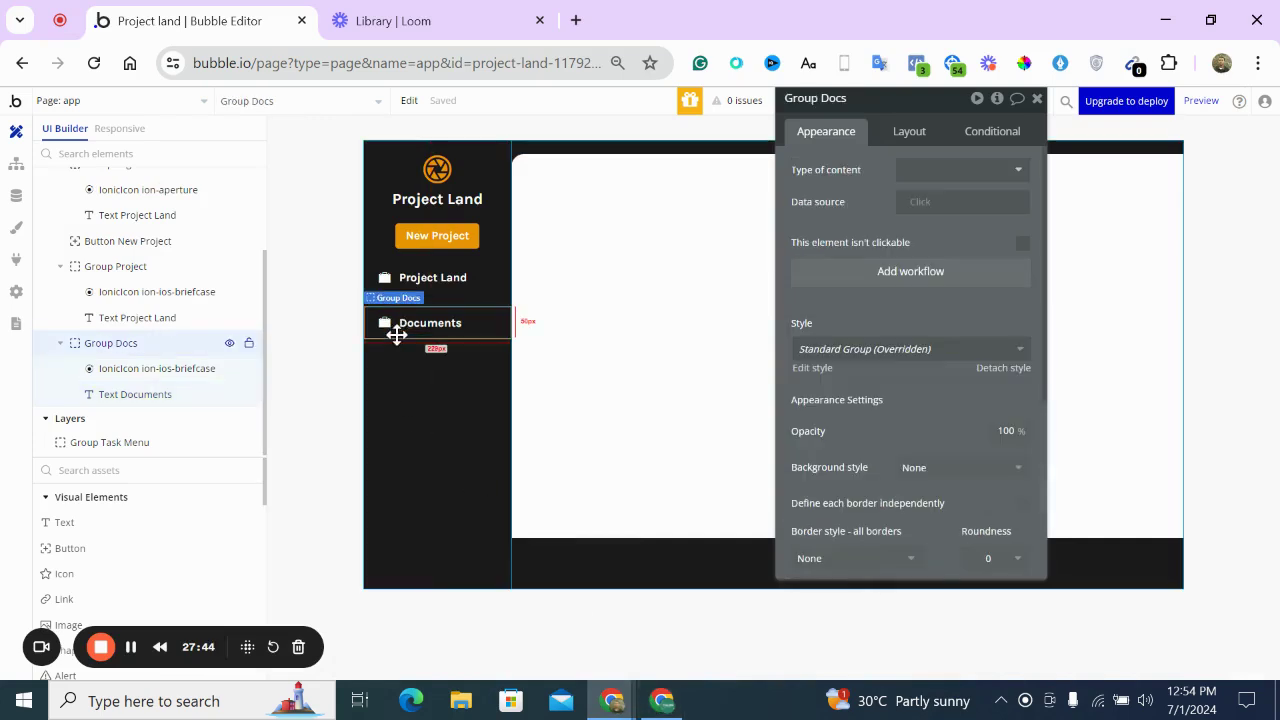
key(ctrl+c)
key(ctrl+v)
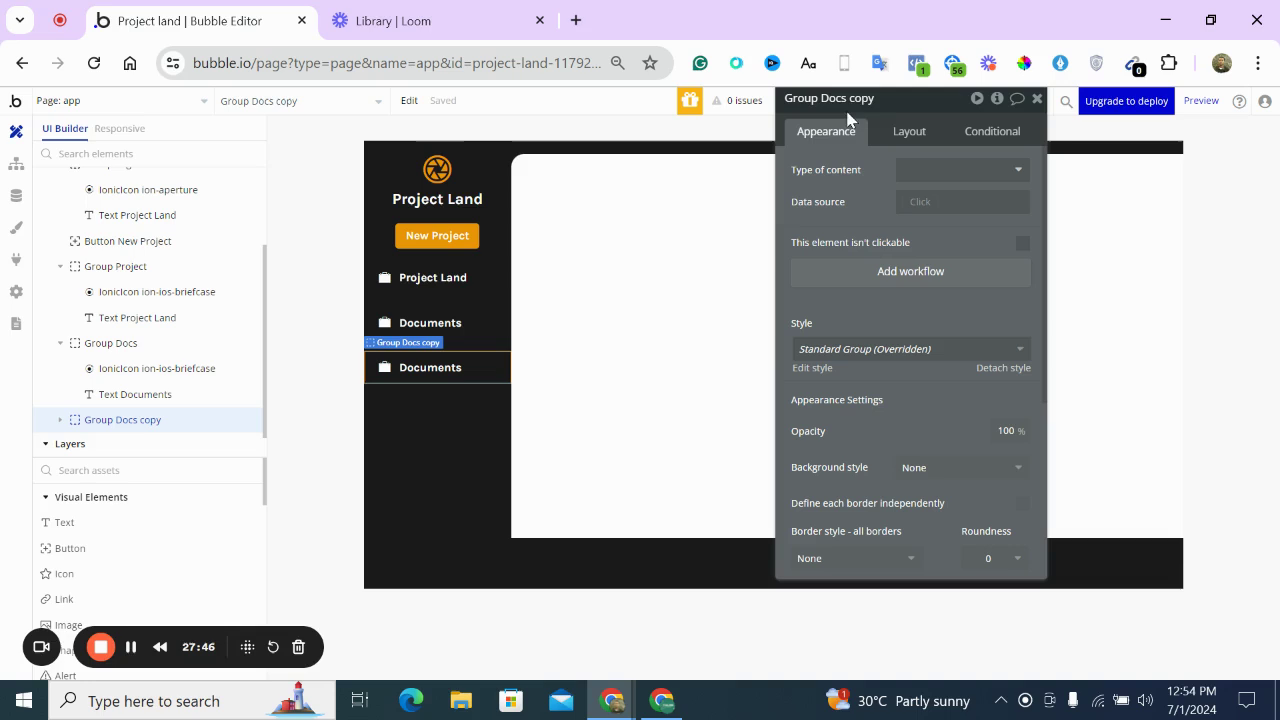
click(889, 95)
key(BackSpace)
key(BackSpace)
key(BackSpace)
key(BackSpace)
key(BackSpace)
key(BackSpace)
key(BackSpace)
text(Analytic)
Change the text inside Group Analytics to Analytics
click(437, 372)
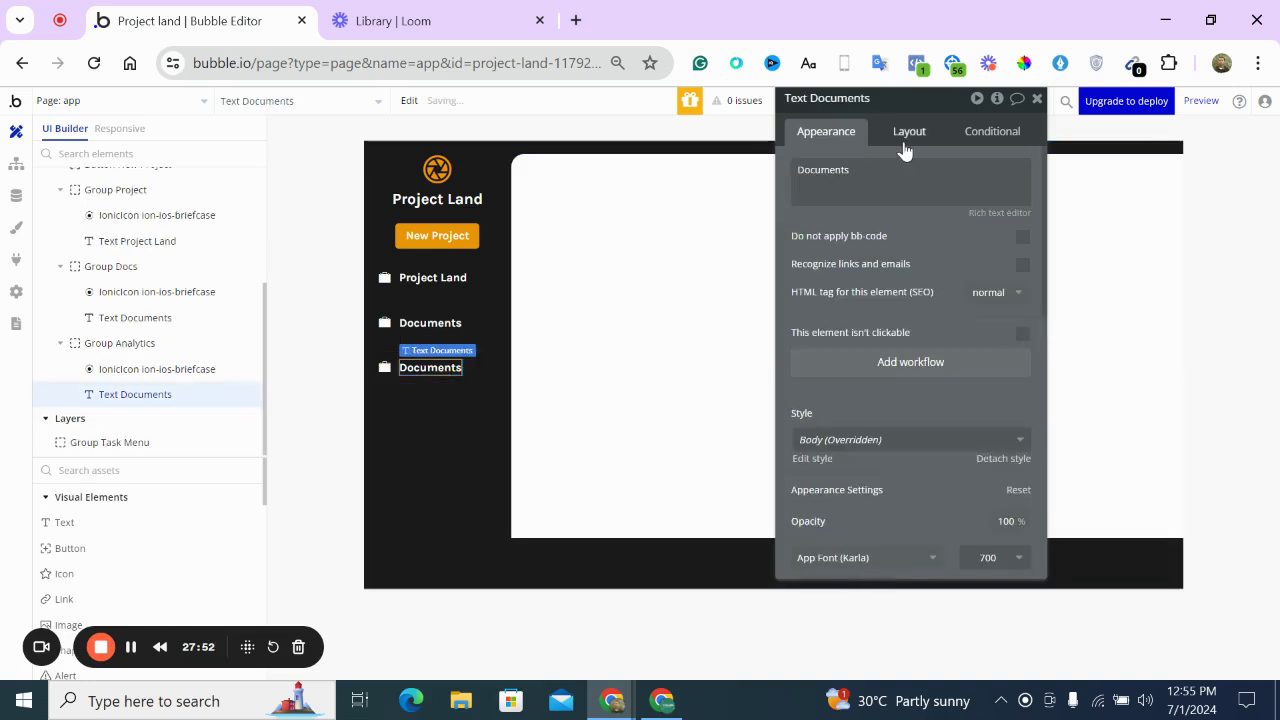
triple_click(894, 166)
text(Anal)
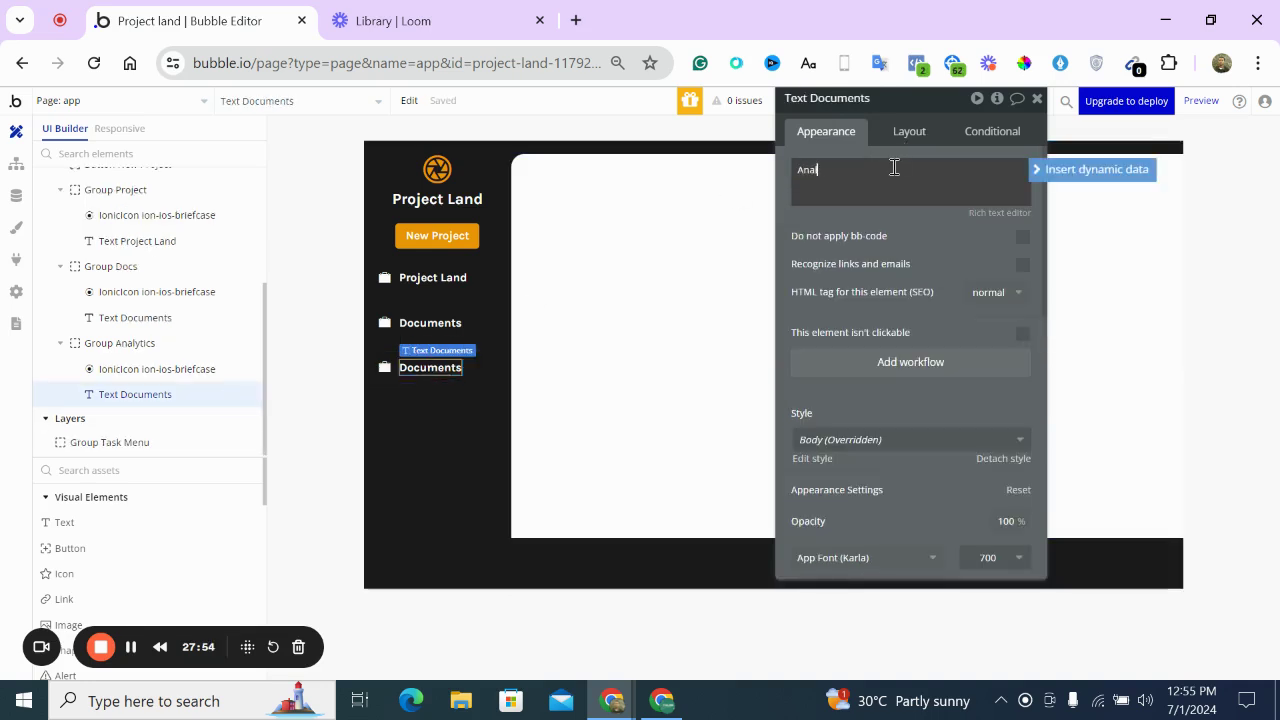
text(ytics)
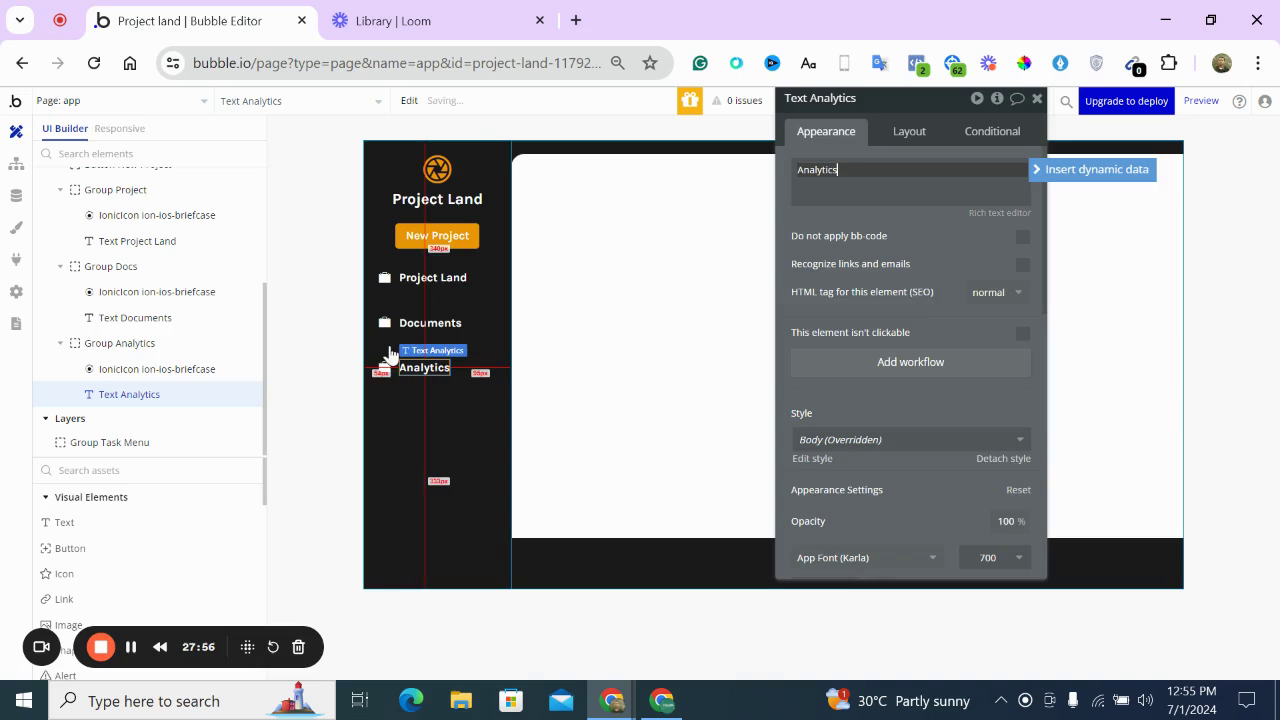
Search the icons for "gra" and replace the Analytics row's briefcase icon with the pie graph
click(384, 358)
click(385, 368)
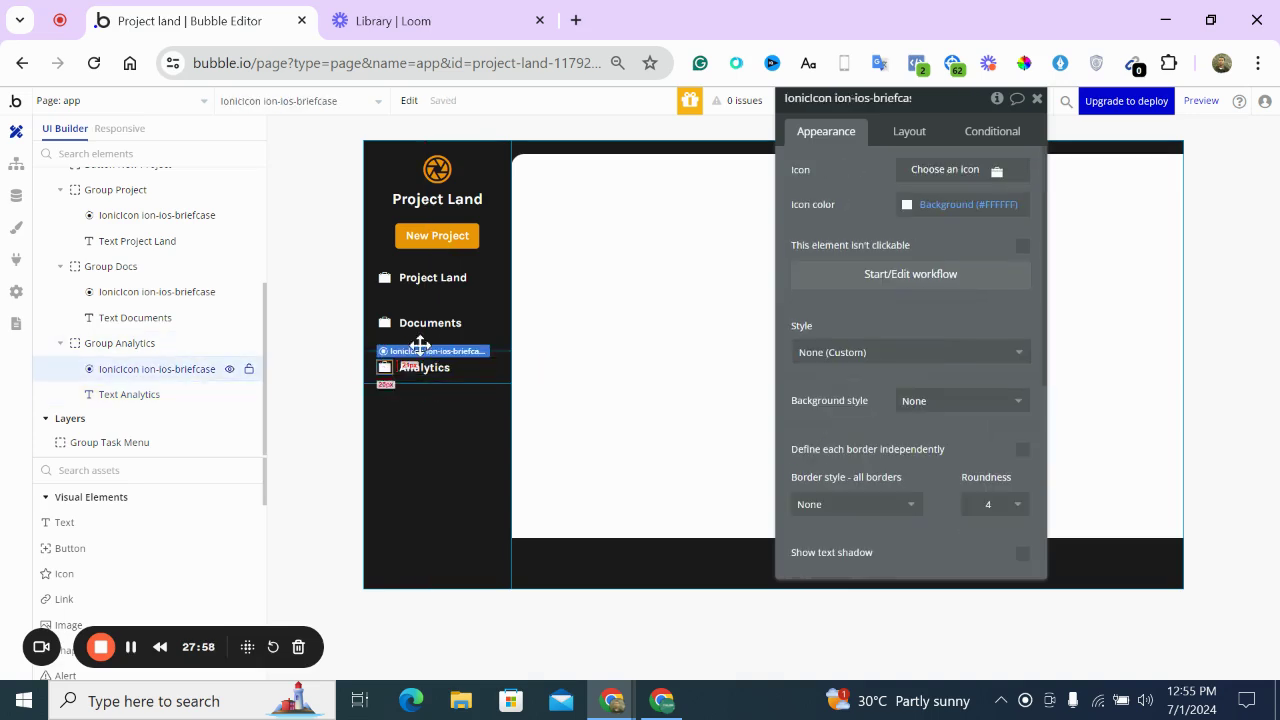
click(940, 172)
text(gra)
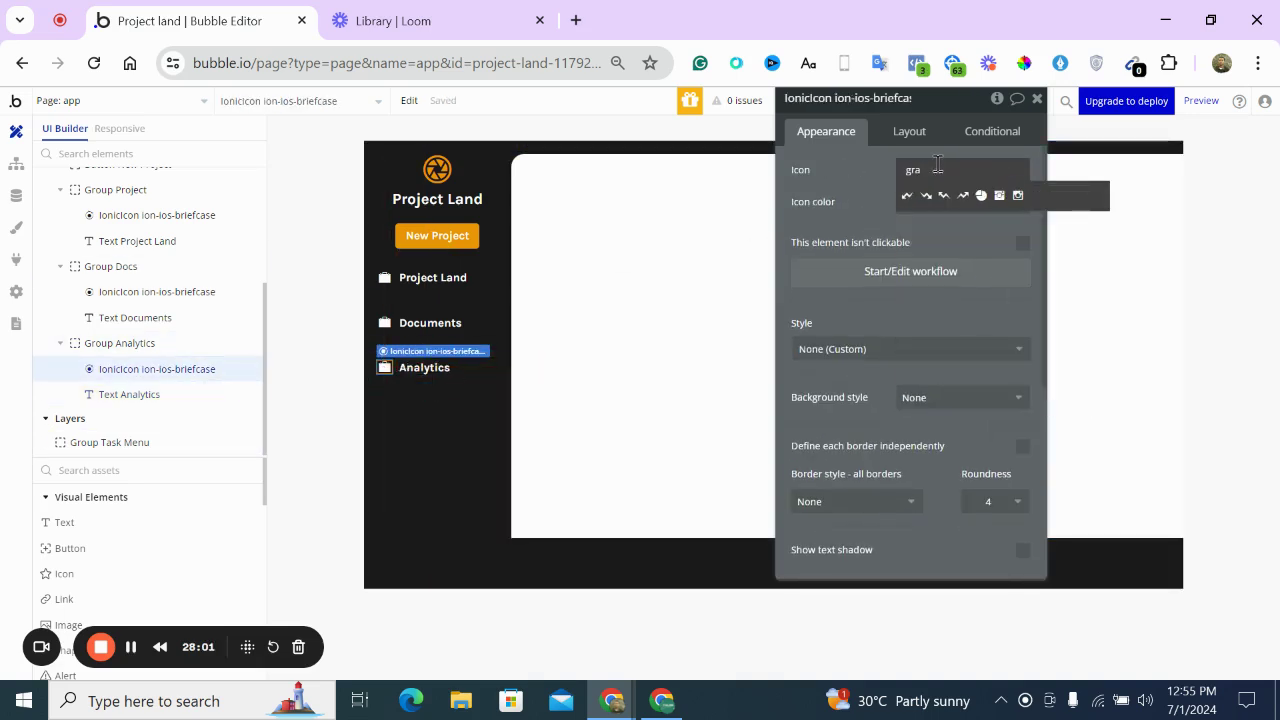
click(982, 196)
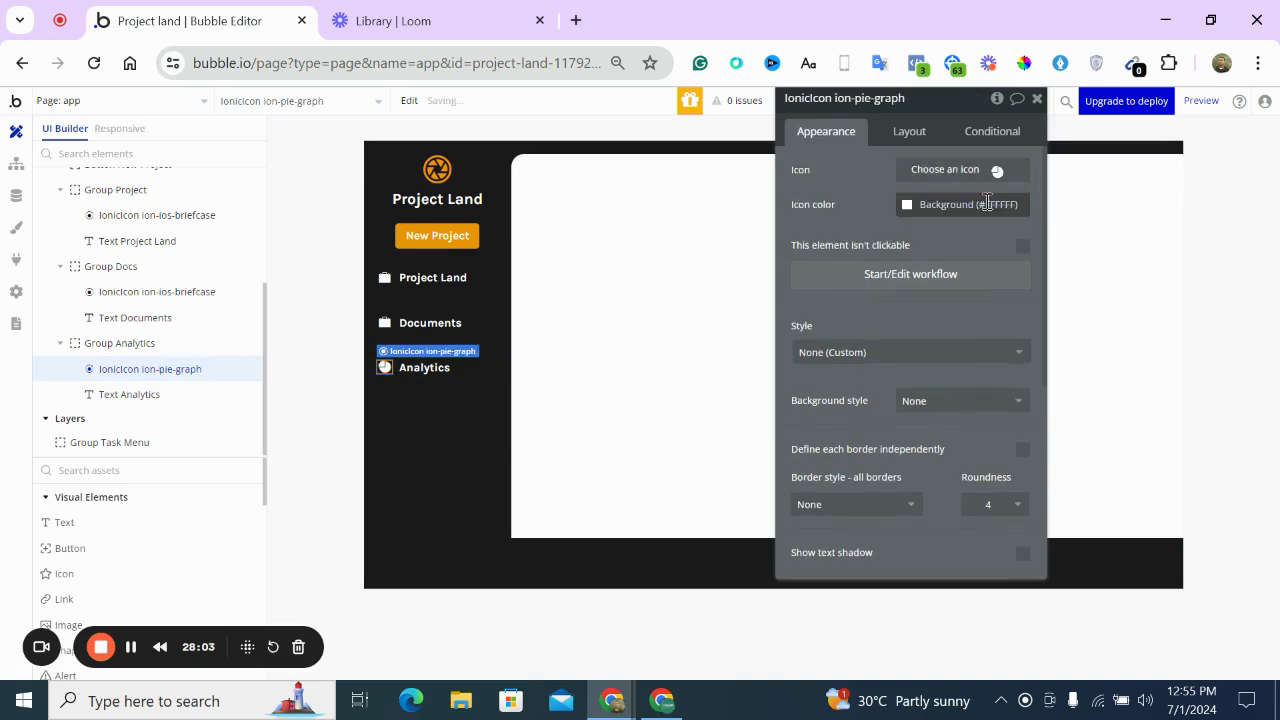
Duplicate Group Analytics in the side menu and rename the copy Group Team members
click(392, 373)
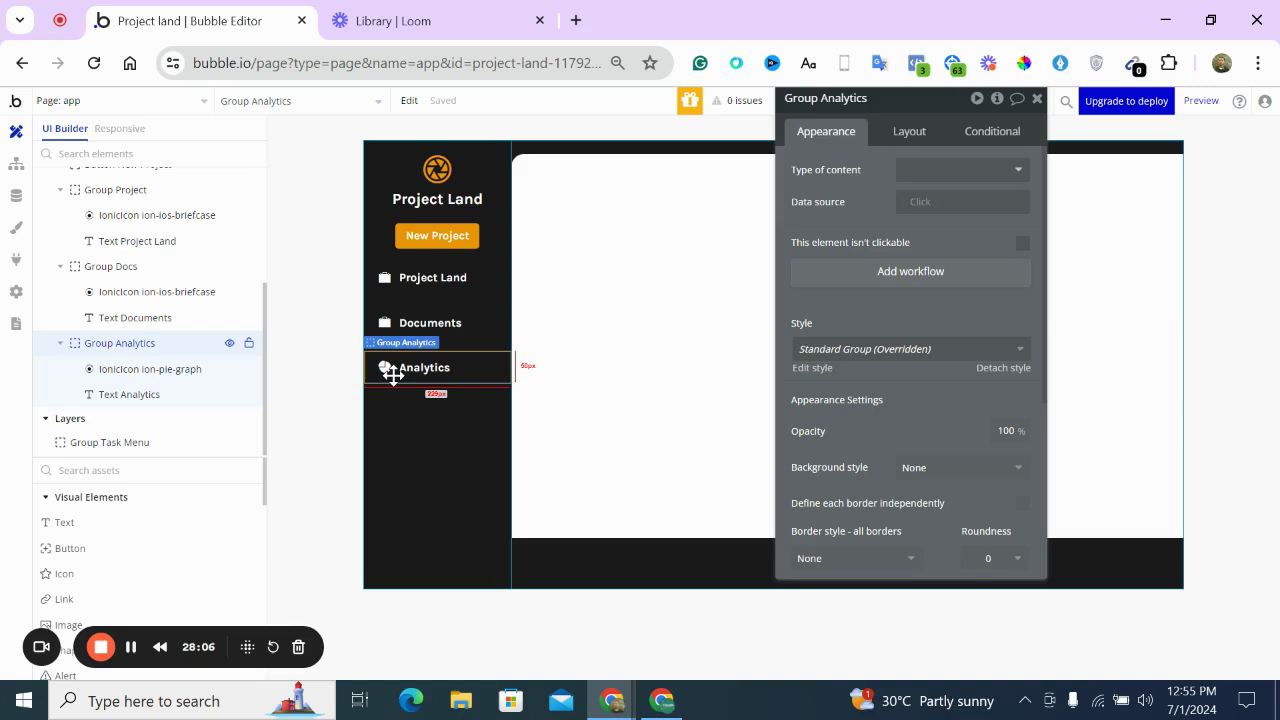
key(ctrl+d)
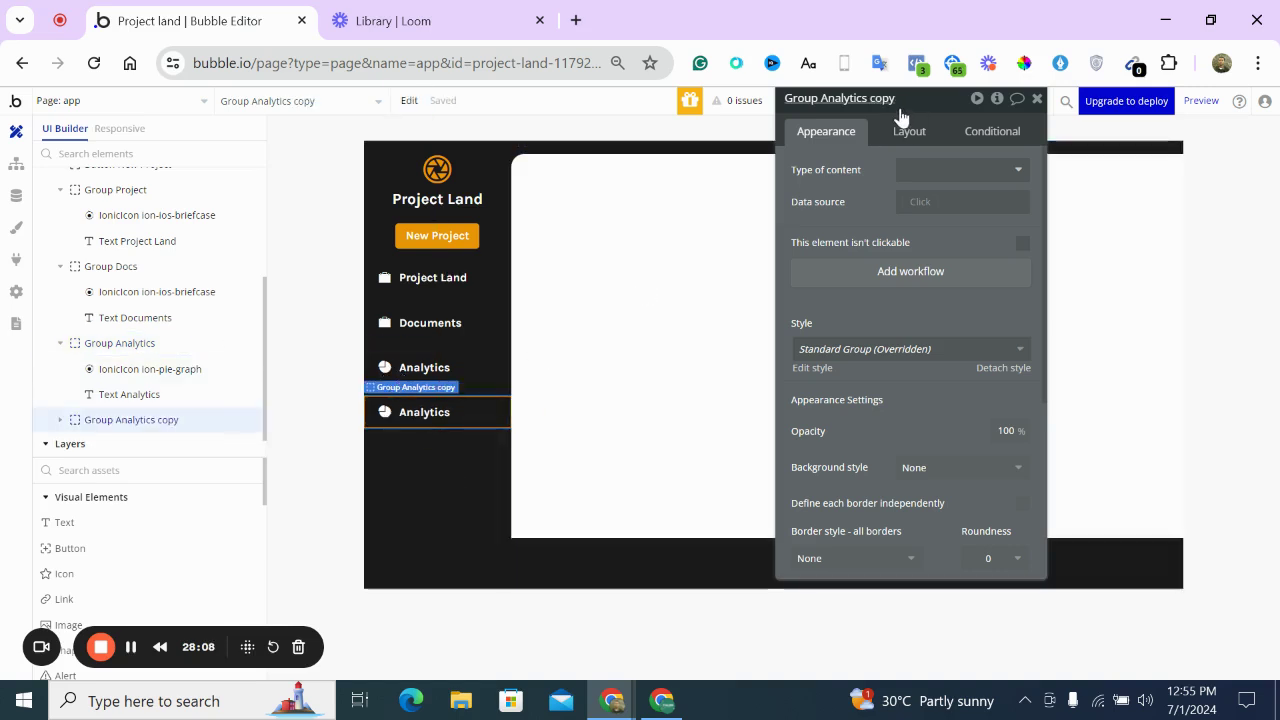
click(901, 106)
key(BackSpace)
key(BackSpace)
key(BackSpace)
key(BackSpace)
key(BackSpace)
key(BackSpace)
key(BackSpace)
key(BackSpace)
key(BackSpace)
key(BackSpace)
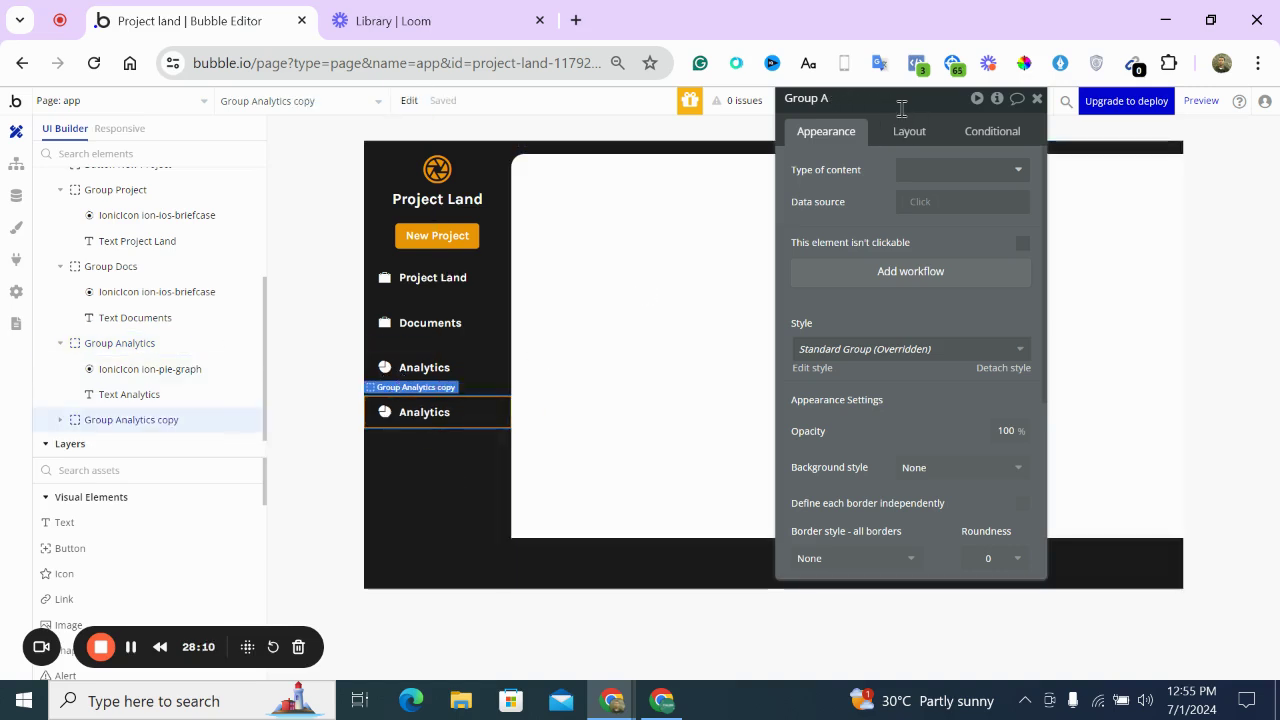
key(BackSpace)
text(Team members)
Change the text inside Group Team members to Members
click(424, 412)
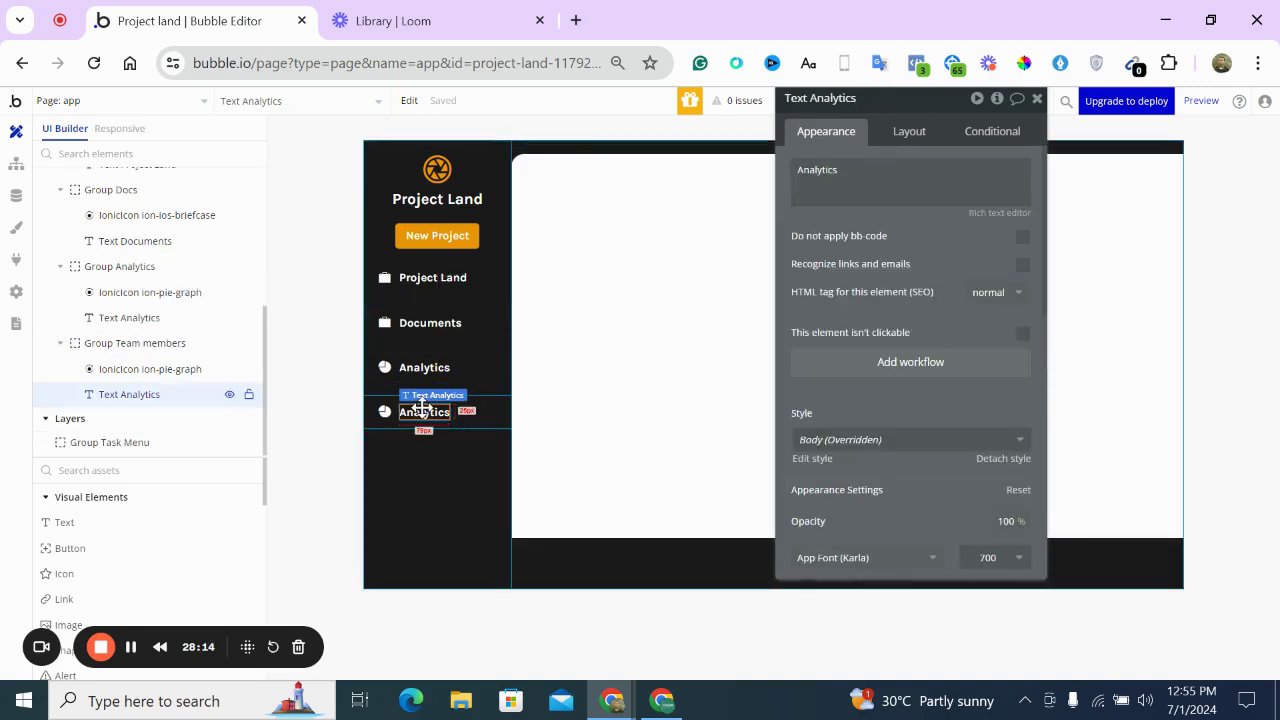
click(900, 182)
key(ctrl+a)
text(Members)
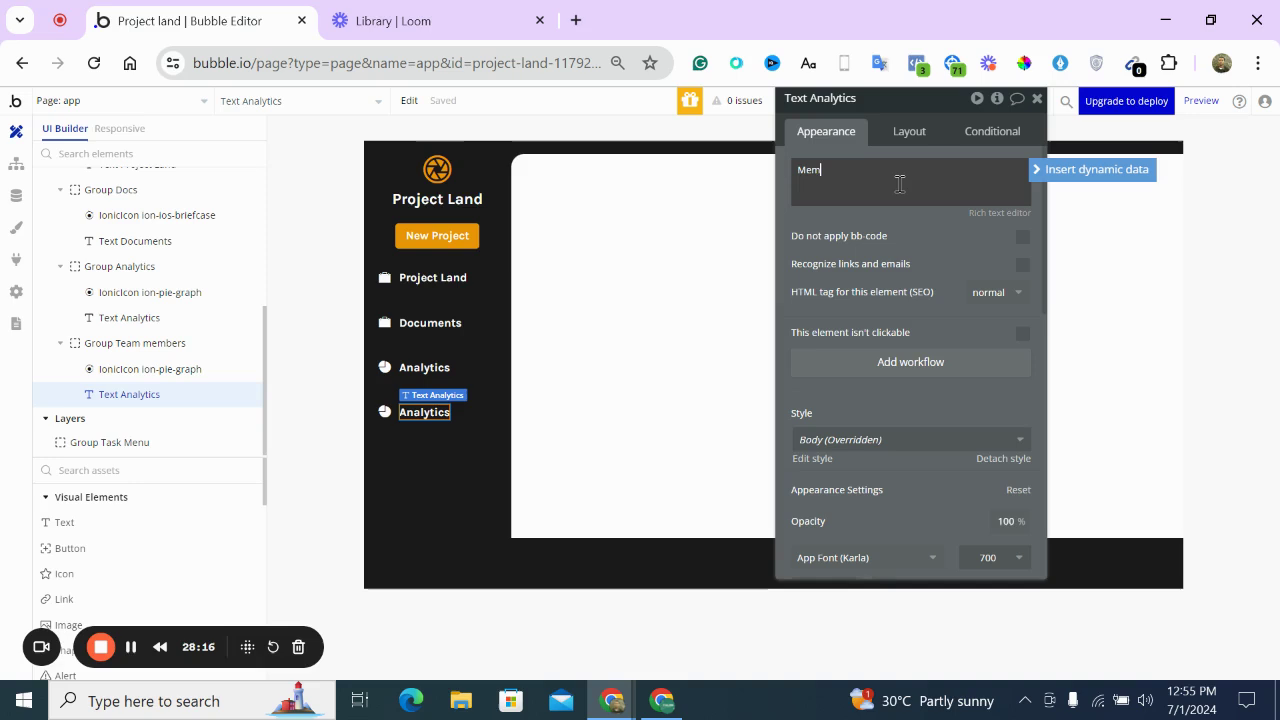
Search the icons for "per" and replace the Members row's pie graph with the two-person ion-person-stalker icon
click(385, 414)
click(950, 169)
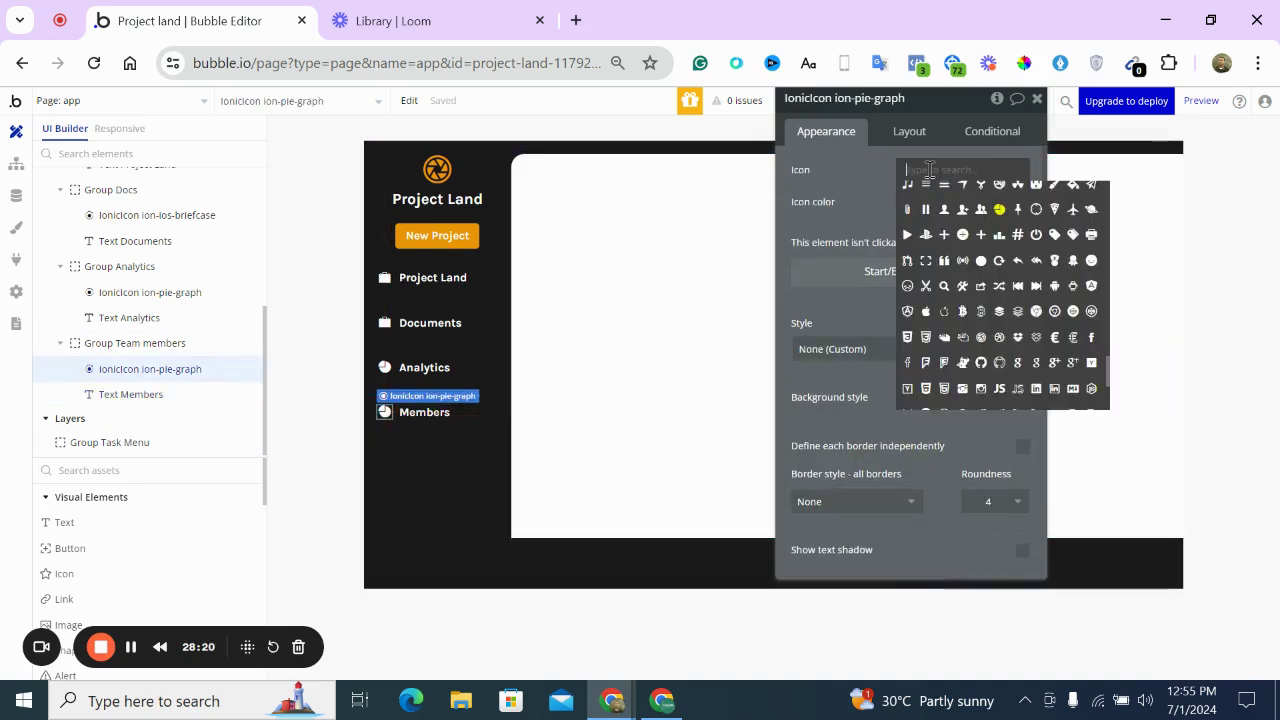
text(tea)
text(u)
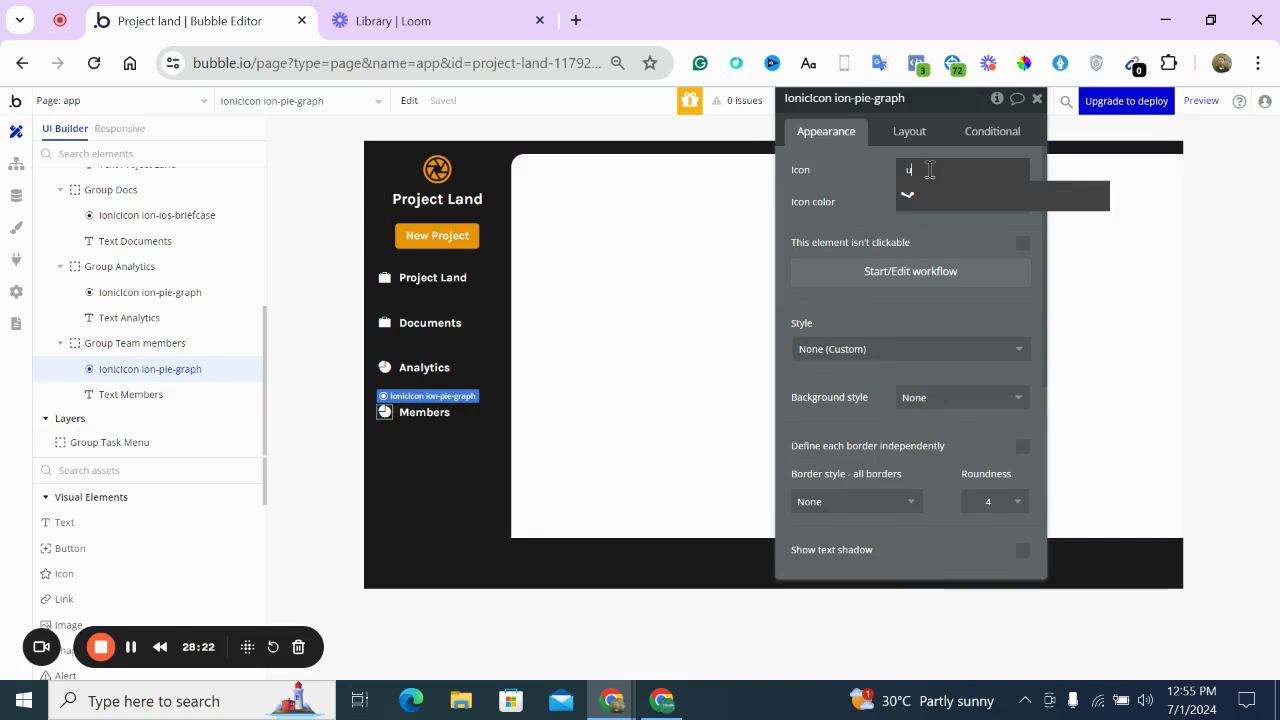
text(ser)
key(BackSpace)
key(BackSpace)
key(BackSpace)
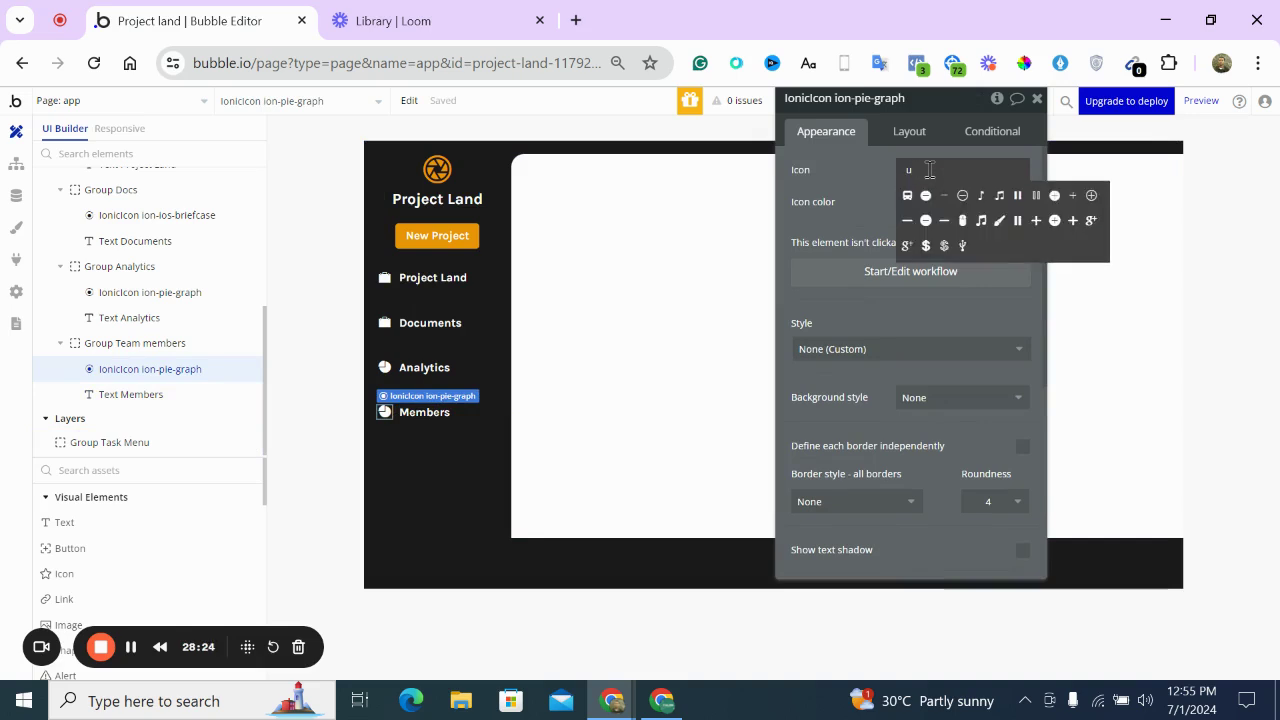
text(pie)
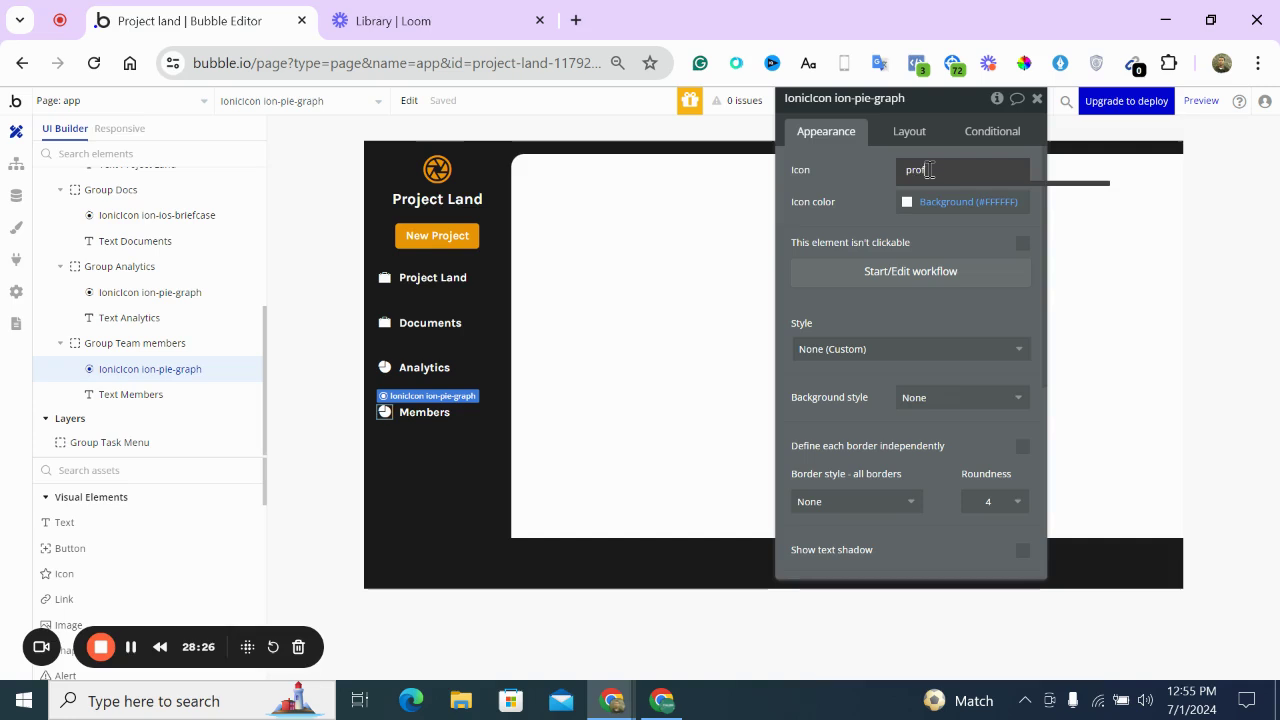
key(BackSpace)
key(BackSpace)
key(BackSpace)
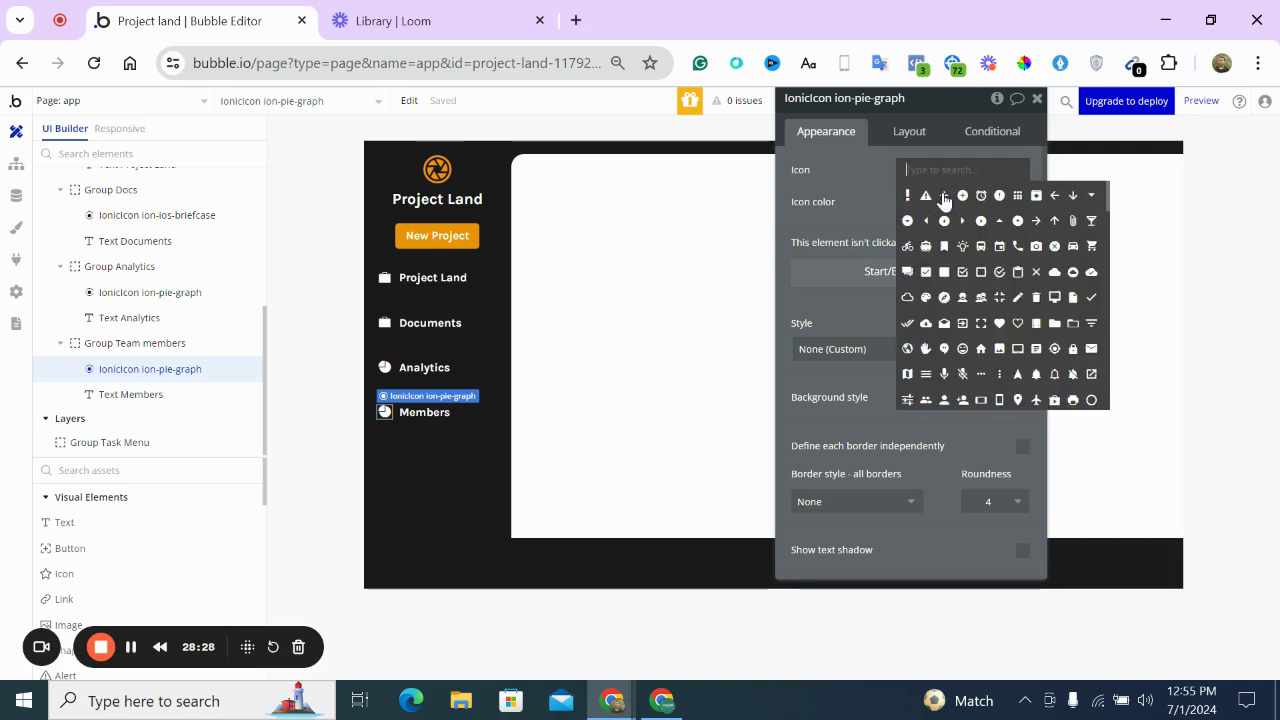
text(per)
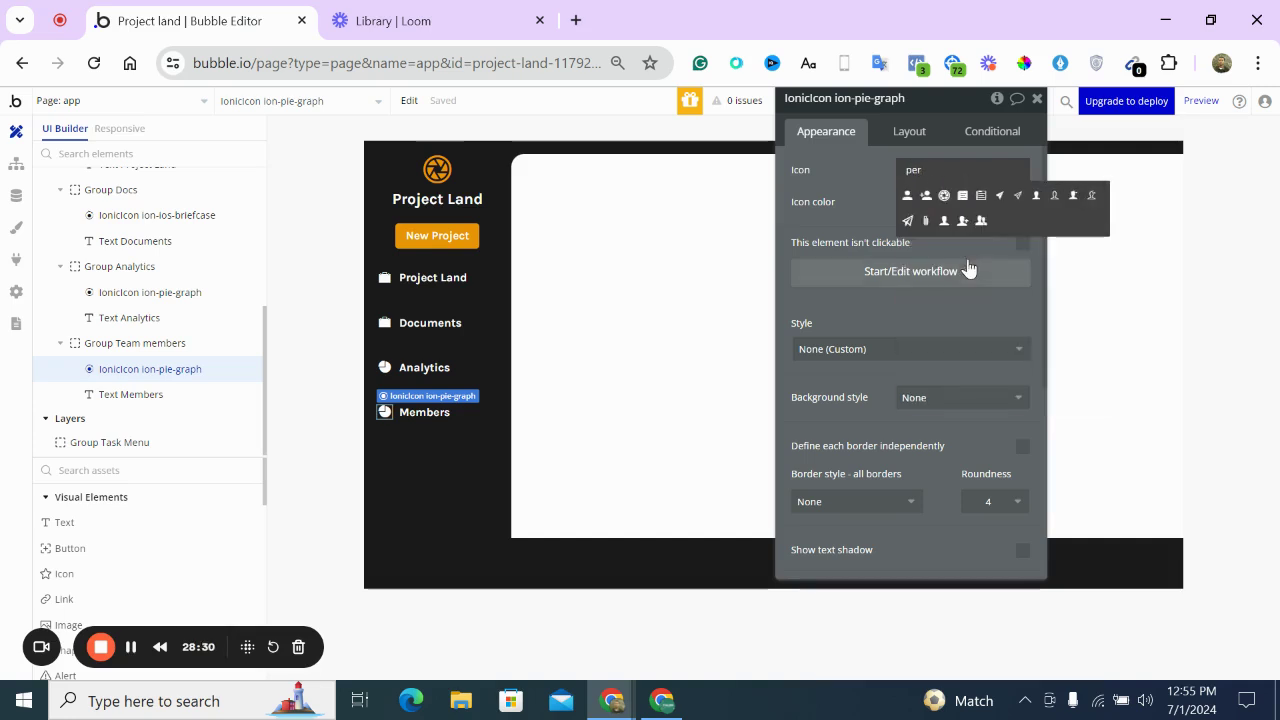
click(981, 220)
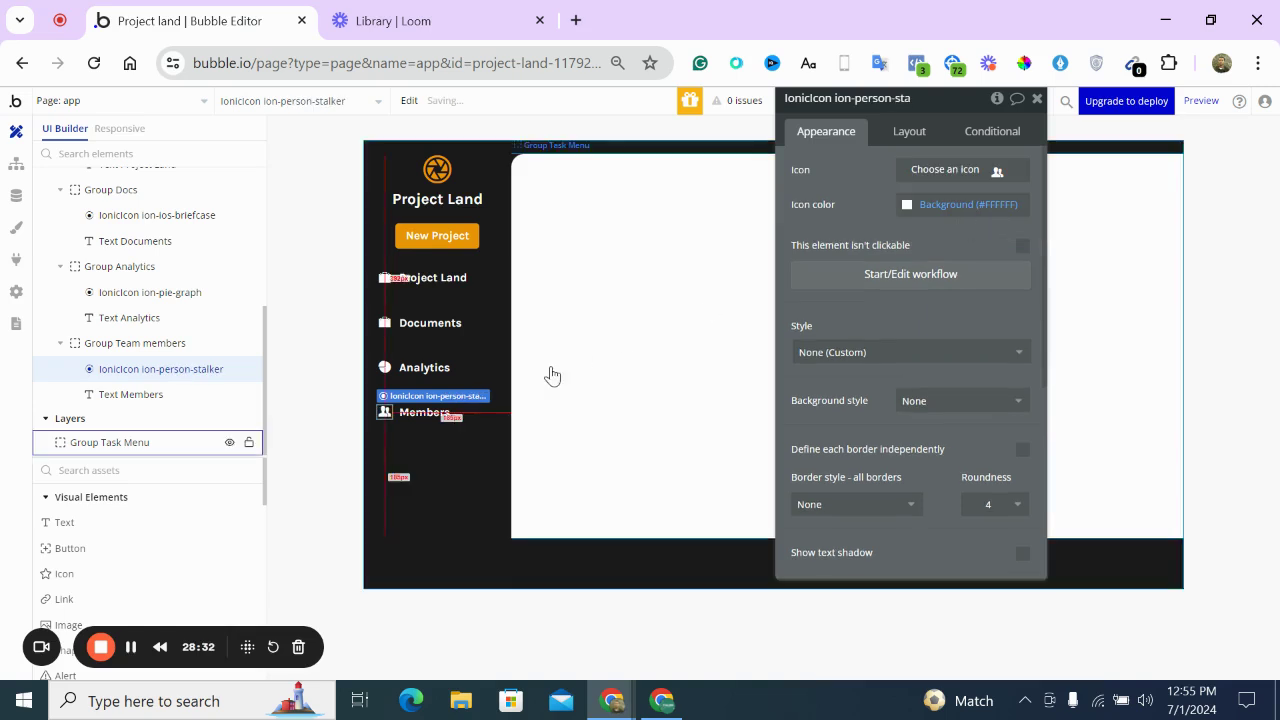
Search the icons for "doc" and replace the Documents row's briefcase with the ion-document-text icon
click(383, 323)
click(975, 169)
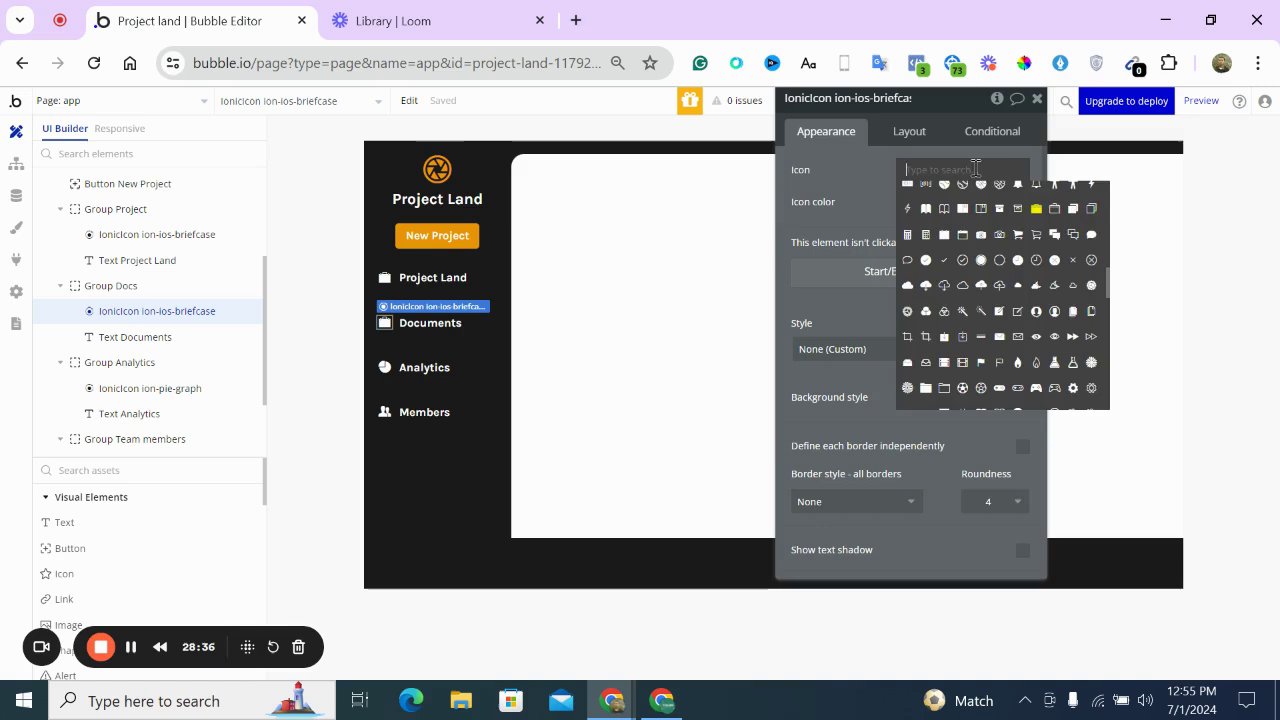
text(doc)
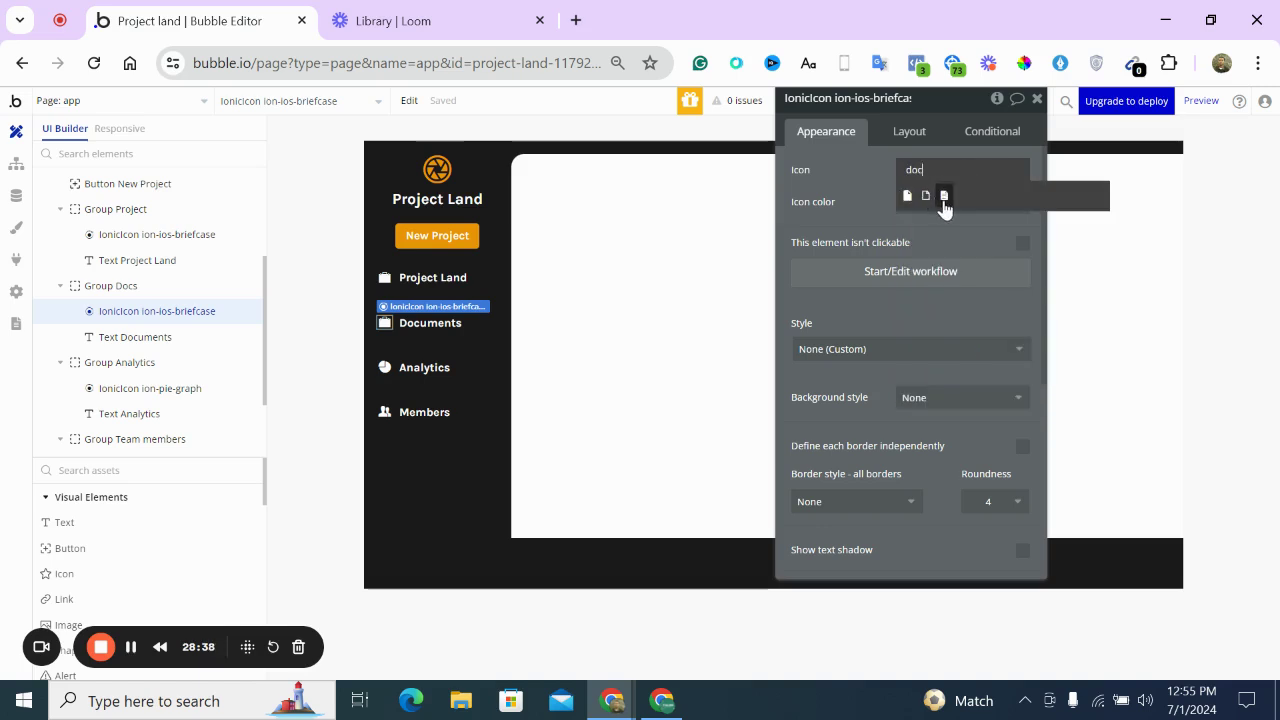
click(943, 198)
click(458, 441)
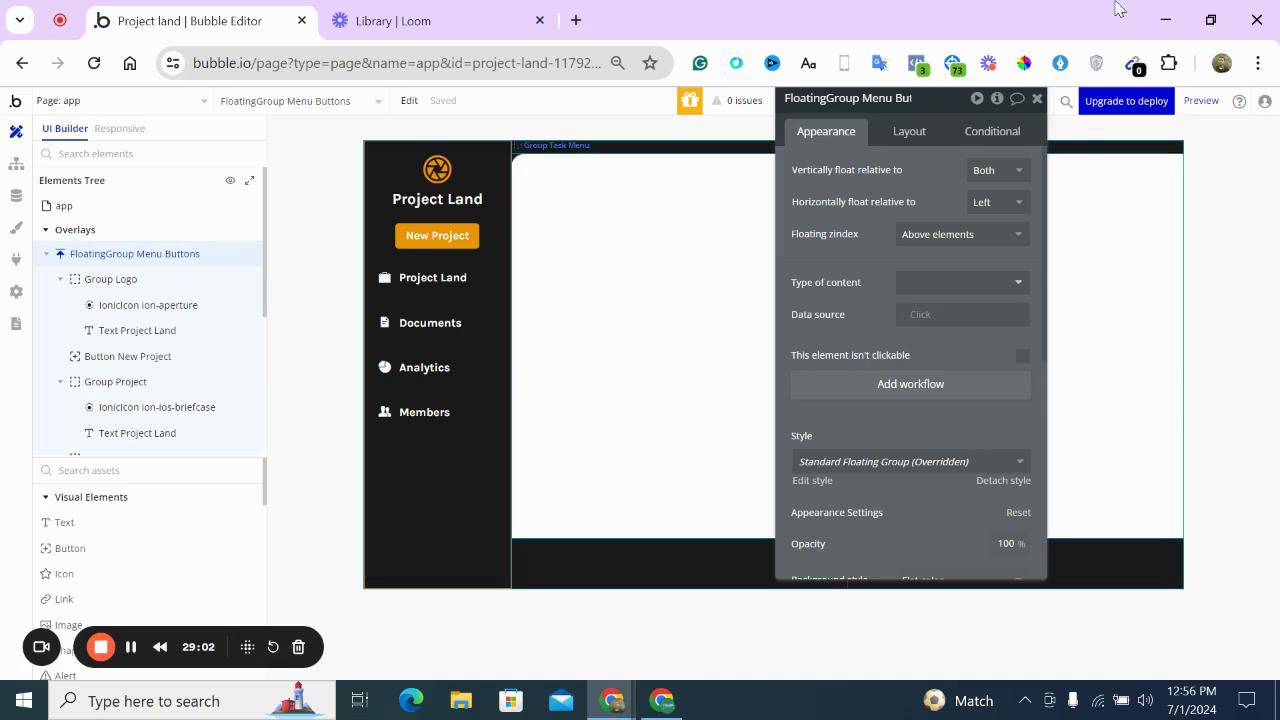
click(1036, 100)
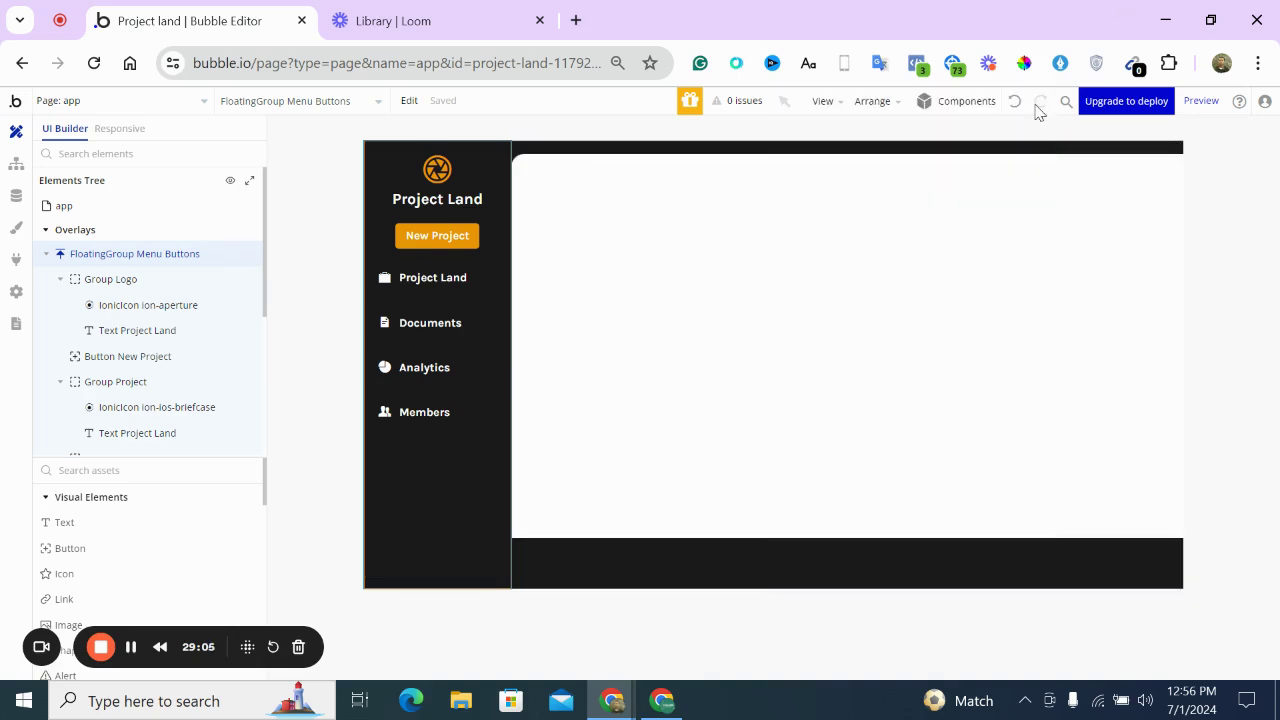
click(432, 288)
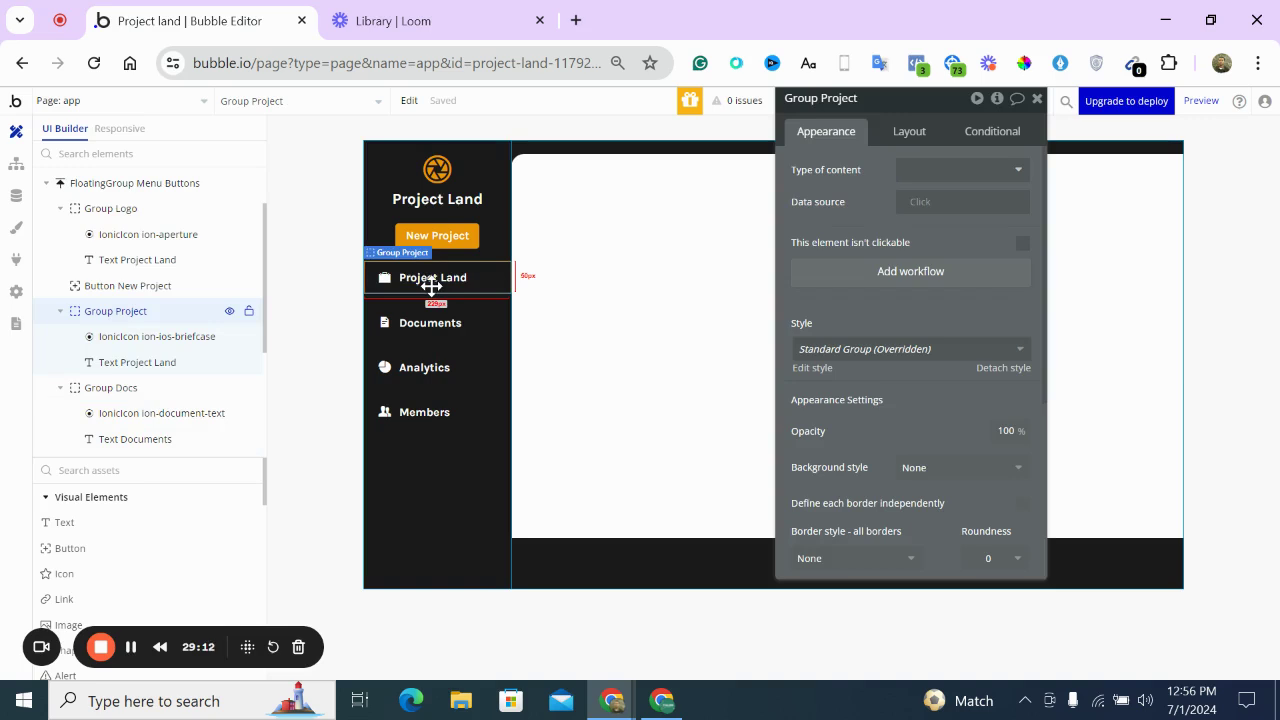
click(432, 280)
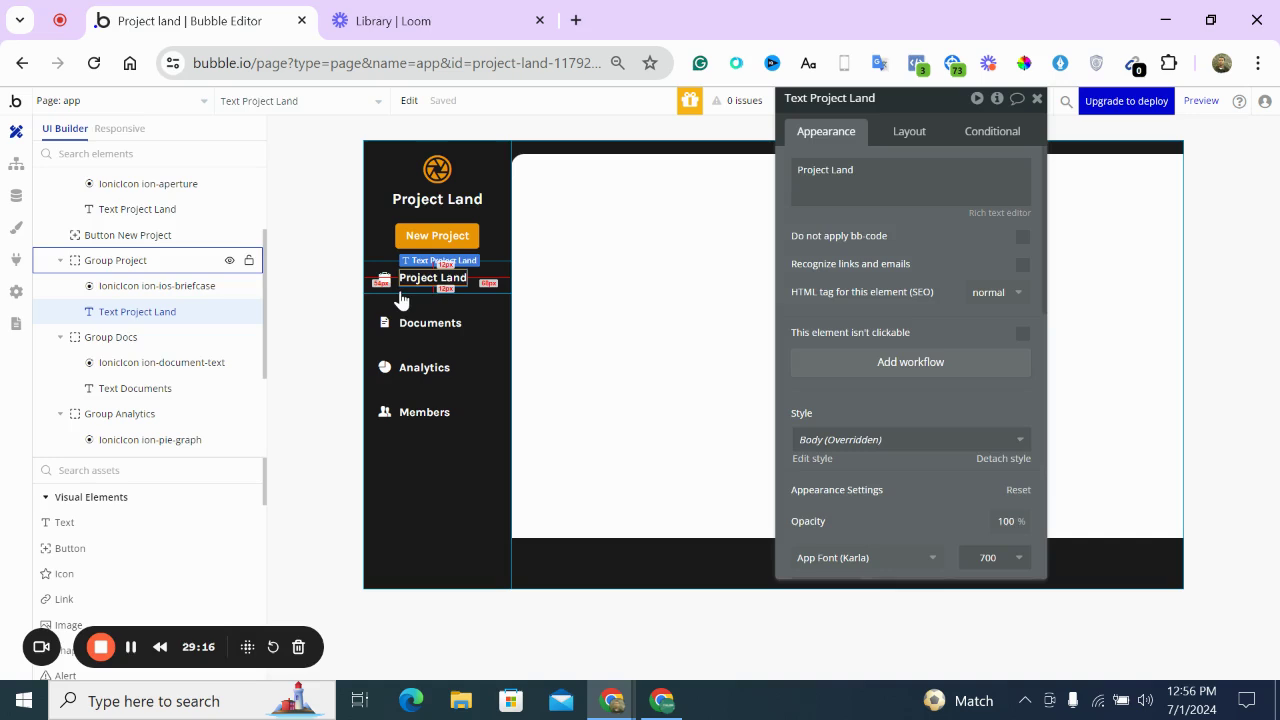
click(400, 288)
right_click(401, 284)
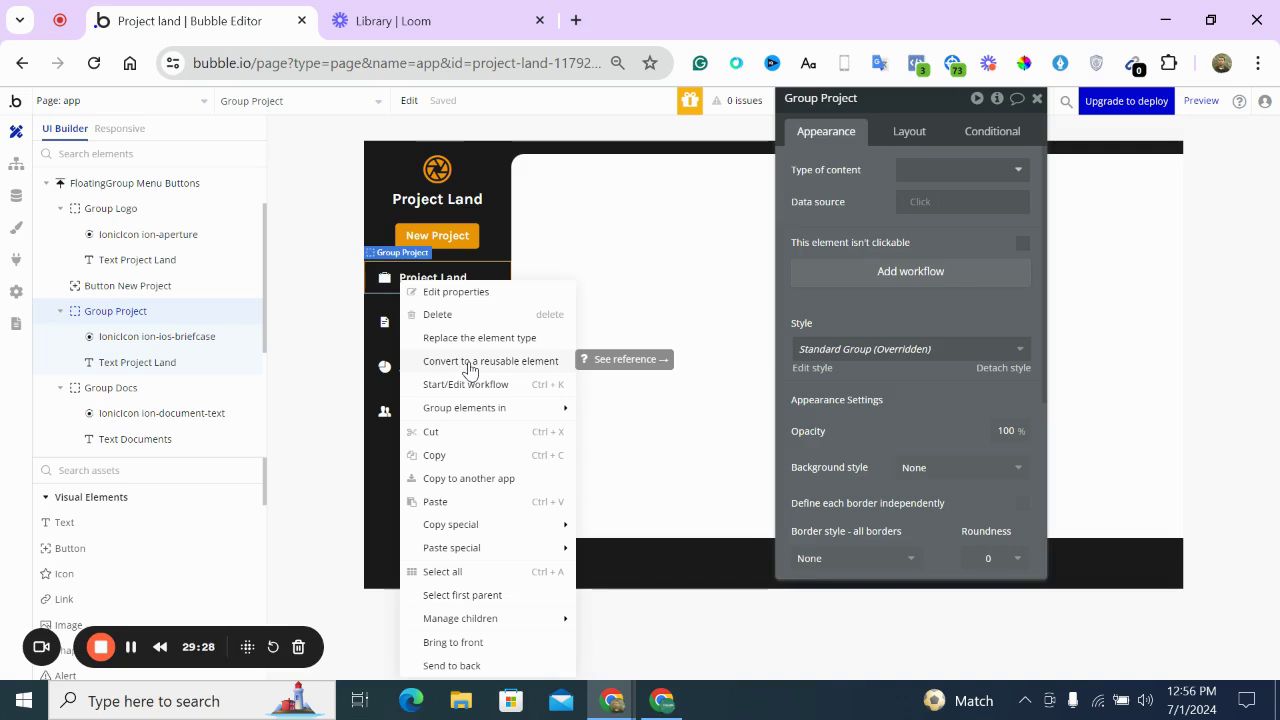
click(376, 287)
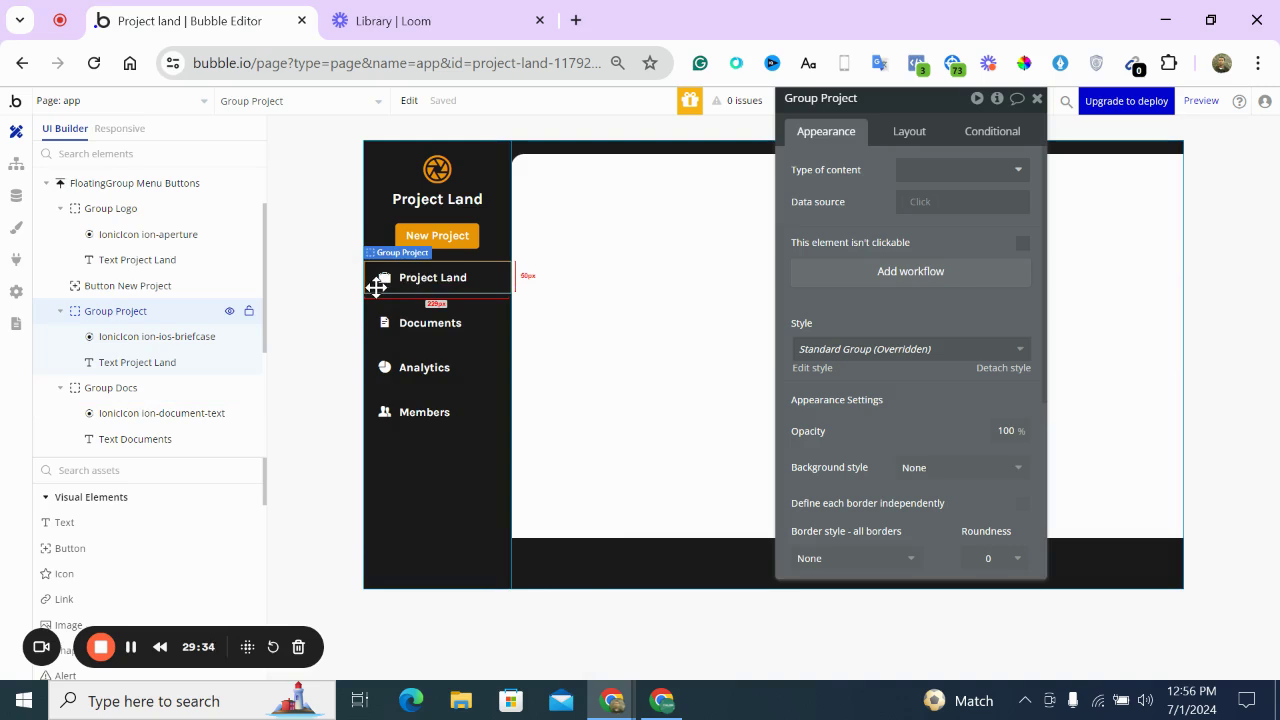
click(457, 302)
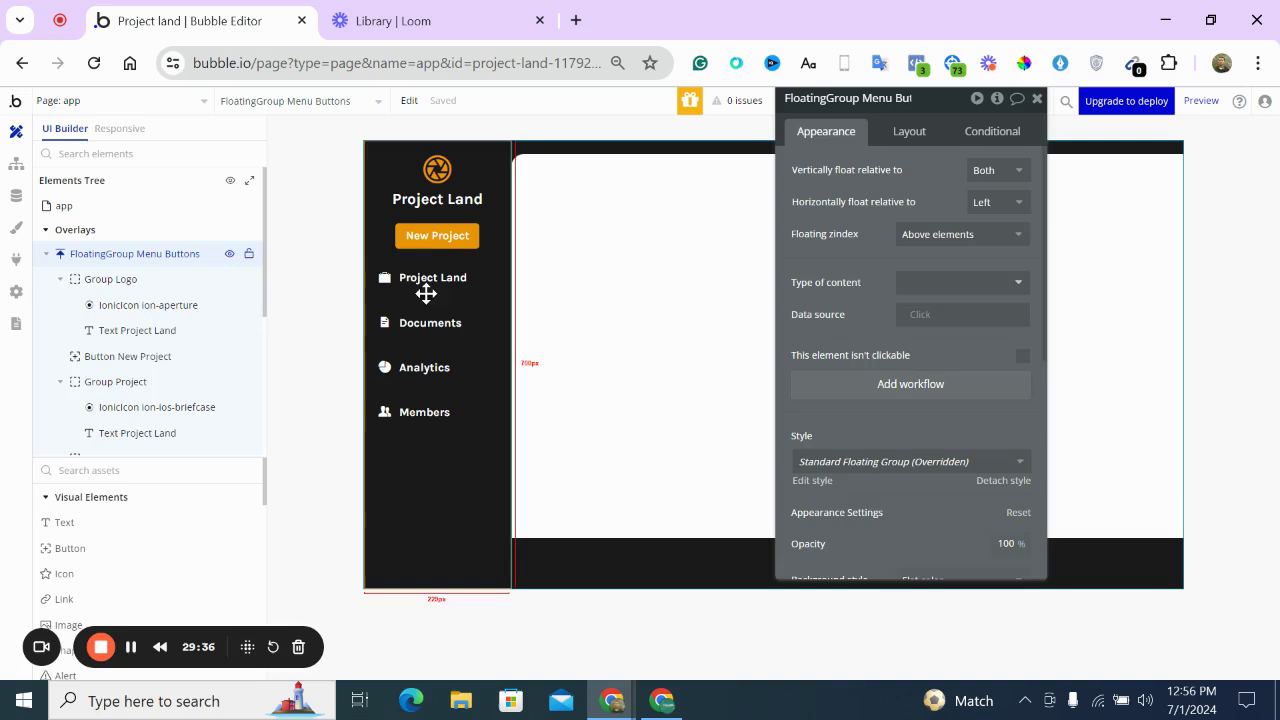
click(424, 290)
click(411, 101)
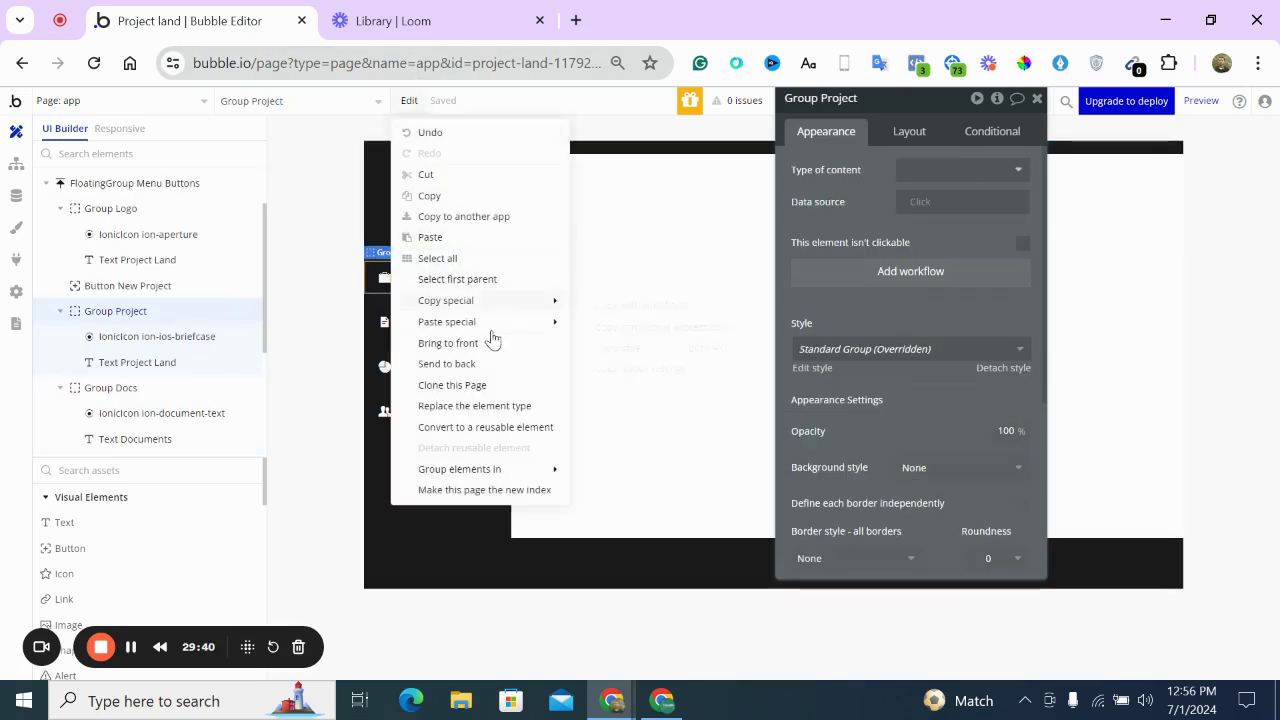
click(486, 427)
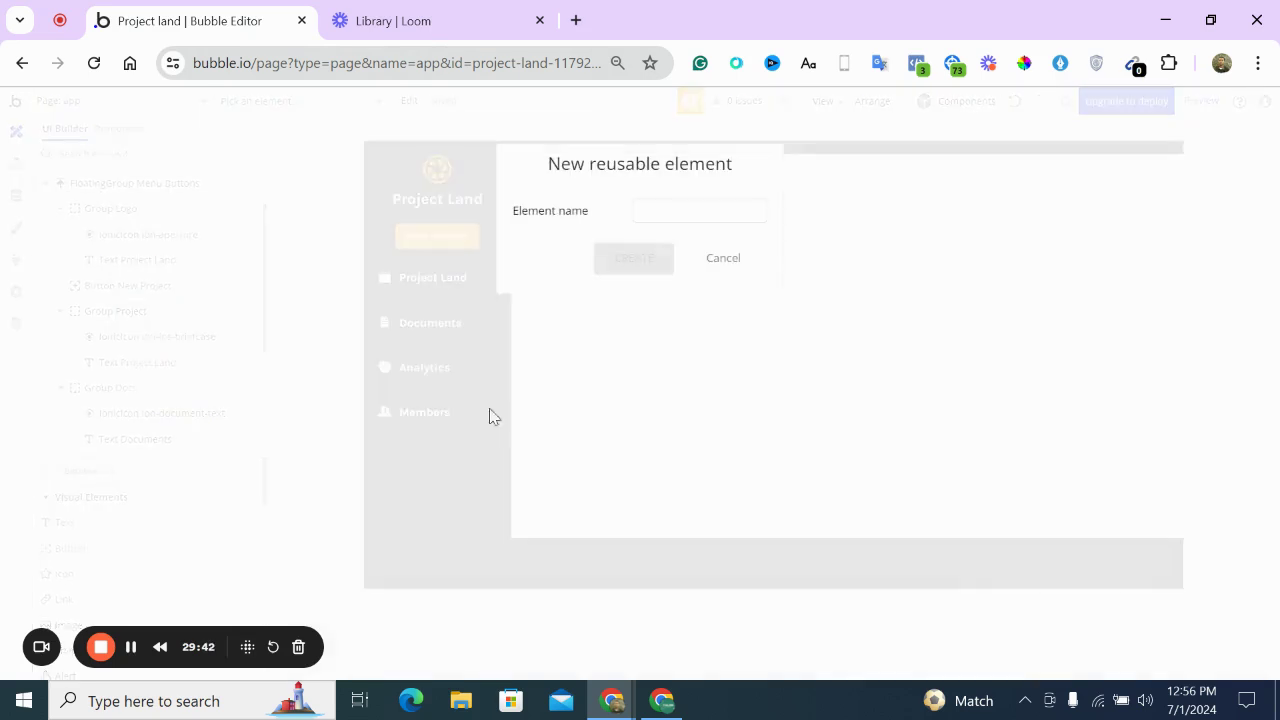
click(671, 212)
text(grou)
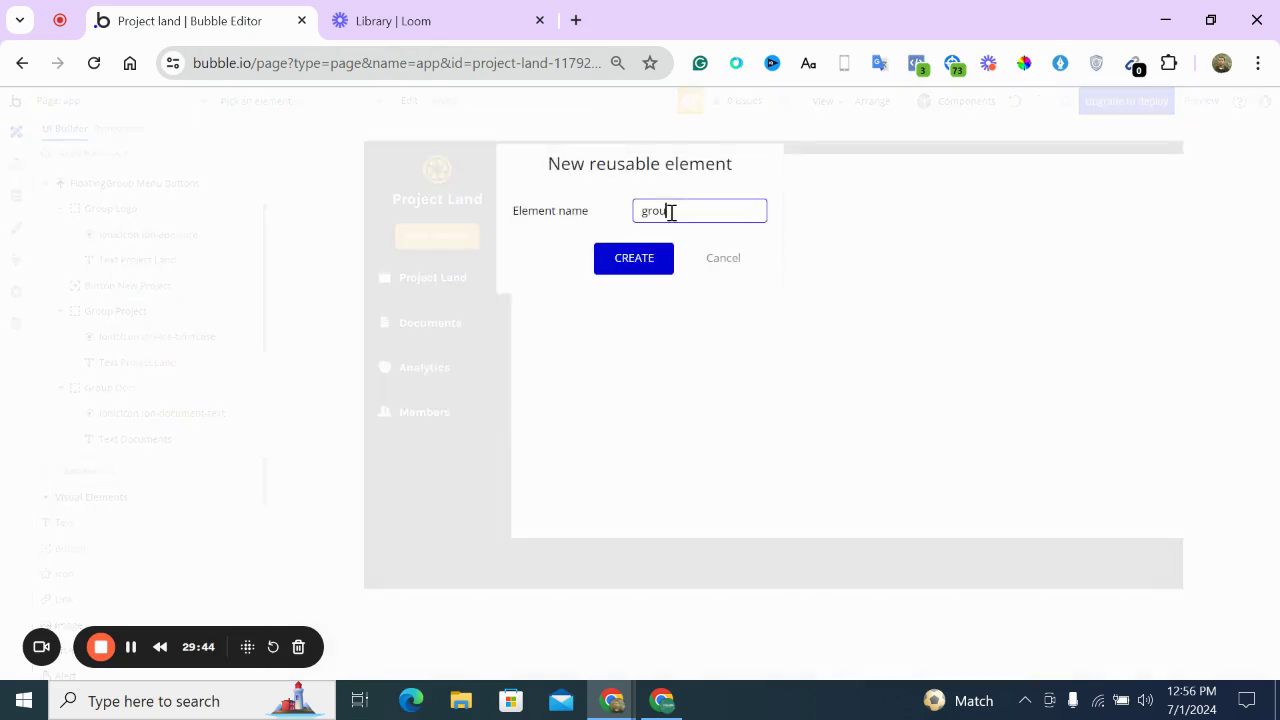
key(BackSpace)
key(BackSpace)
click(723, 258)
Wrap Group Project in a column container and rename the new group RG - Projects
double_click(427, 291)
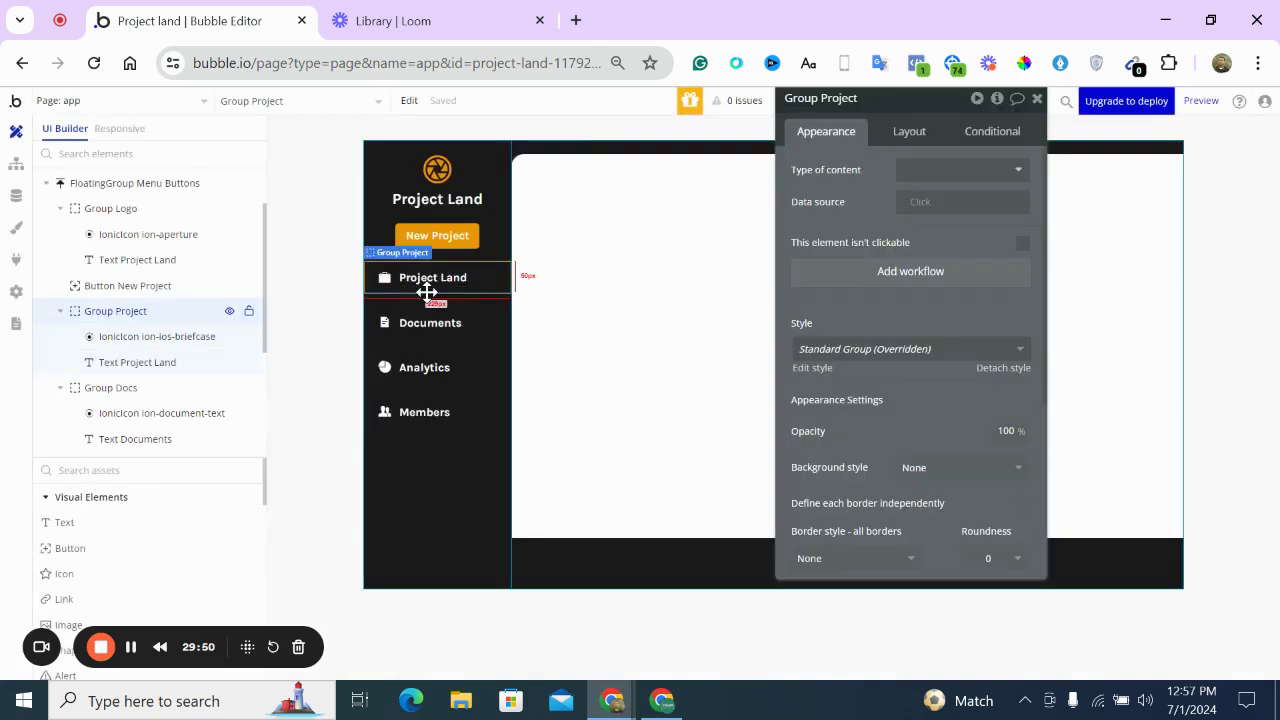
right_click(427, 291)
mouse_move(590, 408)
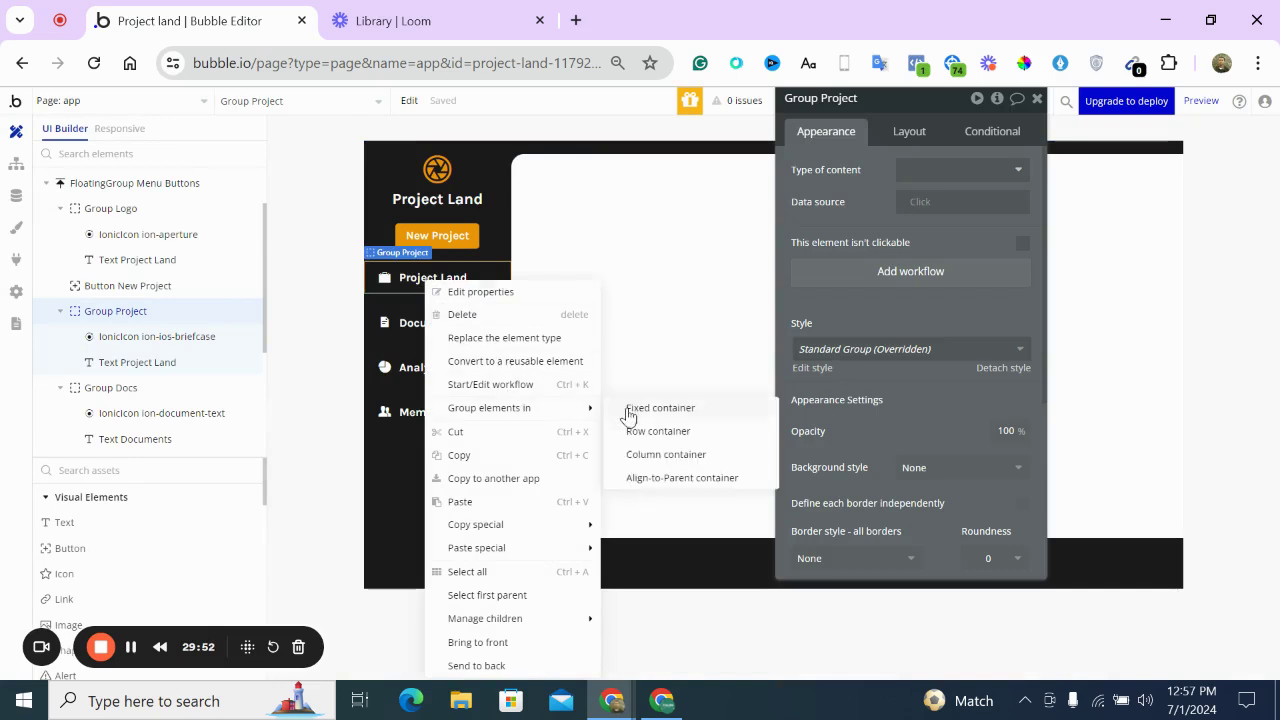
click(660, 455)
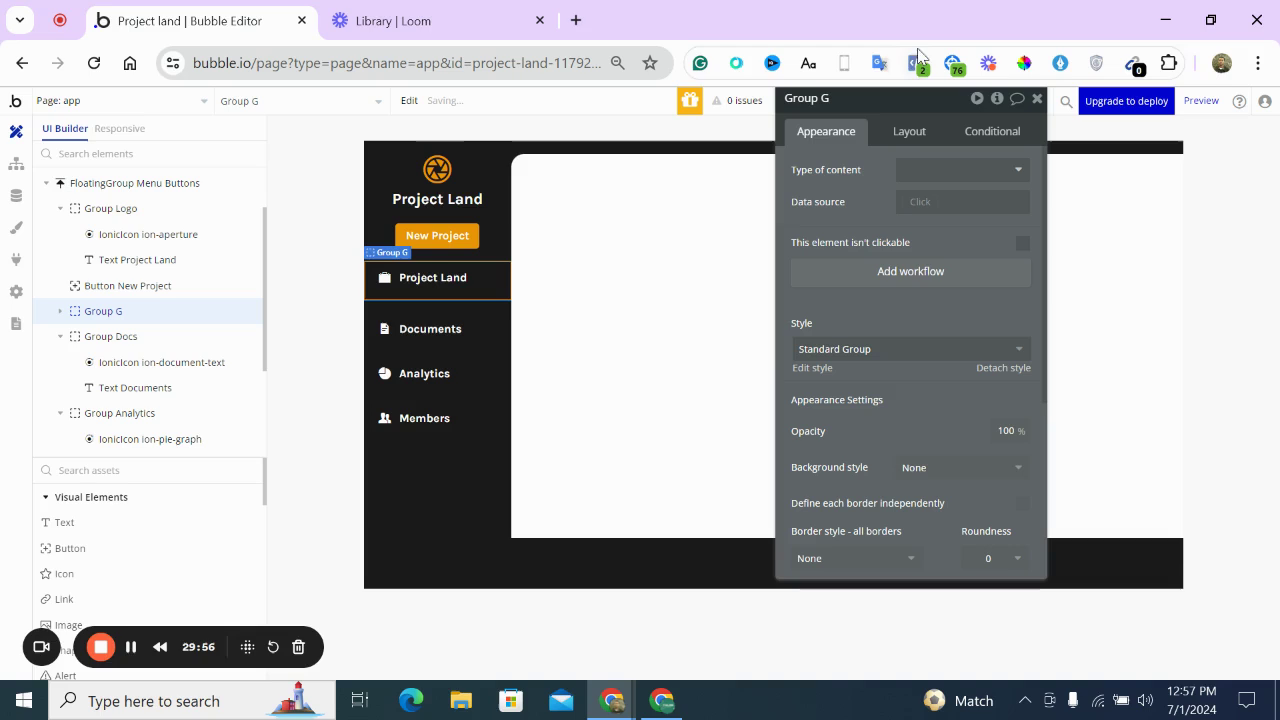
triple_click(846, 104)
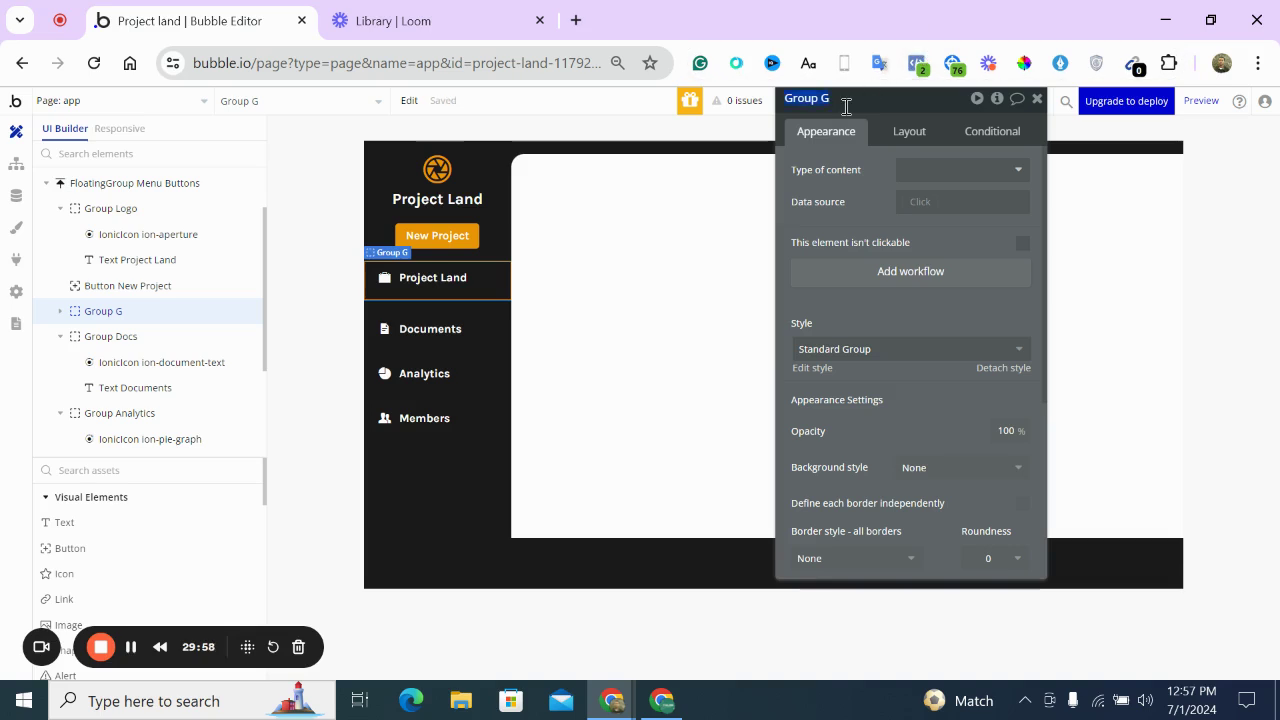
text(RG - Projec)
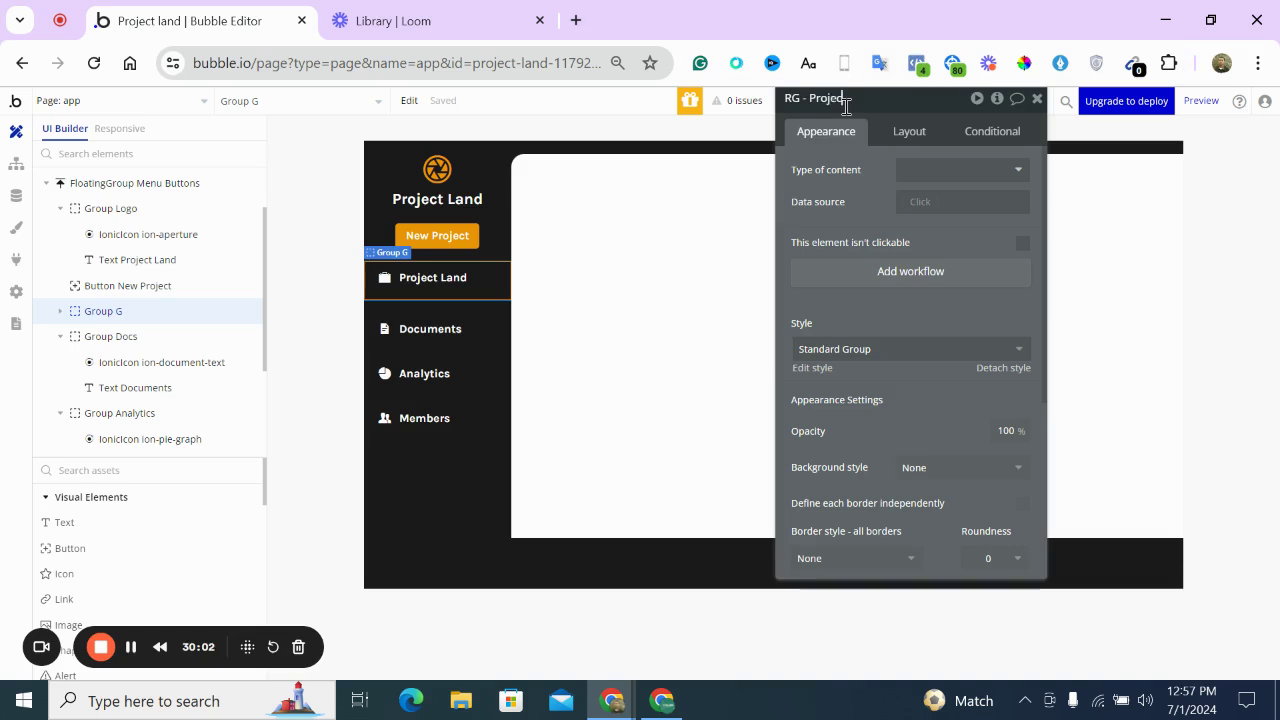
text(ts)
Replace the element type of RG - Projects with Repeating Group
click(409, 100)
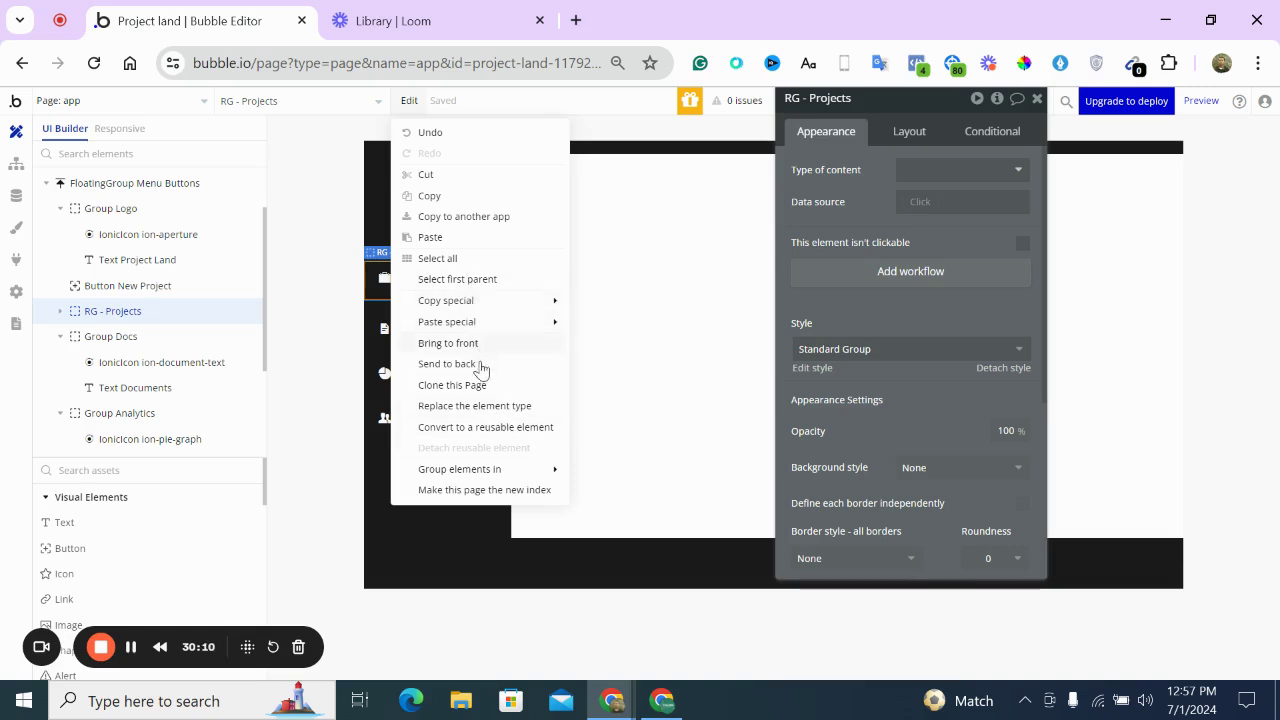
click(487, 407)
click(683, 272)
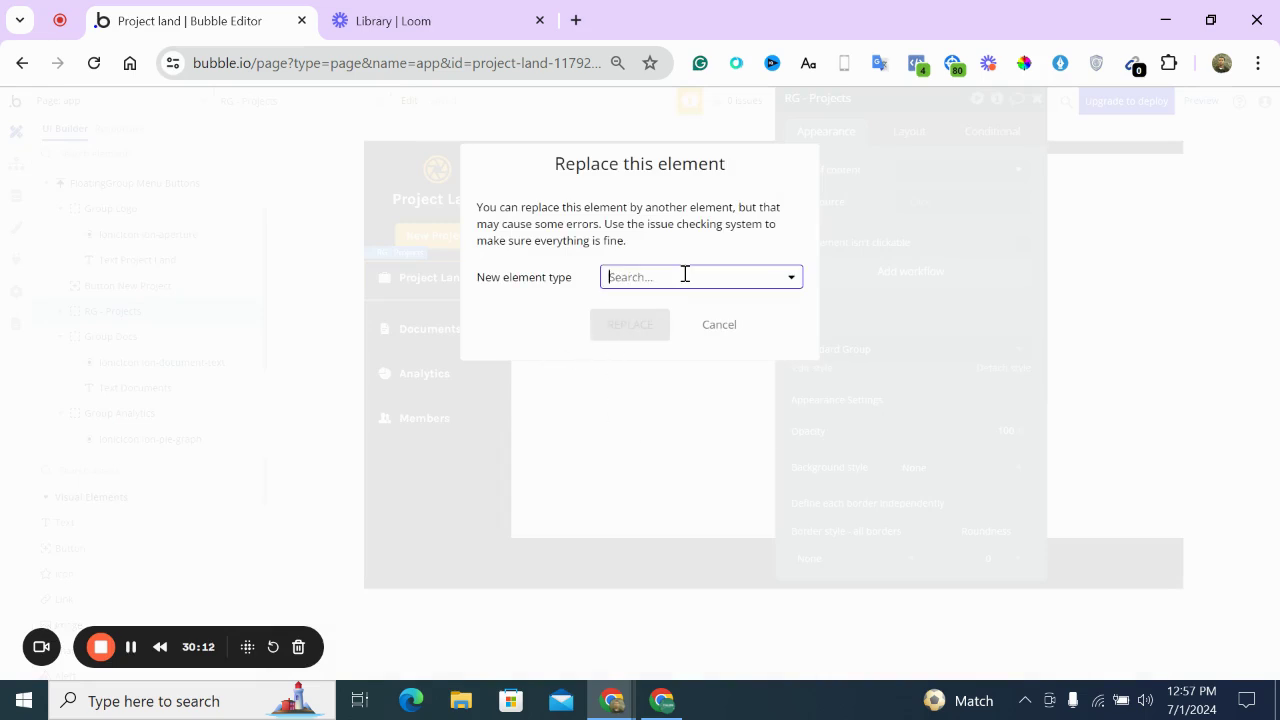
click(666, 400)
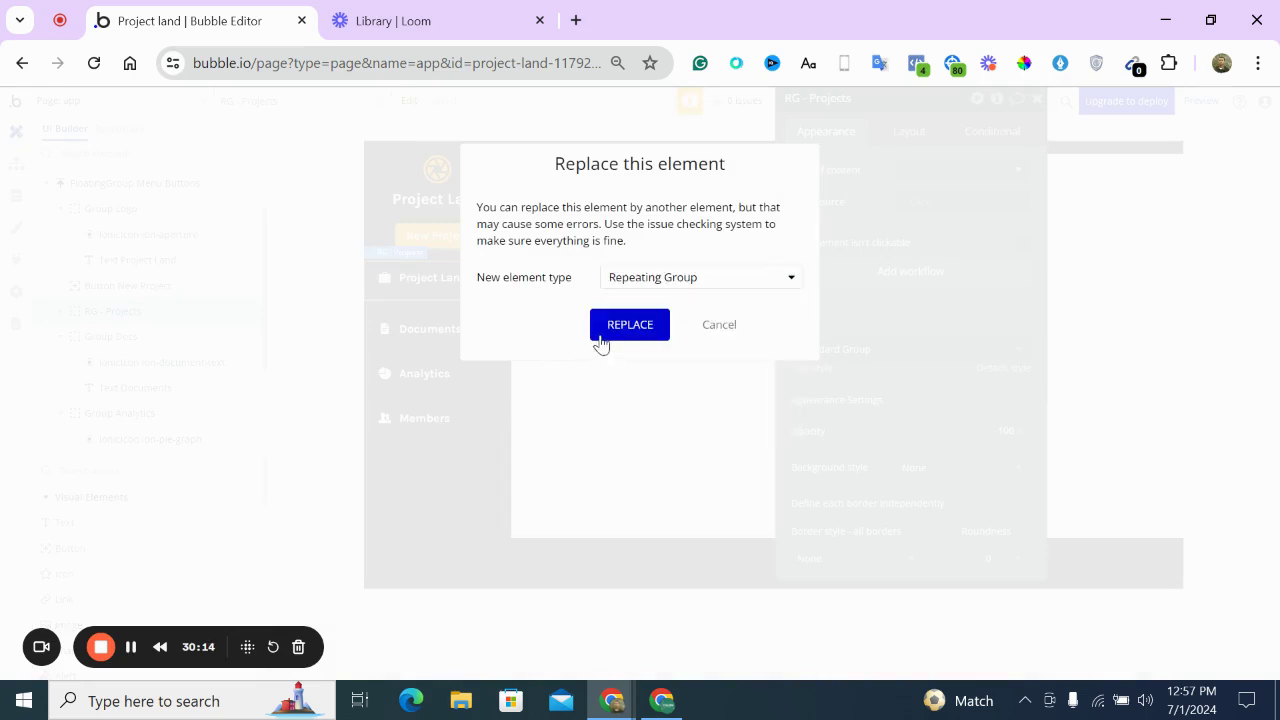
click(617, 334)
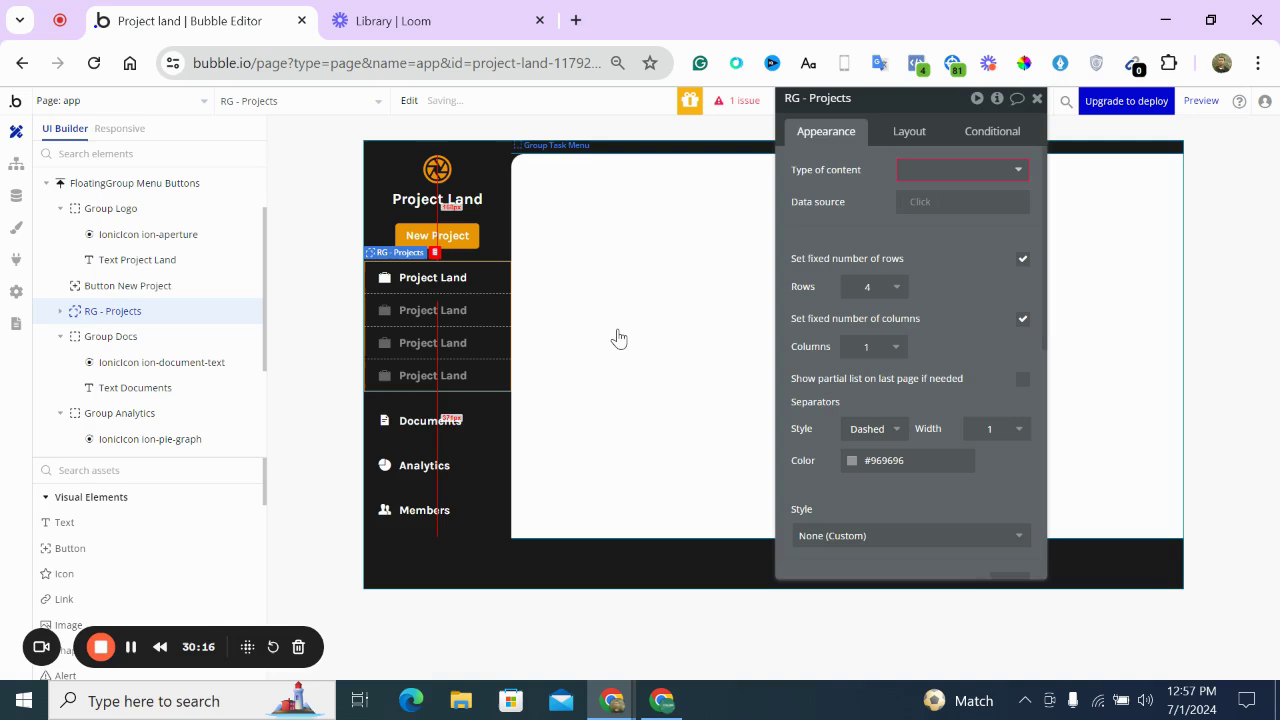
Turn off the fixed number of rows for RG - Projects and set the minimum row height to 50 px
click(1023, 260)
drag(928, 287, 860, 298)
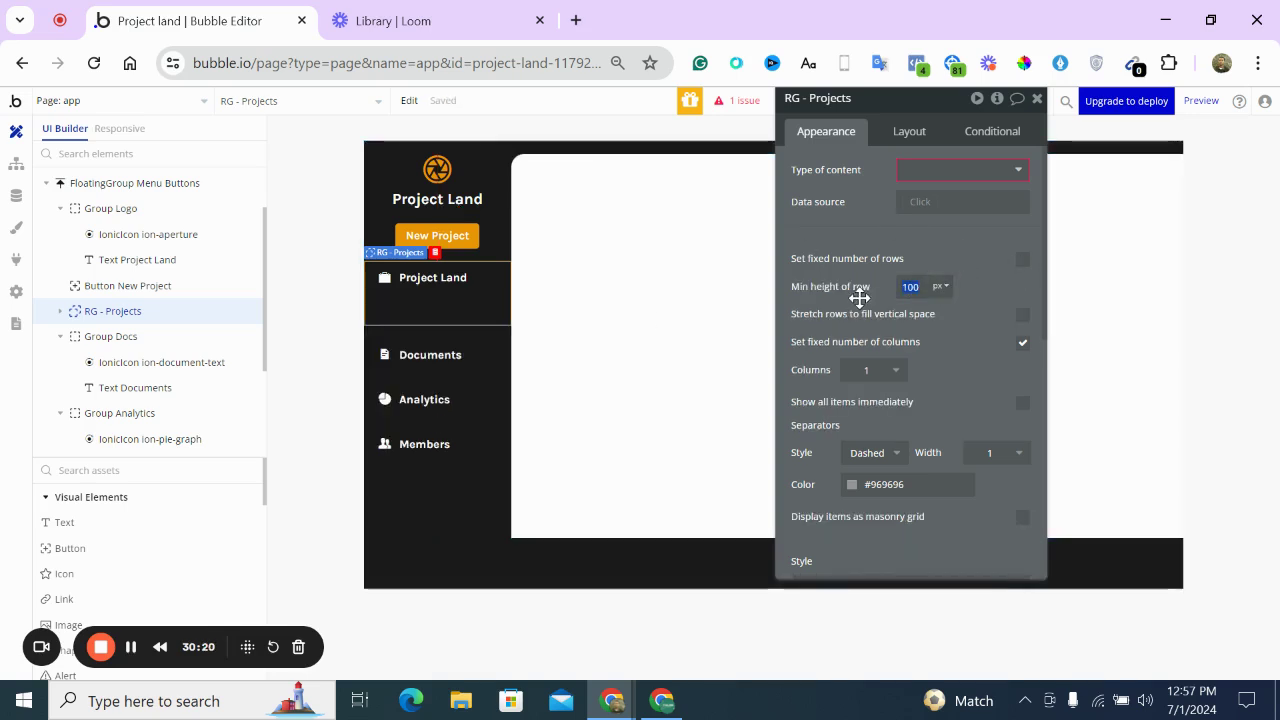
text(50)
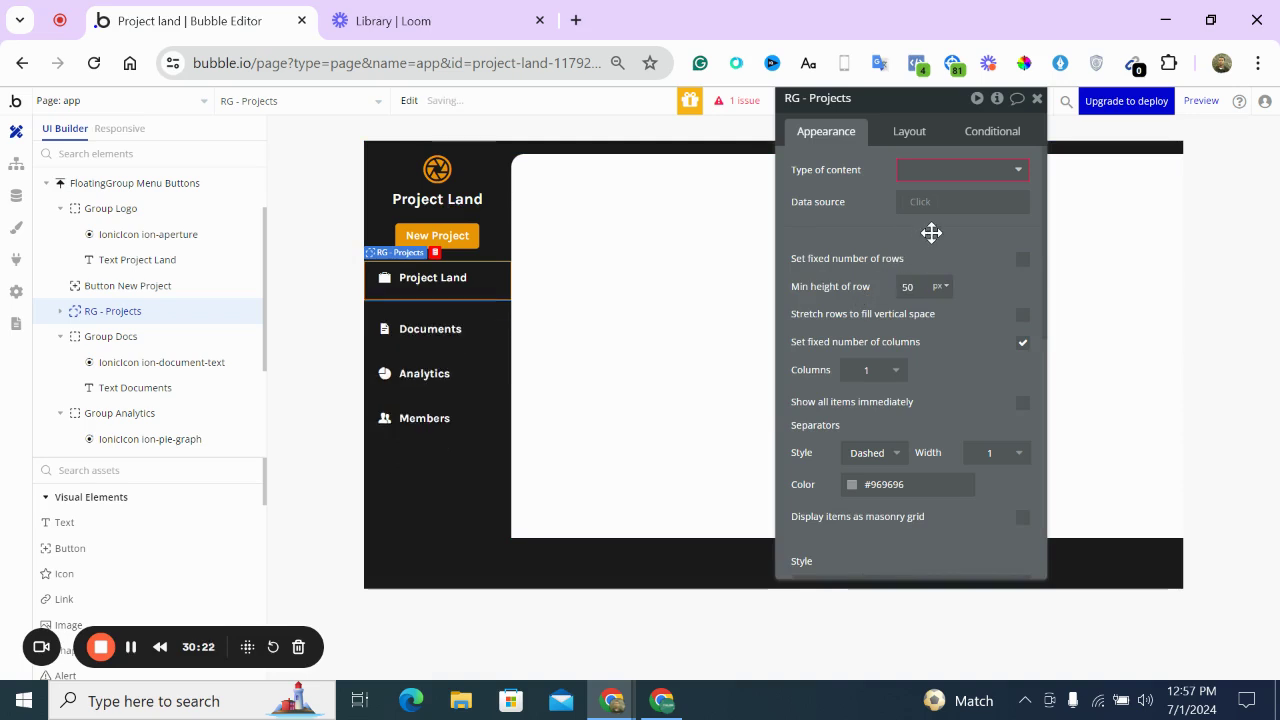
Set the content type of RG - Projects to Project and its data source to a search for Projects
click(960, 171)
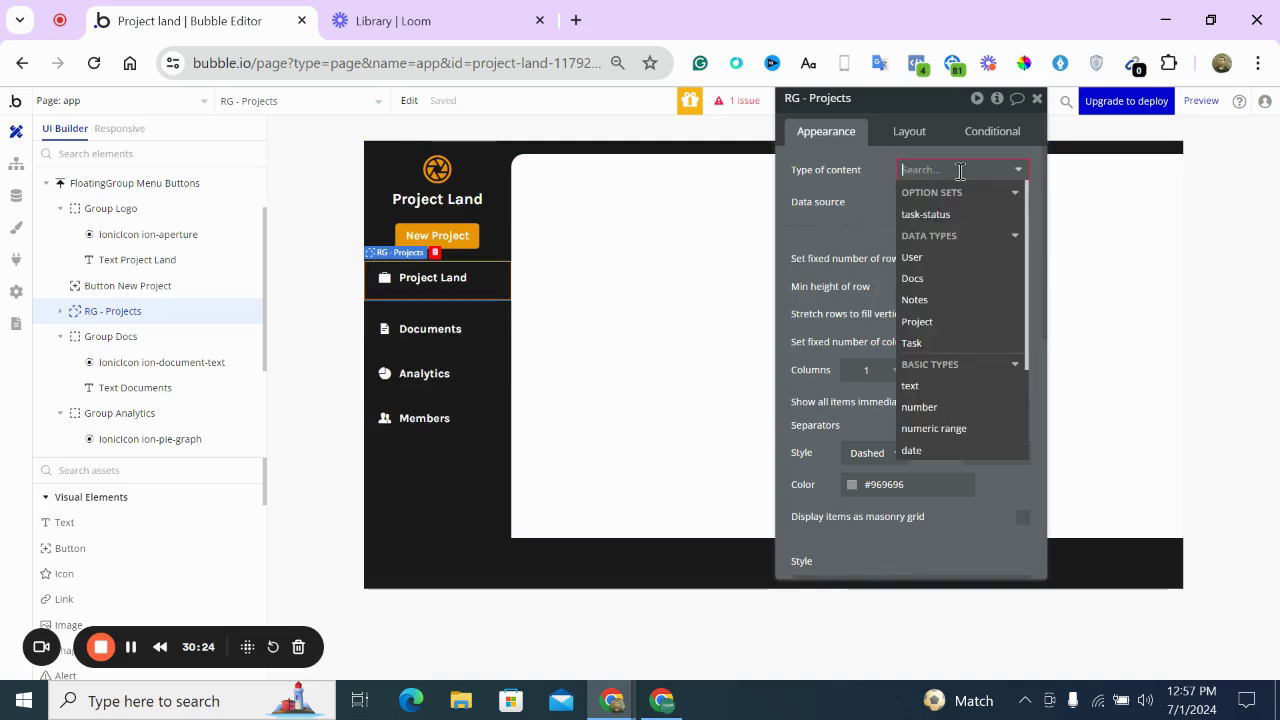
click(943, 321)
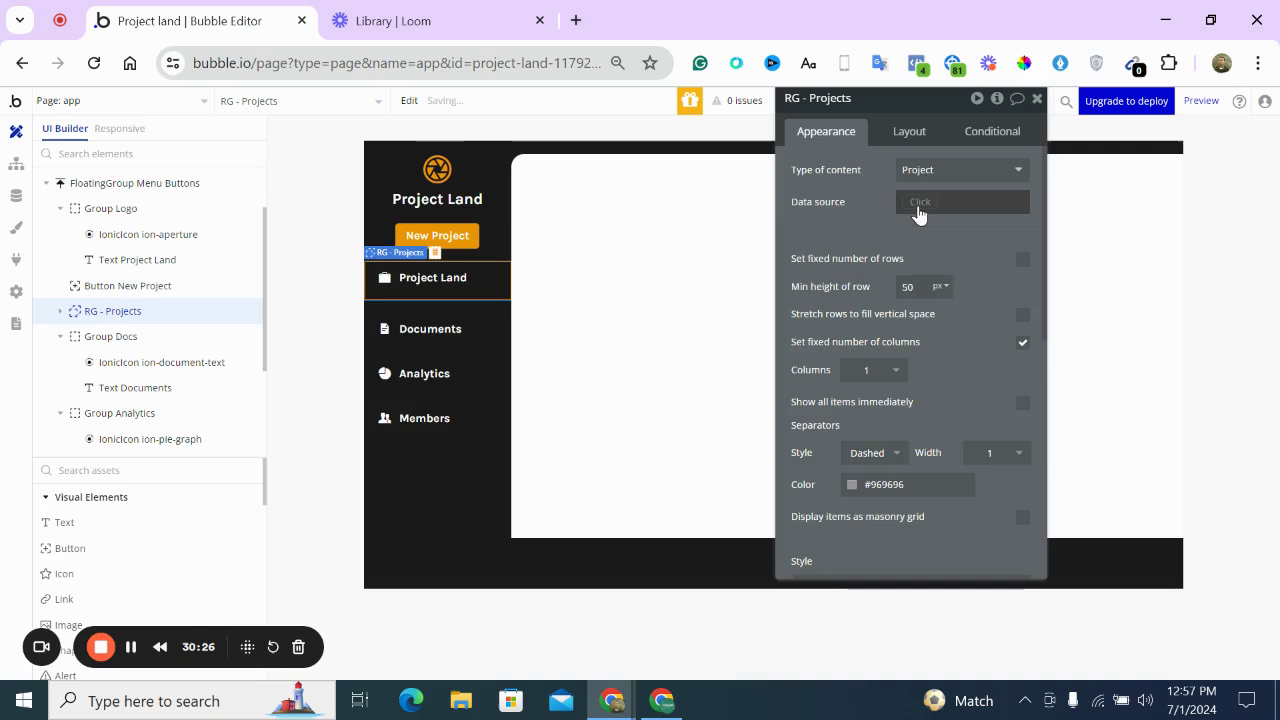
click(918, 203)
click(936, 308)
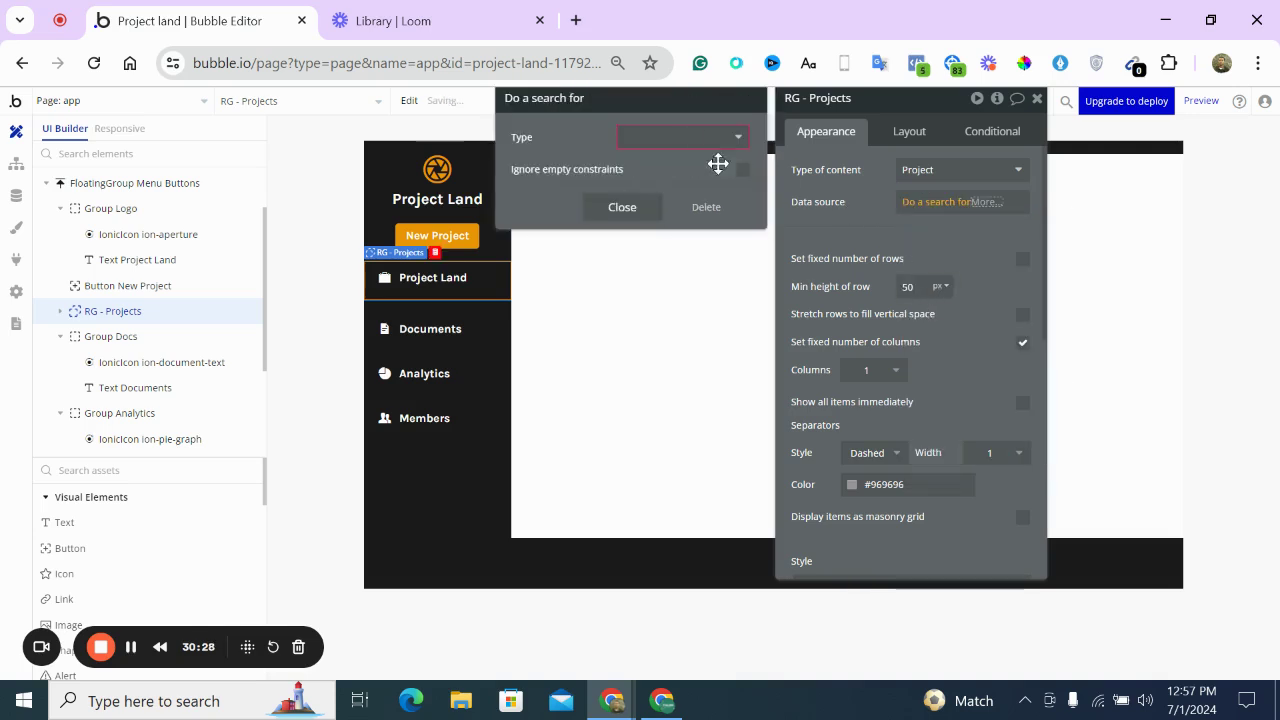
click(693, 134)
click(655, 247)
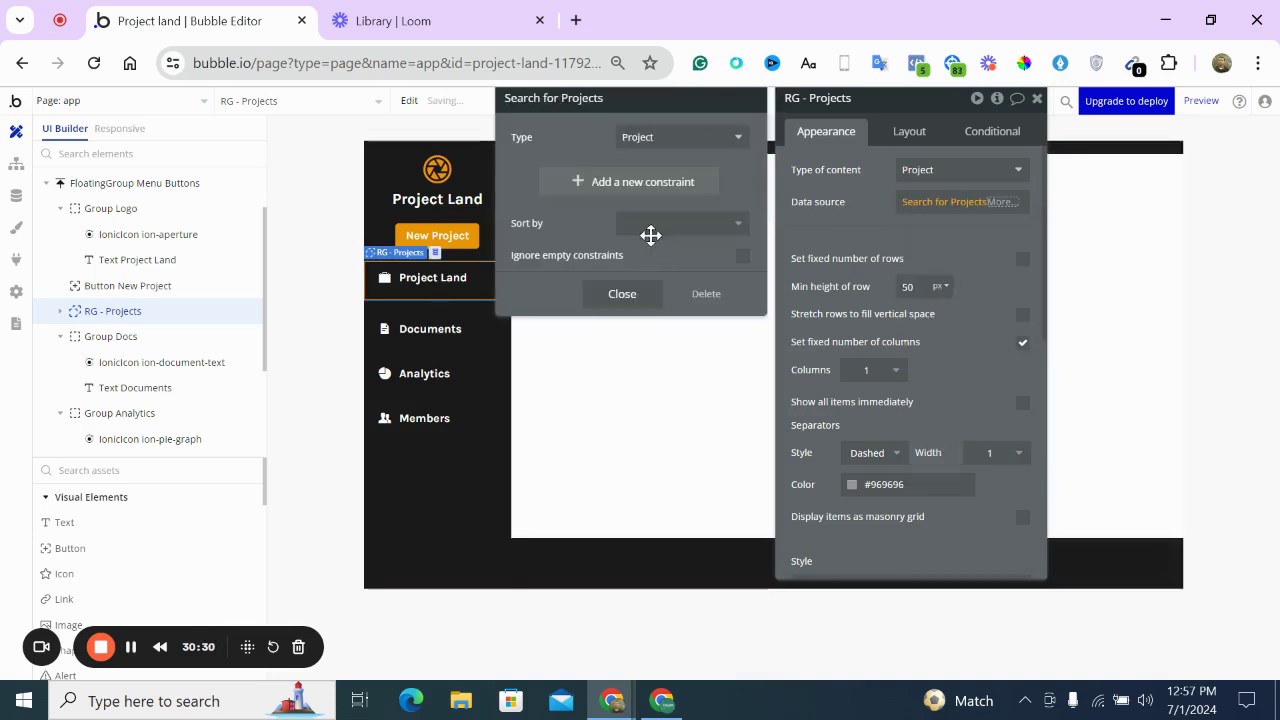
Add a constraint to the Projects search where Created By = Current User
click(652, 180)
click(550, 170)
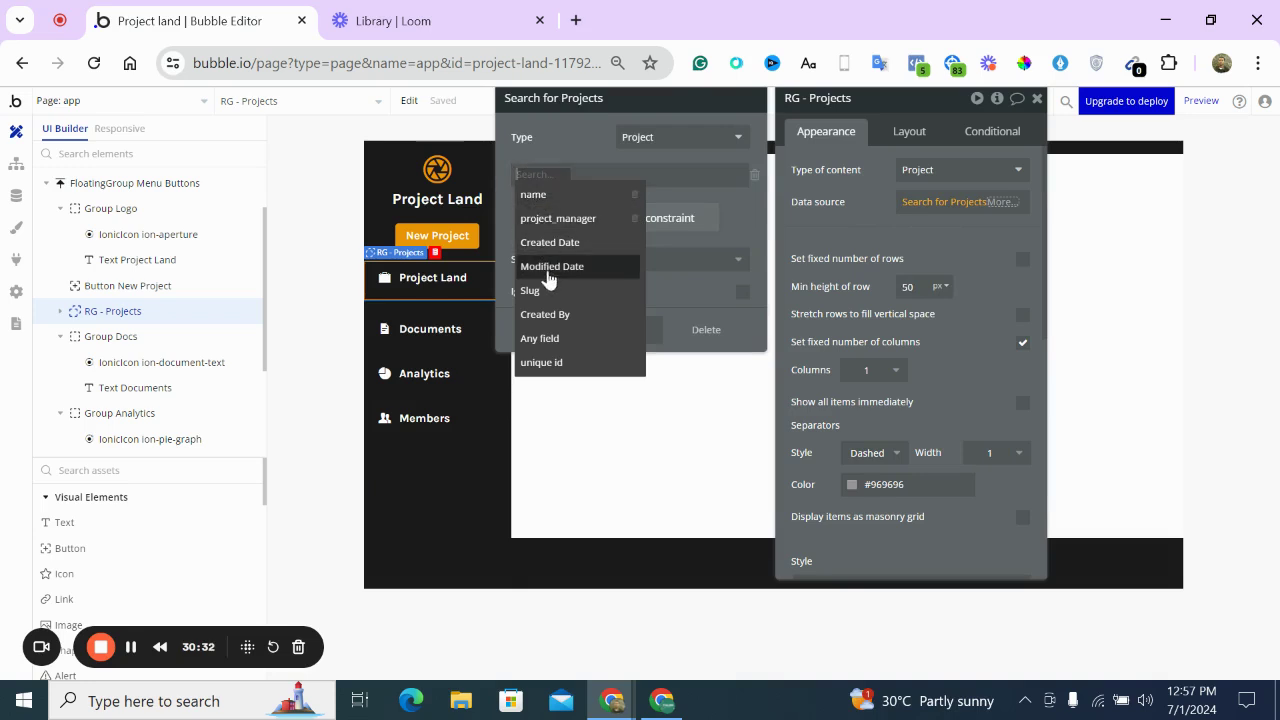
click(553, 315)
click(589, 173)
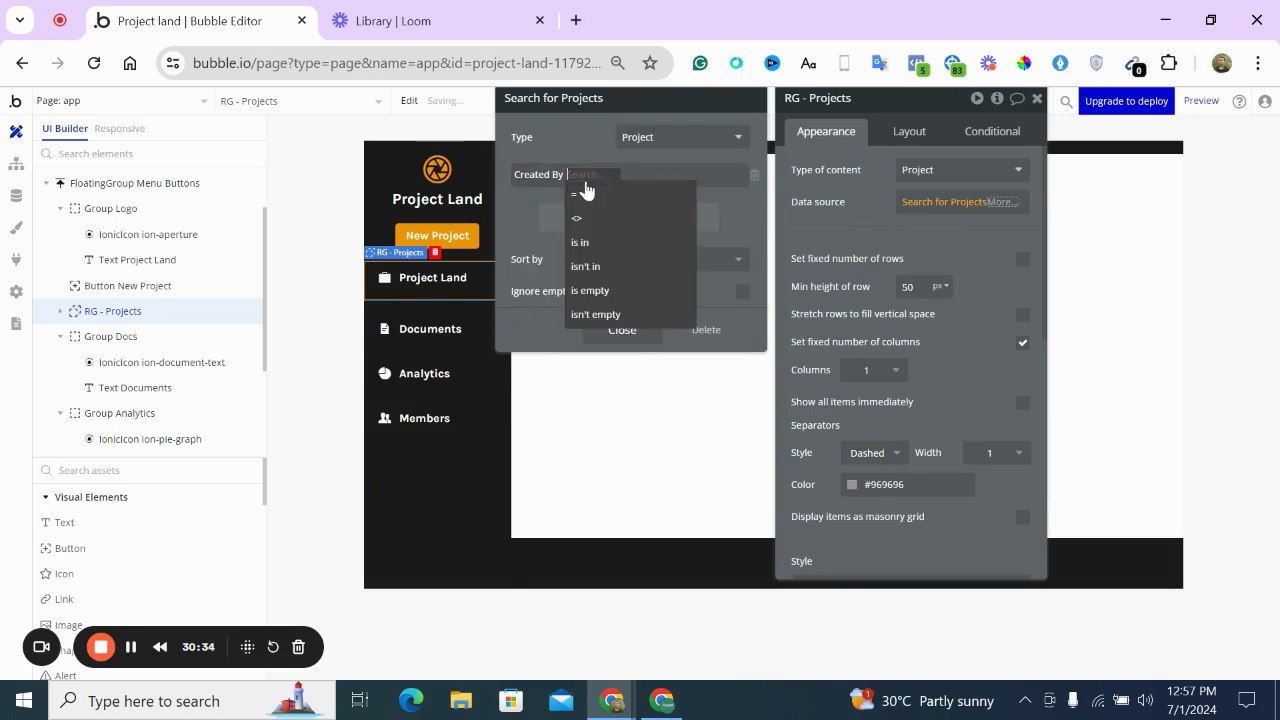
click(580, 194)
click(608, 174)
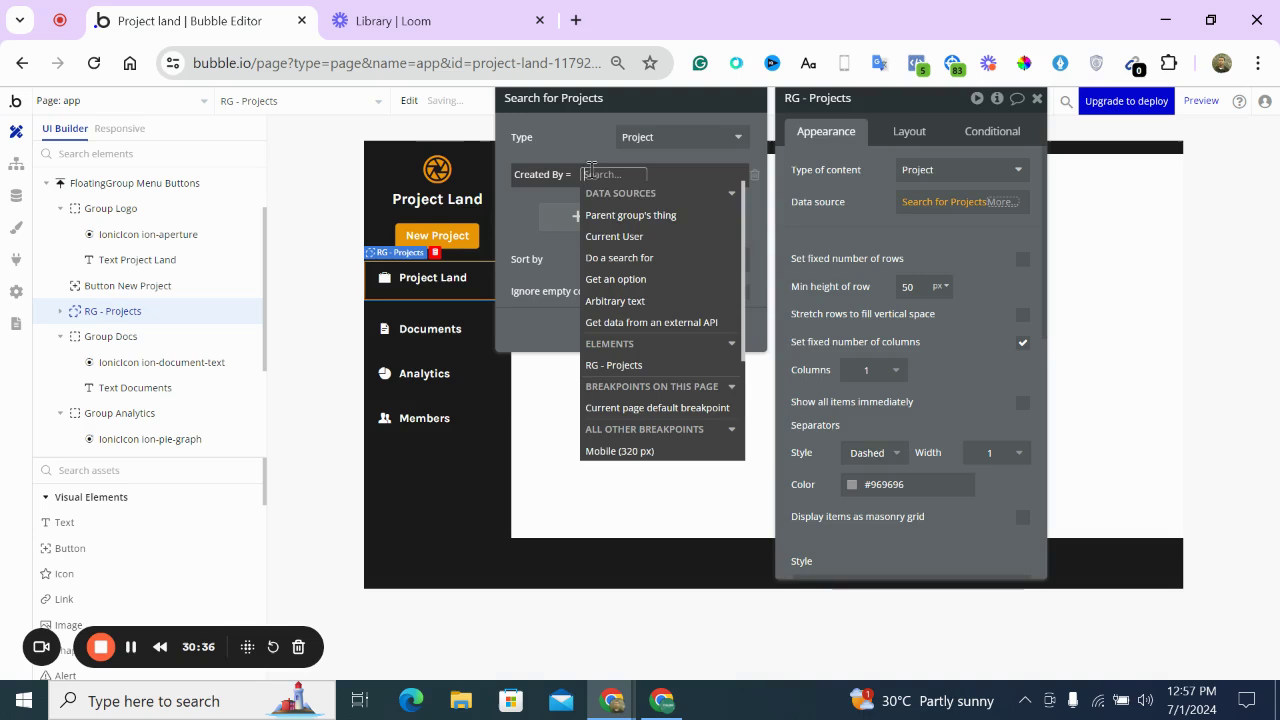
click(614, 237)
click(581, 129)
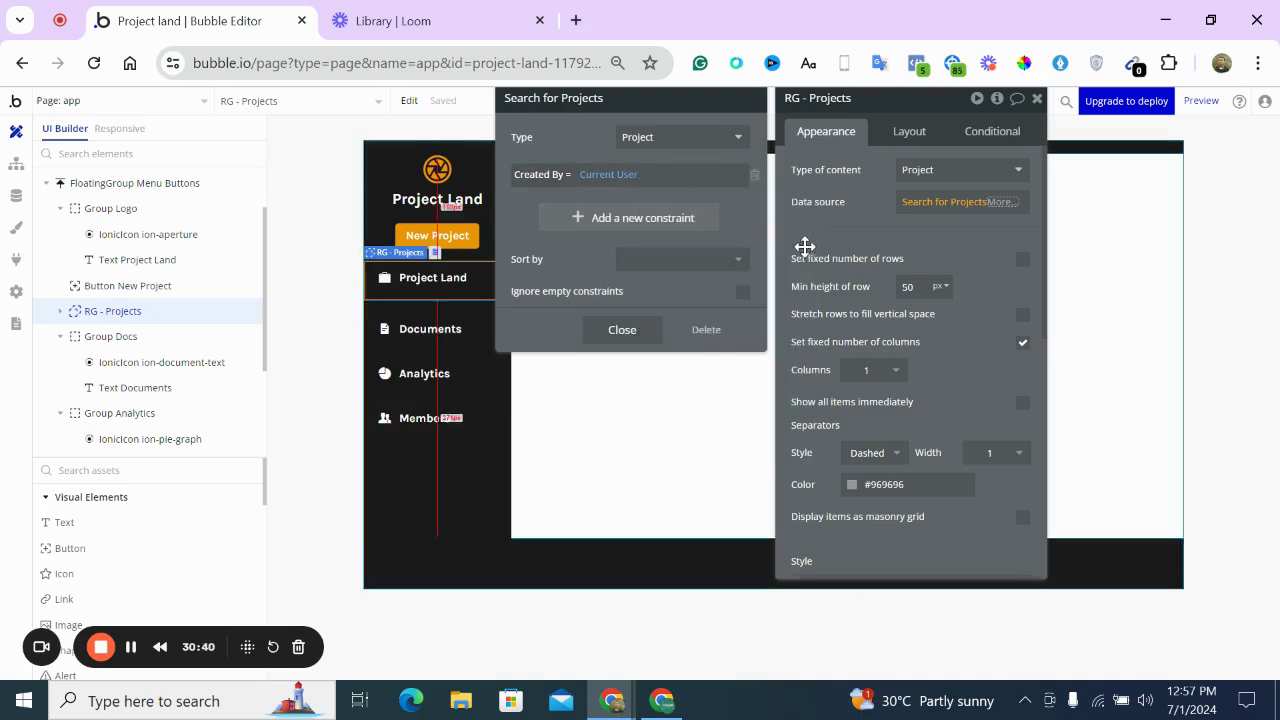
click(930, 205)
click(930, 205)
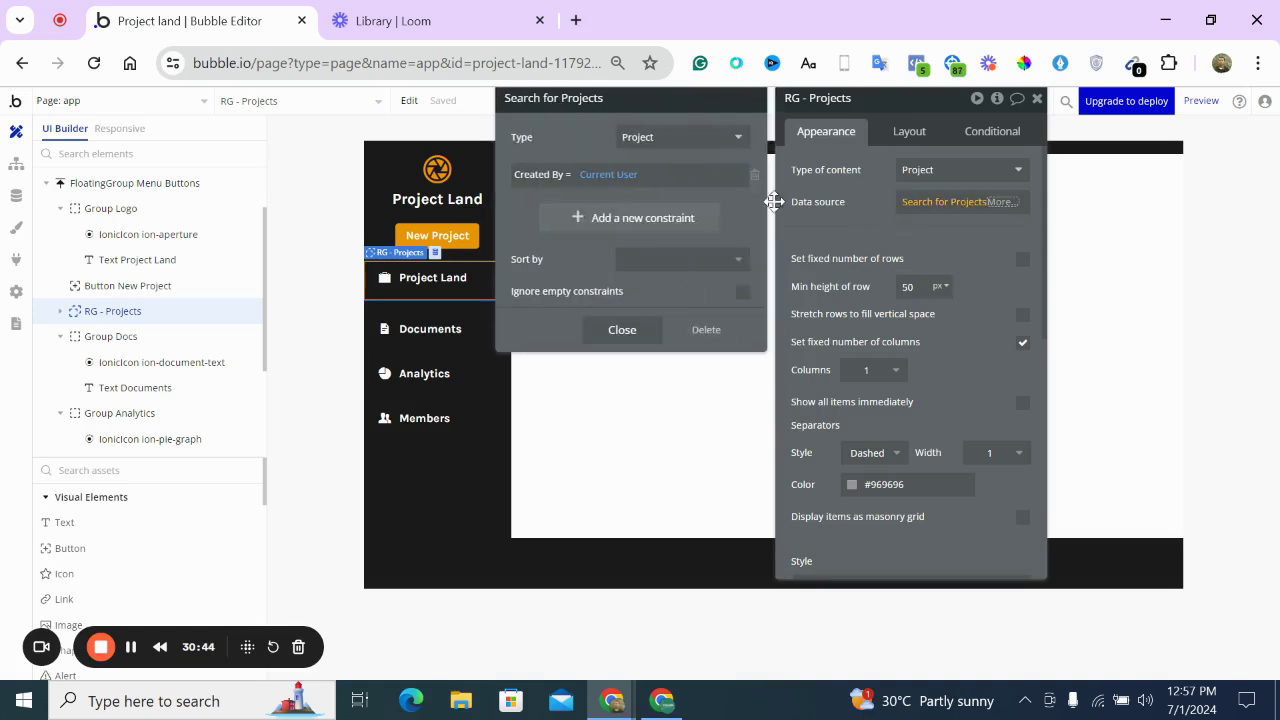
Add a second constraint to the Projects search and leave its field unselected
click(680, 232)
click(528, 212)
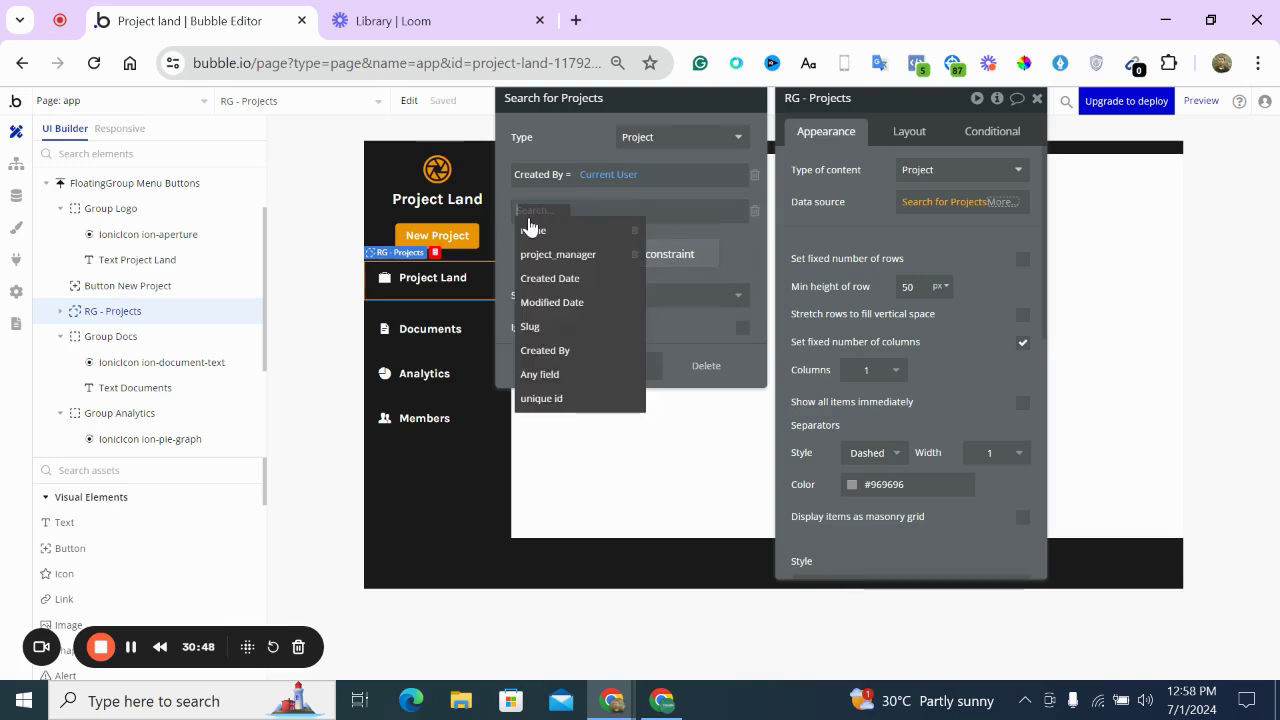
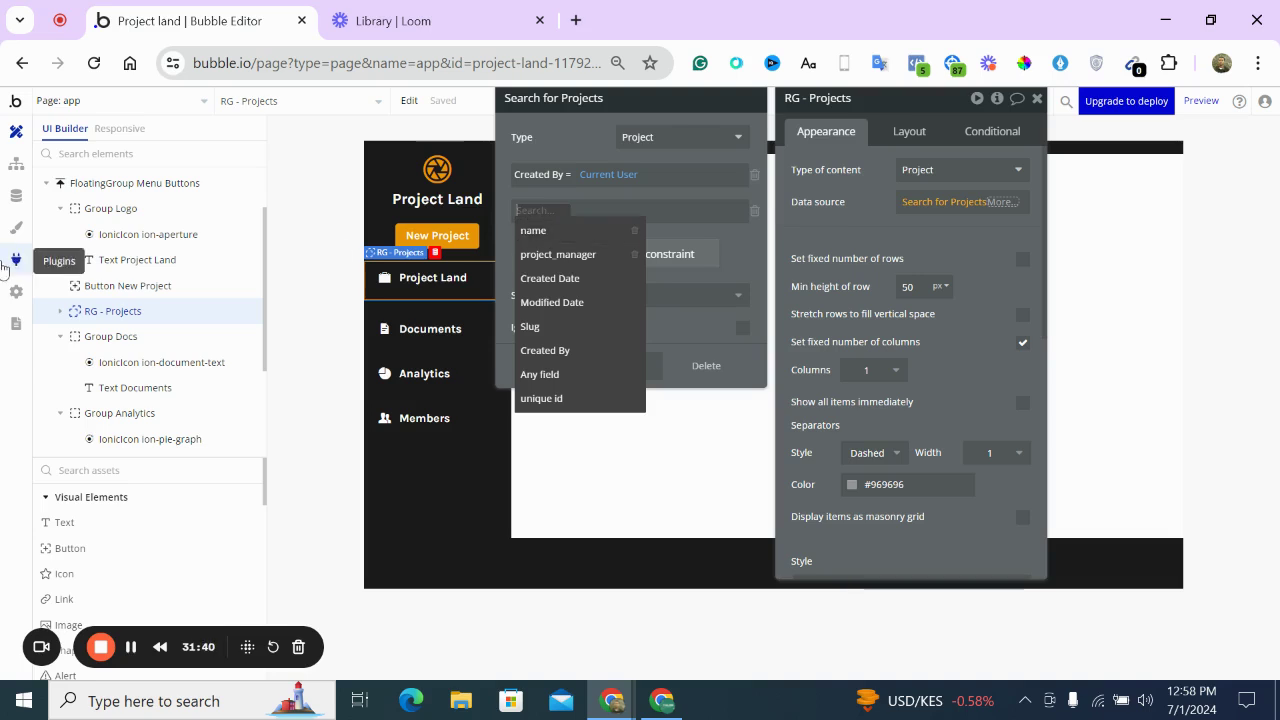
key(Escape)
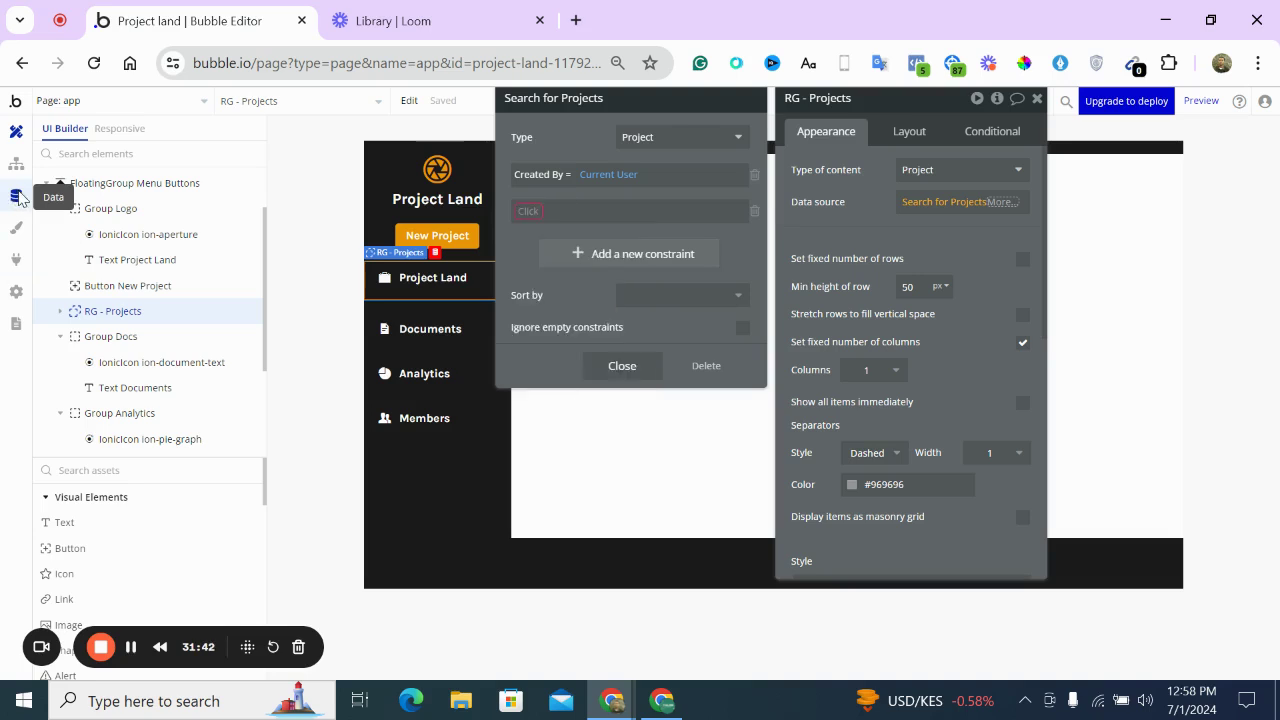
Open the fields of the Project data type in the app's database
click(20, 198)
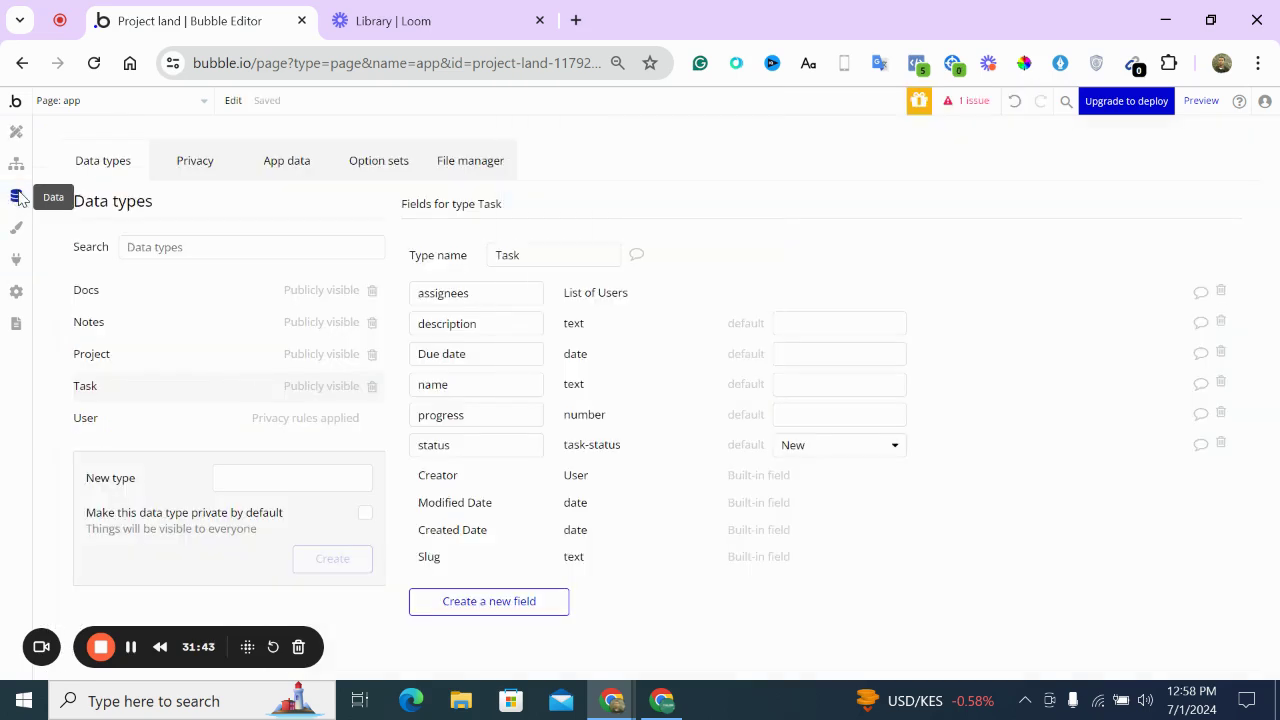
click(222, 354)
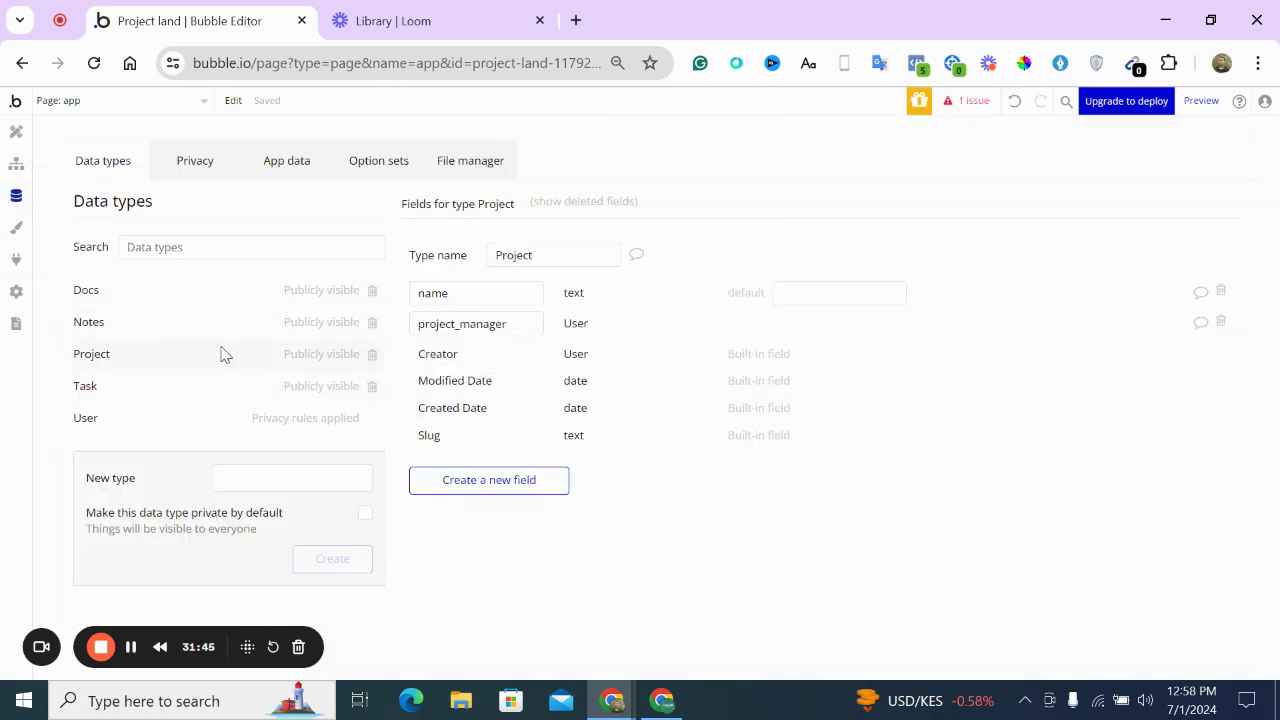
Create a single-value field named assignees of type User on the Project data type
click(458, 485)
text(ass)
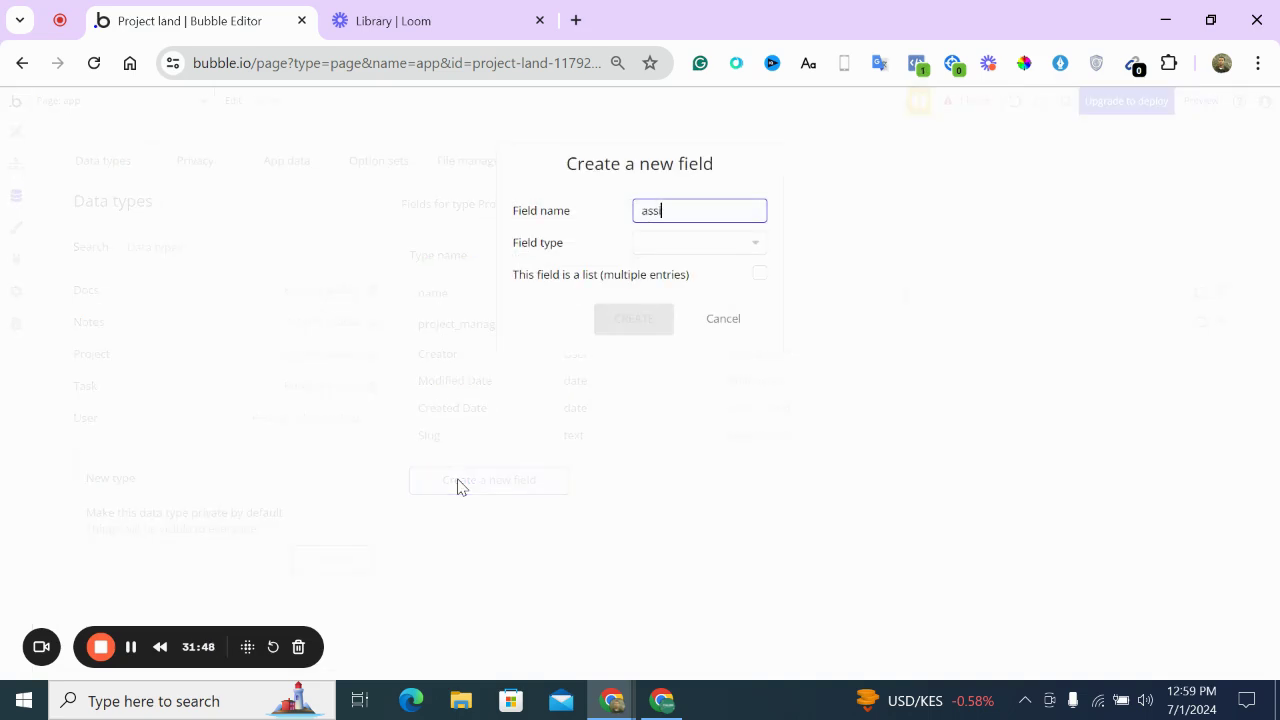
text(ignees)
key(BackSpace)
key(BackSpace)
text(es)
click(717, 250)
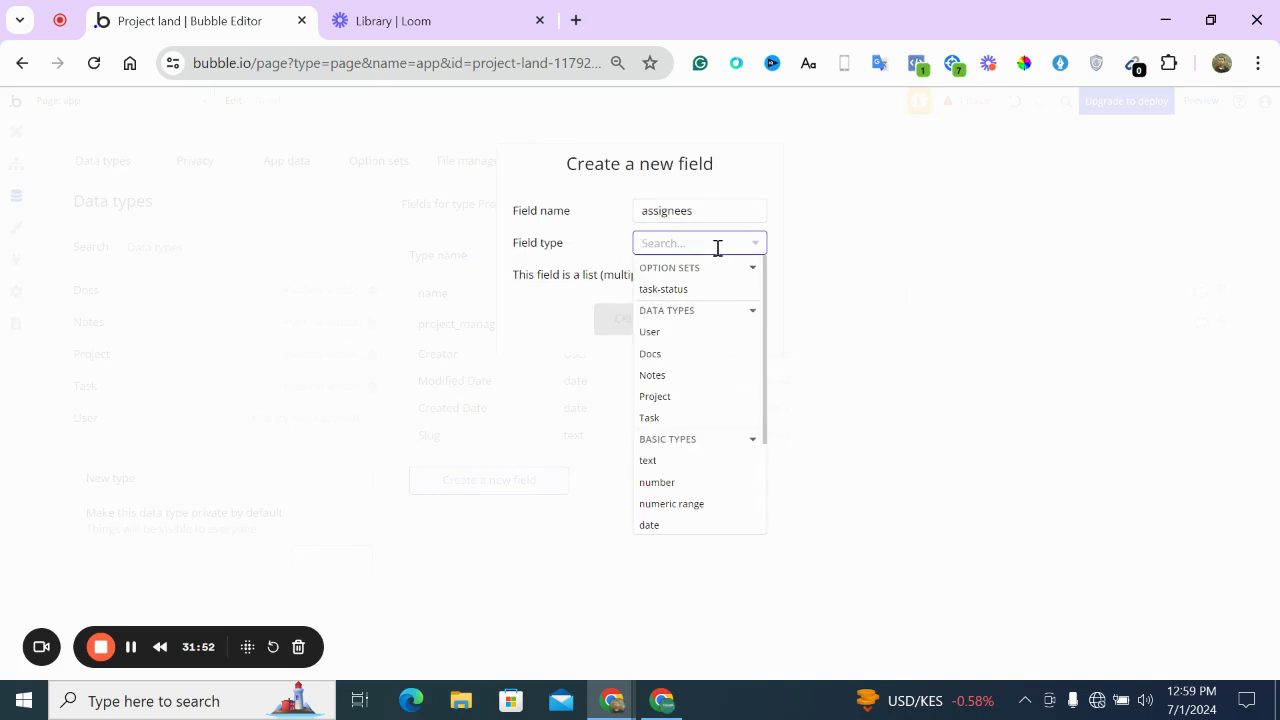
text(user)
click(680, 294)
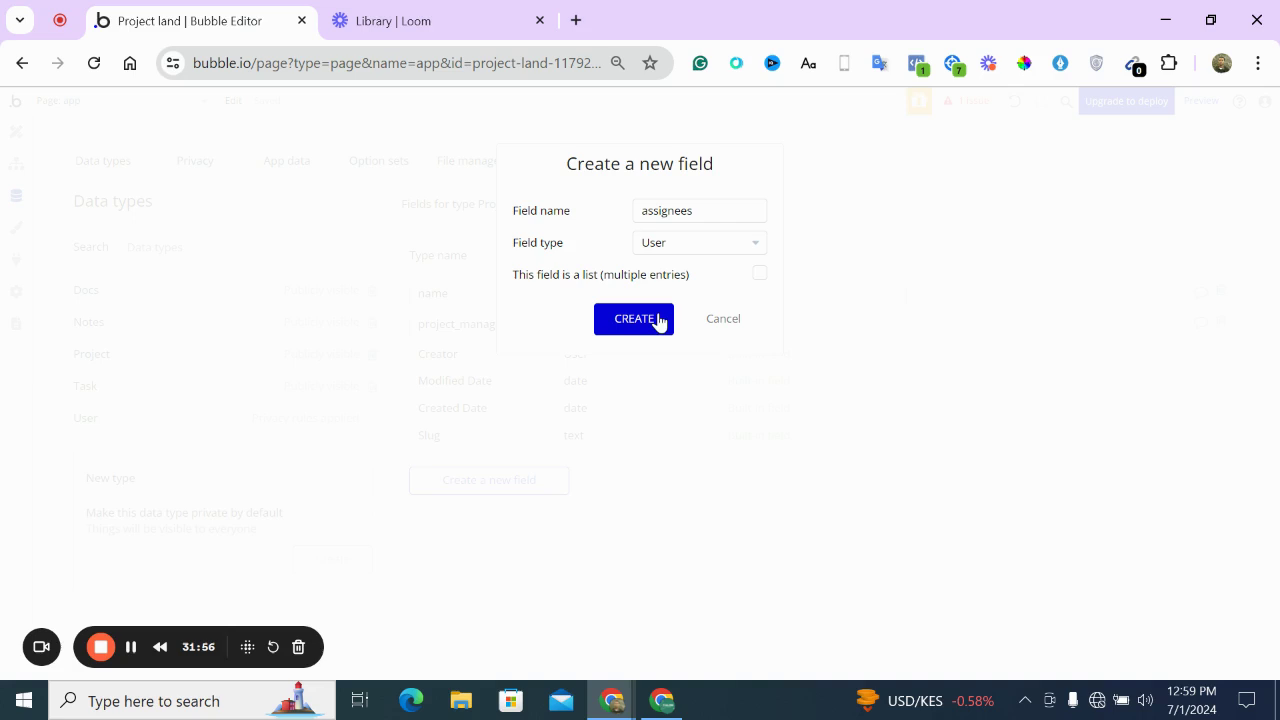
click(658, 319)
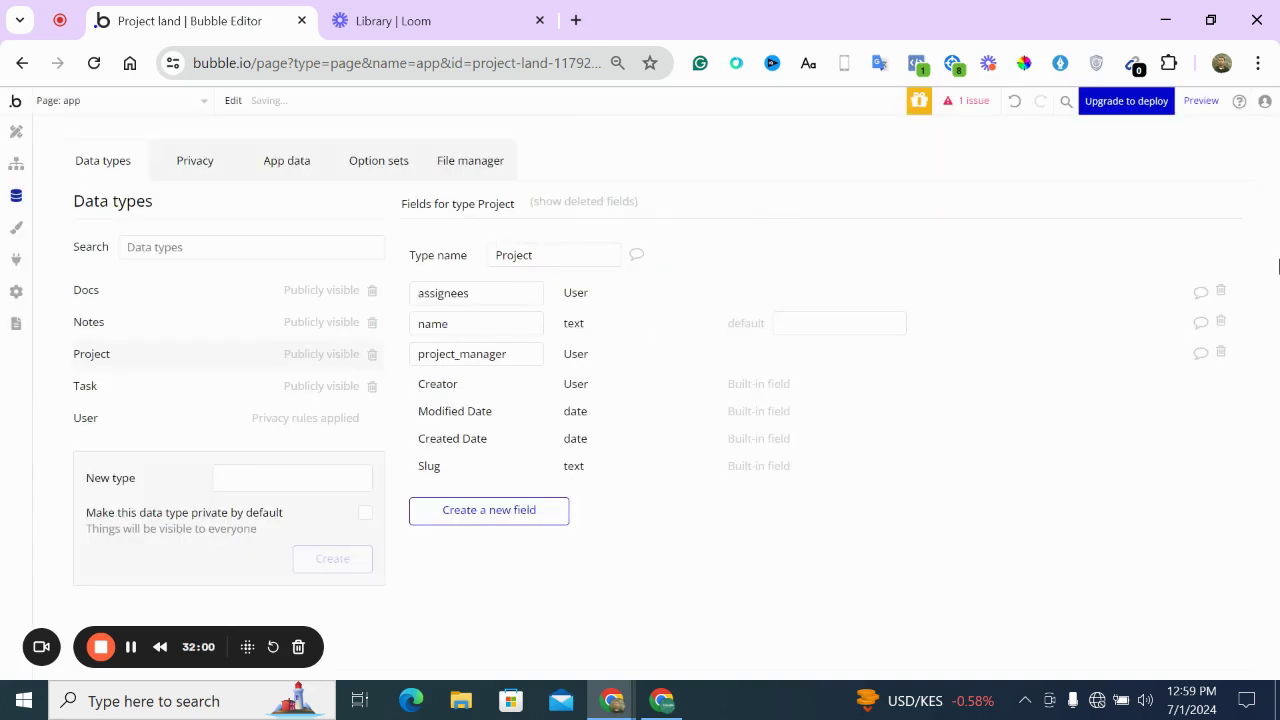
Delete the single-value assignees field from the Project data type
click(1221, 290)
click(632, 320)
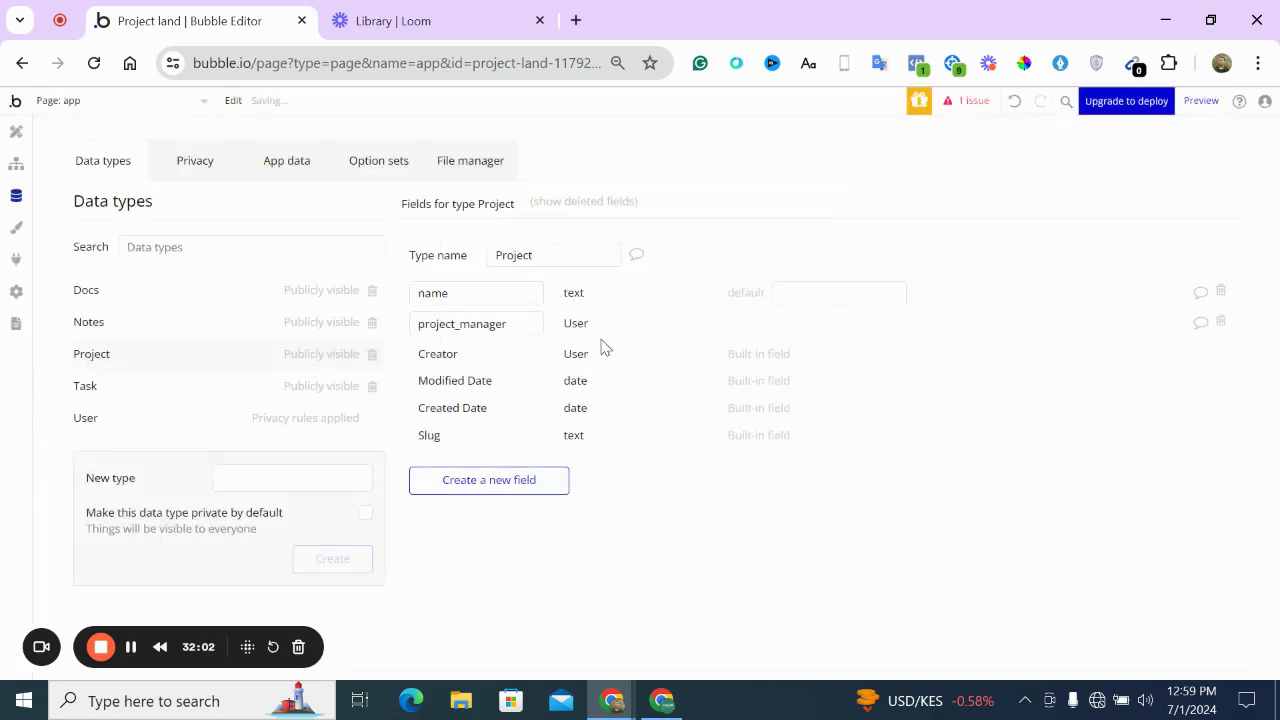
Create an assignees field of type User on the Project data type and make it a list with multiple entries
click(534, 488)
text(assignees)
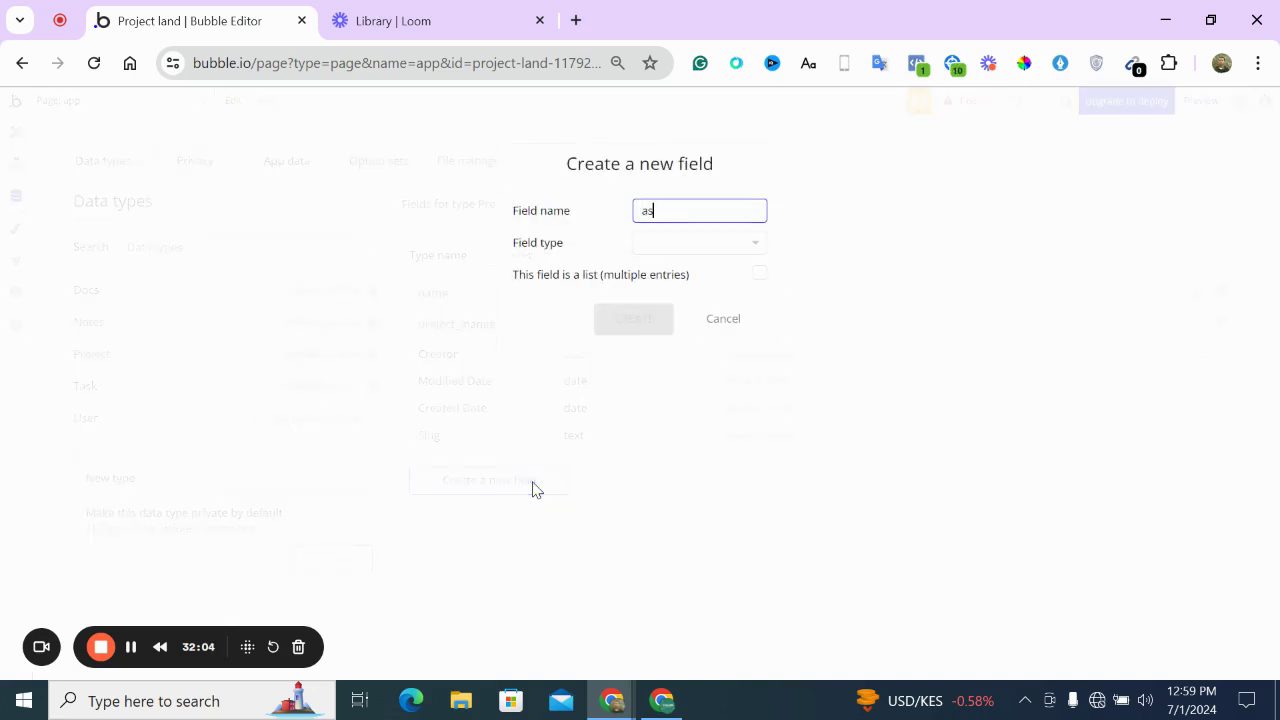
click(691, 243)
text(user)
click(684, 294)
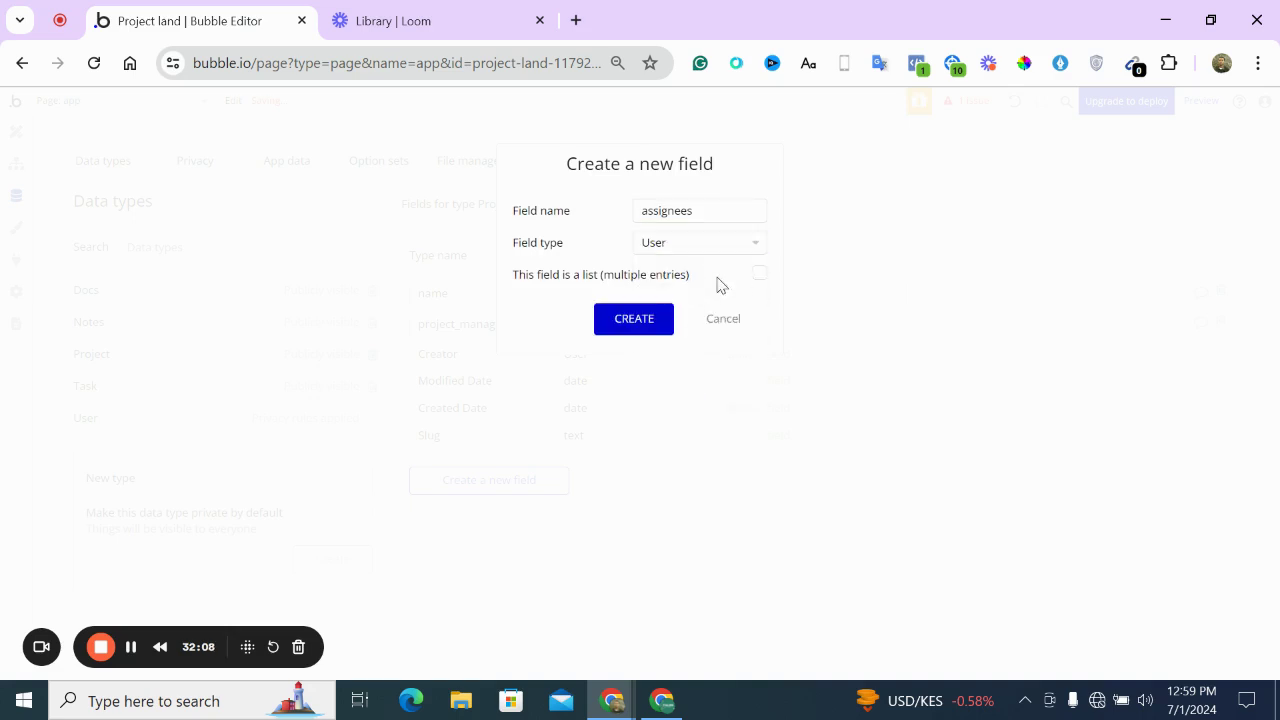
click(761, 277)
click(642, 320)
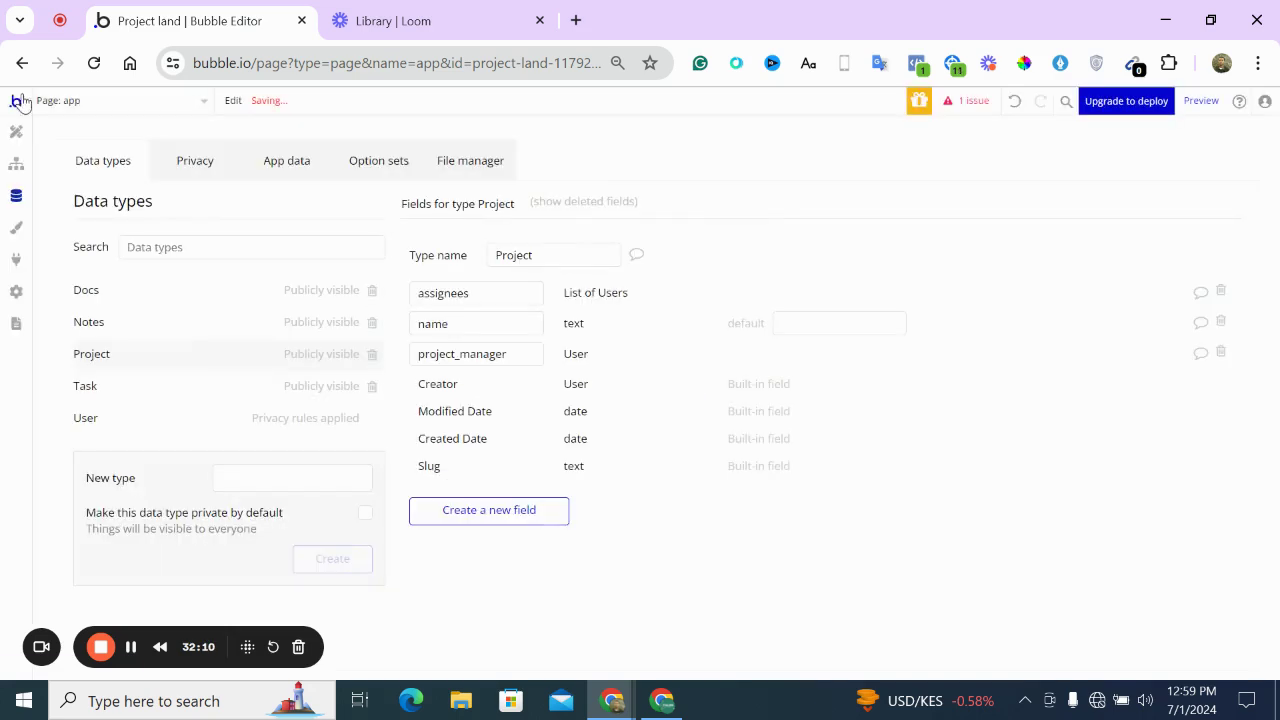
Return to the app page's design, open its list of issues and dismiss the saving error
click(16, 132)
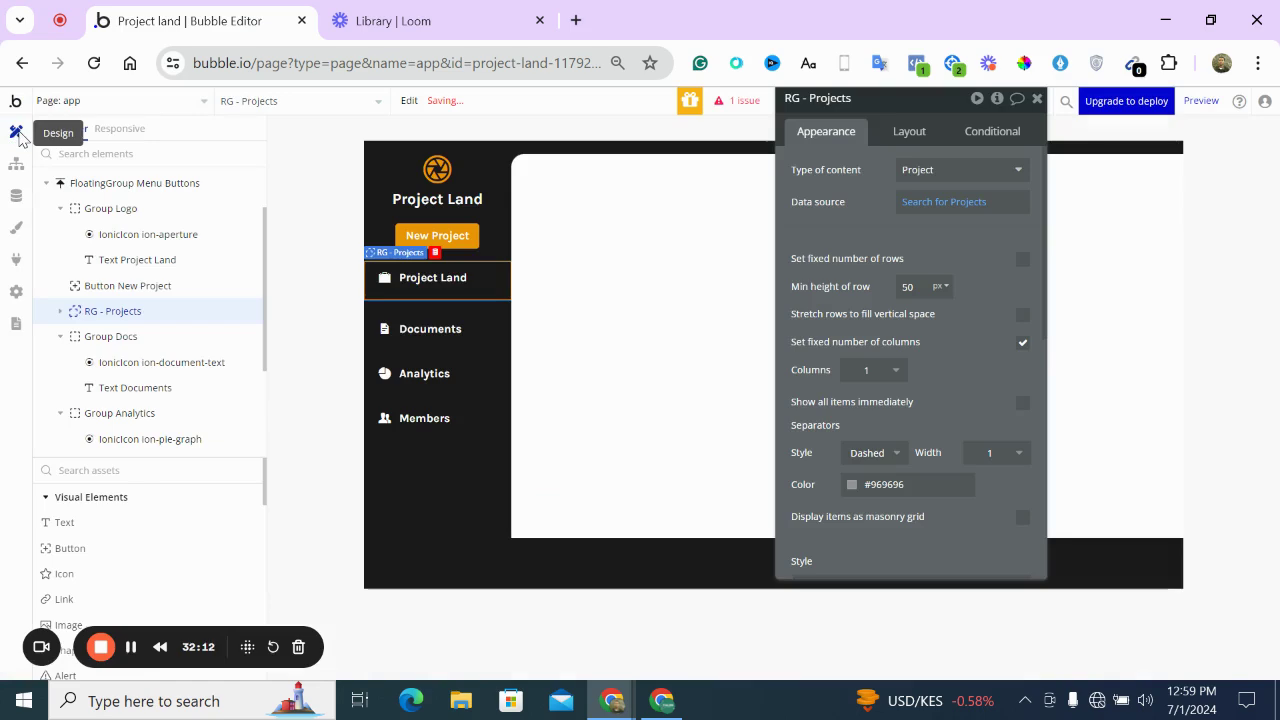
click(726, 104)
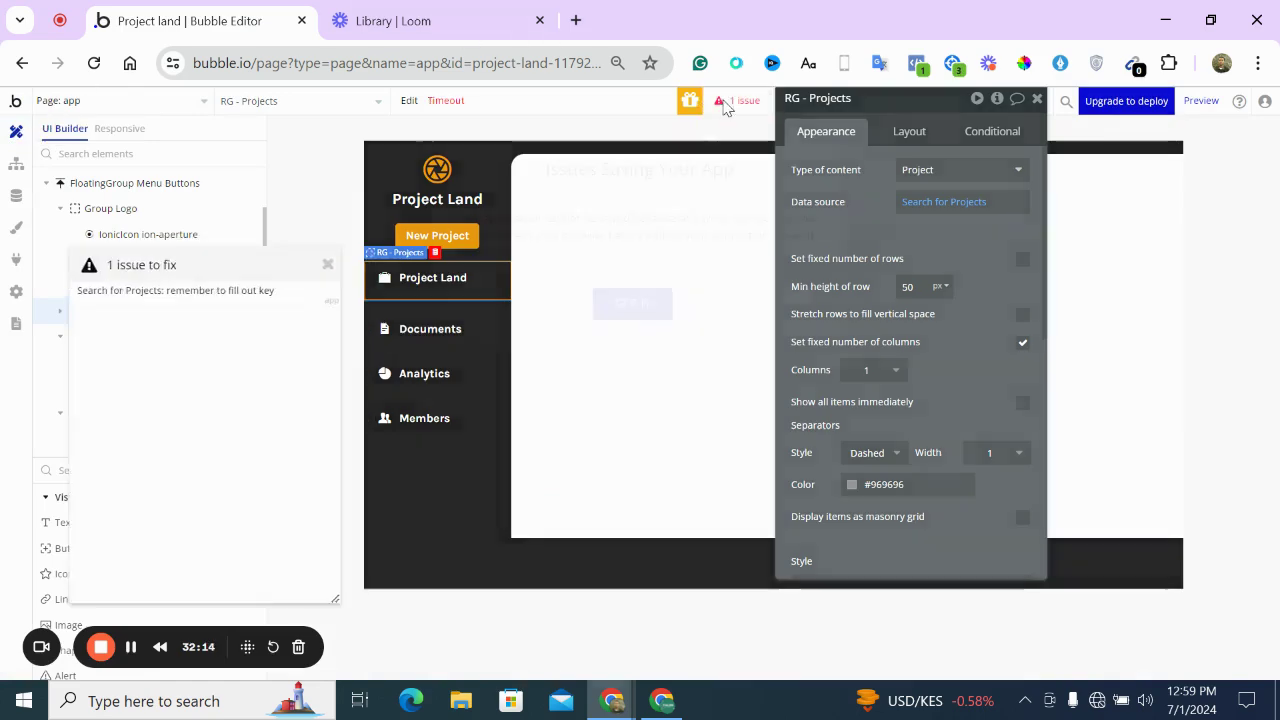
click(636, 305)
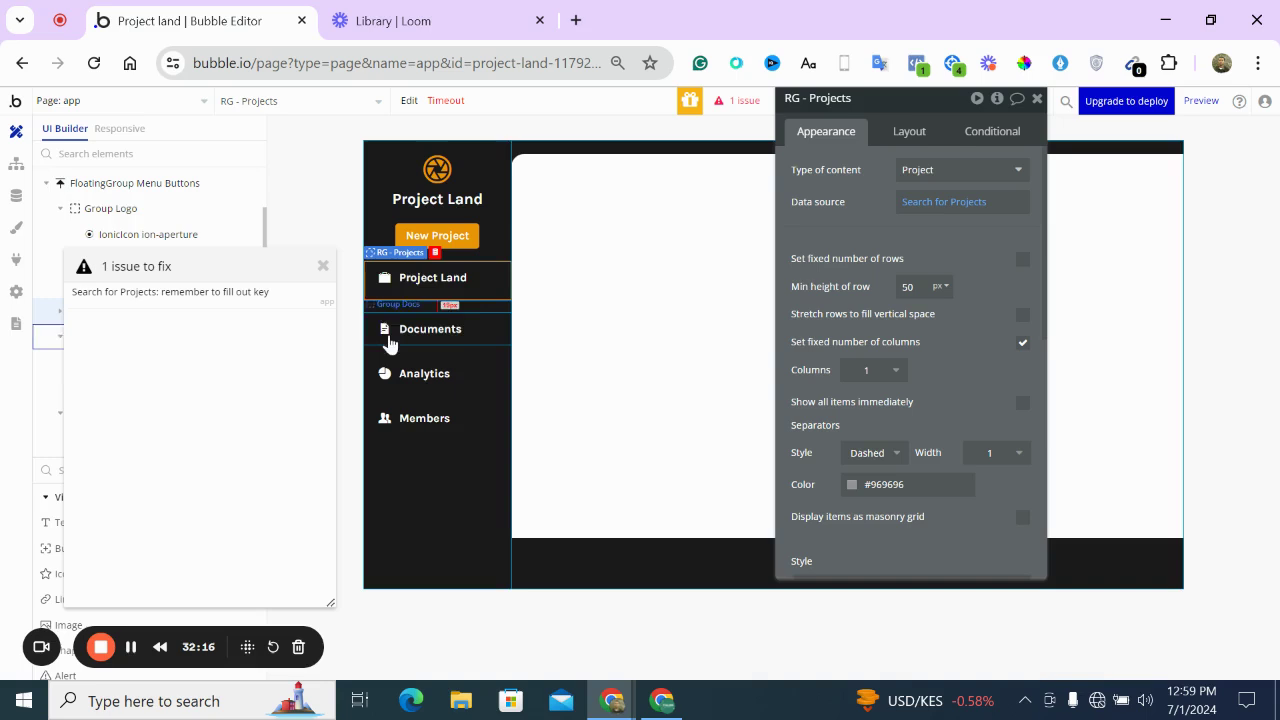
Remove the Created By constraint from the RG - Projects search and set the remaining constraint to assignees contains Current User
click(967, 208)
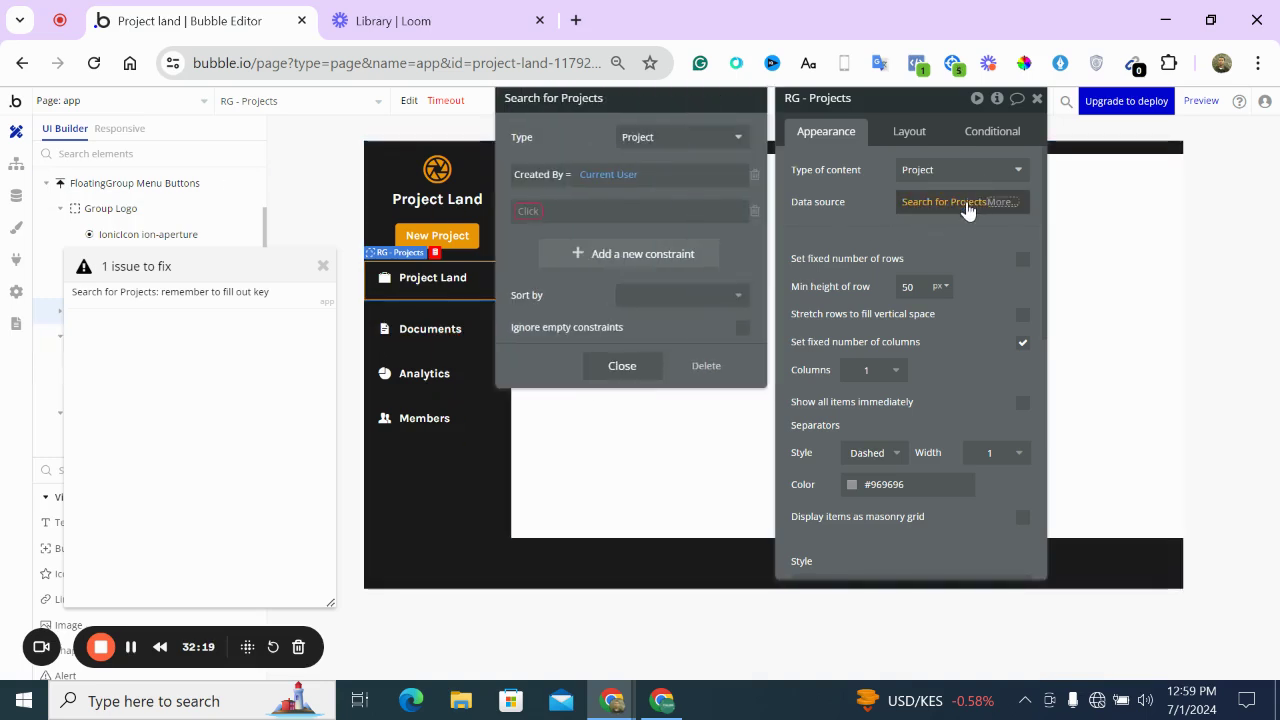
click(755, 174)
click(566, 174)
click(530, 191)
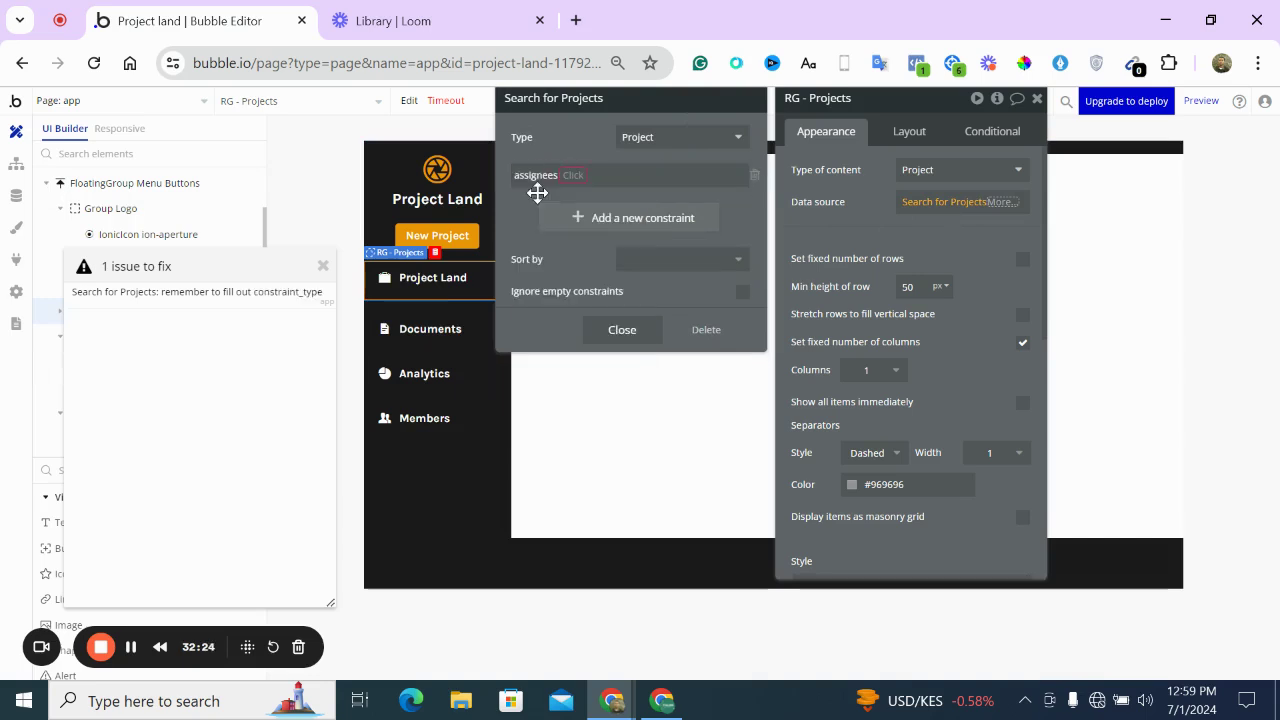
click(571, 184)
click(586, 192)
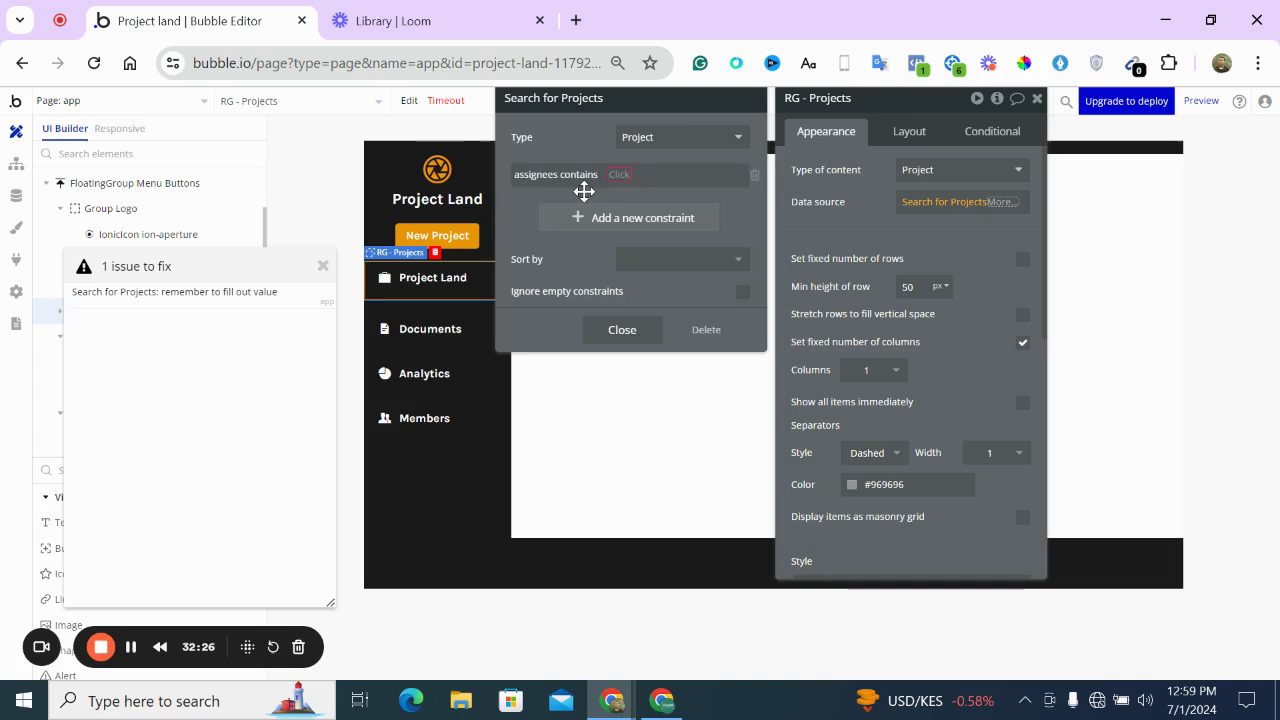
click(622, 176)
click(624, 232)
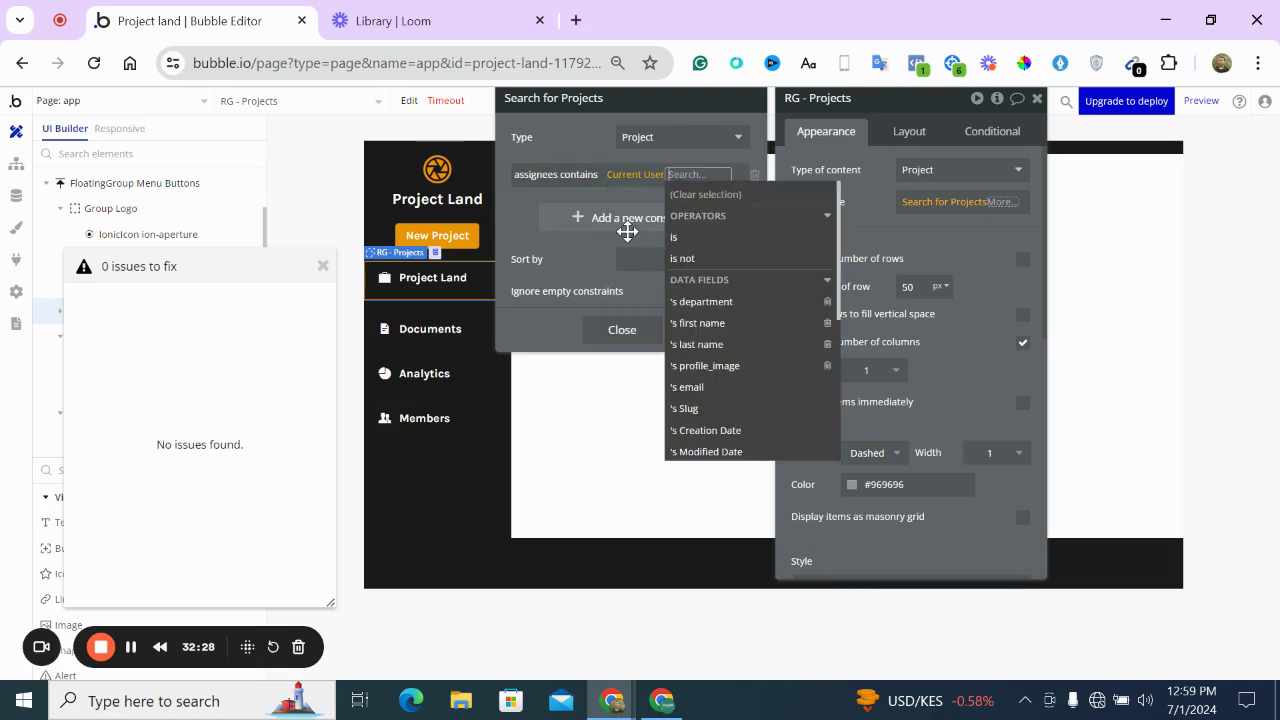
click(864, 199)
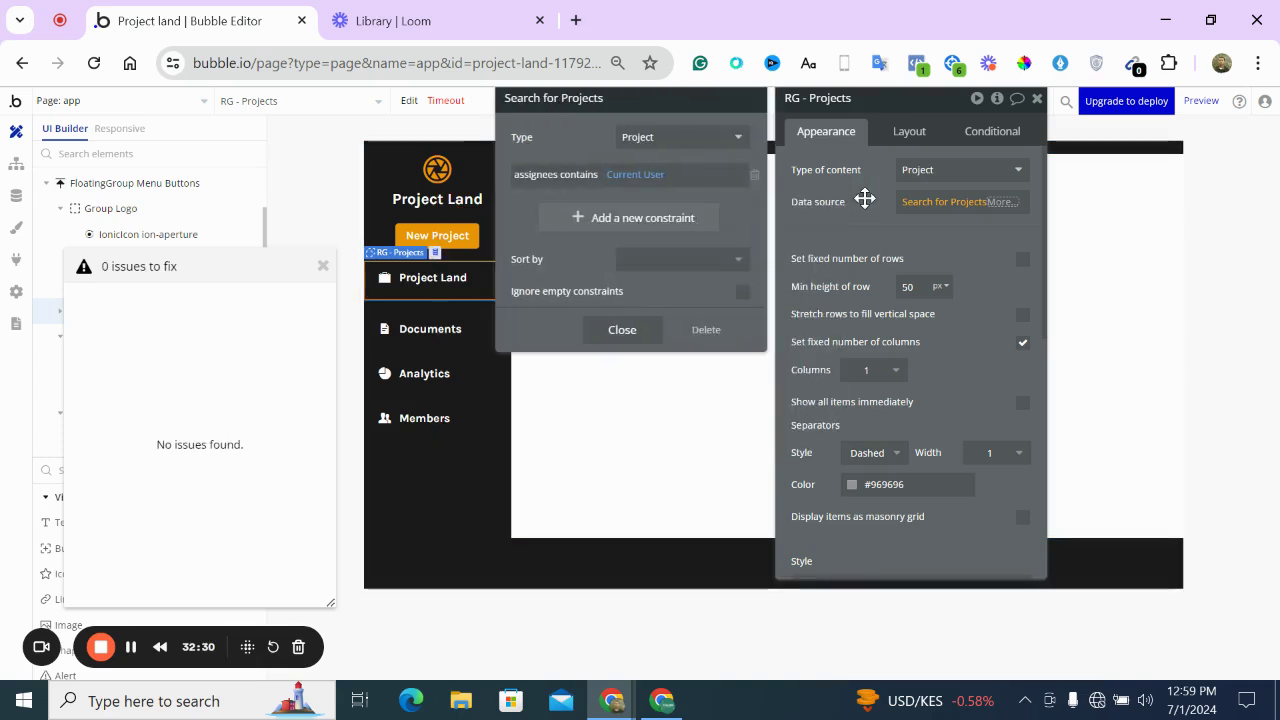
click(864, 199)
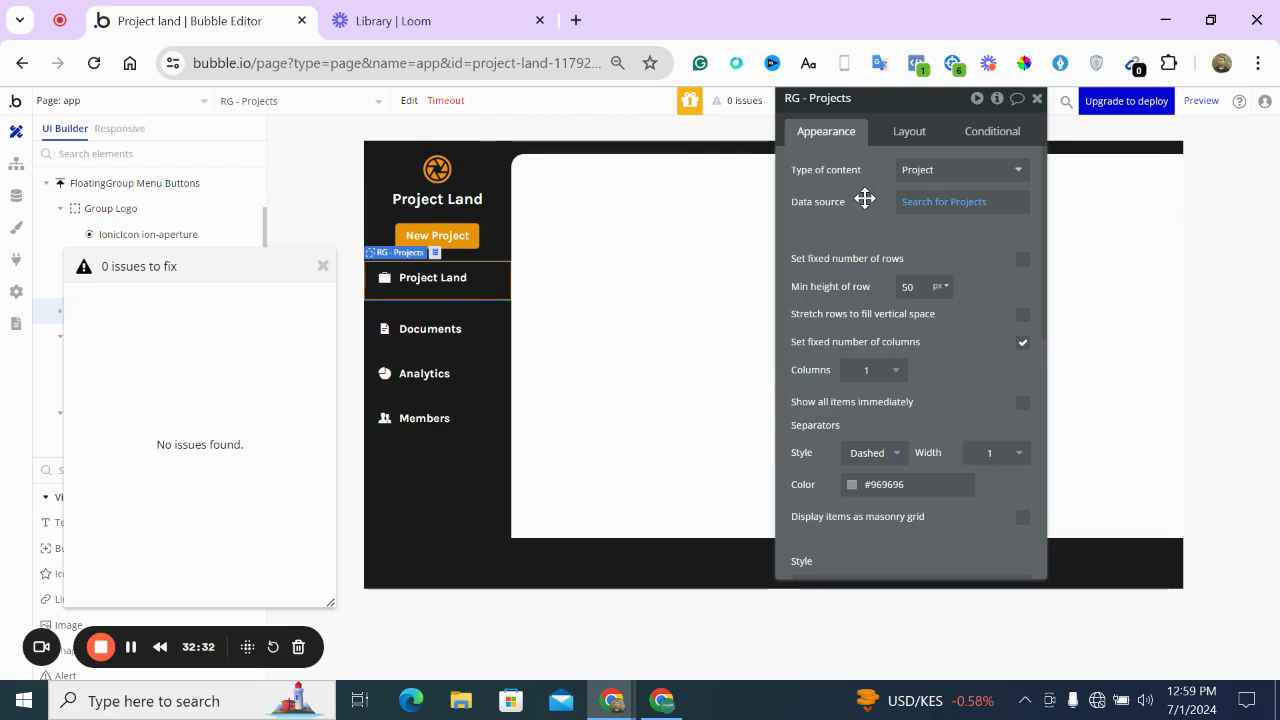
click(323, 266)
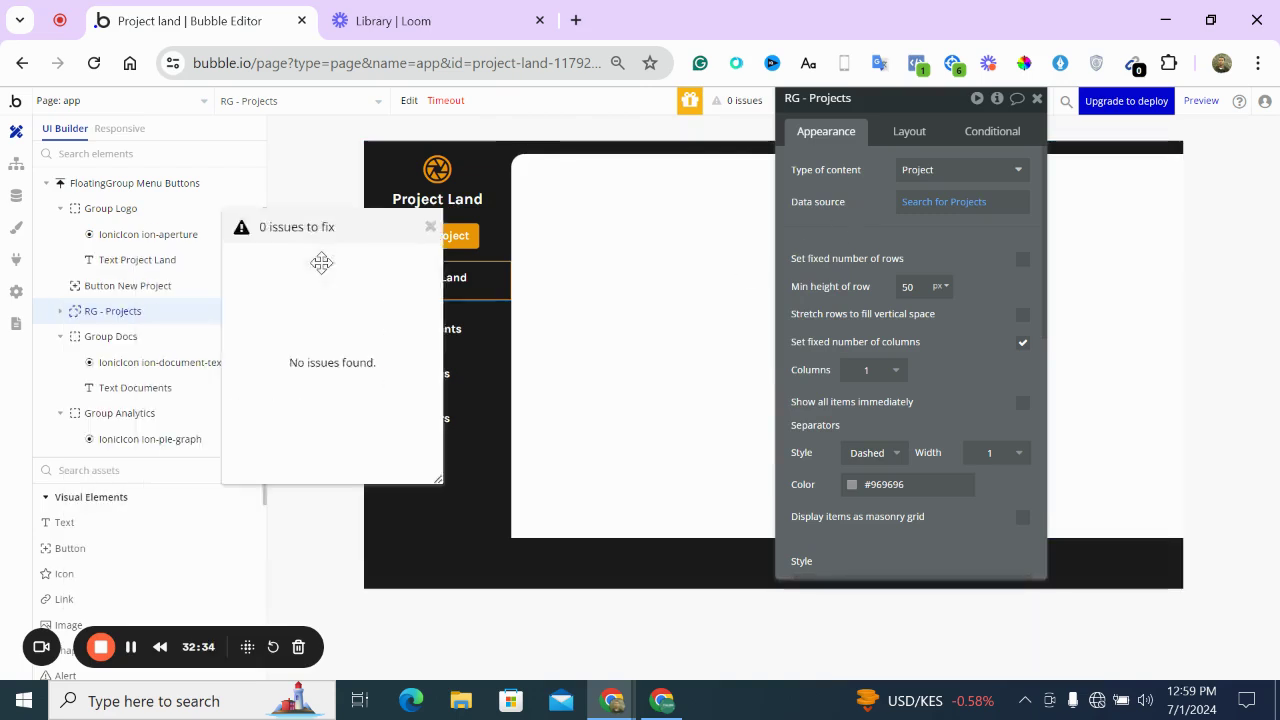
click(915, 205)
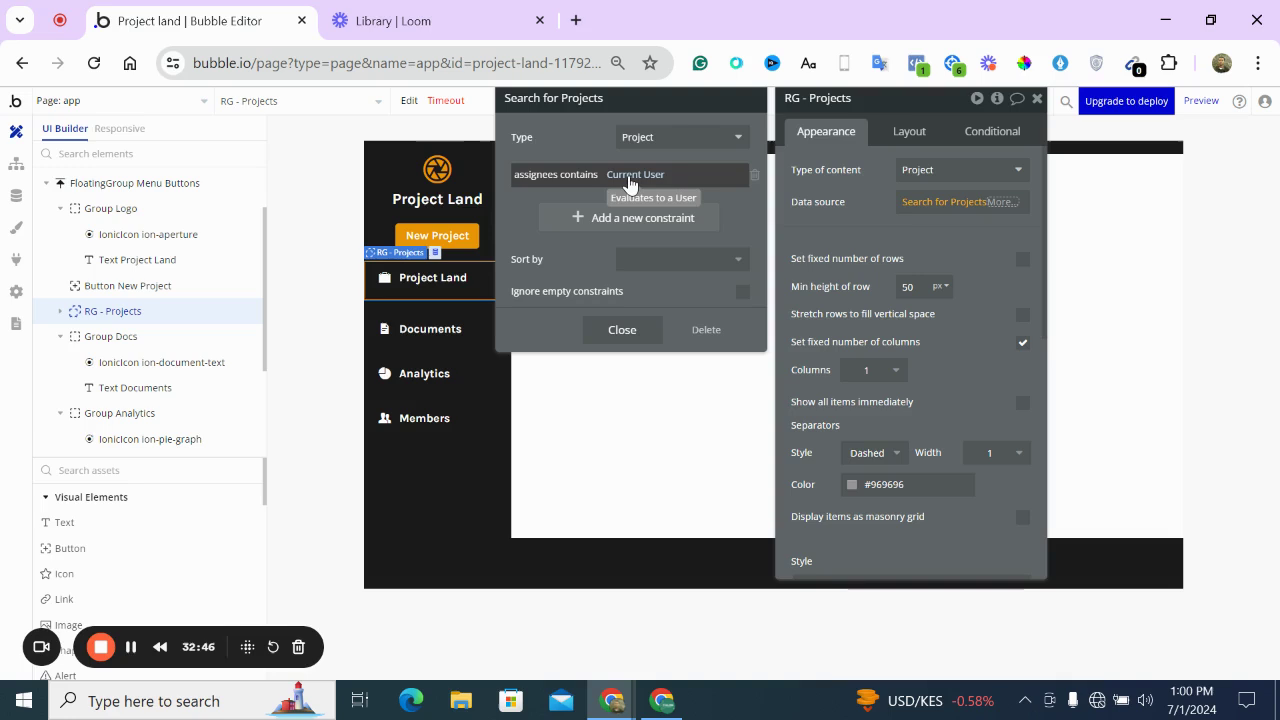
Connect the computer to the Taldn Vision Wi-Fi network and close the Search for Projects settings
click(1094, 702)
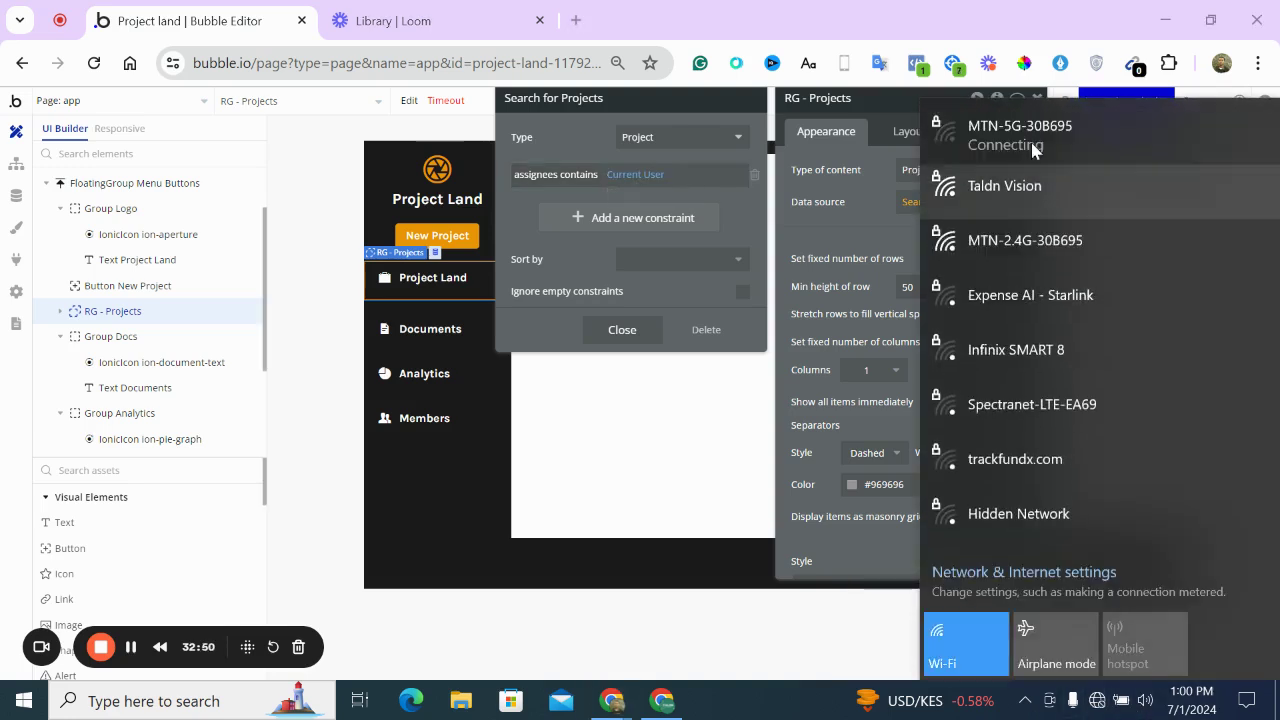
click(1033, 140)
click(1060, 270)
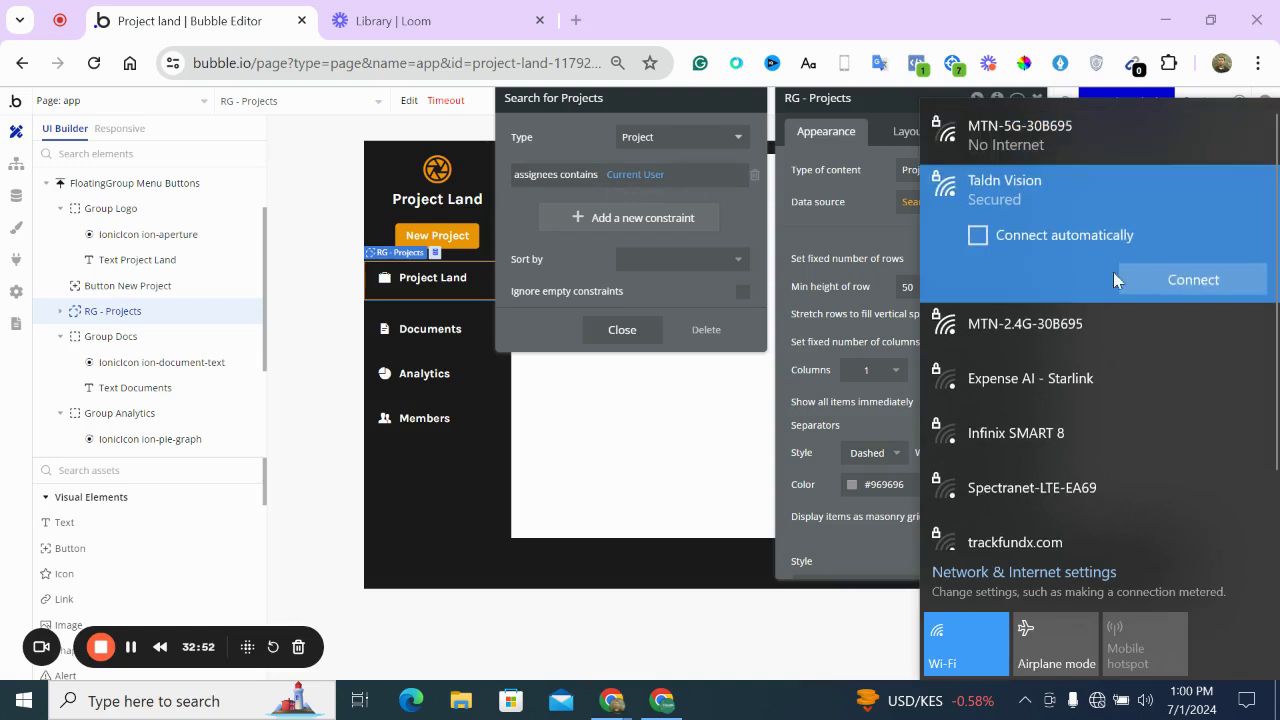
click(1137, 280)
click(808, 221)
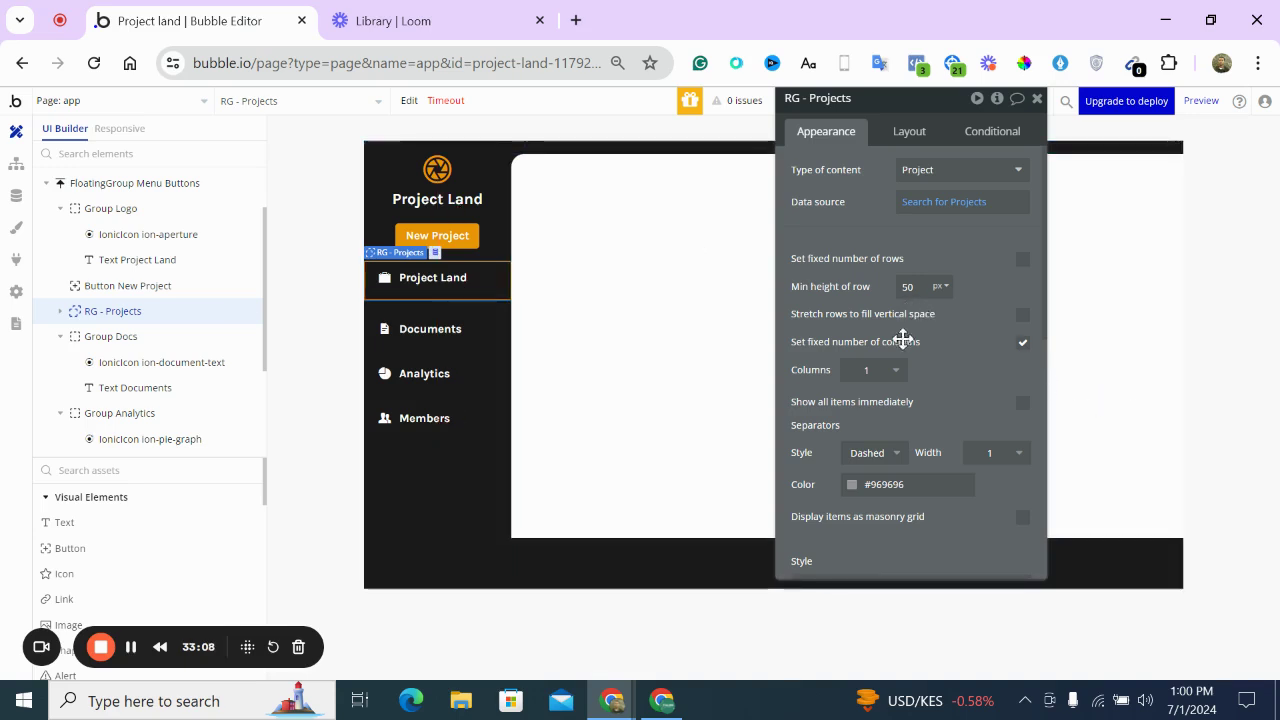
Set the RG - Projects separator style to None and its minimum height to 50 px
click(896, 452)
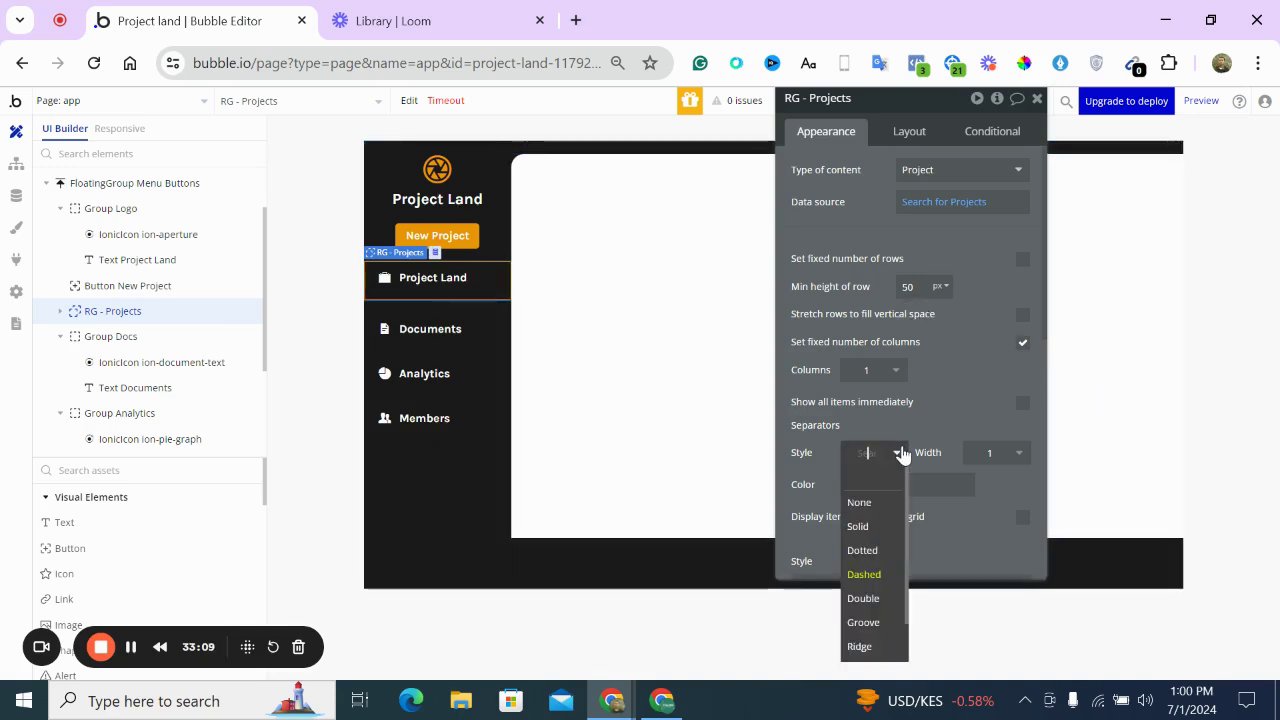
click(873, 502)
scroll(874, 493, down, 4)
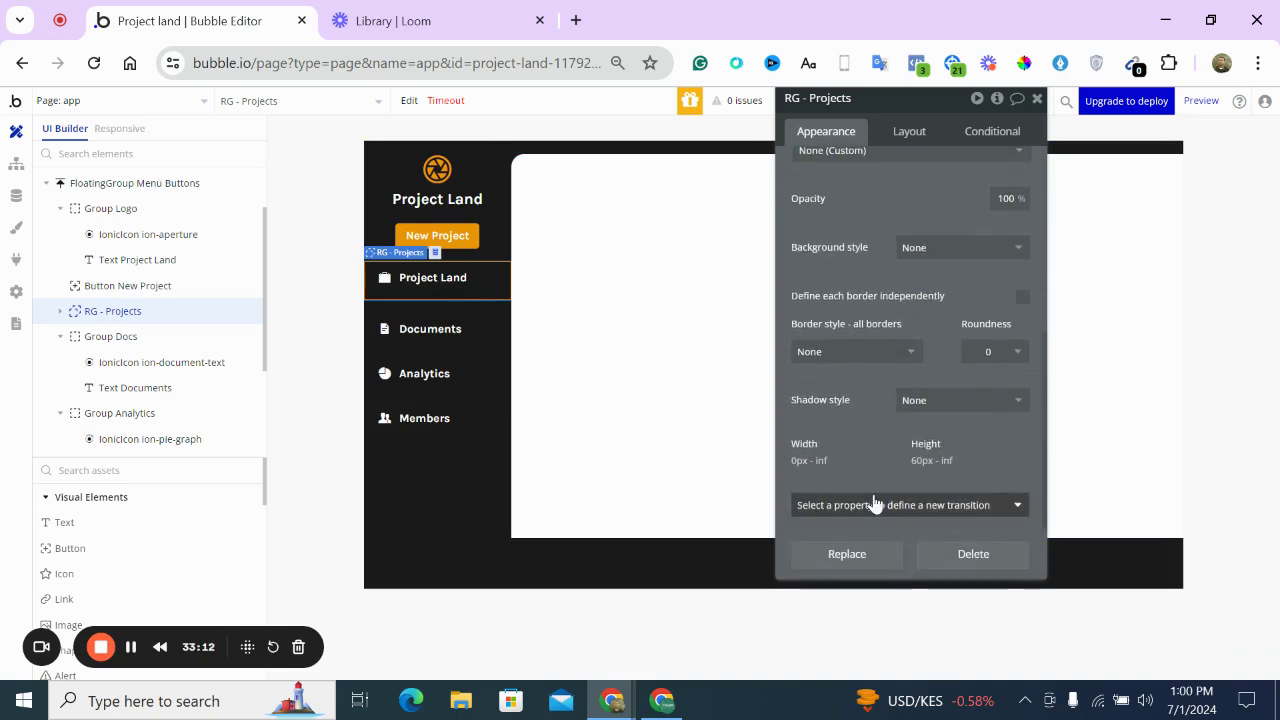
click(918, 131)
double_click(858, 440)
text(5)
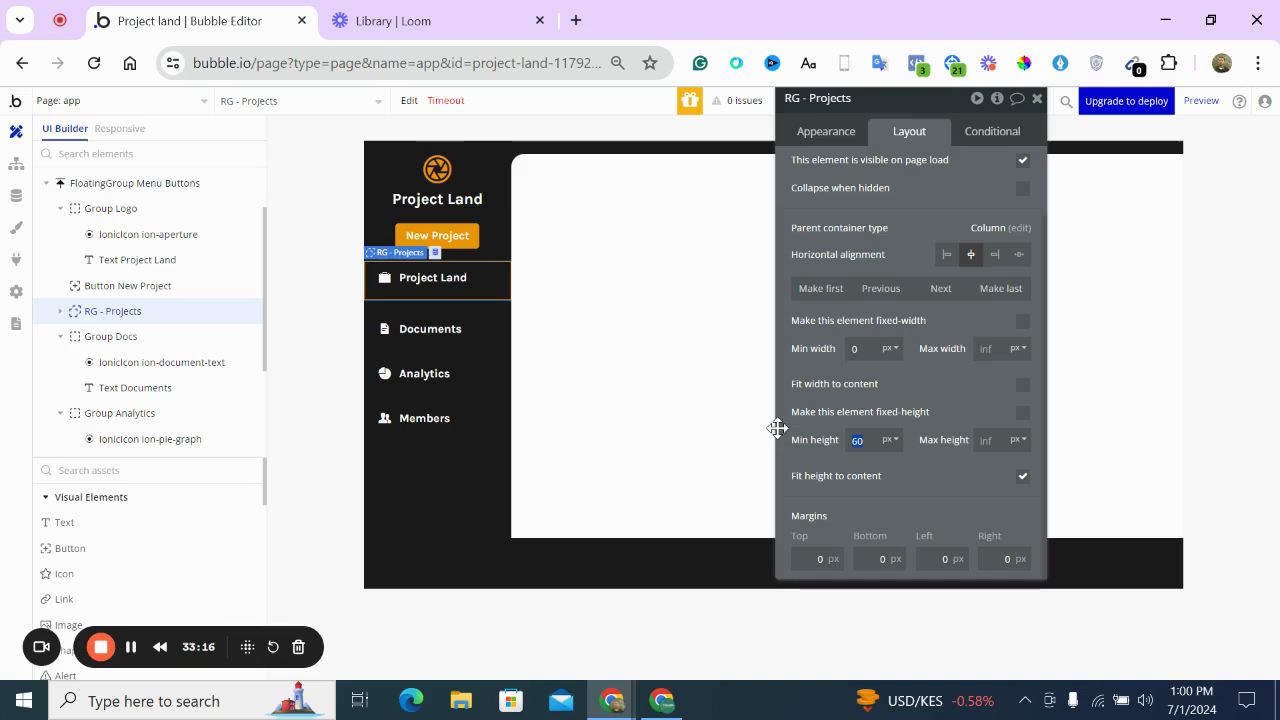
text(0)
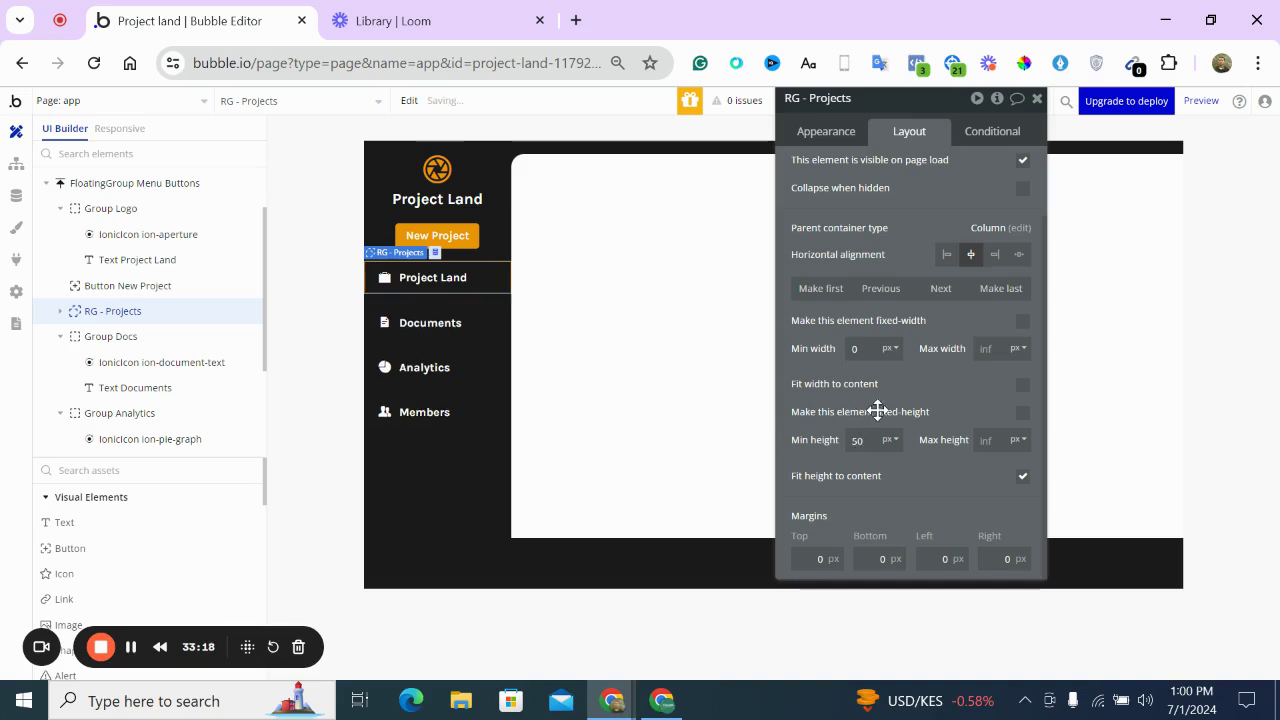
click(480, 290)
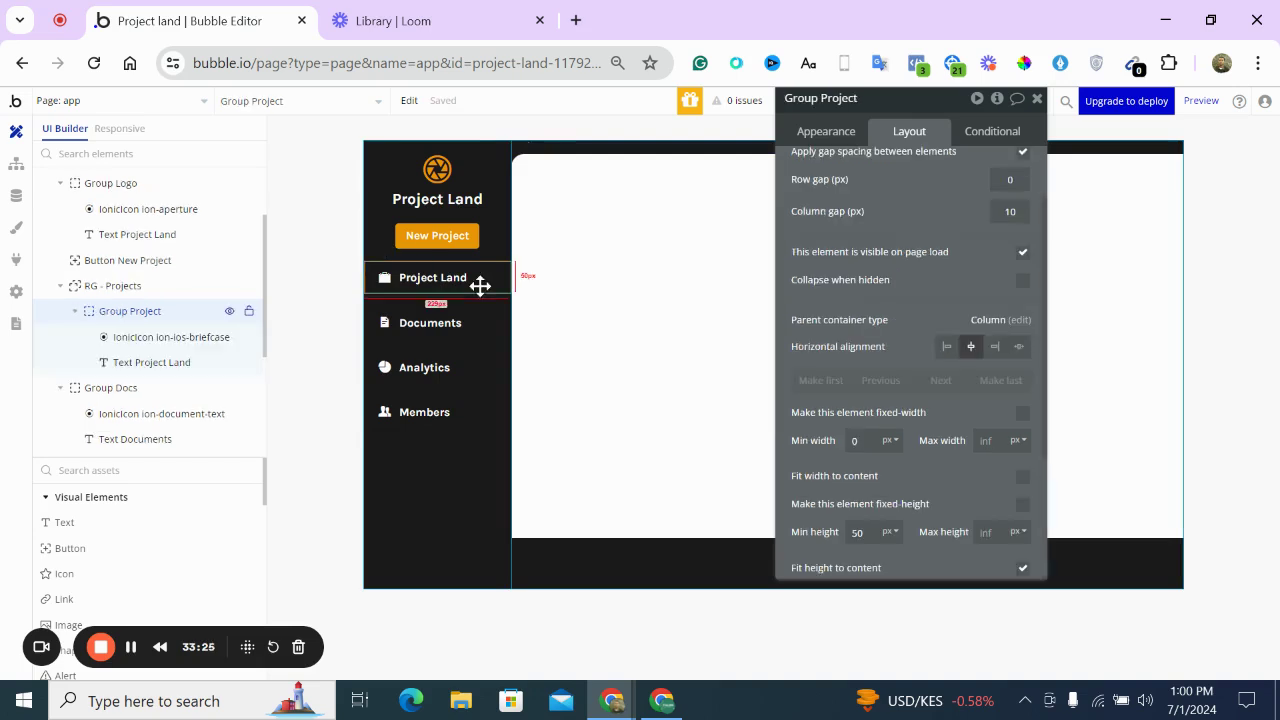
click(828, 127)
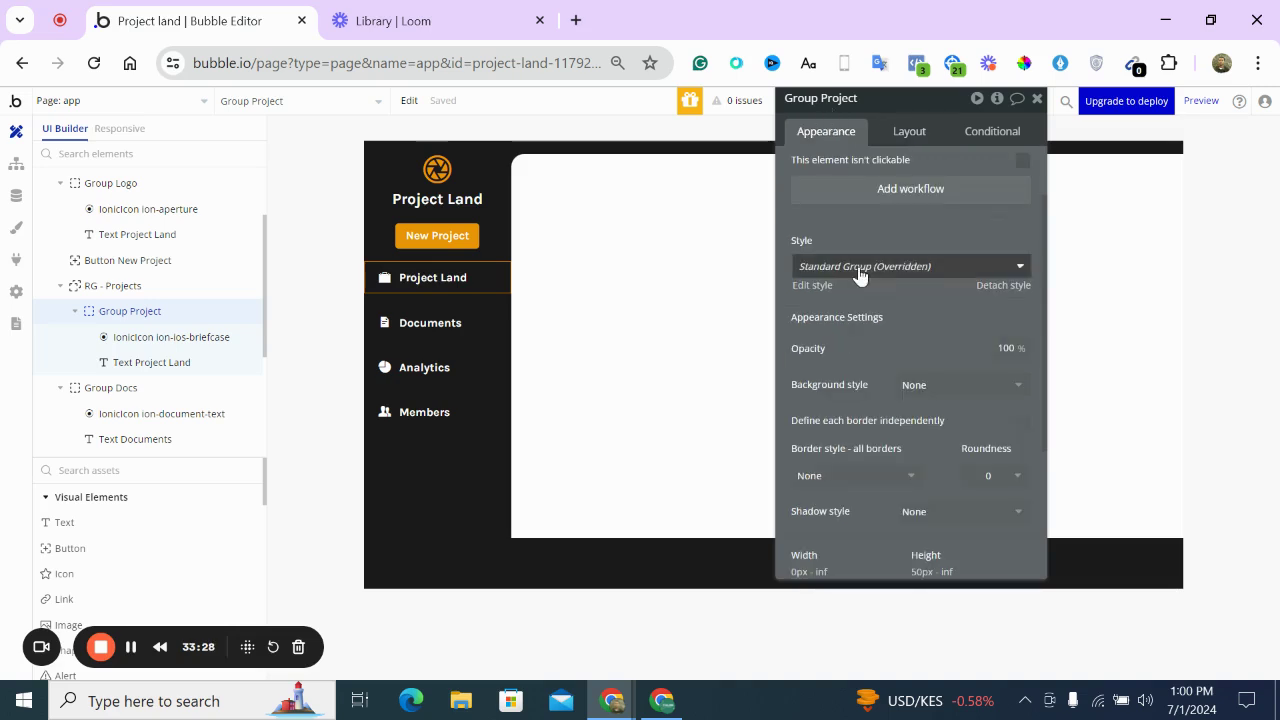
scroll(860, 276, down, 3)
scroll(858, 276, up, 3)
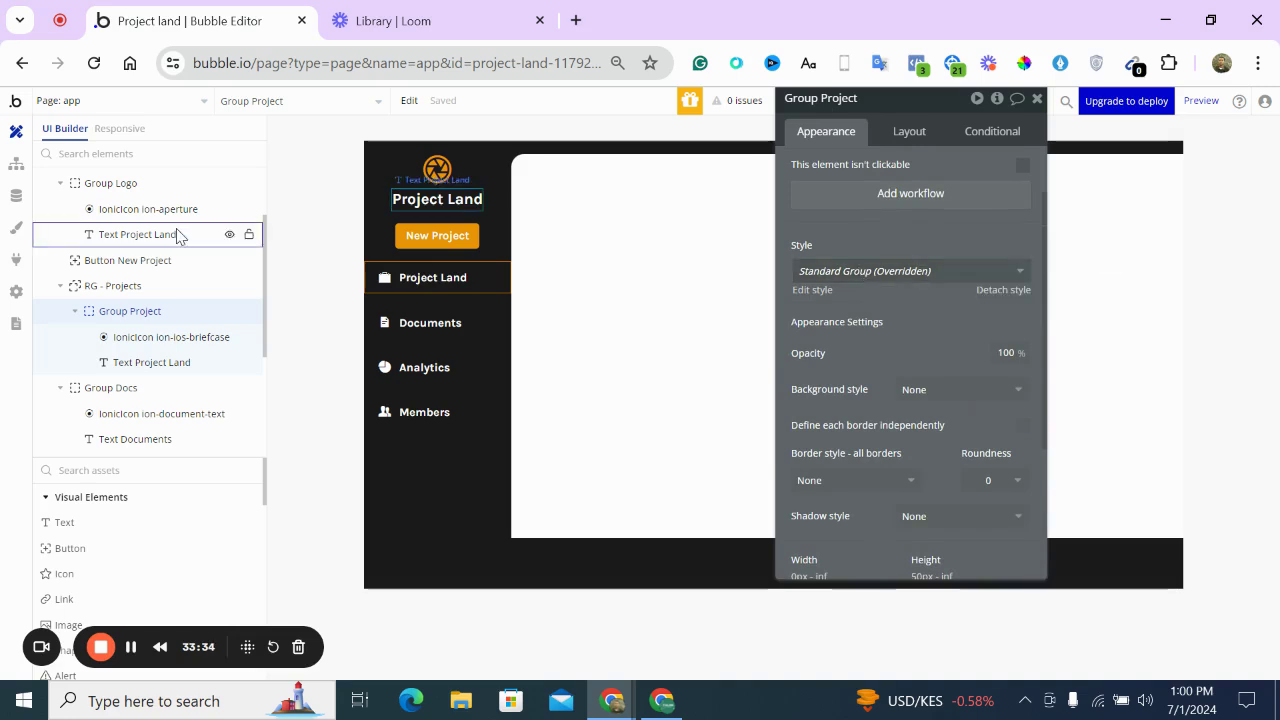
Create a new color variable in the app's style variables named "sencondary gold" with the description "selected"
click(22, 228)
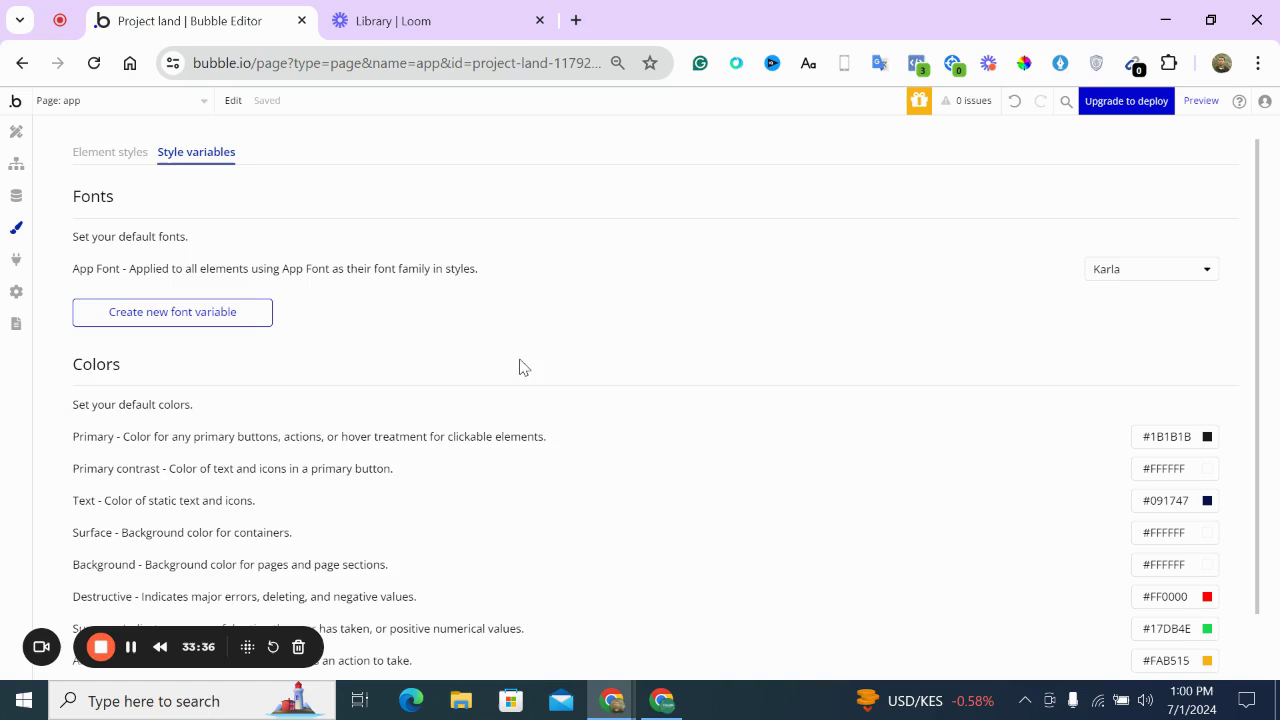
scroll(580, 403, down, 1)
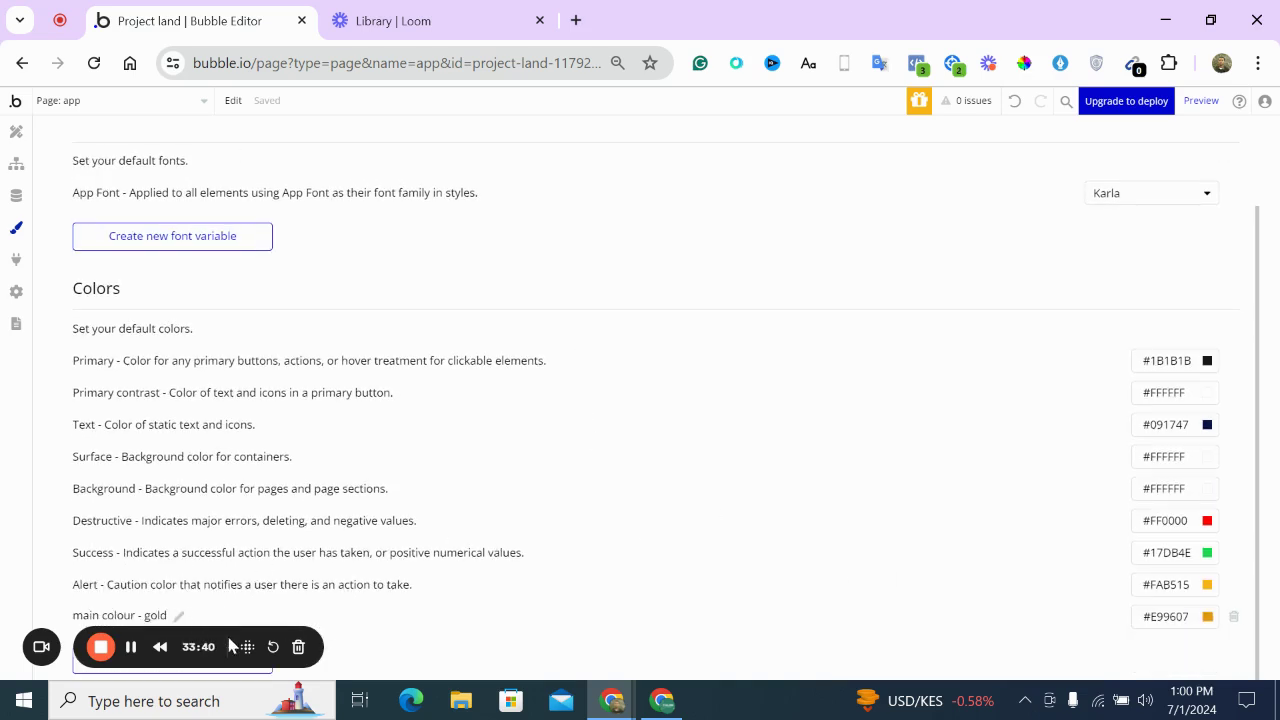
drag(246, 646, 680, 486)
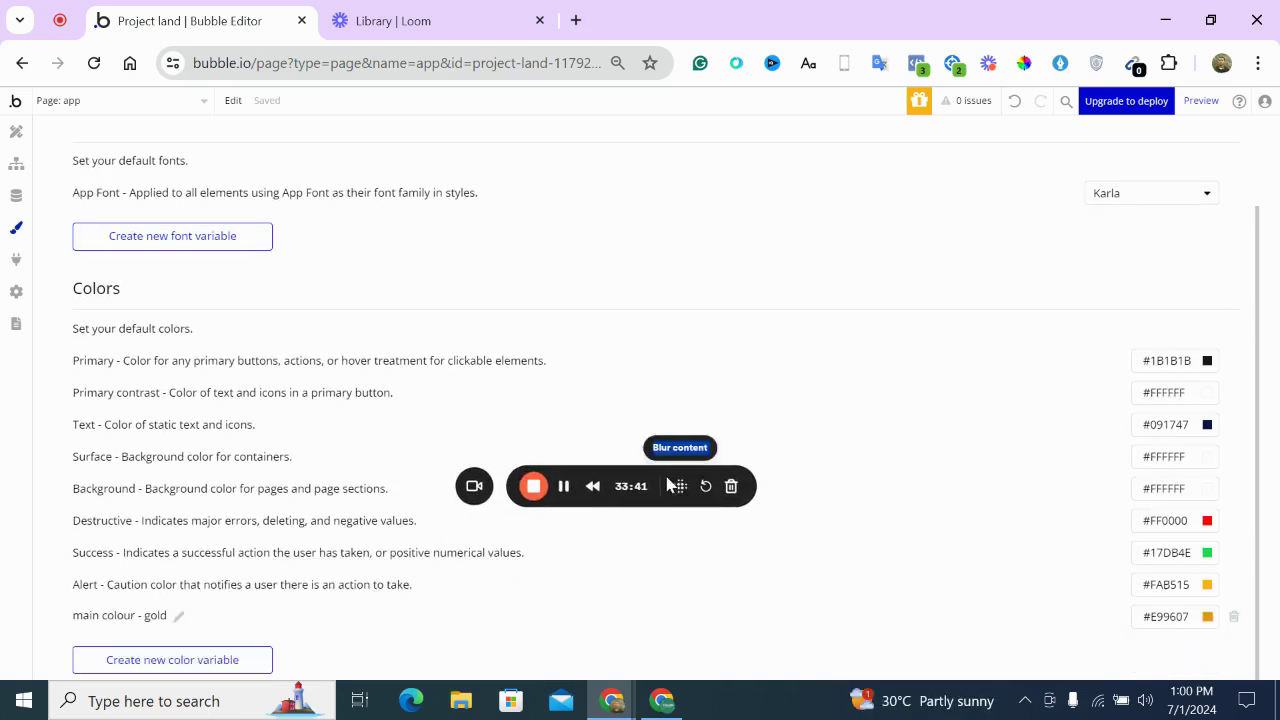
click(262, 660)
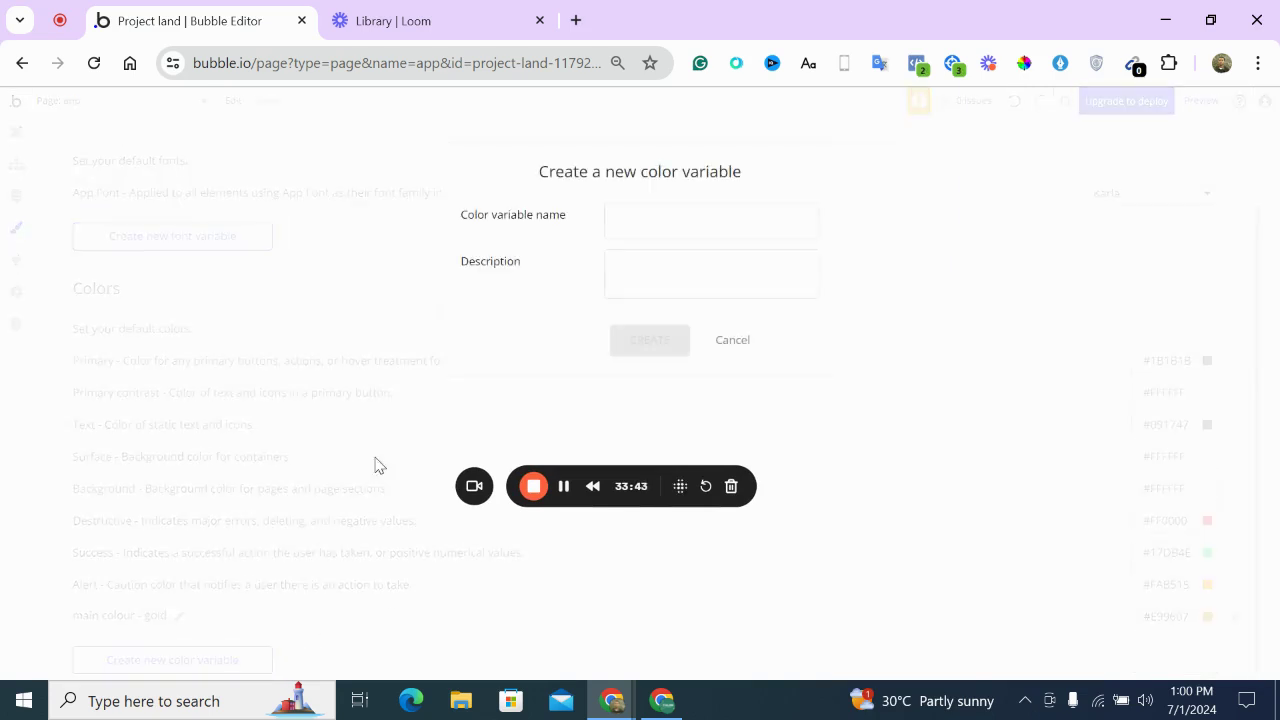
click(670, 229)
text(sencondary gold)
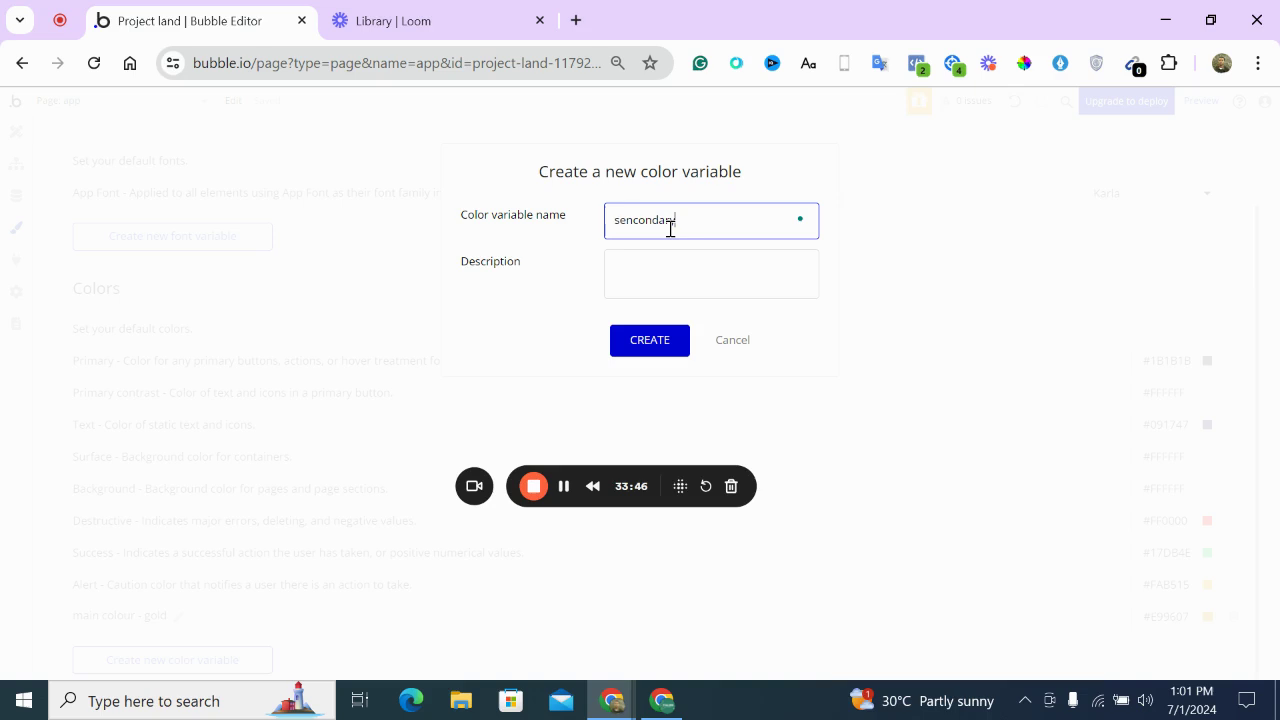
click(693, 289)
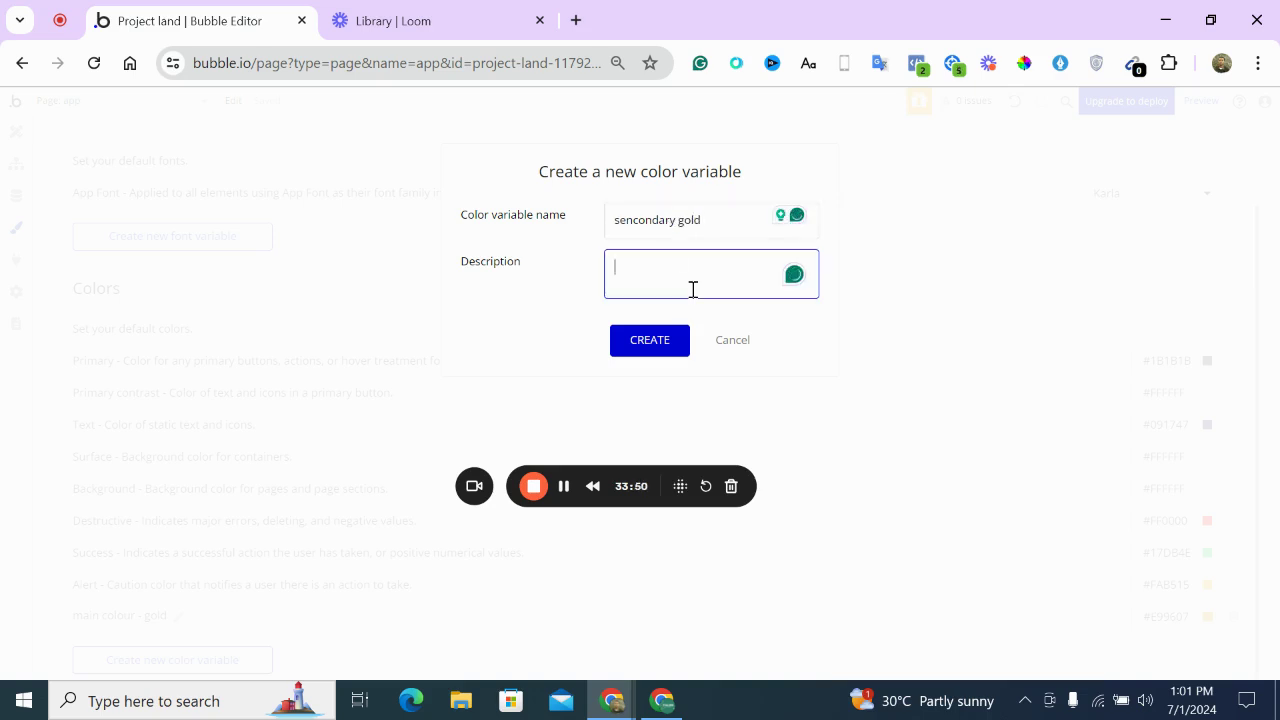
text(selected)
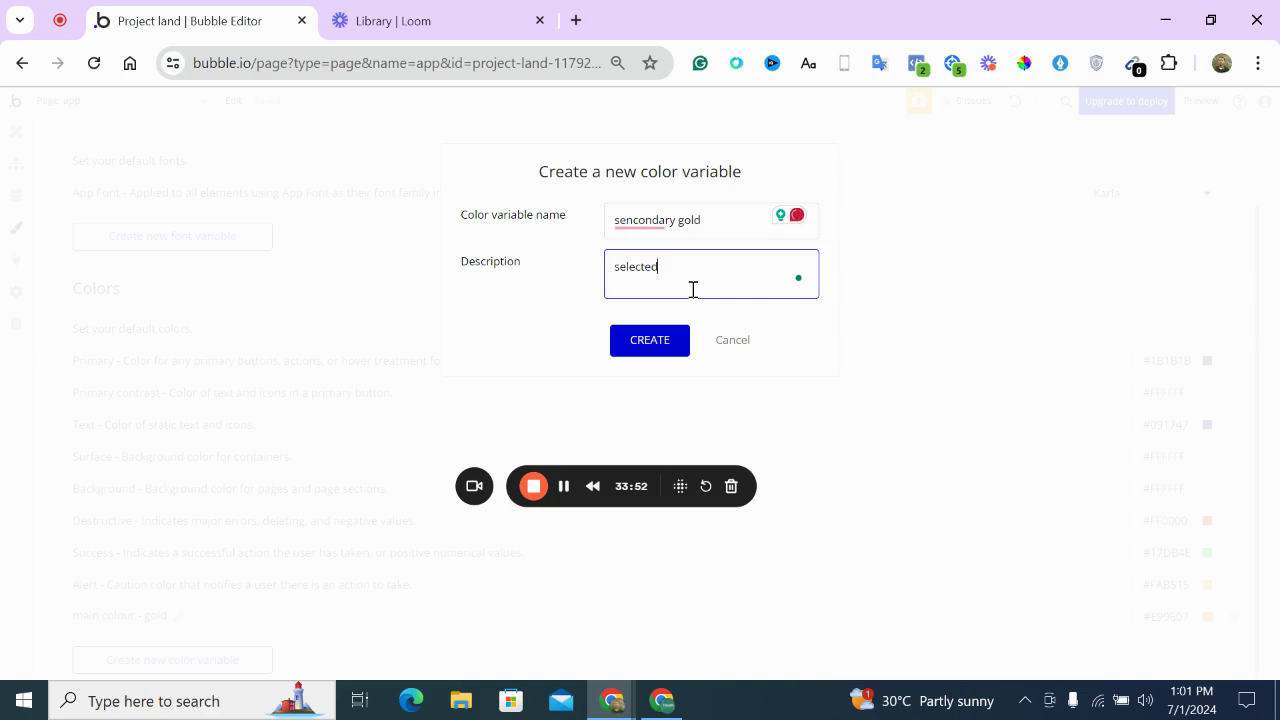
click(665, 341)
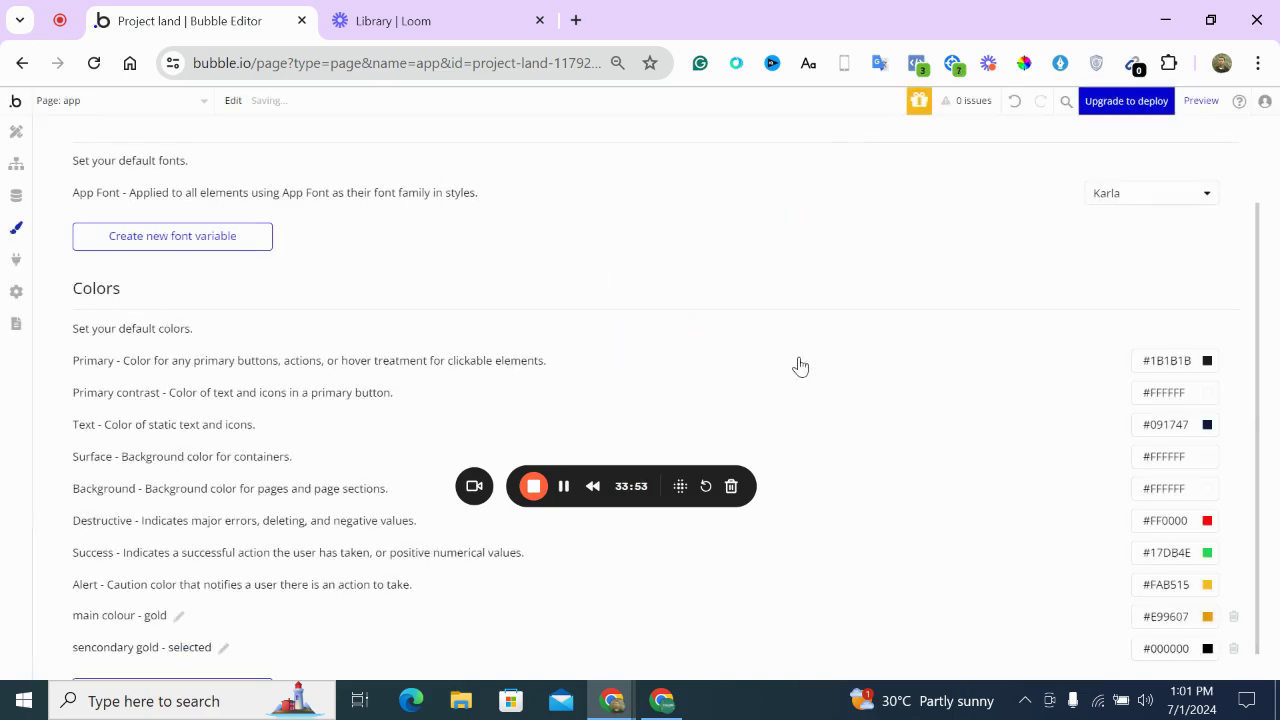
Copy the hex value #E99607 from the main colour - gold variable into the sencondary gold variable
scroll(1226, 648, down, 1)
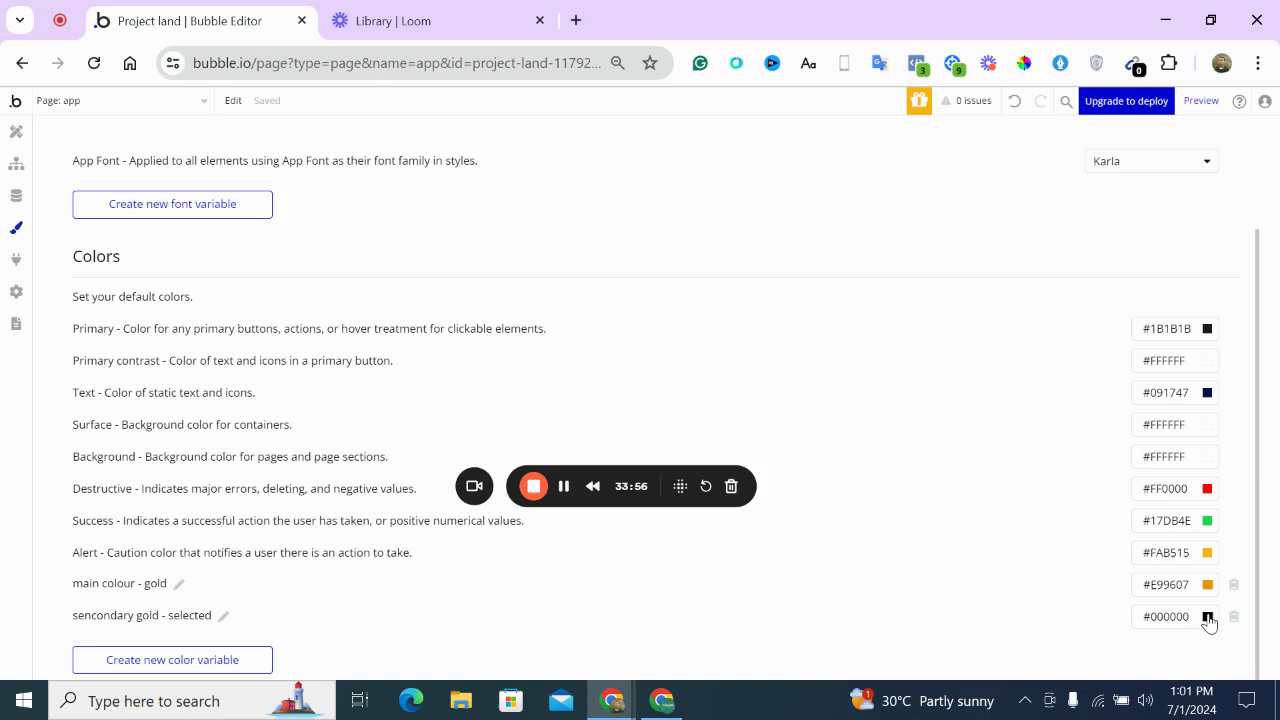
click(1207, 617)
click(1174, 589)
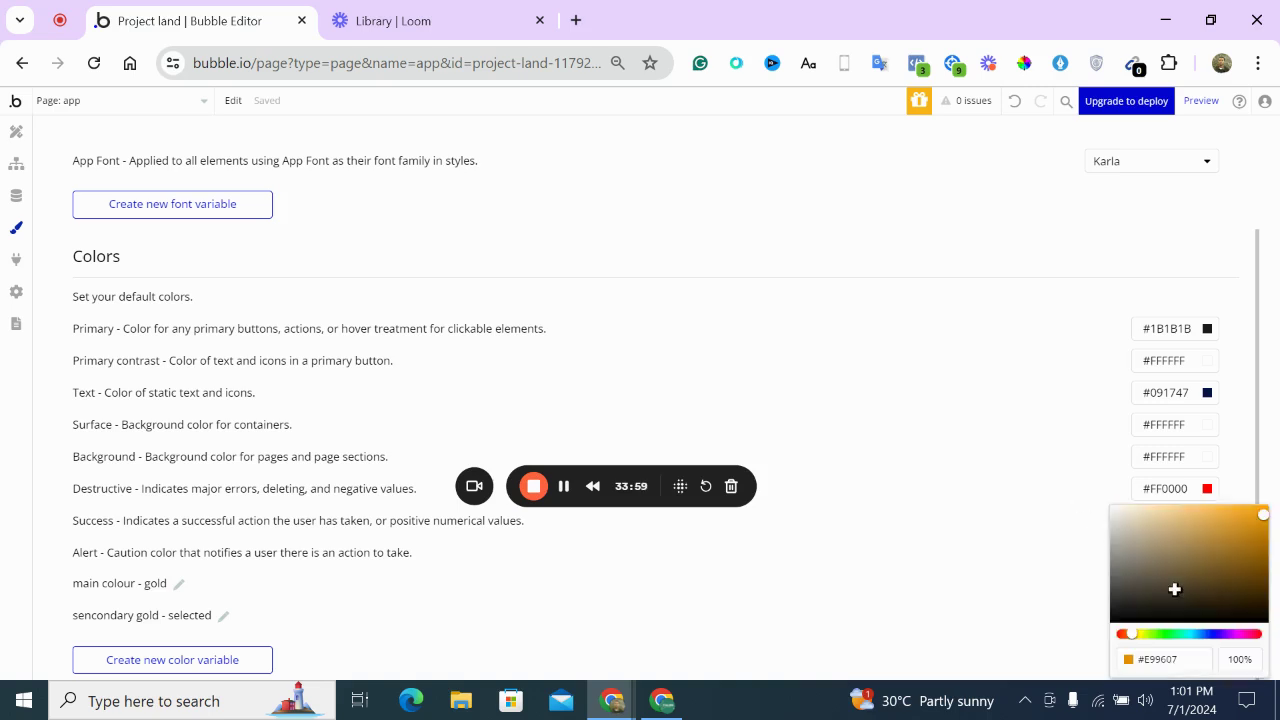
click(1182, 662)
key(ctrl+c)
click(1072, 618)
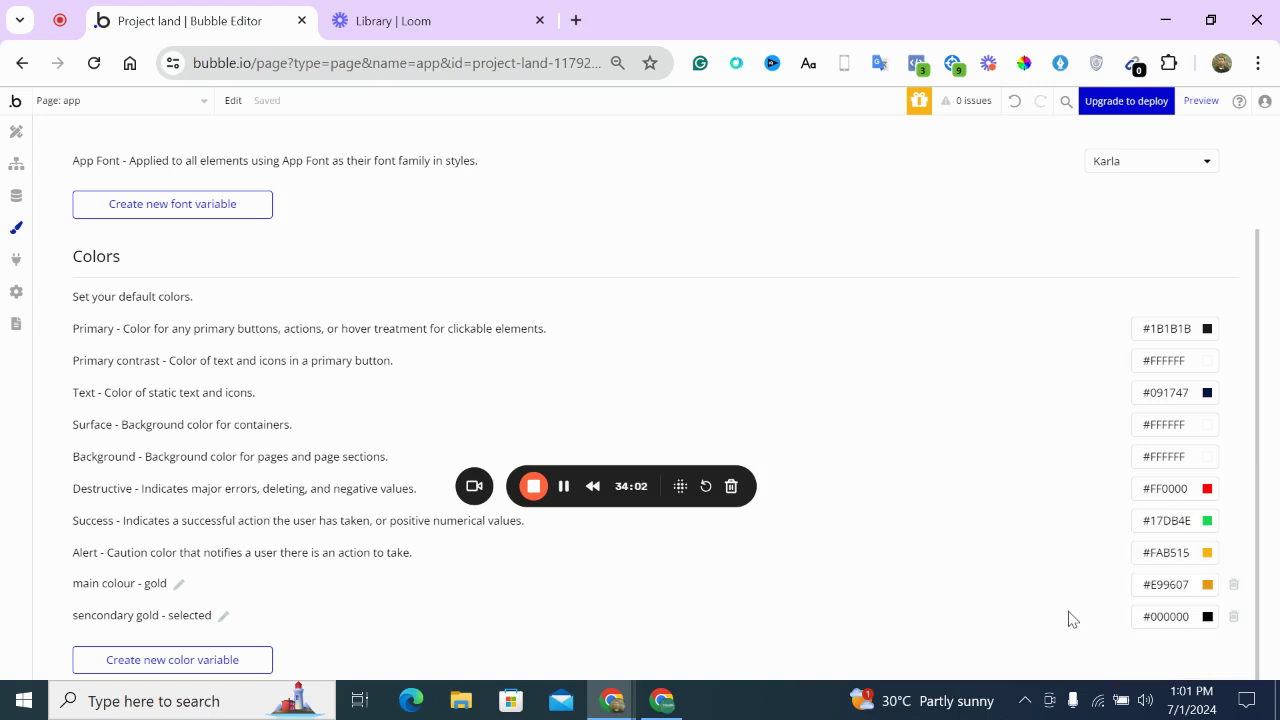
click(1162, 616)
click(1168, 660)
key(ctrl+v)
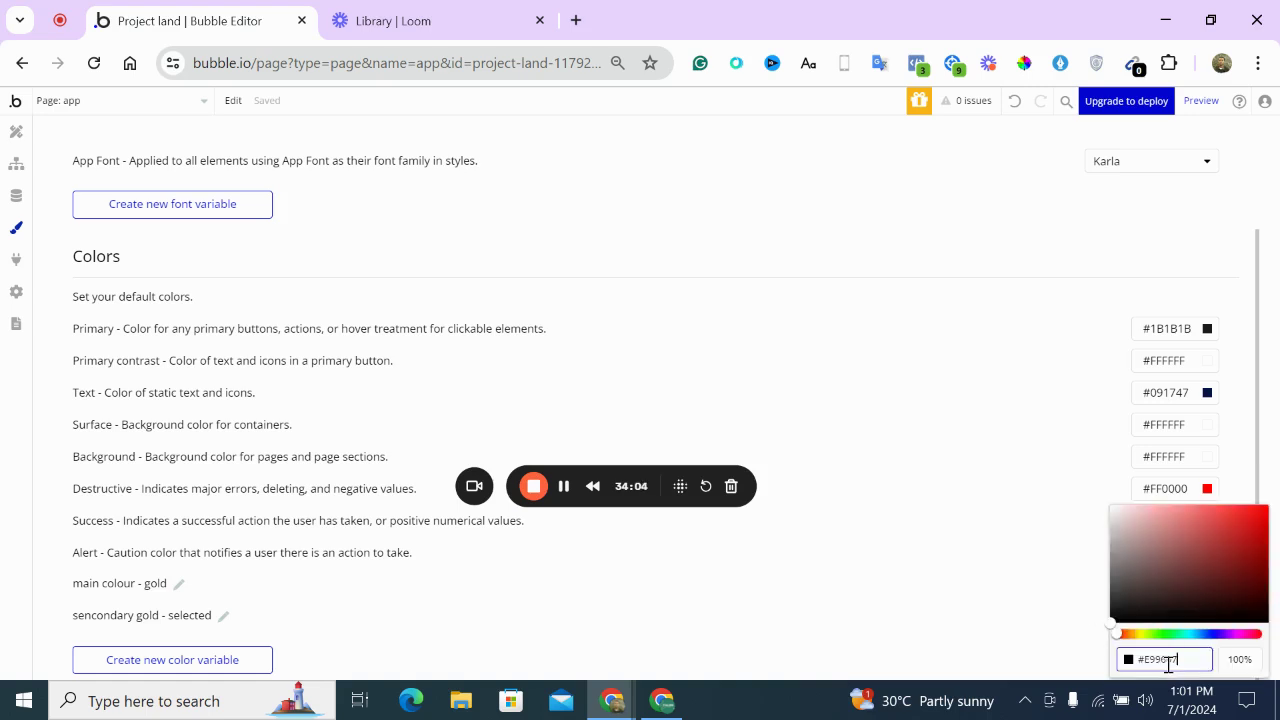
click(1055, 634)
Lighten the sencondary gold variable to a pale tint of the same hue and return to the app page's design
click(1207, 617)
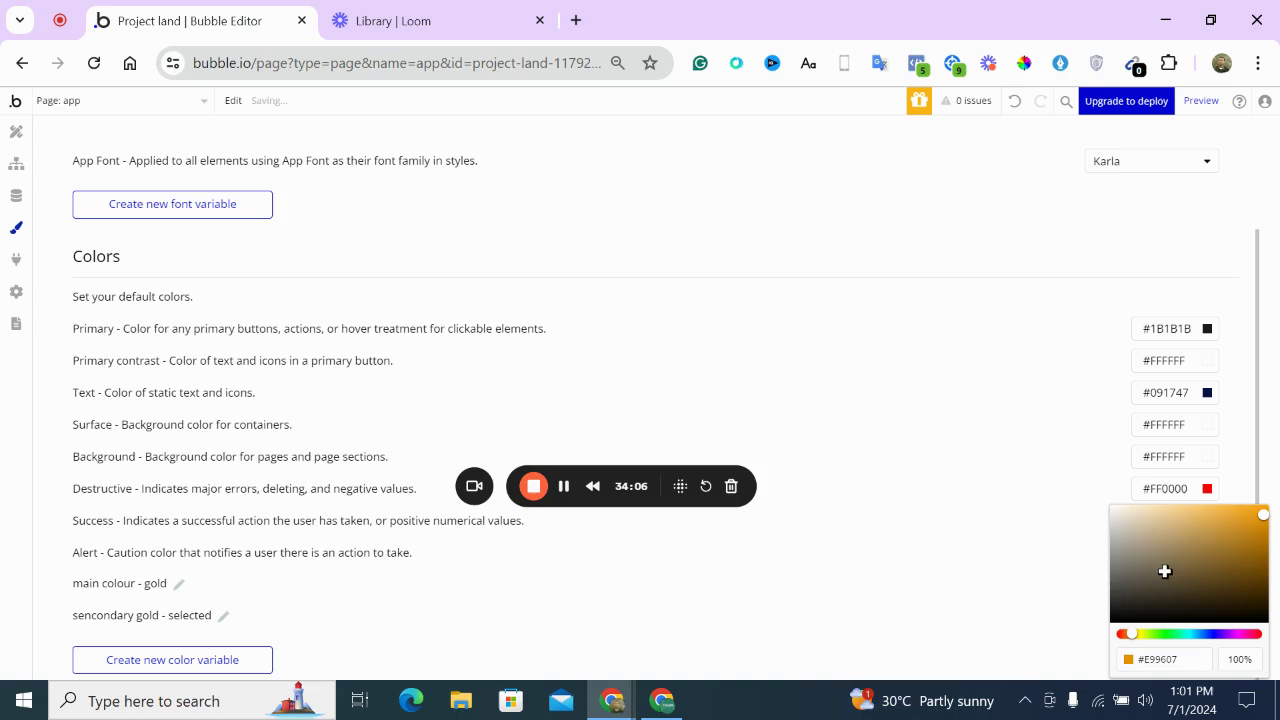
click(1147, 510)
drag(1147, 510, 1149, 505)
click(16, 131)
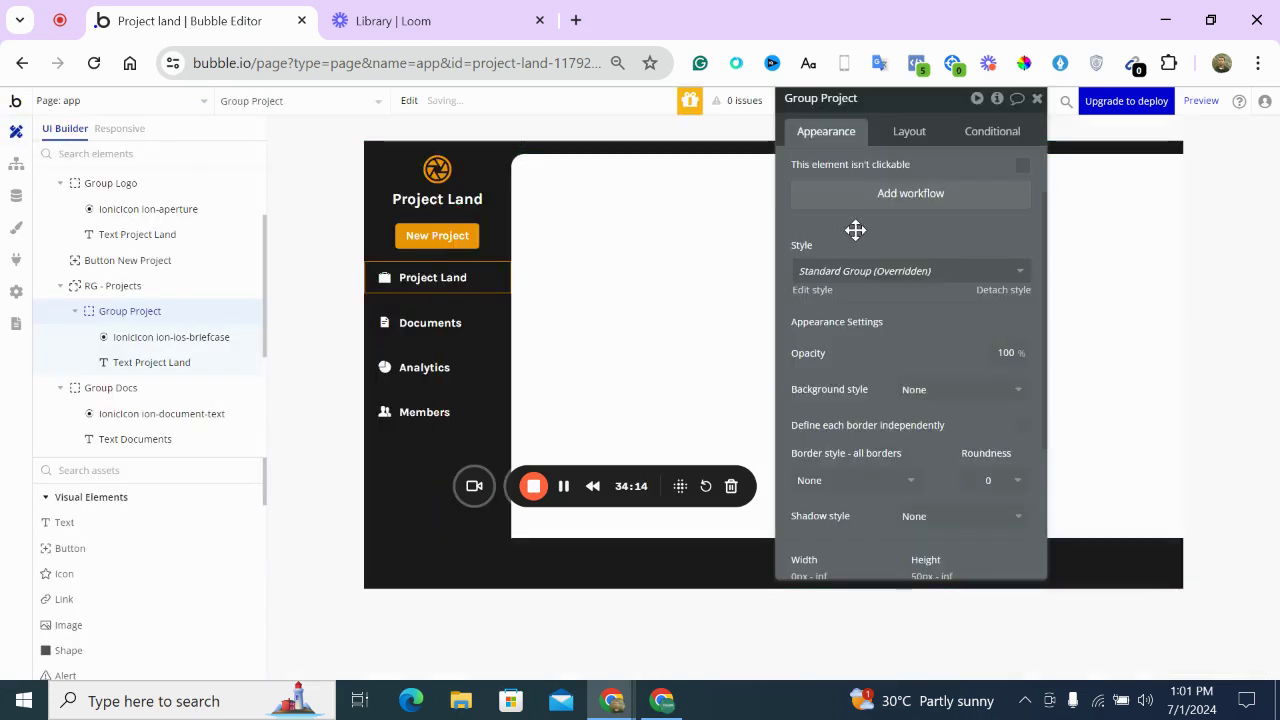
drag(855, 230, 972, 314)
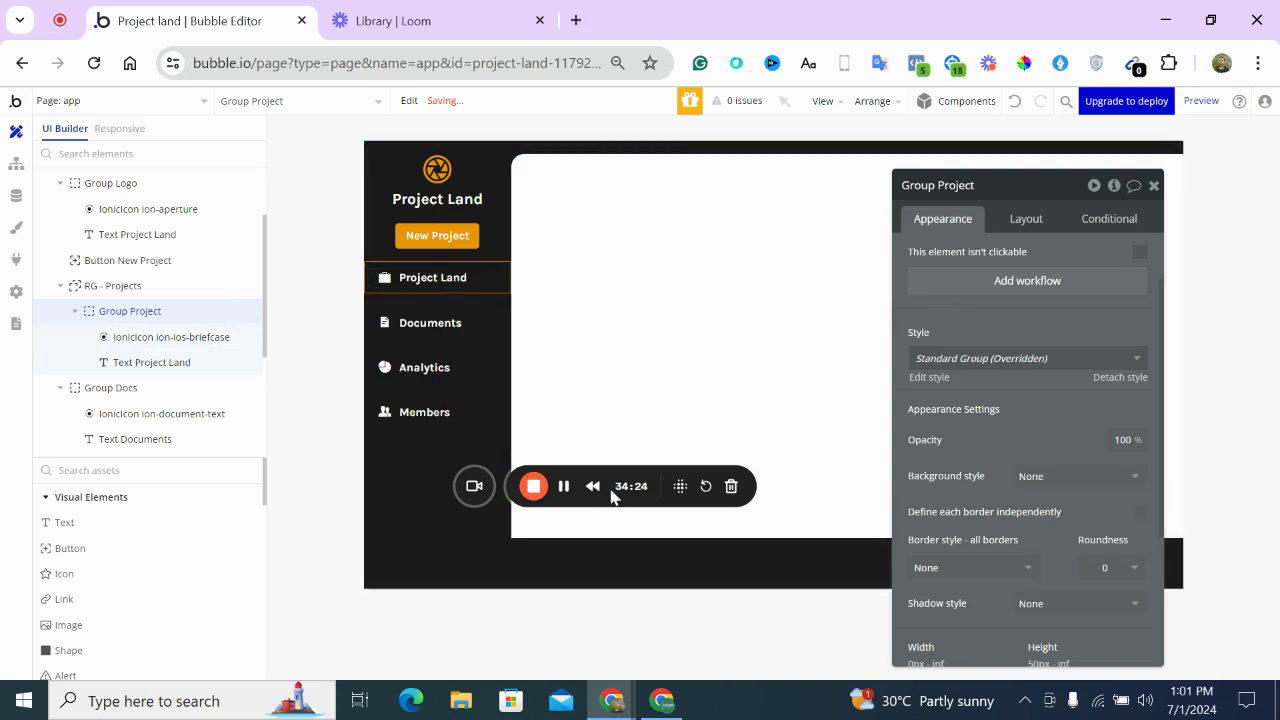
drag(587, 538, 226, 688)
scroll(180, 600, down, 6)
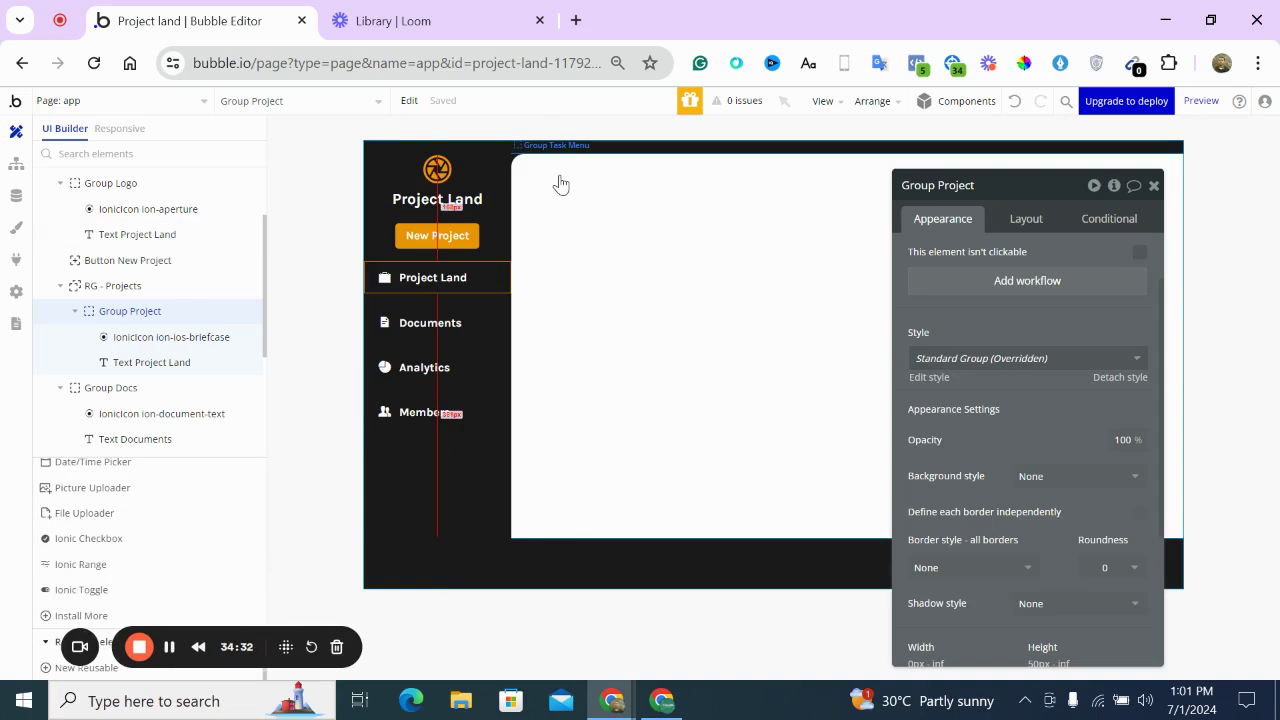
scroll(198, 336, up, 3)
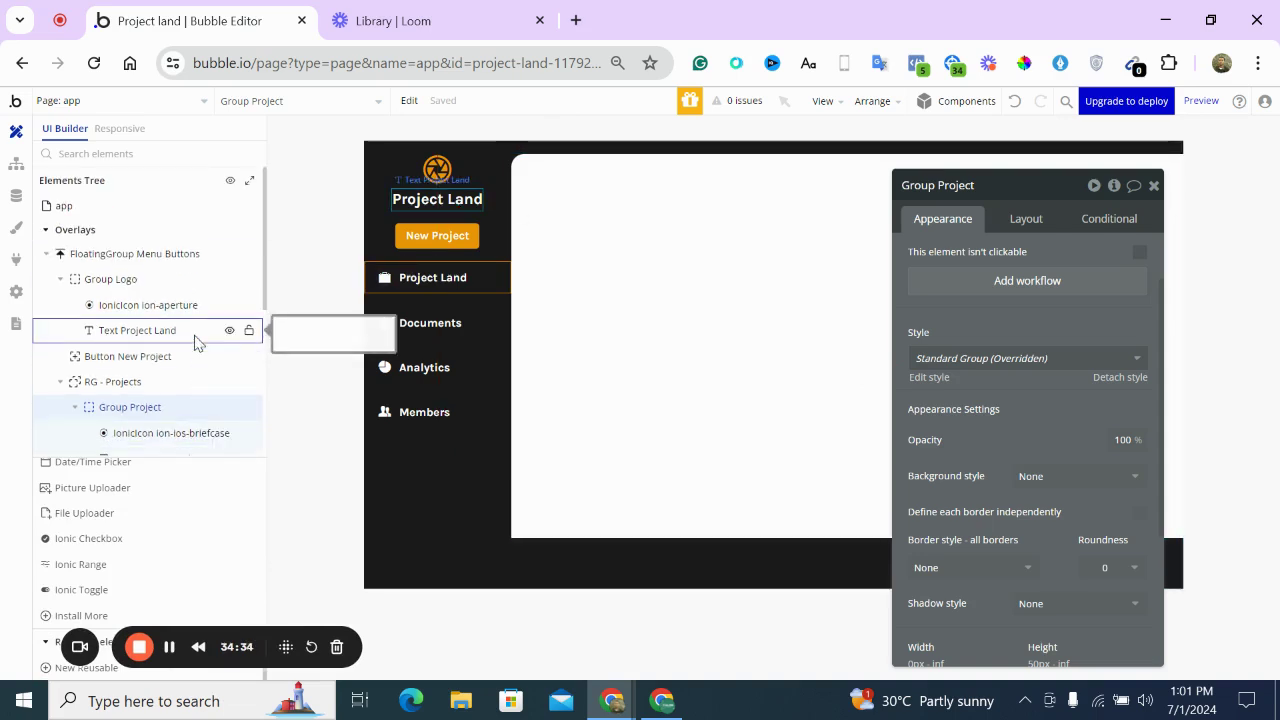
scroll(135, 515, up, 6)
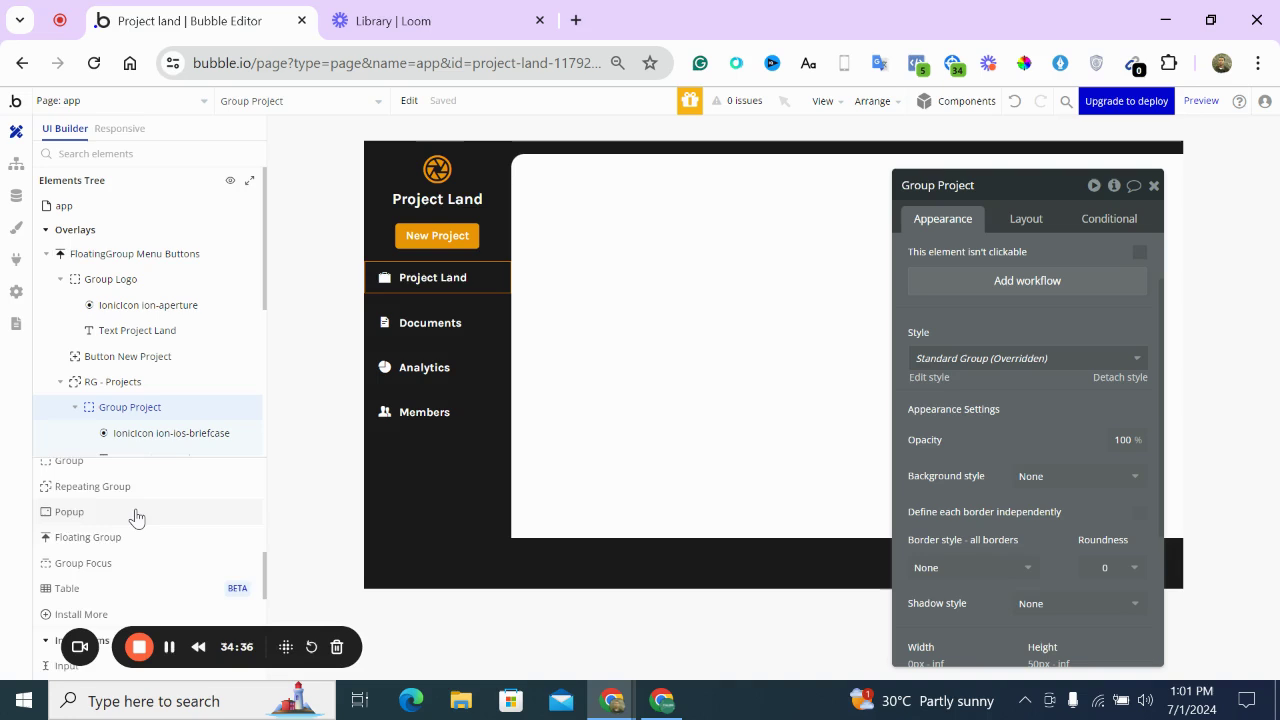
Copy the Project Land title text from the logo group and paste it into Group Task Menu
click(437, 277)
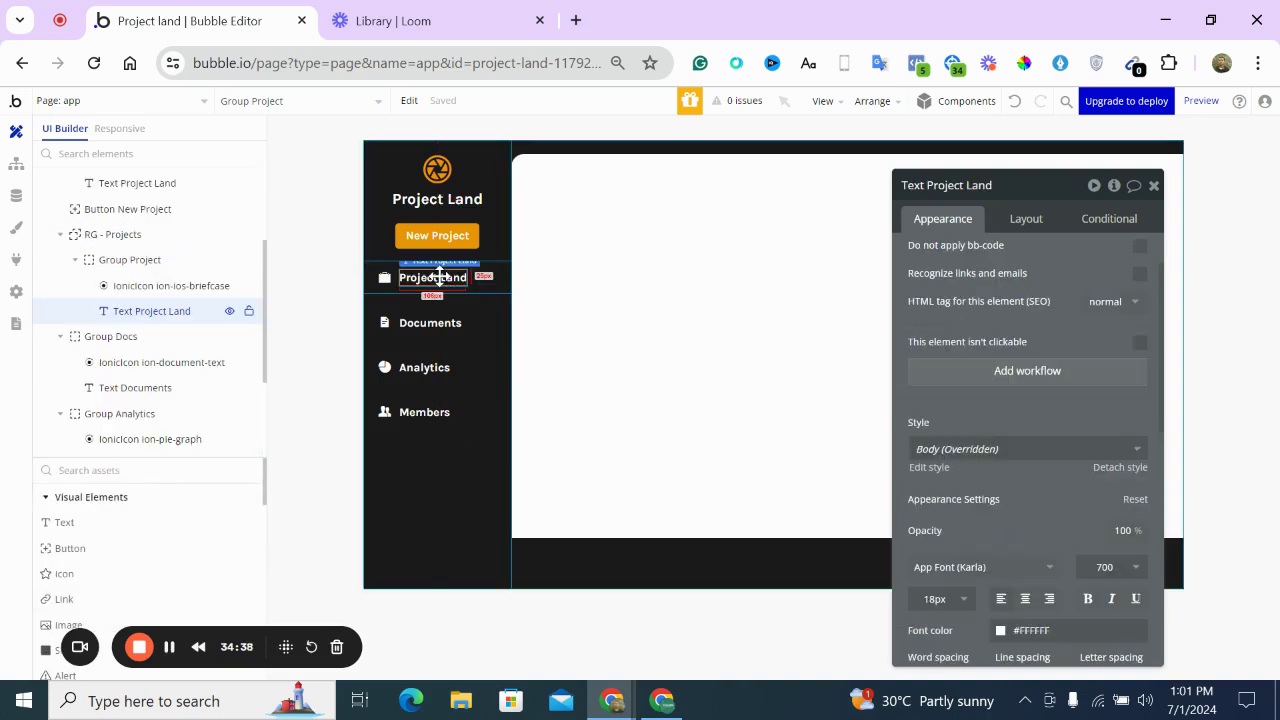
click(468, 199)
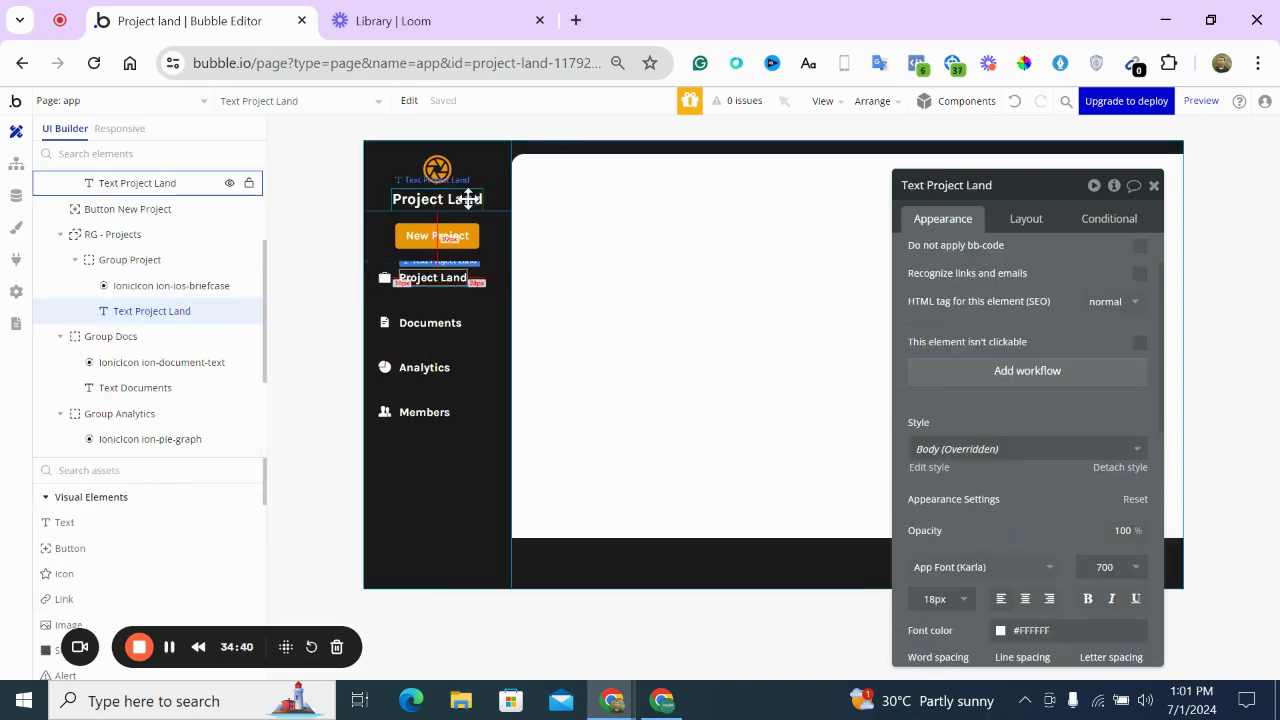
click(594, 206)
key(ctrl+v)
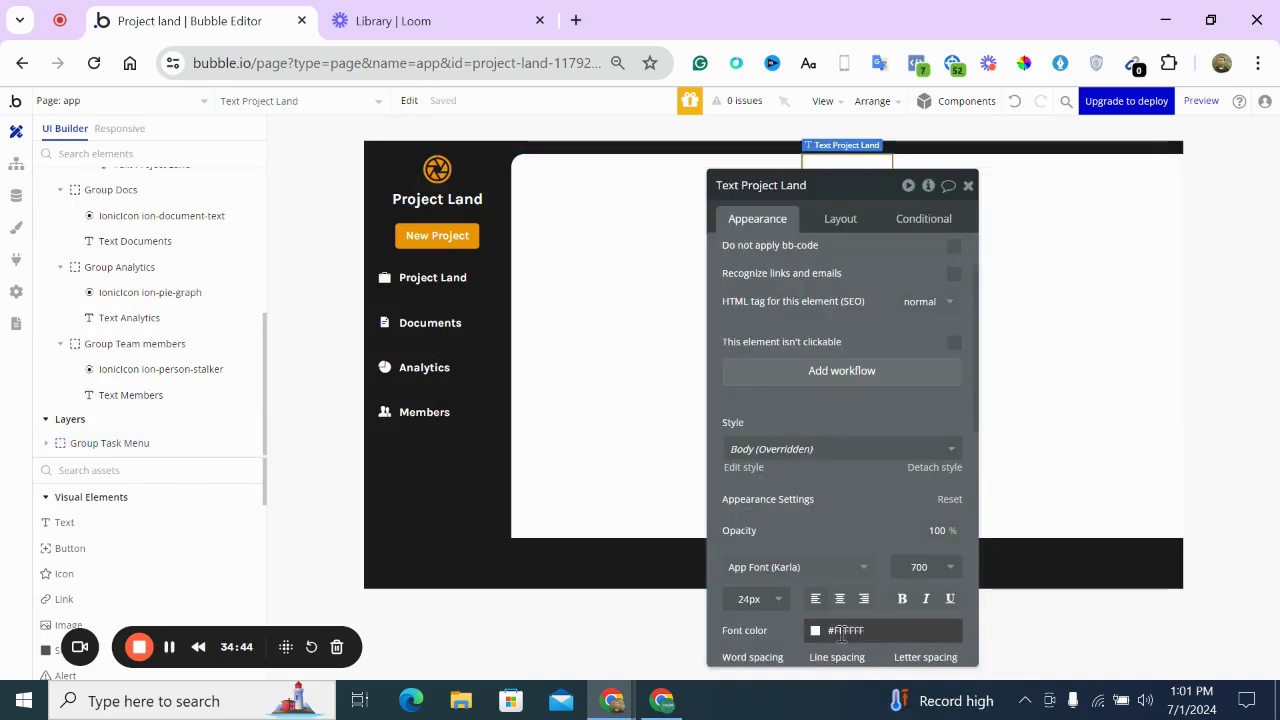
Set the pasted Project Land text's font color to the Primary color variable and move the property editor off the text
drag(860, 546, 824, 432)
click(780, 518)
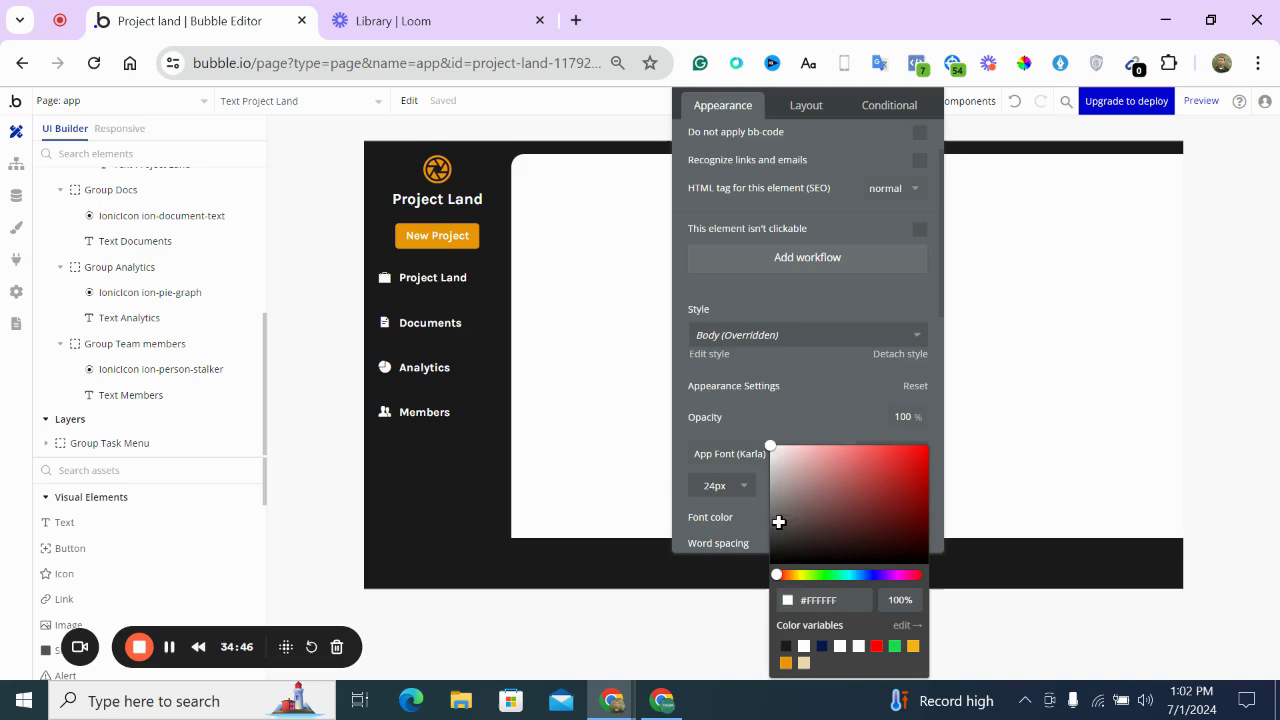
click(787, 646)
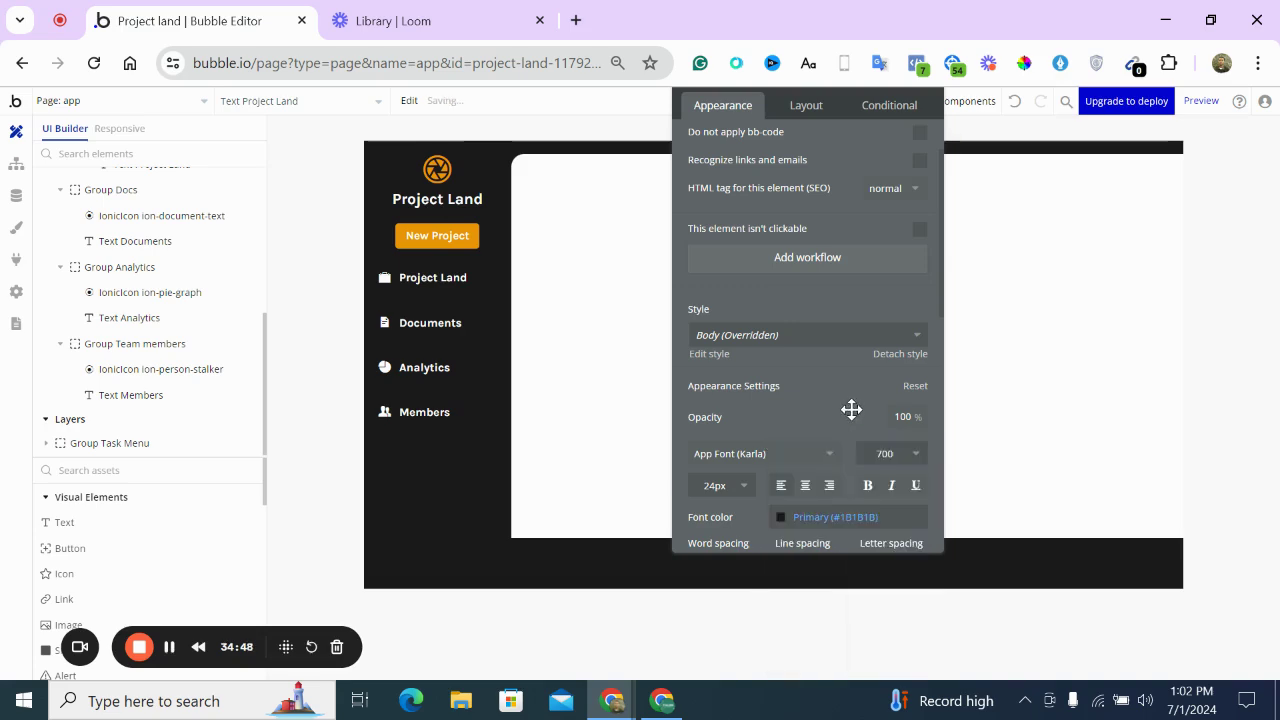
drag(851, 409, 1203, 426)
drag(1065, 369, 329, 369)
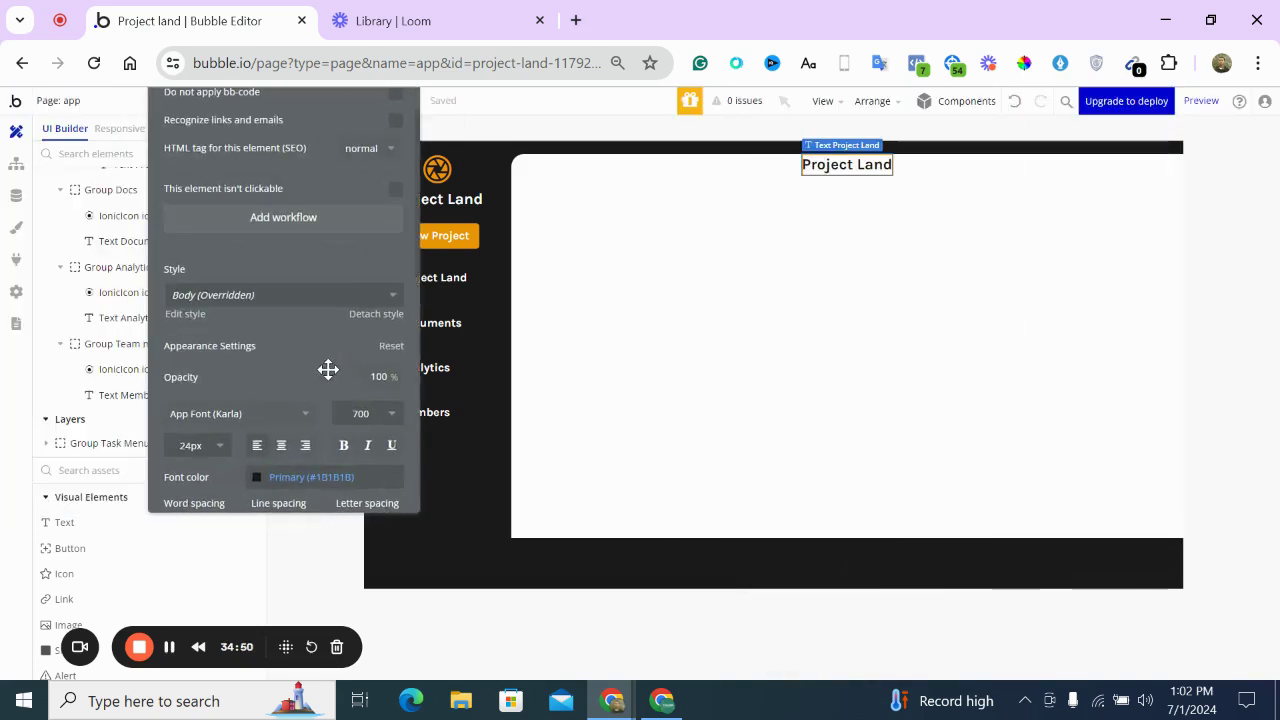
Set the padding of Group Task Menu to 20 px at the top, bottom, left and right
click(521, 308)
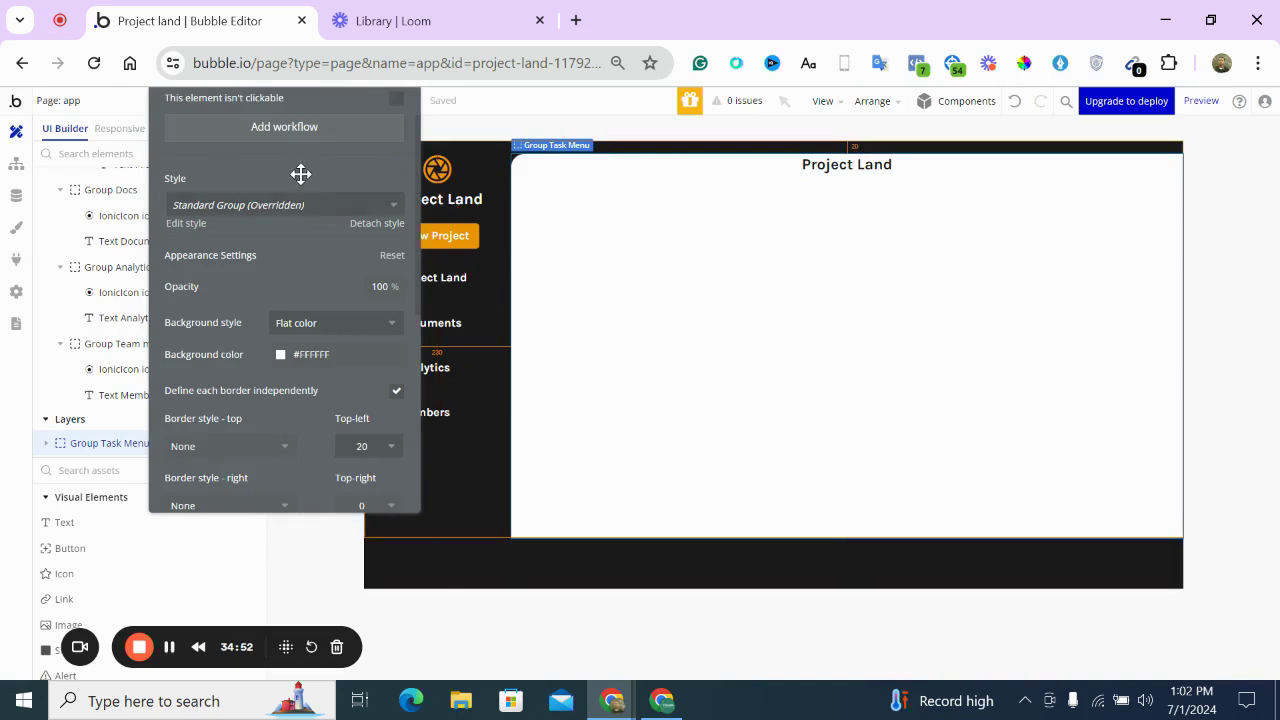
drag(297, 174, 329, 246)
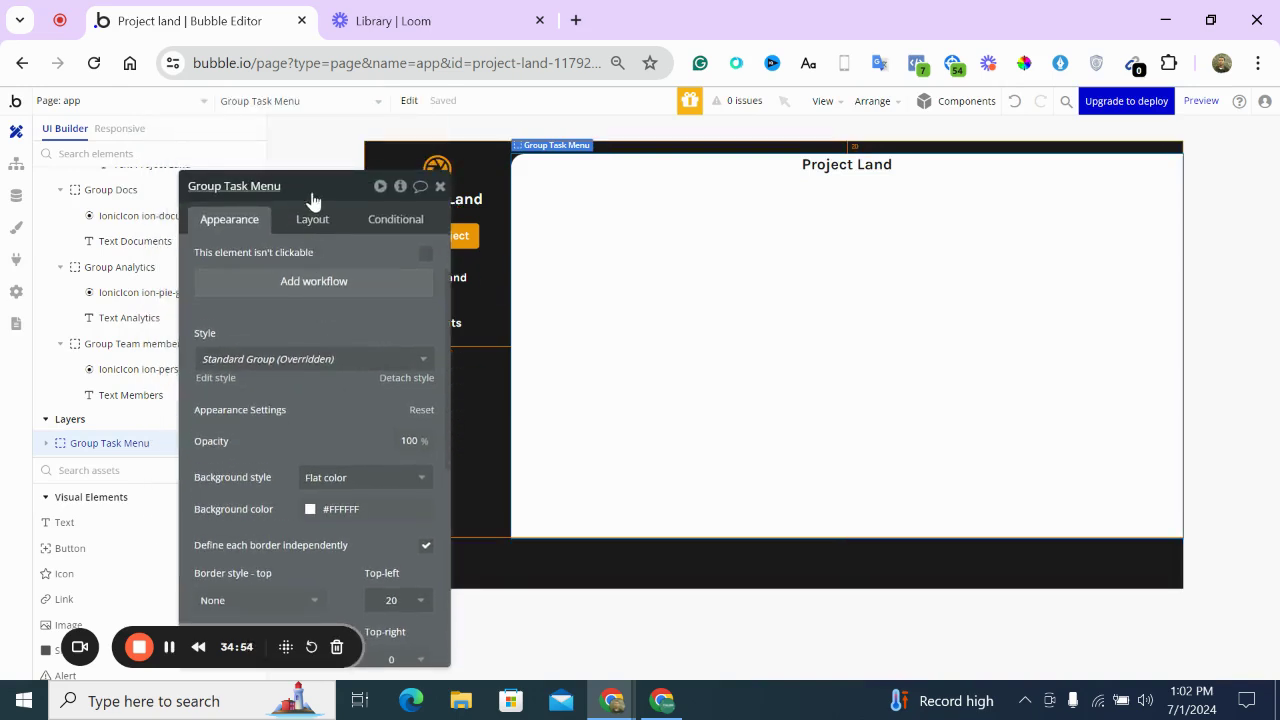
click(312, 221)
scroll(267, 400, down, 5)
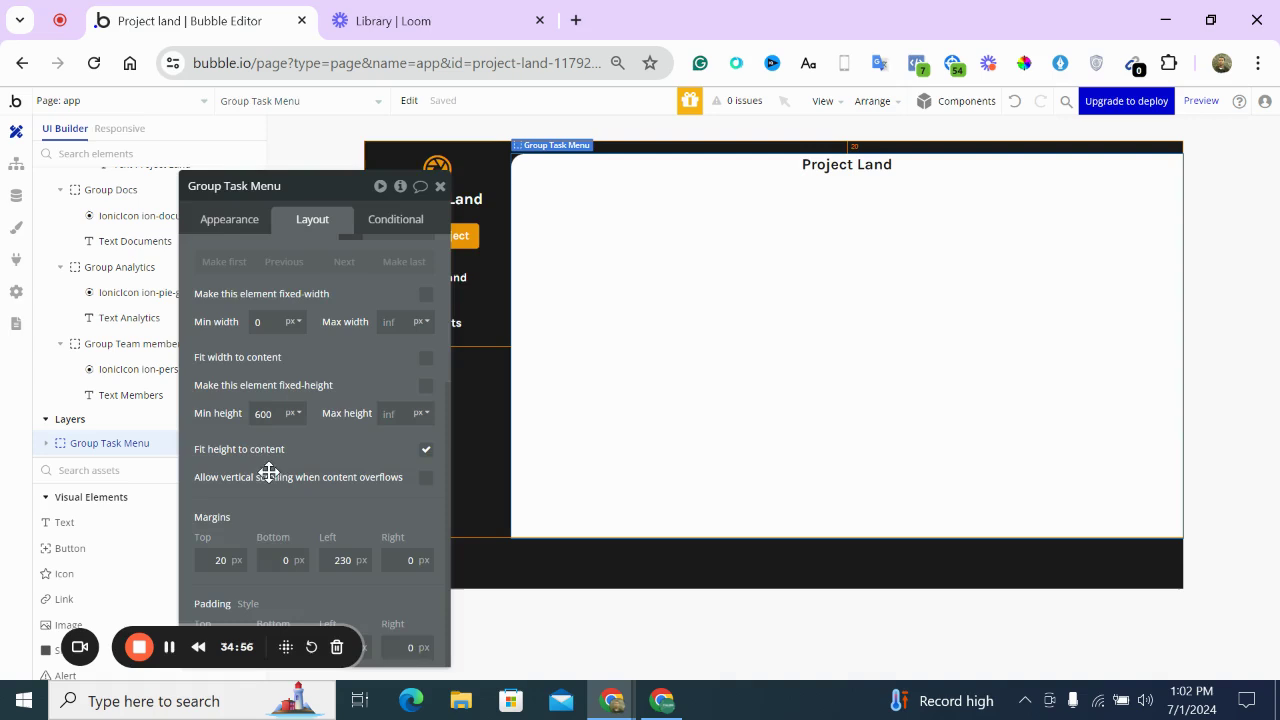
click(241, 365)
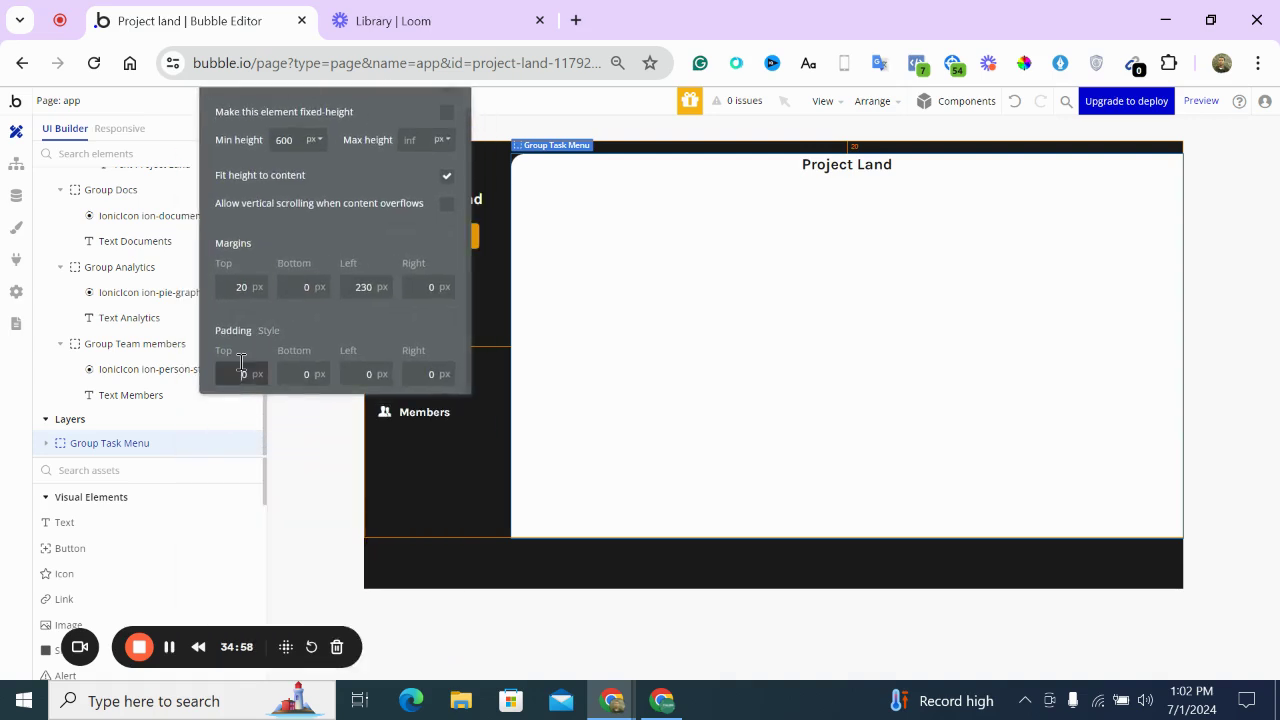
text(20)
key(Tab)
text(20)
key(Tab)
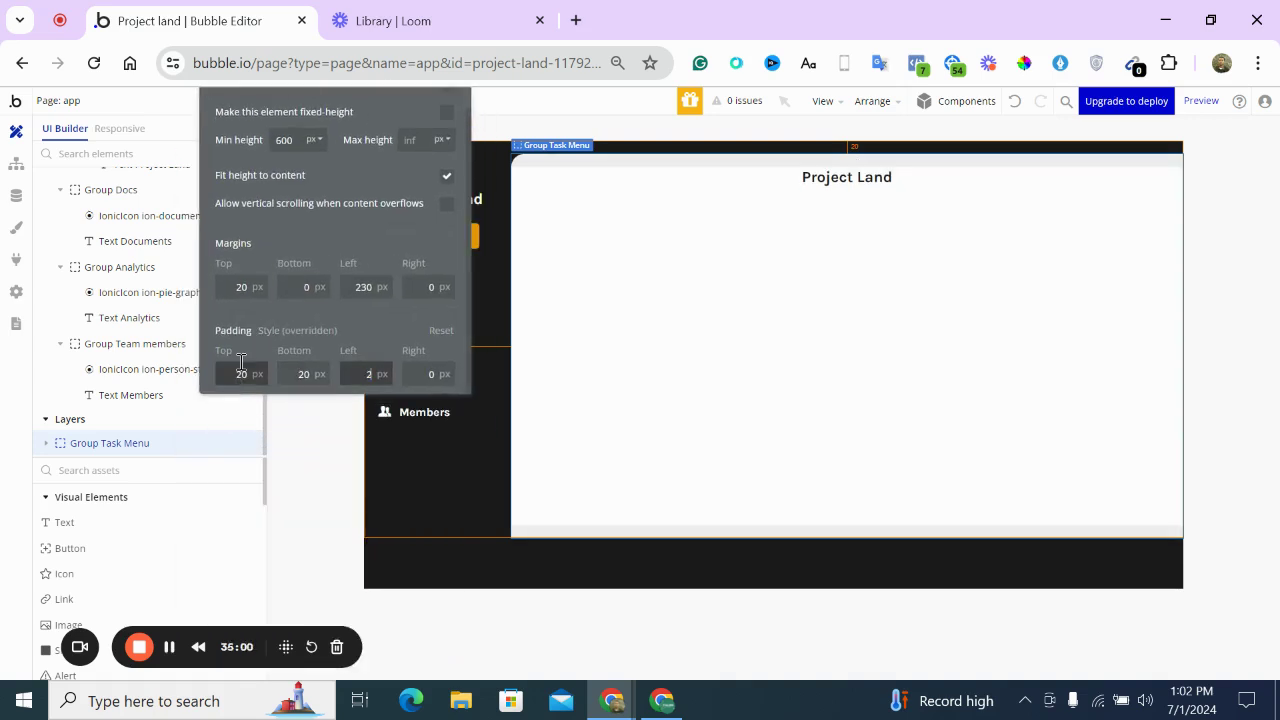
text(20)
key(Tab)
text(20)
scroll(371, 300, up, 5)
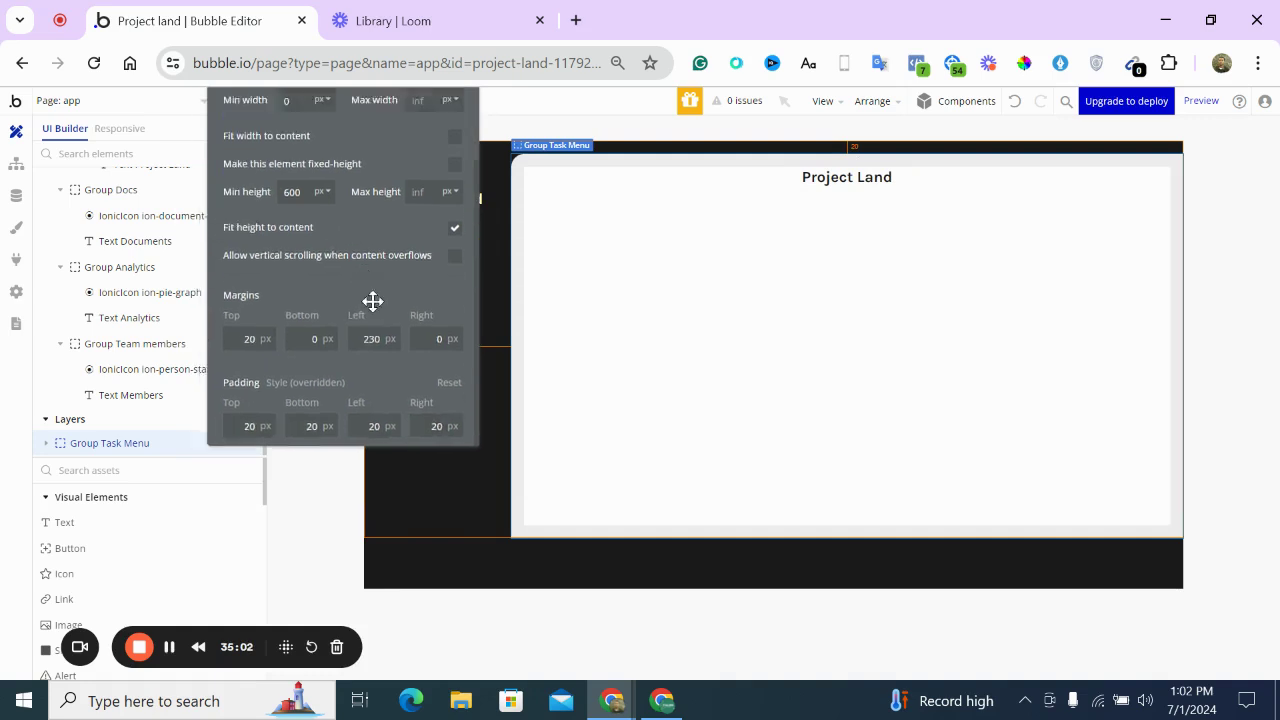
Align the Project Land title in Group Task Menu to the left and turn off fitting its width to content
click(848, 177)
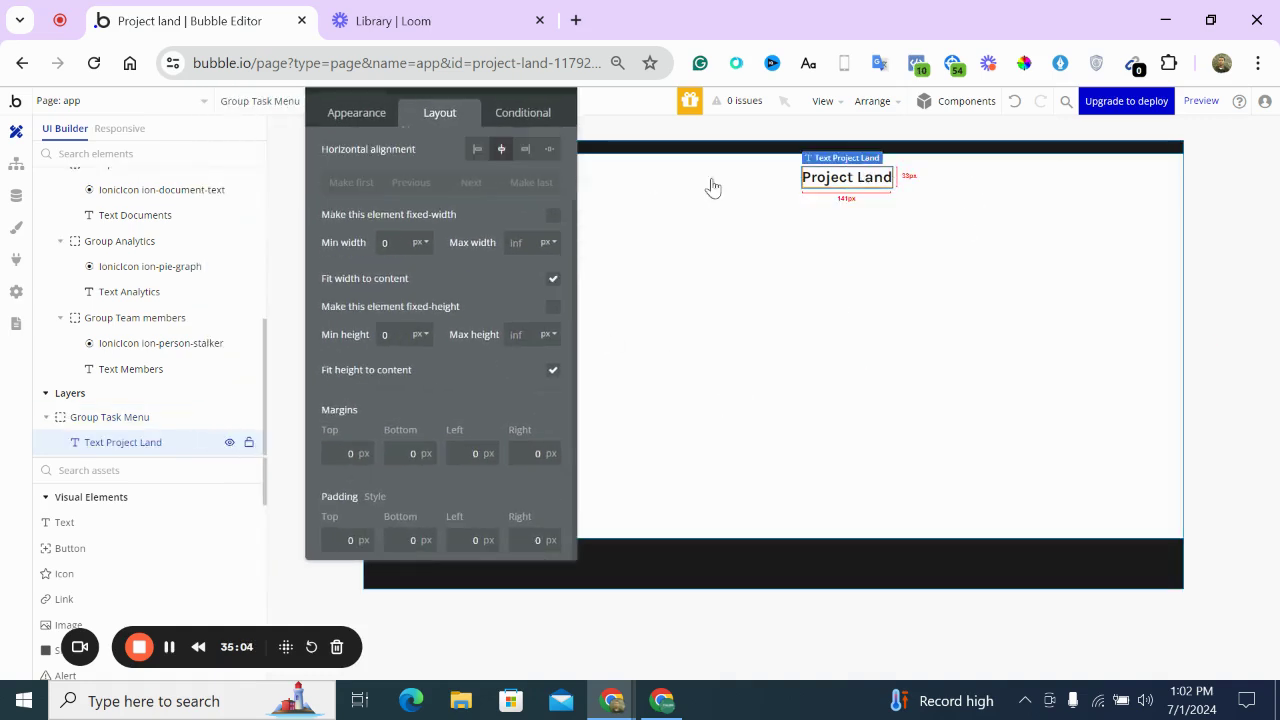
click(384, 116)
click(418, 344)
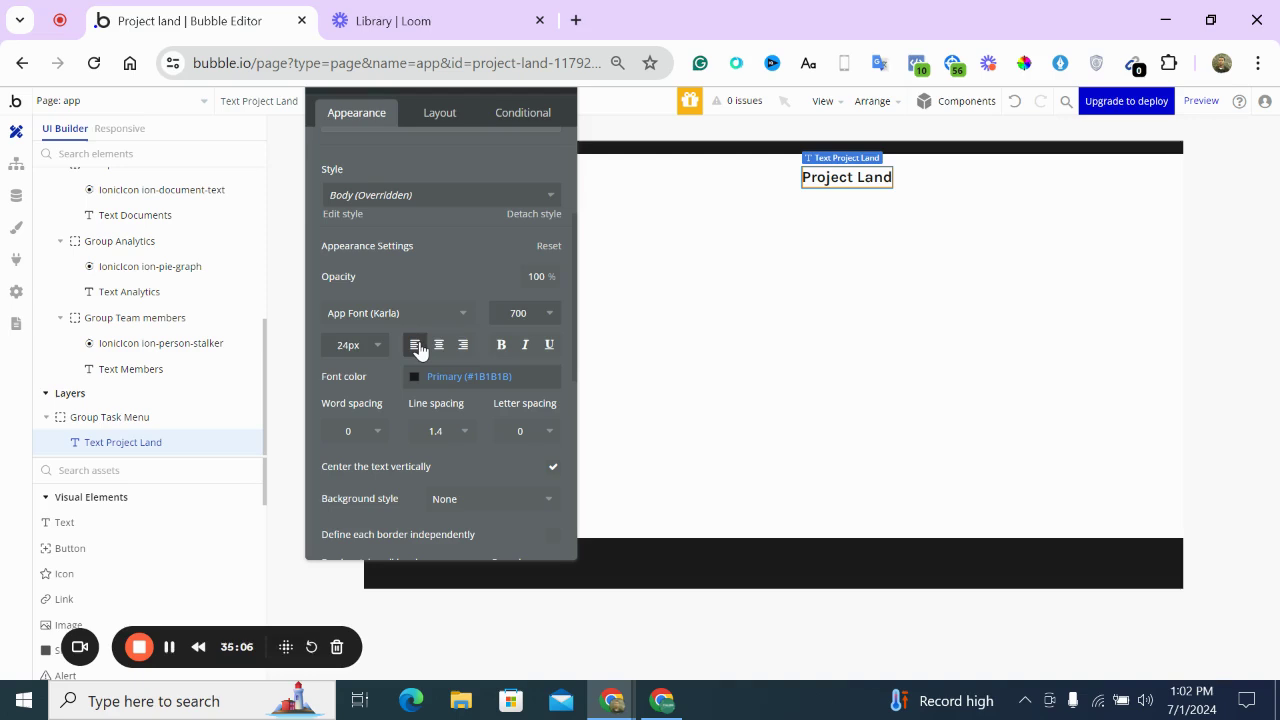
scroll(480, 240, up, 3)
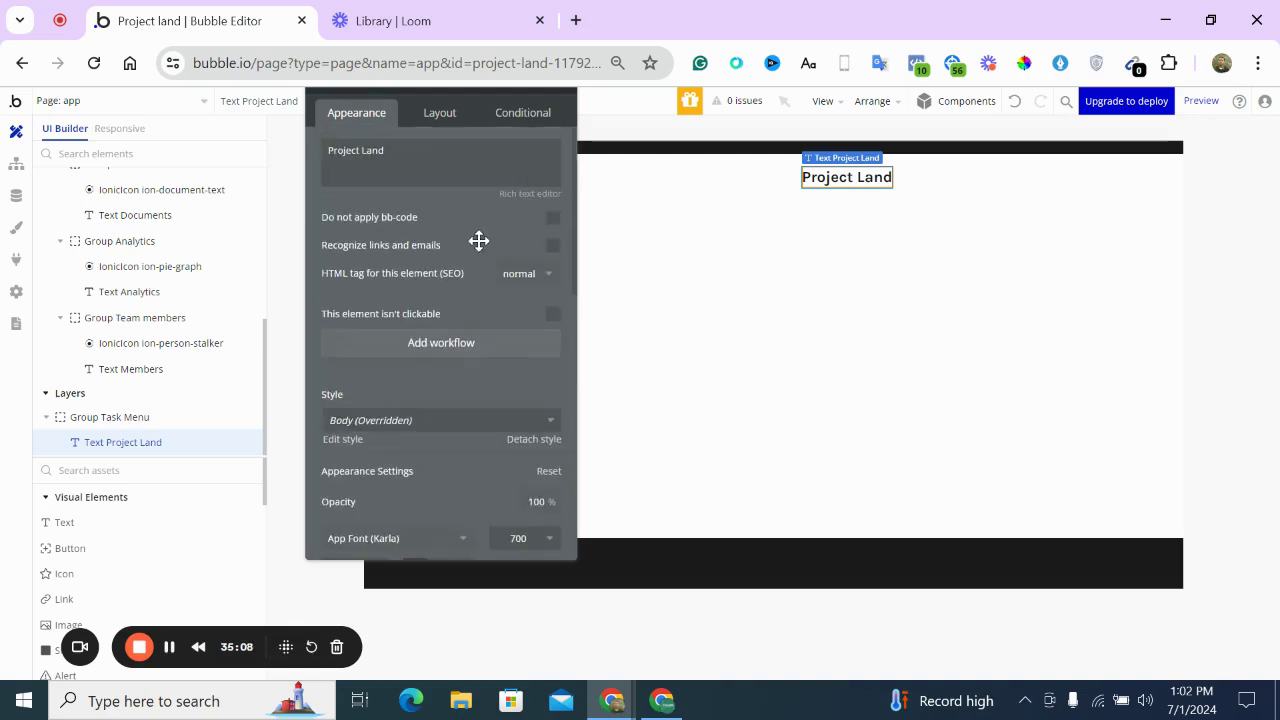
click(450, 122)
click(475, 237)
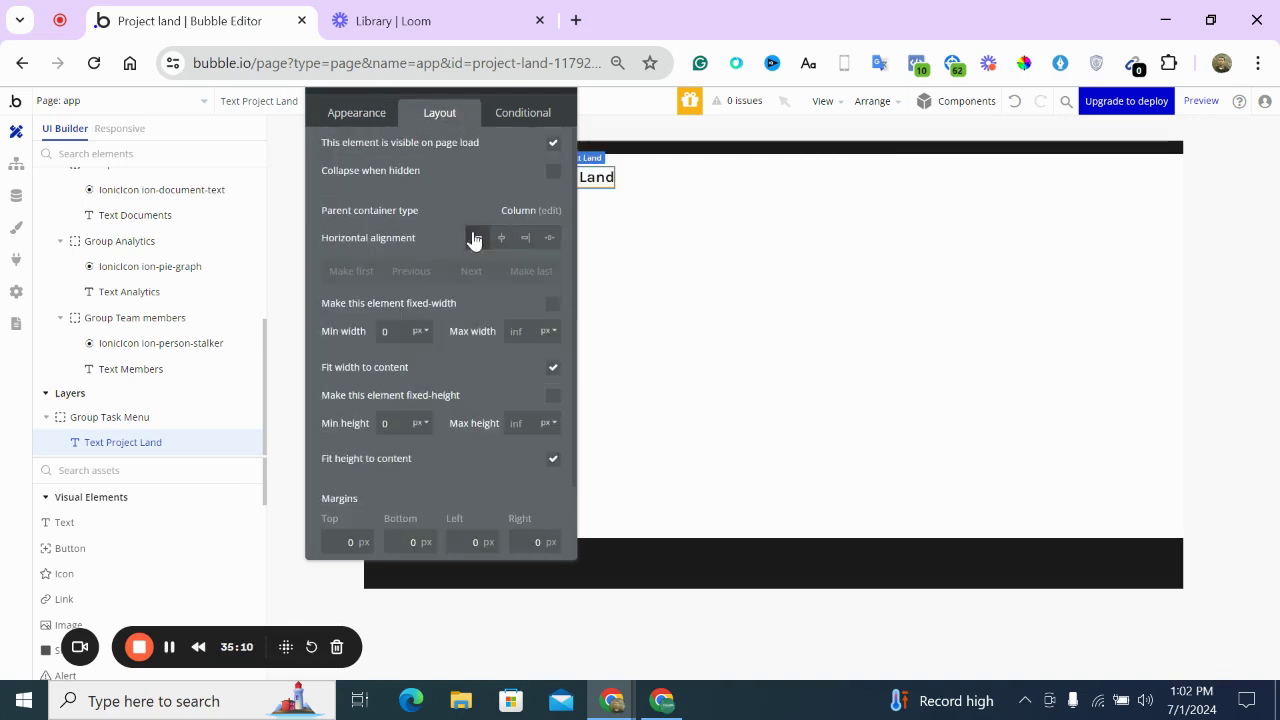
click(553, 368)
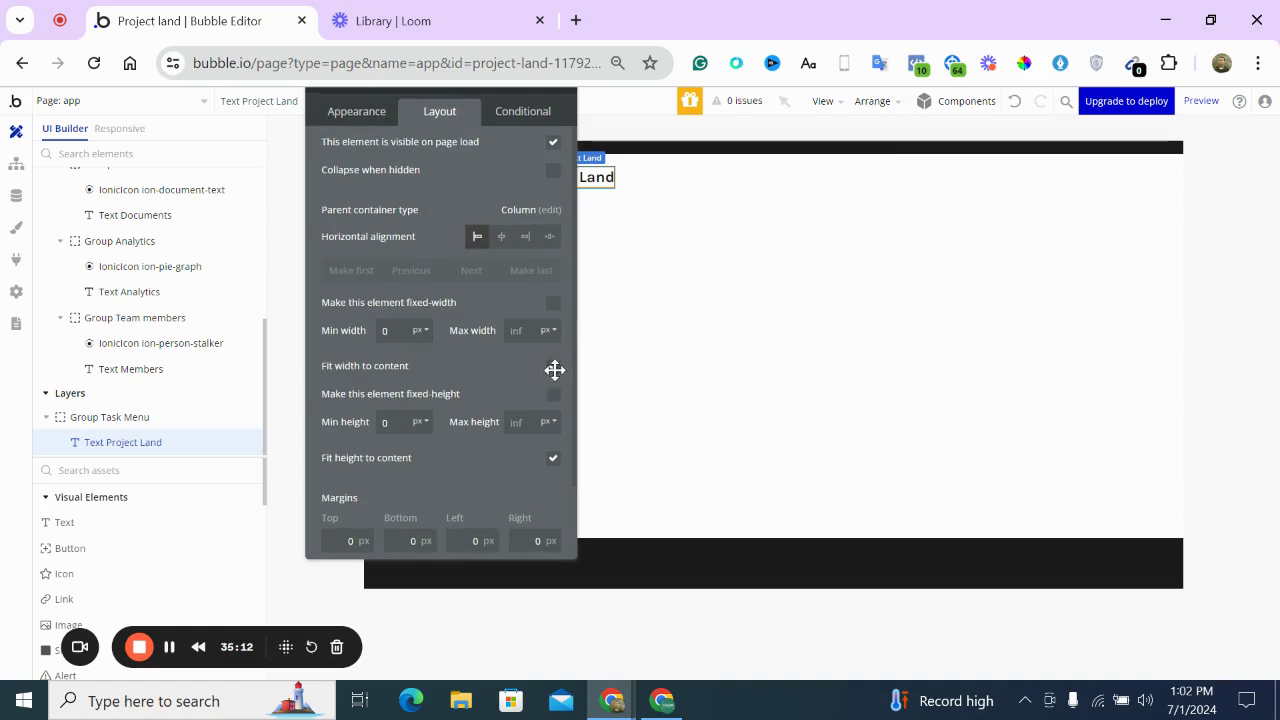
drag(438, 226, 250, 216)
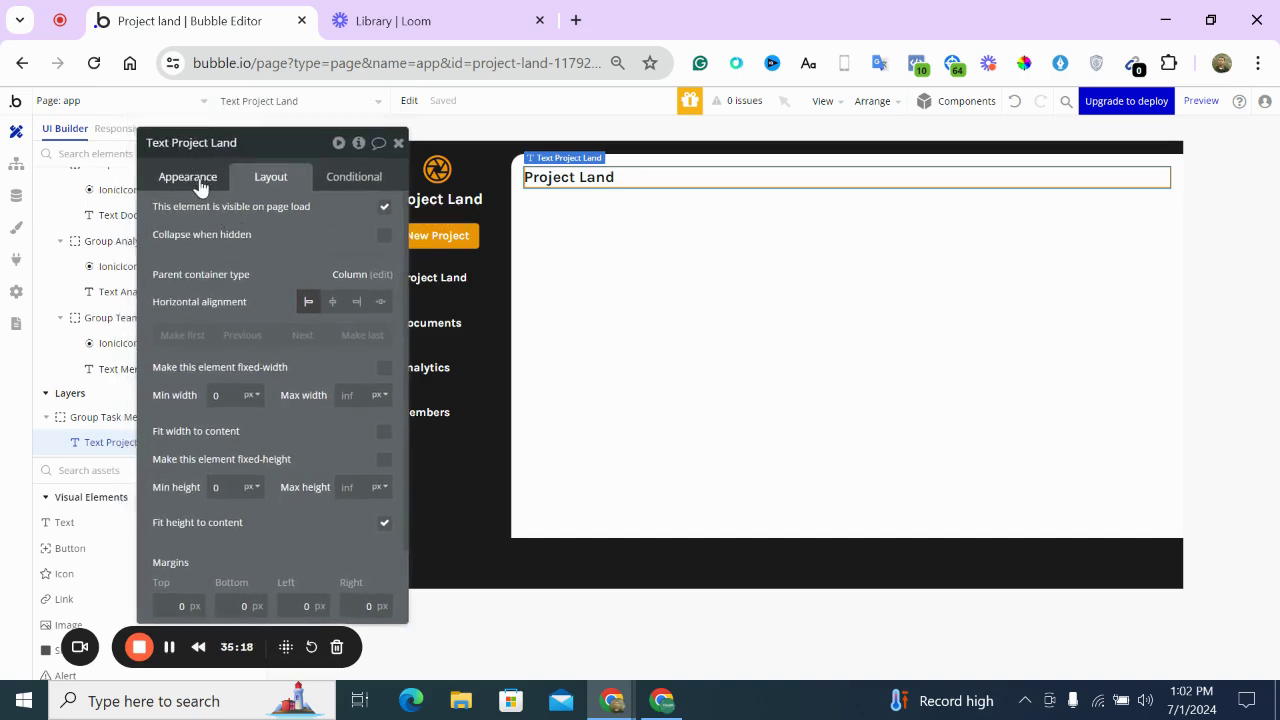
Replace the title's static Project Land text with the dynamic expression Get data from page URL
click(200, 180)
triple_click(206, 214)
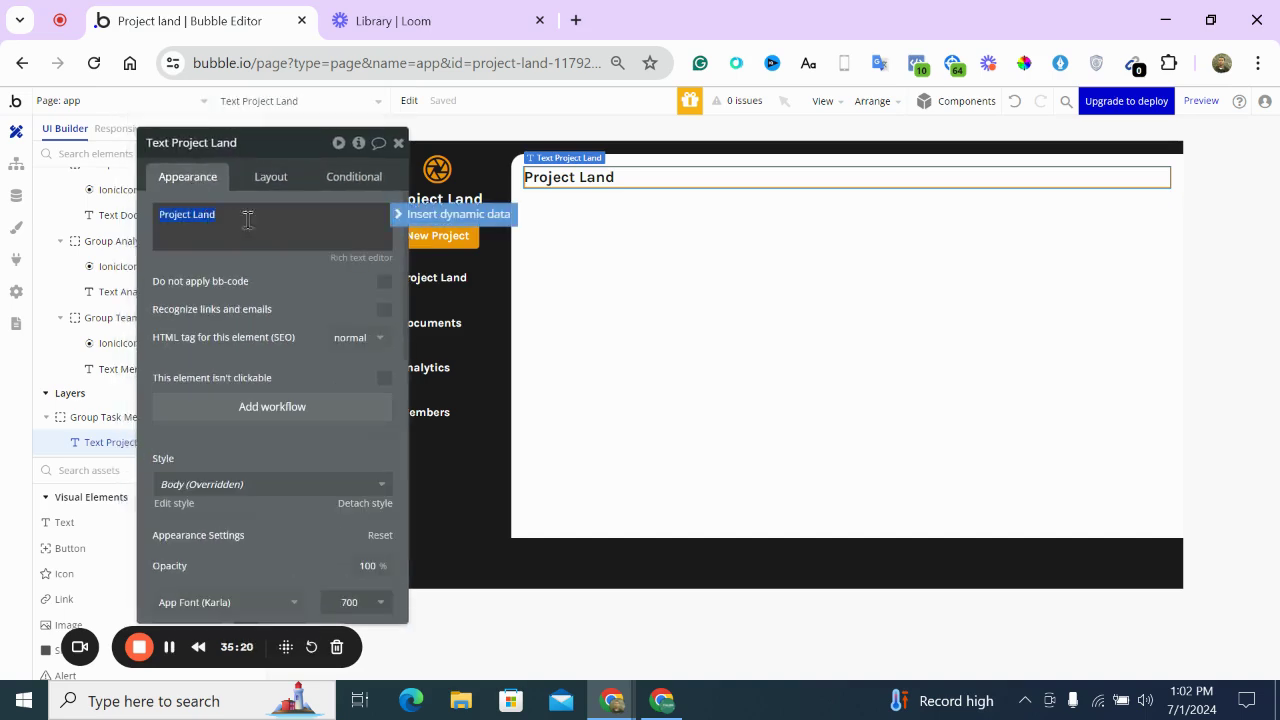
click(412, 215)
text(get d)
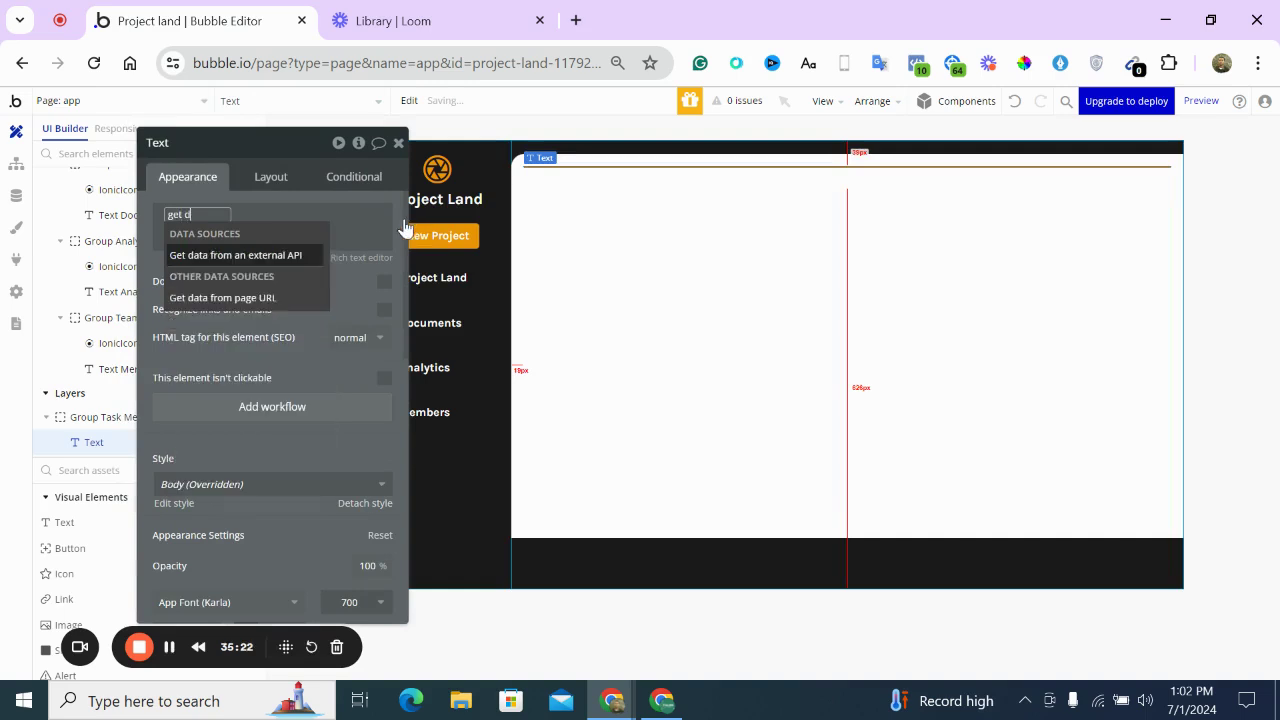
click(248, 298)
Configure the page URL data source with the parameter name project and the type Project
click(560, 208)
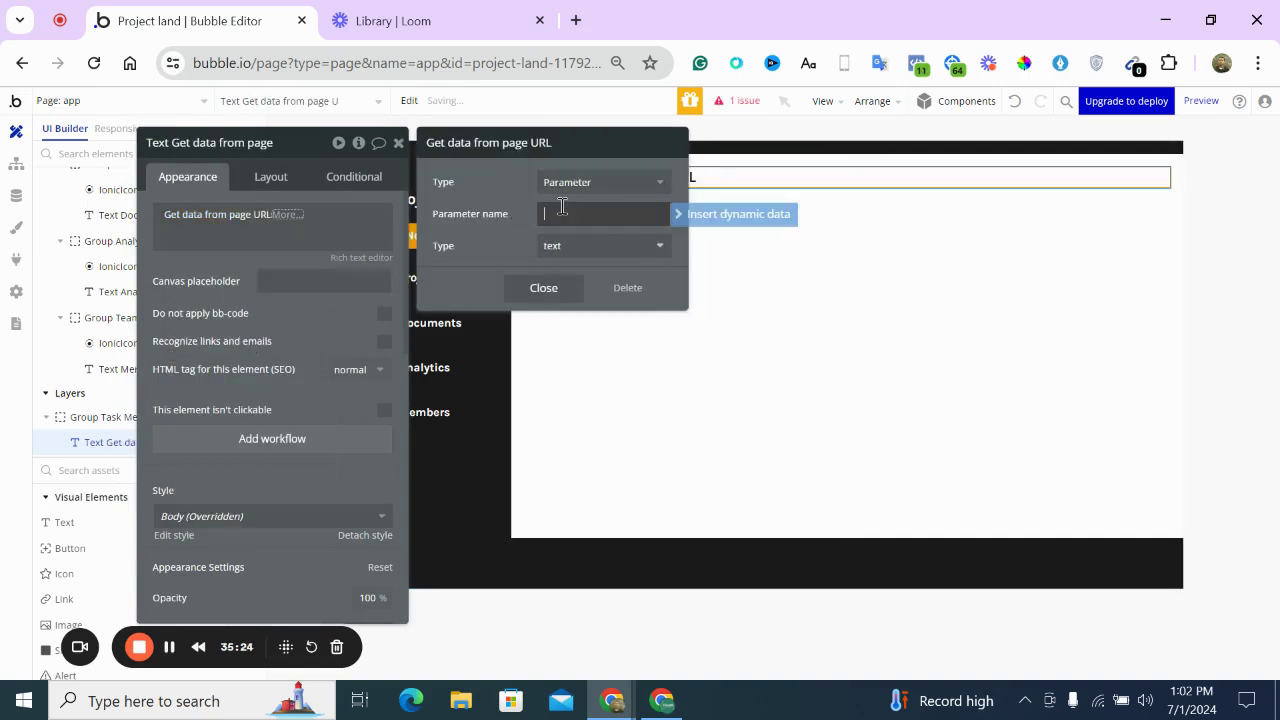
text(v)
click(573, 245)
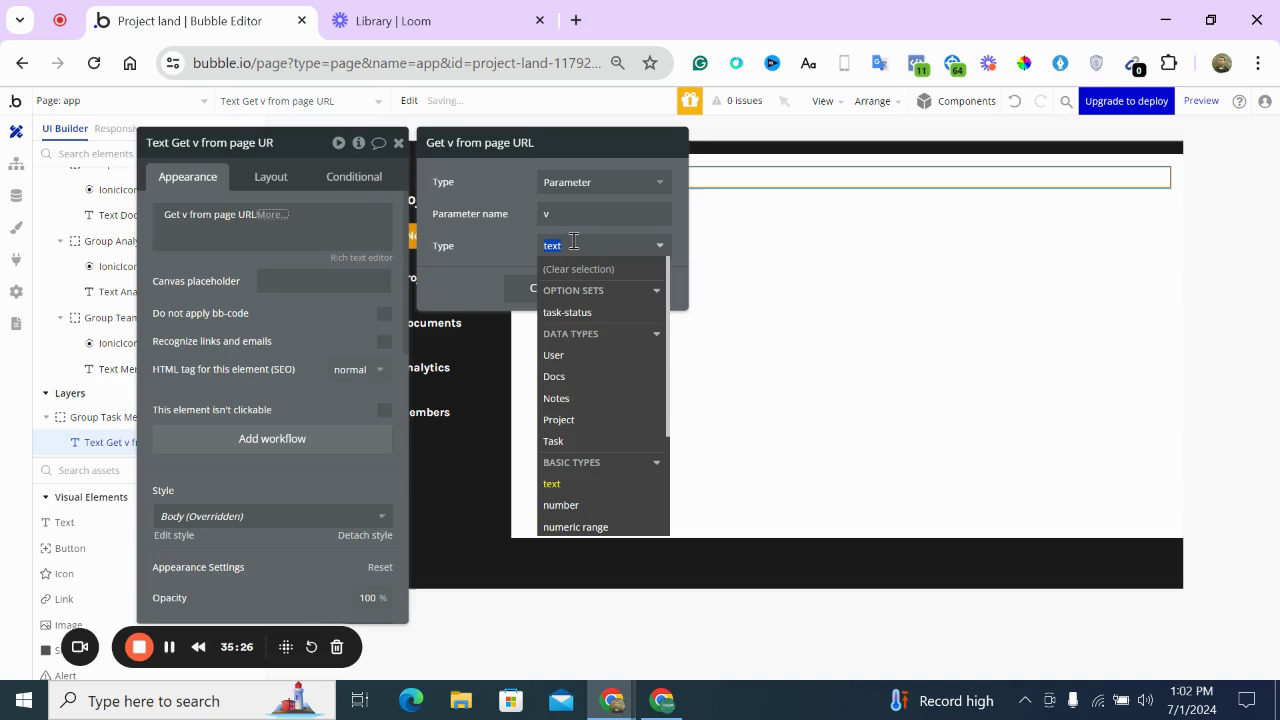
text(pro)
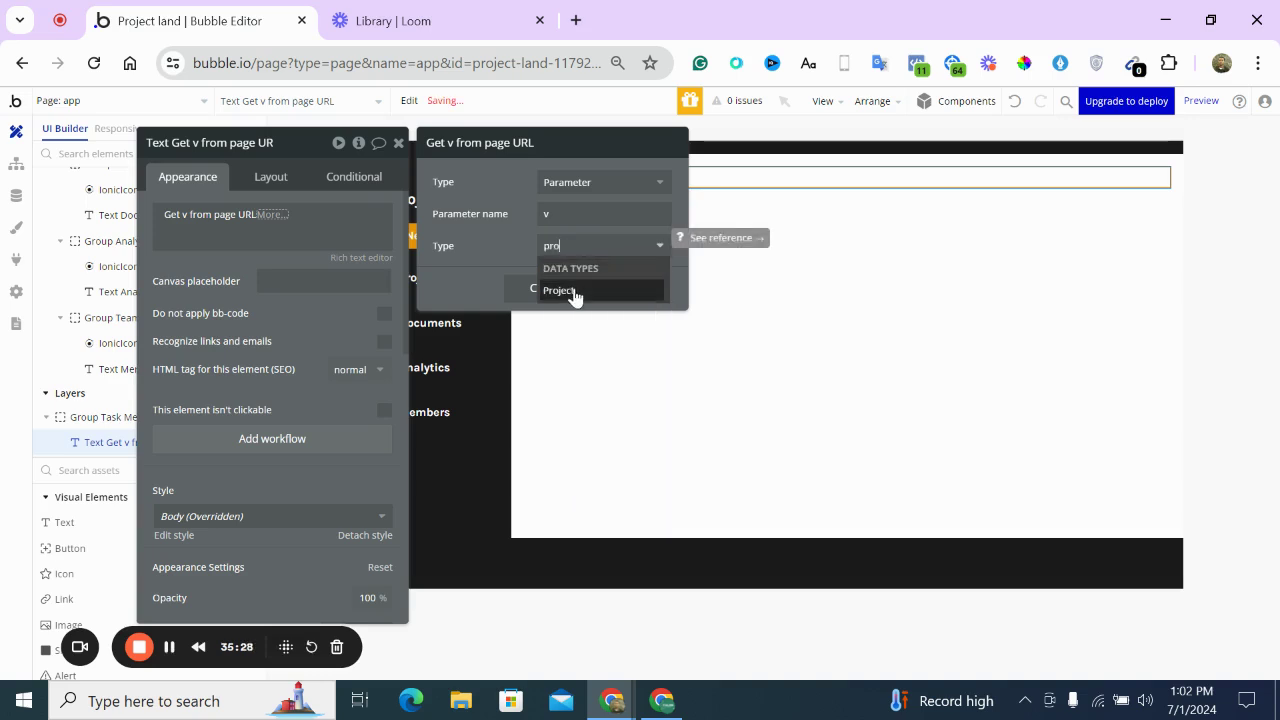
click(568, 290)
double_click(554, 220)
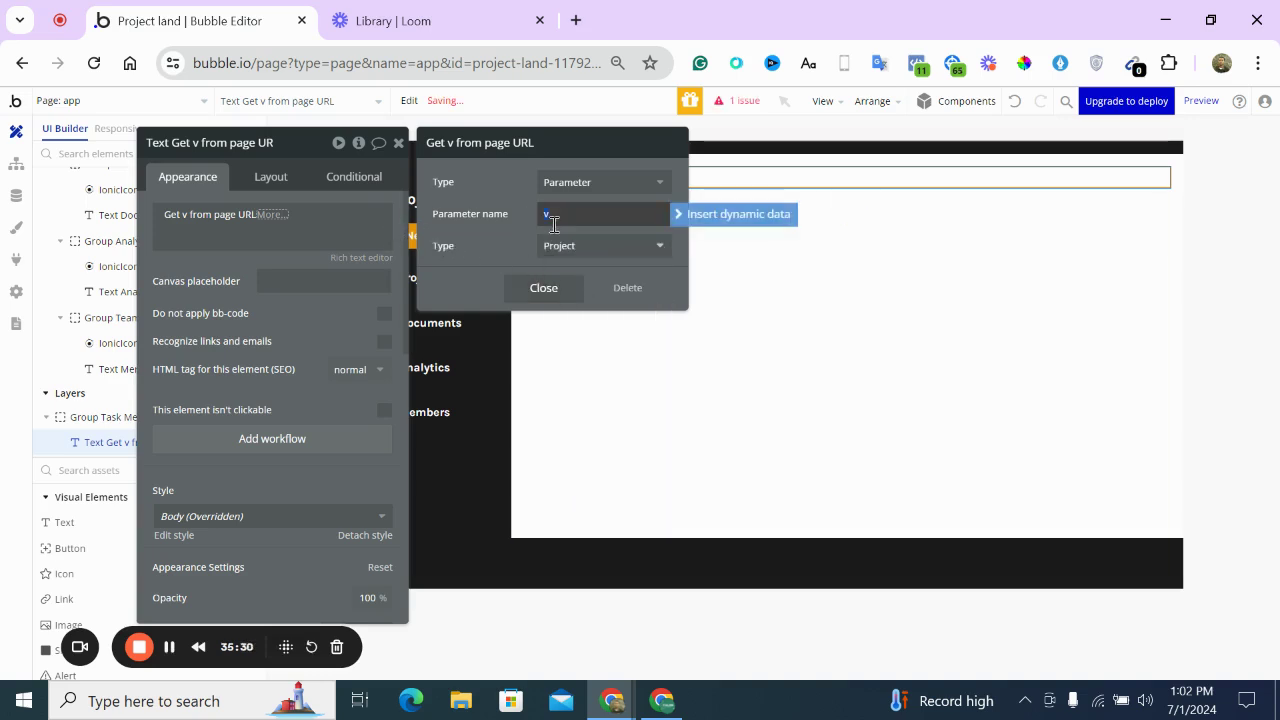
text(project)
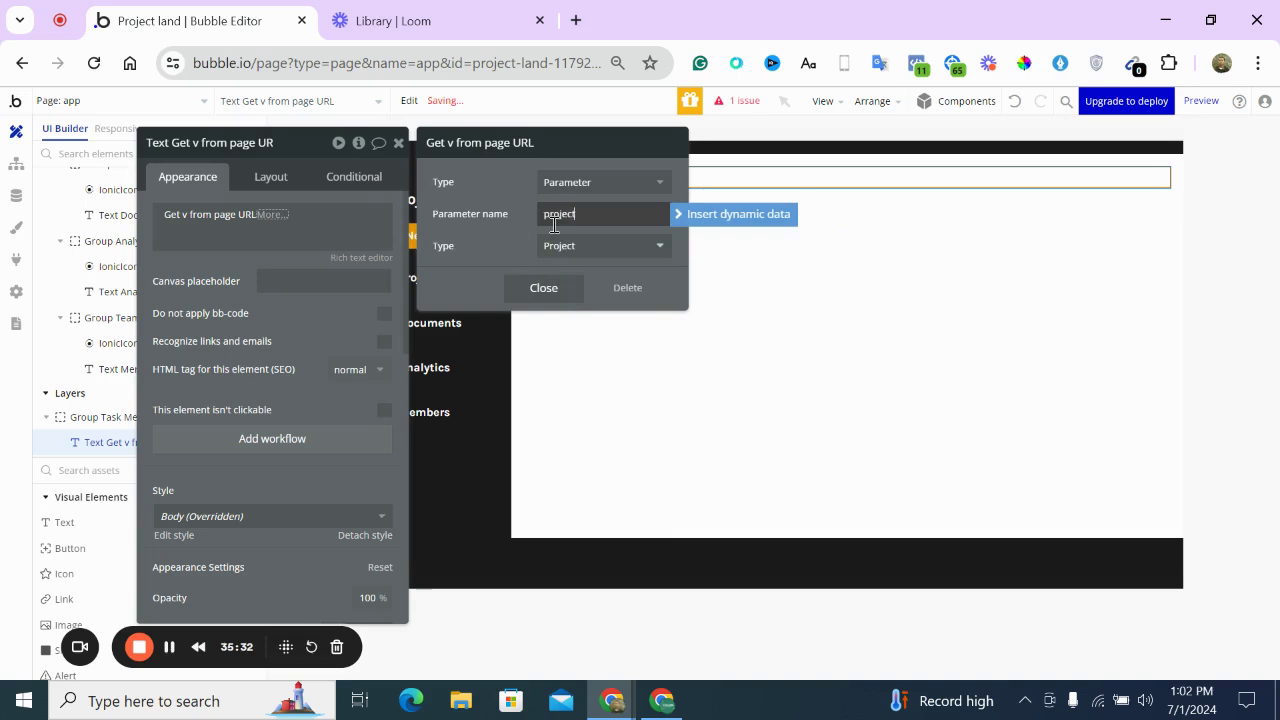
click(233, 285)
Extend the title's page URL expression with the project's name field
click(300, 225)
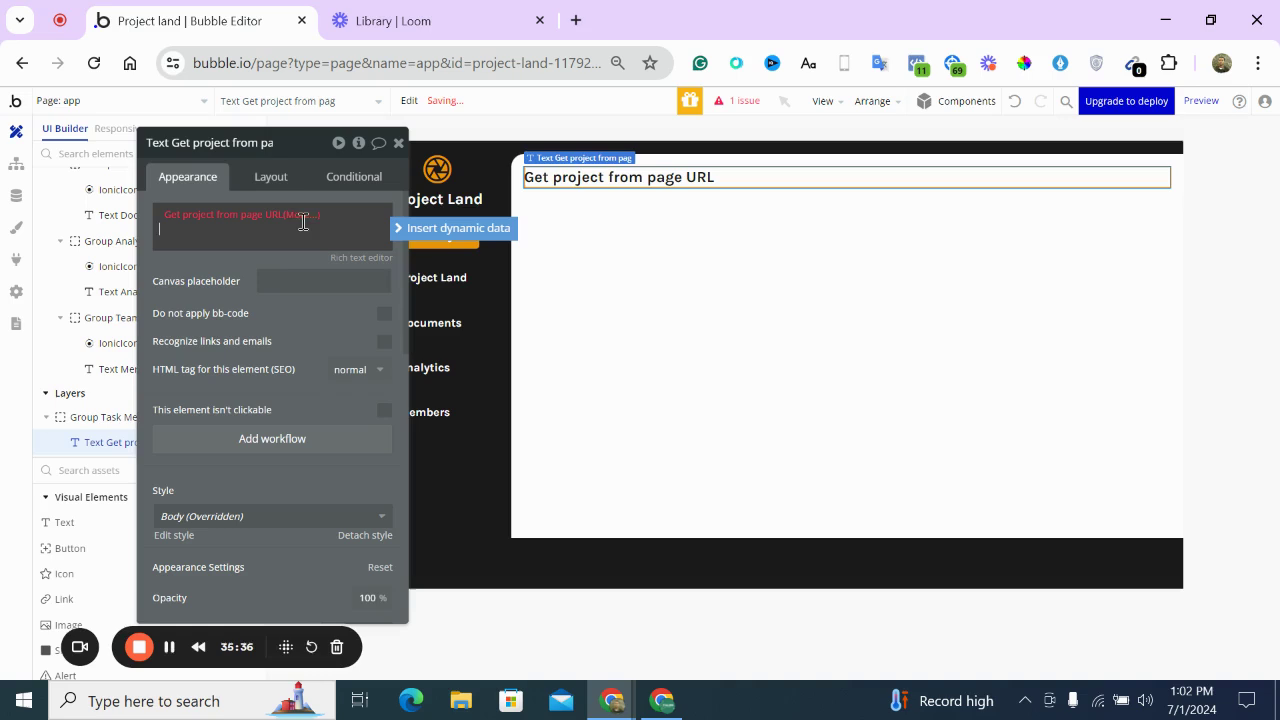
click(296, 225)
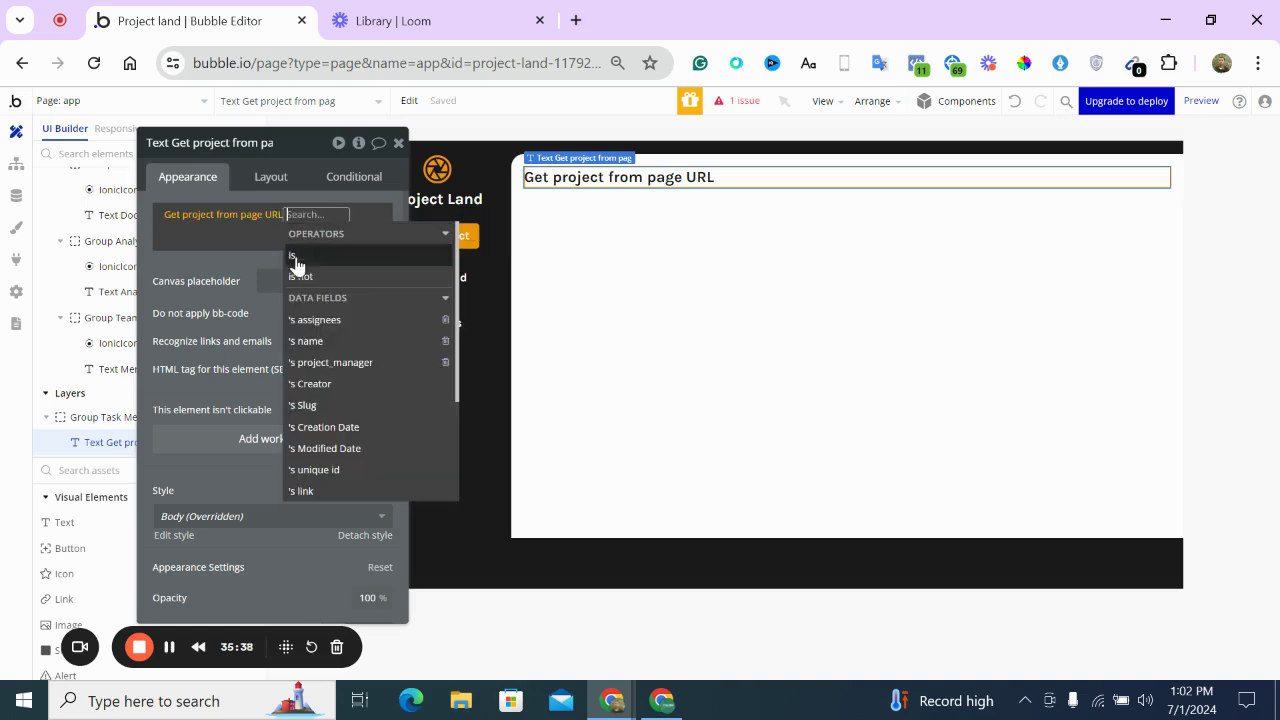
click(335, 343)
click(209, 289)
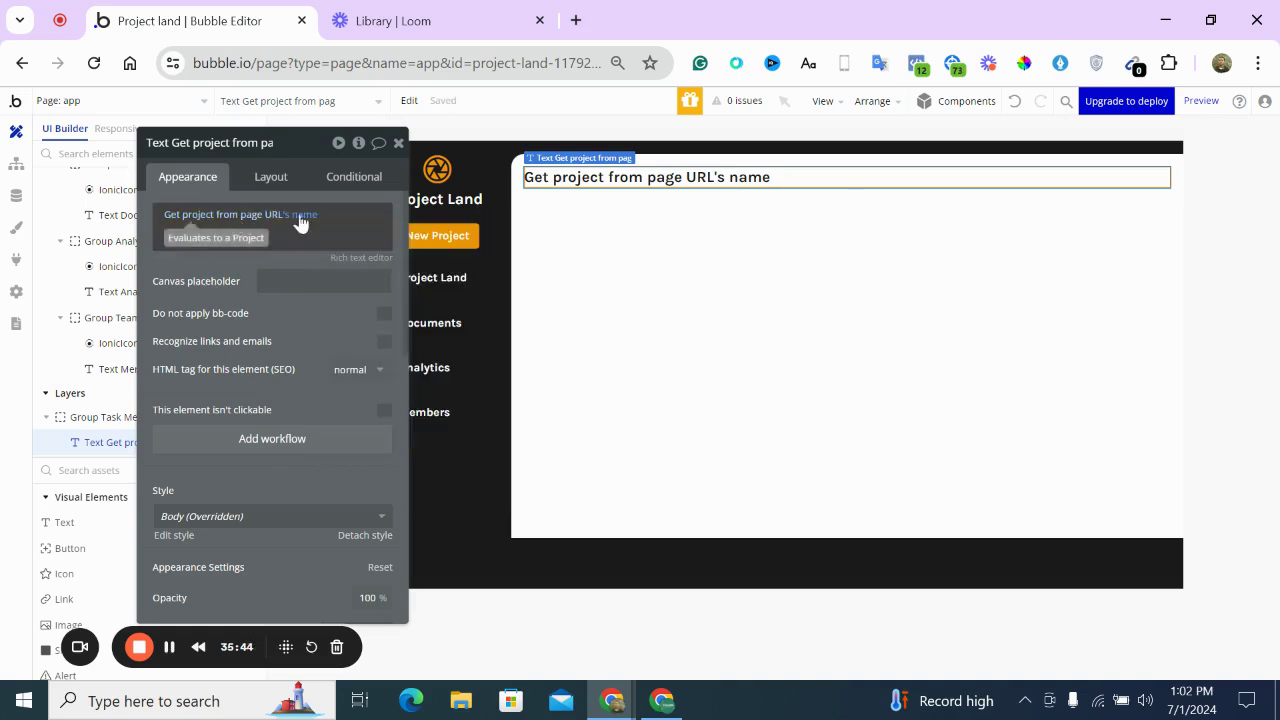
Create a click workflow for Group Project with a Go to page action whose destination is app
click(486, 280)
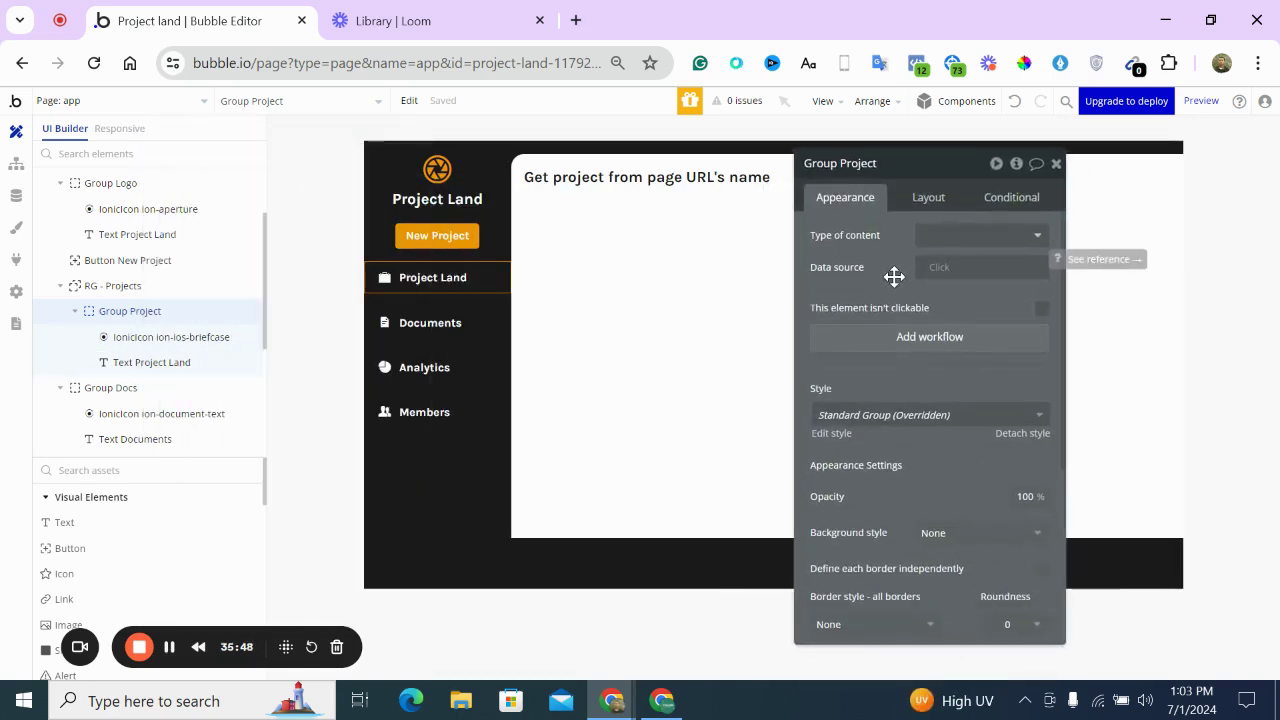
click(903, 338)
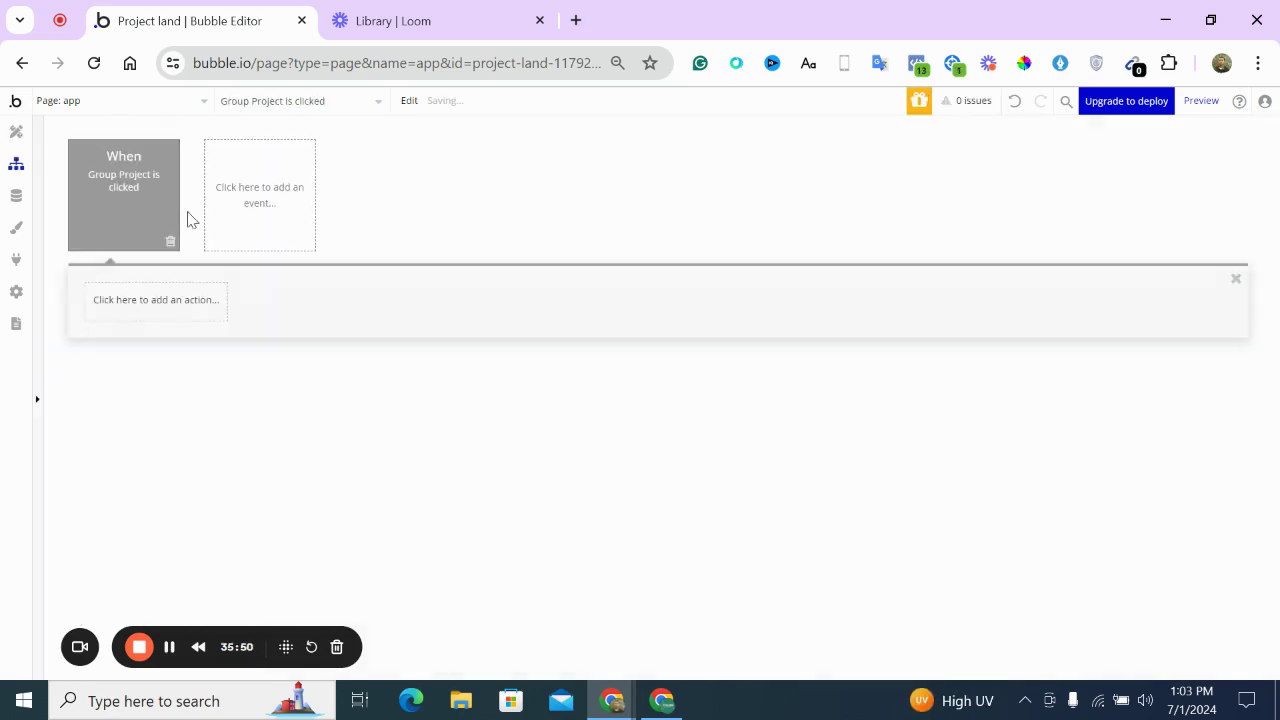
click(157, 302)
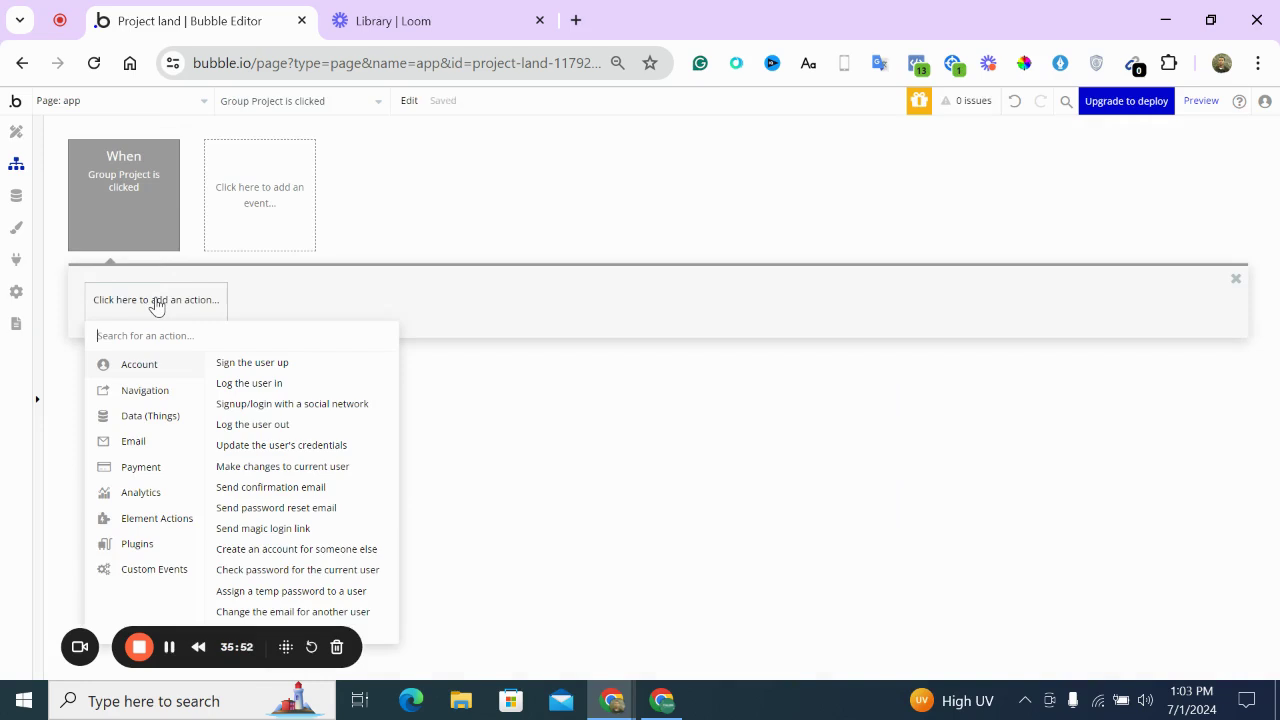
text(got)
key(BackSpace)
key(BackSpace)
key(BackSpace)
mouse_move(172, 398)
click(249, 368)
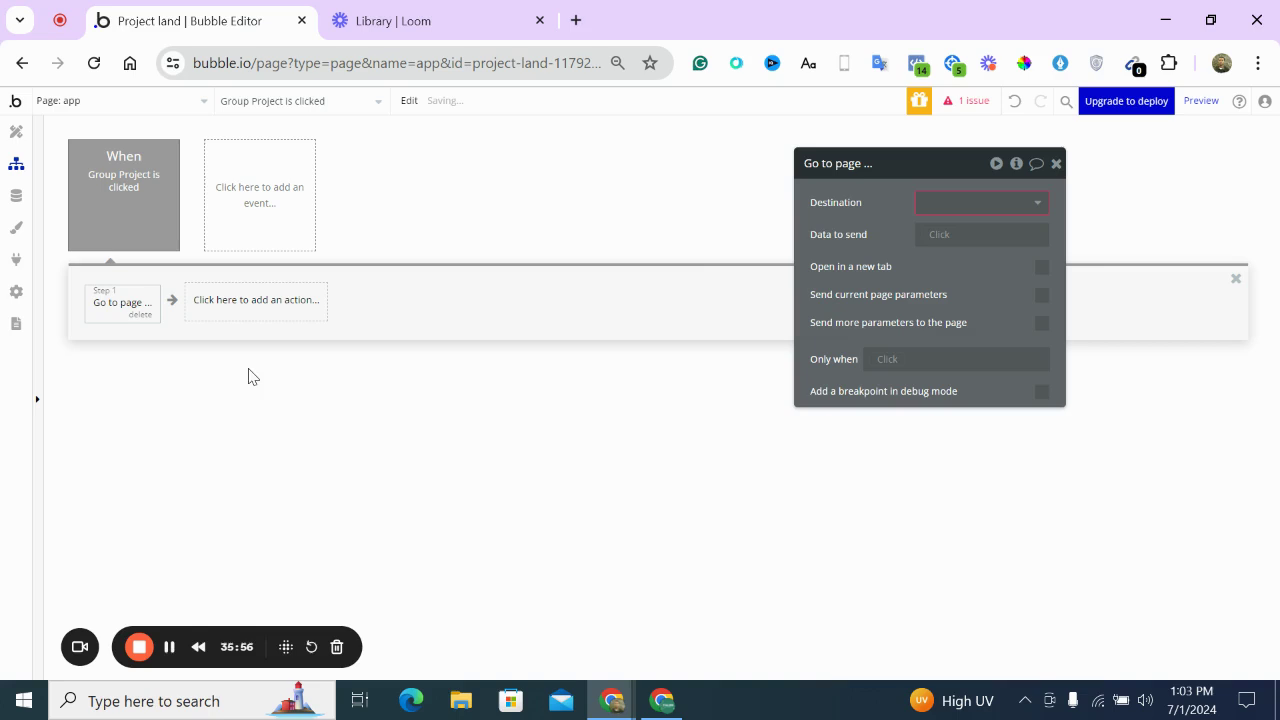
click(945, 203)
click(951, 252)
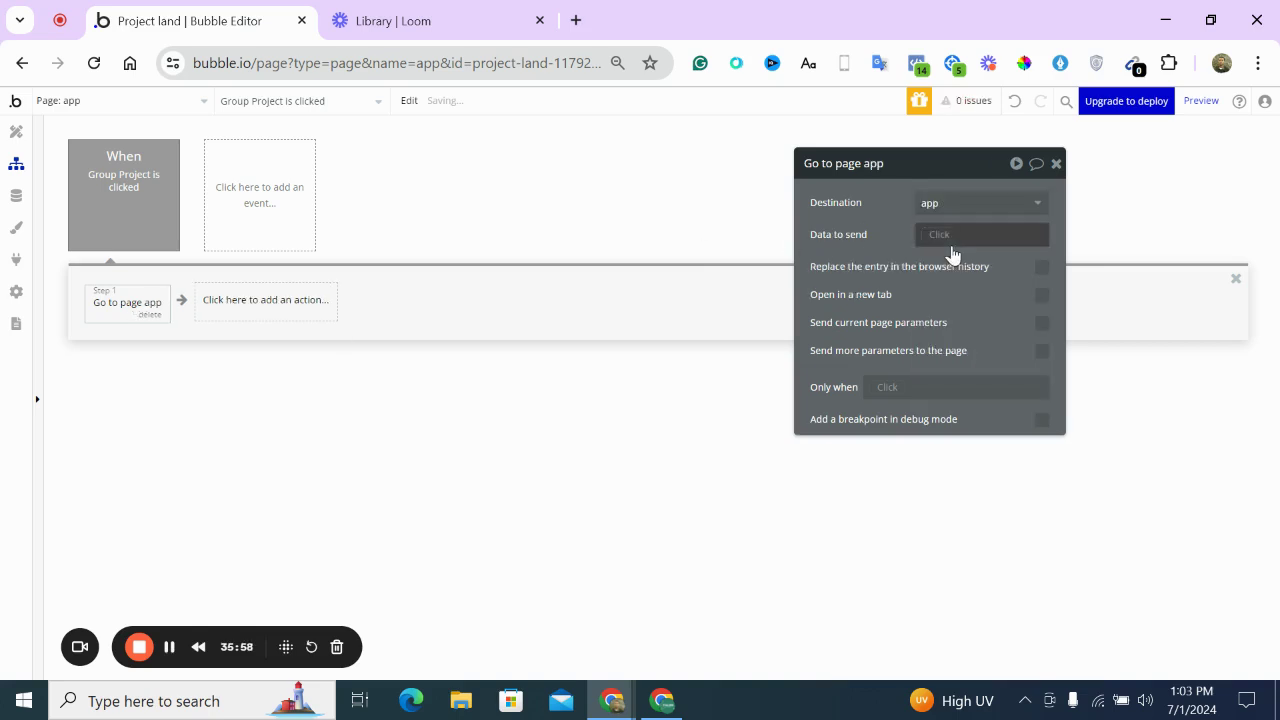
Make the Go to page action send a parameter with key project and value Current cell's Project's name
click(1041, 351)
click(966, 390)
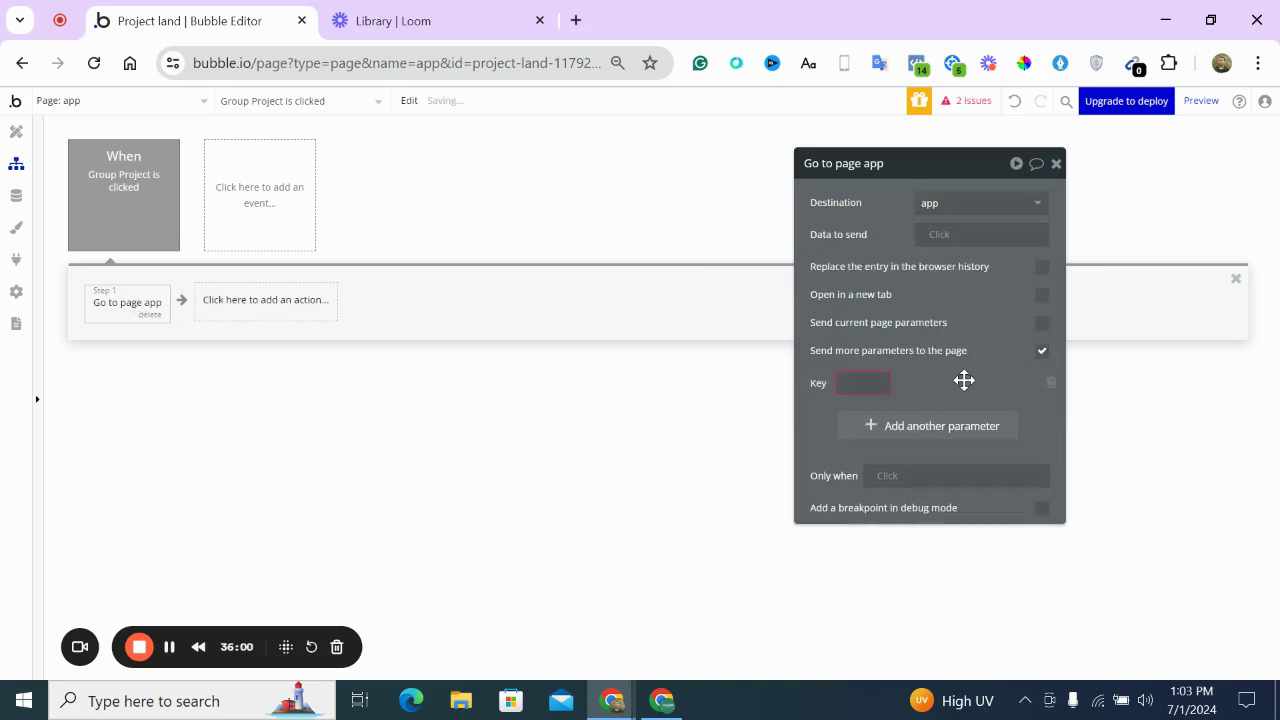
click(873, 382)
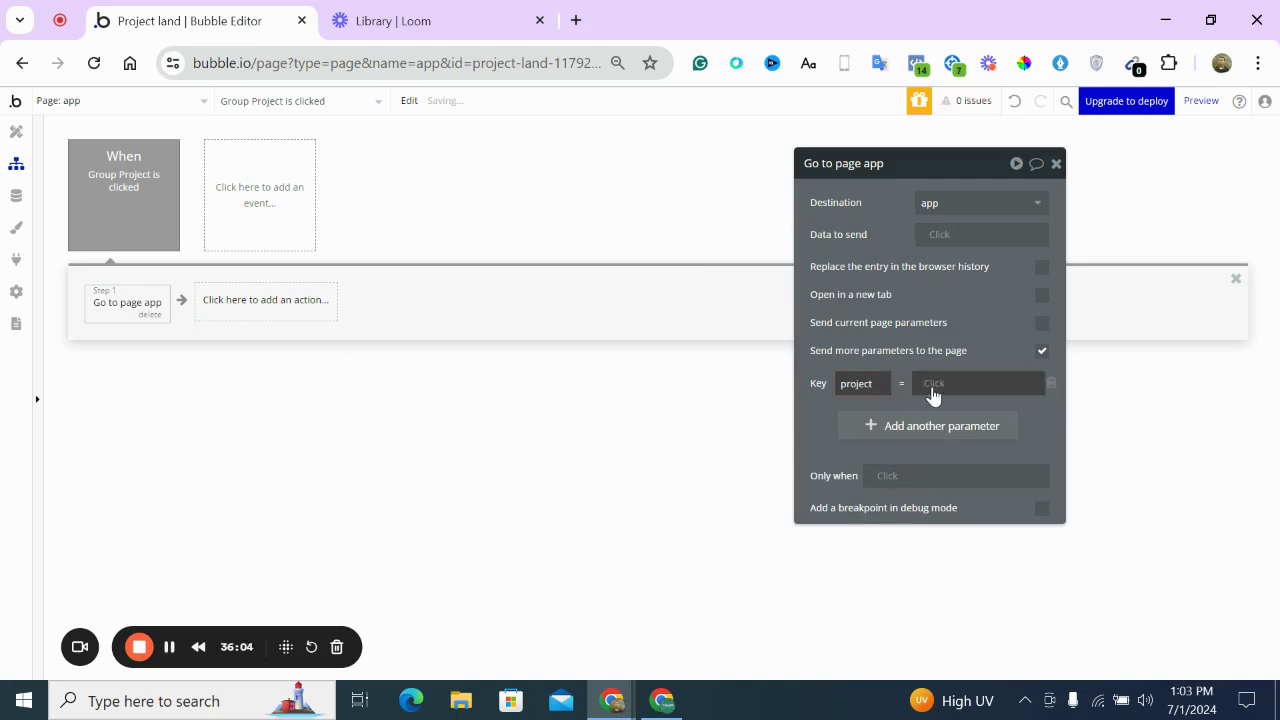
click(935, 385)
click(970, 481)
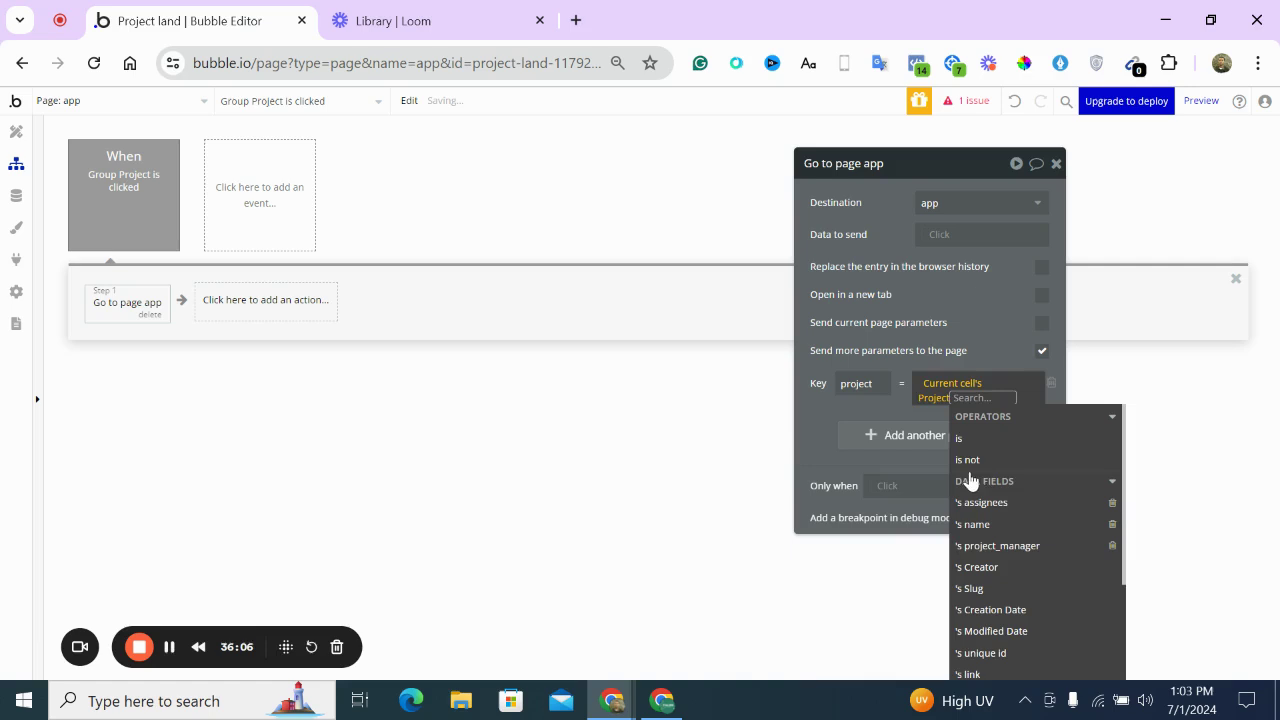
click(869, 413)
click(969, 398)
click(975, 524)
click(942, 341)
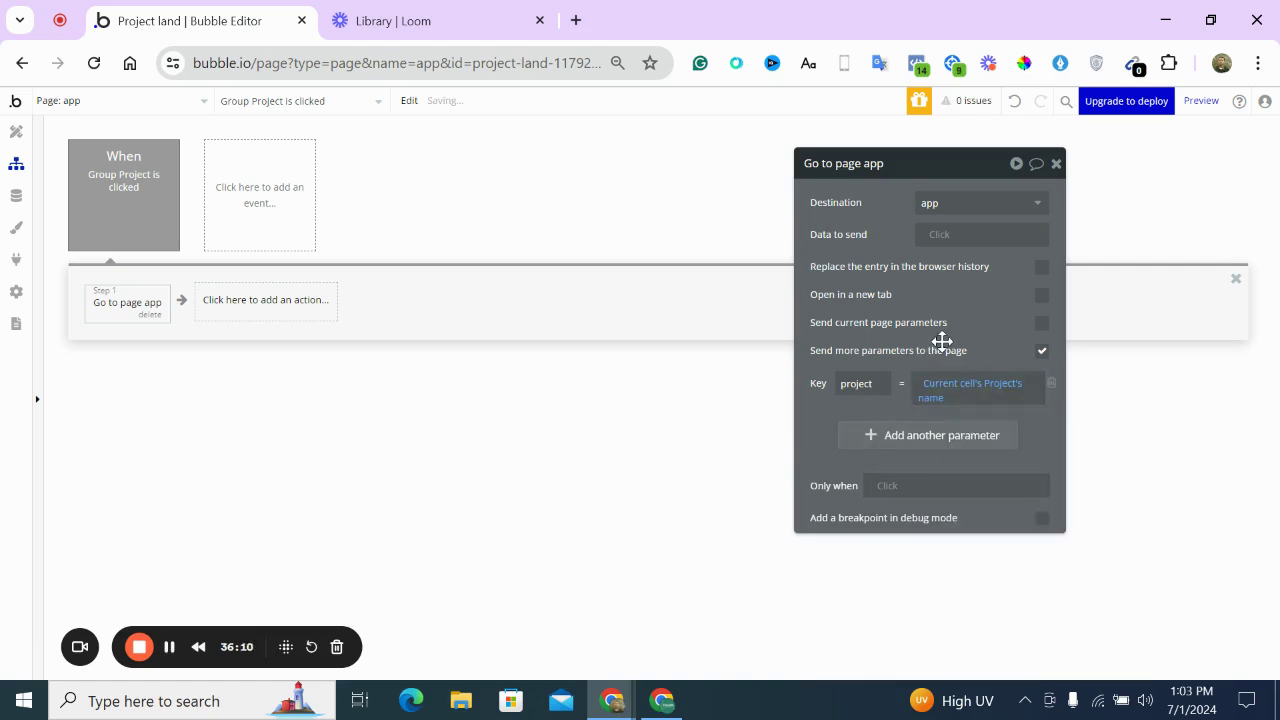
Add a condition to Group Project using the copied title expression Get project from page URL's name
click(17, 132)
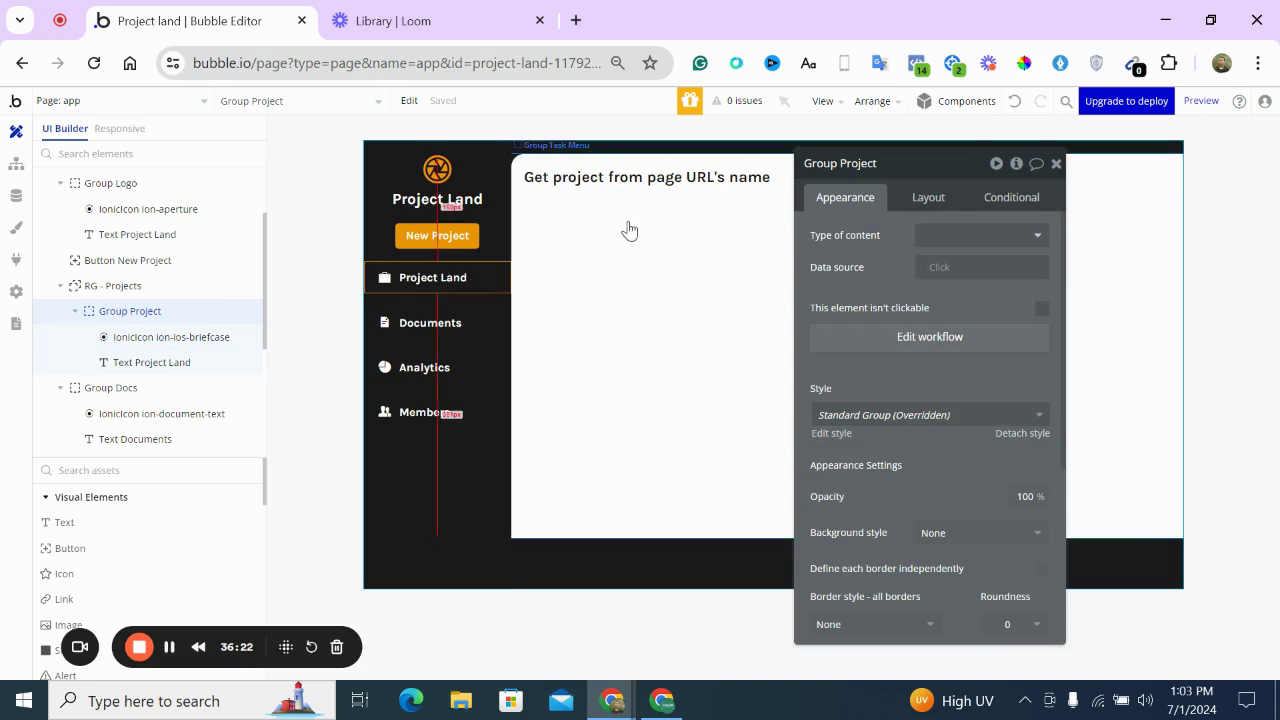
click(676, 178)
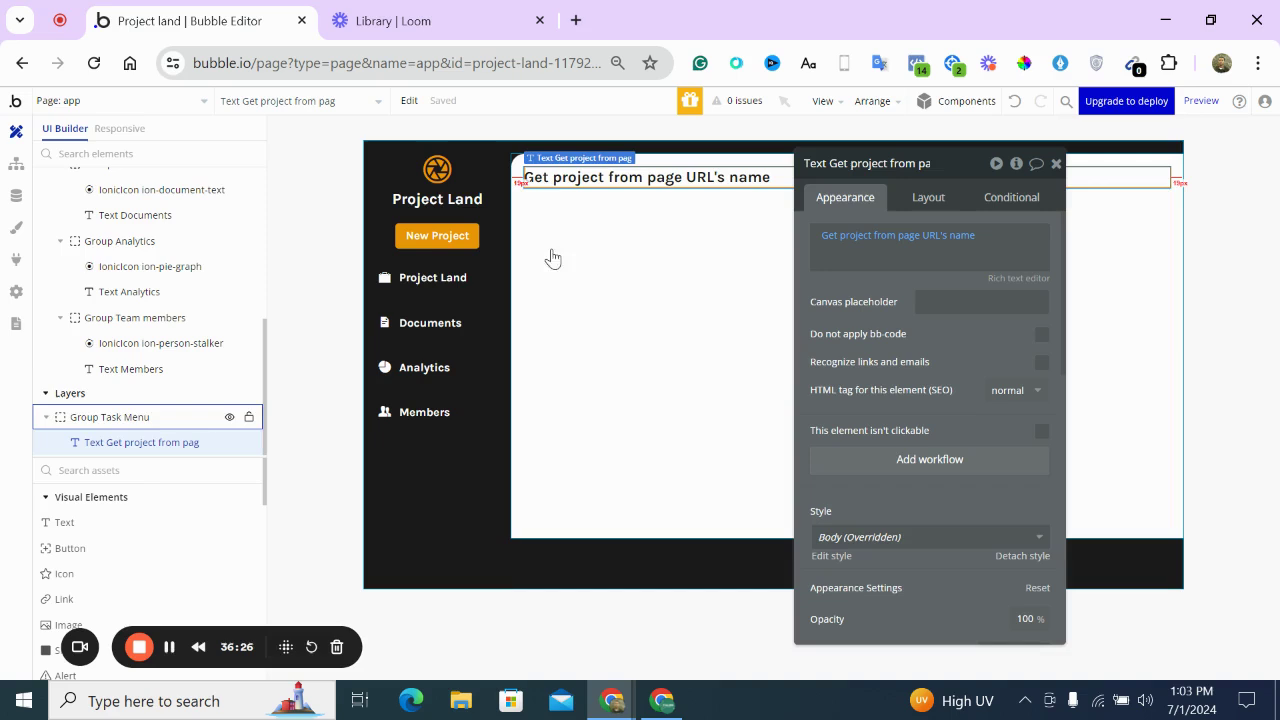
click(484, 285)
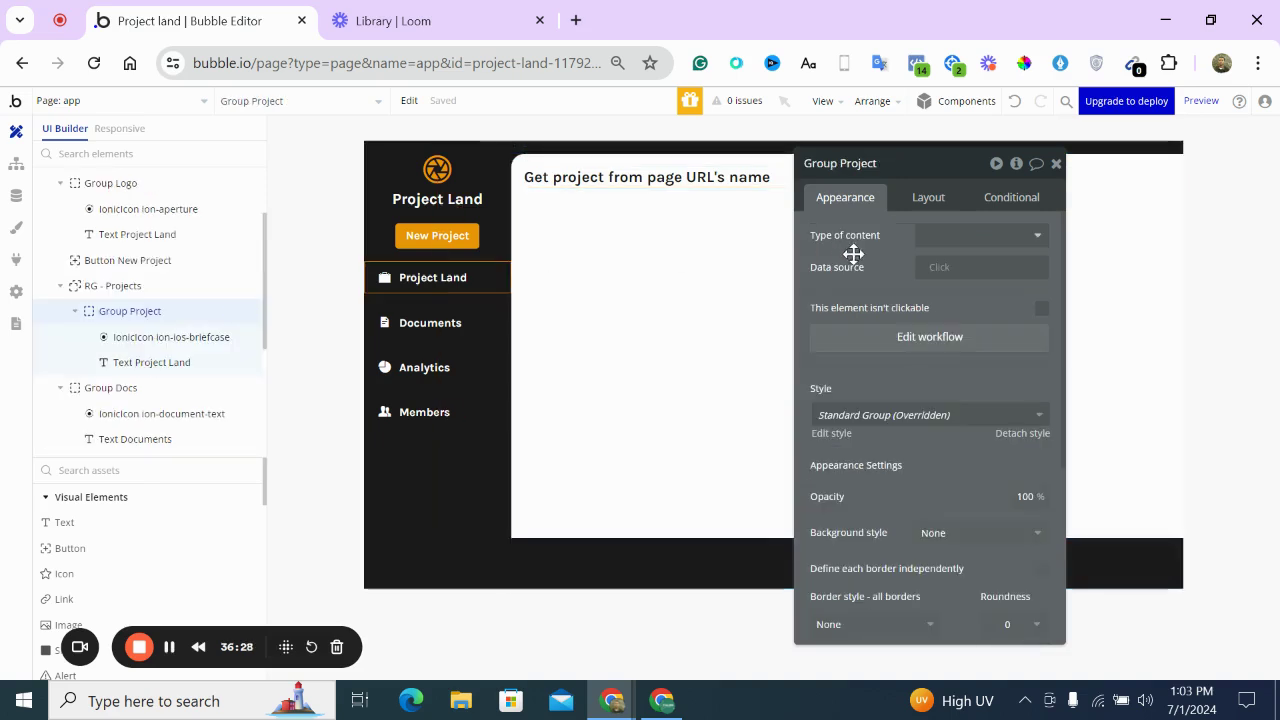
click(1005, 198)
click(897, 240)
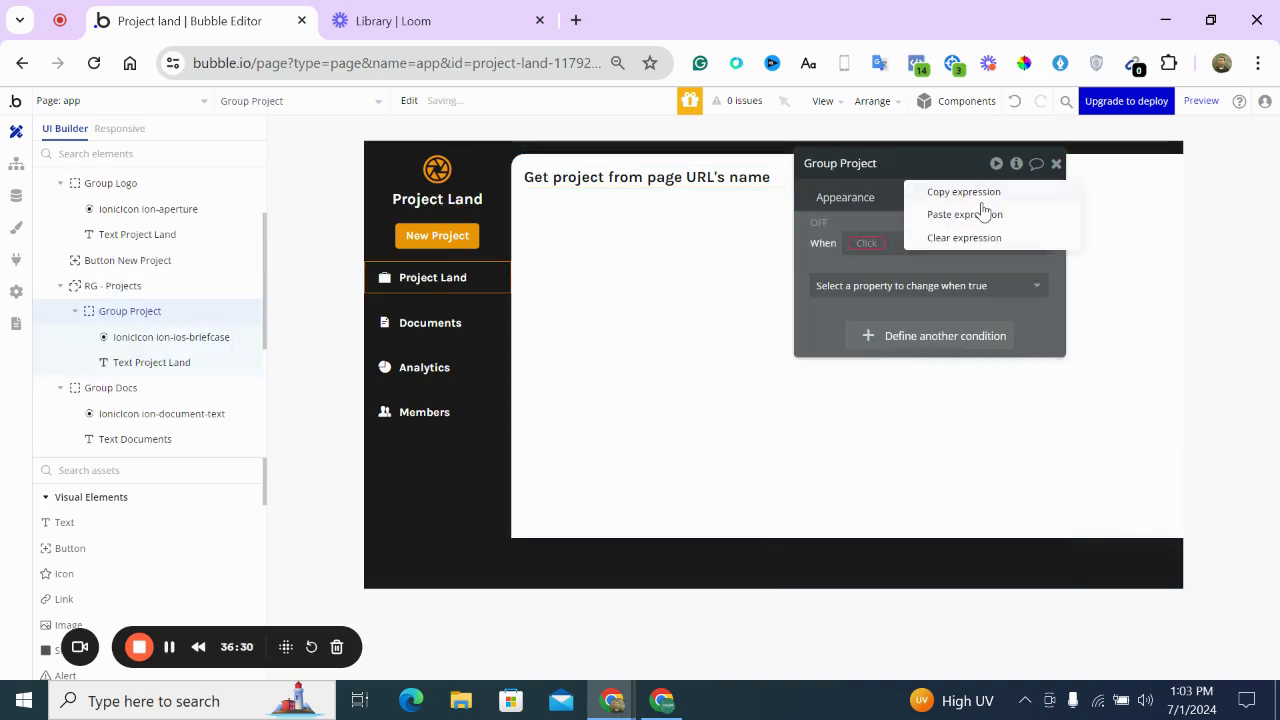
click(985, 214)
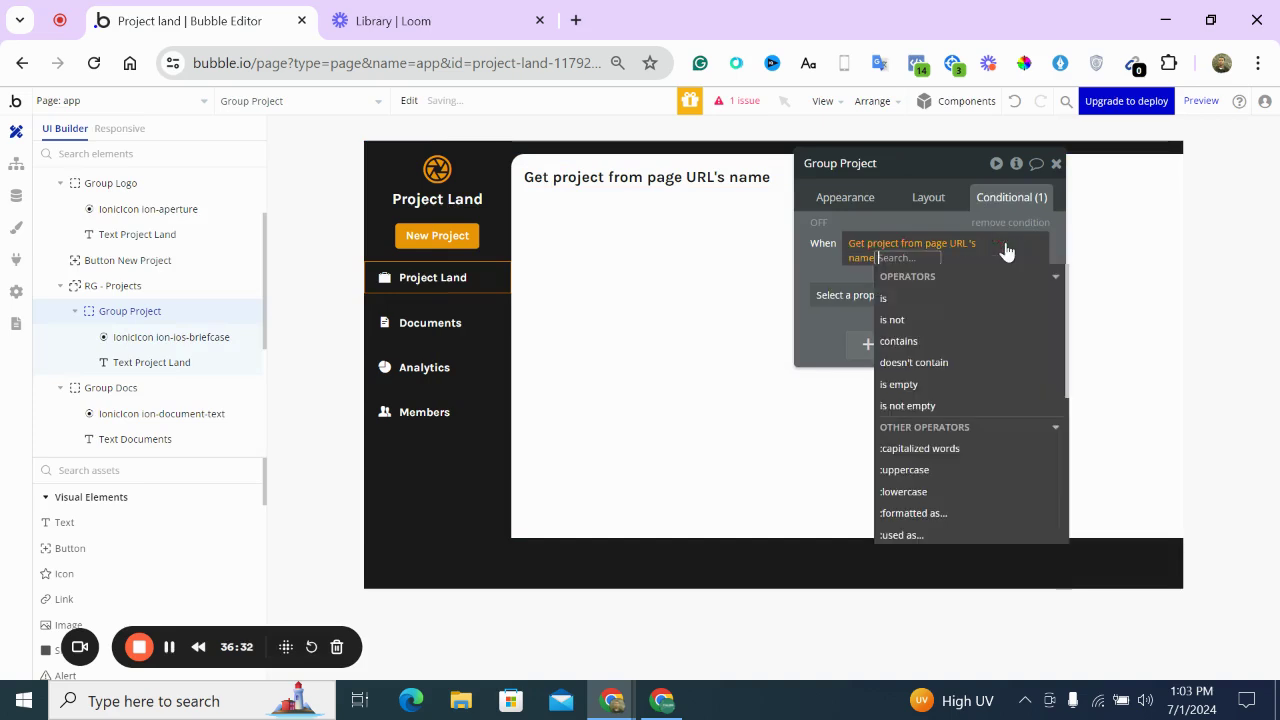
Change Group Project's condition to Get project from page URL is Current cell's Project
click(866, 256)
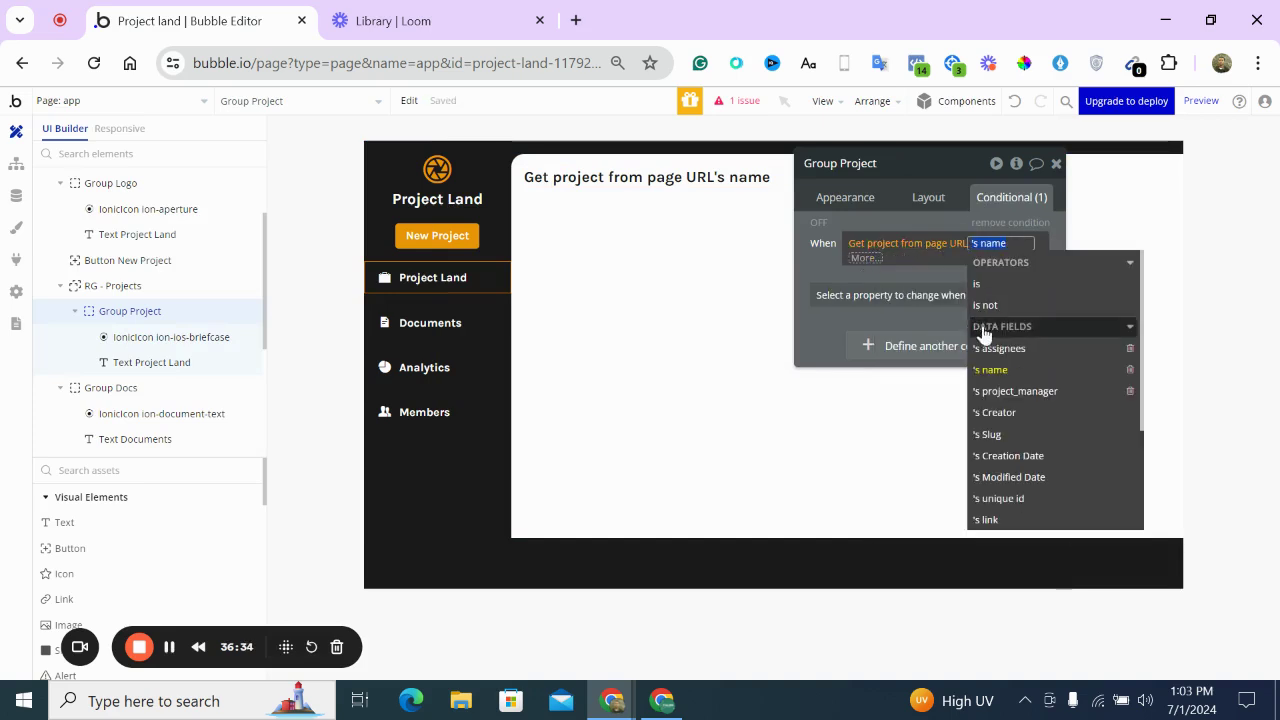
click(981, 286)
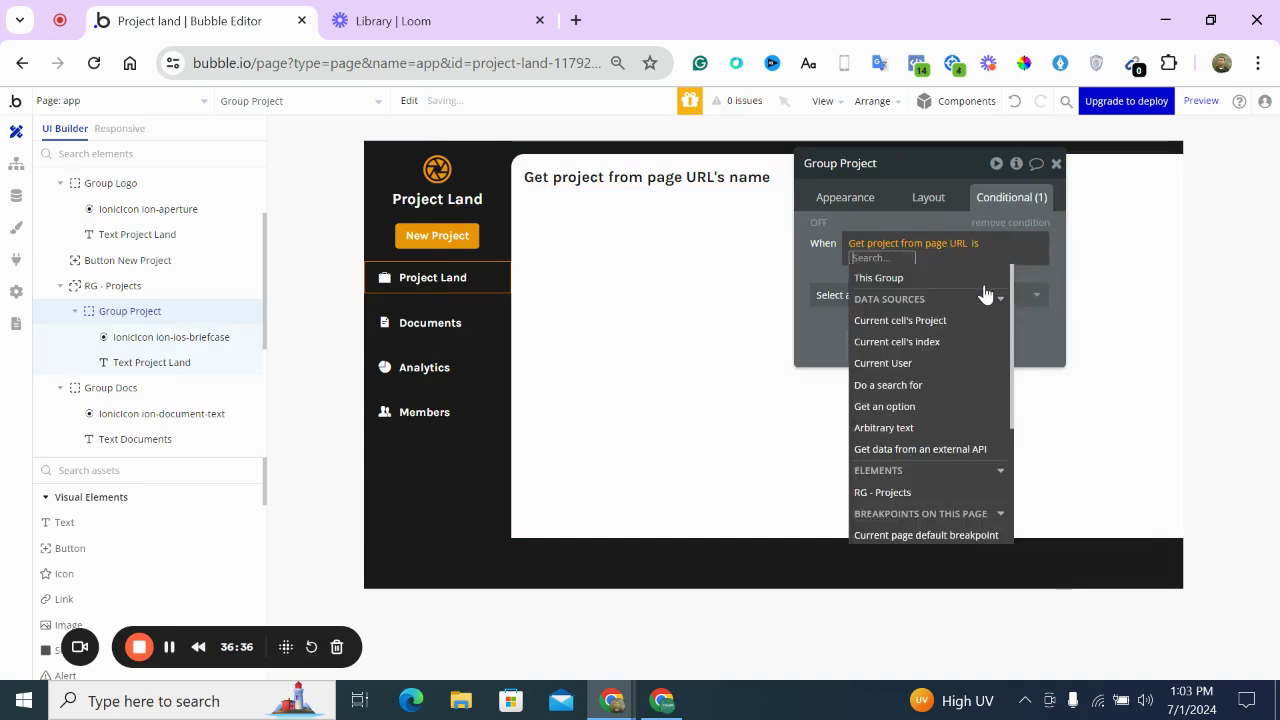
click(923, 322)
click(833, 252)
Make the condition set the background style to Flat color and the background color to the sencondary gold variable
click(852, 295)
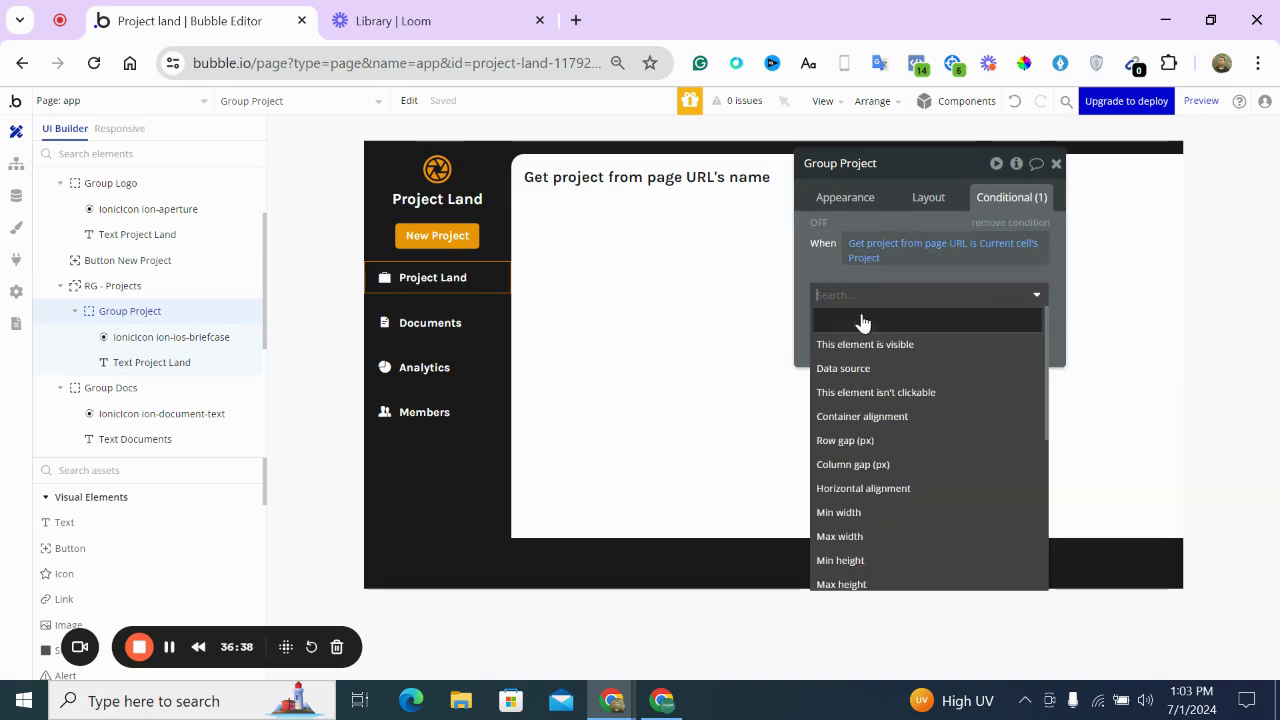
text(back)
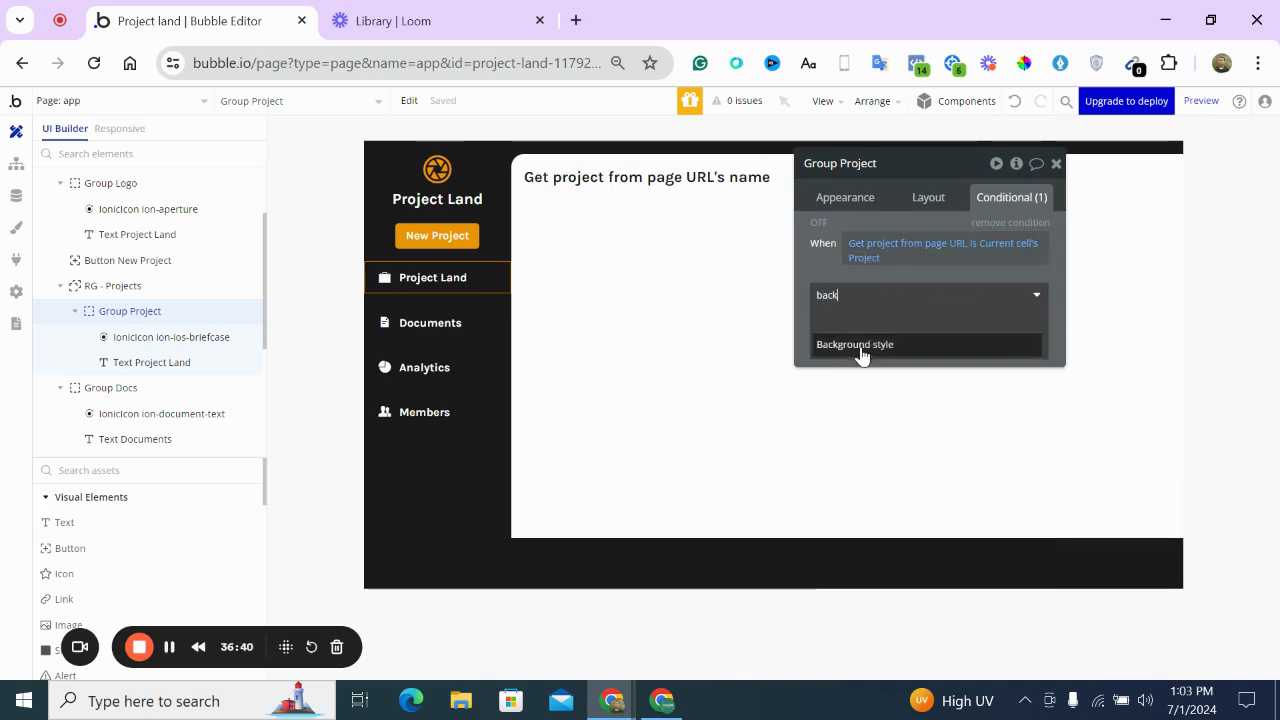
click(860, 347)
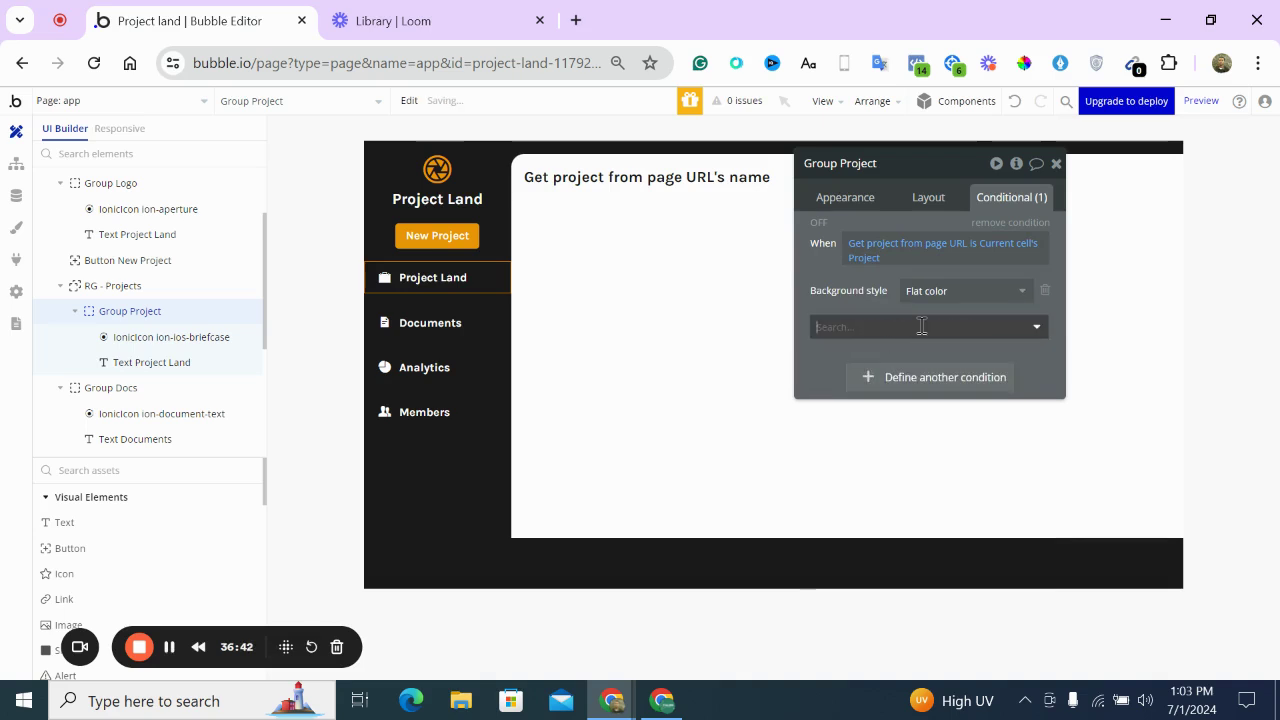
click(920, 328)
text(bac)
click(897, 376)
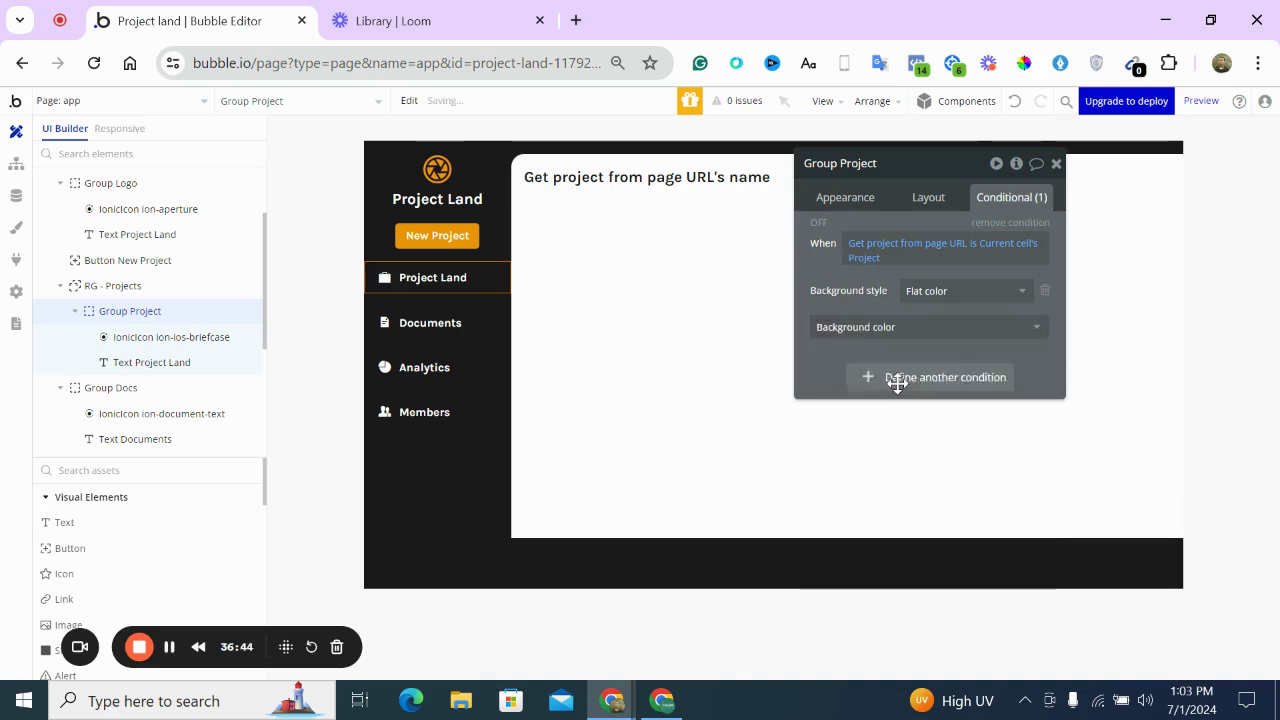
click(911, 325)
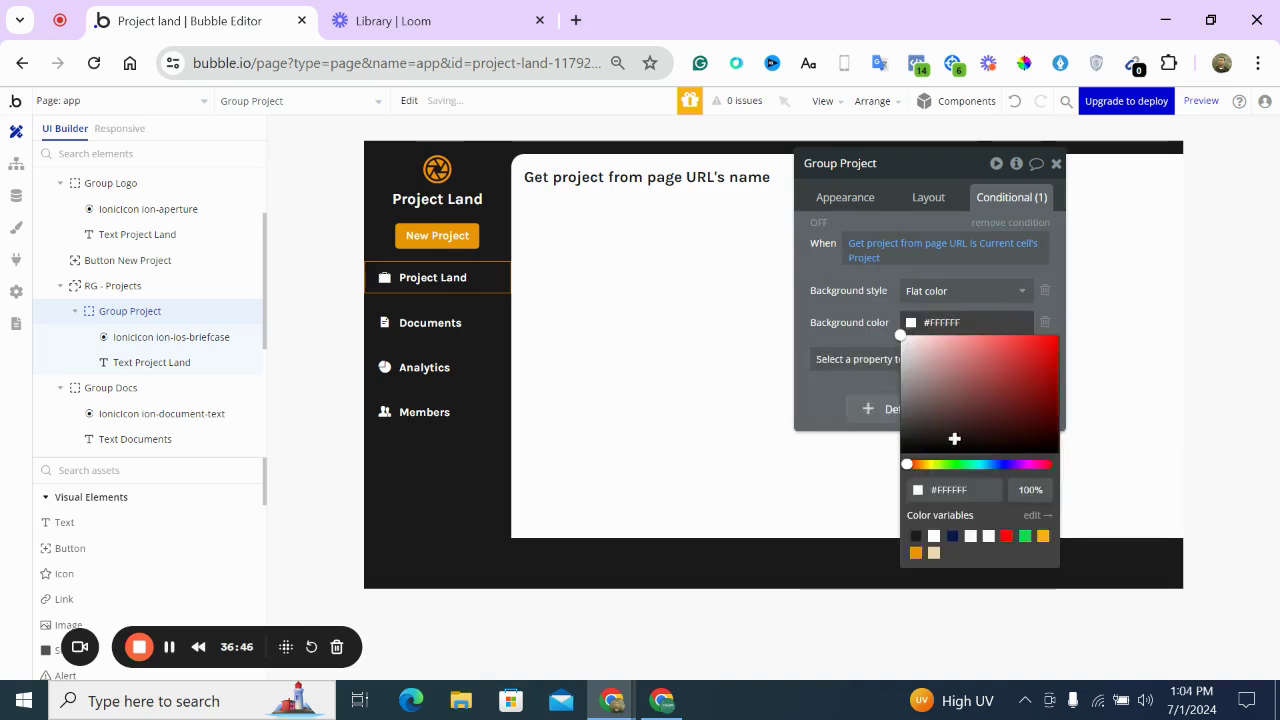
click(936, 552)
click(845, 267)
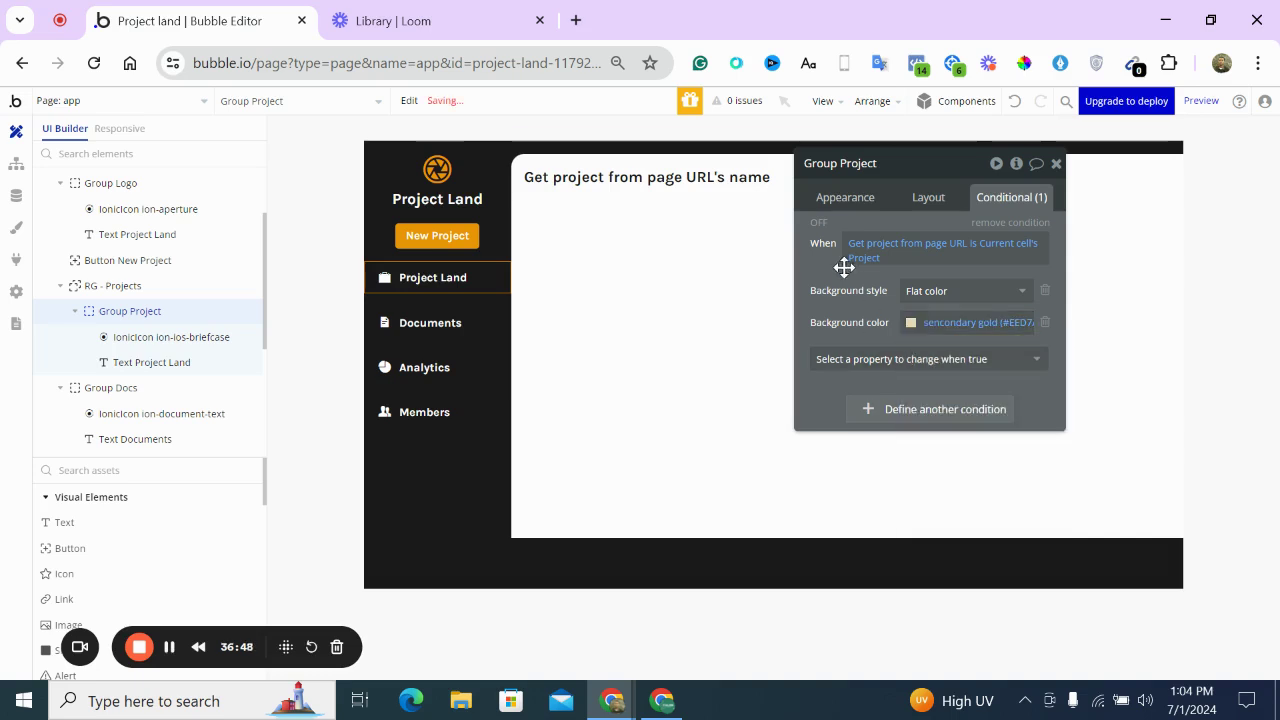
Turn on the condition's preview, check the color variables, and set its background color to main colour - gold
click(818, 225)
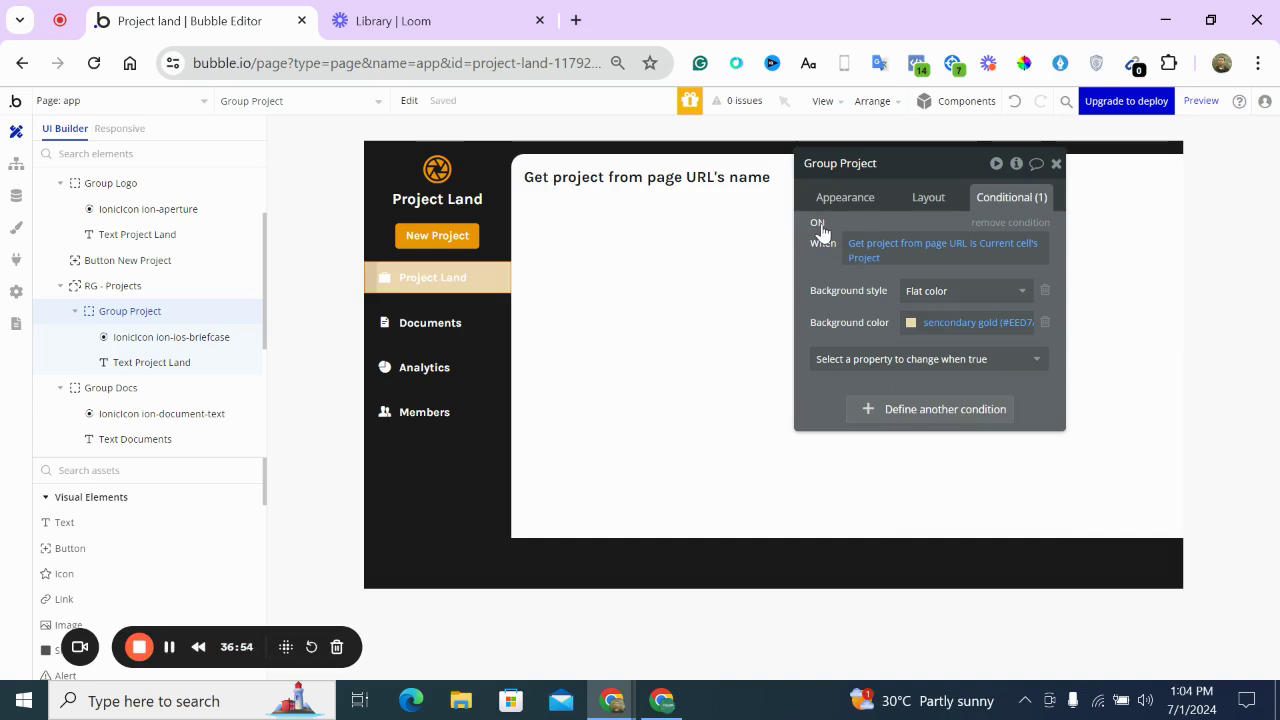
click(16, 195)
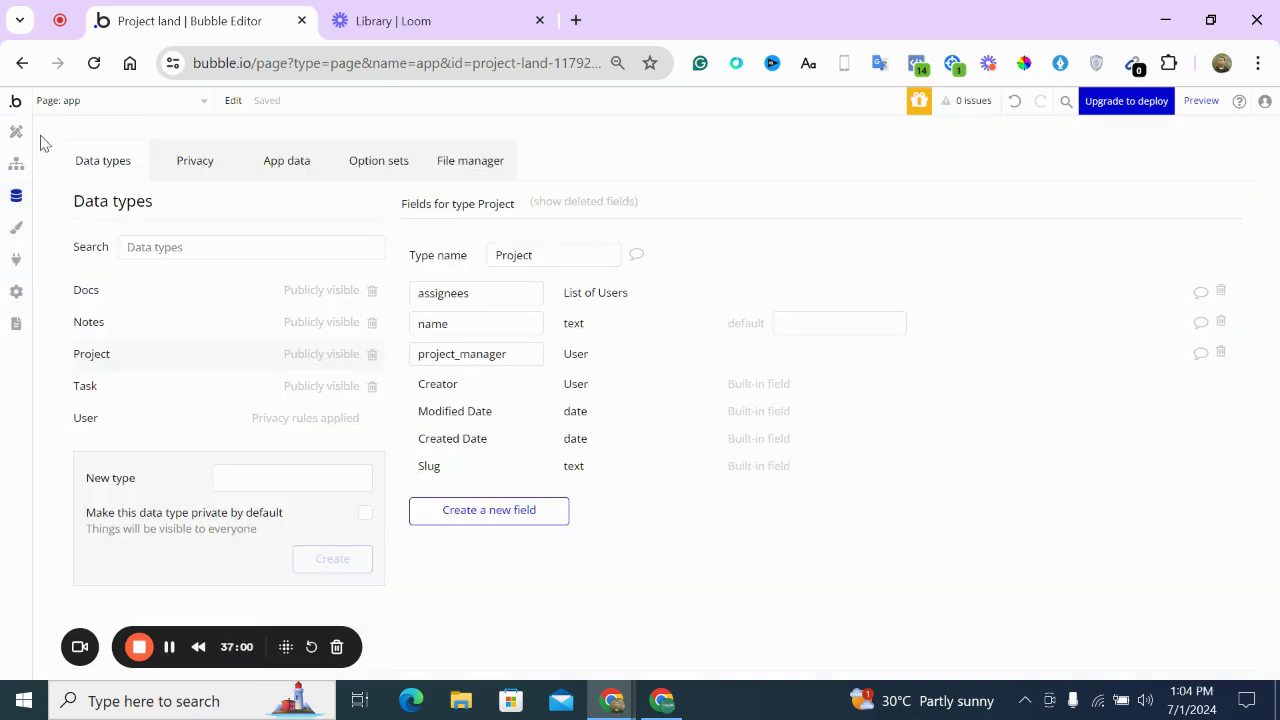
click(16, 227)
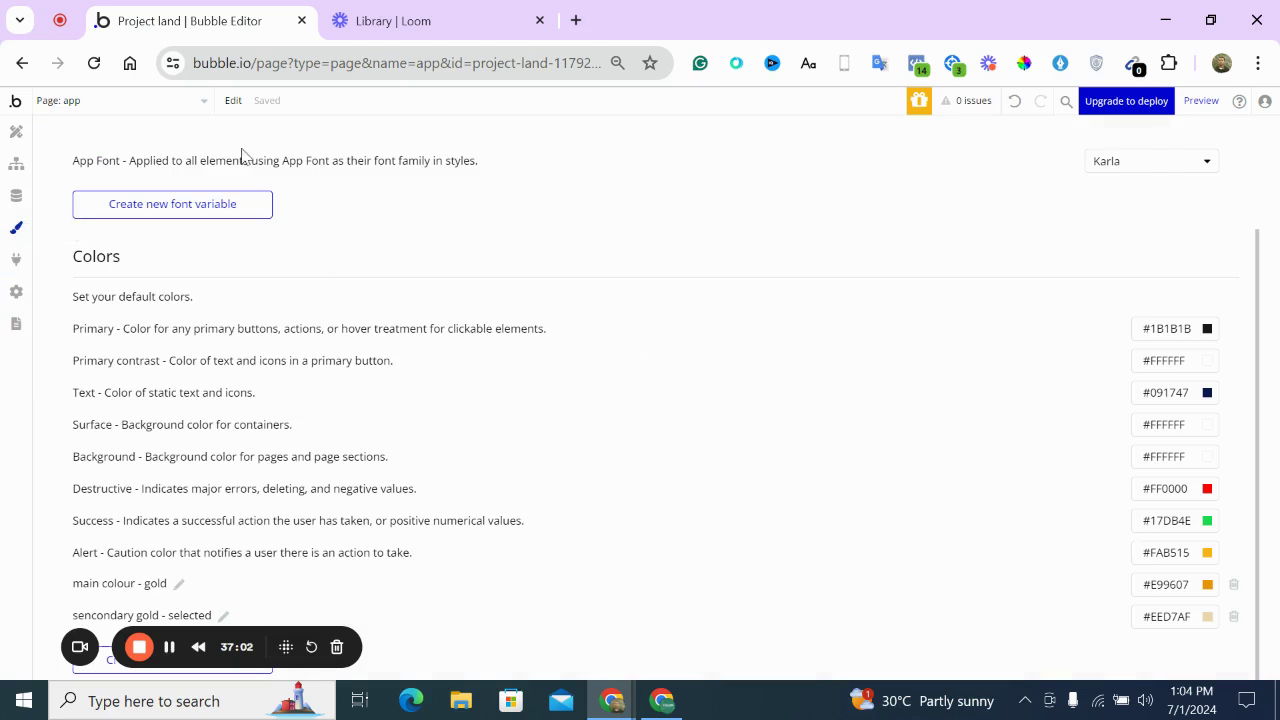
click(16, 131)
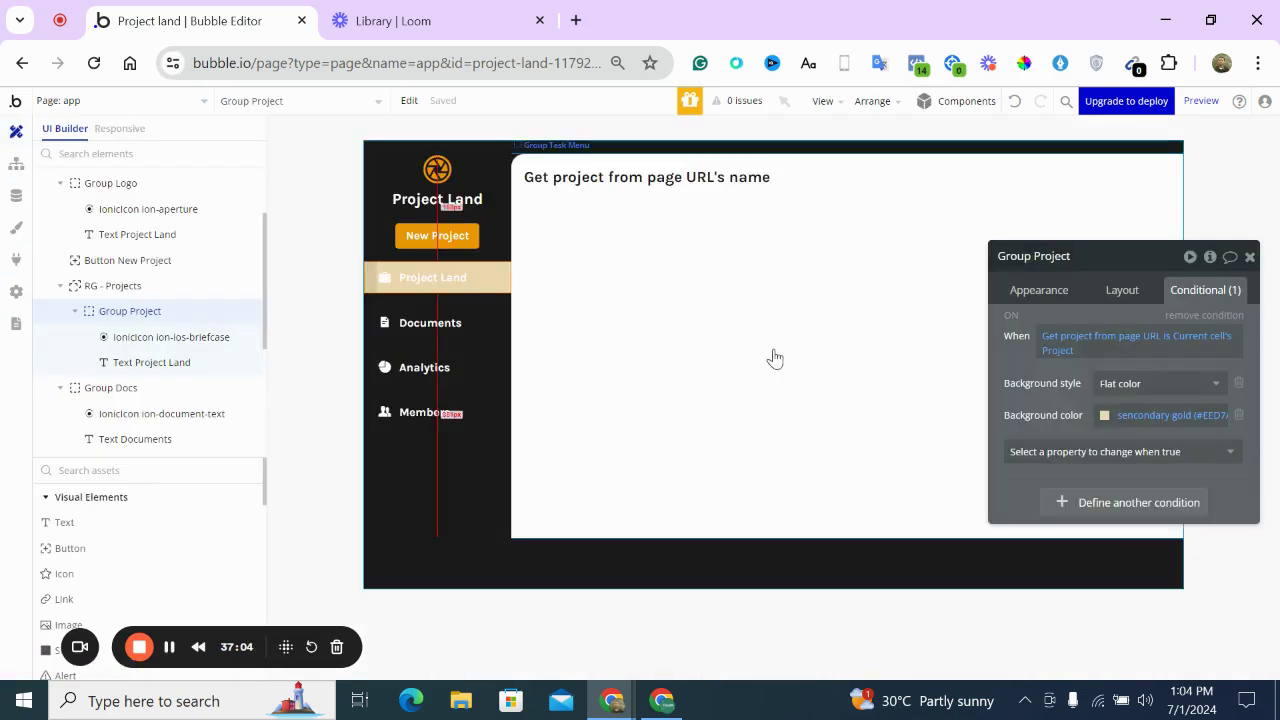
click(1105, 415)
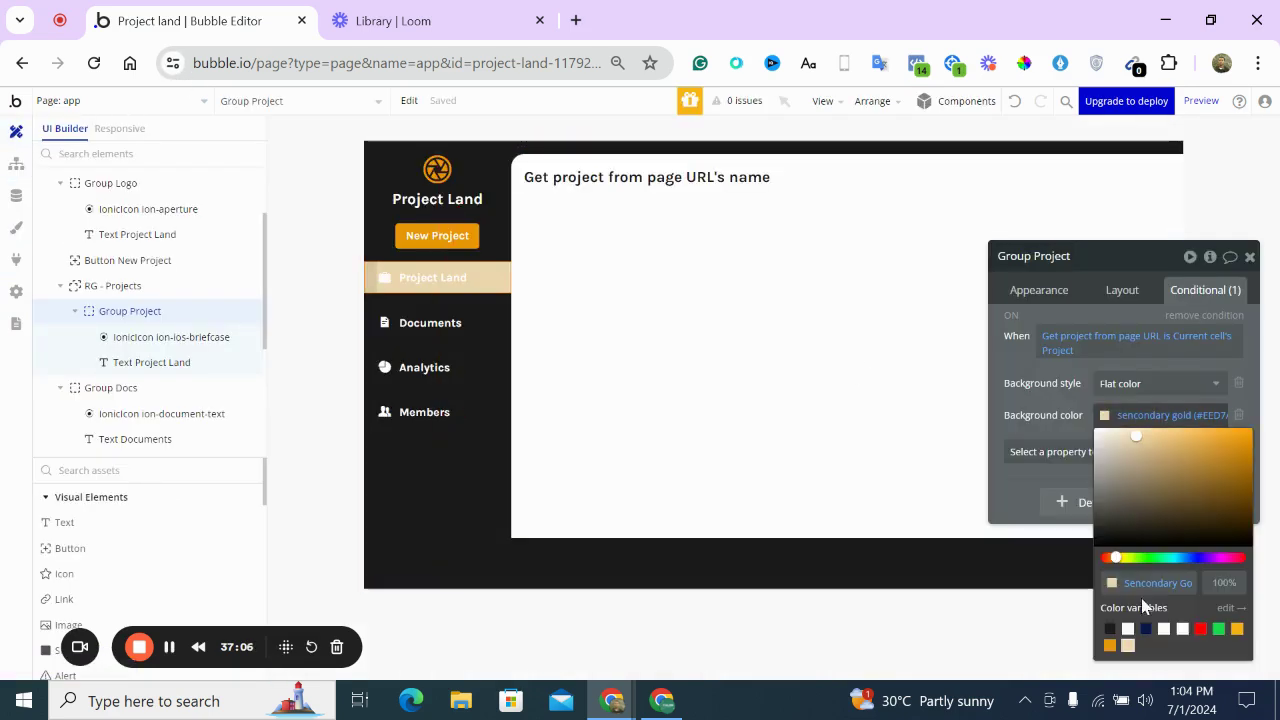
click(1108, 645)
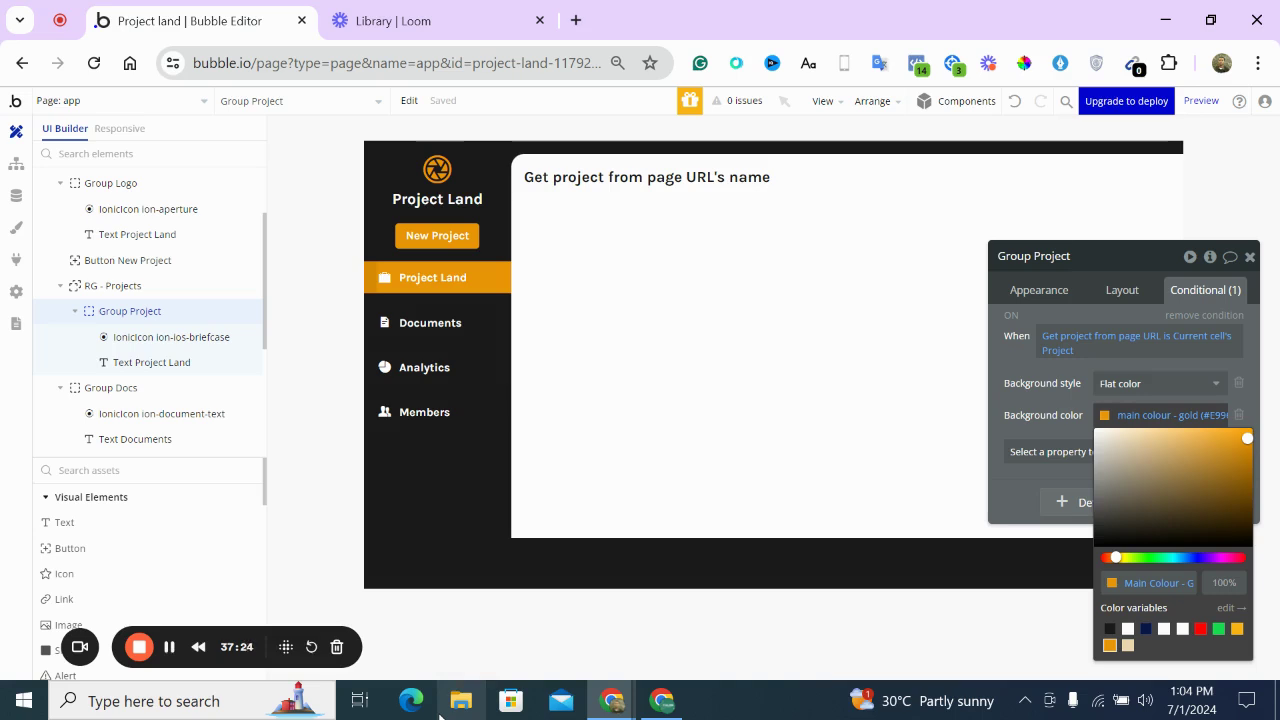
Switch to the Projectpower editor, examine the header group and task area of the app_copy page, and return to the Project land editor
click(554, 485)
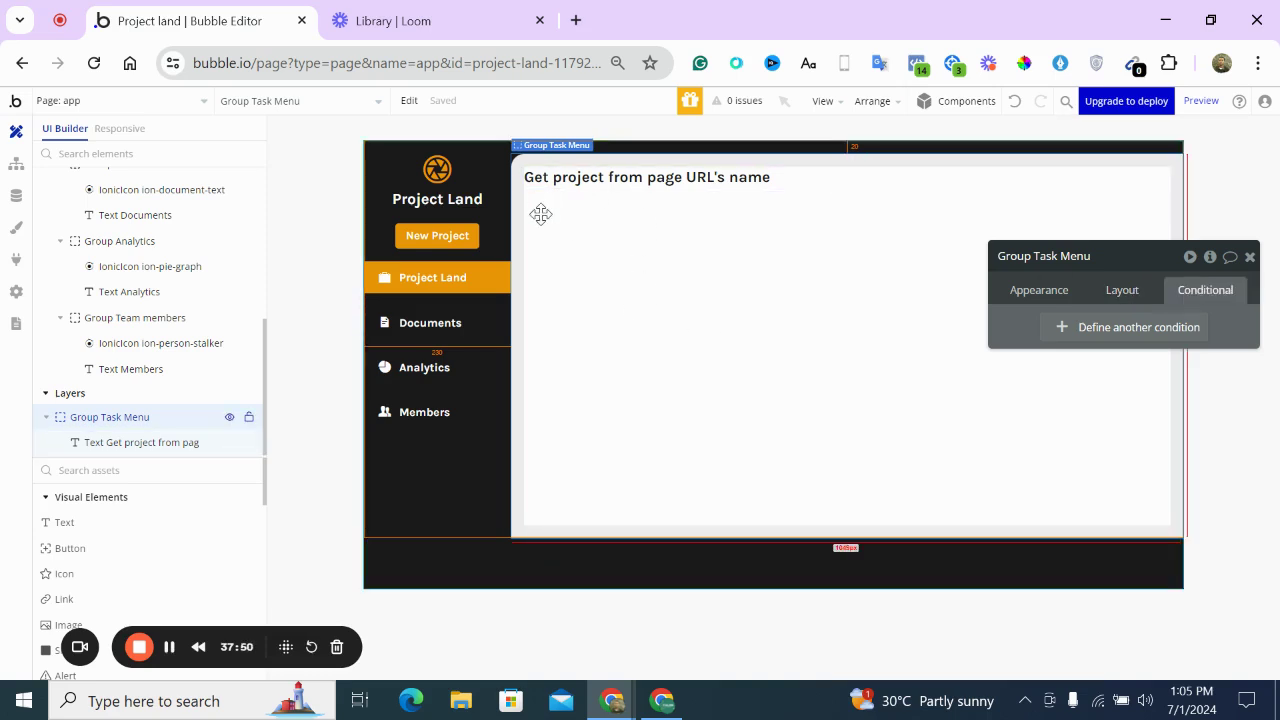
mouse_move(612, 699)
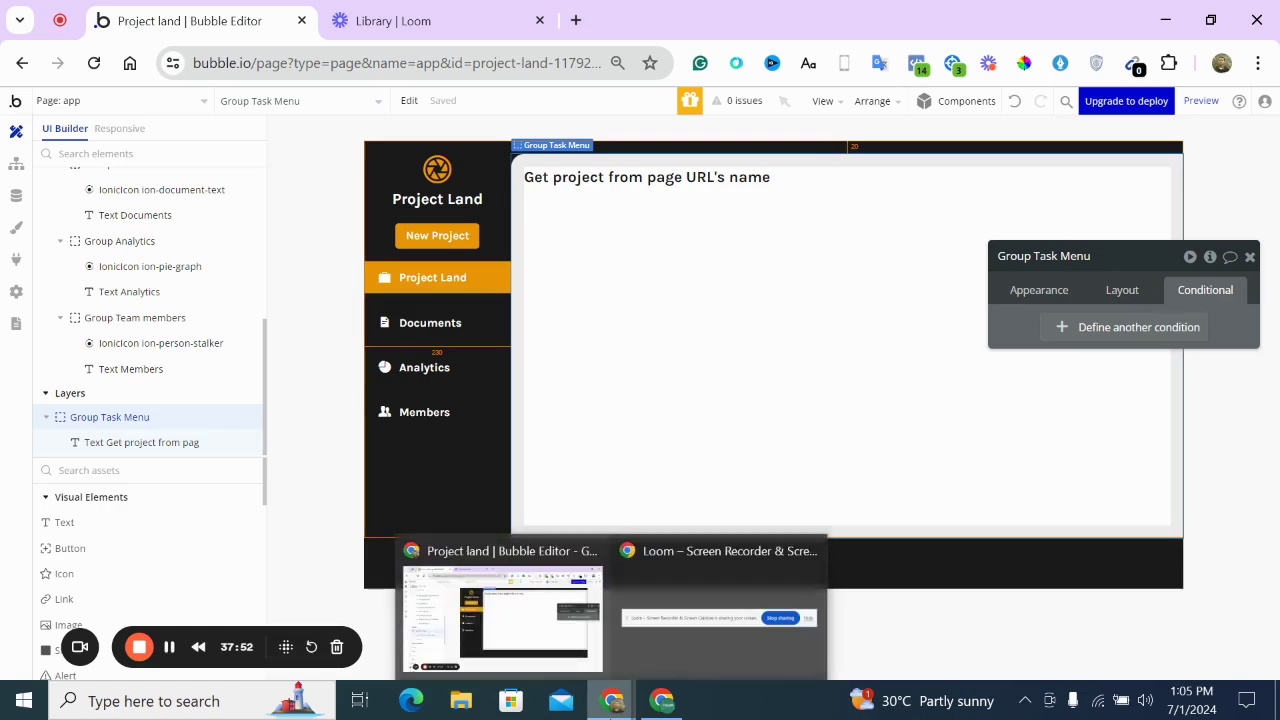
click(662, 700)
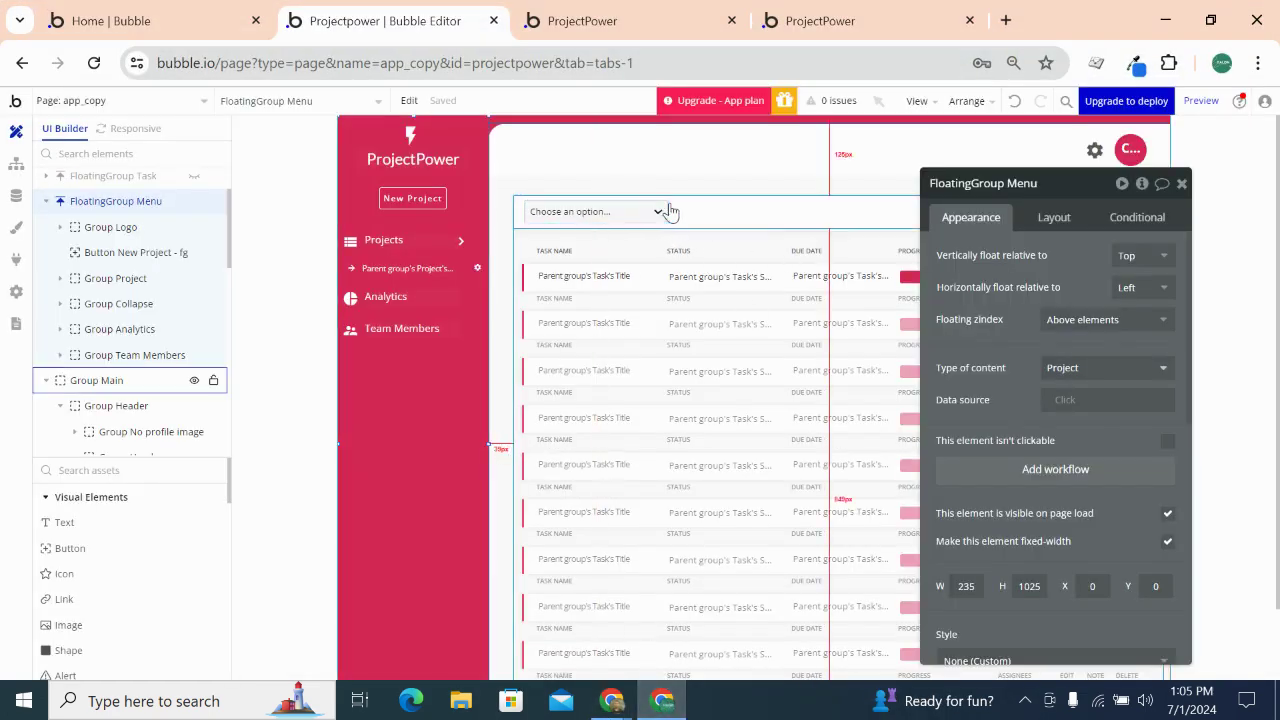
click(612, 168)
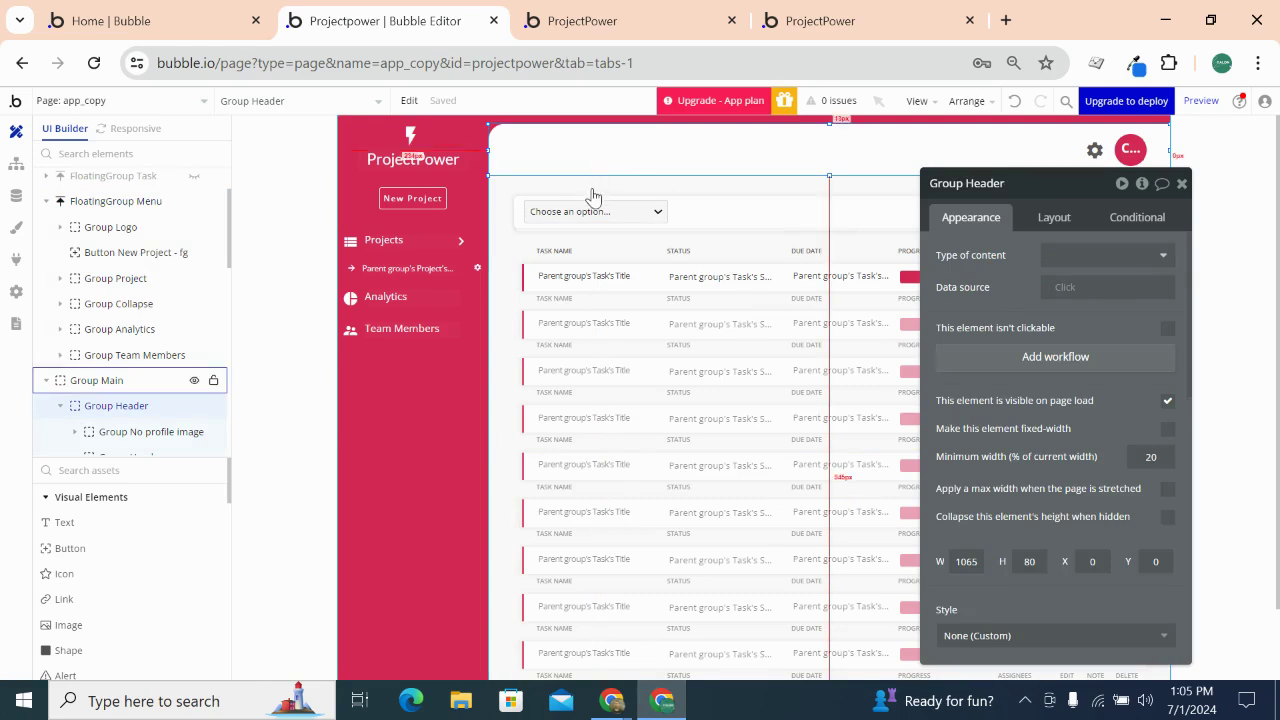
click(593, 188)
drag(593, 188, 543, 251)
click(548, 250)
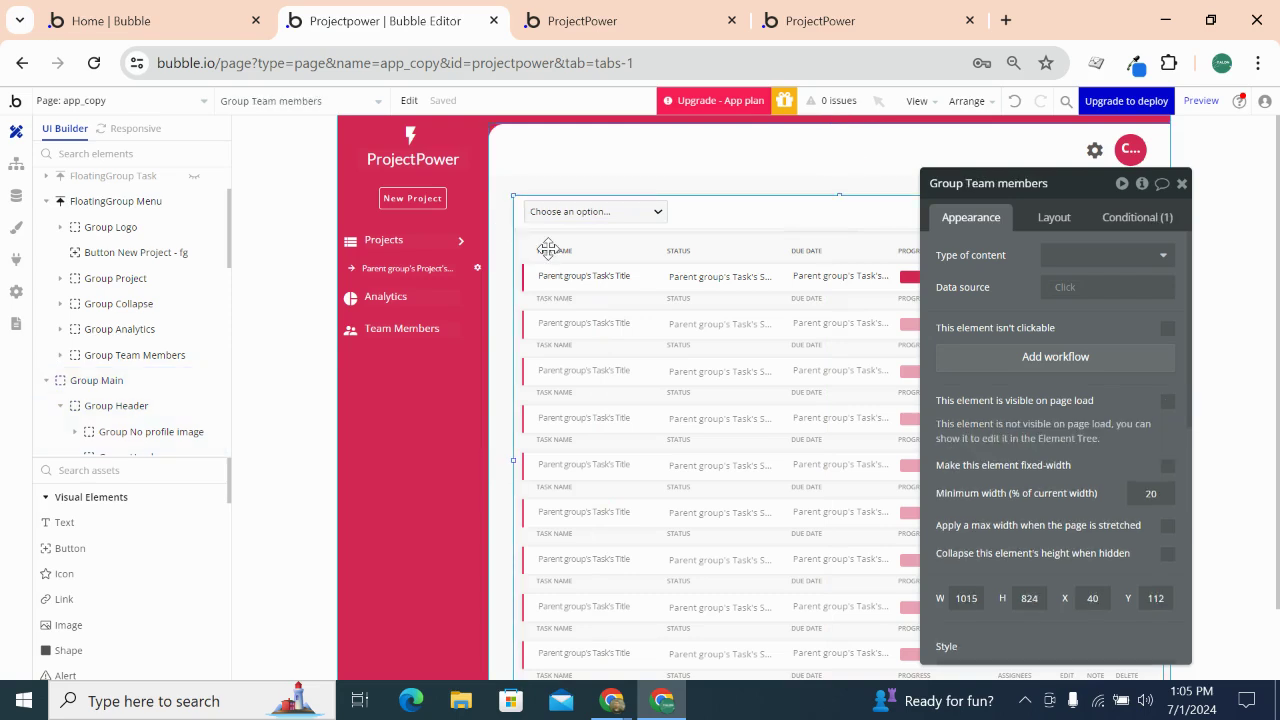
click(668, 704)
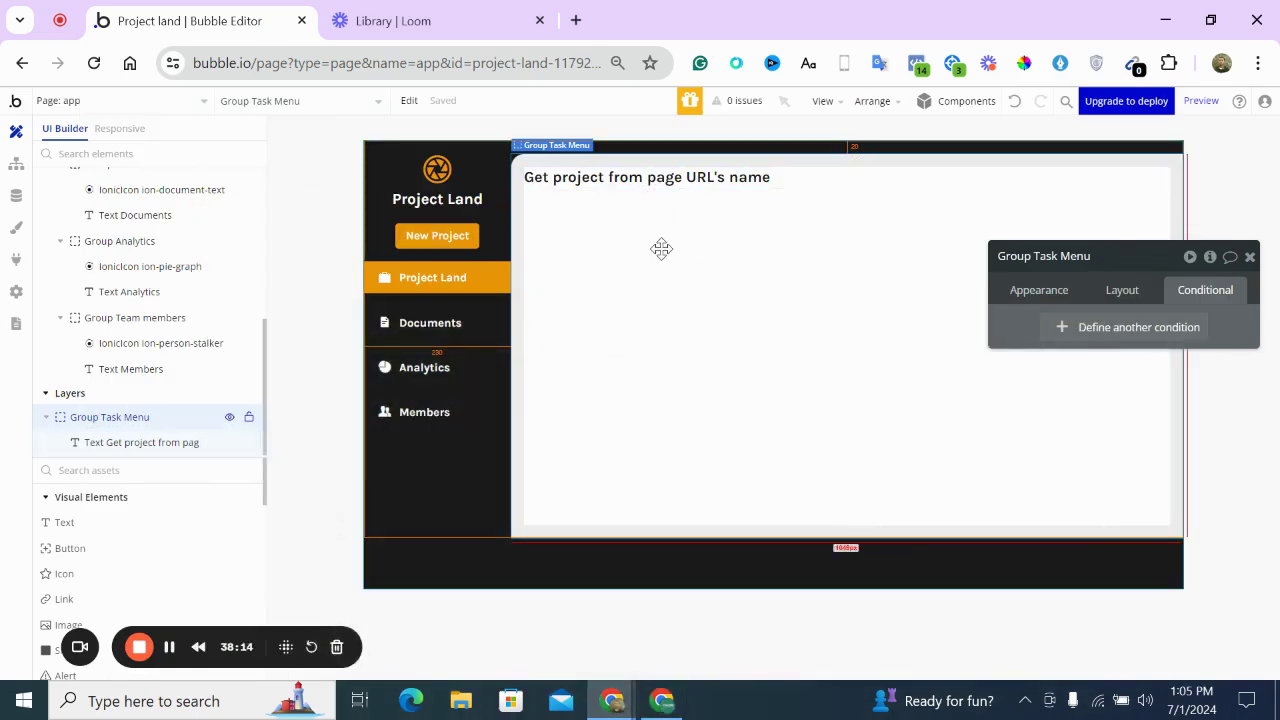
Copy the title text element in Group Task Menu
click(632, 177)
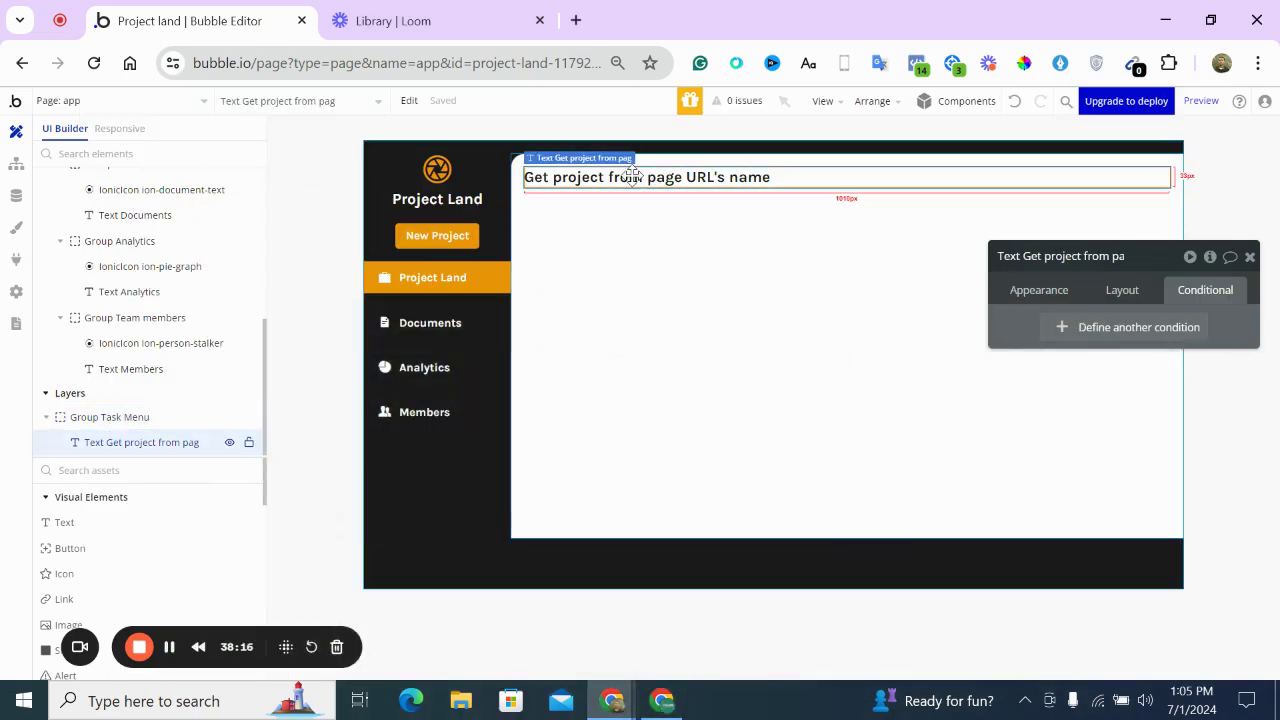
right_click(632, 177)
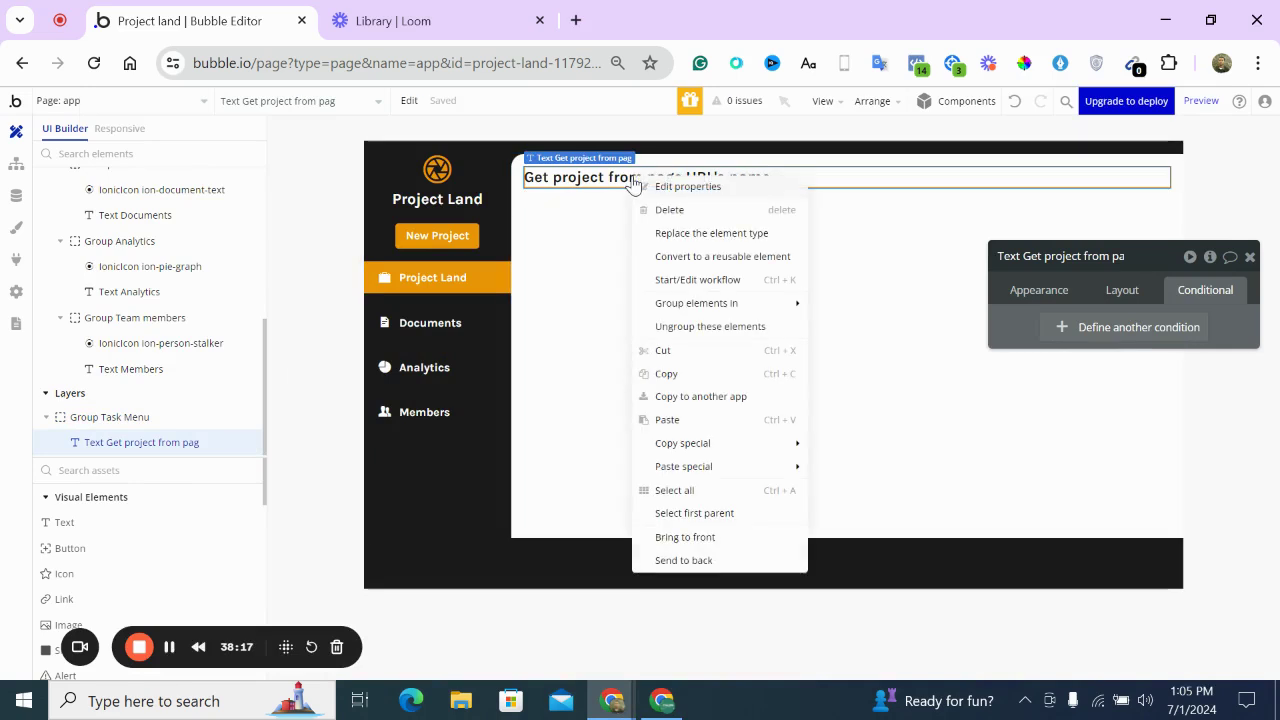
click(695, 374)
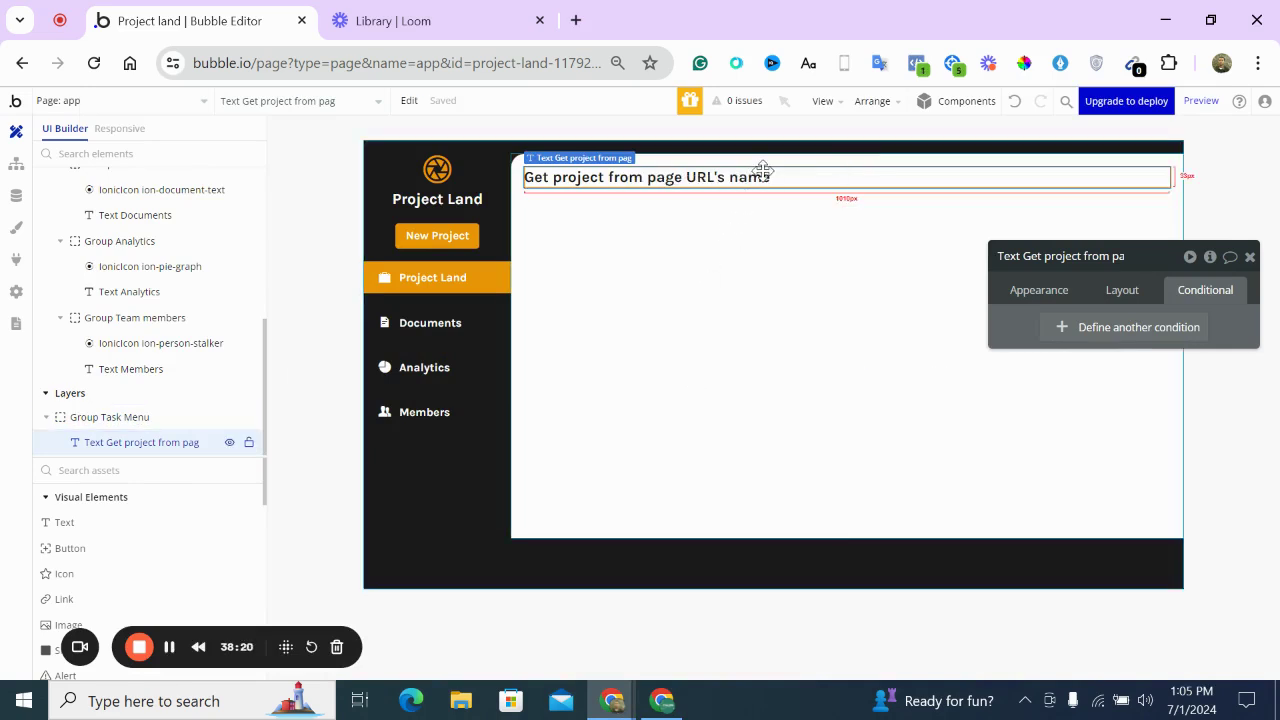
Set Group Task Menu's top, bottom, left and right padding to 0 px
click(757, 209)
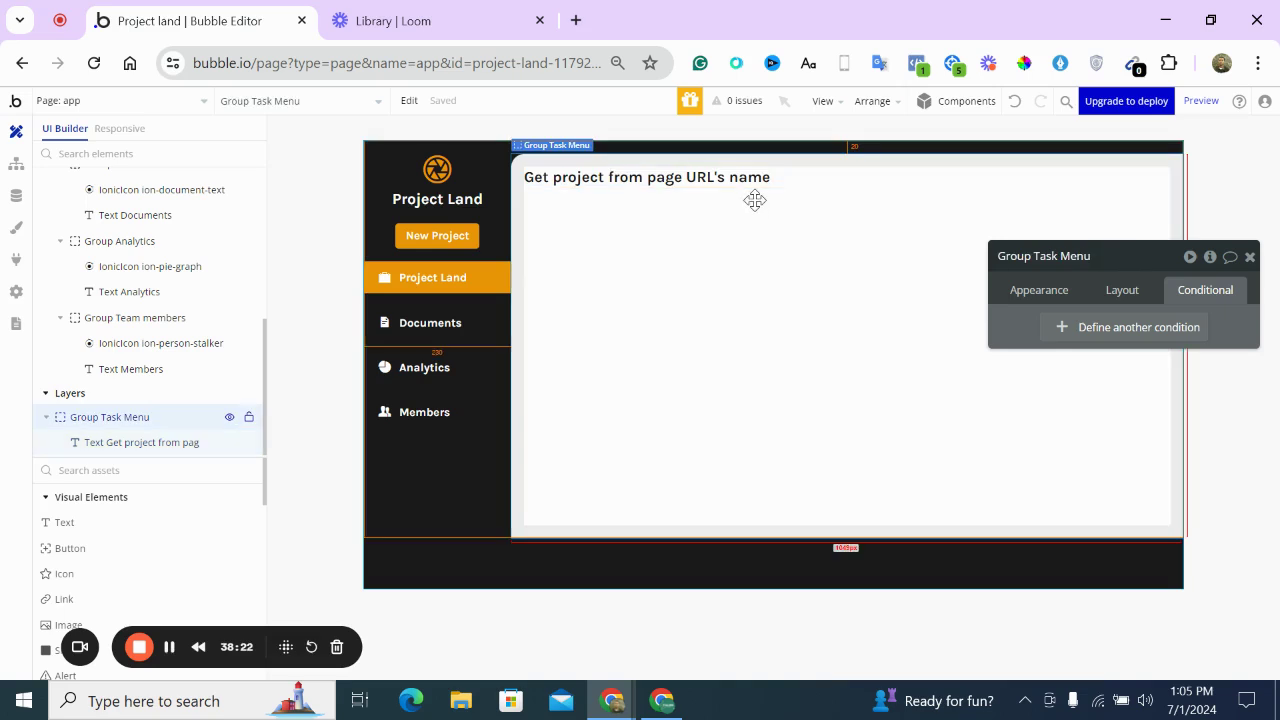
click(1122, 290)
scroll(1077, 551, down, 3)
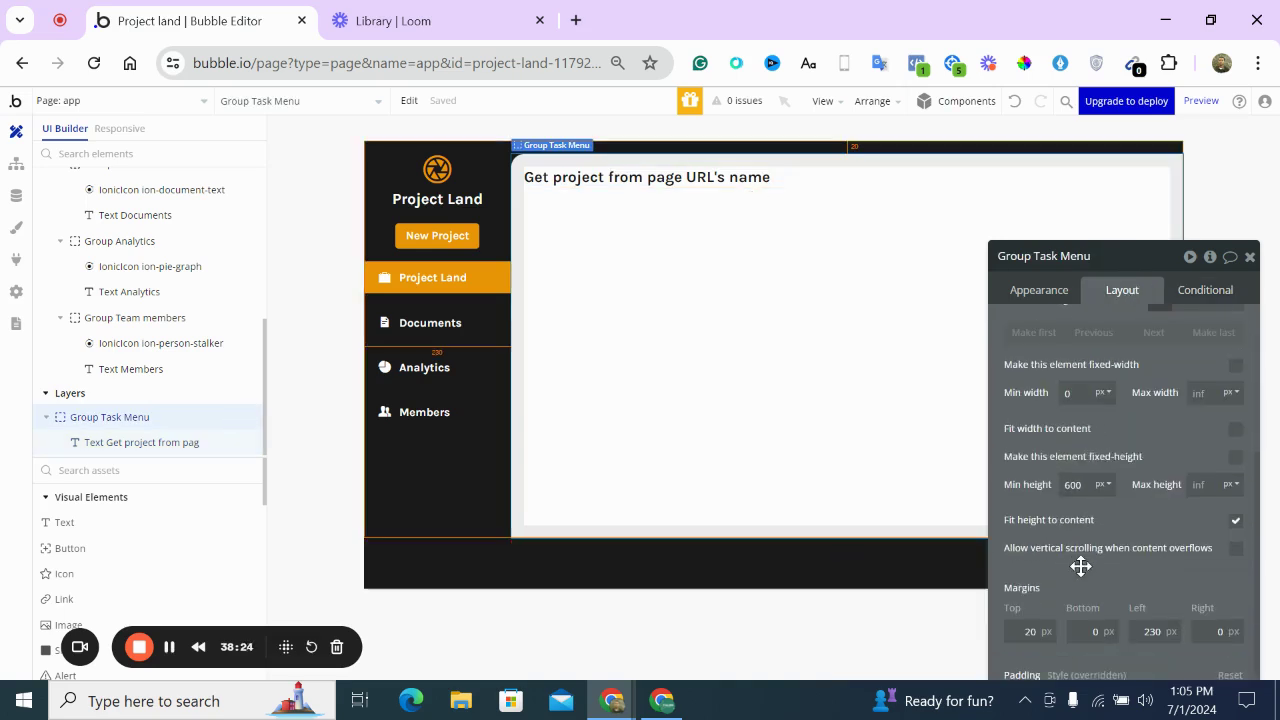
drag(1080, 563, 923, 437)
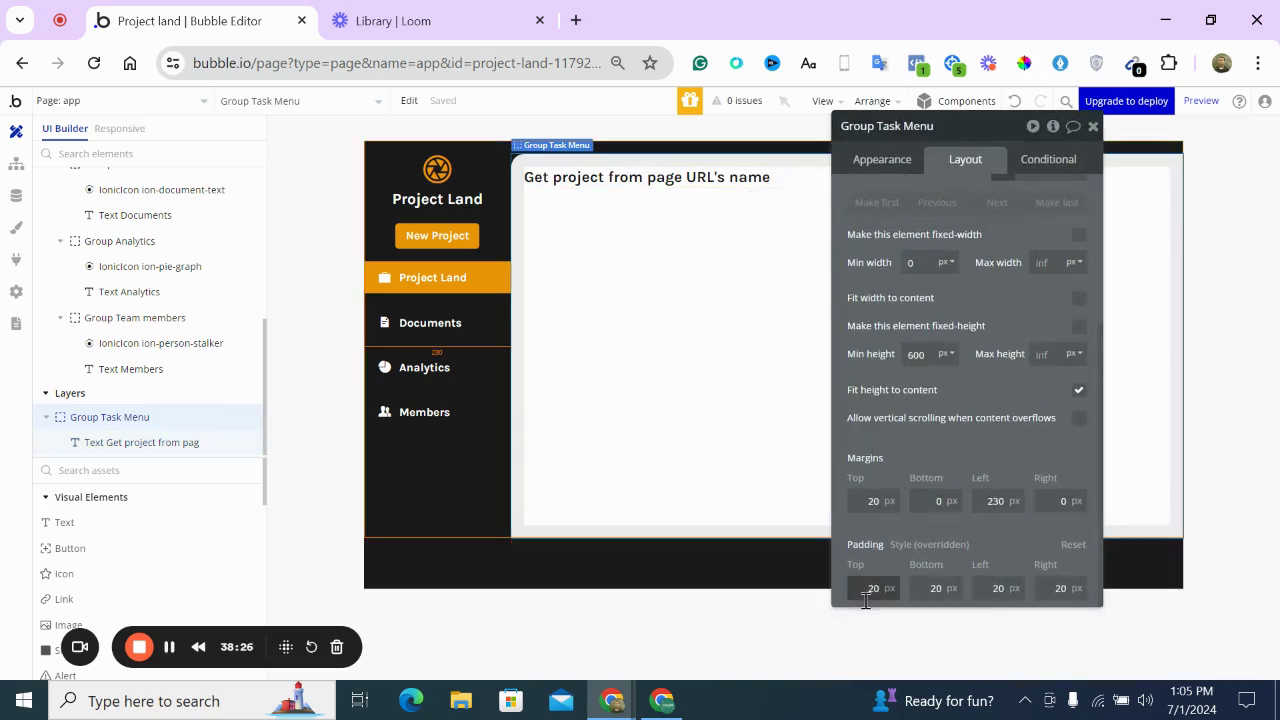
drag(871, 592, 889, 594)
text(0)
key(Tab)
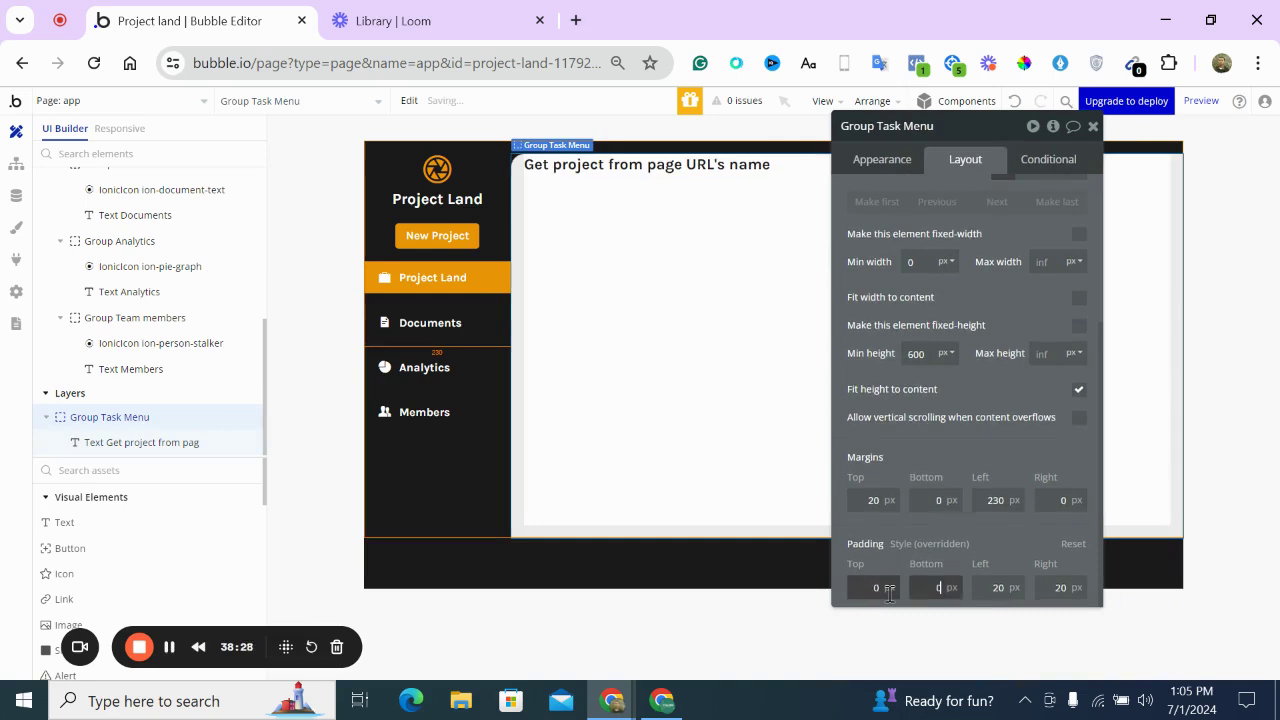
text(0)
key(Tab)
text(0)
key(Tab)
text(0)
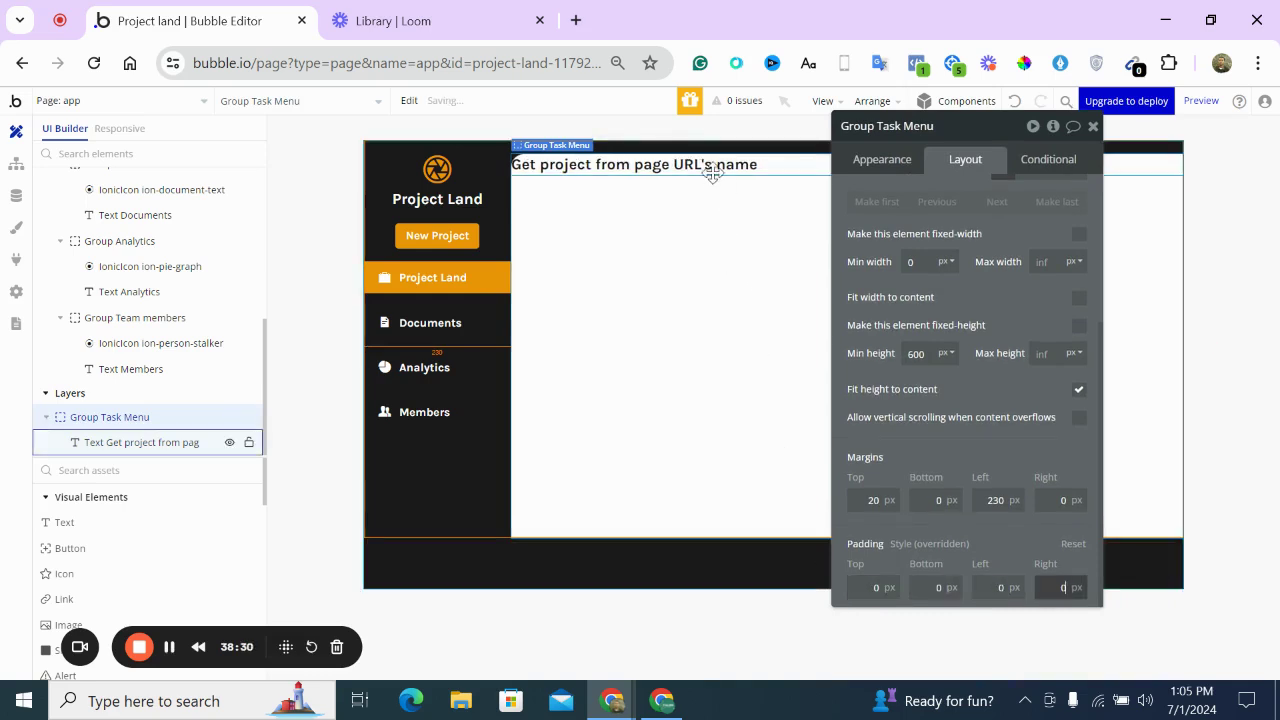
Delete the title text element from Group Task Menu
click(713, 175)
key(Delete)
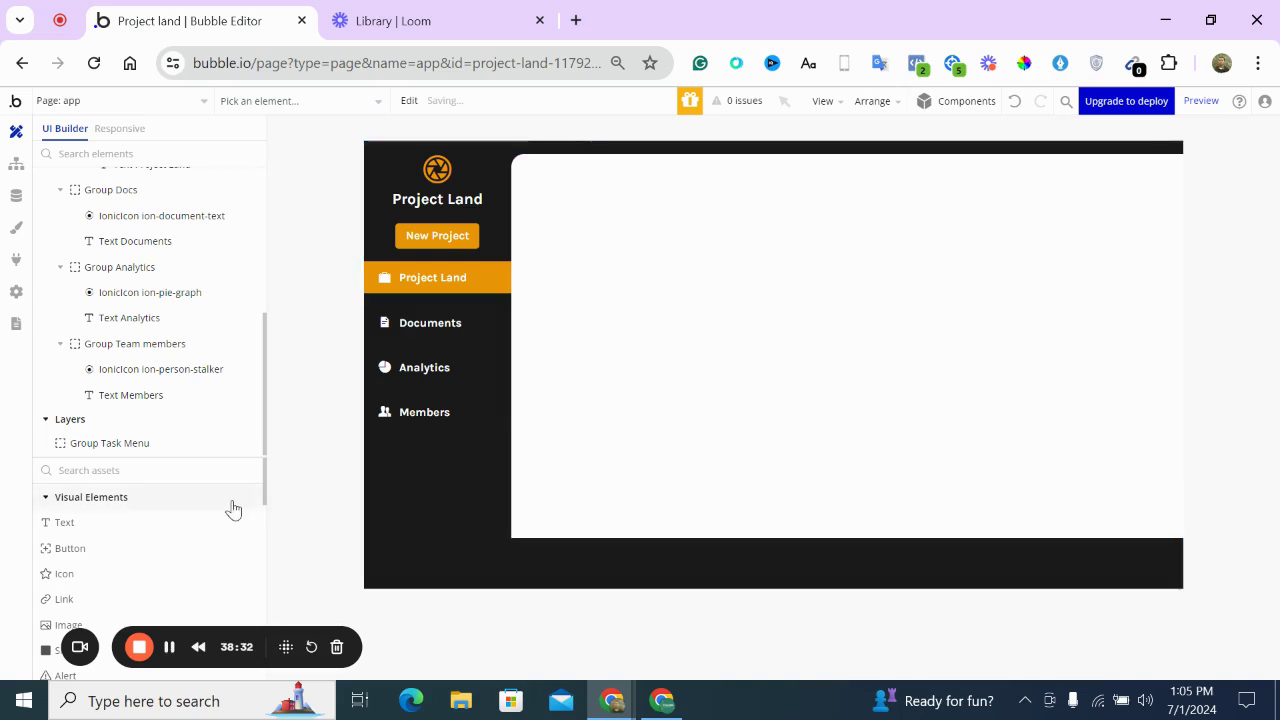
Add a group at the top of Group Task Menu, drawn about 703 px wide and 60 px high
scroll(231, 508, down, 6)
scroll(231, 508, up, 2)
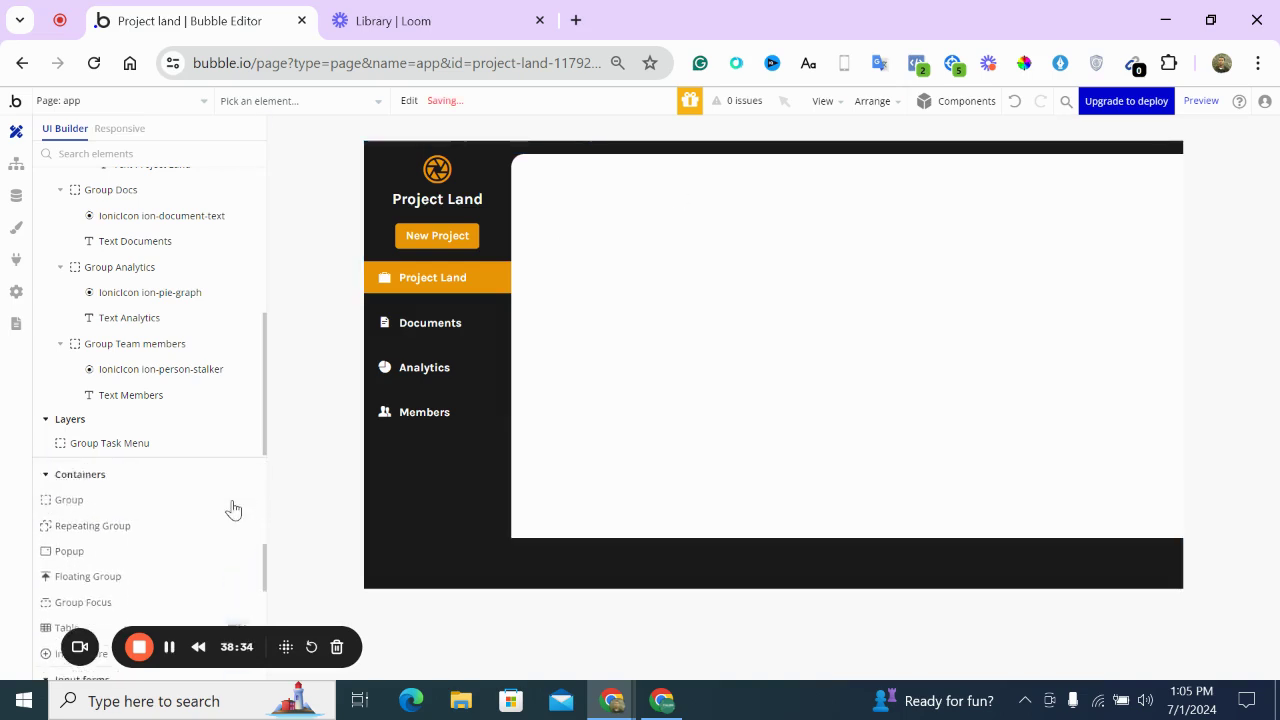
click(150, 543)
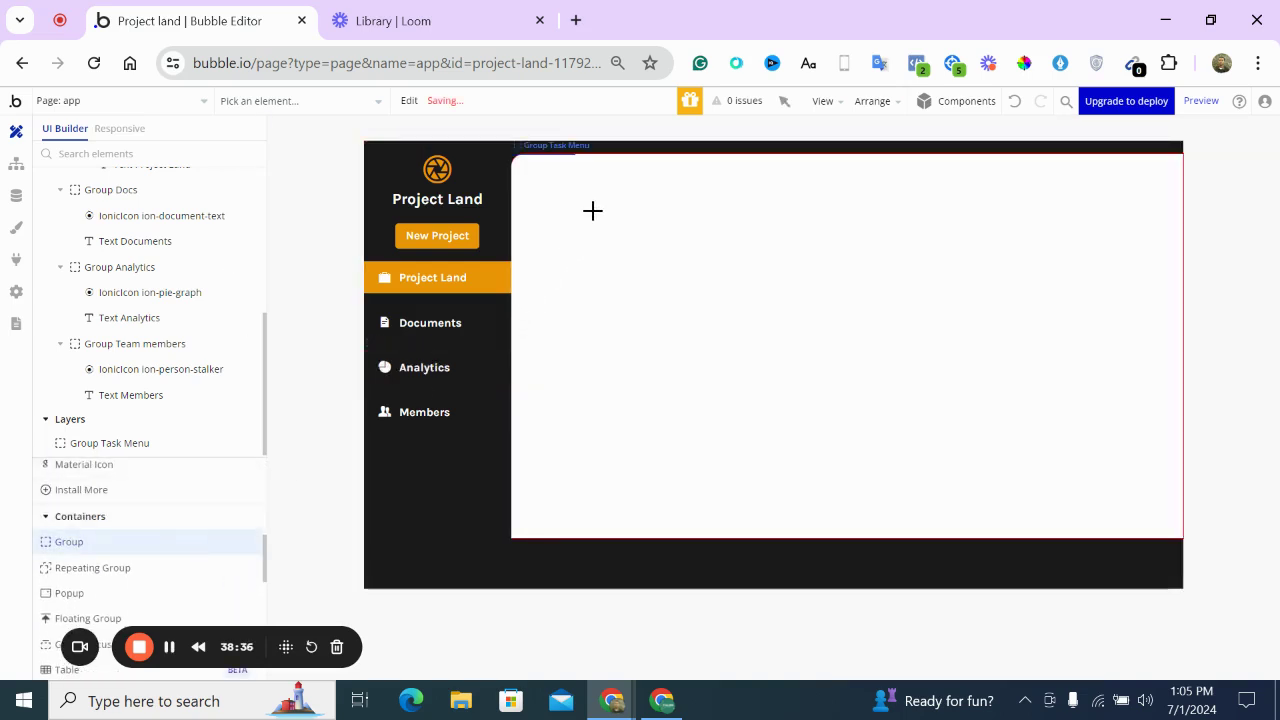
drag(592, 210, 1043, 271)
mouse_move(1043, 263)
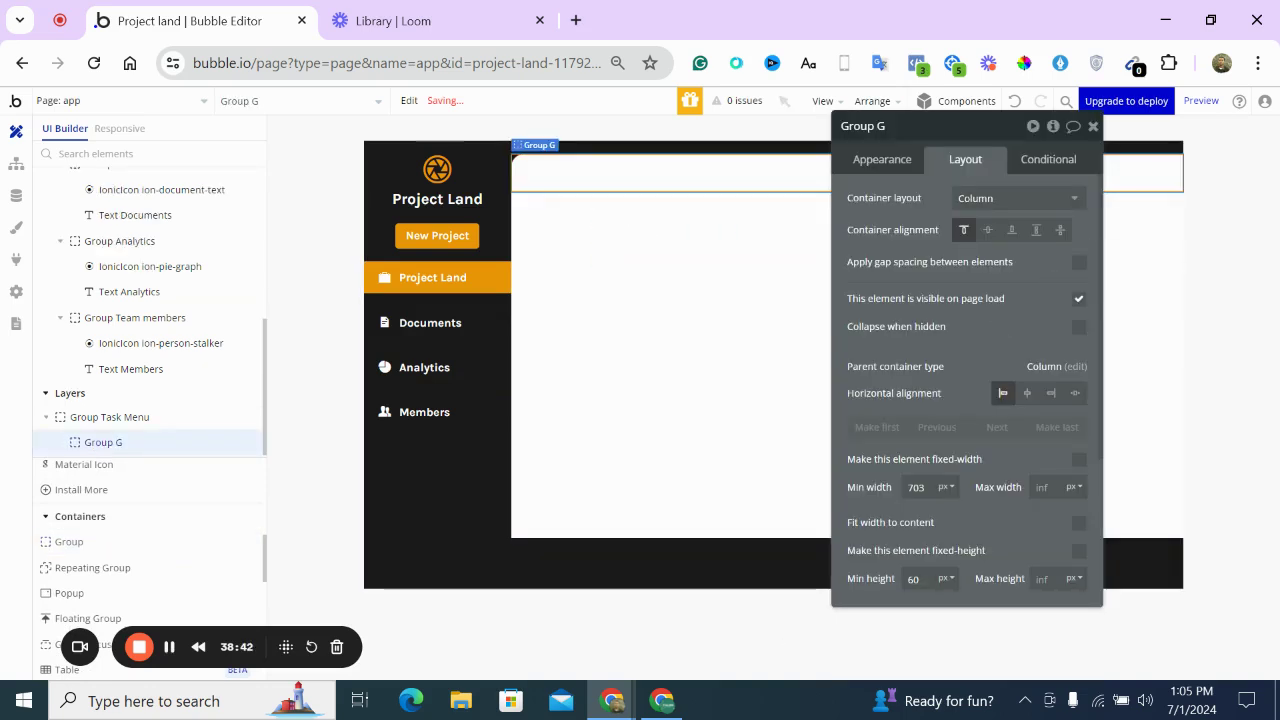
Switch to the Projectpower editor, examine Group Header's size and style settings, and return to the Project land editor
click(662, 702)
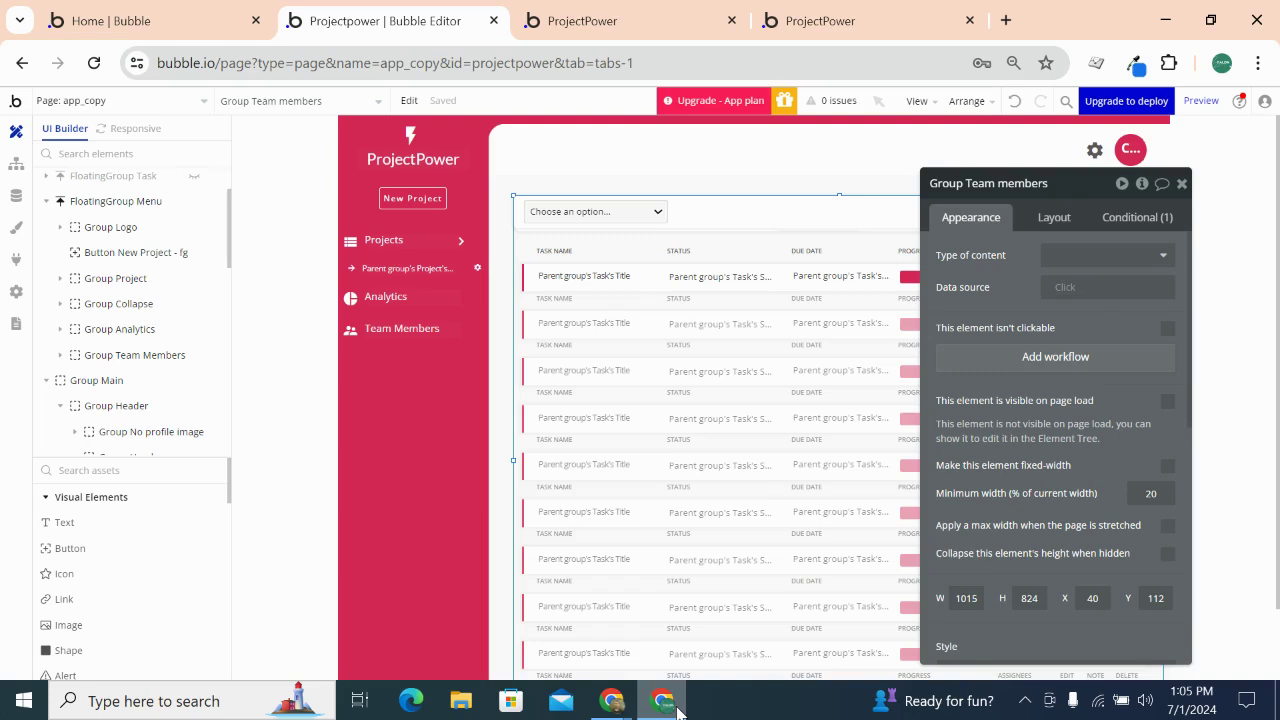
click(744, 158)
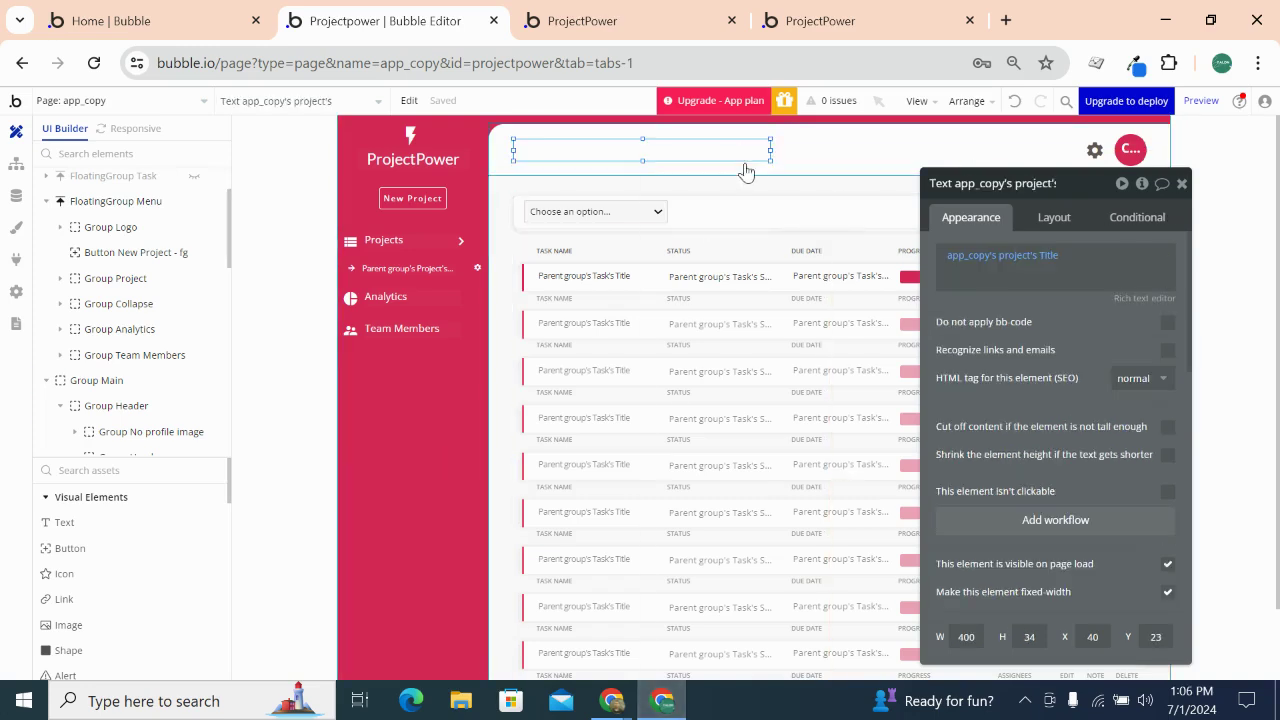
click(752, 173)
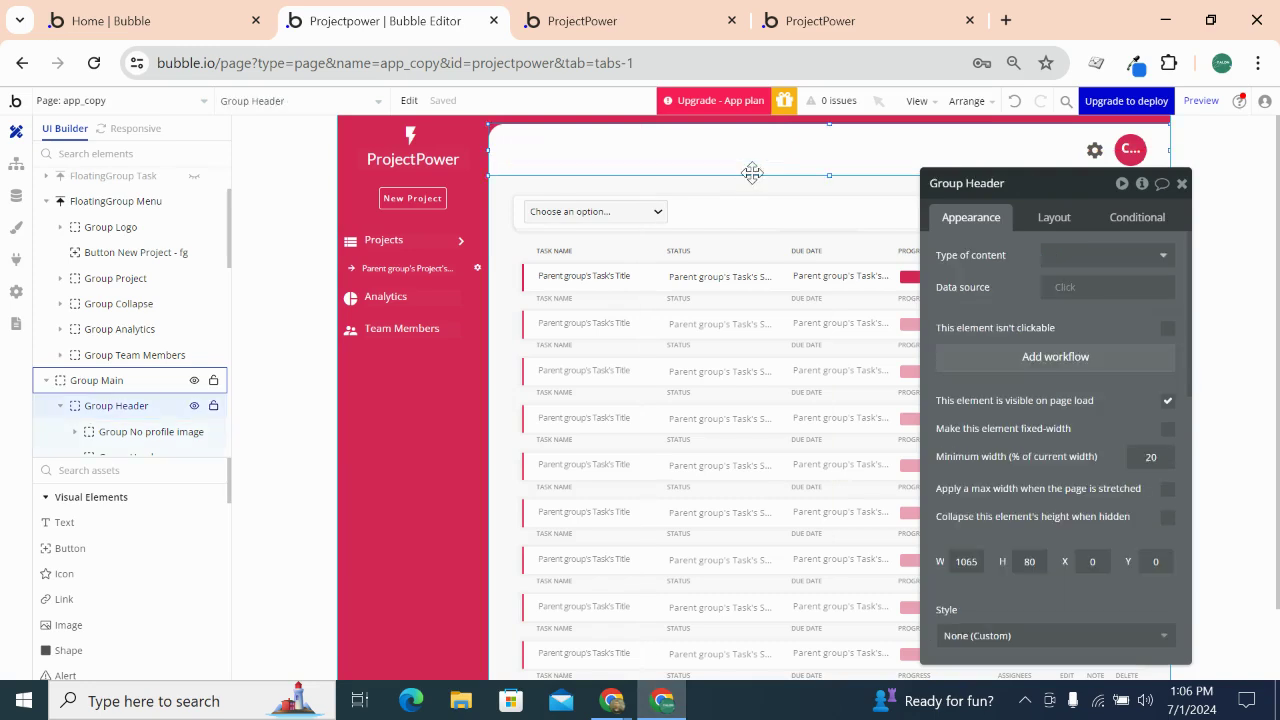
scroll(1155, 465, down, 3)
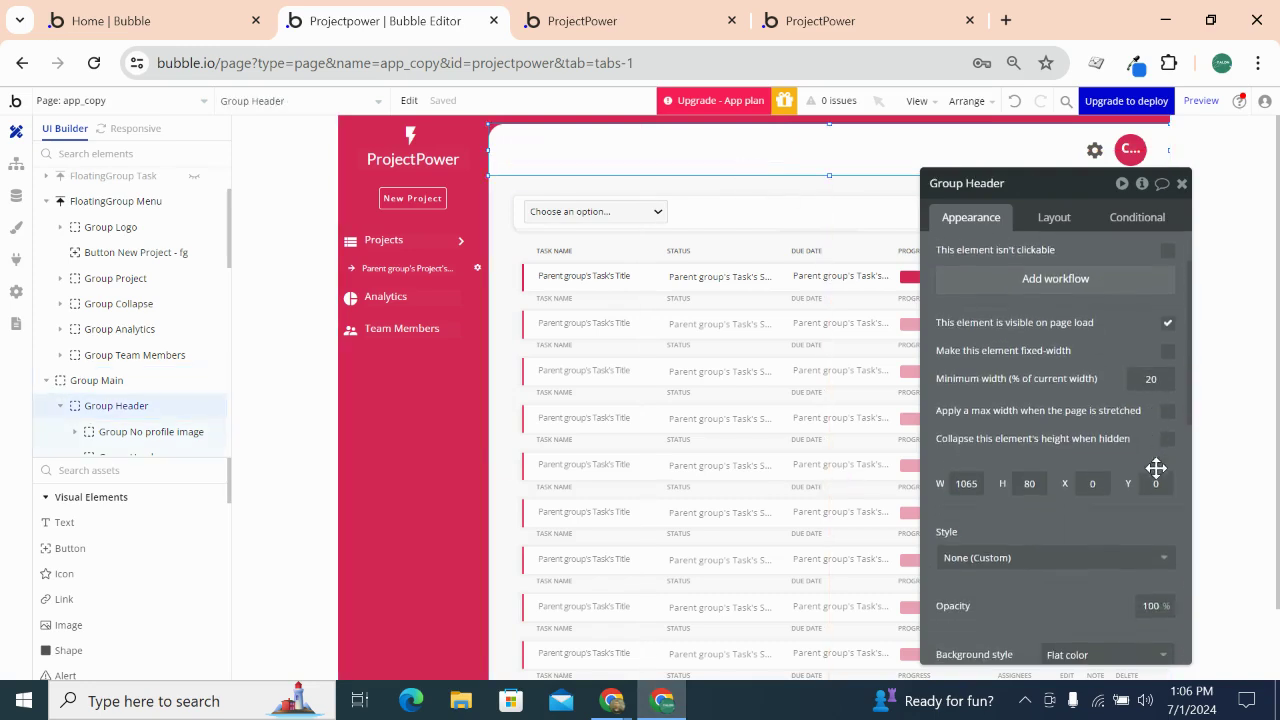
scroll(1156, 468, up, 1)
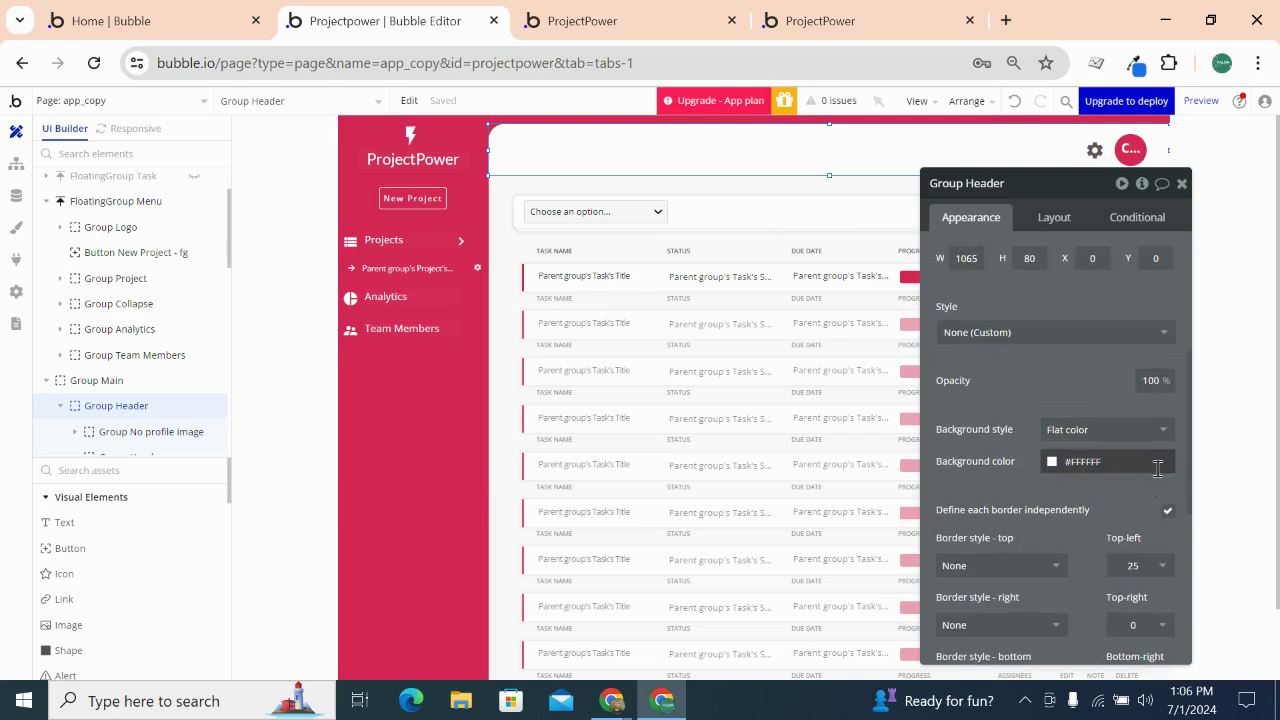
scroll(1157, 468, up, 6)
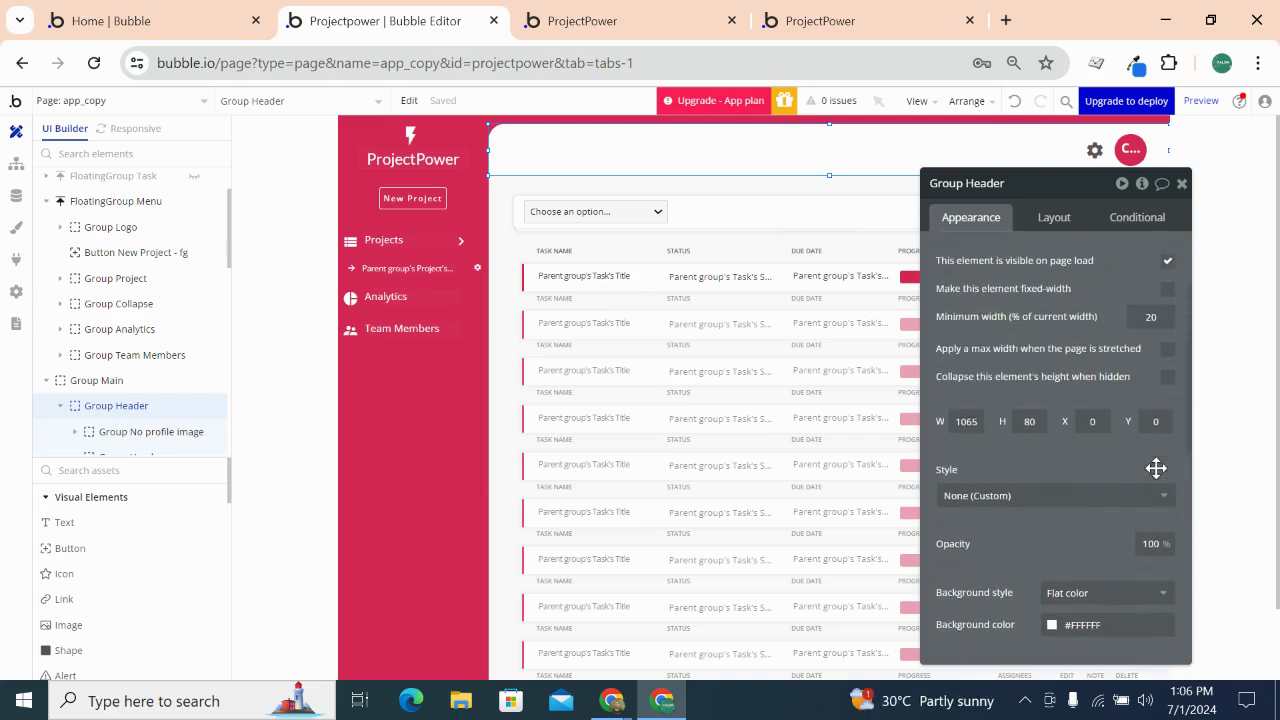
scroll(1156, 468, up, 1)
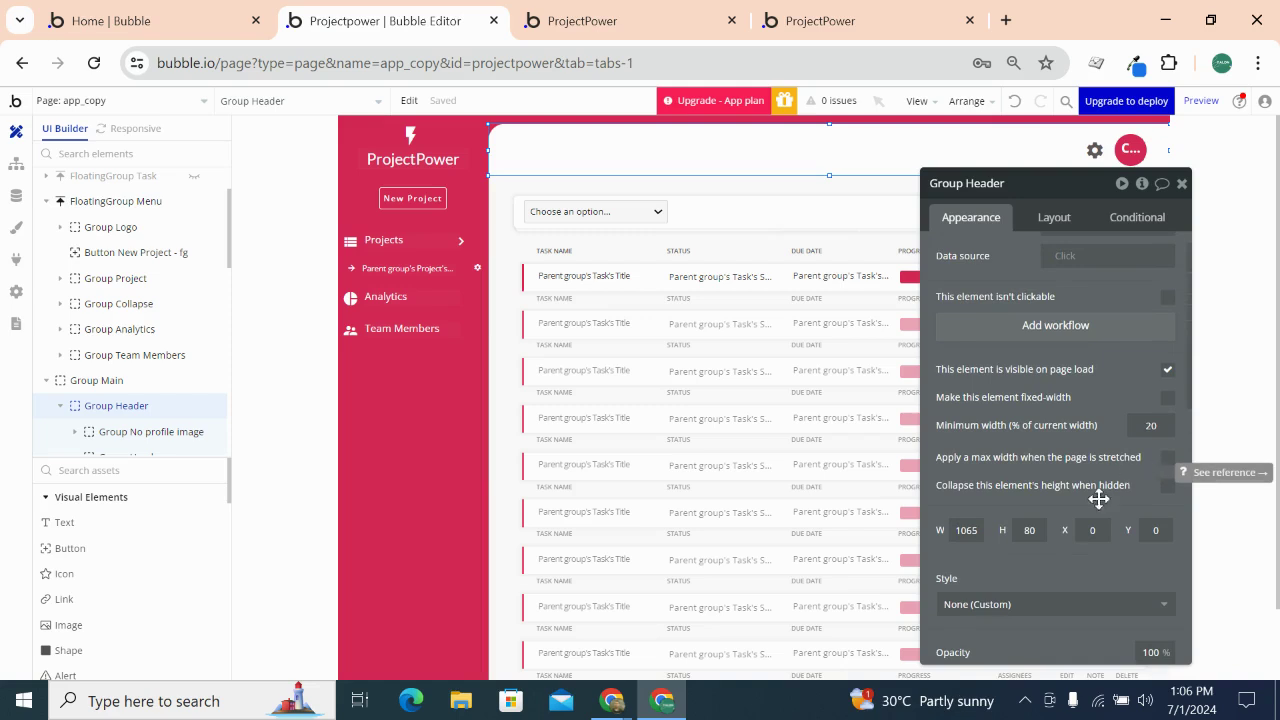
click(657, 704)
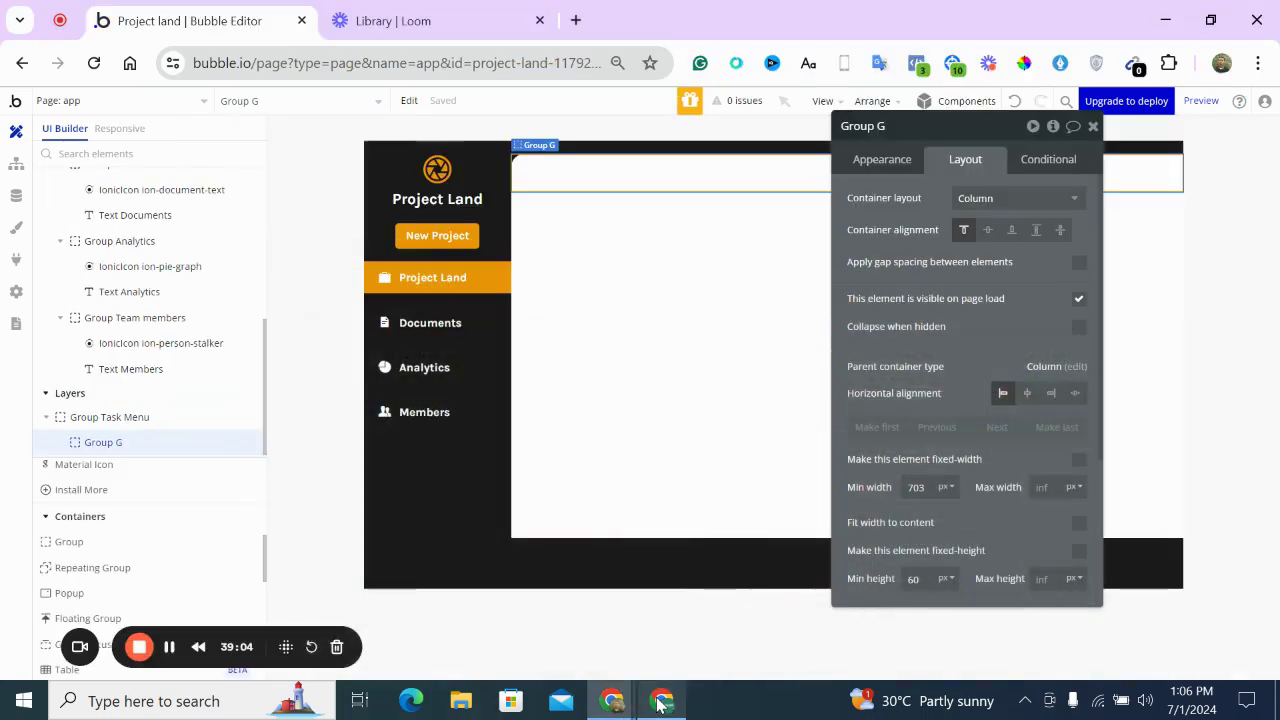
Set Group G's minimum width to 0 px and minimum height to 80 px, and its container layout to Row
double_click(918, 487)
key(BackSpace)
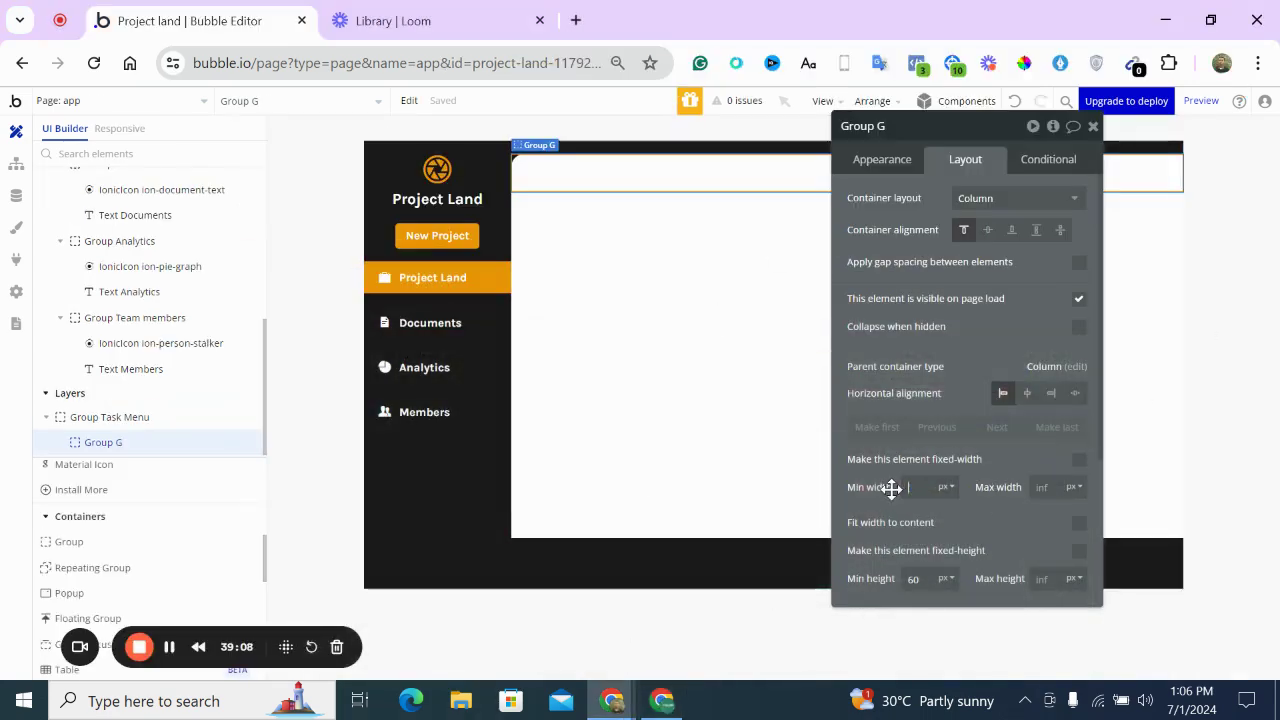
double_click(913, 578)
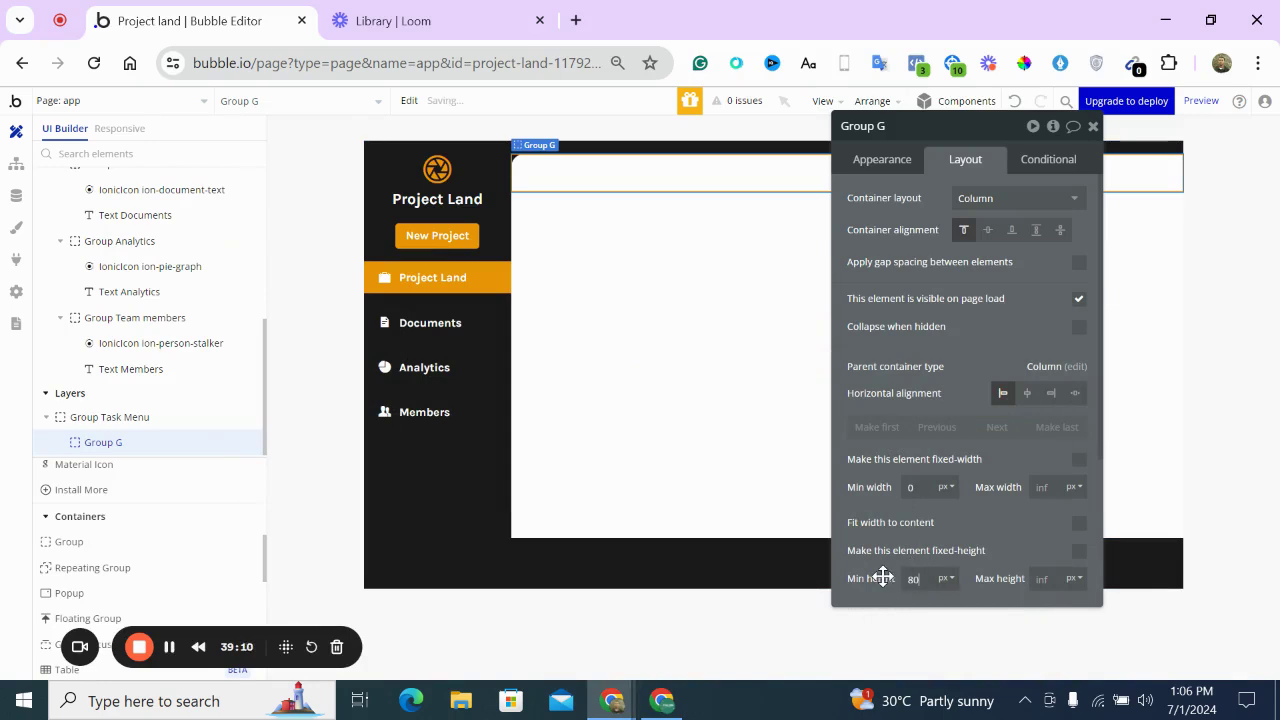
click(1049, 217)
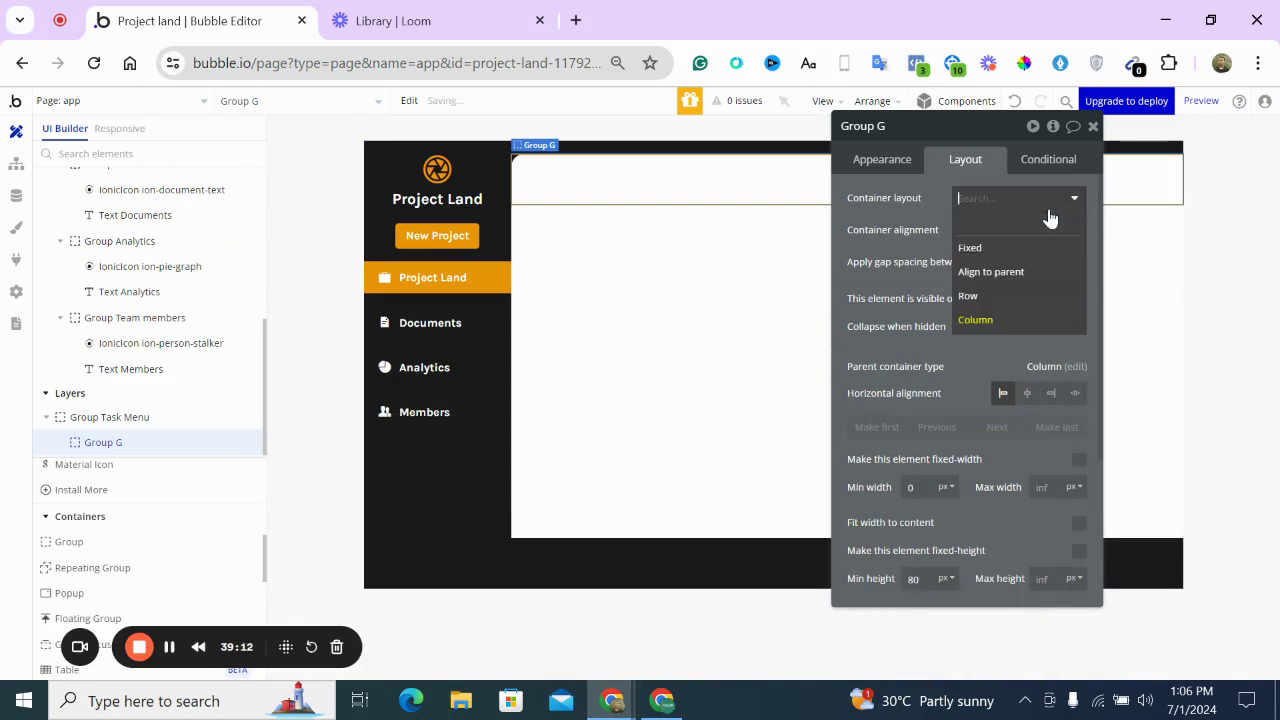
click(1026, 296)
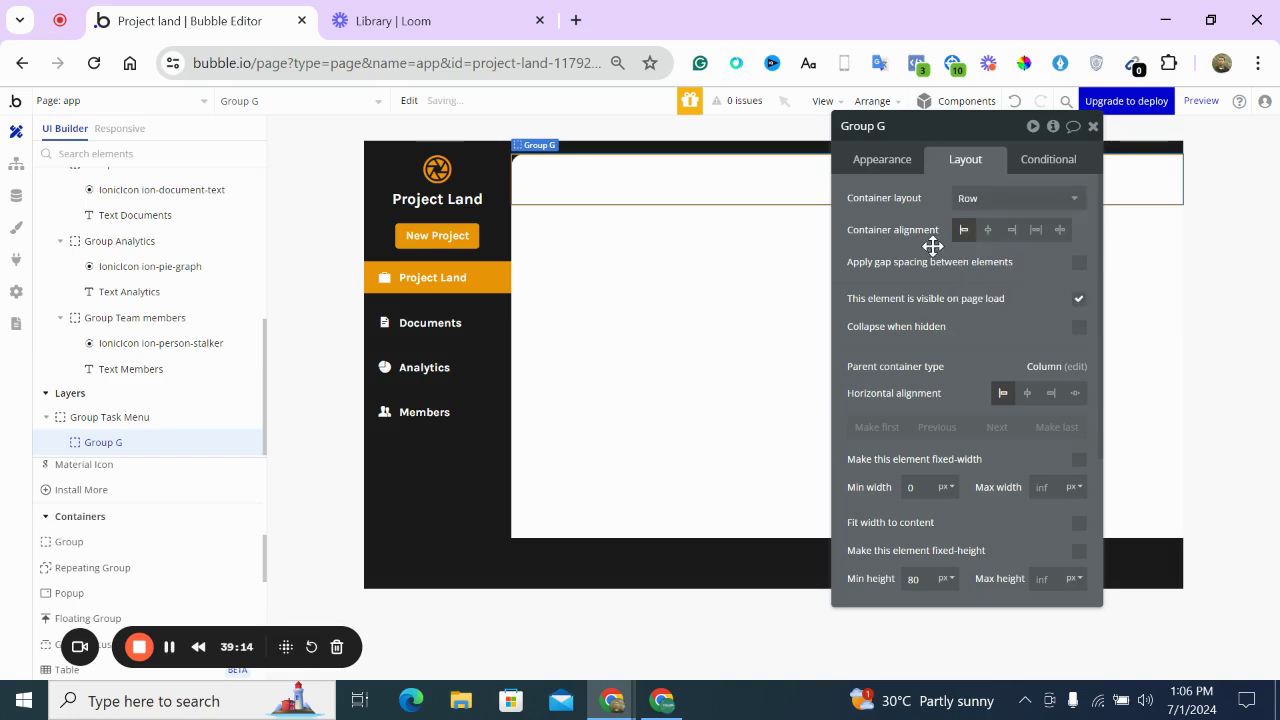
Paste the copied title text into Group G, fit its width to the content and centre it vertically
drag(932, 246, 551, 352)
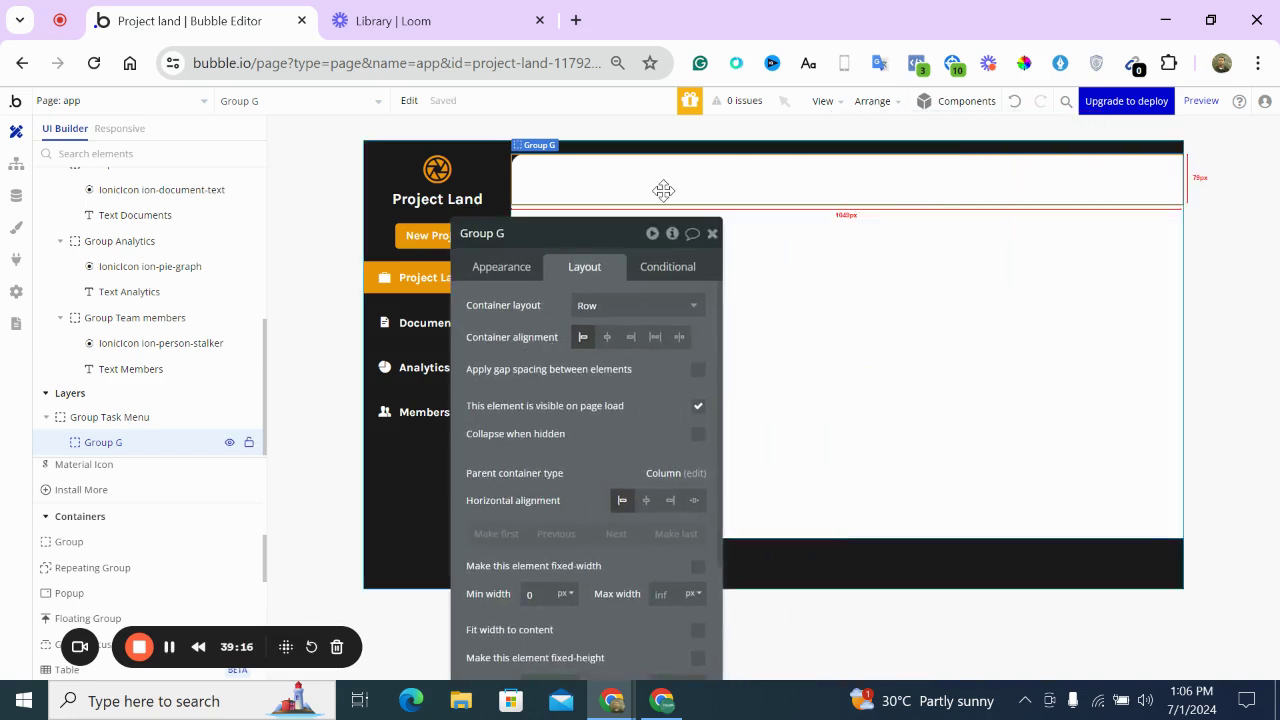
key(ctrl+v)
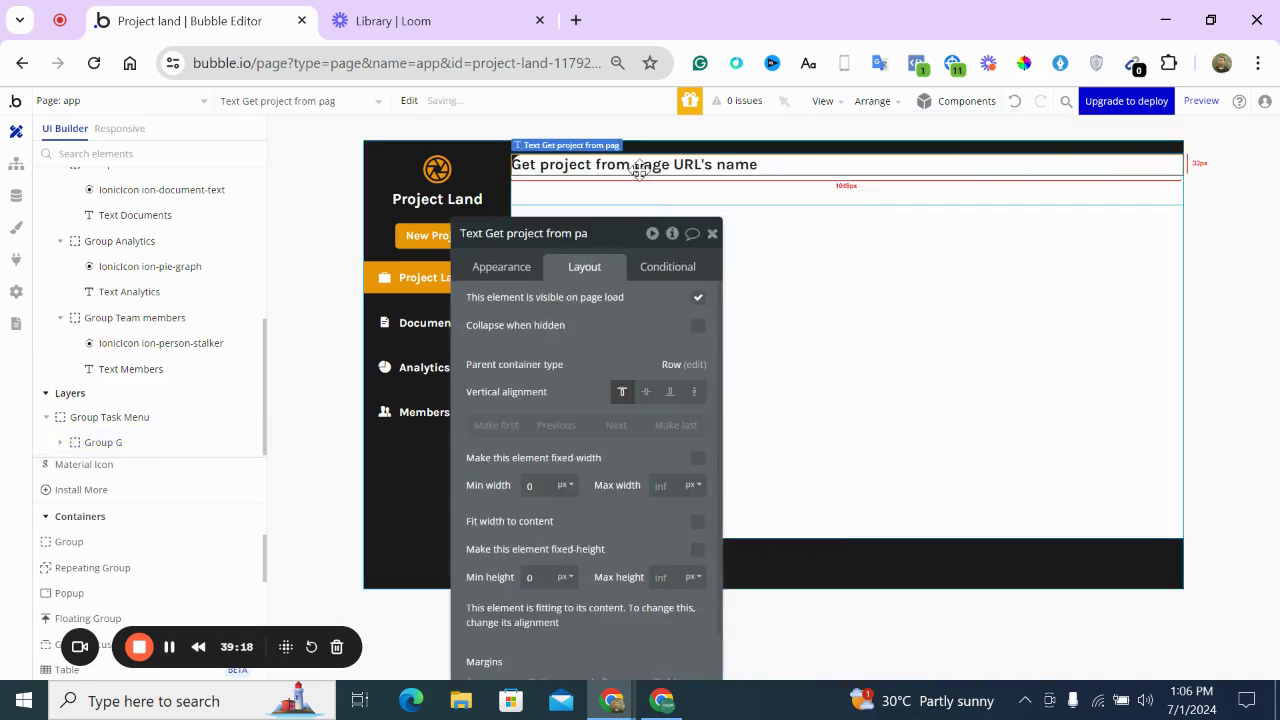
scroll(588, 548, down, 2)
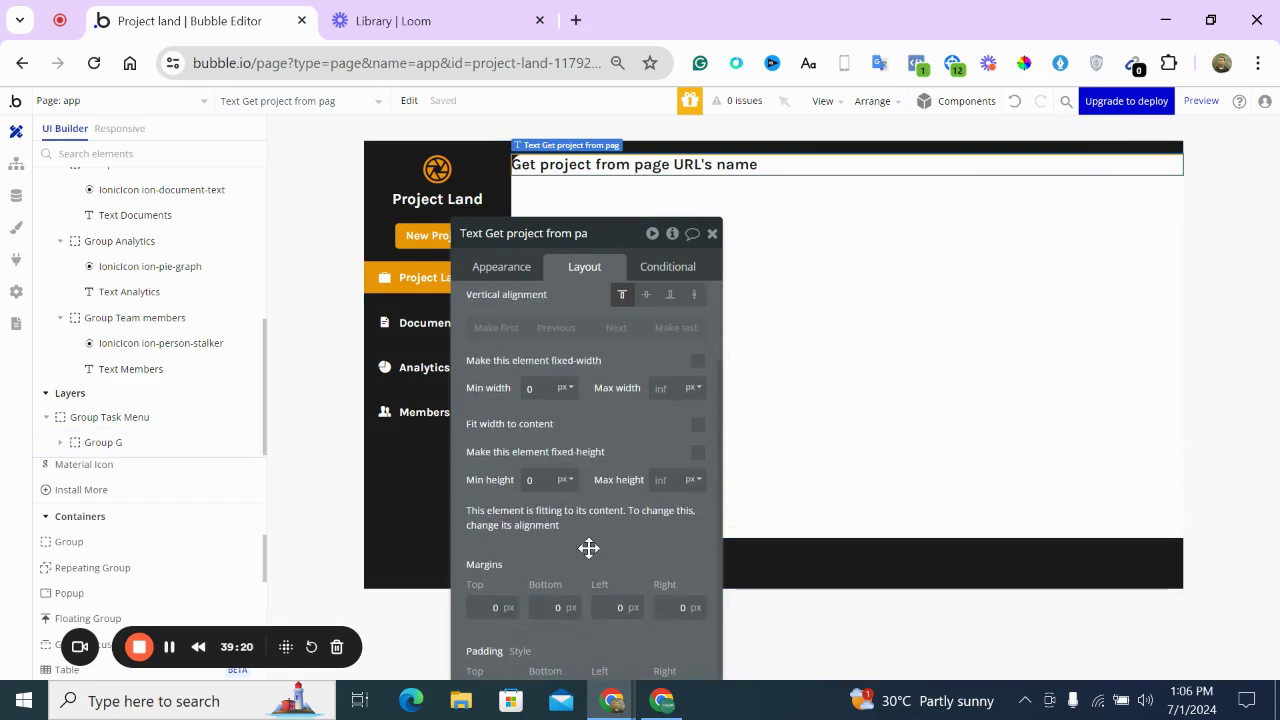
click(697, 425)
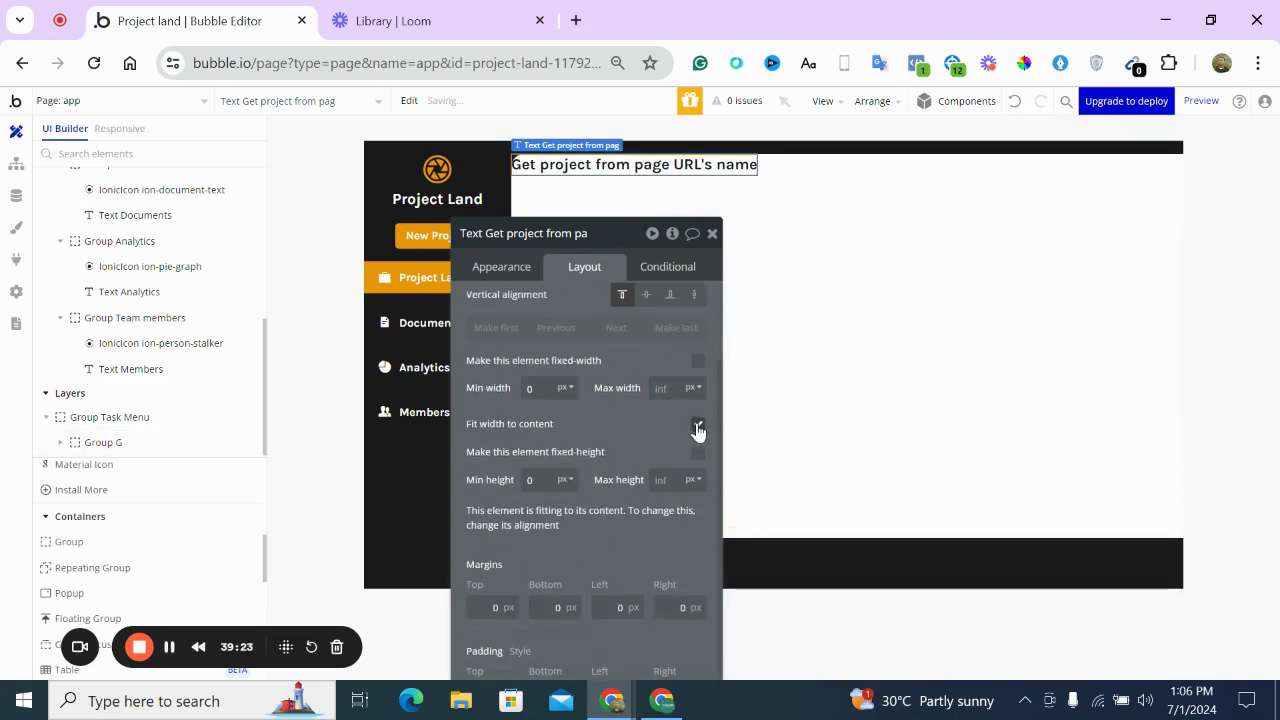
click(645, 297)
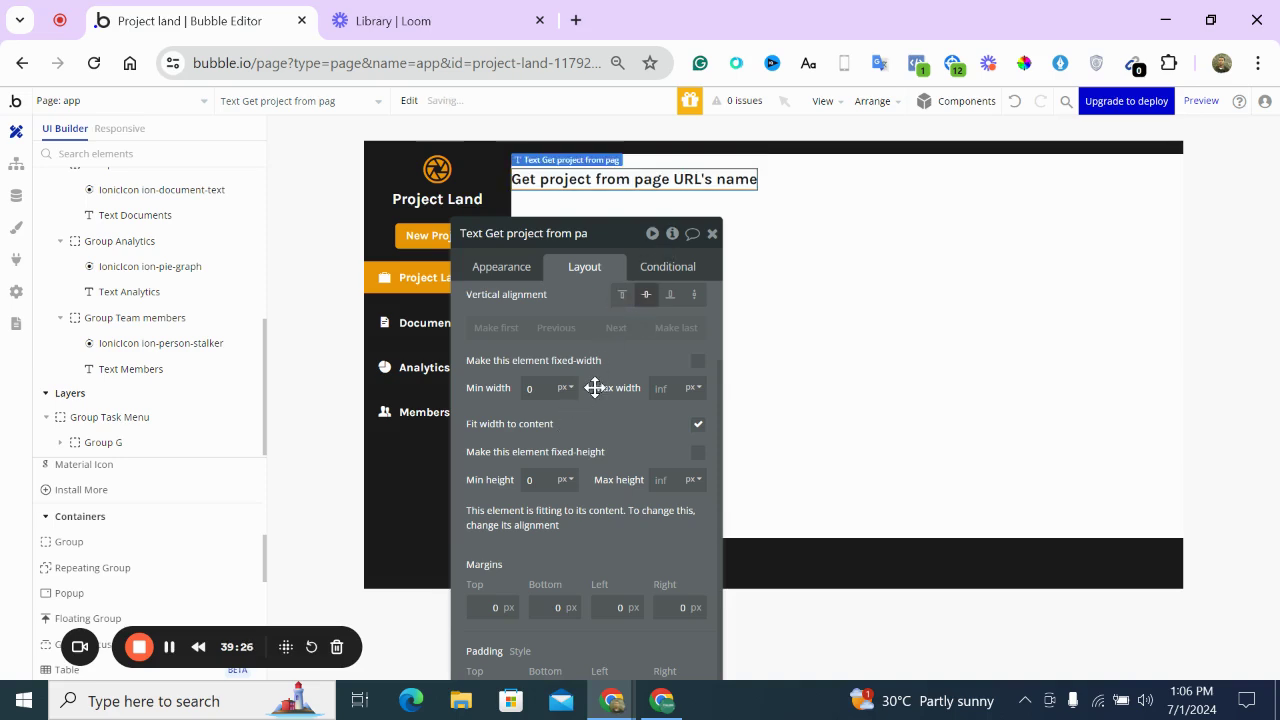
Set Group G's left and right padding to 20 px
click(851, 194)
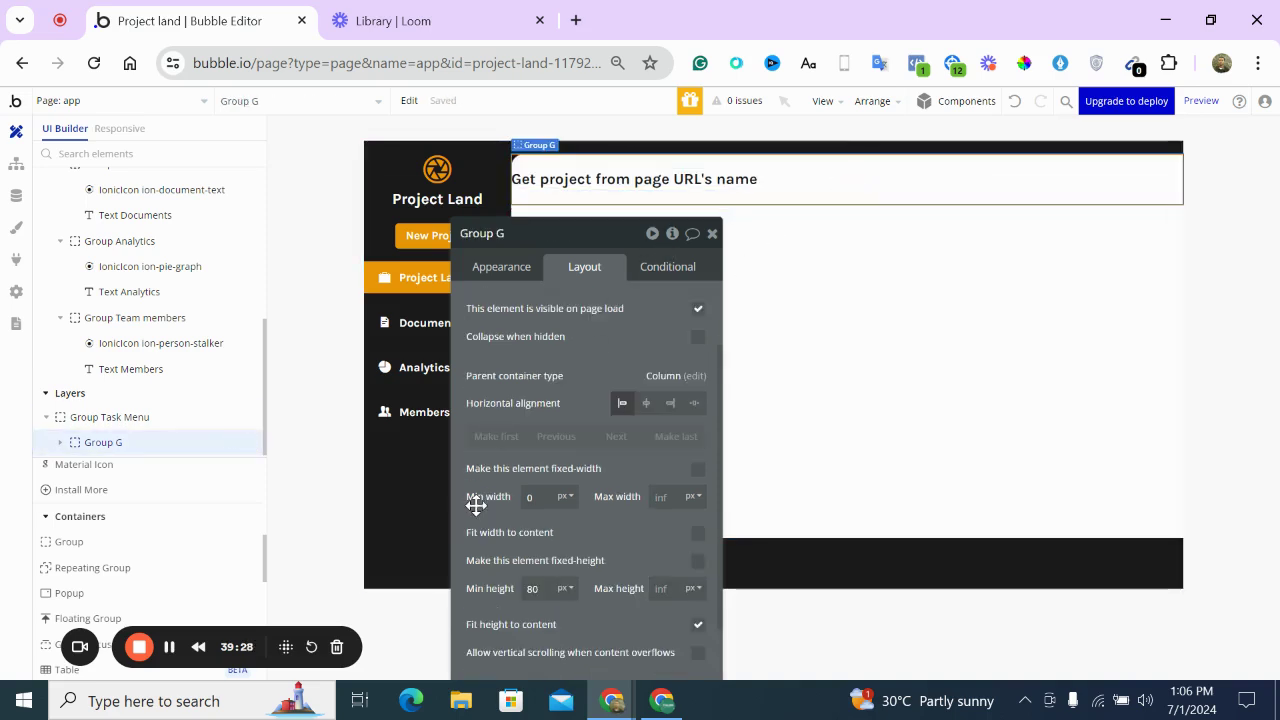
drag(503, 517, 499, 386)
scroll(515, 525, down, 3)
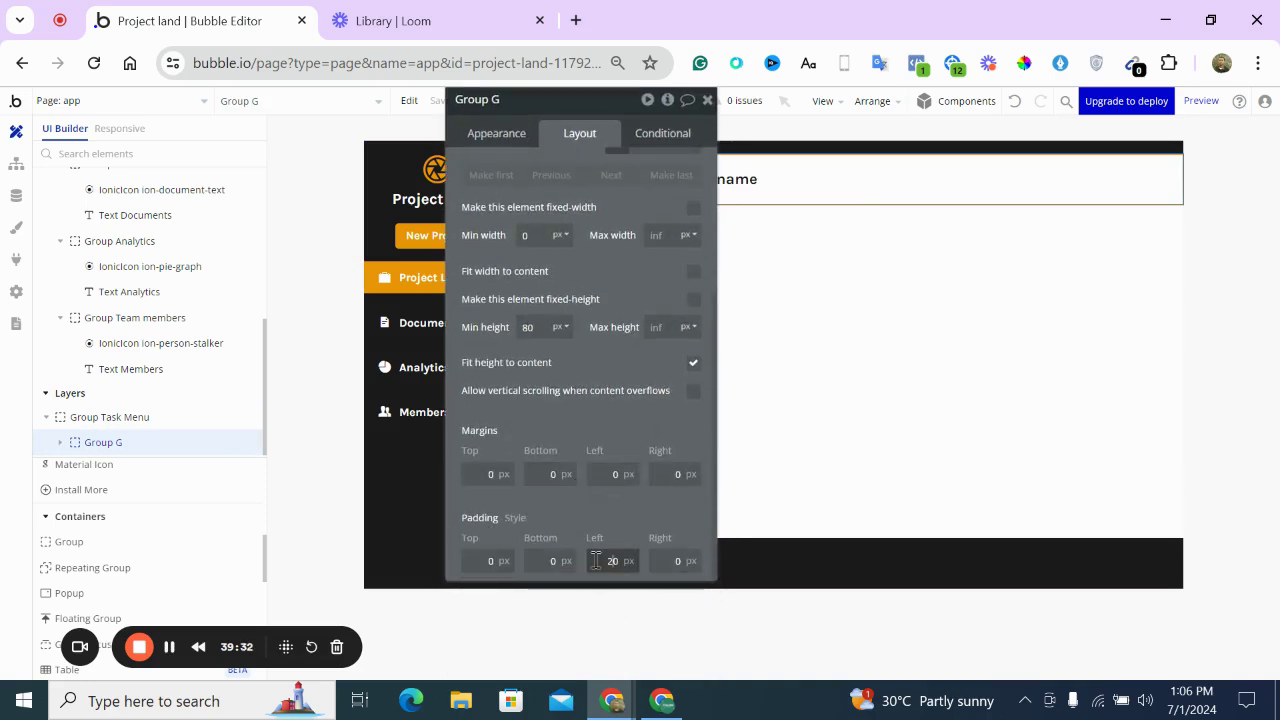
click(673, 560)
text(2)
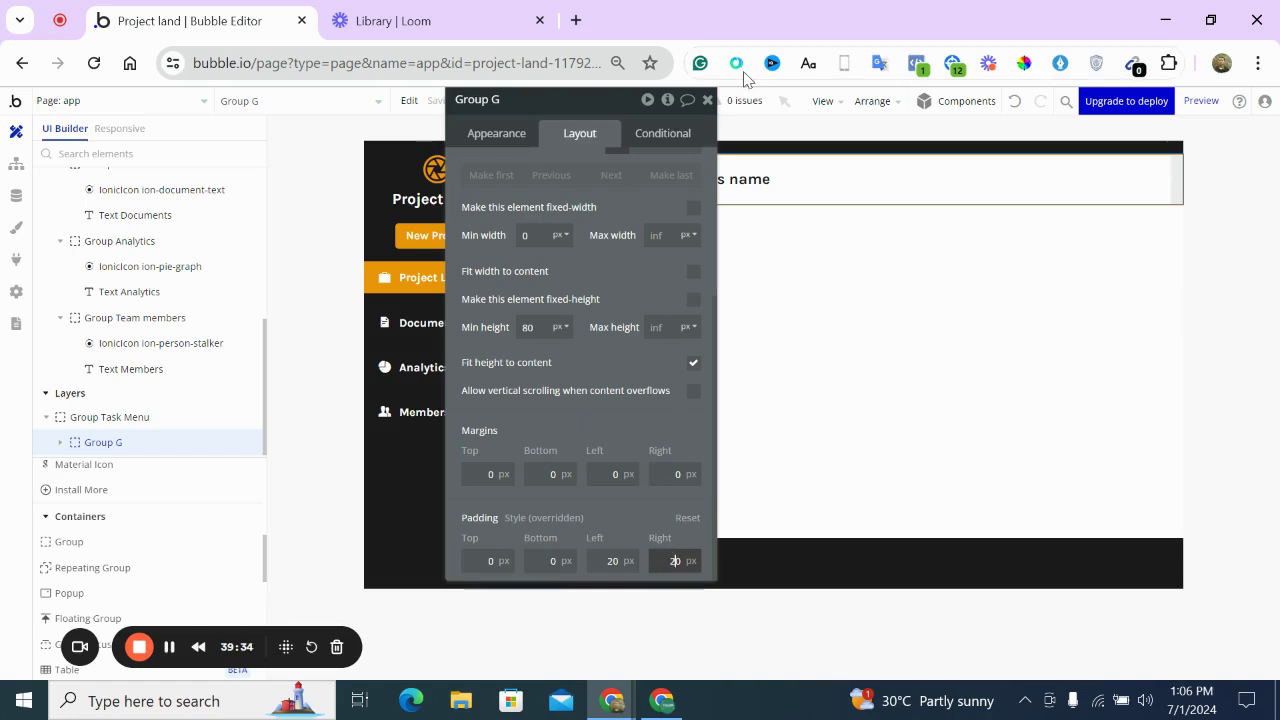
click(707, 99)
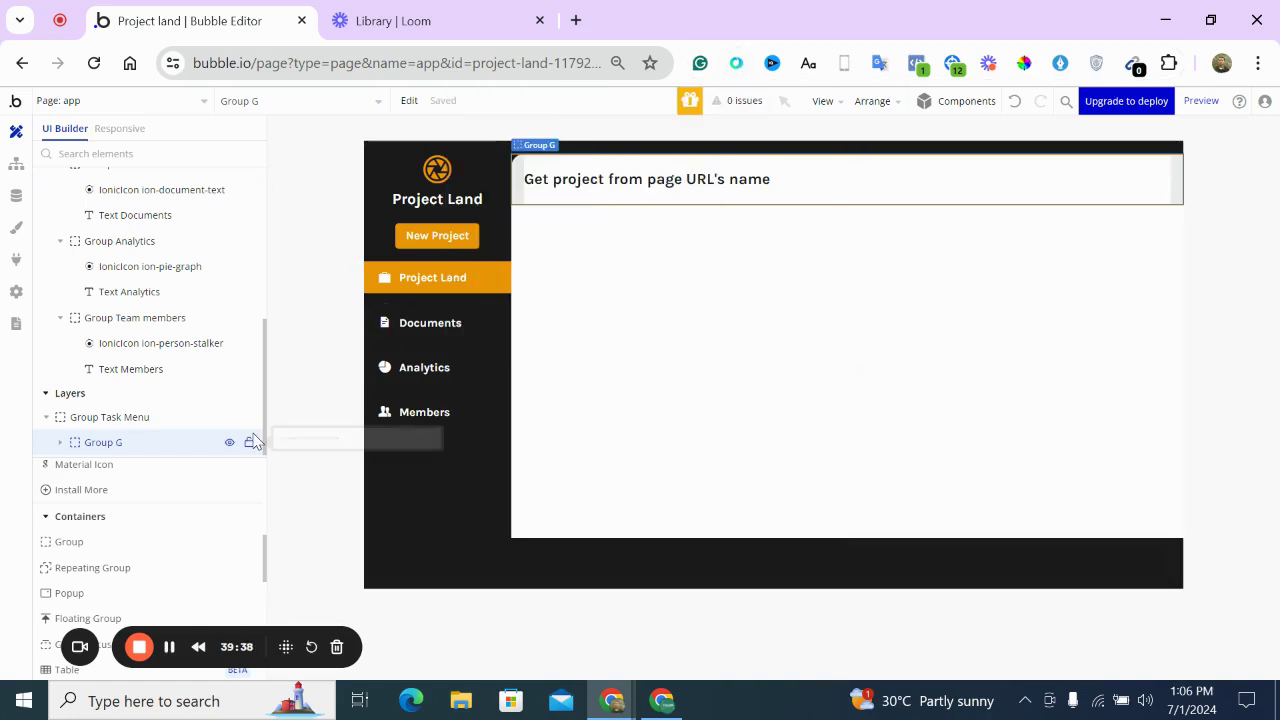
Copy the briefcase icon from the side menu's Project Land item and paste it into Group G after the title
scroll(202, 512, down, 2)
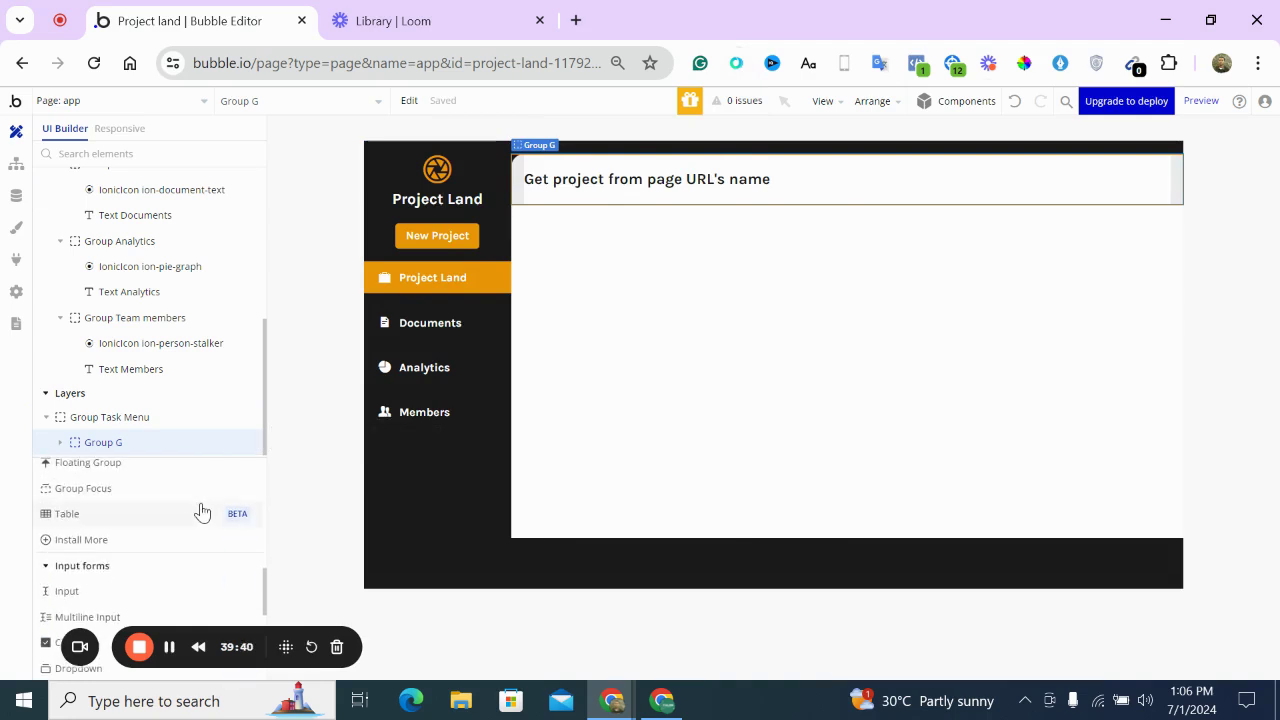
scroll(202, 512, down, 2)
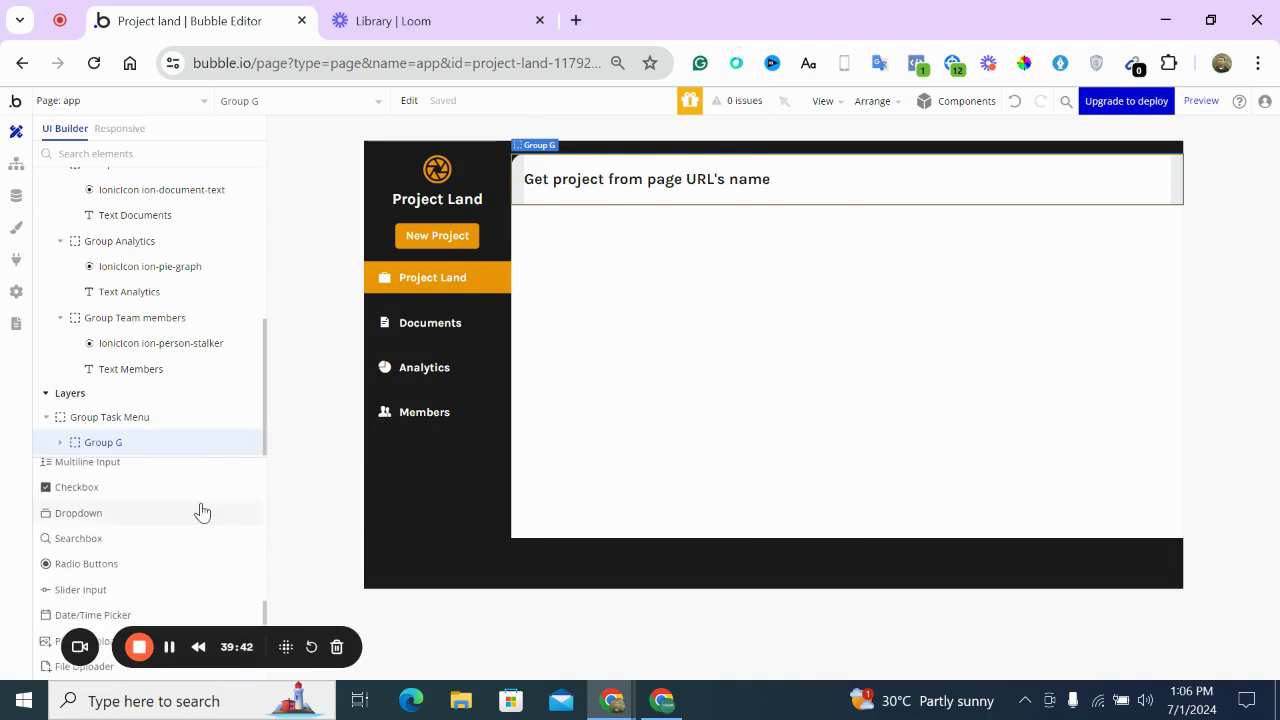
scroll(202, 512, down, 1)
scroll(202, 512, up, 2)
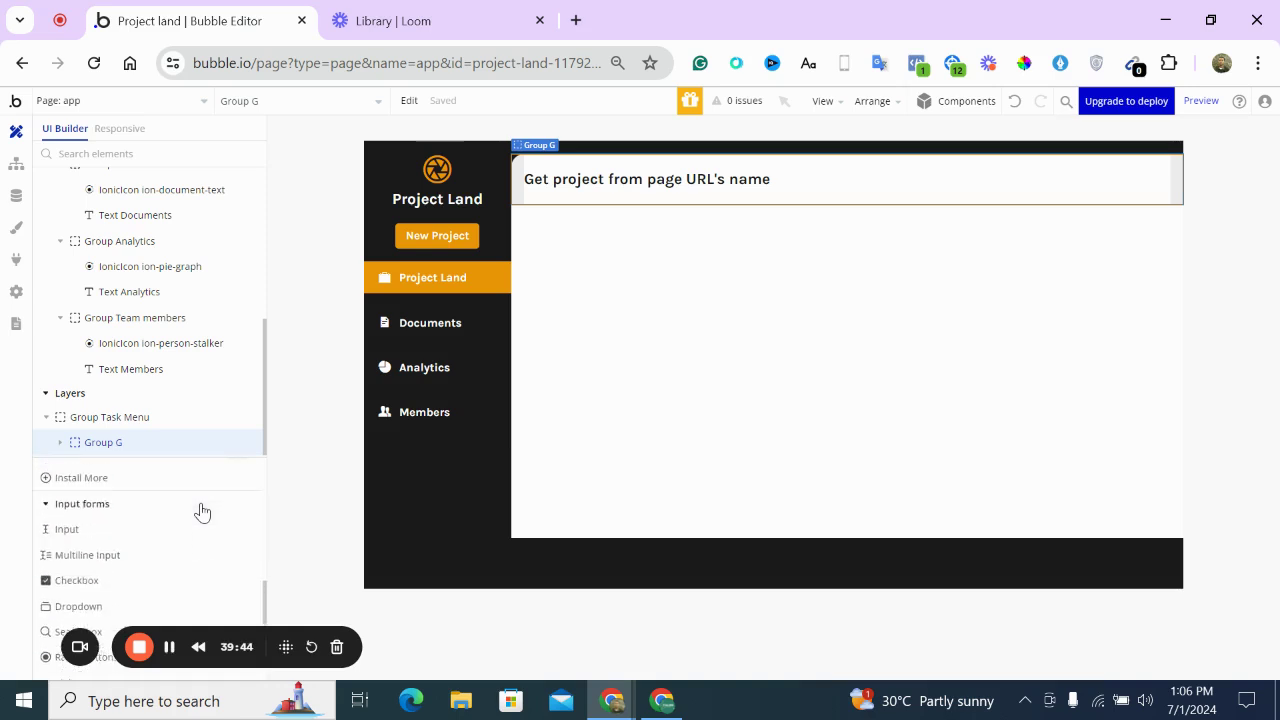
click(385, 284)
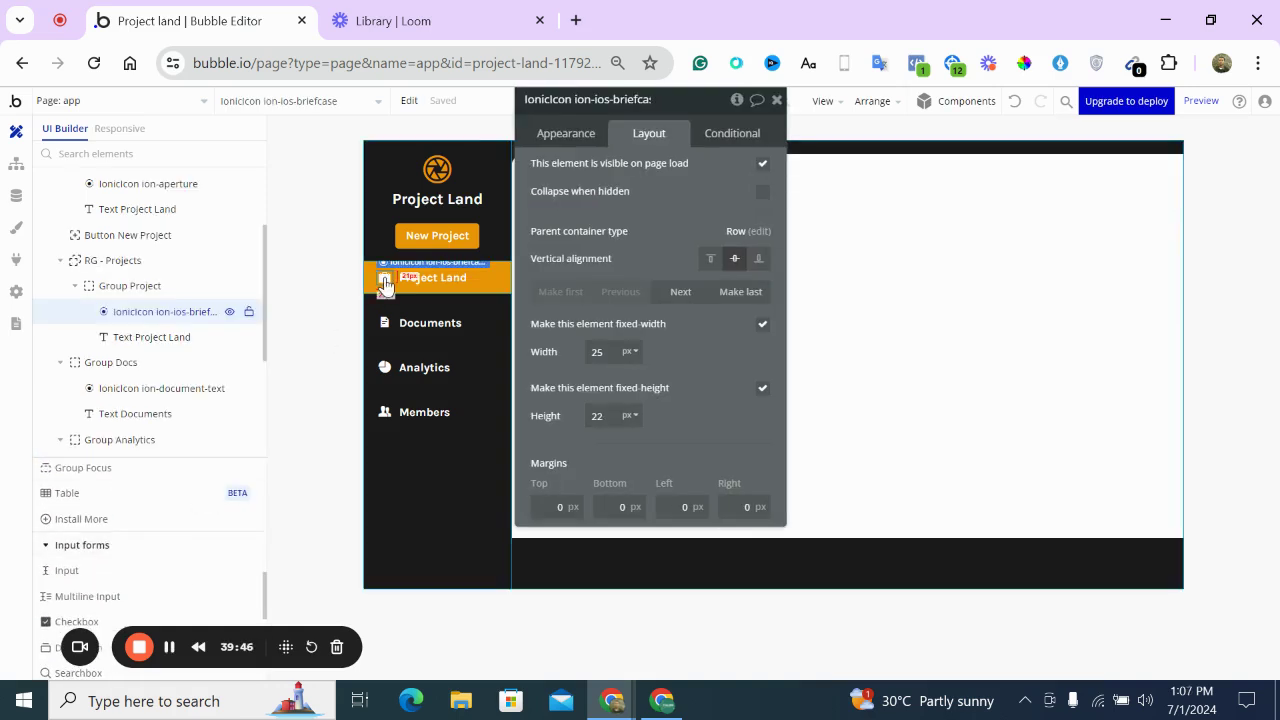
click(822, 200)
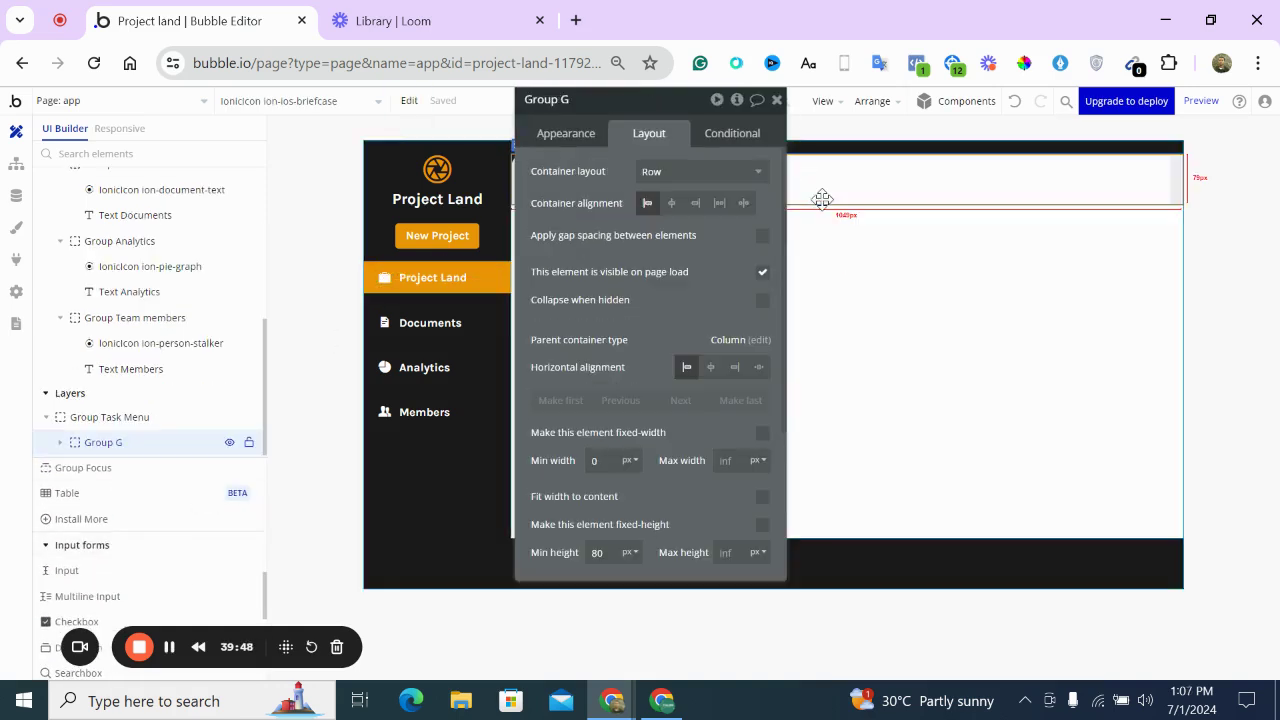
key(ctrl+v)
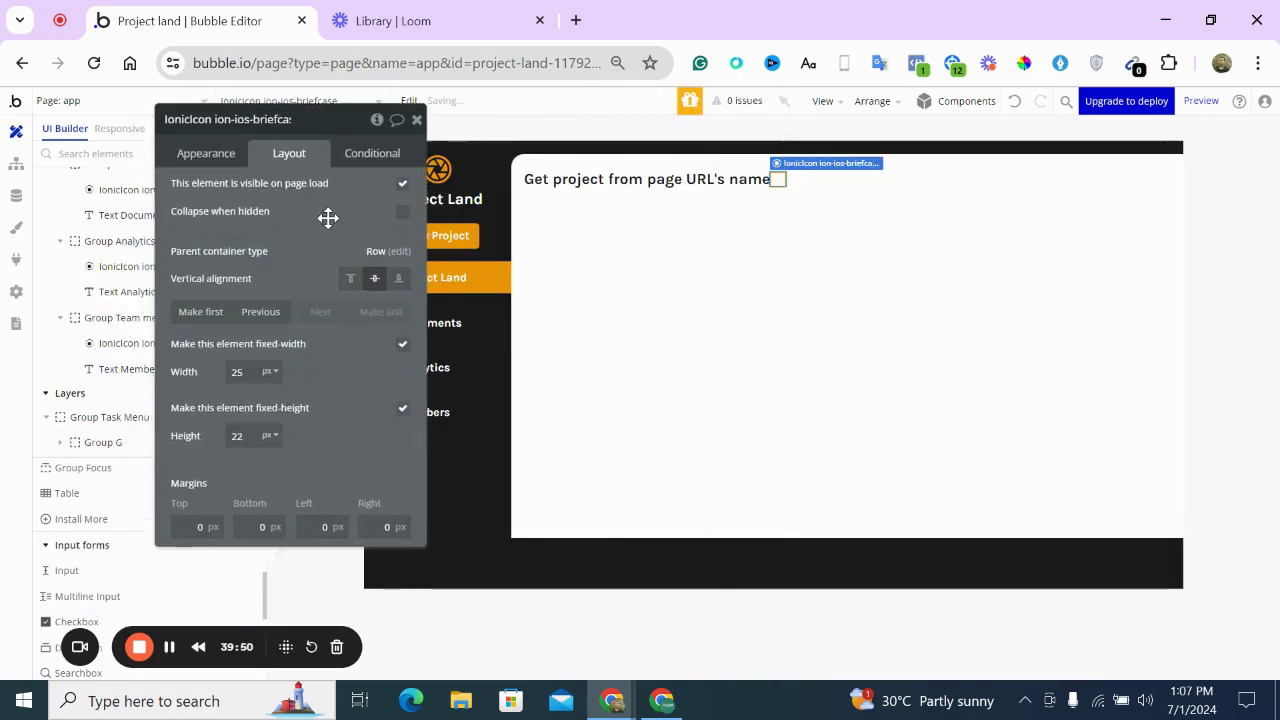
Recolour the pasted icon in Group G to Primary (#1B1B1B) and change its symbol to the settings gear
click(225, 136)
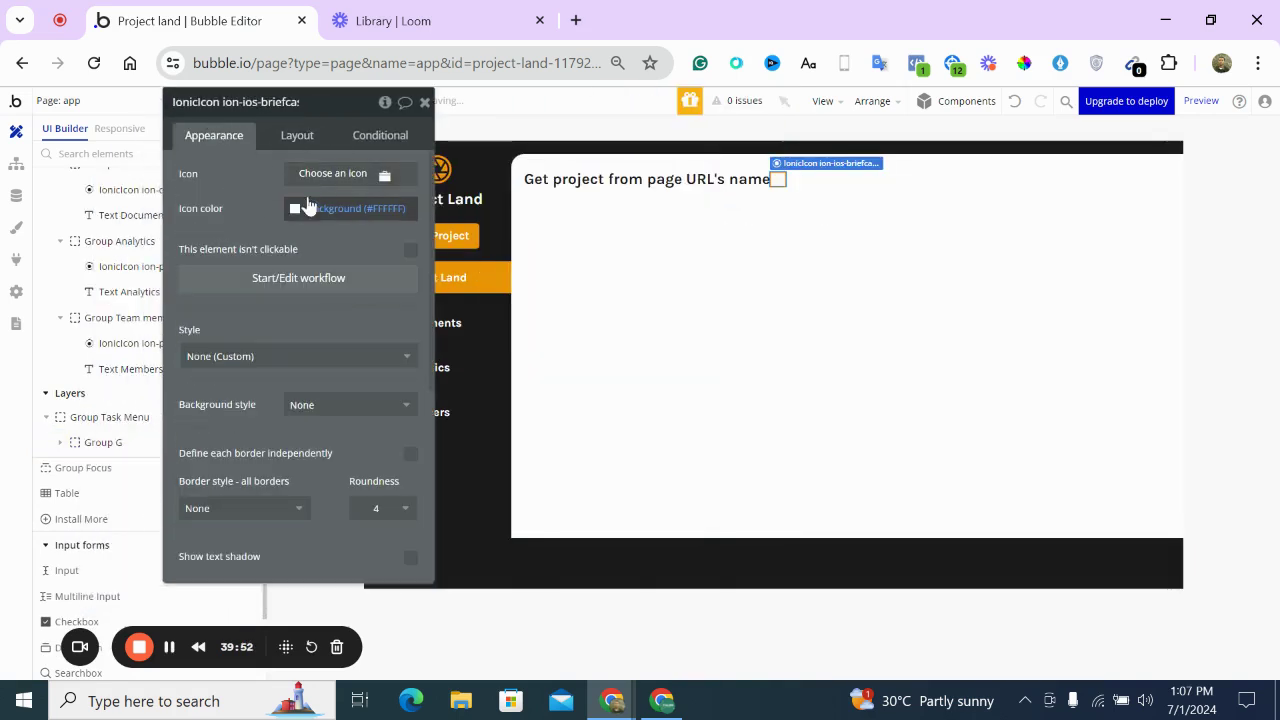
click(295, 210)
click(299, 421)
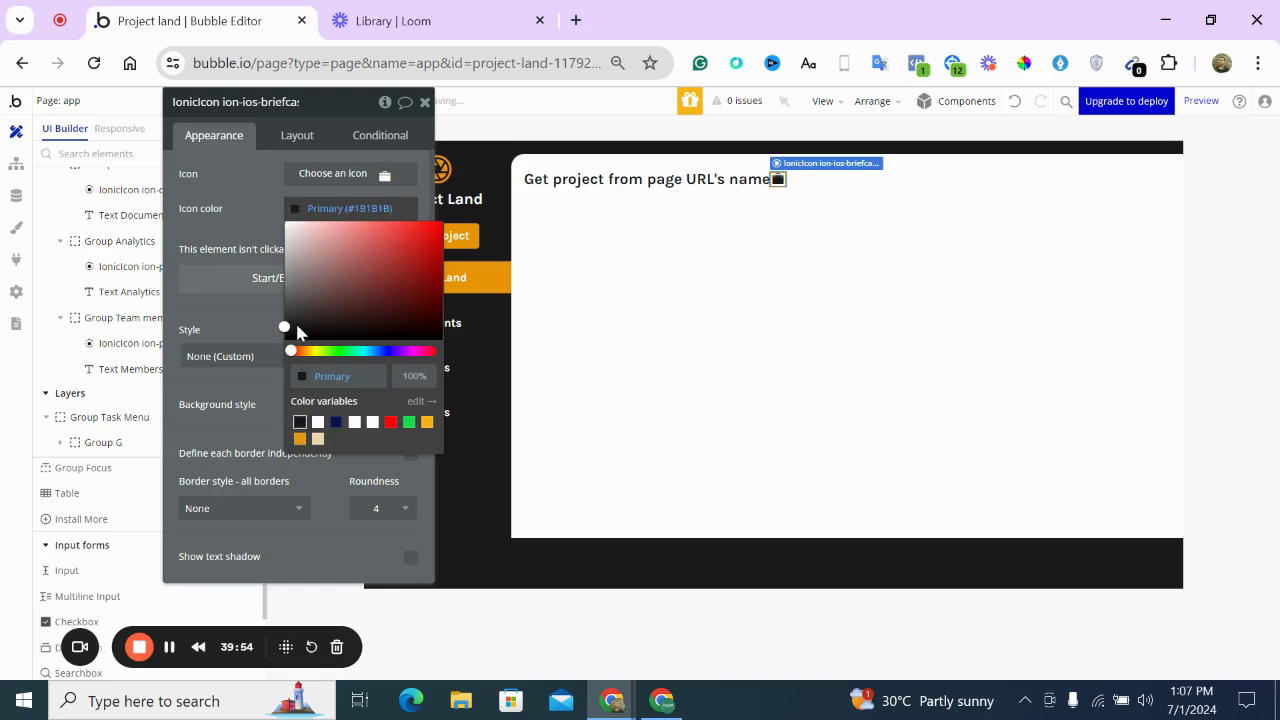
click(316, 174)
text(sett)
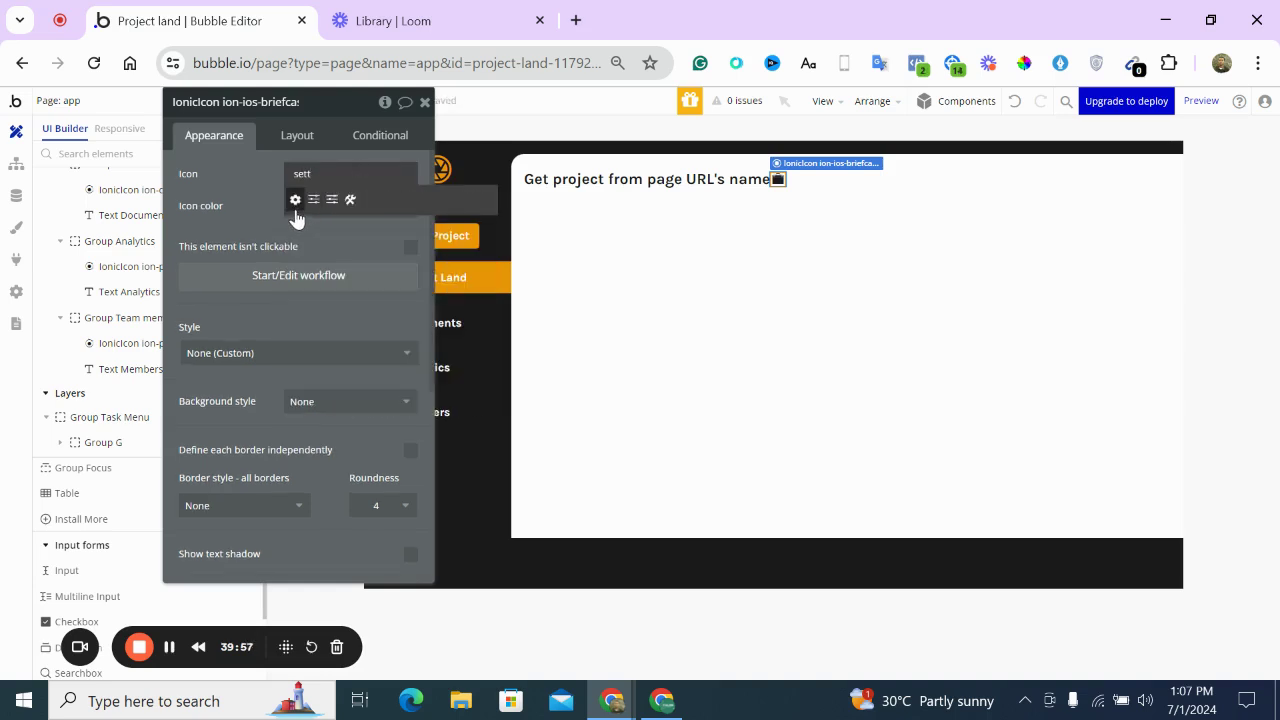
click(295, 199)
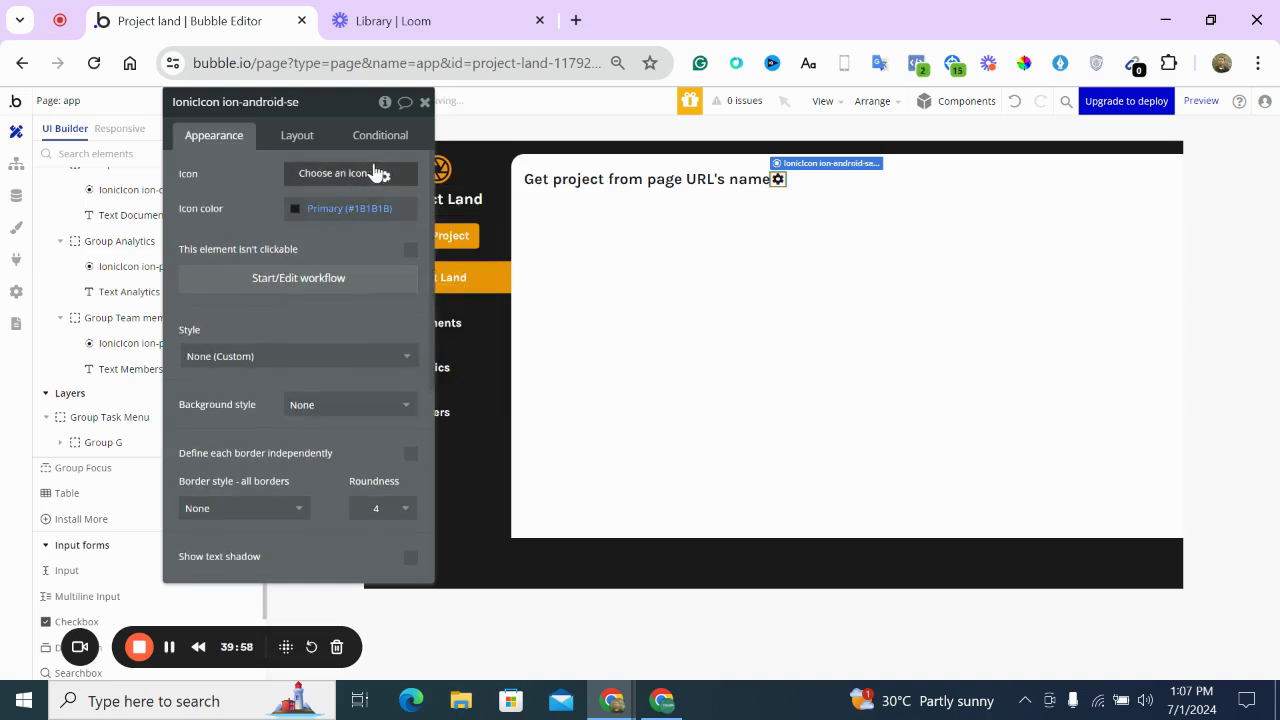
Turn off fitting the width to content for Group G's title text so it fills the row
click(297, 135)
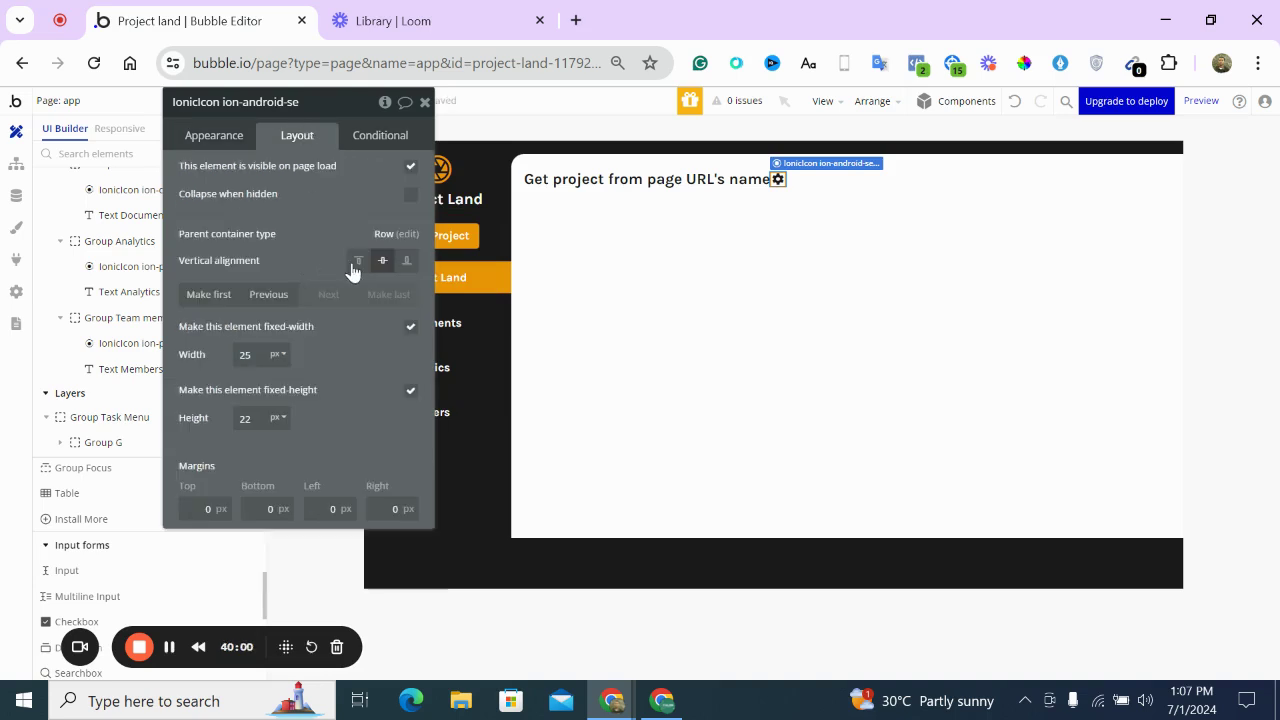
click(660, 186)
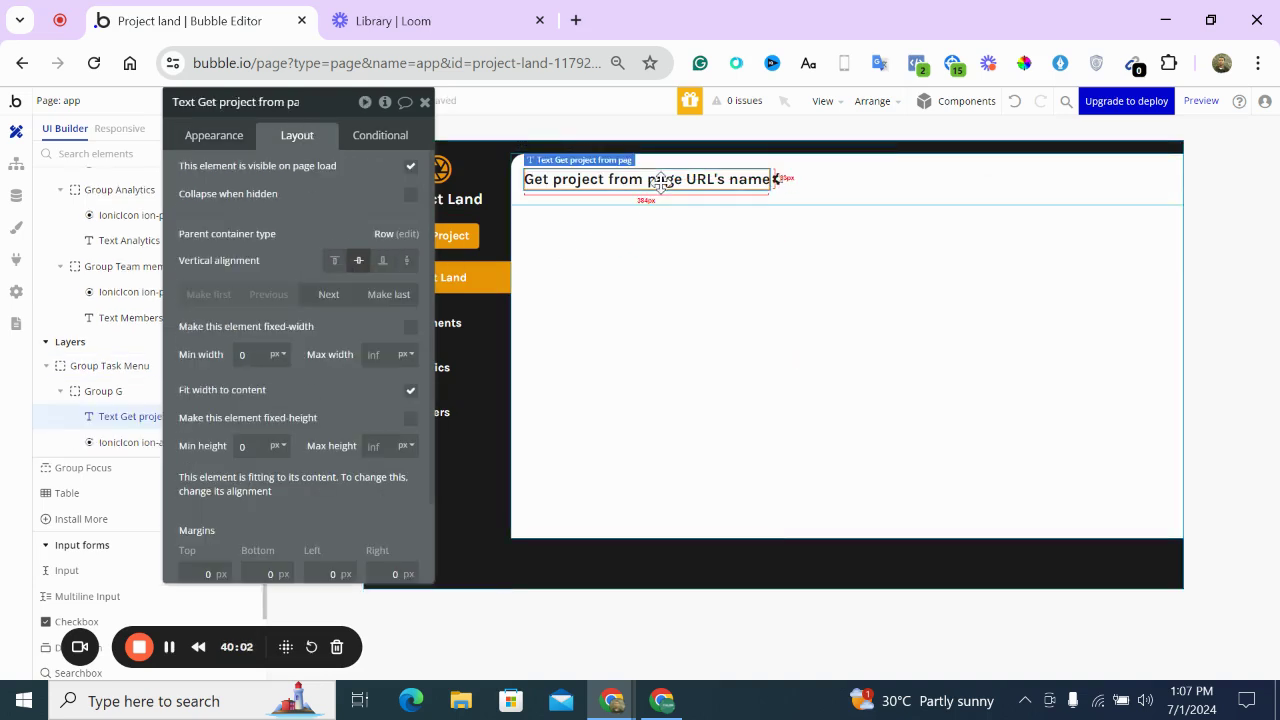
click(411, 390)
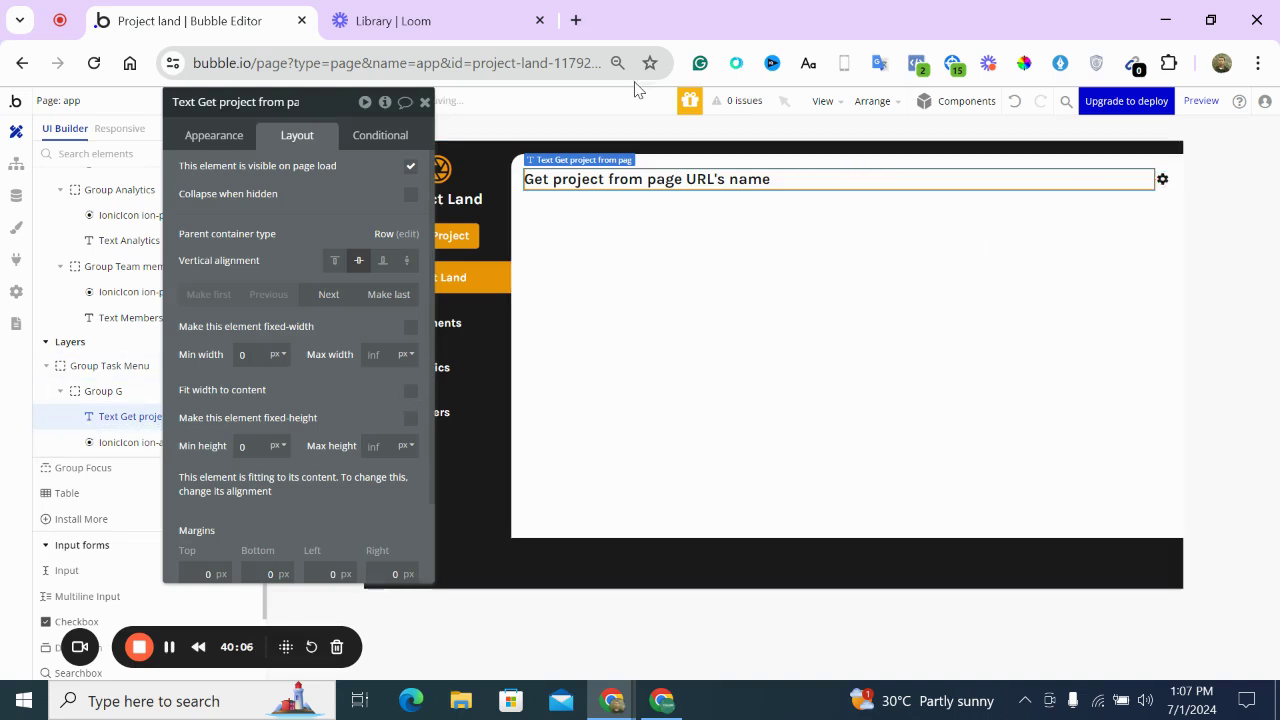
click(424, 102)
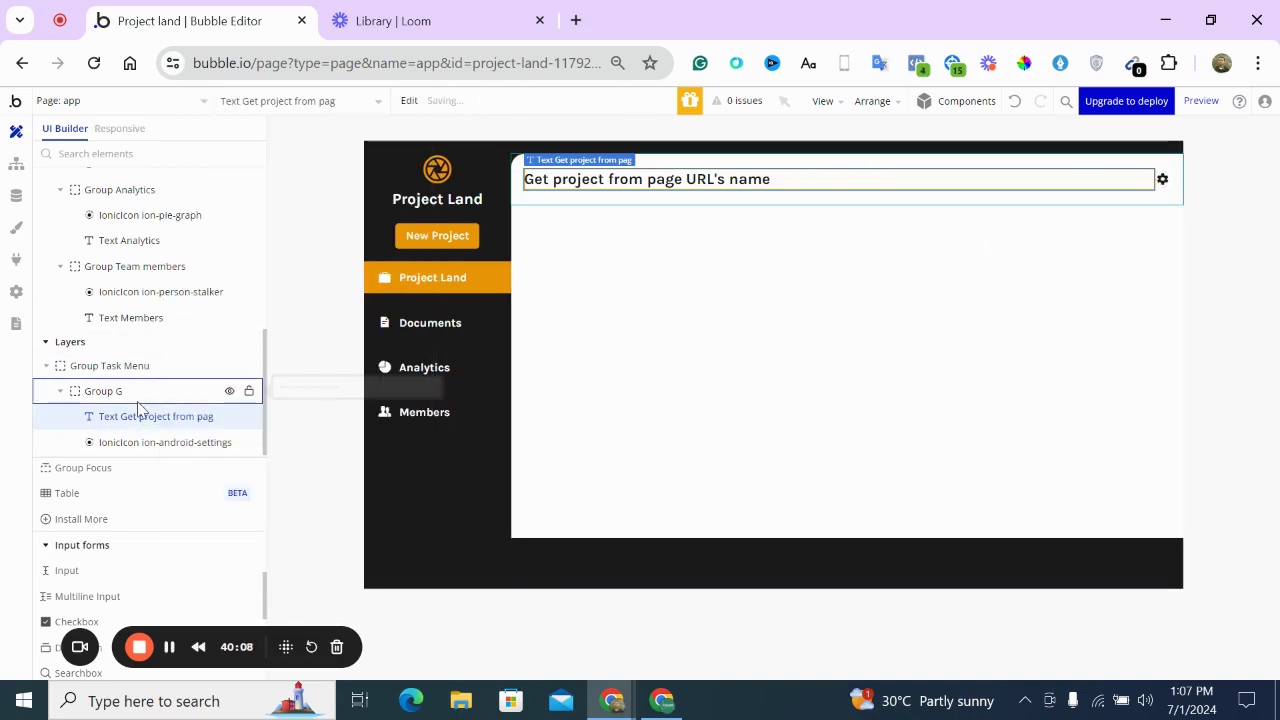
Draw an image element in Group G and order it after the settings icon
scroll(143, 517, down, 2)
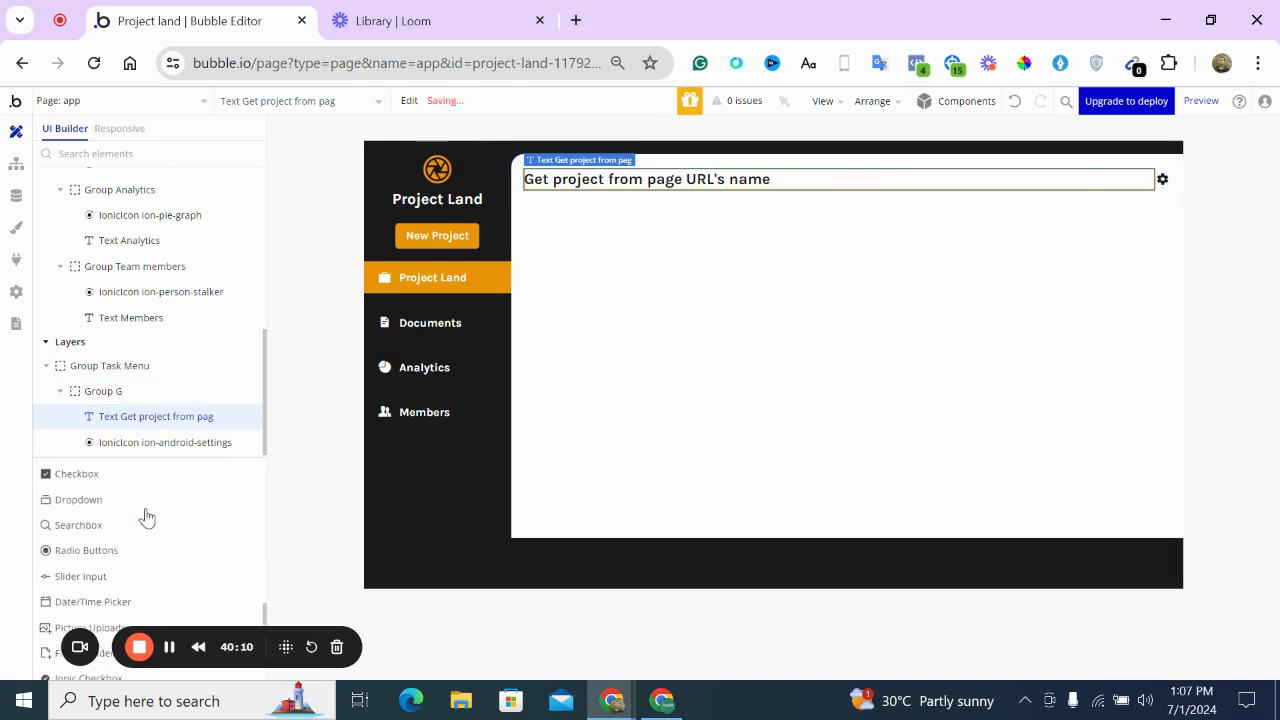
scroll(146, 516, up, 1)
scroll(146, 516, up, 1)
scroll(146, 516, up, 5)
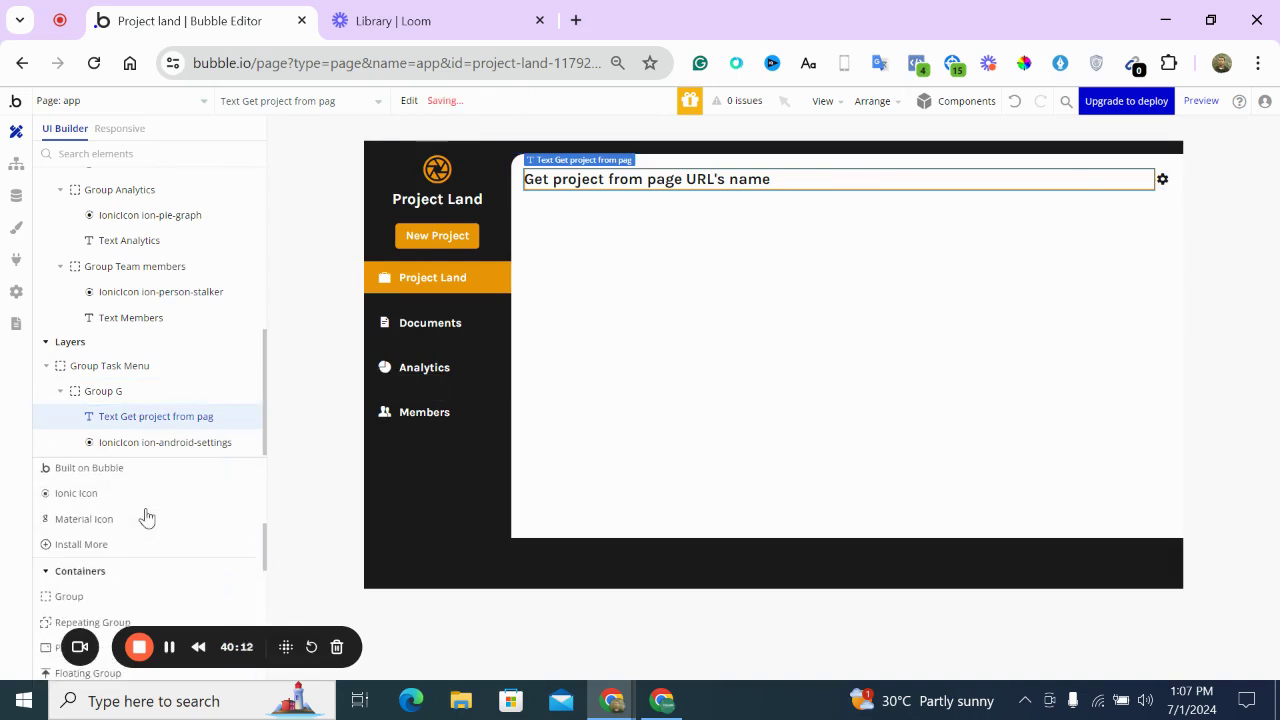
scroll(146, 516, up, 2)
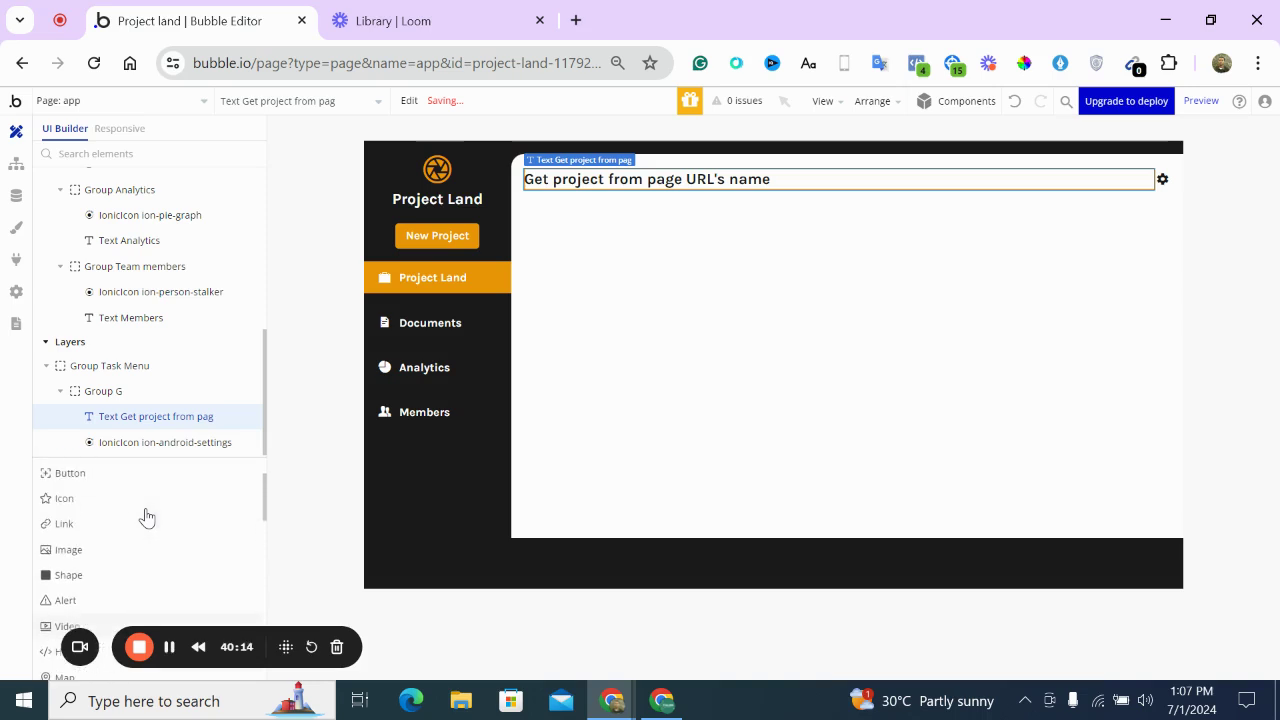
click(102, 550)
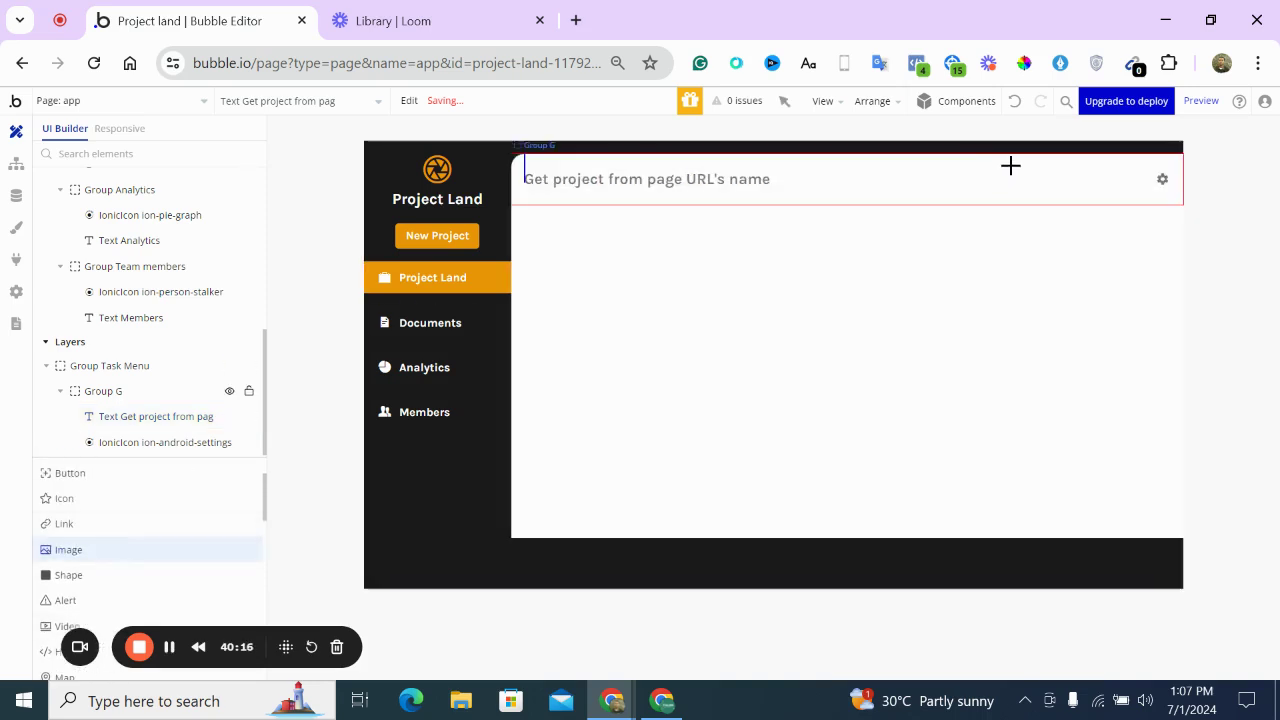
drag(1009, 167, 1046, 192)
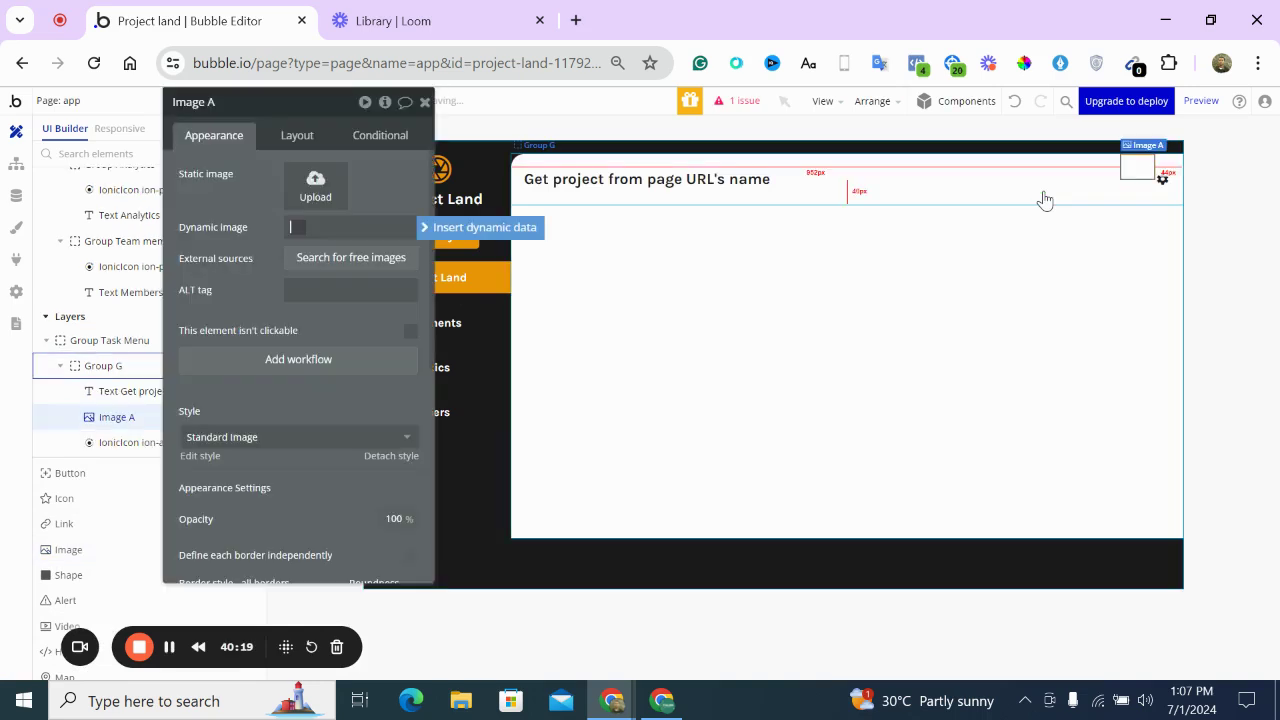
click(325, 143)
click(330, 294)
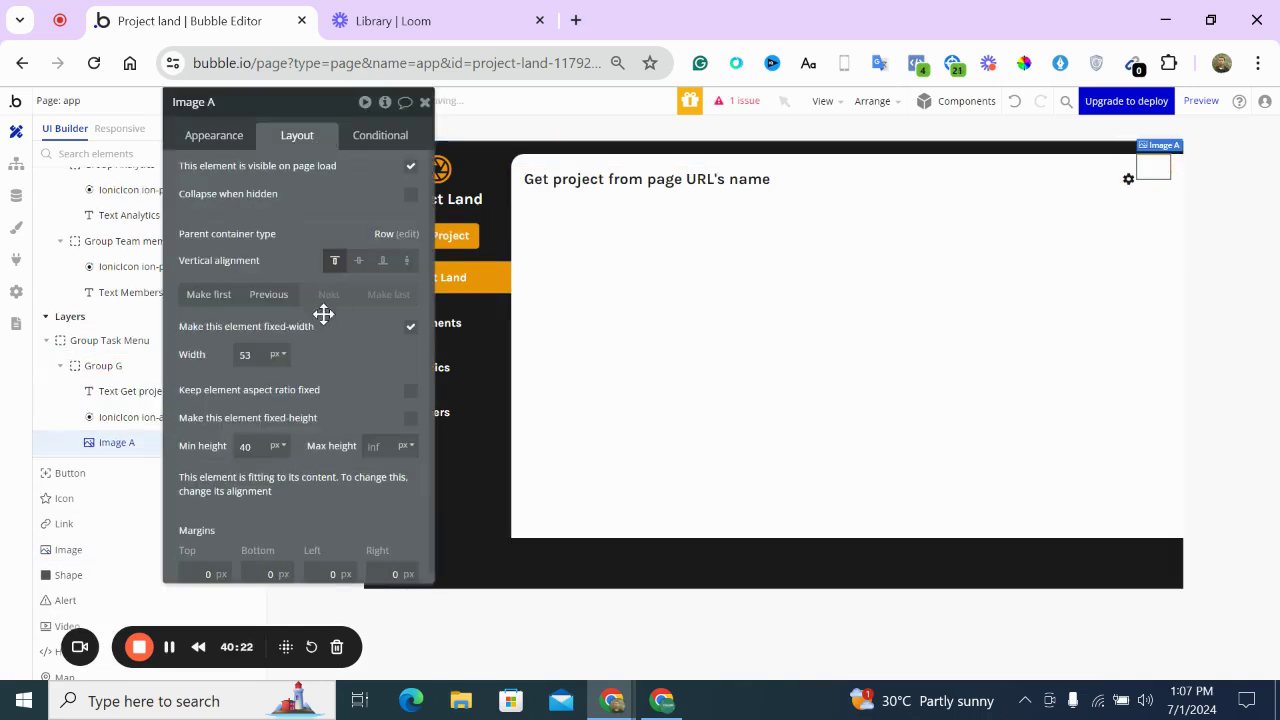
Set the image's width to 50 px, keep its aspect ratio fixed at 1 x 1 and centre it vertically
drag(262, 355, 226, 358)
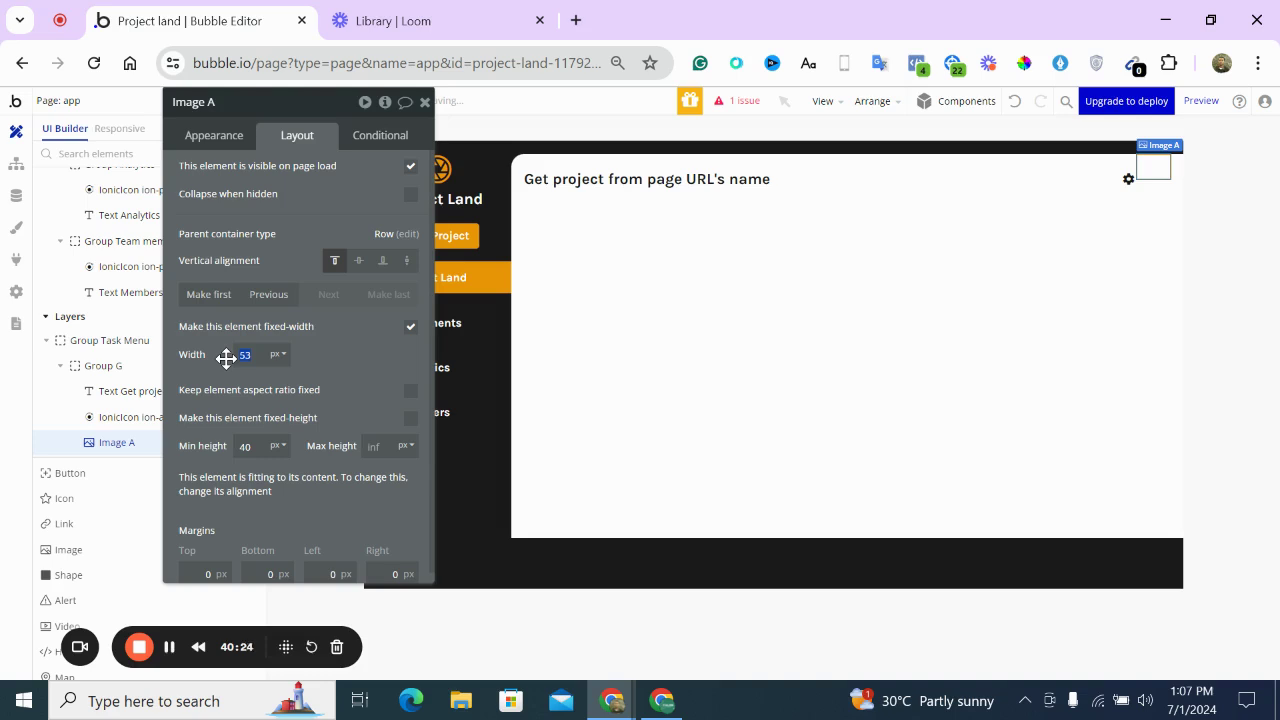
text(50)
click(410, 391)
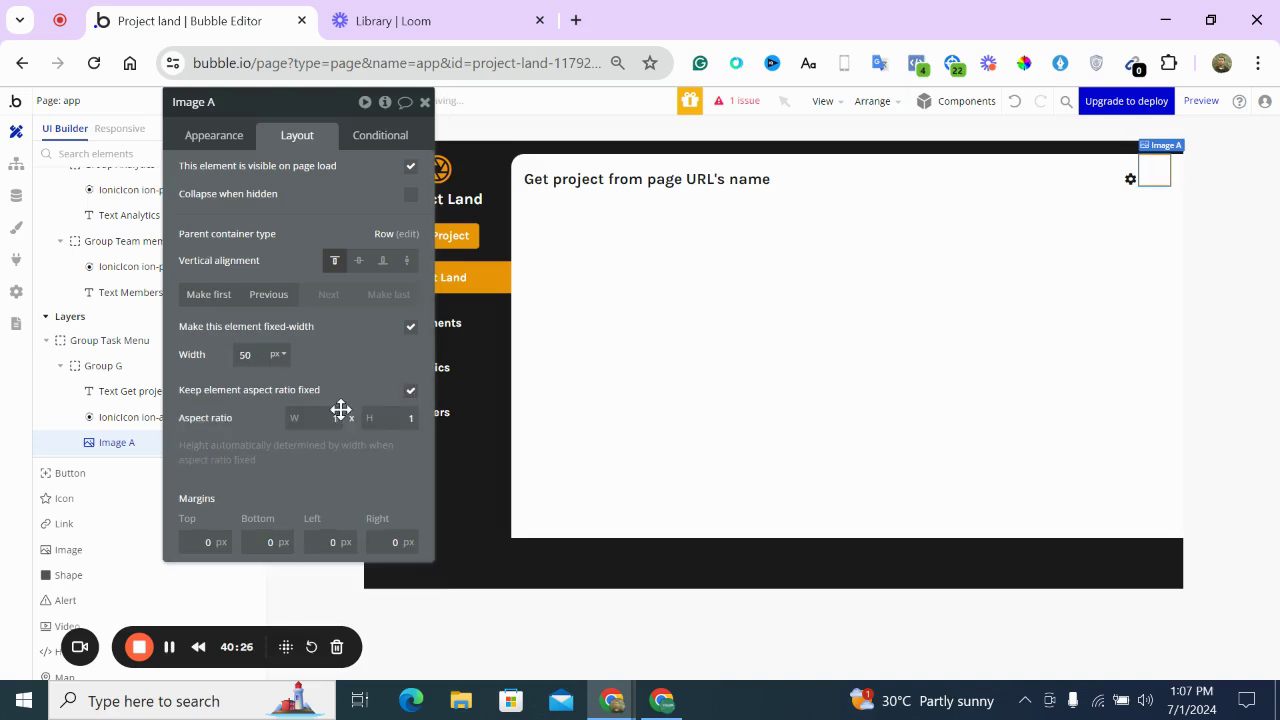
click(359, 260)
Set the image's border roundness to 35
click(230, 137)
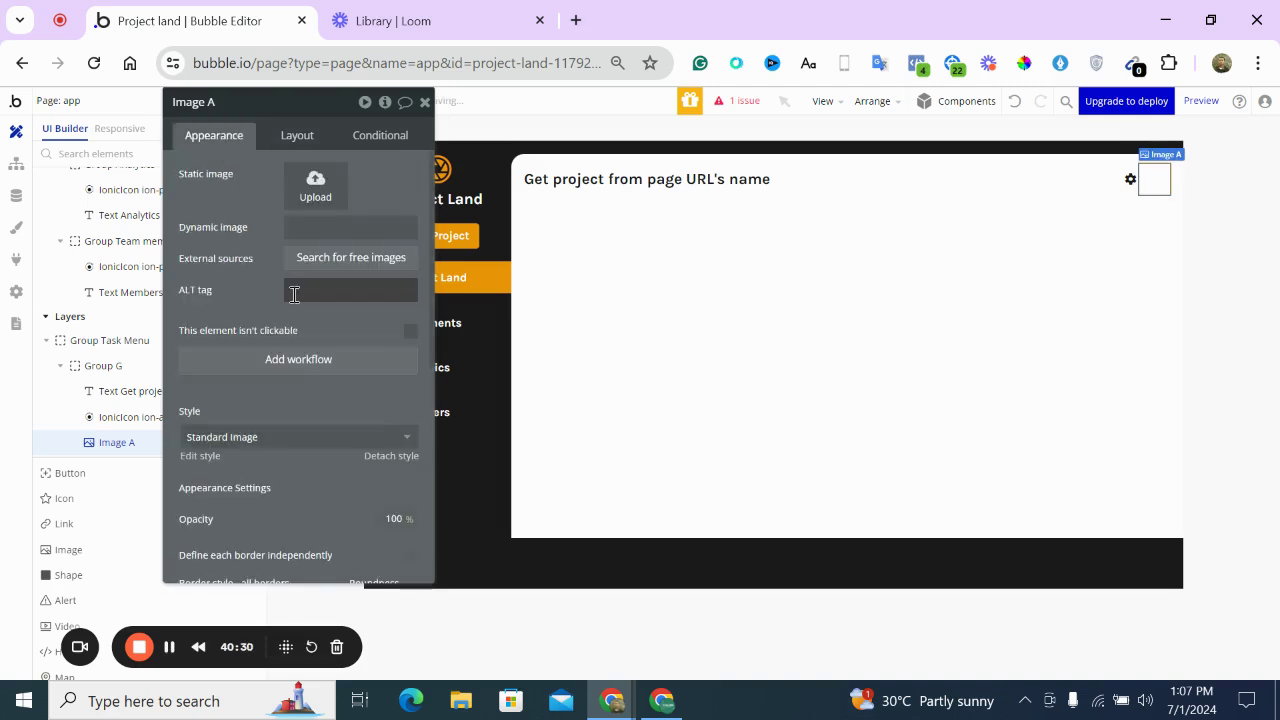
scroll(292, 293, down, 4)
scroll(292, 293, down, 1)
click(376, 206)
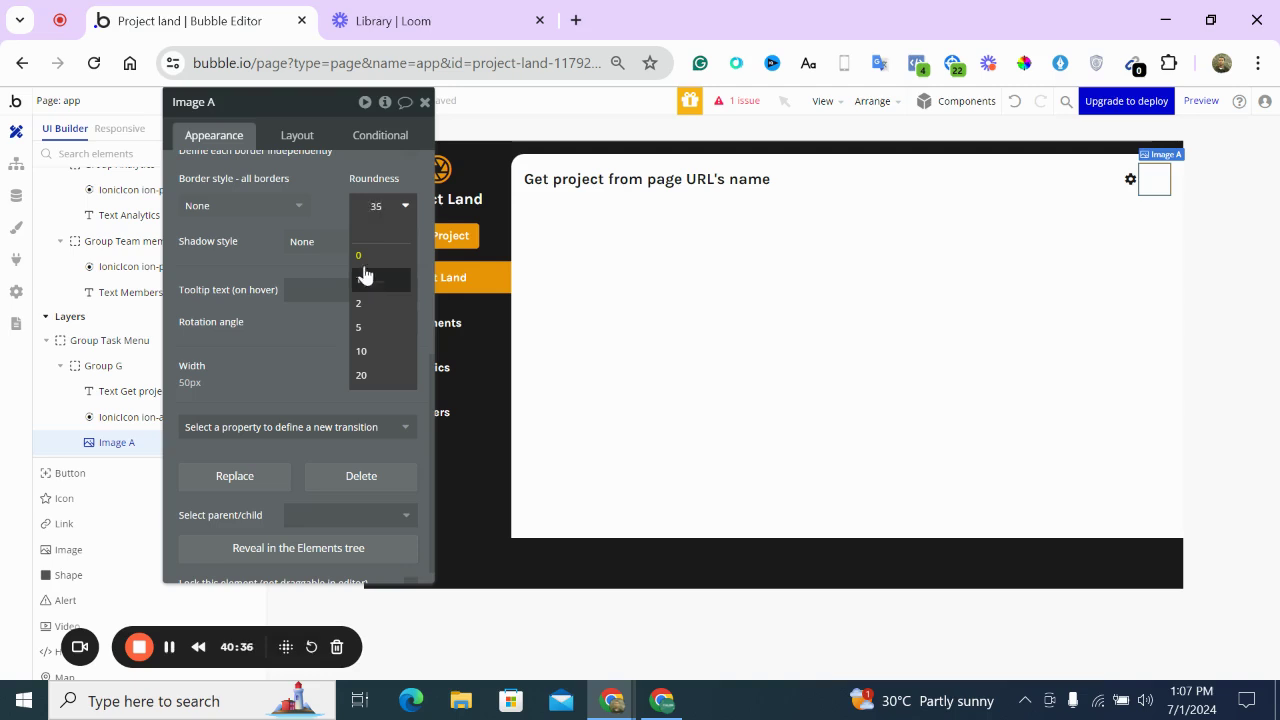
click(325, 210)
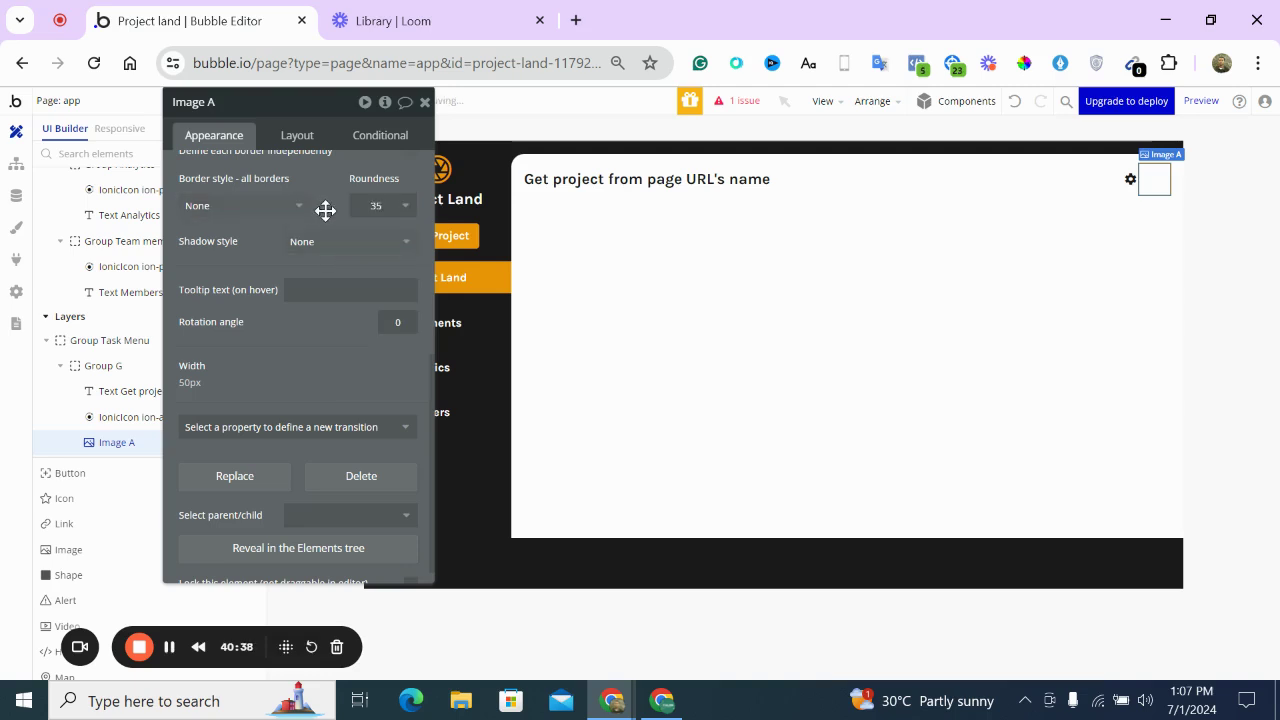
Set the image's dynamic source to Current User's profile_image
scroll(325, 210, up, 3)
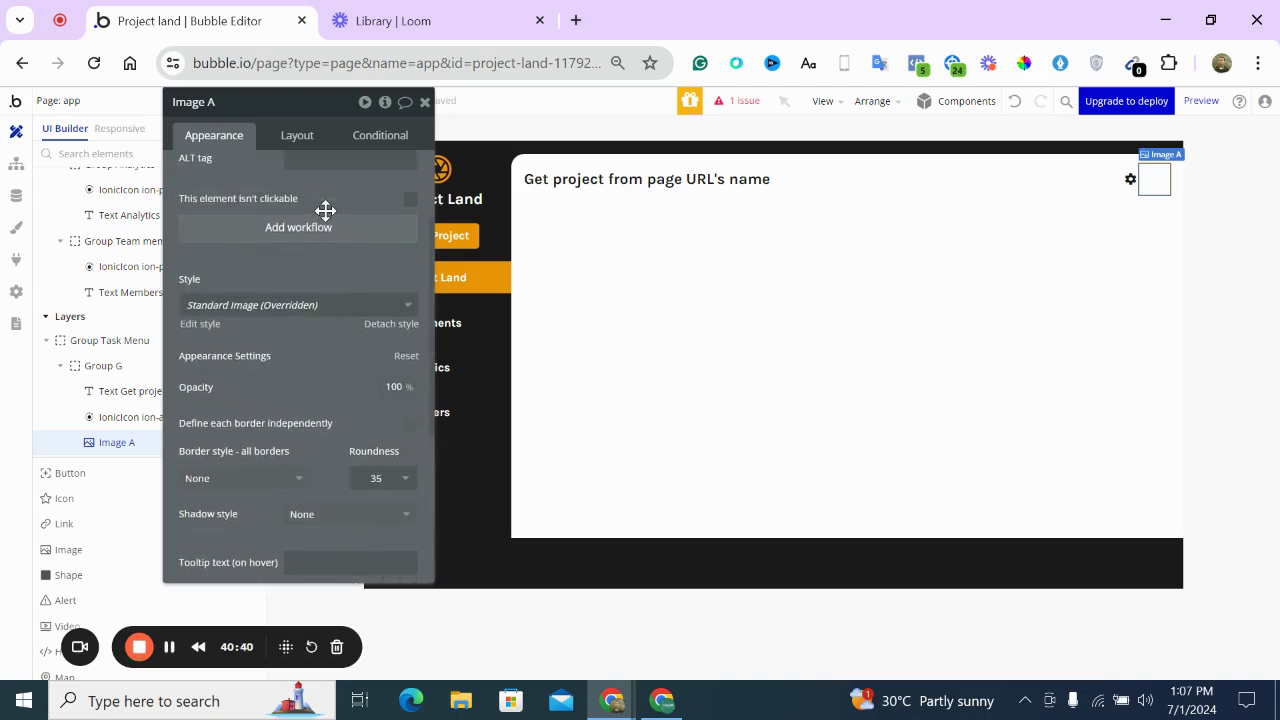
scroll(325, 210, up, 3)
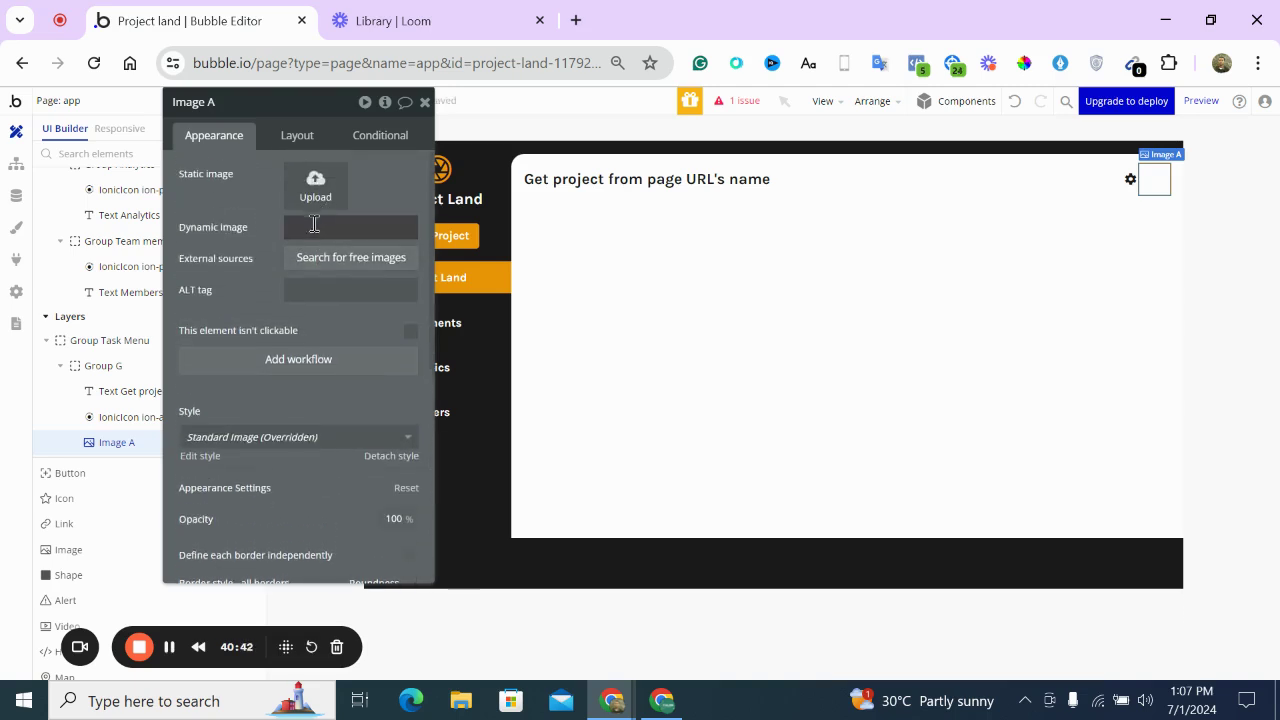
click(313, 229)
click(456, 228)
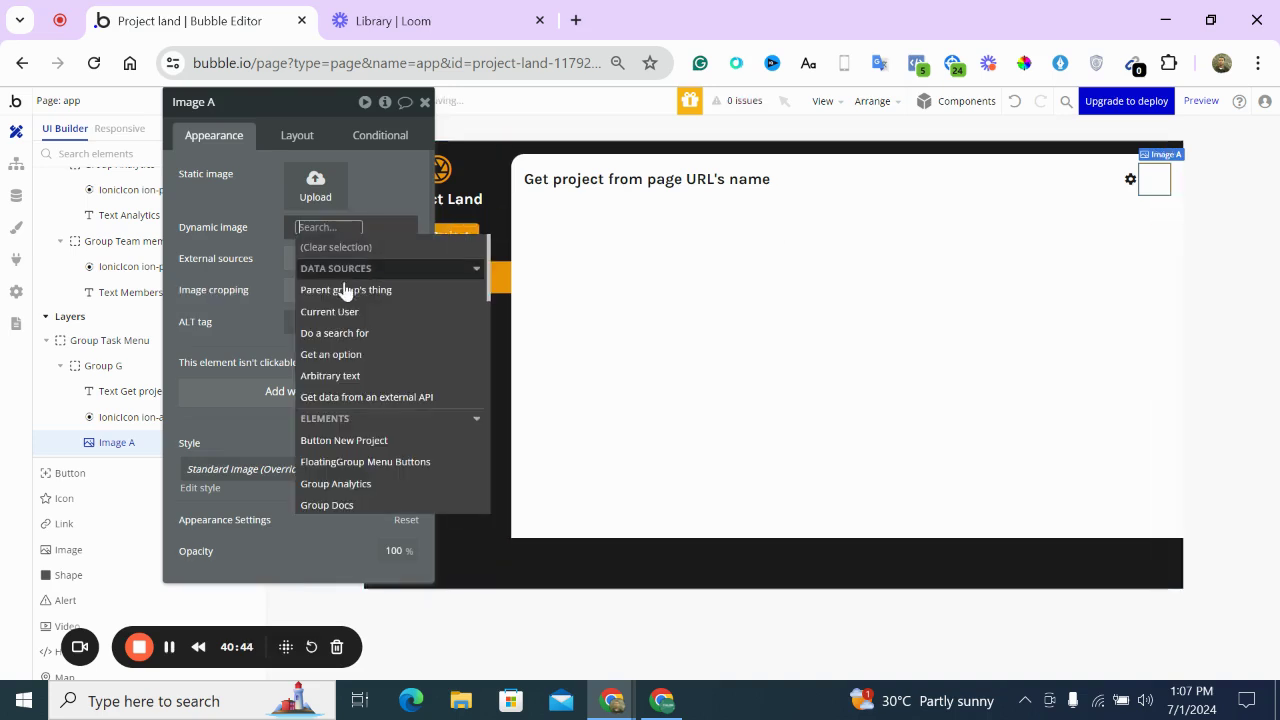
click(331, 316)
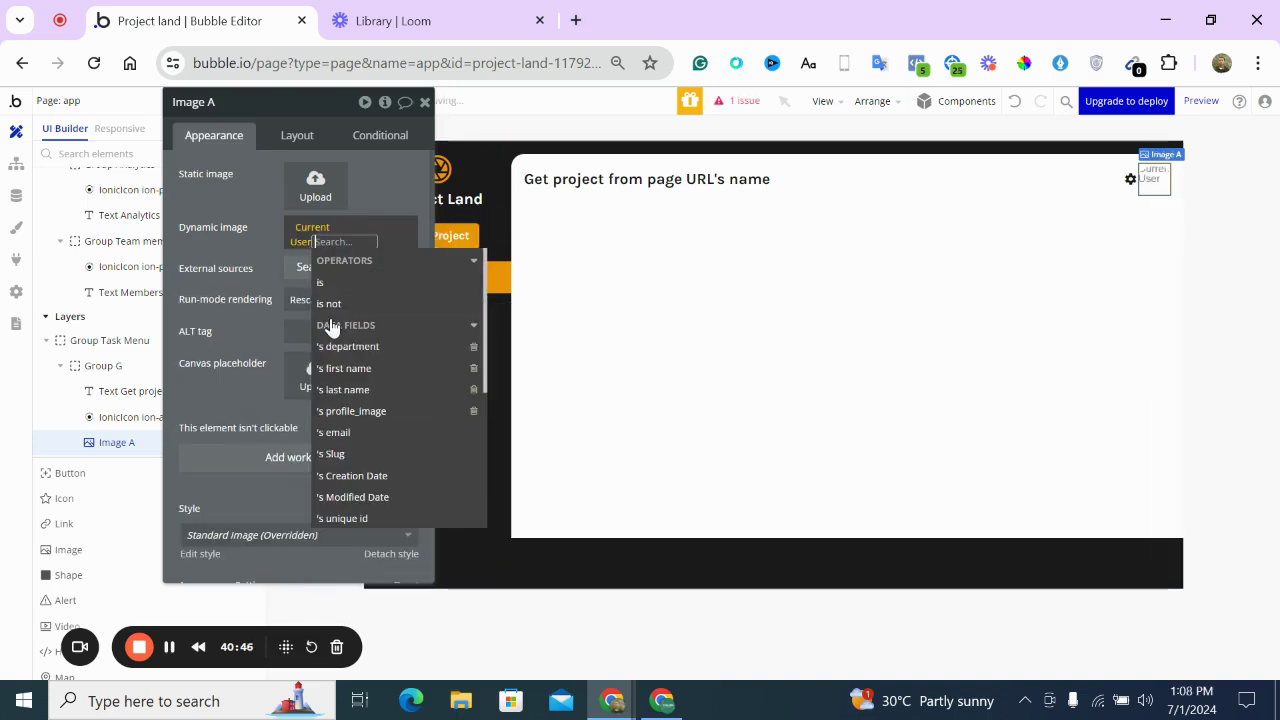
click(350, 411)
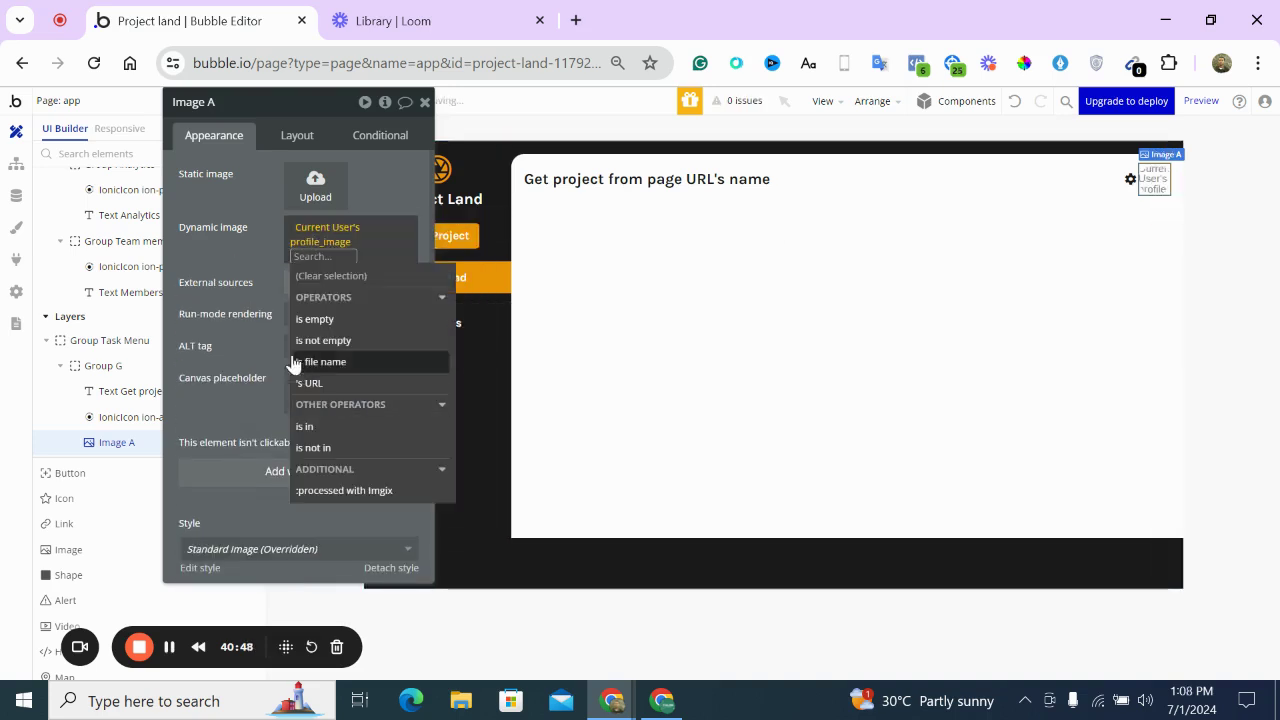
click(262, 310)
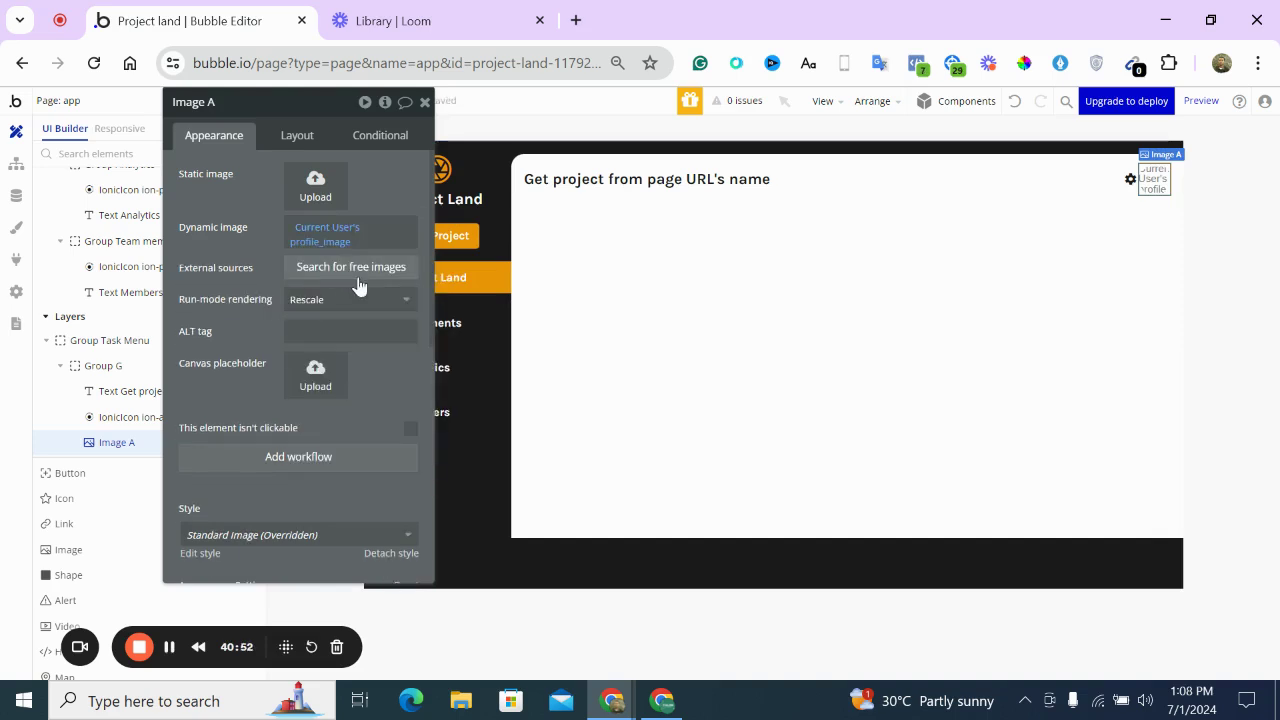
Open the layout settings of Group G
click(1113, 198)
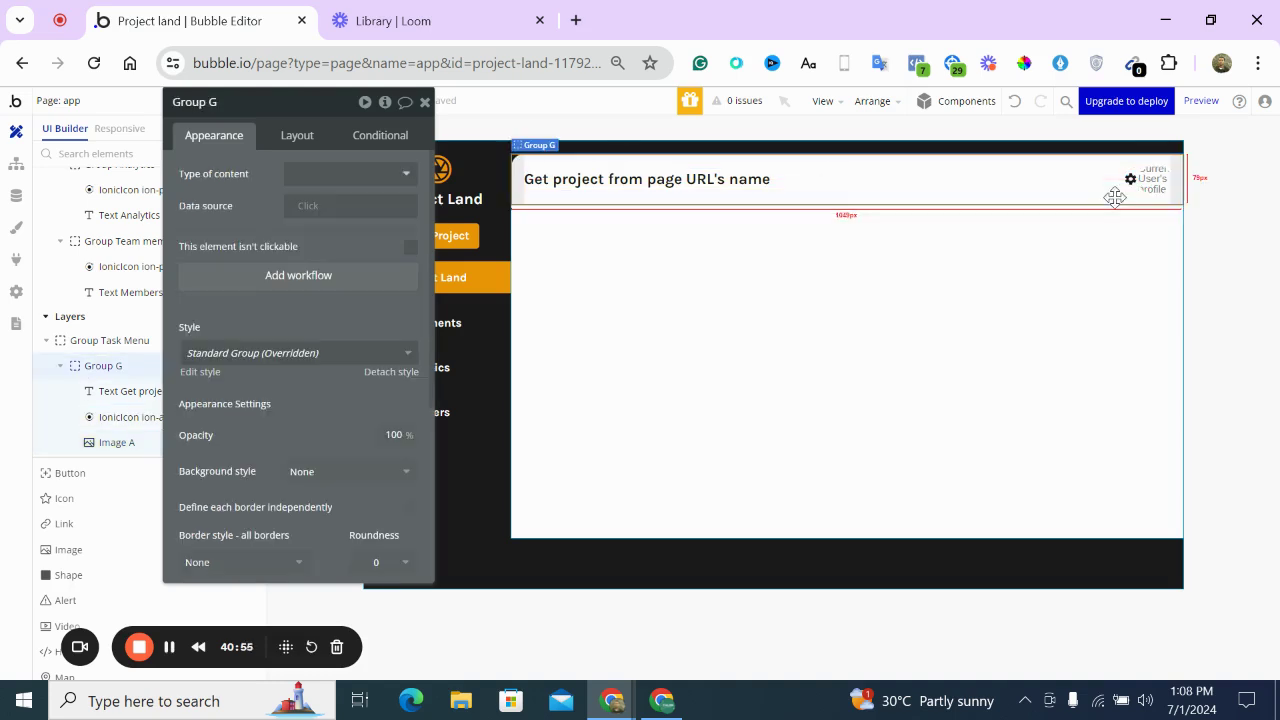
click(297, 137)
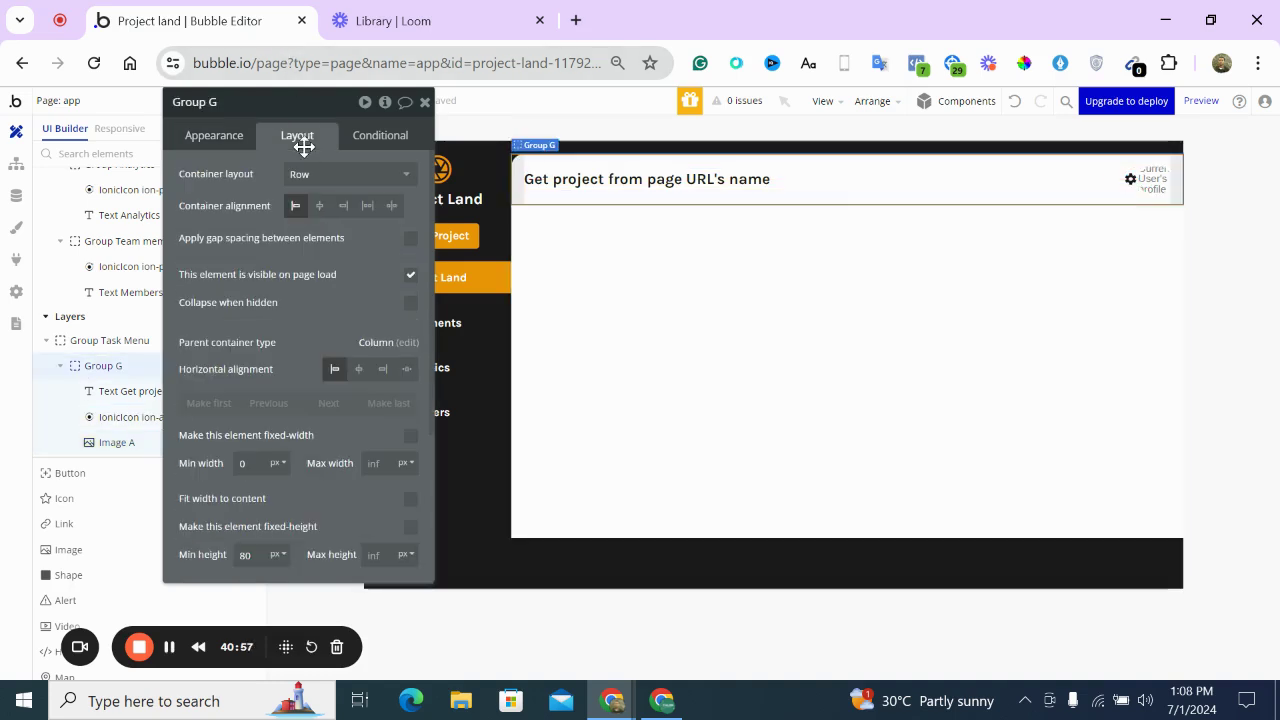
Apply gap spacing between Group G's elements, with a row gap of 0 px and a column gap of 20 px
click(410, 243)
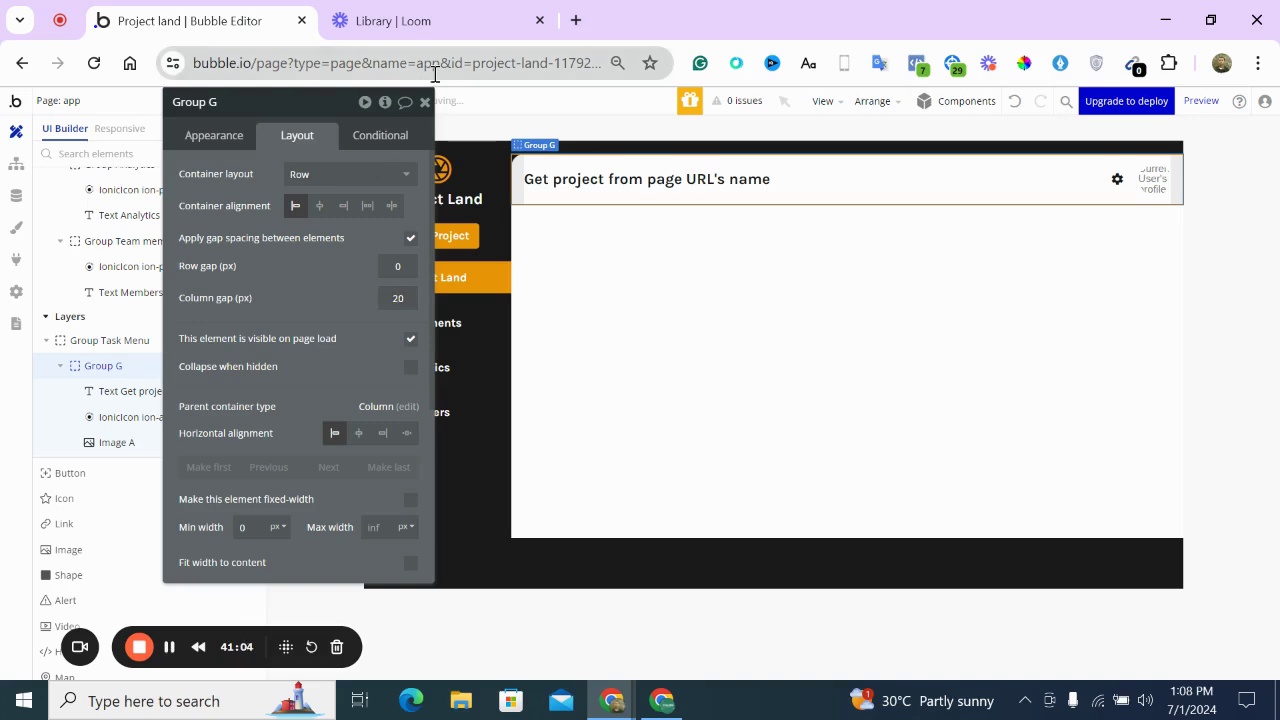
click(425, 103)
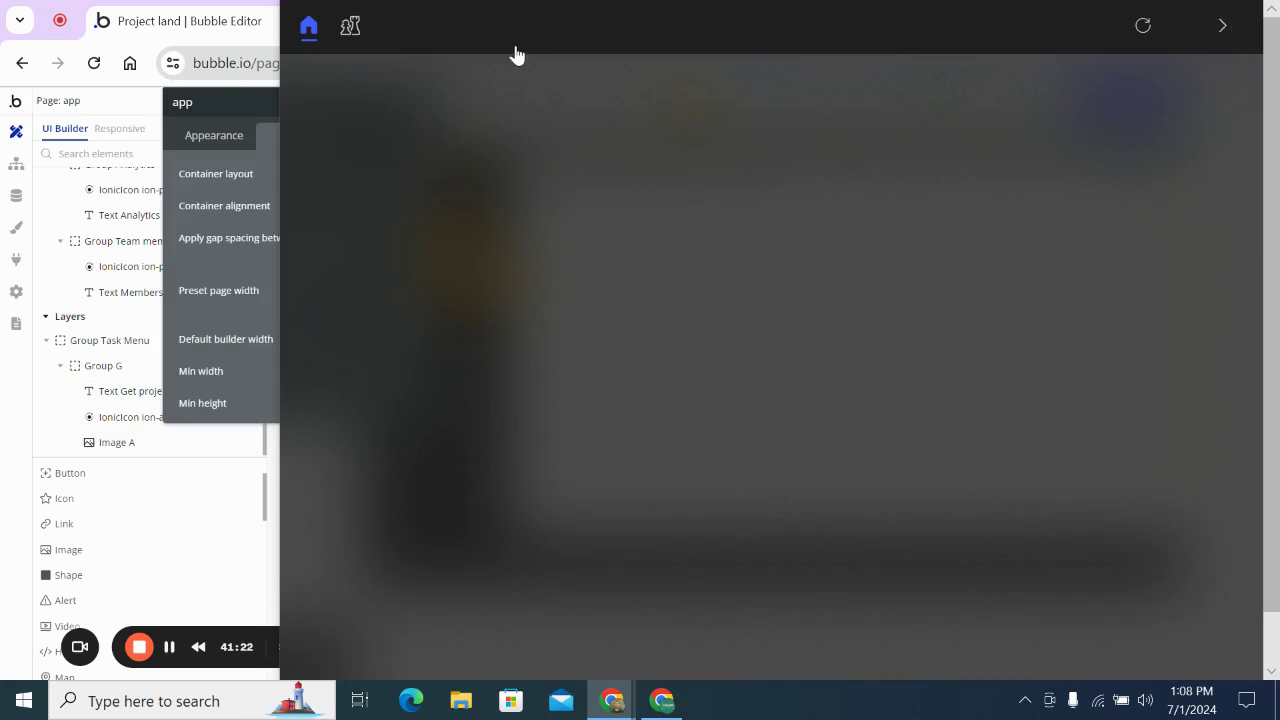
click(157, 22)
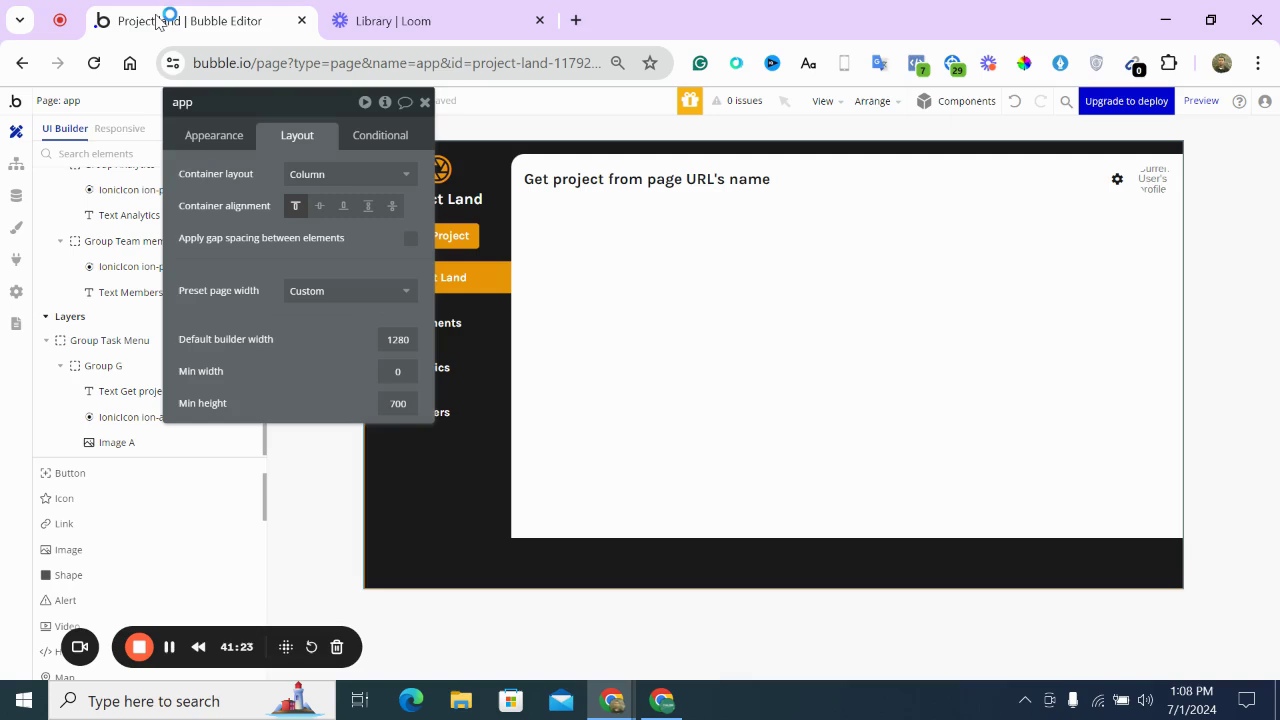
click(735, 195)
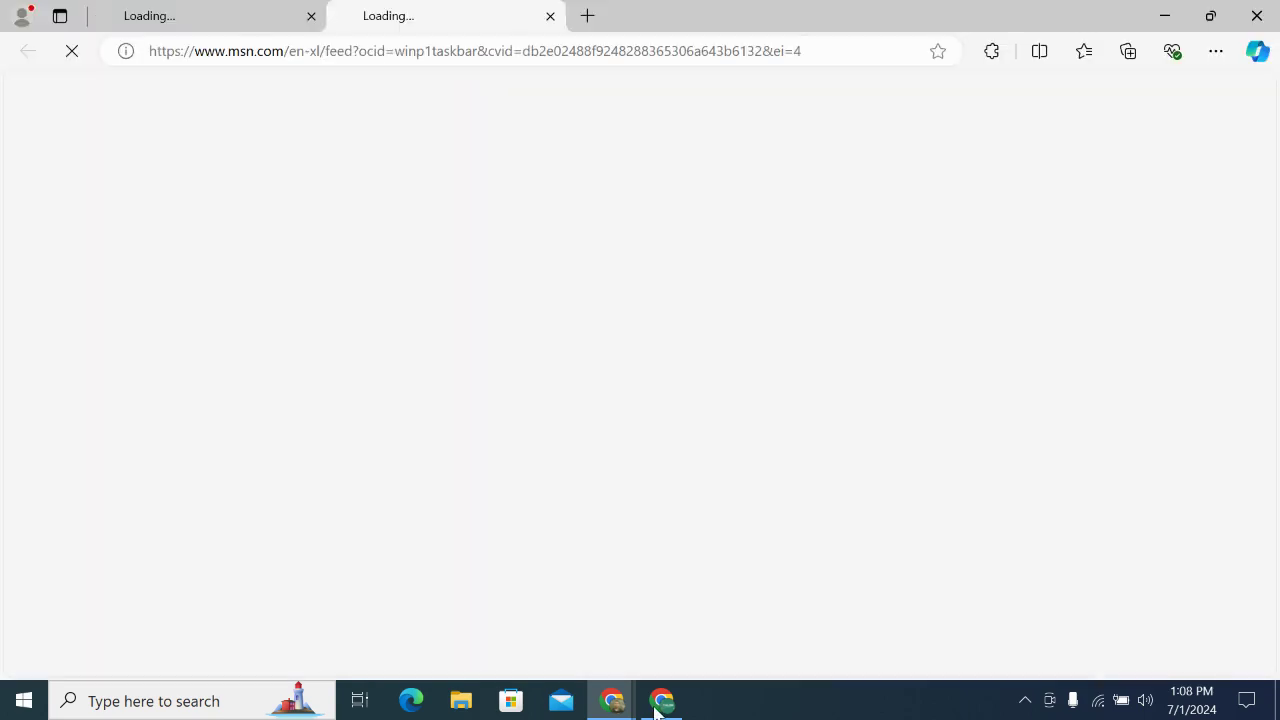
click(1255, 20)
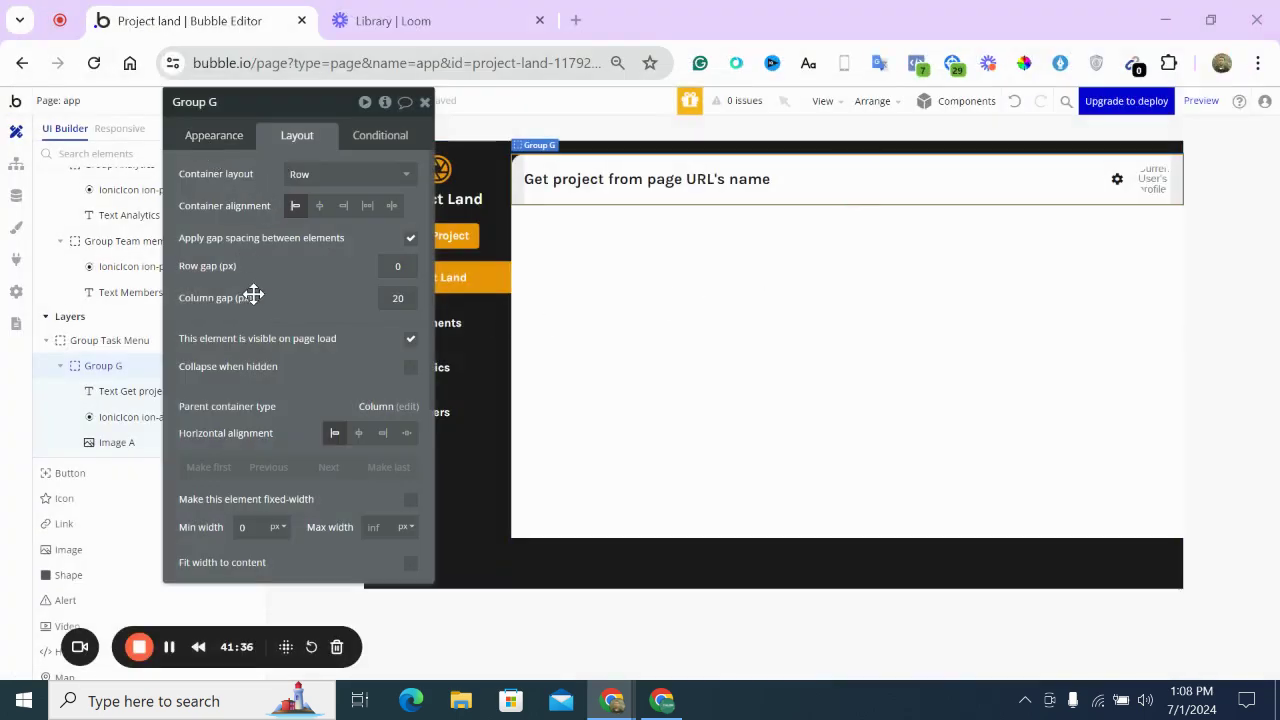
Review Group G's appearance and layout settings, keeping its background style at None
click(212, 140)
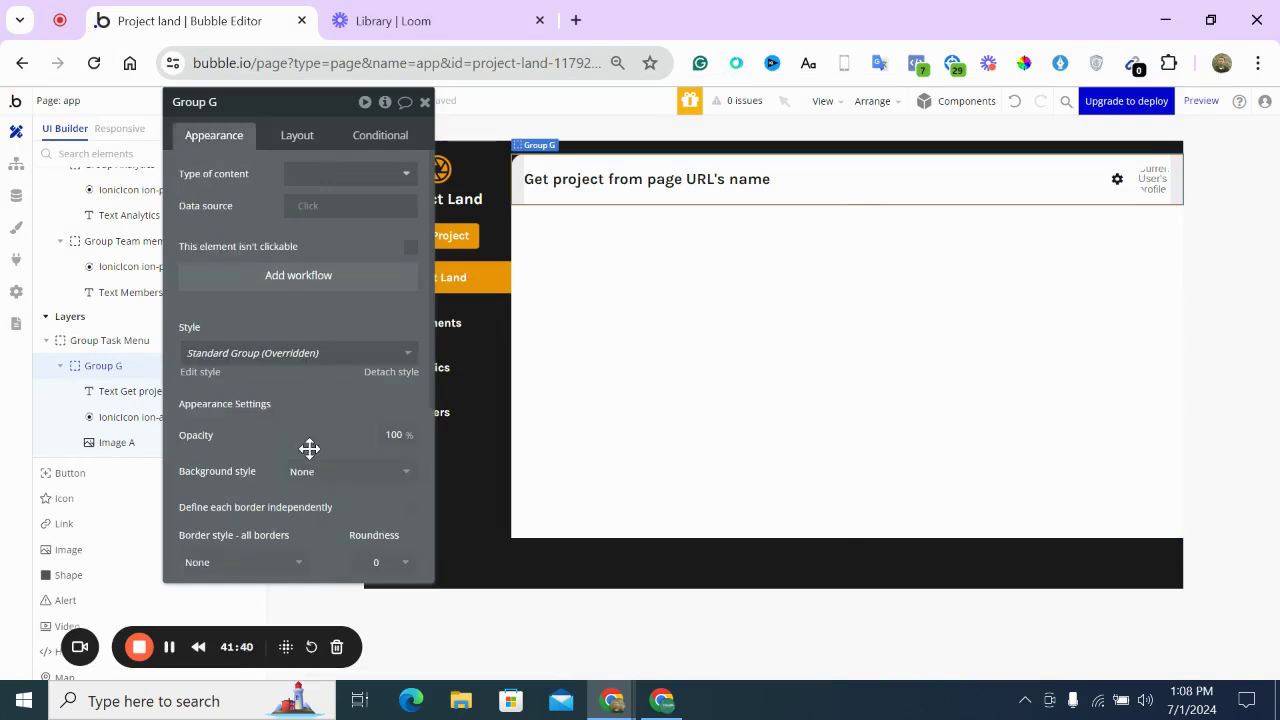
drag(317, 420, 313, 401)
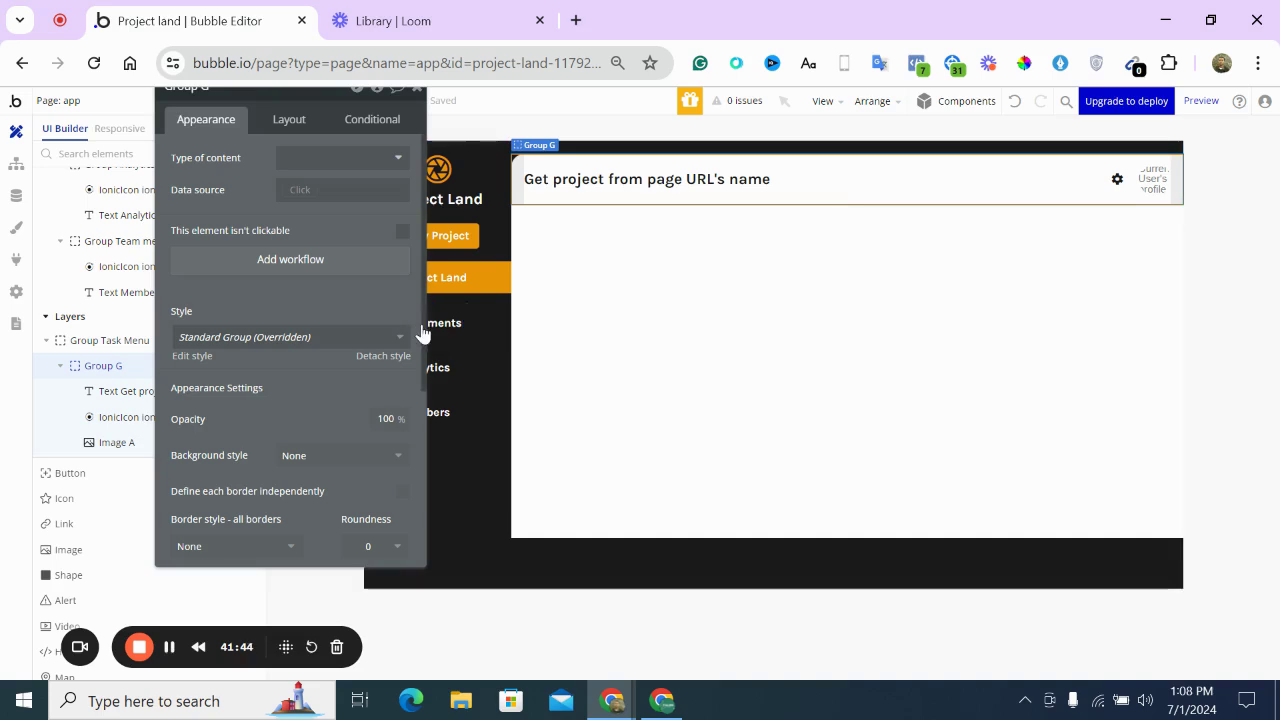
drag(421, 333, 365, 303)
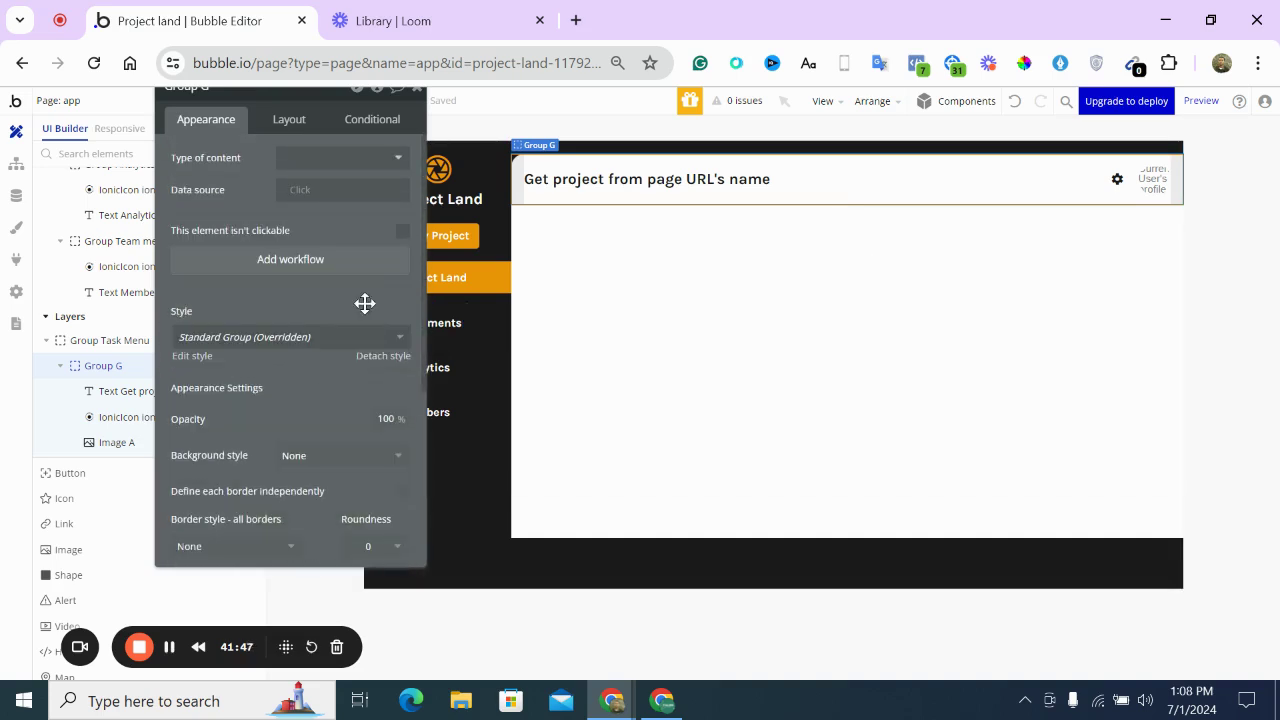
click(291, 119)
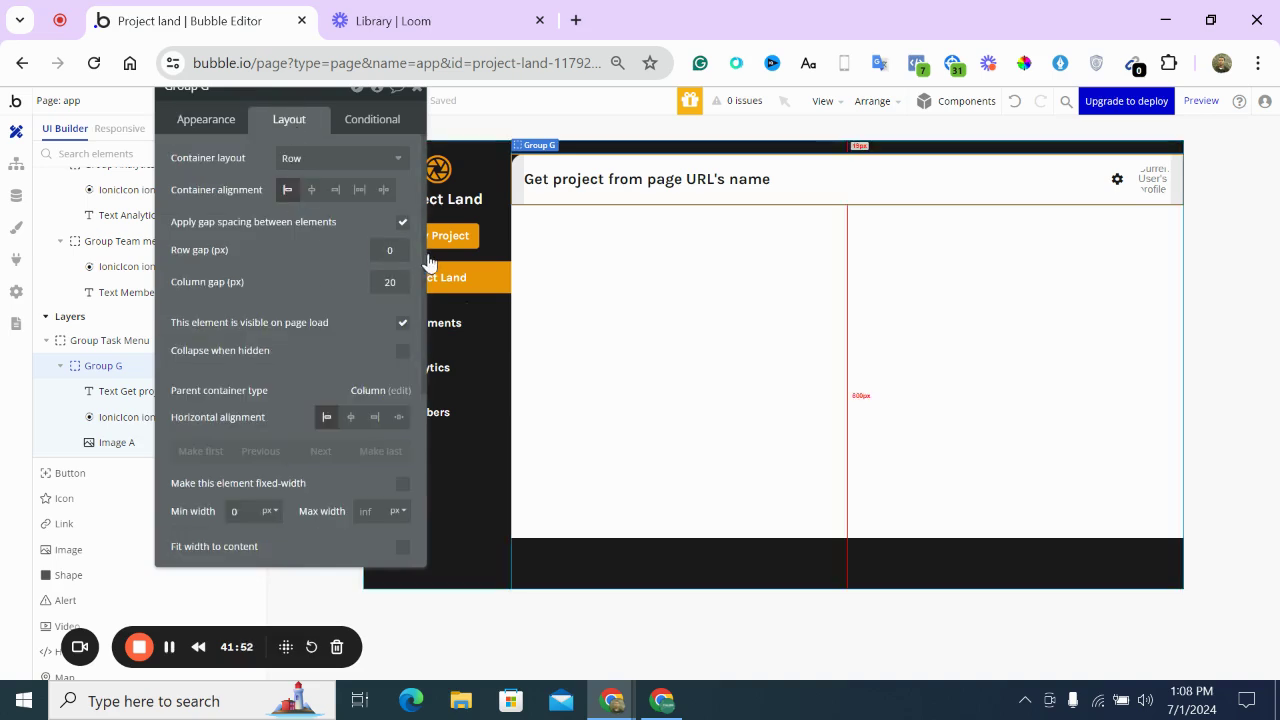
drag(422, 260, 423, 323)
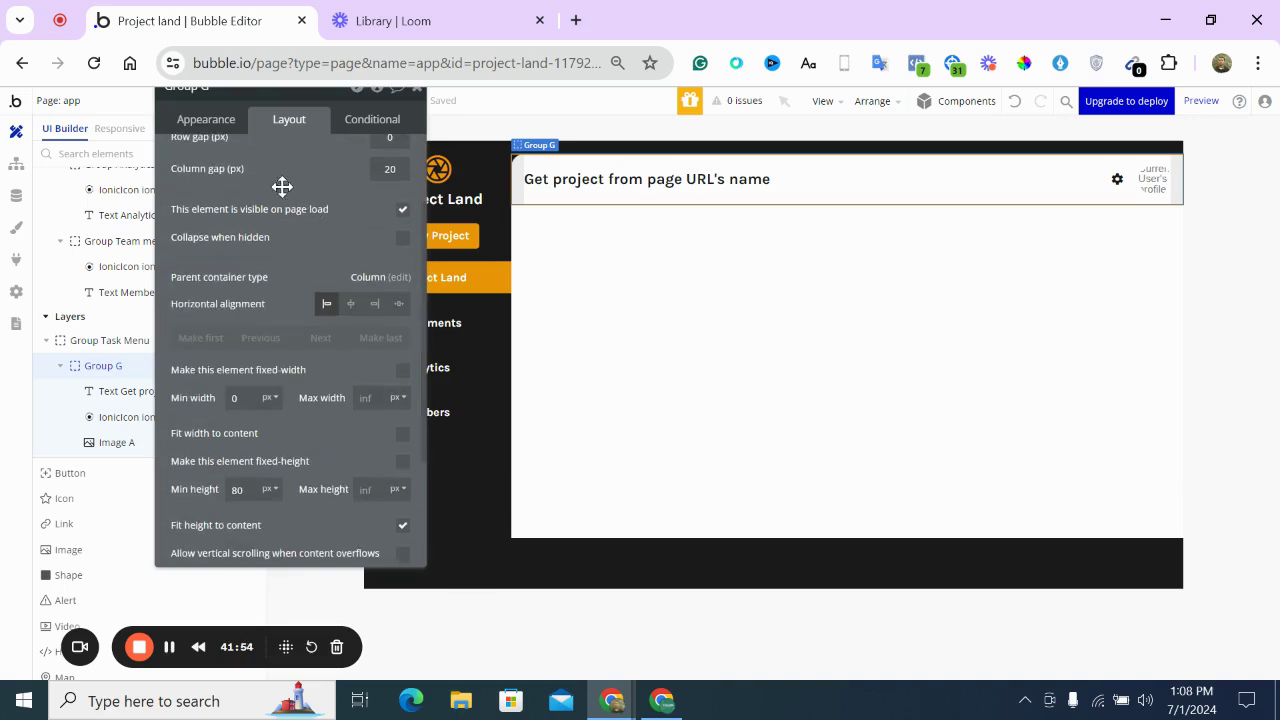
click(222, 128)
click(323, 349)
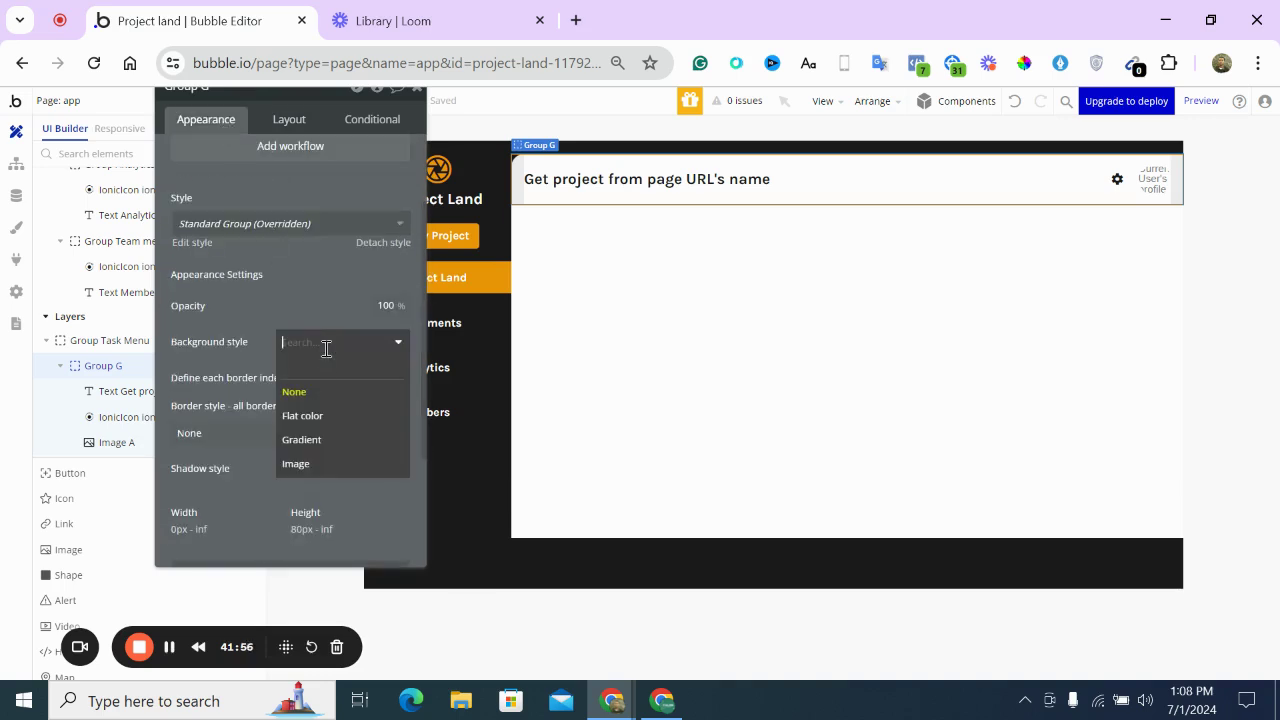
click(323, 394)
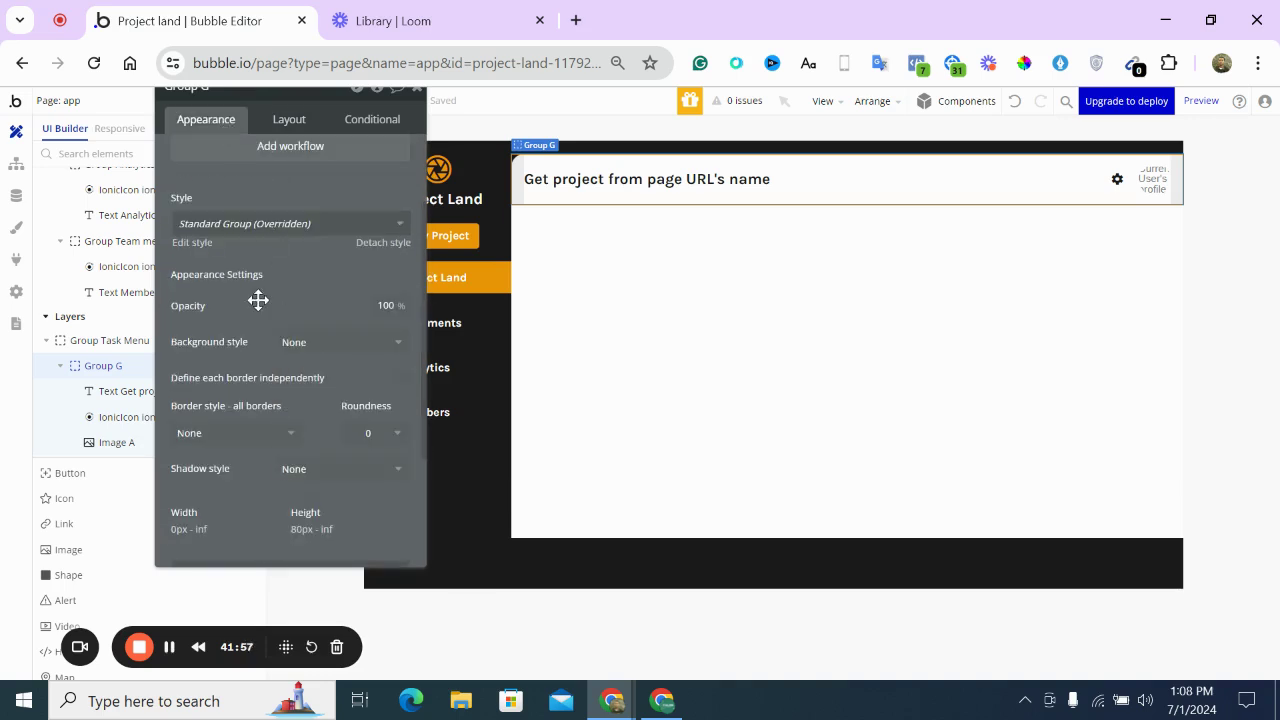
Try defining each of Group G's borders independently
click(393, 380)
drag(303, 423, 272, 315)
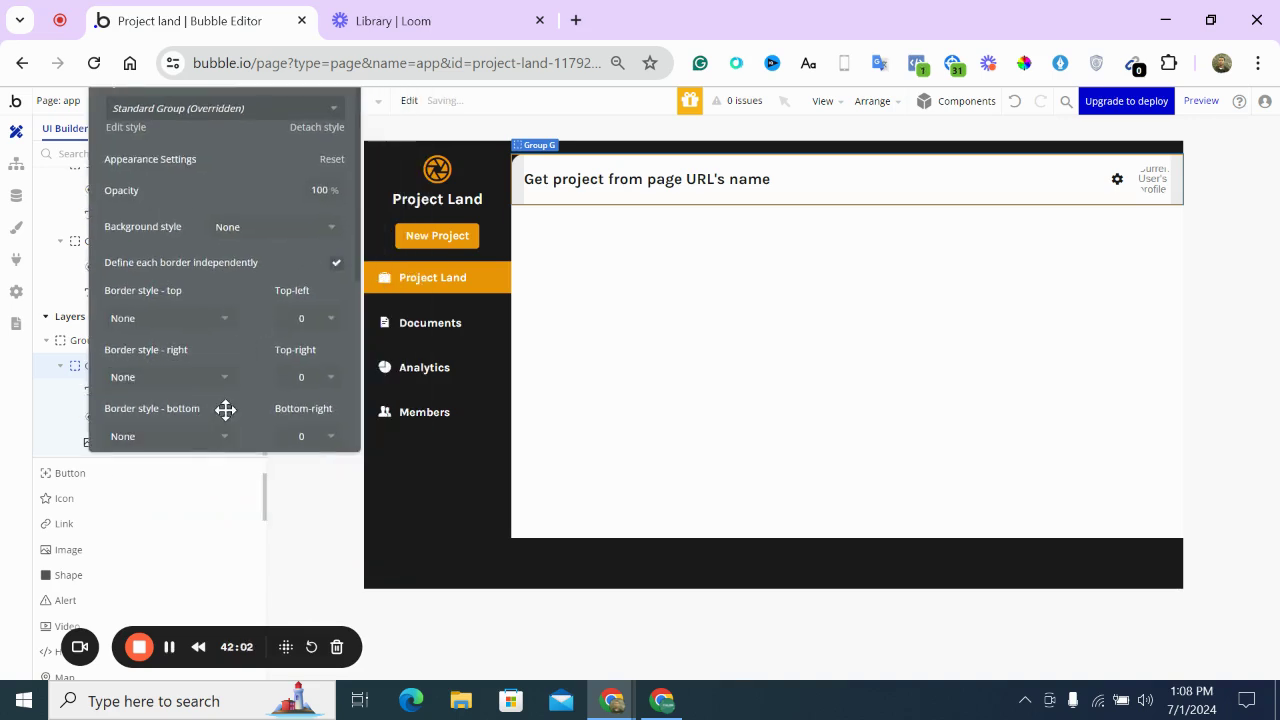
drag(223, 411, 289, 311)
Switch to the Projectpower editor and inspect the header area and Group Main as a design reference
scroll(417, 150, down, 3)
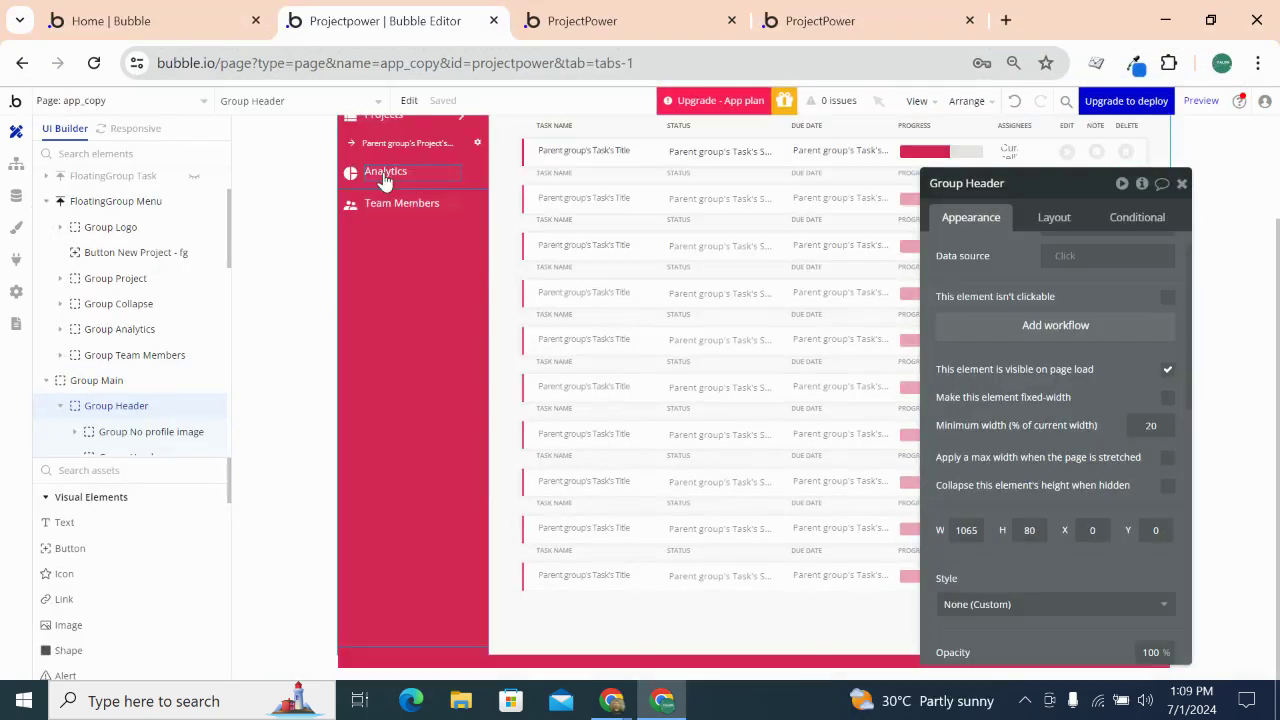
scroll(475, 270, up, 3)
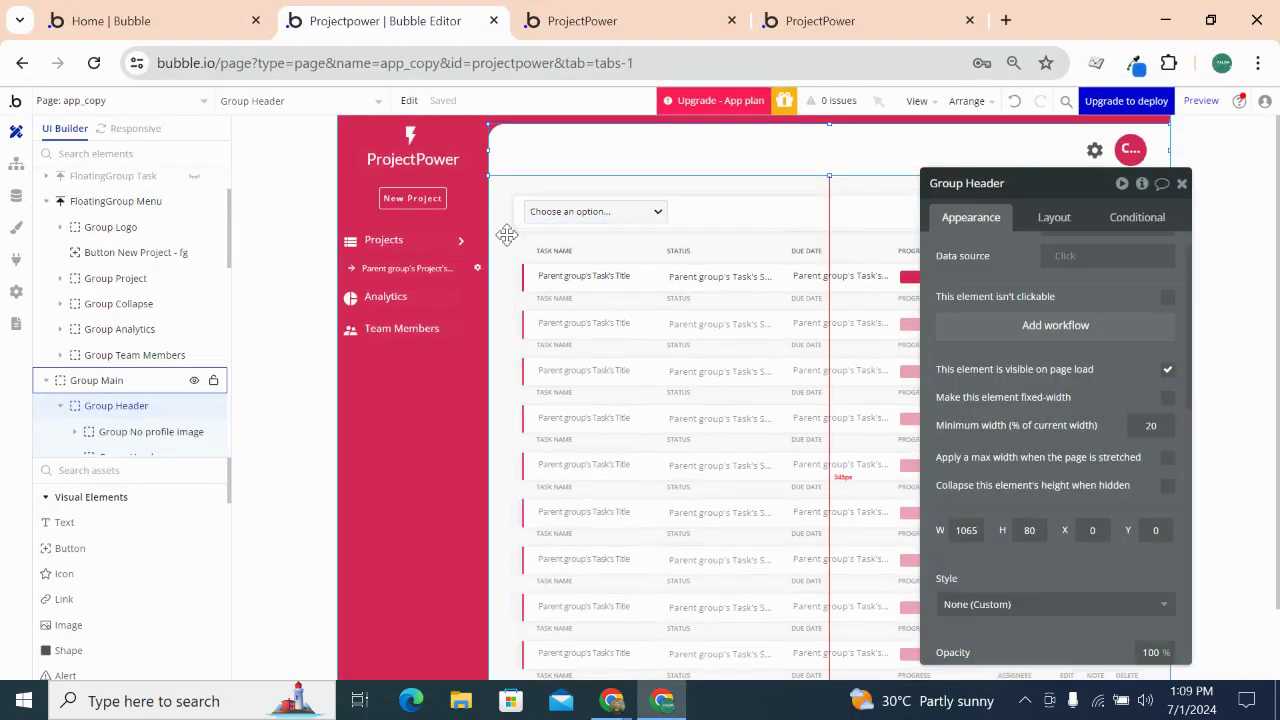
click(506, 230)
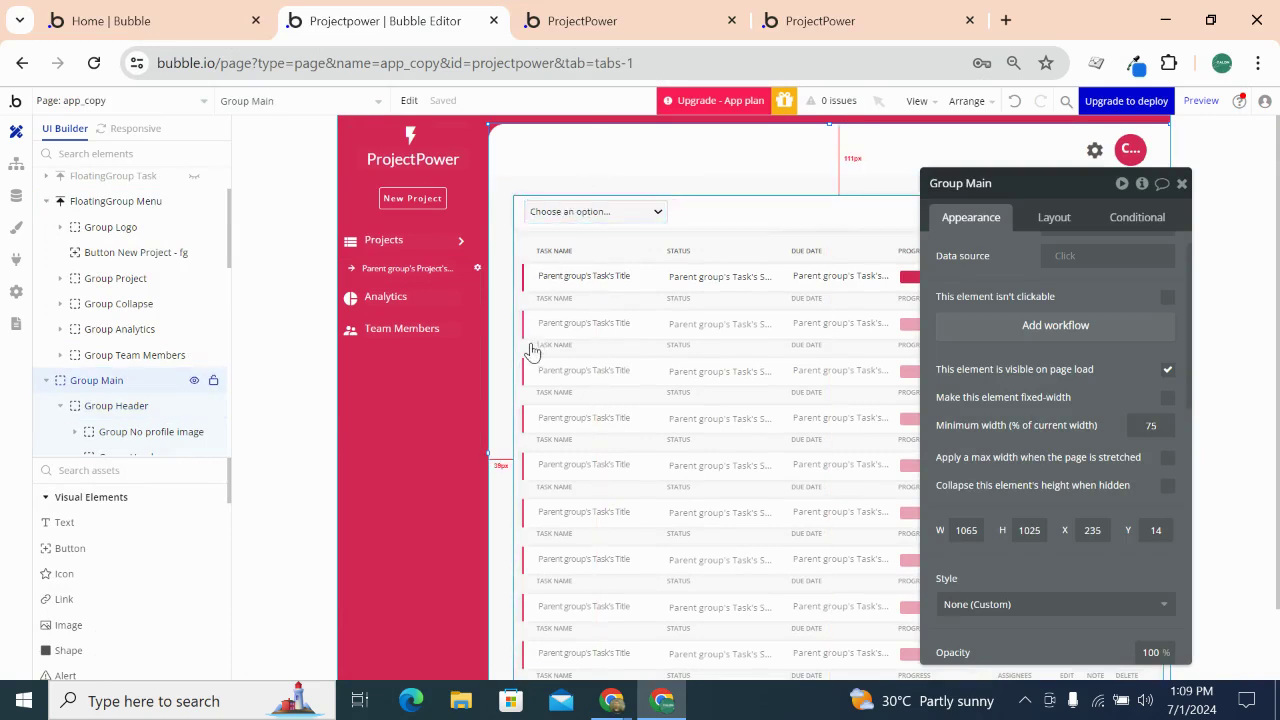
Return to the Project land editor, dismiss the saving warning and turn off independent borders for Group G
mouse_move(625, 705)
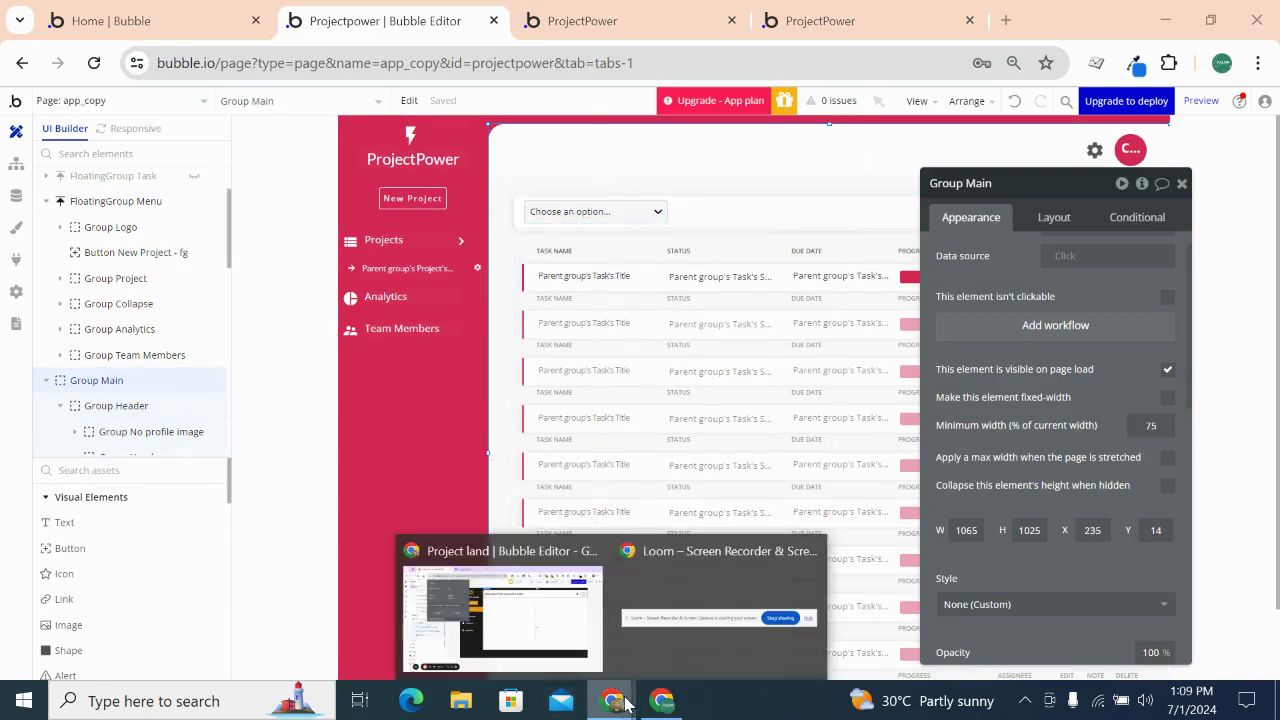
click(485, 615)
drag(366, 220, 371, 332)
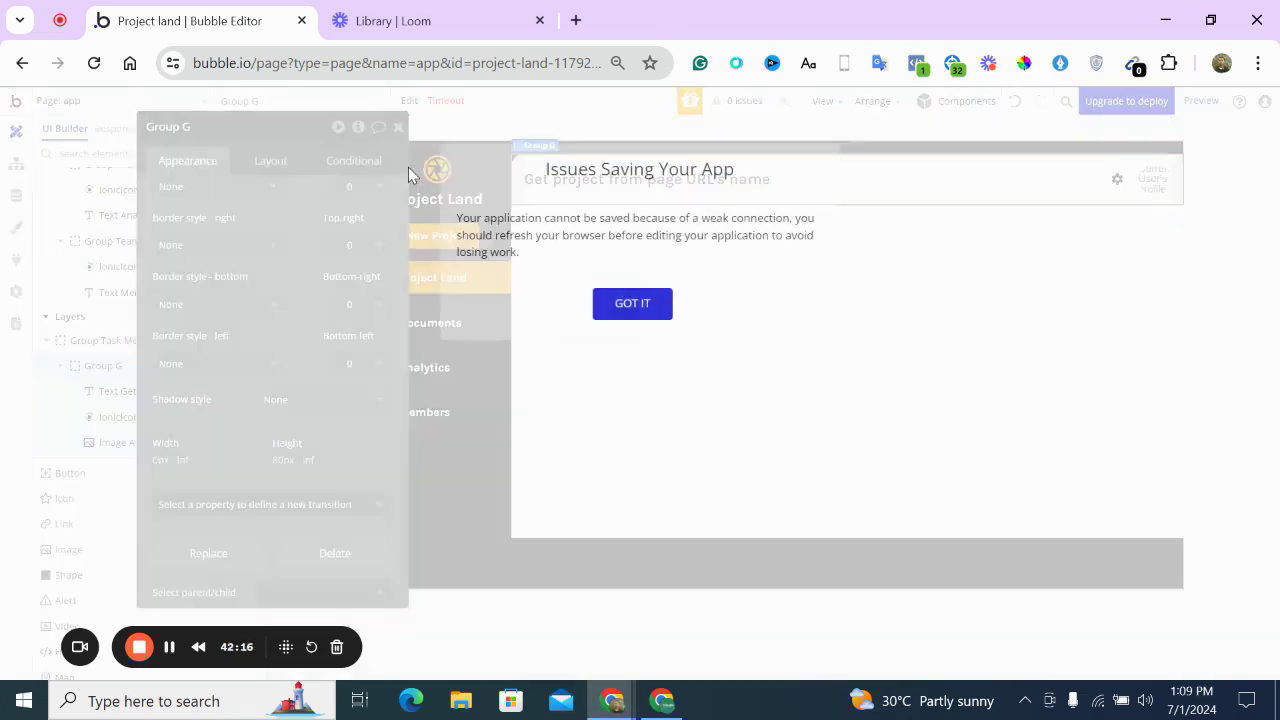
click(610, 313)
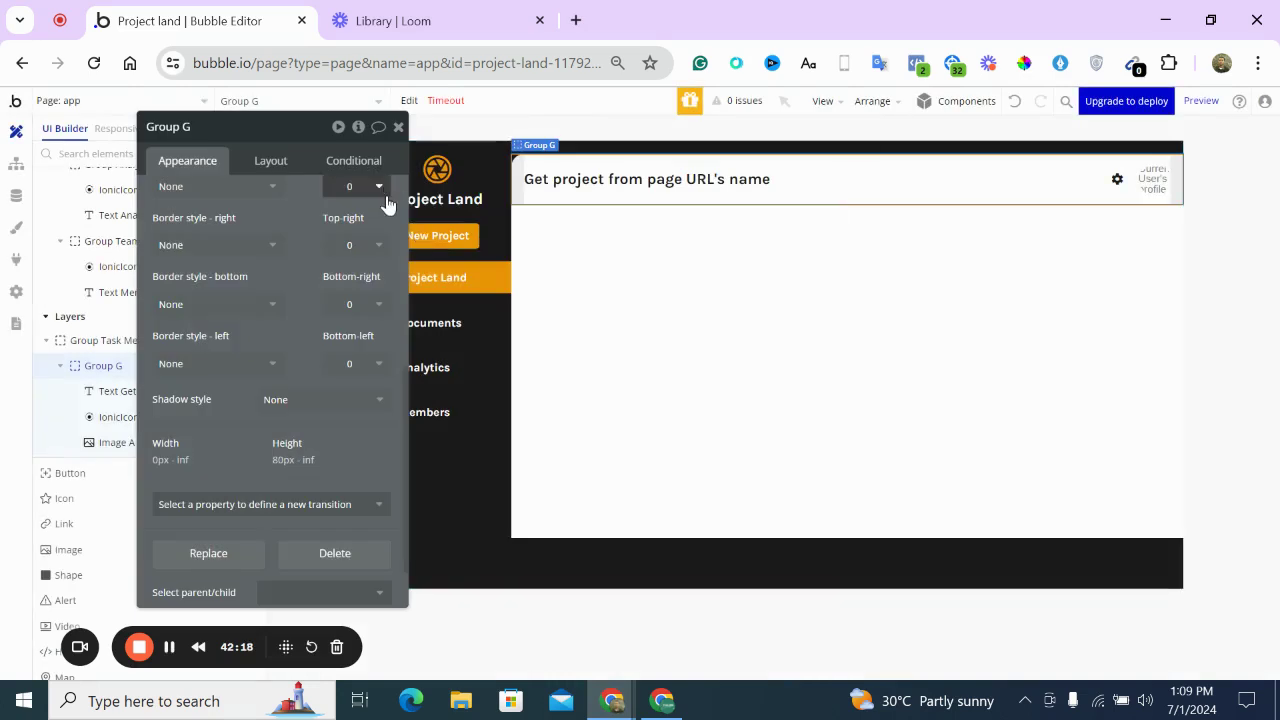
scroll(386, 196, up, 5)
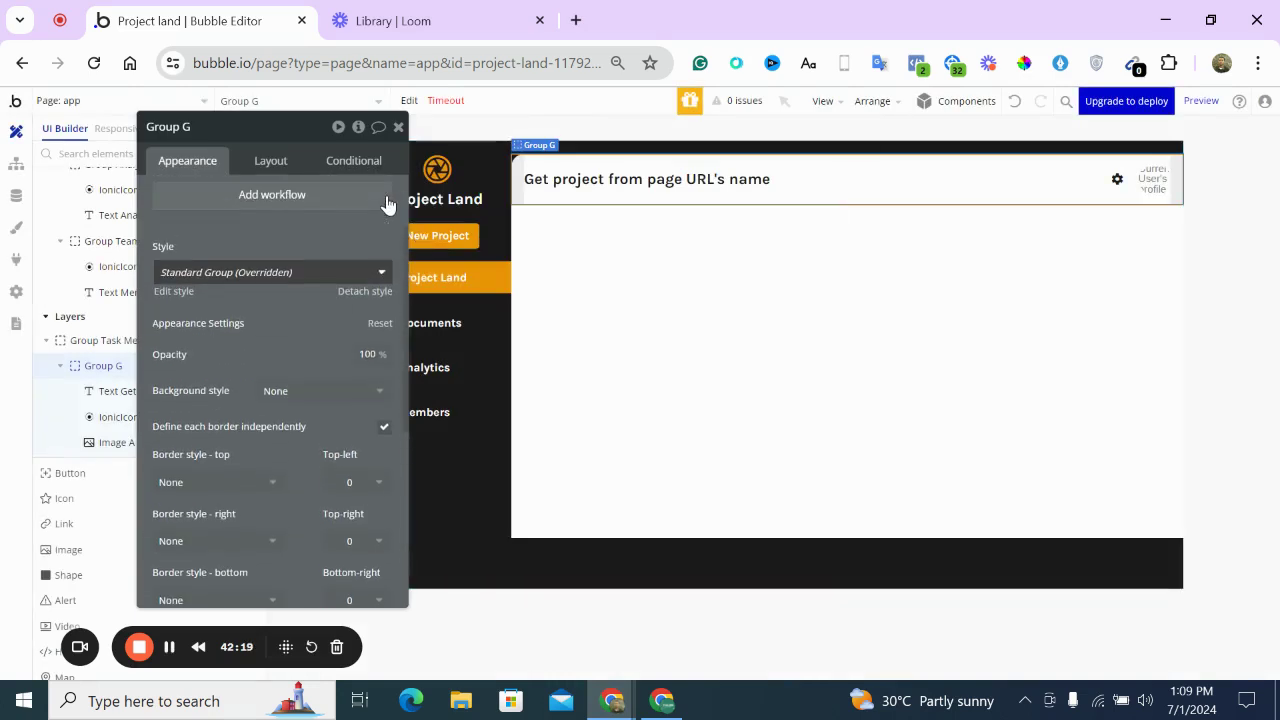
click(383, 427)
click(398, 127)
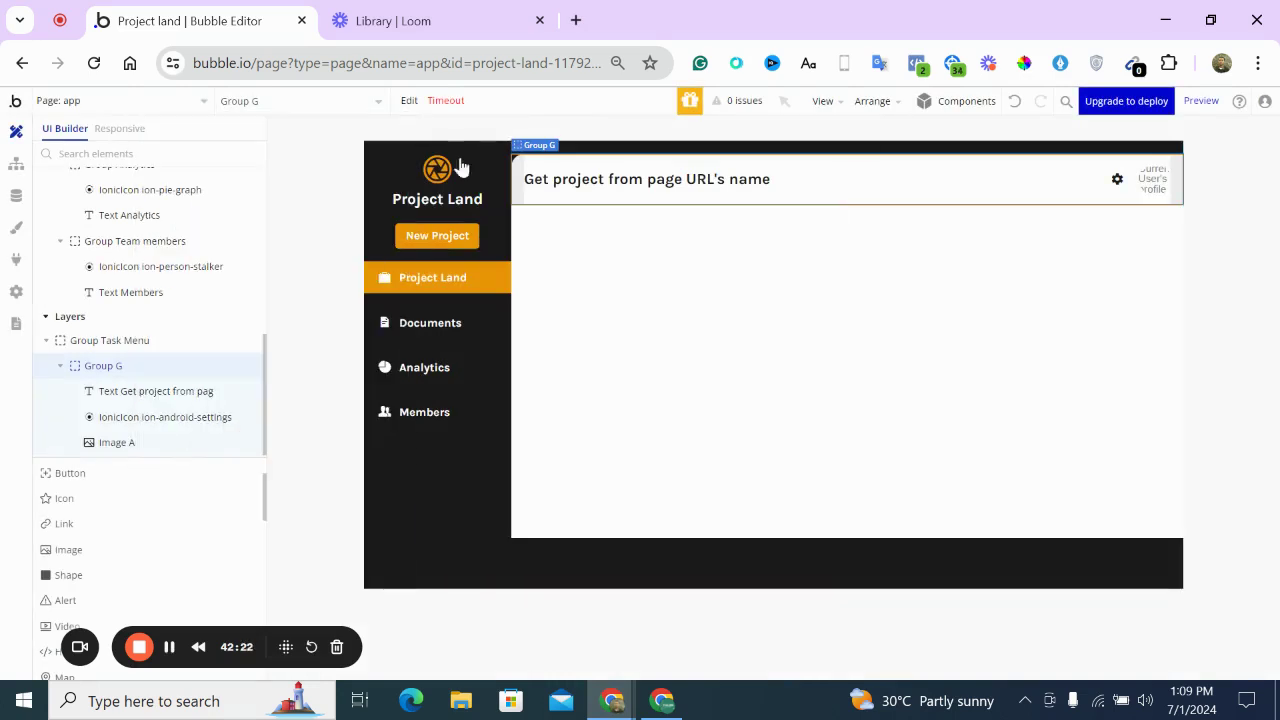
Open Group Task Menu's properties and review its background and border appearance settings
double_click(593, 228)
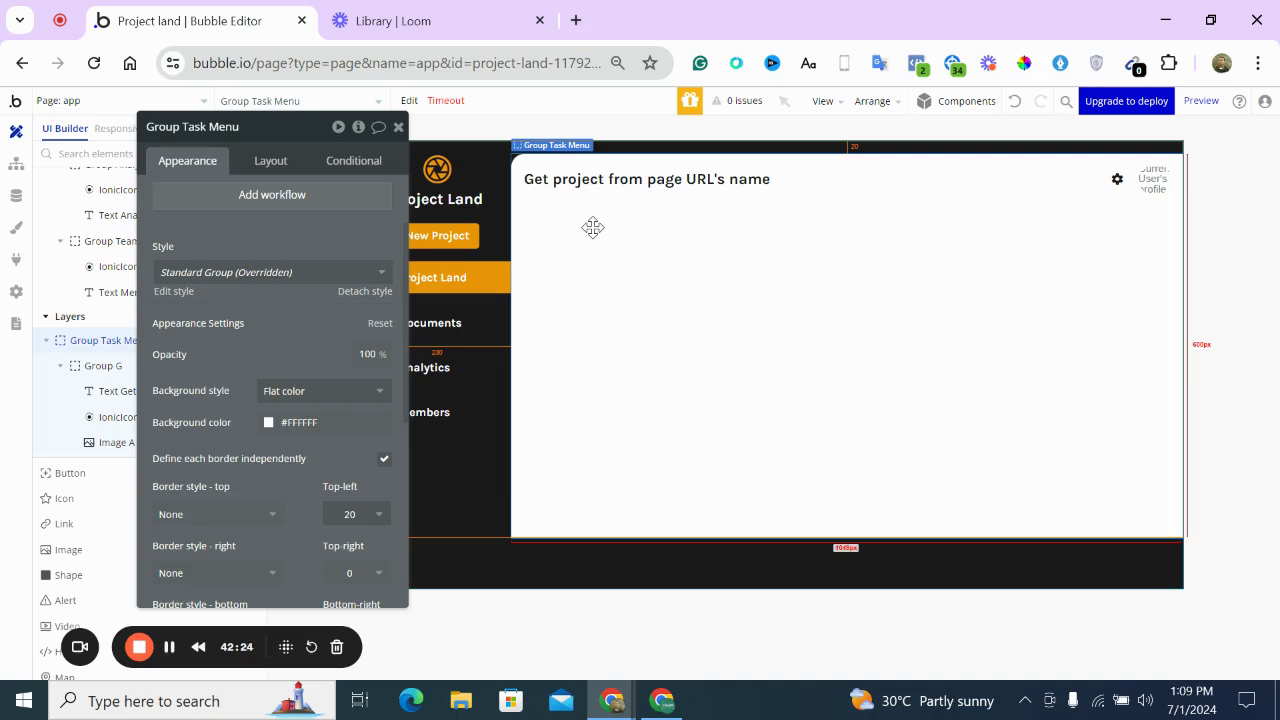
click(398, 127)
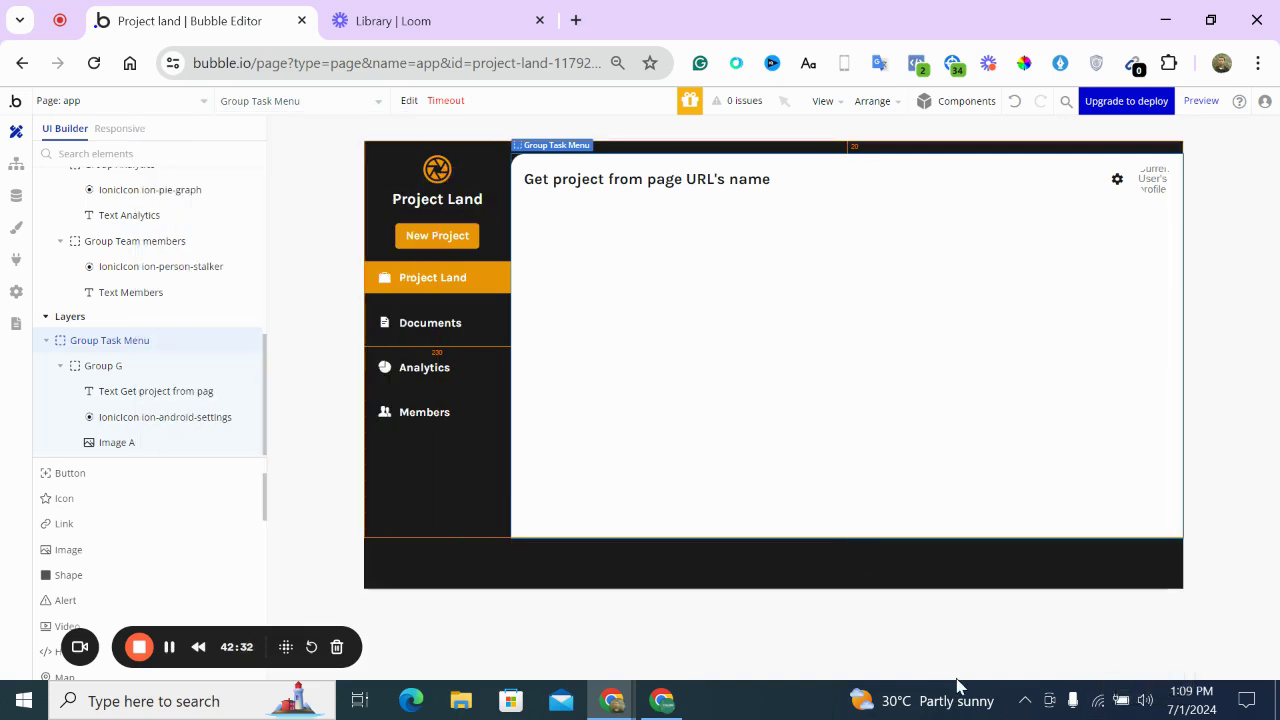
double_click(476, 512)
click(595, 478)
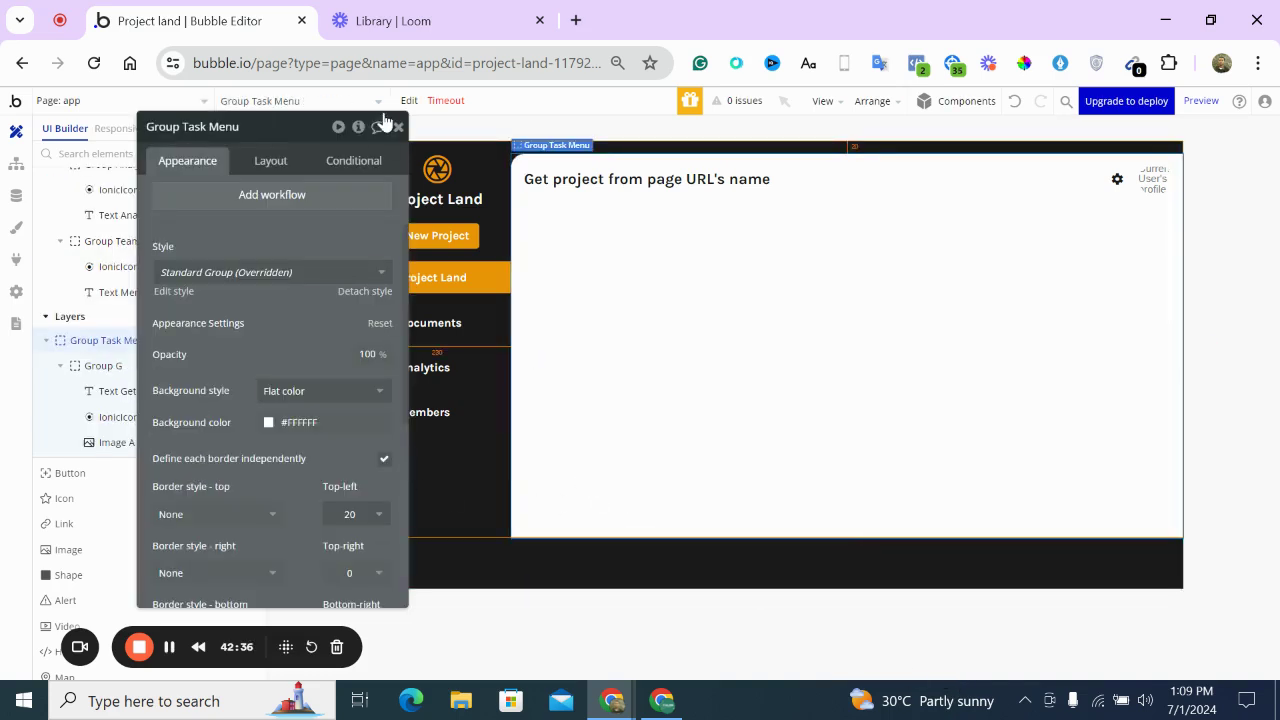
drag(286, 480, 314, 451)
scroll(314, 451, down, 1)
scroll(314, 451, up, 3)
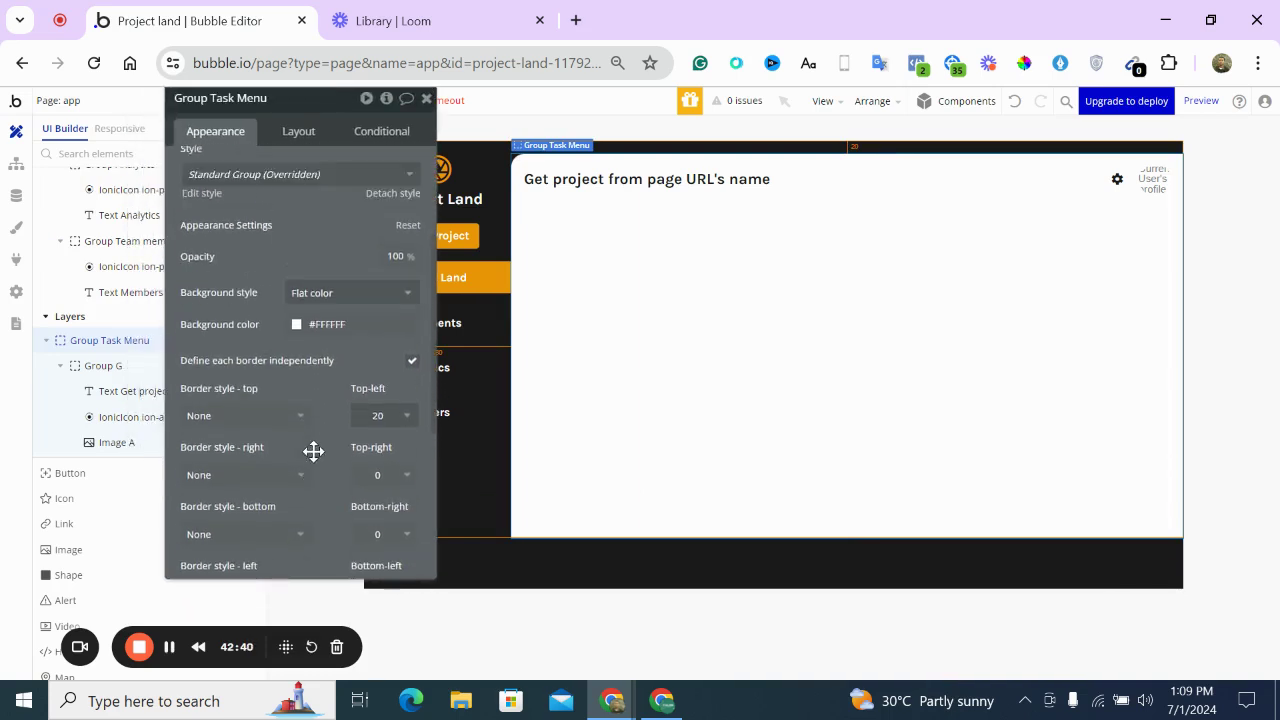
Set Group Task Menu's minimum height to 680 px in its layout settings and close its properties
click(298, 135)
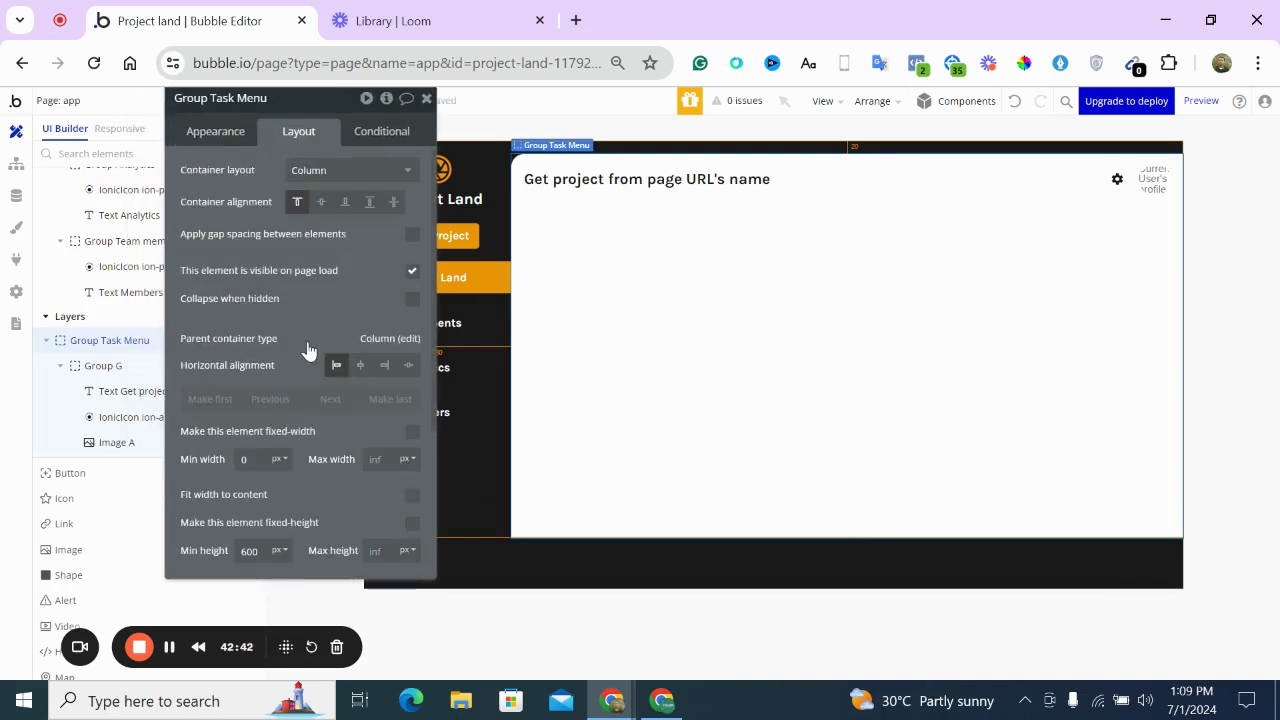
scroll(307, 342, down, 3)
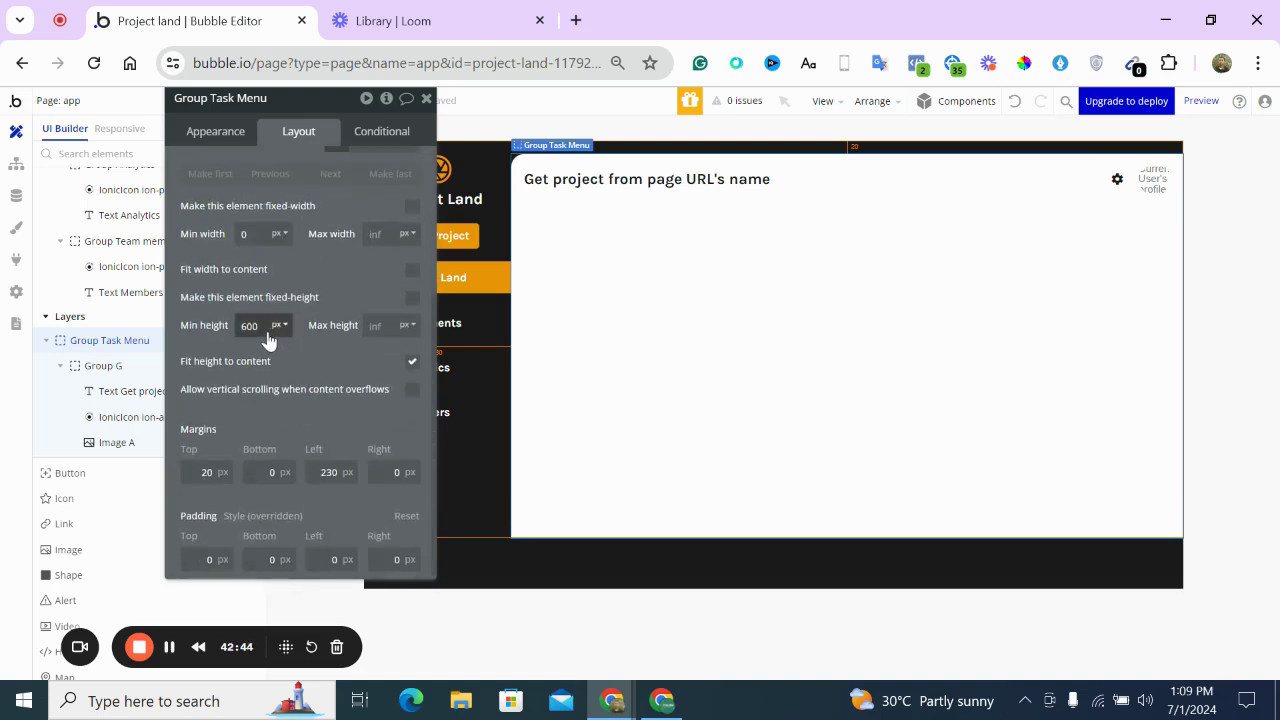
scroll(264, 332, up, 3)
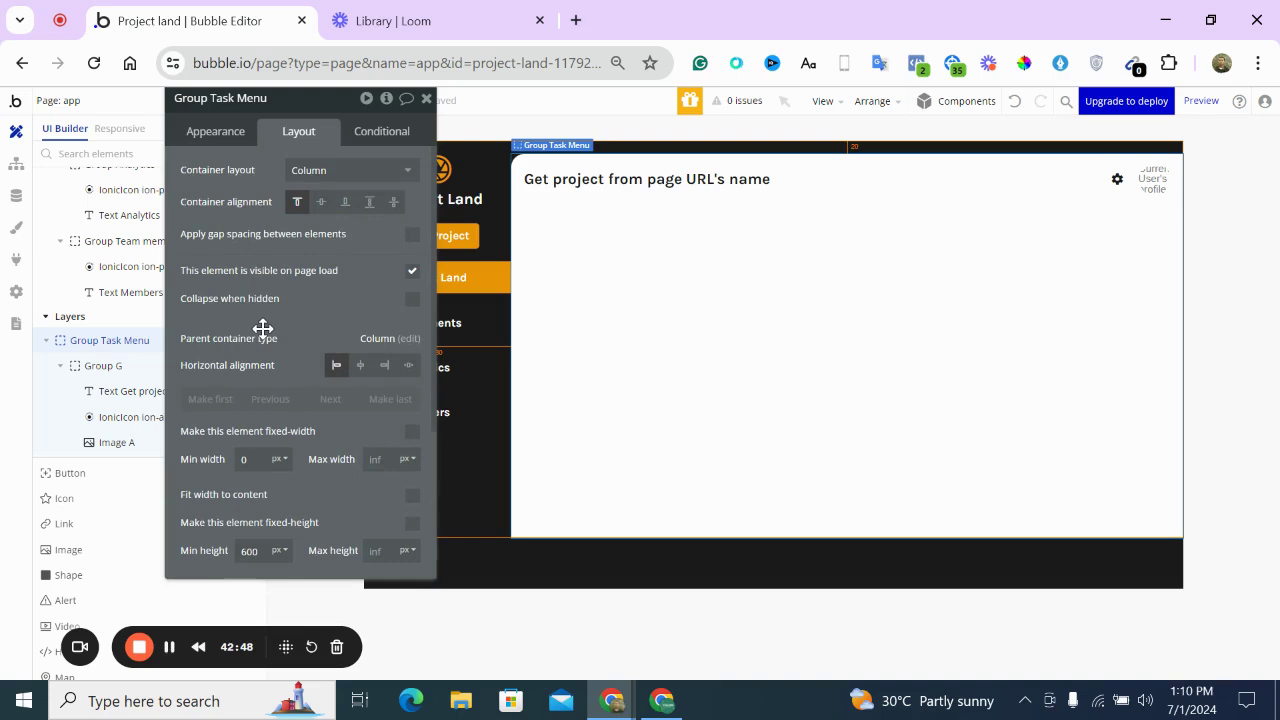
scroll(262, 328, down, 3)
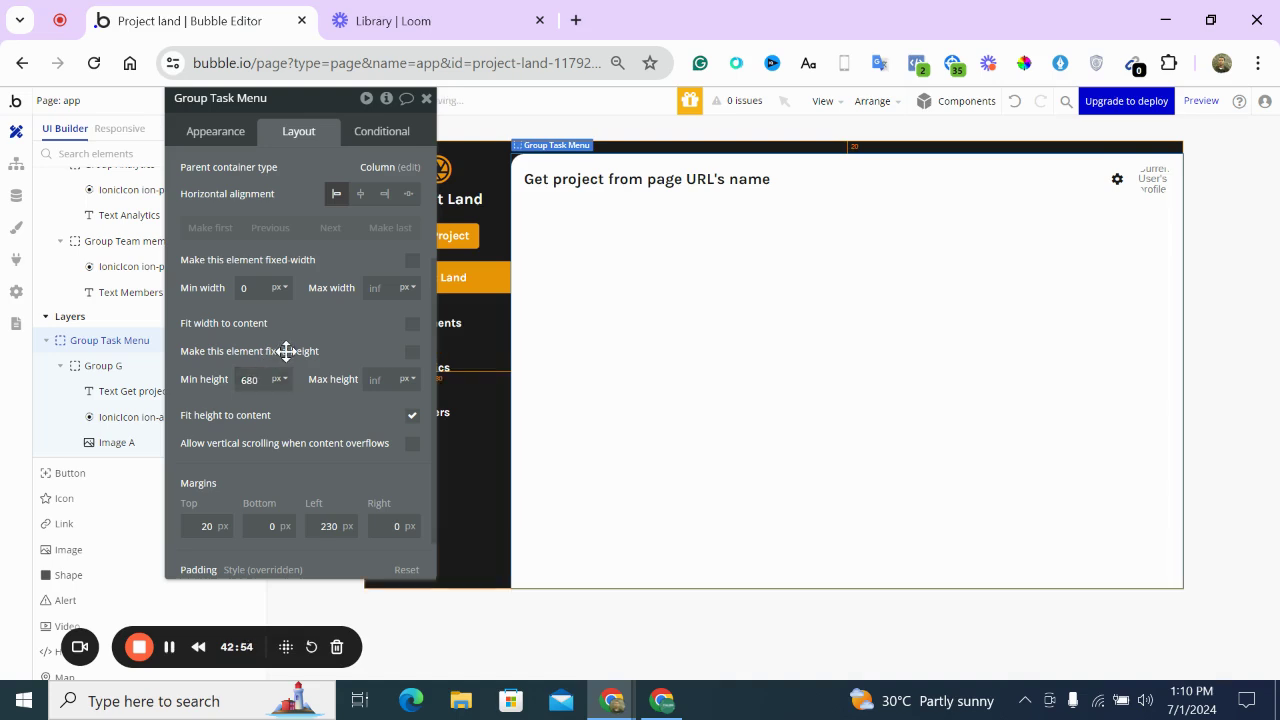
drag(340, 251, 380, 283)
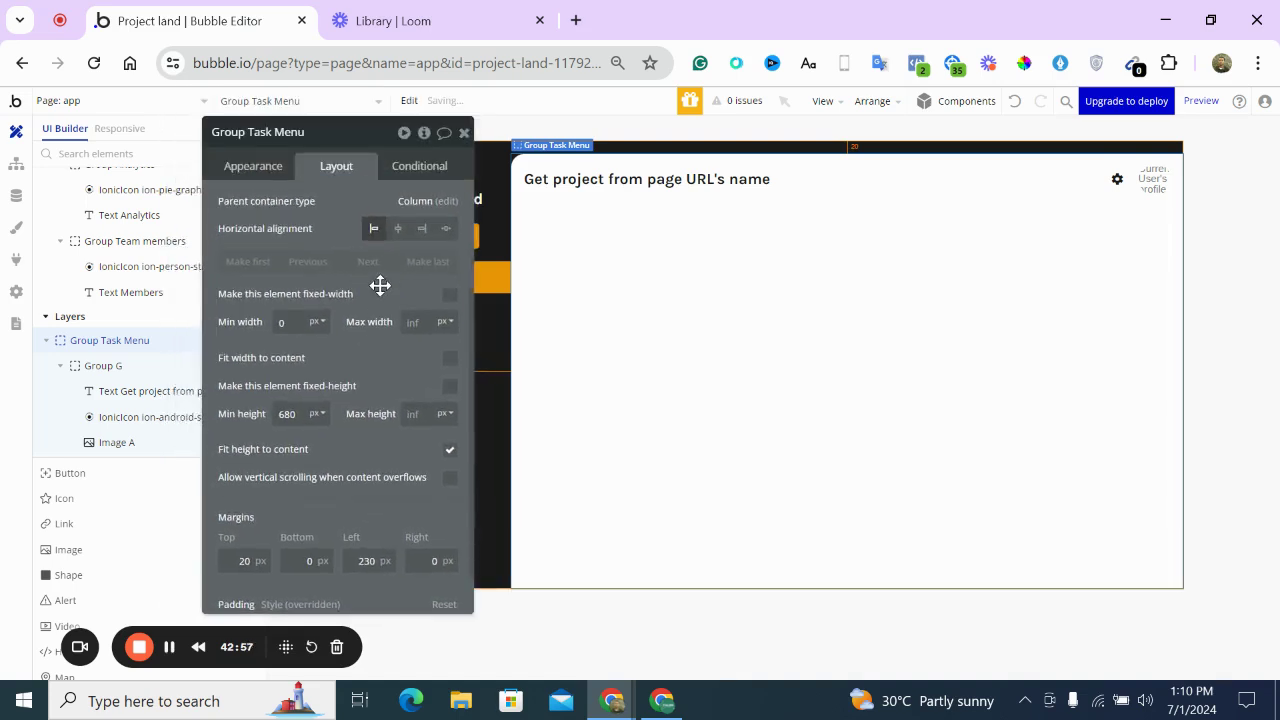
click(464, 134)
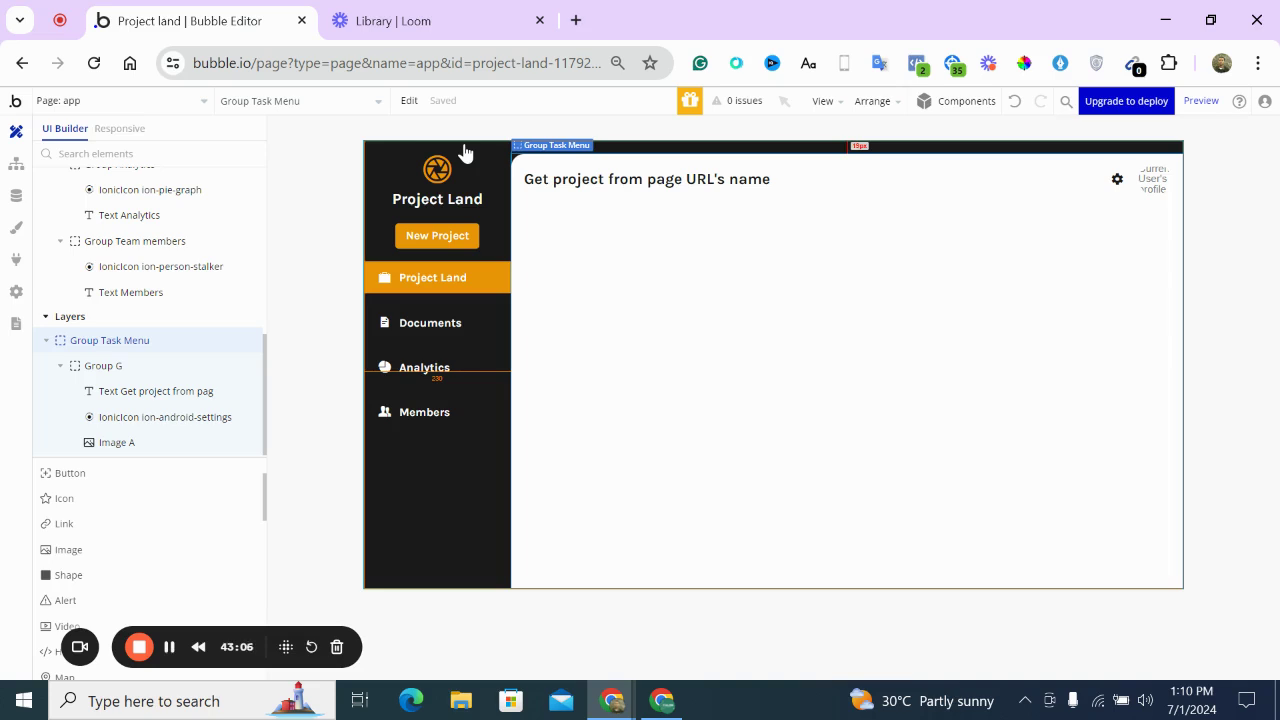
Check the layout settings of Group G, the header row inside Group Task Menu
click(666, 200)
double_click(666, 200)
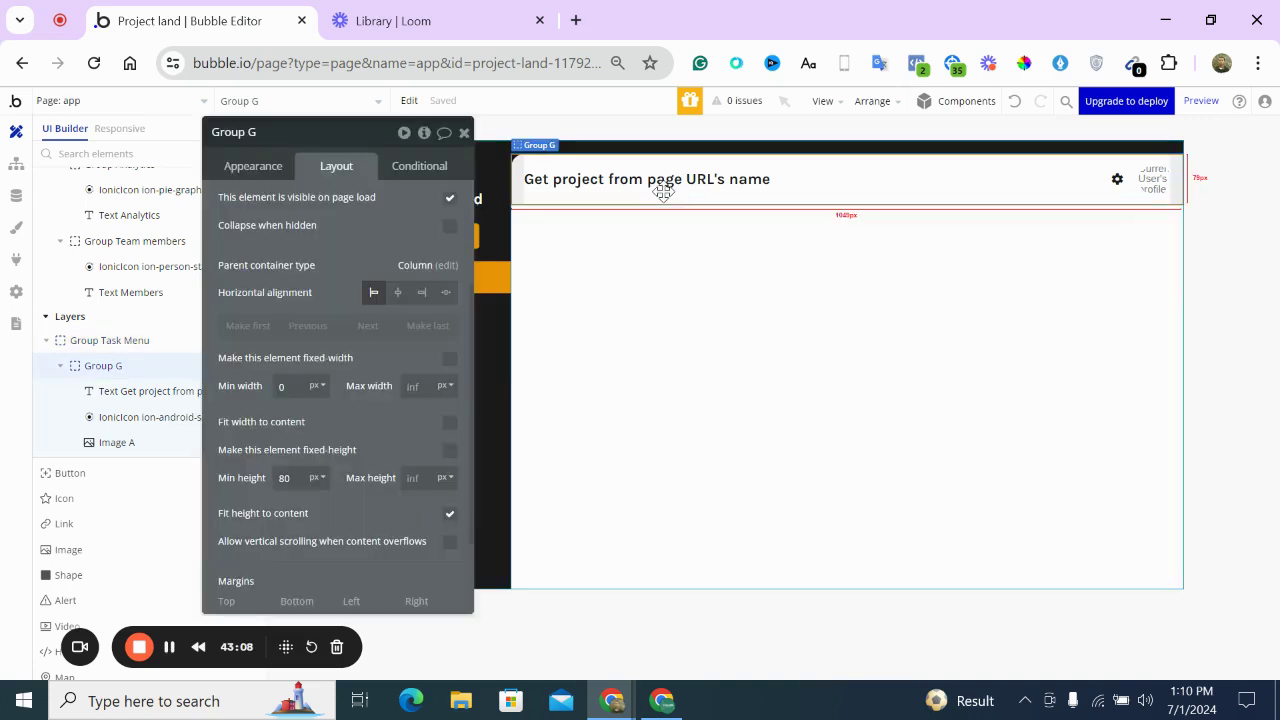
click(464, 133)
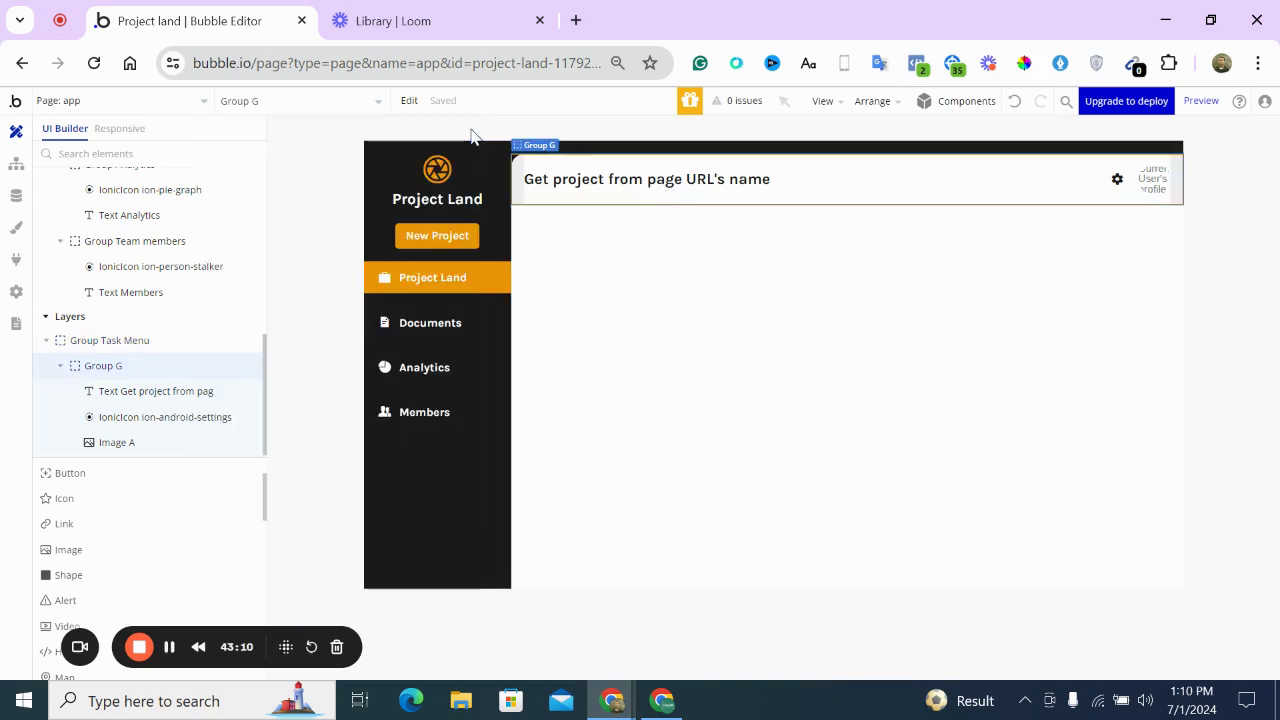
Switch to the Projectpower editor and close Group Main's properties to view the full task list layout
click(661, 700)
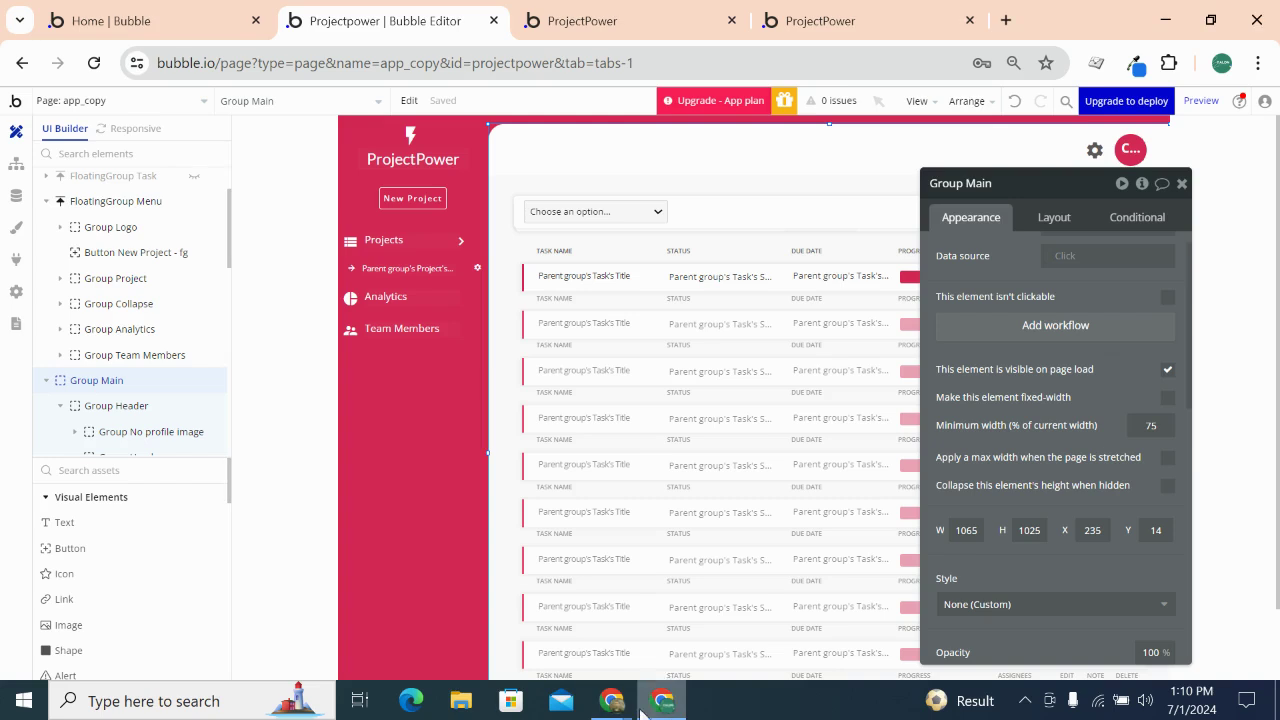
click(1181, 183)
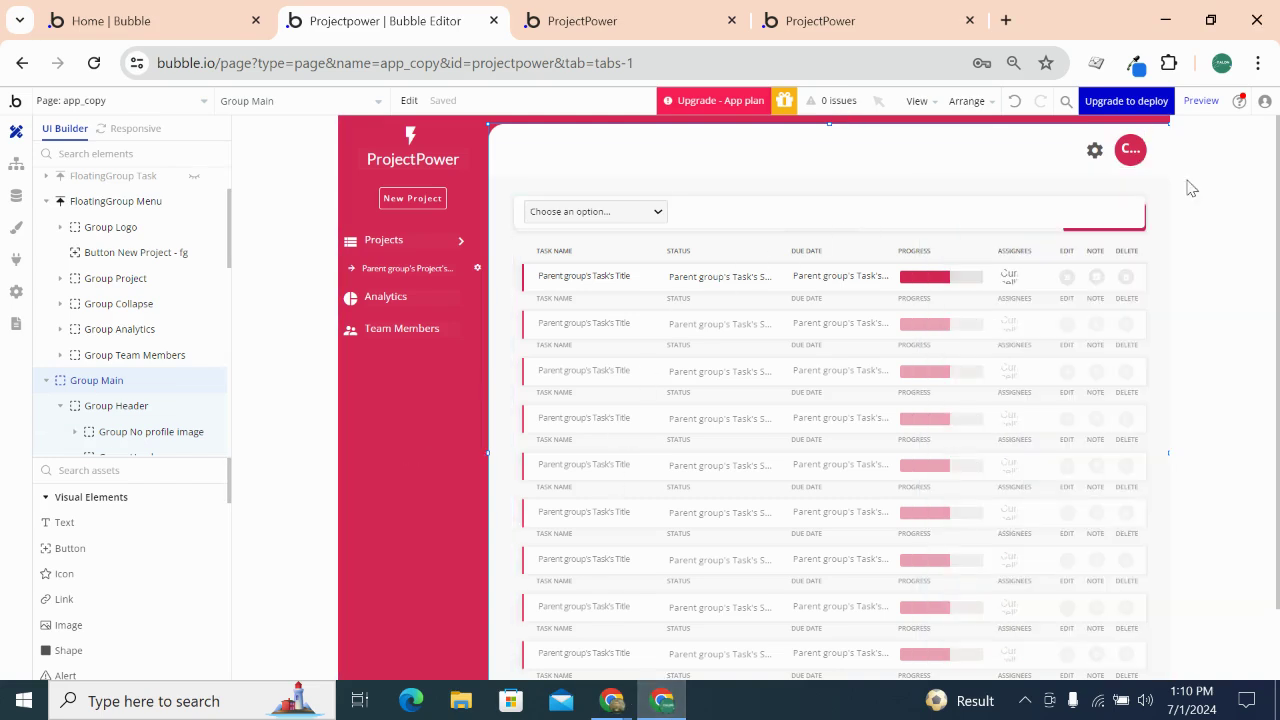
Find the dropdown's Group Filter Bar inside Group Team members in the Projectpower element tree and hide it on the canvas
double_click(1012, 232)
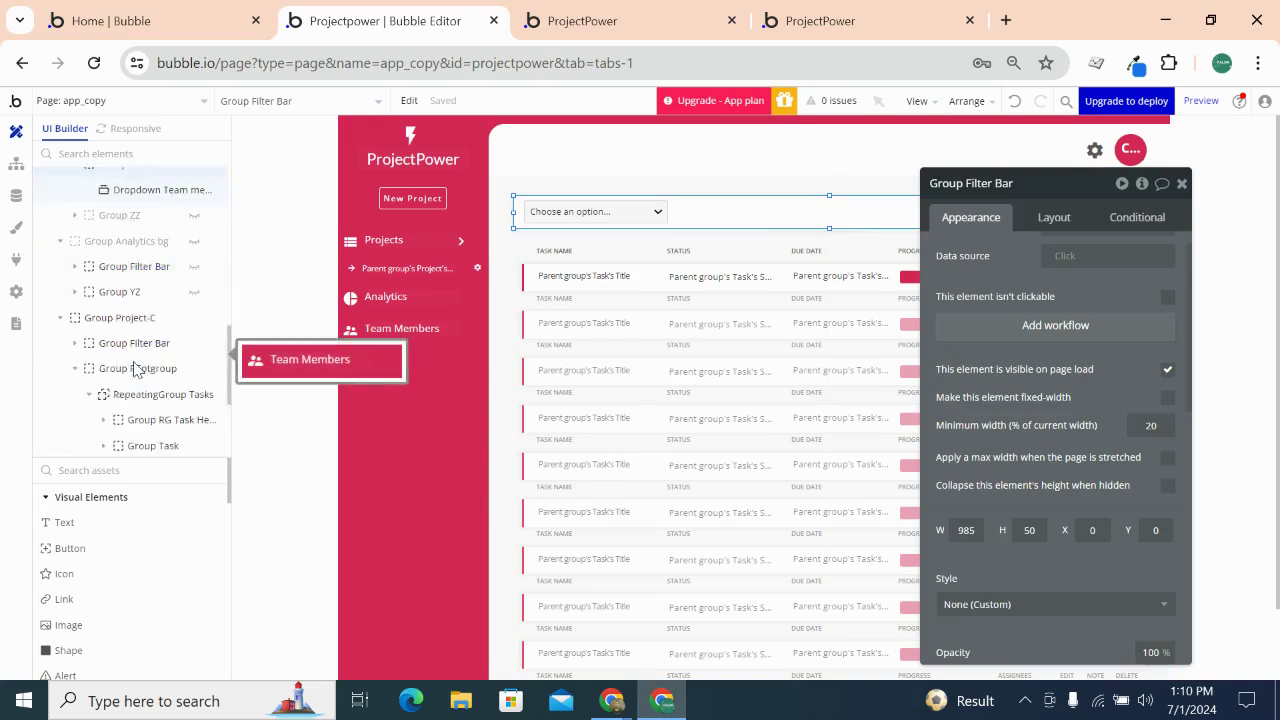
scroll(137, 370, down, 3)
scroll(137, 370, up, 5)
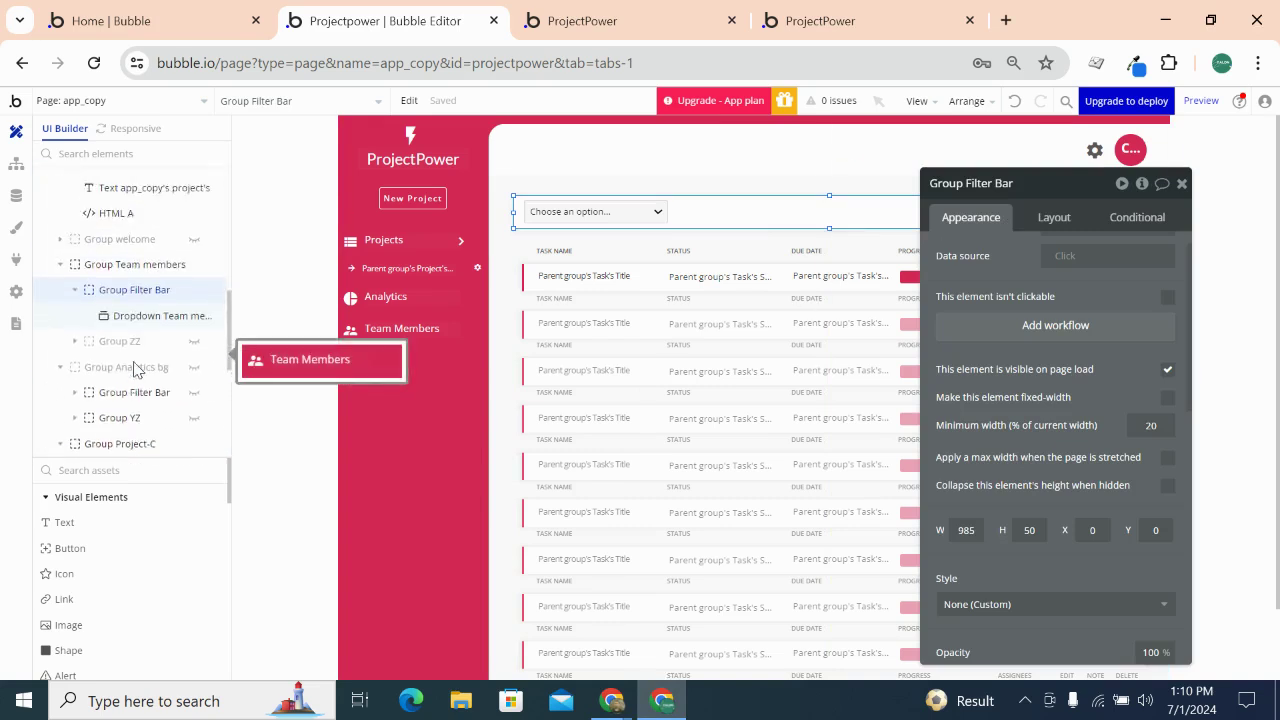
scroll(131, 368, up, 1)
click(195, 380)
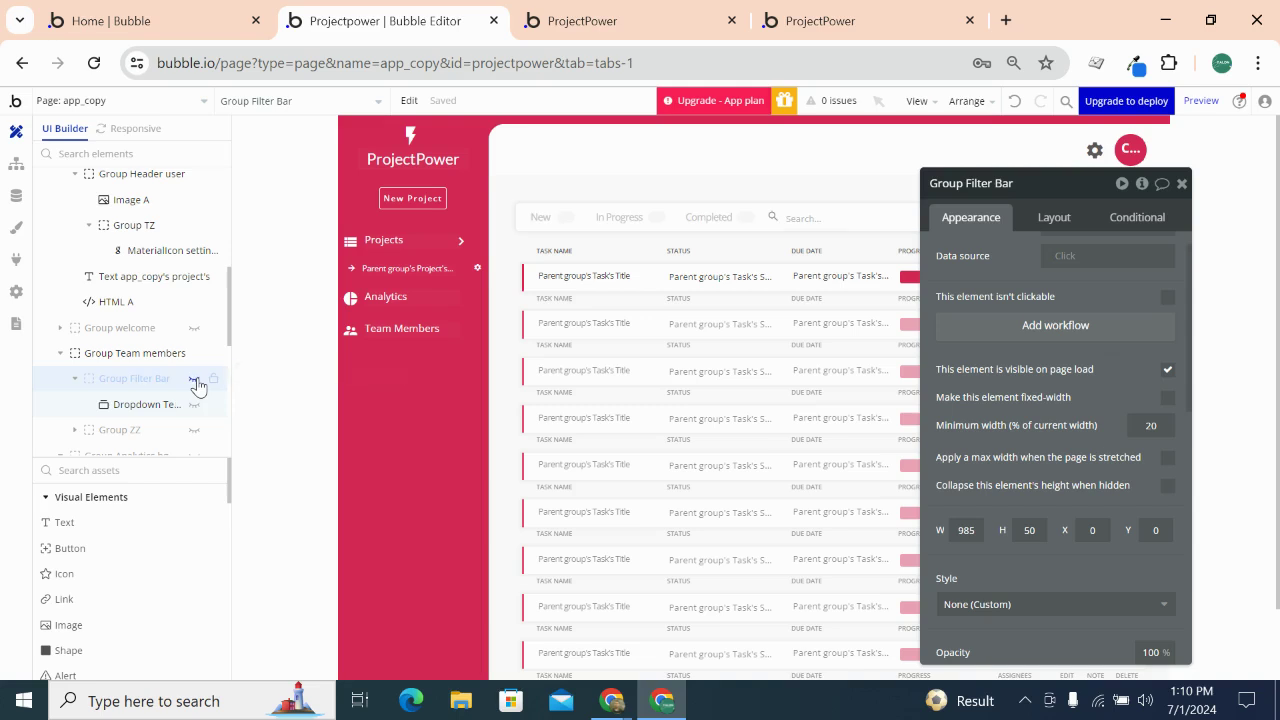
Open Group Team members' properties and move them clear of the filter row to examine its layout on the canvas
click(1182, 184)
double_click(1005, 232)
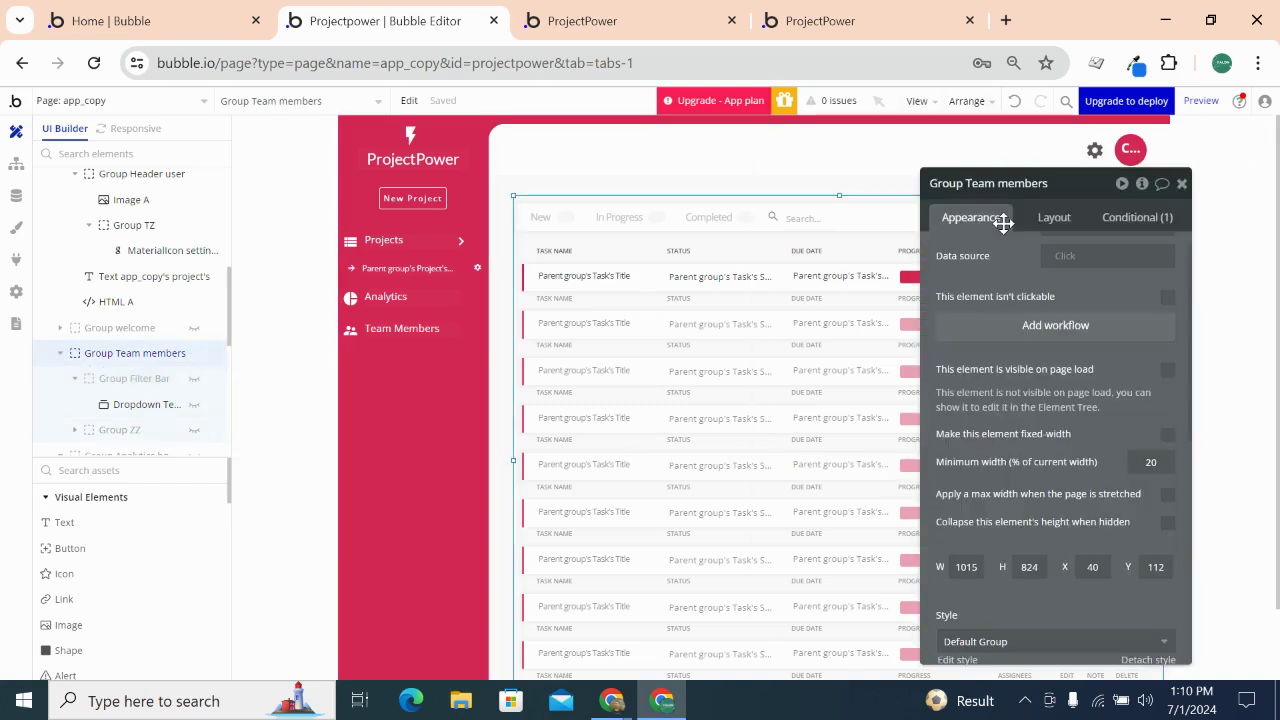
drag(1003, 222, 1008, 384)
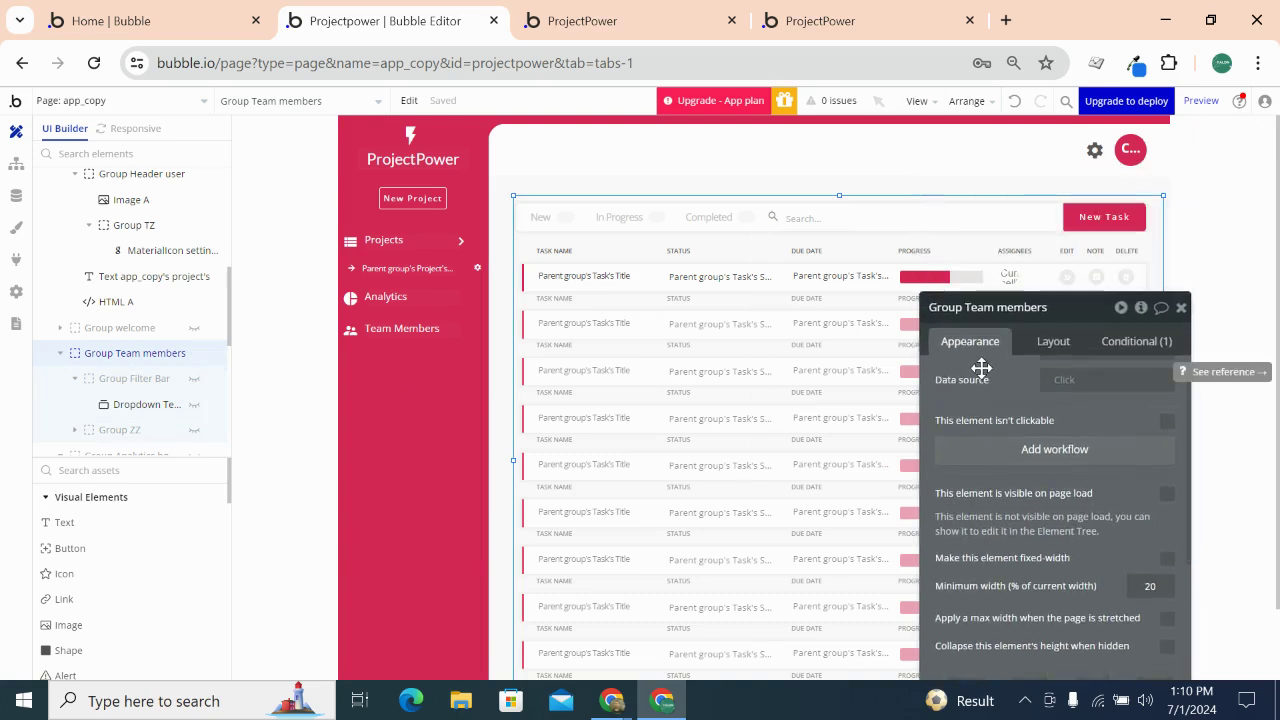
mouse_move(634, 700)
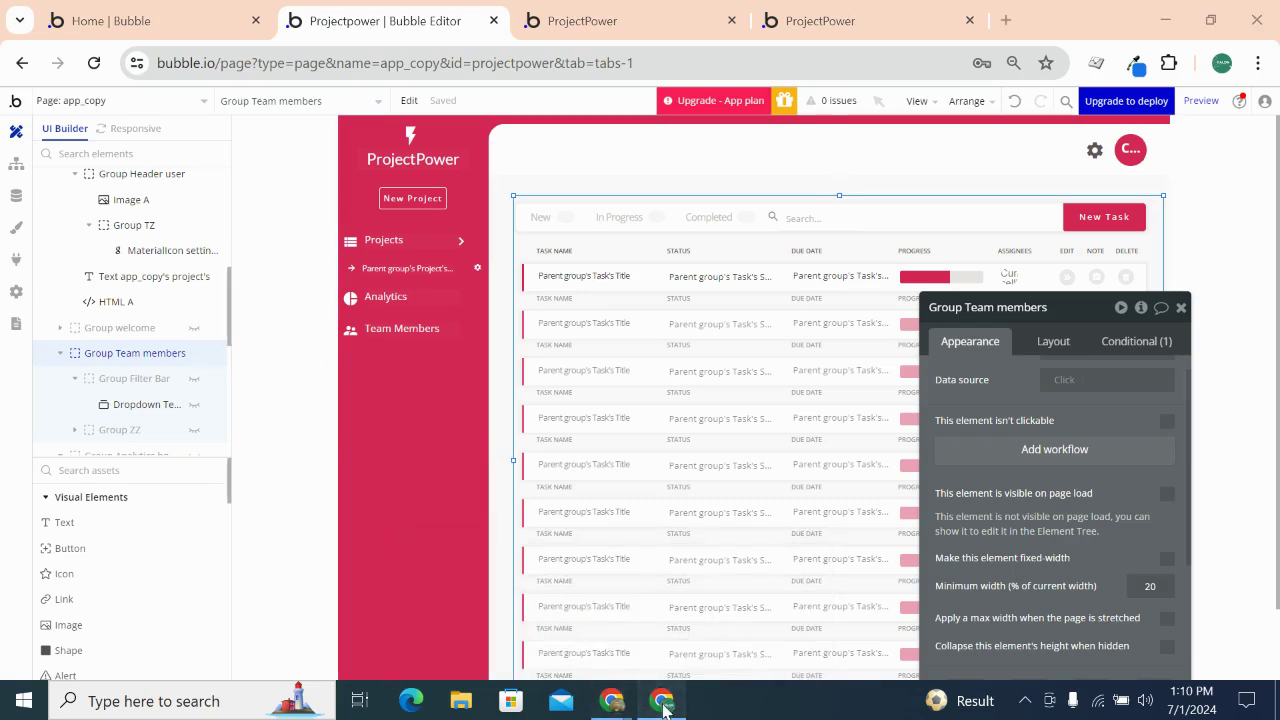
Switch to the Project land editor and draw a new group about 818 px wide inside Group Task Menu, below the header row
click(663, 705)
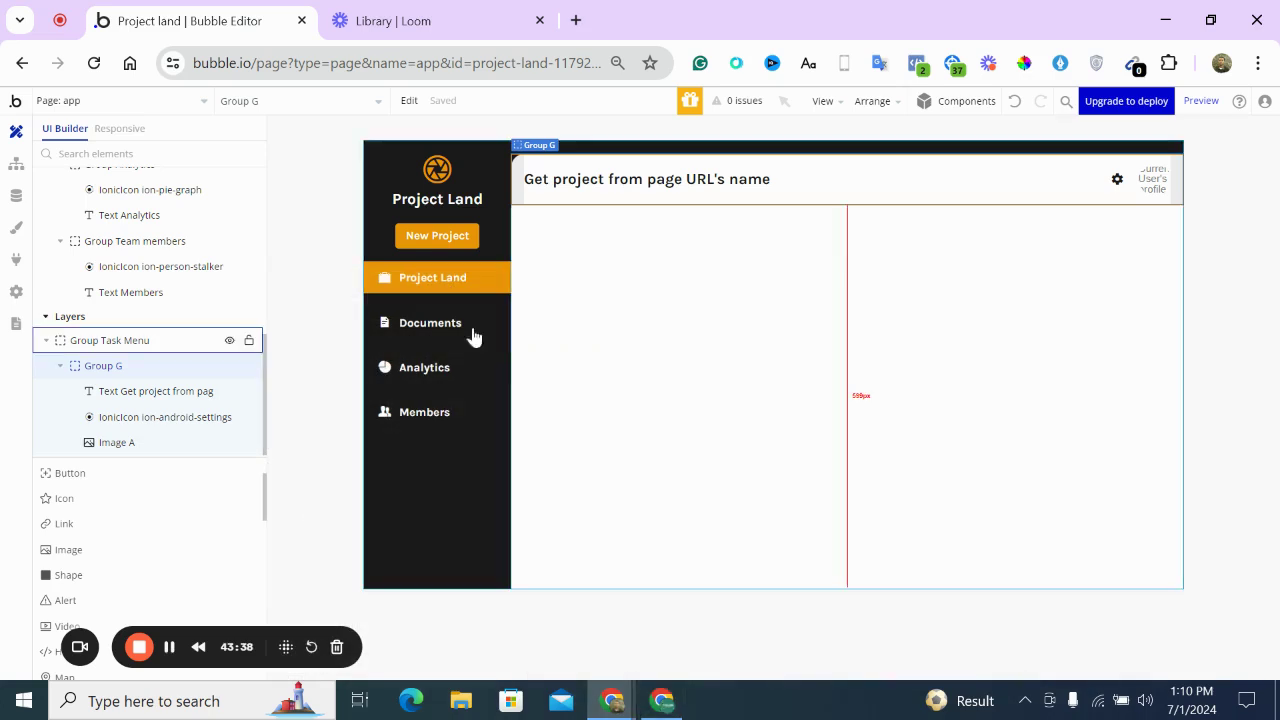
scroll(106, 486, down, 3)
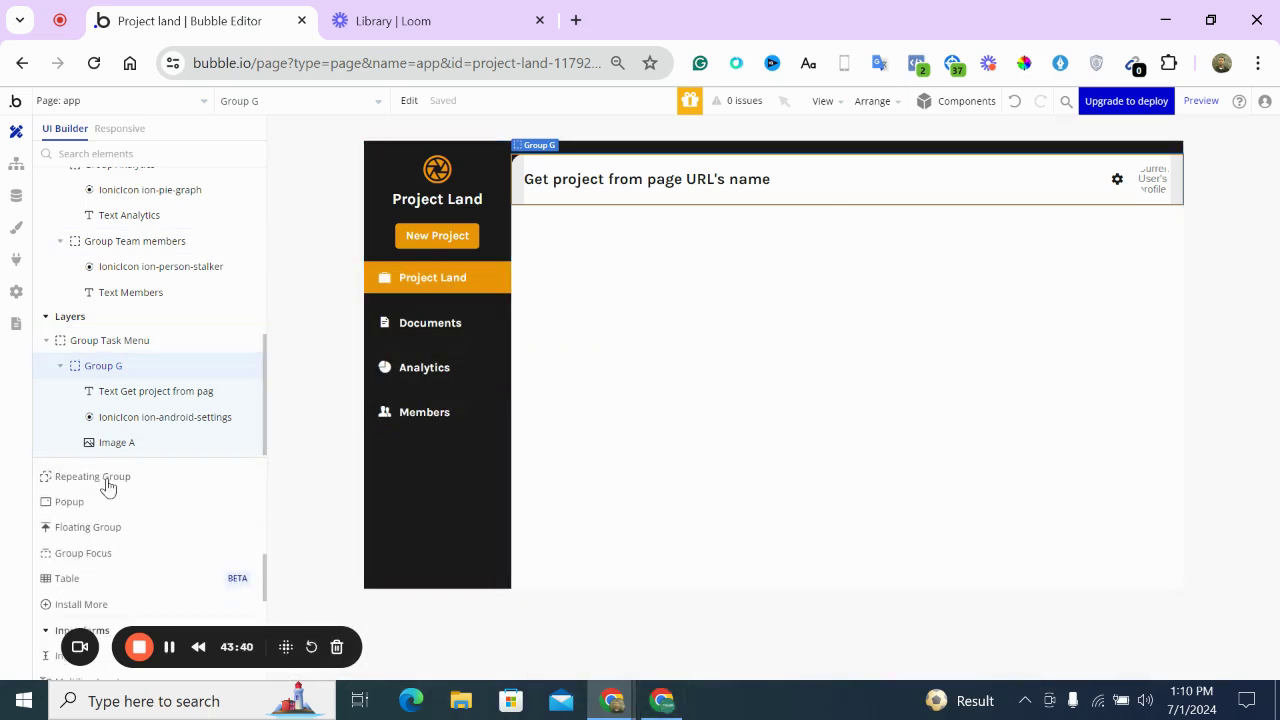
scroll(108, 486, up, 2)
click(90, 512)
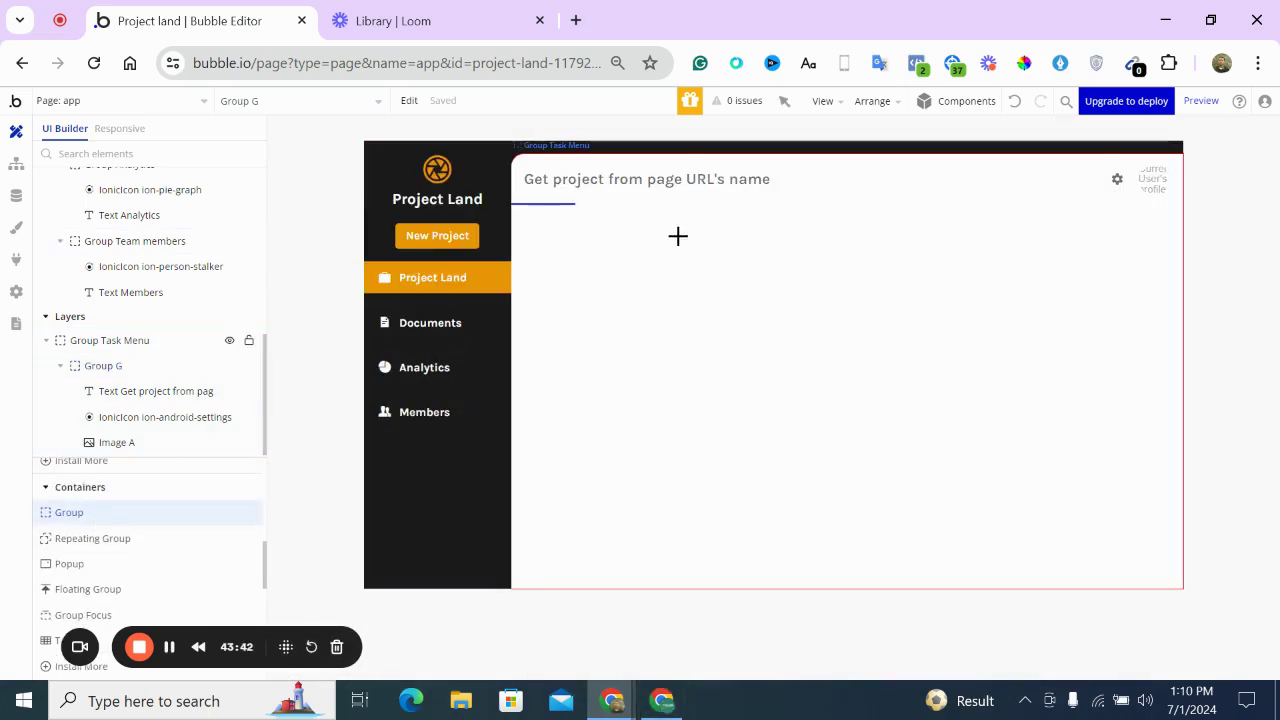
drag(620, 250, 1146, 544)
Apply gap spacing with a 20 px row gap to Group Task Menu and rename it as Group Parent
click(786, 380)
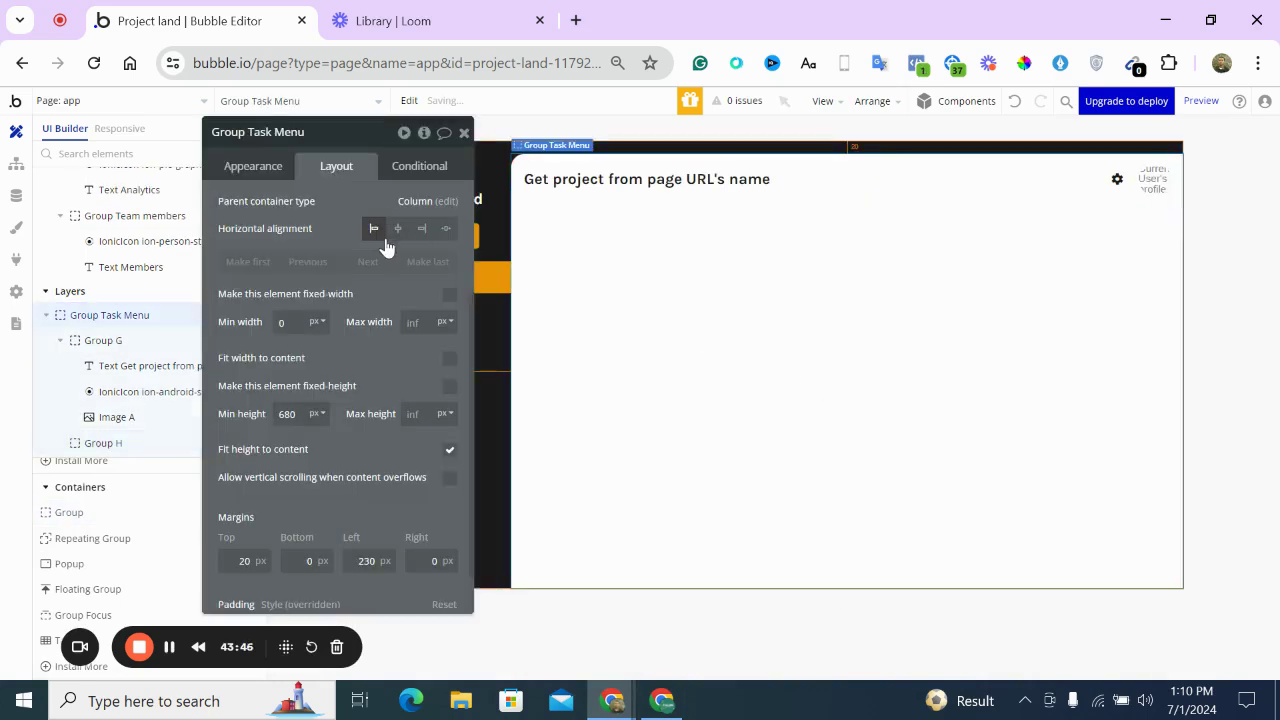
scroll(420, 237, up, 2)
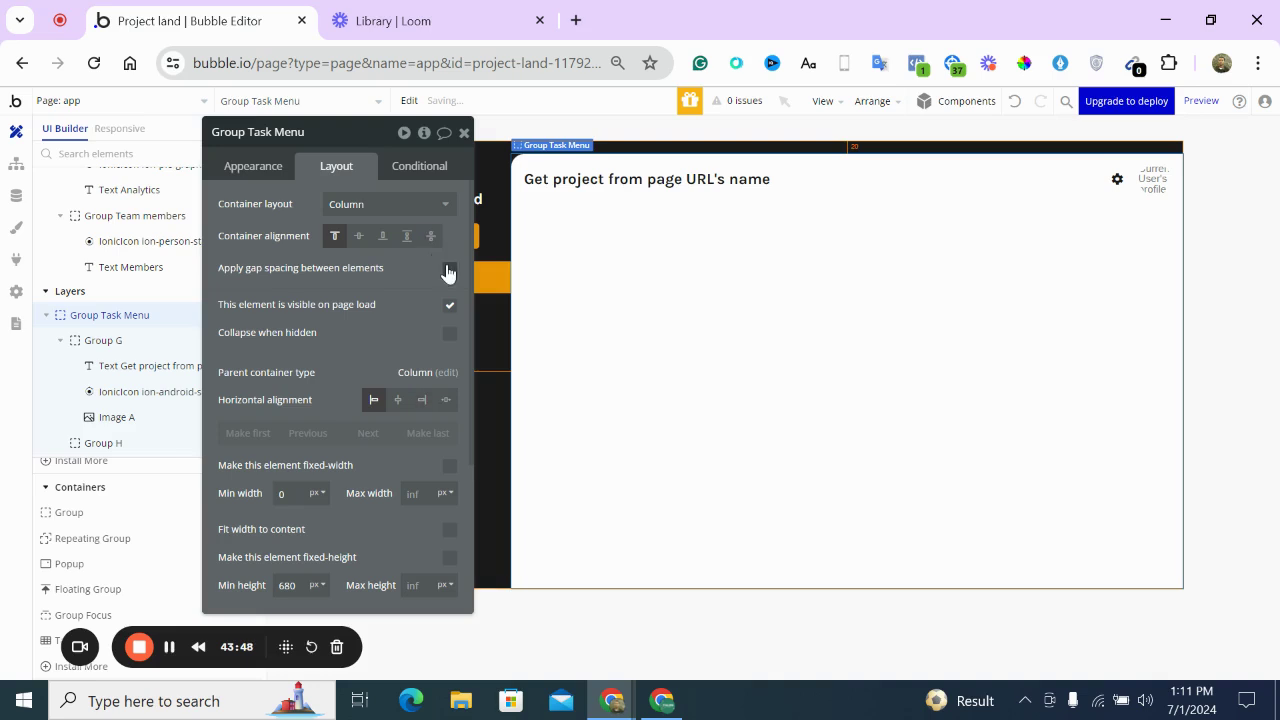
click(448, 270)
click(436, 291)
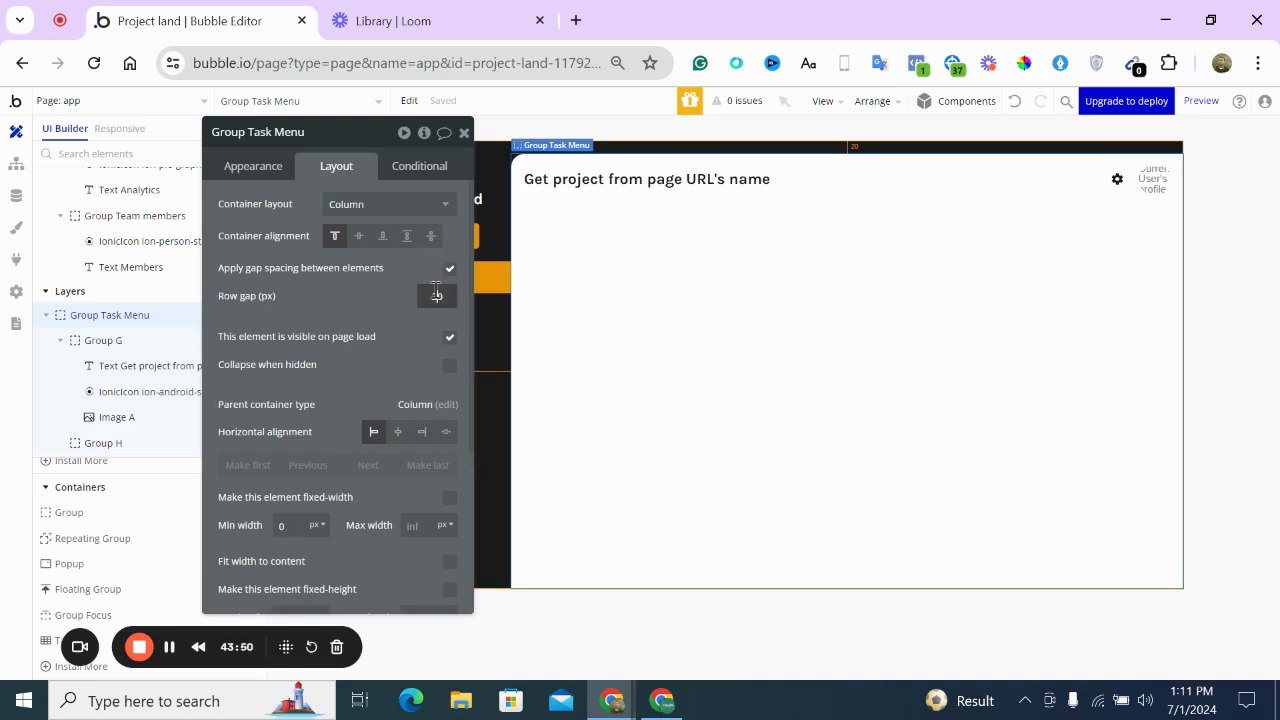
text(20)
double_click(287, 134)
key(Return)
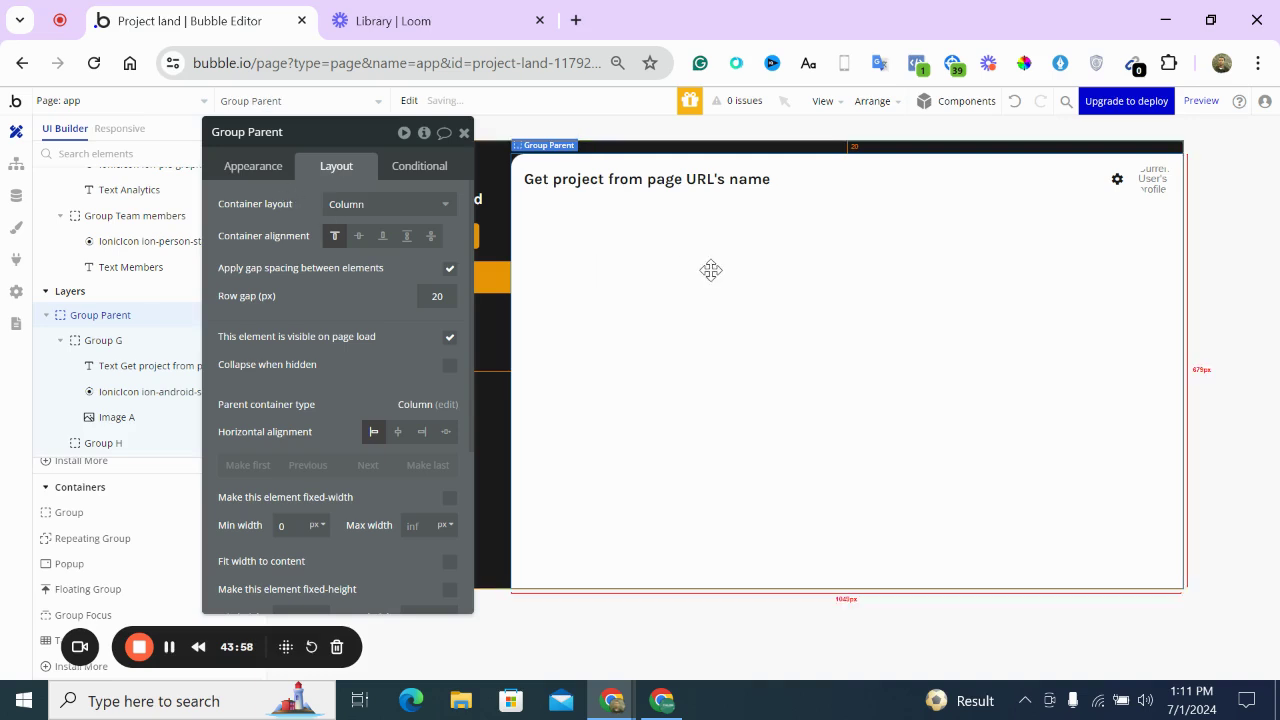
Set the minimum width of Group H, the new group below the header, to 0 px
click(634, 234)
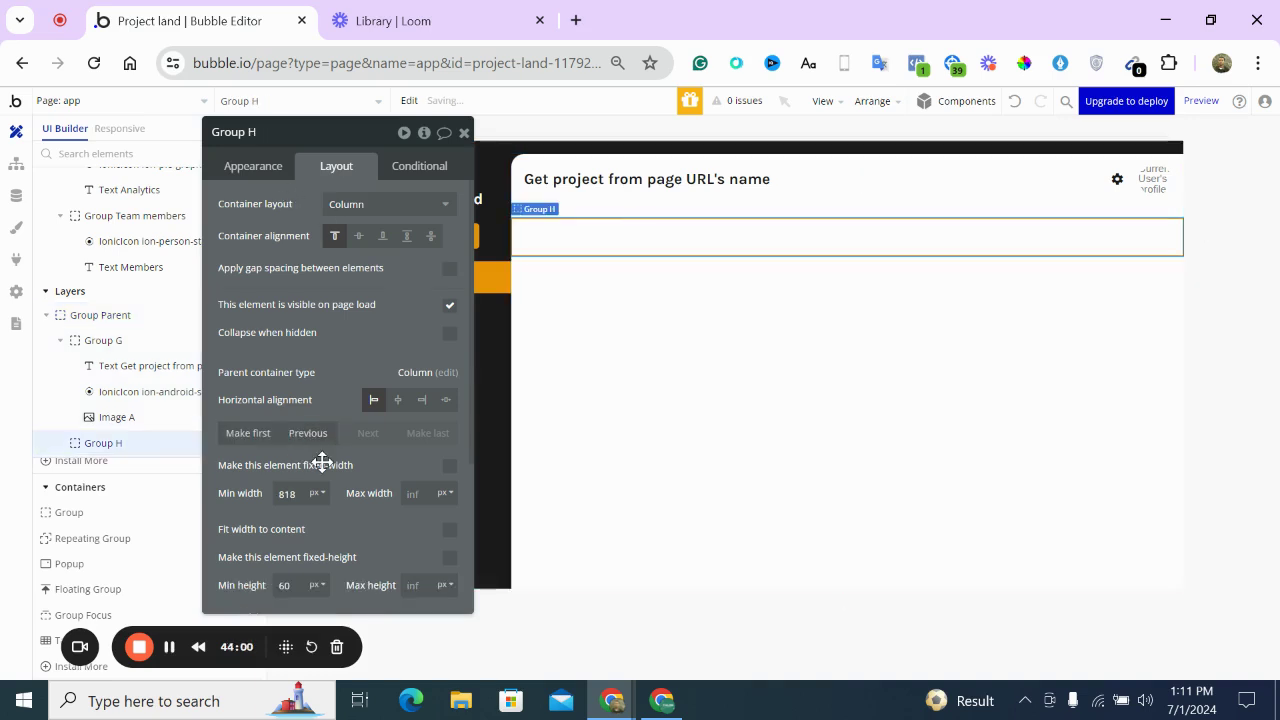
drag(348, 353, 313, 289)
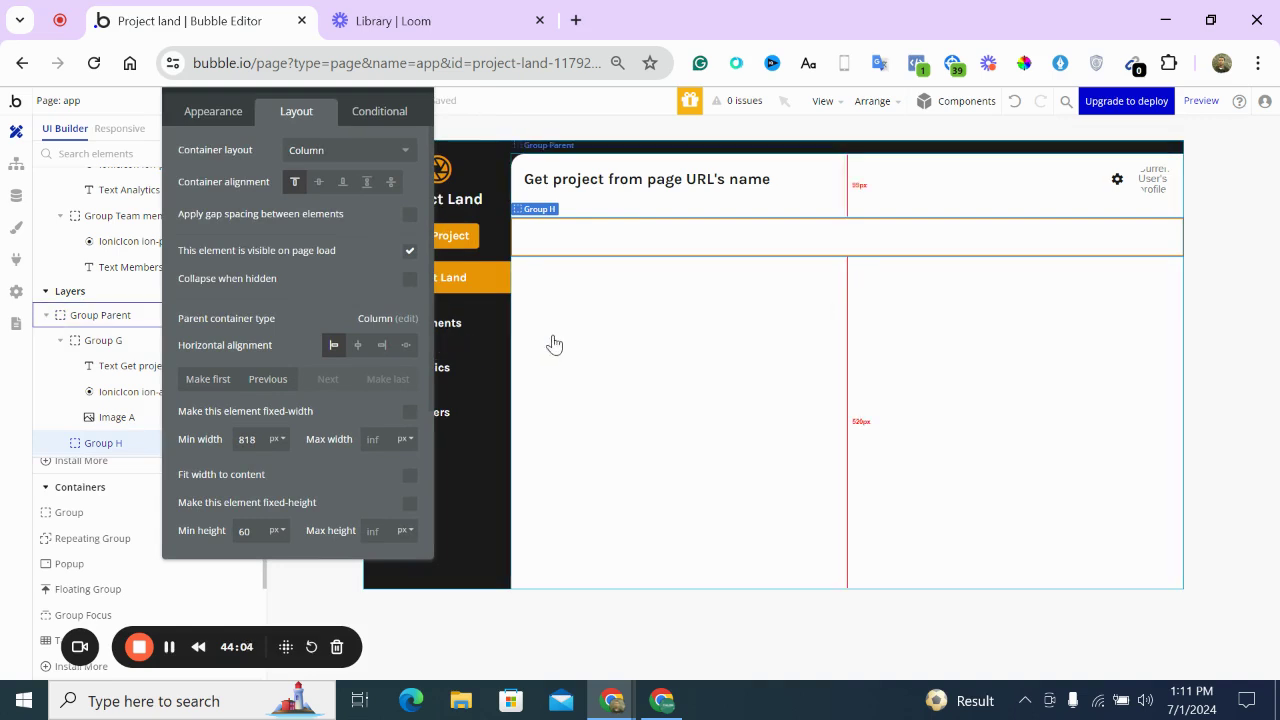
scroll(351, 347, down, 3)
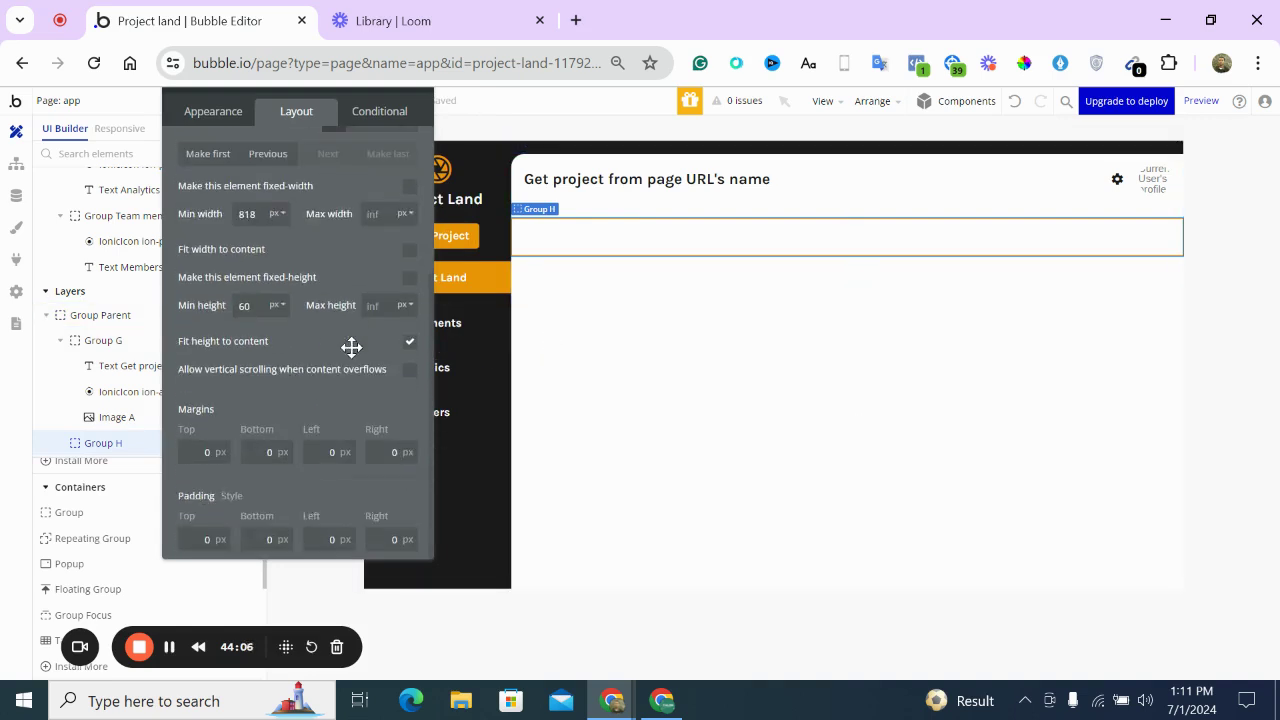
double_click(256, 218)
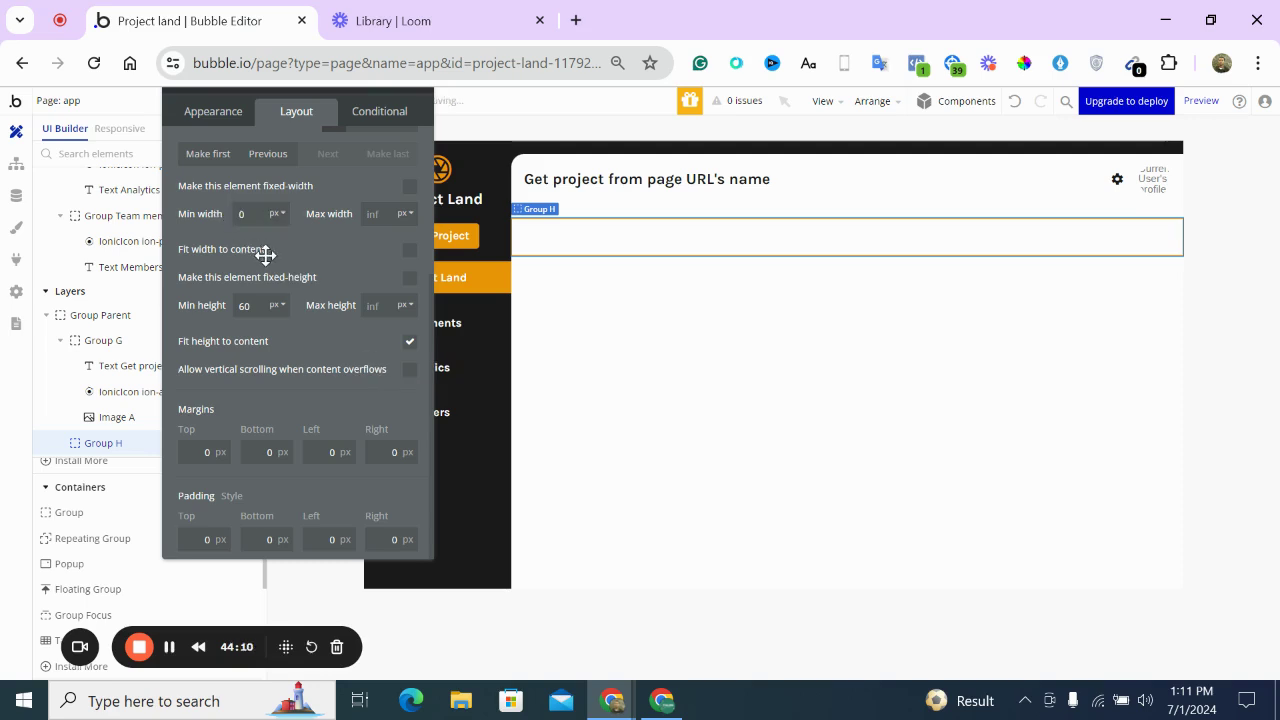
click(378, 300)
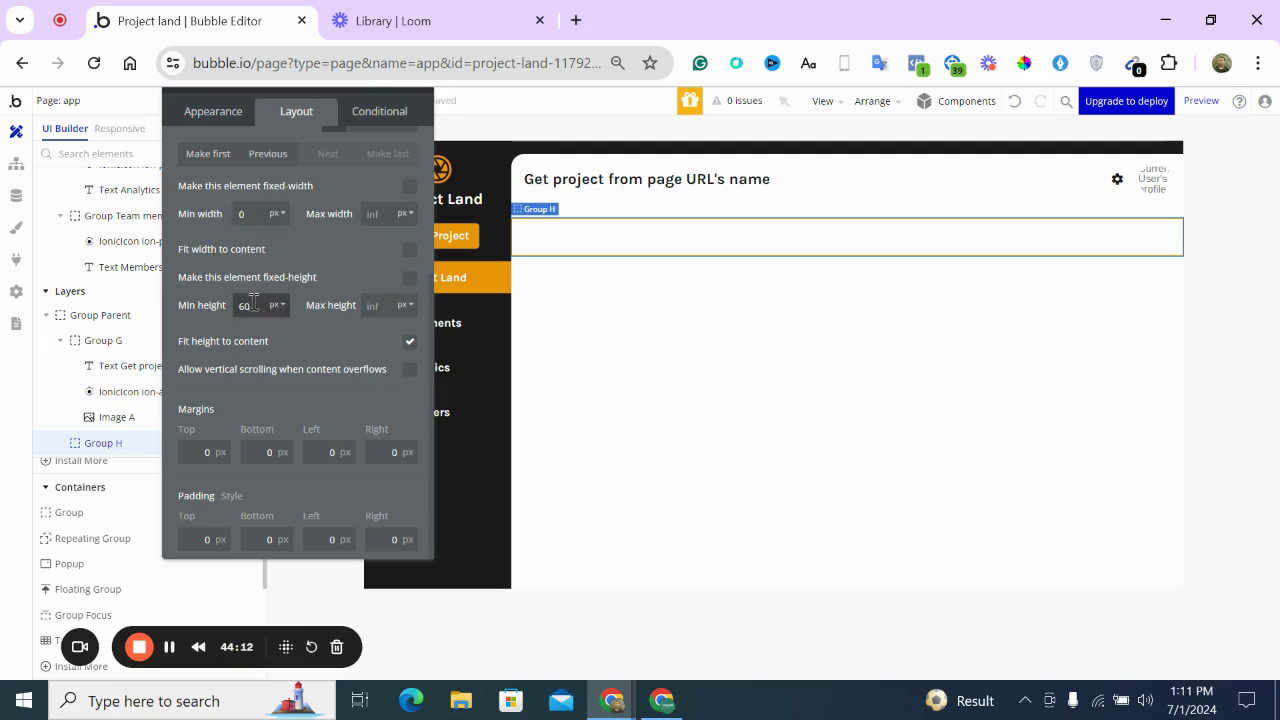
scroll(309, 323, up, 3)
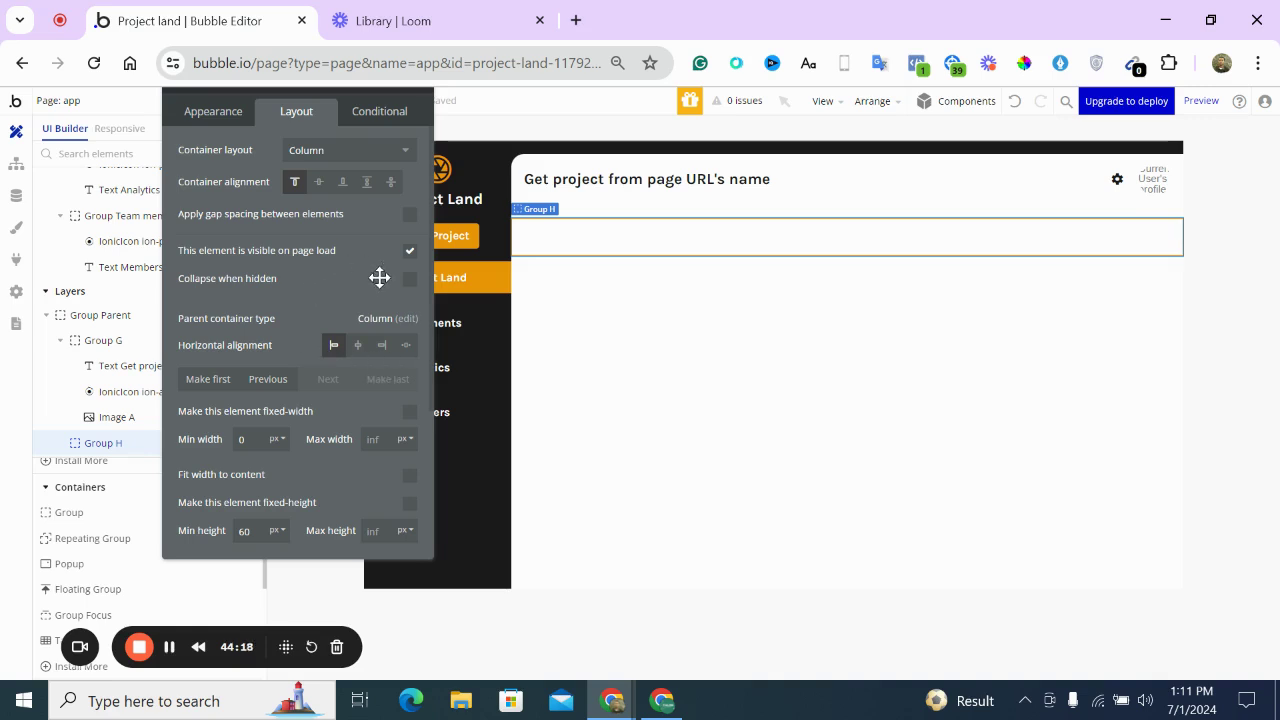
drag(379, 278, 383, 311)
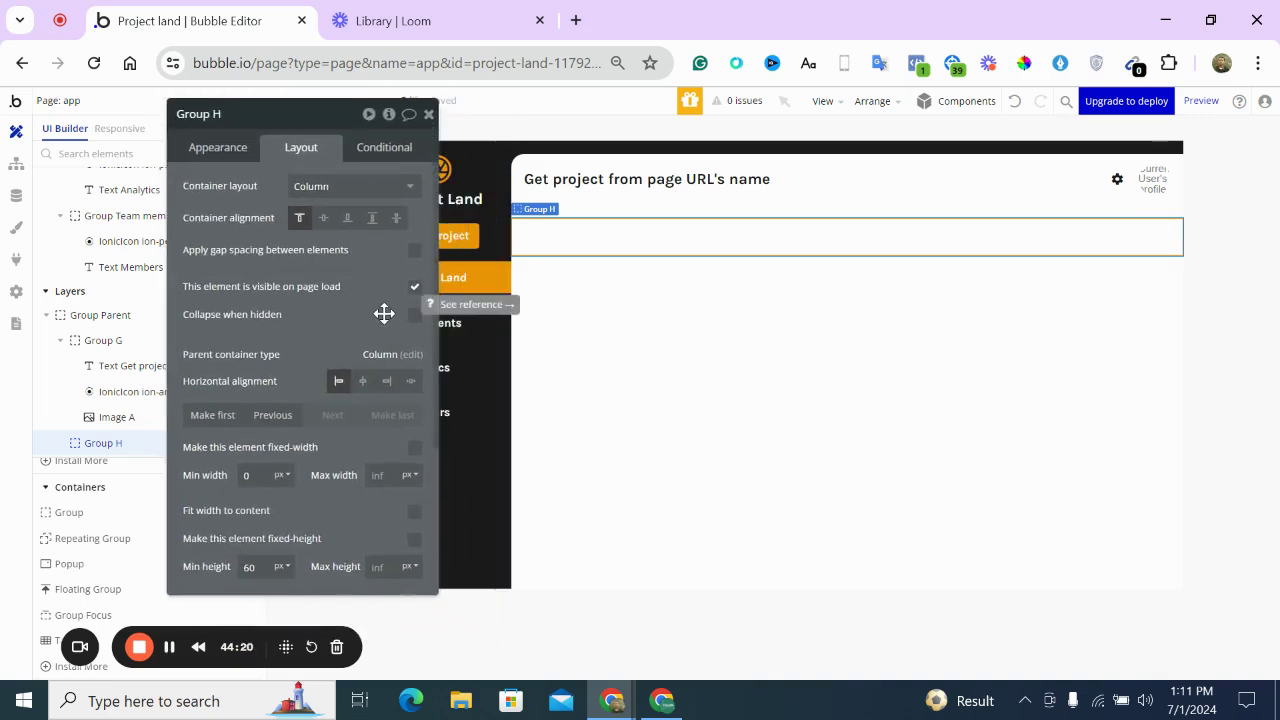
scroll(384, 313, down, 3)
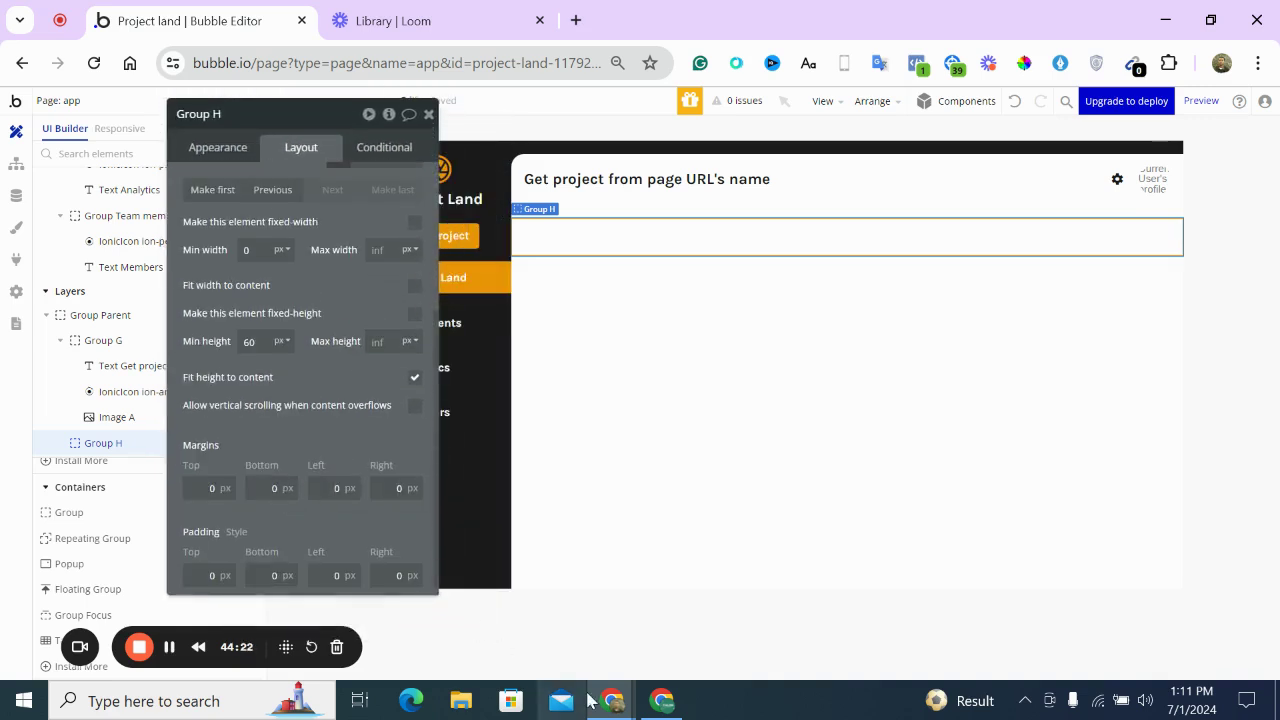
Compare with the Projectpower editor's layout and set Group H's left and right margins to 20 px in Project land
click(655, 701)
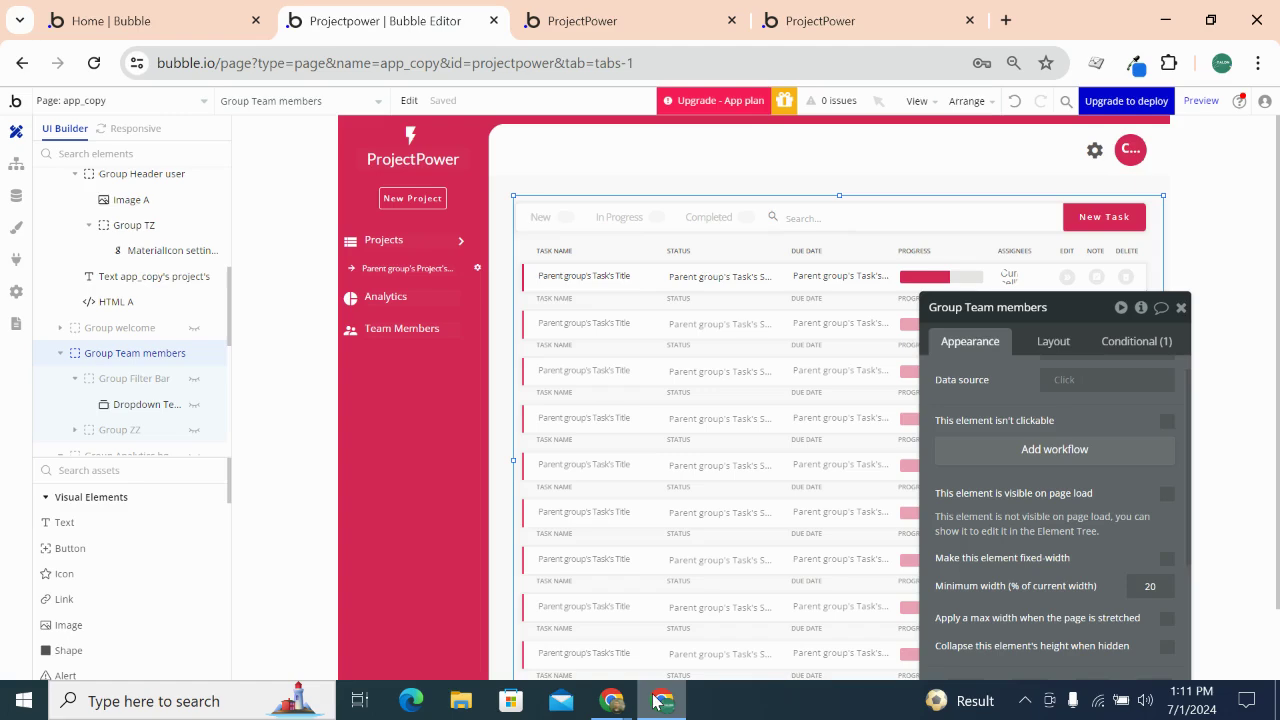
click(655, 701)
click(655, 701)
click(655, 701)
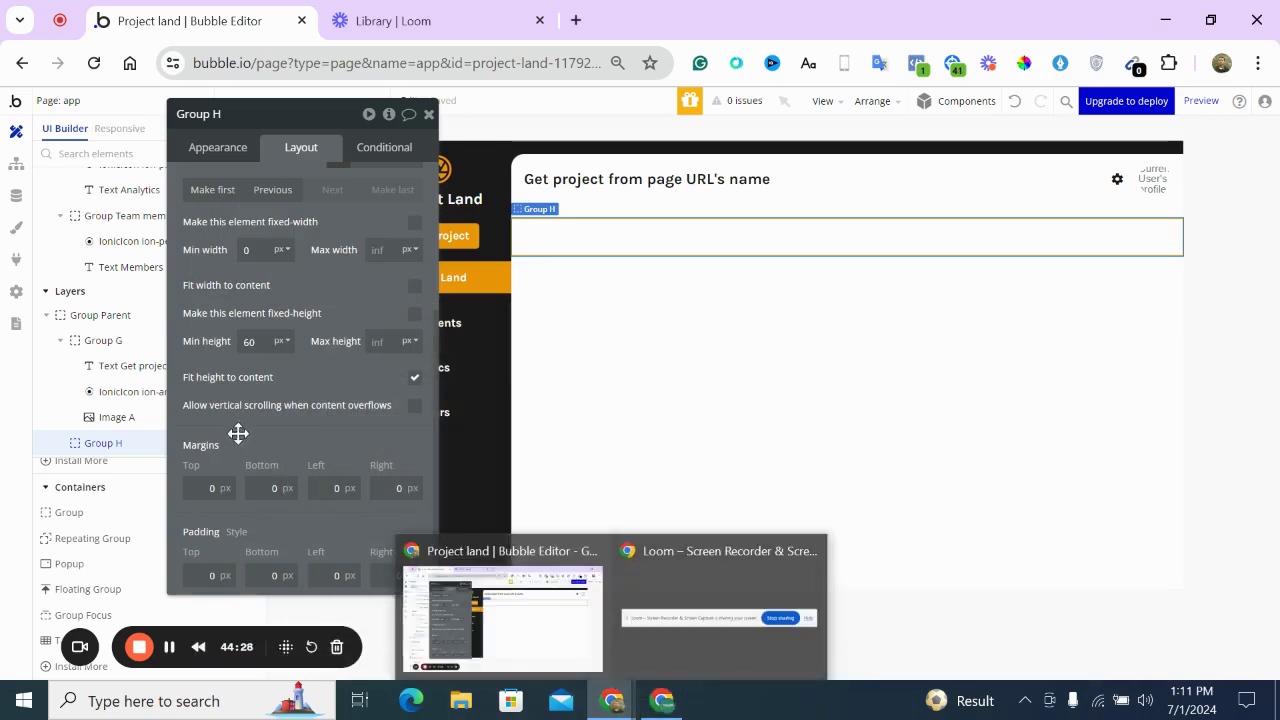
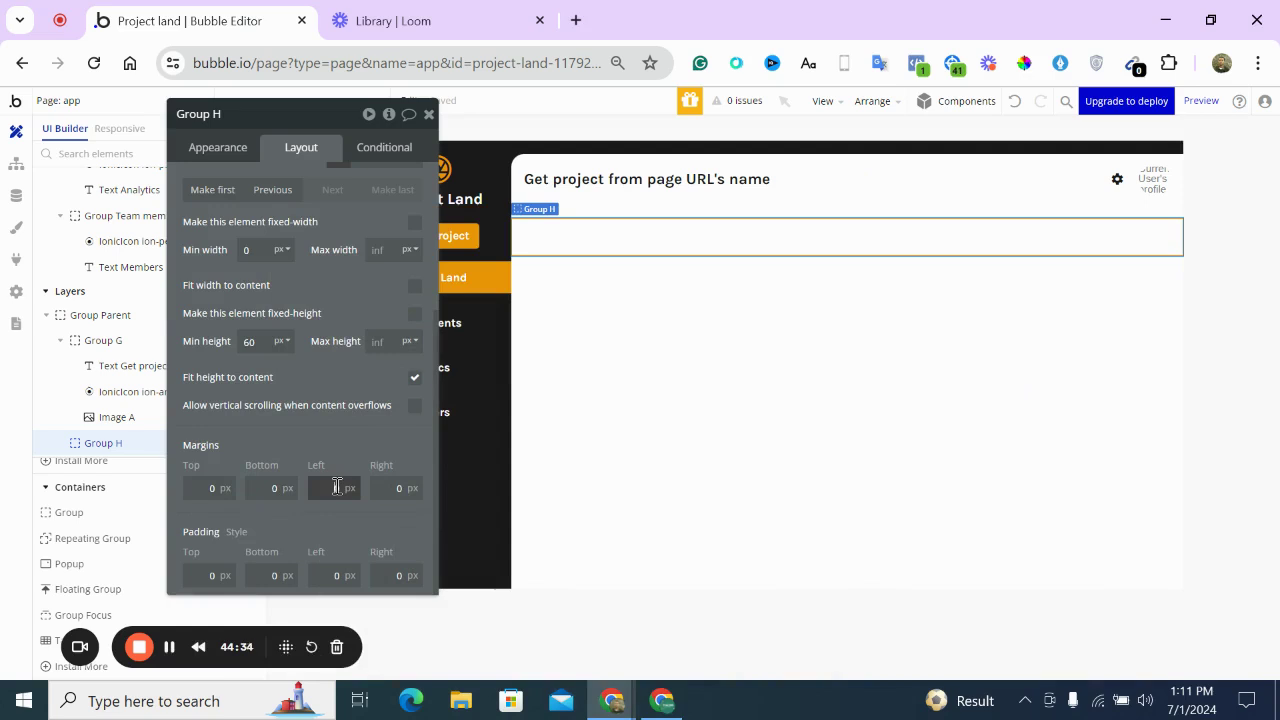
key(Tab)
text(20)
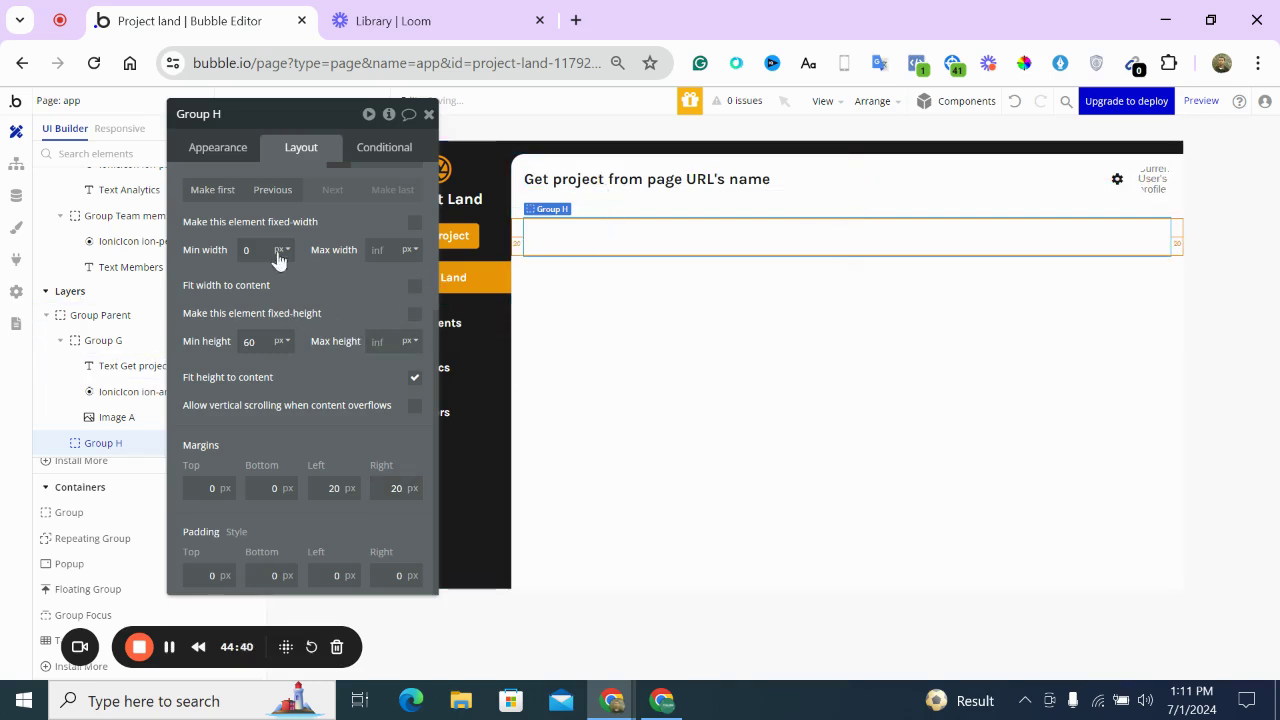
Set Group H's minimum height to 400 px and rename it as Group Team members after the Projectpower reference
click(249, 341)
click(655, 698)
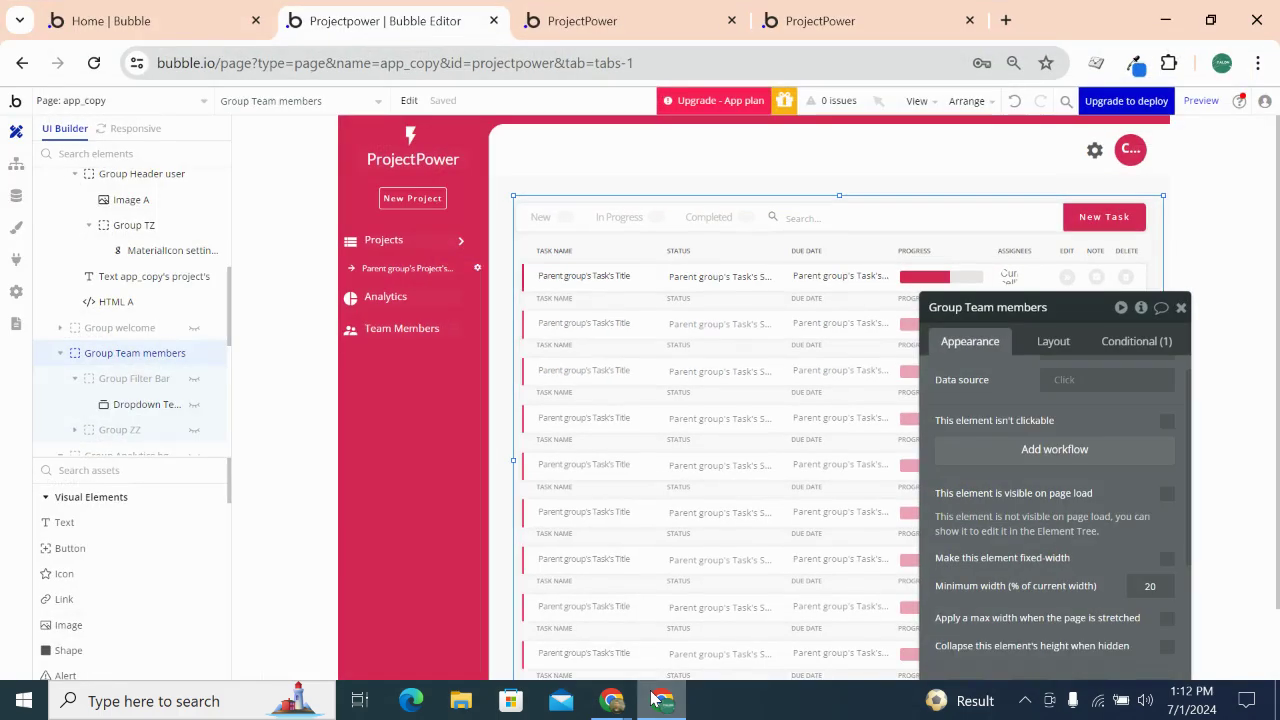
click(655, 698)
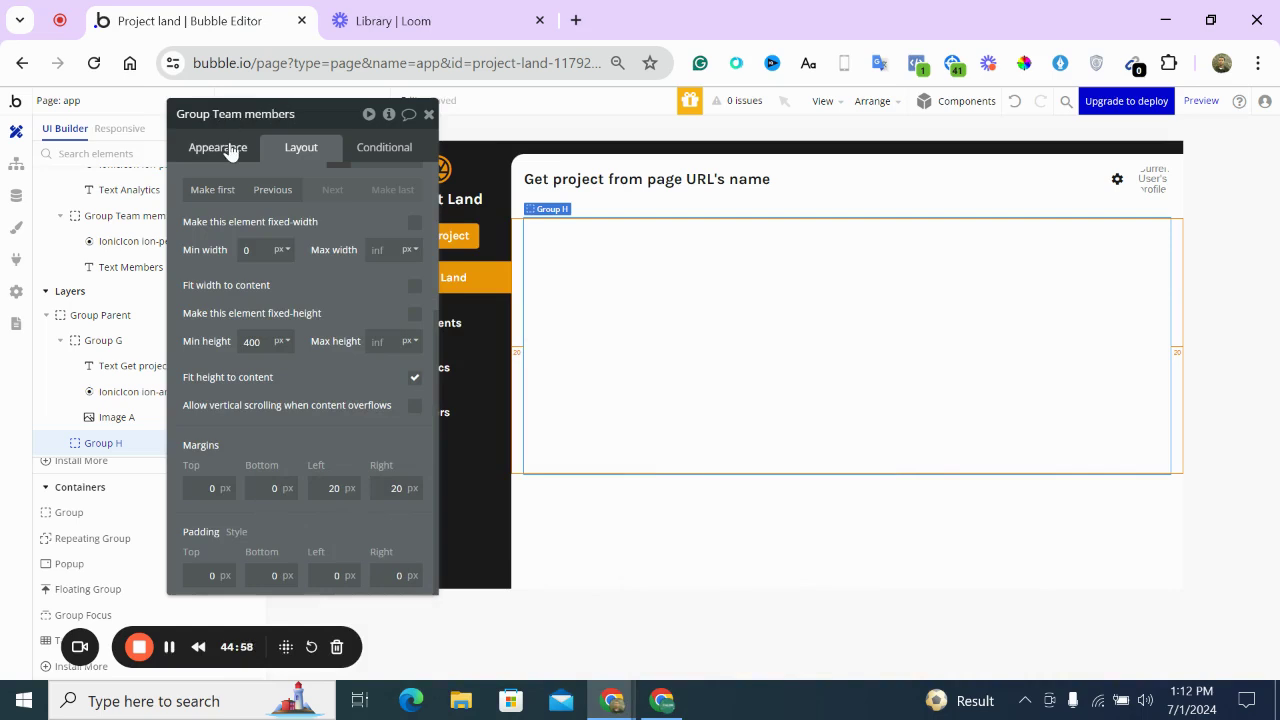
click(230, 143)
drag(251, 220, 297, 609)
Look through the available elements and check the task filter row in the Projectpower editor before returning to Project land
scroll(247, 223, up, 5)
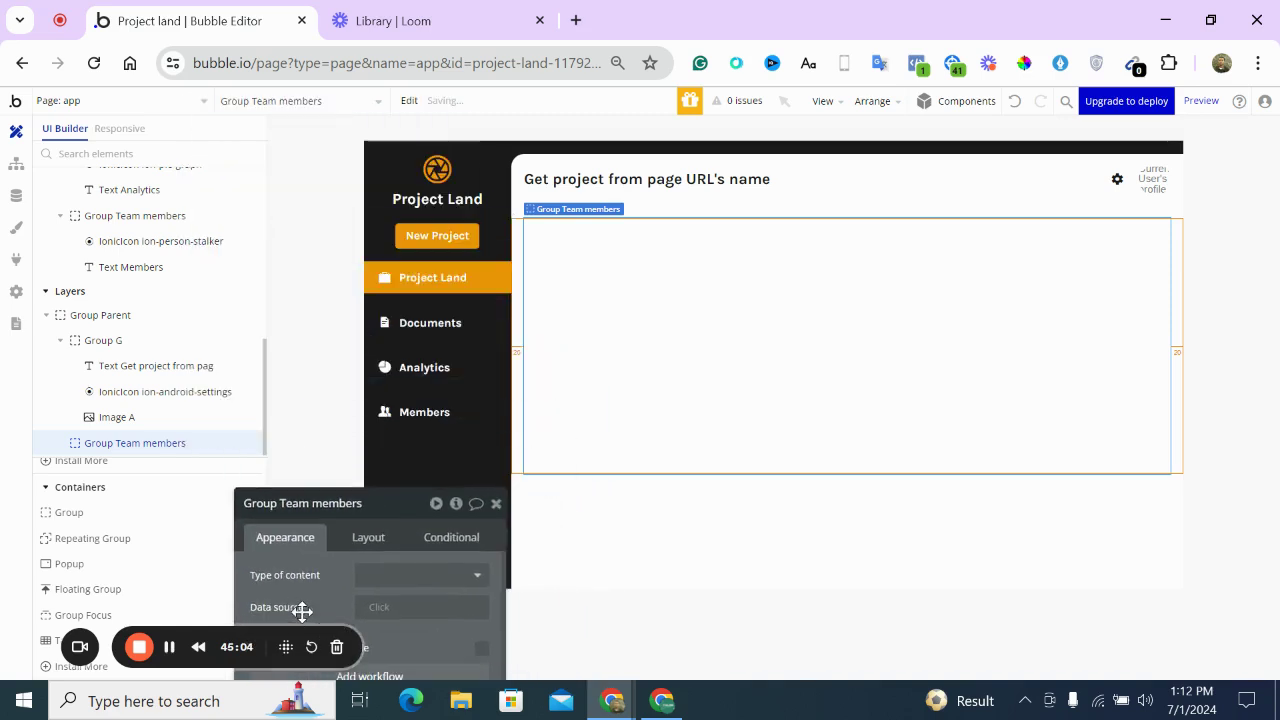
scroll(139, 527, down, 3)
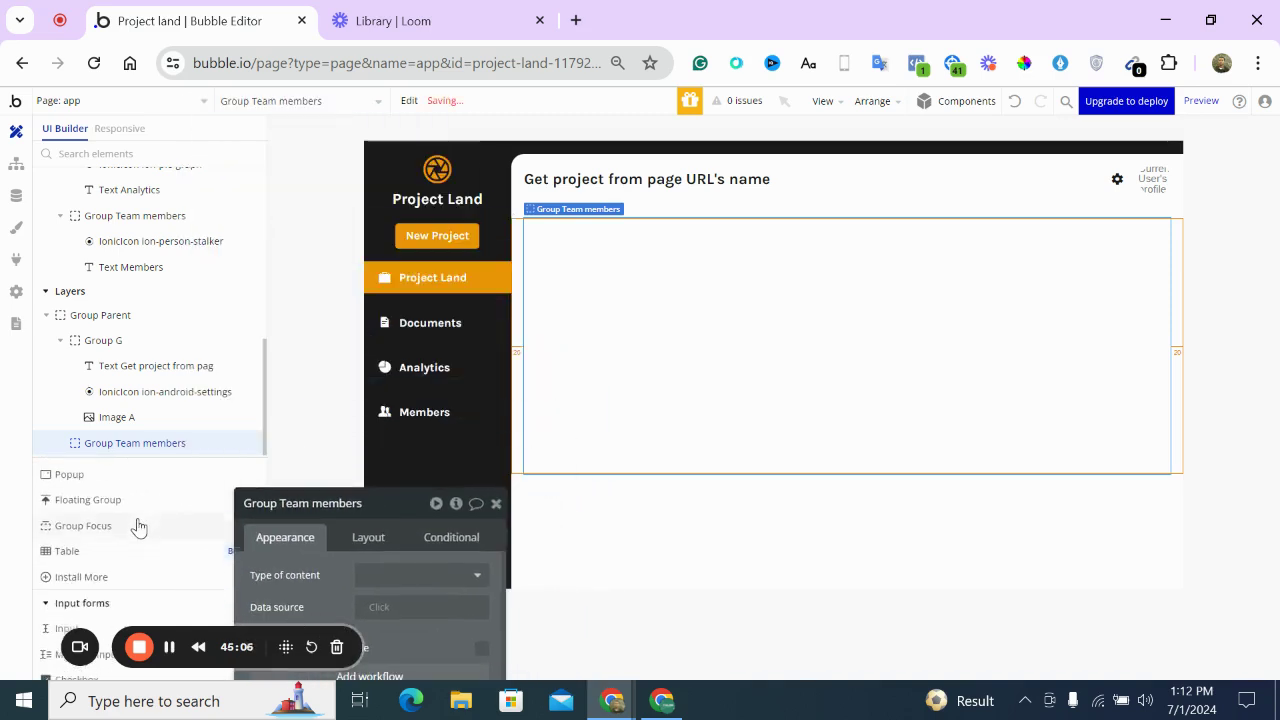
scroll(139, 527, up, 5)
scroll(139, 527, up, 4)
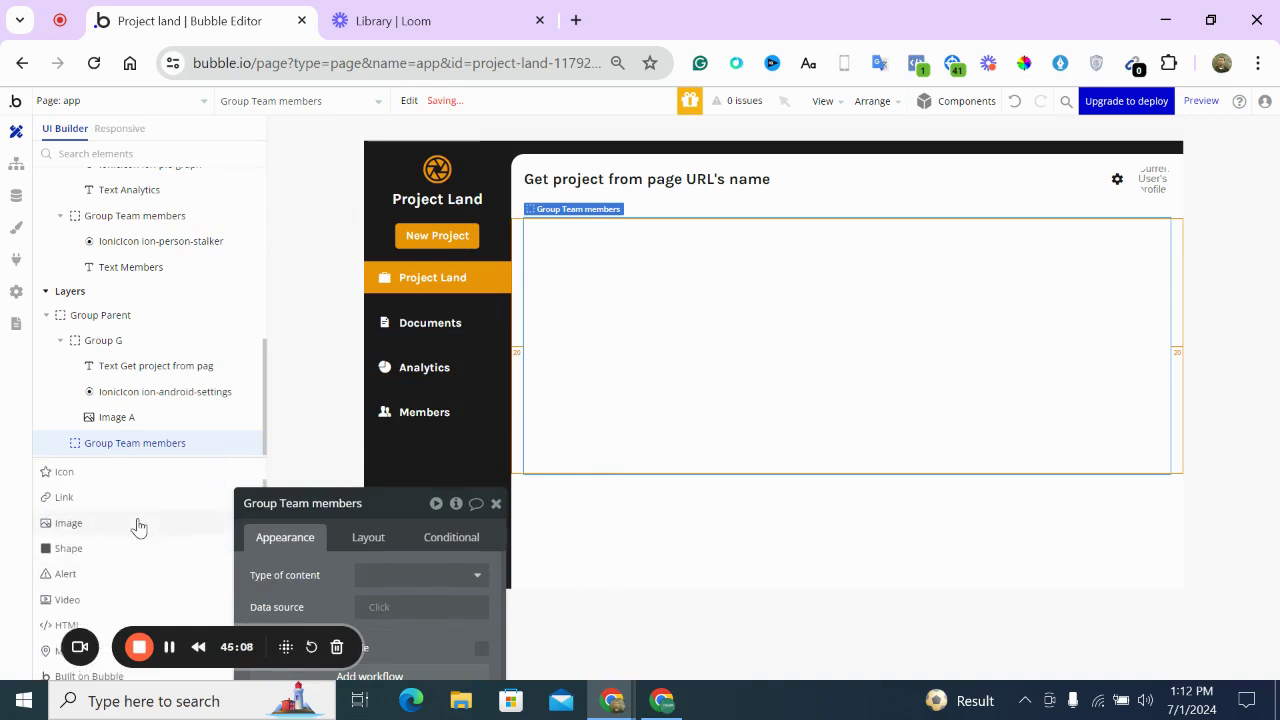
click(663, 701)
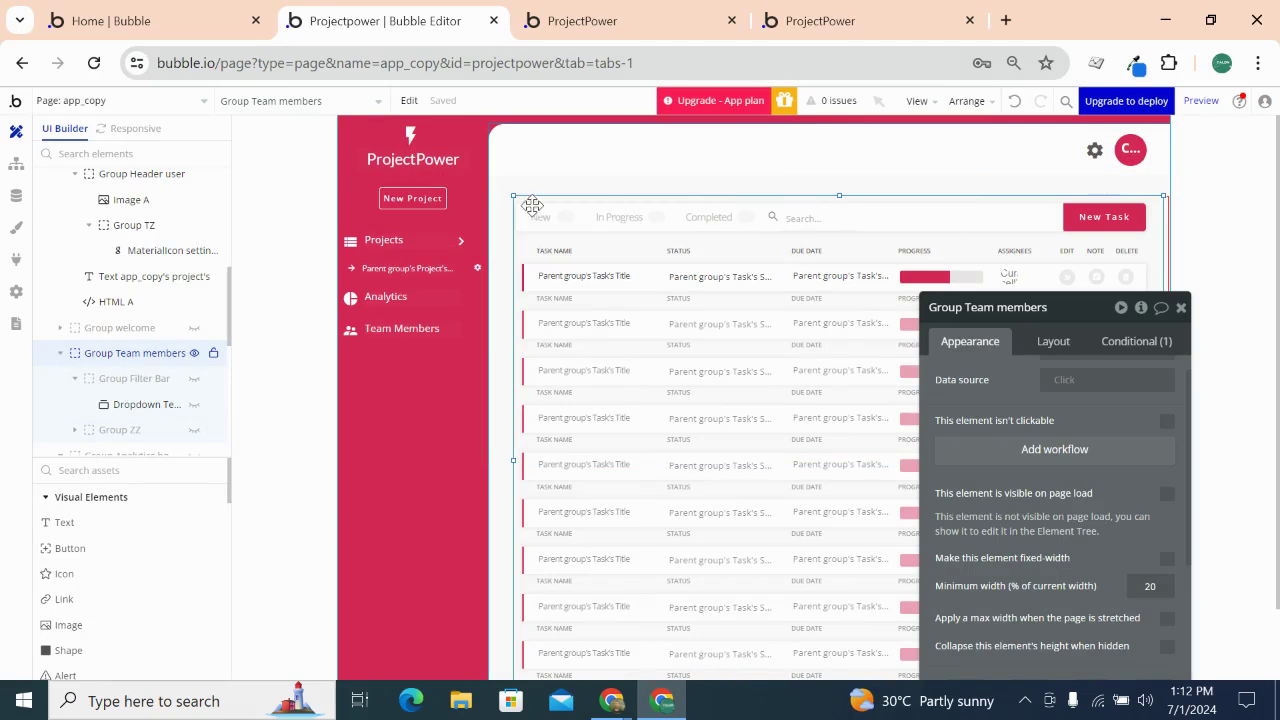
click(662, 700)
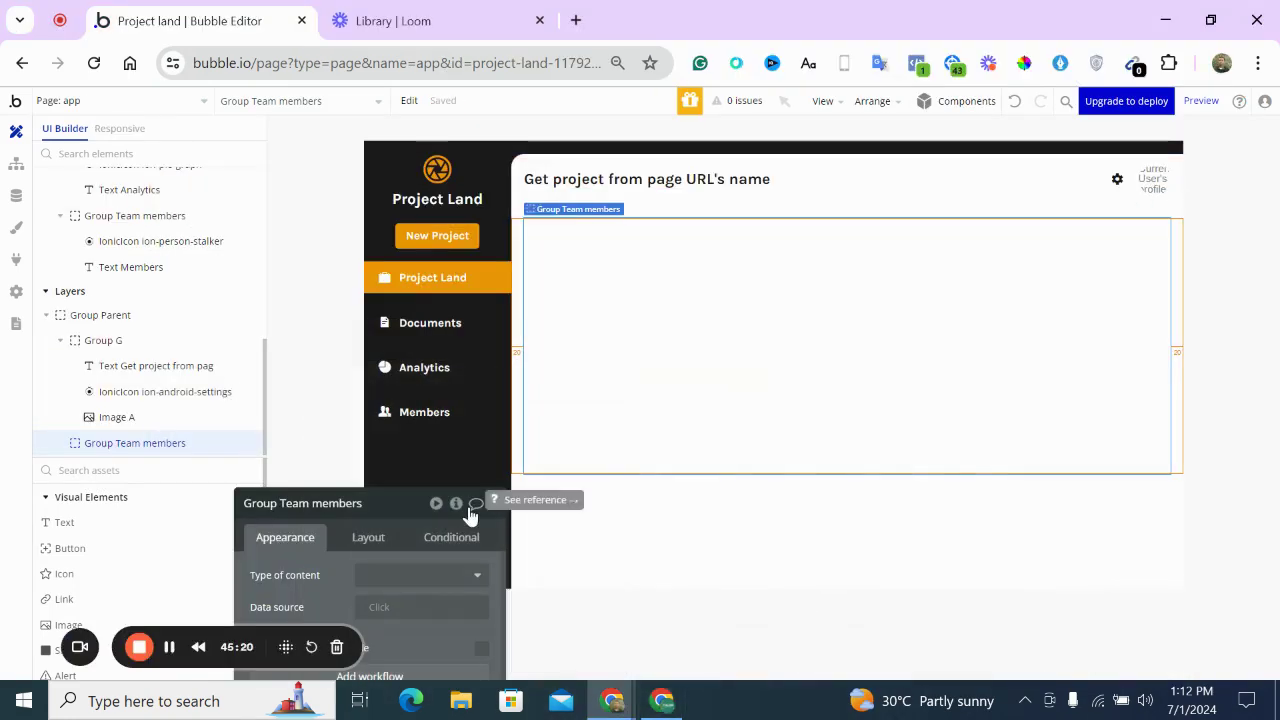
Copy the header's project title text into Group Team members and replace its dynamic expression with the text New
click(582, 185)
click(602, 272)
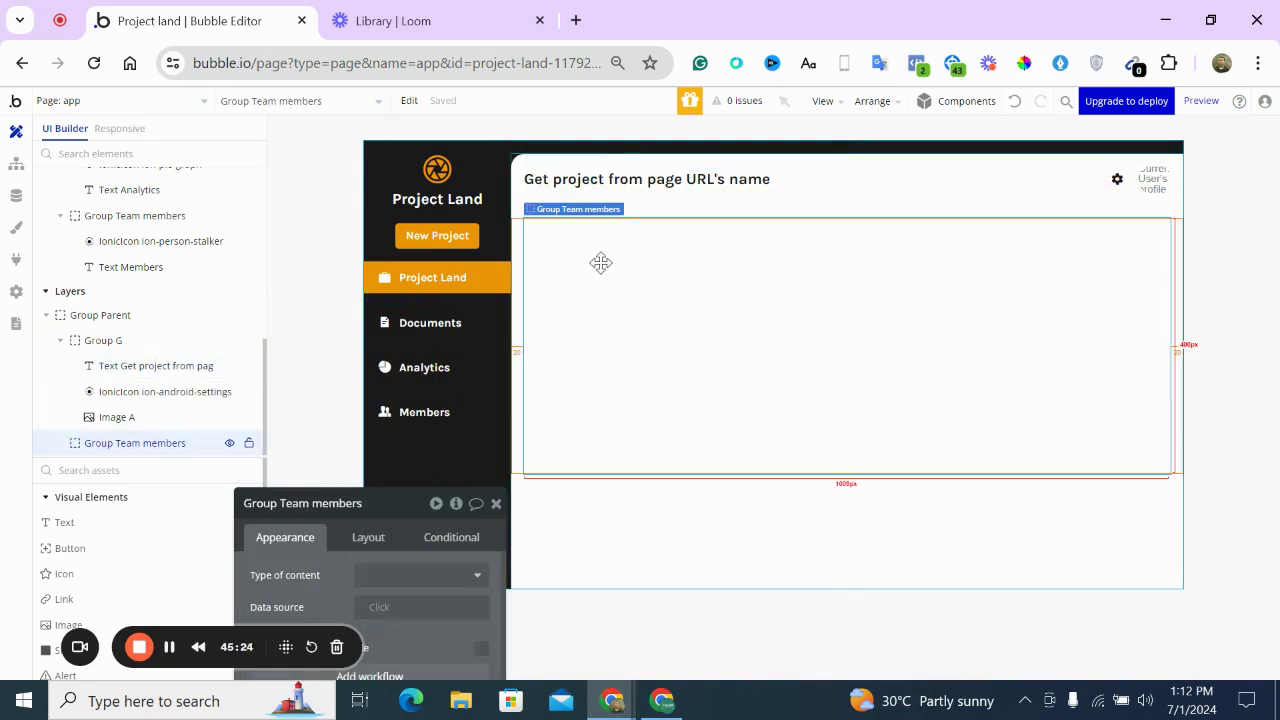
key(ctrl+v)
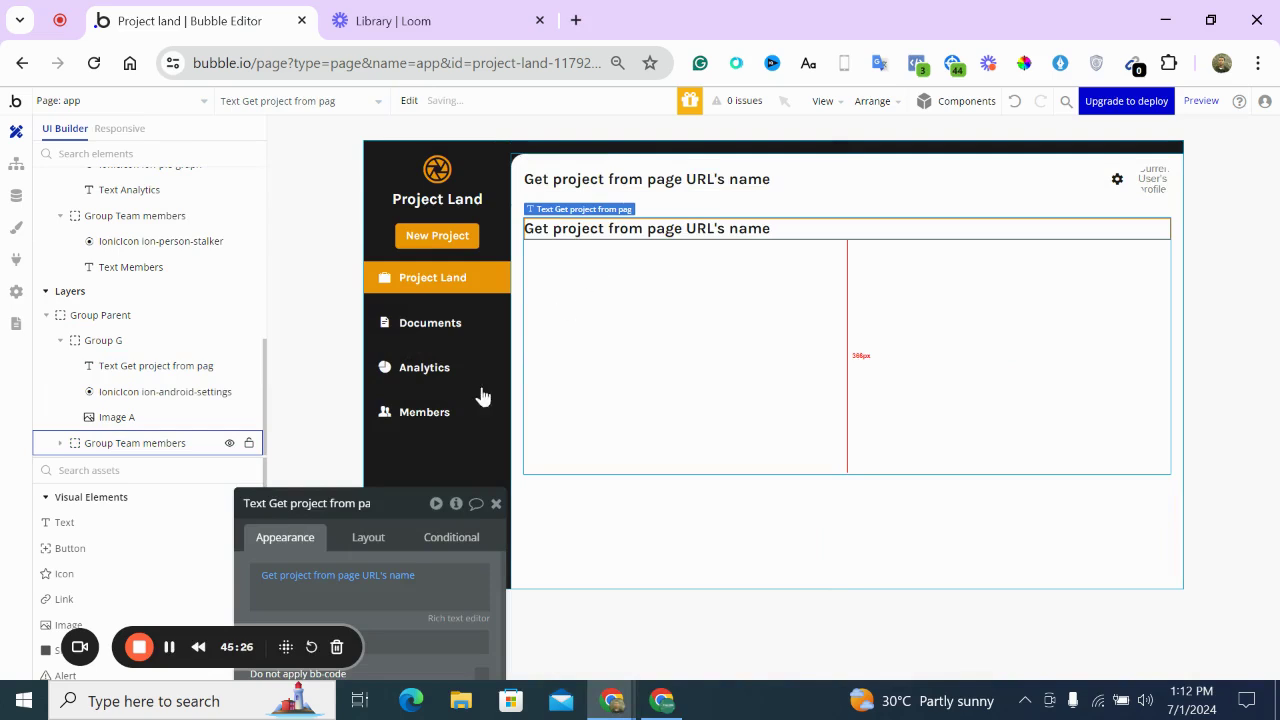
drag(243, 589, 174, 366)
right_click(240, 358)
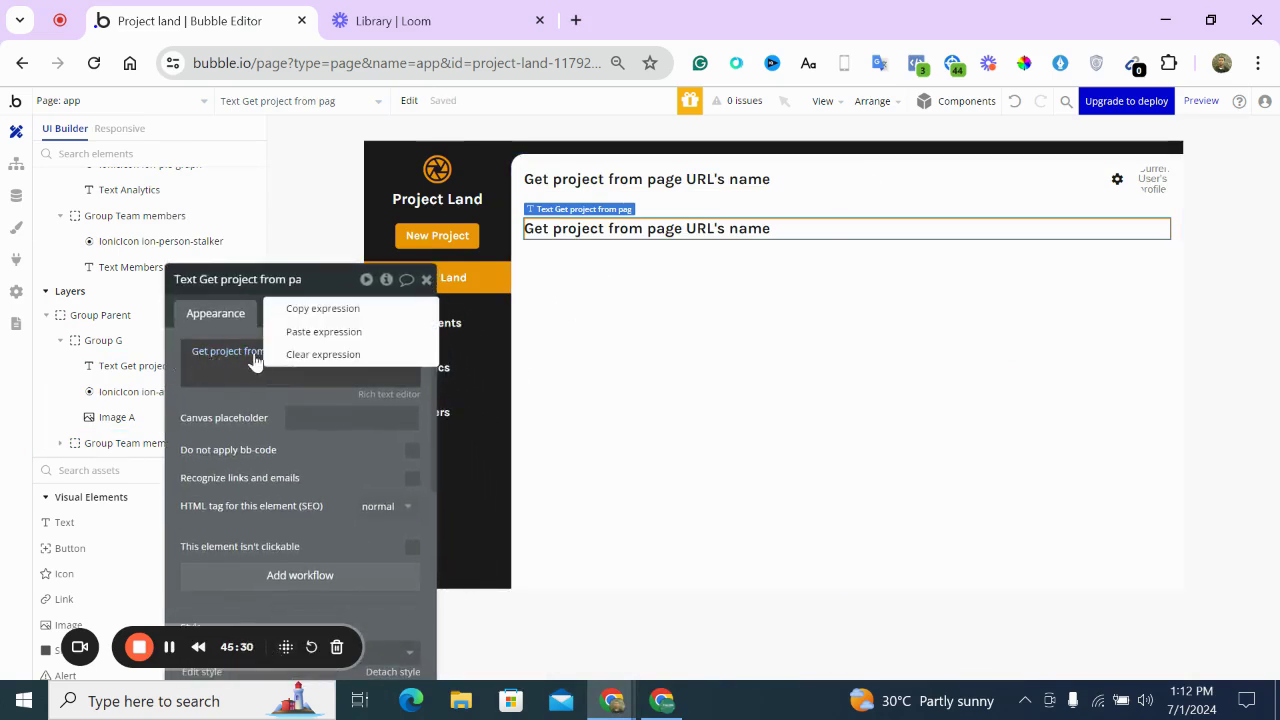
click(290, 352)
click(255, 355)
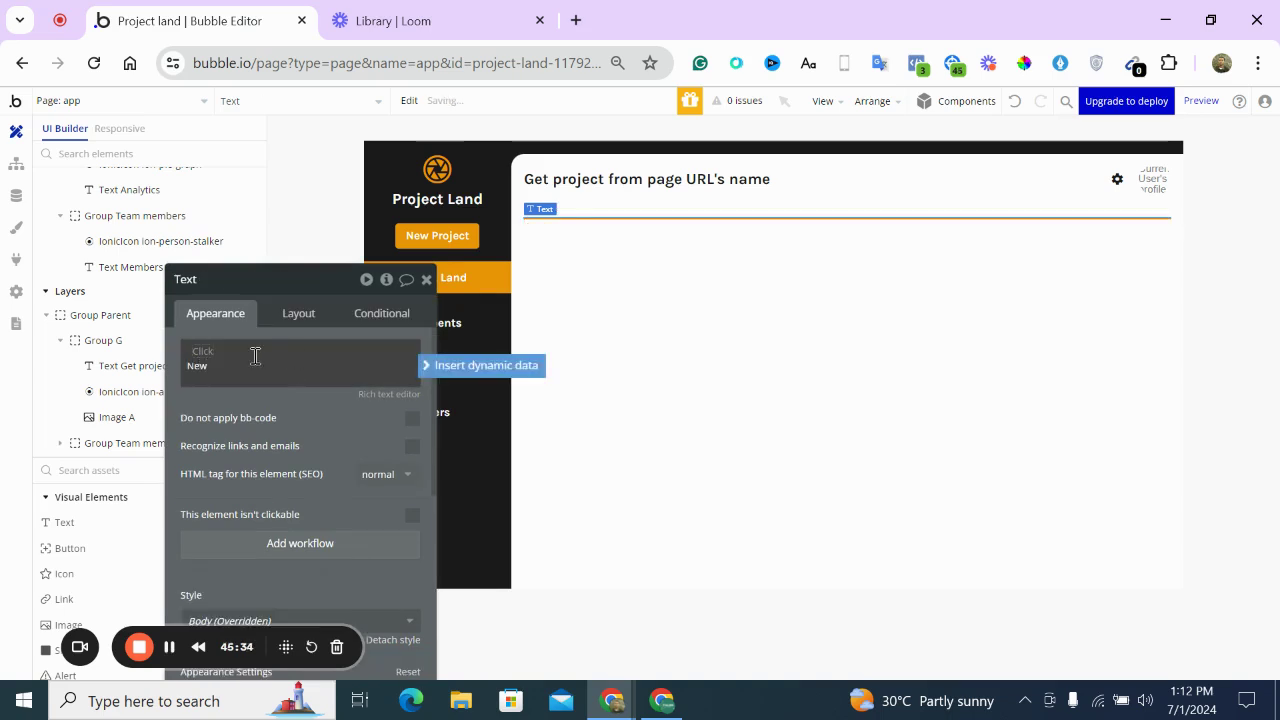
click(279, 396)
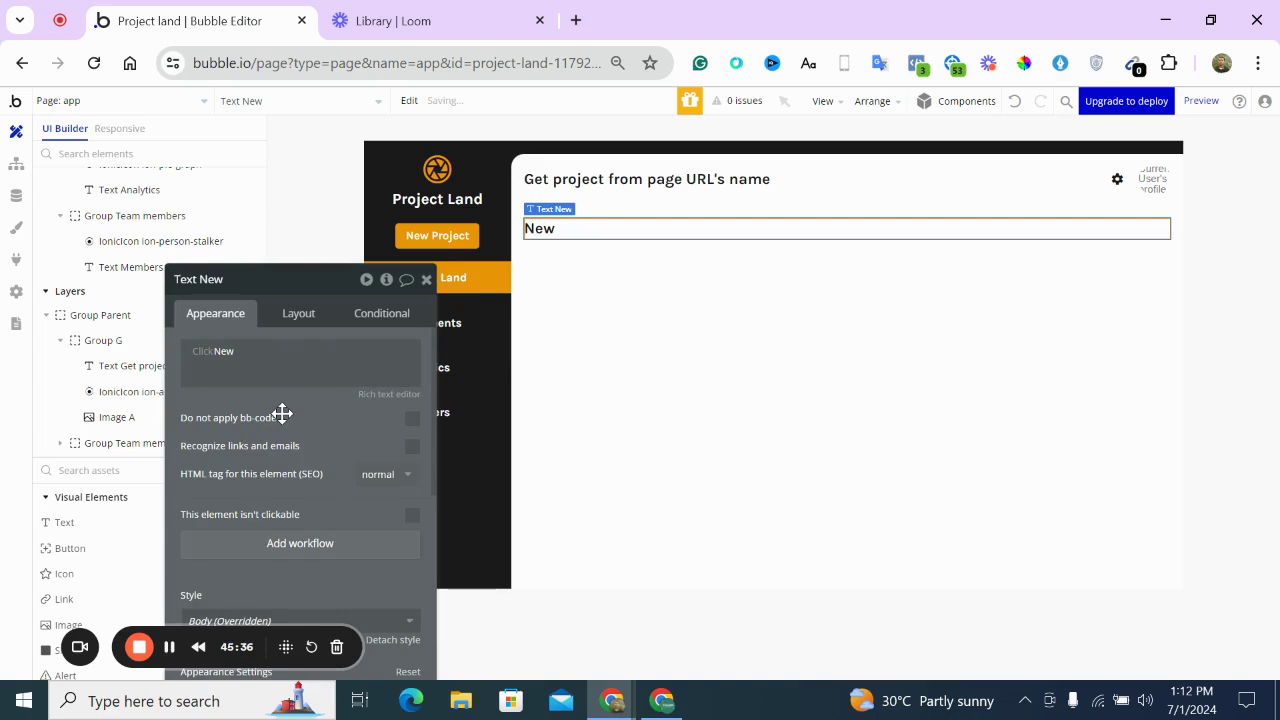
Try the fixed-width and fit-height options on the copied New text and delete it from Group Team members
click(300, 313)
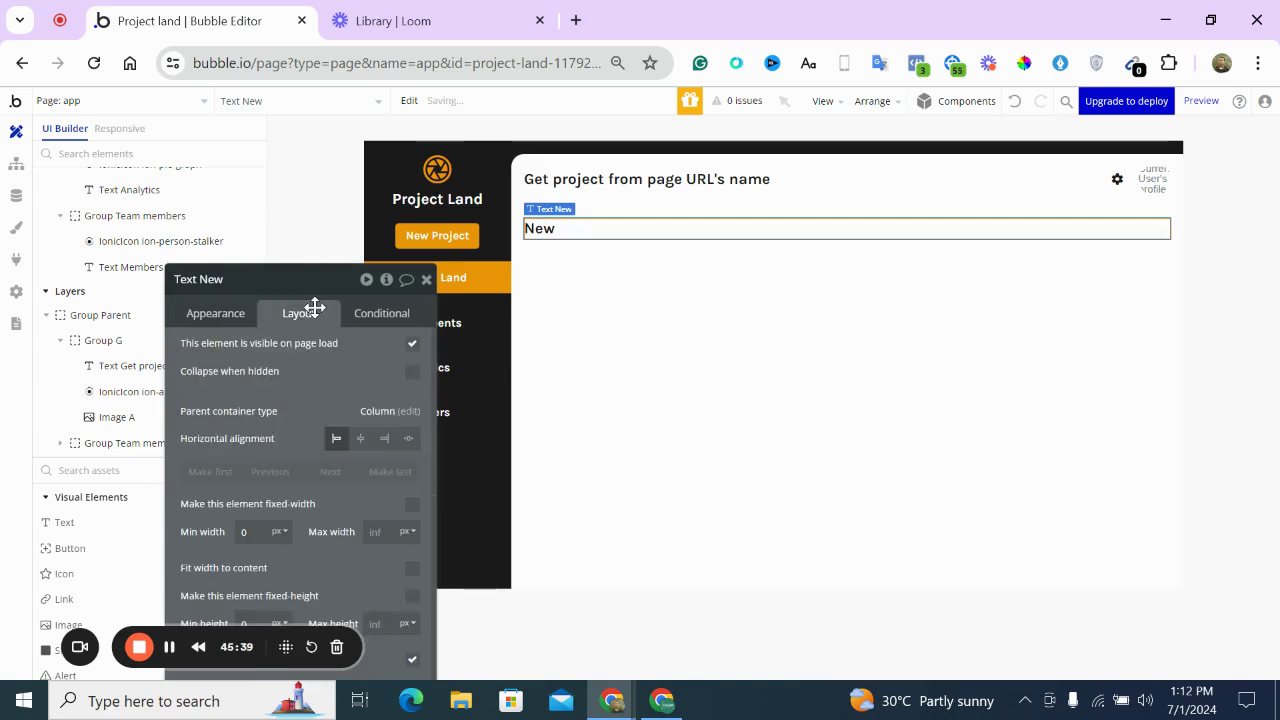
click(412, 504)
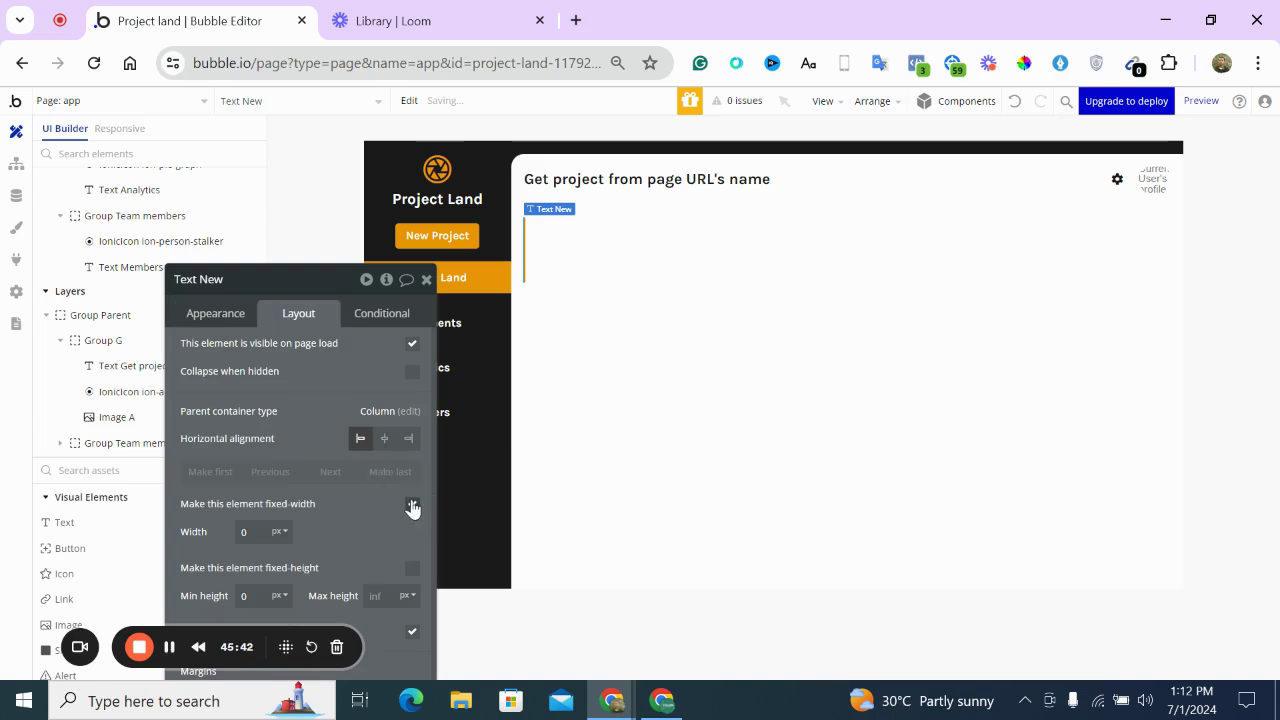
click(412, 505)
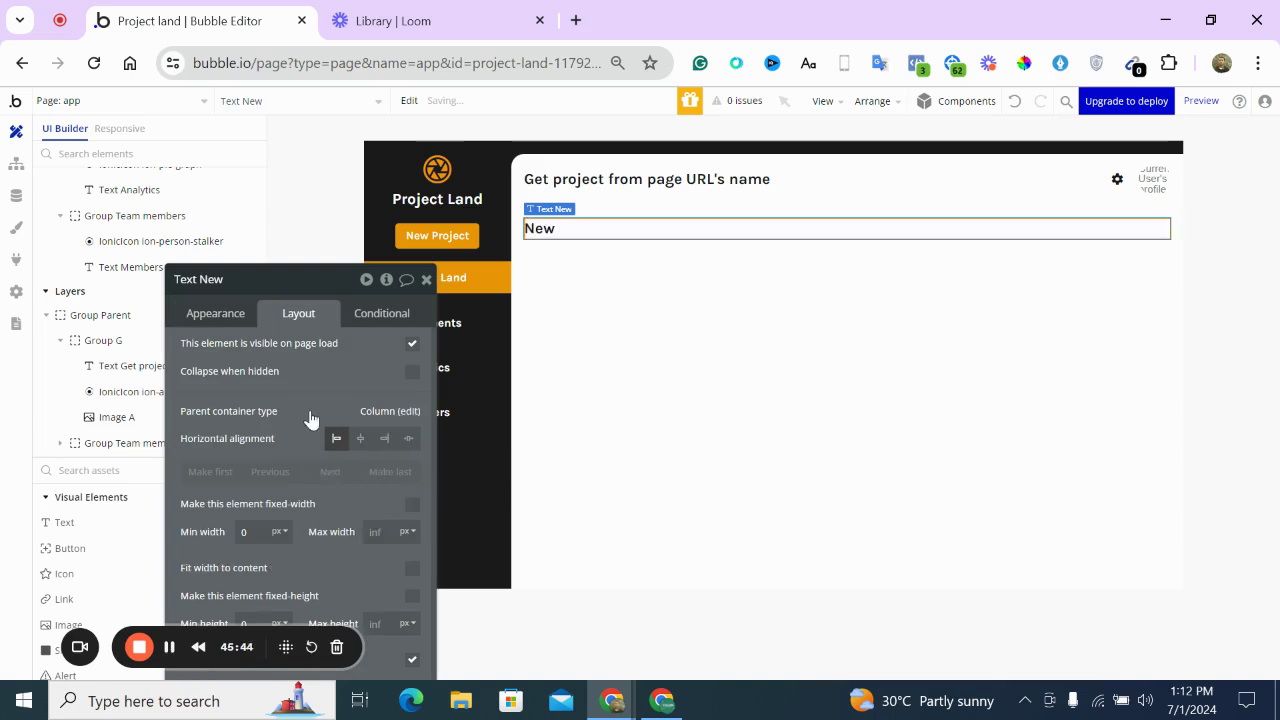
drag(311, 420, 307, 279)
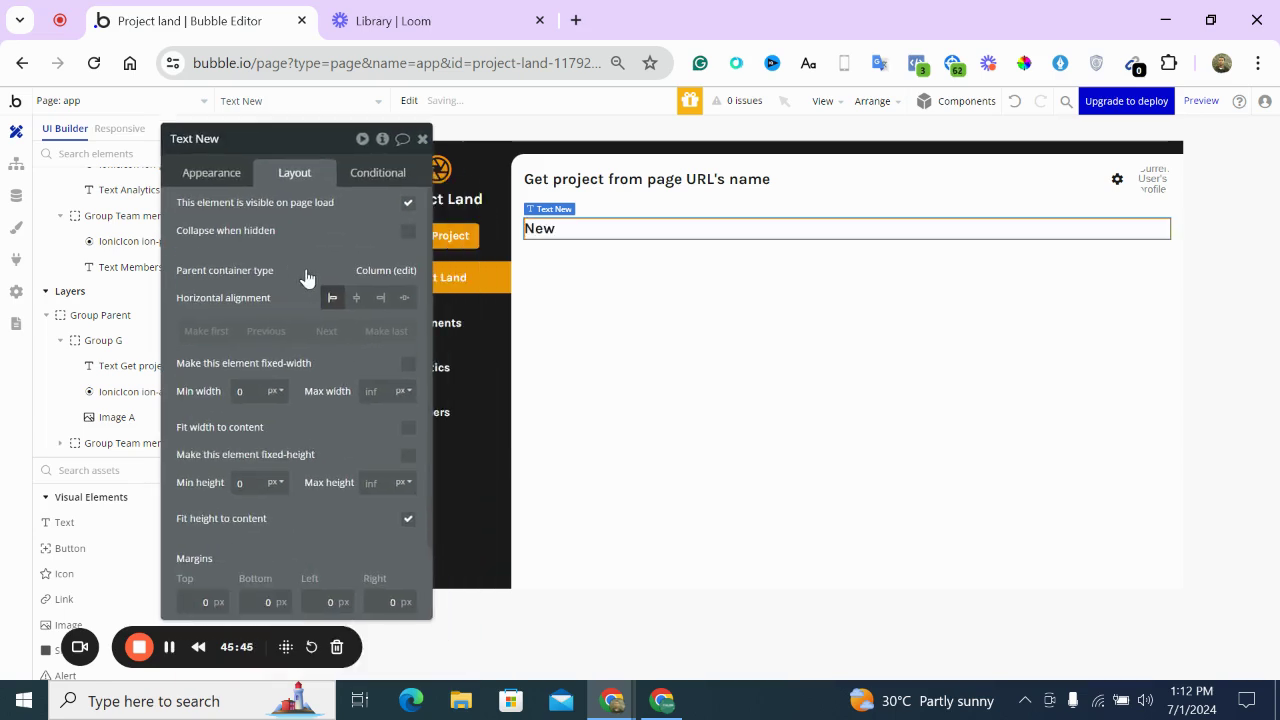
click(577, 229)
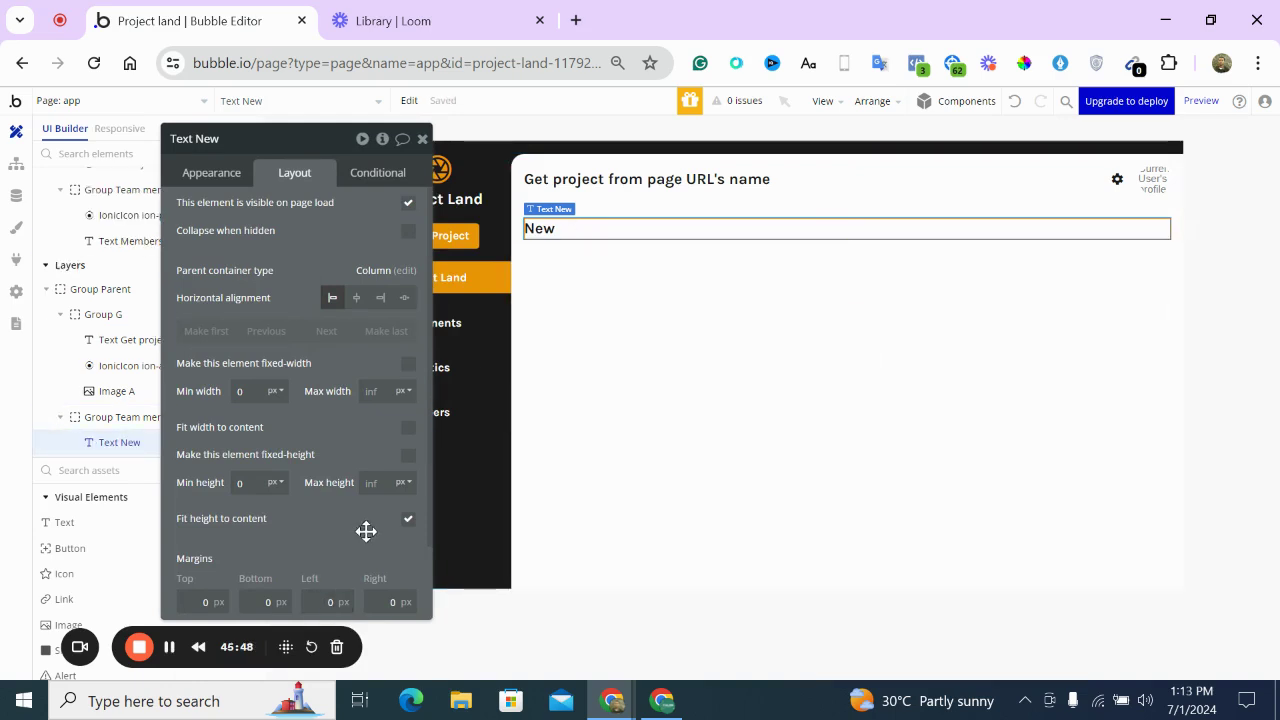
click(409, 522)
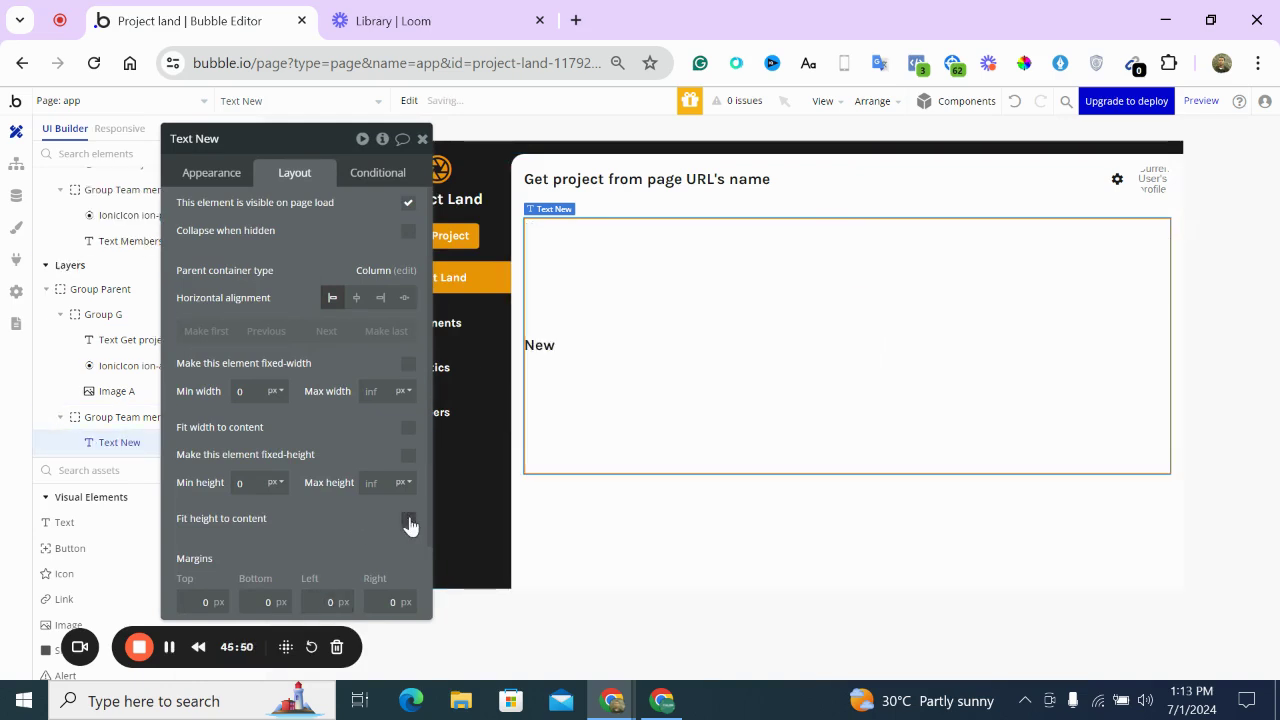
click(409, 522)
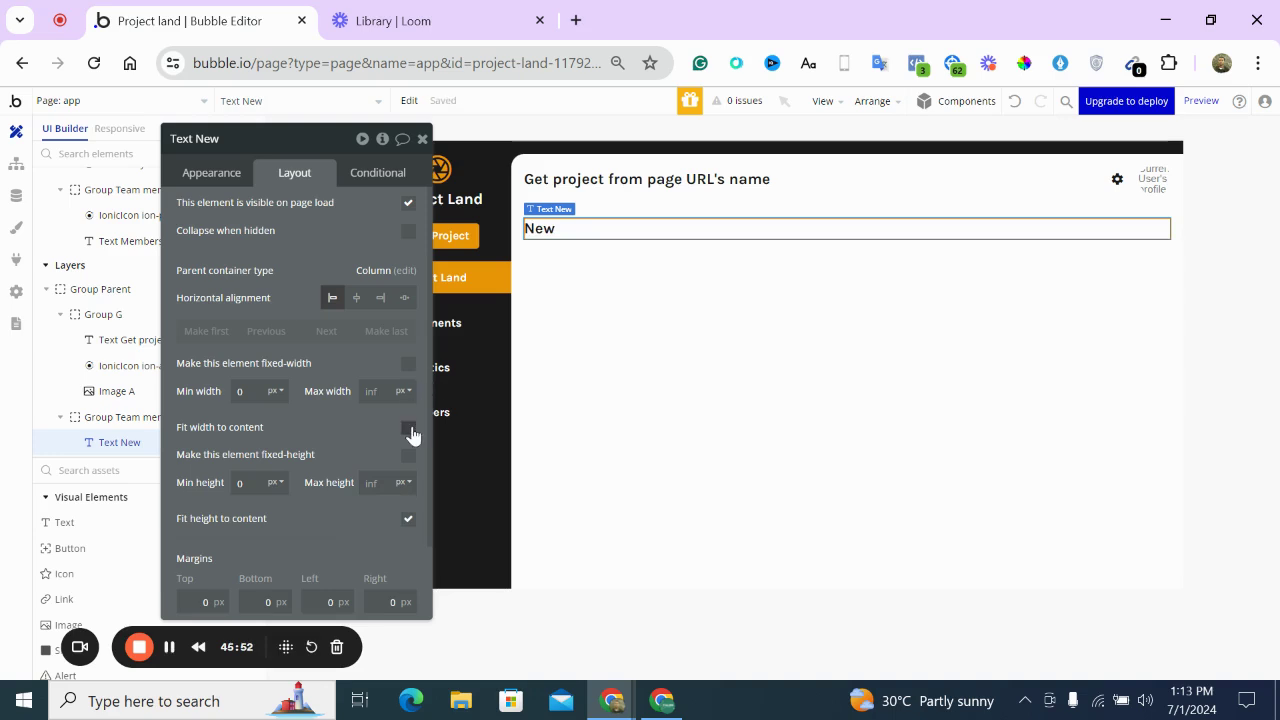
click(232, 170)
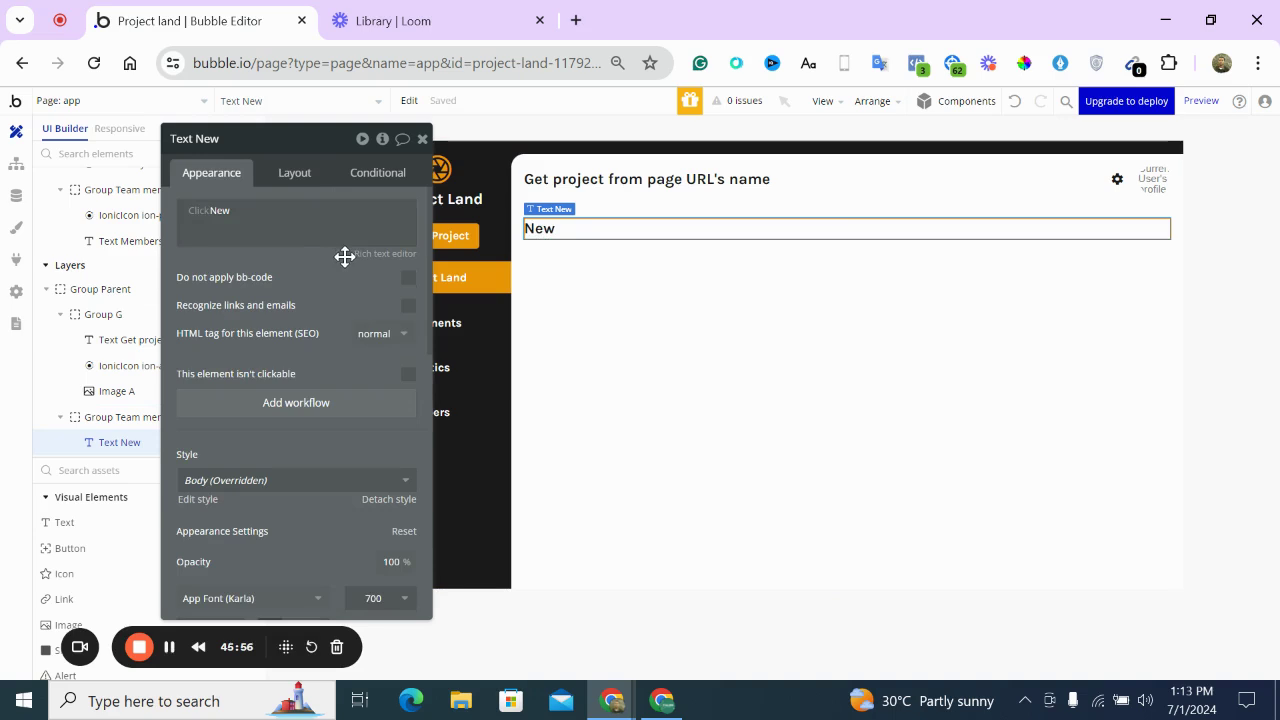
key(Delete)
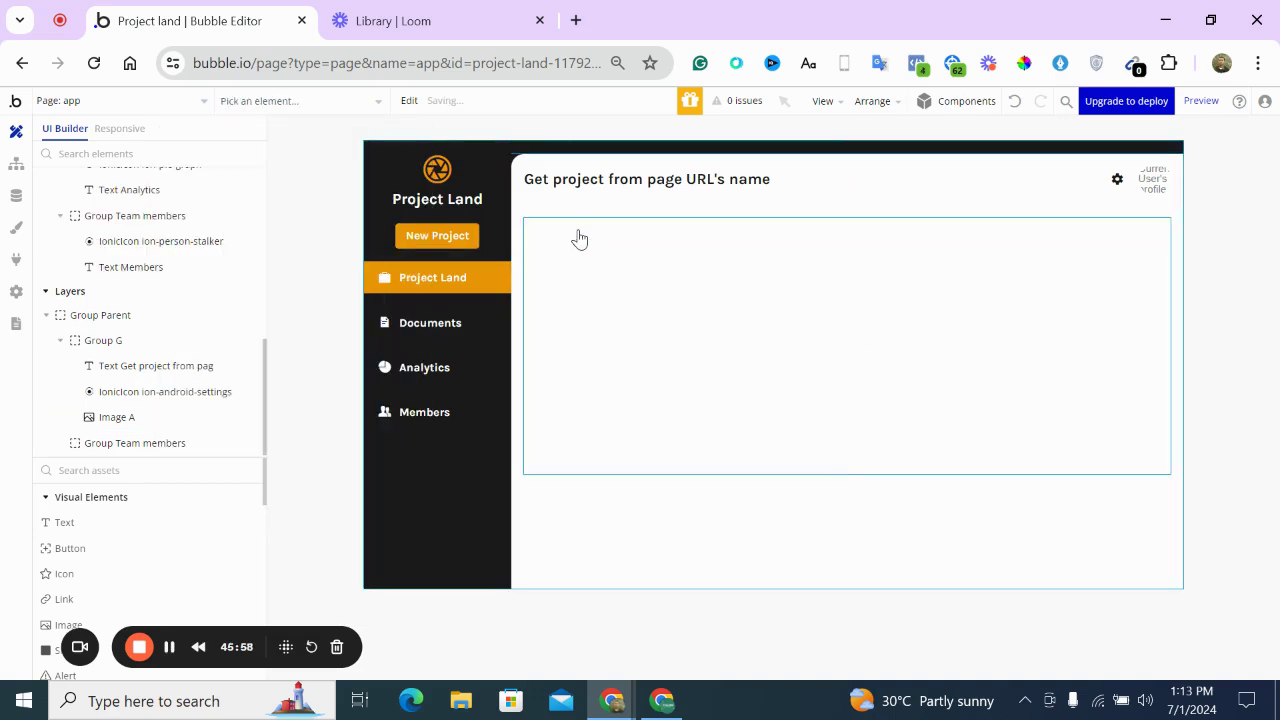
Add a fresh text element reading New to Group Team members and set its font size to 16 px
click(132, 522)
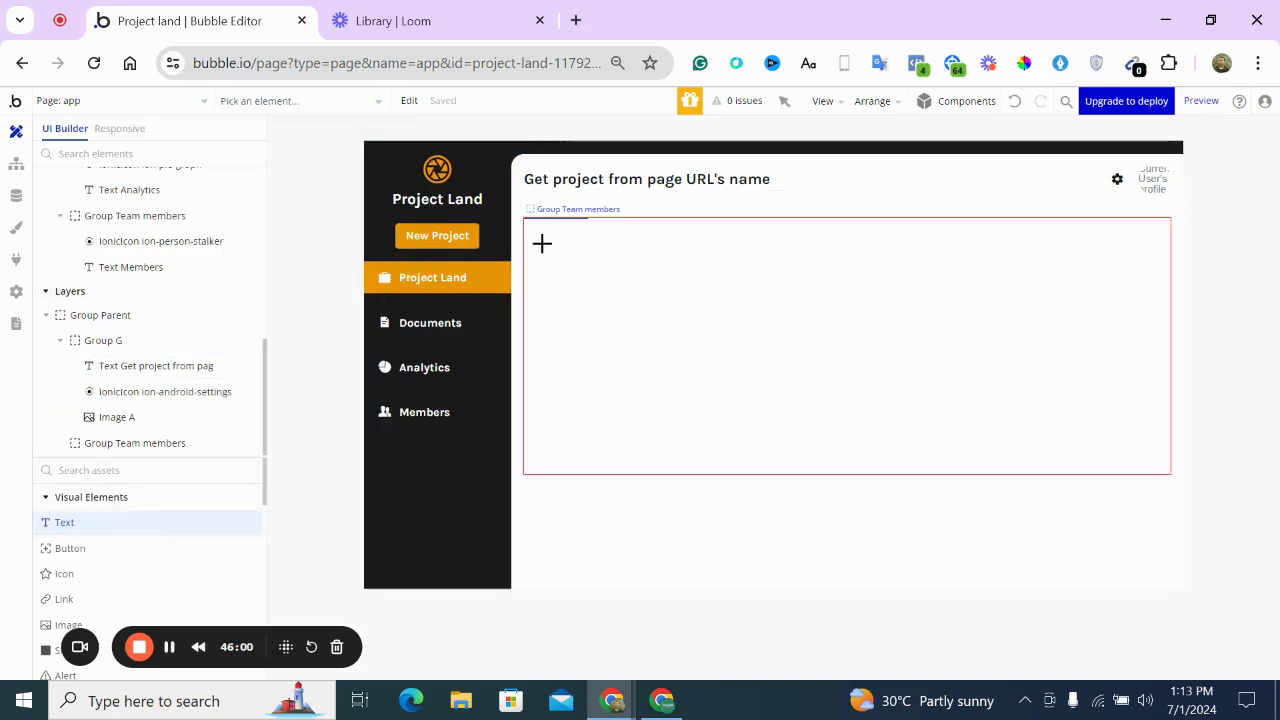
drag(561, 240, 614, 263)
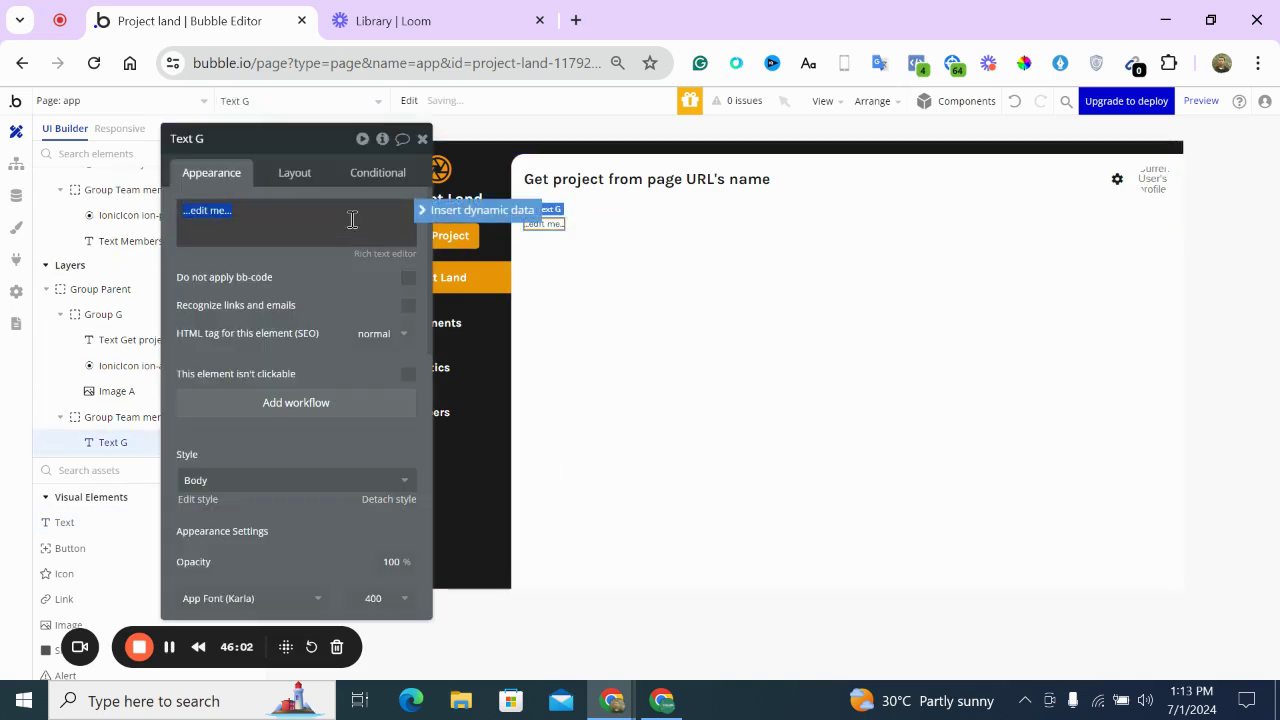
scroll(331, 331, down, 4)
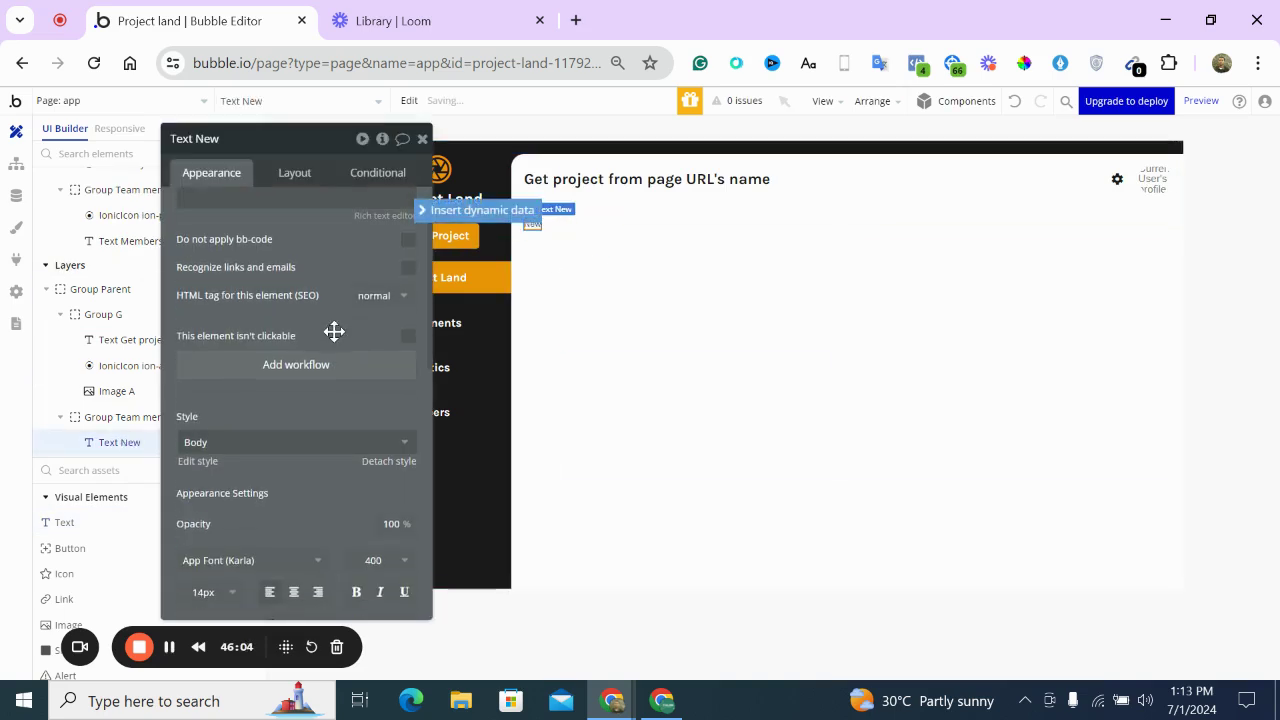
click(226, 299)
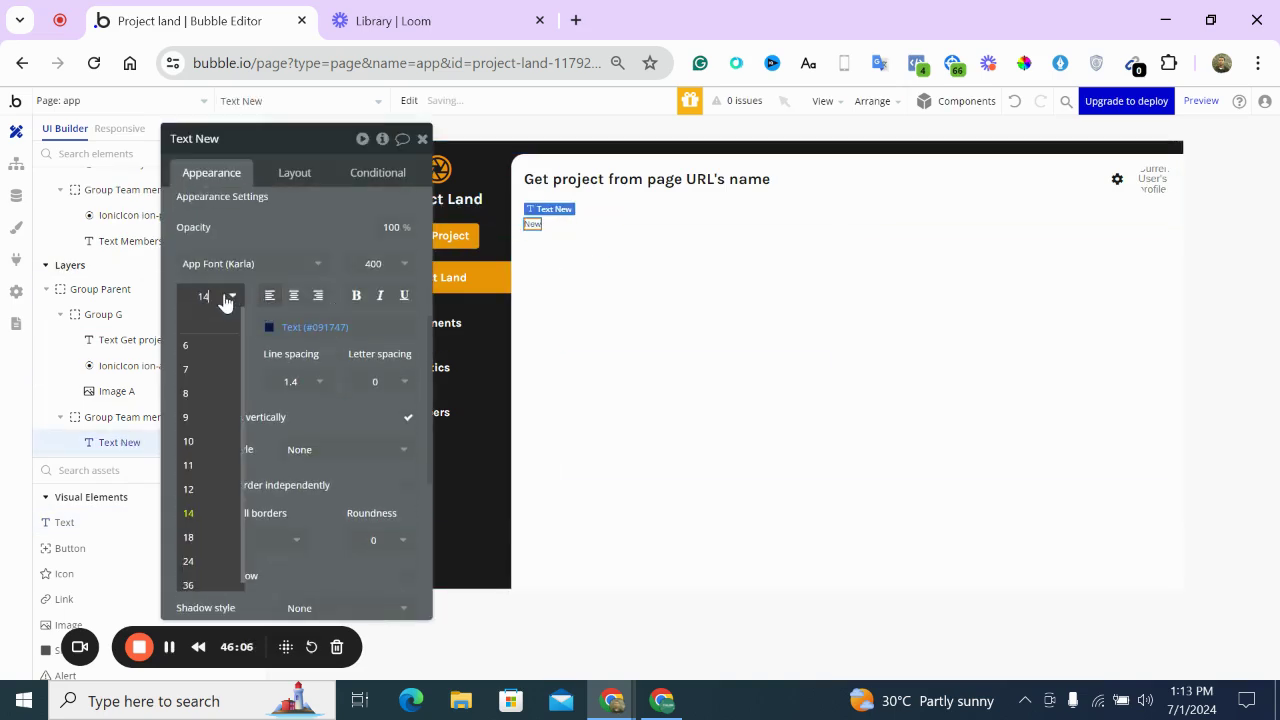
text(16)
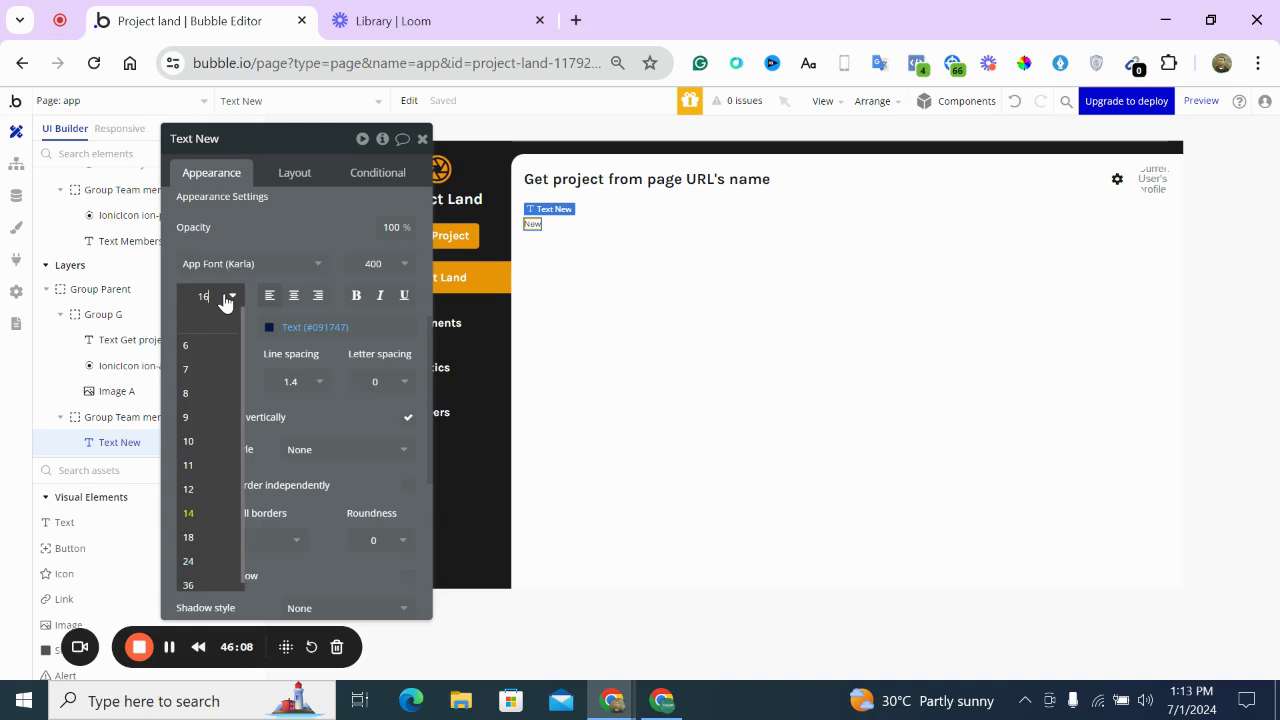
click(280, 234)
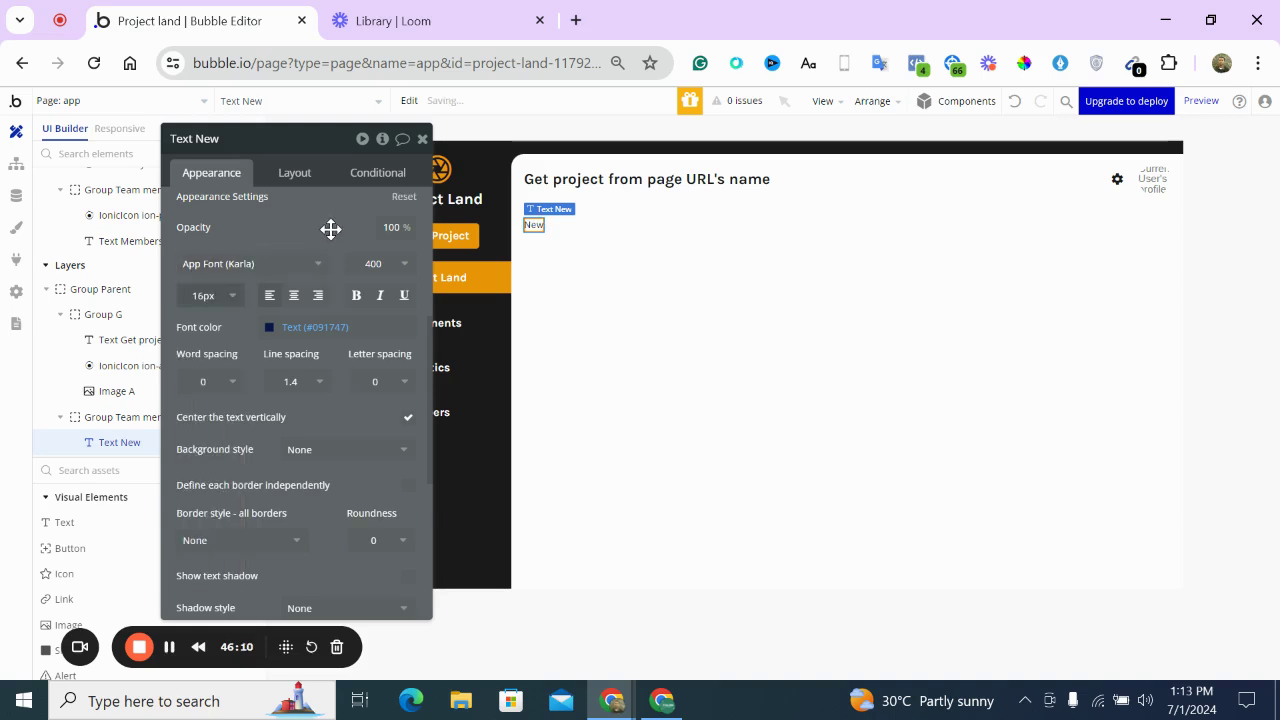
mouse_move(533, 225)
mouse_down()
mouse_move(537, 263)
mouse_move(533, 225)
mouse_up()
click(422, 138)
Add a shape below the New text in Group Team members with background color #EEEEEE at 100% opacity
scroll(200, 540, down, 1)
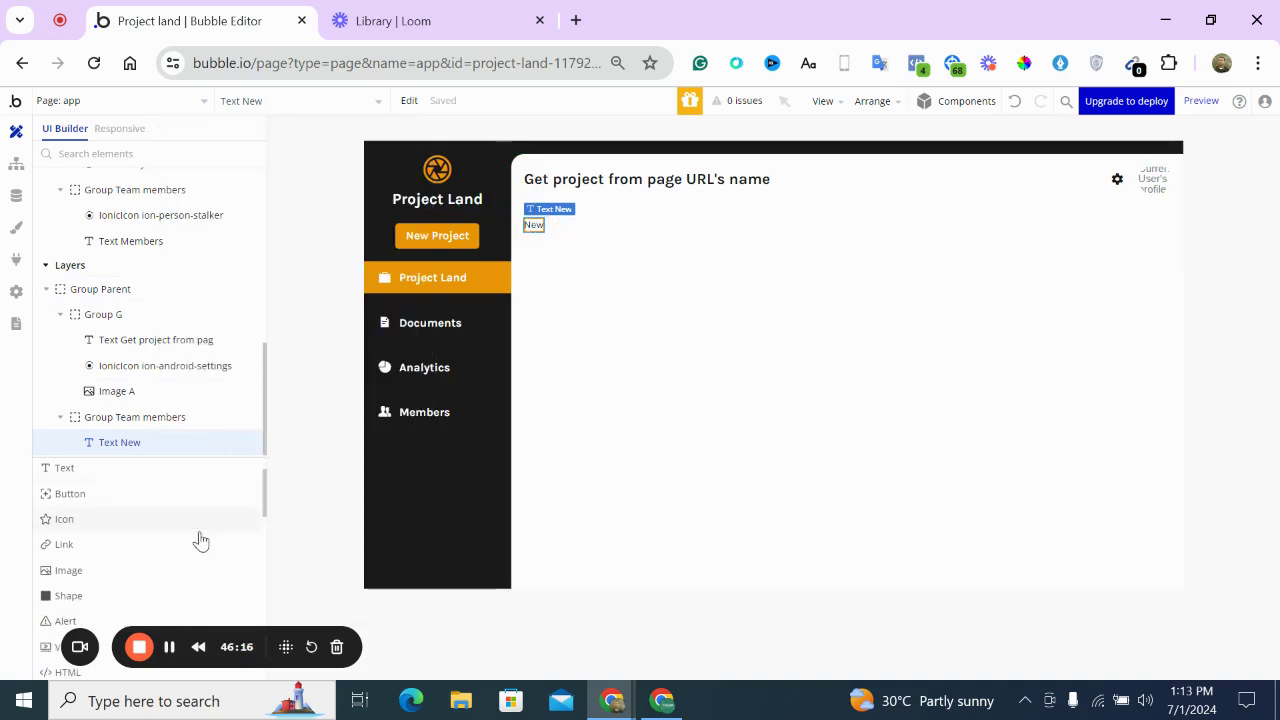
click(134, 596)
drag(573, 264, 591, 283)
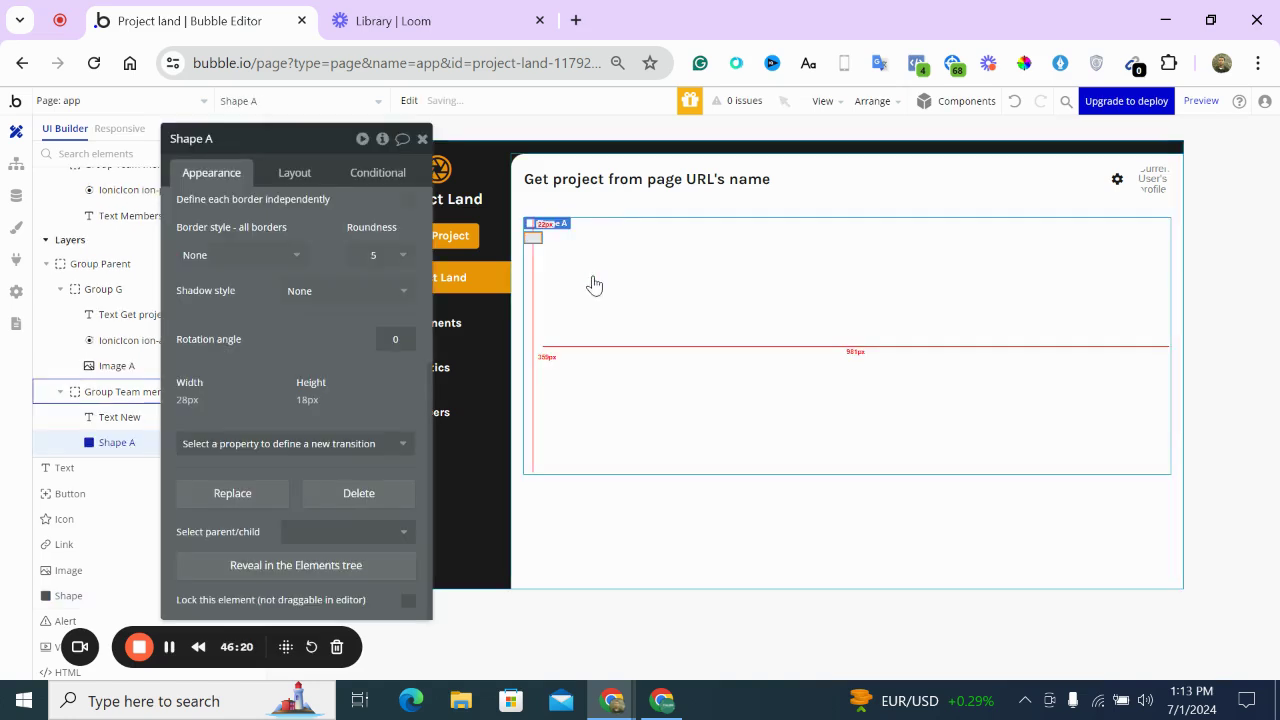
scroll(300, 290, up, 1)
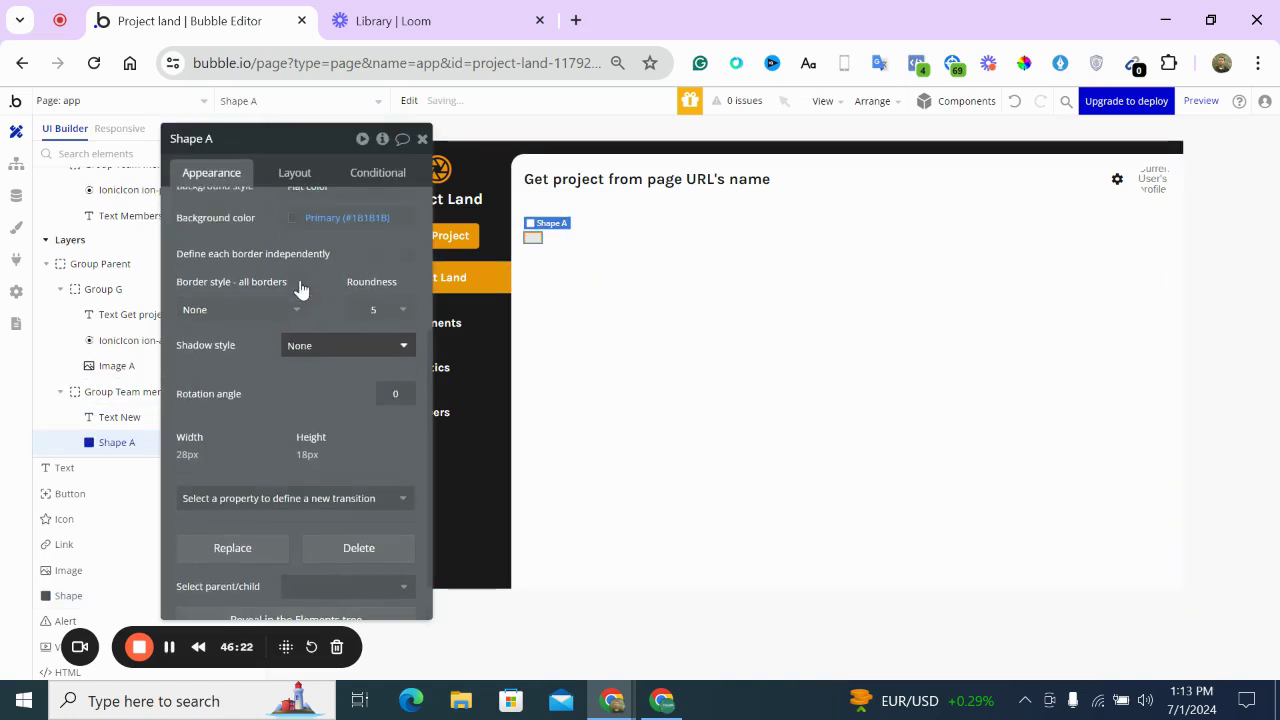
click(295, 222)
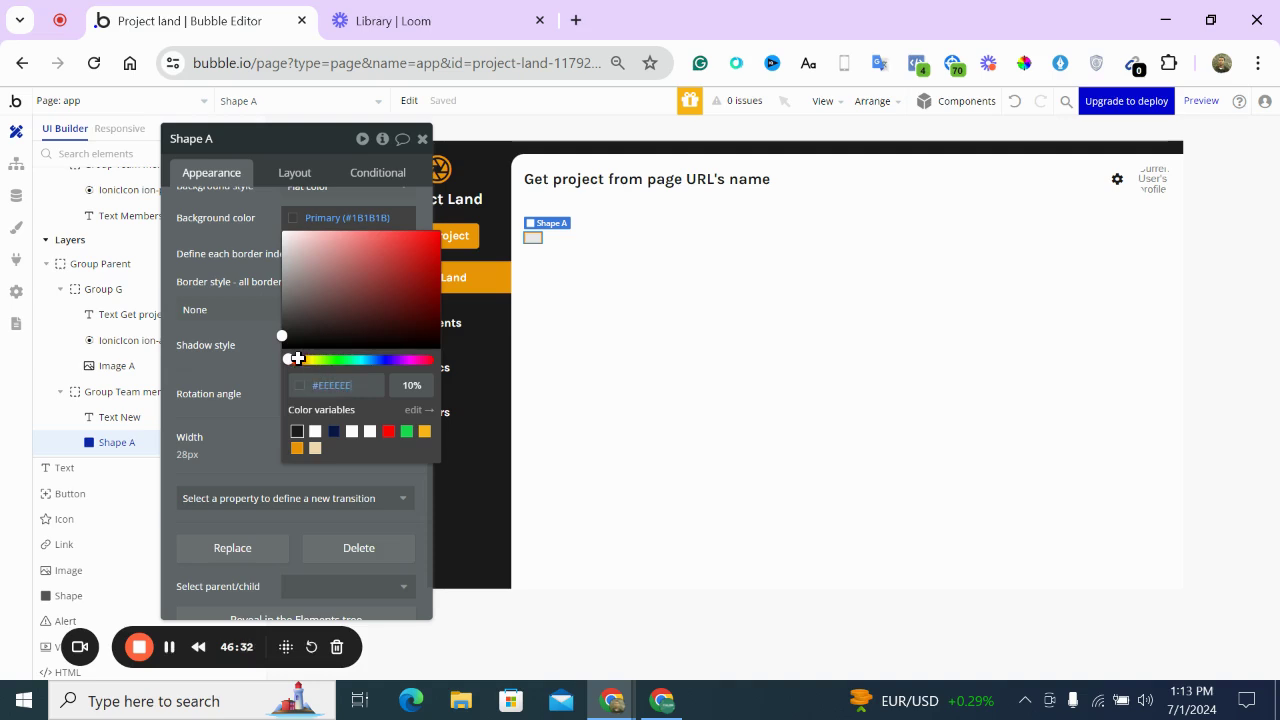
click(415, 387)
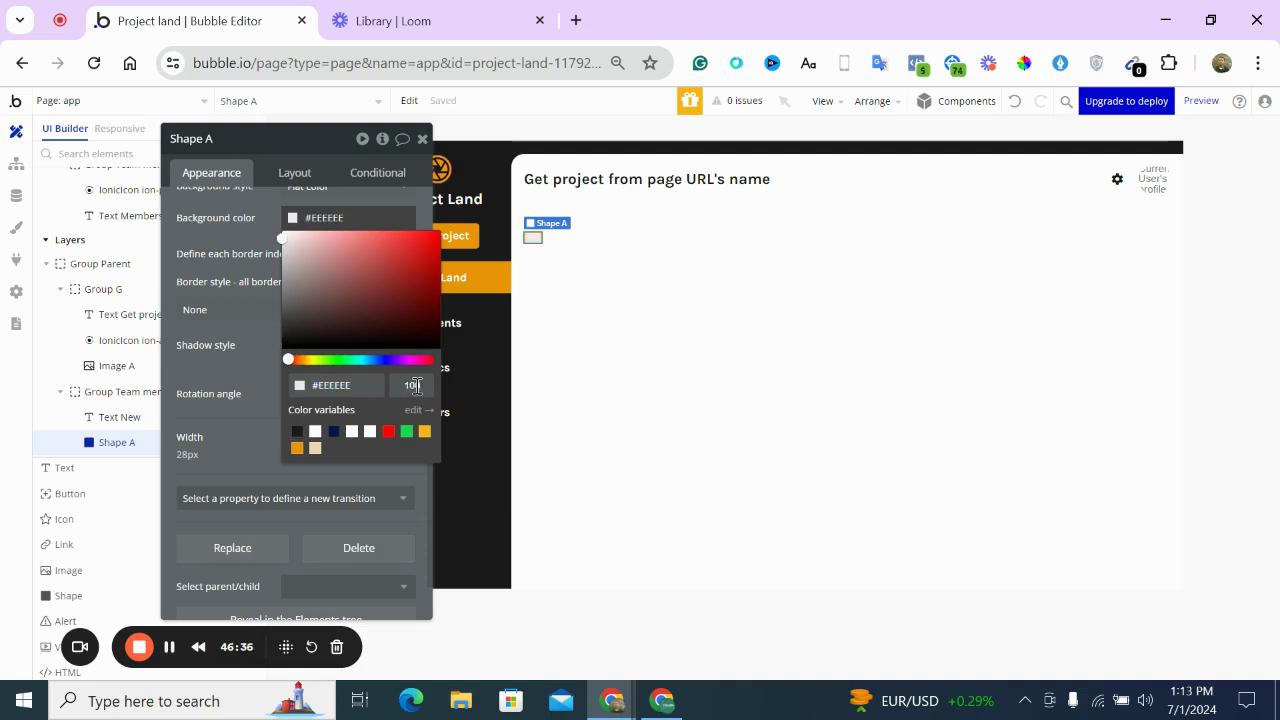
click(251, 323)
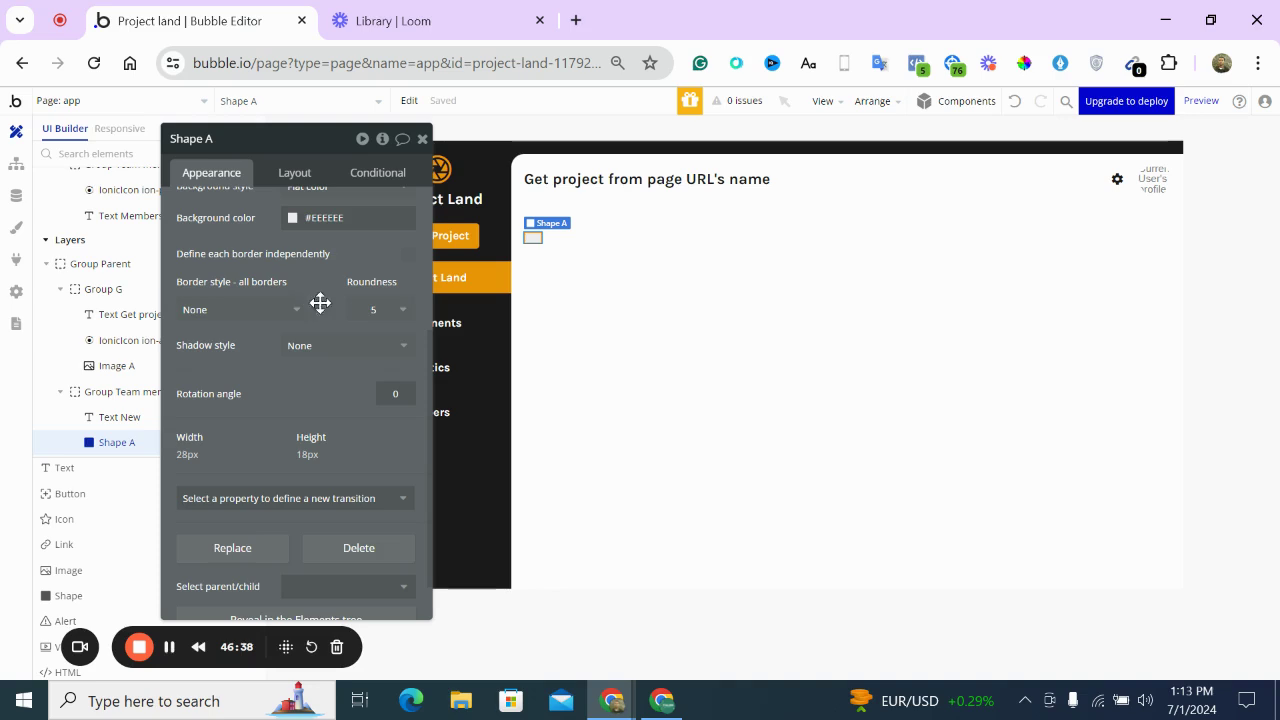
Set the shape's roundness to 20 and its fixed width and height to 25 px each
click(378, 309)
click(362, 478)
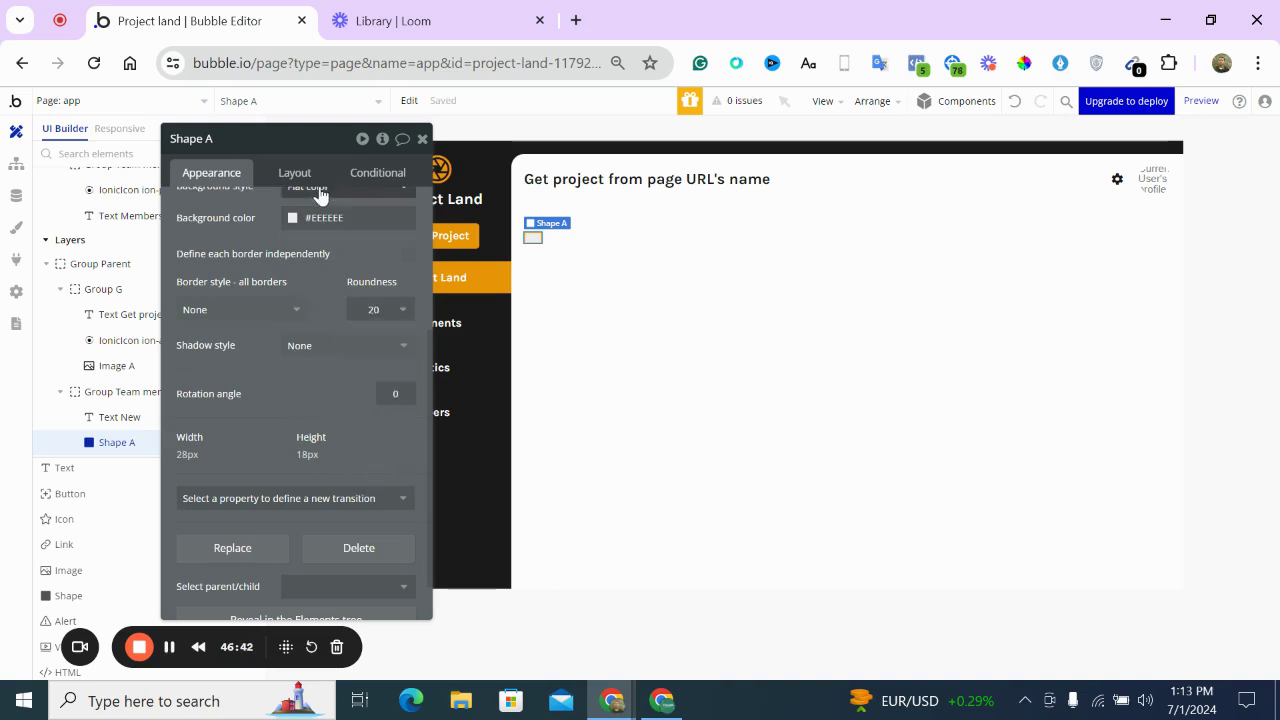
click(296, 170)
click(245, 391)
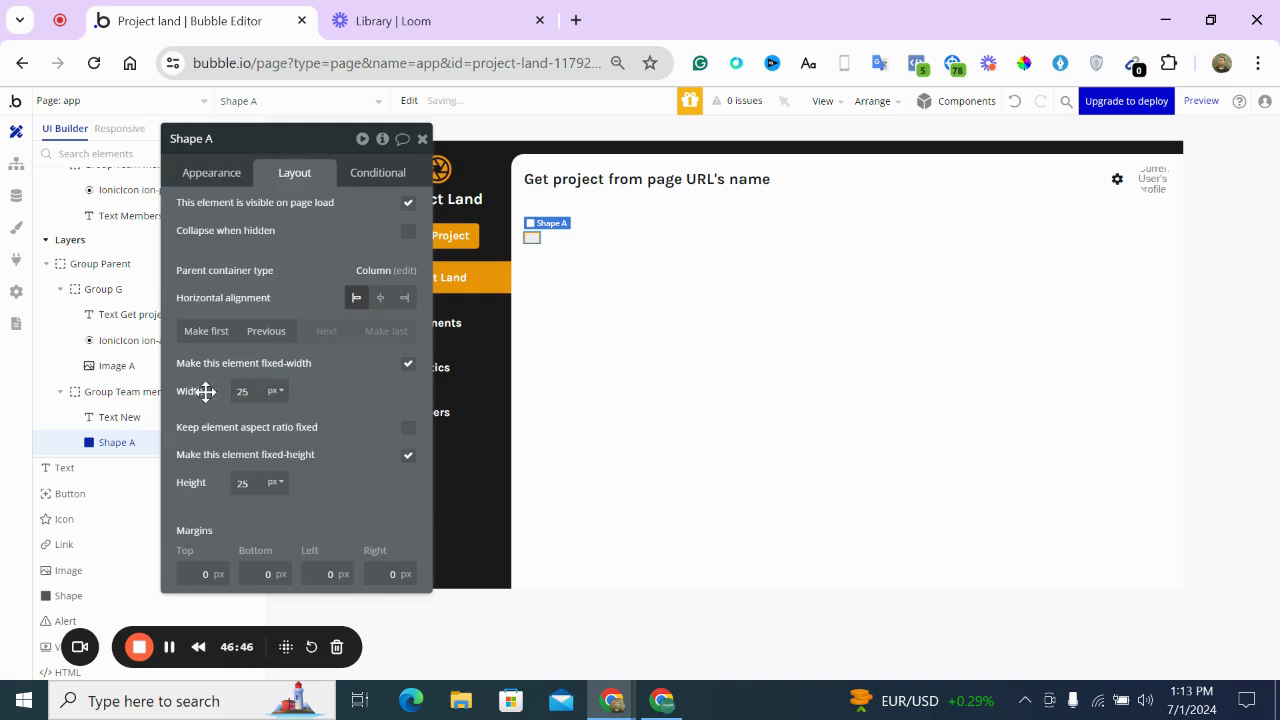
key(Escape)
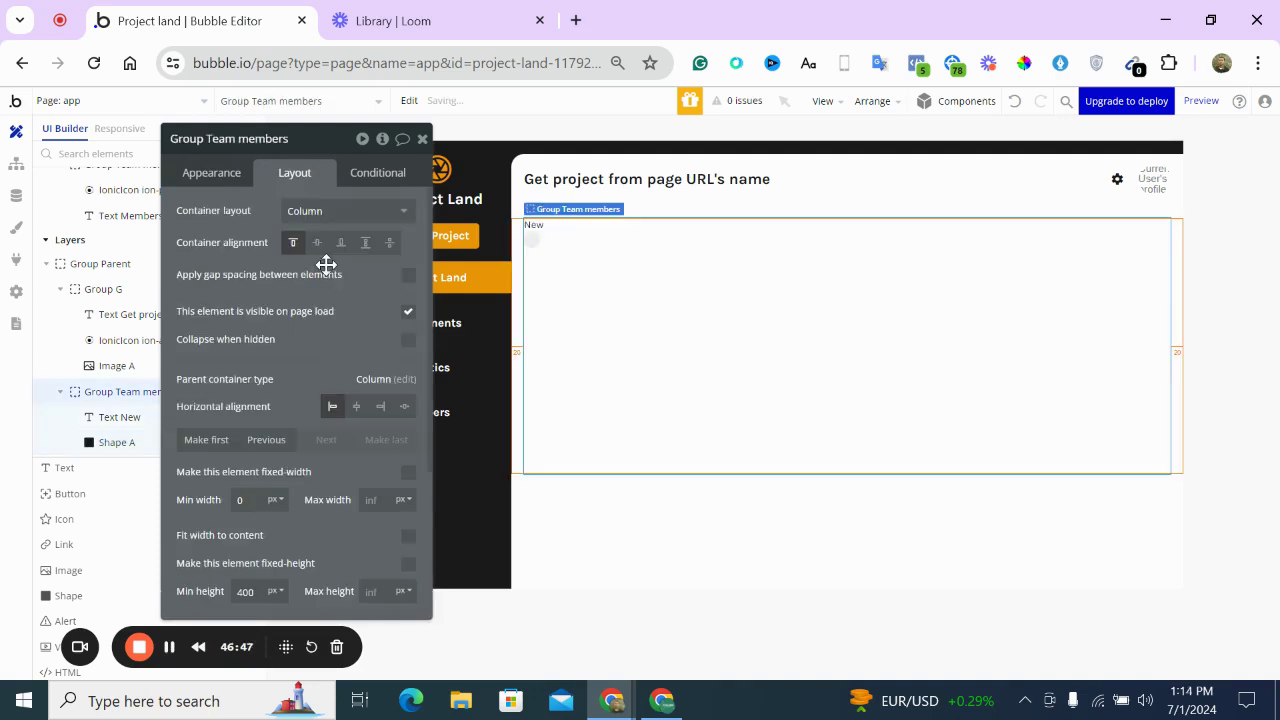
click(532, 229)
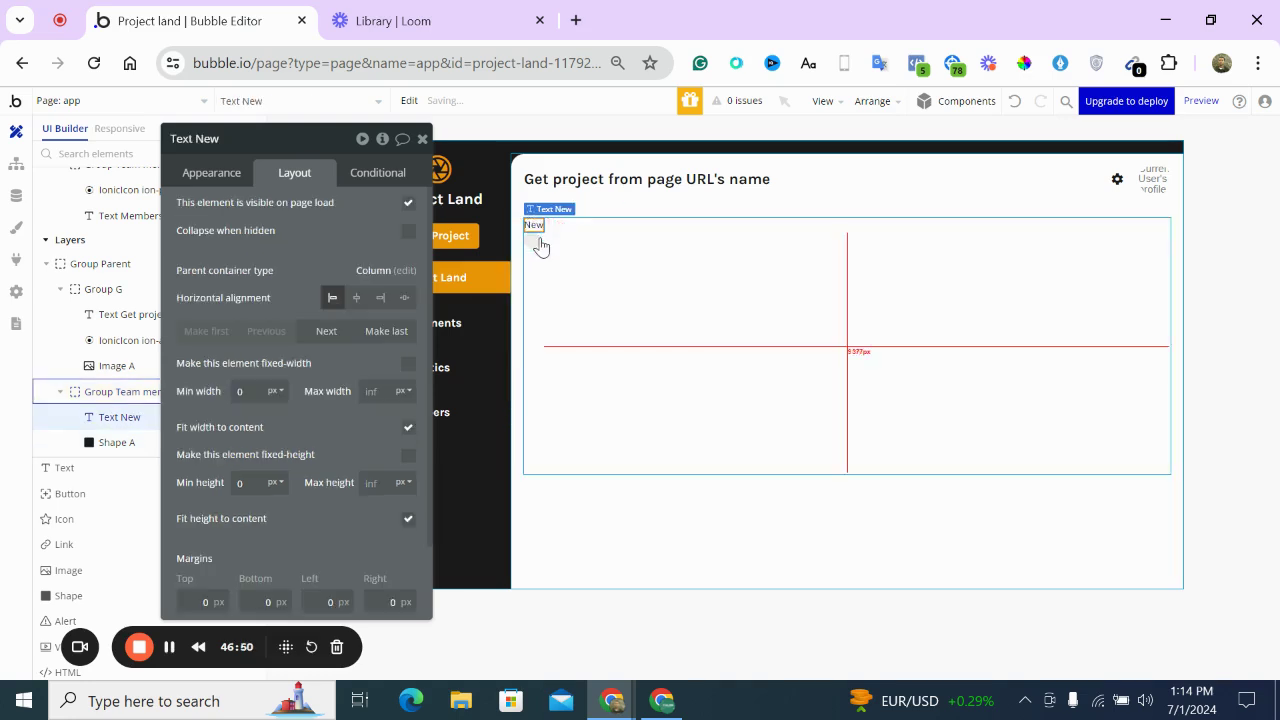
shift+click(538, 249)
shift+click(531, 244)
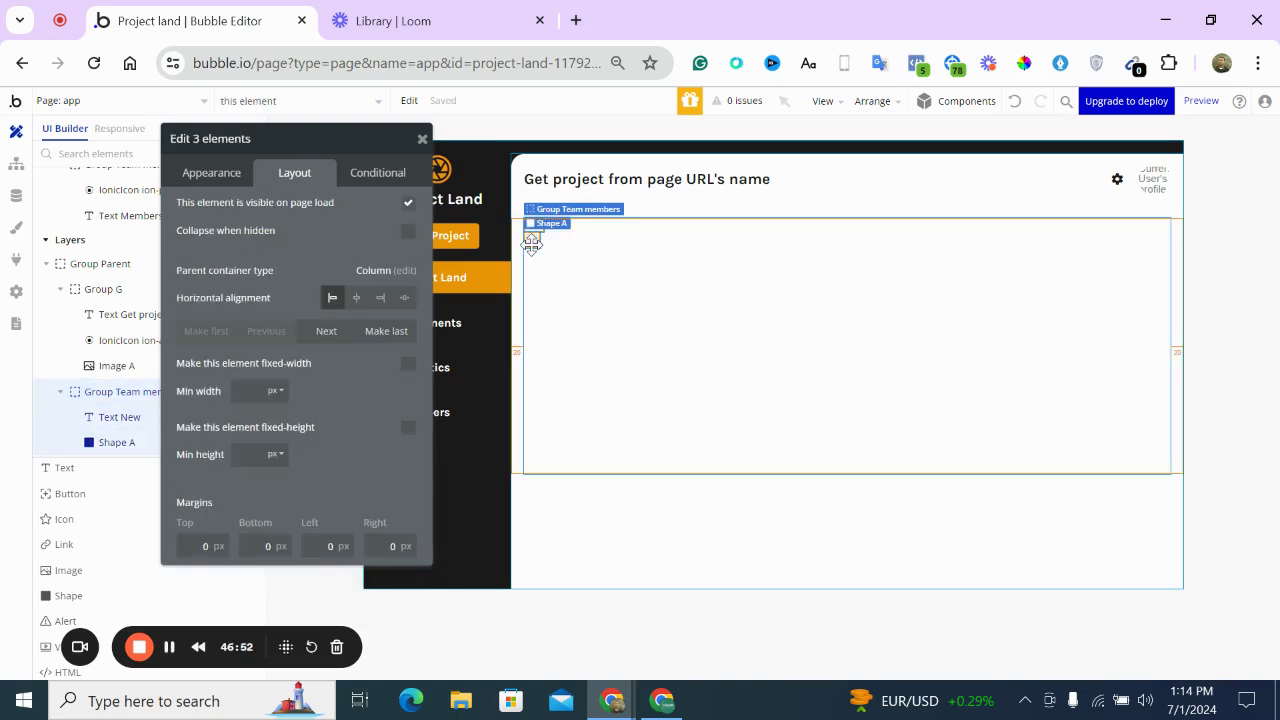
right_click(532, 251)
mouse_move(634, 349)
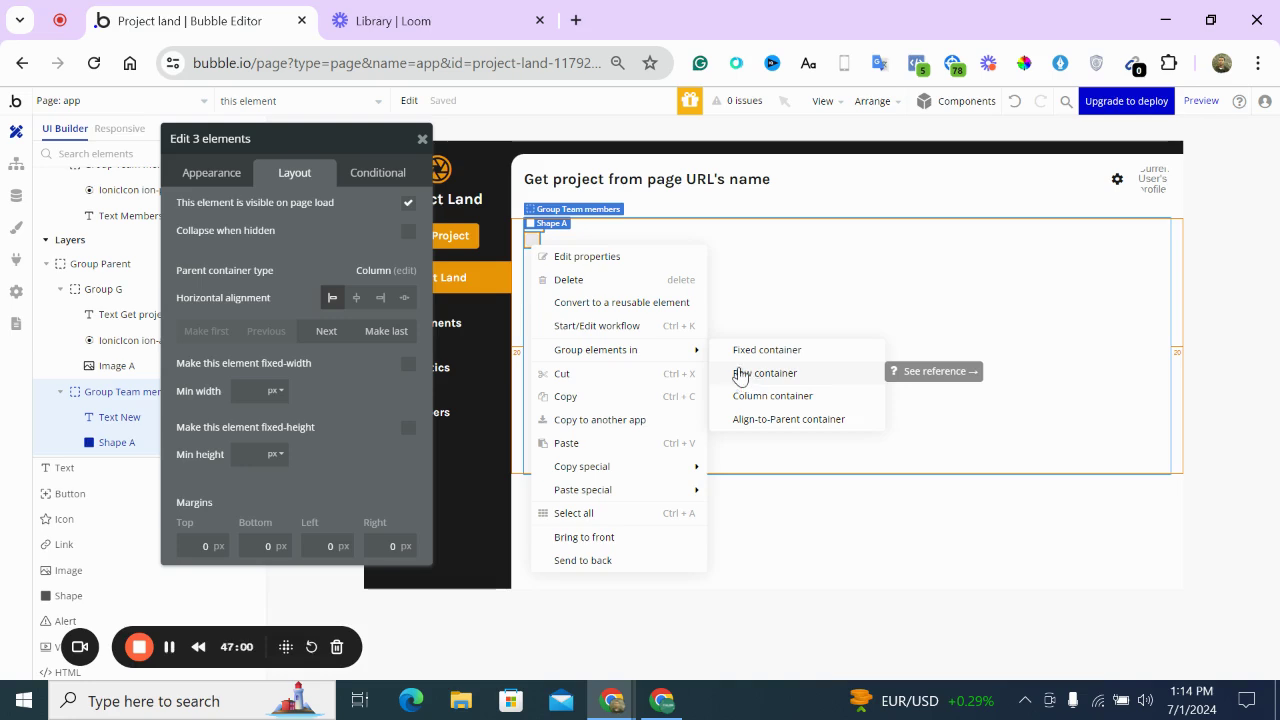
click(740, 277)
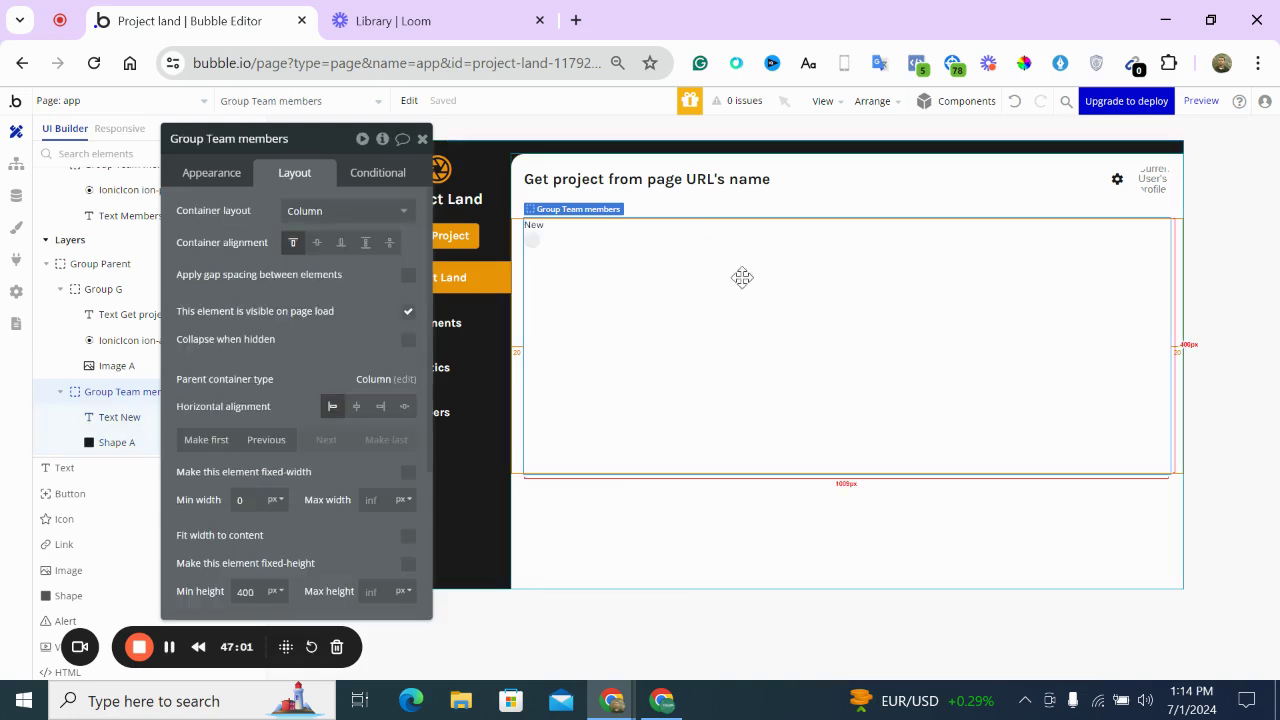
Delete the grey round shape below the New text in Group Team members
click(535, 226)
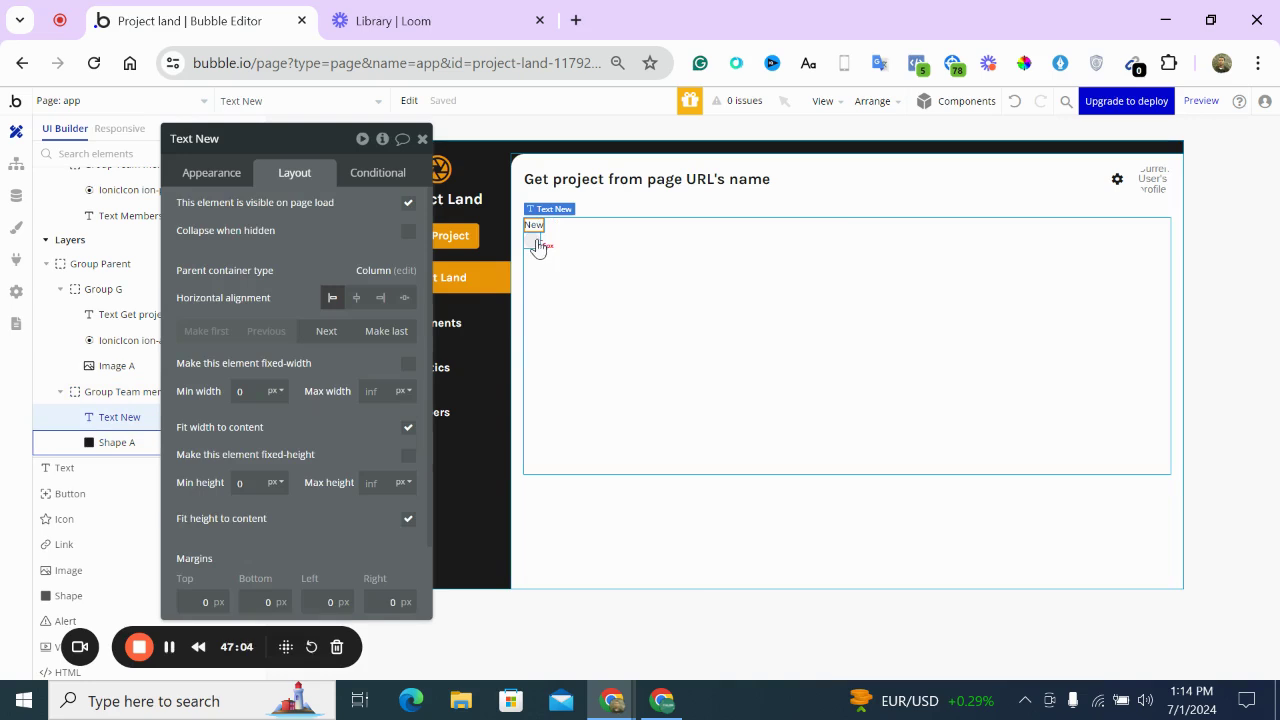
click(536, 242)
key(Delete)
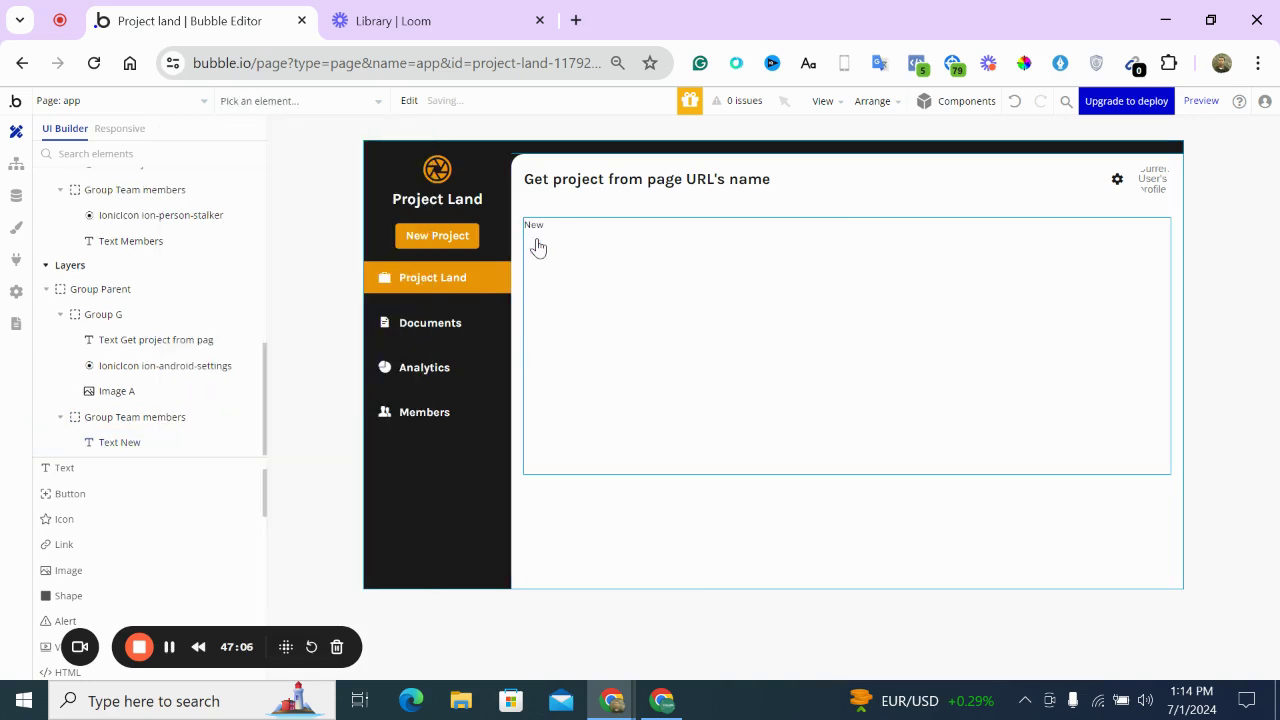
Duplicate the New text in Group Team members and change the copy's text to 12
click(536, 230)
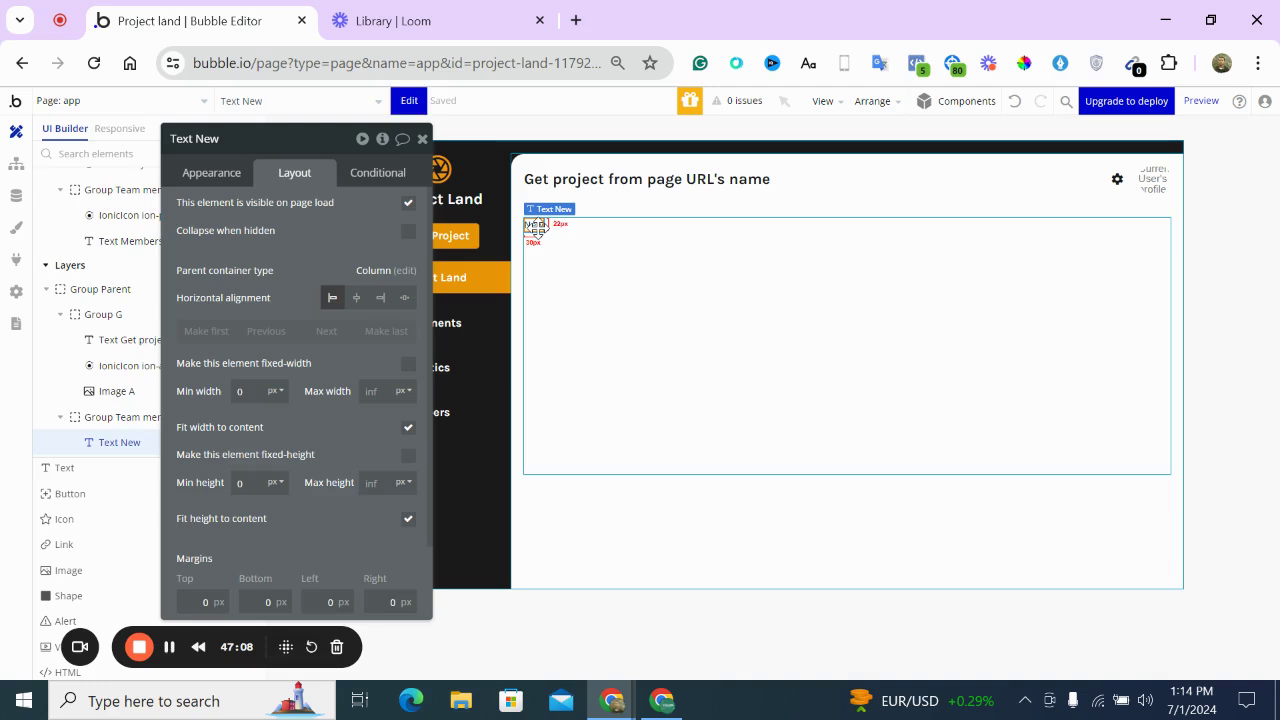
key(ctrl+v)
click(580, 270)
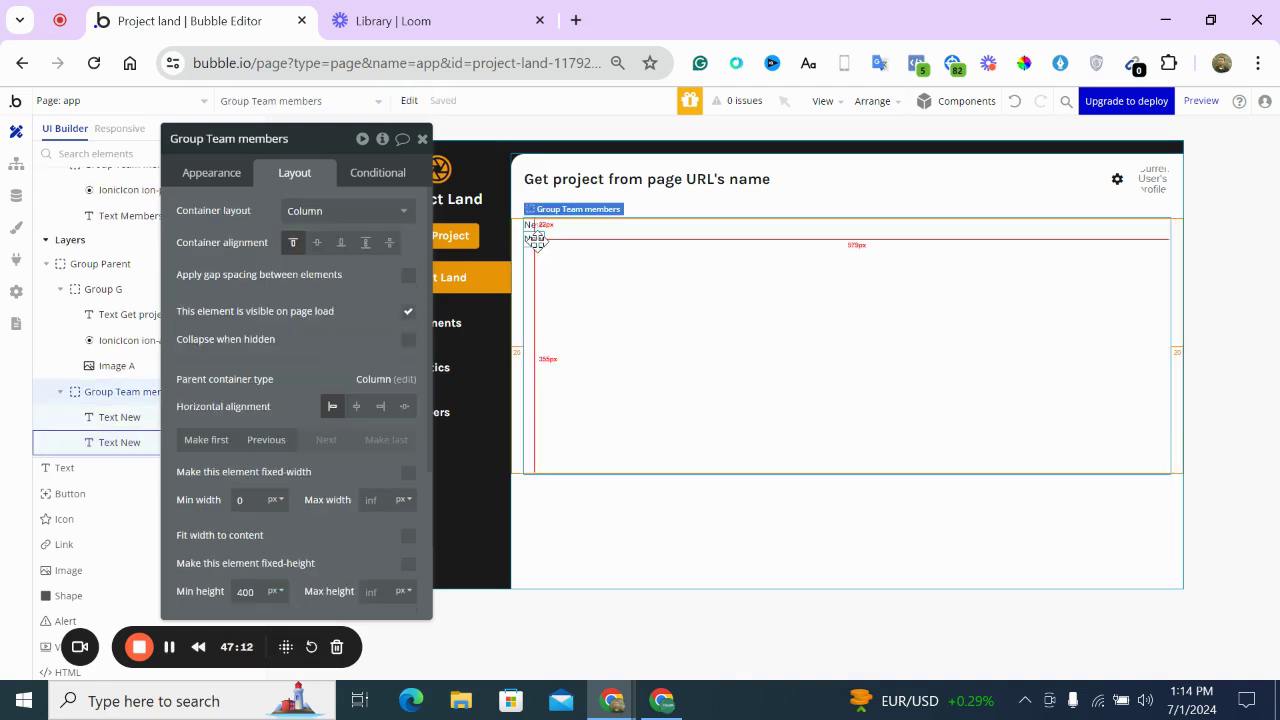
click(537, 240)
click(245, 178)
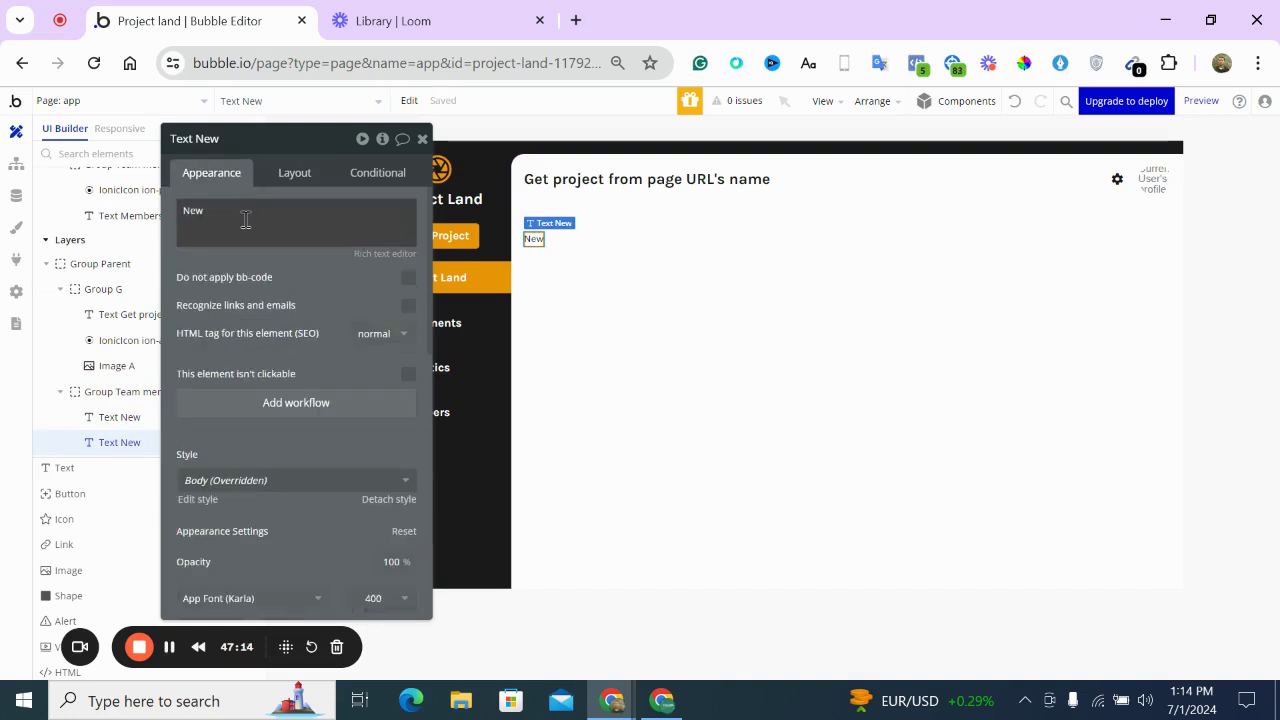
triple_click(245, 220)
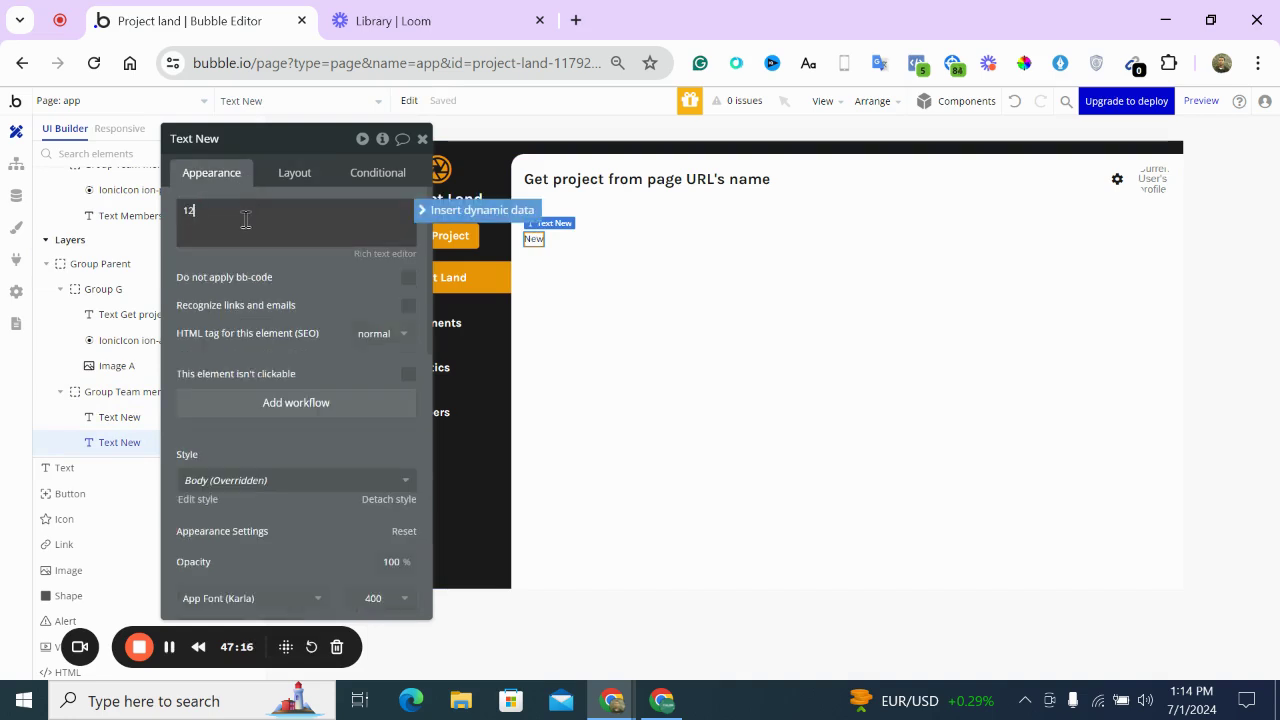
click(280, 277)
Give the 12 text a fixed width and height of 30 px each and keep it left-aligned in its group
scroll(280, 277, down, 3)
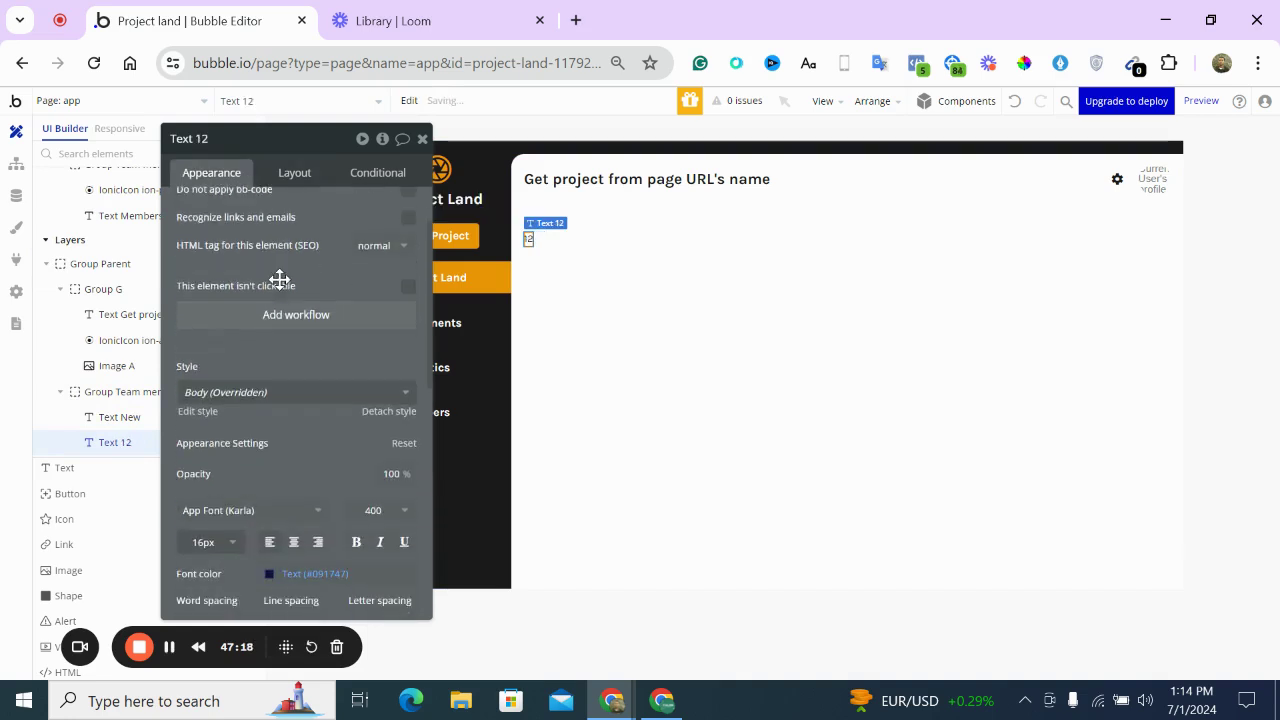
click(313, 182)
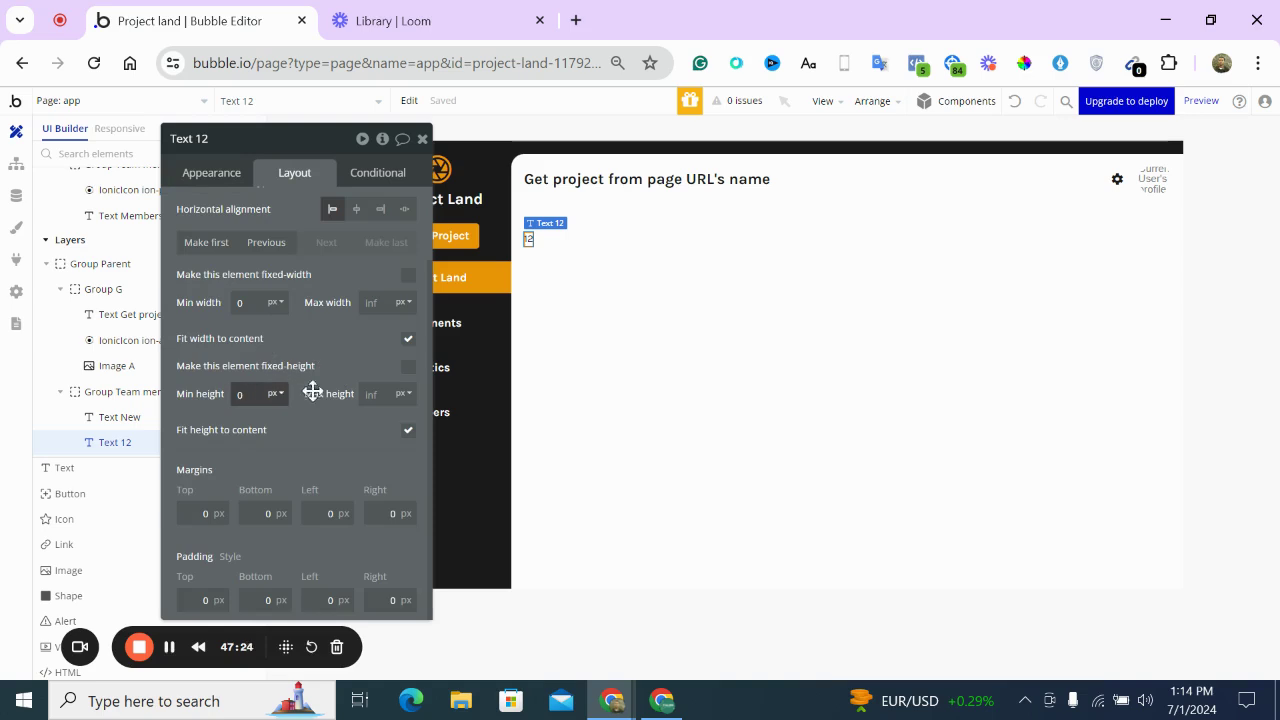
click(407, 367)
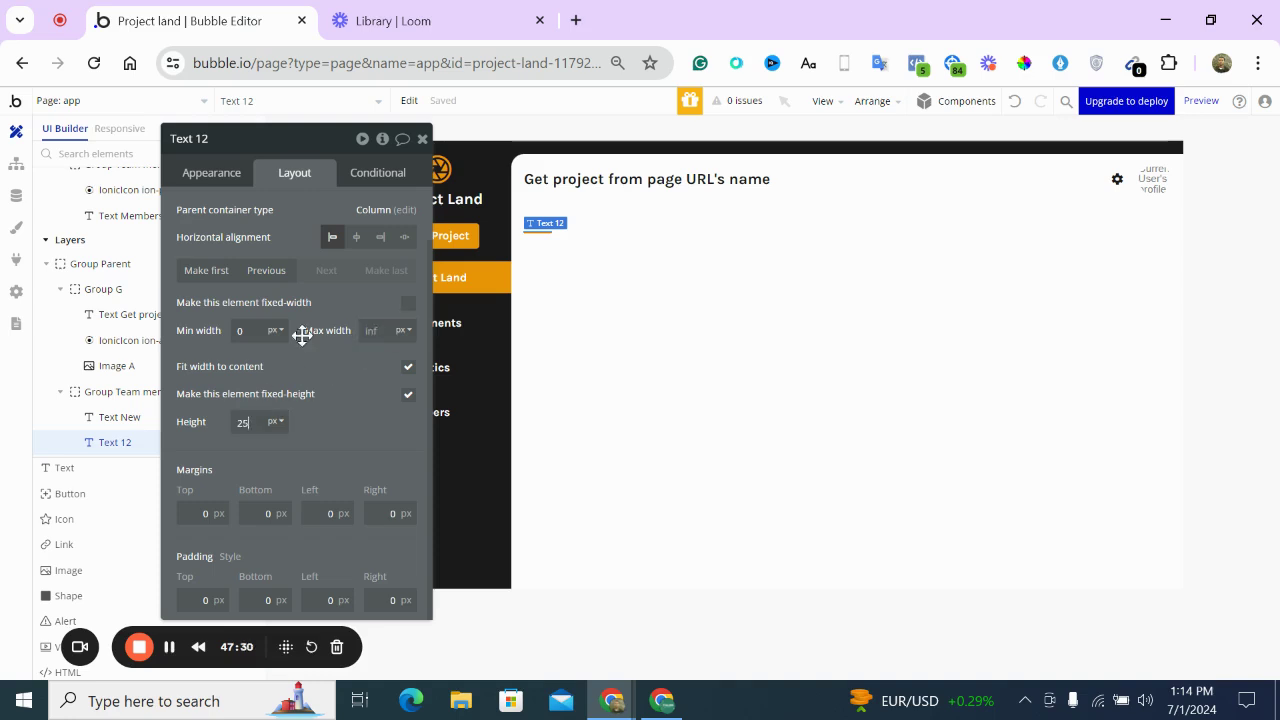
click(234, 329)
click(405, 304)
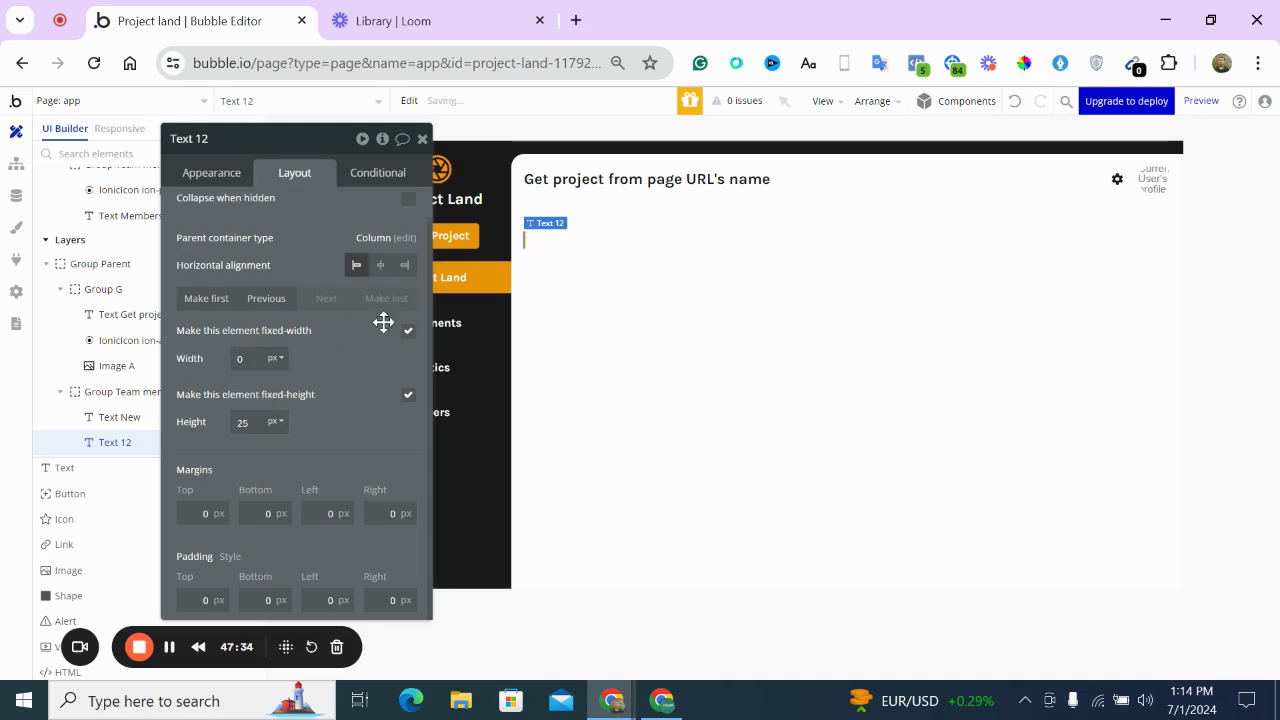
click(239, 357)
text(30)
key(Tab)
text(30)
click(380, 266)
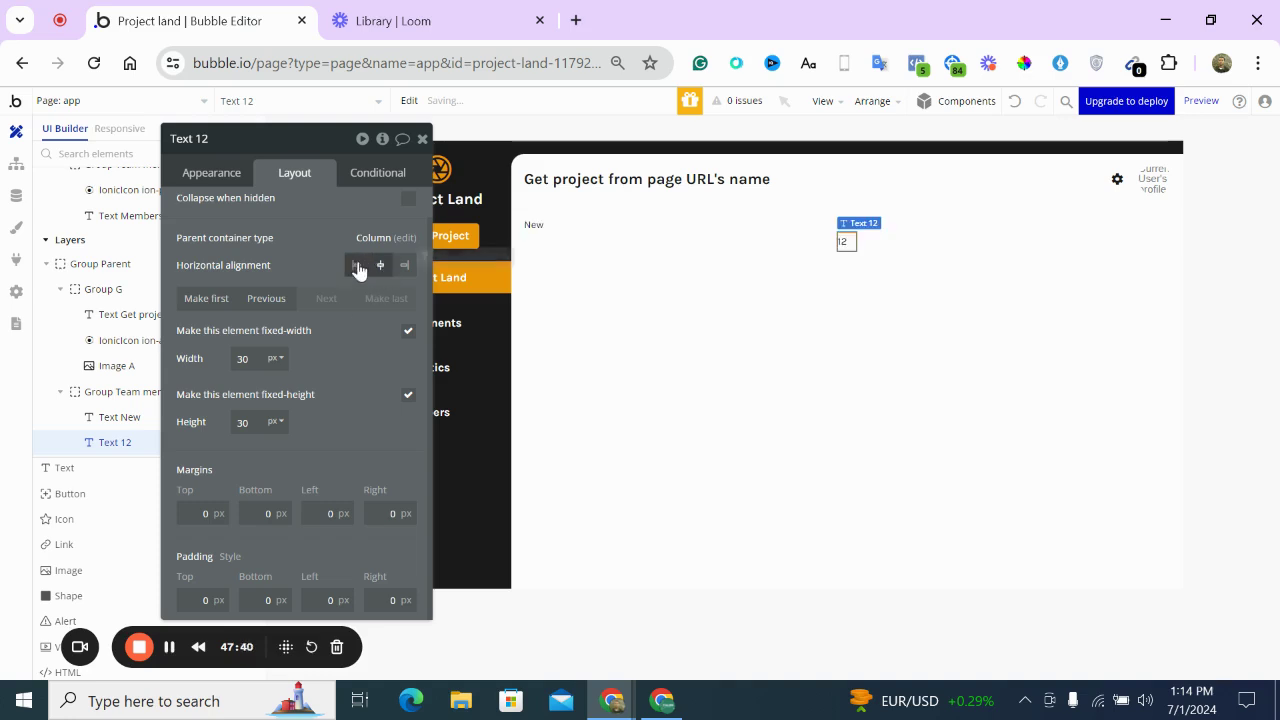
click(356, 267)
Center the 12 text horizontally within its box and set its font color to Primary (#1B1B1B)
click(213, 176)
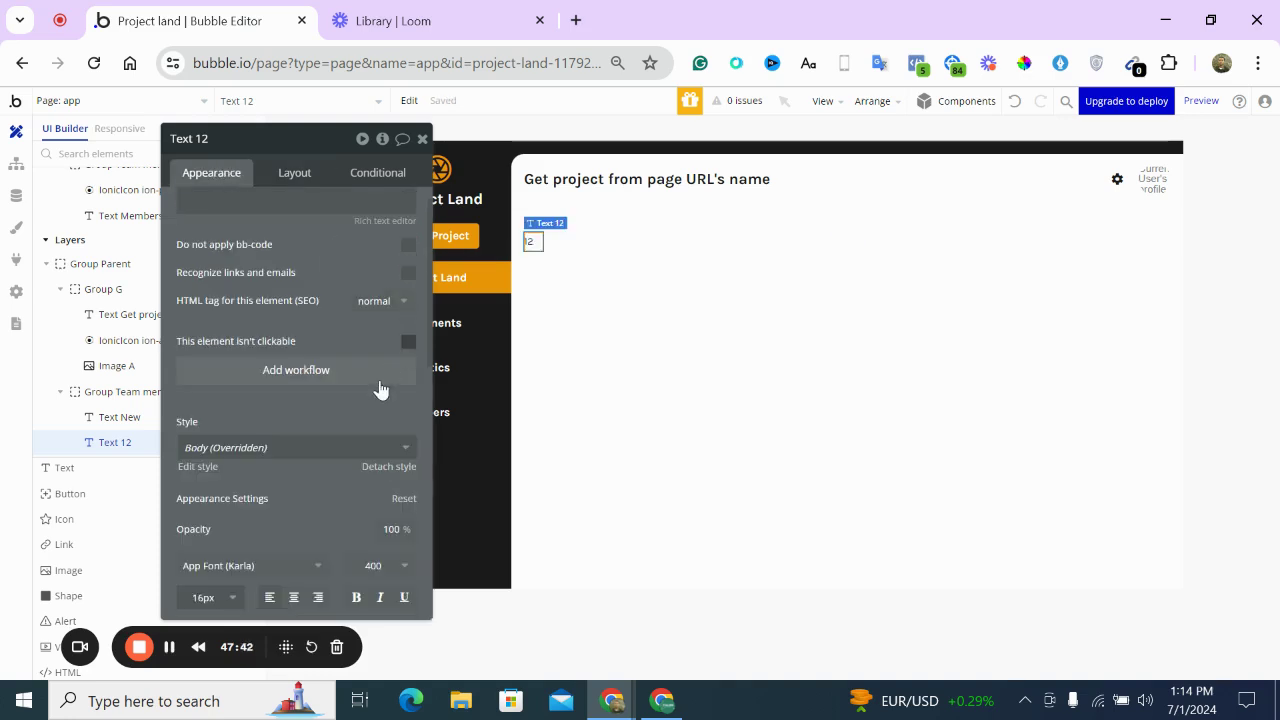
scroll(380, 386, down, 3)
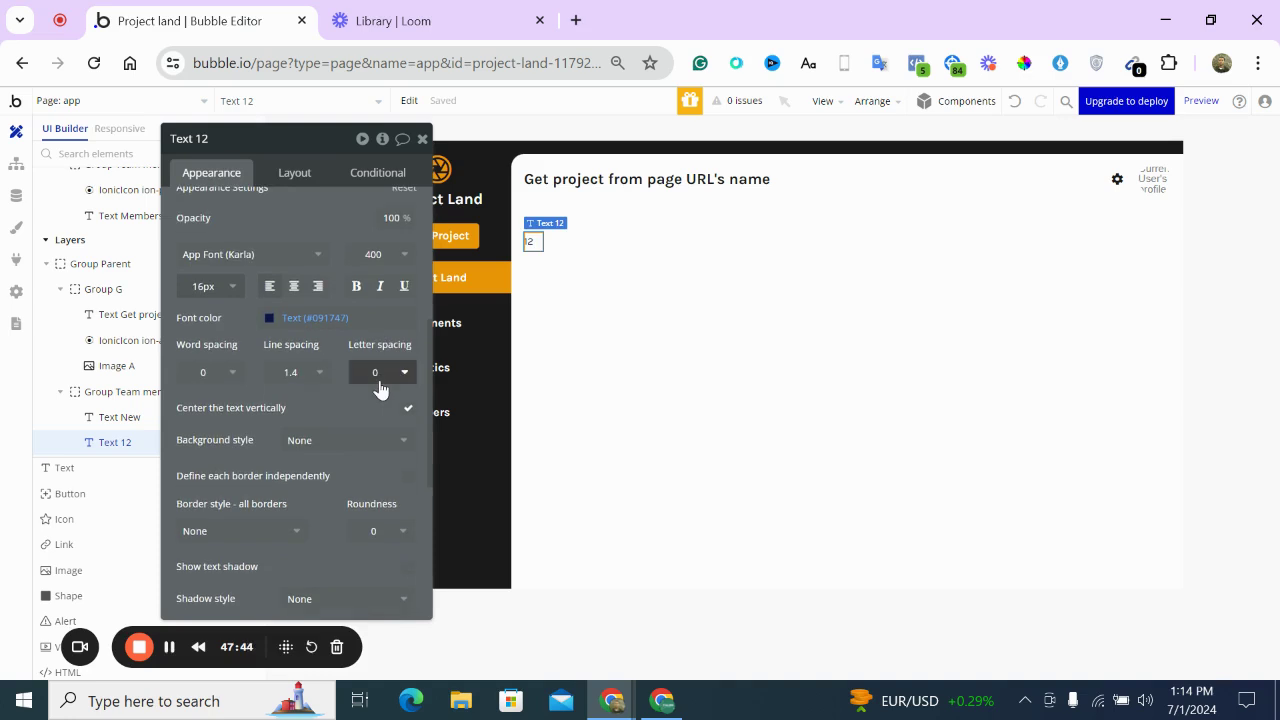
click(296, 286)
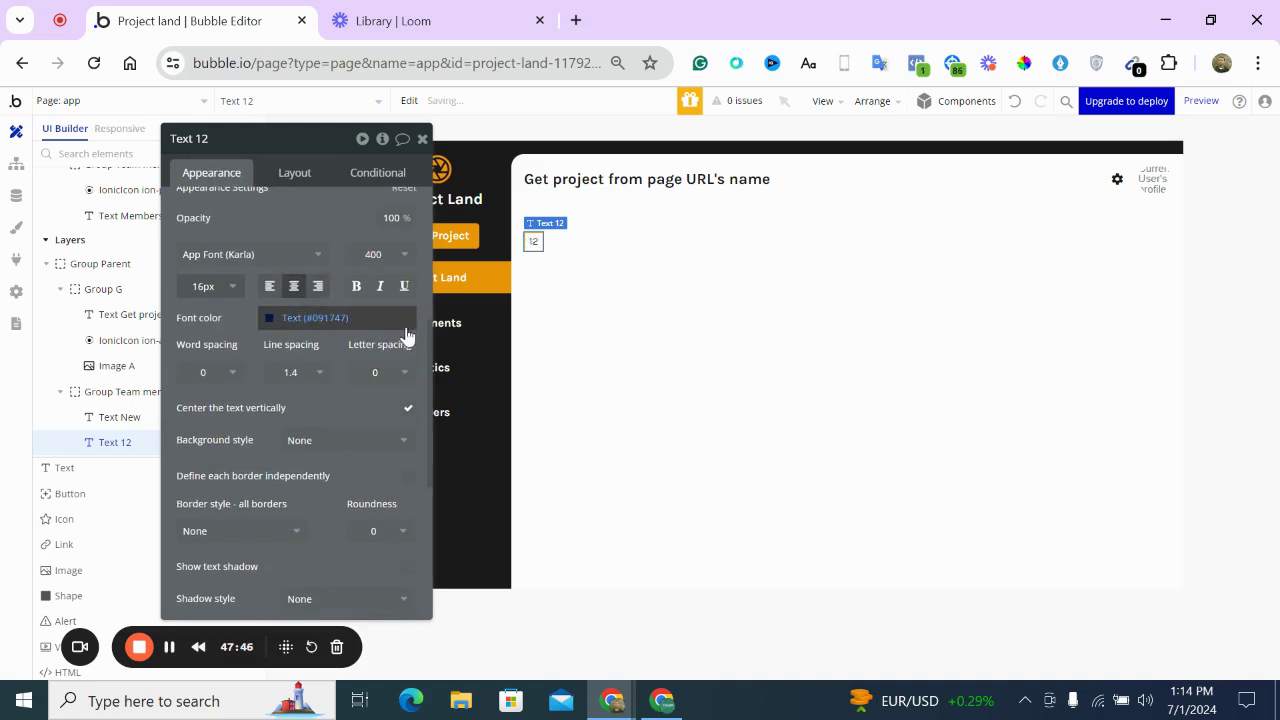
click(268, 319)
click(274, 531)
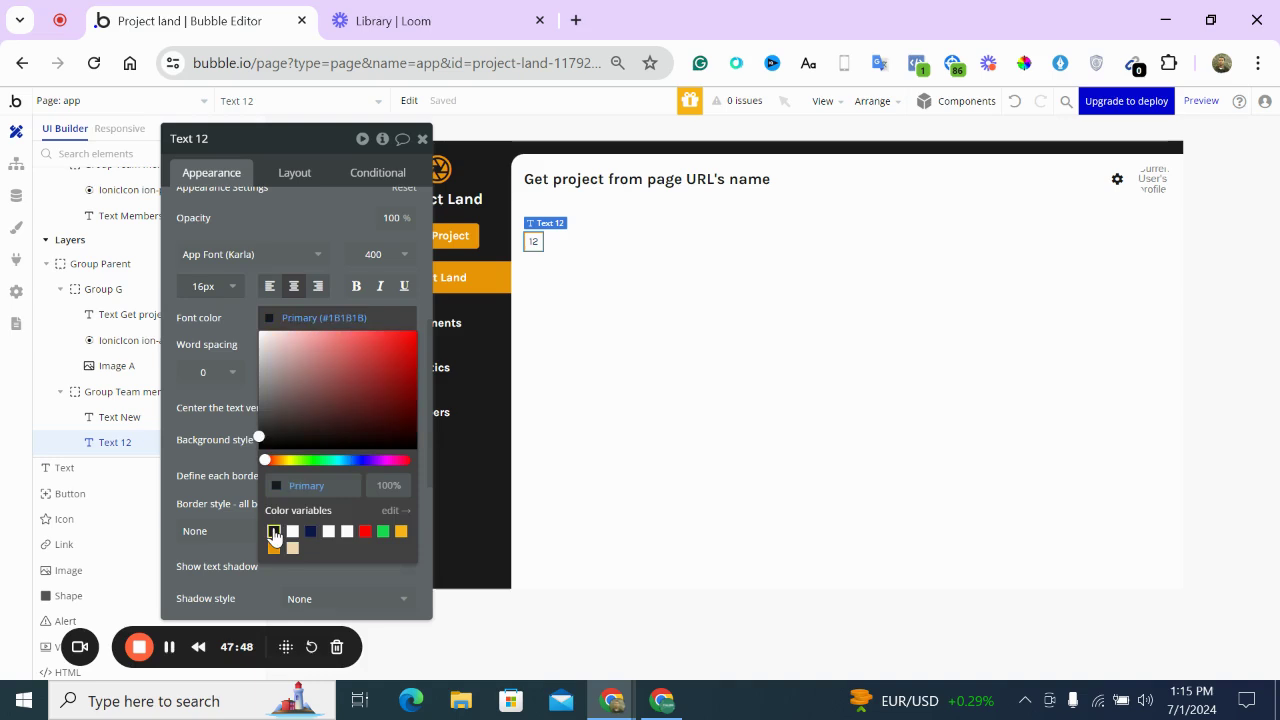
click(246, 336)
Give the 12 text a flat color background of #EEEEEE
scroll(404, 340, up, 3)
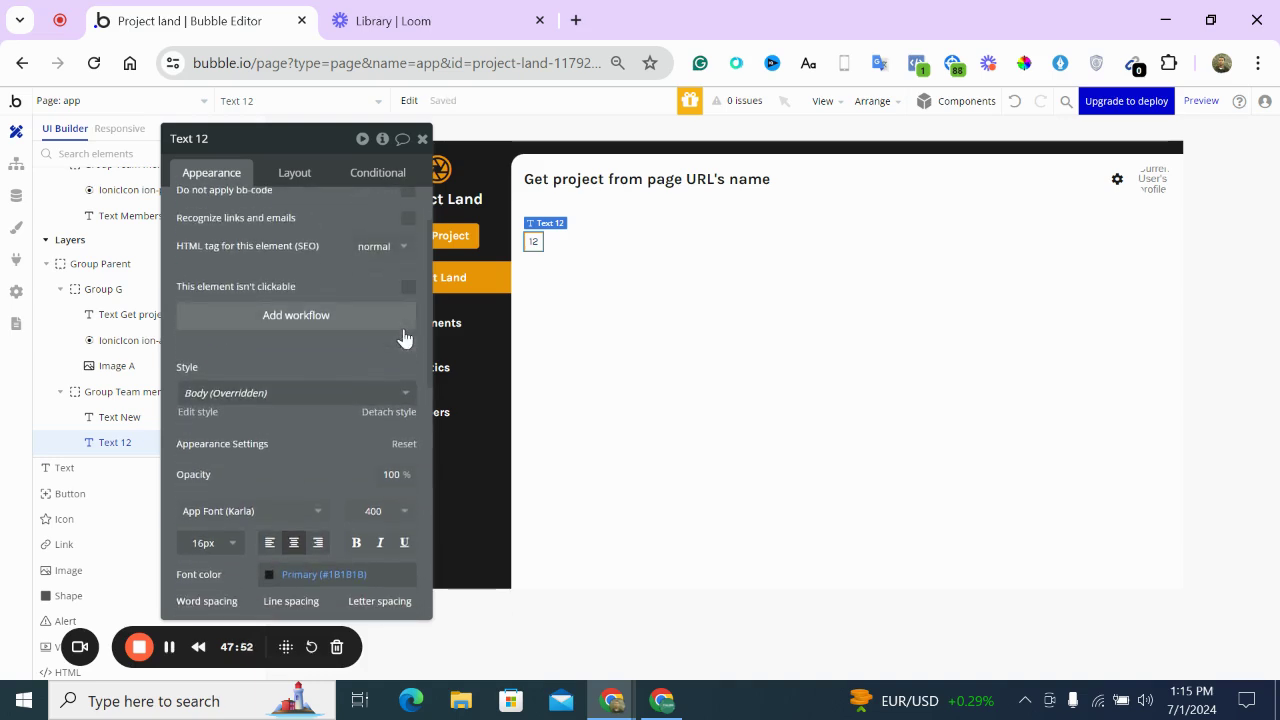
scroll(404, 338, up, 1)
scroll(403, 332, down, 2)
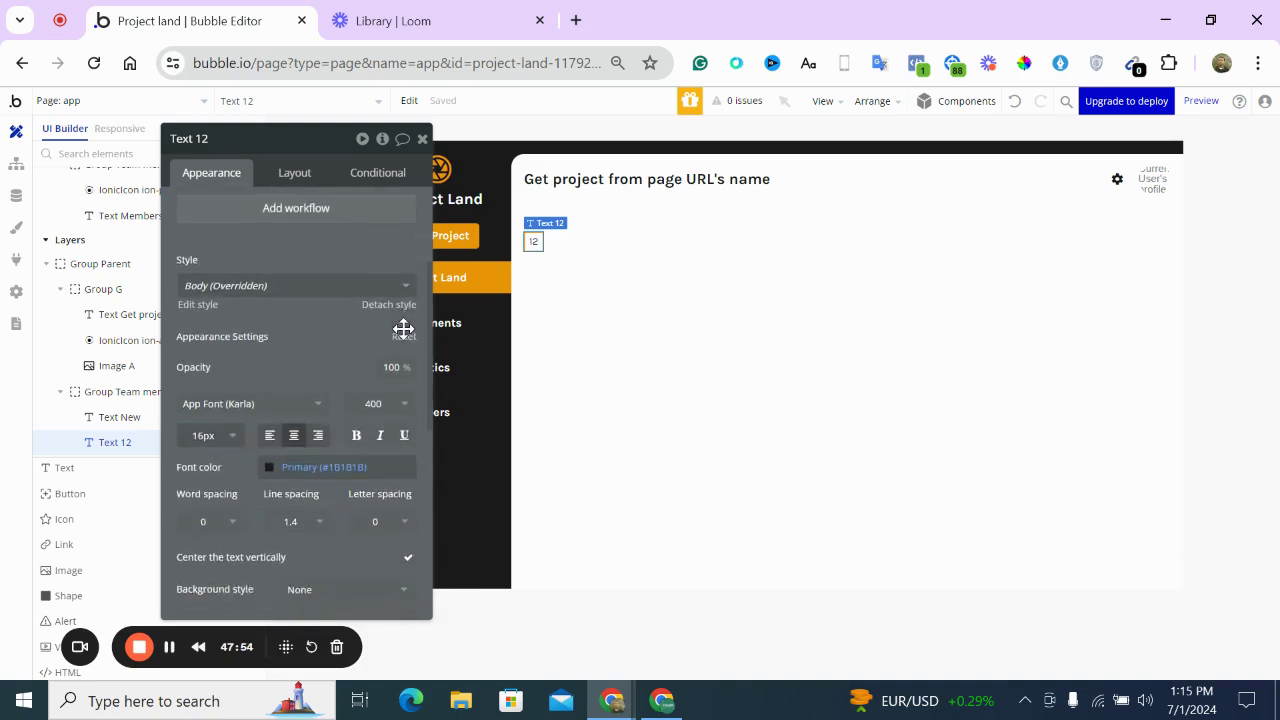
scroll(403, 330, down, 2)
scroll(403, 332, down, 1)
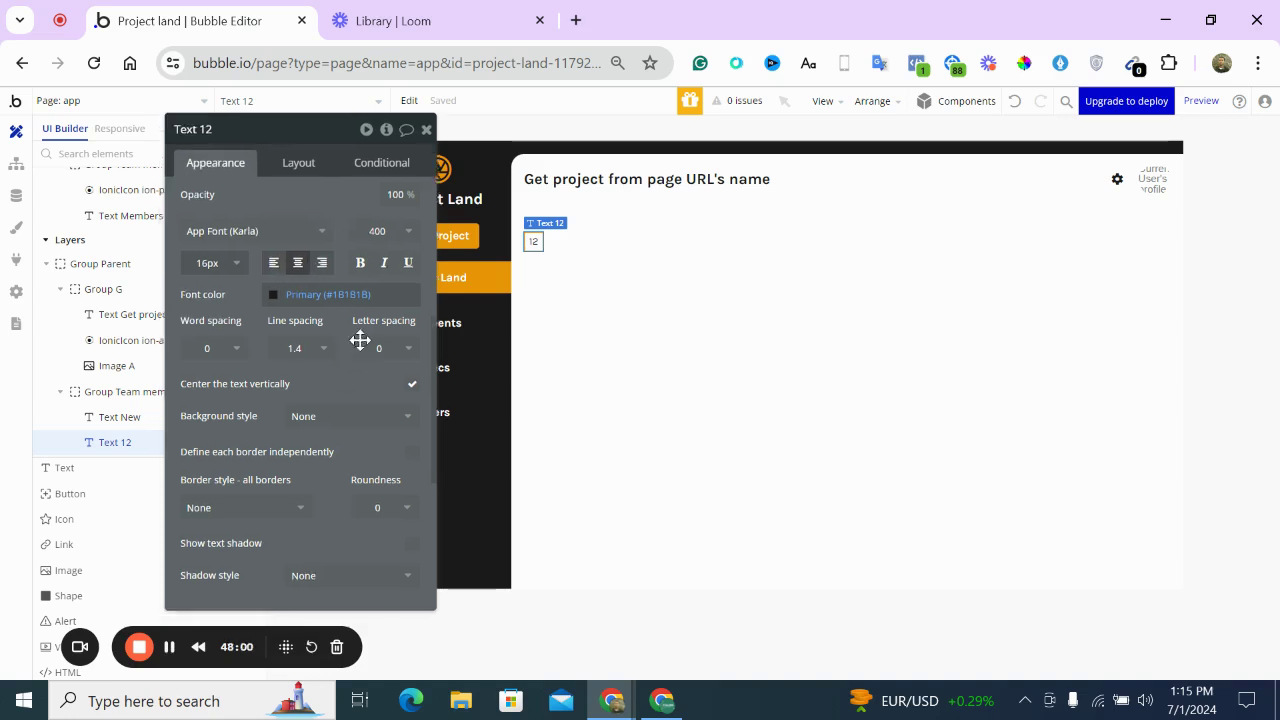
click(358, 382)
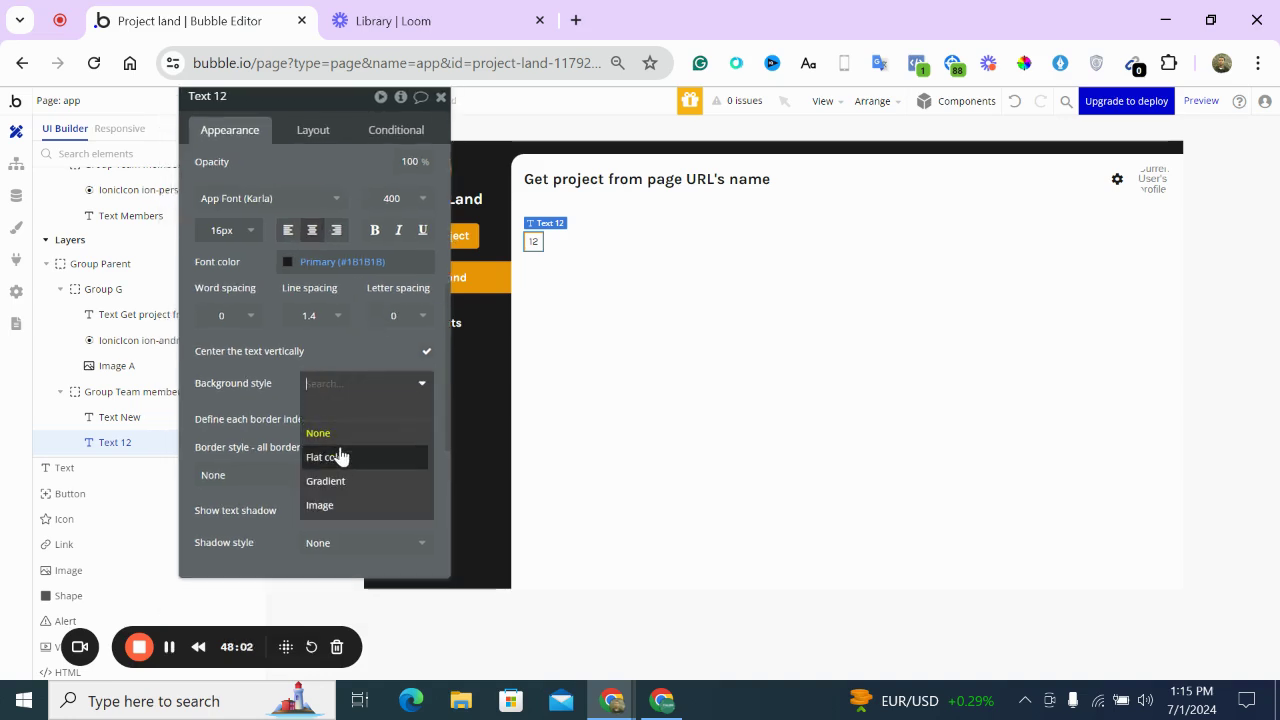
click(340, 456)
click(346, 412)
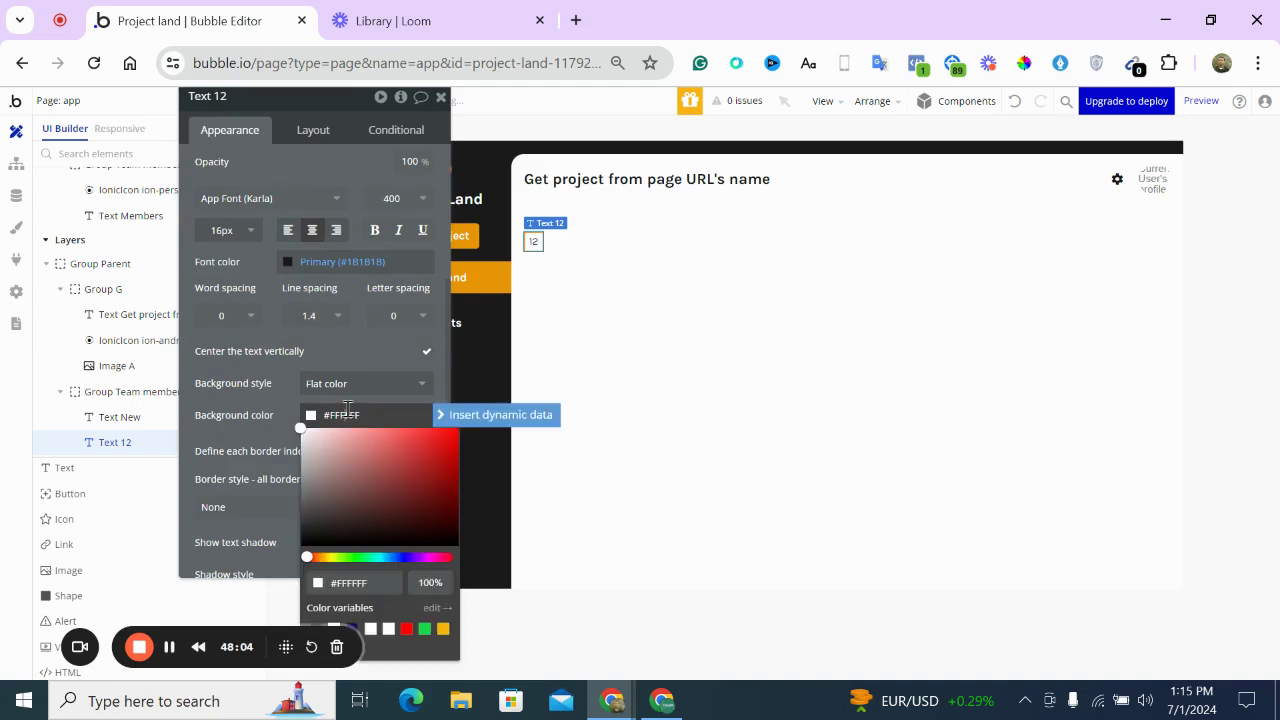
text(EEEEEE)
click(374, 349)
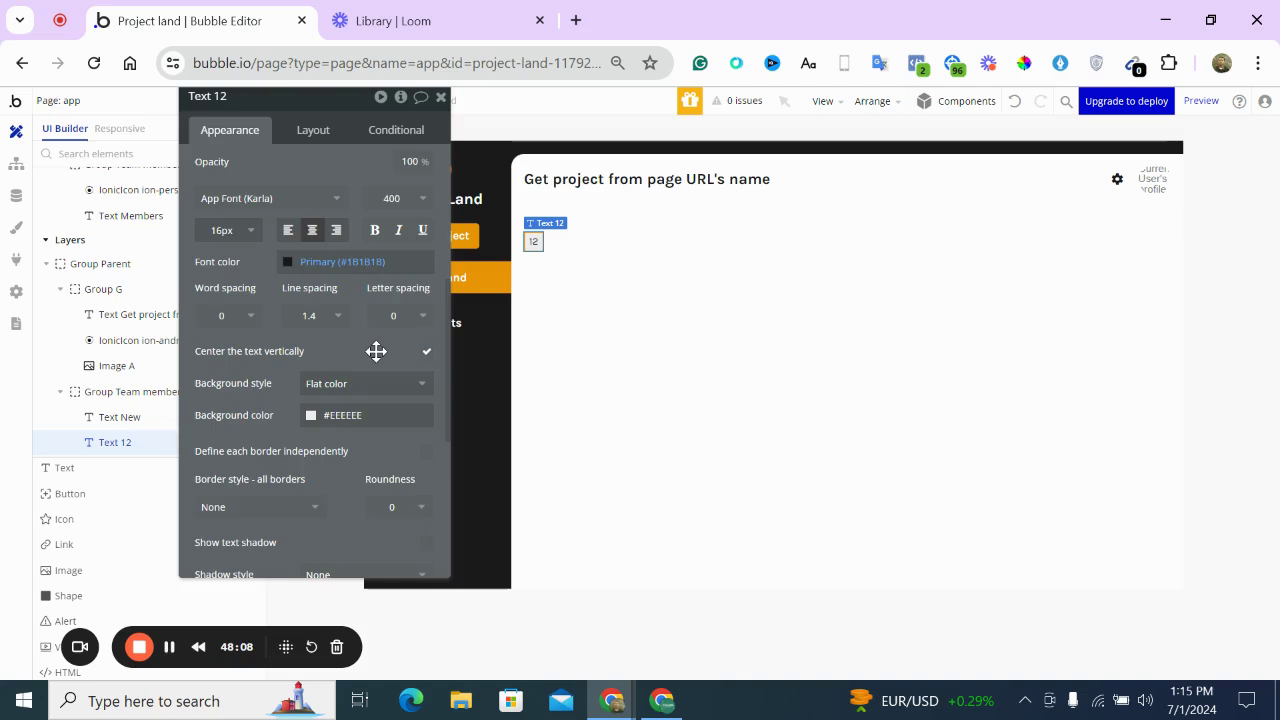
Set the roundness of the 12 text's borders to 20
scroll(374, 349, down, 2)
click(403, 290)
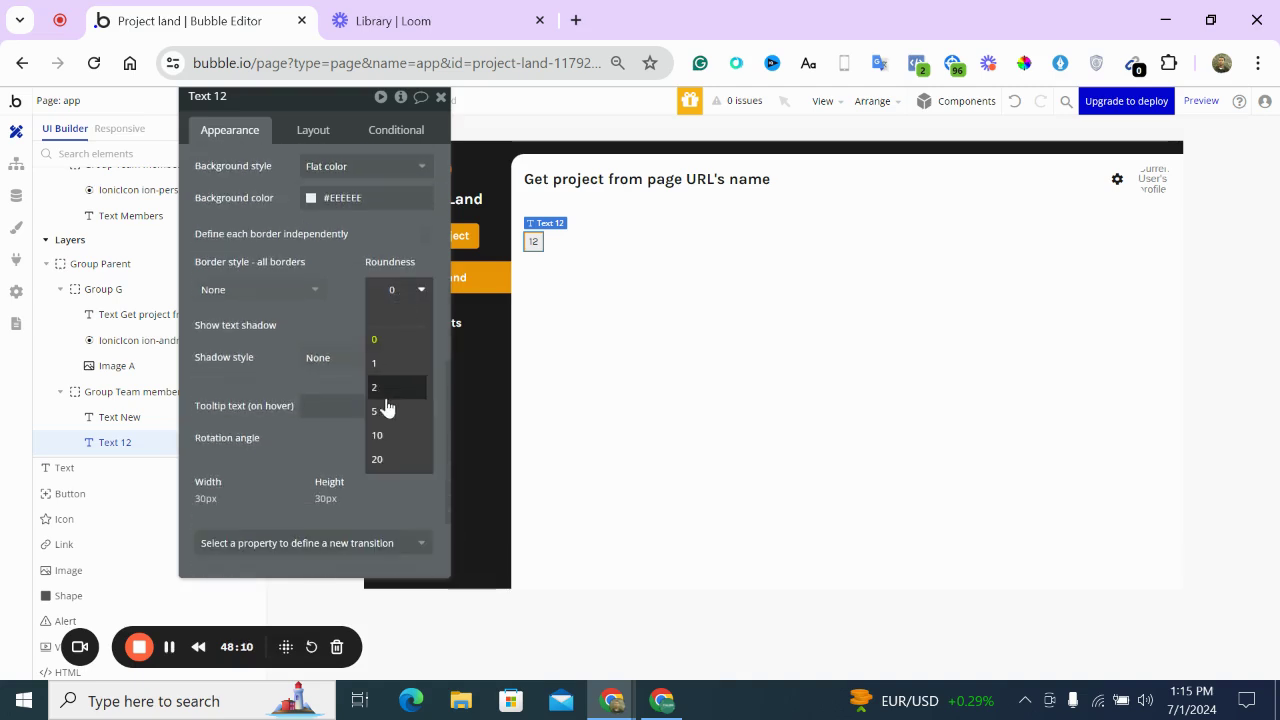
click(387, 455)
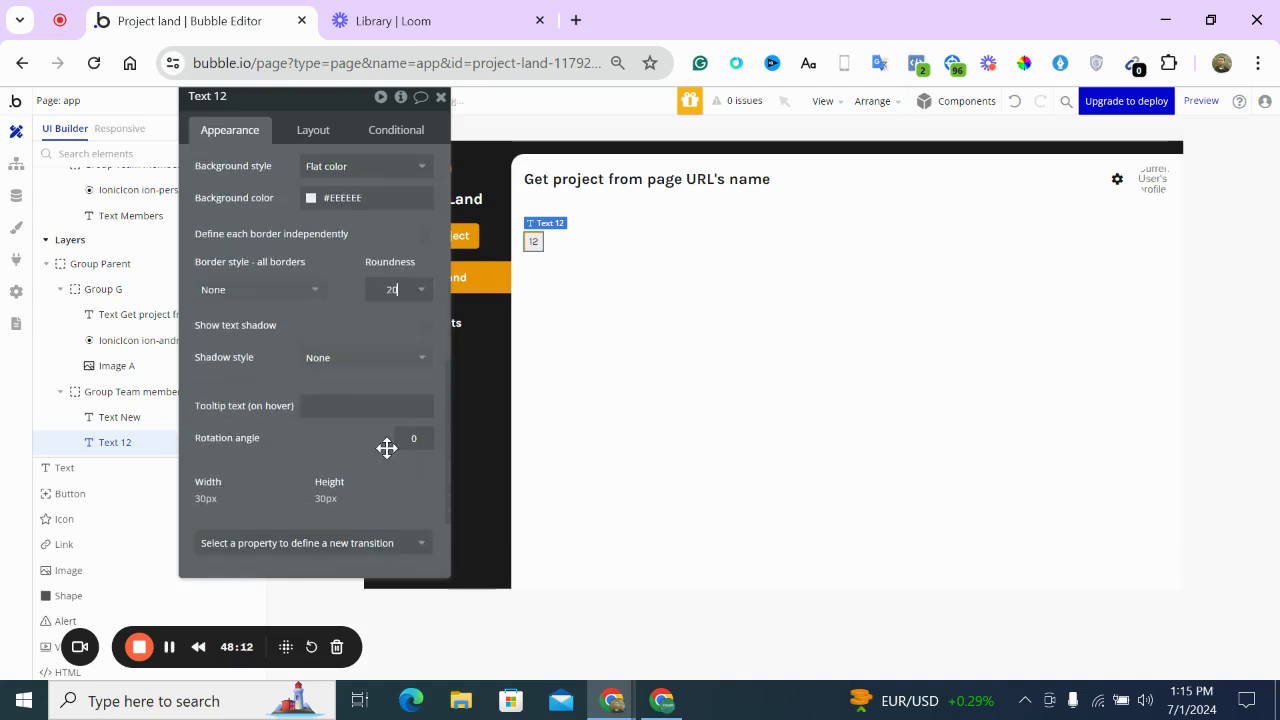
click(598, 286)
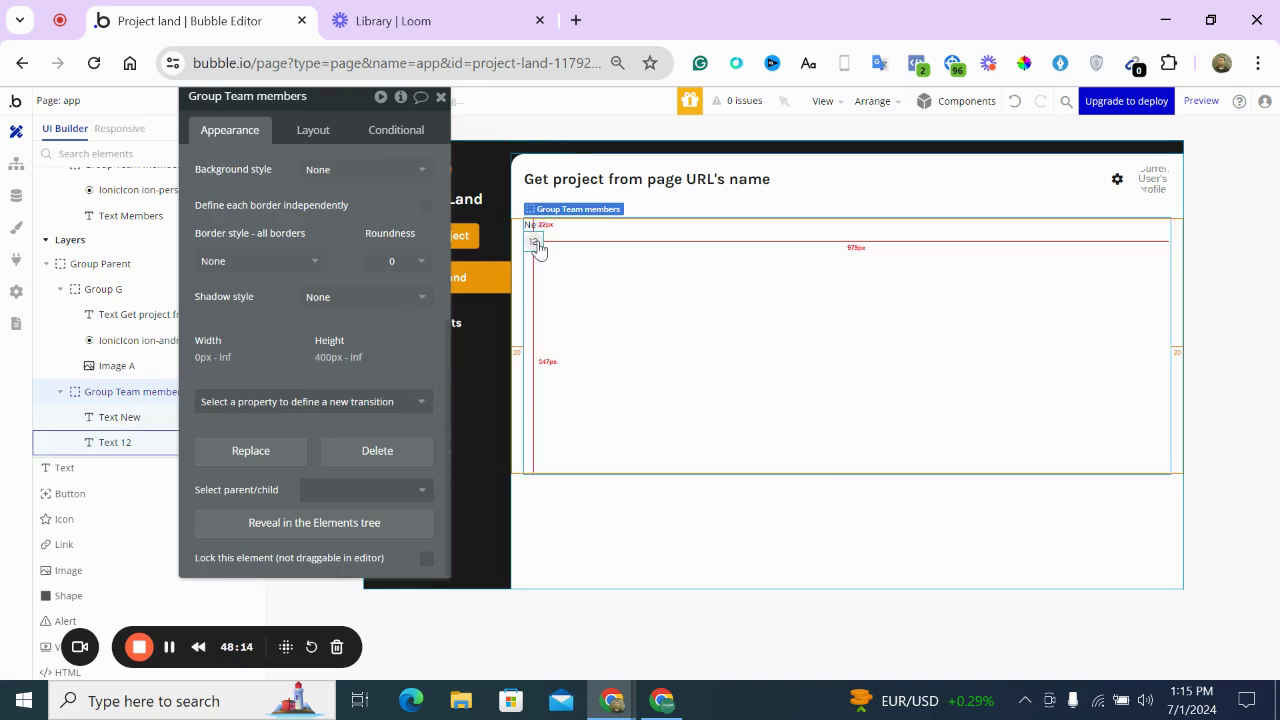
Change the text of the rounded grey 12 element to 123
click(536, 244)
scroll(428, 248, up, 5)
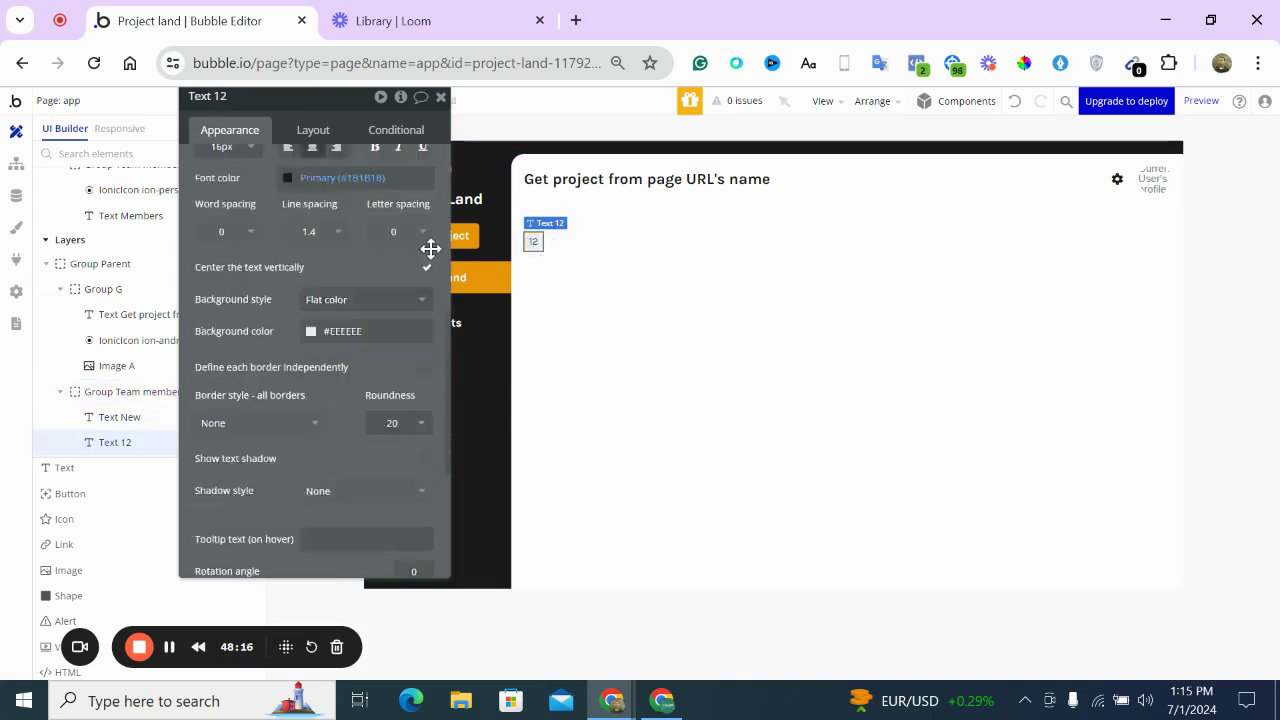
double_click(265, 185)
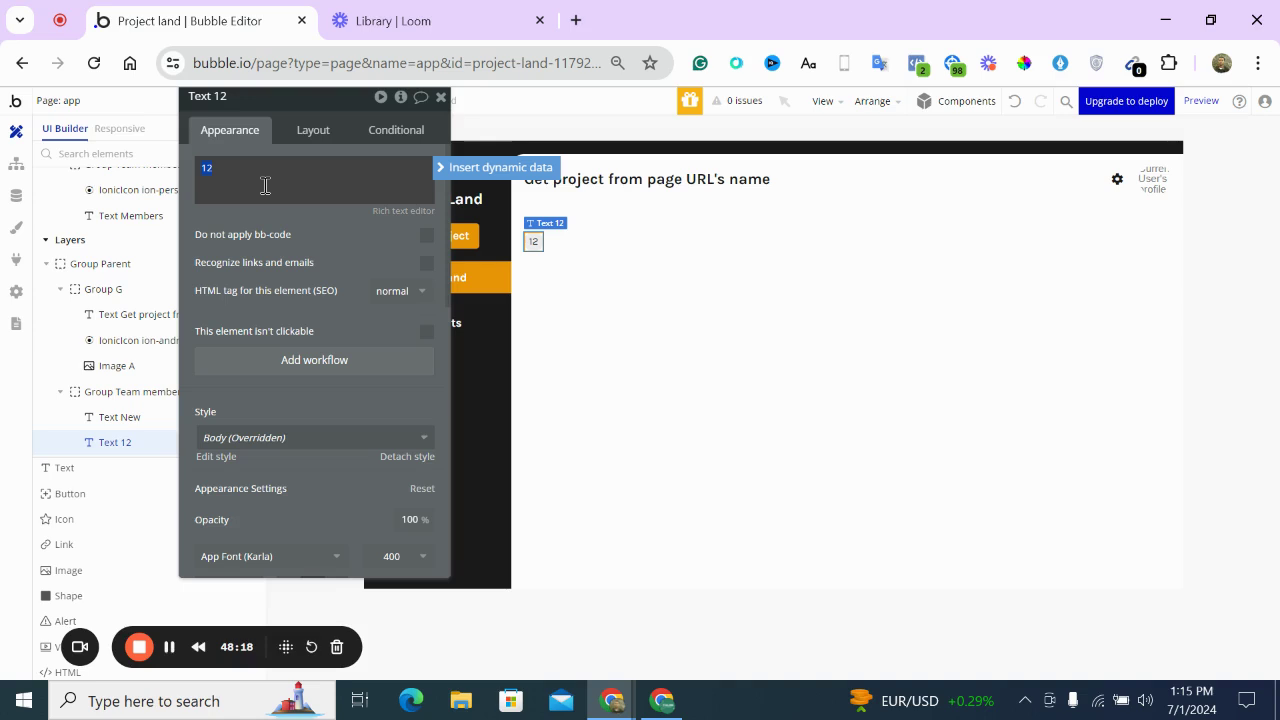
click(279, 207)
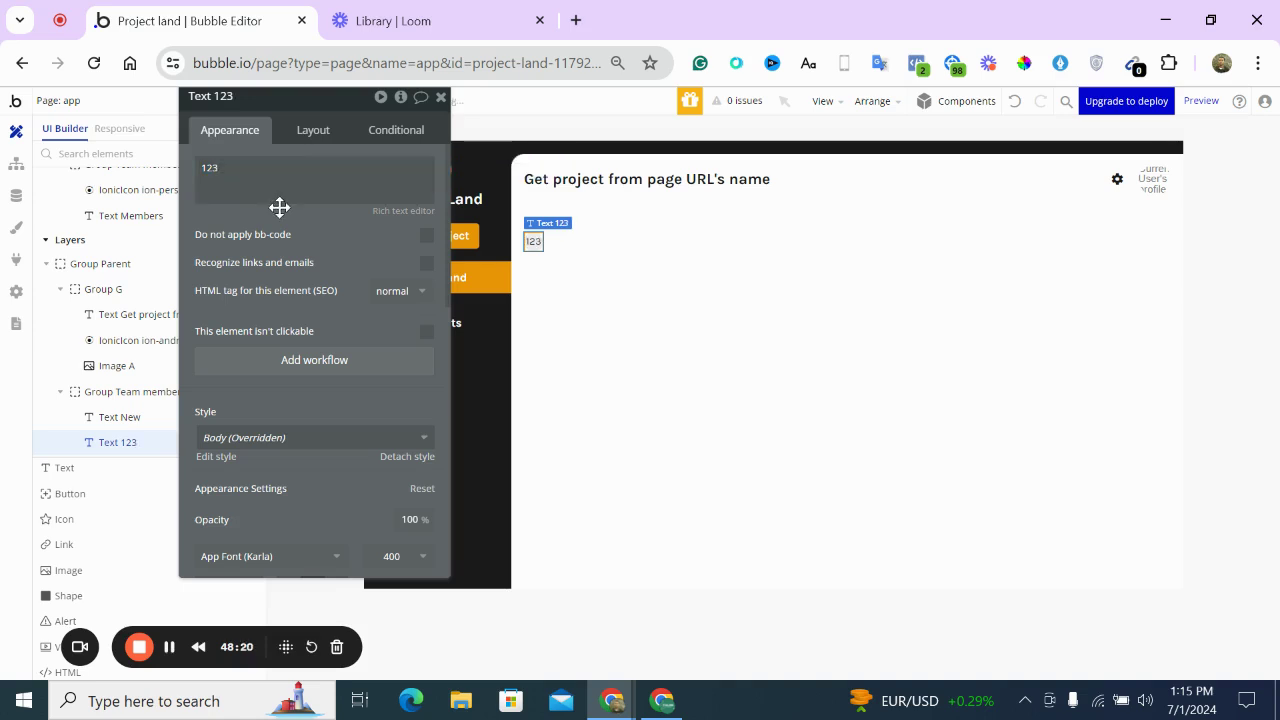
Try 1234 as the grey badge's text and set it back to 123
double_click(286, 172)
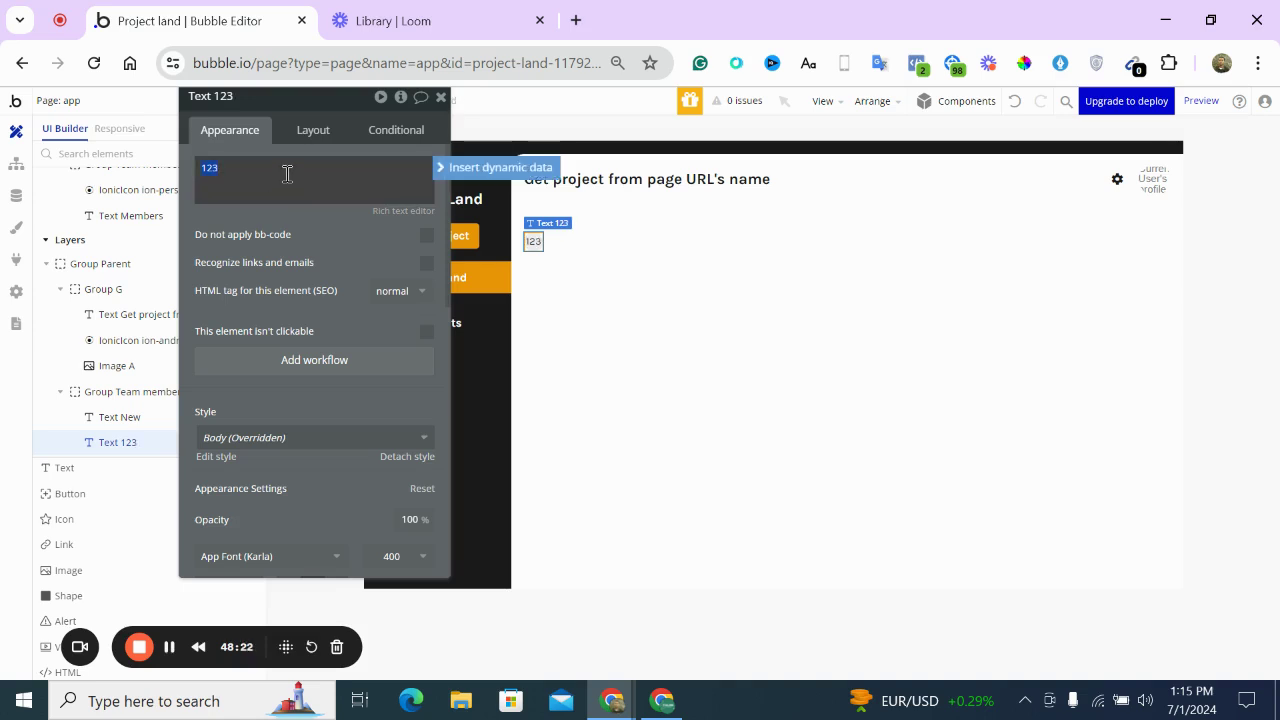
text(1234)
click(343, 220)
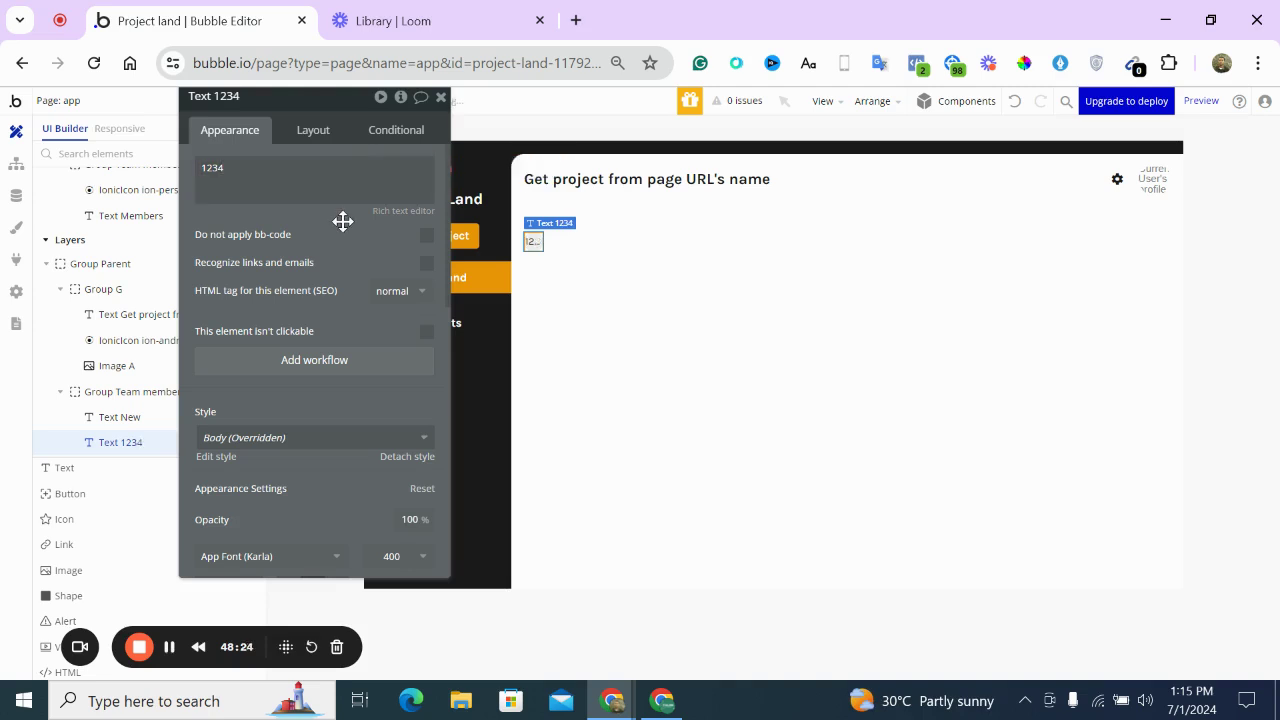
double_click(287, 185)
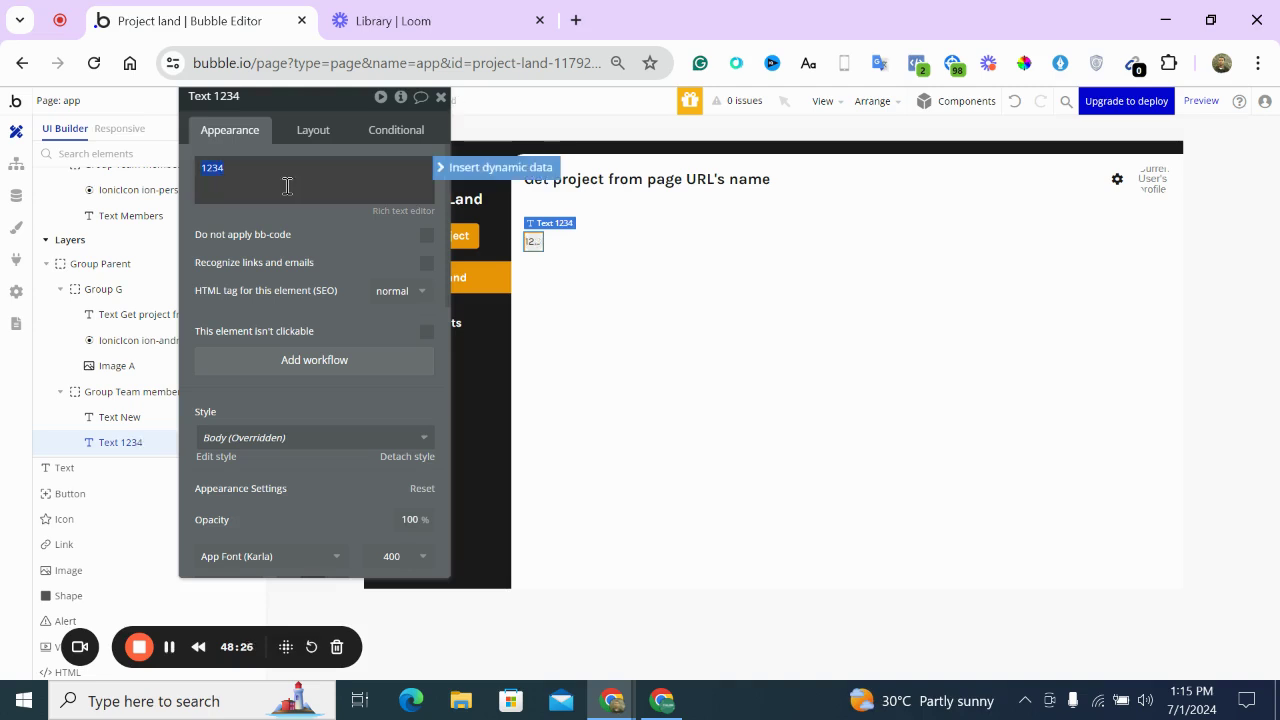
text(123)
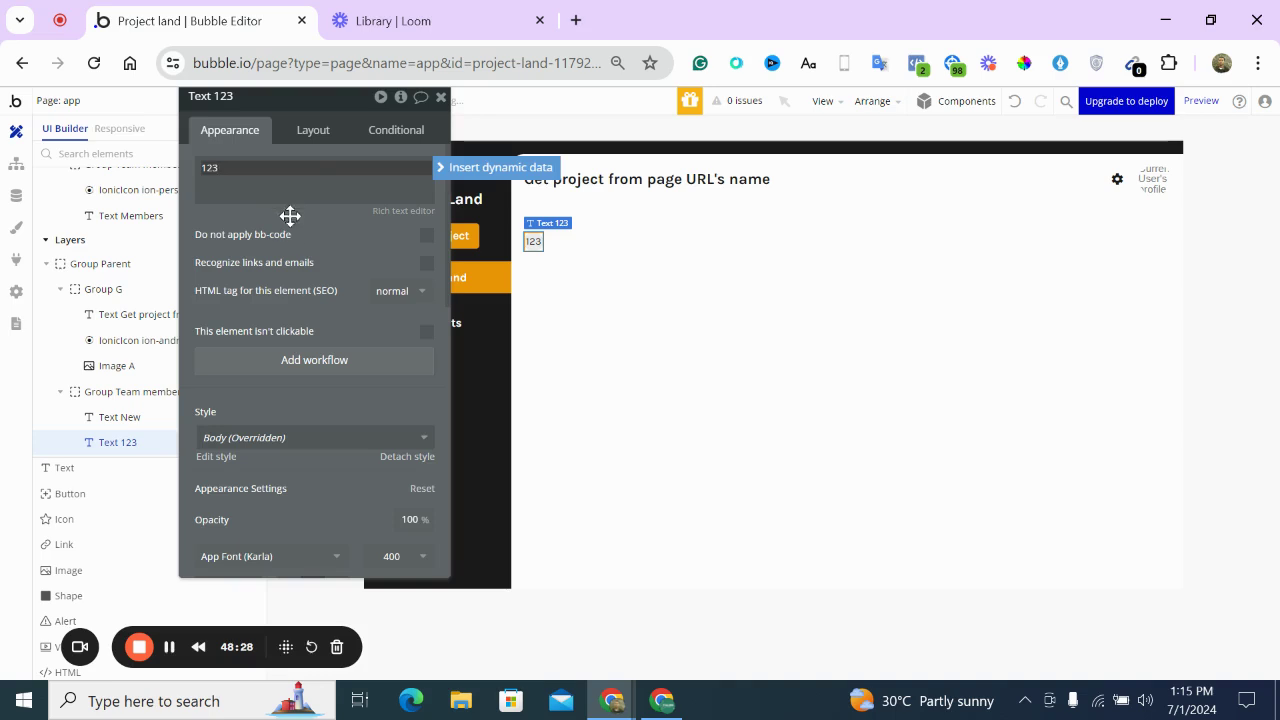
click(289, 218)
Set the font size of the 123 text to 14
scroll(294, 231, down, 5)
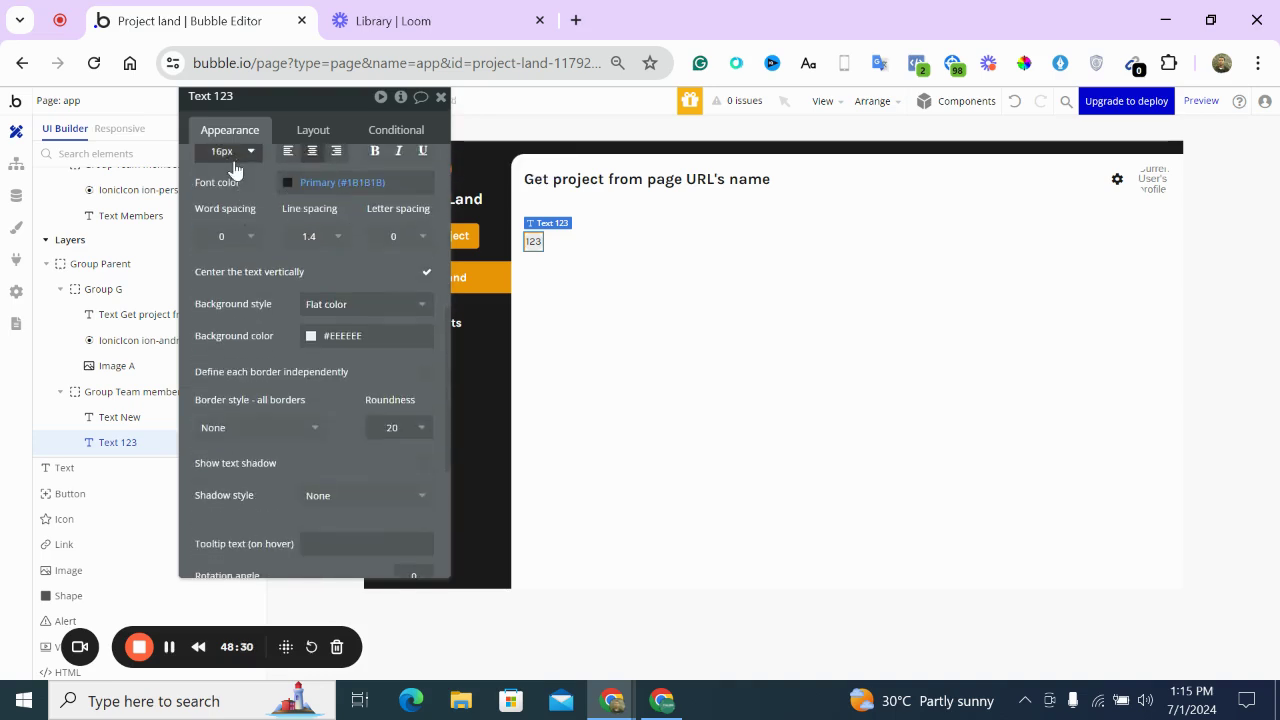
click(225, 152)
click(214, 367)
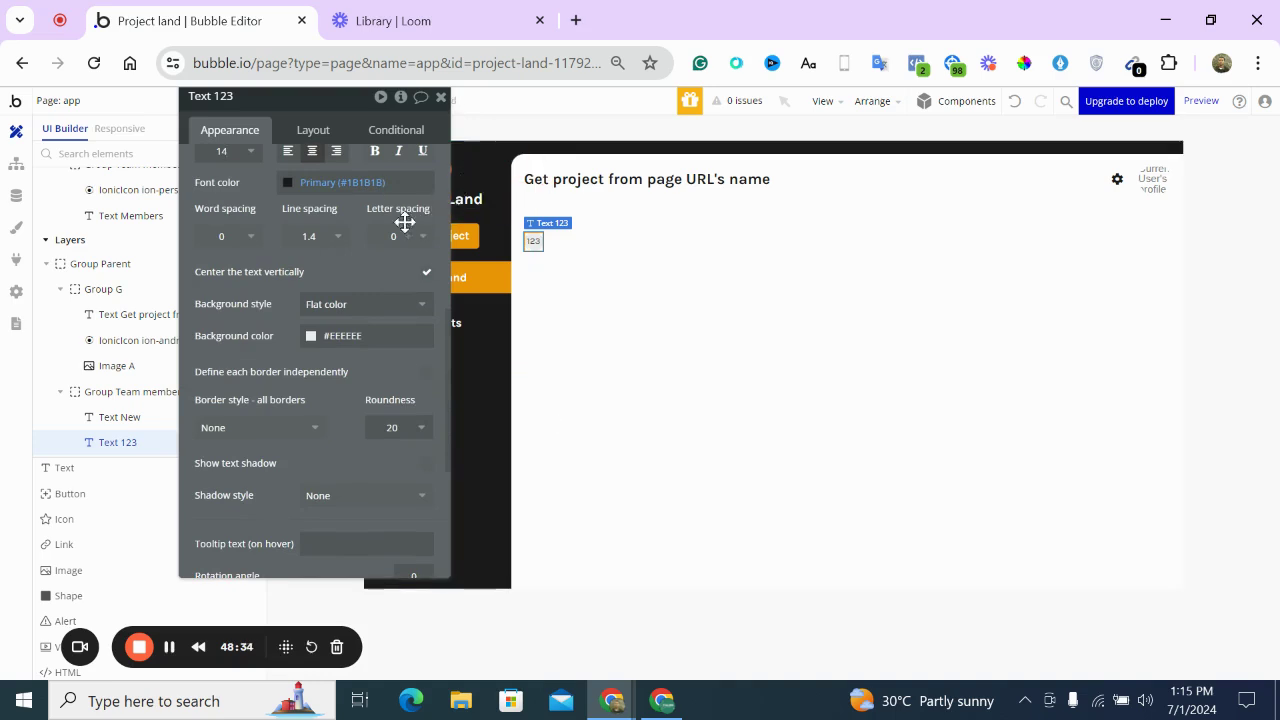
Set the fixed width and height of the 123 text to 35 px each
click(312, 131)
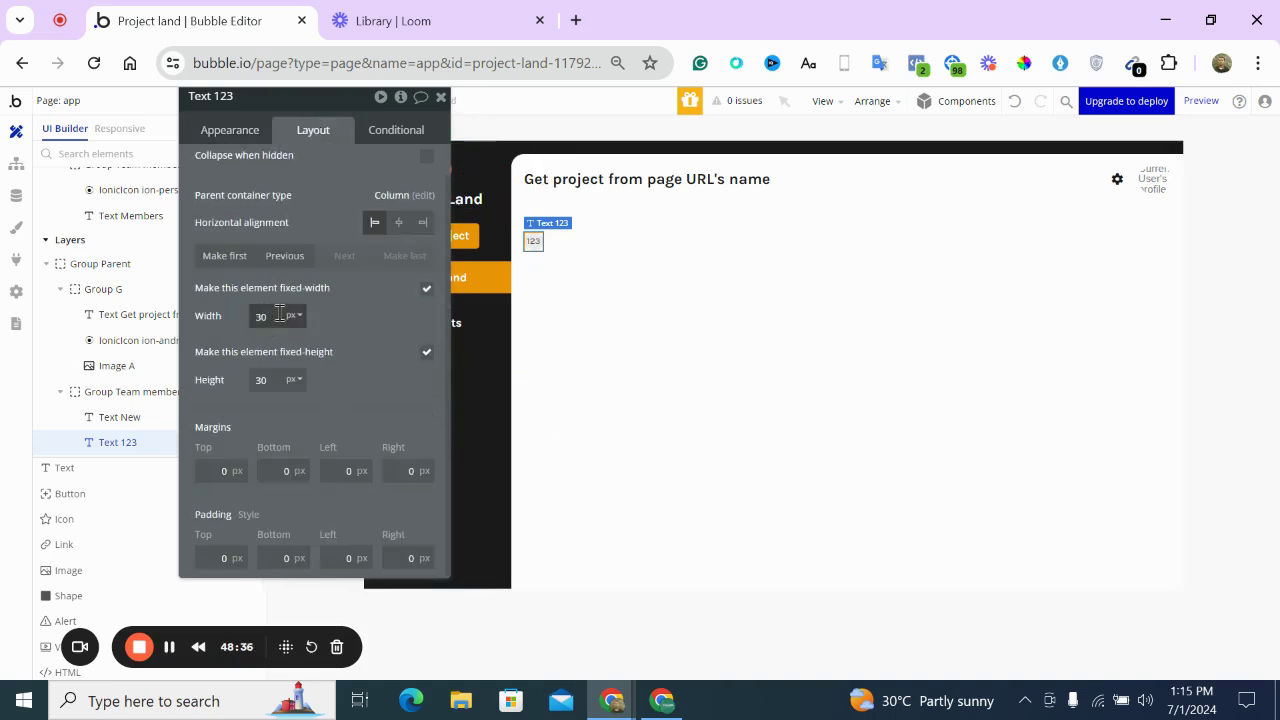
drag(280, 314, 210, 301)
text(35)
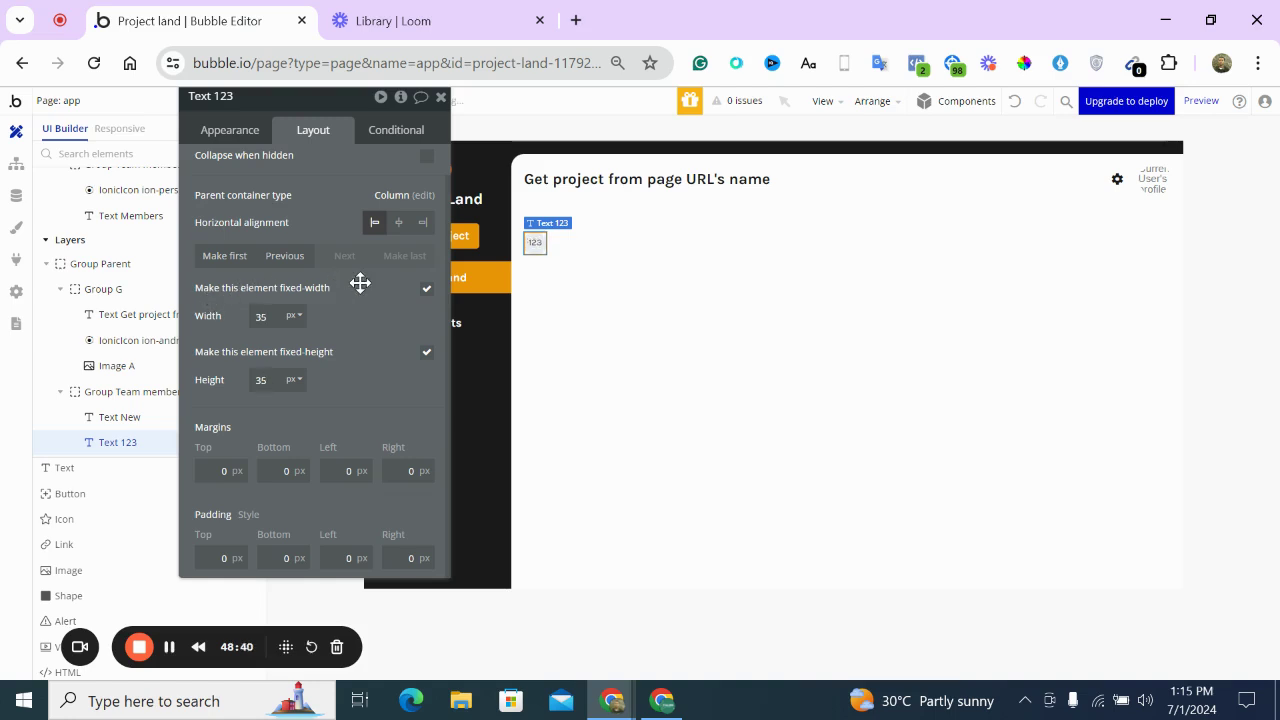
click(577, 286)
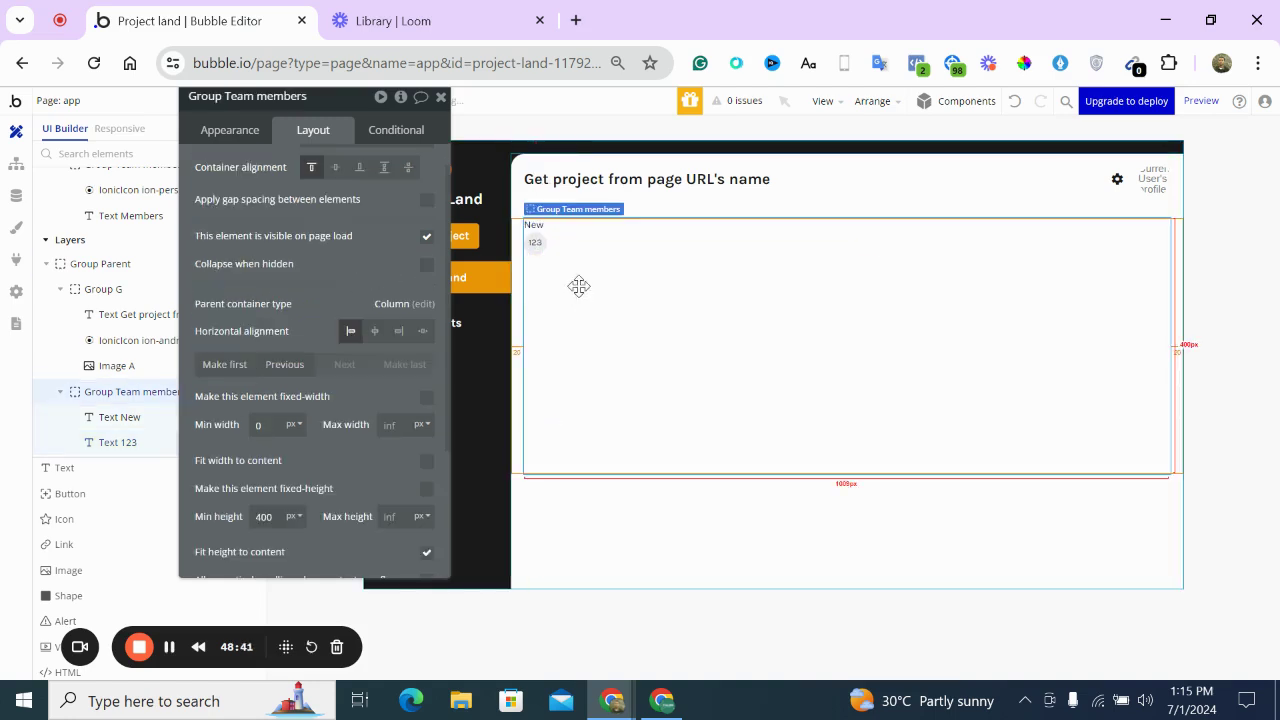
Set the fixed width and height of the 123 badge to 30 px each
click(536, 229)
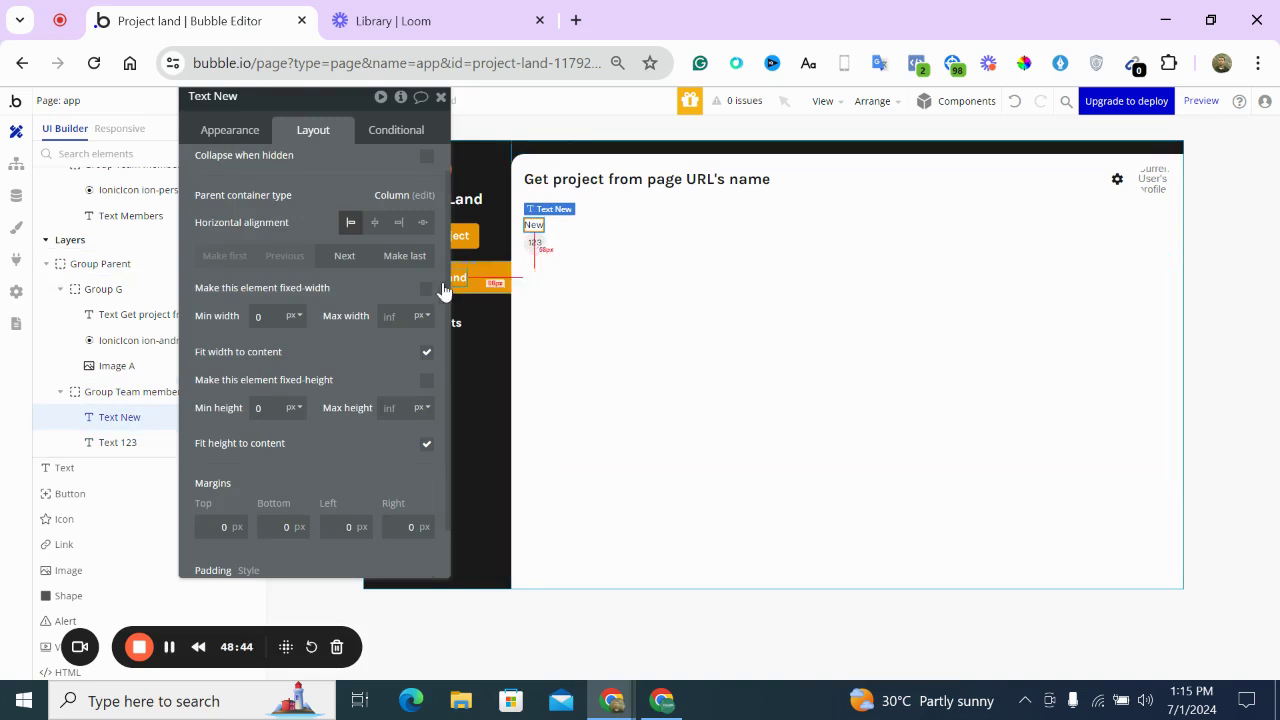
click(540, 243)
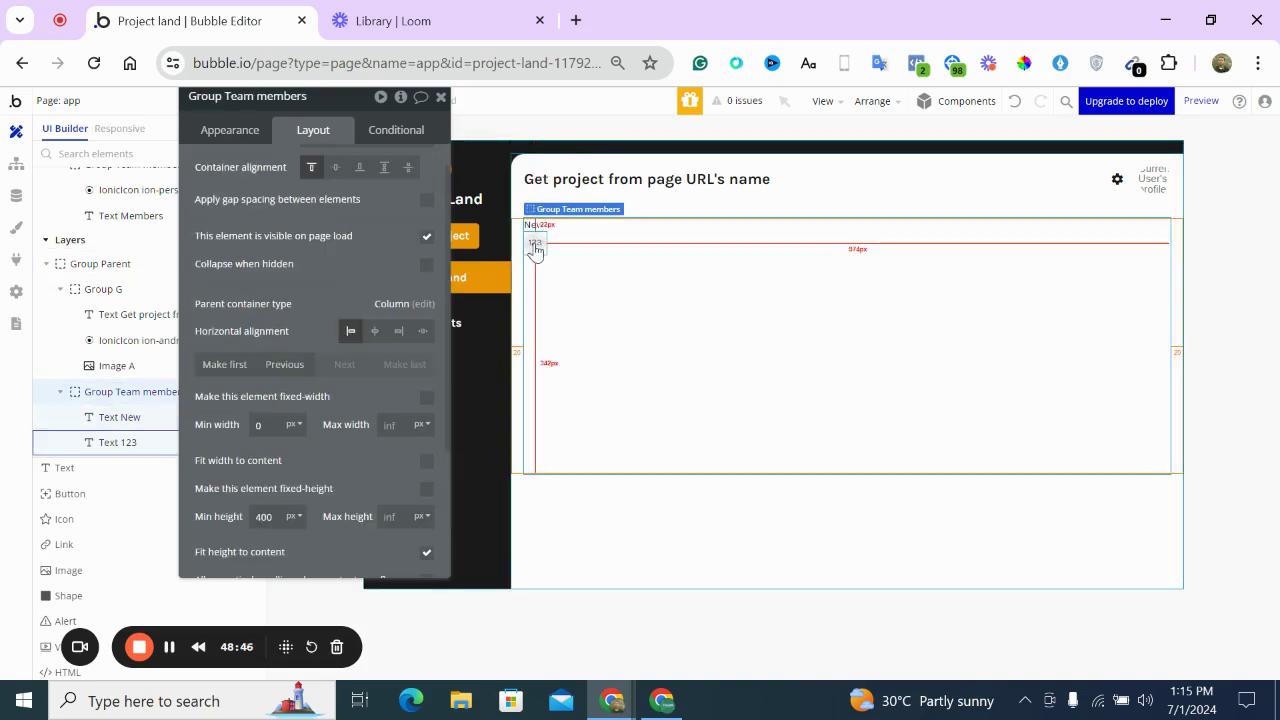
click(538, 243)
click(265, 317)
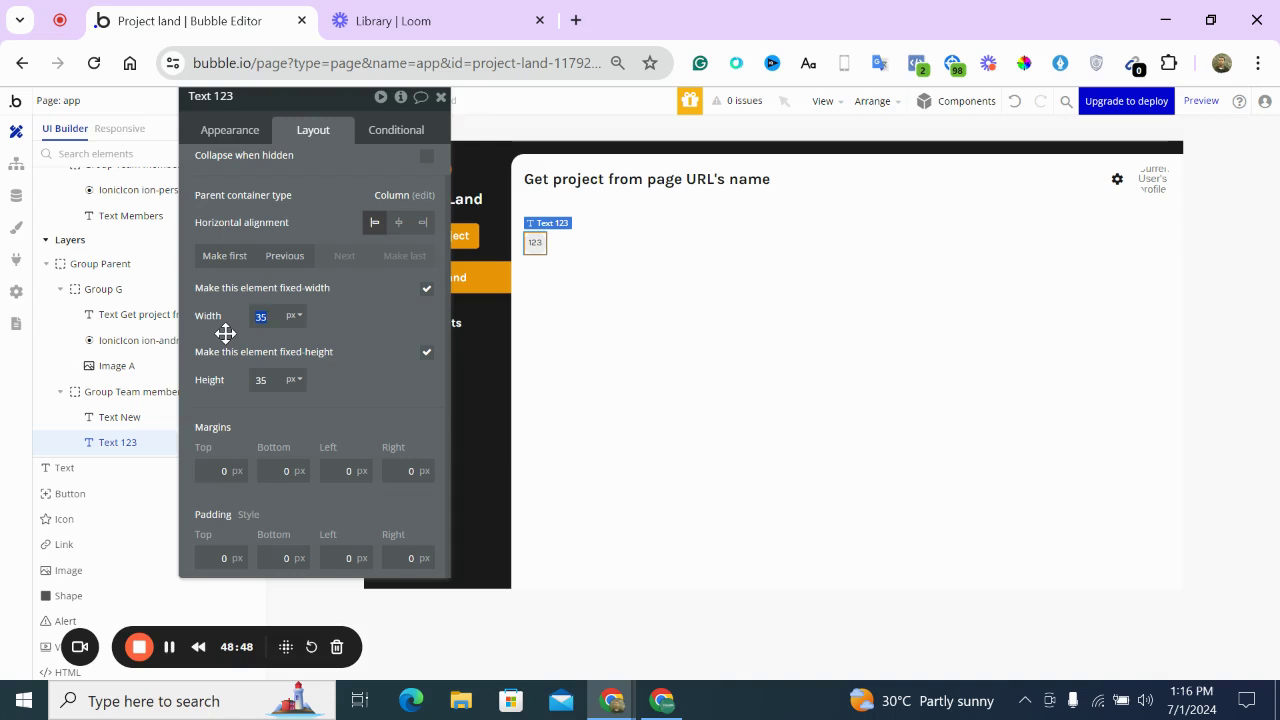
text(30)
key(Tab)
text(30)
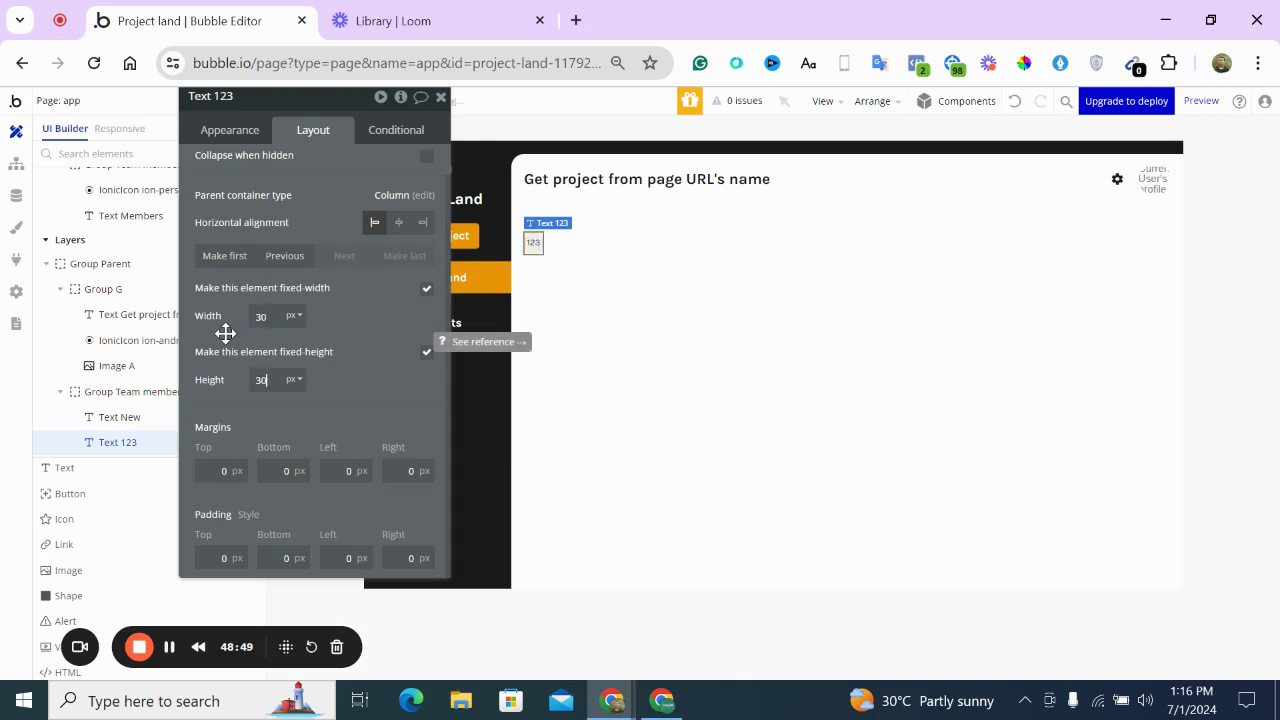
Make the text of the 123 badge bold
click(252, 131)
scroll(332, 200, down, 3)
scroll(332, 200, down, 1)
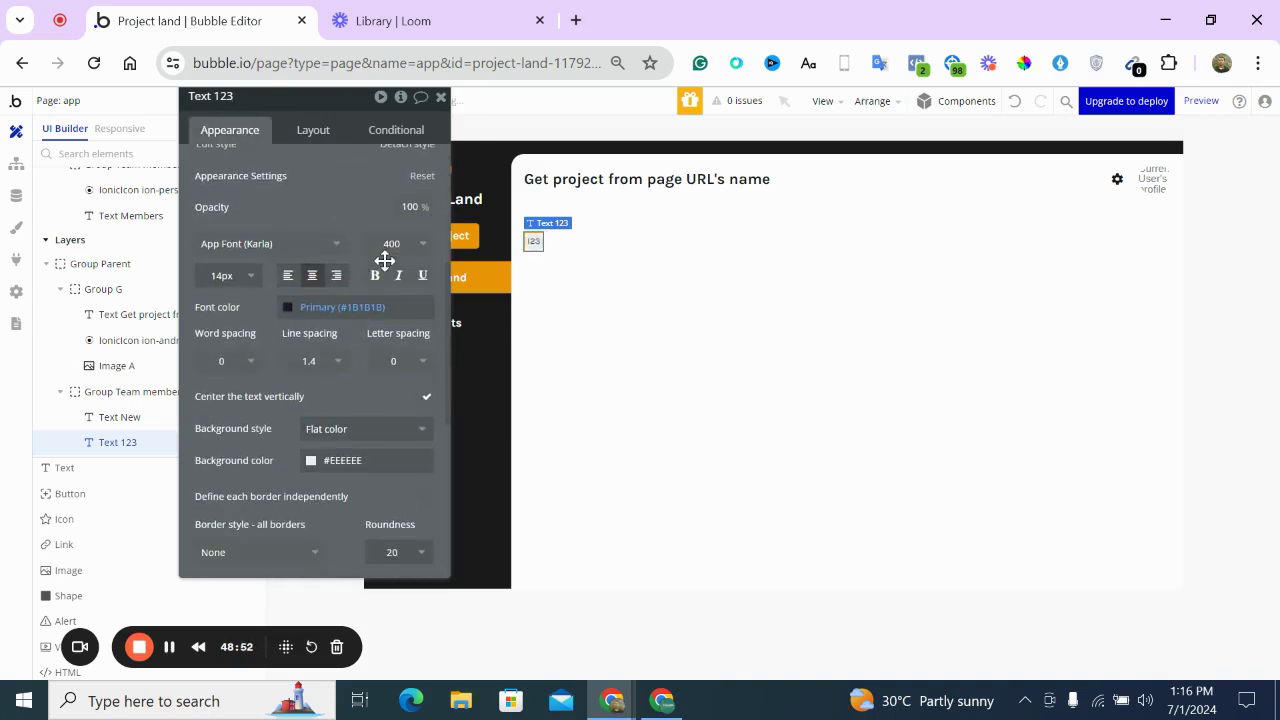
click(375, 275)
click(537, 266)
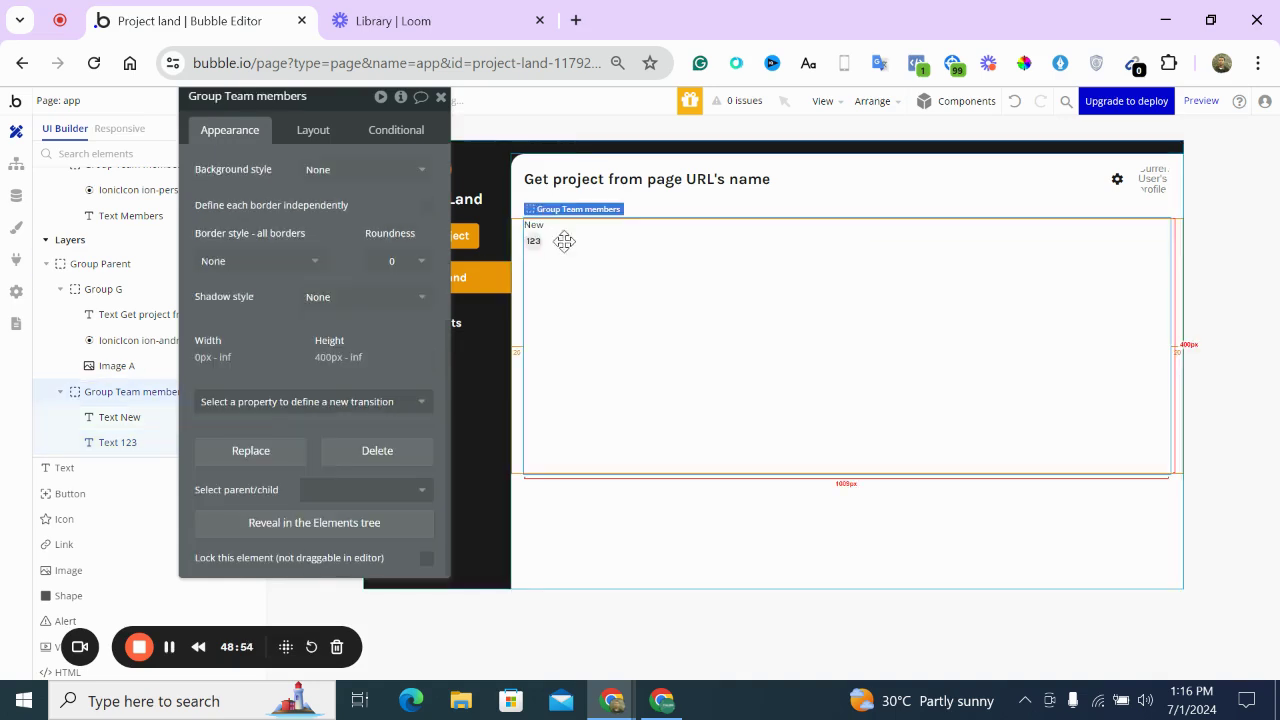
Group the New label and the 123 badge in a row container and rename the container Group New
click(537, 228)
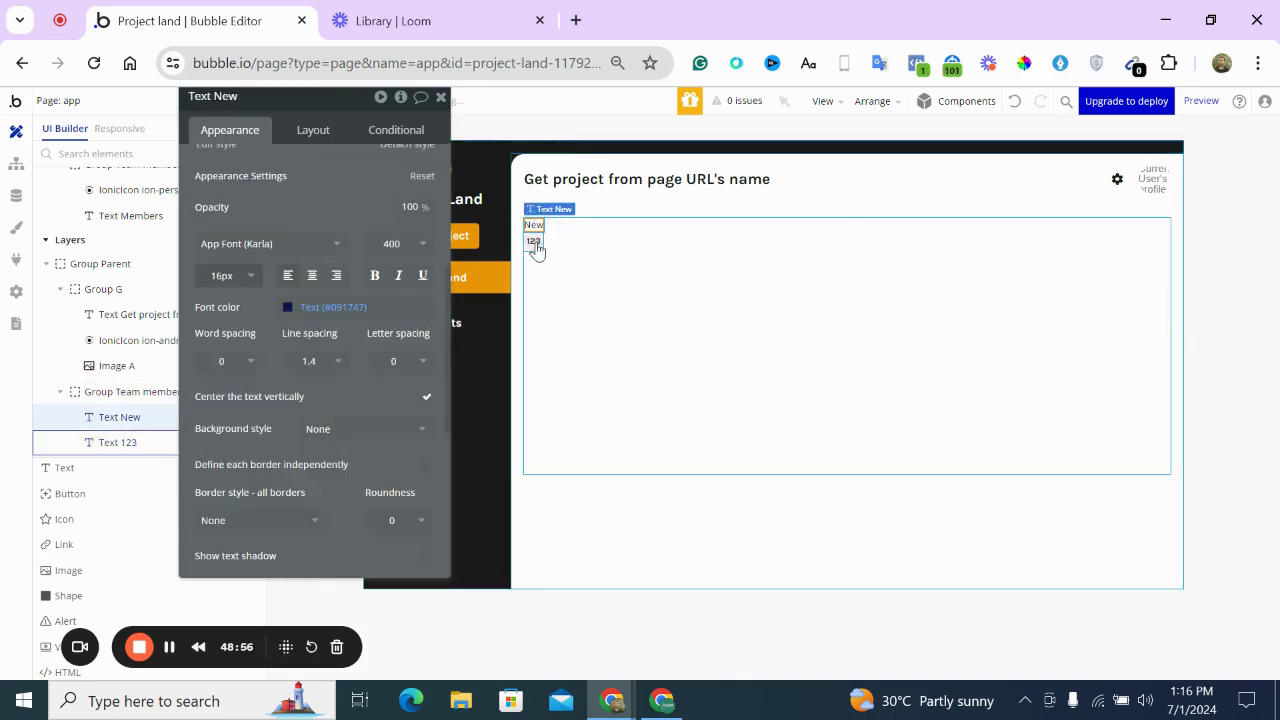
shift+click(533, 240)
right_click(536, 243)
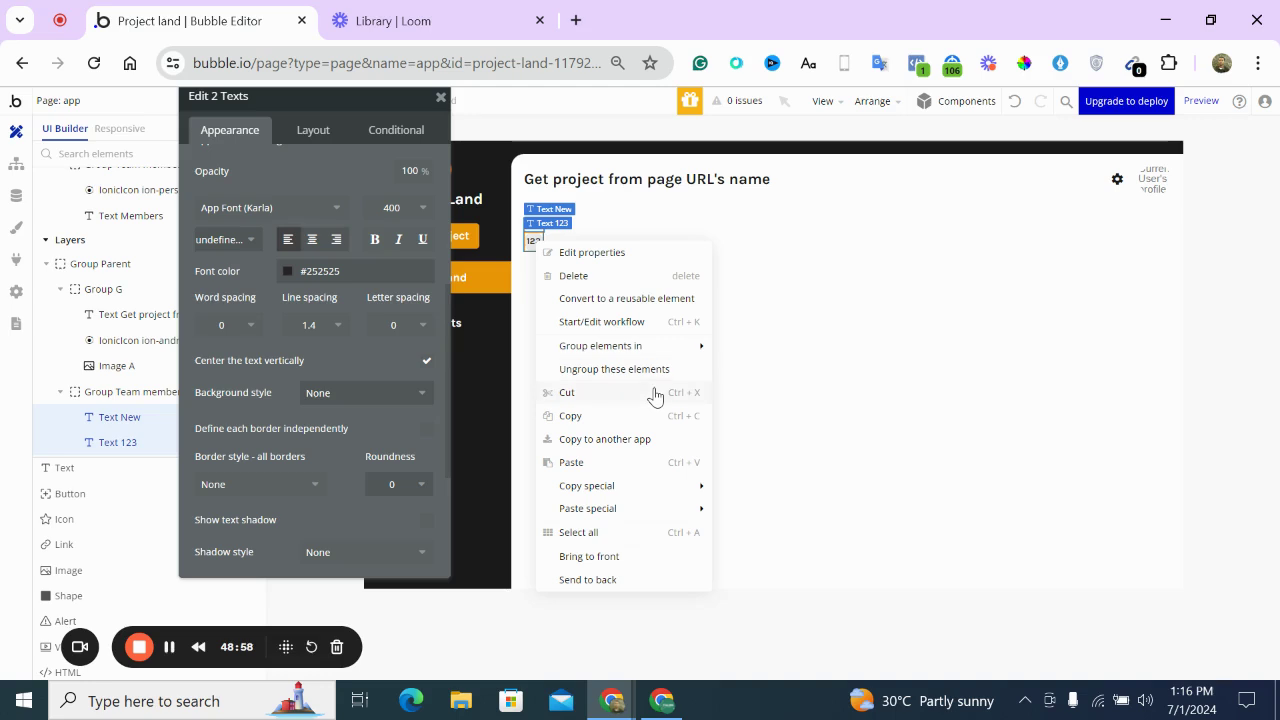
mouse_move(700, 352)
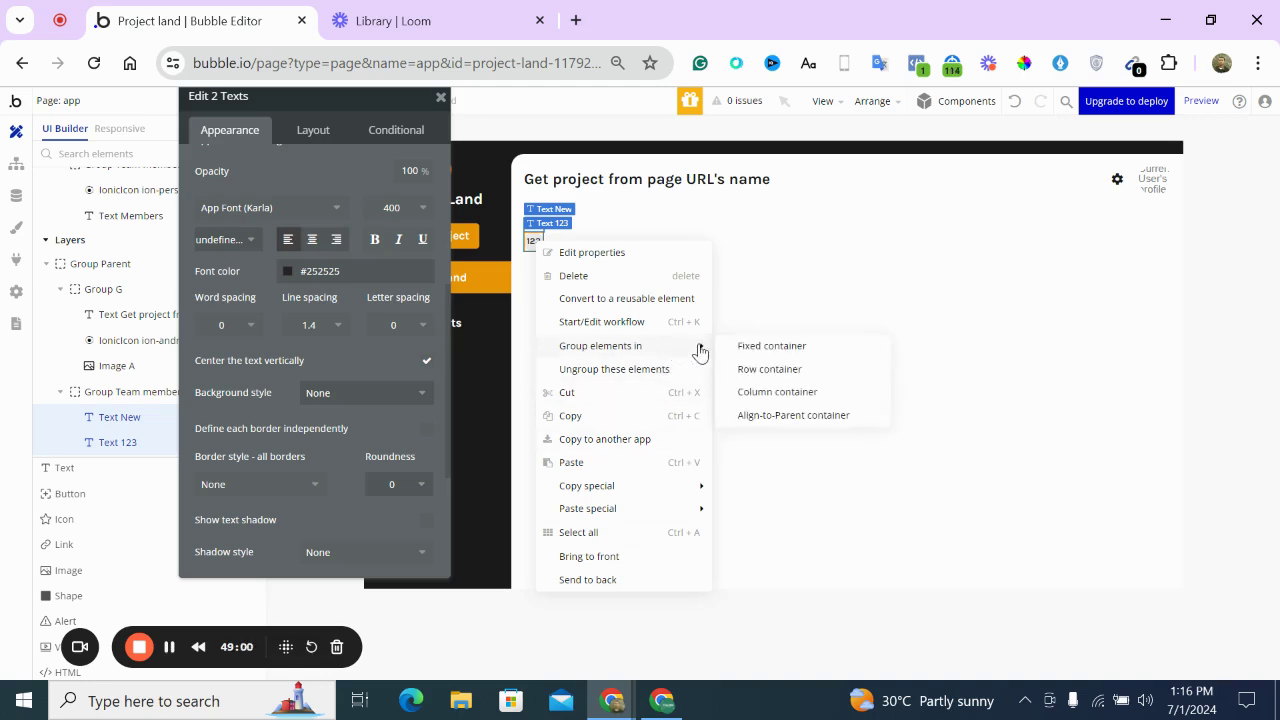
click(772, 370)
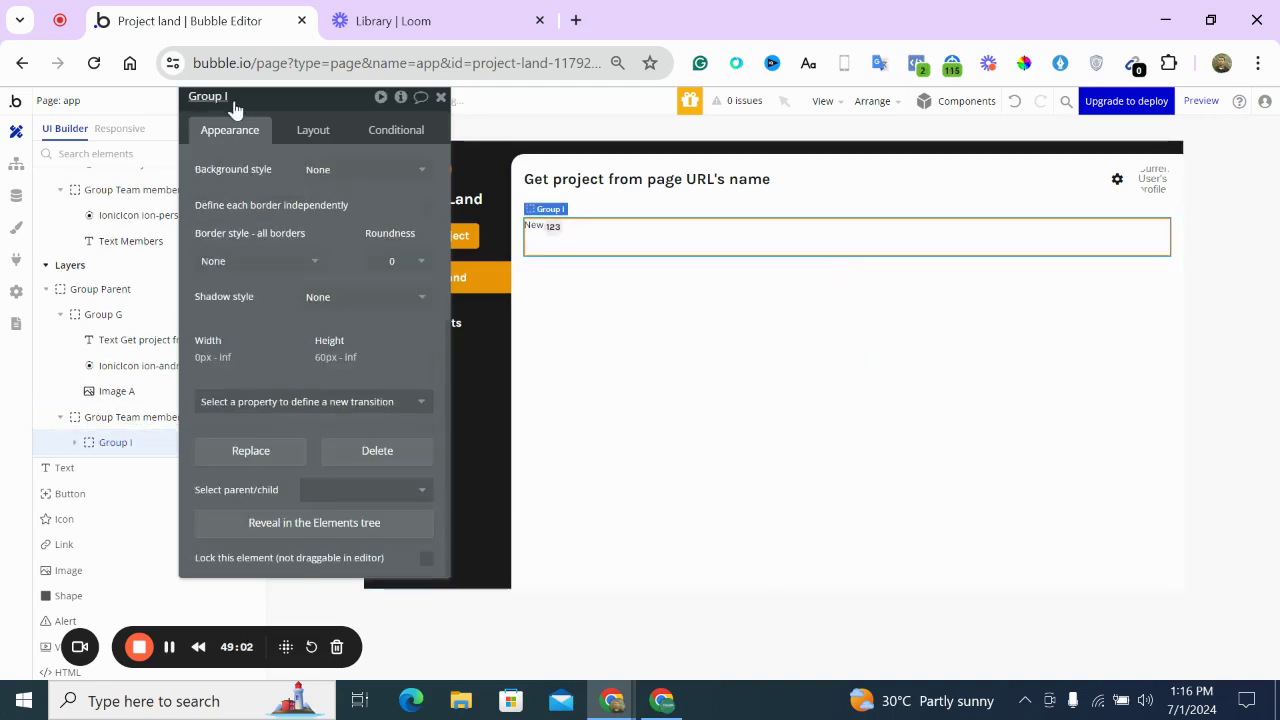
double_click(235, 101)
text(new)
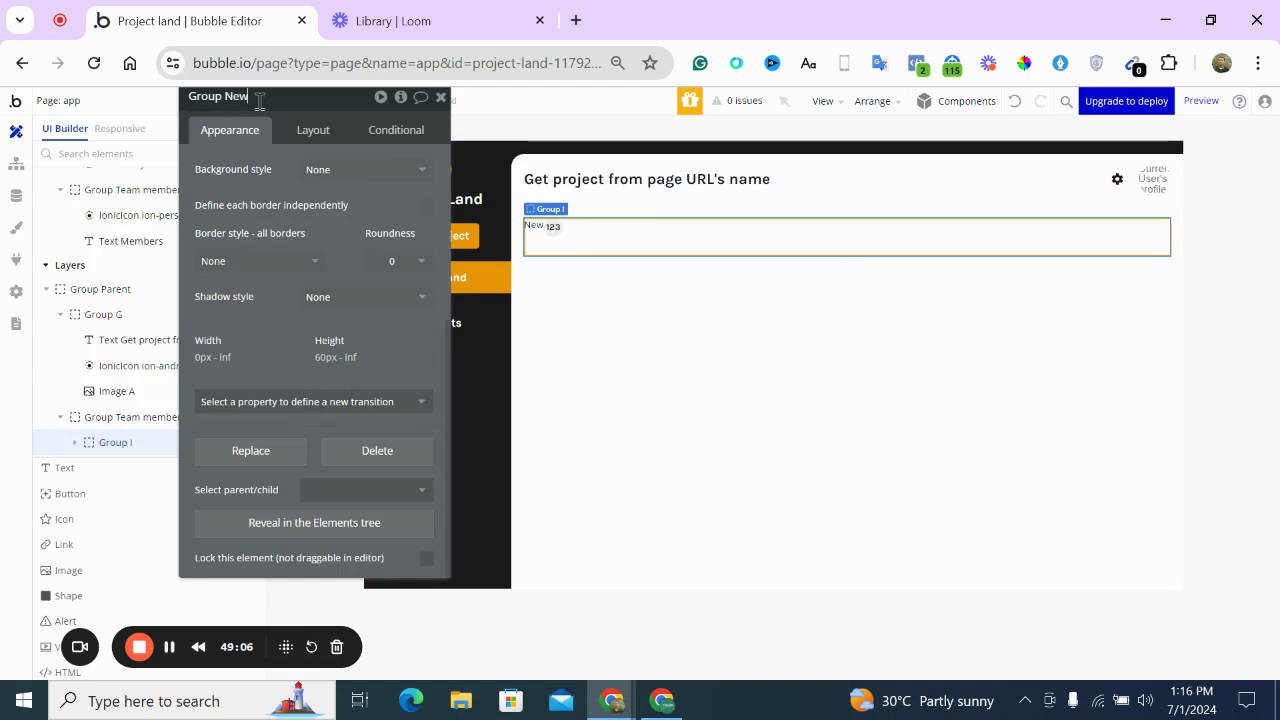
Fit Group New's width to its content and apply a column gap of 5 px between its elements
click(311, 131)
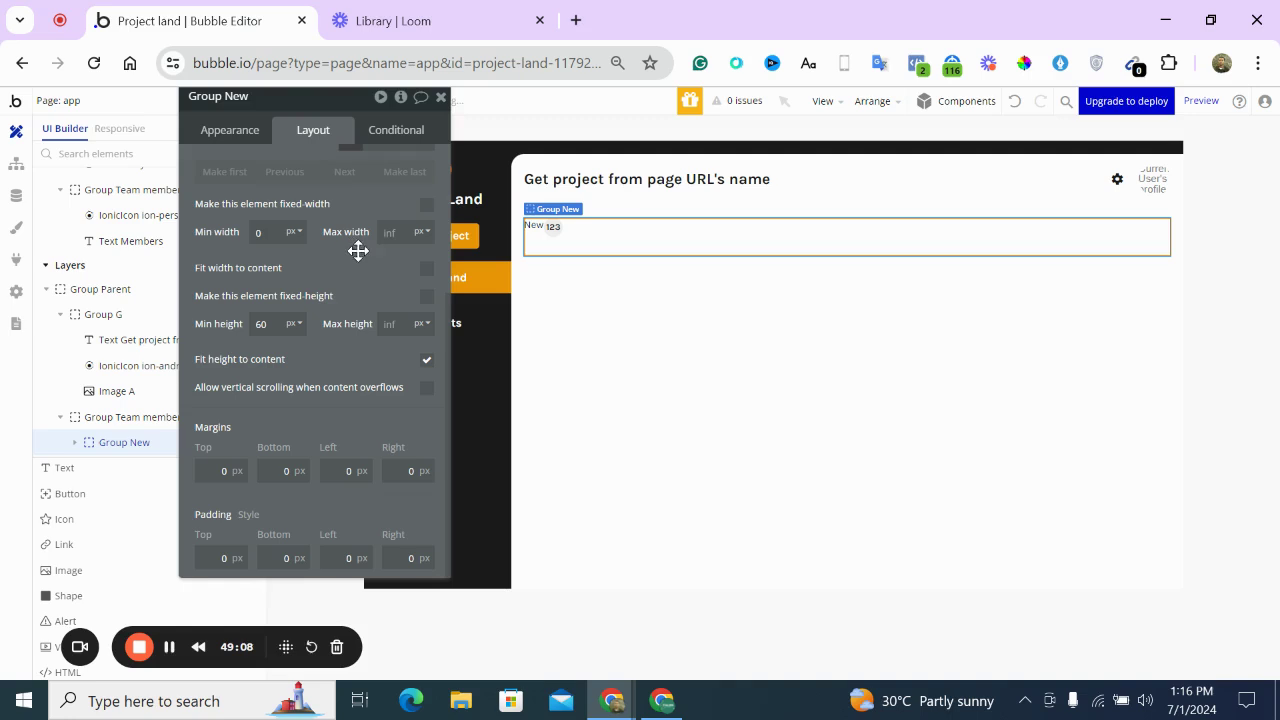
click(426, 268)
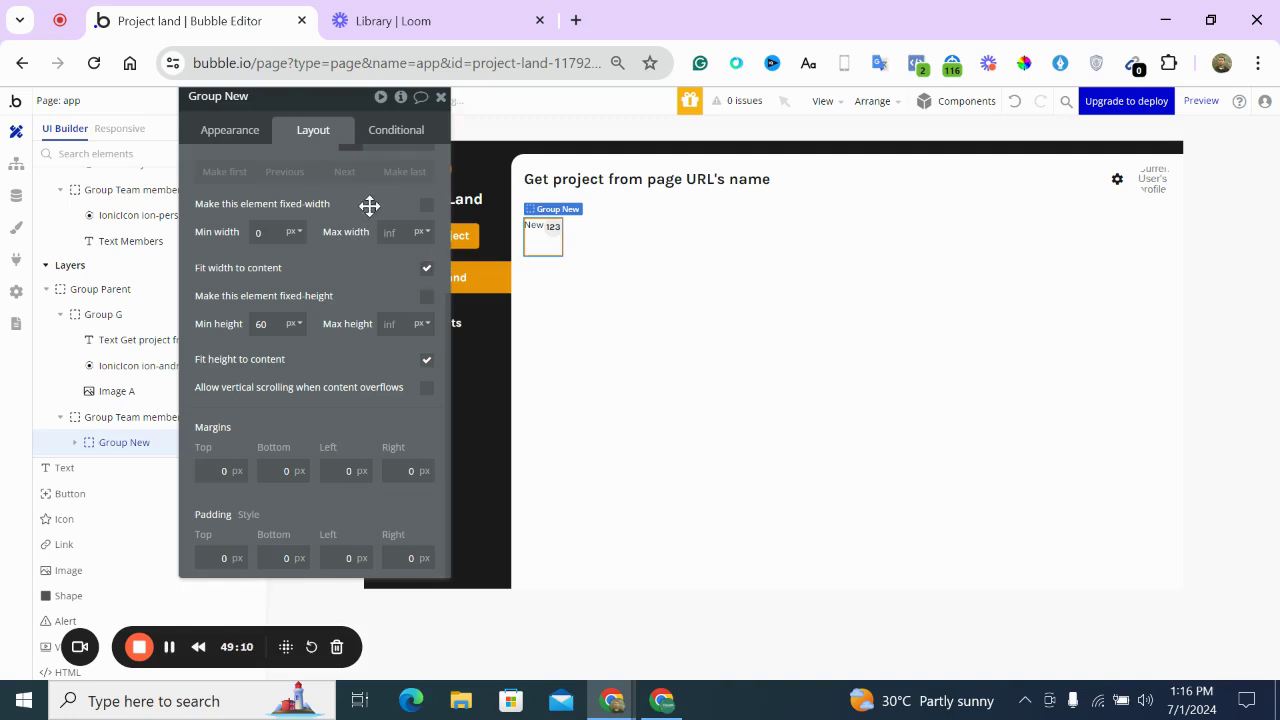
scroll(369, 206, up, 3)
click(421, 238)
click(414, 290)
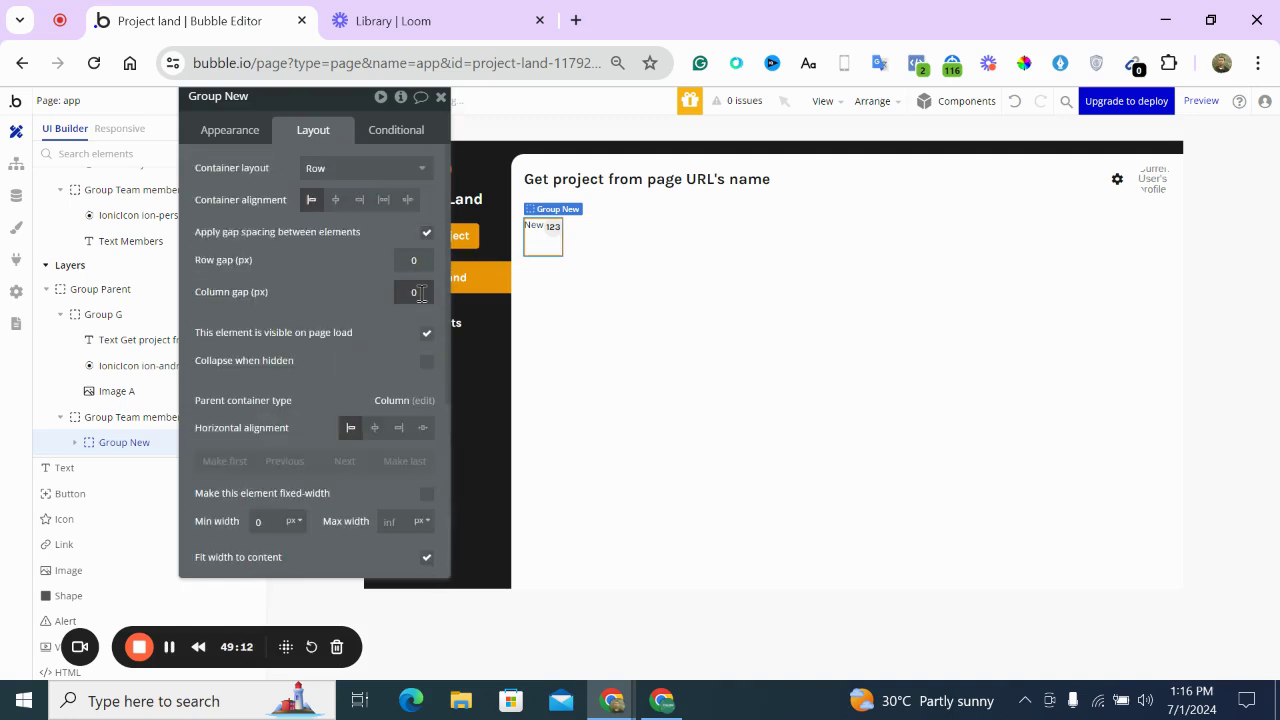
text(5)
Set the minimum height of Group New to 0 px
scroll(329, 417, down, 3)
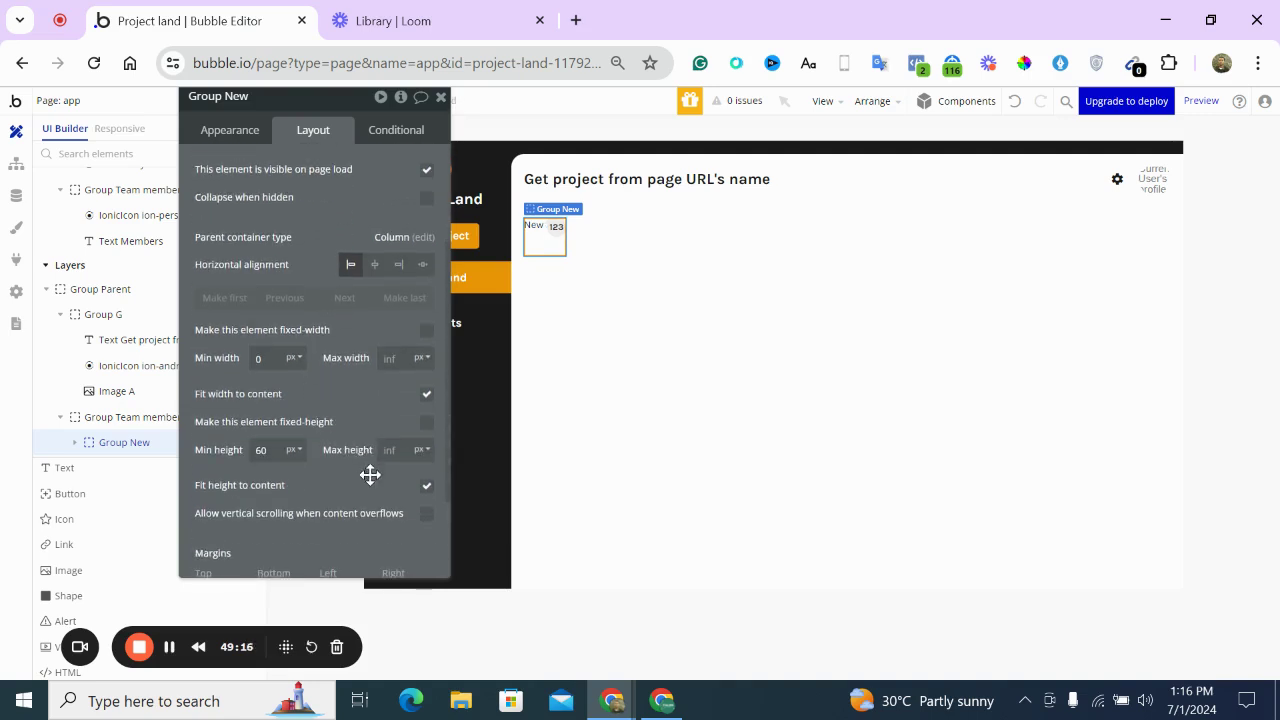
drag(272, 449, 205, 452)
key(BackSpace)
Center the New label and the 123 badge vertically within Group New
click(524, 228)
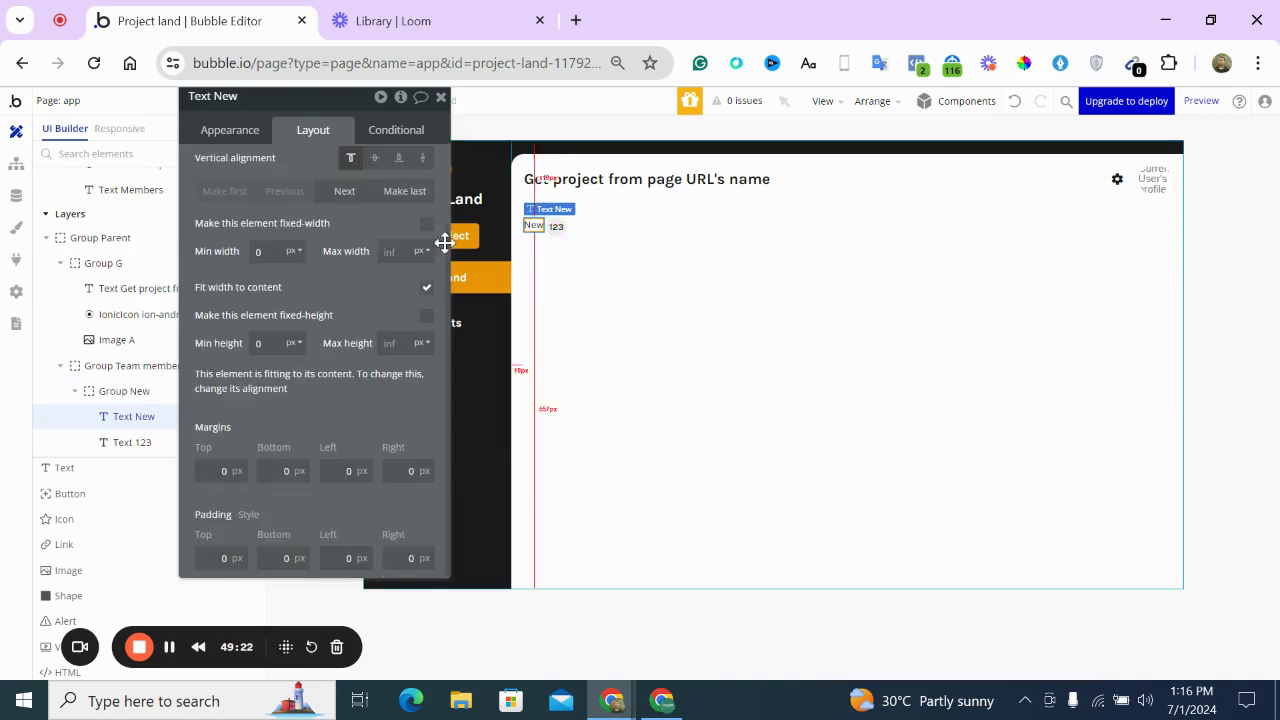
click(557, 229)
click(399, 222)
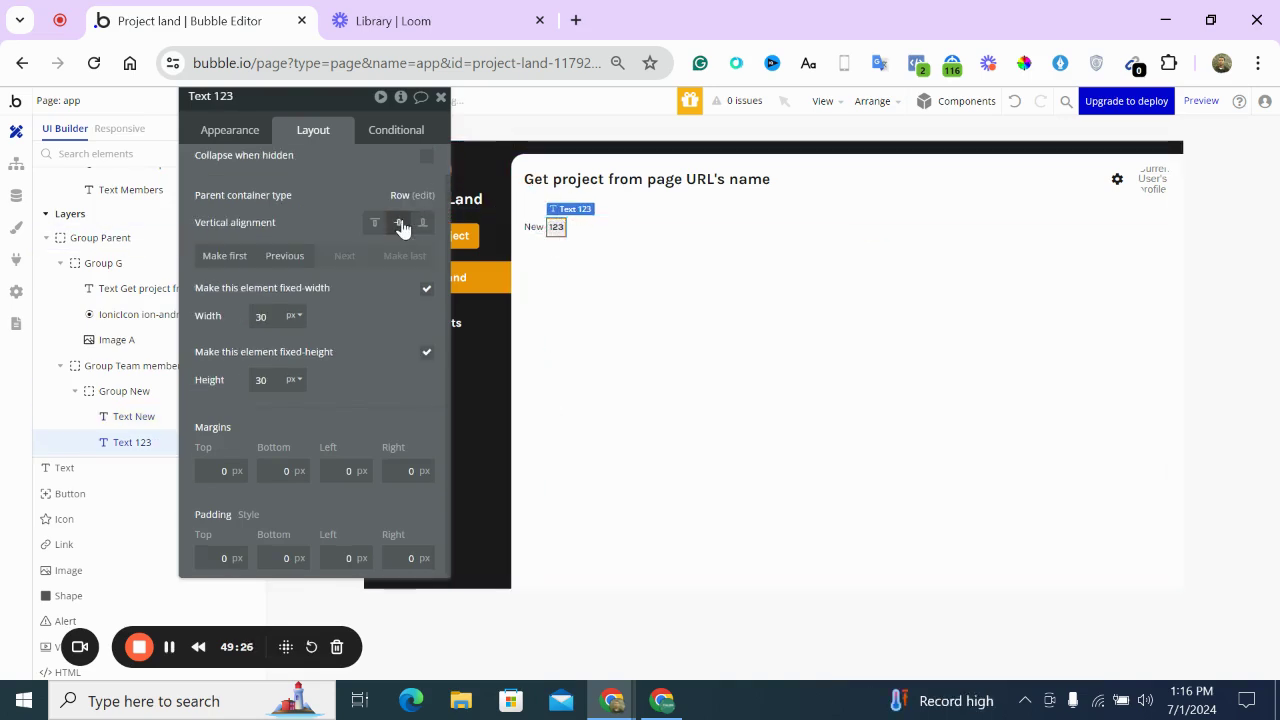
click(545, 241)
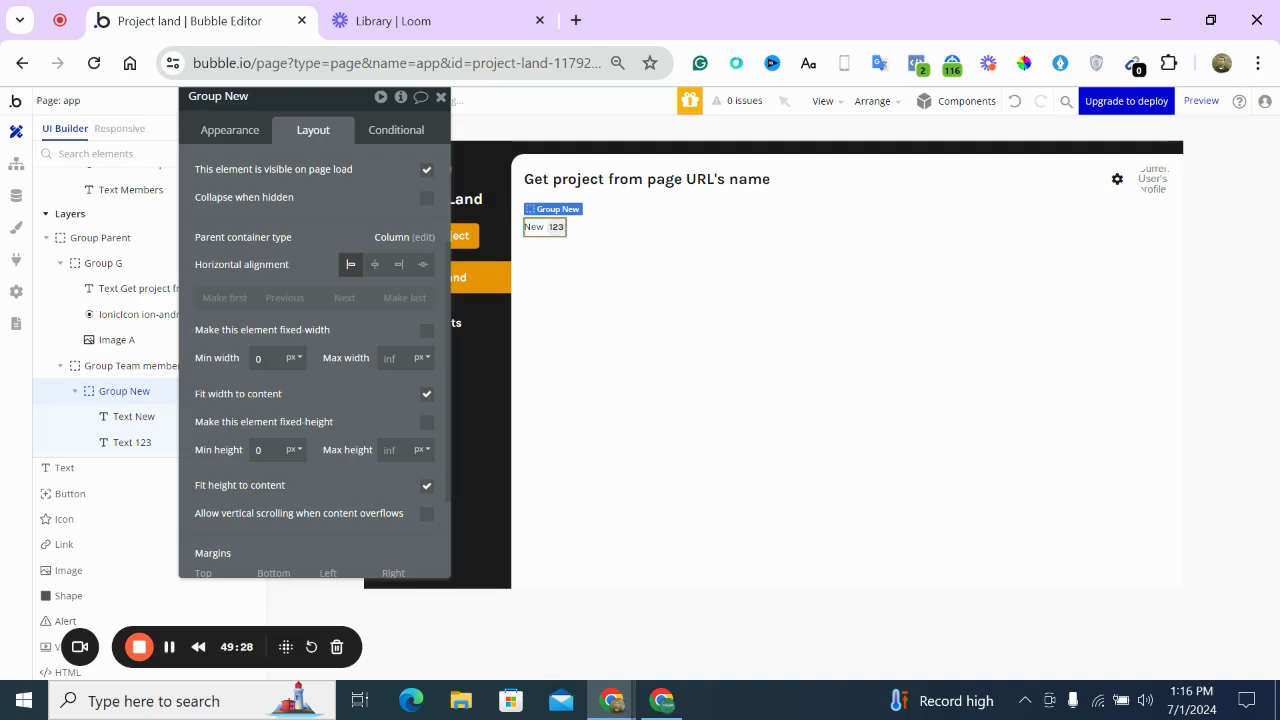
Compare Group New with the New, In Progress and Completed filter row in the Projectpower reference editor
click(680, 708)
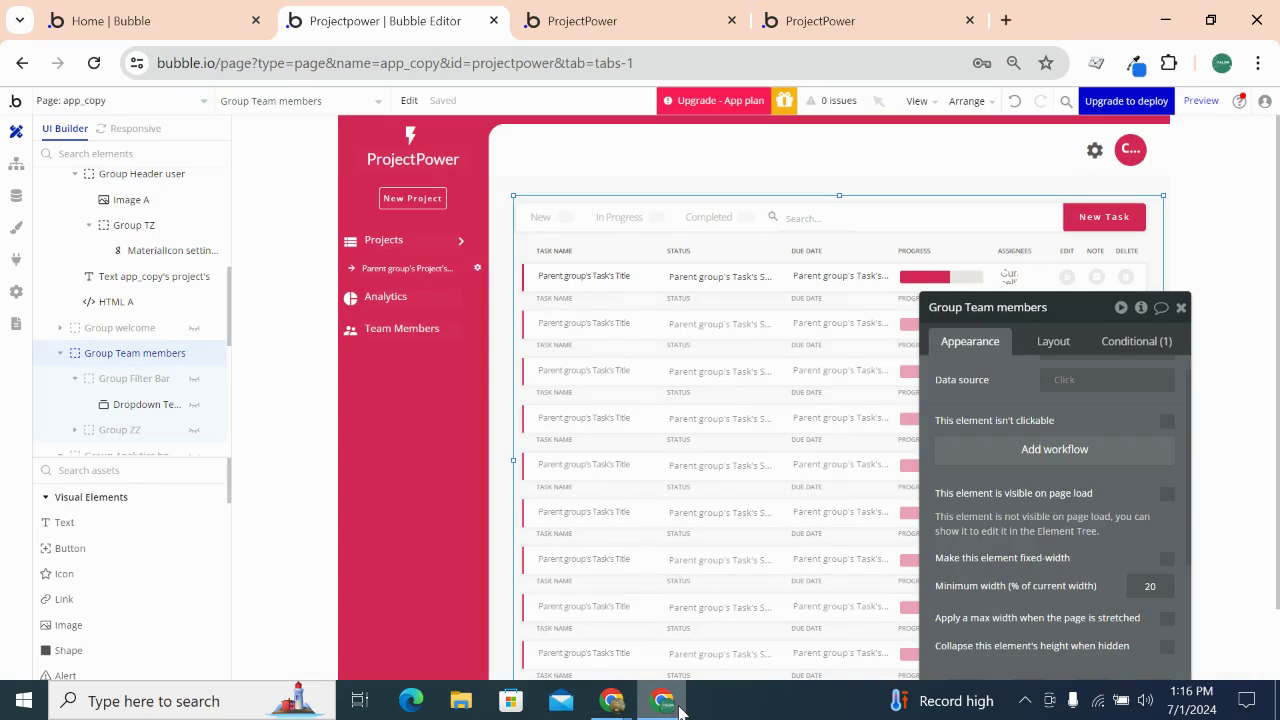
click(680, 708)
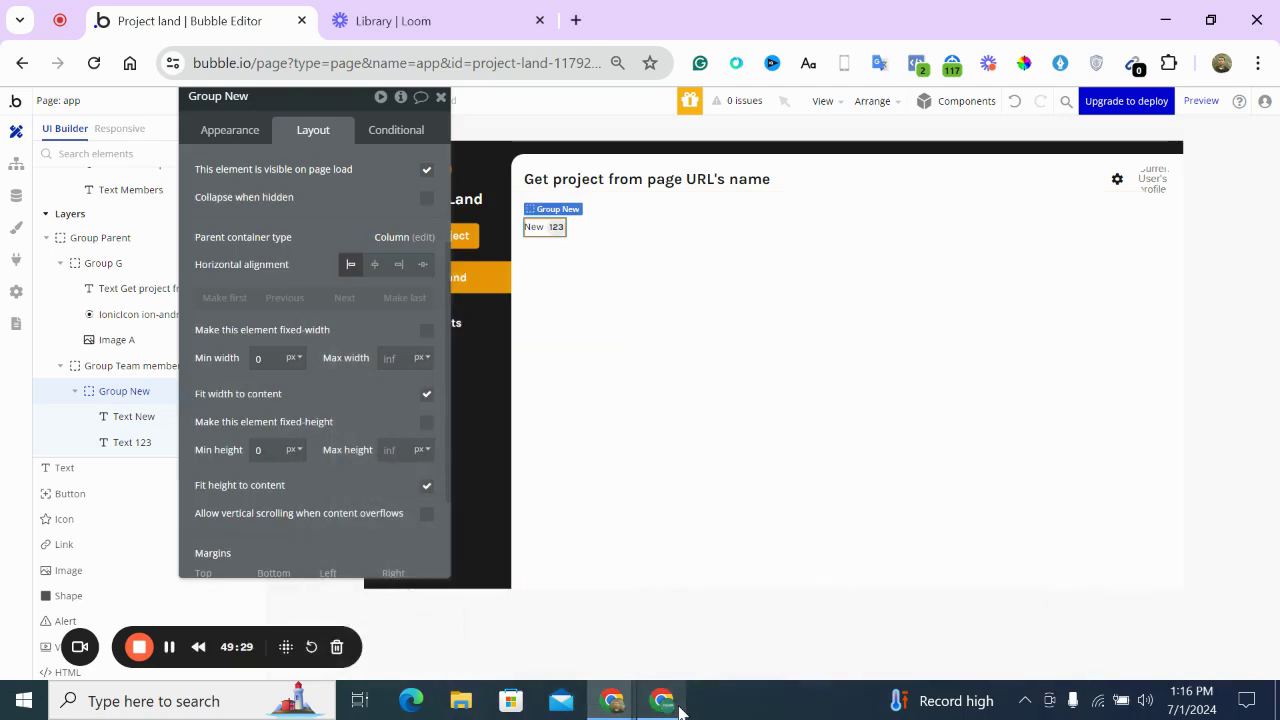
click(680, 708)
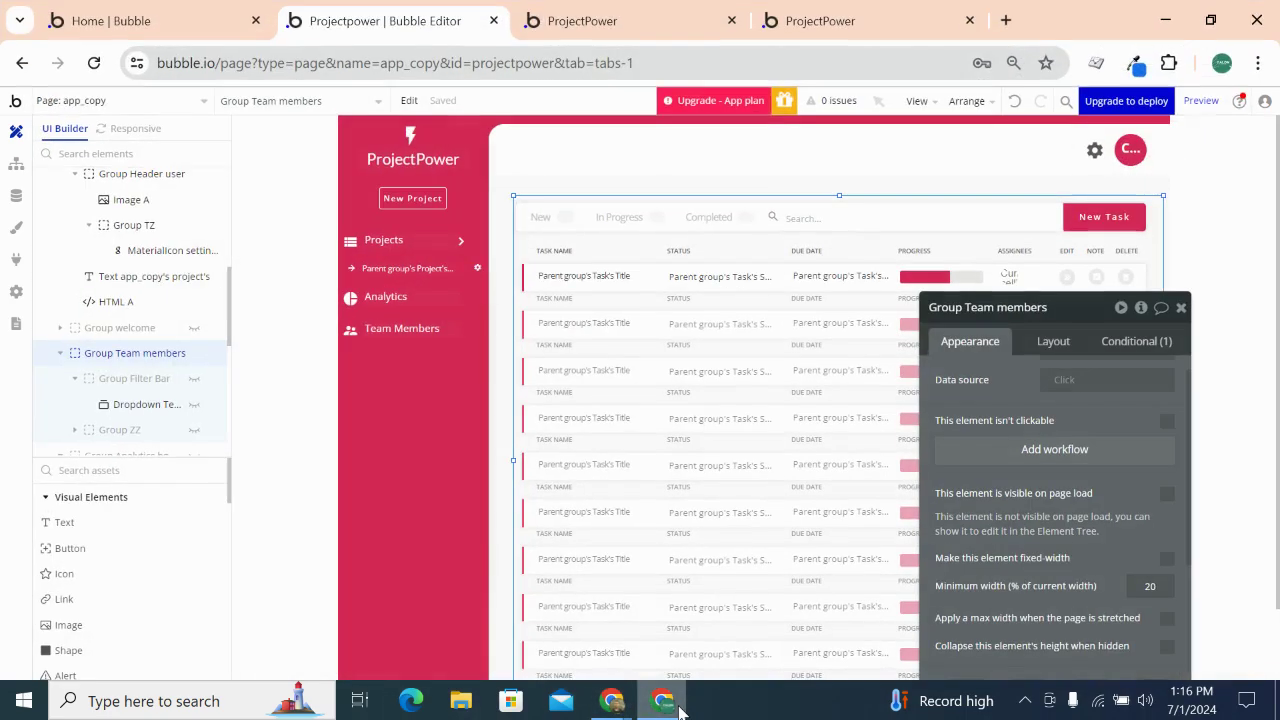
click(680, 708)
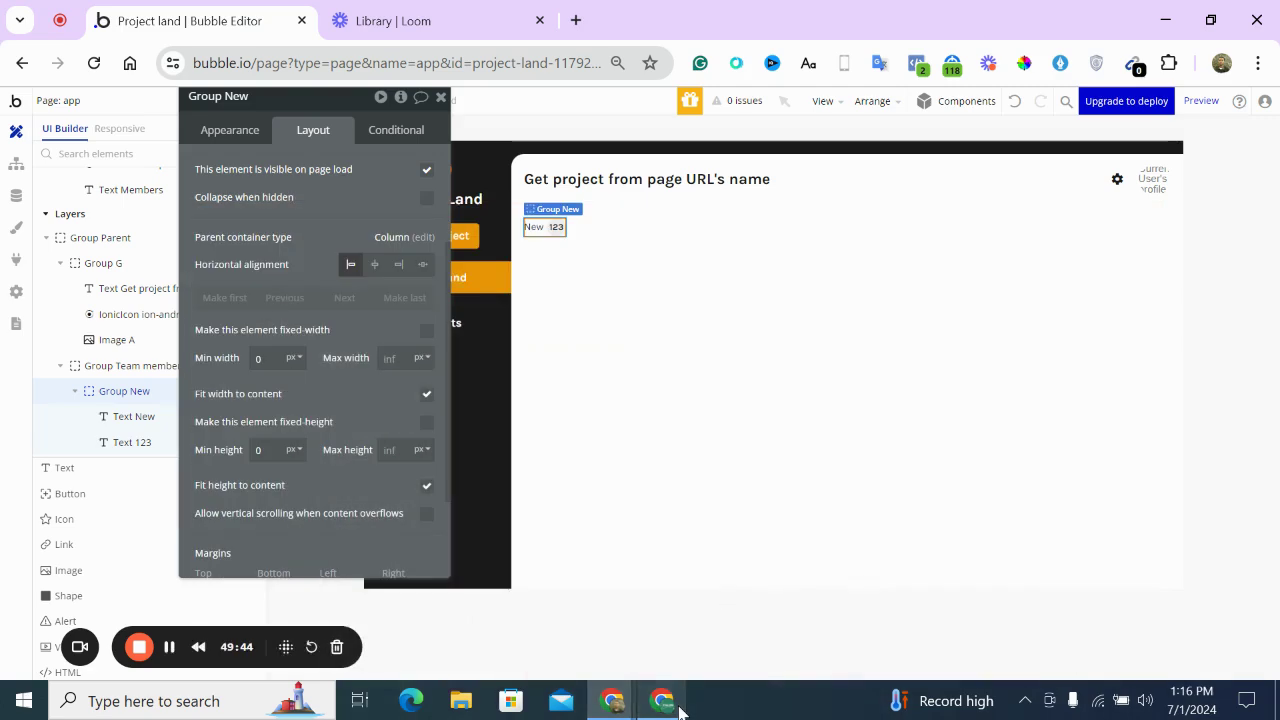
click(680, 708)
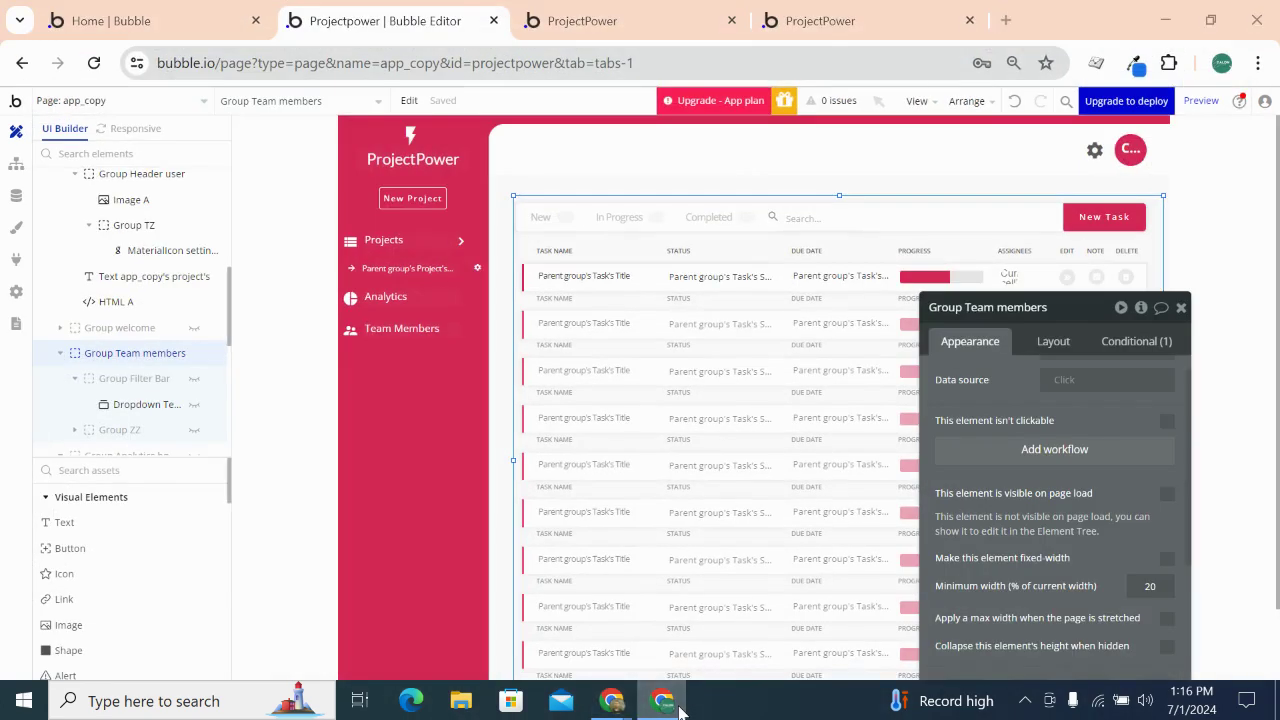
click(680, 708)
Set the top, bottom, left and right padding of Group New to 5 px each
scroll(309, 494, down, 2)
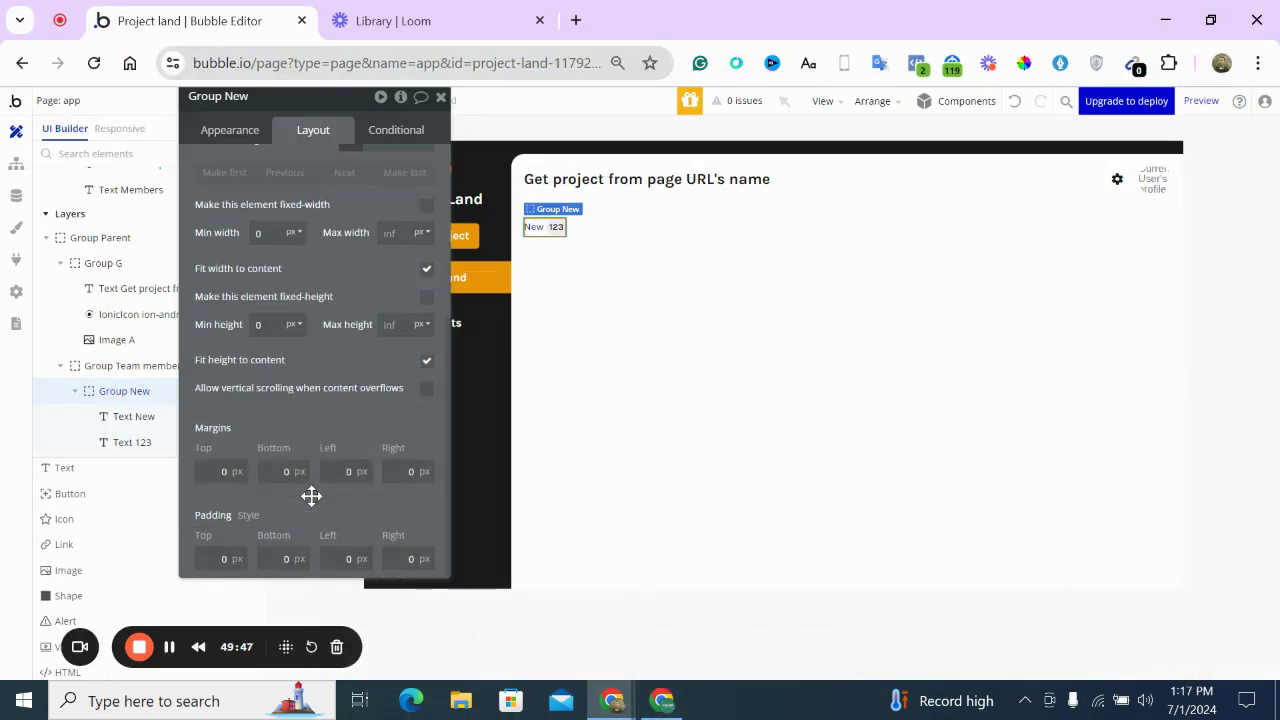
click(241, 565)
text(5)
key(Tab)
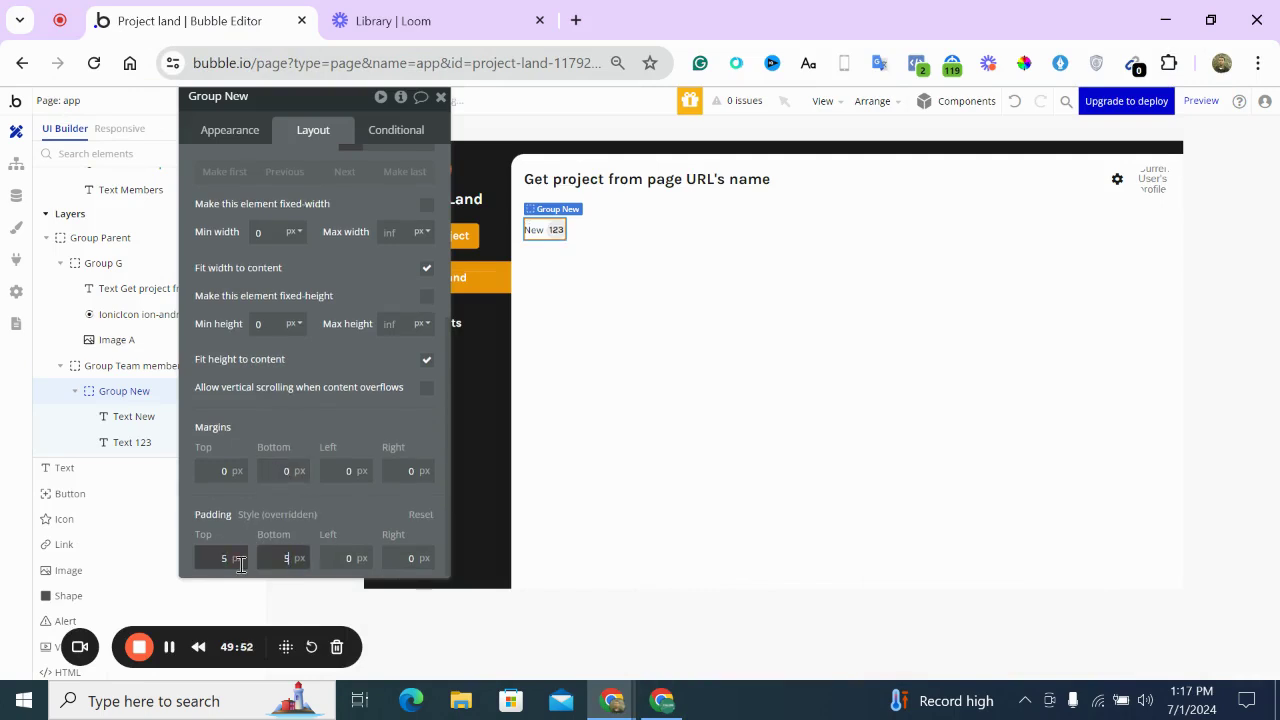
text(5)
key(Tab)
text(5)
key(Tab)
text(5)
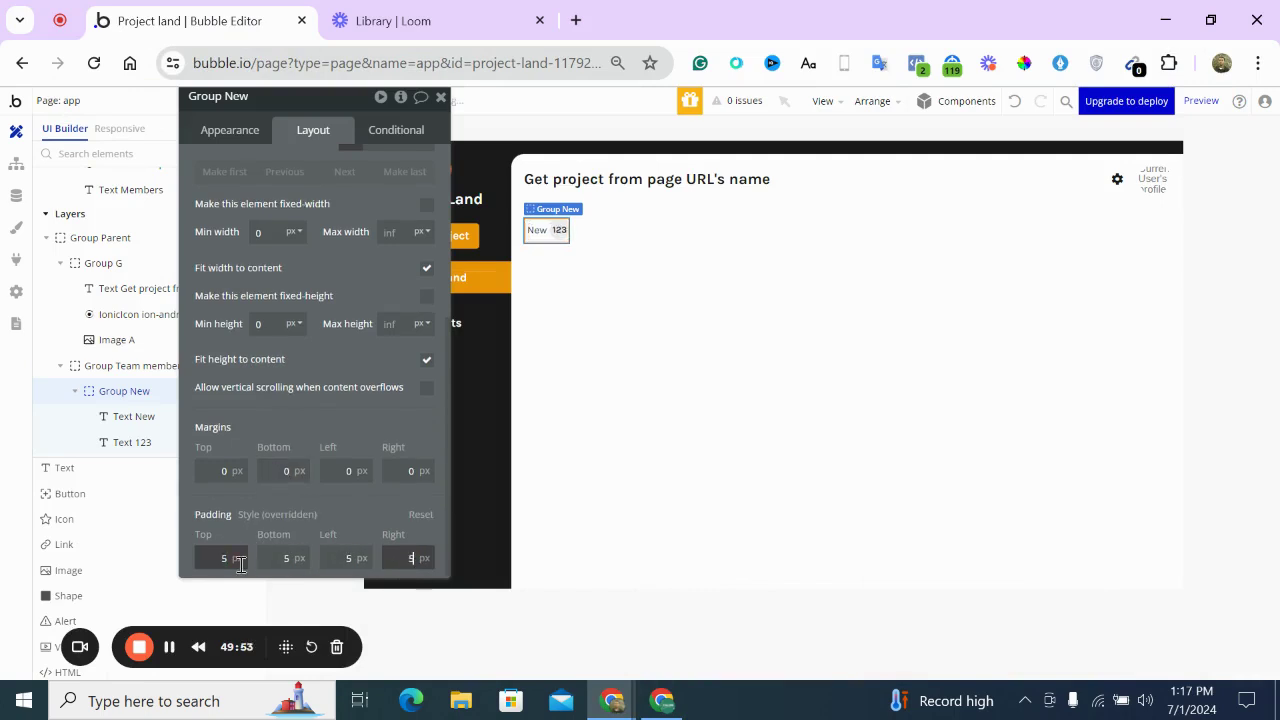
Duplicate Group New and rename the copy Group In Progress
click(549, 234)
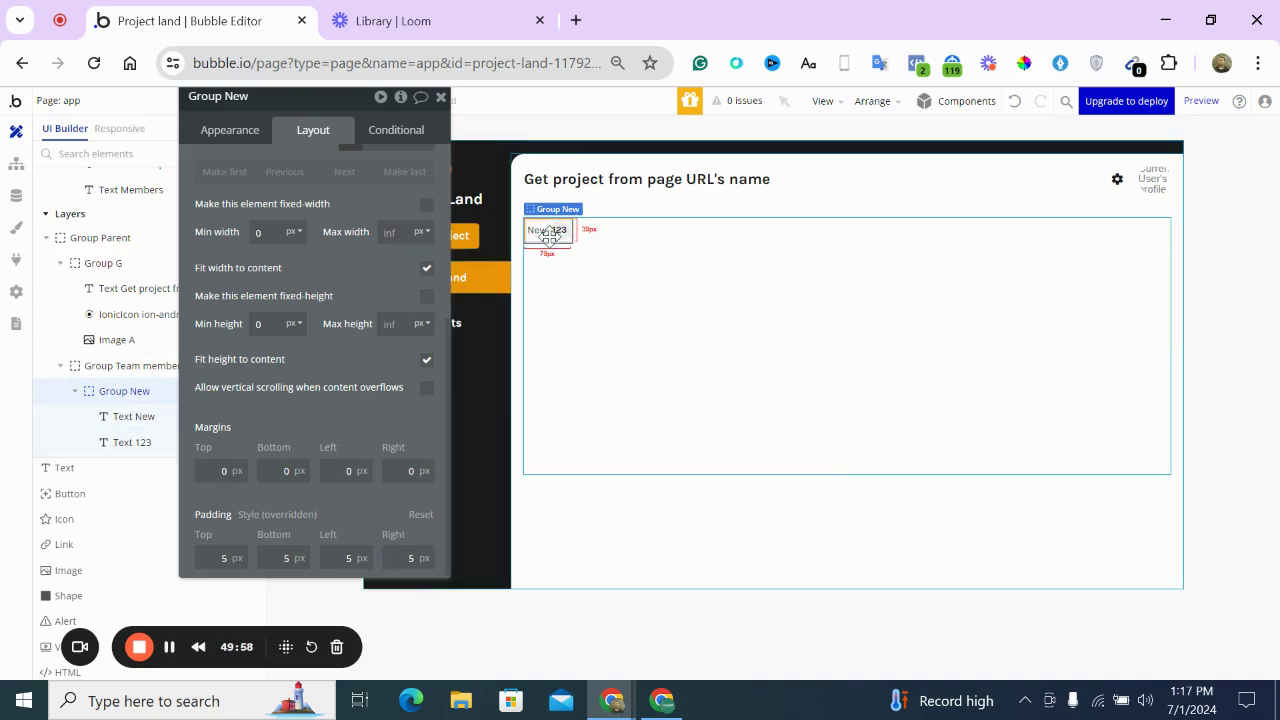
key(ctrl+d)
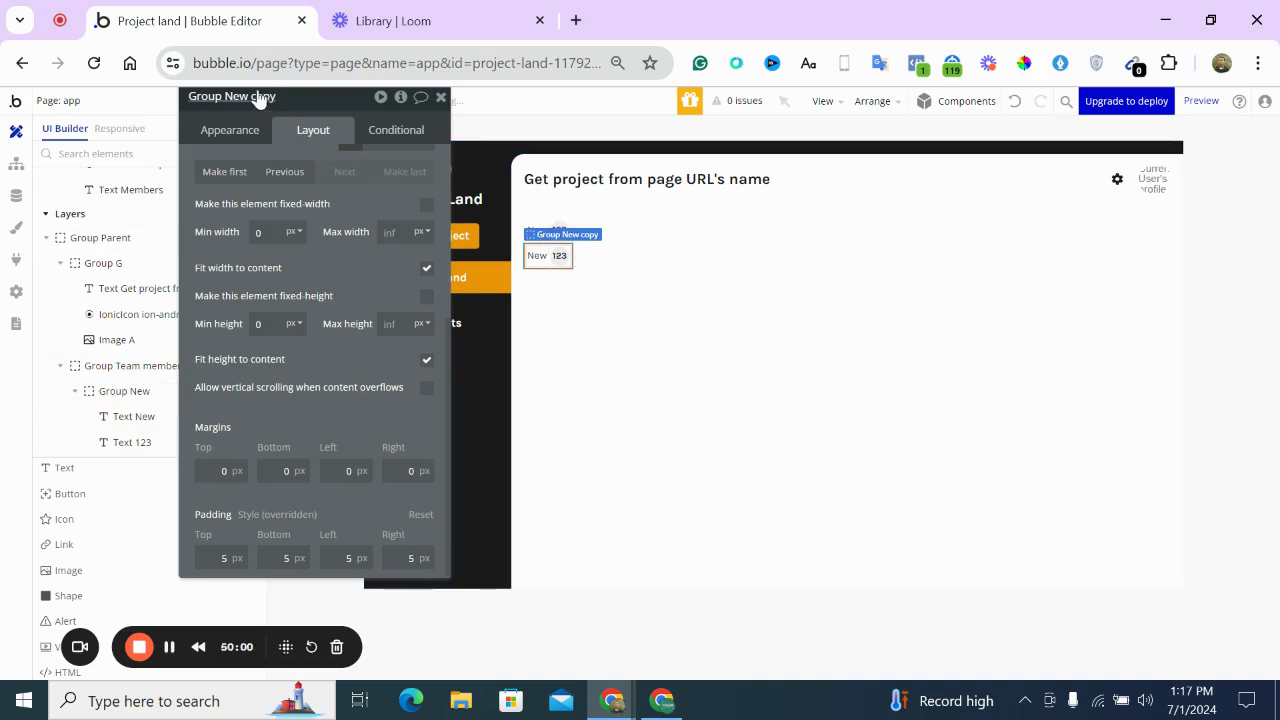
click(259, 97)
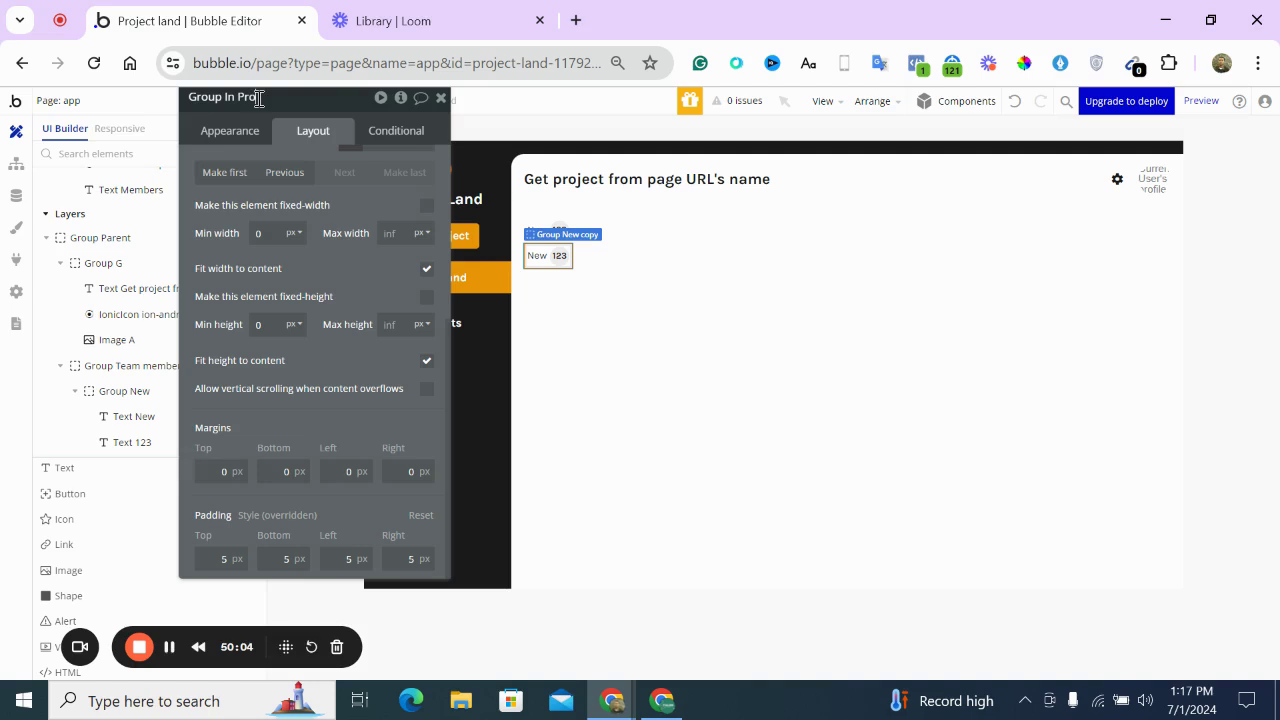
click(249, 131)
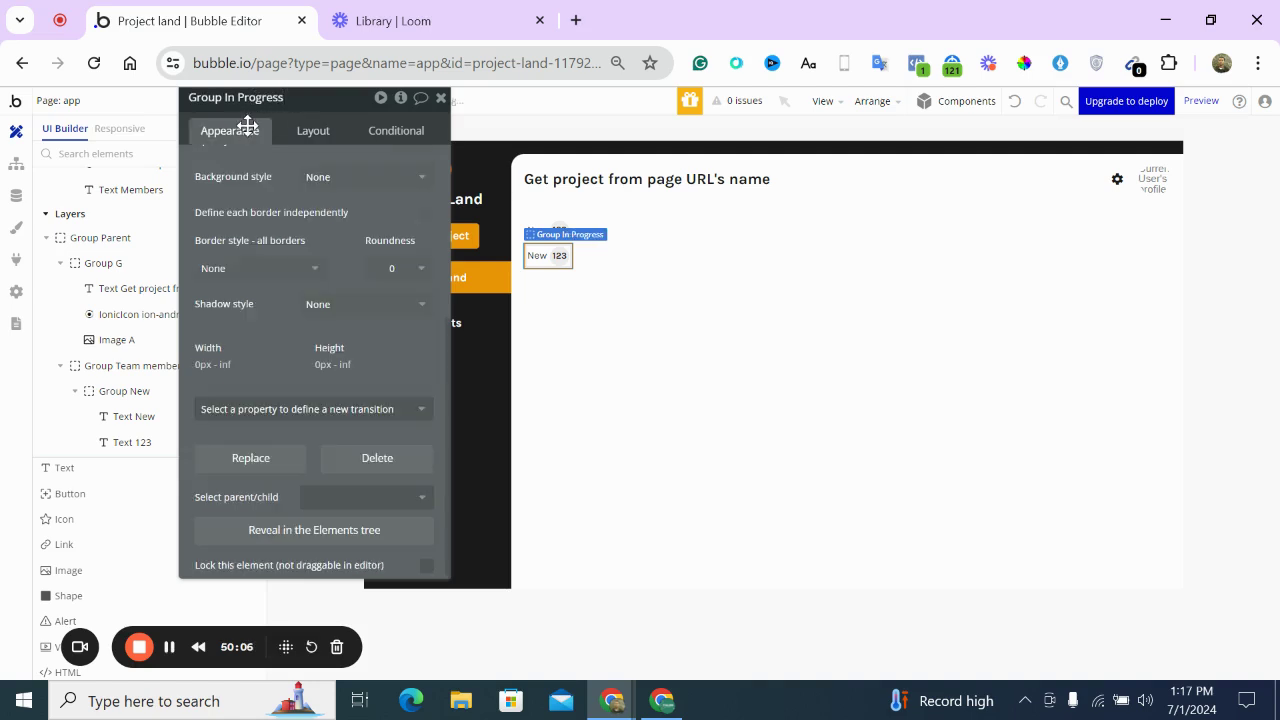
Change the label text inside Group In Progress to In Progress
click(536, 257)
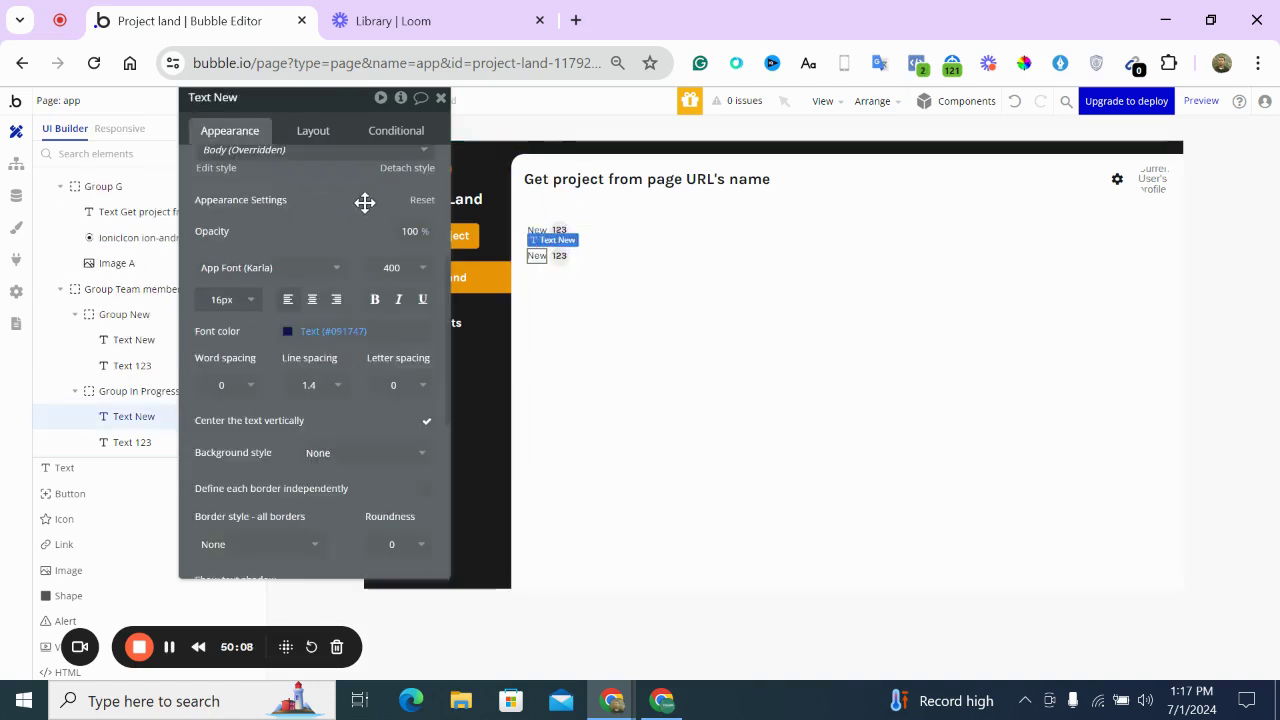
scroll(363, 200, up, 5)
triple_click(322, 193)
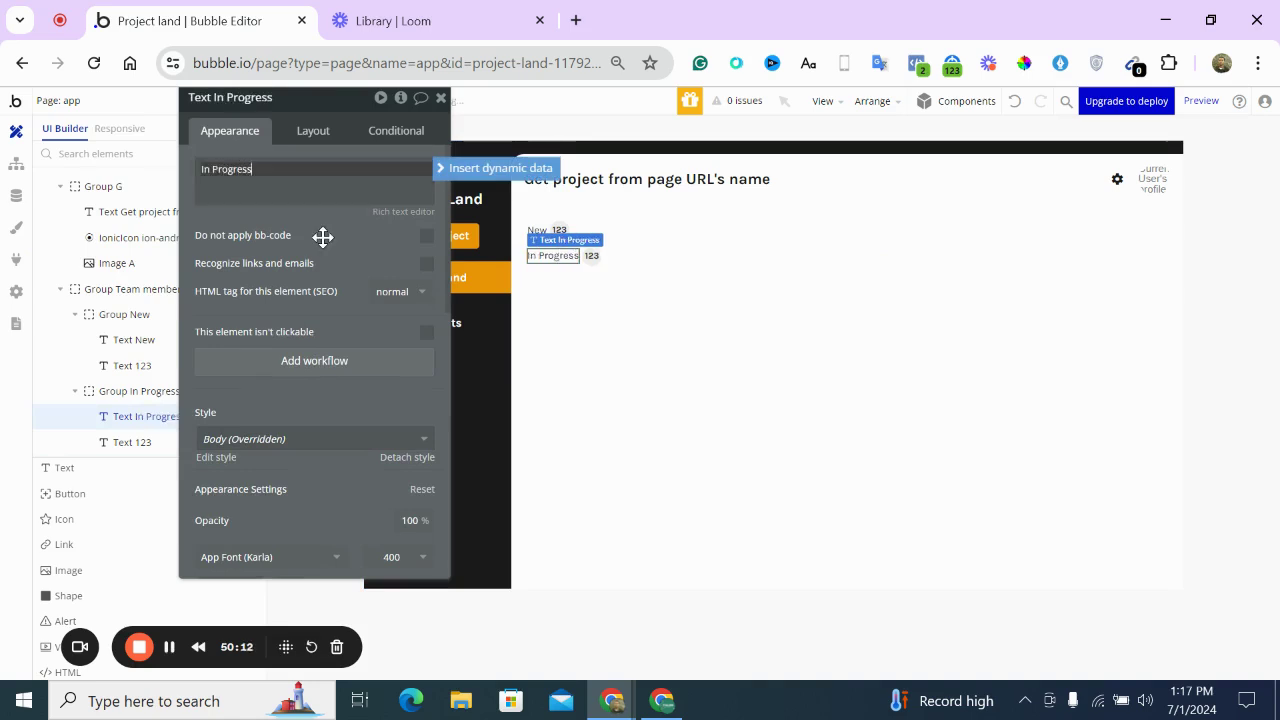
Duplicate Group In Progress and rename the copy Group In Completed
click(580, 268)
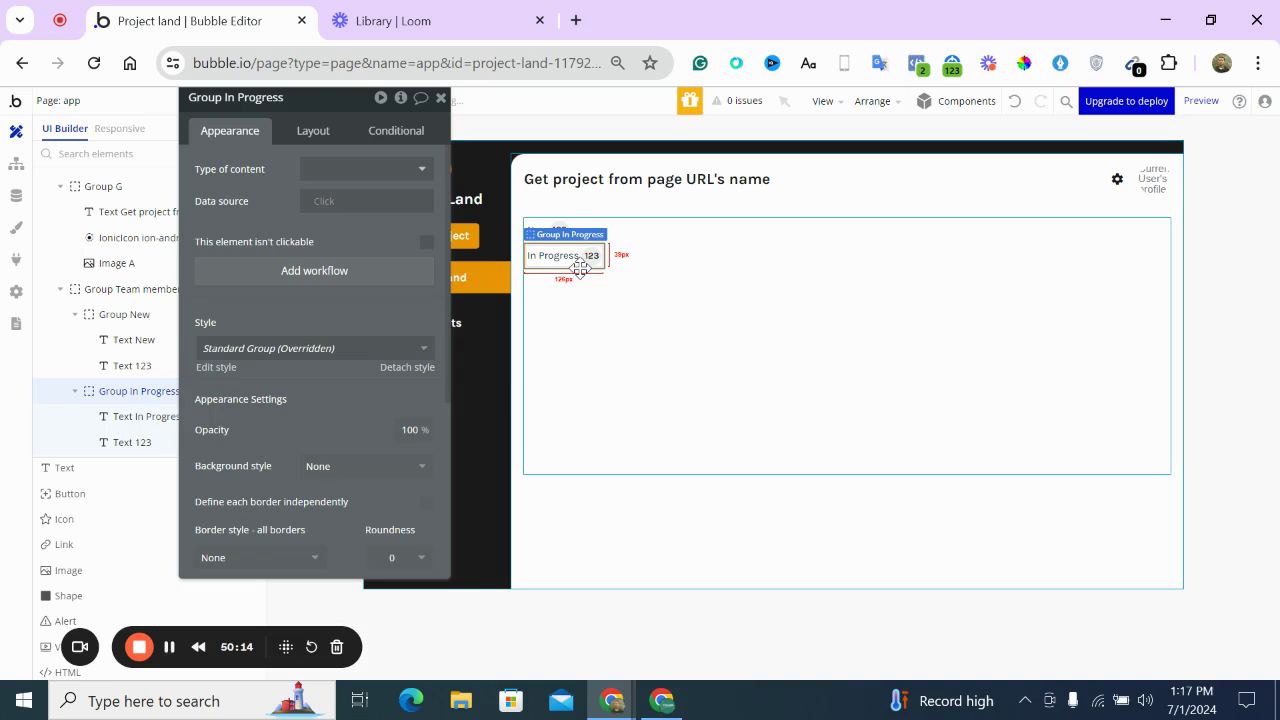
key(ctrl+d)
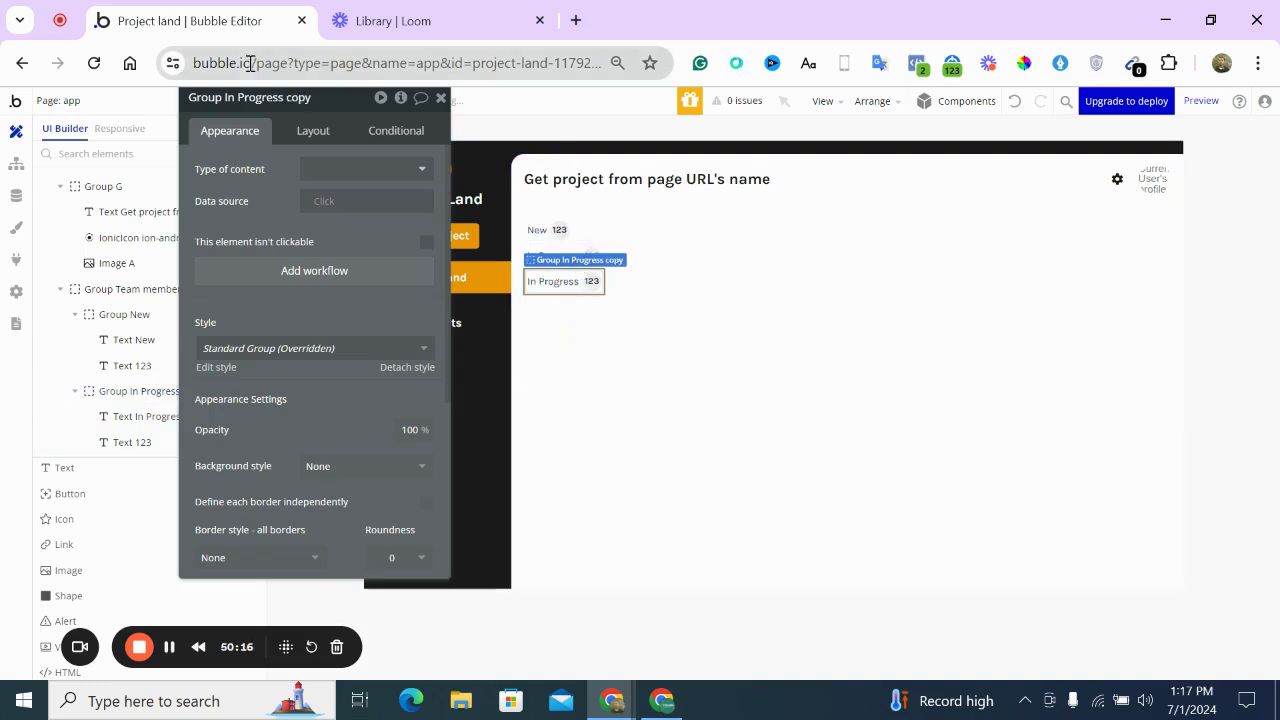
click(302, 111)
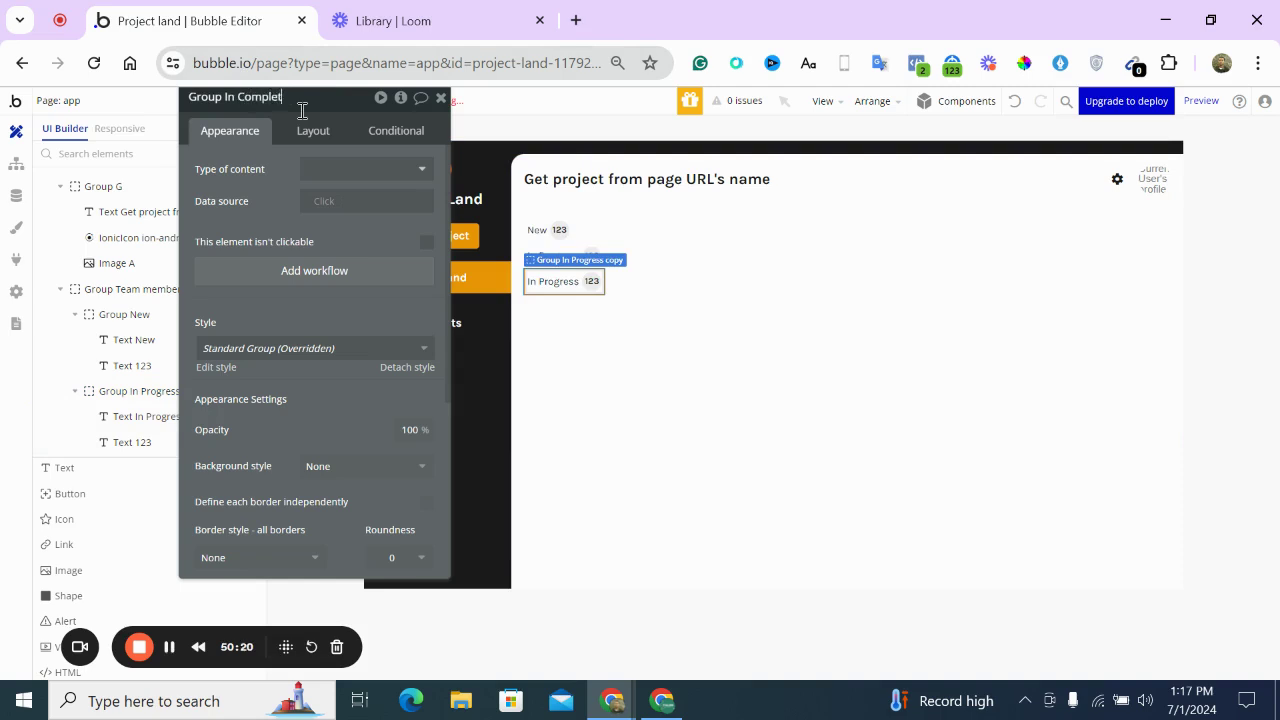
text(Completed)
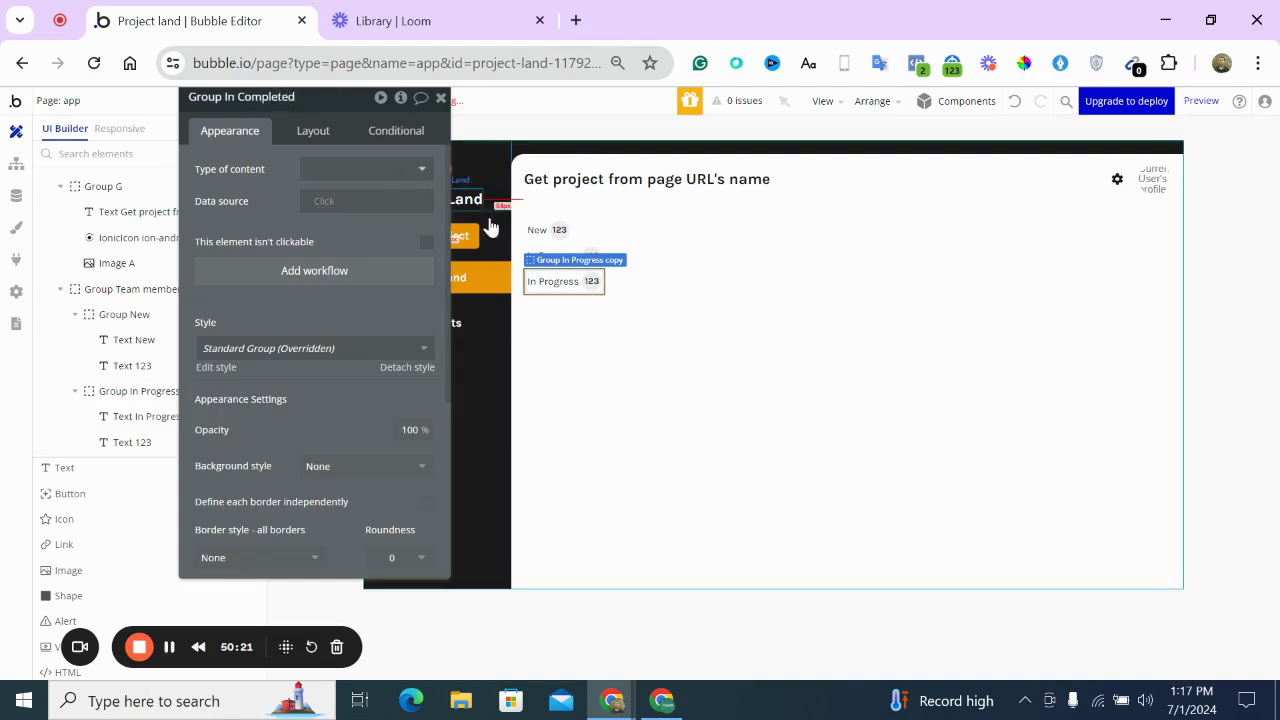
Change the label text inside Group In Completed to Completed
click(549, 283)
triple_click(303, 169)
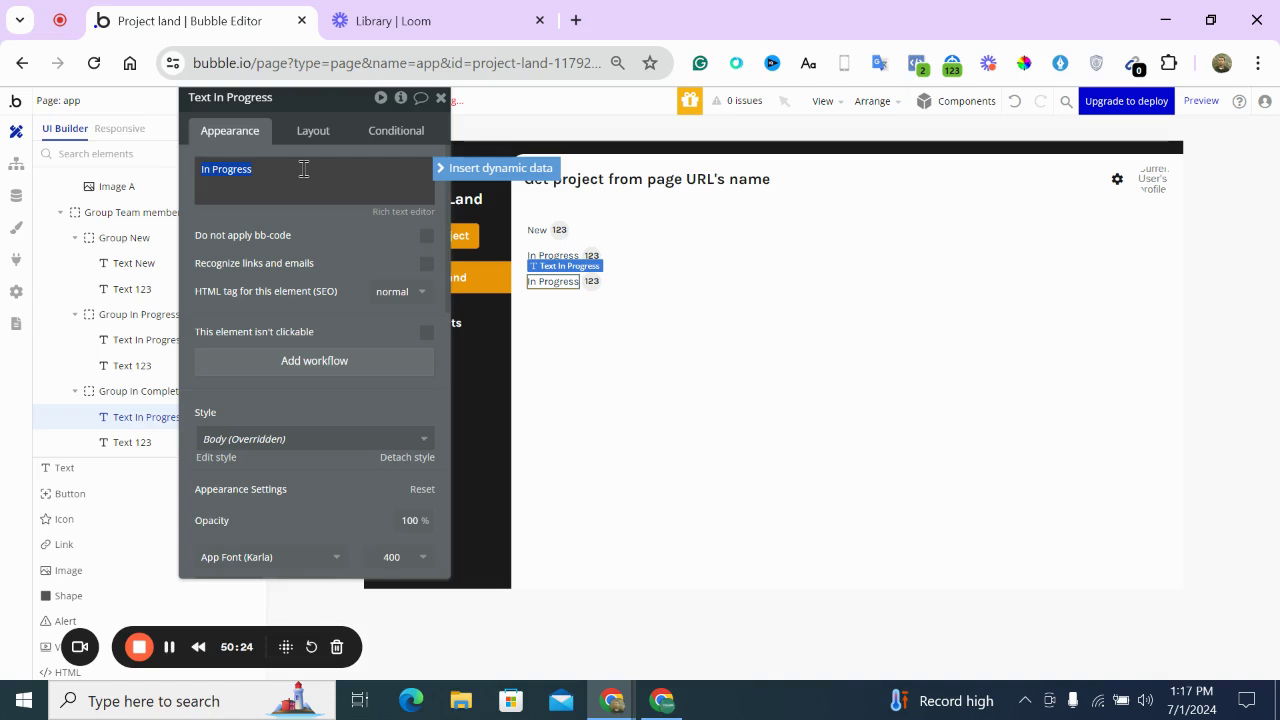
text(Completed)
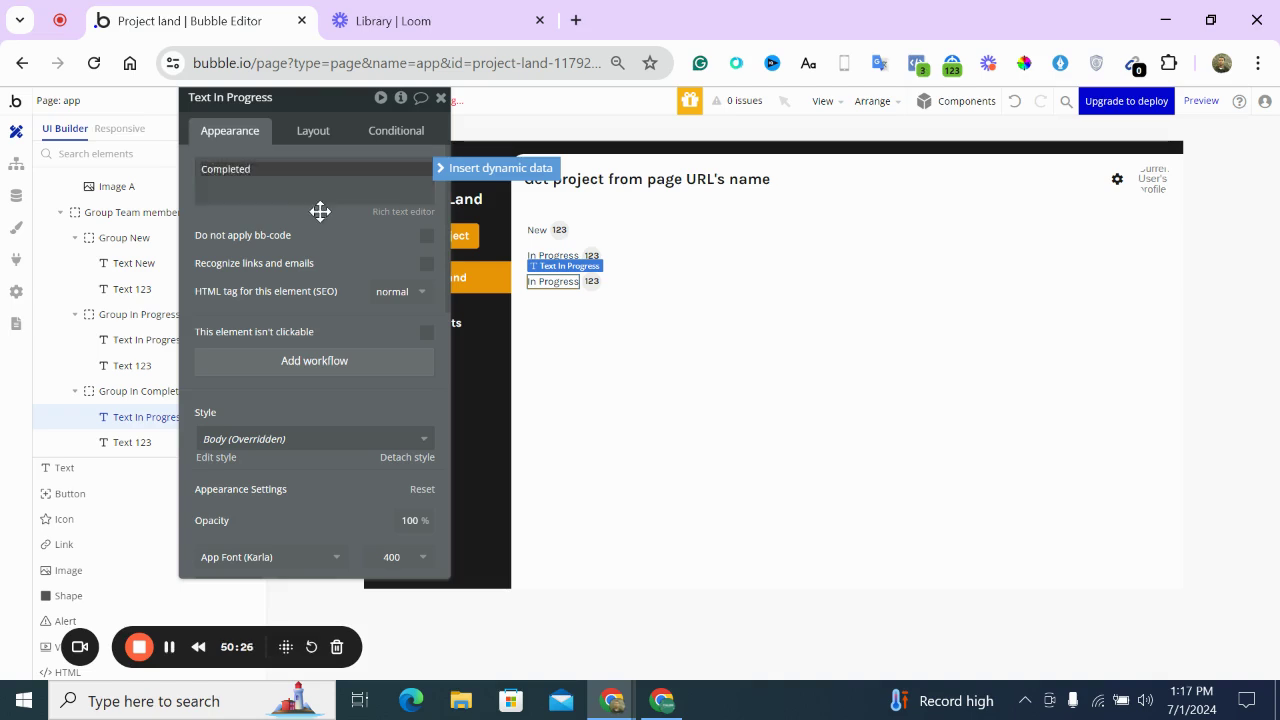
click(320, 211)
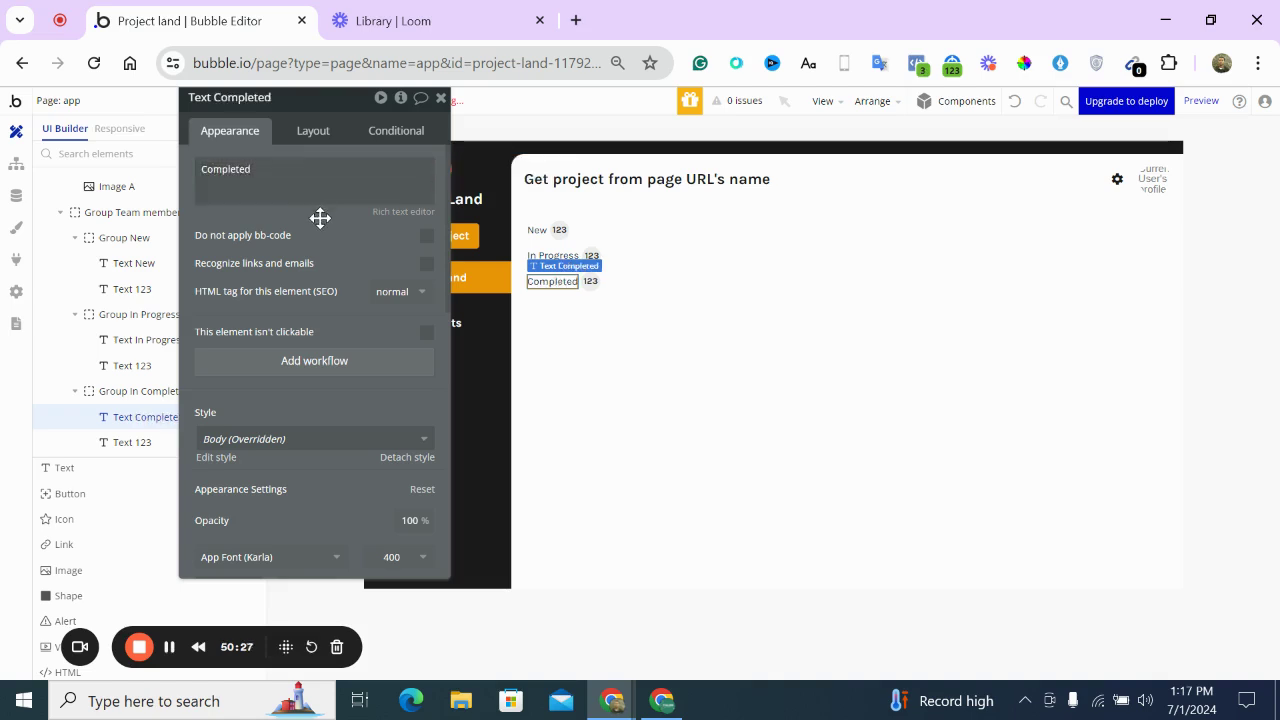
Group Group New, Group In Progress and Group In Completed together in a row container
click(545, 236)
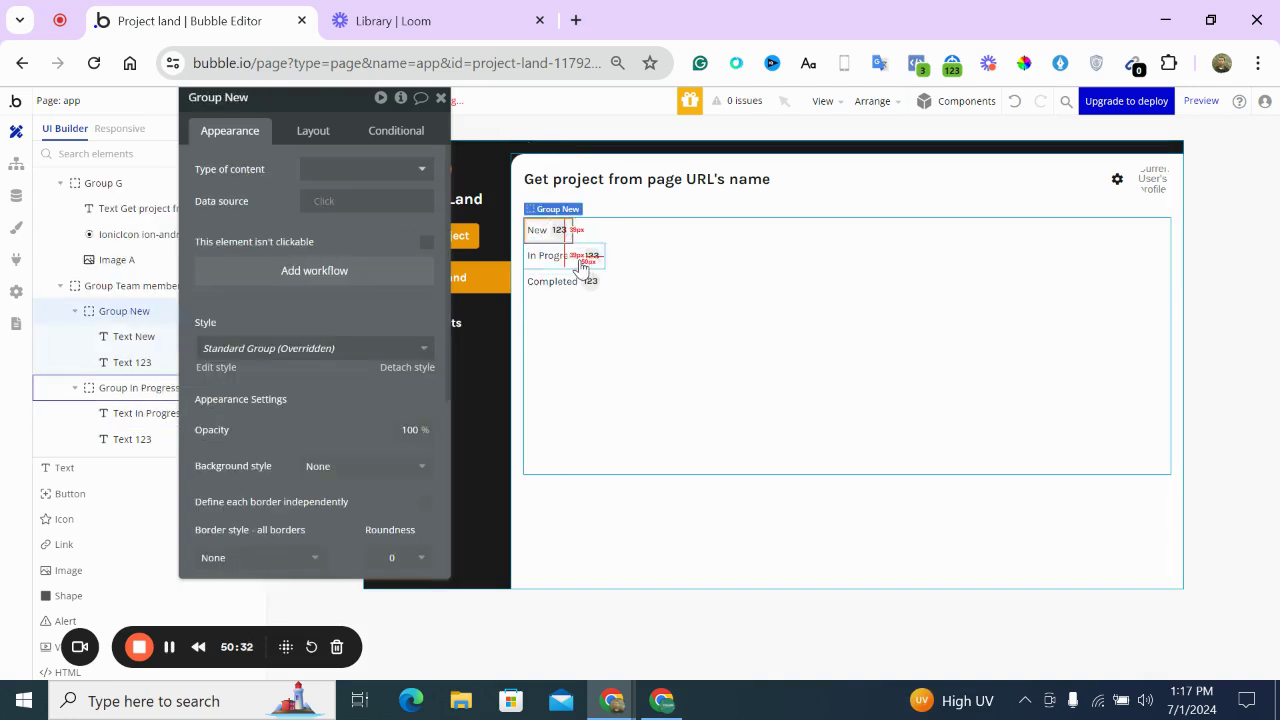
shift+click(580, 258)
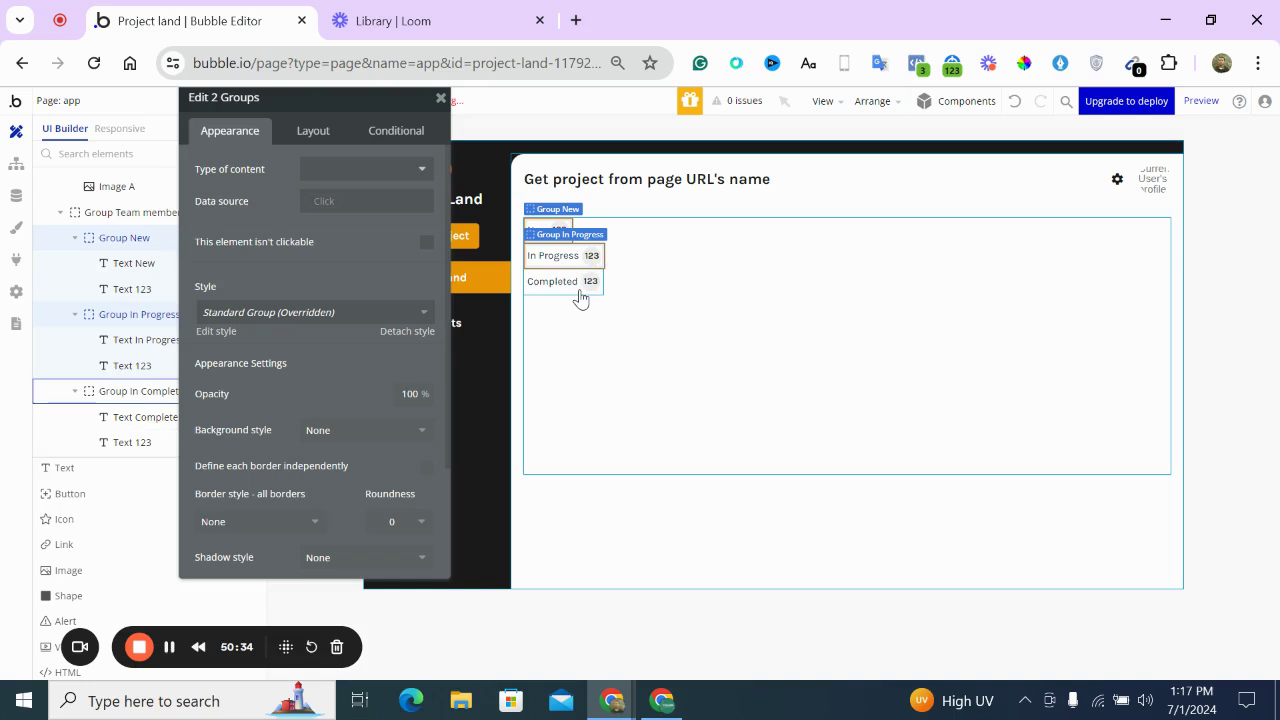
shift+click(579, 290)
right_click(581, 291)
mouse_move(697, 400)
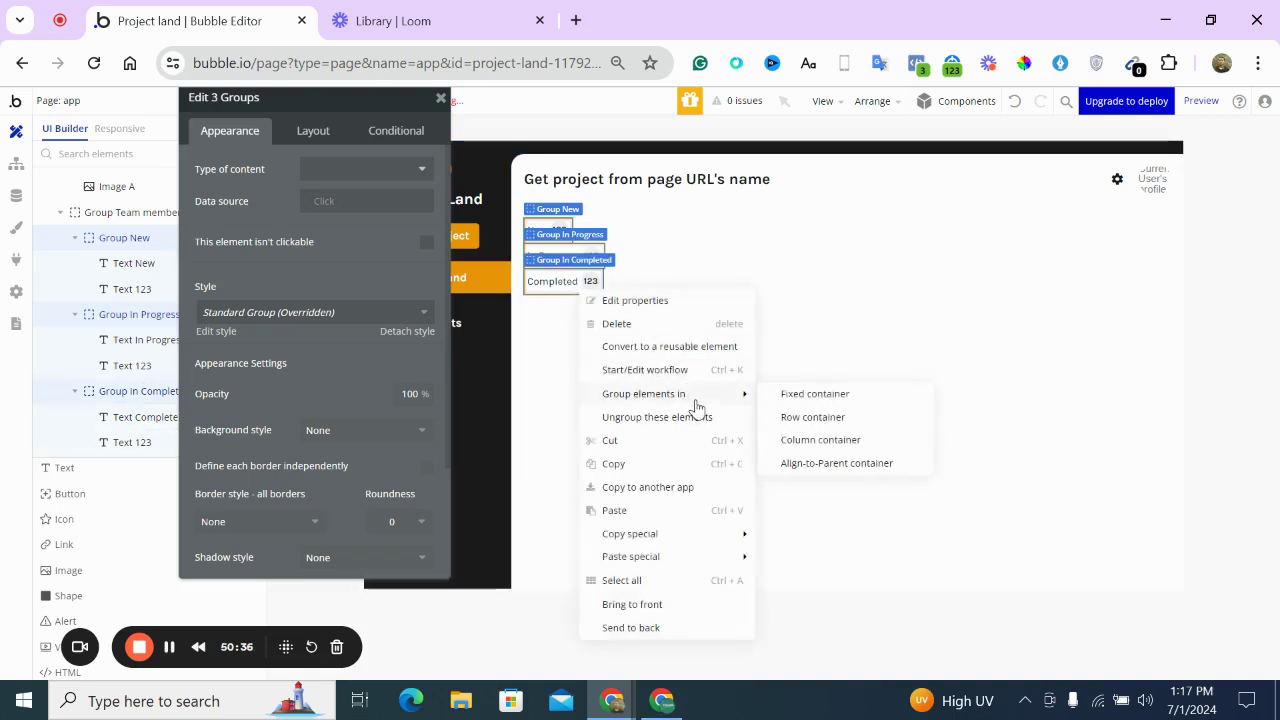
click(825, 420)
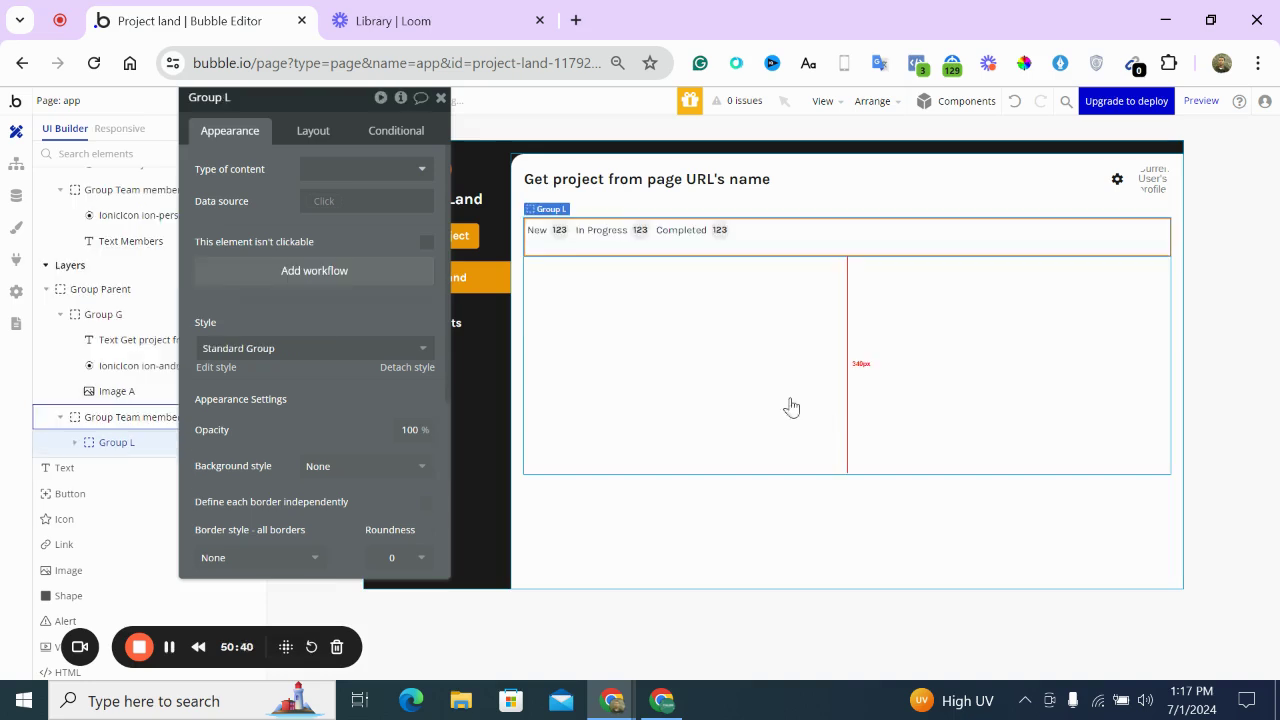
Rename the new row container Group Task Info
click(261, 99)
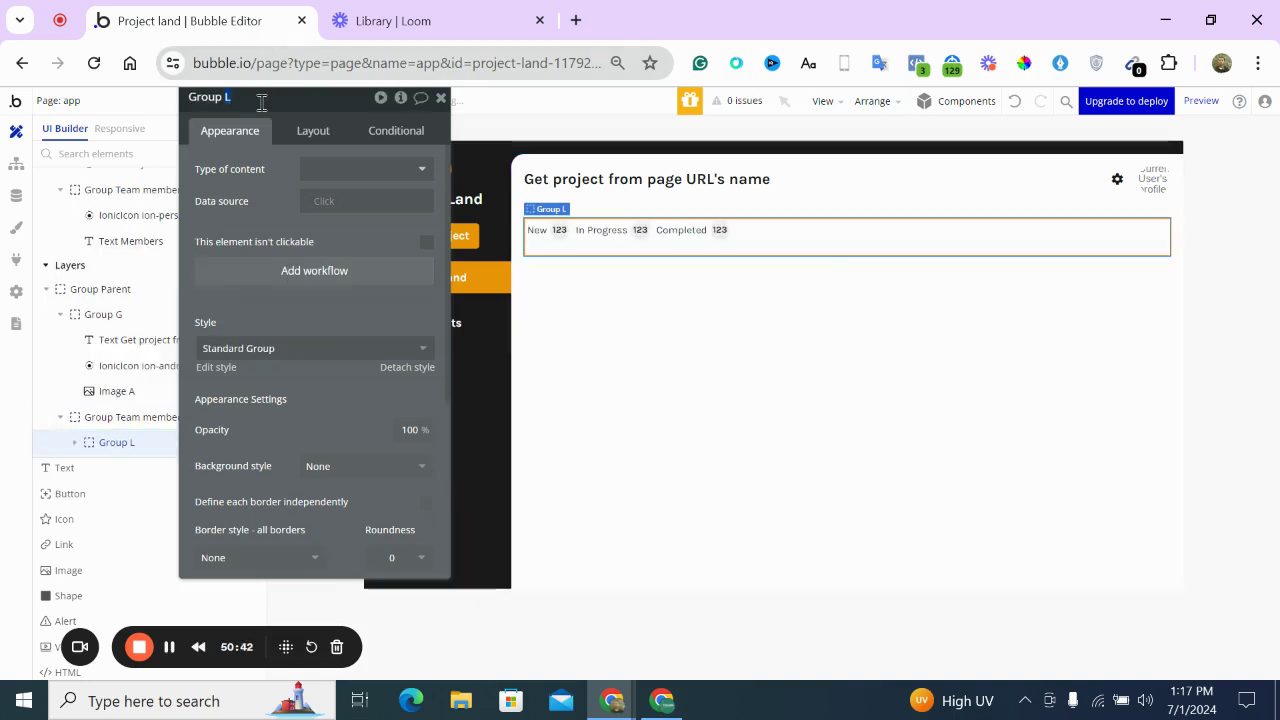
key(BackSpace)
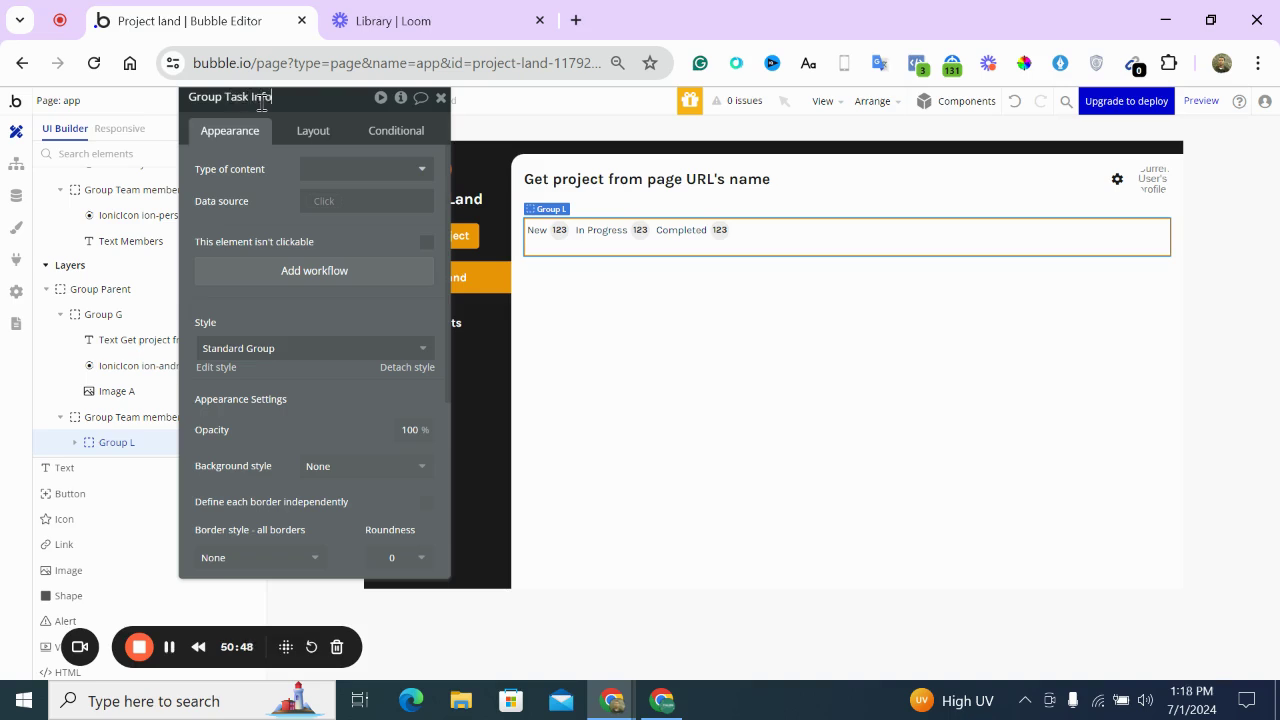
key(Return)
Set the left and right padding of Group Task Info to 20 px each
click(319, 135)
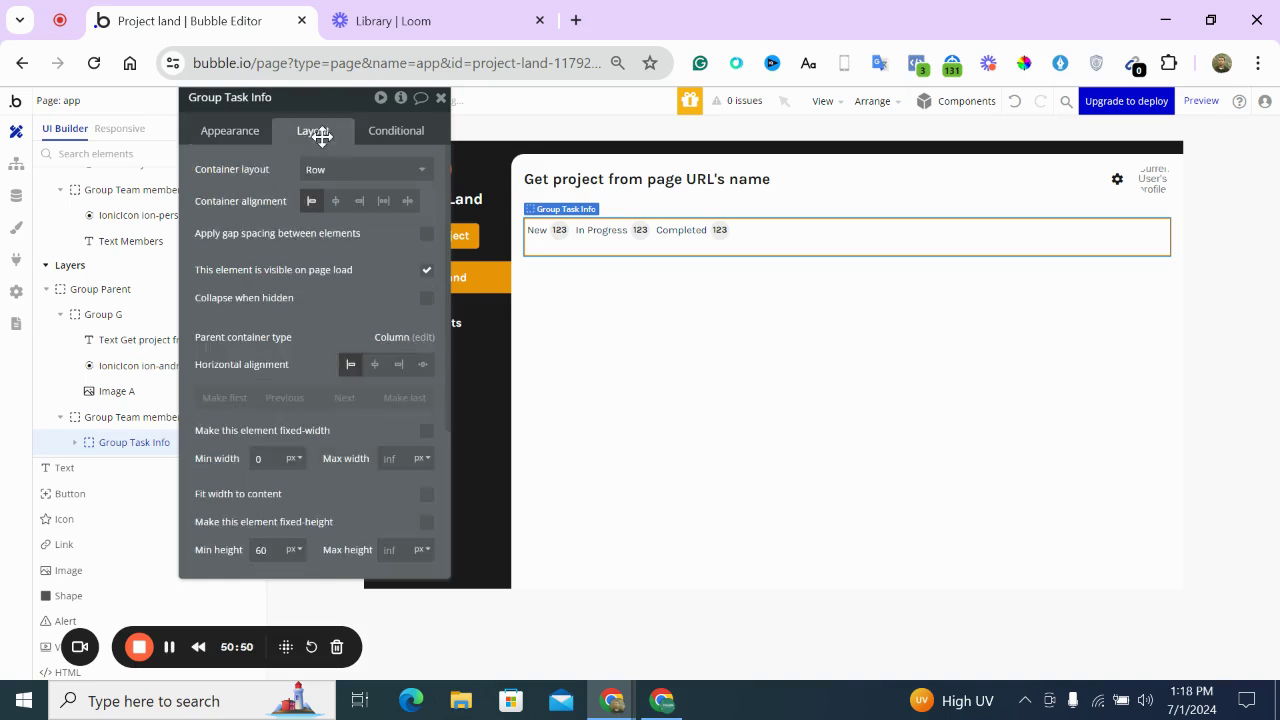
scroll(326, 327, down, 3)
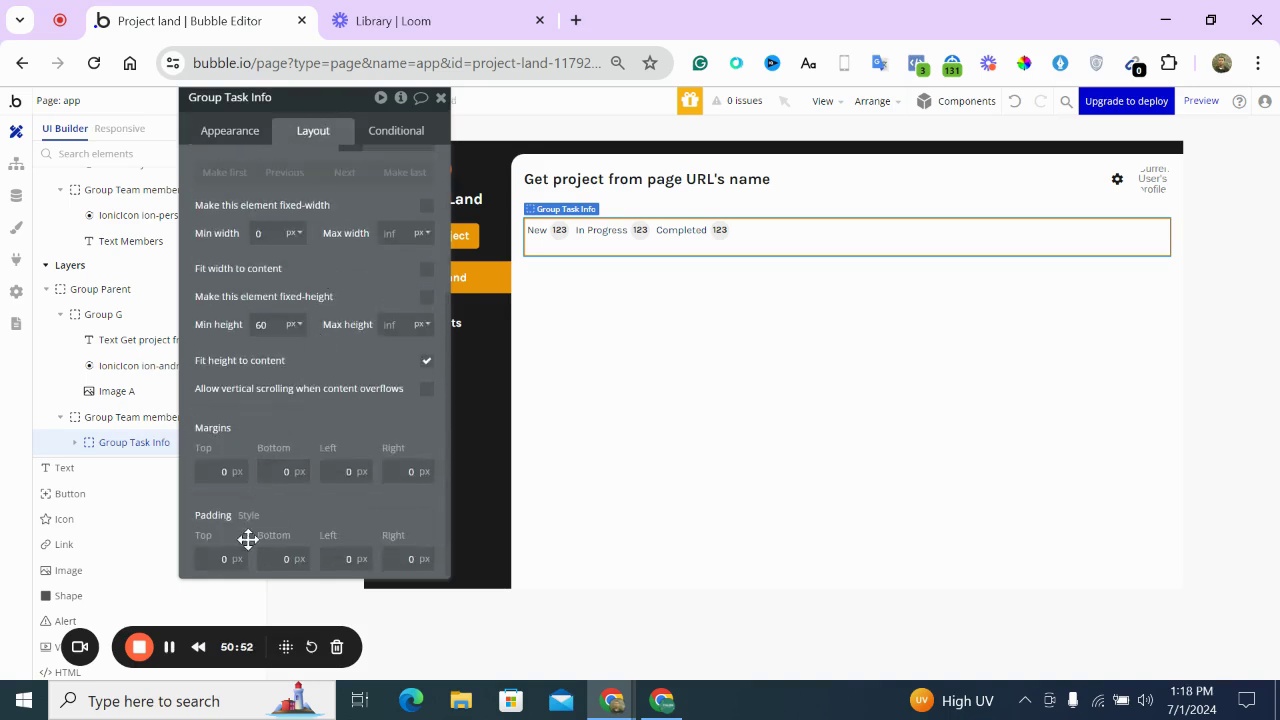
click(343, 558)
text(10)
key(Tab)
text(2)
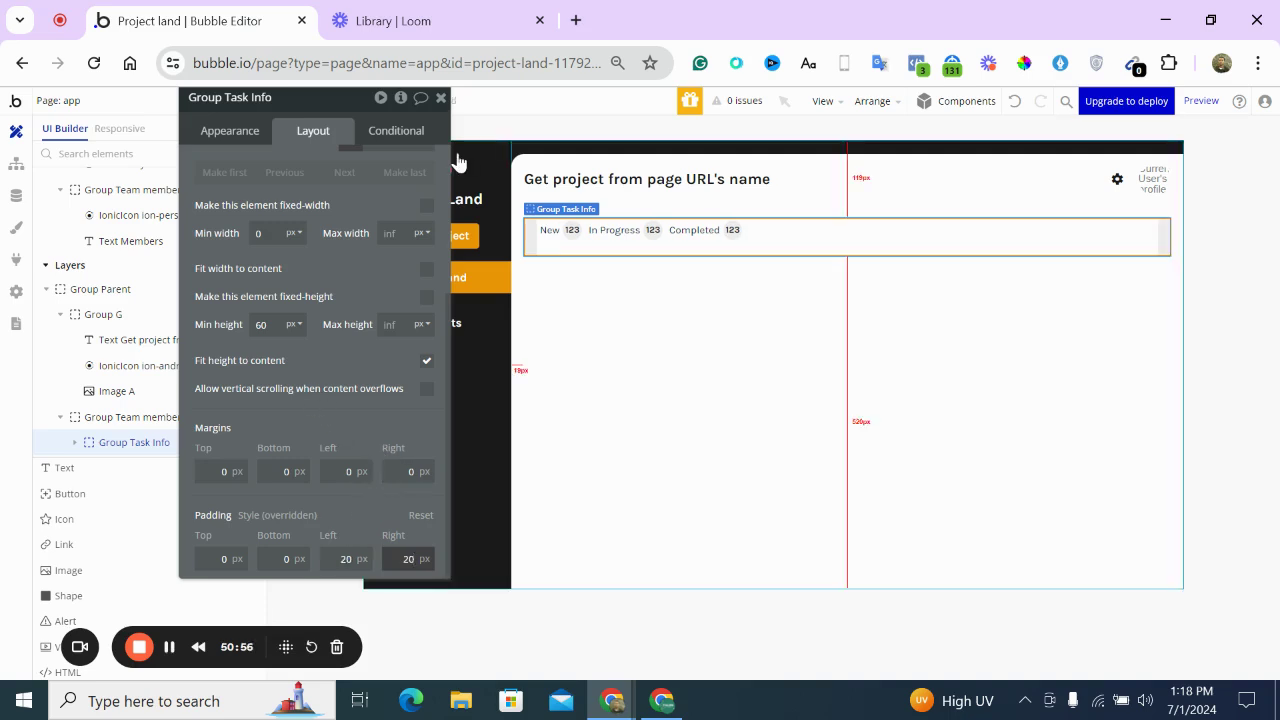
scroll(396, 182, up, 3)
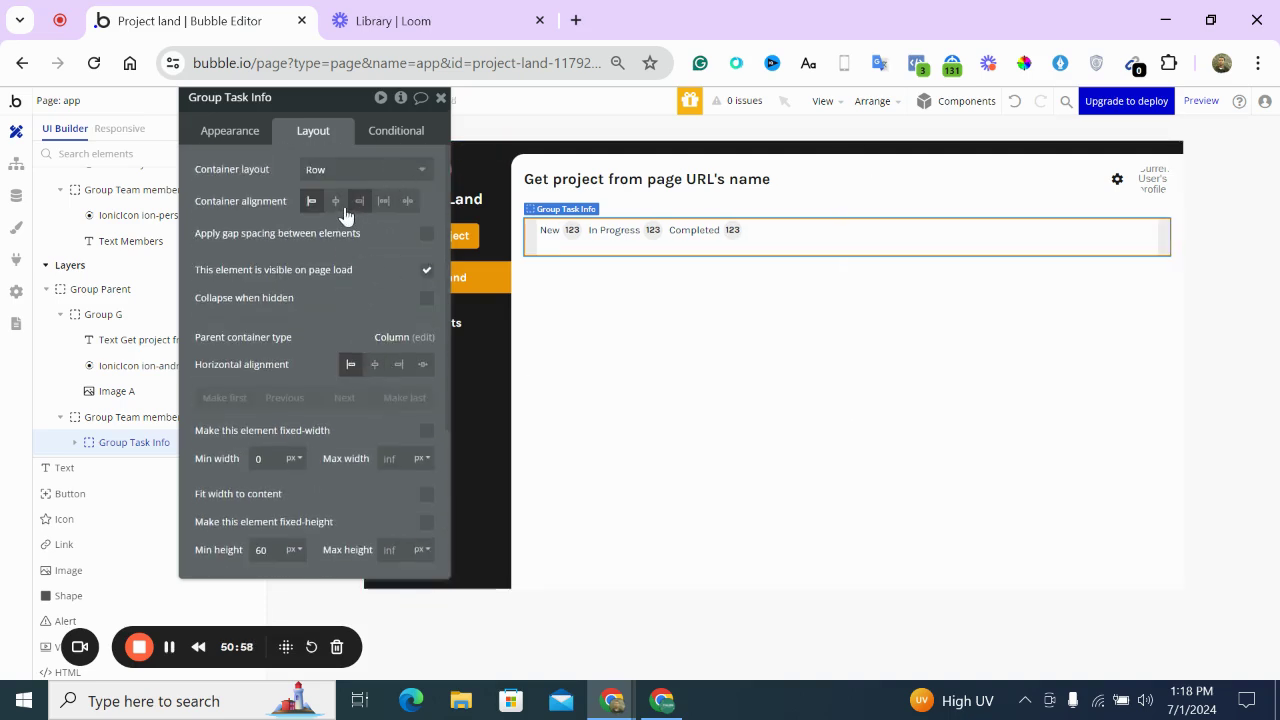
Center Group New, Group In Progress and Group In Completed vertically within Group Task Info
click(584, 248)
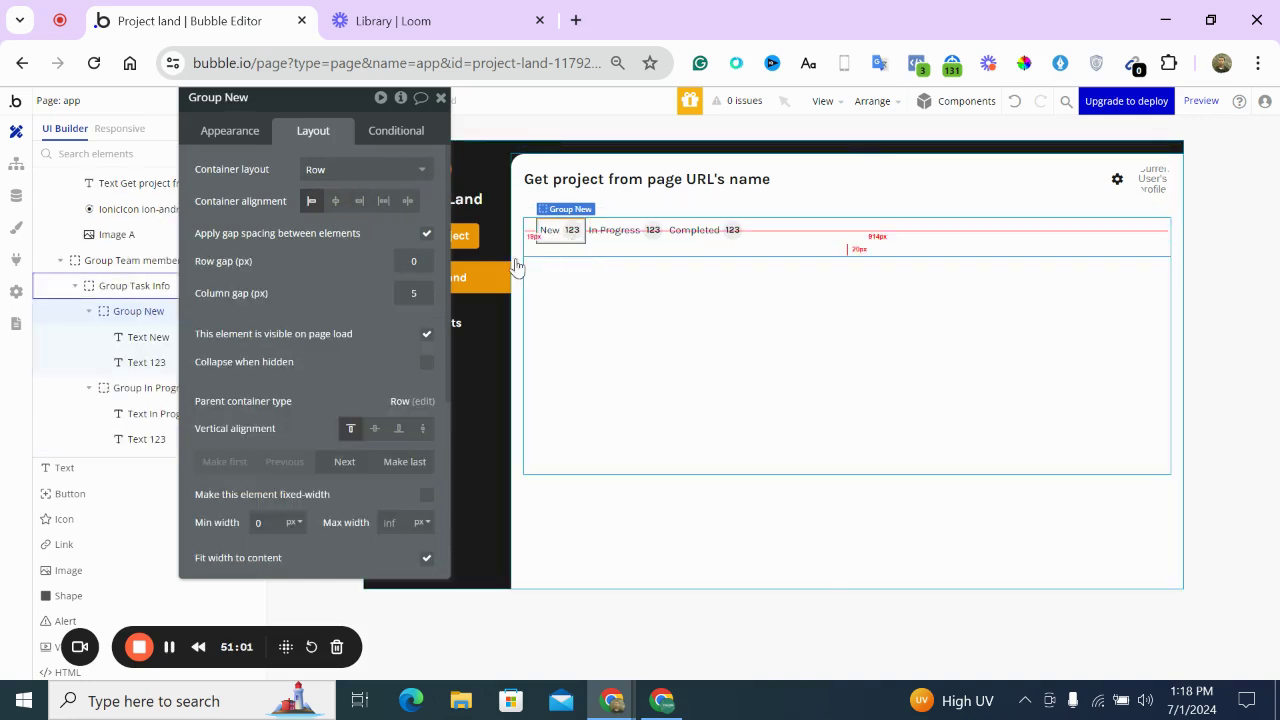
click(374, 428)
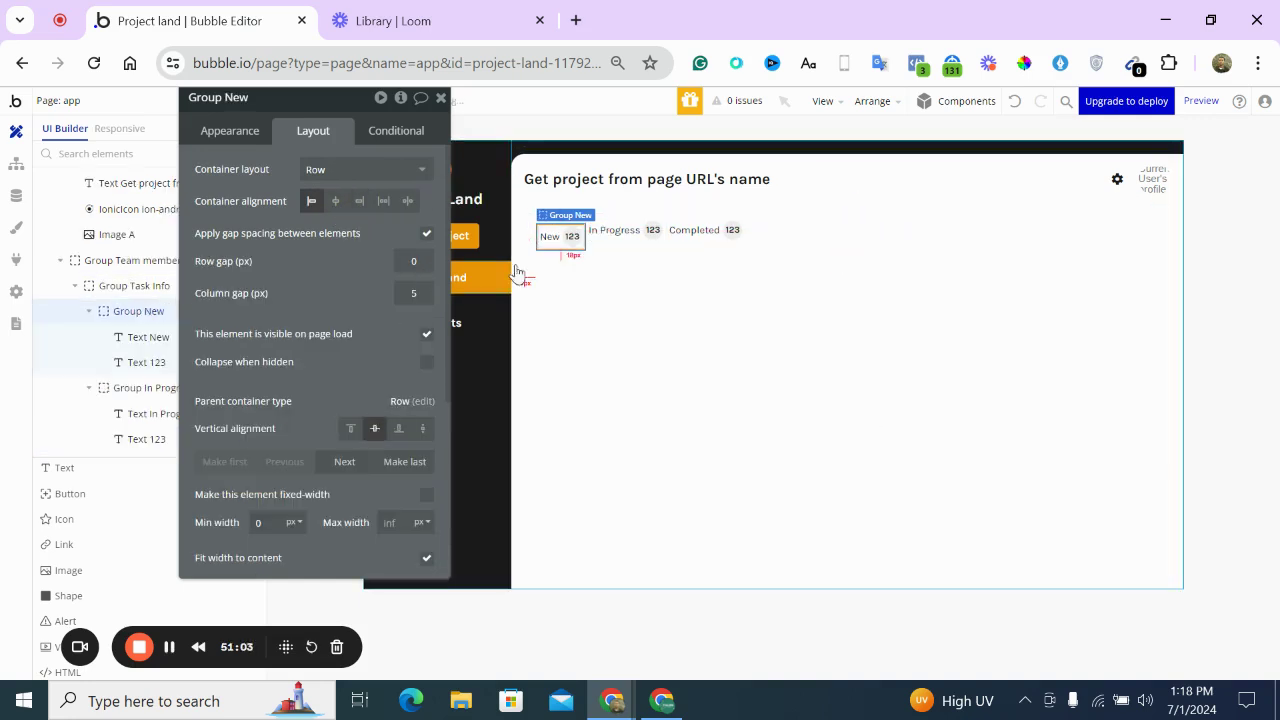
click(622, 238)
click(374, 430)
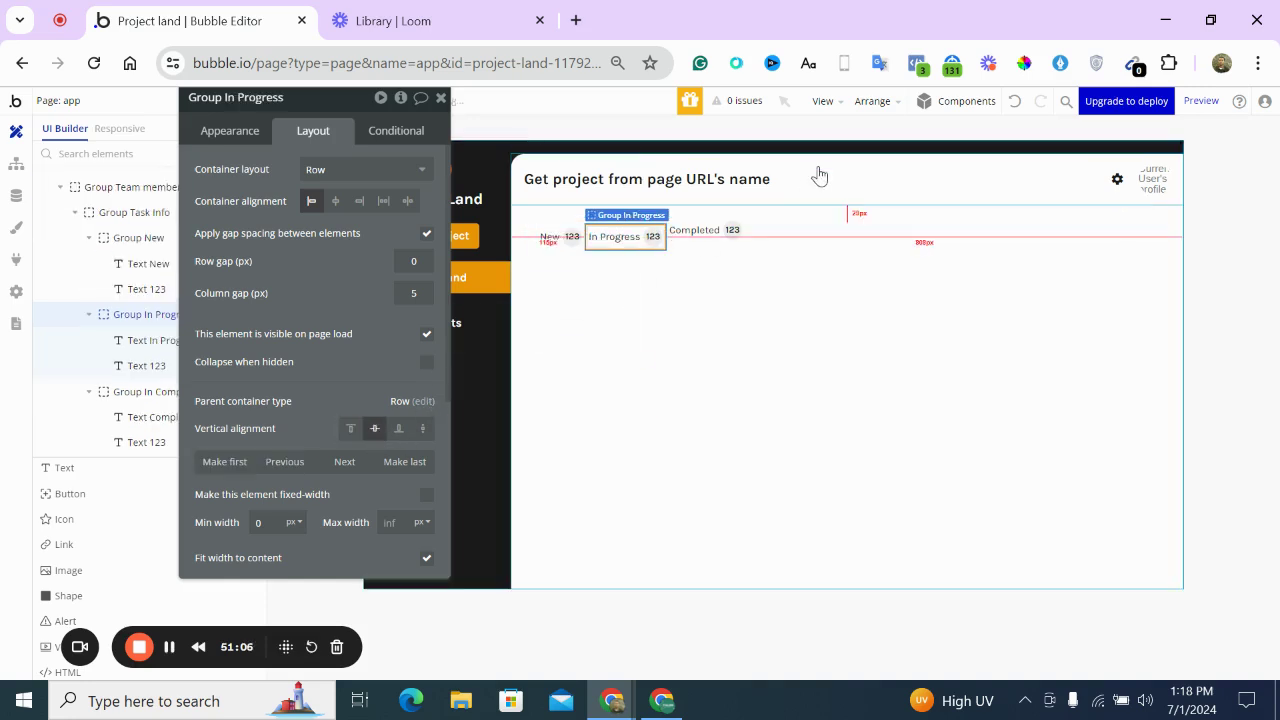
click(712, 233)
click(375, 430)
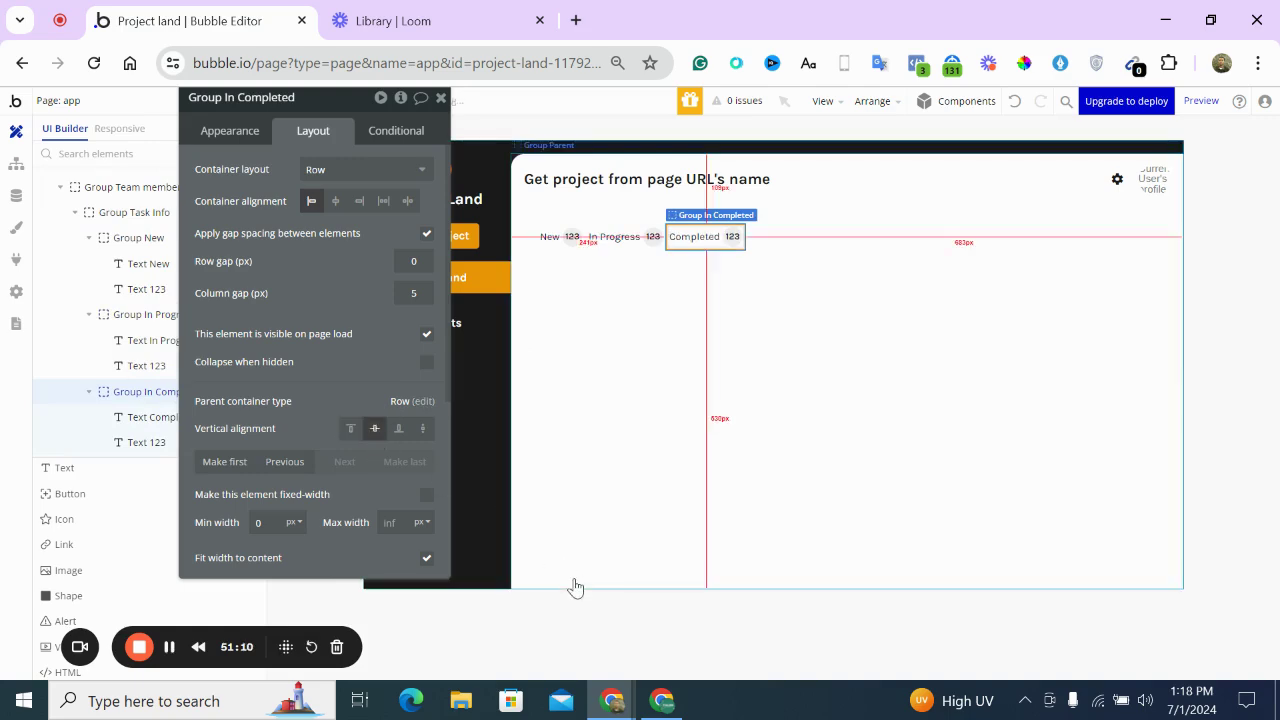
Compare the task info row with the filter row and its search field in the Projectpower reference editor
click(660, 700)
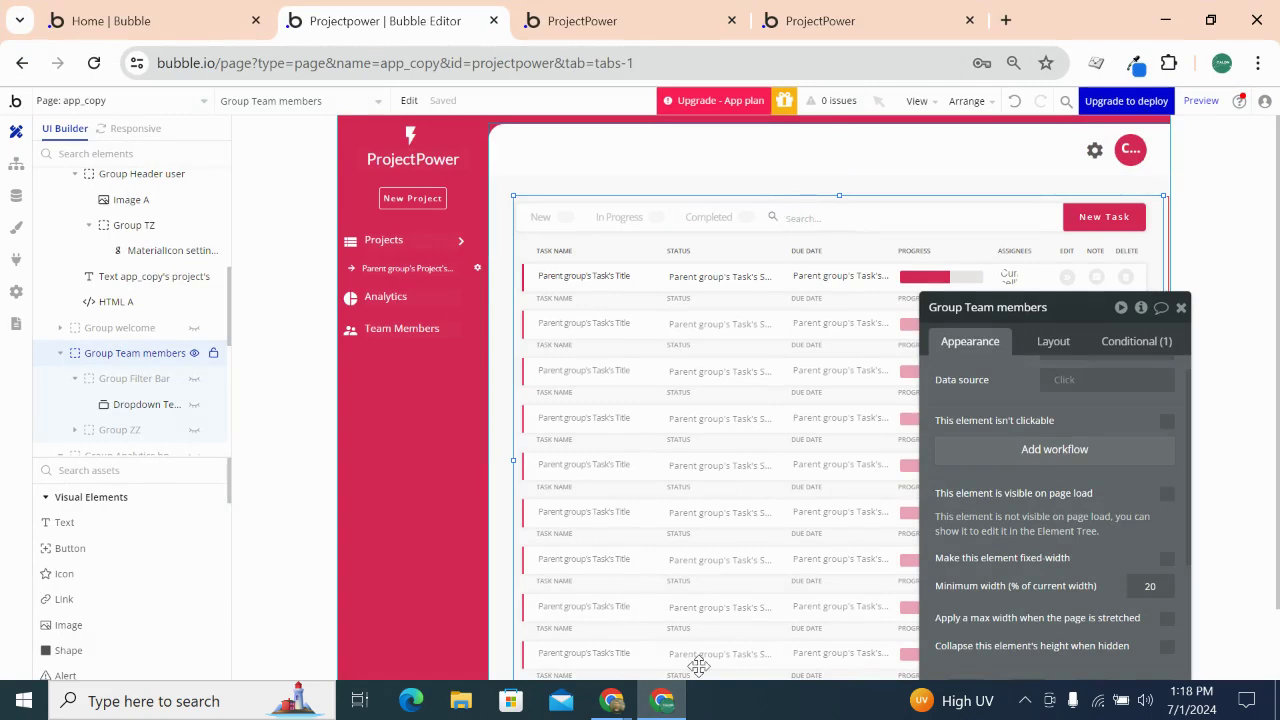
click(677, 698)
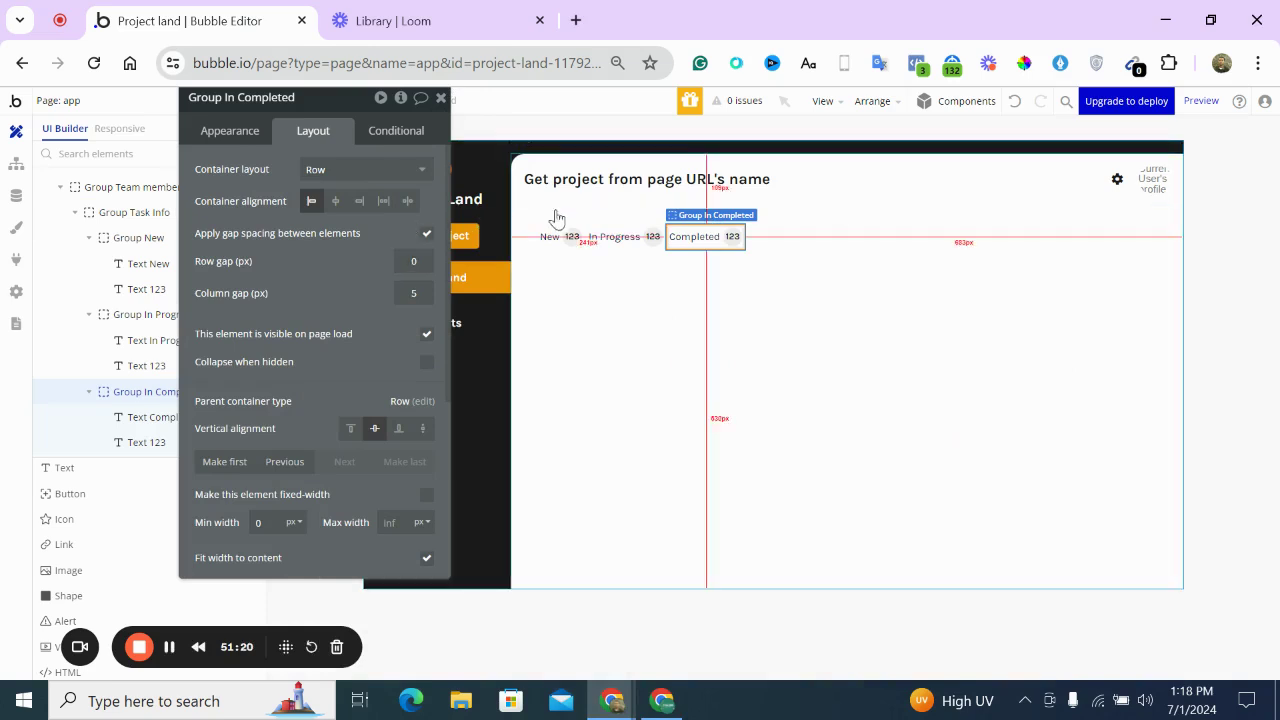
click(440, 98)
scroll(109, 522, down, 2)
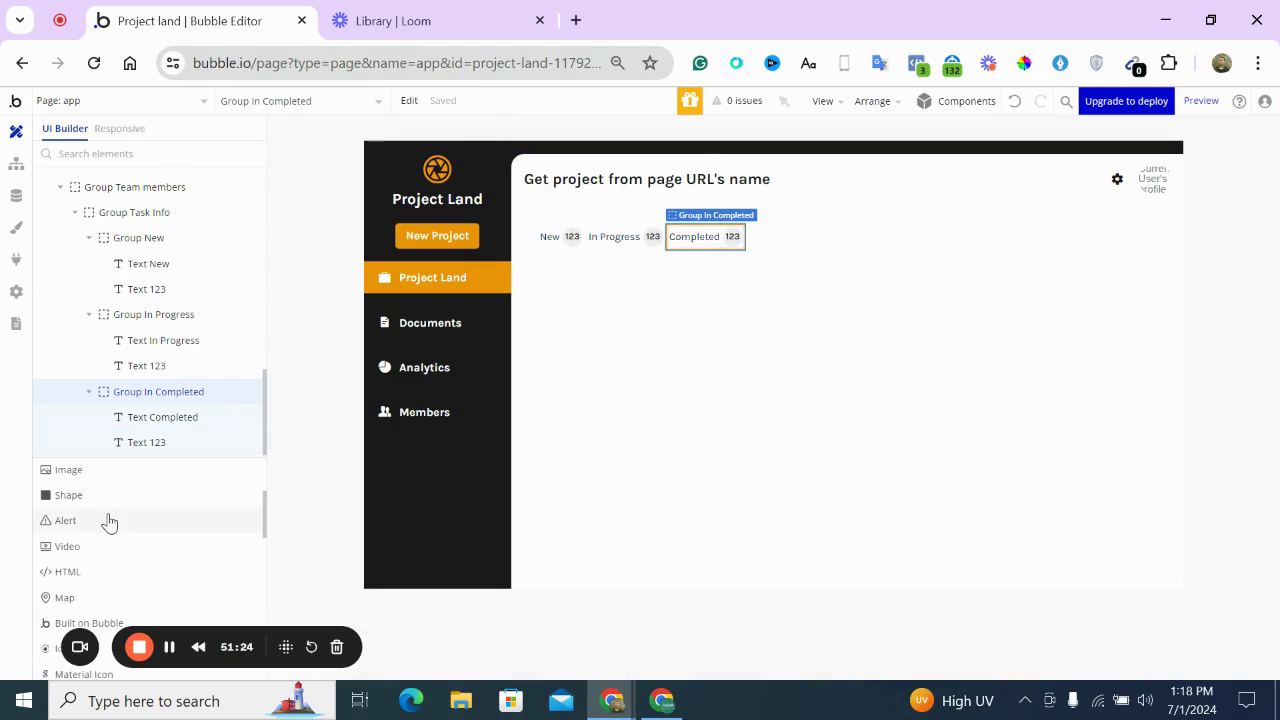
scroll(106, 520, up, 2)
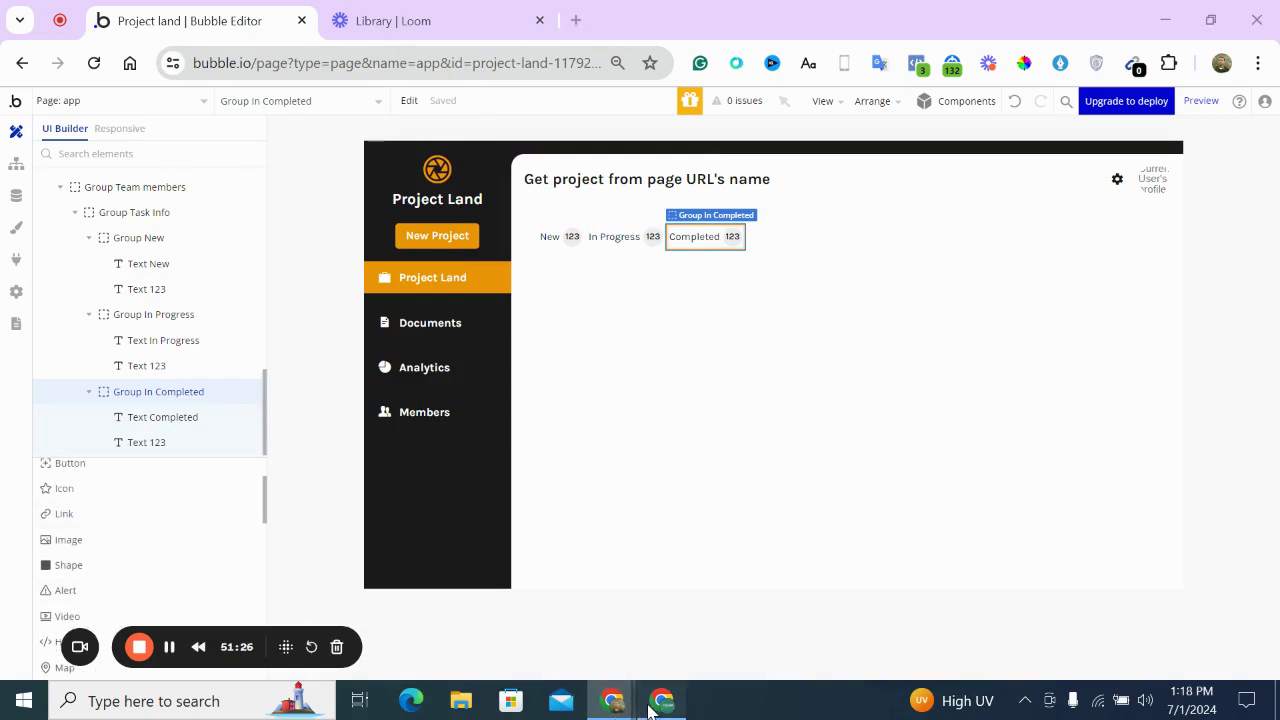
click(650, 704)
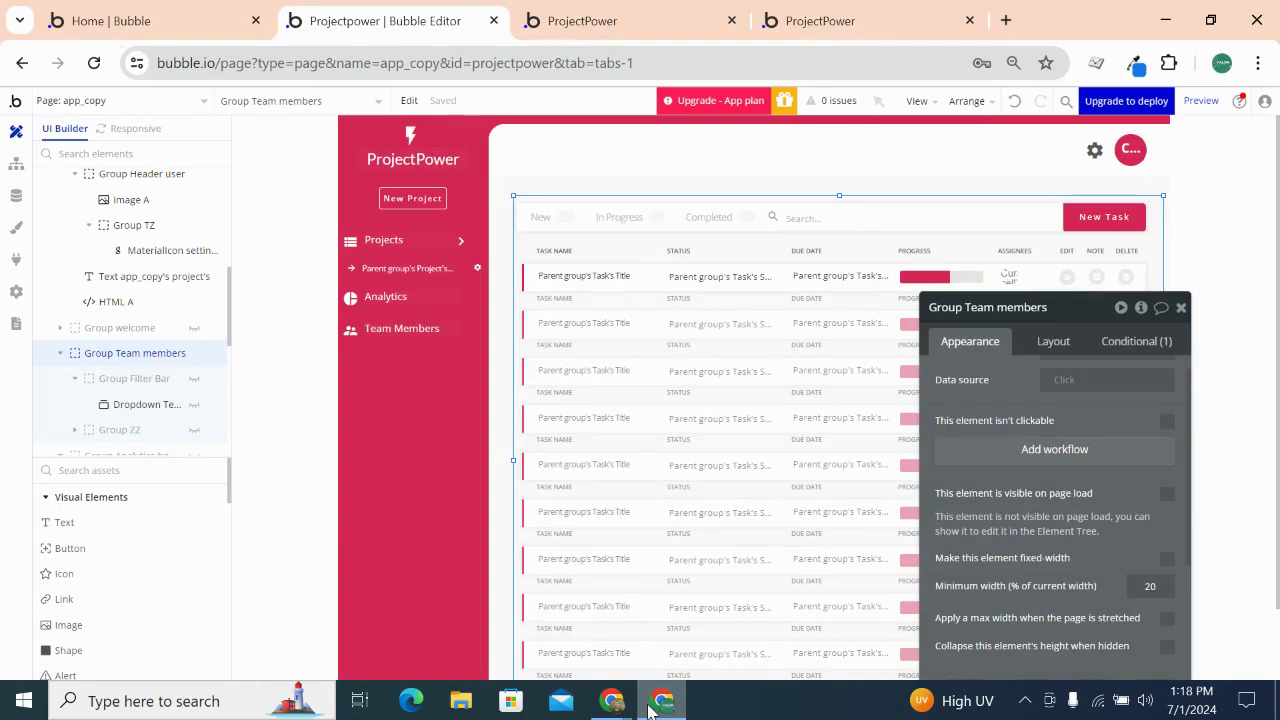
click(650, 706)
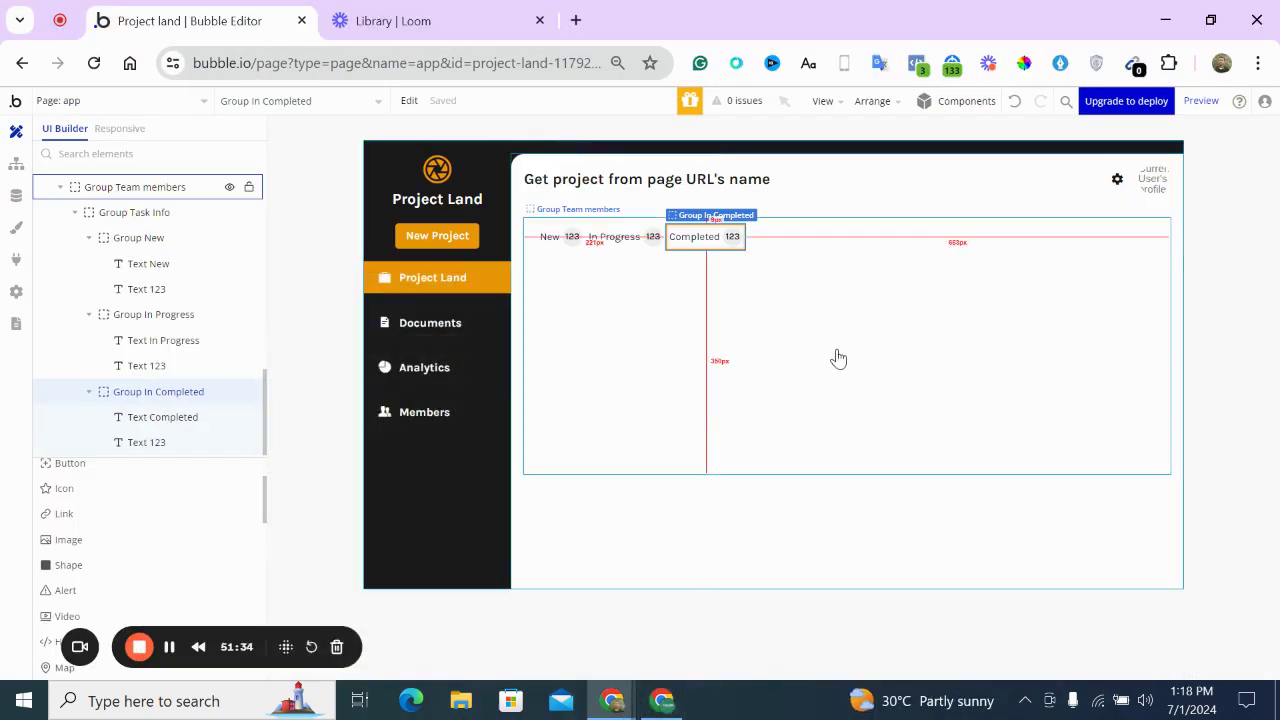
Copy Group In Completed and paste the duplicate at the end of the Group Task Info row
double_click(719, 243)
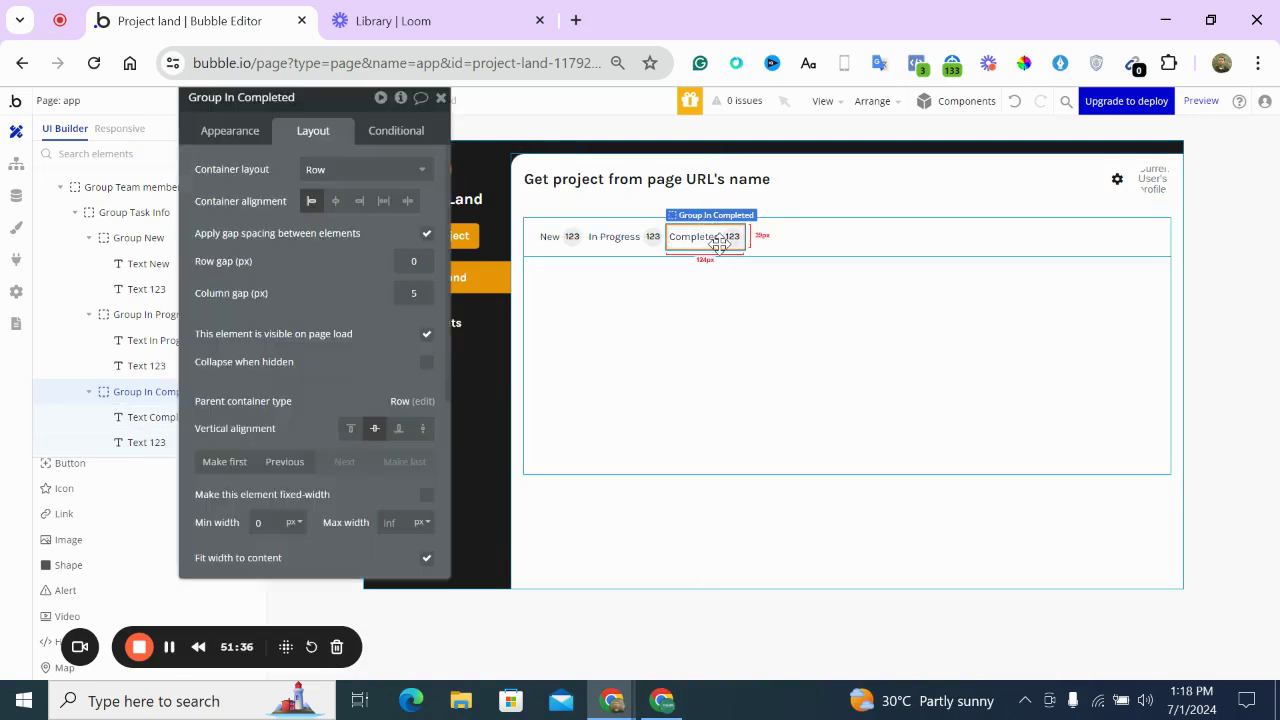
key(ctrl+c)
key(ctrl+v)
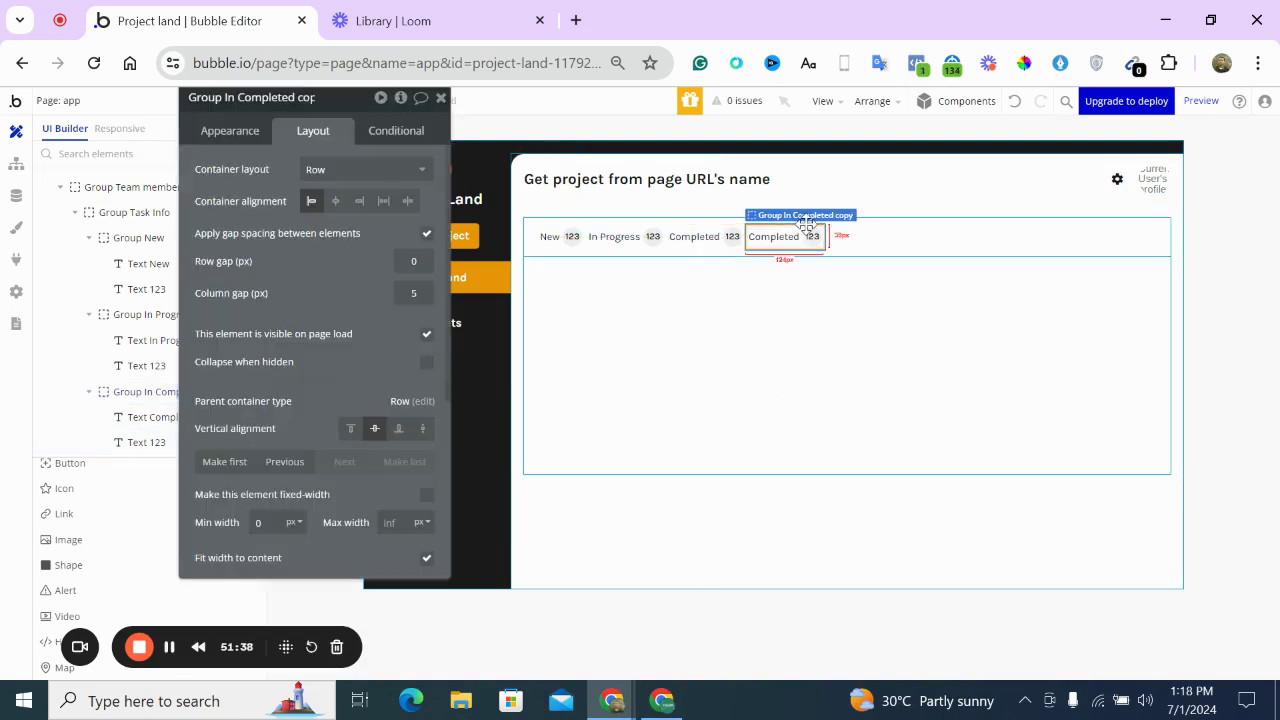
Copy the header's settings gear icon into the duplicated Completed group, after its count badge
click(1117, 182)
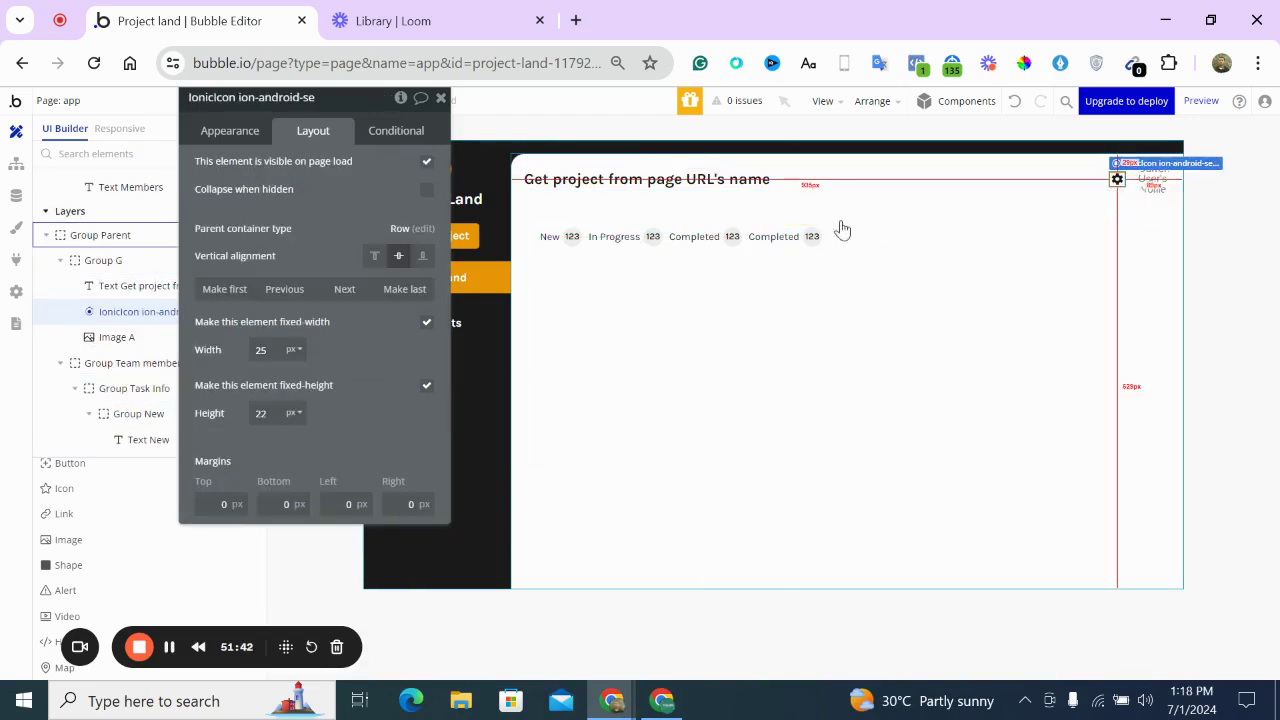
click(795, 248)
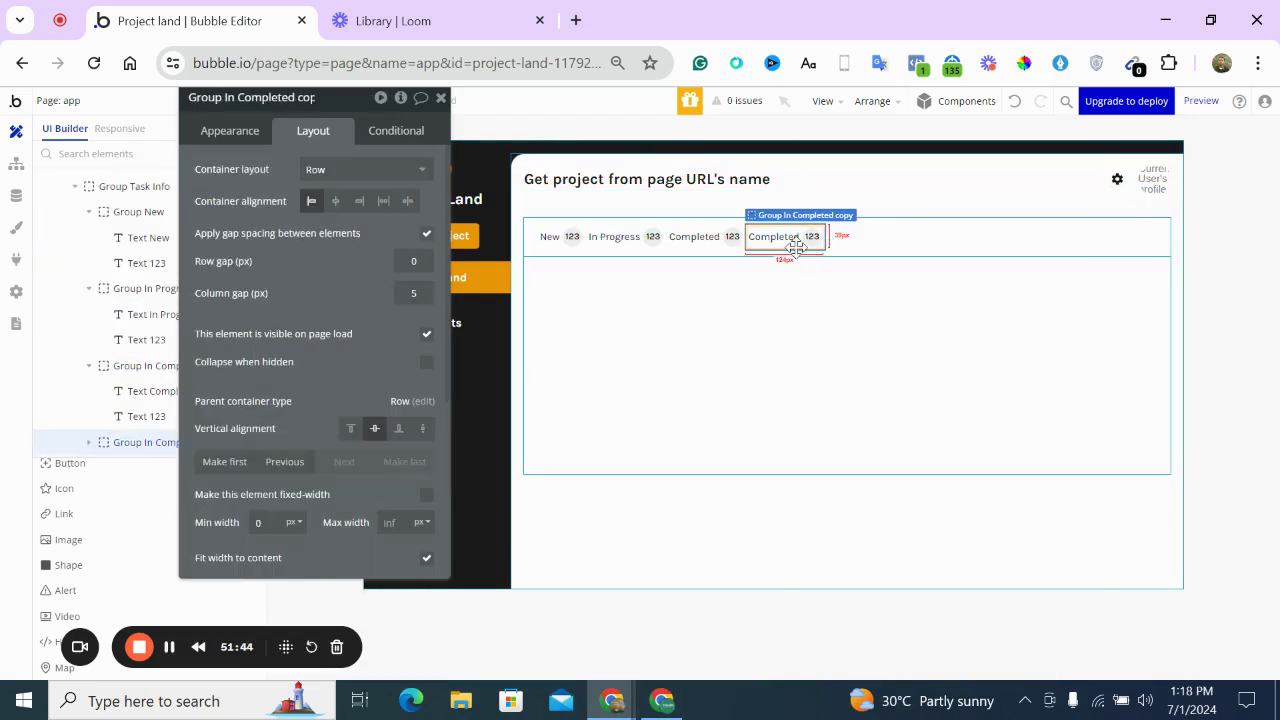
key(ctrl+v)
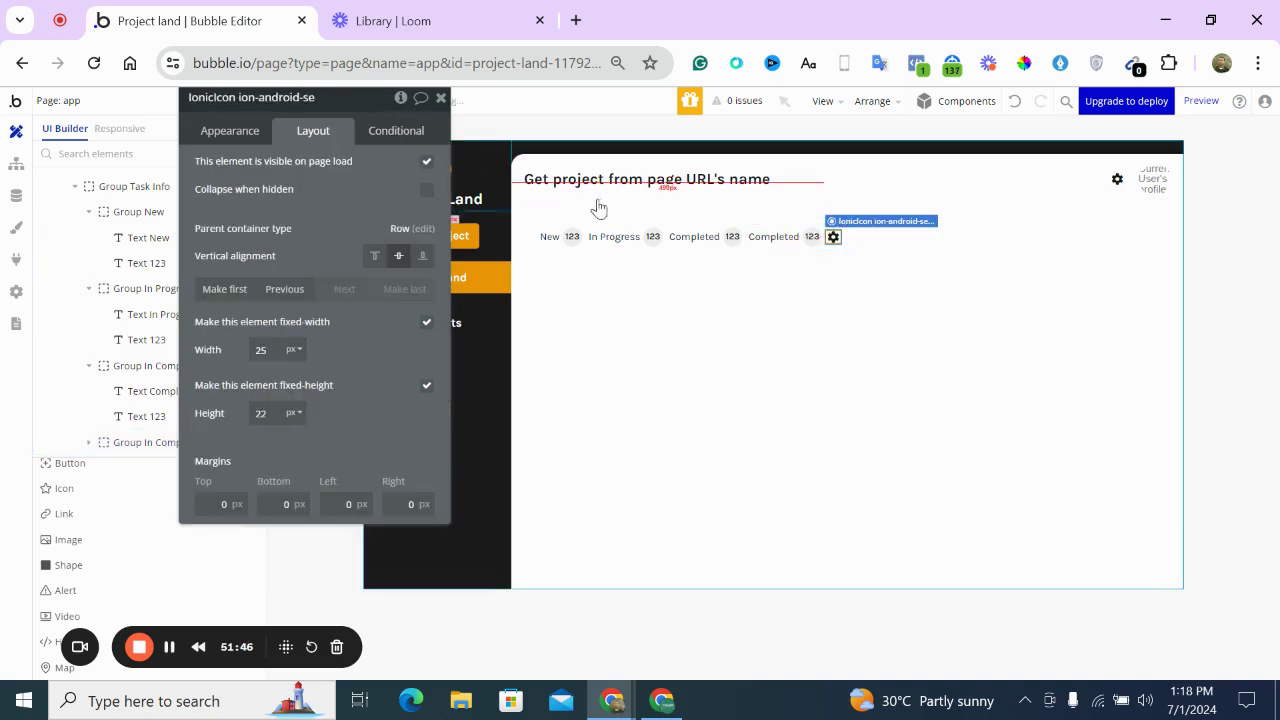
Rename the duplicated Completed group Group Search
click(795, 246)
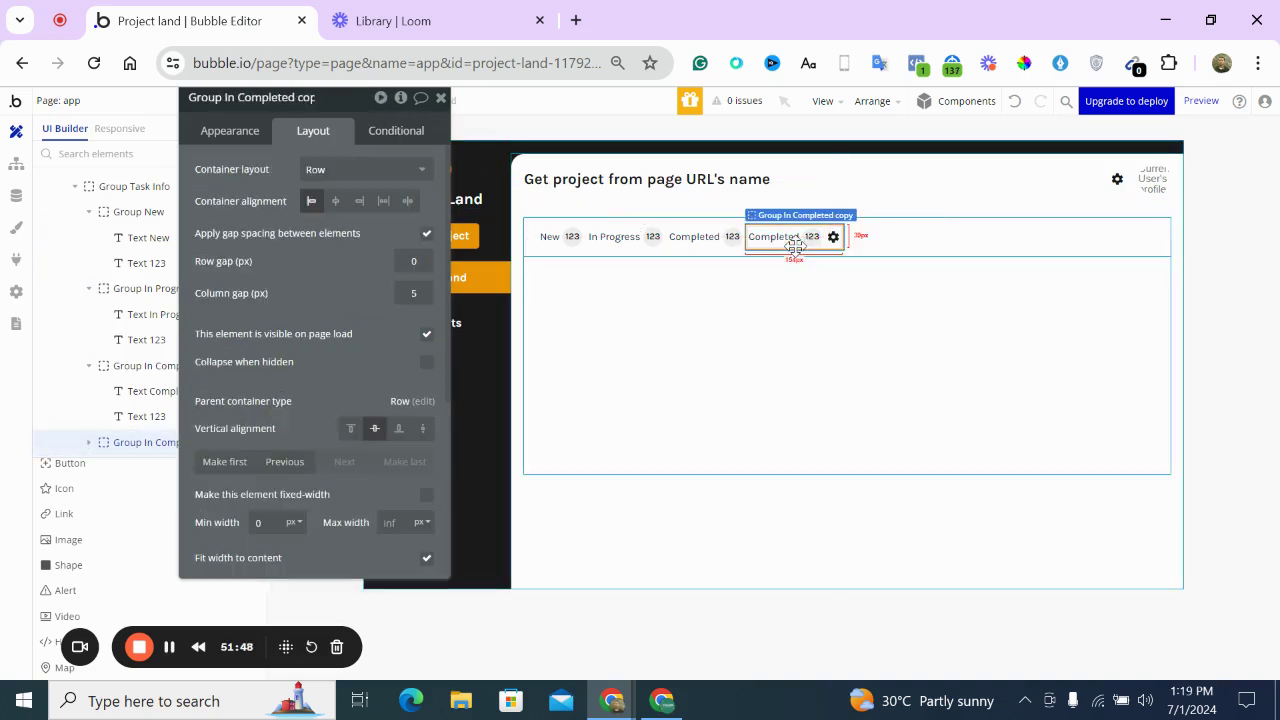
click(297, 105)
key(BackSpace)
key(BackSpace)
key(BackSpace)
key(BackSpace)
key(BackSpace)
key(BackSpace)
key(BackSpace)
key(BackSpace)
key(BackSpace)
key(BackSpace)
key(BackSpace)
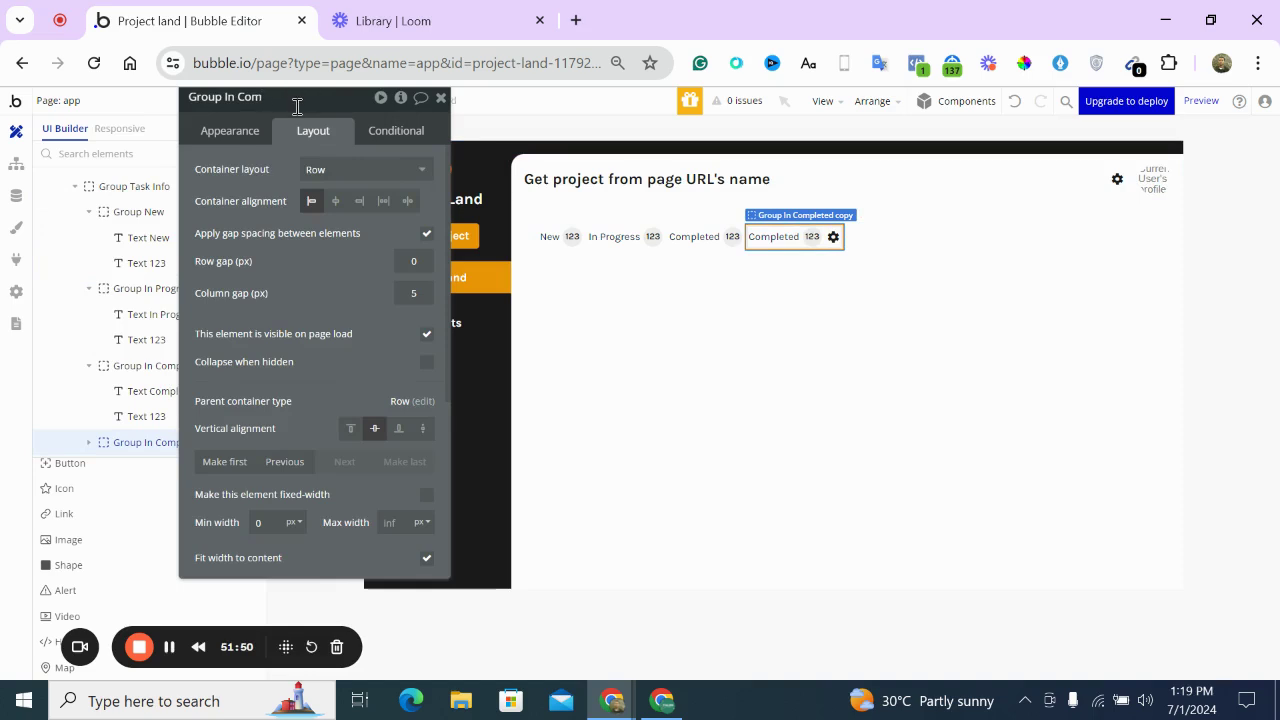
text(Search)
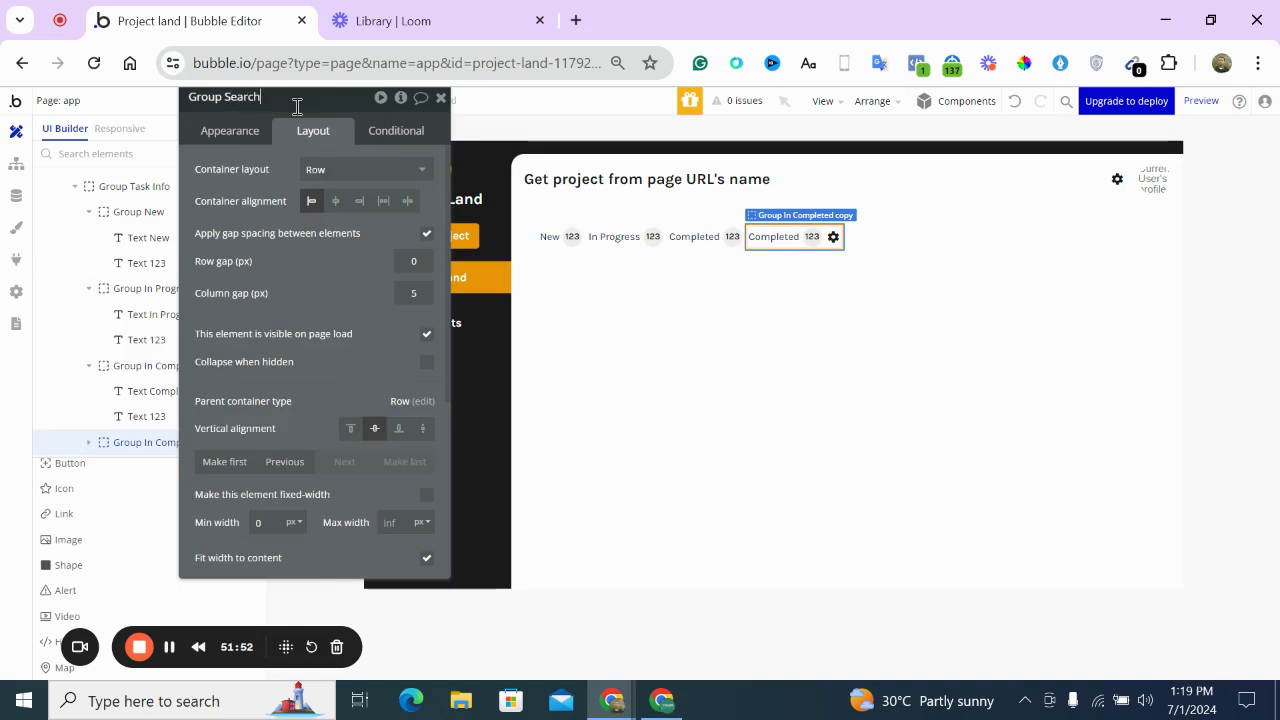
Make the gear icon the first element in Group Search and change it to a search icon
click(834, 236)
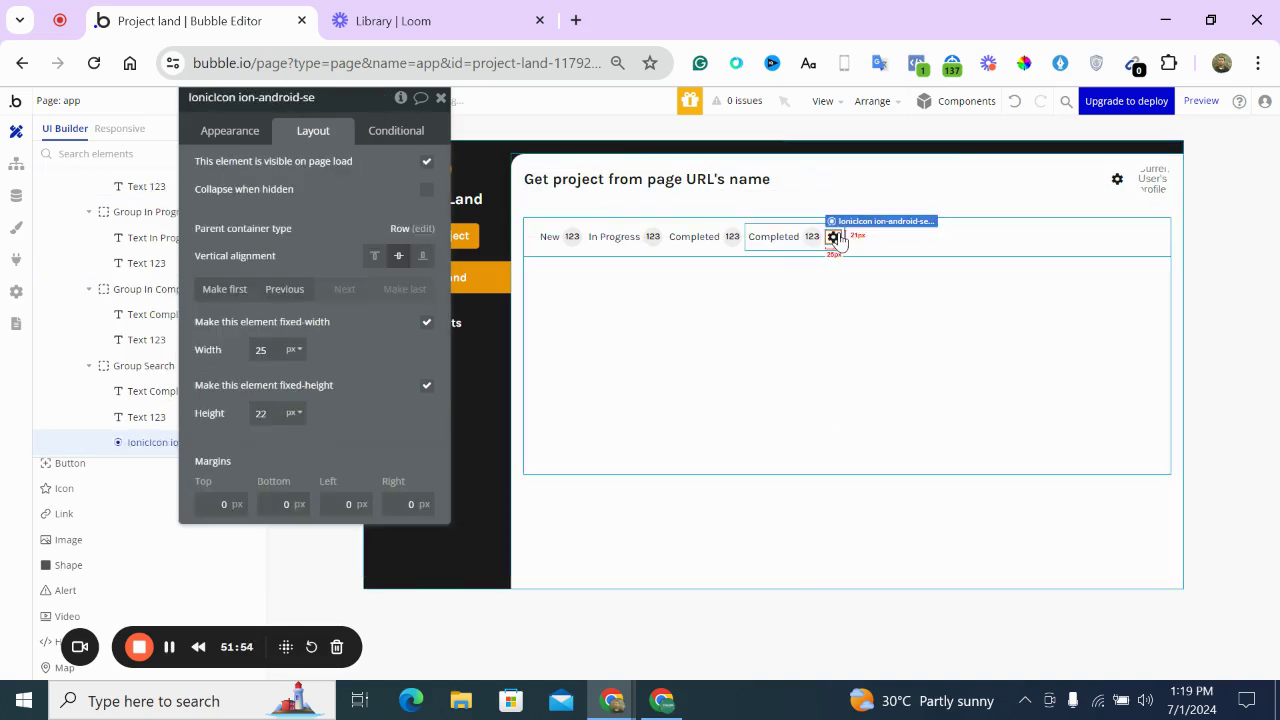
click(230, 288)
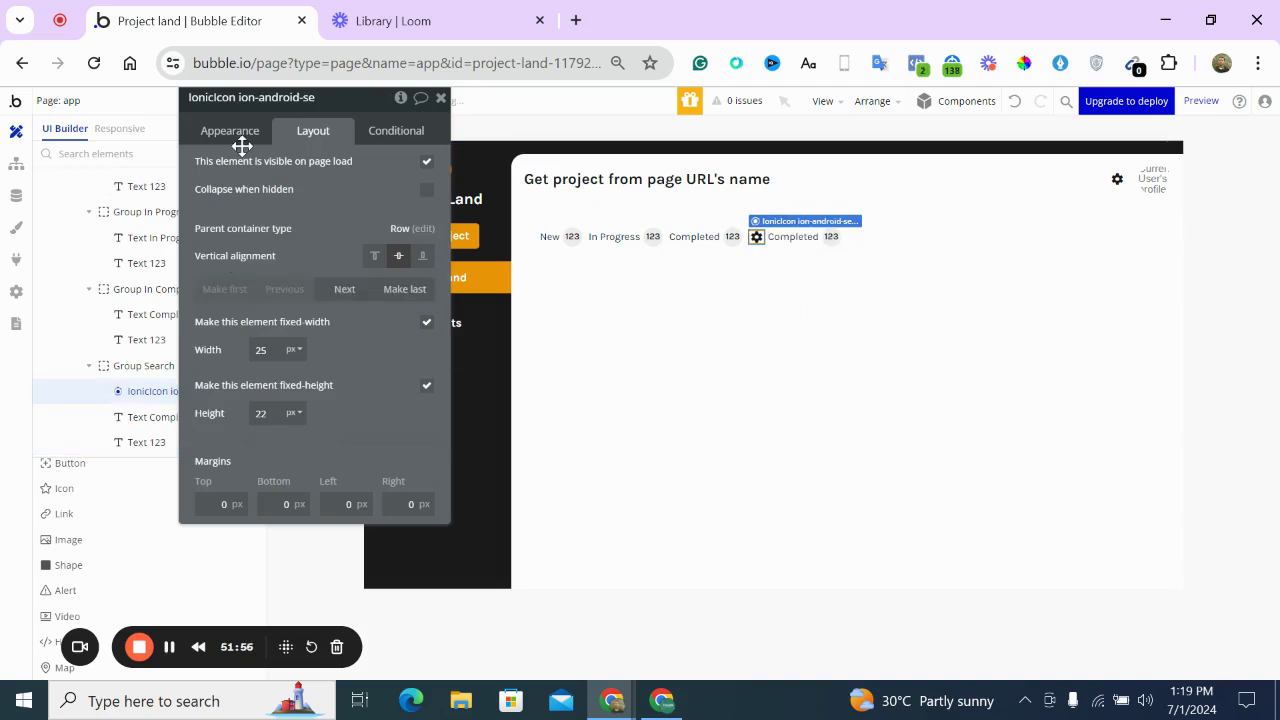
click(236, 137)
click(354, 170)
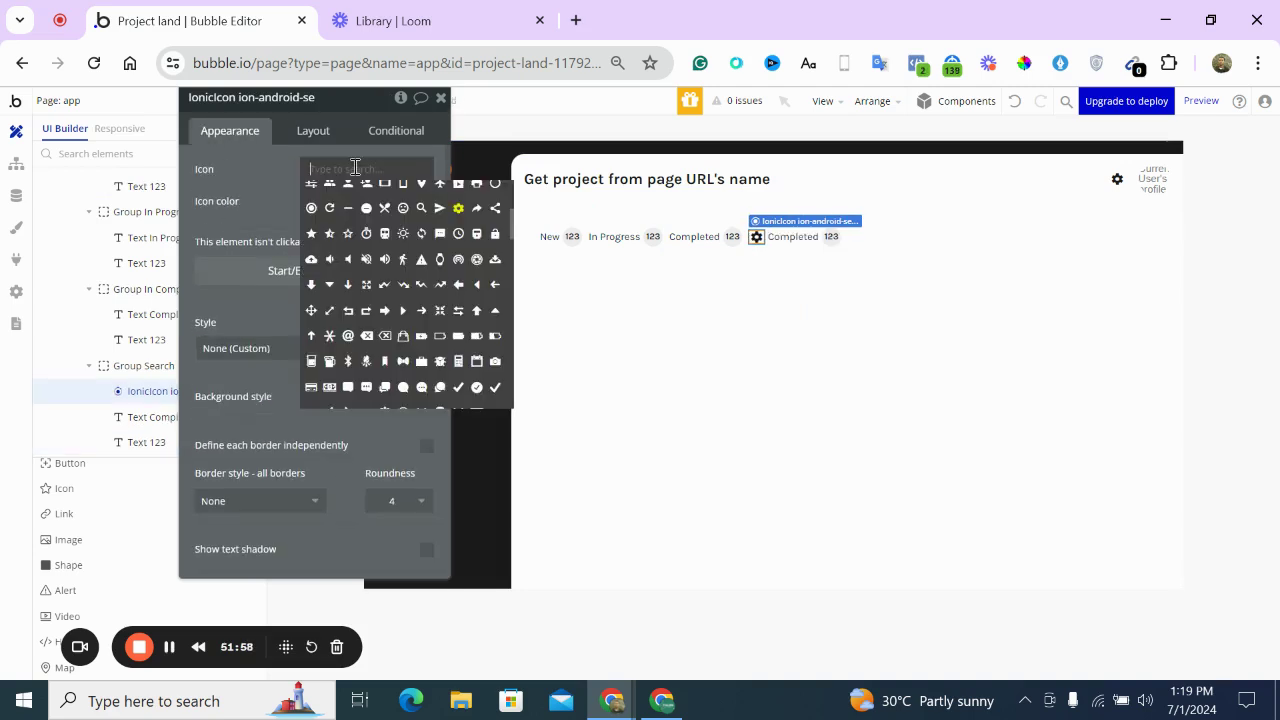
text(search)
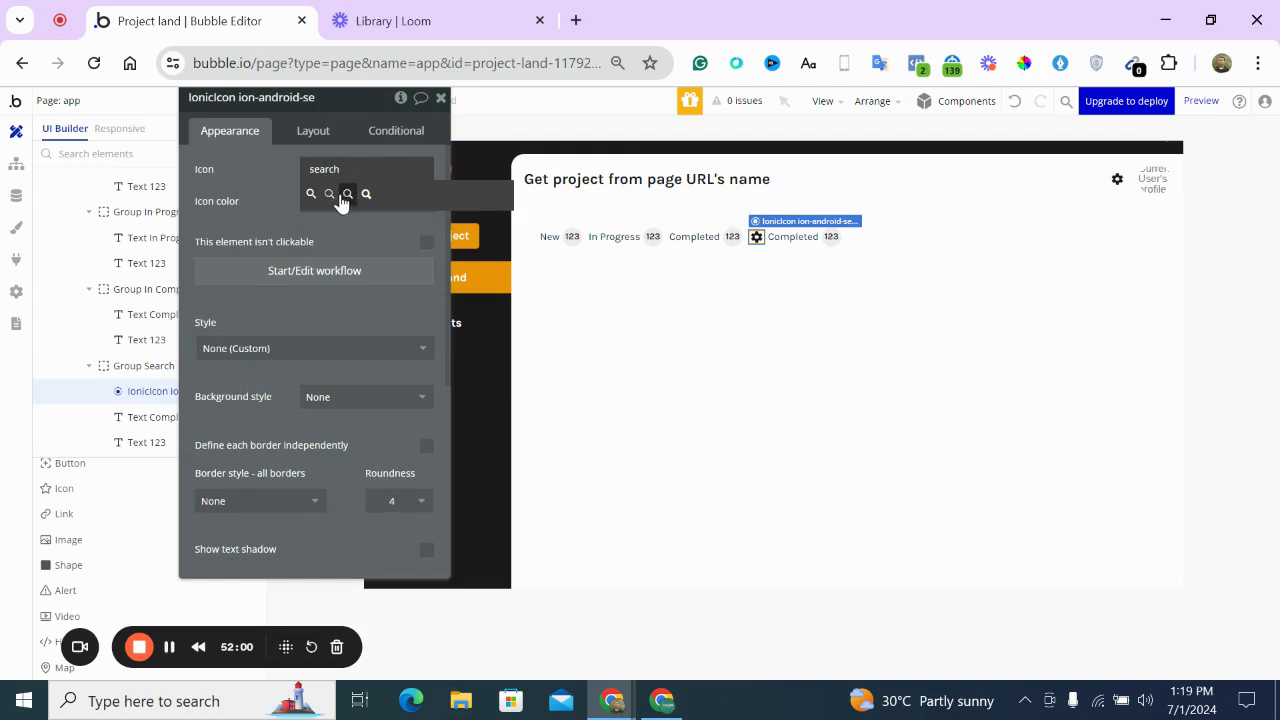
click(310, 193)
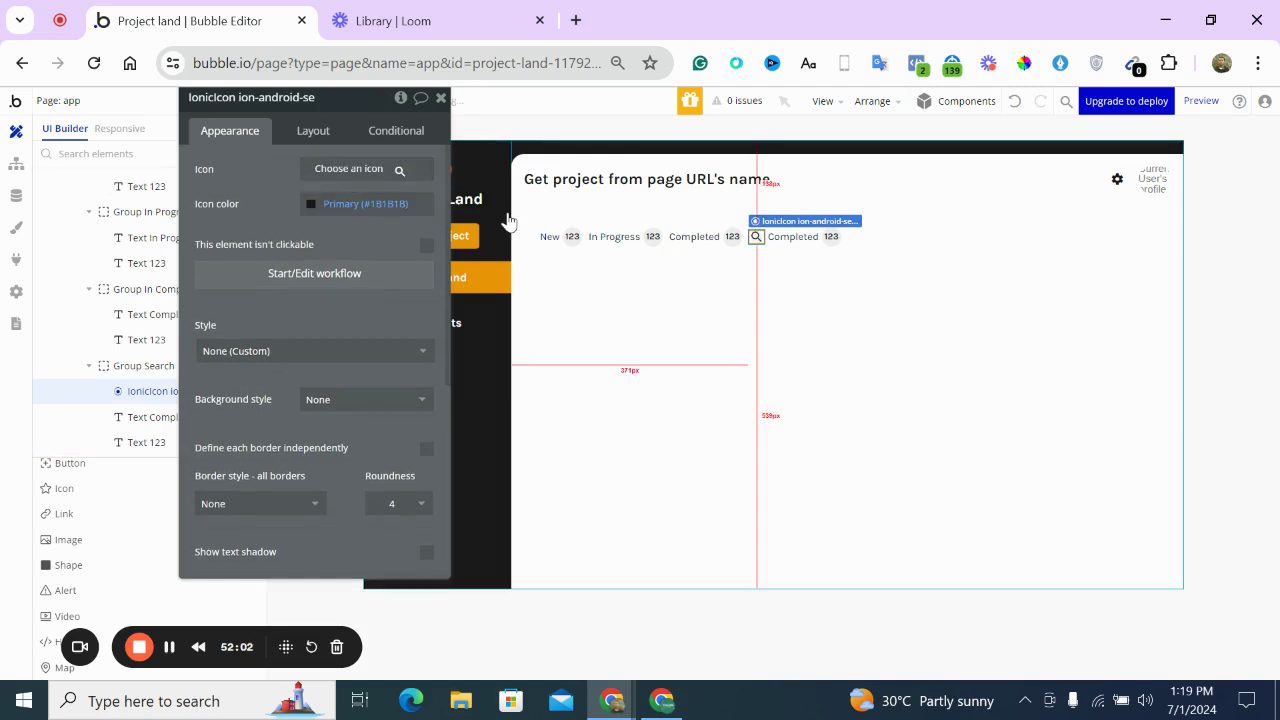
click(788, 238)
right_click(795, 238)
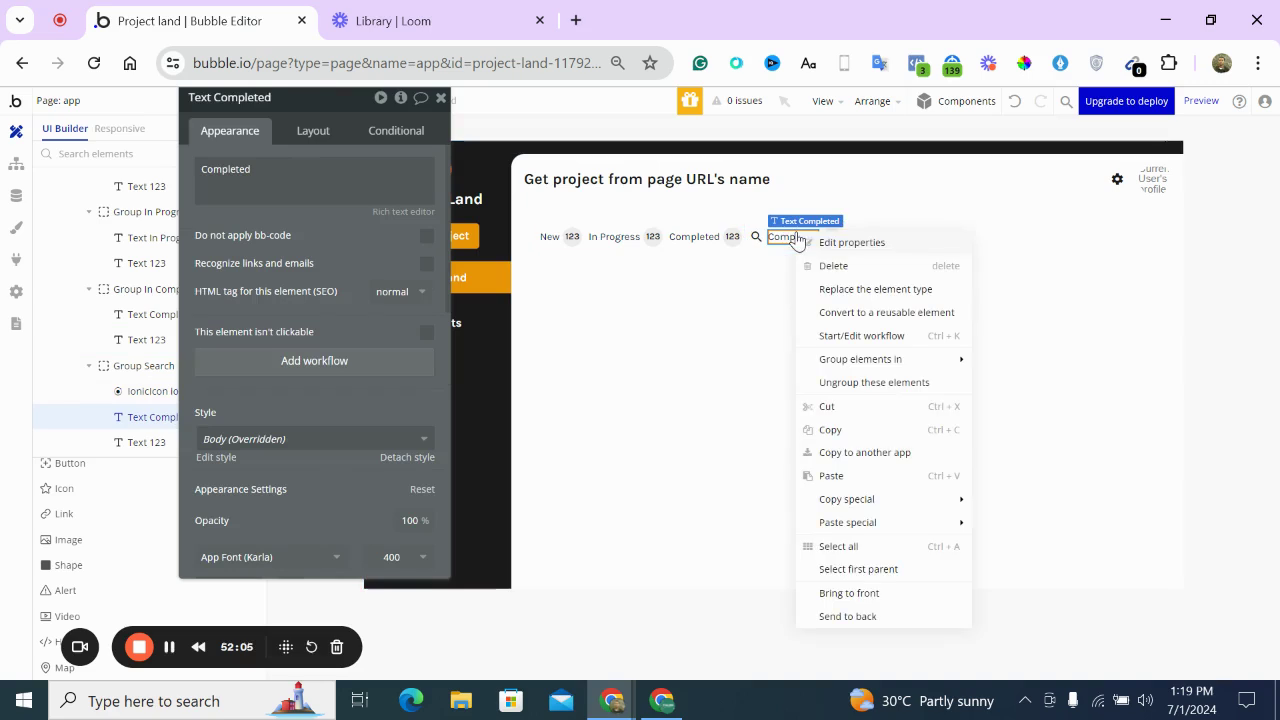
click(880, 289)
click(680, 279)
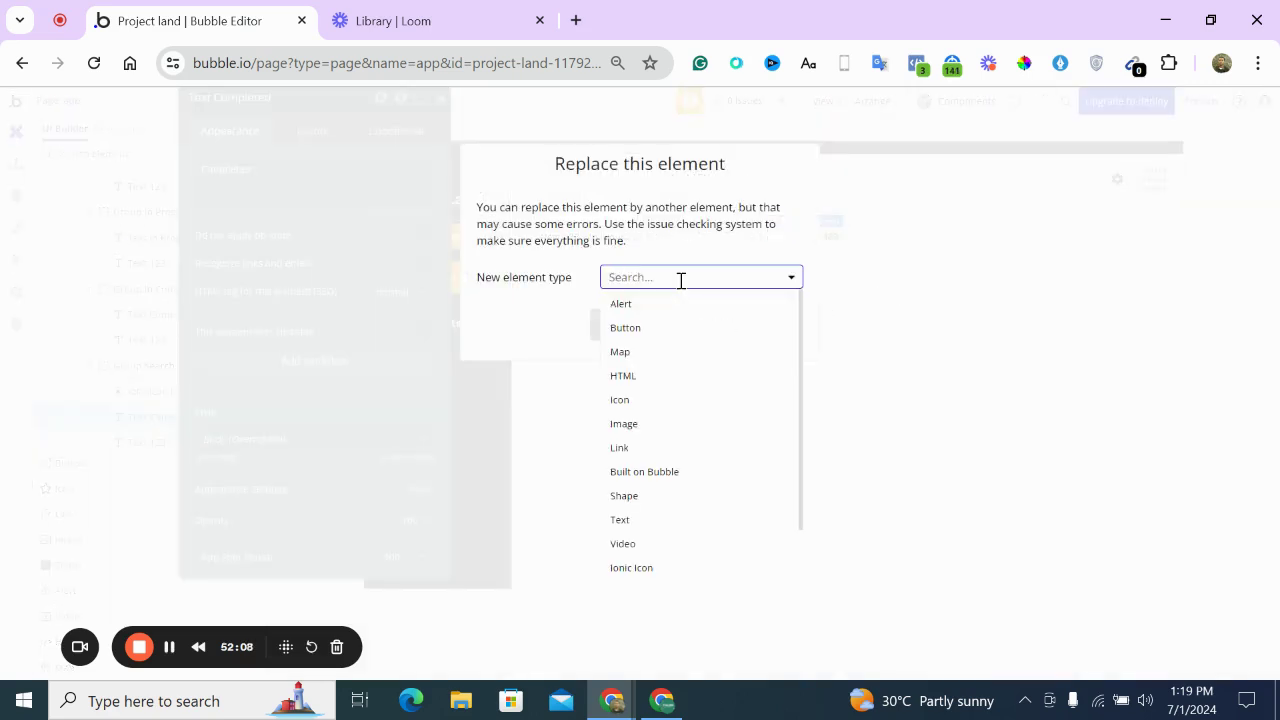
text(in)
key(BackSpace)
key(BackSpace)
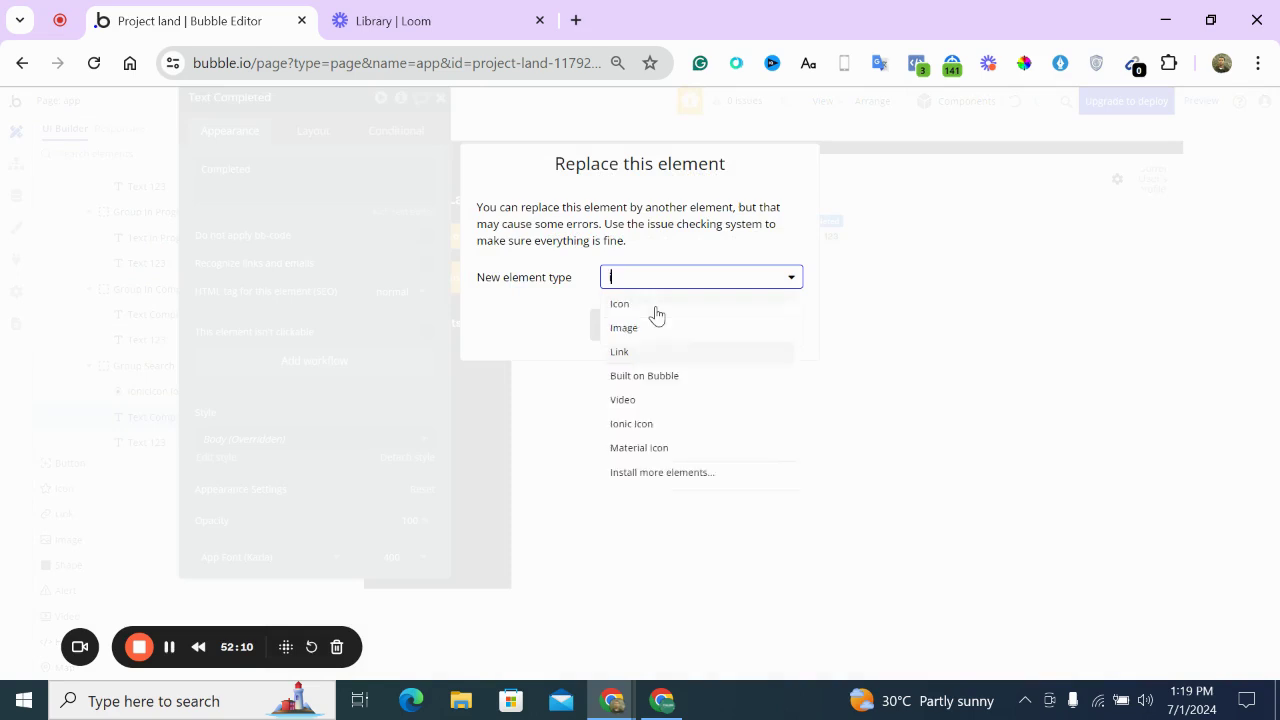
scroll(665, 418, down, 1)
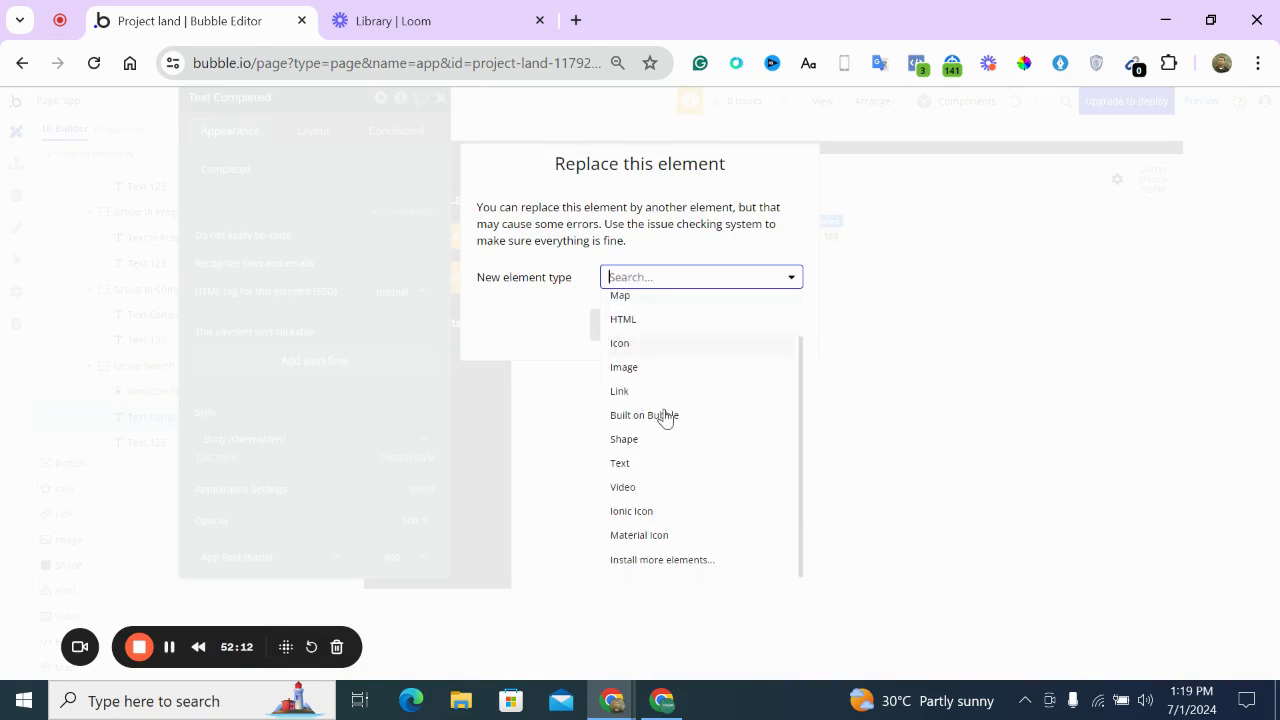
click(418, 238)
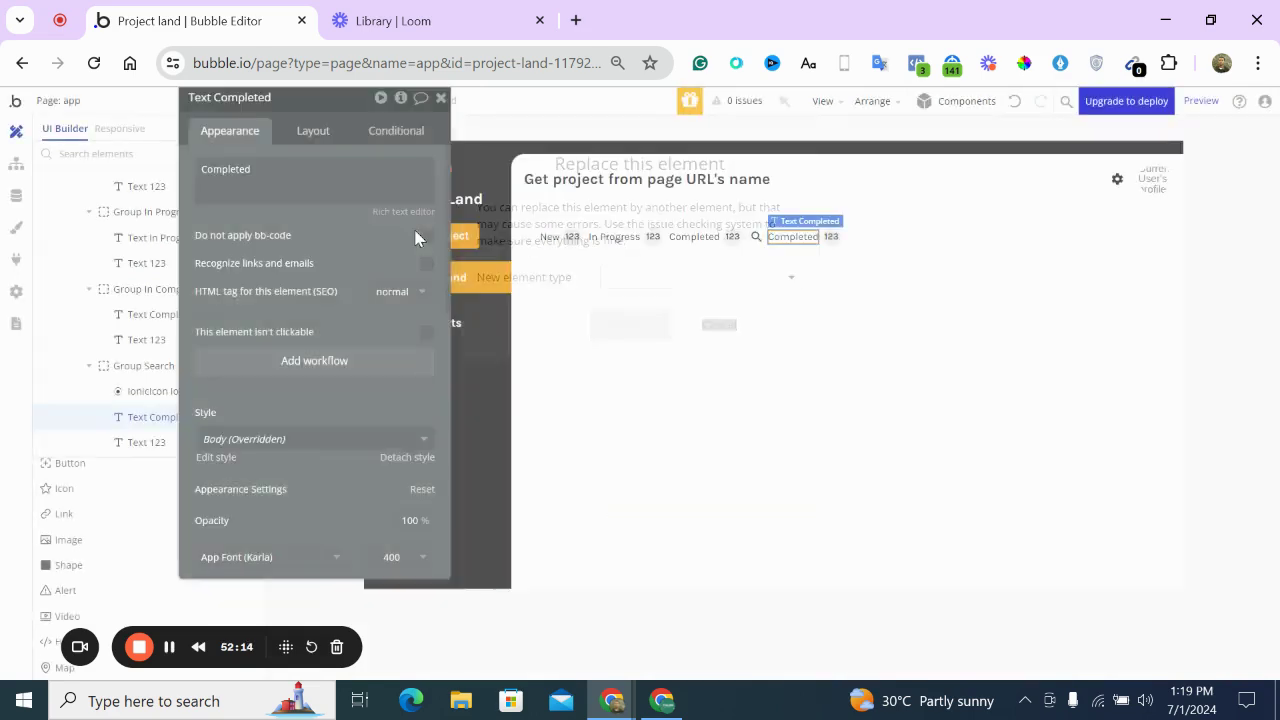
click(440, 97)
Draw an Input element in Group Search between the search icon and the Completed text
scroll(130, 583, down, 5)
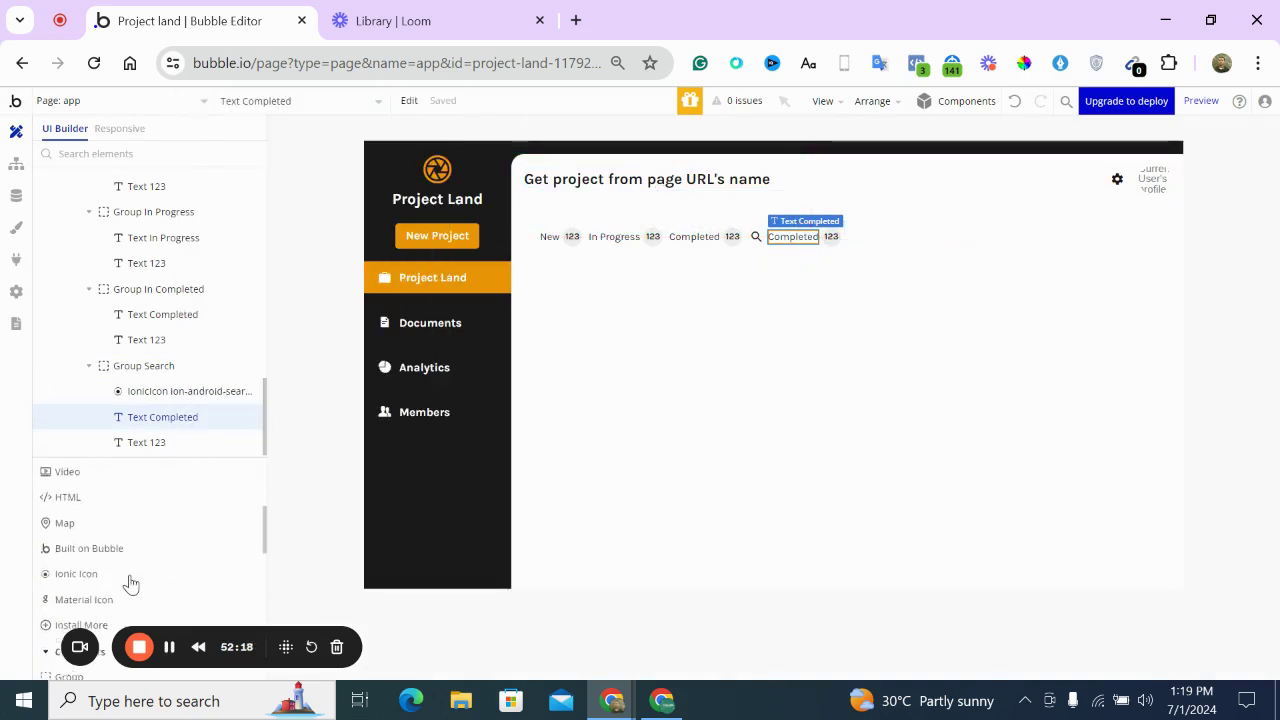
scroll(130, 583, down, 3)
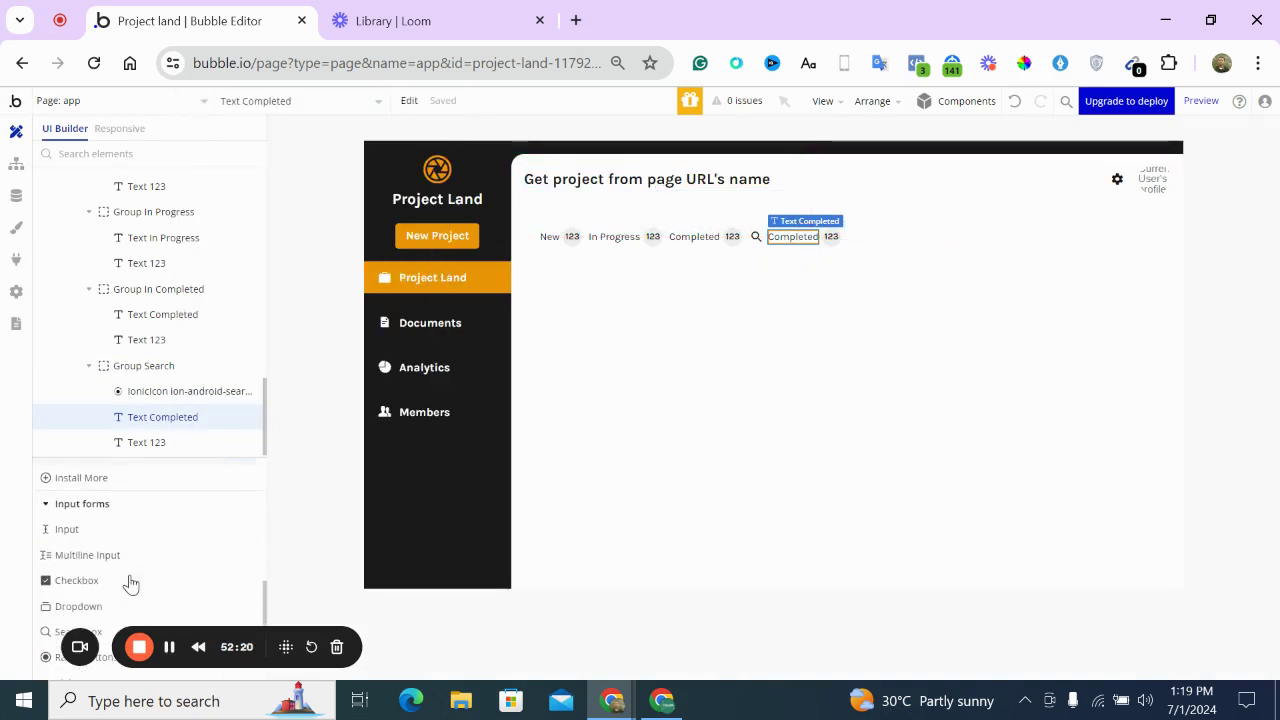
click(72, 530)
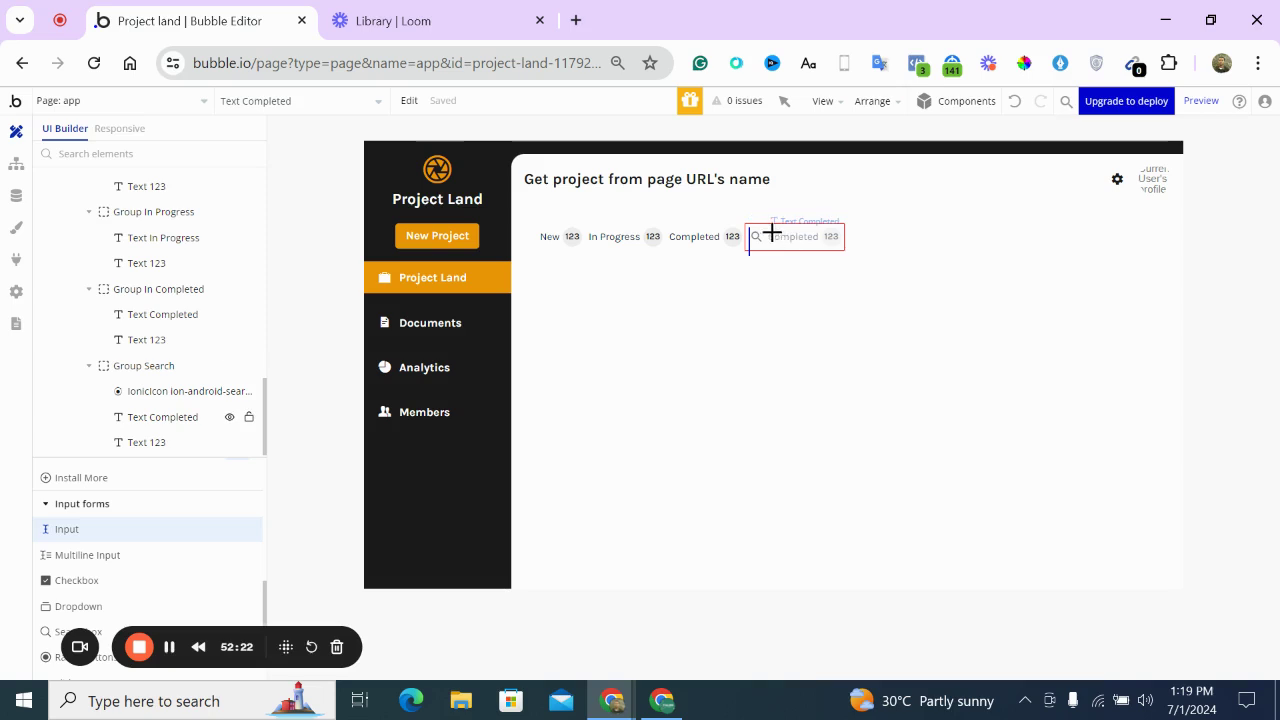
mouse_move(771, 226)
mouse_down()
mouse_move(846, 242)
mouse_move(821, 246)
mouse_up()
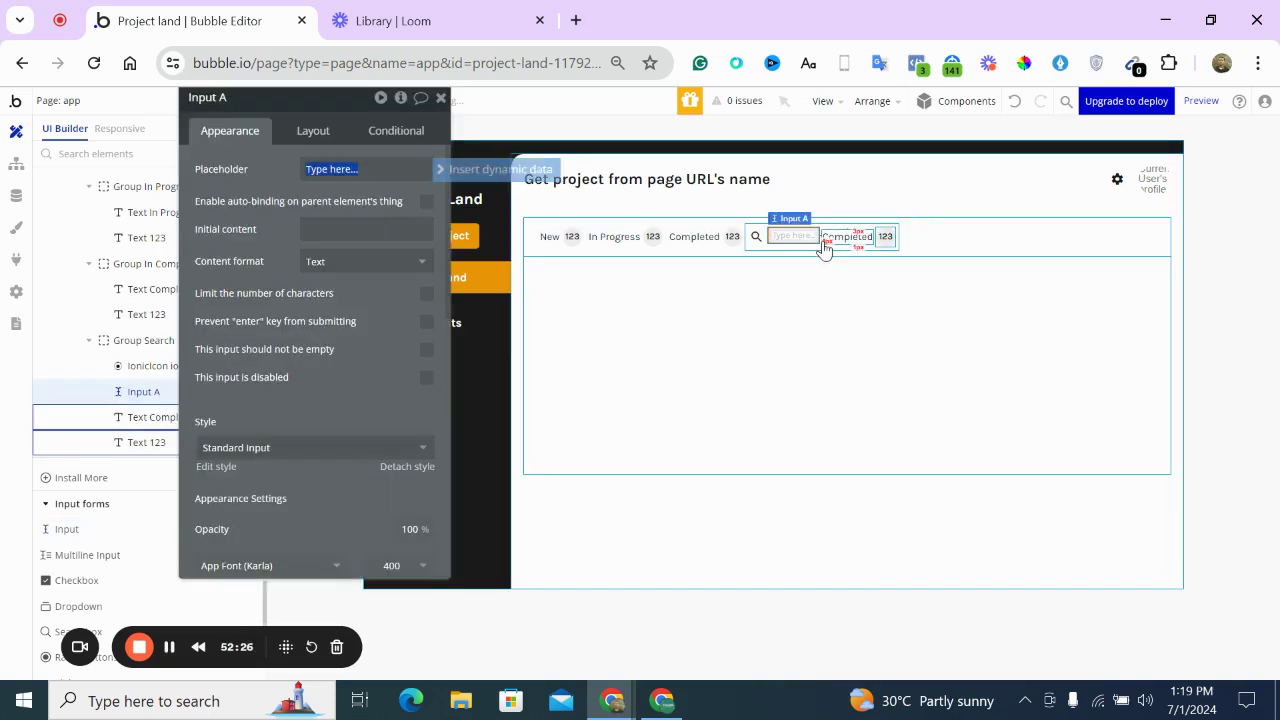
Delete the Completed text and its 123 count badge from Group Search
click(835, 242)
key(Delete)
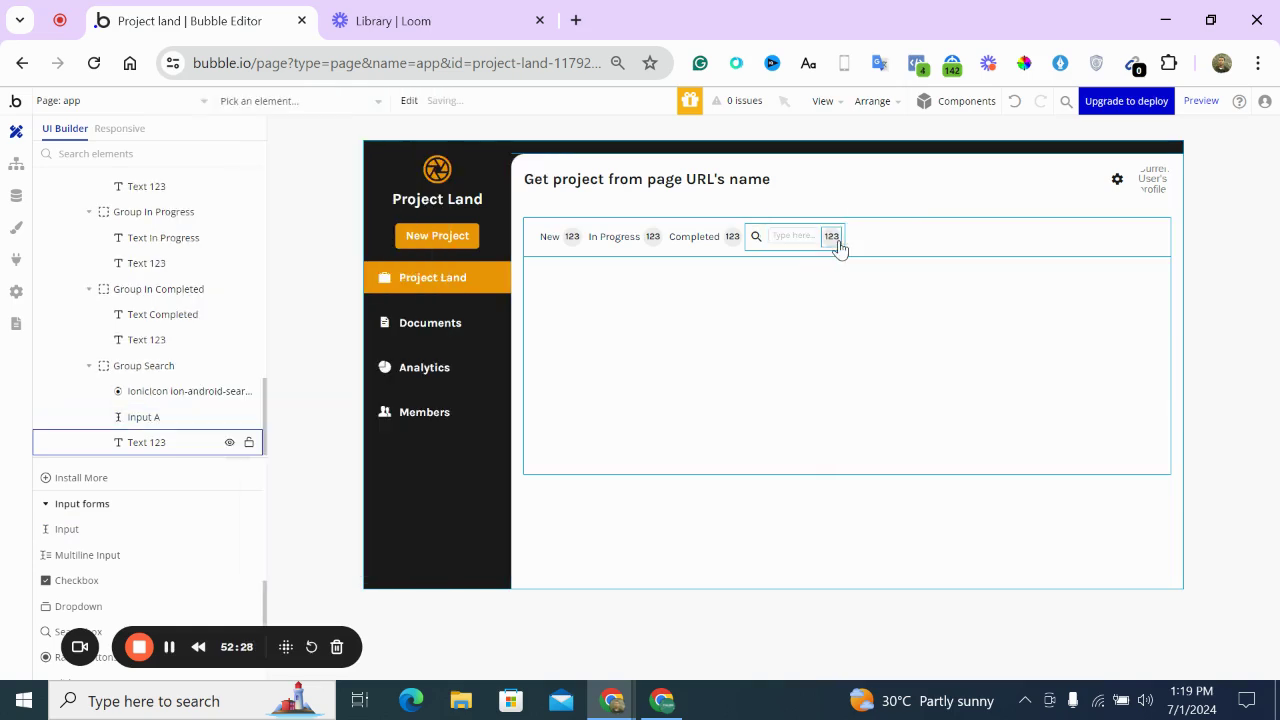
double_click(830, 242)
key(Delete)
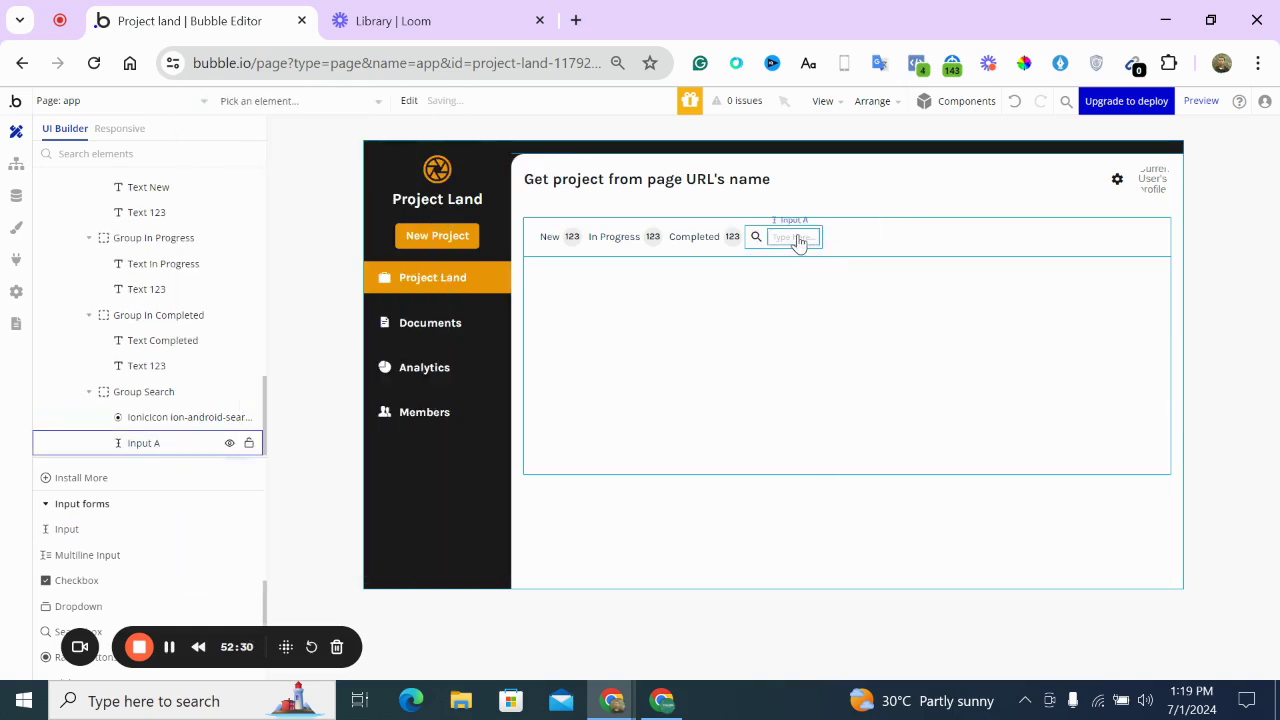
Set the search input's font color to Primary (#1B1B1B) and its font size to 16
double_click(797, 236)
scroll(259, 288, down, 4)
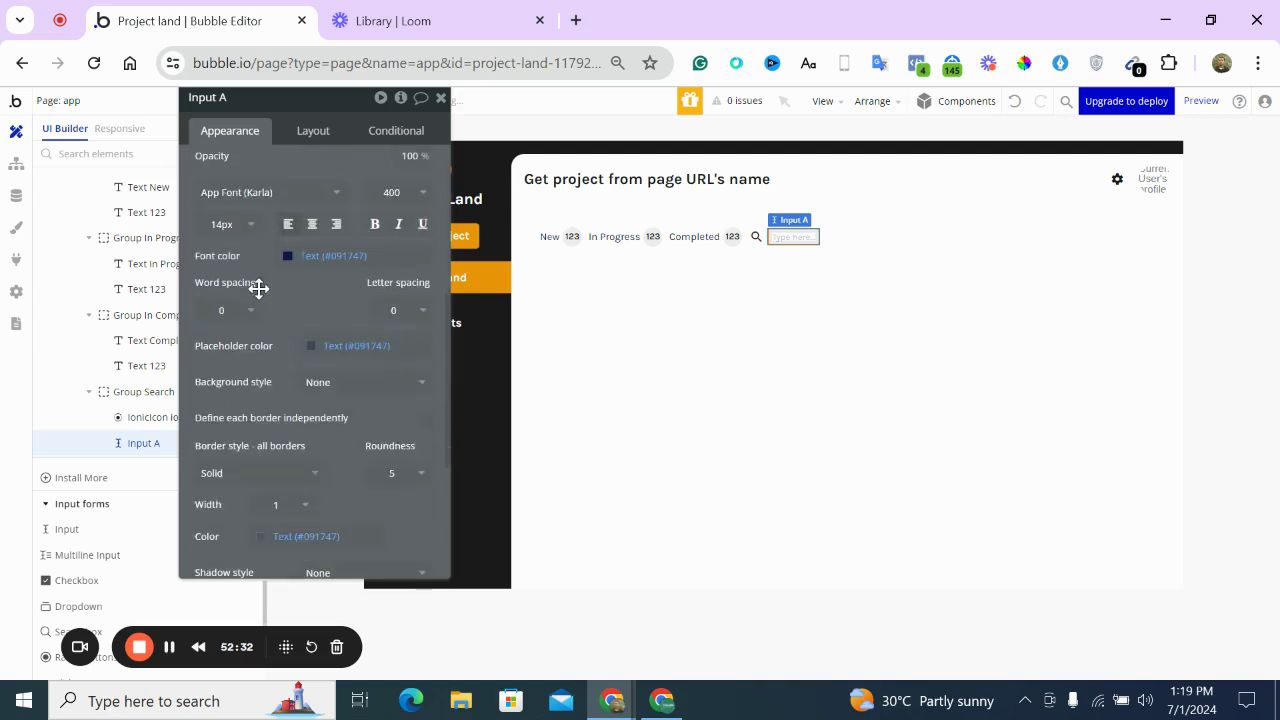
click(289, 257)
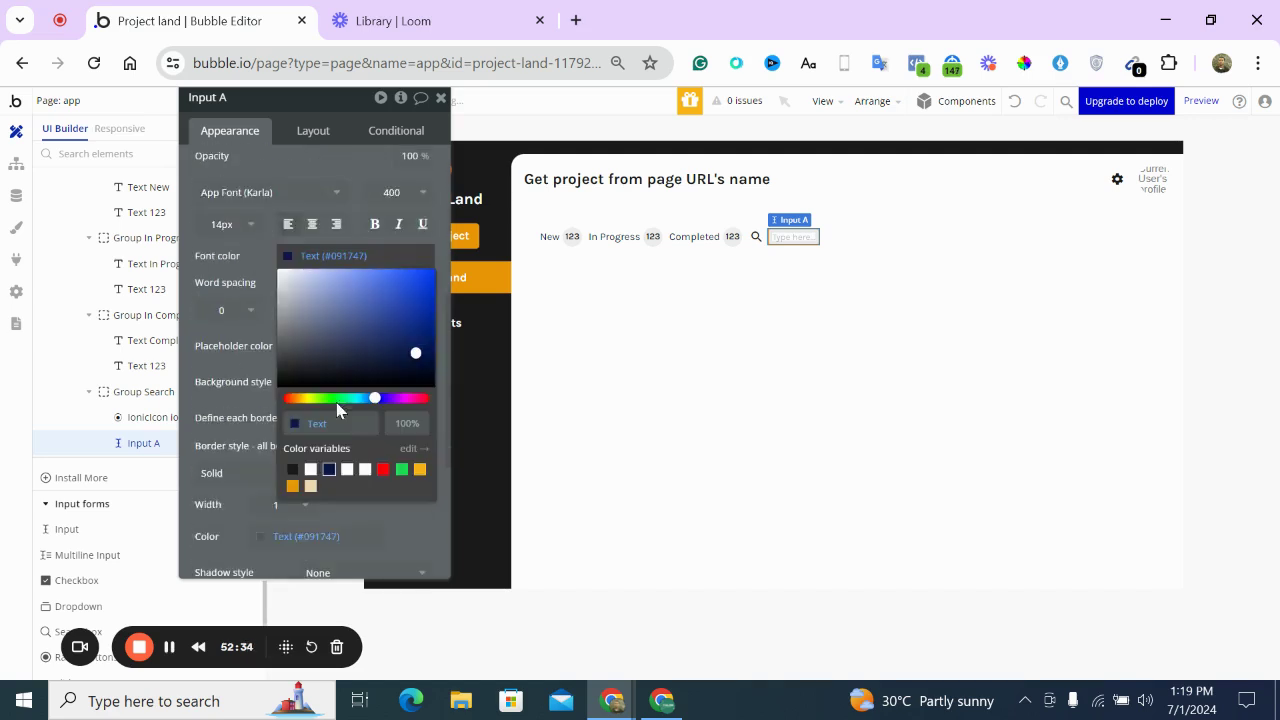
click(292, 470)
click(222, 224)
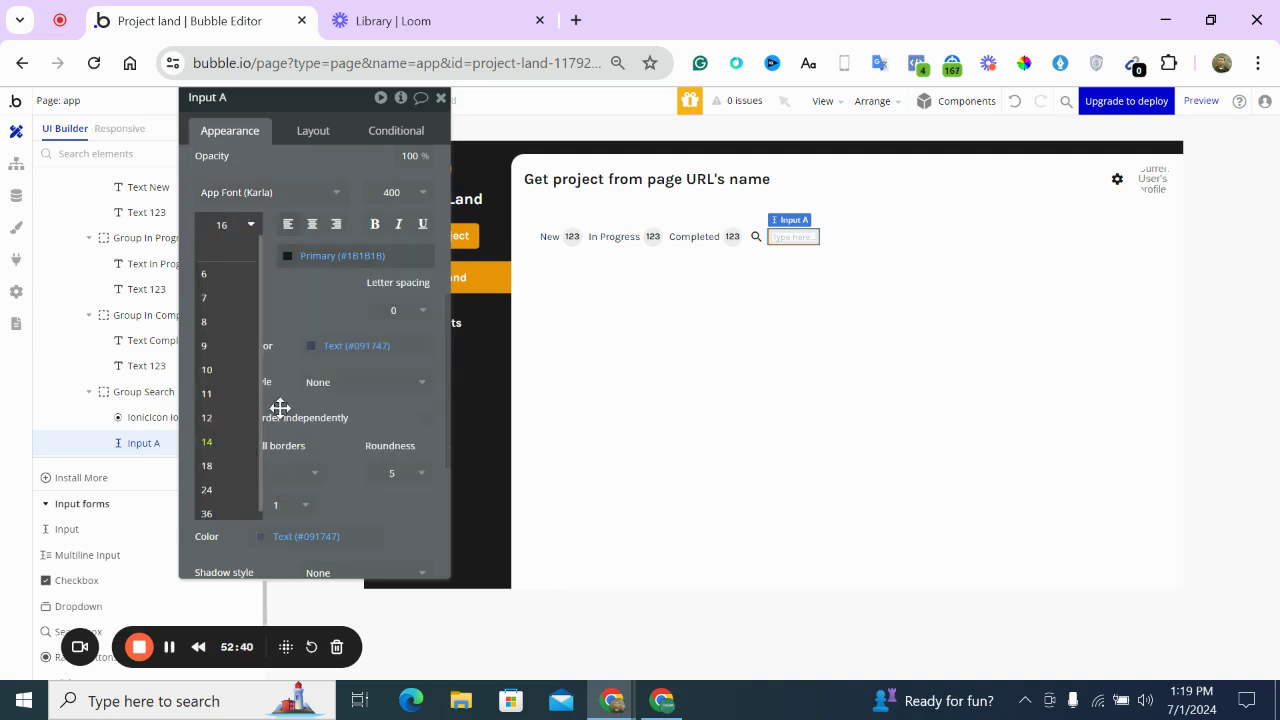
click(314, 289)
scroll(365, 272, down, 1)
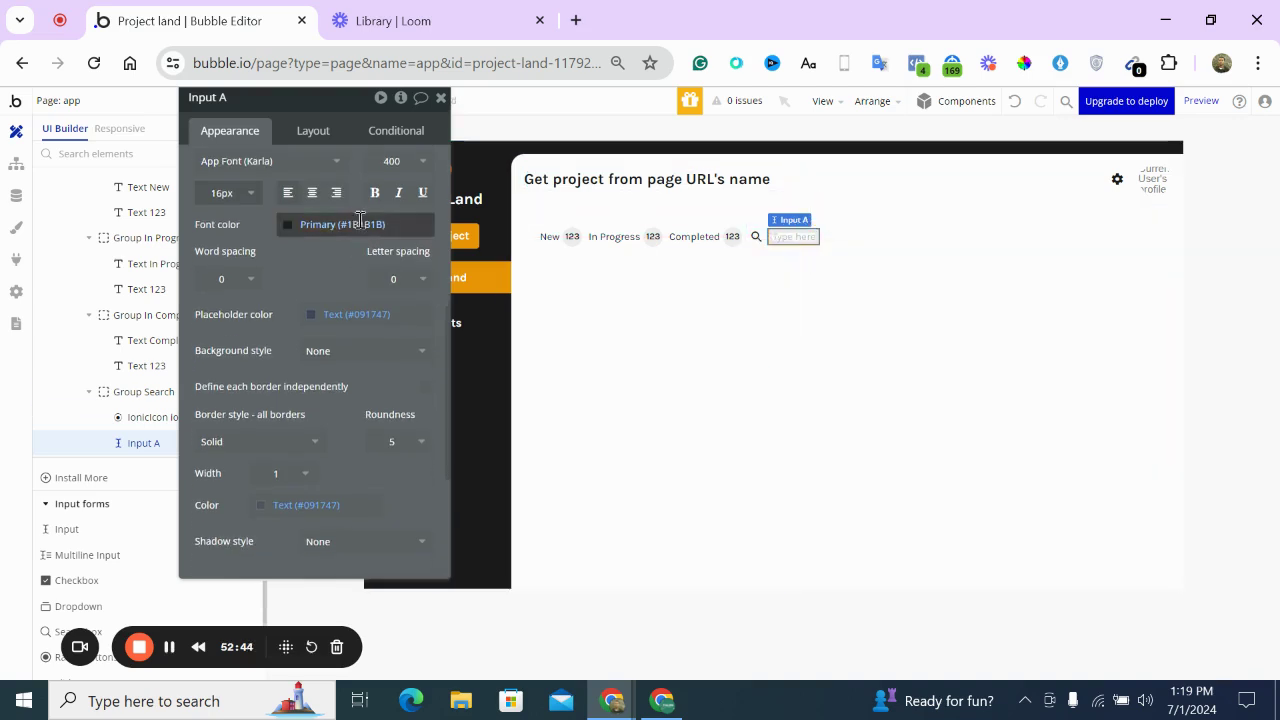
Try mid-grey placeholder colors for the search input, entering 999999 and picking shades up to #9C9C9C
click(312, 321)
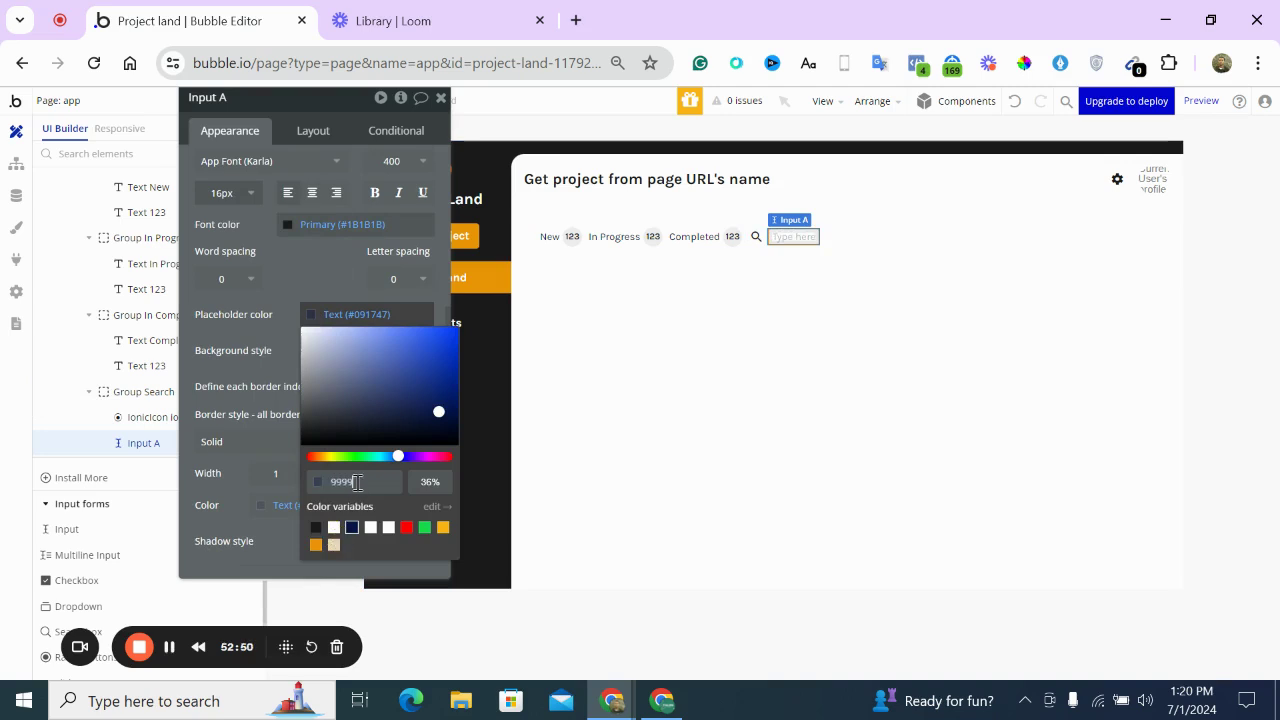
text(999999)
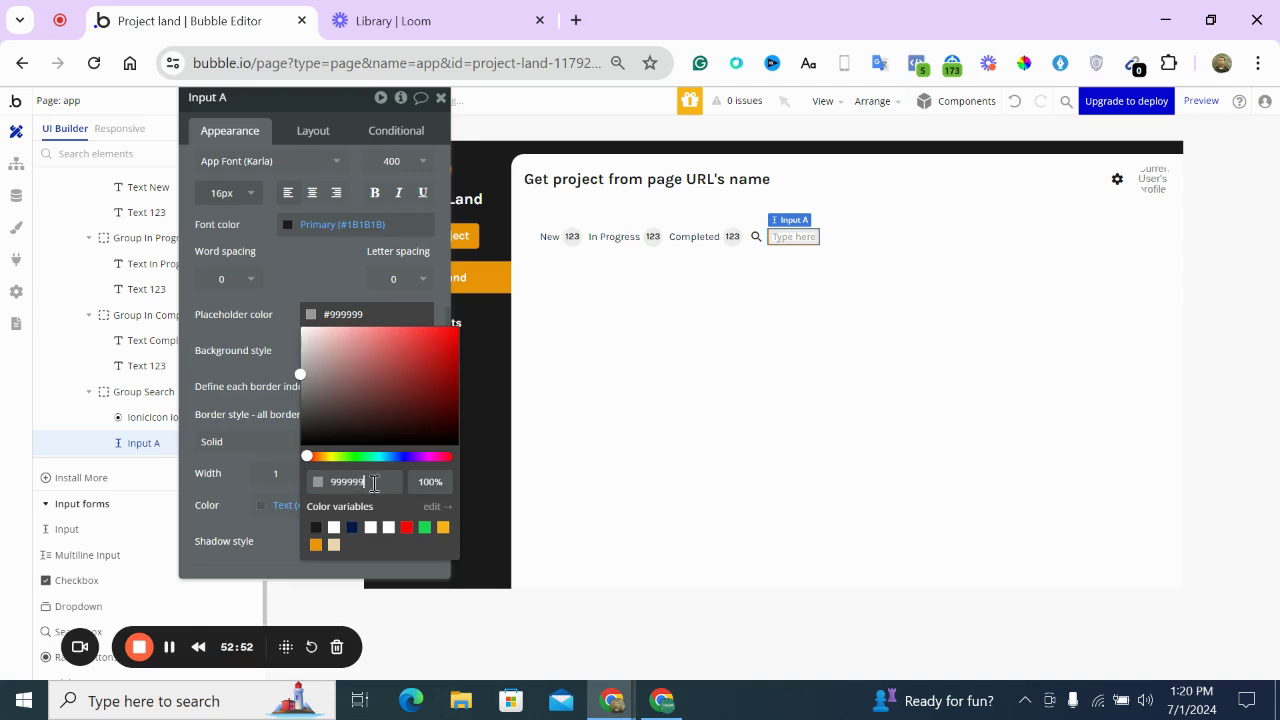
double_click(379, 482)
text(49E4C)
click(307, 395)
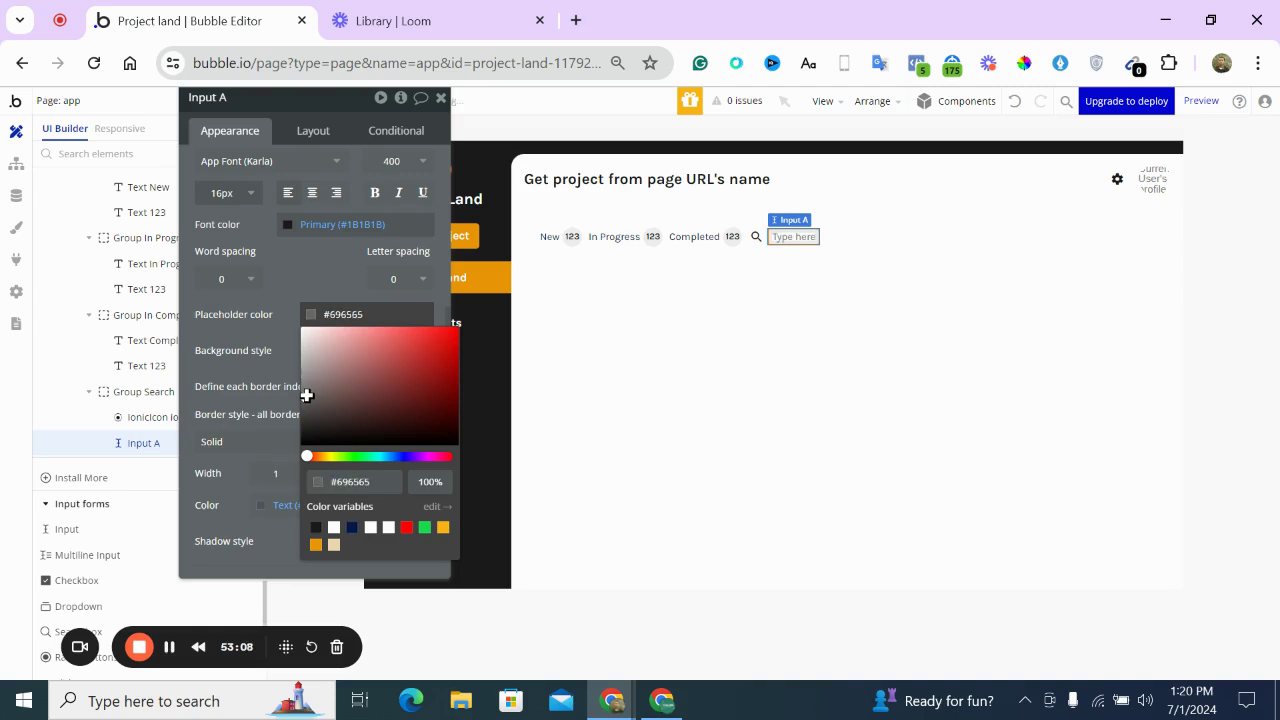
drag(307, 395, 311, 377)
drag(308, 453, 300, 450)
mouse_move(307, 360)
mouse_down()
mouse_move(317, 346)
mouse_move(323, 357)
mouse_move(295, 372)
mouse_up()
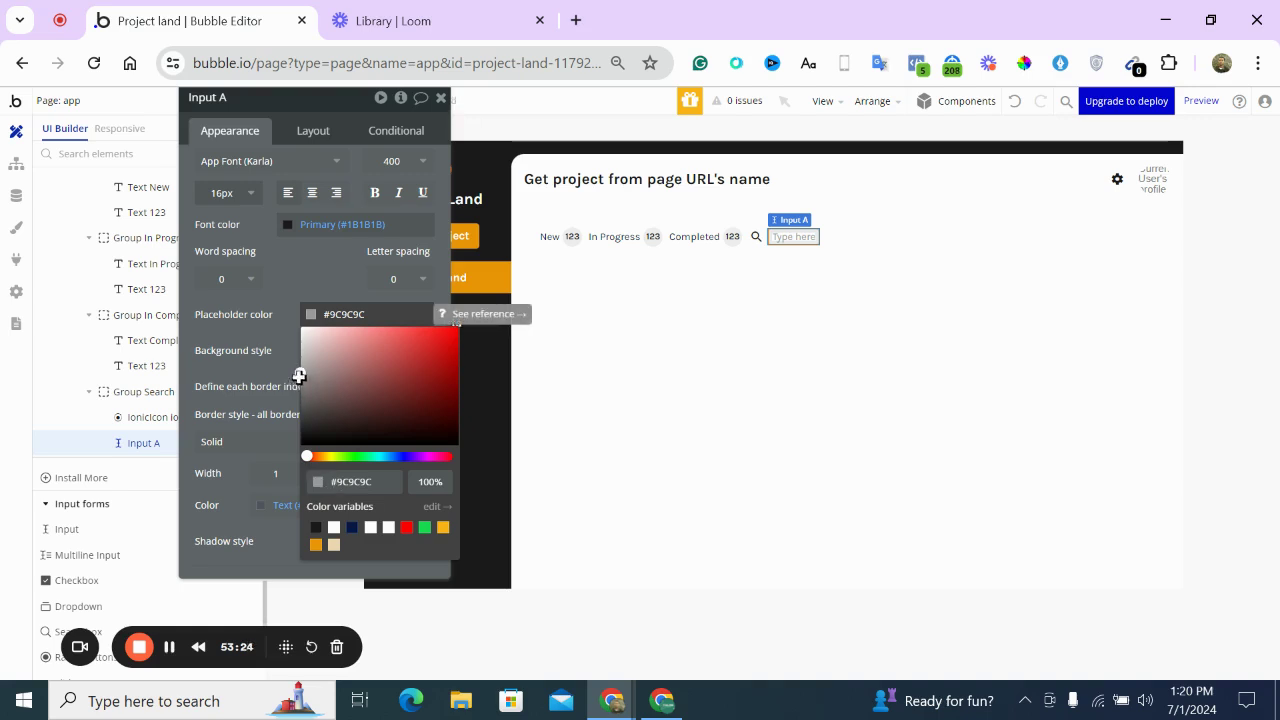
drag(299, 375, 296, 367)
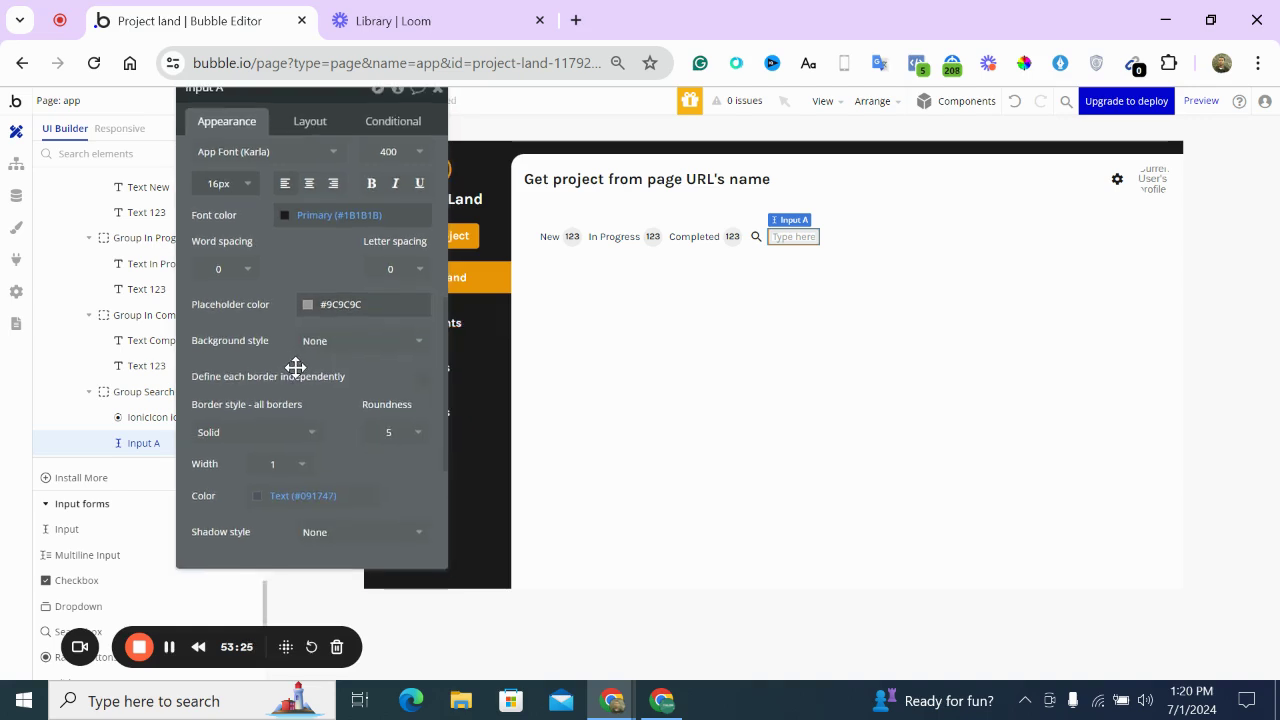
Lighten the search input's placeholder color to #CBCBCB
click(308, 304)
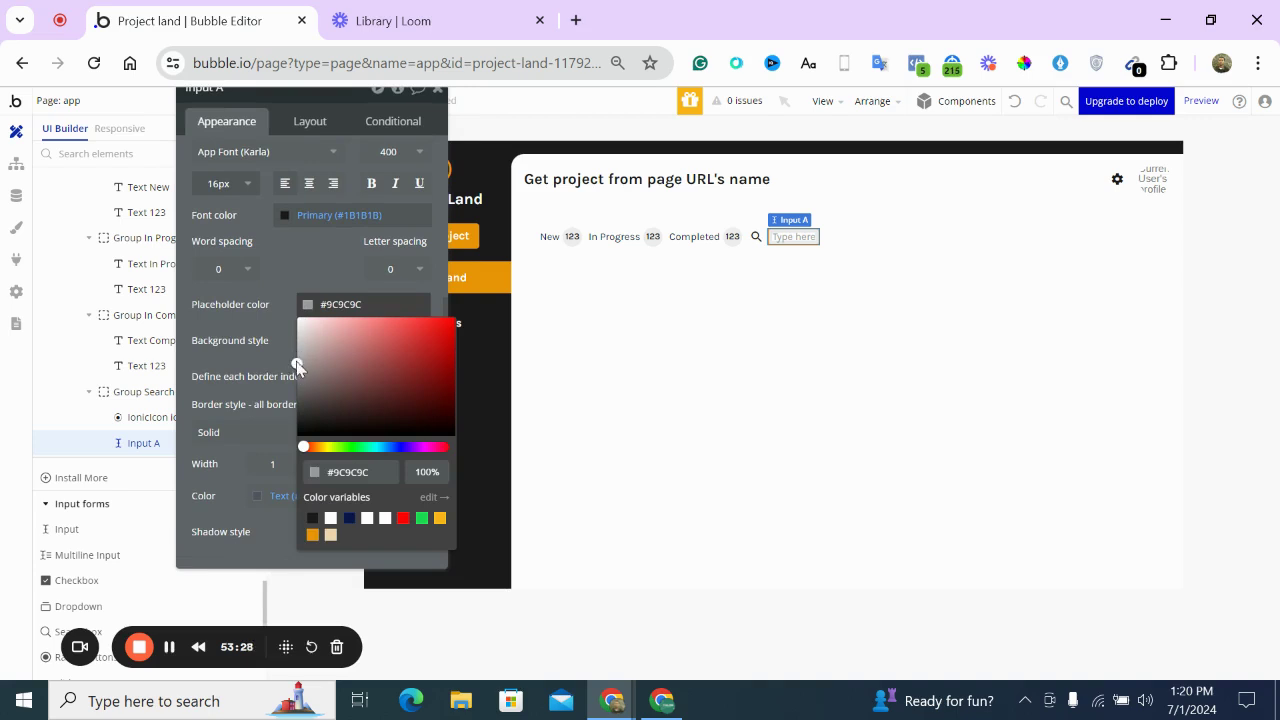
mouse_move(297, 367)
mouse_down()
mouse_move(297, 332)
mouse_move(294, 342)
mouse_up()
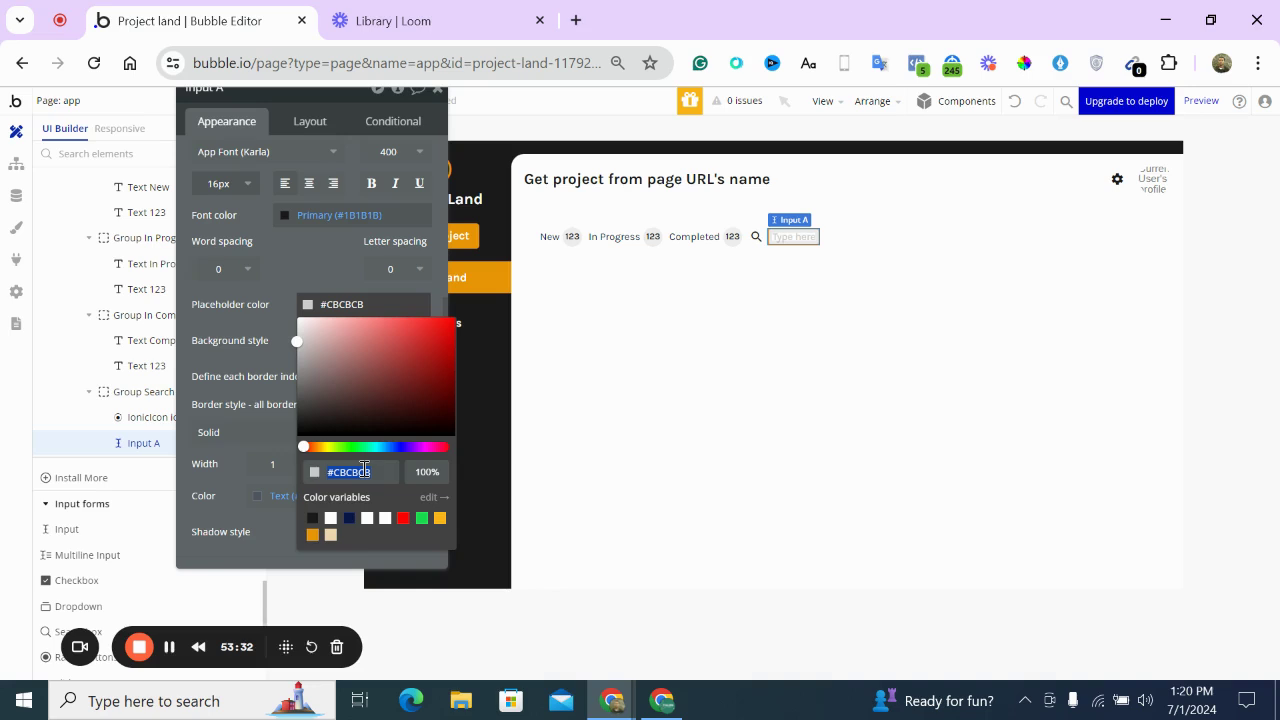
click(265, 228)
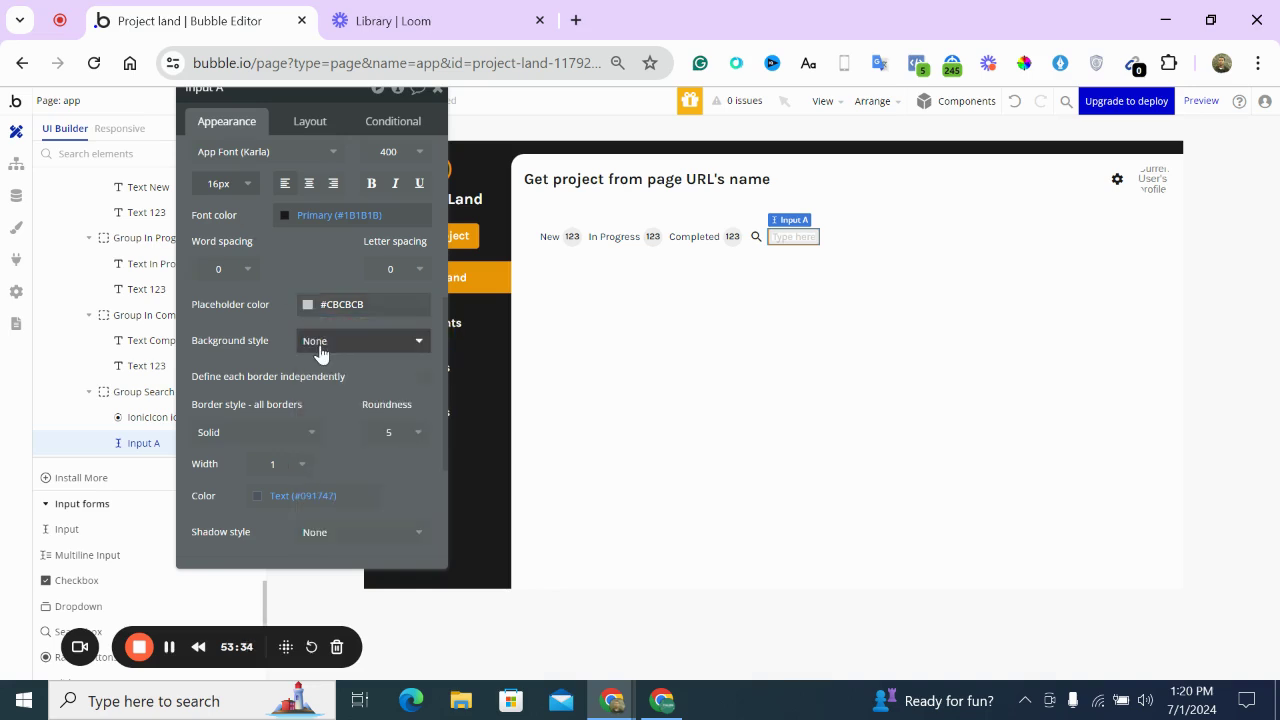
Define the search input's borders independently, with top-left roundness 0 and no top border
scroll(320, 351, down, 2)
scroll(330, 340, up, 1)
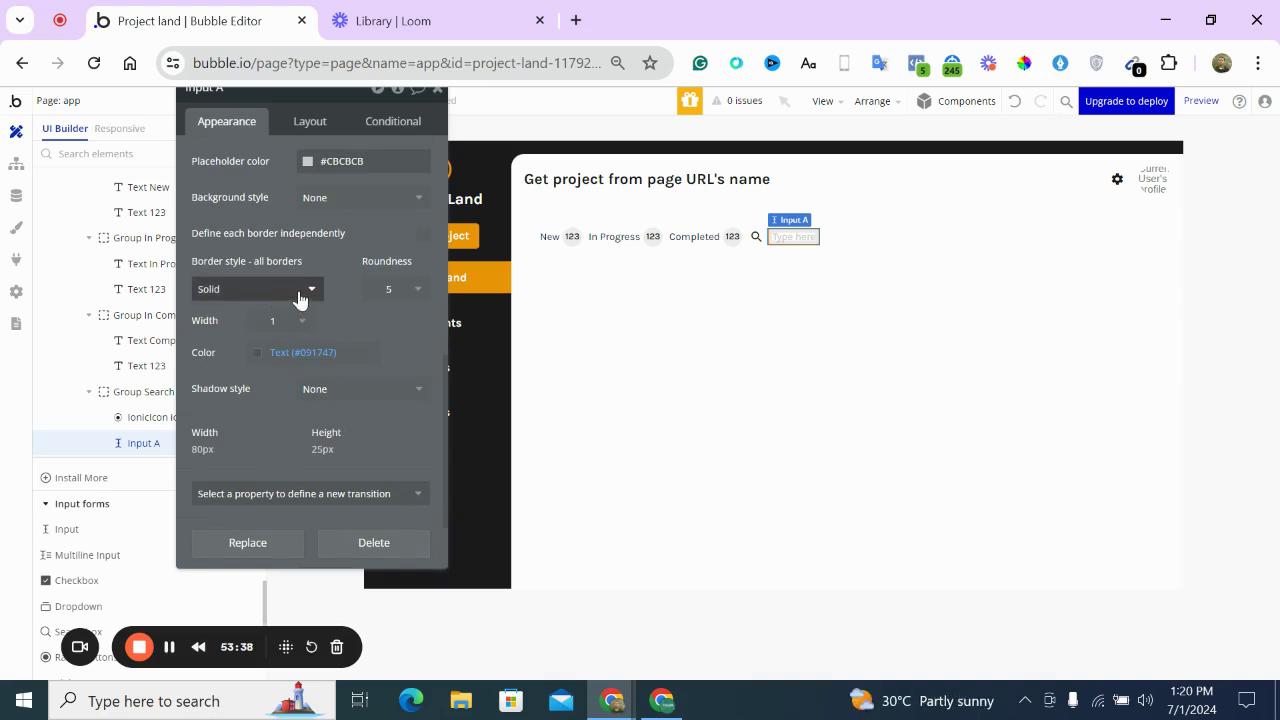
click(423, 233)
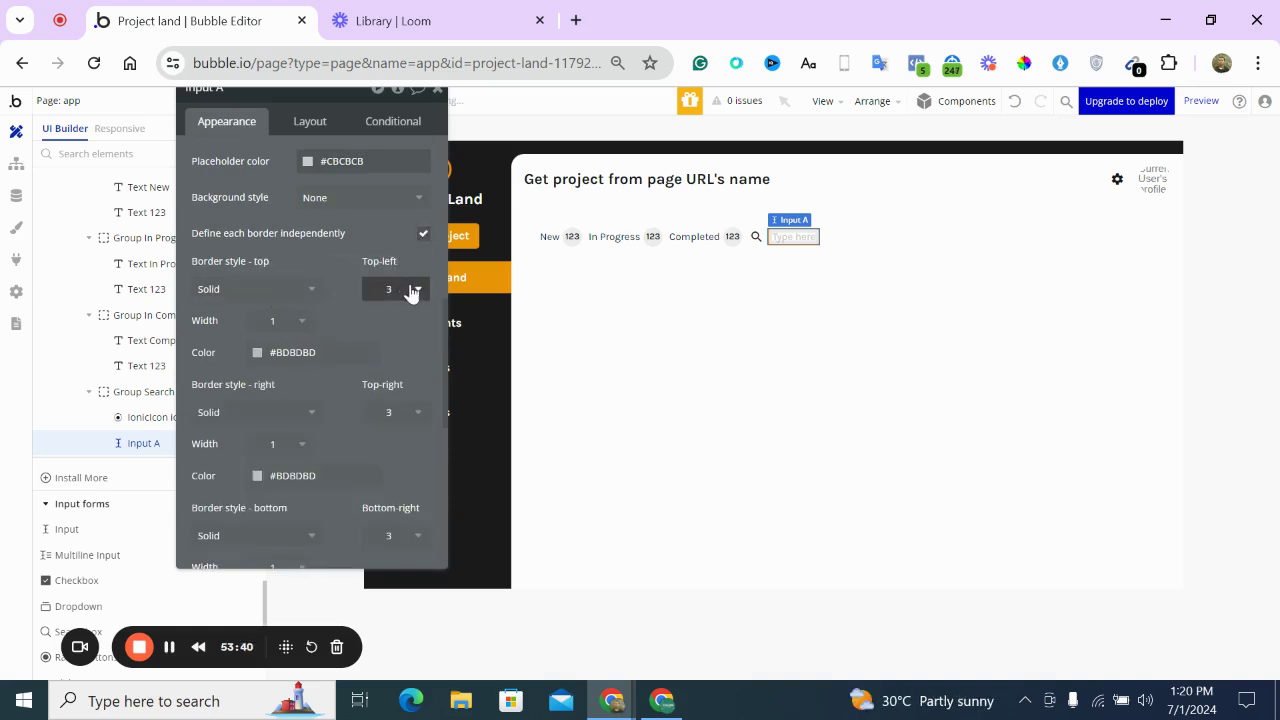
click(390, 289)
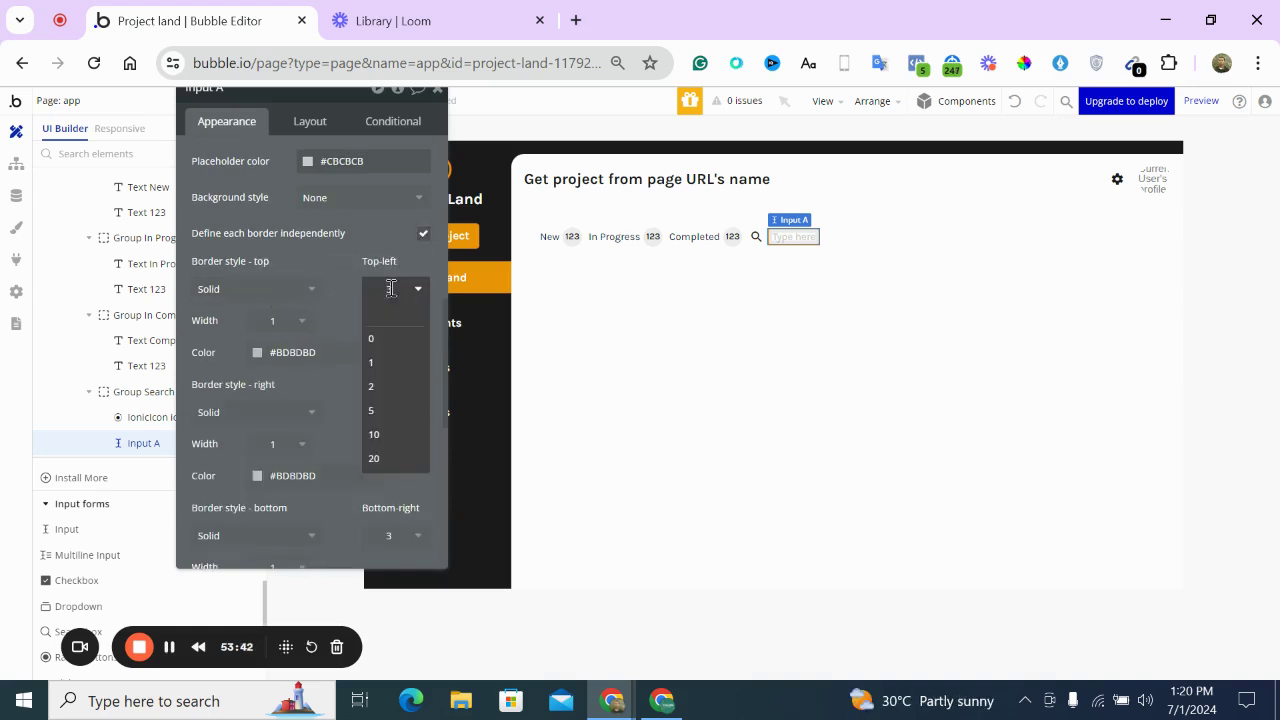
click(374, 340)
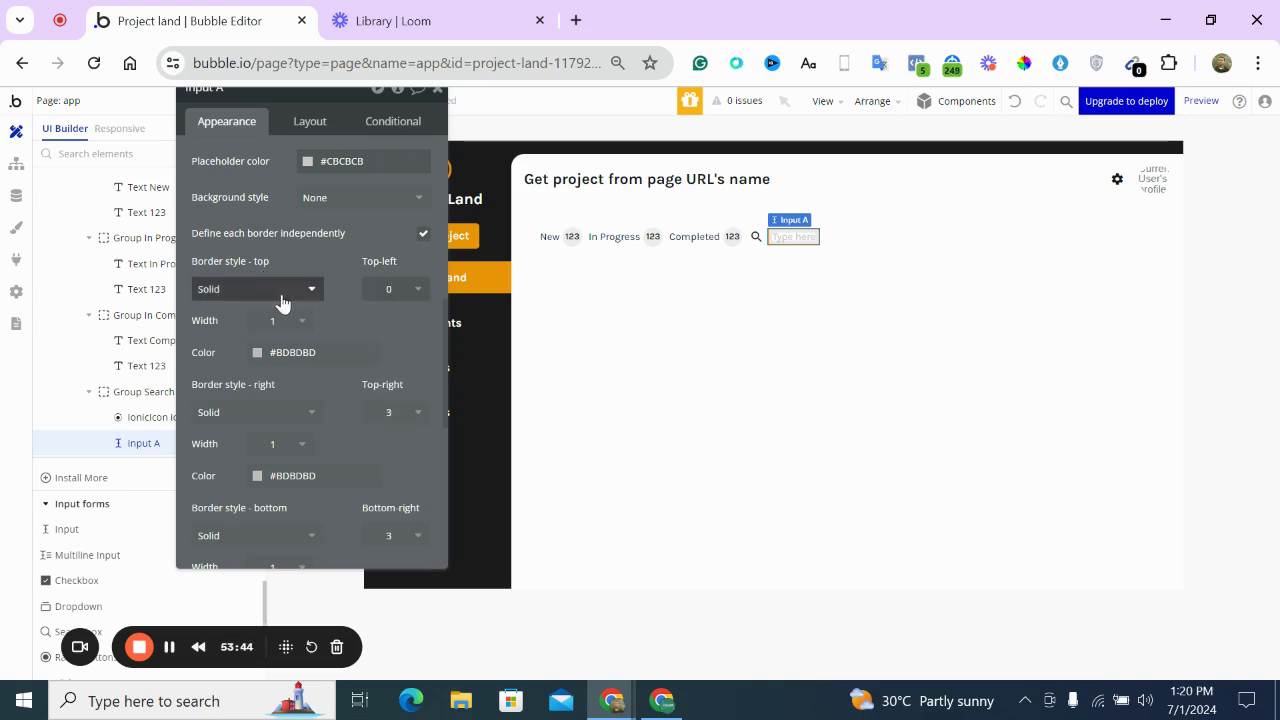
click(281, 300)
click(277, 340)
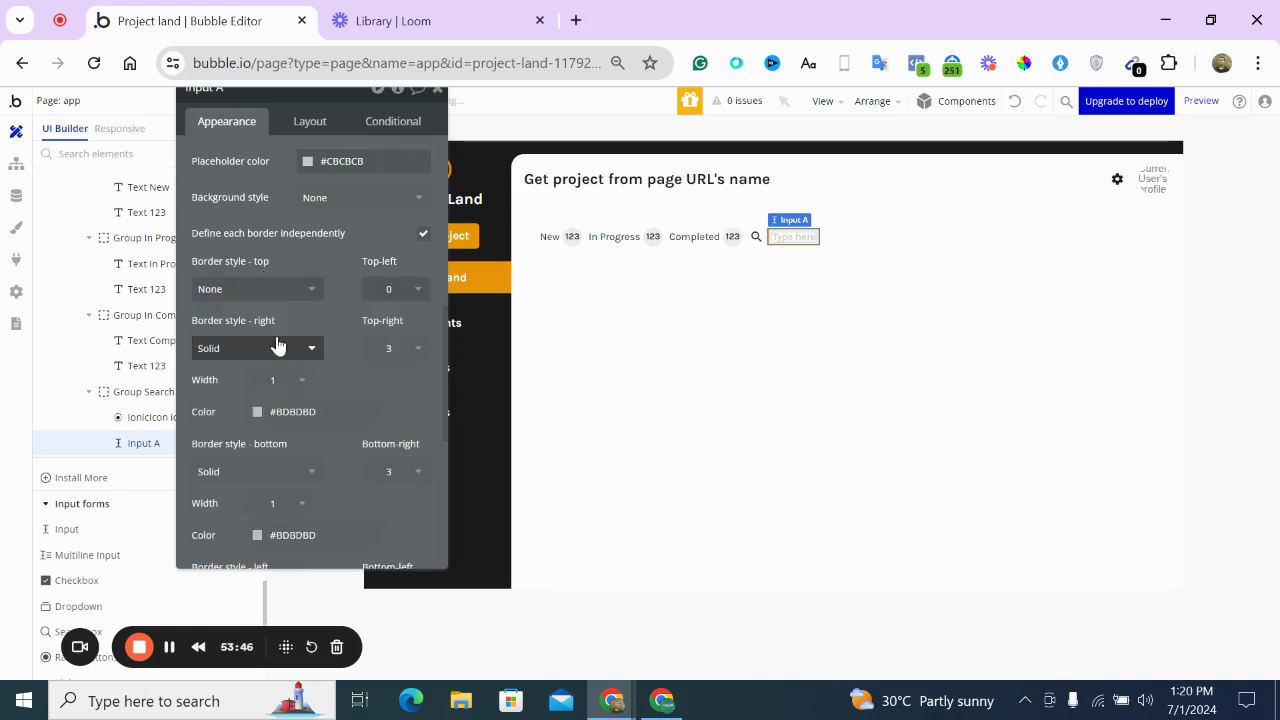
Remove the search input's right border and set its top-right roundness to 0
click(278, 345)
click(277, 398)
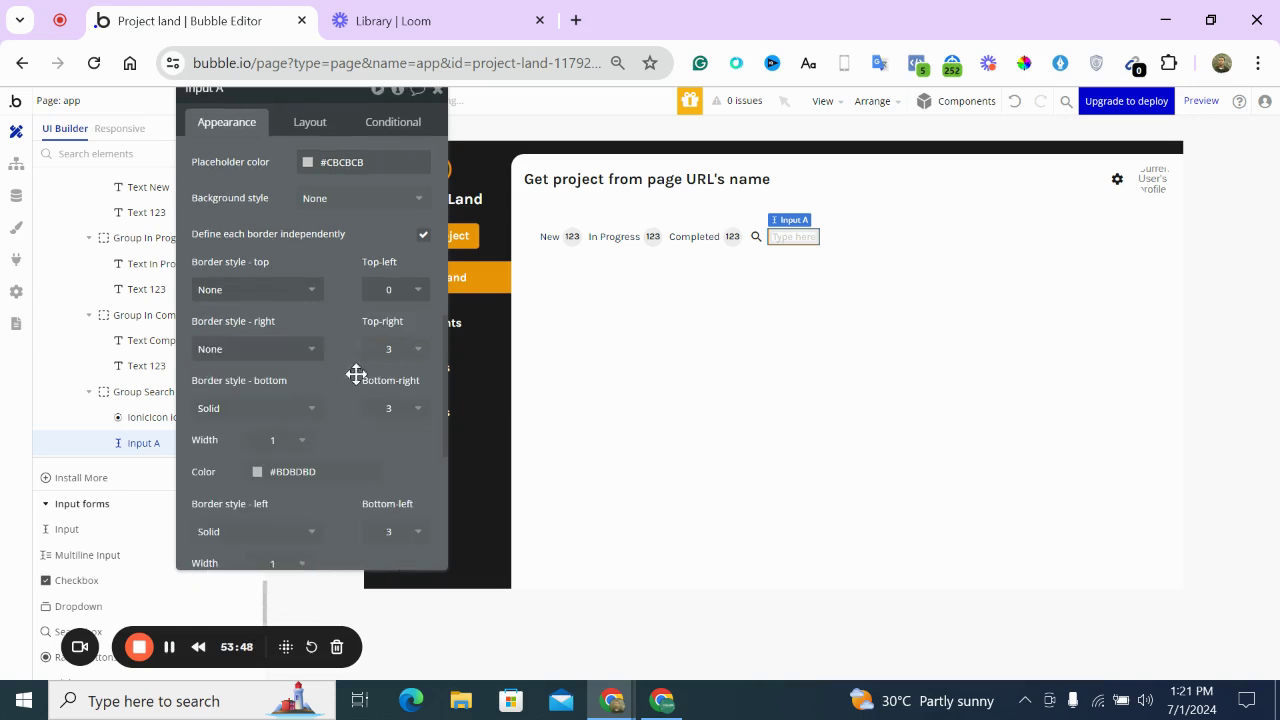
click(393, 356)
click(389, 402)
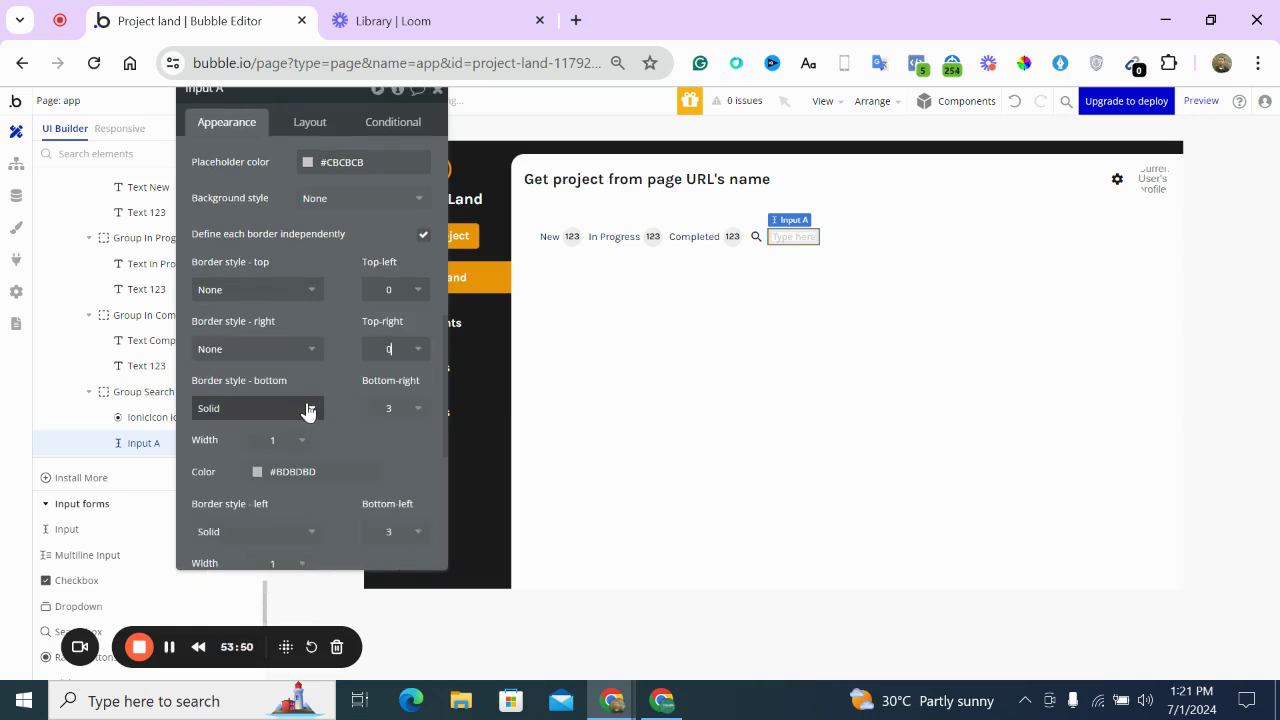
Keep the search input's bottom border solid with width 2 and bottom-right roundness 0
click(305, 408)
click(270, 482)
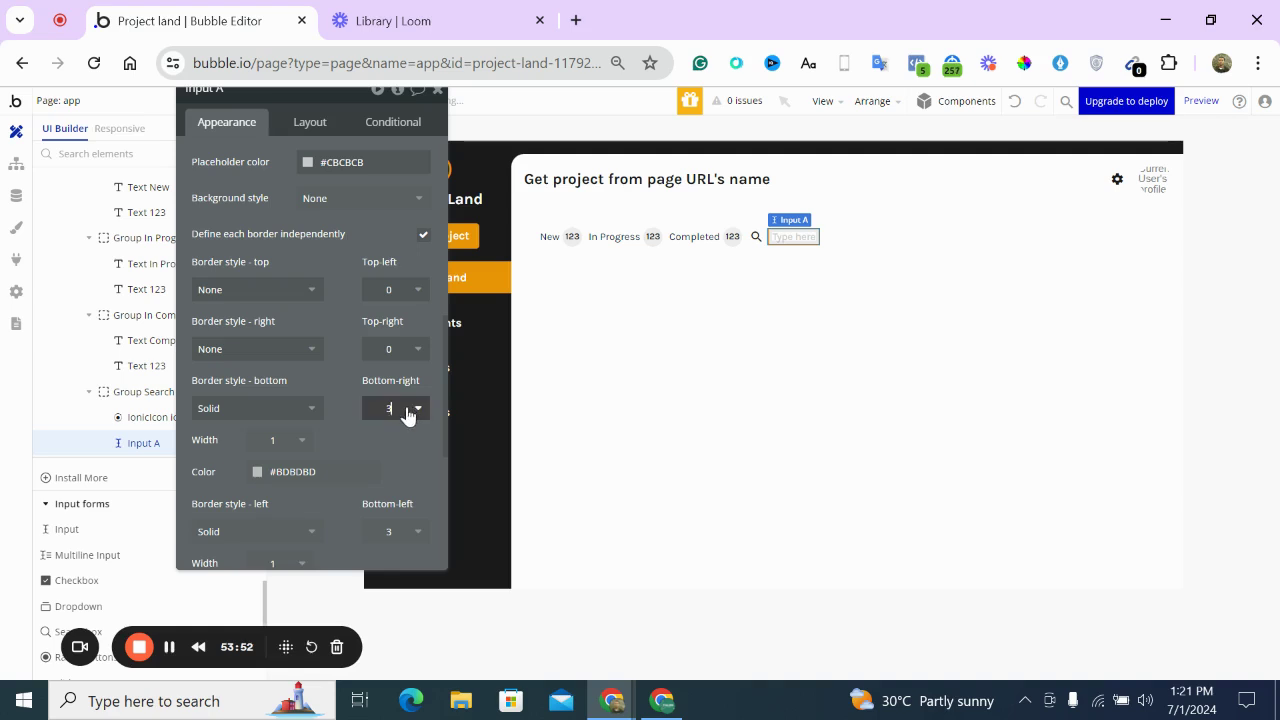
click(406, 411)
click(385, 455)
scroll(277, 437, down, 1)
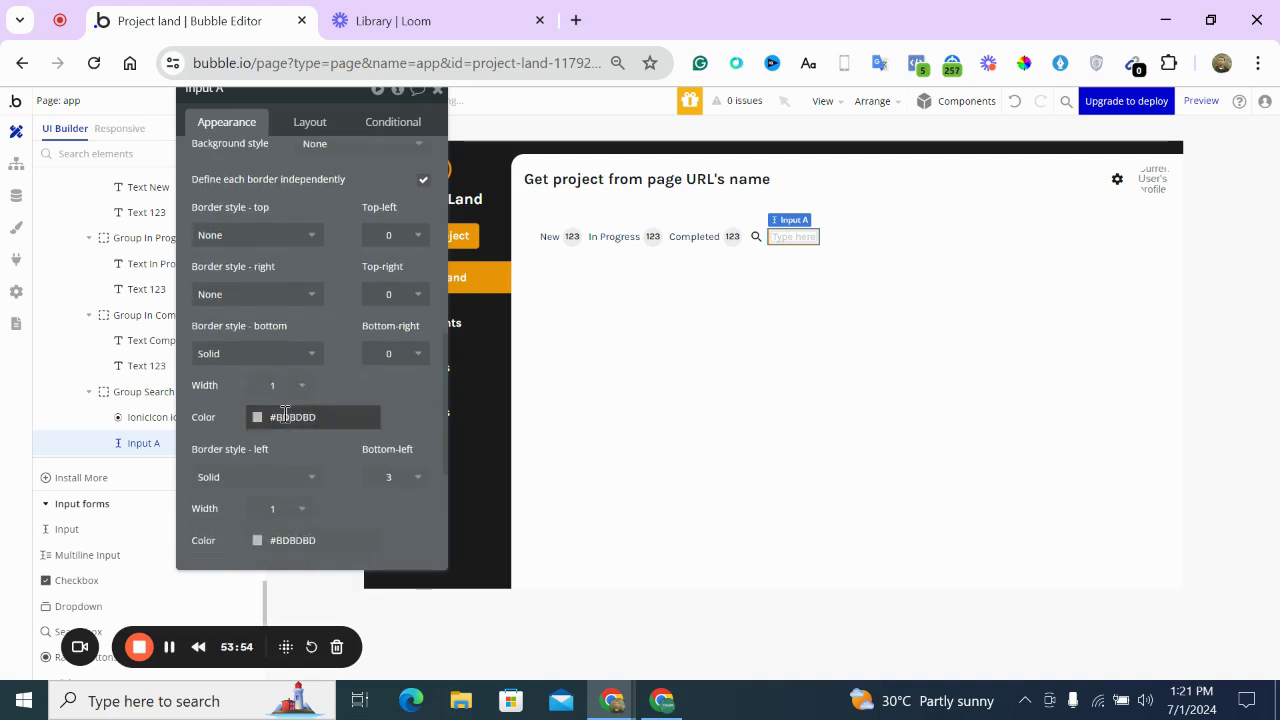
click(298, 388)
click(275, 459)
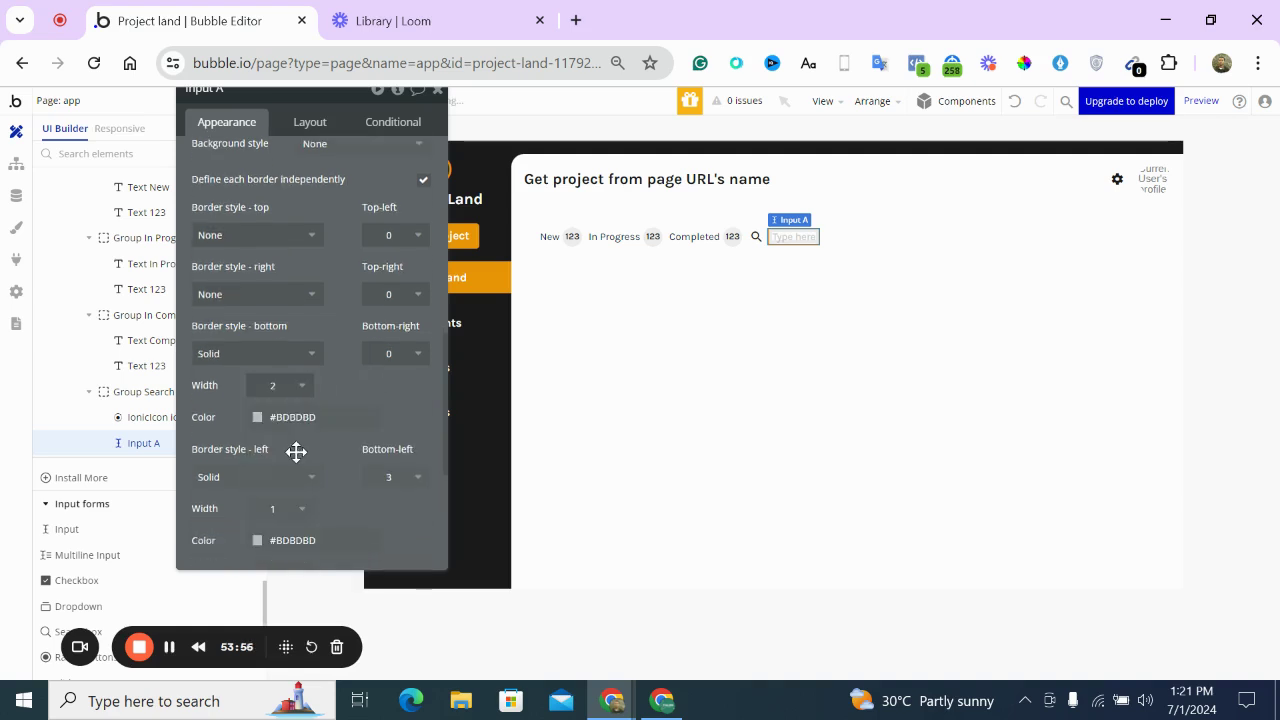
Color the search input's bottom border with the Primary color variable
click(258, 419)
scroll(229, 497, down, 2)
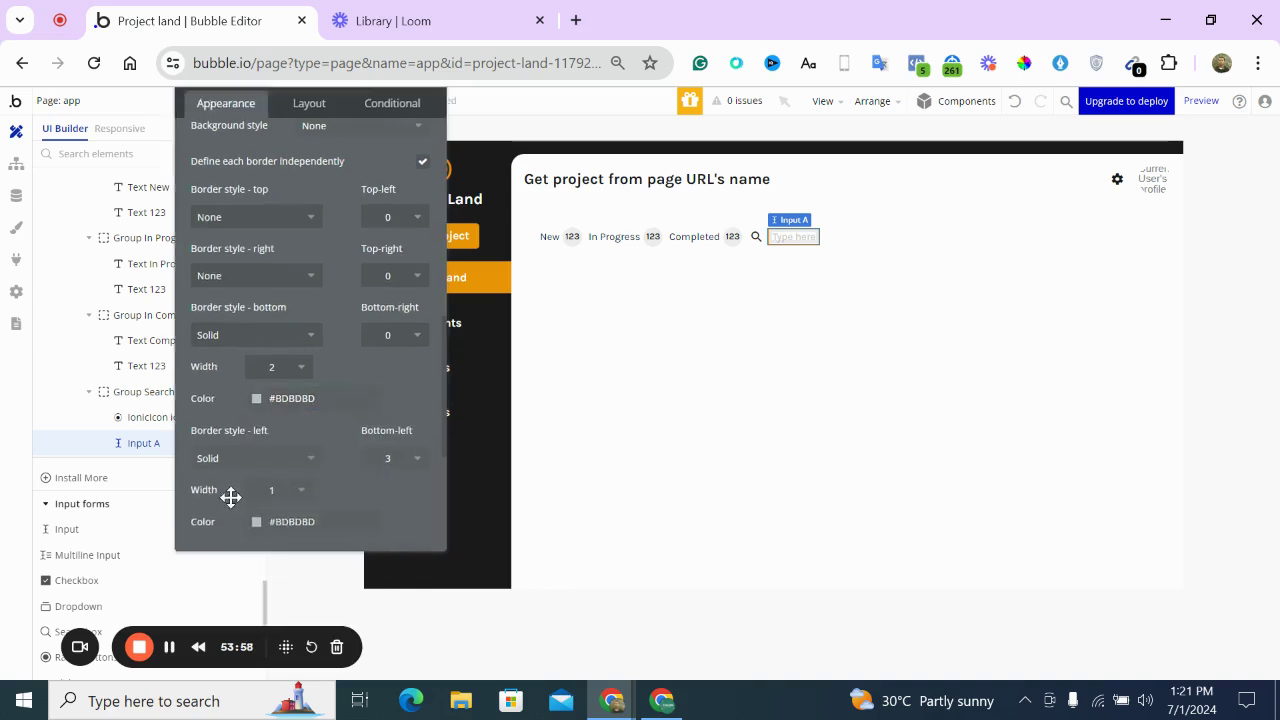
click(270, 300)
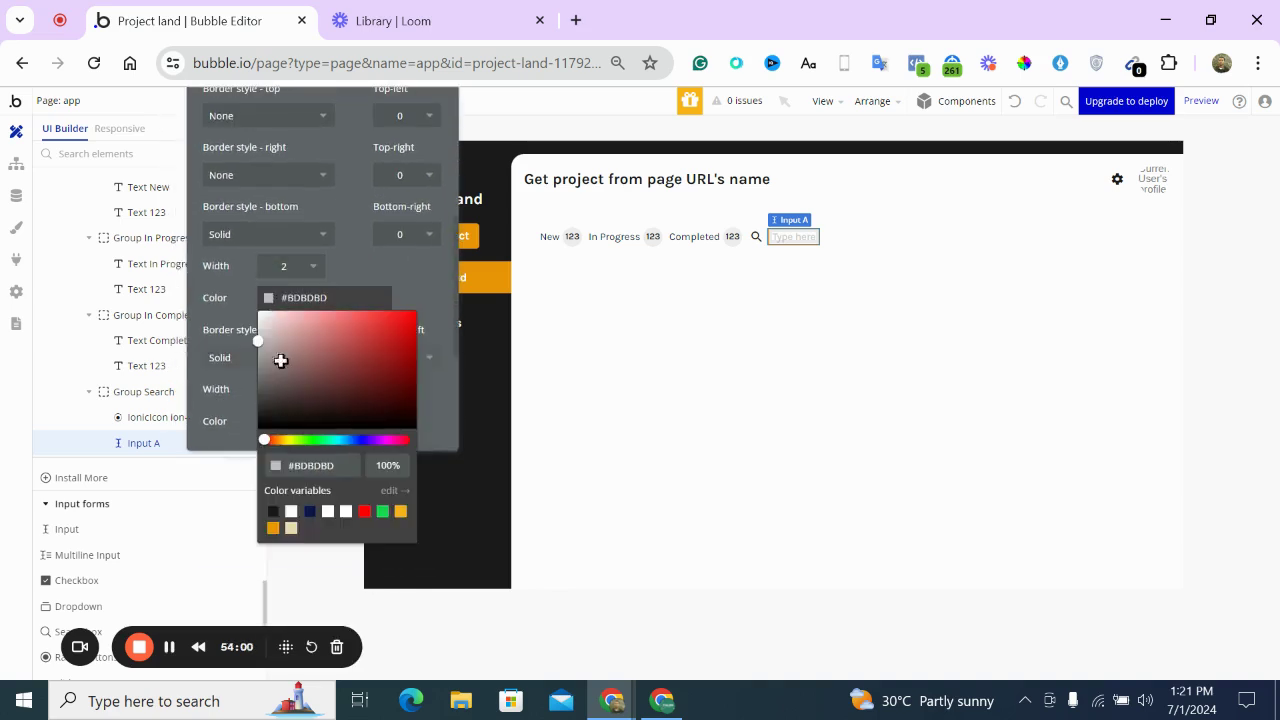
click(273, 513)
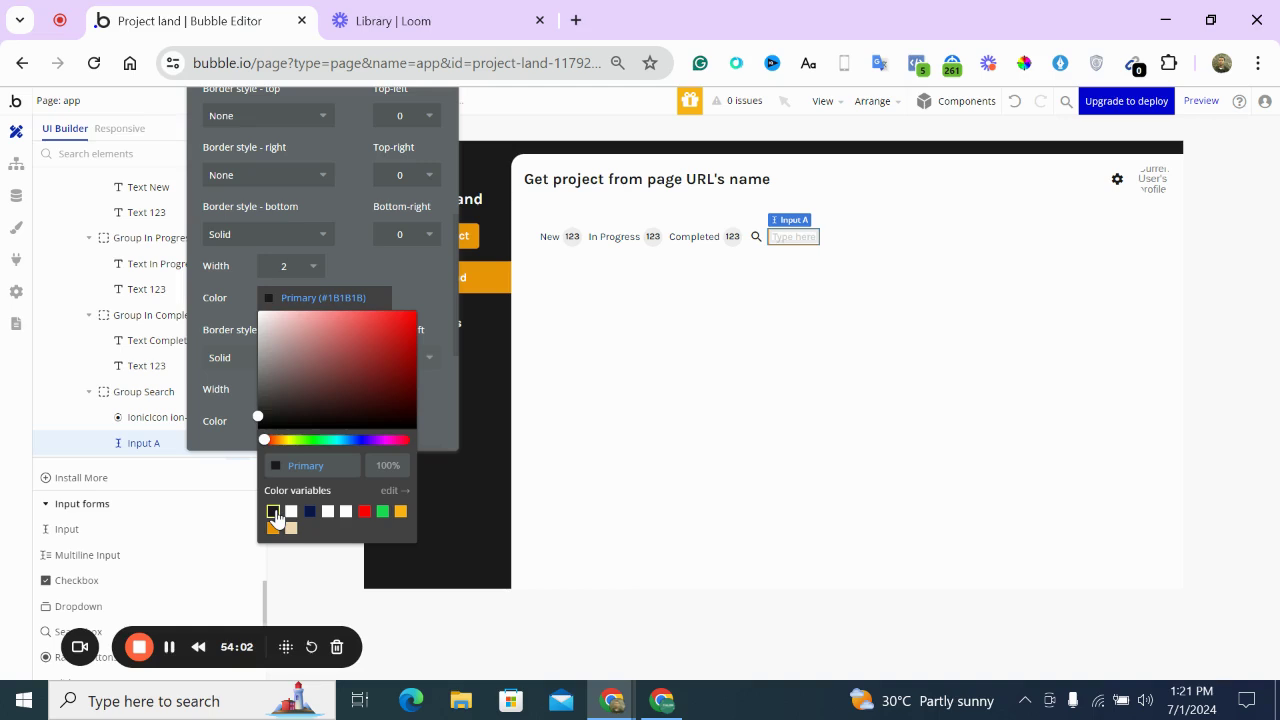
click(400, 290)
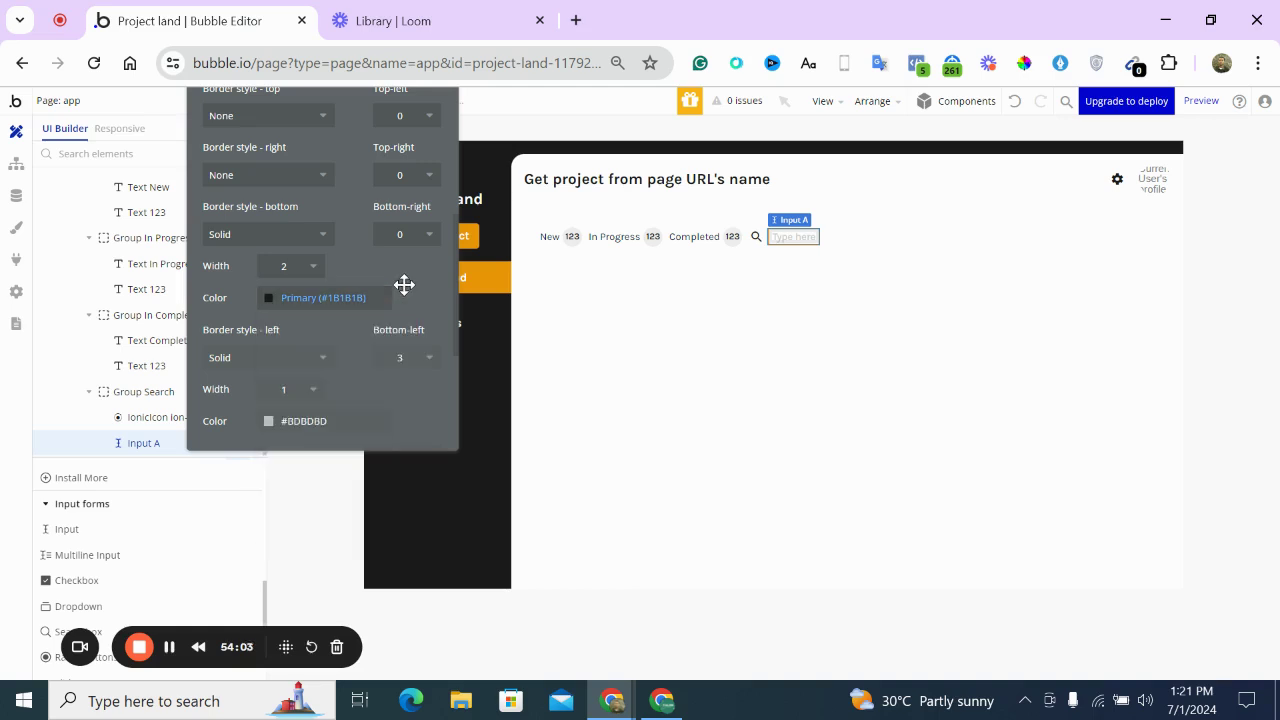
Remove the search input's left border and set its bottom-left roundness to 0
click(322, 360)
click(258, 407)
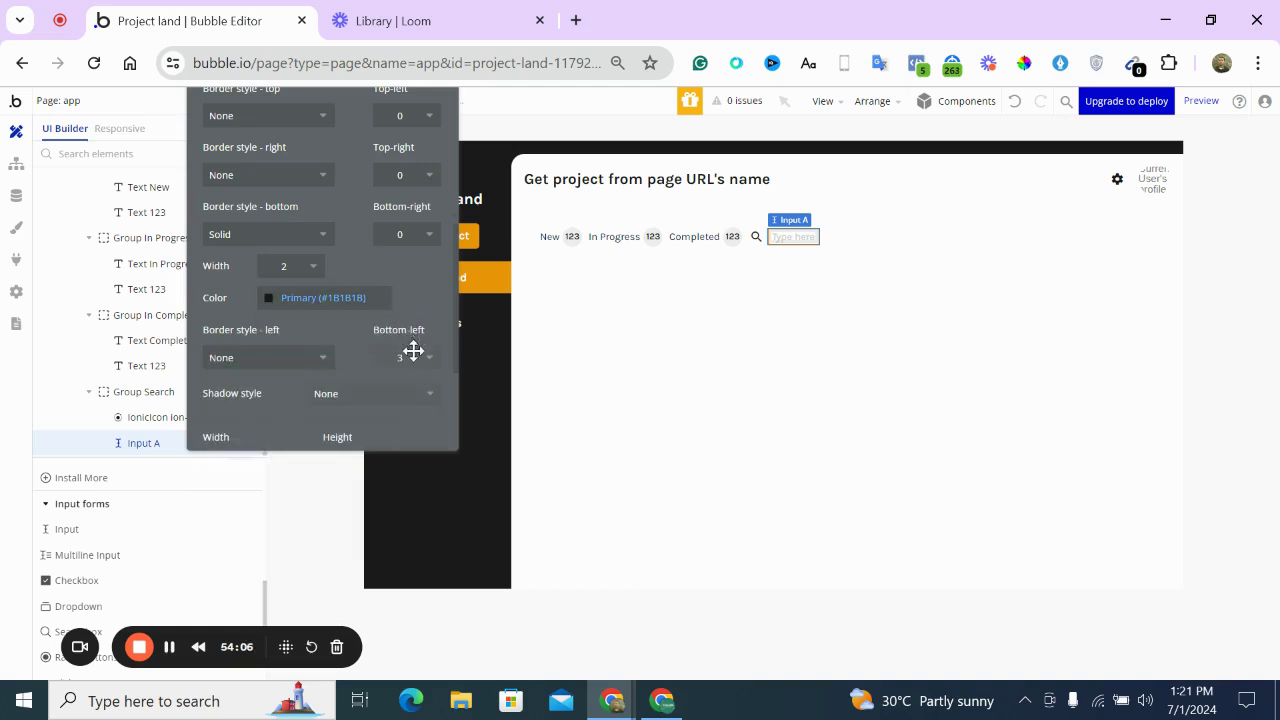
click(413, 352)
click(394, 406)
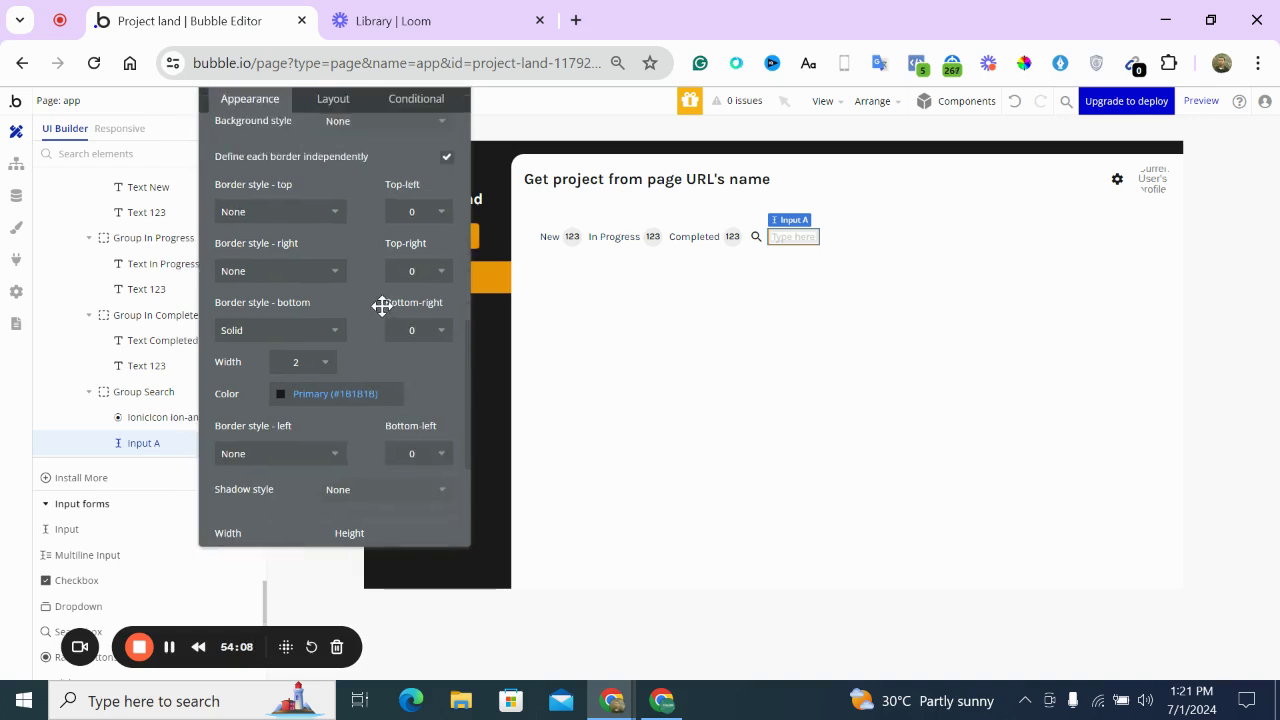
Set the search input's fixed height to 50 px
scroll(382, 310, down, 10)
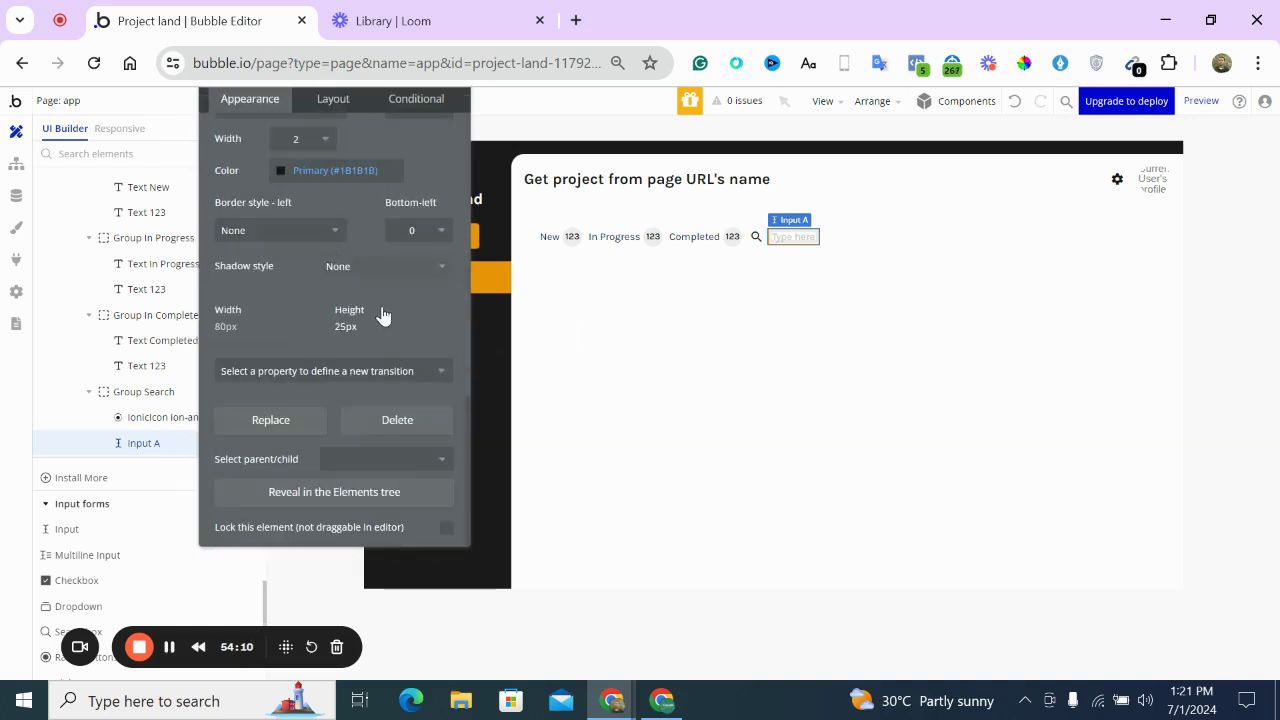
scroll(381, 310, up, 5)
click(338, 100)
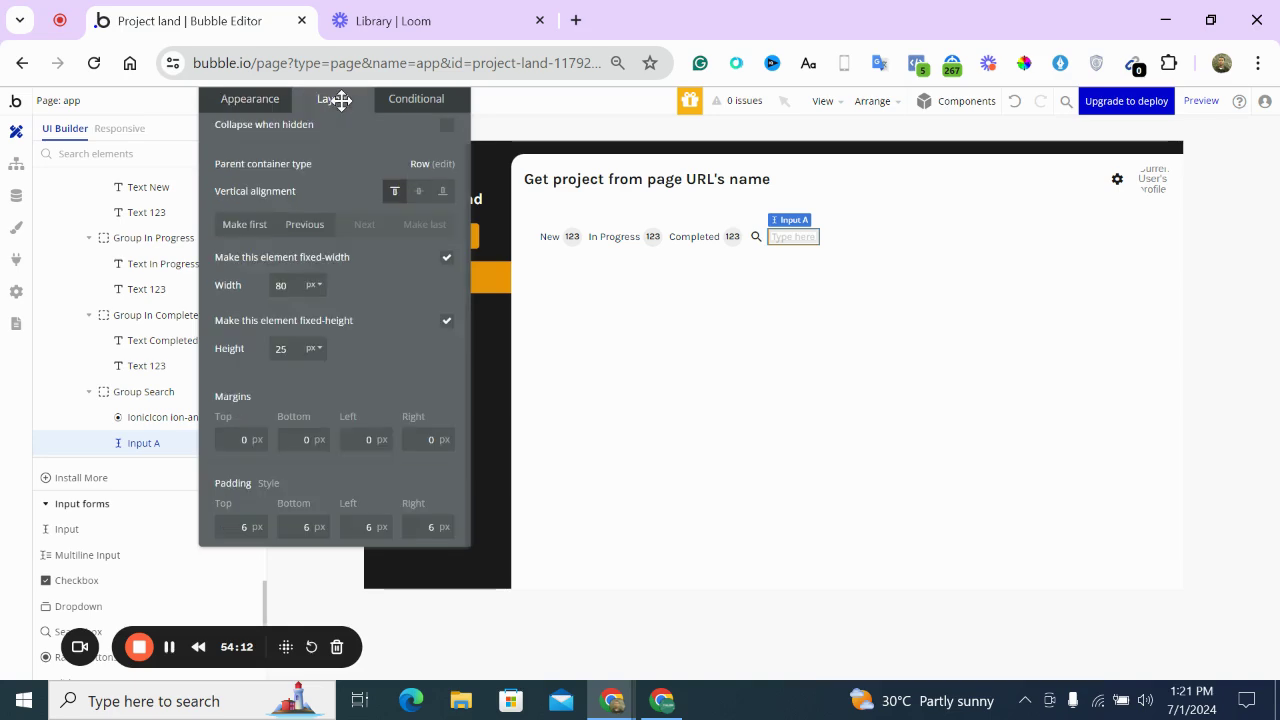
click(661, 703)
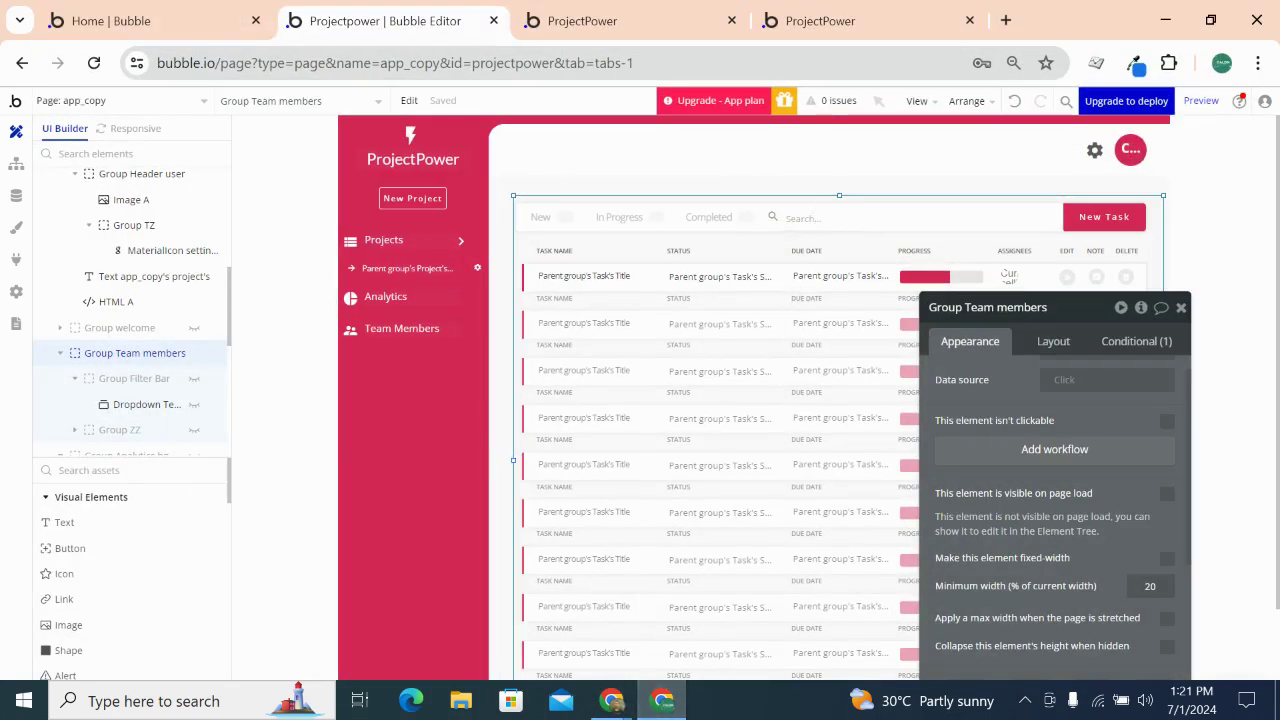
click(661, 703)
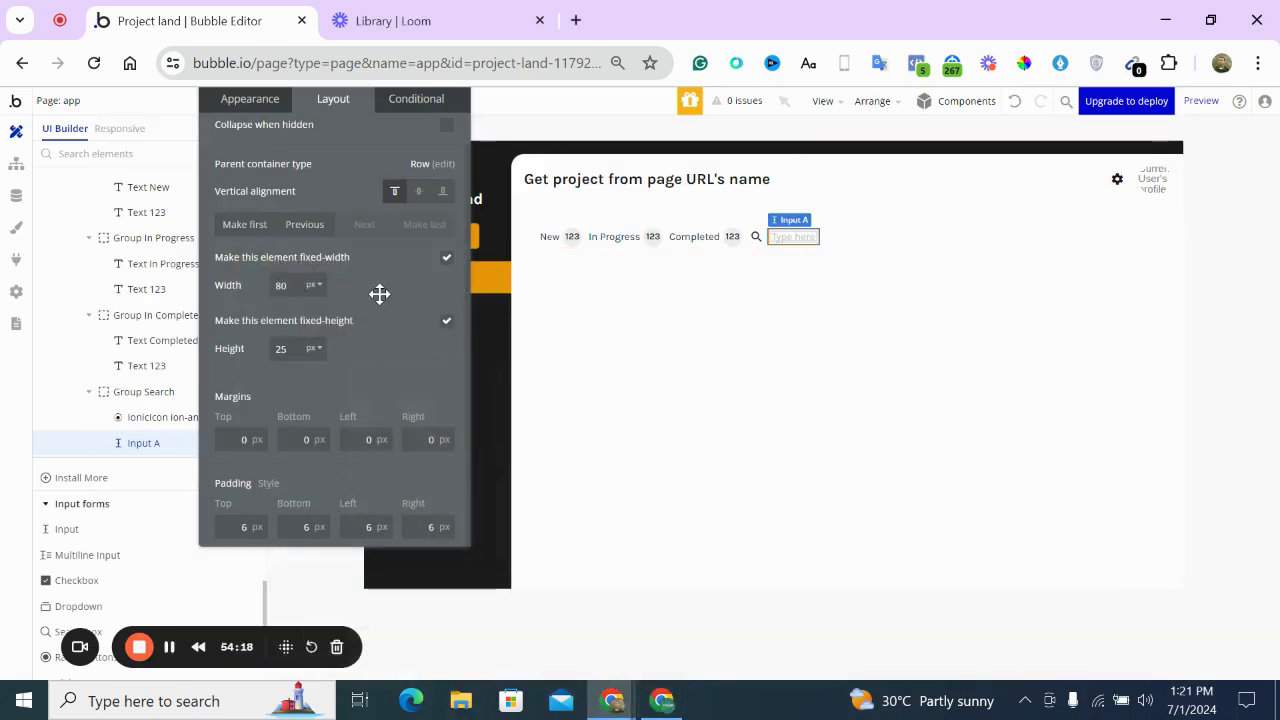
drag(300, 348, 272, 347)
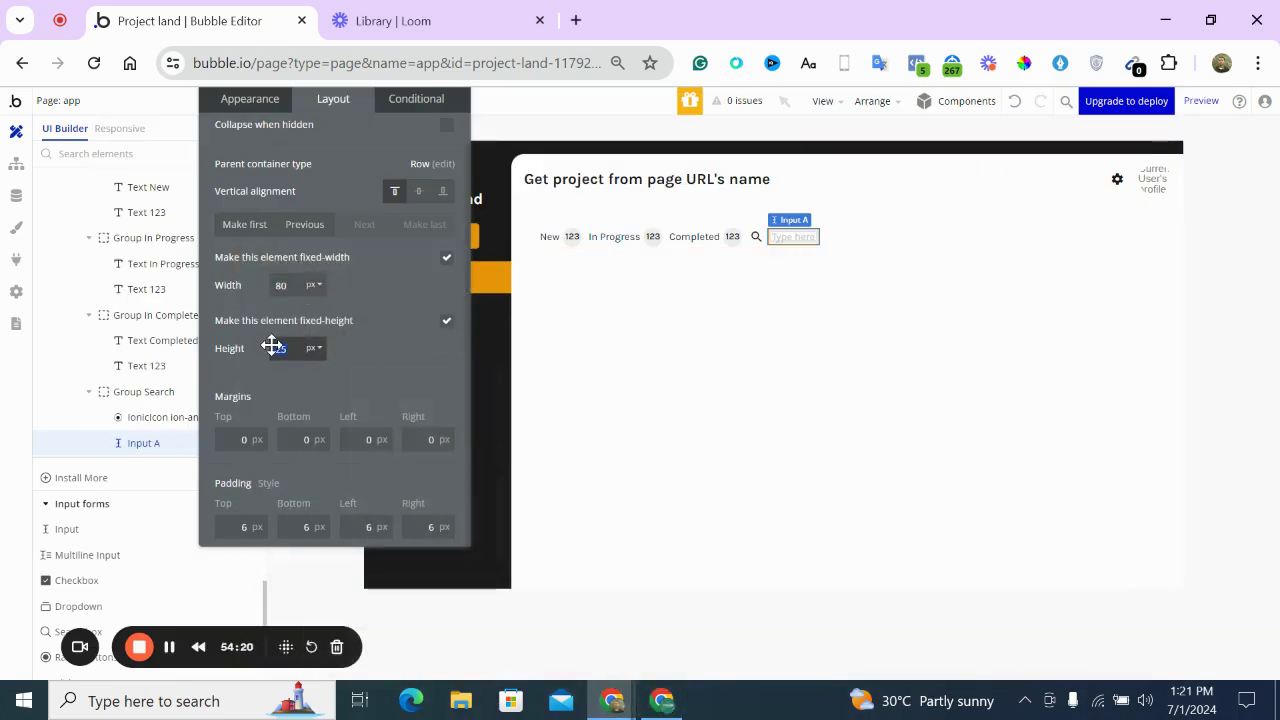
text(50)
click(339, 335)
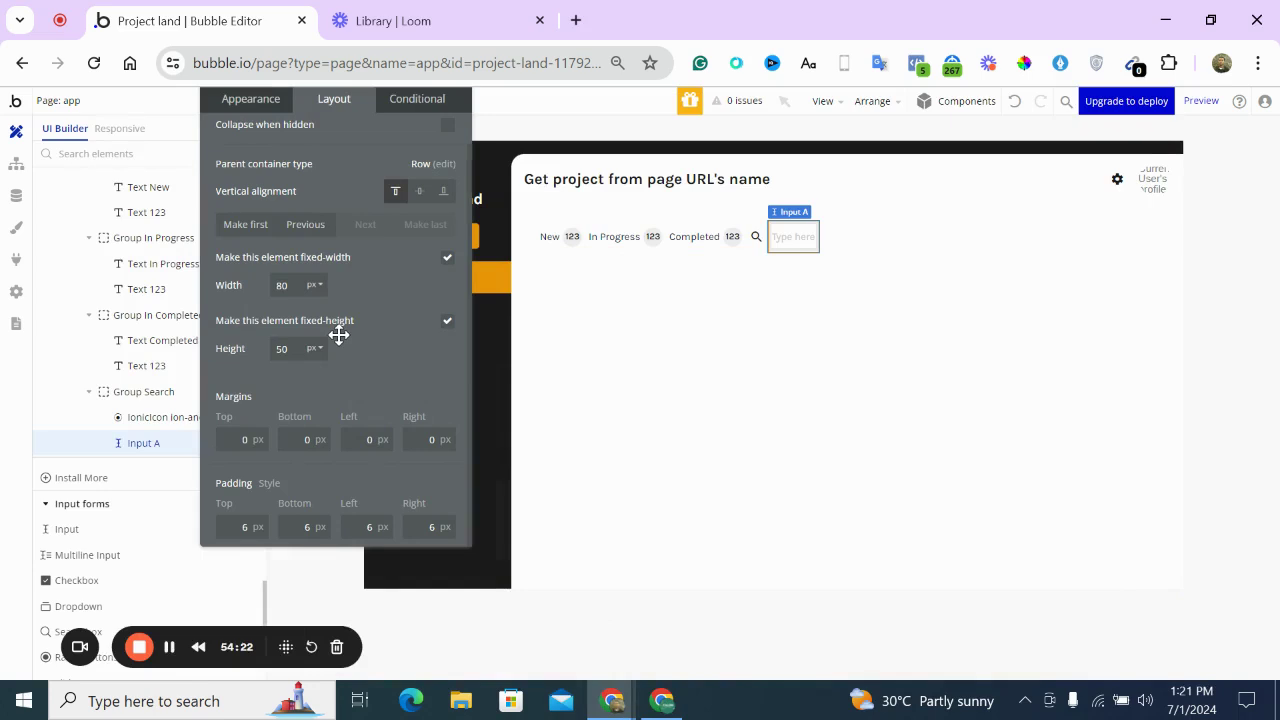
Turn off the search input's fixed width and give it a minimum width of 150 px with no maximum
click(447, 257)
drag(293, 288, 245, 283)
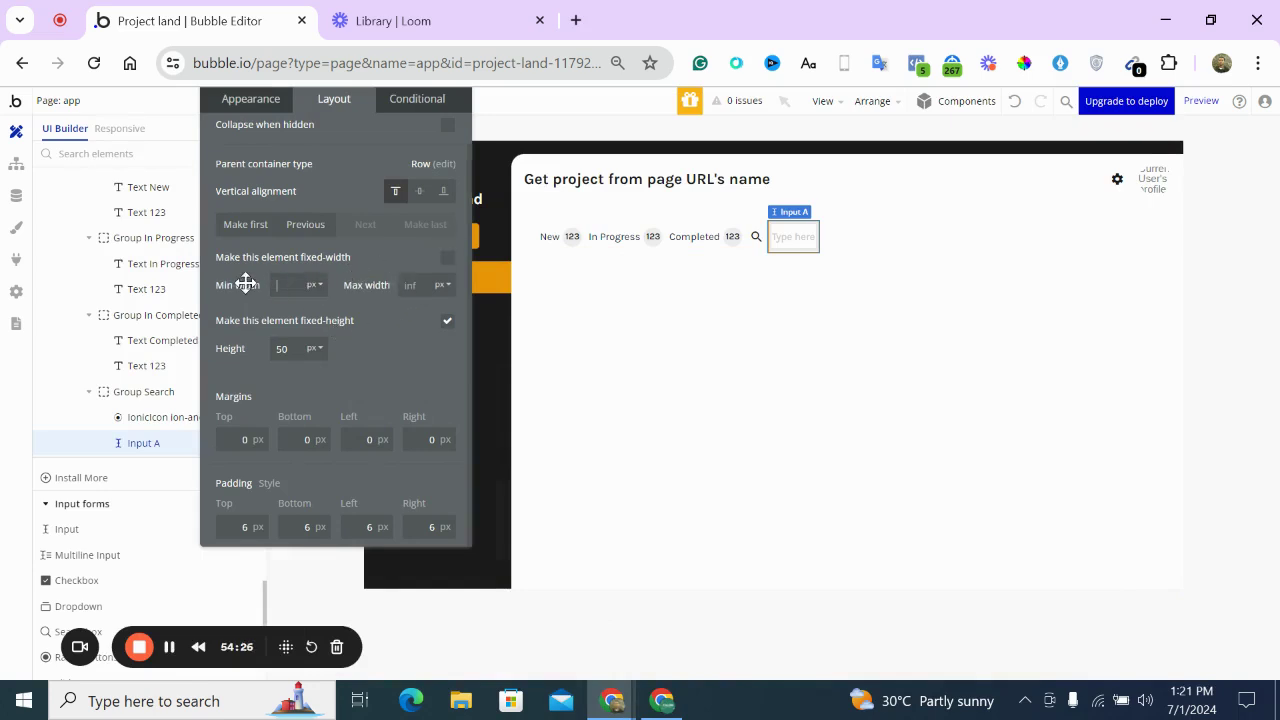
text(0)
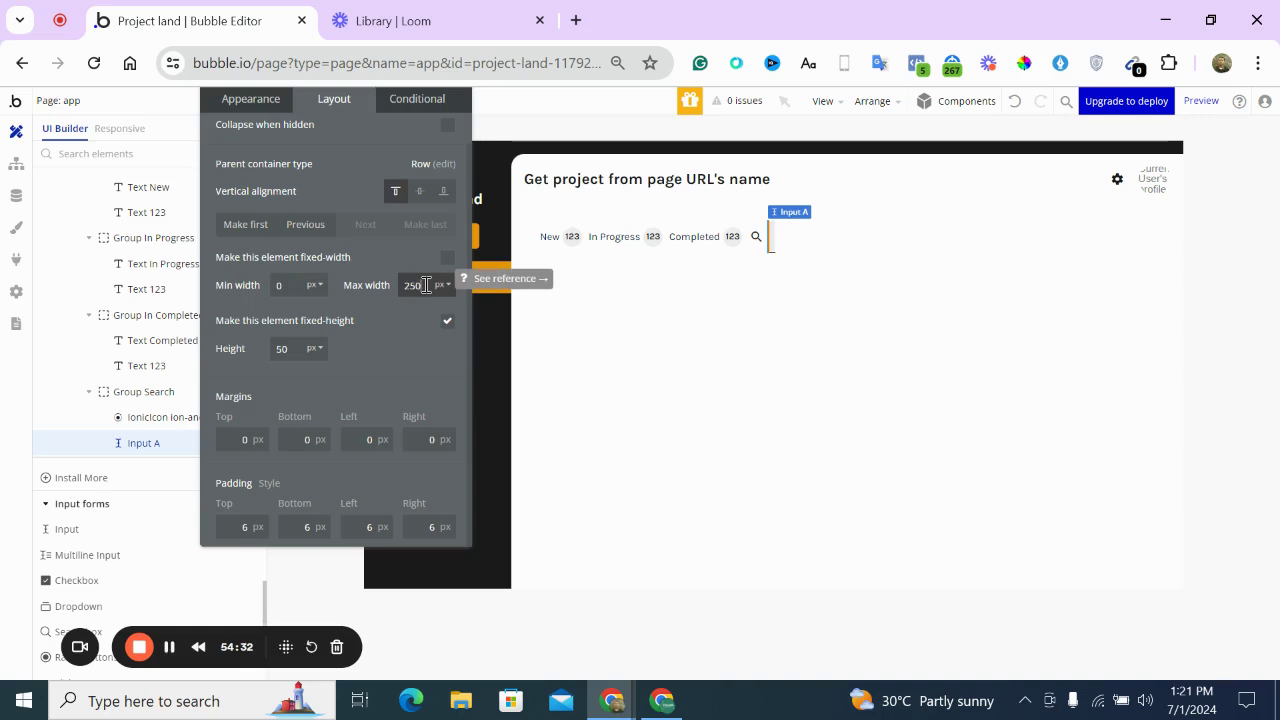
click(393, 288)
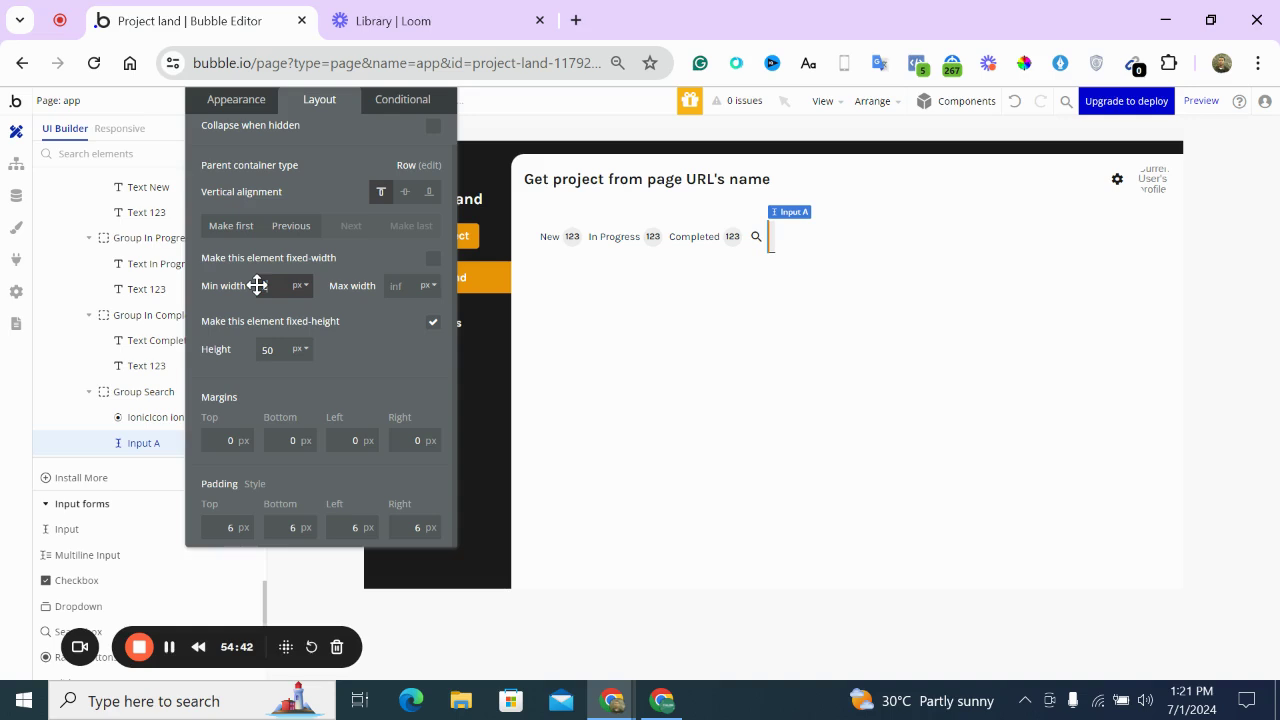
text(0)
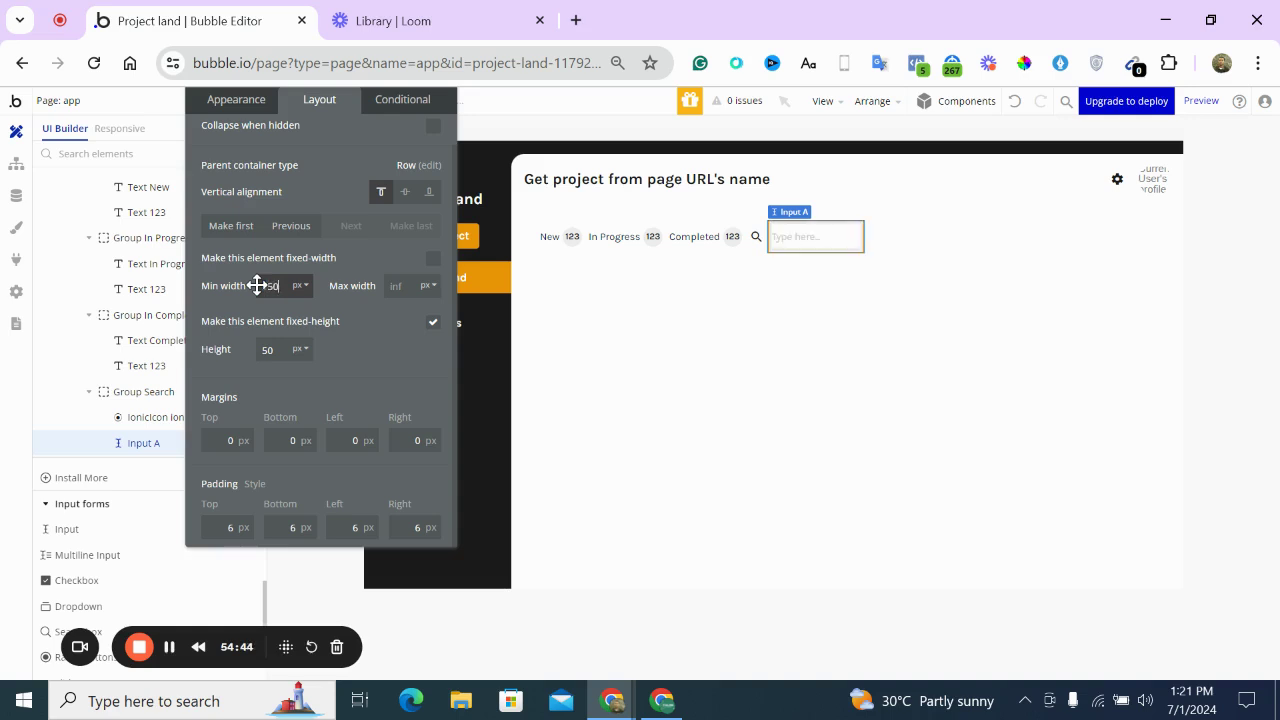
click(262, 285)
text(1)
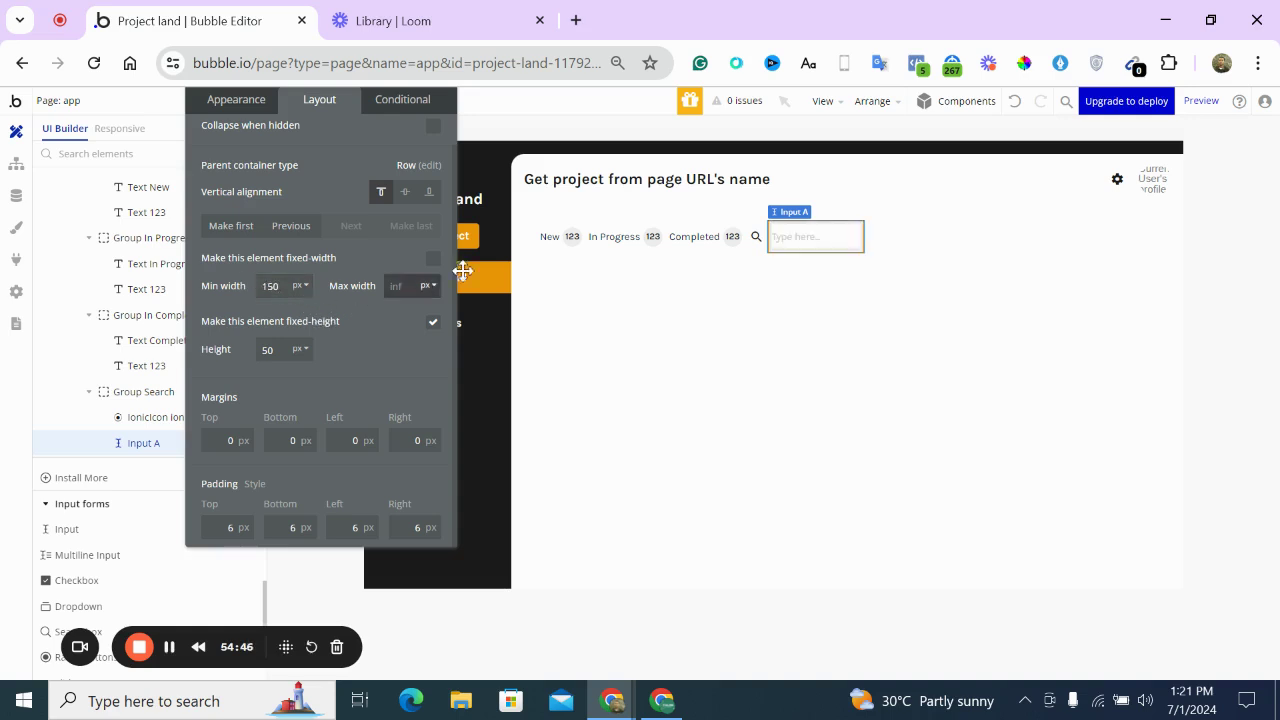
click(770, 277)
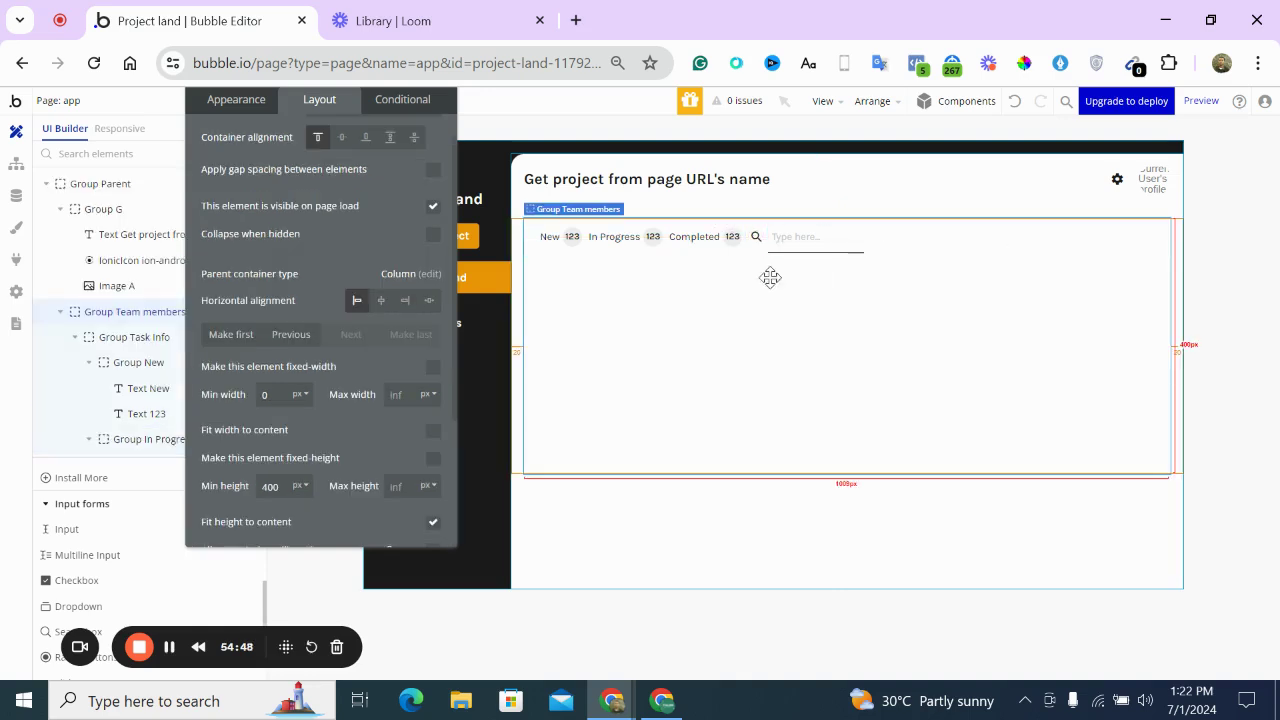
click(800, 243)
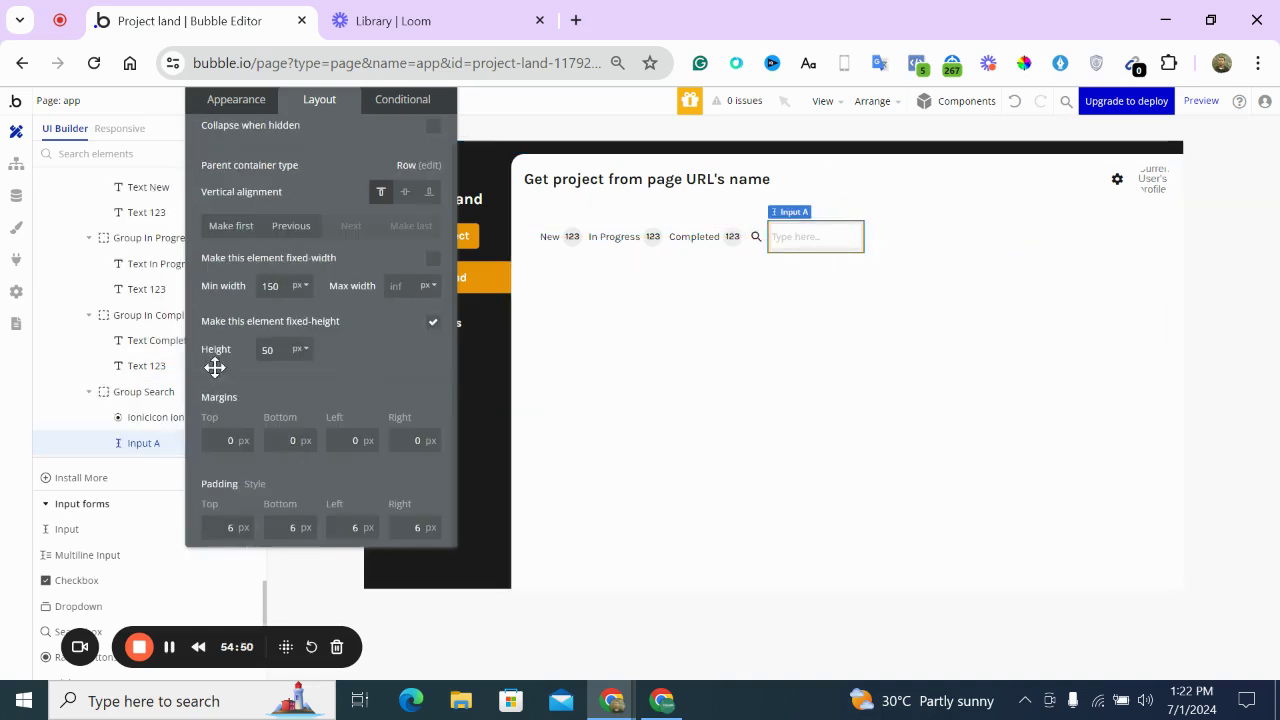
Try #CBCBCB as the search input's font color and restore it to Primary
click(240, 110)
scroll(283, 314, down, 4)
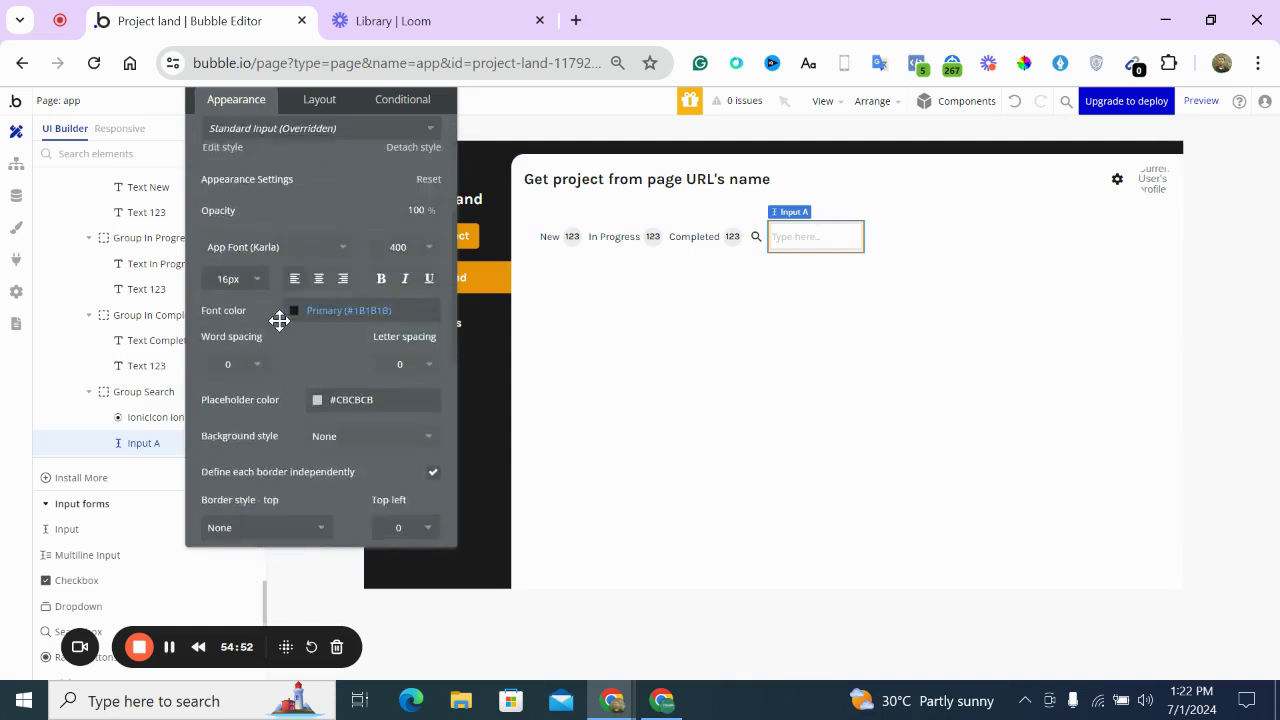
click(355, 193)
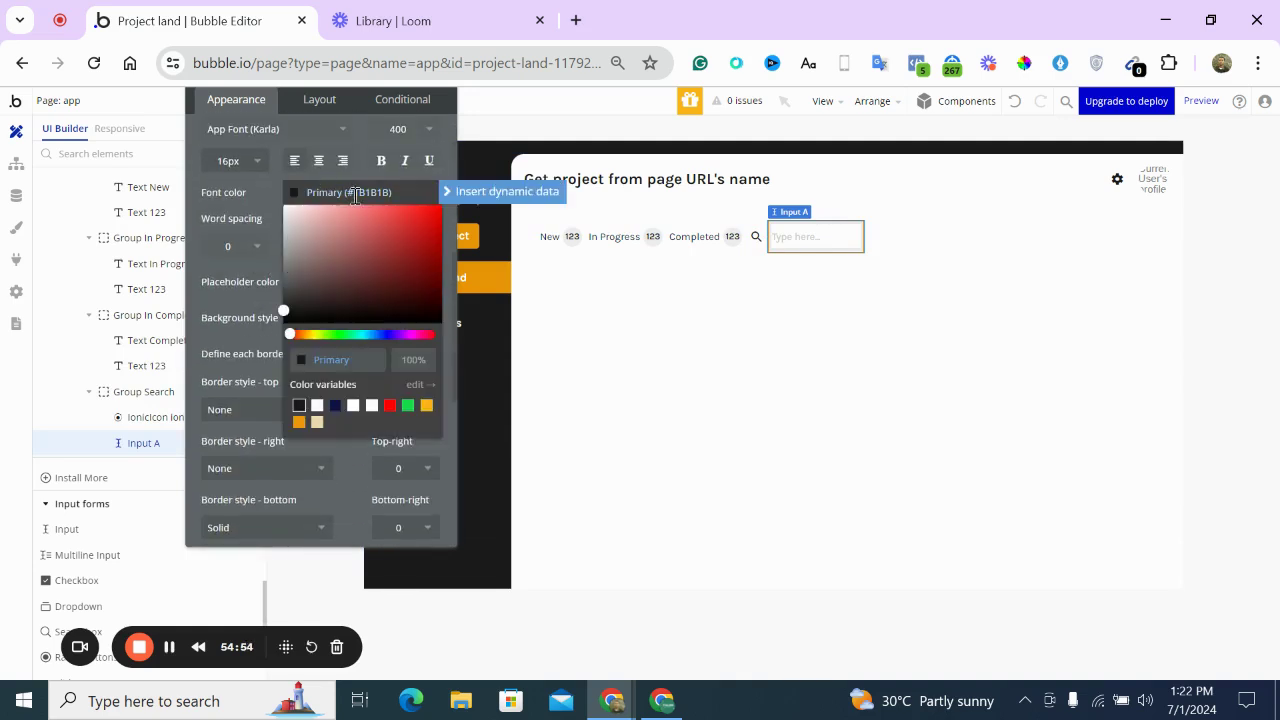
text(#CBCBCB)
click(258, 191)
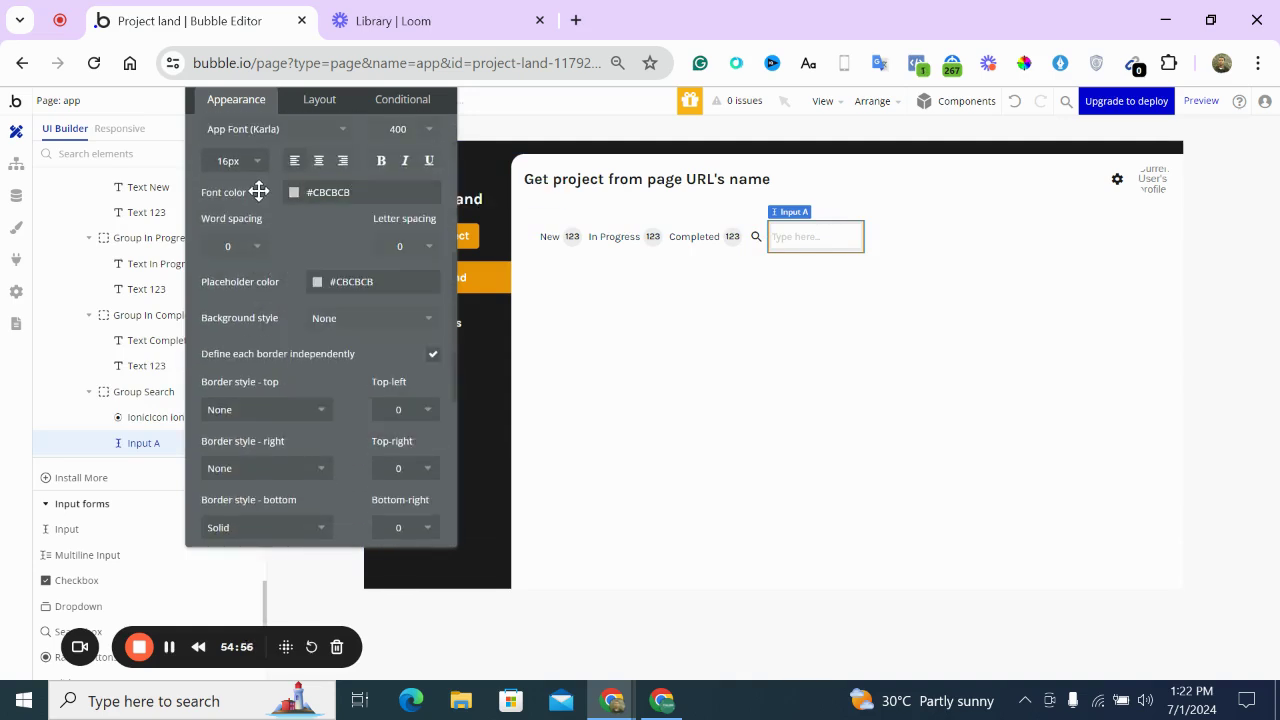
click(809, 267)
click(800, 240)
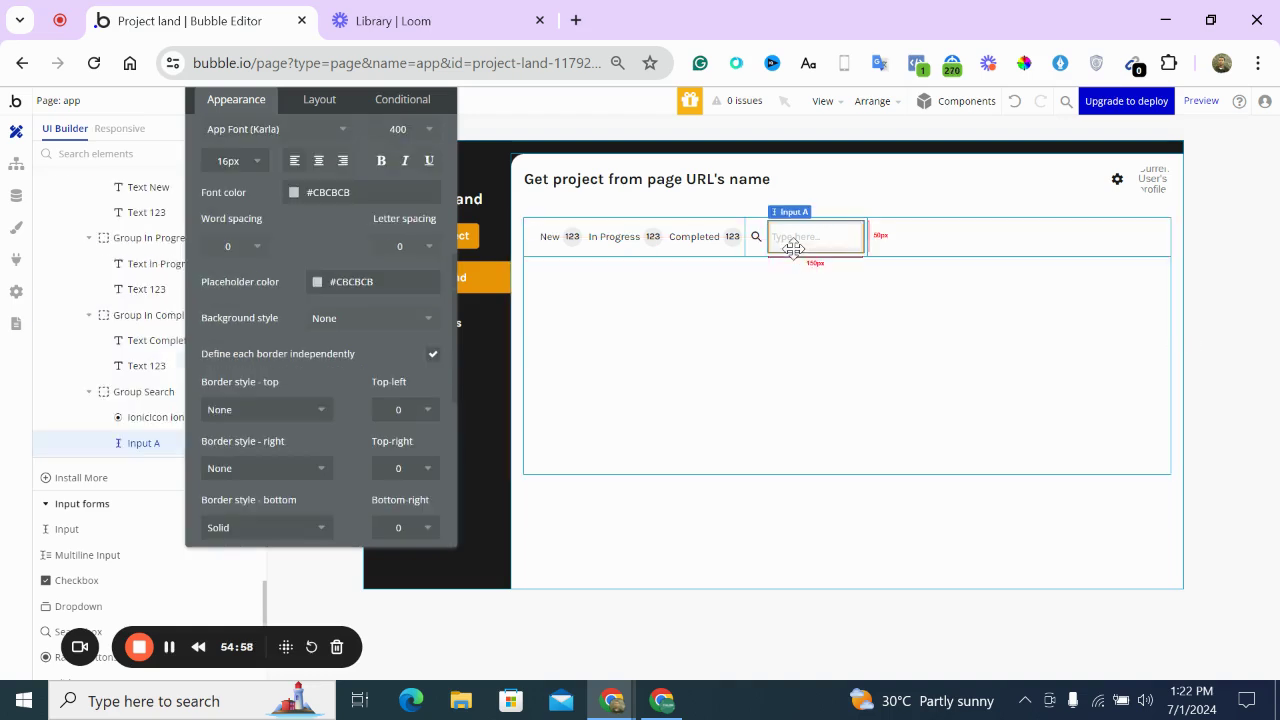
click(296, 195)
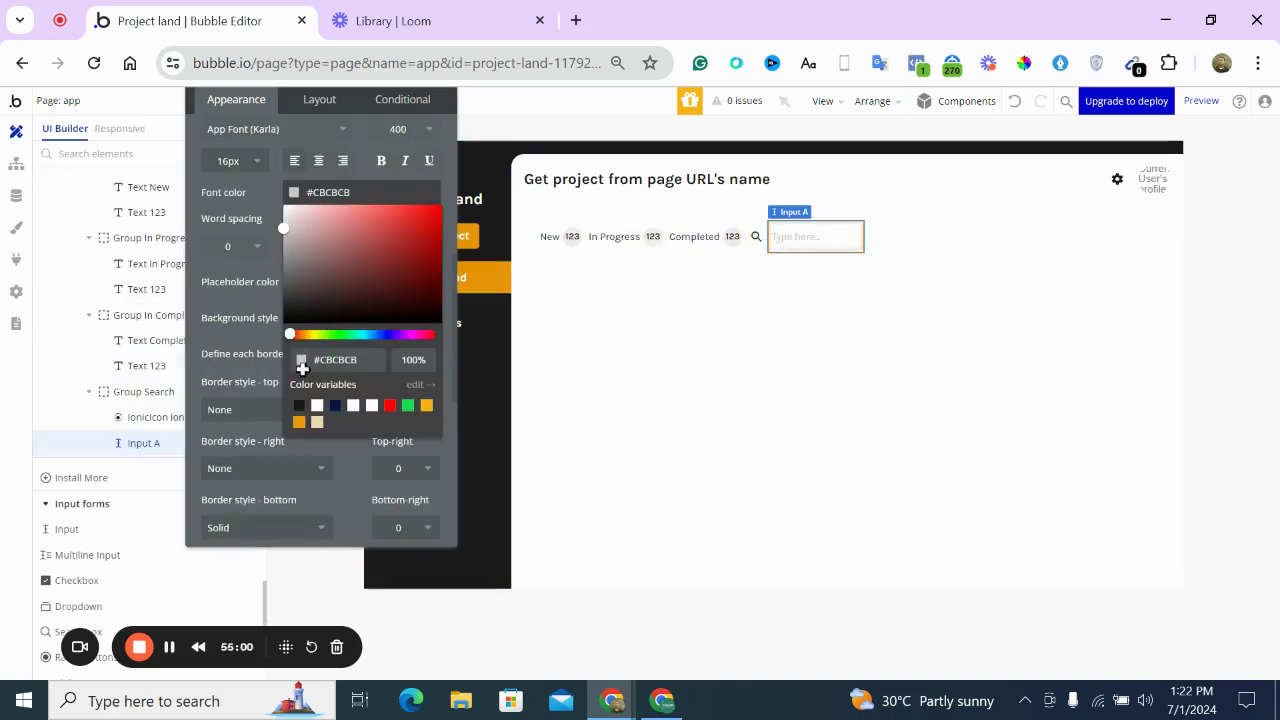
click(298, 405)
click(254, 263)
Change the search input's bottom border color to #CBCBCB
scroll(255, 262, down, 1)
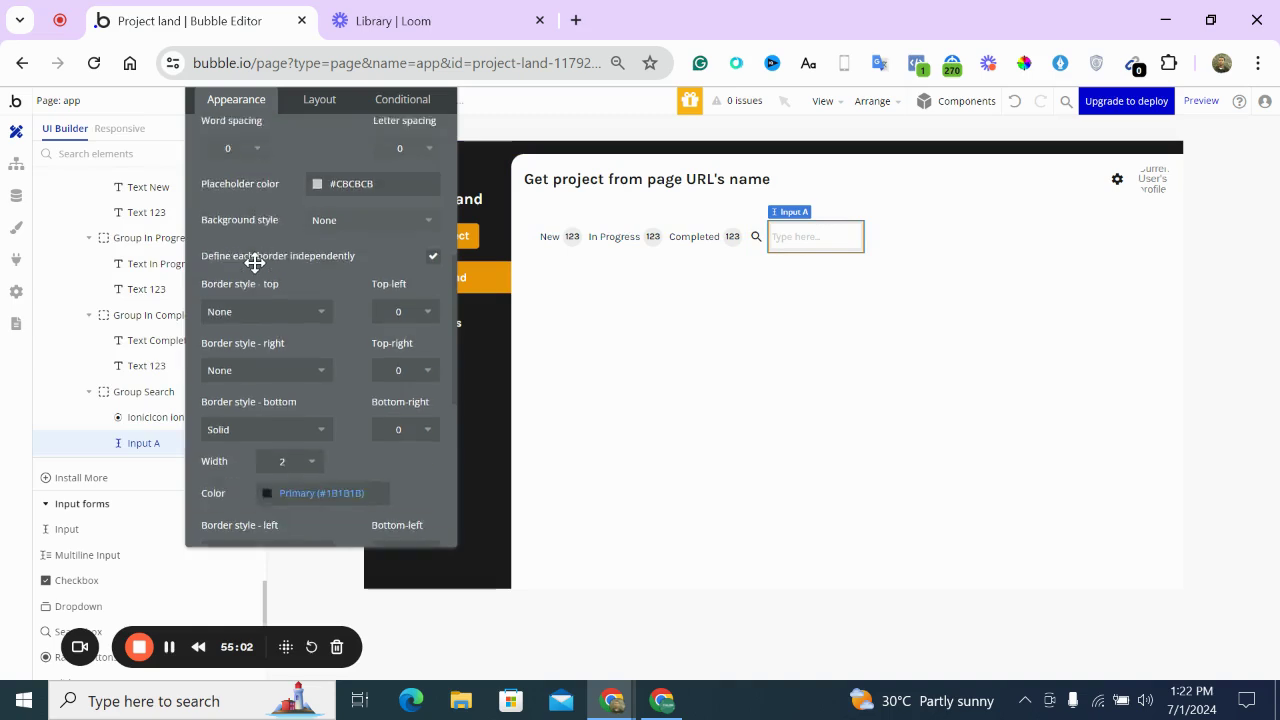
scroll(255, 262, down, 2)
click(309, 280)
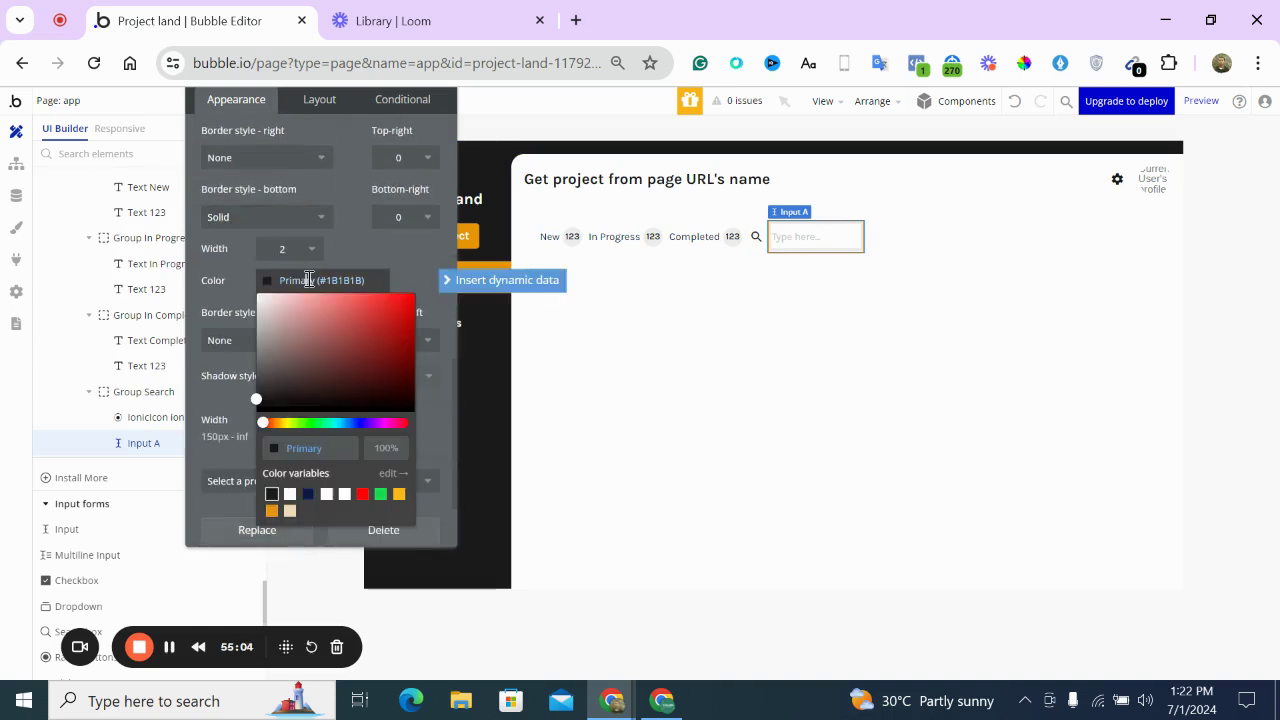
text(#CBCBCB)
click(363, 255)
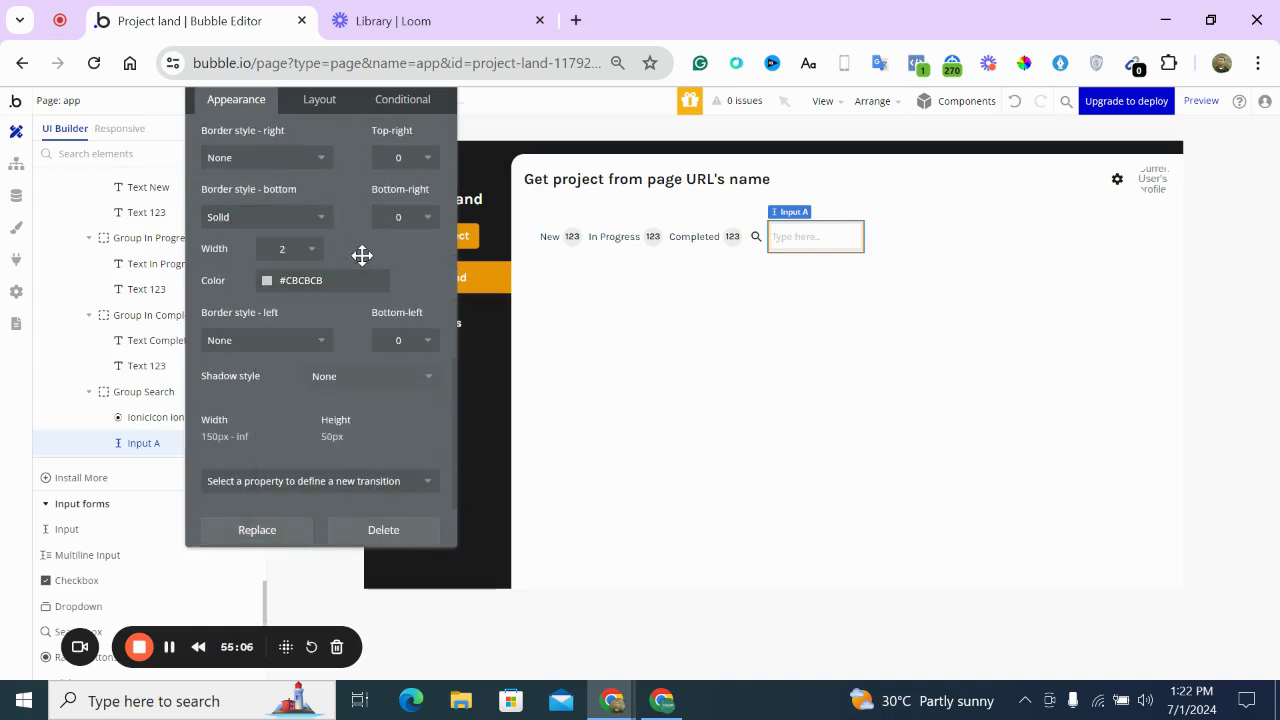
click(697, 285)
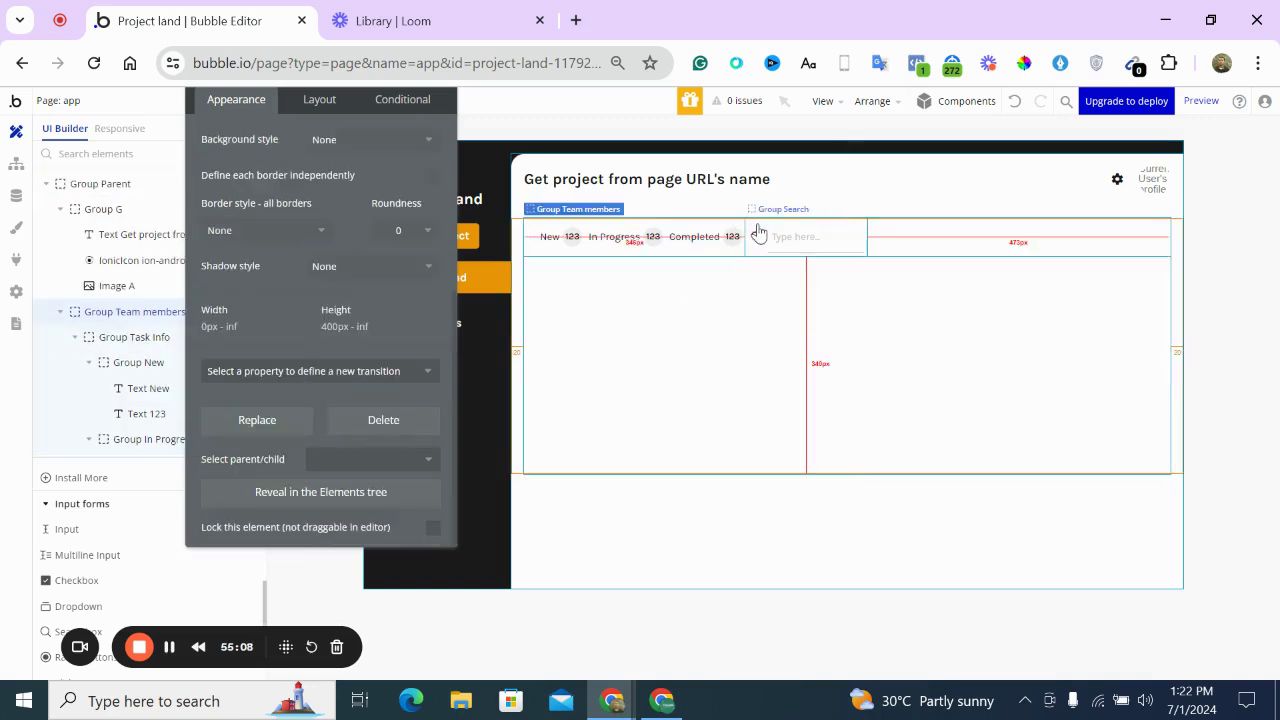
Set the search icon's color to #CBCBCB to match the input beside it
click(755, 240)
scroll(380, 197, up, 4)
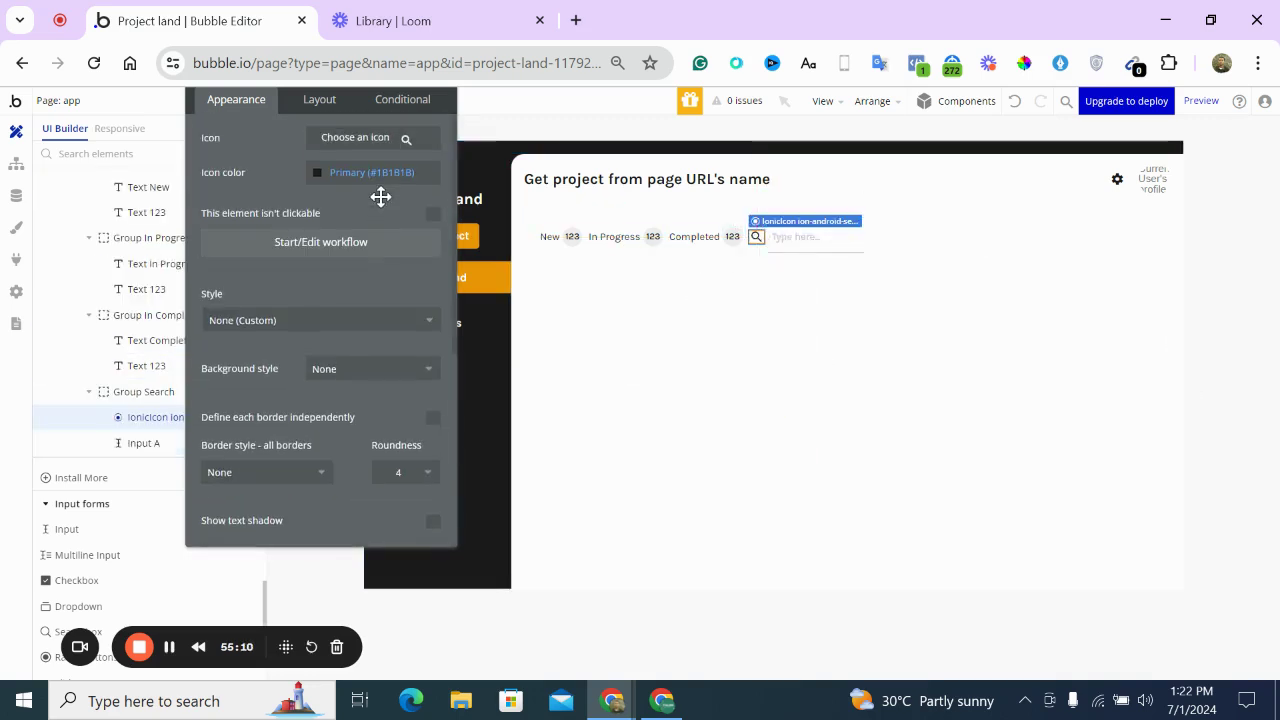
click(327, 176)
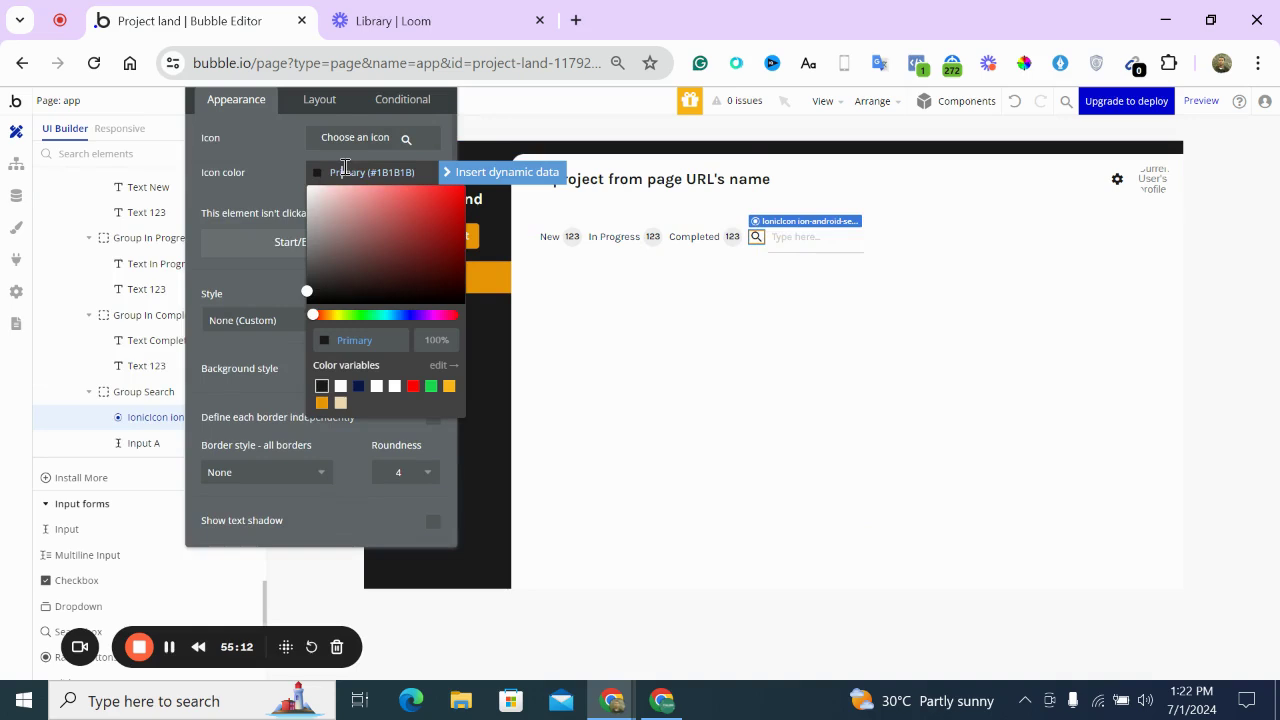
text(#CBCBCB)
click(252, 156)
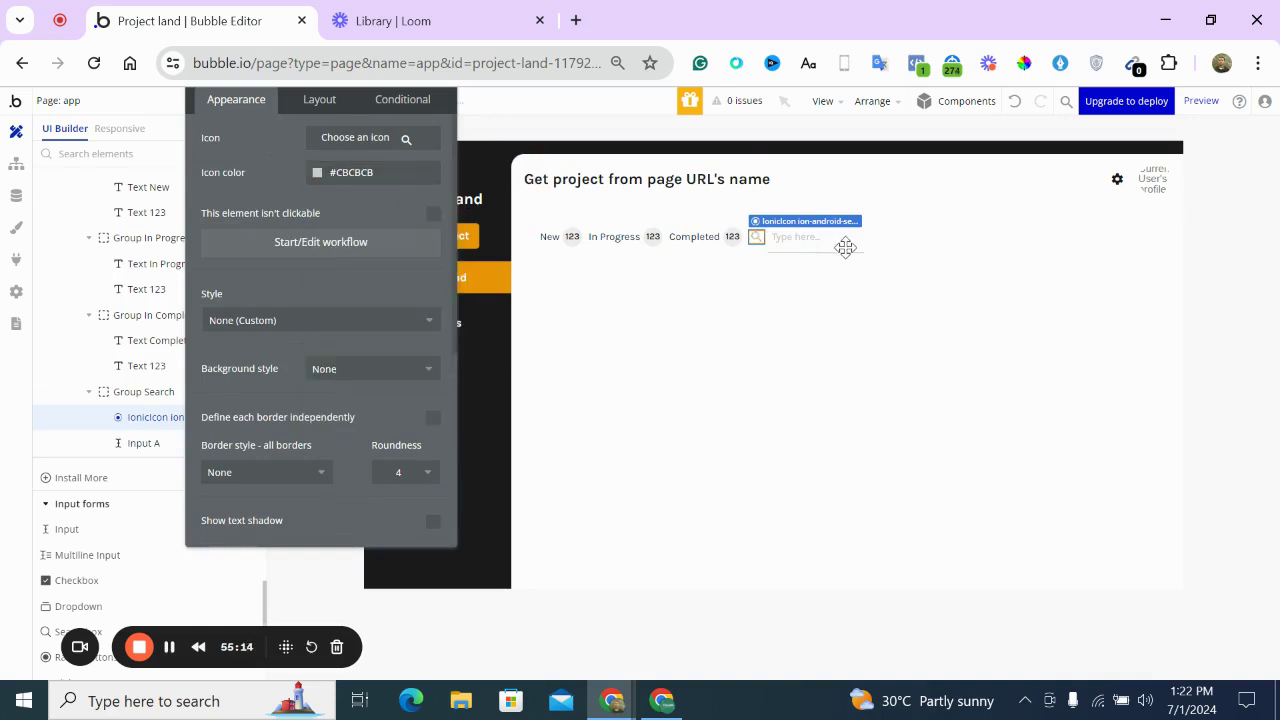
Change the search input's placeholder to "Search here..."
click(807, 245)
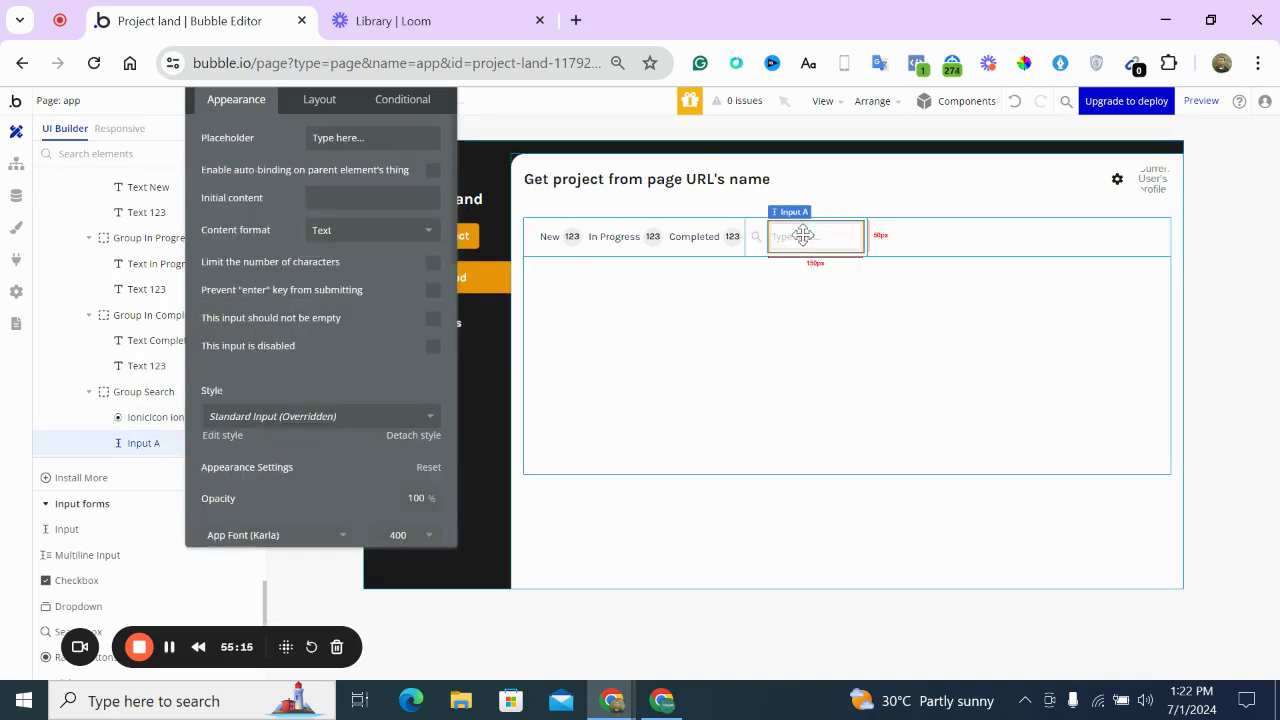
click(366, 140)
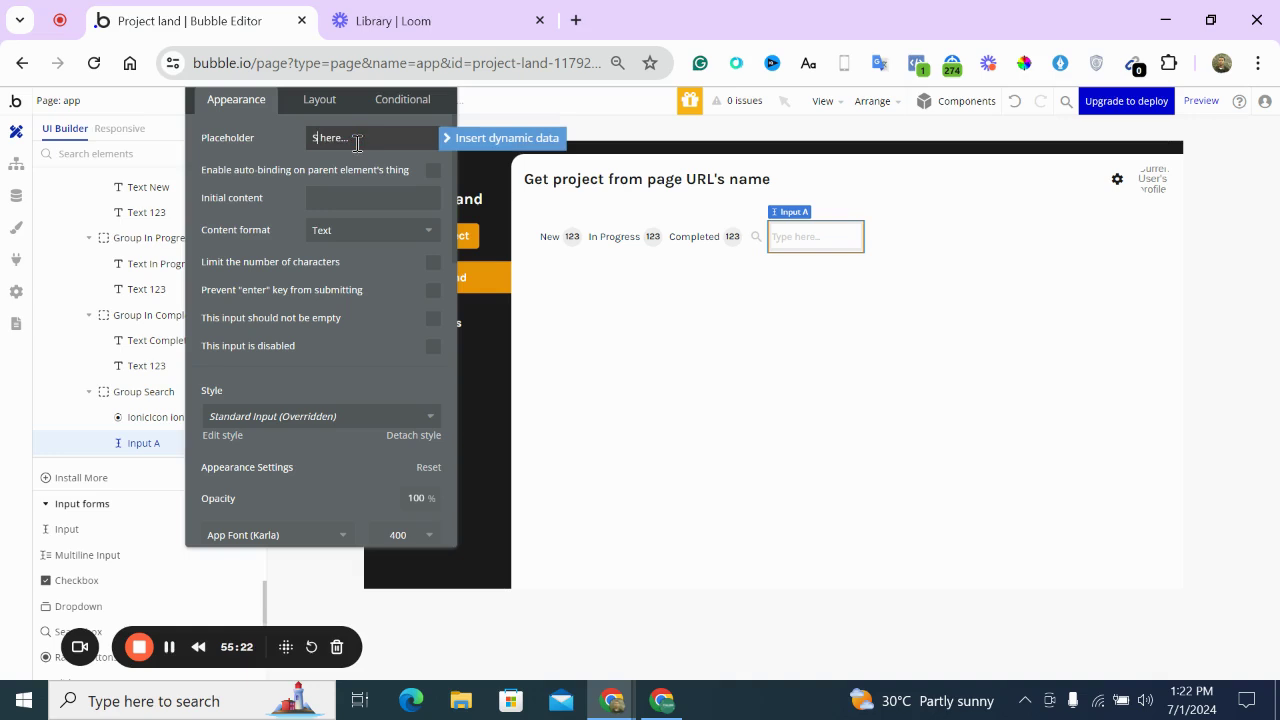
click(263, 252)
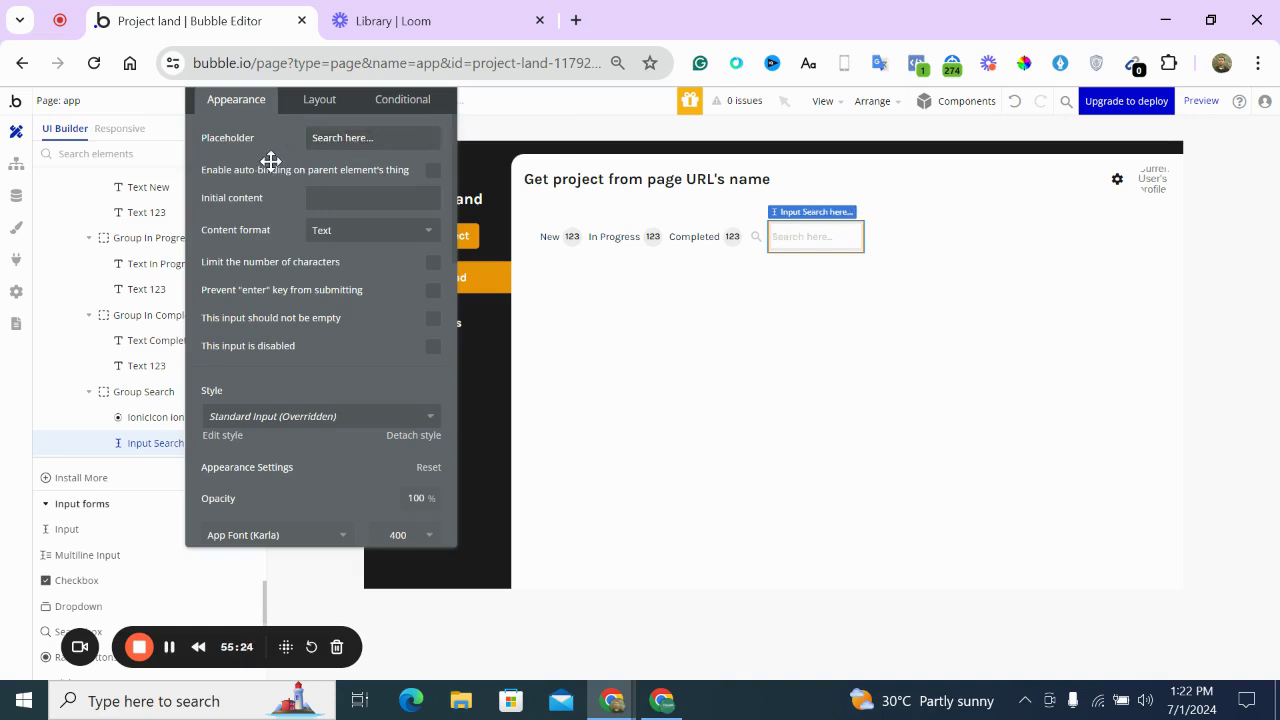
Set the font color of the Completed, In Progress and New status labels to #CBCBCB
click(684, 232)
scroll(357, 349, down, 5)
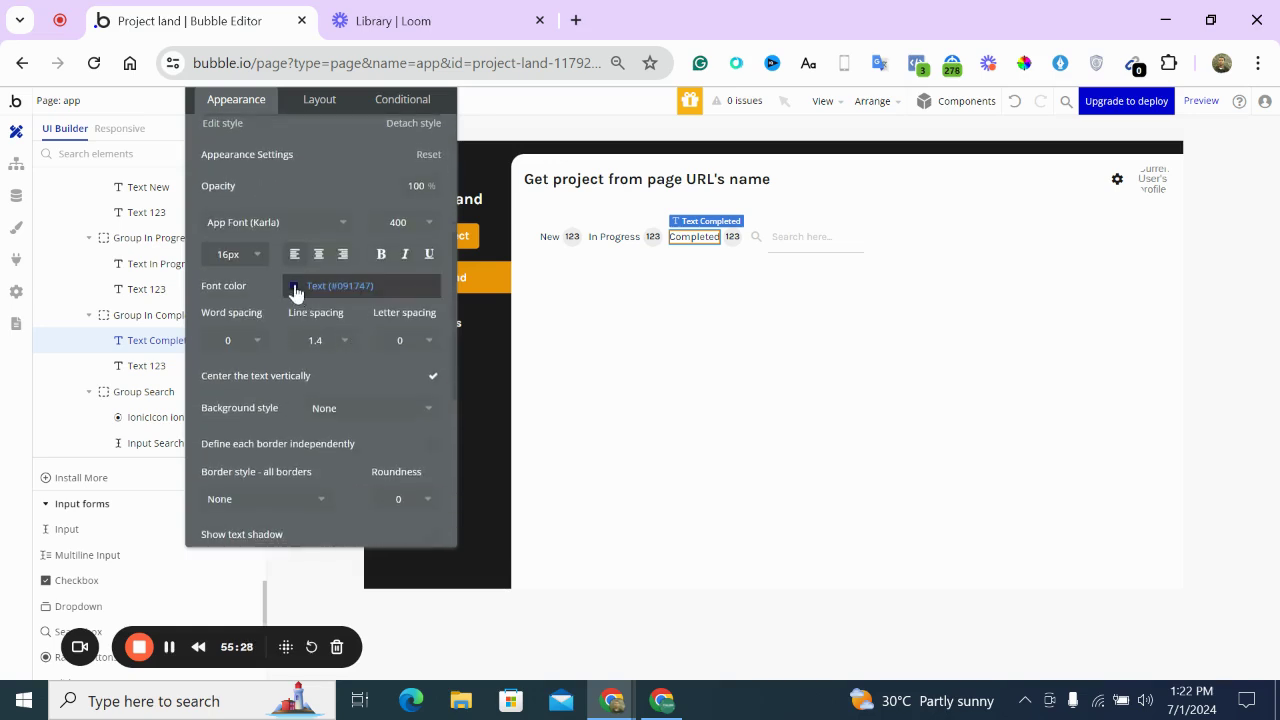
click(295, 289)
text(#CBCBCB)
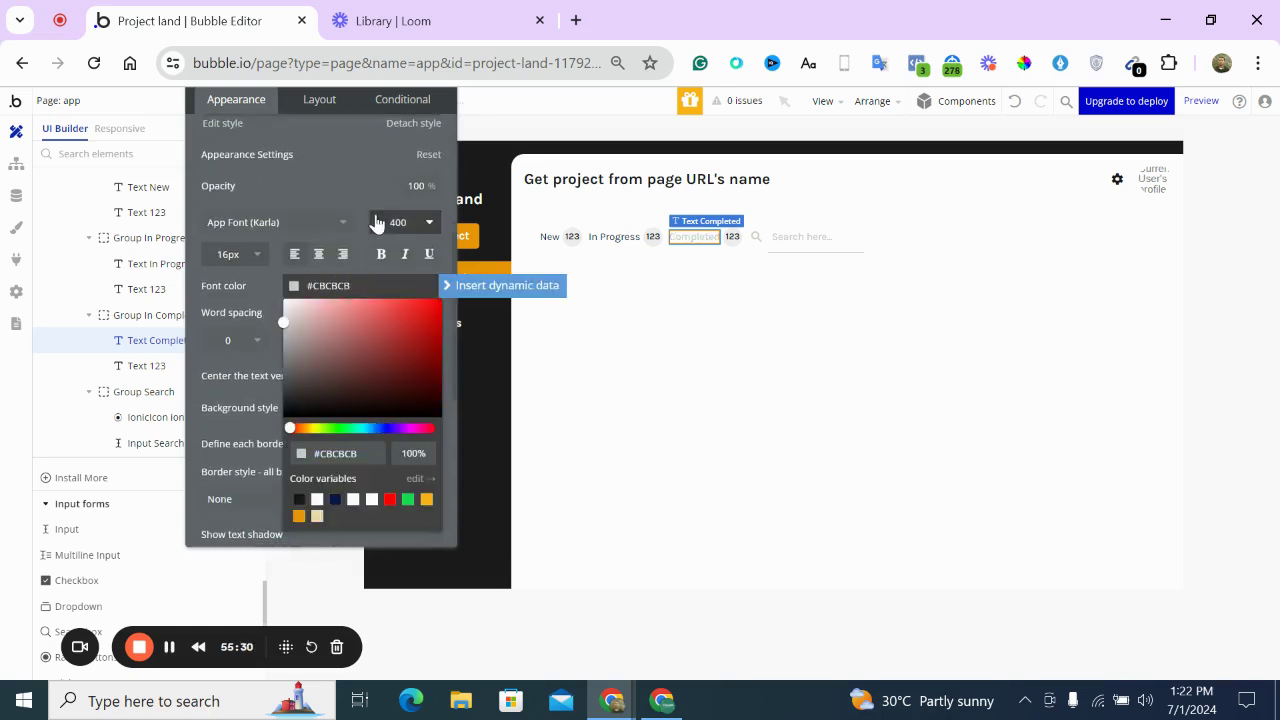
click(367, 195)
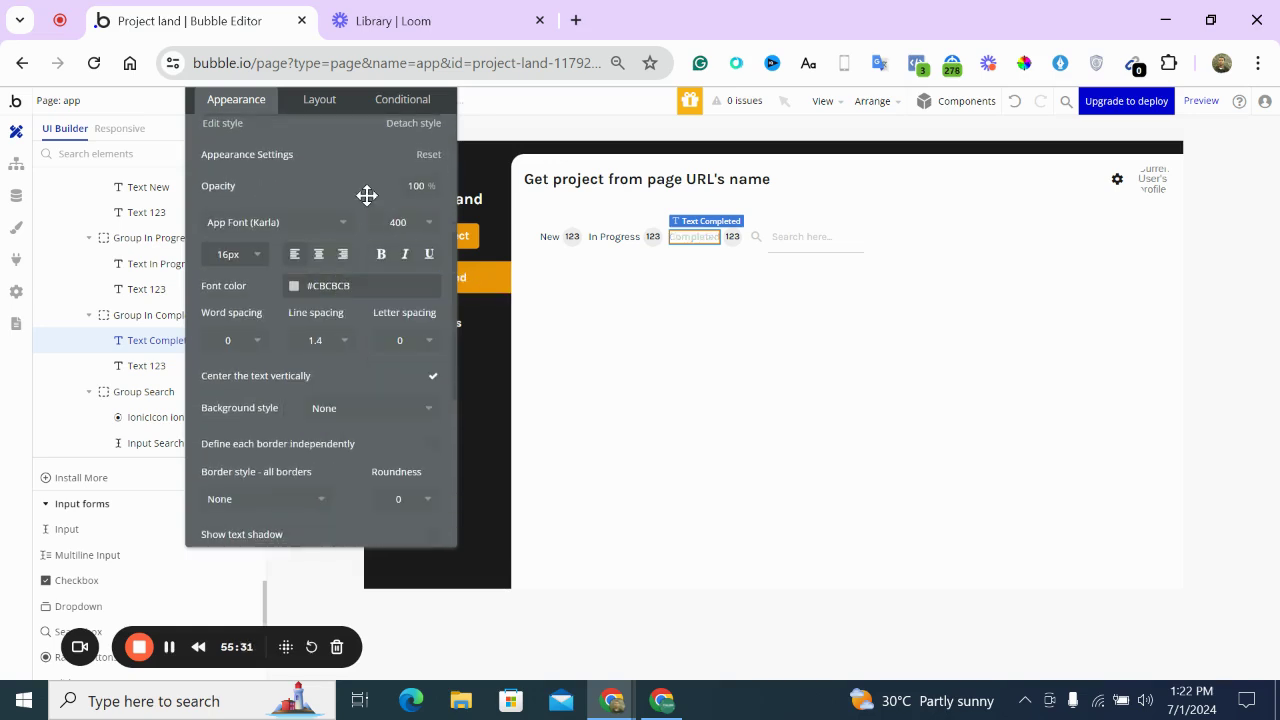
click(614, 236)
click(333, 289)
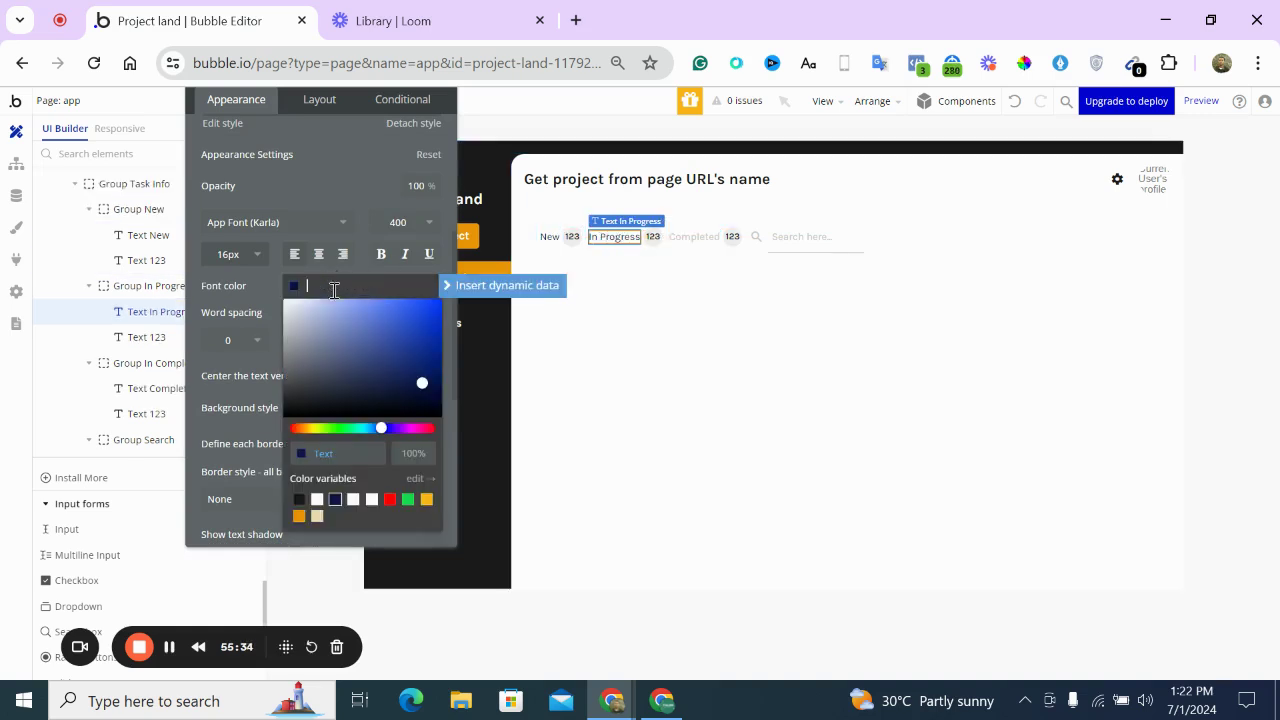
text(#CBCBCB)
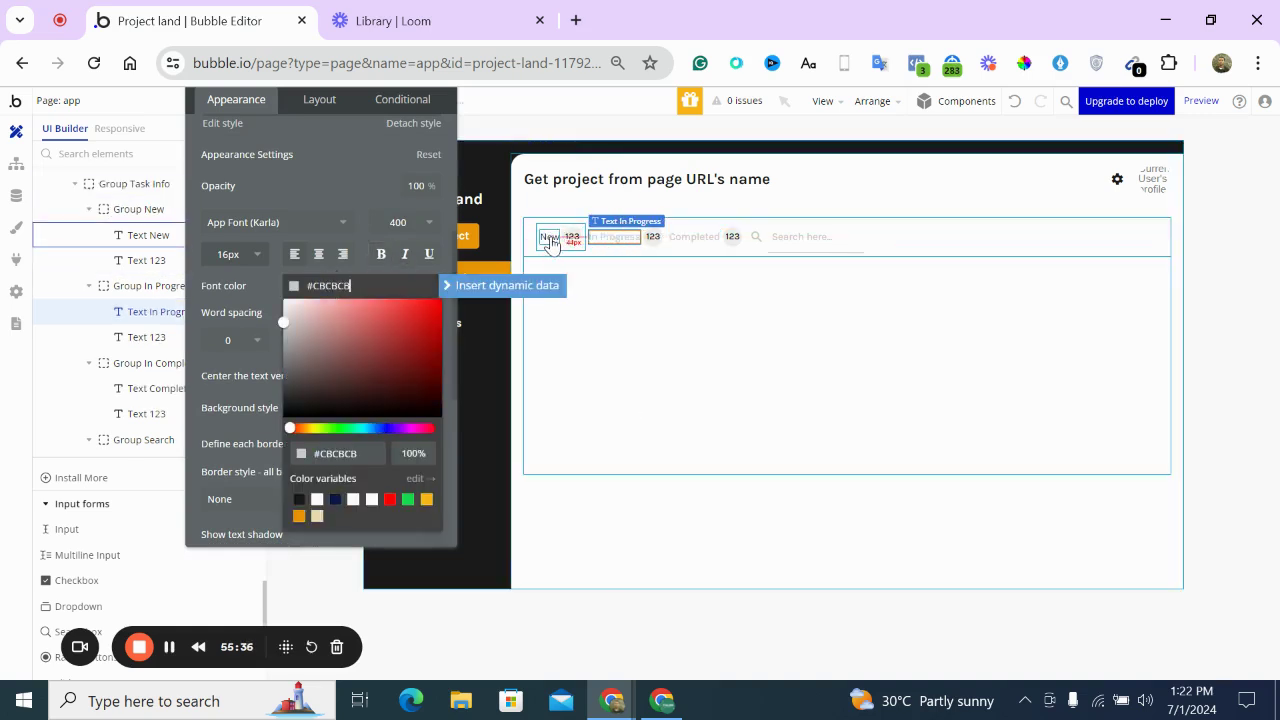
click(551, 236)
click(375, 282)
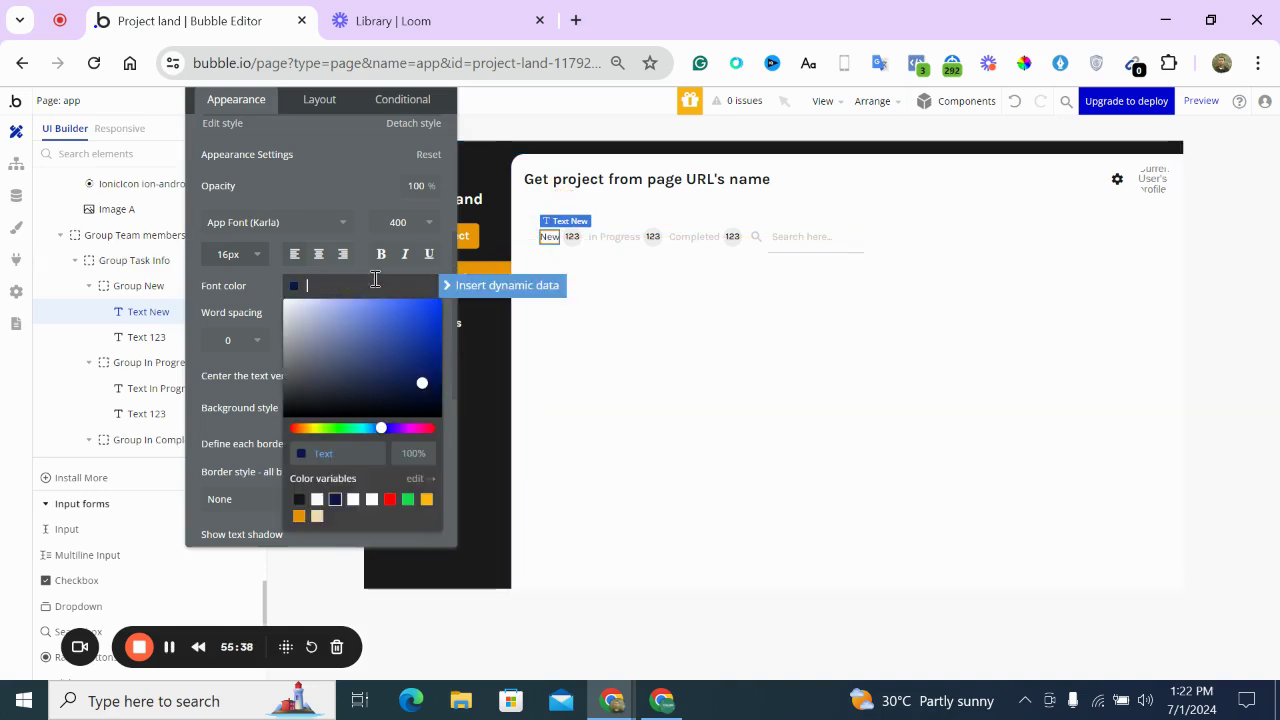
text(#CBCBCB)
click(340, 182)
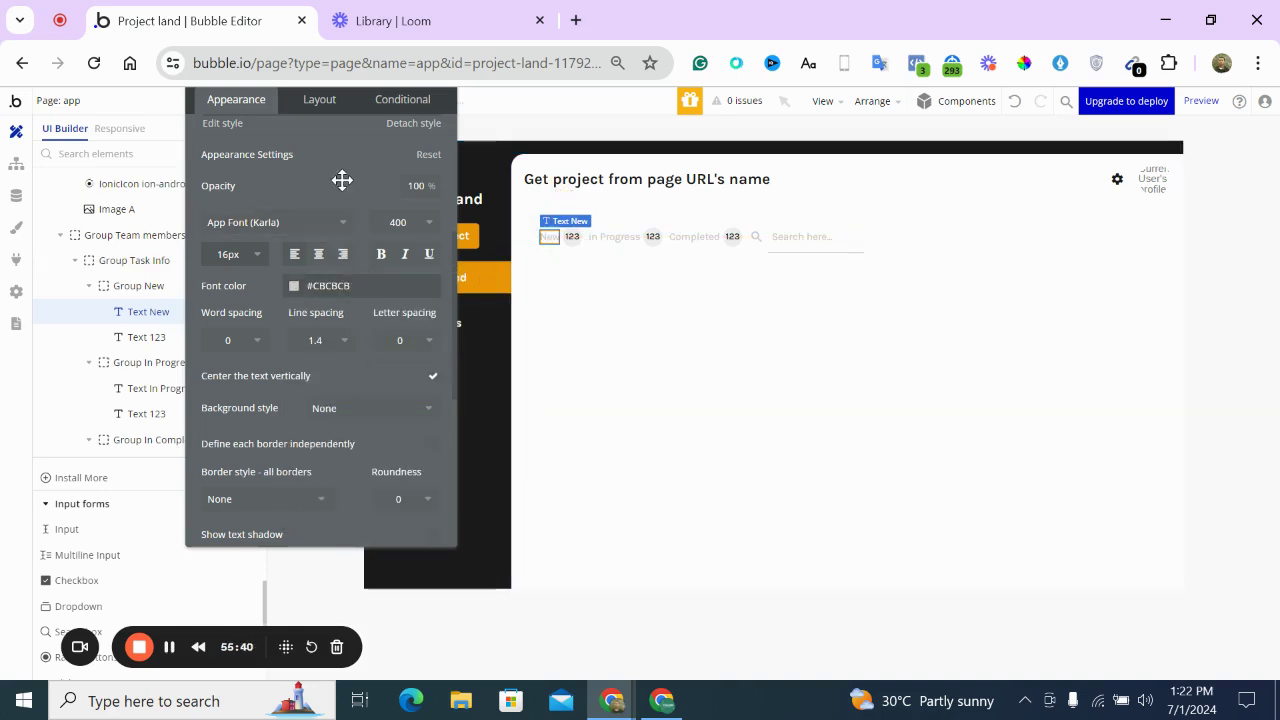
Copy the sidebar's New Project button into Group Task Info and center the copy vertically
click(606, 294)
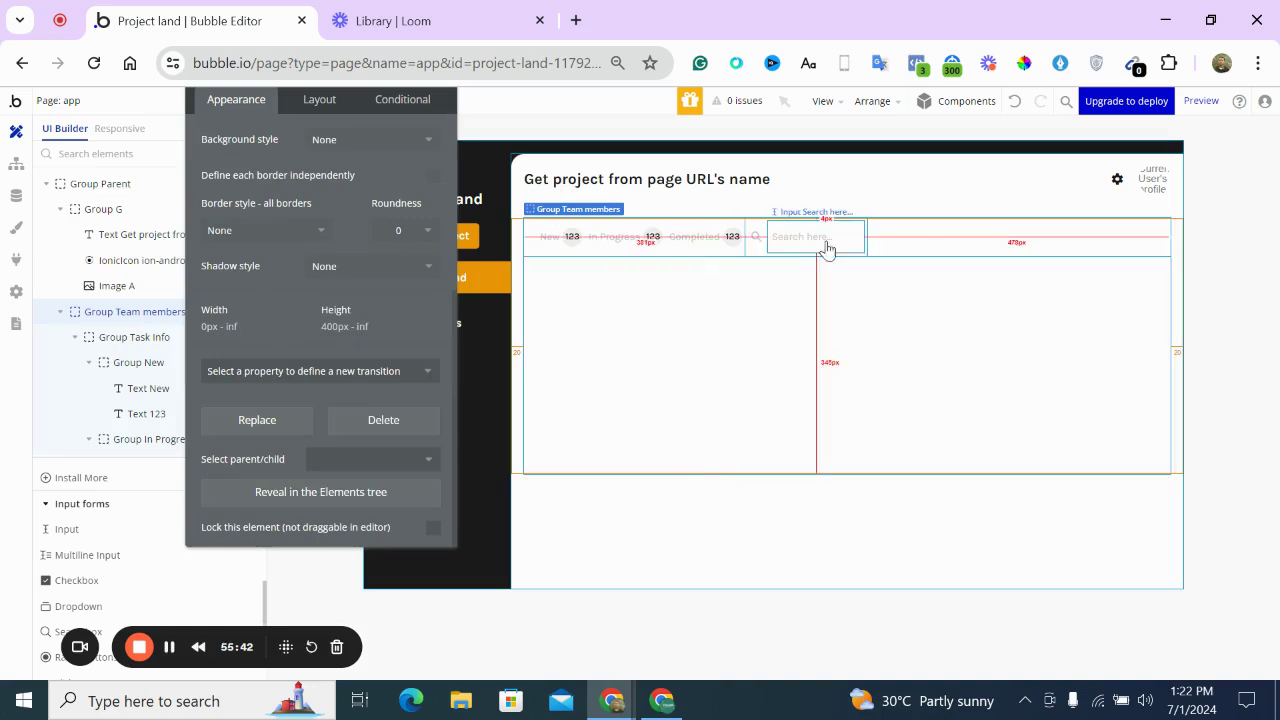
click(931, 238)
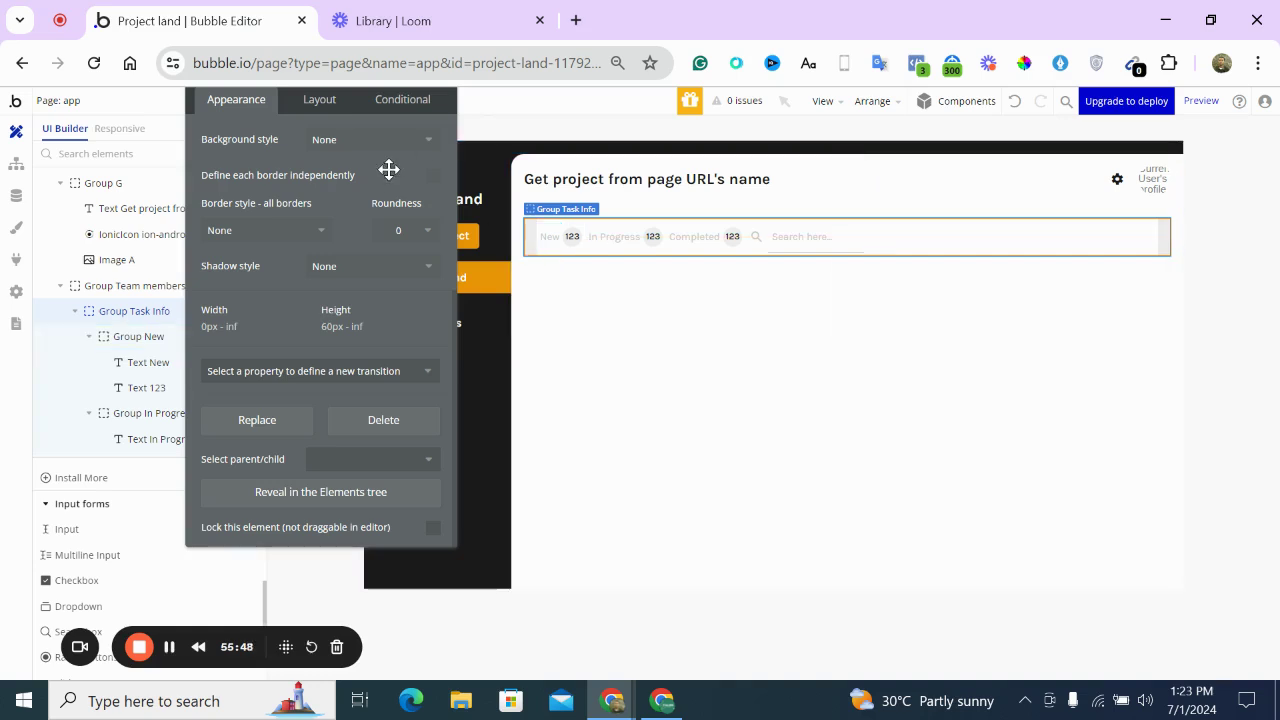
drag(389, 169, 391, 375)
click(466, 236)
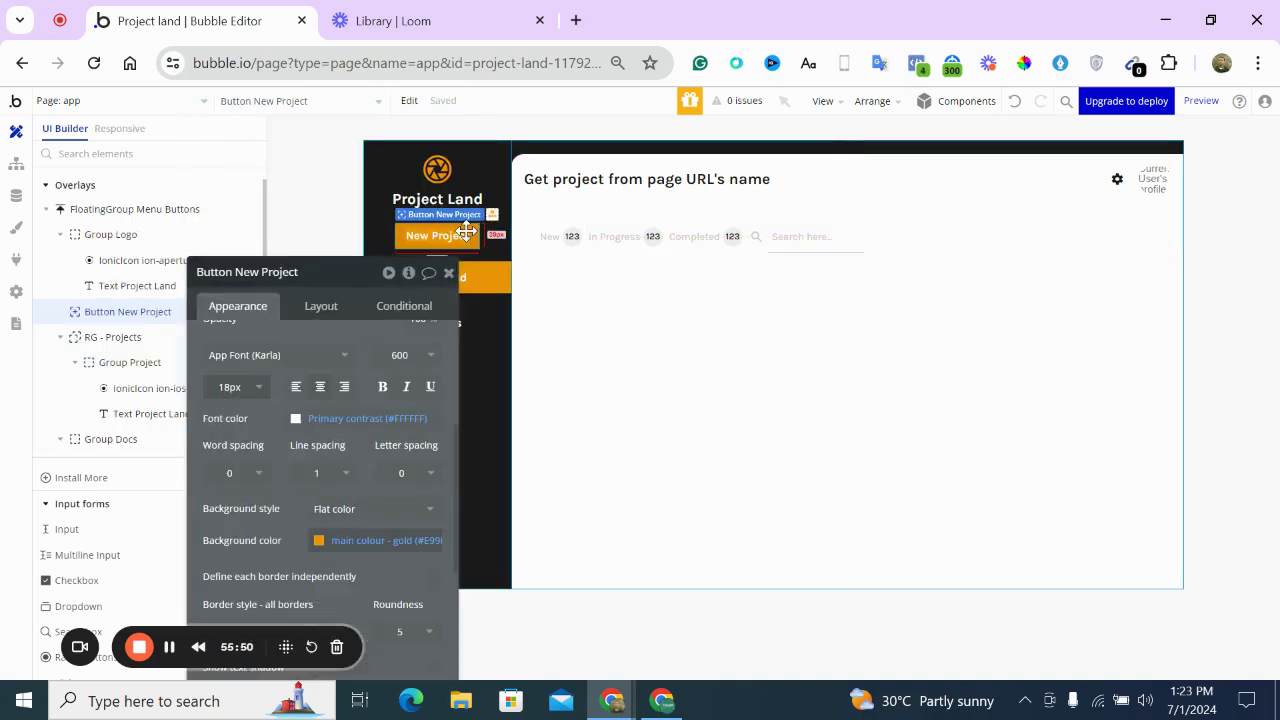
click(1085, 232)
key(ctrl+v)
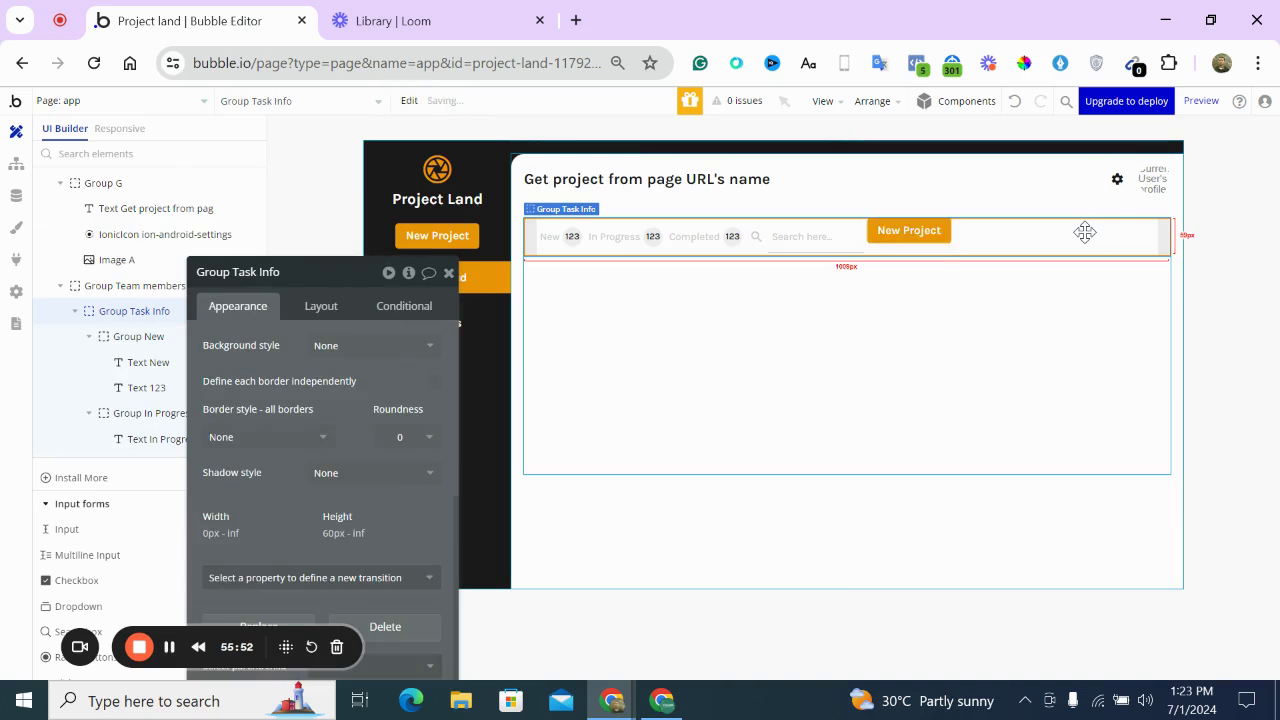
click(321, 306)
click(382, 334)
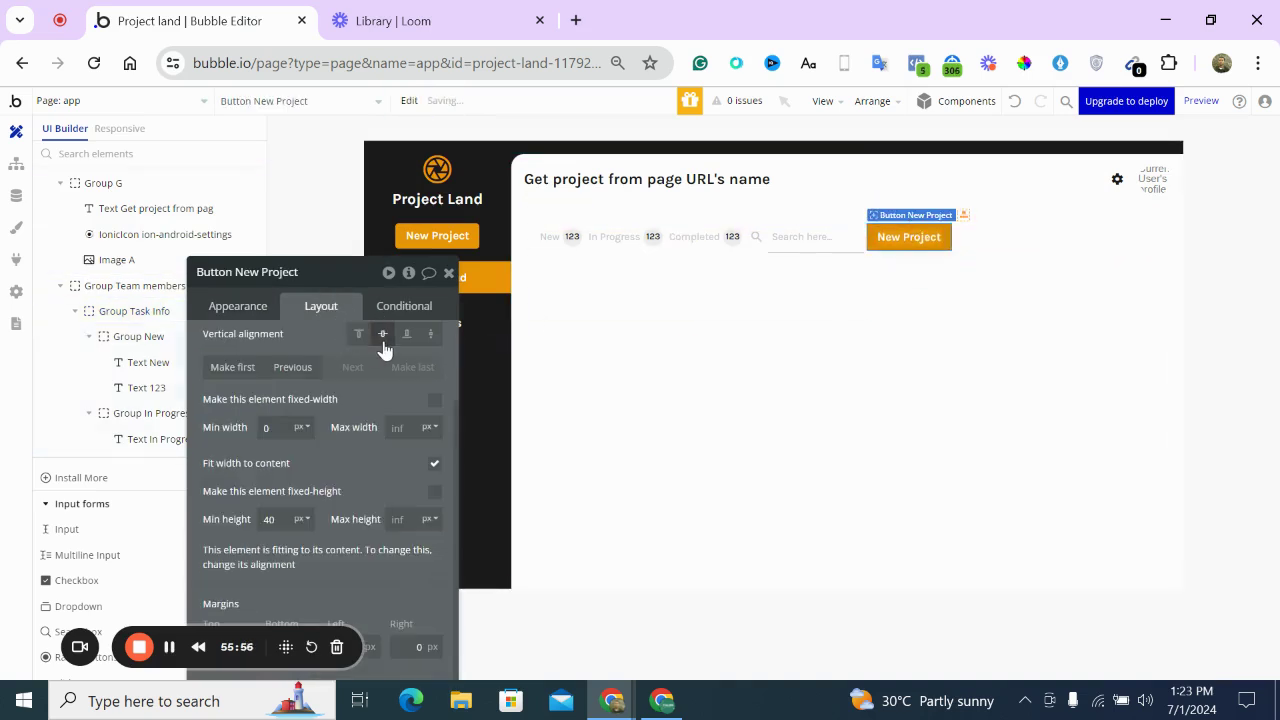
Change the label of the copied button in Group Task Info to "New Task"
scroll(397, 375, up, 1)
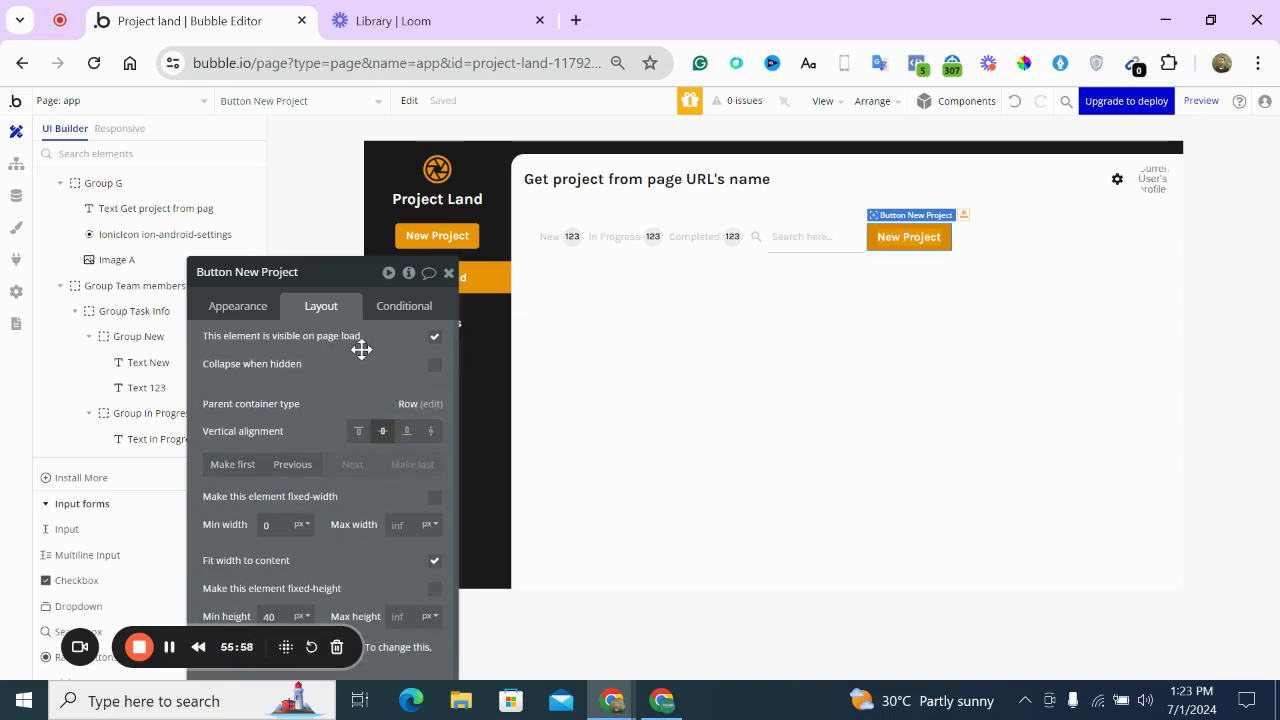
click(236, 306)
drag(286, 304, 228, 162)
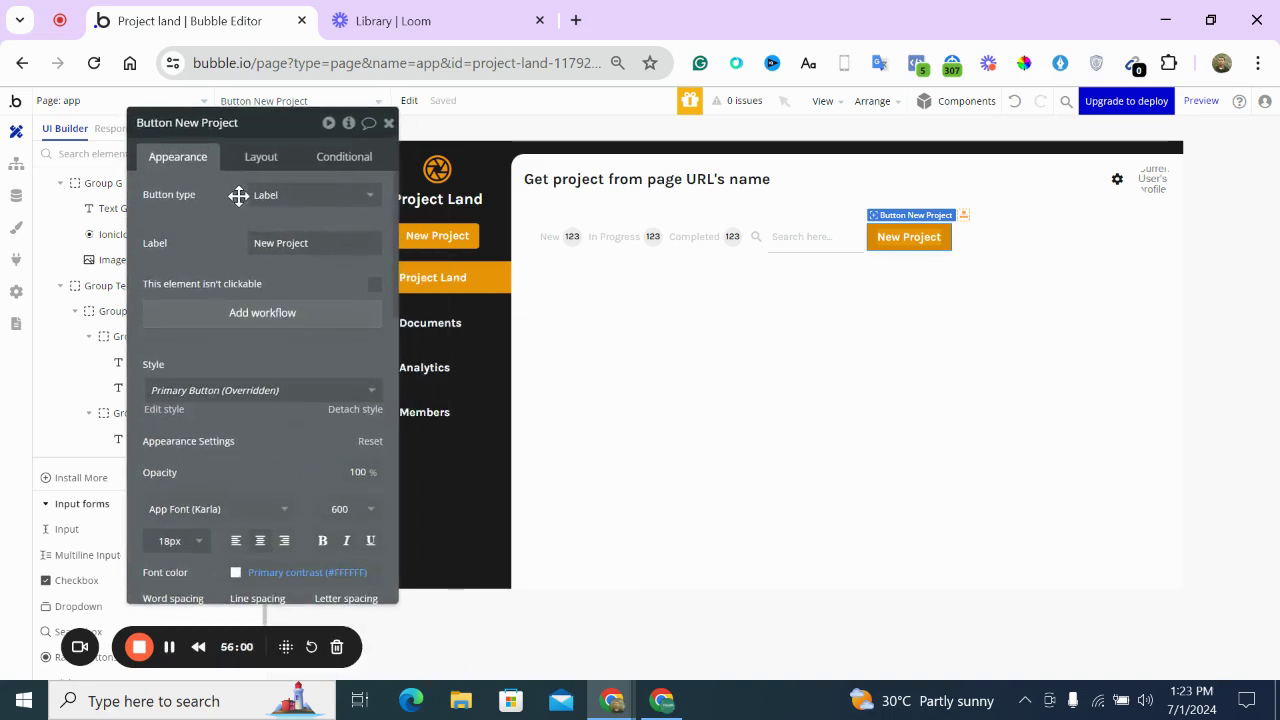
click(978, 230)
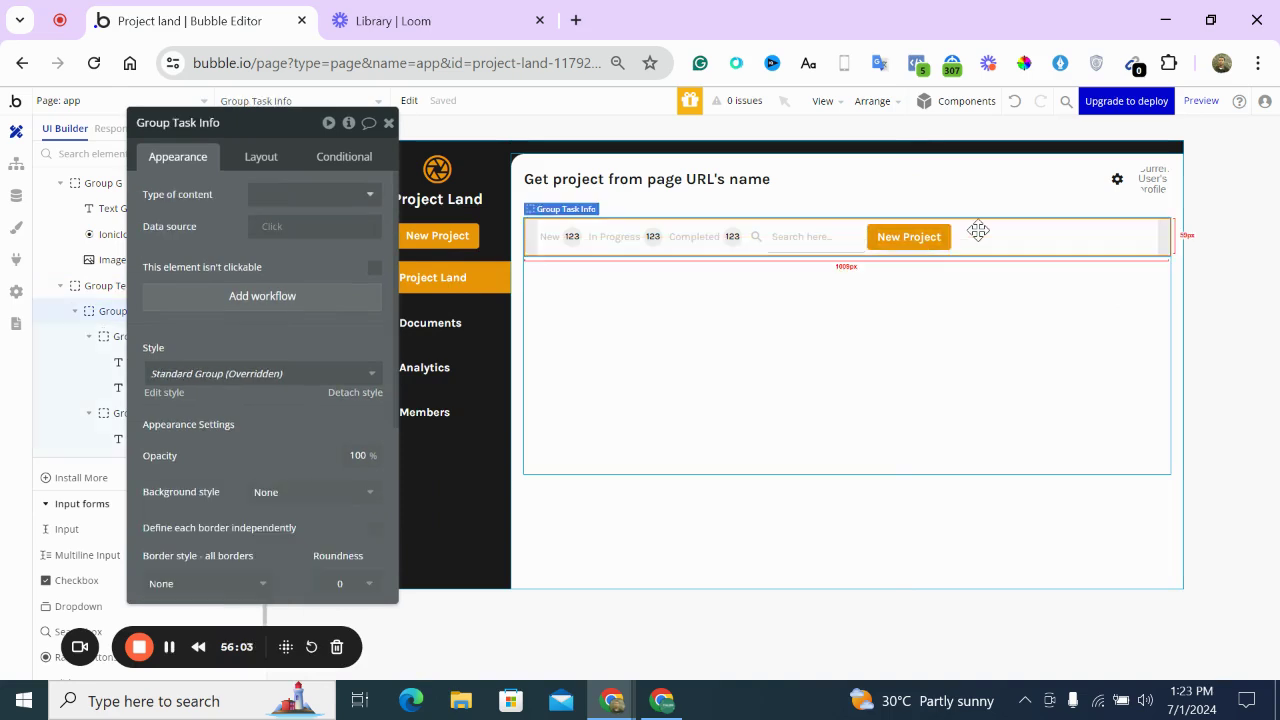
click(917, 230)
click(315, 238)
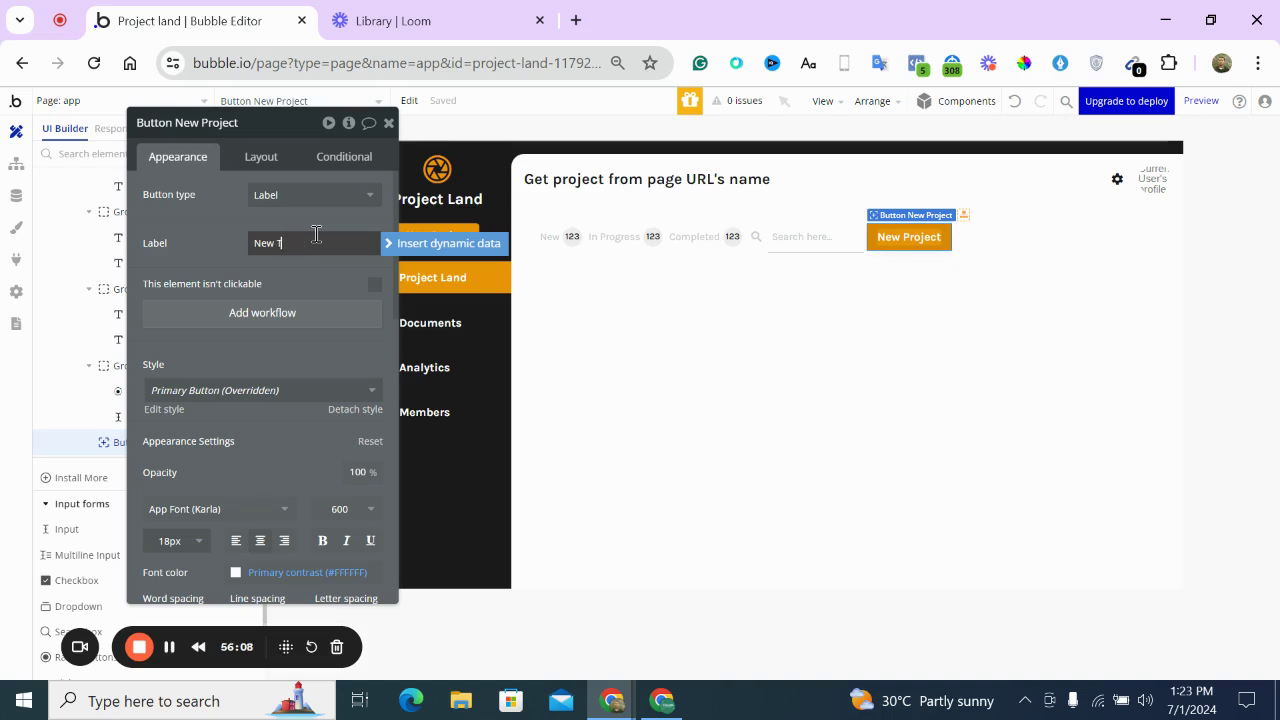
click(217, 220)
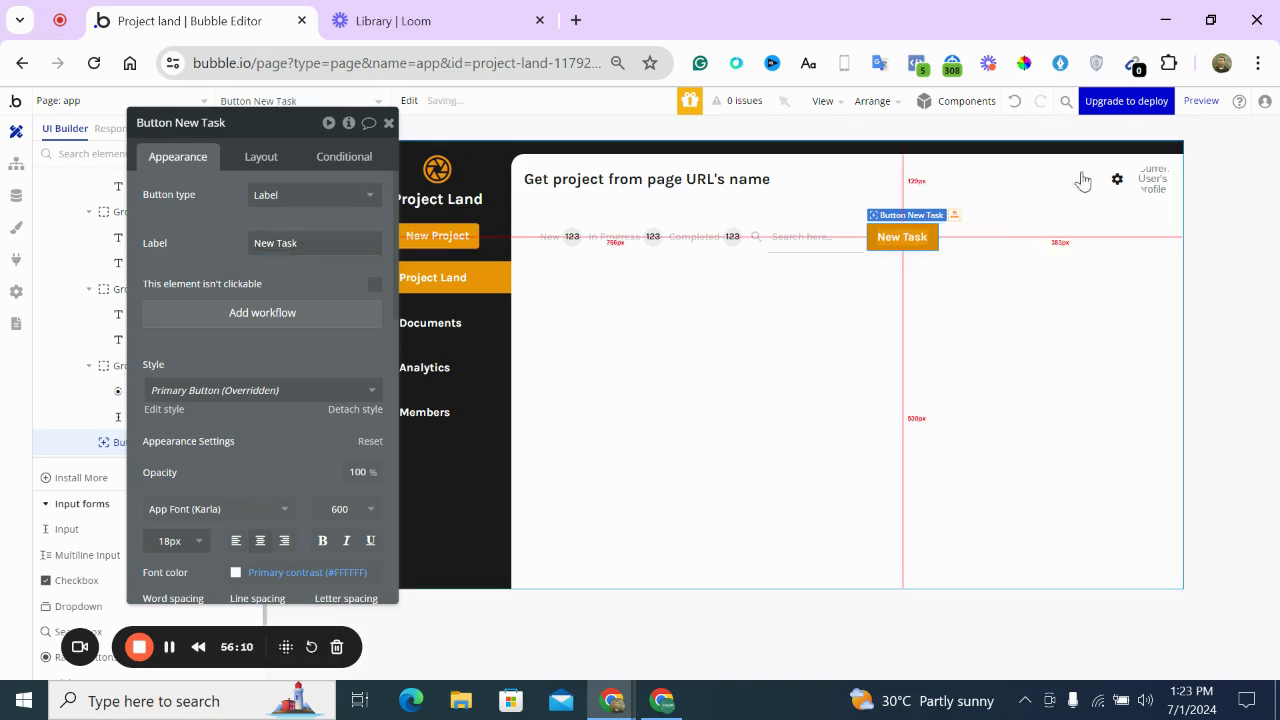
Set Group Task Info's container alignment to space between, after trying centered alignment
click(1014, 251)
click(276, 158)
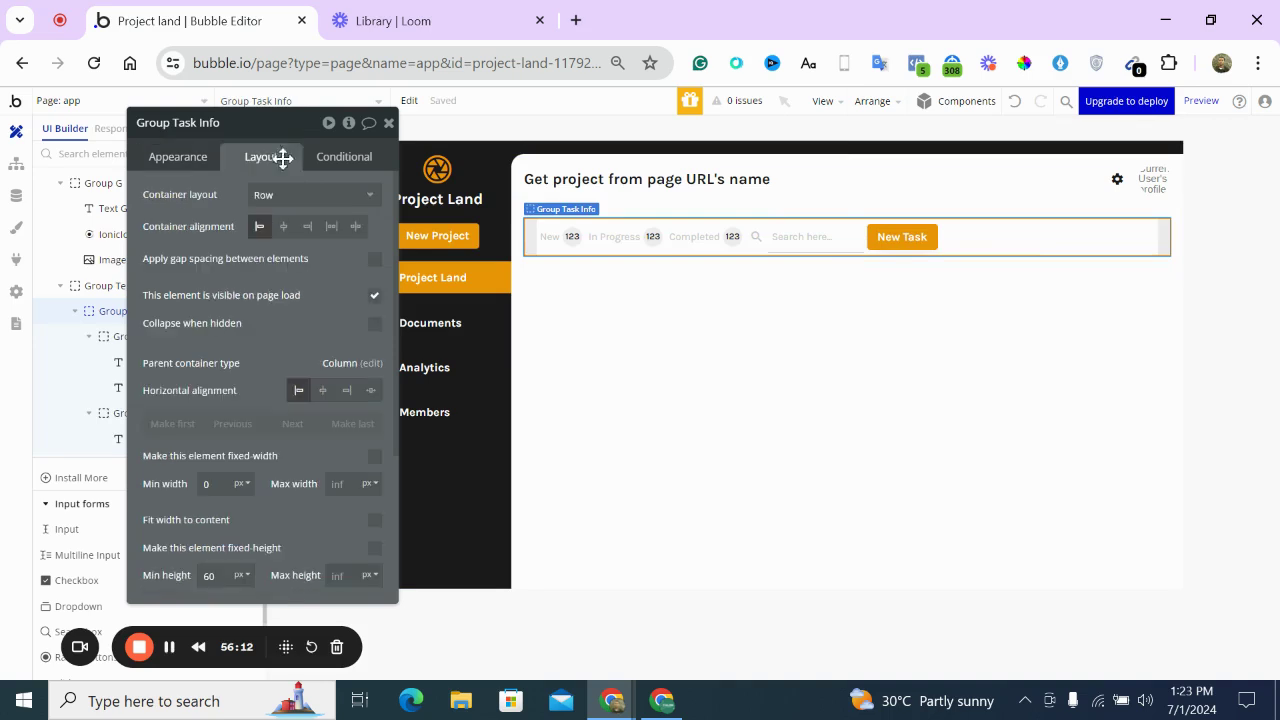
click(284, 227)
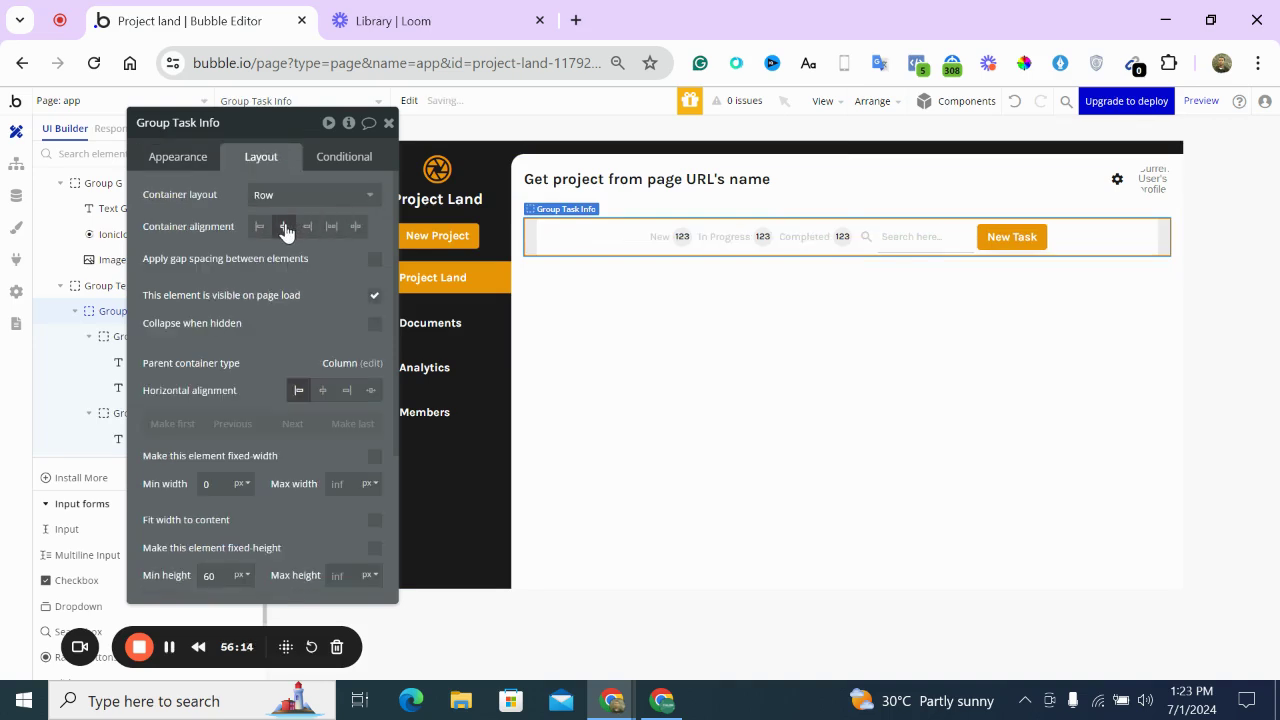
click(355, 227)
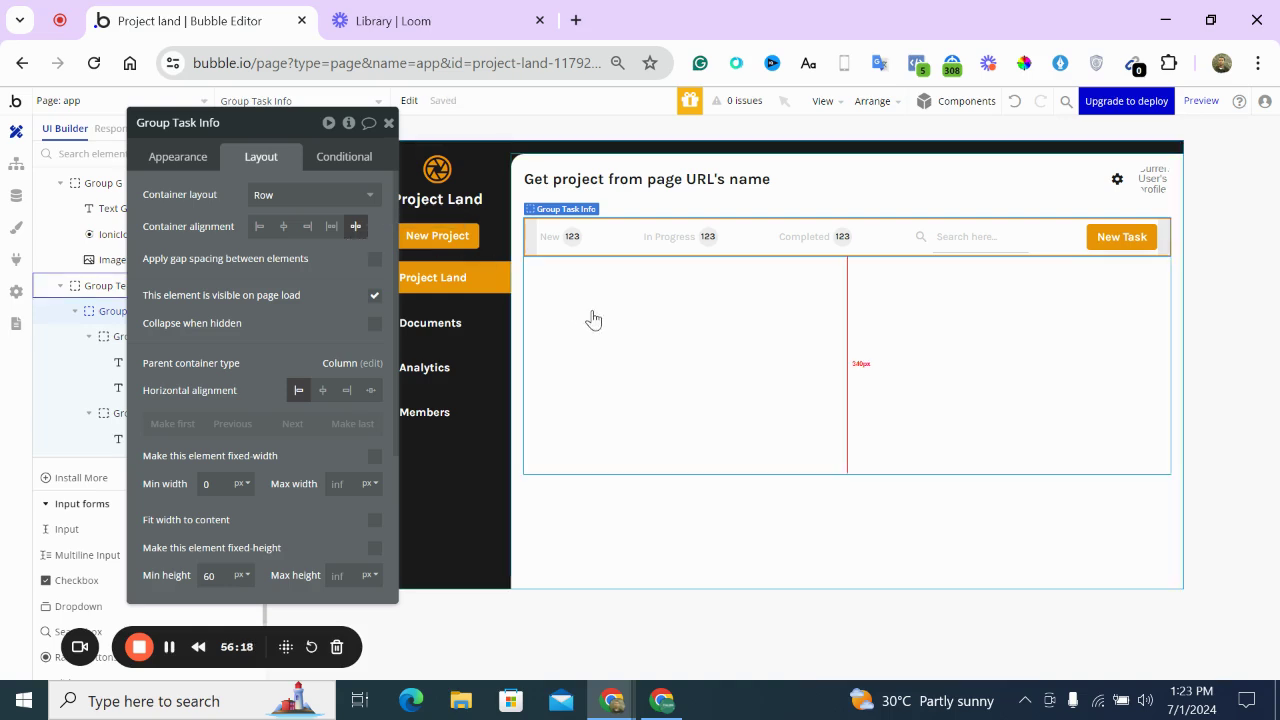
Wrap the New, In Progress, In Completed and Search groups in a row container named menu_info with a 20 px column gap
click(752, 301)
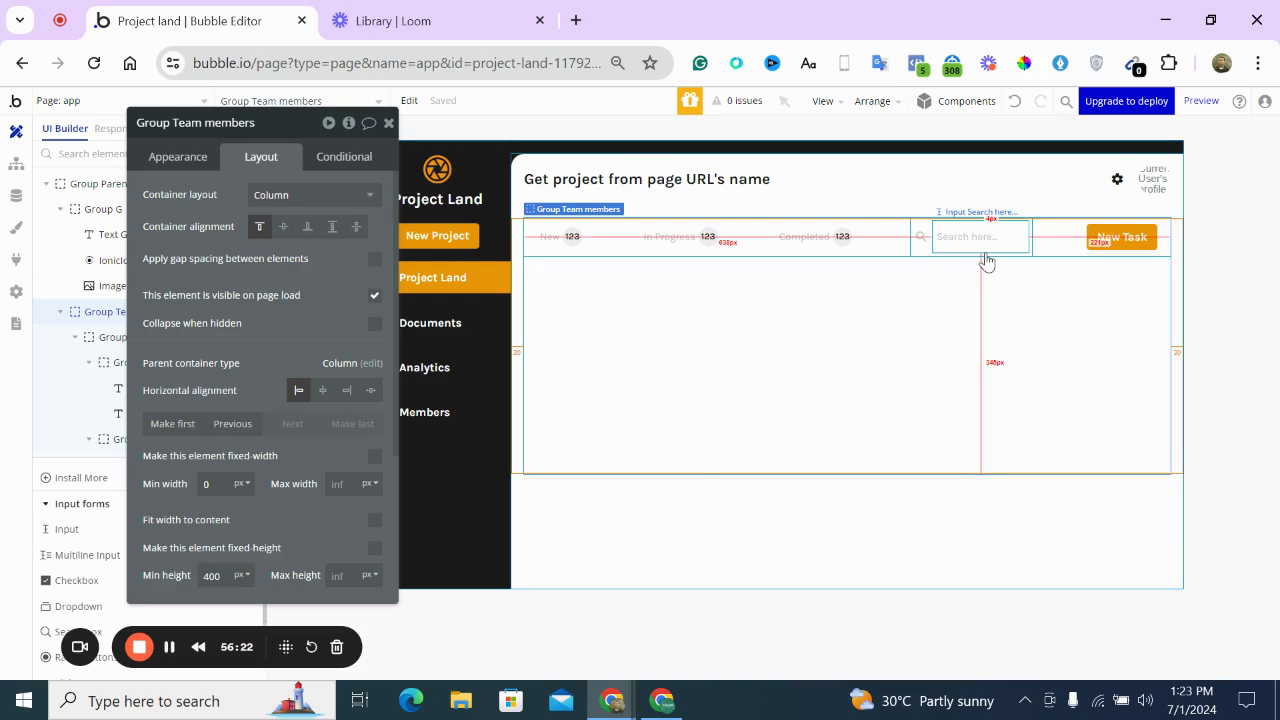
click(927, 247)
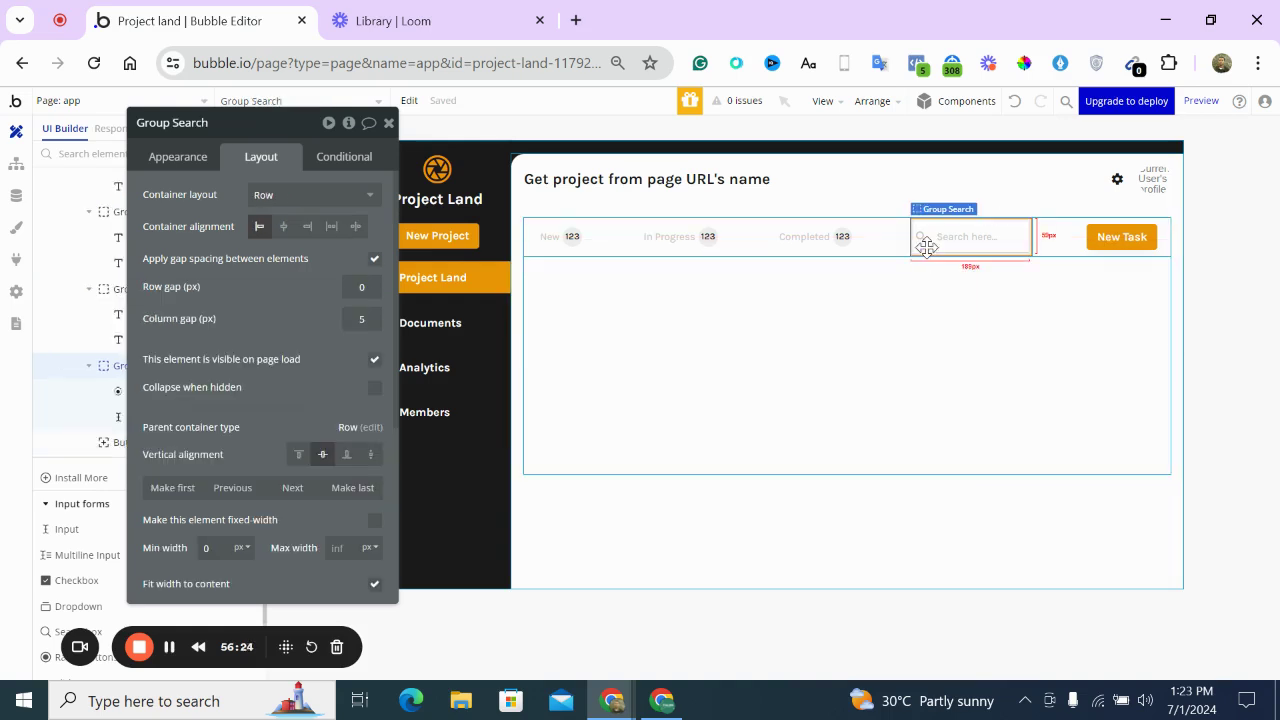
shift+click(831, 247)
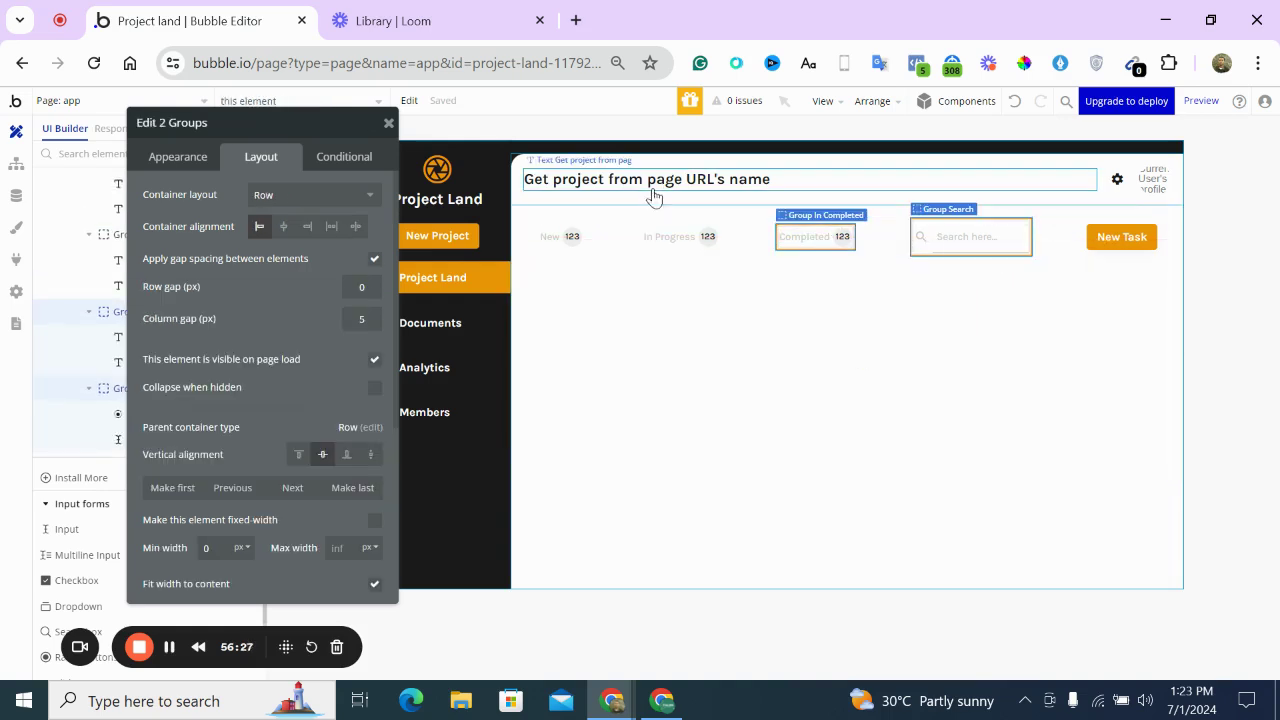
shift+click(696, 247)
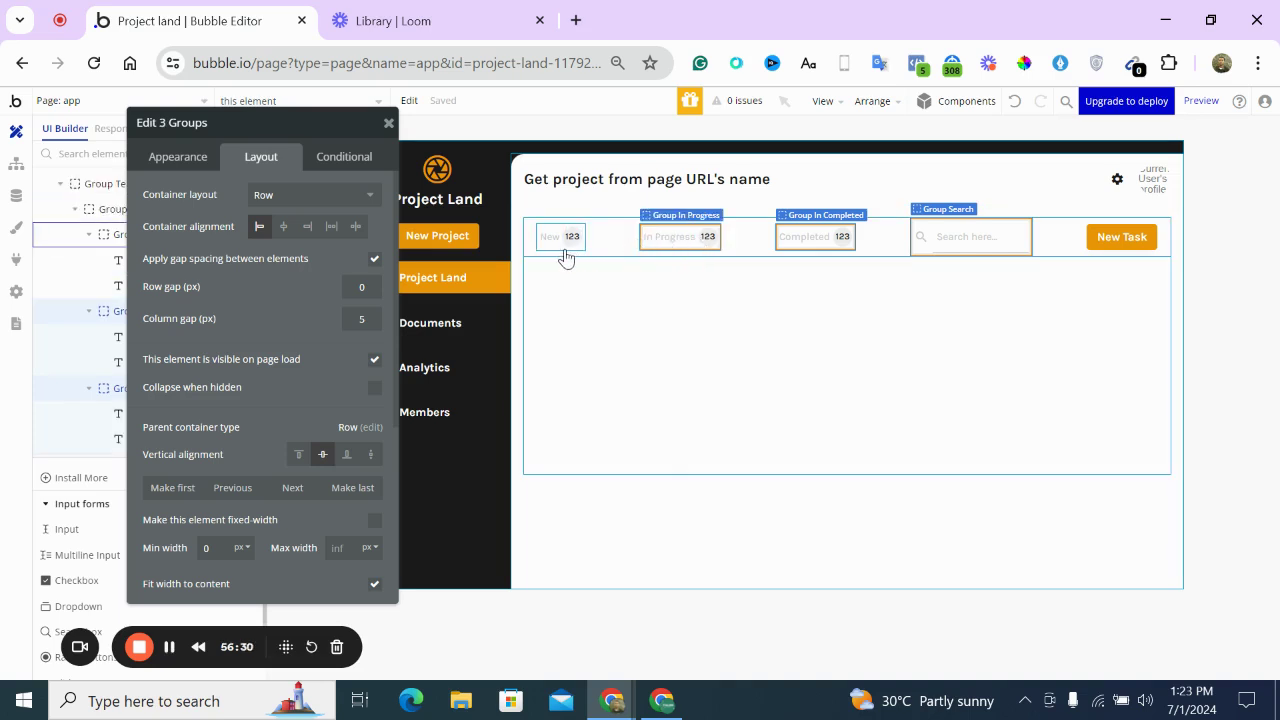
shift+click(566, 257)
right_click(567, 253)
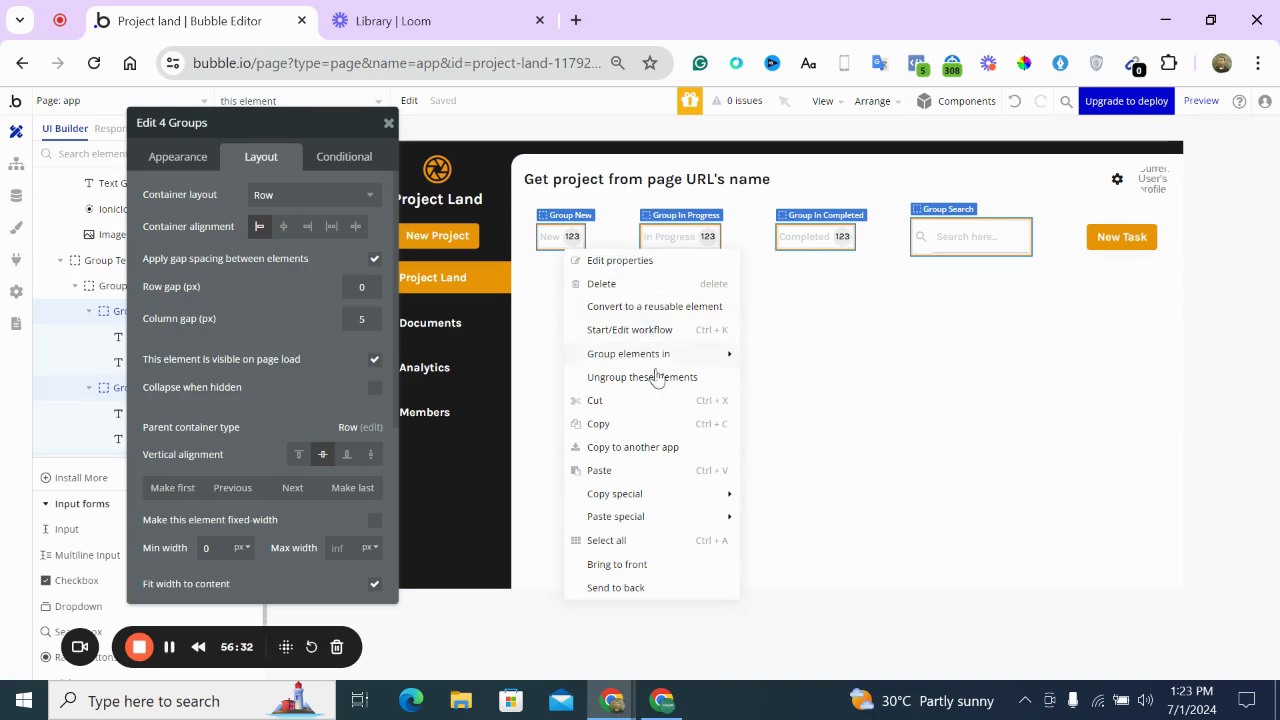
mouse_move(669, 361)
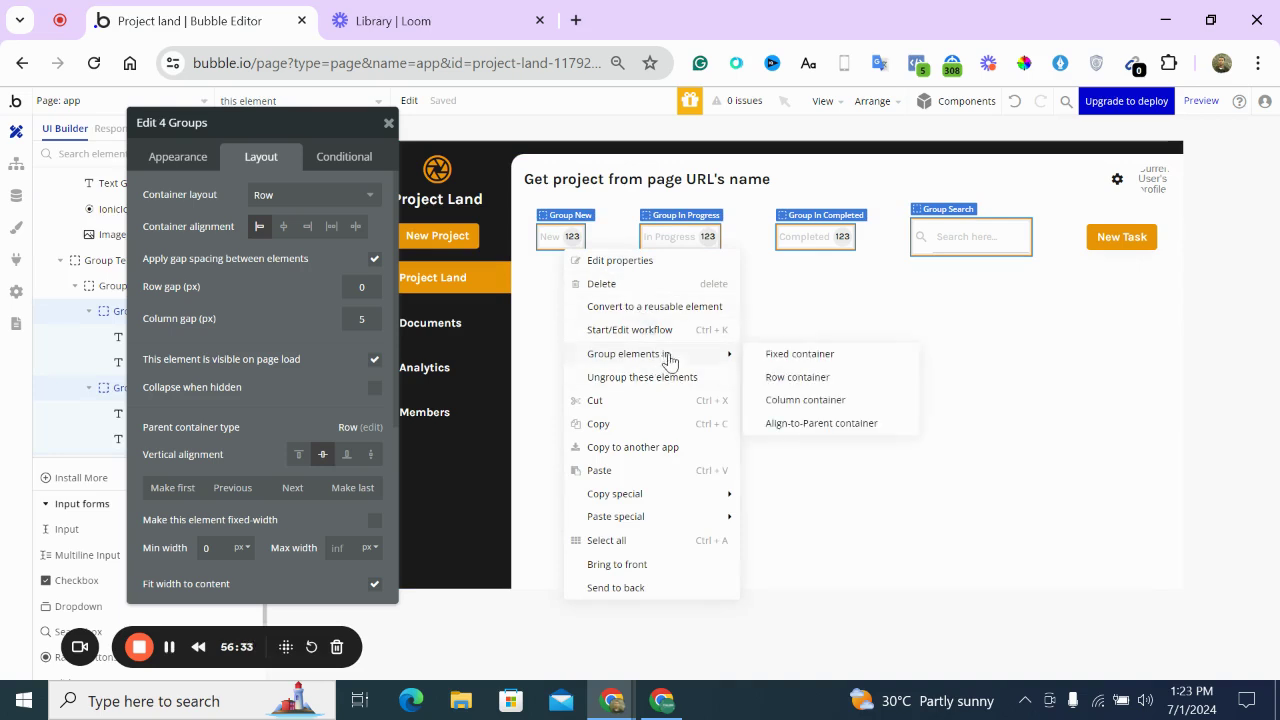
click(798, 377)
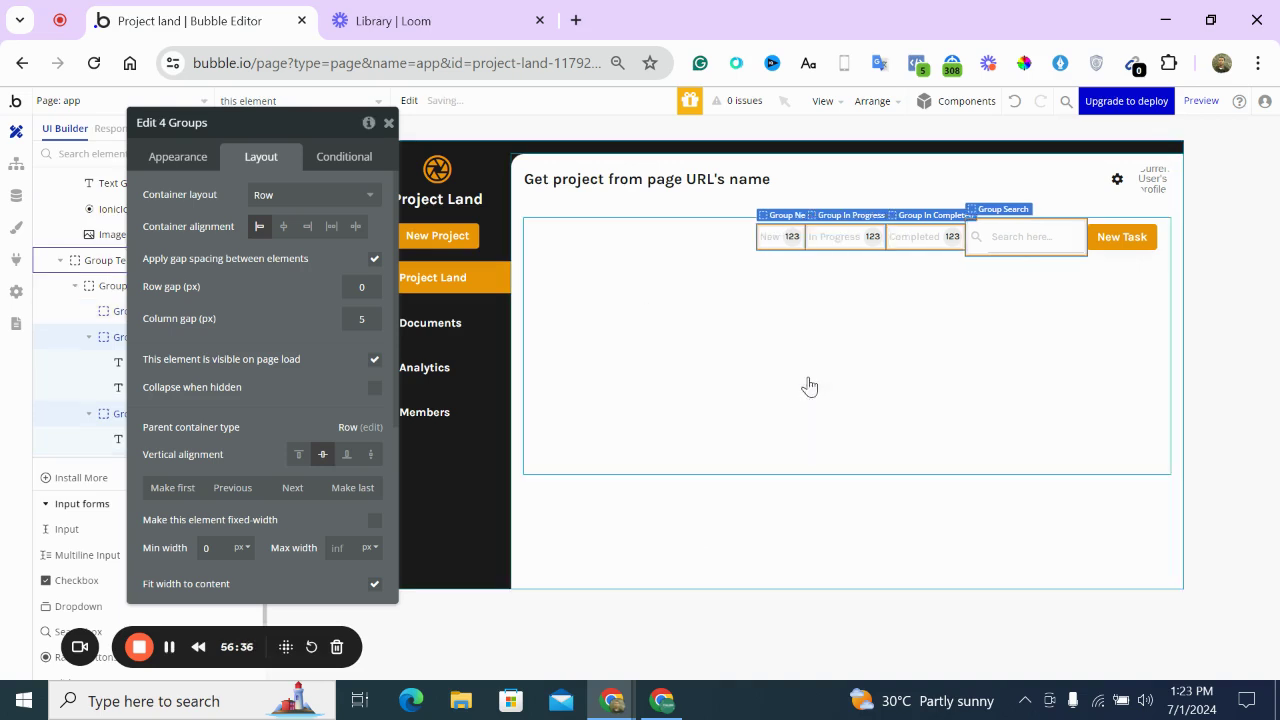
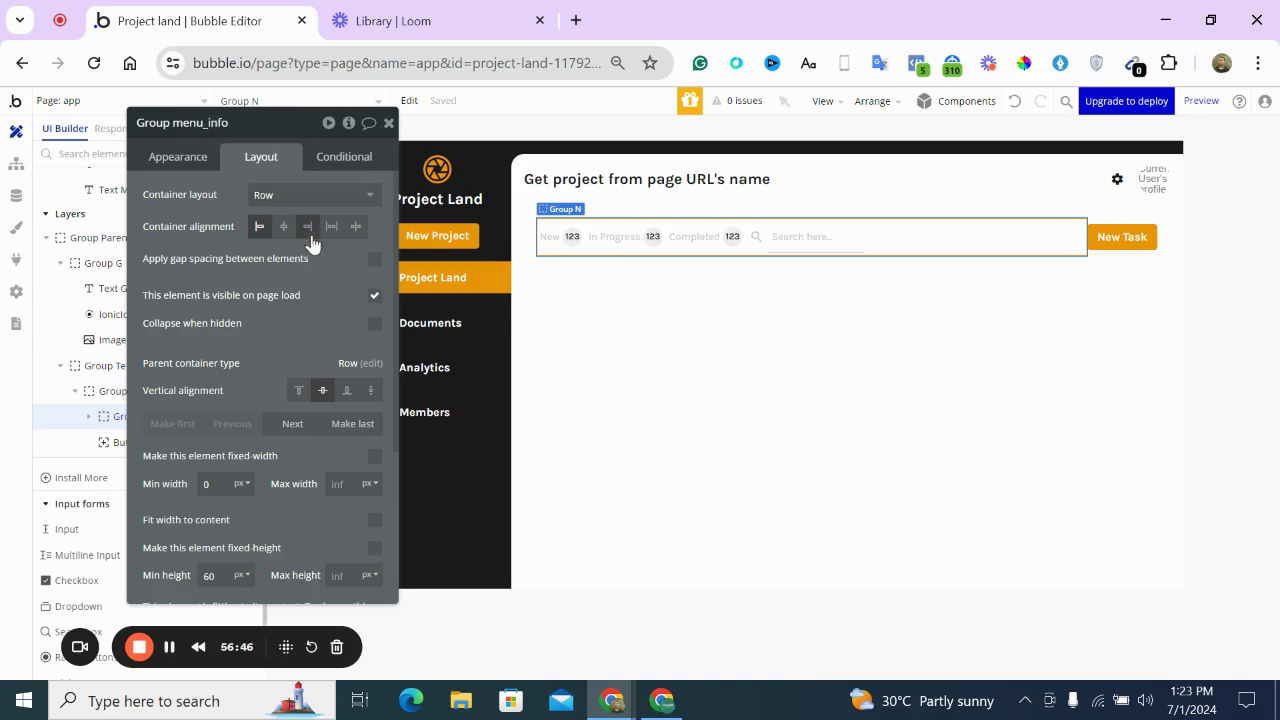
click(374, 258)
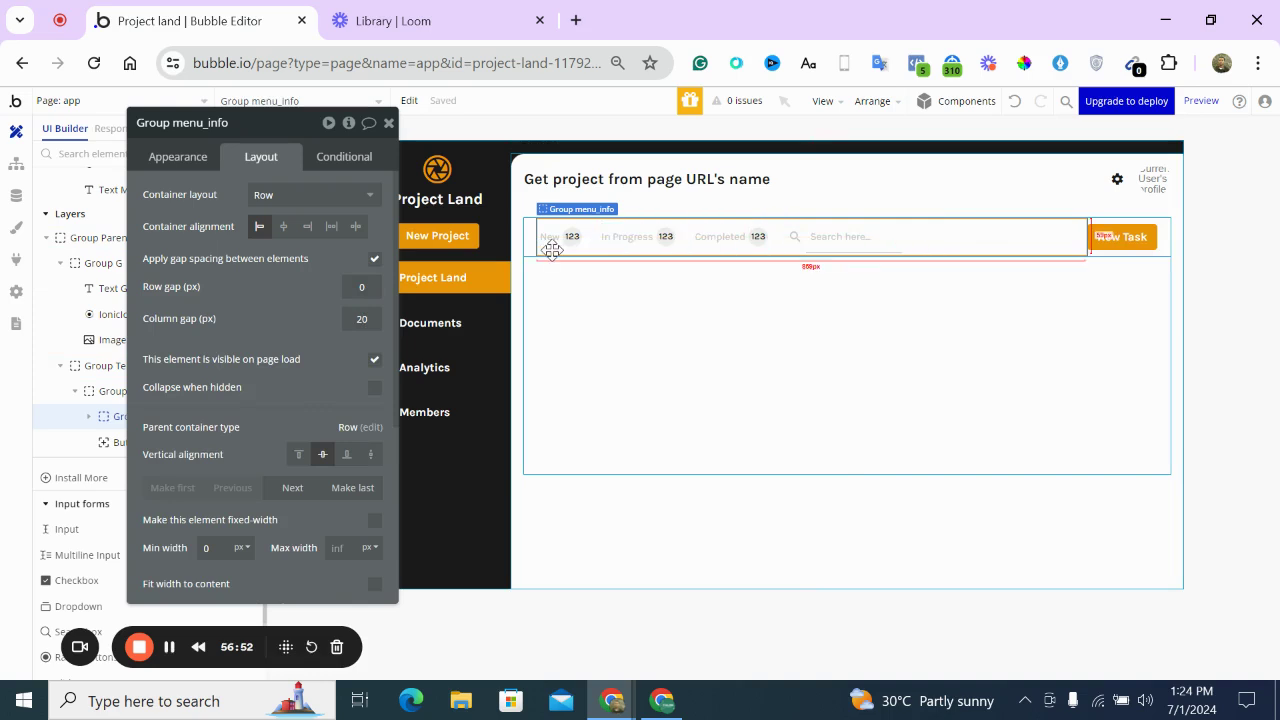
Set the New Task button's minimum height to 50 px
click(1140, 238)
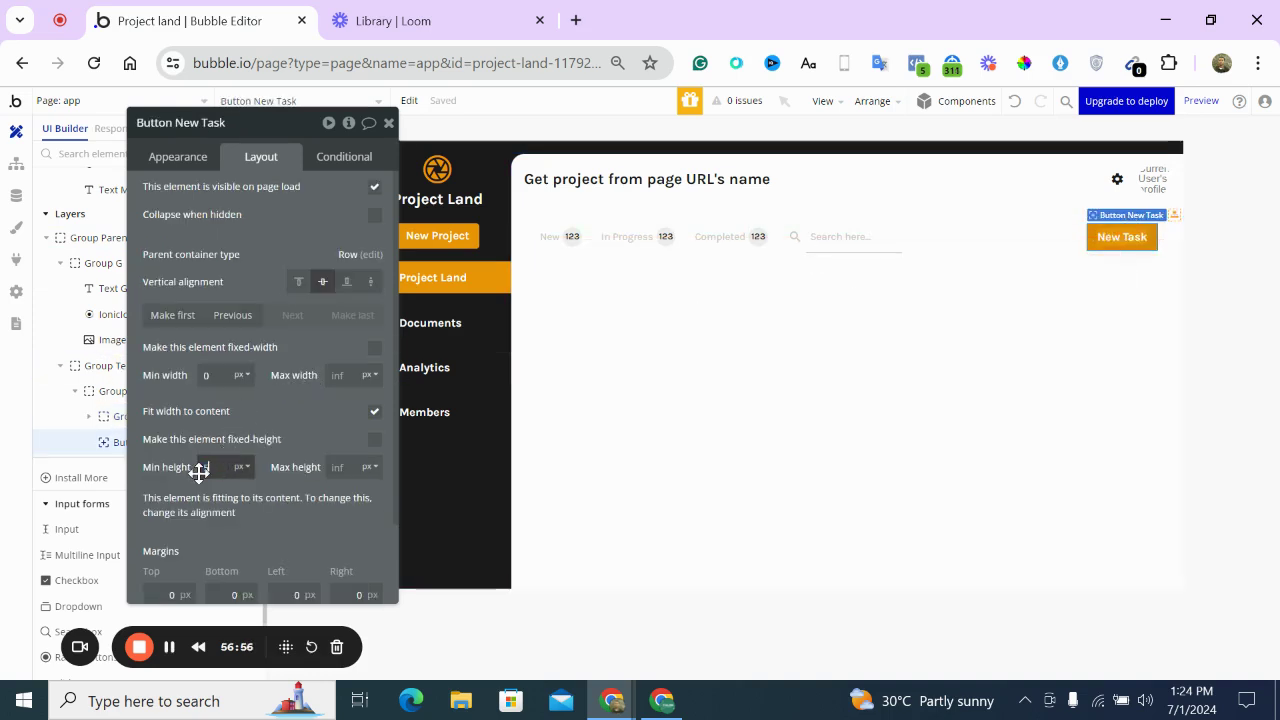
key(Return)
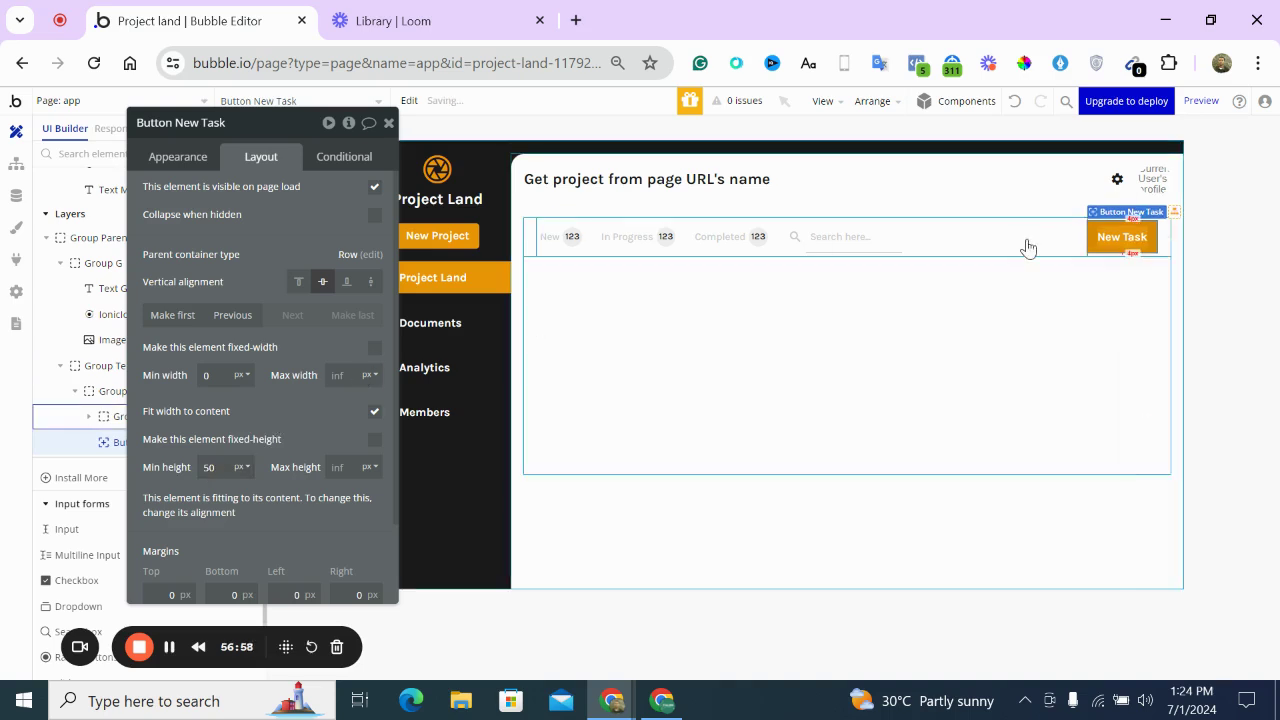
click(1161, 252)
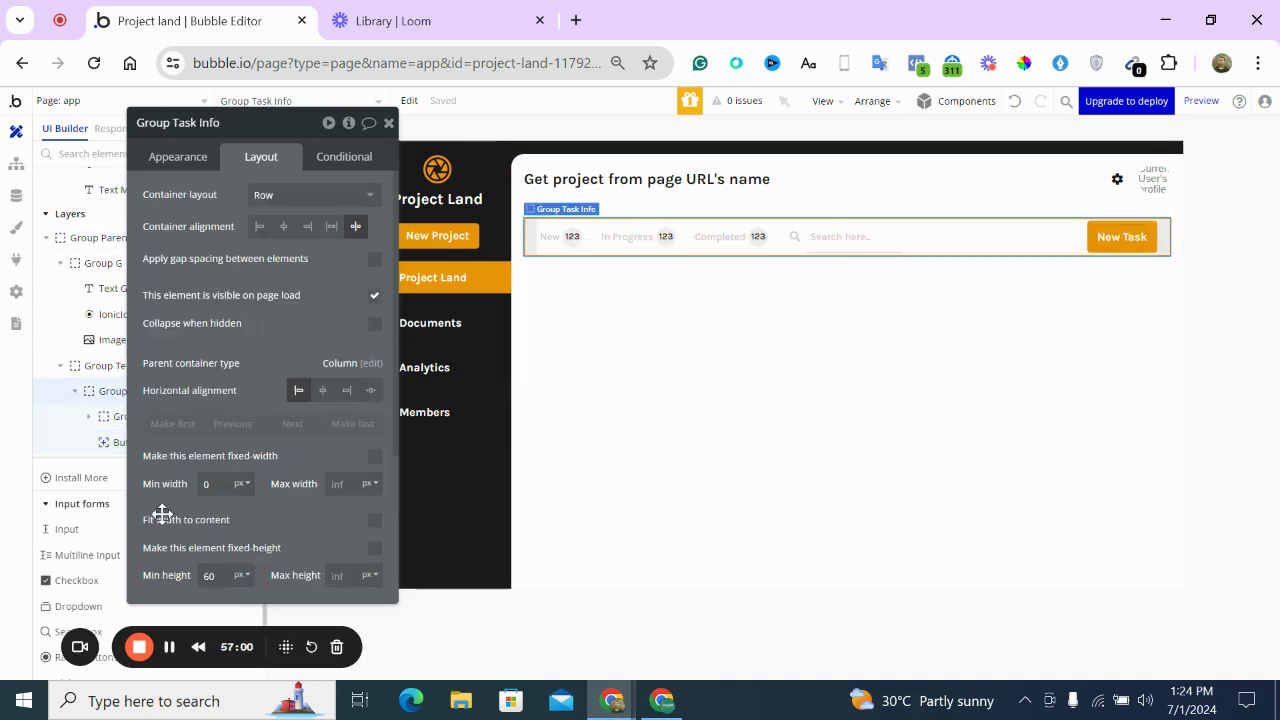
Set Group Task Info's minimum height to 0 px
click(215, 577)
text(0)
key(Return)
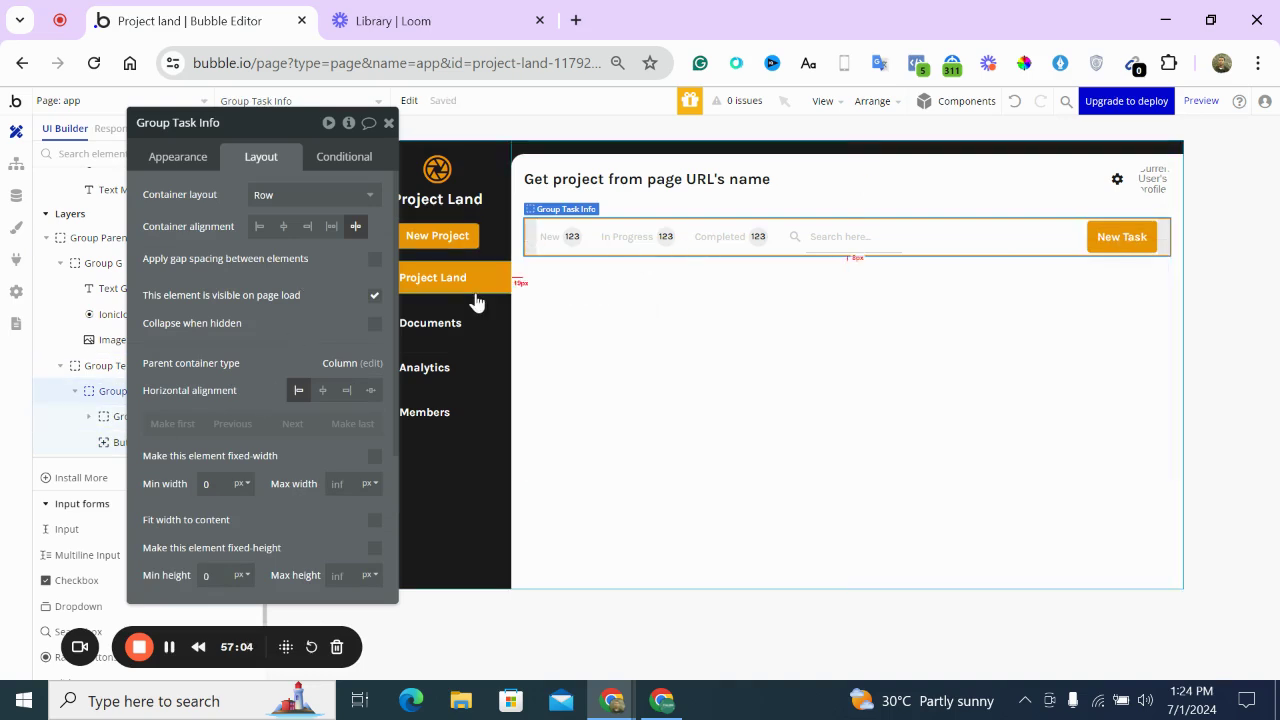
Give Group Task Info a flat #FFFFFF background with a roundness of 10
drag(294, 286, 308, 253)
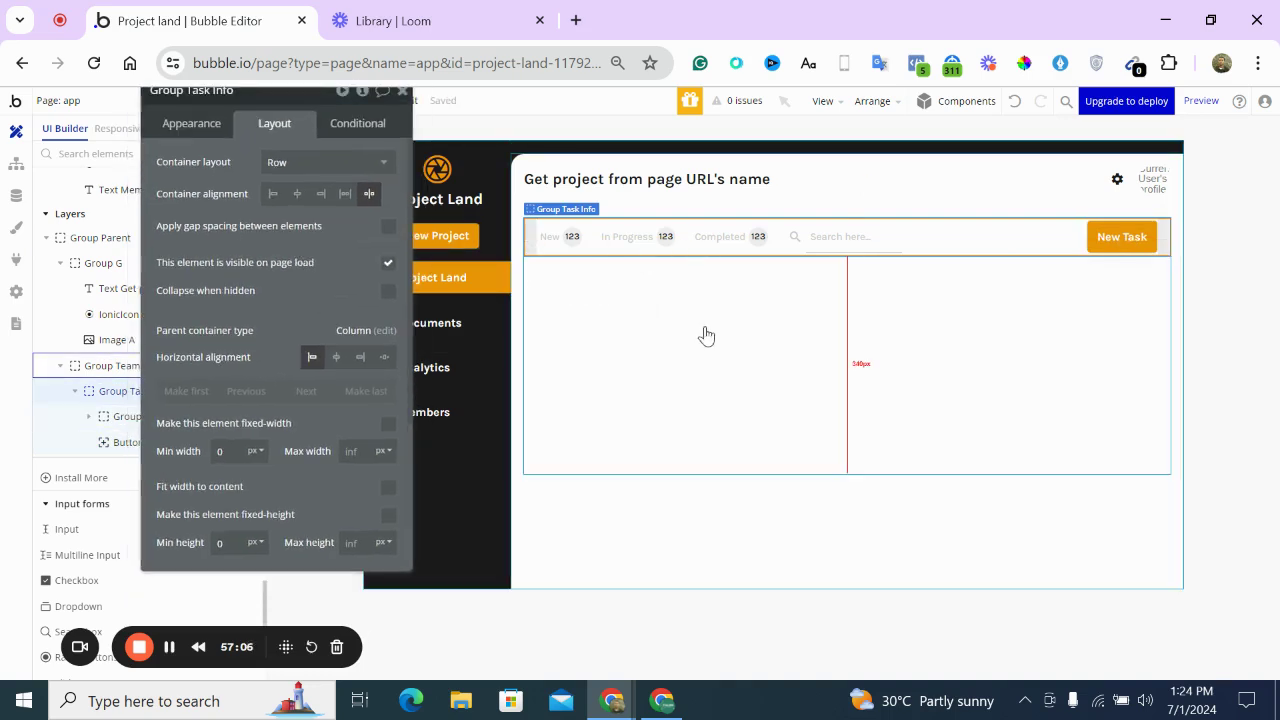
click(192, 122)
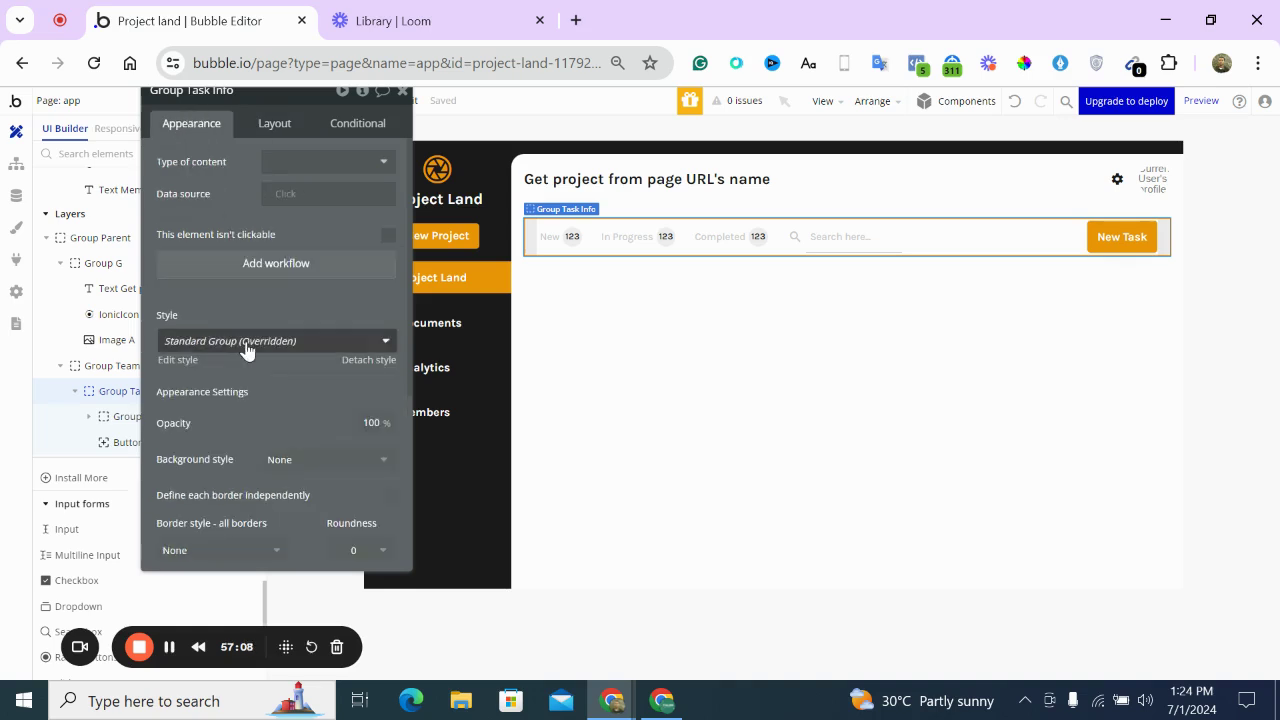
scroll(246, 346, down, 3)
click(311, 265)
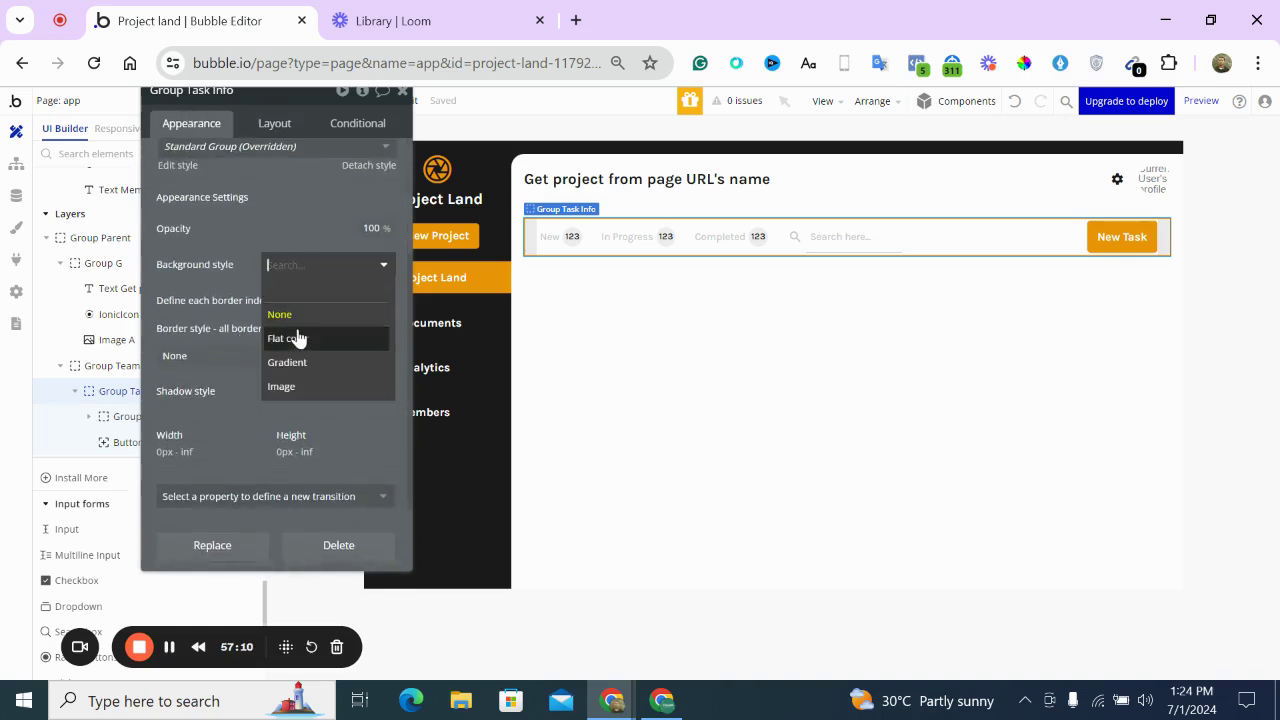
click(297, 339)
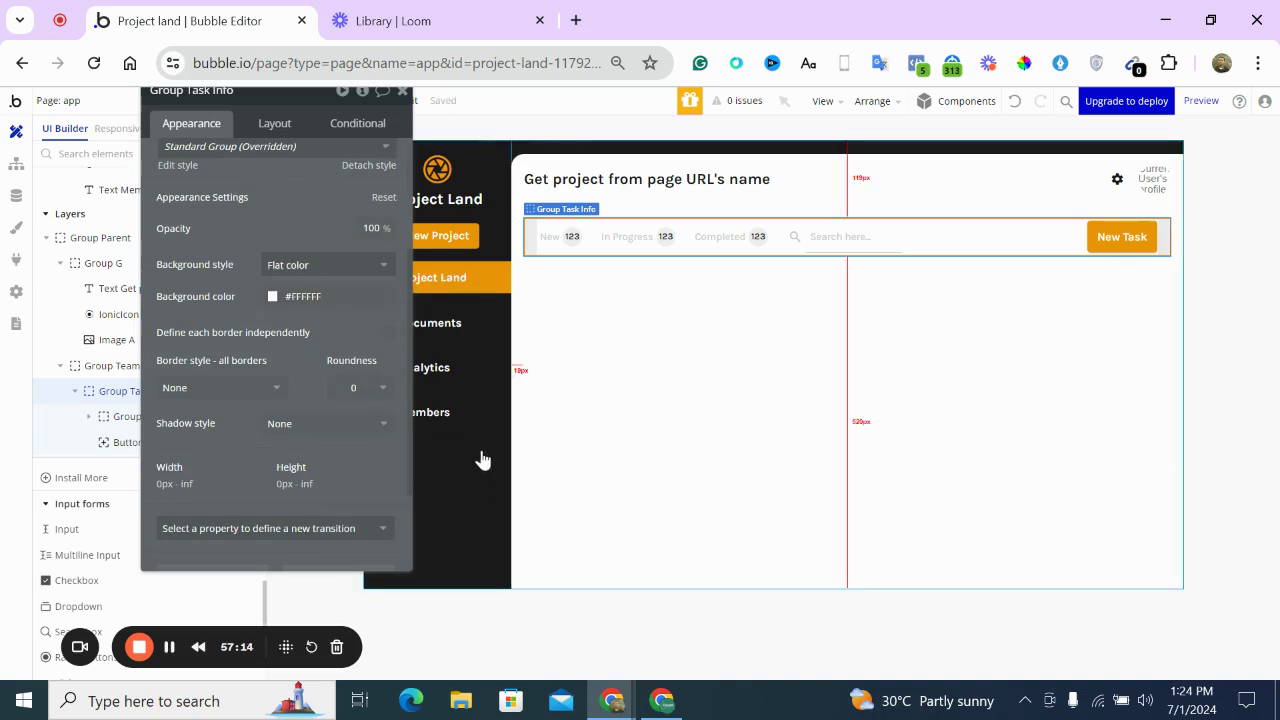
click(380, 387)
click(360, 534)
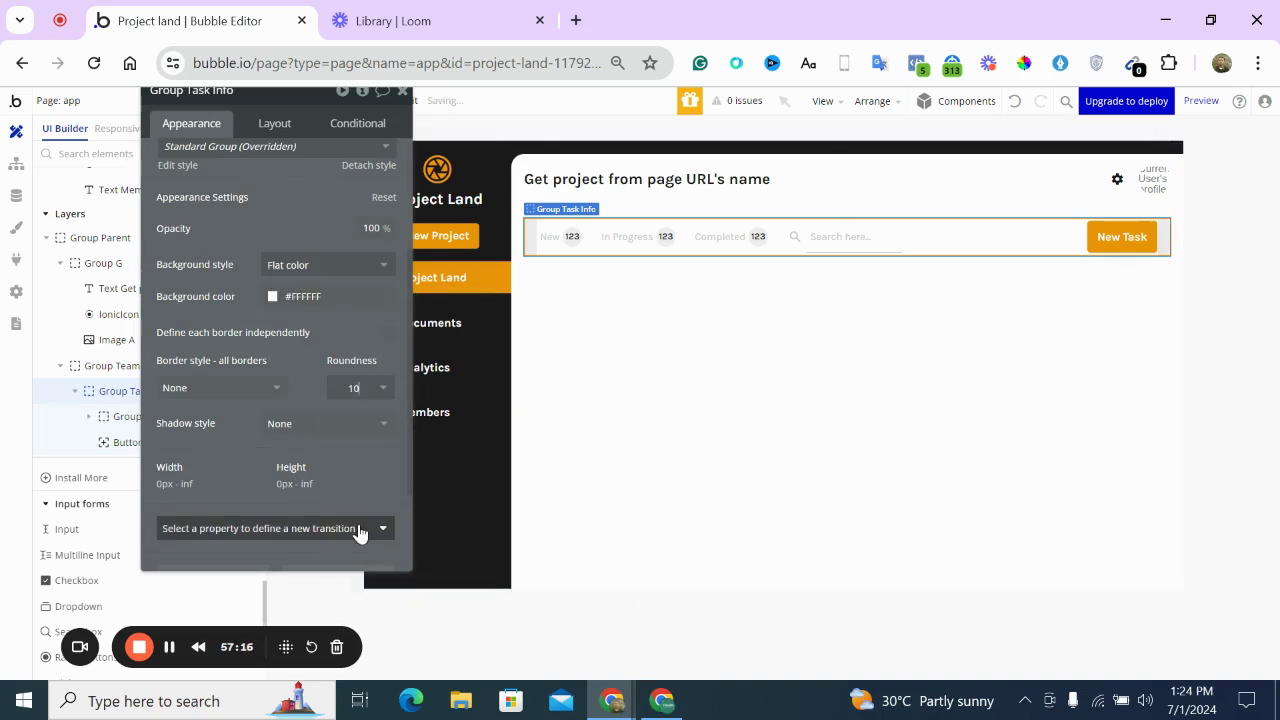
click(609, 369)
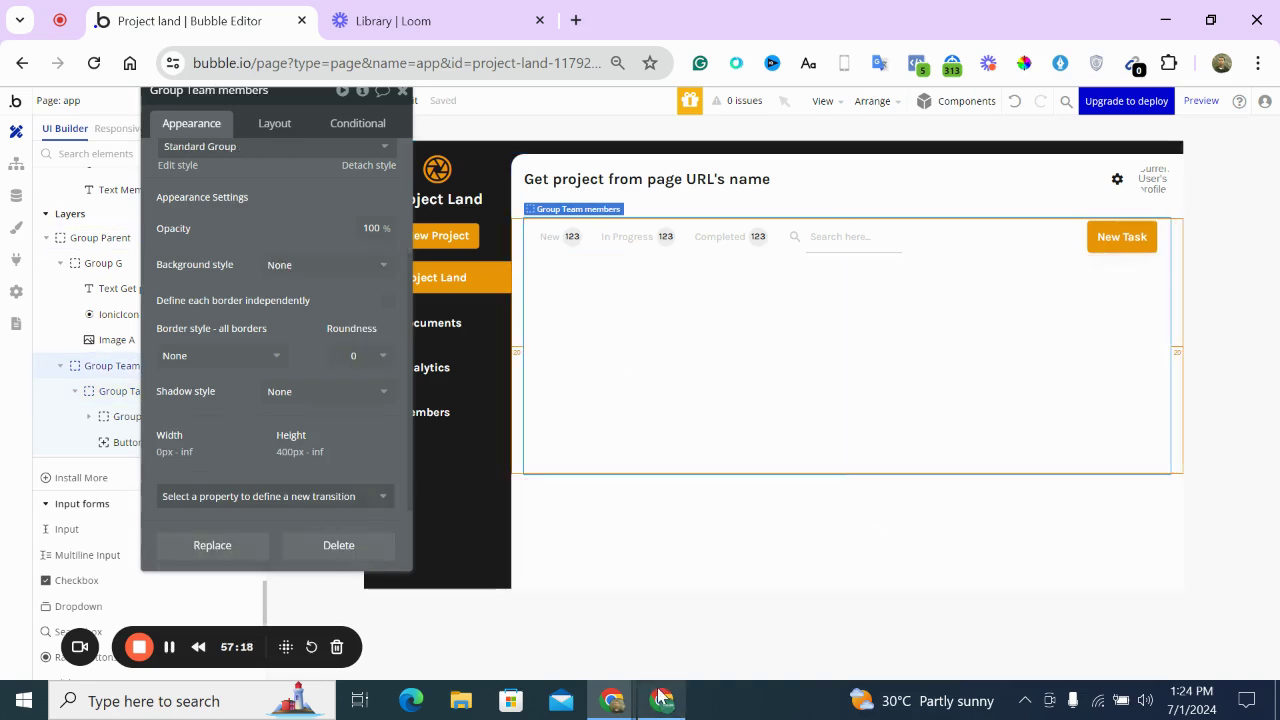
Check Group Main in the Projectpower editor for reference, and set Group Parent's background color to #F5F5F5 in Project land
click(661, 700)
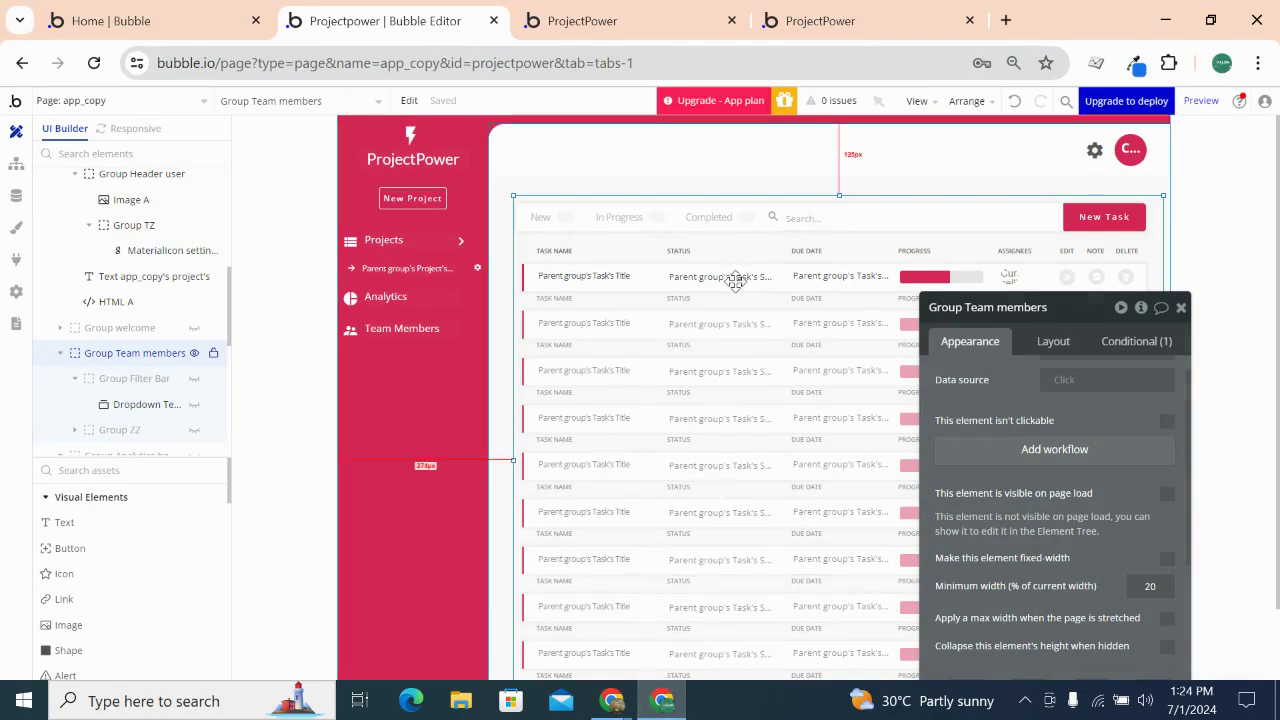
click(497, 218)
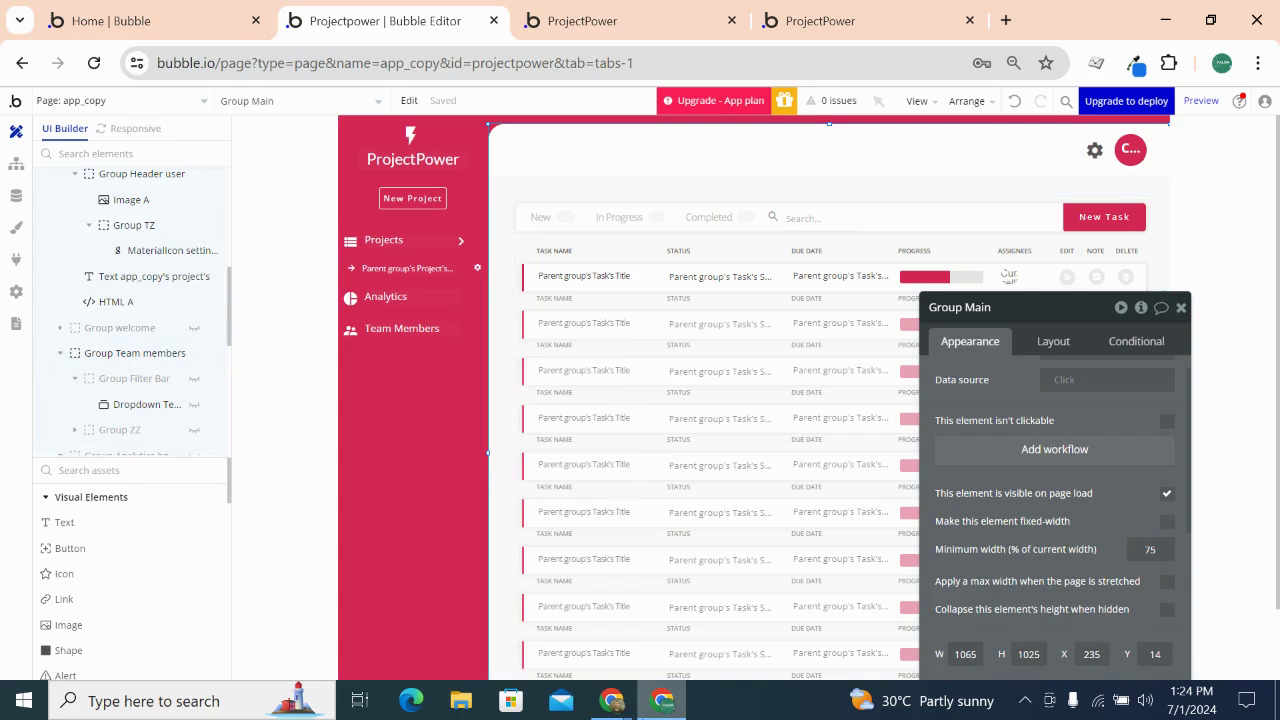
mouse_move(662, 700)
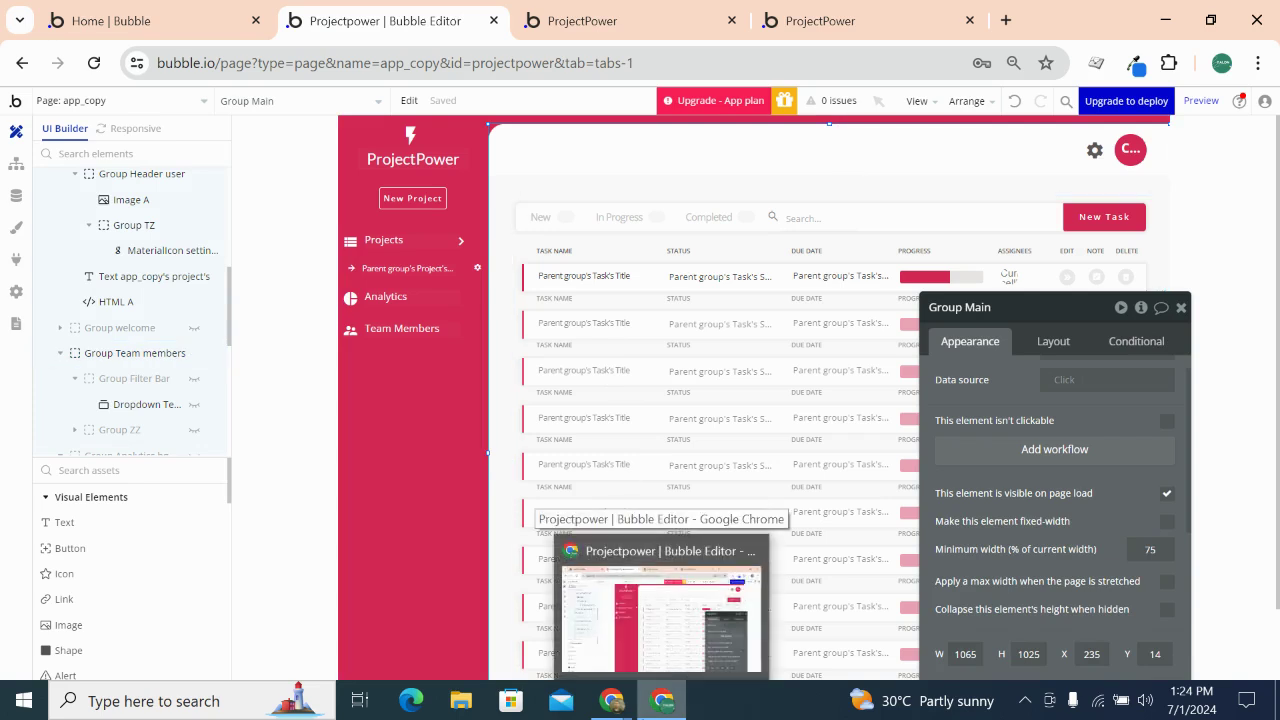
click(508, 163)
click(491, 162)
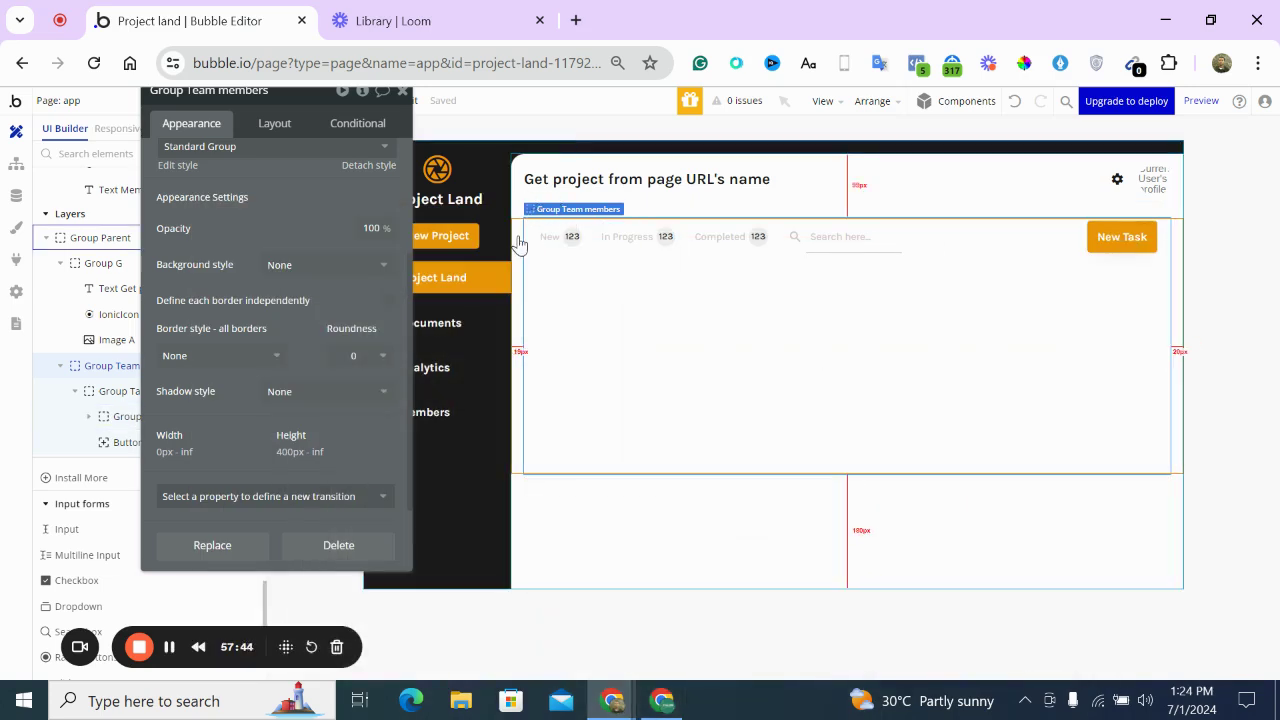
click(519, 236)
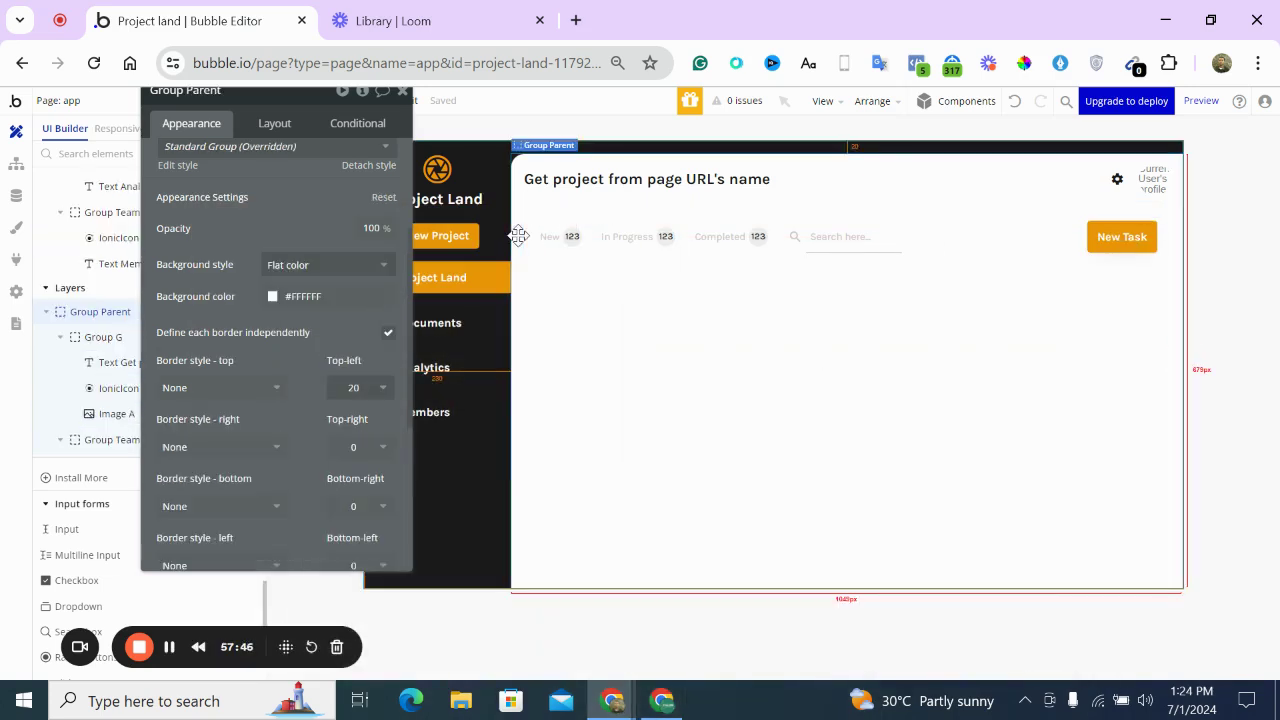
click(302, 300)
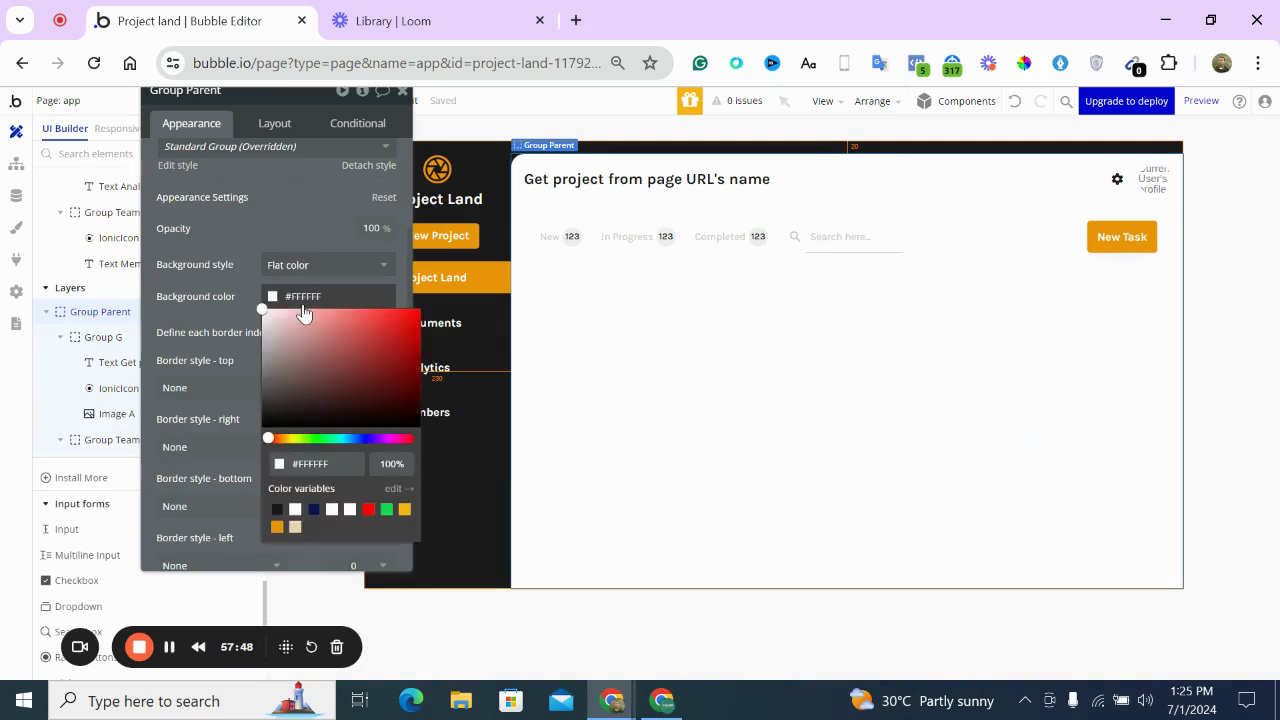
click(318, 297)
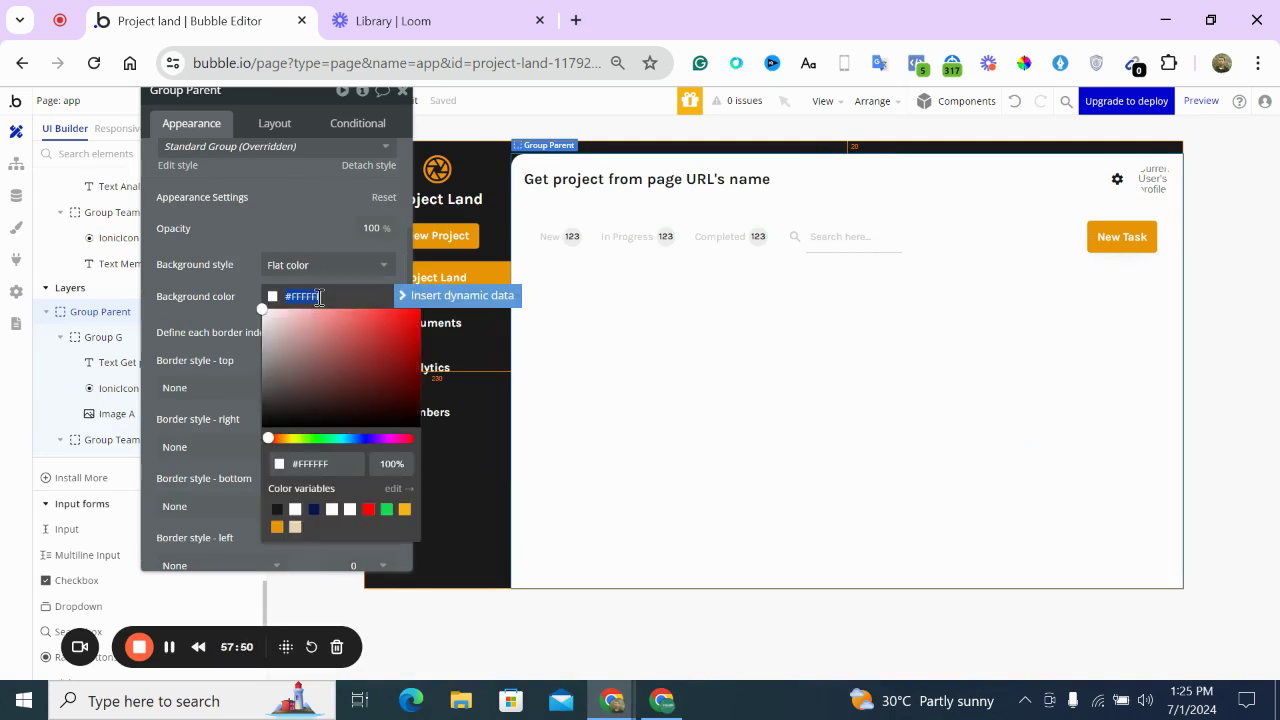
text(F5F5F5)
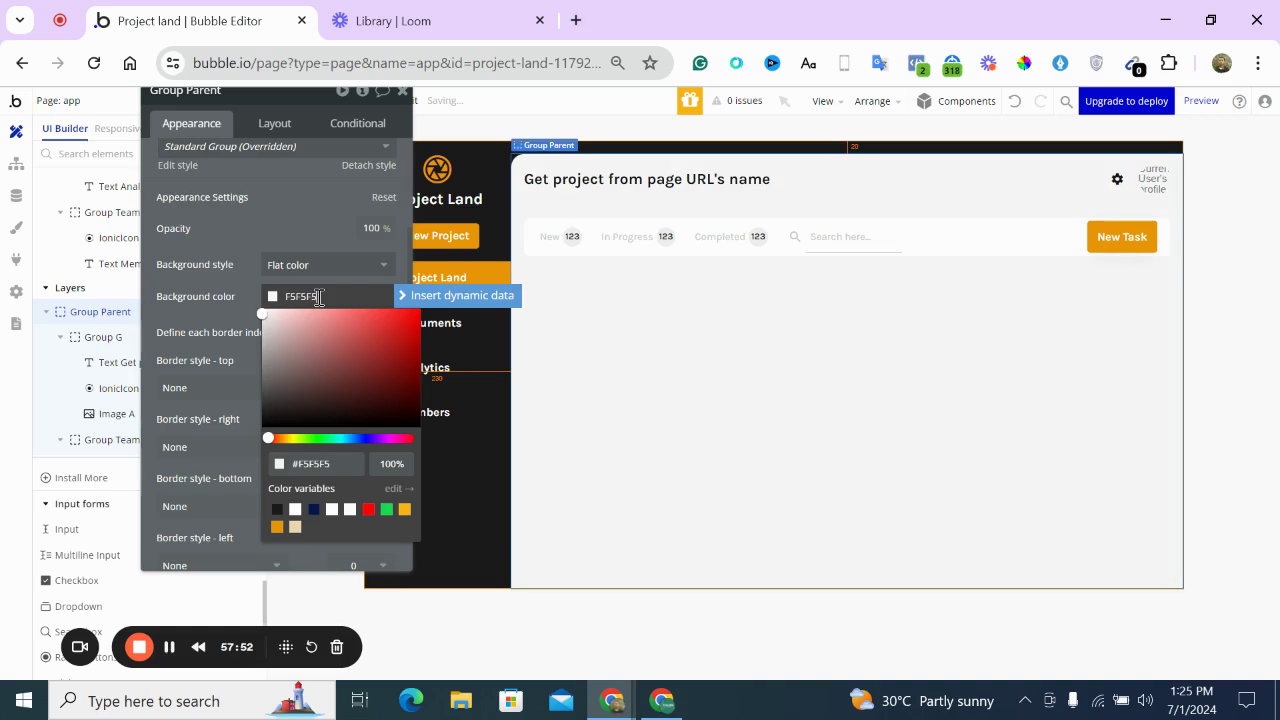
click(233, 266)
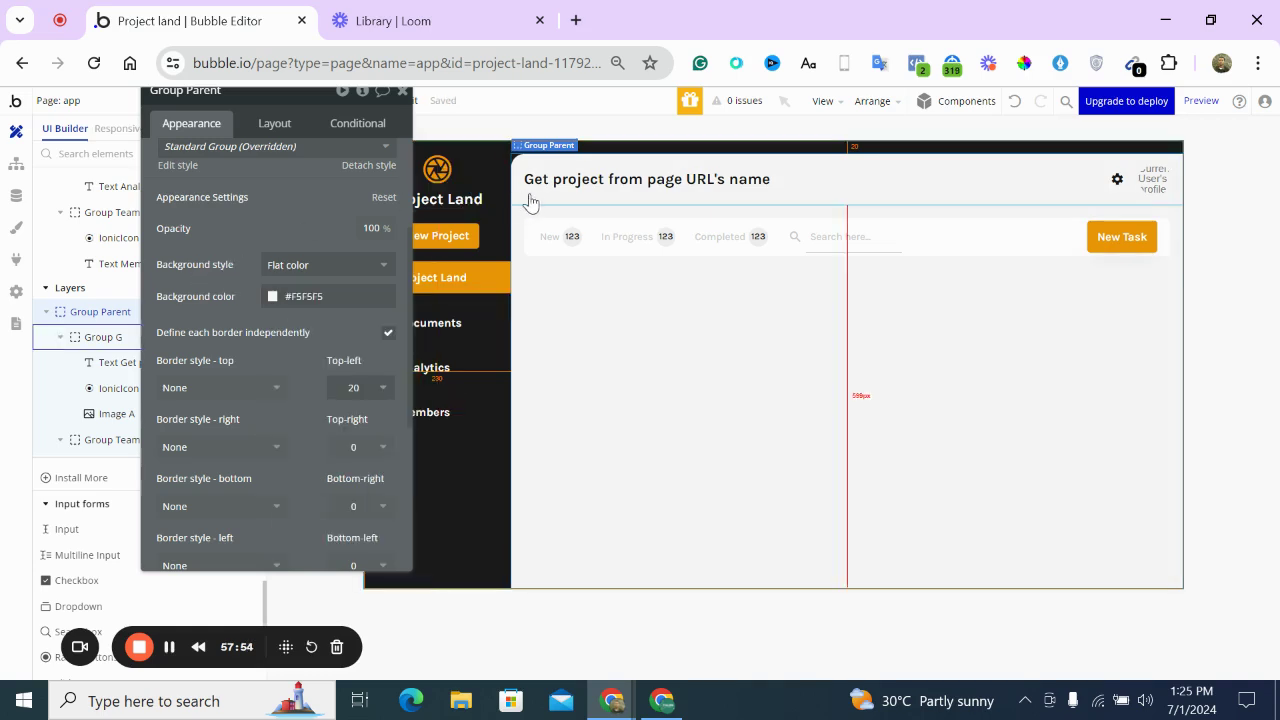
Give the header Group G a flat #FFFFFF background
click(535, 194)
click(310, 265)
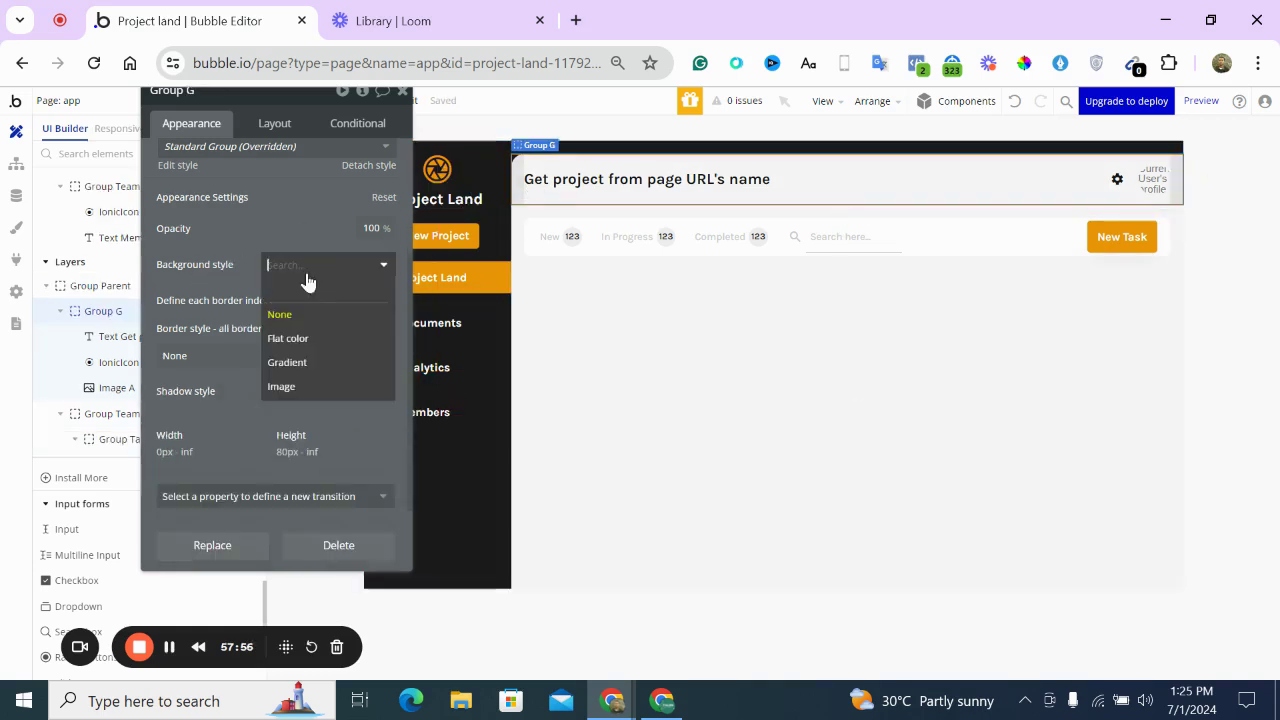
click(298, 337)
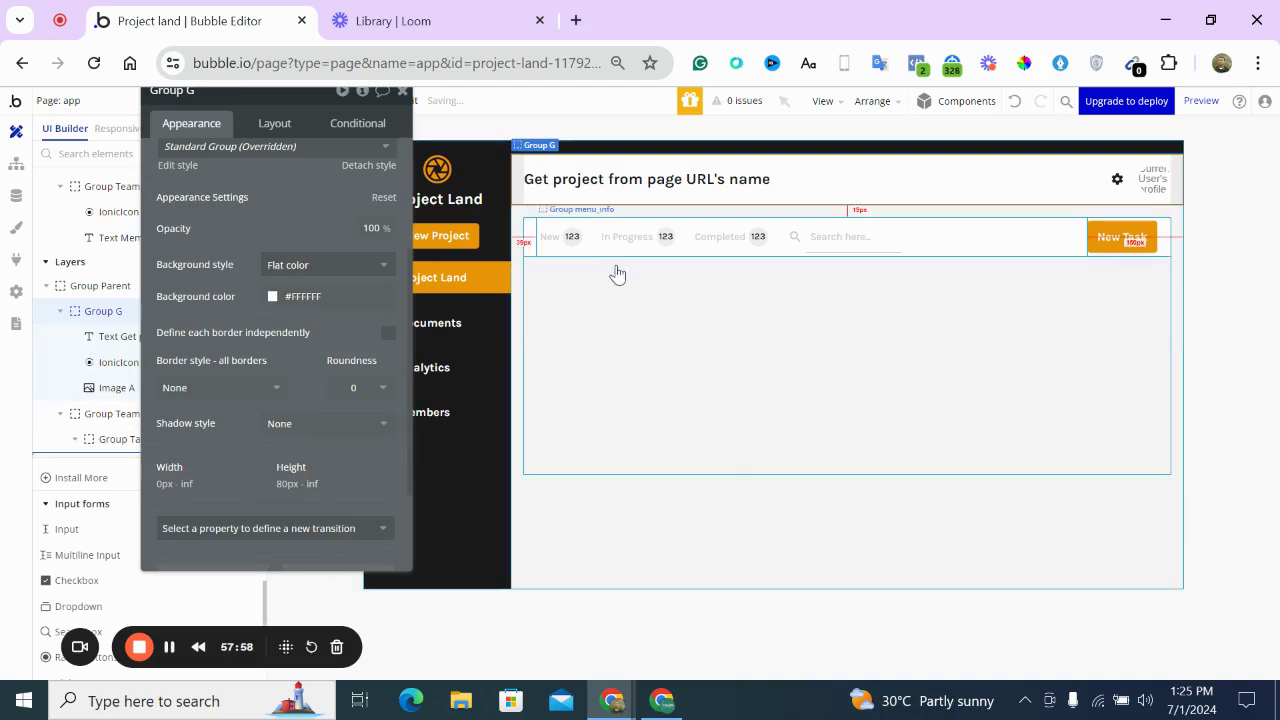
click(645, 331)
click(1237, 279)
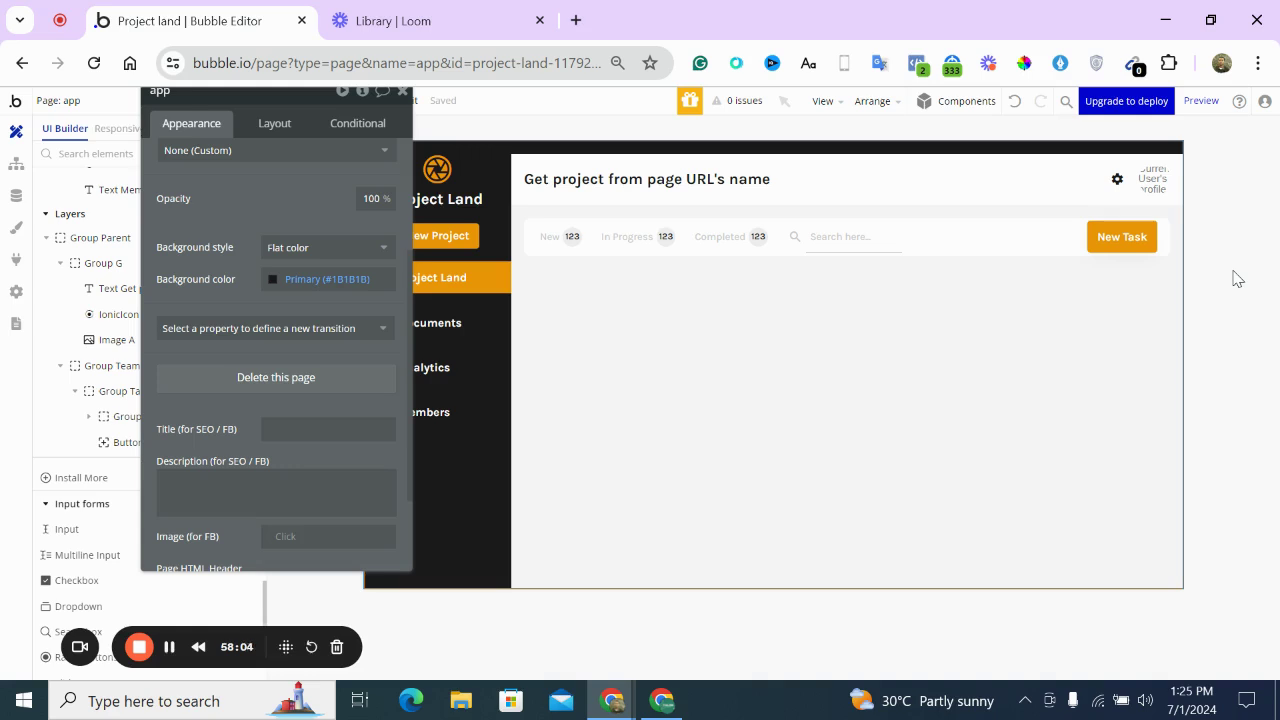
Set Group Task Info's right padding to 0 px, keeping the left padding at 20 px
click(1112, 233)
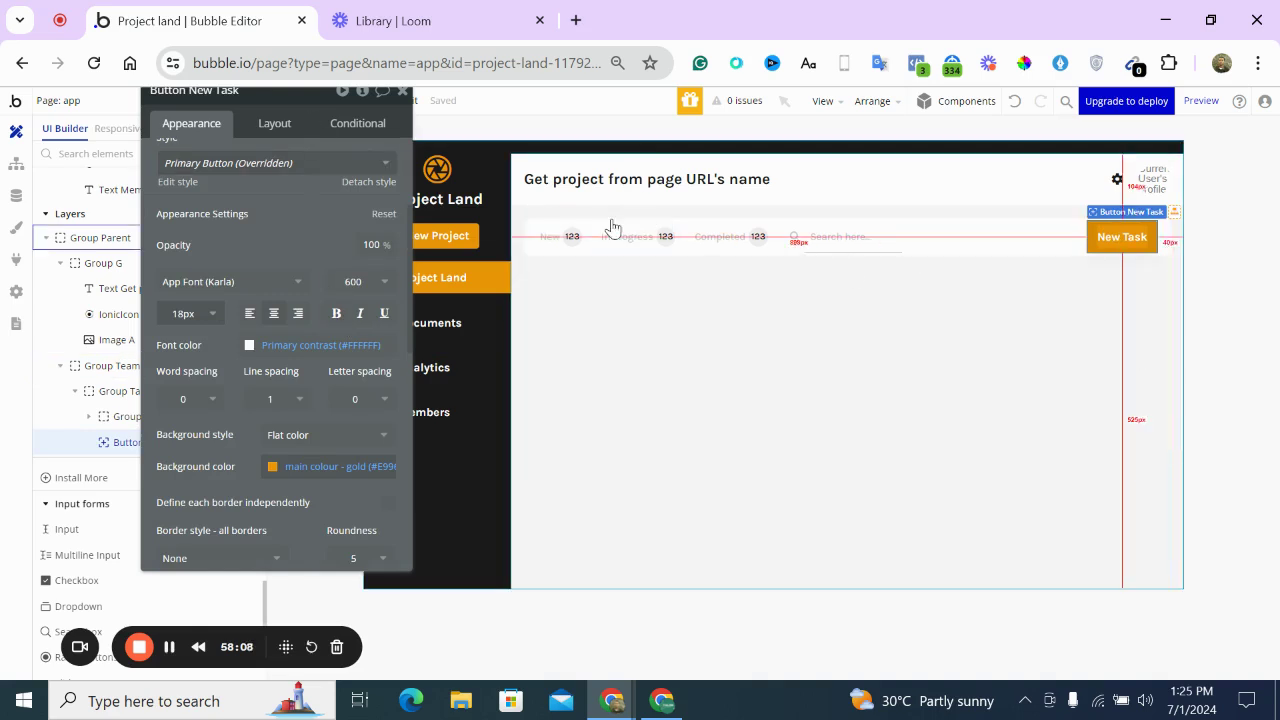
click(1074, 240)
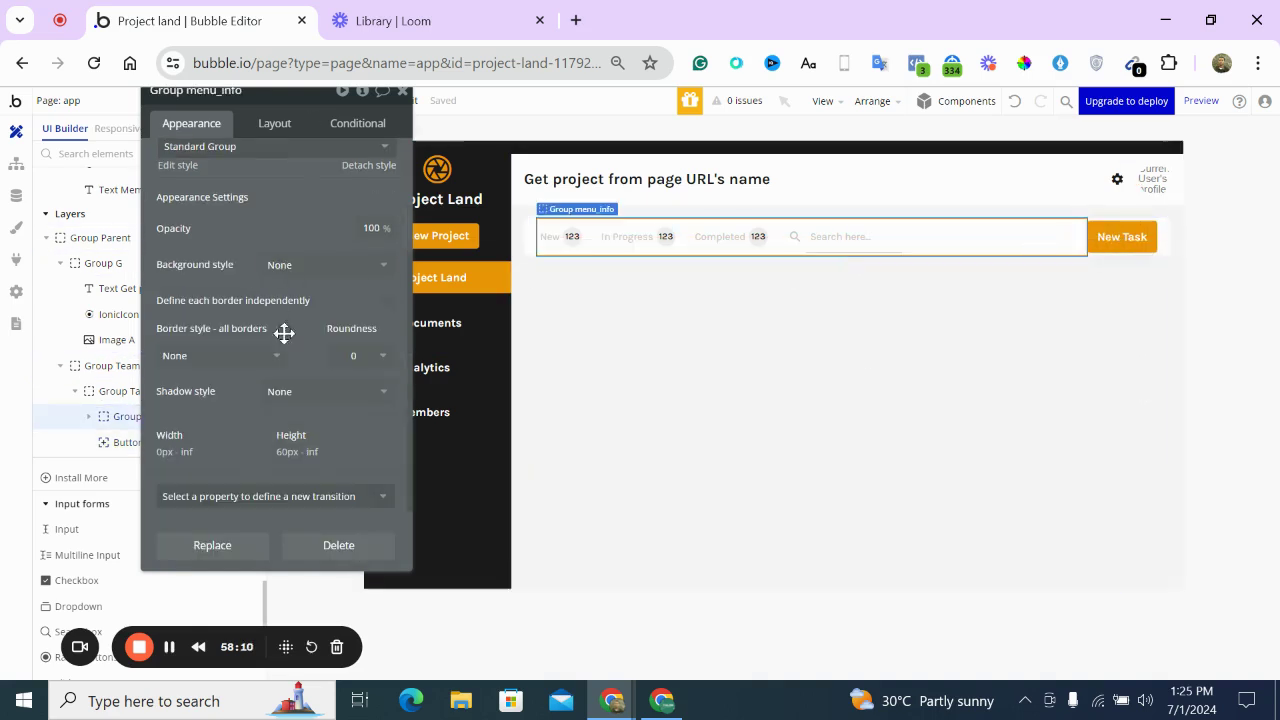
click(259, 122)
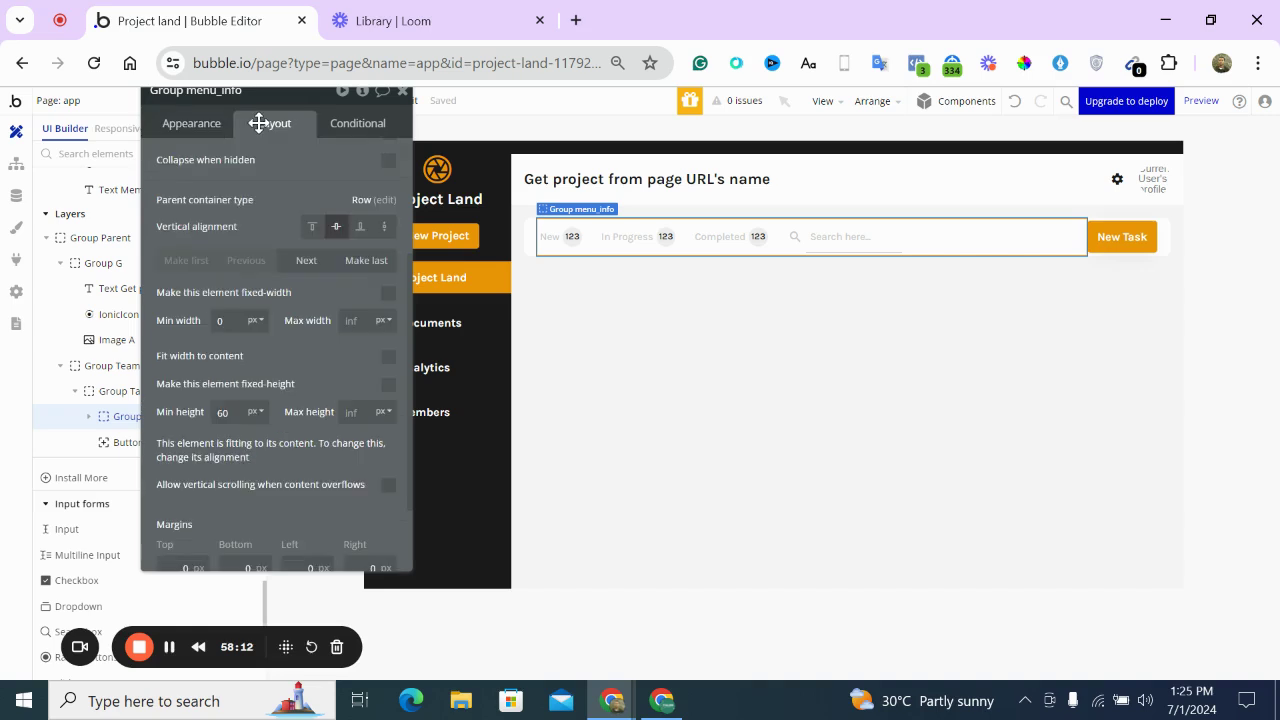
scroll(294, 307, down, 1)
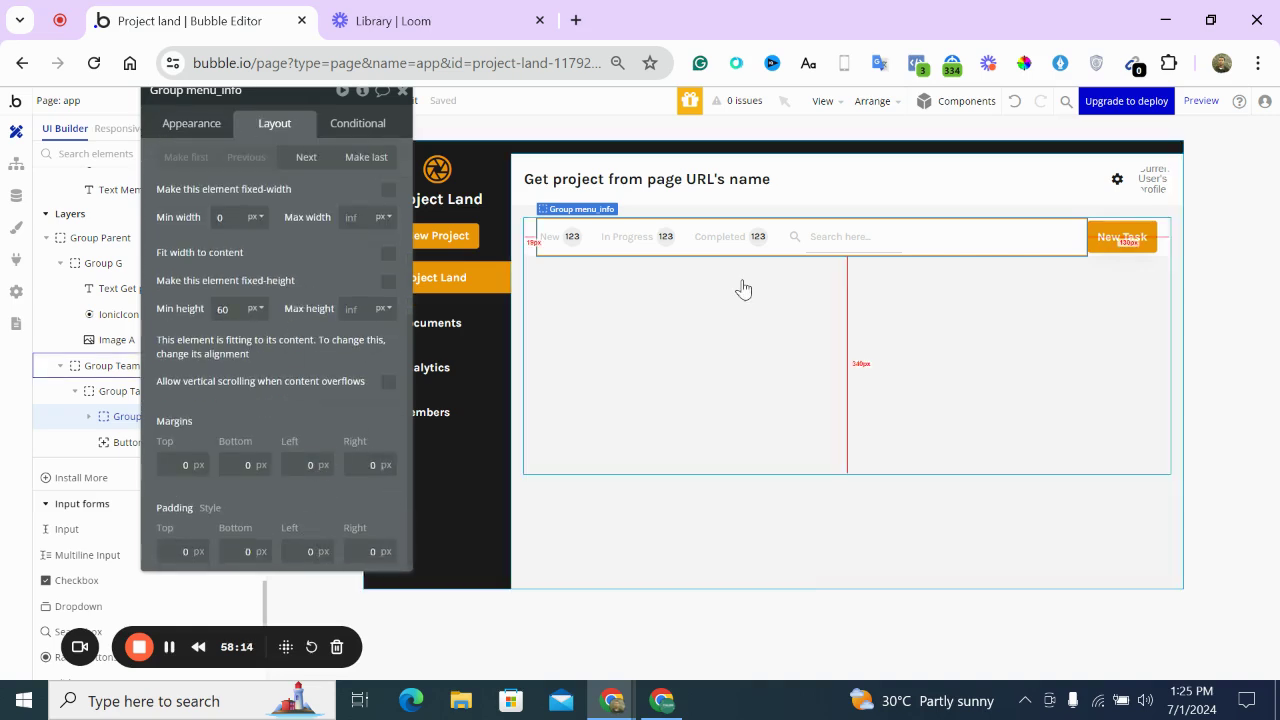
click(531, 237)
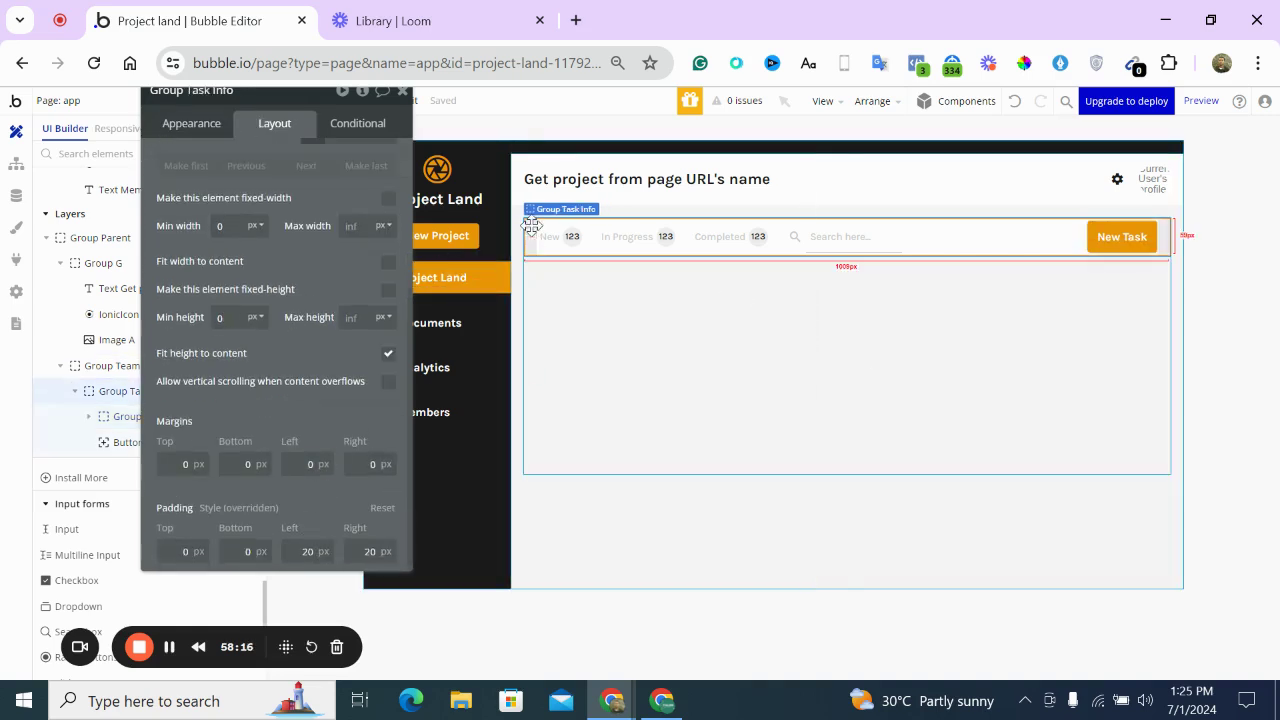
click(318, 556)
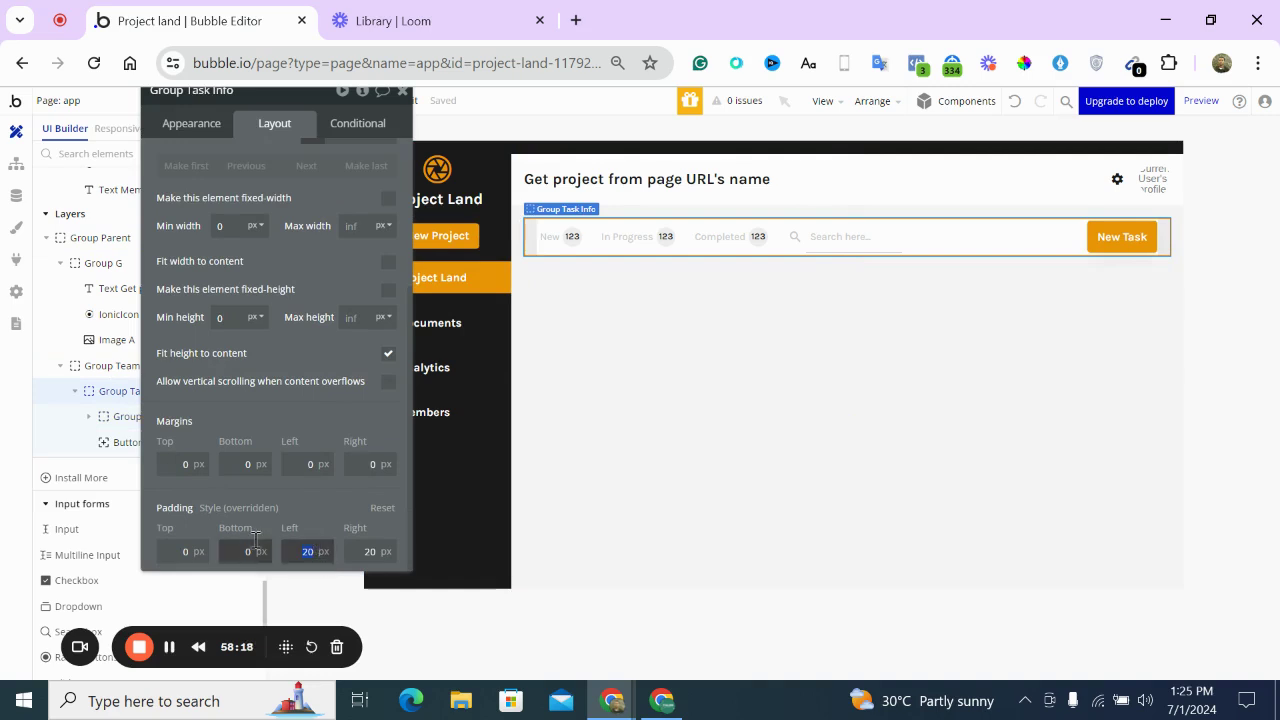
key(Tab)
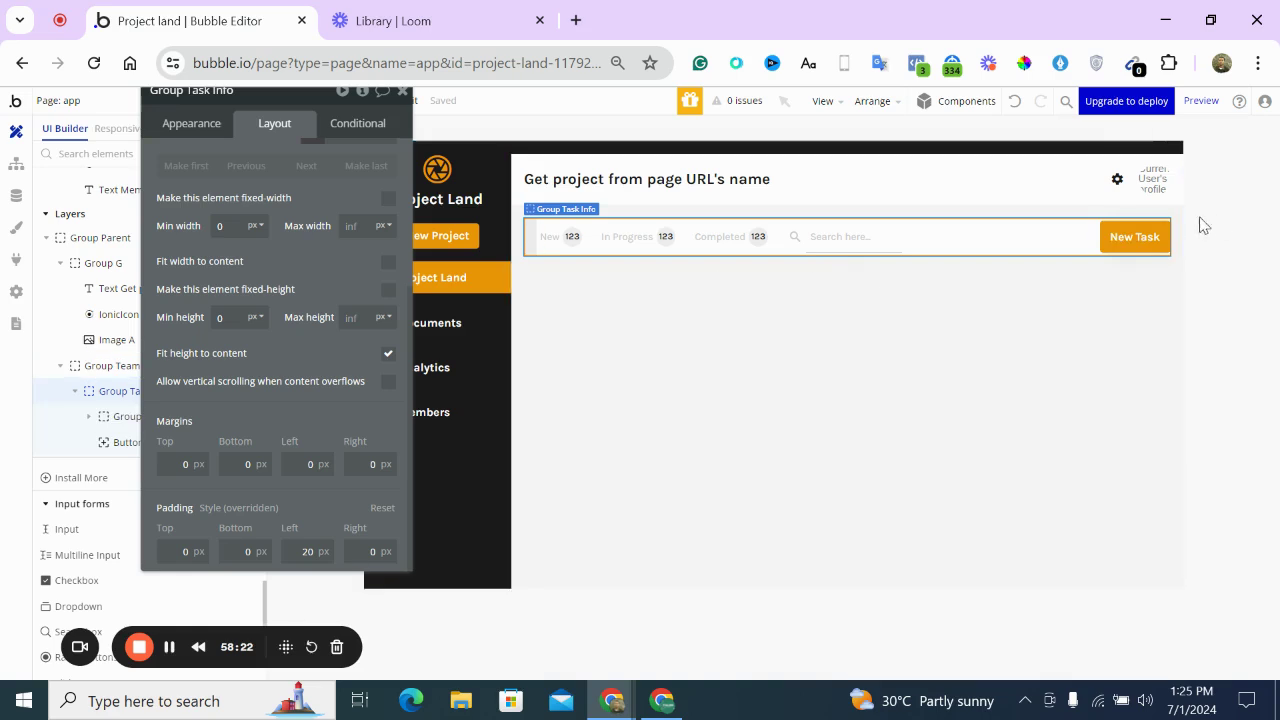
Set Group menu_info's minimum height to 0 px
click(1157, 236)
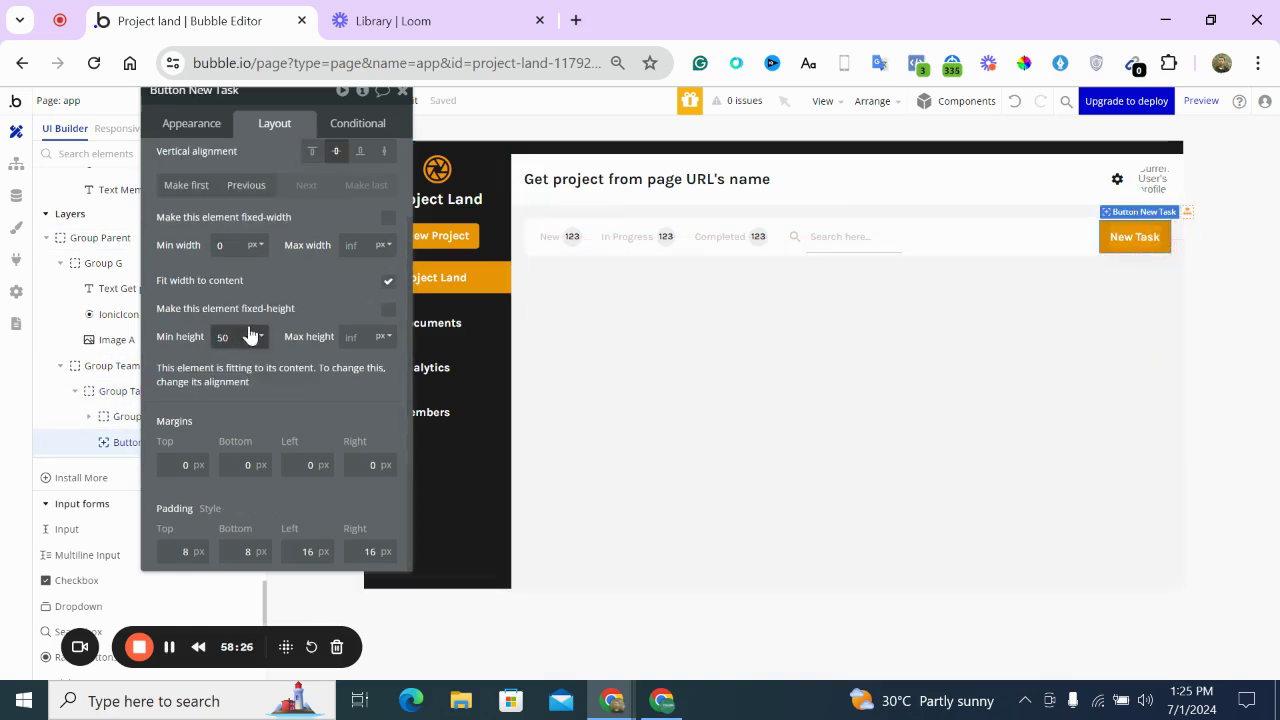
click(1094, 249)
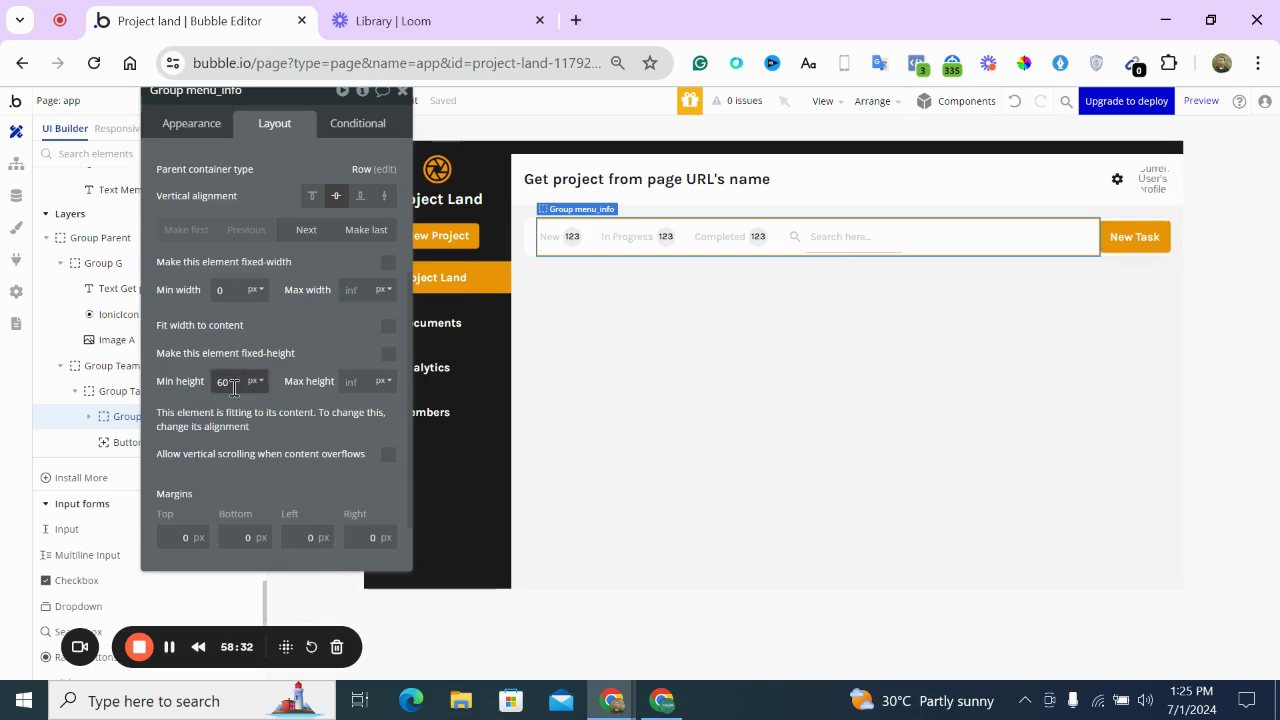
click(183, 388)
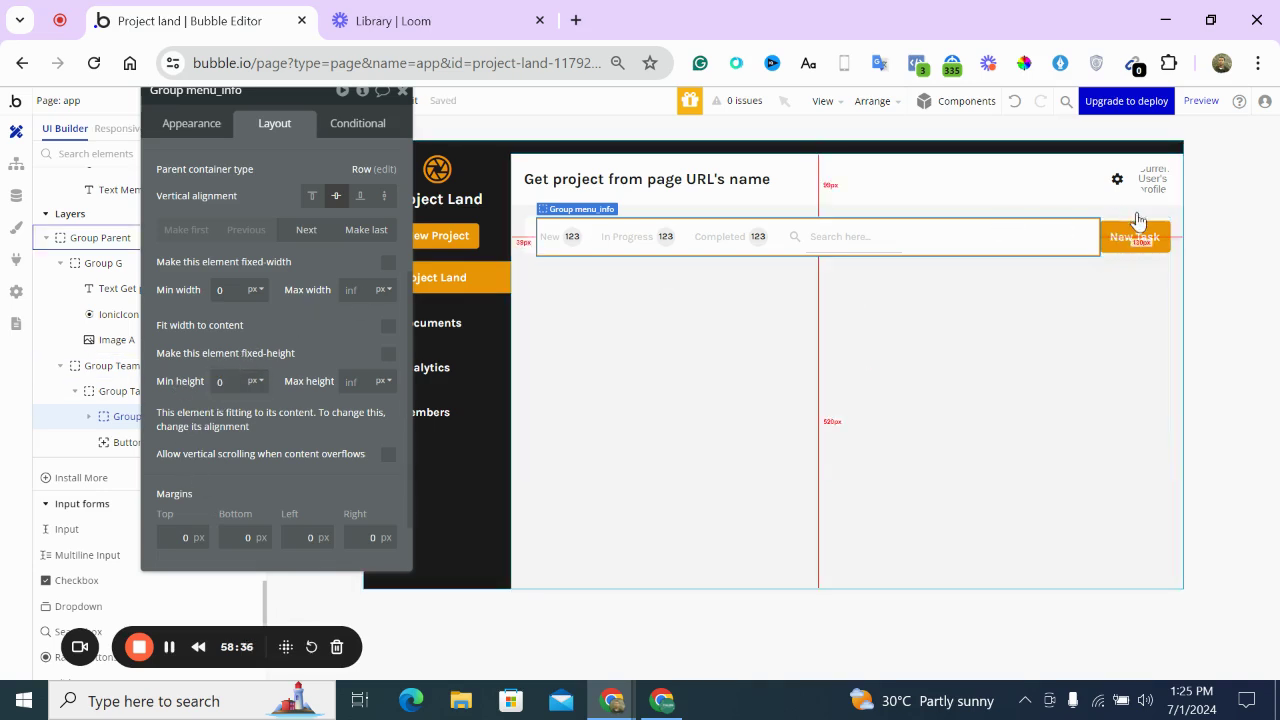
Examine the layout heights and padding of Group Task Info, Group menu_info, Group In Completed, Group Search and the search input
click(1118, 254)
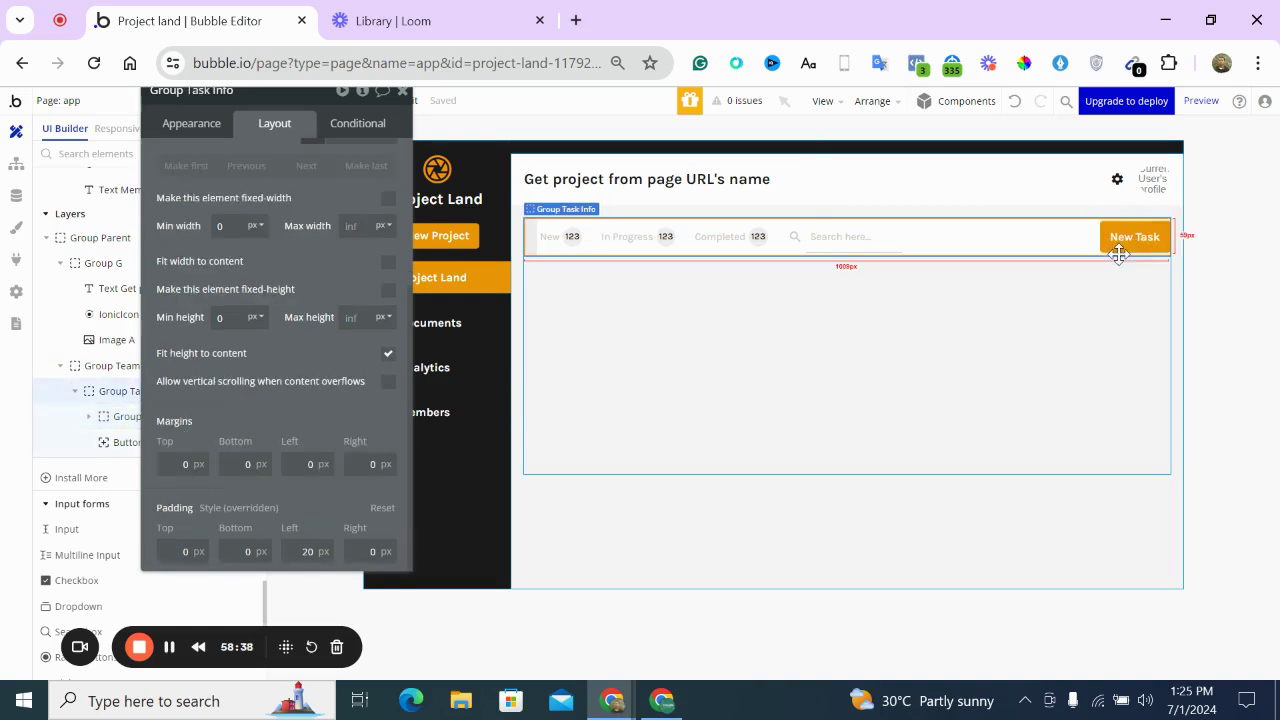
click(758, 254)
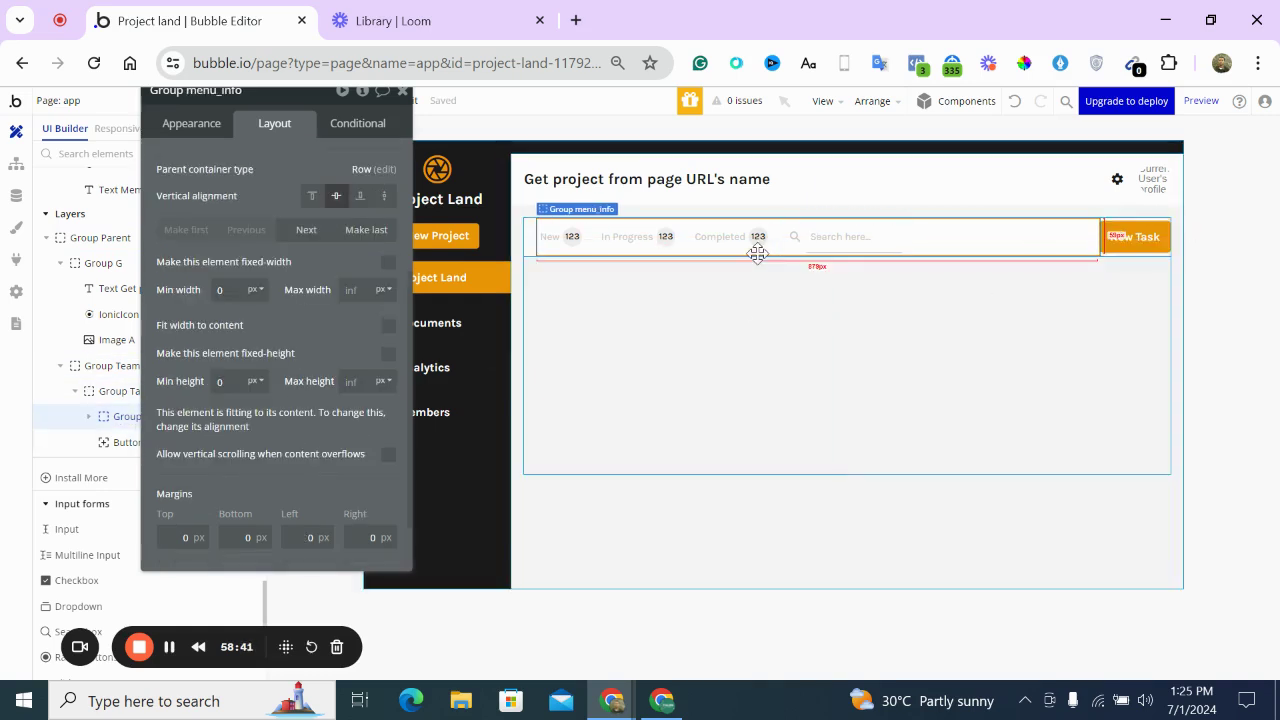
click(528, 248)
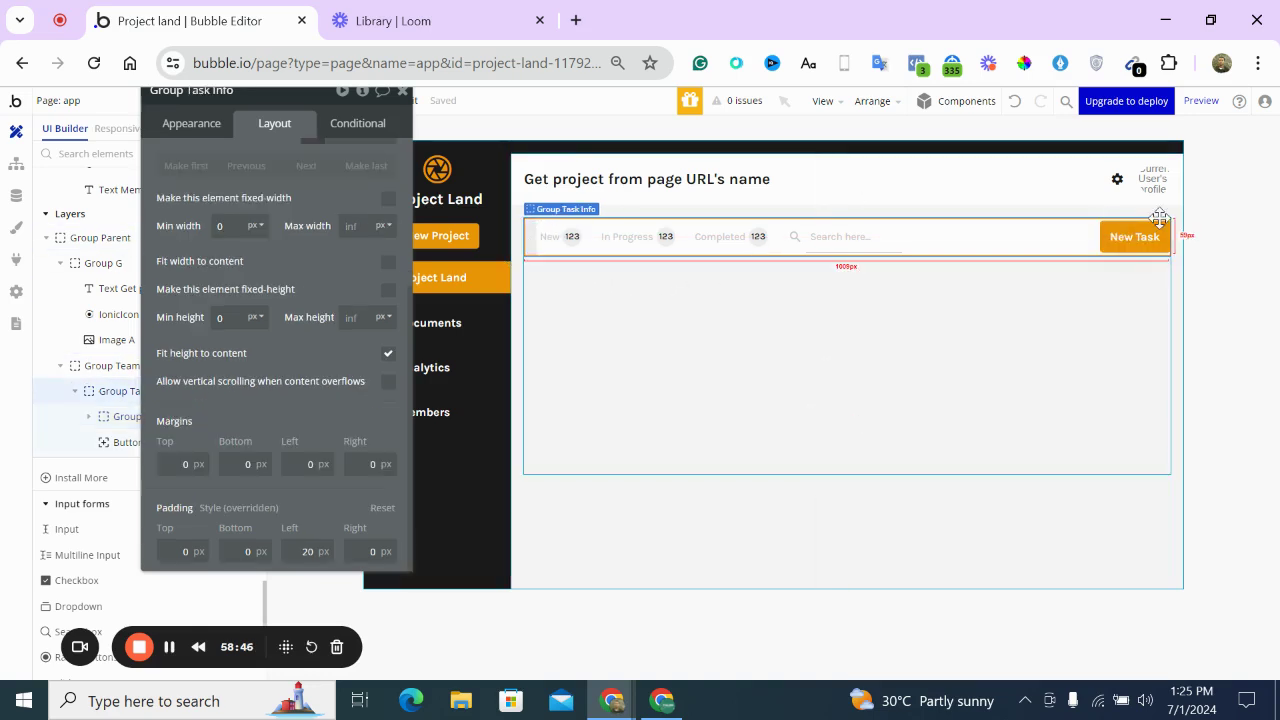
click(816, 248)
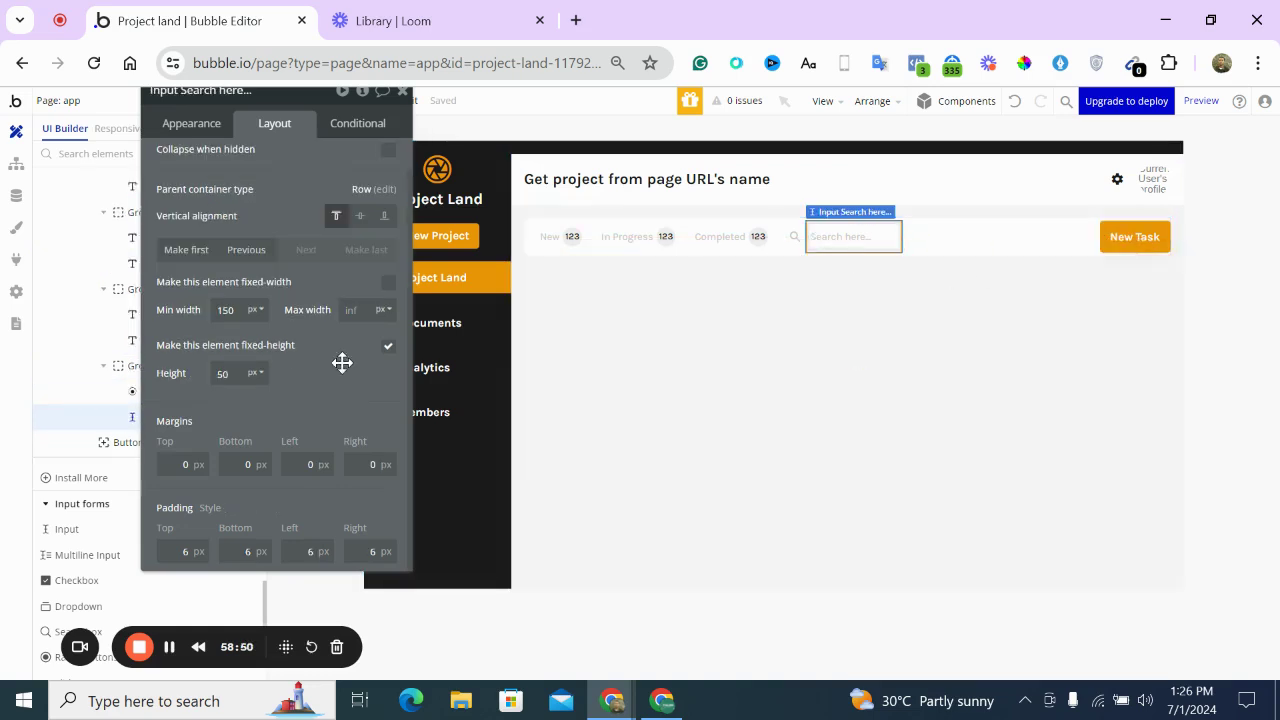
click(735, 247)
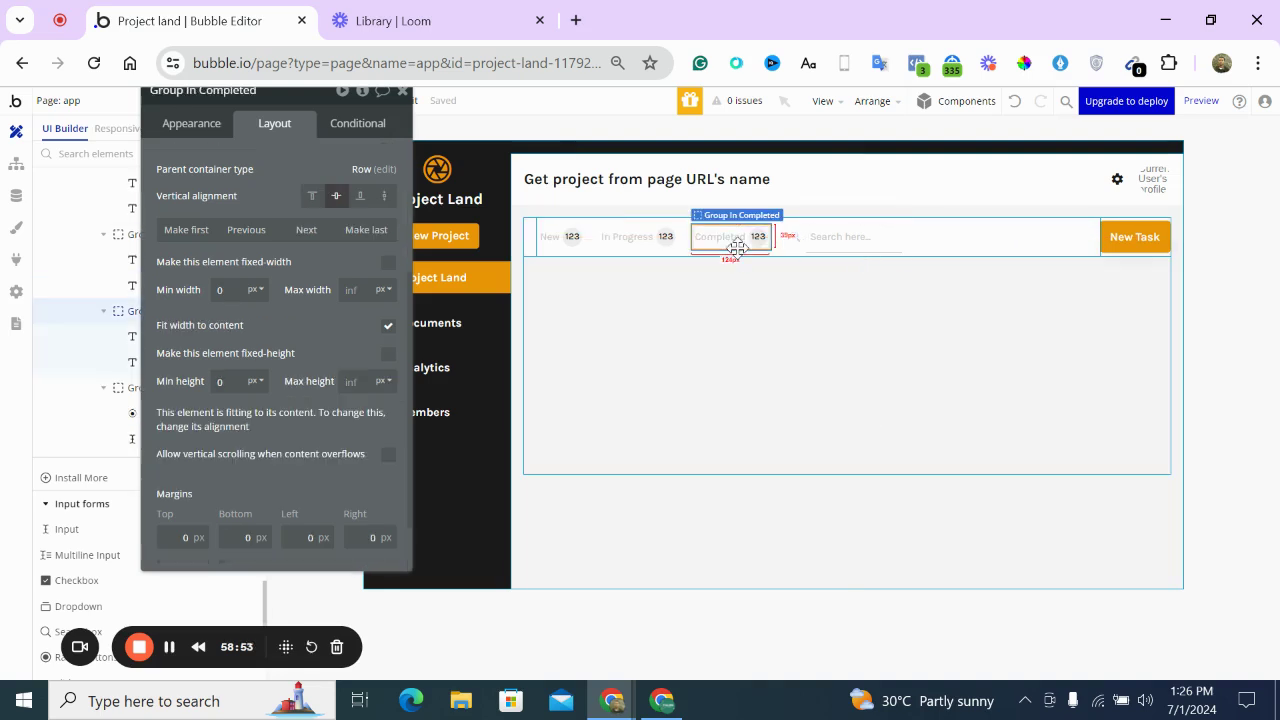
click(800, 245)
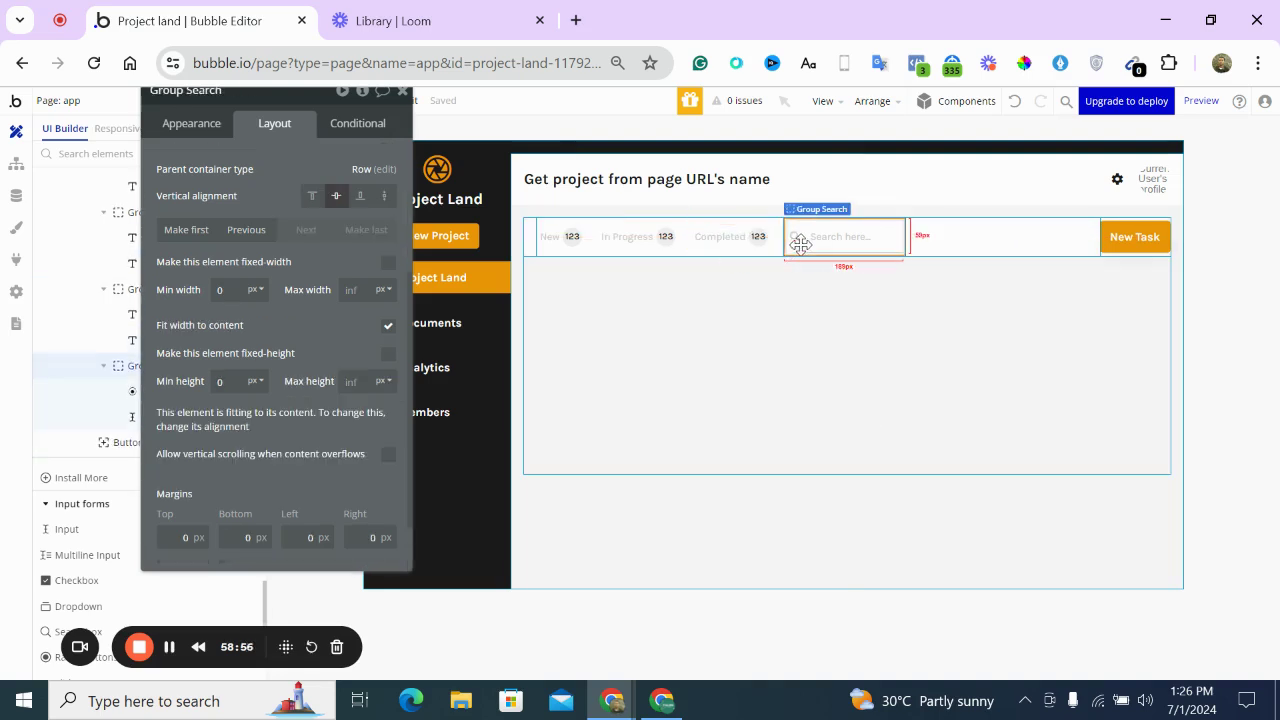
scroll(251, 359, up, 3)
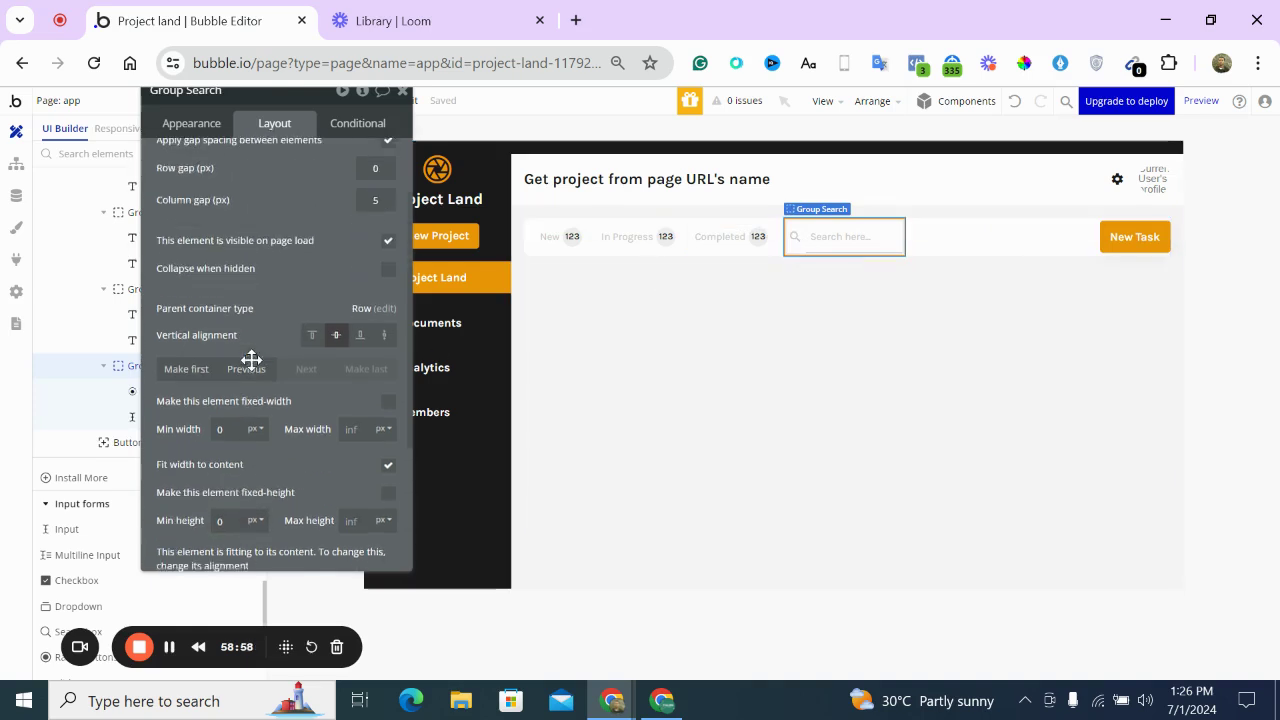
scroll(251, 359, down, 3)
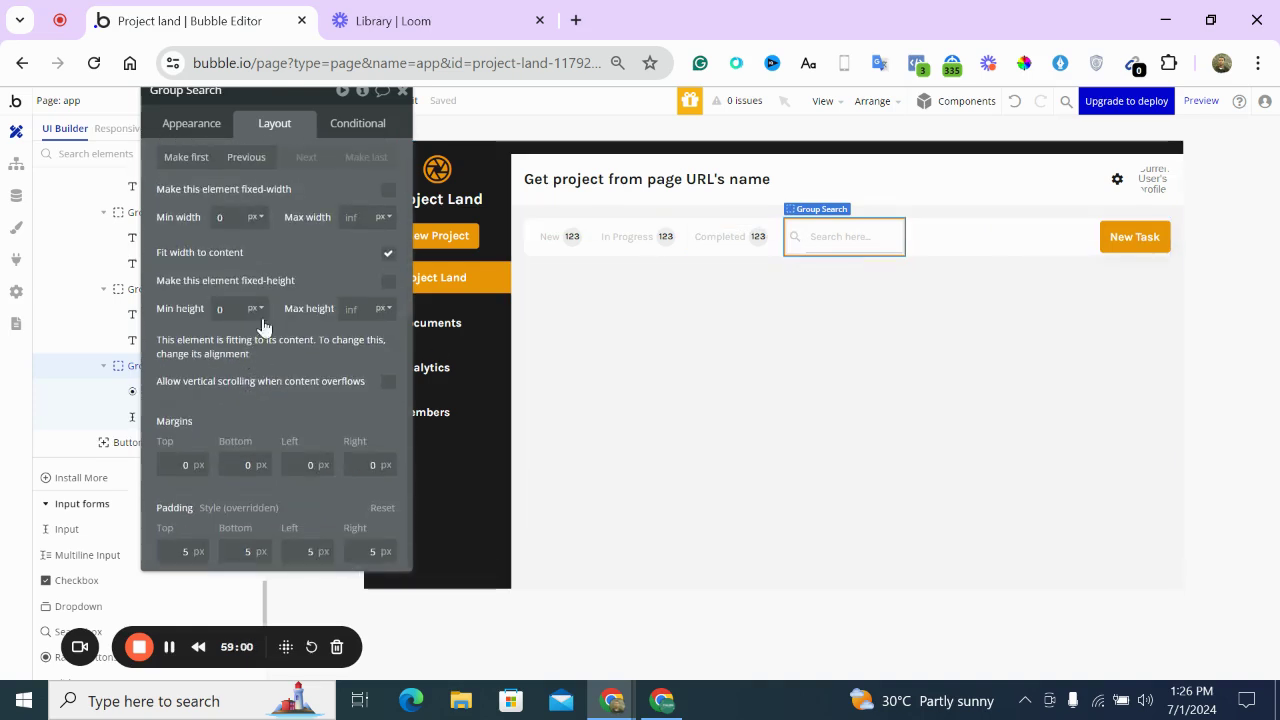
right_click(415, 115)
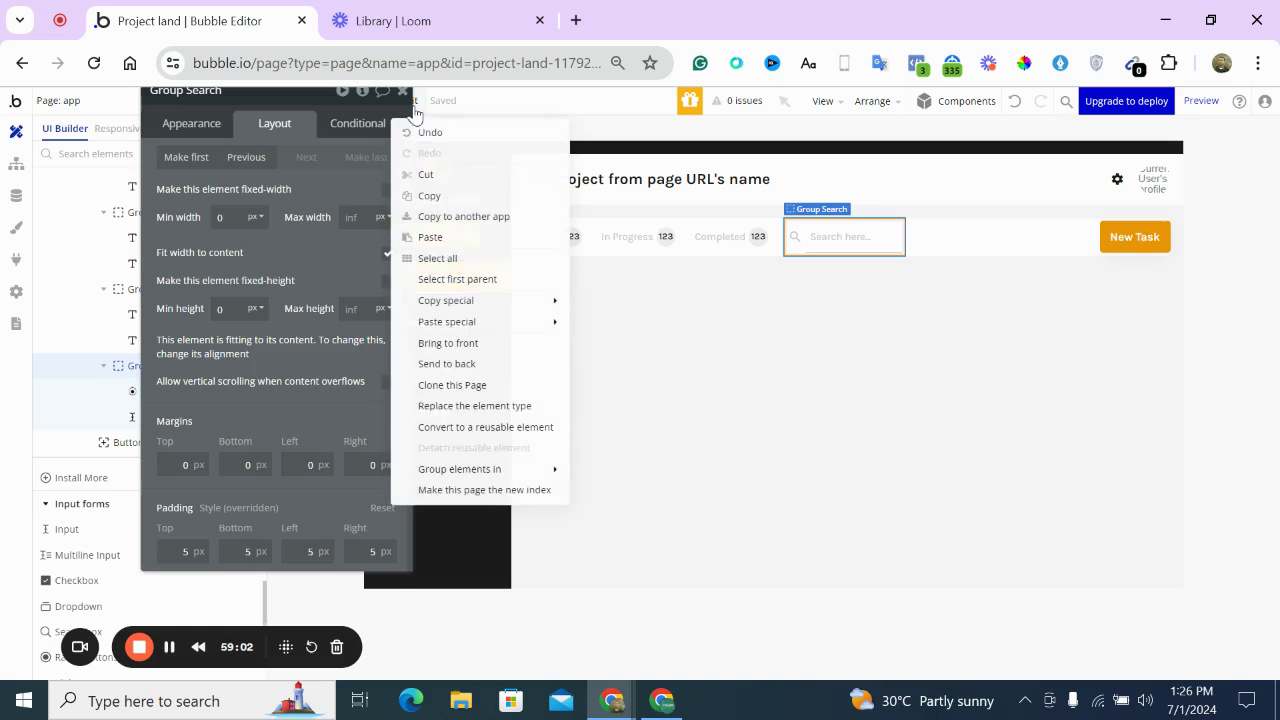
click(474, 288)
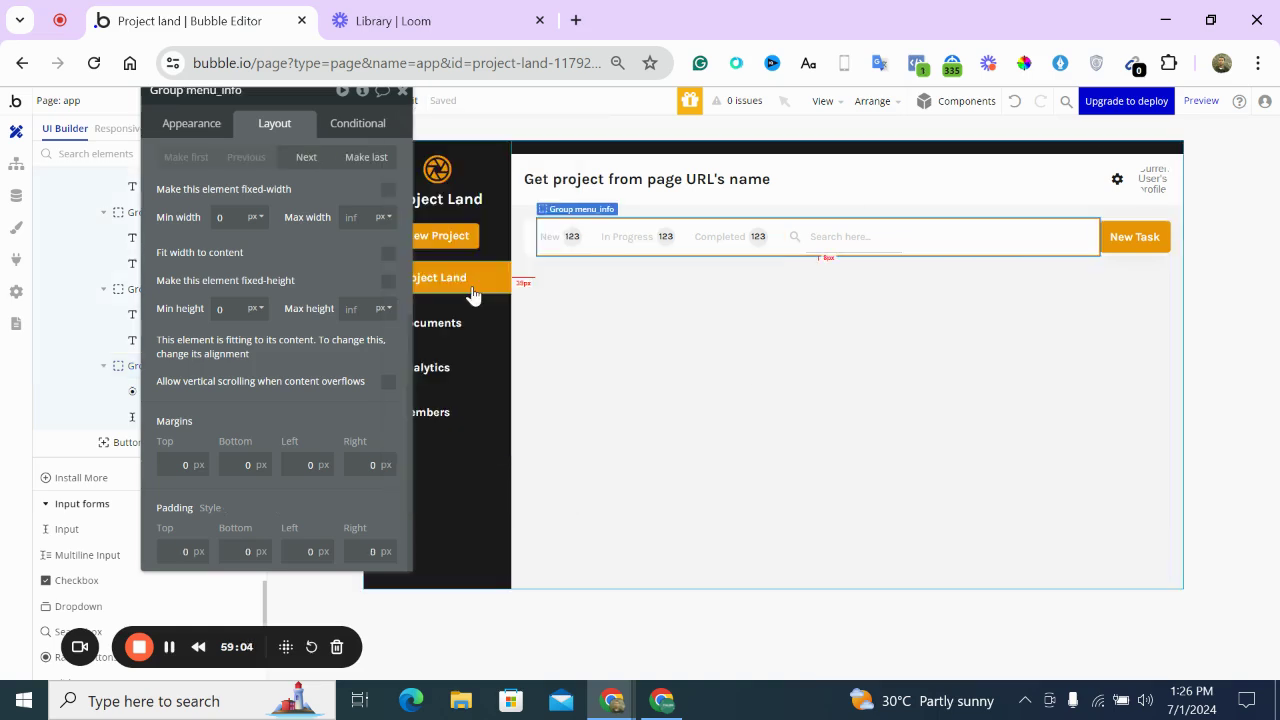
Set the New Task button's minimum height to 60 px
click(1127, 237)
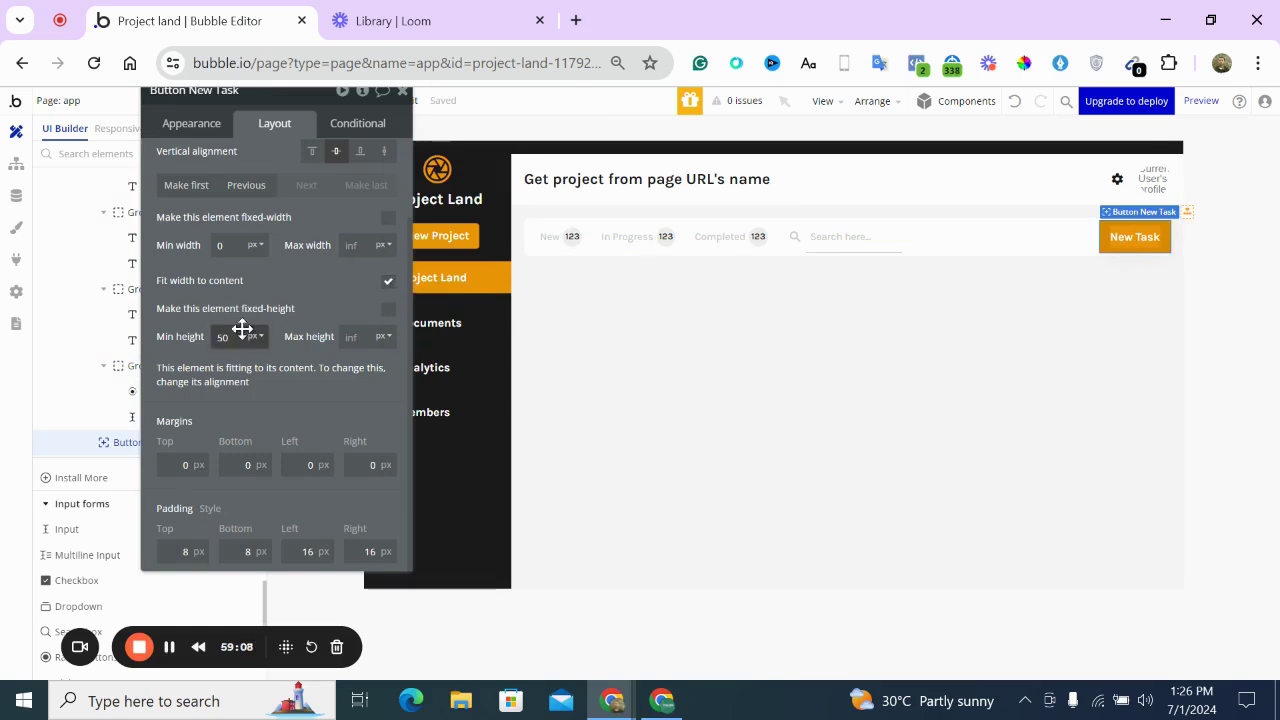
drag(239, 331, 181, 329)
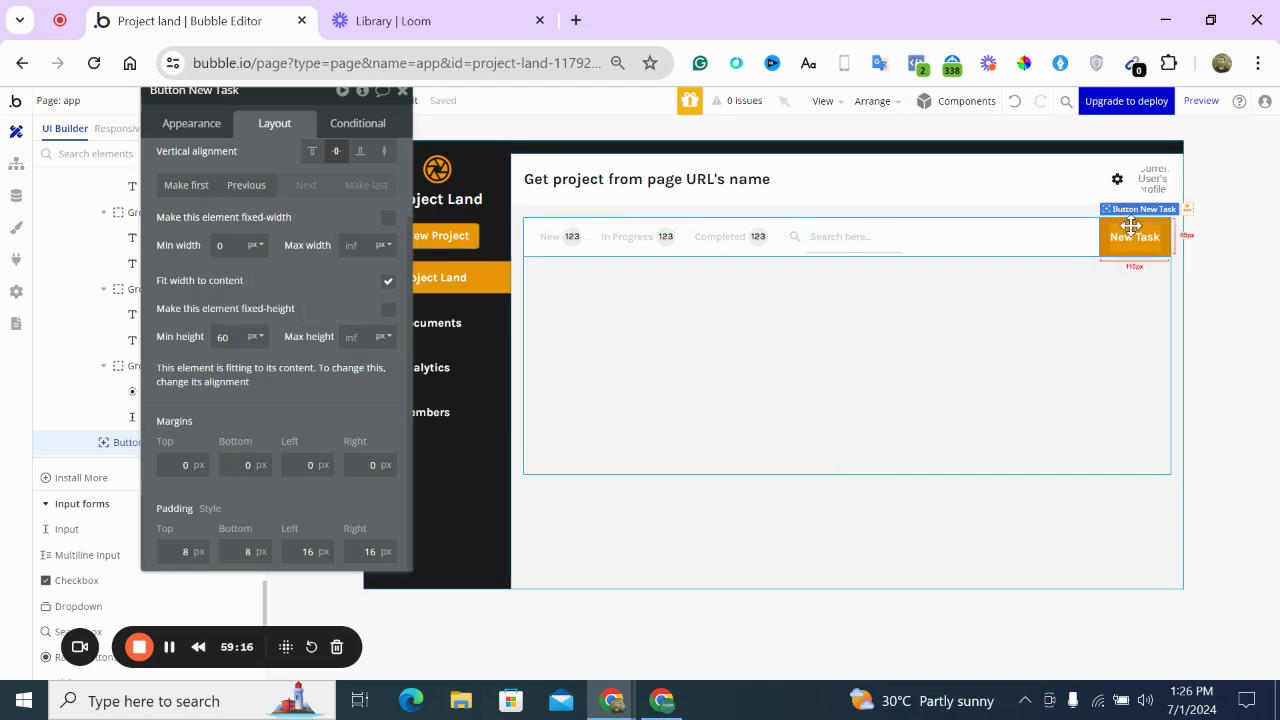
Define the New Task button's borders independently and set its top-right and bottom-right roundness to 10
click(197, 130)
scroll(271, 278, down, 5)
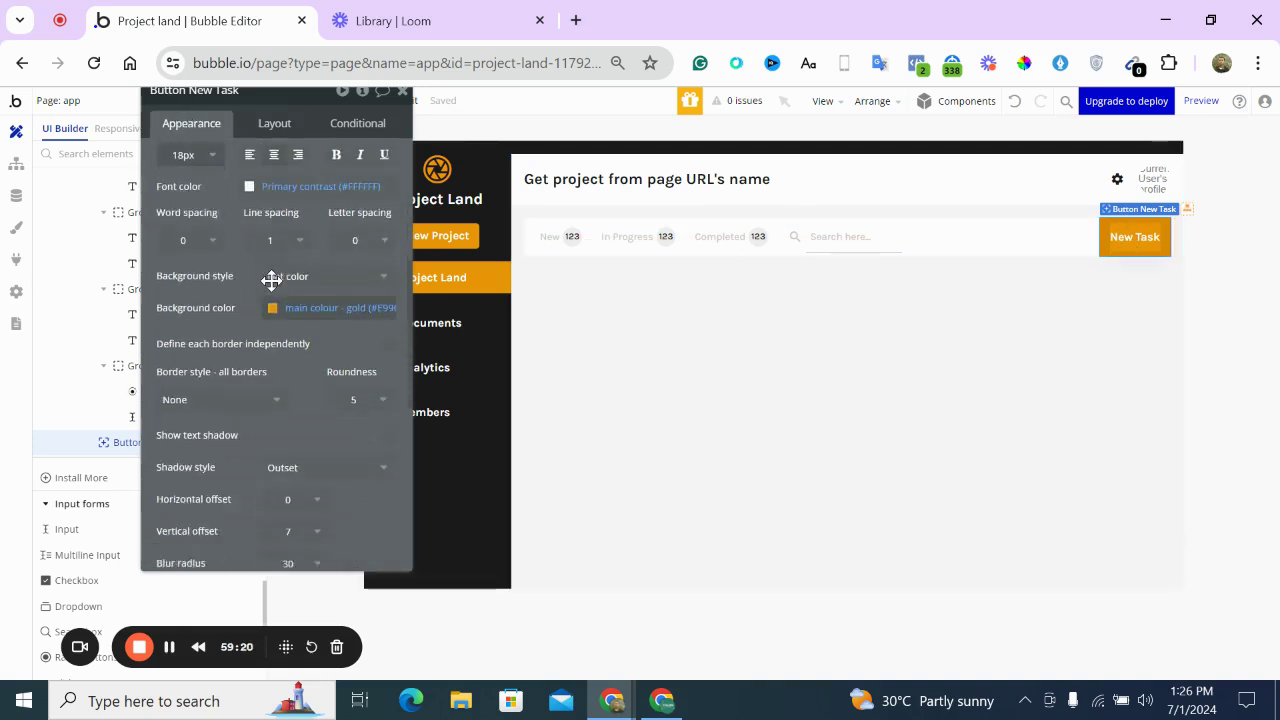
scroll(271, 284, up, 3)
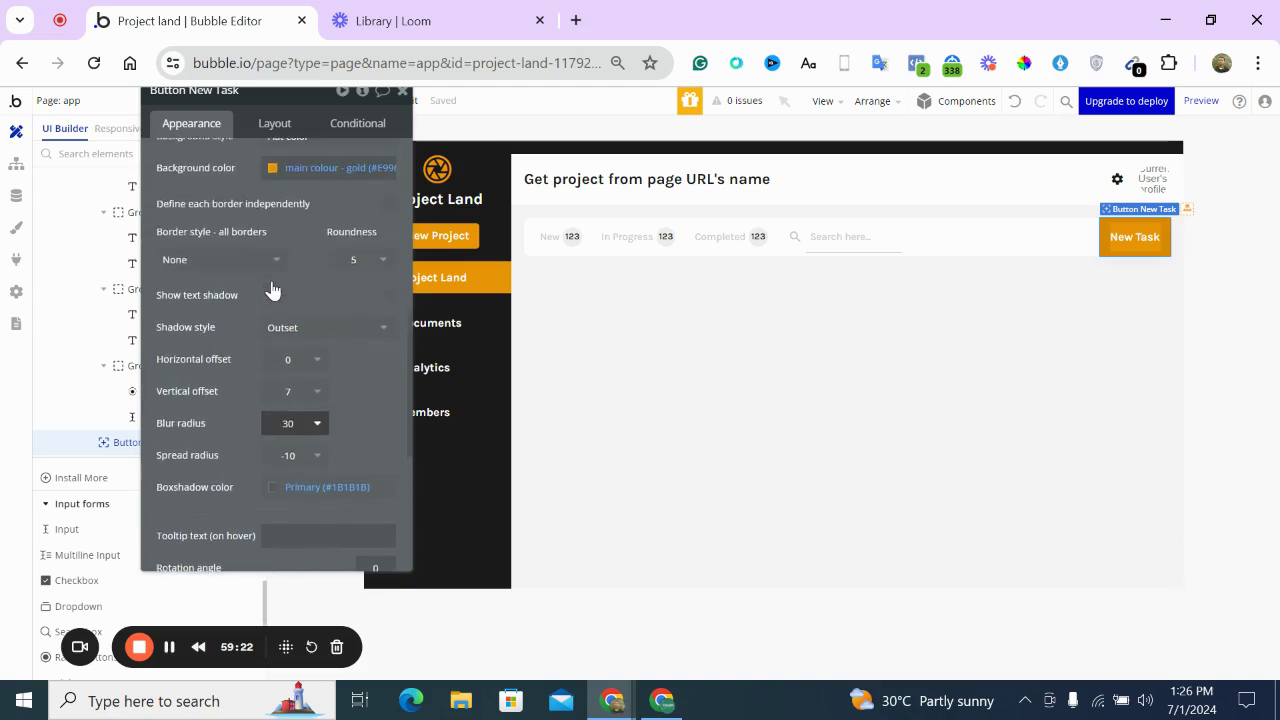
click(388, 226)
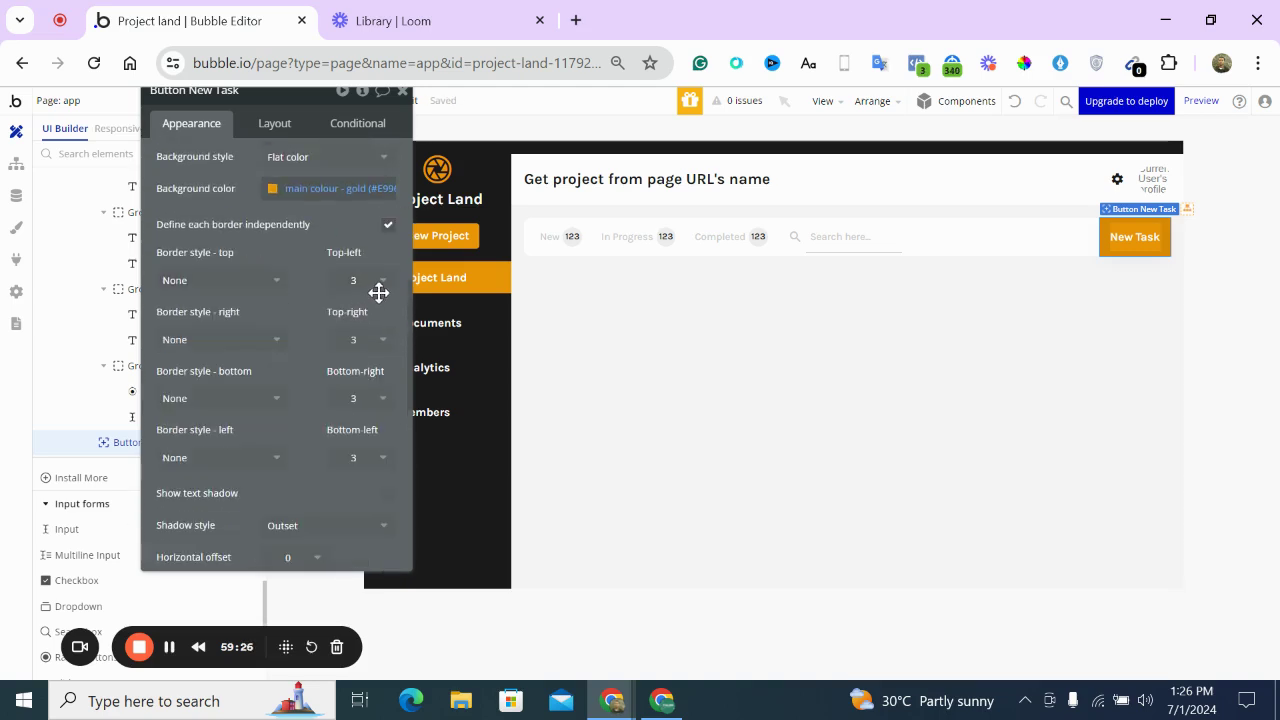
click(370, 348)
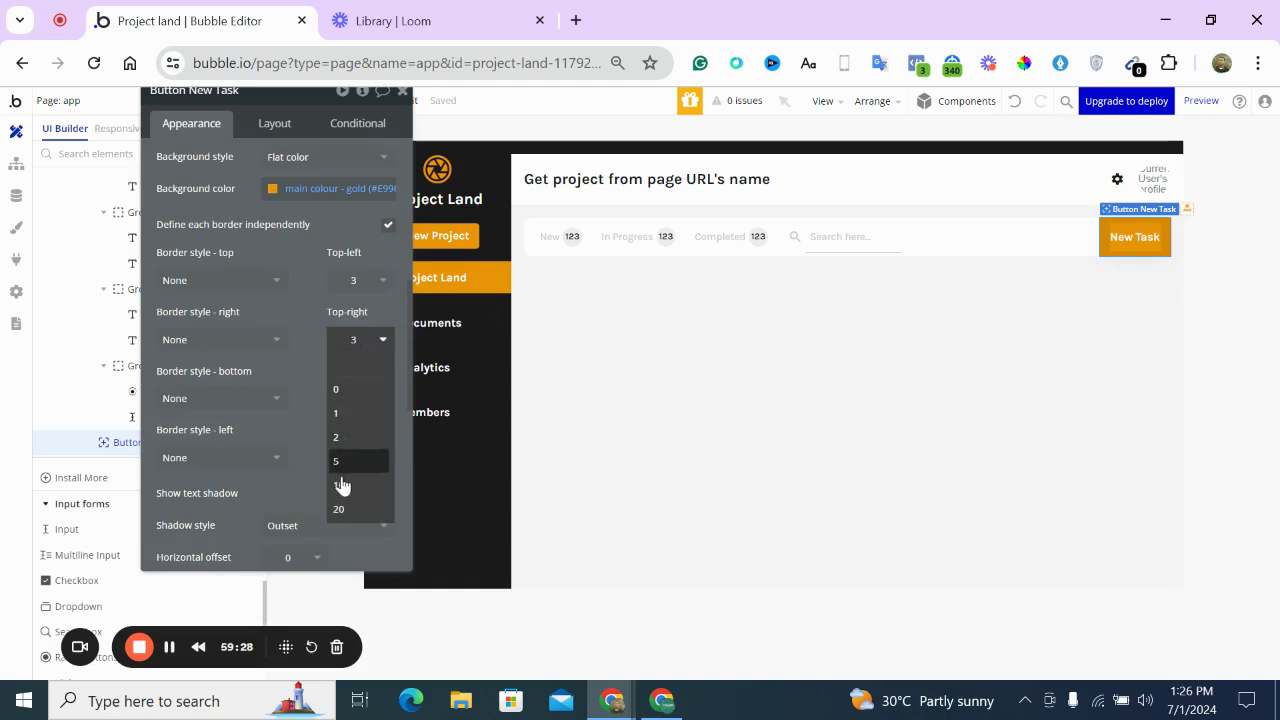
click(340, 482)
click(370, 393)
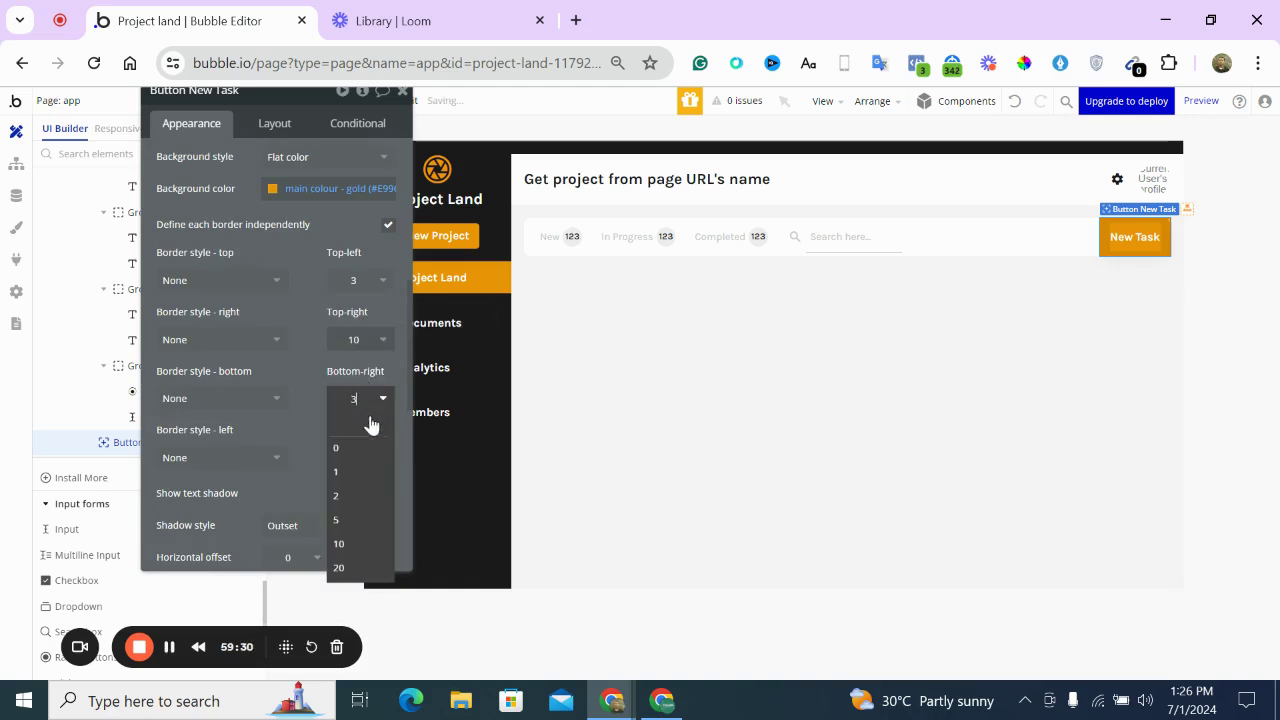
click(346, 543)
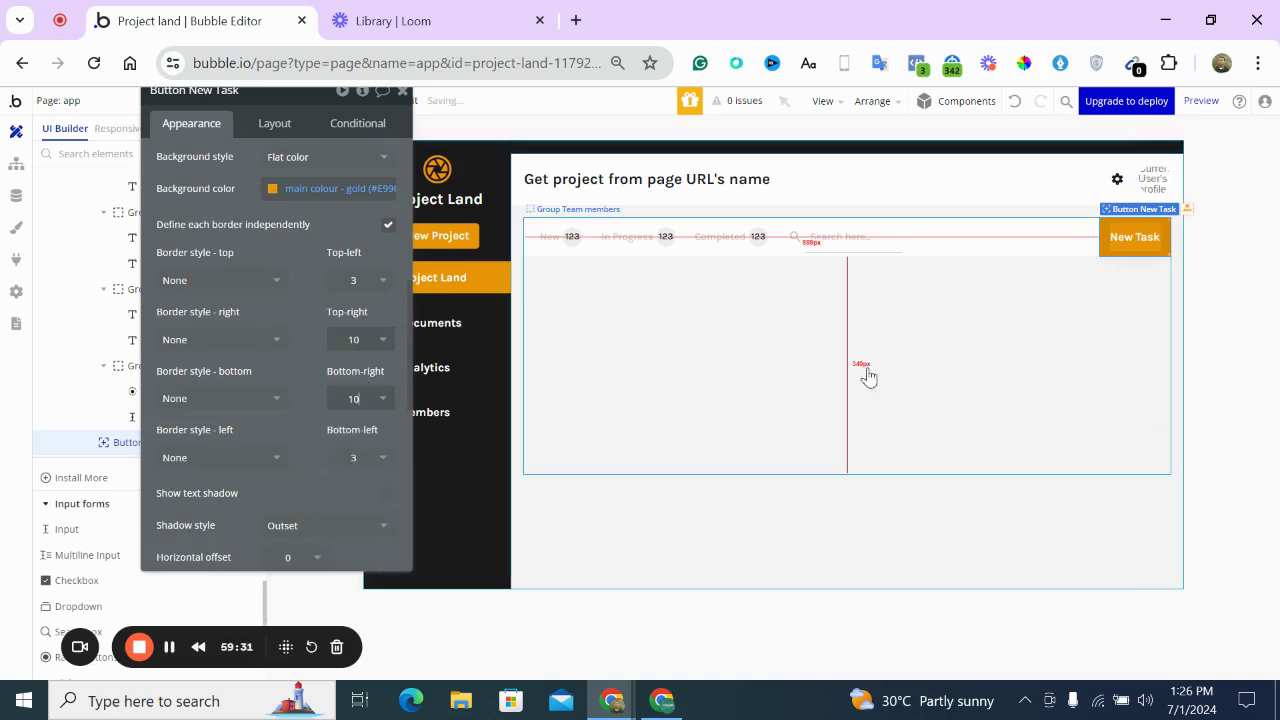
Deselect the button and compare the task info bar with the one in the Projectpower editor
click(1109, 285)
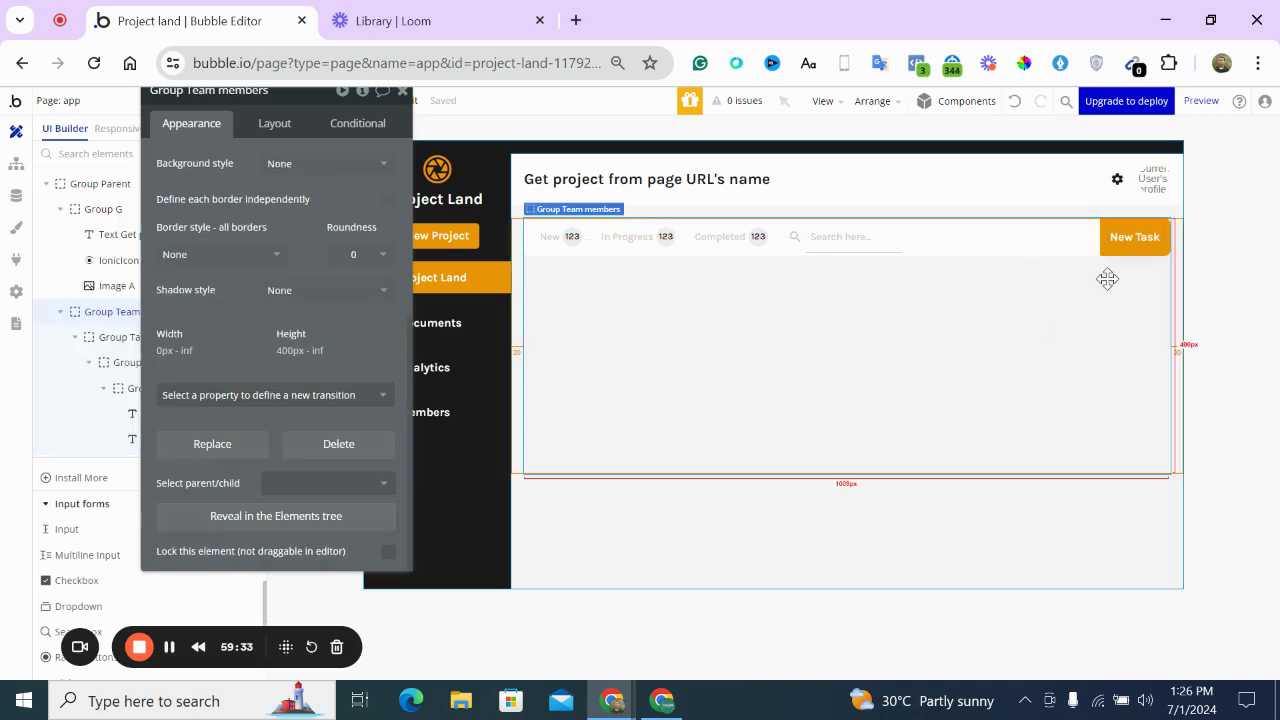
click(1238, 240)
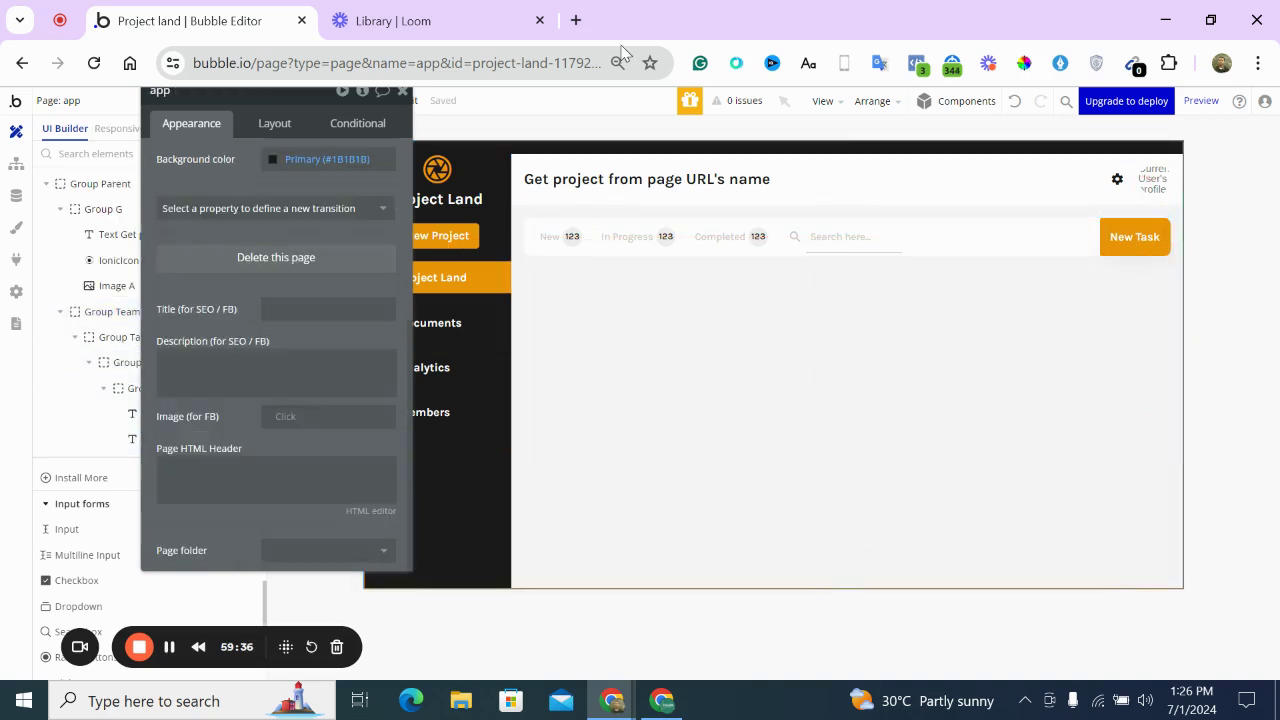
click(662, 701)
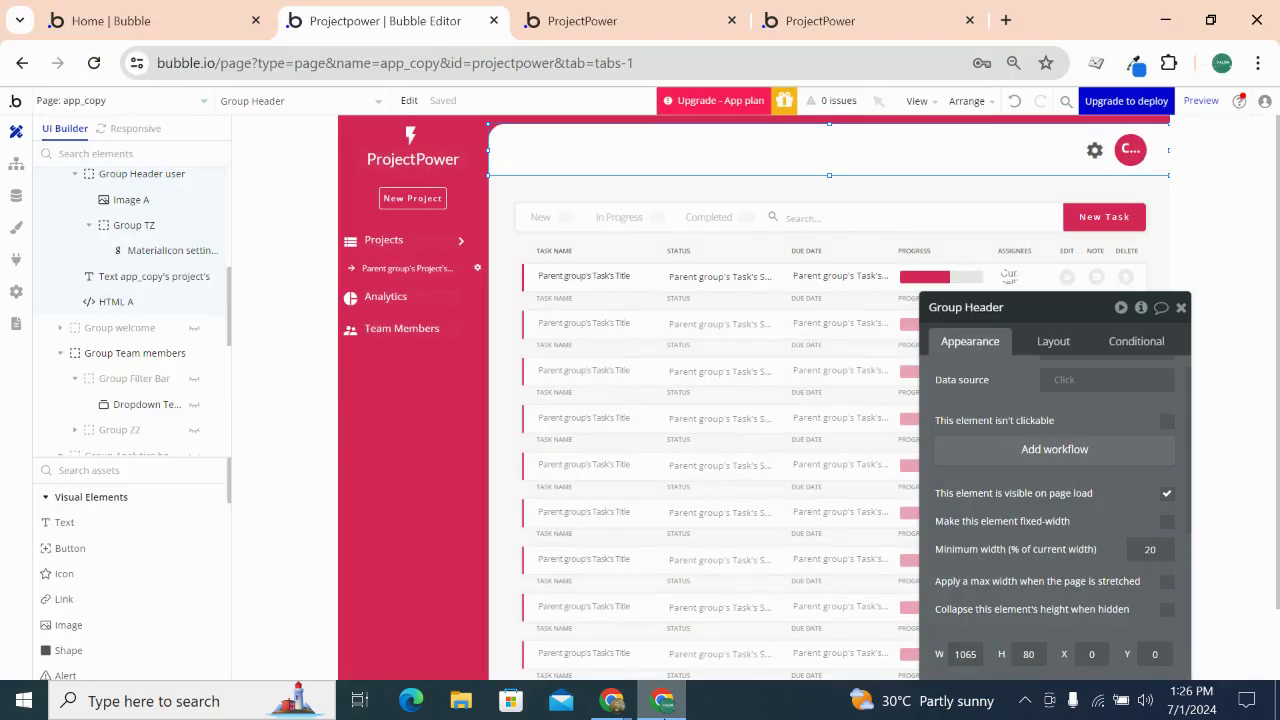
click(662, 701)
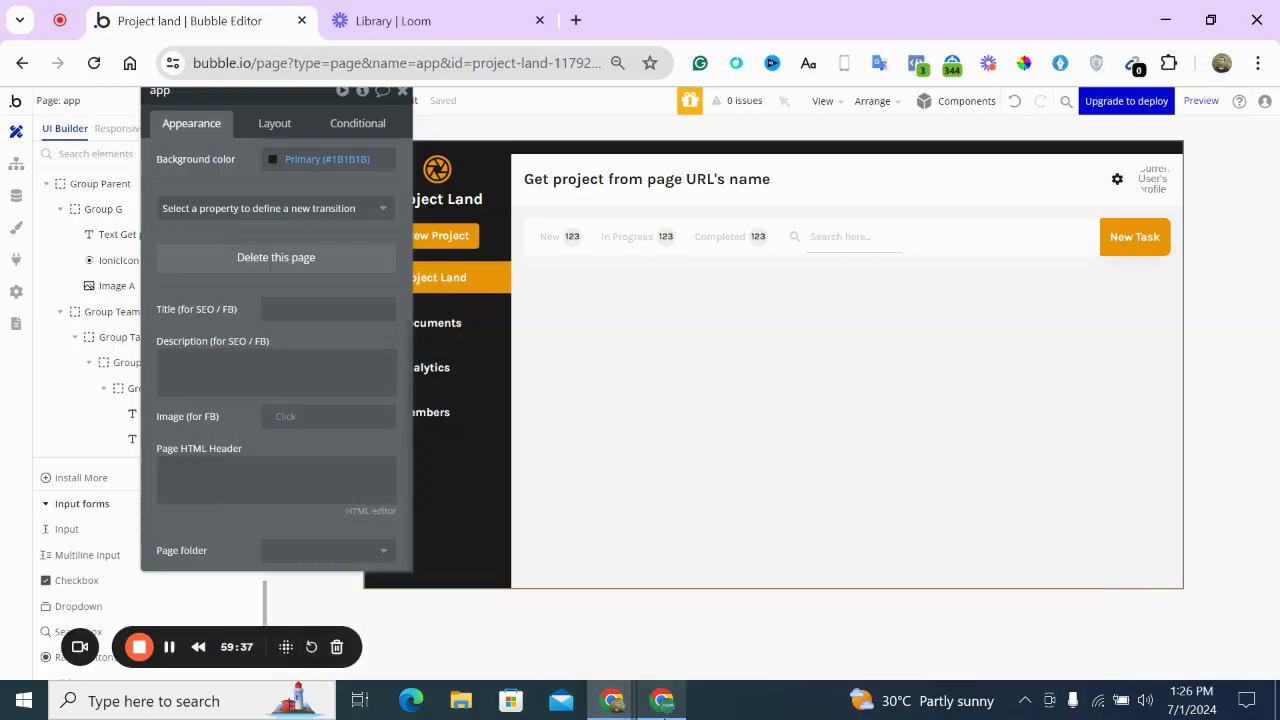
Set the fixed height of the "Search here..." input in the task bar to 40 px
click(626, 250)
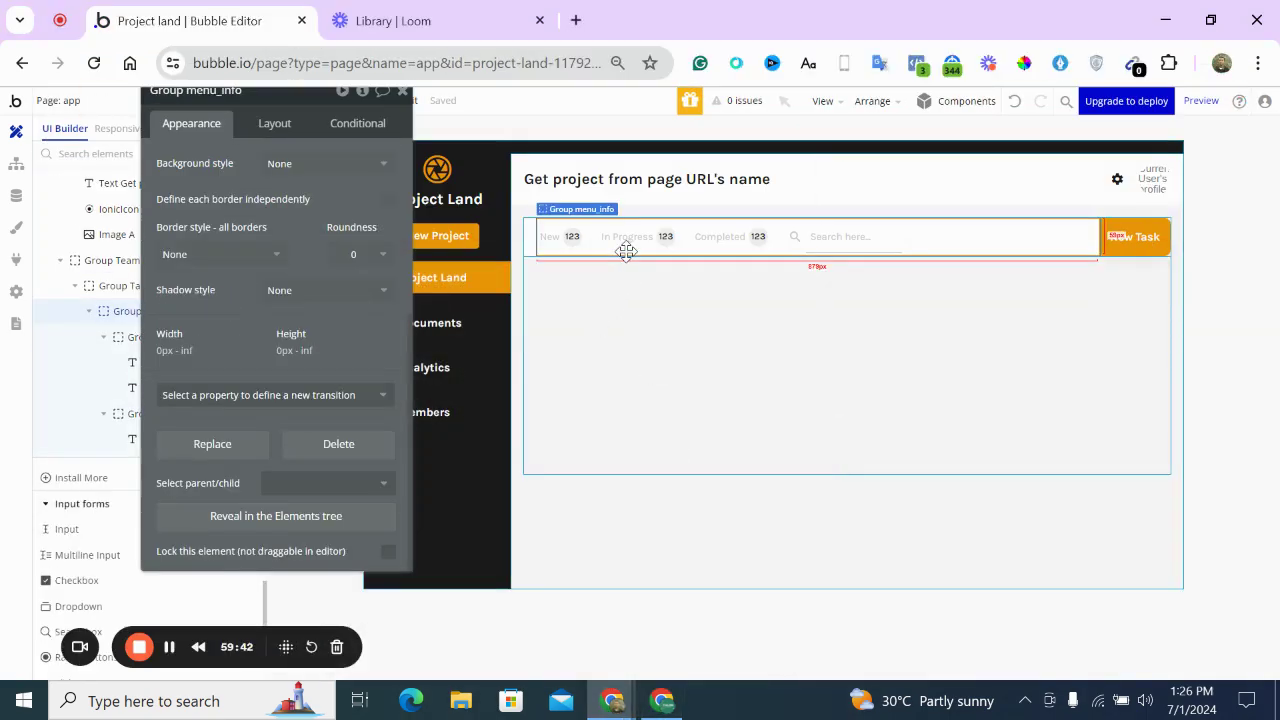
scroll(237, 309, up, 3)
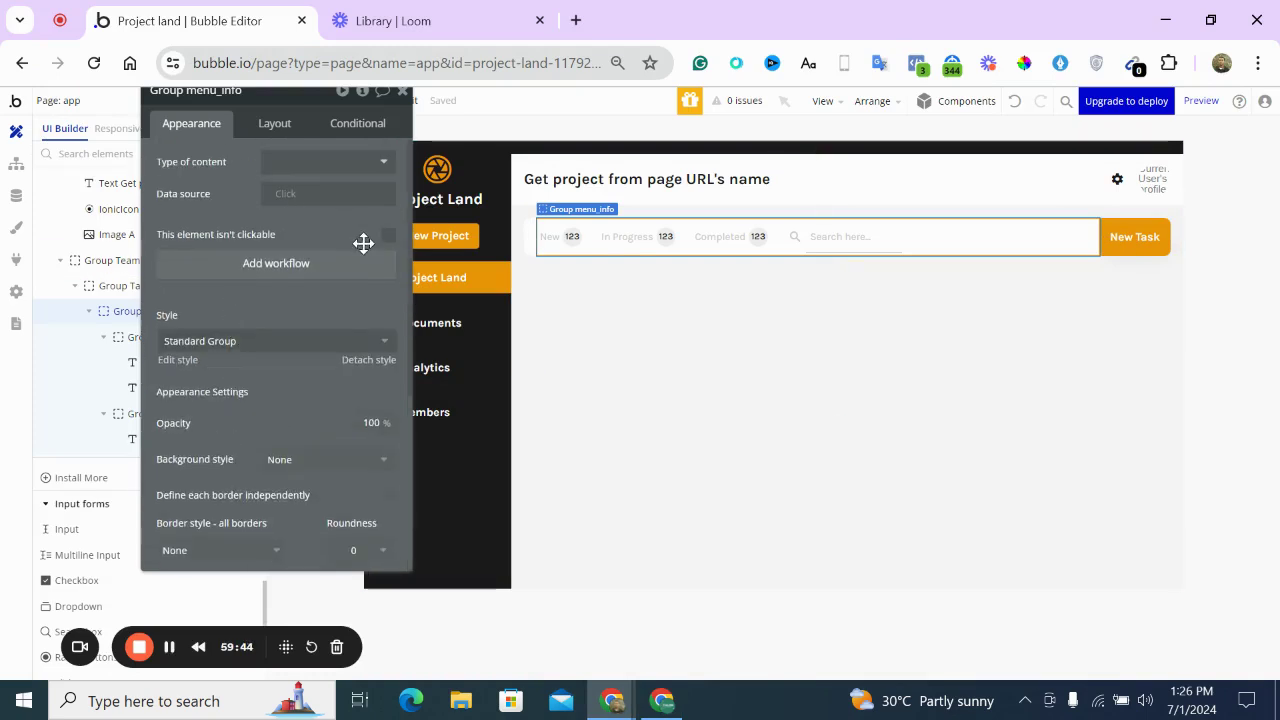
click(815, 241)
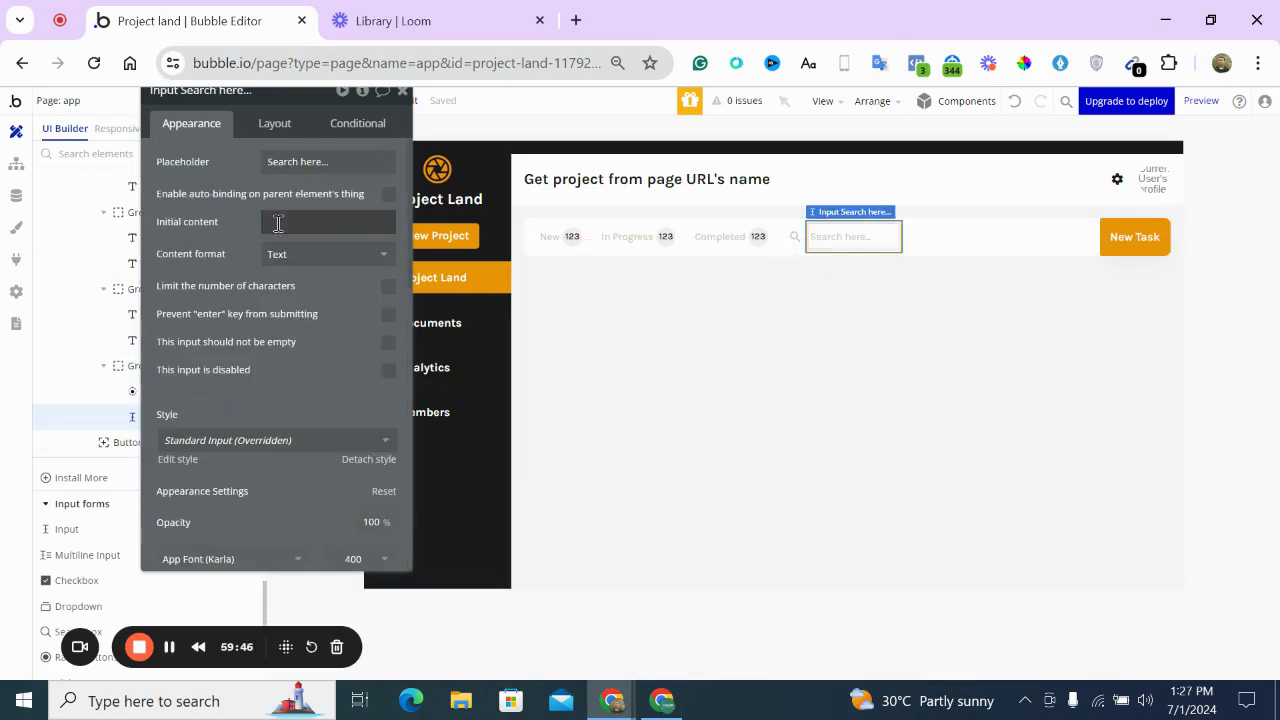
click(276, 127)
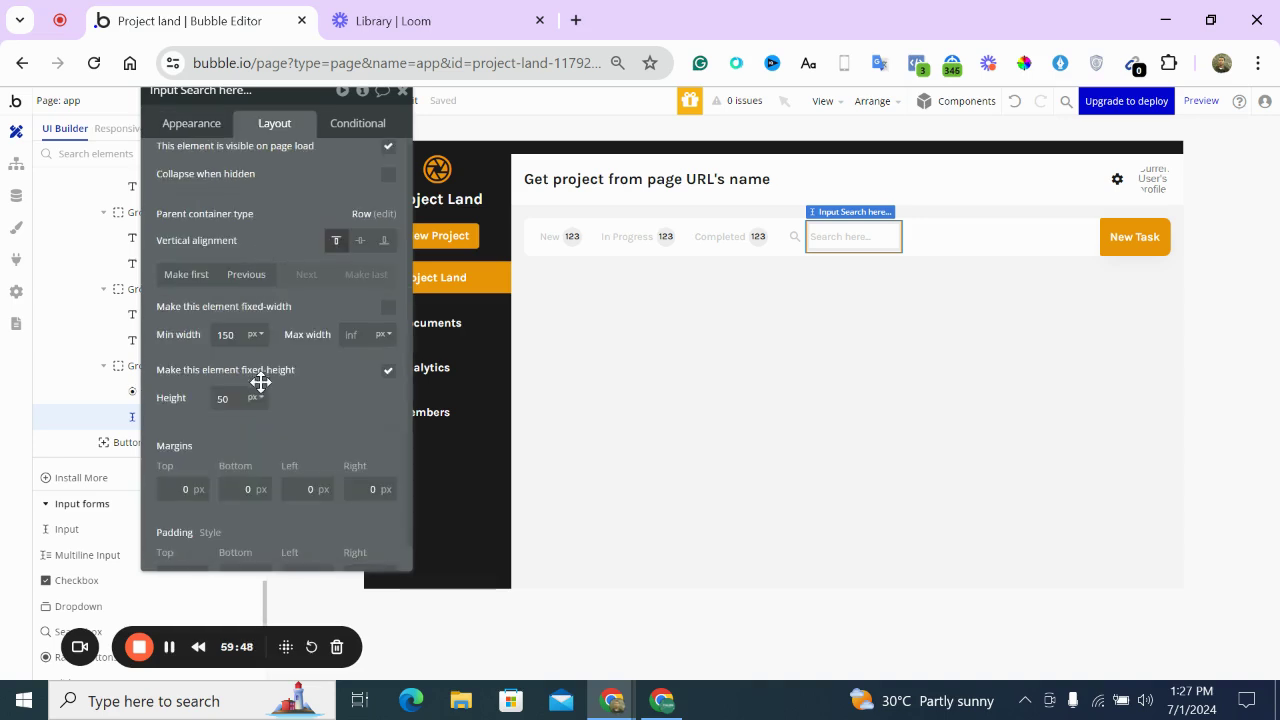
double_click(223, 398)
text(40)
click(306, 397)
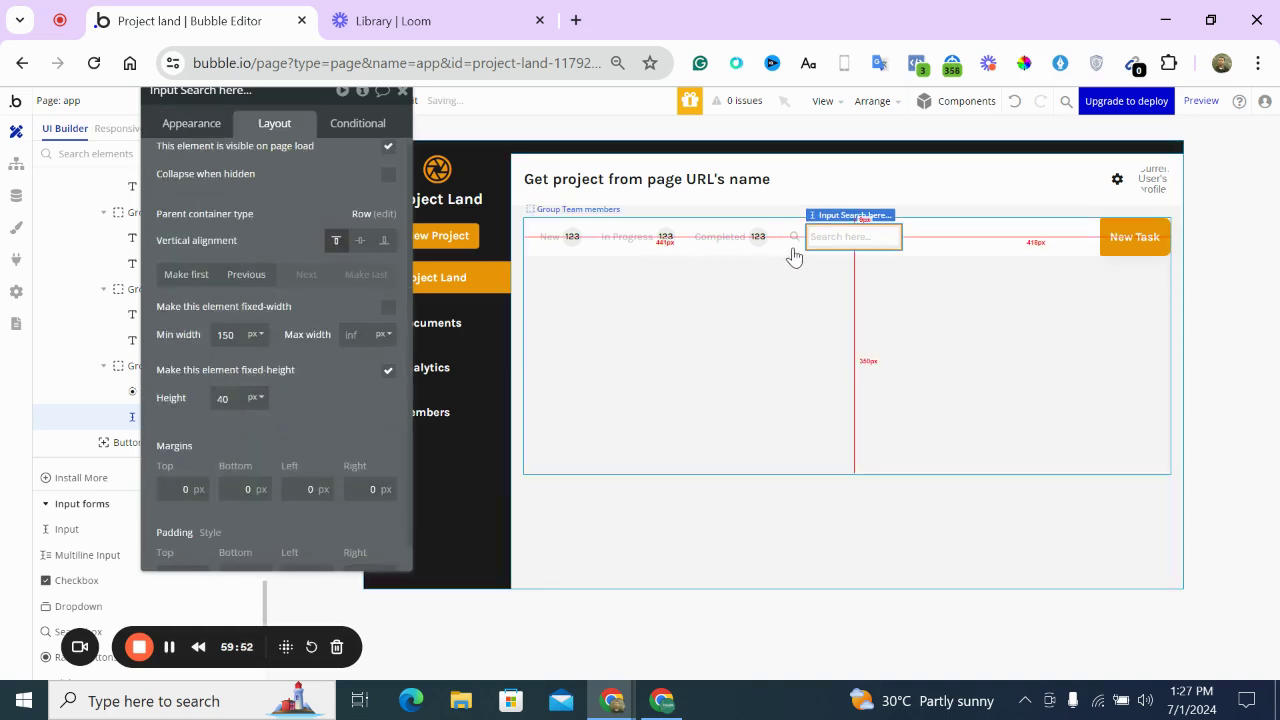
Set the minimum height of Group menu_info to 45 px
click(801, 252)
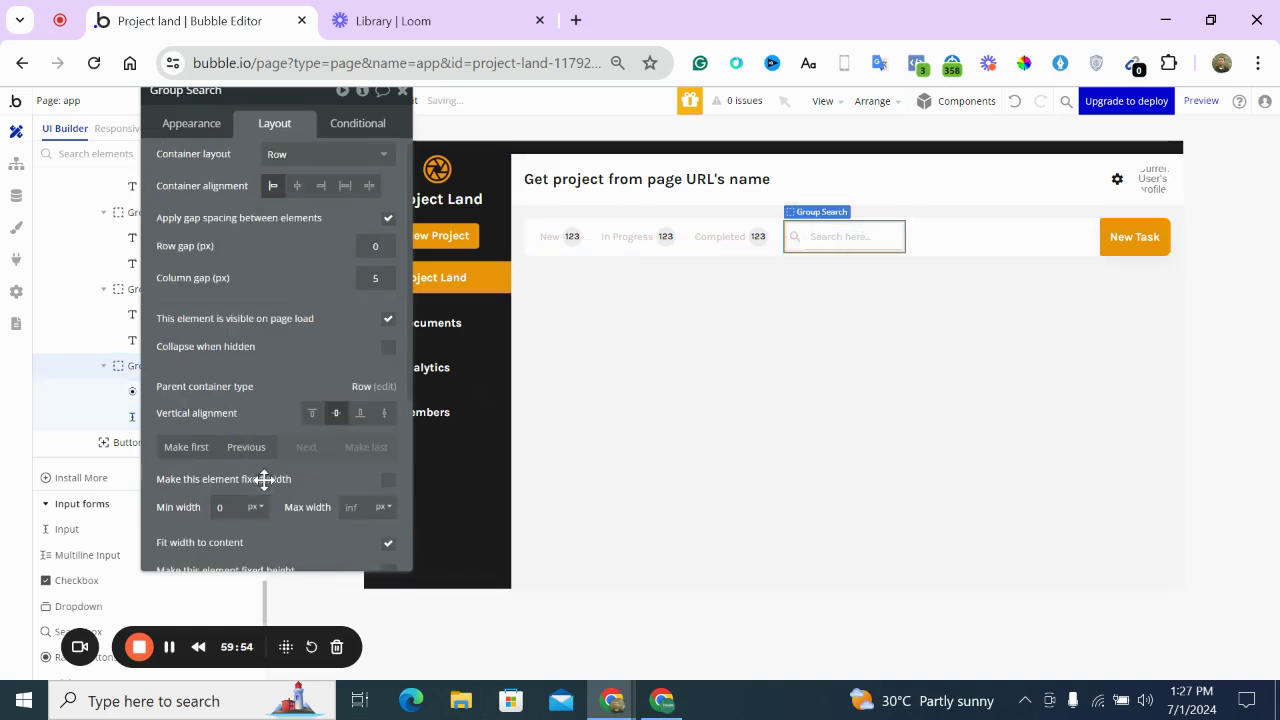
scroll(263, 480, down, 3)
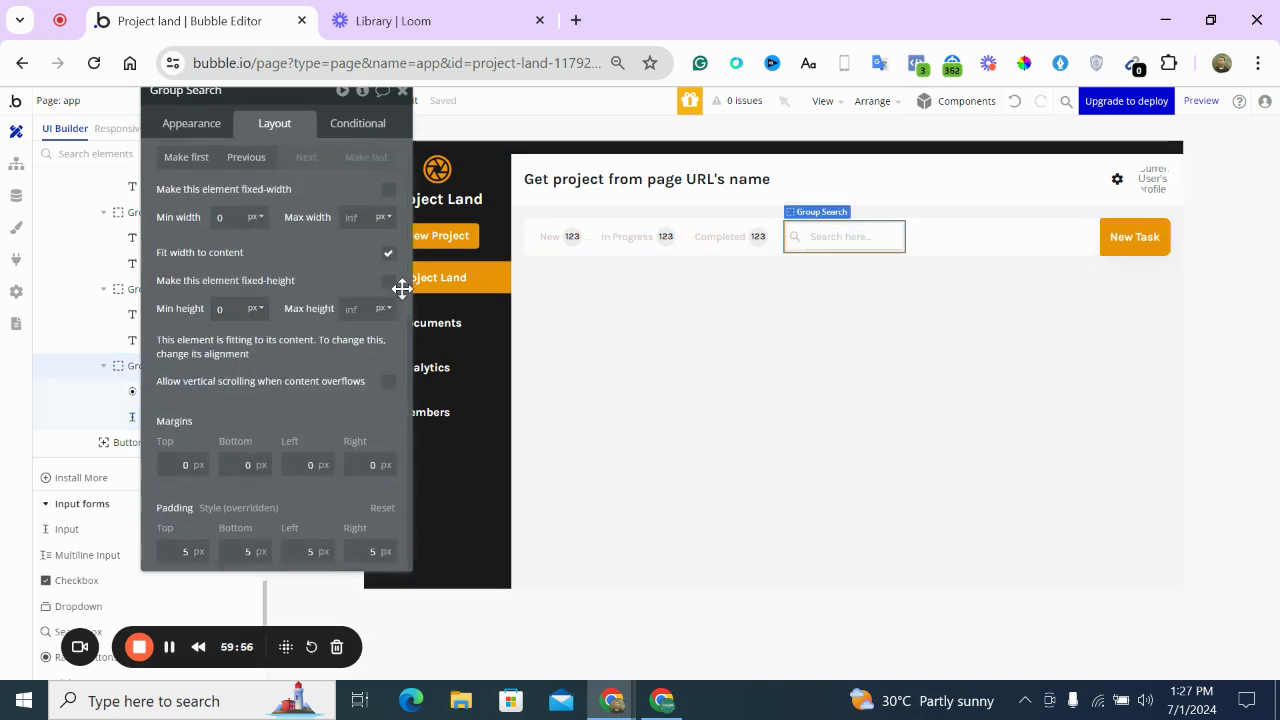
click(921, 238)
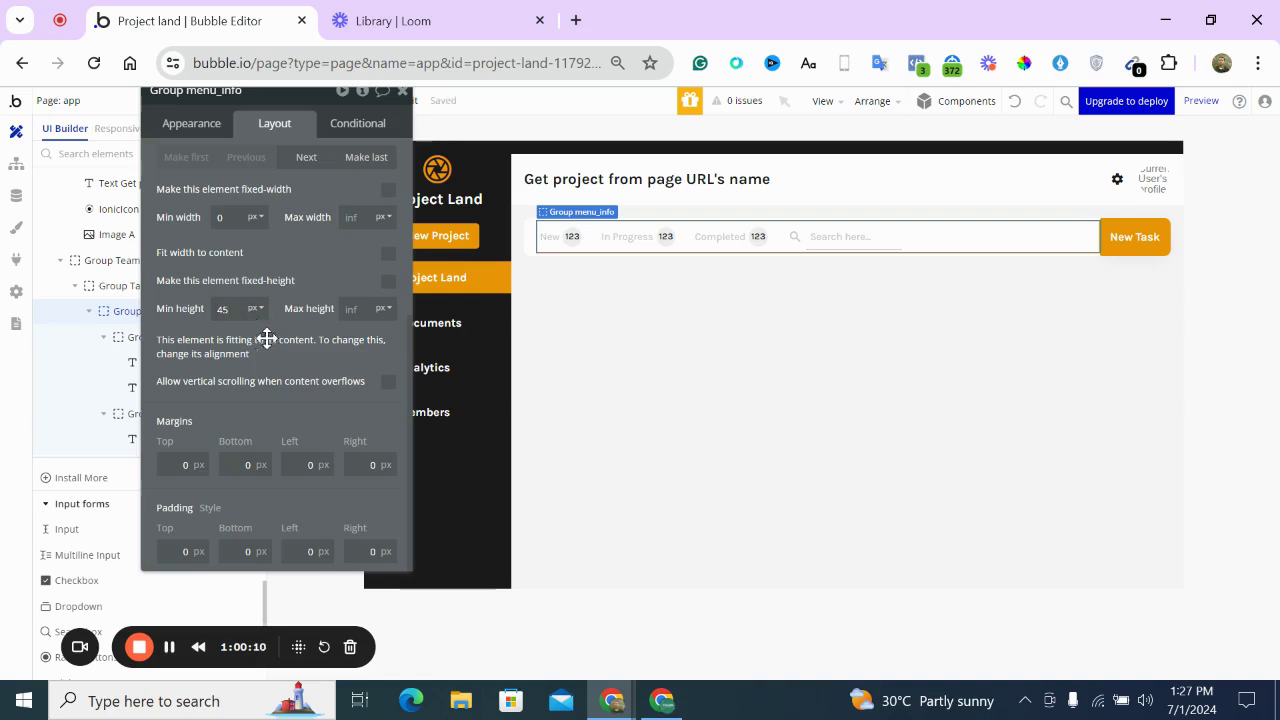
Try turning off fit height to content for Group Task Info and restore the option
click(532, 250)
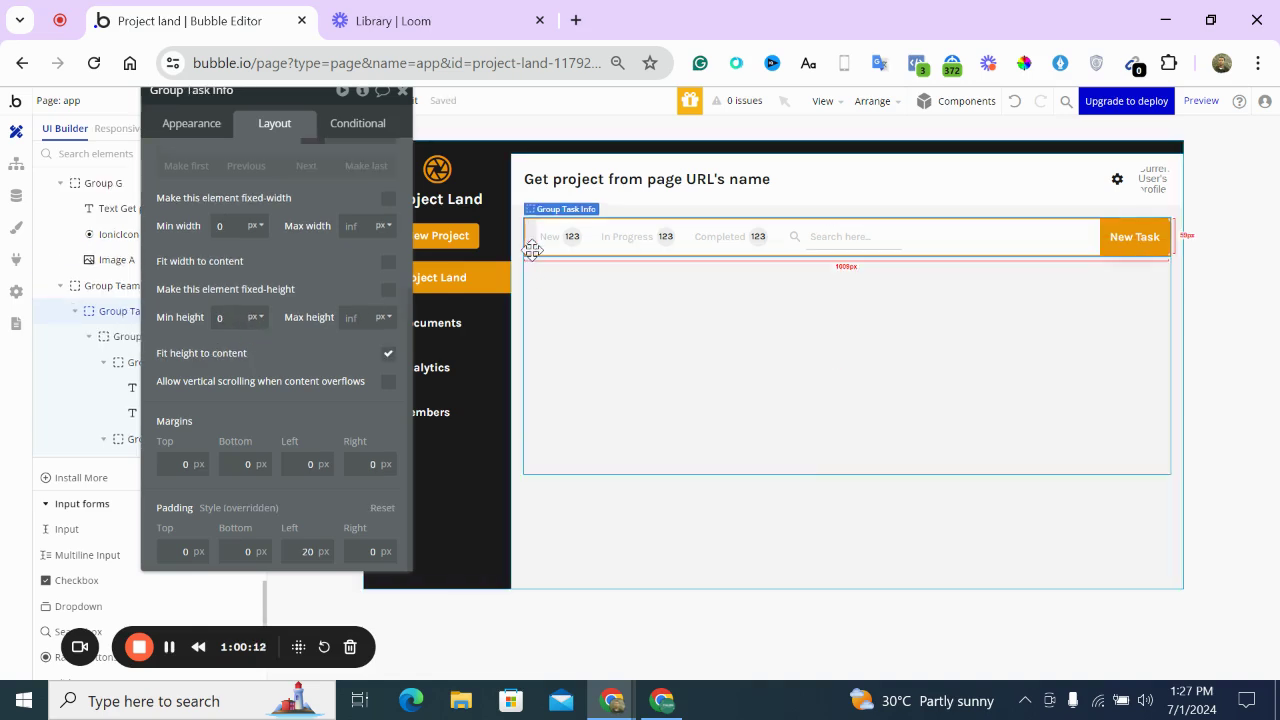
click(389, 355)
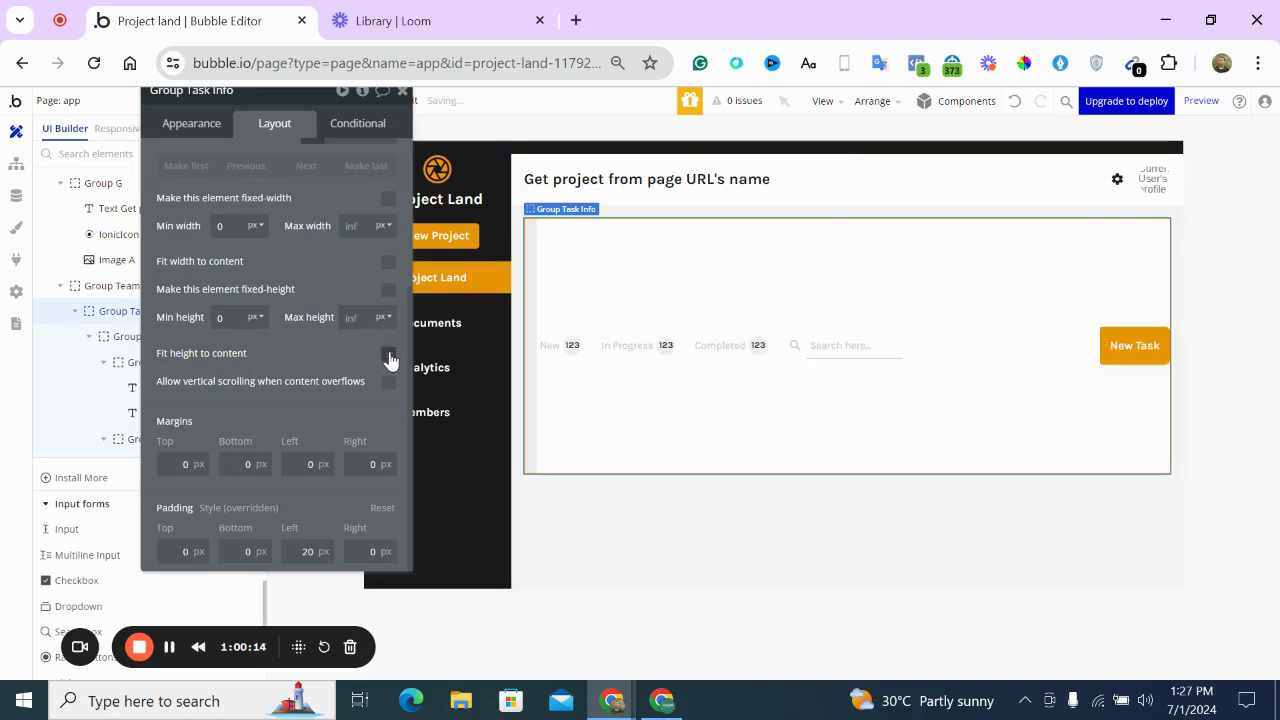
click(389, 355)
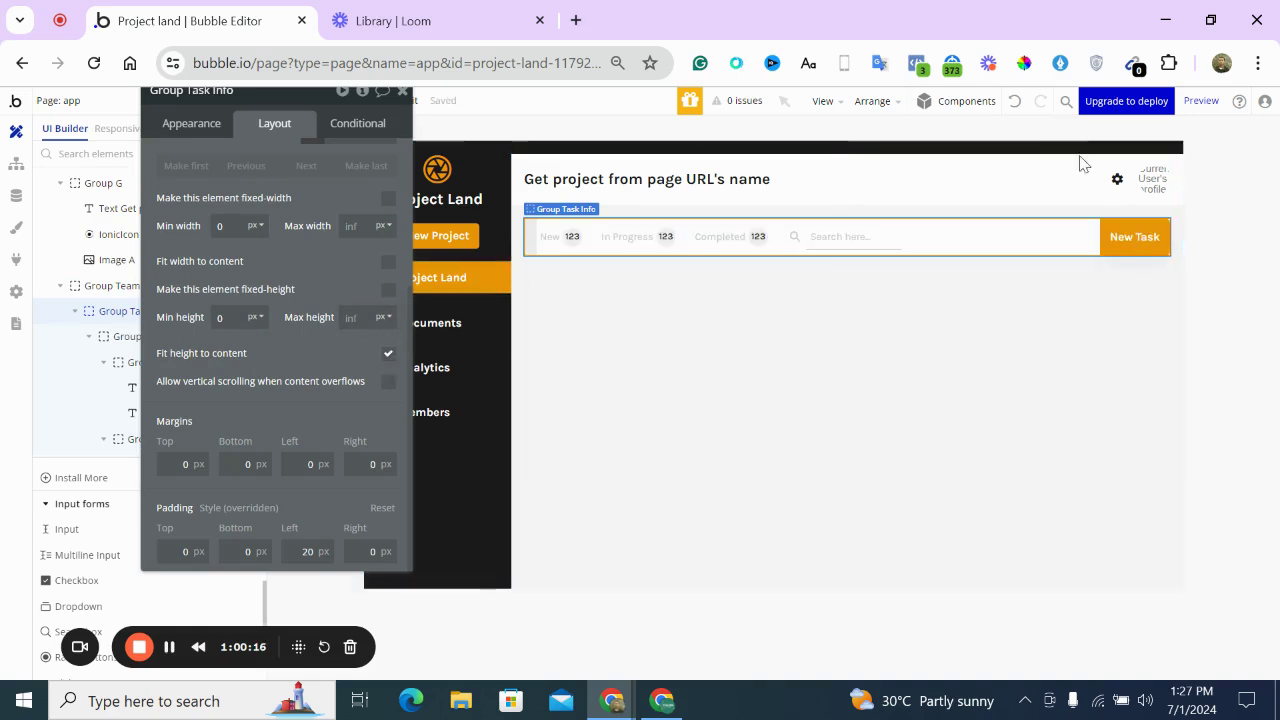
Set the New Task button's minimum height to 45 px
drag(1106, 233, 1108, 232)
double_click(224, 337)
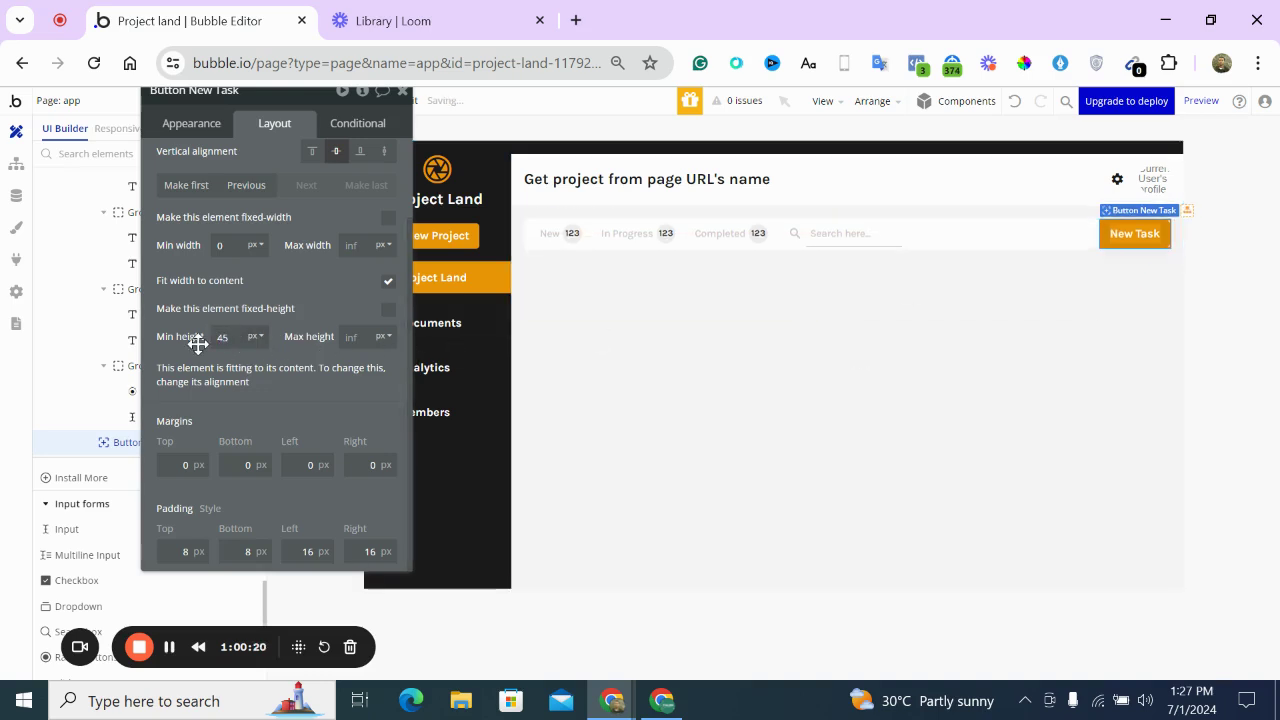
click(914, 252)
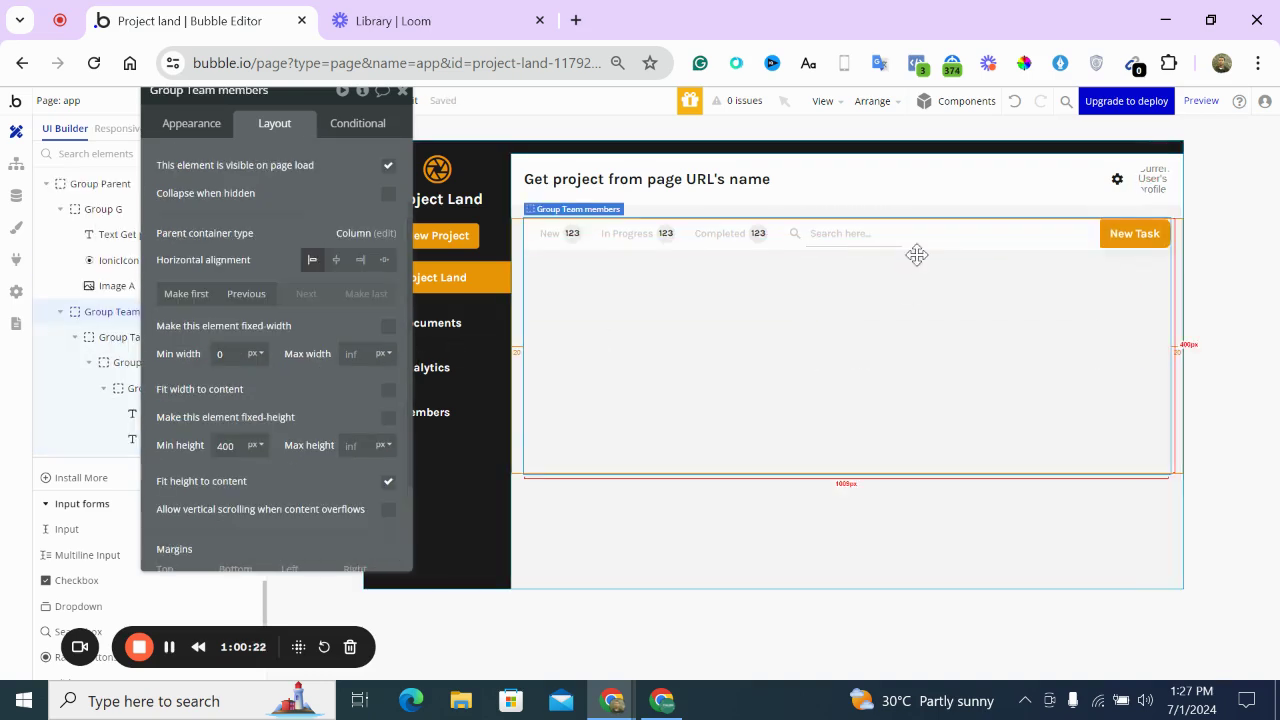
click(1213, 275)
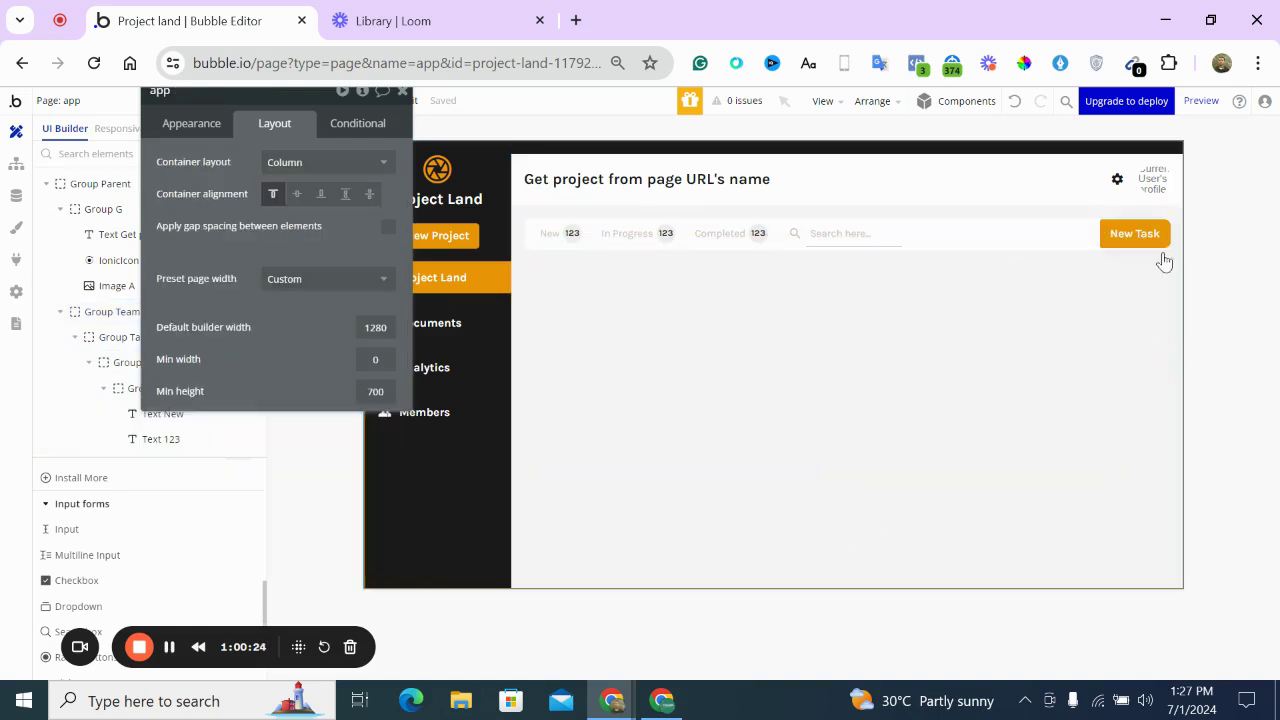
Examine the height, margin and padding settings of the New Task button, Group menu_info, Group Task Info and Group Team members
click(1138, 235)
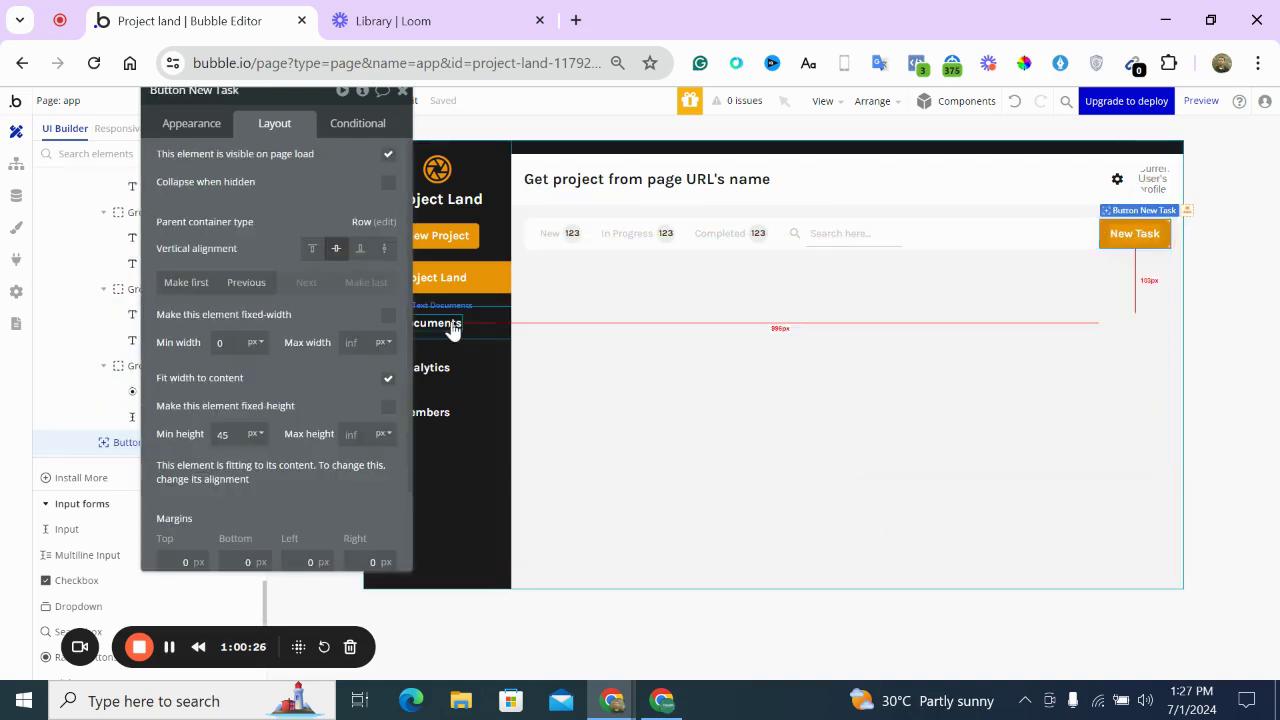
scroll(306, 417, down, 2)
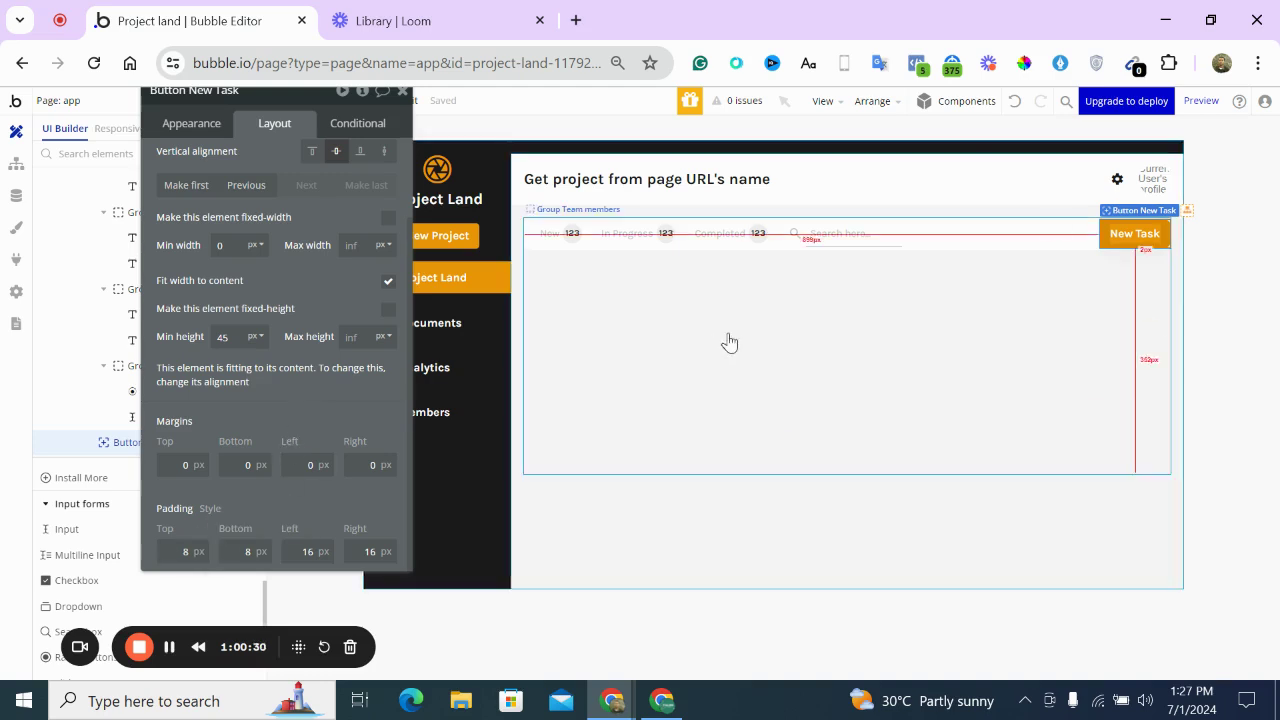
click(1072, 242)
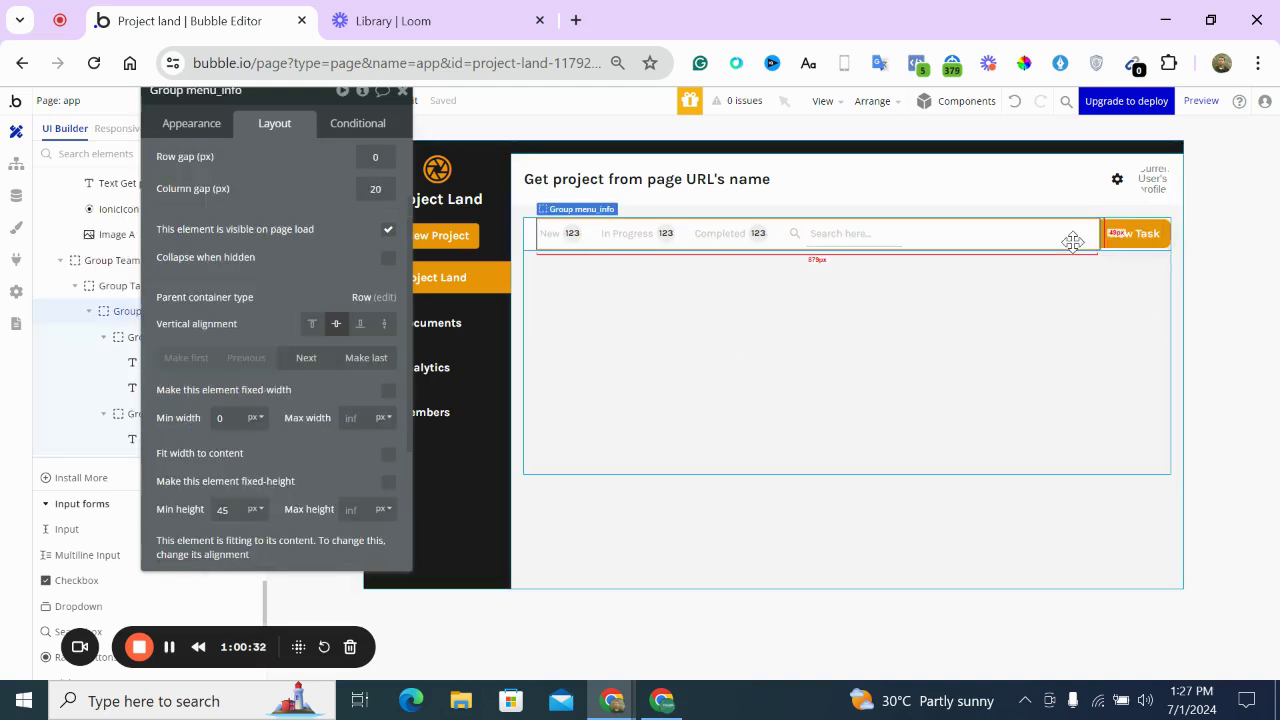
scroll(257, 476, down, 4)
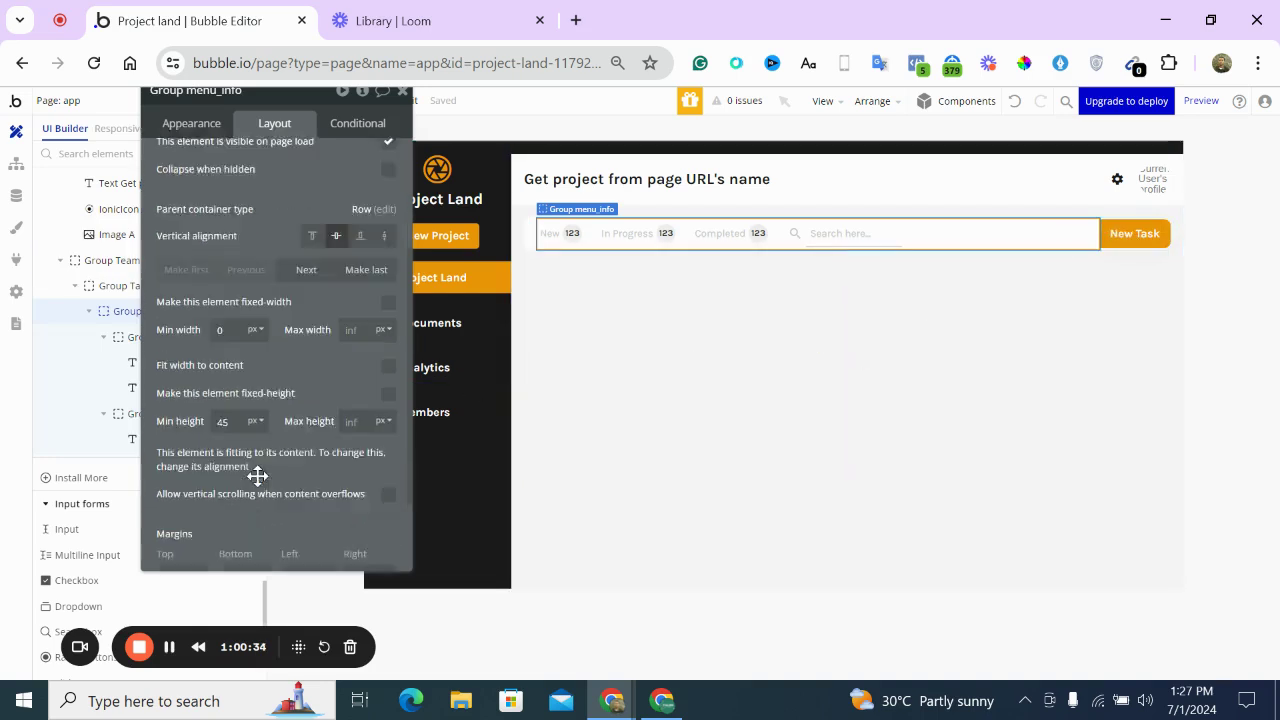
right_click(410, 104)
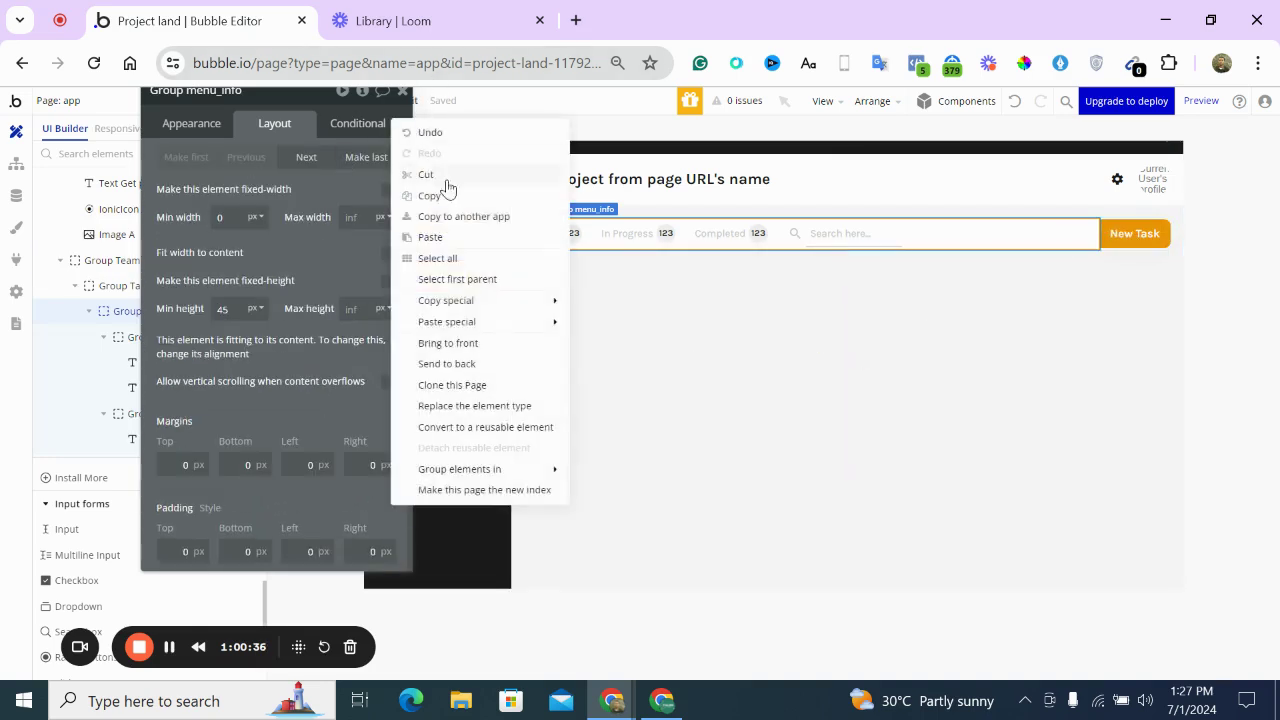
click(466, 285)
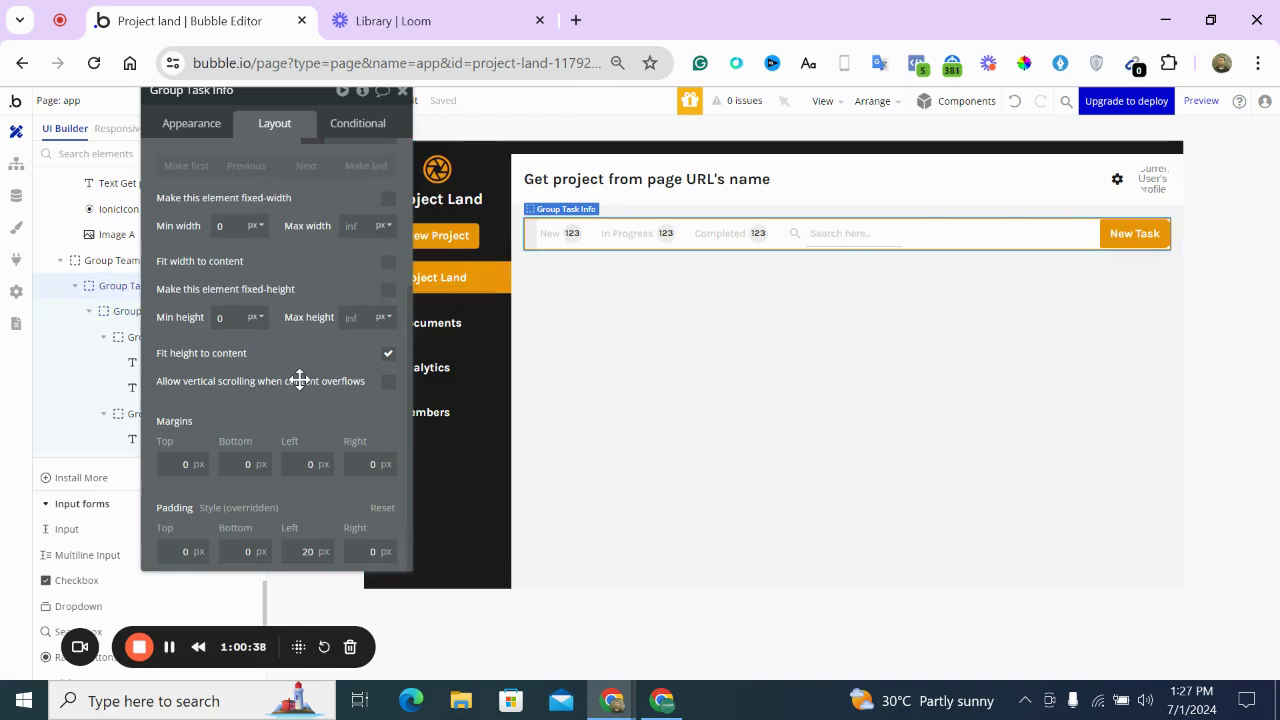
drag(299, 380, 329, 397)
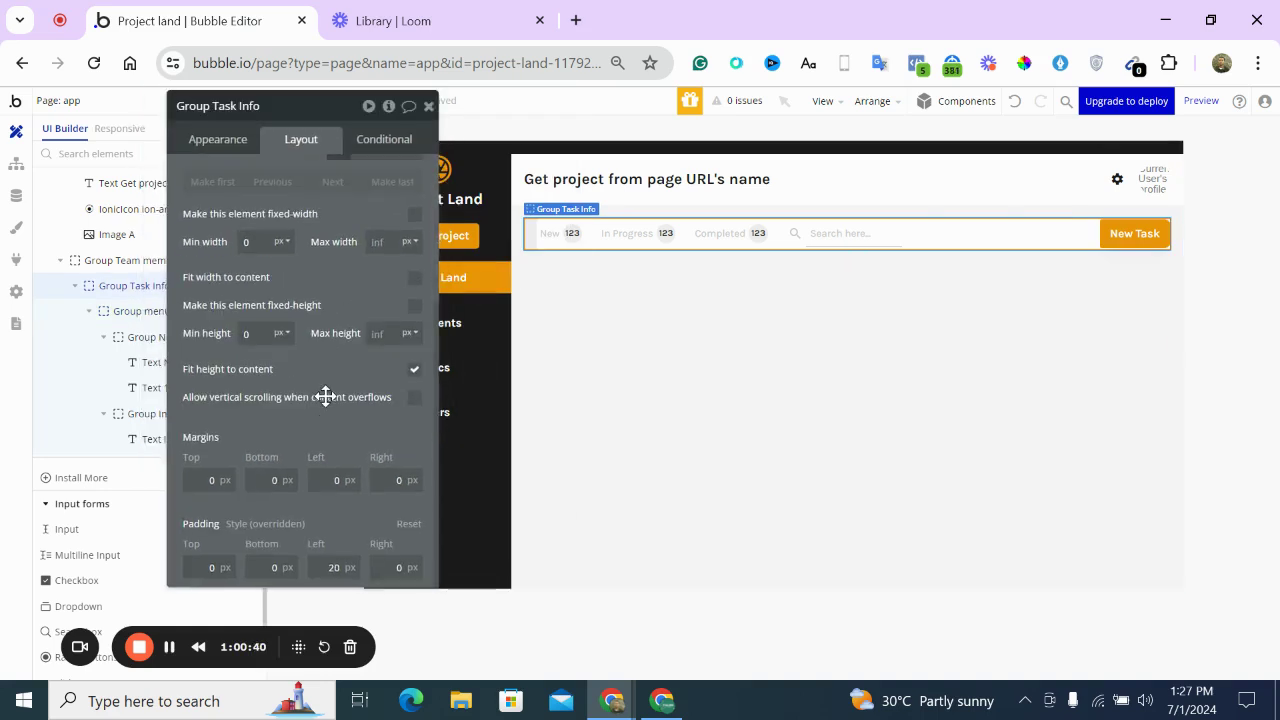
click(927, 350)
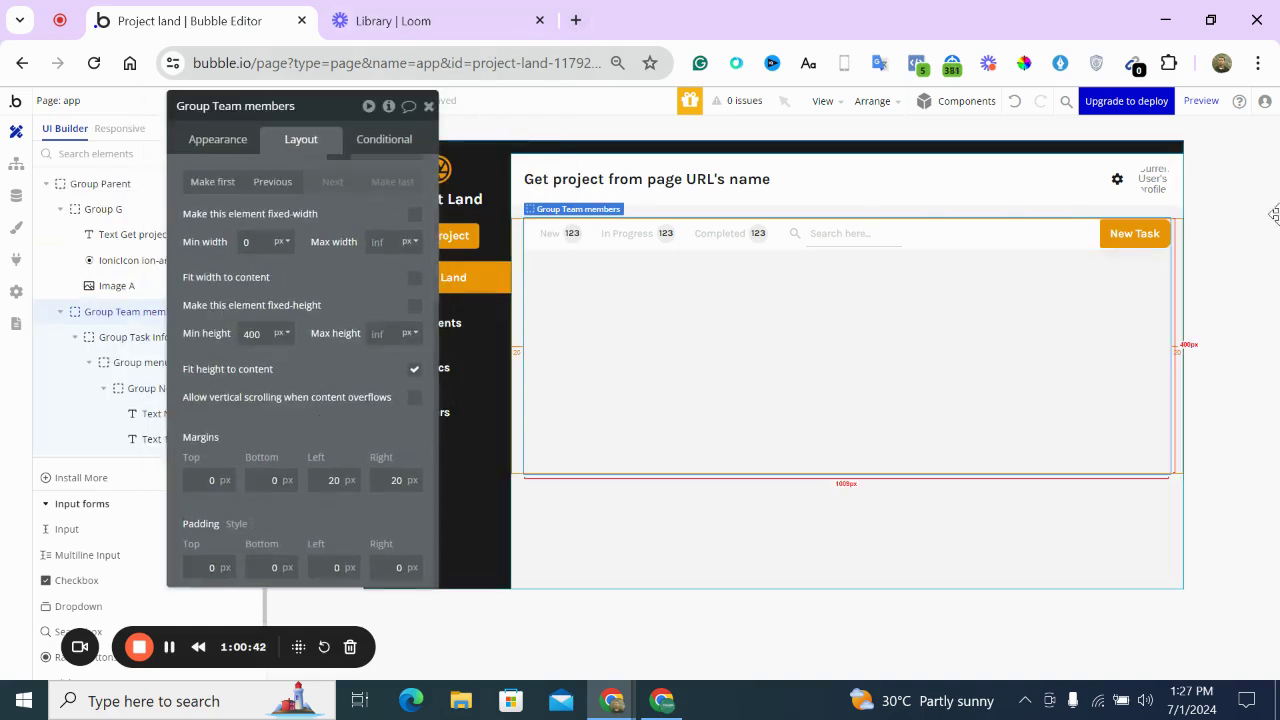
click(1220, 265)
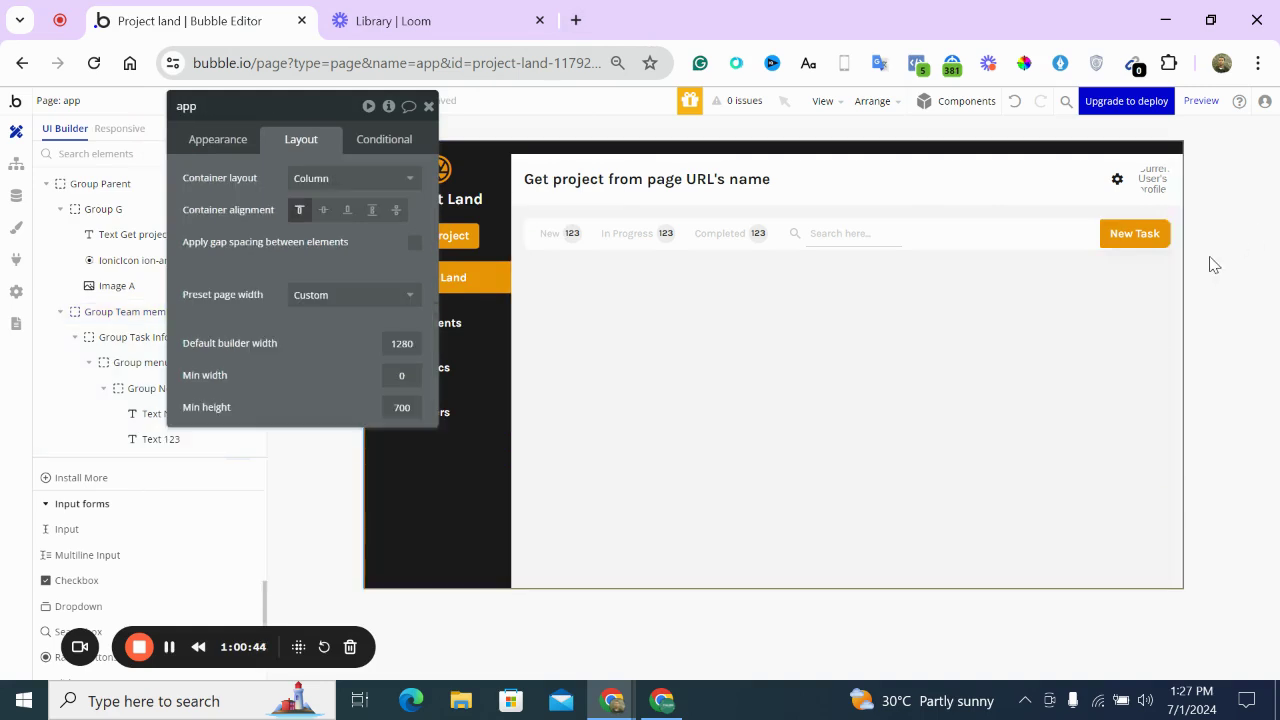
Set the top, bottom, left and right padding of Group Search to 0 px
click(1040, 240)
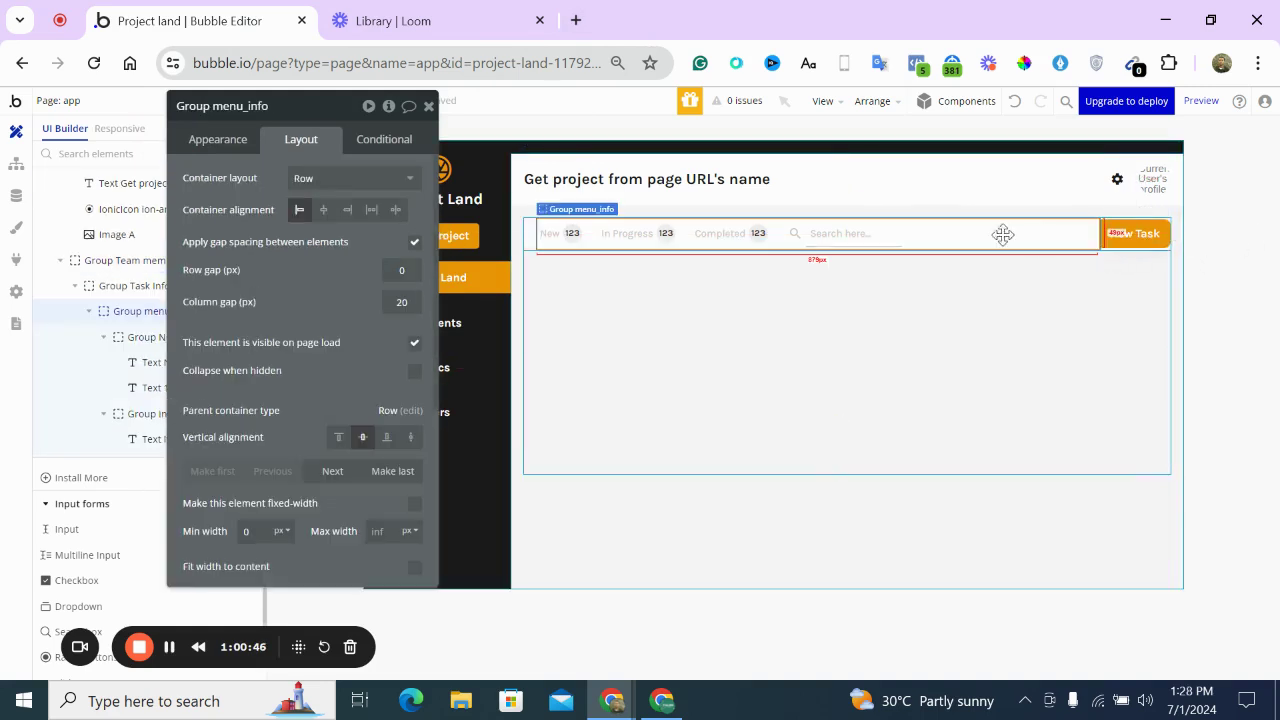
click(801, 251)
scroll(303, 479, down, 5)
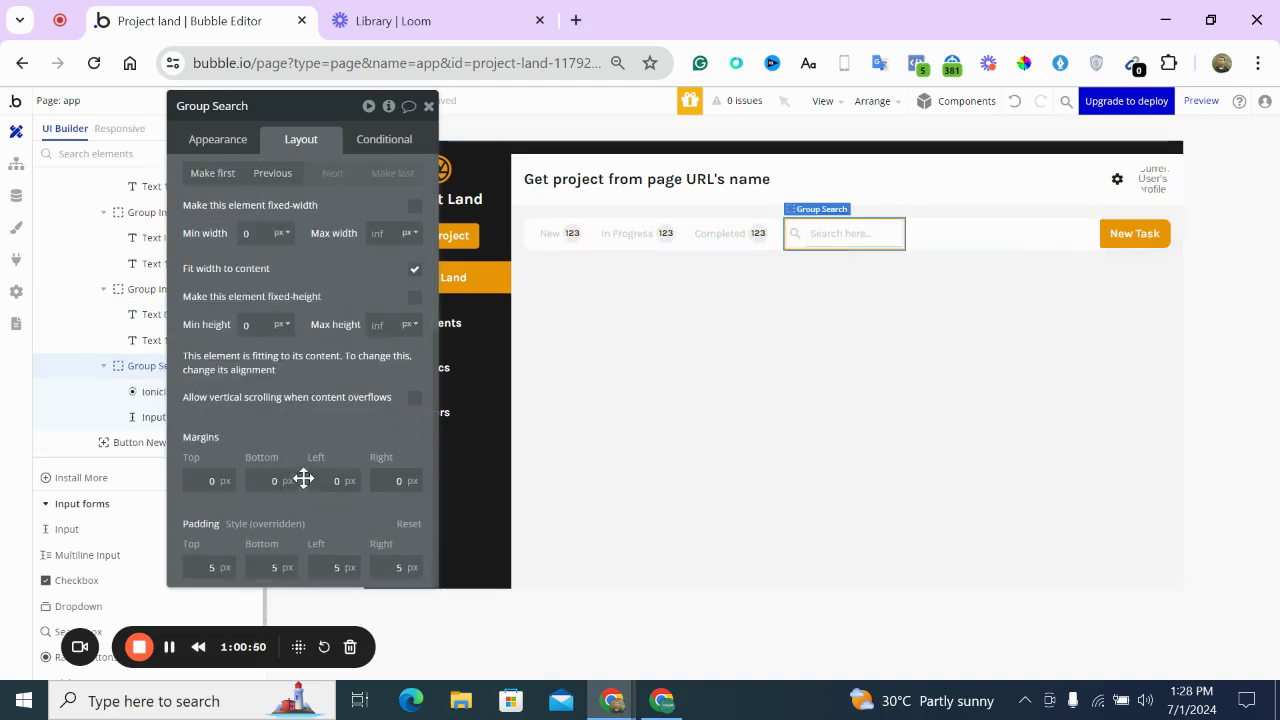
click(210, 567)
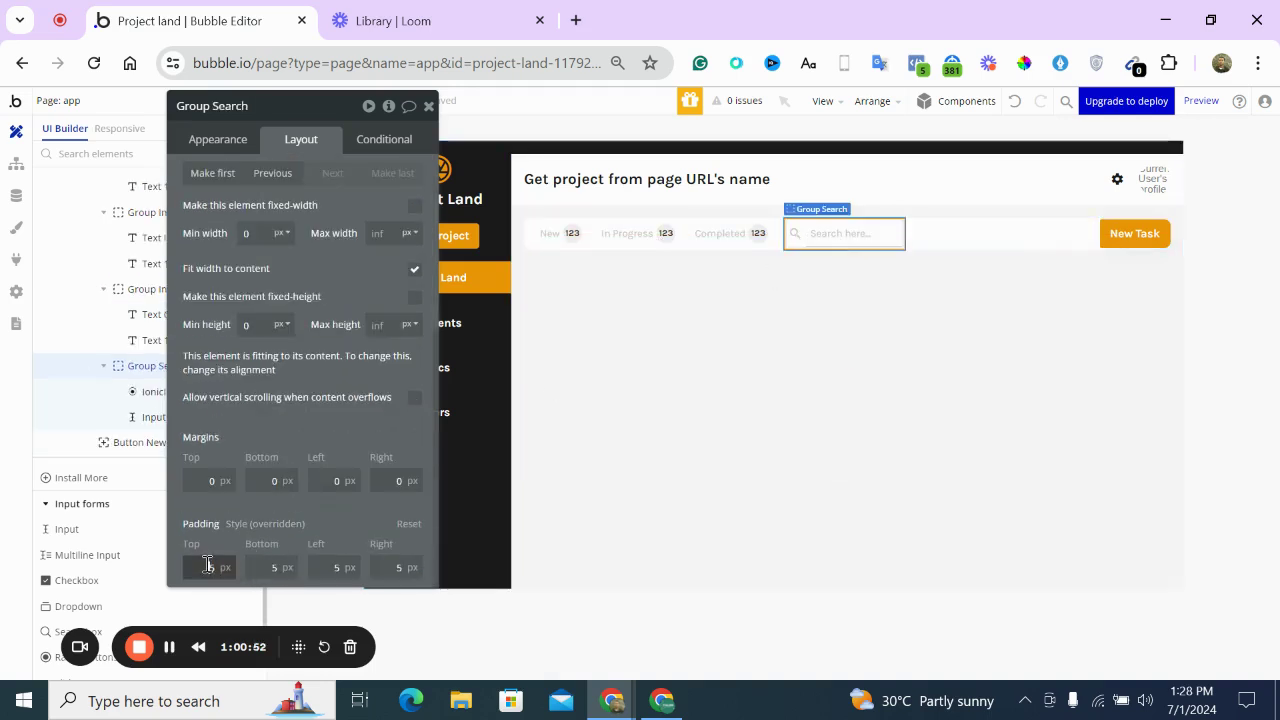
text(0)
key(Tab)
text(0)
key(Tab)
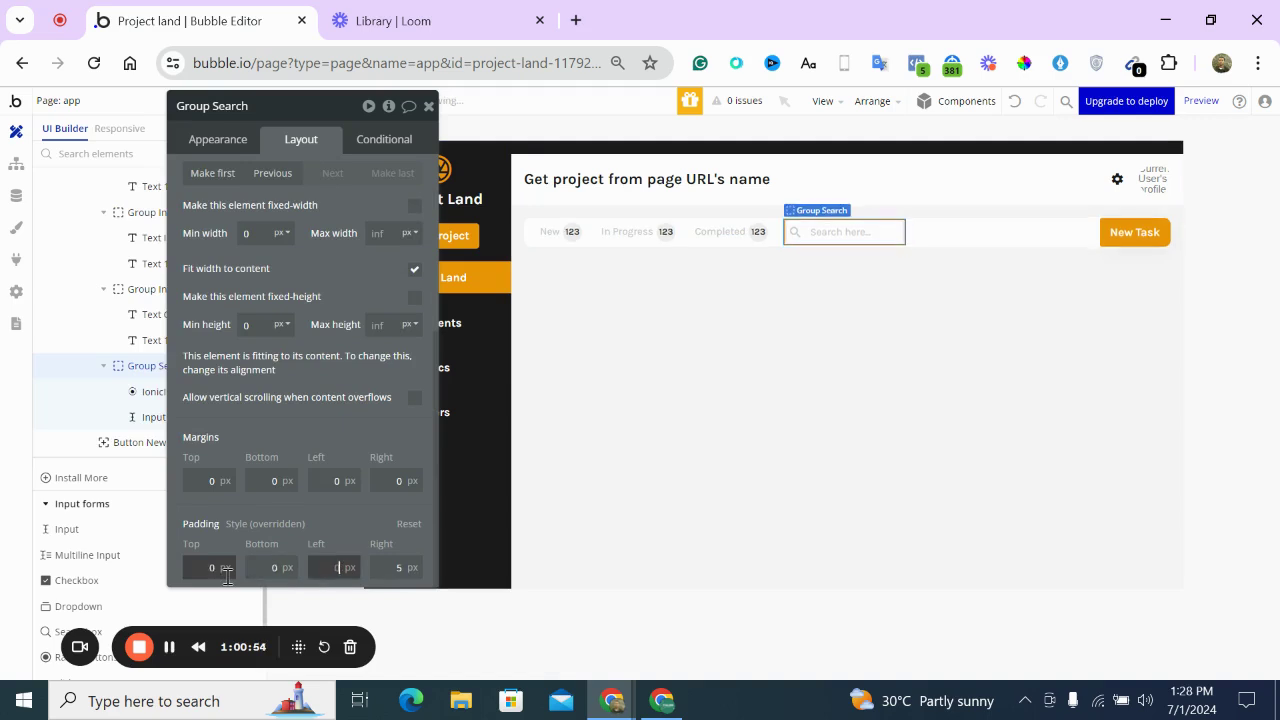
text(0)
key(Tab)
text(0)
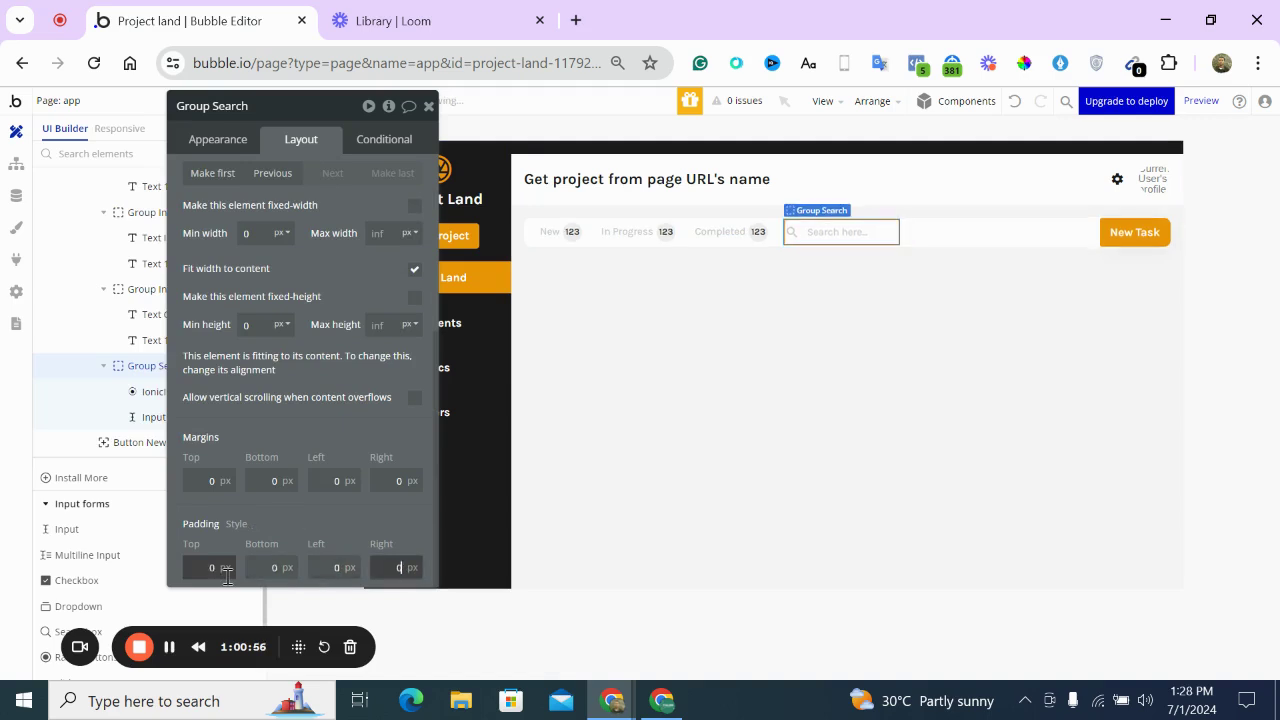
click(835, 261)
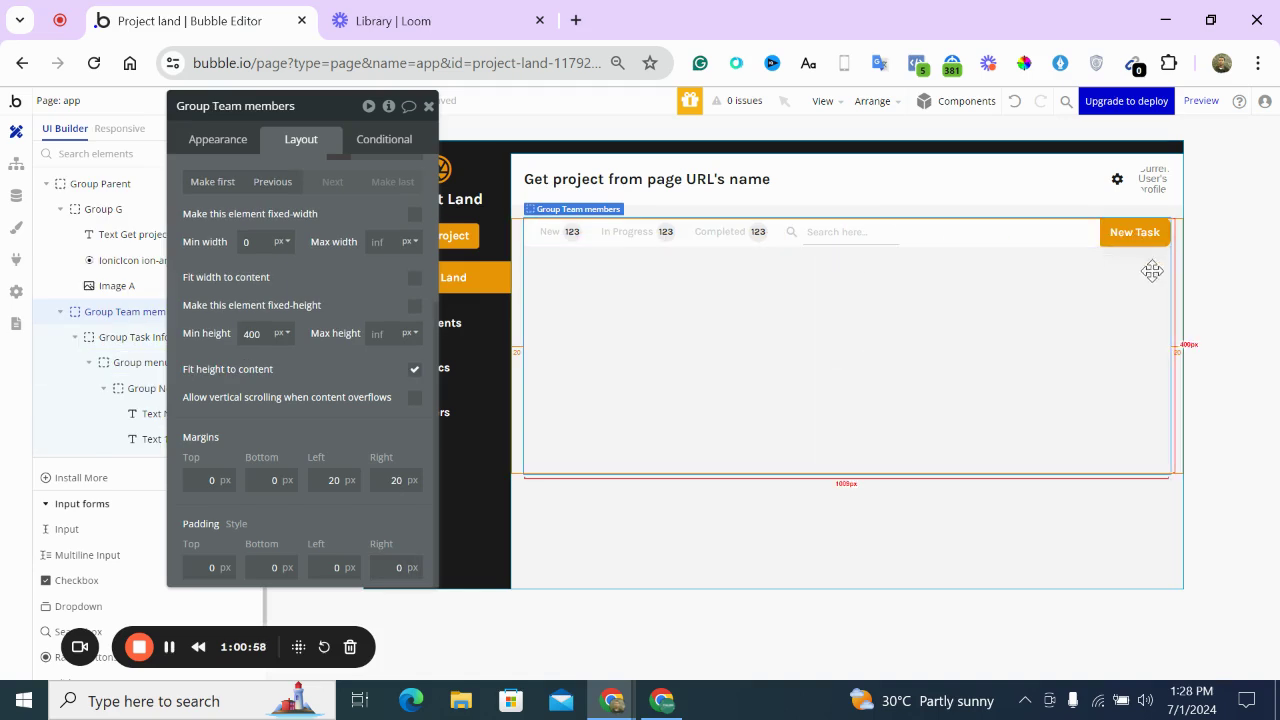
Examine the layout heights and padding of Group New, Group menu_info, Group Task Info and the New Task button
click(1210, 272)
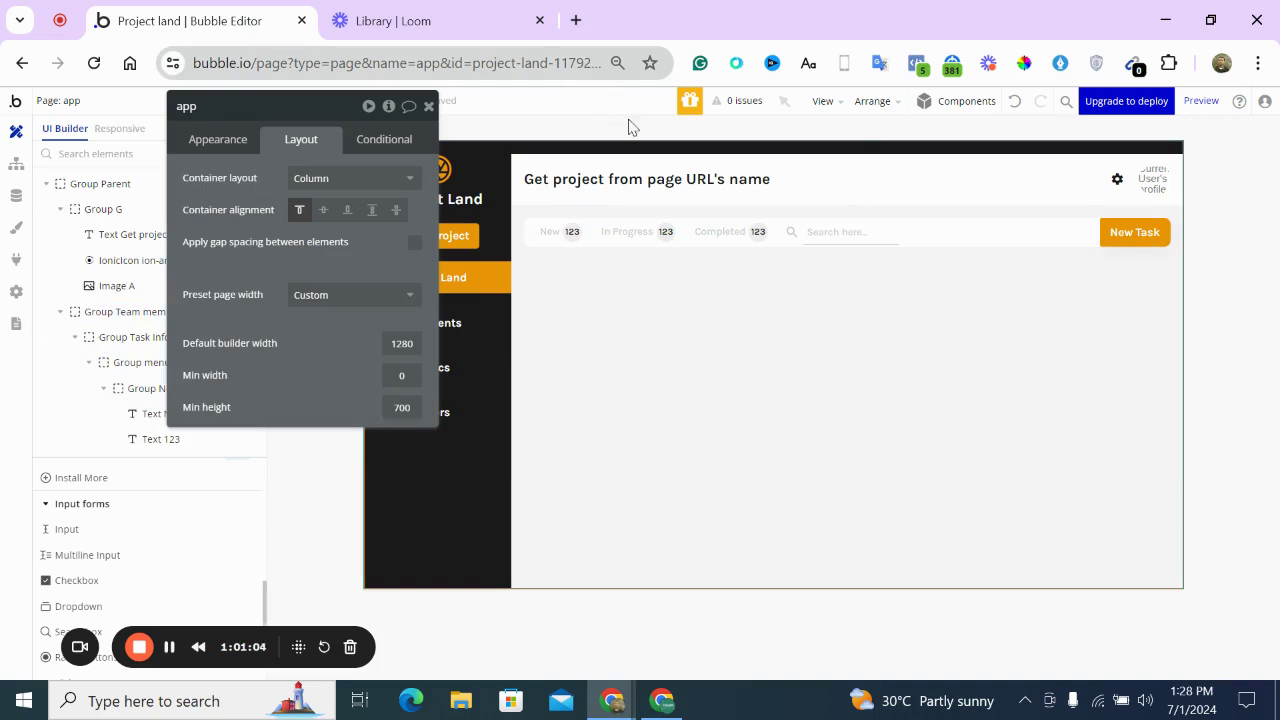
click(563, 251)
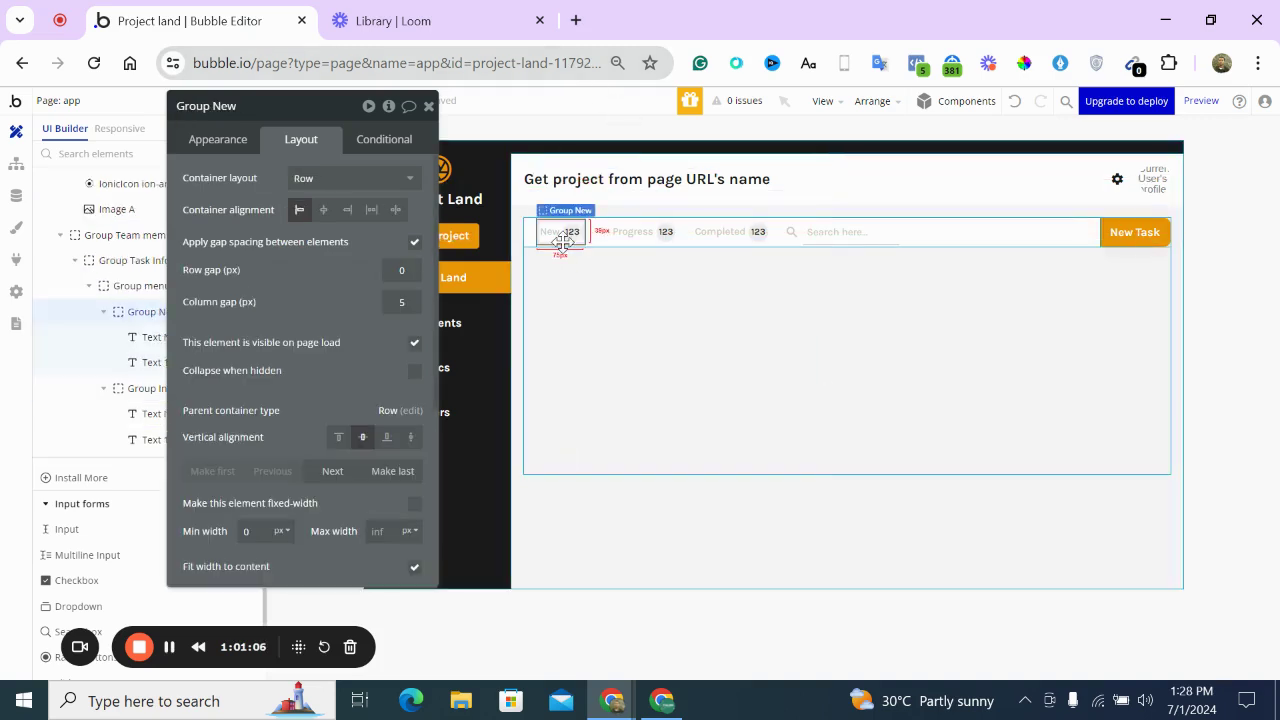
scroll(230, 483, down, 3)
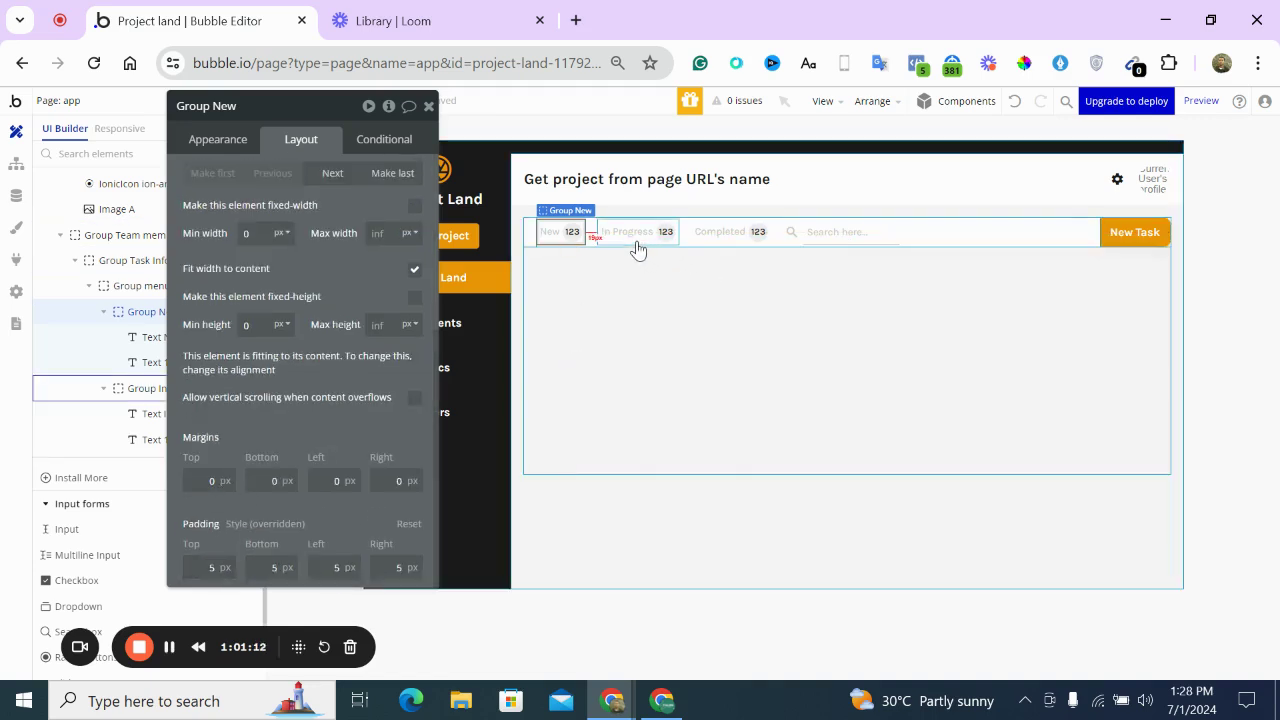
click(591, 242)
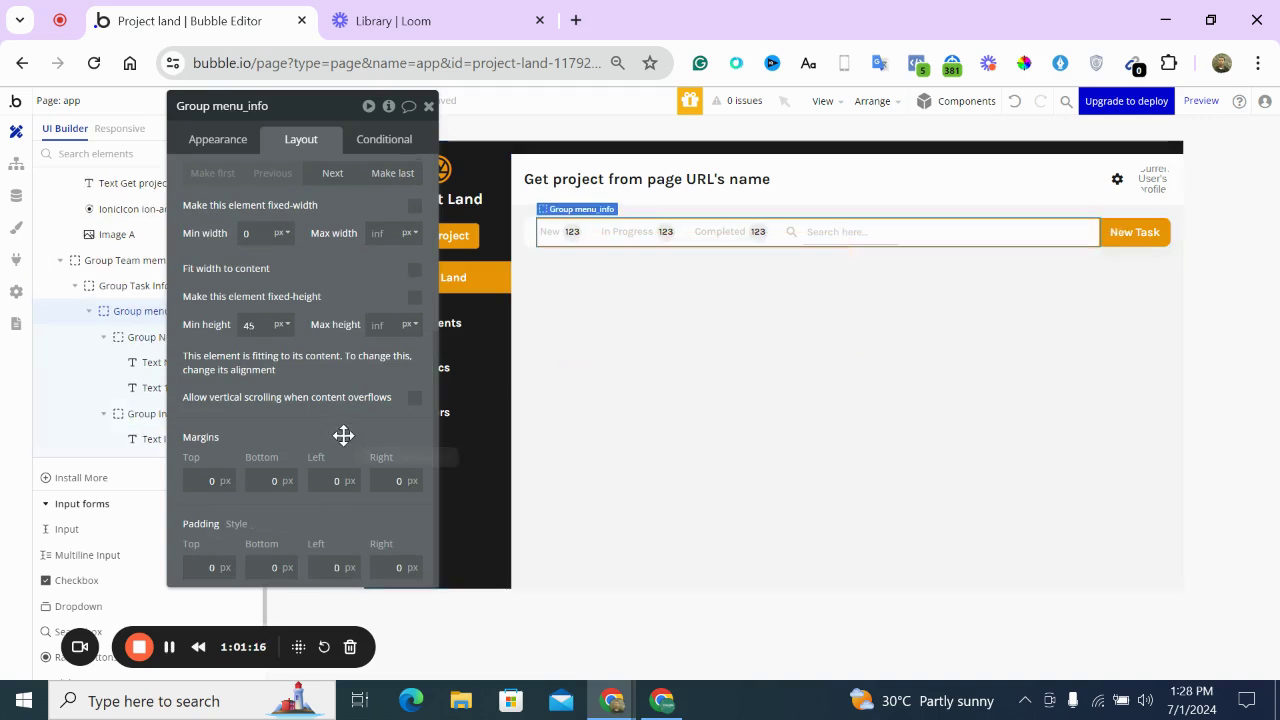
click(533, 233)
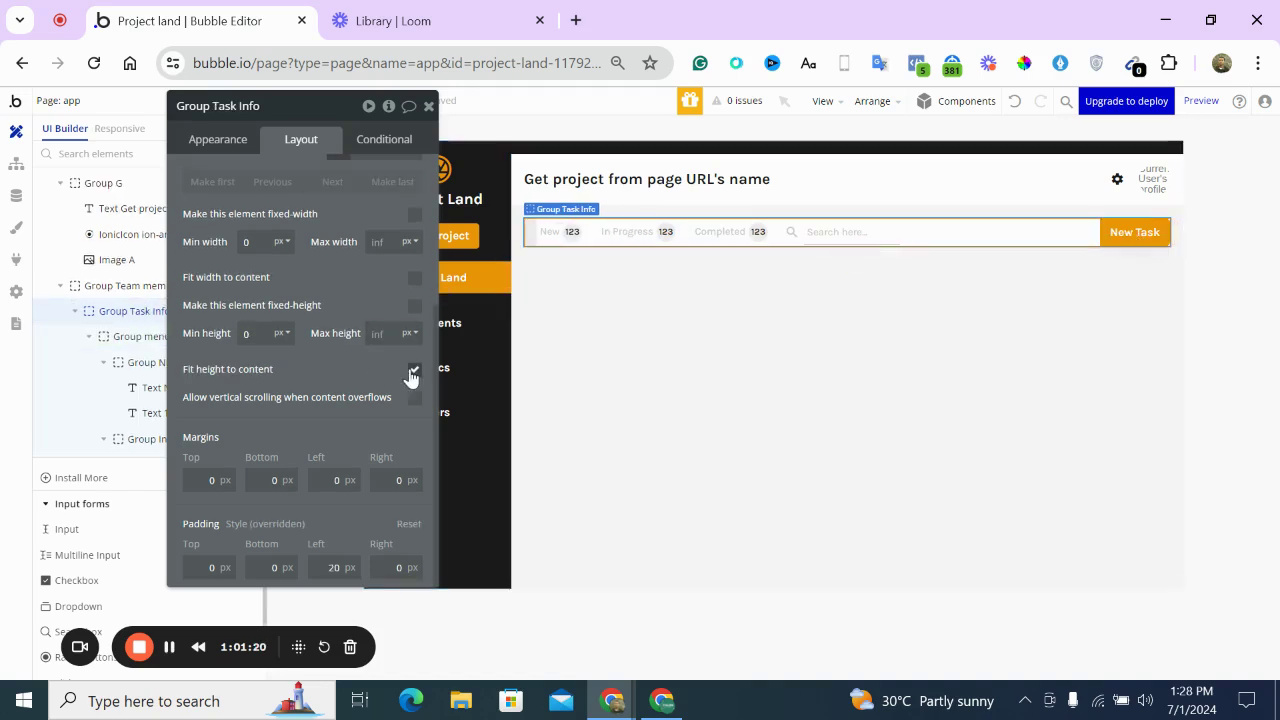
click(1118, 238)
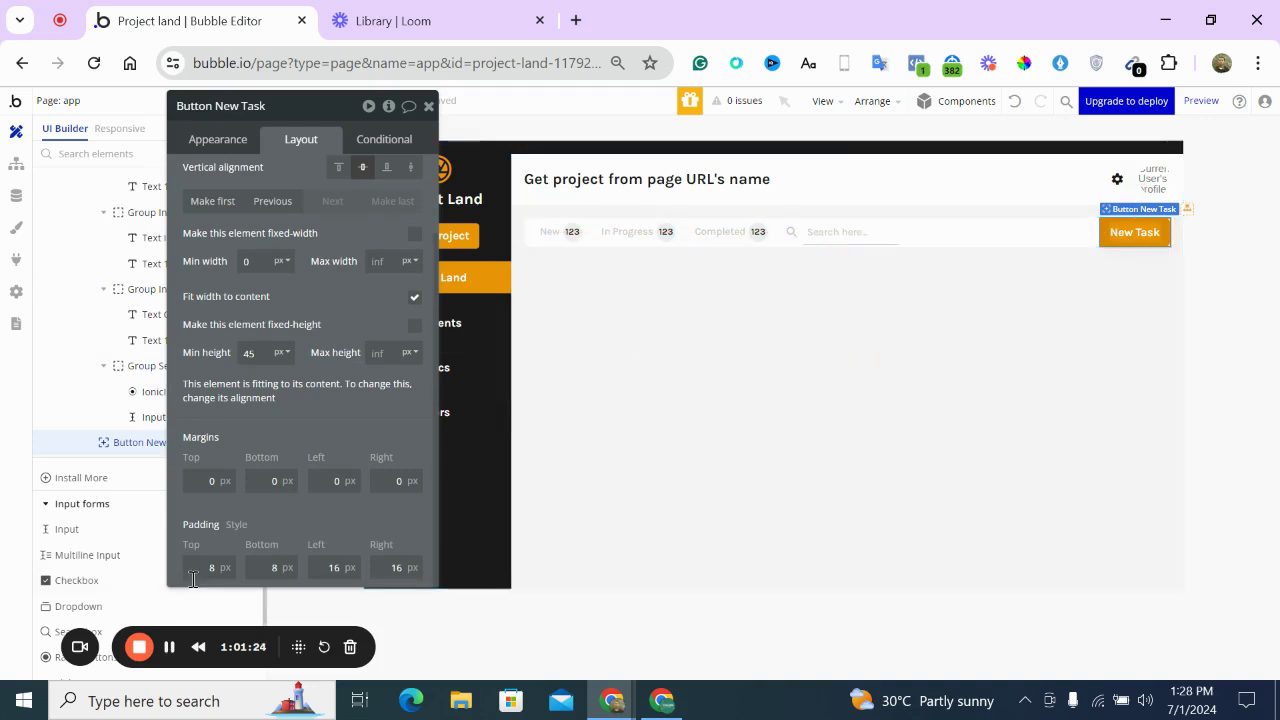
Examine the layout heights, margins and padding of Group Team members, the search input, Group Search and Group menu_info
click(657, 450)
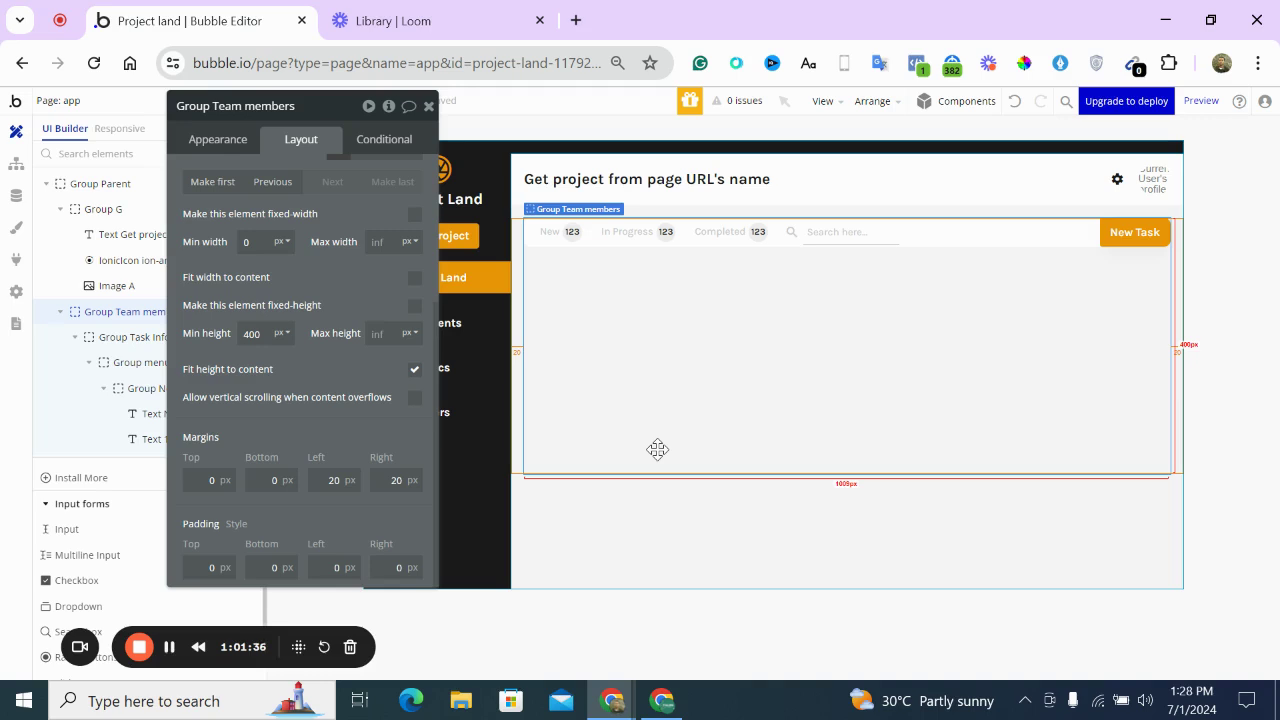
click(822, 236)
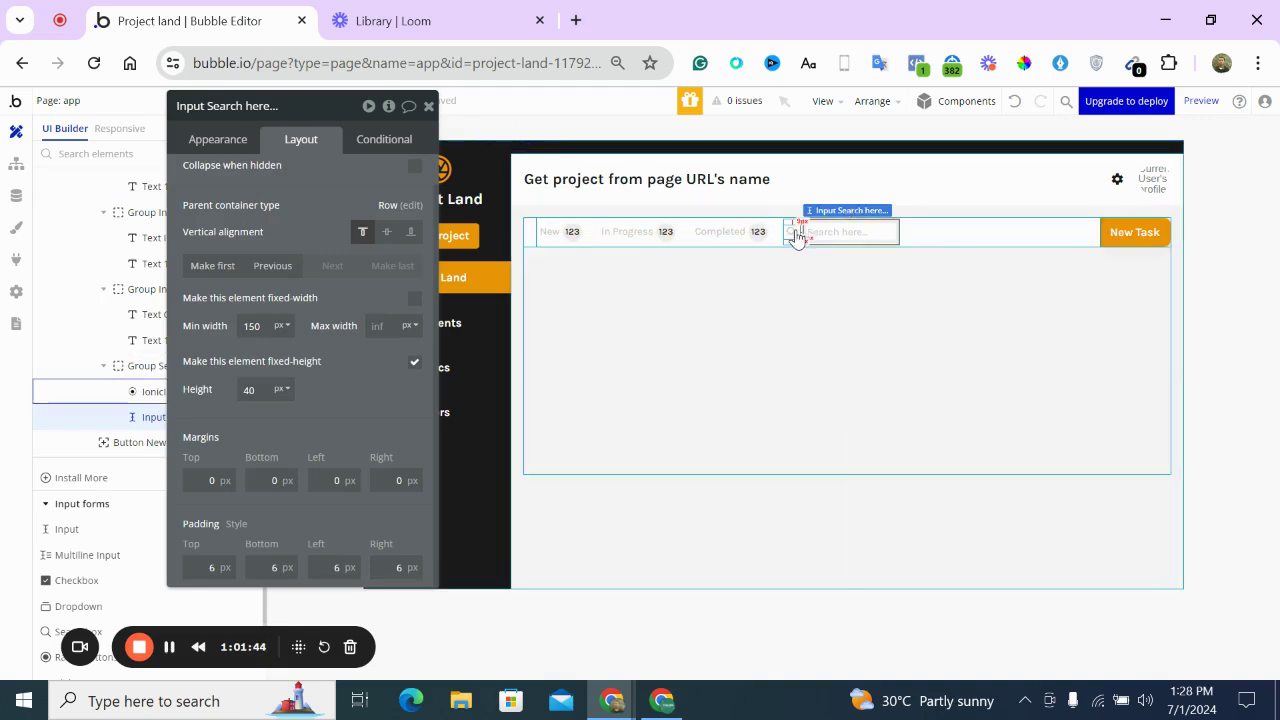
drag(303, 191, 232, 203)
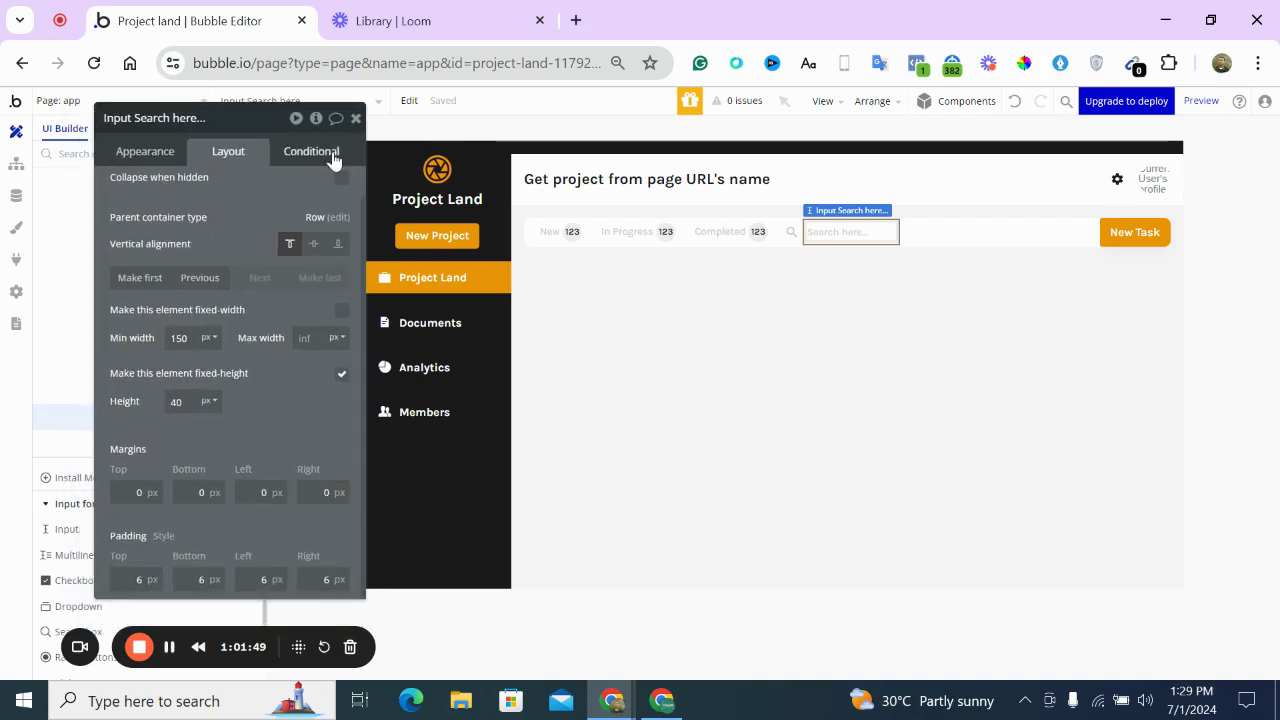
click(410, 104)
click(448, 278)
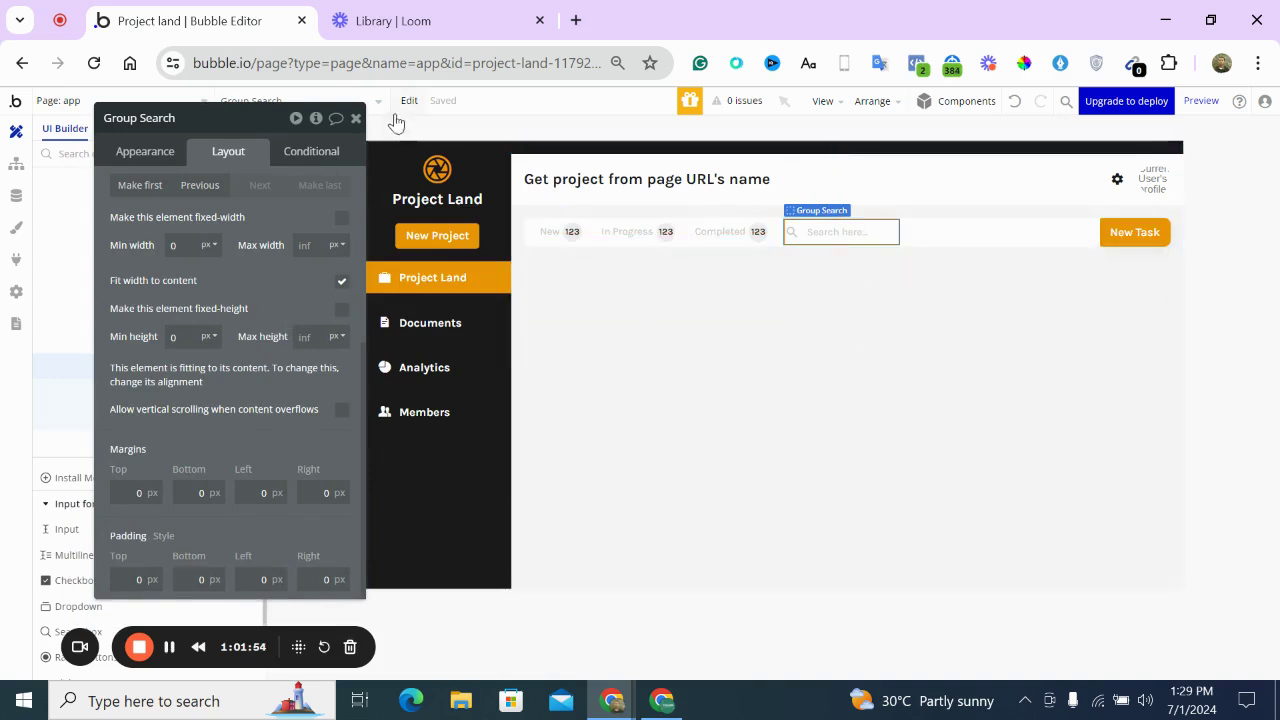
click(410, 104)
click(450, 278)
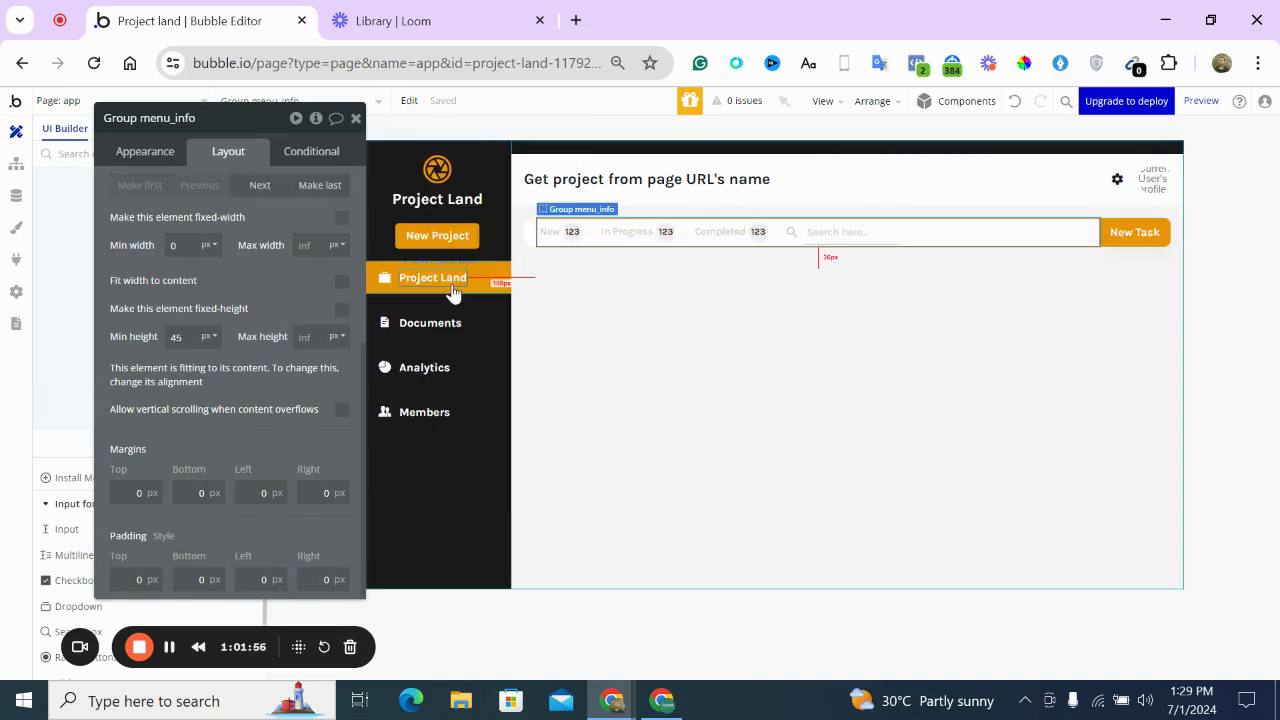
Try a minimum height of 50 px on the New Task button and revert it to 45 px
click(1133, 232)
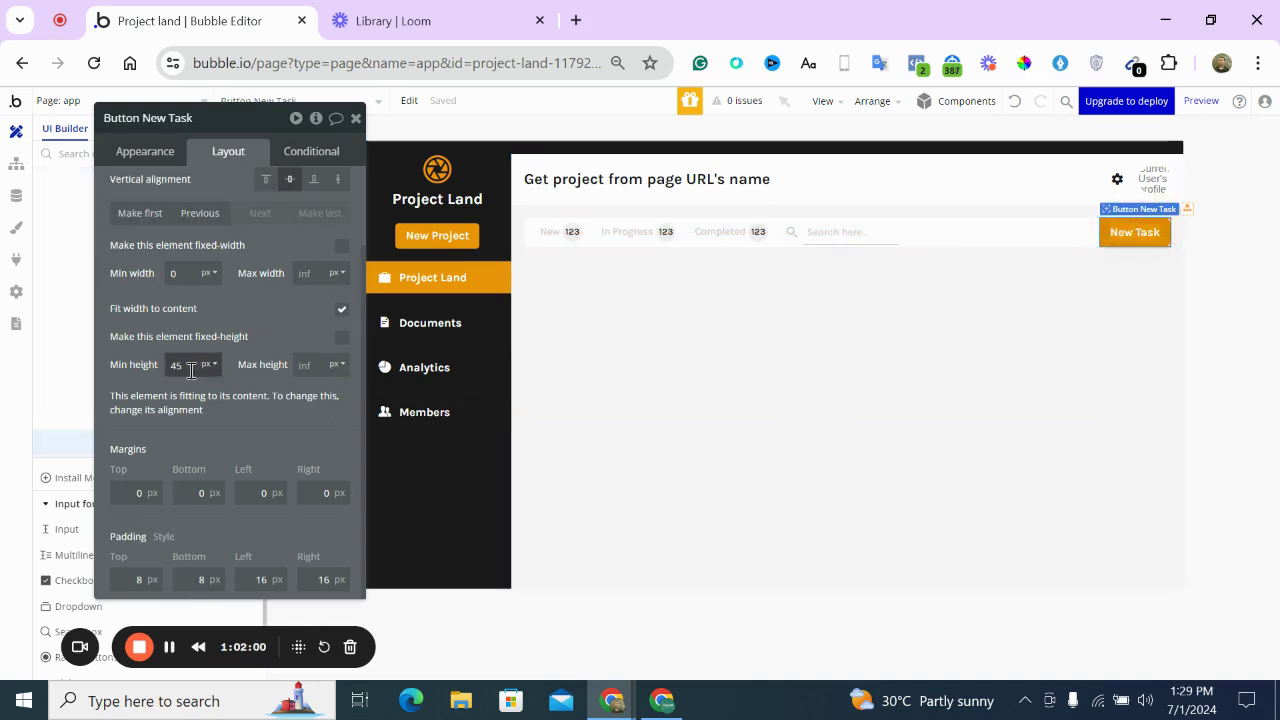
drag(191, 371, 137, 377)
text(50)
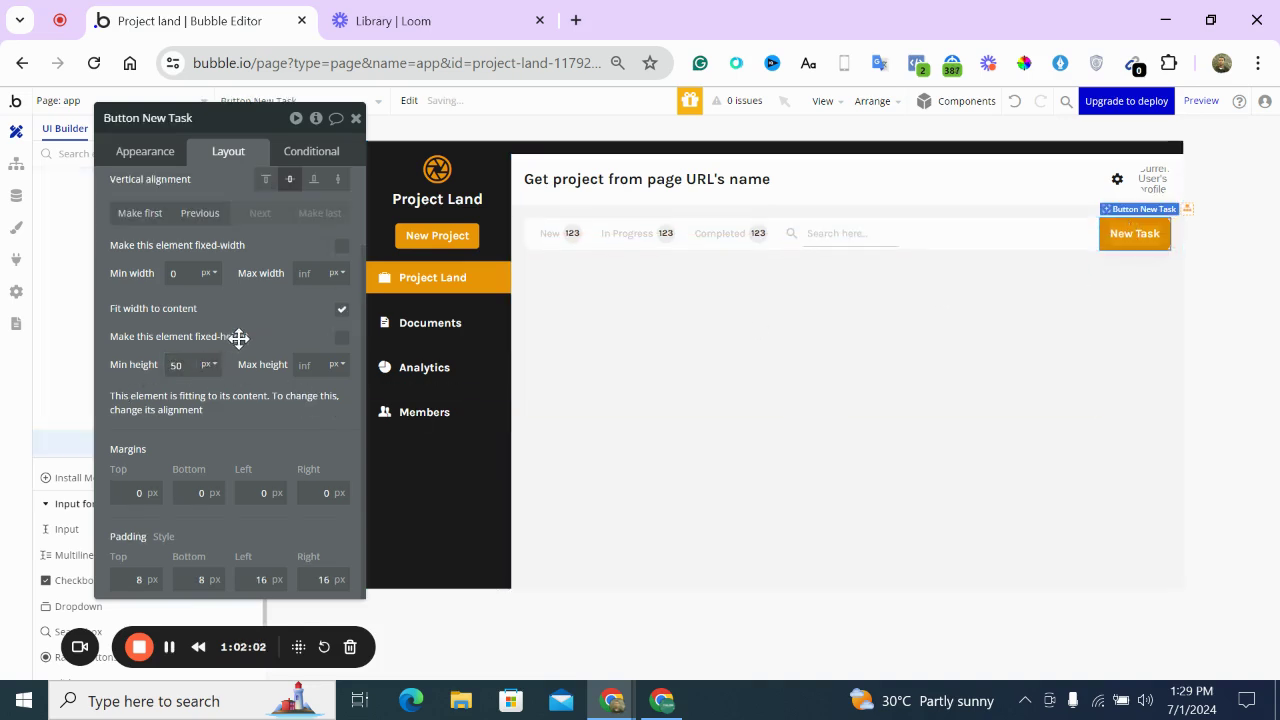
key(ctrl+a)
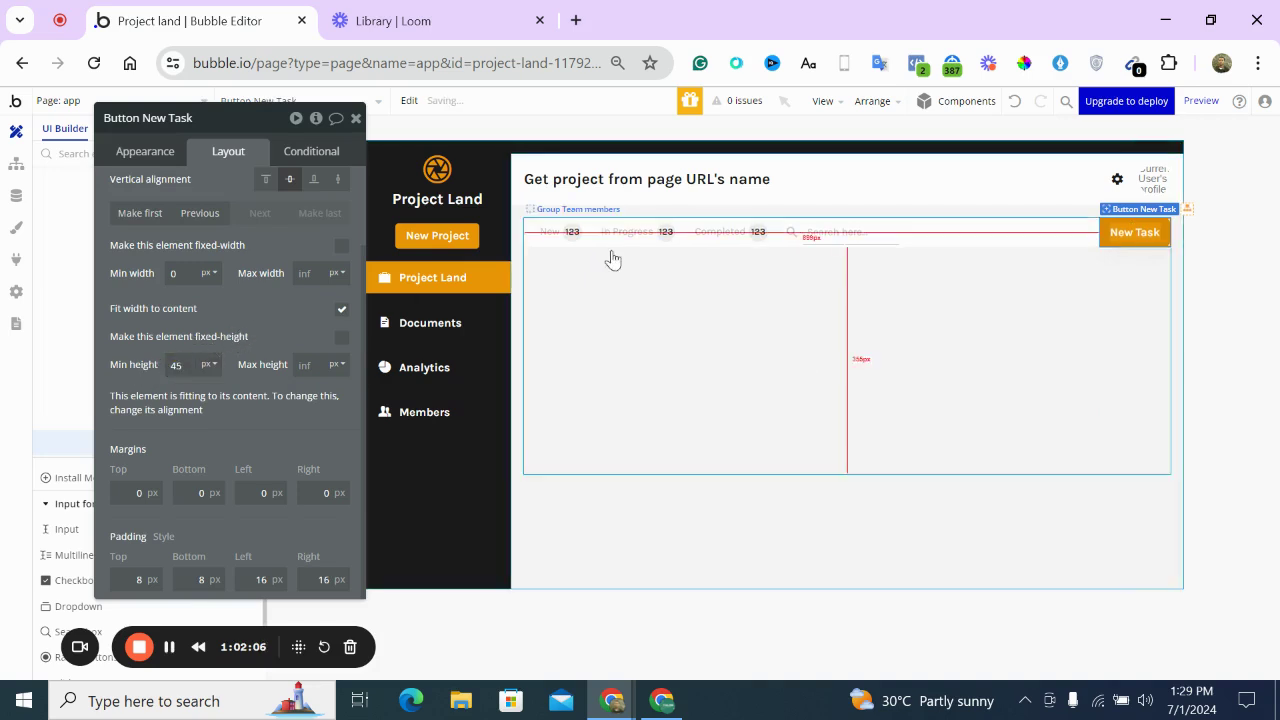
Switch to the Projectpower editor window to view the reference task list, and return to the Project land editor
click(749, 309)
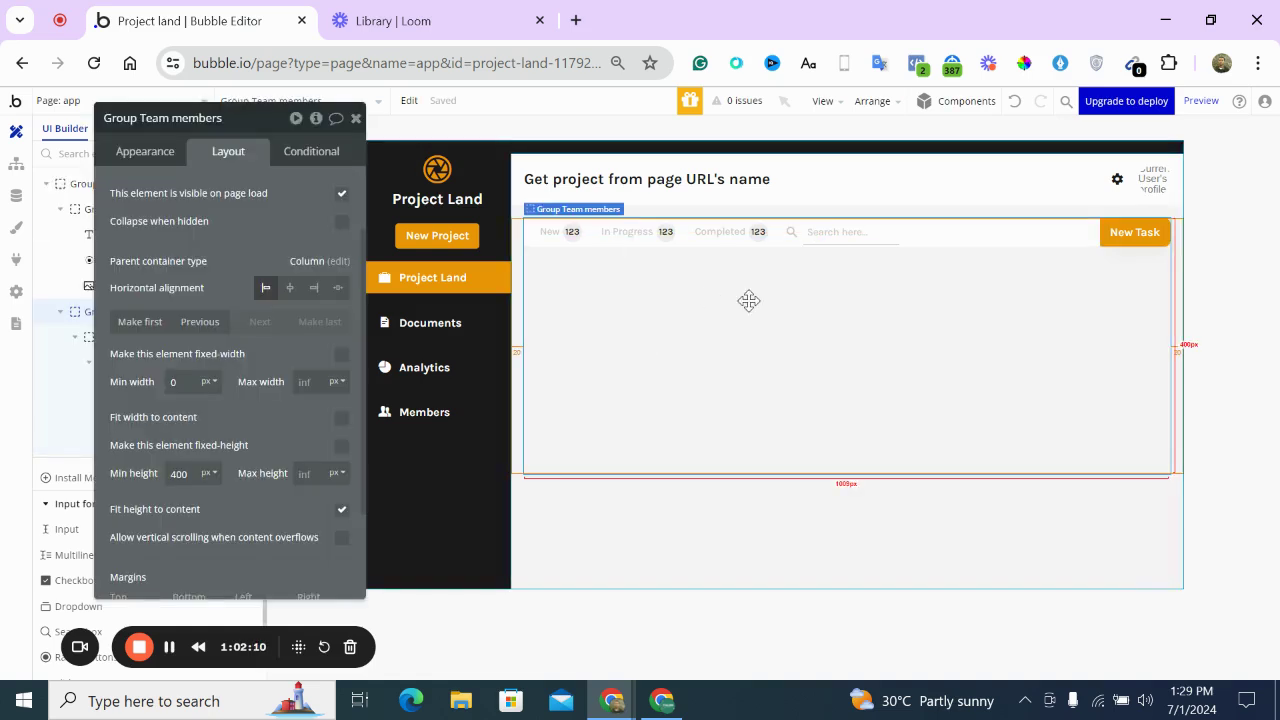
click(663, 701)
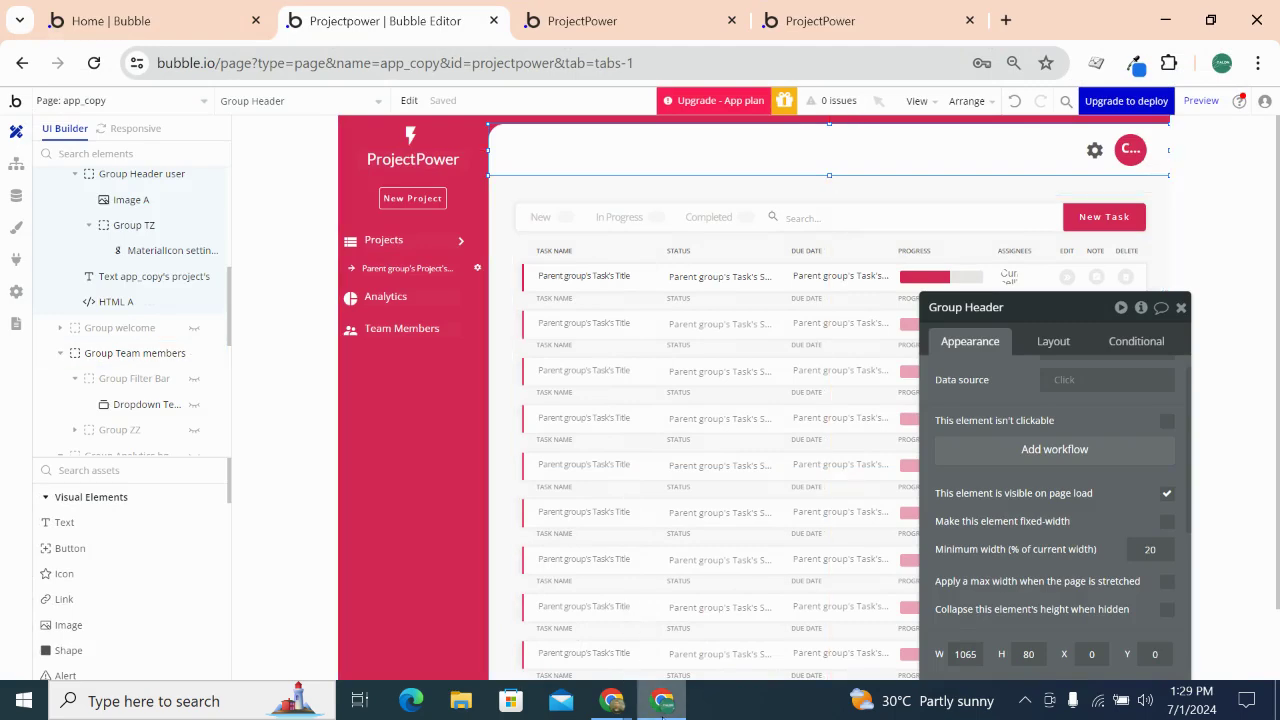
click(662, 700)
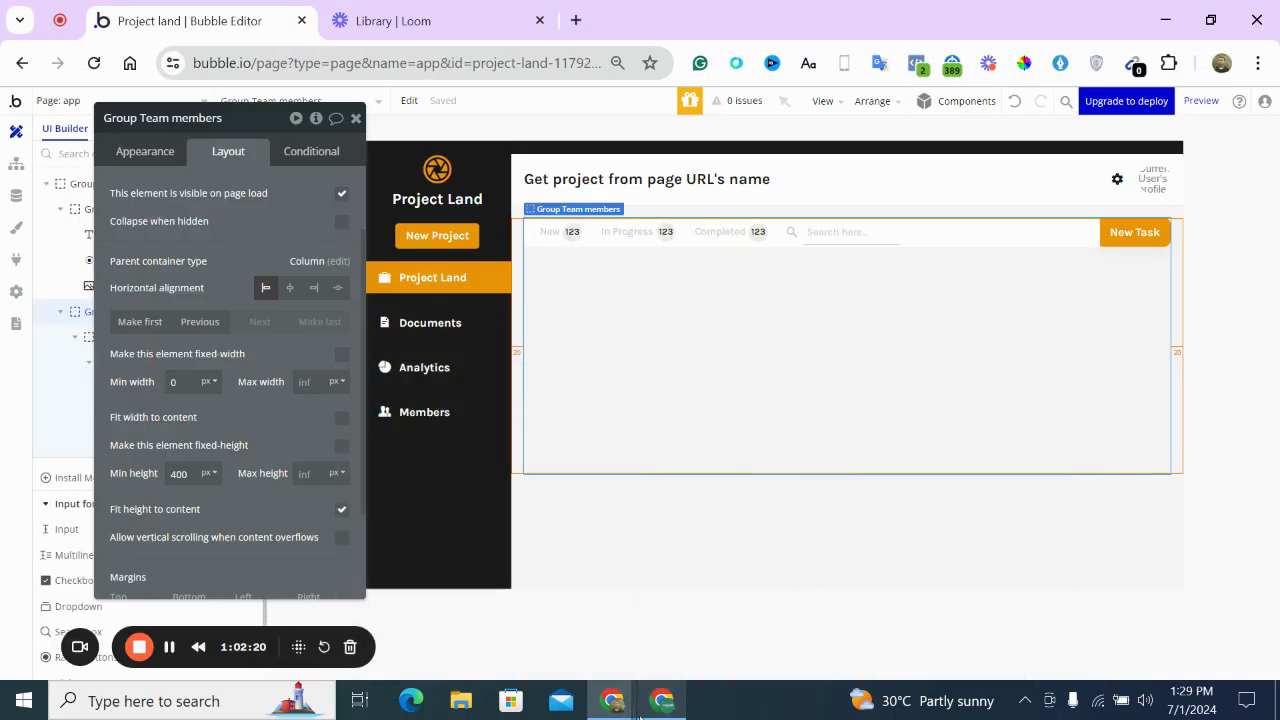
Draw a repeating group about 838 px wide and 232 px high below the task bar inside Group Team members
click(355, 118)
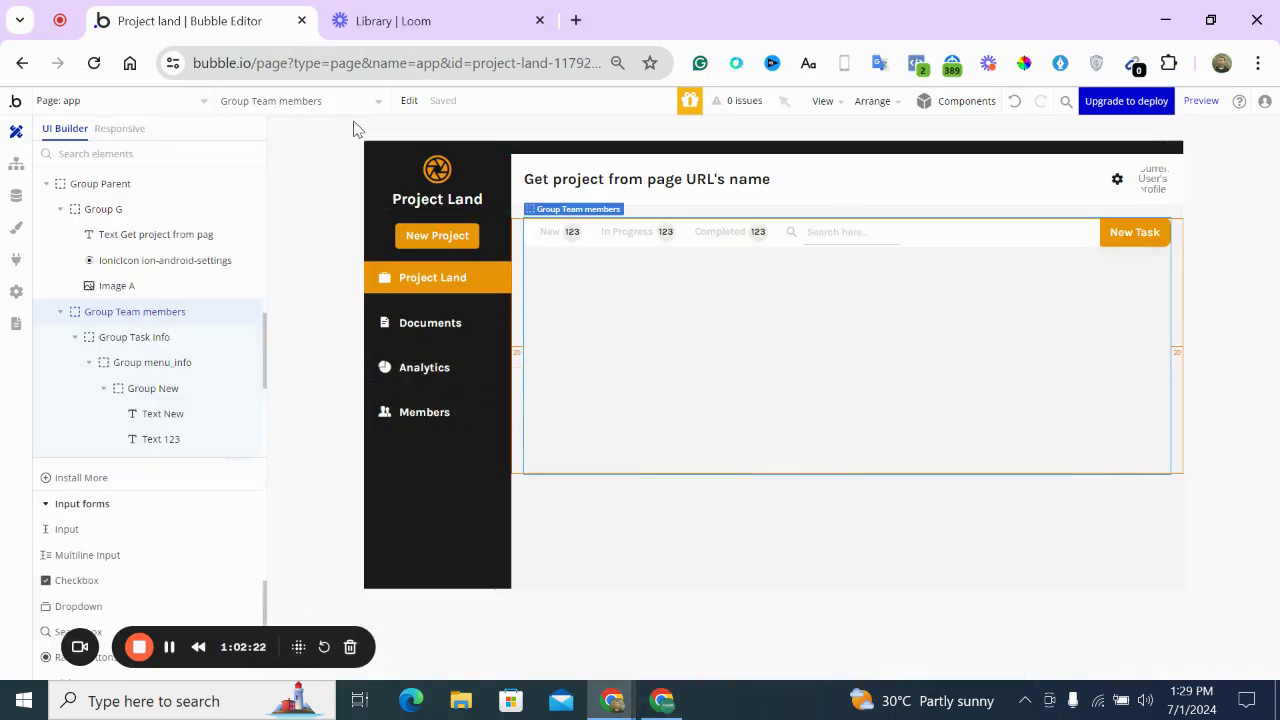
scroll(78, 624, down, 5)
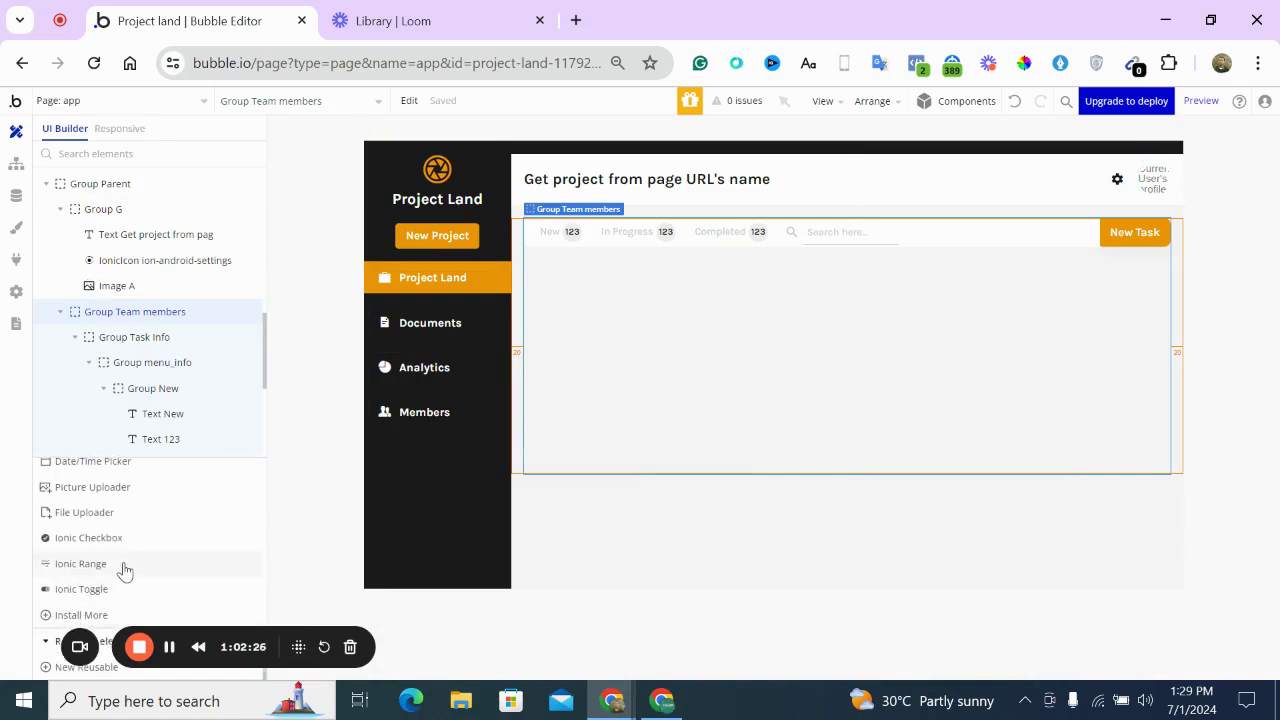
scroll(123, 568, up, 3)
scroll(123, 570, up, 3)
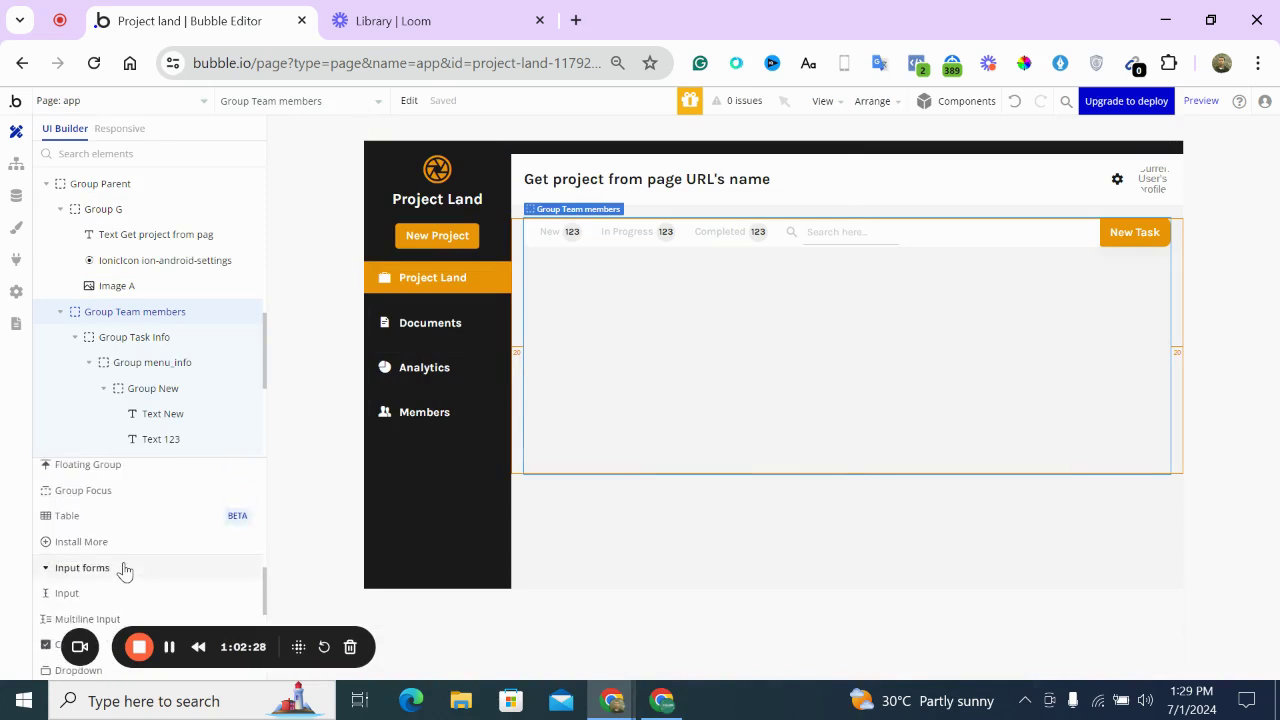
scroll(123, 570, up, 3)
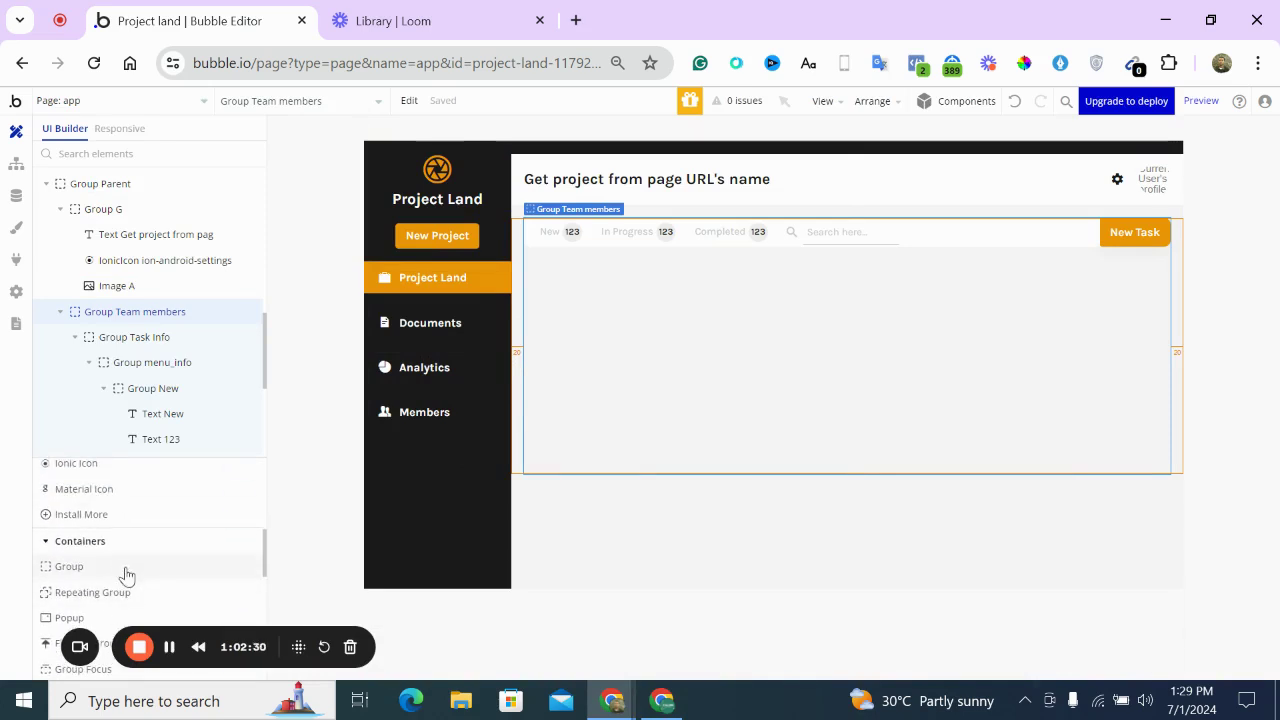
click(137, 596)
mouse_move(571, 289)
mouse_down()
mouse_move(1151, 329)
mouse_move(1169, 372)
mouse_move(1091, 374)
mouse_move(1108, 392)
mouse_up()
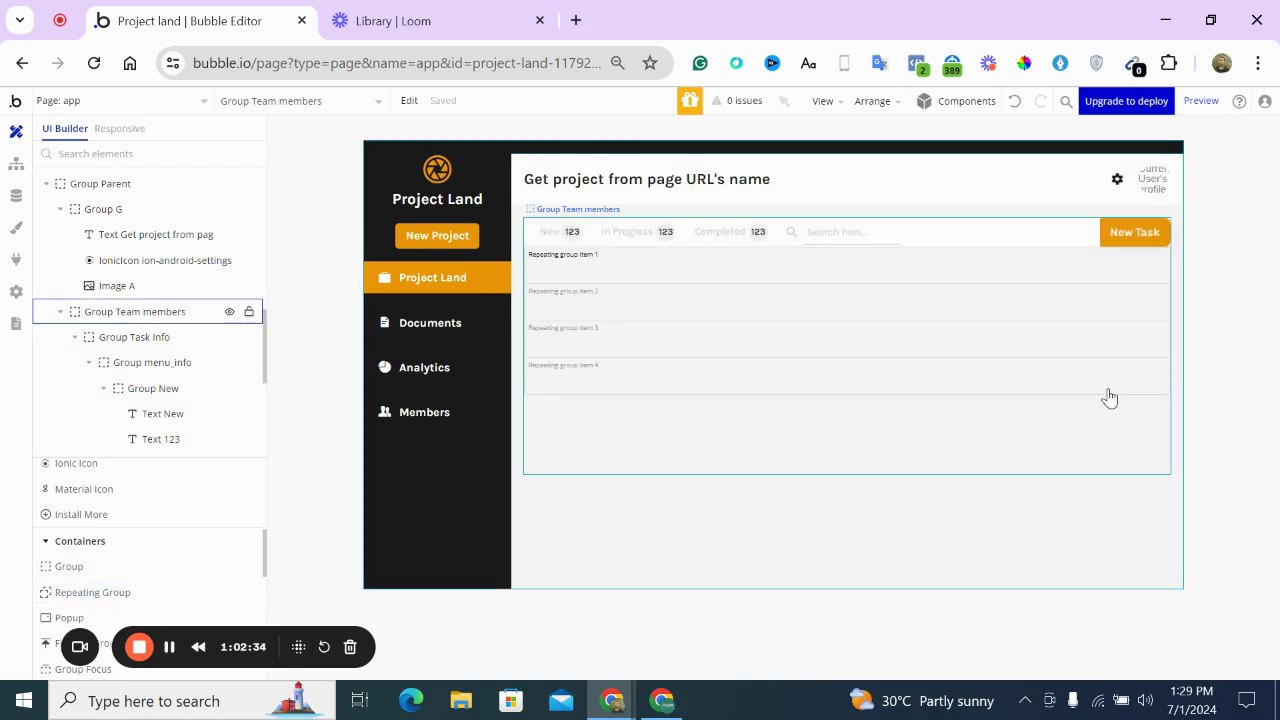
click(659, 437)
Set the new repeating group's minimum width to 0 px and minimum height to 400 px, and rename it RepeatingGroup tasks
click(677, 348)
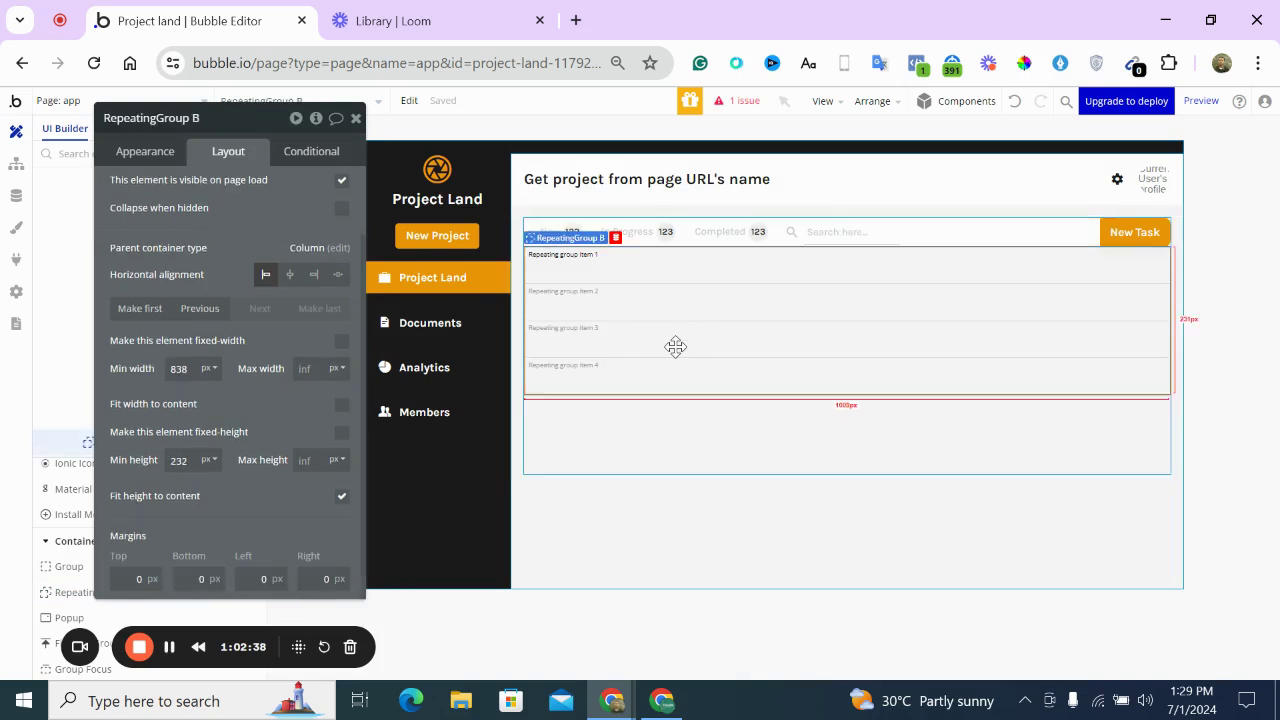
double_click(186, 369)
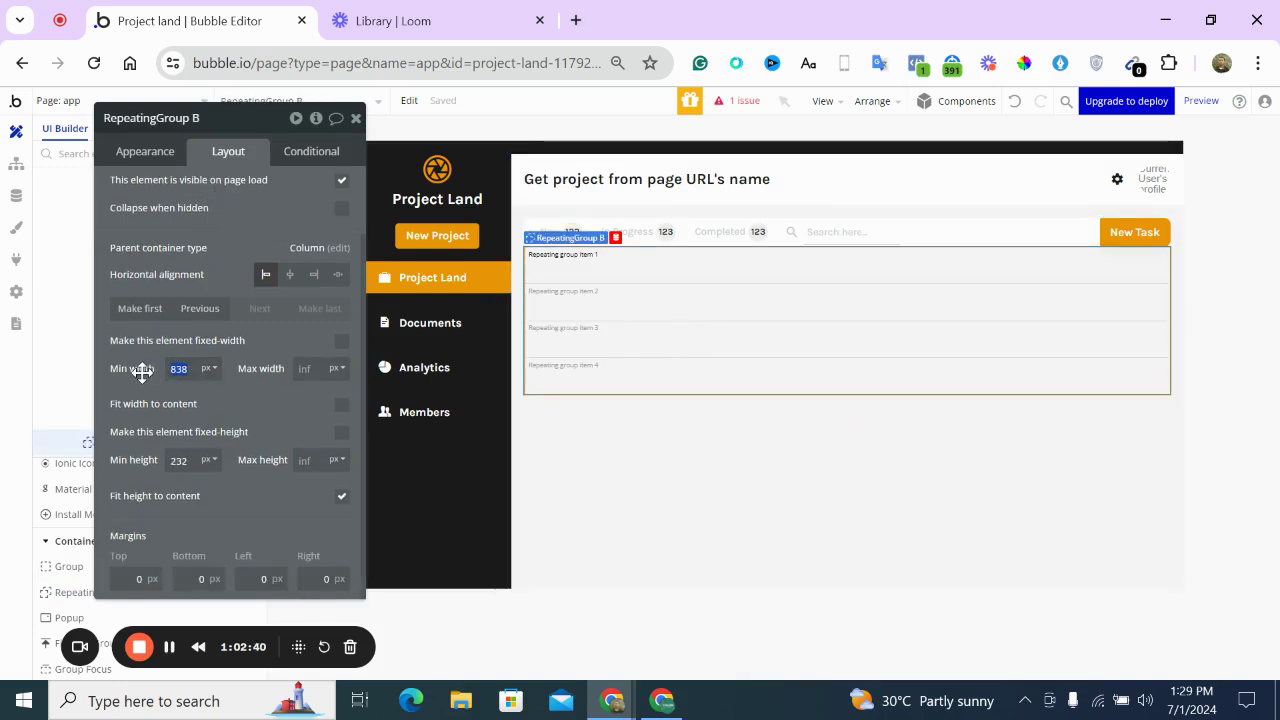
click(196, 459)
drag(196, 459, 137, 470)
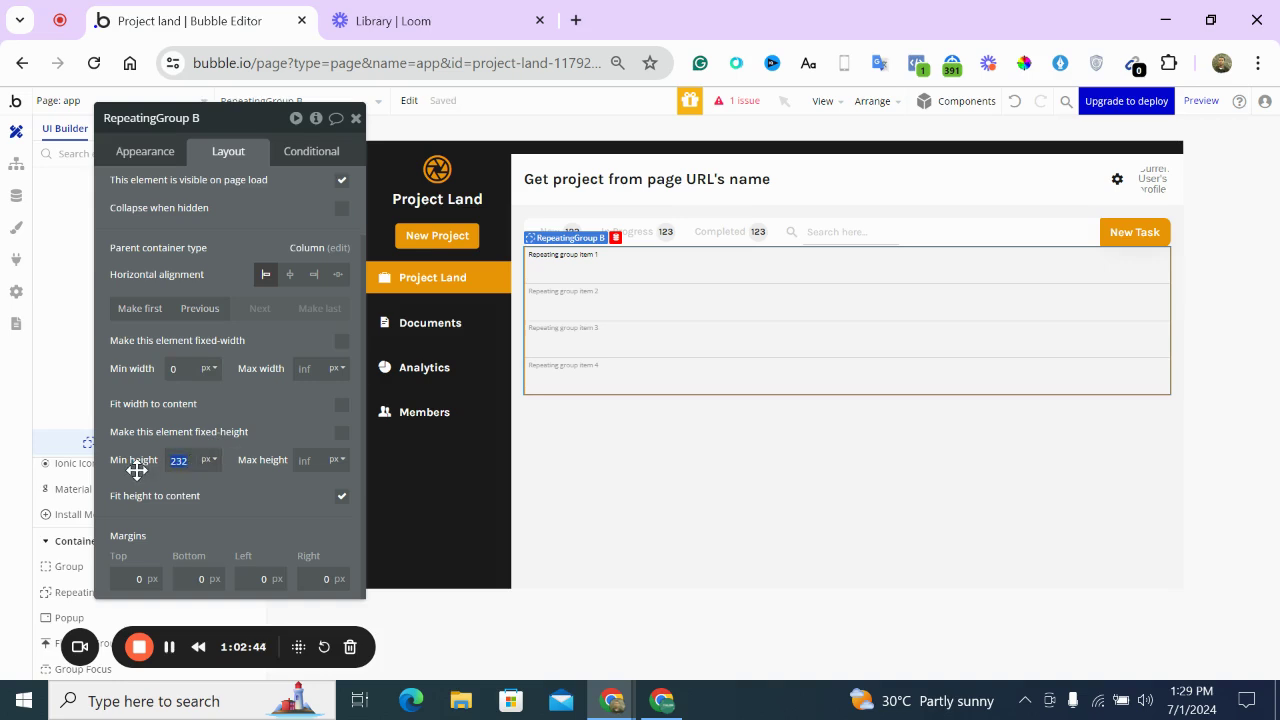
click(216, 422)
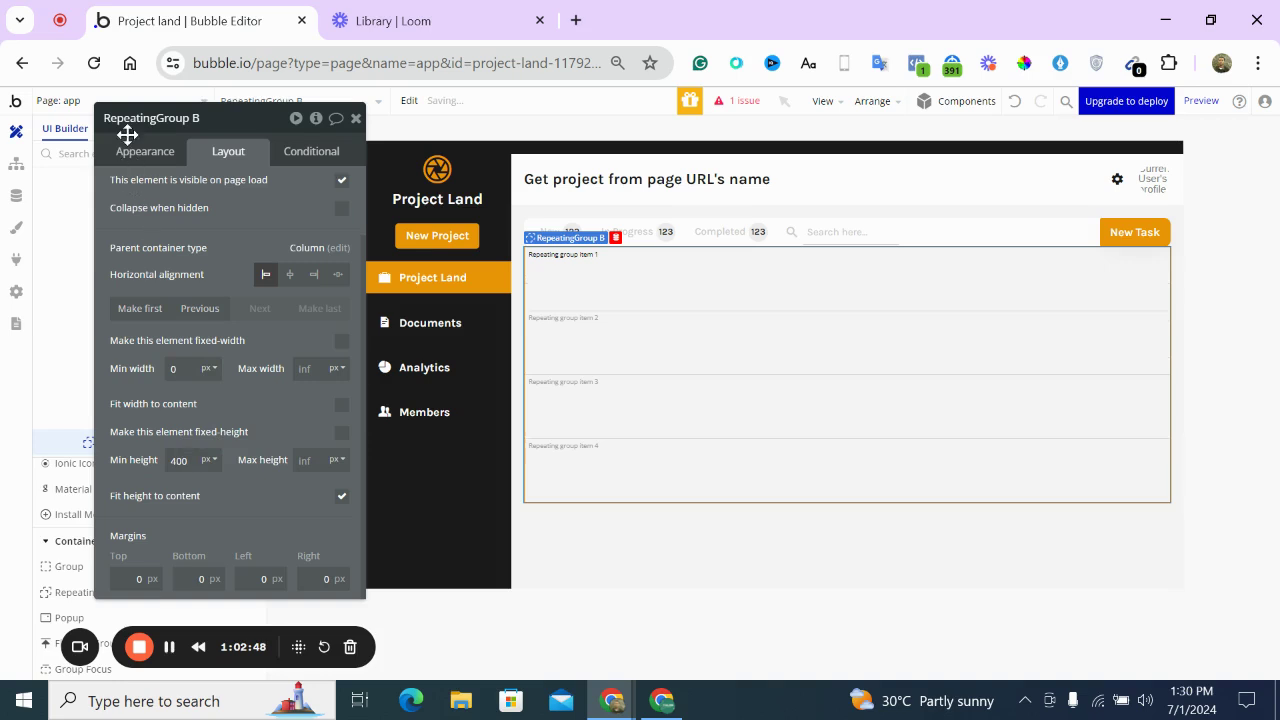
double_click(193, 117)
Turn off the fixed number of rows for RepeatingGroup tasks and set the minimum row height to 50 px
click(164, 163)
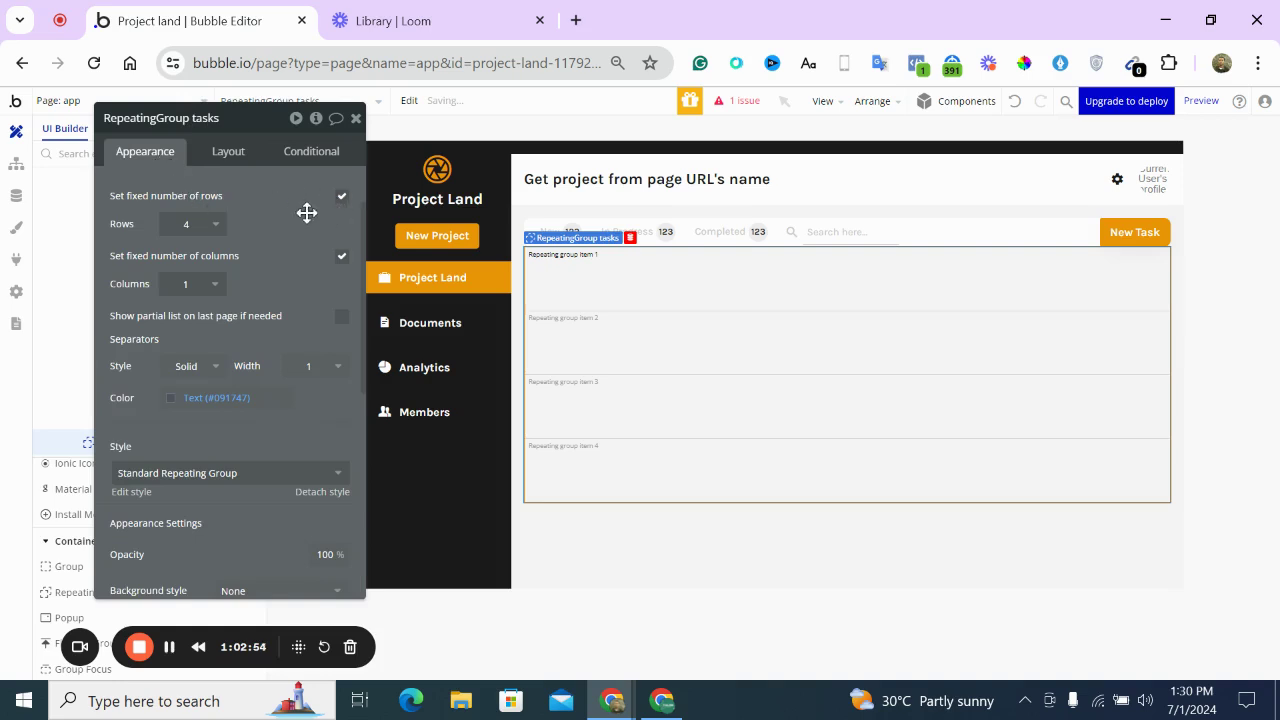
click(341, 200)
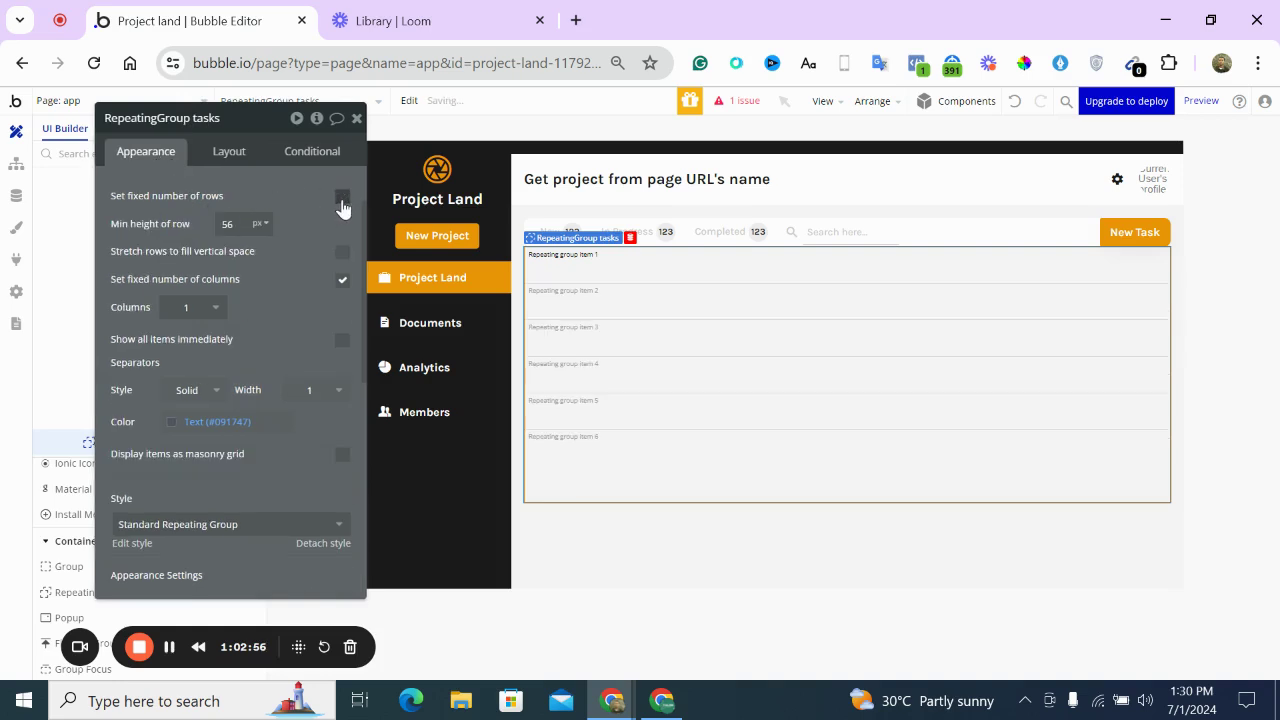
double_click(226, 224)
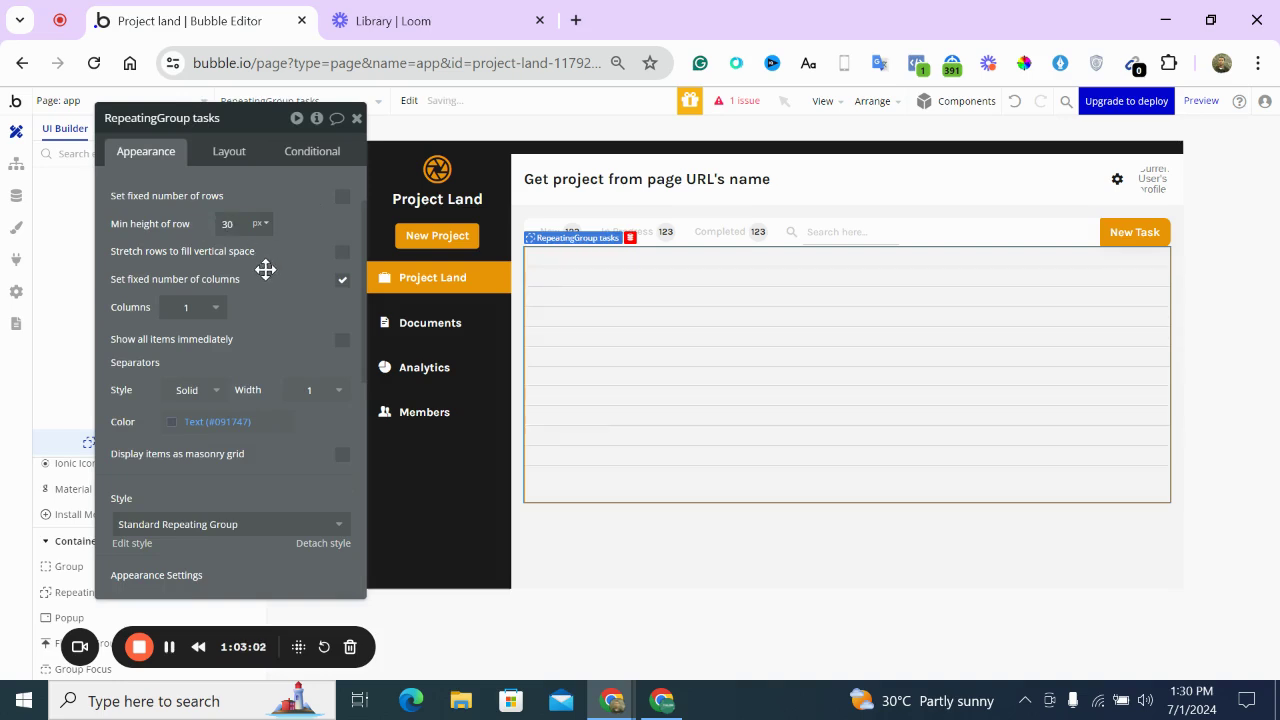
drag(244, 224, 204, 224)
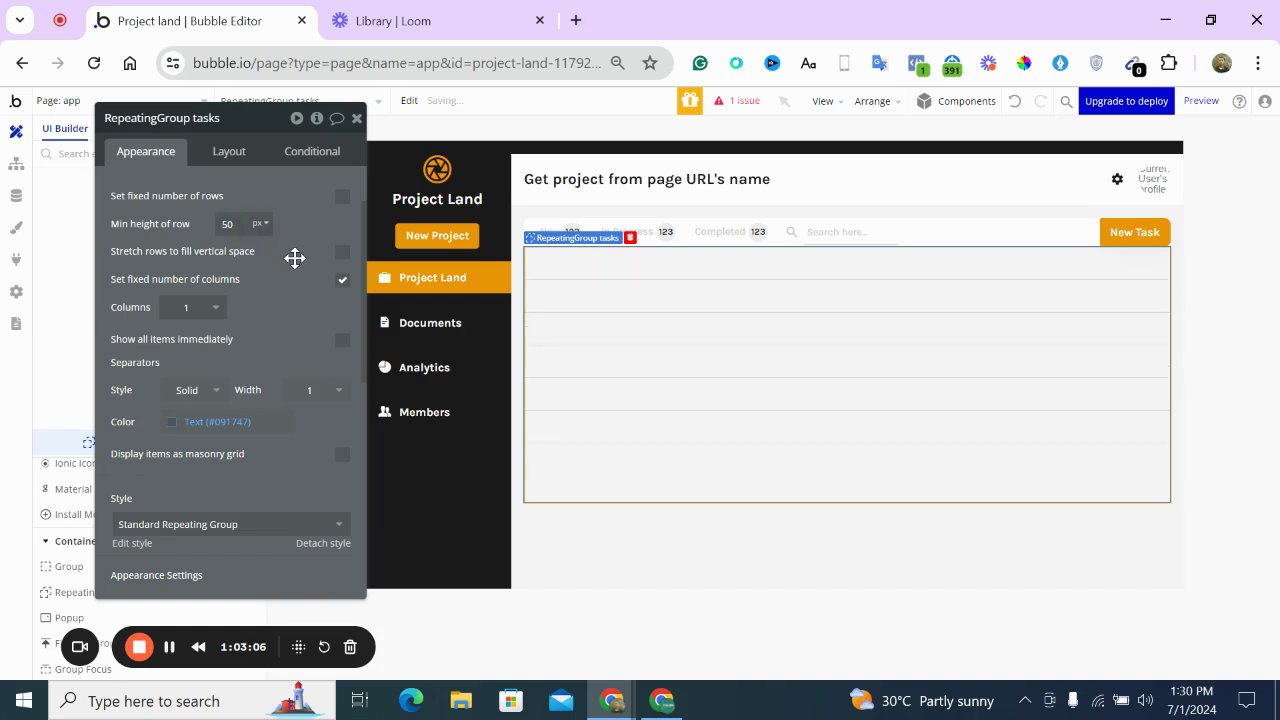
Set the repeating group's content type to Task and its data source to a search for Tasks, adding an empty constraint
scroll(306, 234, up, 2)
drag(306, 234, 320, 234)
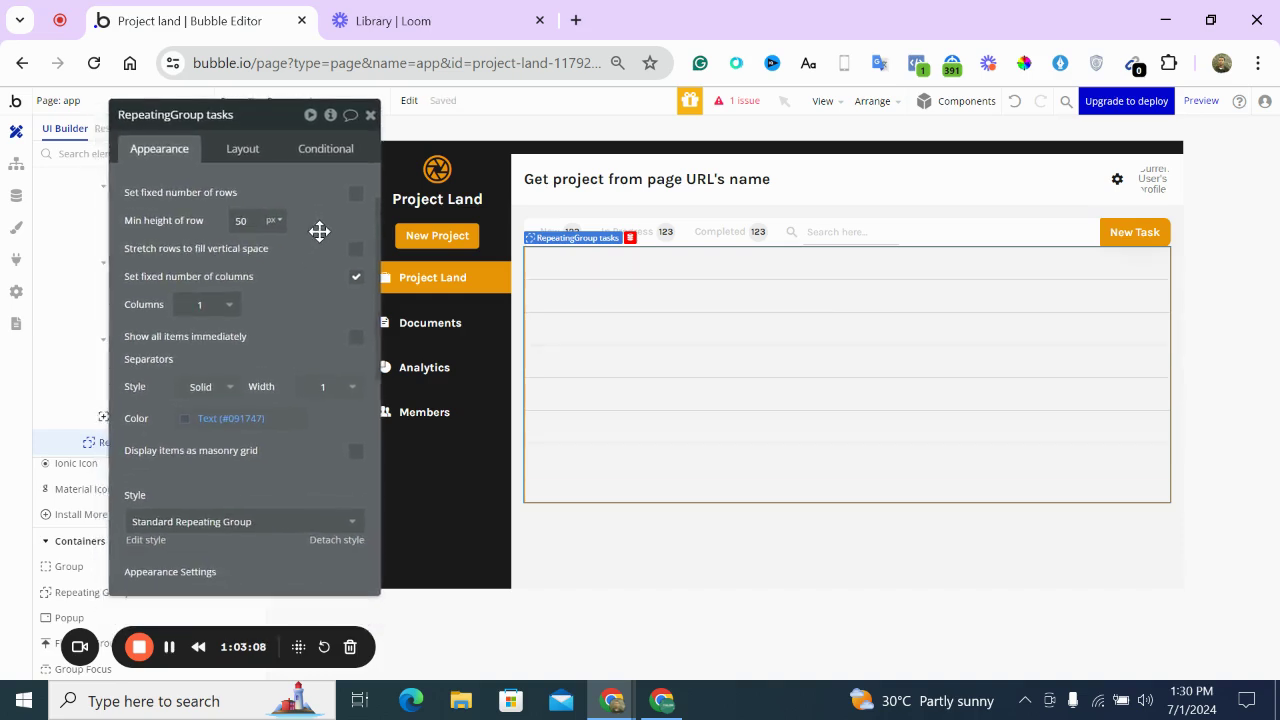
click(278, 186)
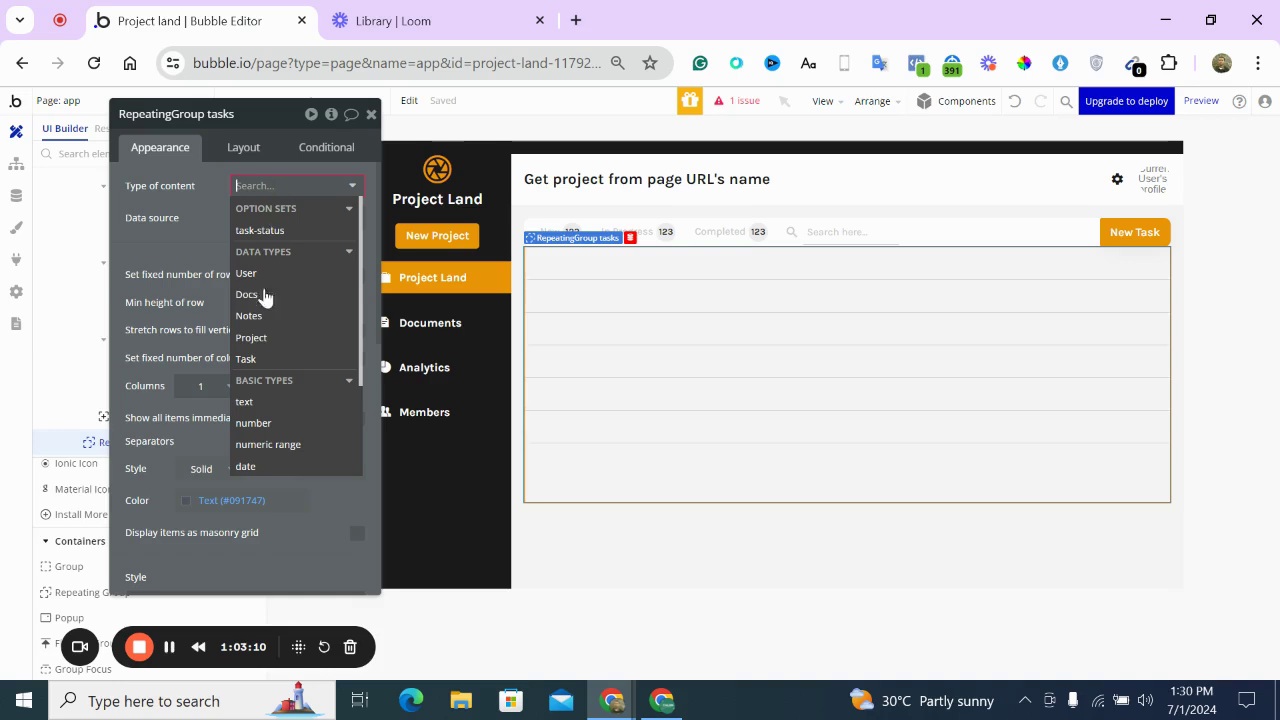
click(262, 359)
click(252, 219)
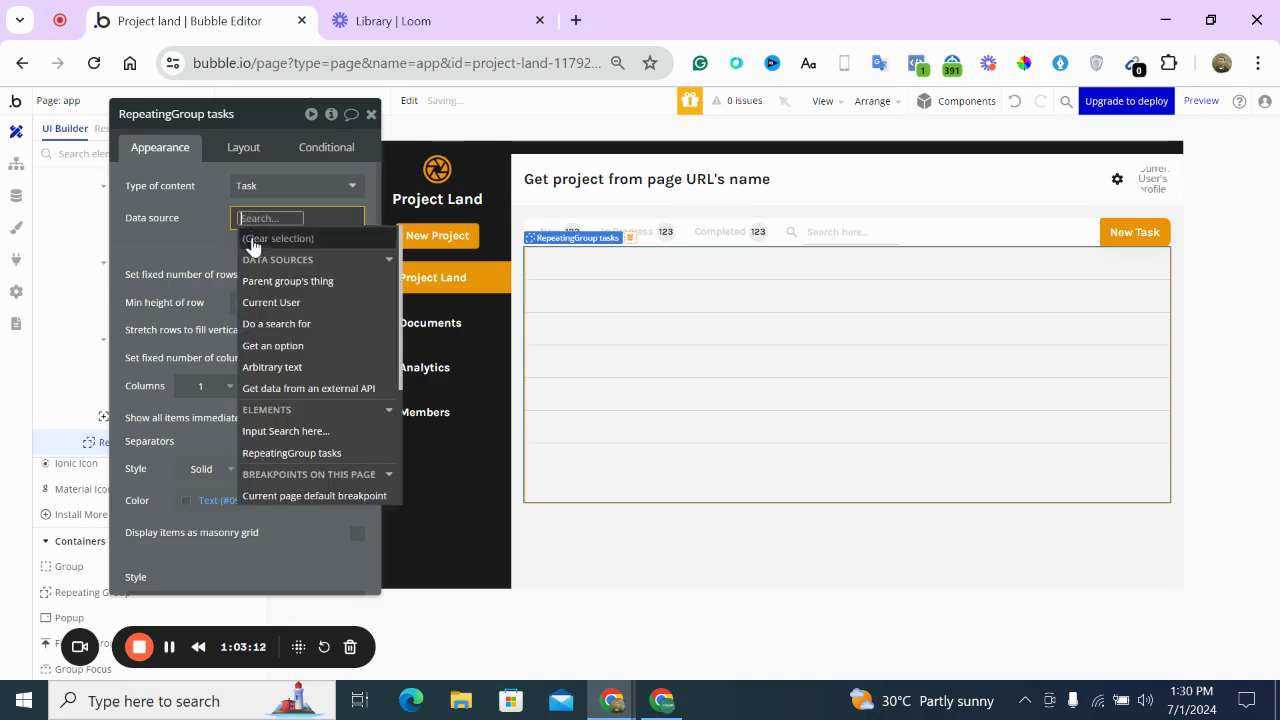
click(275, 318)
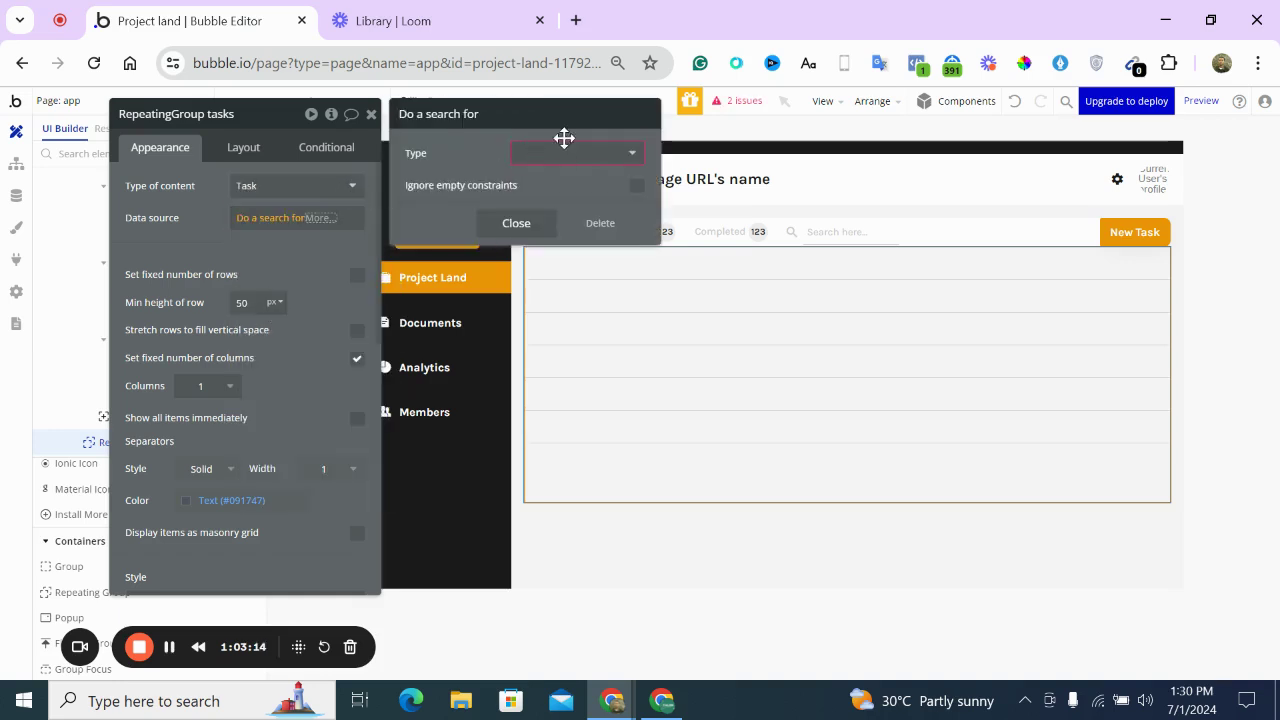
click(565, 152)
click(545, 283)
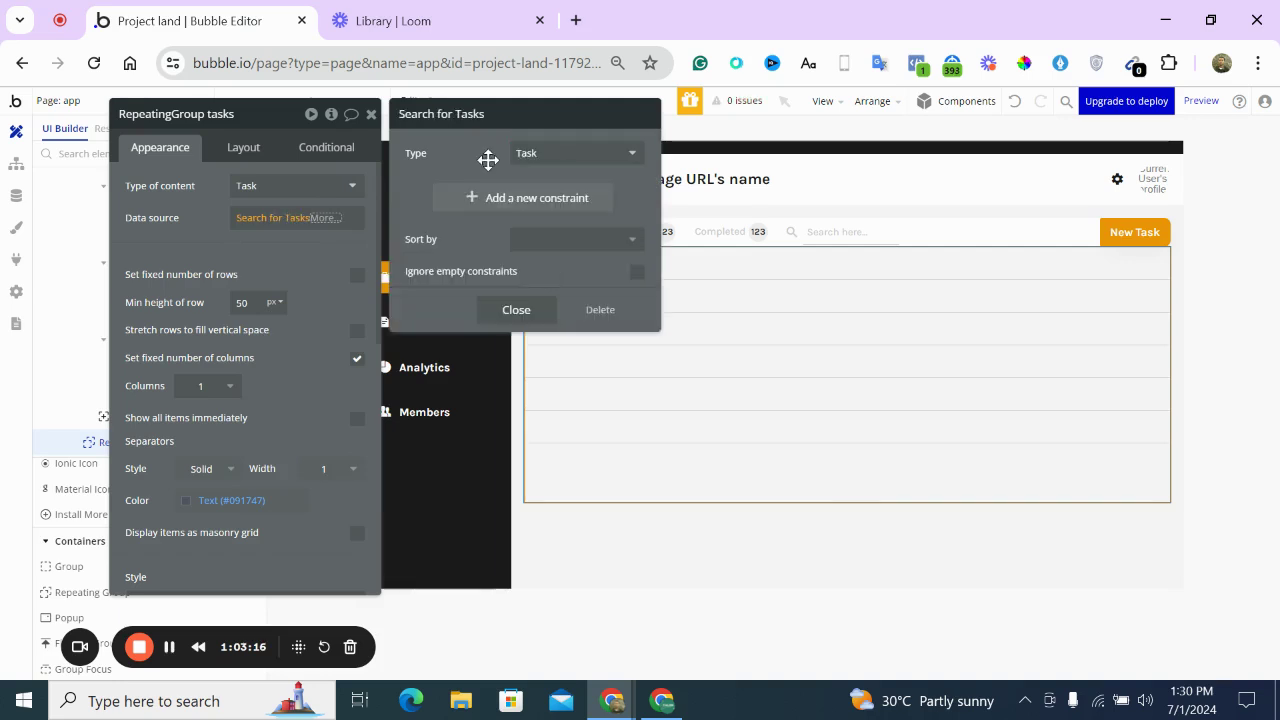
click(491, 197)
click(418, 190)
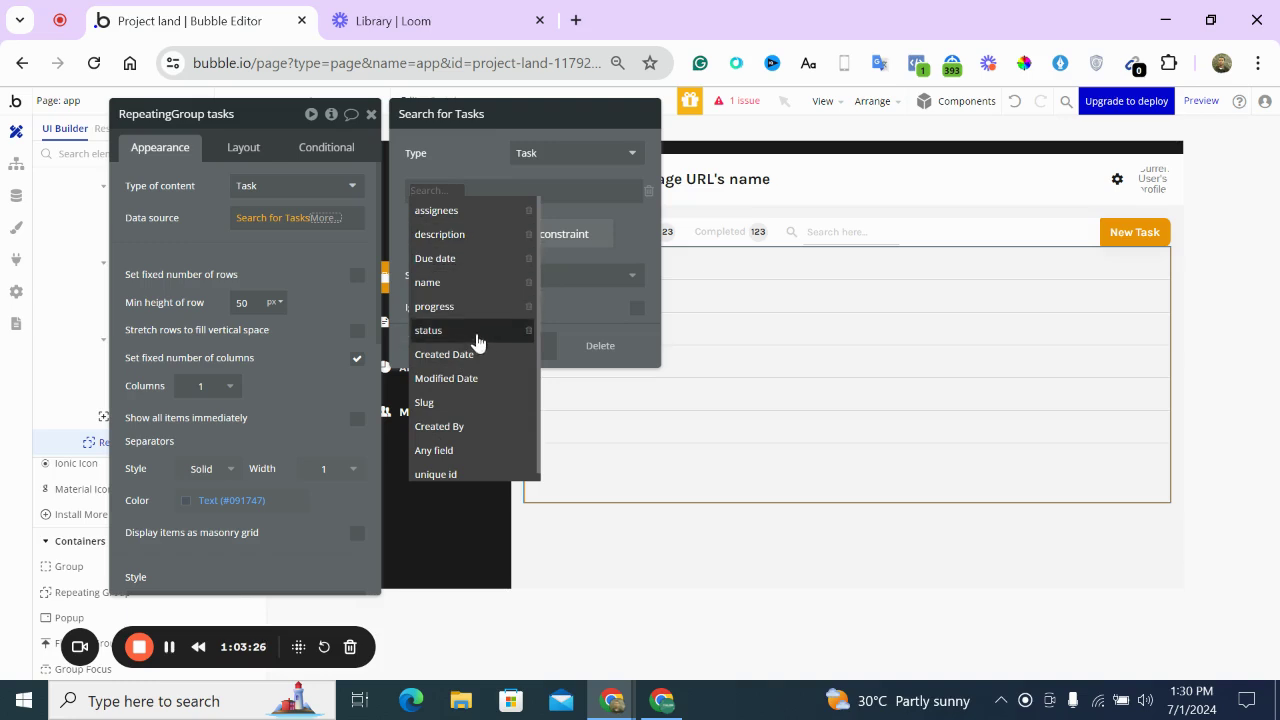
Add a field named project of type Project to the Task data type
click(16, 195)
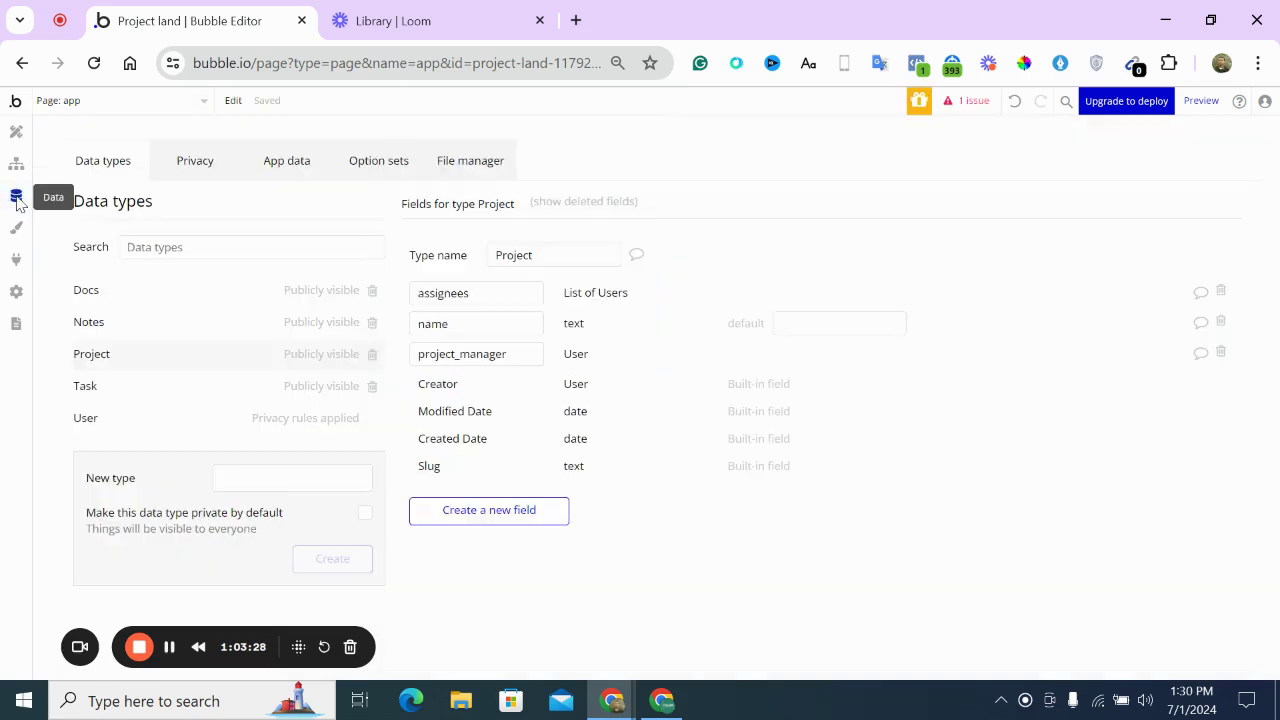
click(203, 389)
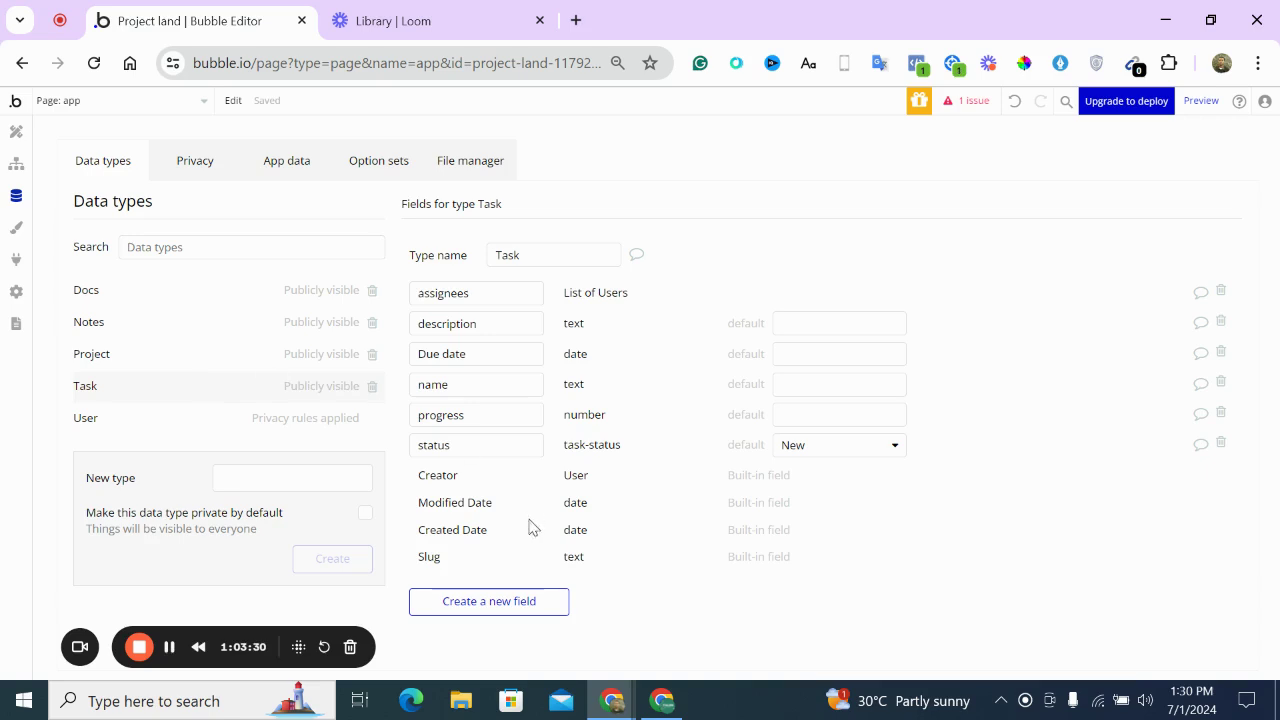
click(500, 603)
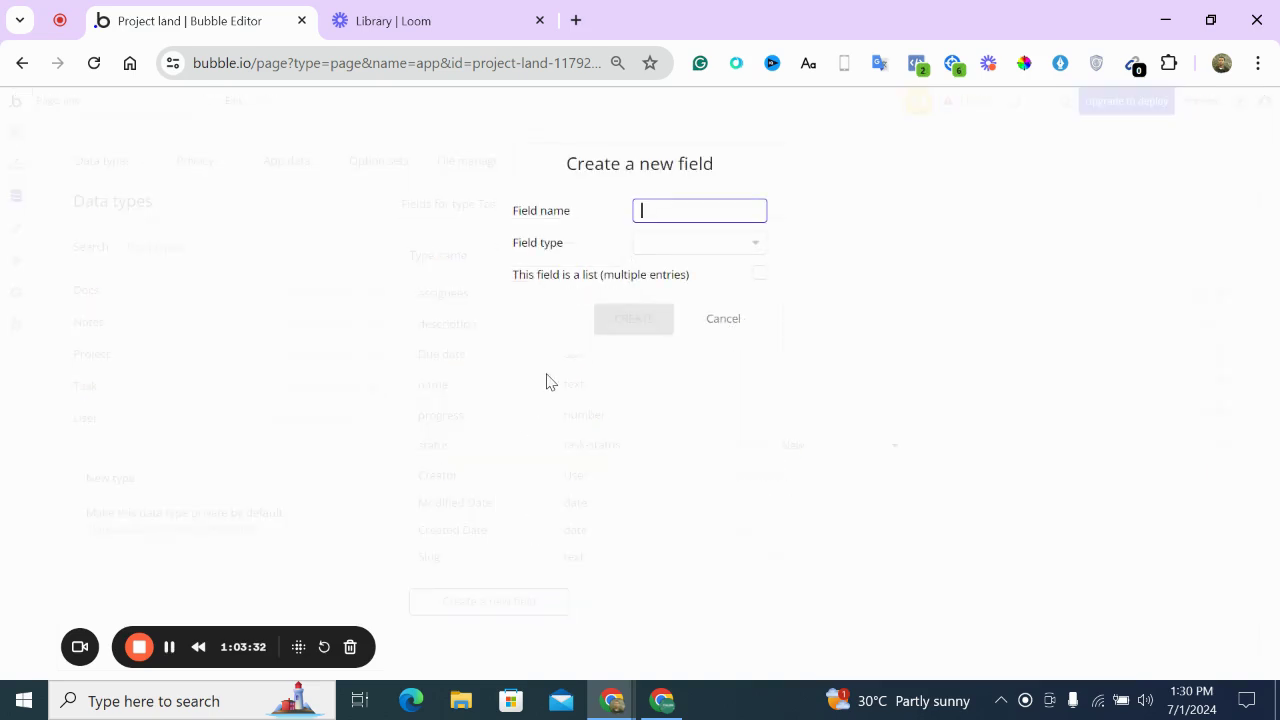
text(project)
click(697, 243)
text(pro)
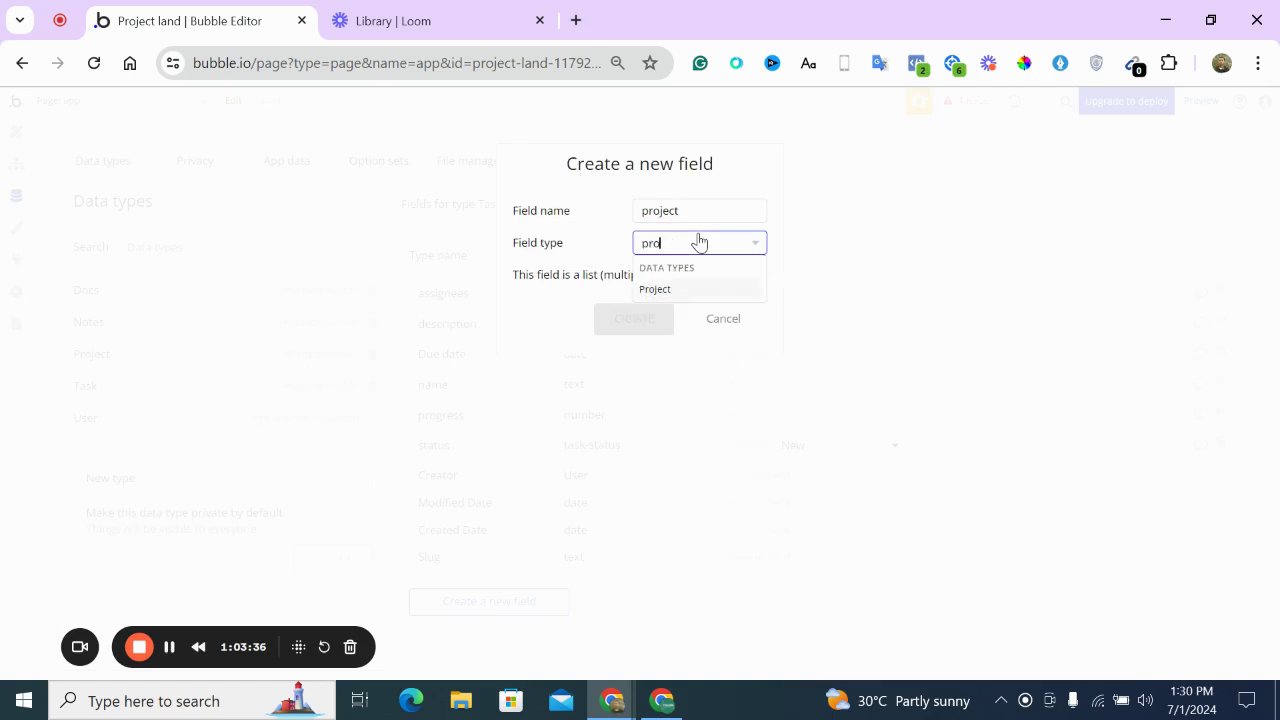
click(680, 291)
click(651, 323)
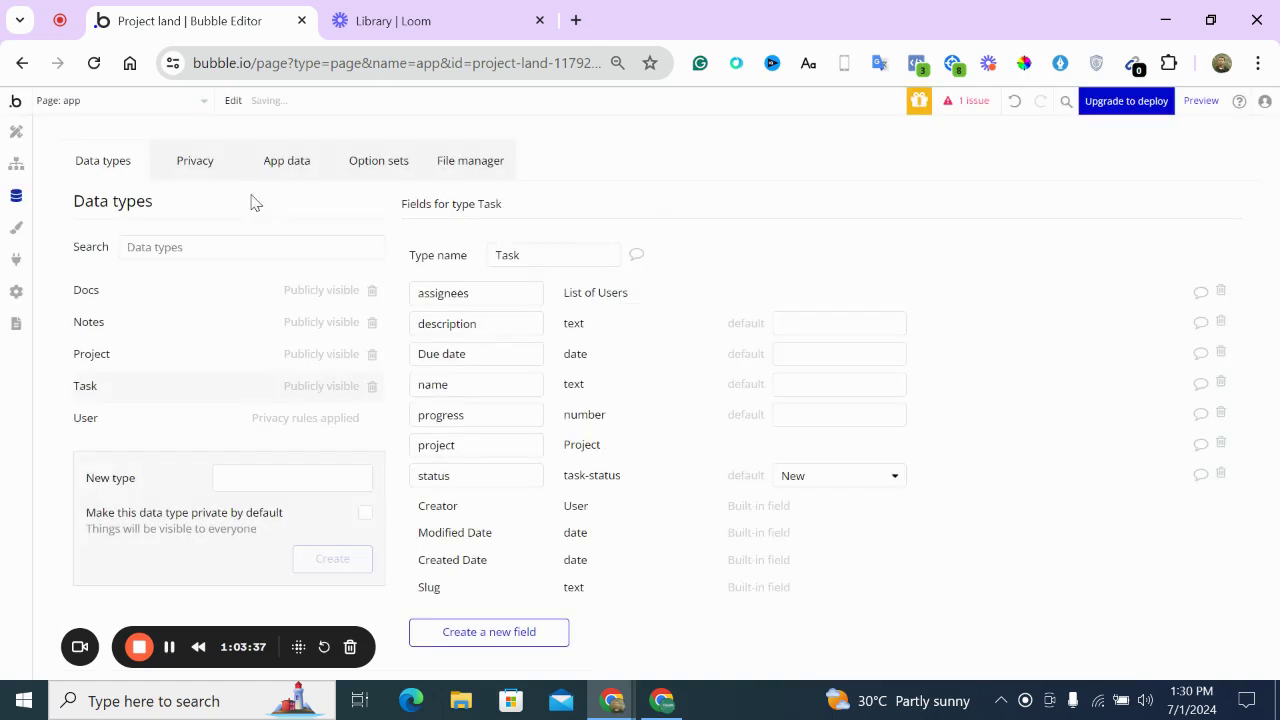
Complete the empty constraint in the Search for Tasks of RepeatingGroup tasks as project = Get data from page URL
click(15, 133)
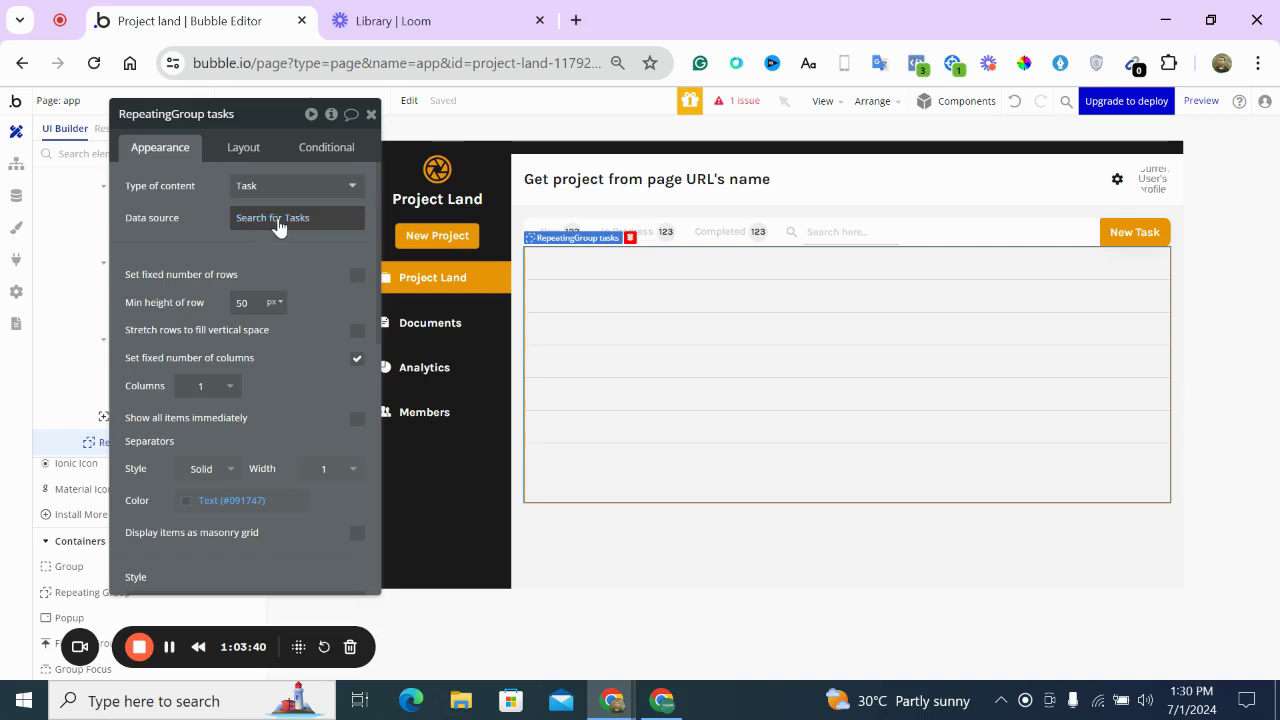
click(265, 218)
click(418, 191)
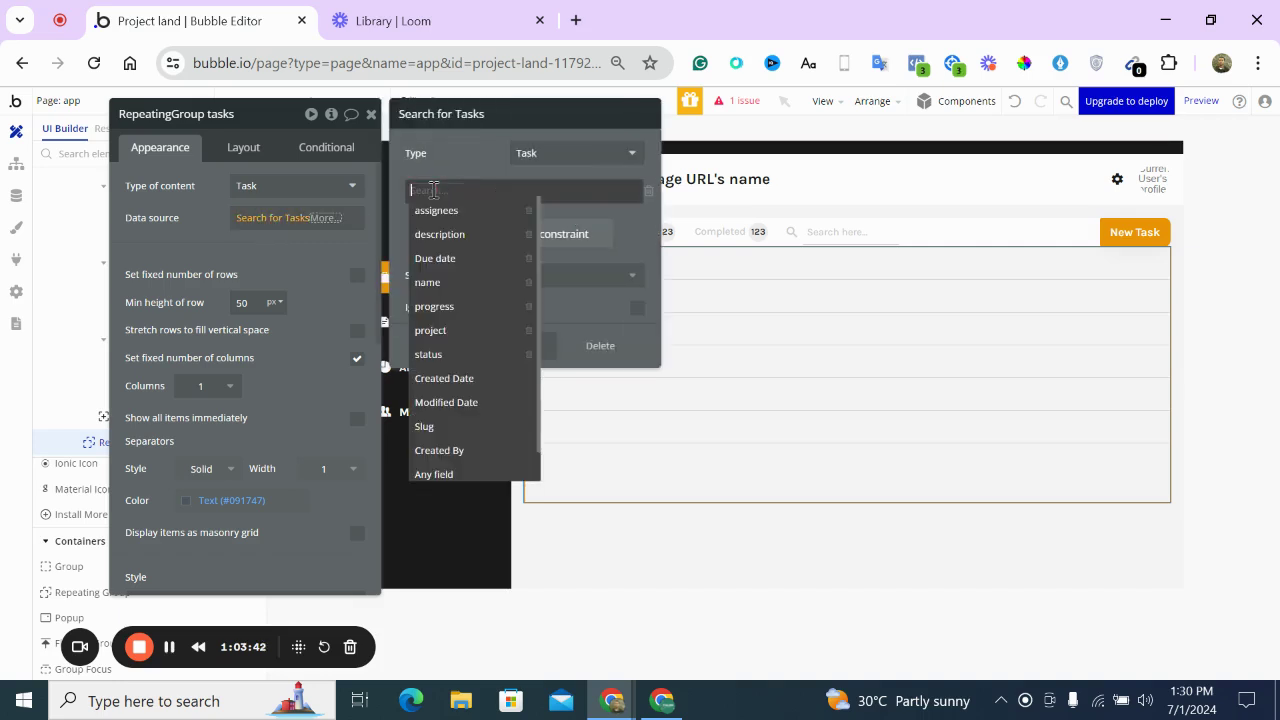
click(451, 330)
click(450, 192)
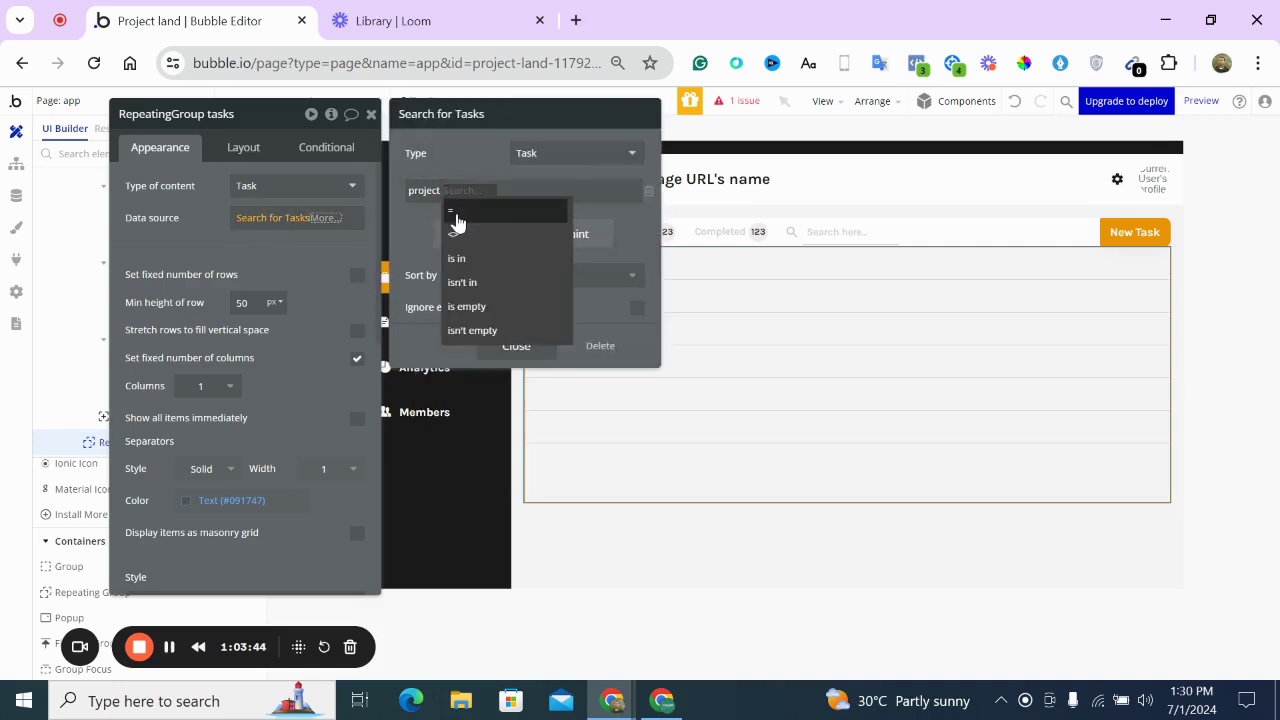
click(452, 213)
click(476, 189)
text(get d)
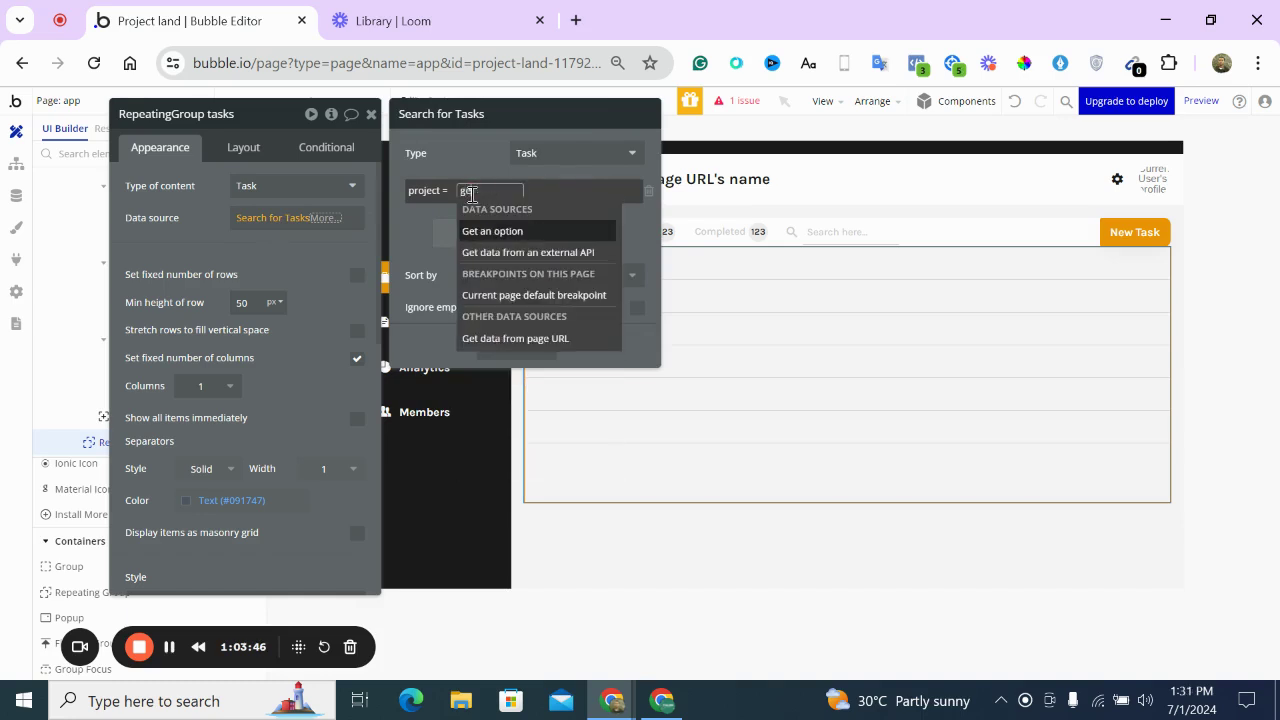
click(505, 274)
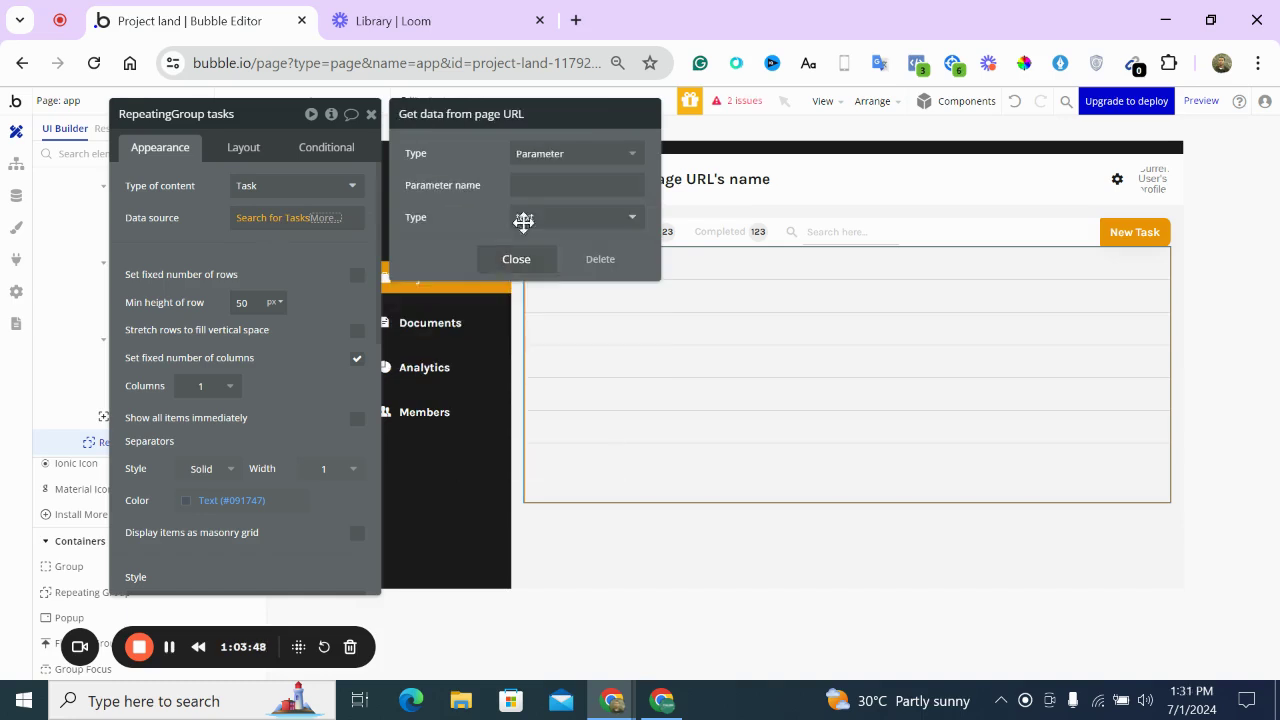
Configure the page URL data source to read the parameter project with type Project
click(540, 191)
text(project)
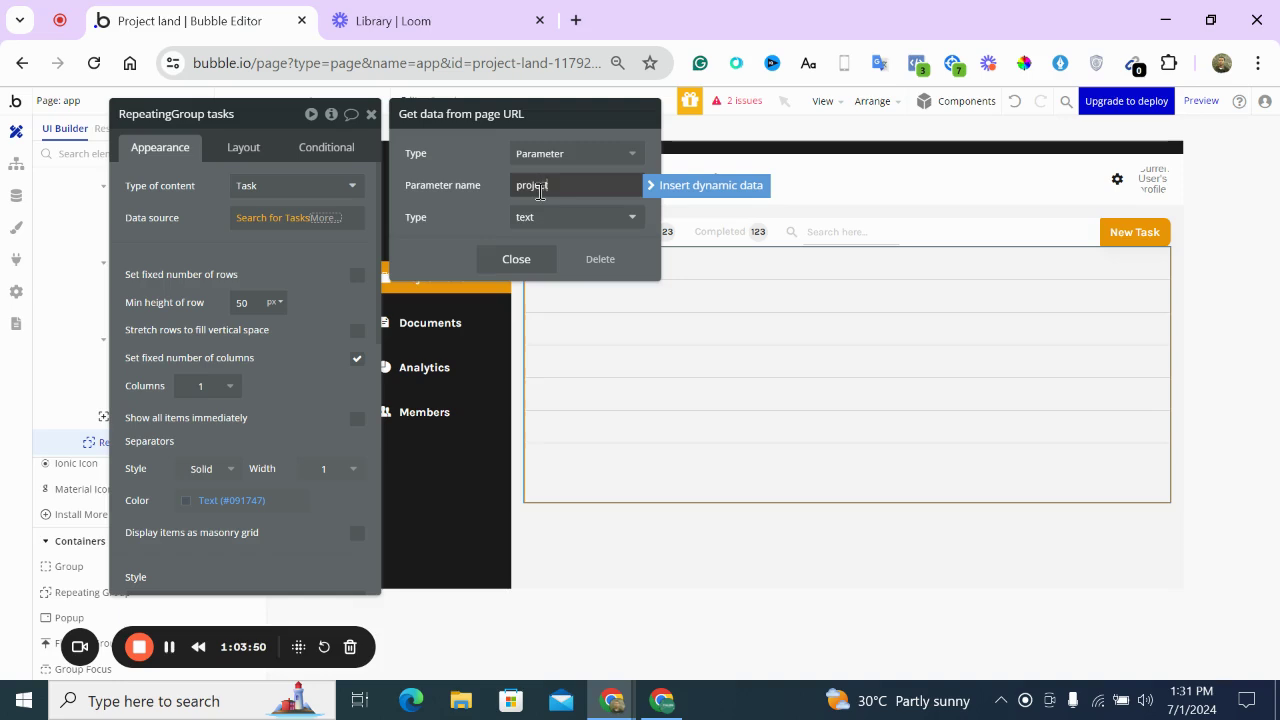
click(543, 215)
text(proje)
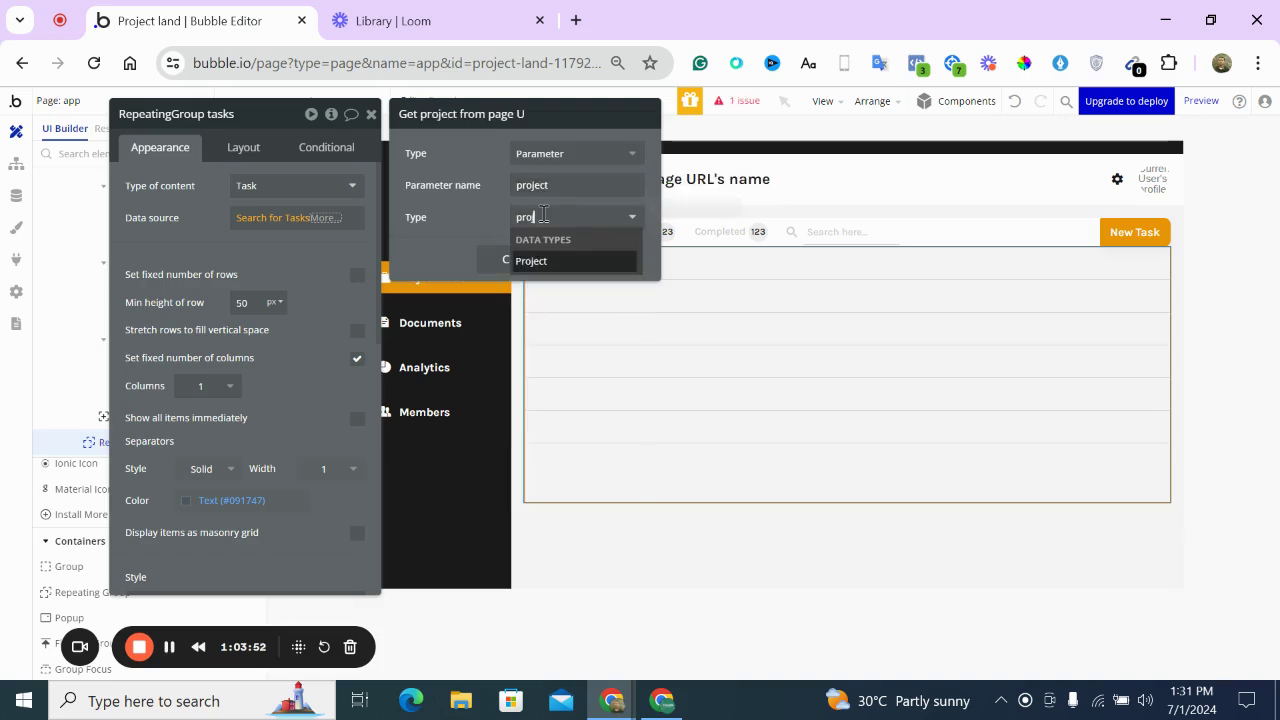
click(554, 262)
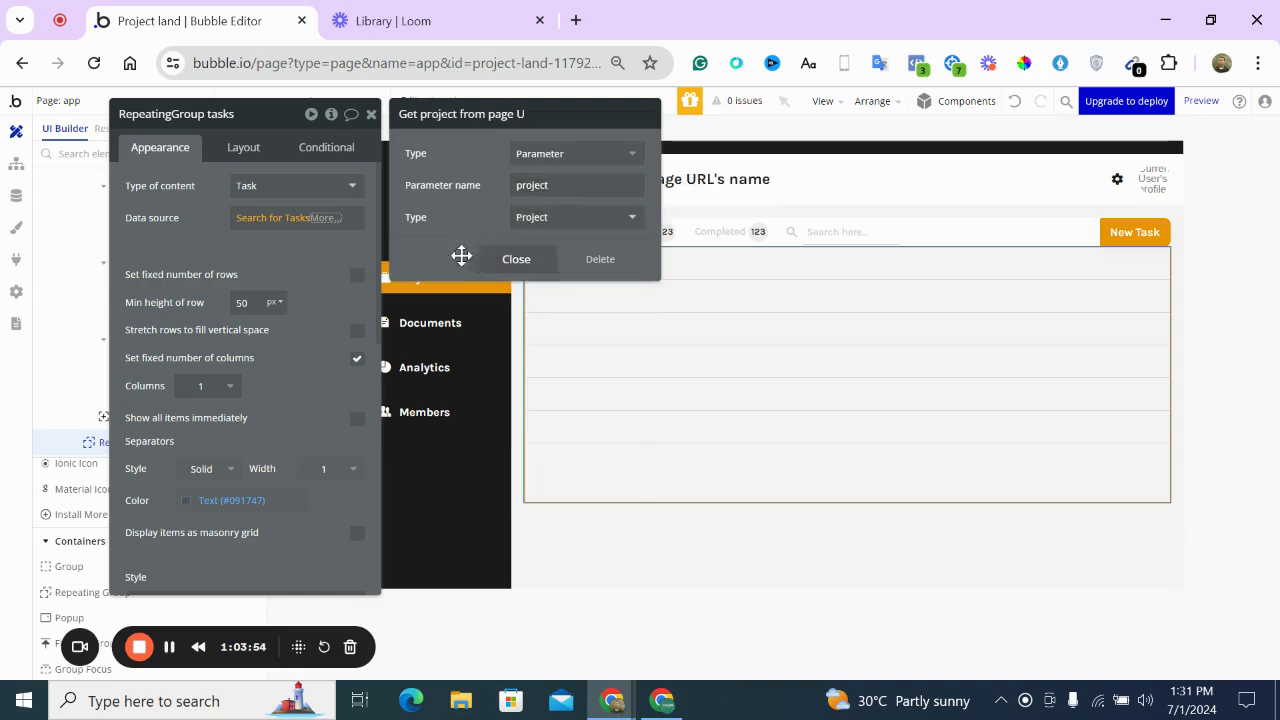
click(327, 248)
Add a second constraint to the Search for Tasks: assignees contains Current User
click(288, 224)
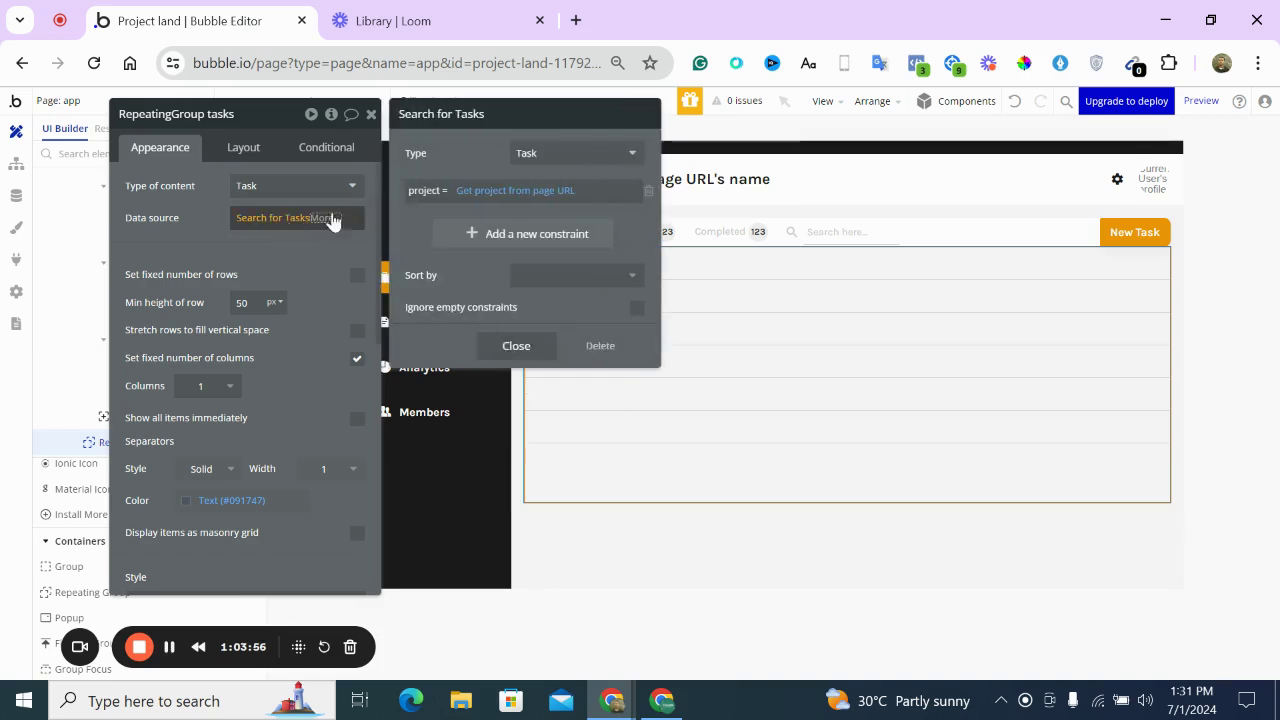
click(470, 234)
click(421, 227)
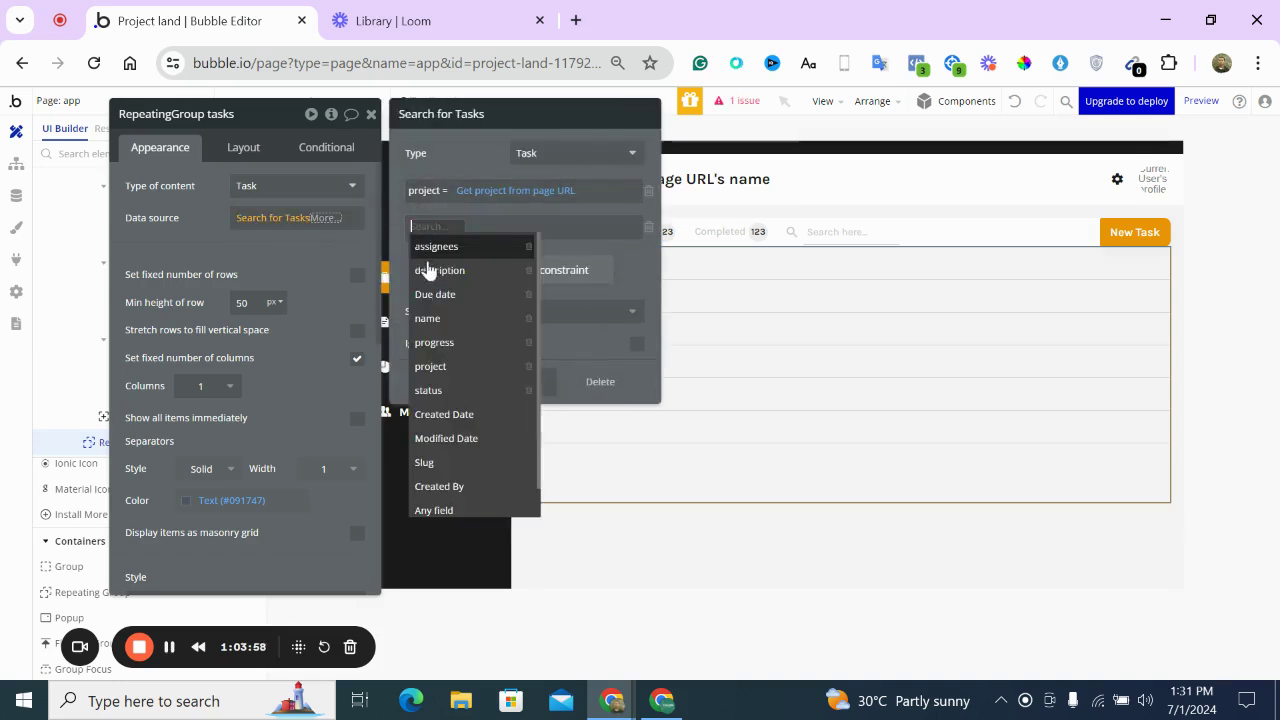
click(438, 246)
click(468, 228)
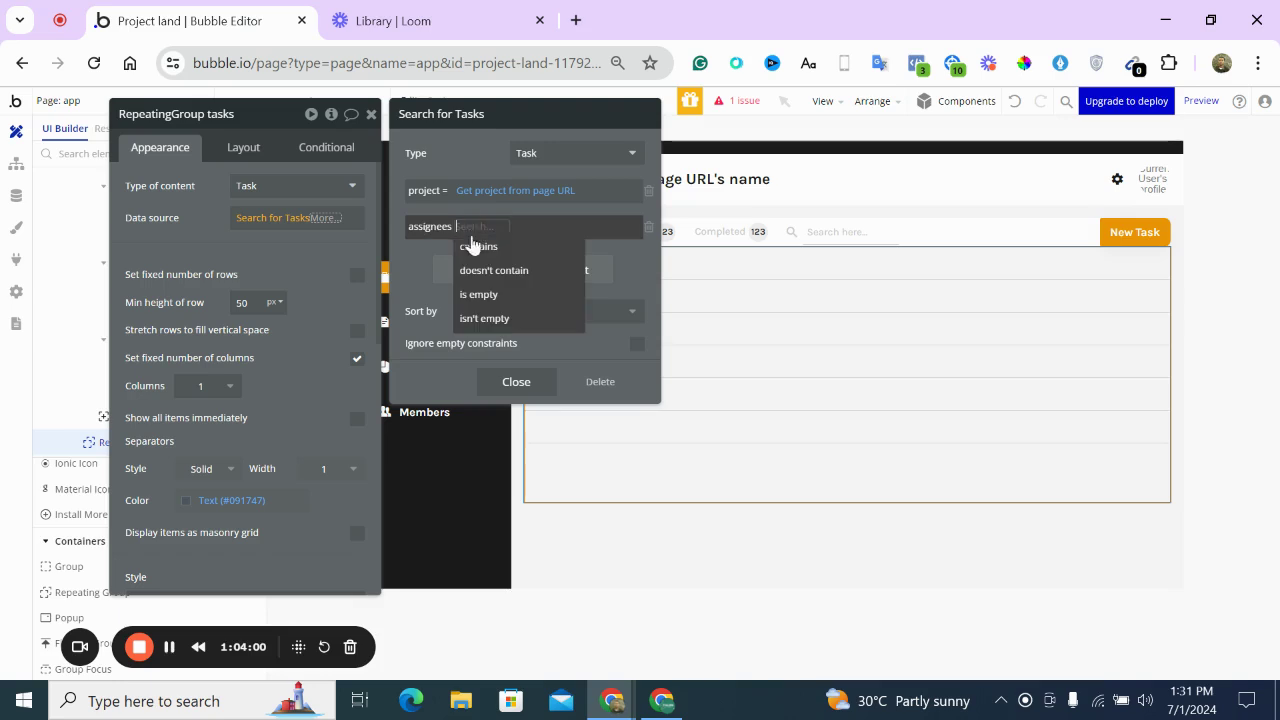
click(480, 248)
click(508, 227)
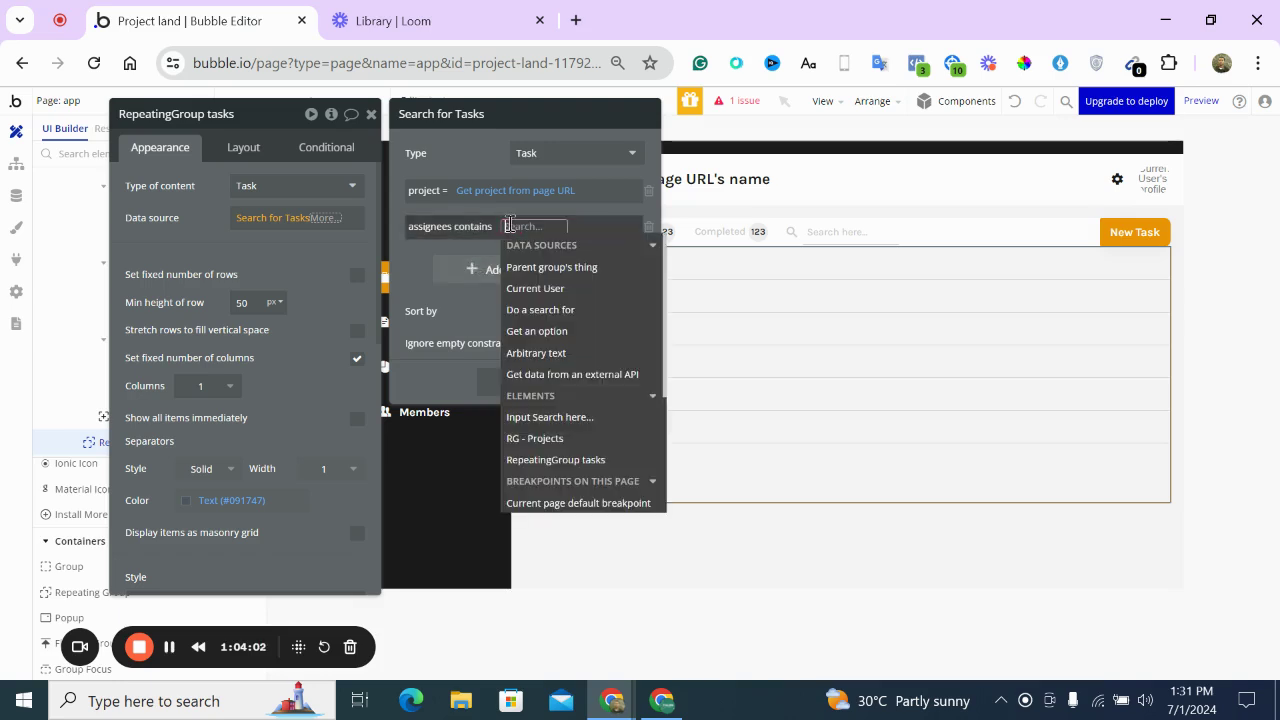
click(531, 289)
click(333, 240)
click(333, 240)
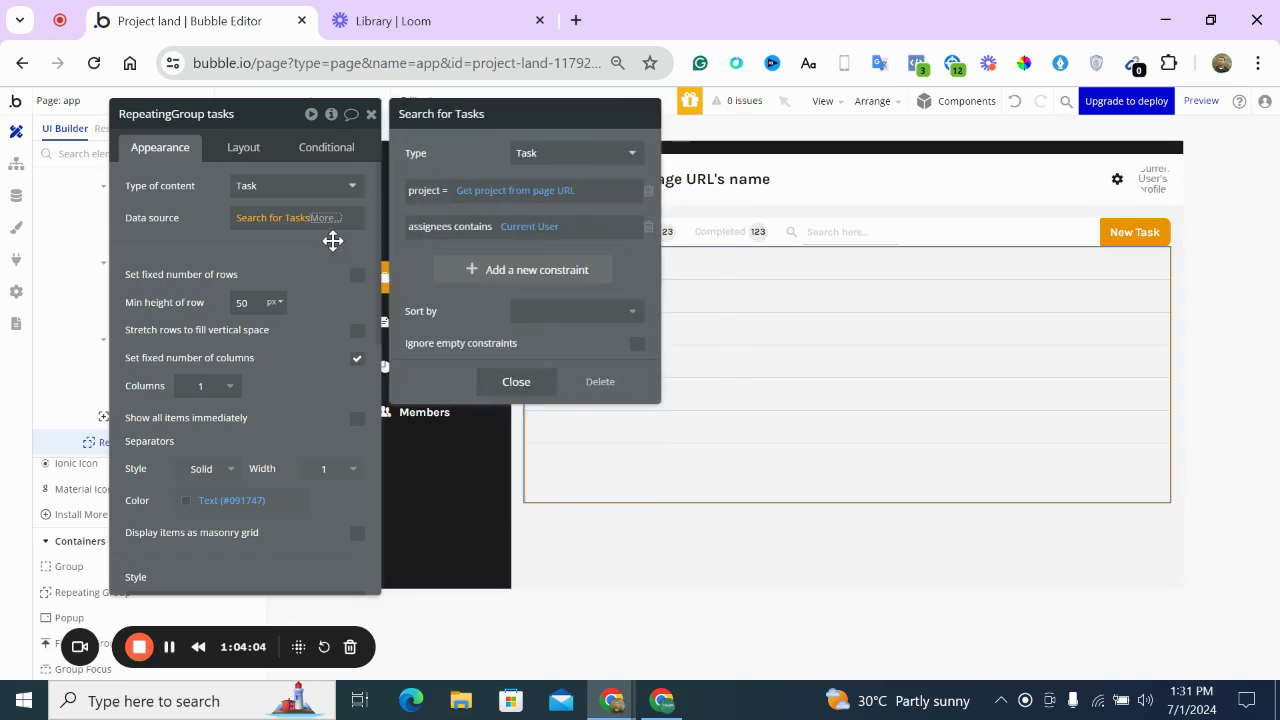
click(333, 240)
click(288, 219)
click(288, 219)
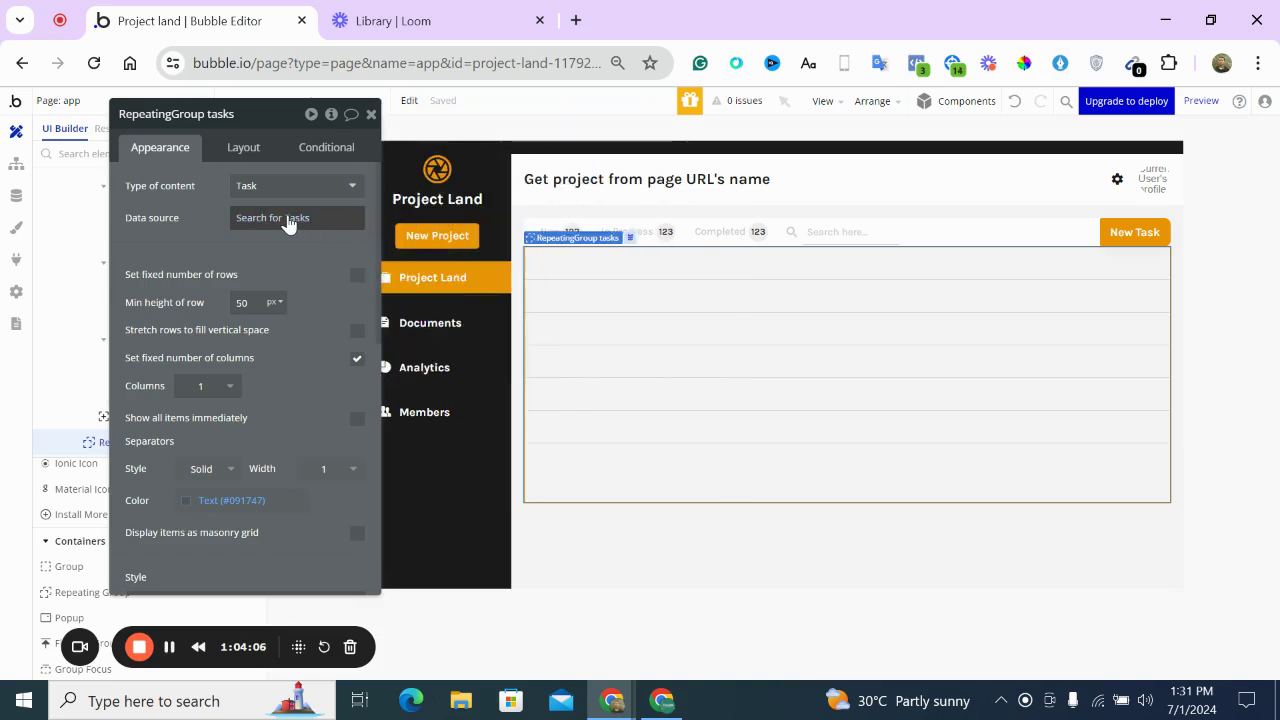
click(288, 219)
click(288, 219)
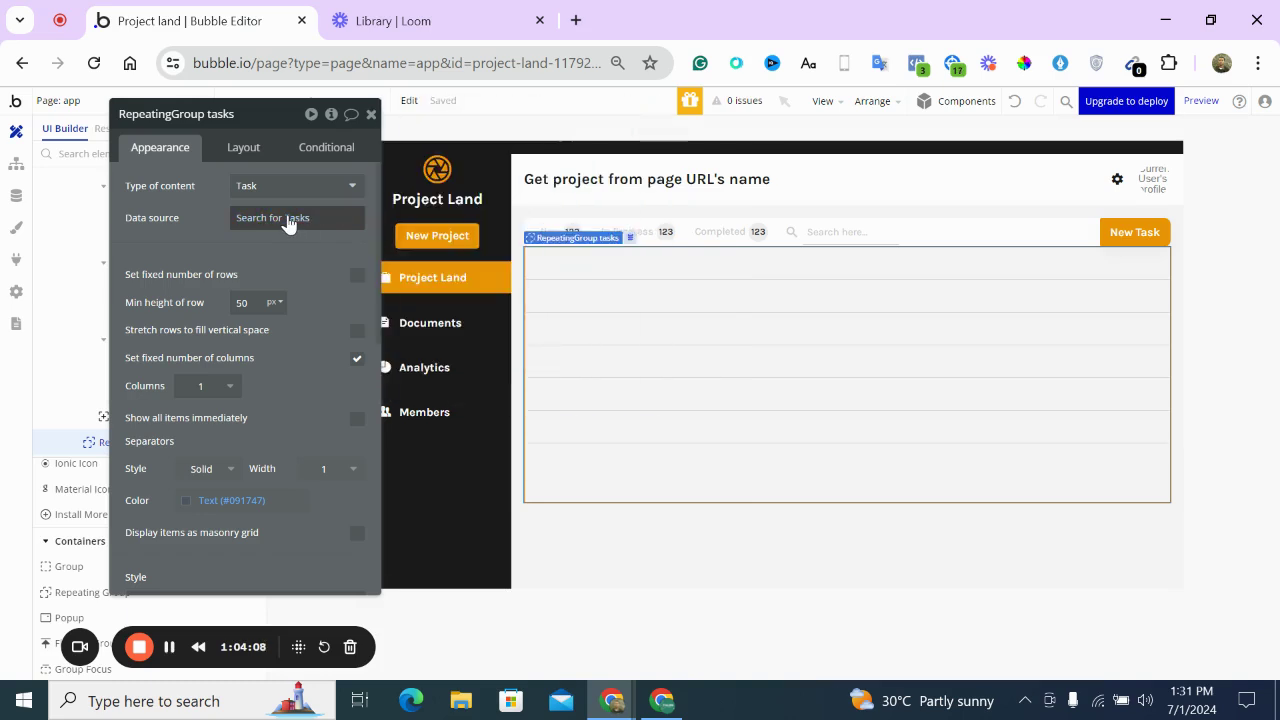
click(302, 222)
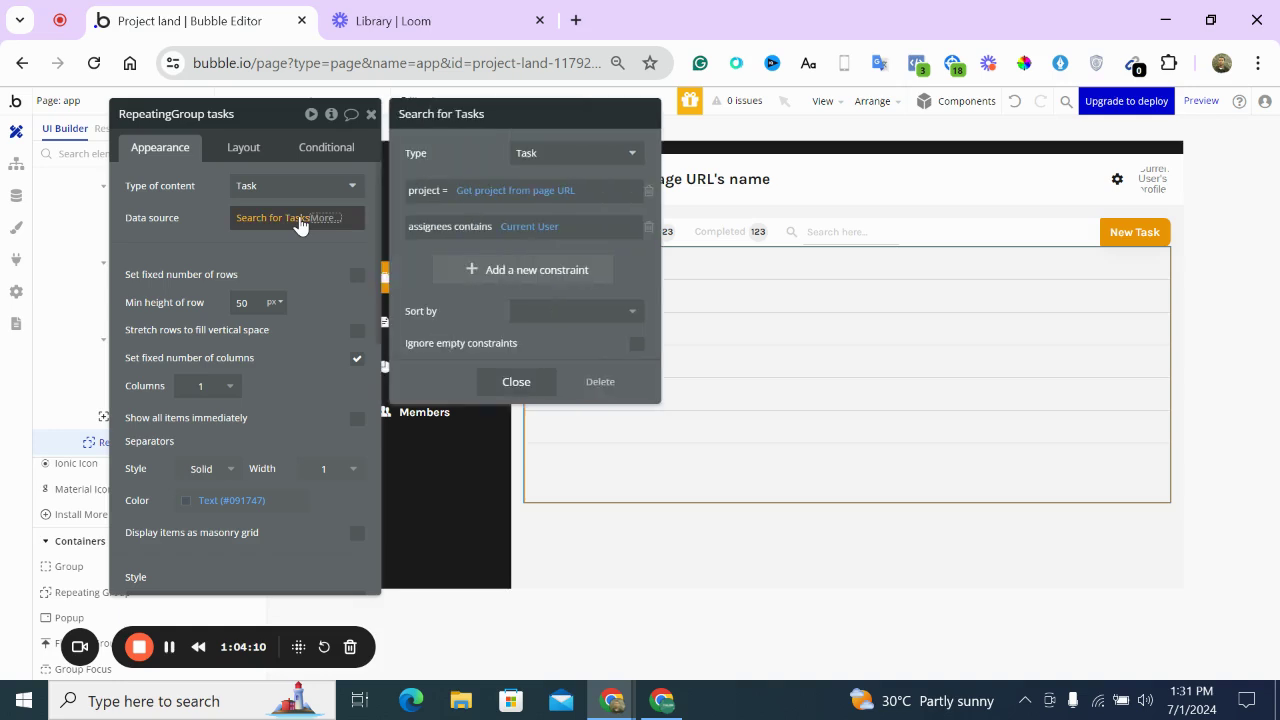
click(300, 222)
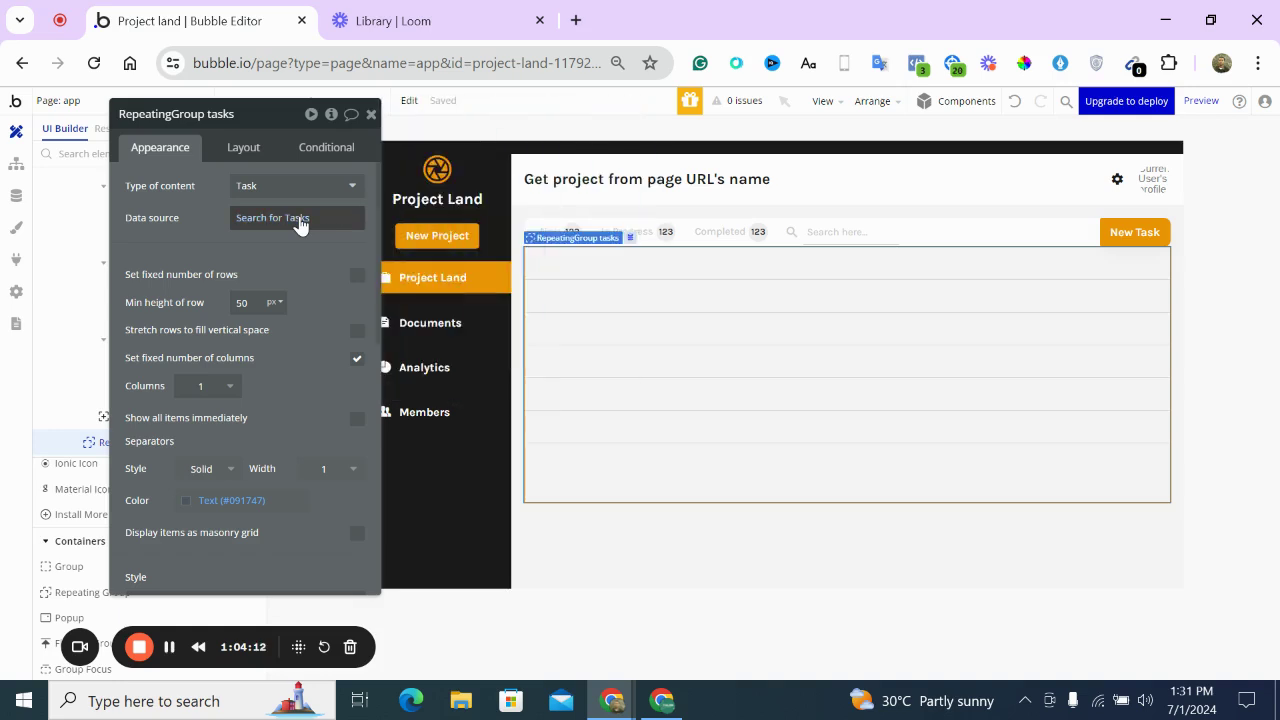
click(300, 222)
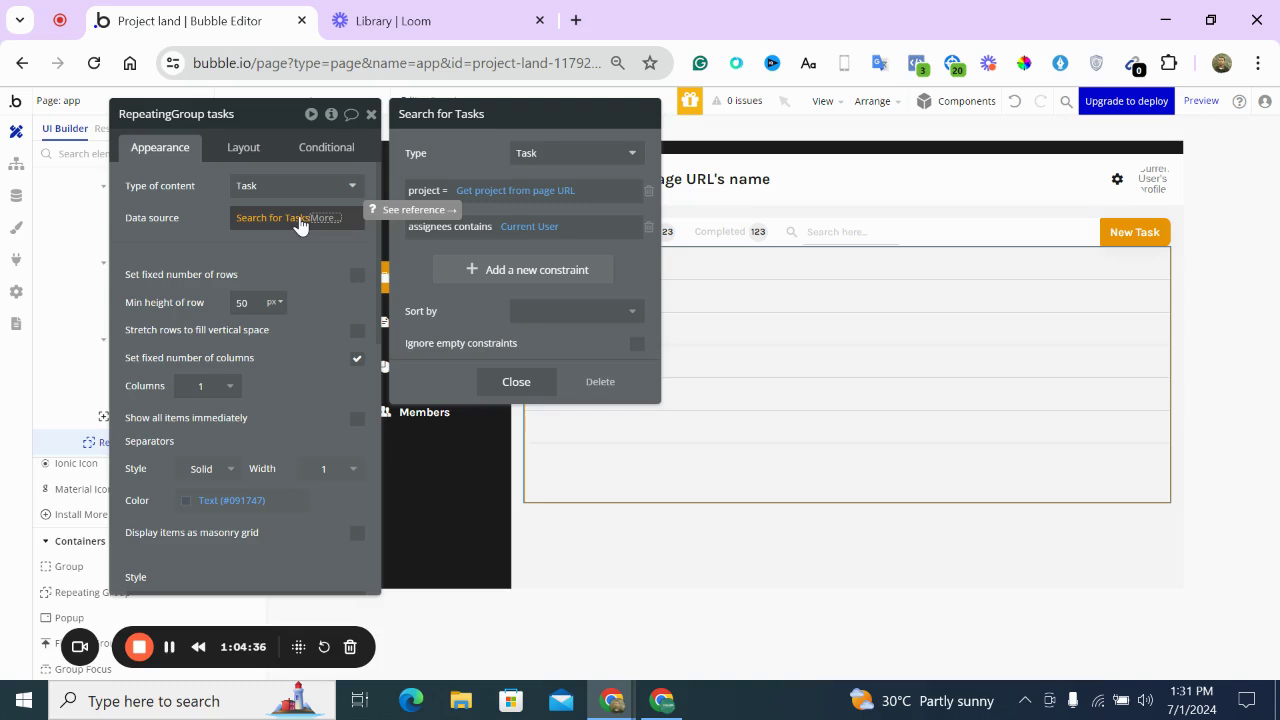
click(322, 152)
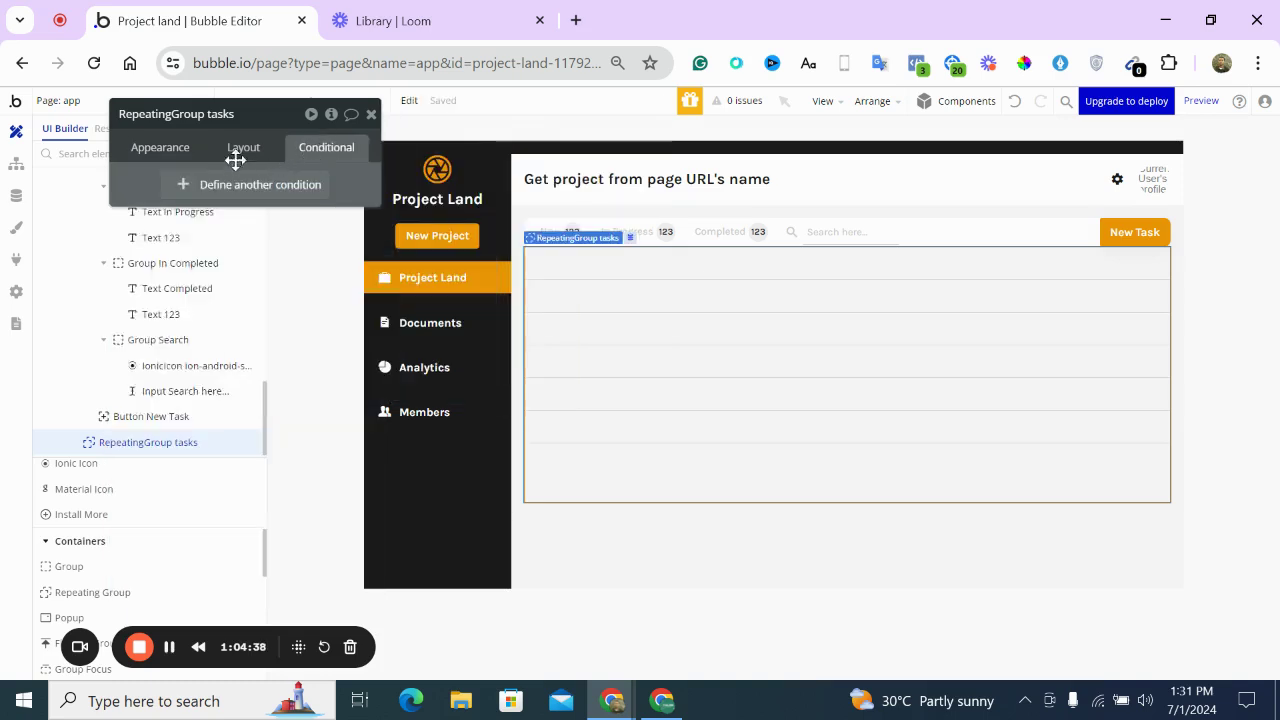
click(172, 149)
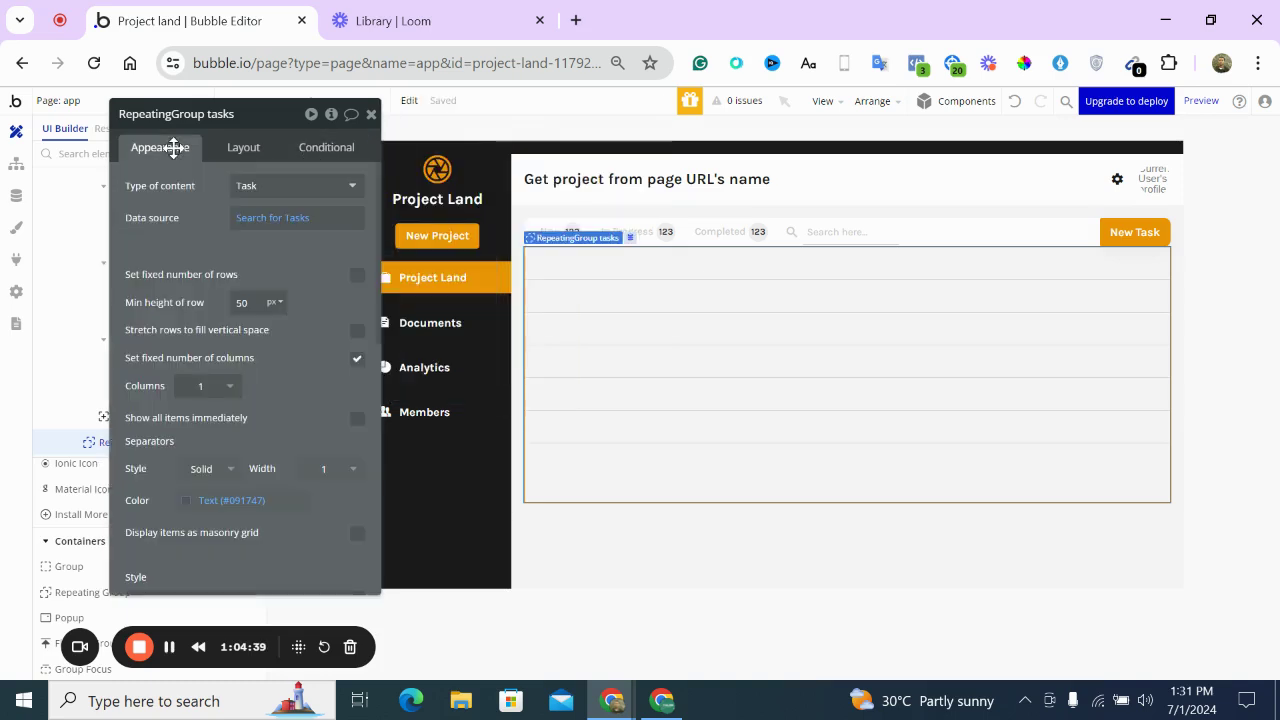
Copy the Search for Tasks expression from the data source of RepeatingGroup tasks
click(258, 217)
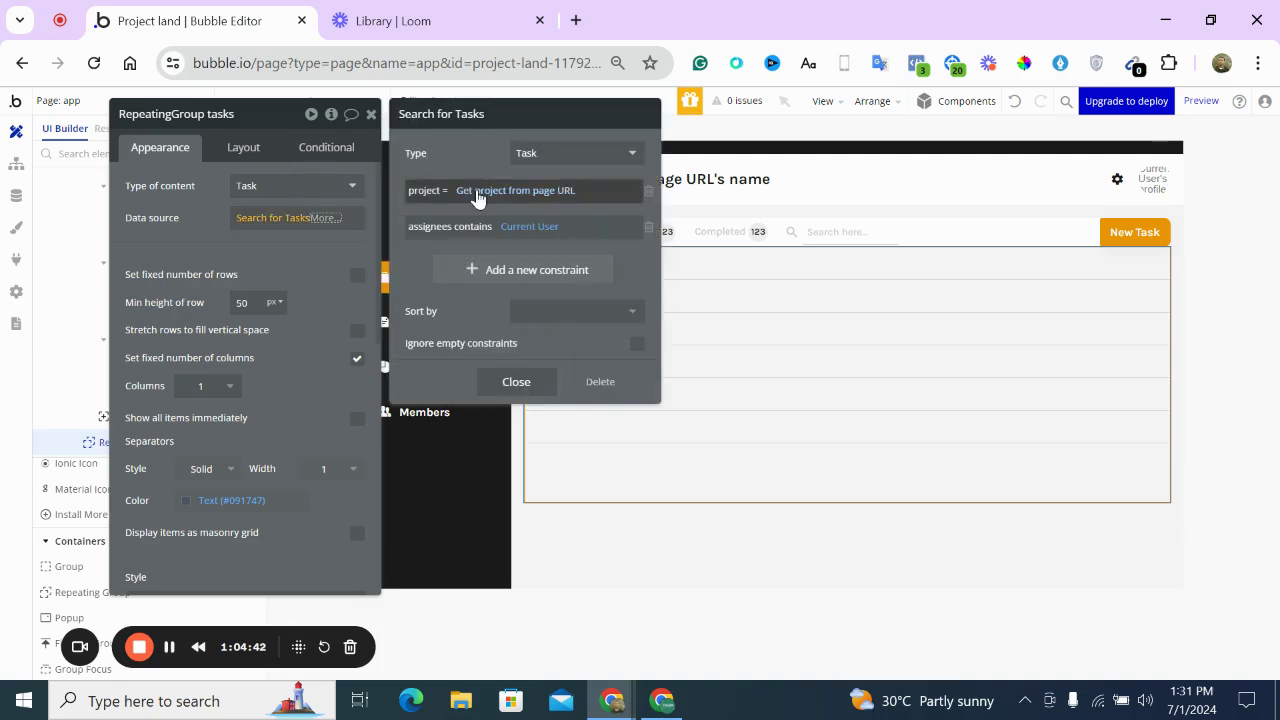
click(325, 217)
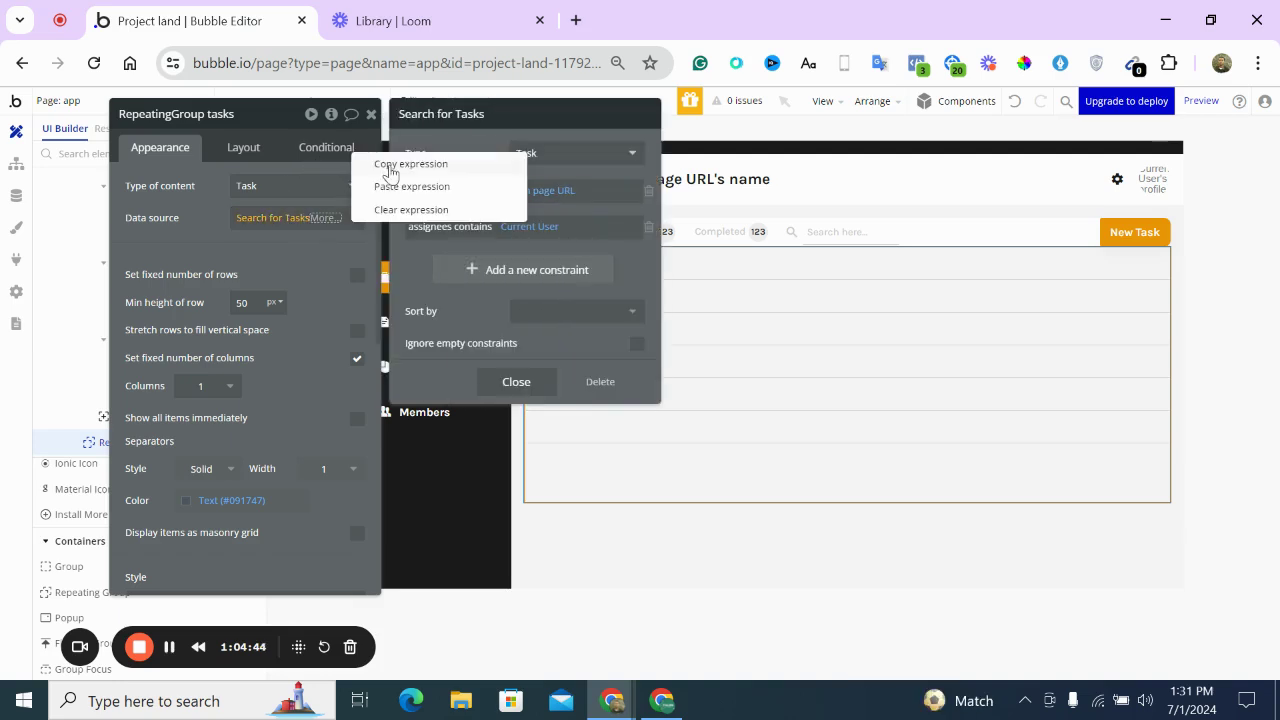
click(380, 163)
Add a condition to RepeatingGroup tasks that starts with Current User, and look for a role field on the user
click(344, 143)
click(250, 184)
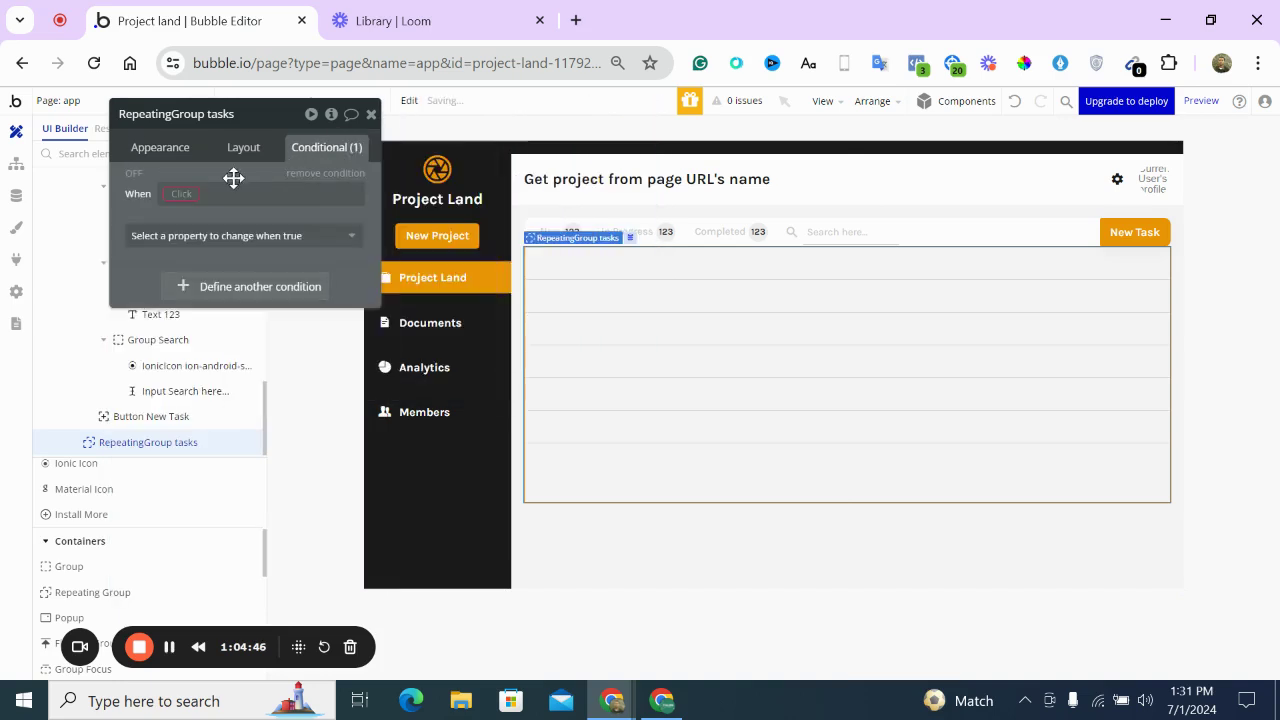
click(193, 192)
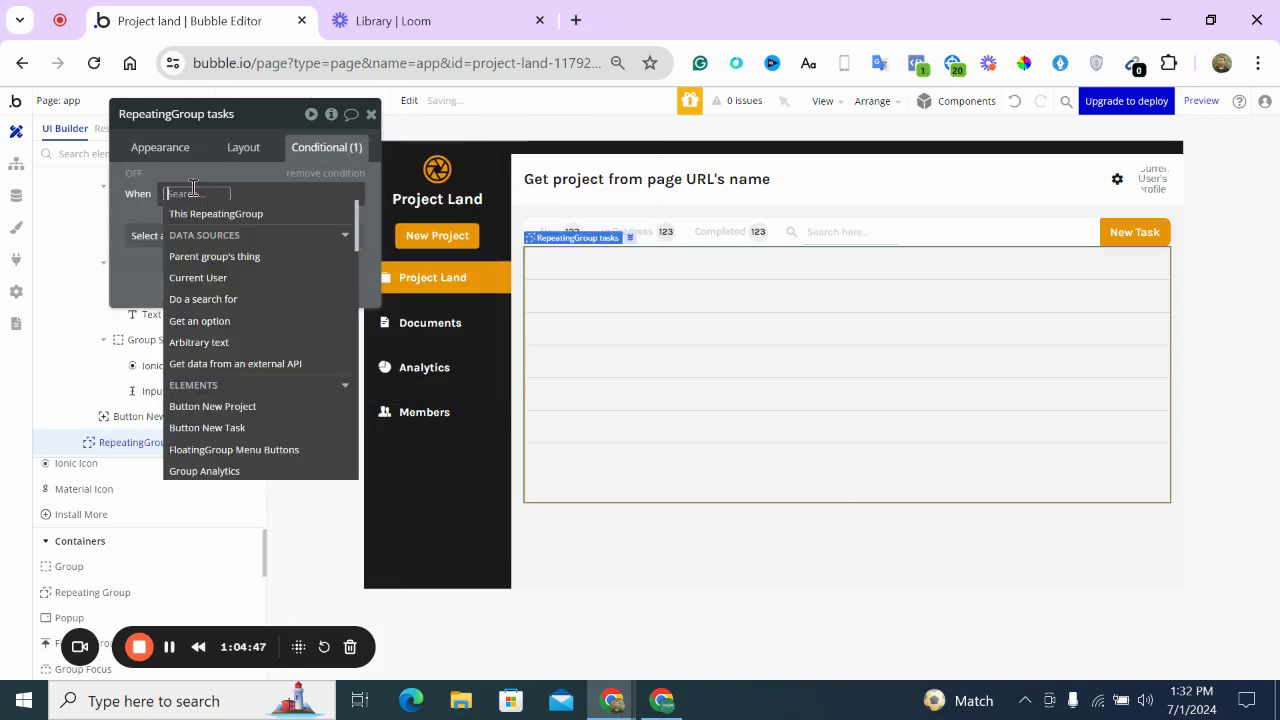
click(213, 279)
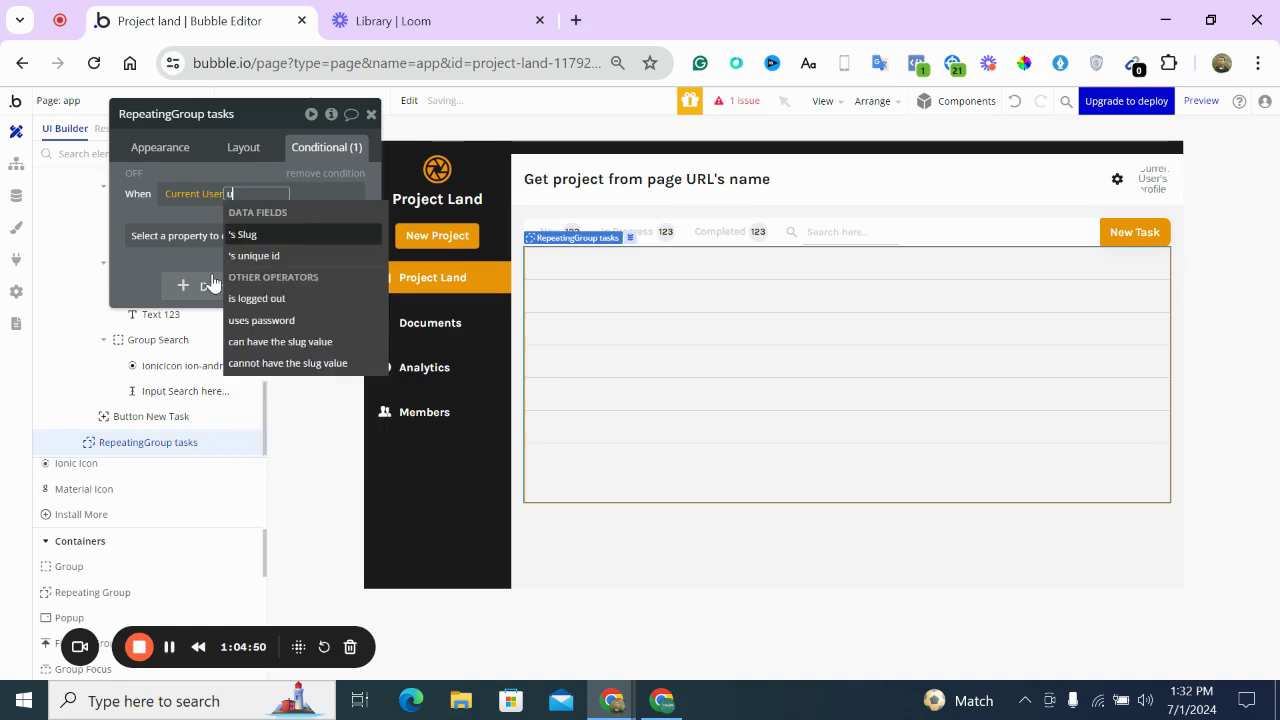
text(ro)
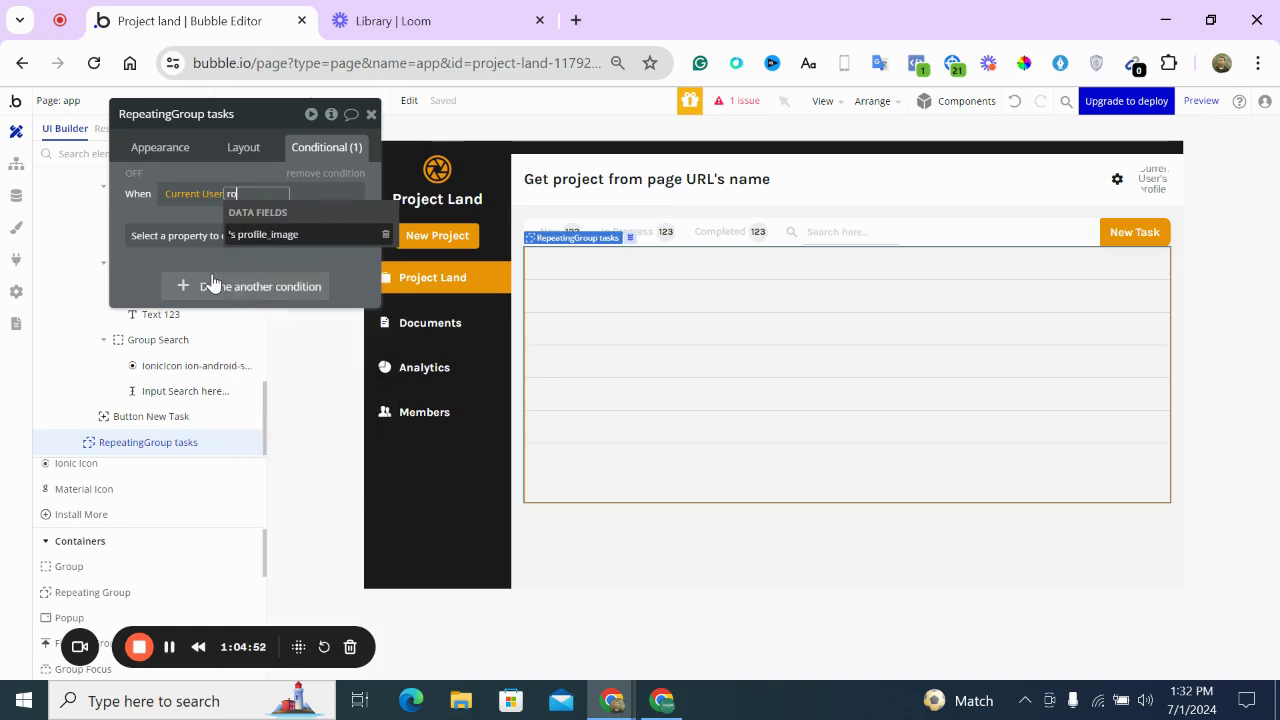
Add a yes / no field named admin to the User data type and choose its default value
click(16, 196)
click(153, 424)
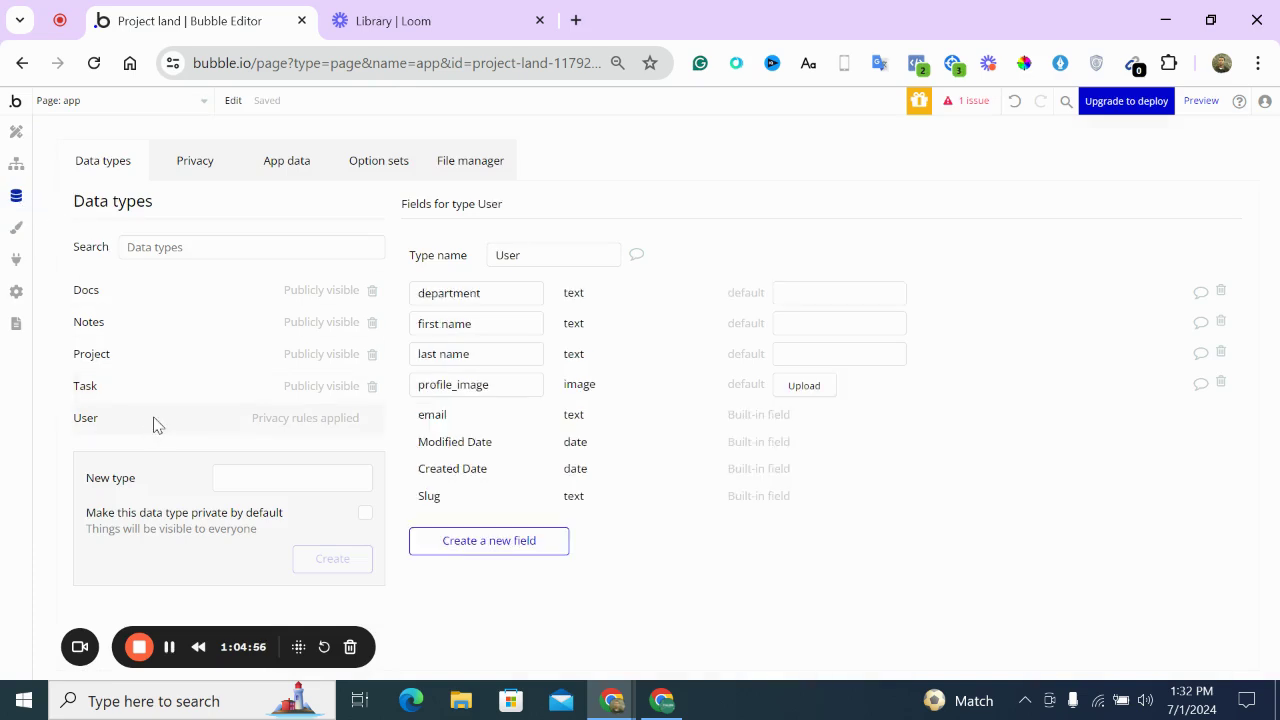
click(475, 543)
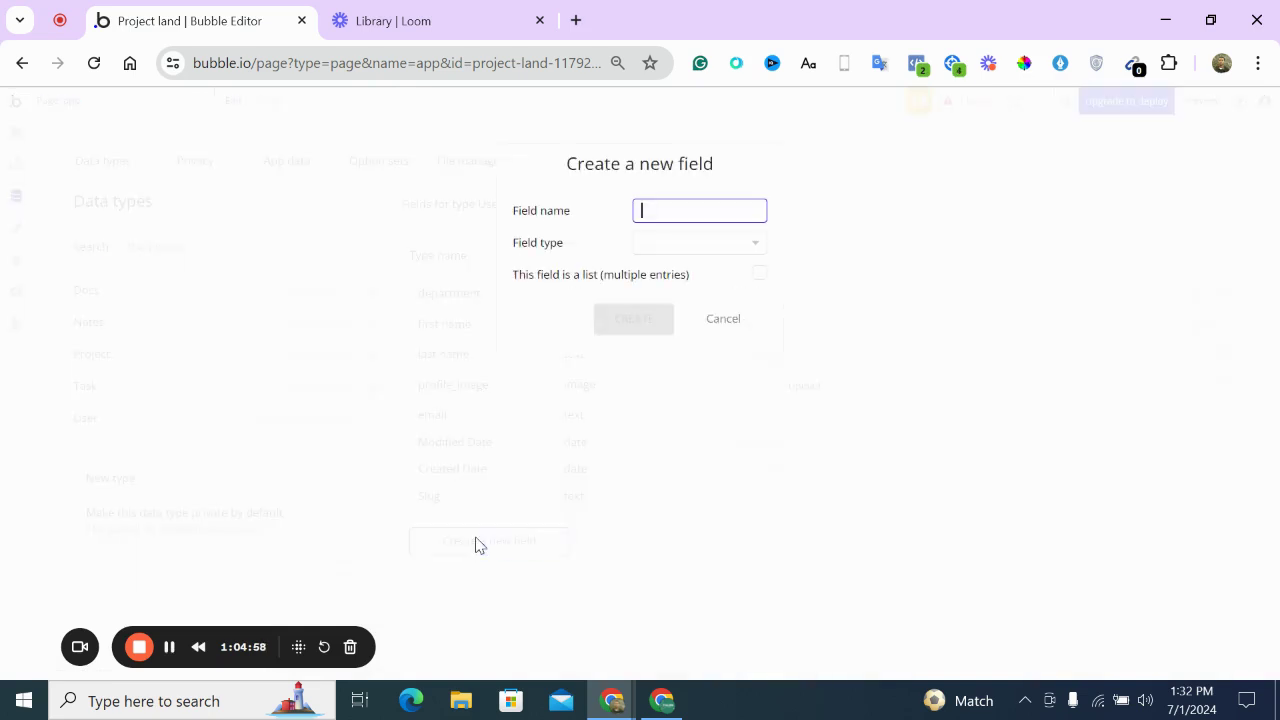
text(admin)
click(717, 253)
text(yes)
click(680, 289)
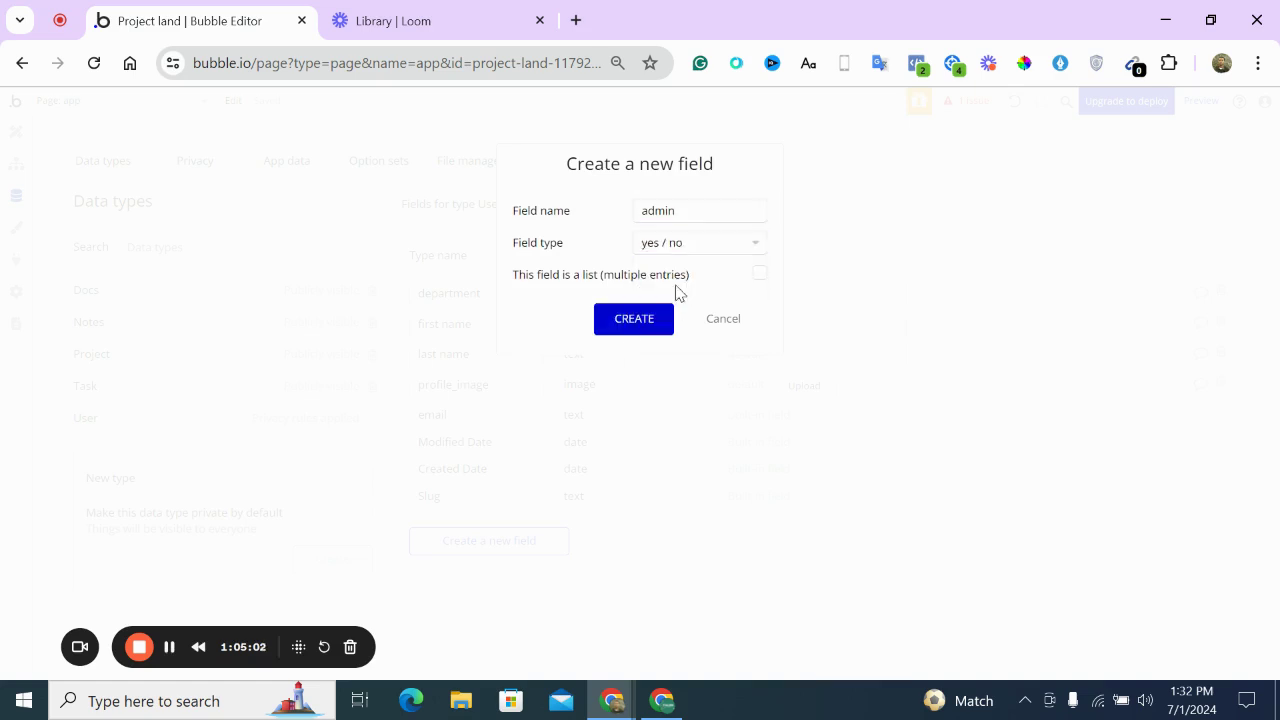
click(646, 322)
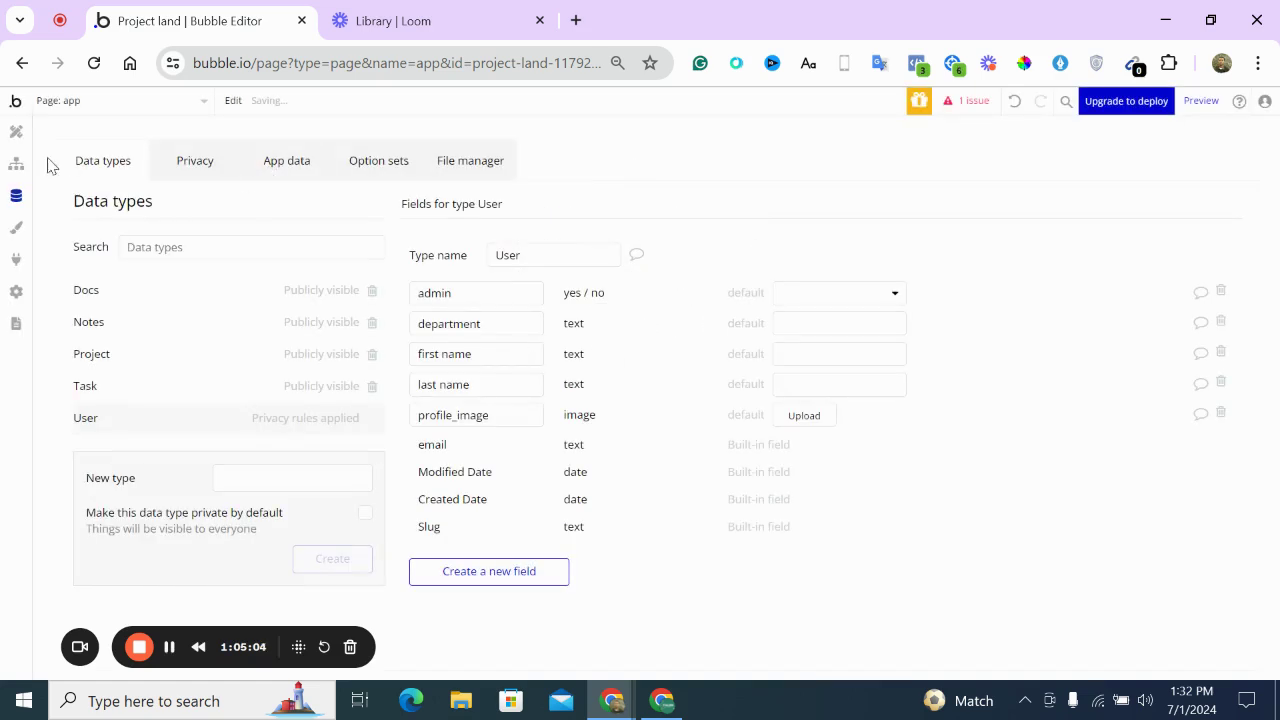
click(794, 293)
click(800, 345)
Complete the condition of RepeatingGroup tasks as Current User's admin is yes
click(16, 131)
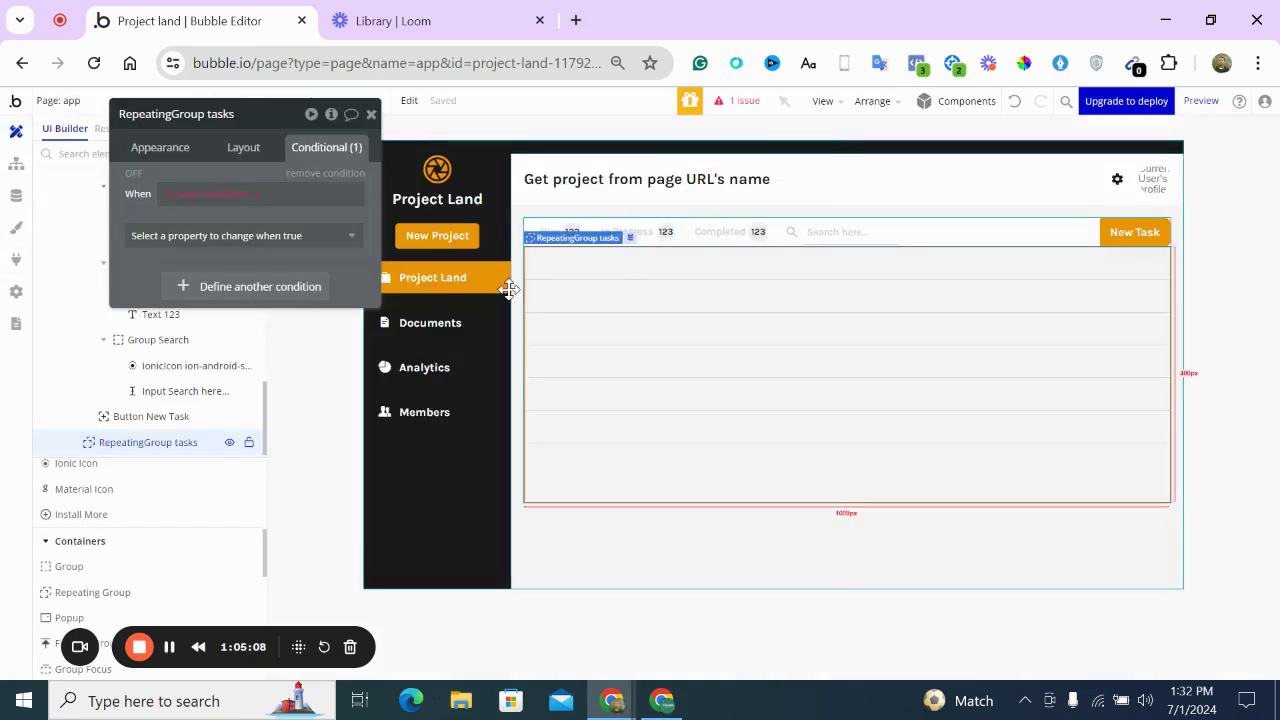
click(210, 193)
click(205, 215)
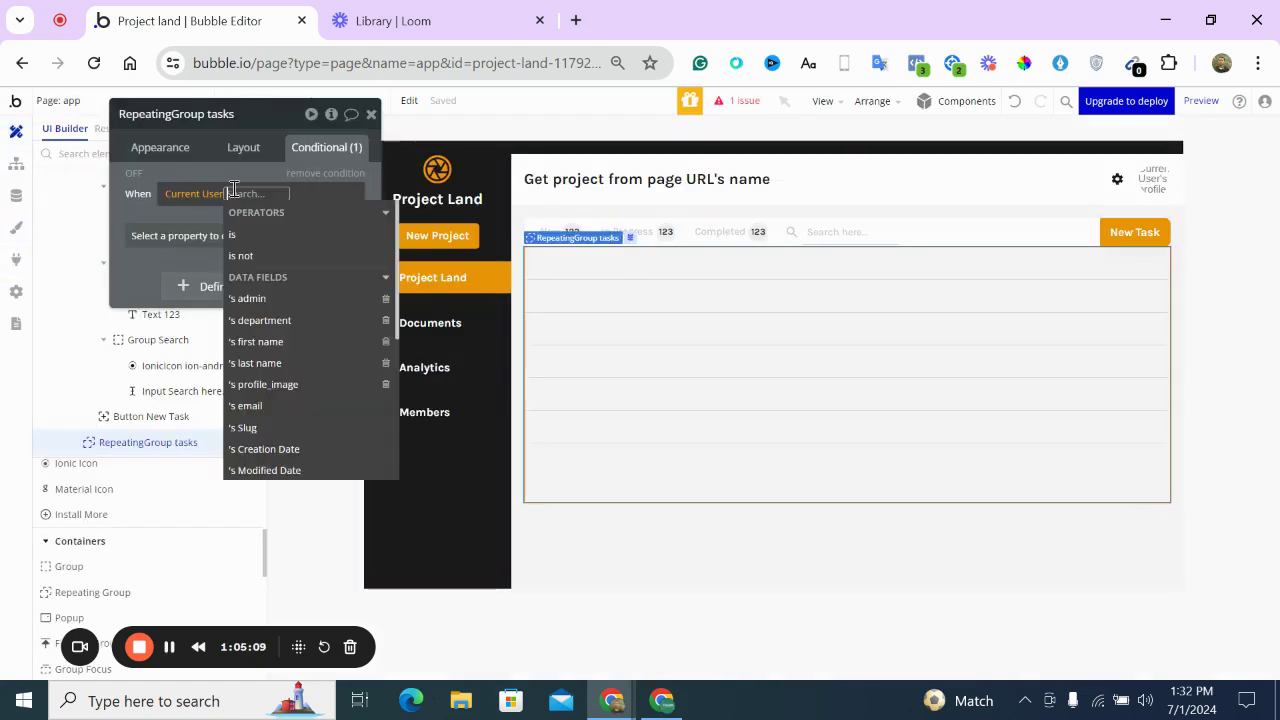
click(264, 297)
click(283, 257)
Make the condition change the data source, paste the copied Search for Tasks expression into it, and open the pasted search
click(192, 235)
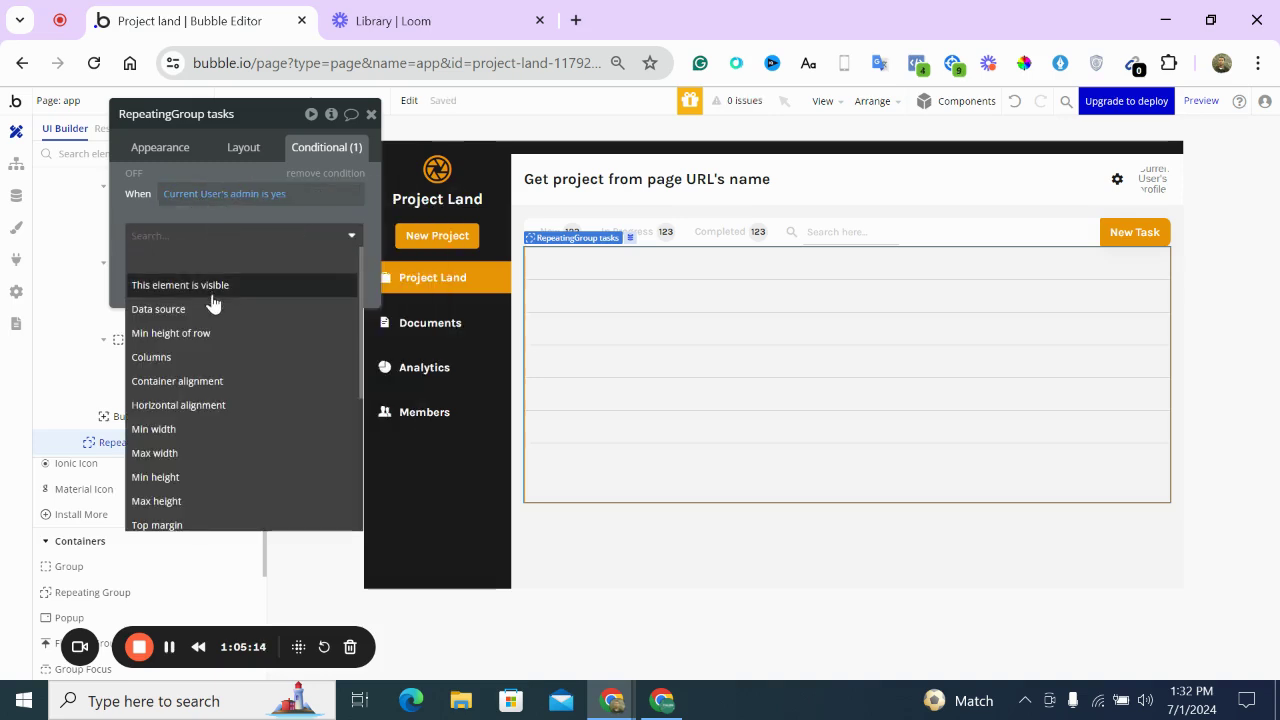
click(212, 308)
right_click(230, 240)
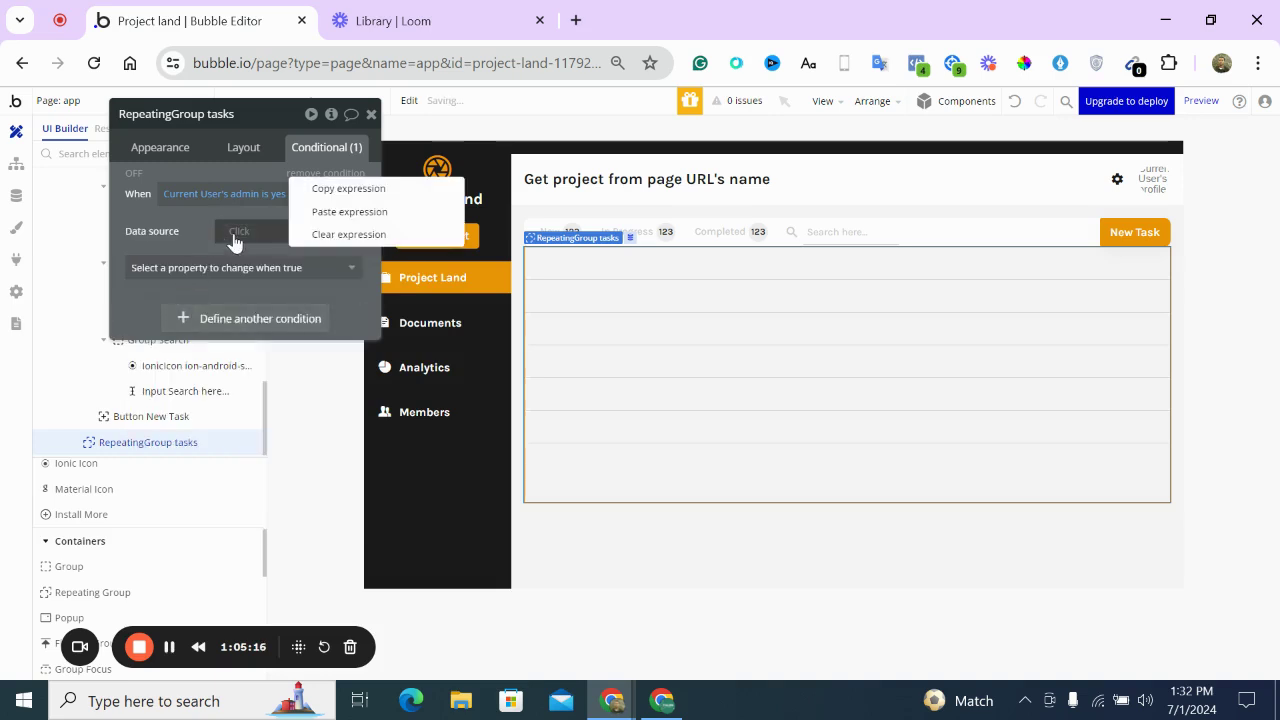
click(349, 212)
click(270, 231)
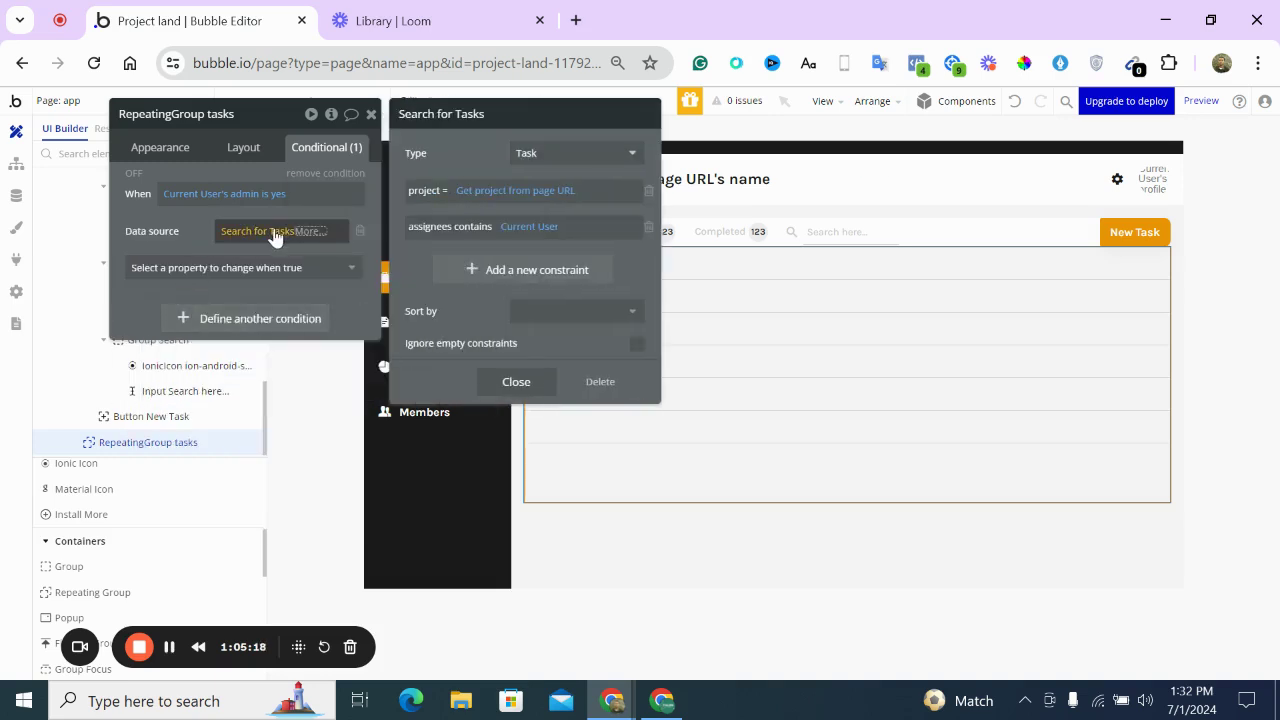
Remove the assignees constraint from the condition's Search for Tasks and close the properties of RepeatingGroup tasks
click(647, 226)
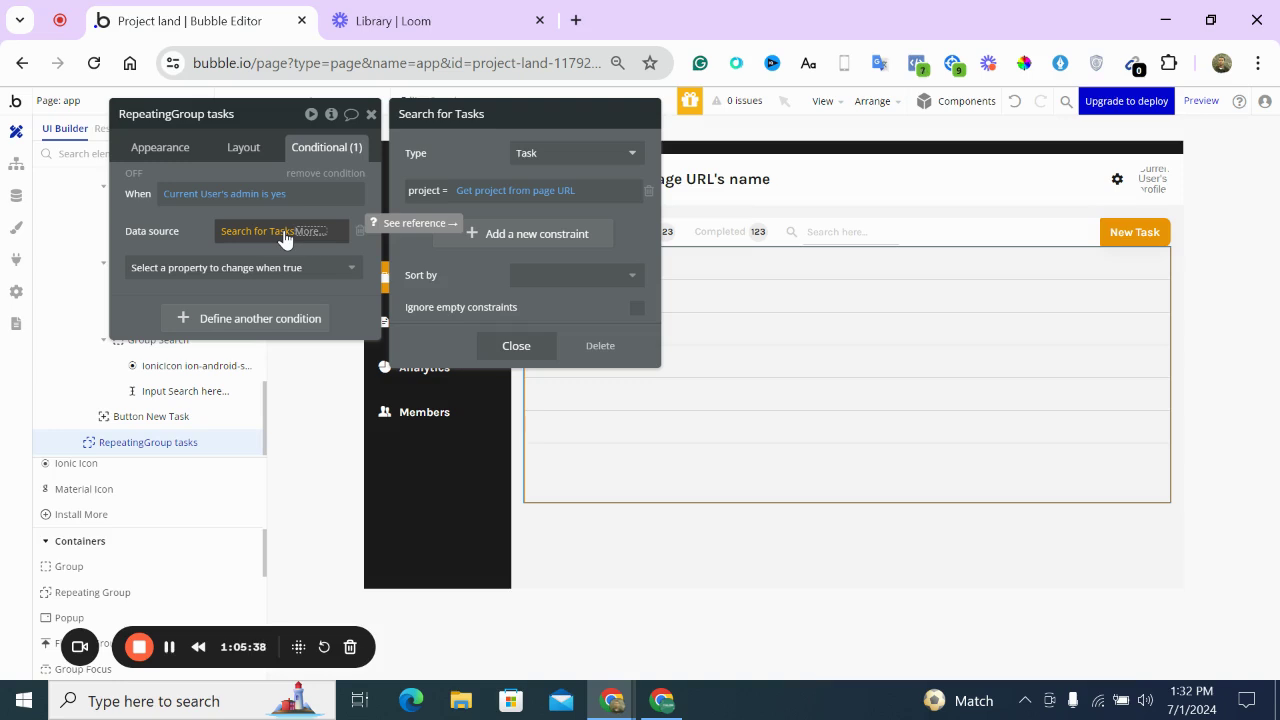
click(214, 211)
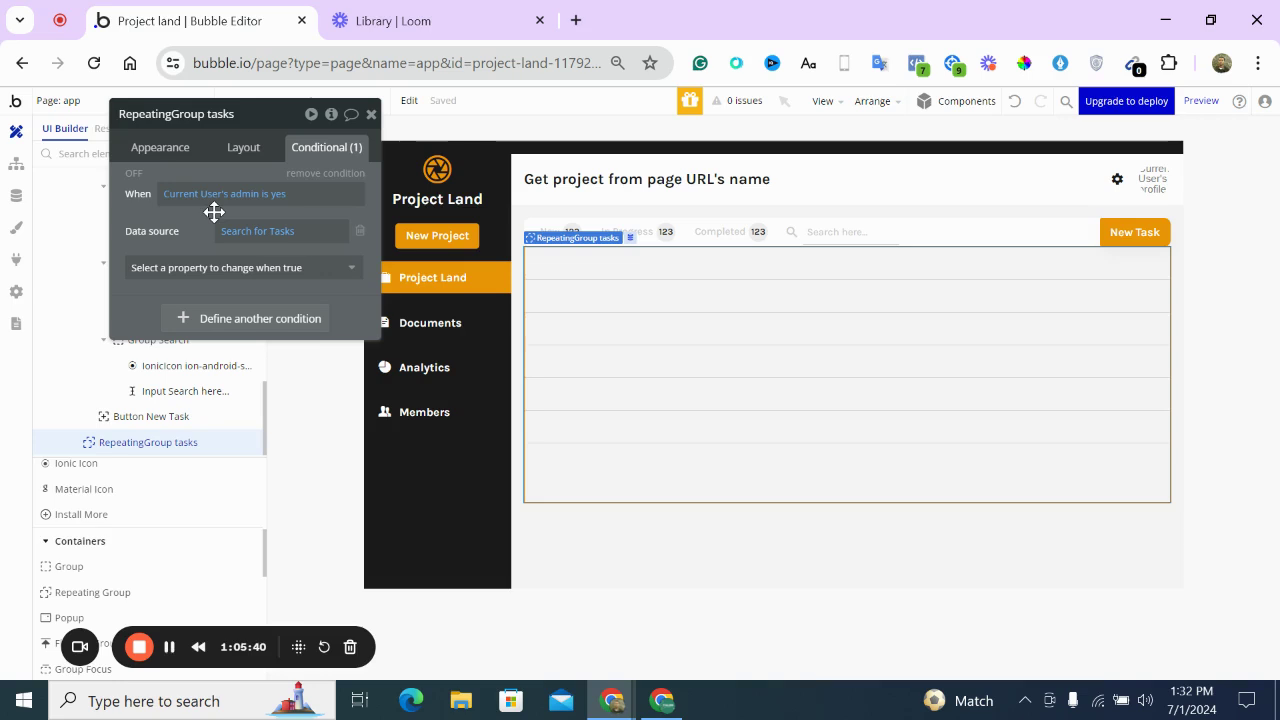
click(170, 149)
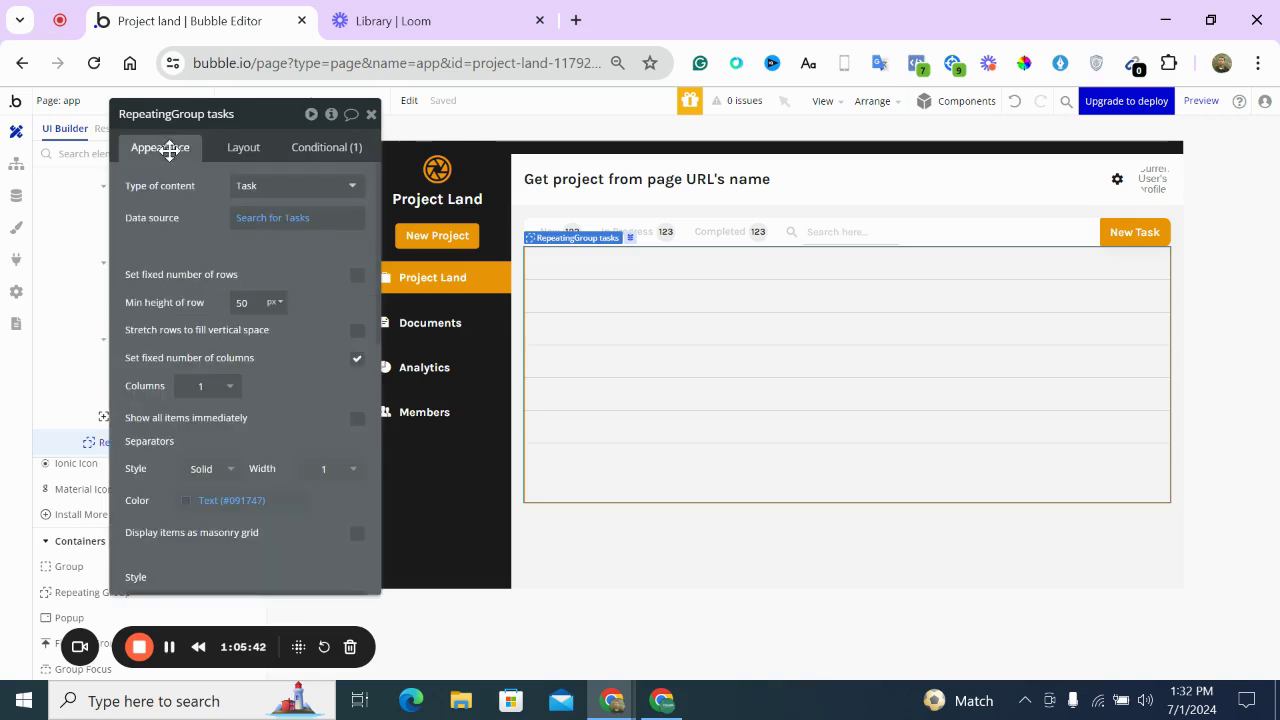
click(371, 114)
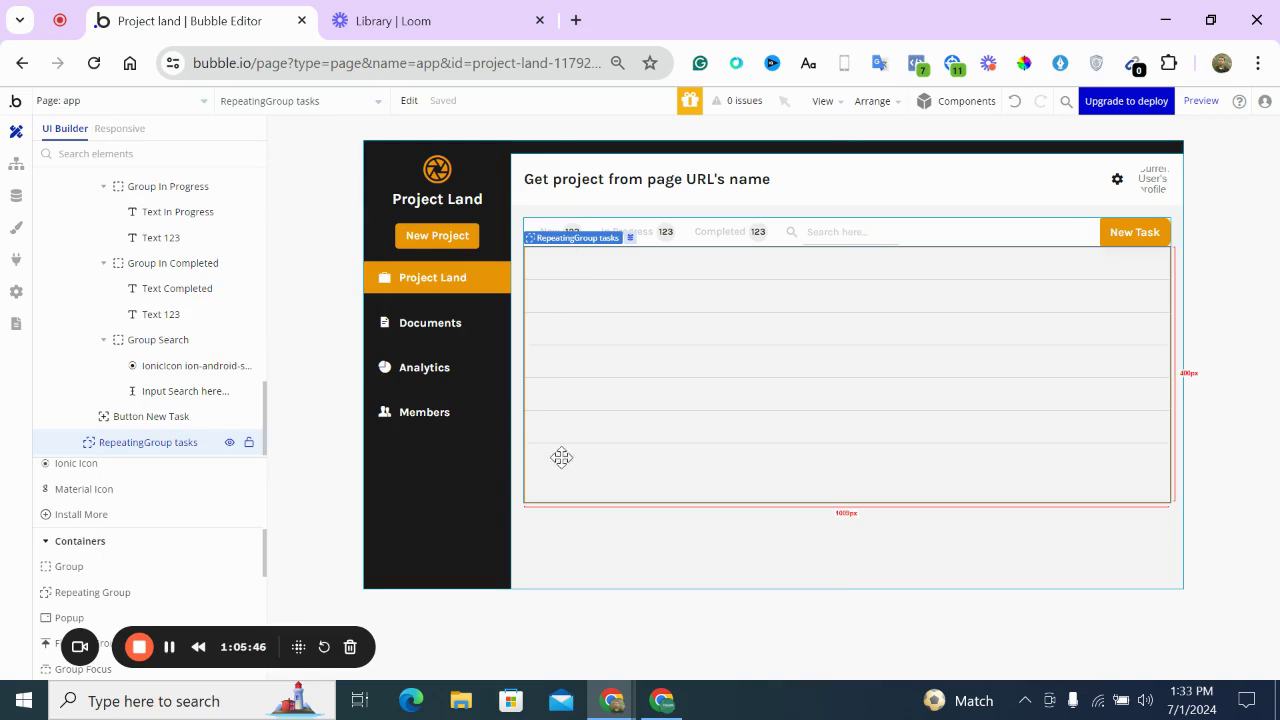
Duplicate Group Task Info and move the copy directly above RepeatingGroup tasks
double_click(980, 232)
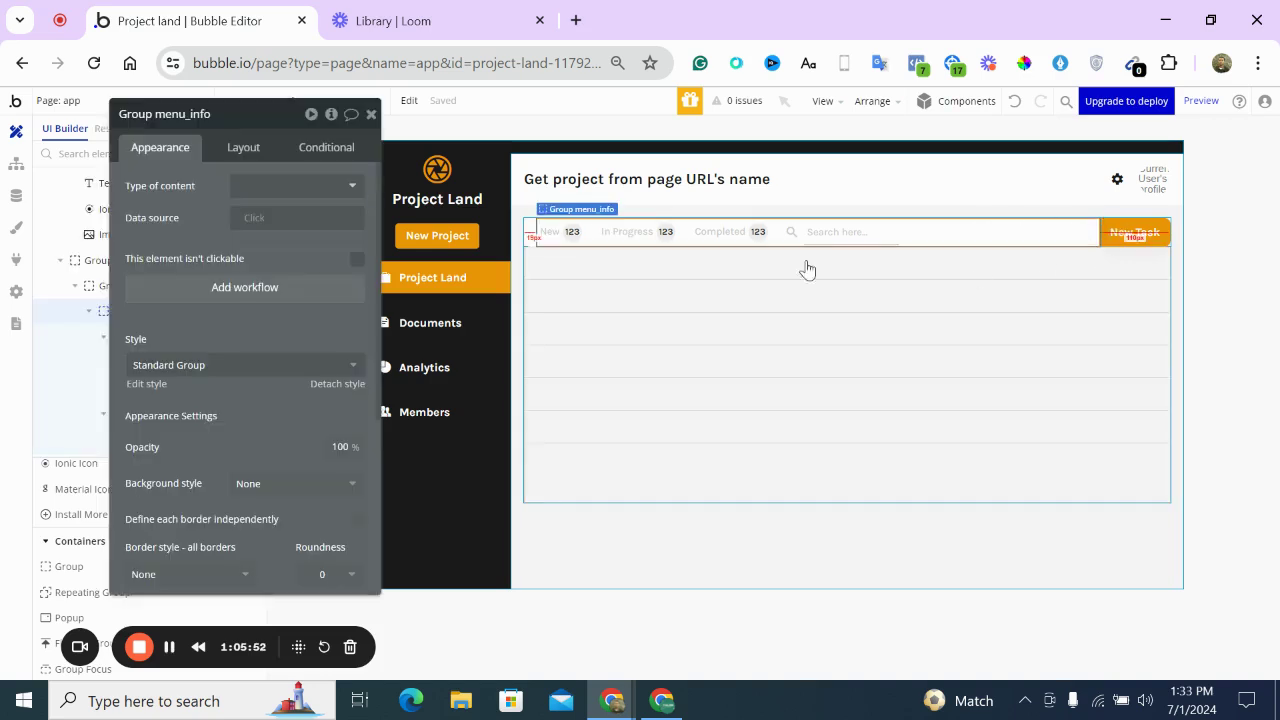
click(531, 238)
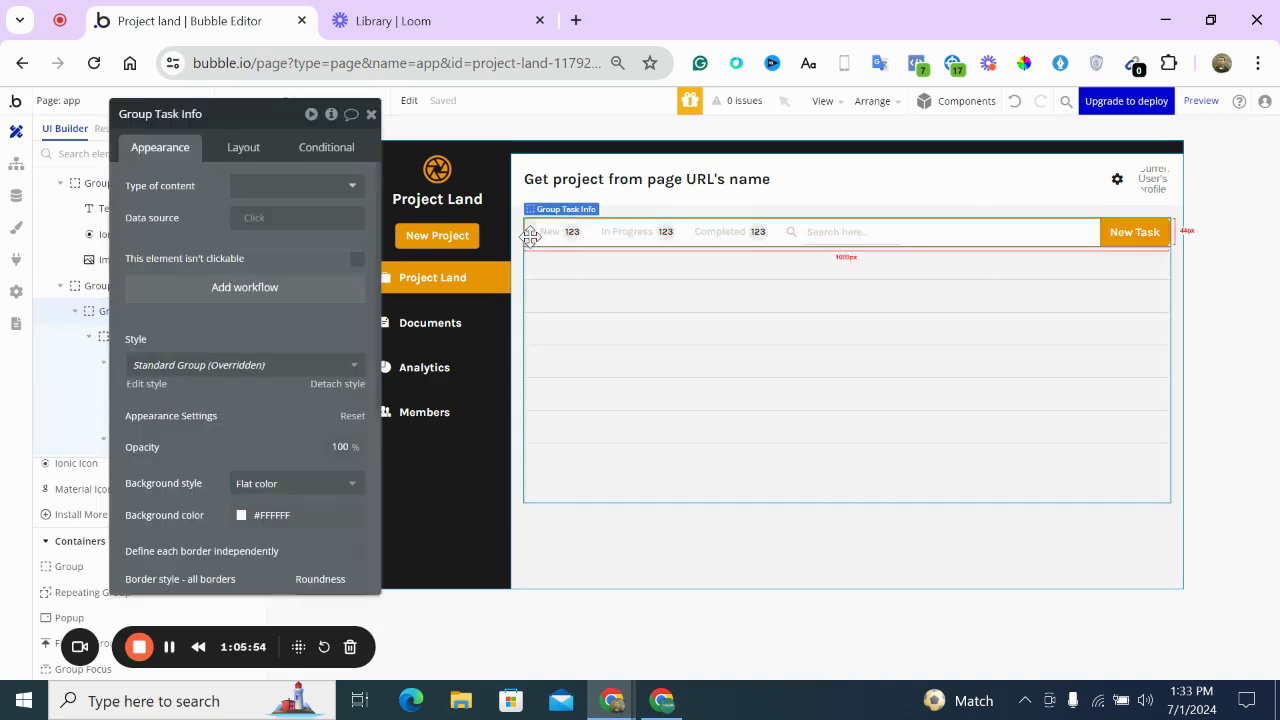
key(ctrl+d)
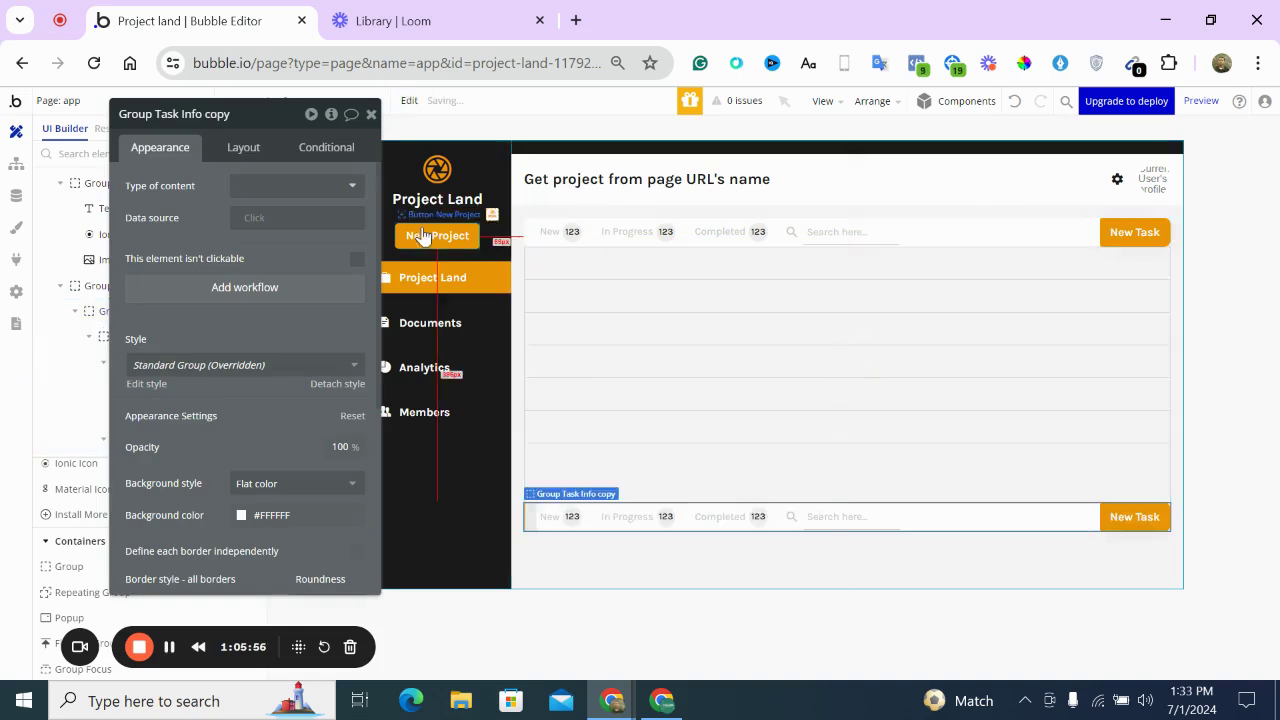
click(236, 145)
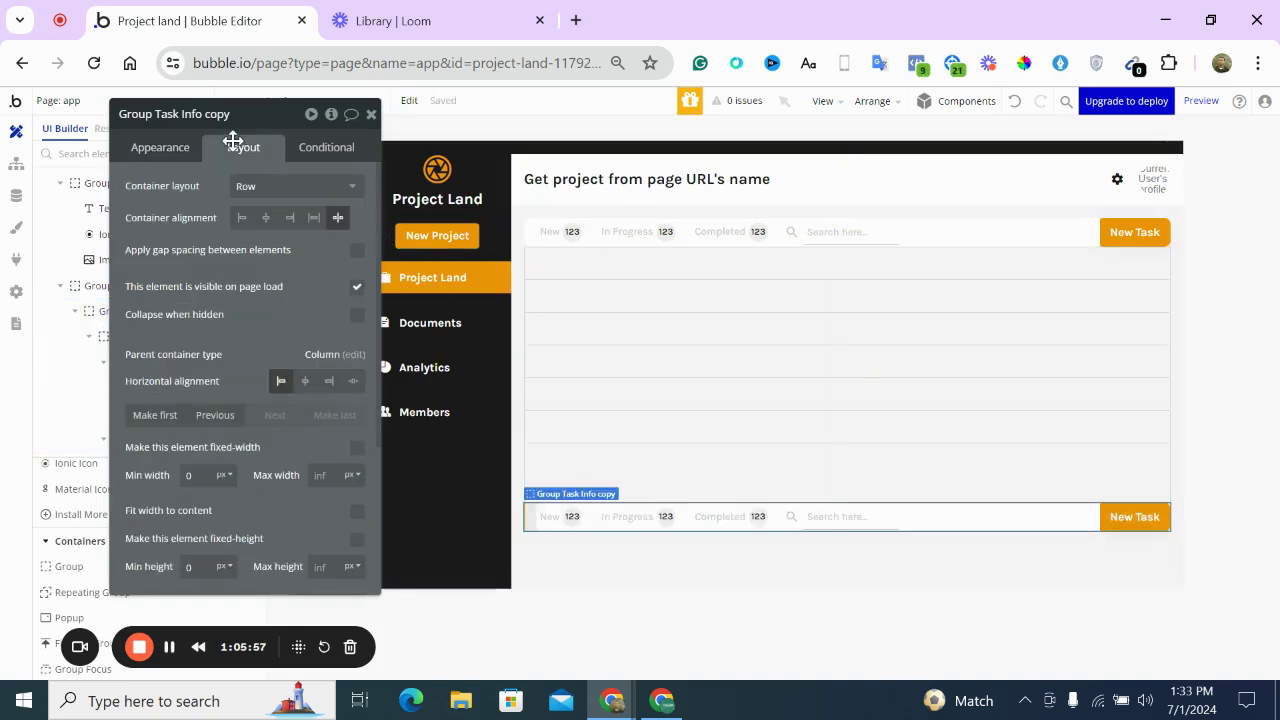
click(205, 414)
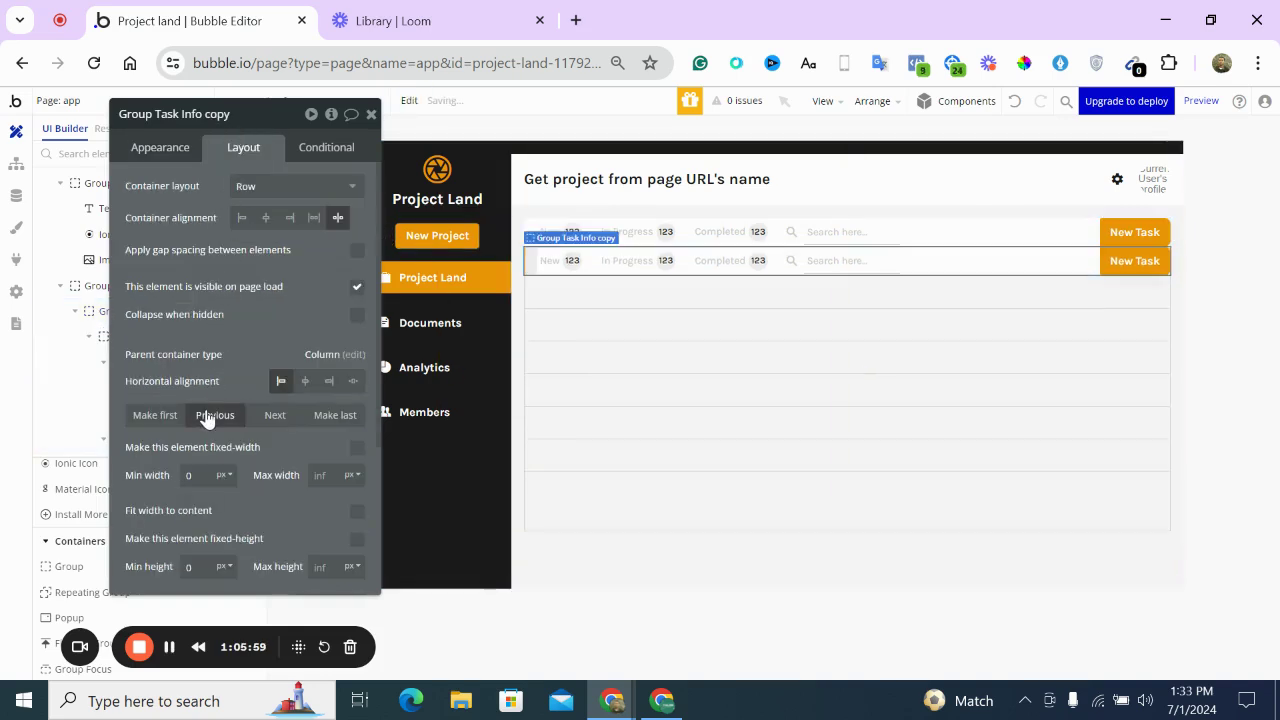
Rename the duplicated group as Group Task Header and delete its New Task button
click(610, 550)
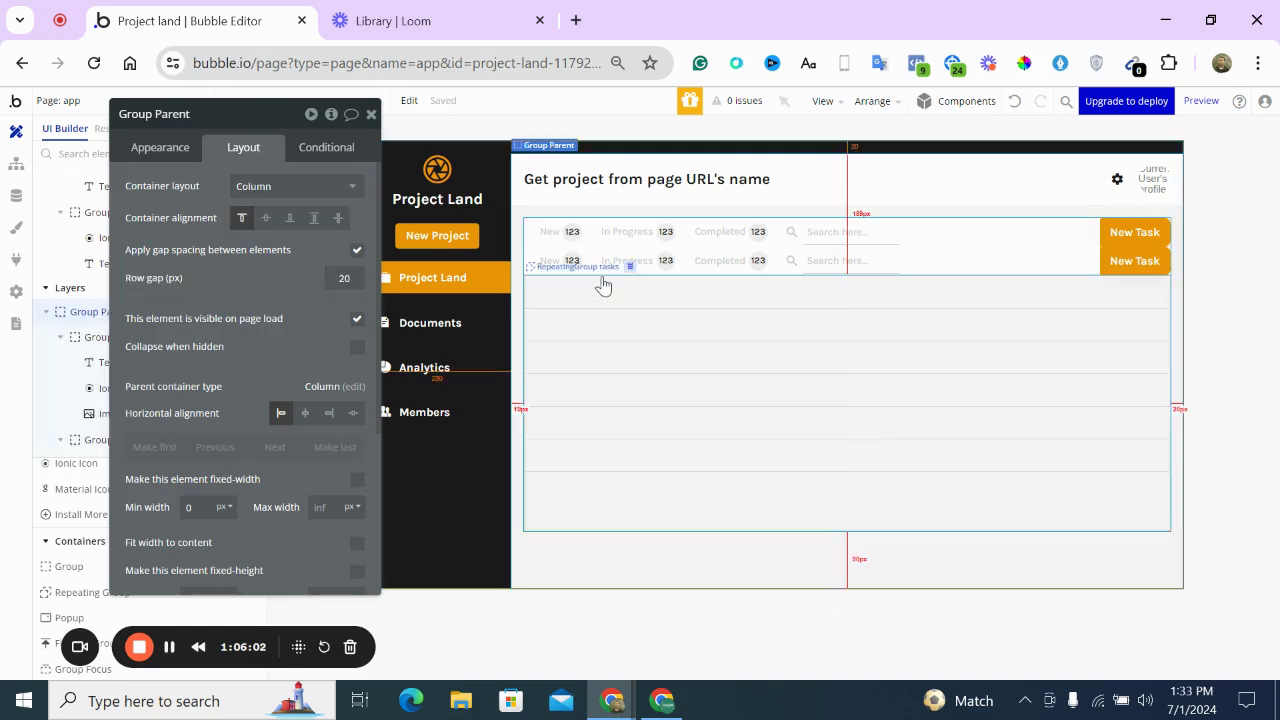
click(525, 259)
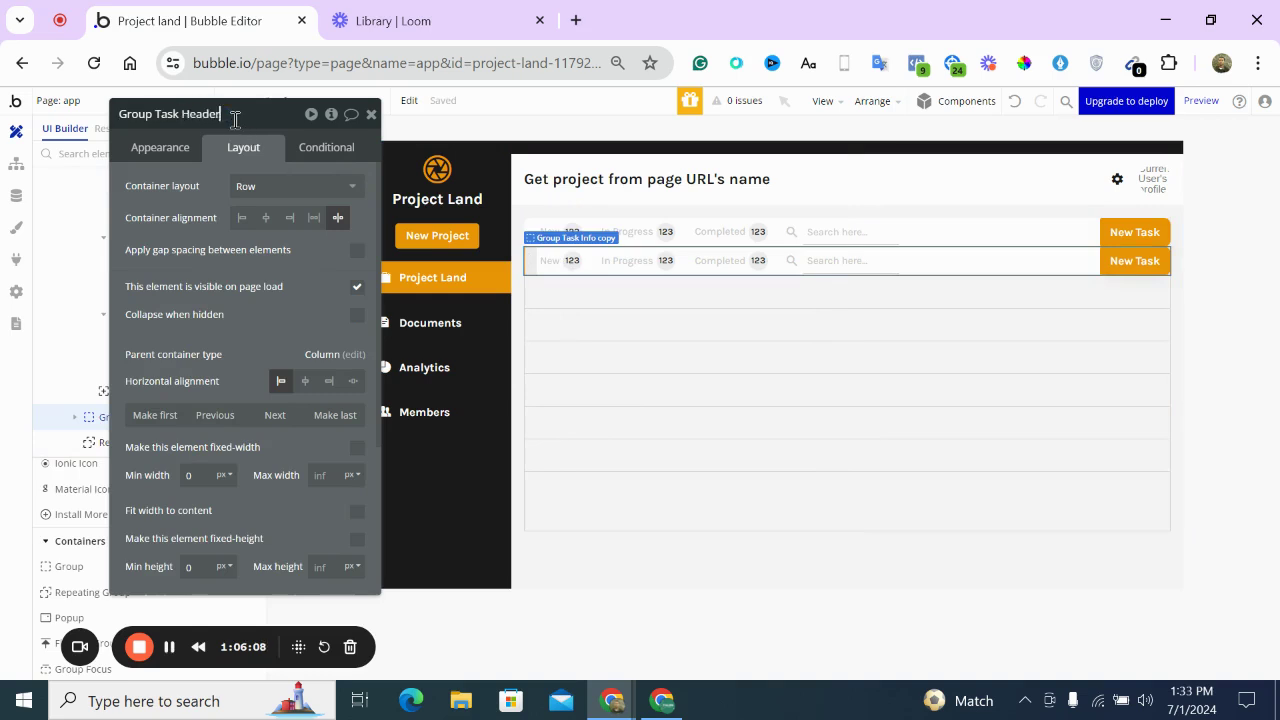
click(1126, 262)
key(Delete)
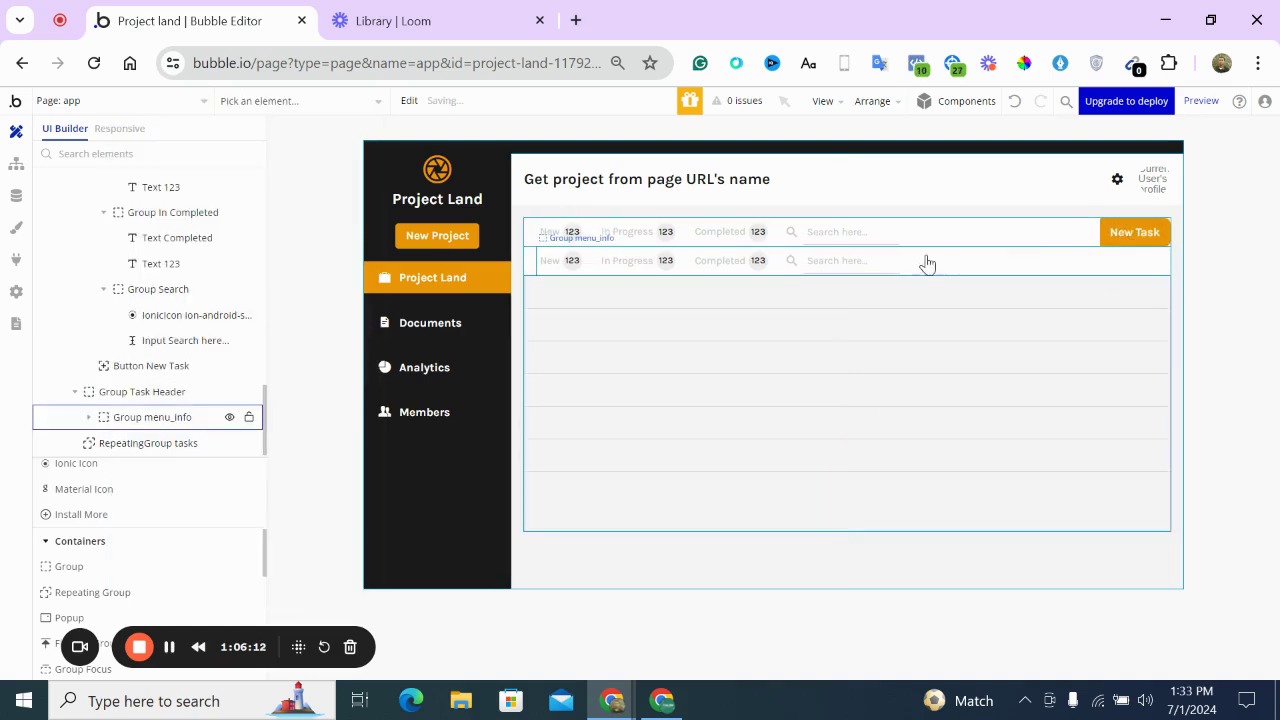
Delete the search group and the Completed group from Group Task Header
click(794, 266)
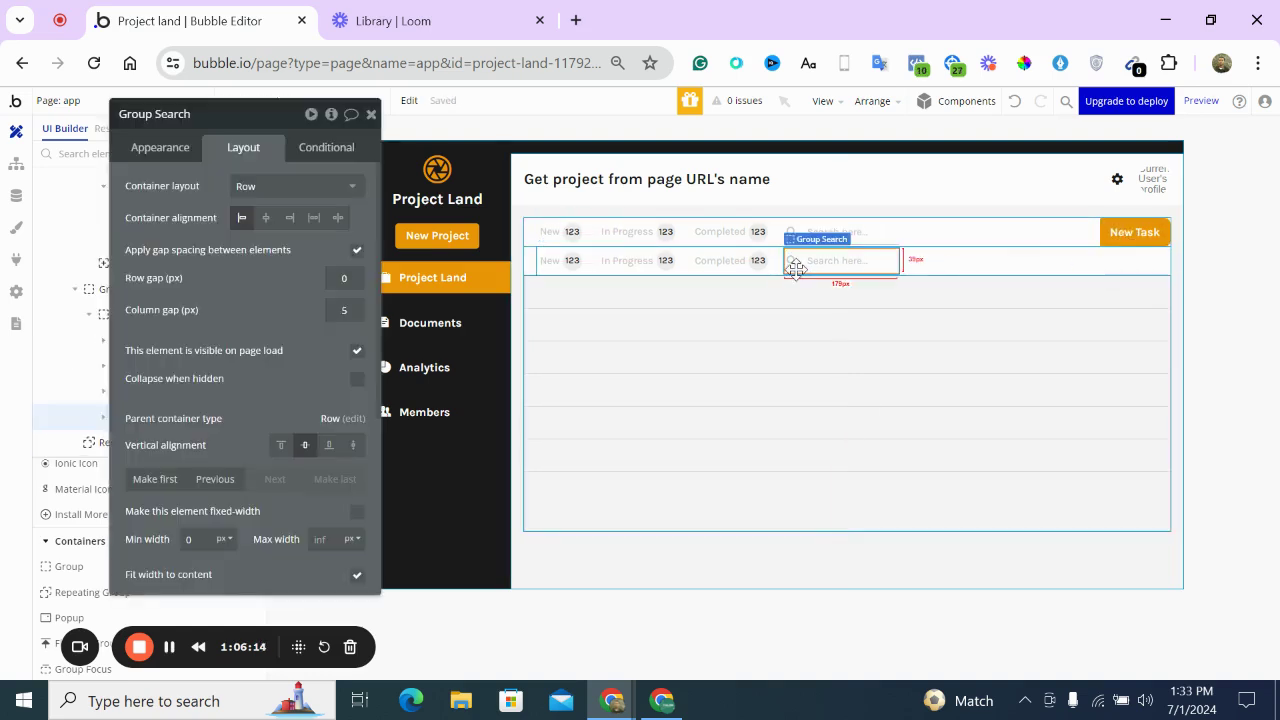
key(Delete)
click(759, 262)
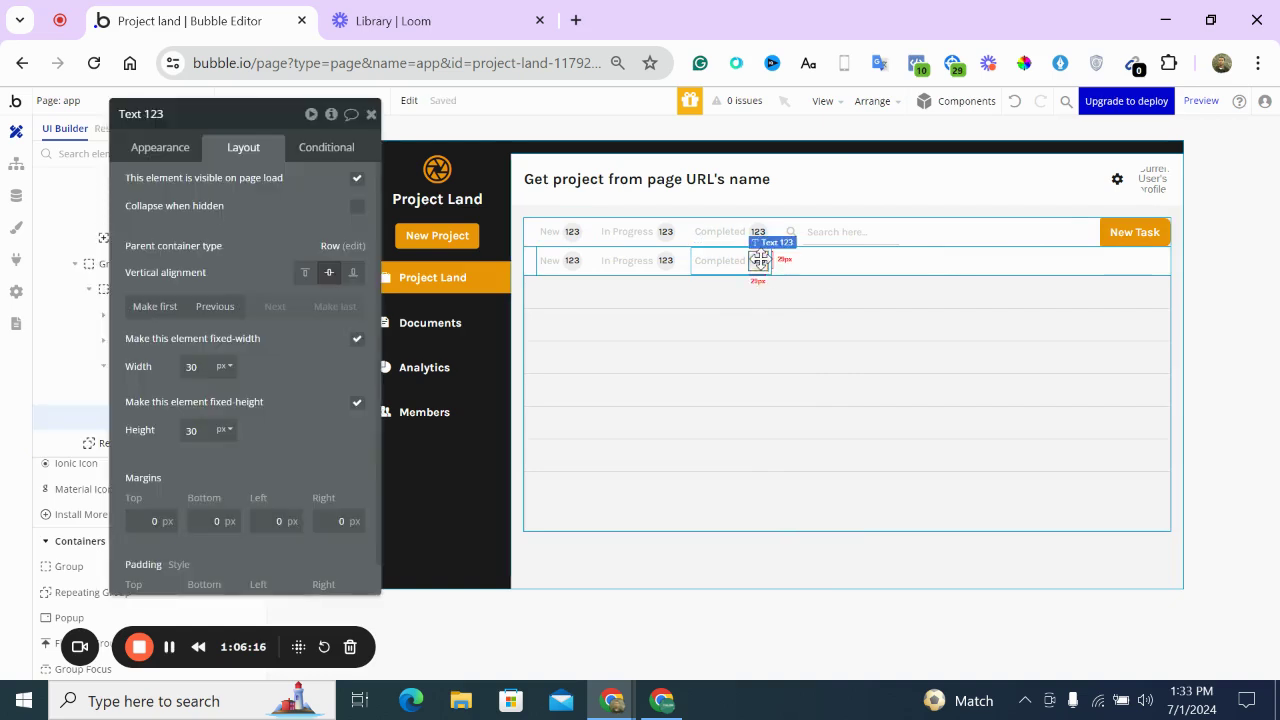
key(Delete)
click(745, 276)
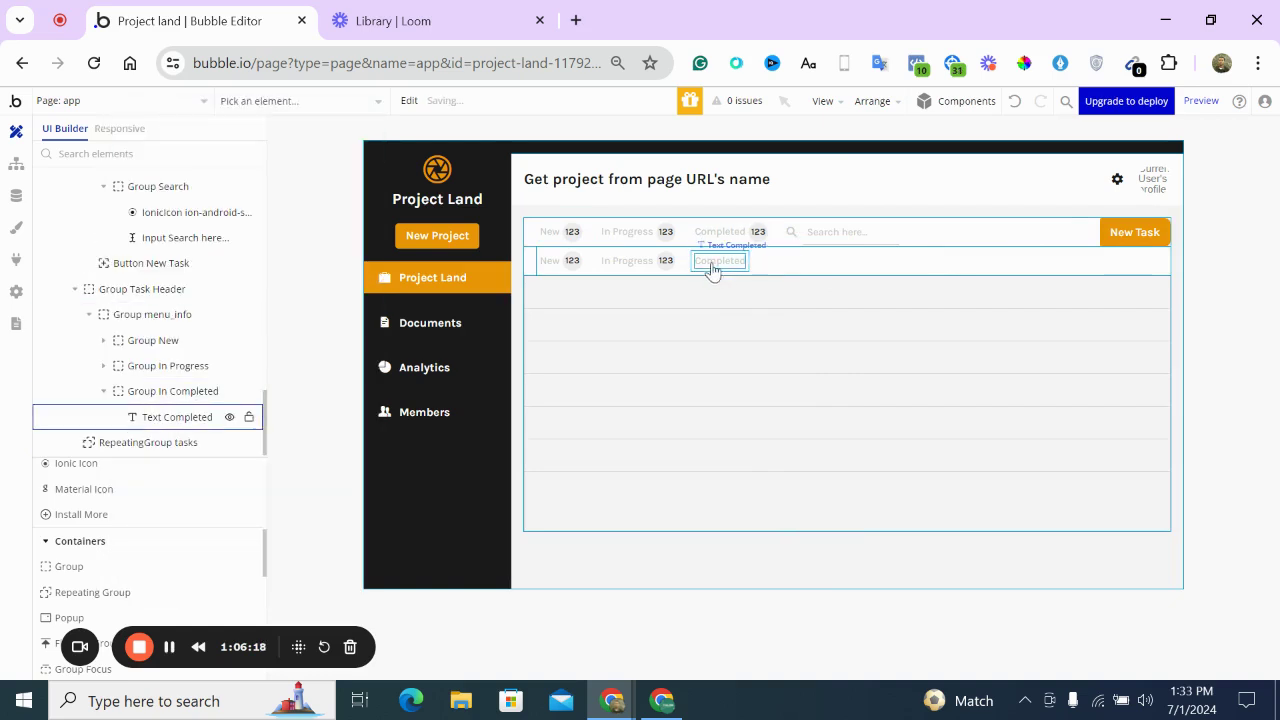
click(691, 271)
double_click(691, 271)
key(Delete)
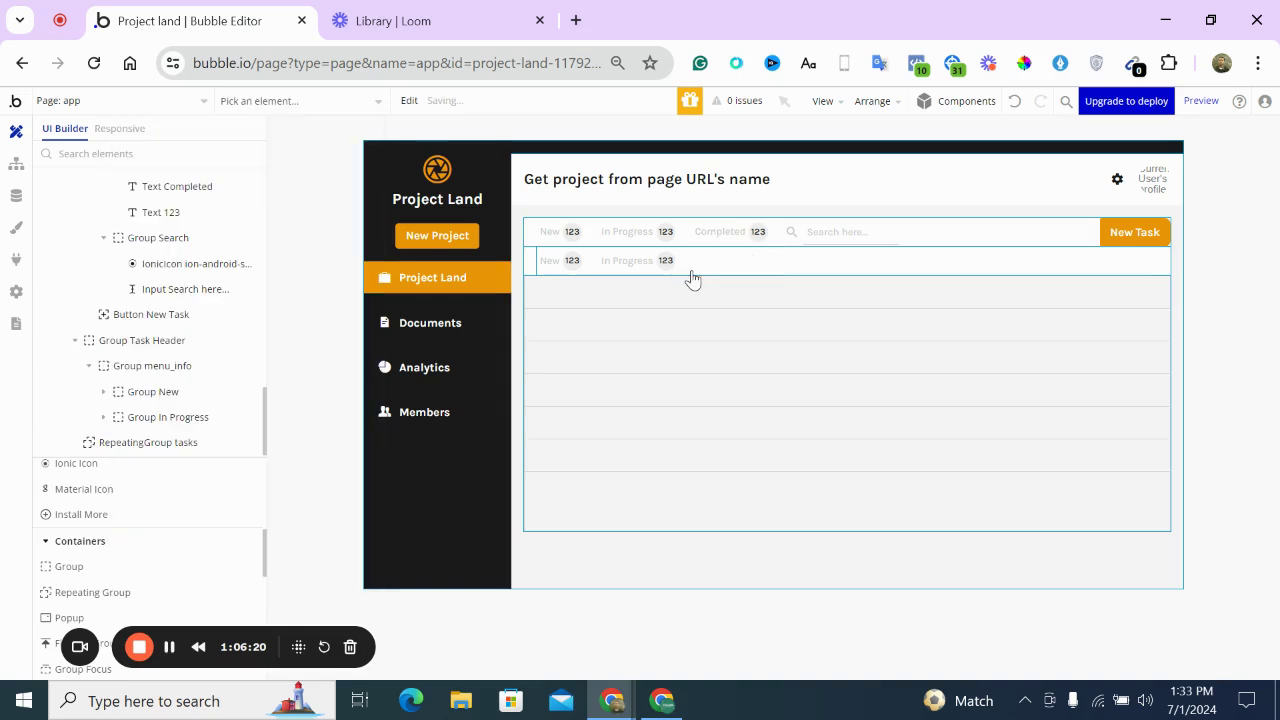
Delete Group menu_info from Group Task Header and undo the deletion
double_click(552, 261)
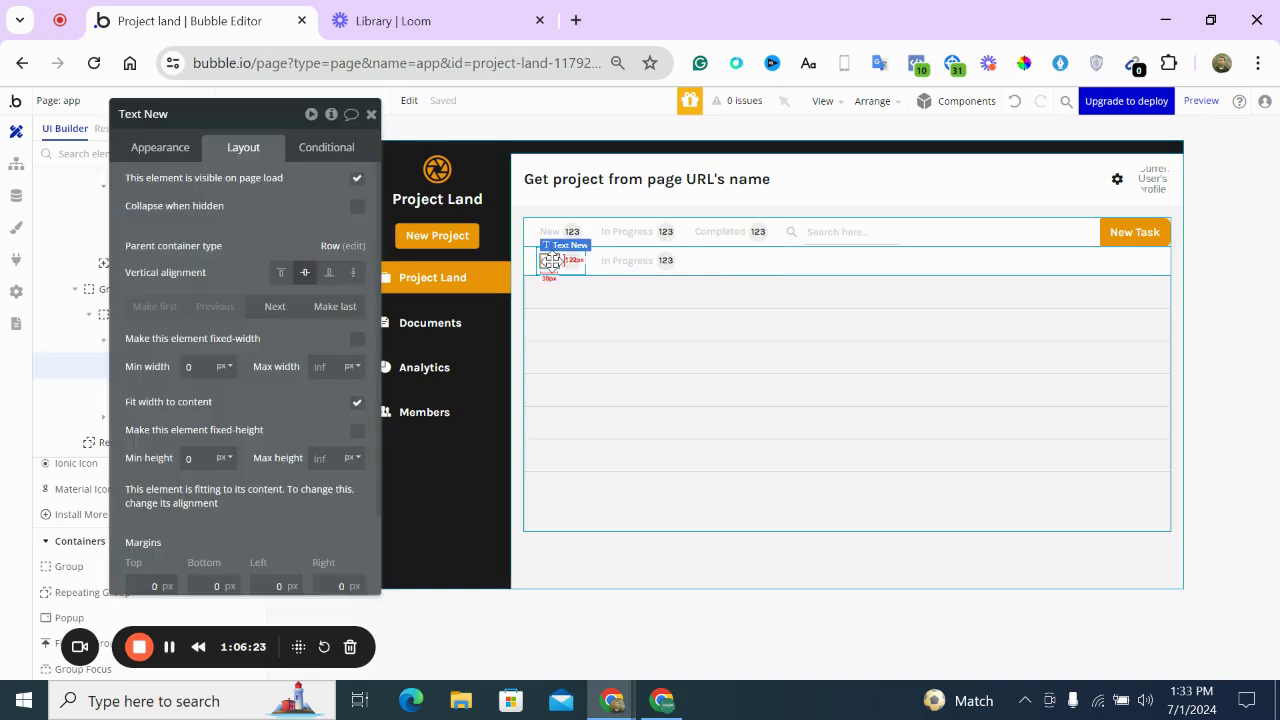
click(775, 259)
key(Delete)
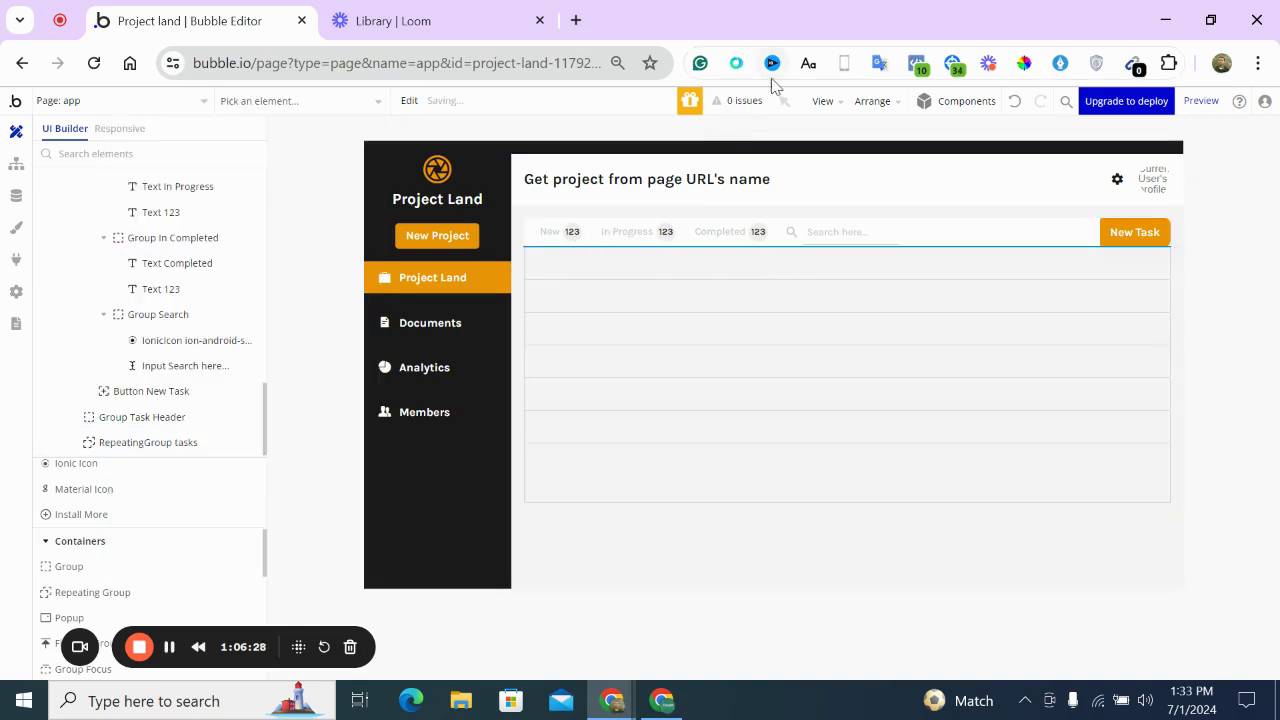
click(1012, 101)
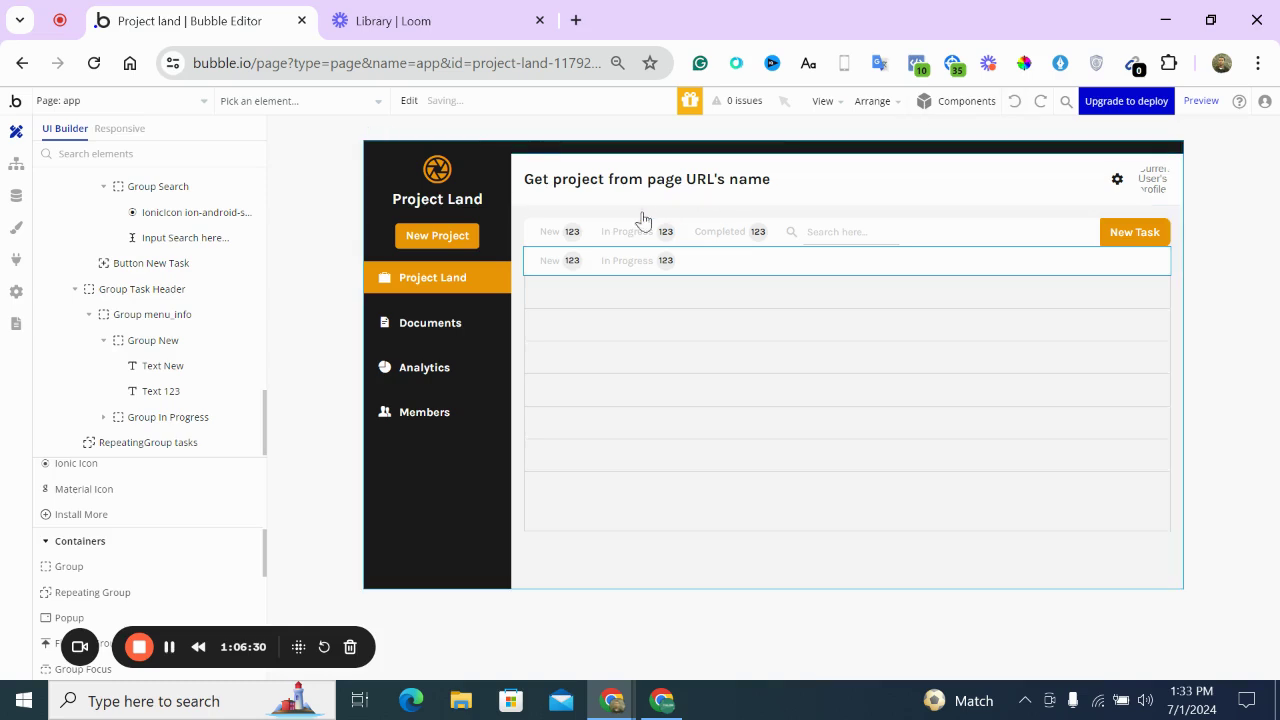
Paste a copy of the New text directly into Group Task Header and delete Group menu_info from that group
click(533, 265)
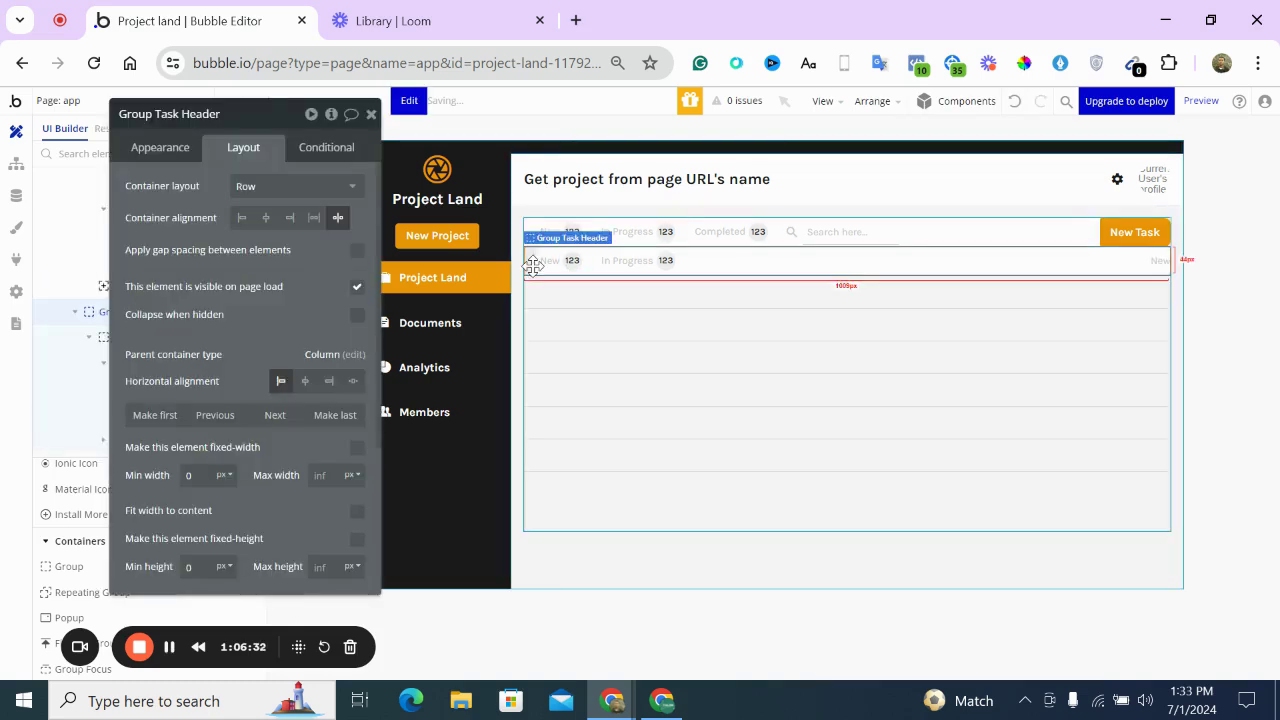
click(577, 271)
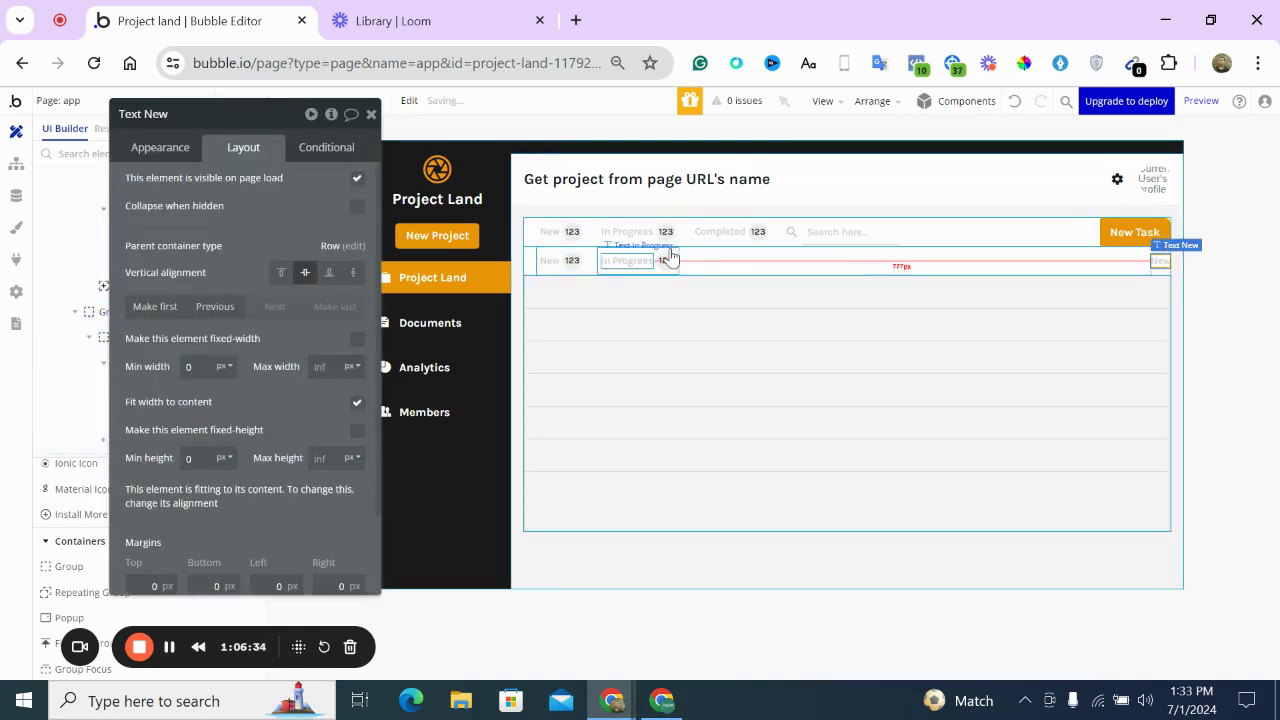
click(816, 260)
key(Delete)
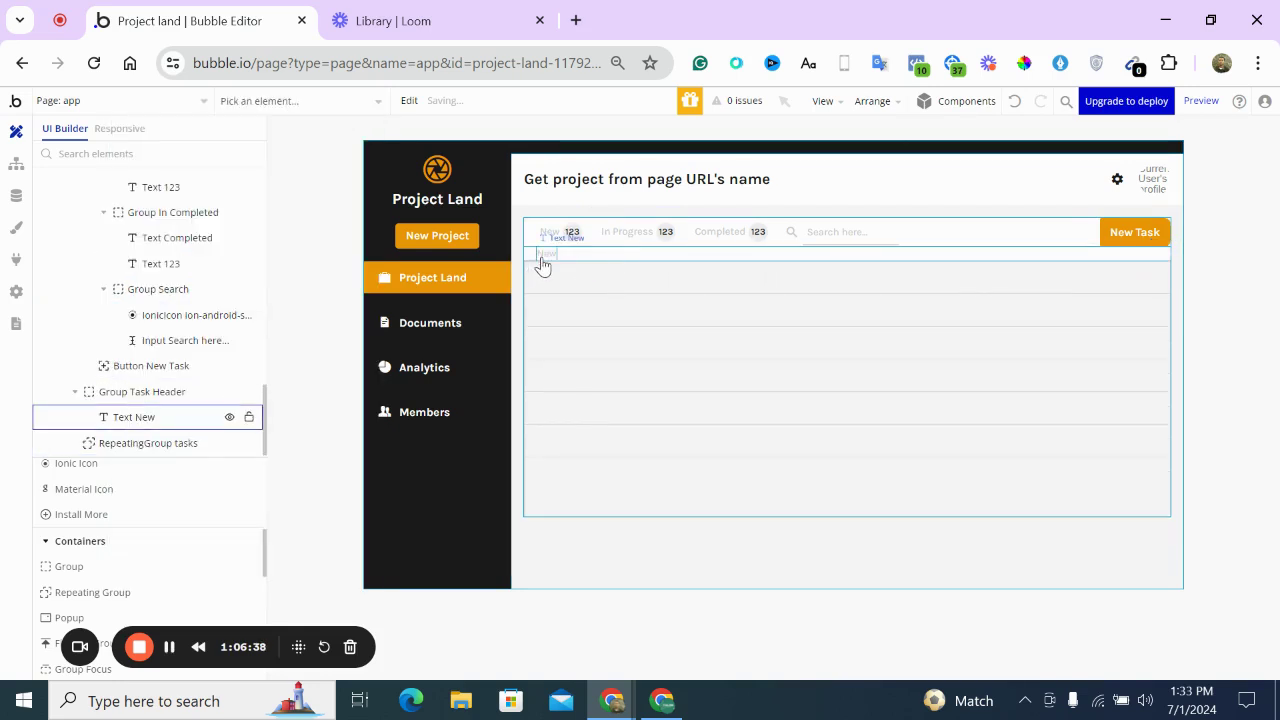
Set Group Task Header's minimum height to 30 px and its left and right padding to 10 px each
click(529, 259)
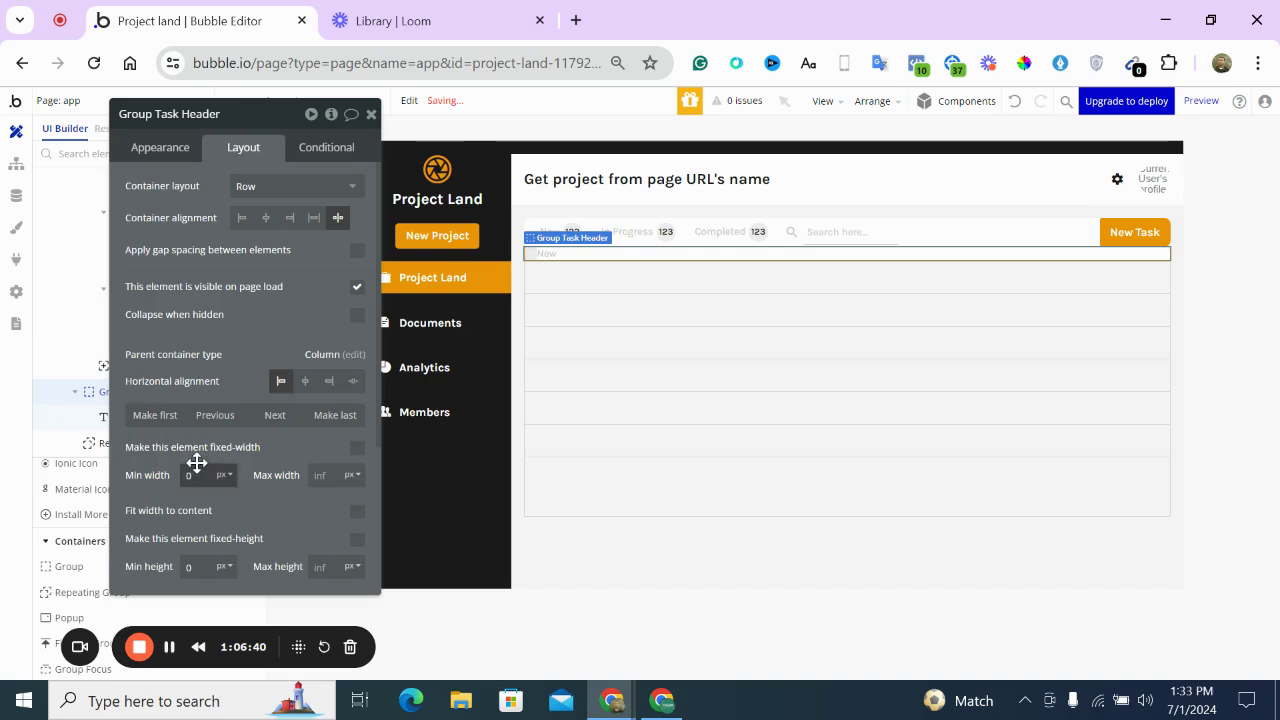
scroll(196, 460, down, 1)
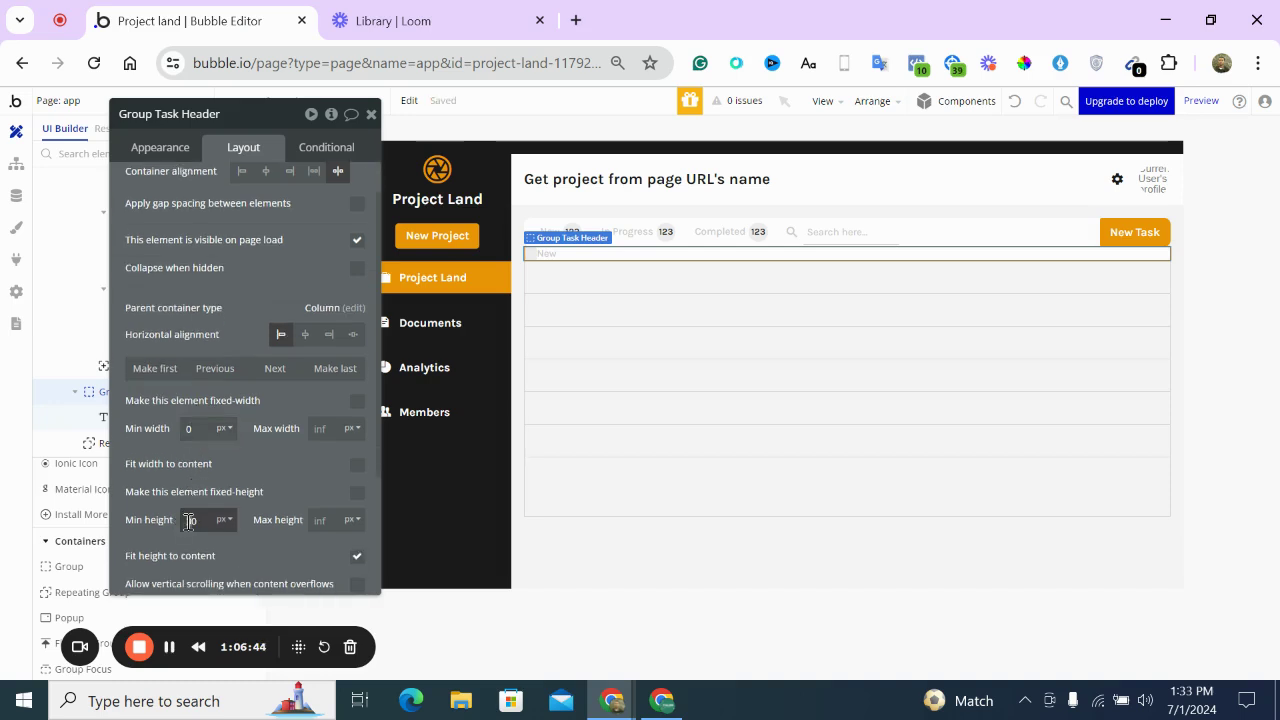
click(188, 520)
text(3)
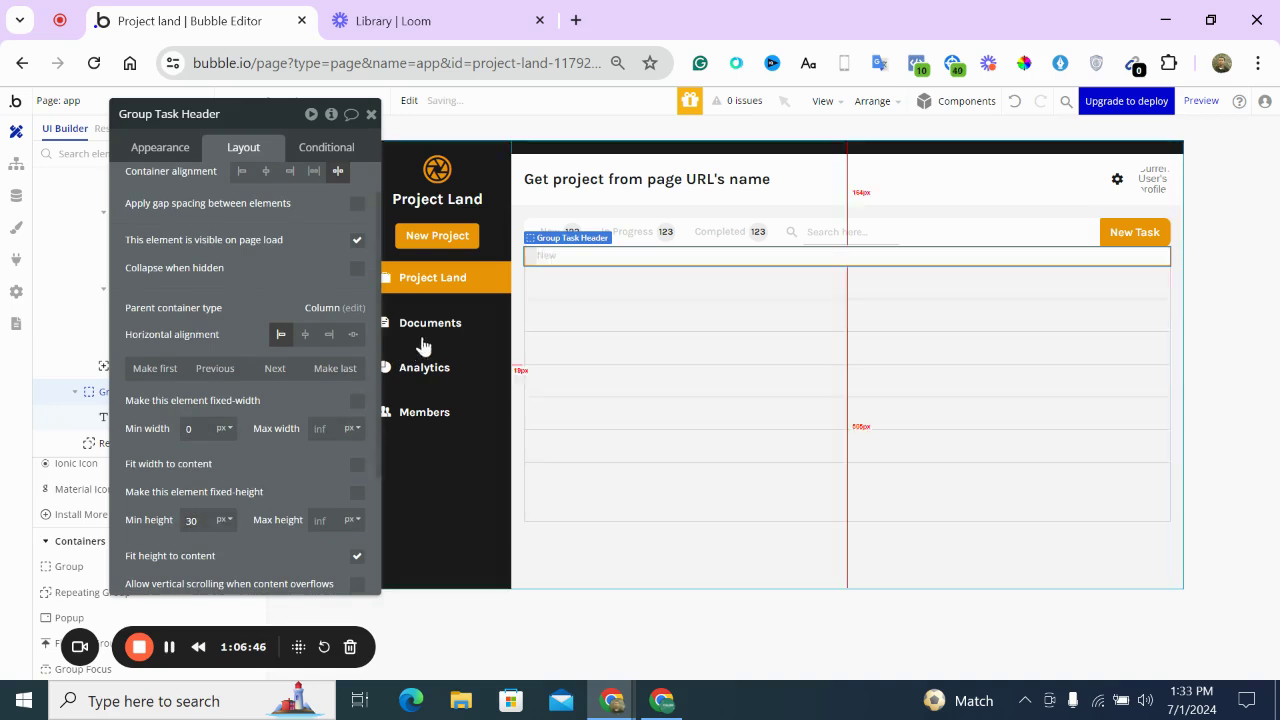
scroll(334, 457, down, 4)
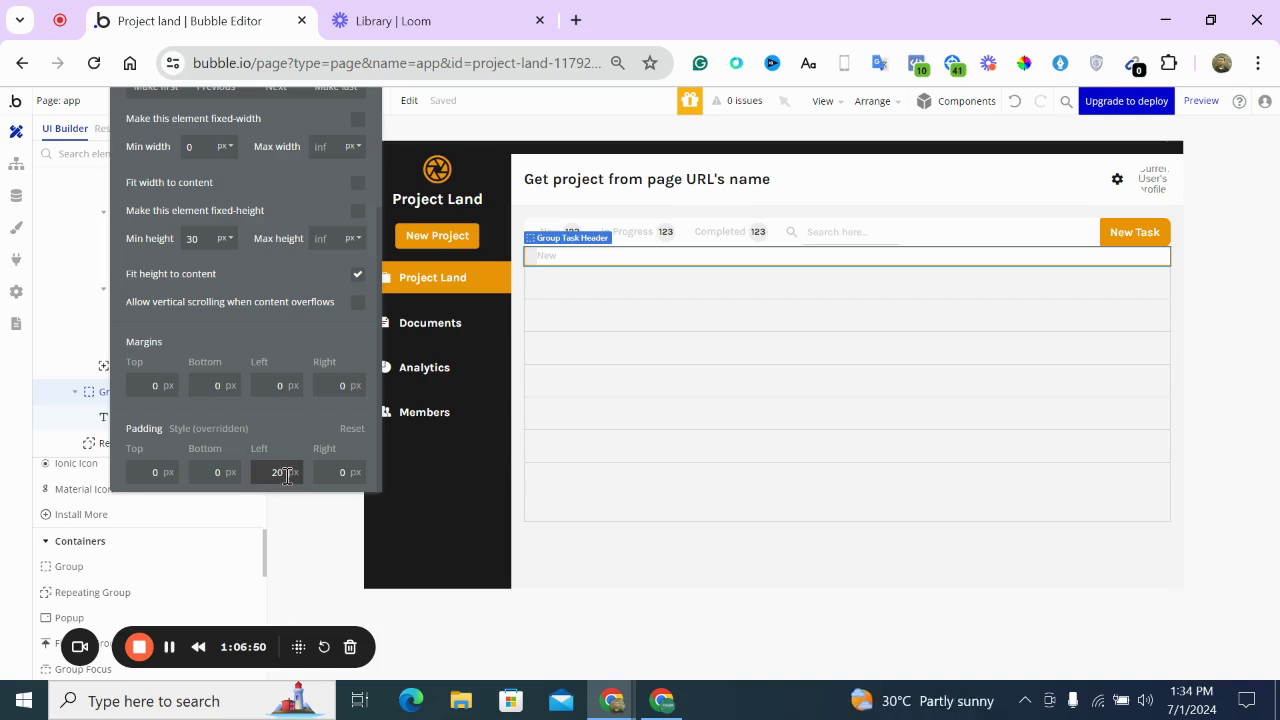
drag(290, 471, 250, 470)
text(1)
click(328, 463)
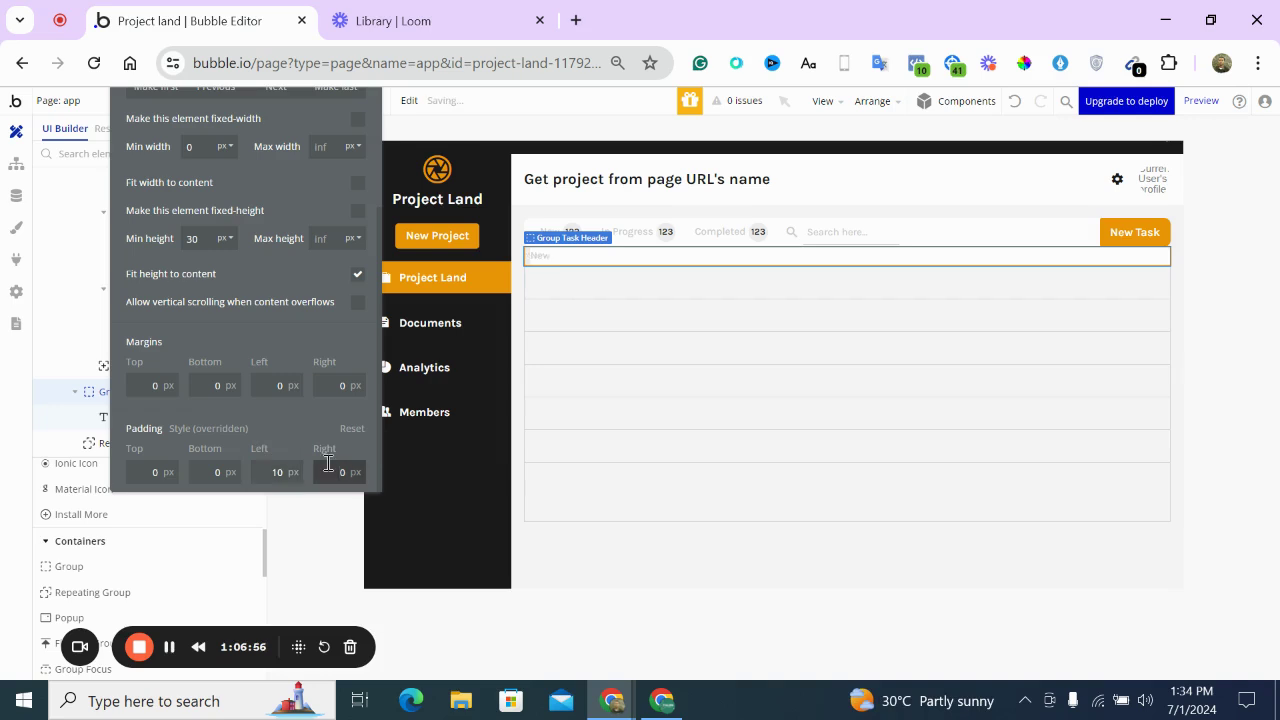
text(1)
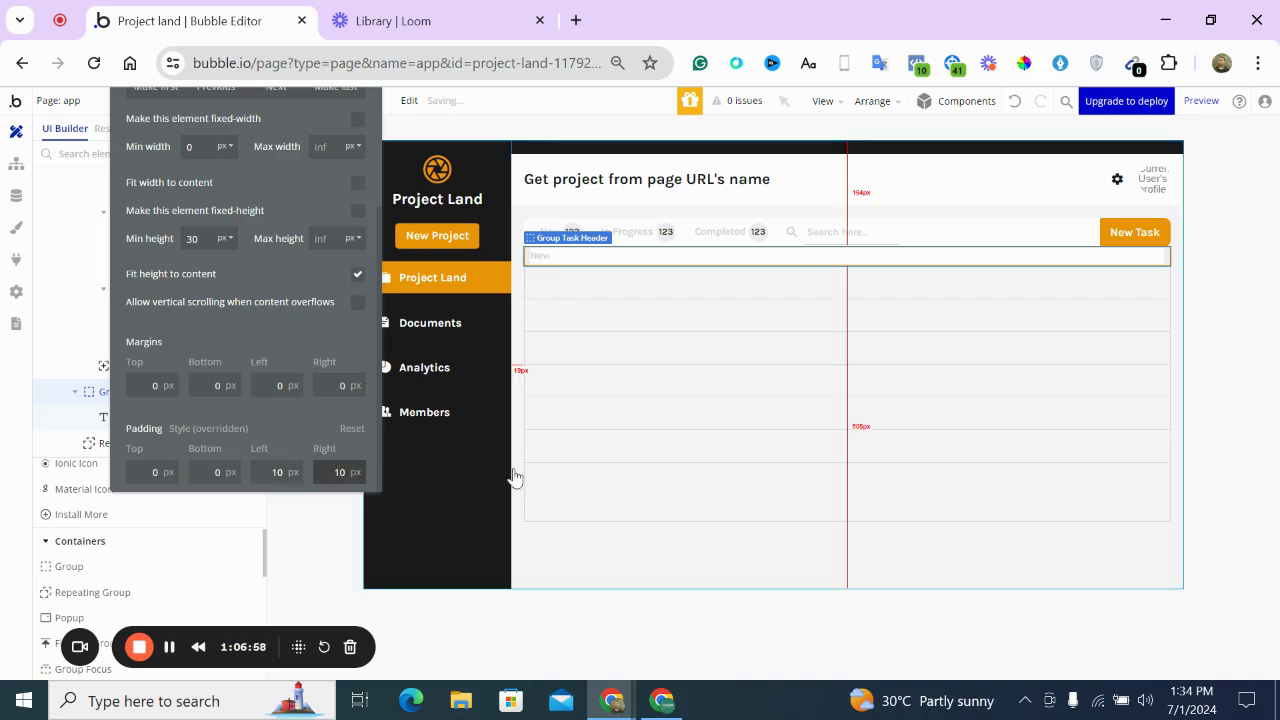
Check the task header in the ProjectPower reference editor, and turn off fit width to content for the New text in Group Task Header
click(648, 705)
click(648, 705)
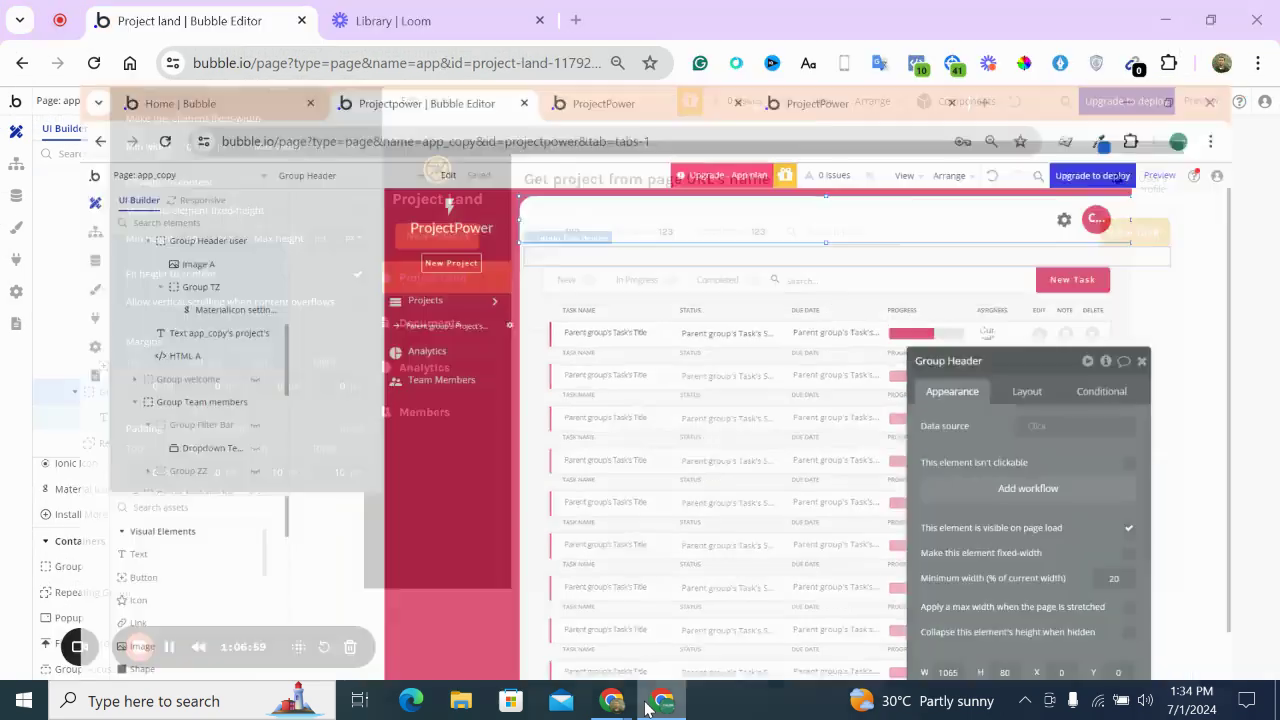
click(540, 256)
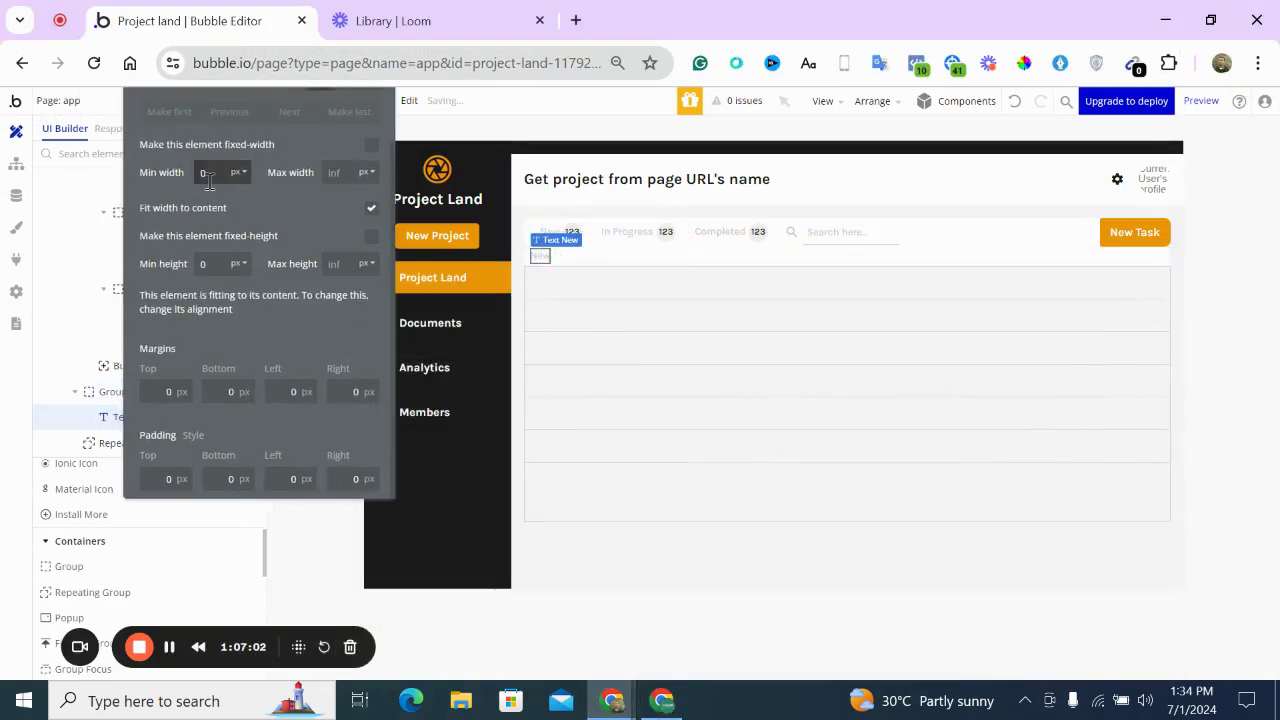
drag(185, 167, 335, 237)
click(320, 127)
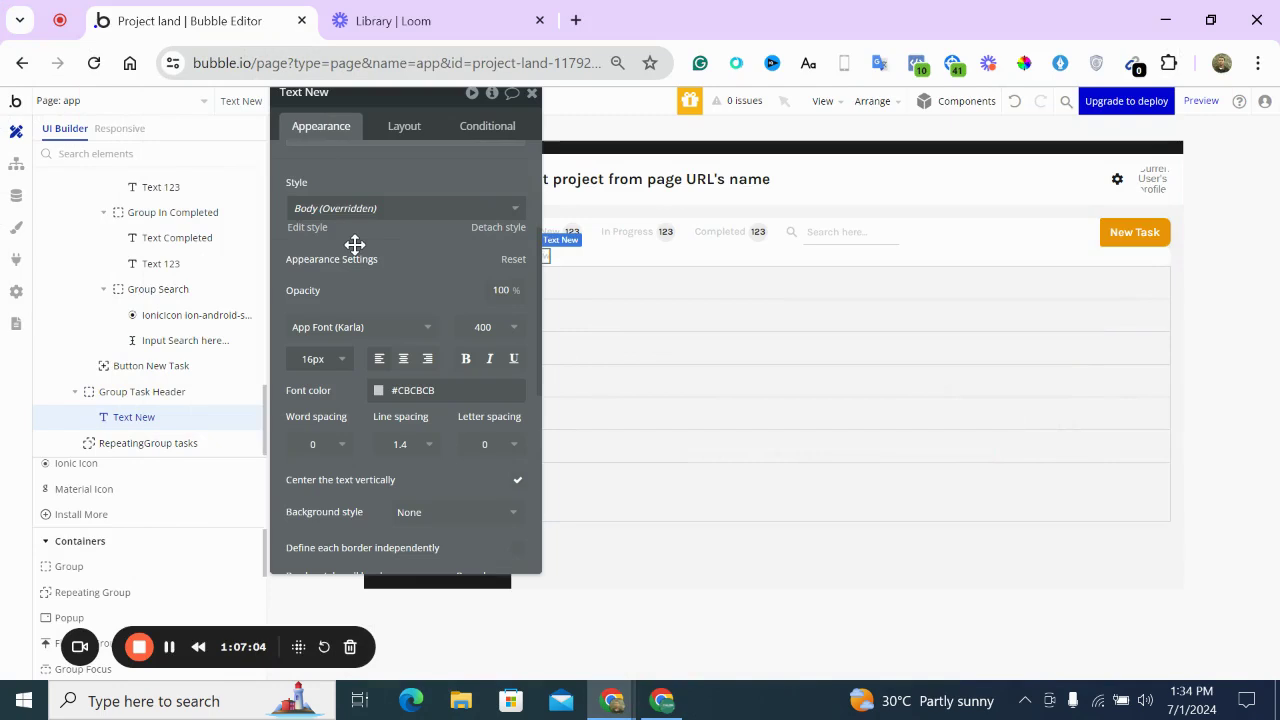
click(403, 128)
click(517, 284)
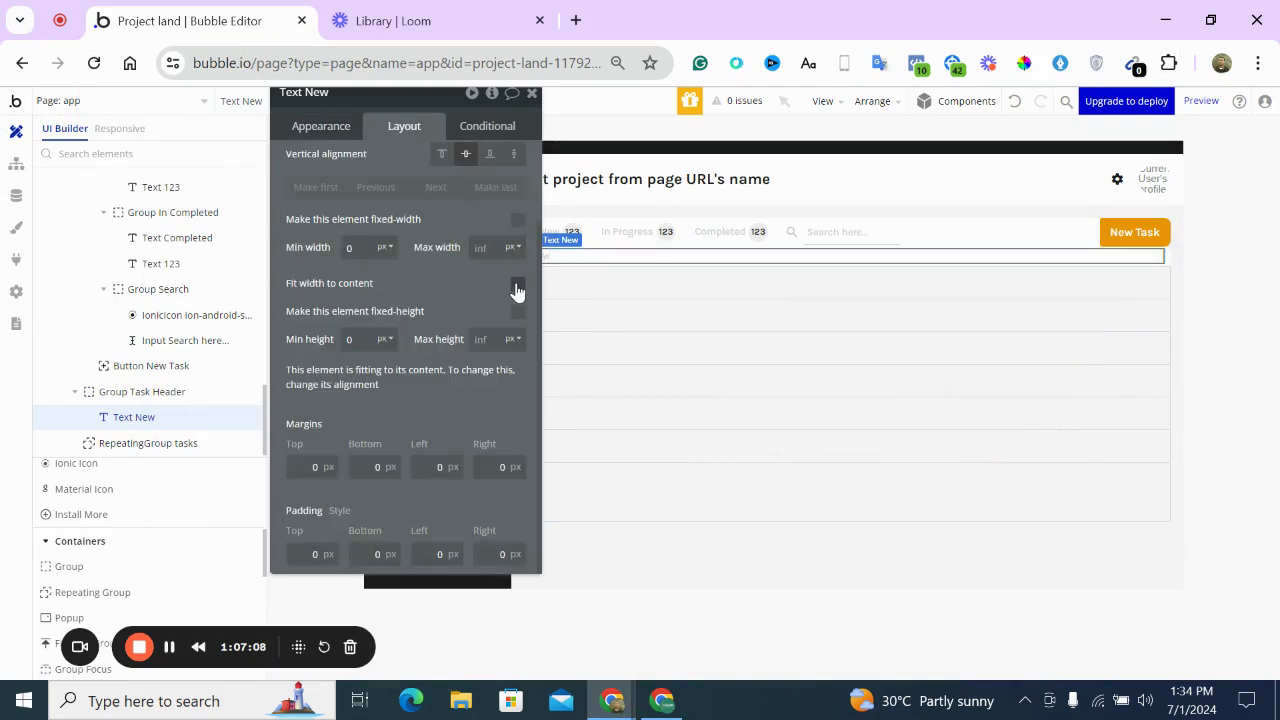
Set the font color of the New text in Group Task Header to Primary (#1B1B1B) and its font size to 12px
drag(451, 227, 345, 295)
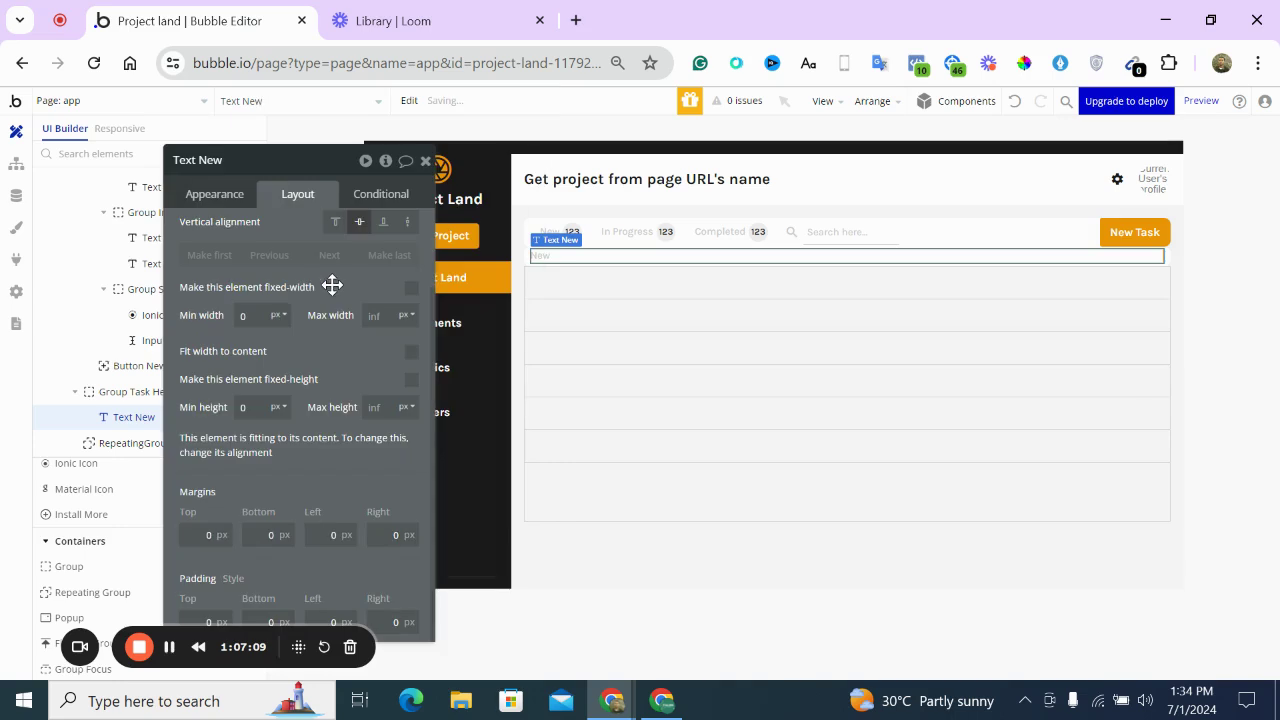
click(231, 195)
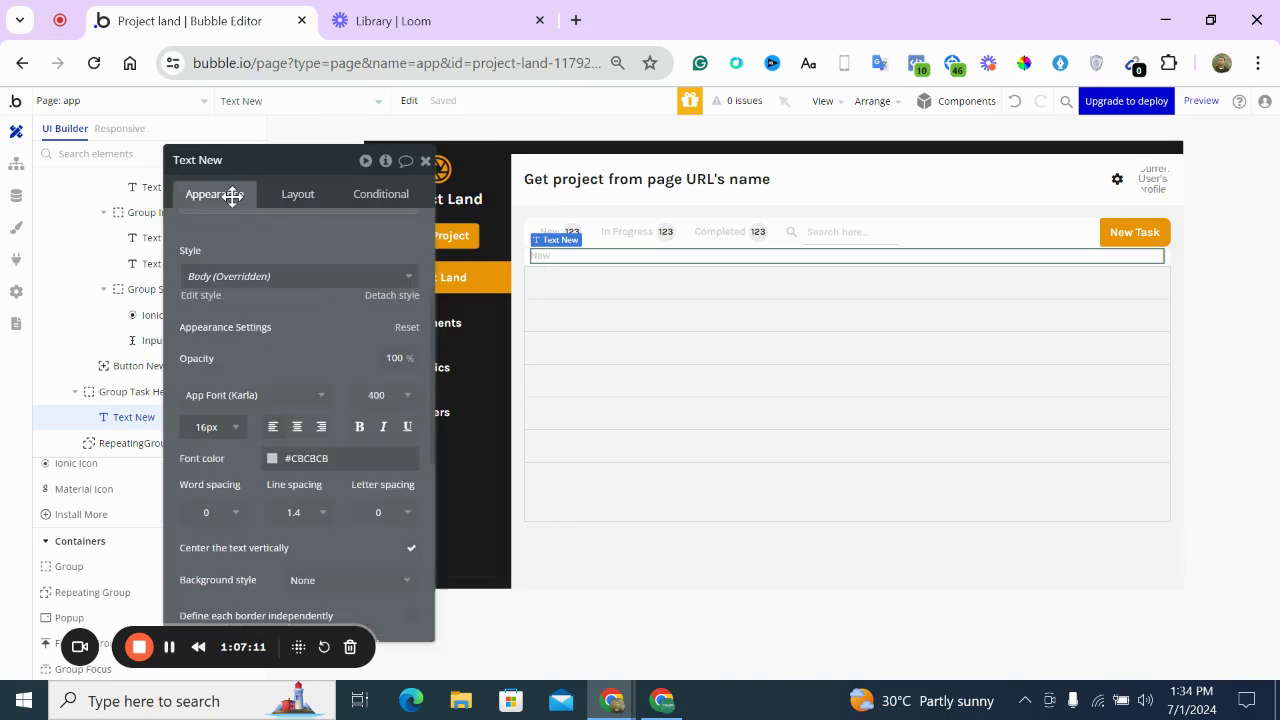
click(271, 460)
click(240, 513)
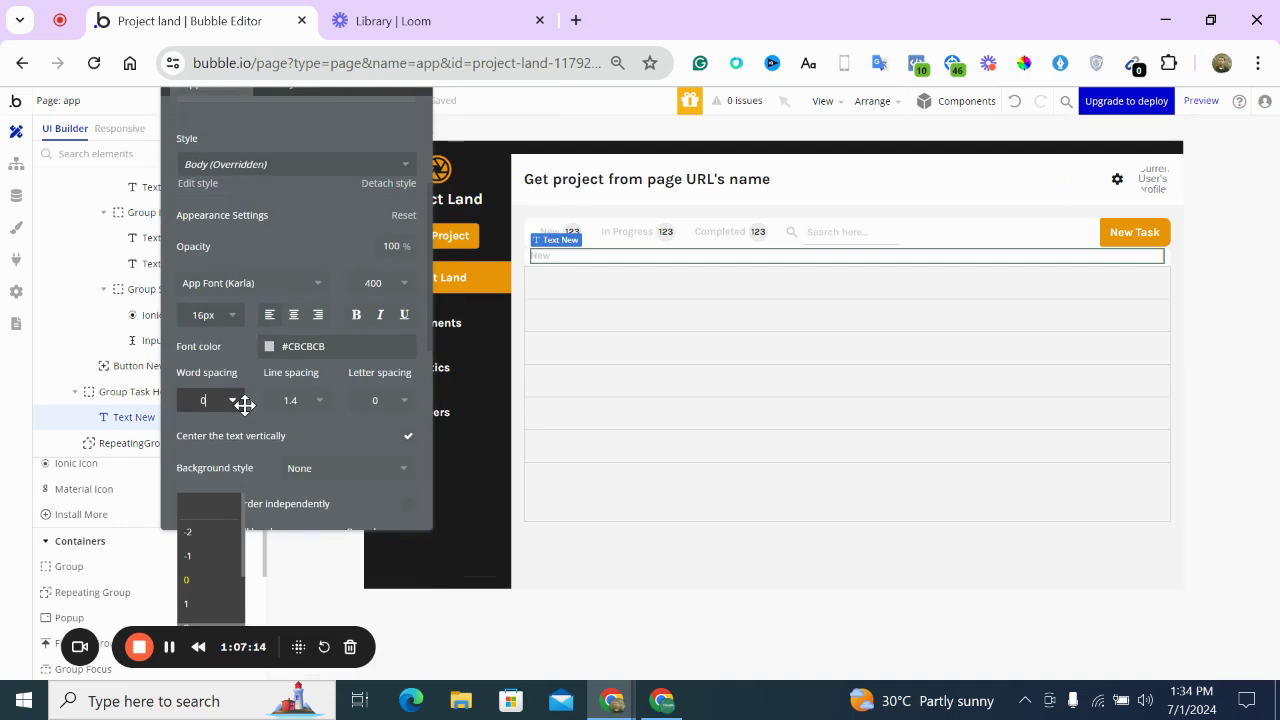
click(271, 346)
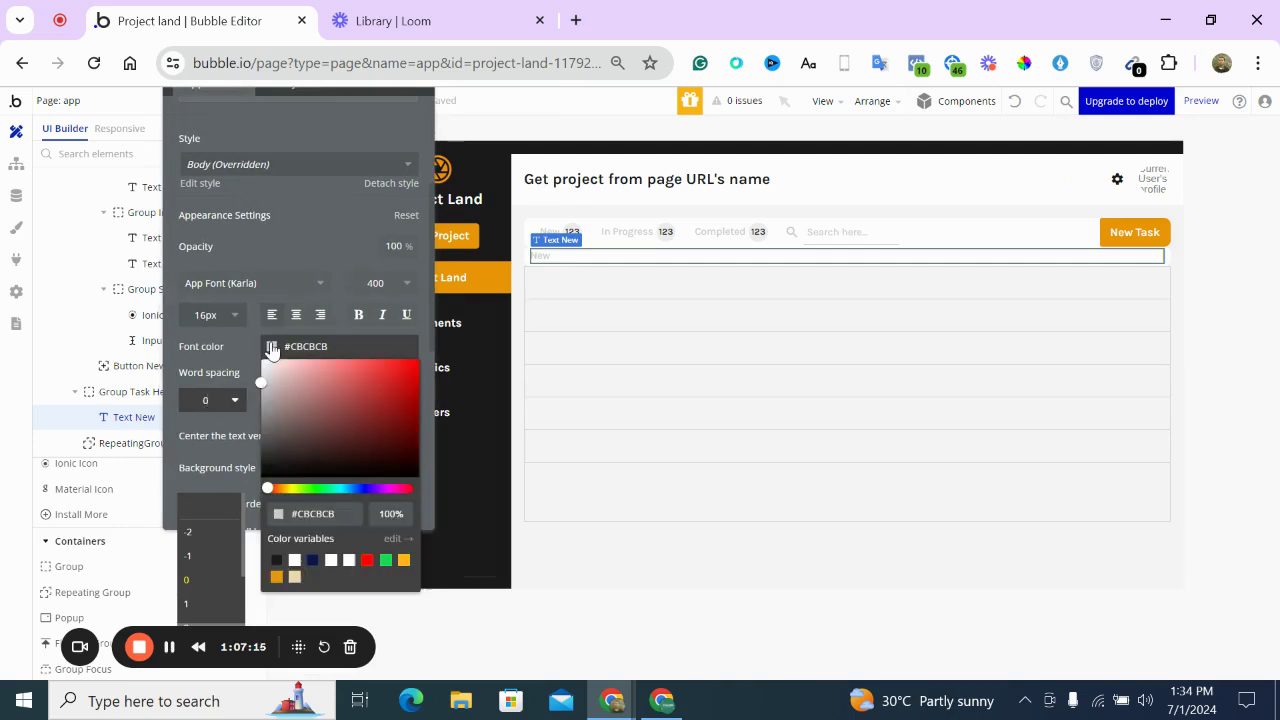
click(276, 560)
click(207, 314)
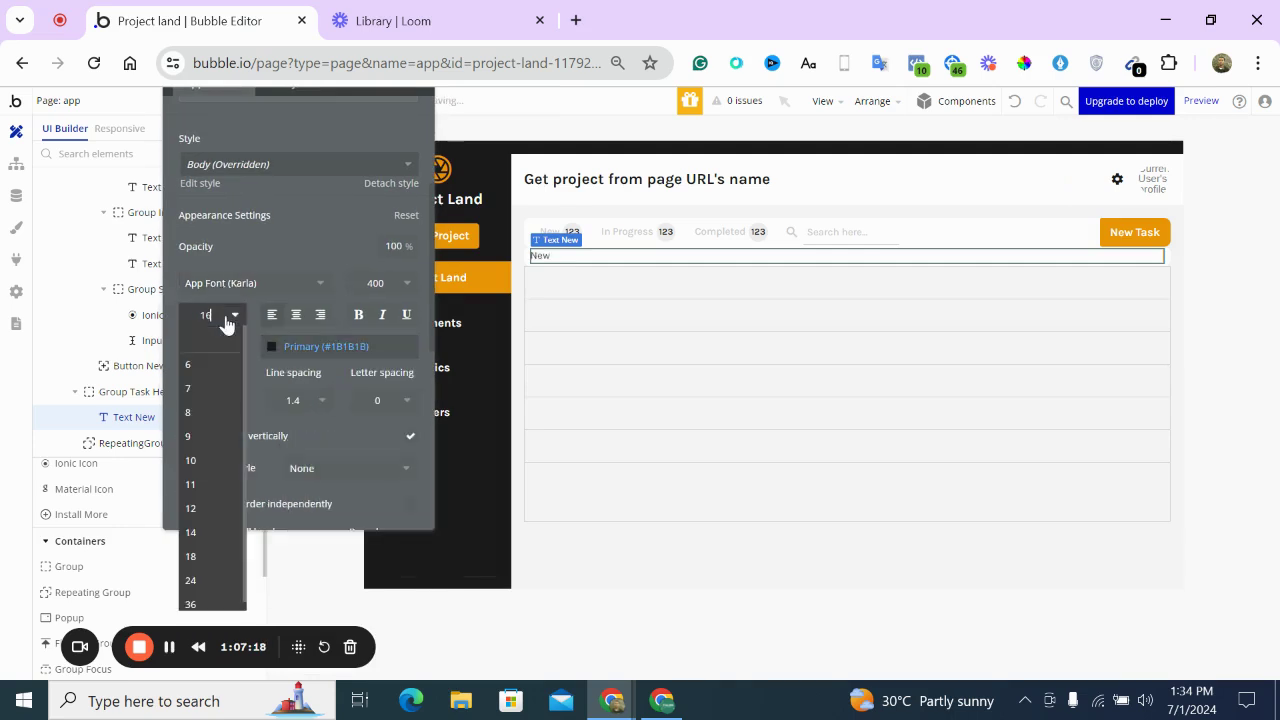
click(210, 490)
Change the content of the New text in Group Task Header to TASK NAME
drag(329, 146, 343, 274)
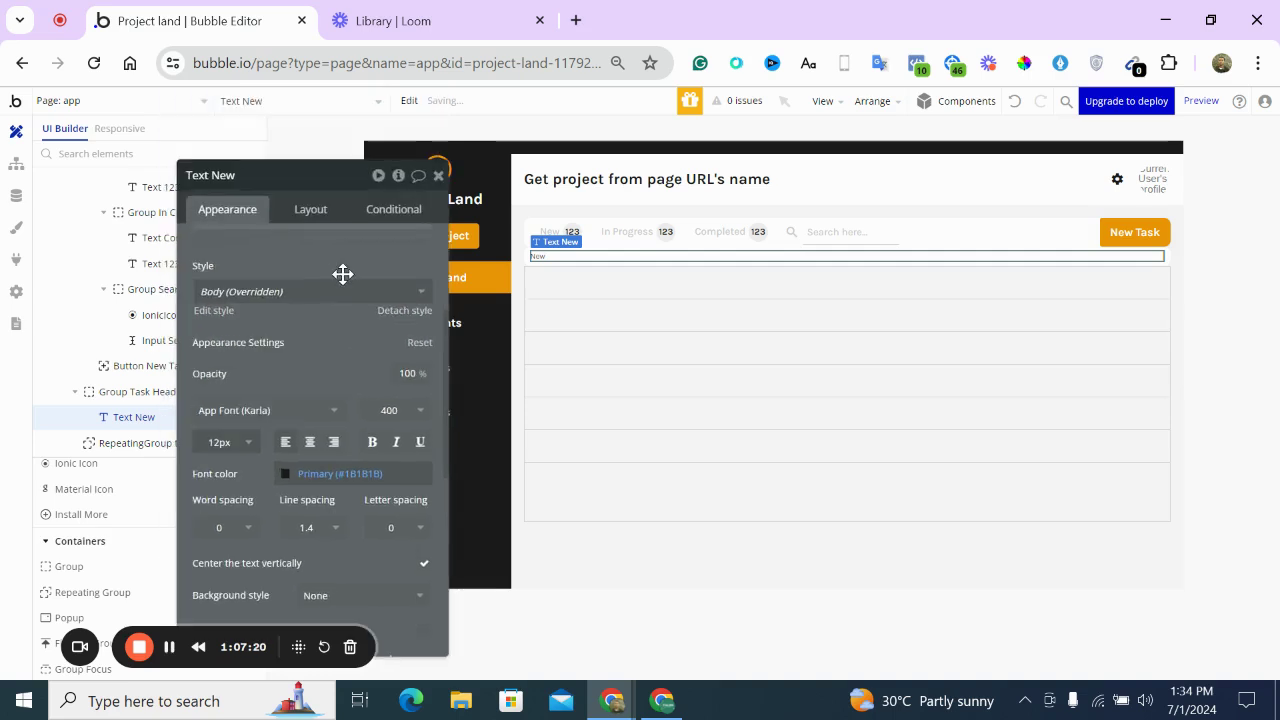
scroll(343, 271, up, 2)
scroll(343, 271, up, 2)
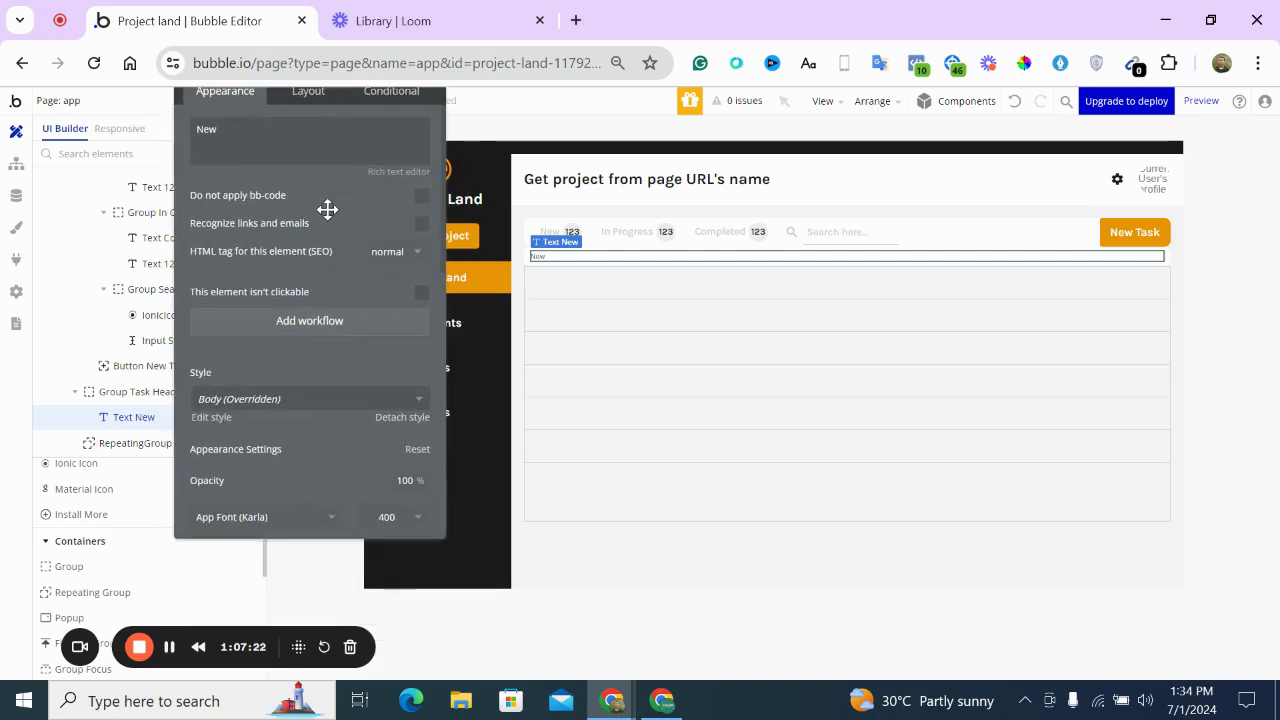
double_click(304, 216)
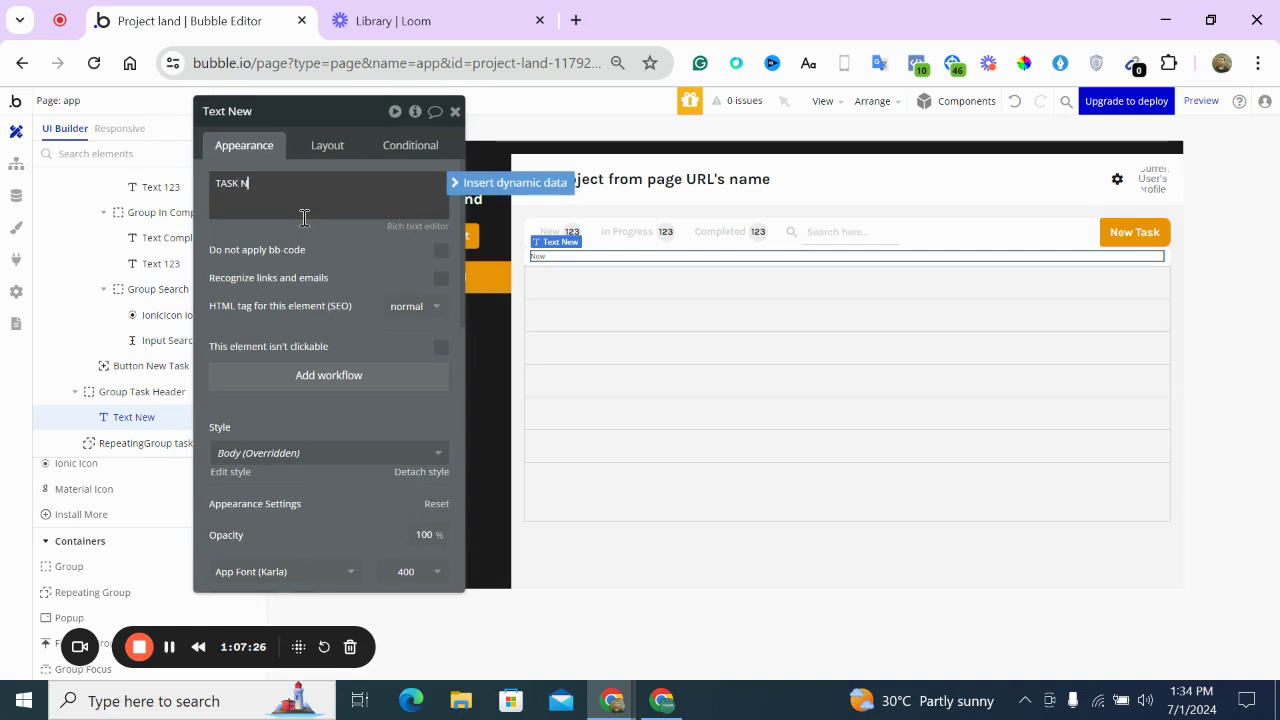
click(329, 255)
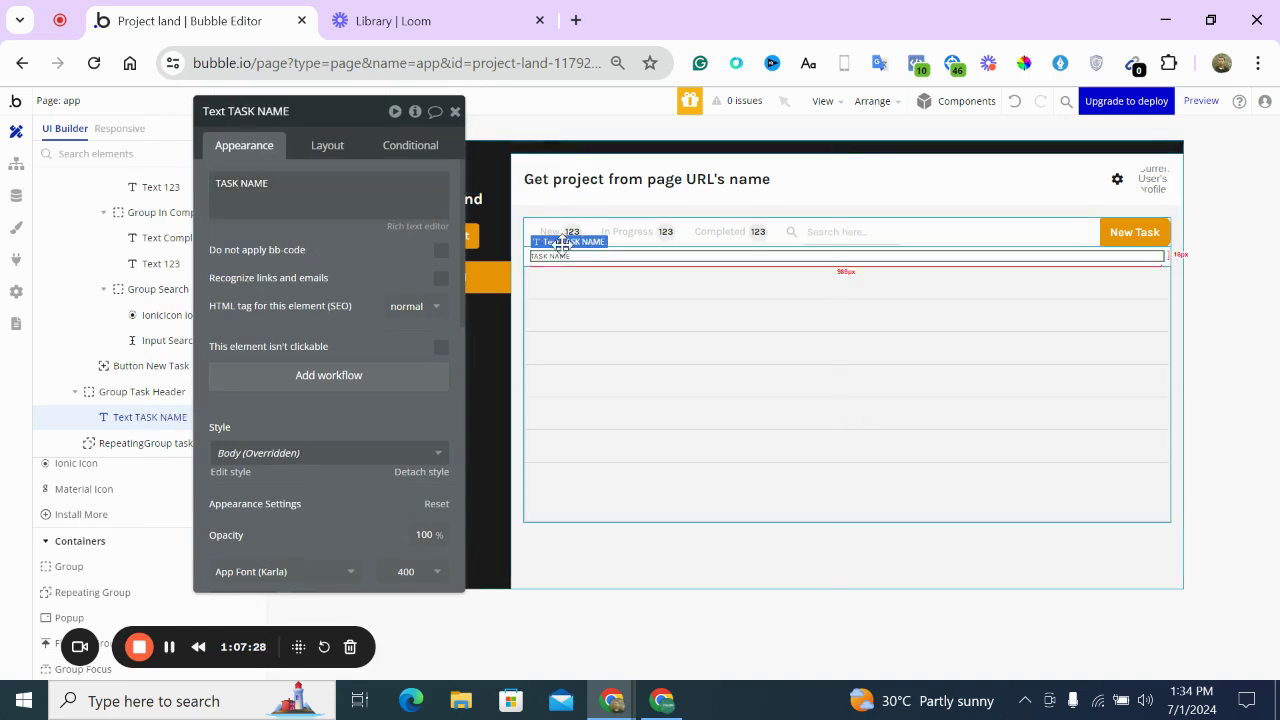
Duplicate the TASK NAME text in Group Task Header, check the ProjectPower reference editor, and change the copy's content to STATUS
drag(568, 258, 567, 257)
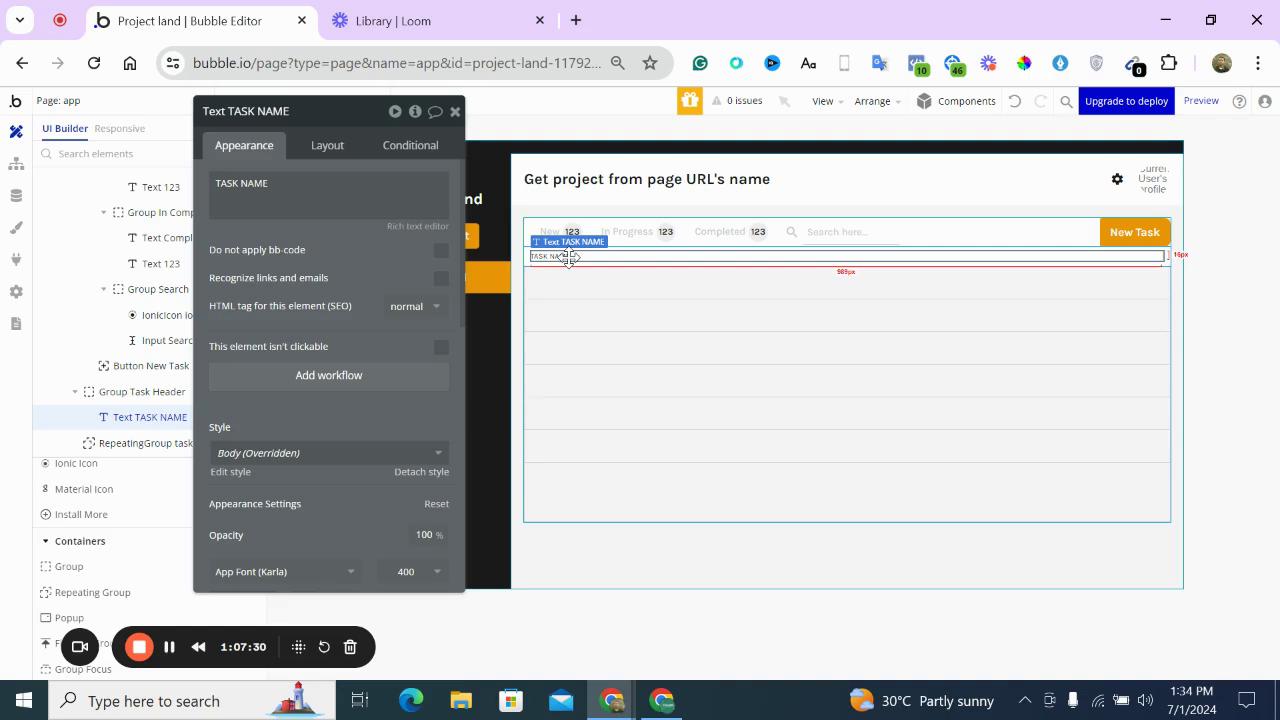
key(ctrl+v)
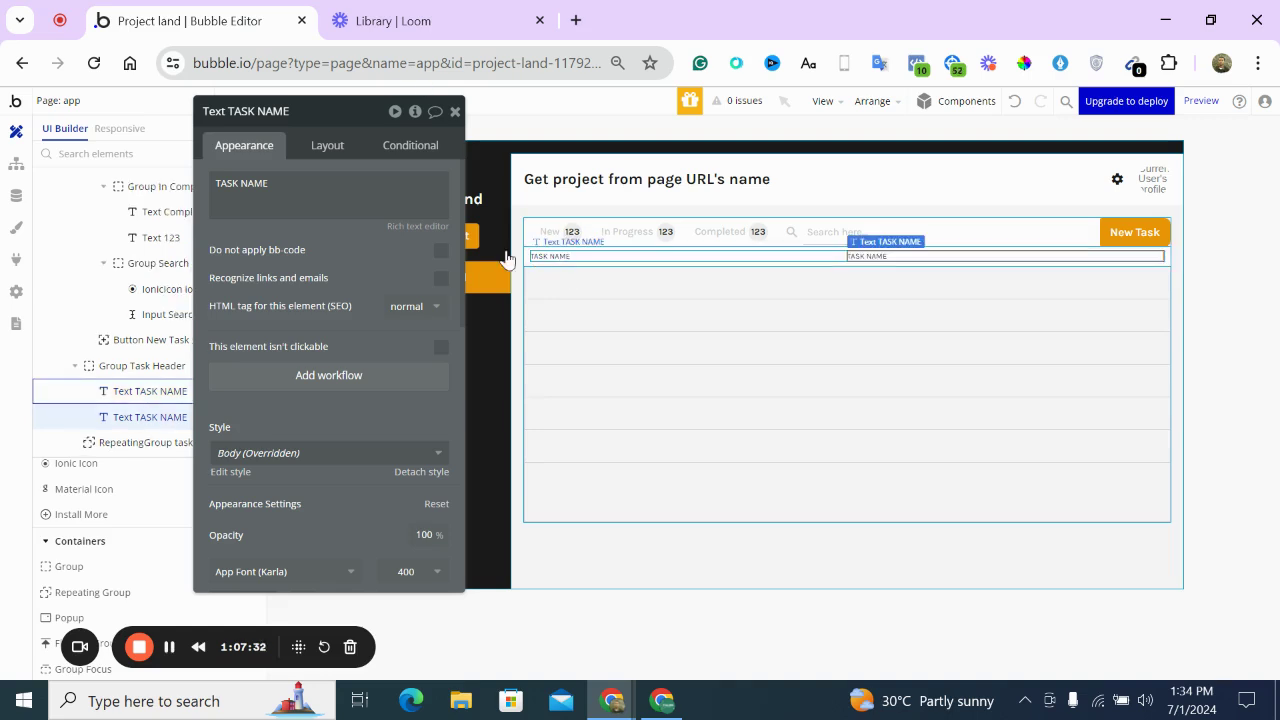
click(674, 708)
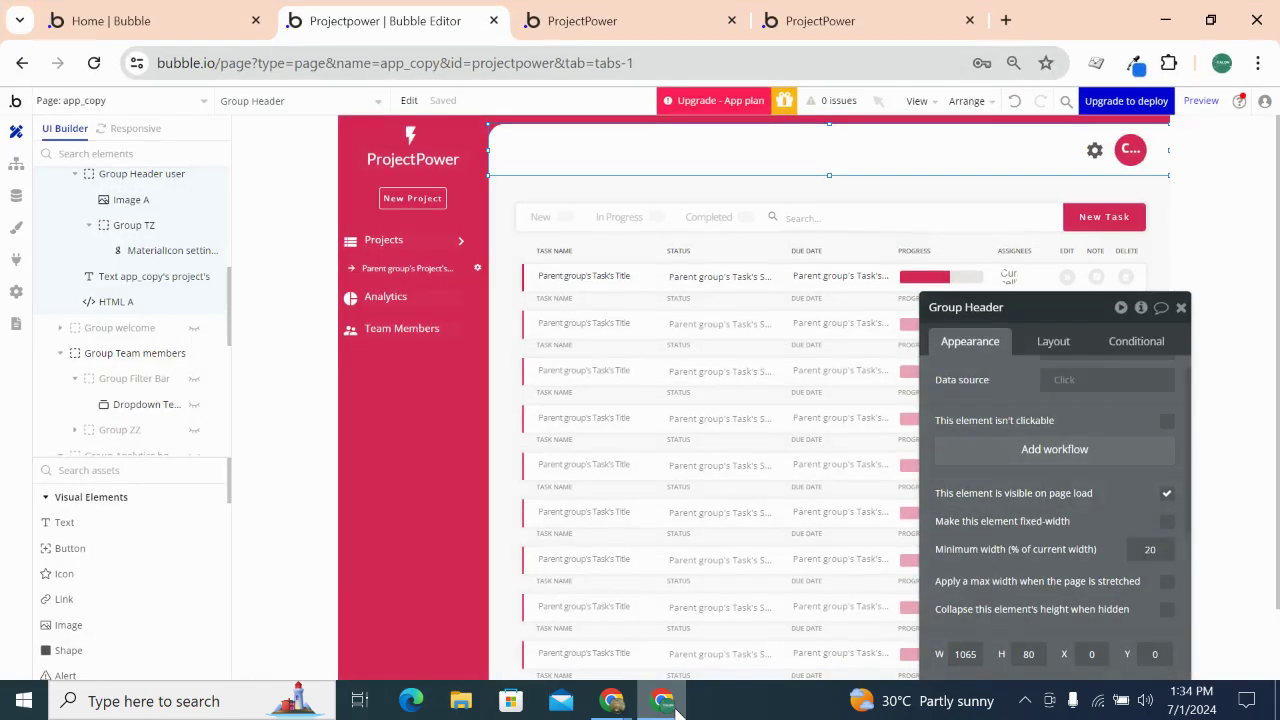
click(674, 708)
triple_click(315, 215)
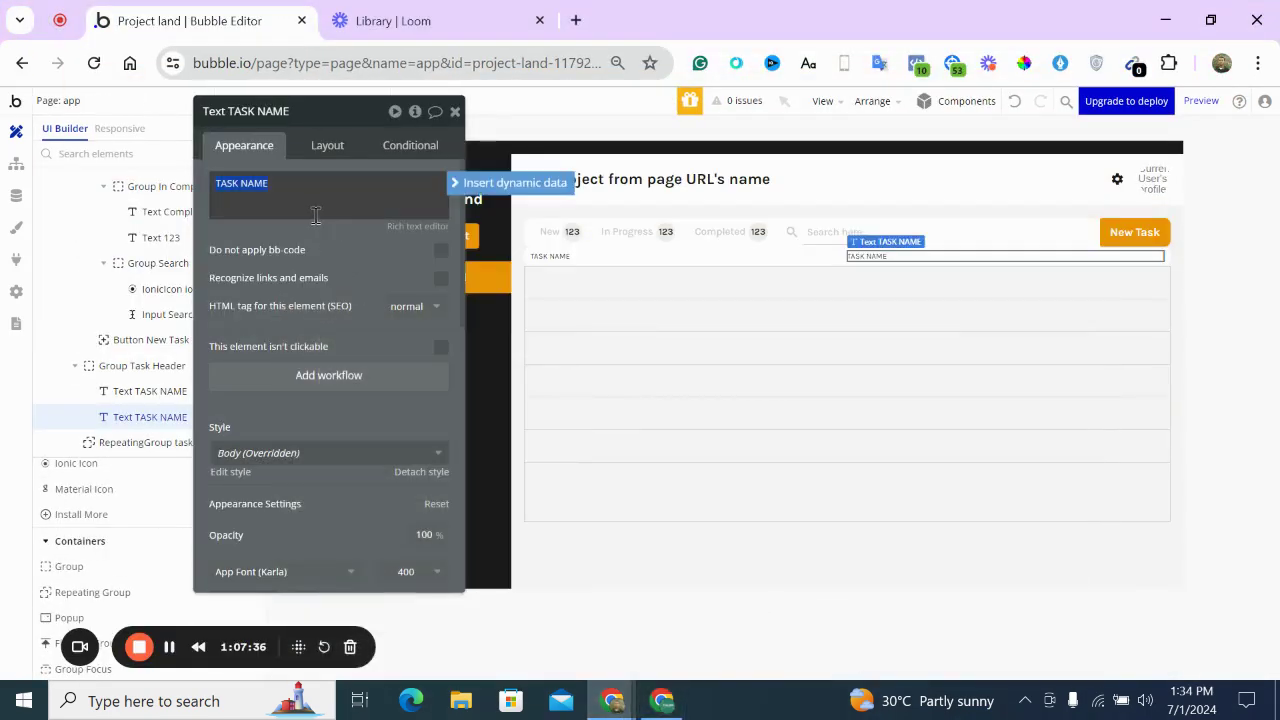
text(STATUS)
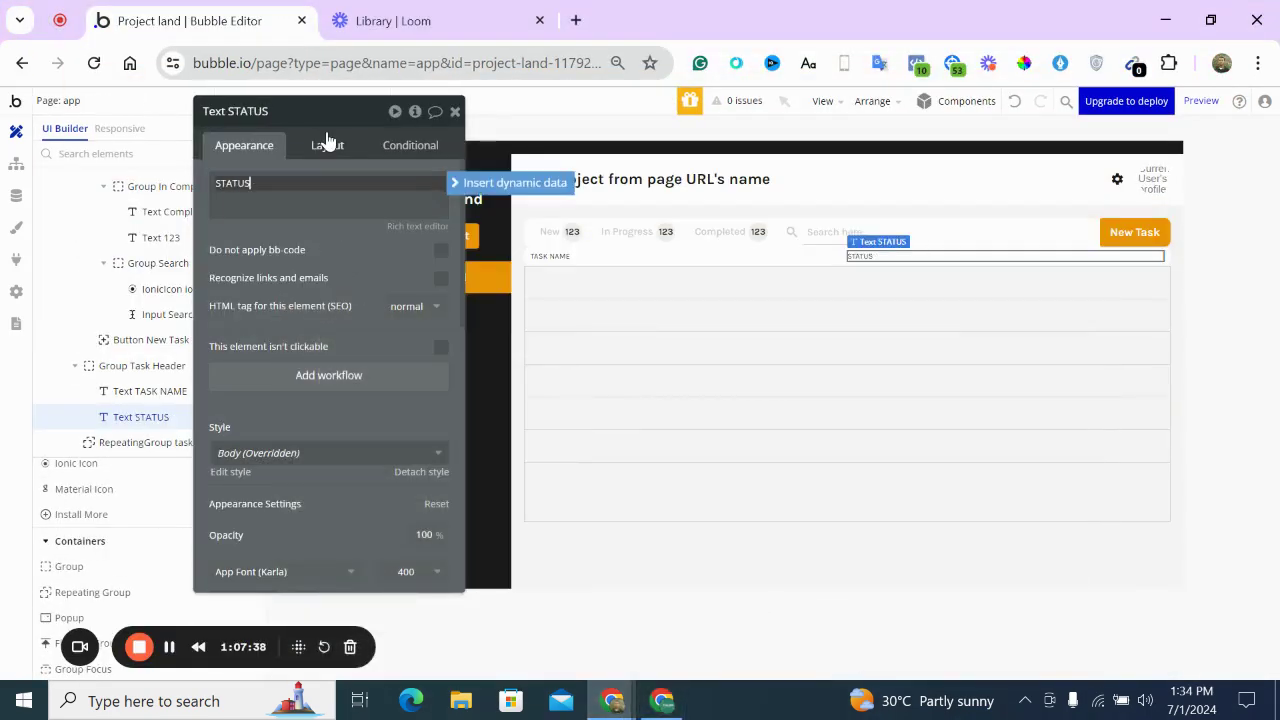
Set the STATUS text's maximum width to 80 px
click(327, 145)
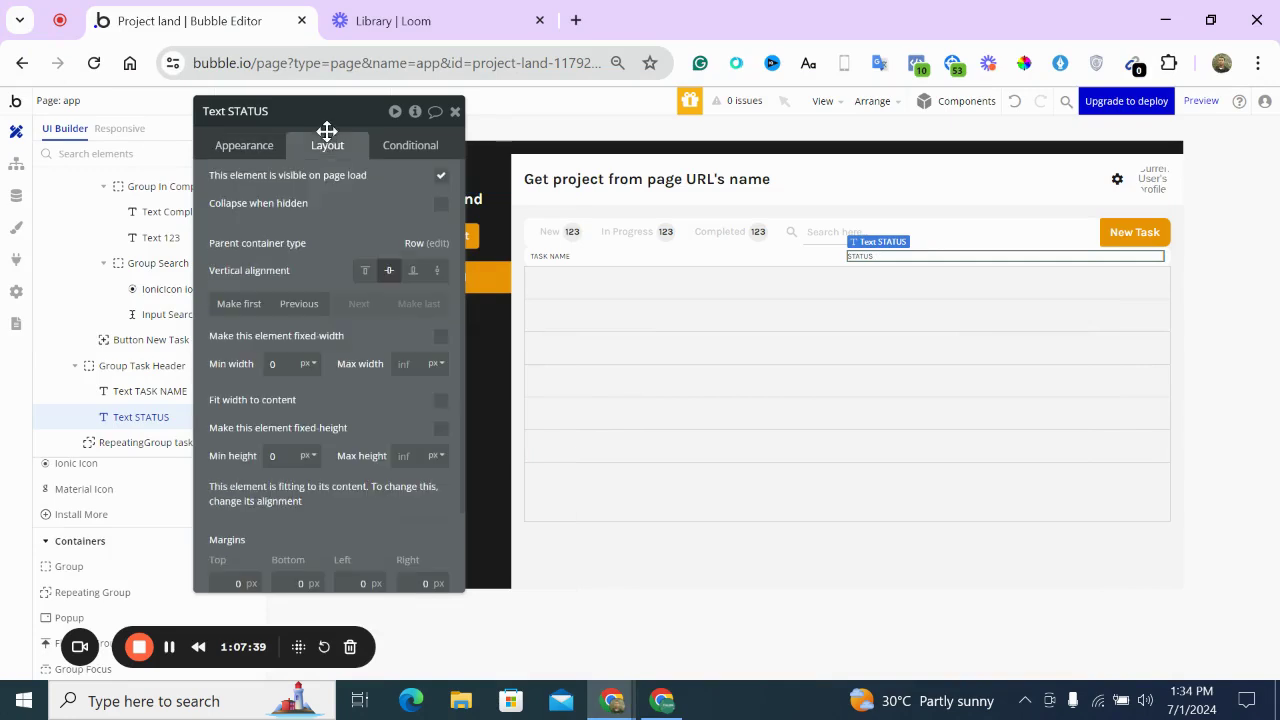
click(408, 365)
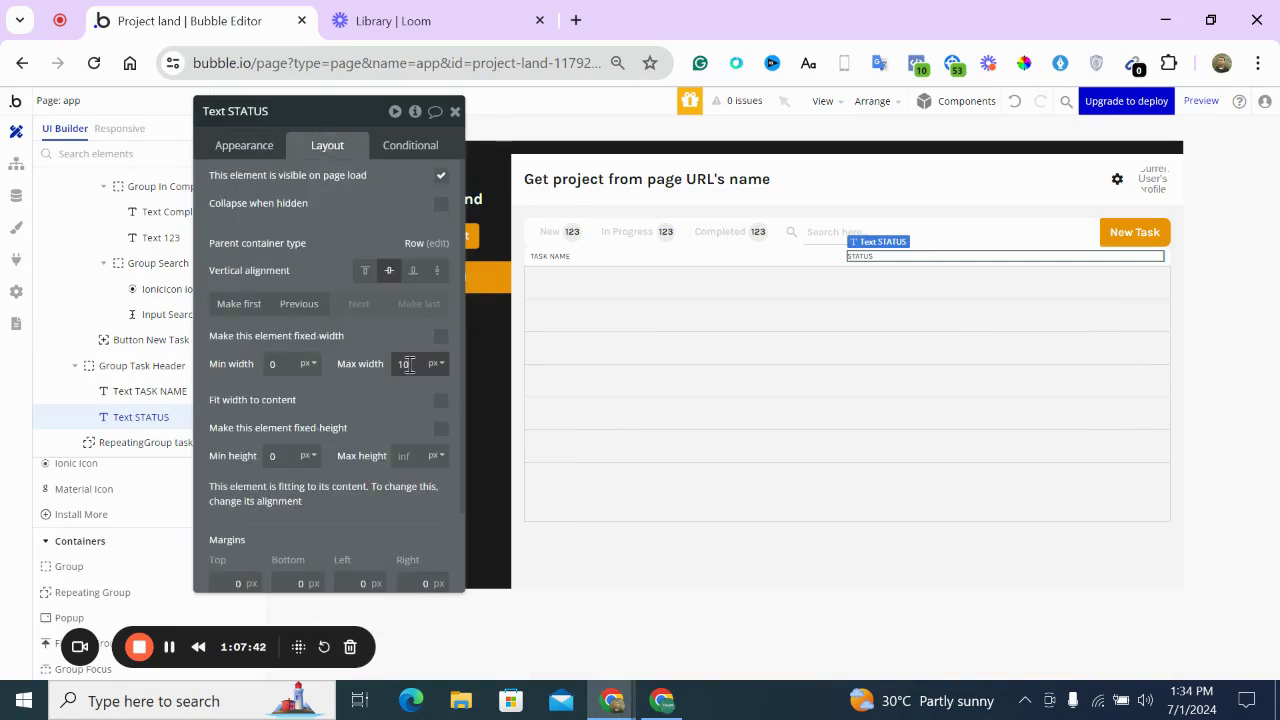
text(100)
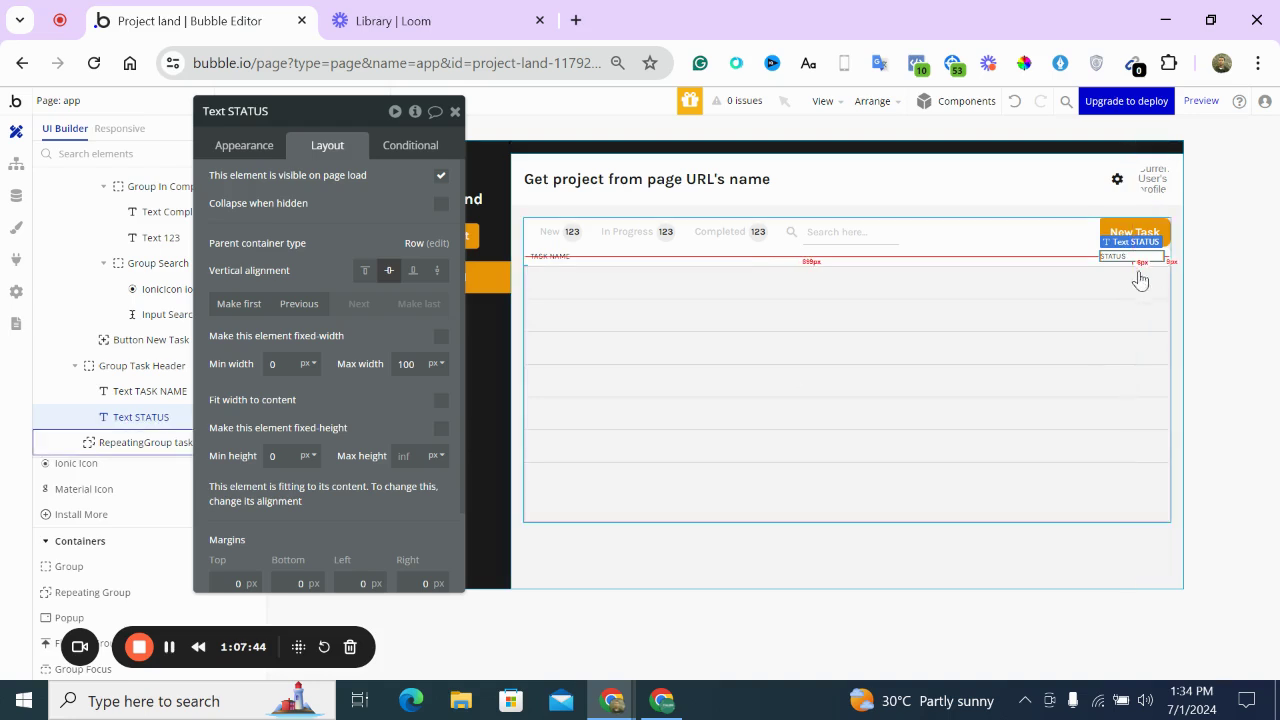
double_click(408, 364)
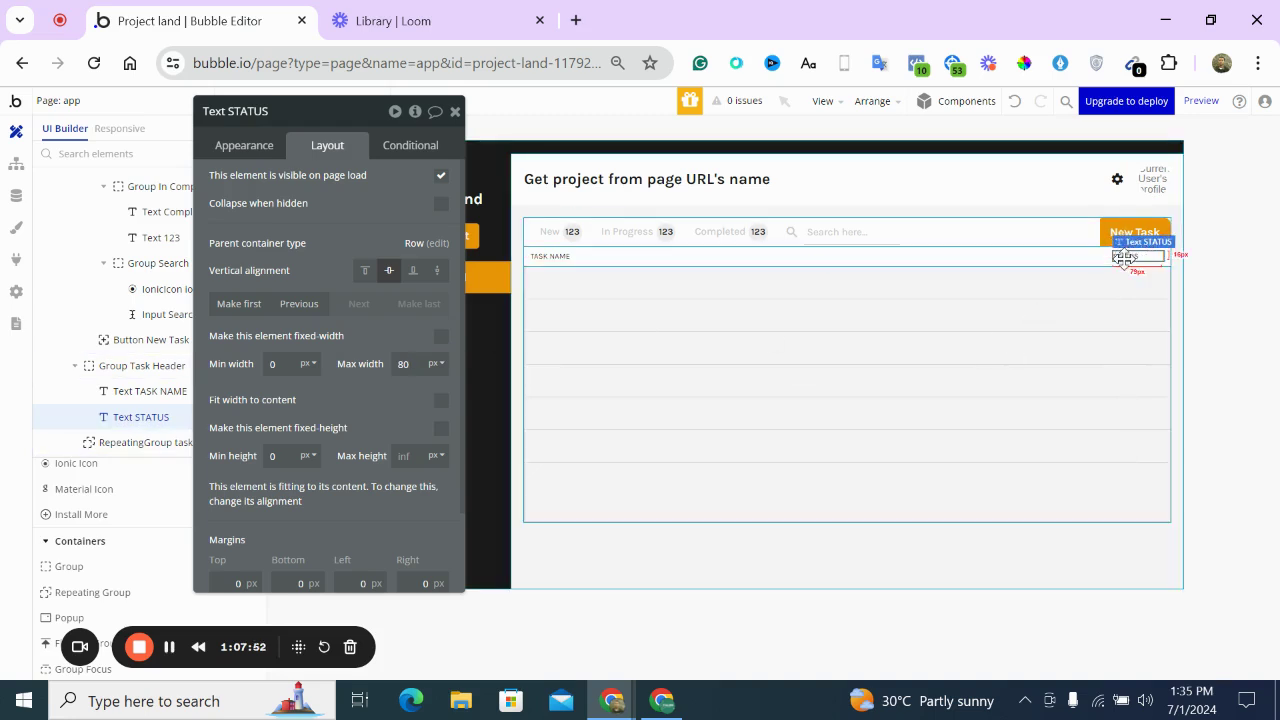
Duplicate the STATUS text and change the copy's content to DUE DATE
key(ctrl+d)
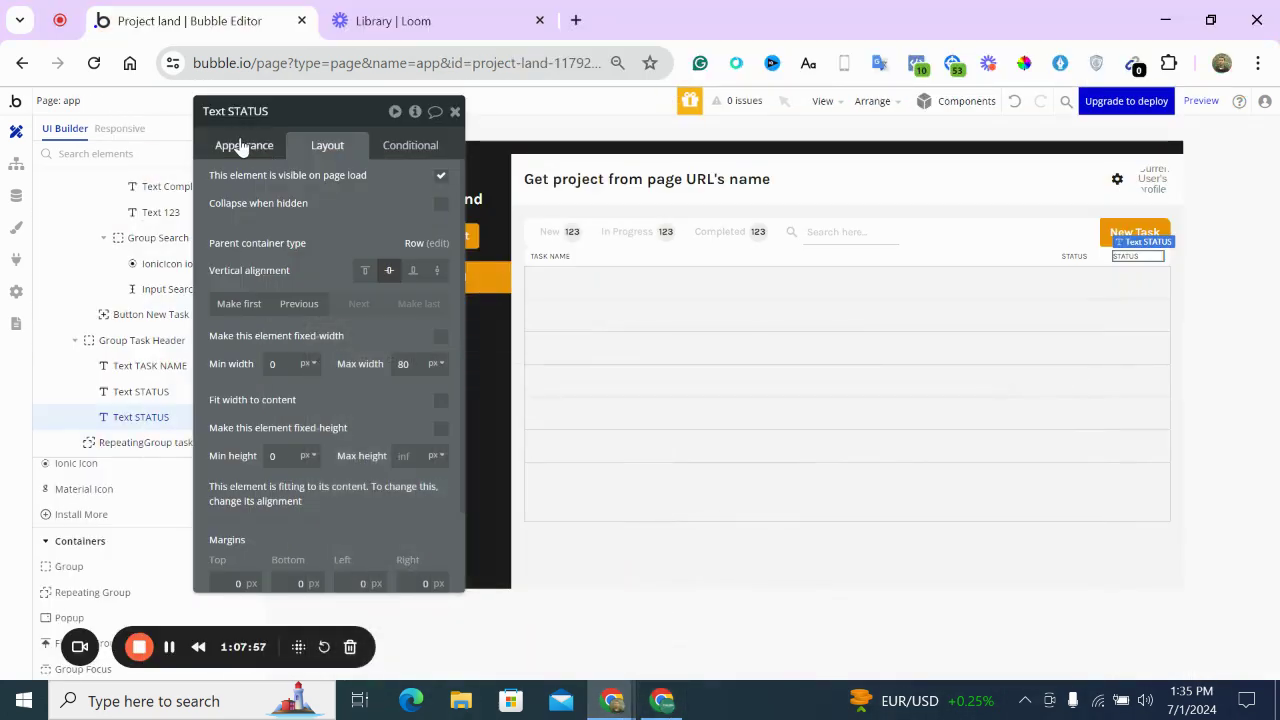
click(258, 146)
double_click(274, 183)
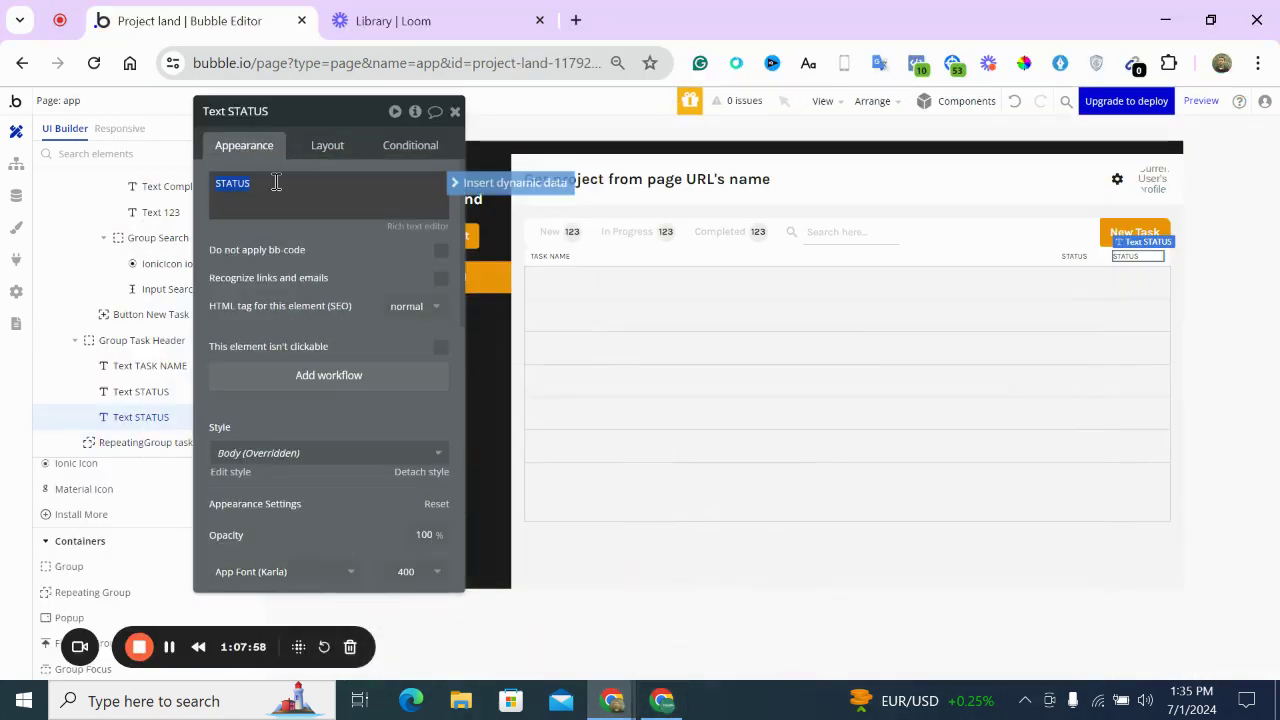
text(DUE DATE)
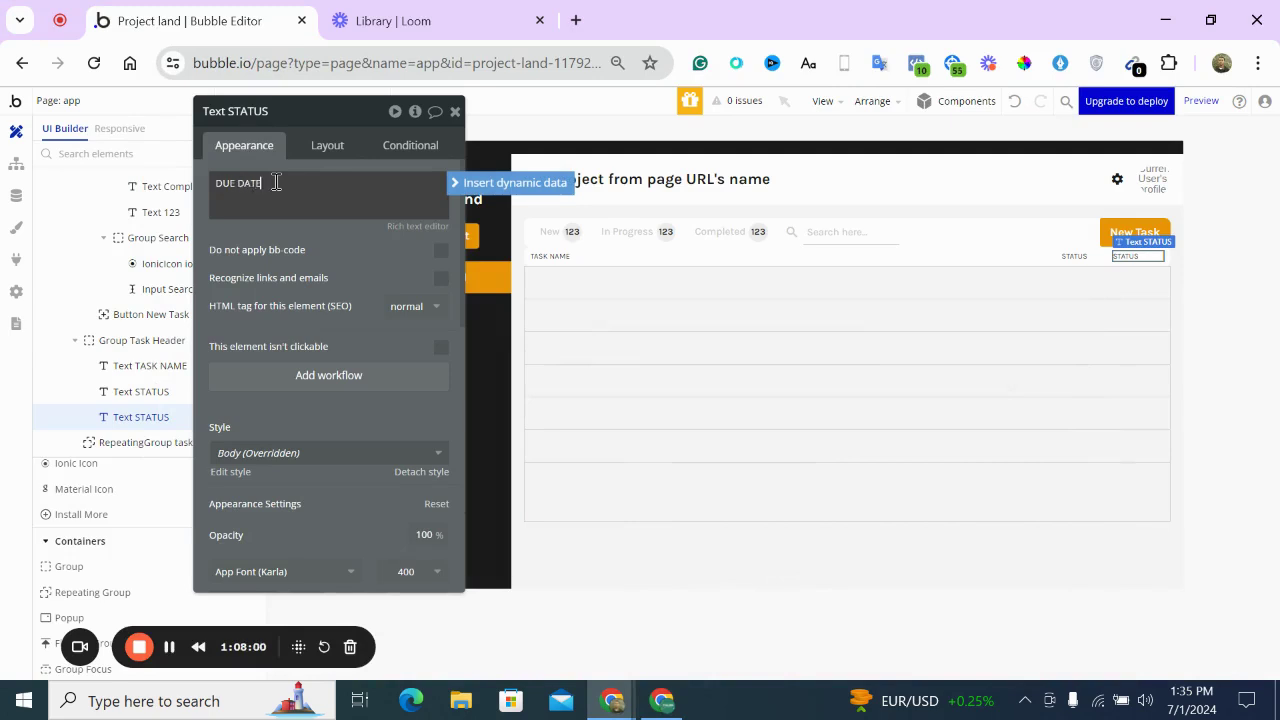
Duplicate the DUE DATE text, check the ProjectPower reference editor, and change the copy's content to PROGRESS
click(1133, 253)
key(ctrl+c)
key(ctrl+v)
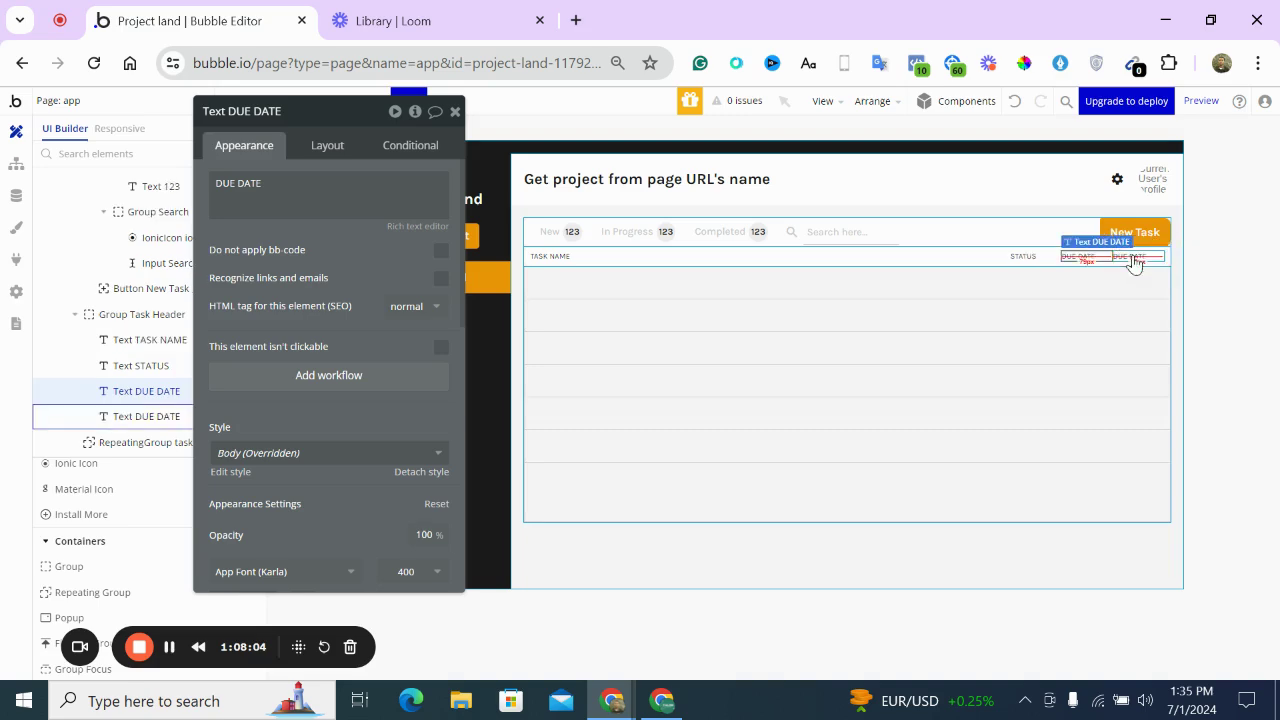
click(660, 702)
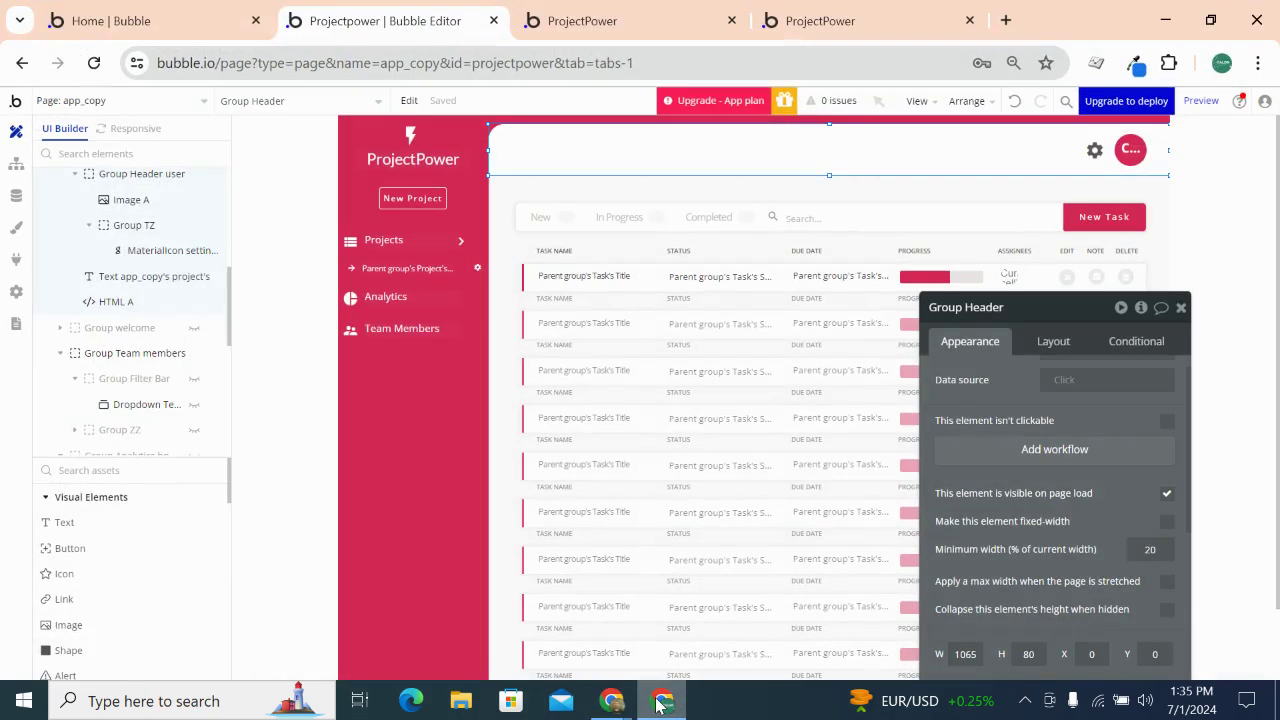
click(660, 702)
triple_click(247, 195)
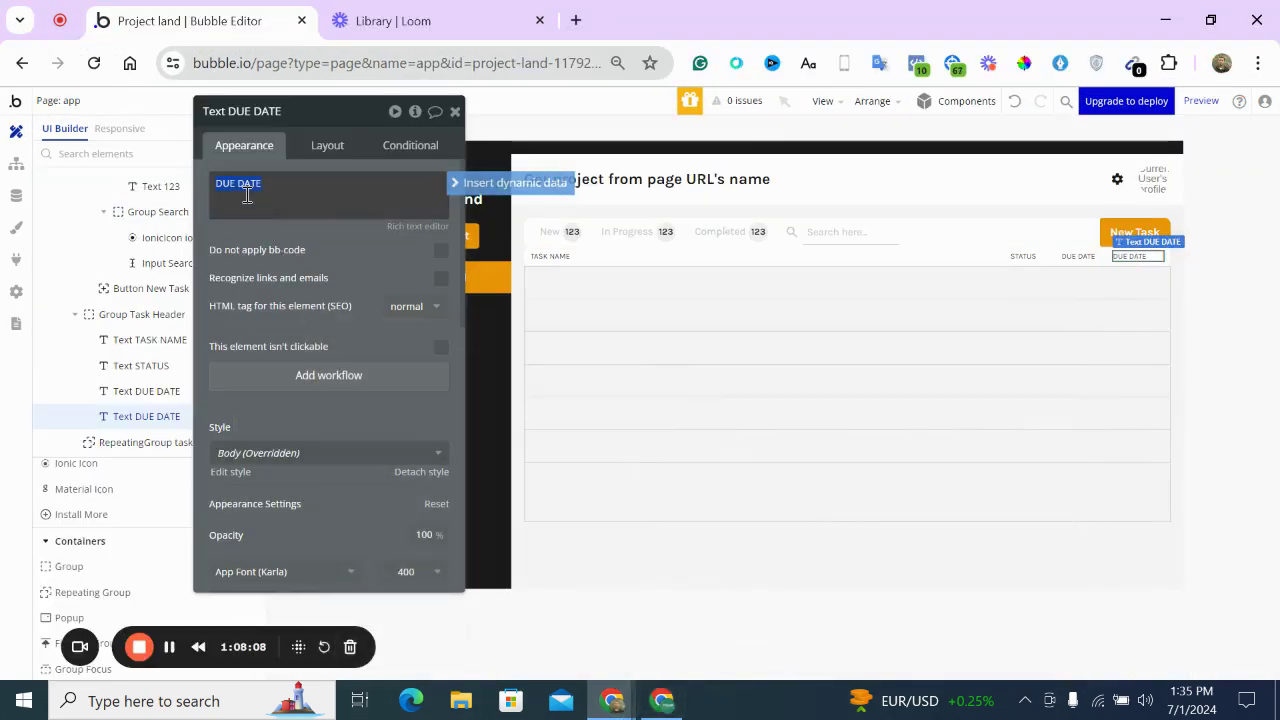
text(PROC)
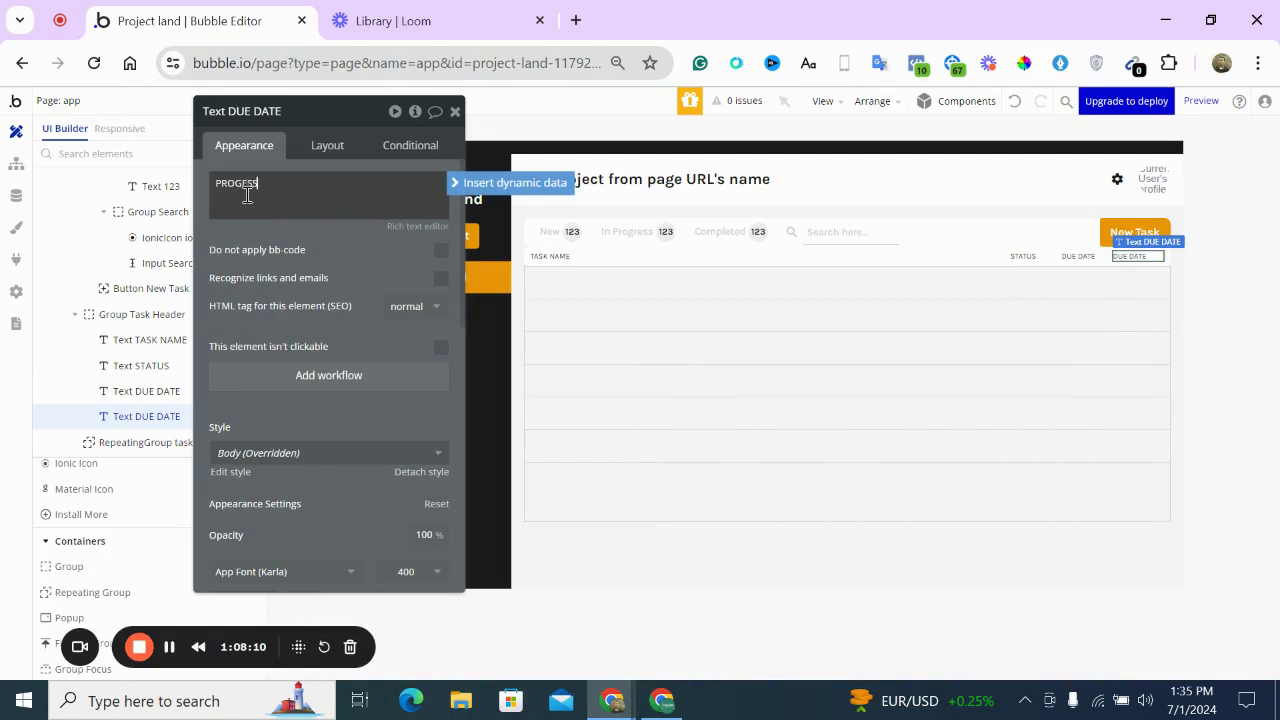
Try a maximum width of 0 px on the PROGRESS text, and delete that text from Group Task Header
click(325, 147)
double_click(404, 364)
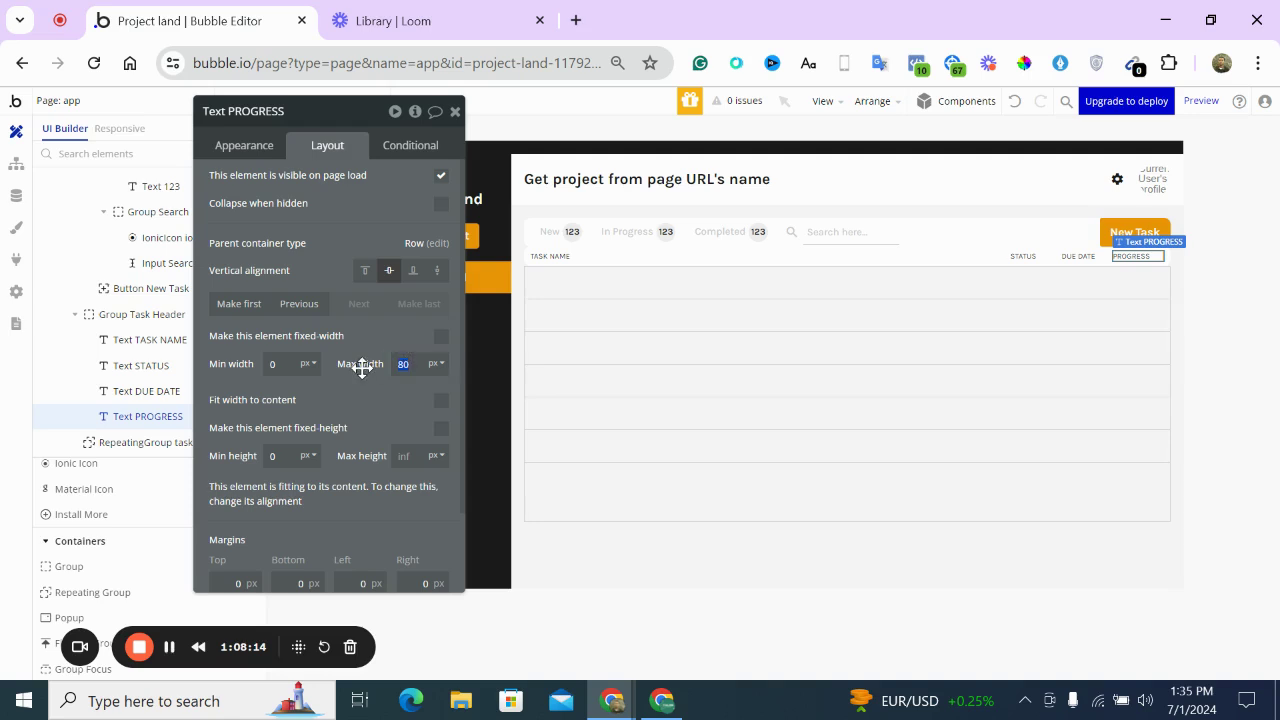
text(0)
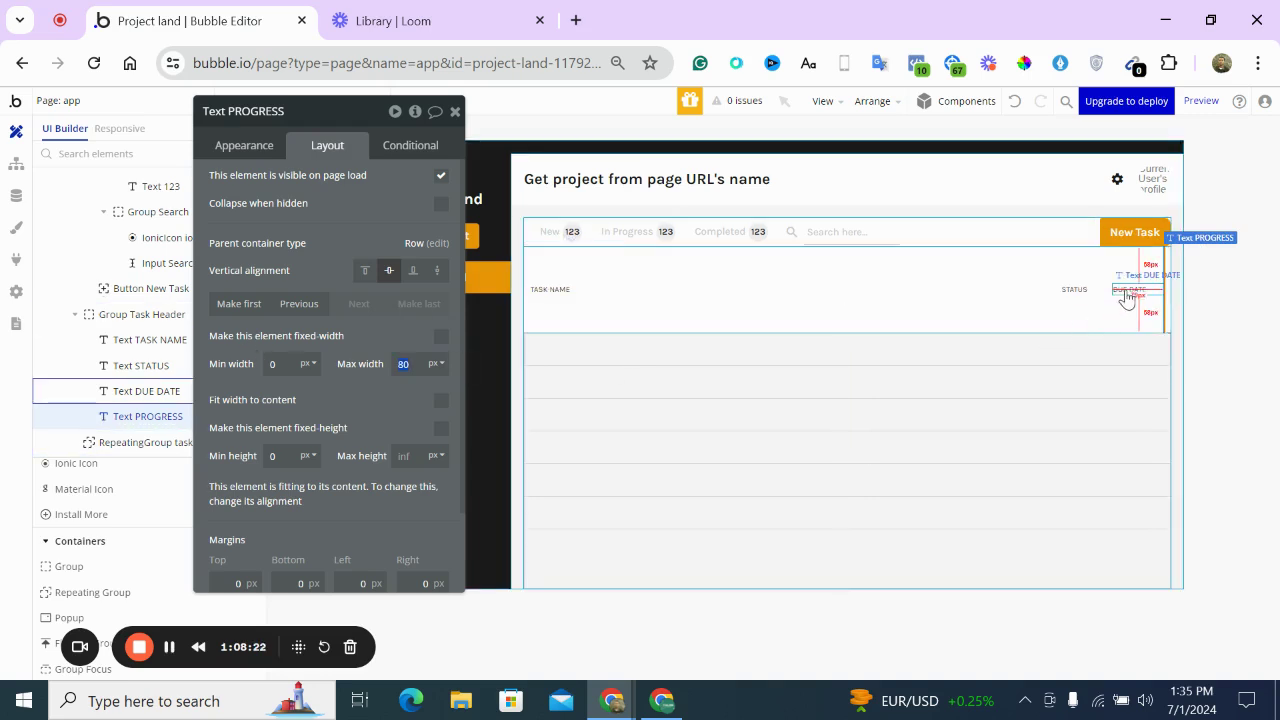
click(848, 311)
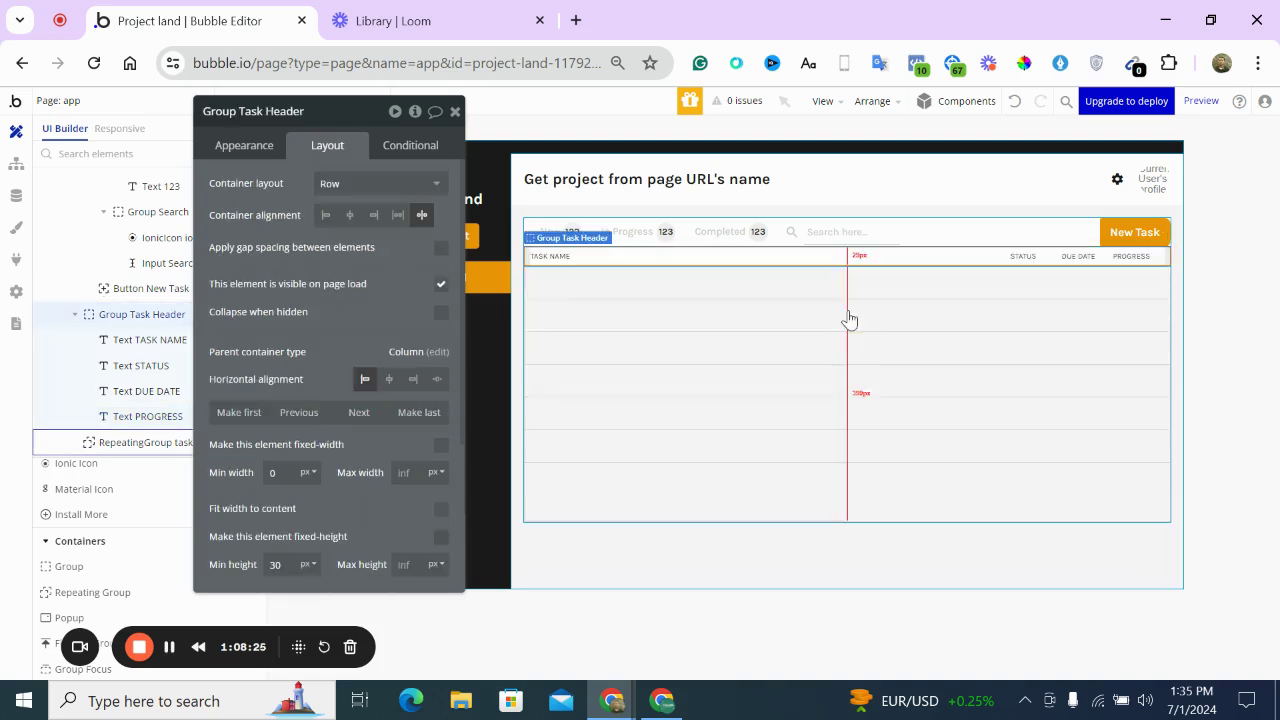
click(1138, 258)
key(Delete)
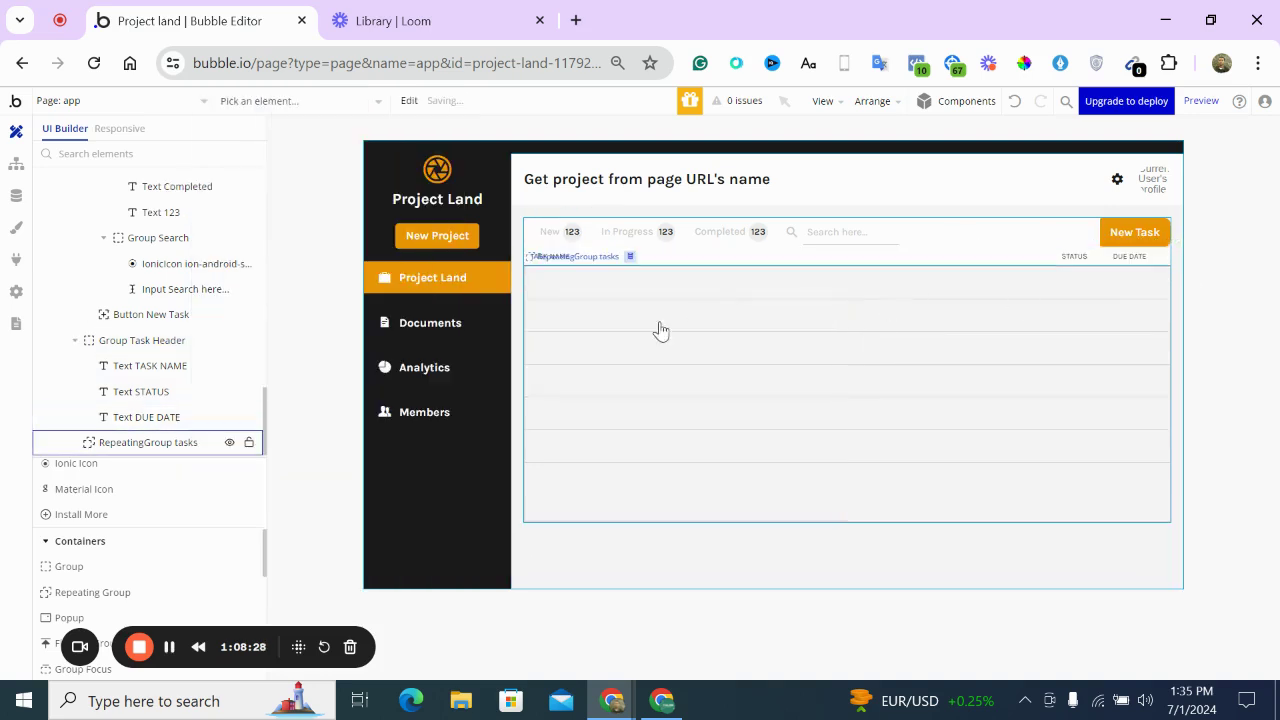
Duplicate the TASK NAME text, change the copy's content to PROGRESS, and check the column headers in the ProjectPower reference editor
click(570, 257)
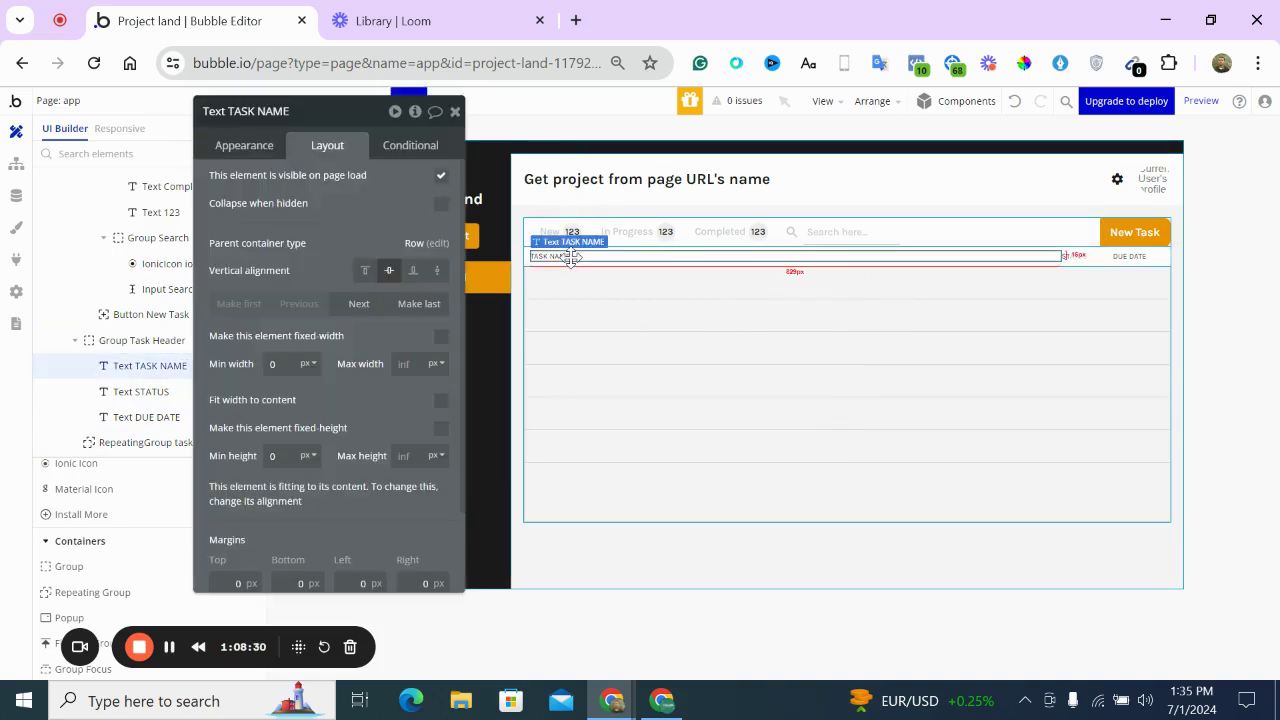
drag(570, 257, 571, 263)
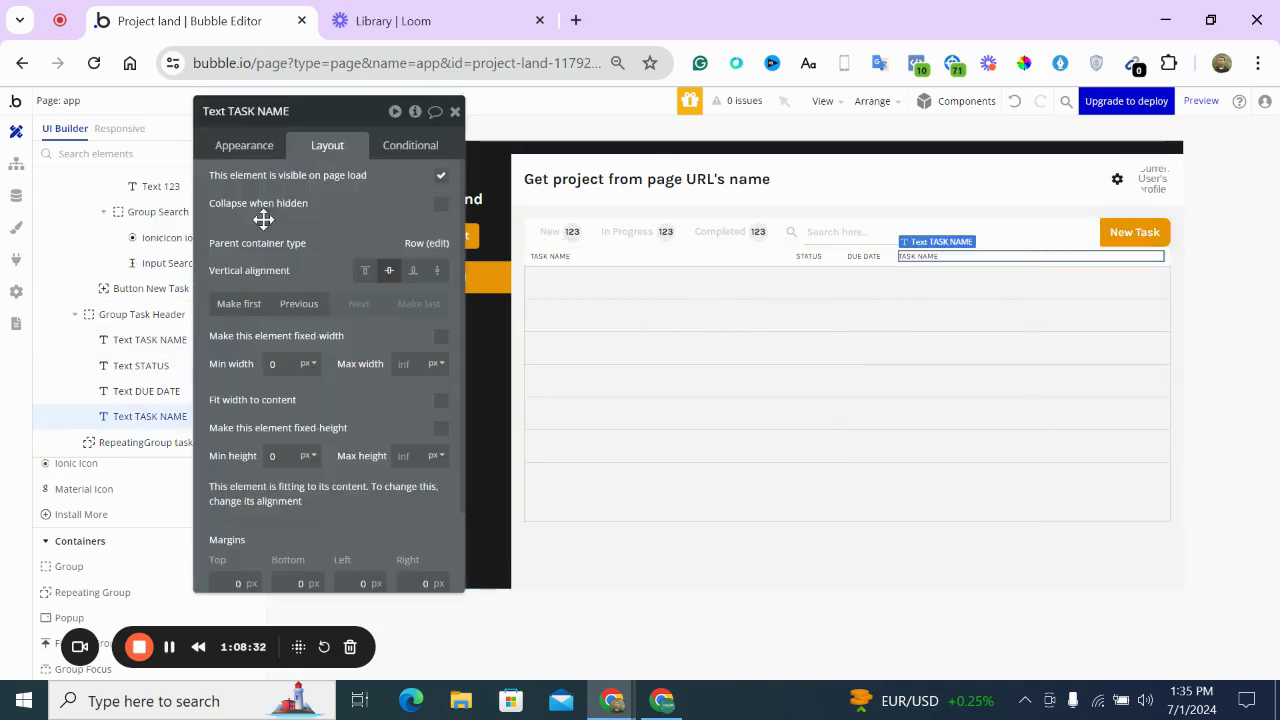
click(248, 150)
triple_click(265, 186)
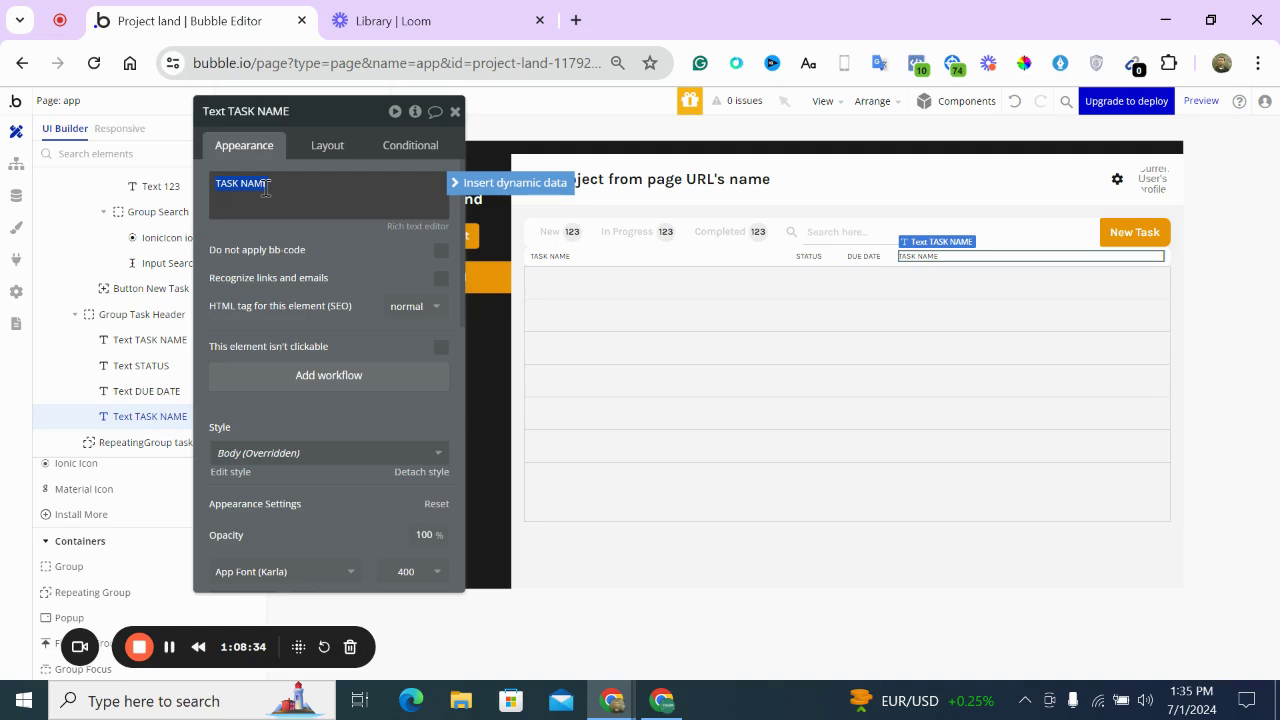
text(PROC)
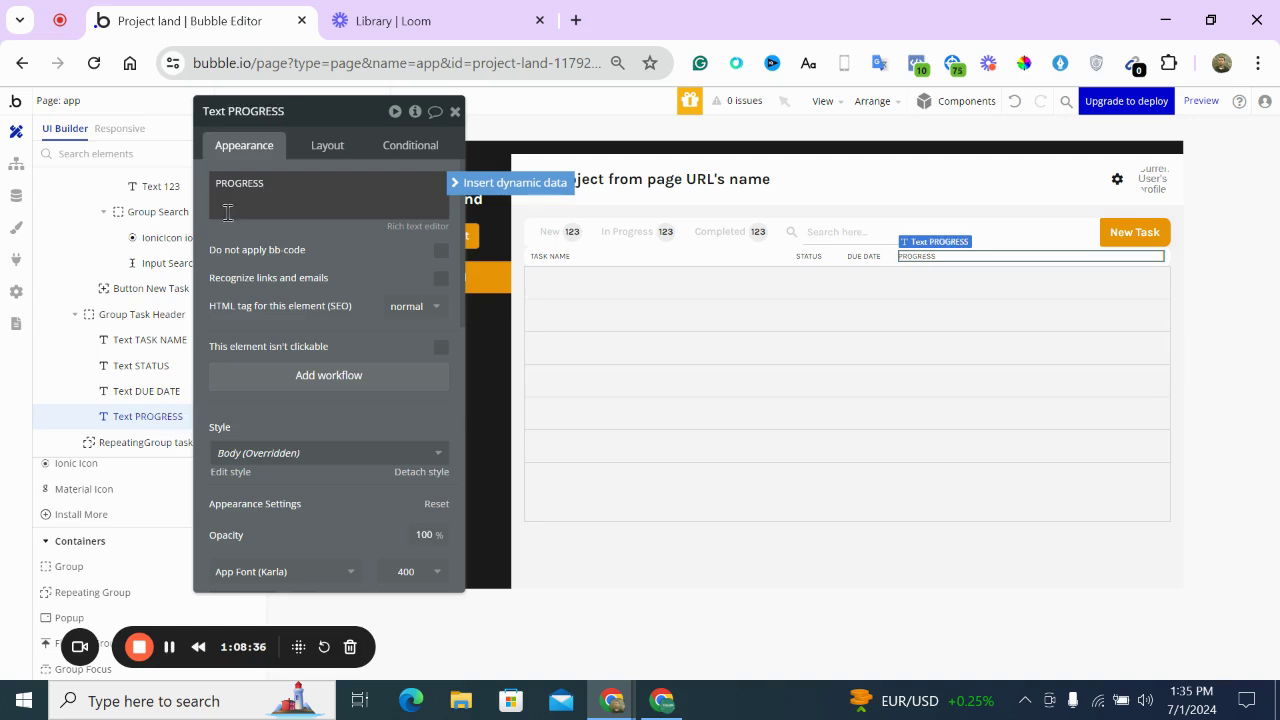
click(231, 223)
click(662, 704)
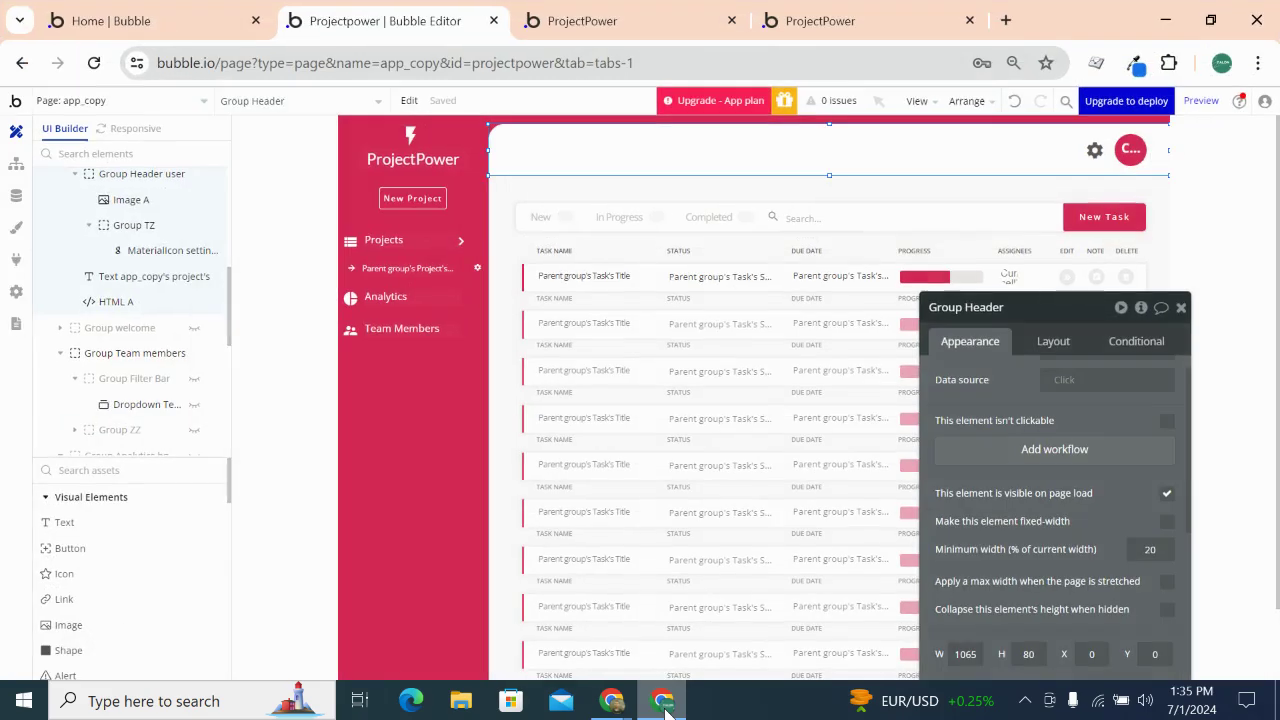
click(665, 705)
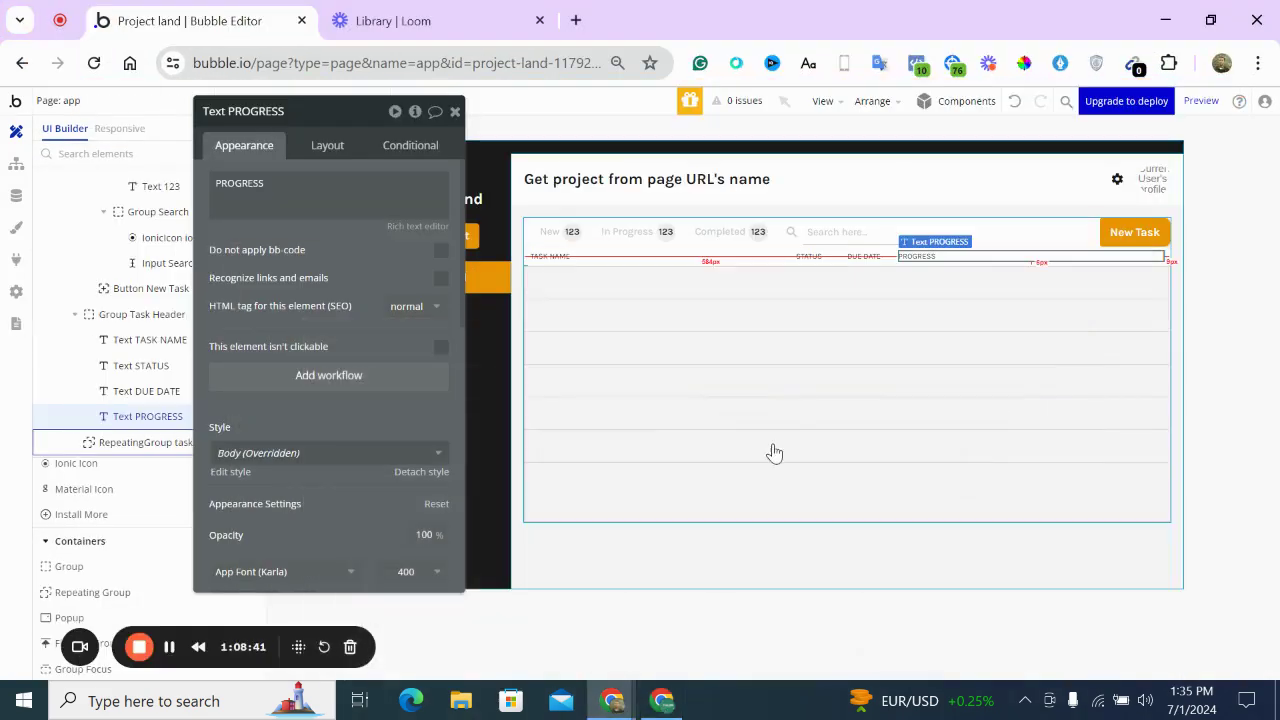
Check the column headers in the ProjectPower reference editor, duplicate the PROGRESS text, and change the copy's content to ASSIGNEES
click(819, 258)
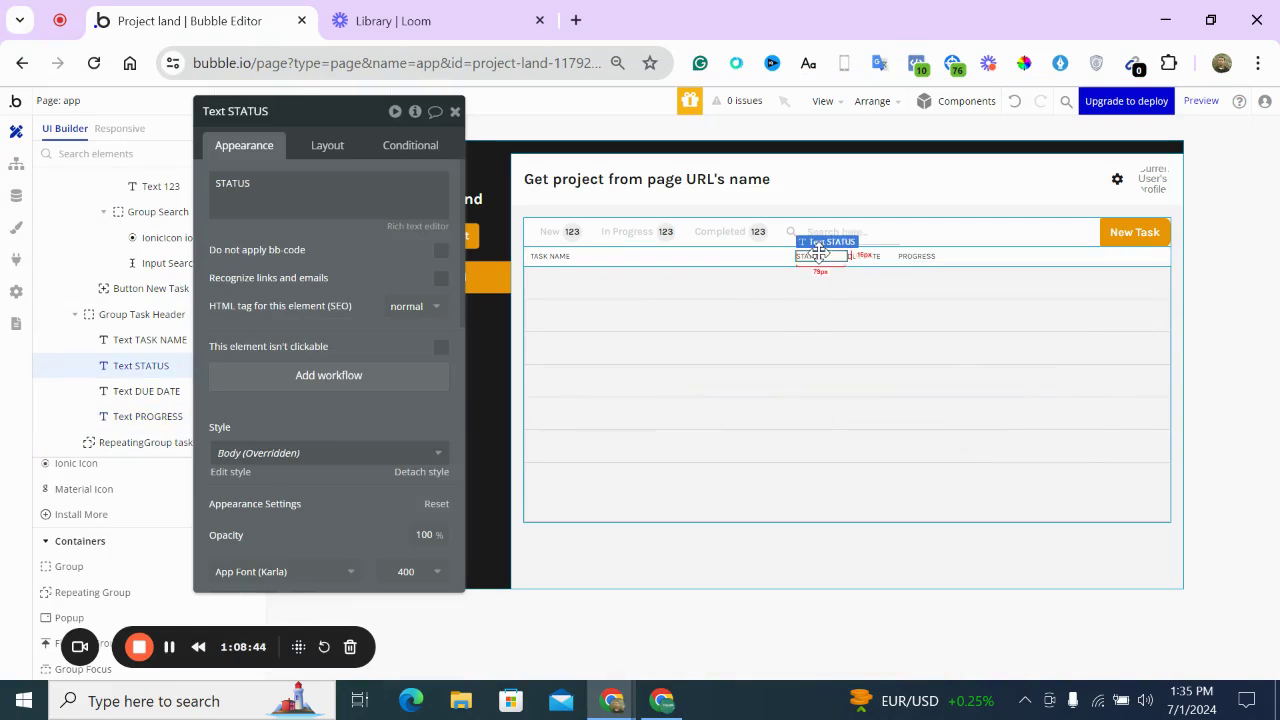
mouse_move(819, 255)
mouse_down()
mouse_move(890, 257)
mouse_move(820, 255)
mouse_up()
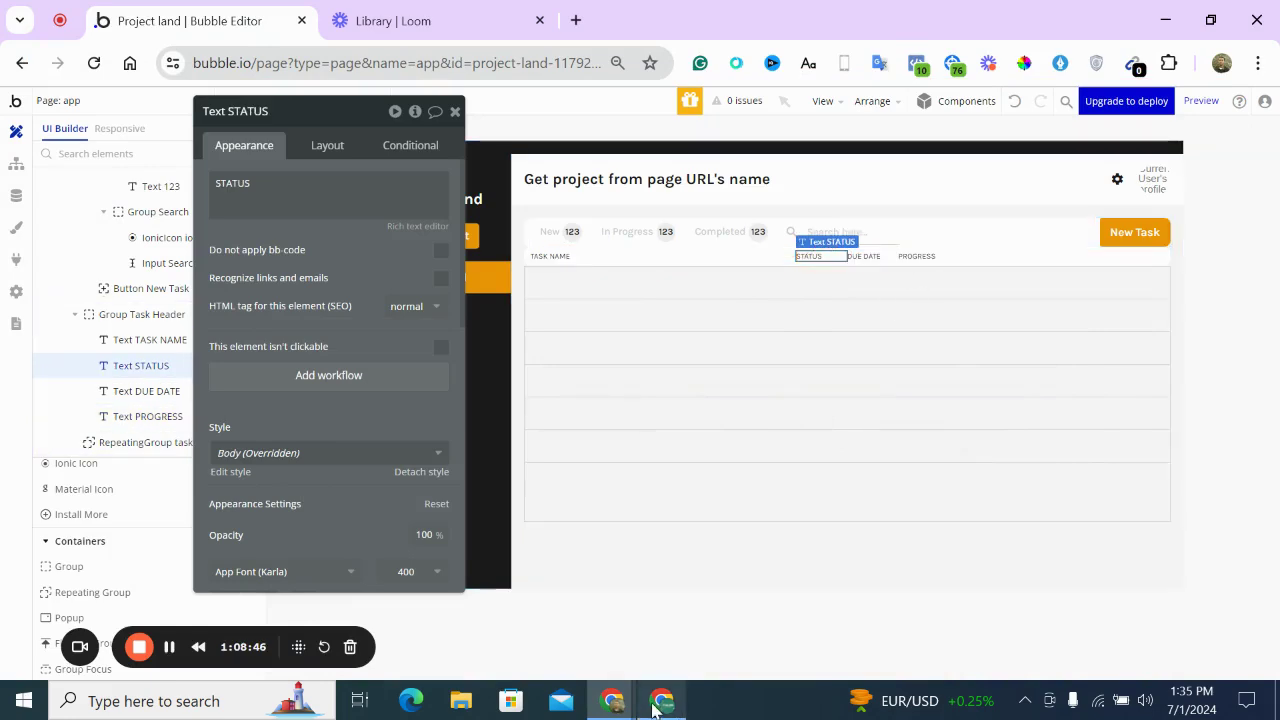
click(655, 703)
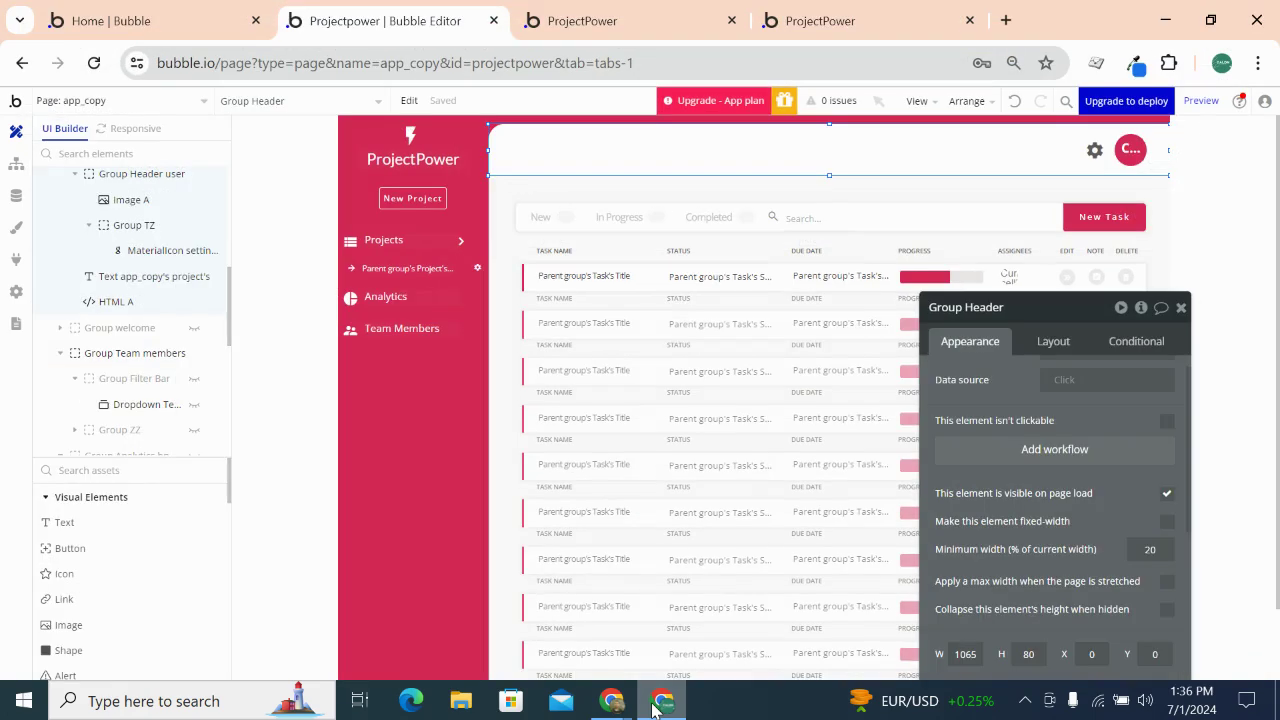
click(655, 705)
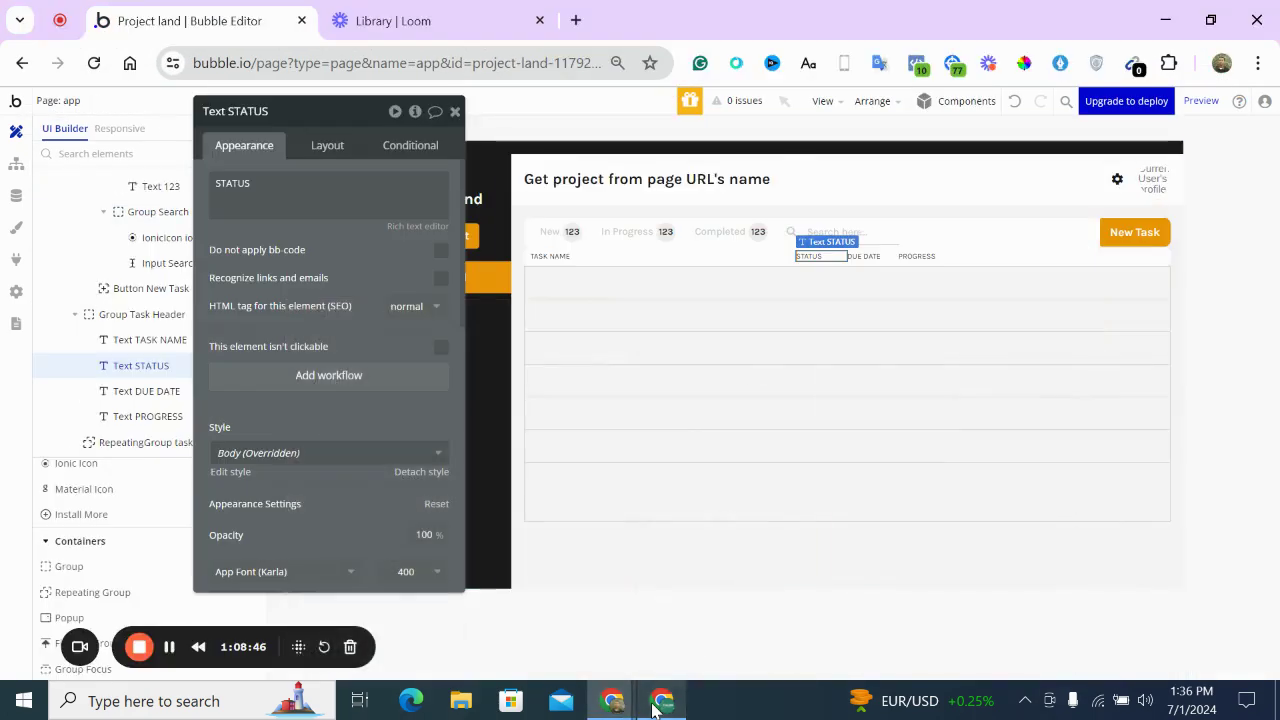
click(922, 254)
key(ctrl+c)
key(ctrl+v)
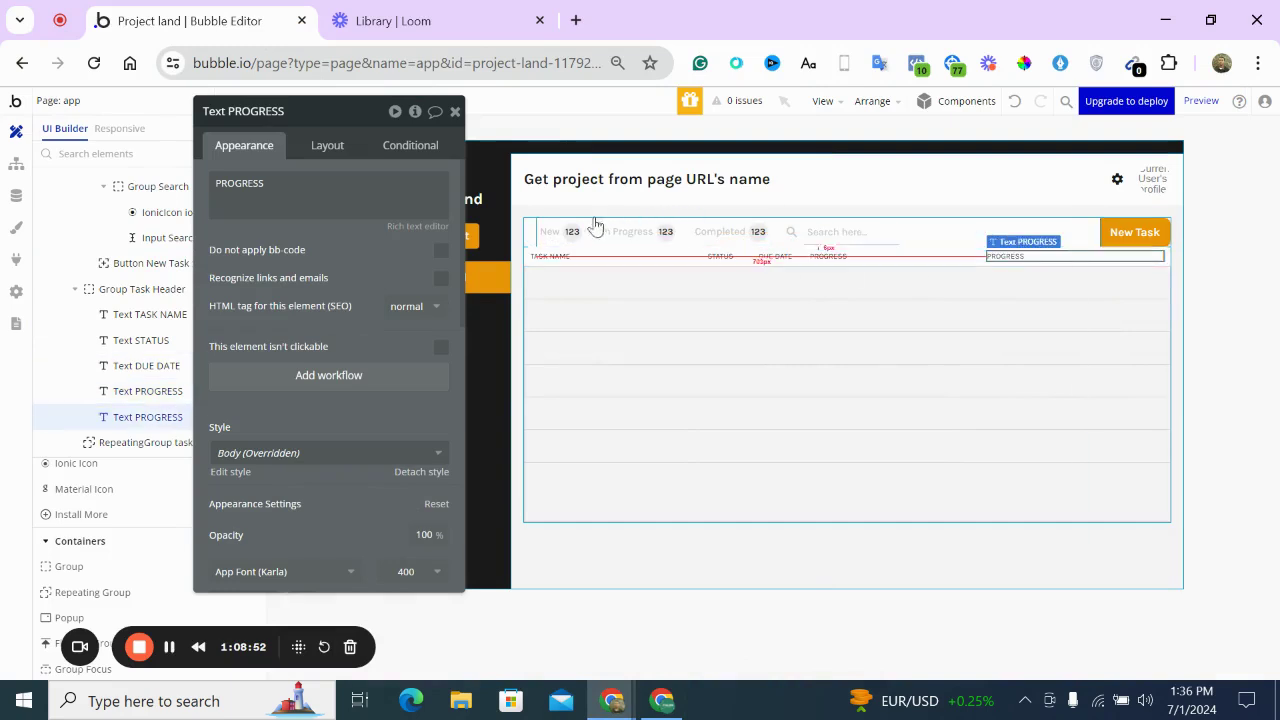
triple_click(444, 200)
text(ASSIGNEES)
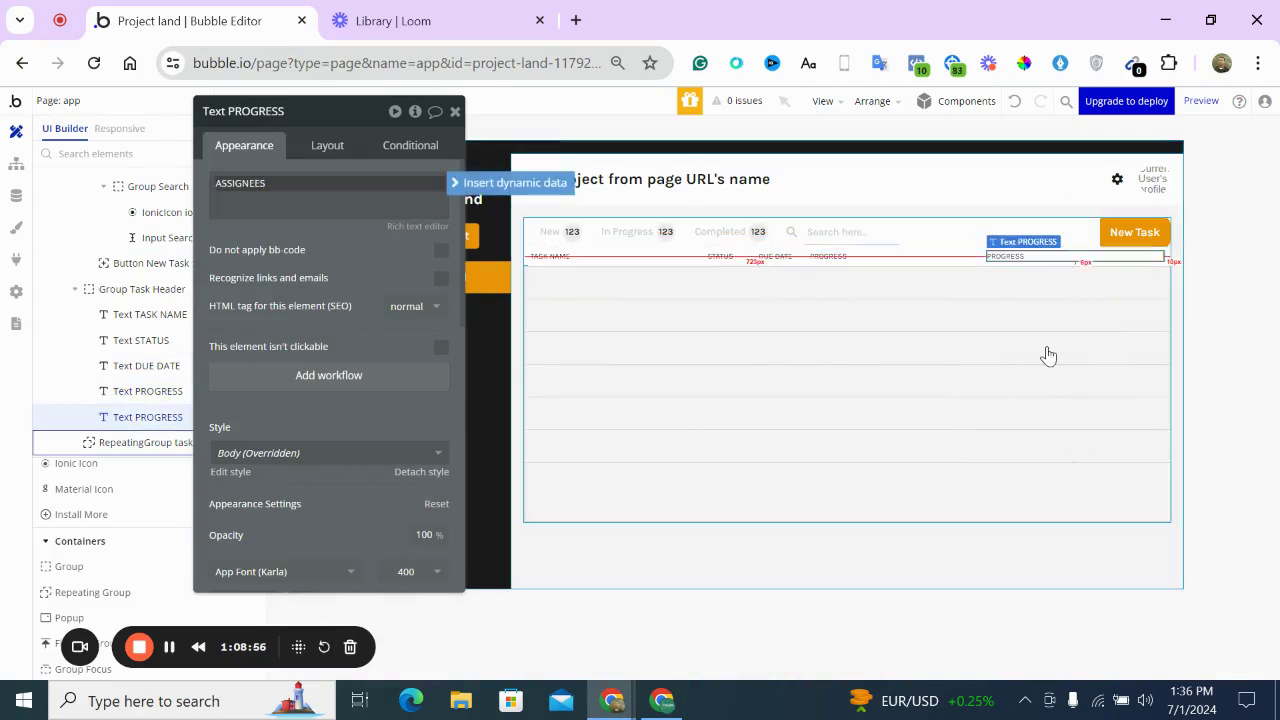
Check the ProjectPower reference editor for the next column, duplicate the STATUS text, and change the copy's content to EDIT
click(664, 701)
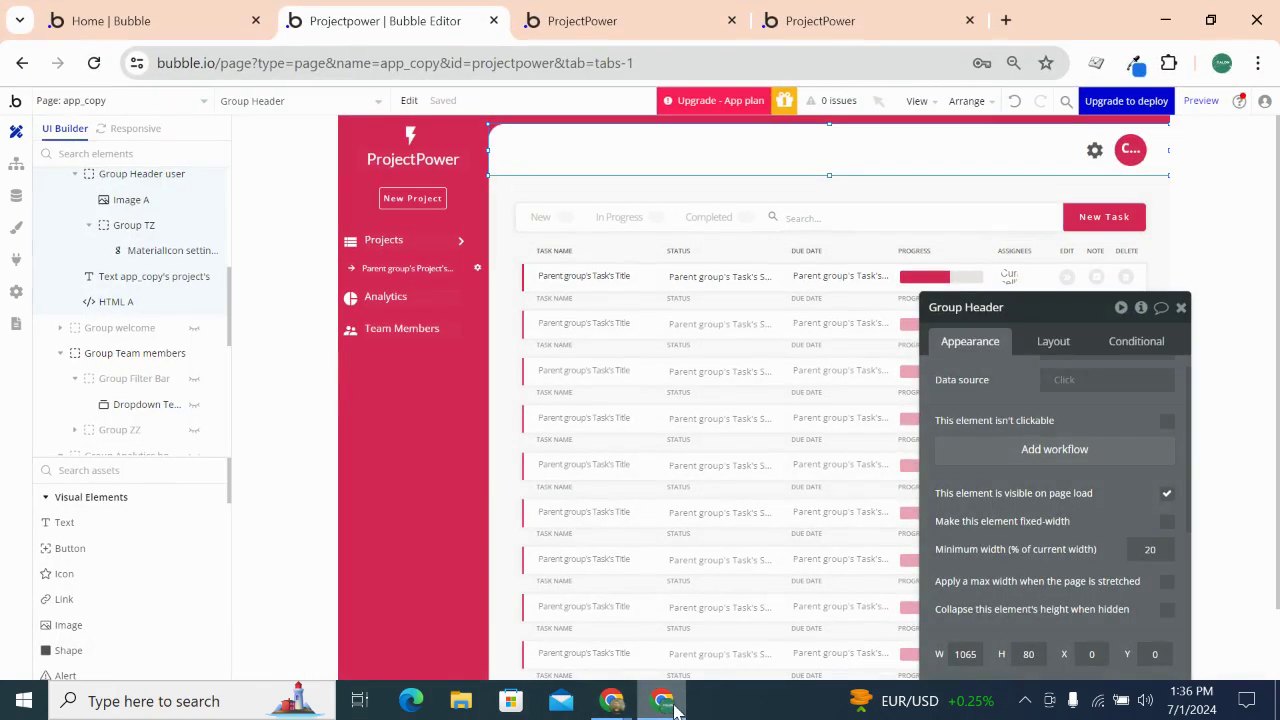
click(672, 705)
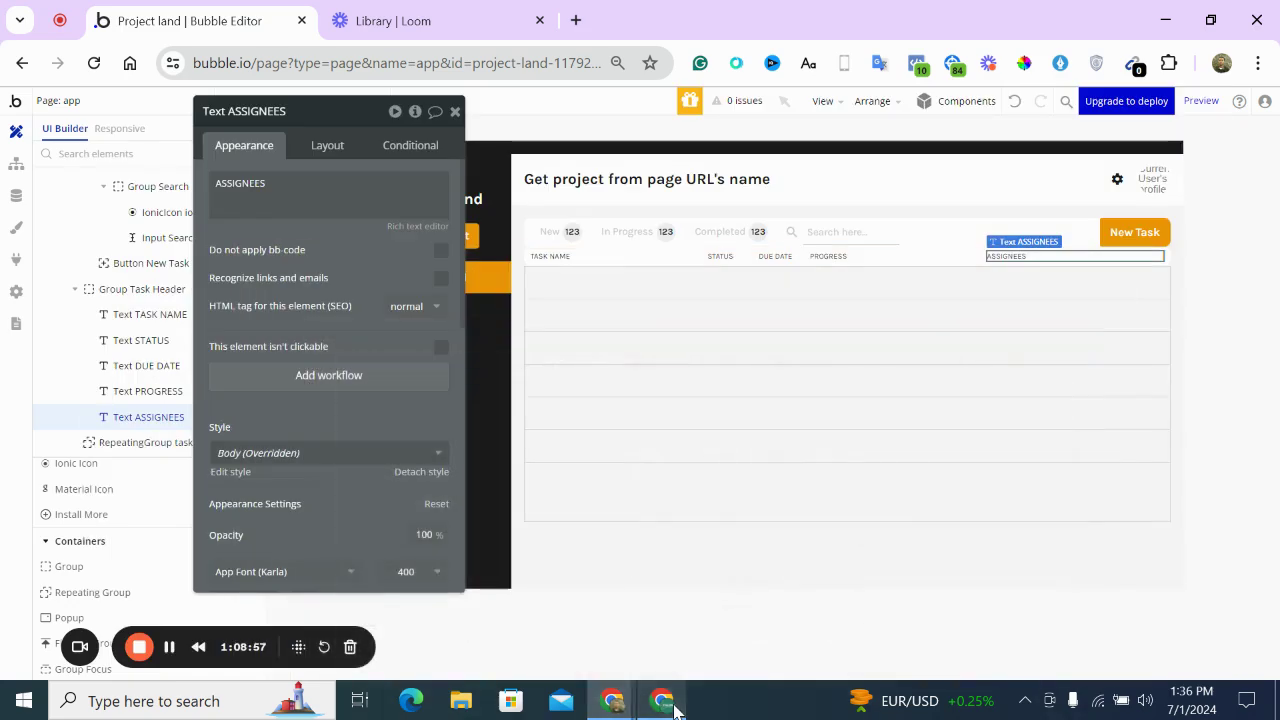
click(718, 253)
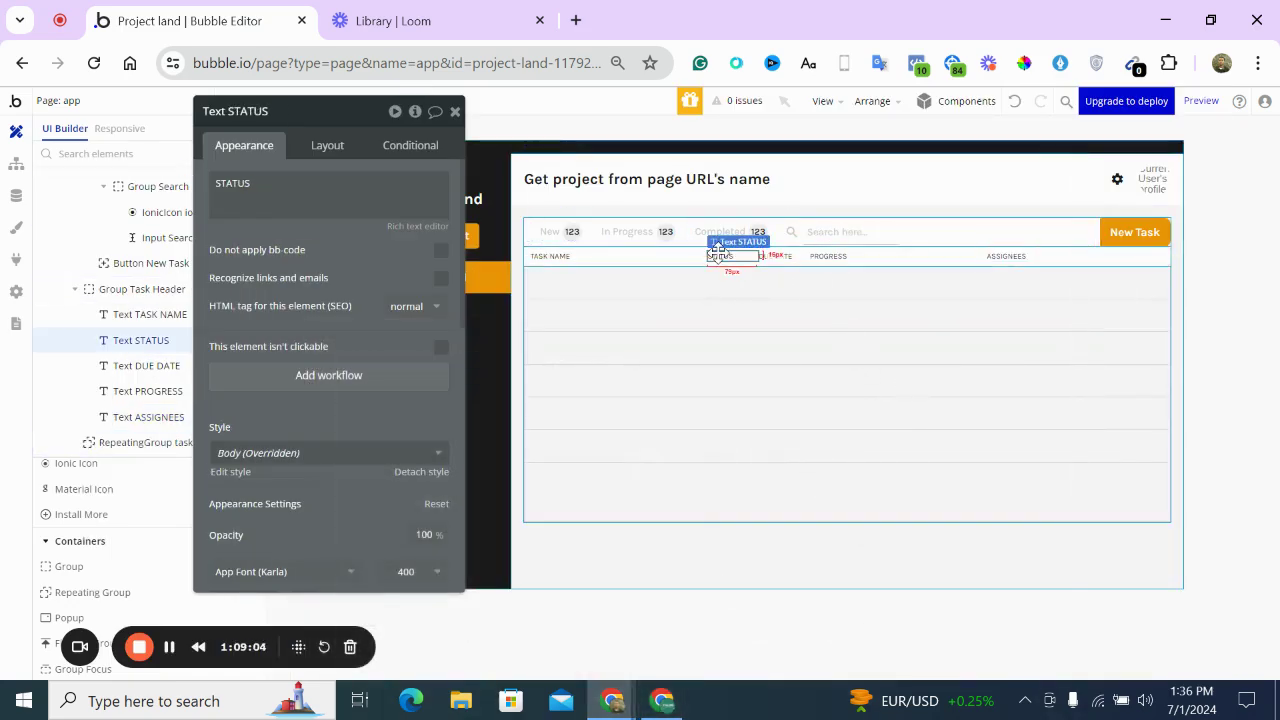
key(ctrl+c)
key(ctrl+v)
triple_click(336, 184)
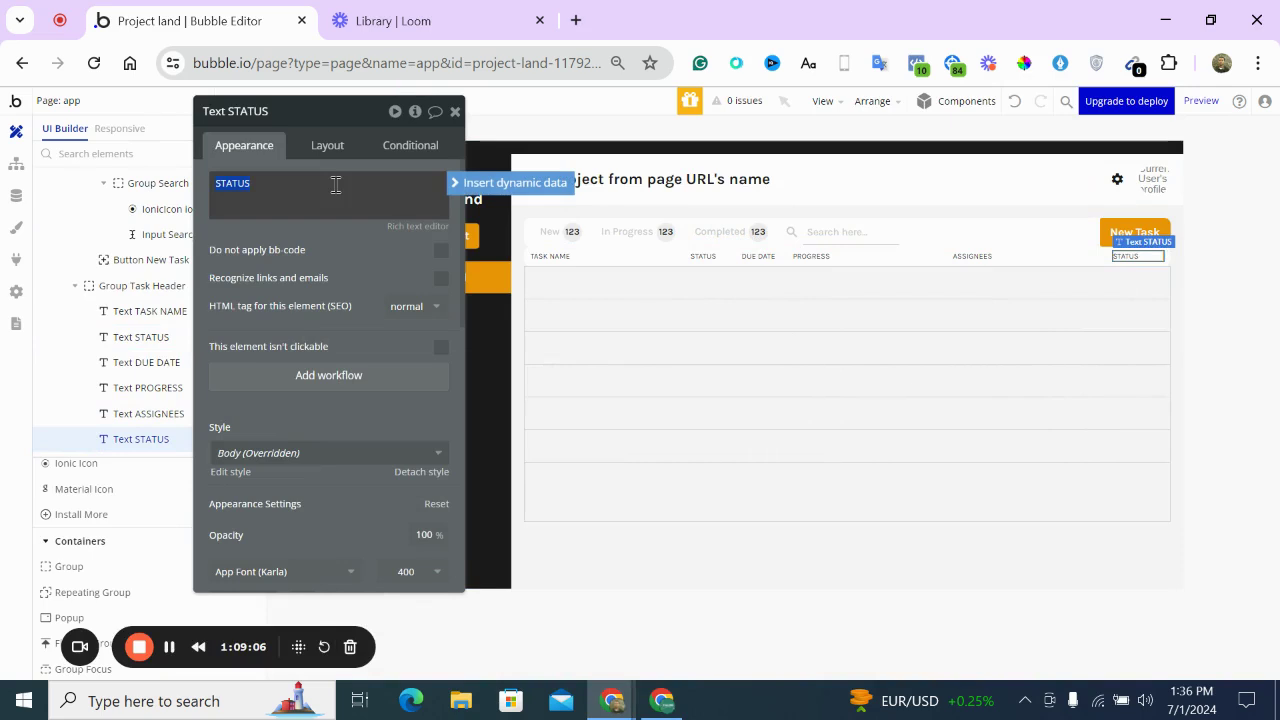
click(334, 246)
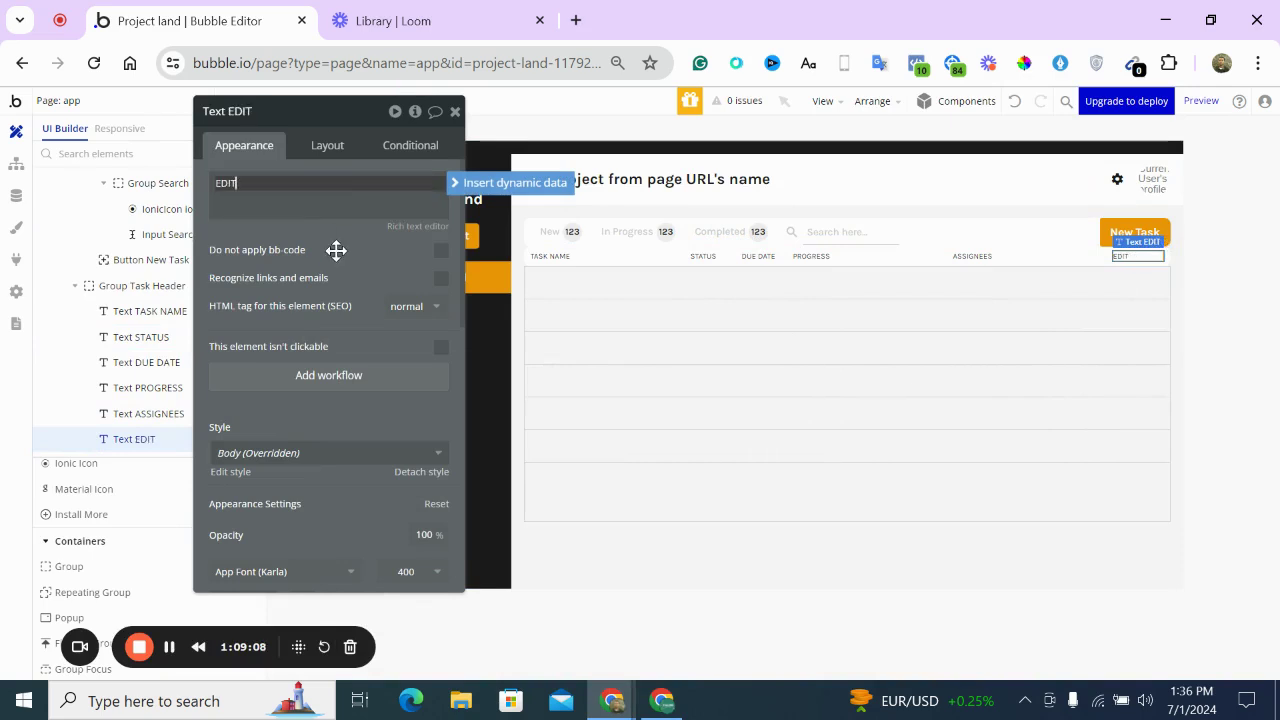
Compare with the ProjectPower reference editor and set the EDIT text's maximum width to 50 px
click(650, 705)
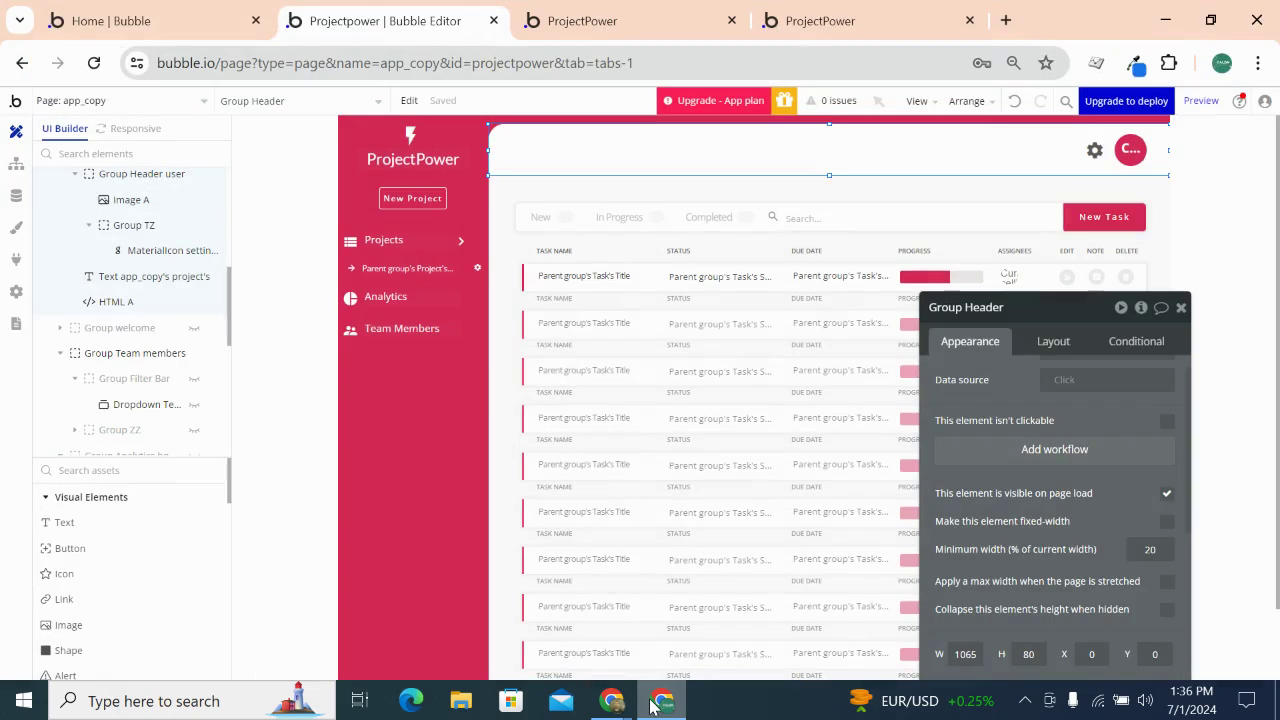
click(650, 705)
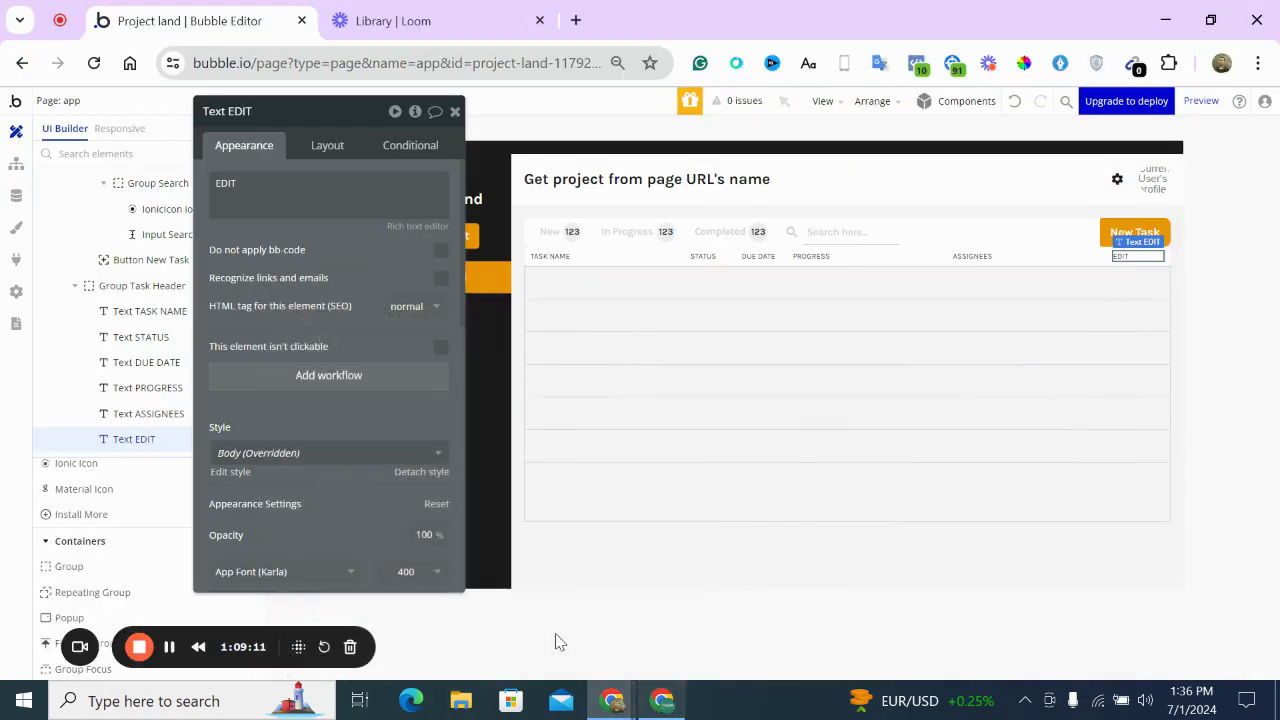
click(327, 146)
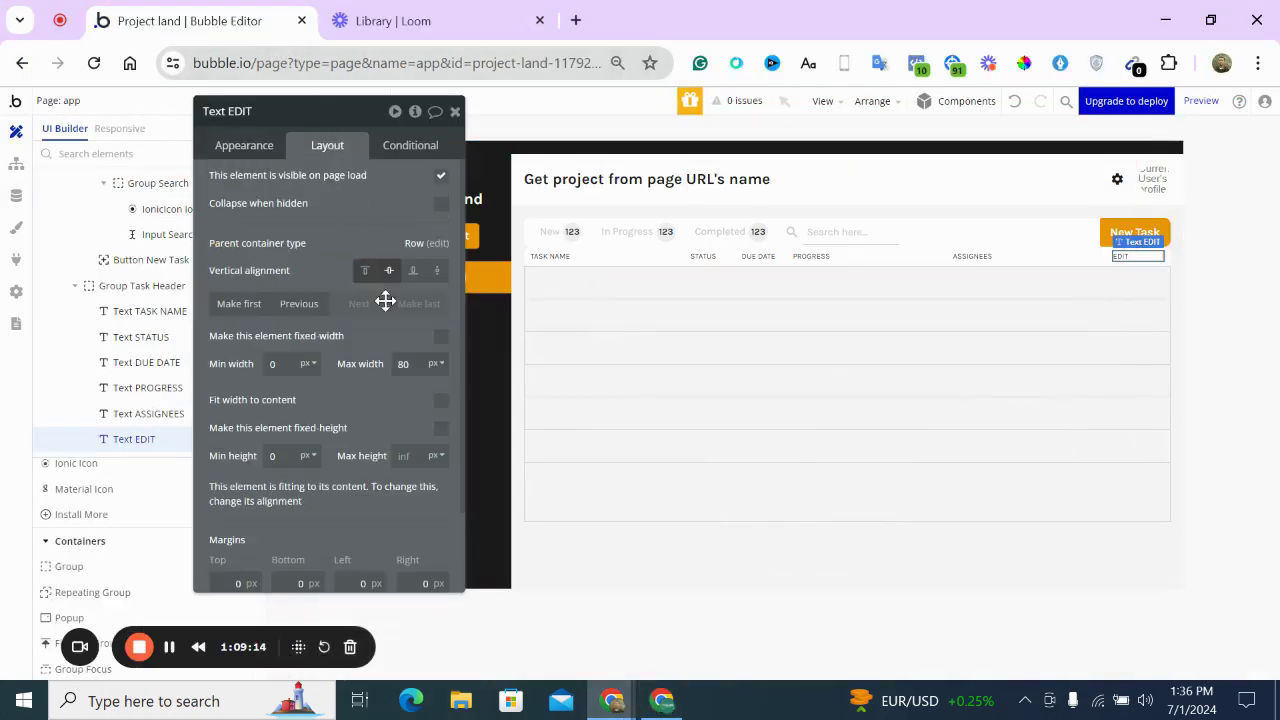
click(404, 363)
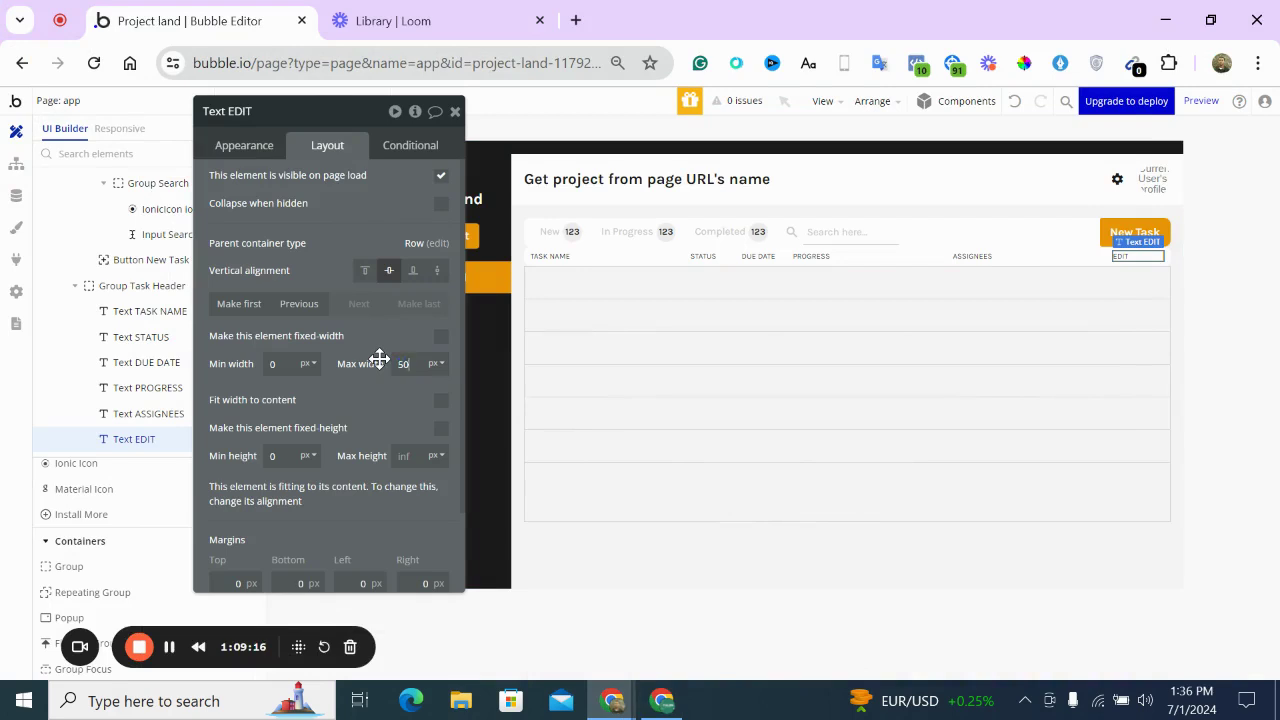
Duplicate the EDIT text in Group Task Header and change the copy's content to NOTE
click(1143, 256)
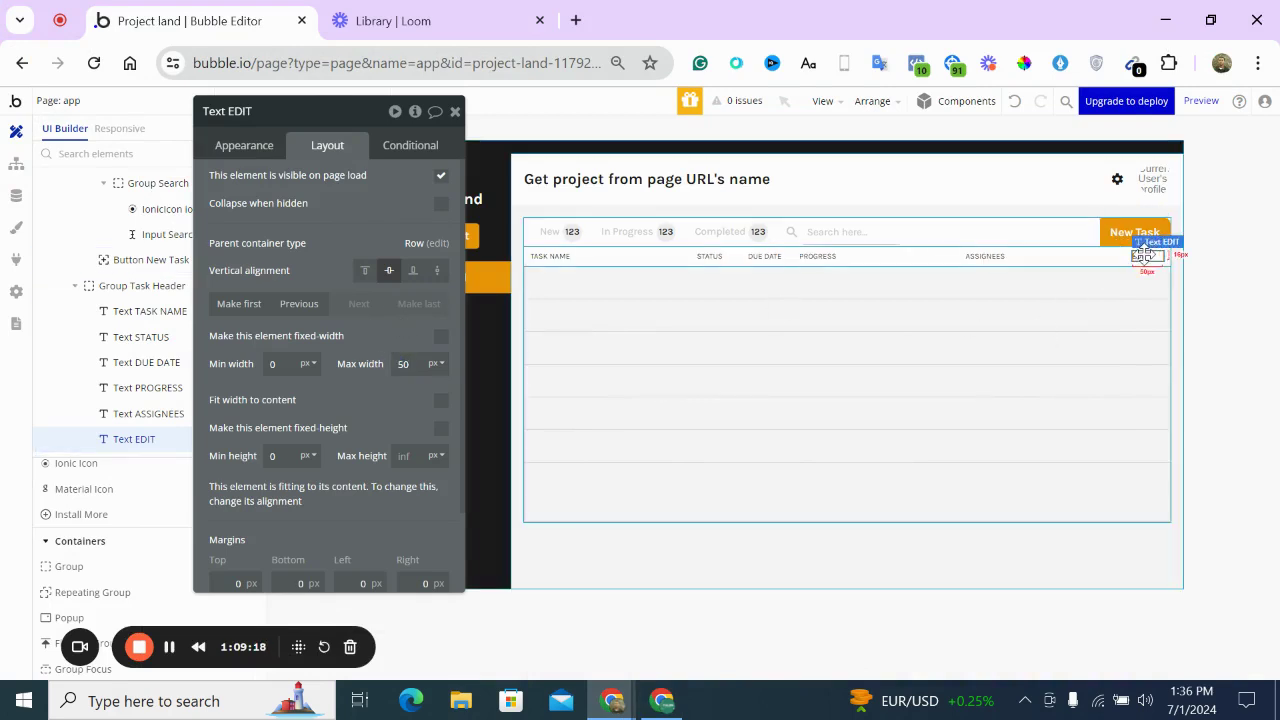
key(ctrl+d)
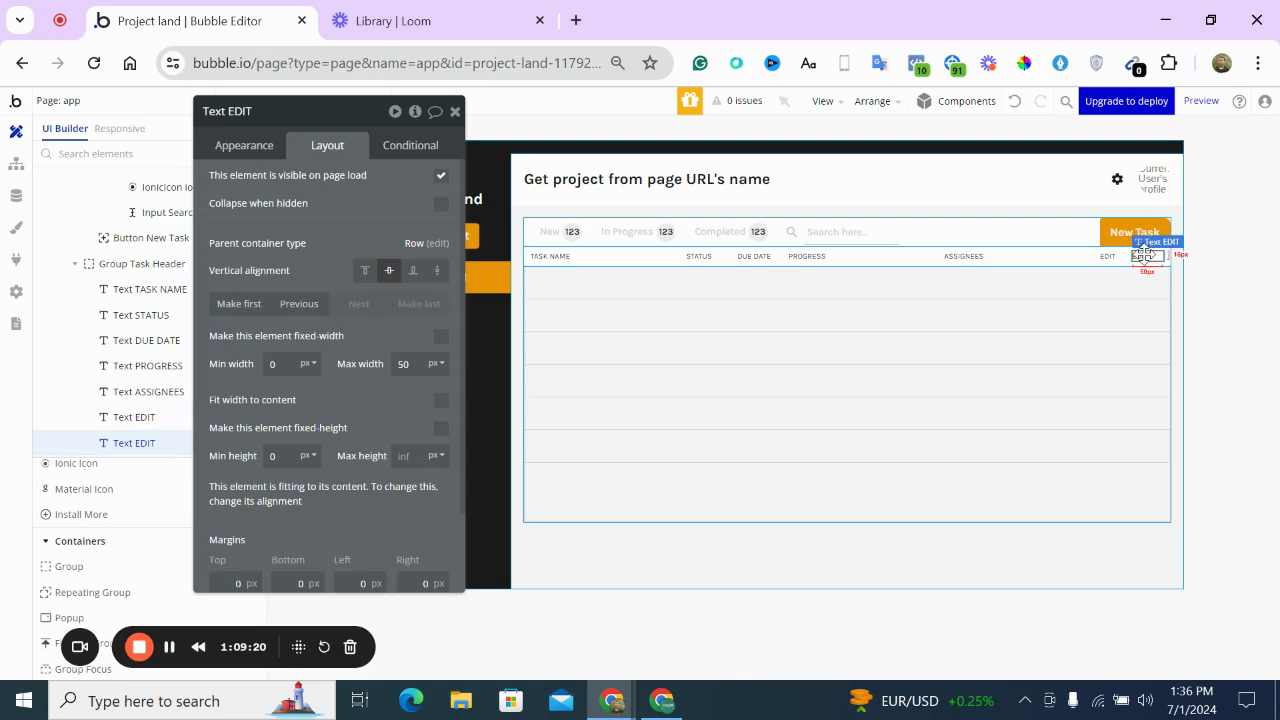
click(243, 146)
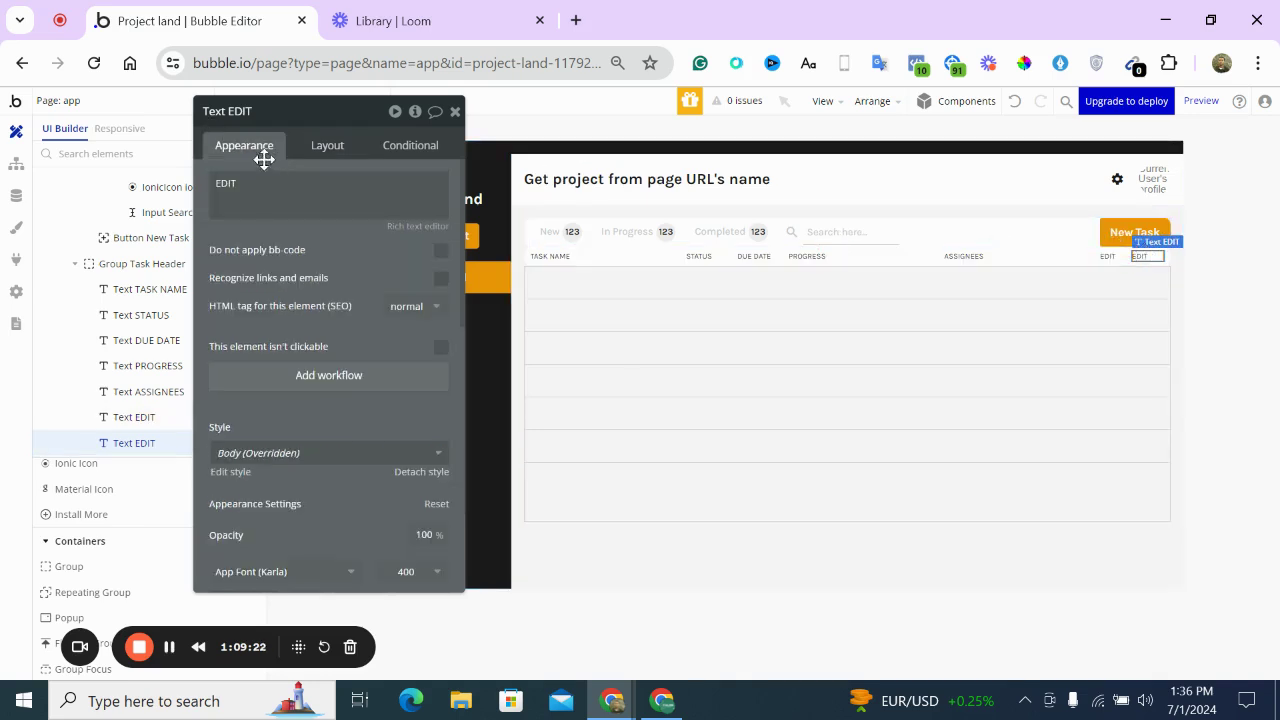
triple_click(280, 177)
text(NOTE)
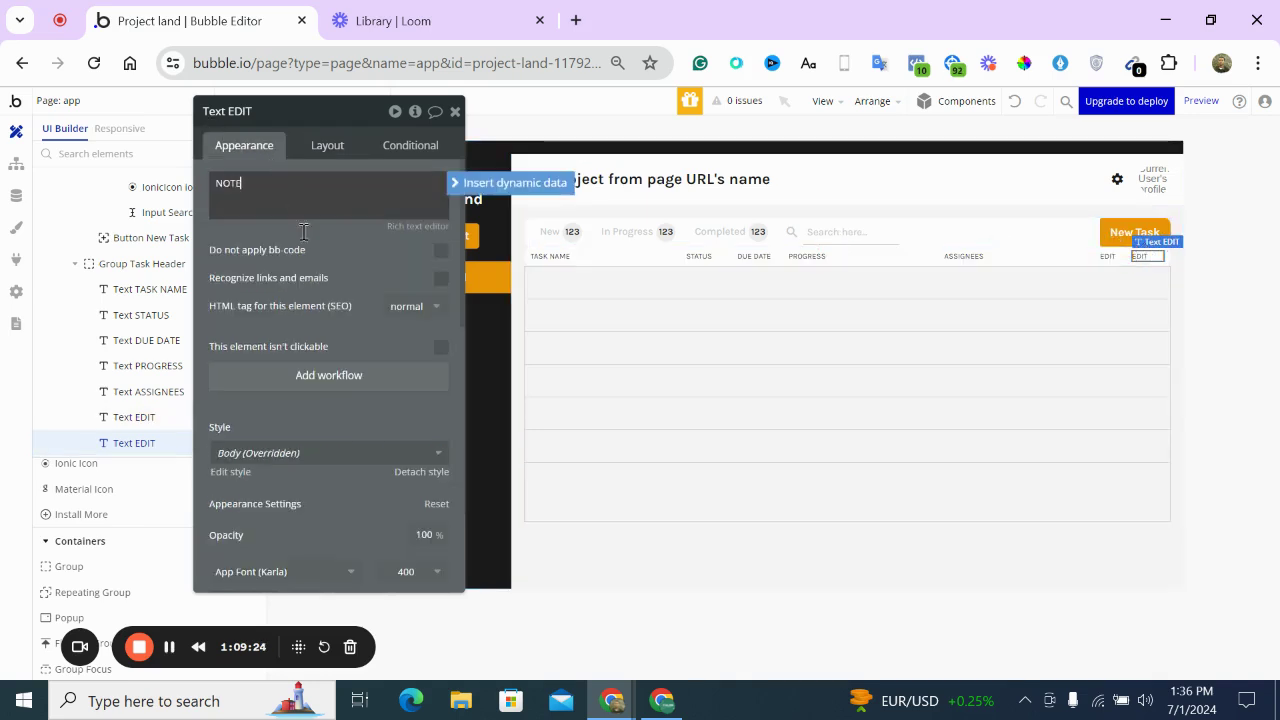
Check the ProjectPower reference editor for the last column, duplicate the NOTE text, and change the copy's content to DELETE
click(664, 700)
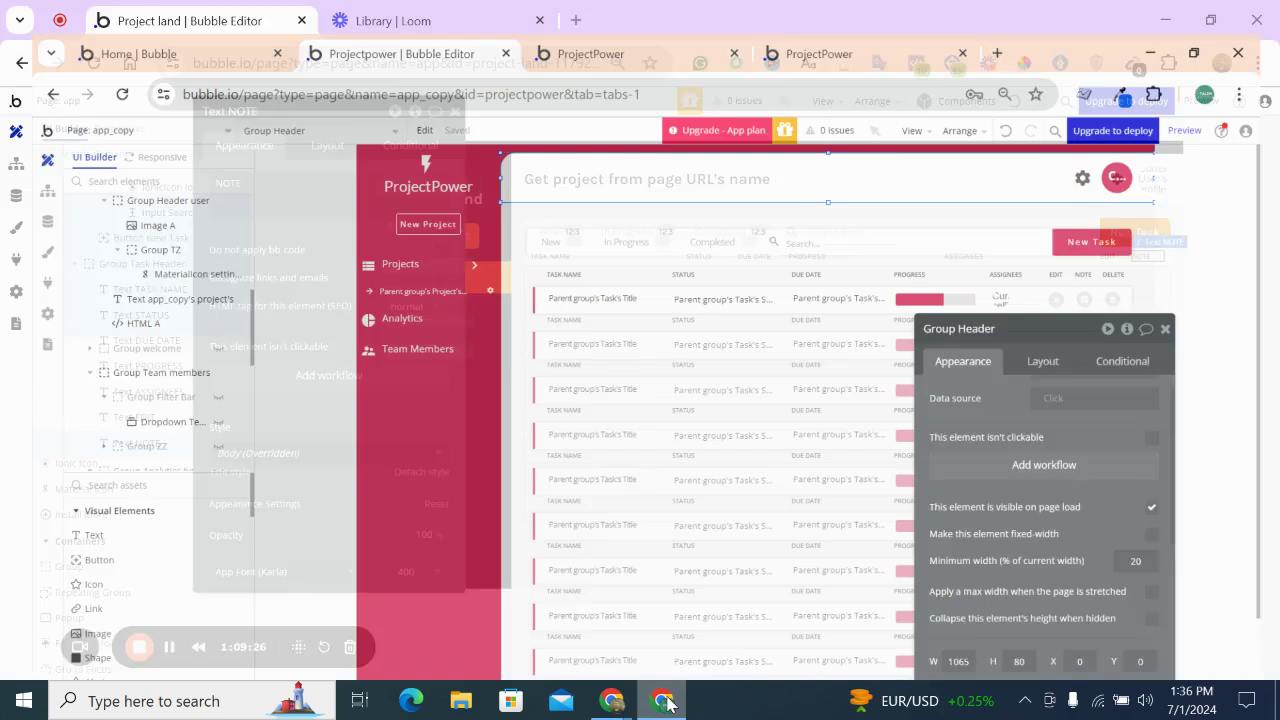
click(664, 700)
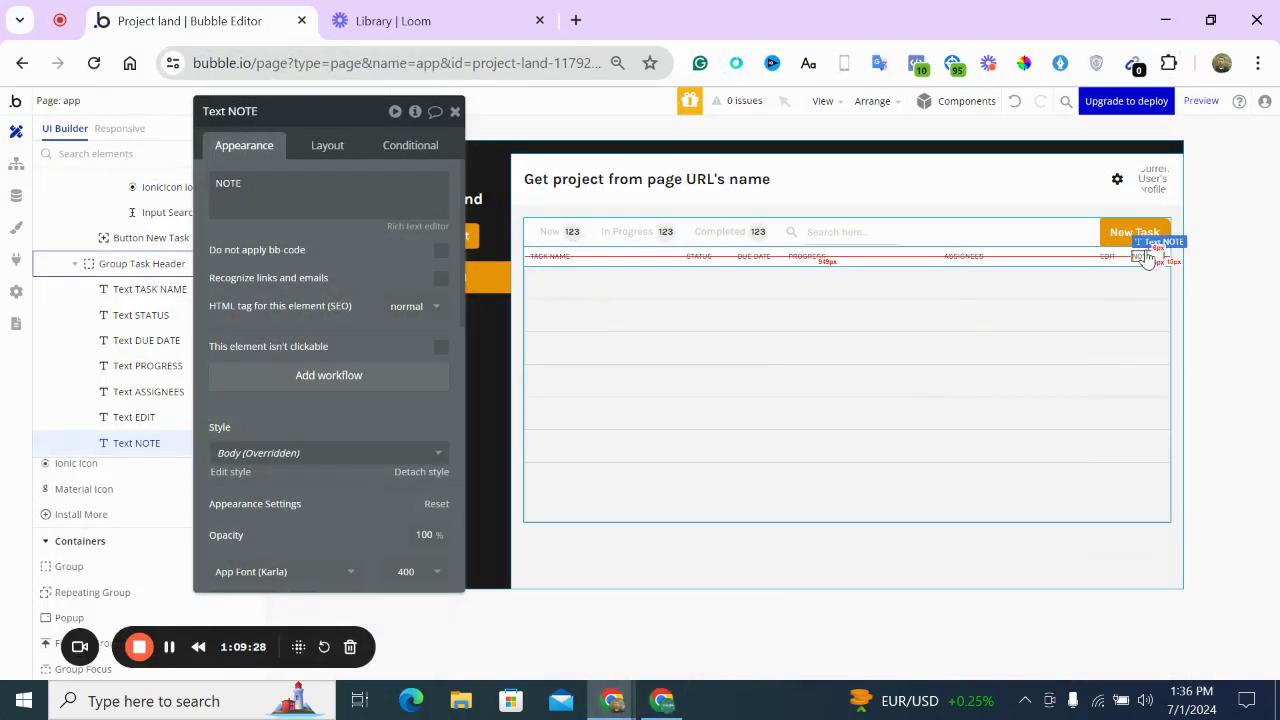
drag(1148, 258, 1147, 256)
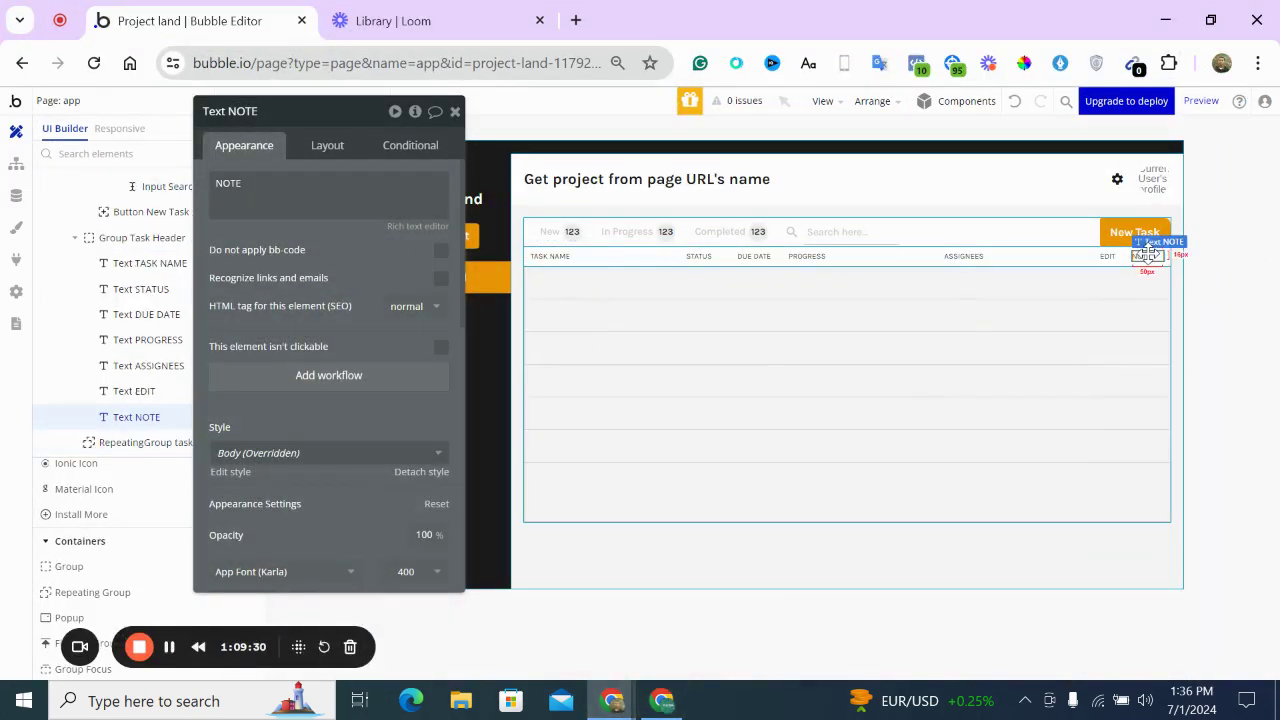
key(ctrl+v)
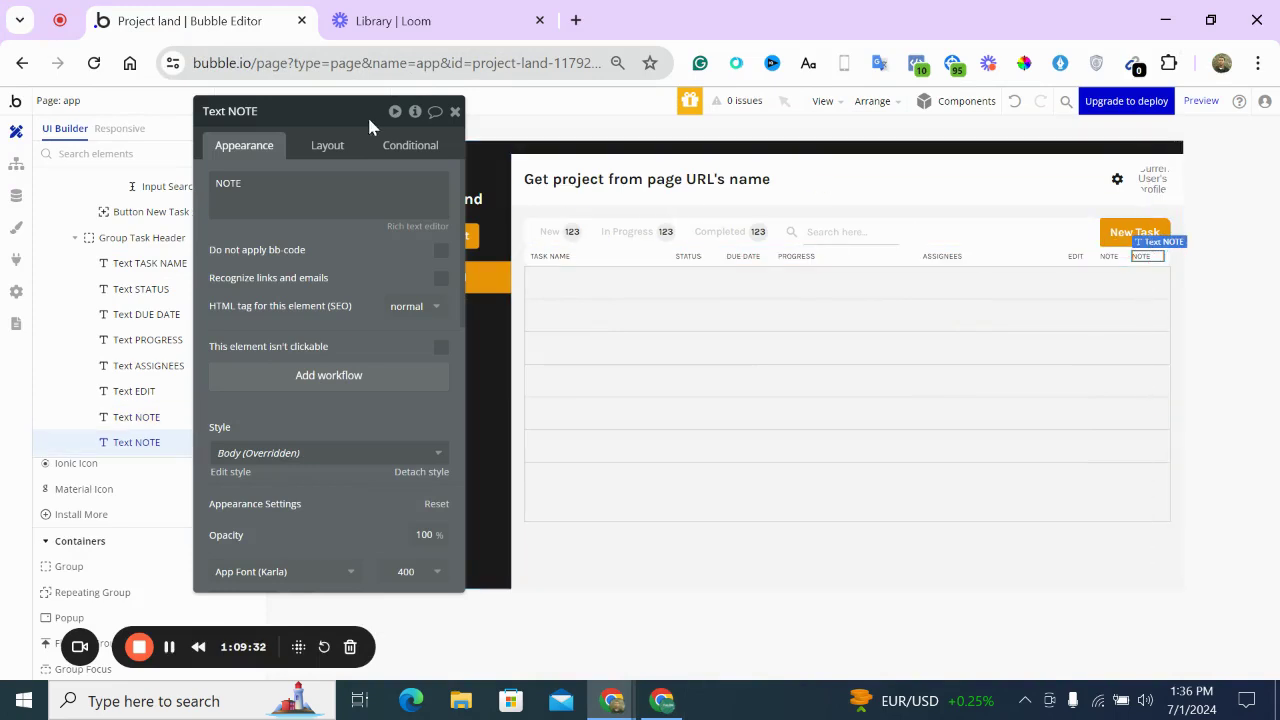
double_click(350, 196)
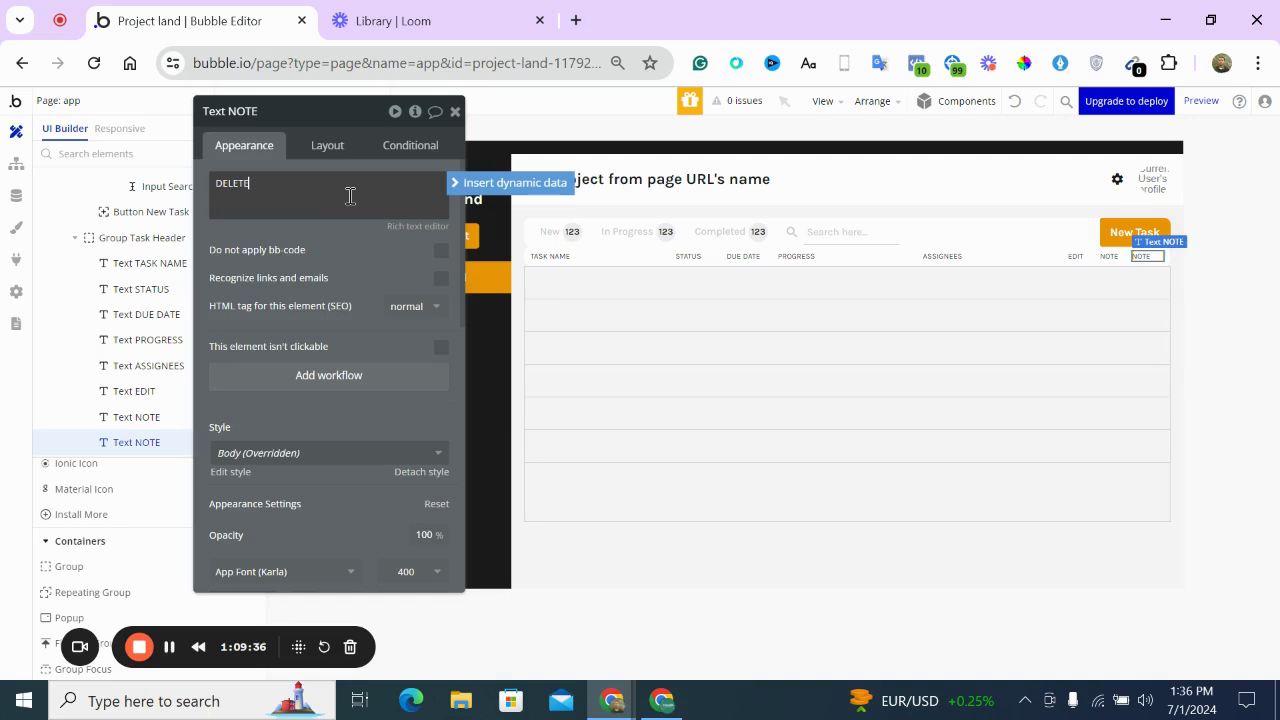
click(344, 255)
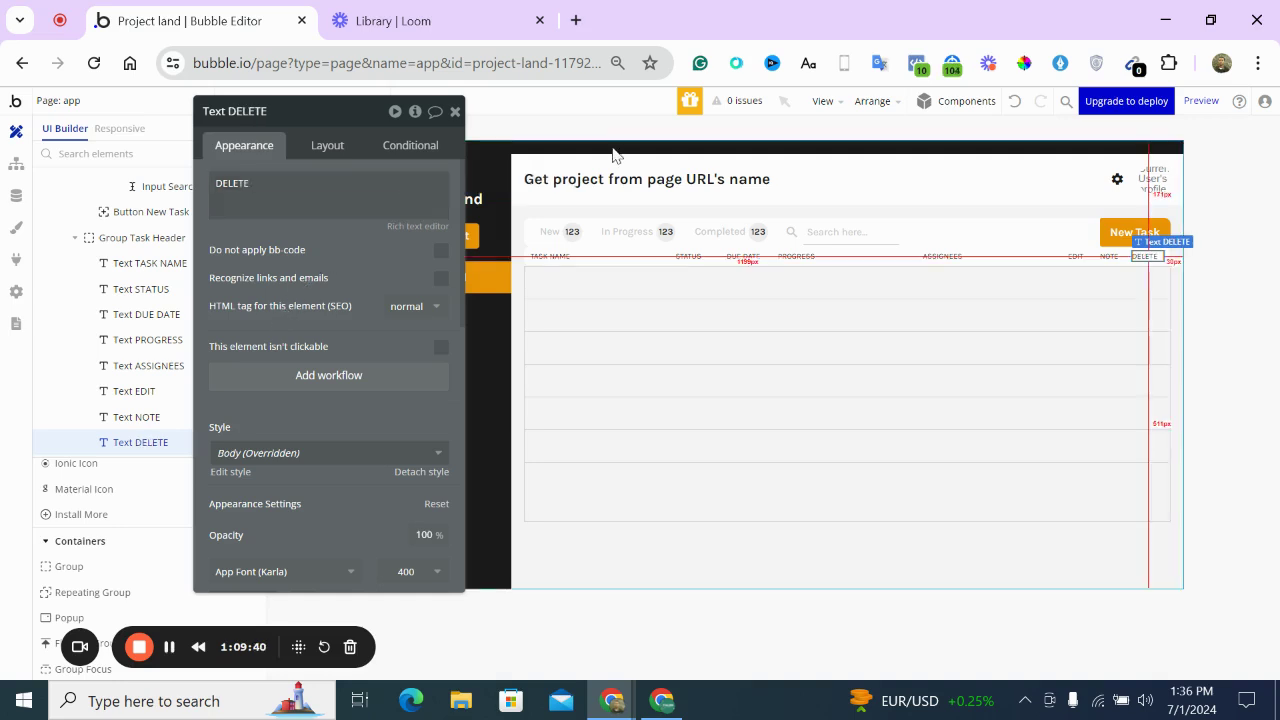
Compare Group Task Header and the tasks repeating group with the task list layout in the ProjectPower reference editor
click(598, 262)
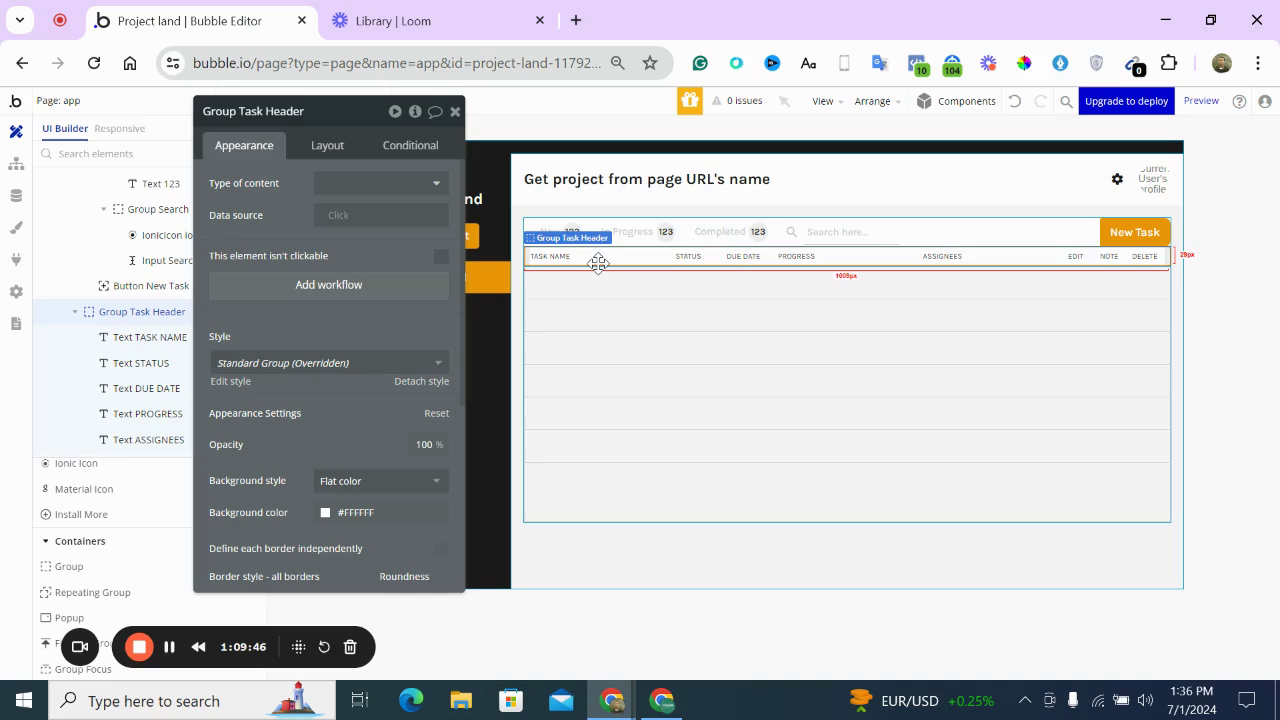
click(664, 700)
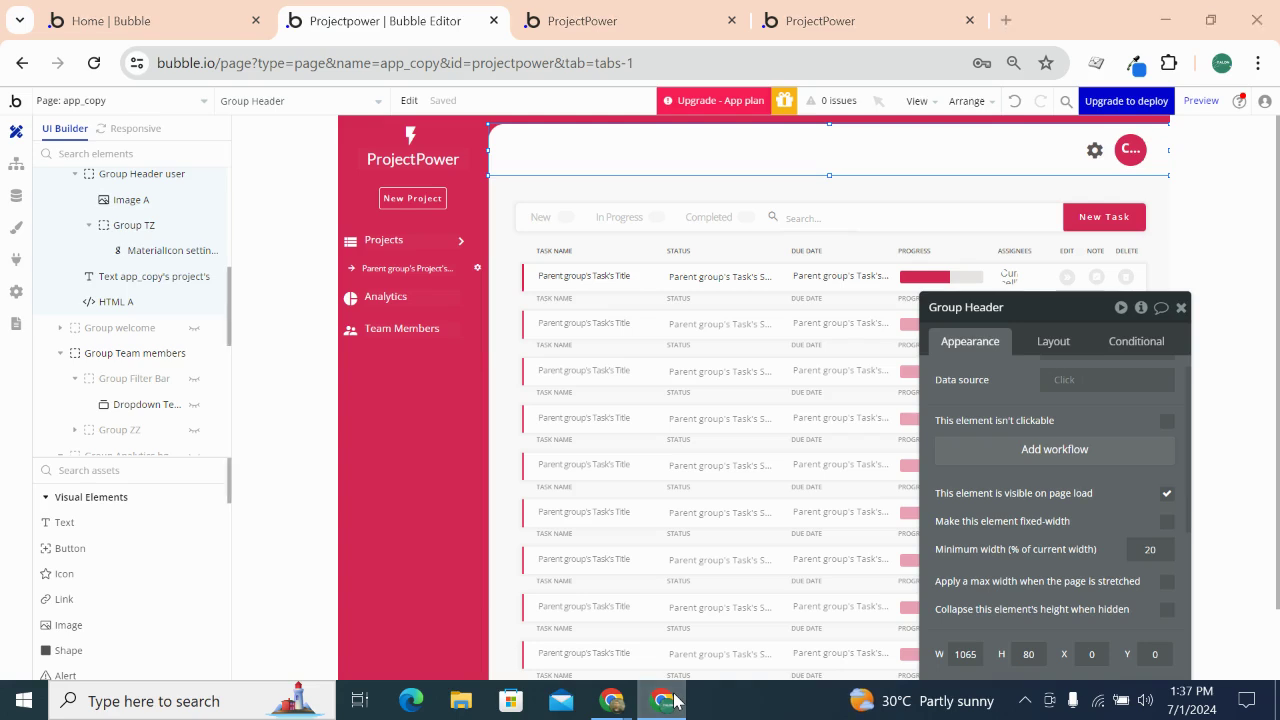
click(675, 703)
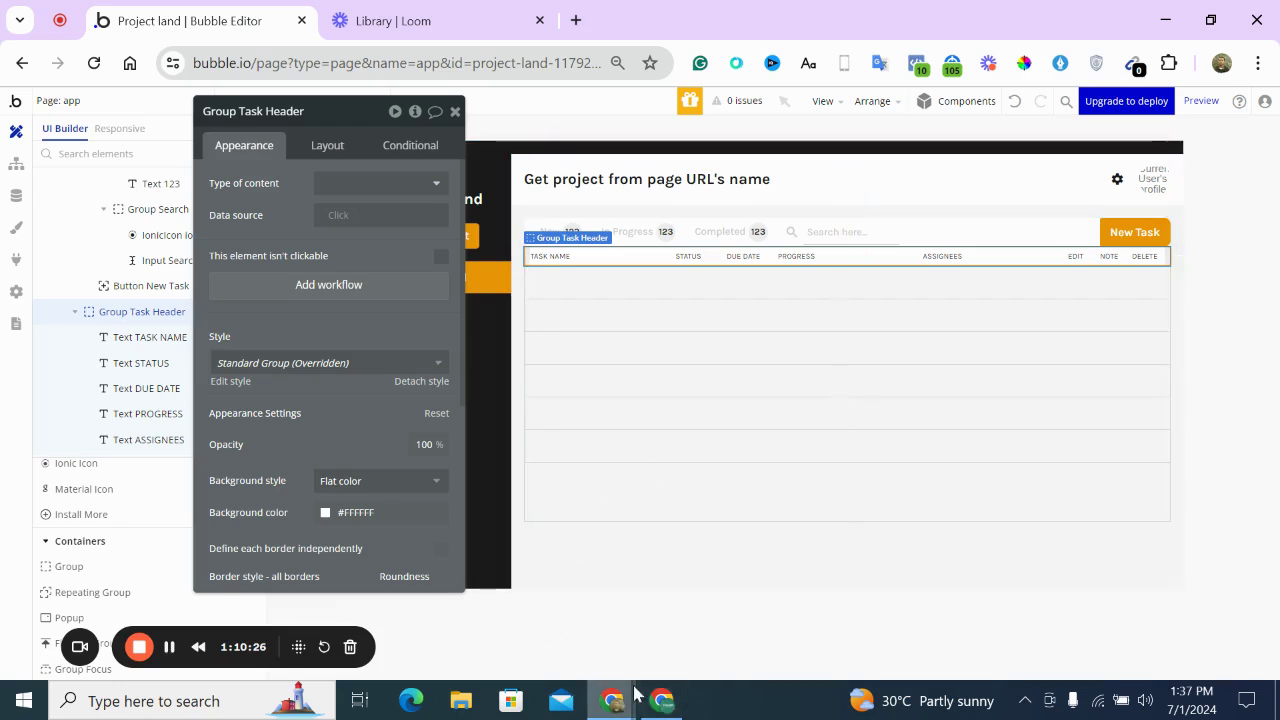
click(651, 706)
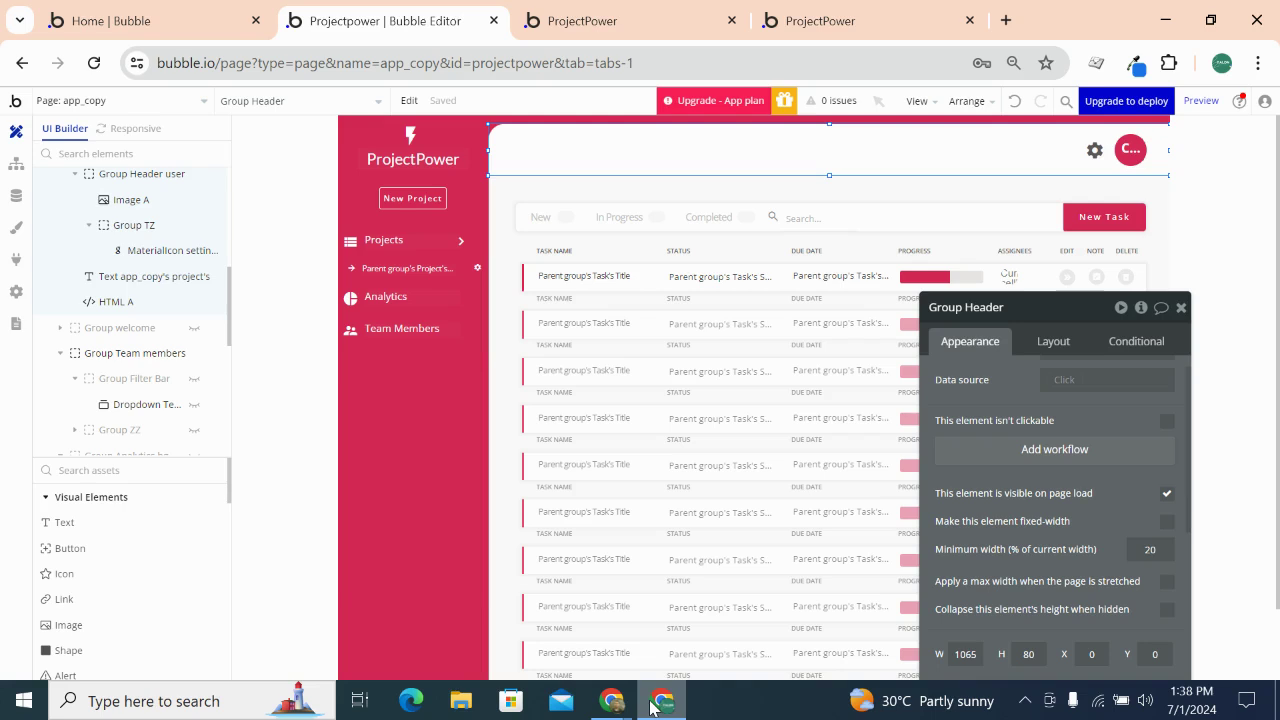
click(651, 707)
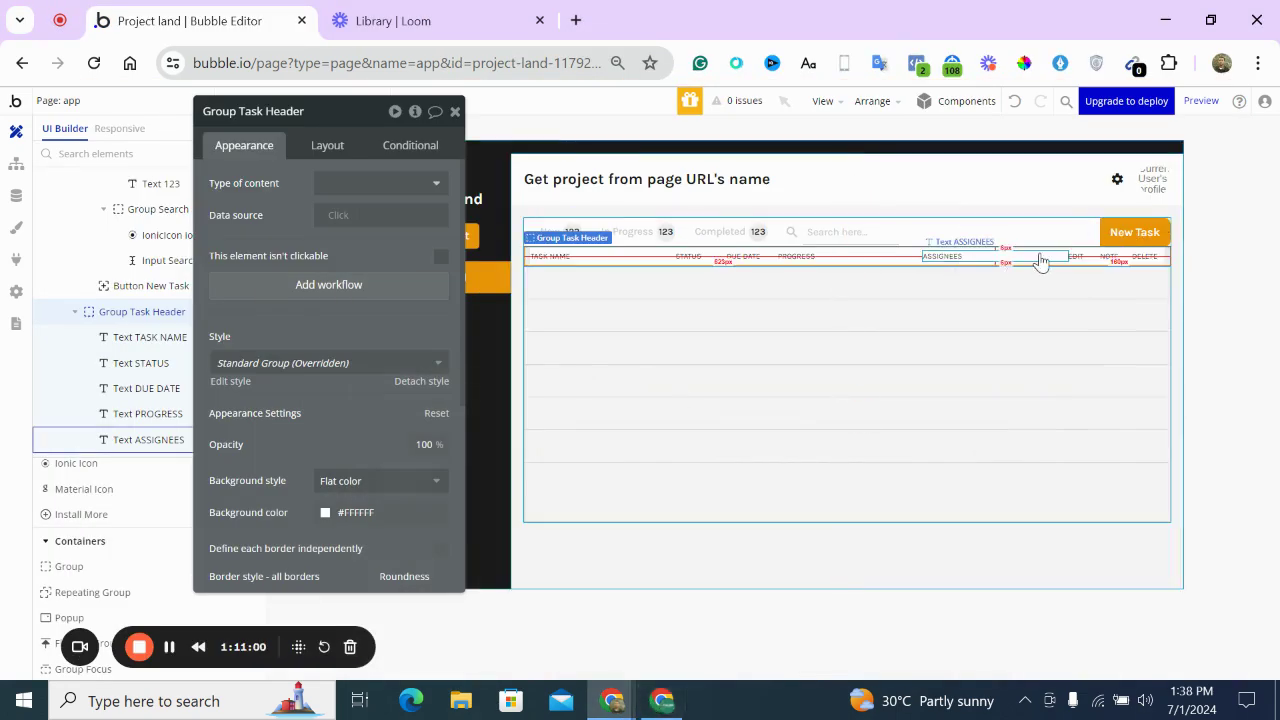
click(914, 406)
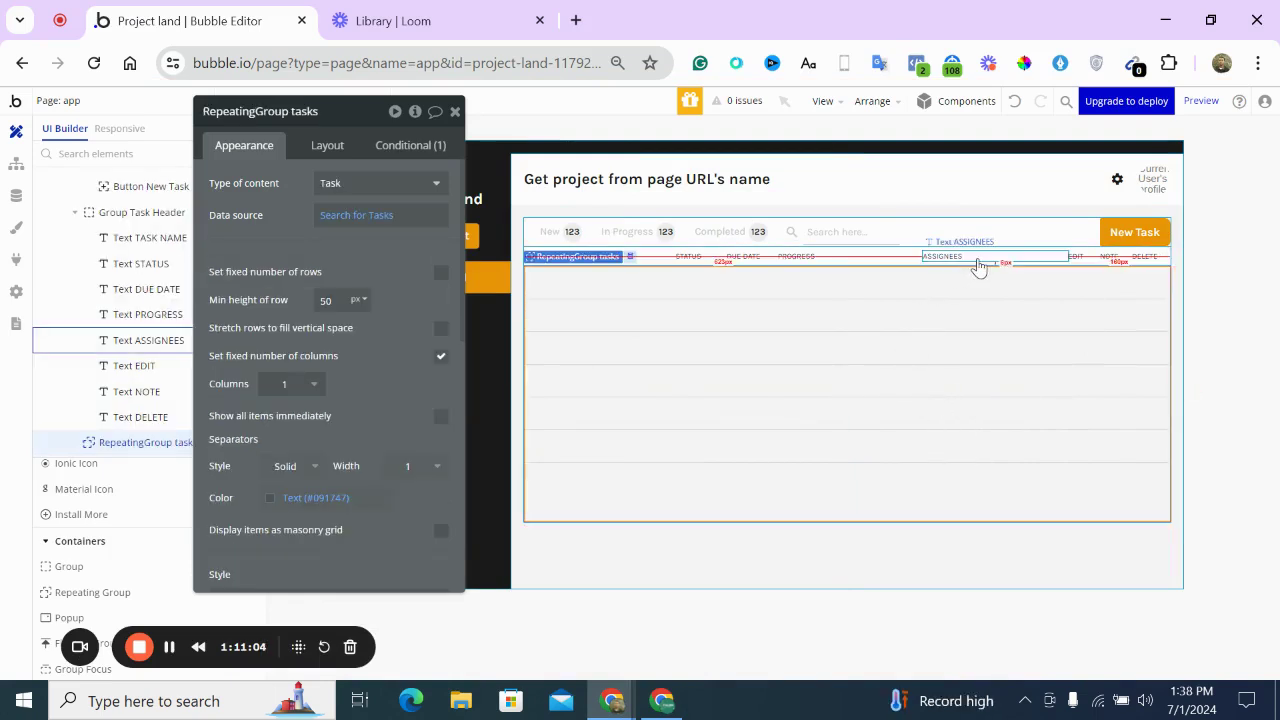
click(519, 298)
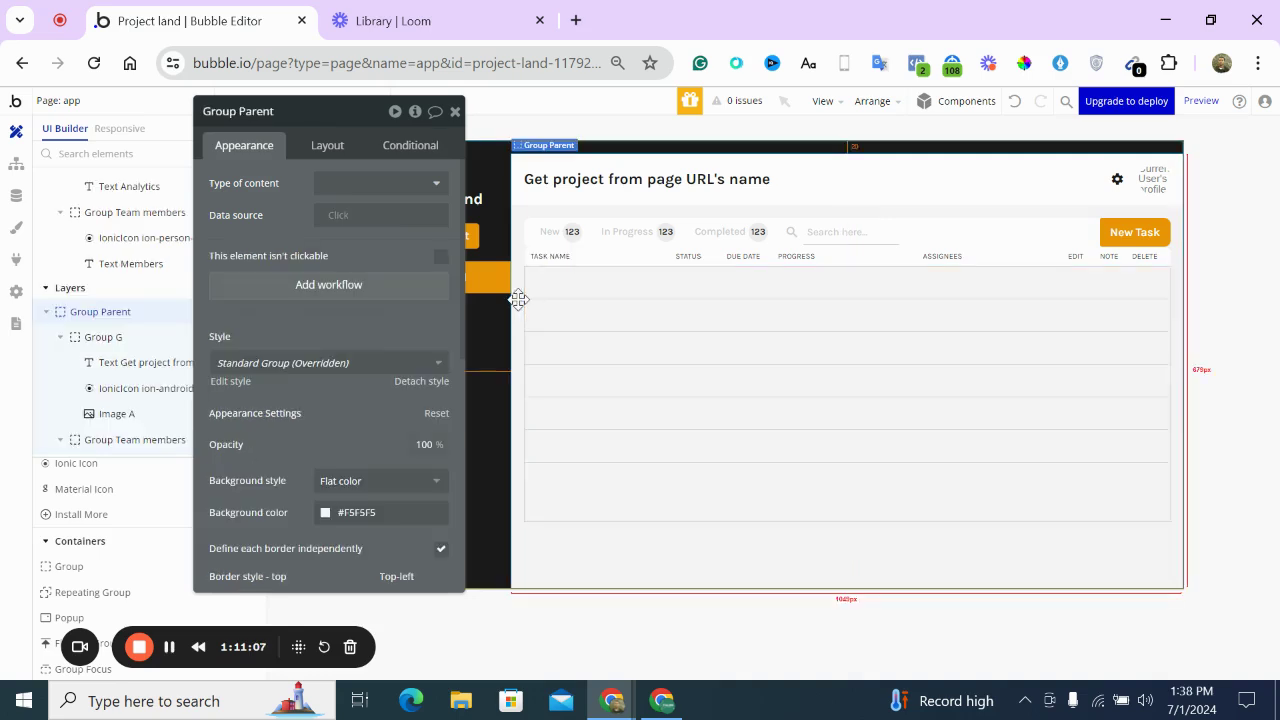
Group Group Task Info, Group Task Header and the tasks repeating group together in a column container
click(533, 238)
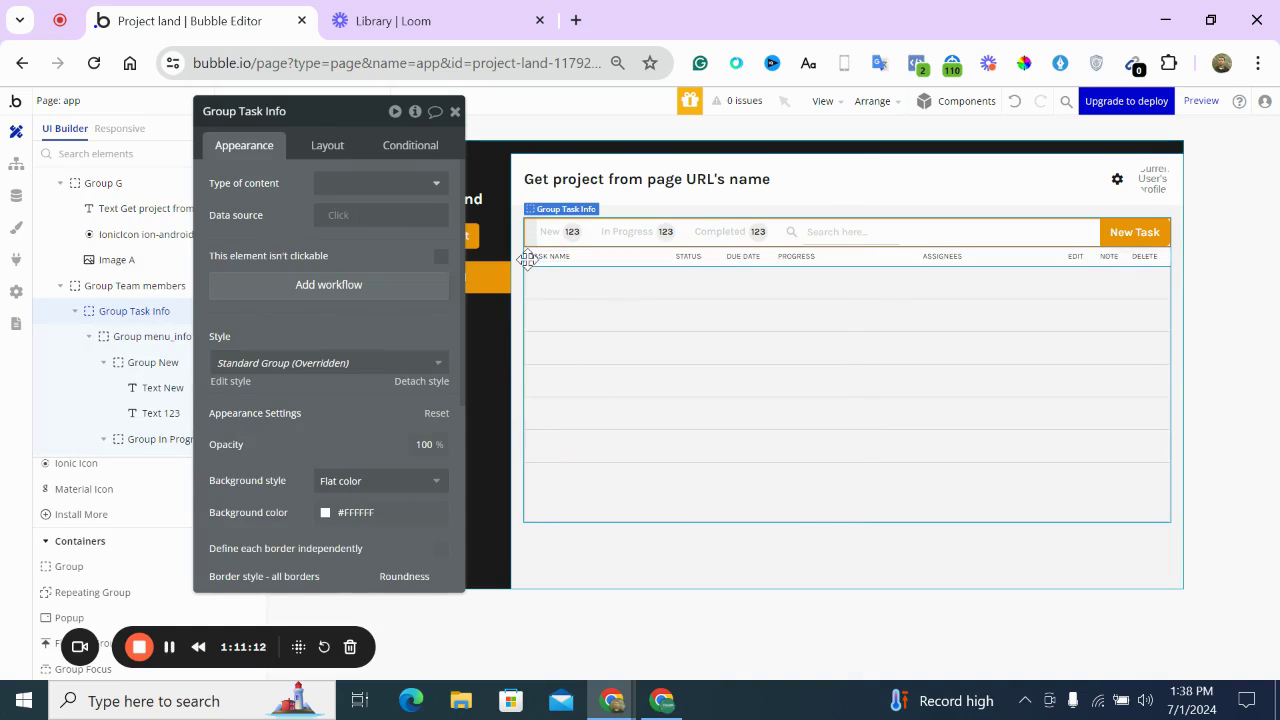
shift+click(527, 258)
shift+click(538, 300)
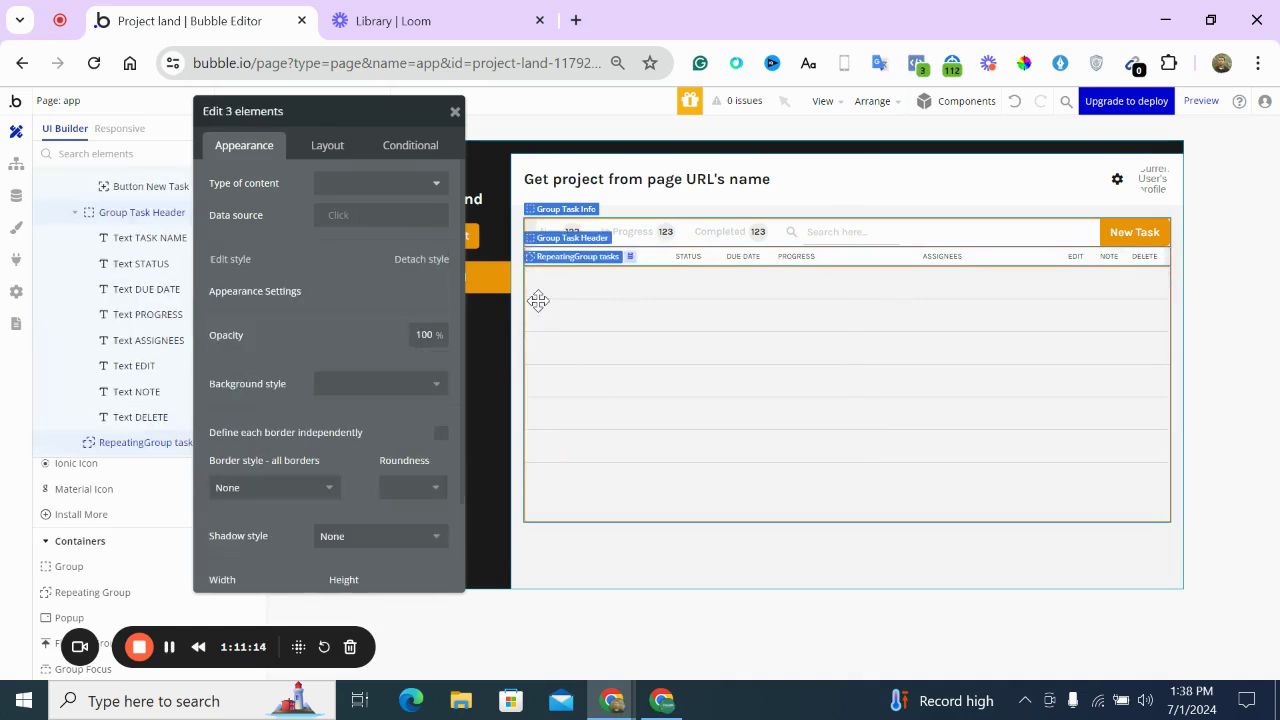
right_click(538, 300)
mouse_move(612, 382)
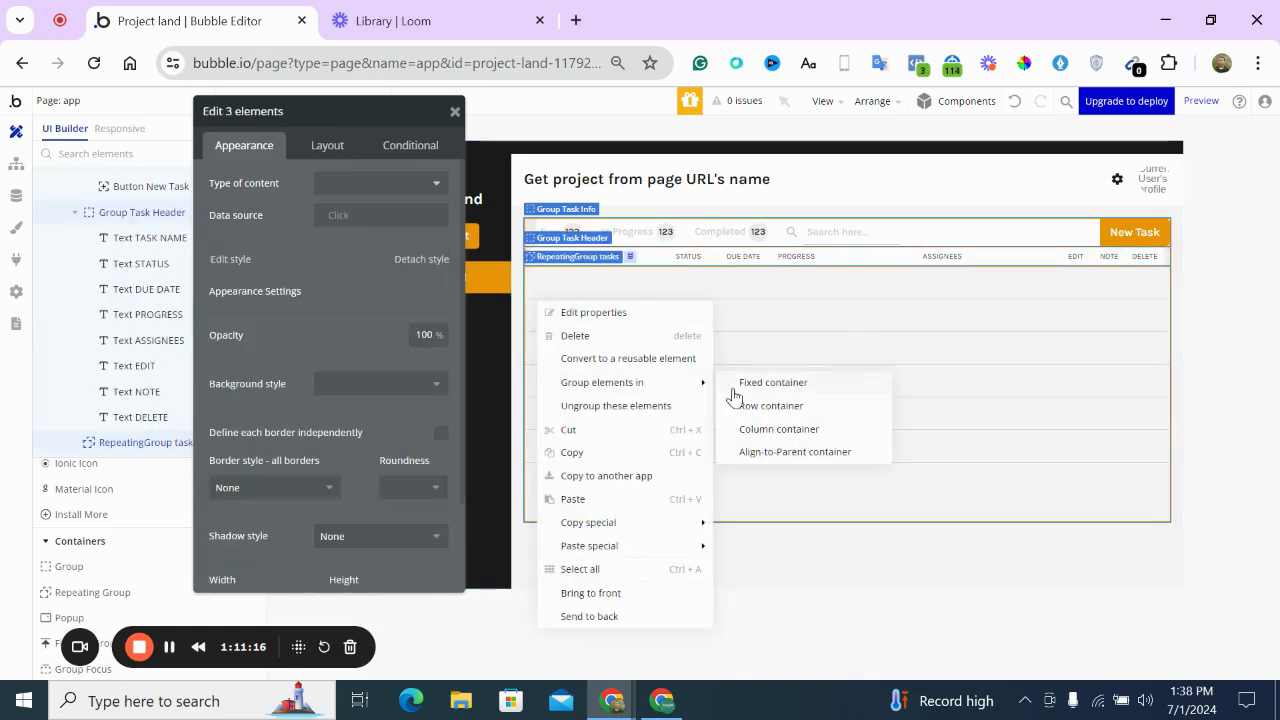
click(773, 428)
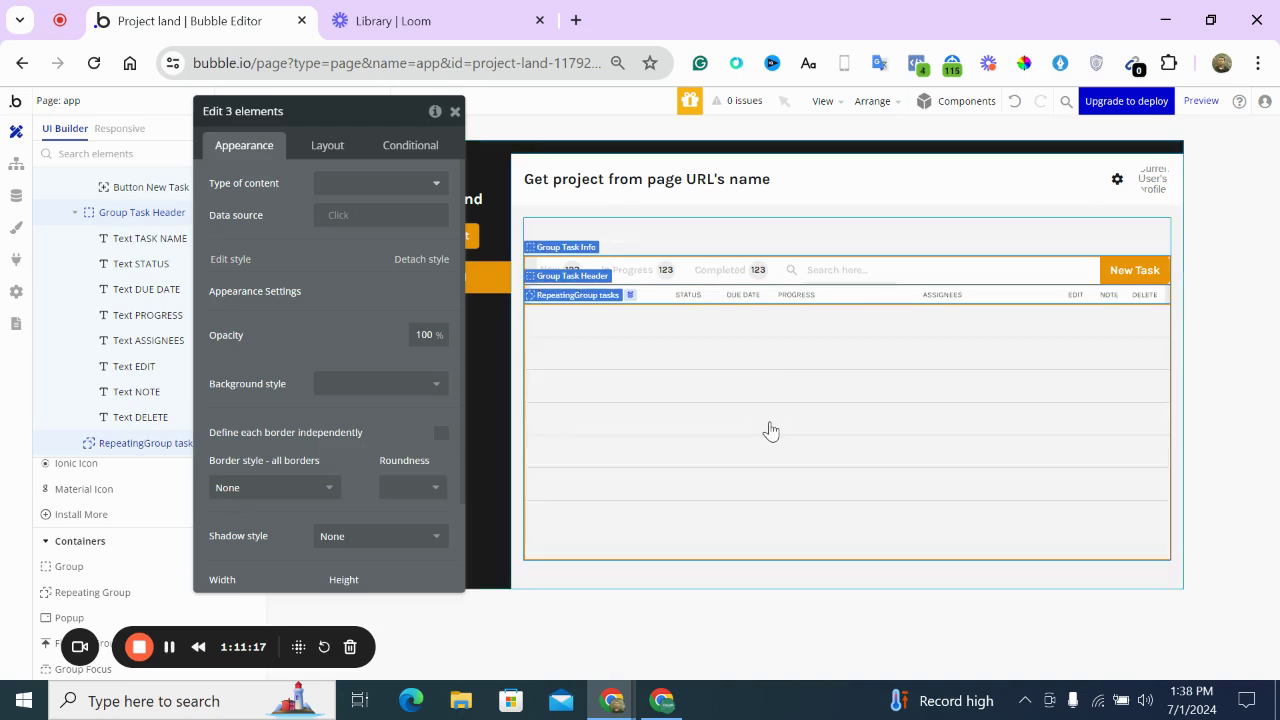
Rename the new container Group Task Overall and apply gap spacing with a 20 px row gap between its elements
click(294, 110)
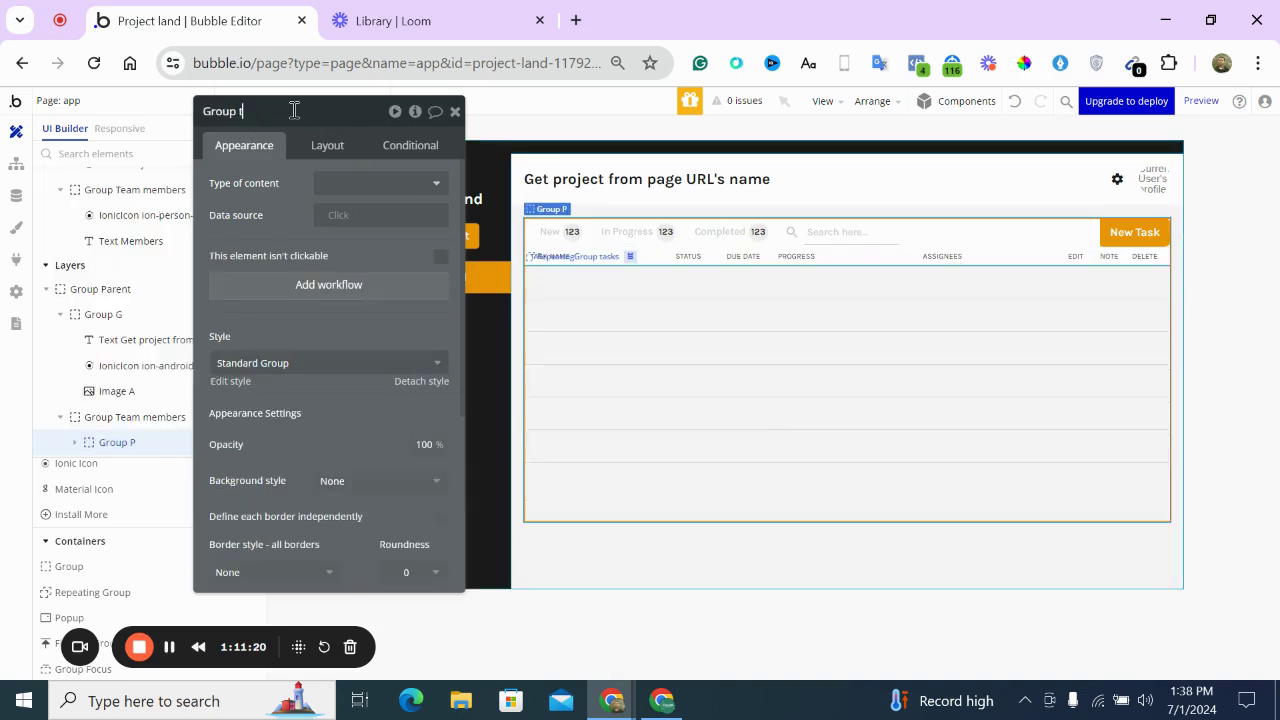
text(Task Overall)
click(325, 145)
click(441, 247)
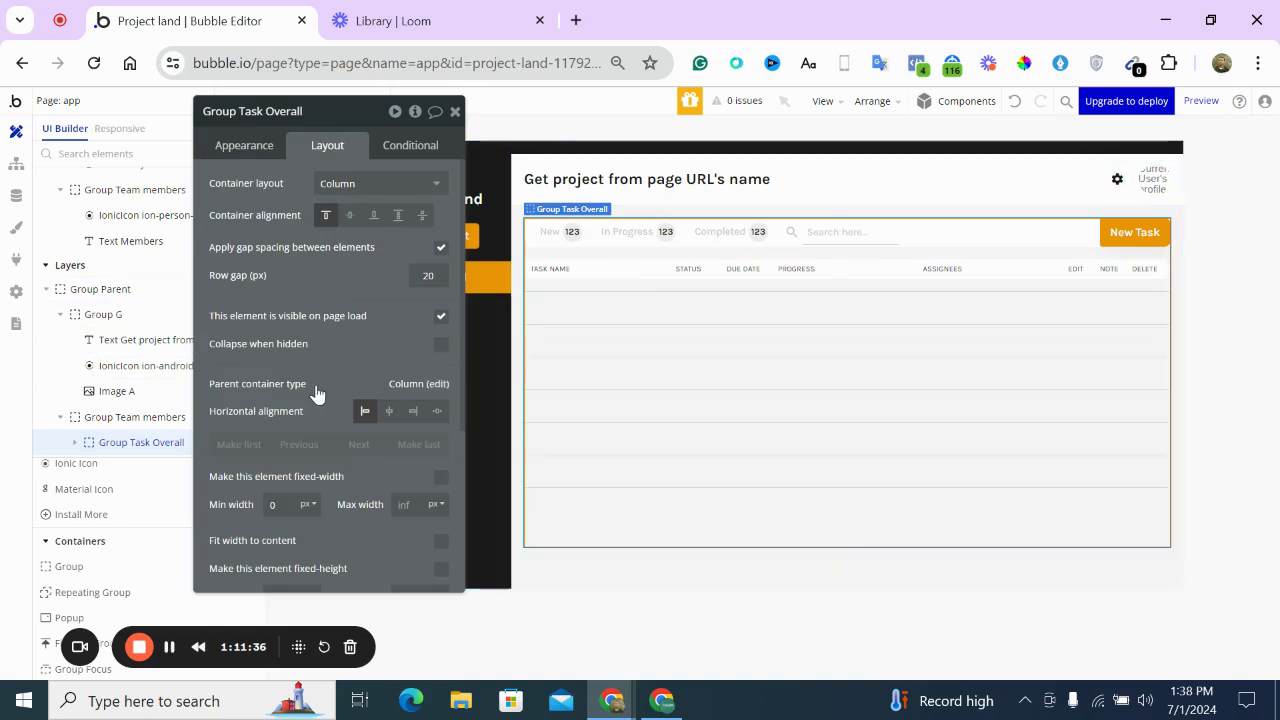
scroll(315, 393, down, 3)
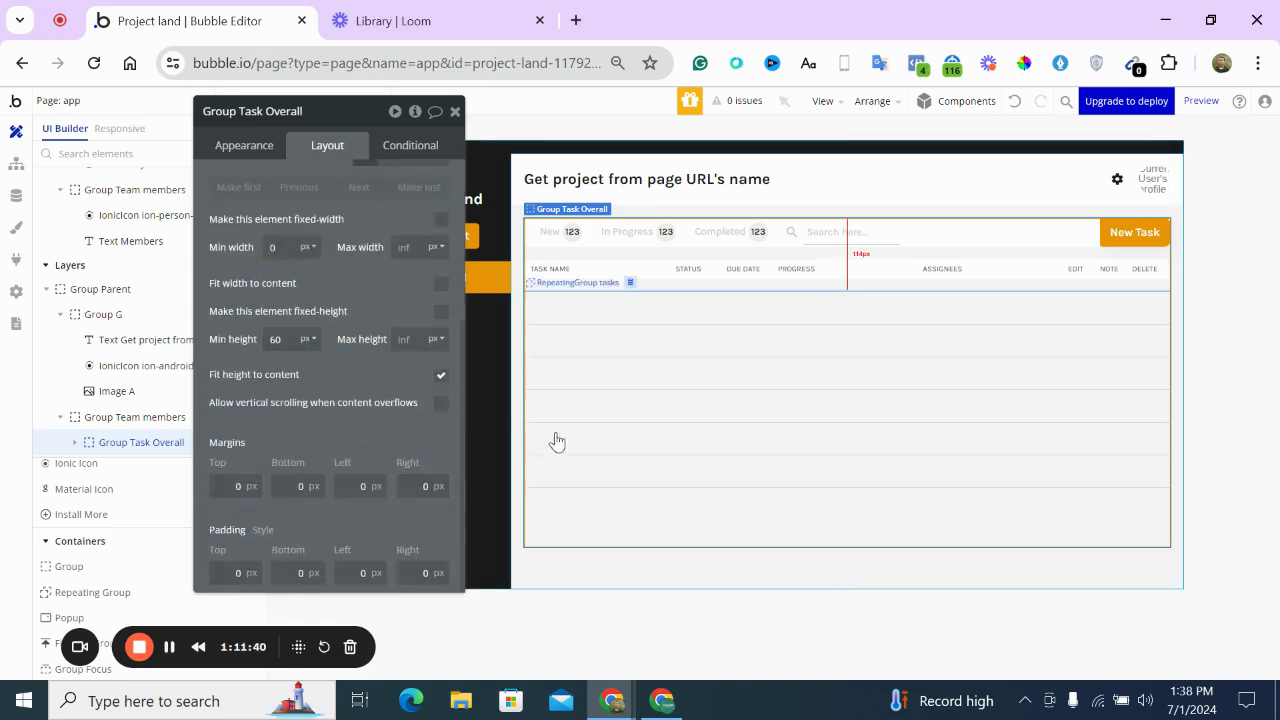
Set the background style of Group Task Header to None
click(614, 390)
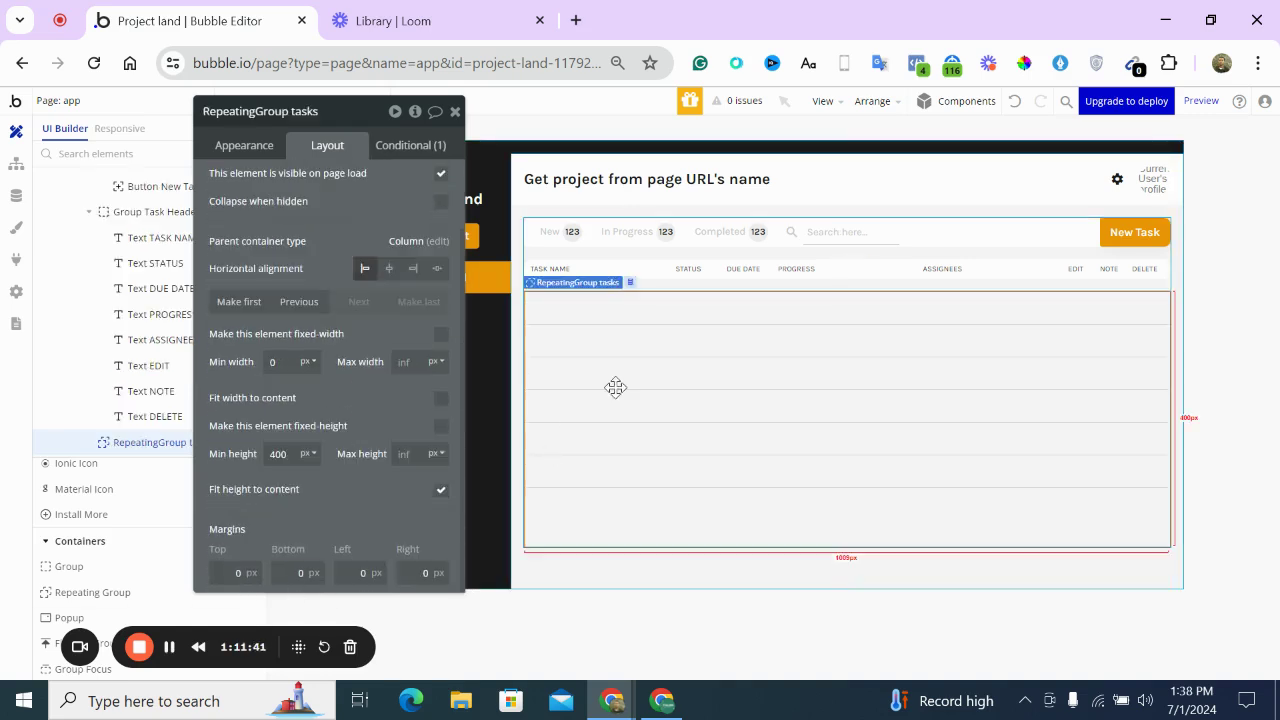
click(678, 274)
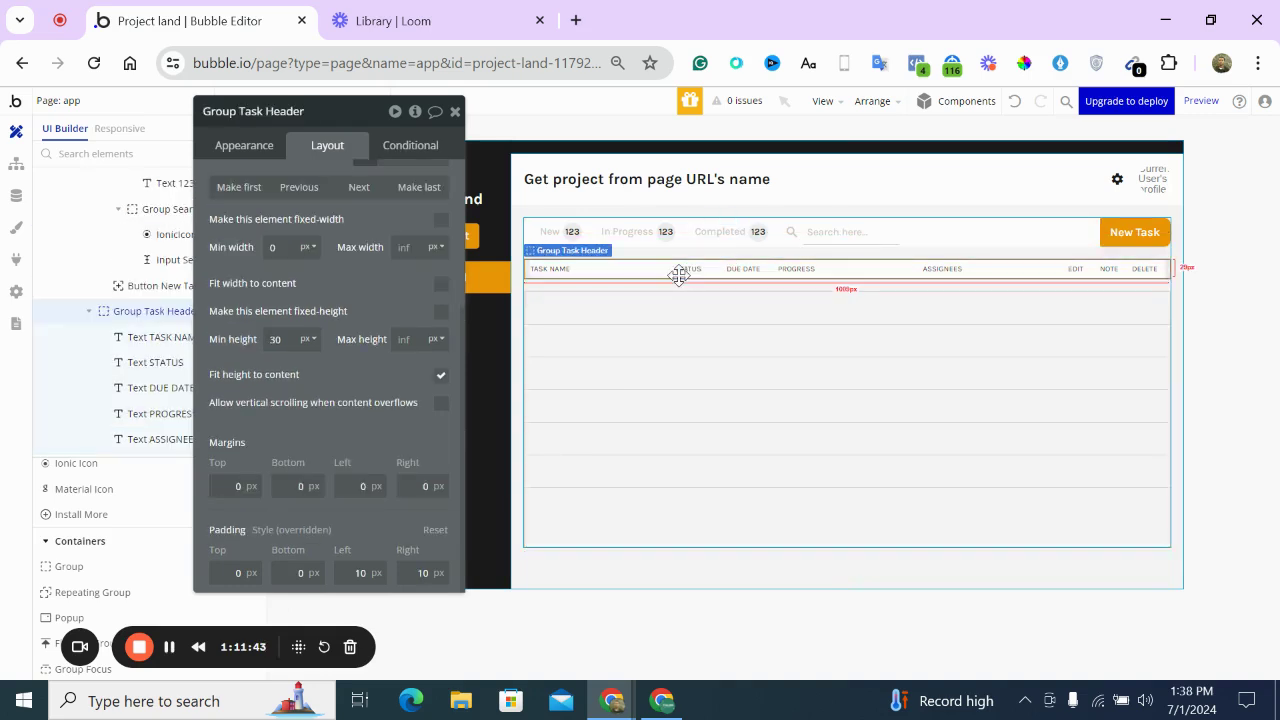
click(250, 150)
click(360, 223)
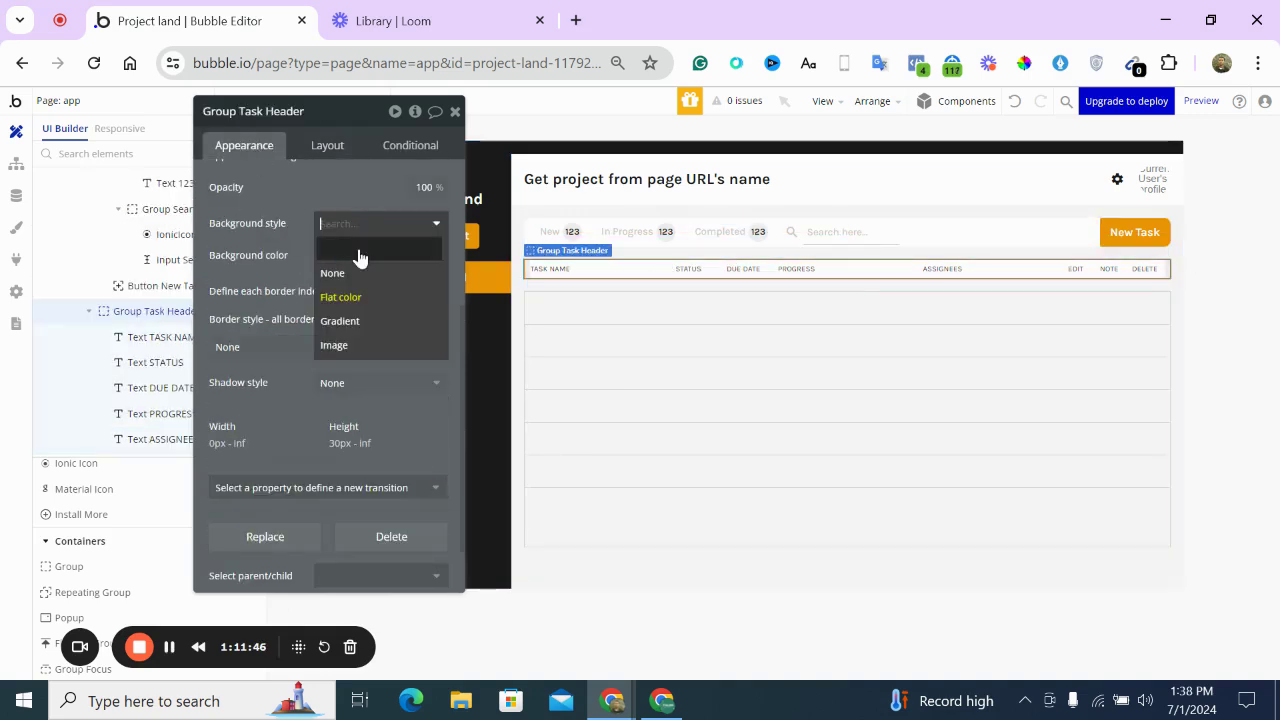
click(357, 274)
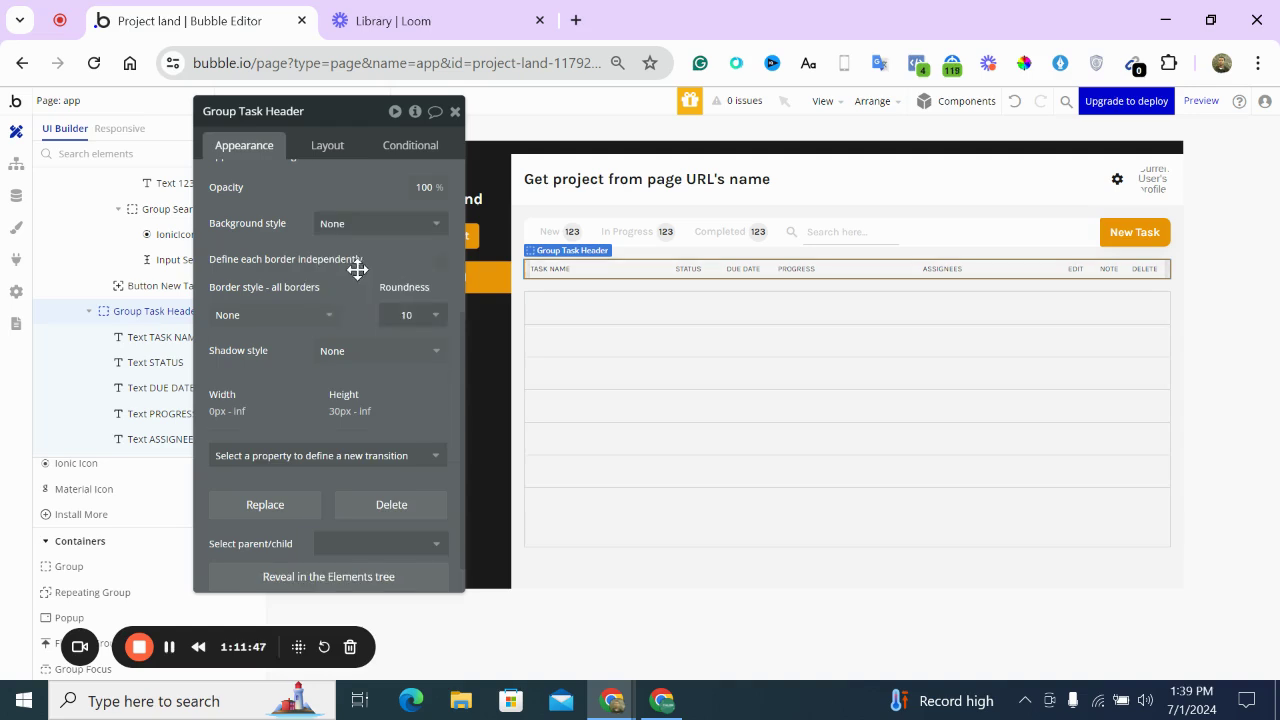
Paste a copy of Group Task Header into the tasks repeating group's first cell and rename the copy Group Task Child
click(652, 303)
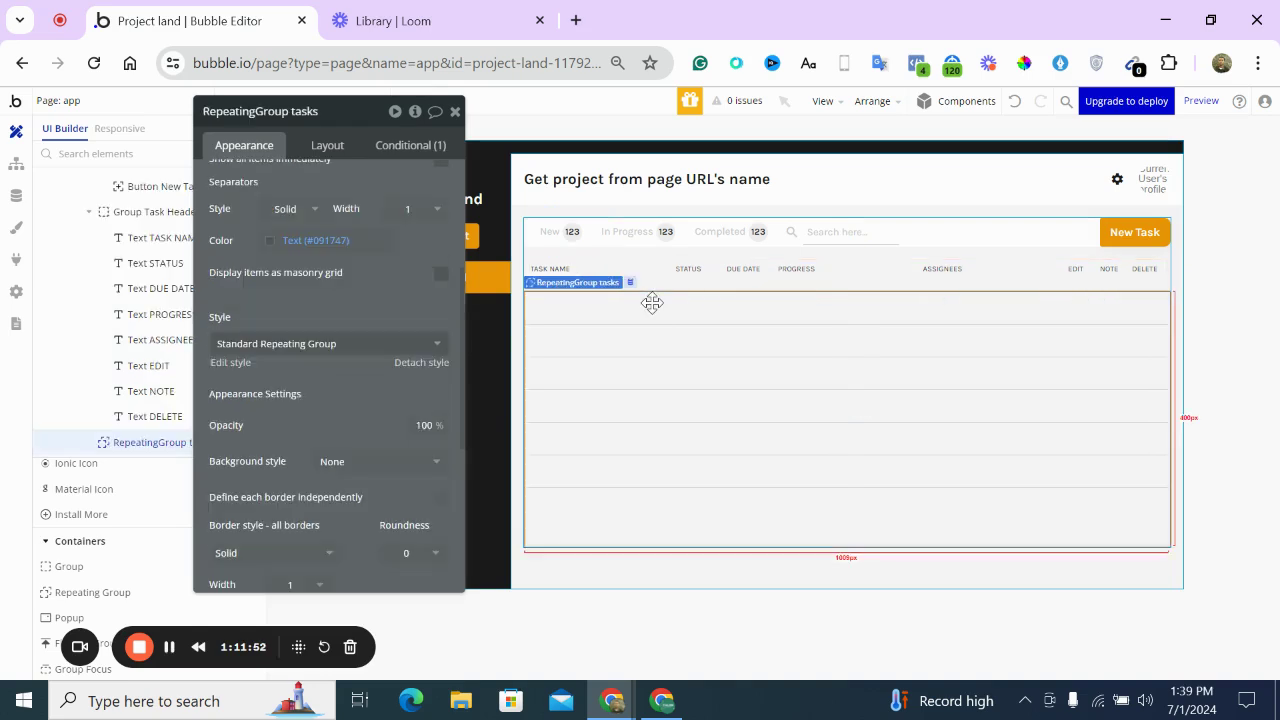
key(ctrl+v)
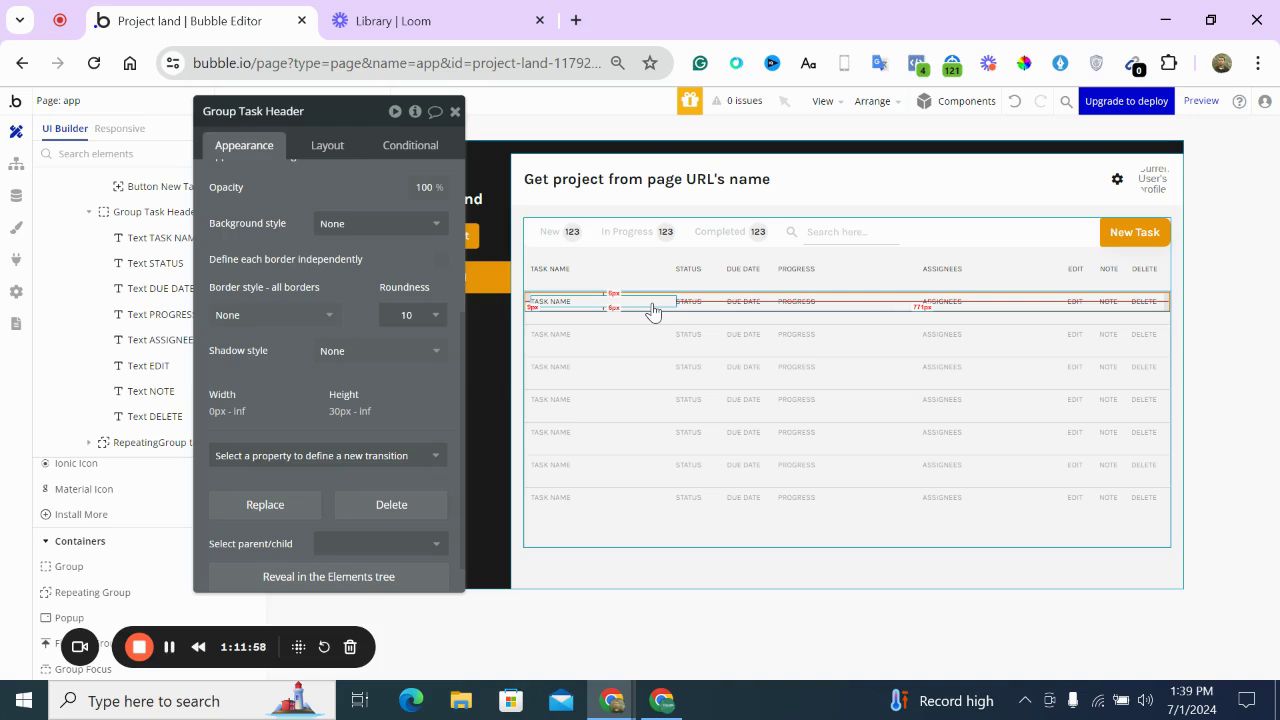
click(652, 308)
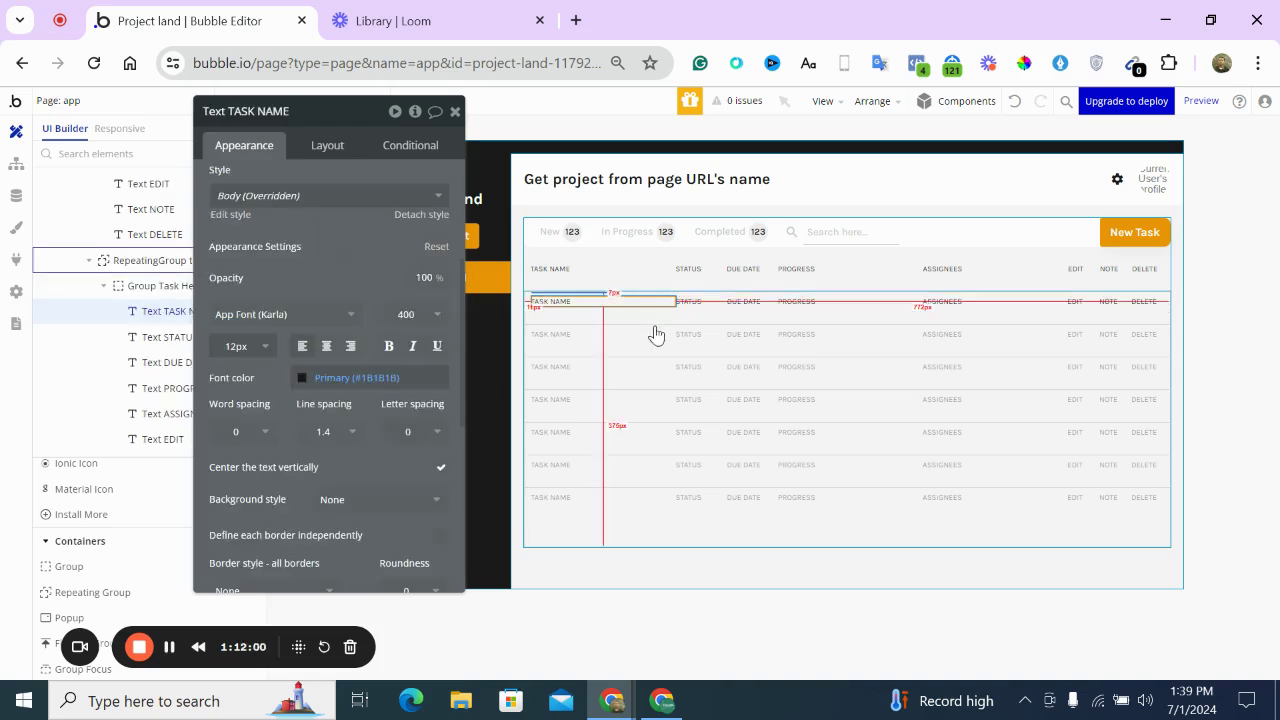
click(651, 325)
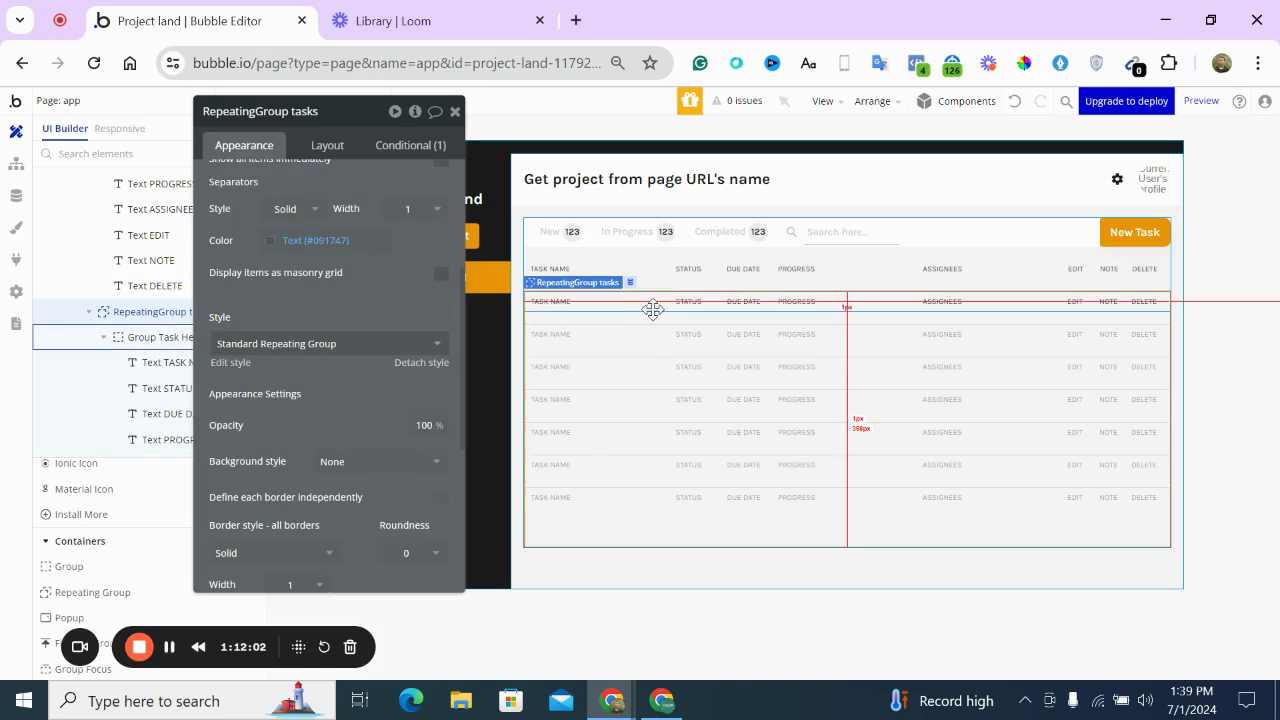
click(651, 310)
scroll(301, 181, up, 3)
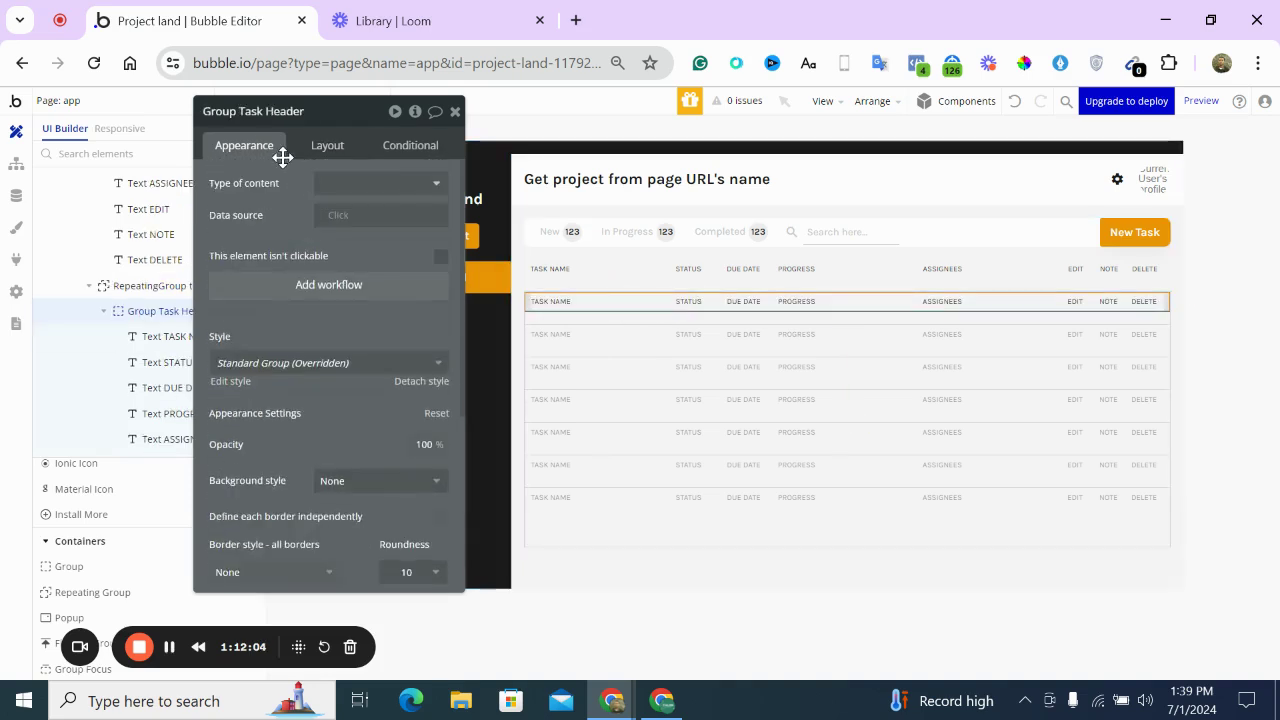
double_click(301, 121)
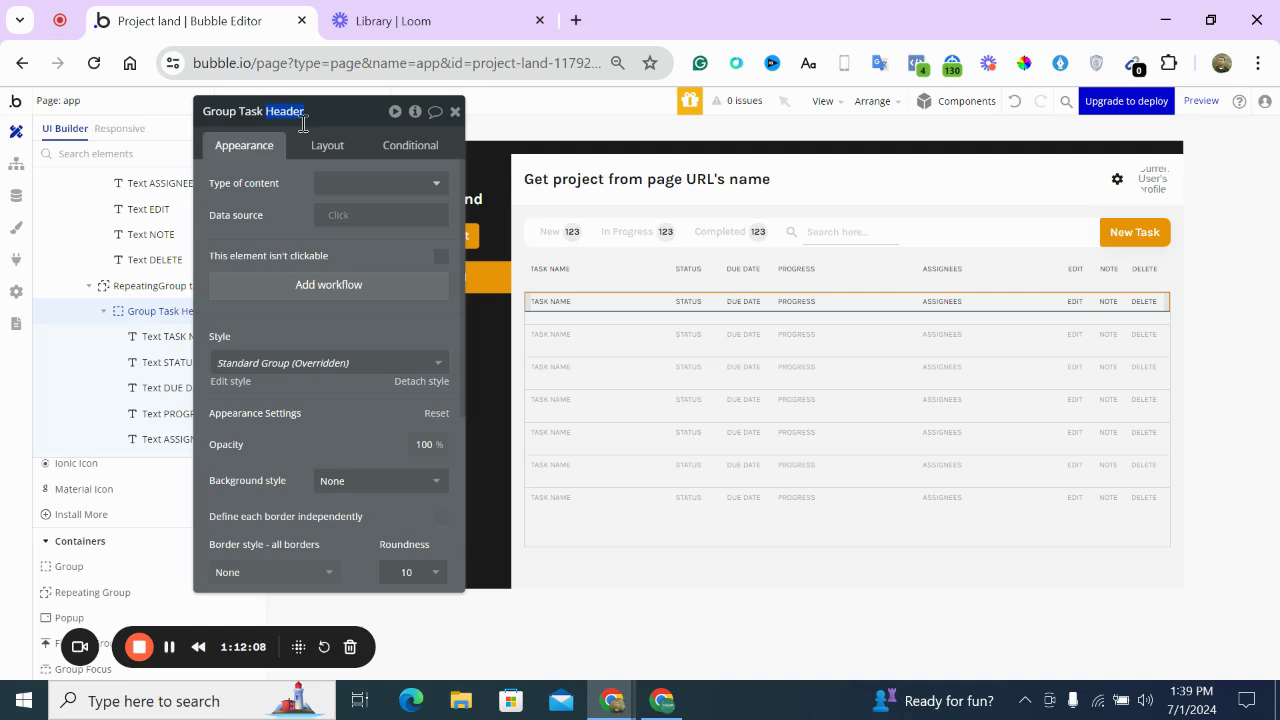
text(Child)
Set Group Task Child's type of content to Task and its data source to Current cell's Task
click(322, 184)
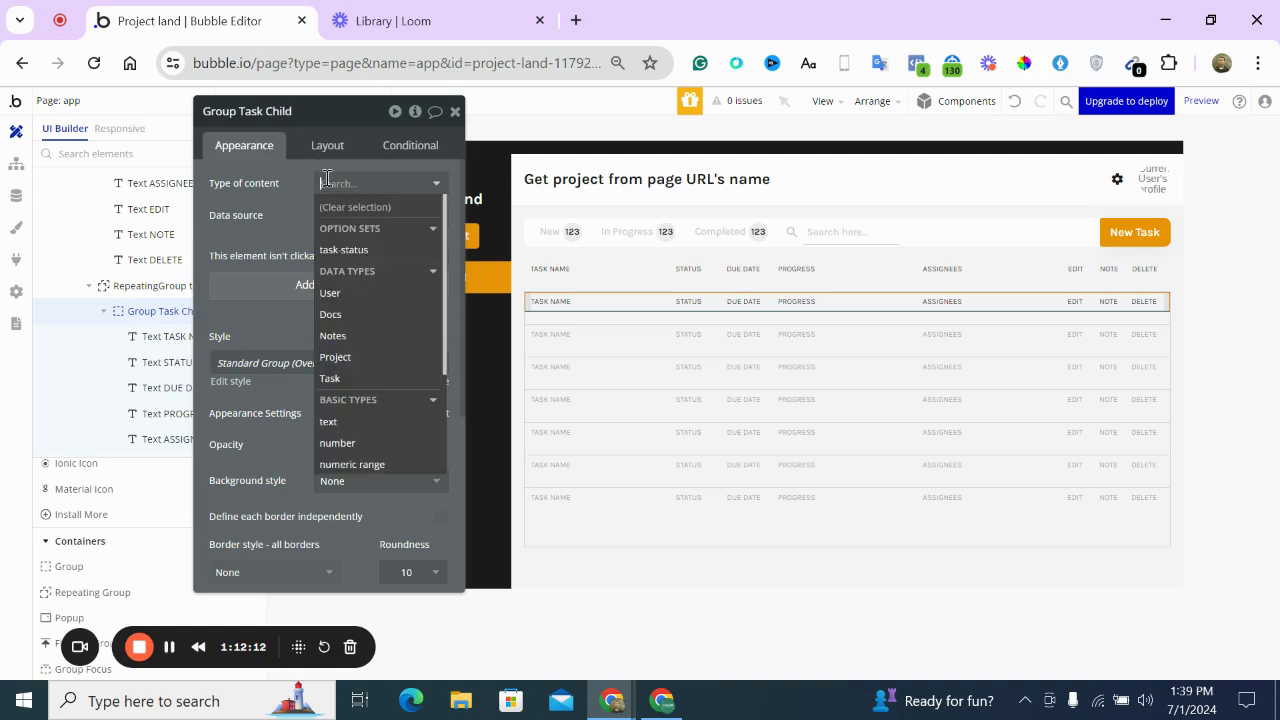
click(336, 377)
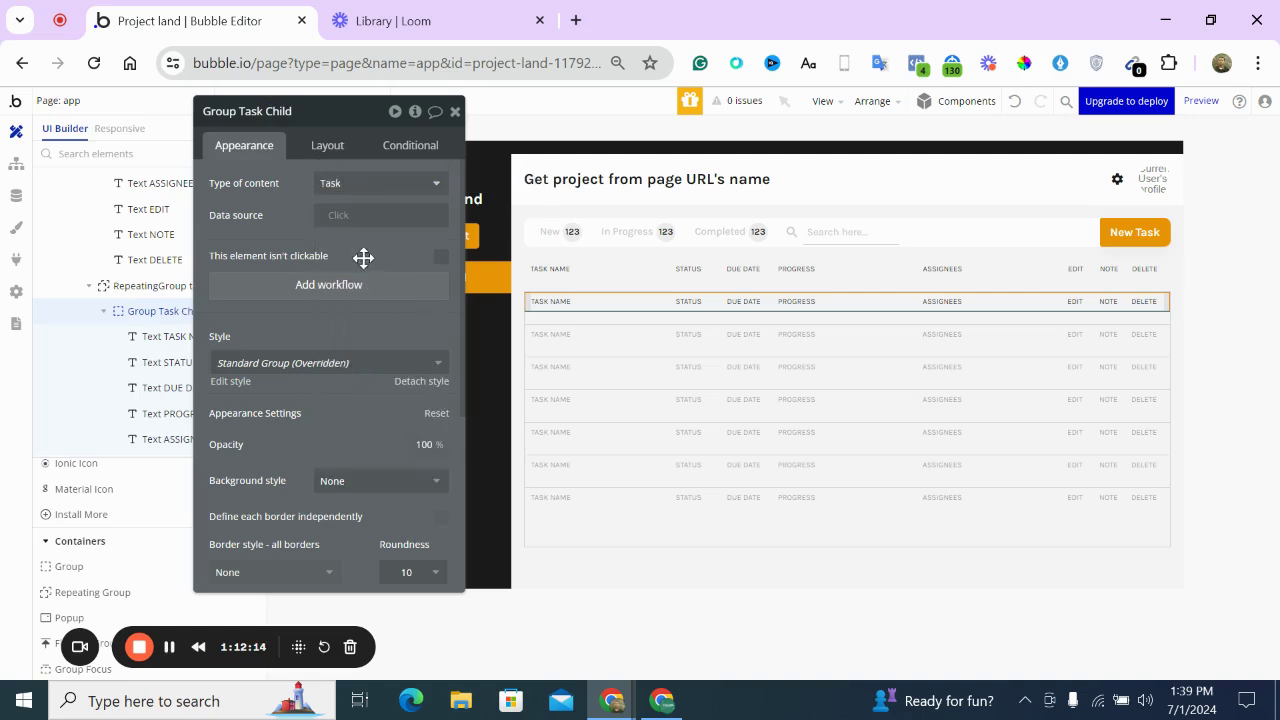
click(338, 215)
click(362, 278)
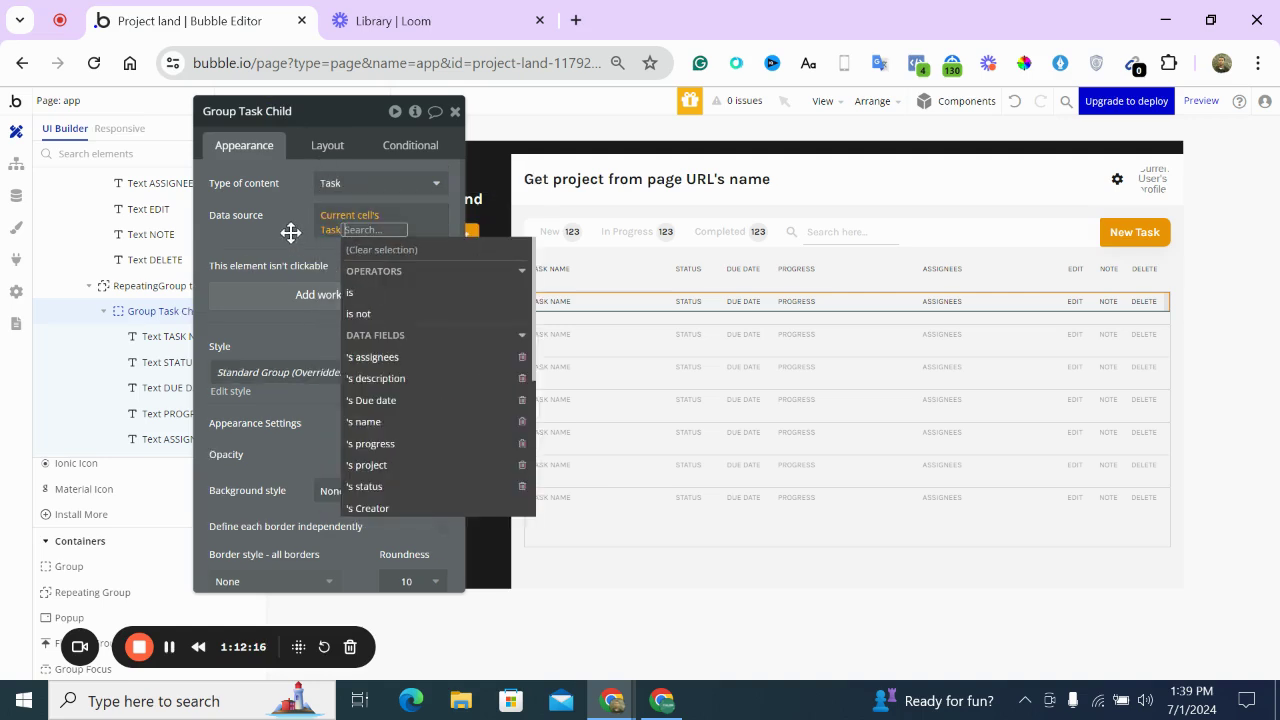
click(291, 231)
Replace the TASK NAME text in Group Task Child with the dynamic expression Parent group's Task's name:capitalized words
click(556, 300)
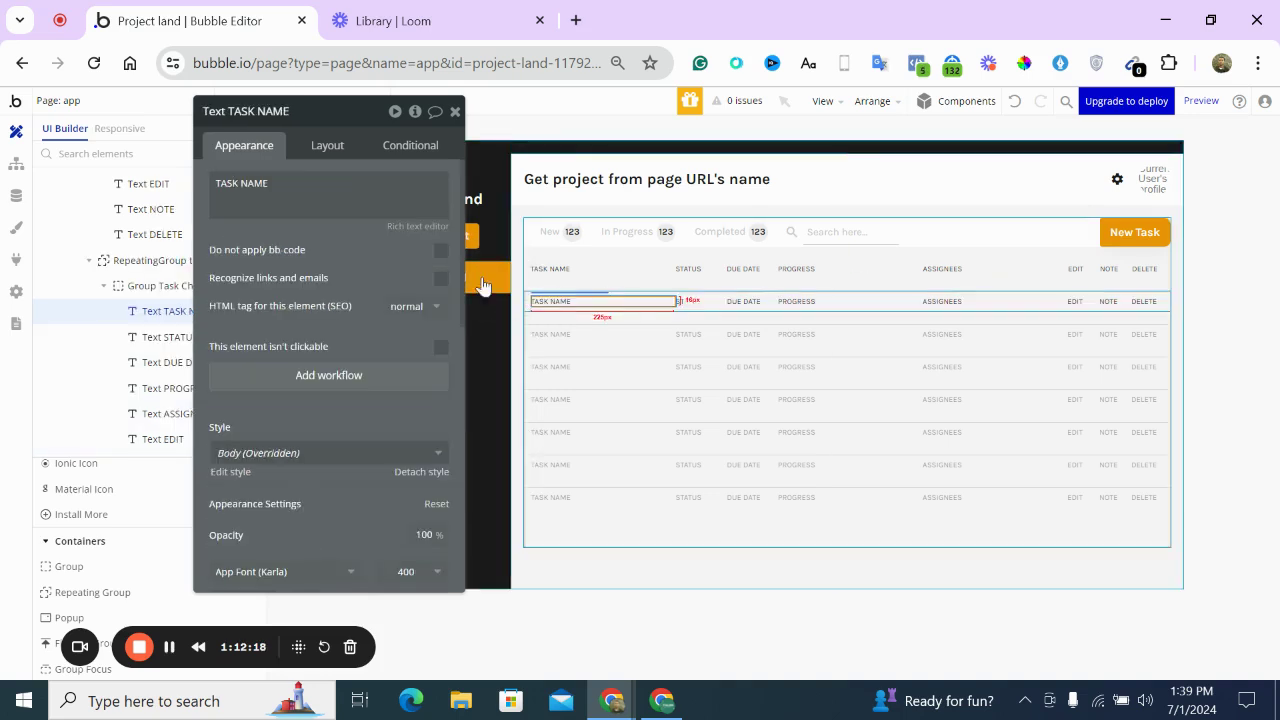
triple_click(286, 186)
click(470, 182)
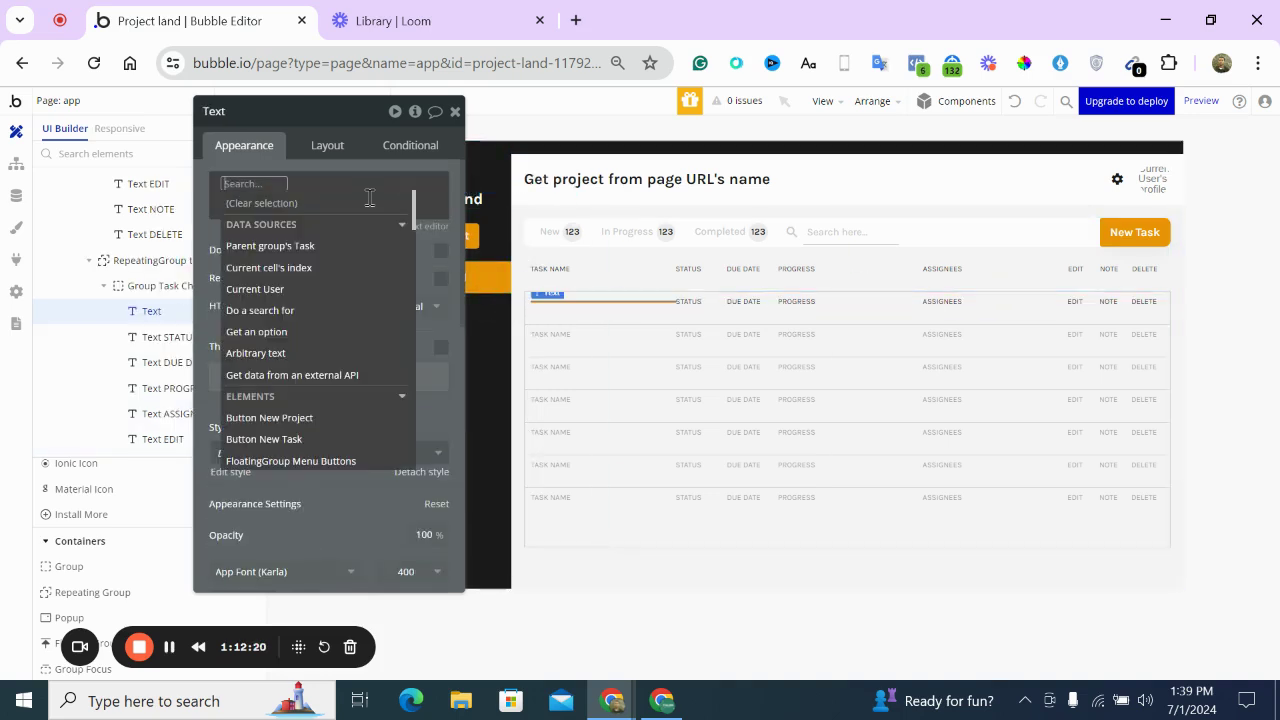
click(288, 247)
click(340, 353)
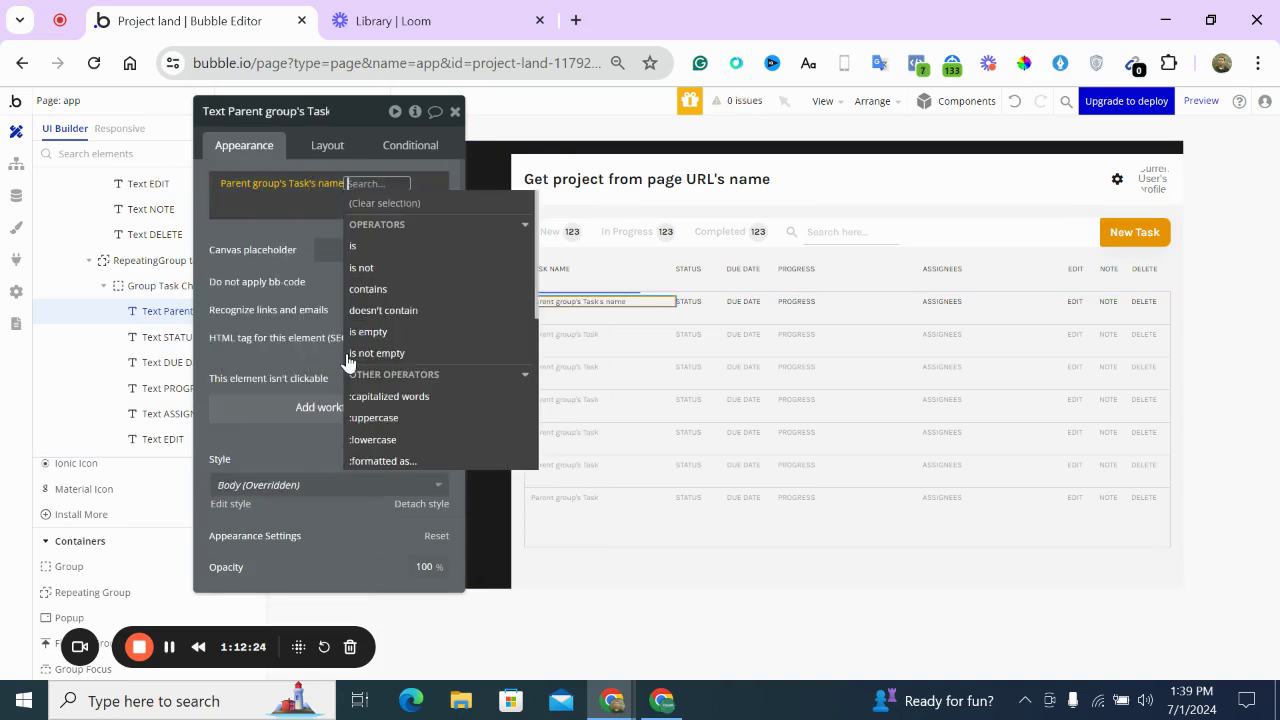
click(399, 398)
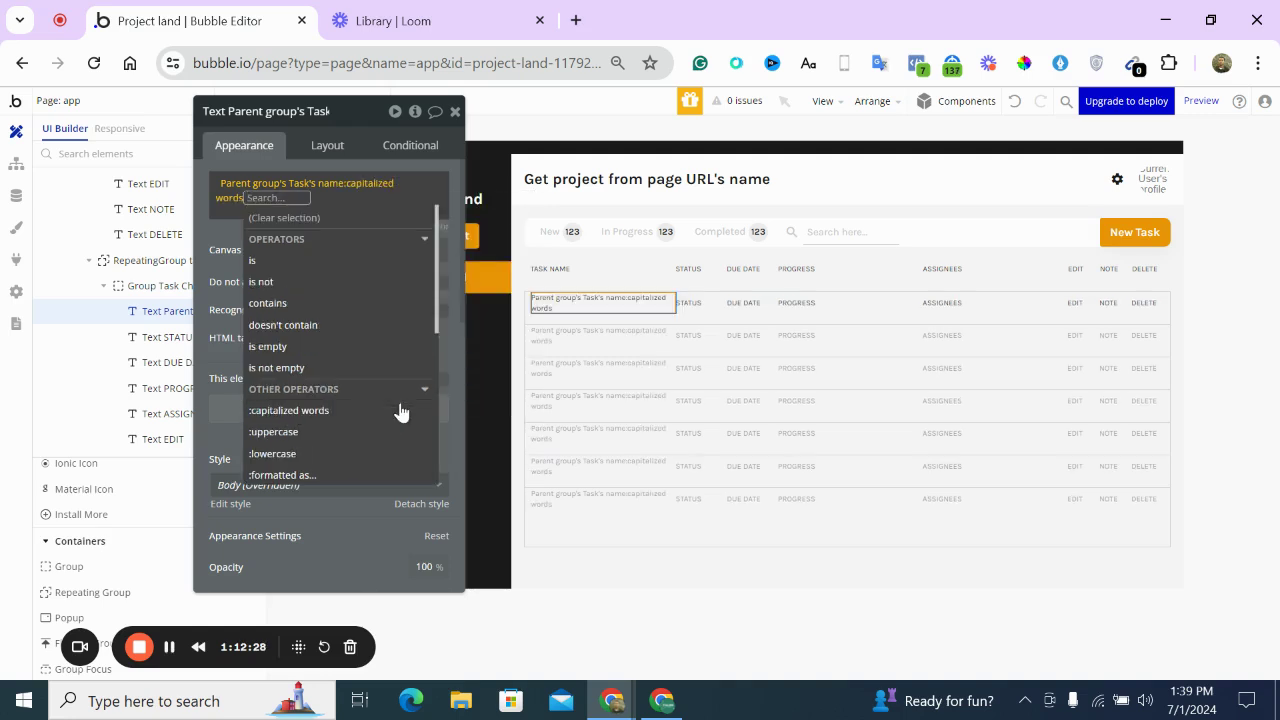
click(238, 228)
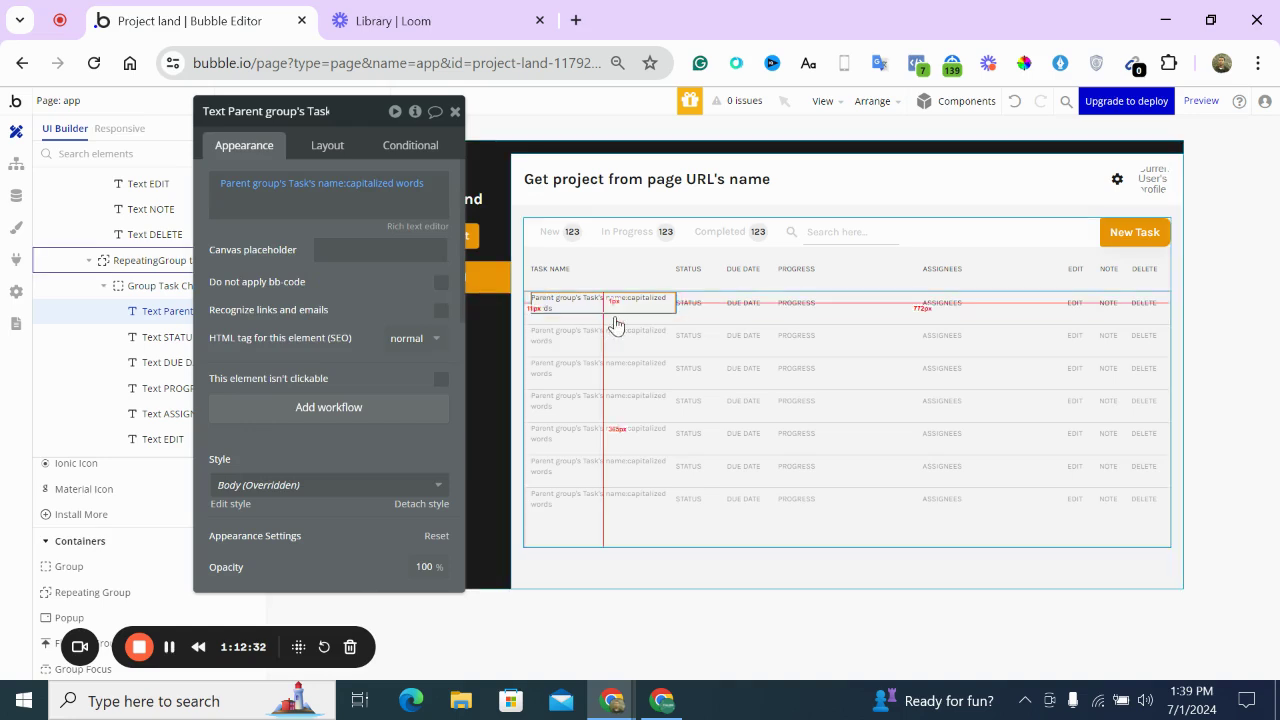
Replace the STATUS text in Group Task Child with Parent group's Task's status's Display and set its canvas placeholder to New
click(700, 305)
double_click(323, 194)
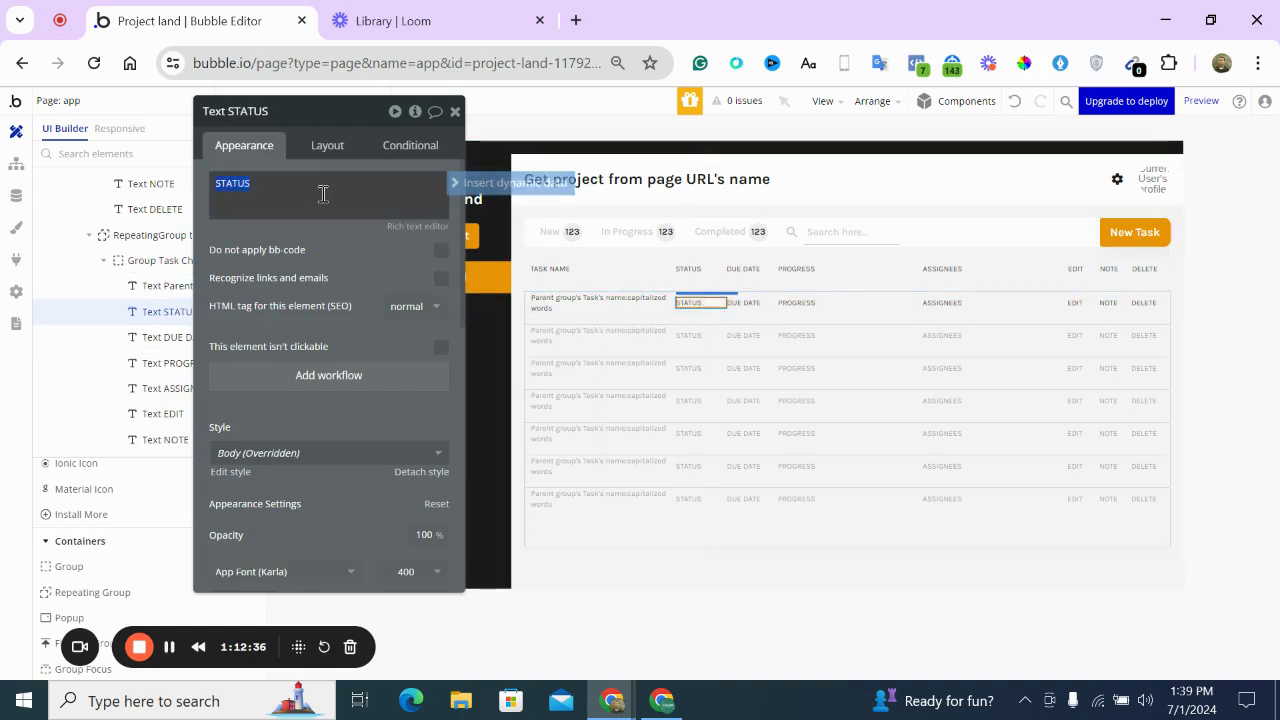
click(505, 182)
click(307, 247)
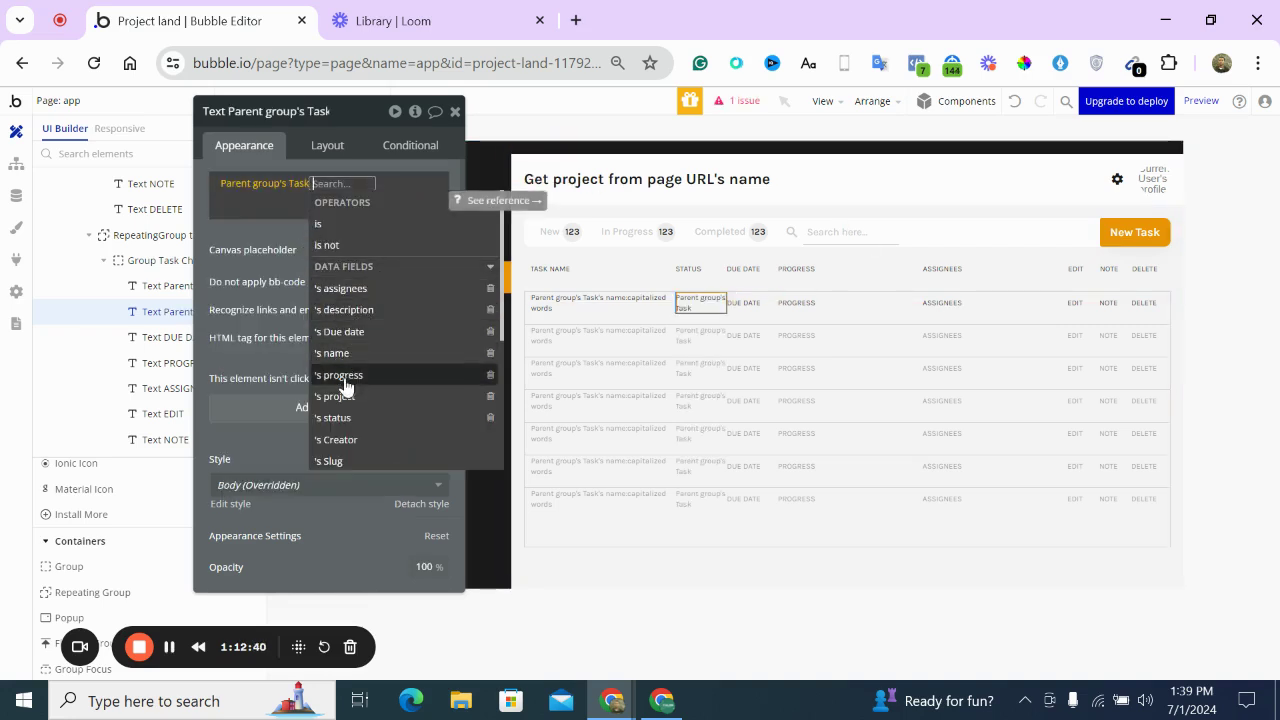
click(340, 419)
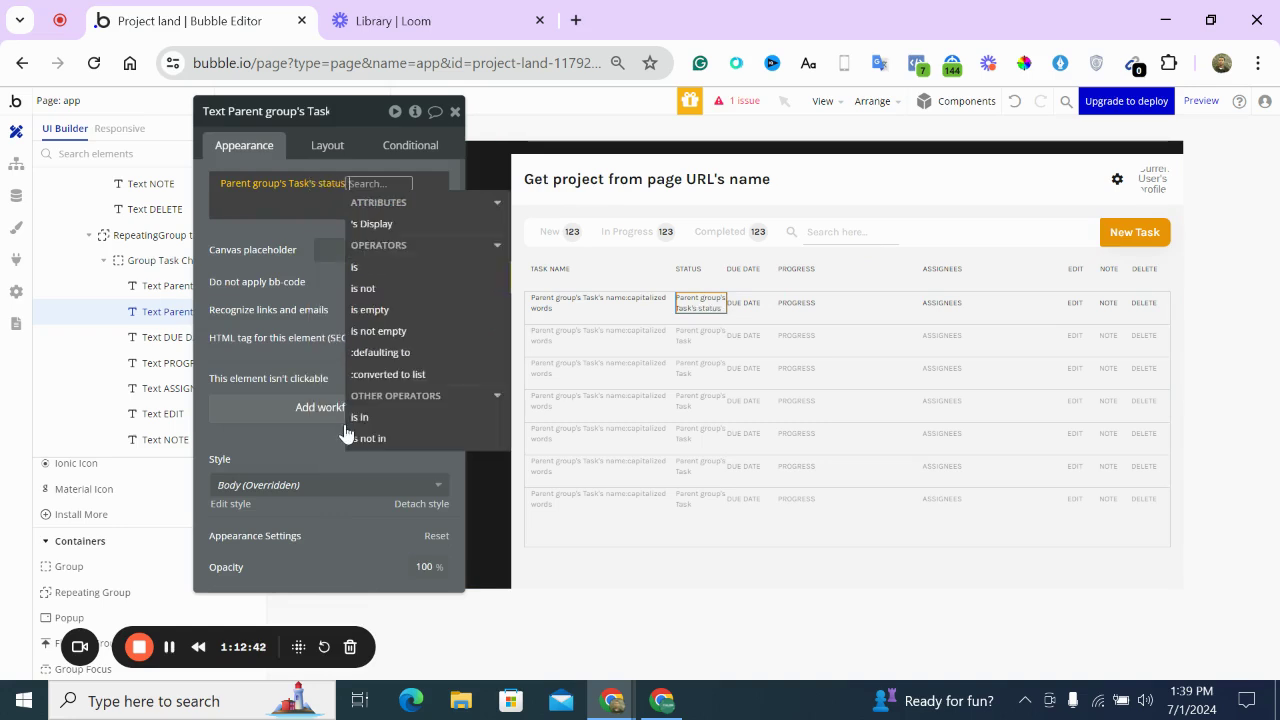
click(398, 225)
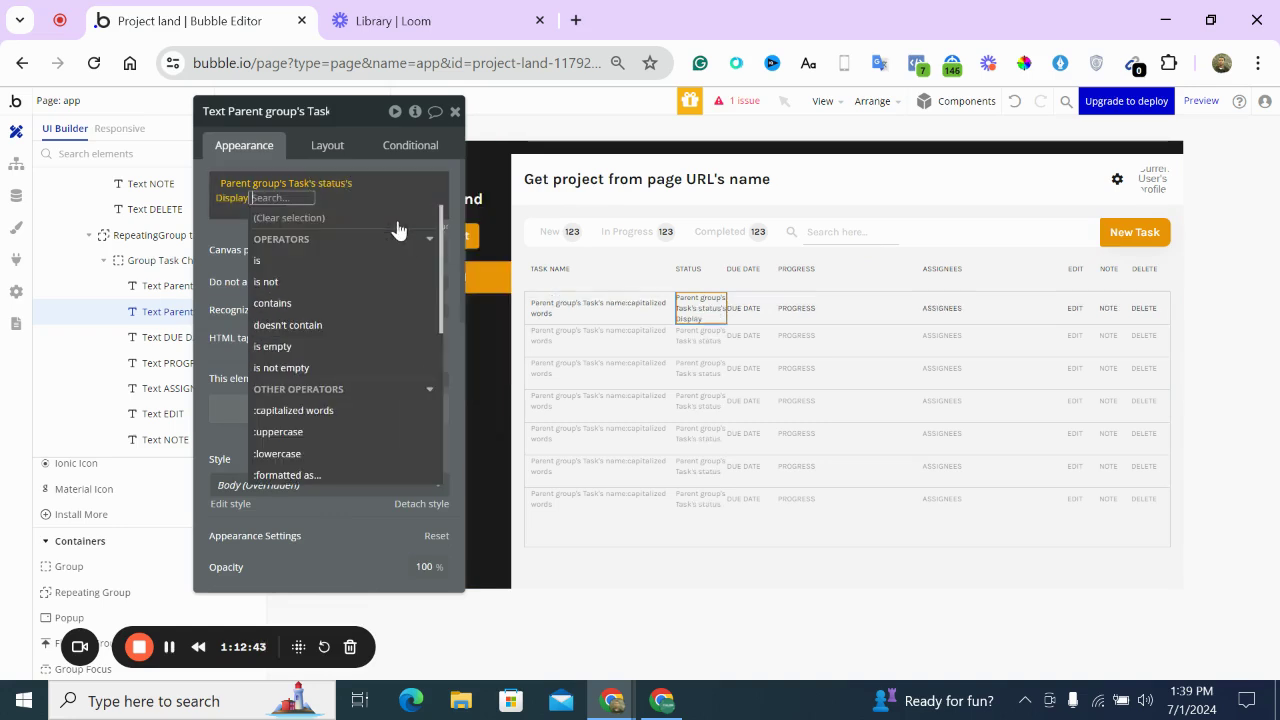
click(236, 249)
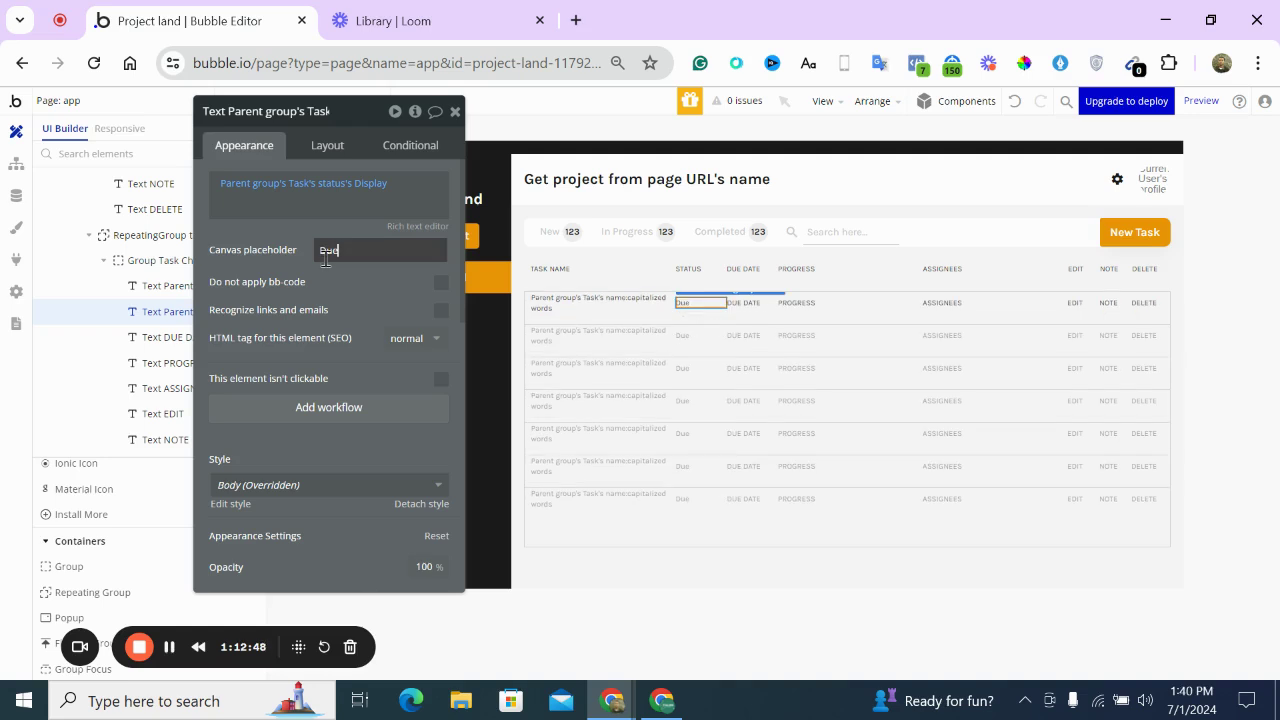
text(New)
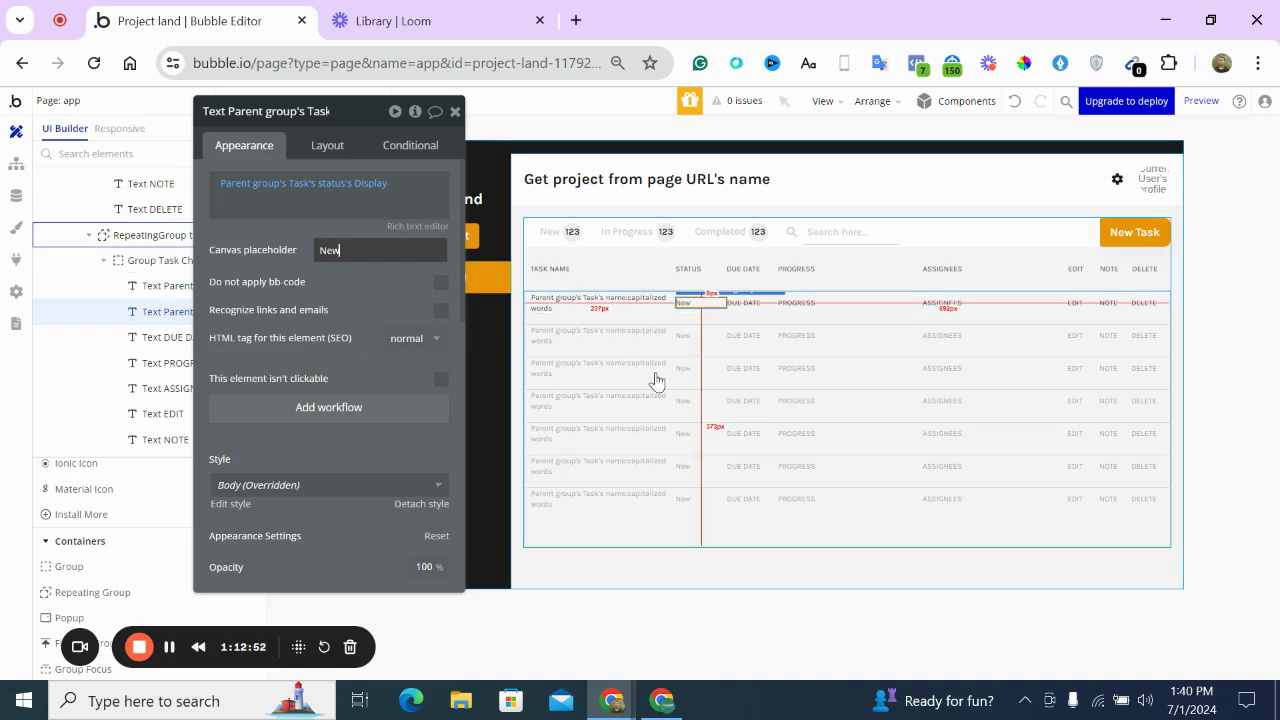
Replace the DUE DATE text in Group Task Child with Parent group's Task's Due date:formatted as 7/01/24 and set its canvas placeholder to 7/01/2024
click(751, 304)
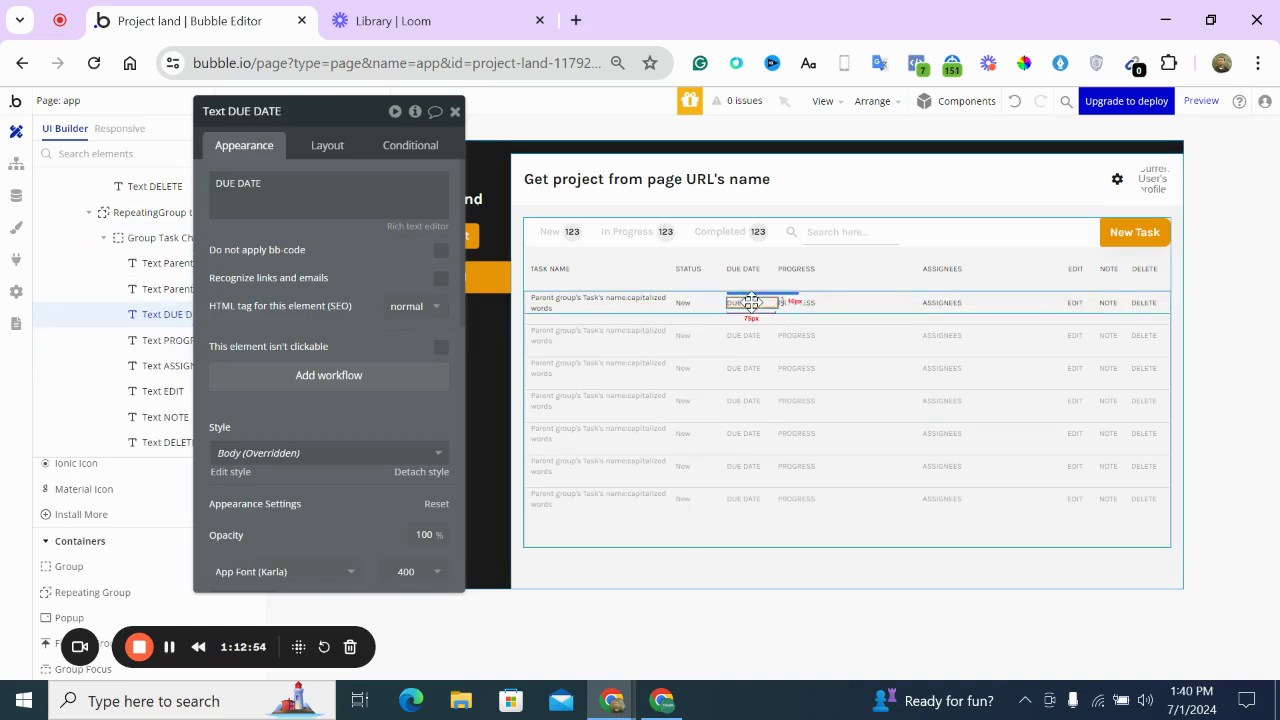
triple_click(238, 183)
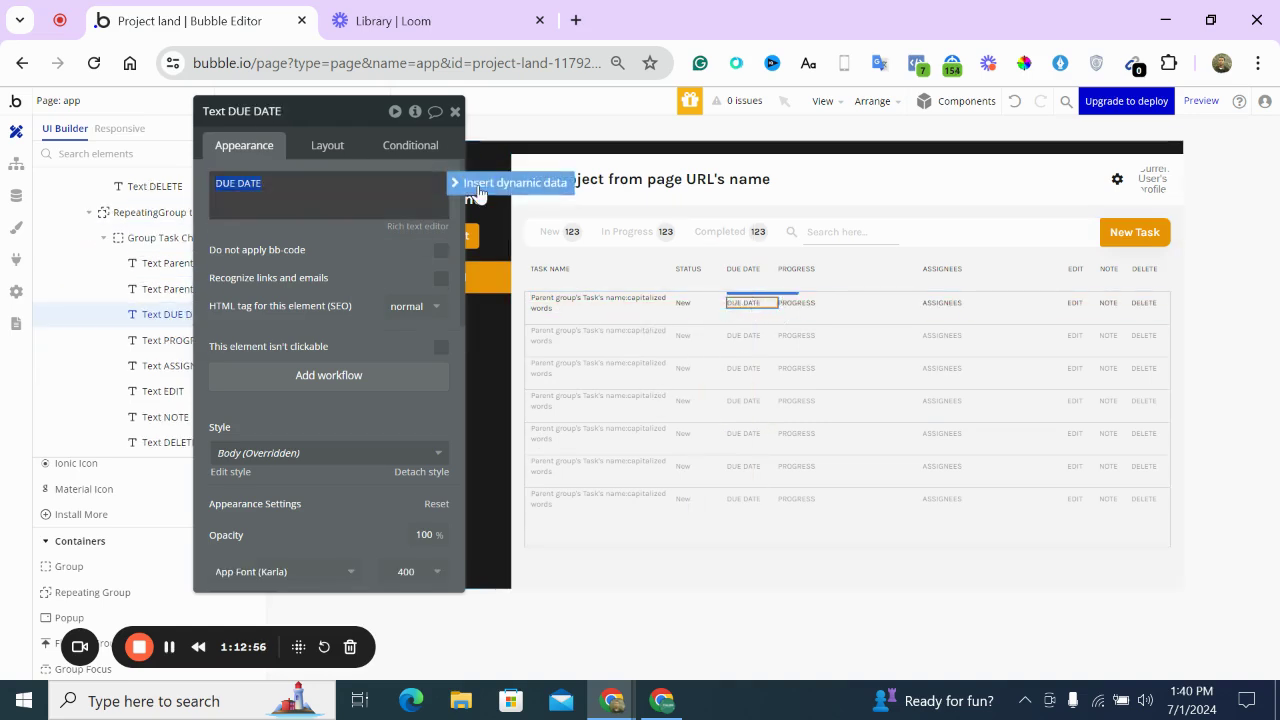
click(478, 190)
click(300, 245)
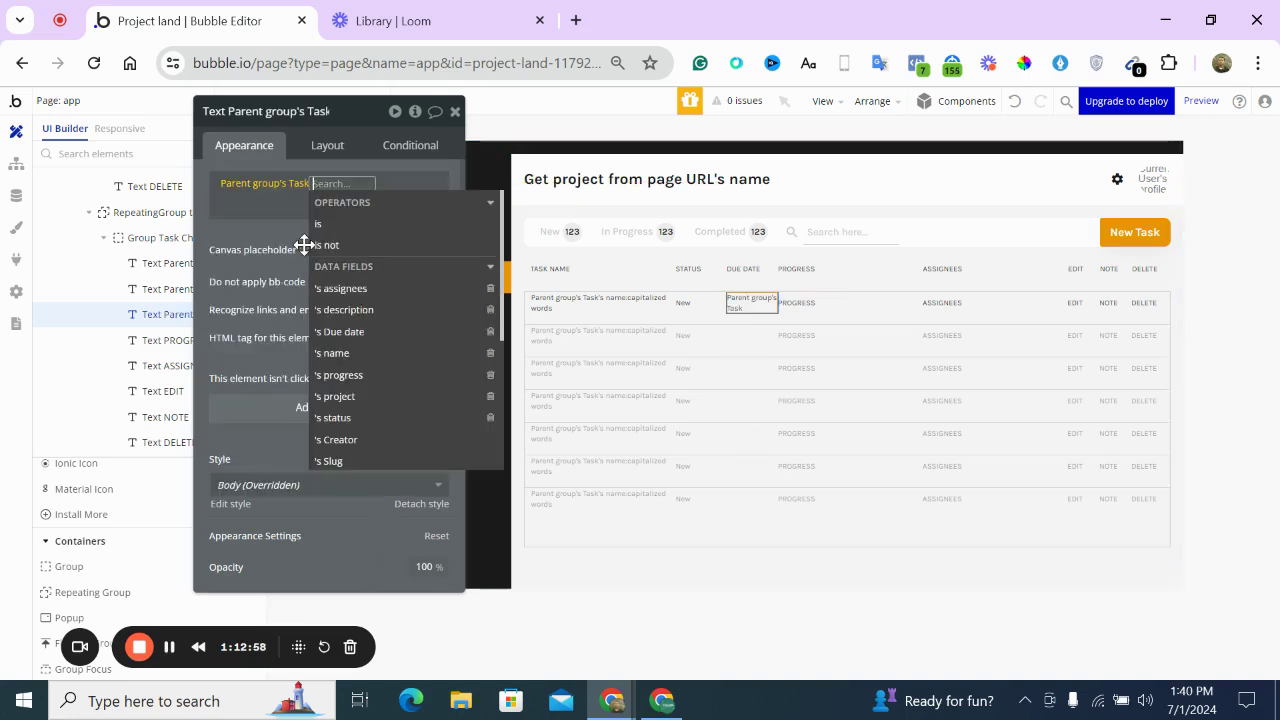
click(348, 334)
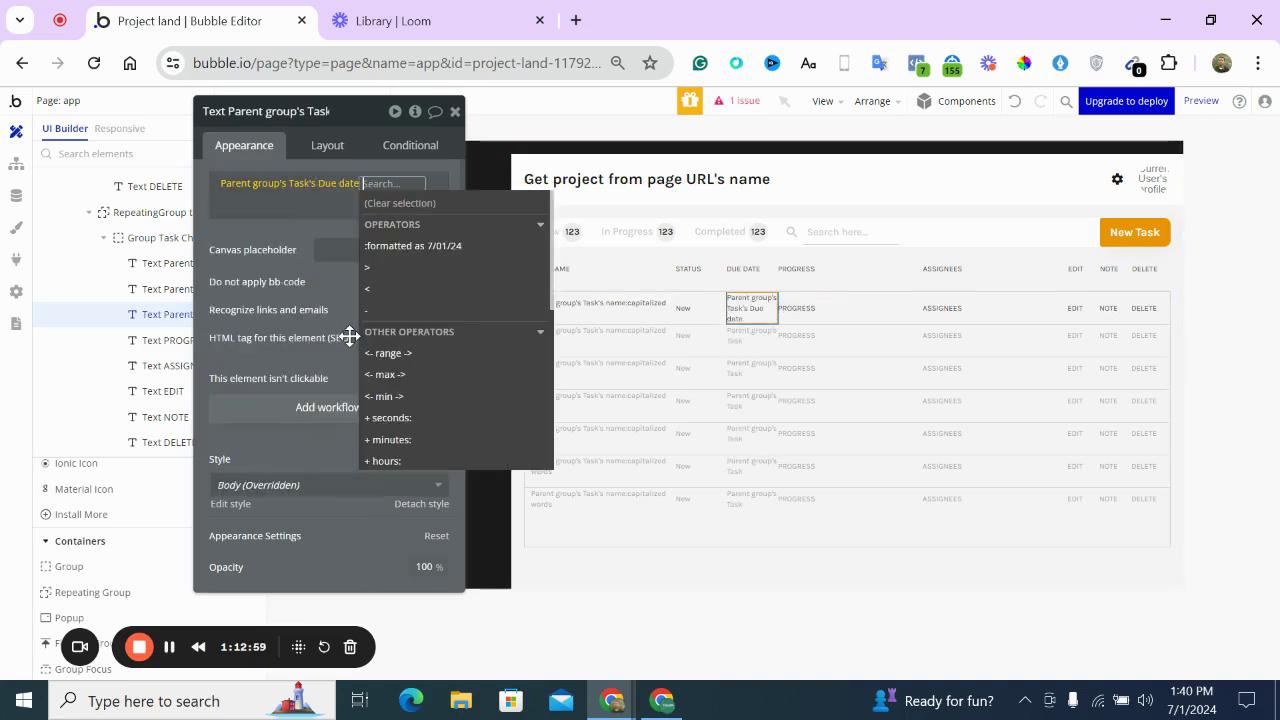
click(420, 247)
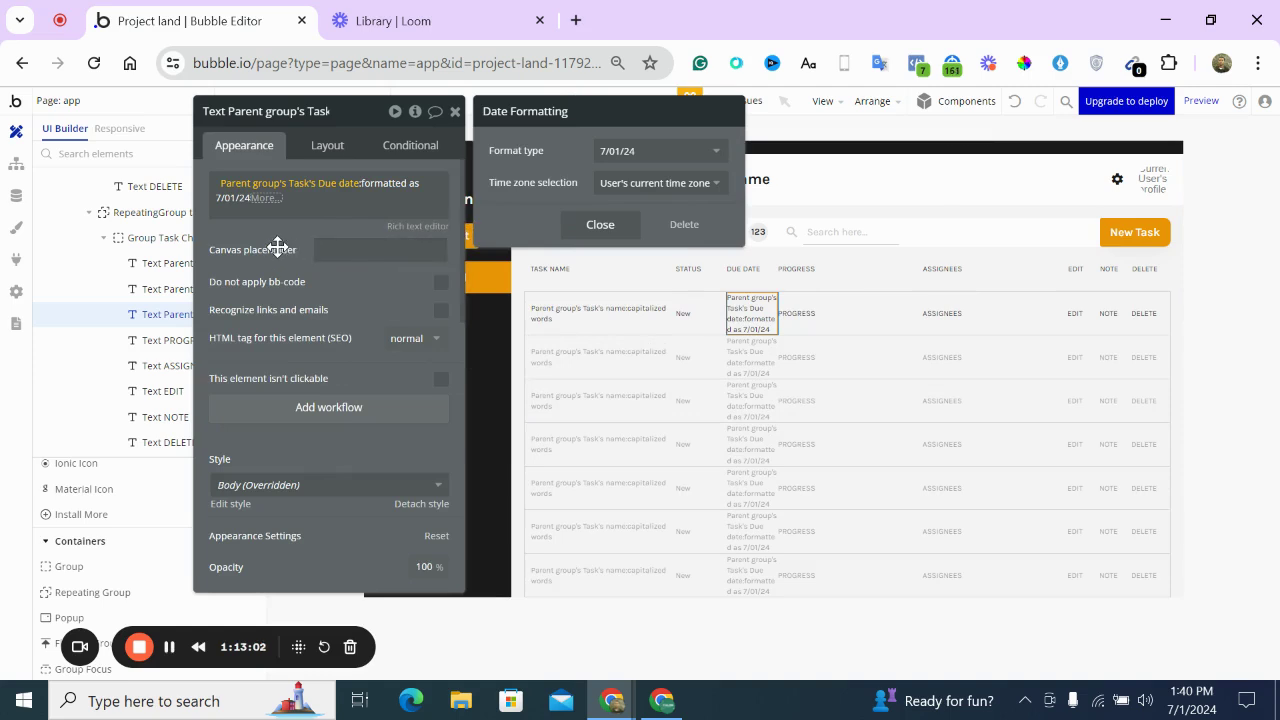
click(279, 249)
click(347, 247)
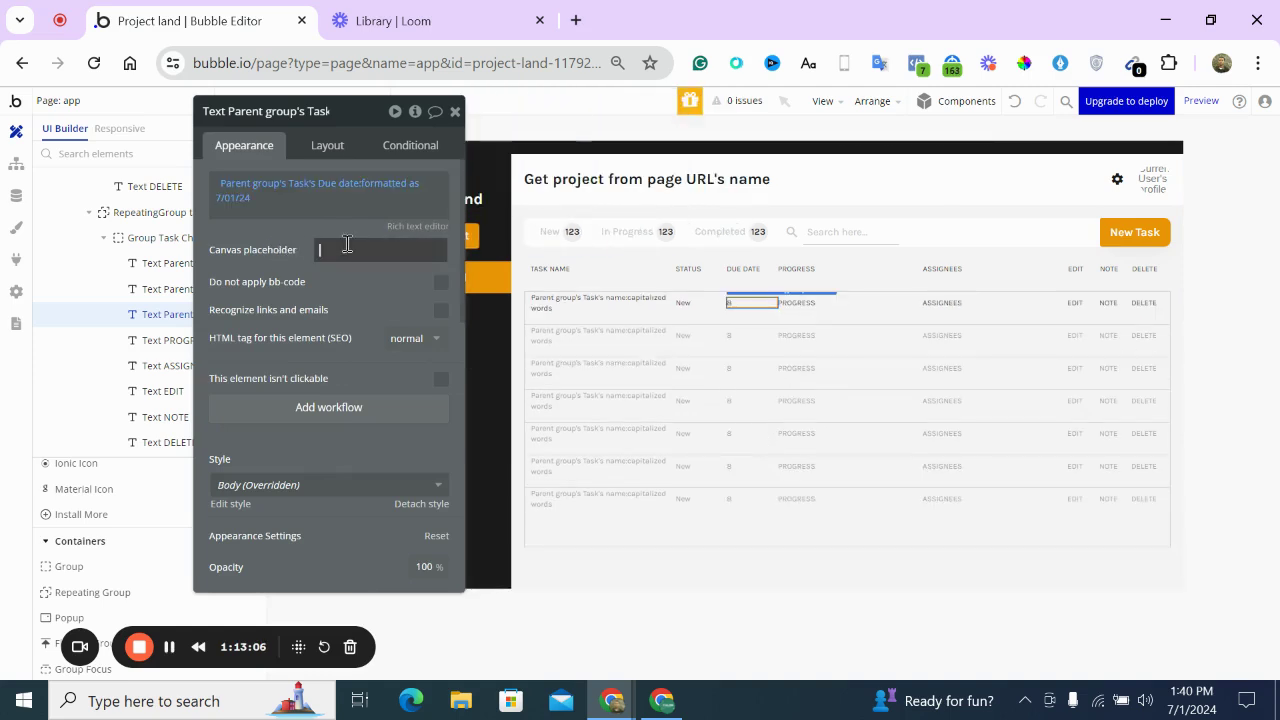
text(7/01/20)
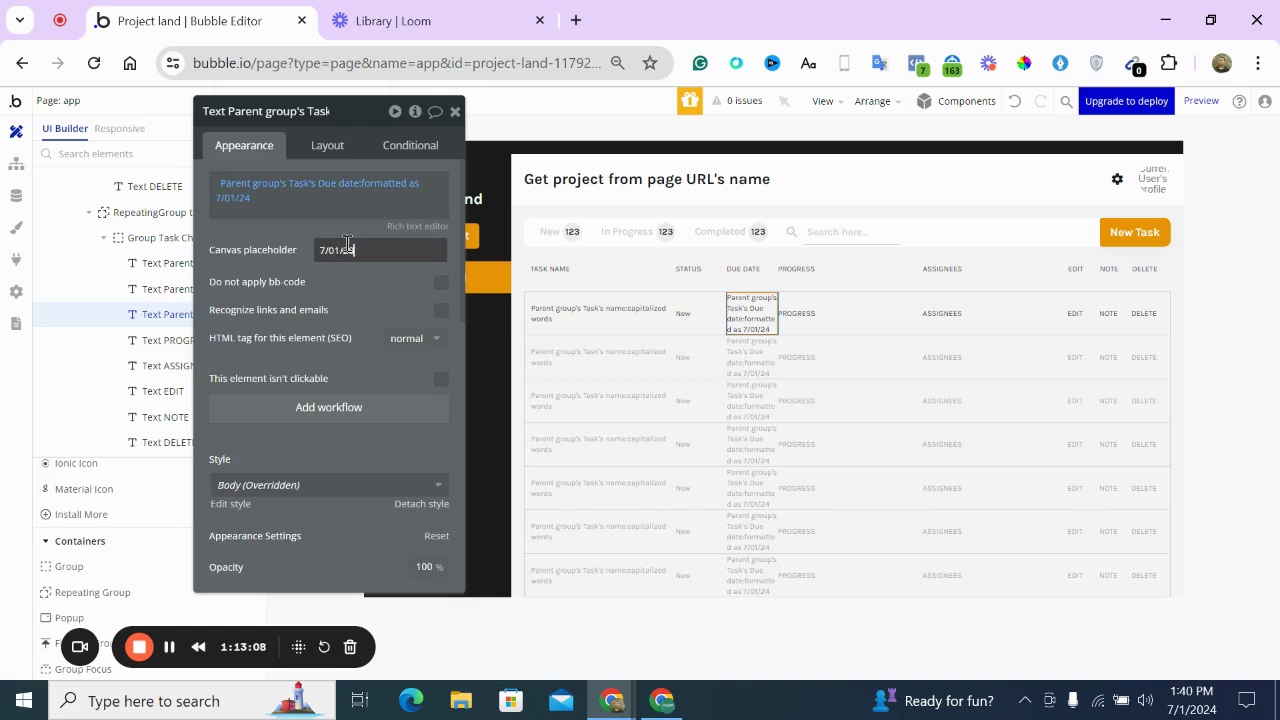
text(24)
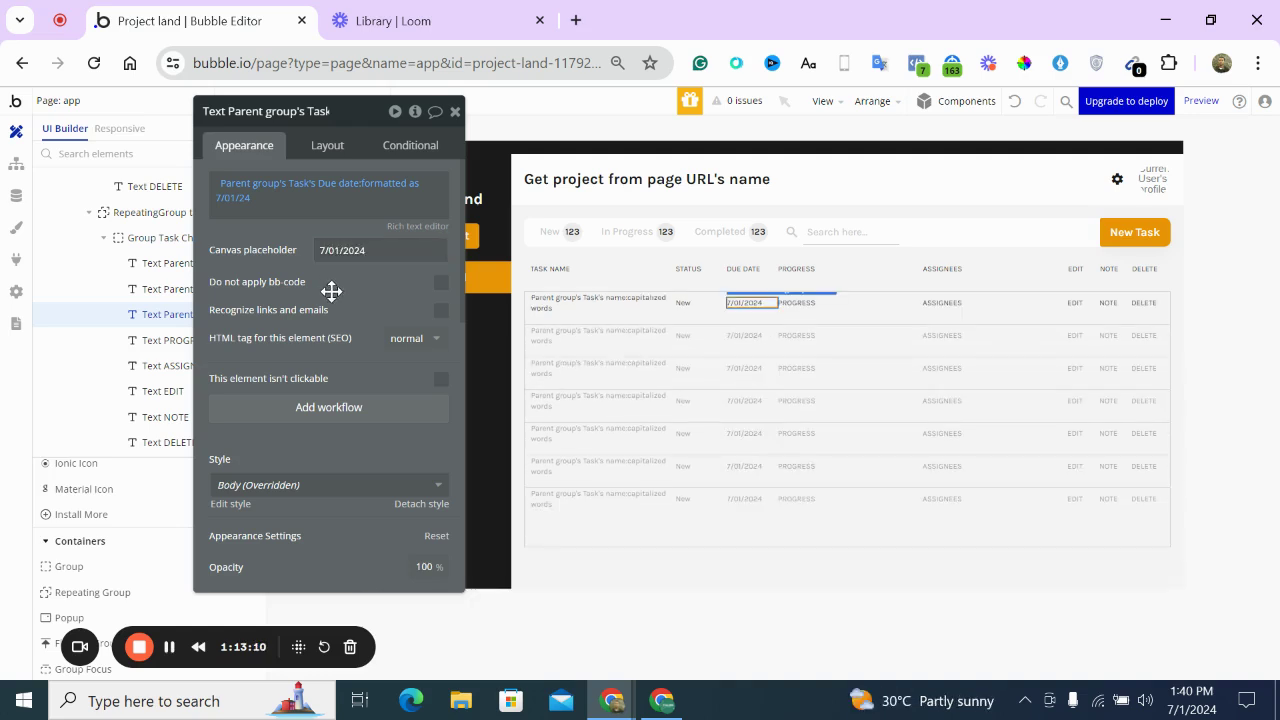
Search the plugin library for progress bar and install the free Progress Bar plugin by Bubble
click(801, 306)
click(455, 111)
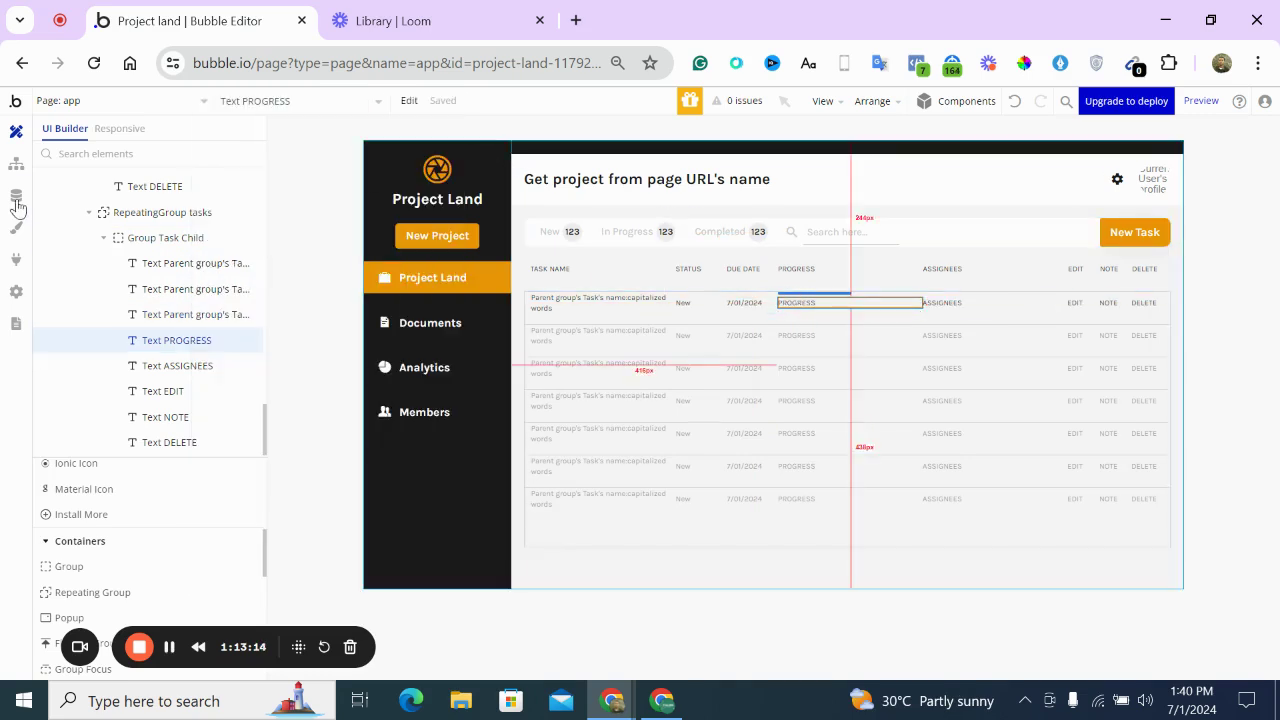
click(16, 259)
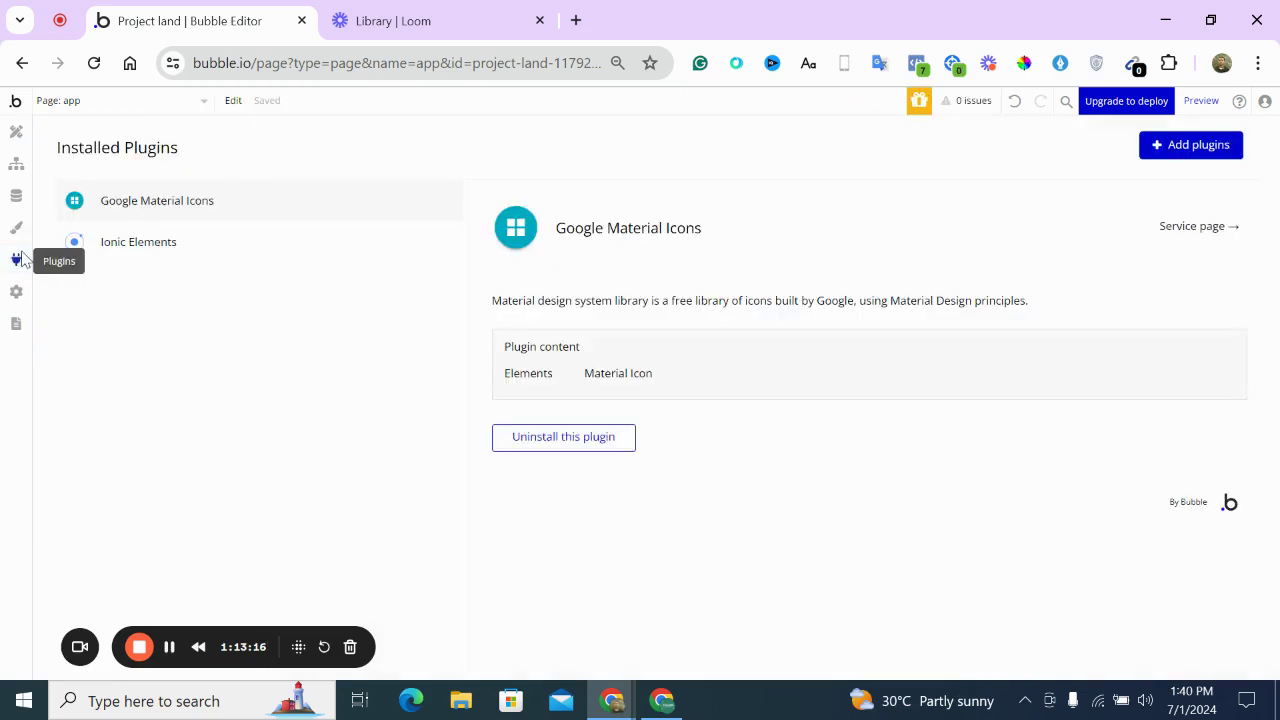
click(1211, 147)
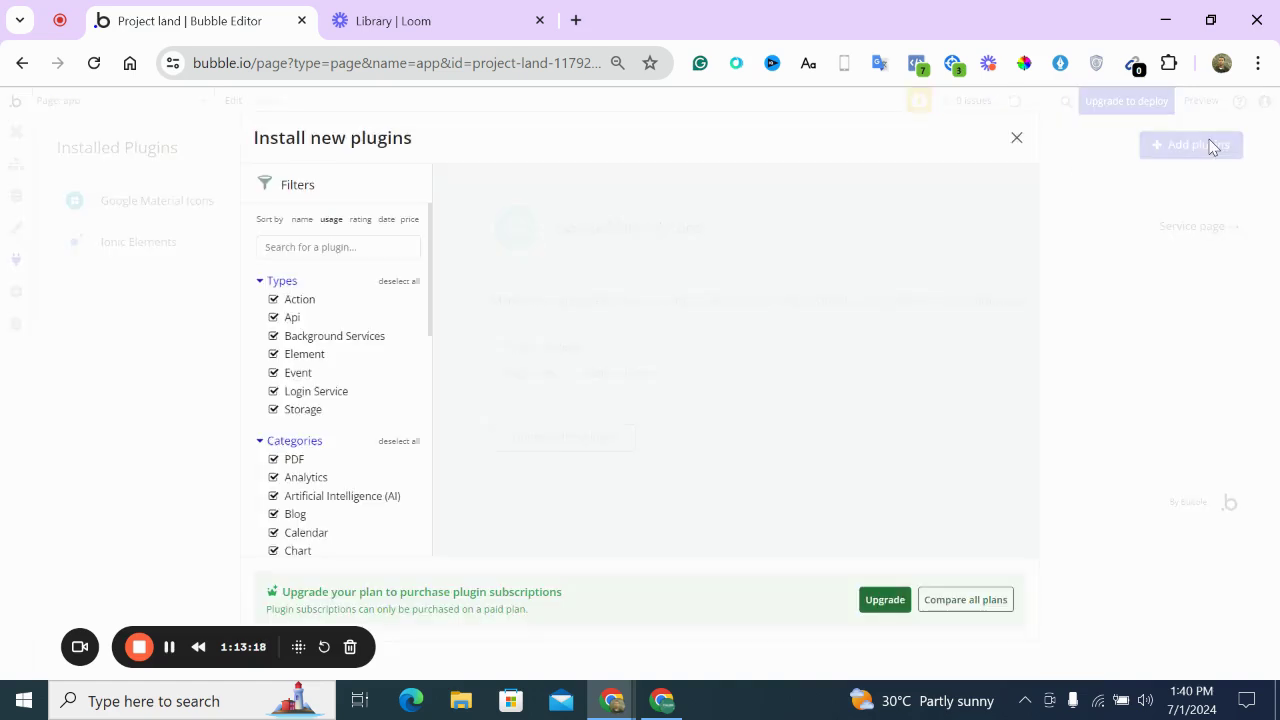
text(progress)
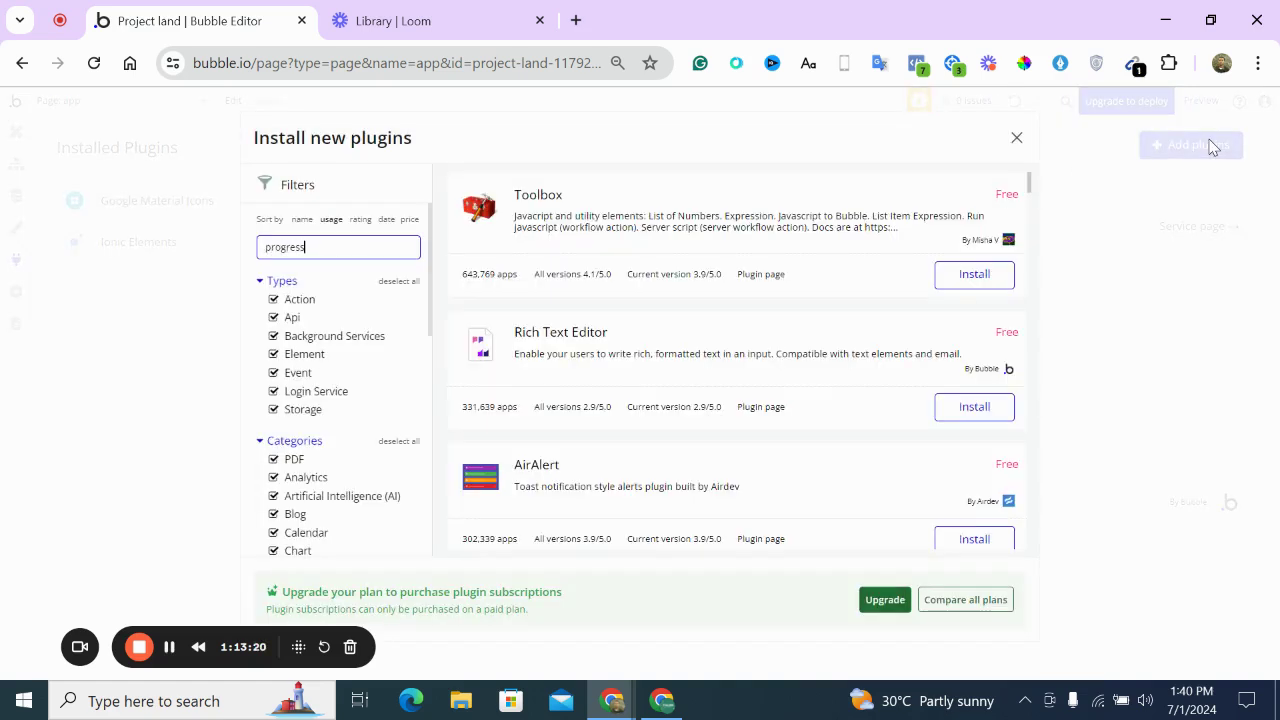
text( arar)
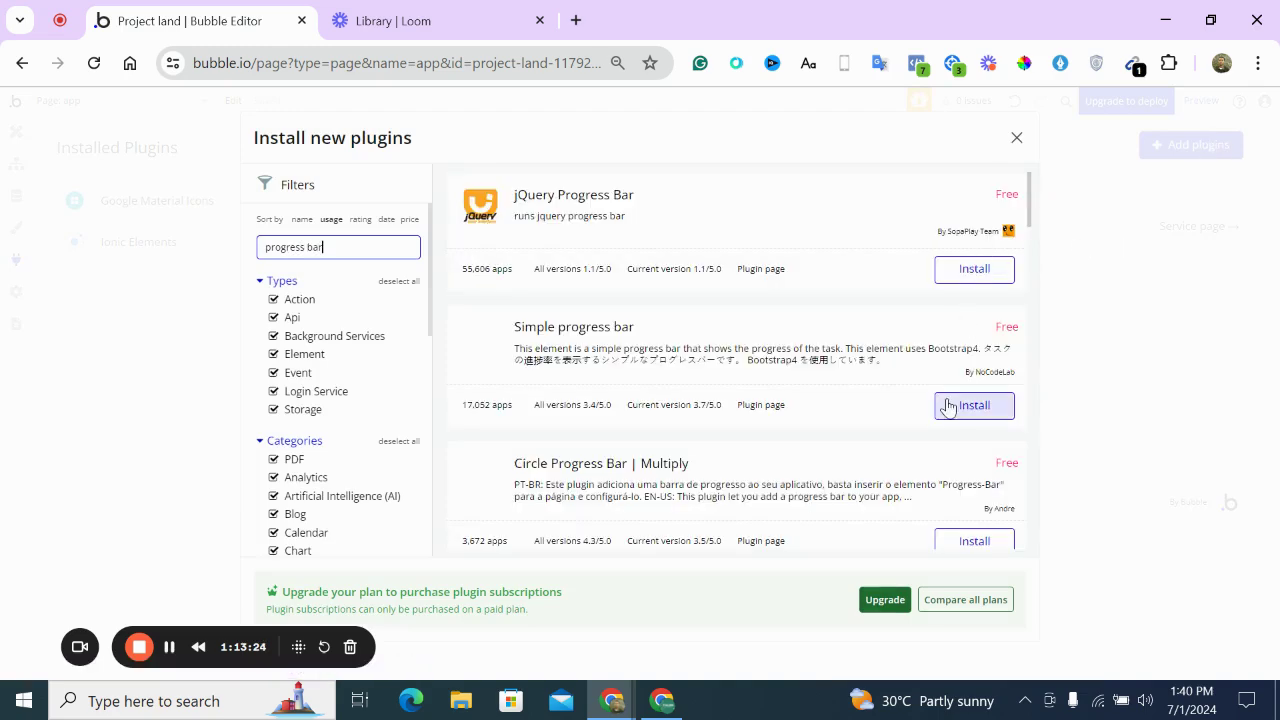
scroll(948, 405, down, 4)
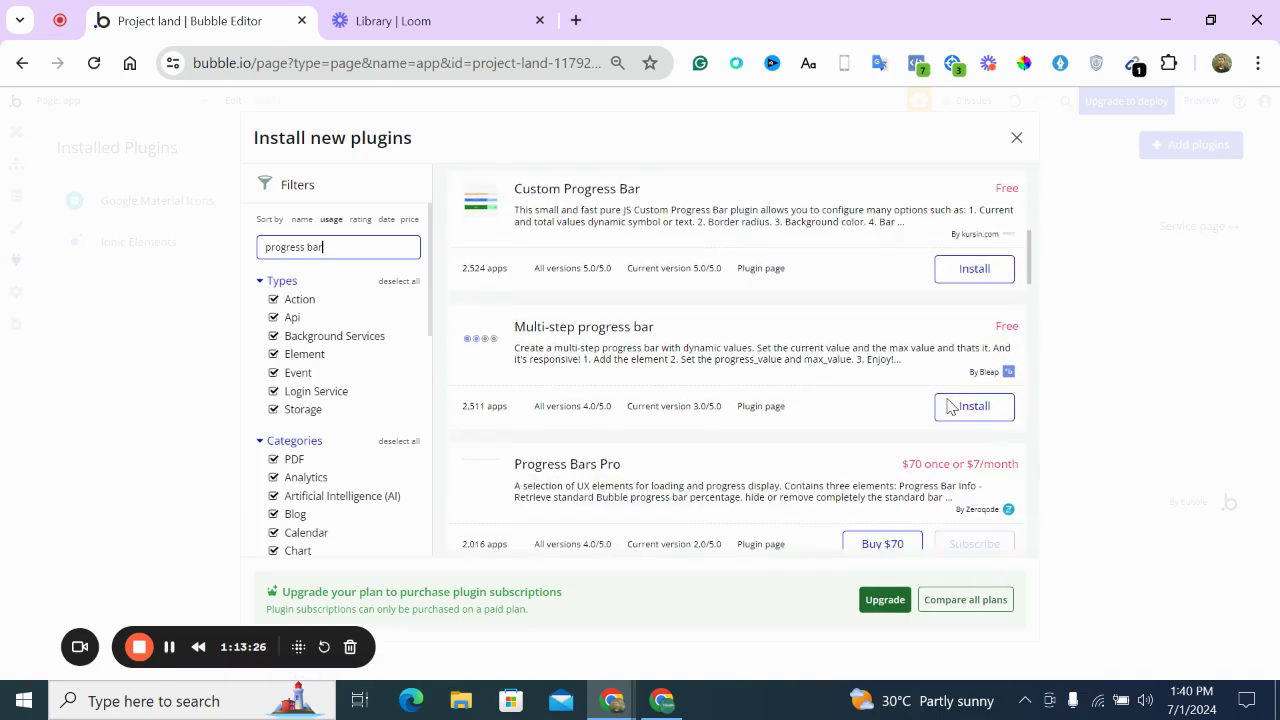
scroll(948, 405, down, 6)
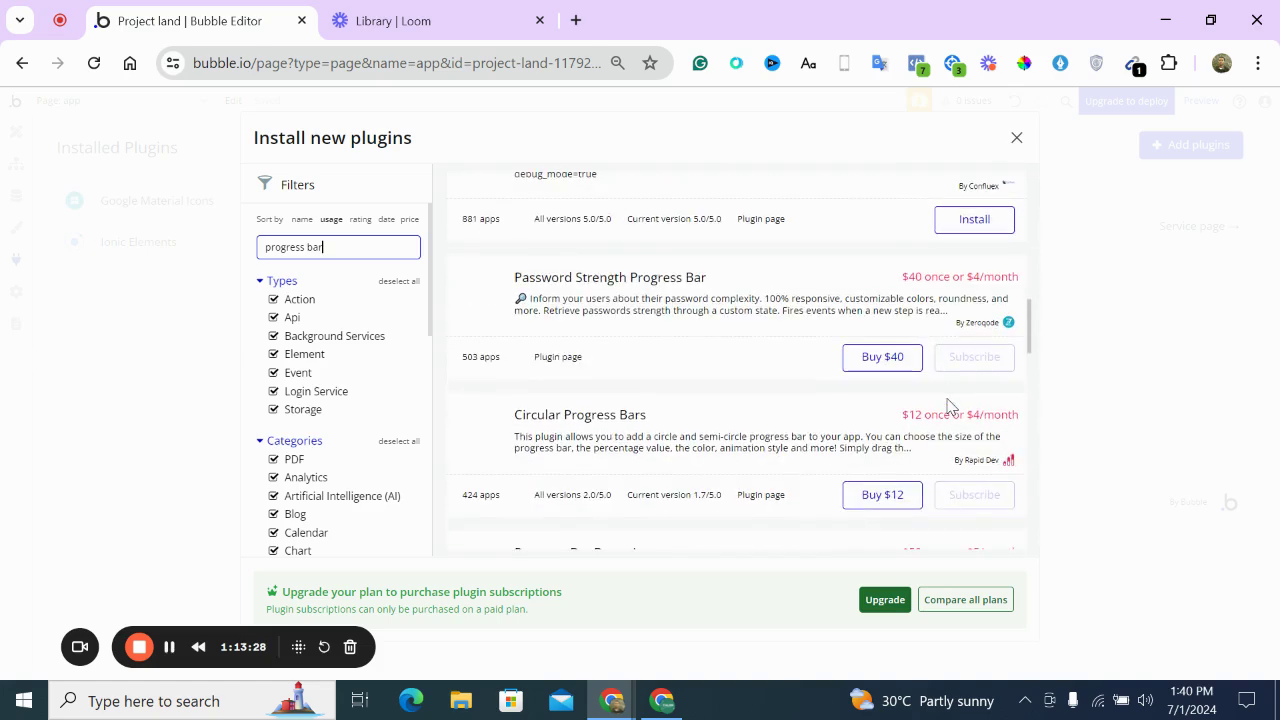
scroll(948, 405, down, 10)
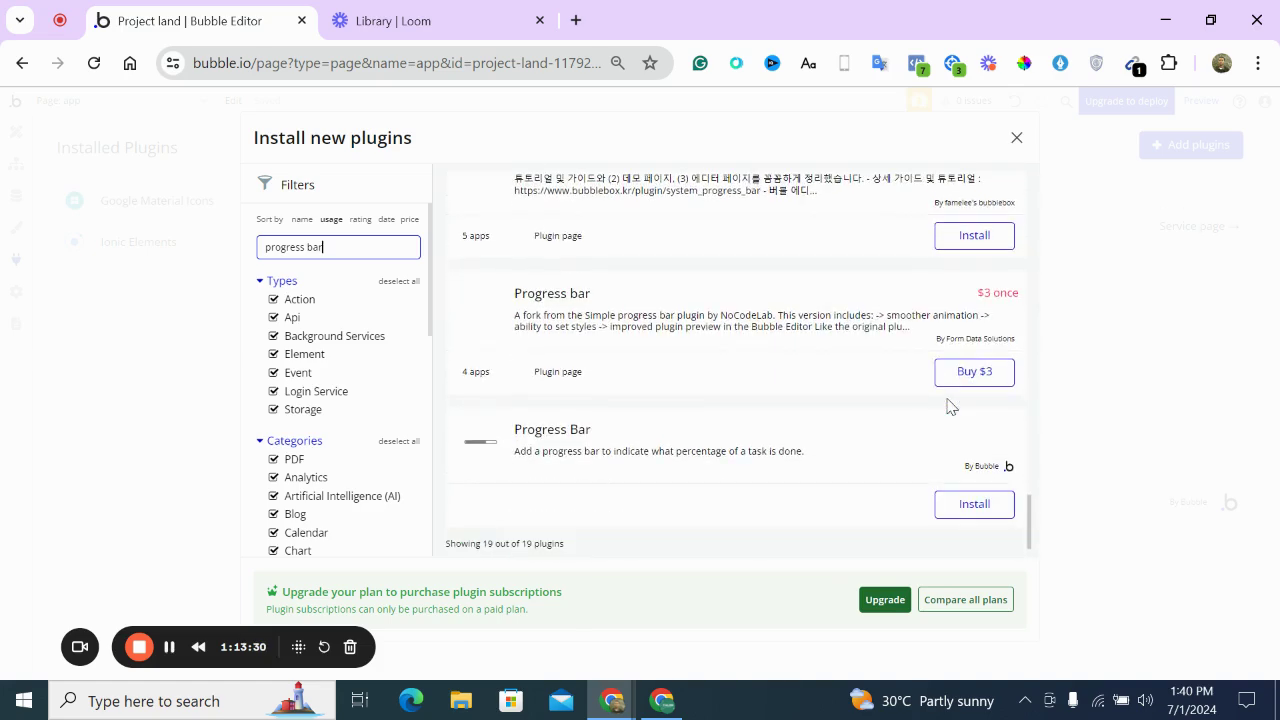
click(950, 509)
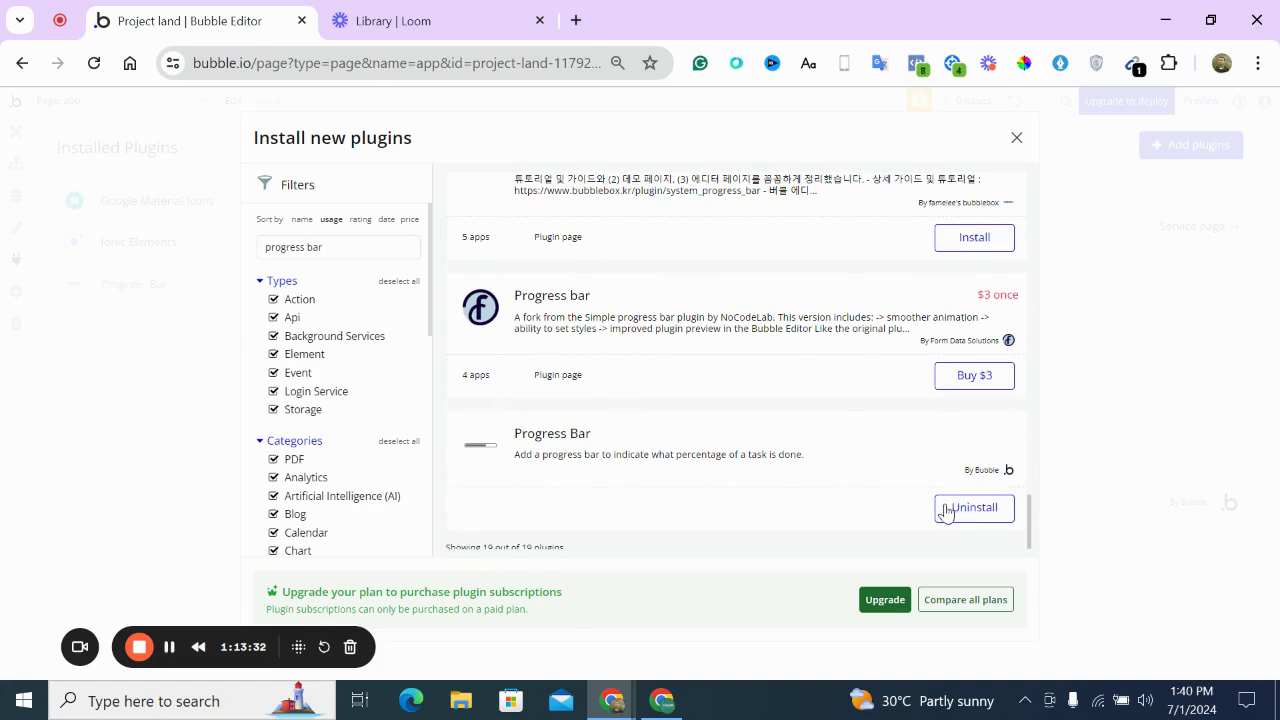
click(45, 430)
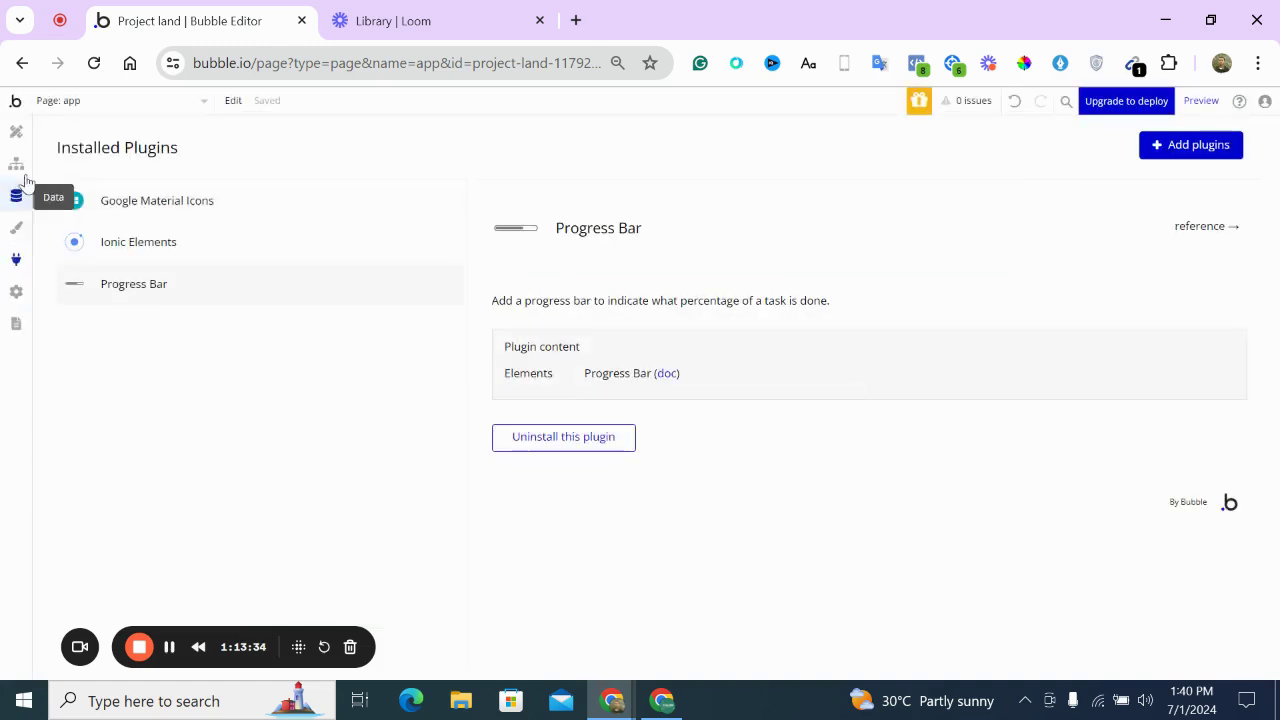
Draw a Progress Bar element about 106 px wide and 23 px high in Group Task Child, over the PROGRESS text
click(17, 133)
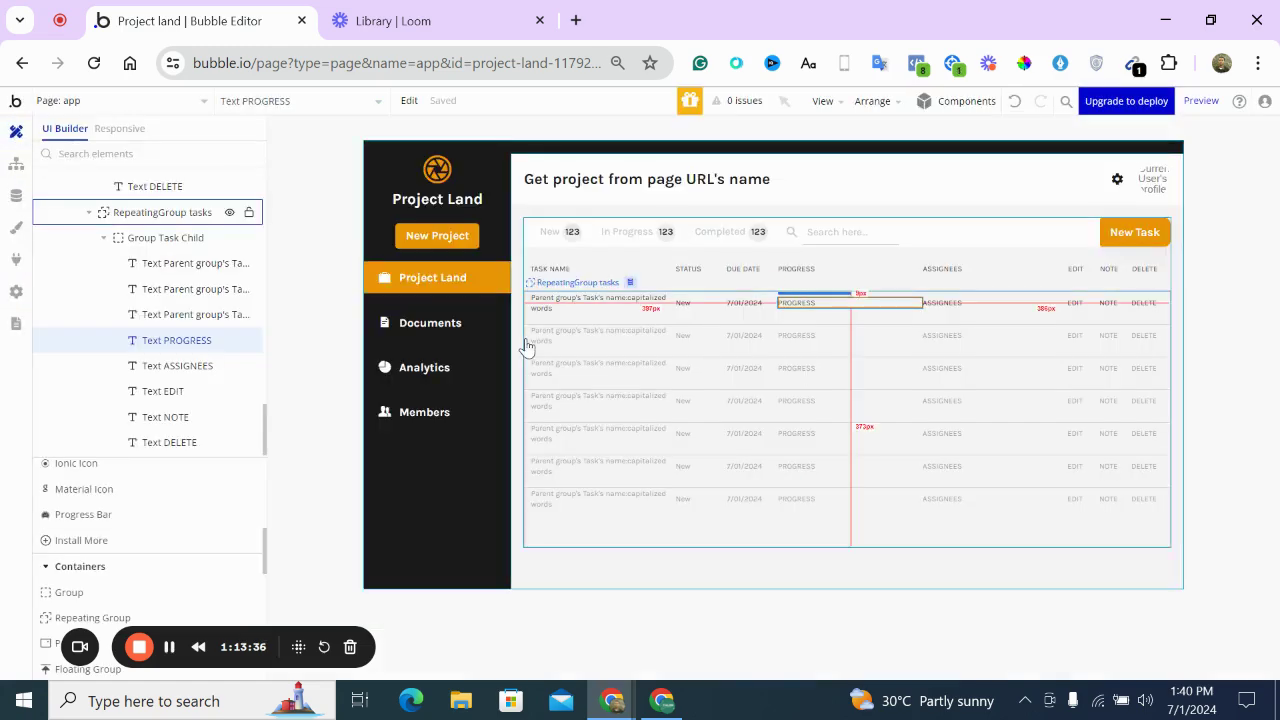
click(98, 516)
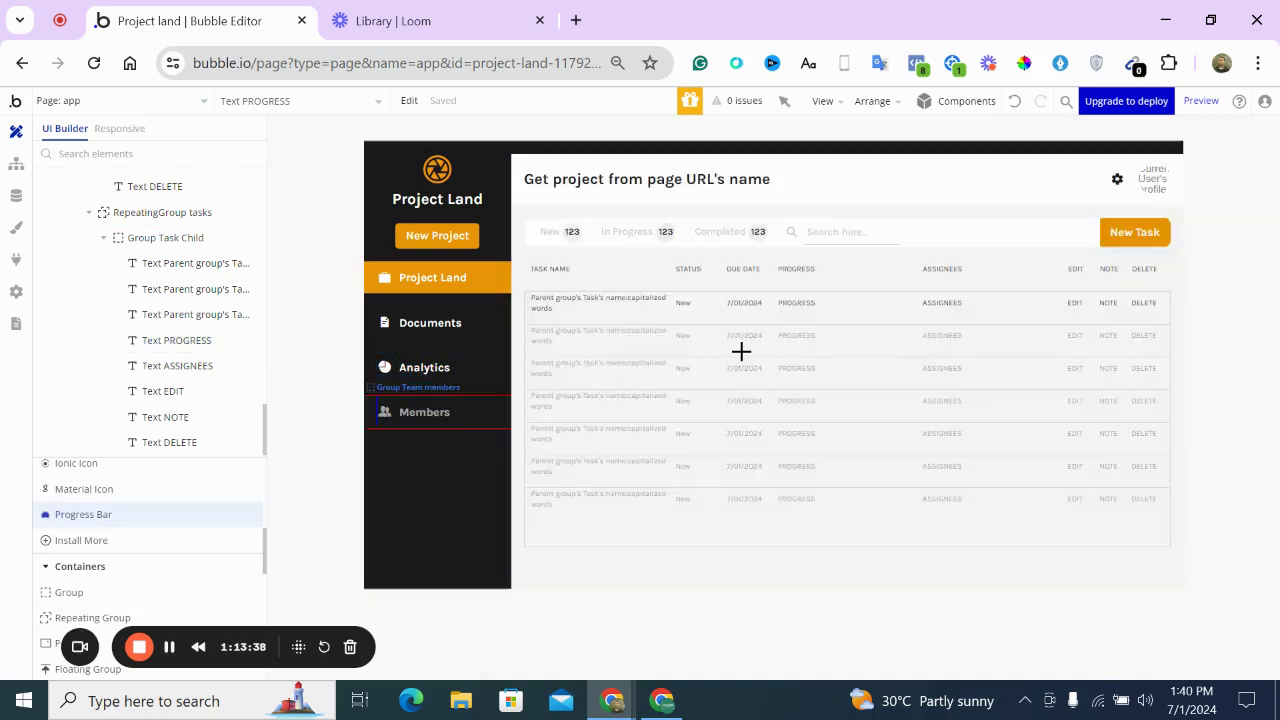
drag(781, 295, 849, 317)
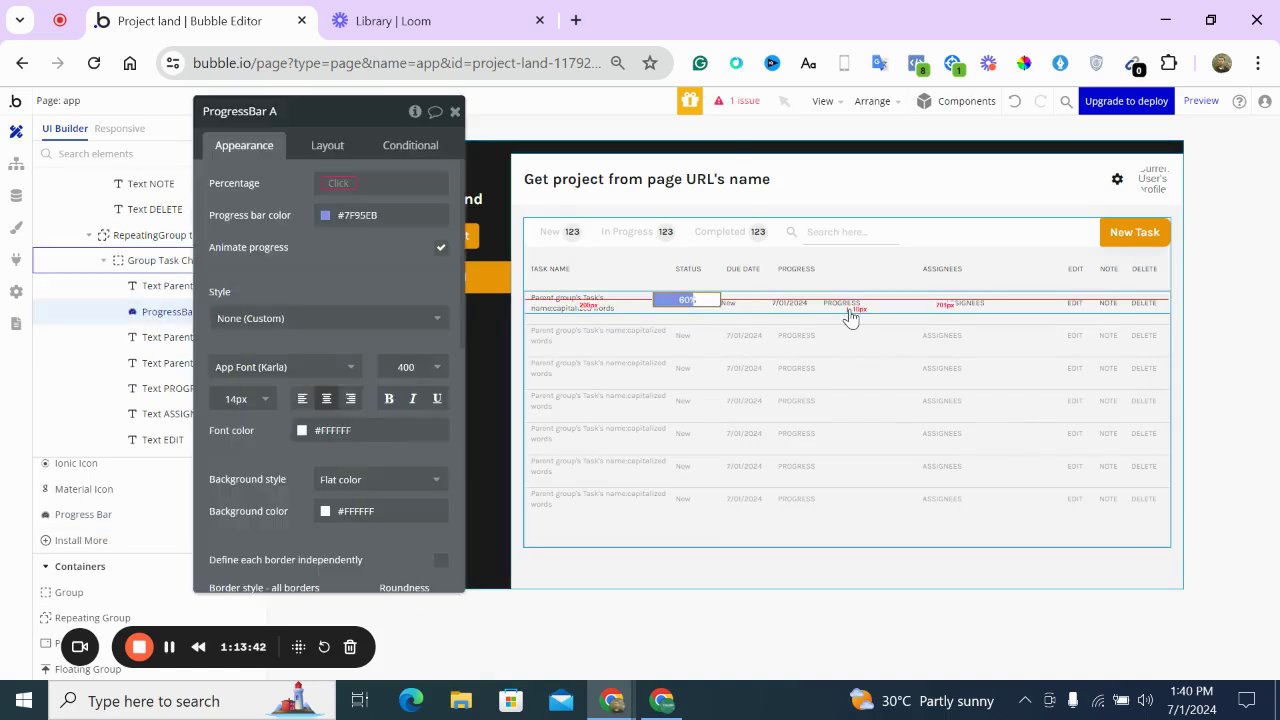
Give the progress bar a non-fixed width with 0 px minimum and a 25 px height, and move it two places later in the row
click(330, 146)
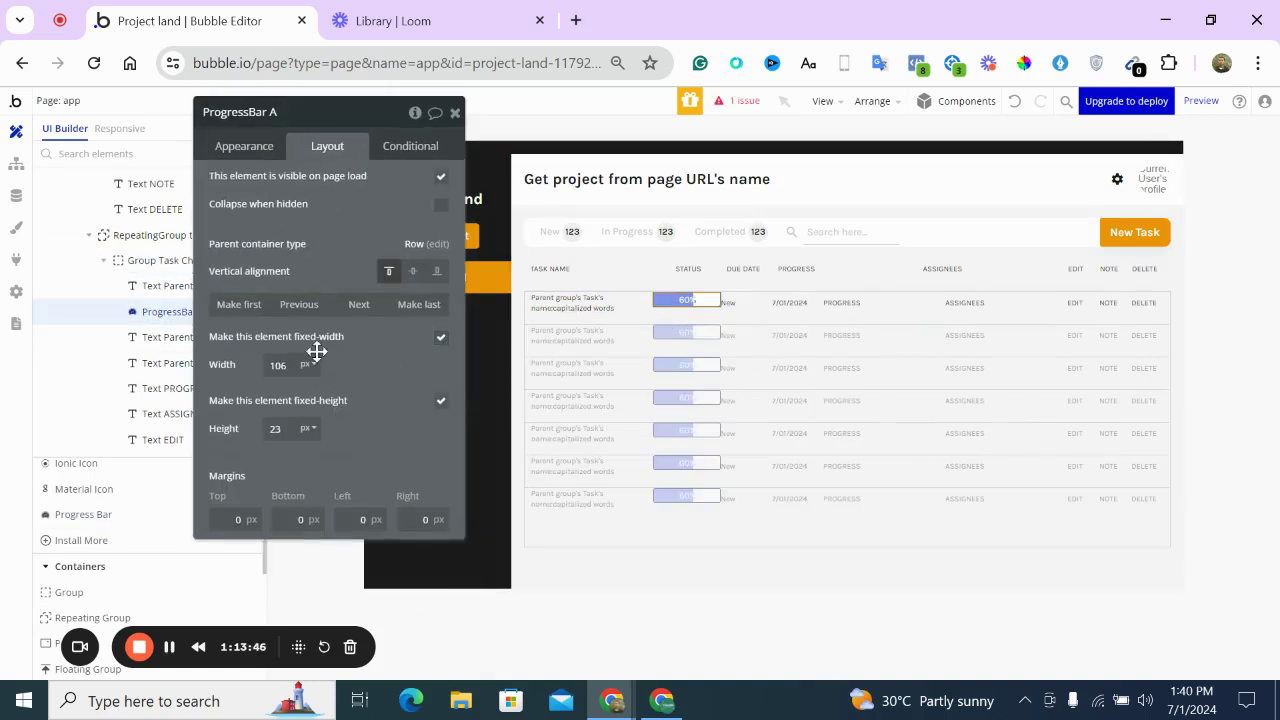
click(440, 337)
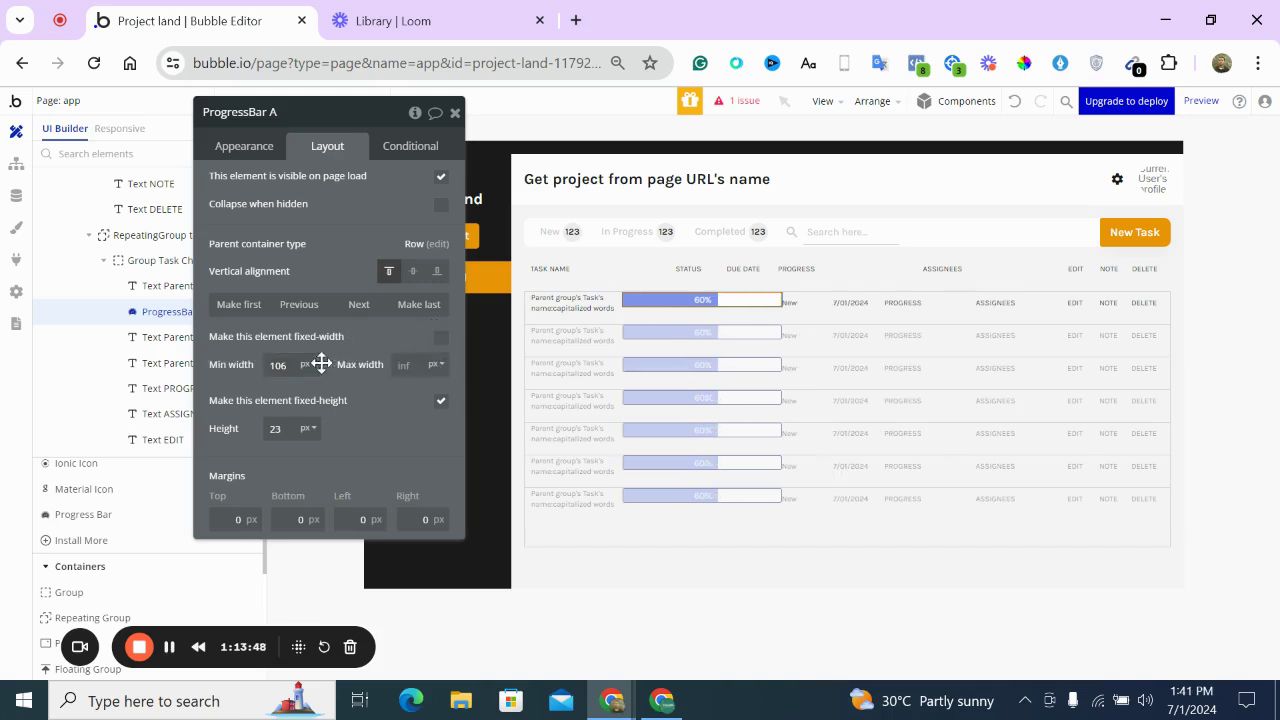
drag(292, 365, 245, 364)
drag(290, 429, 244, 432)
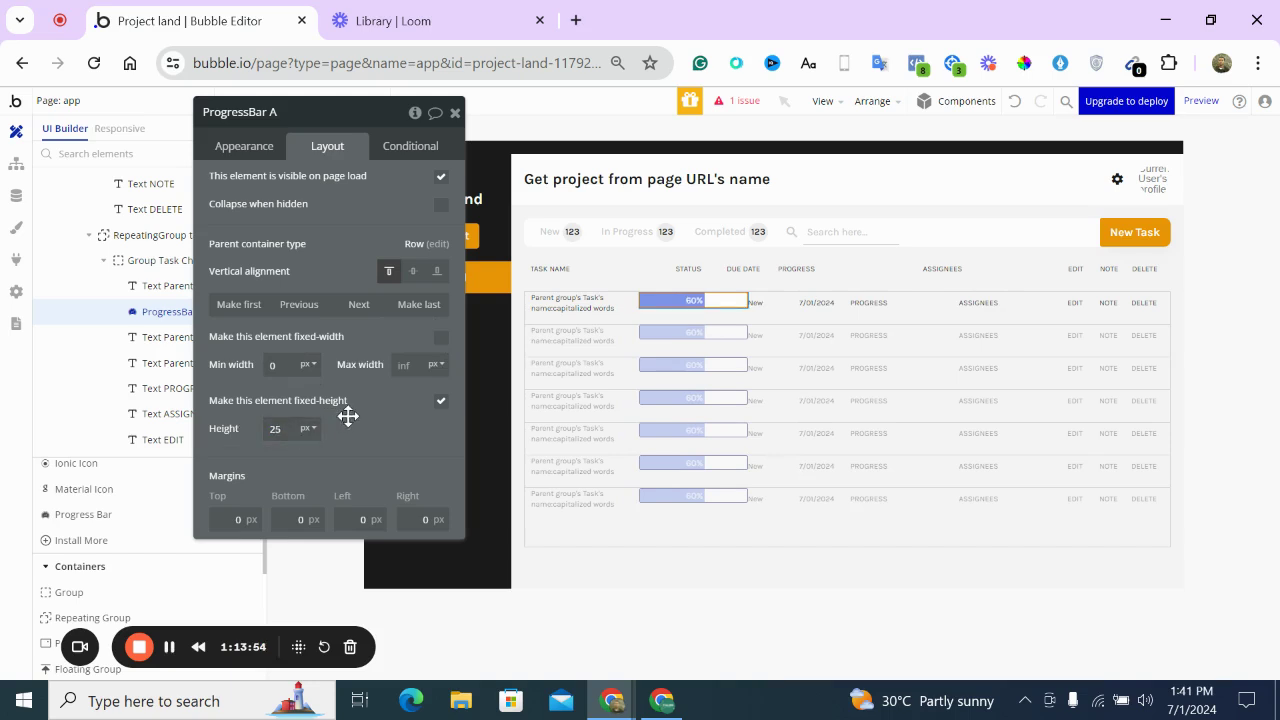
click(362, 312)
click(362, 312)
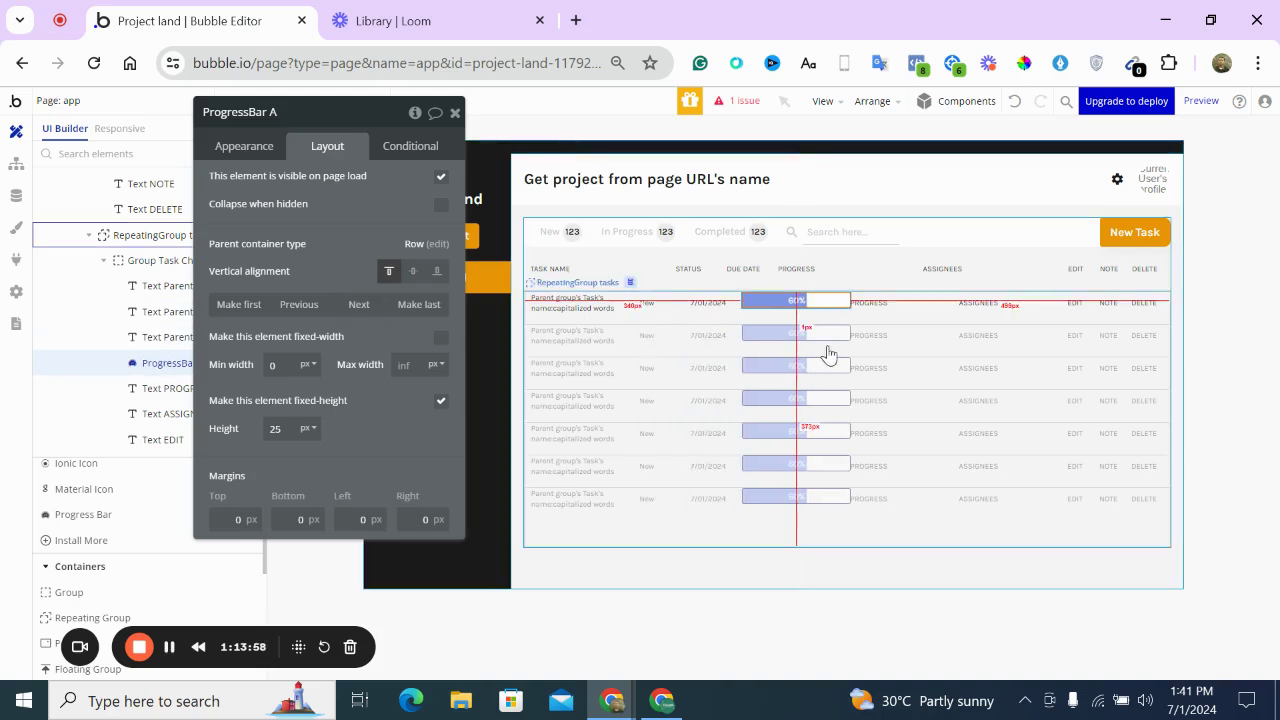
Delete the PROGRESS text from Group Task Child and vertically centre the progress bar in the row
click(873, 296)
key(Delete)
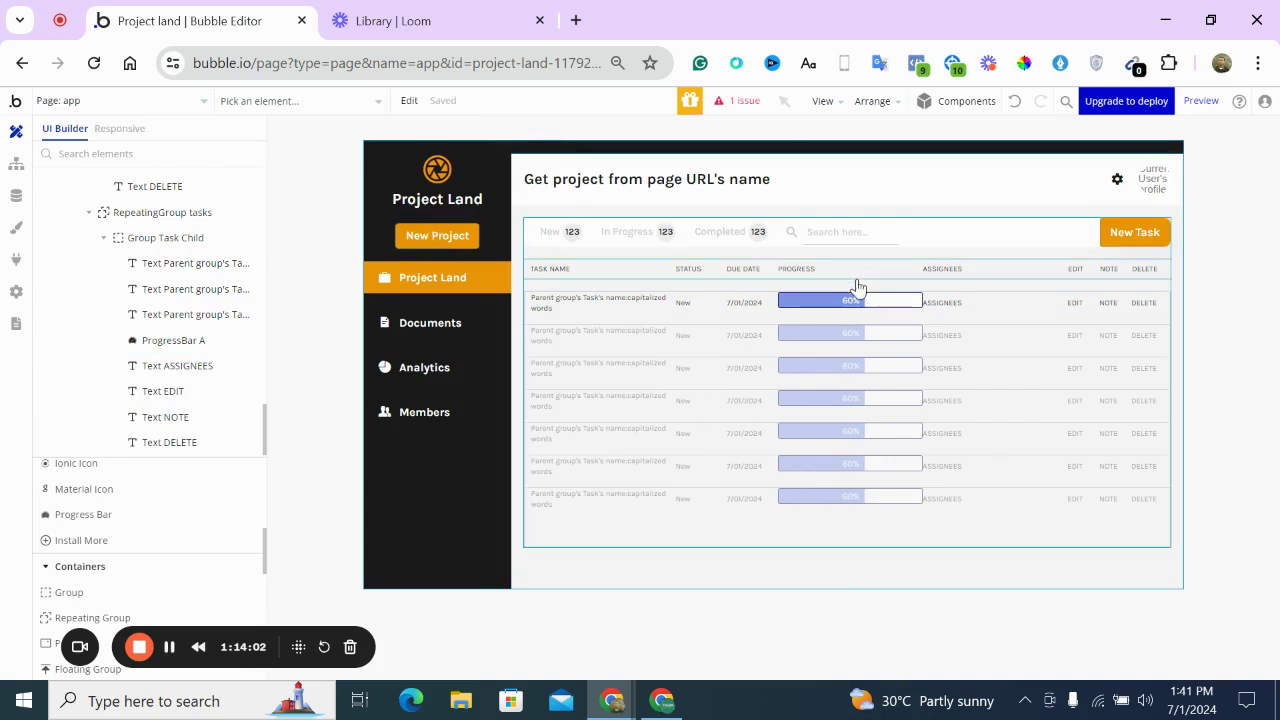
click(854, 297)
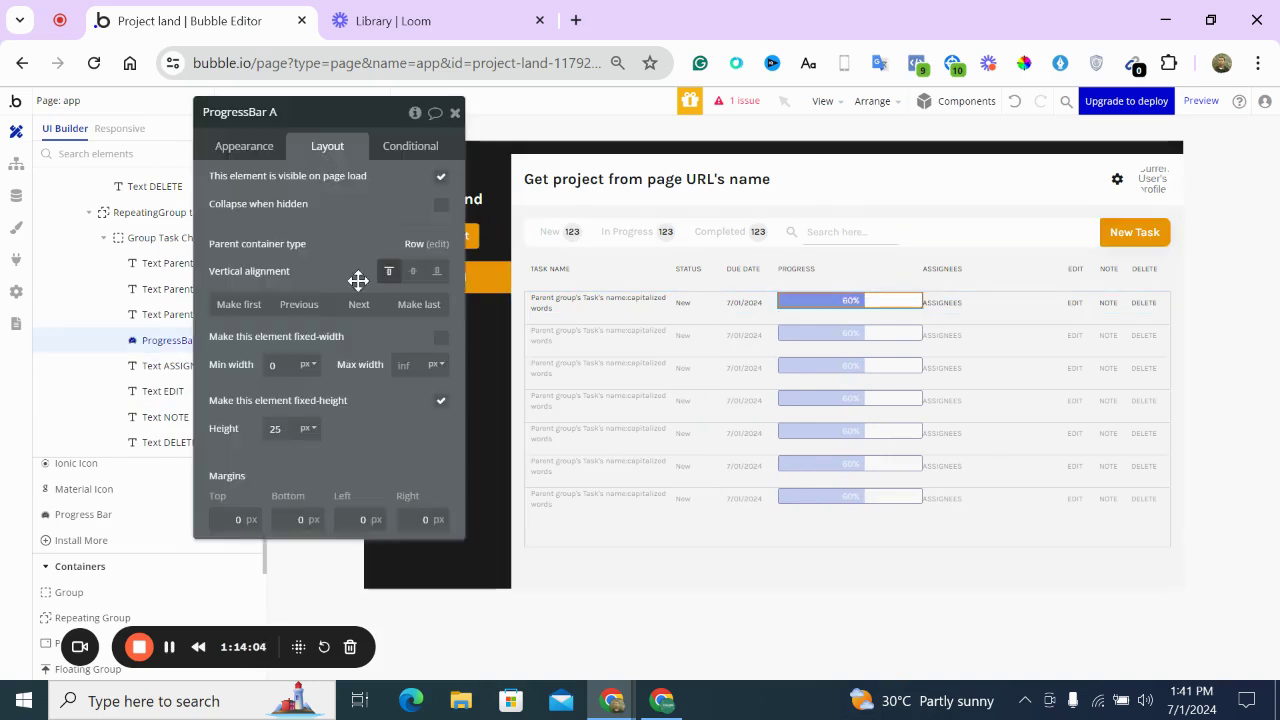
click(413, 271)
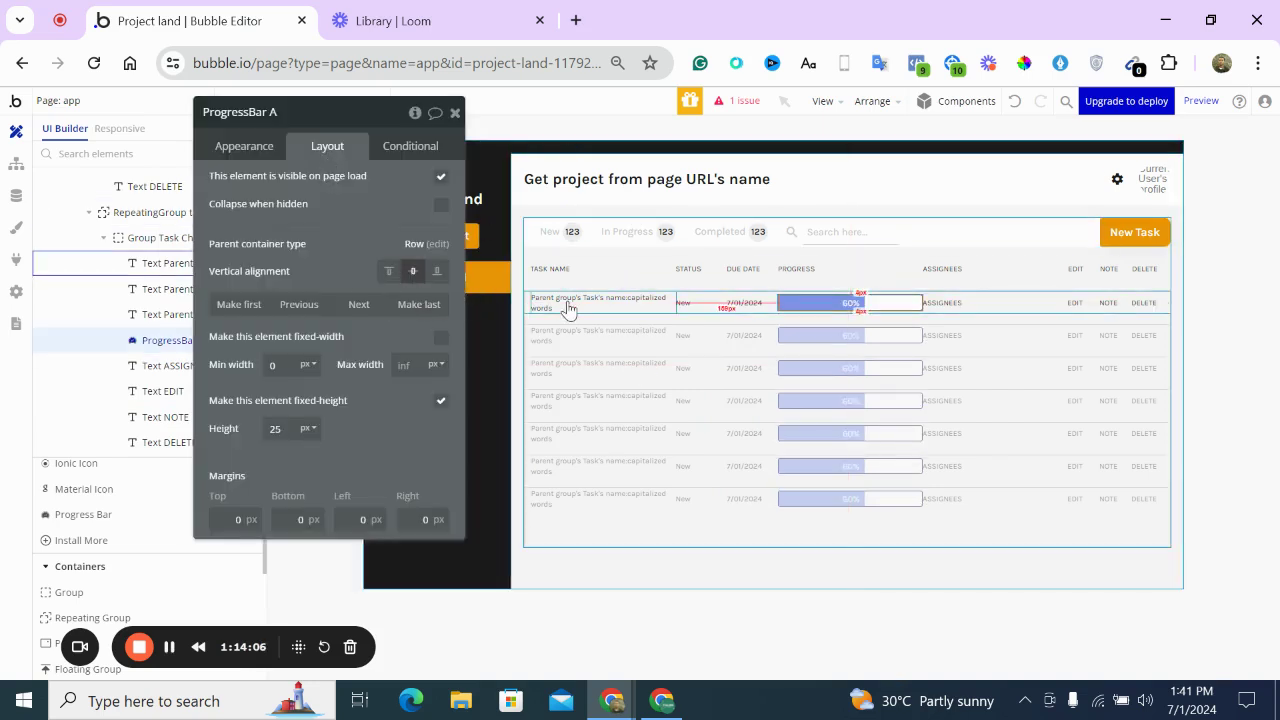
click(748, 304)
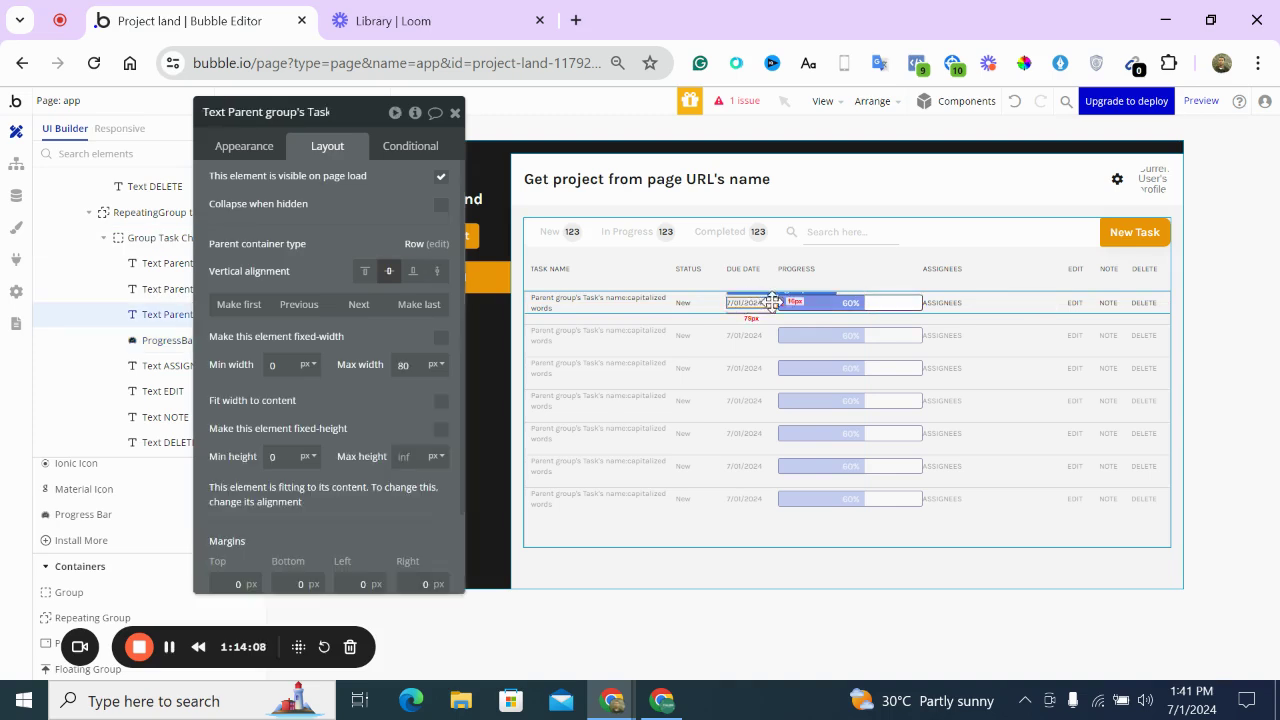
click(851, 298)
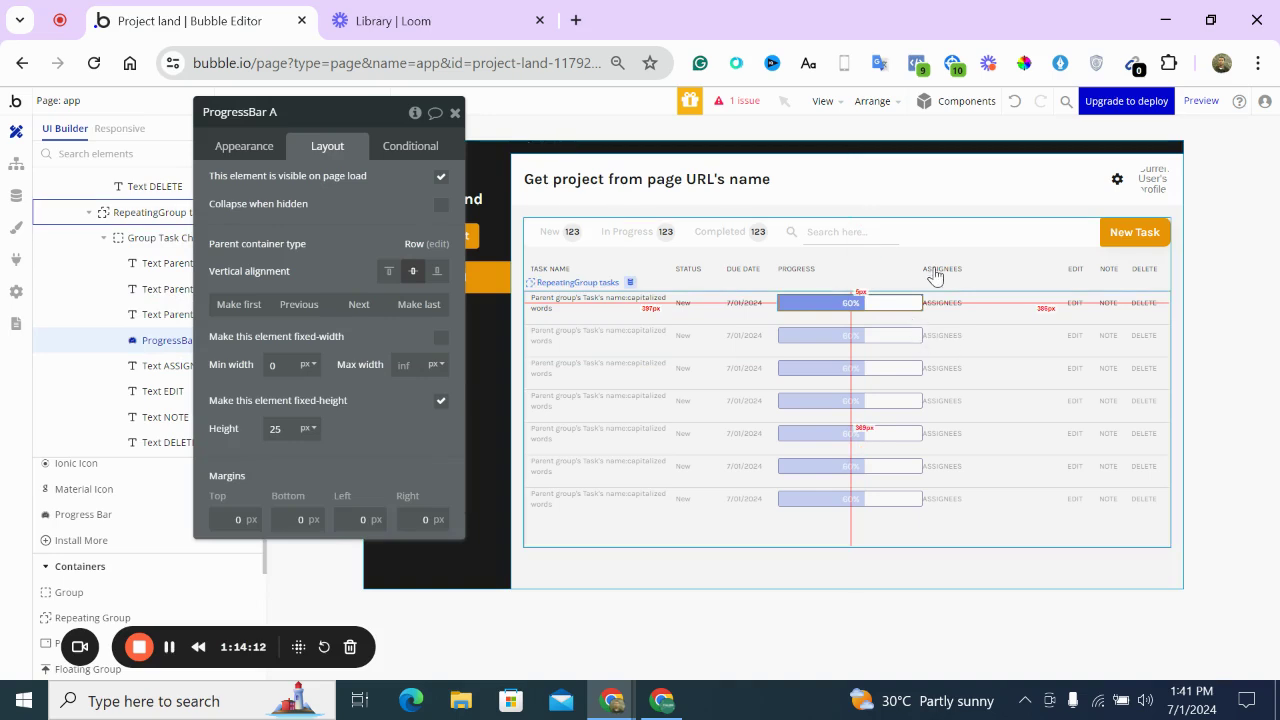
Undo the progress bar's vertical centring, the PROGRESS text deletion and the bar's last move in the row
click(1013, 104)
click(1013, 104)
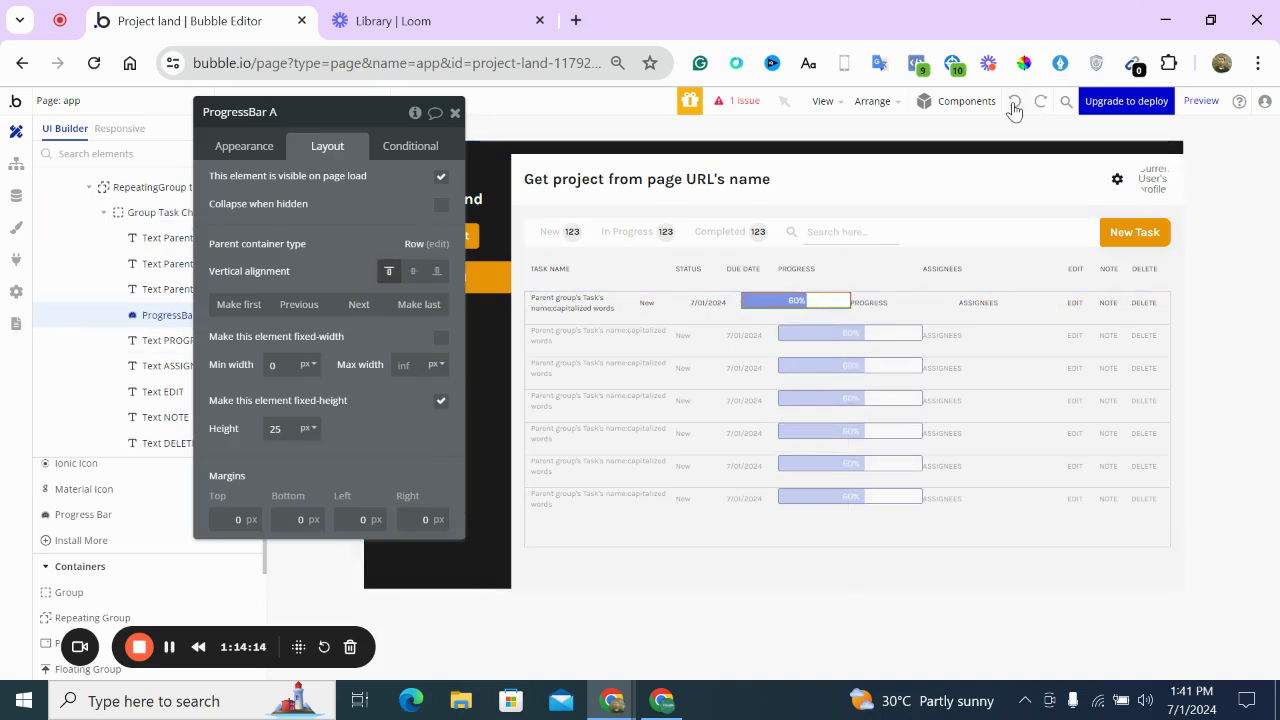
click(1013, 104)
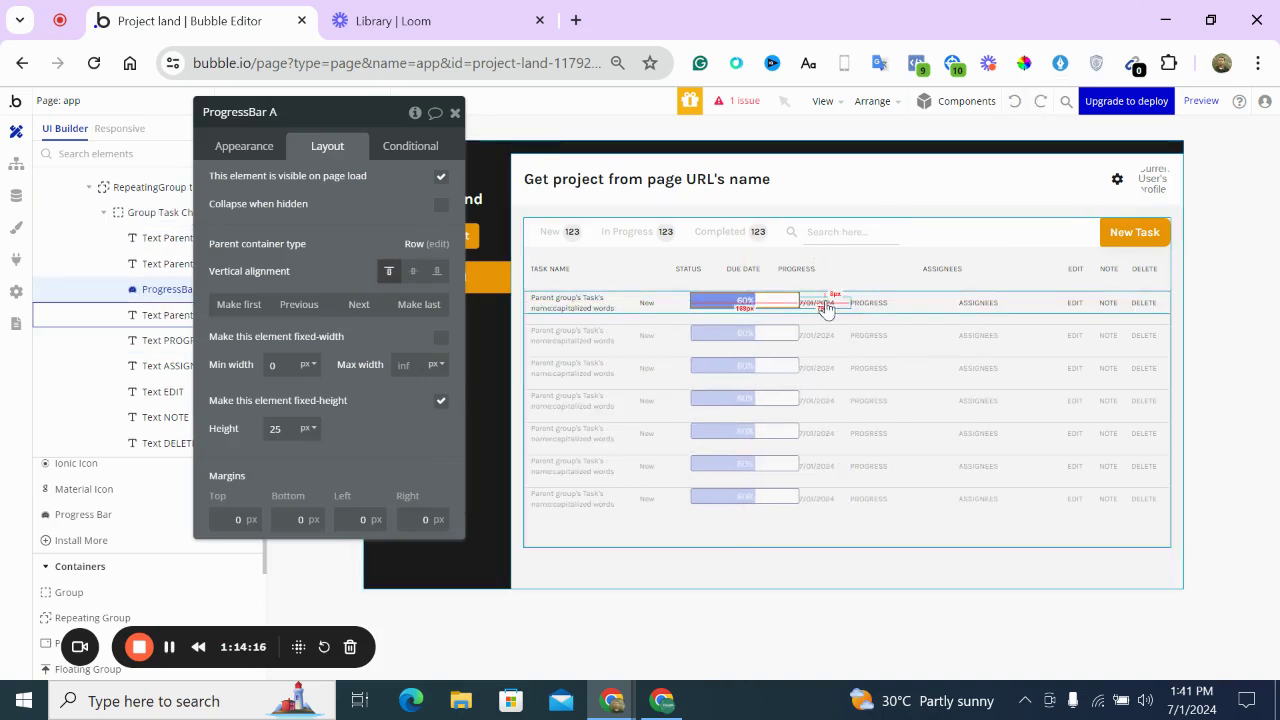
Delete the PROGRESS text from the first row of the tasks repeating group
click(862, 300)
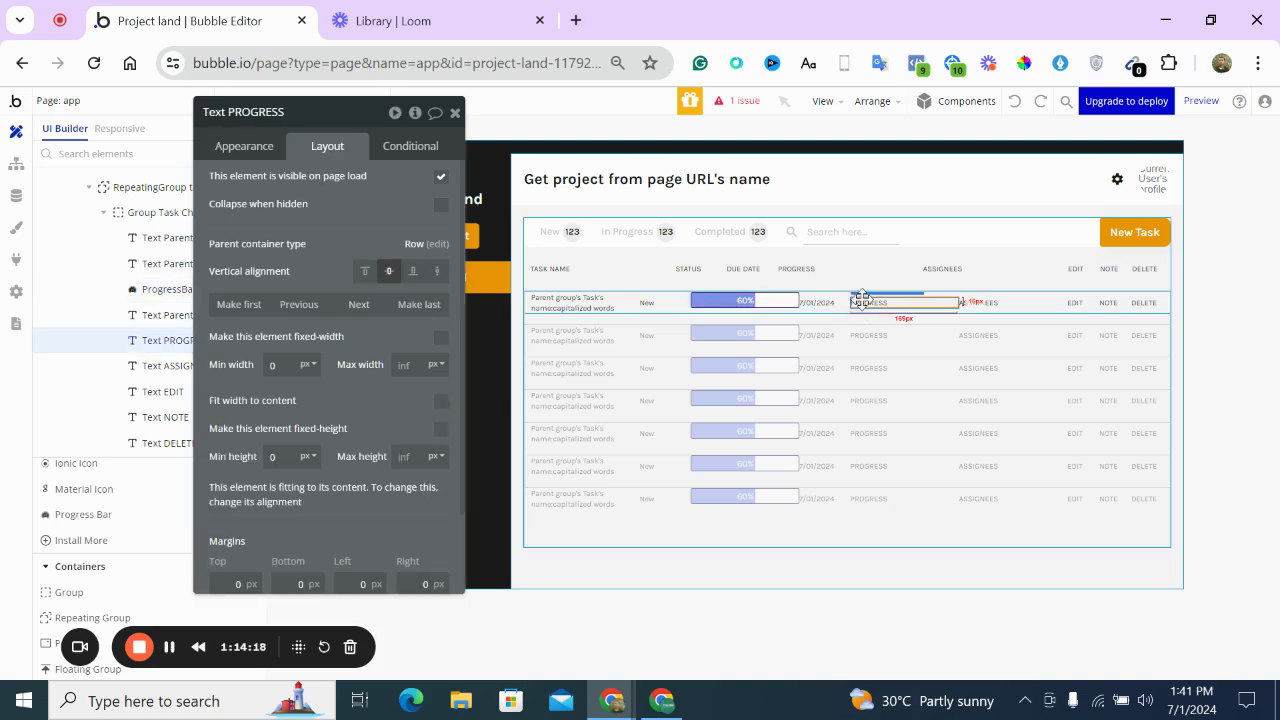
key(Delete)
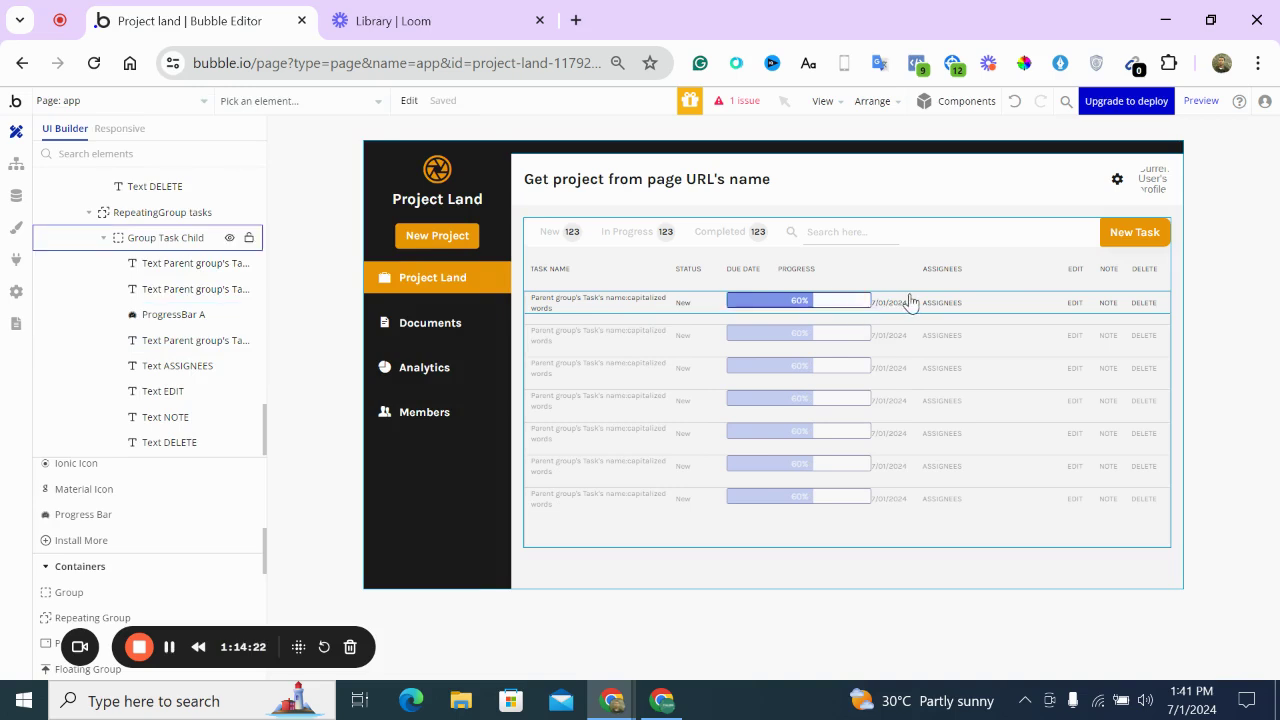
Move the due date text one place earlier in the task row so it precedes the progress bar
double_click(893, 303)
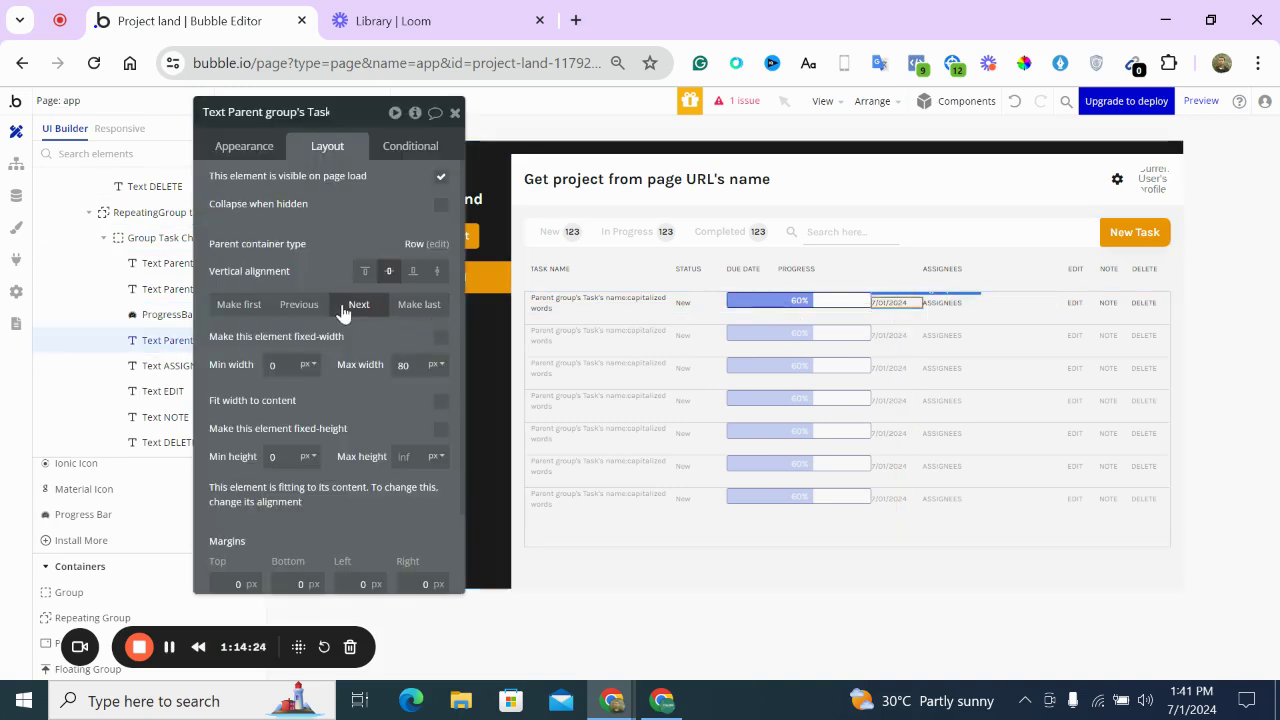
click(310, 309)
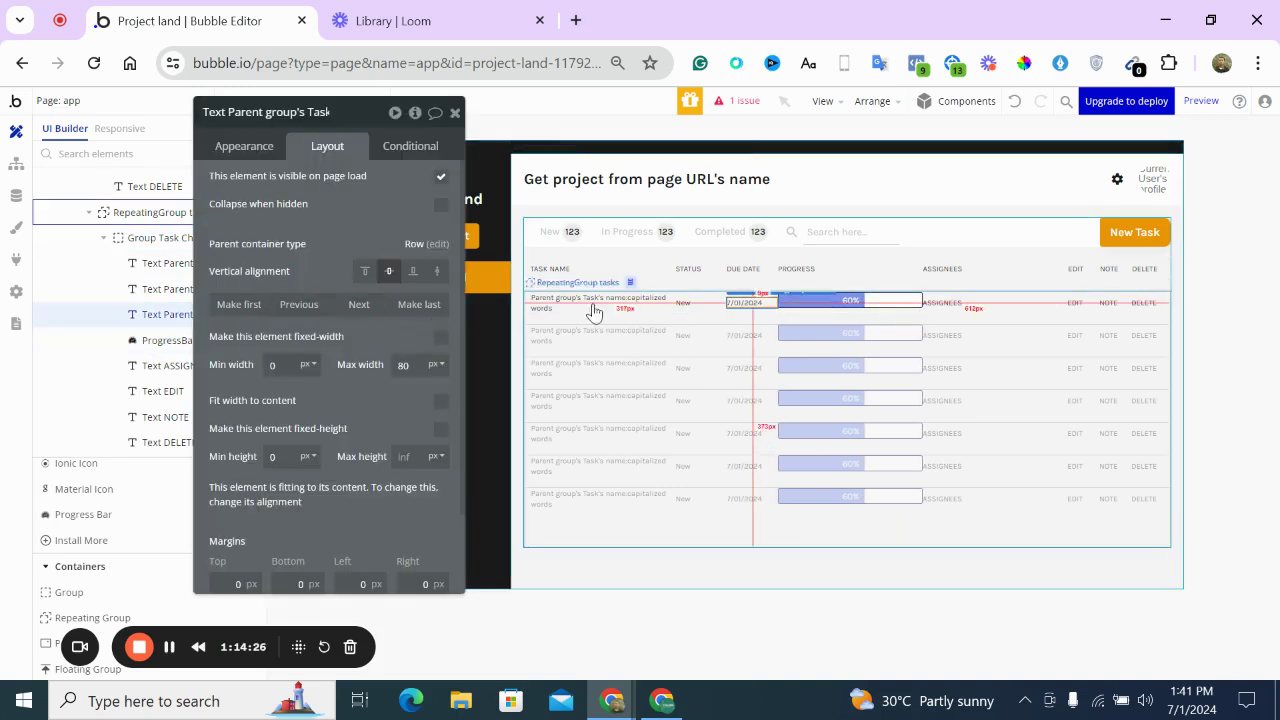
Apply gap spacing with a 10 px column gap to both Group Task Header and Group Task Child
drag(781, 316, 722, 276)
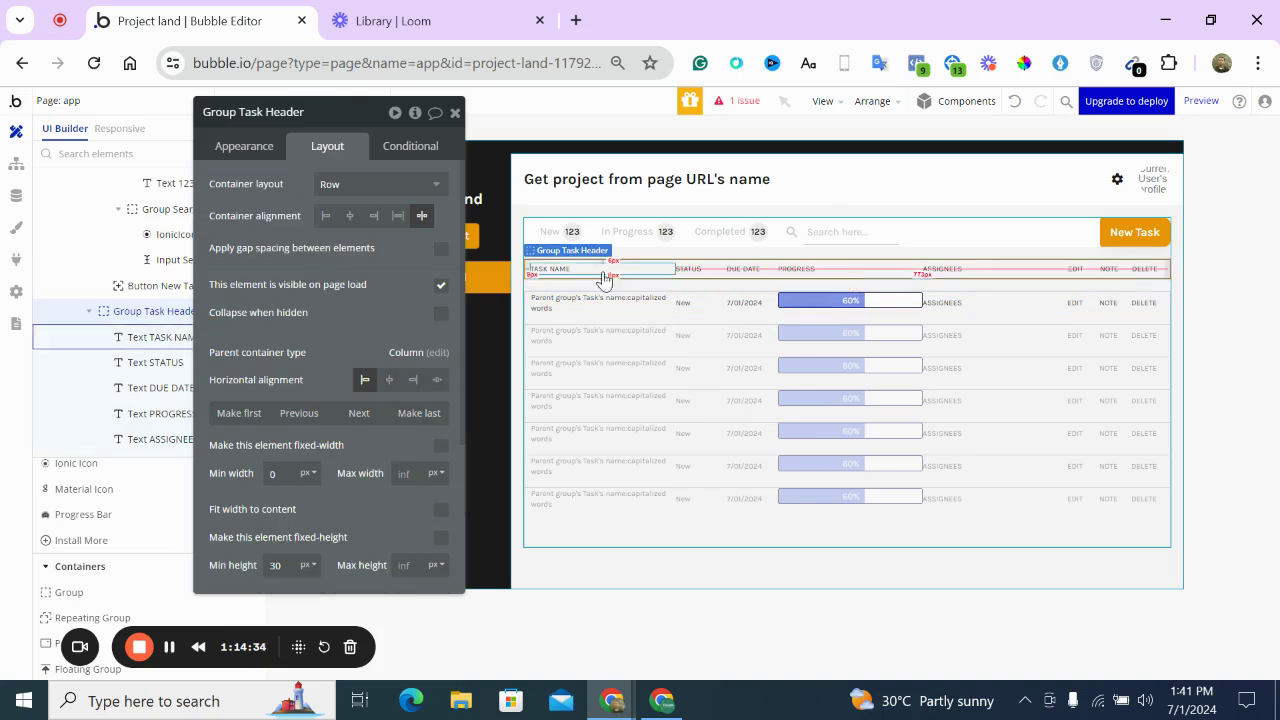
click(440, 249)
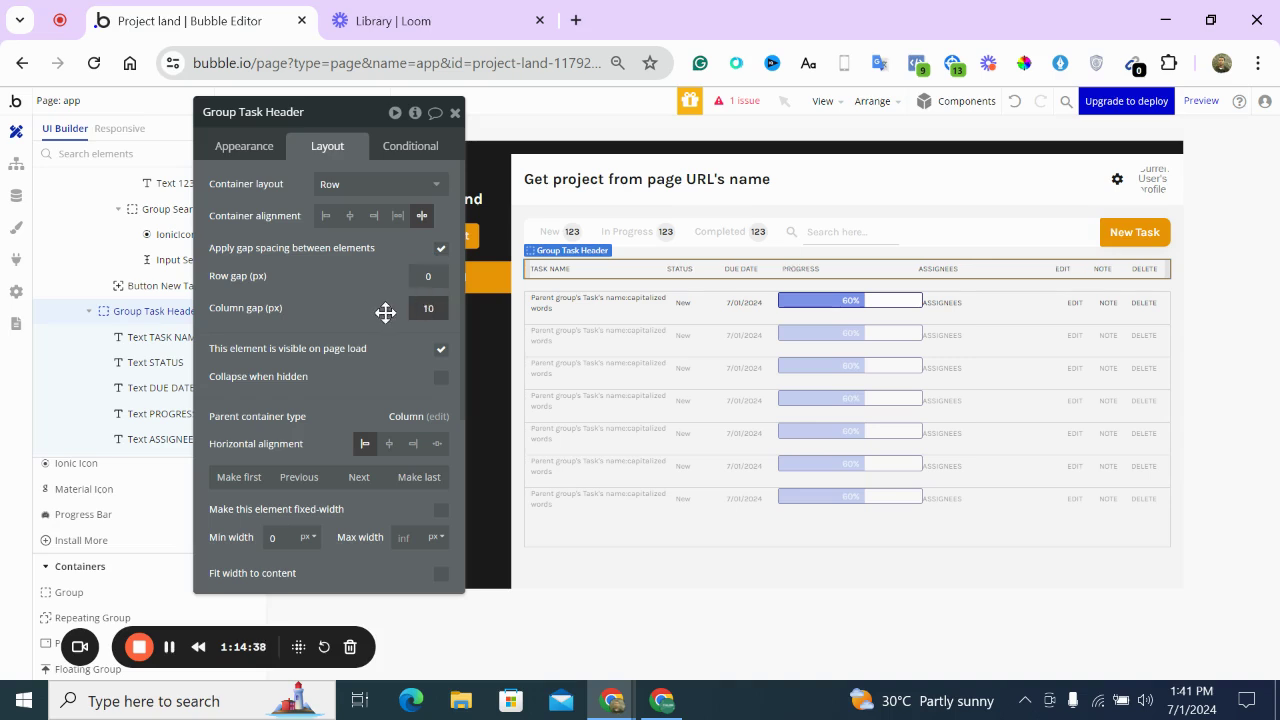
text(10)
click(680, 318)
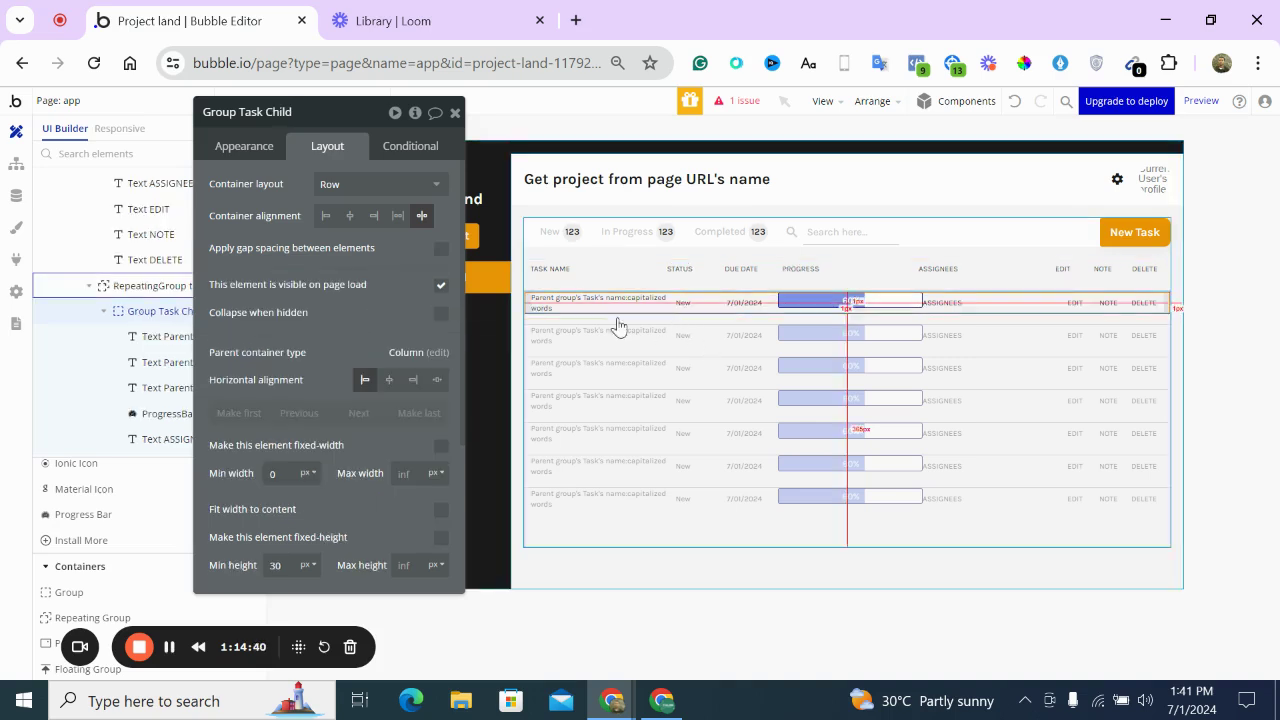
click(423, 306)
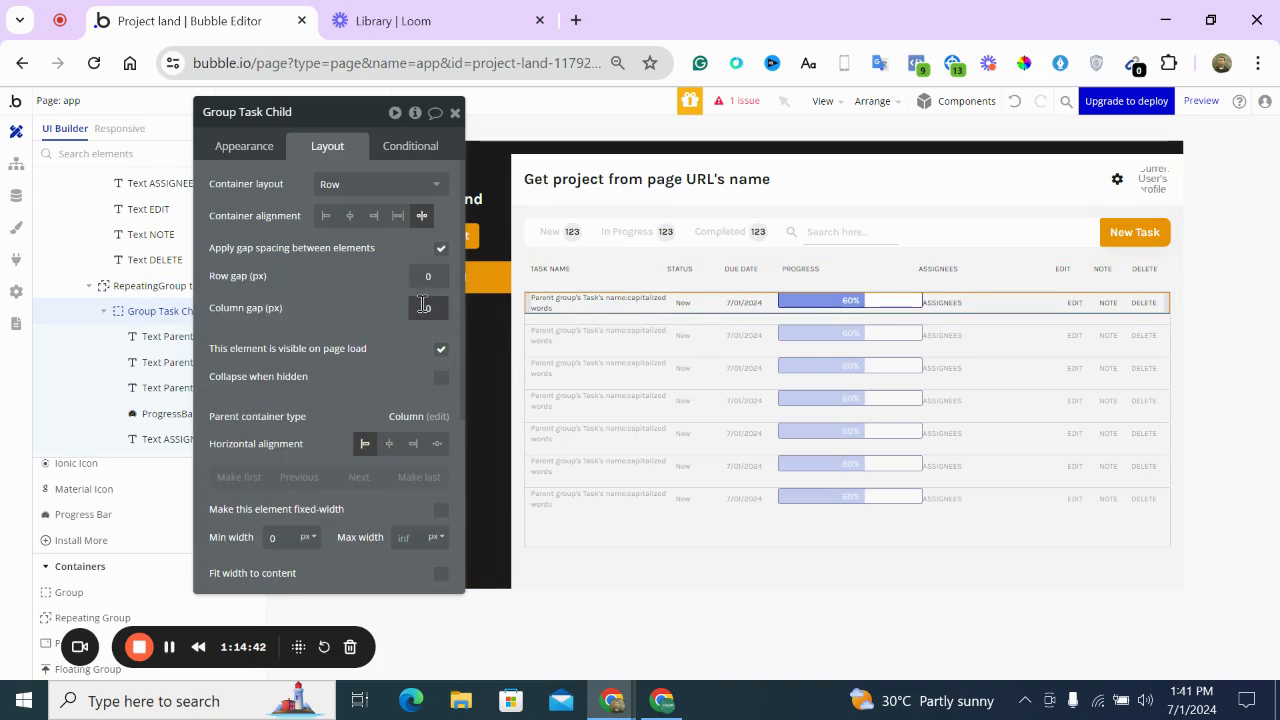
text(10)
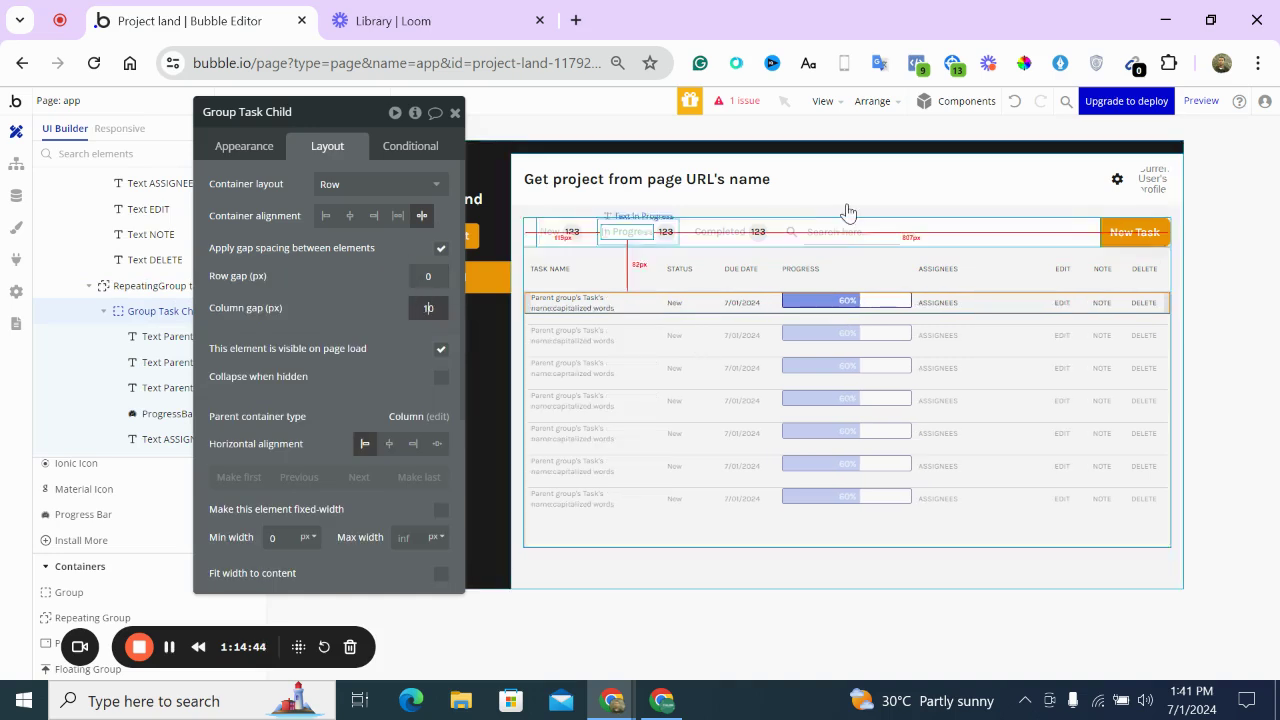
click(799, 279)
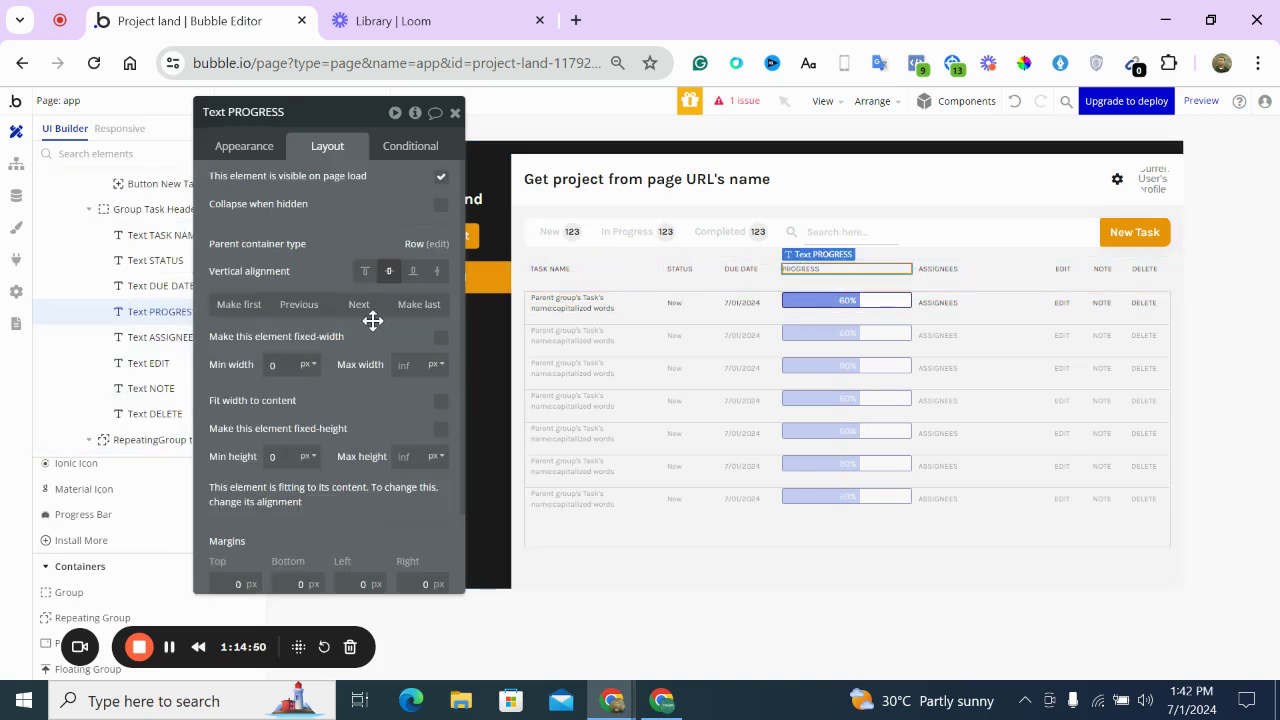
click(664, 704)
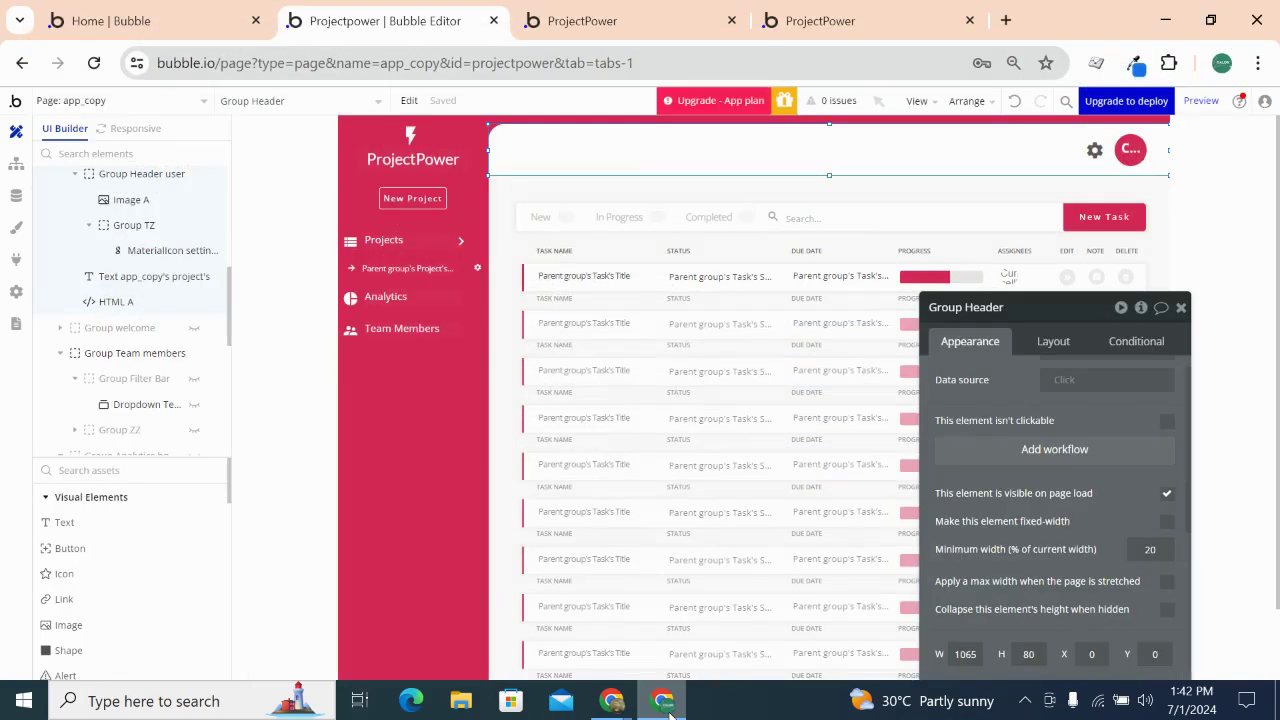
click(668, 708)
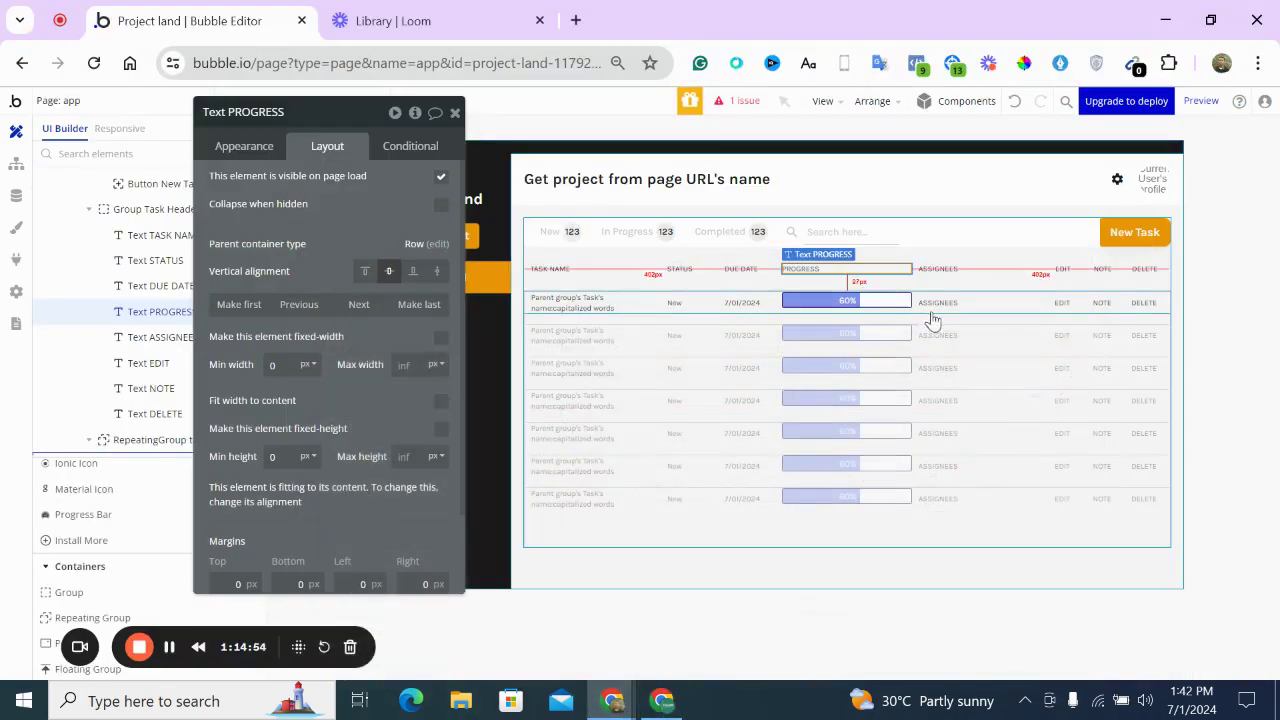
Set the progress bar's percentage to Parent group's Task's progress
click(850, 300)
drag(850, 298, 435, 250)
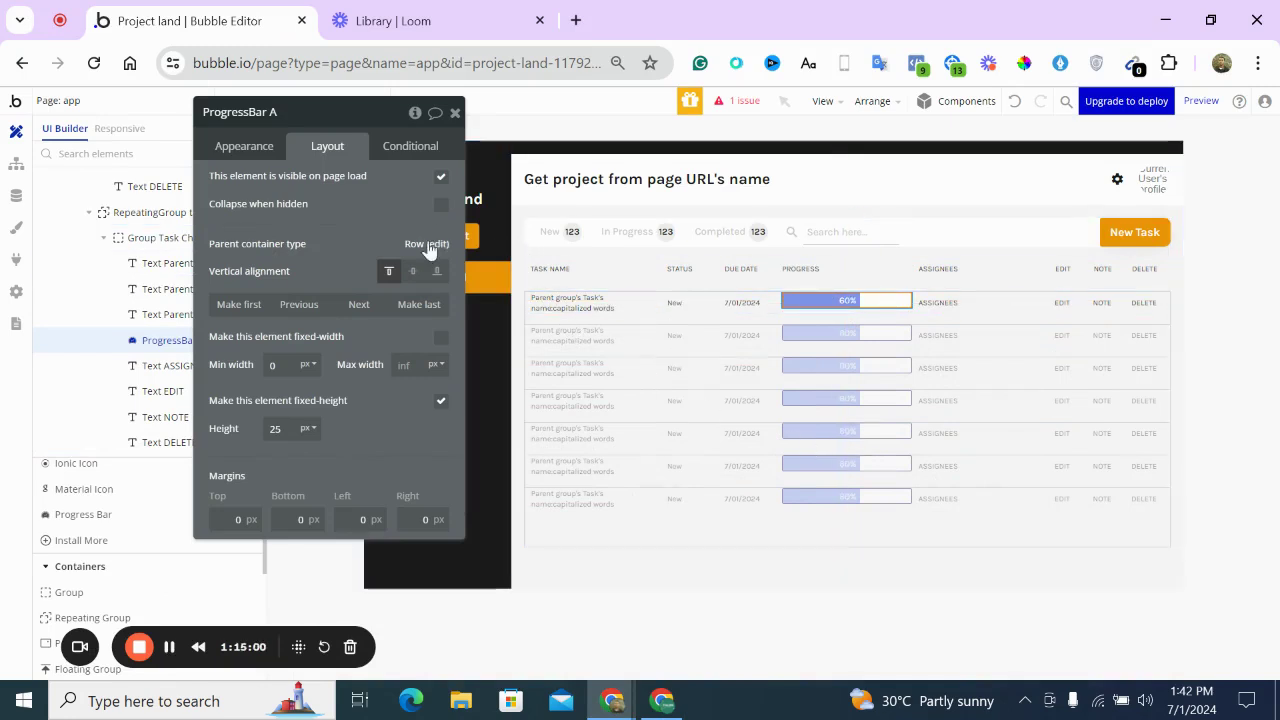
click(254, 152)
scroll(286, 240, down, 3)
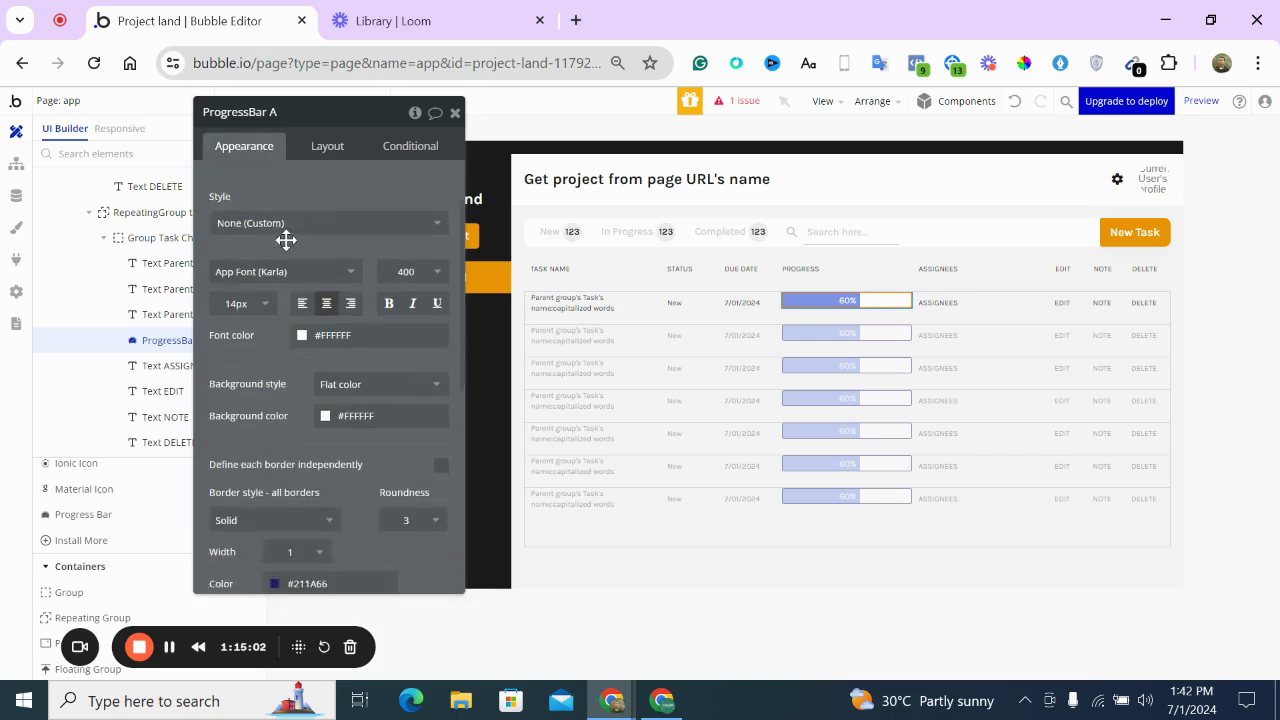
scroll(286, 240, up, 3)
click(336, 185)
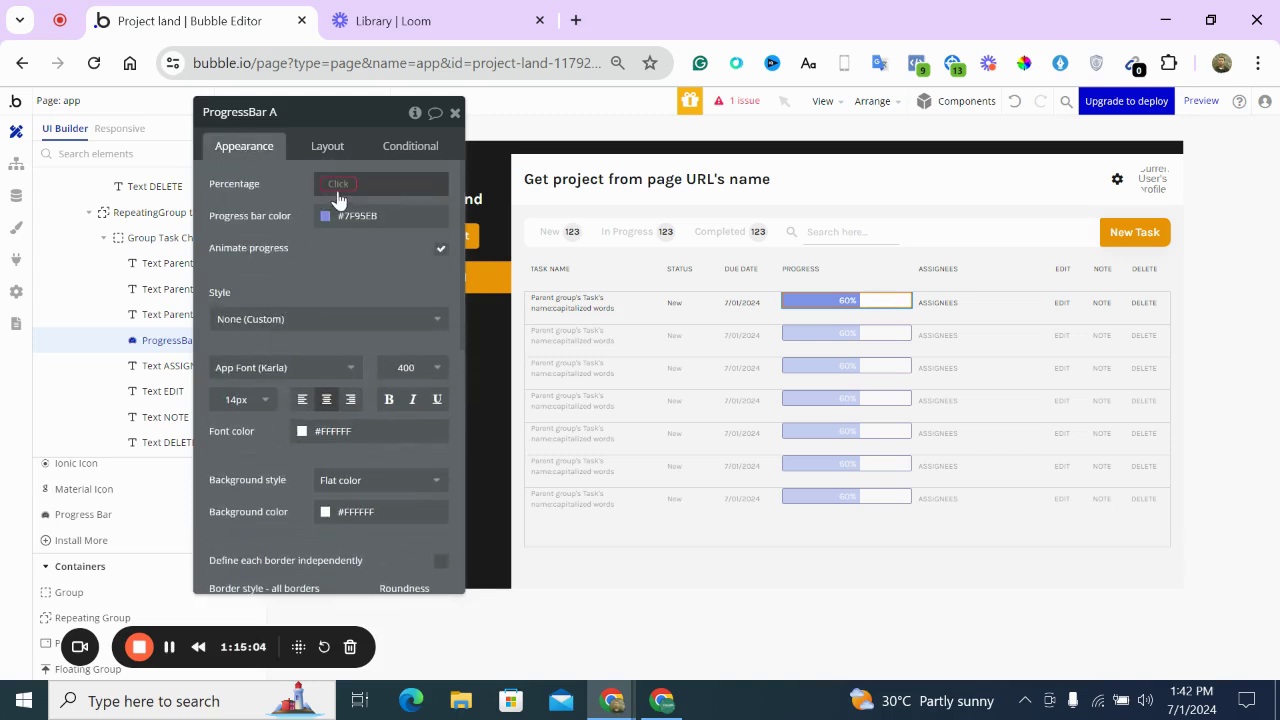
click(370, 226)
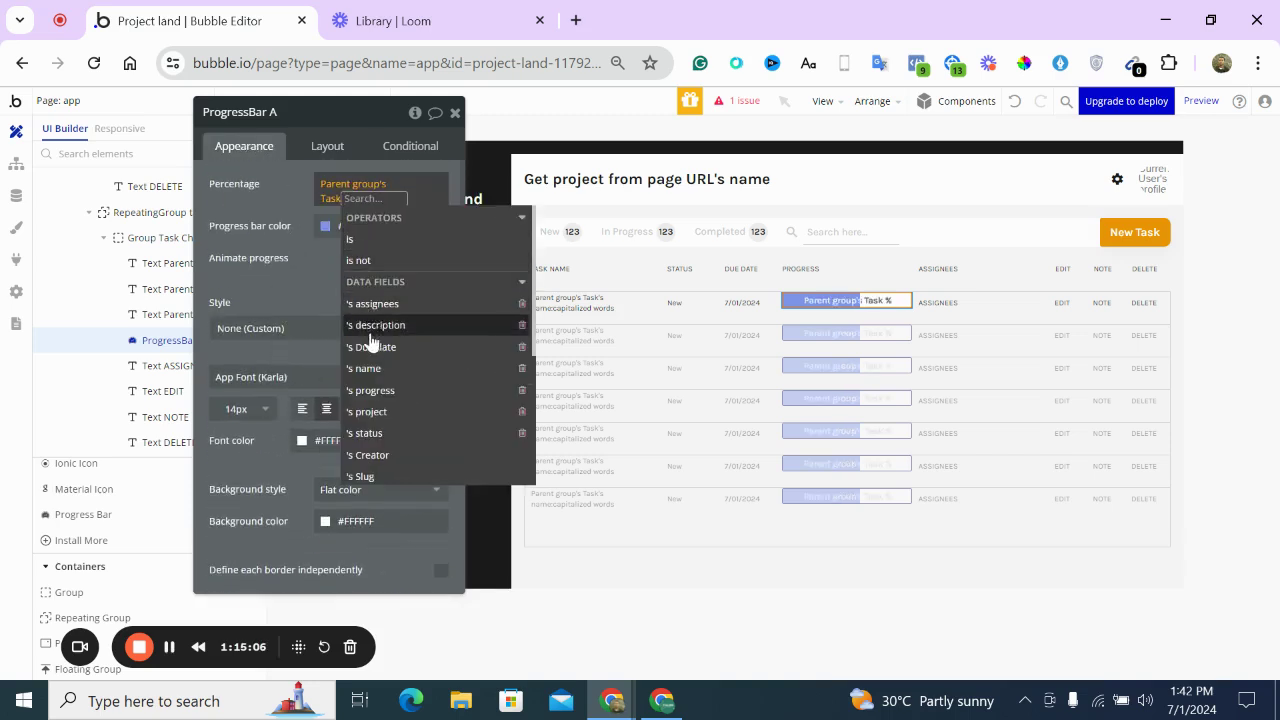
click(372, 394)
click(291, 203)
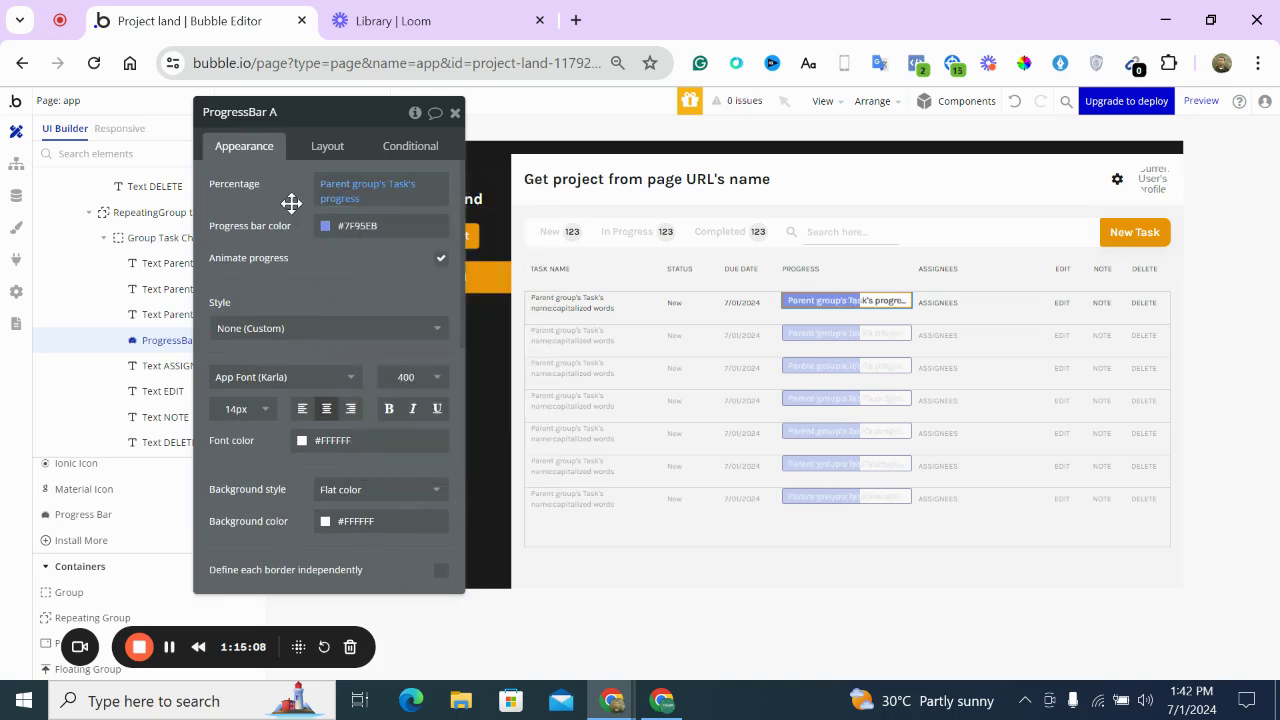
Change the progress bar color to the main colour - gold color variable
click(325, 226)
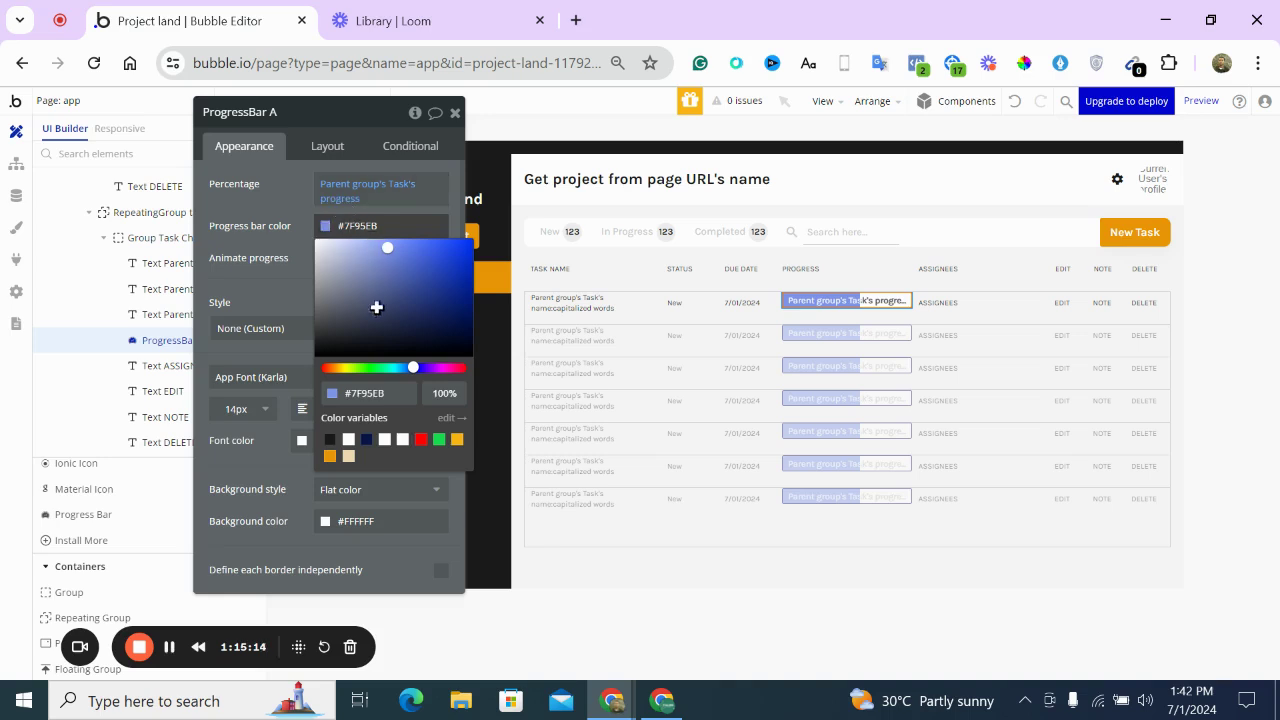
click(330, 456)
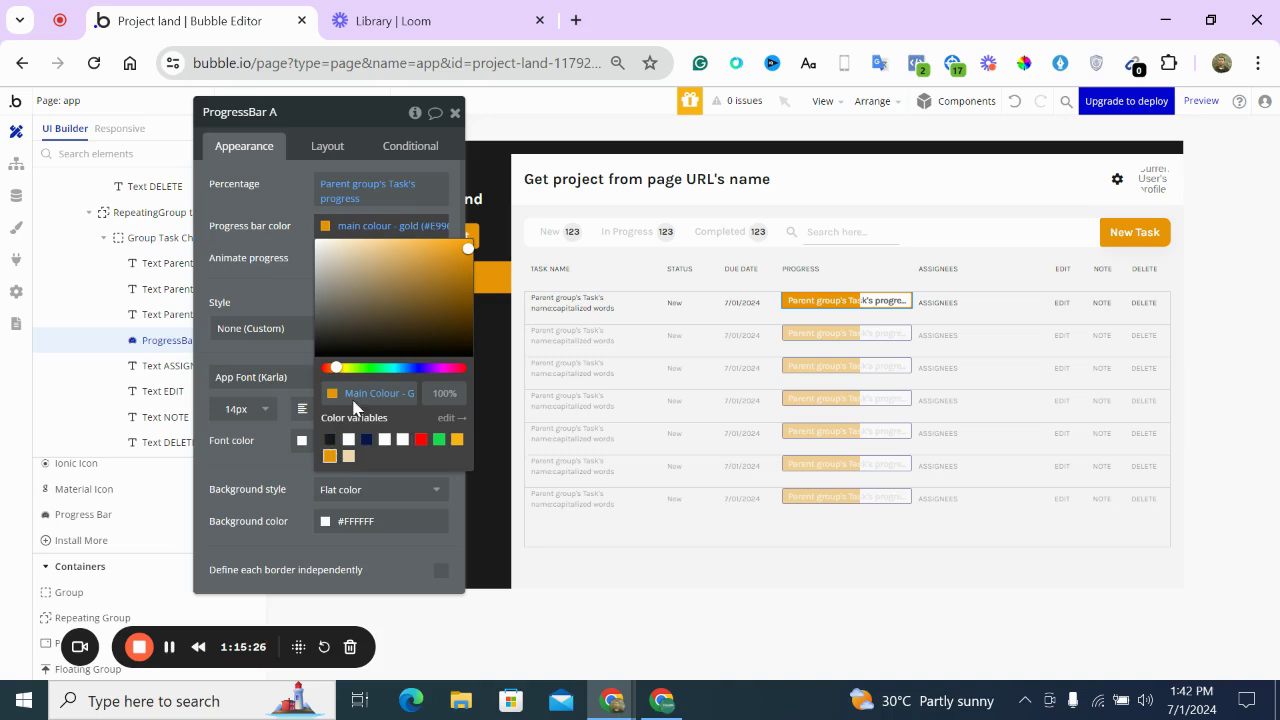
click(296, 238)
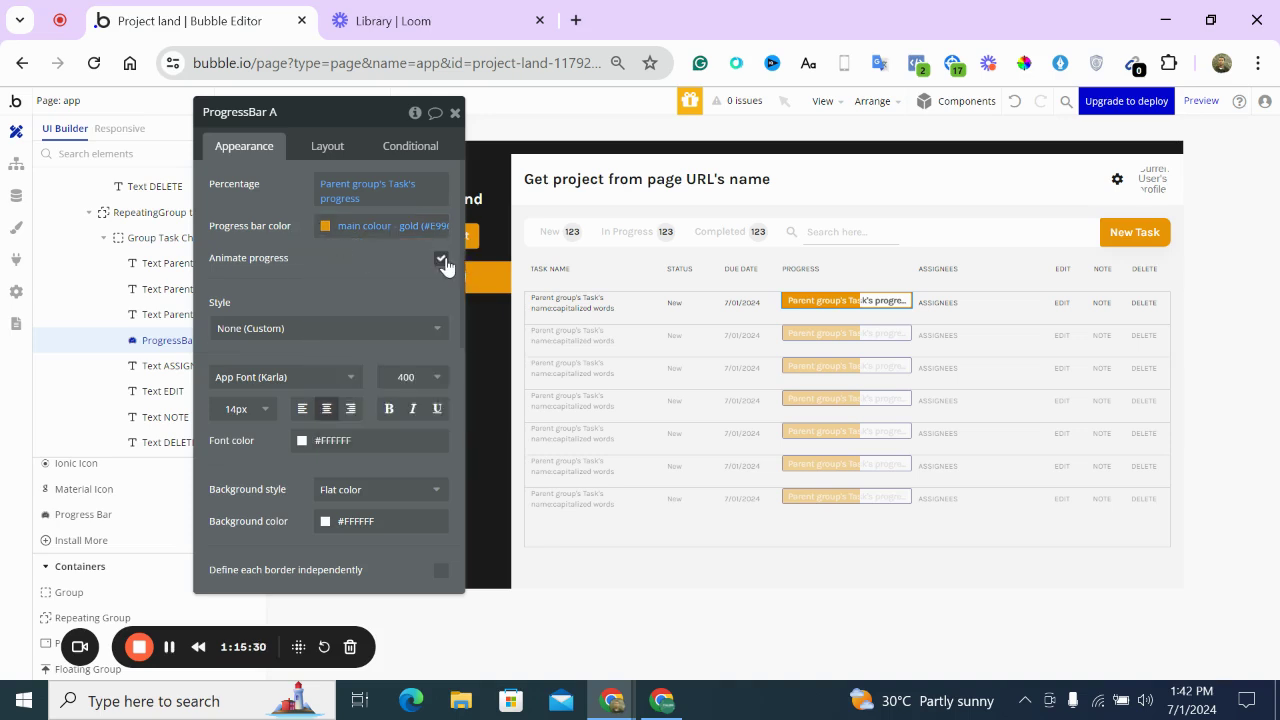
Set the progress bar's font color to main colour - gold and its font size to 0 px
scroll(412, 298, down, 3)
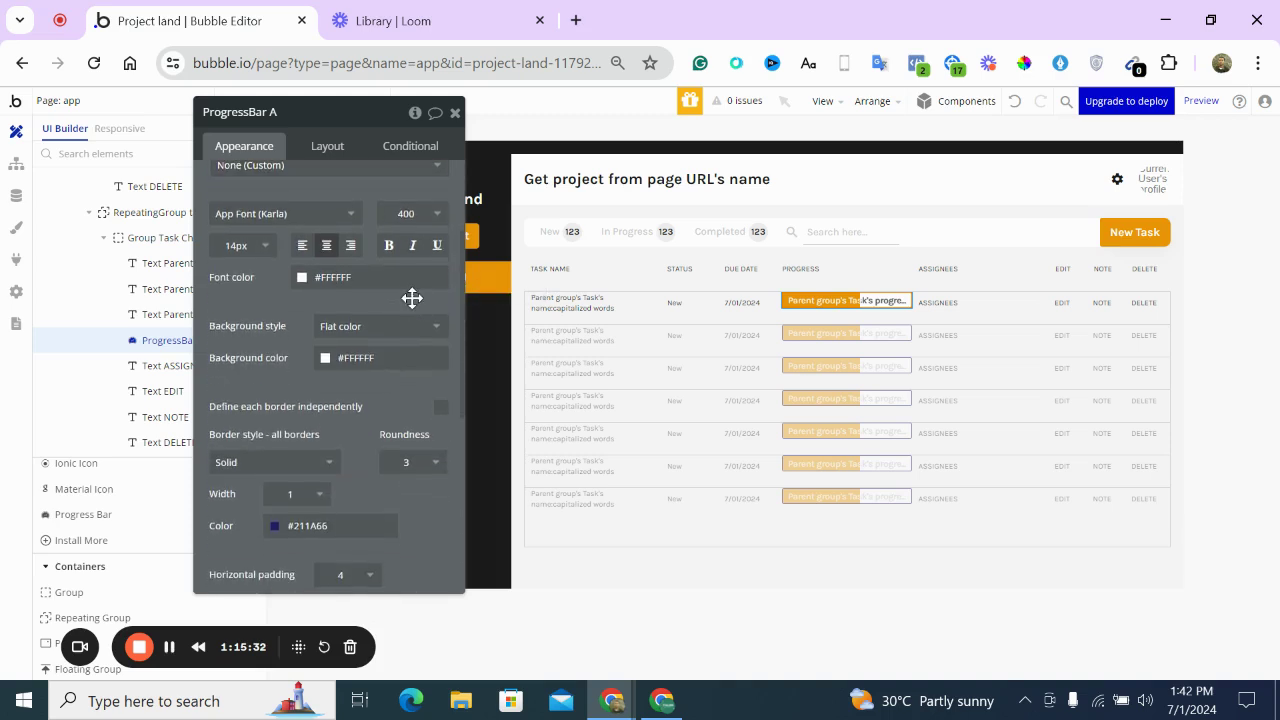
scroll(412, 298, up, 2)
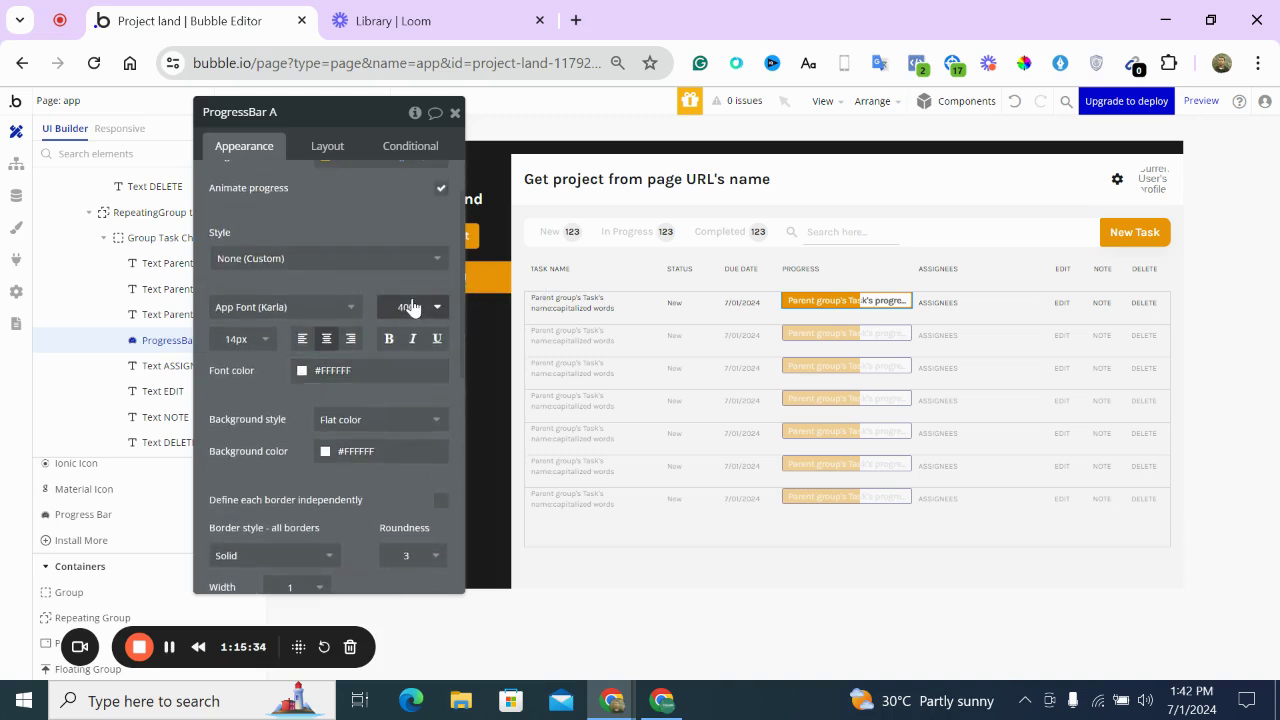
click(302, 376)
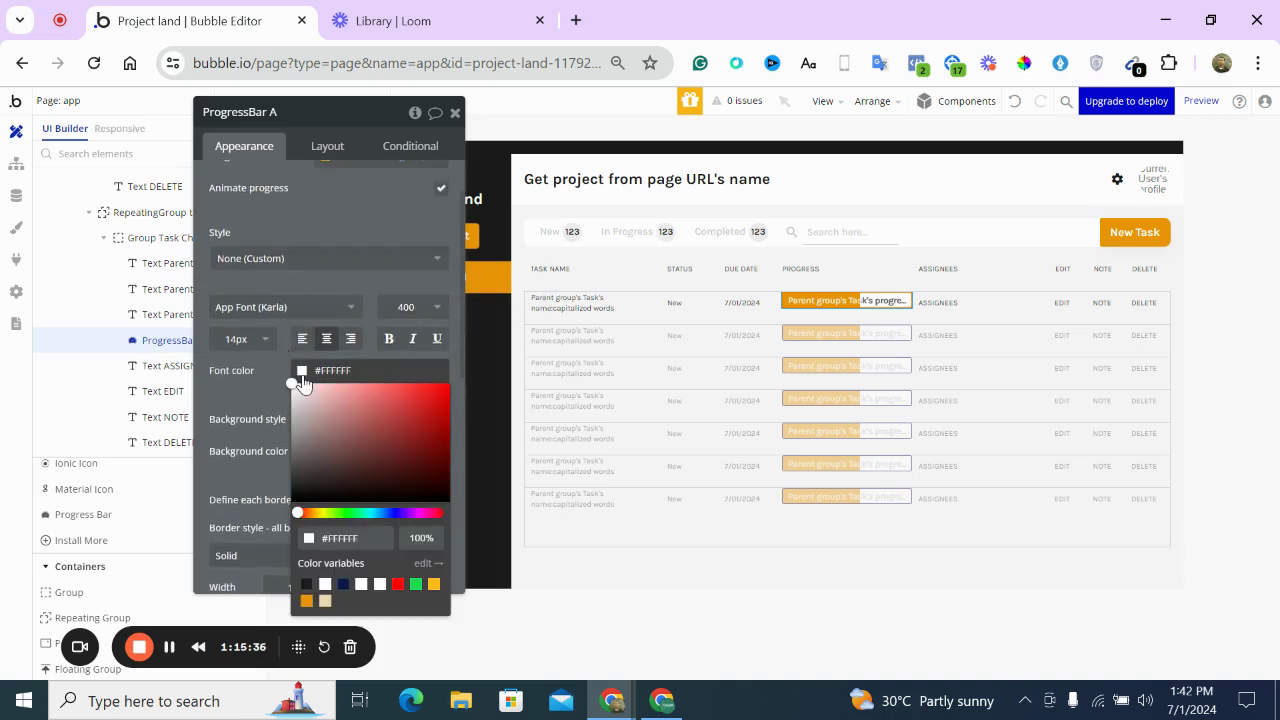
click(307, 601)
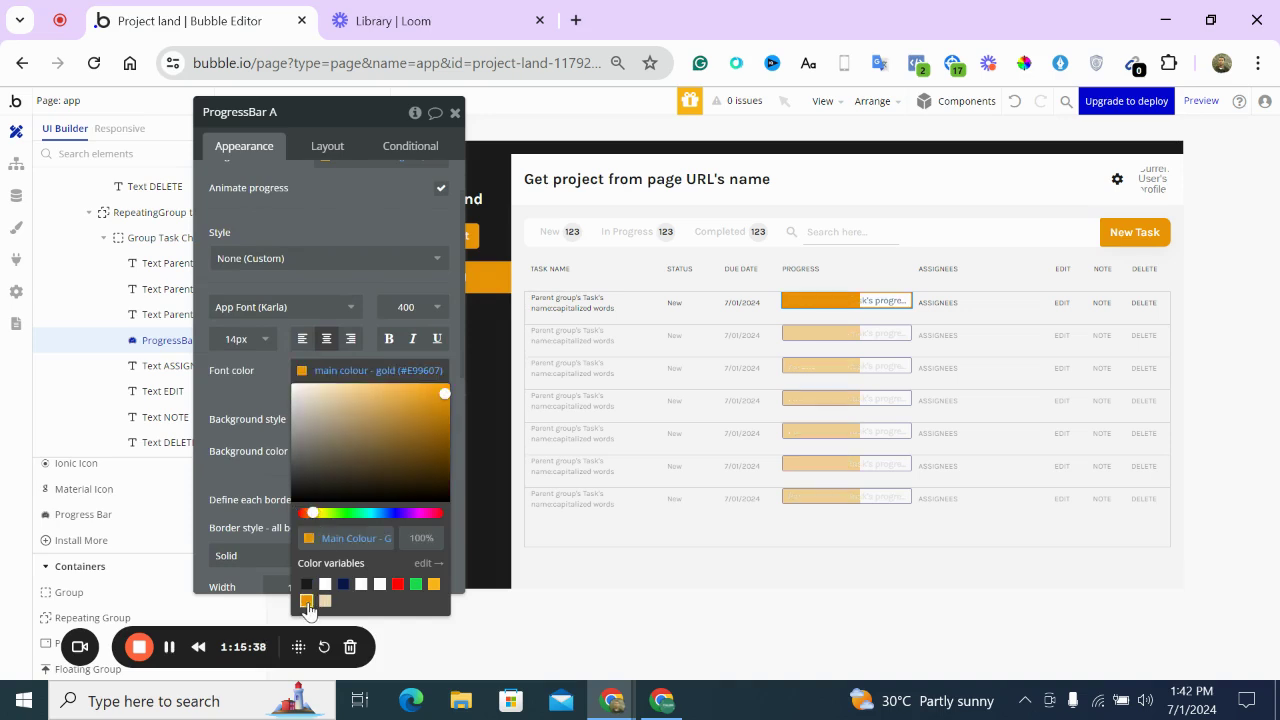
click(348, 226)
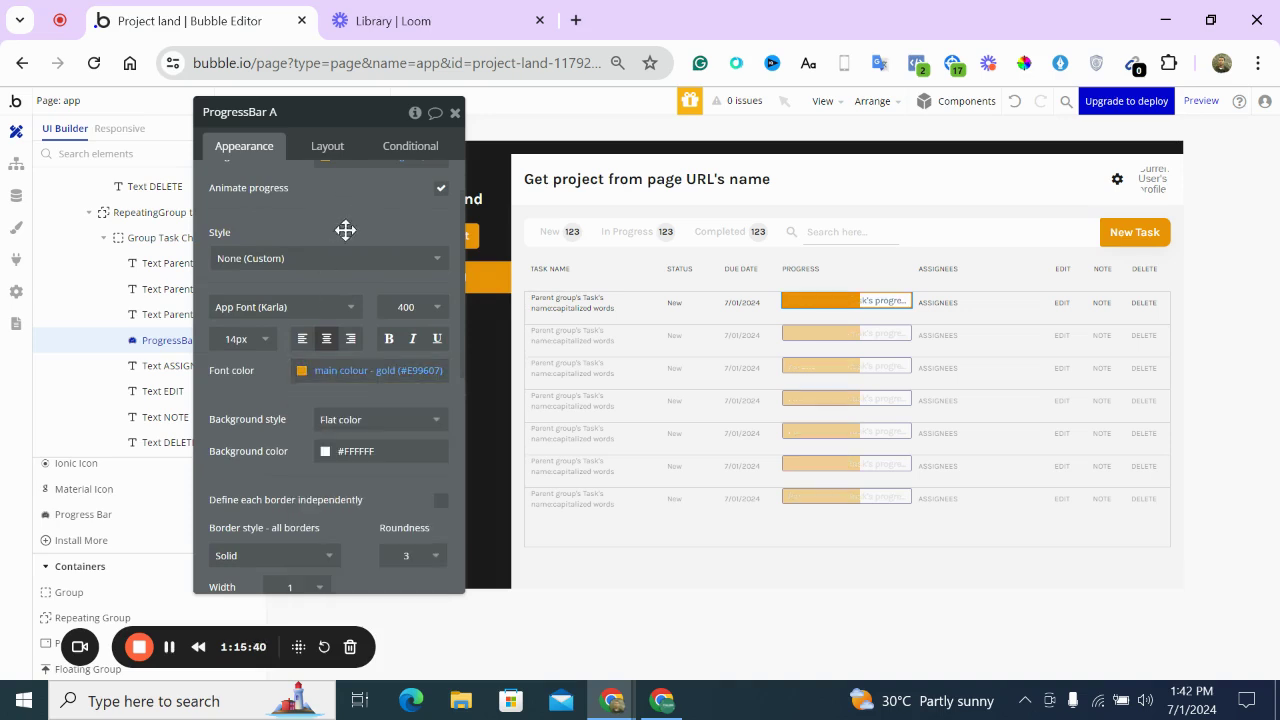
click(259, 342)
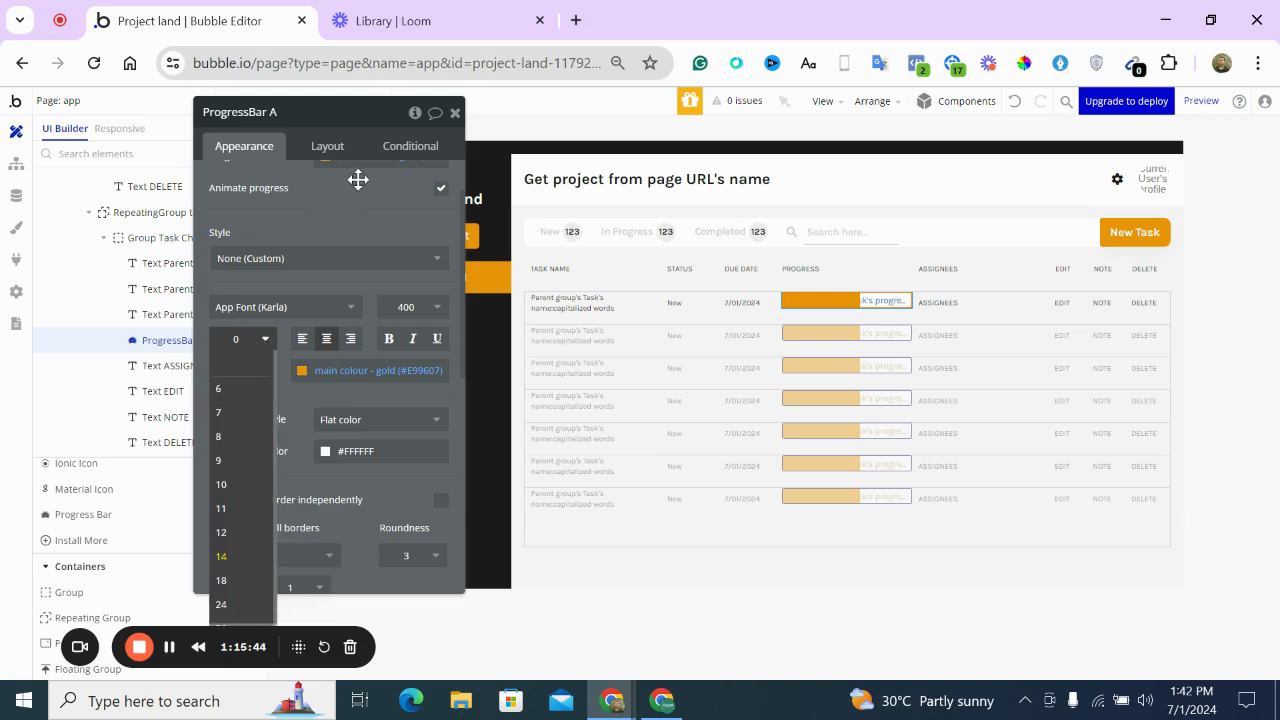
key(Return)
scroll(388, 318, down, 1)
scroll(388, 318, down, 1)
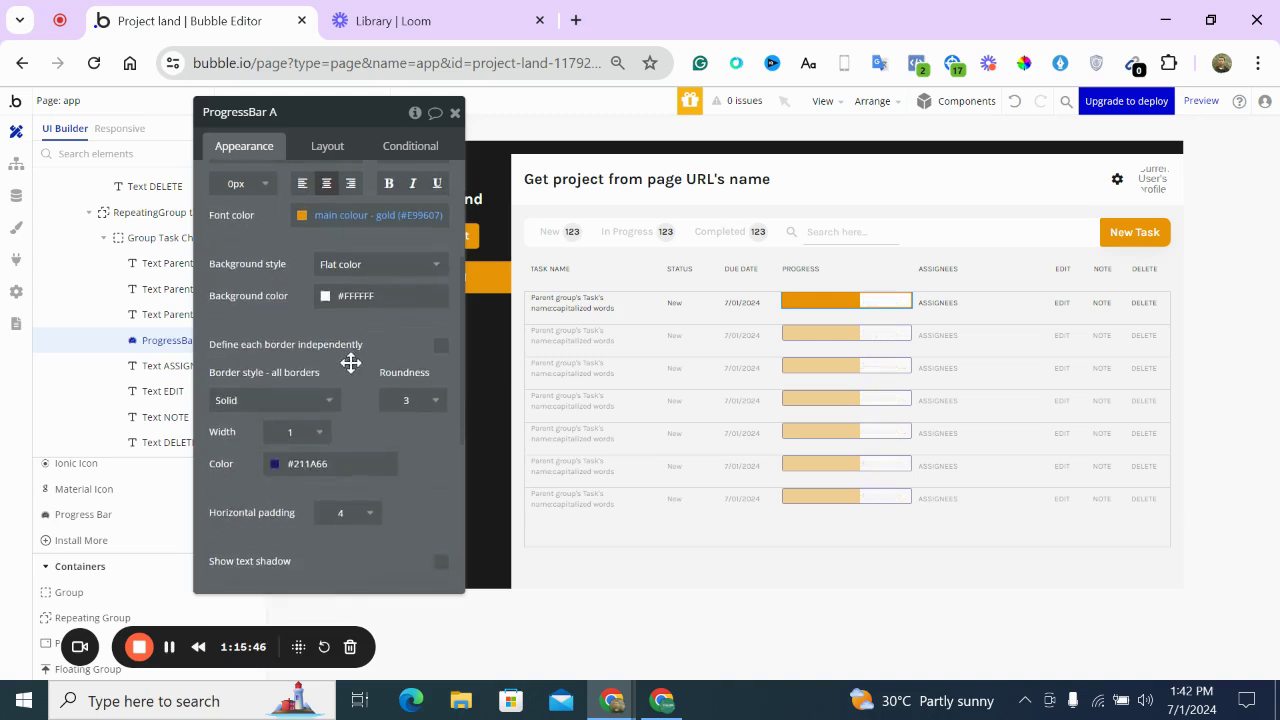
Remove the progress bar's border by setting its style to None, and set the roundness to 5
click(320, 400)
click(285, 450)
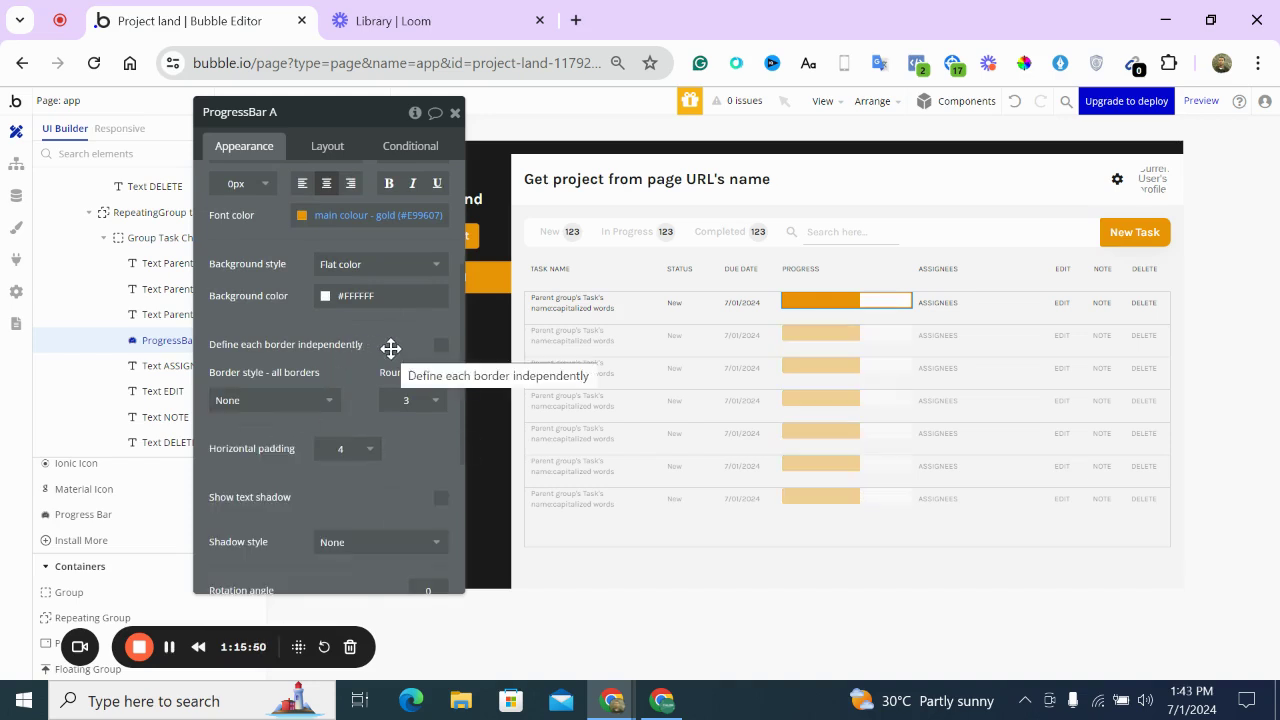
scroll(391, 348, down, 1)
scroll(391, 348, down, 1)
click(409, 322)
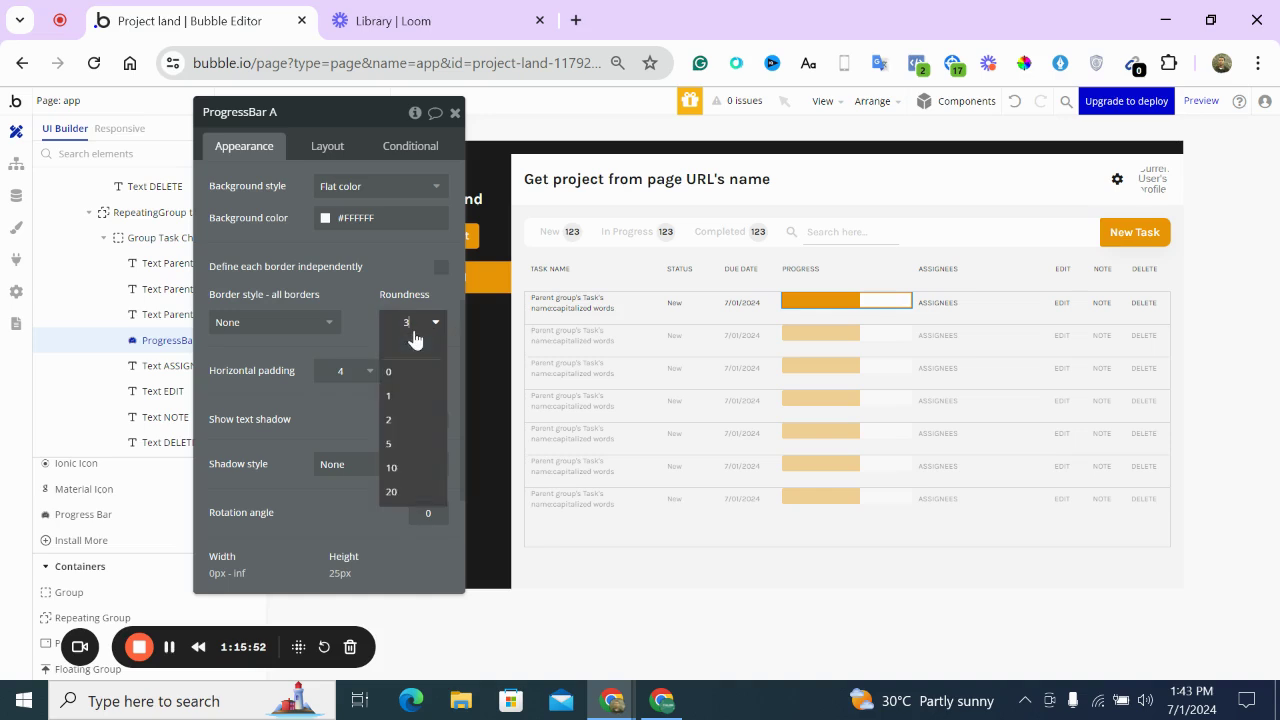
click(408, 442)
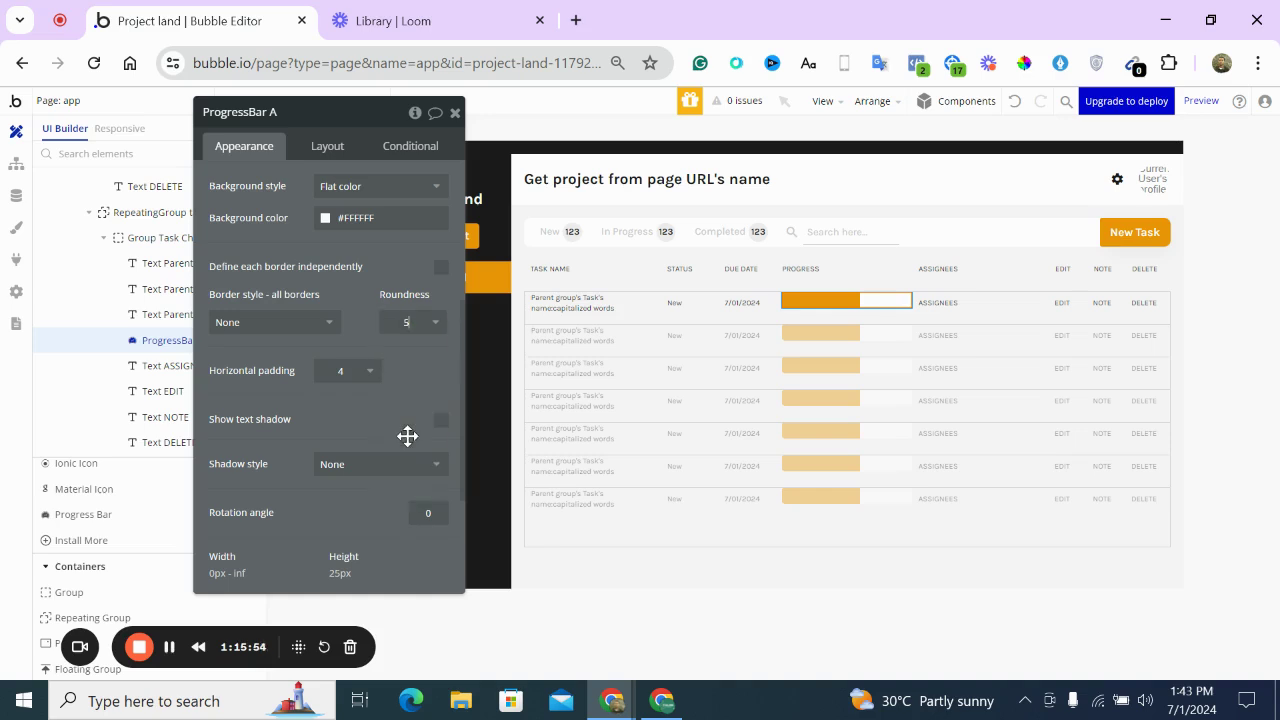
click(650, 703)
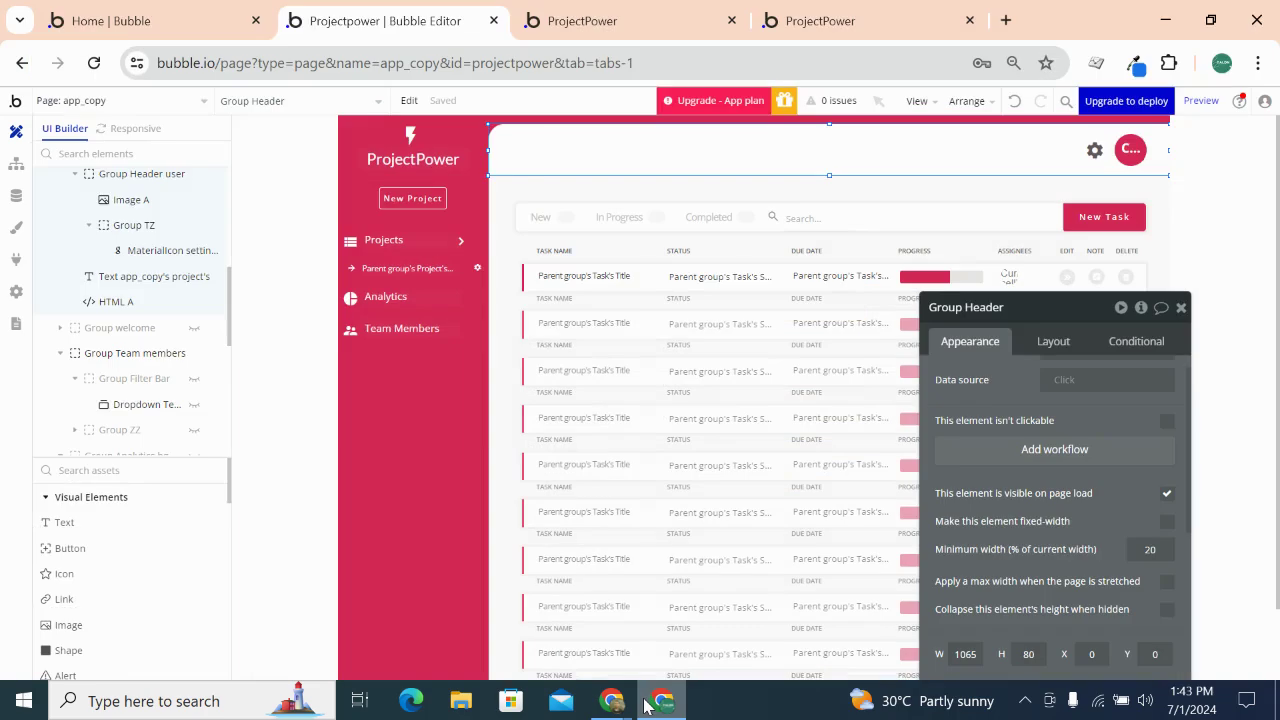
click(645, 706)
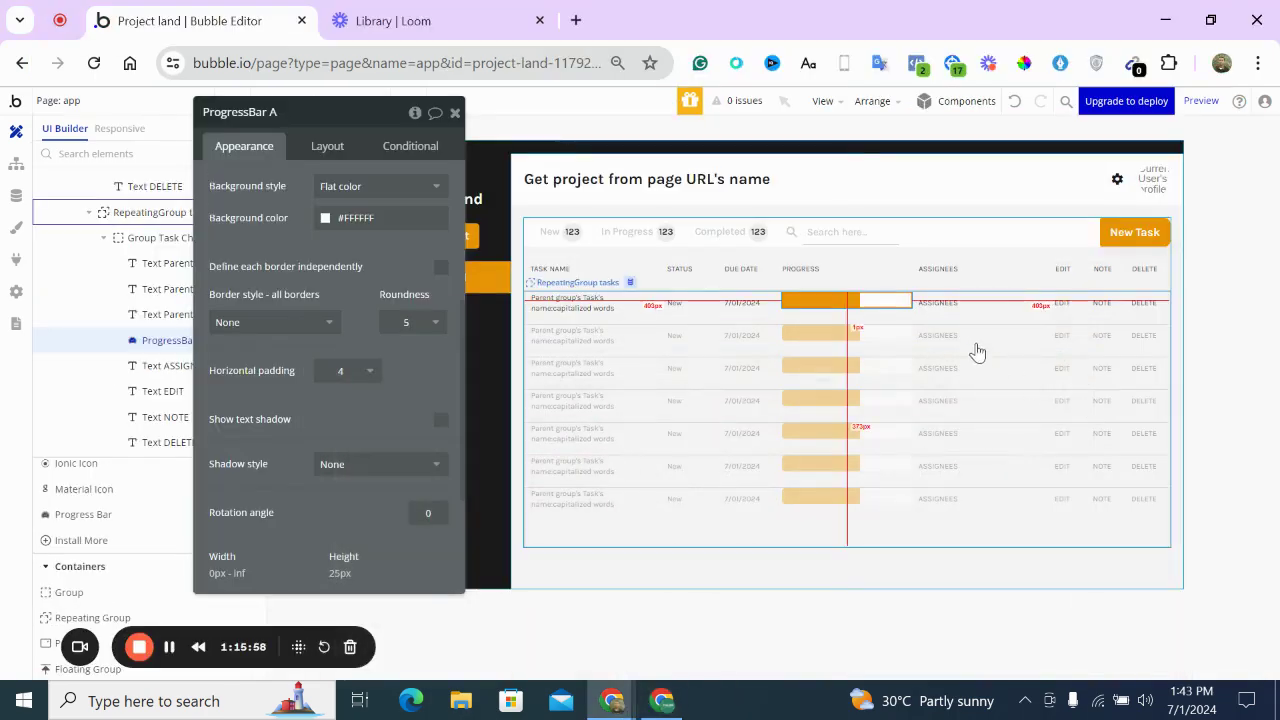
click(1204, 360)
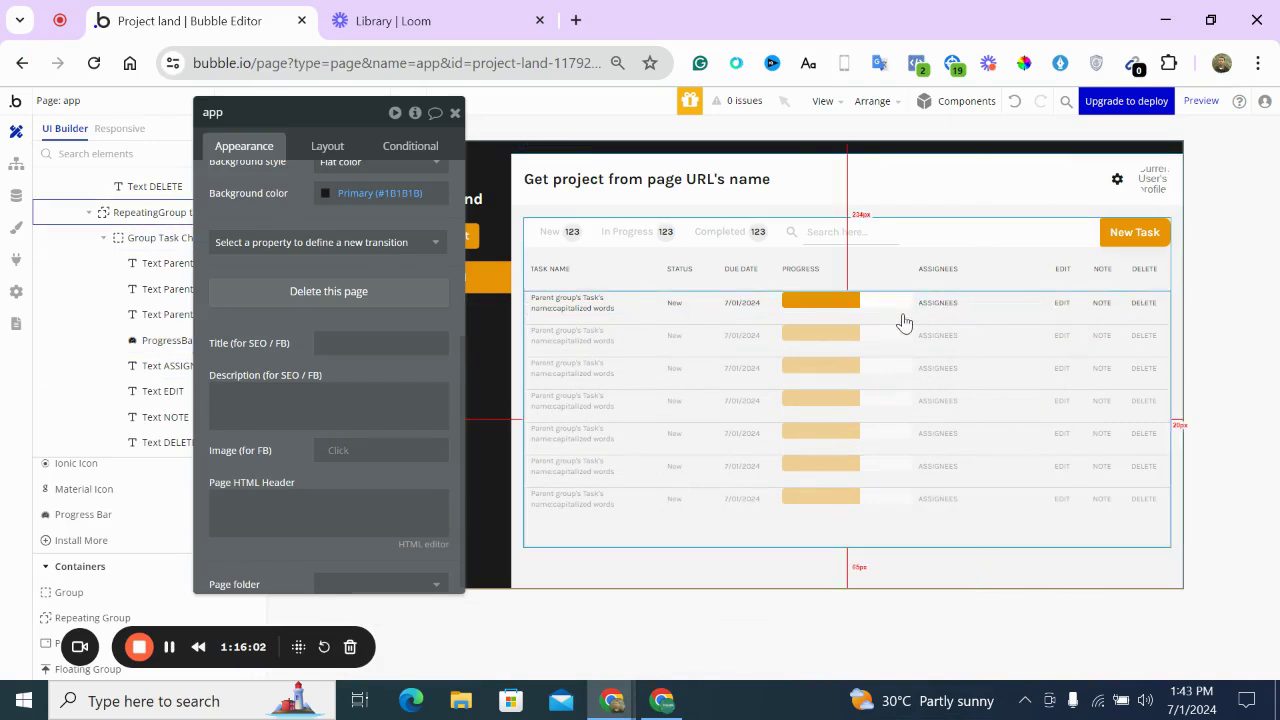
Vertically centre the progress bar in the task row, and close the property editor
click(877, 292)
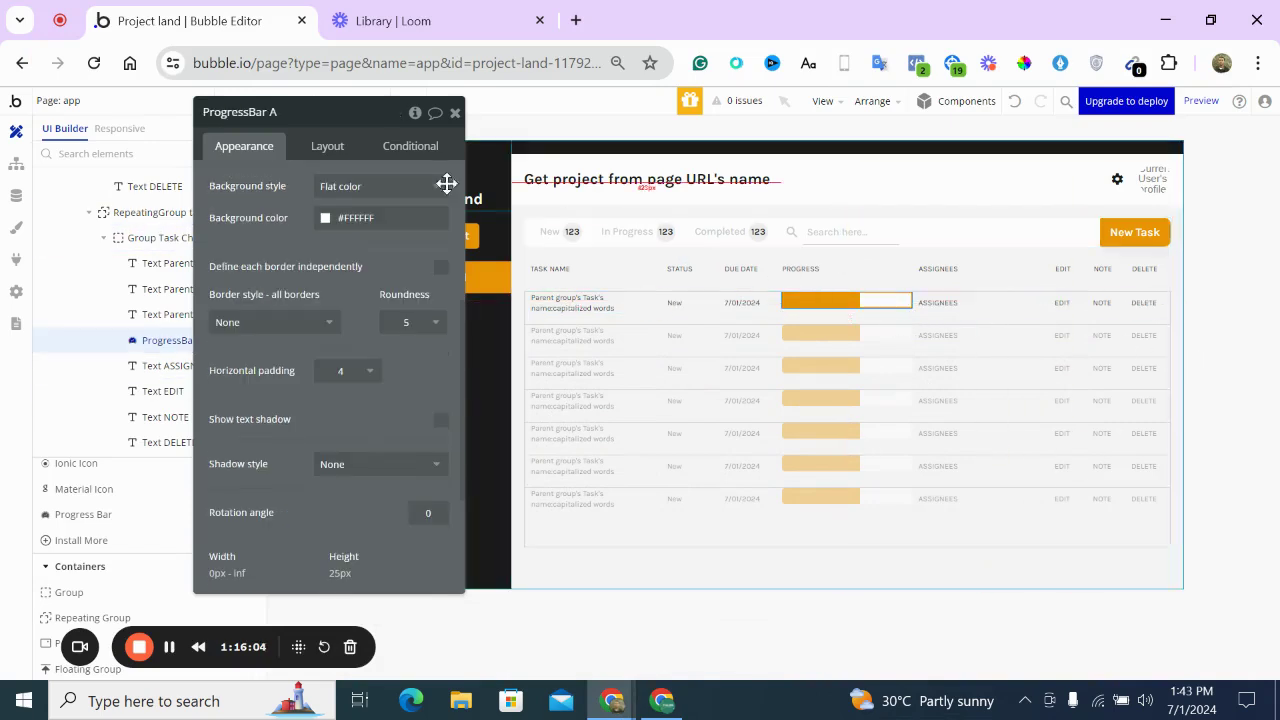
click(332, 150)
click(410, 270)
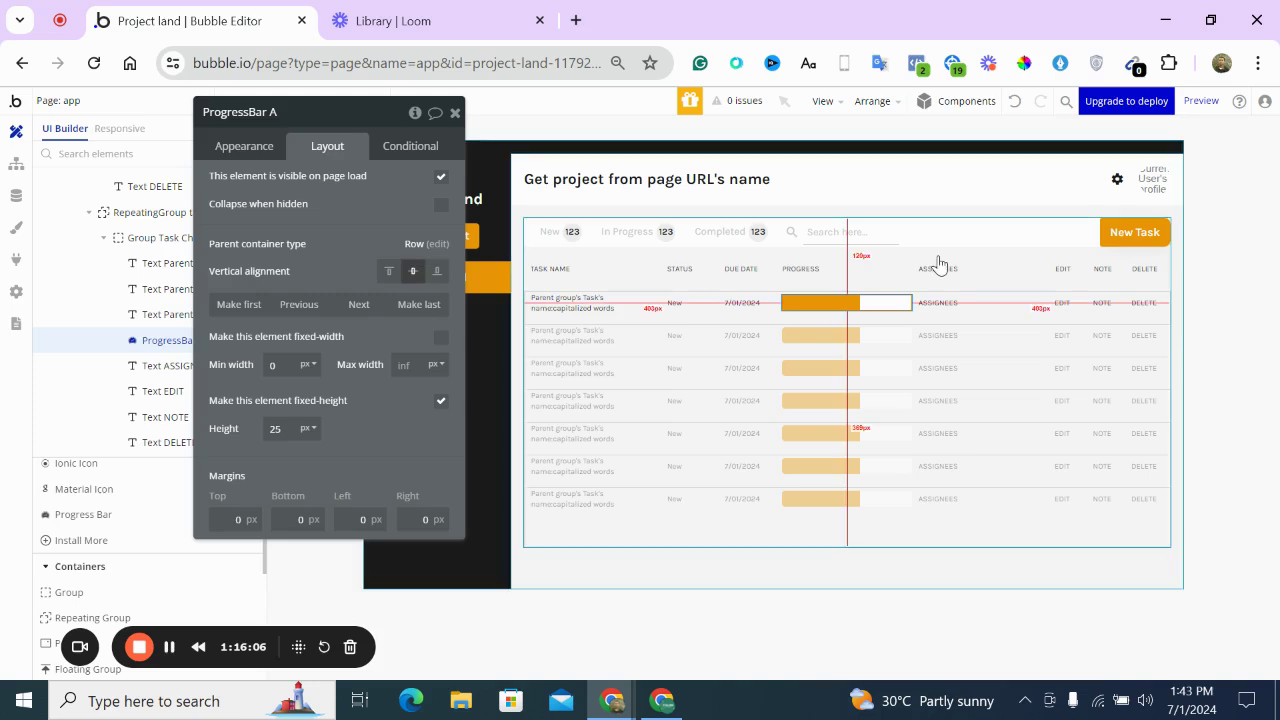
click(1248, 286)
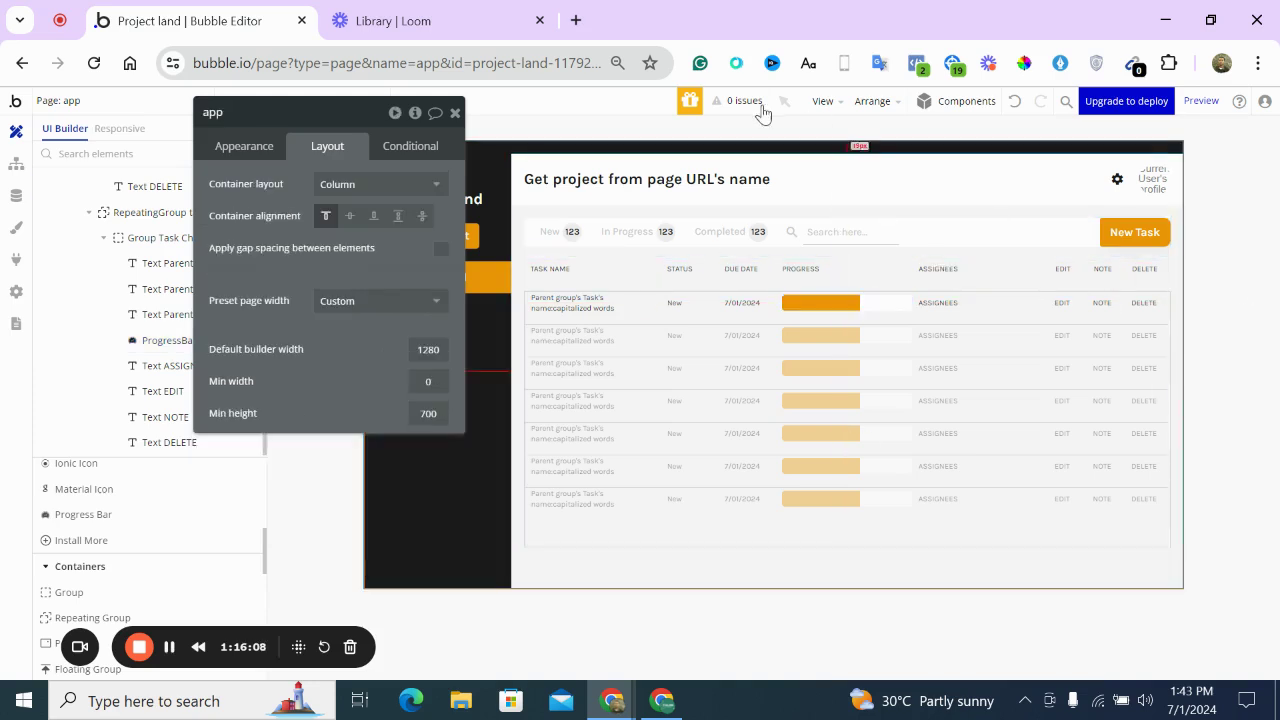
click(455, 112)
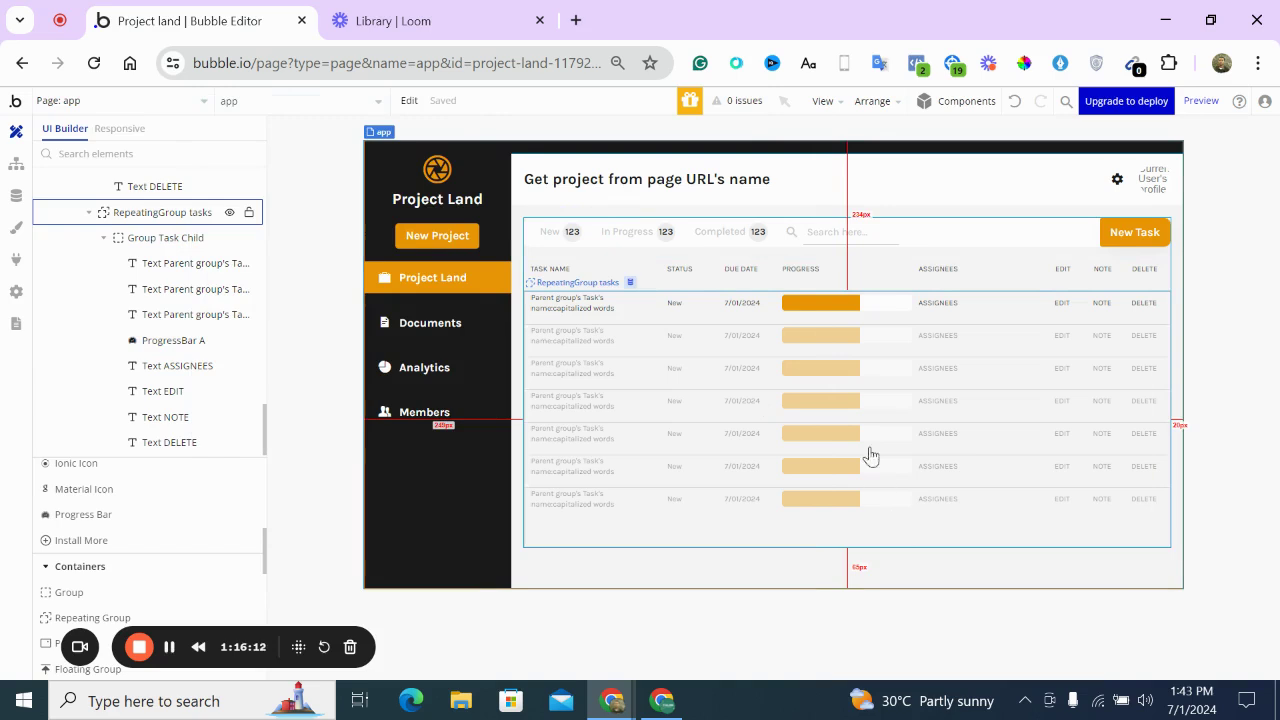
Set the maximum width of the PROGRESS header label and the task row's progress bar to 150 px
click(664, 700)
click(664, 700)
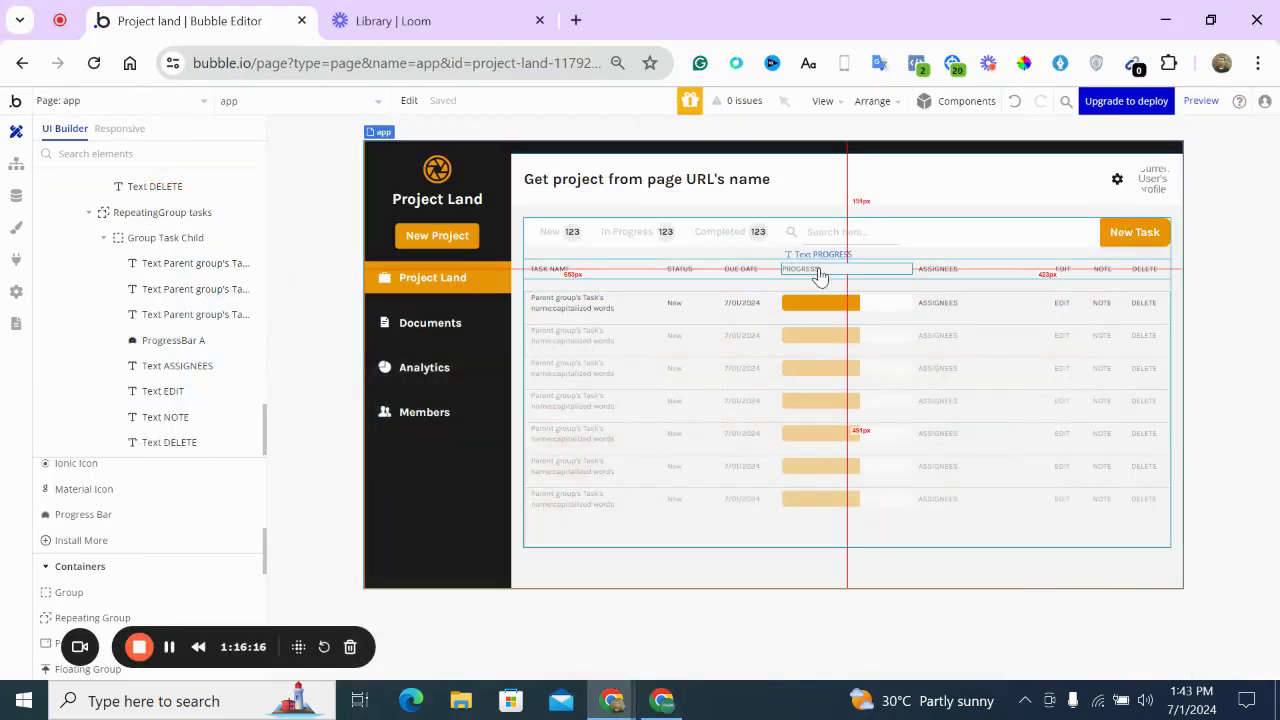
double_click(822, 272)
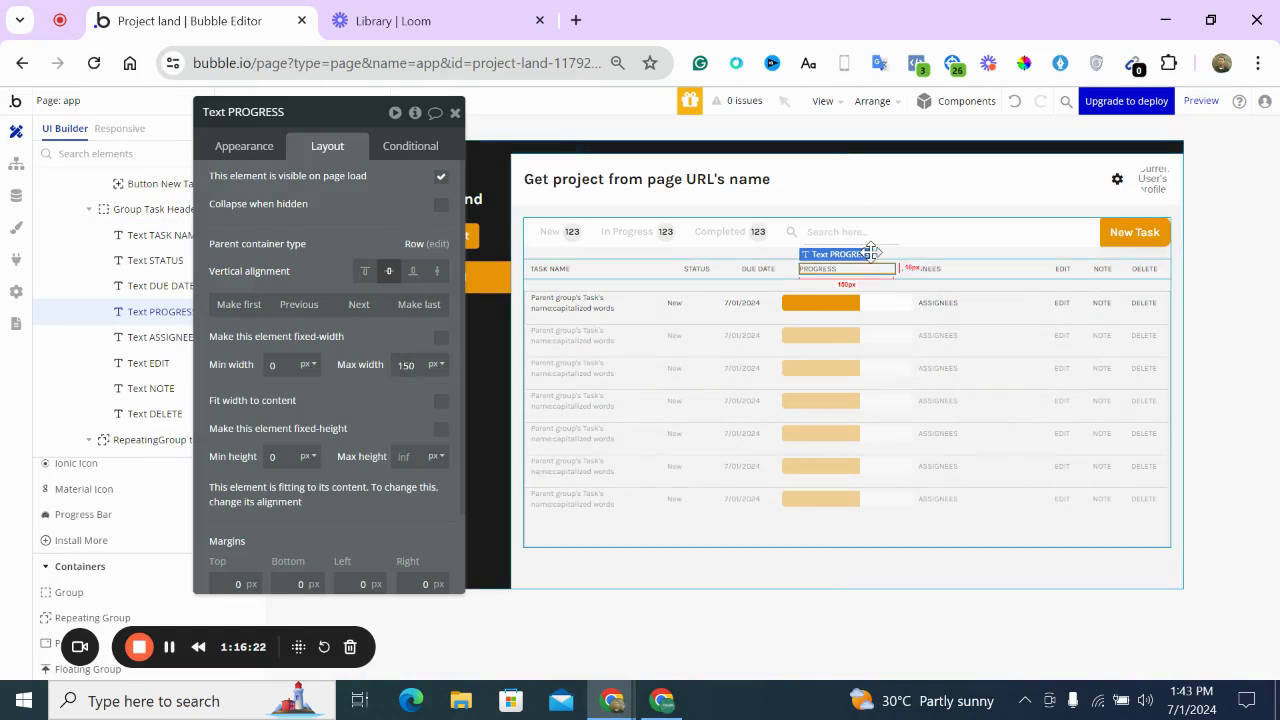
click(891, 308)
click(412, 362)
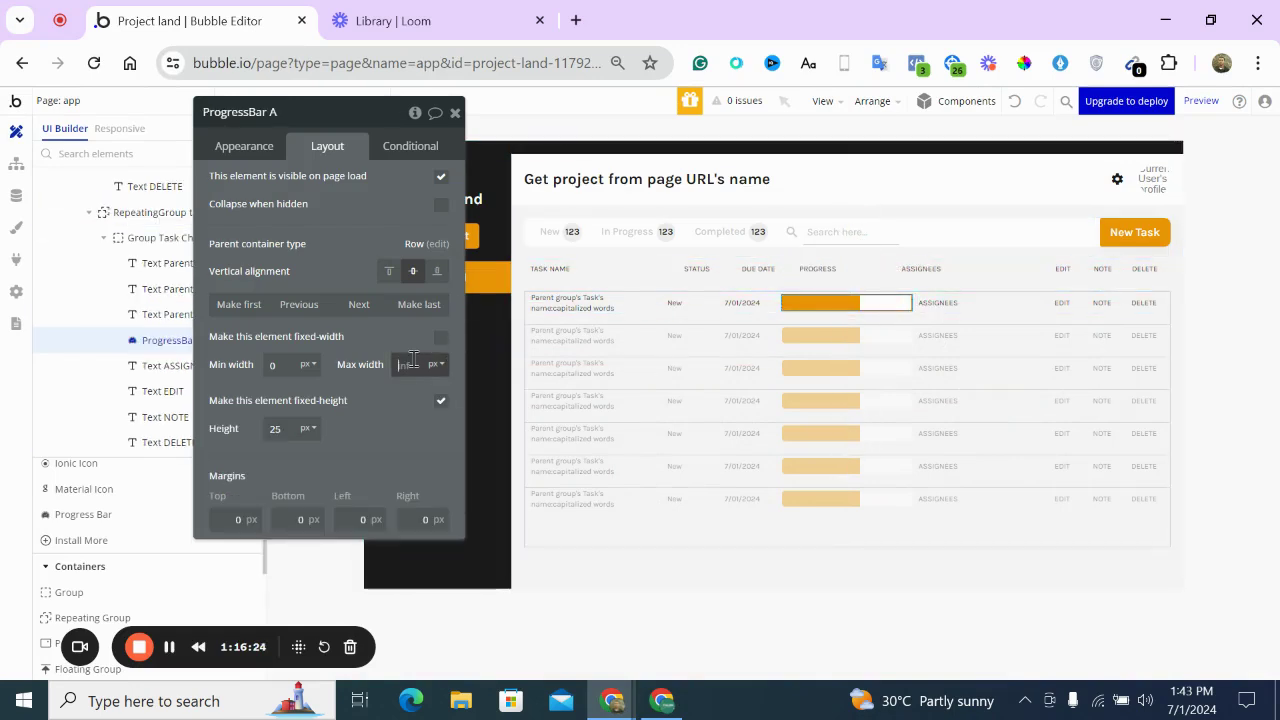
text(150)
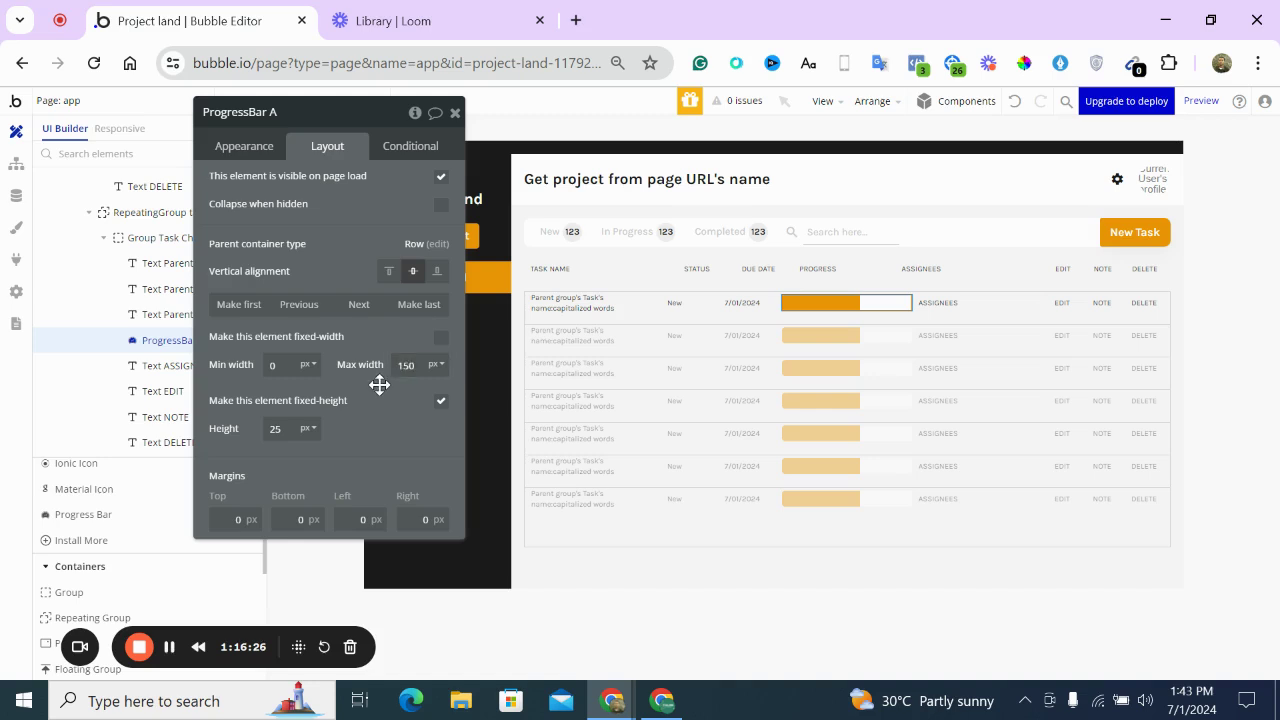
click(455, 112)
double_click(944, 302)
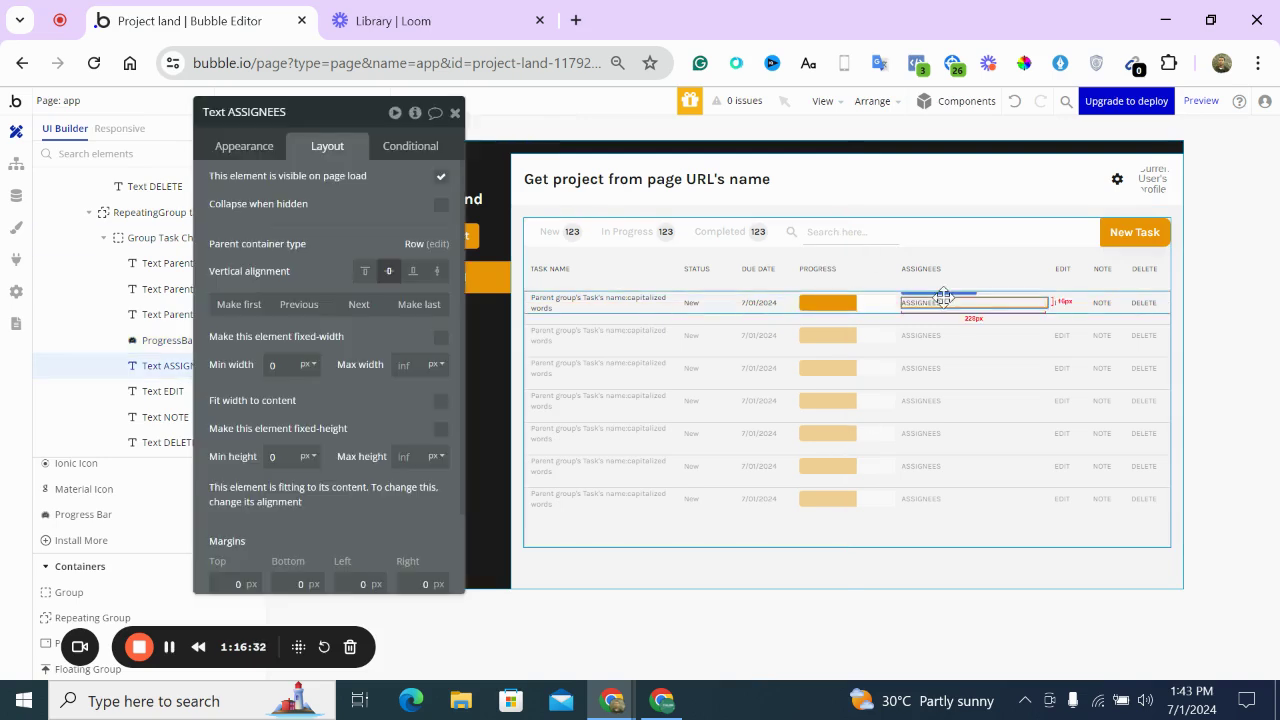
click(455, 112)
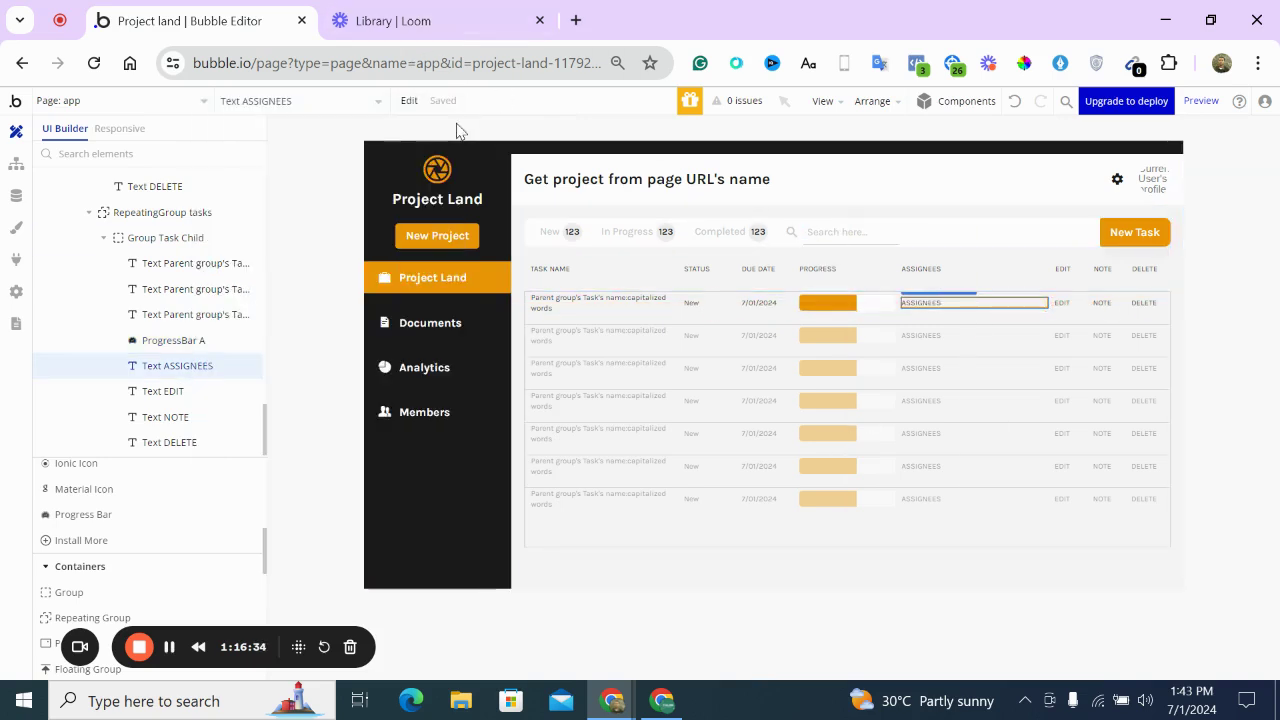
Convert the user's profile image in the page header into a reusable element named image_profile
double_click(1154, 183)
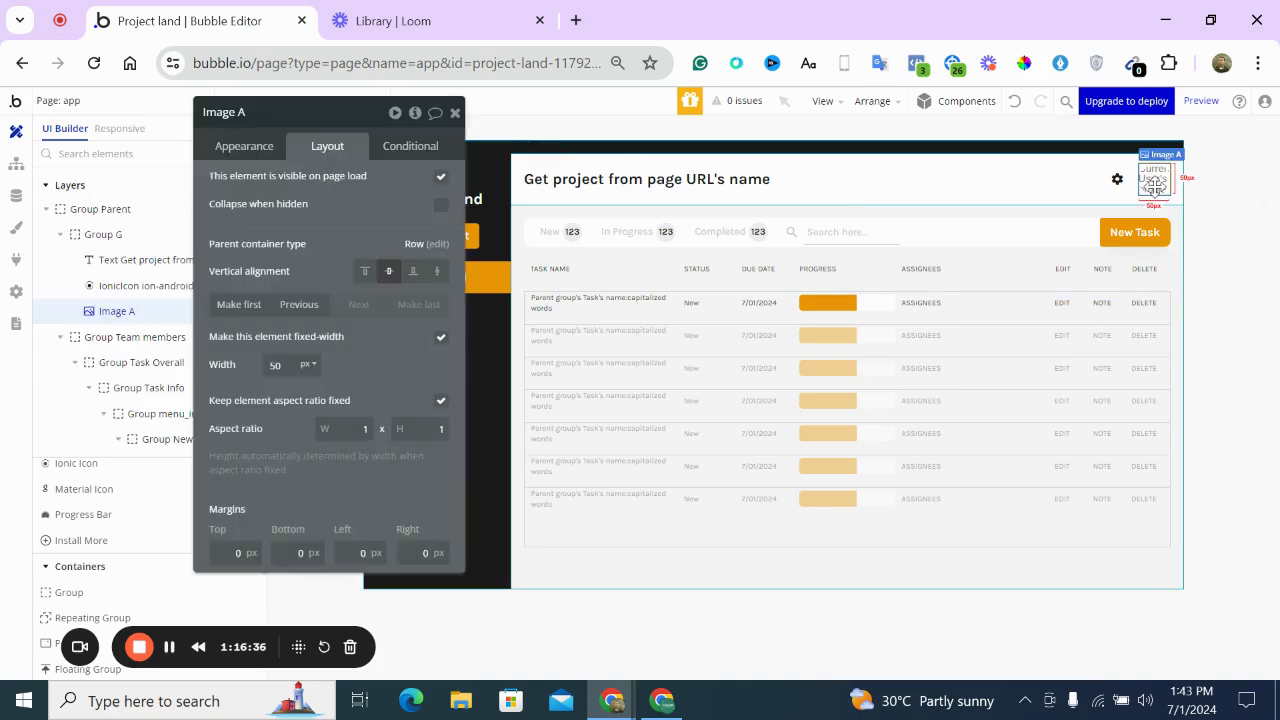
right_click(1154, 183)
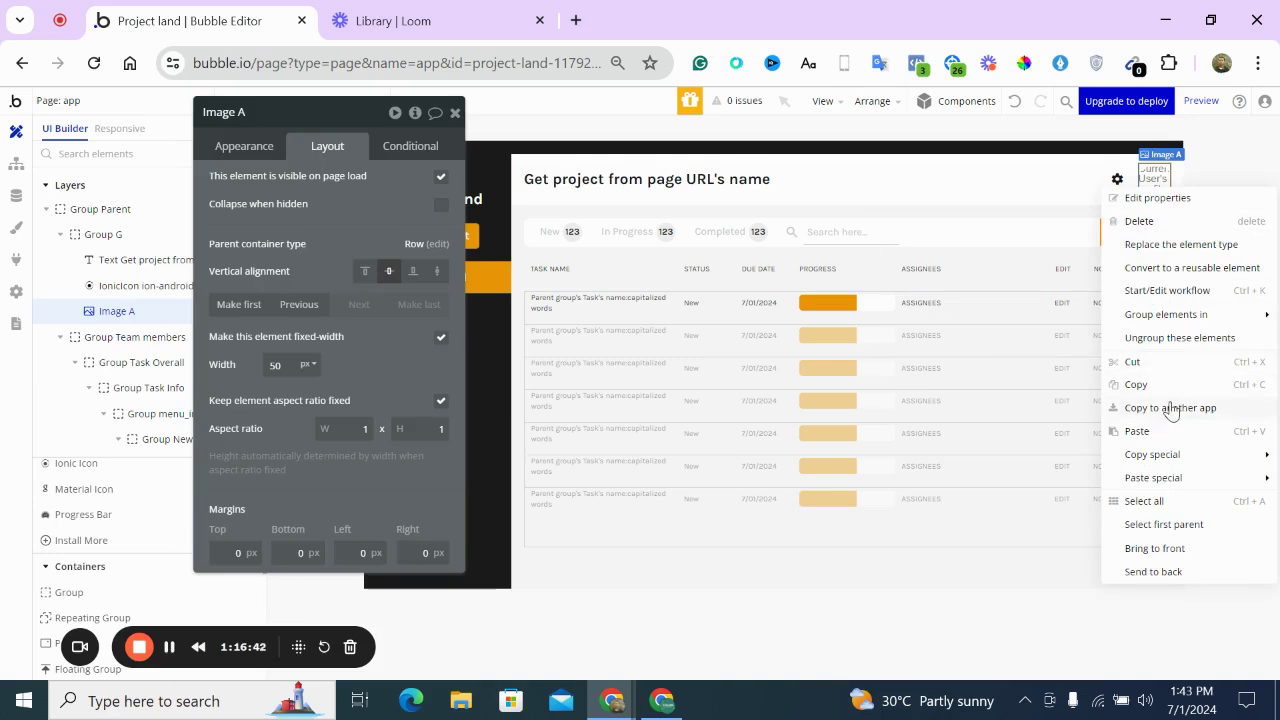
mouse_move(1168, 472)
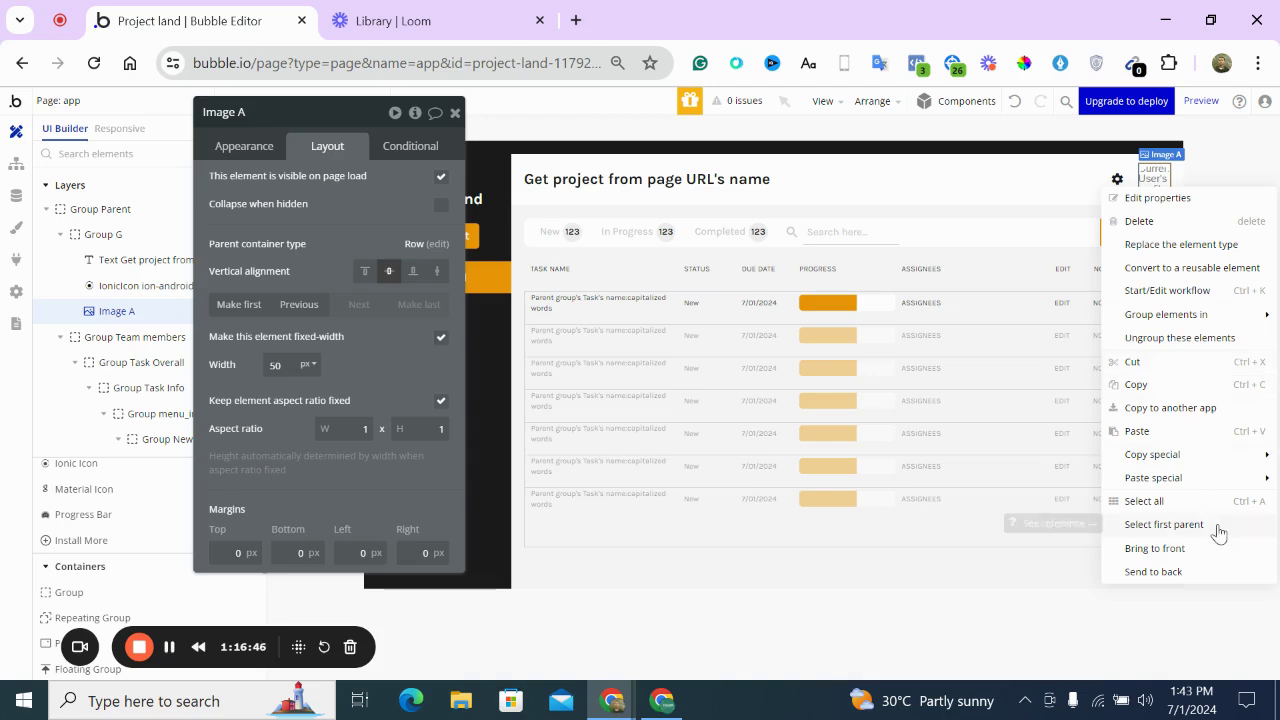
click(1176, 268)
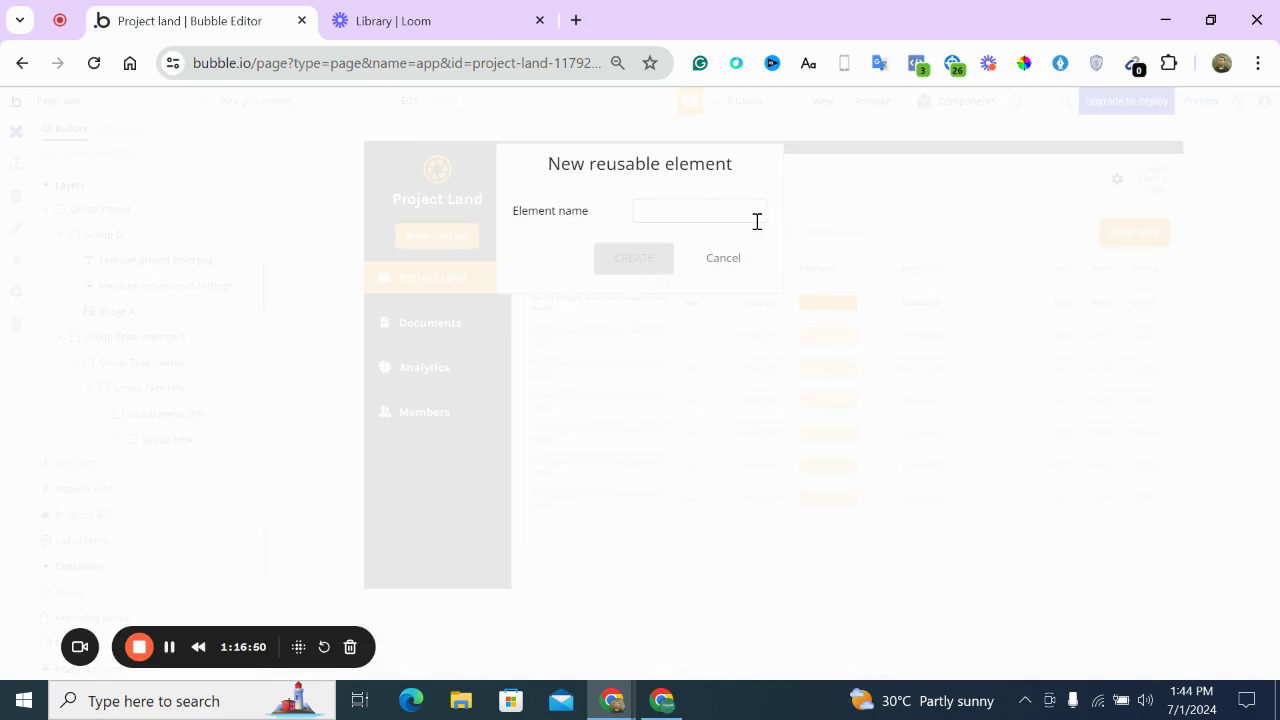
click(732, 210)
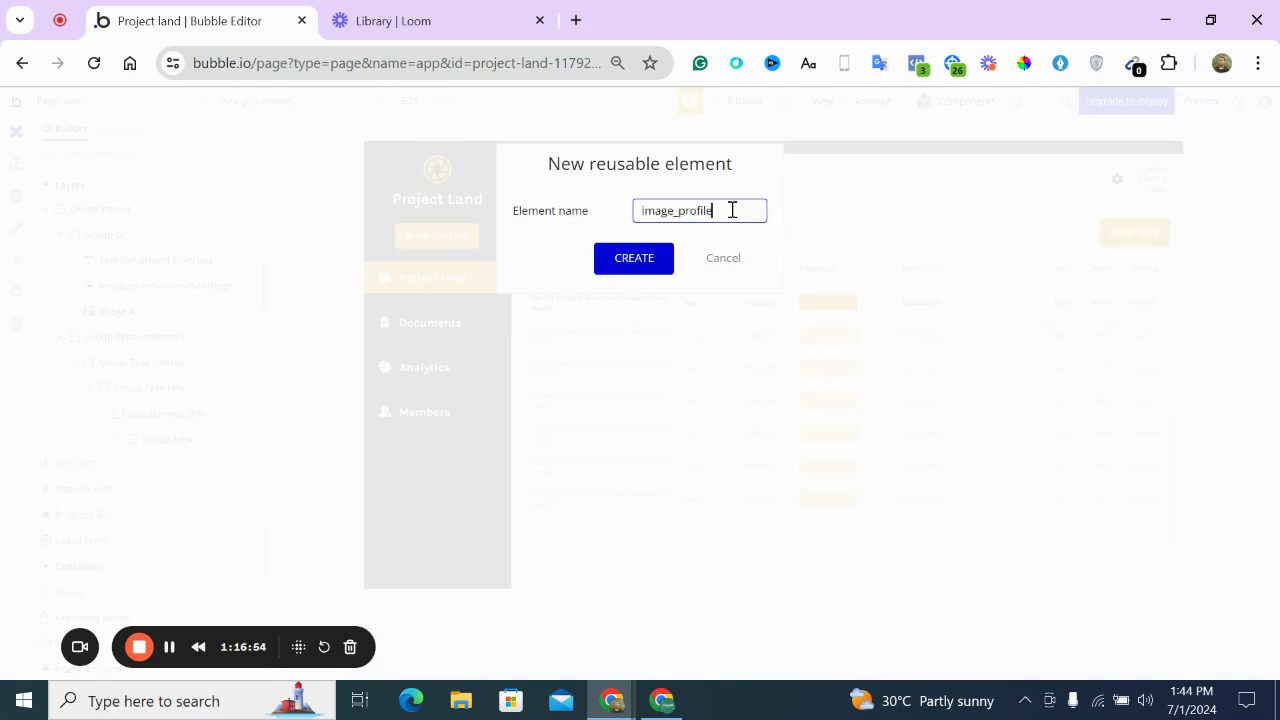
click(623, 258)
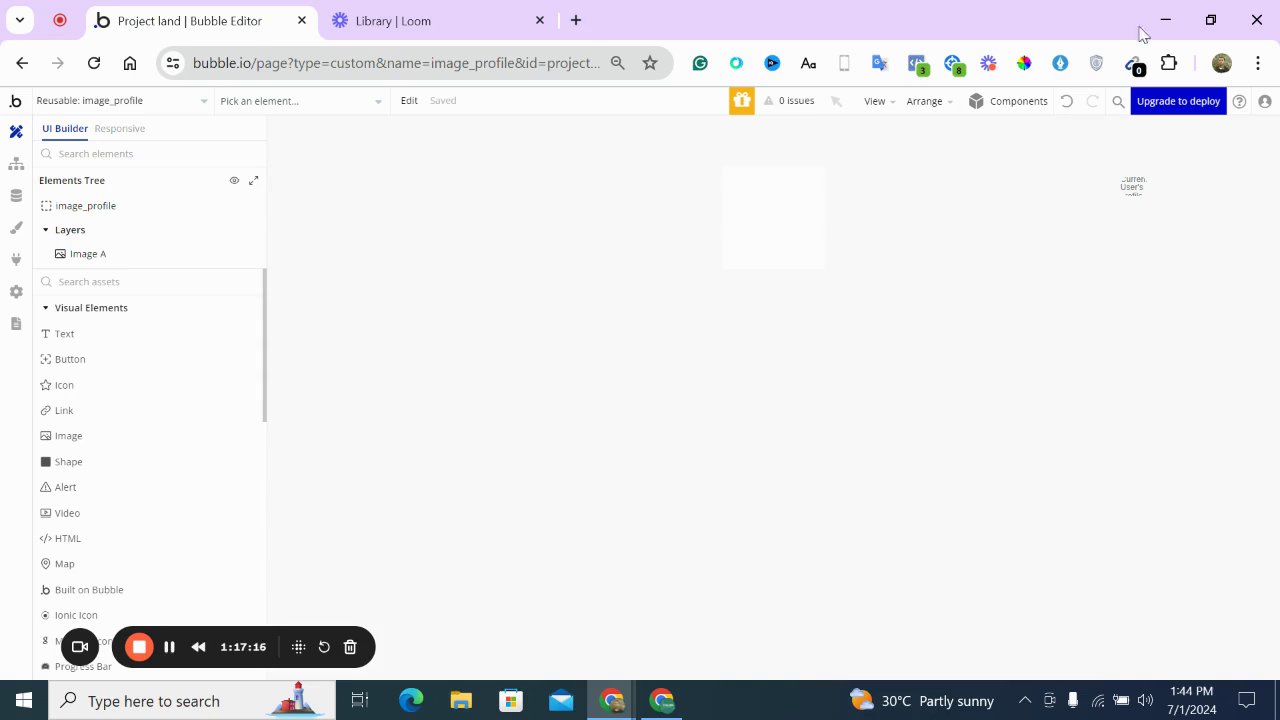
Set the container layout of the image_profile reusable element to Column
double_click(1145, 176)
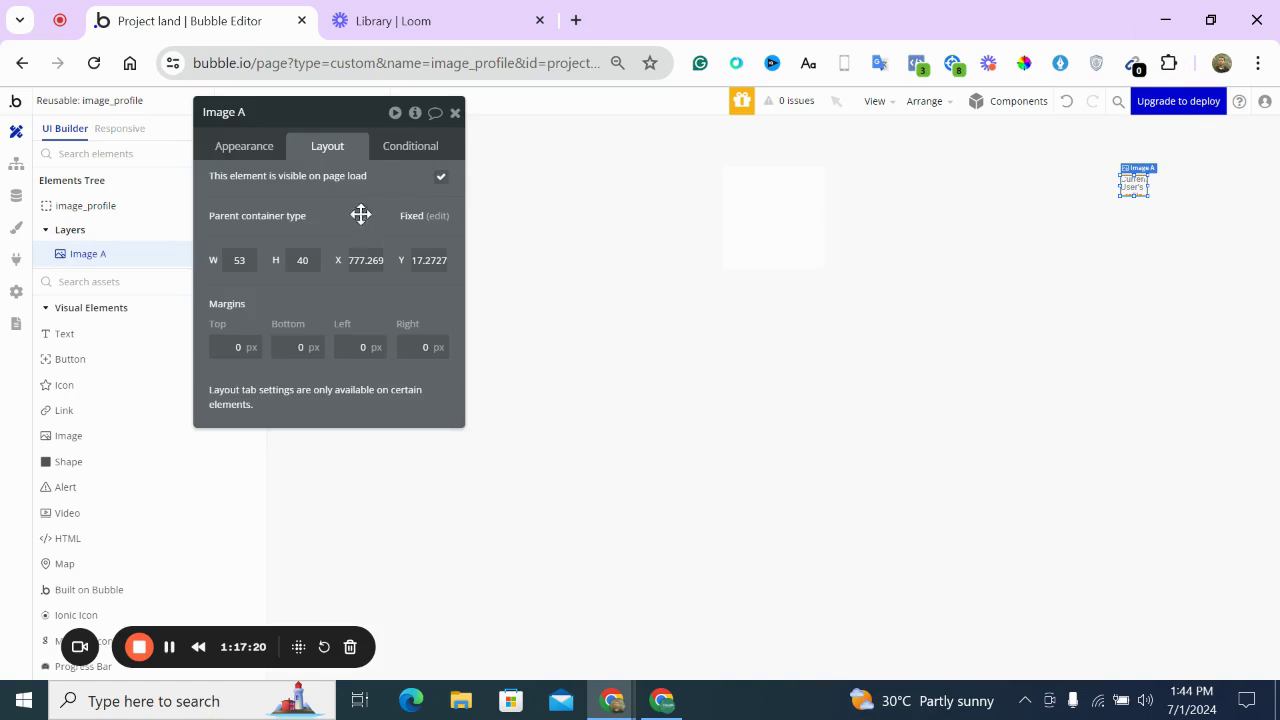
click(788, 200)
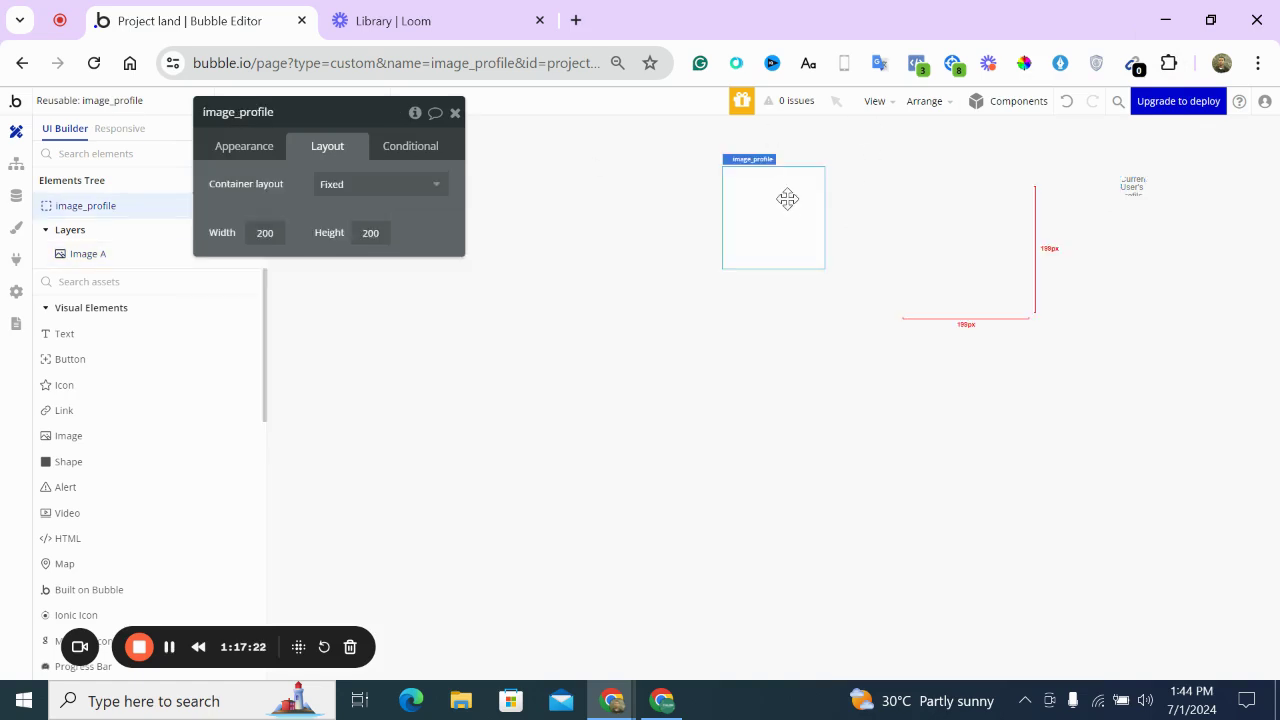
click(356, 184)
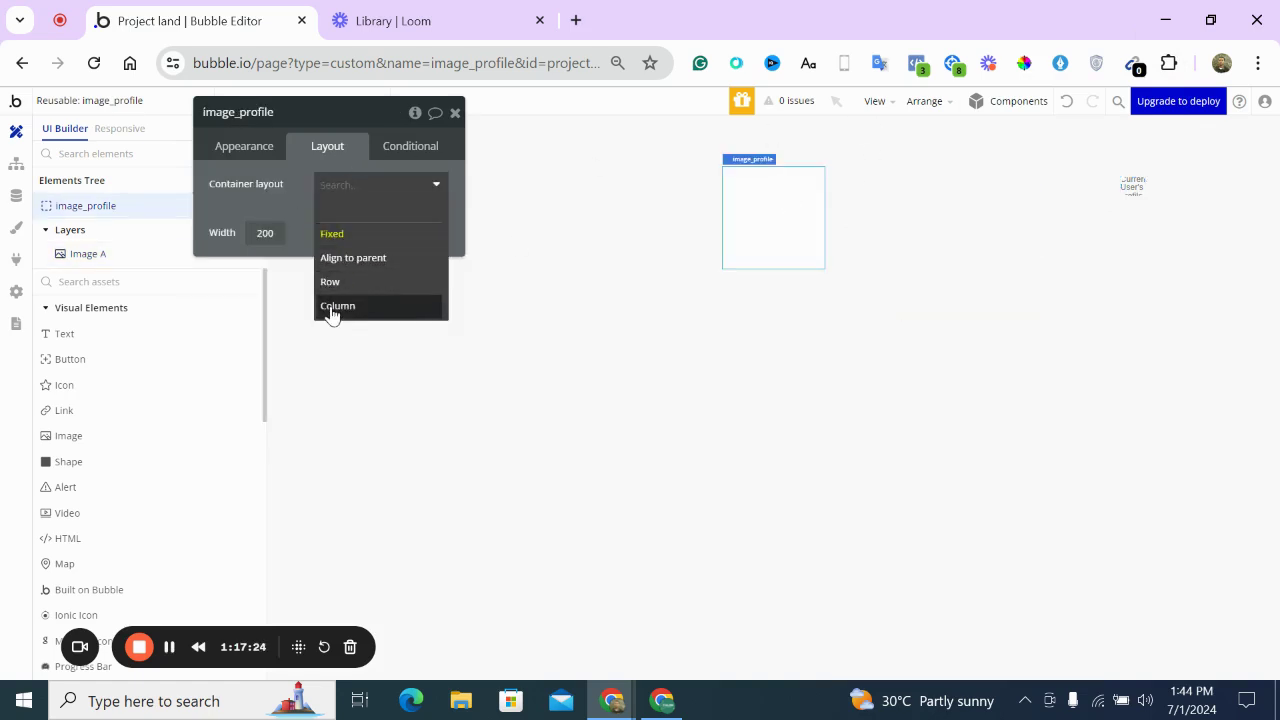
click(331, 308)
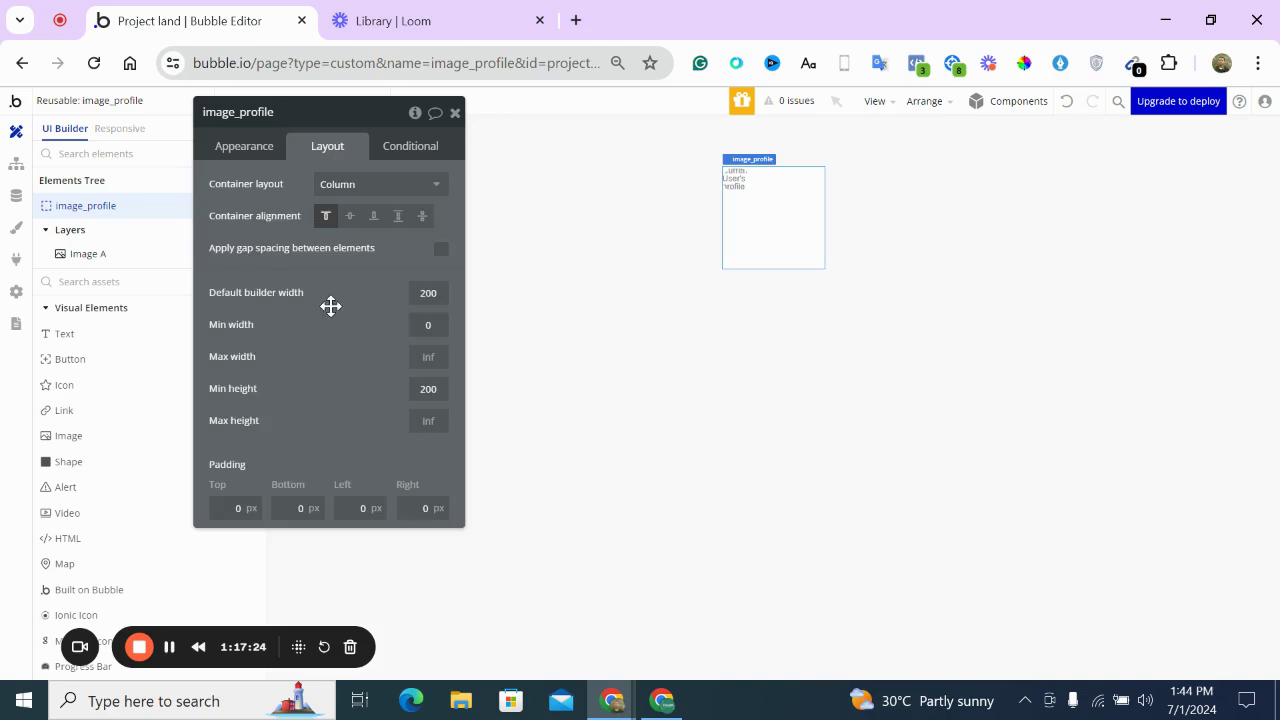
click(454, 114)
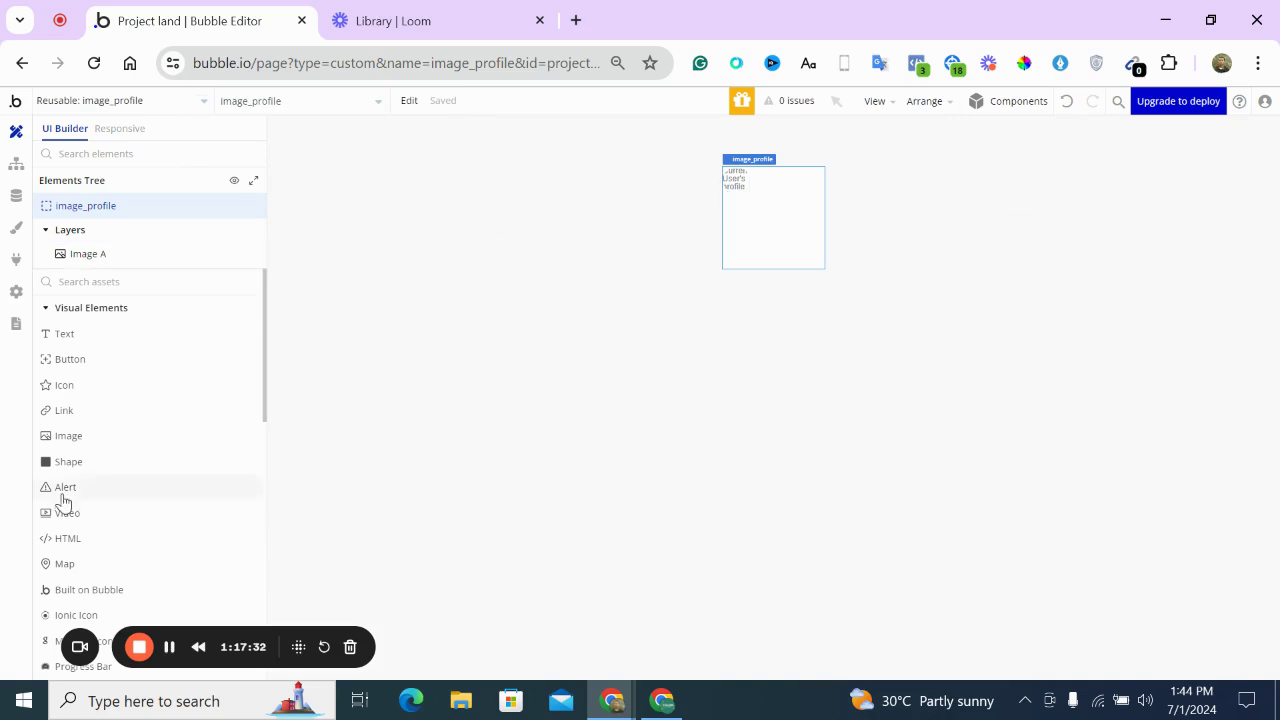
Add a text element below the image inside image_profile and set its content to "DA"
scroll(75, 505, down, 5)
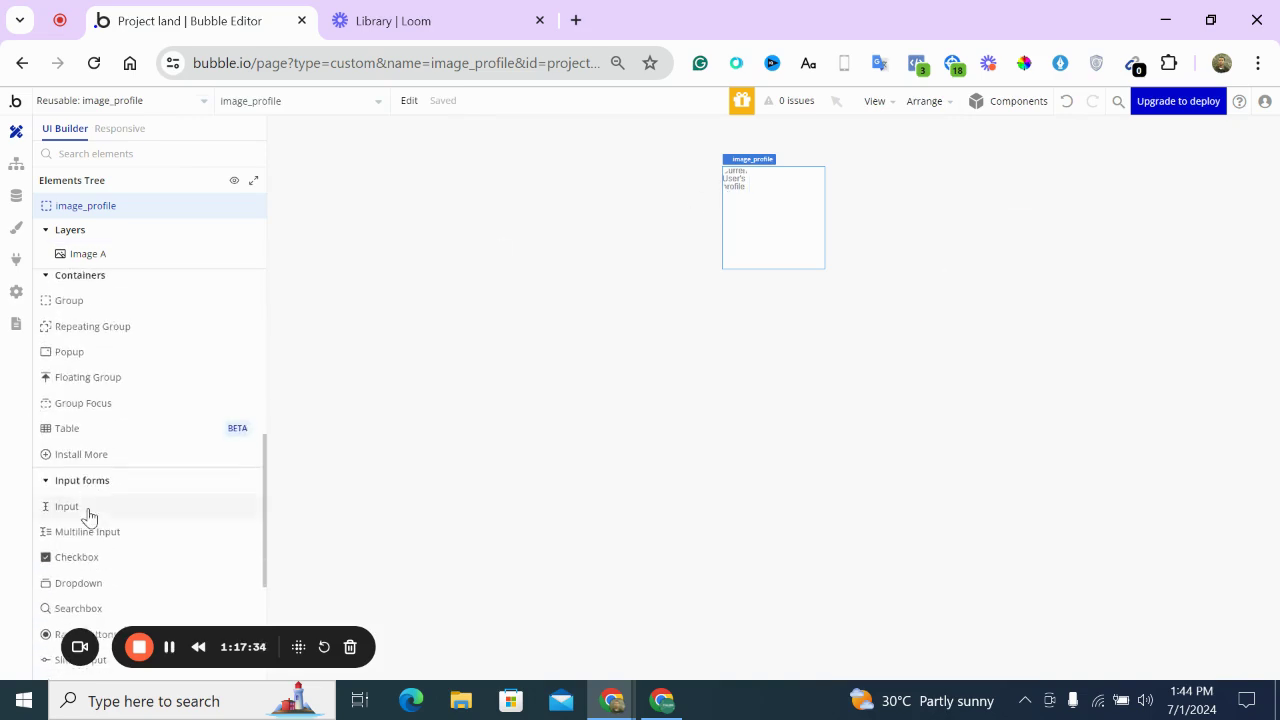
scroll(88, 515, up, 2)
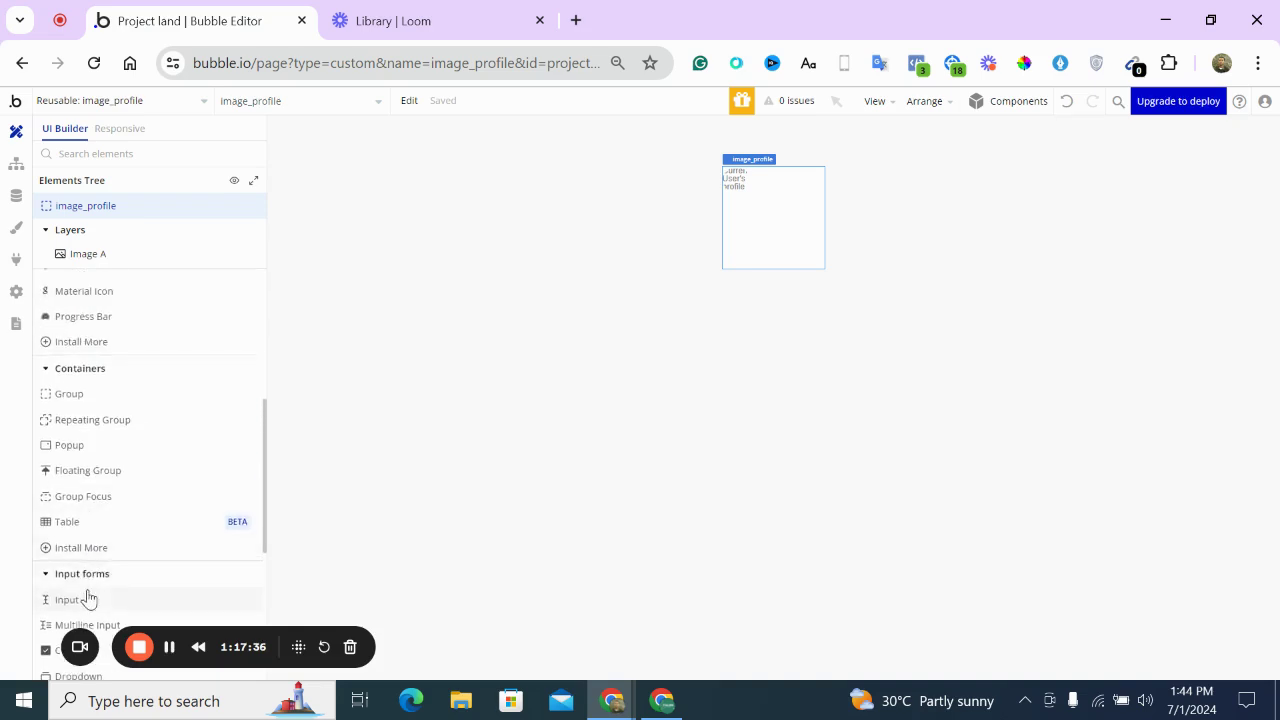
scroll(117, 480, up, 4)
click(66, 334)
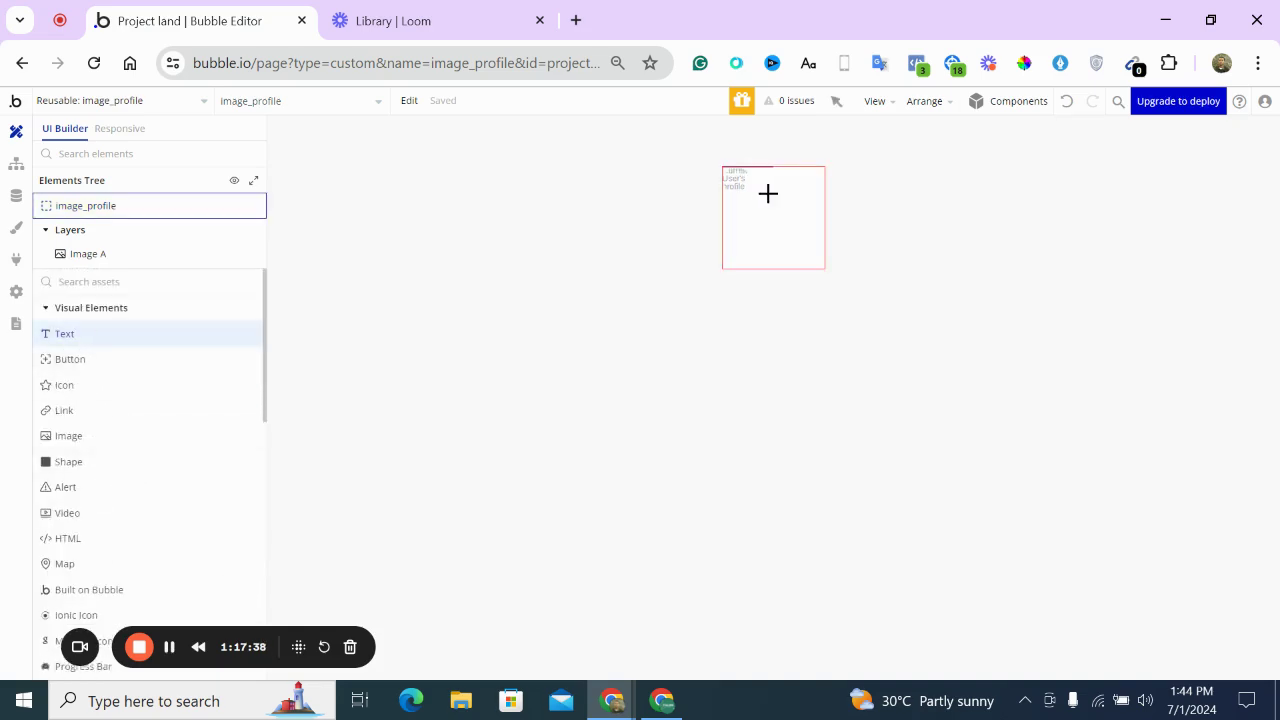
drag(744, 217, 777, 251)
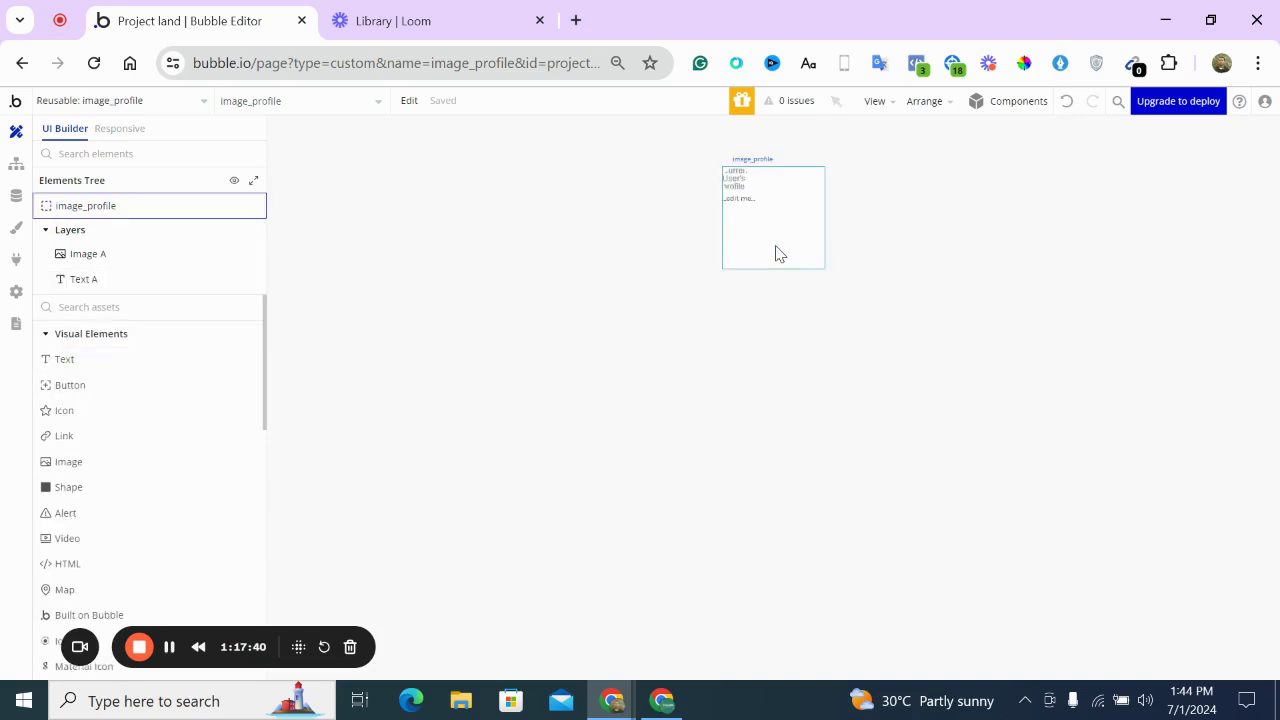
triple_click(316, 204)
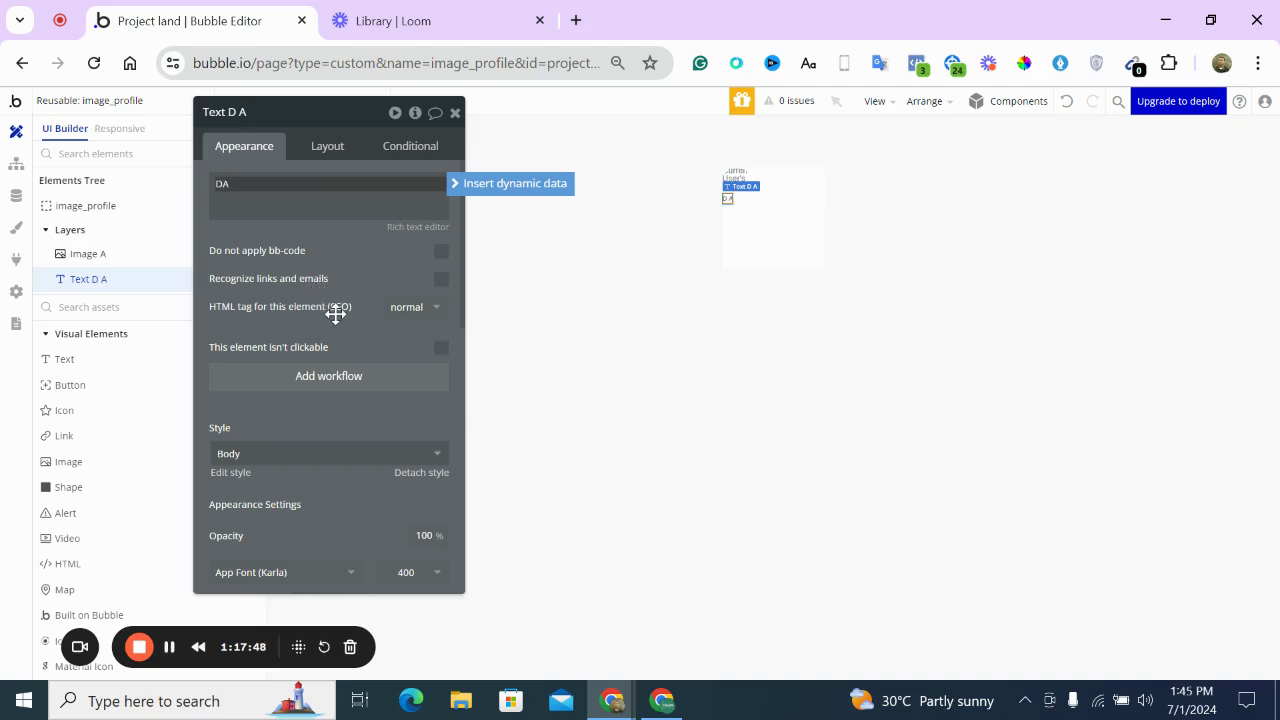
Centre-align the DA text horizontally within its element
scroll(335, 313, down, 2)
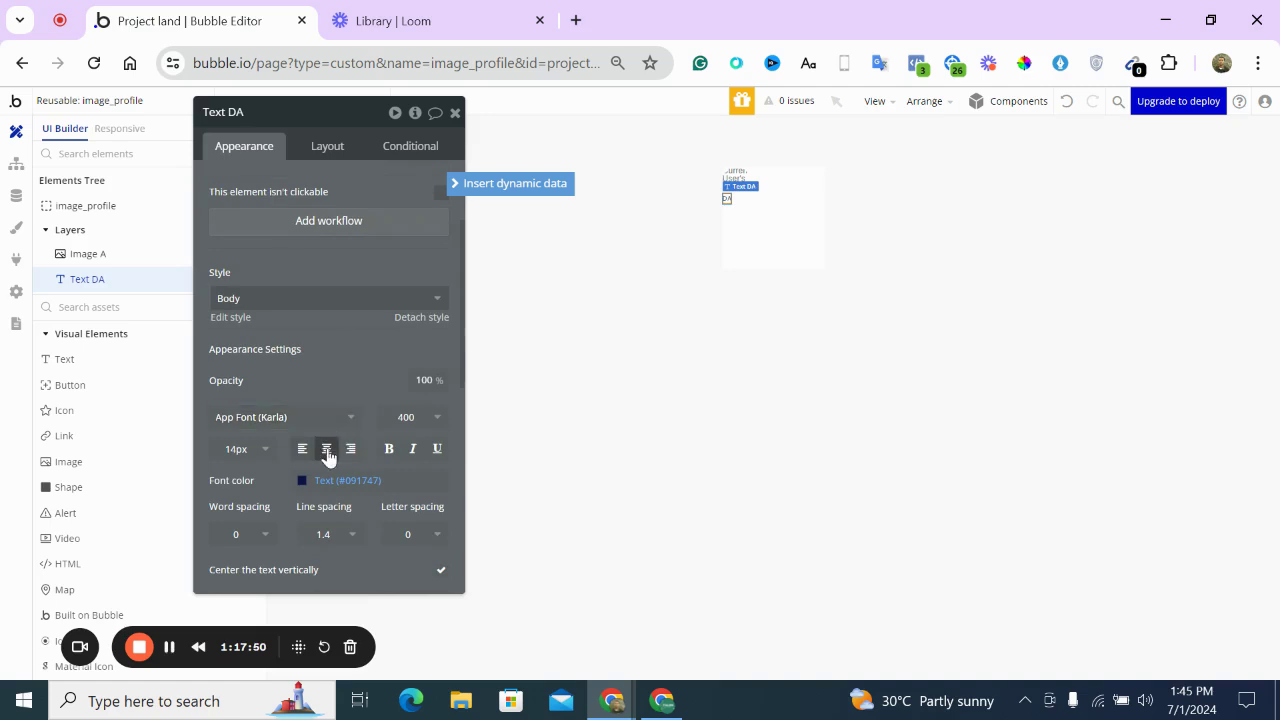
click(327, 449)
scroll(329, 457, down, 2)
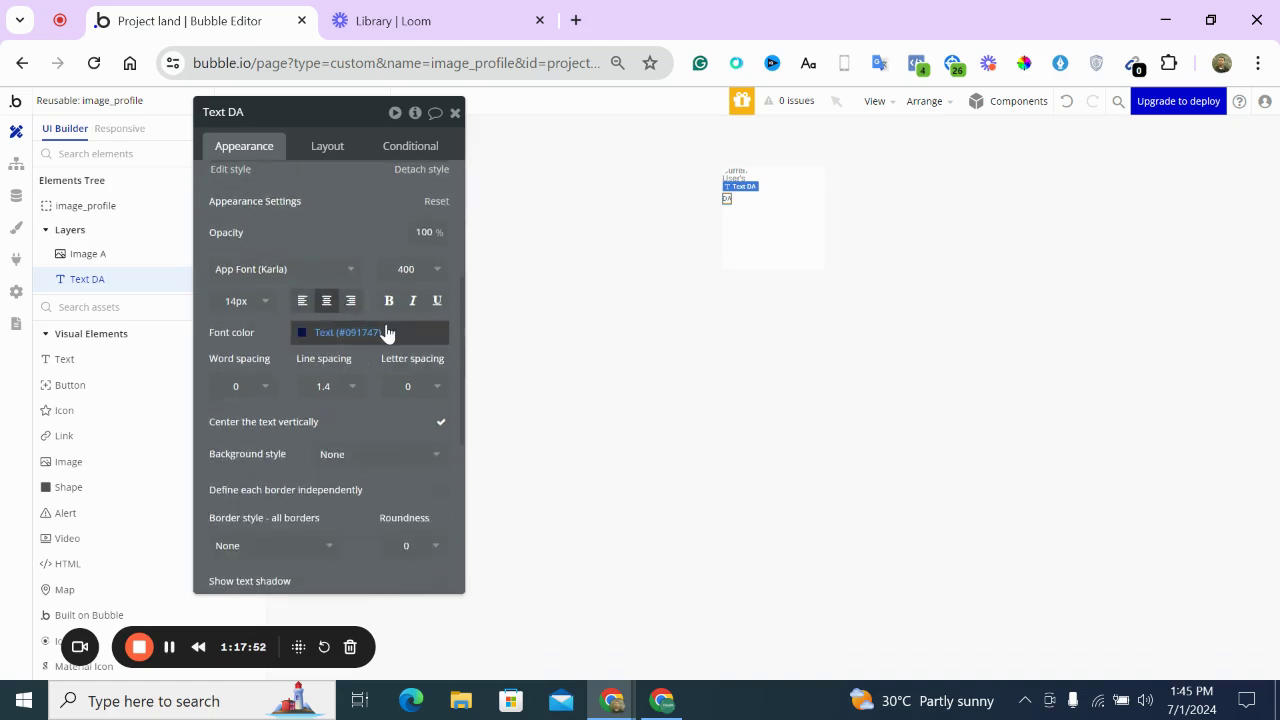
Give the DA text a minimum height of 50 px and a fixed width of 50 px
click(333, 147)
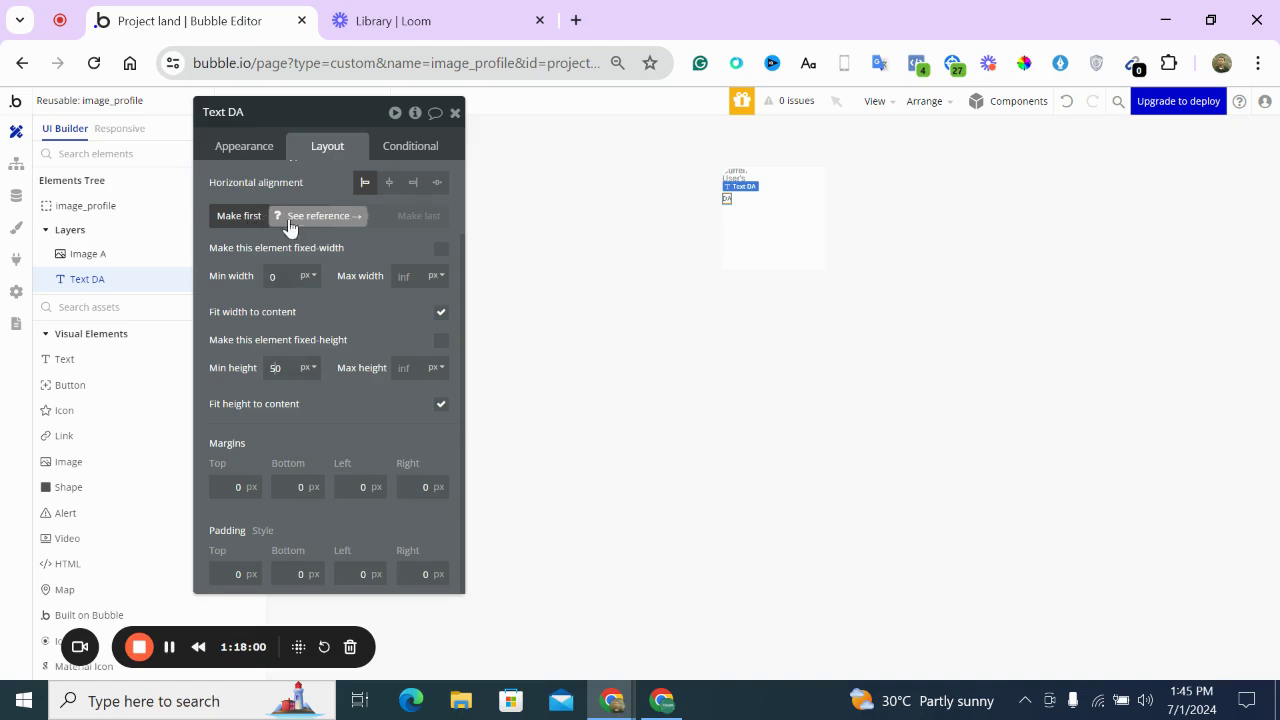
click(440, 314)
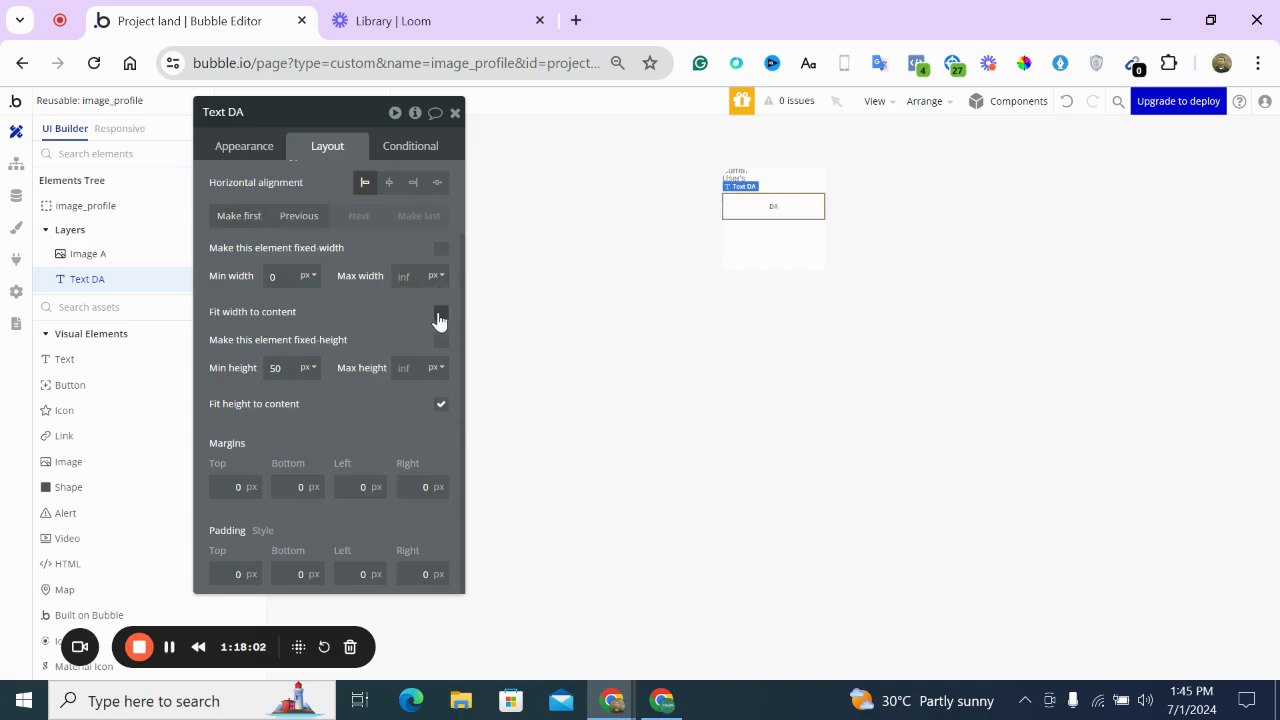
click(440, 314)
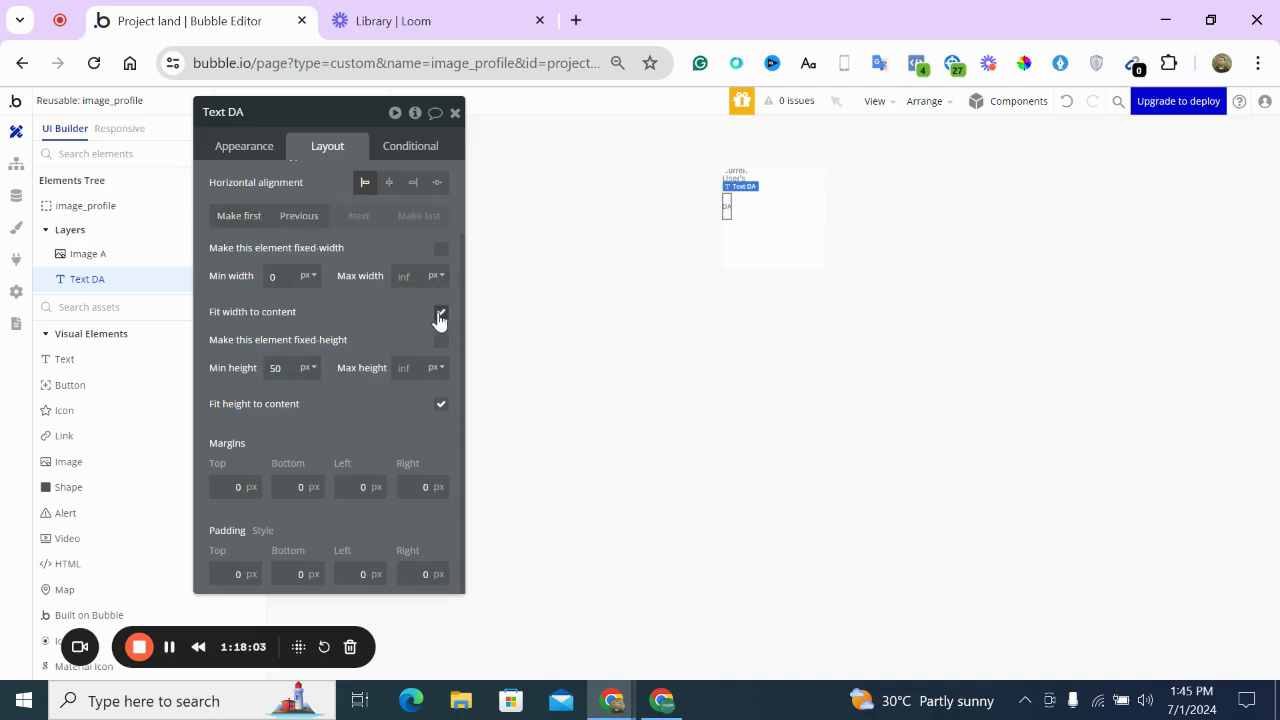
click(440, 249)
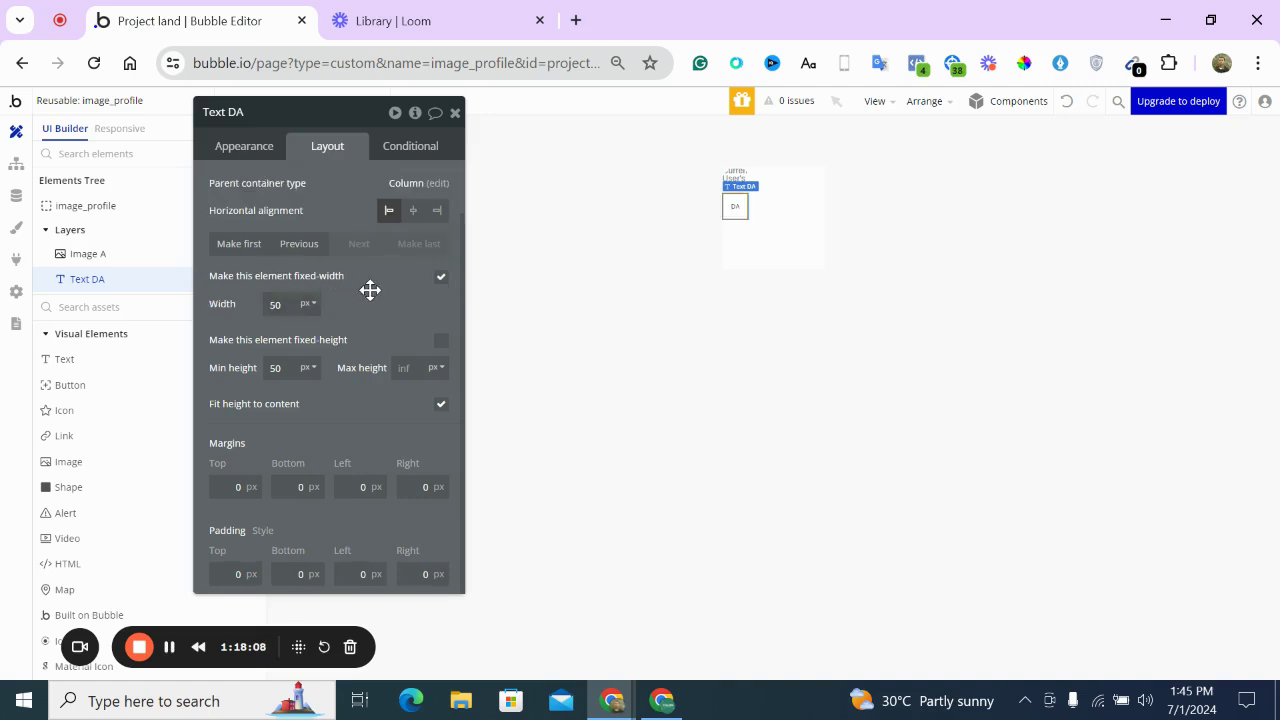
Set the DA text's font size to 24 px
click(245, 147)
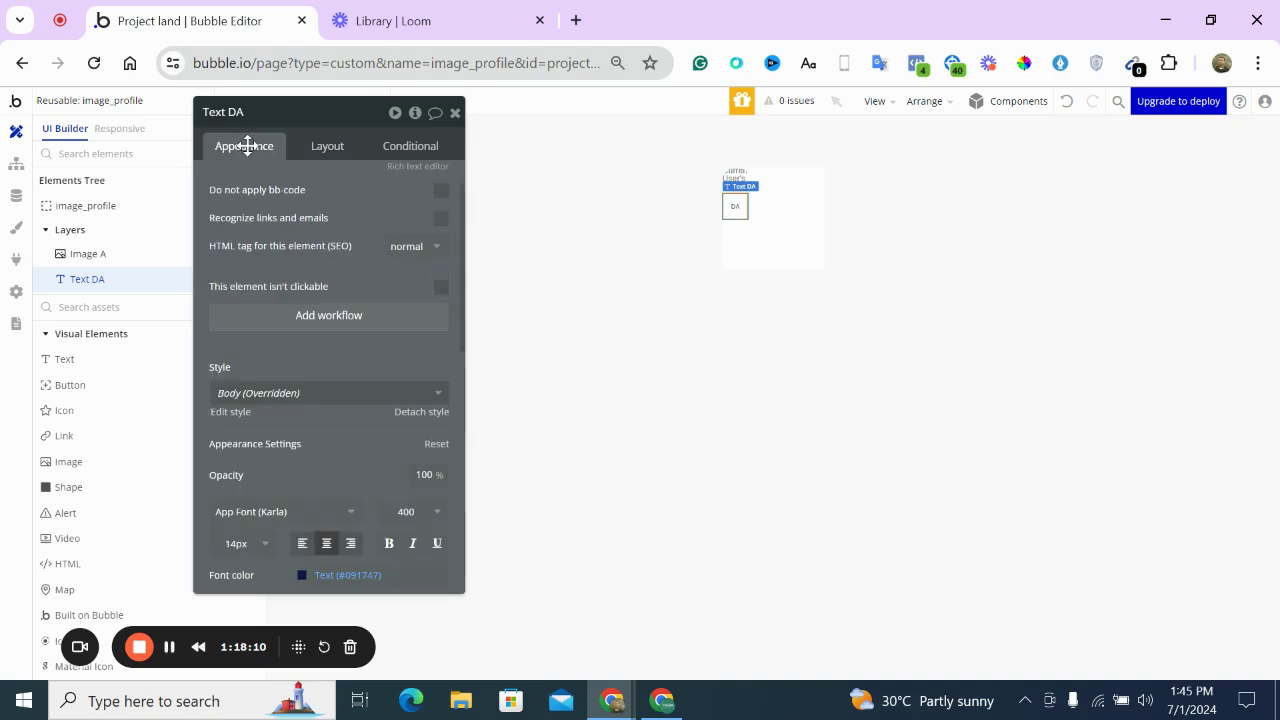
scroll(330, 274, down, 4)
scroll(262, 186, up, 2)
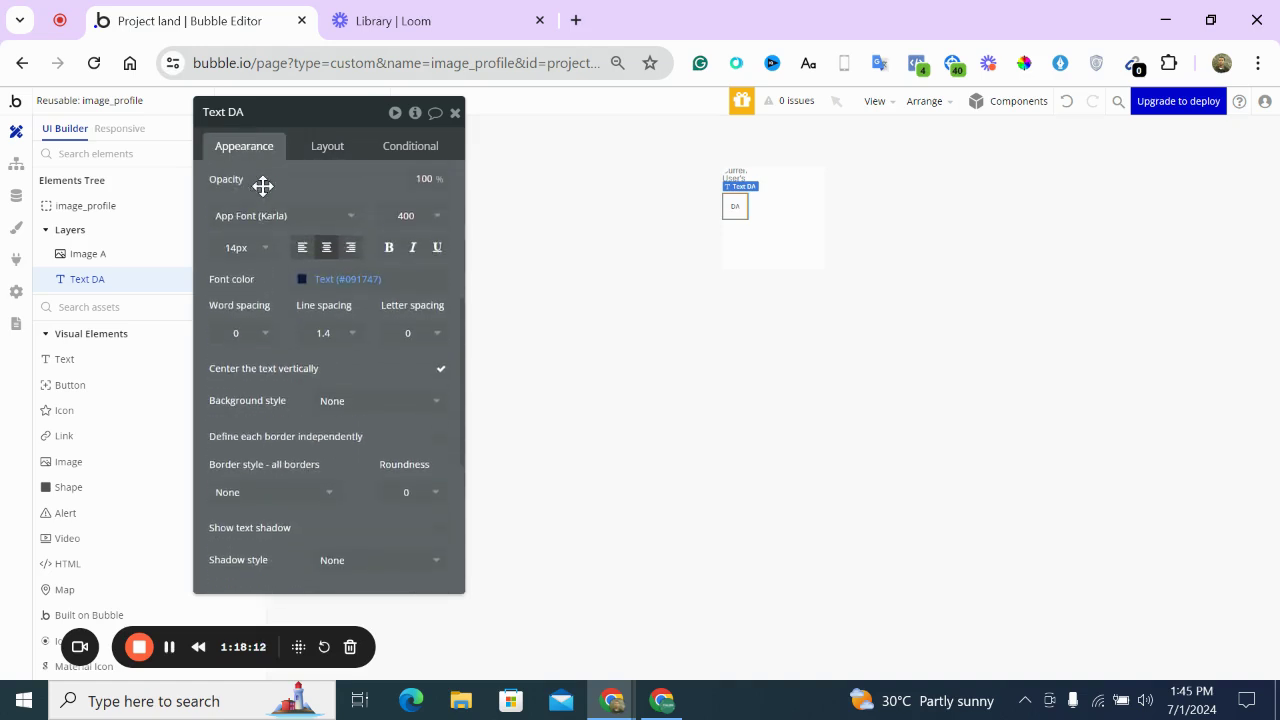
click(257, 248)
click(230, 514)
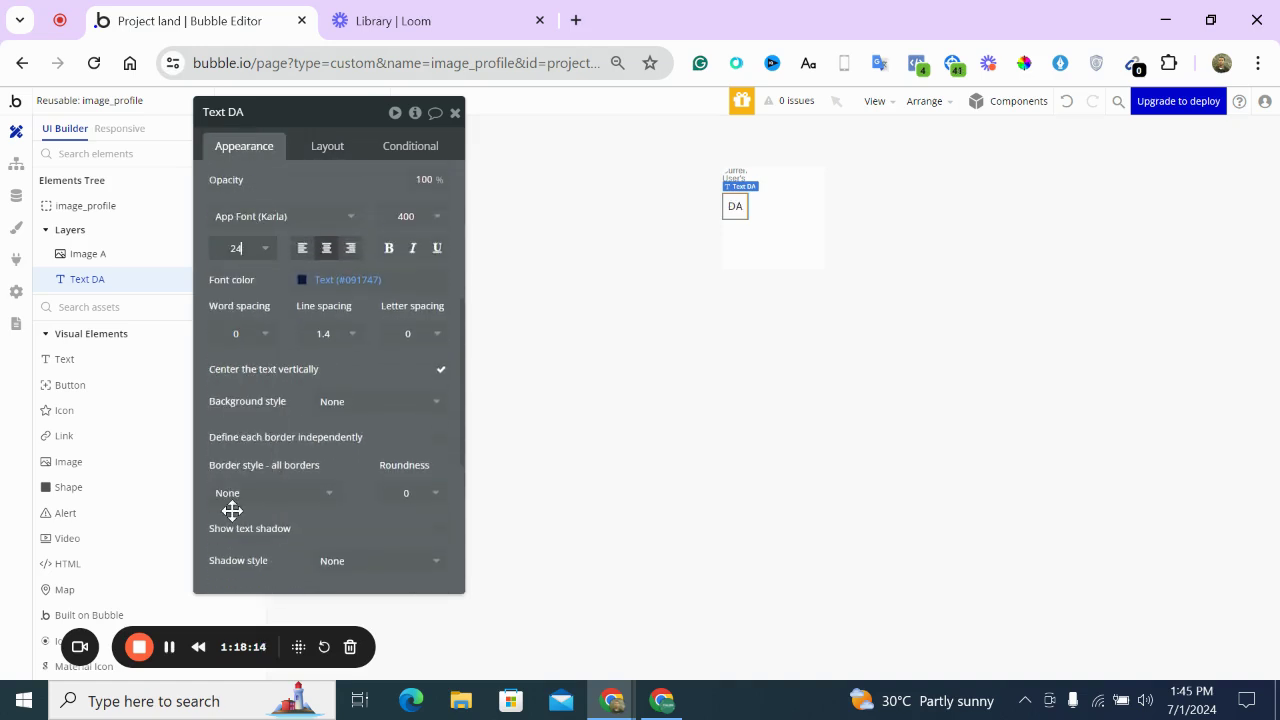
Set the roundness of the DA text element to 20
scroll(417, 383, down, 2)
click(410, 401)
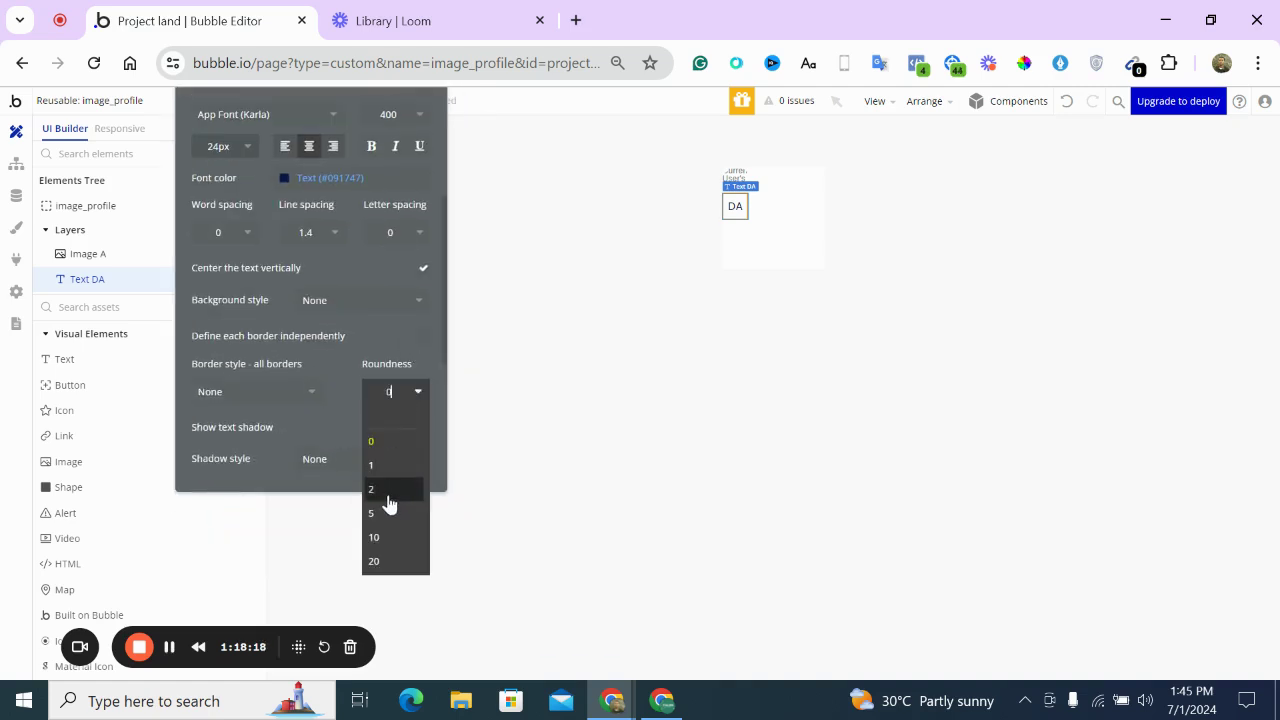
click(388, 561)
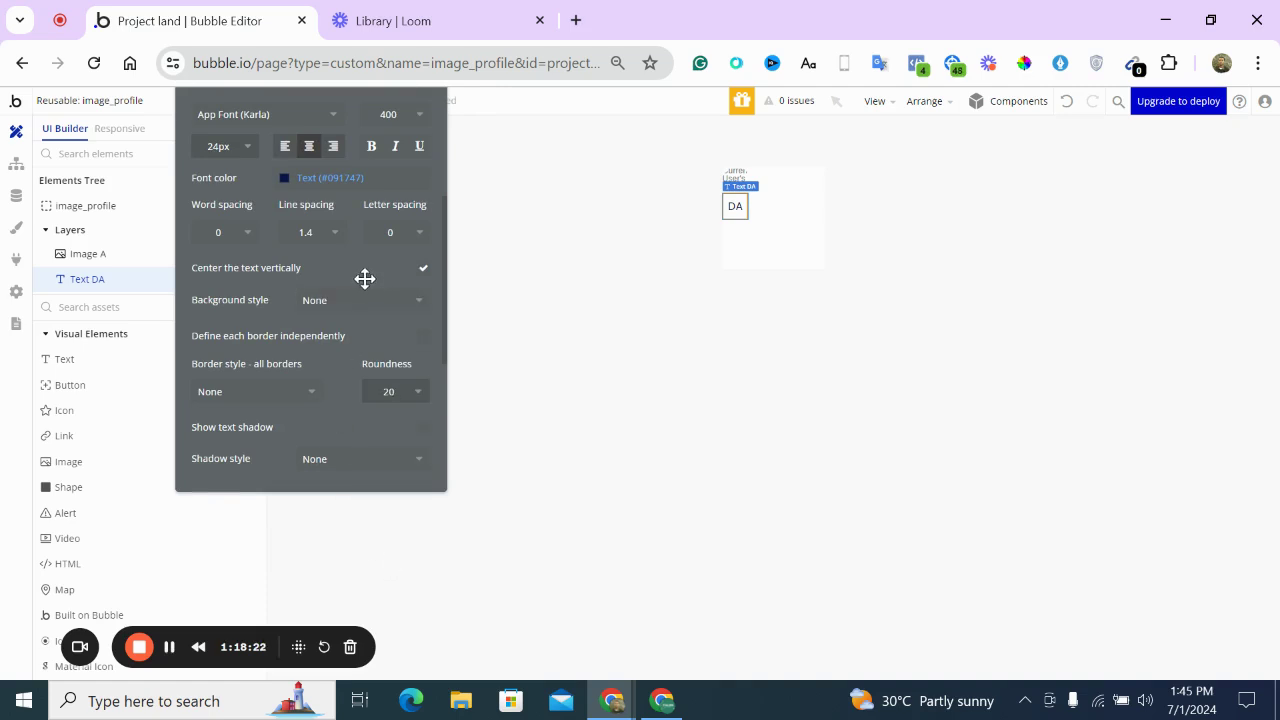
Set the roundness of the DA text element to 30
scroll(364, 279, up, 2)
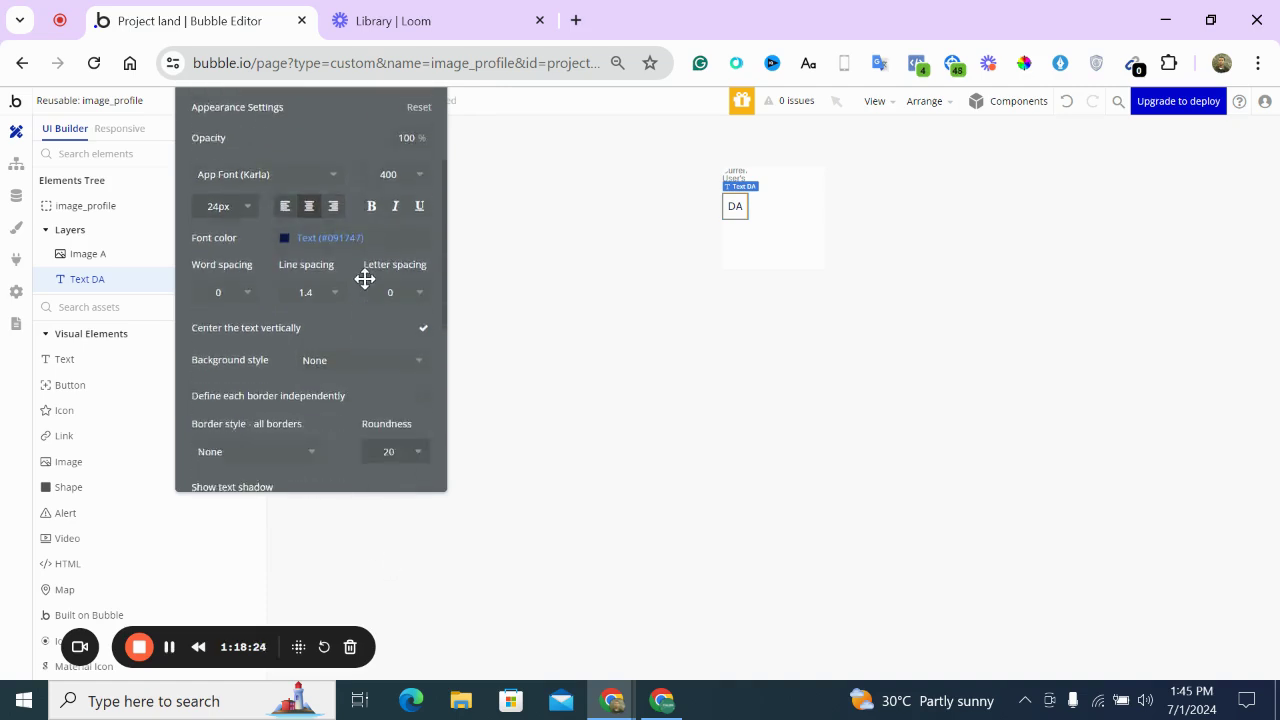
scroll(364, 279, down, 5)
click(406, 197)
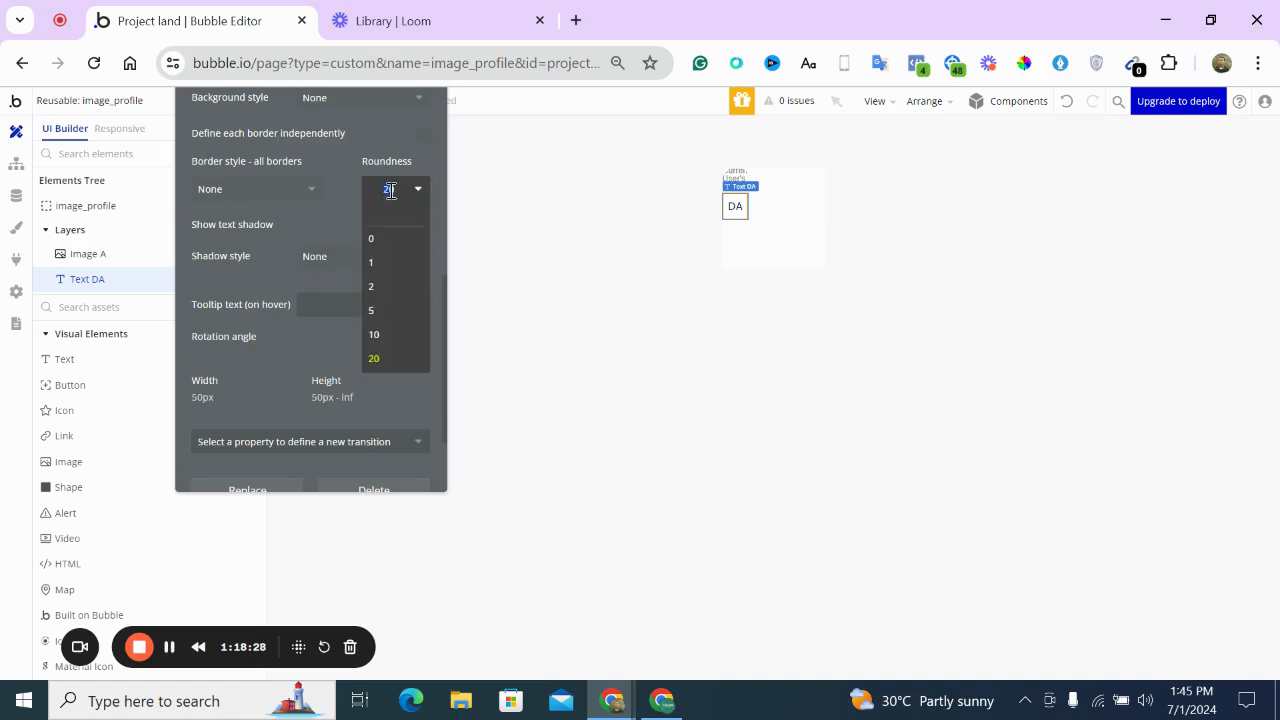
click(344, 168)
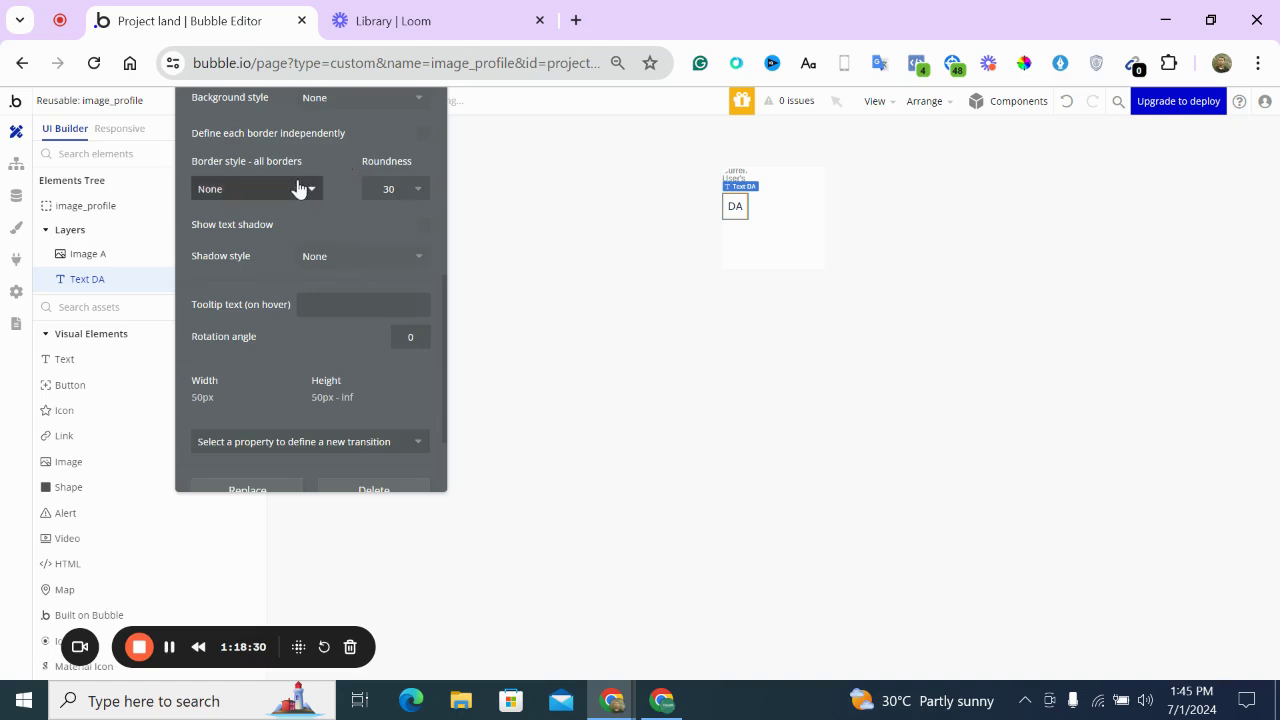
Give the DA text a solid border on all sides, coloured with the "main colour - gold" variable
click(296, 189)
click(279, 264)
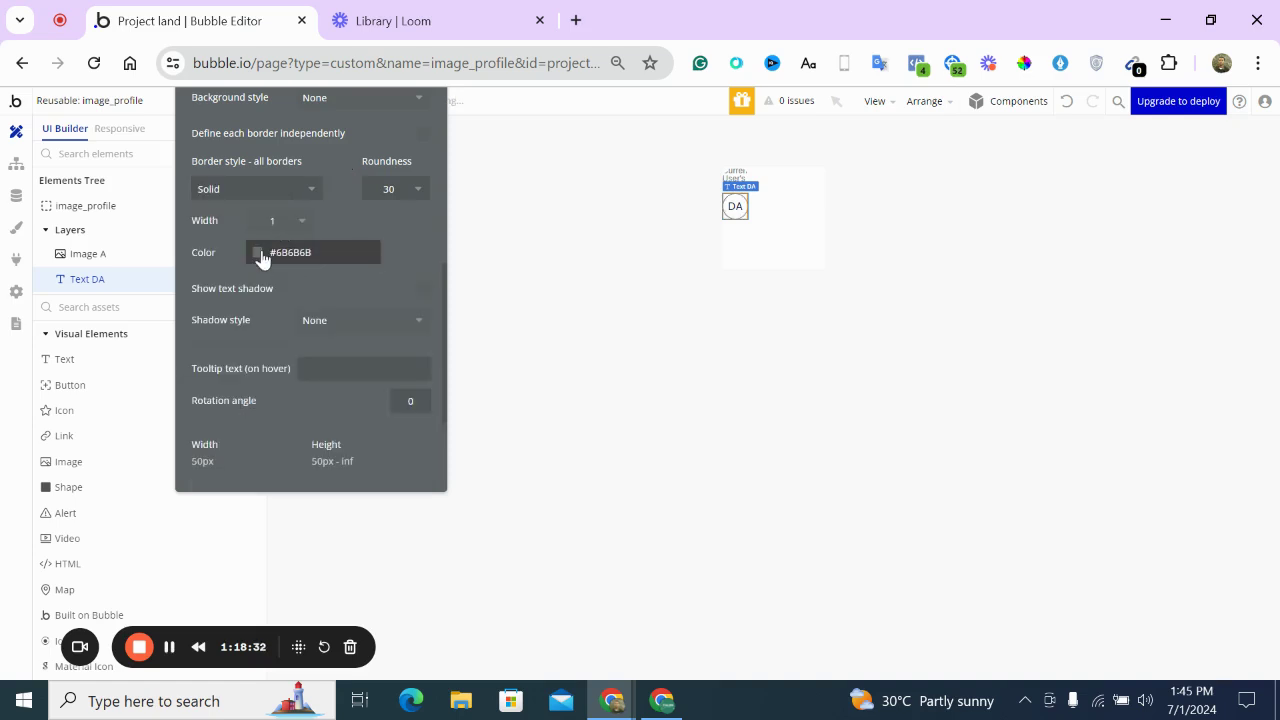
click(258, 252)
click(261, 483)
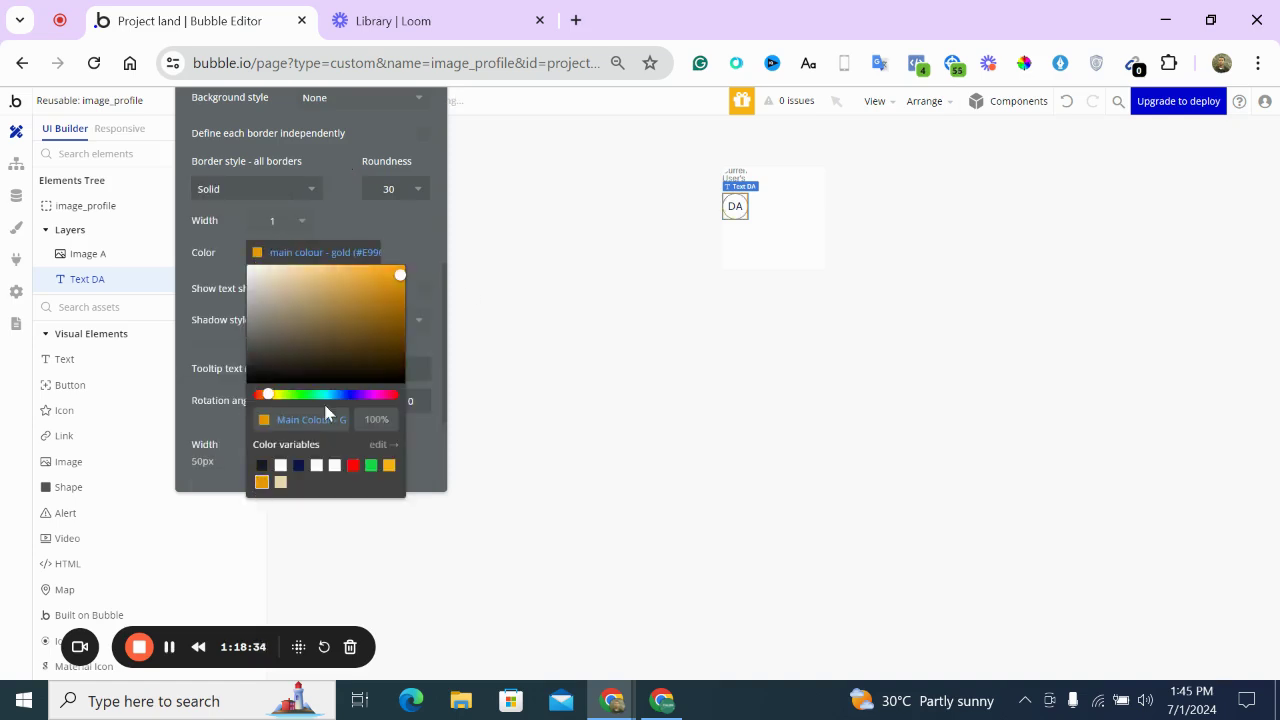
click(782, 237)
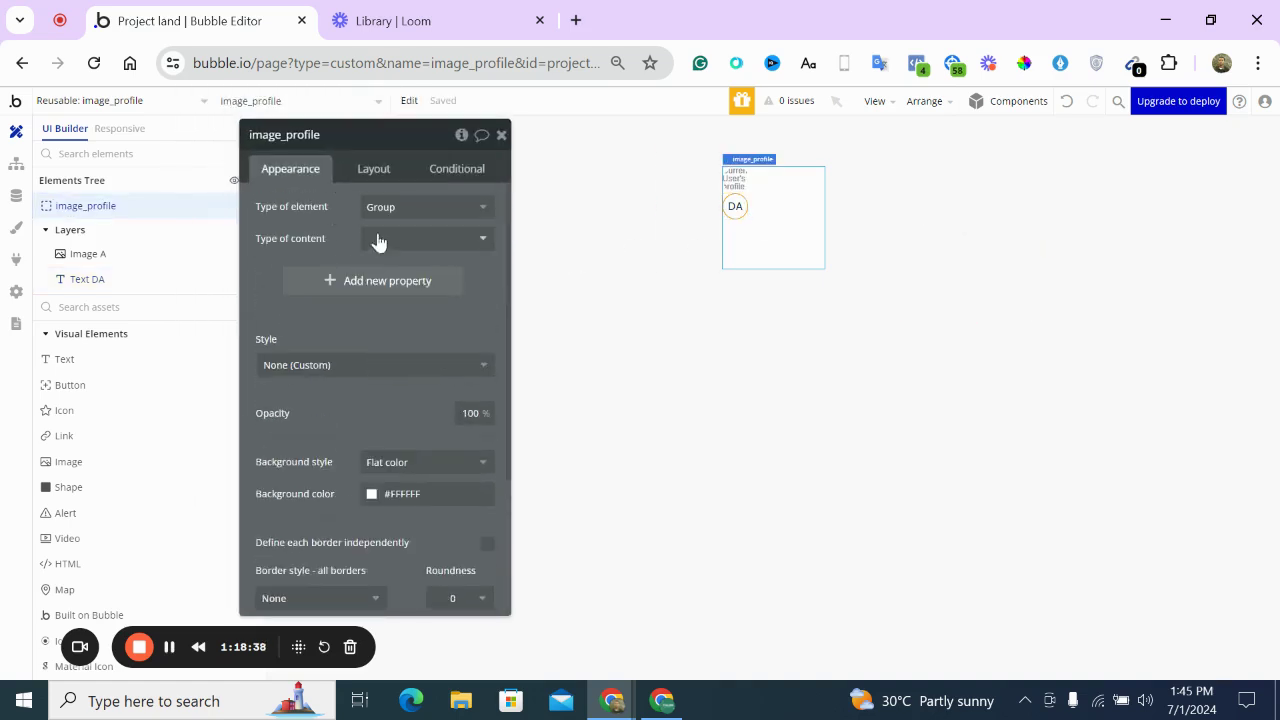
Replace the DA text's content with the dynamic expression Current User's first name truncated to 1
click(736, 204)
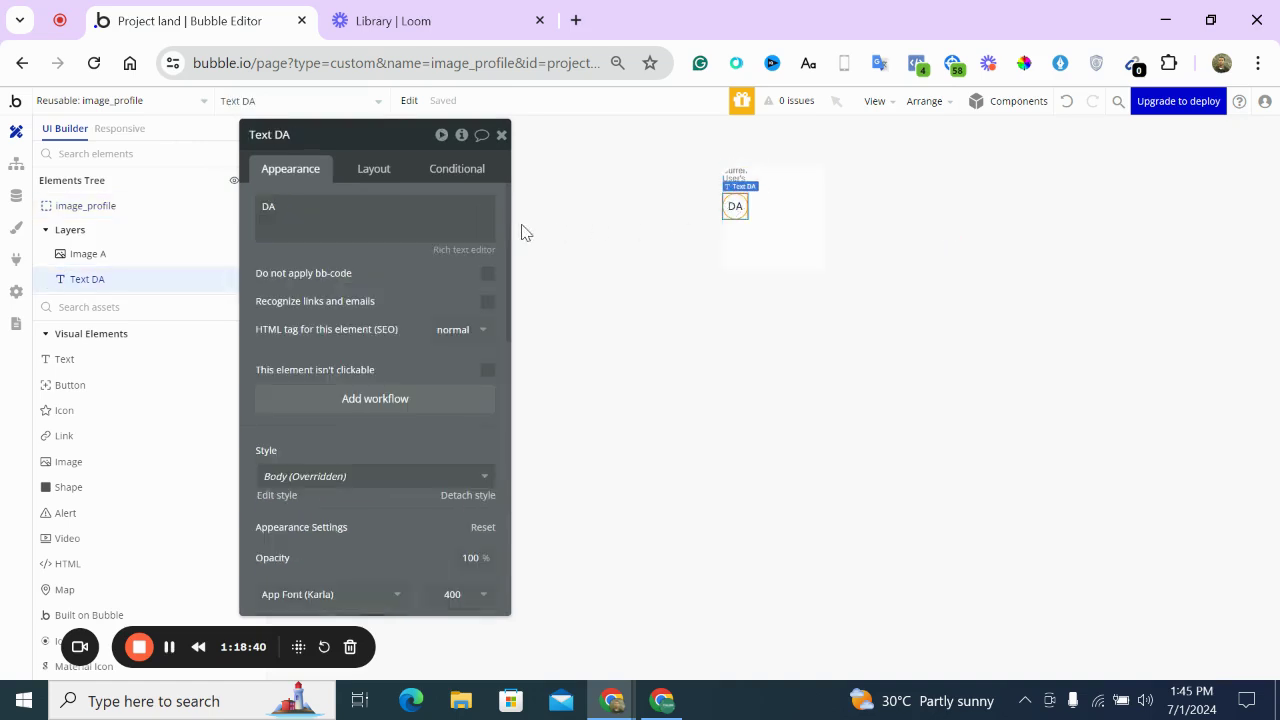
double_click(342, 210)
click(517, 208)
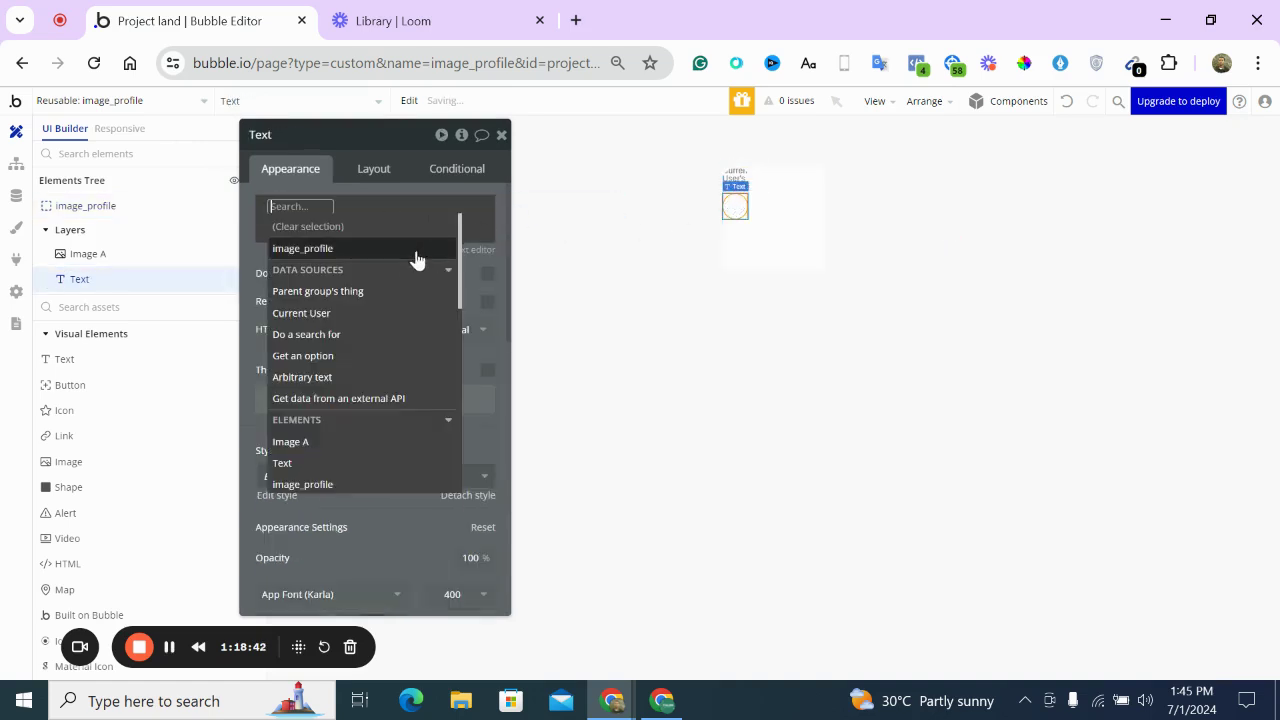
click(348, 312)
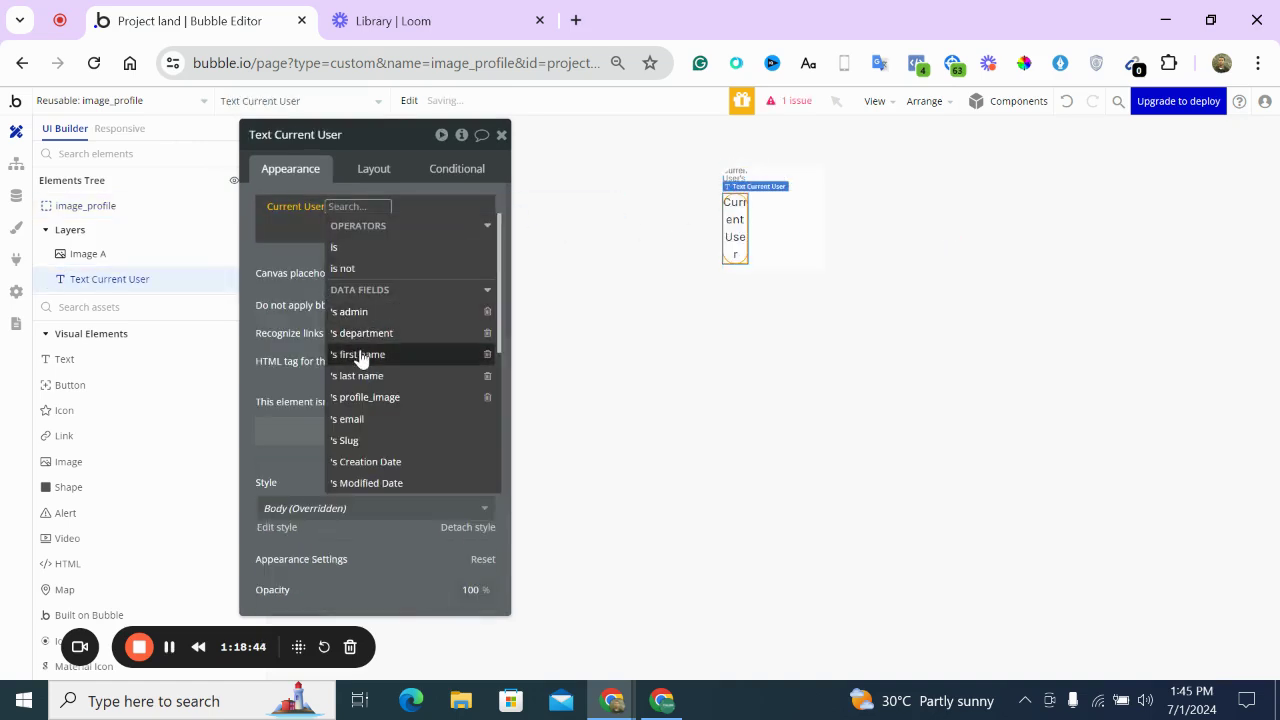
click(357, 354)
text(TRU)
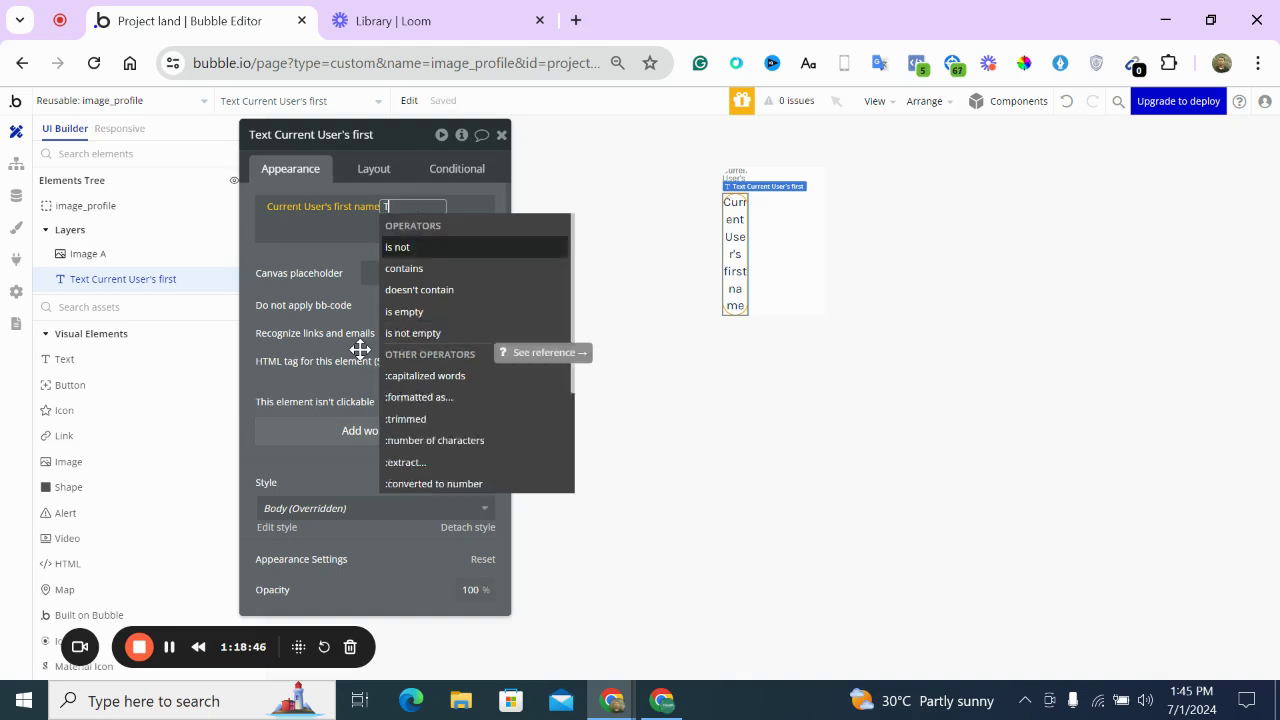
click(423, 246)
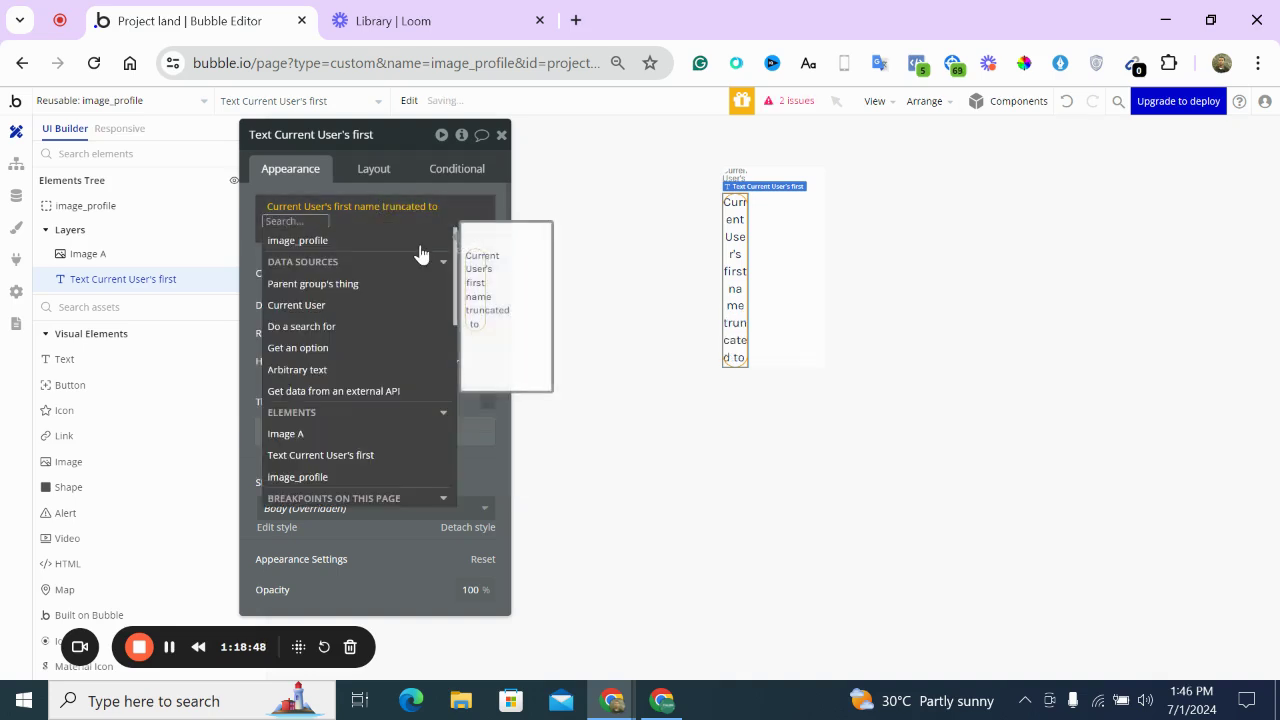
text(1)
click(340, 296)
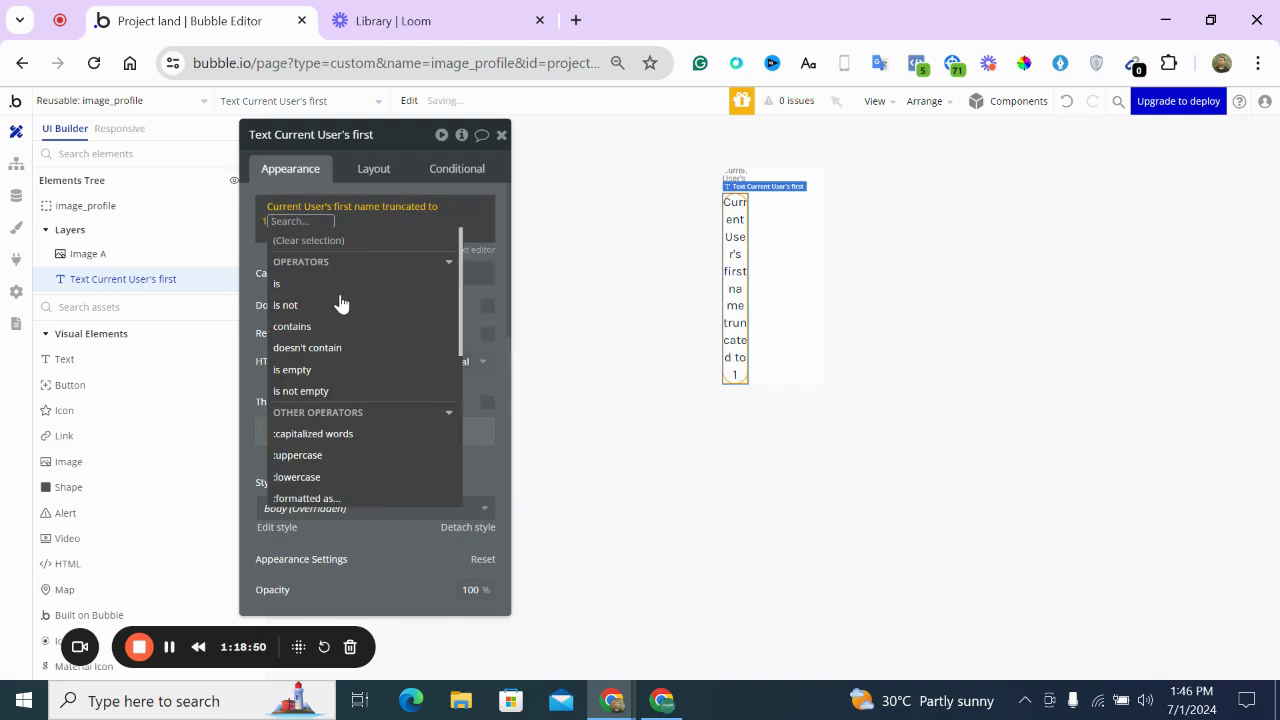
click(257, 266)
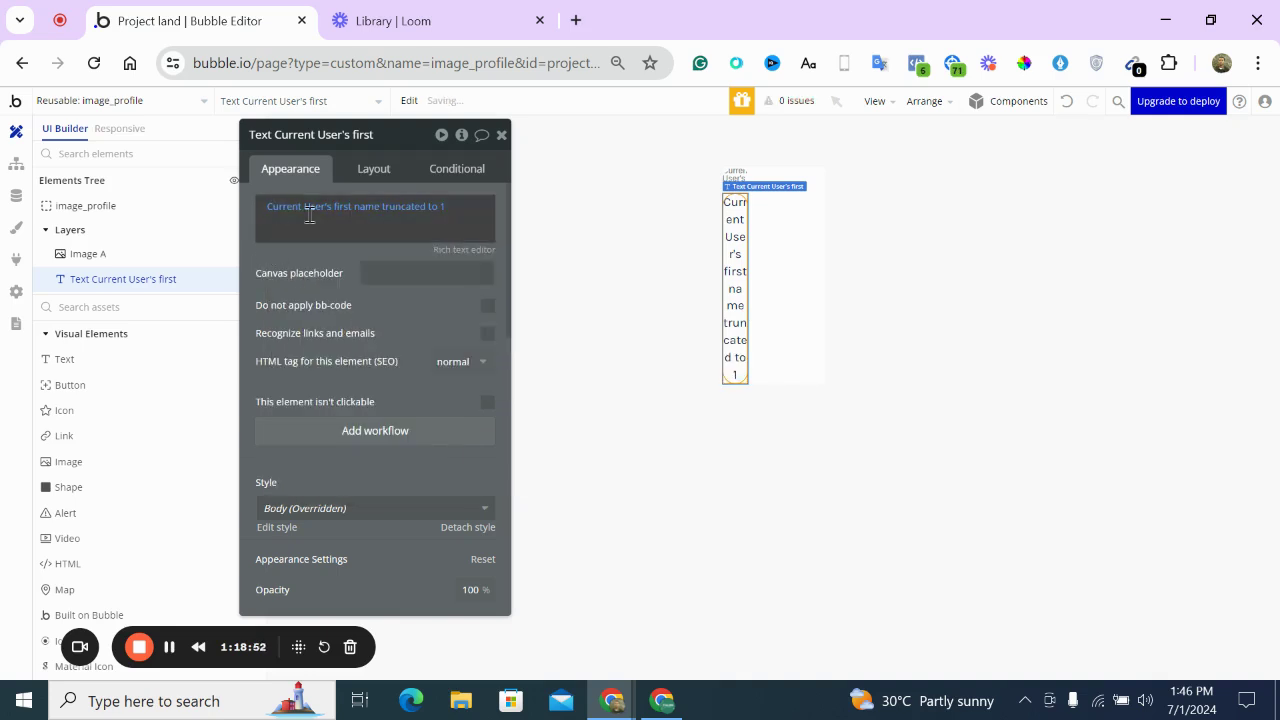
Append the dynamic expression Current User's last name truncated to 1 after the first-name initial
click(465, 209)
click(426, 246)
click(457, 223)
click(342, 328)
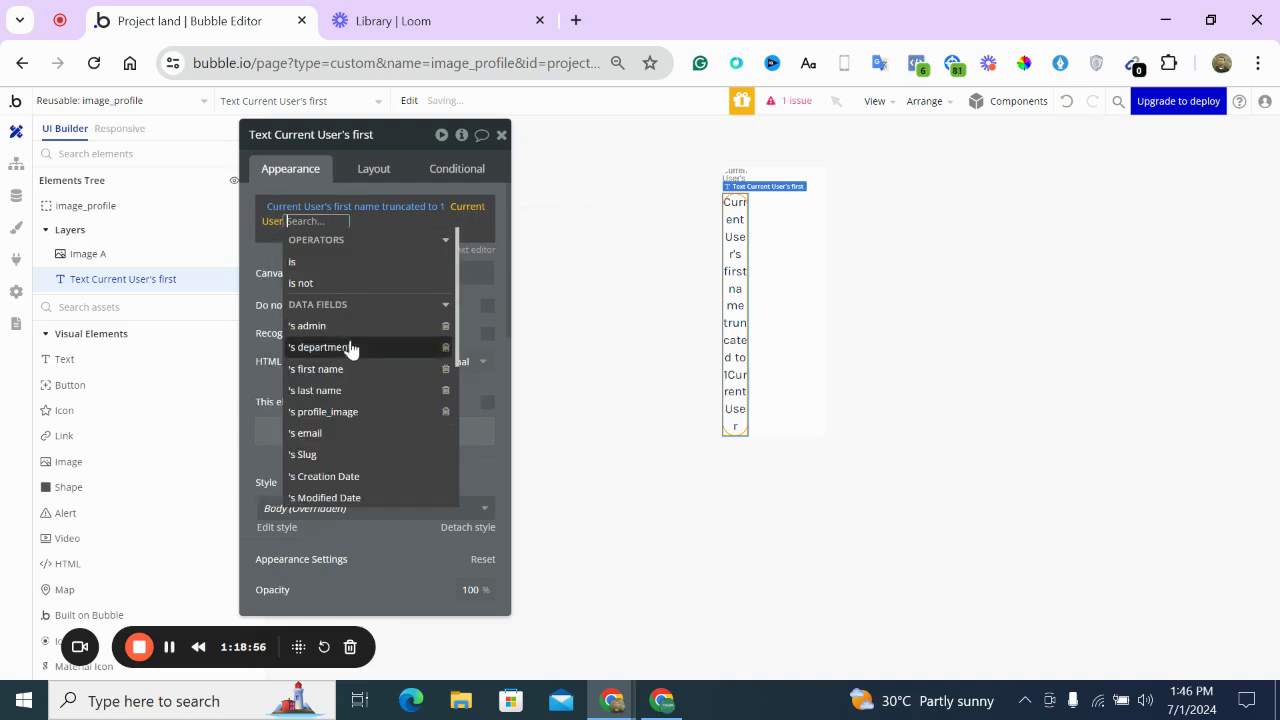
click(336, 390)
text(TRU)
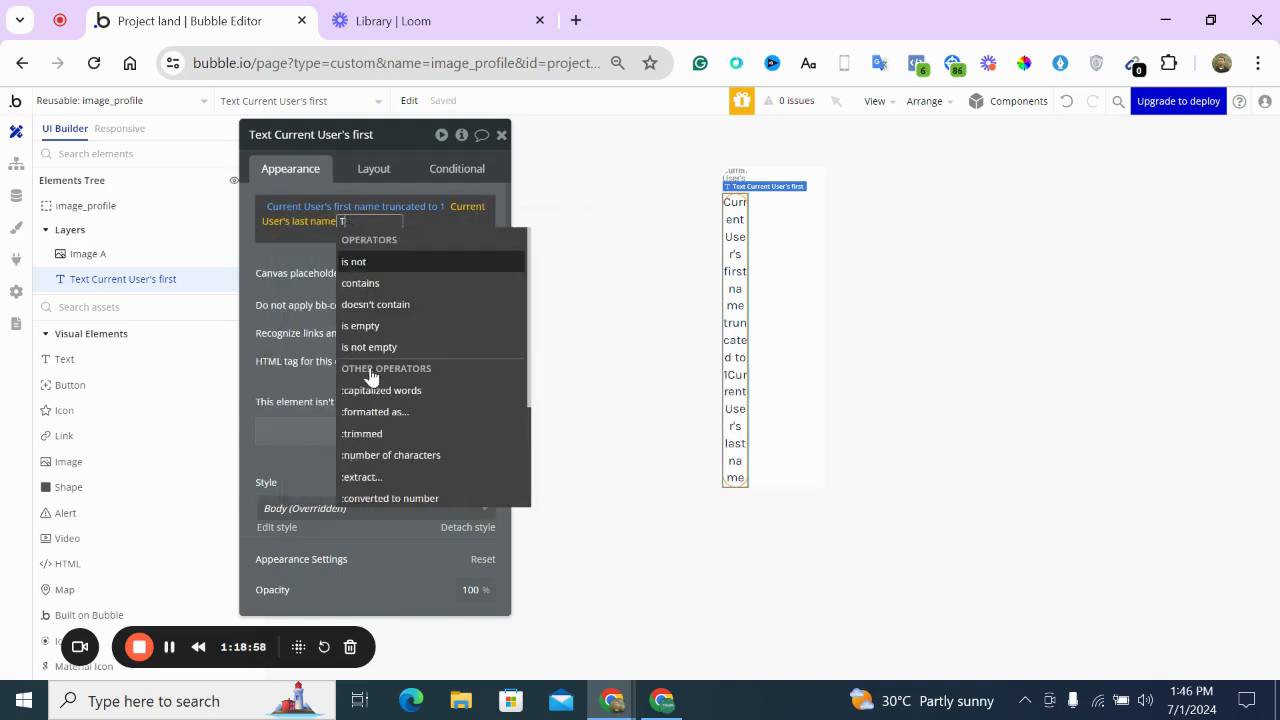
click(429, 262)
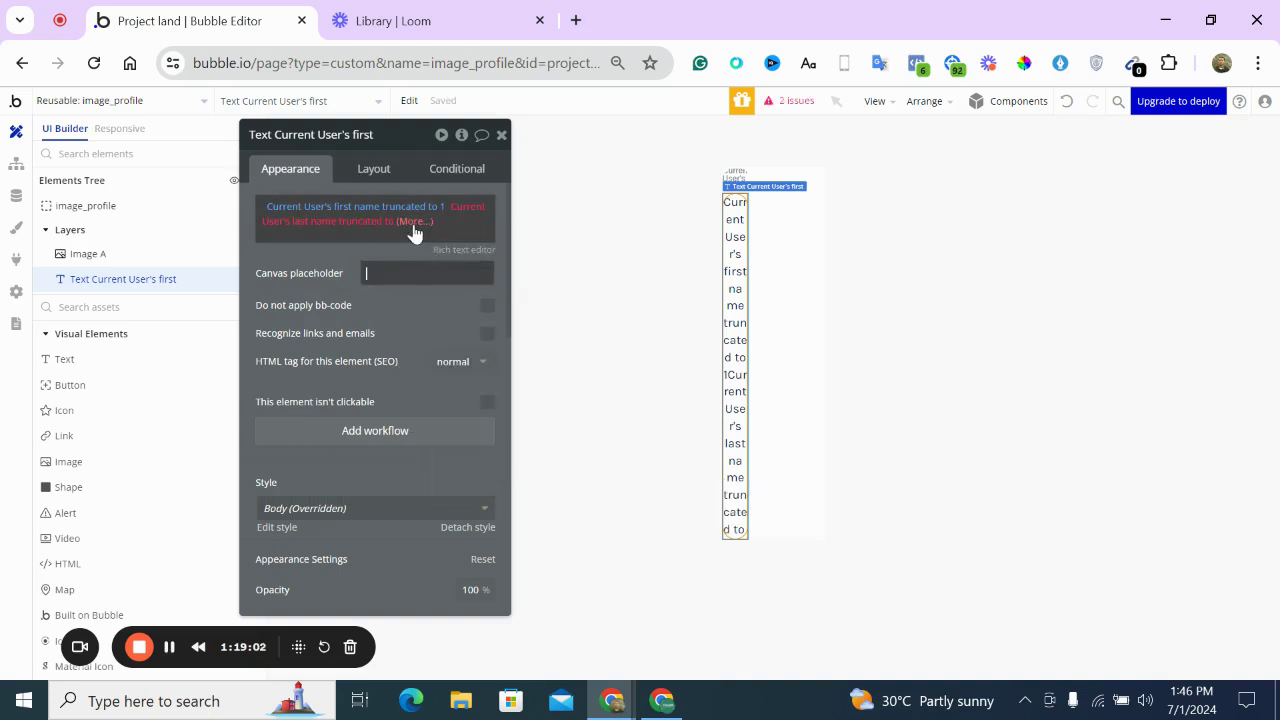
click(415, 224)
text(1)
key(Return)
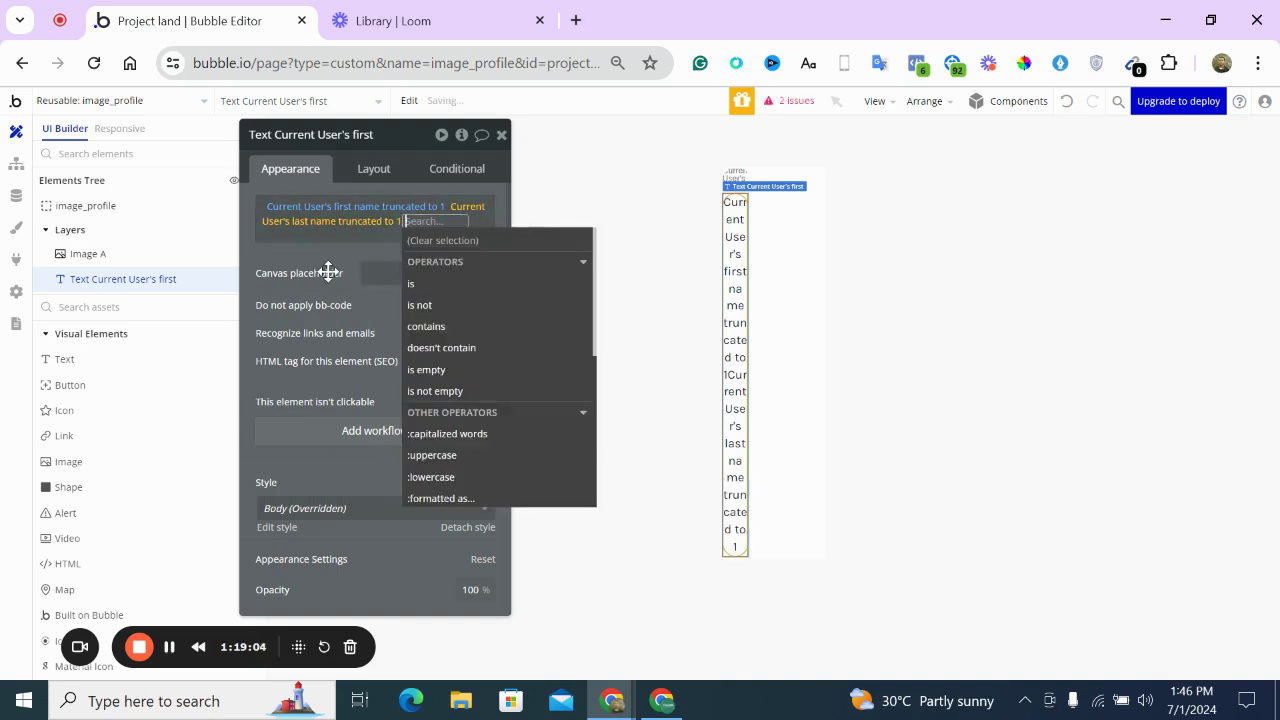
click(328, 272)
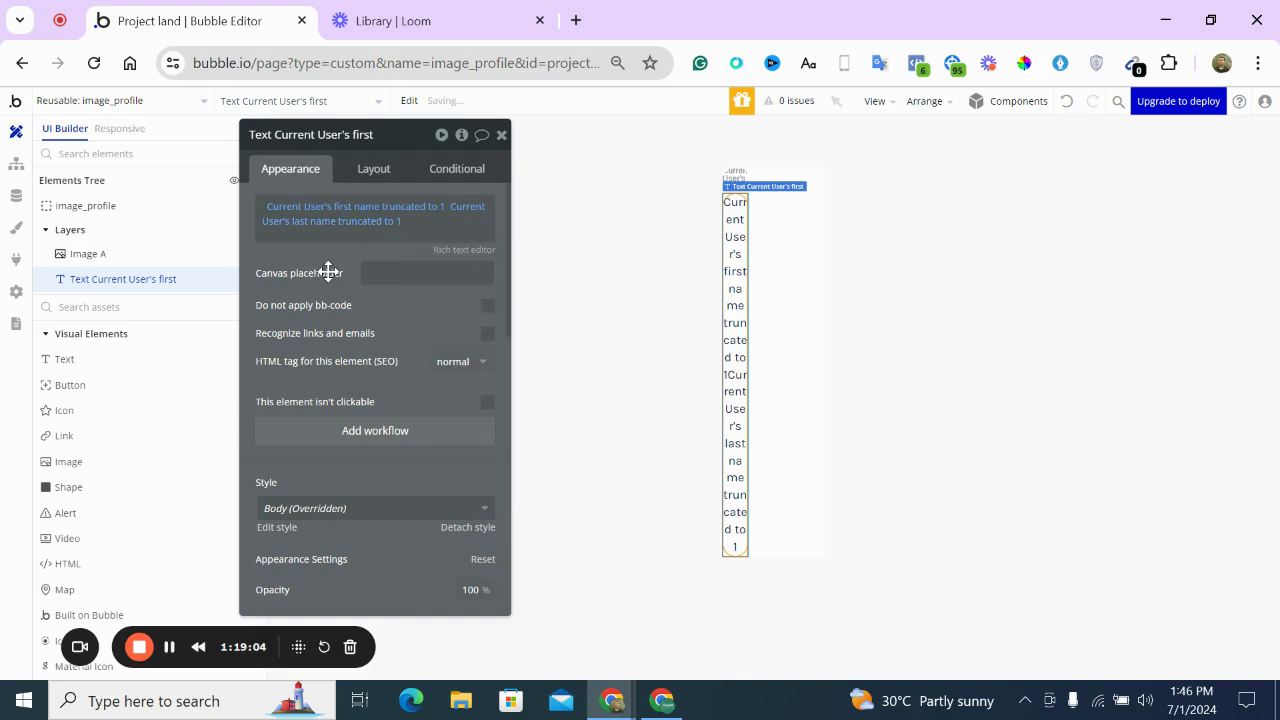
Set the canvas placeholder of the initials text to DA
click(388, 277)
text(DA)
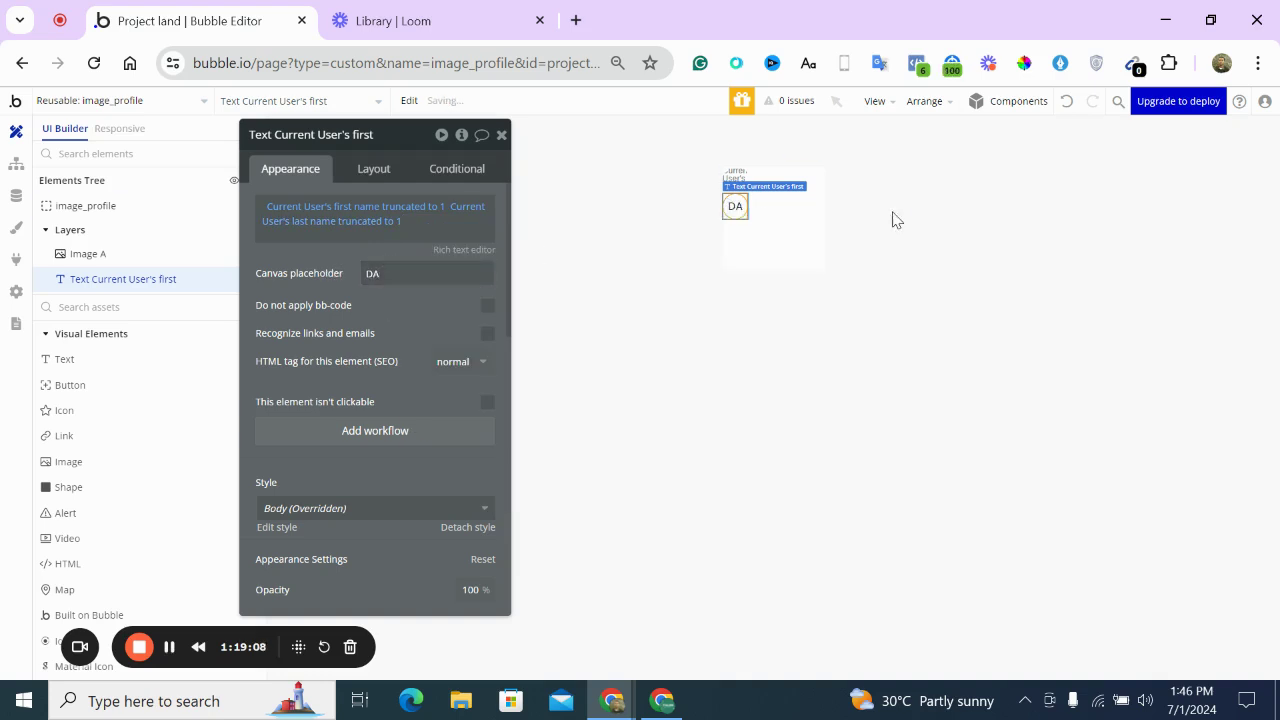
click(781, 244)
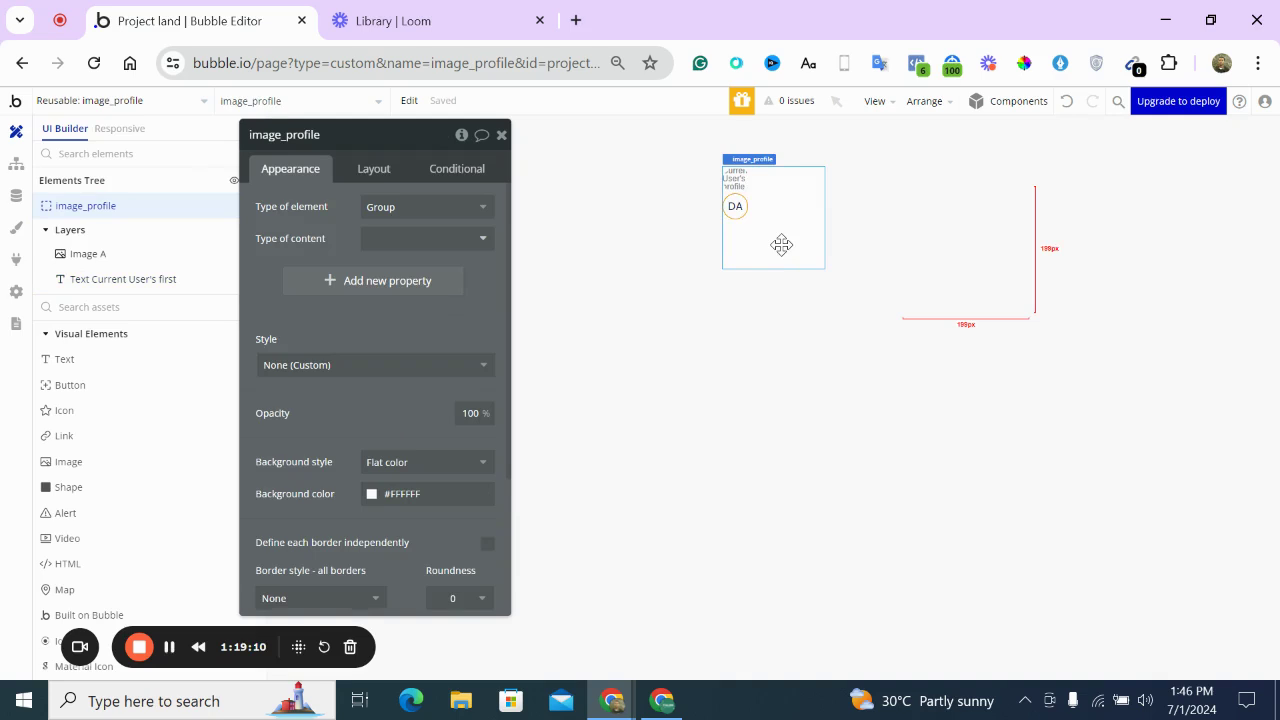
Set the image_profile element's container alignment so its column contents are centered vertically
click(746, 180)
click(771, 209)
click(362, 172)
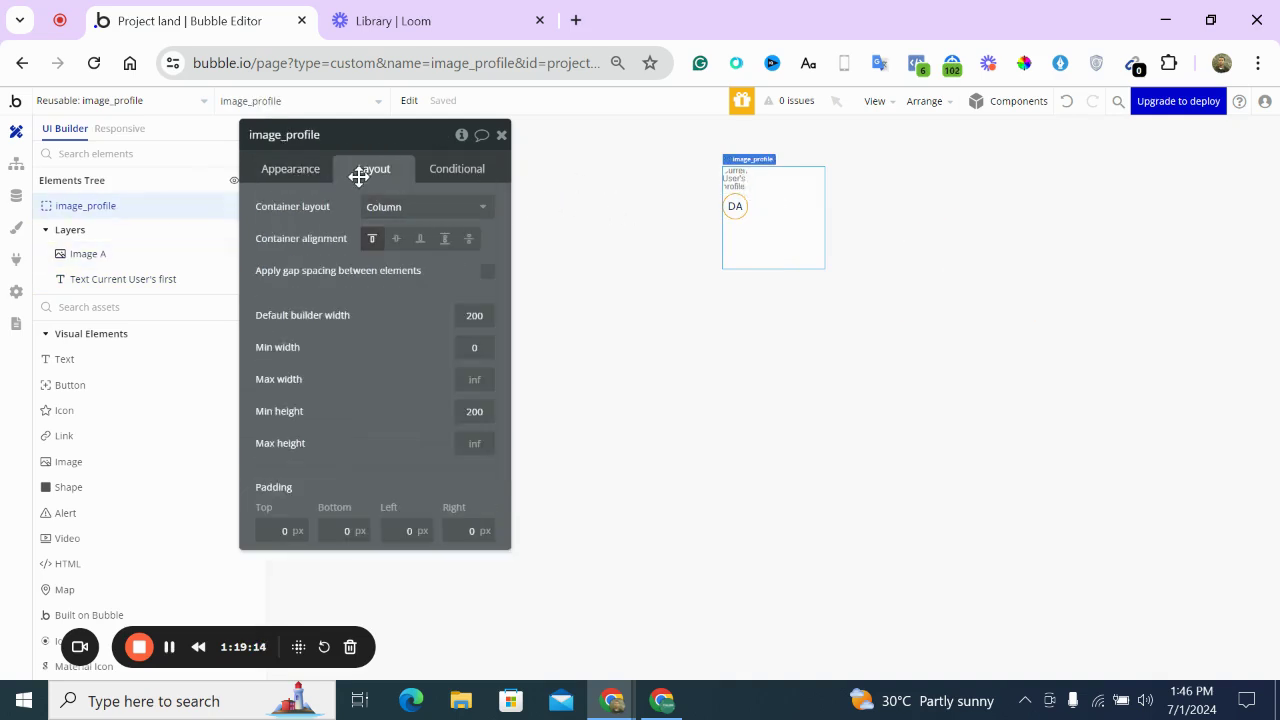
click(398, 240)
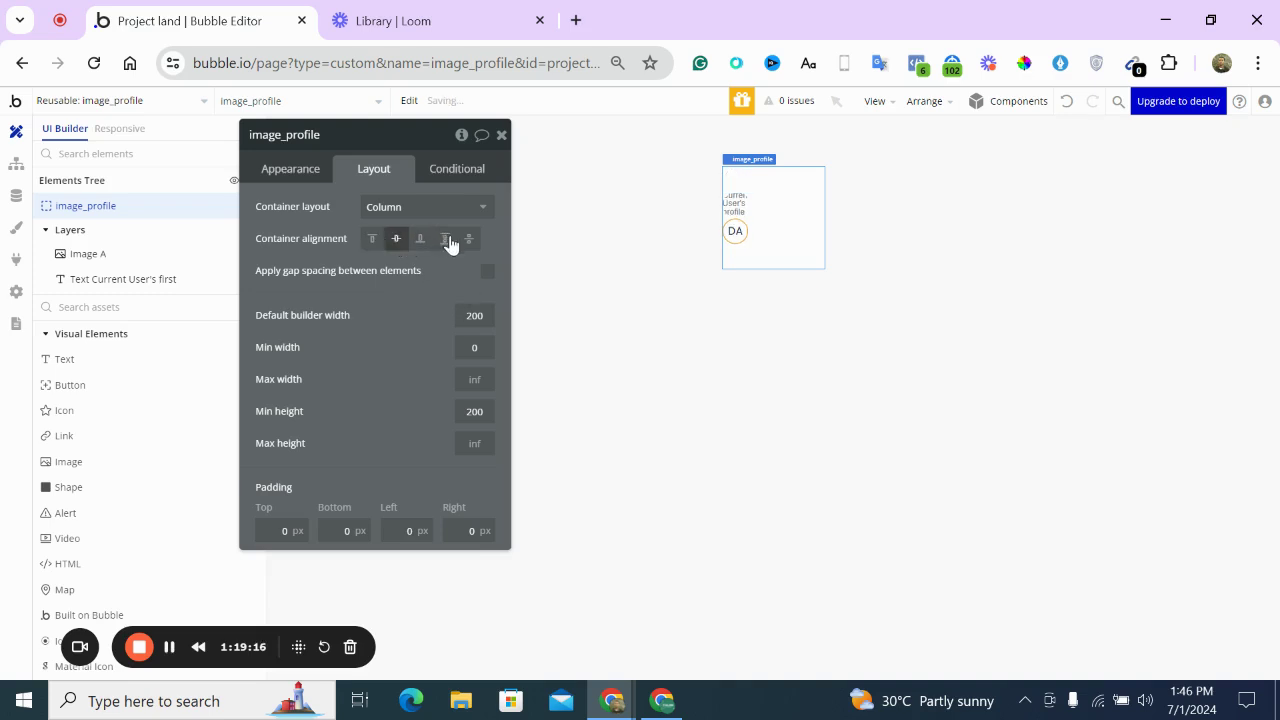
Center Image A and the initials text horizontally within the image_profile container
click(735, 206)
click(459, 294)
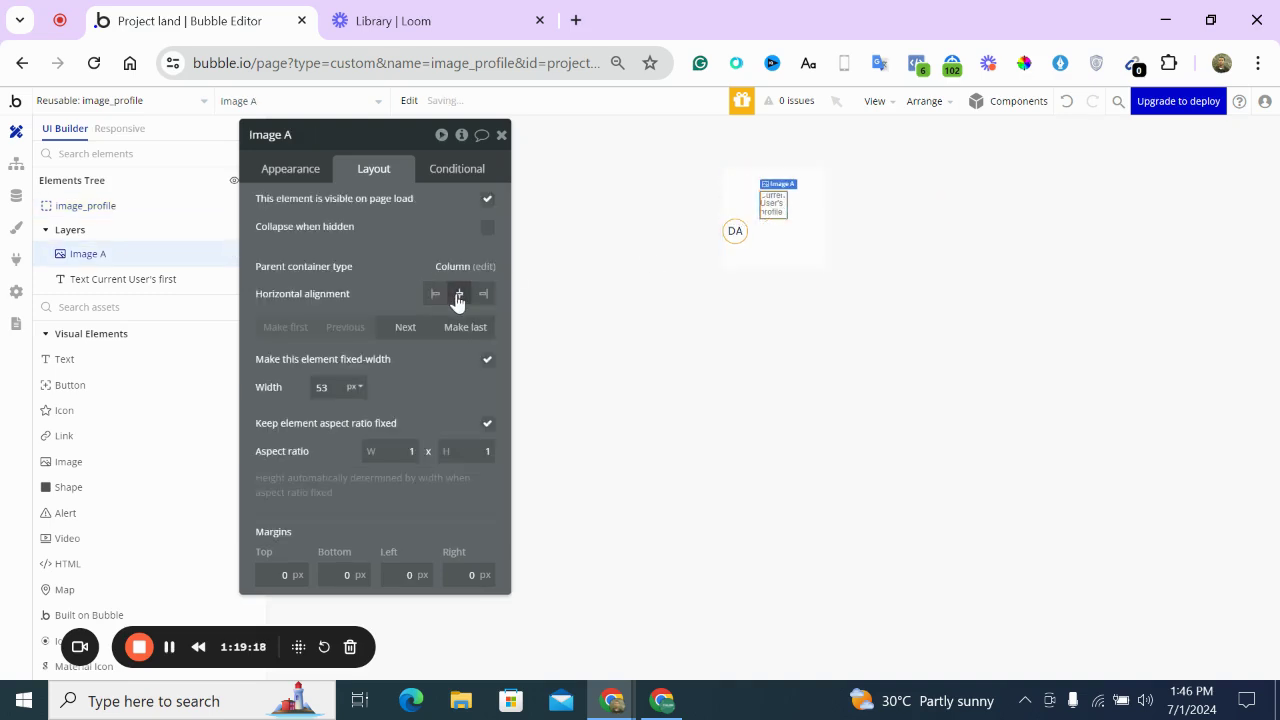
click(773, 203)
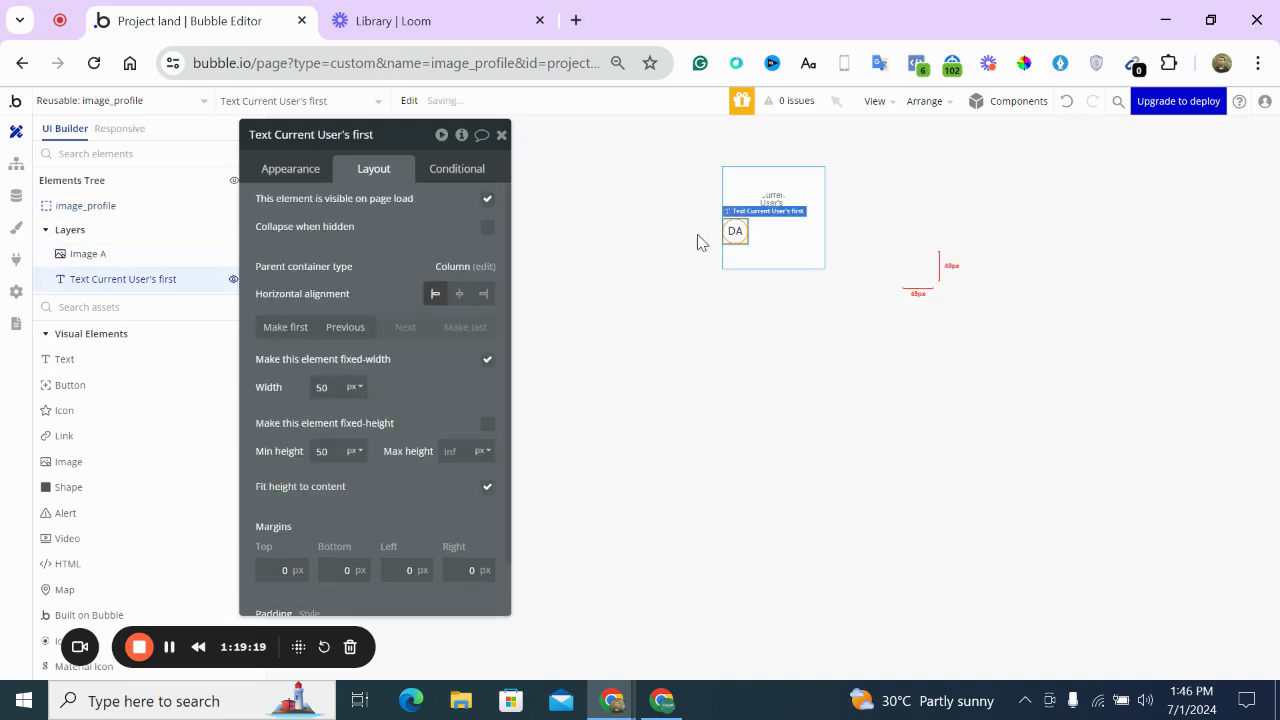
click(462, 298)
Add a new blank condition to the initials text element
click(774, 198)
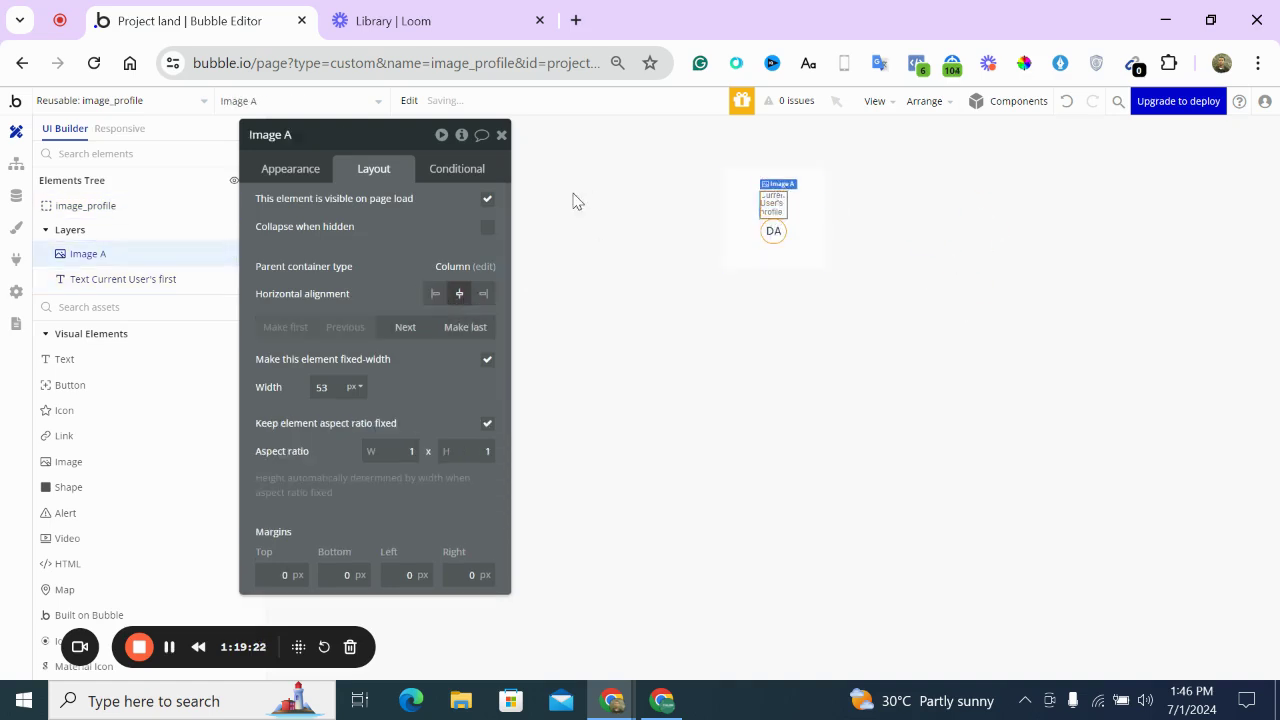
click(457, 168)
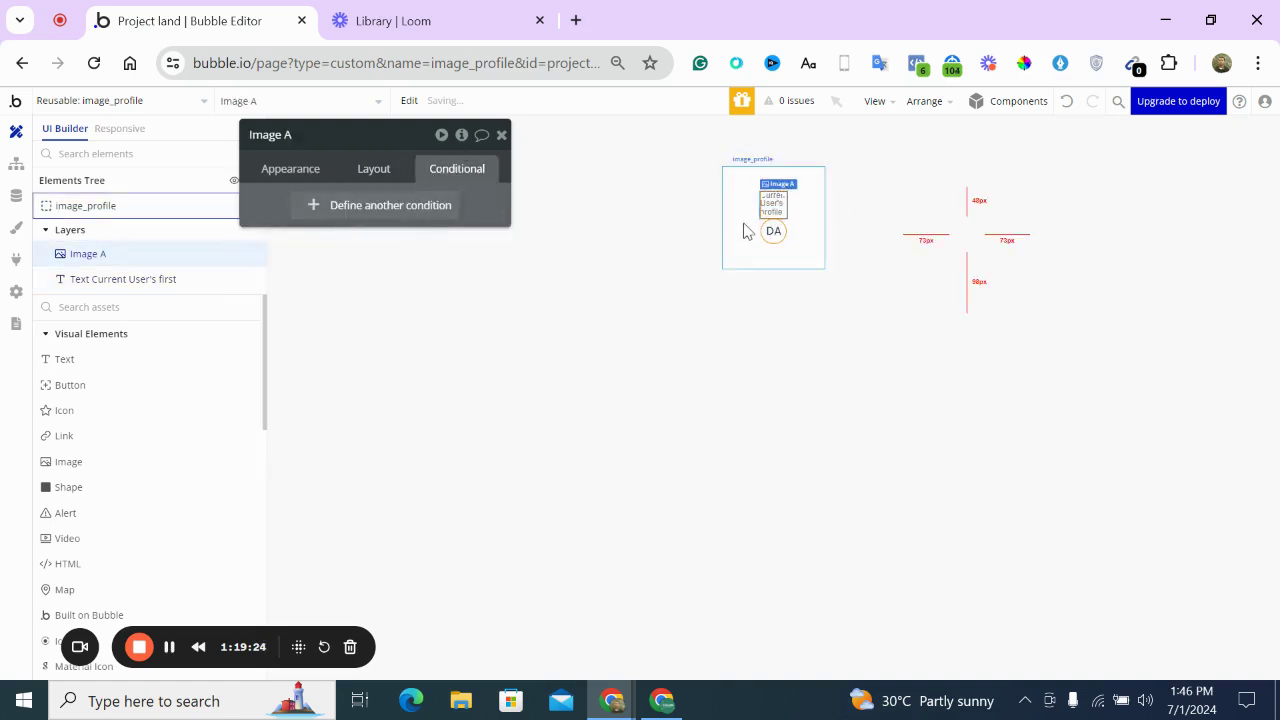
click(771, 210)
click(349, 206)
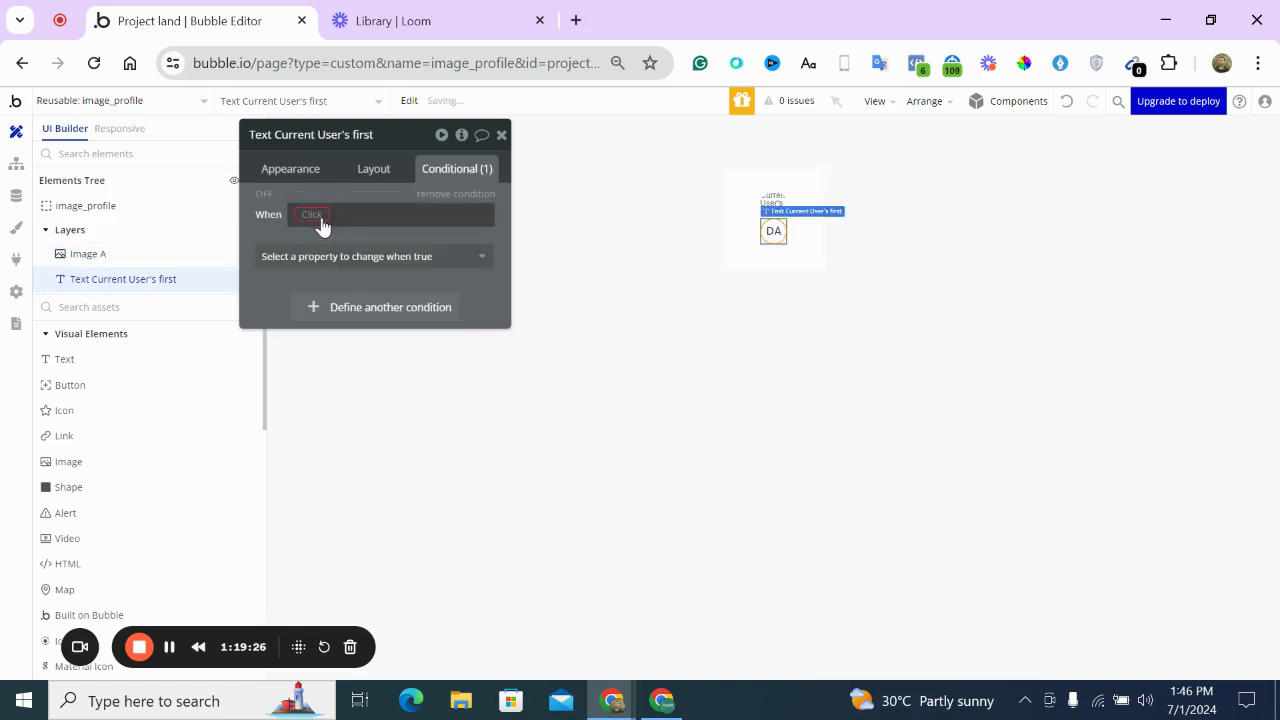
click(322, 215)
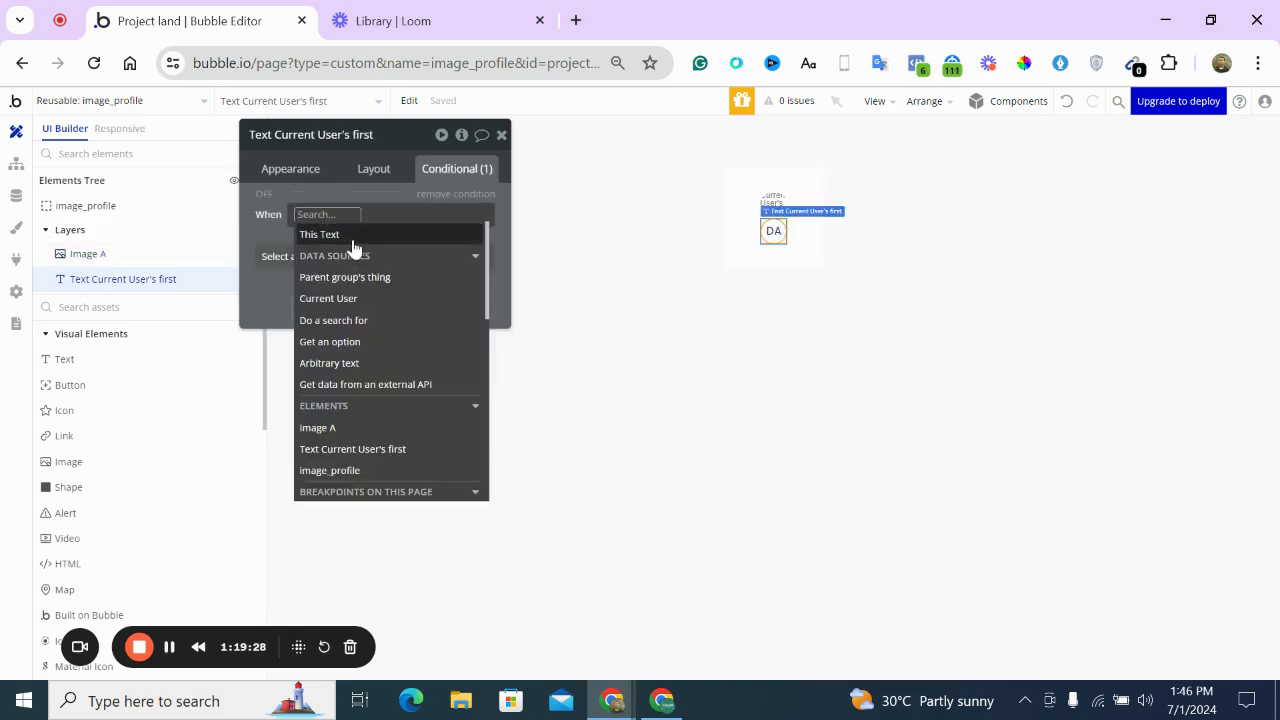
click(353, 235)
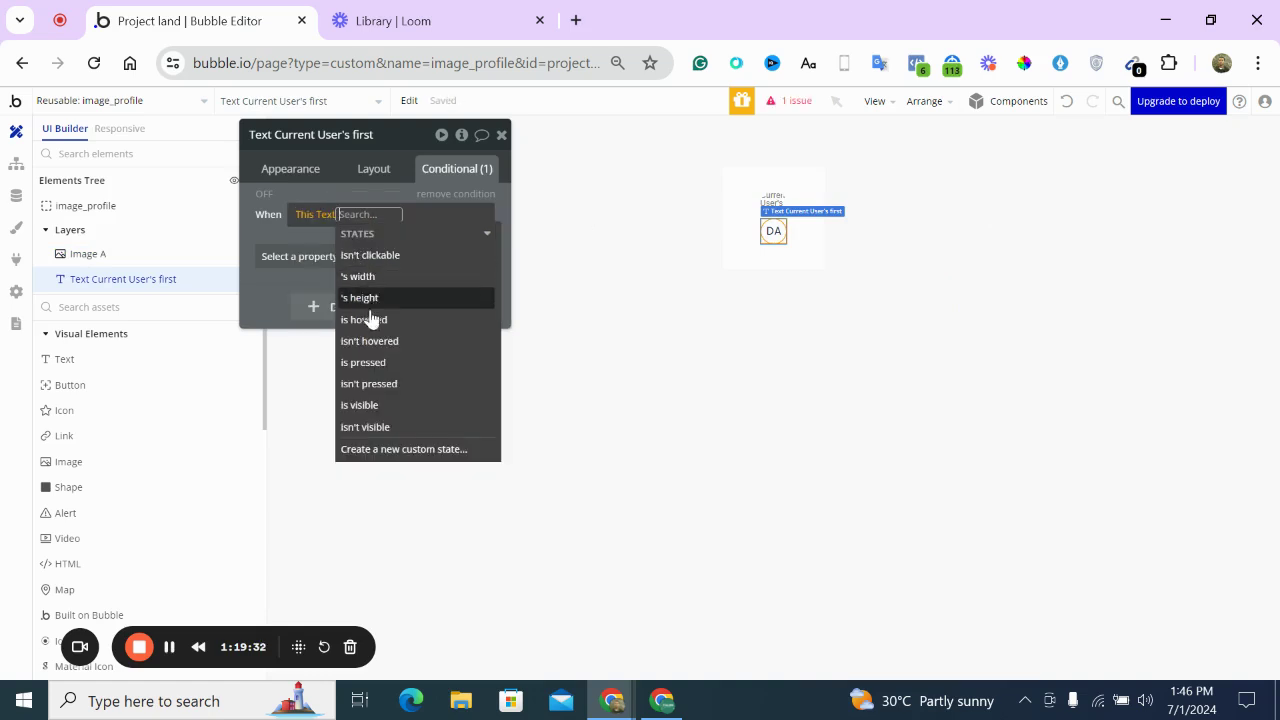
click(369, 406)
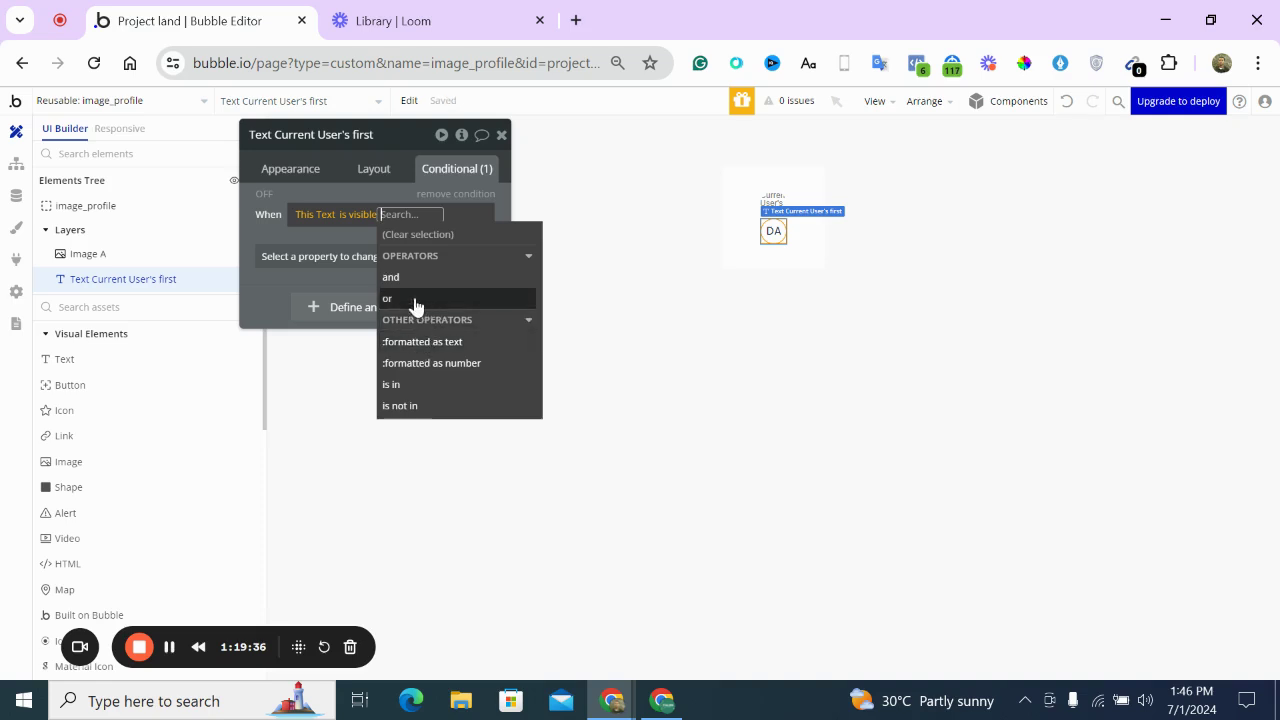
Base the text's condition on Current User's profile_image is empty, and choose This element is visible as the property it changes
click(309, 215)
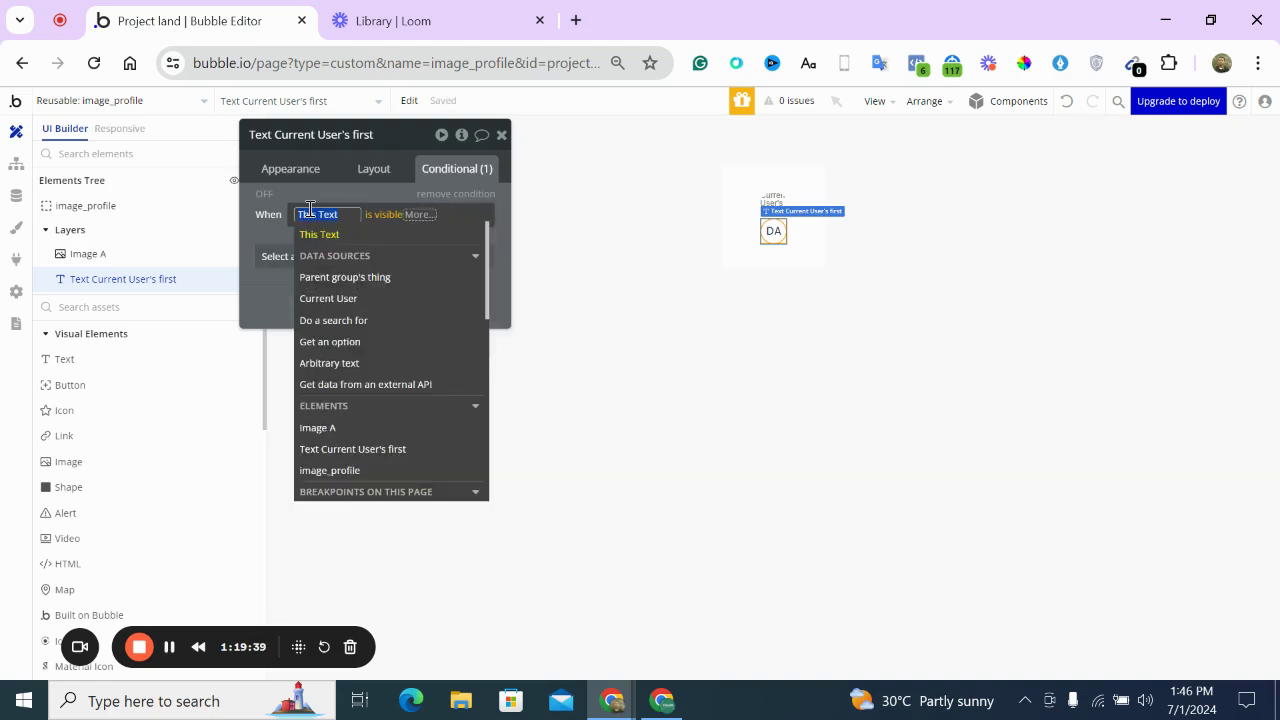
click(338, 299)
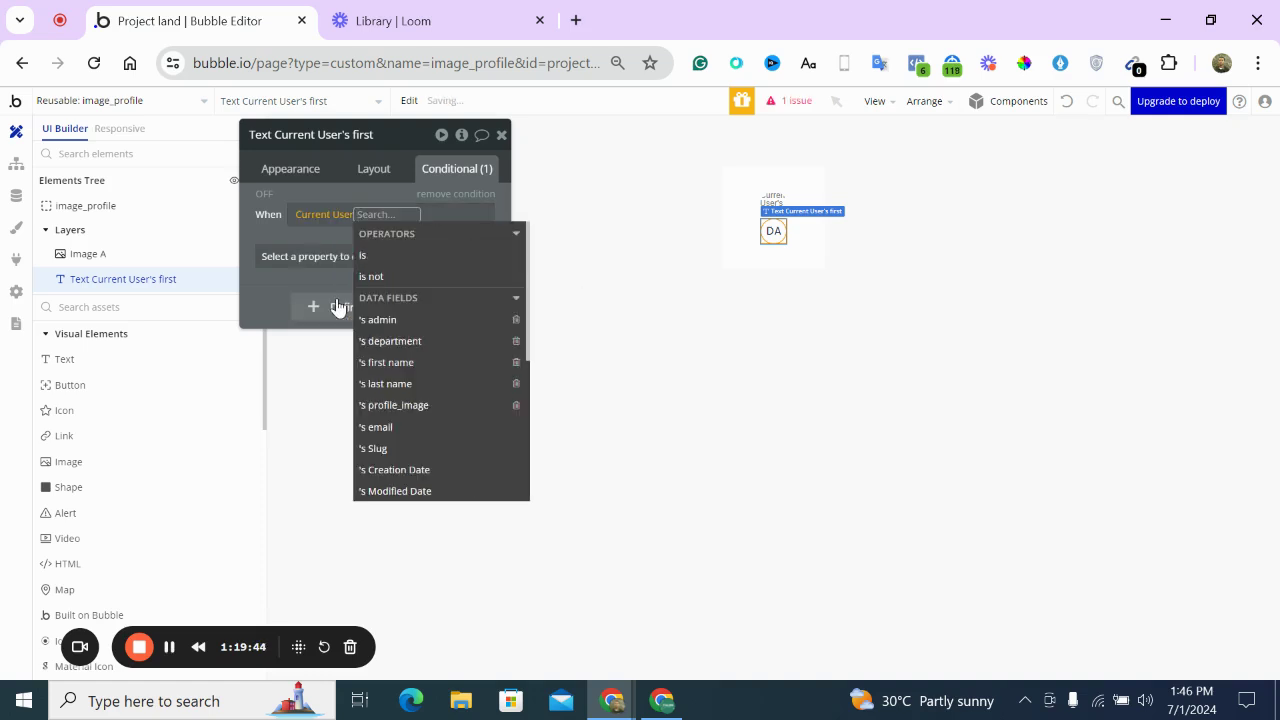
text(PR)
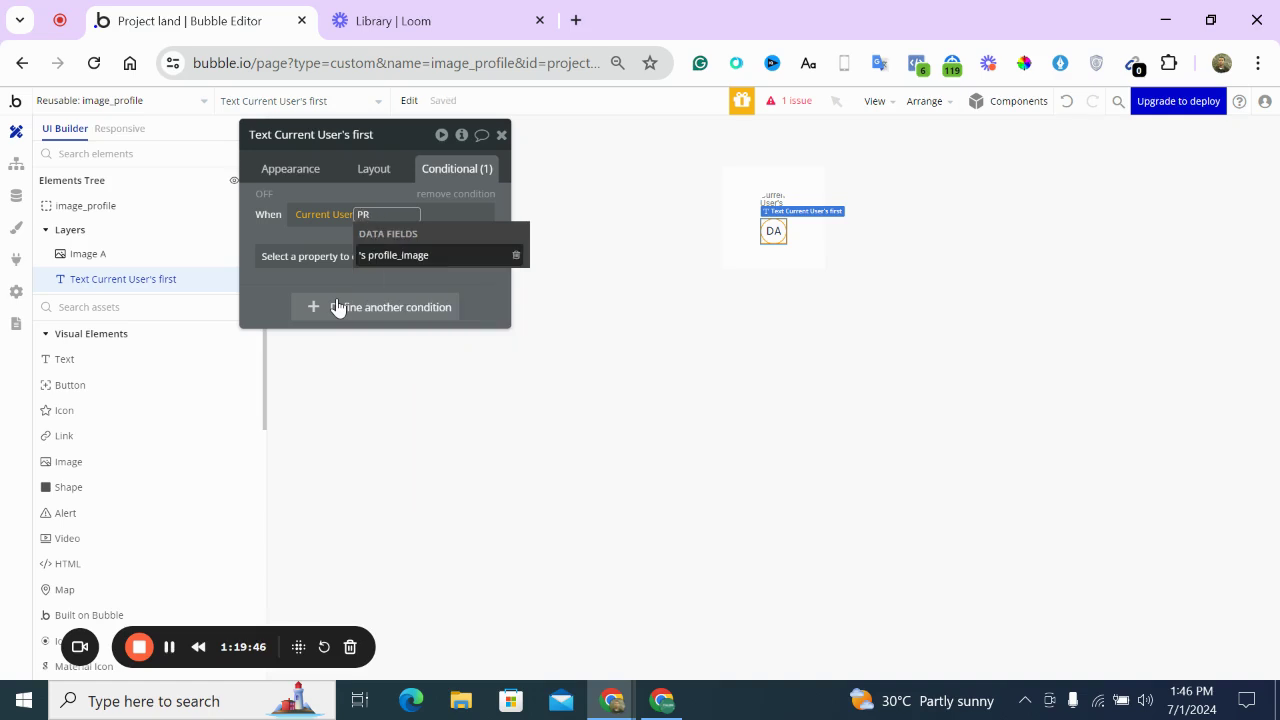
click(398, 256)
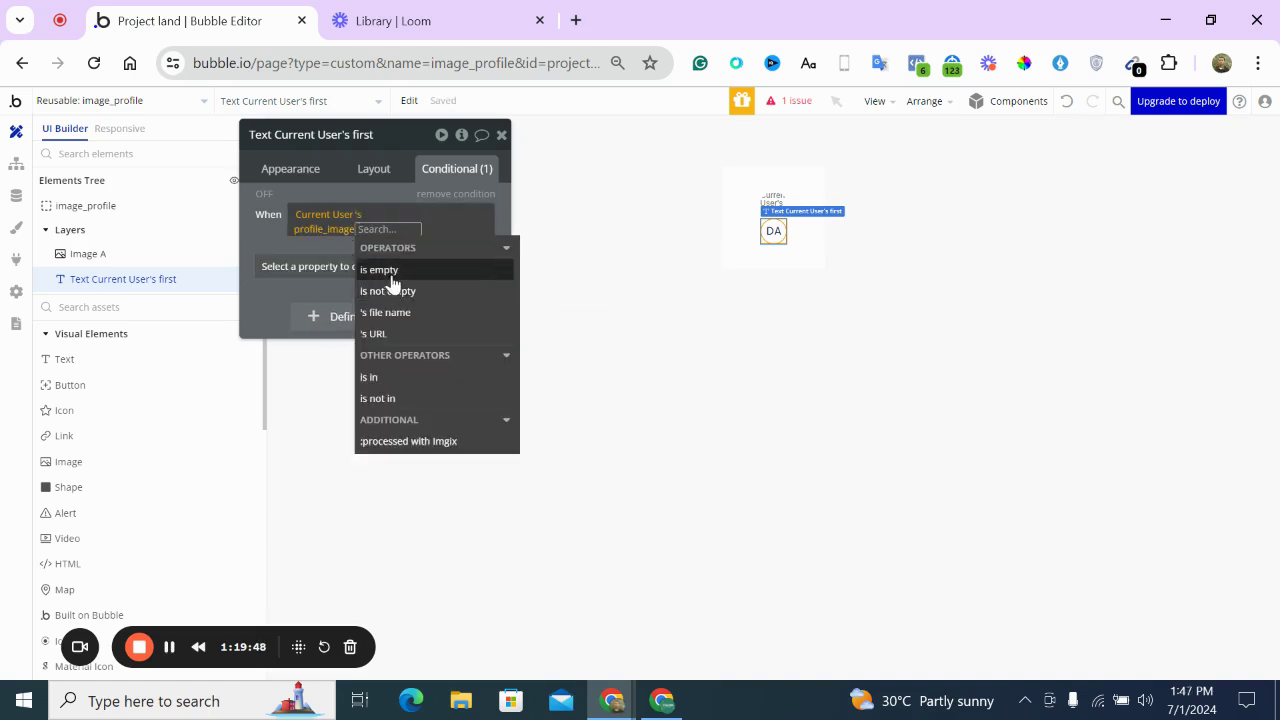
click(382, 270)
click(306, 256)
click(310, 262)
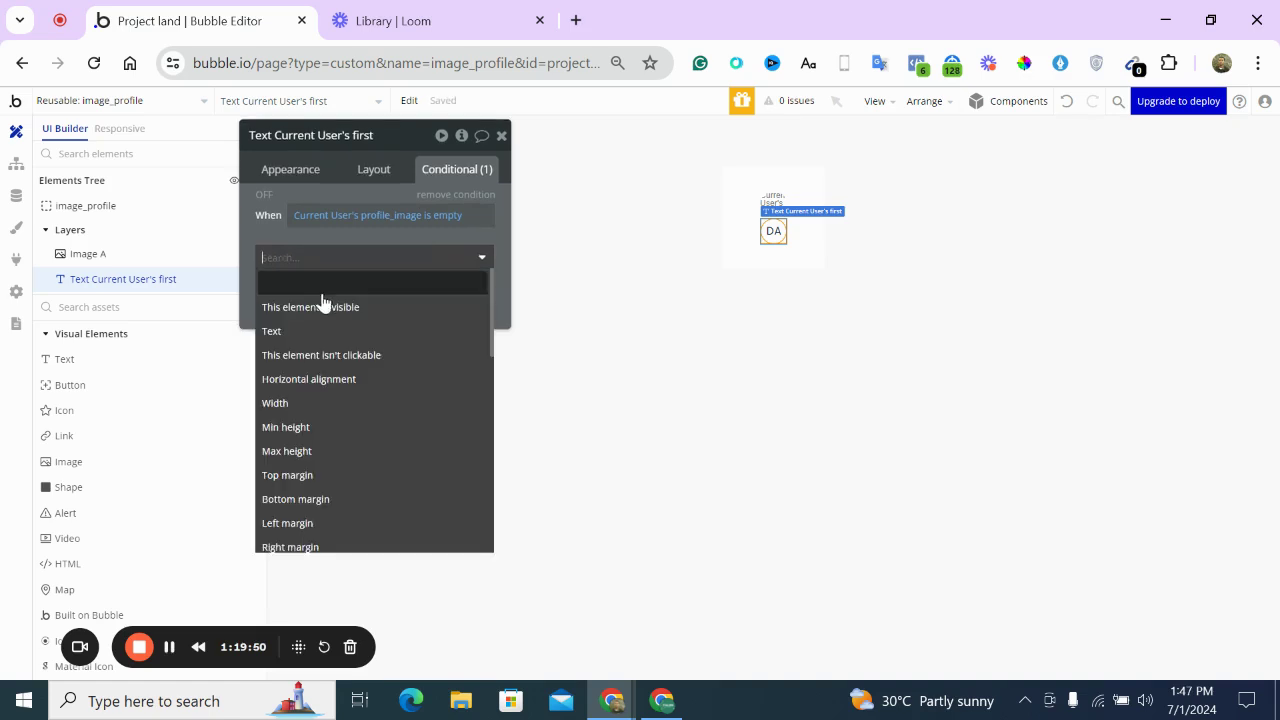
click(322, 300)
Make the initials text not visible on page load and collapse it when hidden
click(388, 170)
click(487, 199)
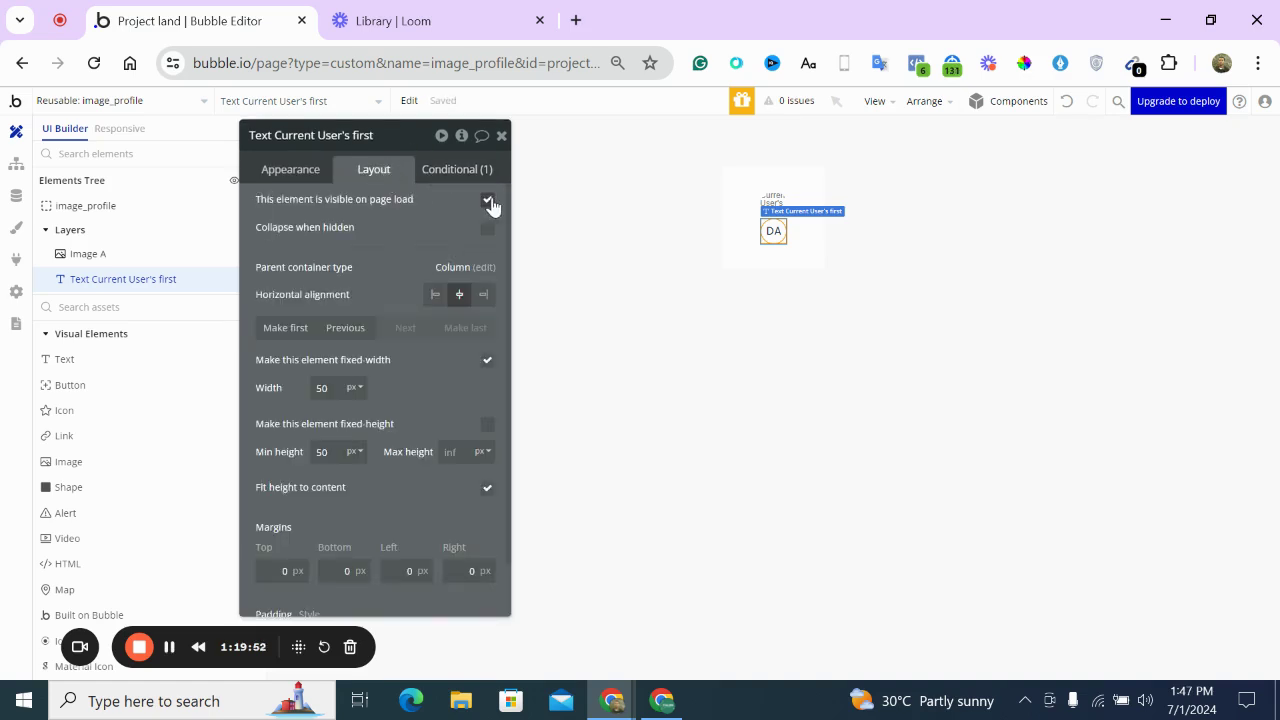
click(487, 264)
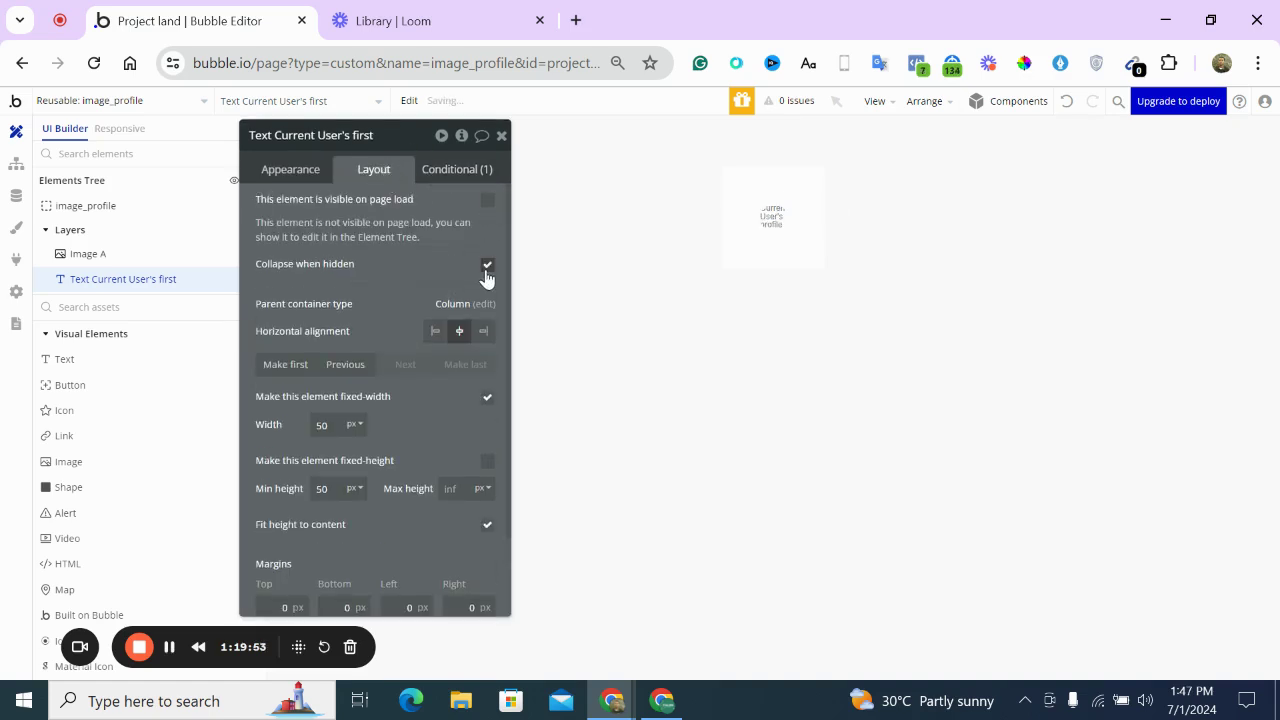
Make Image A not visible on page load and collapse it when hidden
click(771, 222)
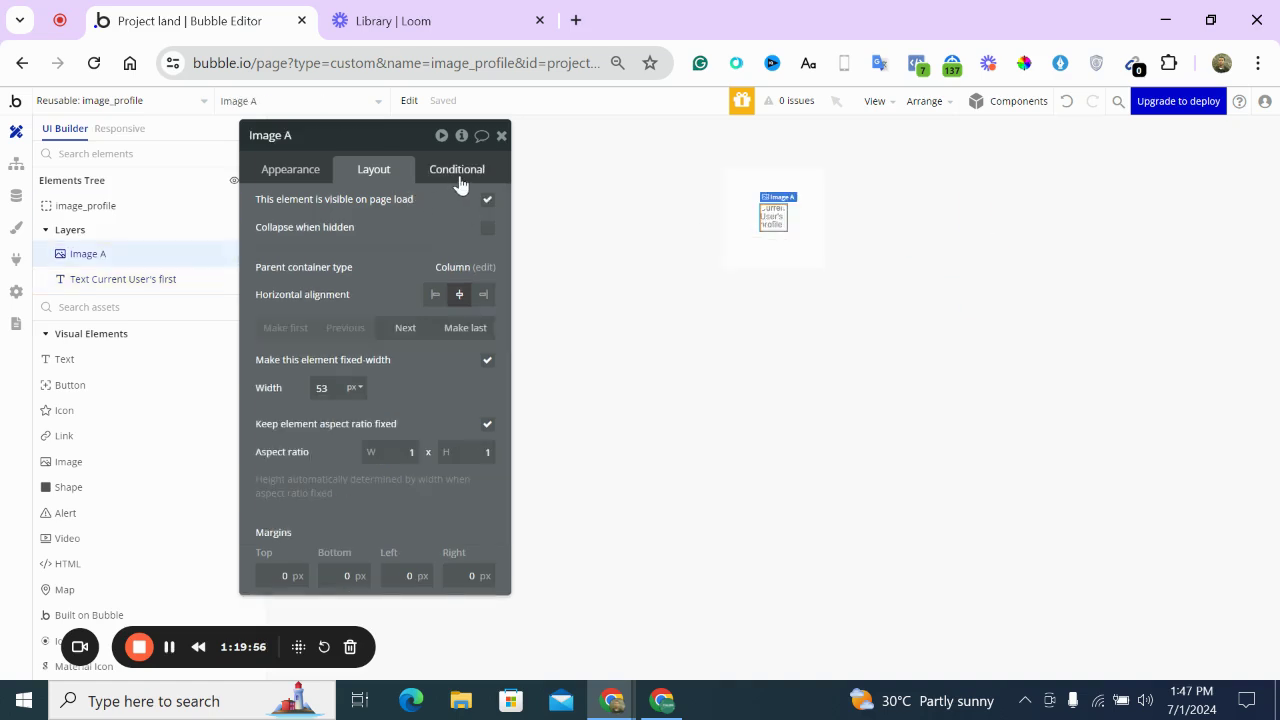
click(487, 199)
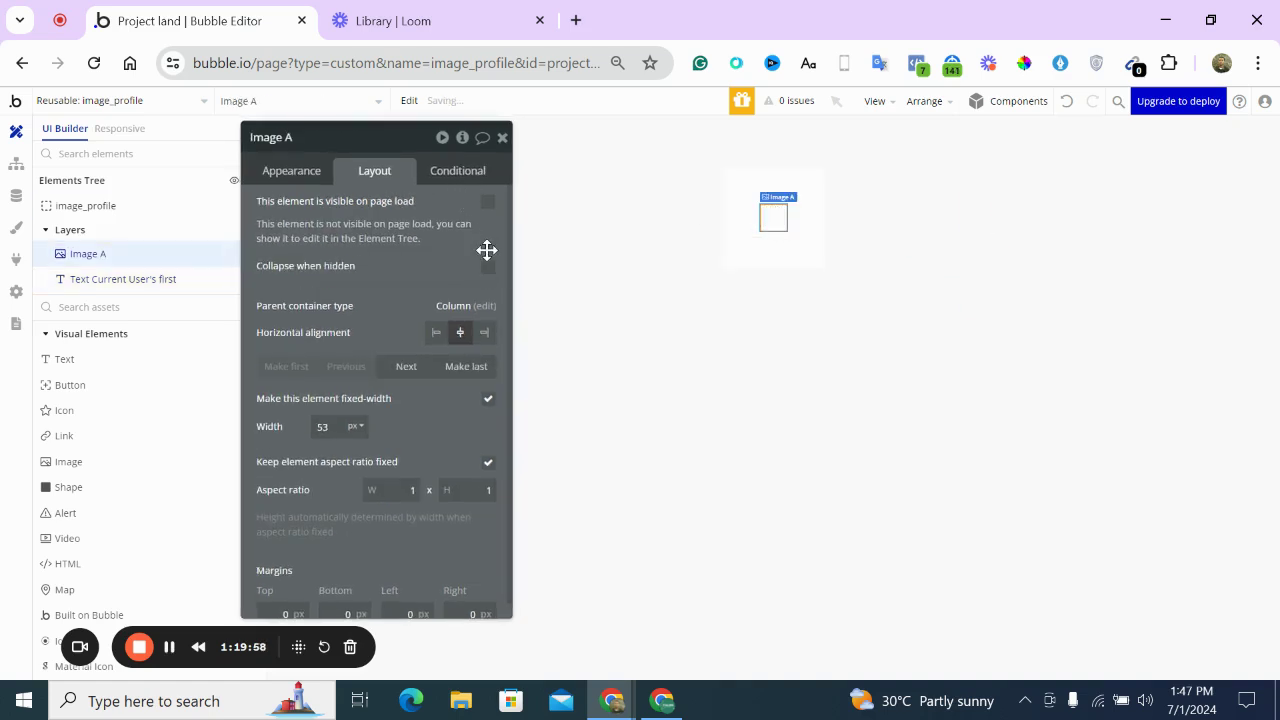
Add a condition to Image A for when Current User's profile_image is not empty
click(457, 171)
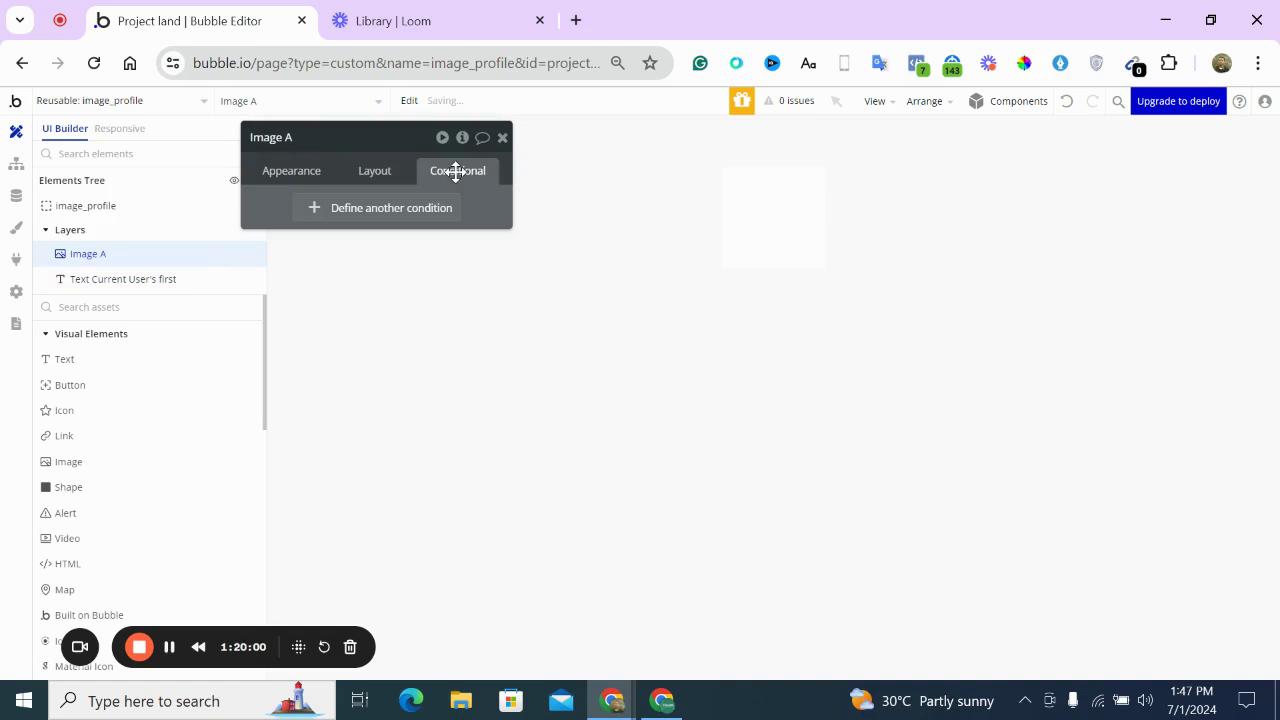
click(368, 208)
click(327, 217)
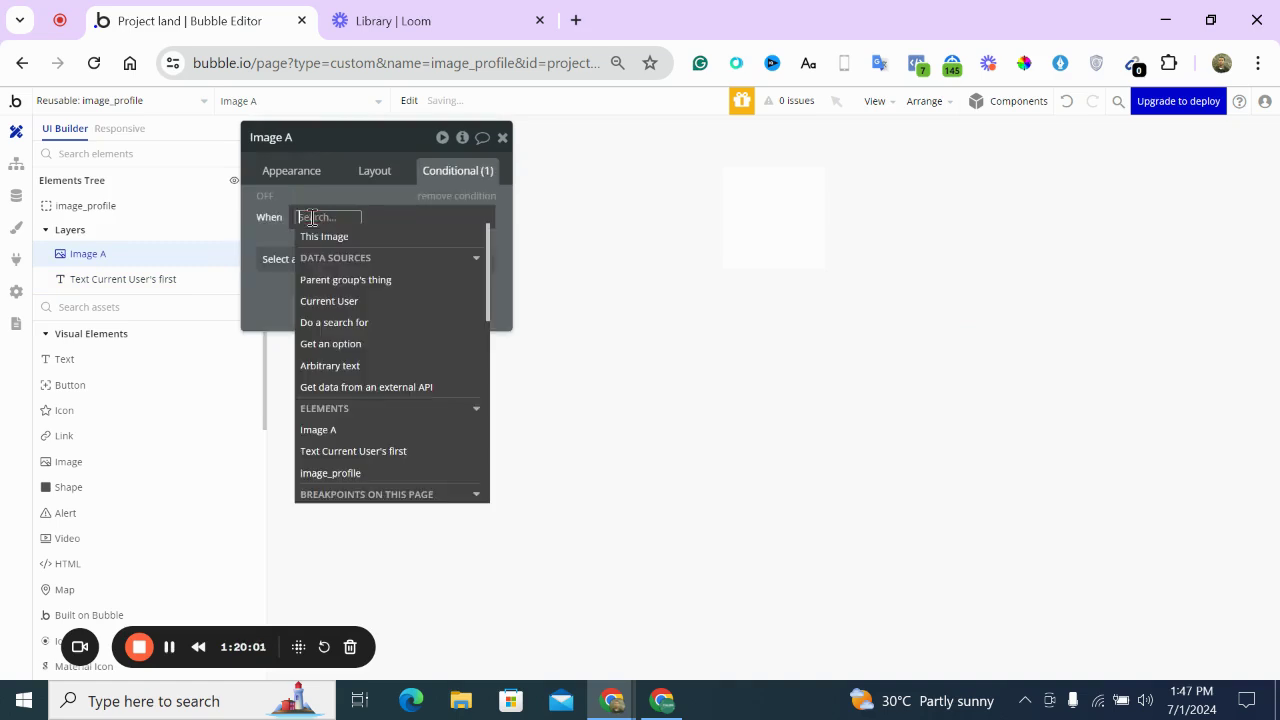
click(338, 307)
text(pr)
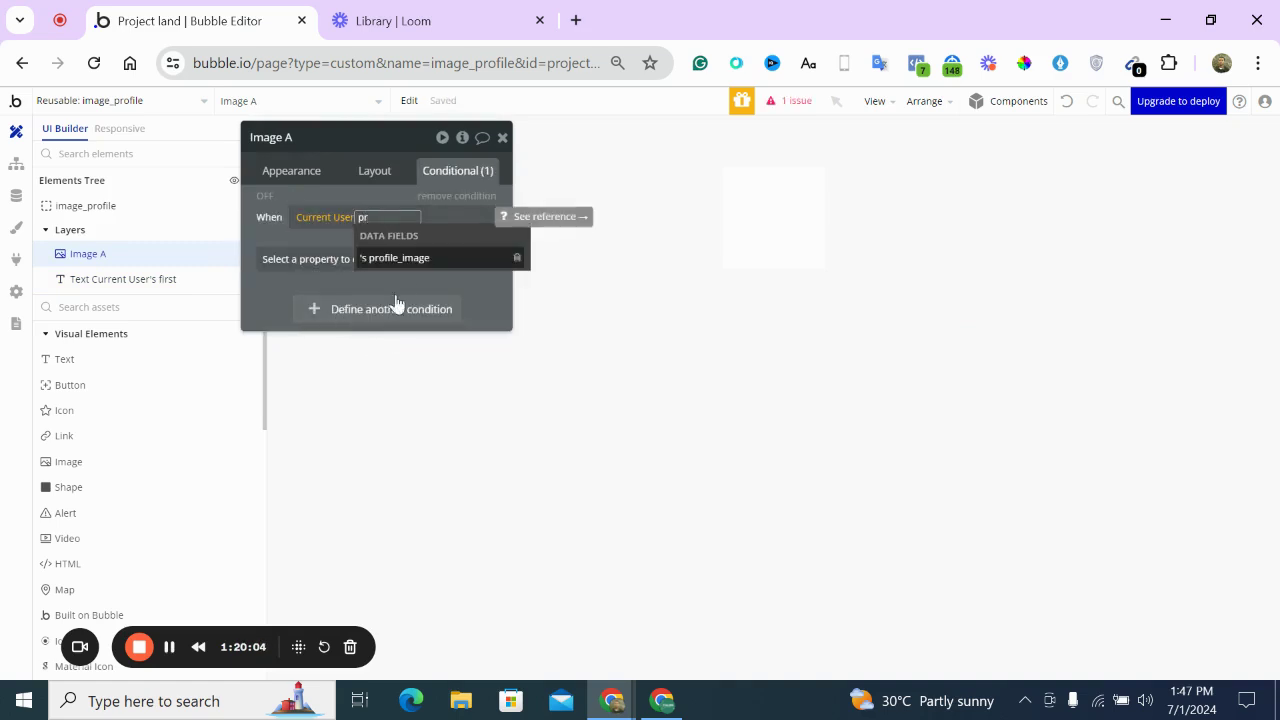
click(405, 258)
click(408, 292)
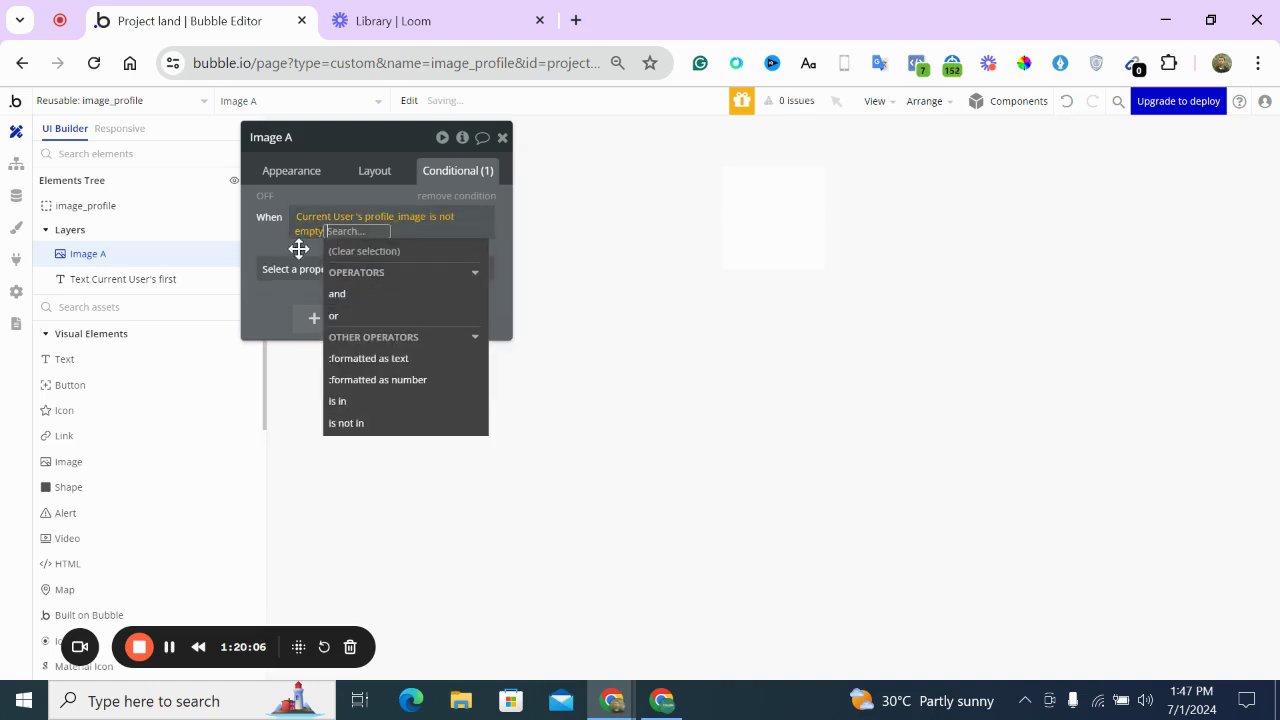
Make Image A visible when its condition is true, and close its property editor
click(298, 249)
click(320, 262)
click(343, 309)
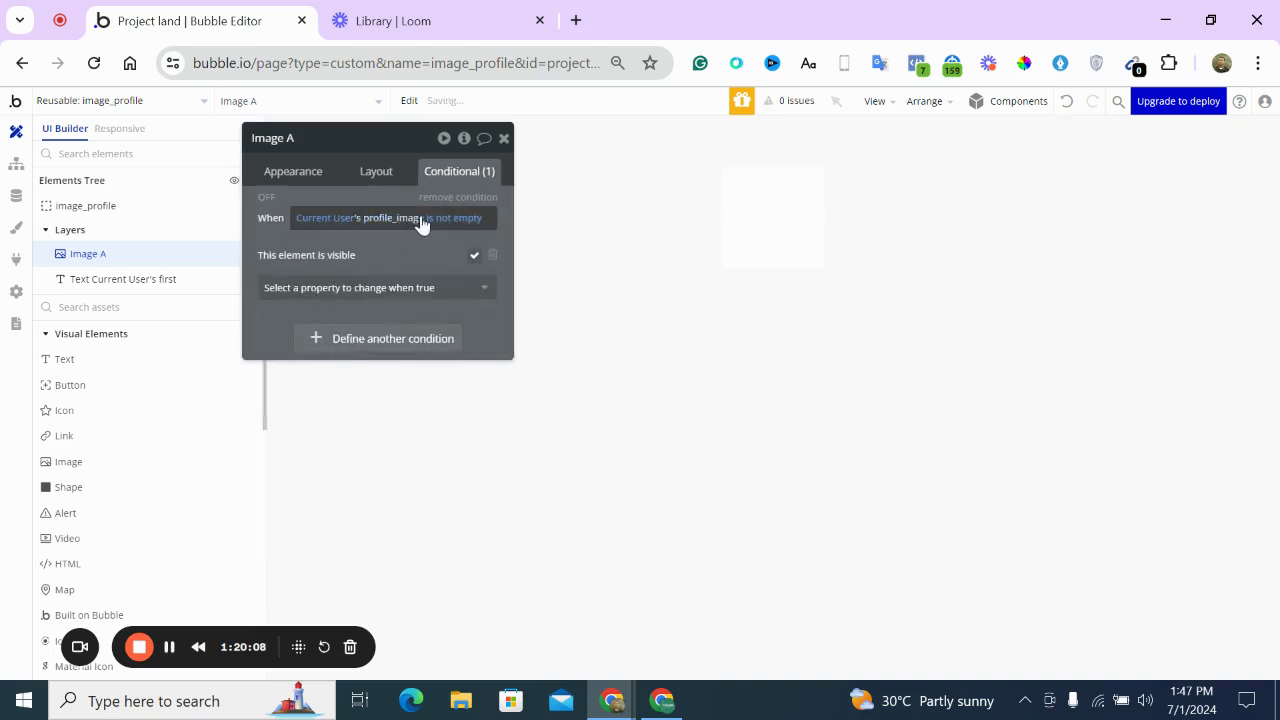
click(380, 171)
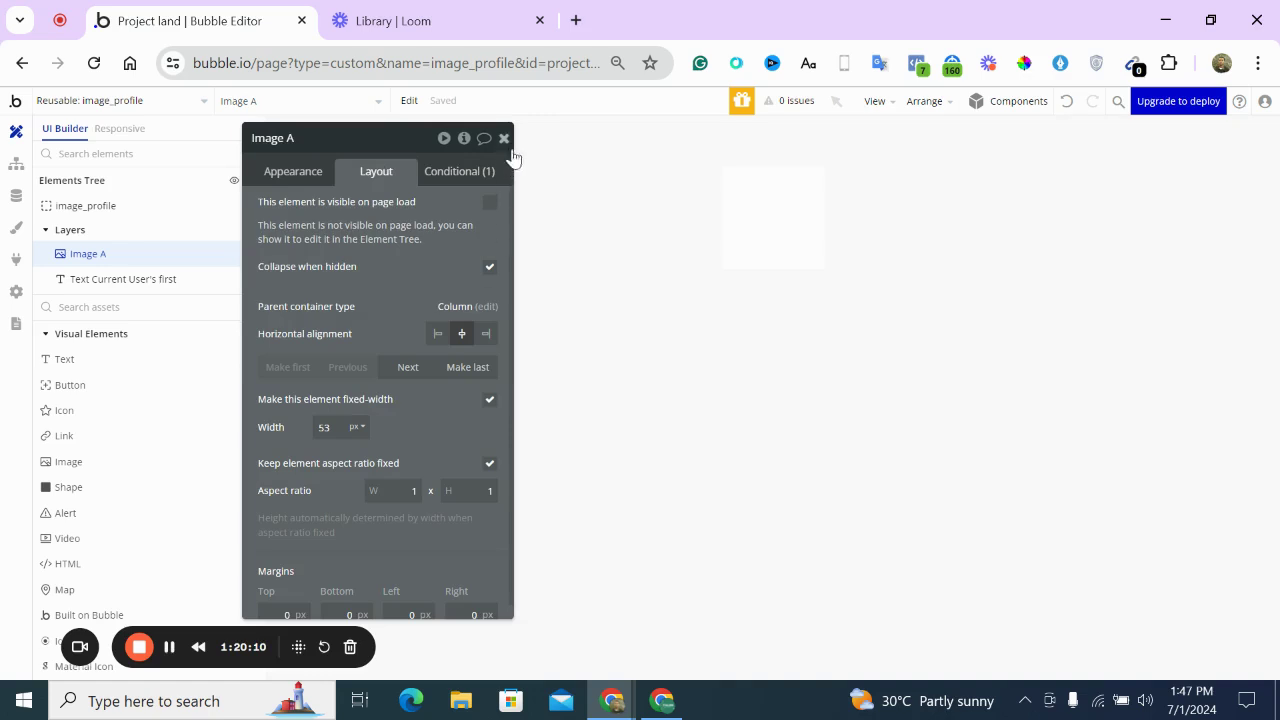
click(504, 139)
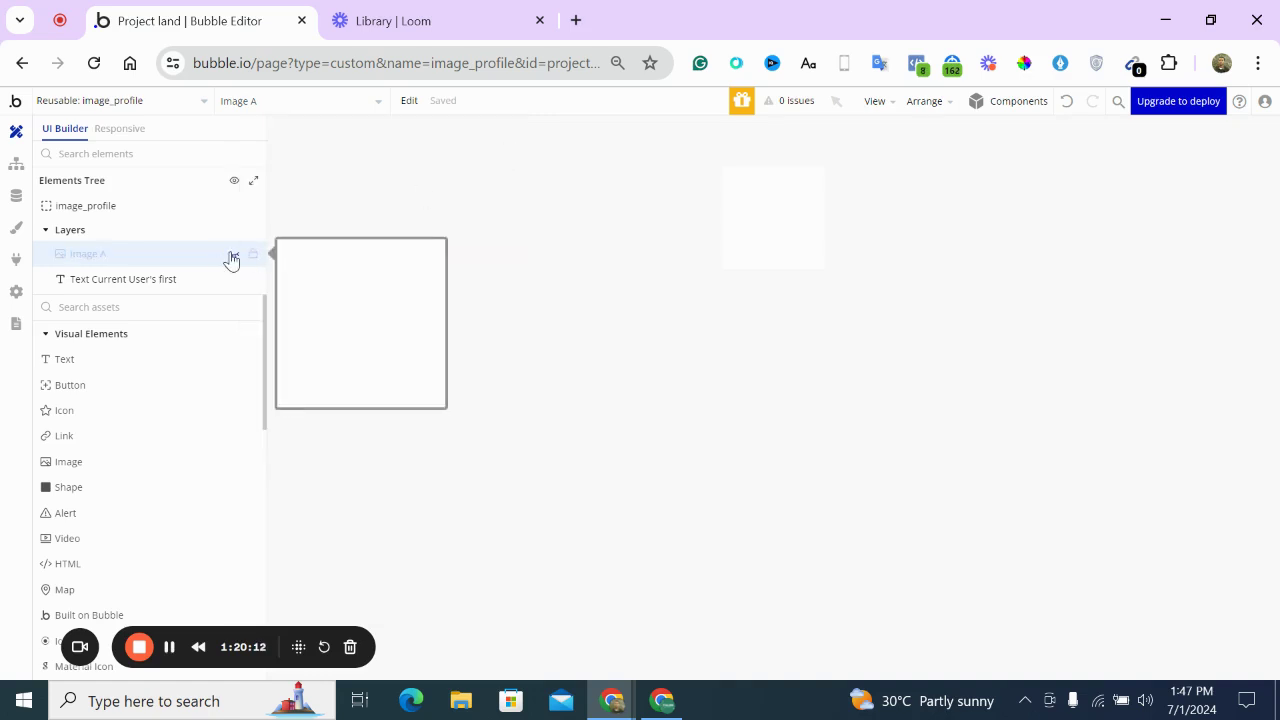
Show Image A in the editor and set image_profile's default builder width and min height to 50
click(231, 256)
double_click(802, 234)
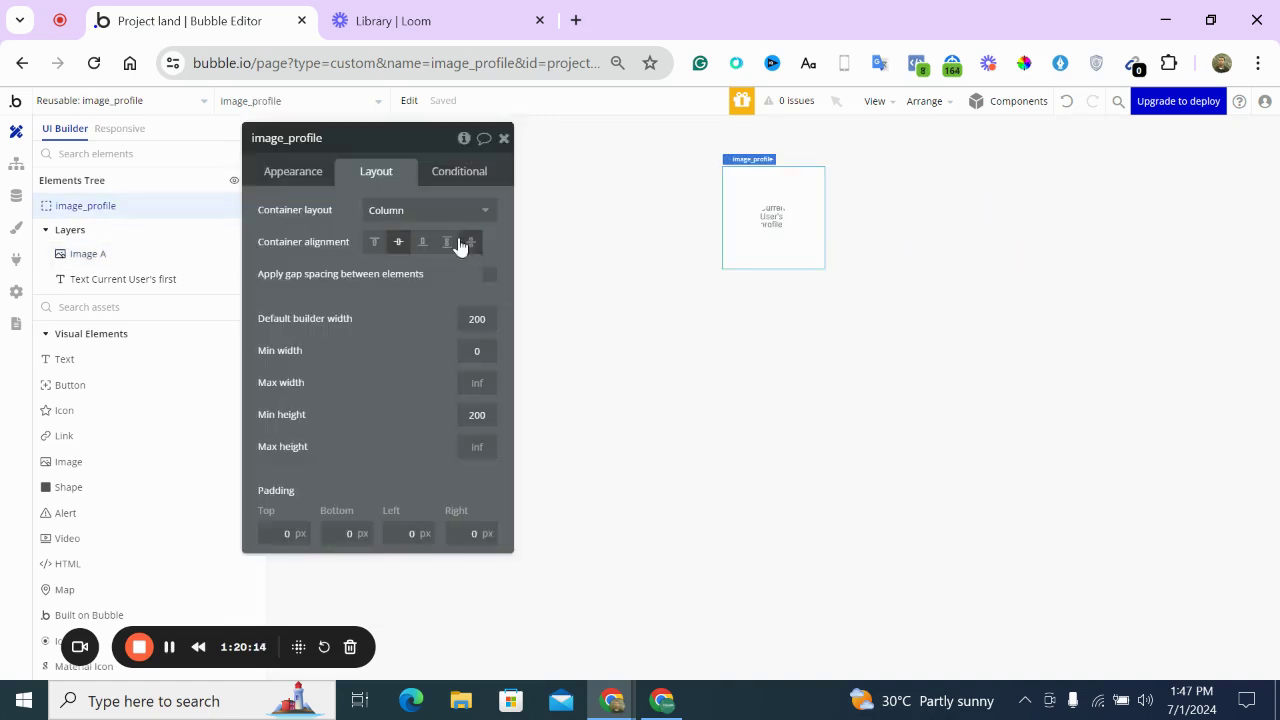
drag(492, 318, 457, 316)
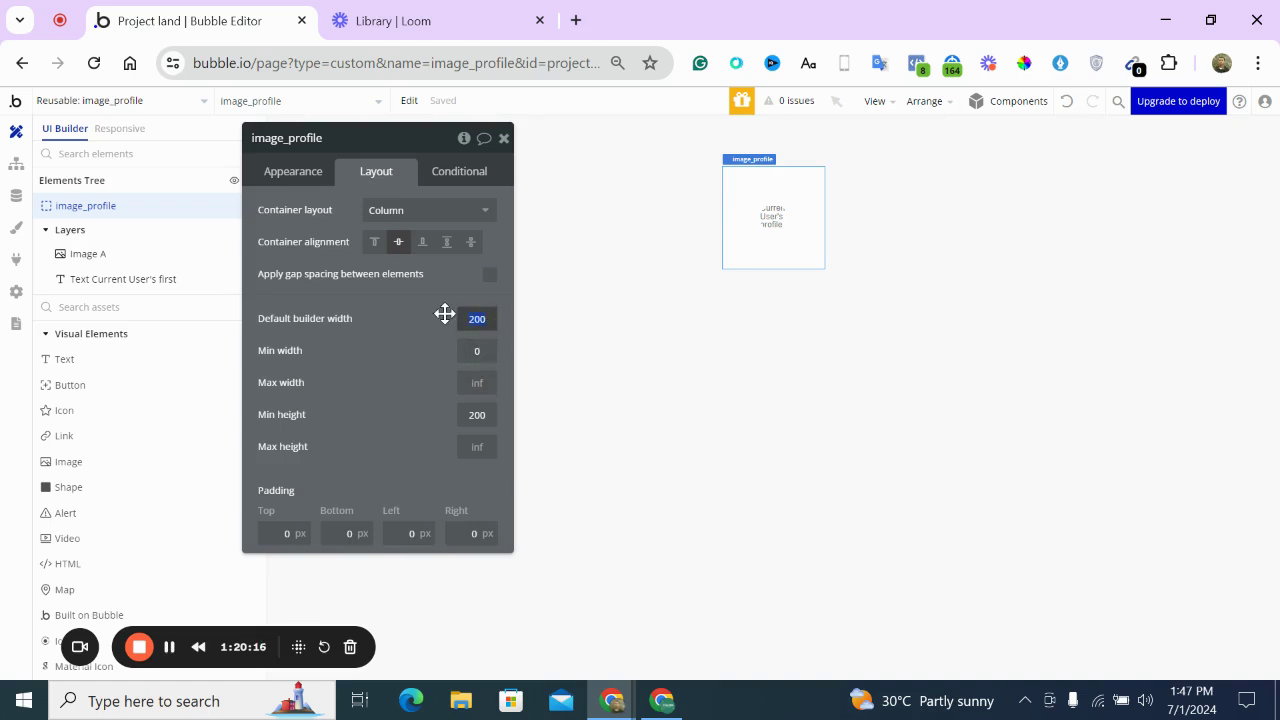
text(50)
key(Tab)
key(Tab)
key(Tab)
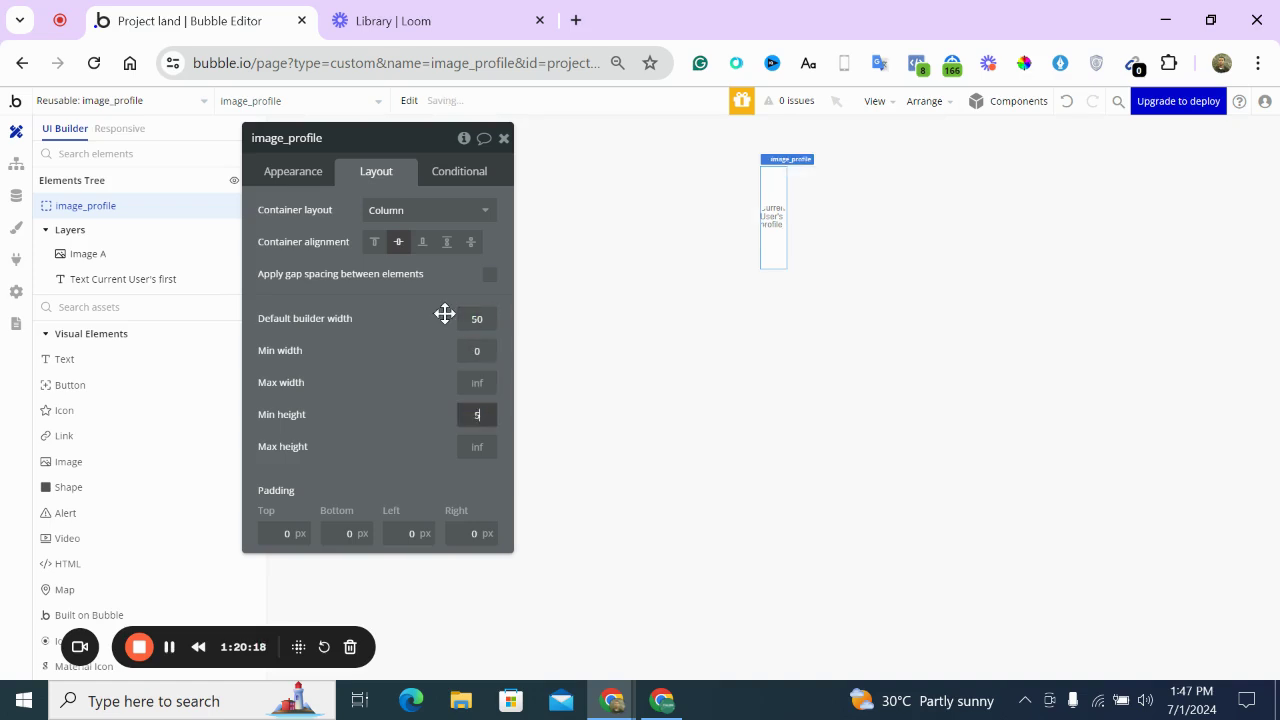
text(50)
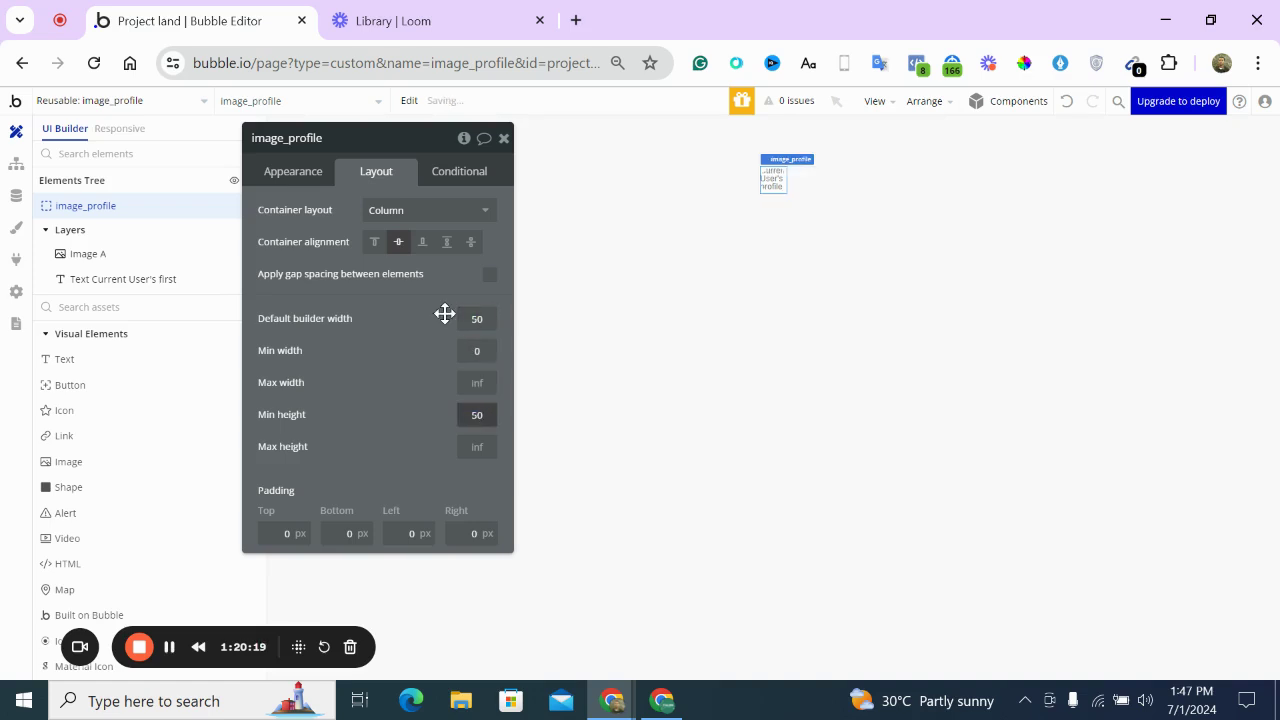
Set Image A's fixed width to 50 px
click(780, 181)
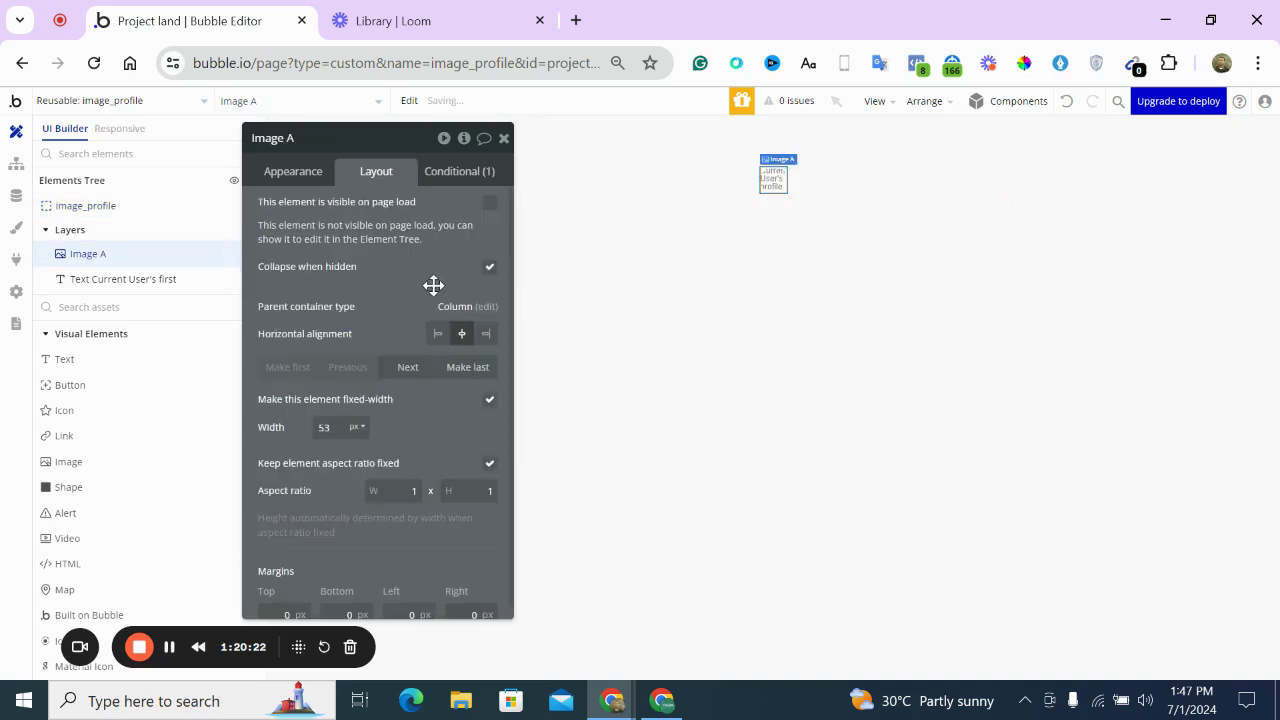
click(342, 421)
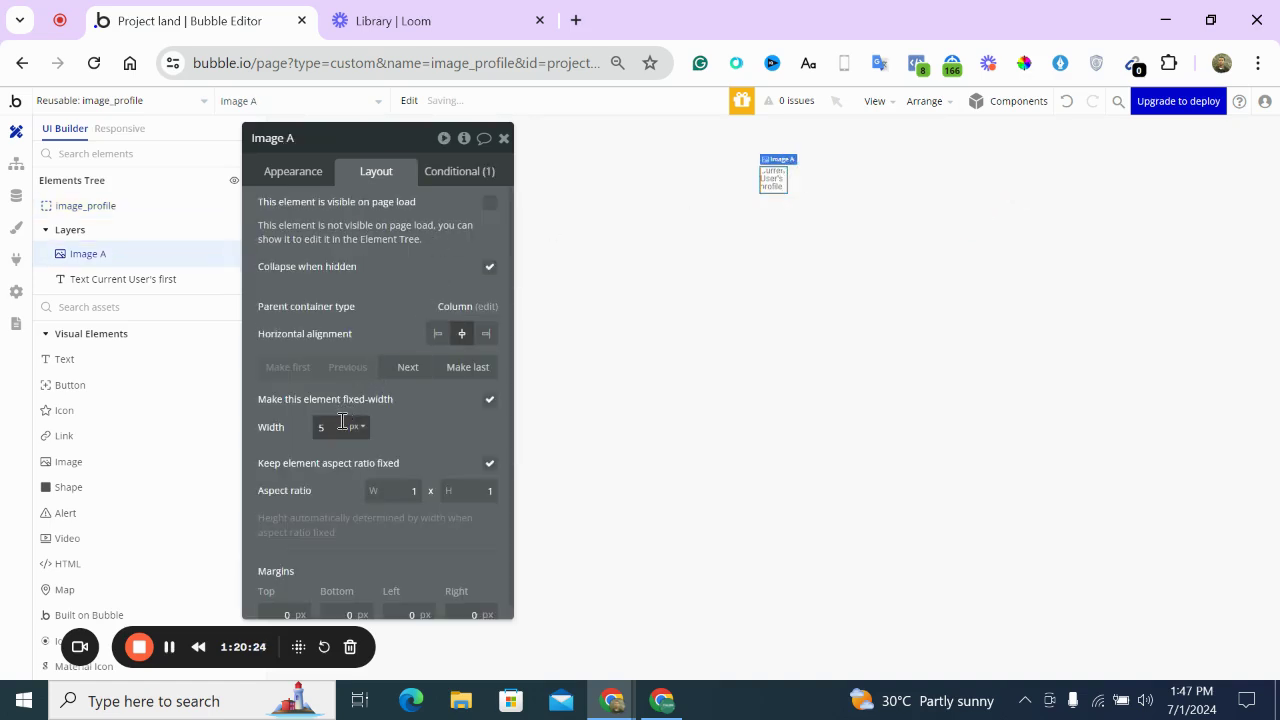
click(388, 319)
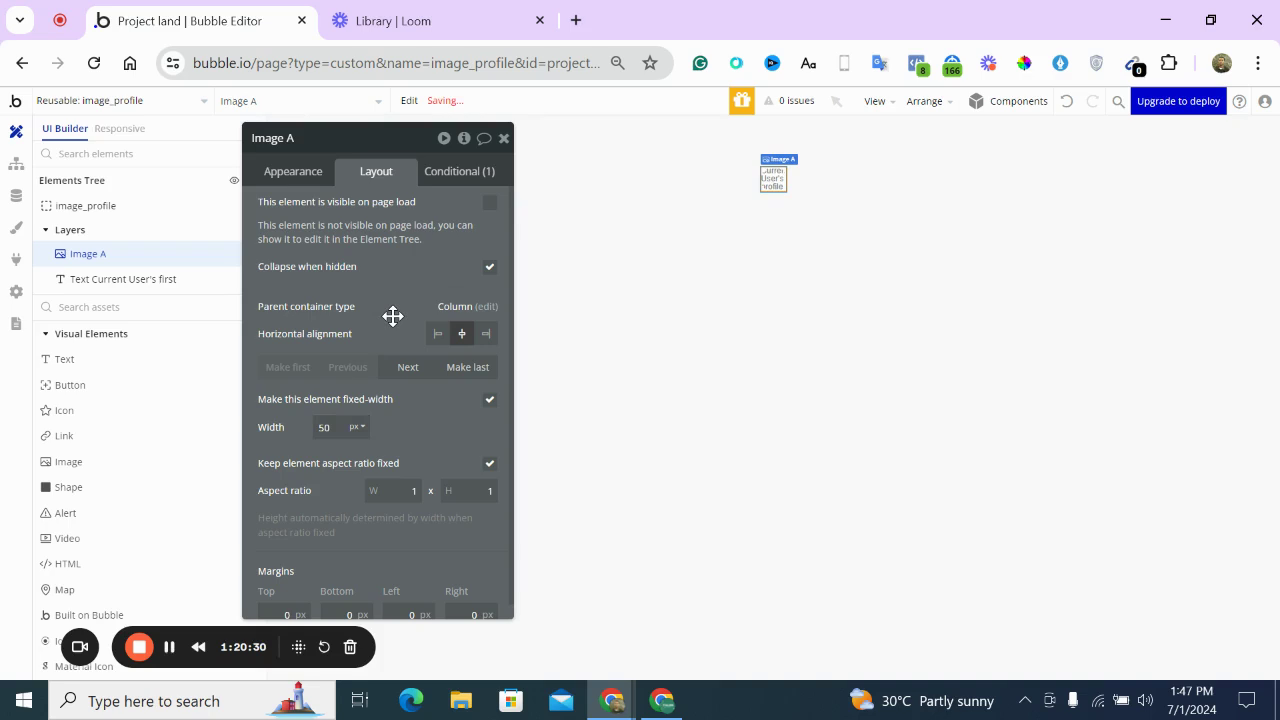
Turn off Image A's fixed width and set its min width to 0 px and max width to 50 px
click(489, 399)
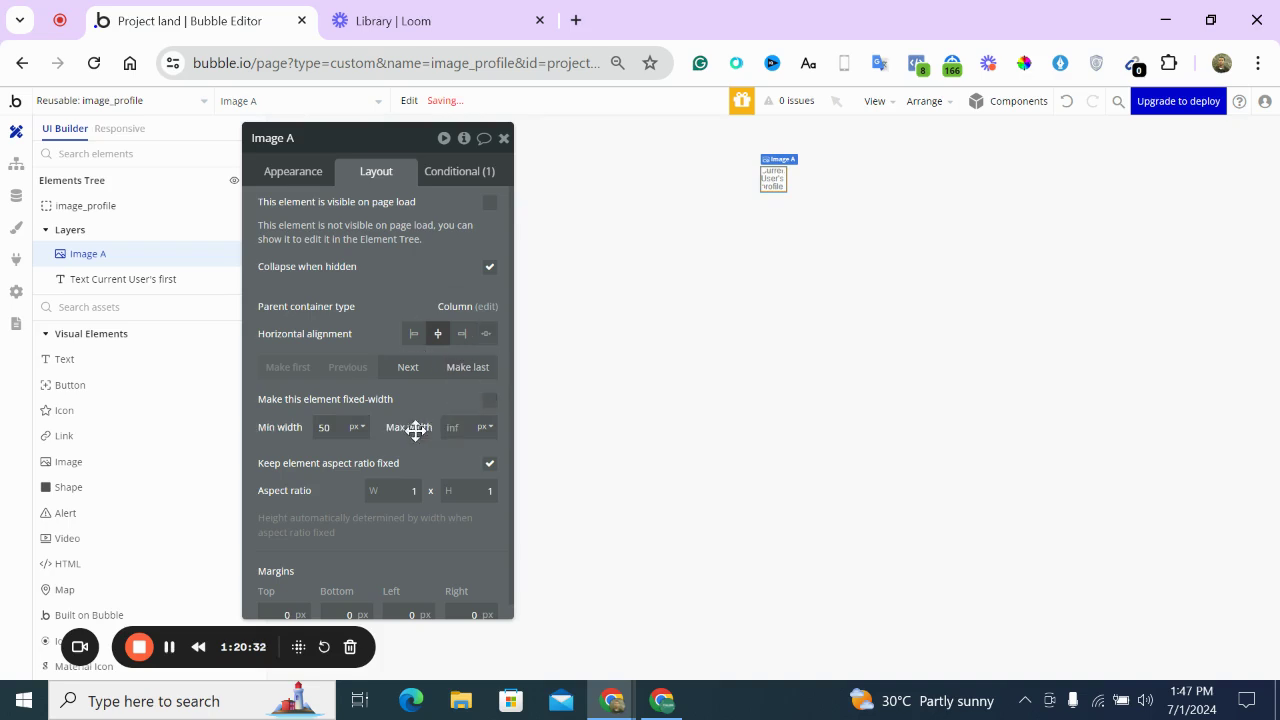
double_click(324, 427)
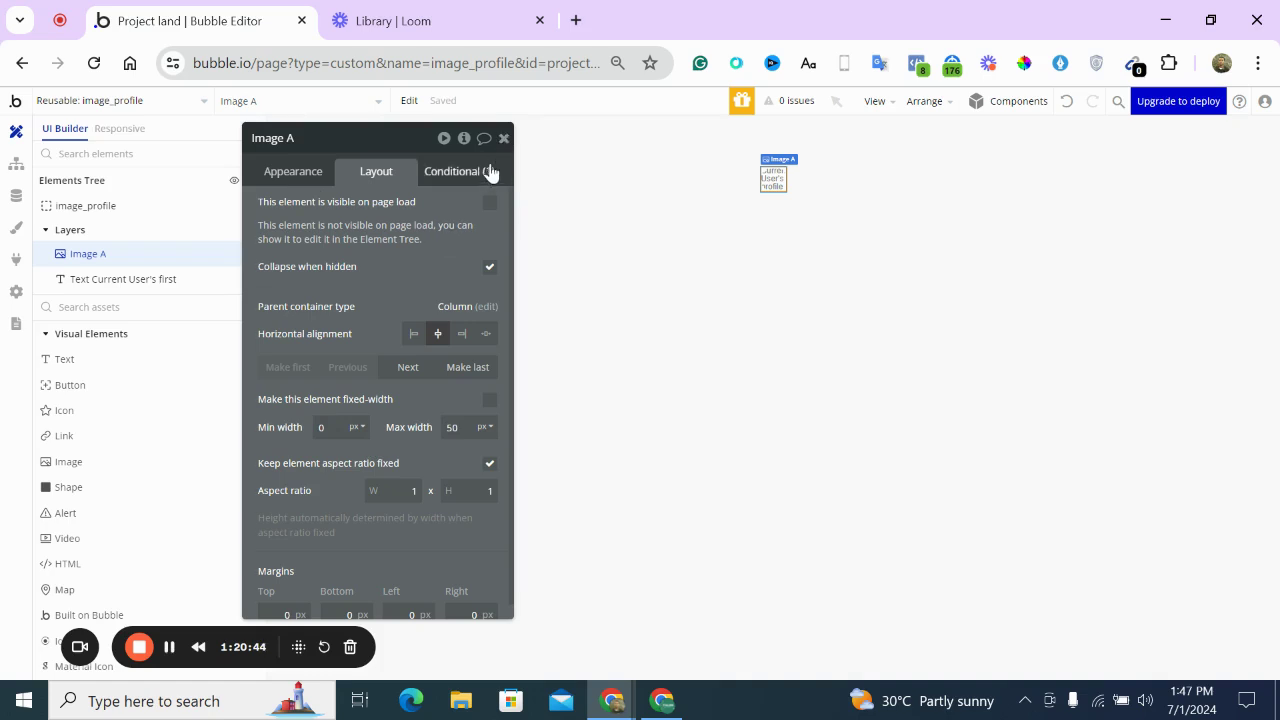
Close Image A's property editor and show the initials text element in the editor
click(504, 138)
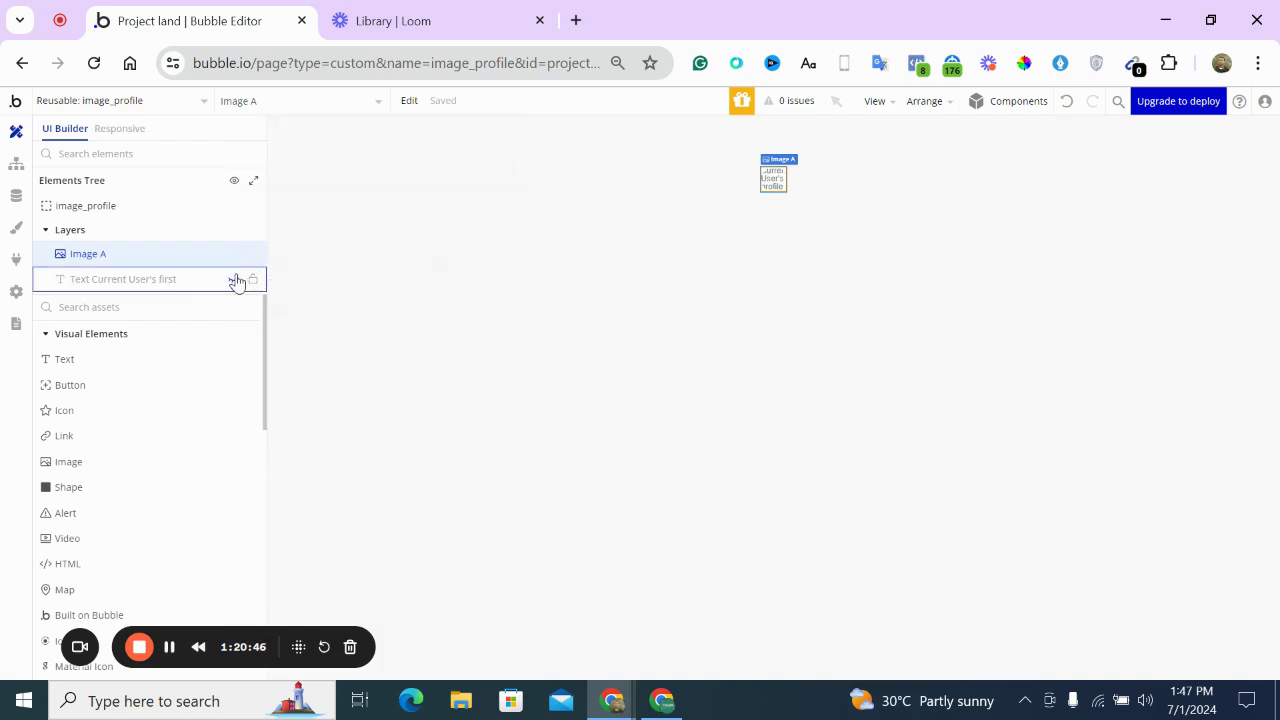
click(235, 280)
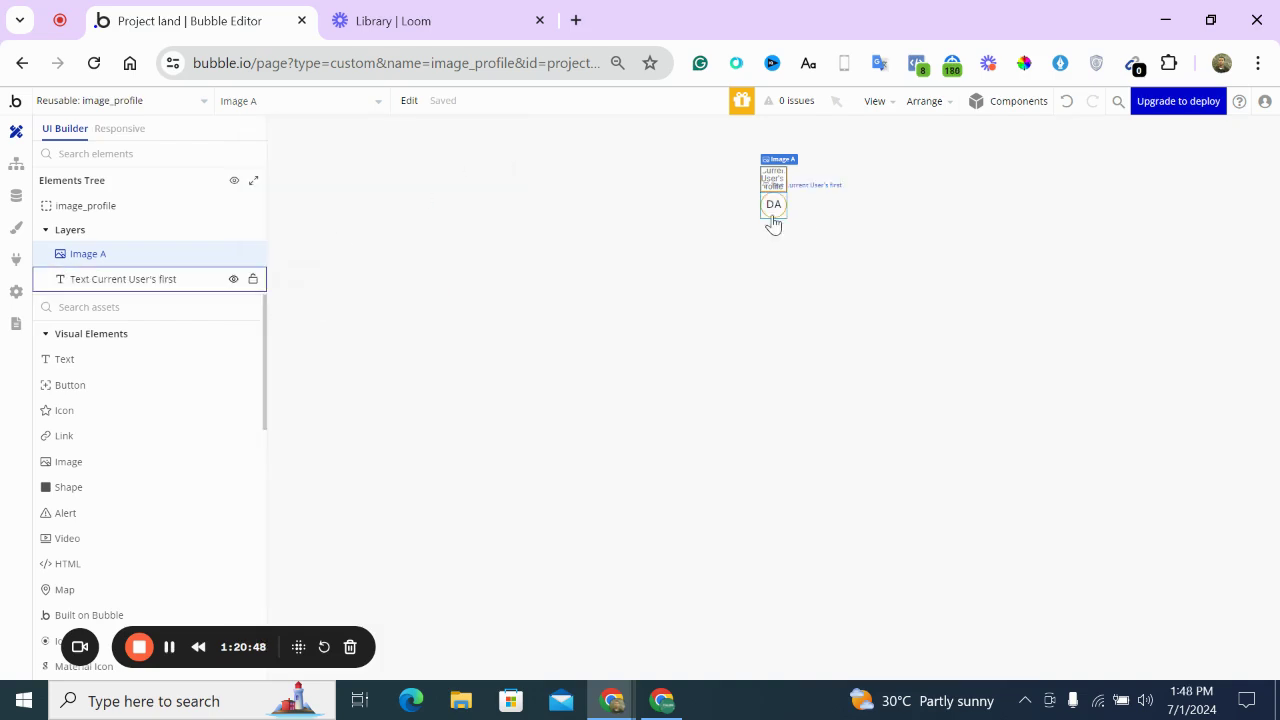
double_click(773, 180)
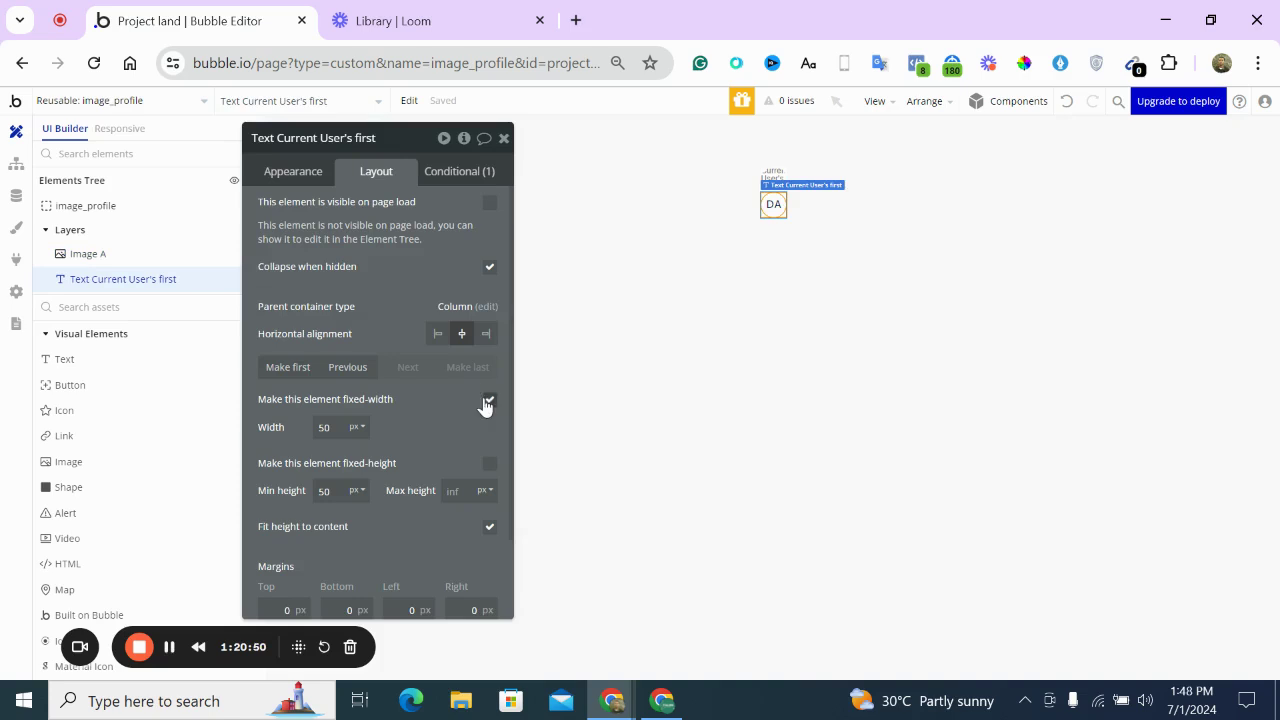
click(488, 401)
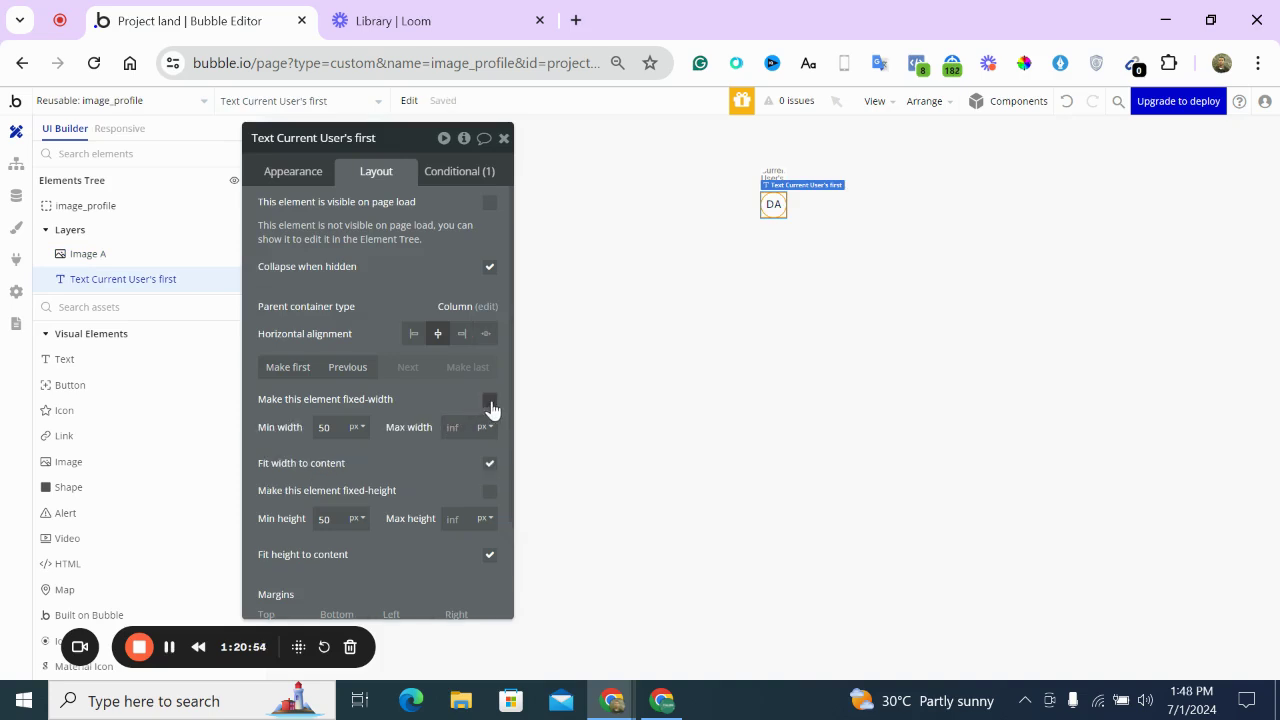
click(490, 403)
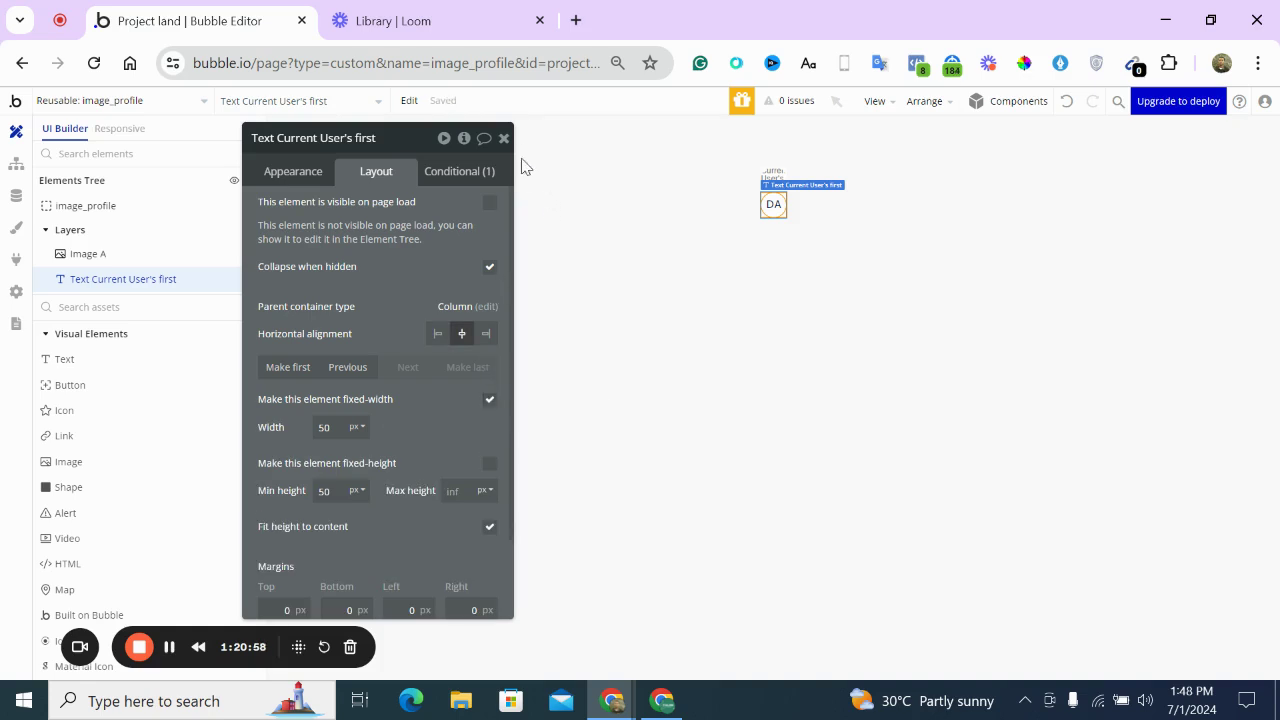
click(504, 139)
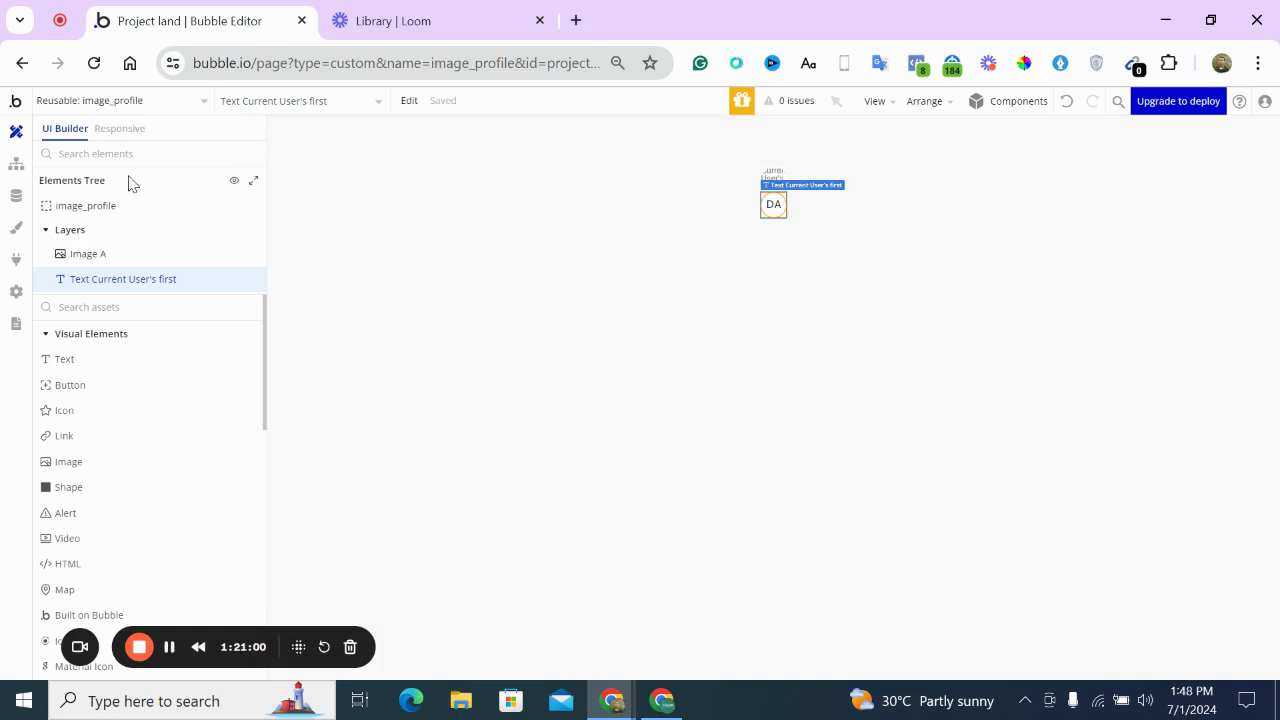
Switch to the app page and open it in the design view
click(18, 165)
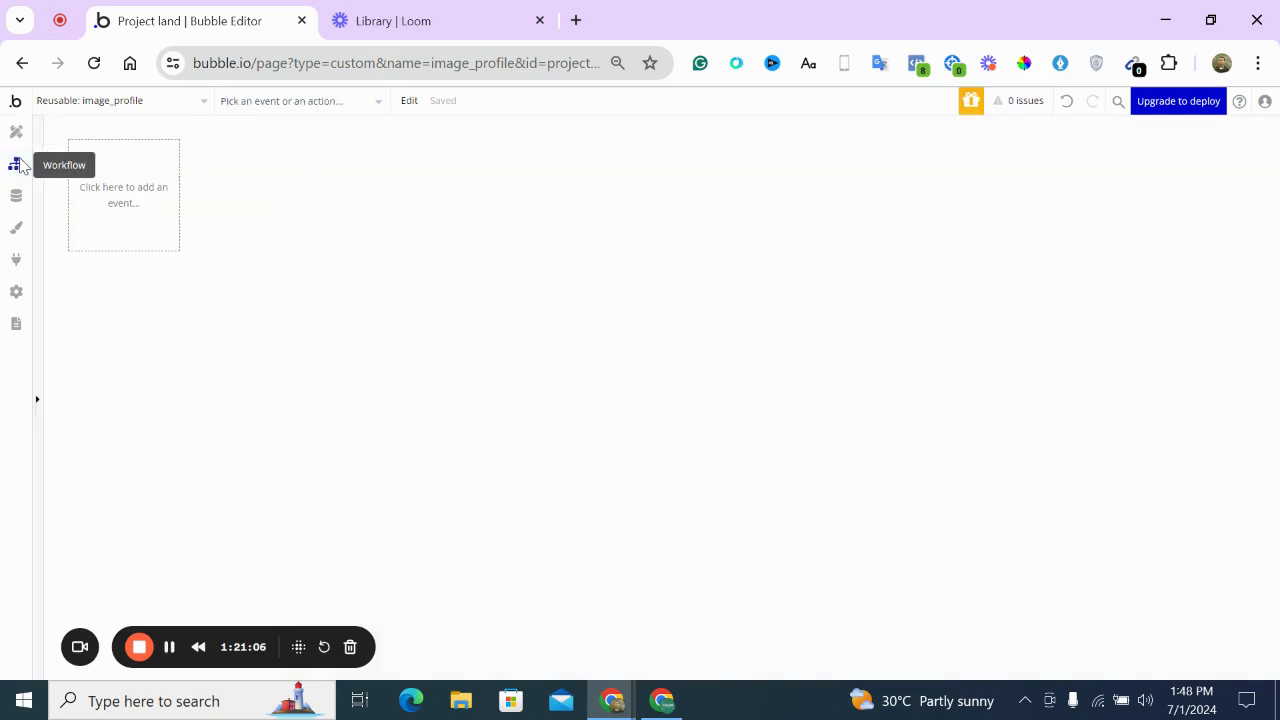
click(80, 101)
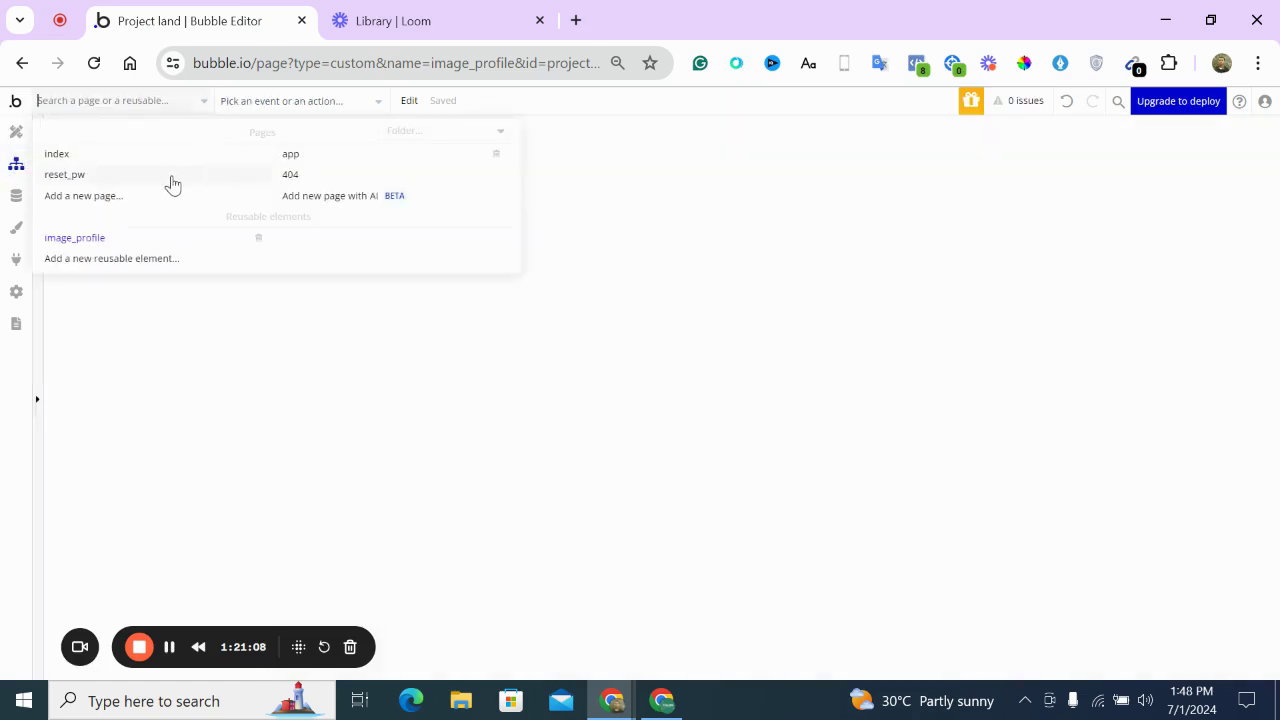
click(310, 163)
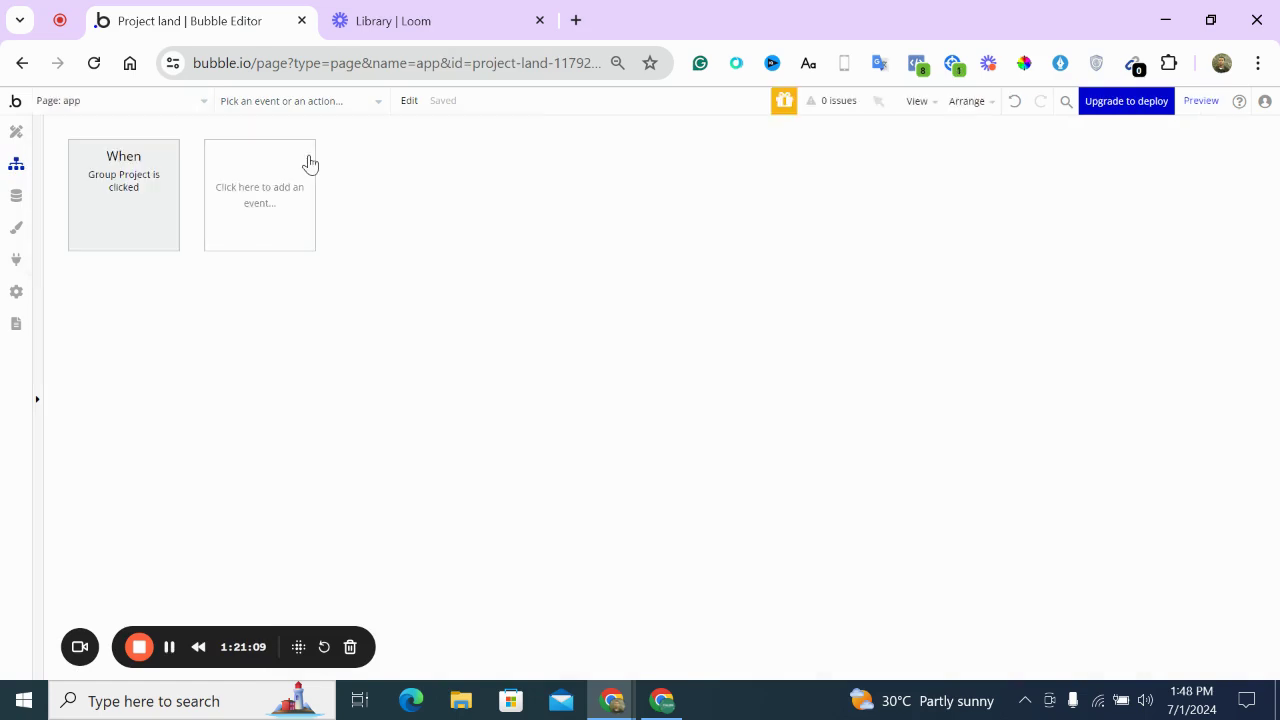
click(17, 131)
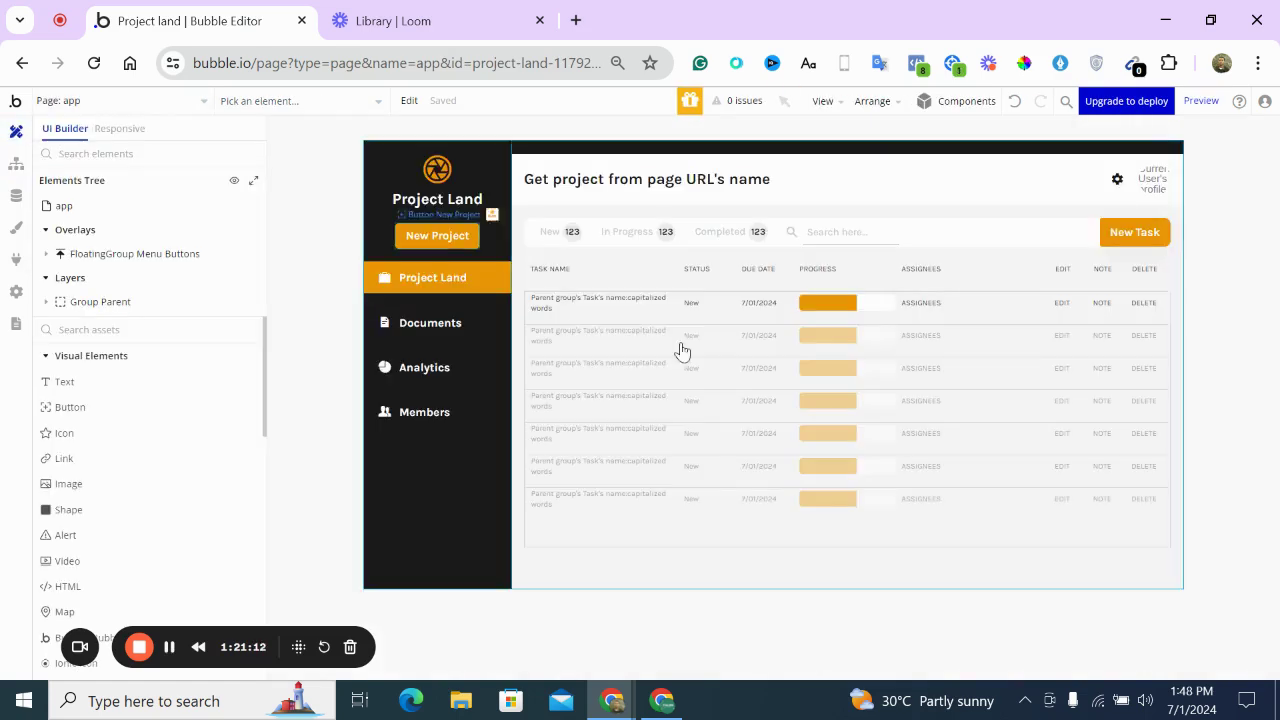
Place the image_profile reusable element in the app page's header group, Group G
scroll(166, 563, down, 10)
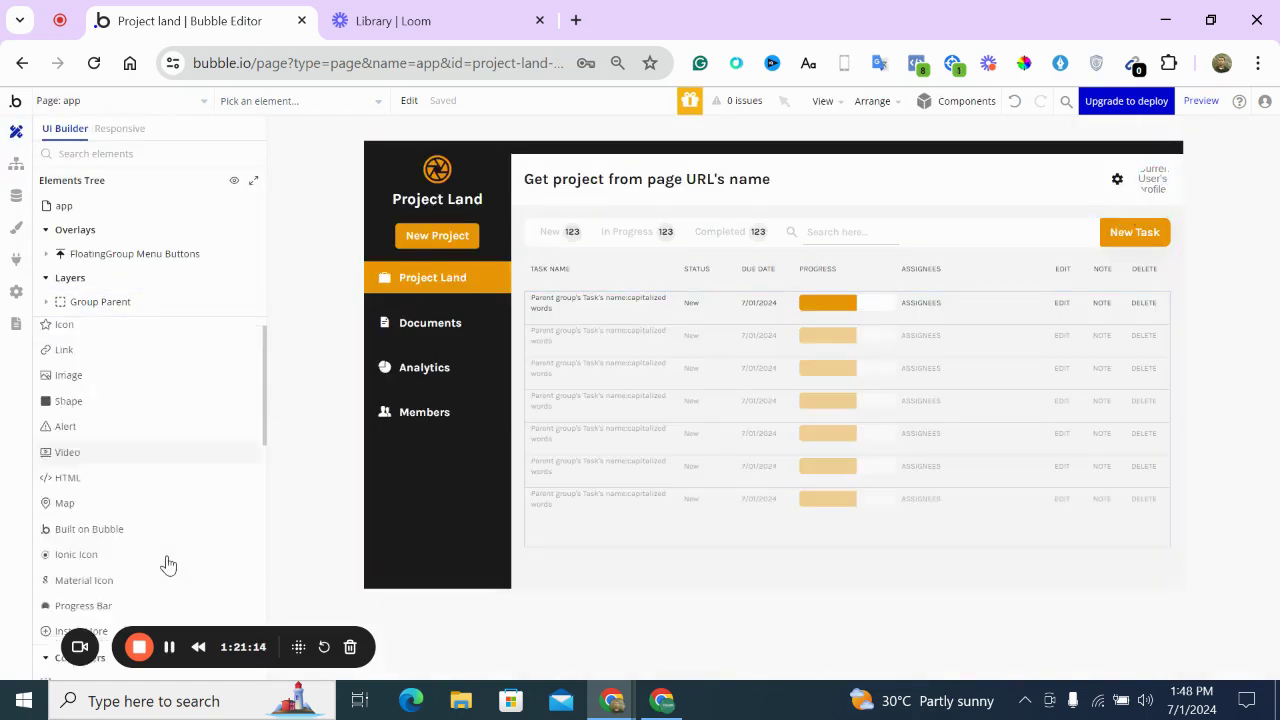
double_click(1158, 180)
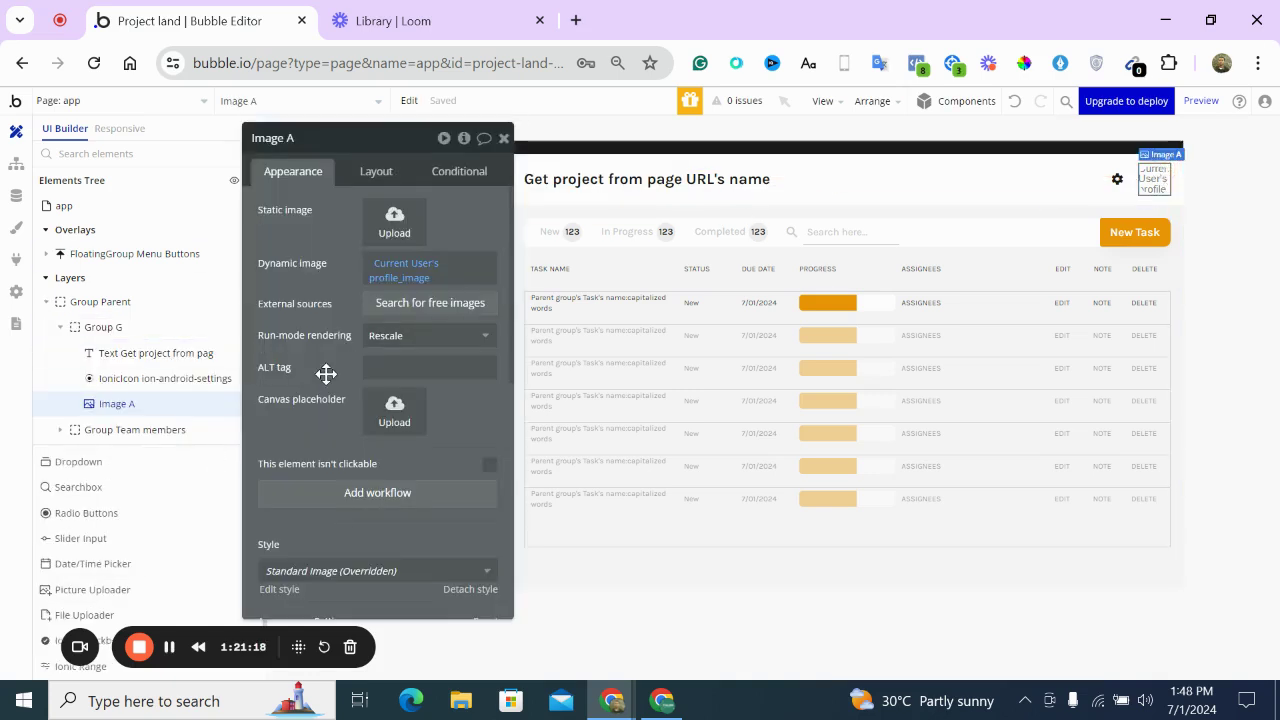
click(503, 139)
scroll(222, 535, down, 5)
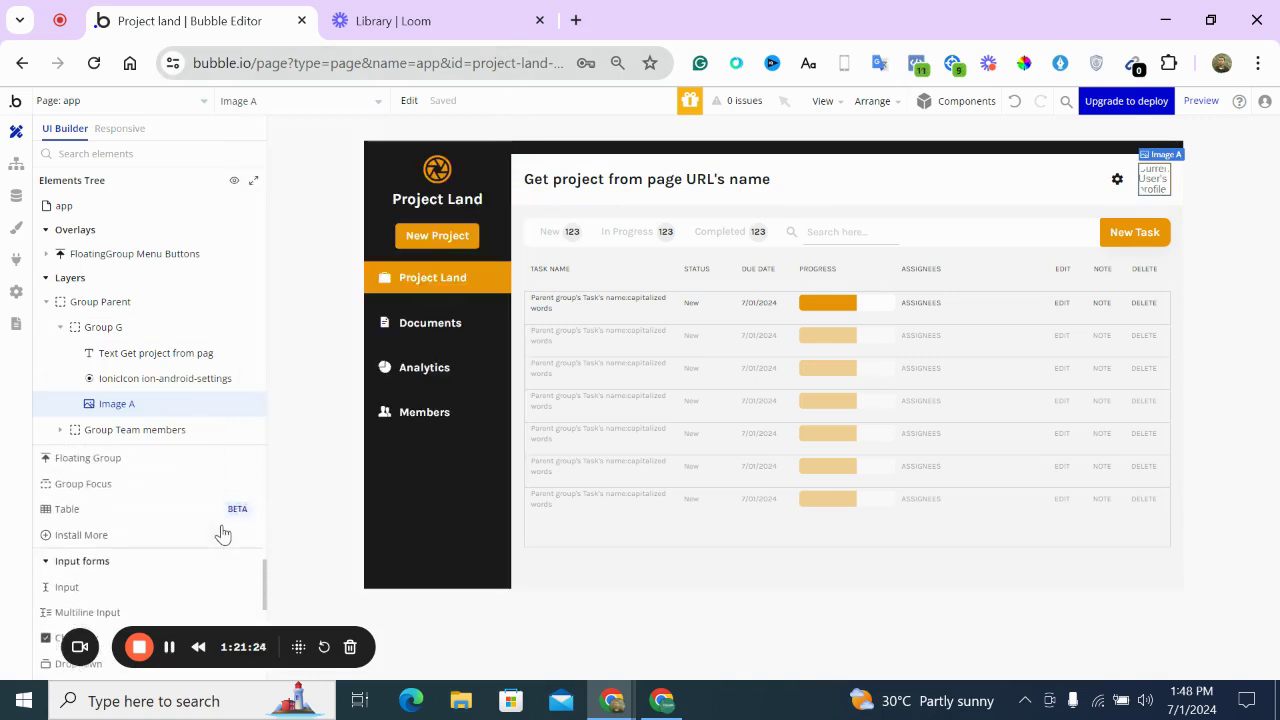
scroll(222, 535, up, 8)
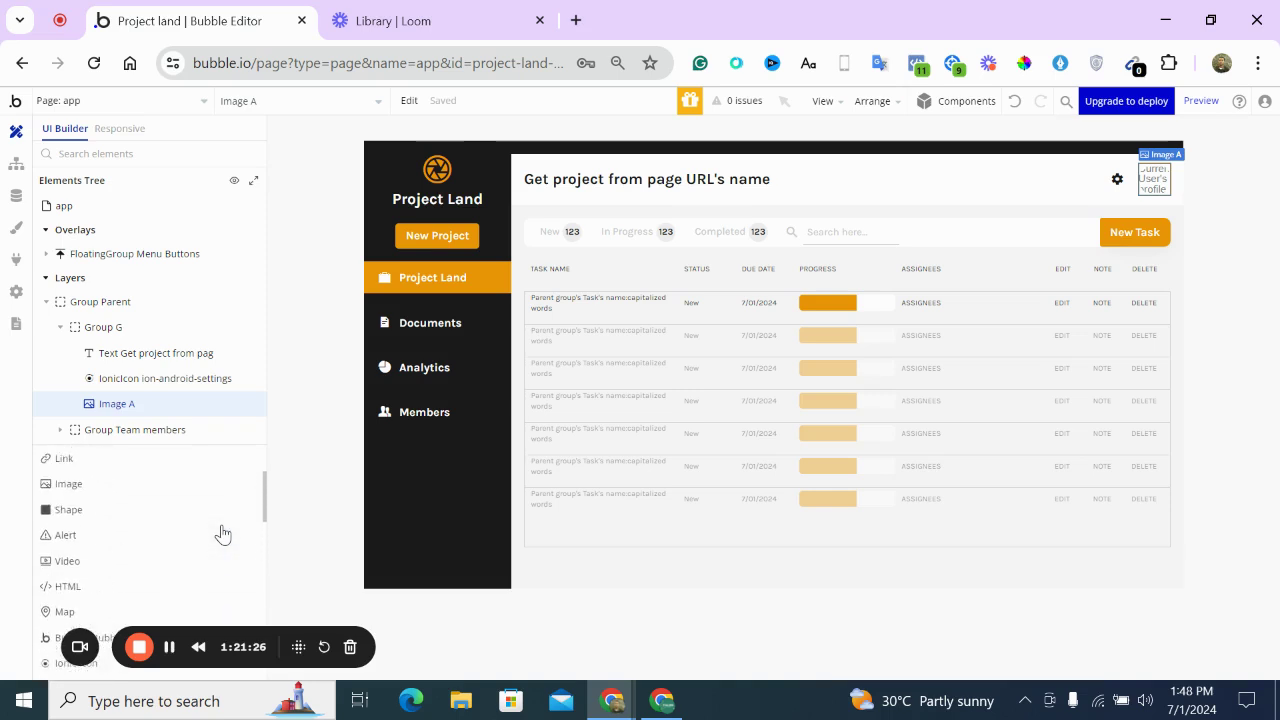
scroll(222, 535, down, 8)
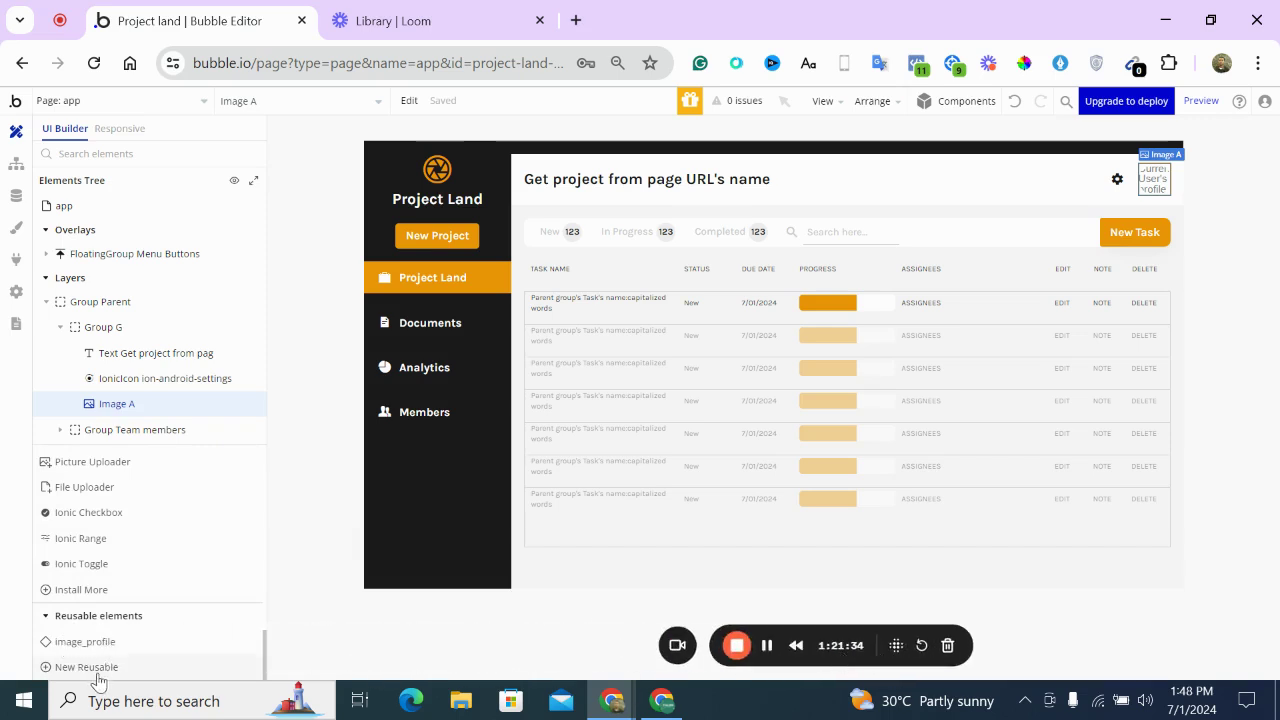
drag(83, 648, 1150, 204)
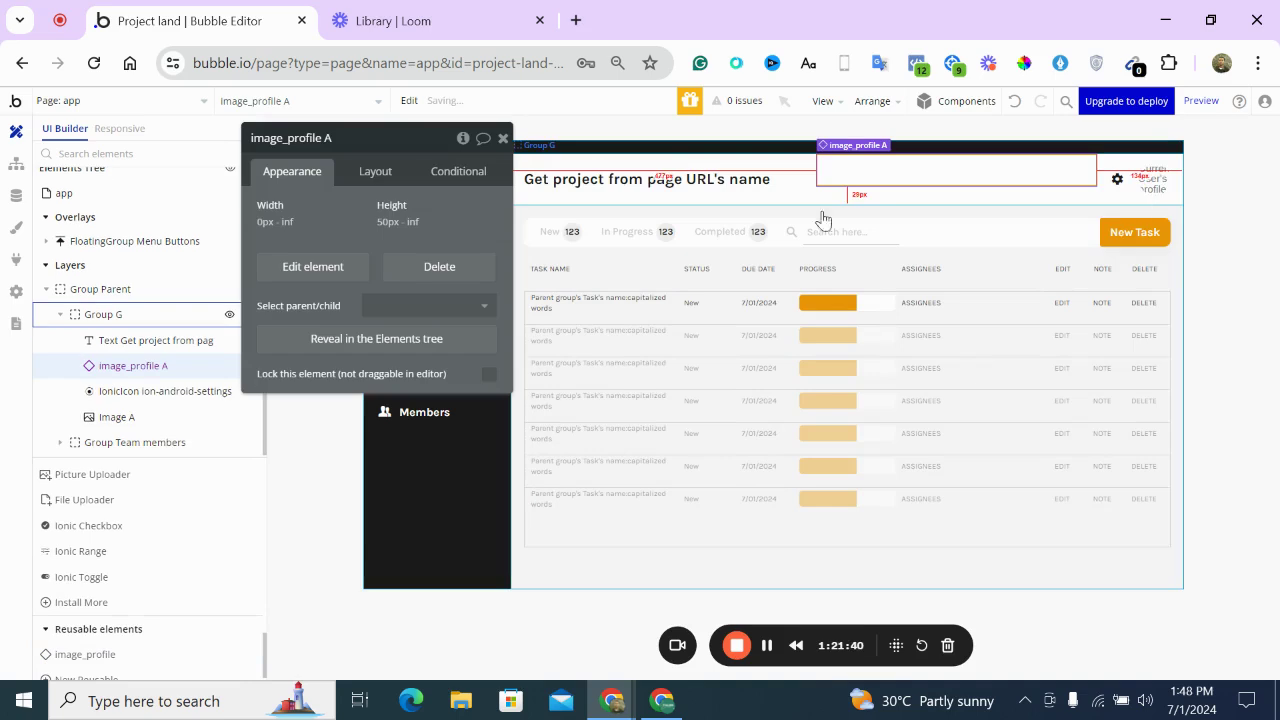
Give the placed image_profile element a fixed width of 50 px and make its height fixed
click(375, 171)
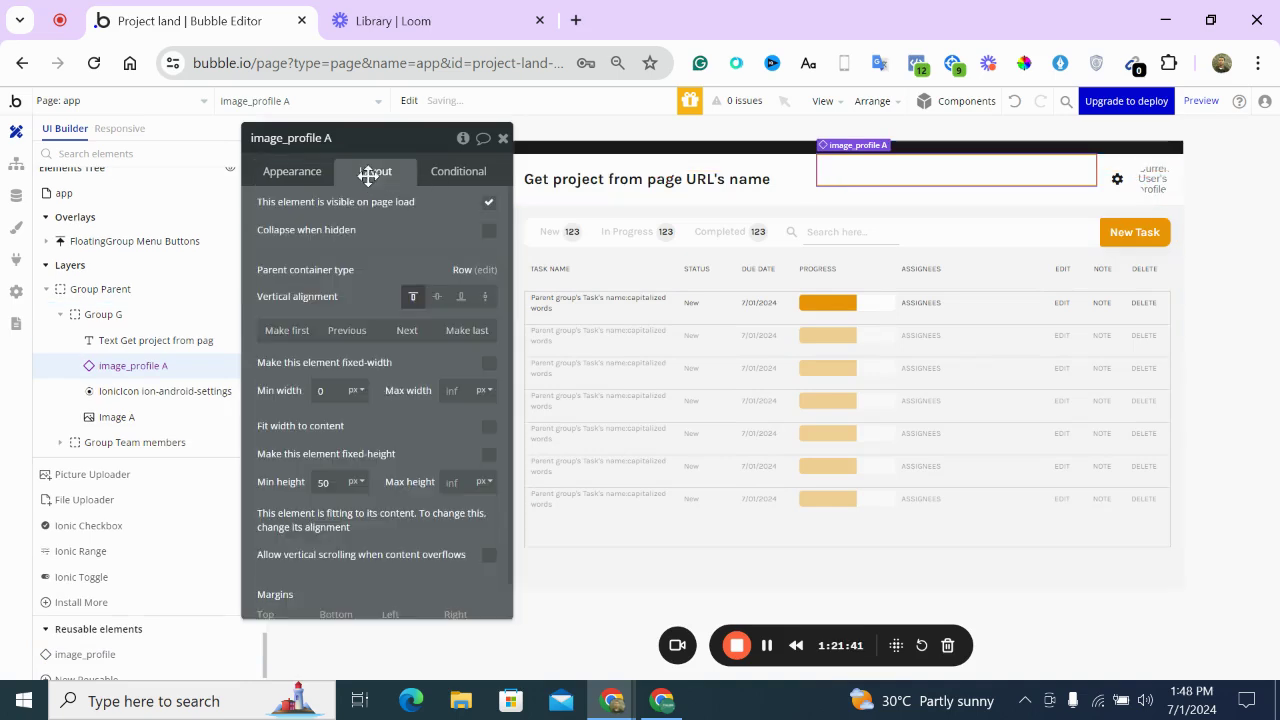
double_click(322, 389)
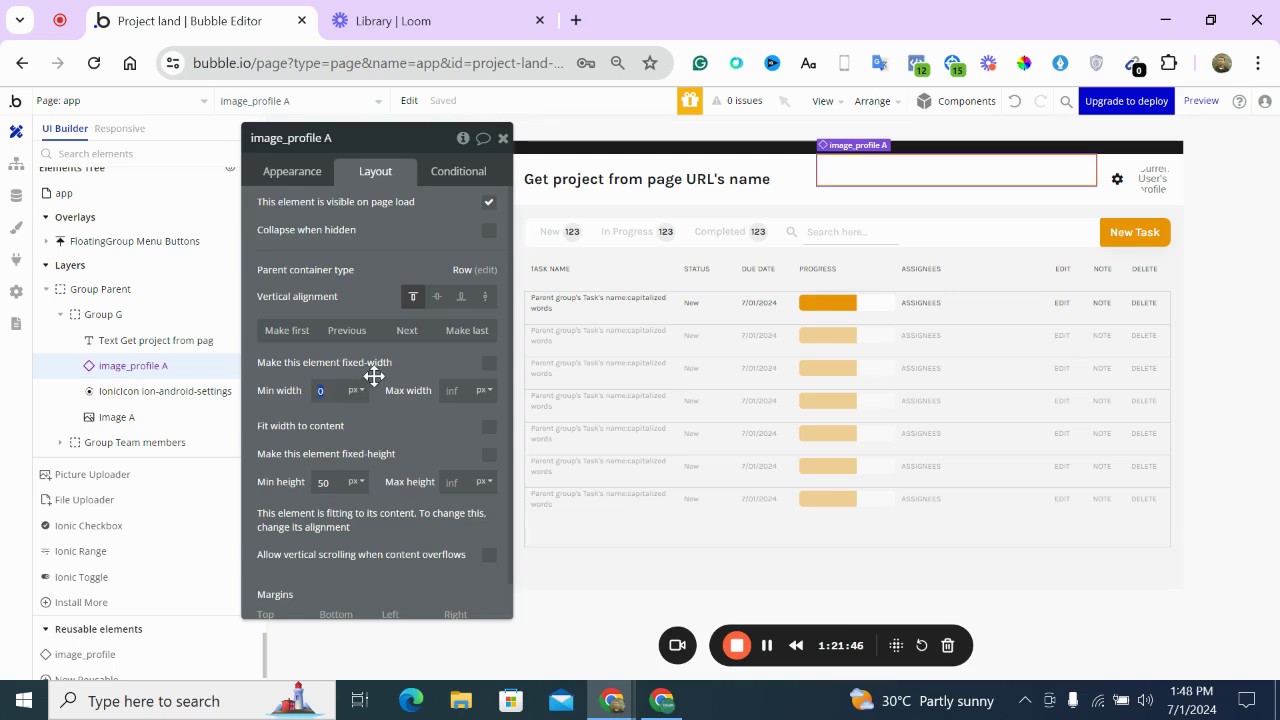
click(488, 363)
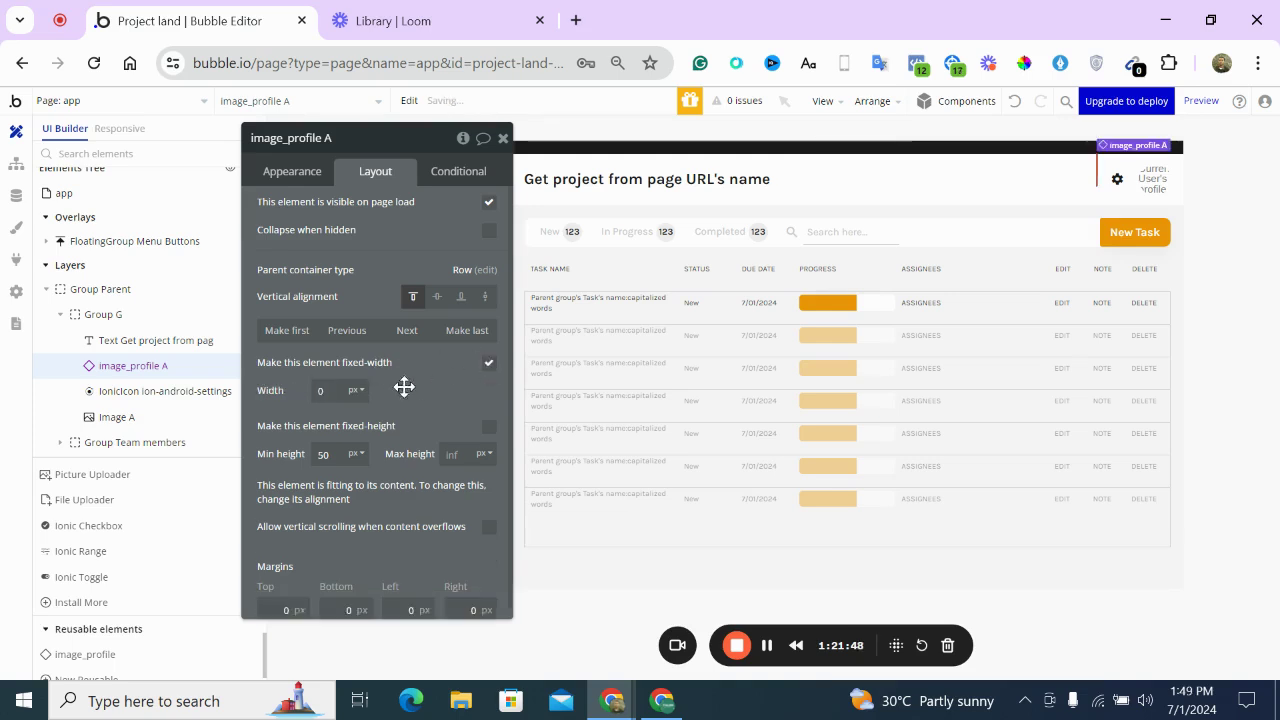
double_click(313, 392)
text(50)
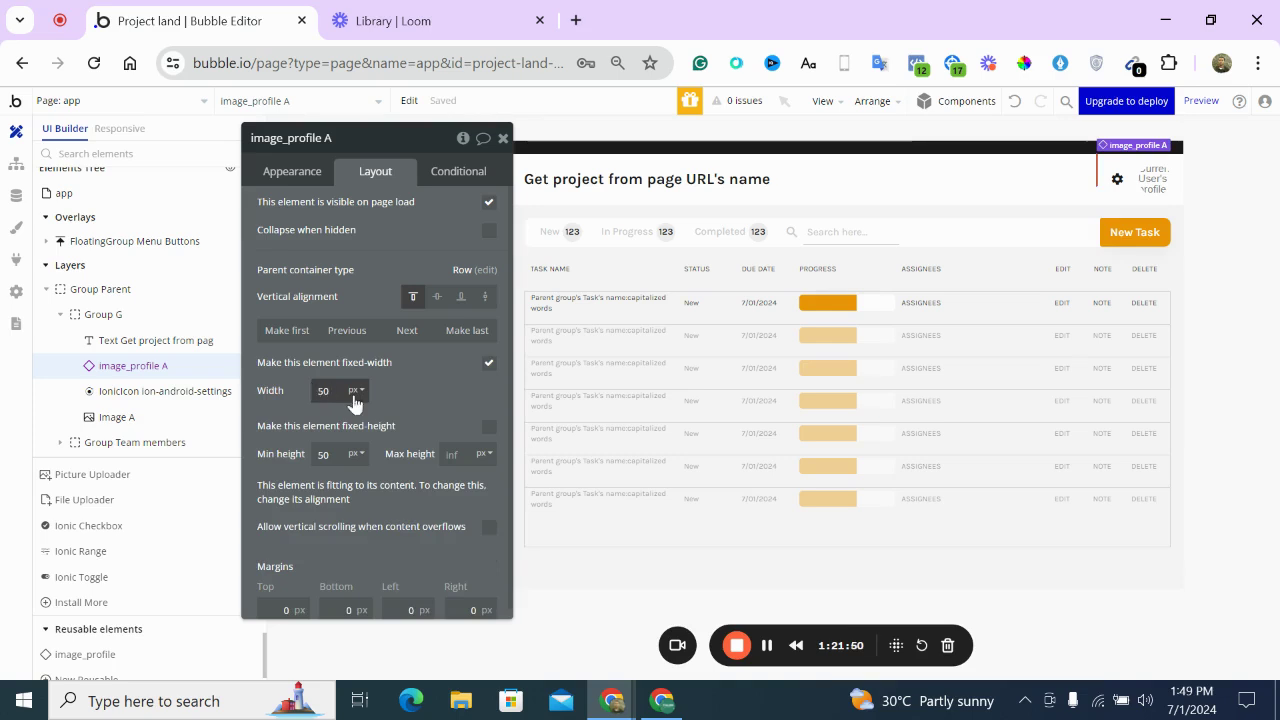
click(489, 428)
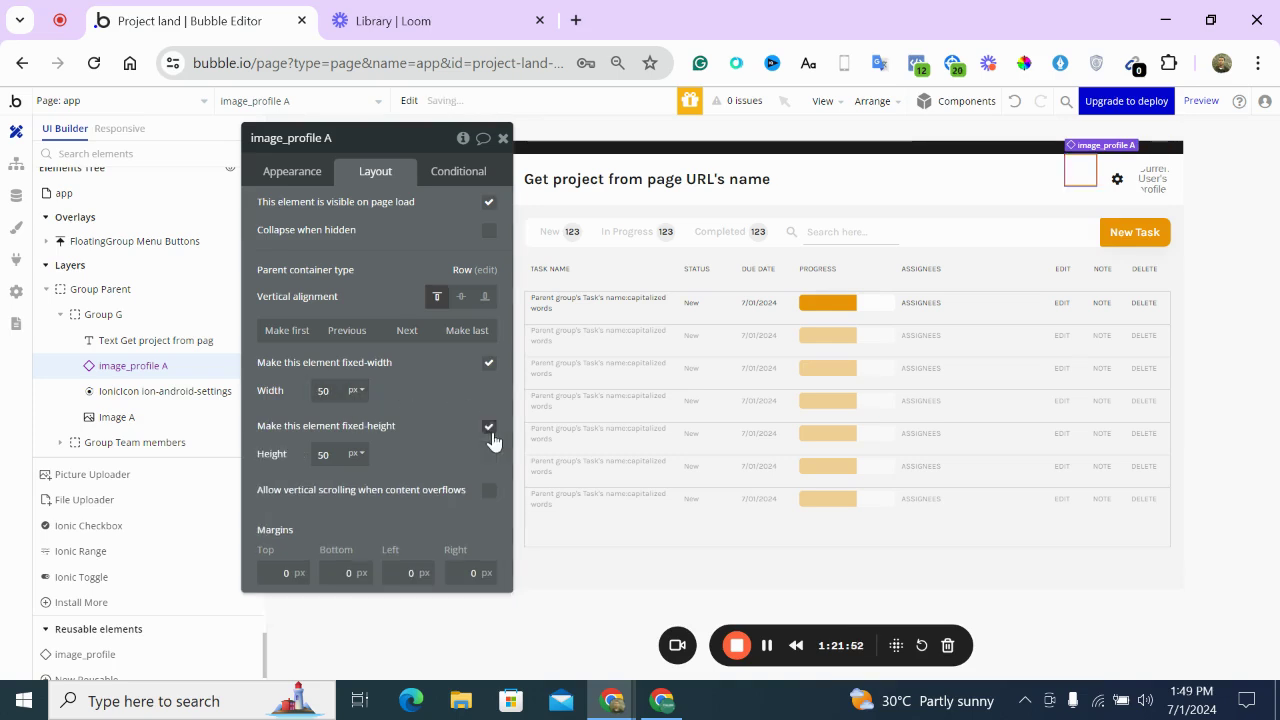
Centre the image_profile element vertically as the last item in the header row, and delete the header's old Image A
click(461, 298)
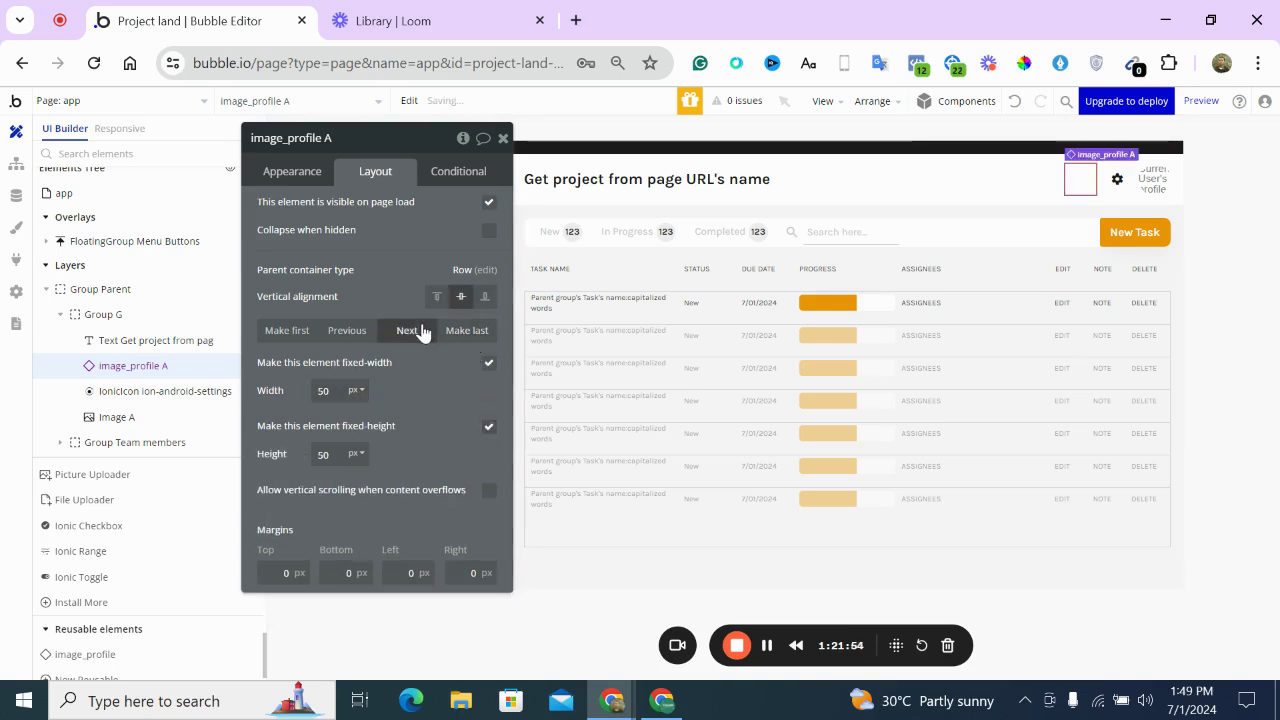
click(455, 332)
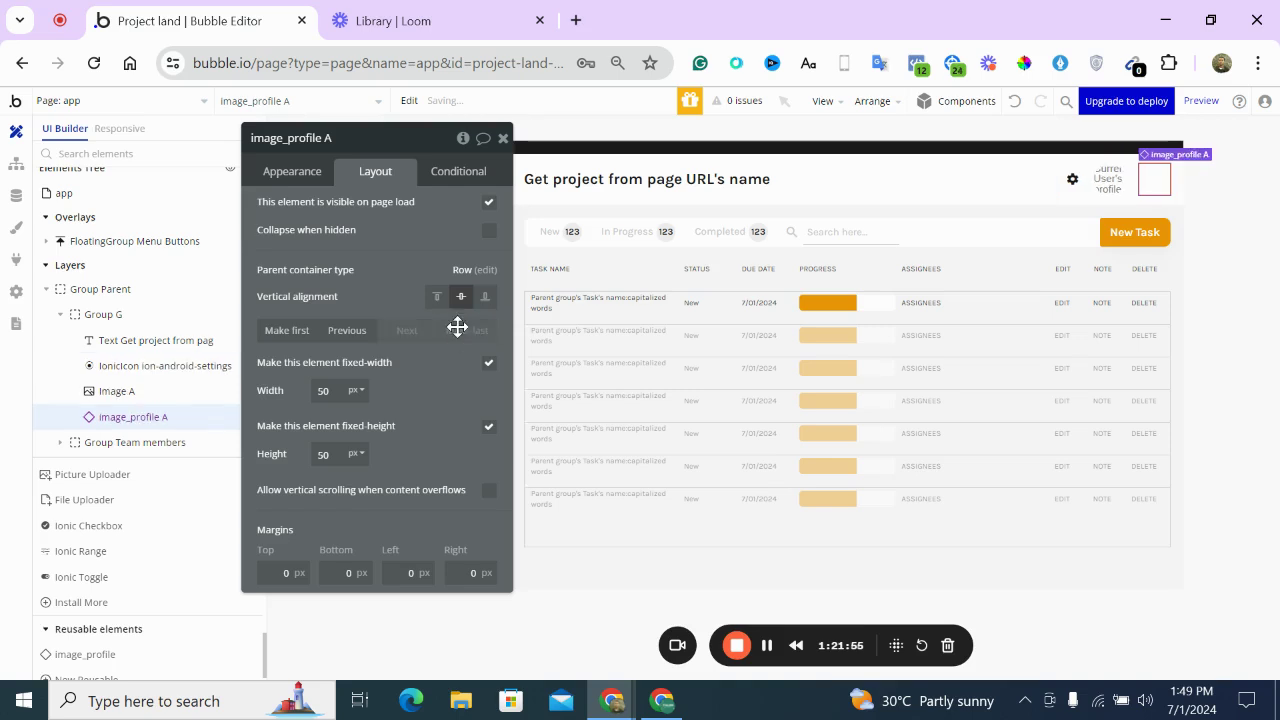
click(1105, 178)
key(Delete)
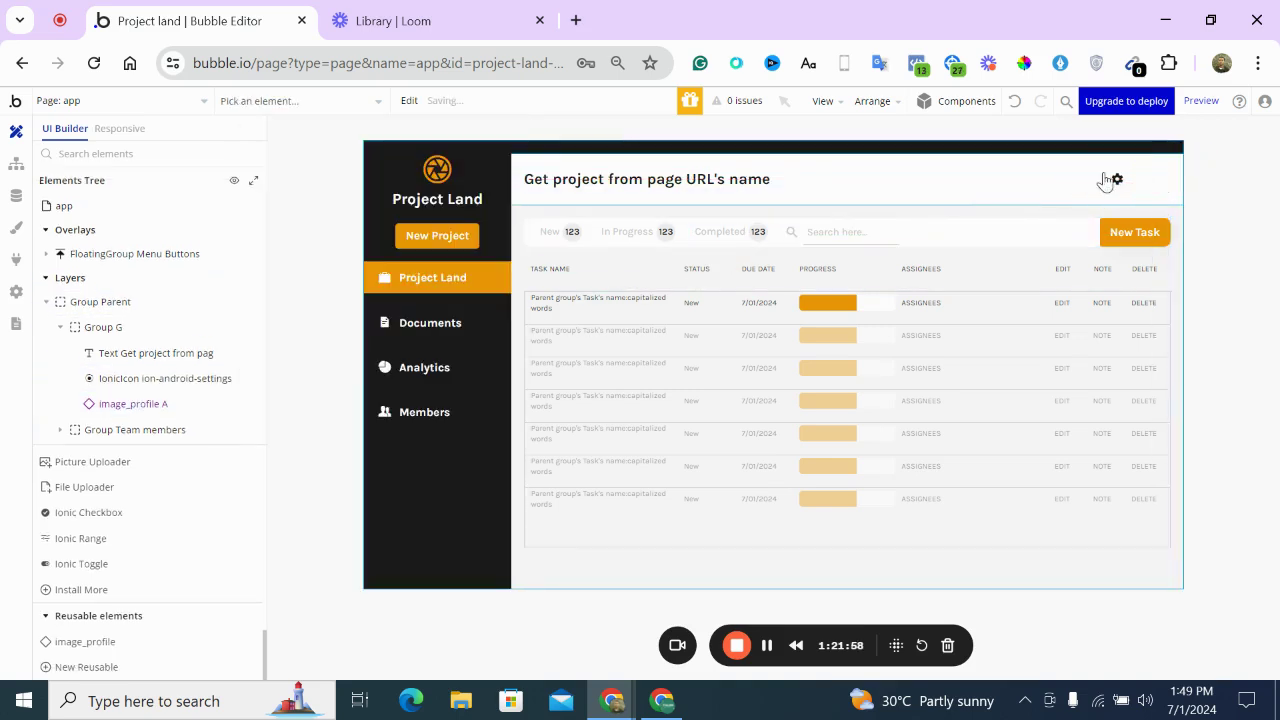
click(1151, 180)
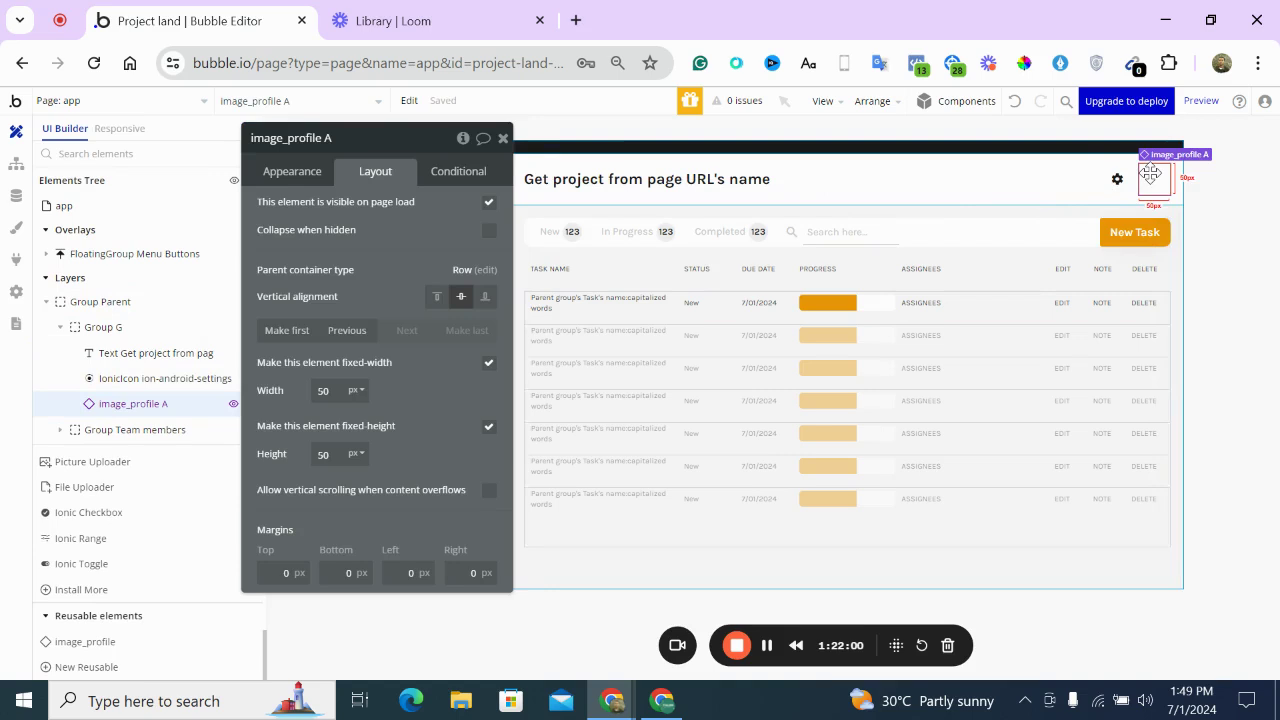
click(927, 305)
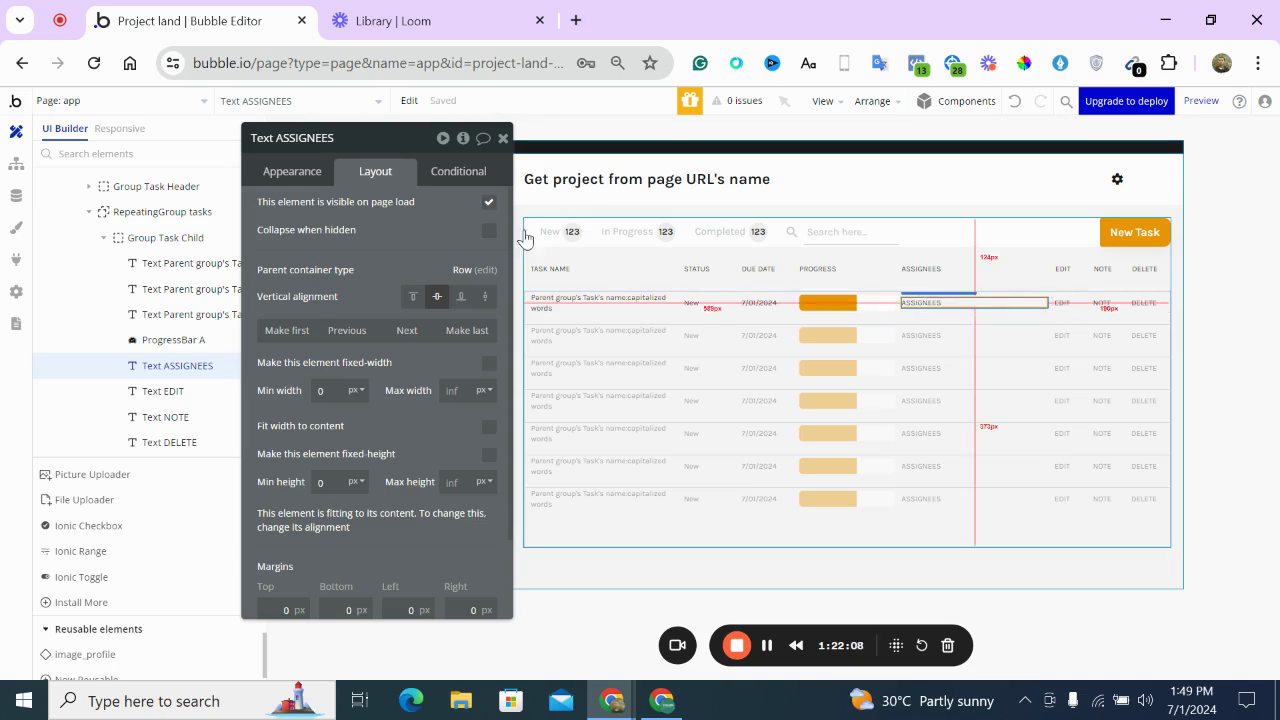
click(490, 202)
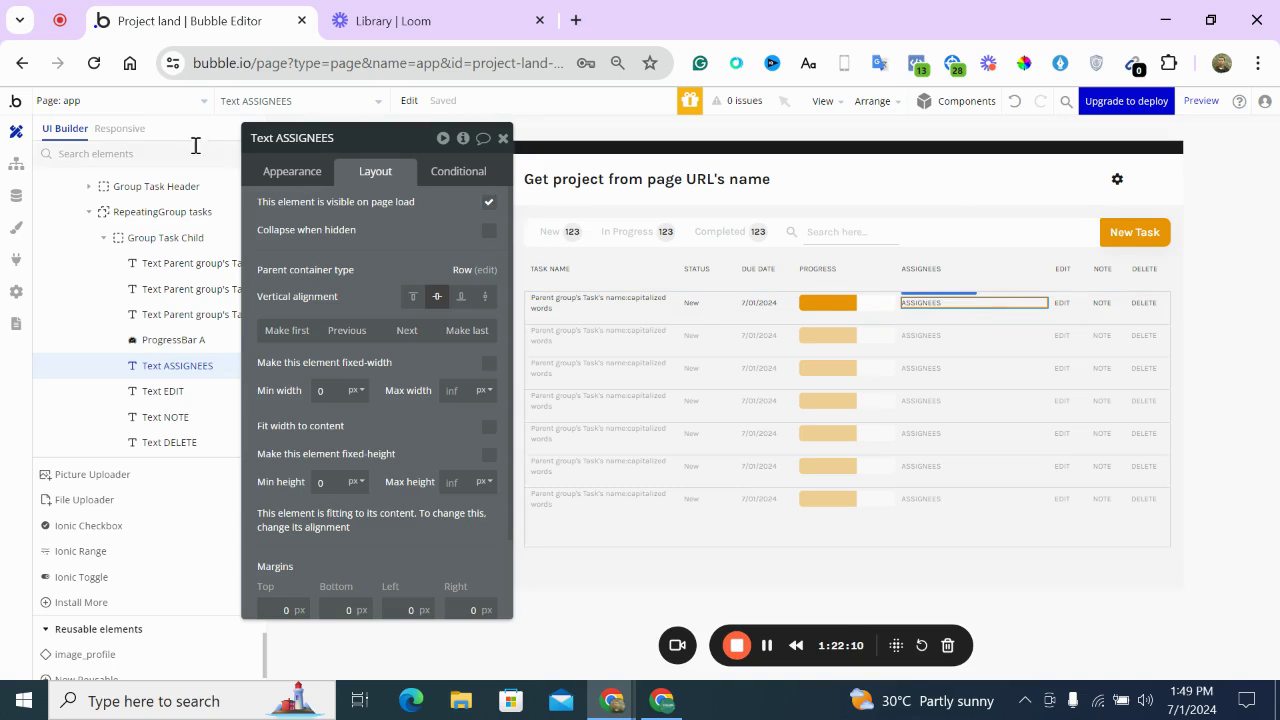
Create a new reusable element named small_profile, cloned from image_profile
click(106, 104)
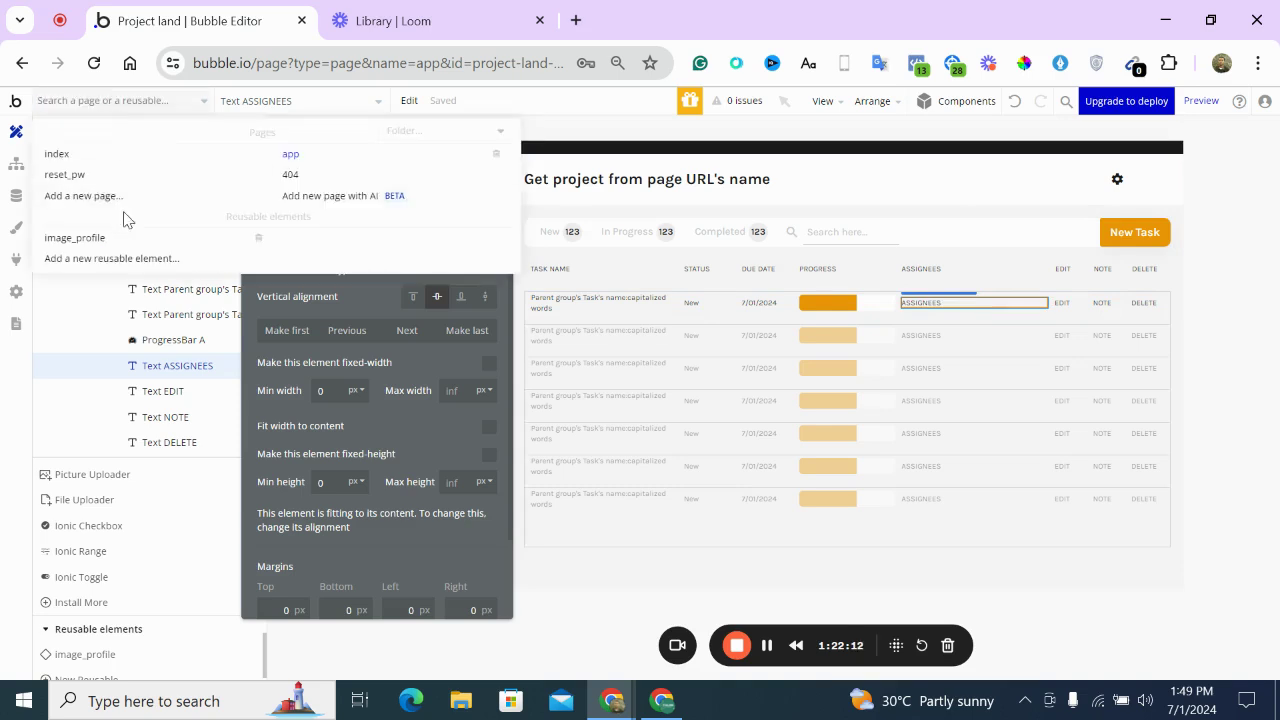
click(126, 257)
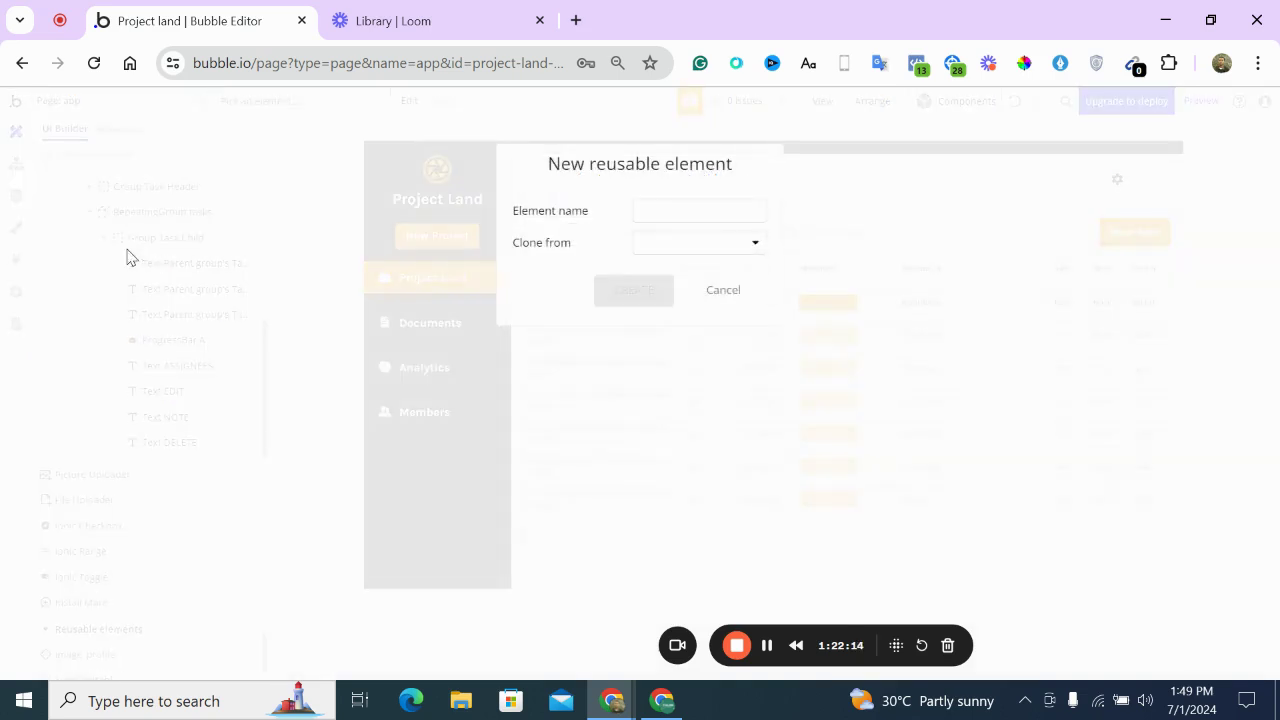
click(692, 203)
text(small_profile)
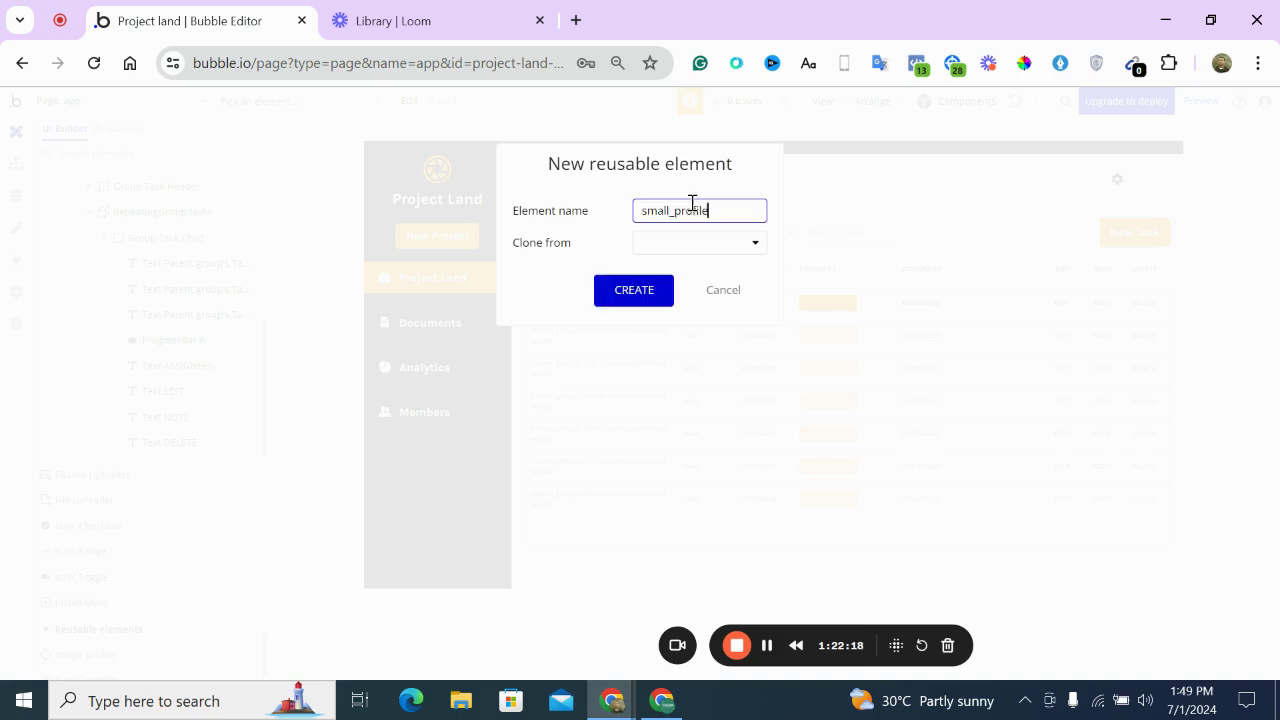
click(683, 248)
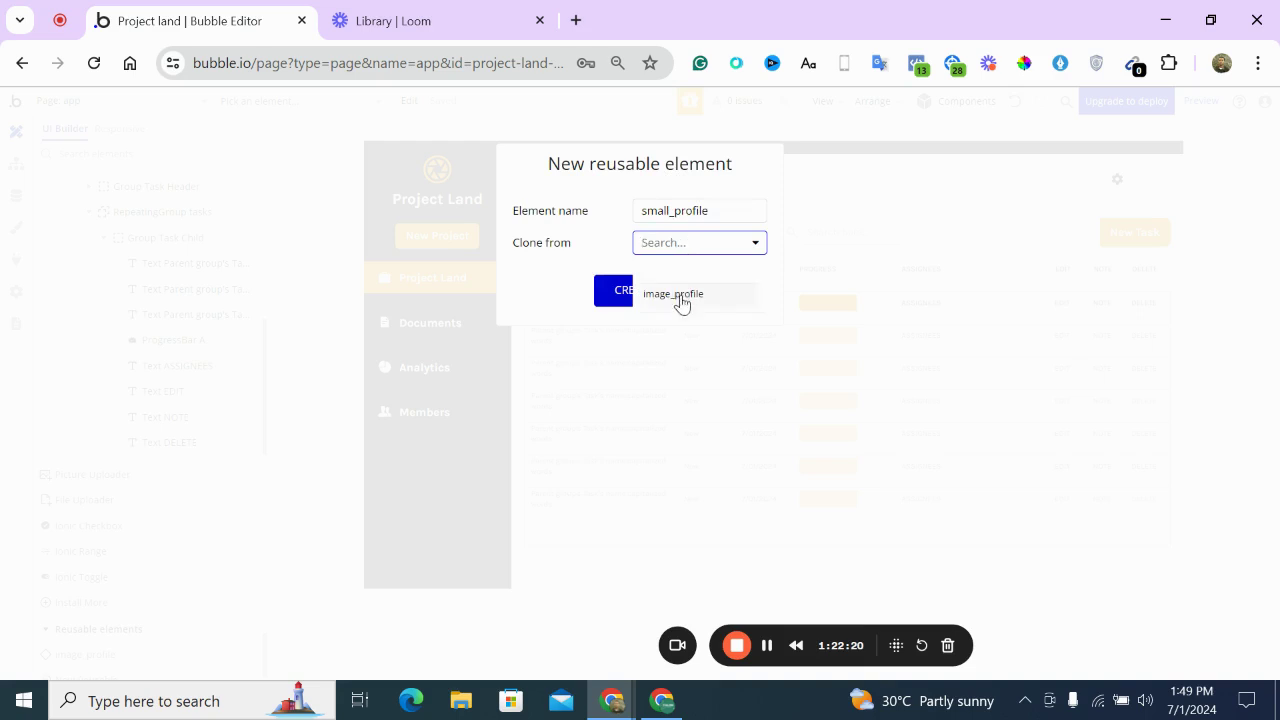
click(680, 302)
click(656, 291)
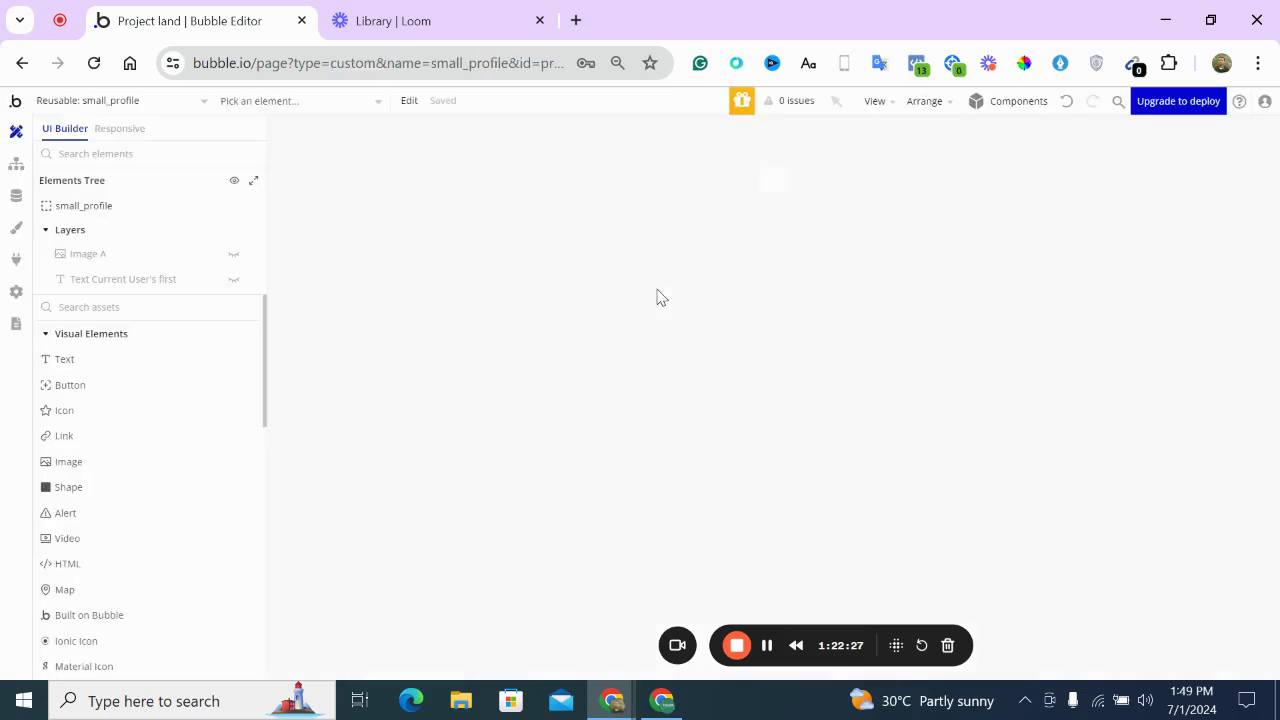
Show Image A and the initials text in small_profile, and give Image A a fixed width
click(234, 255)
click(234, 280)
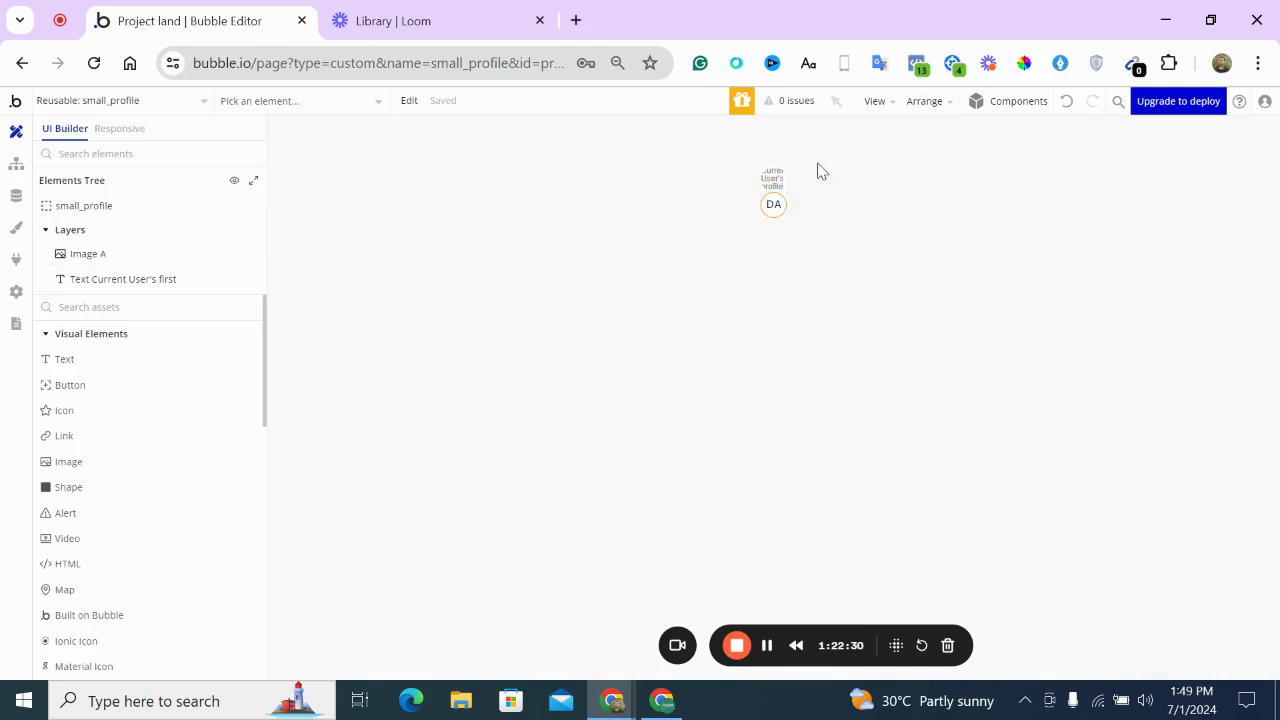
click(100, 254)
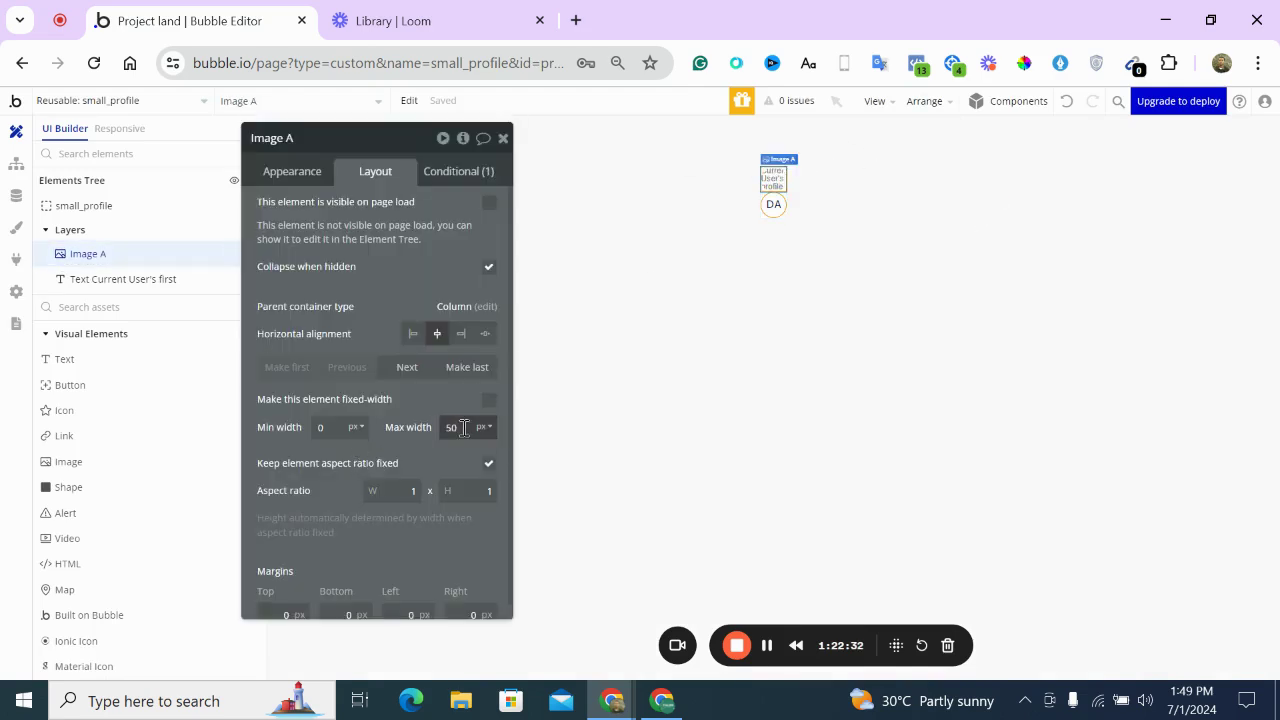
click(489, 399)
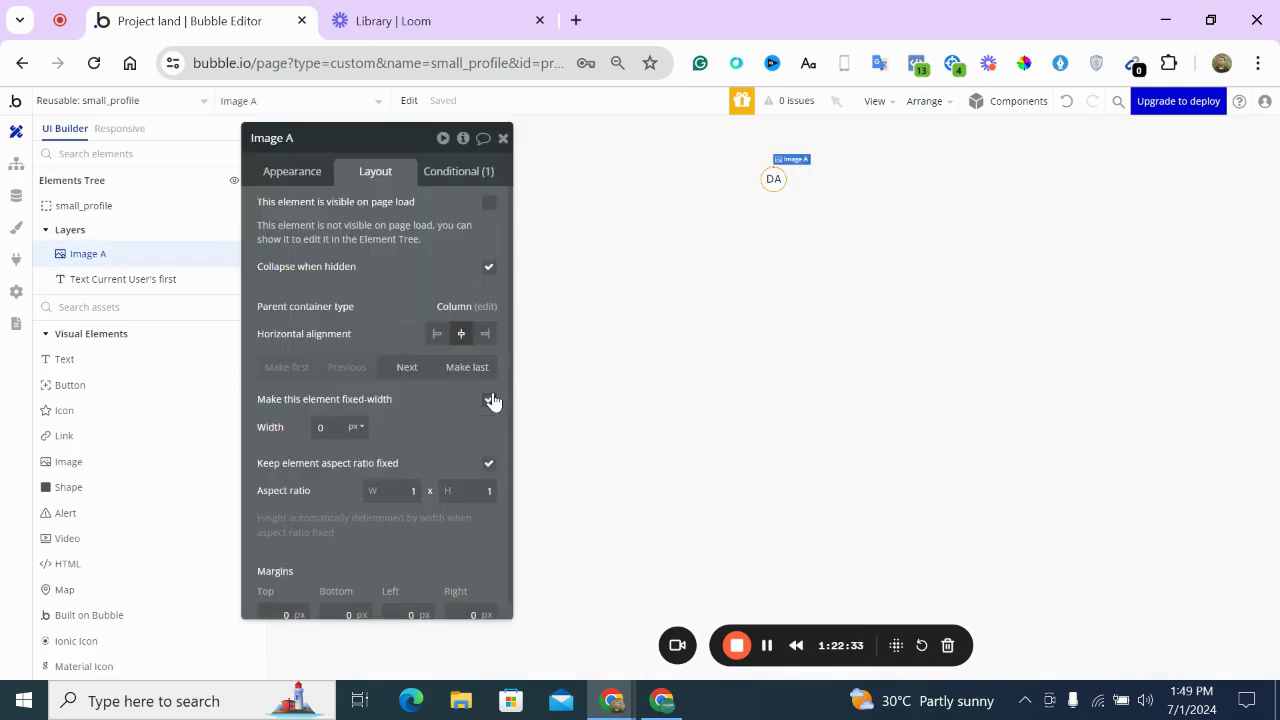
click(337, 427)
Set the initials text's fixed width to 20 px and its minimum height to 20 px
click(773, 189)
drag(329, 427, 312, 430)
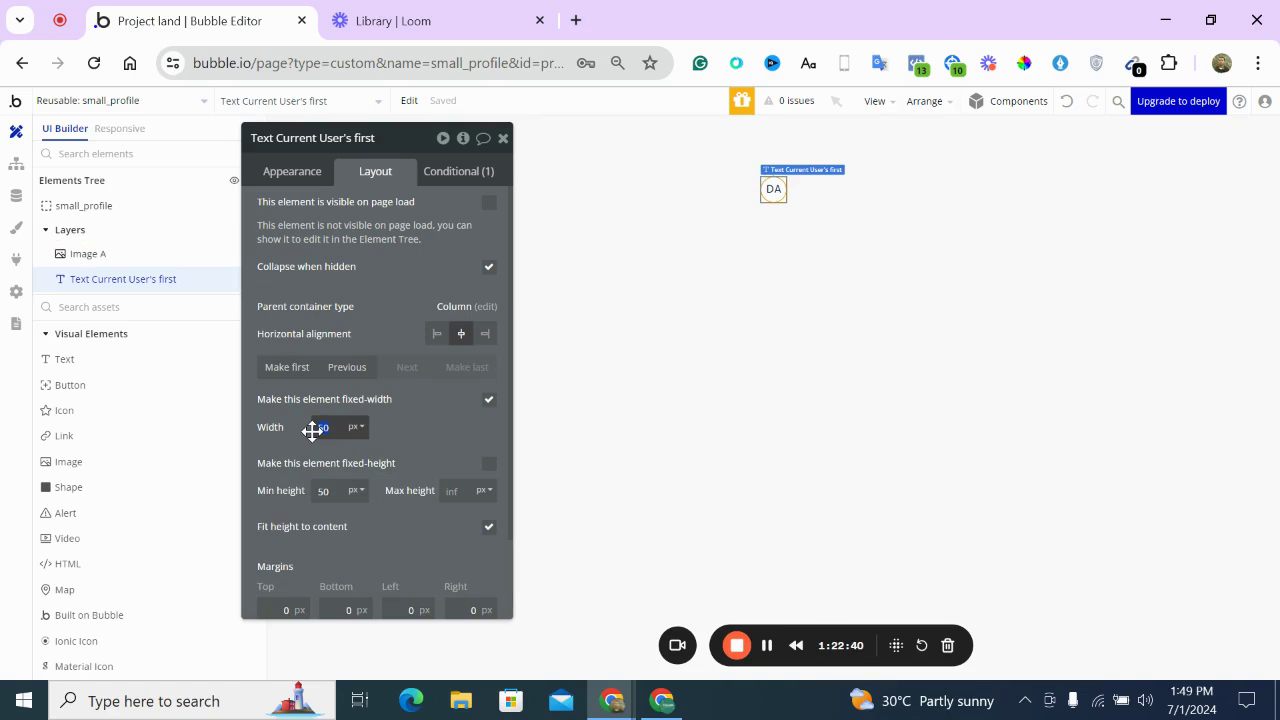
text(20)
key(Tab)
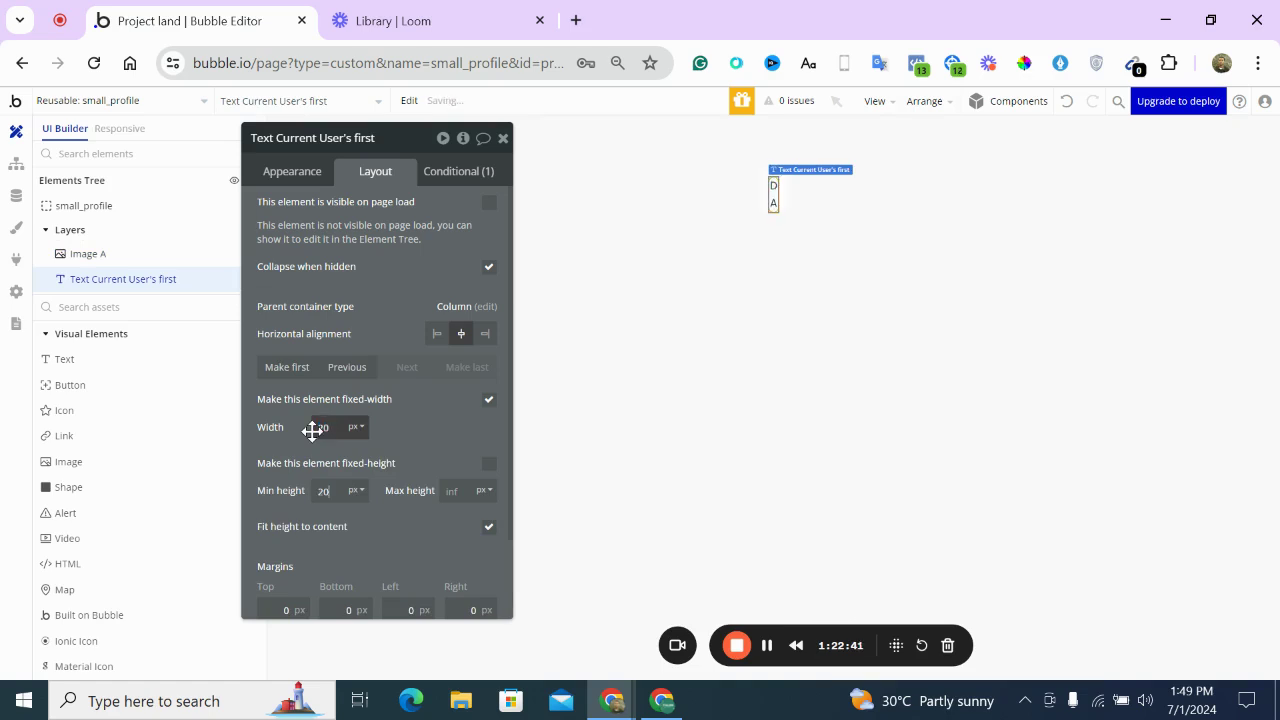
Set the font size of the initials text to 12
click(274, 177)
scroll(342, 356, down, 5)
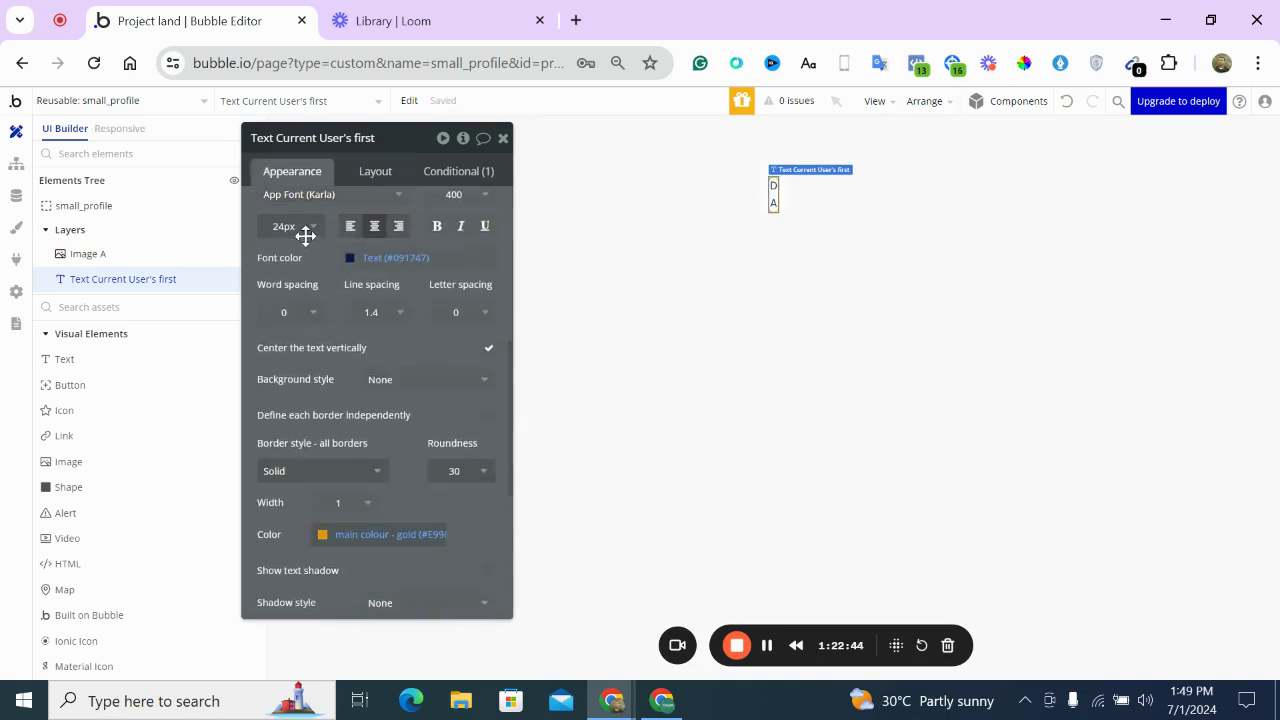
click(295, 226)
click(280, 420)
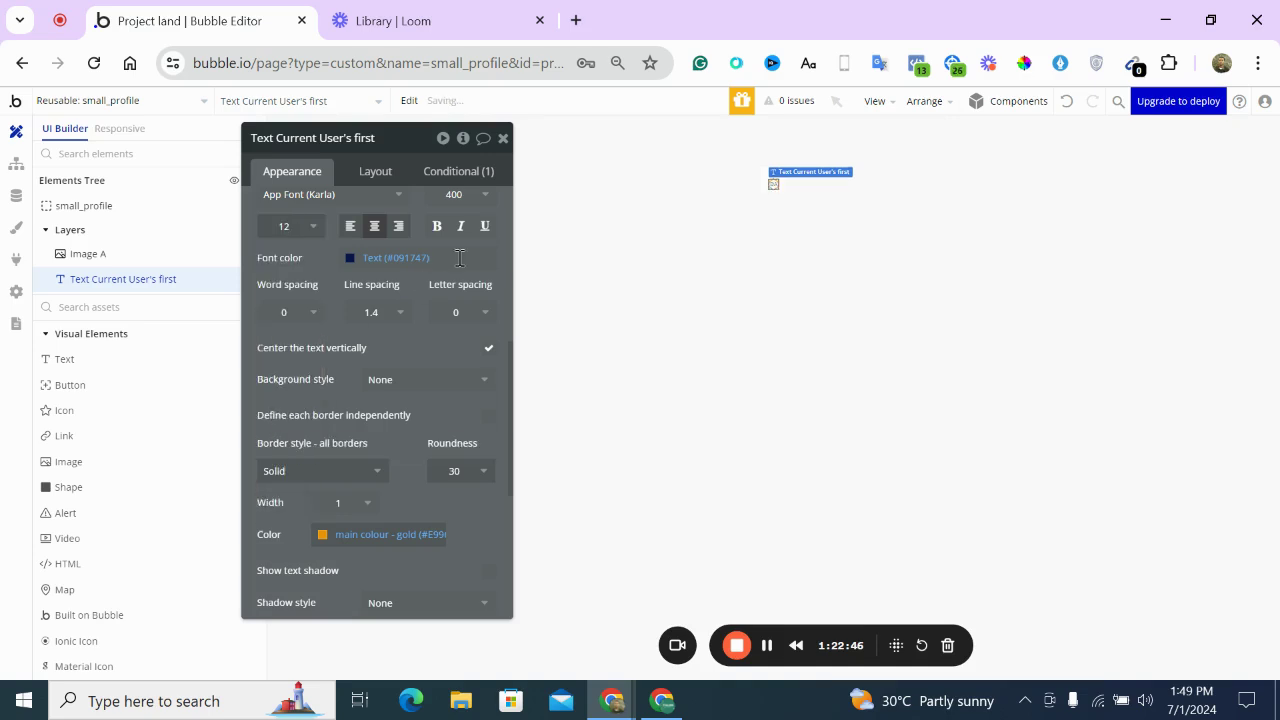
click(488, 169)
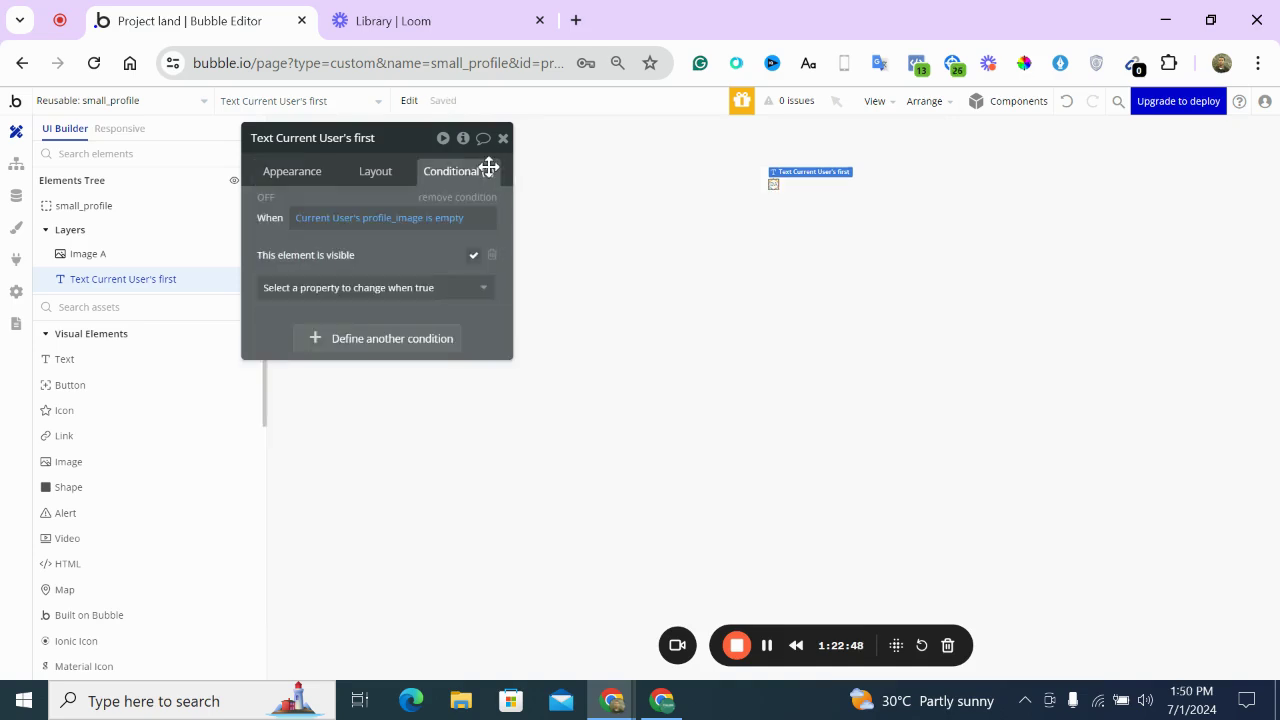
click(510, 148)
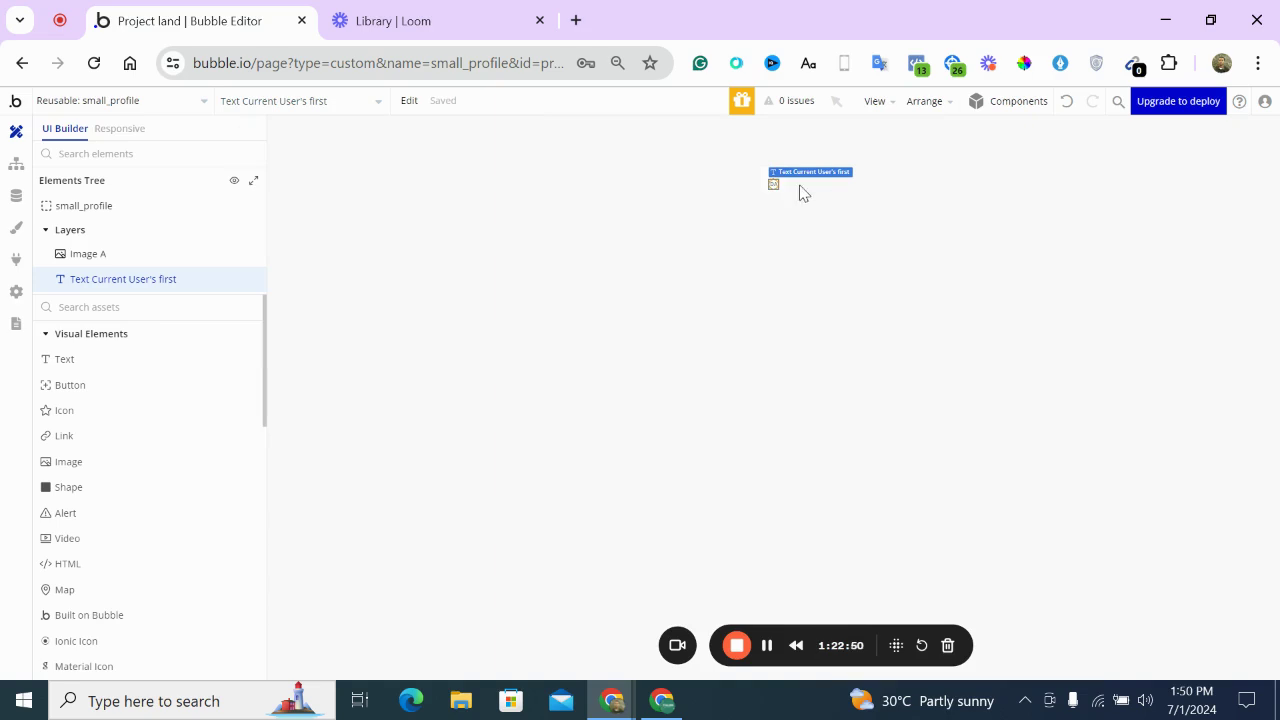
Set the small_profile container's default builder width to 20 and its minimum height to 20
double_click(770, 186)
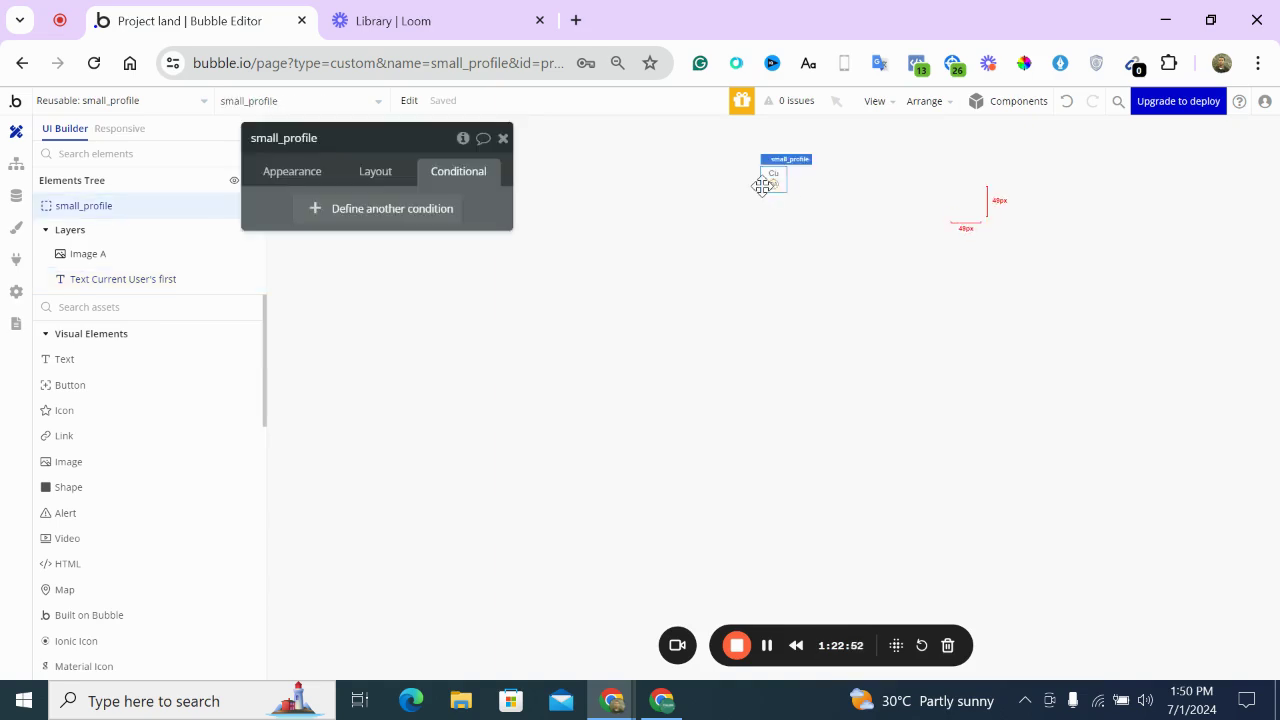
click(375, 171)
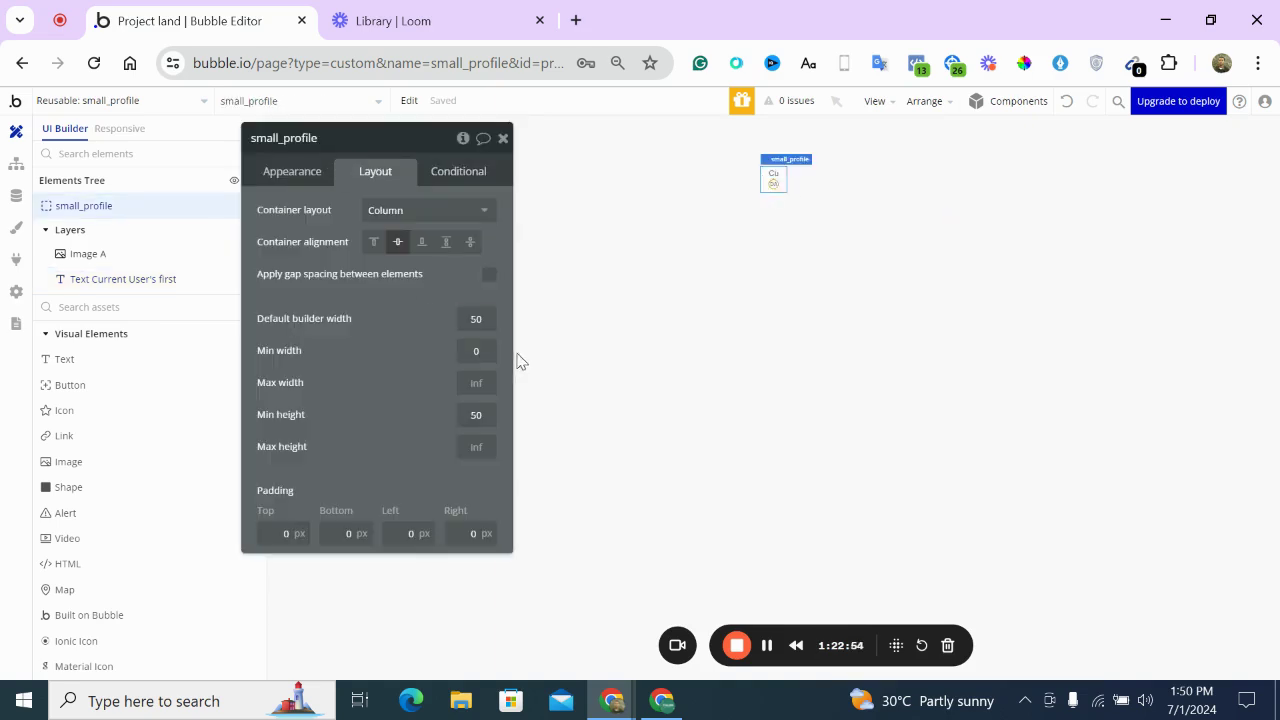
click(461, 318)
text(20)
key(Tab)
key(Tab)
key(Tab)
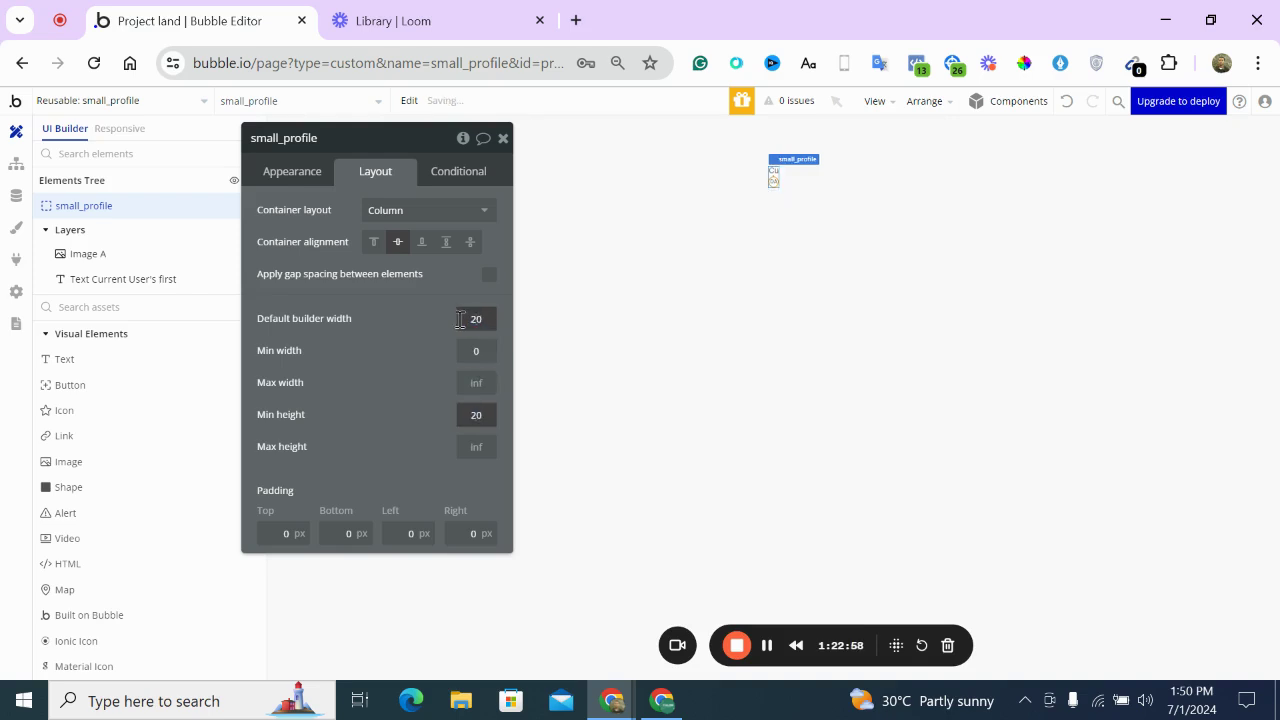
click(503, 138)
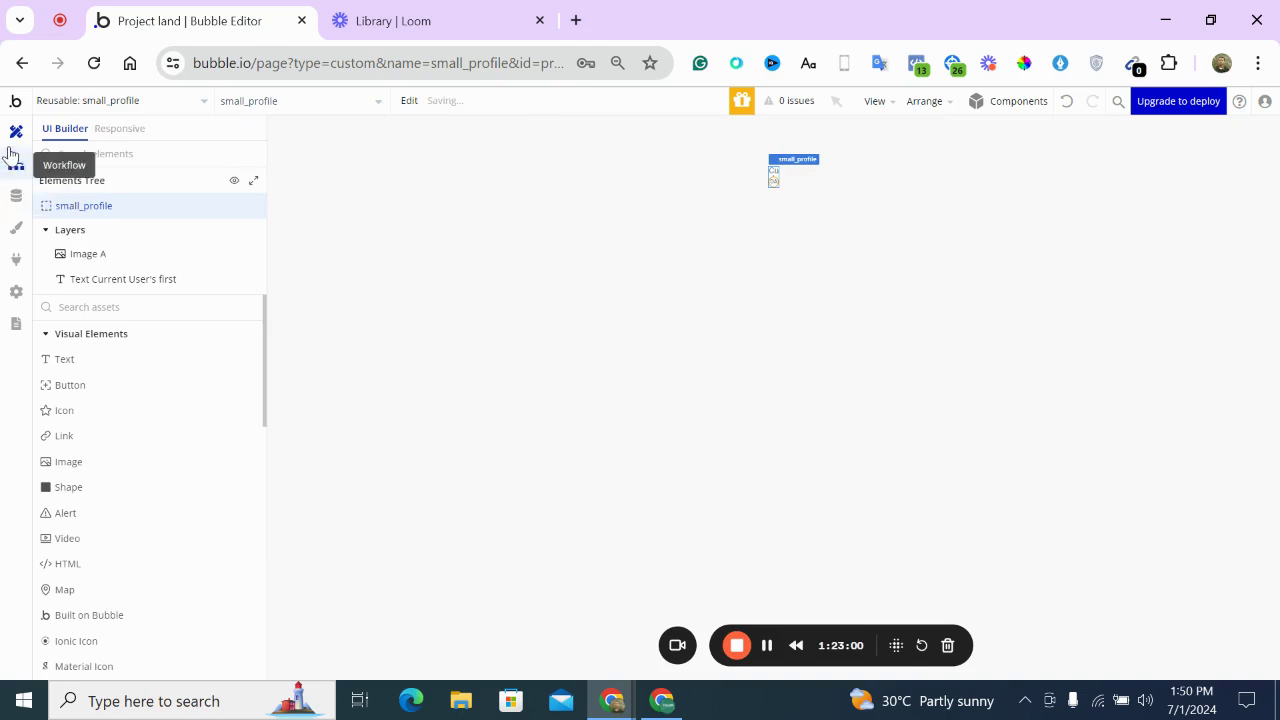
On the app page, draw a group about 181 by 60 px in the task row, before the ASSIGNEES text
click(94, 100)
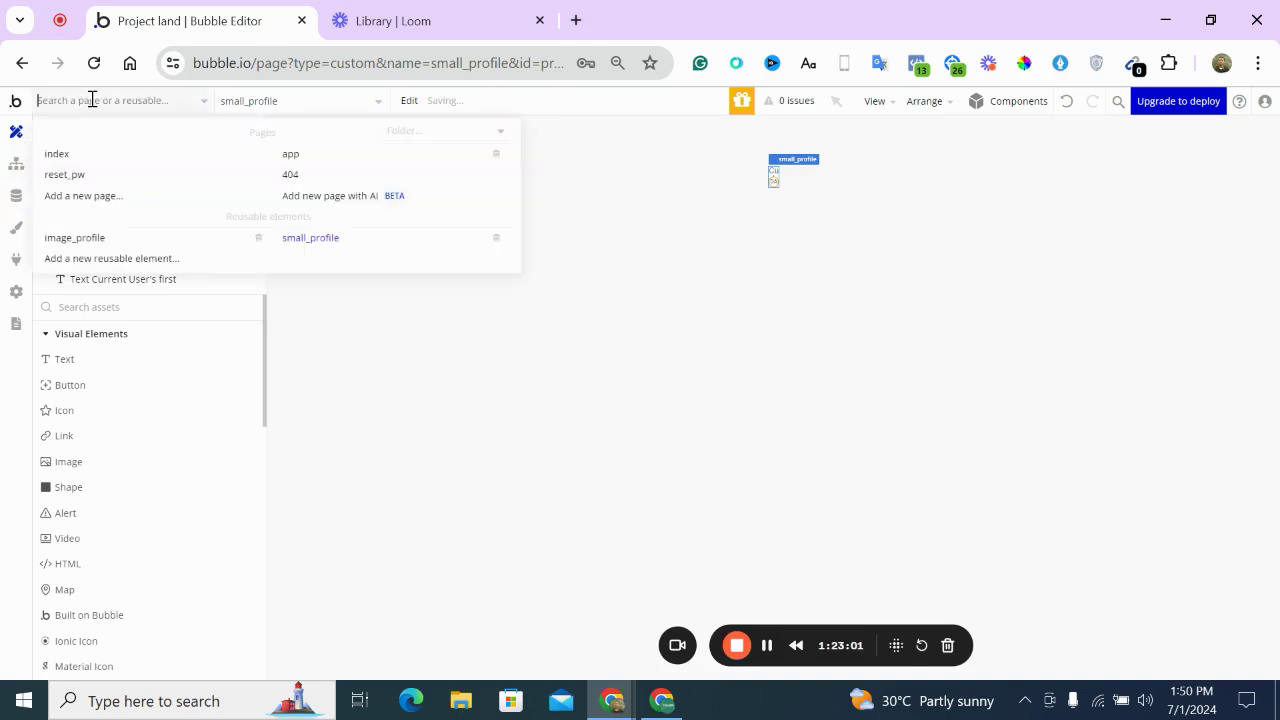
click(289, 163)
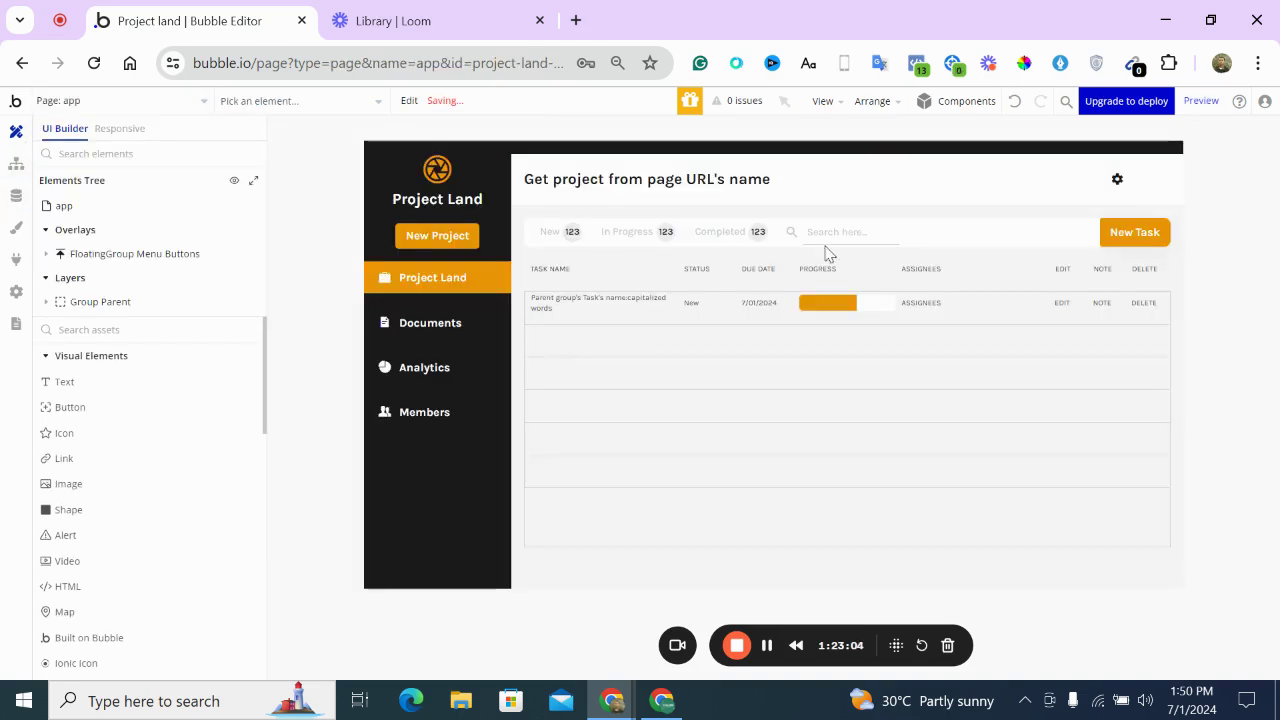
double_click(953, 302)
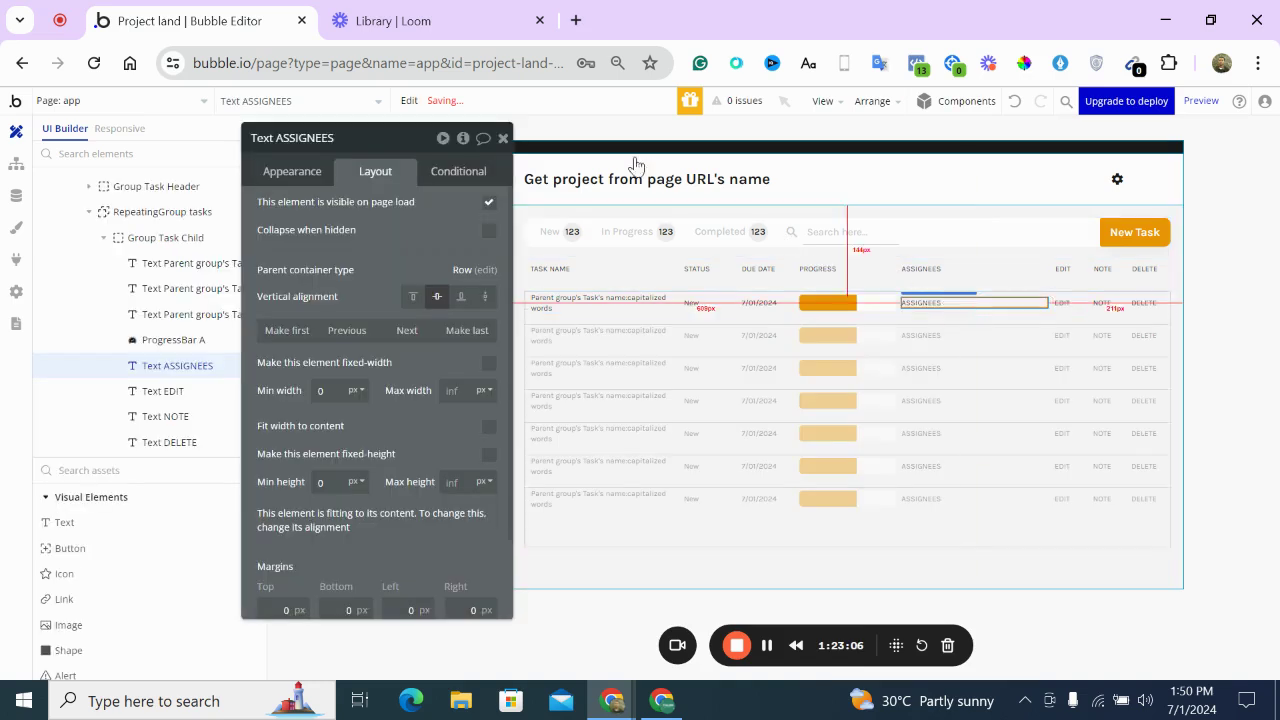
click(503, 137)
scroll(110, 630, down, 5)
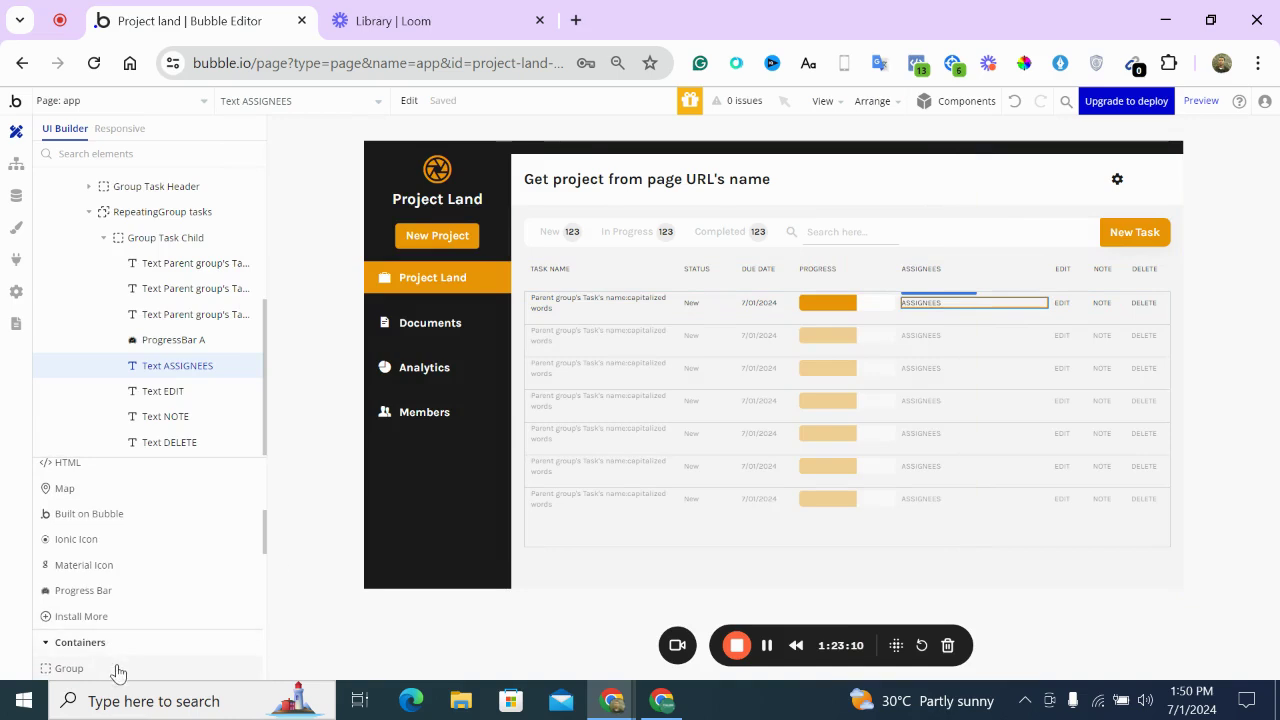
click(112, 668)
drag(881, 296, 999, 311)
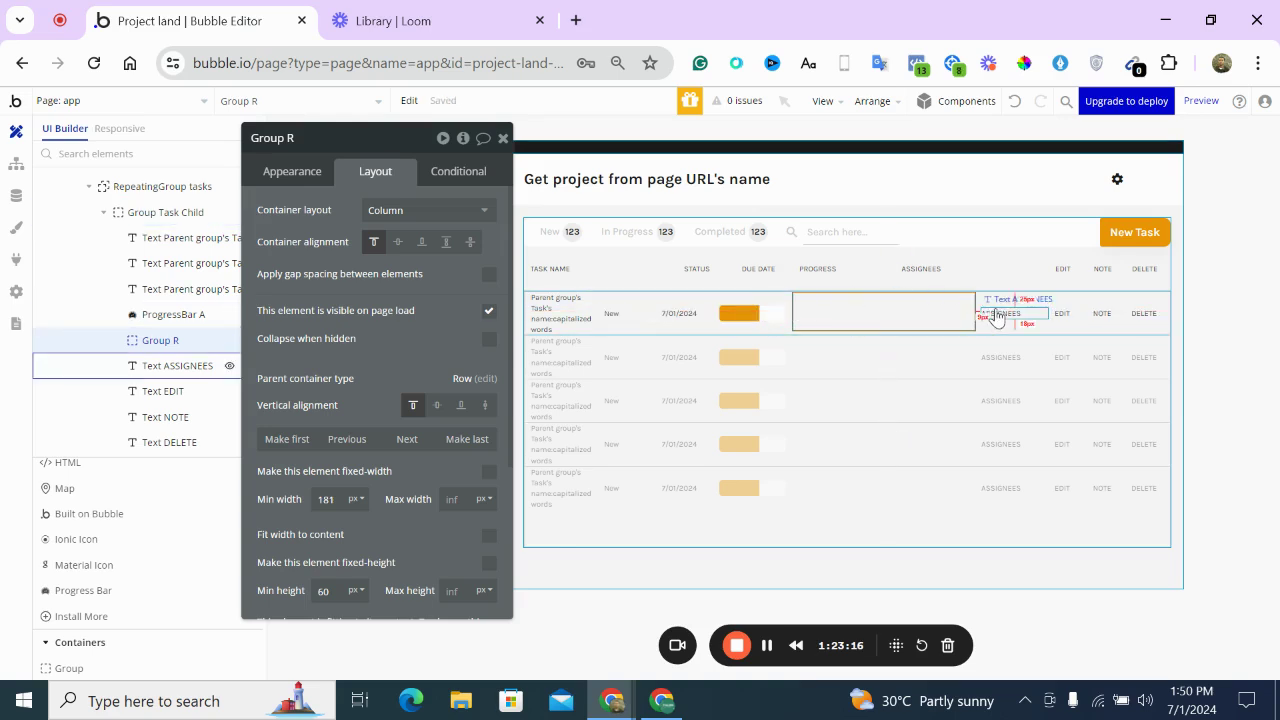
Set the new group's minimum width to 0 px and its minimum height to 40 px
drag(330, 498, 303, 502)
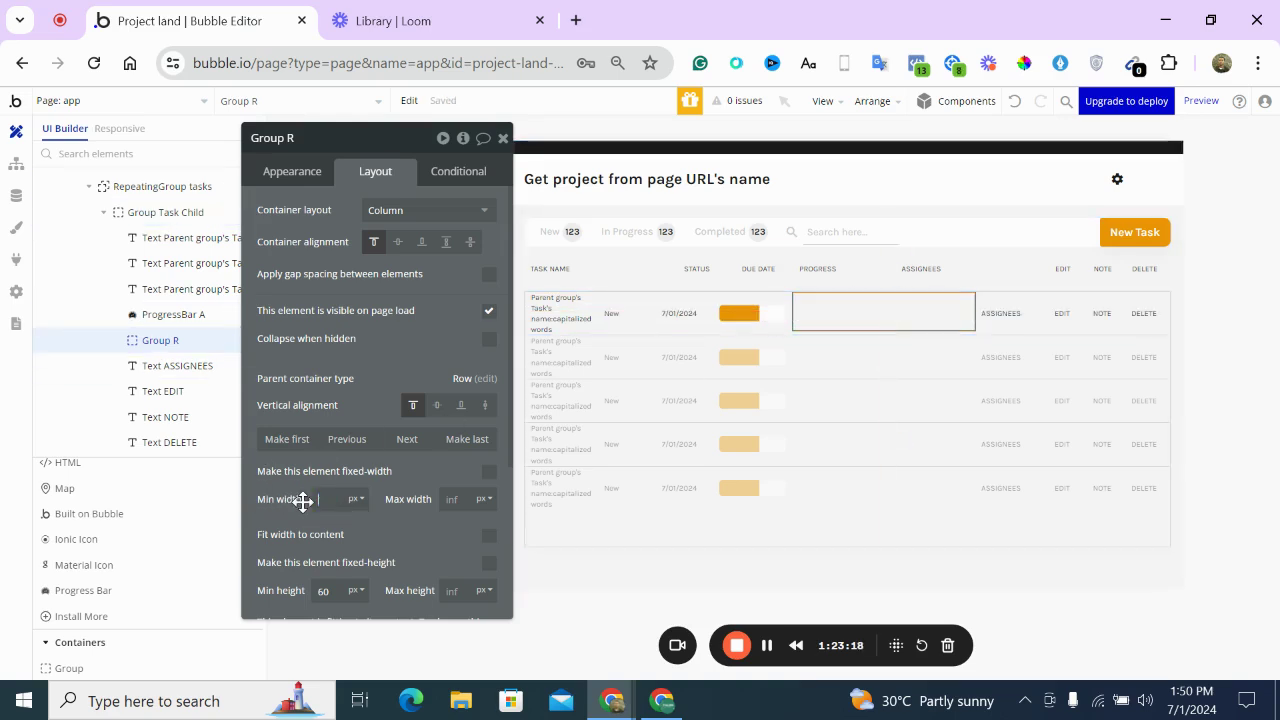
text(0)
scroll(393, 515, down, 3)
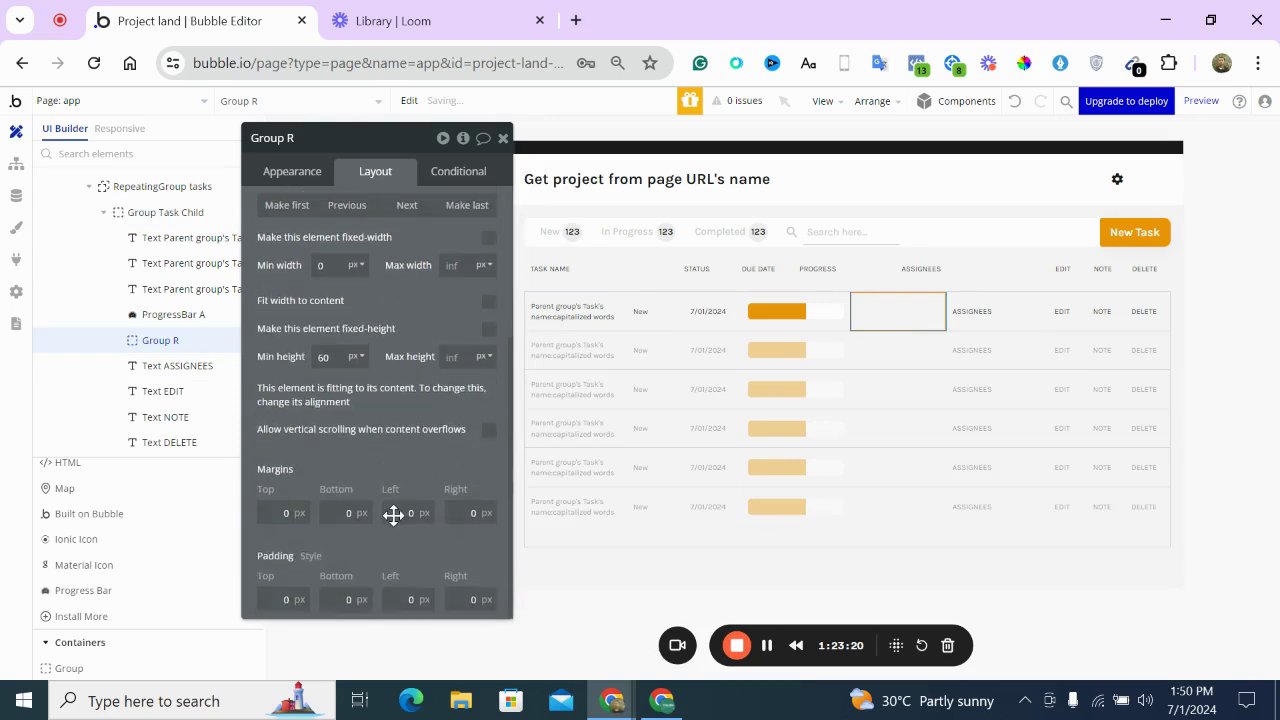
drag(337, 360, 297, 359)
text(25)
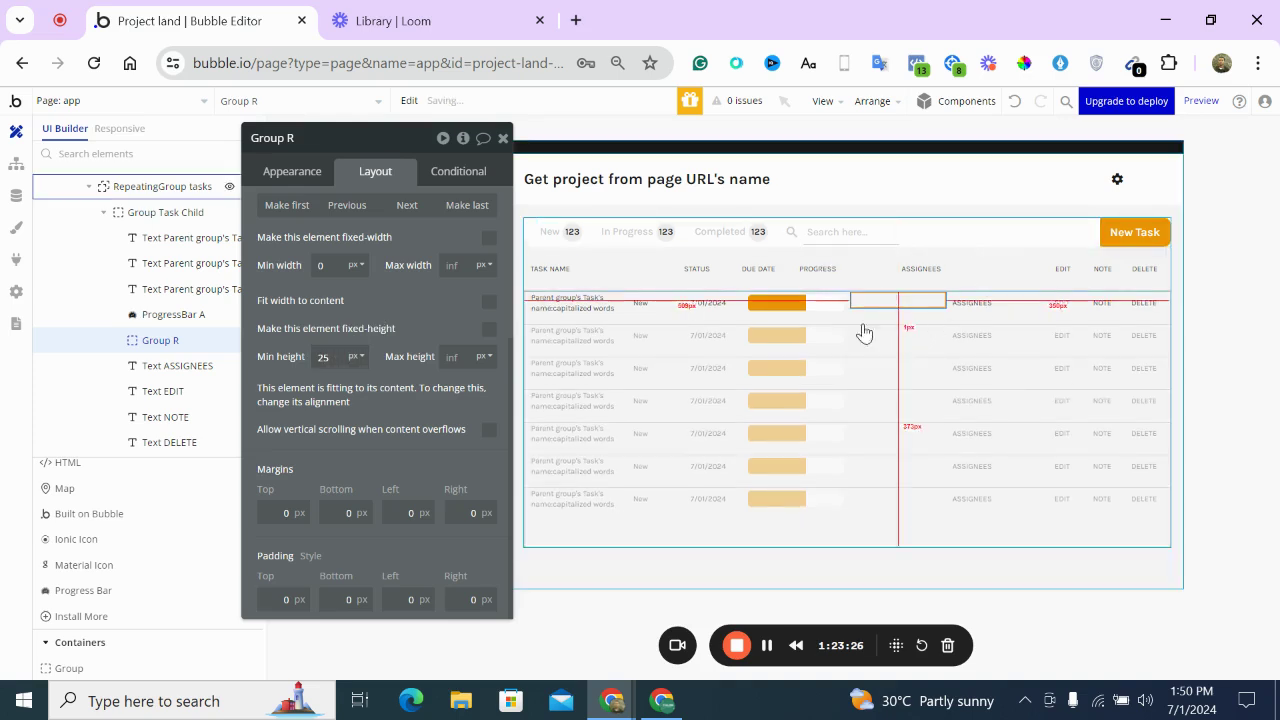
drag(332, 358, 314, 358)
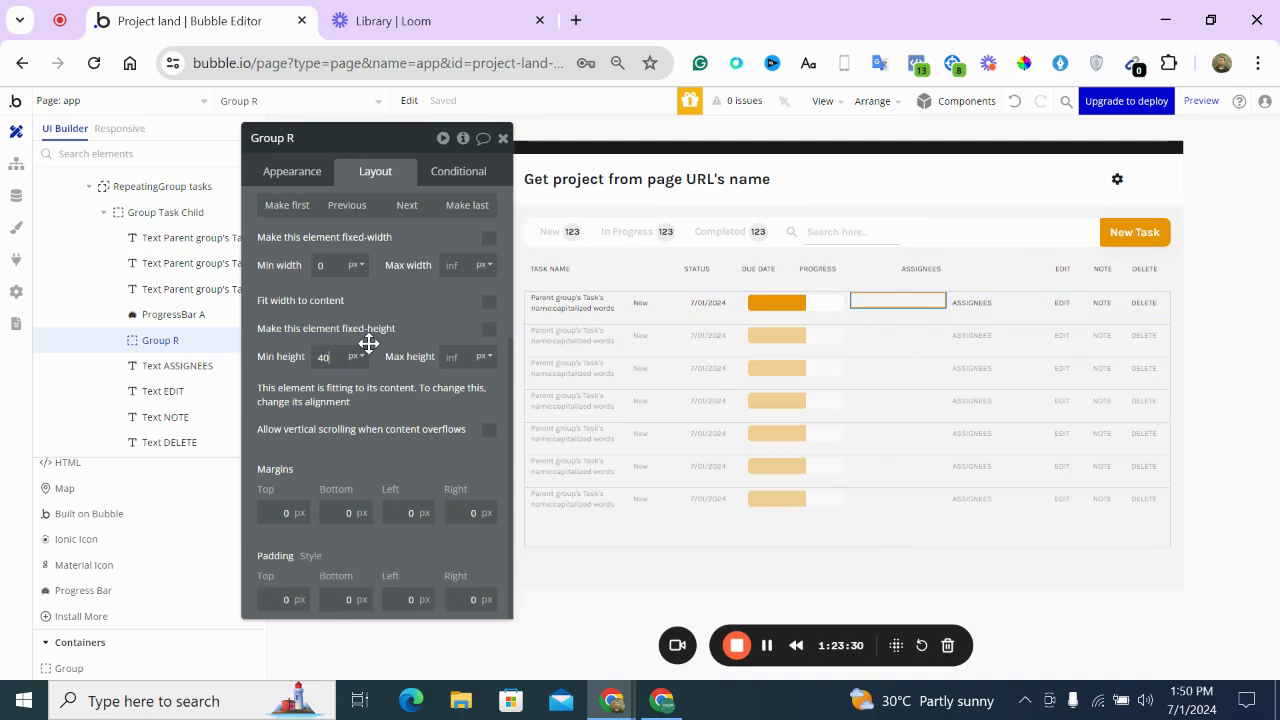
Delete the ASSIGNEES placeholder text from the task row, leaving the new group in that column
drag(962, 300, 962, 305)
double_click(945, 300)
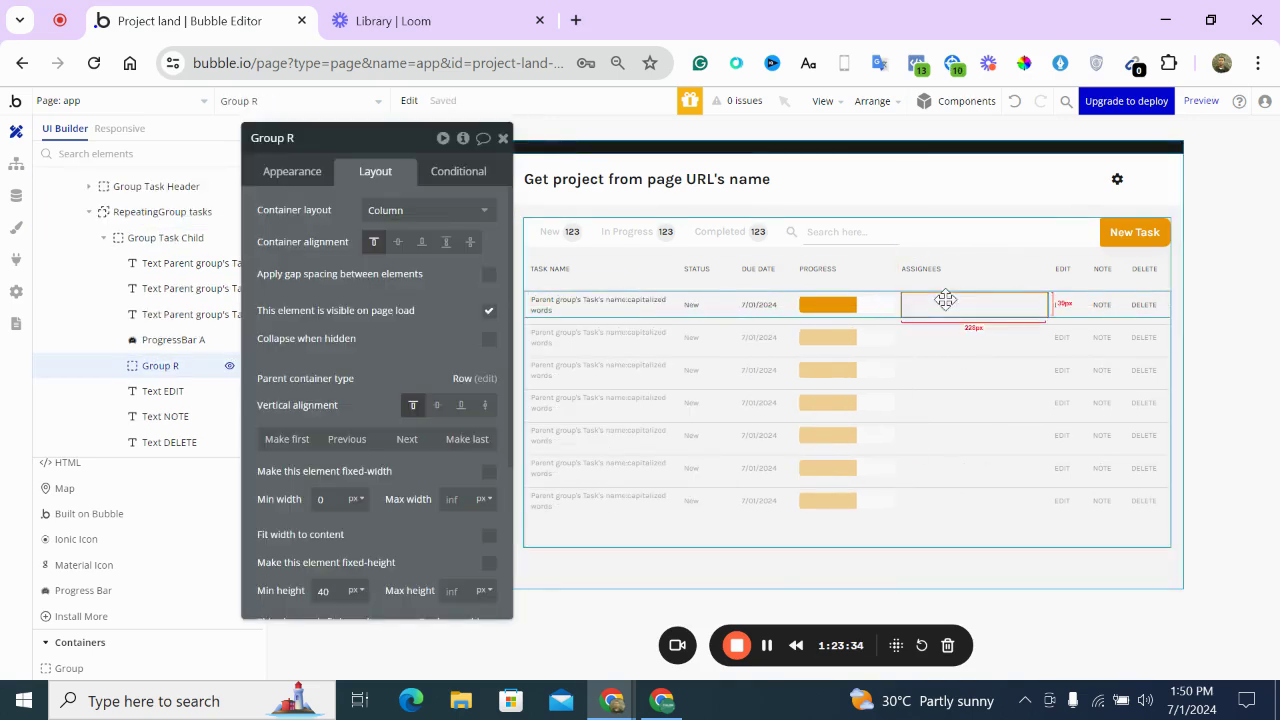
click(506, 130)
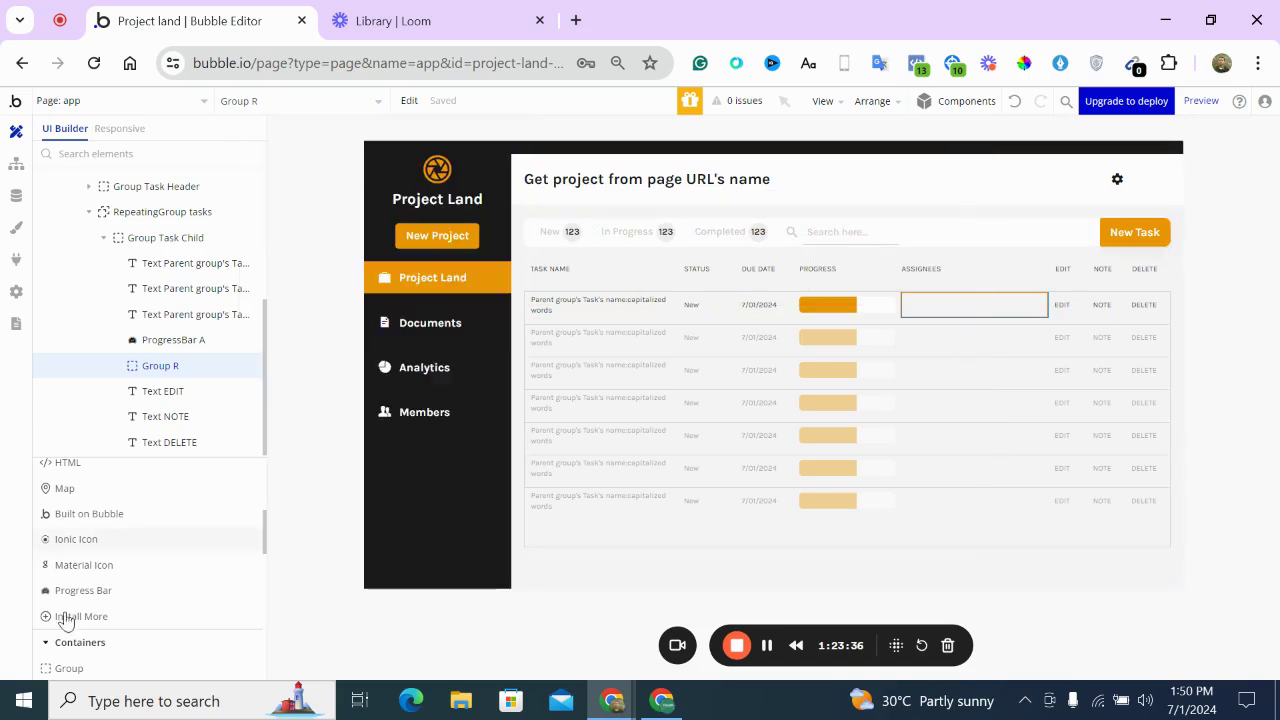
Replace the group in the Assignees column with a Repeating Group element
scroll(171, 537, down, 3)
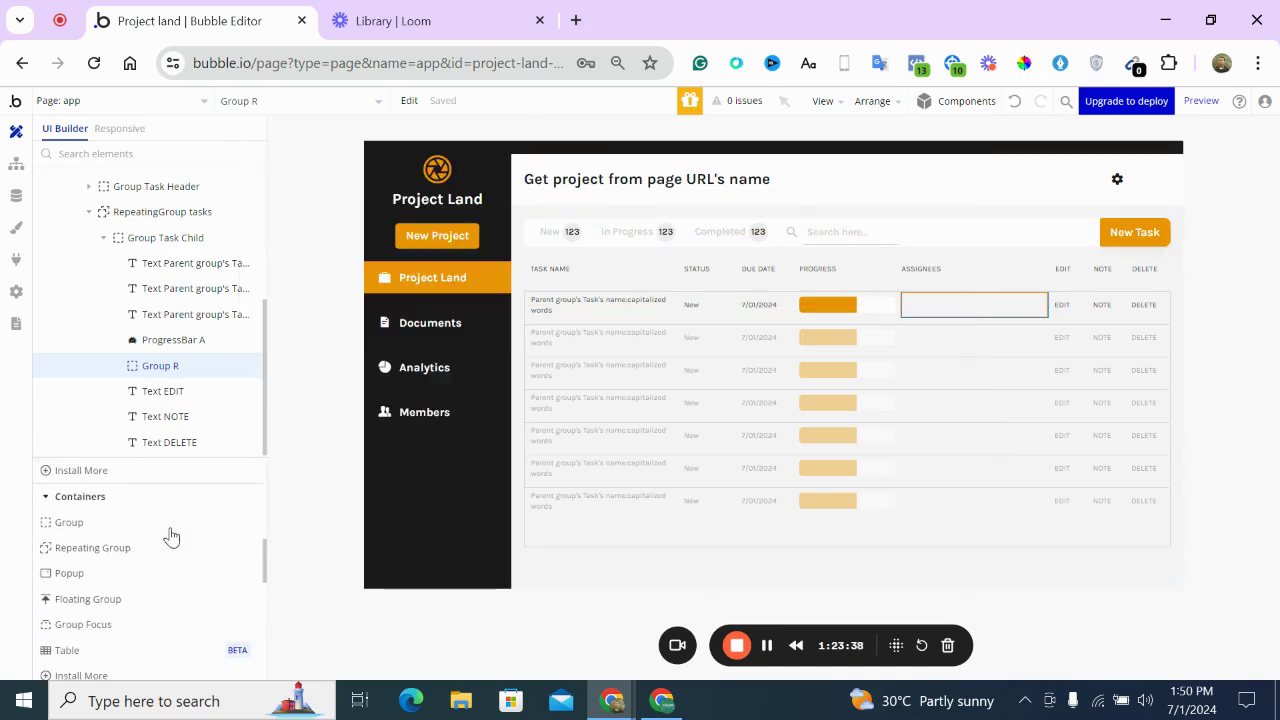
scroll(171, 537, down, 1)
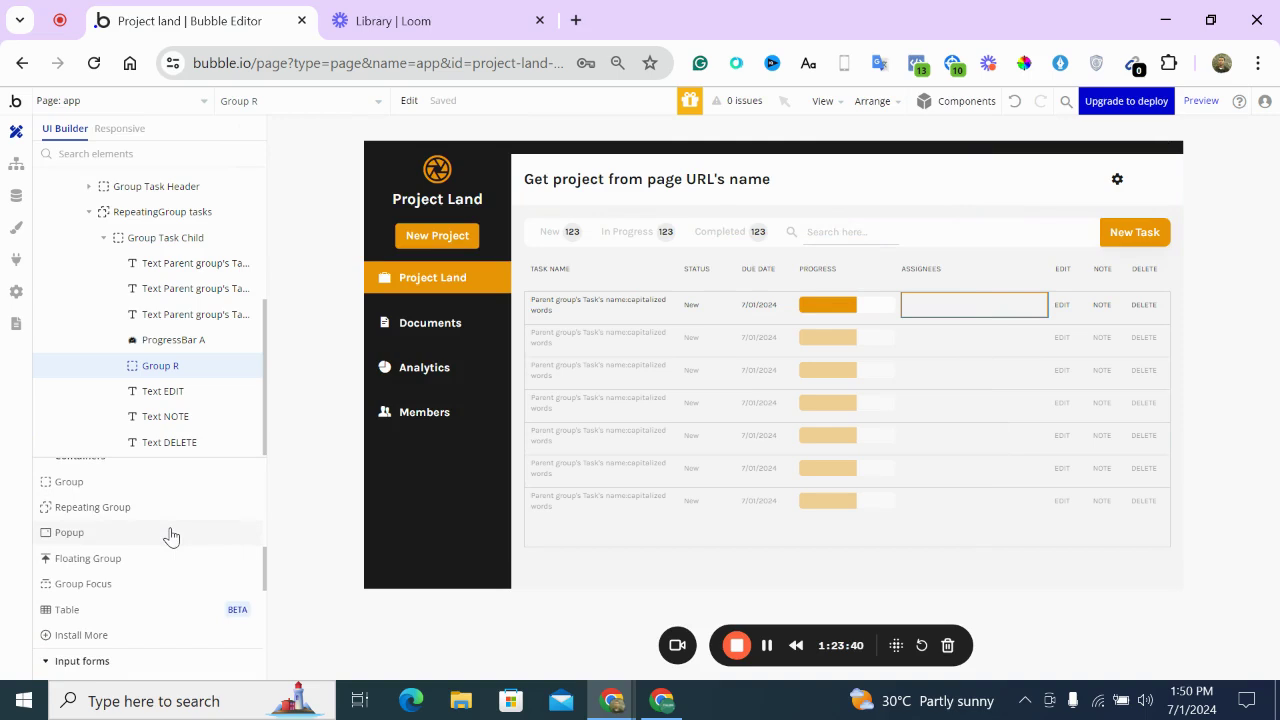
mouse_move(171, 537)
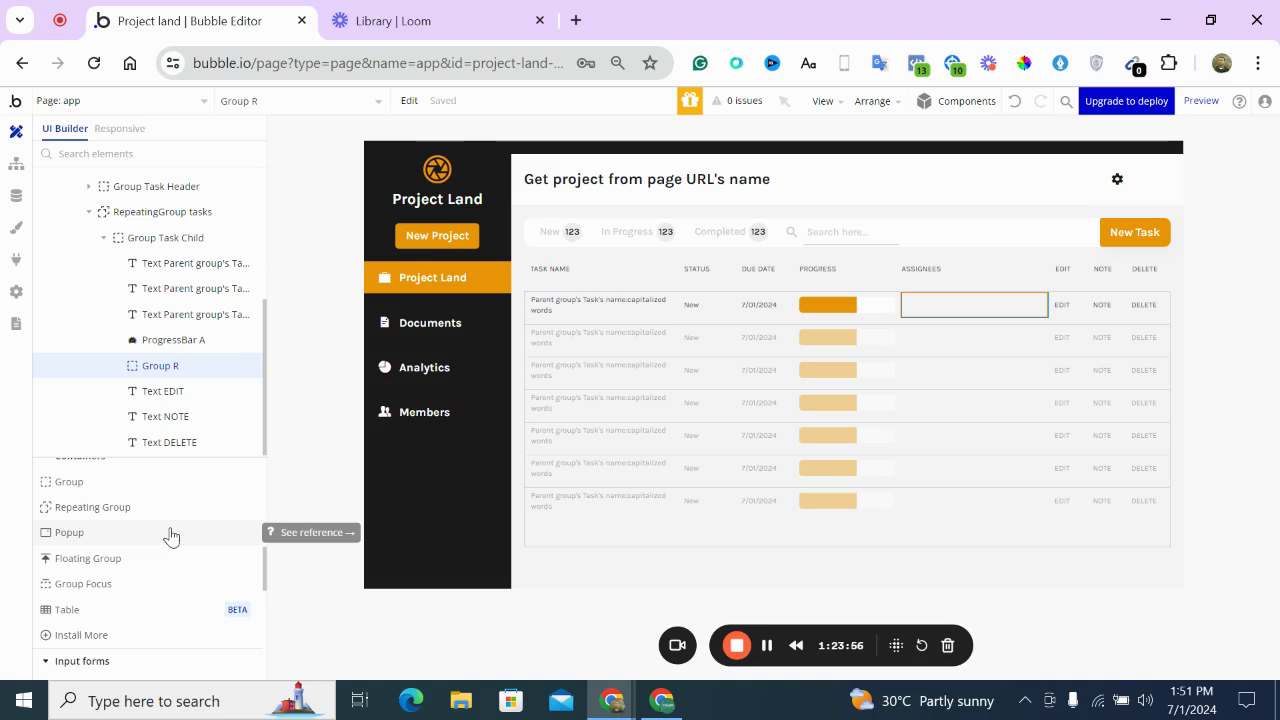
right_click(922, 298)
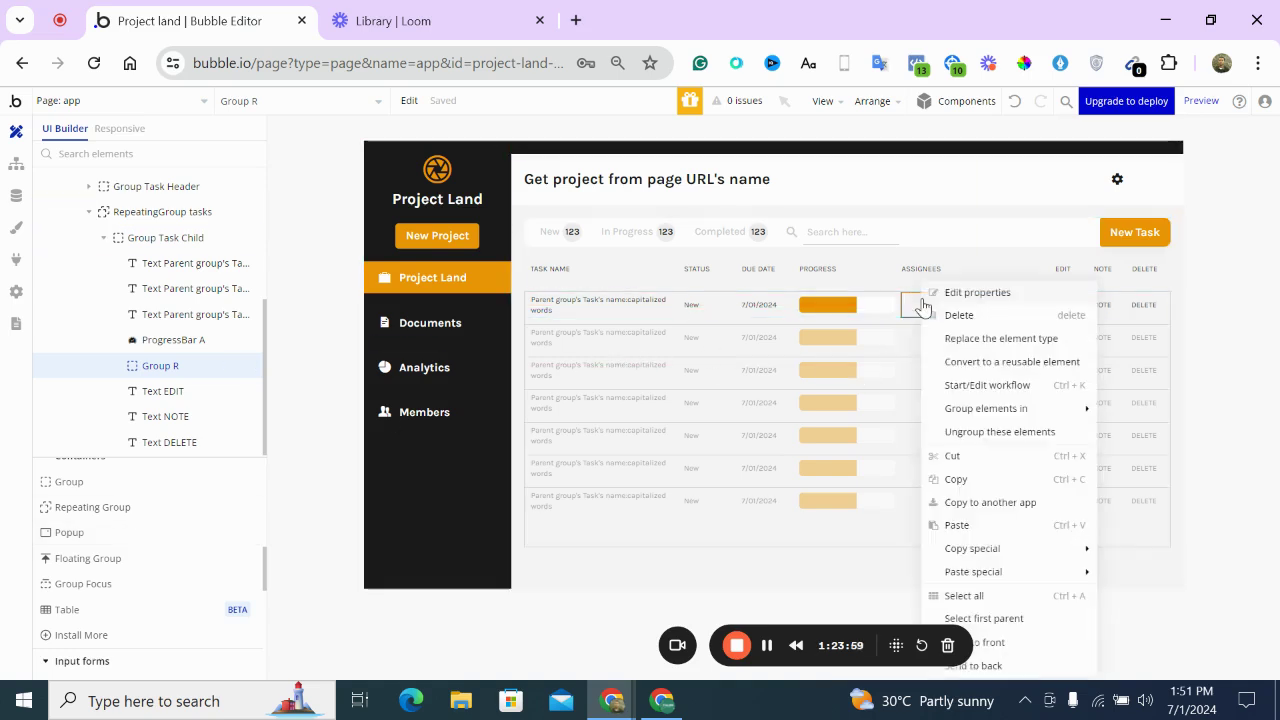
click(993, 340)
click(709, 272)
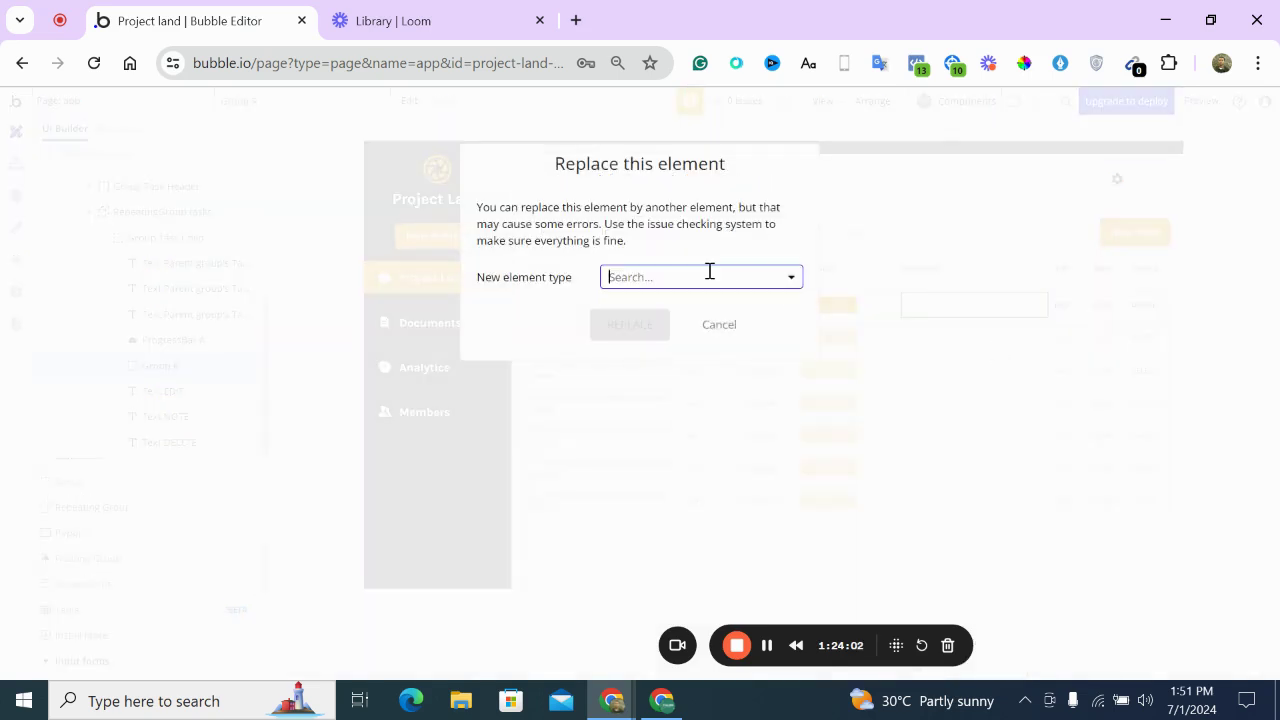
click(688, 399)
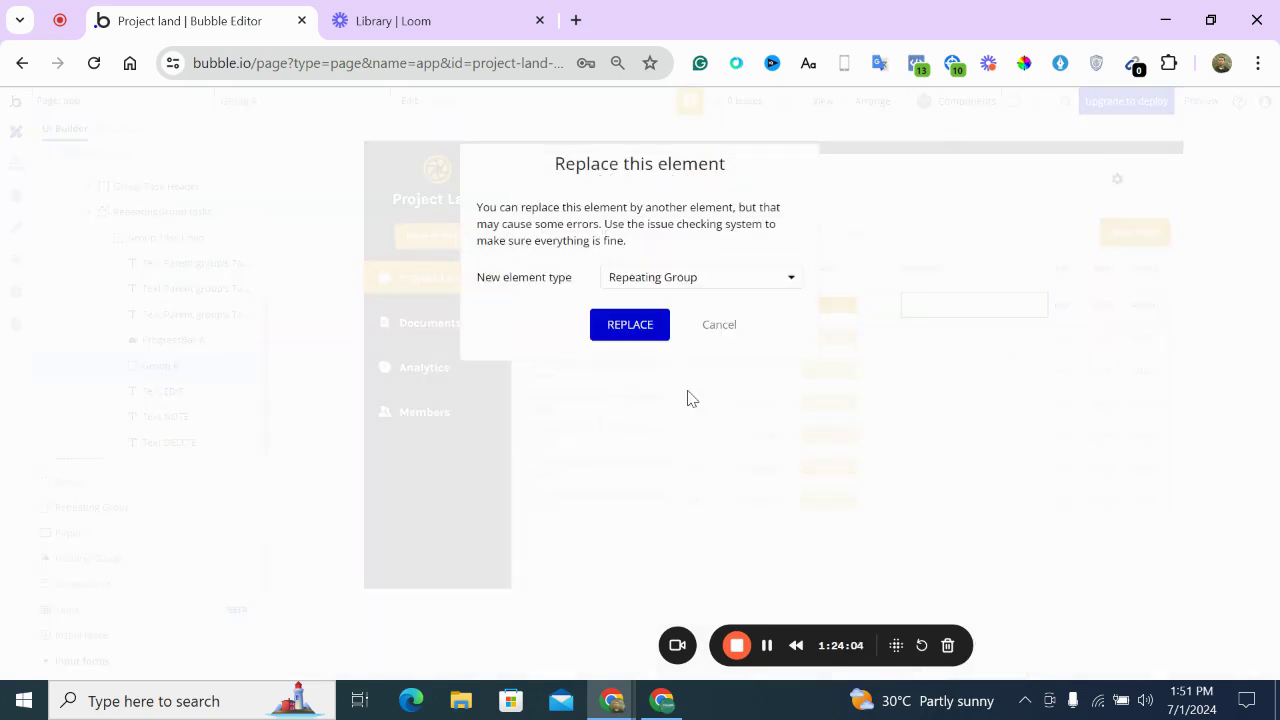
click(630, 324)
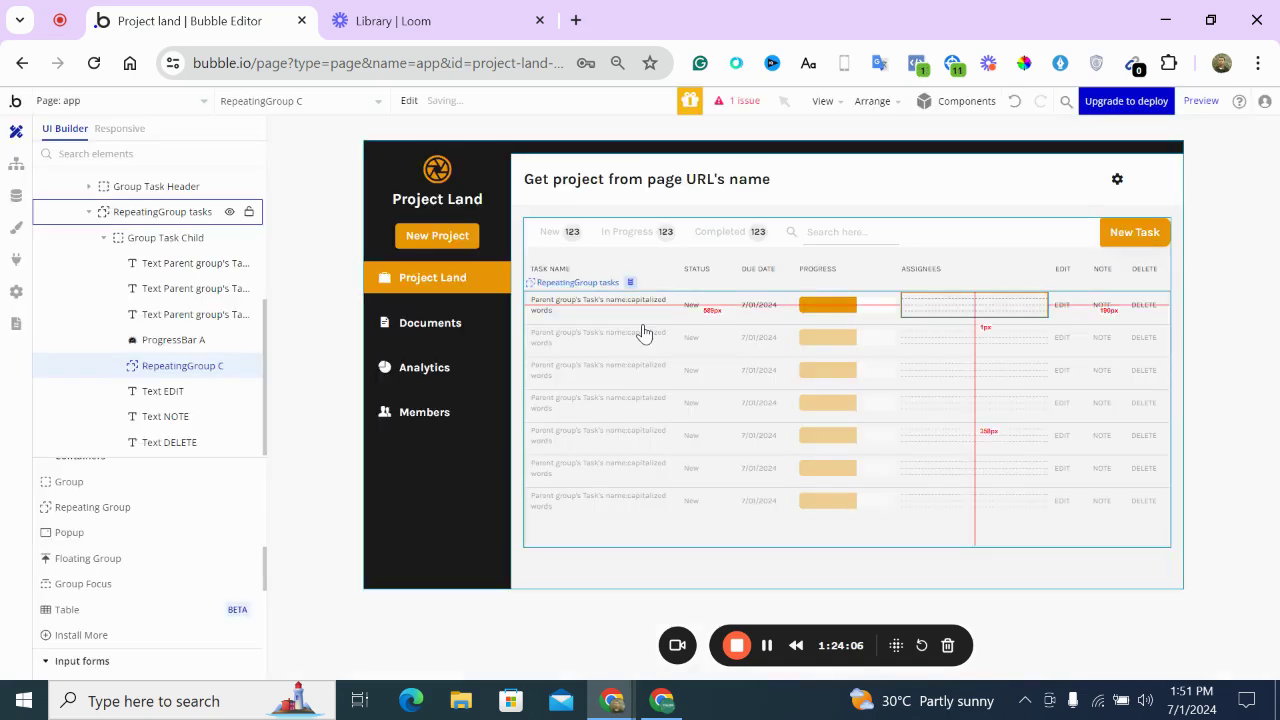
Set the content type of the Assignees column's repeating group to User
double_click(971, 303)
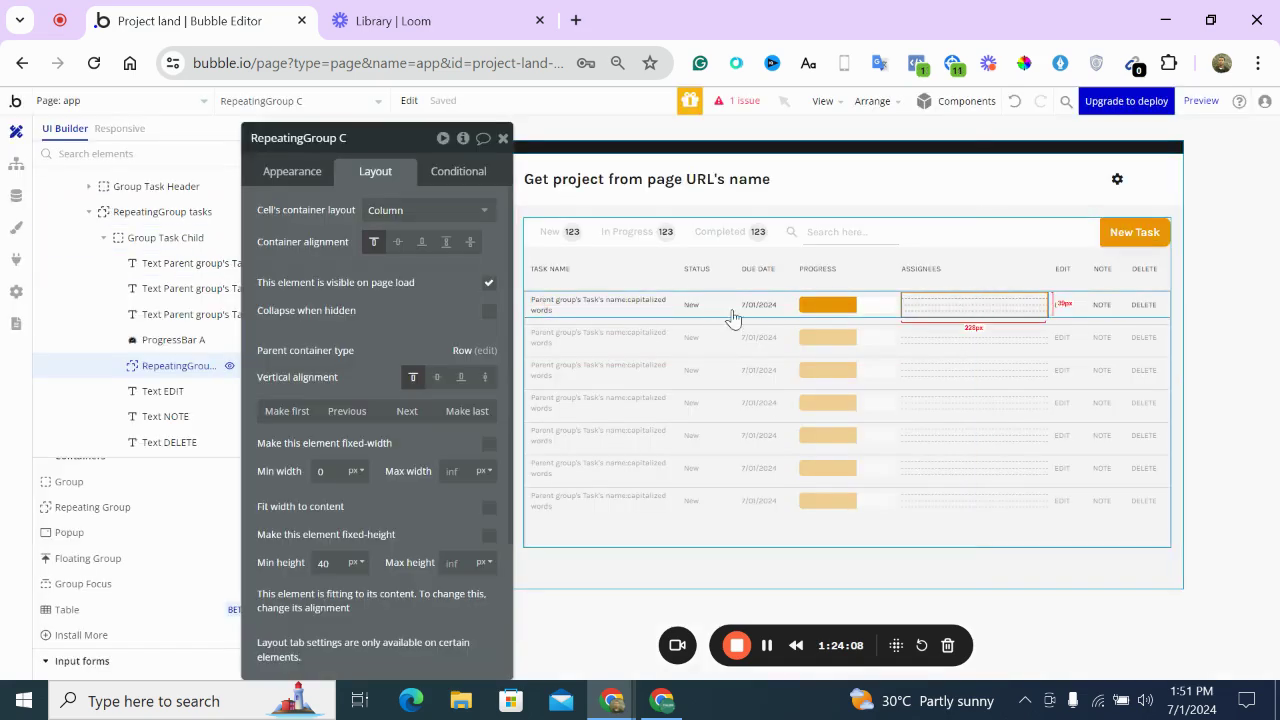
click(312, 172)
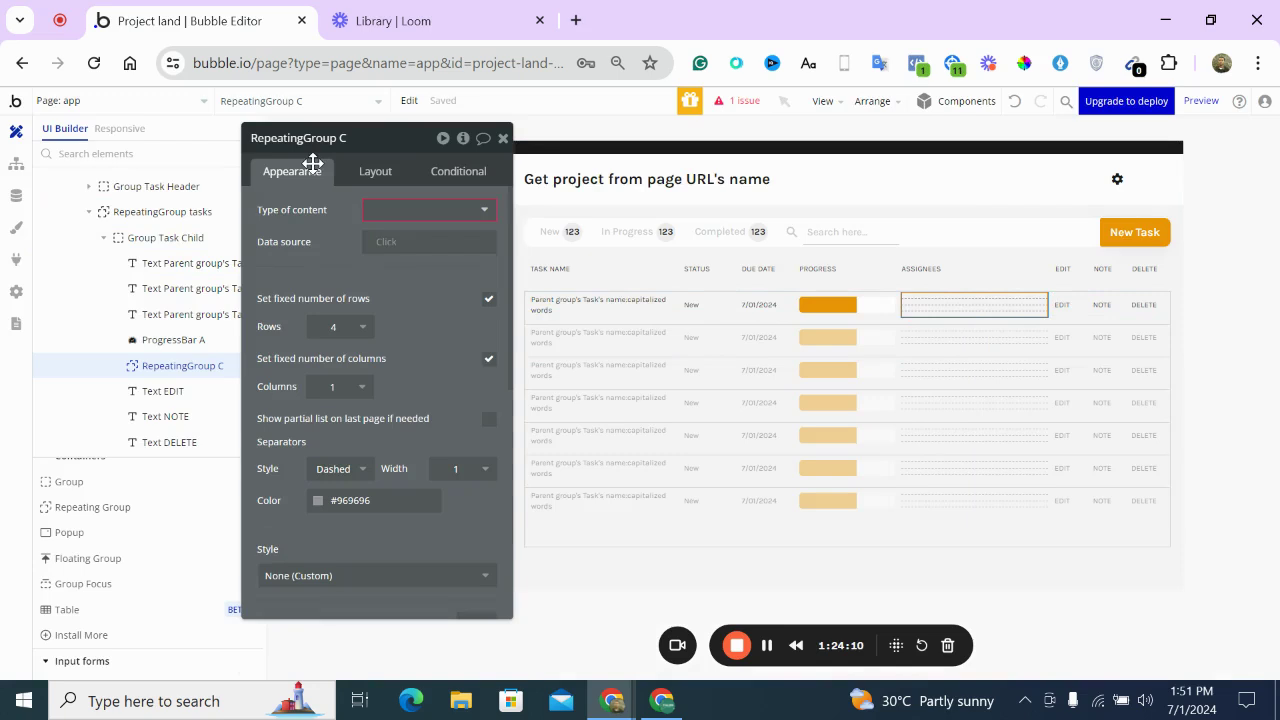
click(431, 226)
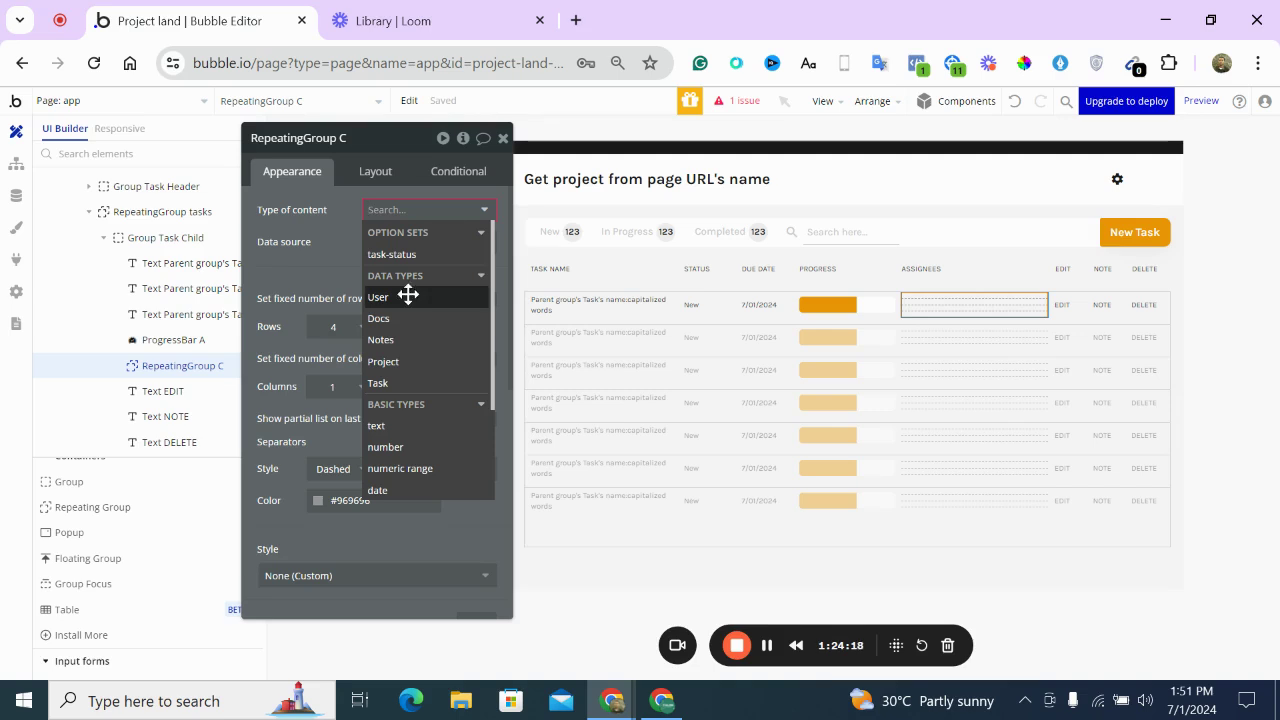
click(408, 295)
click(389, 243)
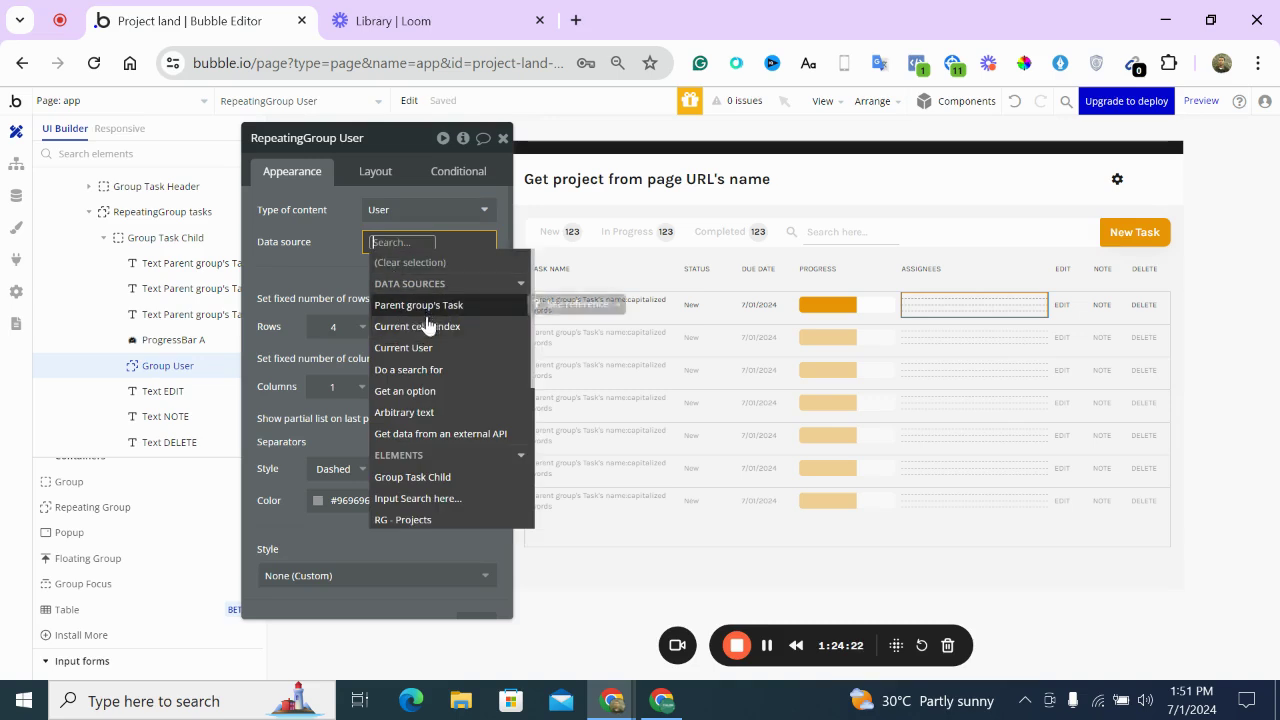
click(418, 370)
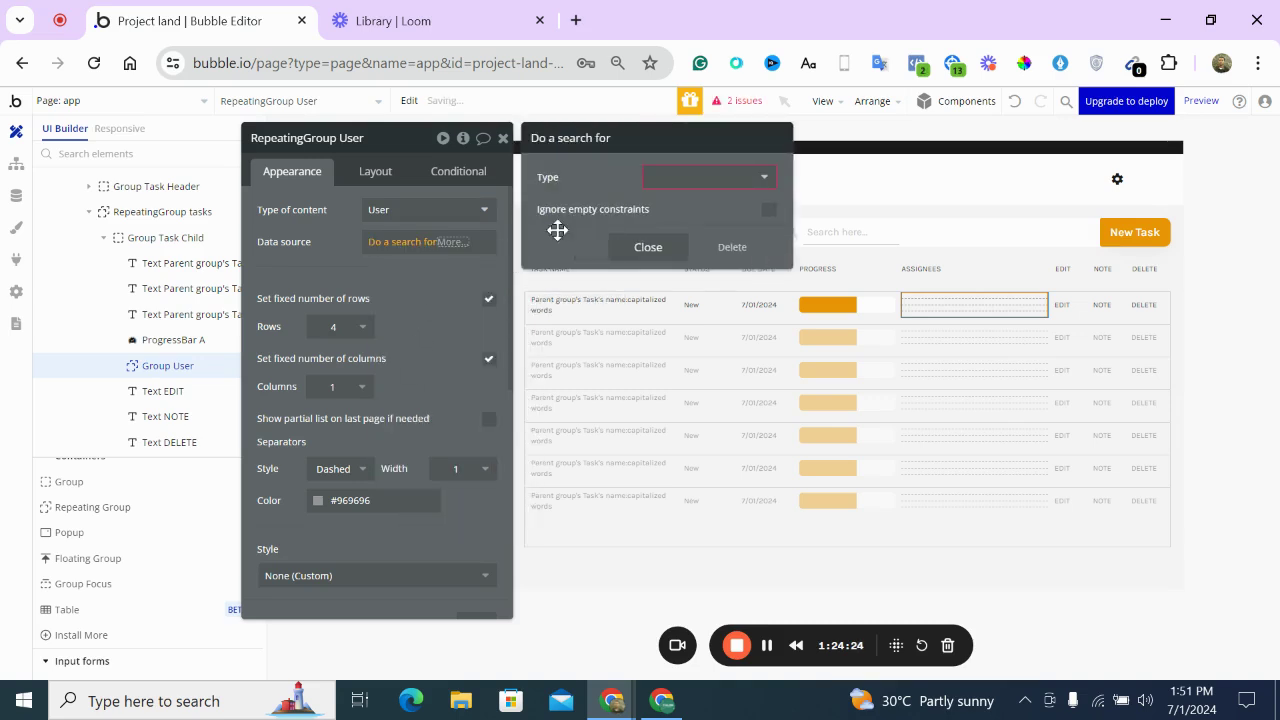
click(690, 177)
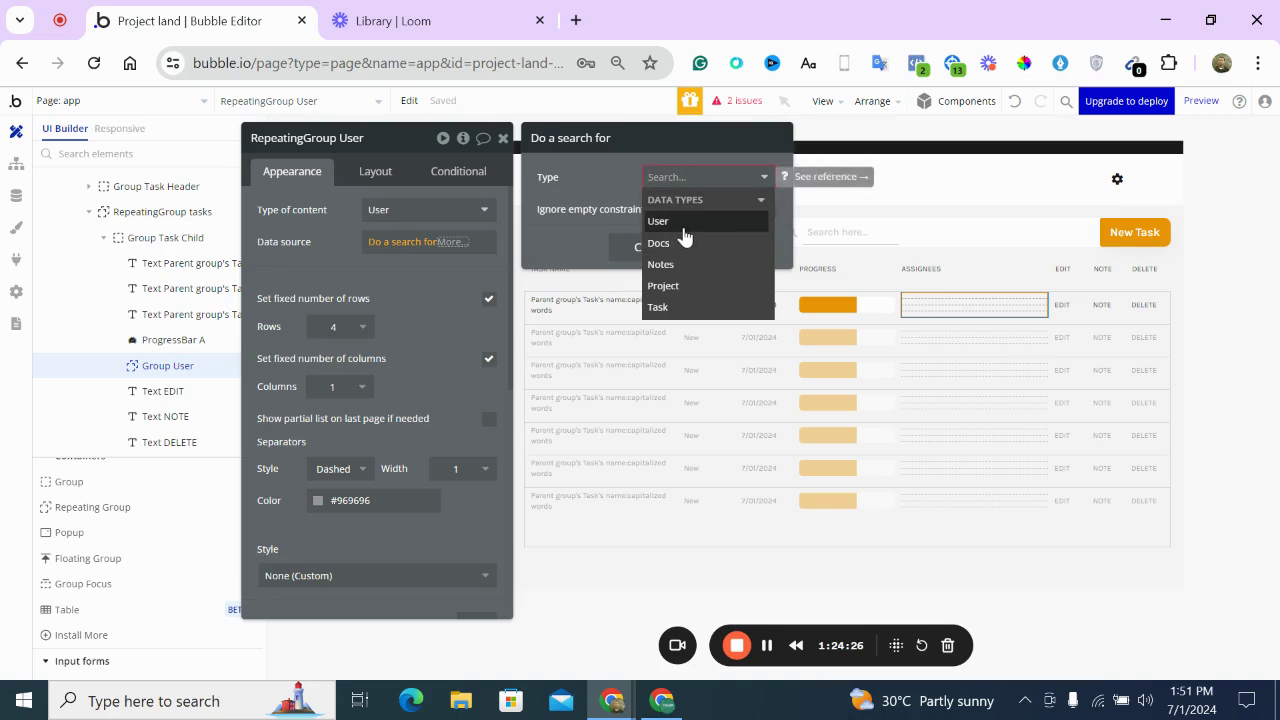
click(400, 251)
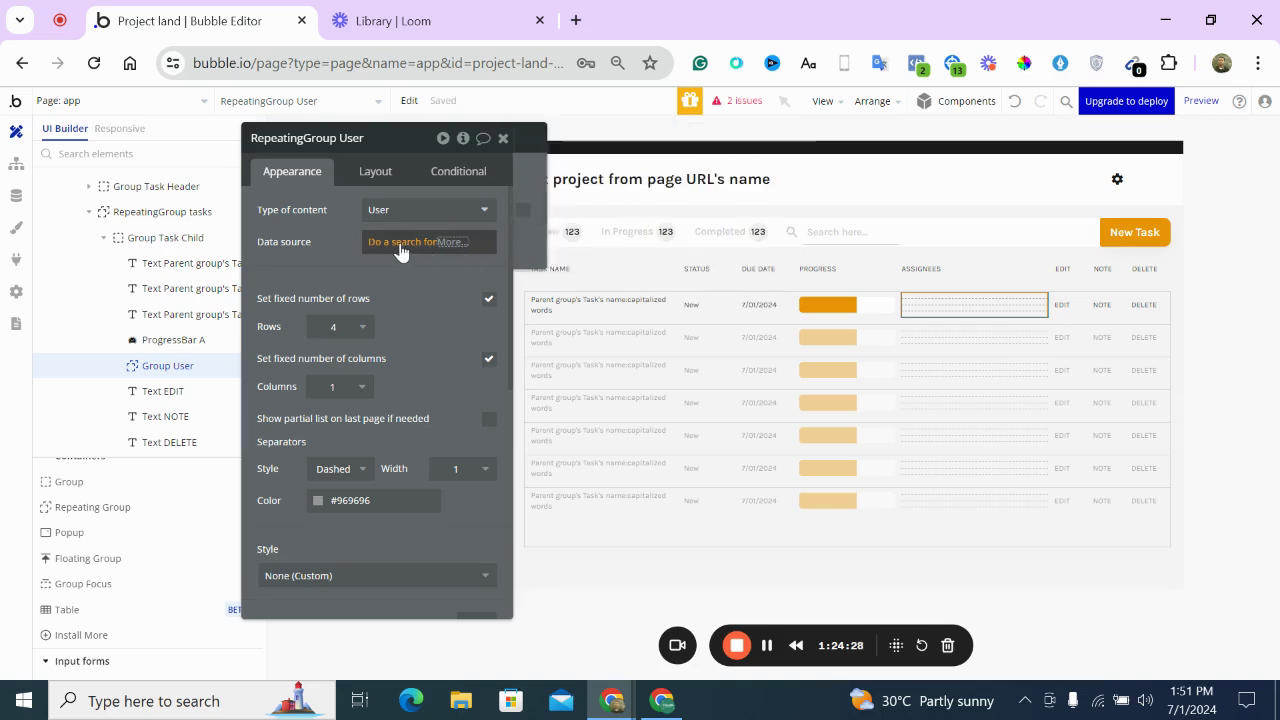
right_click(400, 251)
click(490, 246)
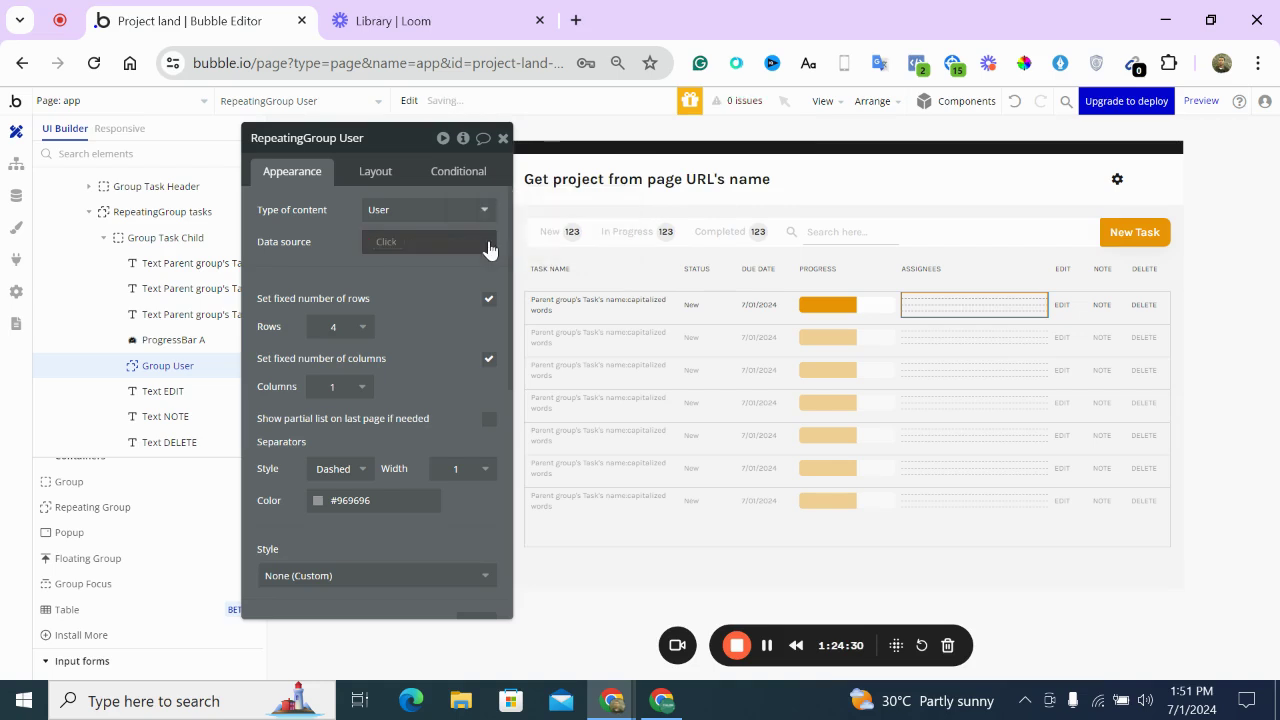
Set the repeating group's data source to Parent group's Task's assignees
click(378, 256)
click(412, 305)
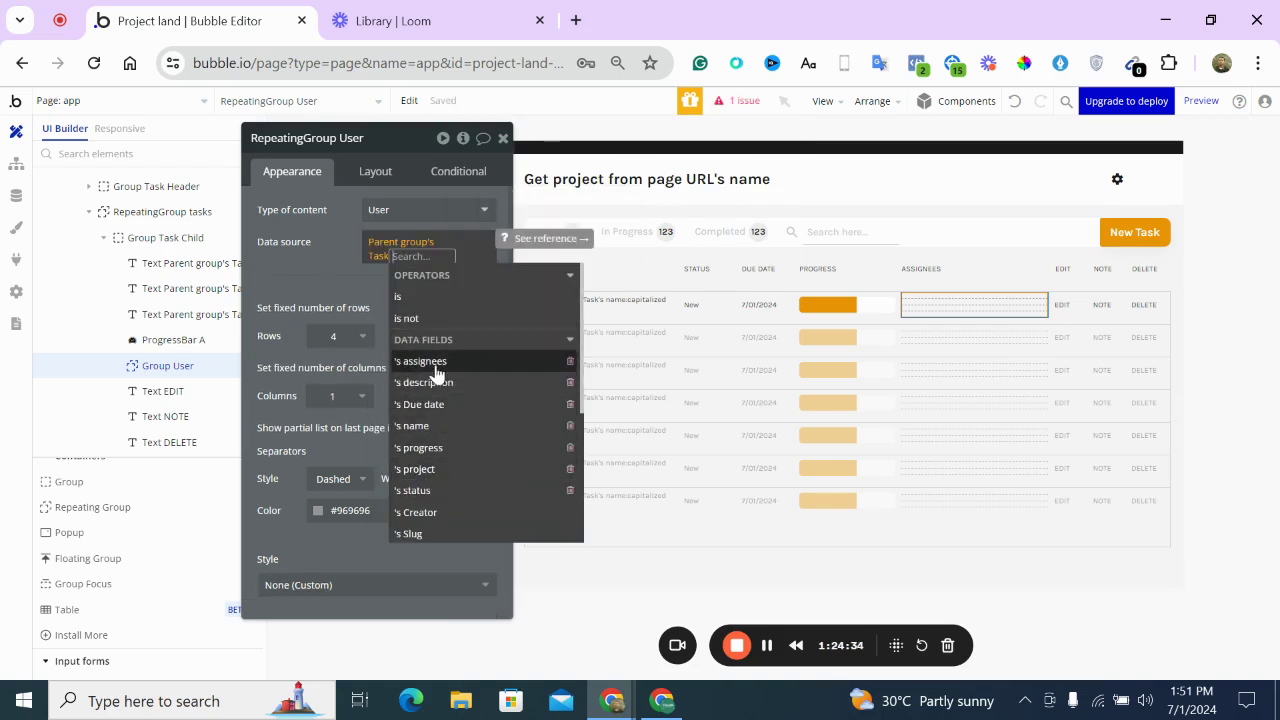
click(428, 361)
click(358, 264)
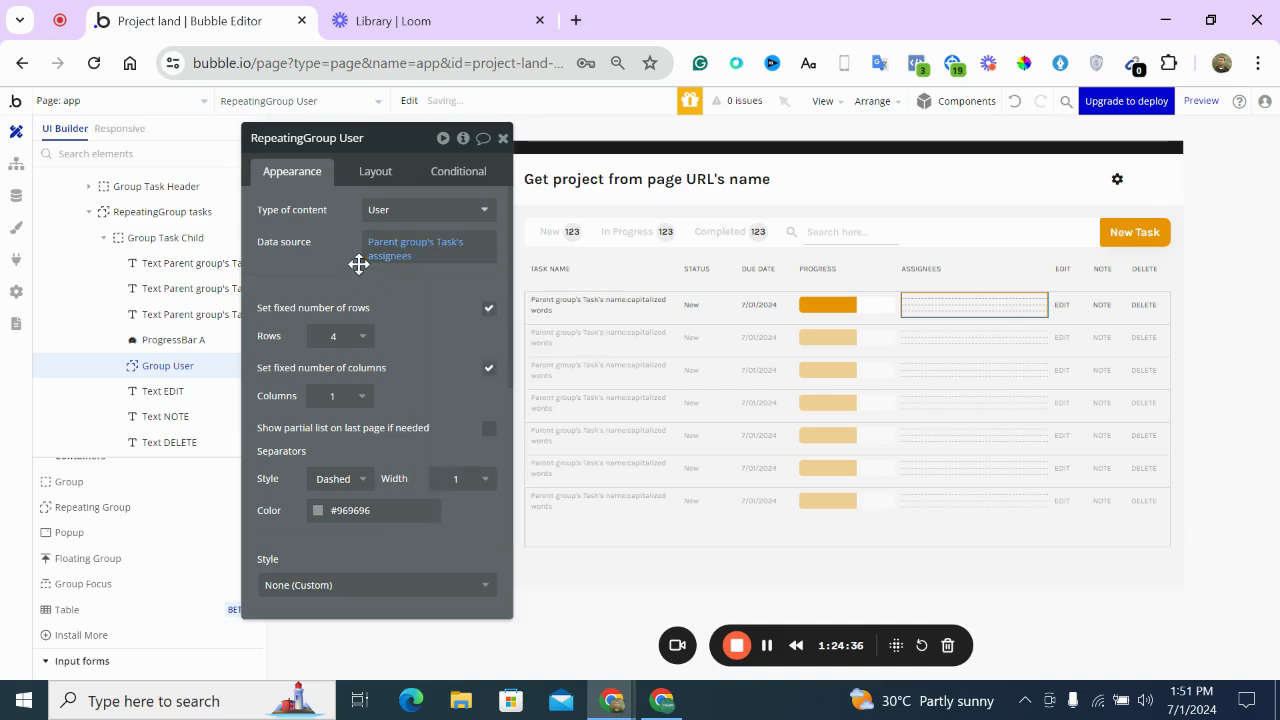
Turn off the fixed number of columns for the assignees repeating group and set the minimum column width to 20 px
scroll(443, 395, down, 2)
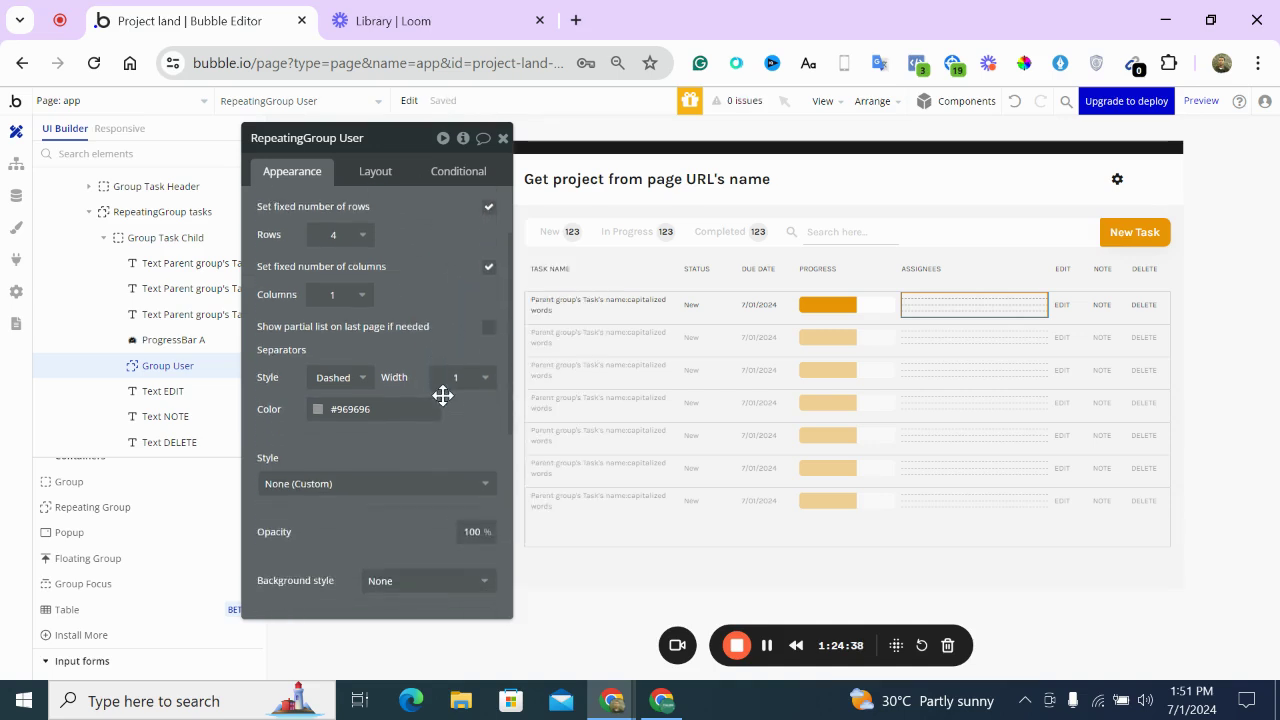
scroll(467, 297, down, 1)
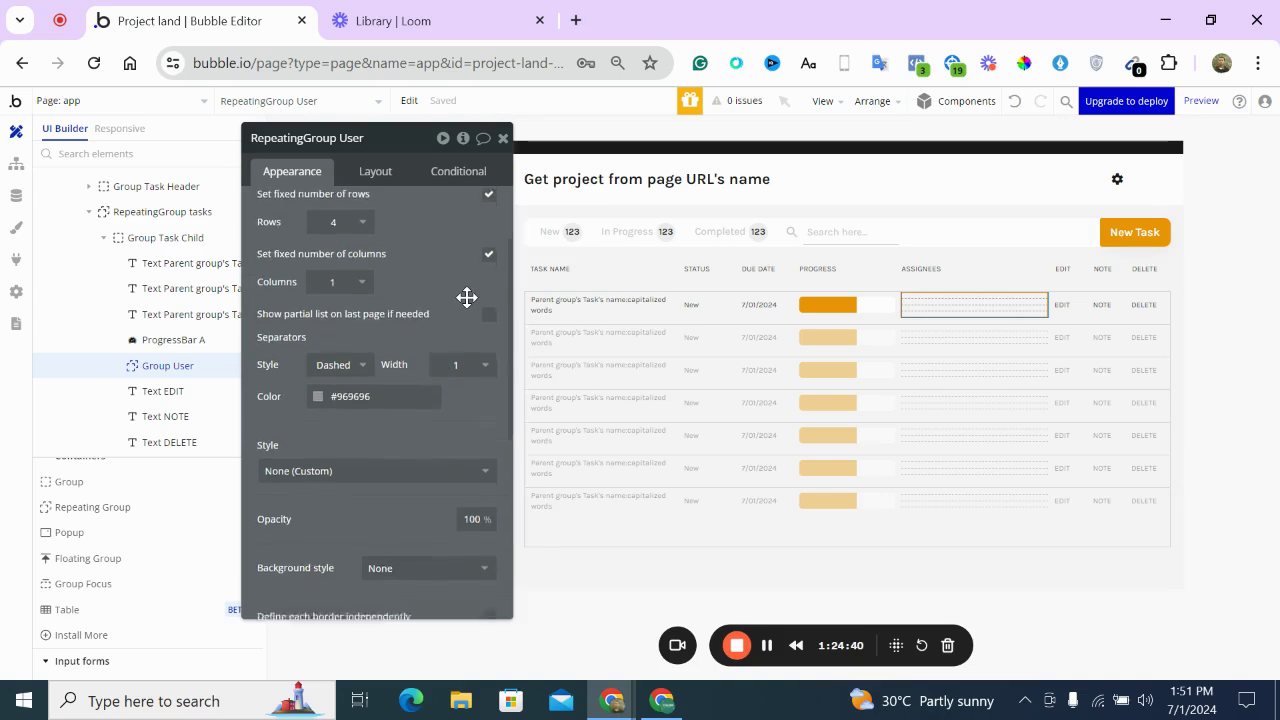
scroll(467, 297, down, 6)
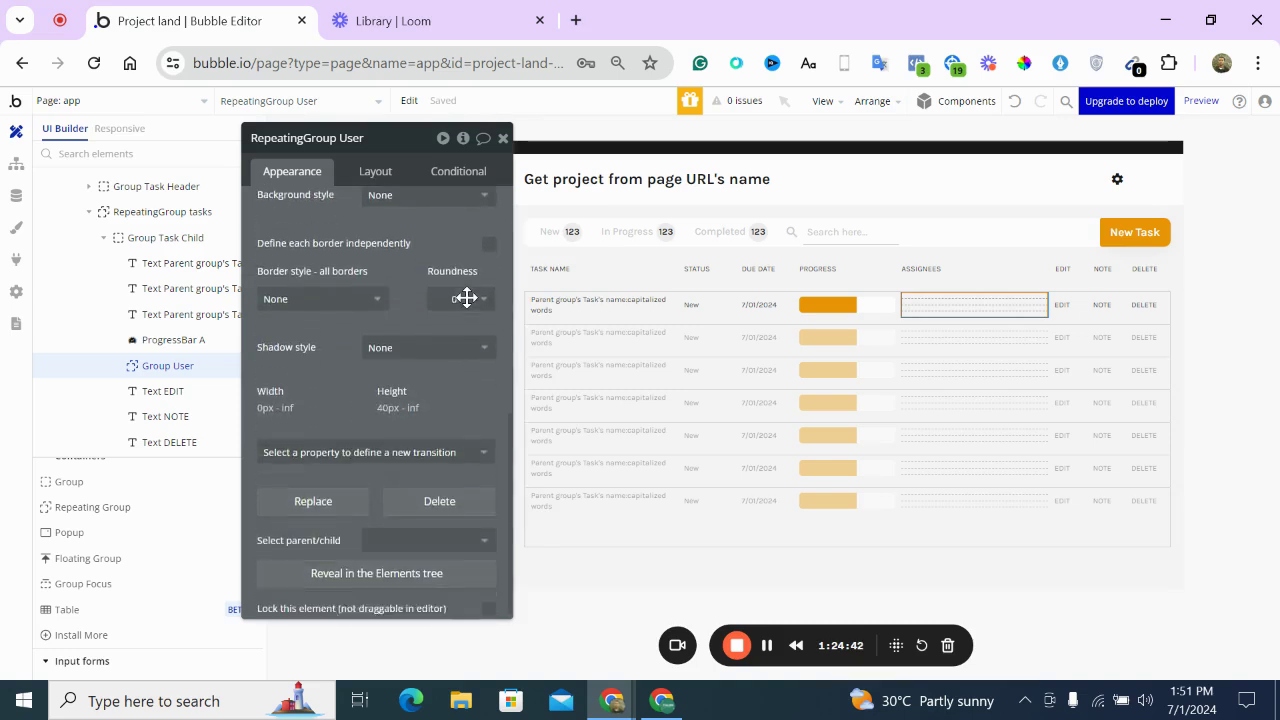
scroll(467, 297, up, 2)
scroll(467, 297, up, 3)
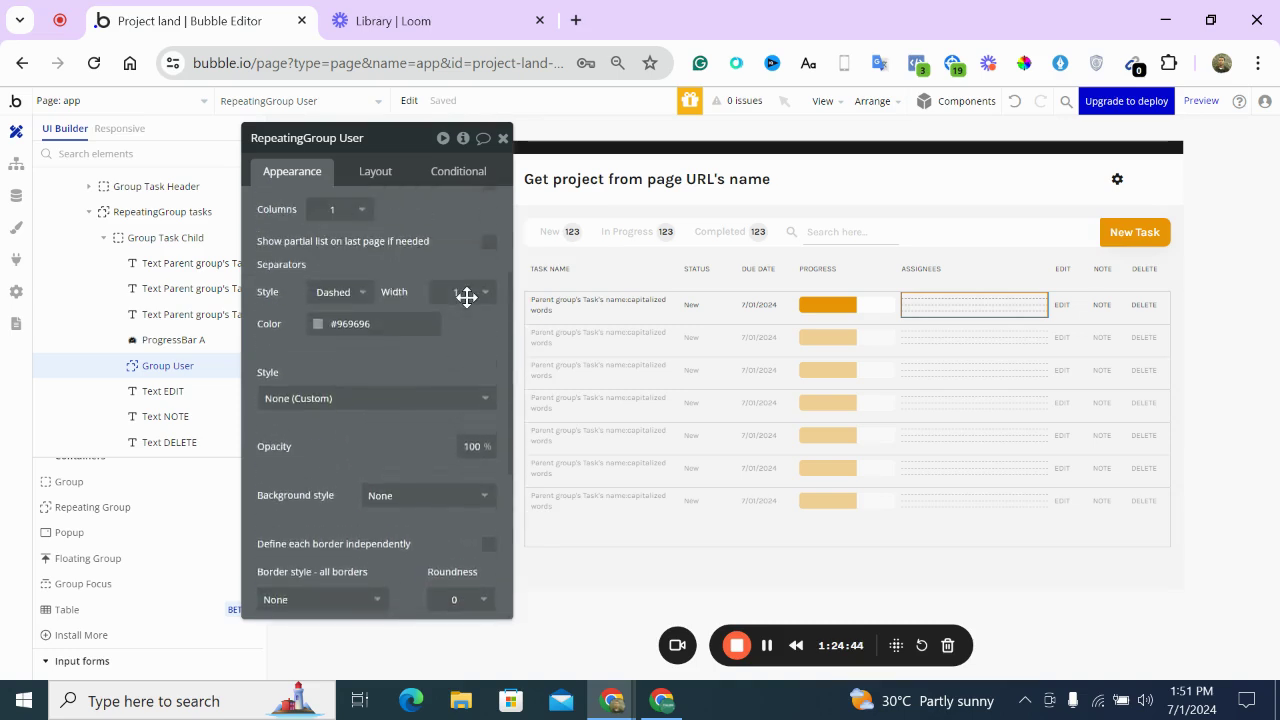
scroll(467, 297, up, 1)
scroll(467, 297, up, 2)
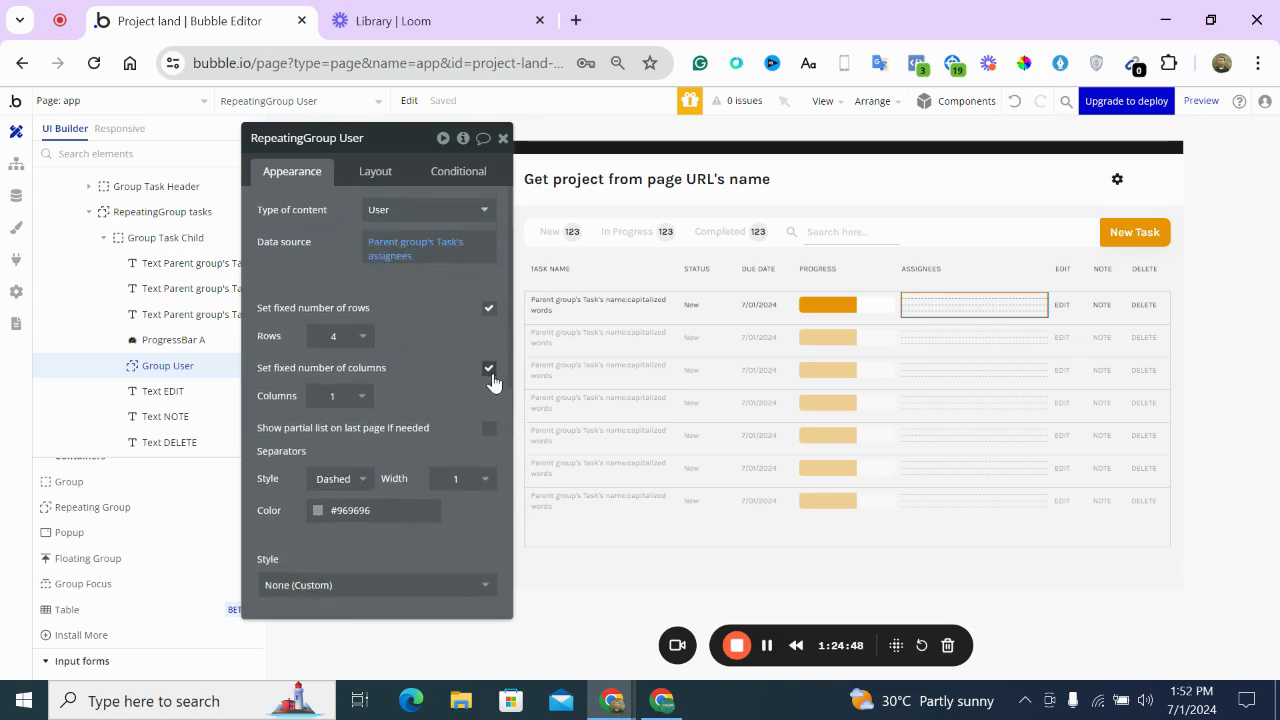
click(489, 369)
click(390, 396)
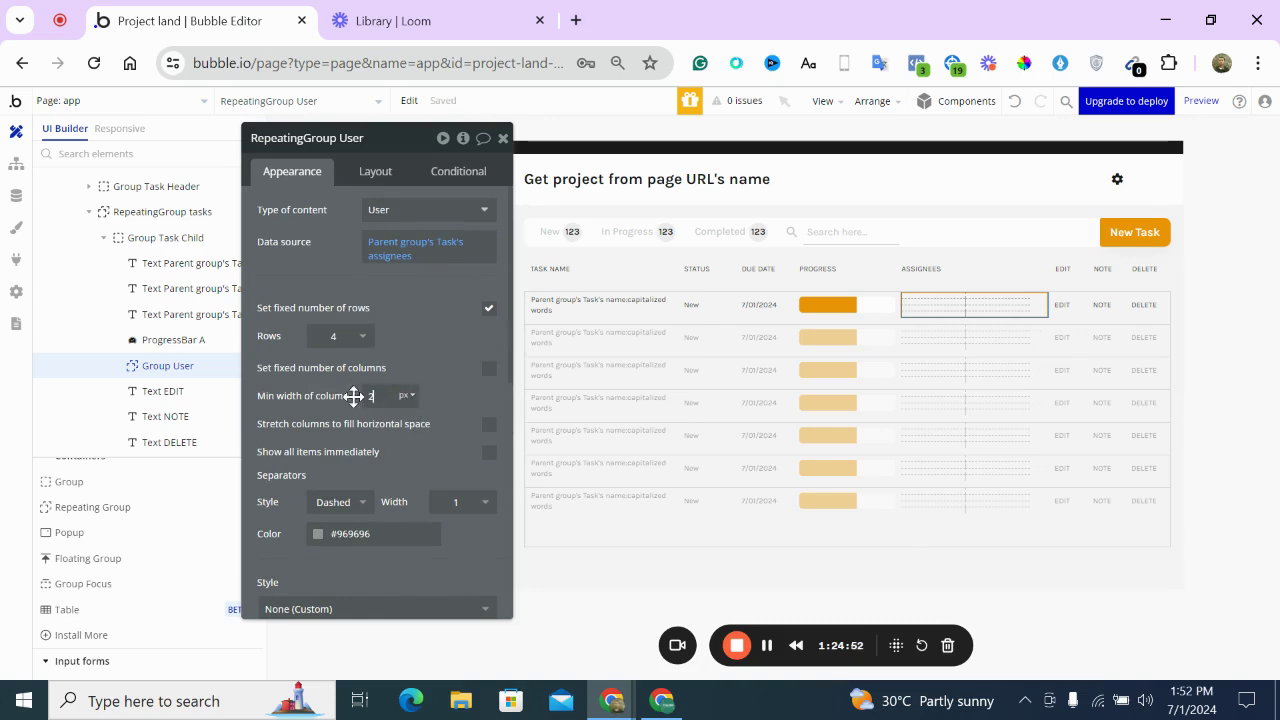
Set the assignees repeating group to a fixed number of 1 row
click(489, 310)
click(489, 309)
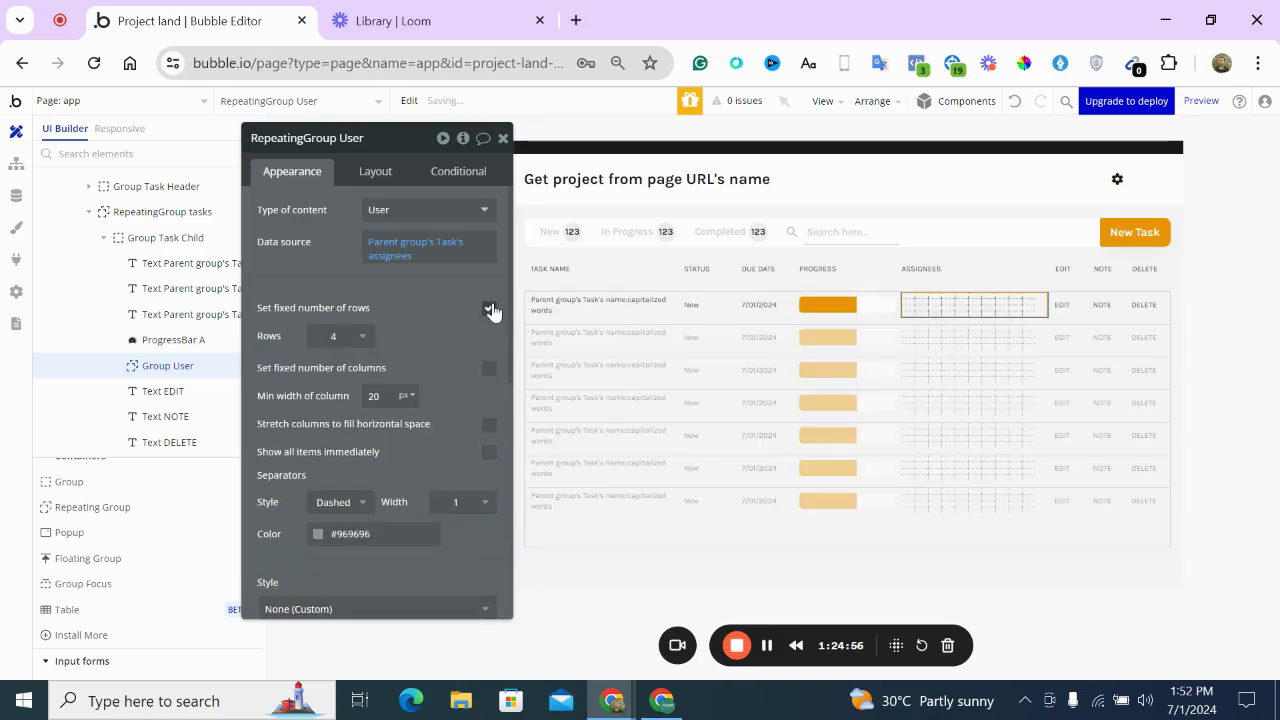
click(490, 310)
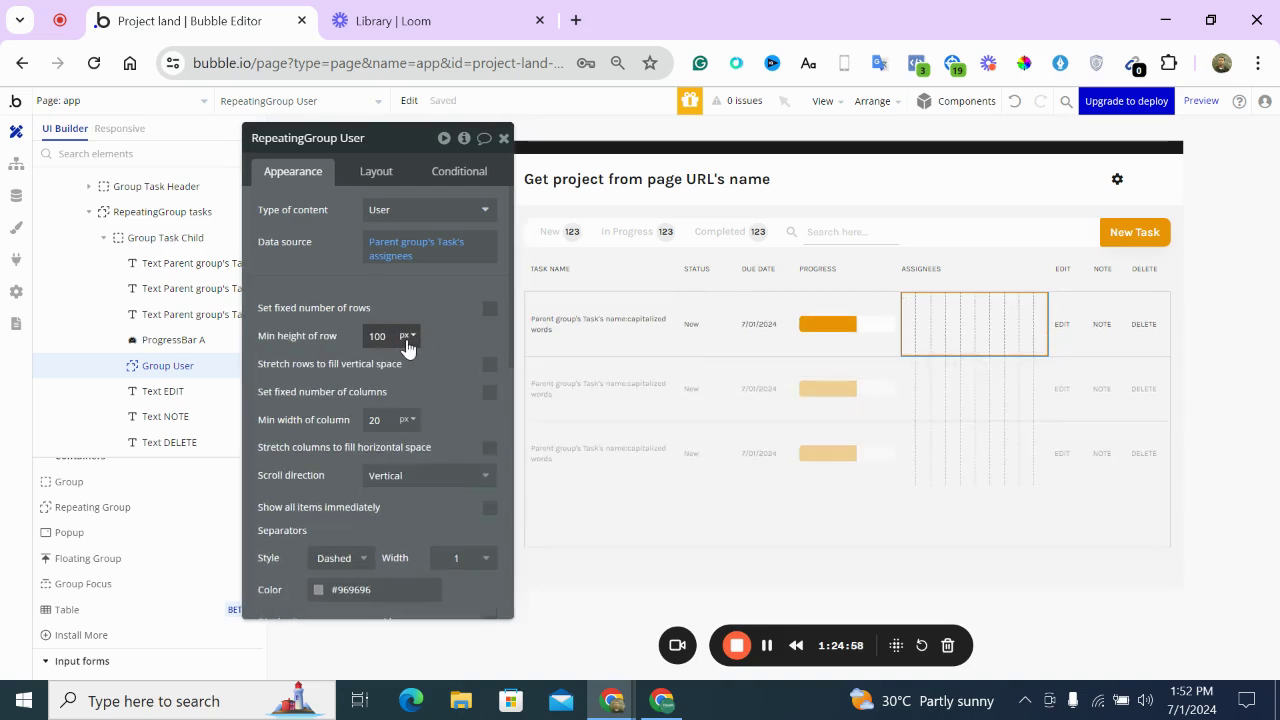
click(489, 308)
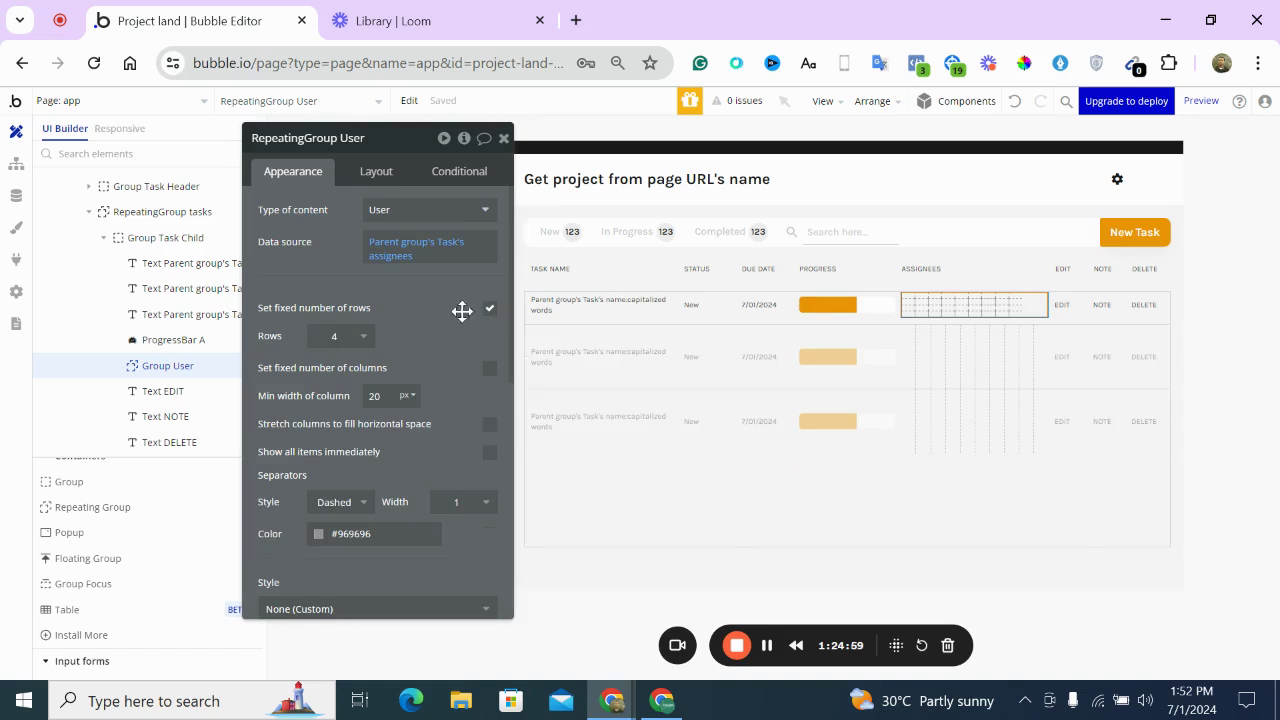
click(358, 350)
click(330, 388)
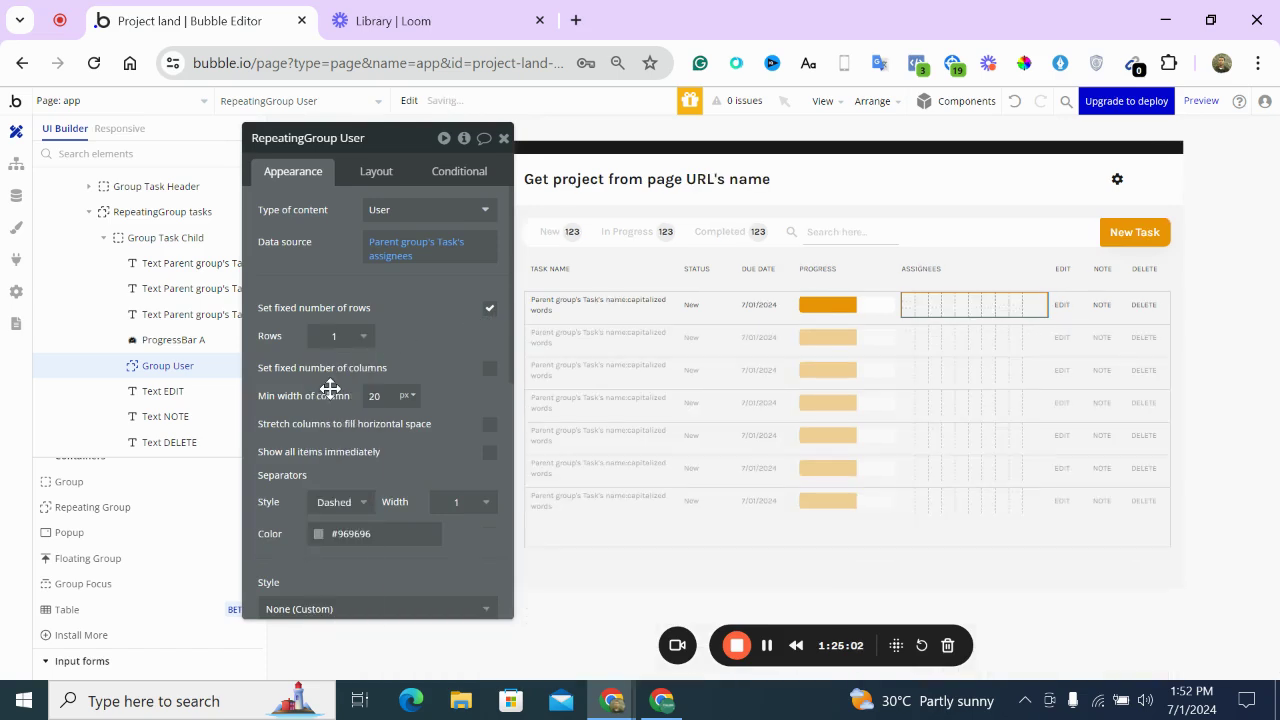
Change the assignees repeating group's separator style to Solid
scroll(404, 370, down, 2)
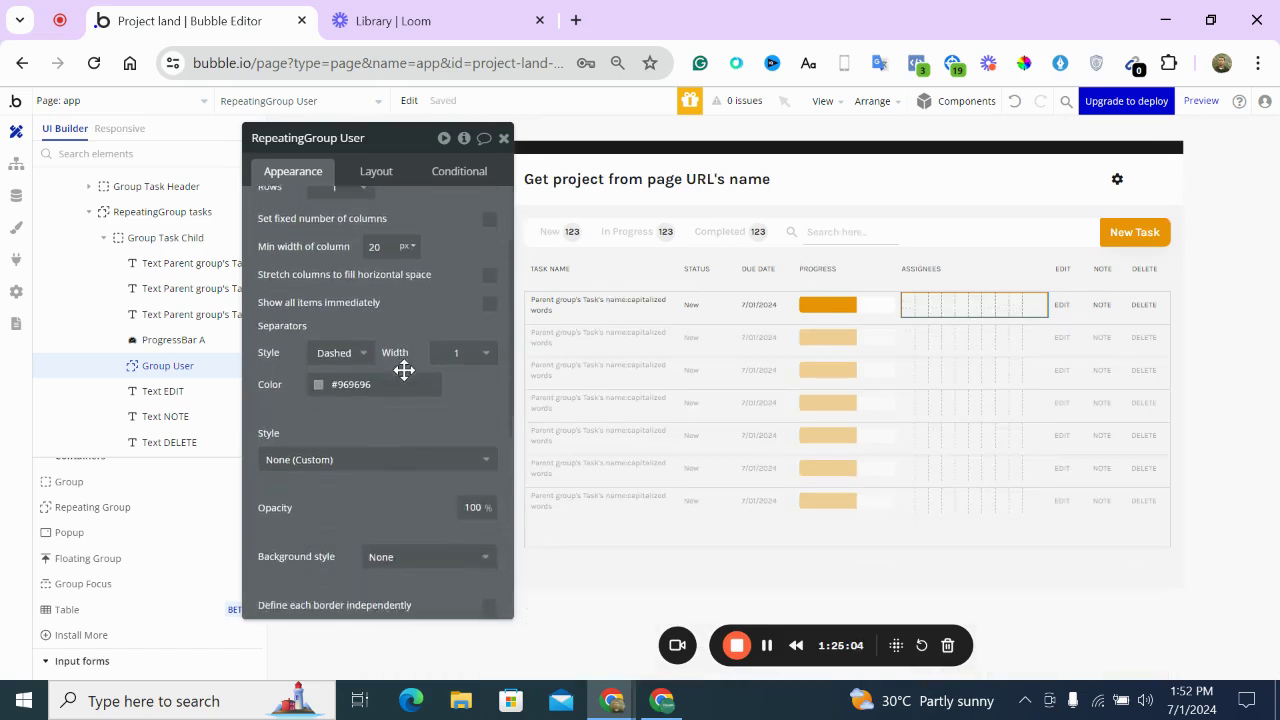
scroll(404, 370, down, 1)
click(362, 328)
click(359, 376)
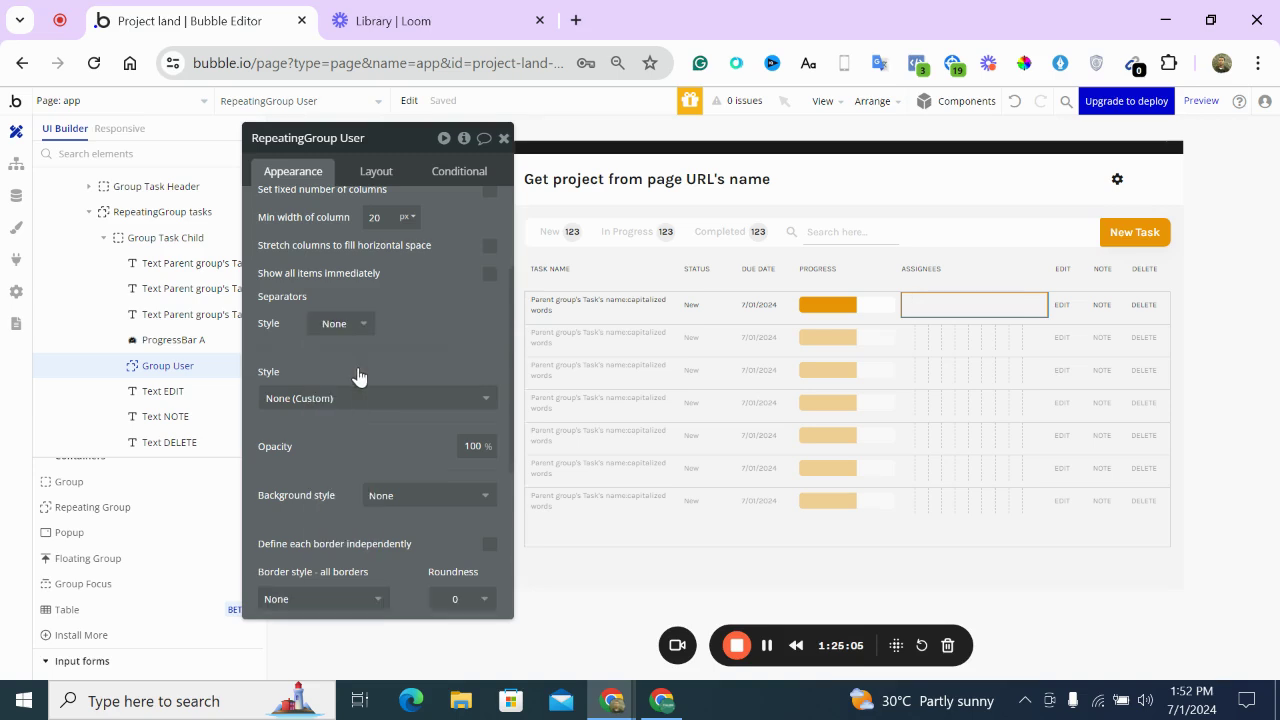
click(362, 325)
click(346, 397)
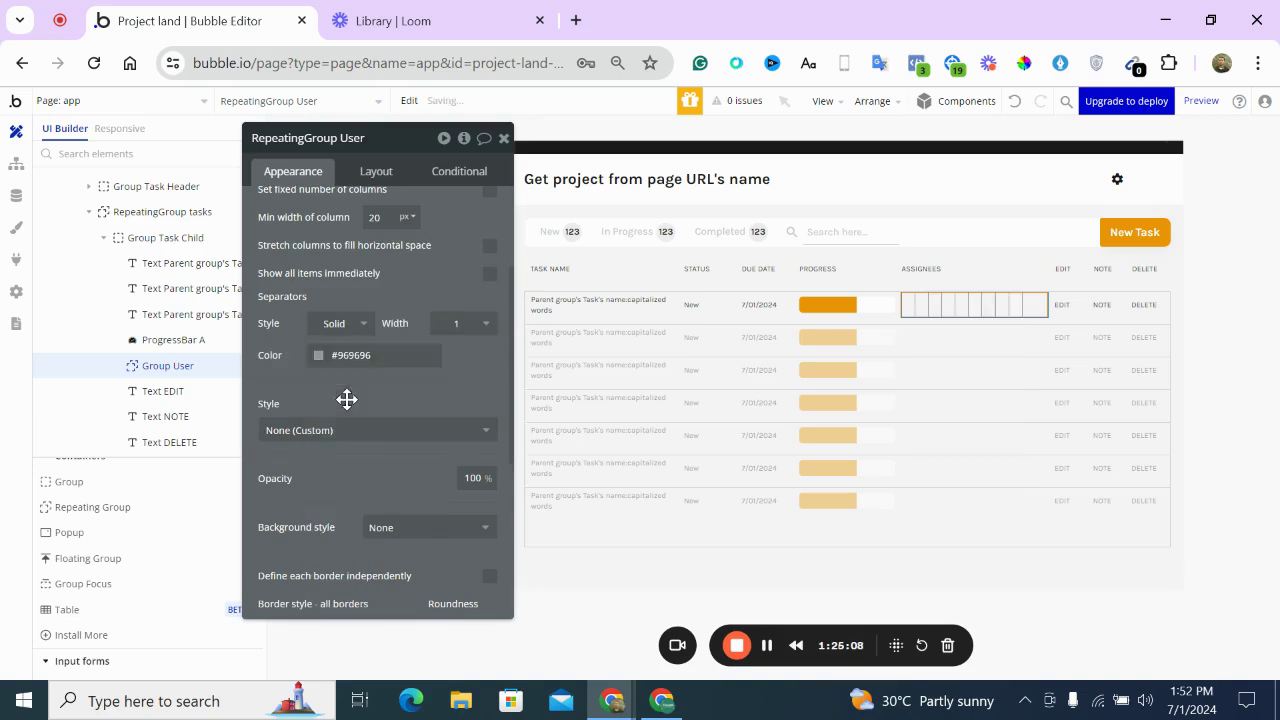
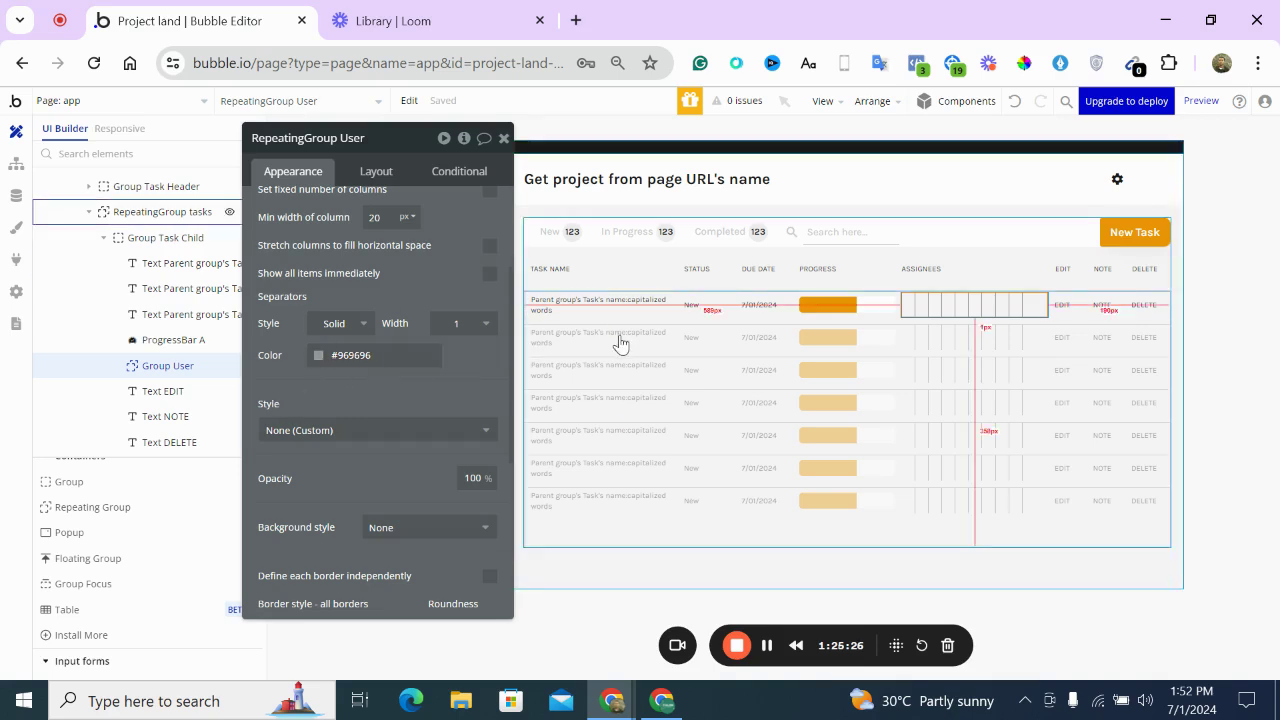
Draw an instance of the small_profile reusable element in the first task row at the Assignees column
scroll(176, 577, down, 5)
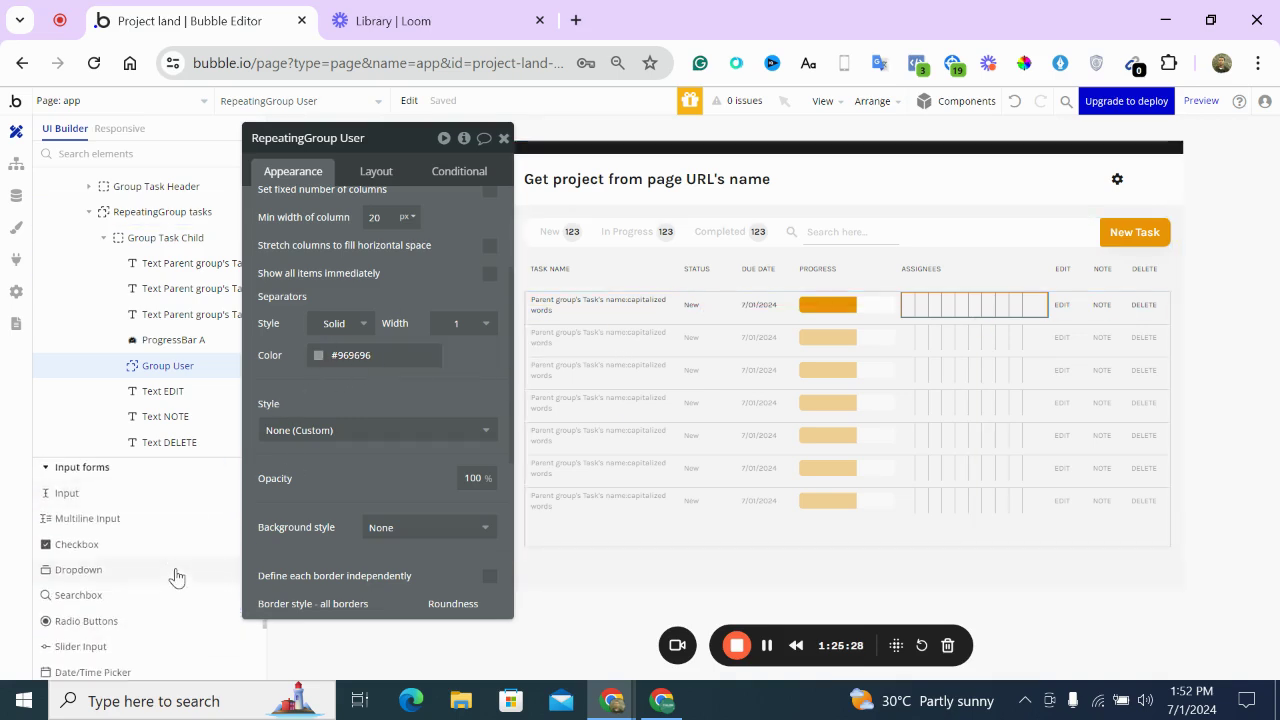
click(114, 645)
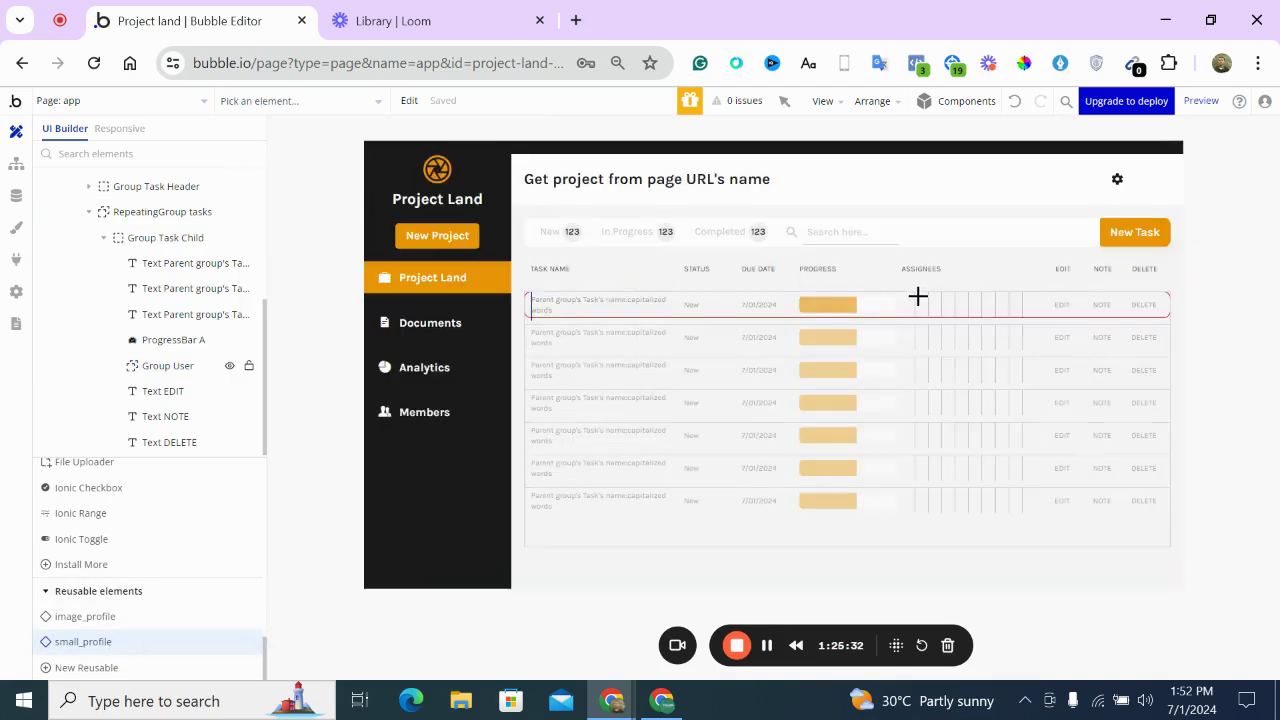
drag(918, 296, 924, 309)
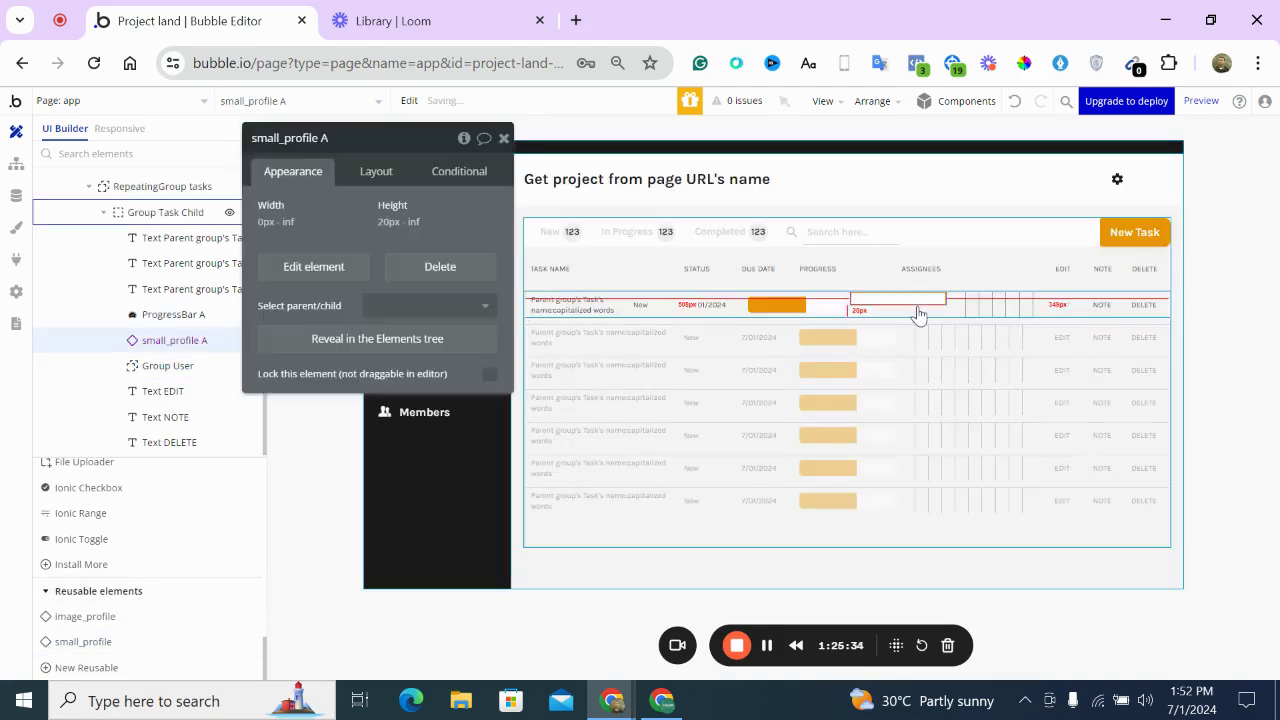
Give the small_profile element a fixed width of 20 px and a fixed height of 20 px
click(376, 174)
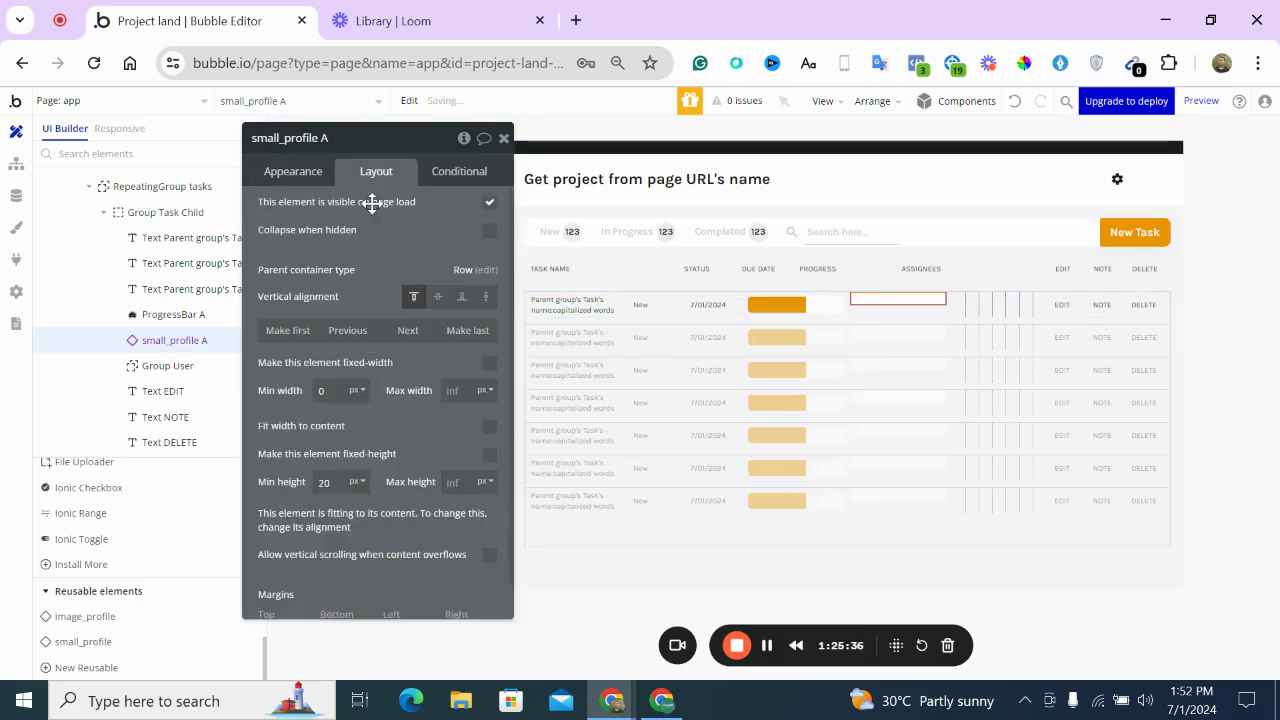
click(489, 364)
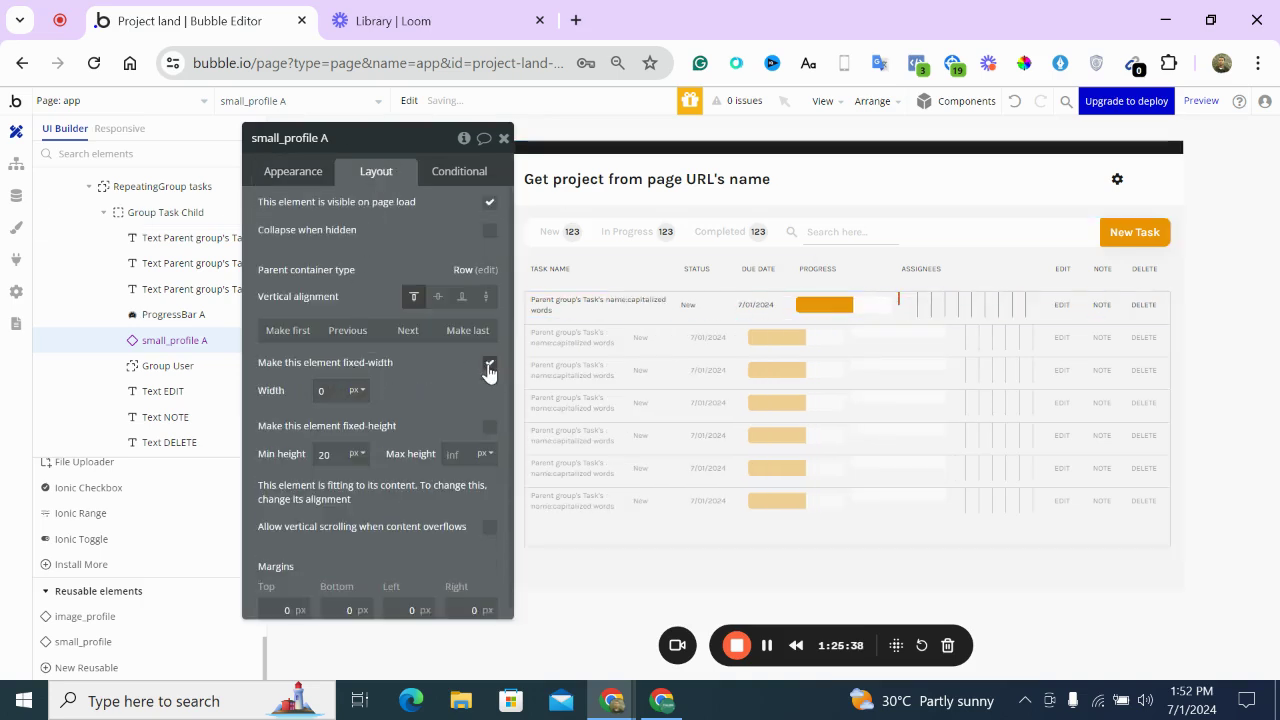
drag(327, 388, 309, 390)
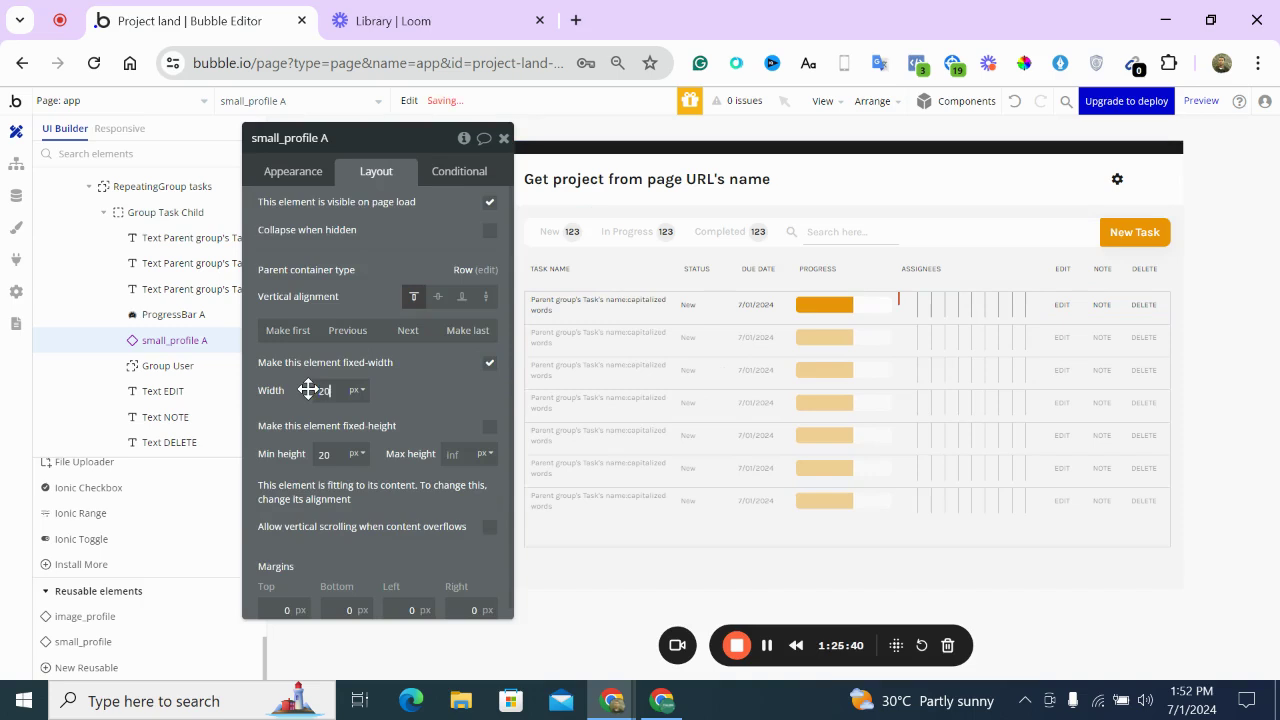
click(489, 427)
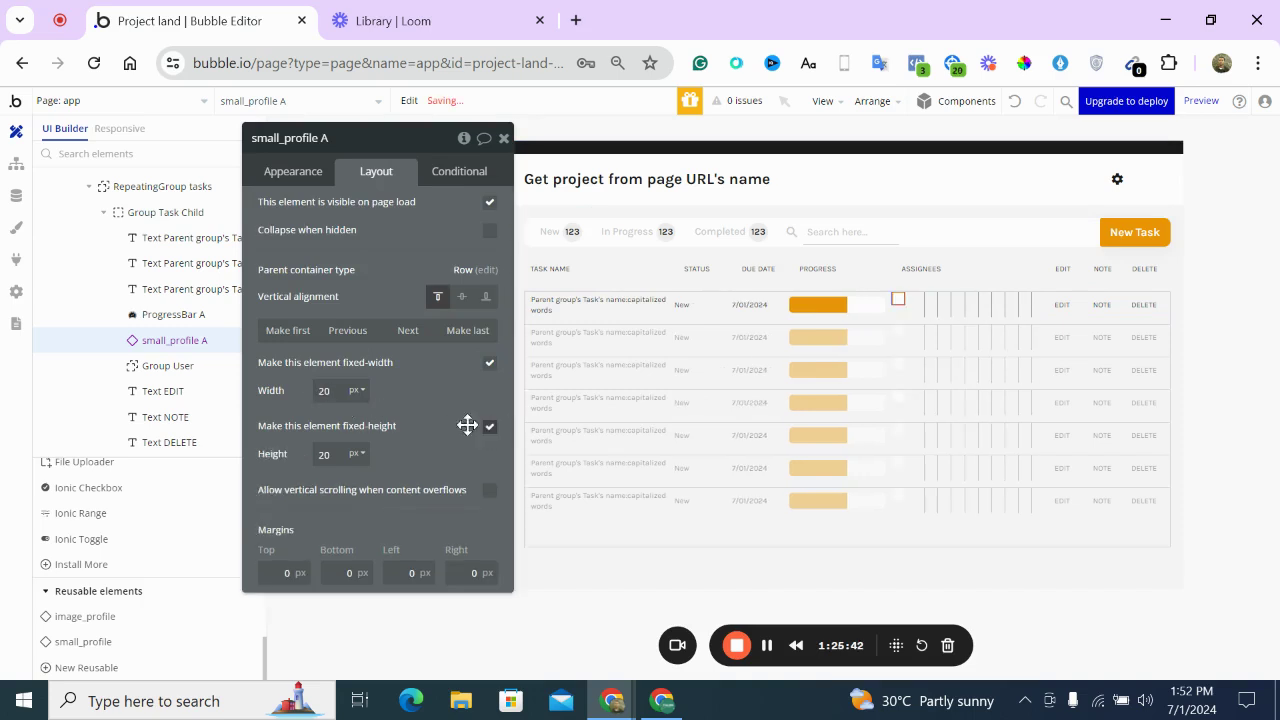
Move the small_profile element into the first cell of the assignees repeating group and center it horizontally
key(Delete)
double_click(907, 309)
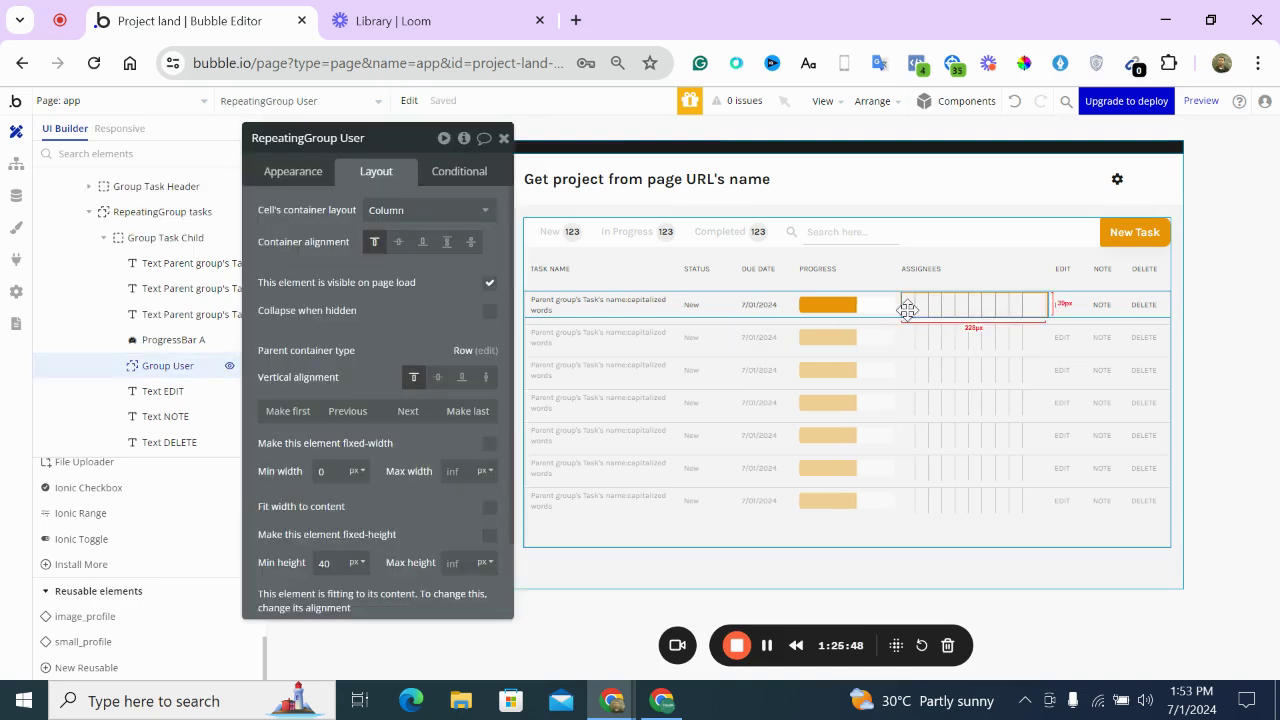
key(ctrl+z)
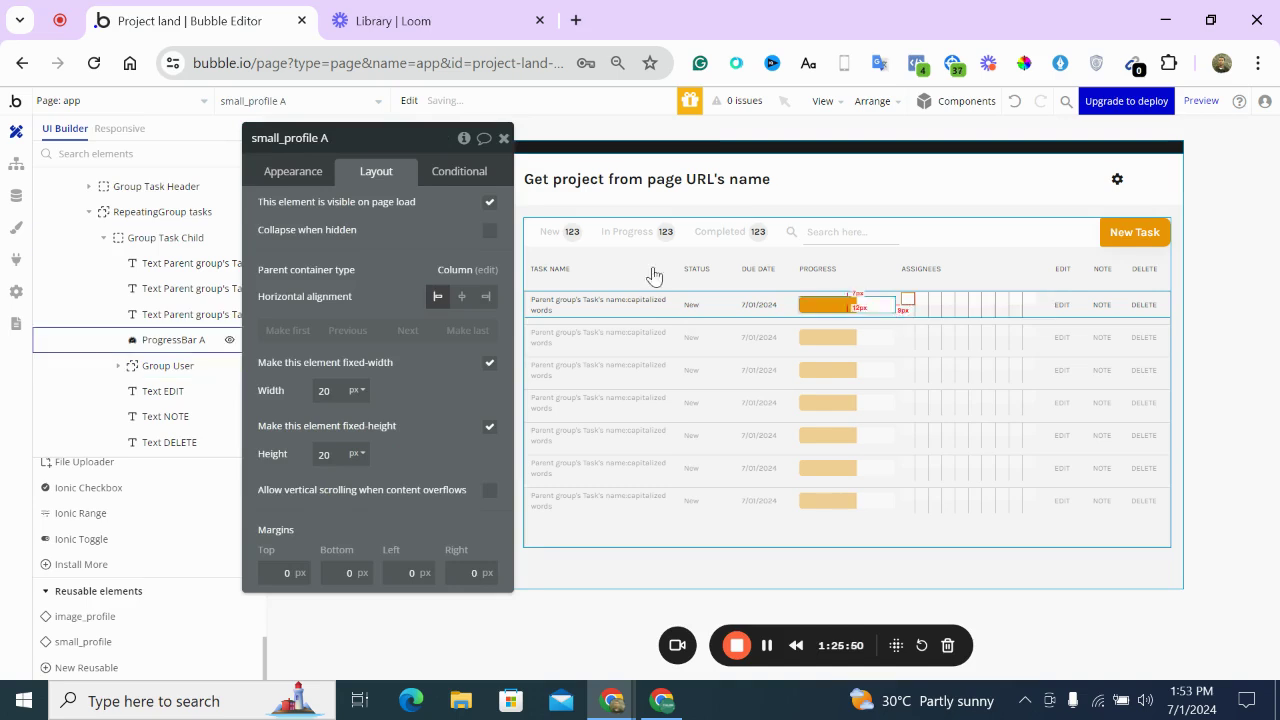
click(463, 300)
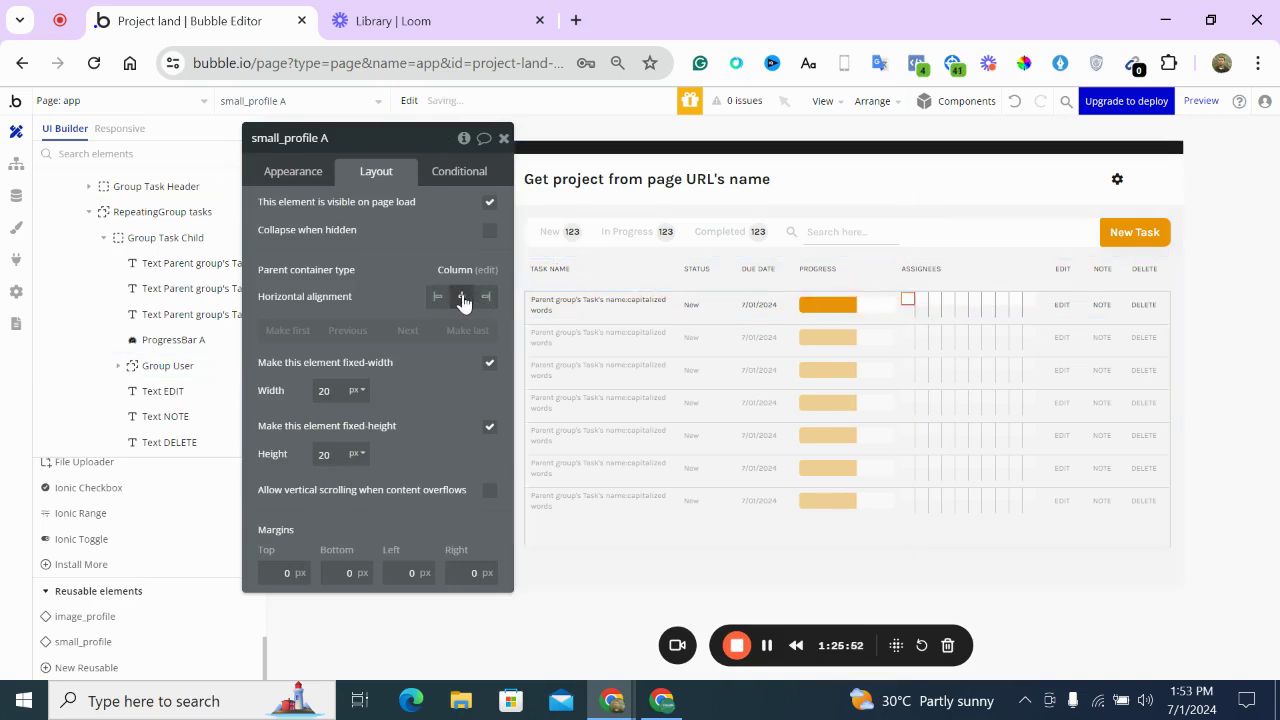
click(907, 300)
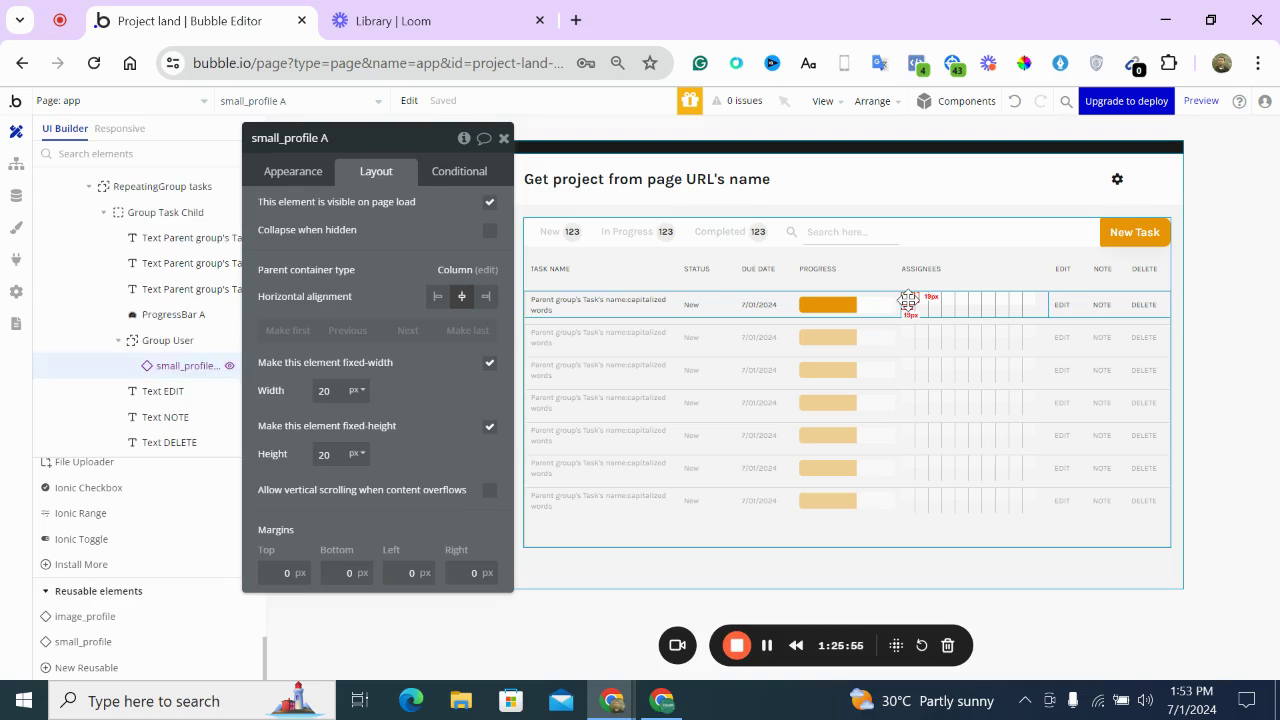
Open the small_profile reusable element for editing and set its type of content to User
click(296, 176)
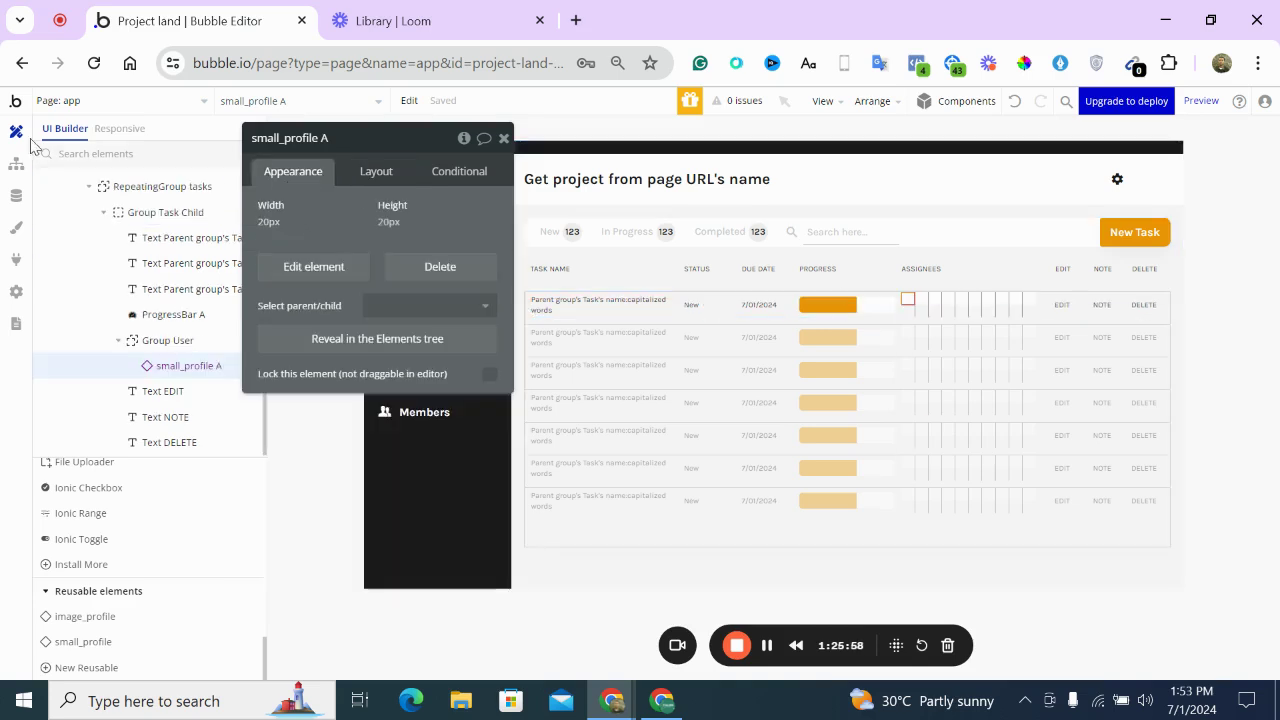
click(139, 110)
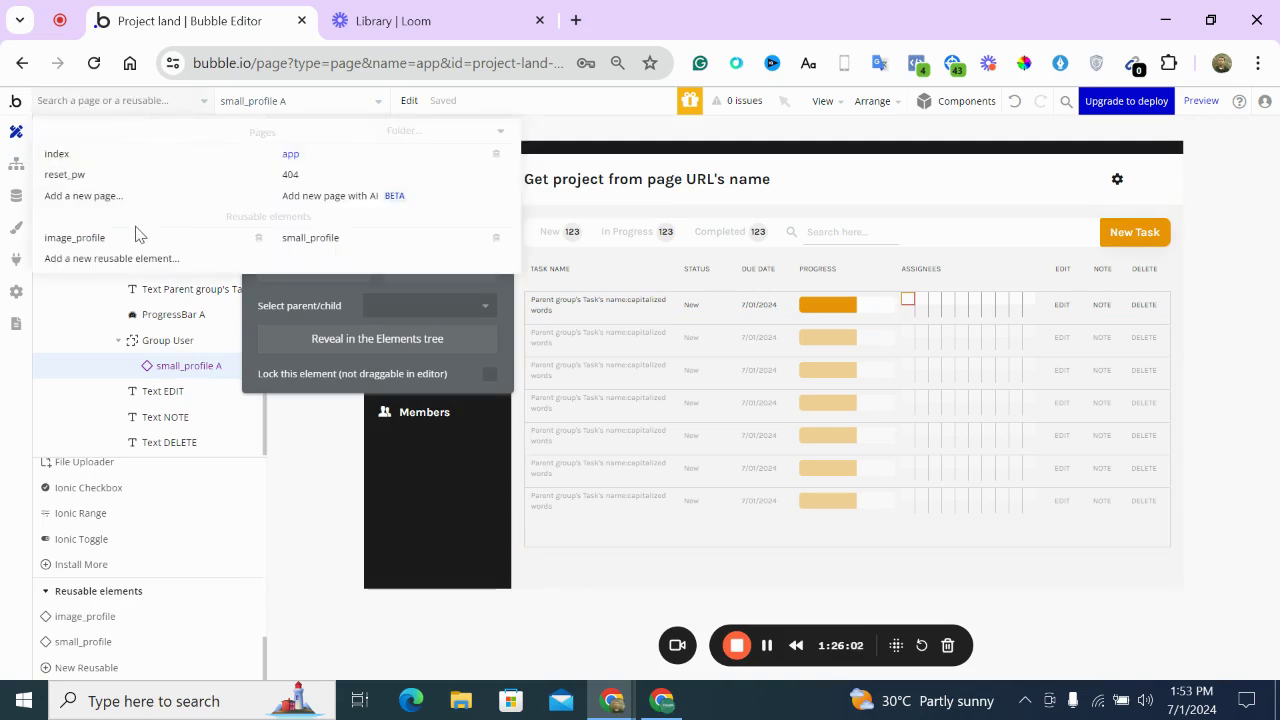
click(292, 243)
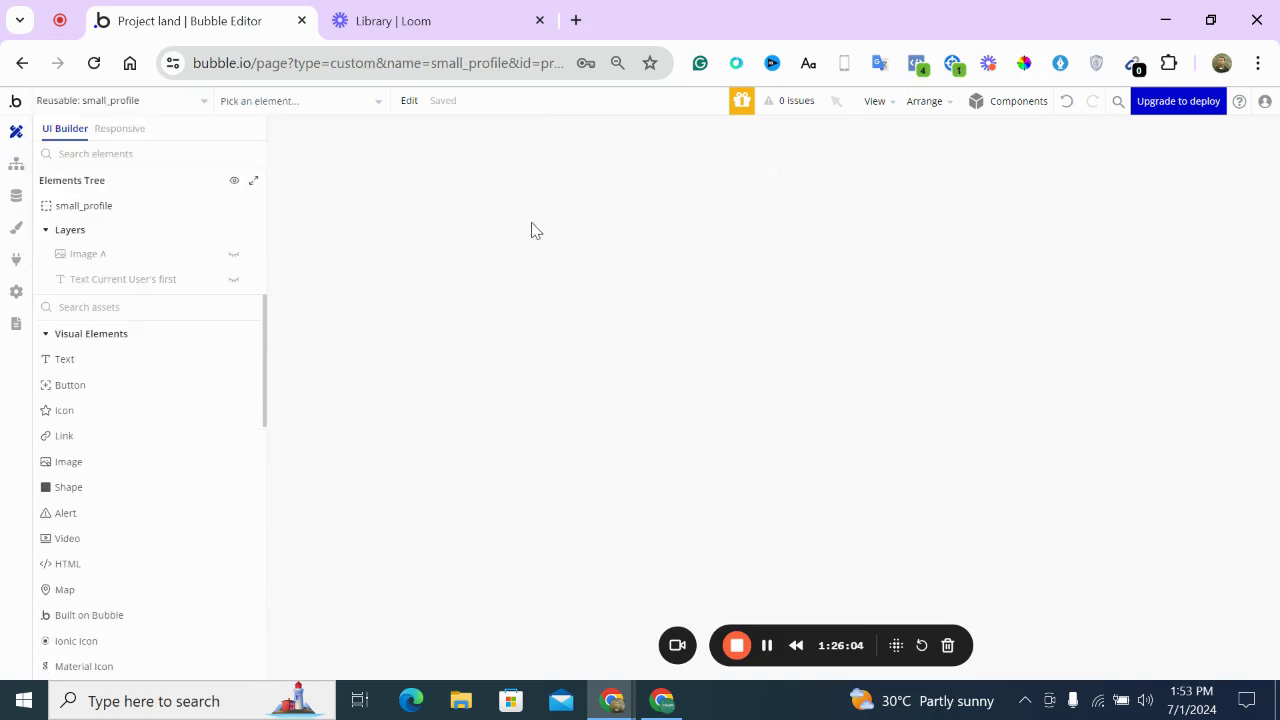
double_click(685, 216)
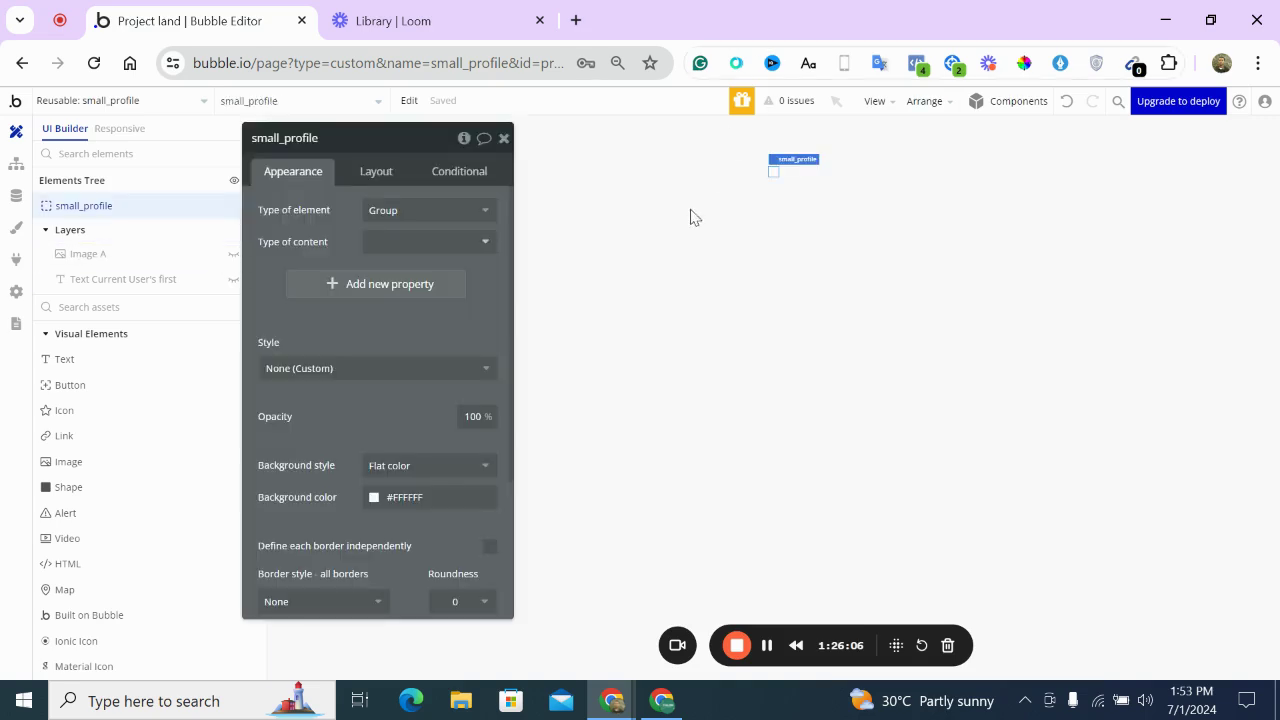
click(479, 243)
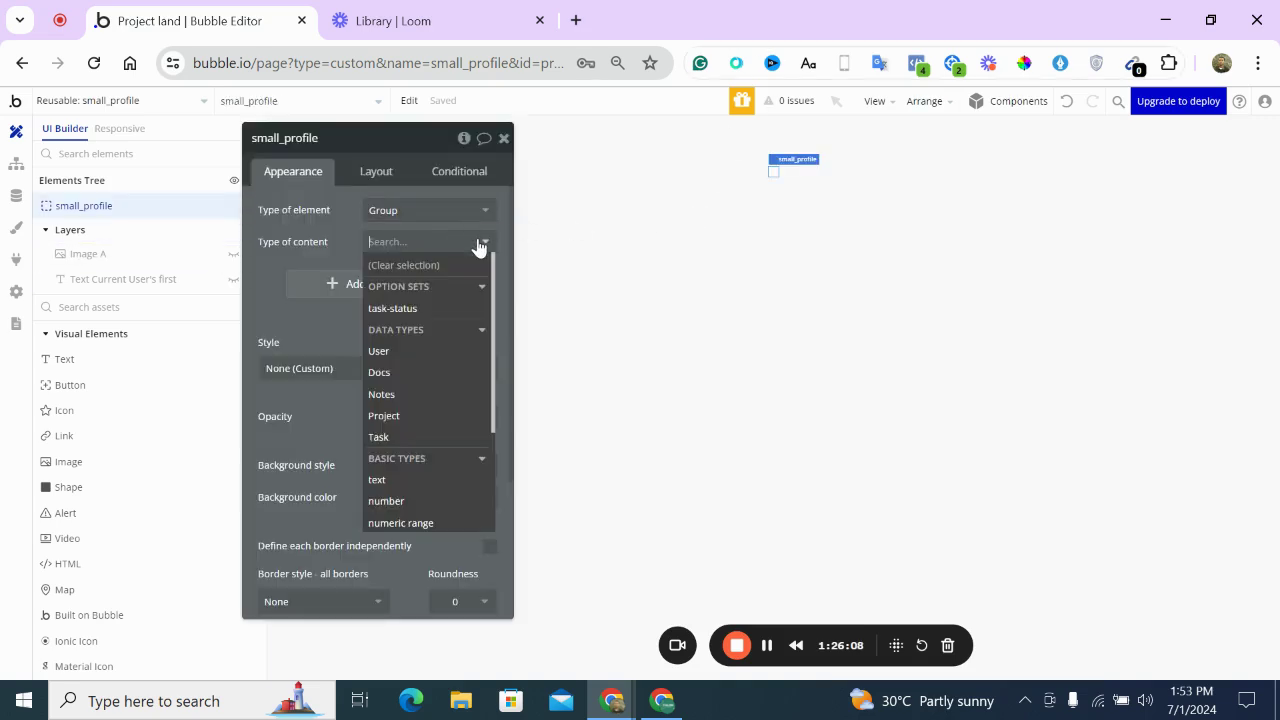
click(428, 349)
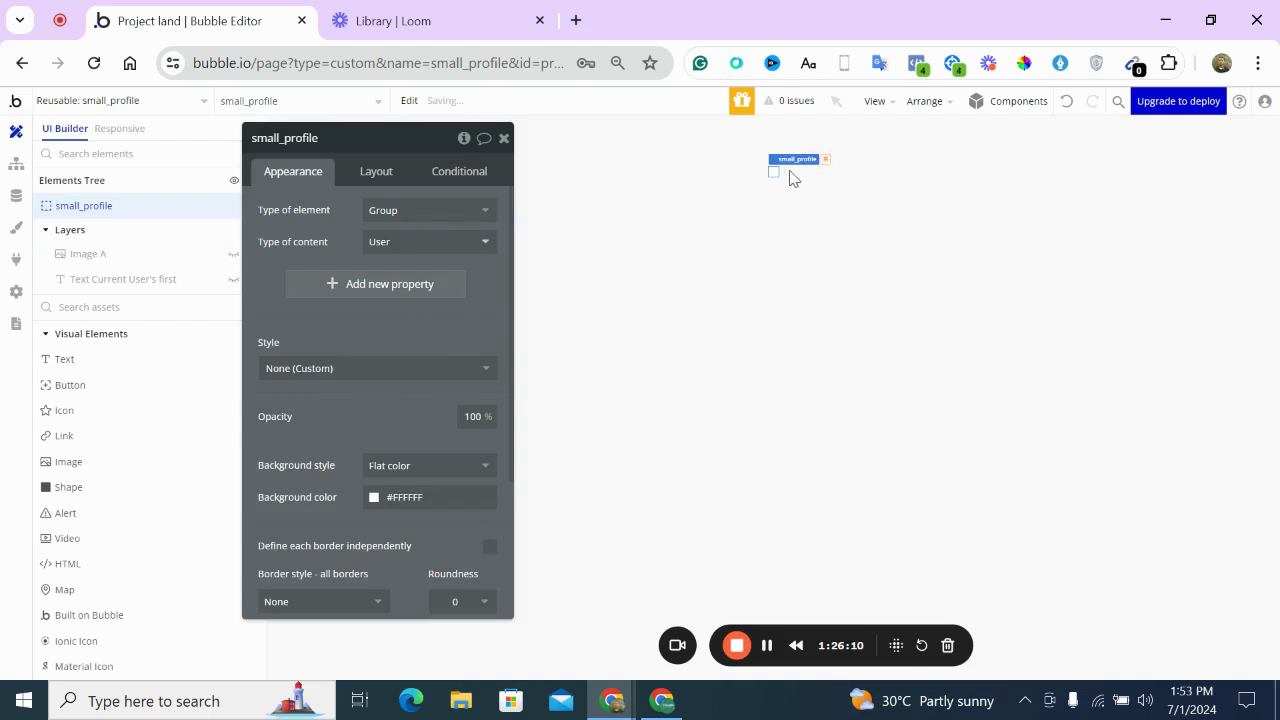
Set the dynamic image source of Image A to small_profile's User's profile_image
click(234, 253)
click(378, 263)
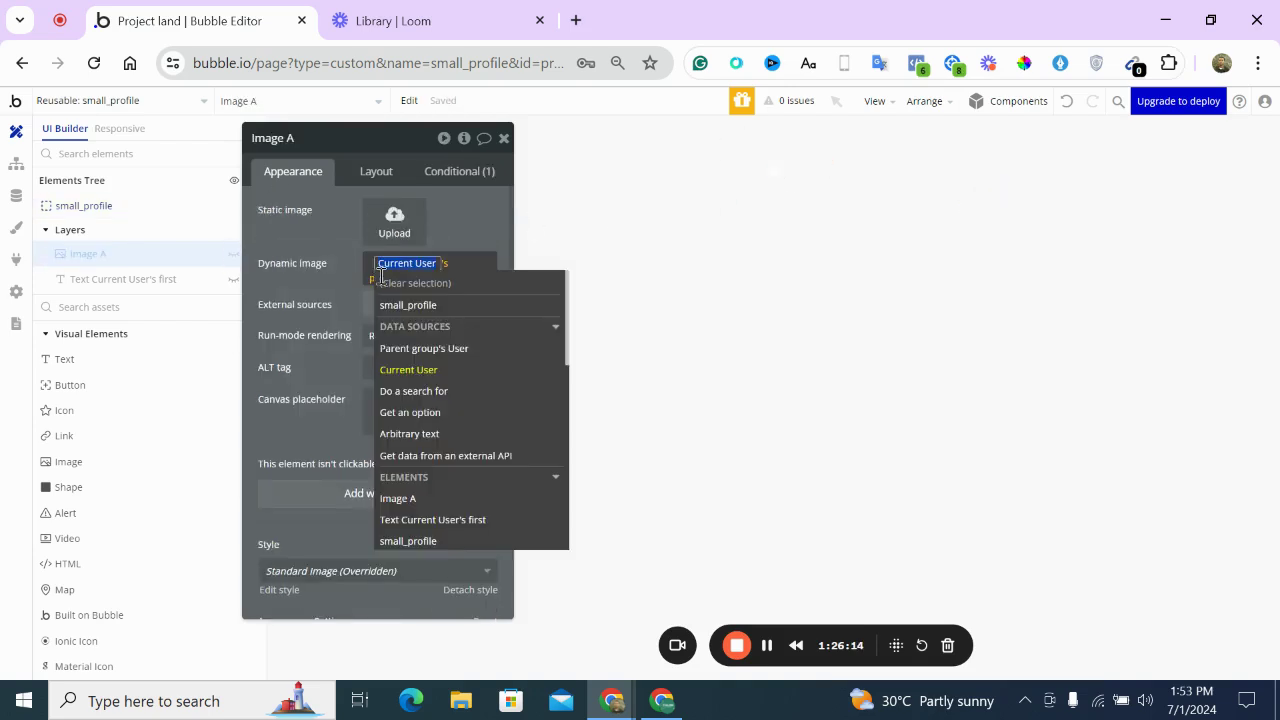
click(410, 305)
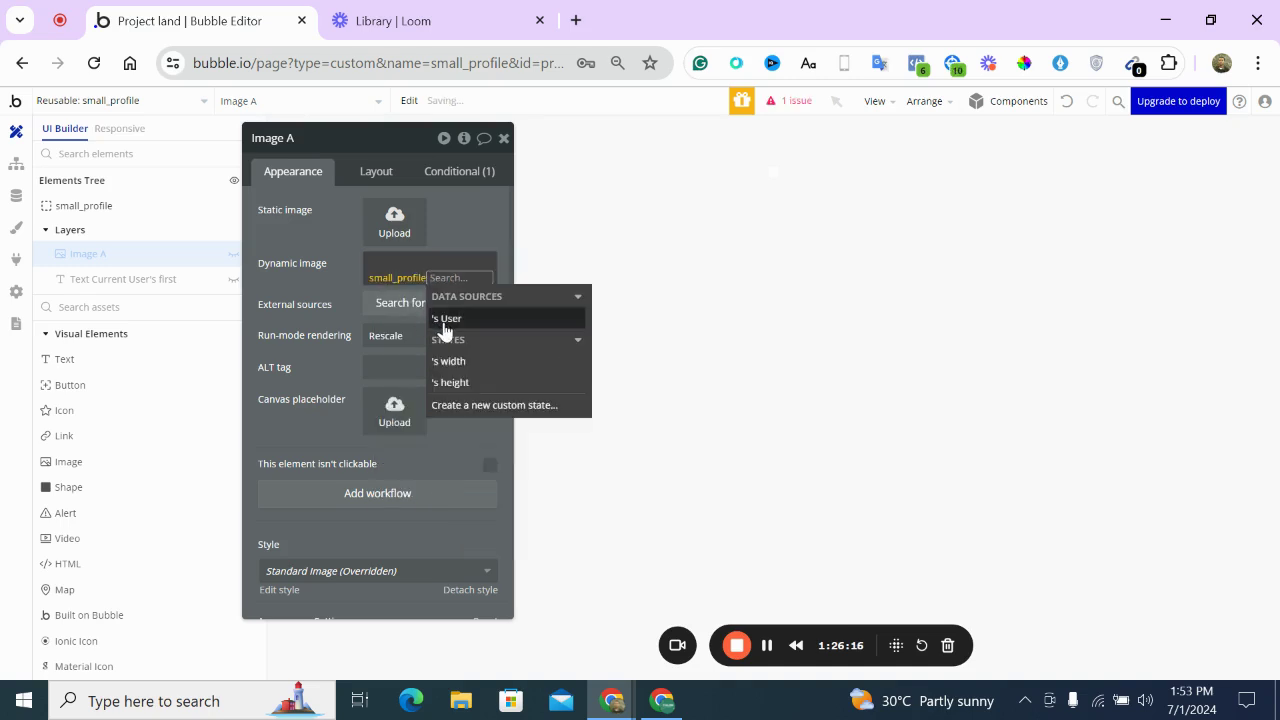
click(444, 320)
click(447, 468)
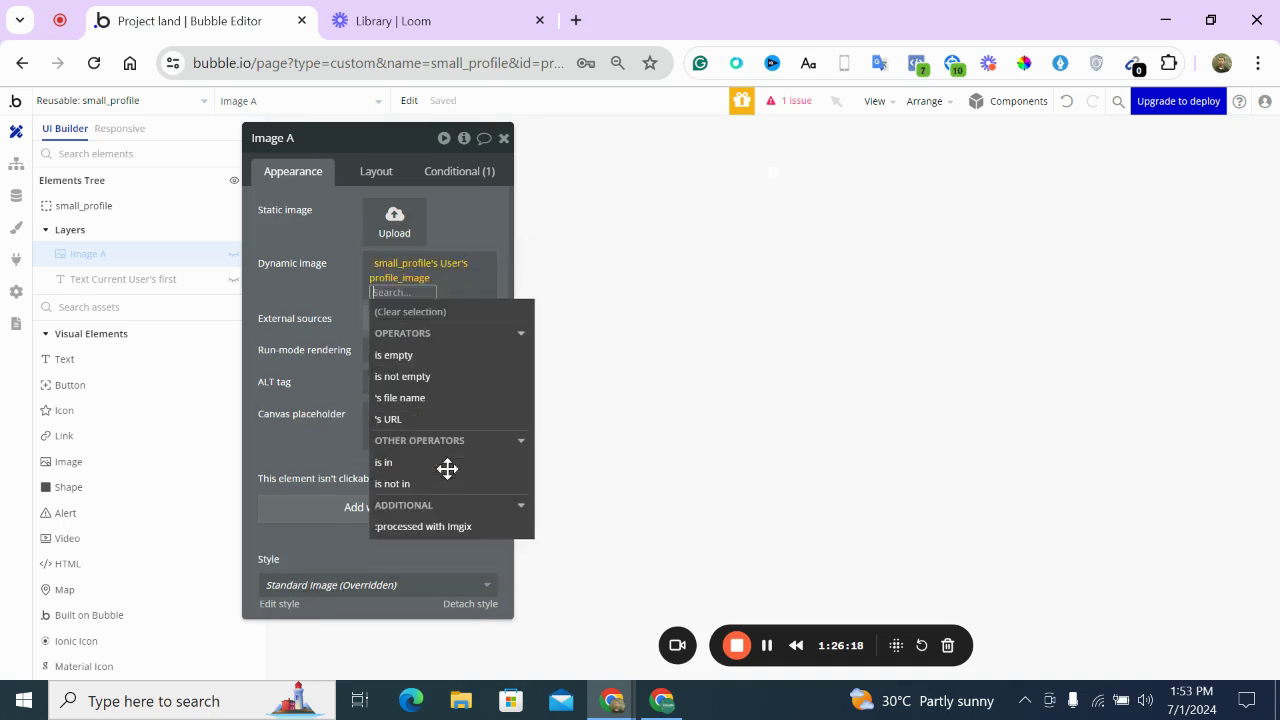
click(337, 229)
Change both expressions in the initials text from Current User to Parent group's User, keeping first and last name truncated to 1
click(143, 280)
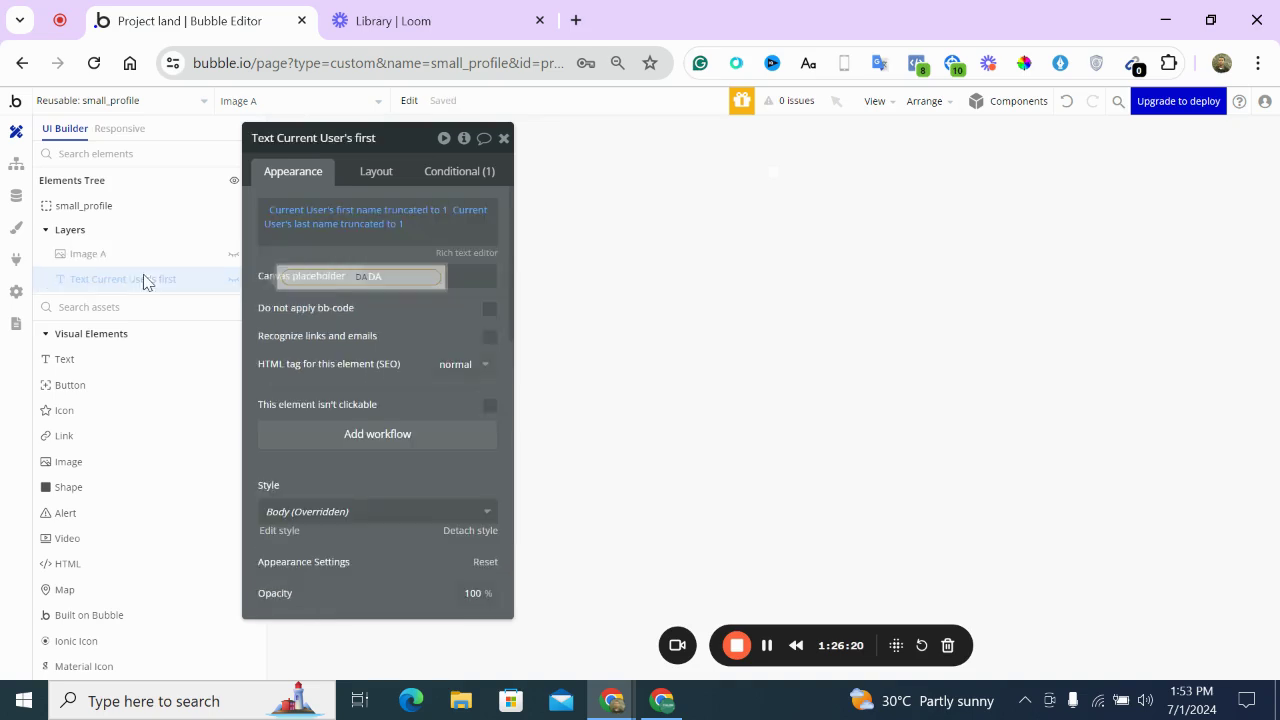
click(290, 210)
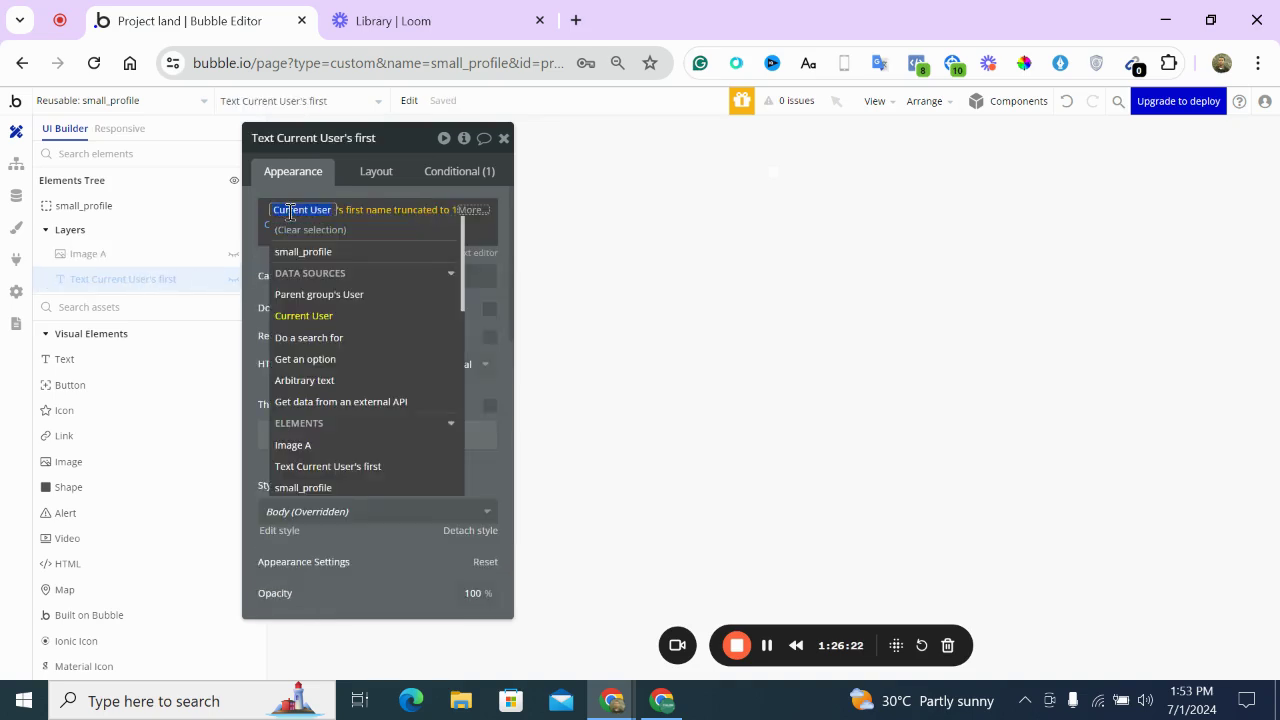
click(315, 294)
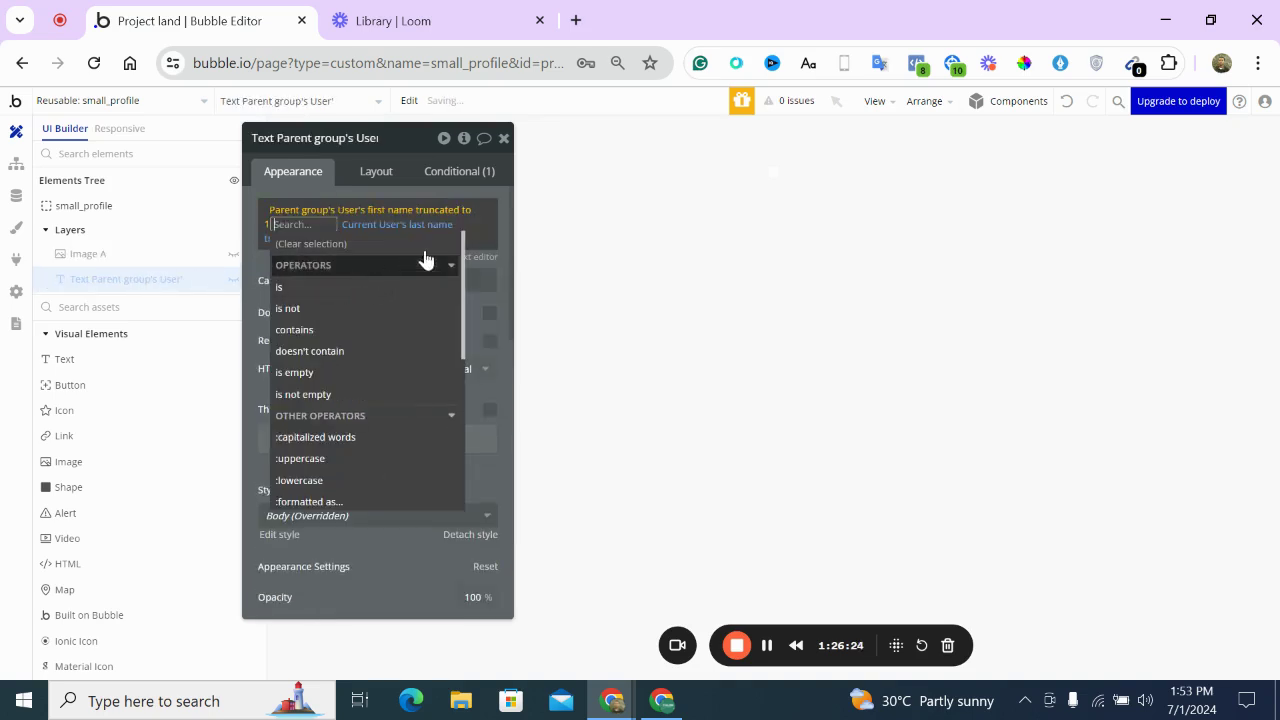
click(368, 229)
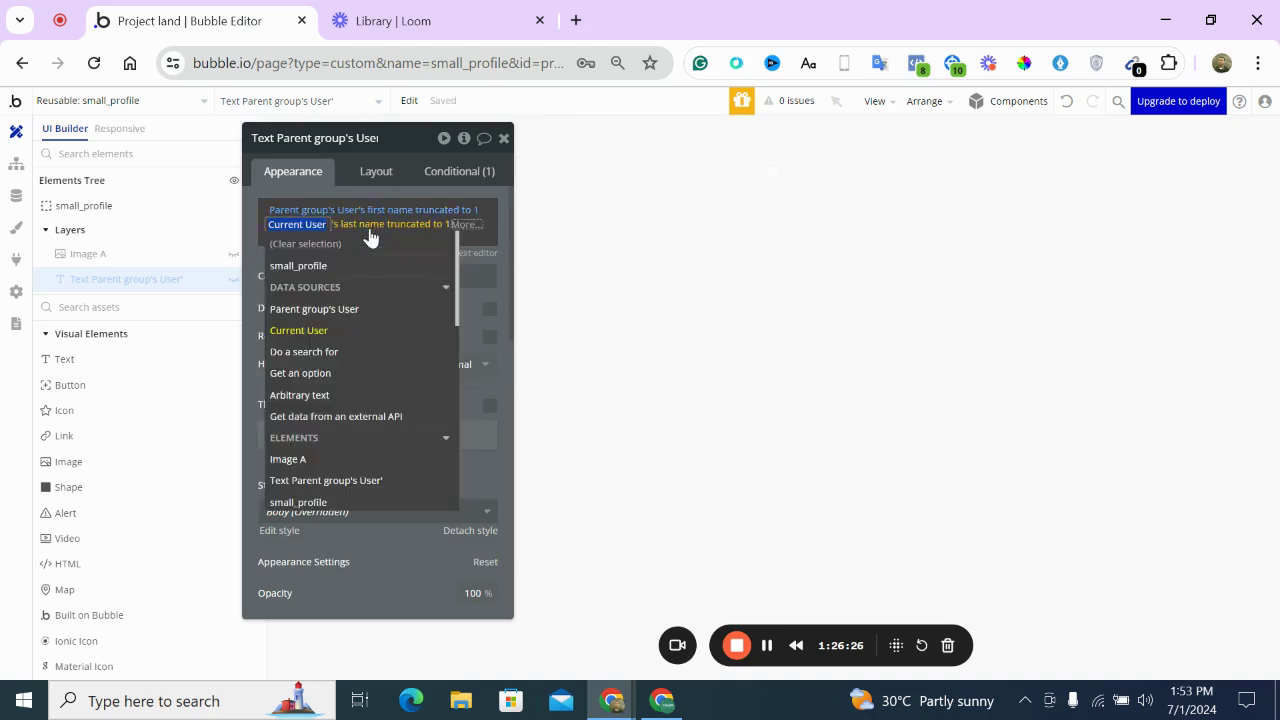
click(323, 309)
click(267, 287)
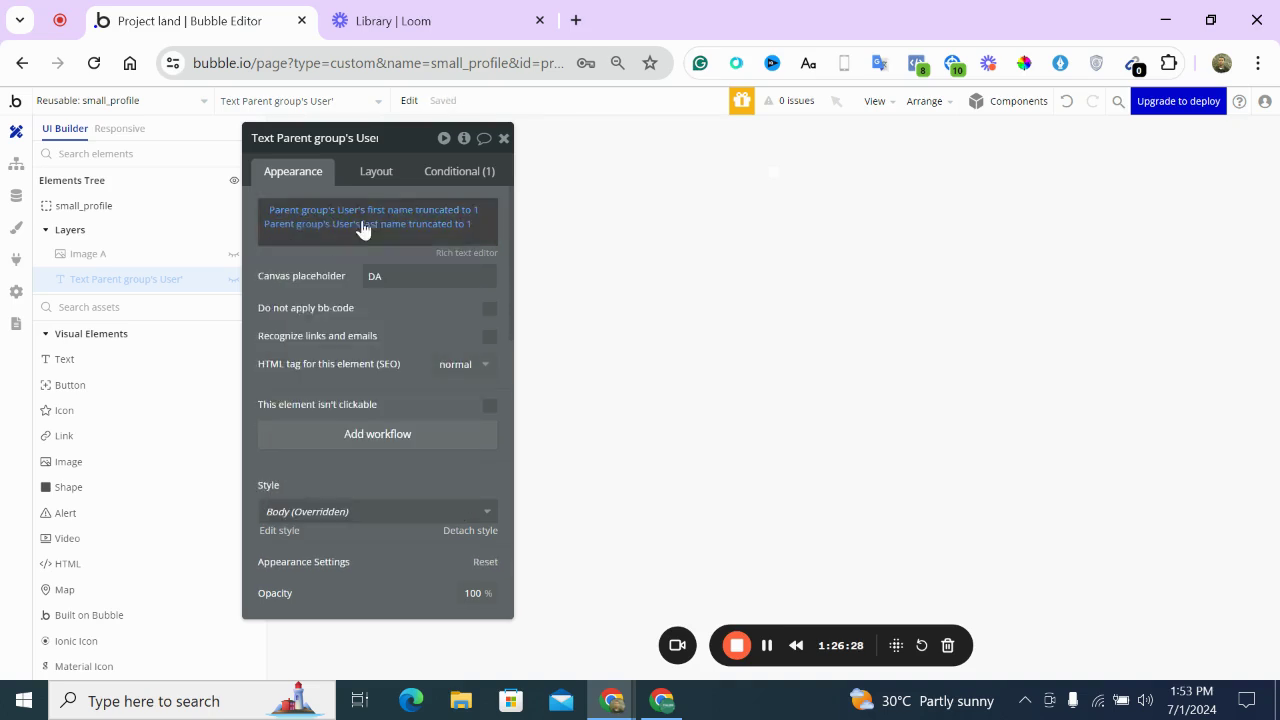
Change the initials text's visibility condition to Parent group's User's profile_image is empty
click(460, 175)
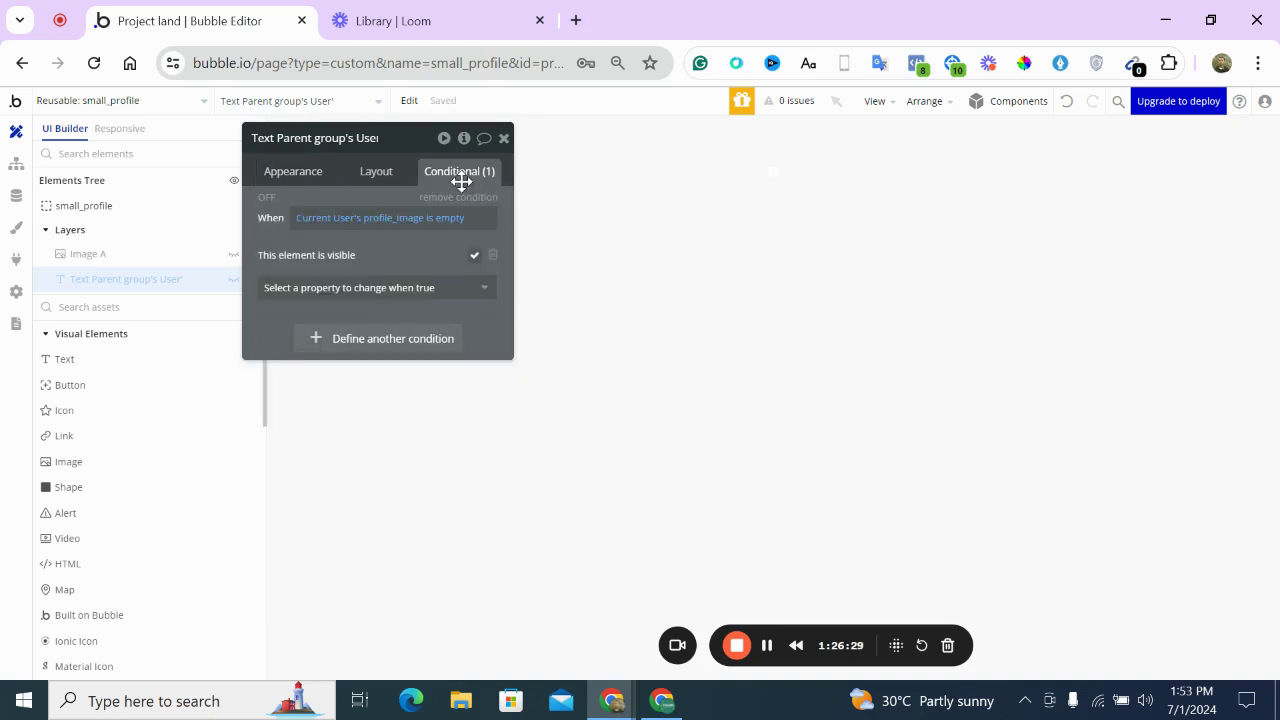
click(340, 220)
click(332, 285)
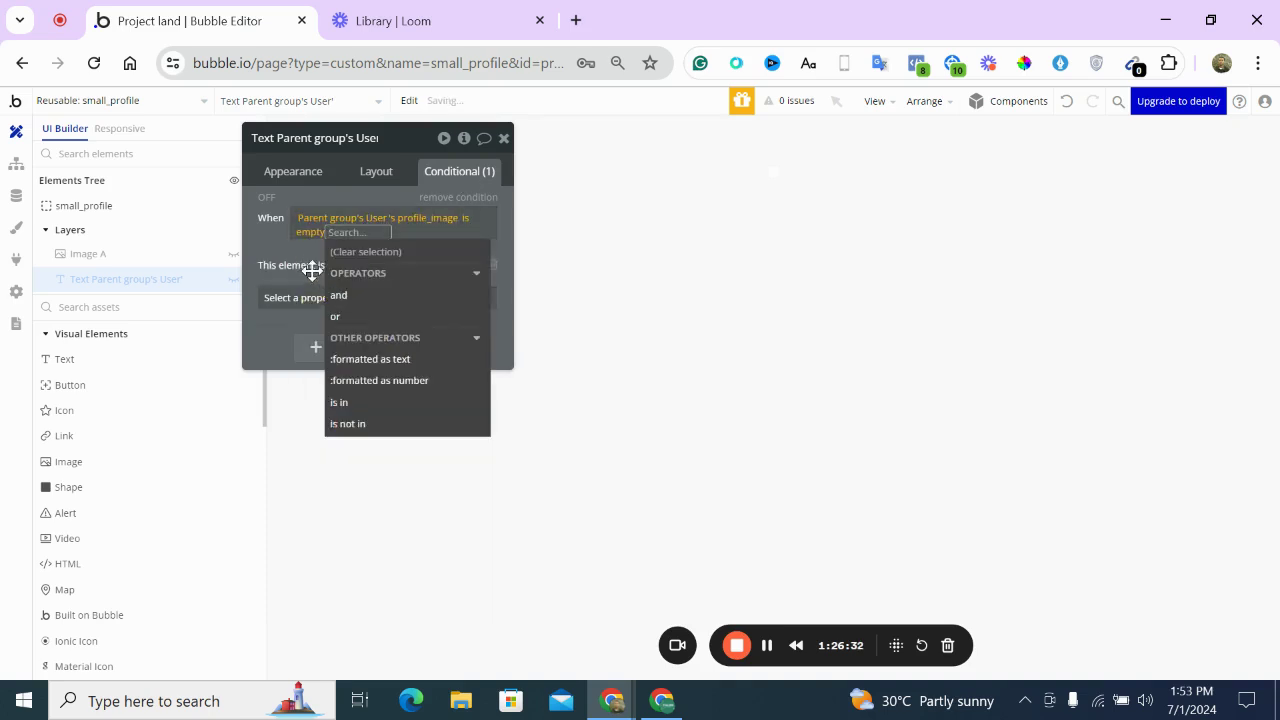
click(314, 266)
Change Image A's visibility condition to Parent group's User's profile_image is not empty
click(228, 258)
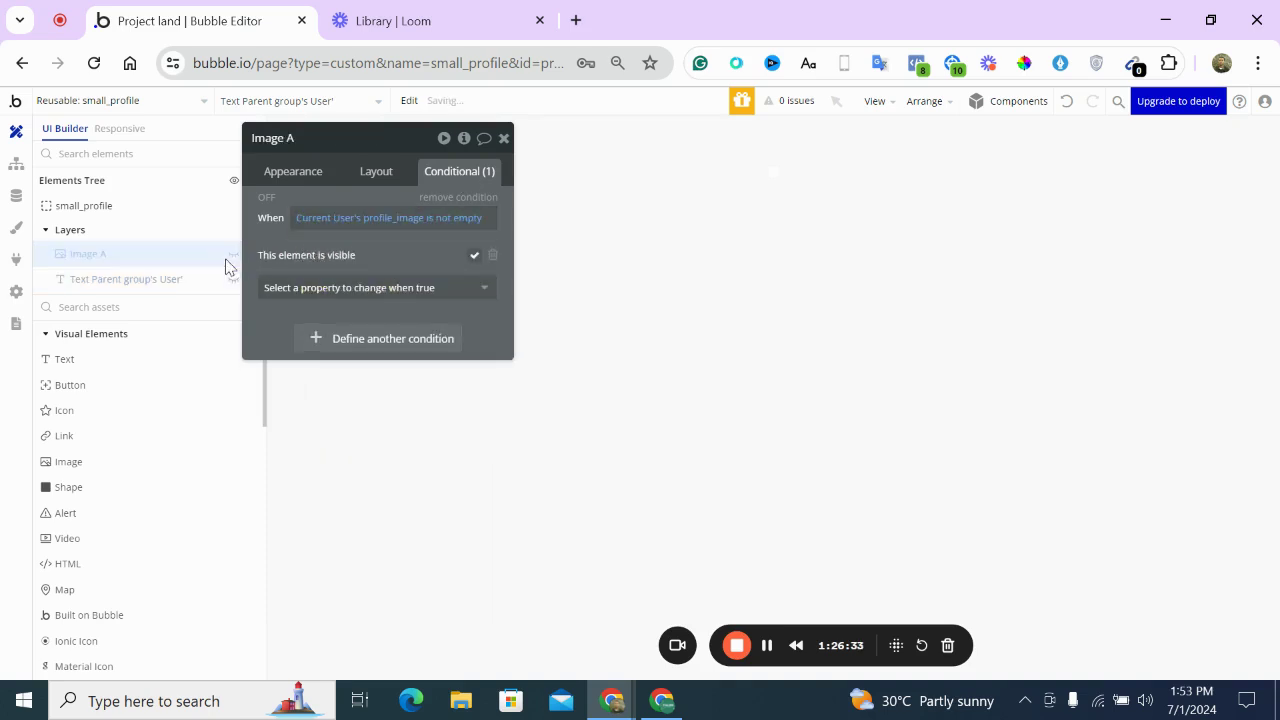
click(310, 219)
click(345, 284)
click(280, 231)
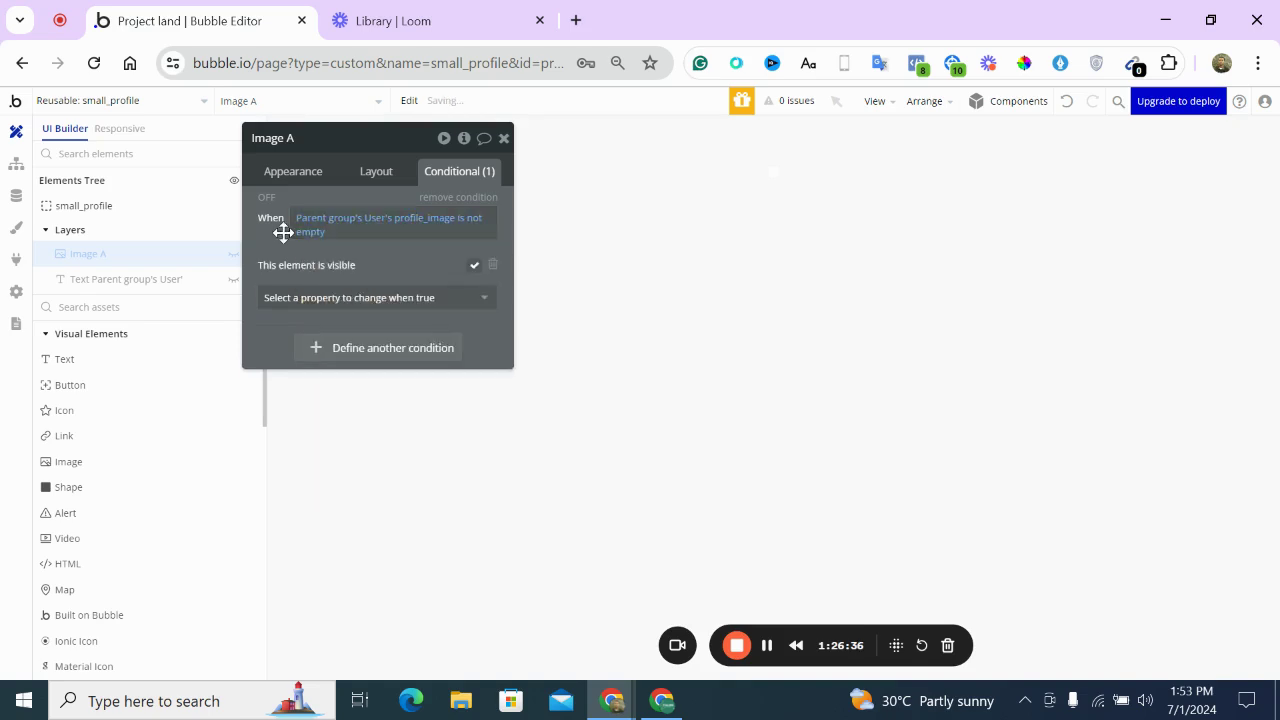
Set Image A's dynamic image source to Parent group's User's profile_image
click(312, 171)
click(396, 263)
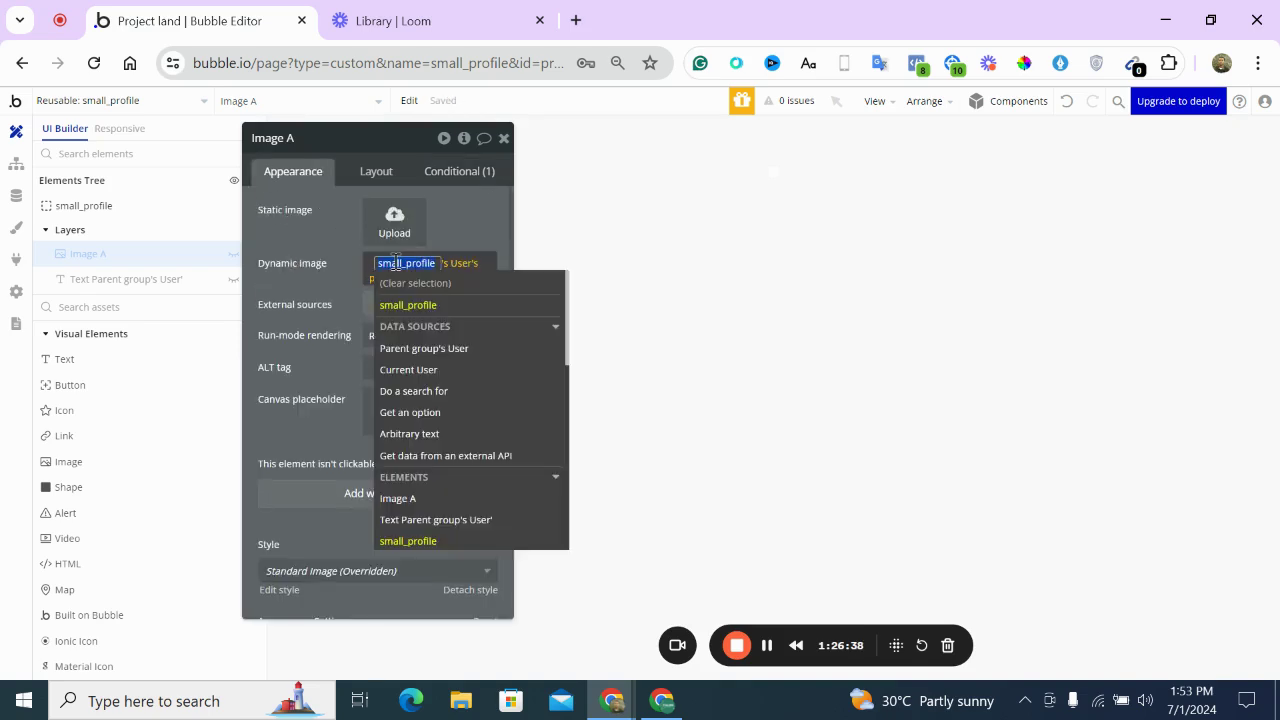
click(420, 348)
click(337, 278)
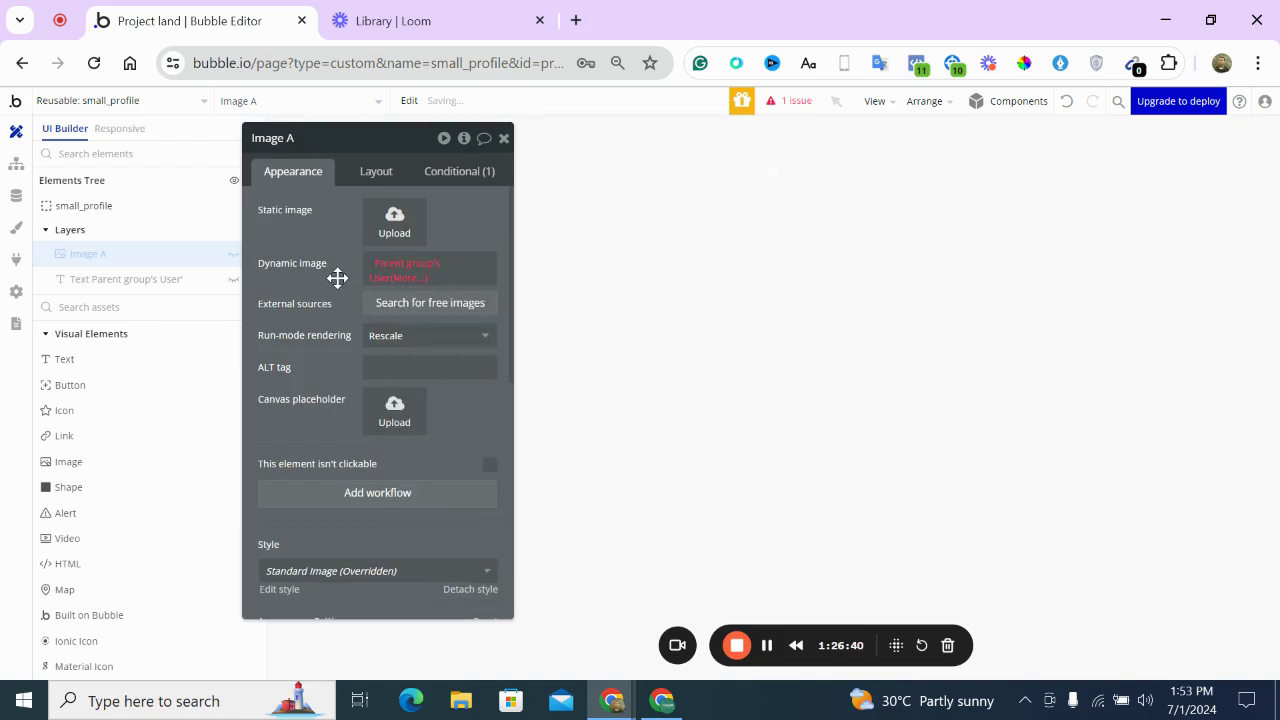
click(400, 285)
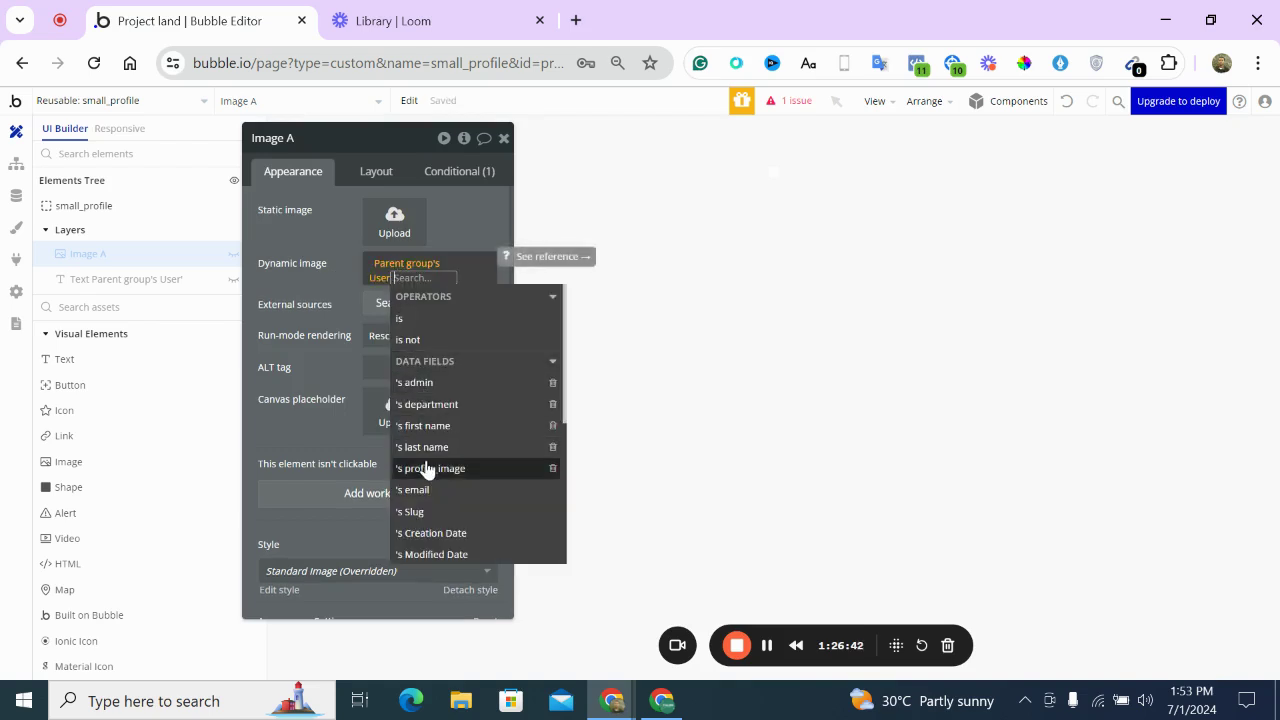
click(492, 466)
click(357, 309)
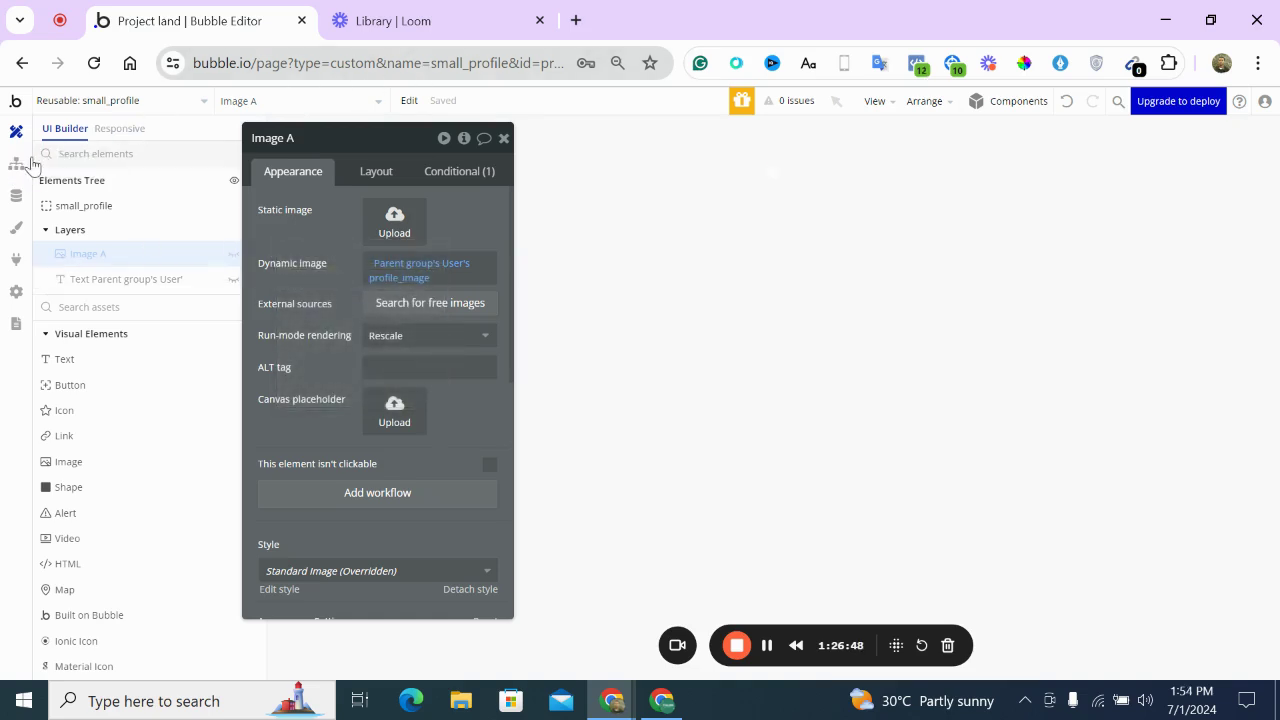
Return to the app page and set the data source of the small_profile element in the Assignees column to Current cell's User
click(97, 104)
click(291, 156)
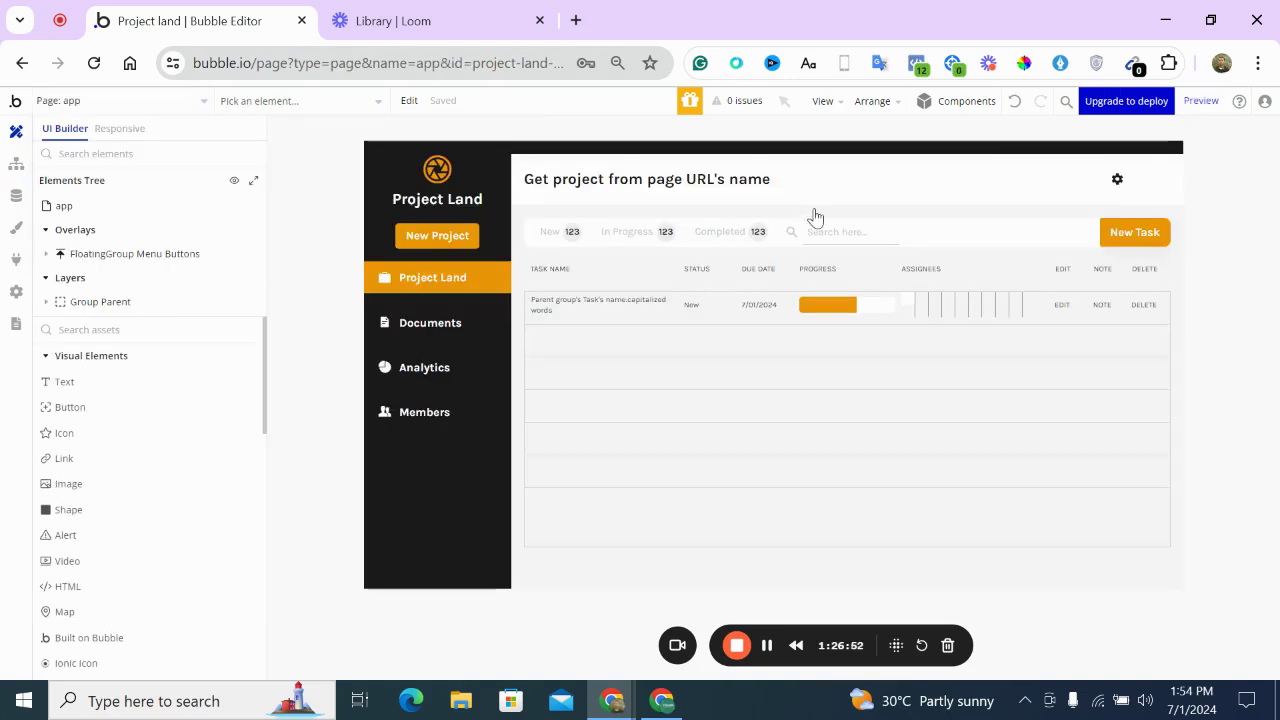
click(908, 300)
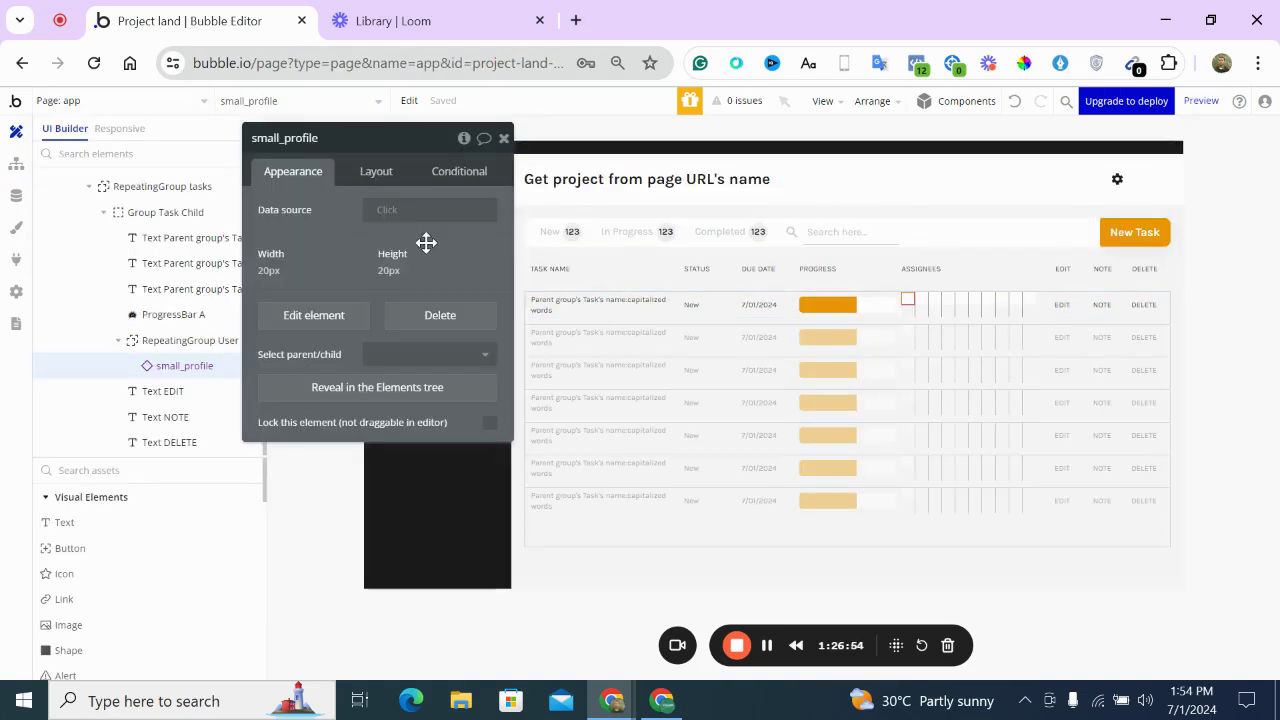
click(386, 210)
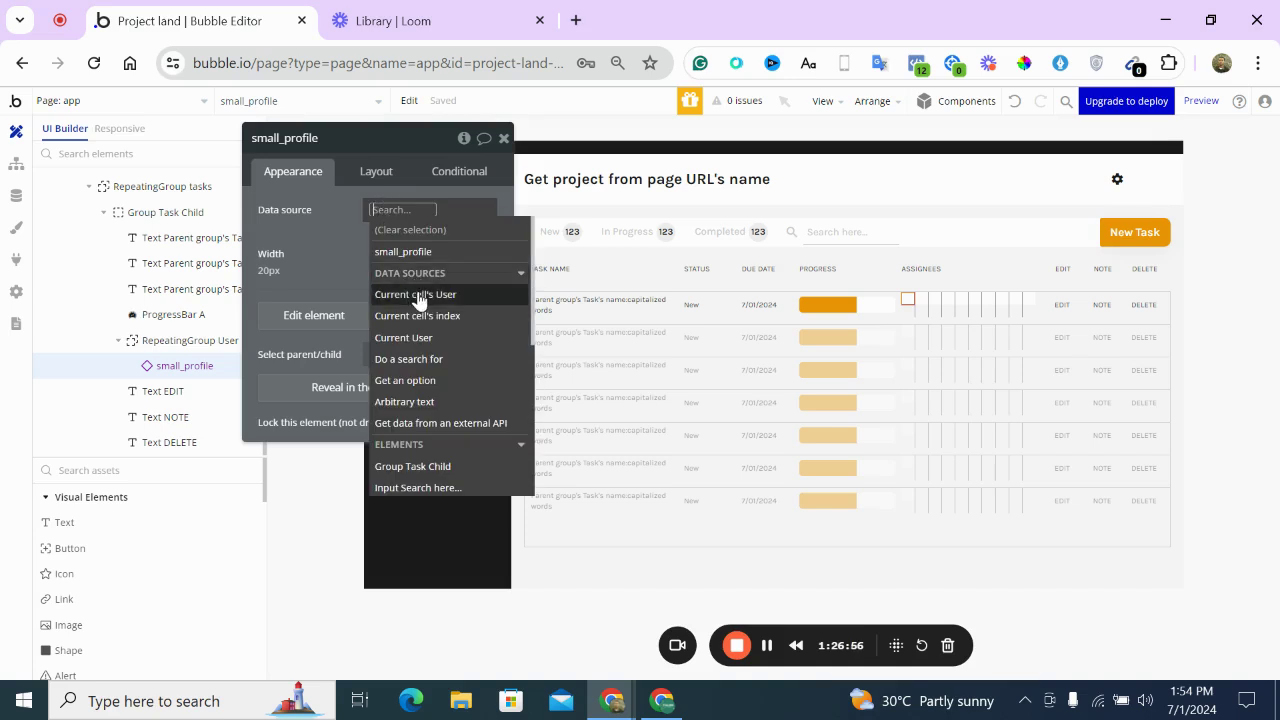
click(417, 295)
click(376, 171)
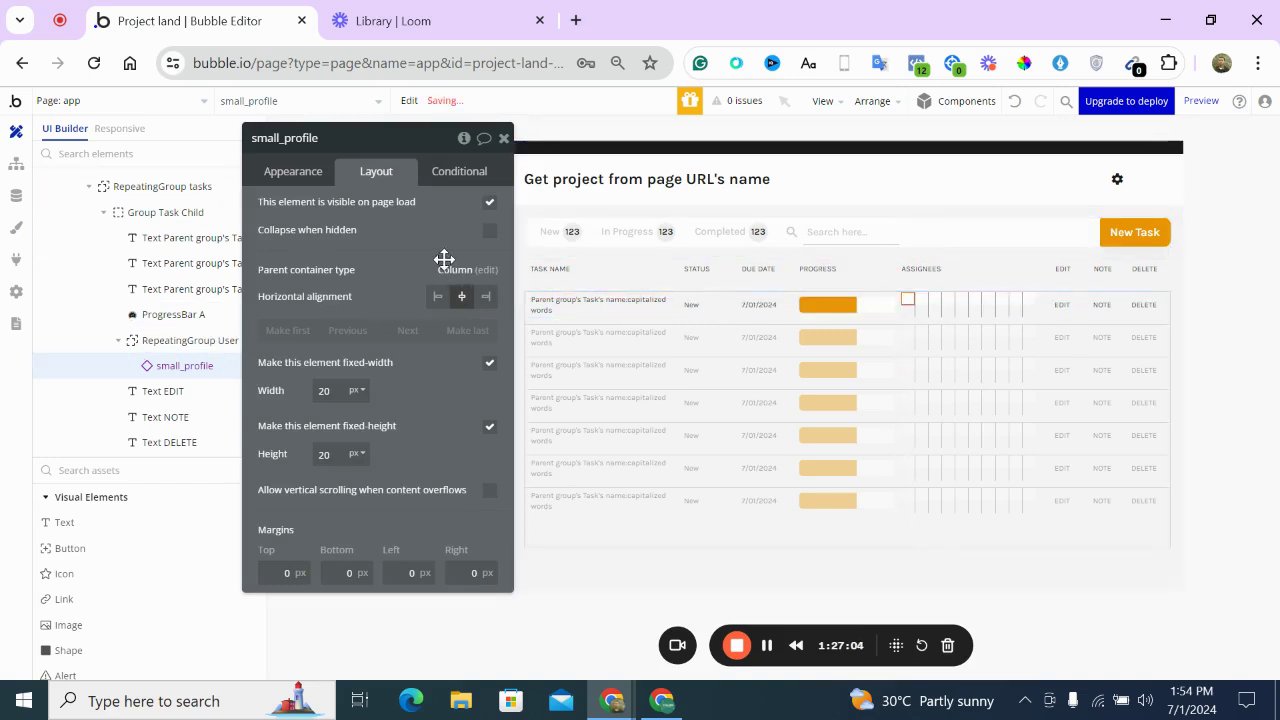
drag(443, 257, 435, 307)
click(303, 223)
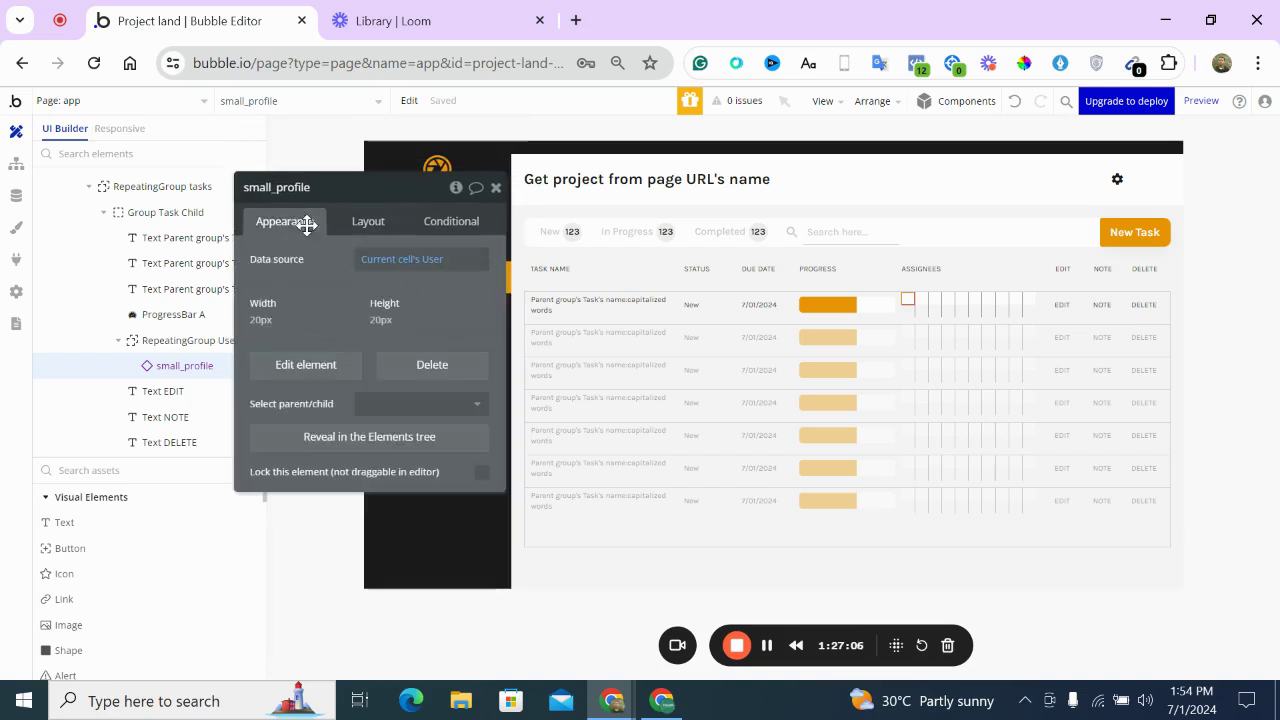
Set the assignees repeating group's minimum height to 20 px and center it vertically in the task row
click(905, 302)
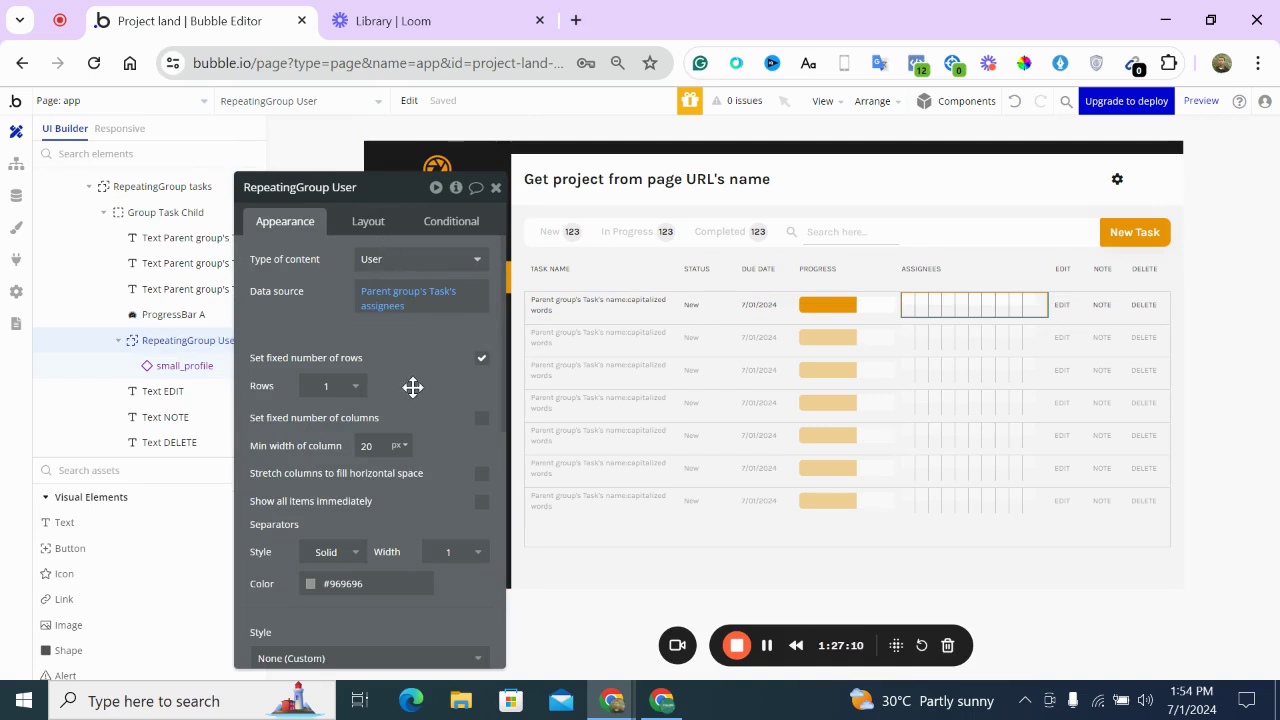
scroll(412, 385, down, 3)
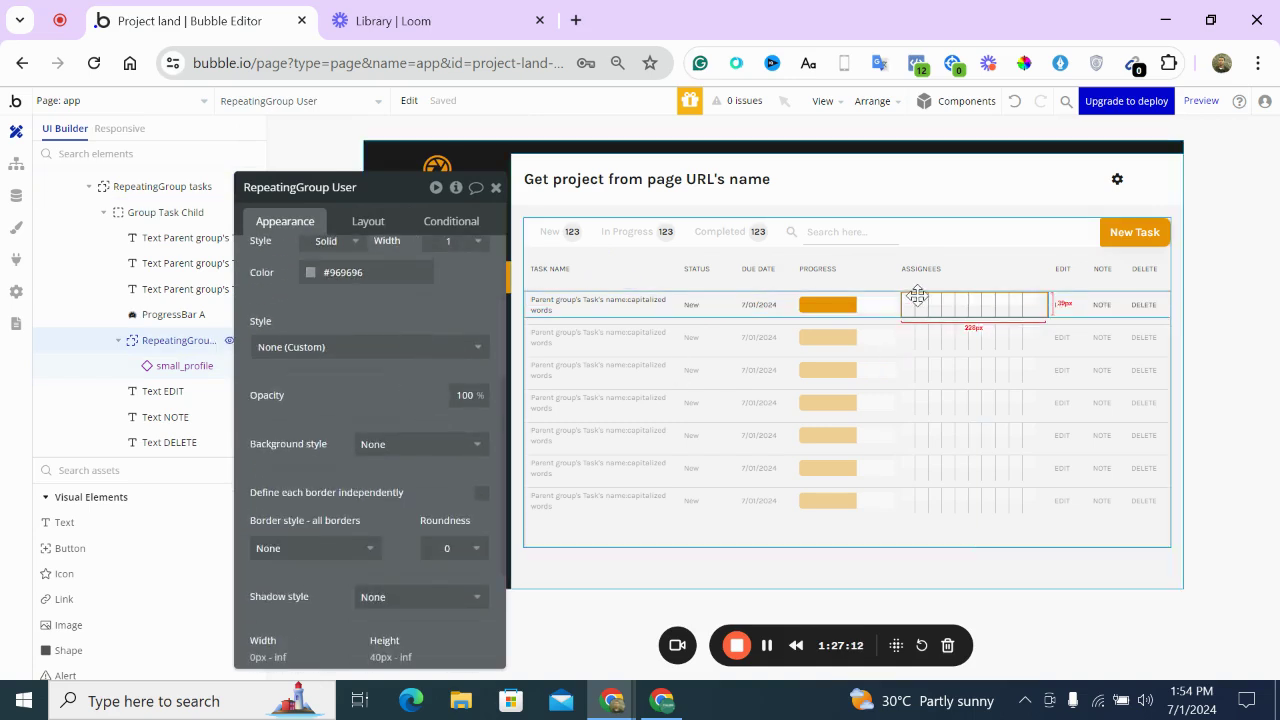
scroll(325, 345, up, 3)
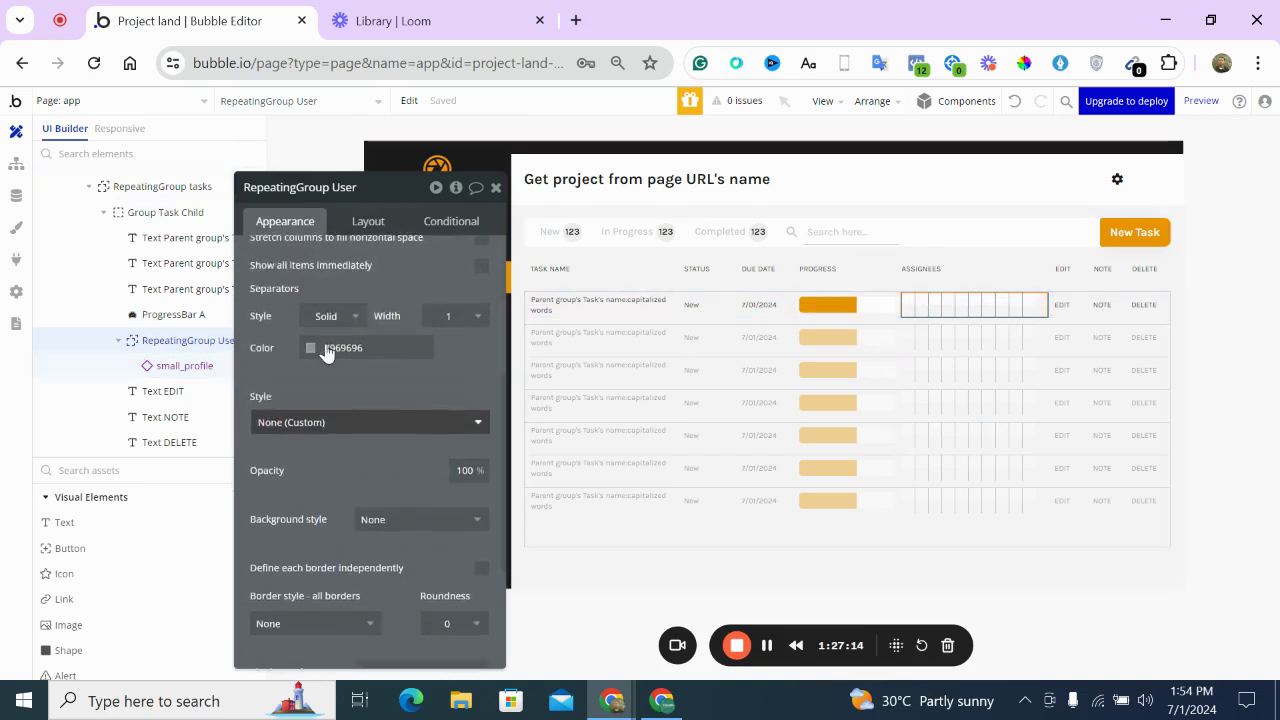
scroll(325, 345, down, 6)
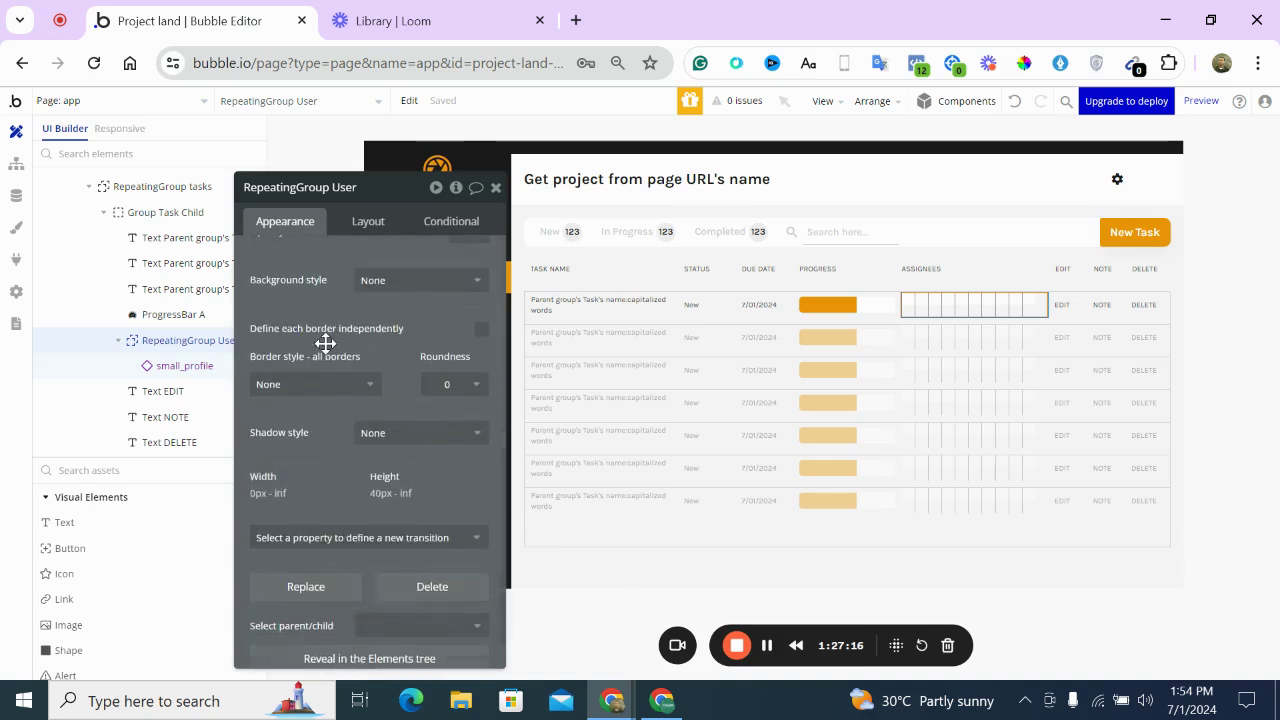
click(367, 221)
drag(336, 514, 297, 524)
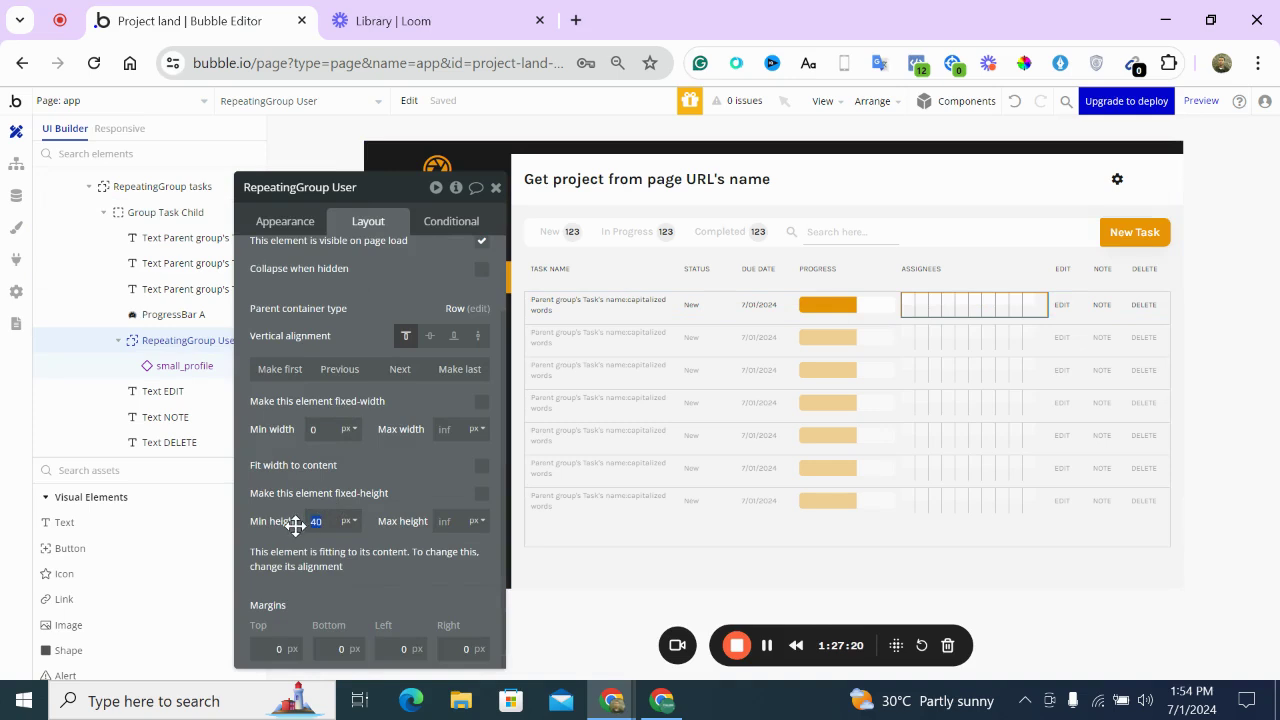
click(376, 395)
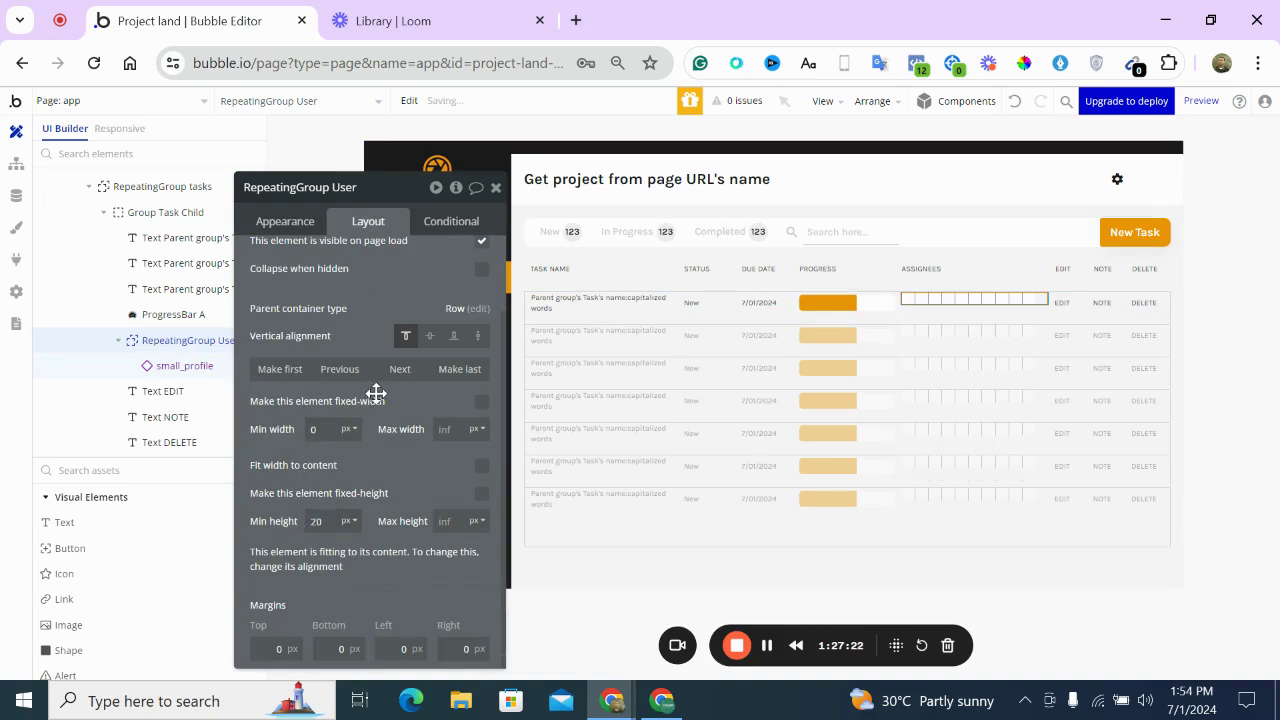
click(429, 340)
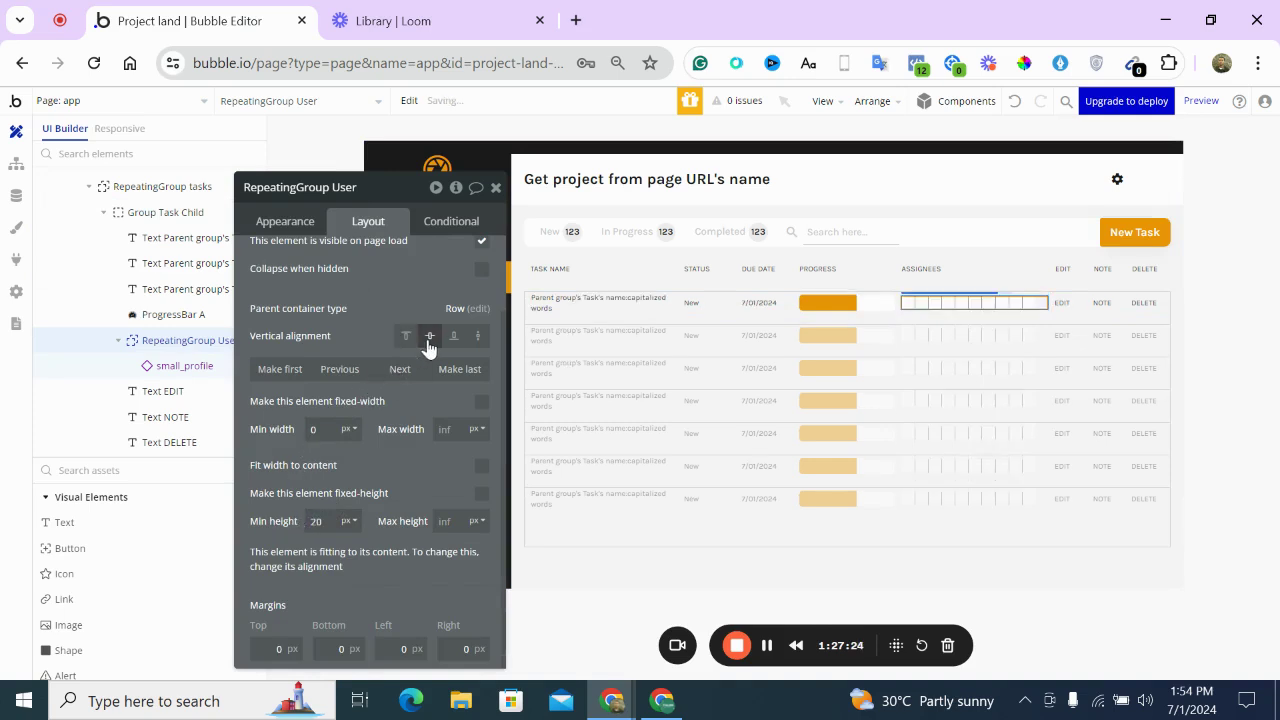
click(911, 304)
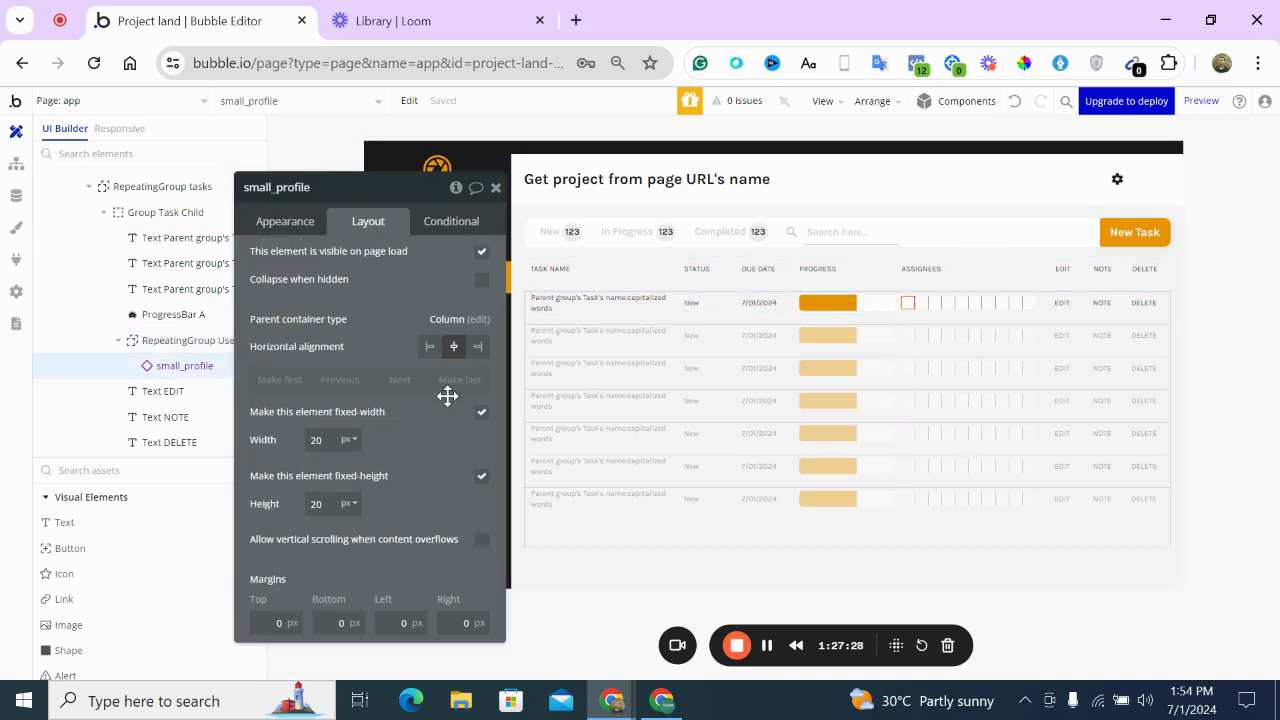
Set the assignees repeating group's minimum column width to 18 px and its separator style to None
click(300, 224)
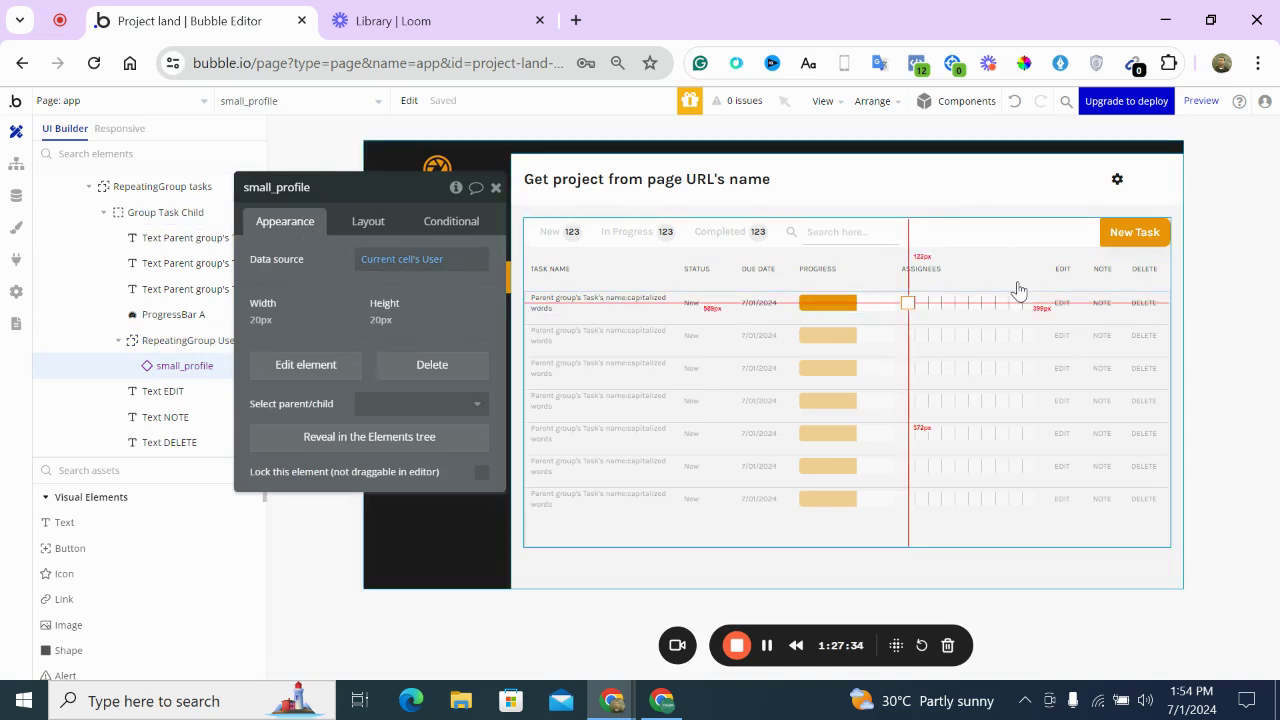
click(972, 308)
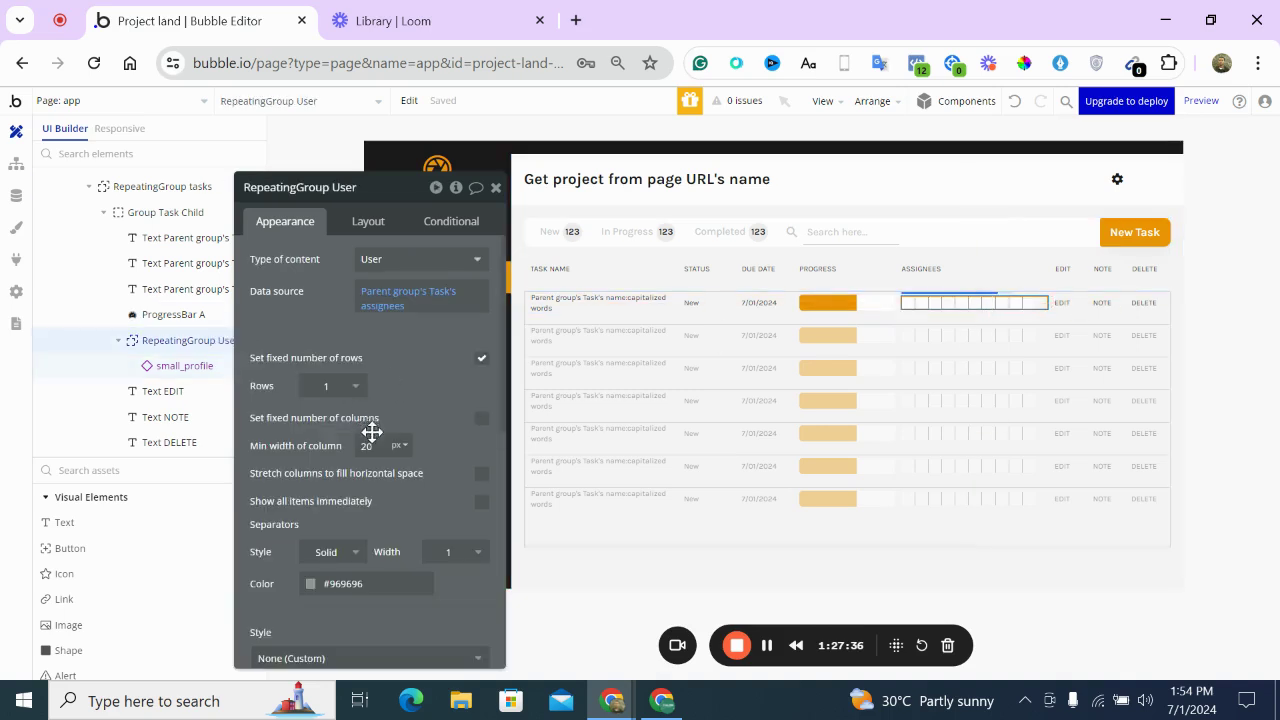
drag(372, 445, 341, 445)
click(350, 551)
click(320, 602)
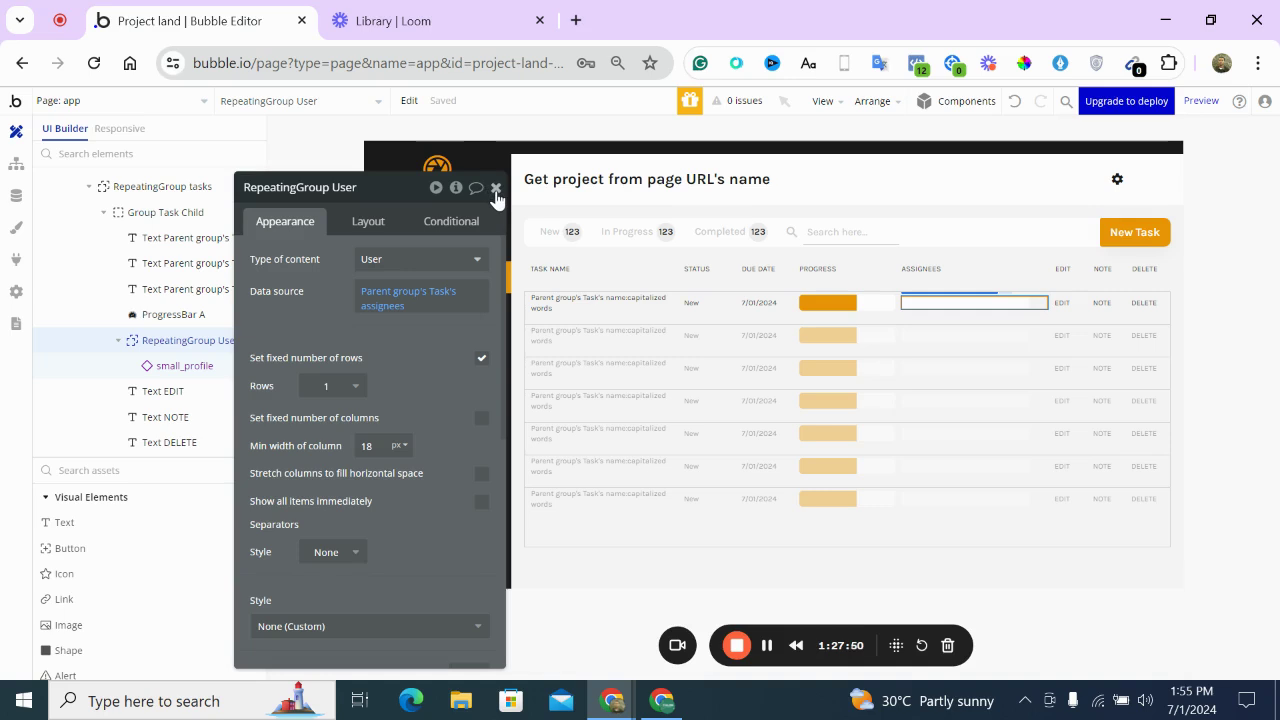
scroll(444, 357, down, 3)
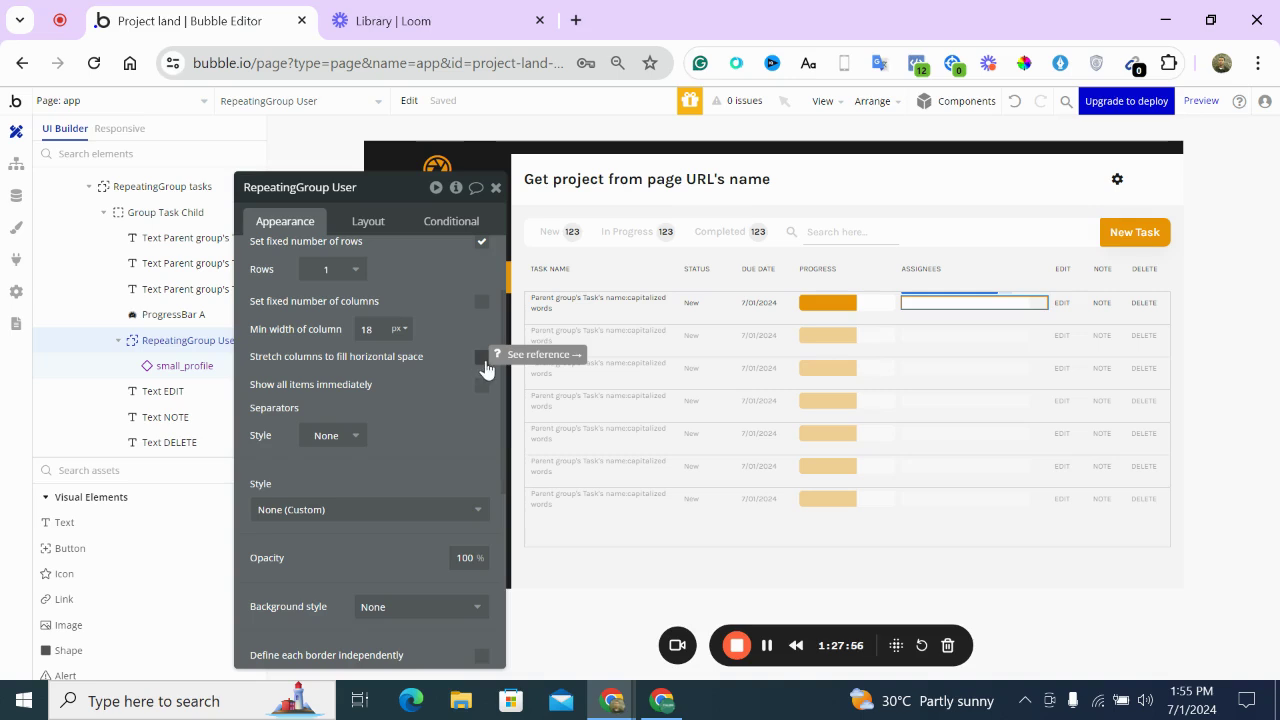
click(482, 358)
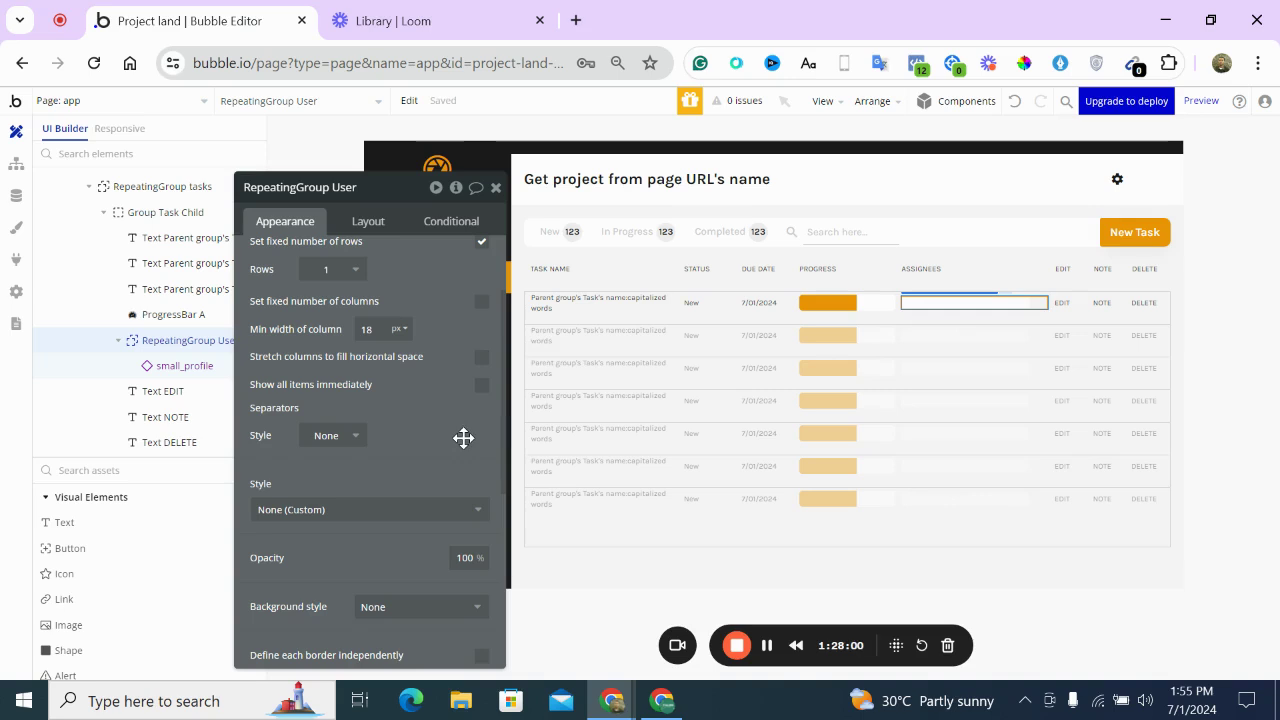
scroll(463, 437, down, 4)
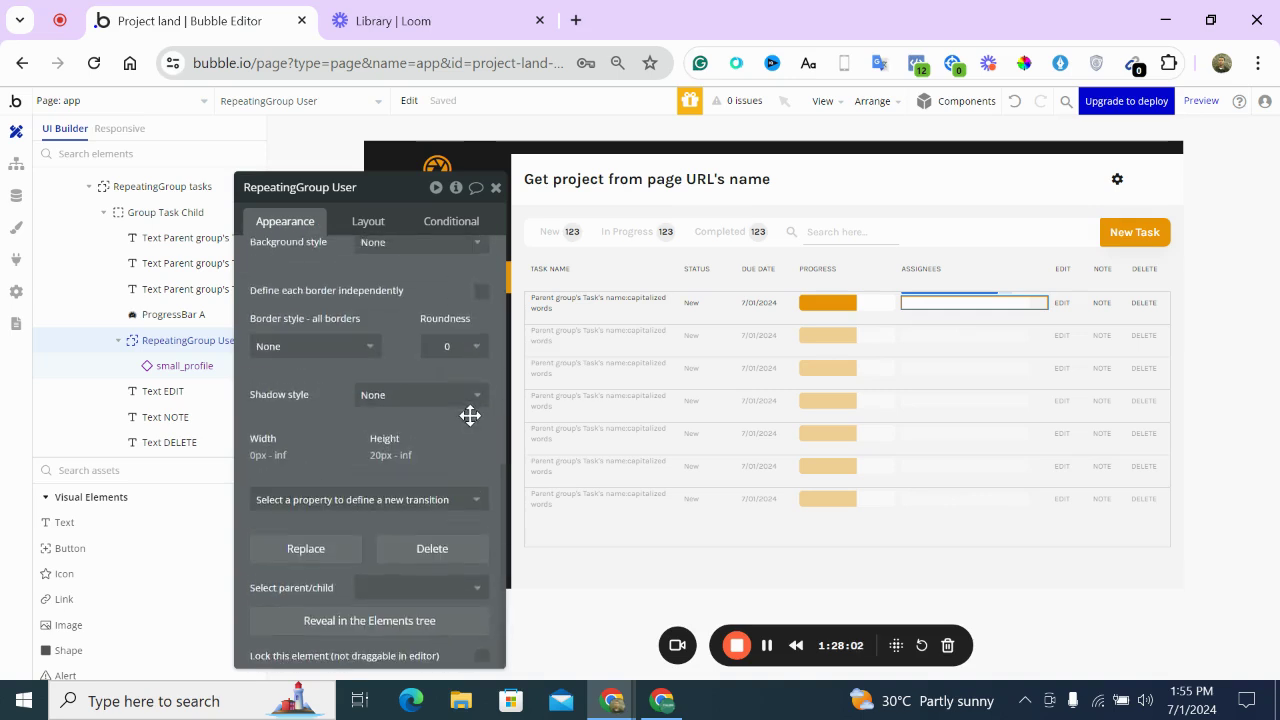
scroll(470, 415, up, 4)
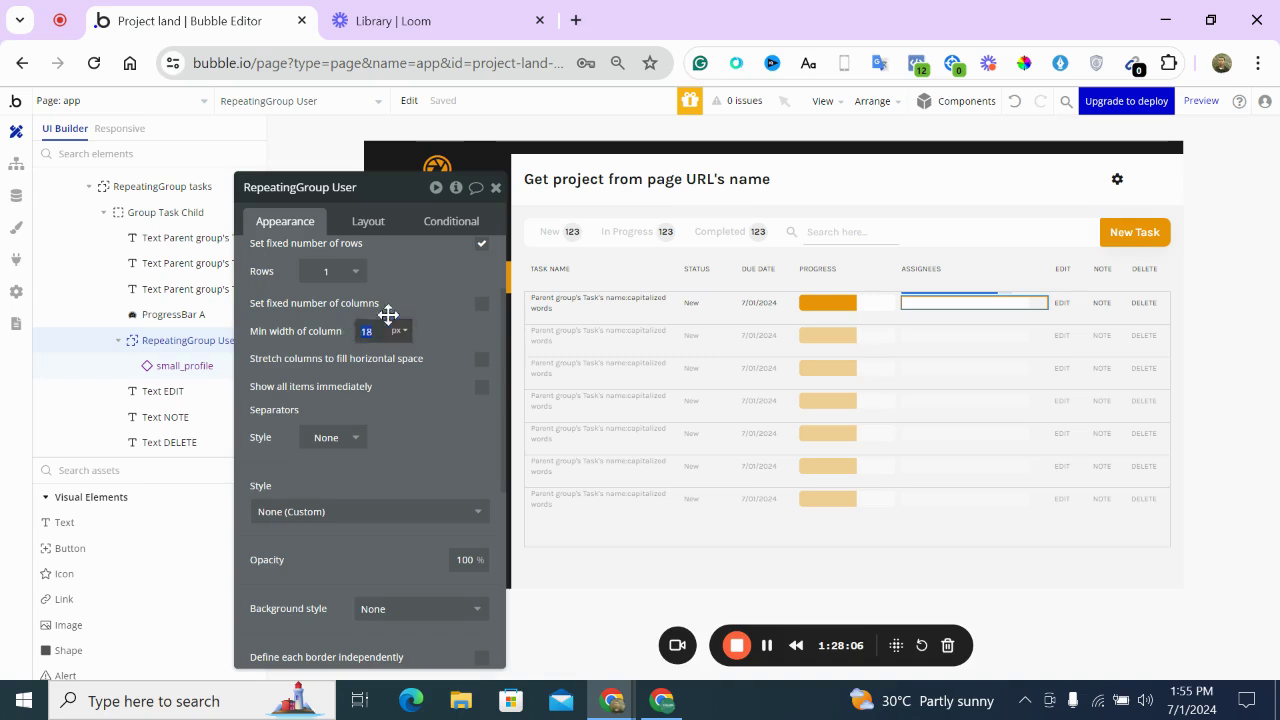
scroll(415, 307, up, 2)
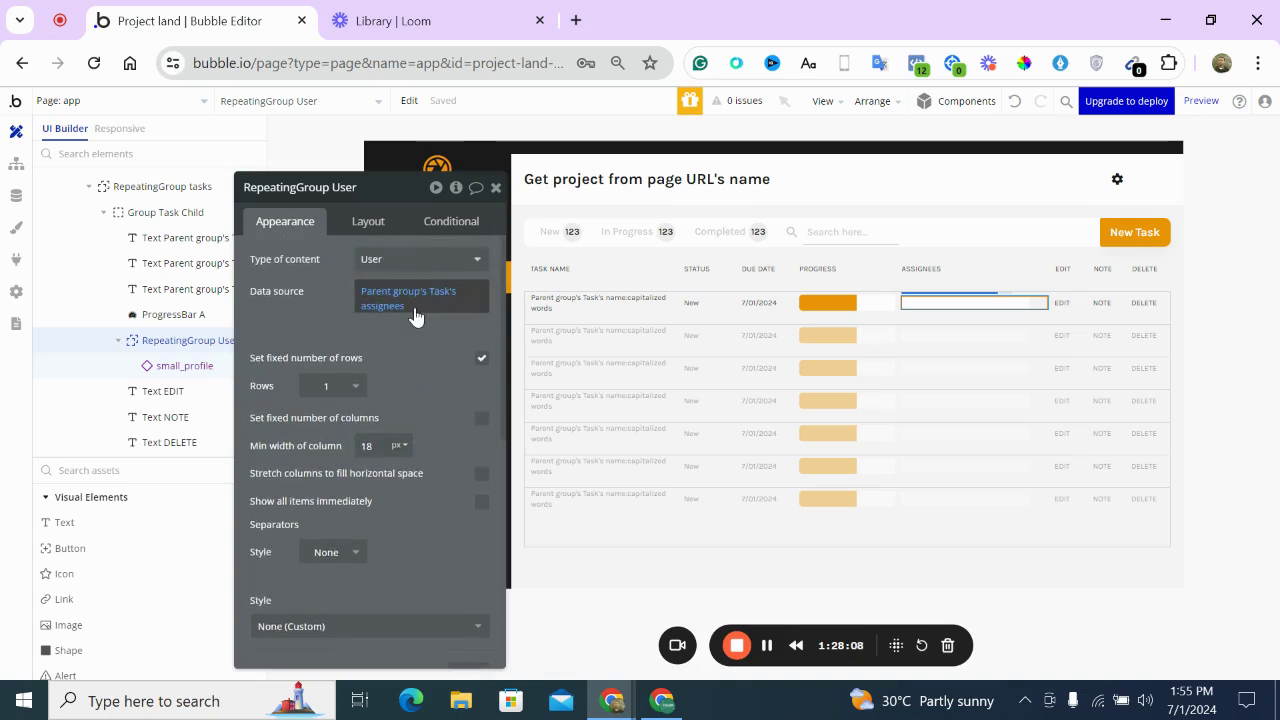
scroll(415, 314, down, 1)
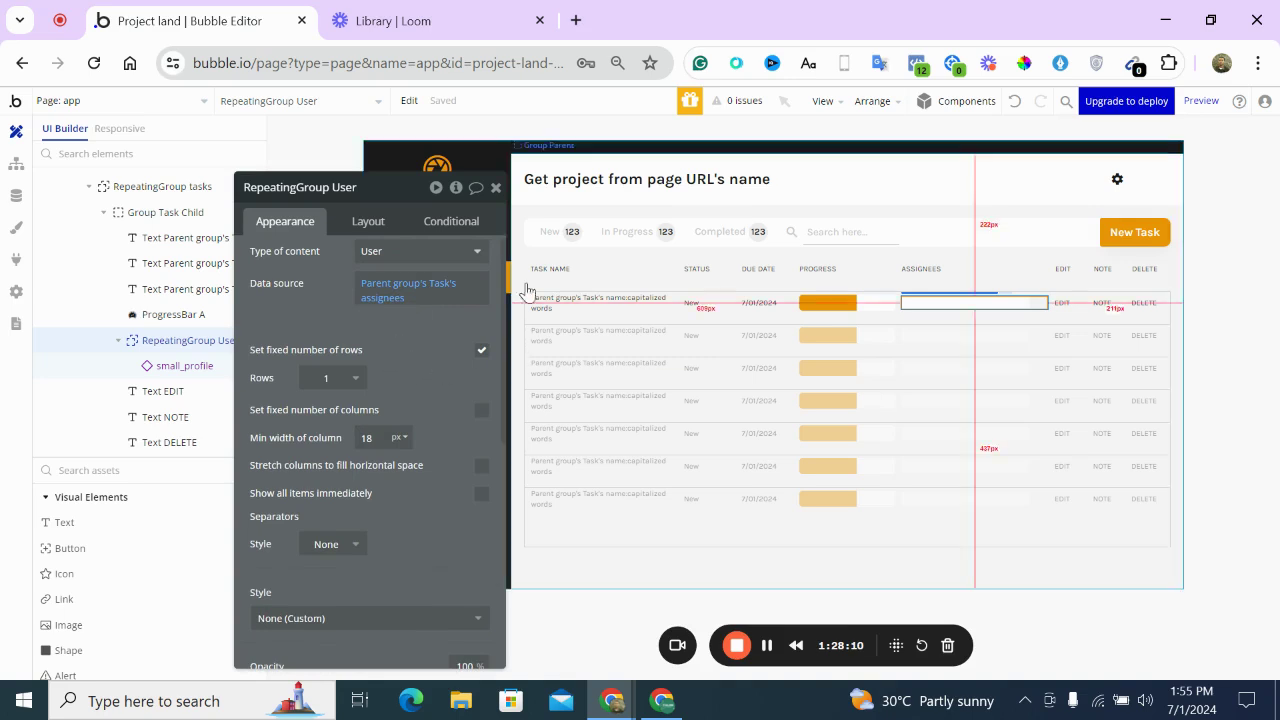
click(494, 189)
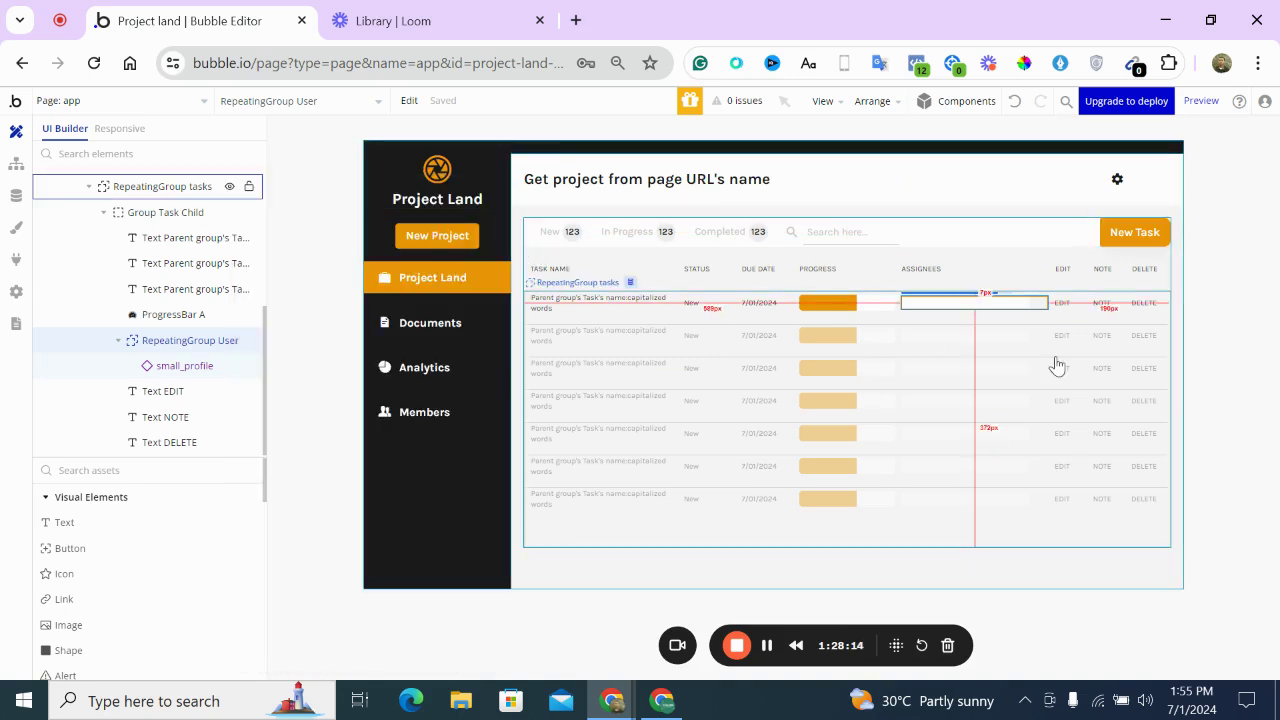
Copy the settings icon beside the project title
double_click(1247, 306)
click(1117, 182)
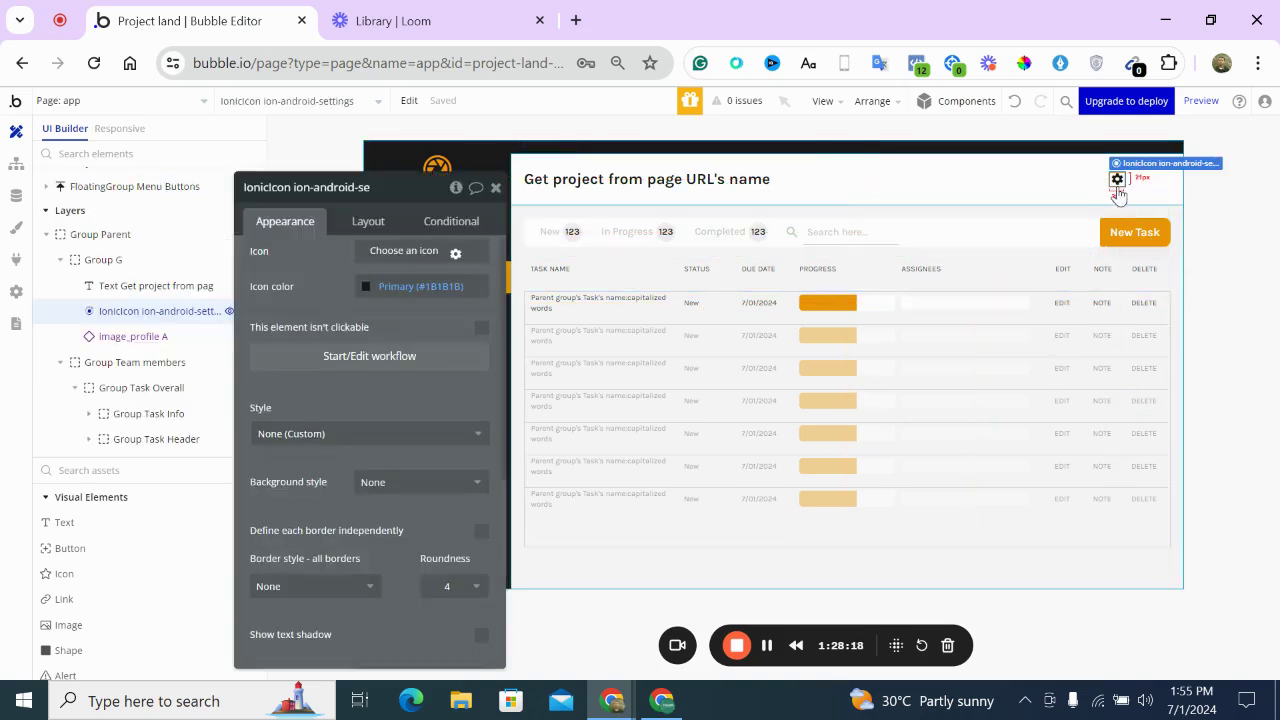
Set the maximum width of the EDIT, NOTE and DELETE column headings to 30 px
click(1068, 267)
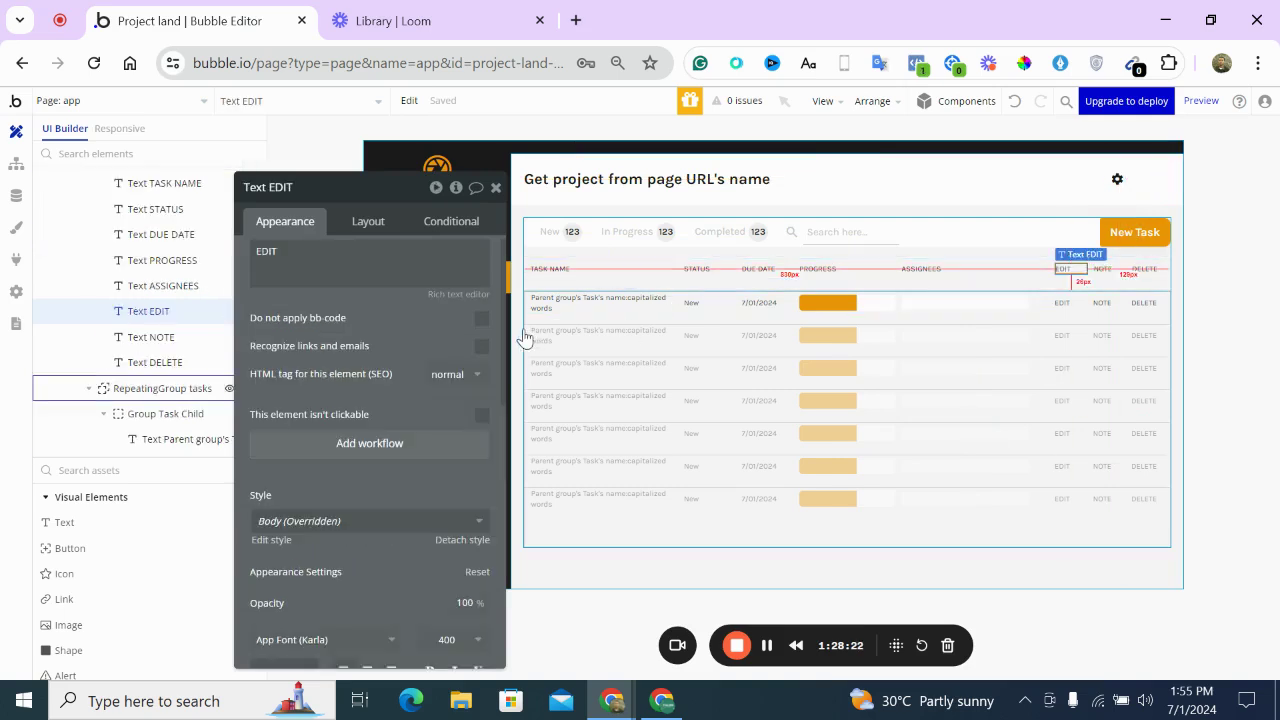
click(369, 227)
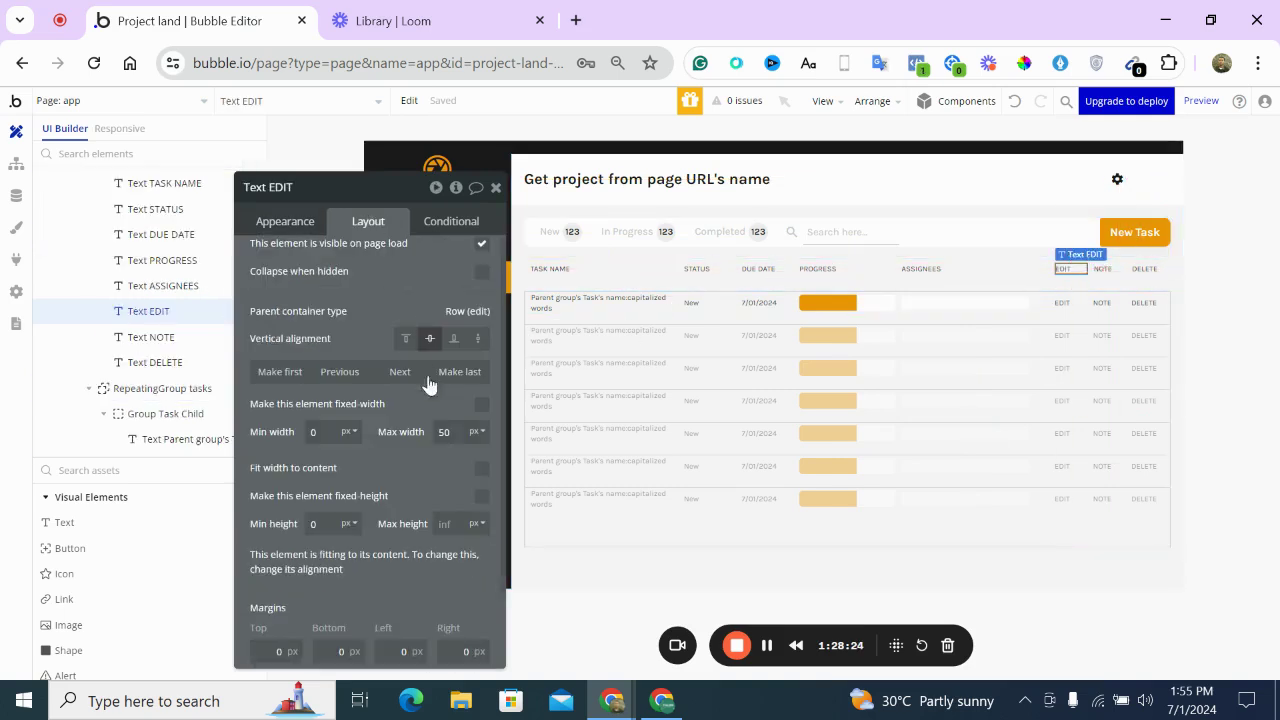
drag(456, 431, 419, 428)
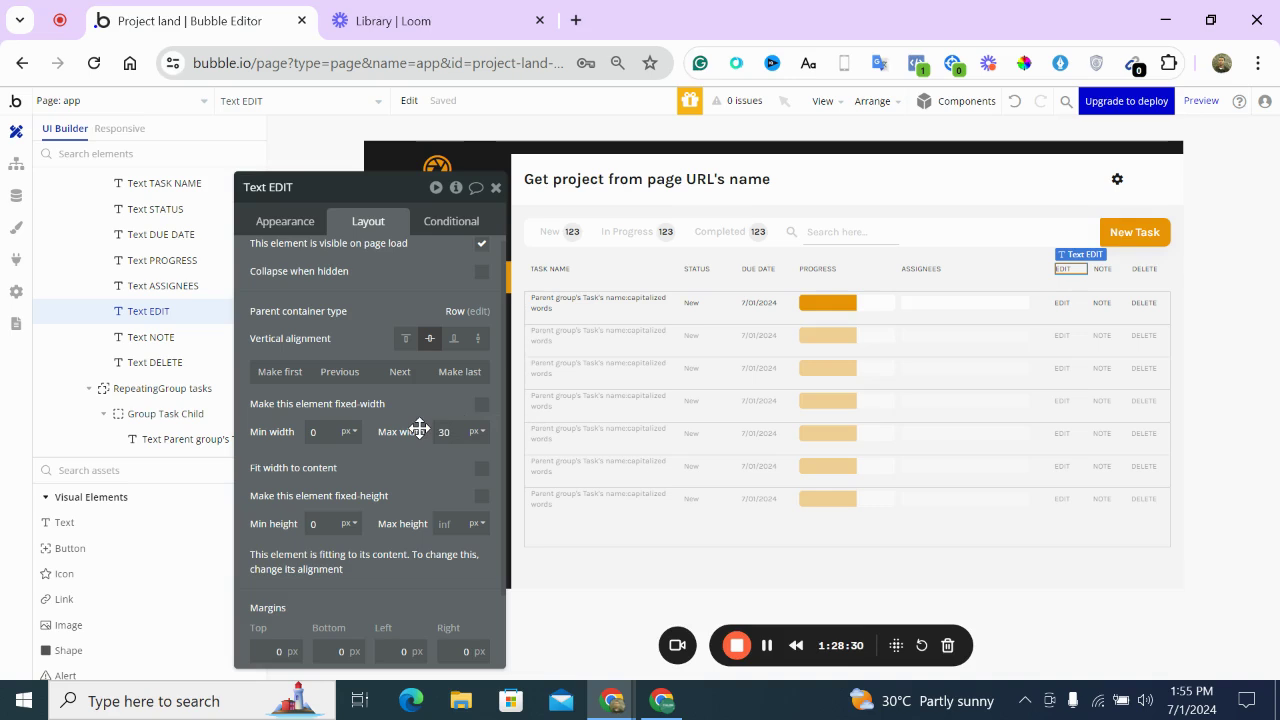
click(1101, 268)
drag(461, 428, 417, 420)
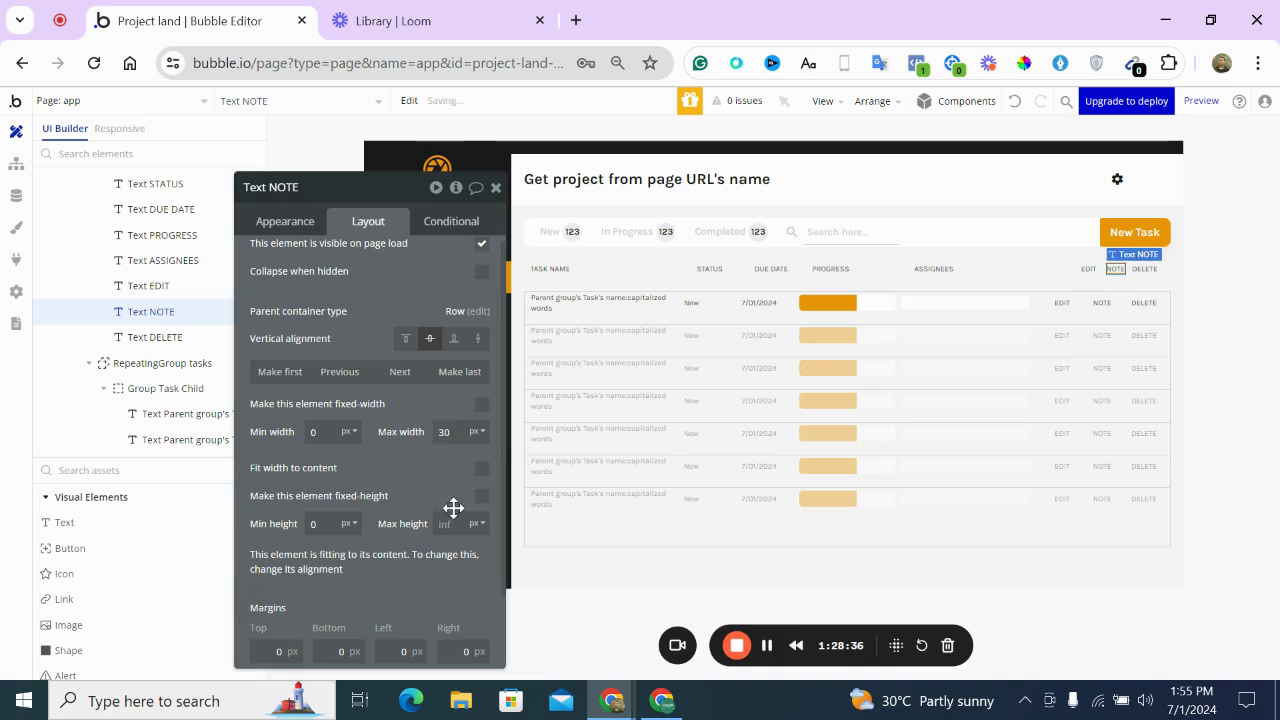
click(1146, 270)
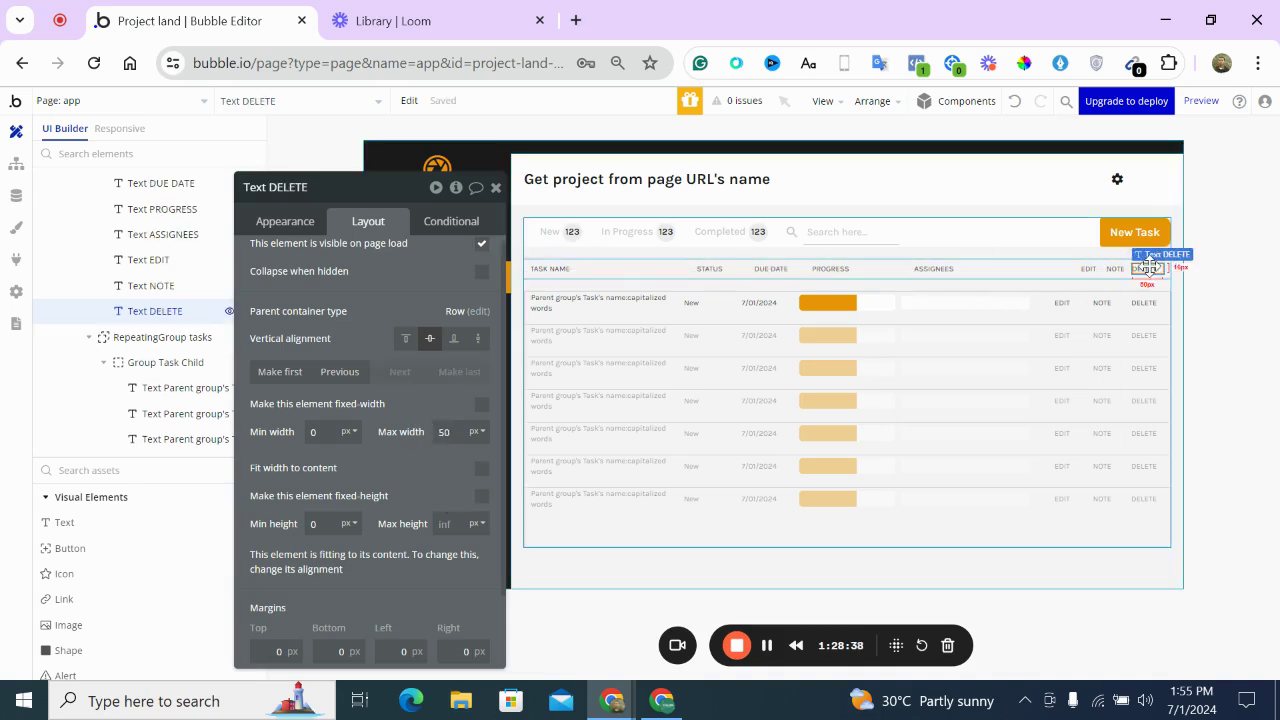
drag(452, 437, 410, 431)
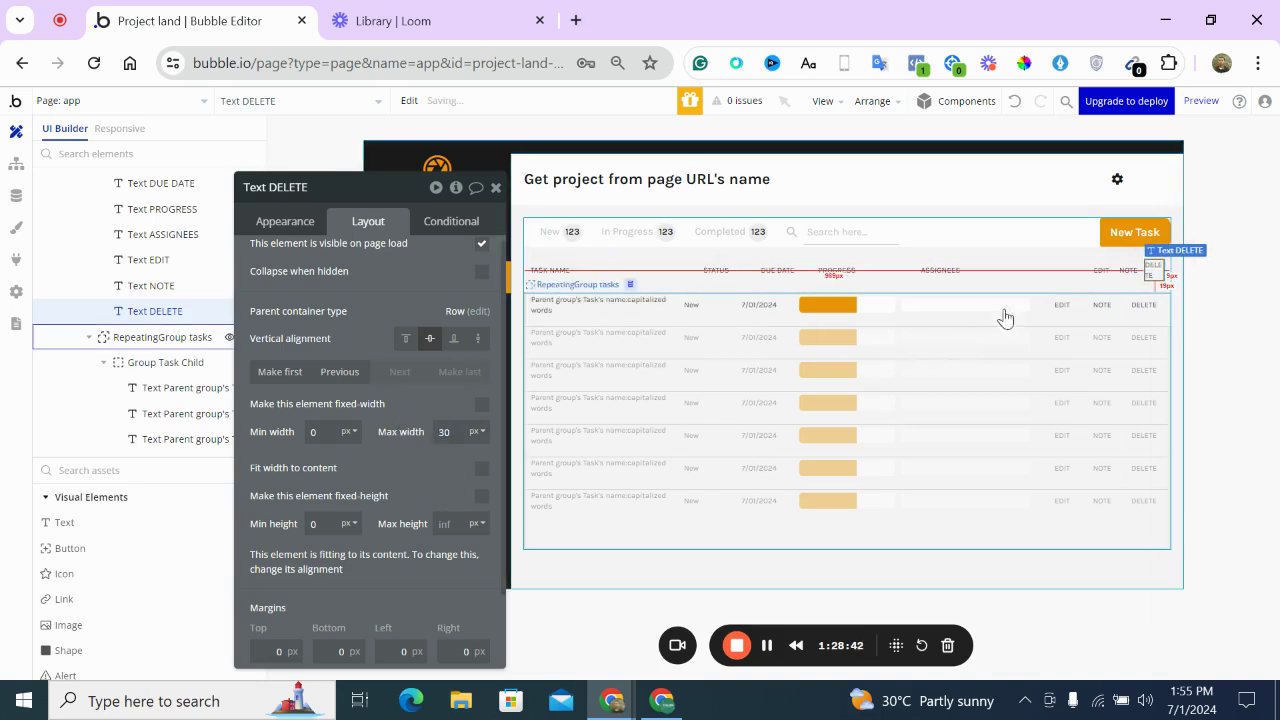
Paste the copied settings icon into Group Task Child and delete the EDIT, NOTE and DELETE texts from the task row
click(1054, 307)
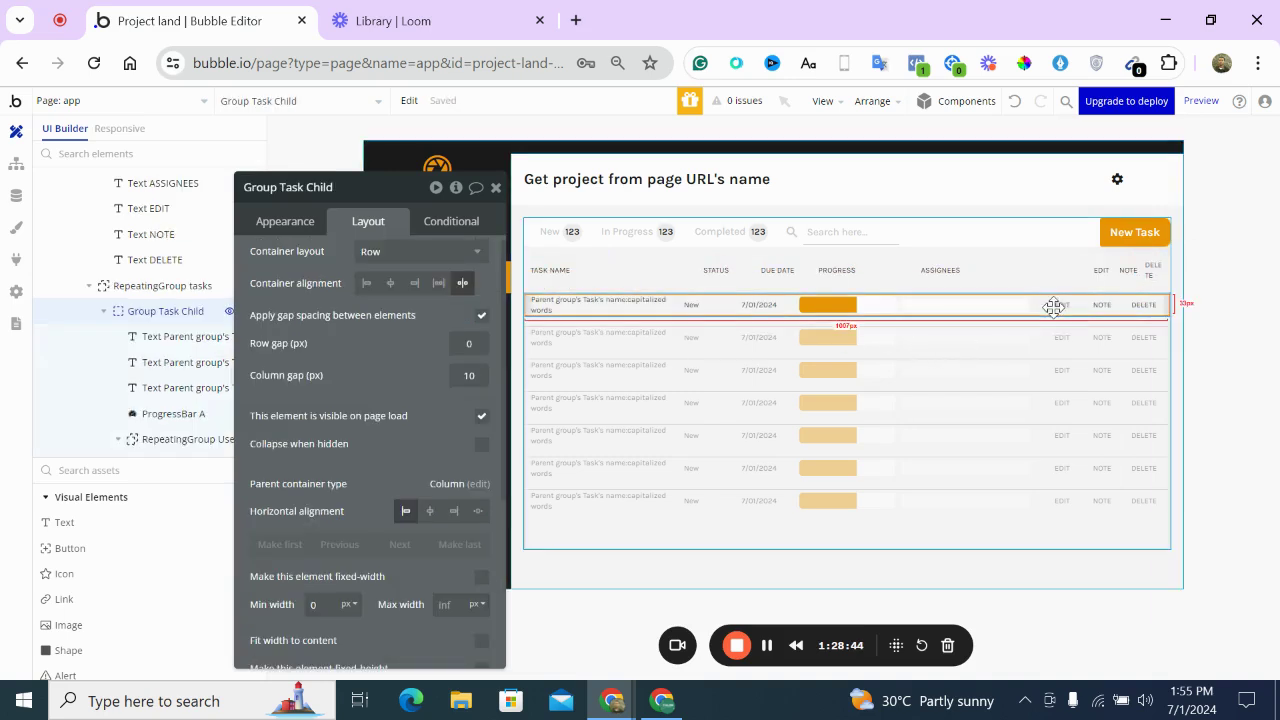
key(ctrl+v)
click(1046, 312)
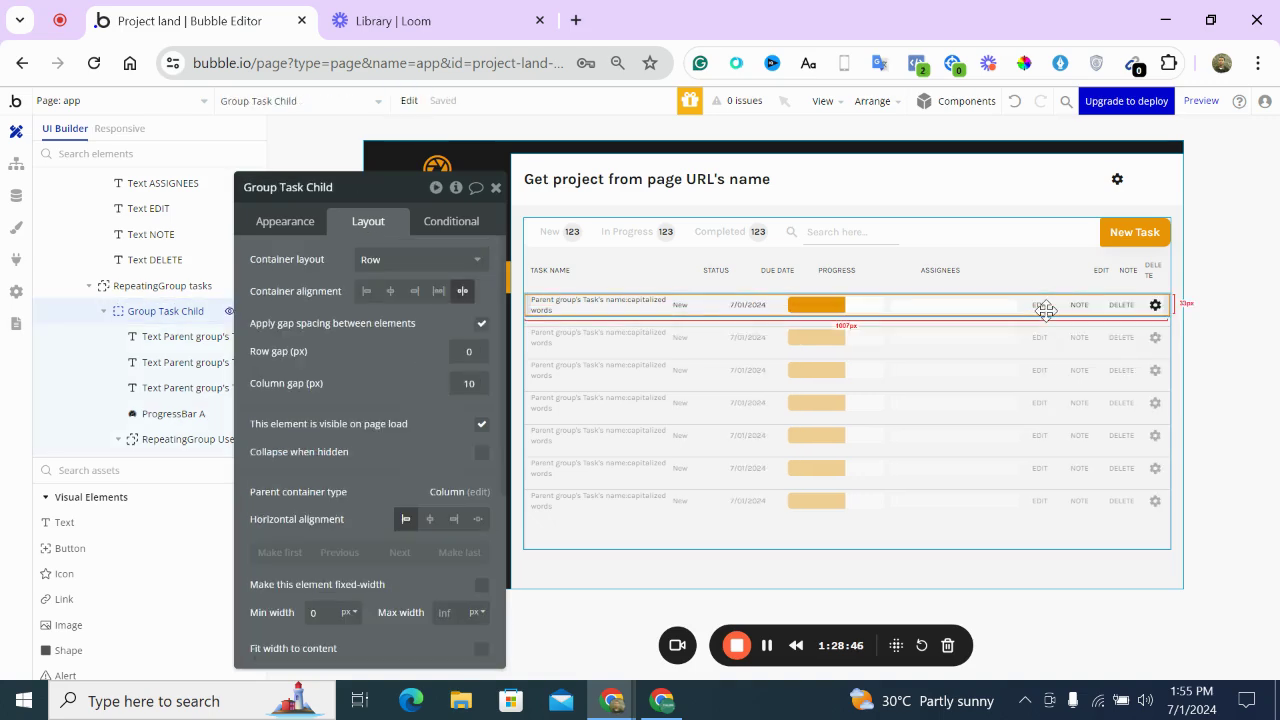
click(1044, 307)
key(Delete)
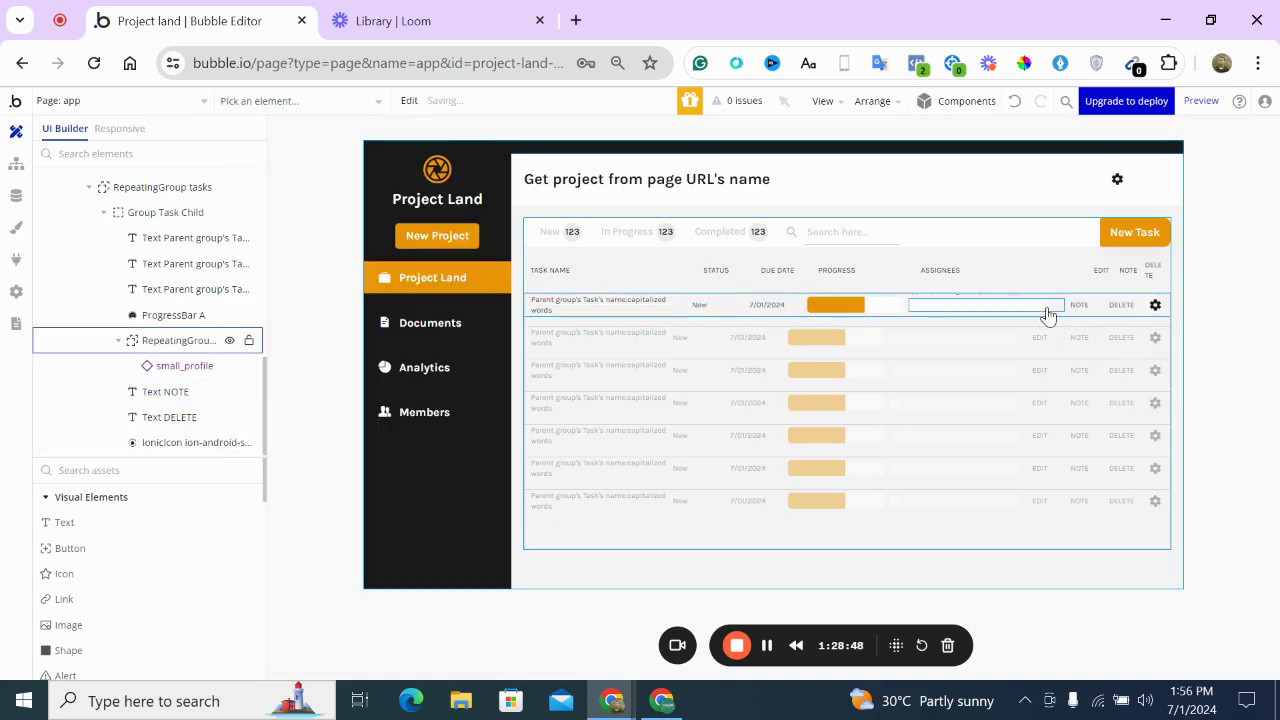
click(1086, 308)
key(Delete)
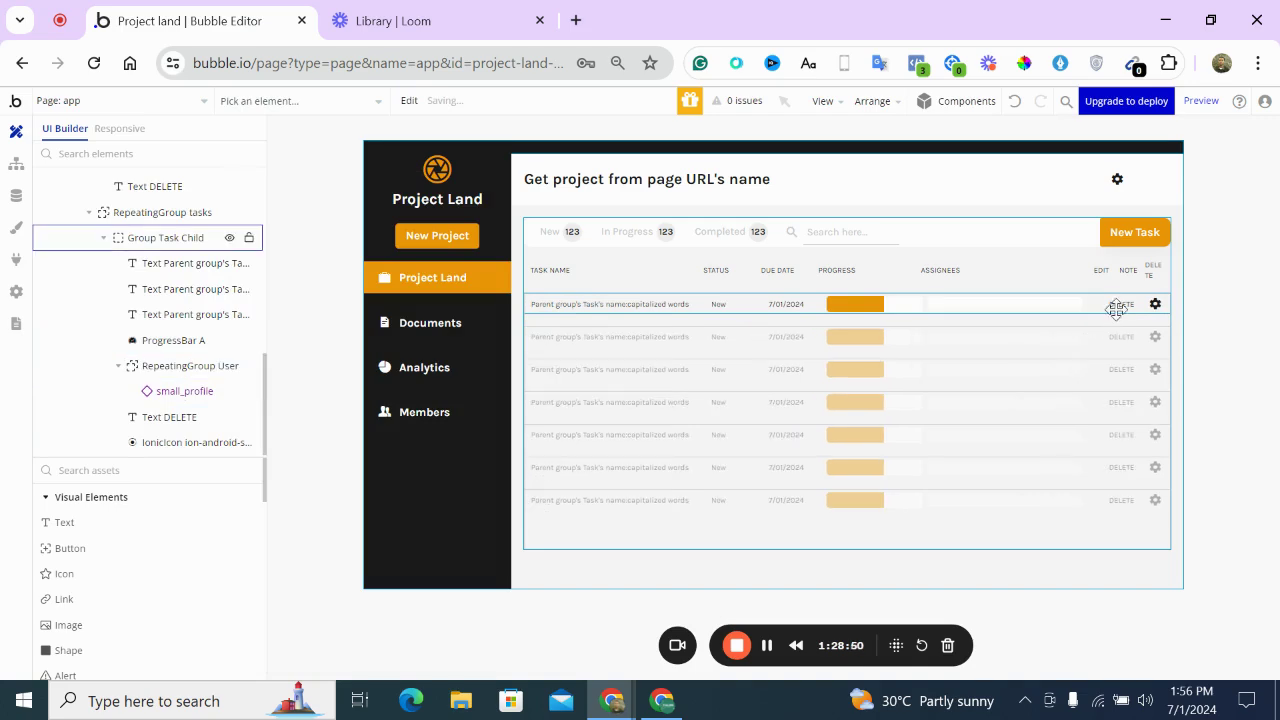
click(1116, 309)
click(1116, 309)
key(Delete)
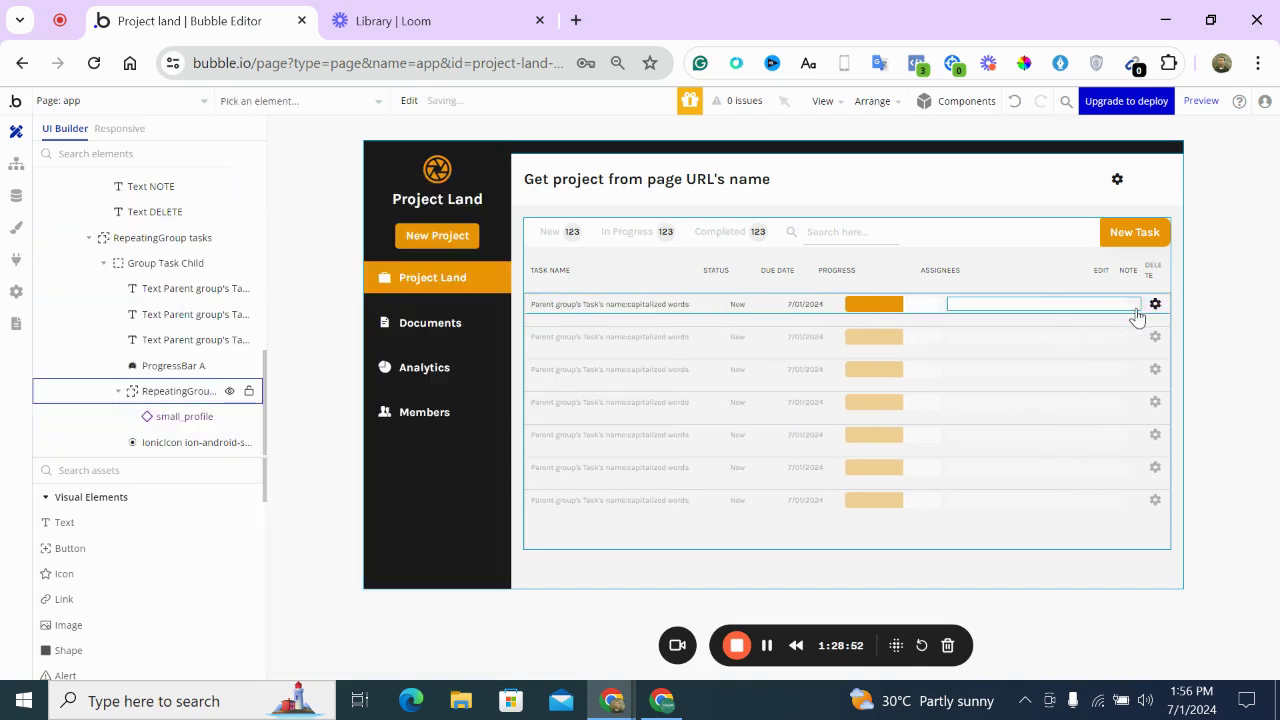
Try a width and height of 30 px on the task row's settings icon
click(1155, 304)
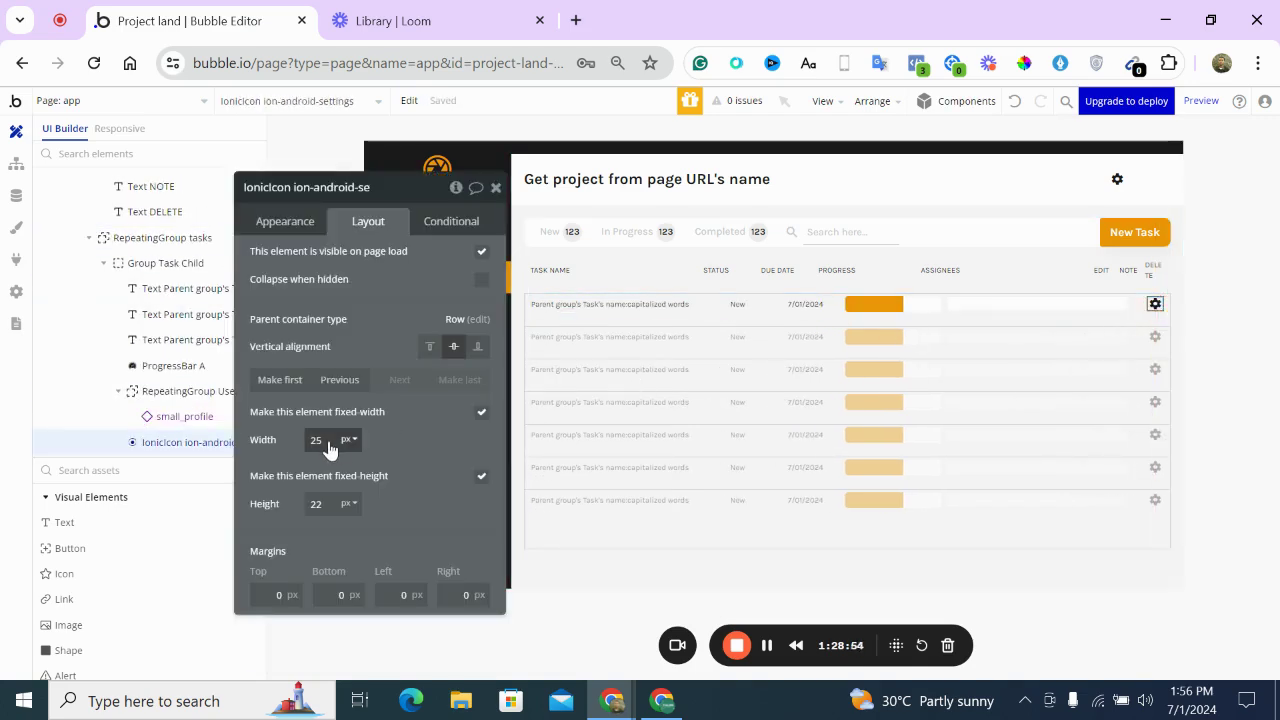
drag(324, 439, 279, 443)
text(30)
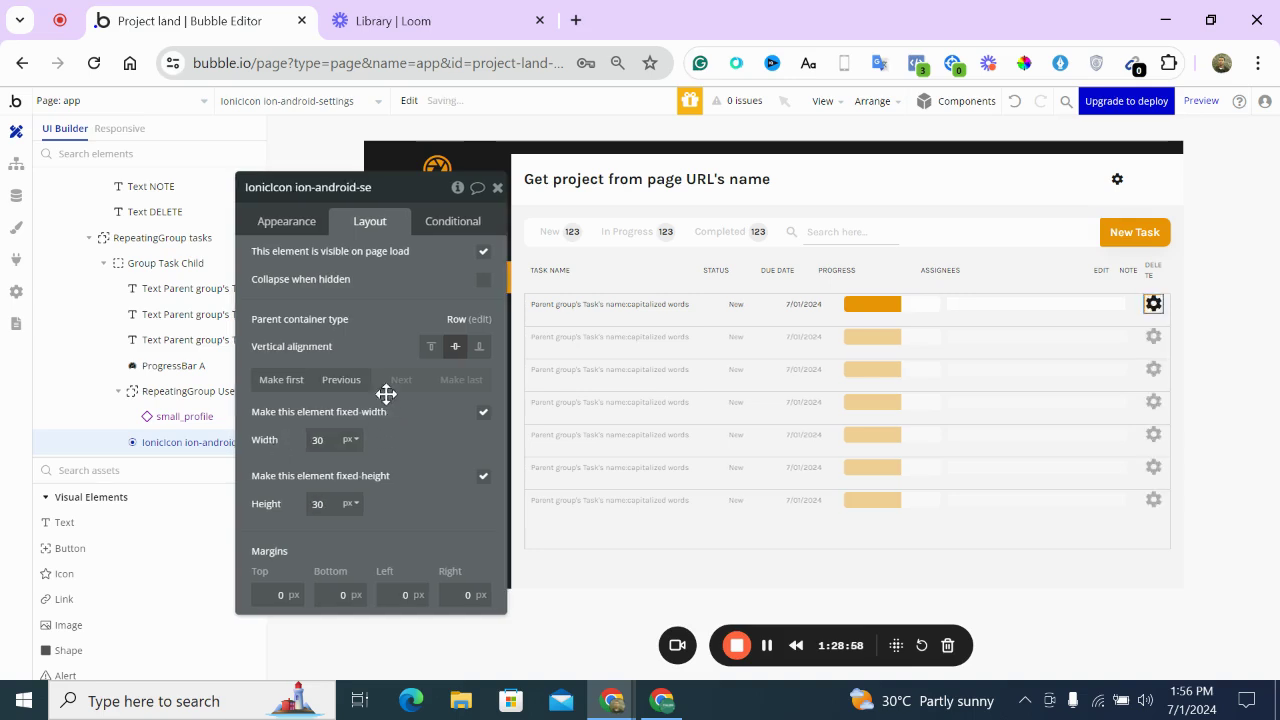
click(288, 221)
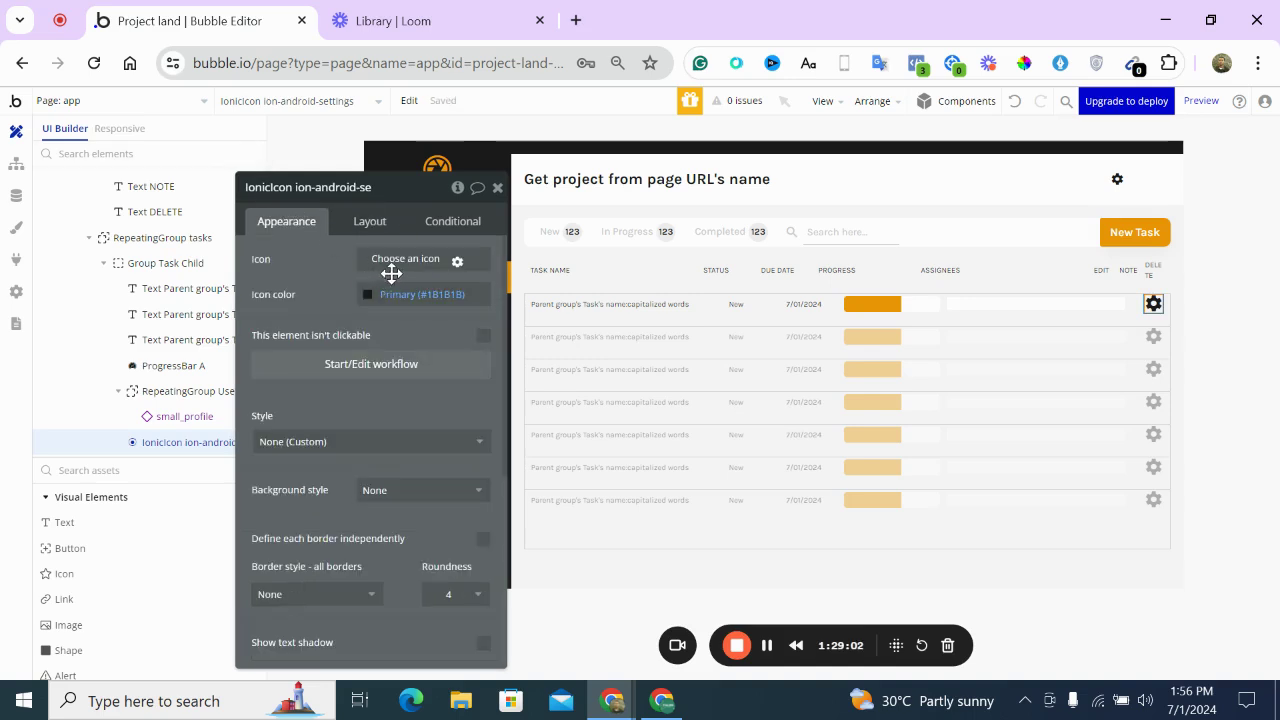
click(370, 224)
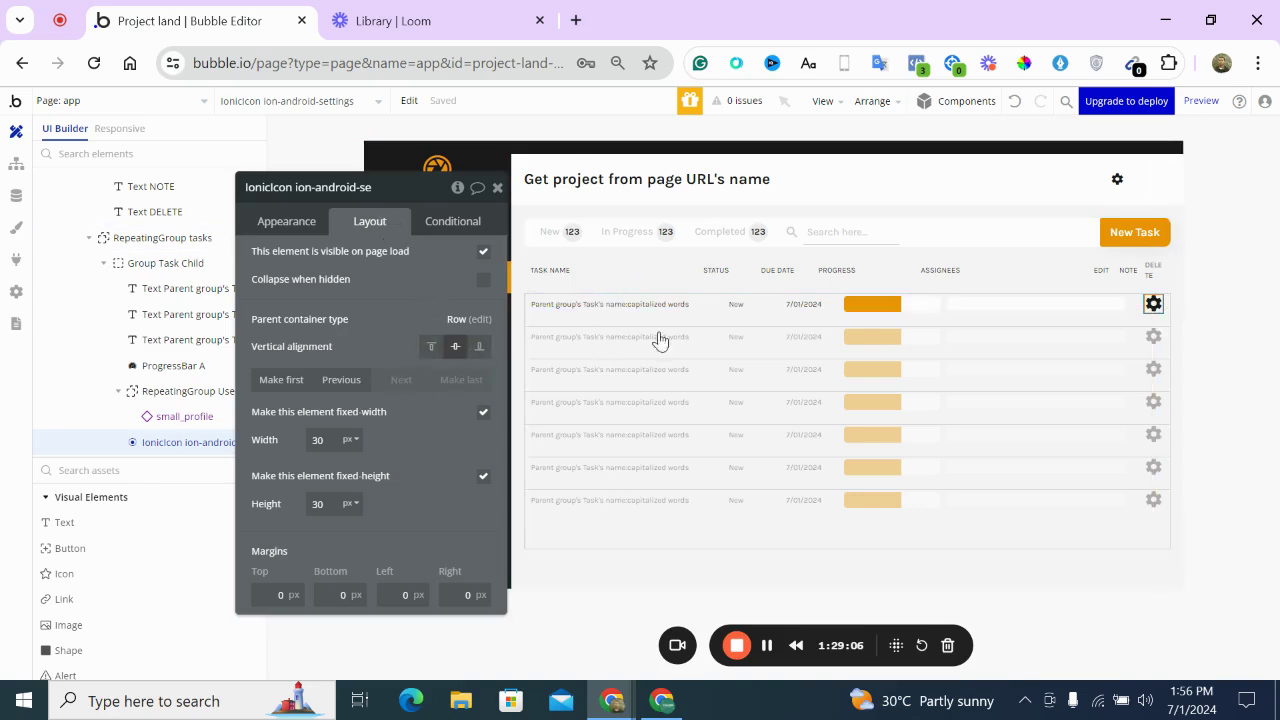
Set the task row's settings icon to 25 px wide and 25 px high with a right margin of 5 px
click(321, 442)
text(25)
key(Tab)
text(25)
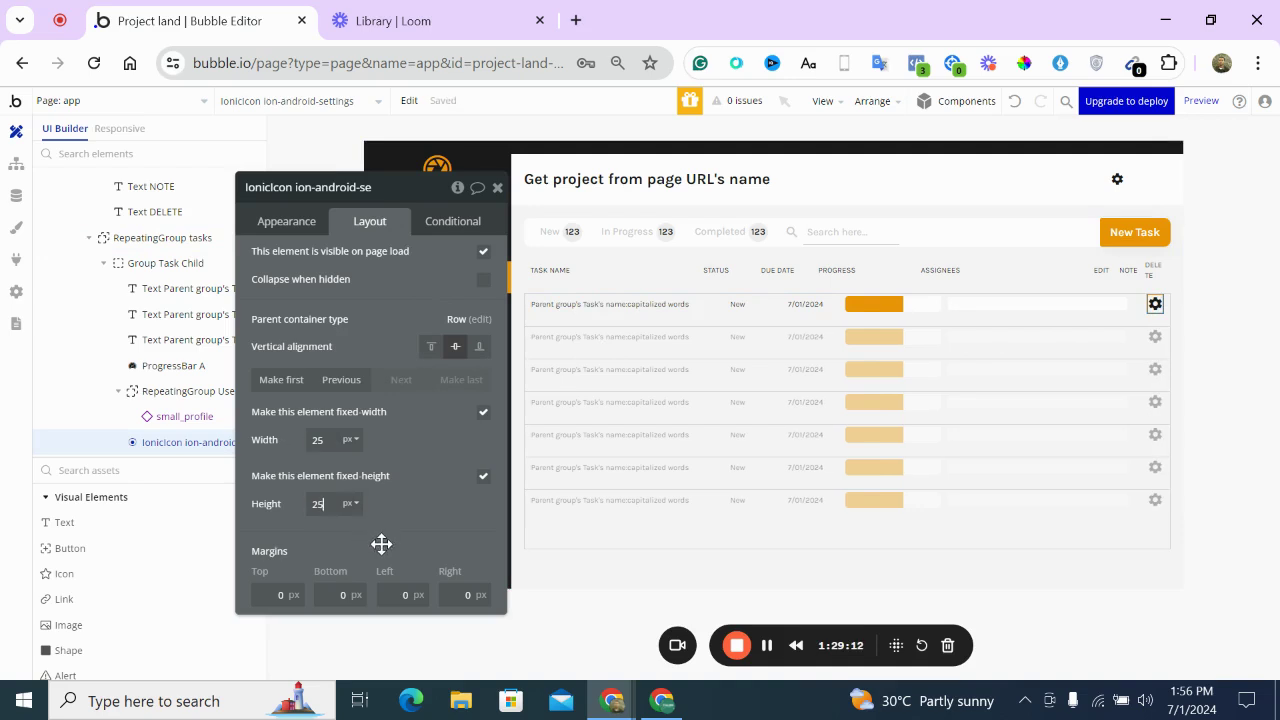
click(400, 593)
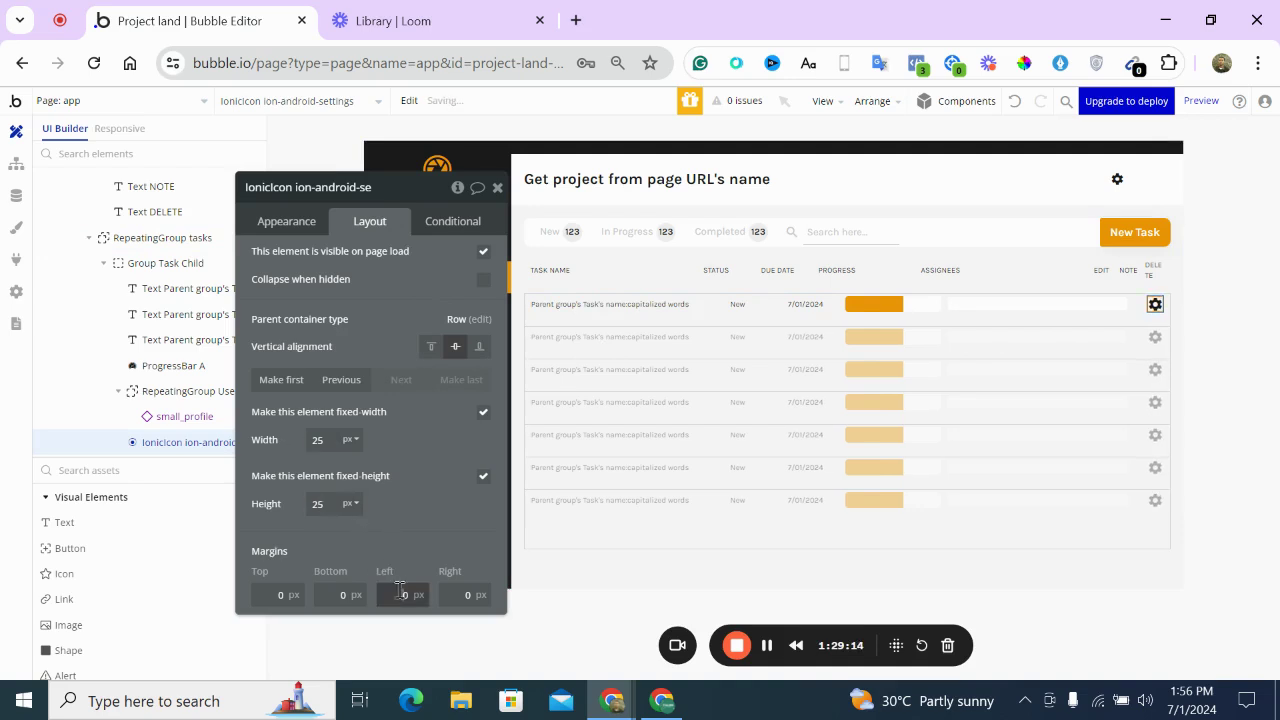
click(472, 595)
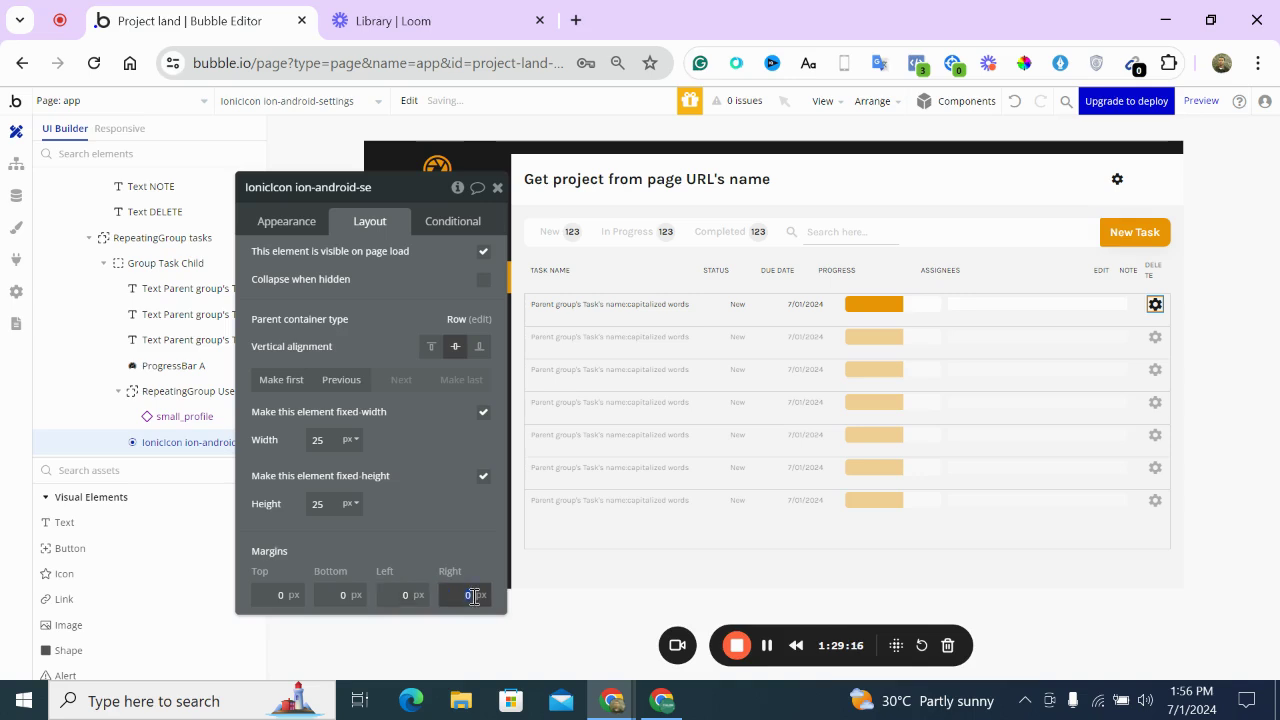
click(441, 515)
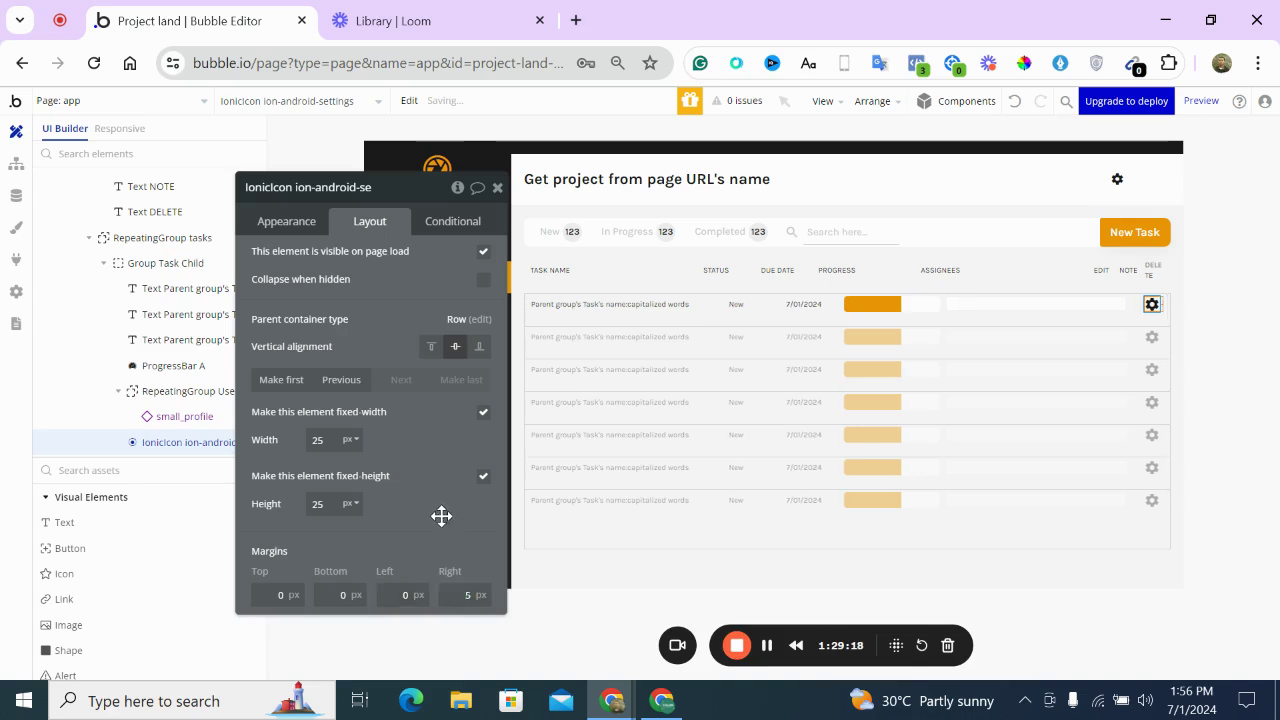
Set the maximum width of the DELETE column heading to 50 px
click(1148, 271)
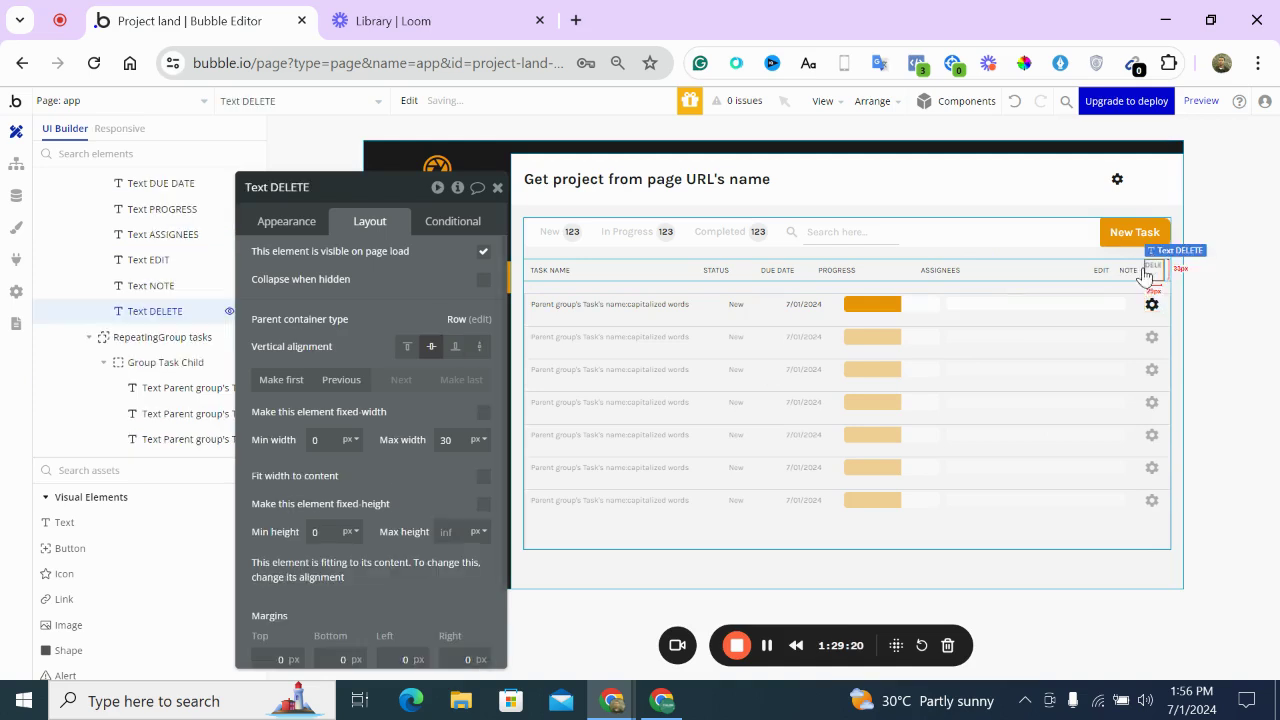
click(440, 440)
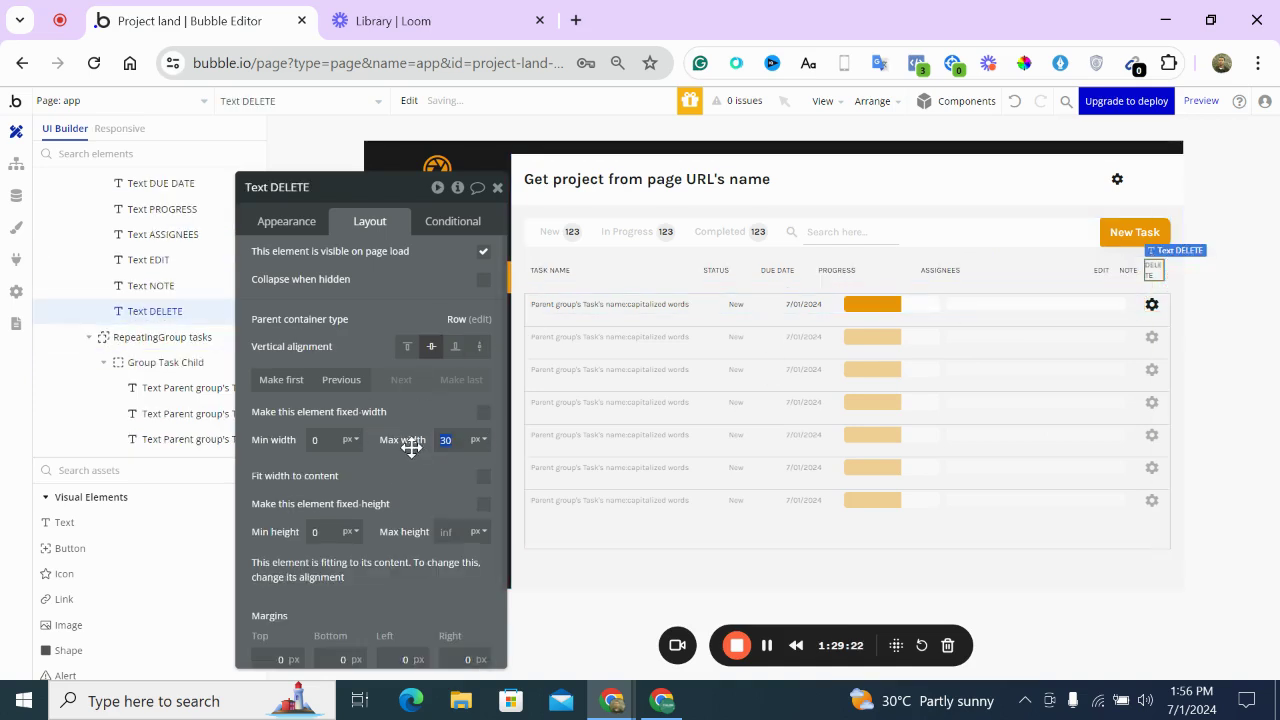
text(50)
Replace the settings icon in the task row with the ion-edit pencil icon
click(1152, 301)
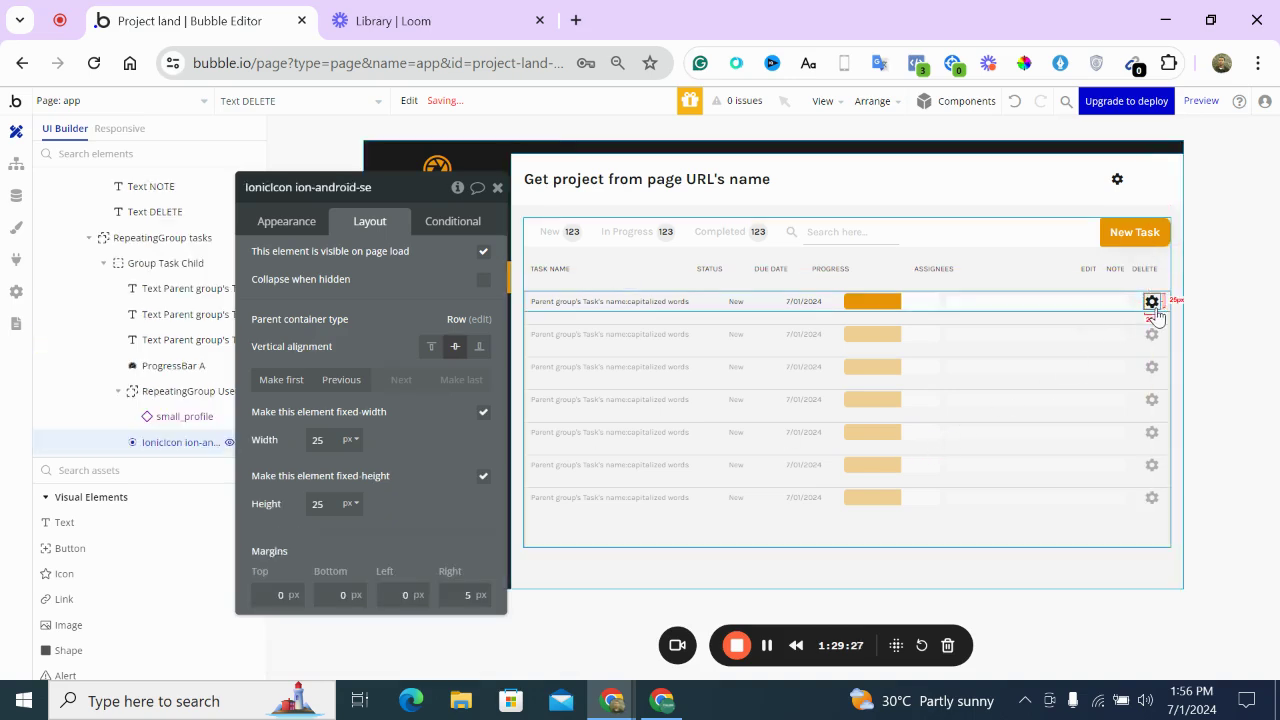
click(295, 223)
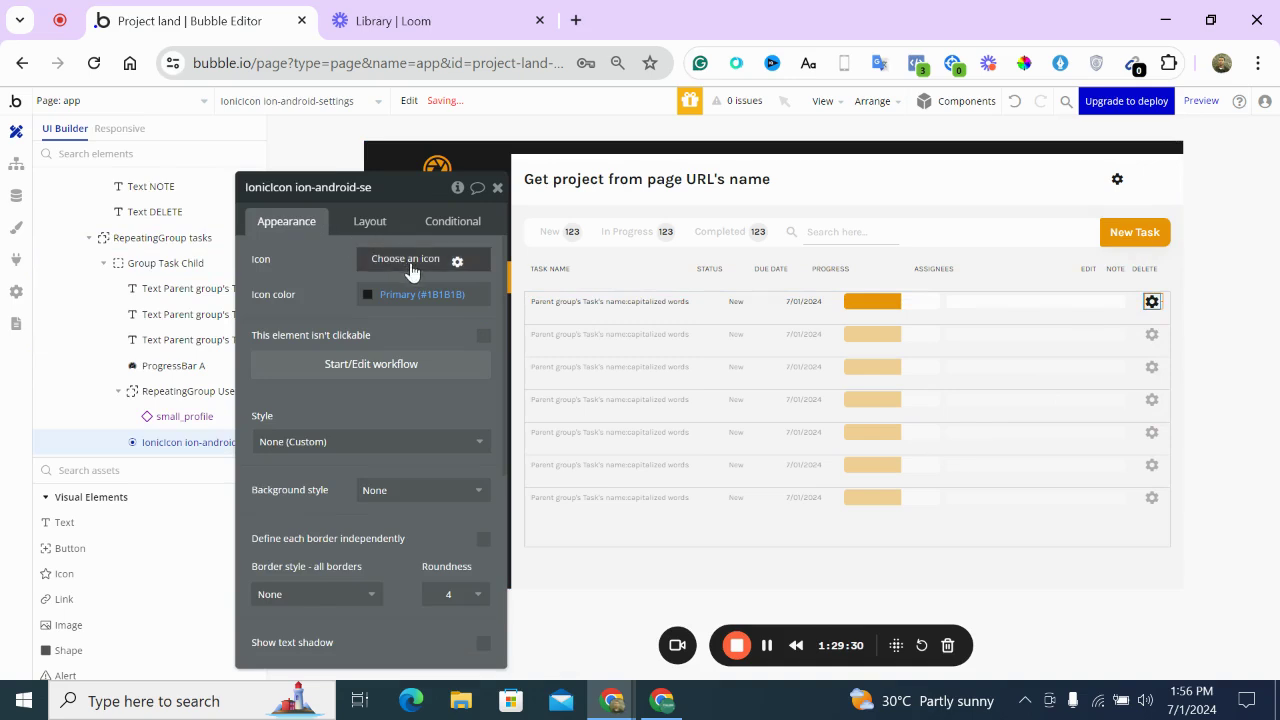
click(412, 262)
text(e)
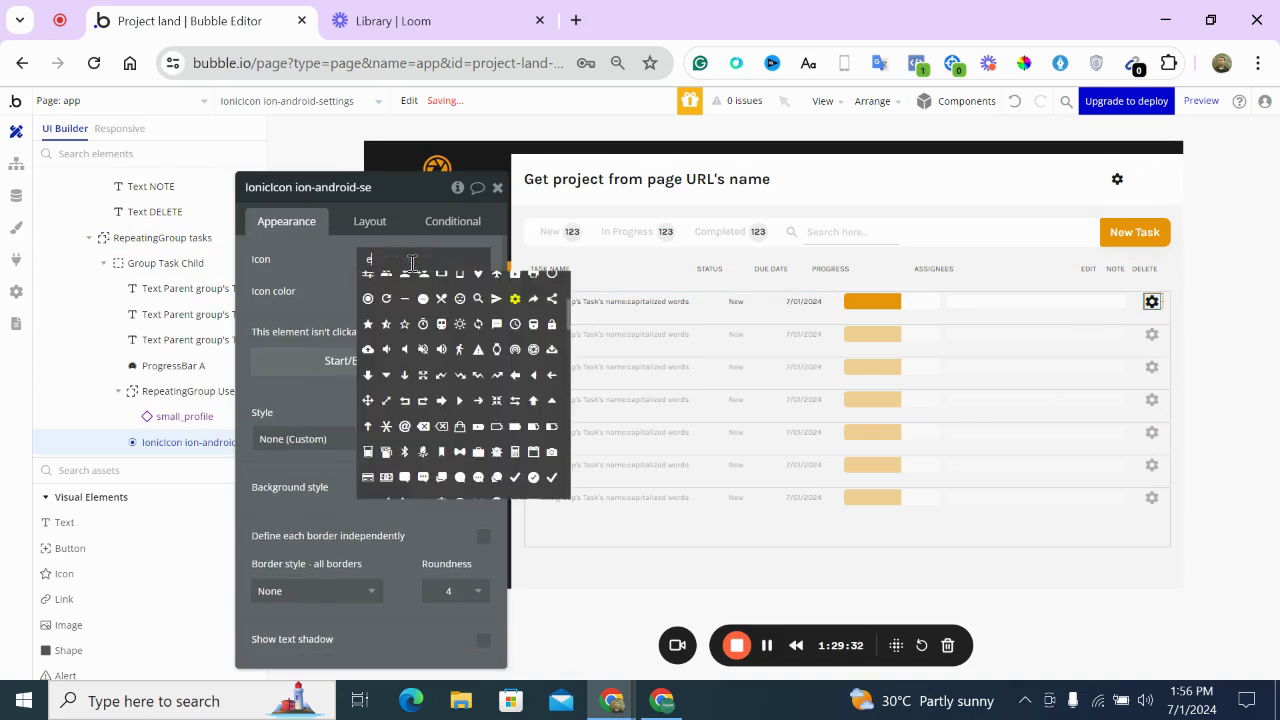
text(dit)
click(366, 287)
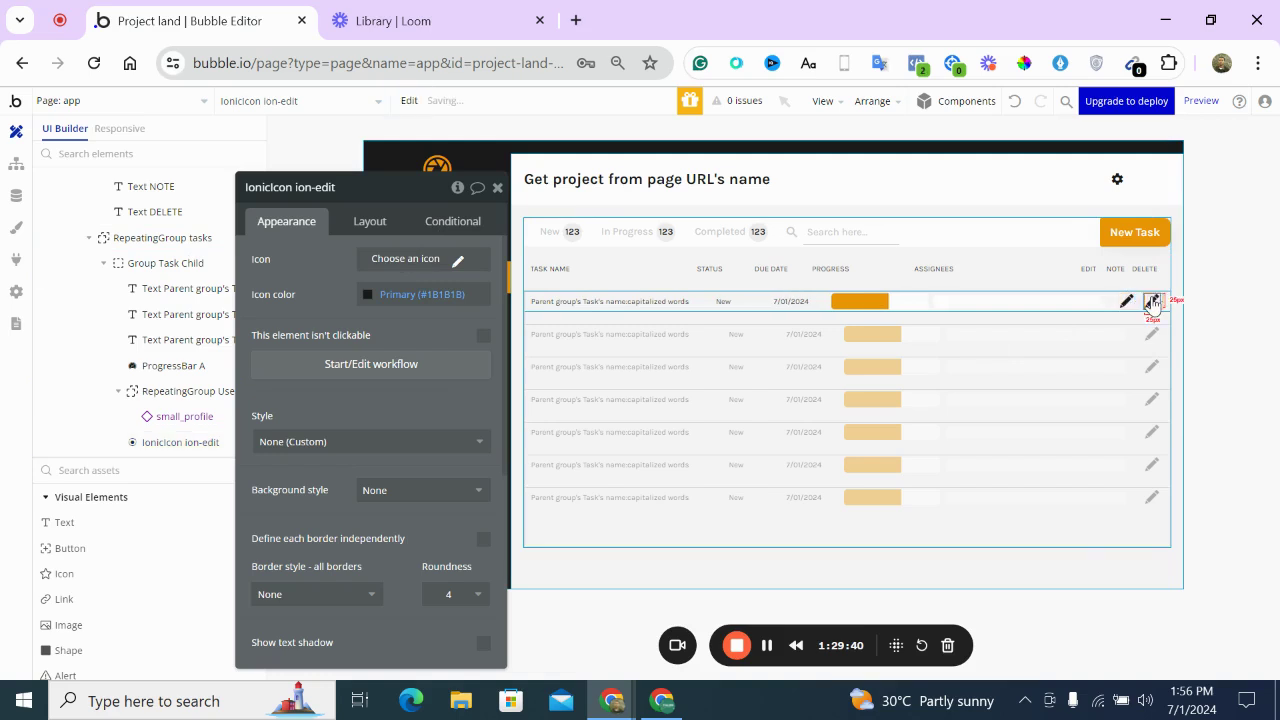
Duplicate the pencil icon in the task row and search icons for the copy with "note" and "book"
key(ctrl+c)
key(ctrl+v)
click(441, 260)
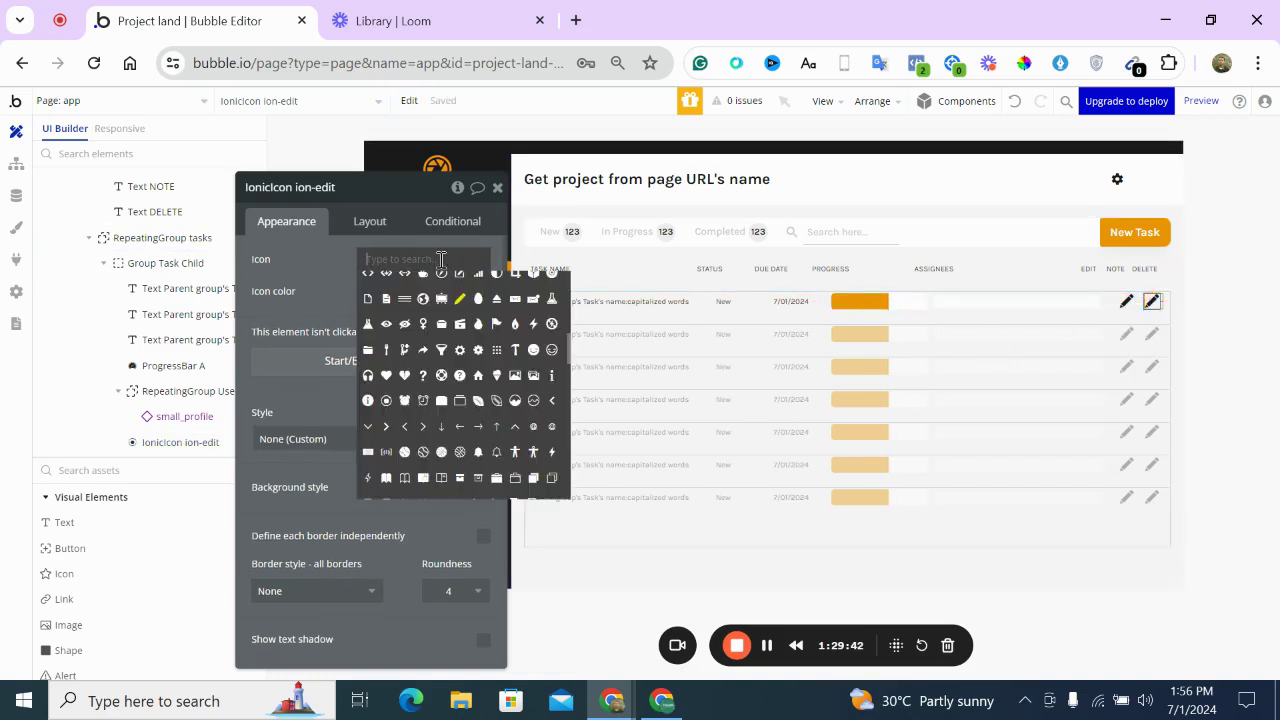
text(note)
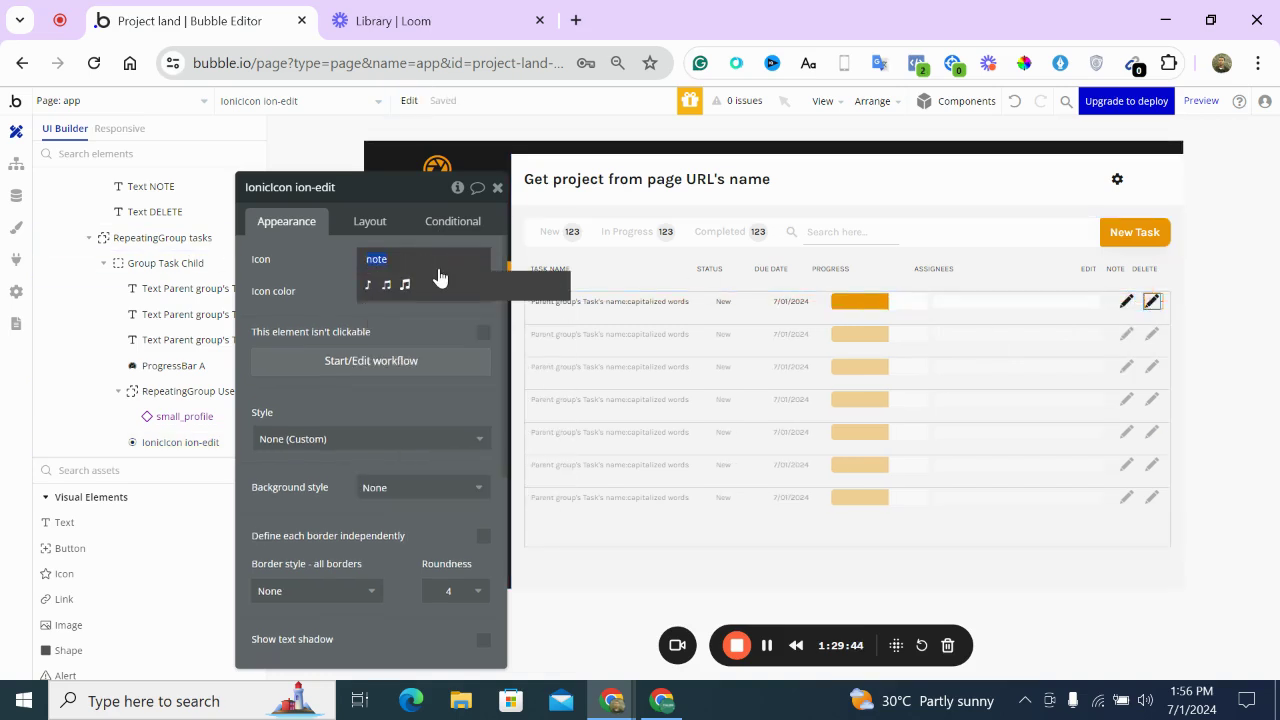
text(book)
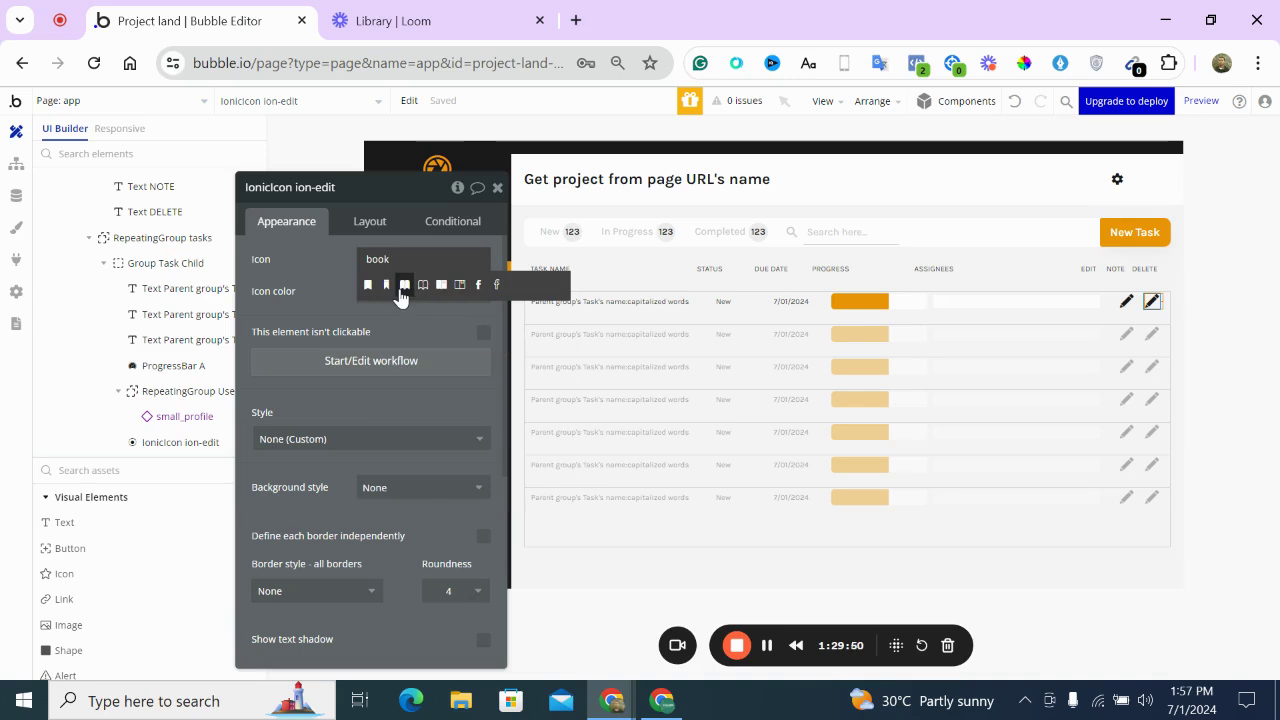
Try the searches "notepad" and "pad" to find an icon for the NOTE column
key(ctrl+a)
text(notepad)
key(BackSpace)
key(BackSpace)
key(BackSpace)
key(BackSpace)
key(BackSpace)
key(BackSpace)
text(pad)
key(BackSpace)
key(BackSpace)
key(BackSpace)
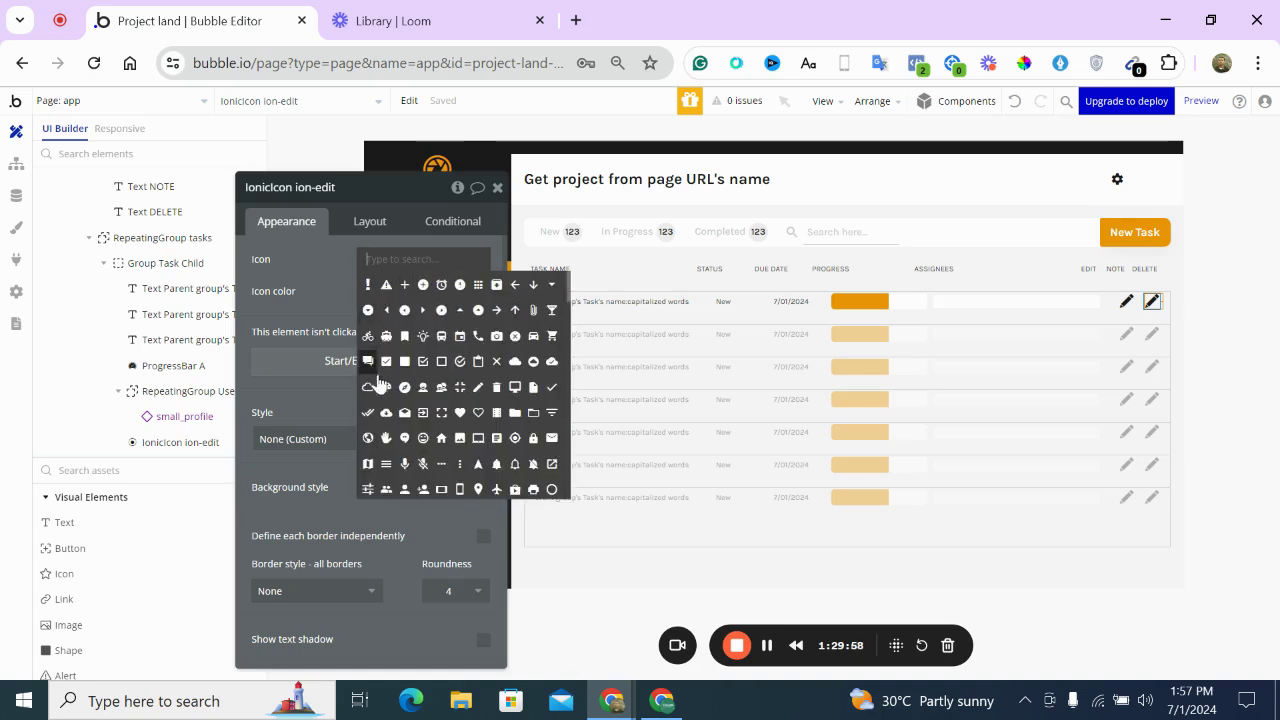
Search the icons for "paper" and choose ion-ios-paper for the duplicated icon
scroll(462, 345, down, 1)
text(p)
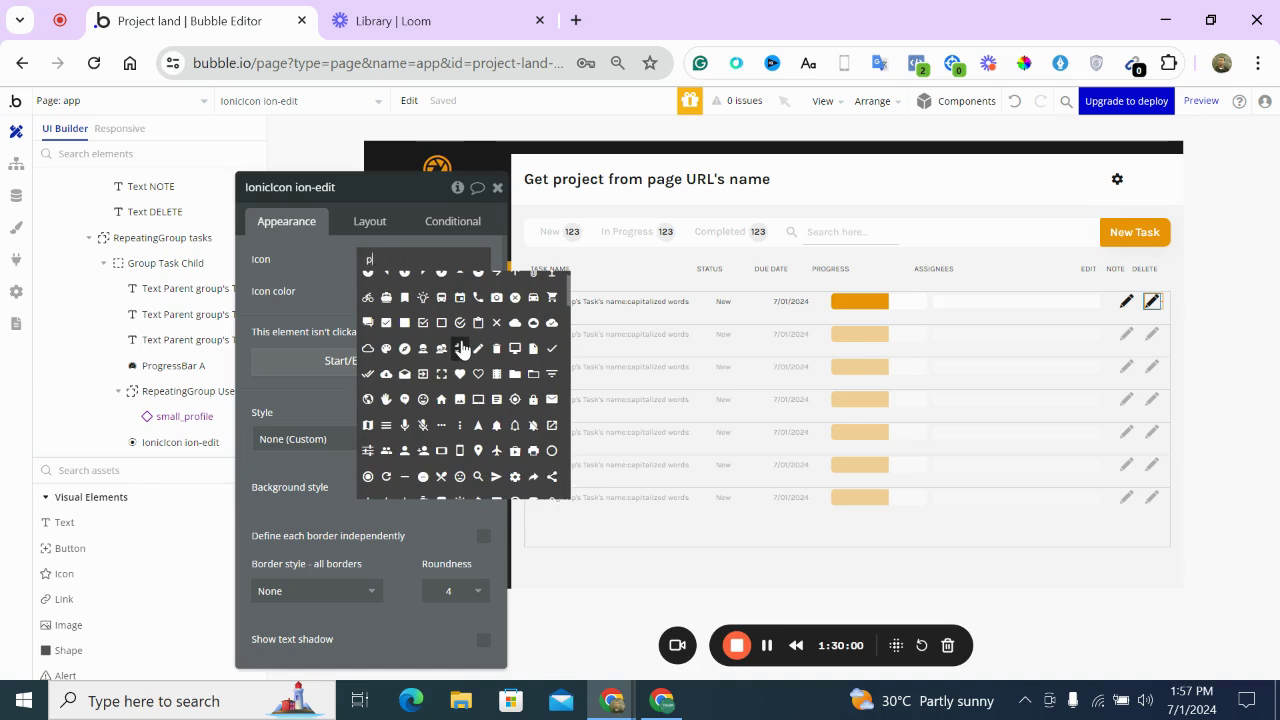
text(aper)
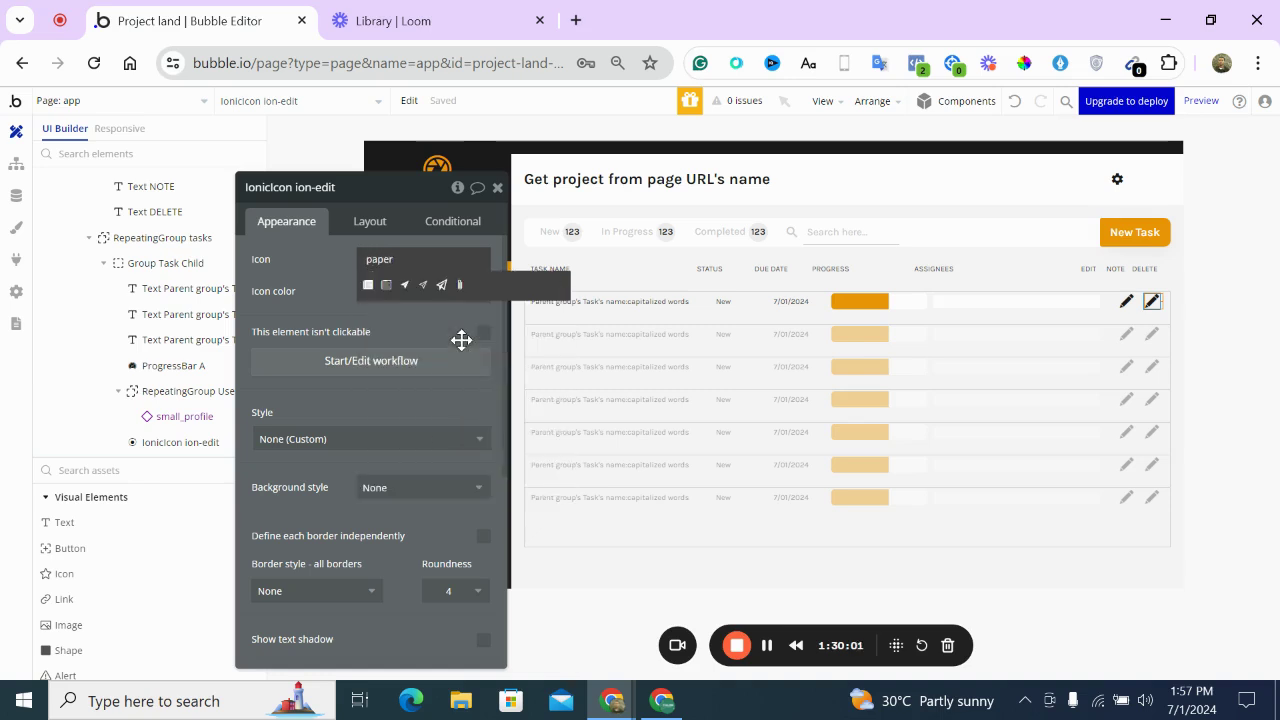
click(367, 284)
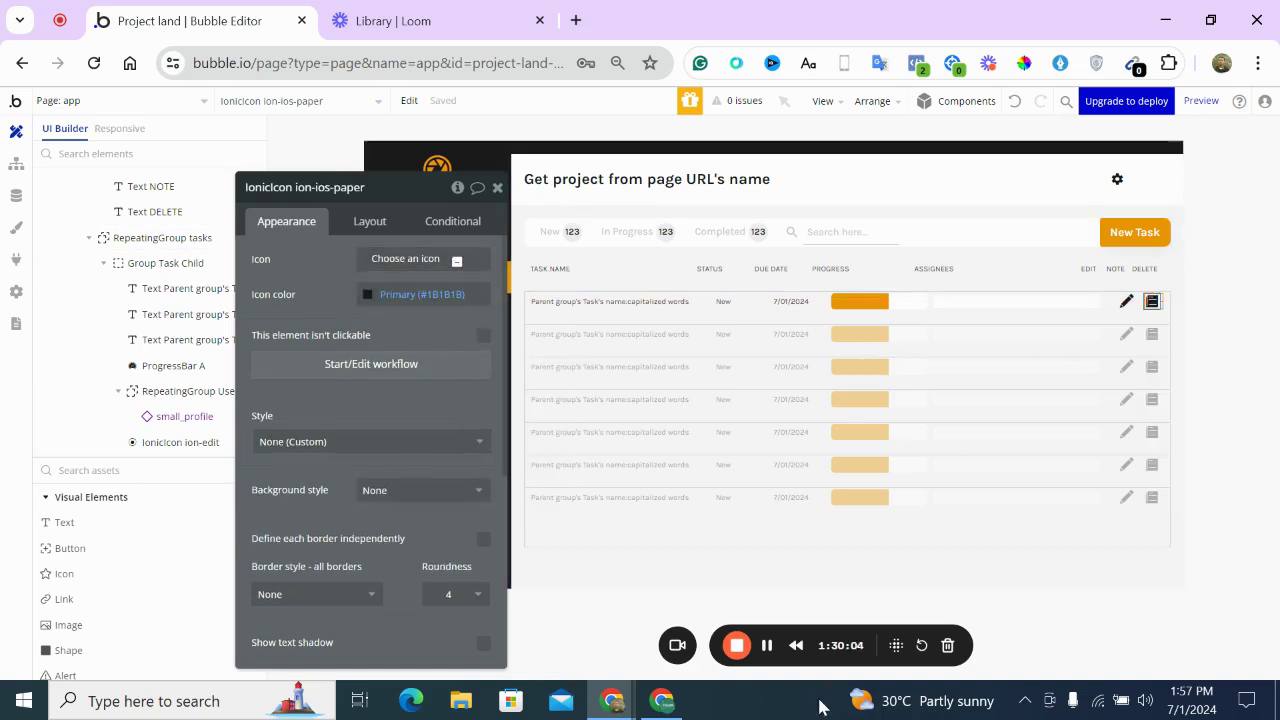
Try #CDCDCD as the paper icon's color
click(662, 700)
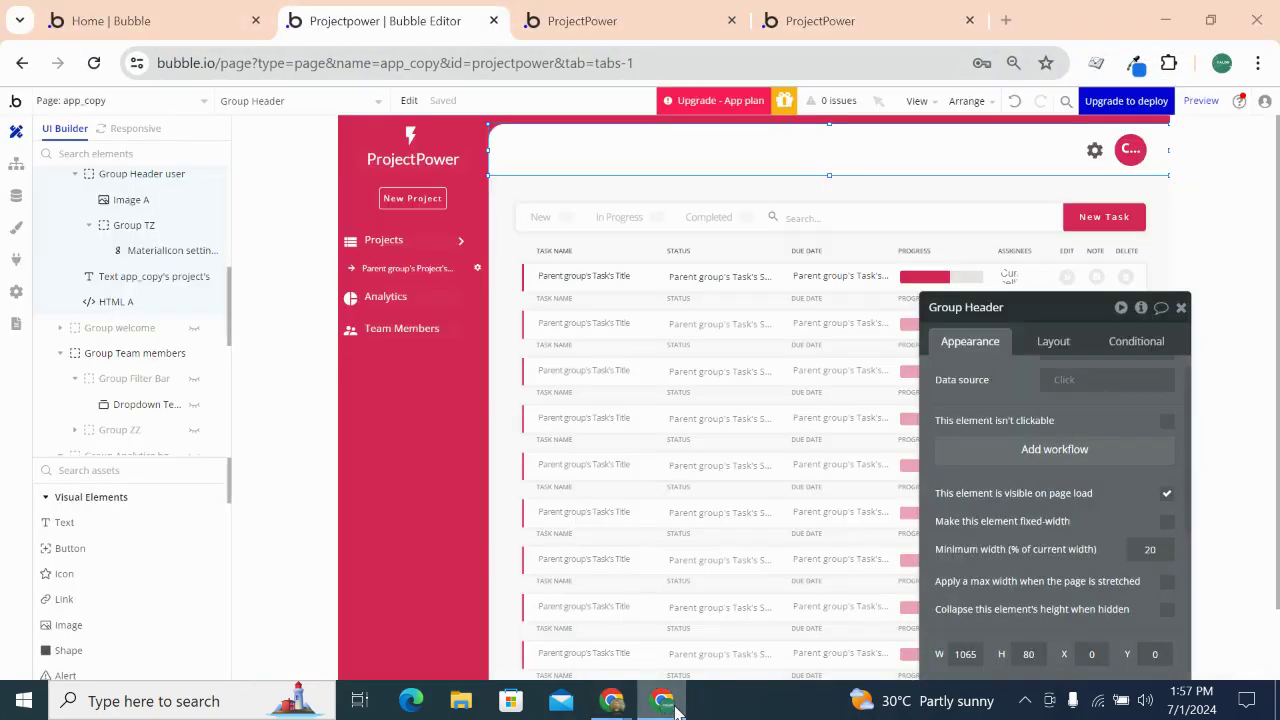
click(662, 700)
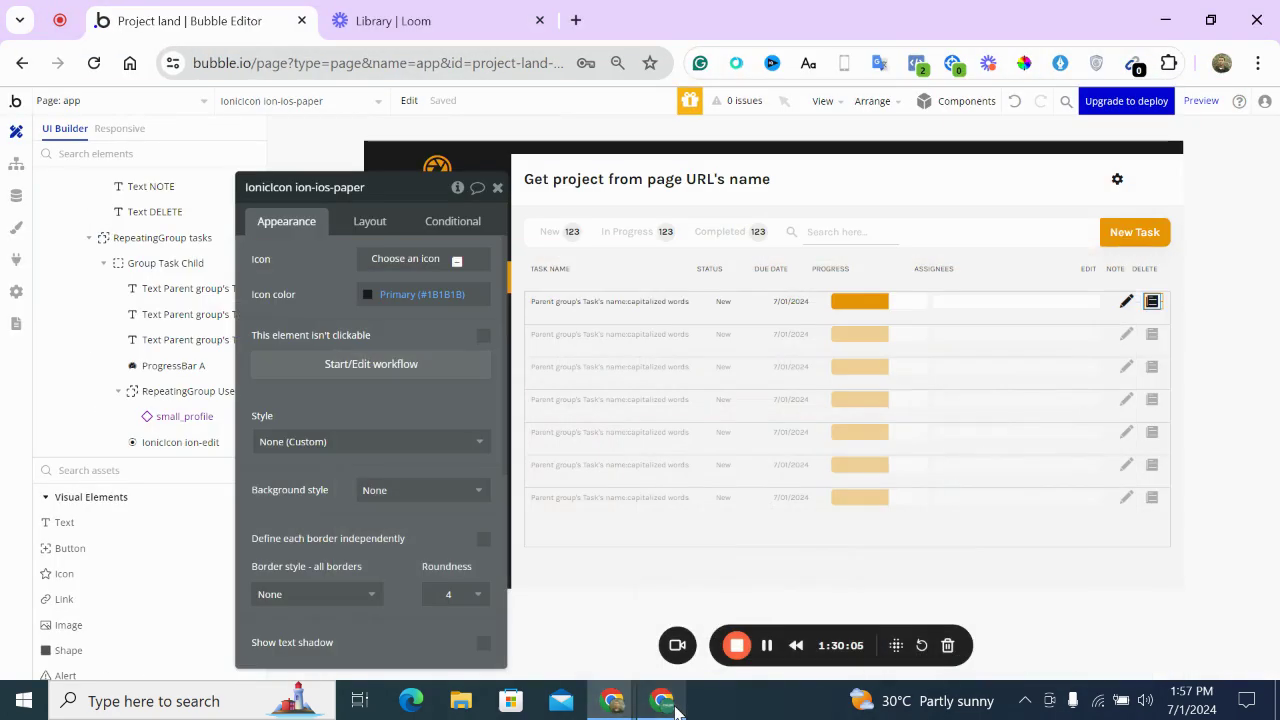
click(368, 299)
click(411, 295)
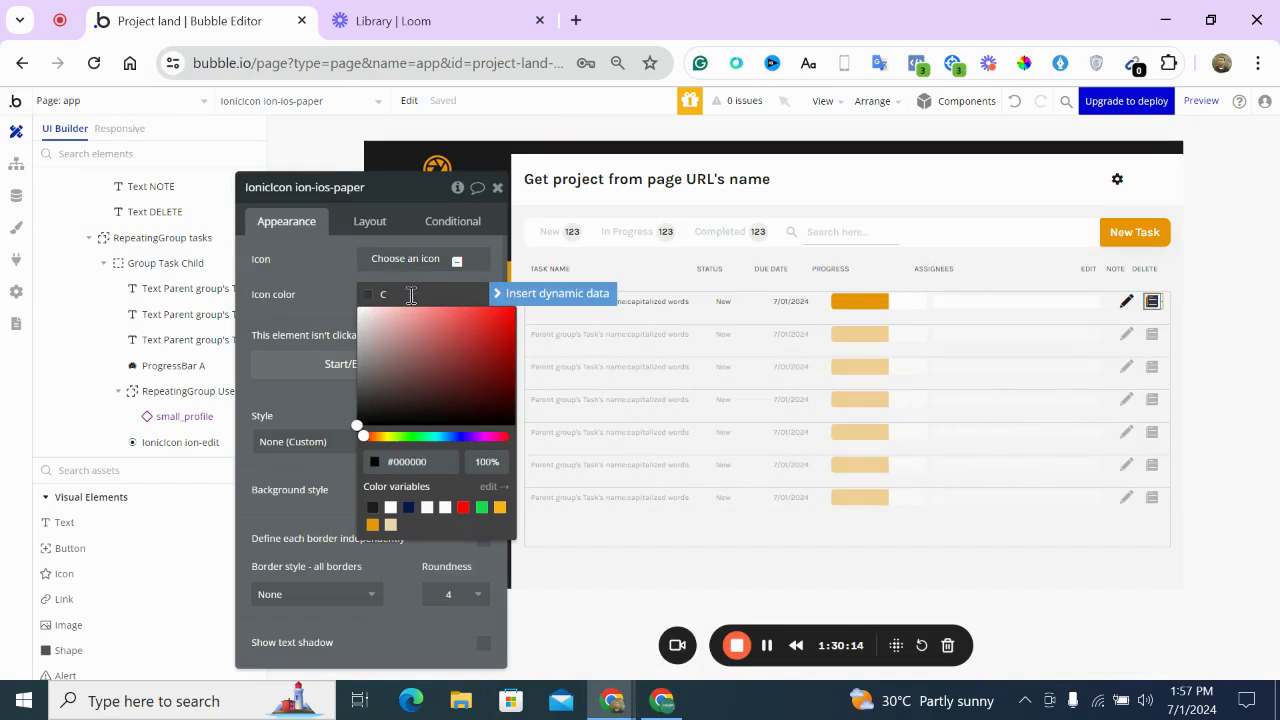
text(BC)
key(BackSpace)
key(BackSpace)
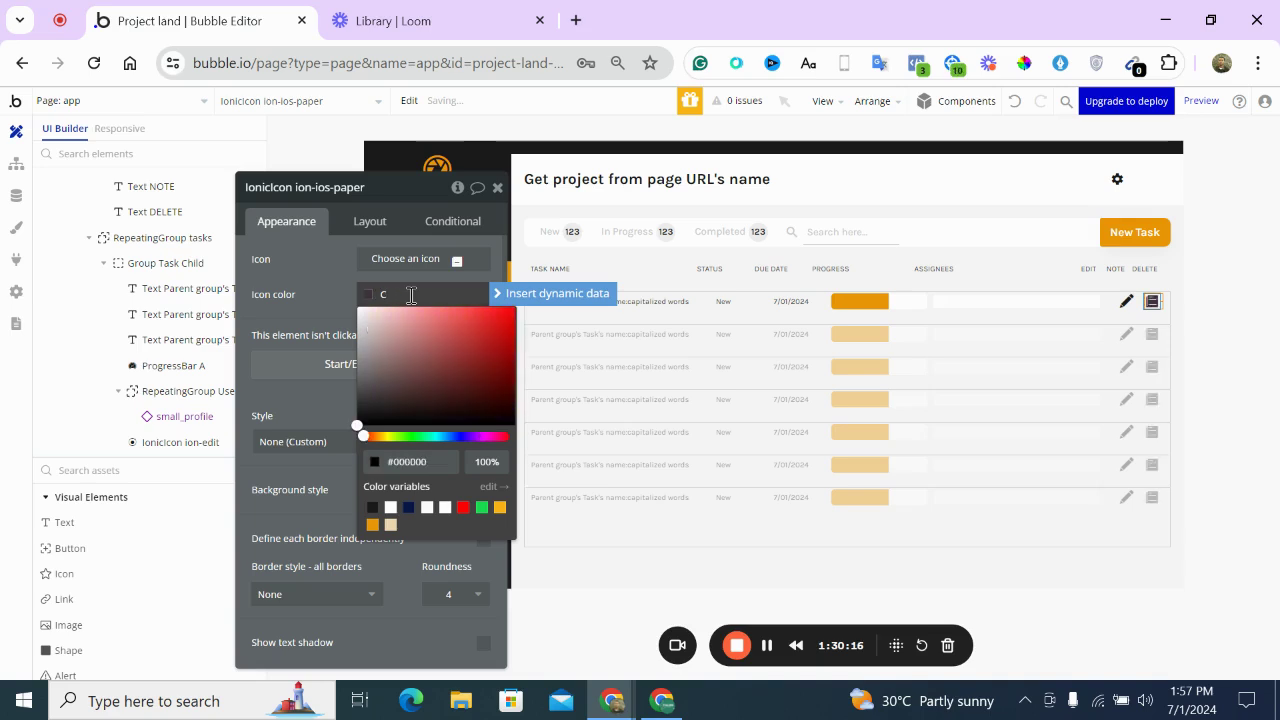
text(DCDCD)
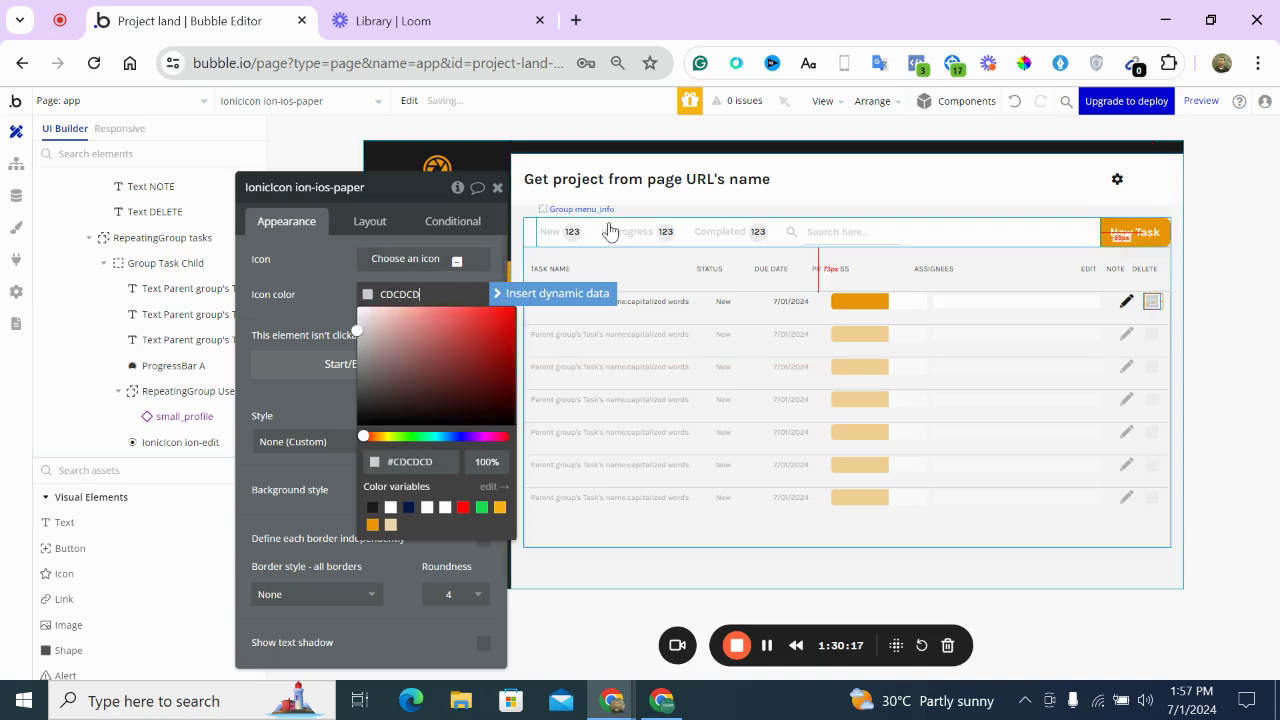
Copy the font color #CBCBCB from the In Progress text and apply it as the paper icon's color
click(616, 232)
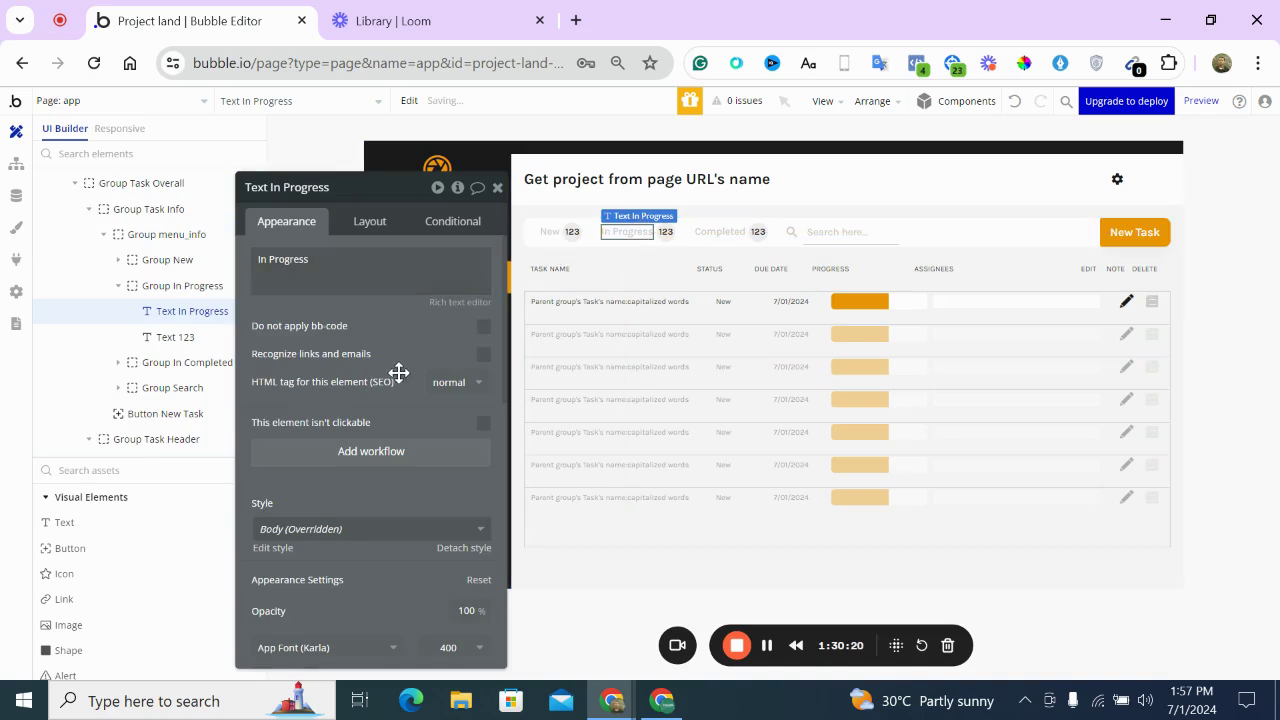
scroll(398, 360, down, 5)
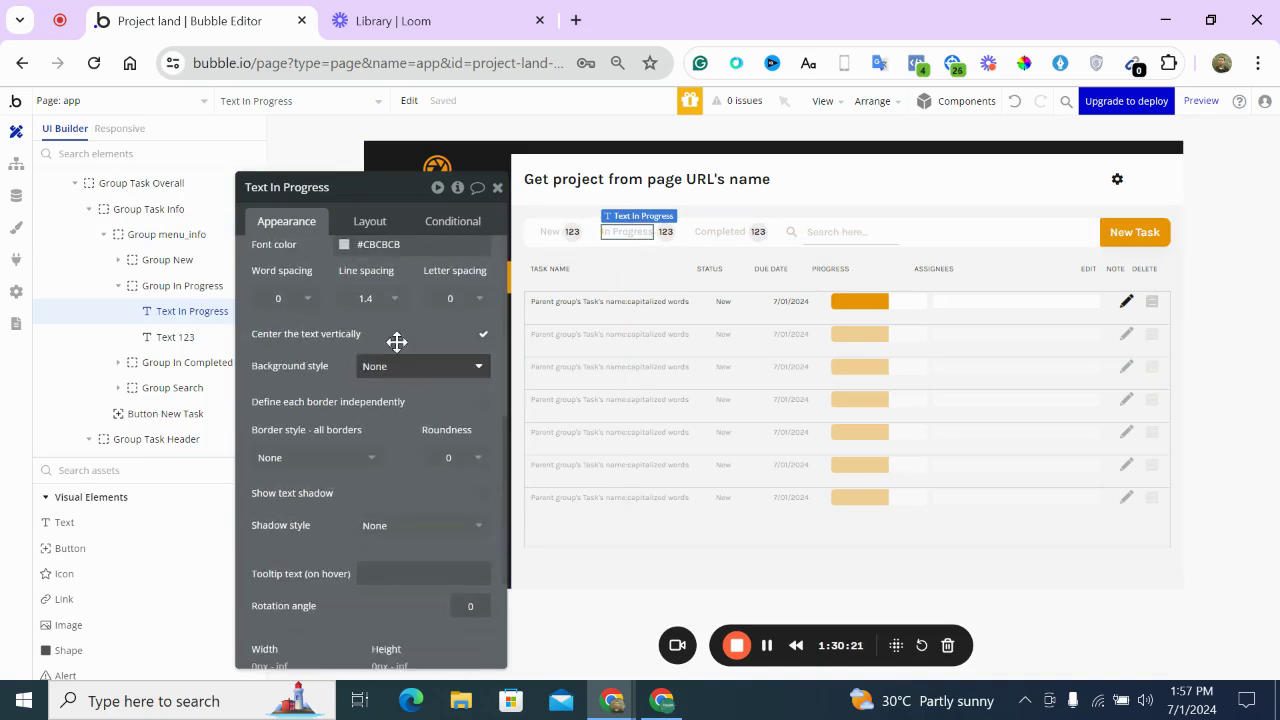
click(411, 250)
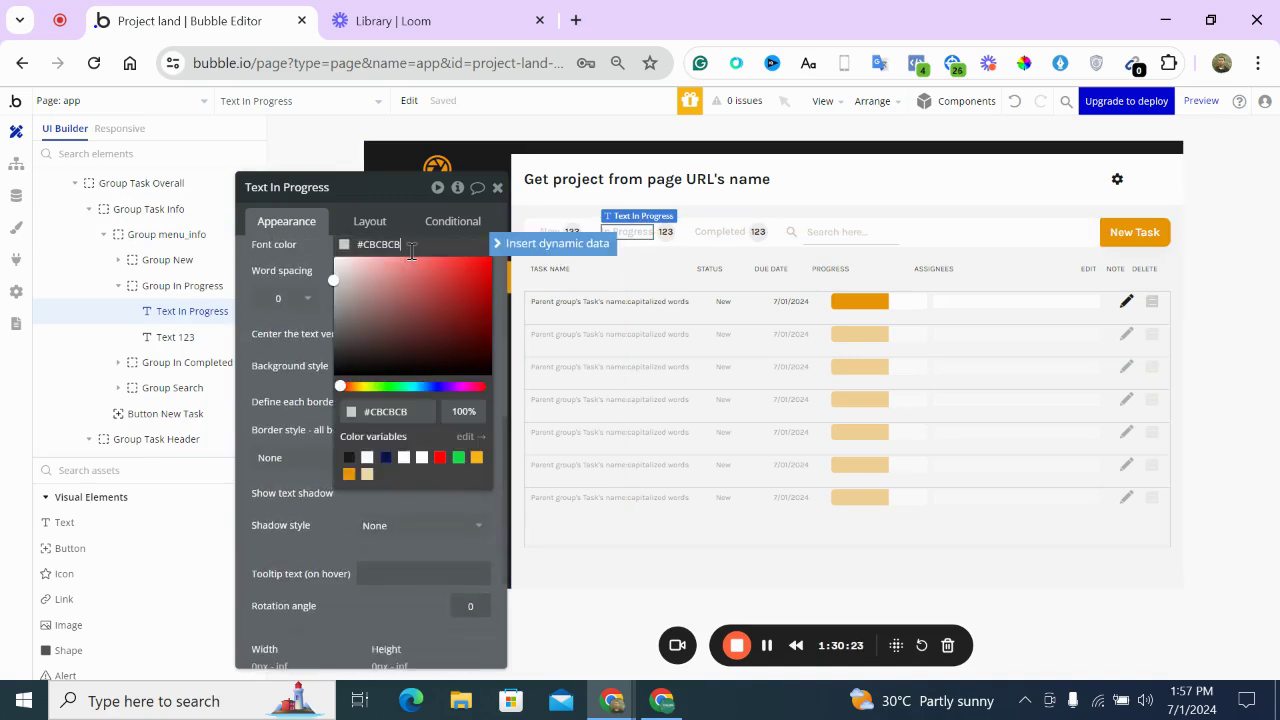
click(1151, 312)
scroll(457, 306, up, 6)
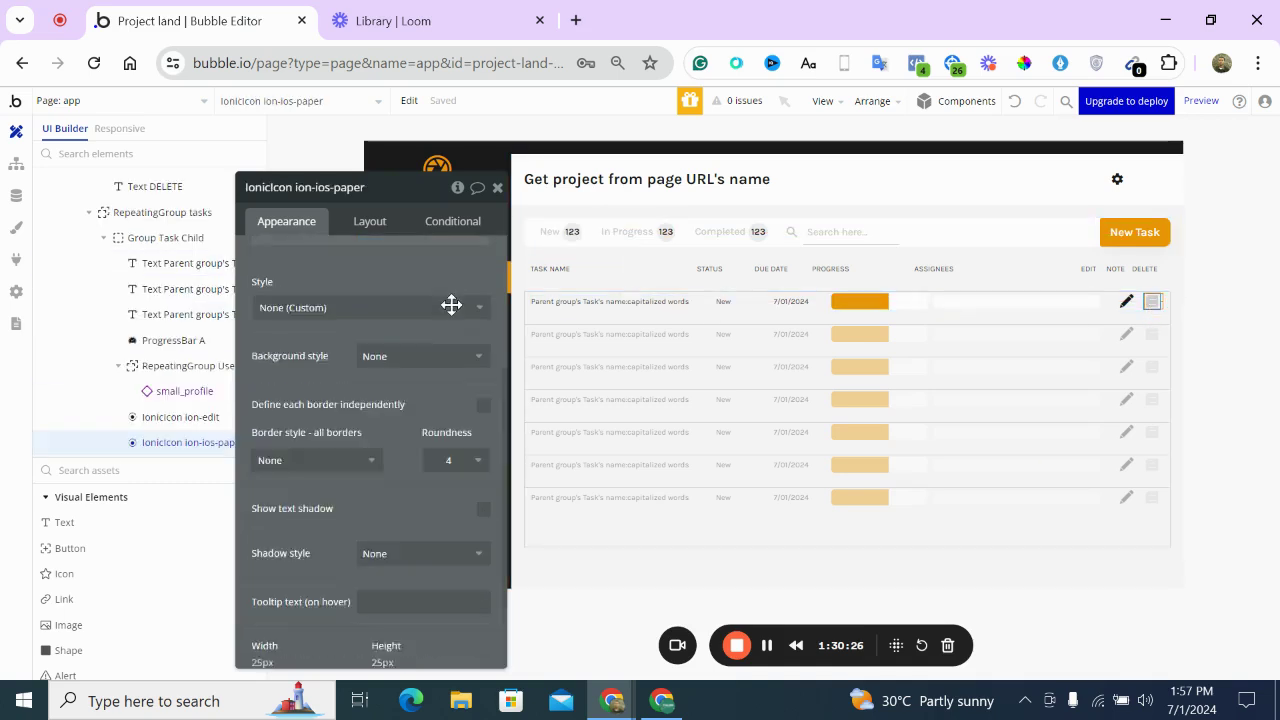
click(427, 296)
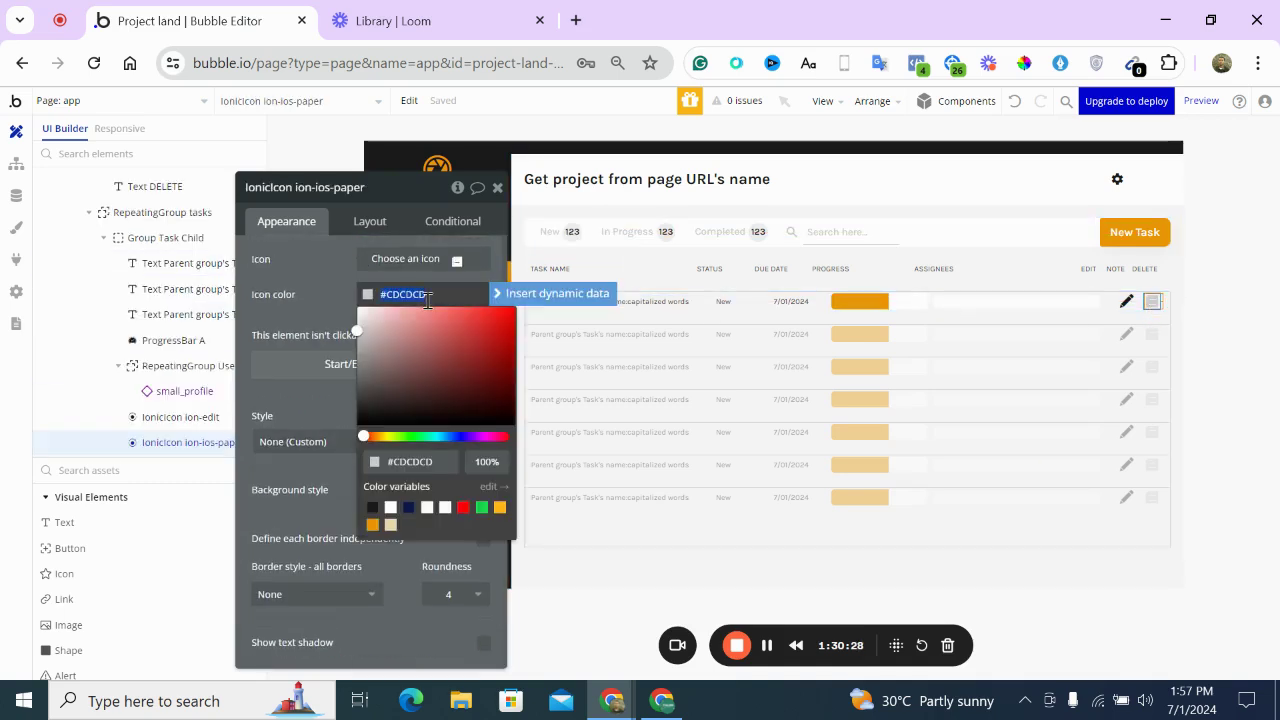
text(#CBCBCB)
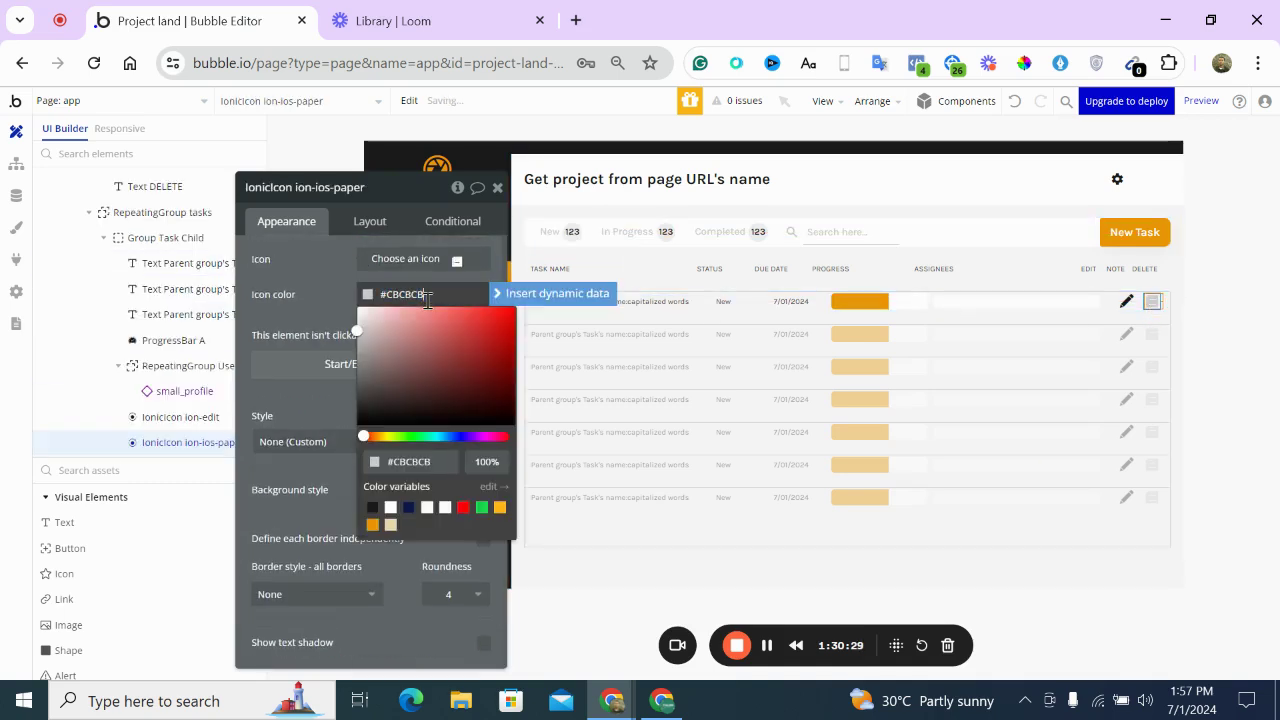
Apply the copied color #CBCBCB to the pencil icon in the task row
click(1126, 303)
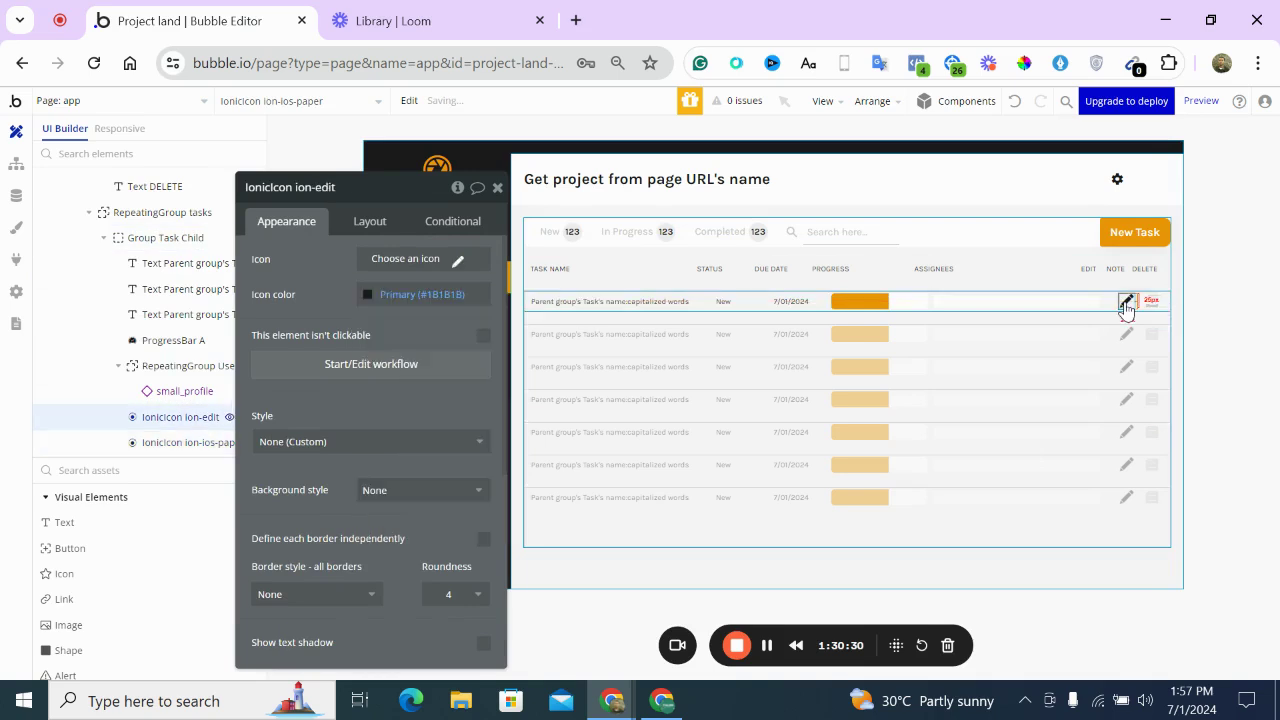
click(435, 293)
key(ctrl+v)
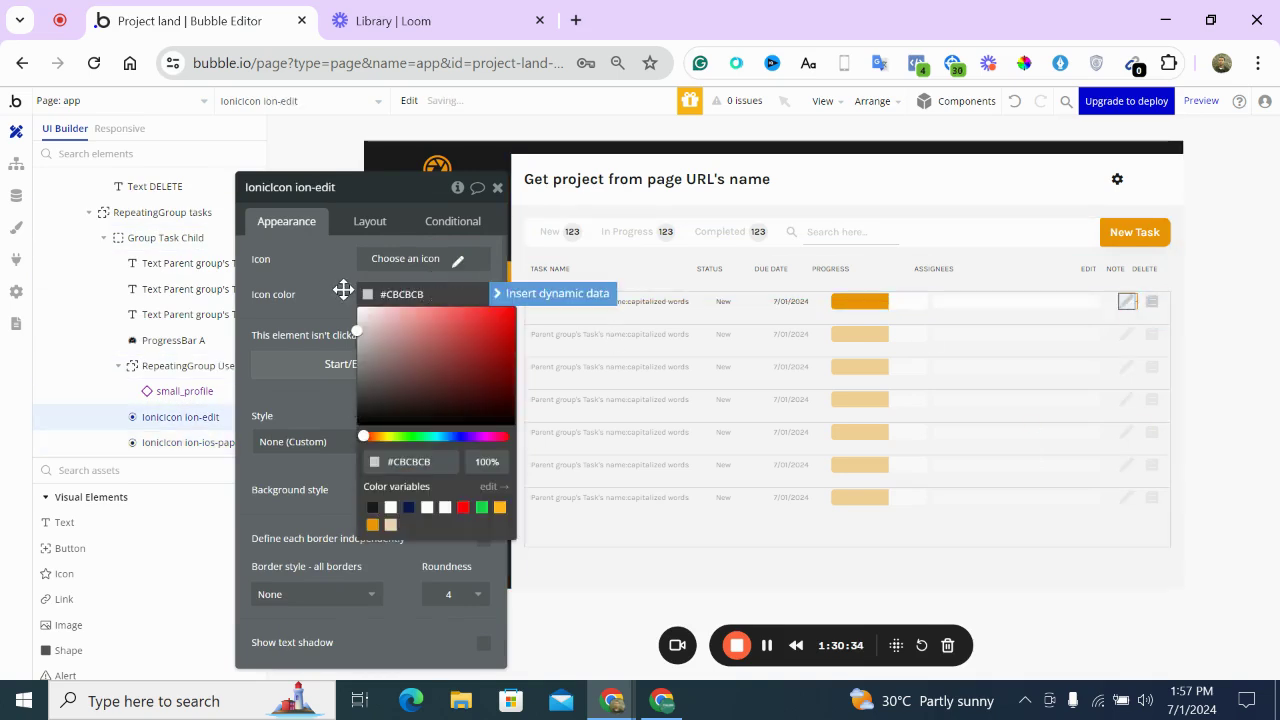
click(343, 289)
Duplicate the paper icon, give the copy a 25 px right margin and change it to the ion-android-delete icon
click(1153, 303)
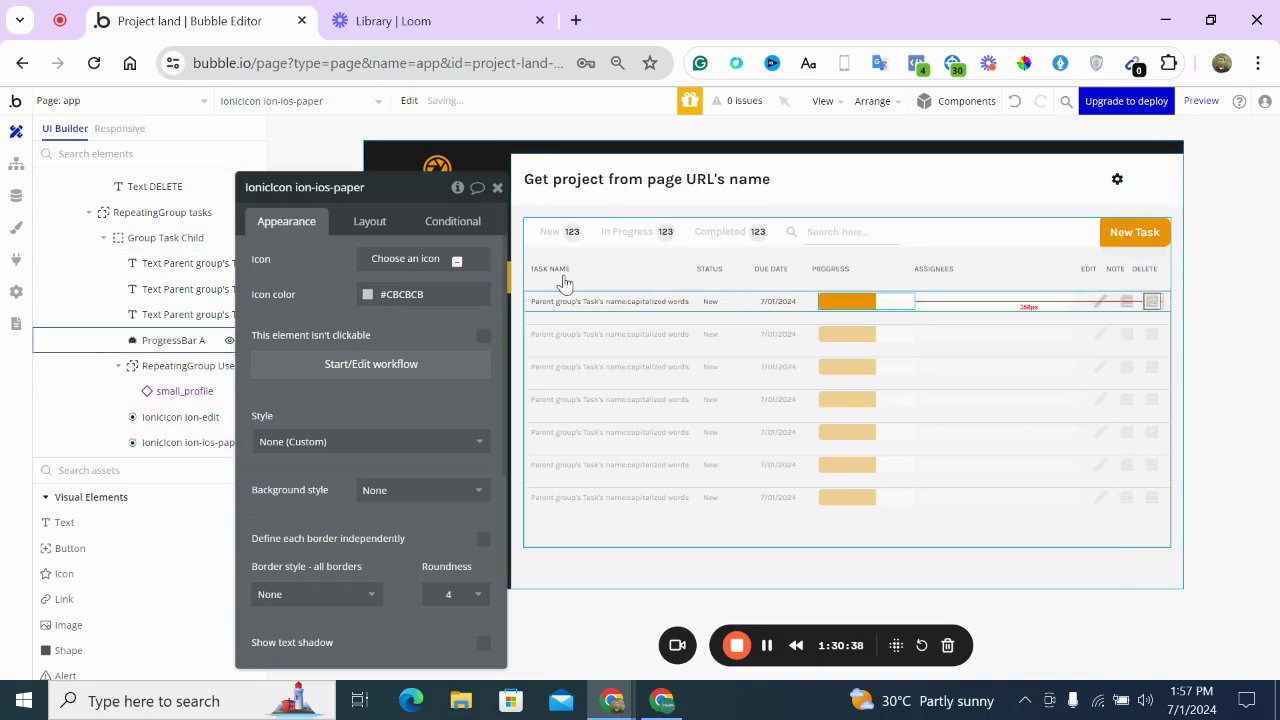
click(370, 222)
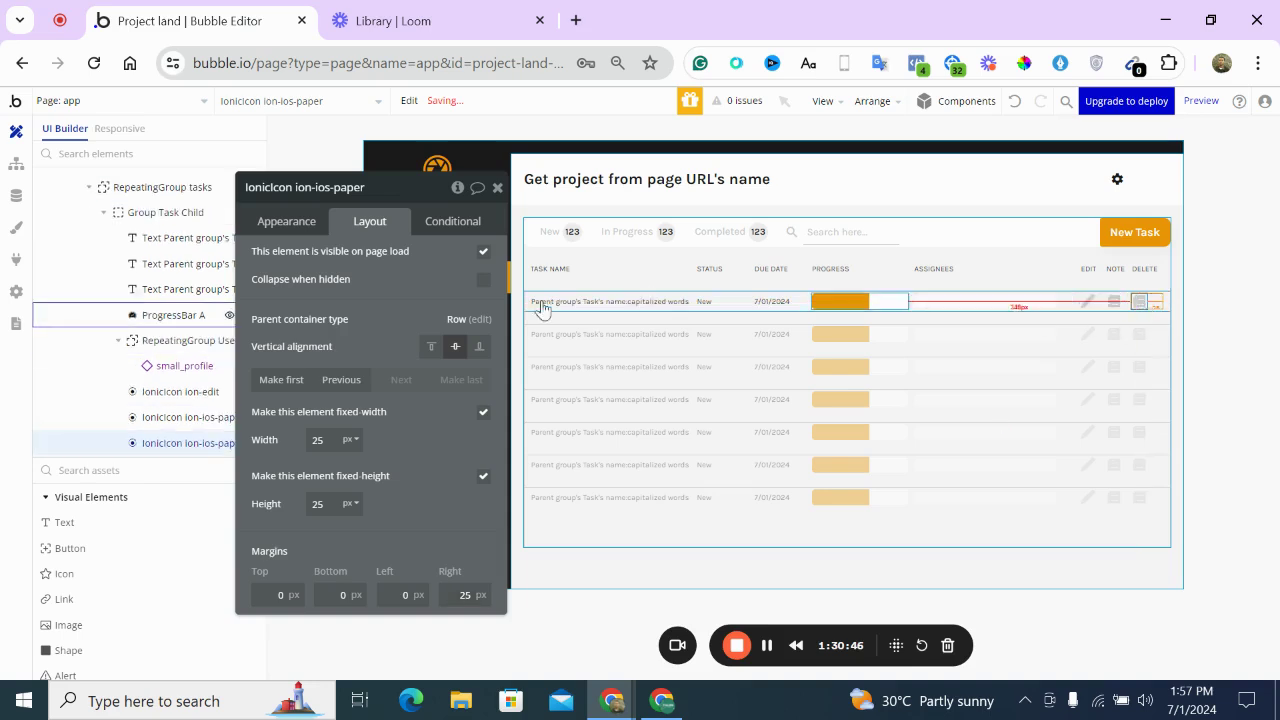
click(310, 220)
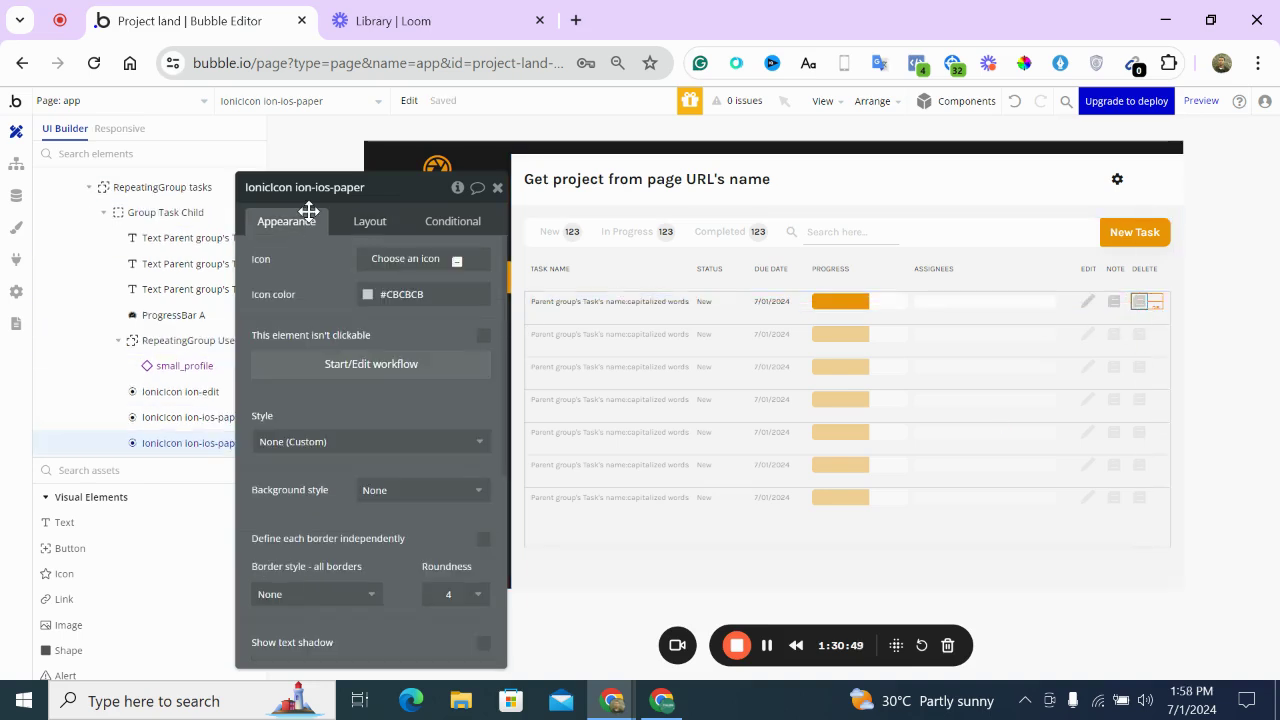
click(410, 258)
text(dele)
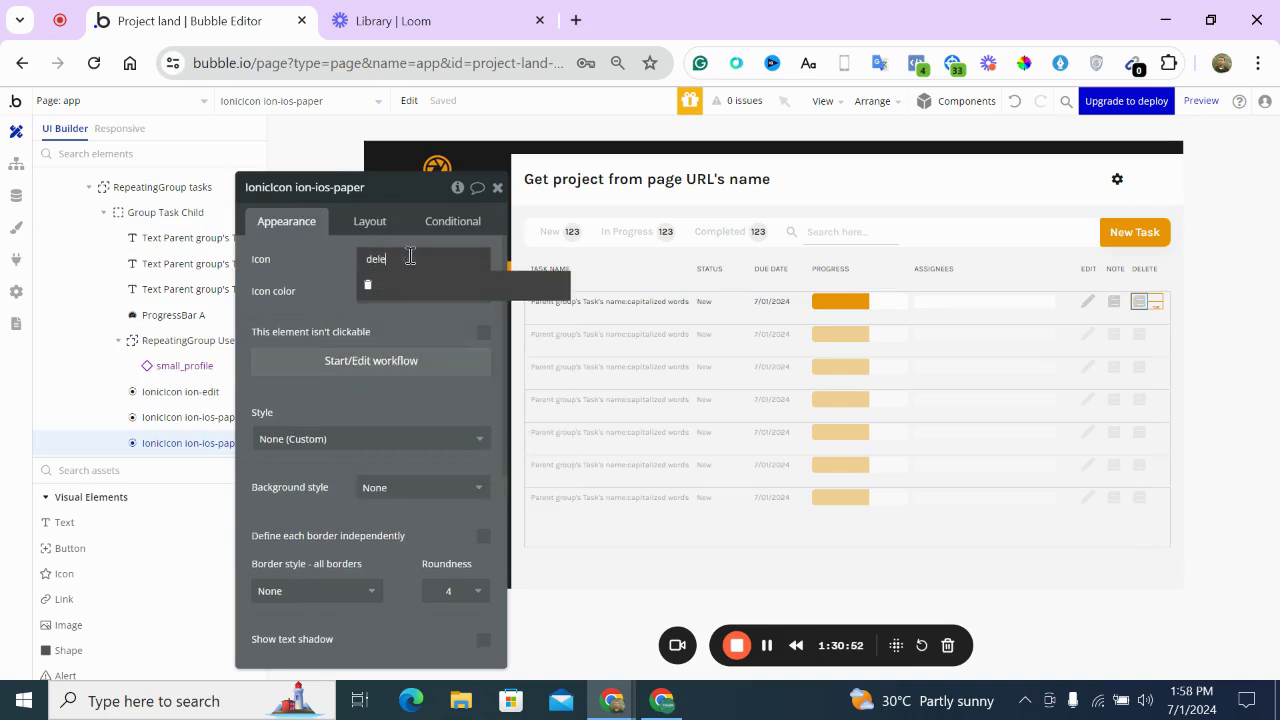
click(368, 290)
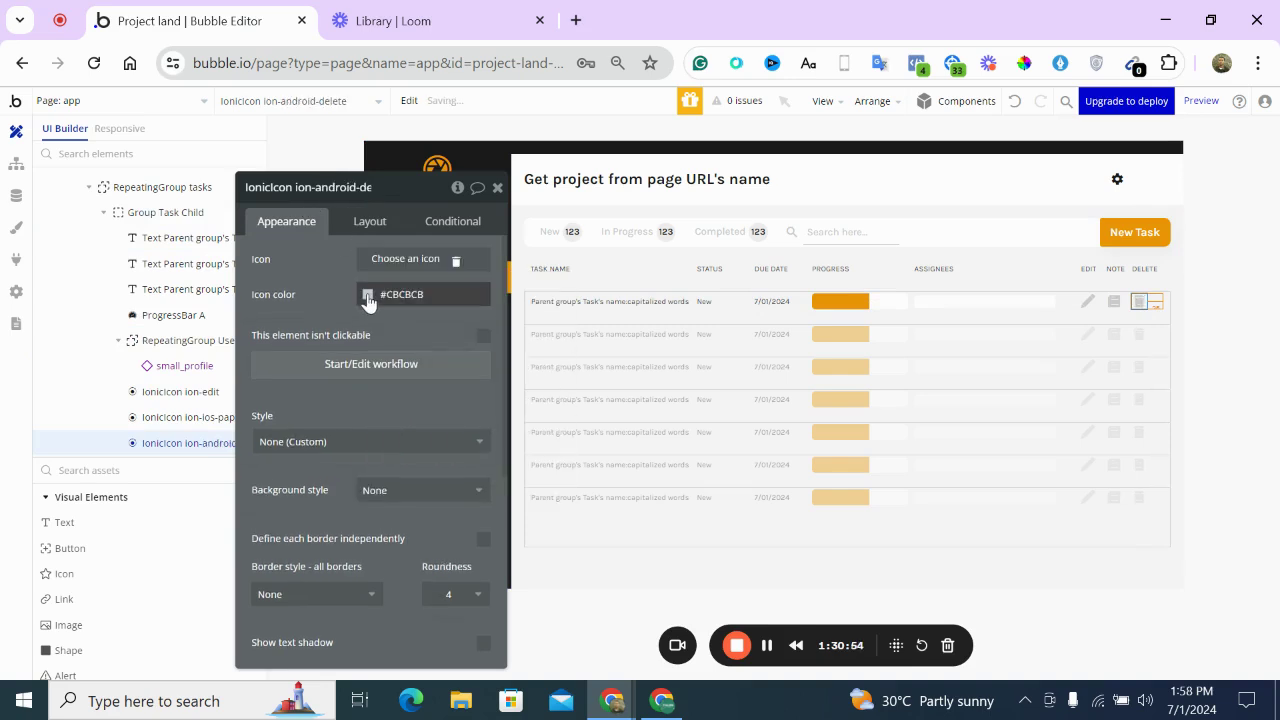
Color the task row's delete icon dark red, starting from the Destructive color variable
click(368, 296)
click(463, 507)
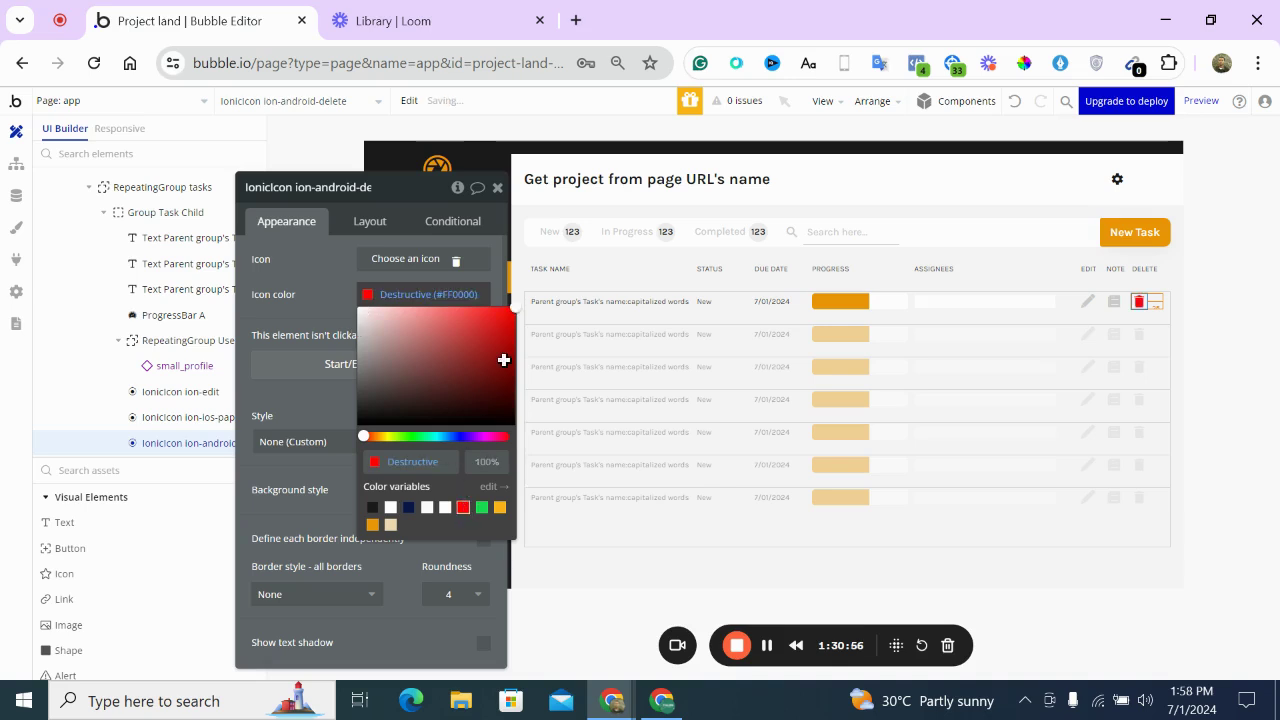
click(510, 373)
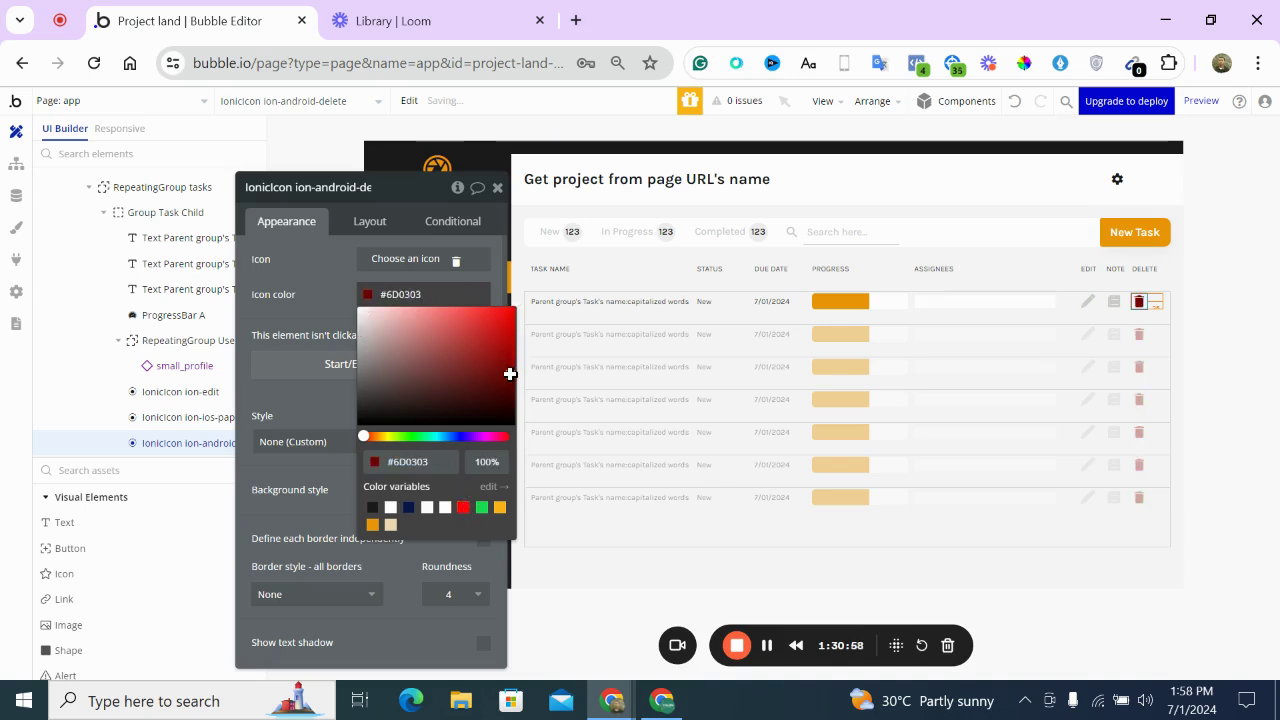
drag(510, 373, 514, 365)
Change the pencil icon's color to the muted green #88A891, starting from the Success color variable
click(1088, 310)
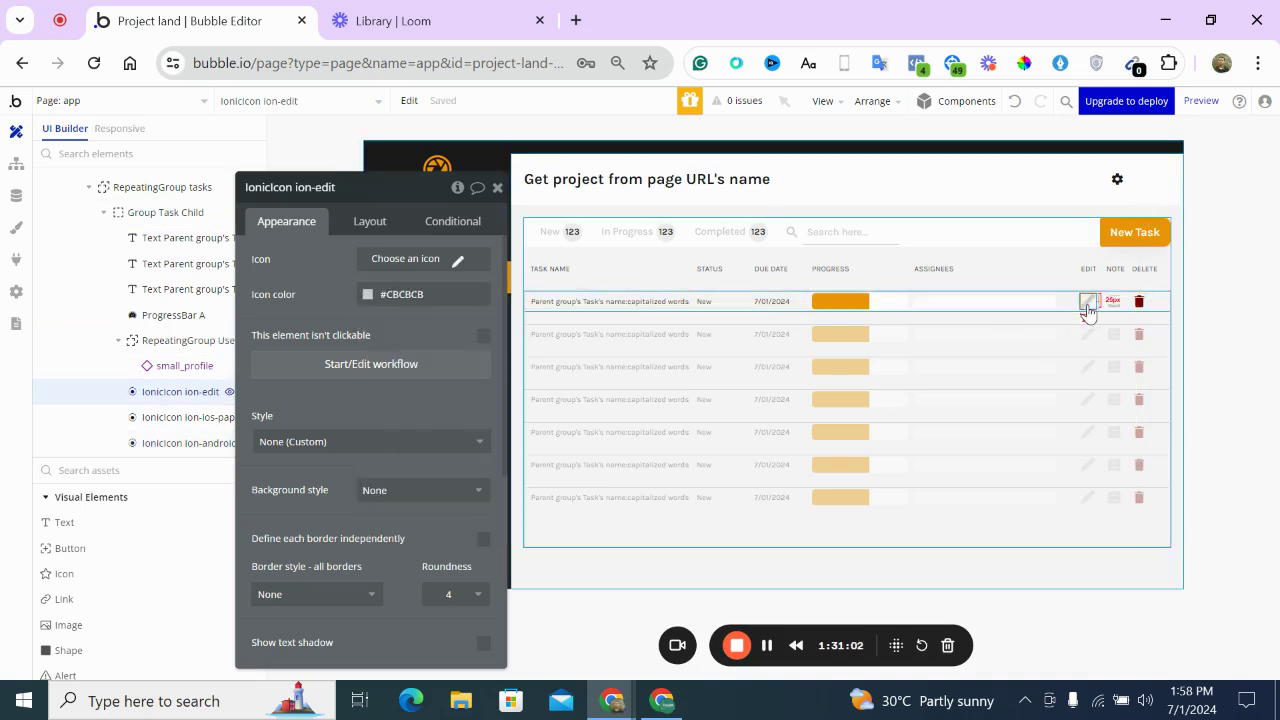
click(367, 294)
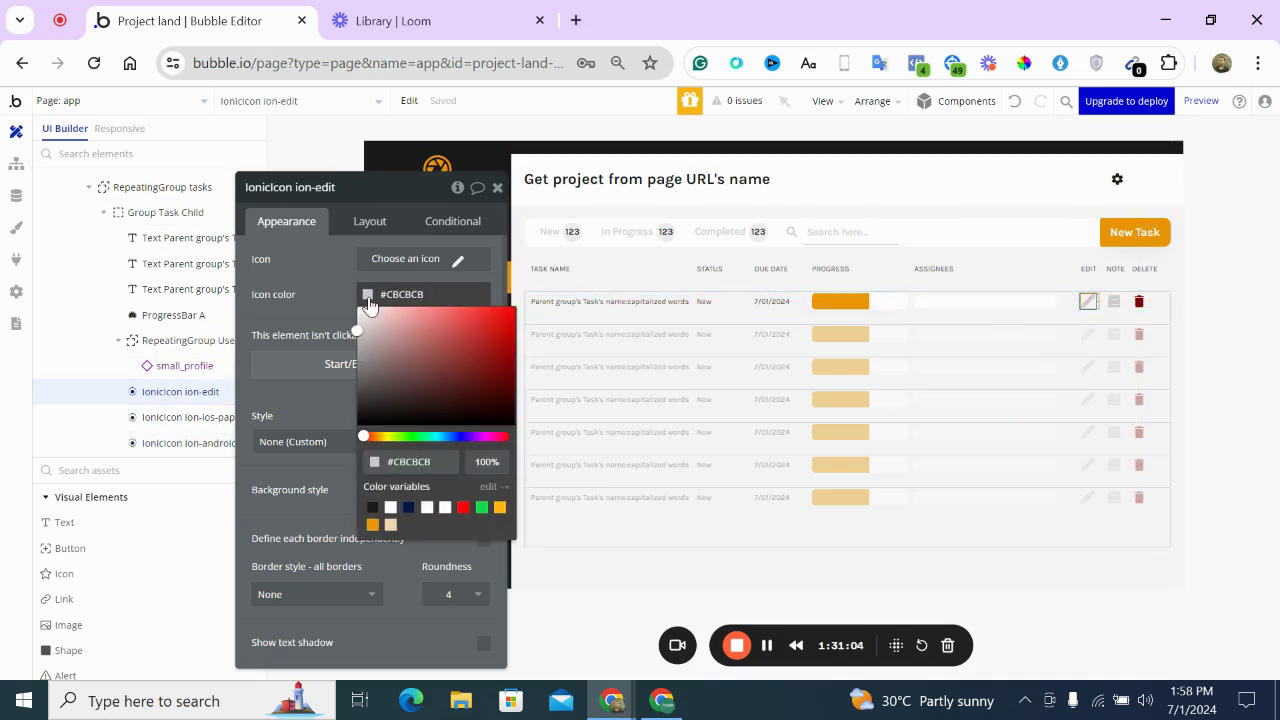
click(481, 507)
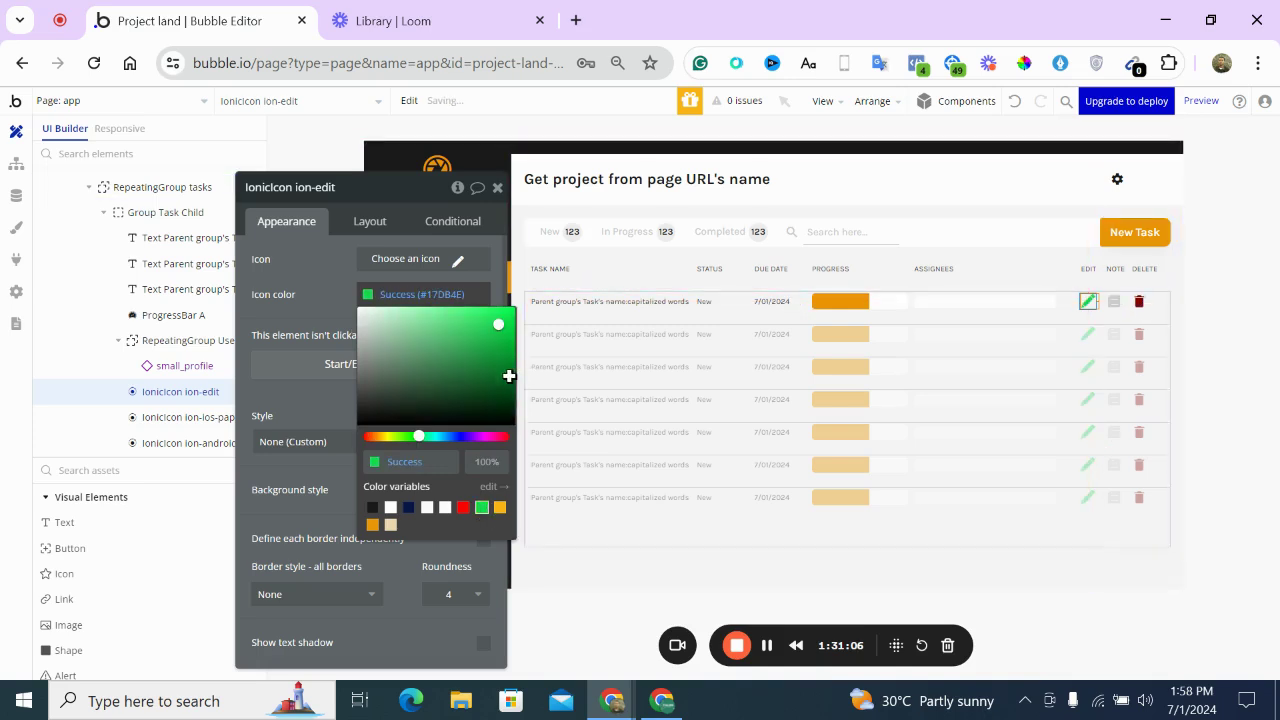
drag(509, 376, 388, 347)
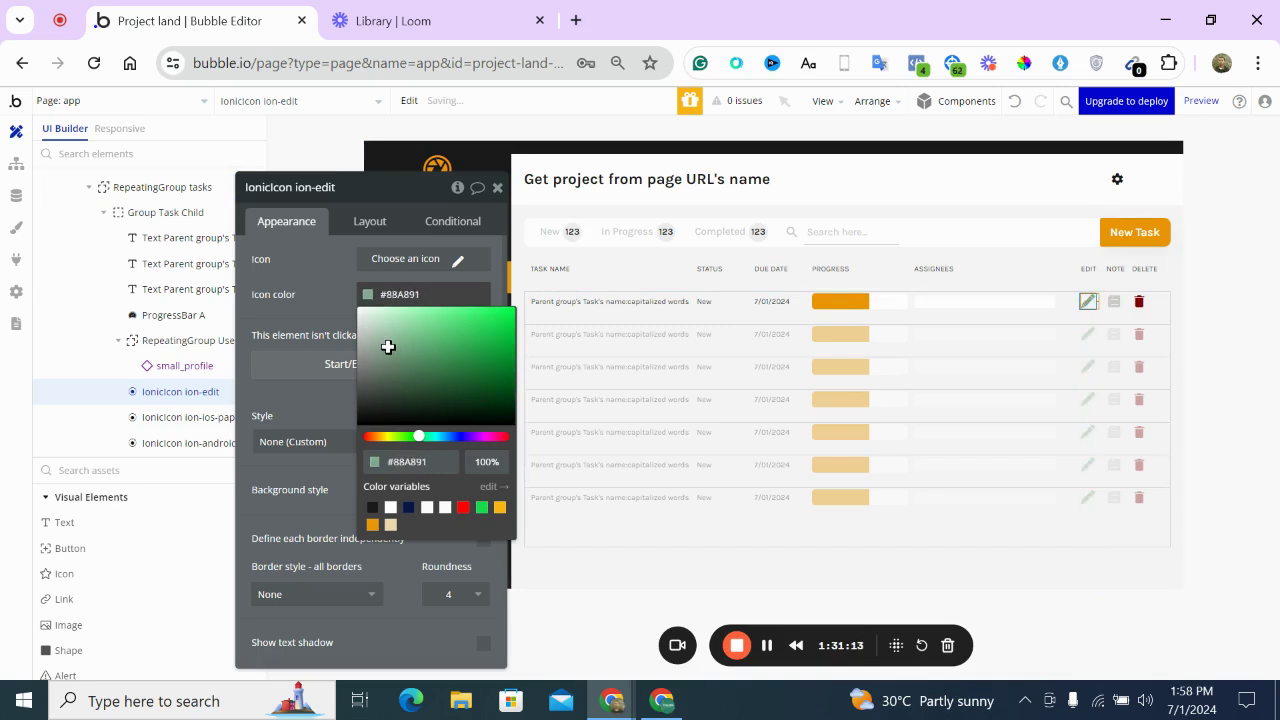
click(1110, 302)
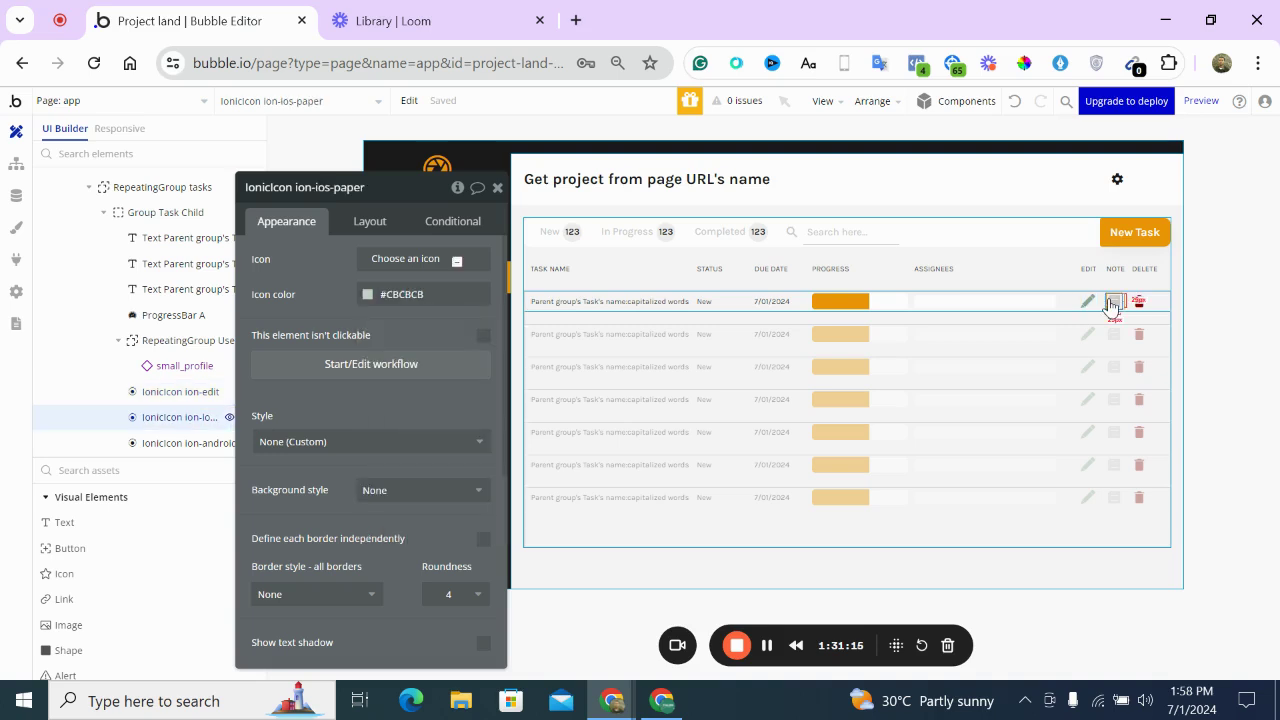
click(497, 188)
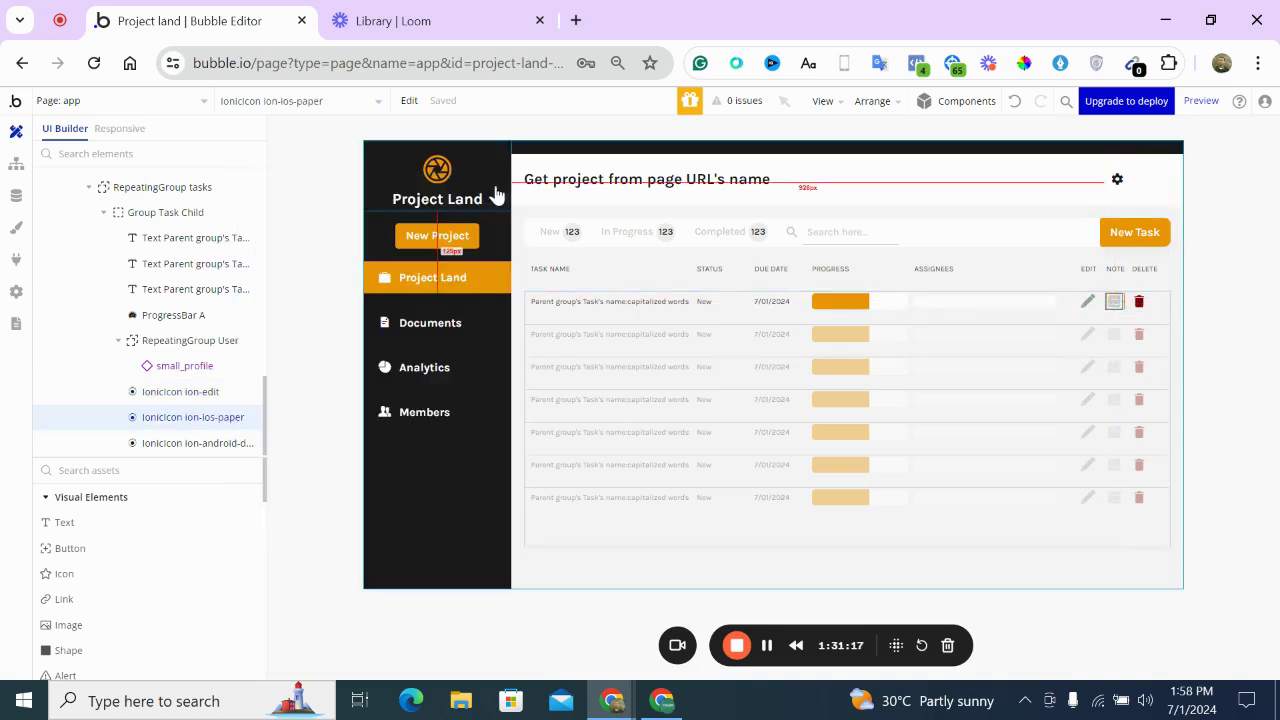
click(337, 348)
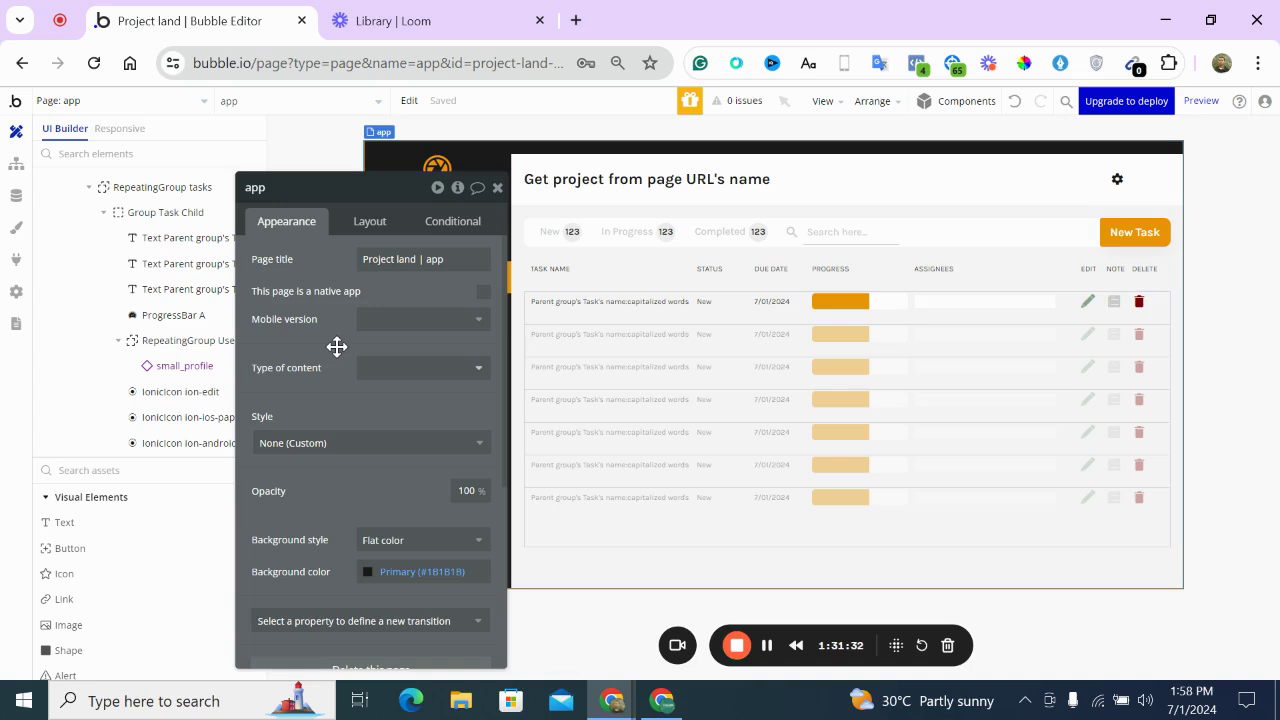
Set the row gap of Group Task Overall to 5 px
click(820, 444)
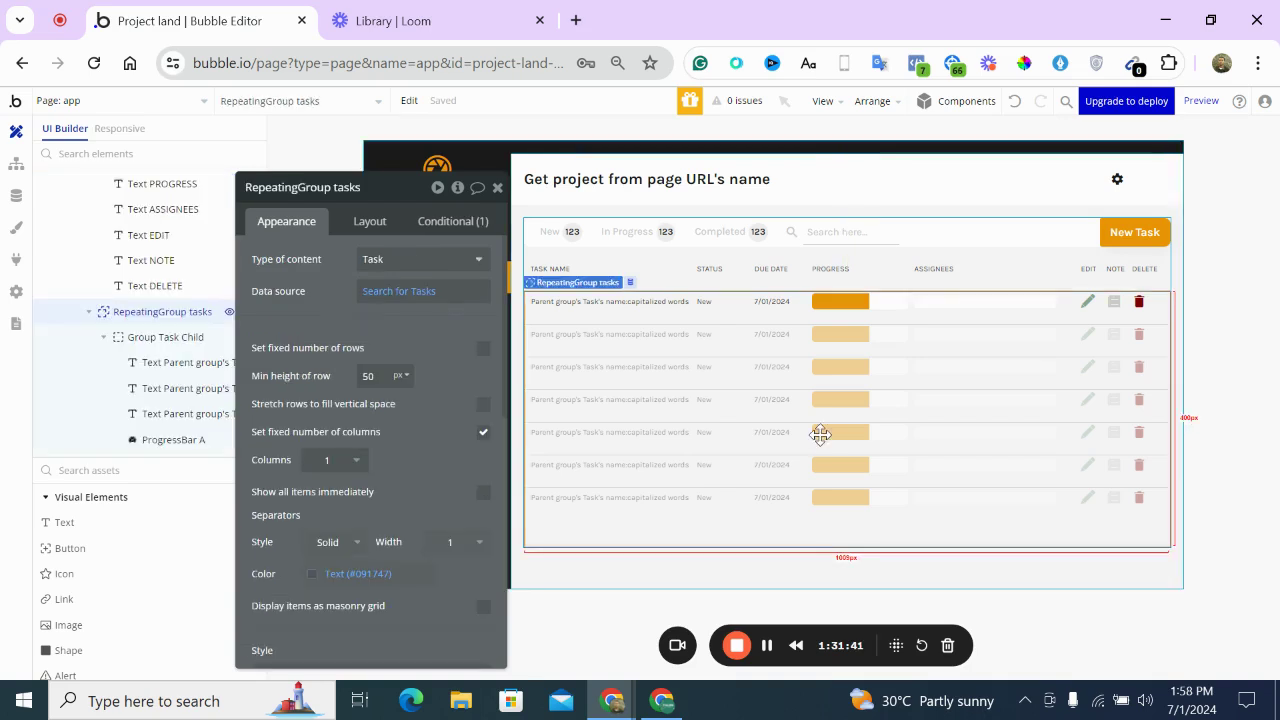
click(706, 280)
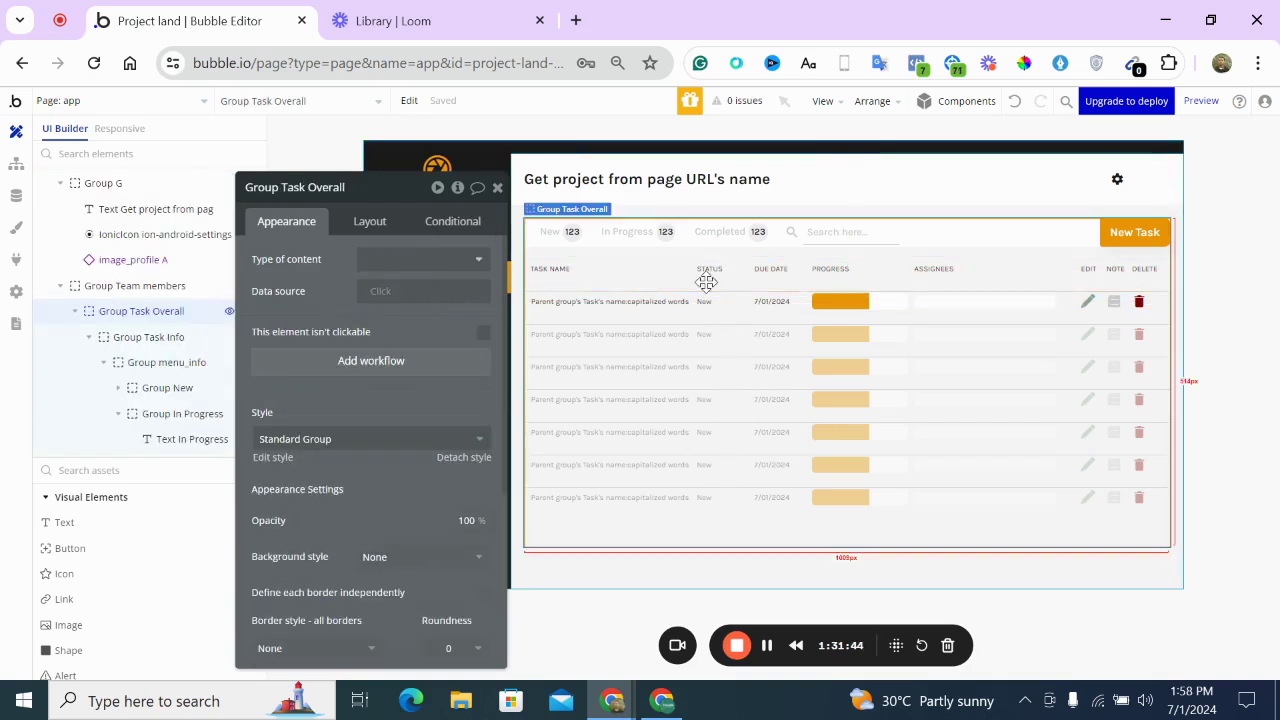
click(375, 231)
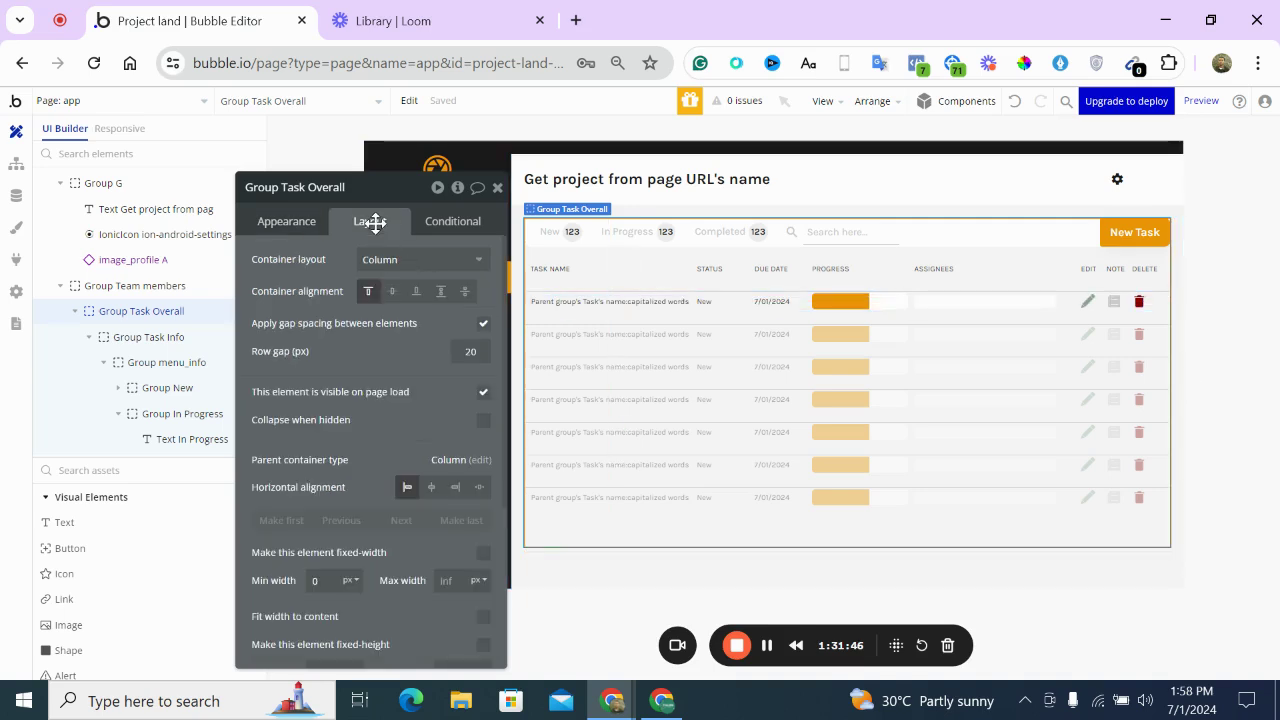
click(470, 350)
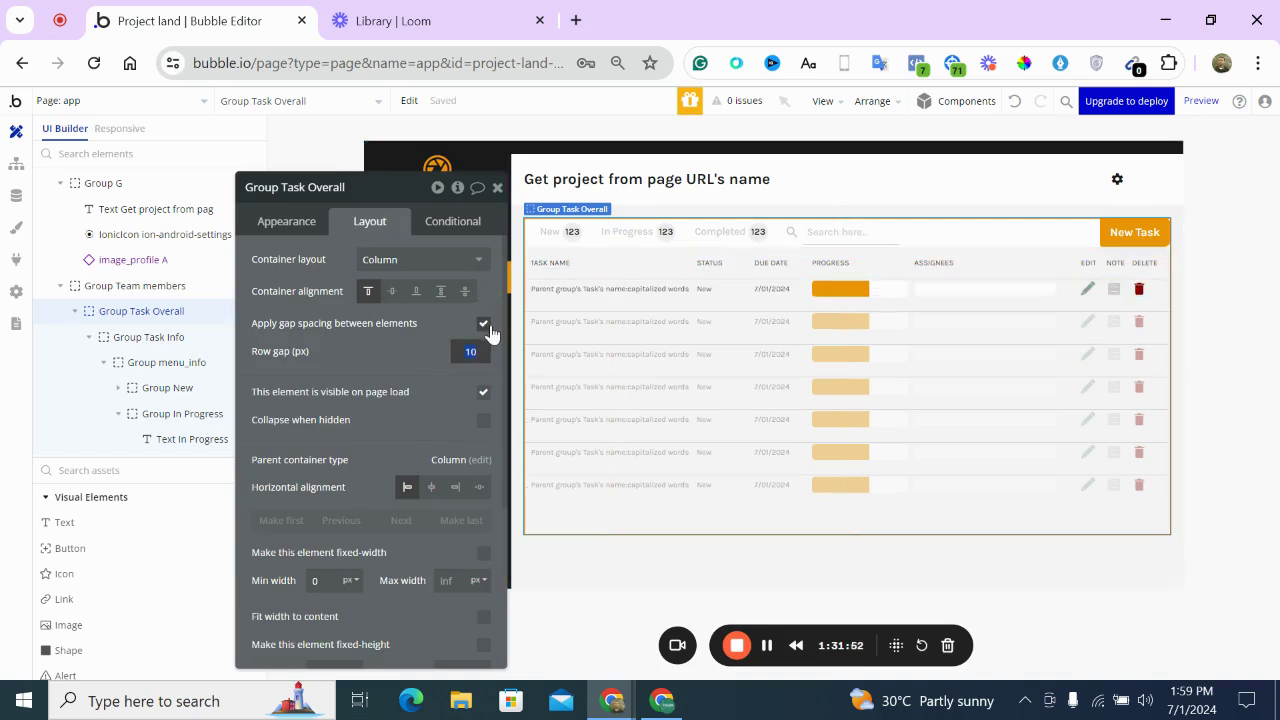
text(5)
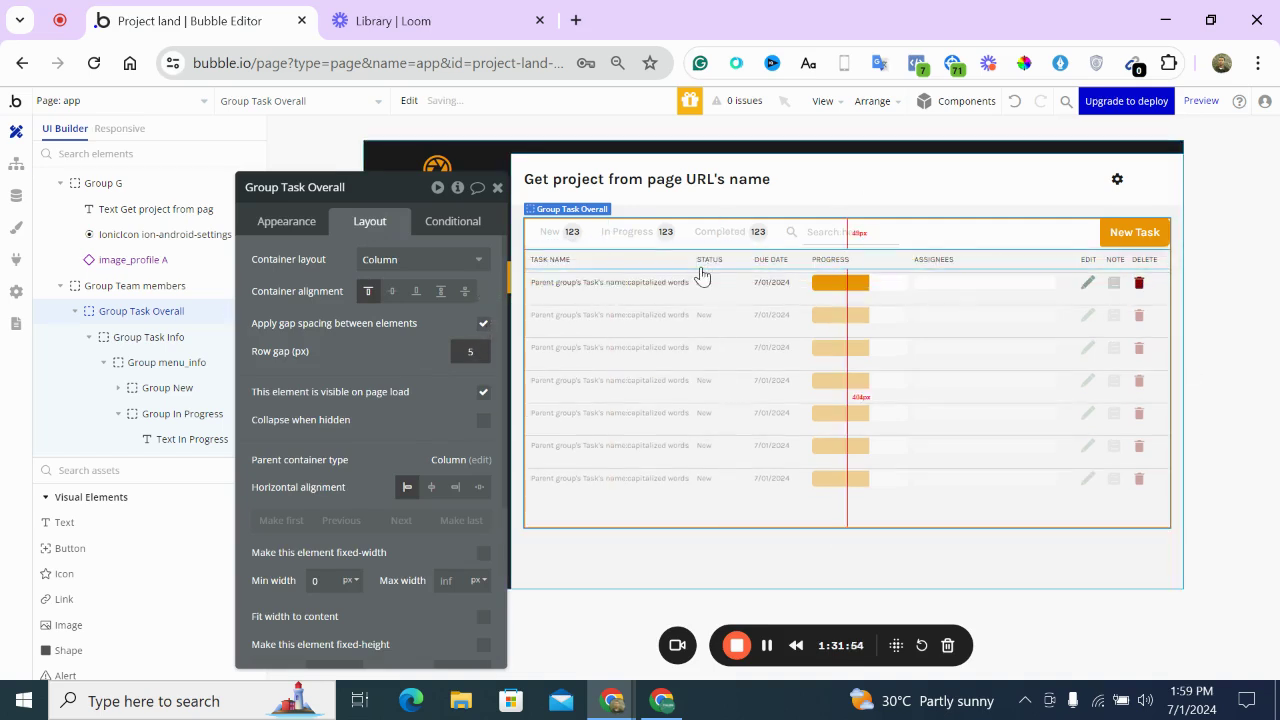
Add a top margin to Group Task Header to space the column titles from the status and search bar
click(700, 265)
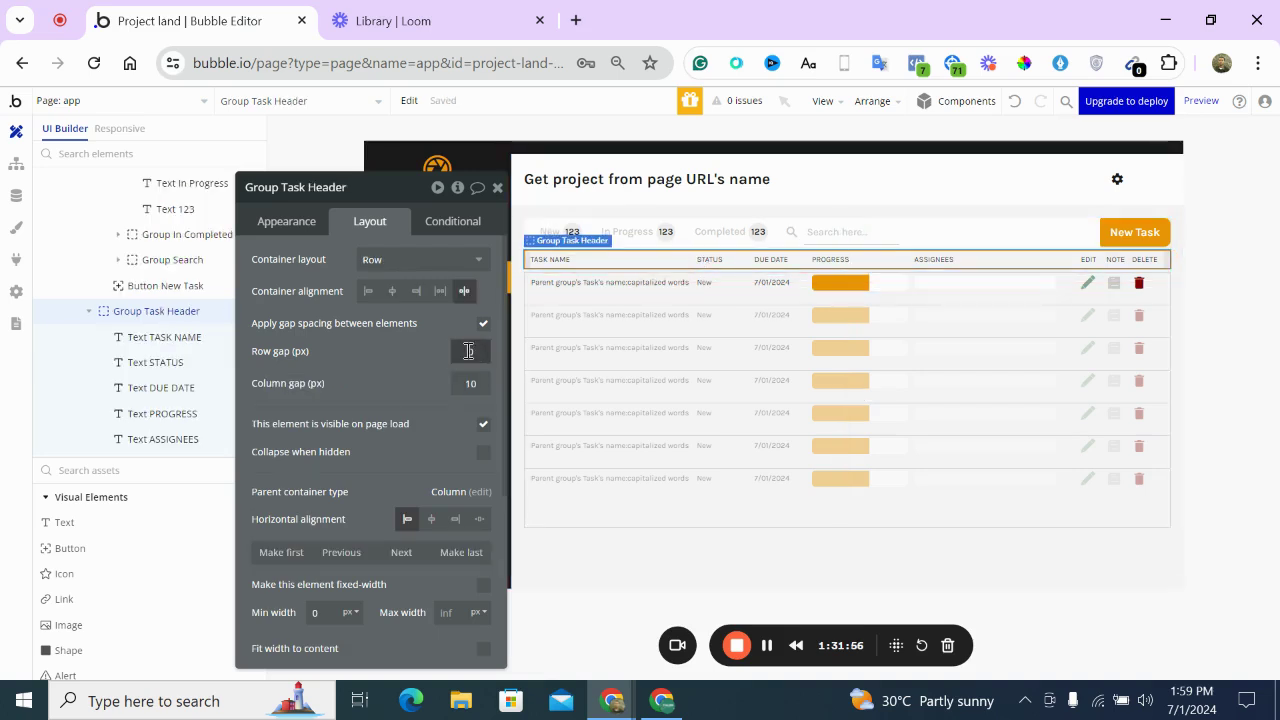
scroll(431, 446, down, 3)
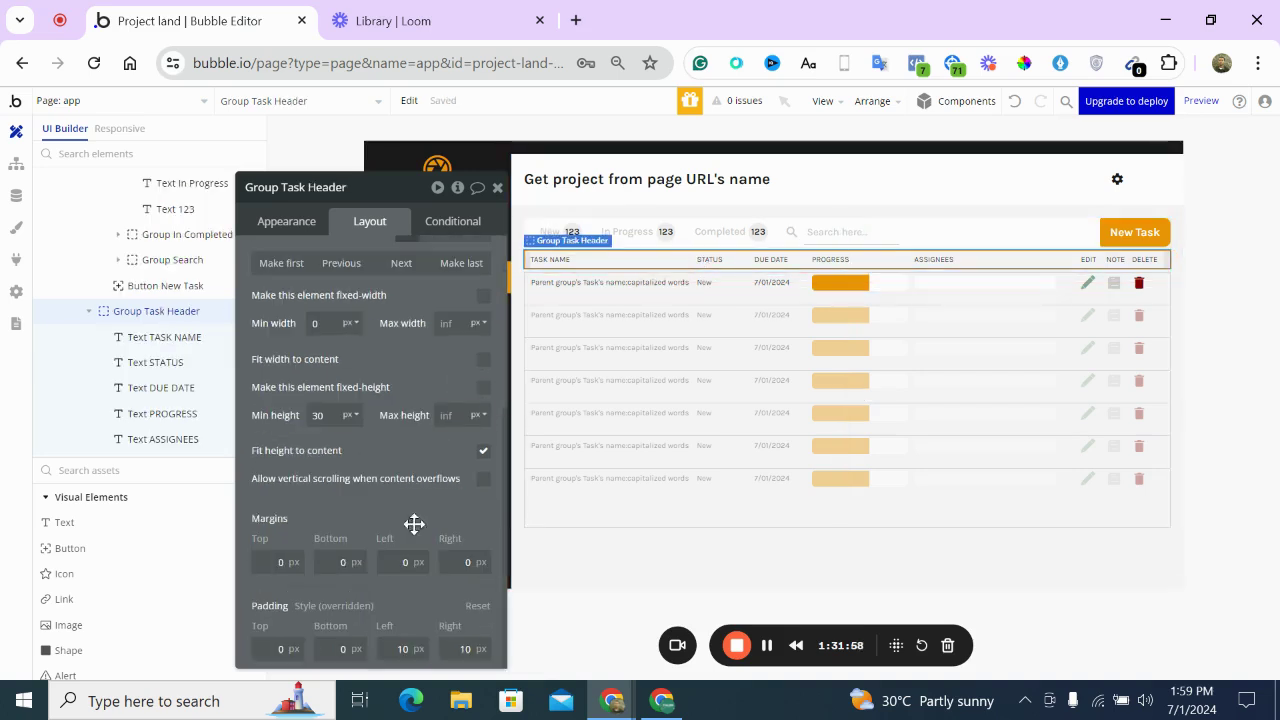
click(273, 563)
text(2)
click(1210, 263)
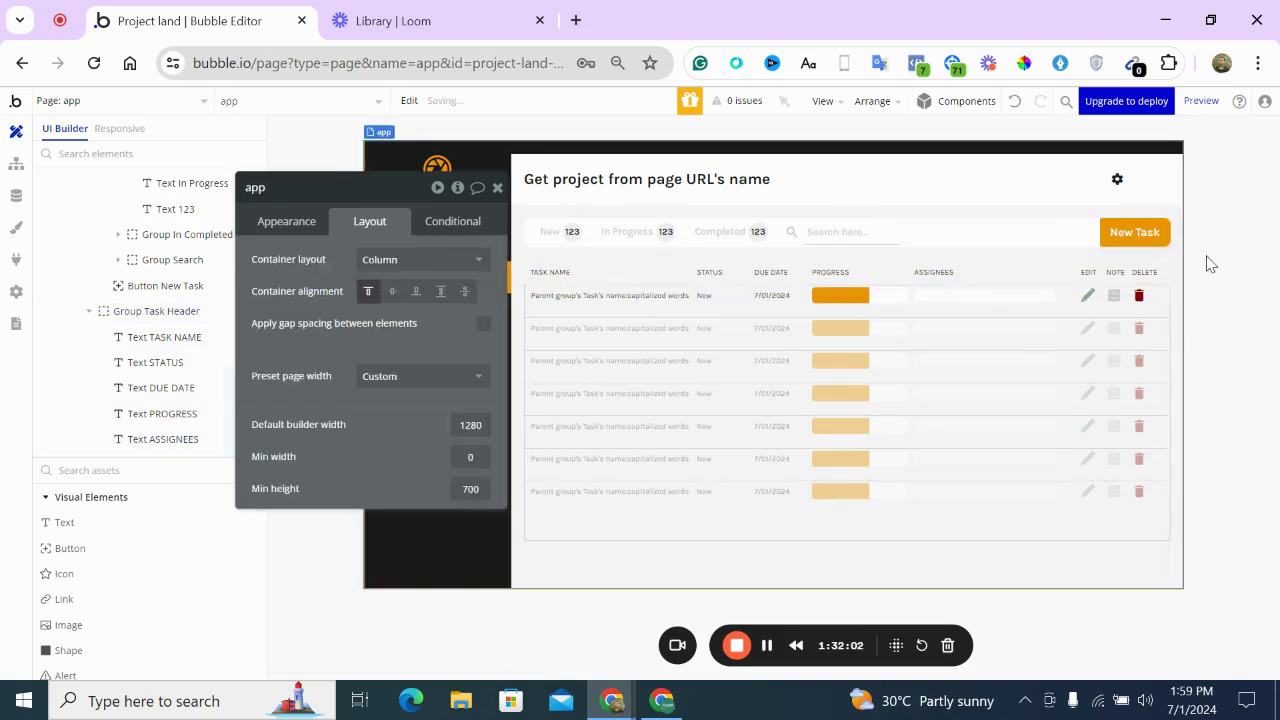
click(497, 187)
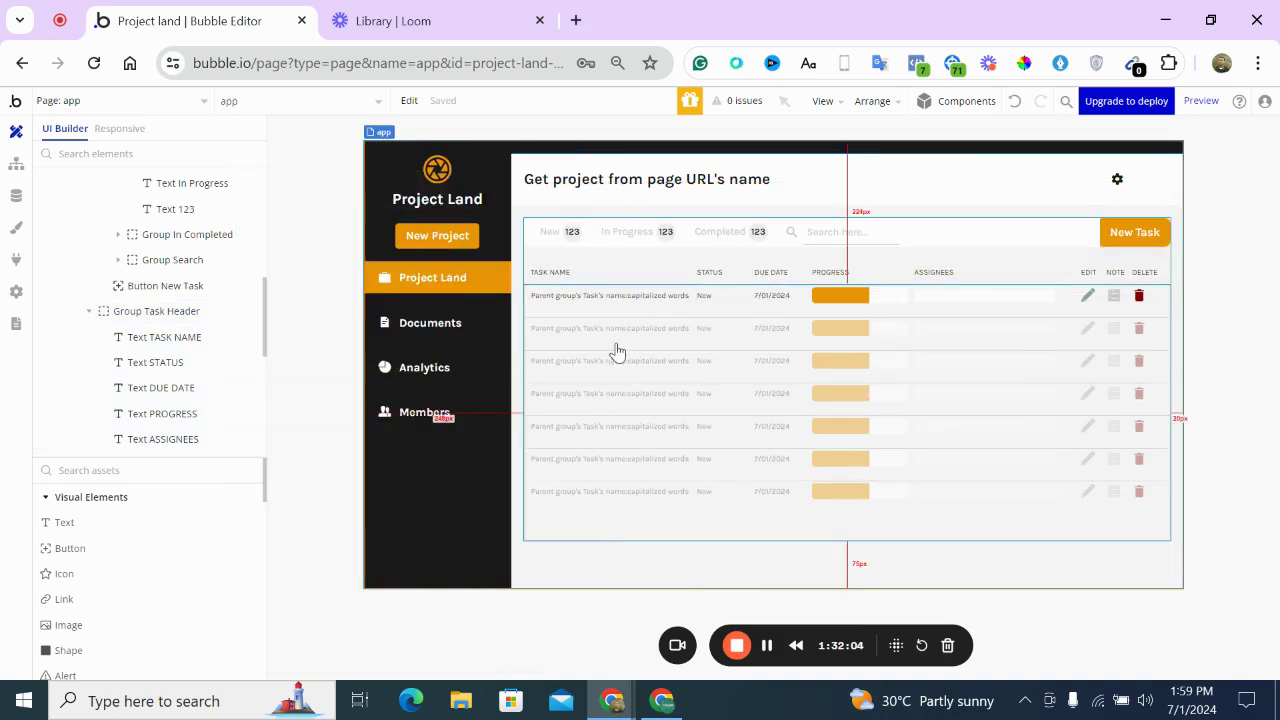
Set the separator style of the tasks repeating group to None
double_click(617, 350)
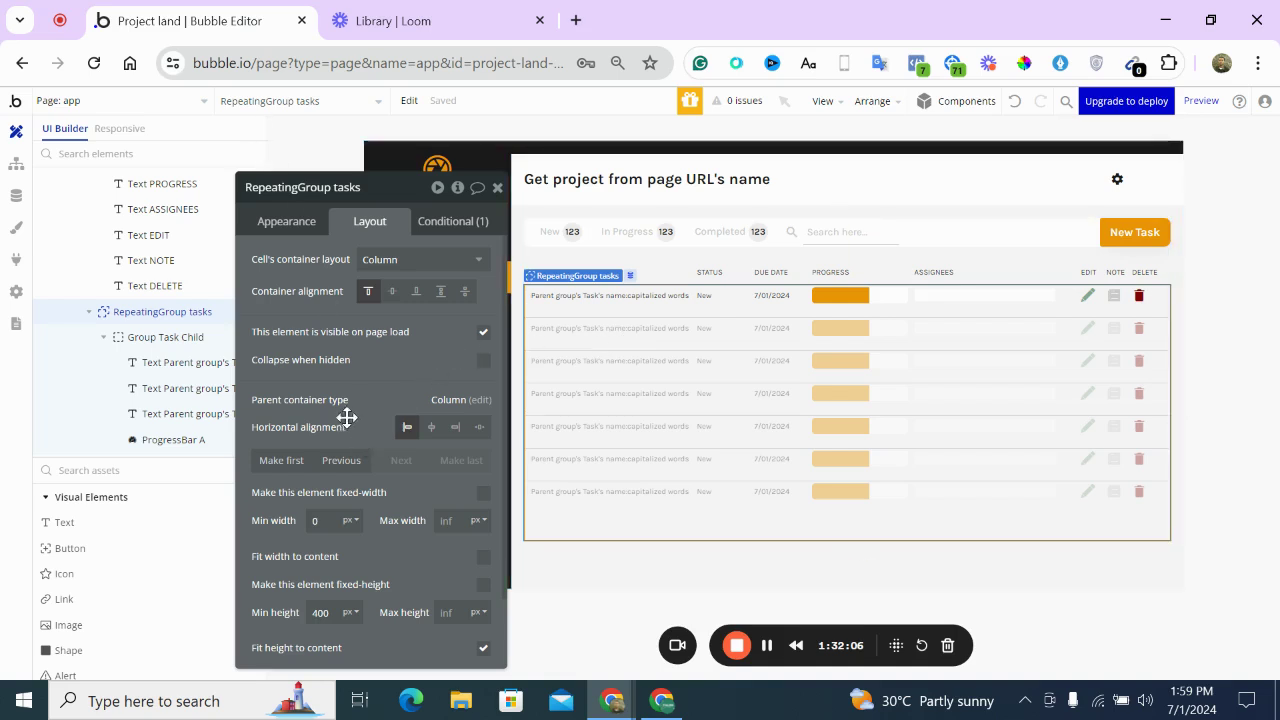
click(285, 223)
scroll(348, 466, down, 1)
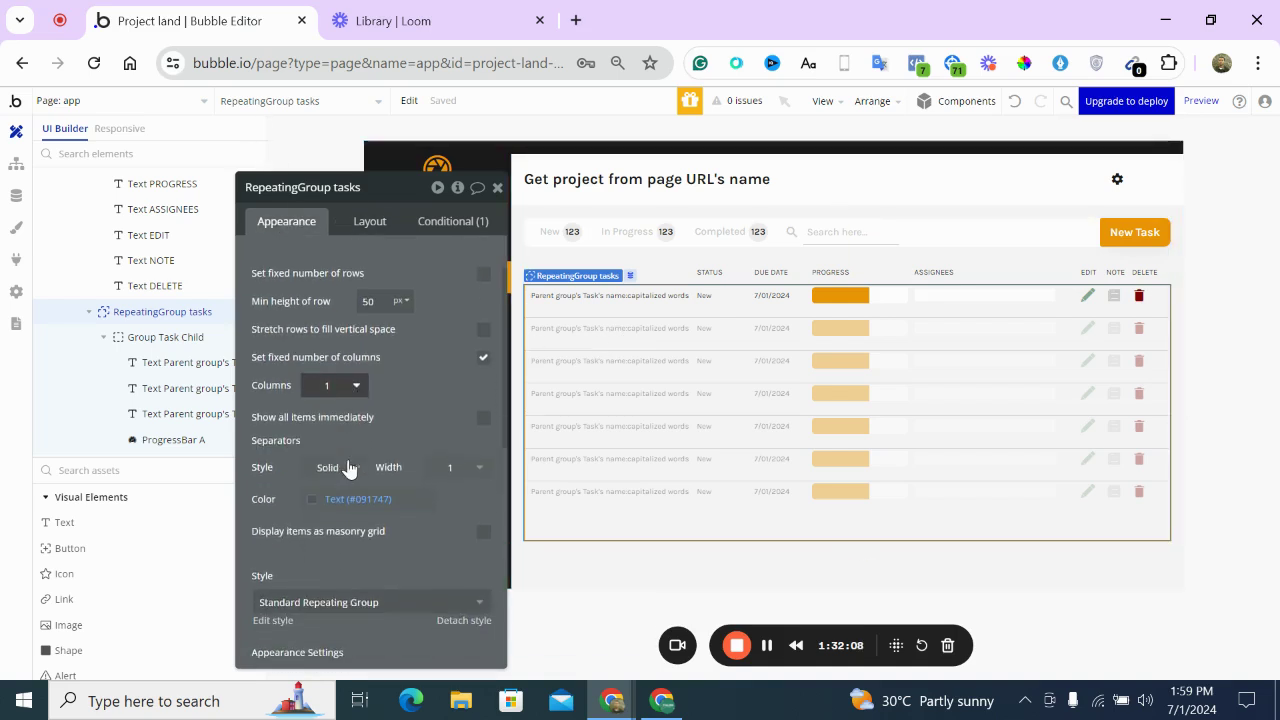
click(348, 467)
click(334, 514)
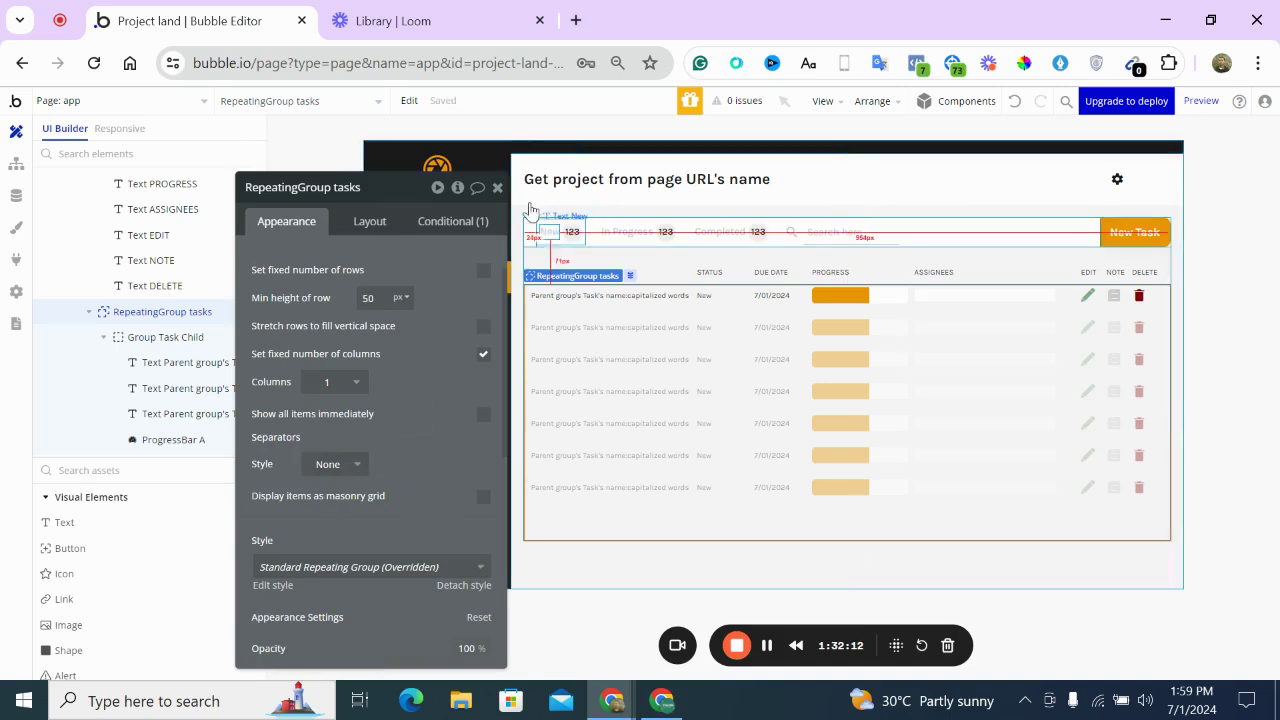
click(497, 189)
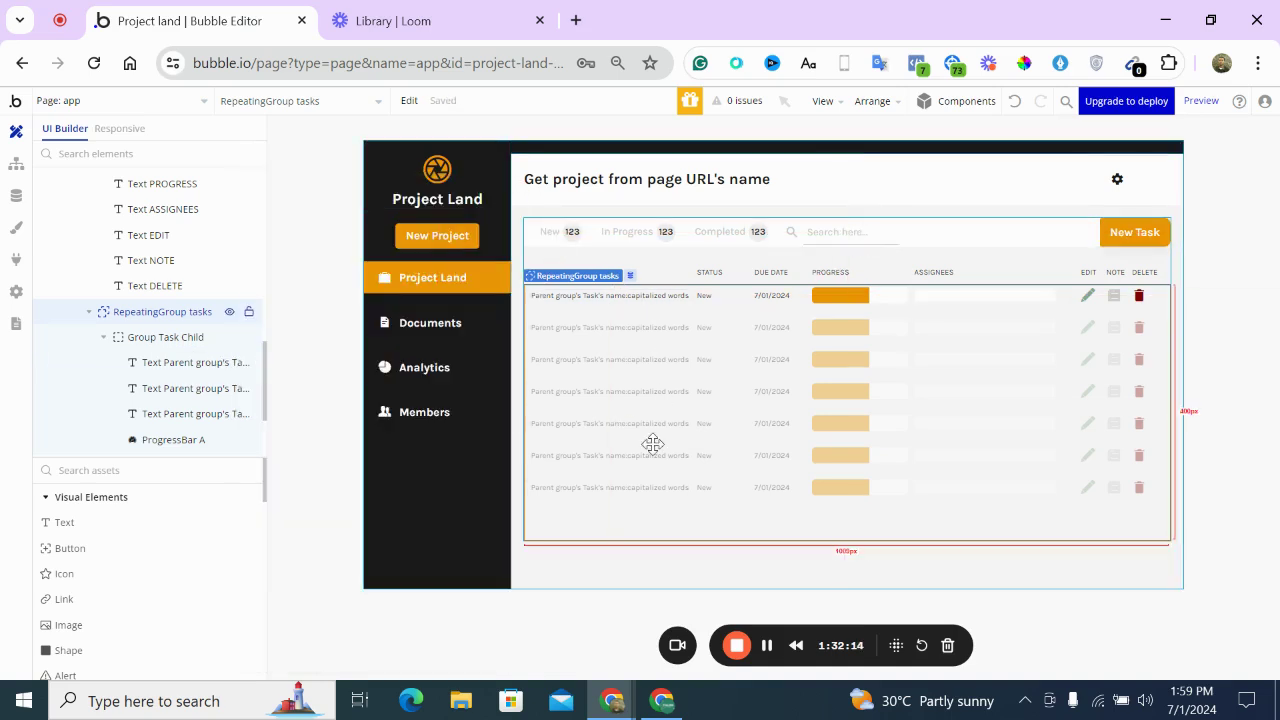
Set the bottom margin of the New Project button in the side menu to 20 px
double_click(513, 389)
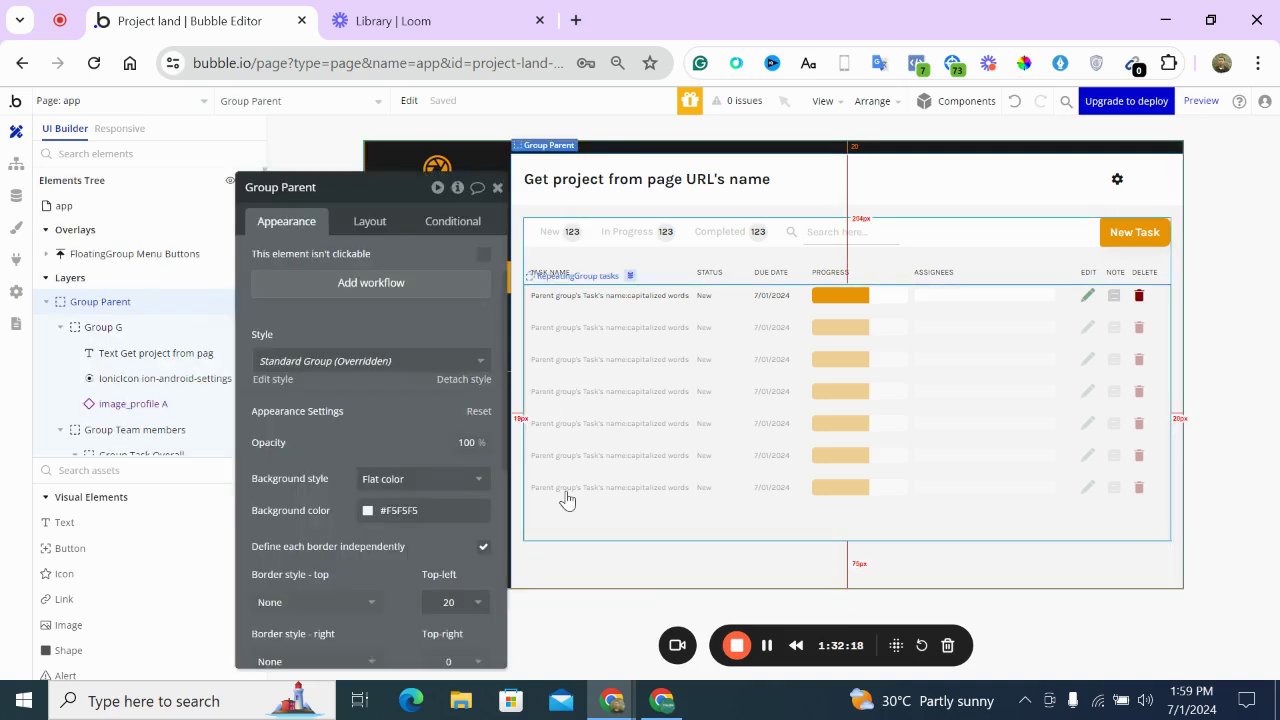
click(497, 187)
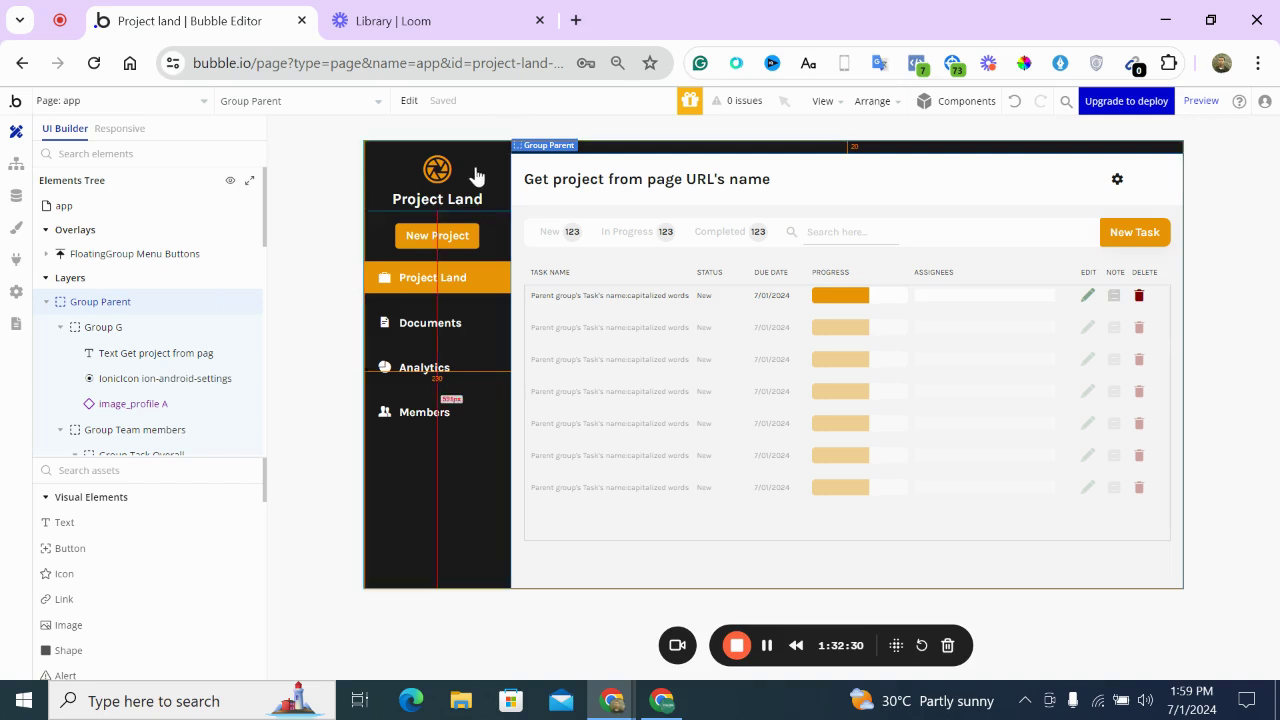
double_click(462, 238)
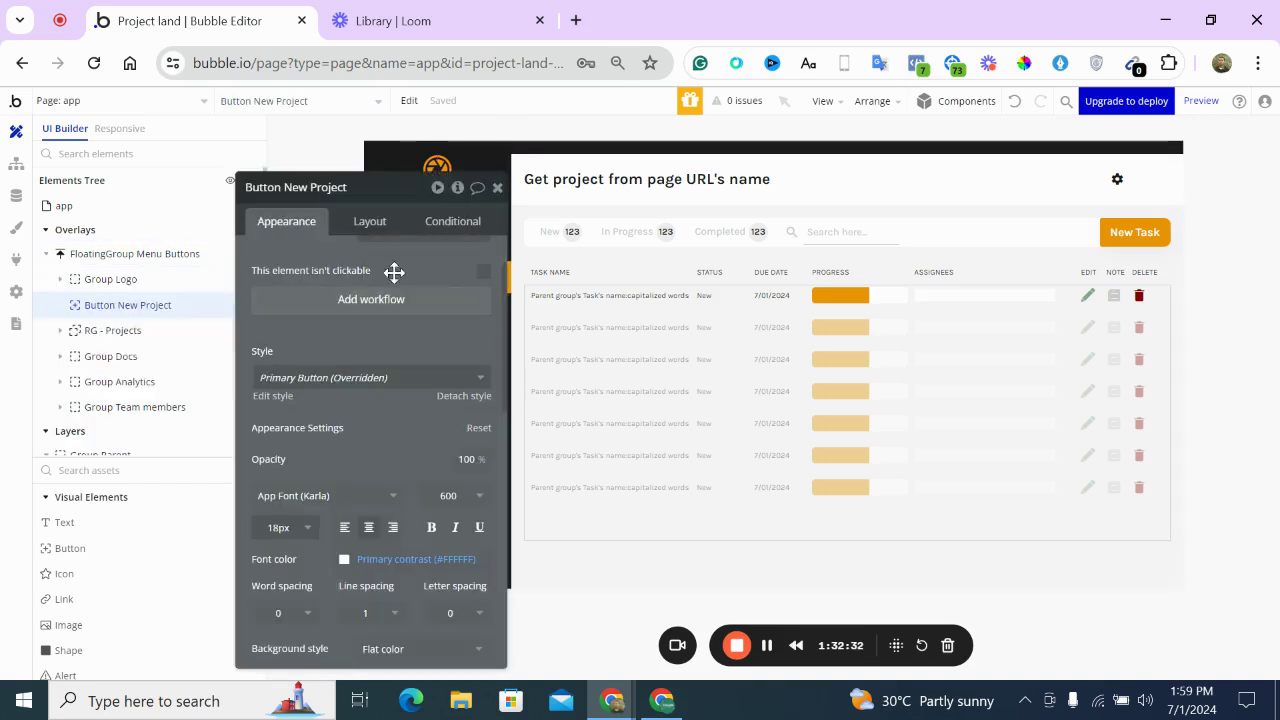
click(370, 222)
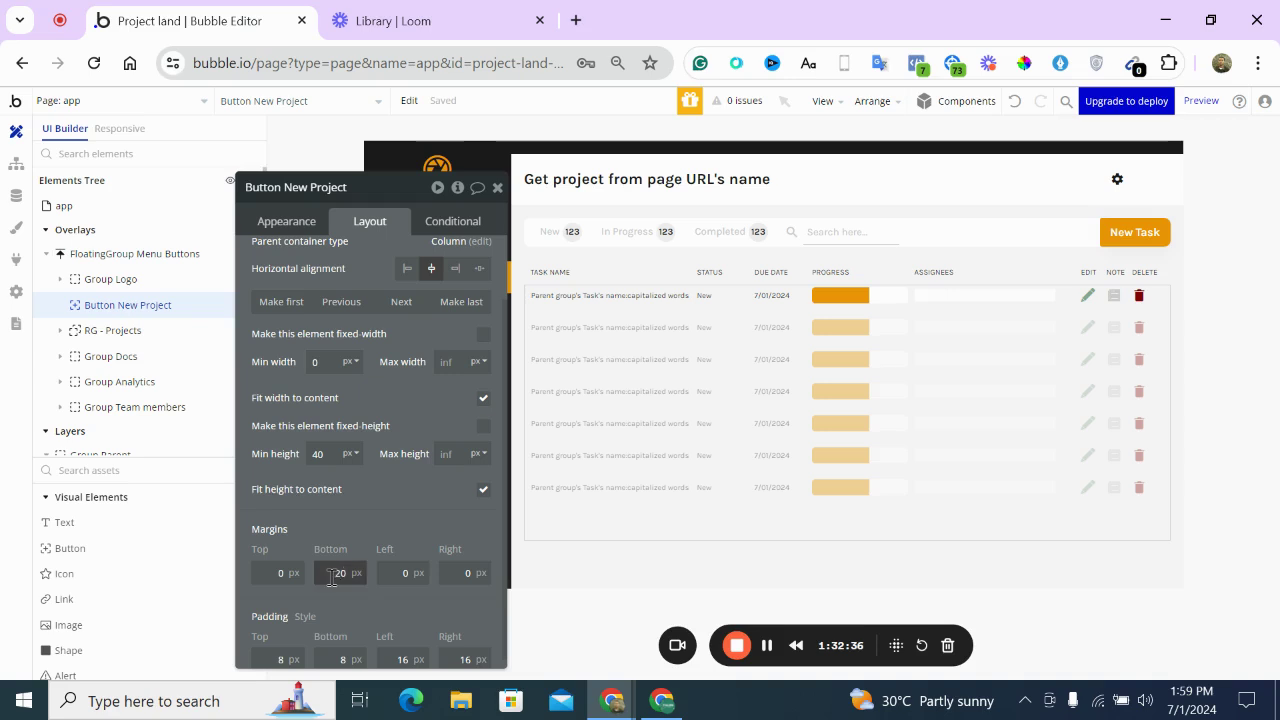
click(497, 187)
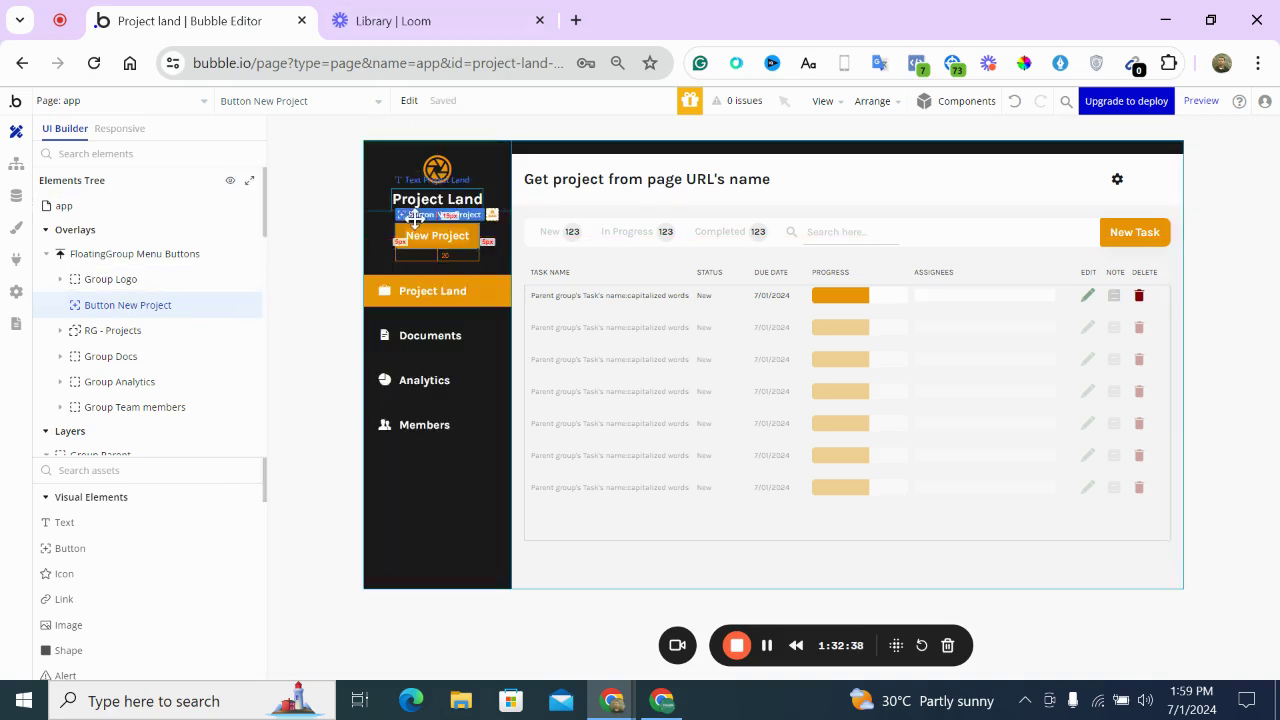
double_click(366, 251)
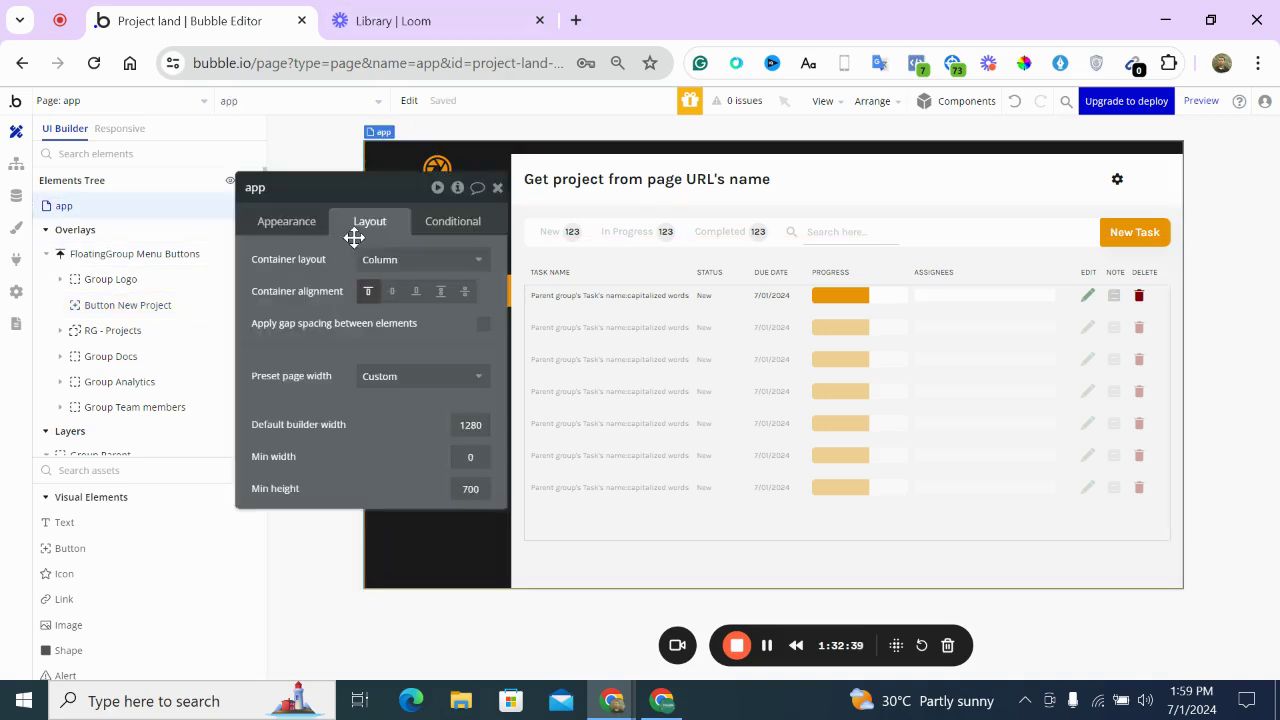
click(497, 188)
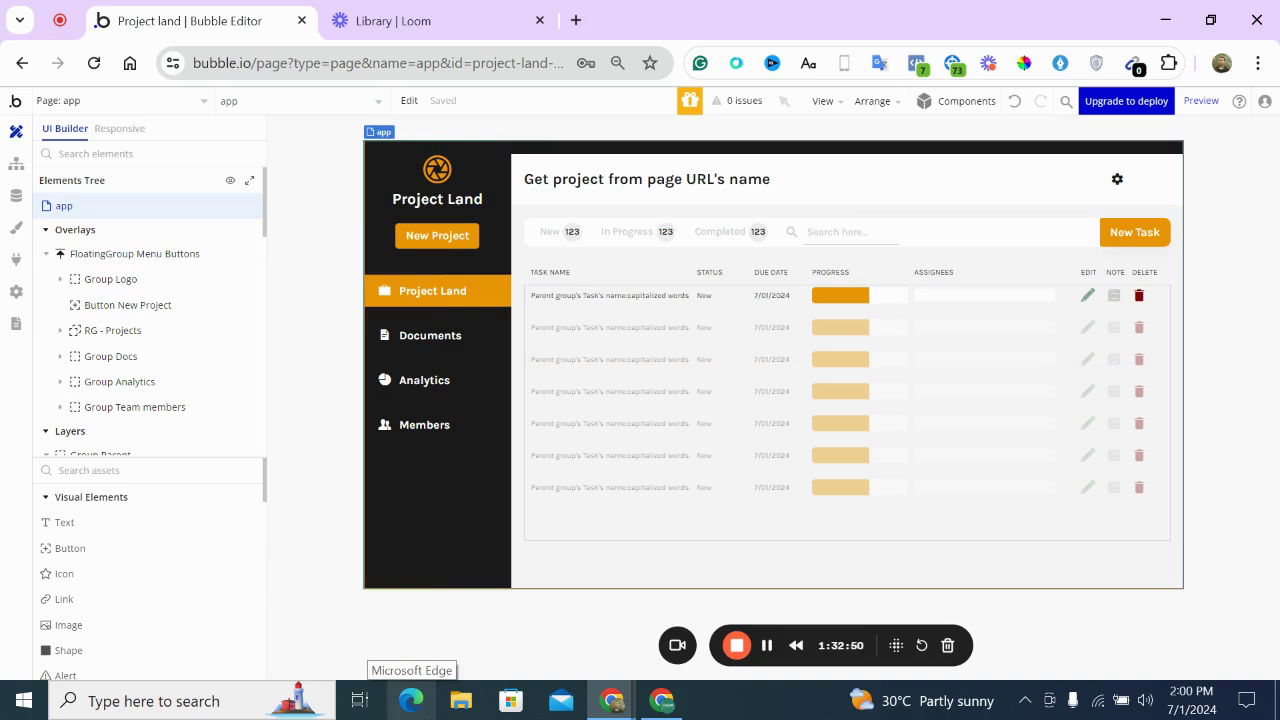
Define each border of the white header Group G independently and set its top-left roundness to 20
click(530, 217)
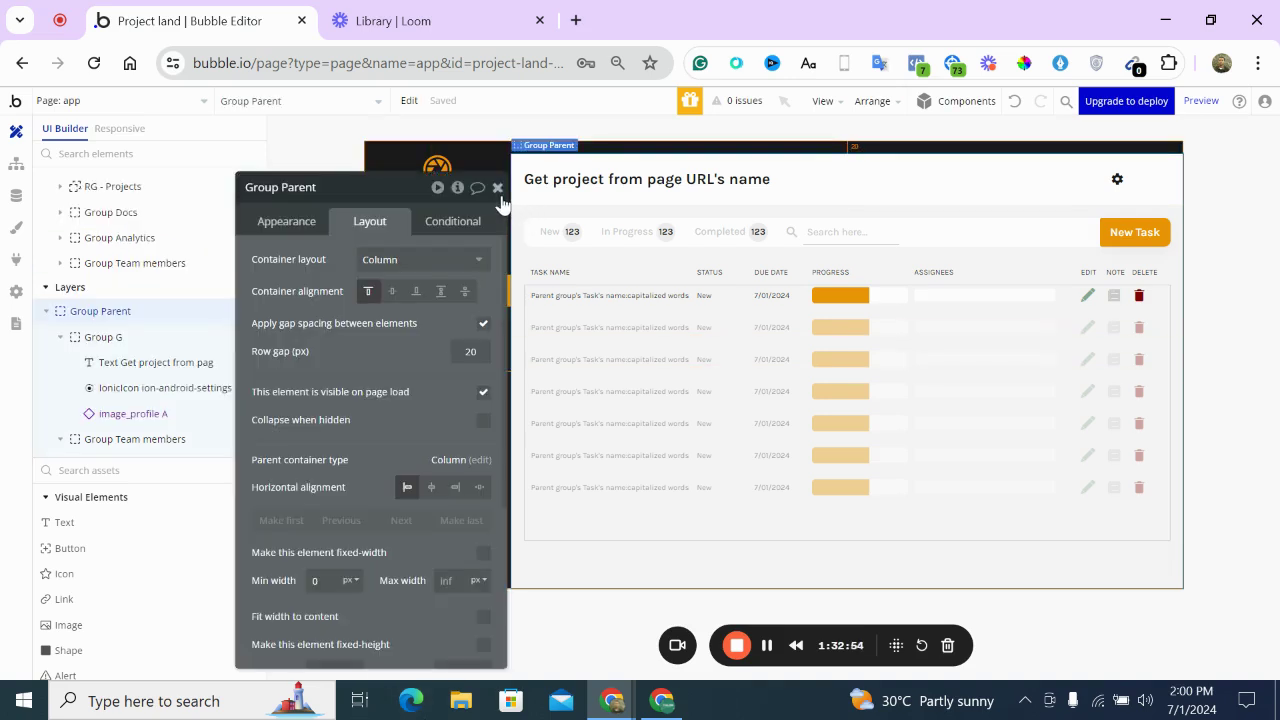
click(494, 159)
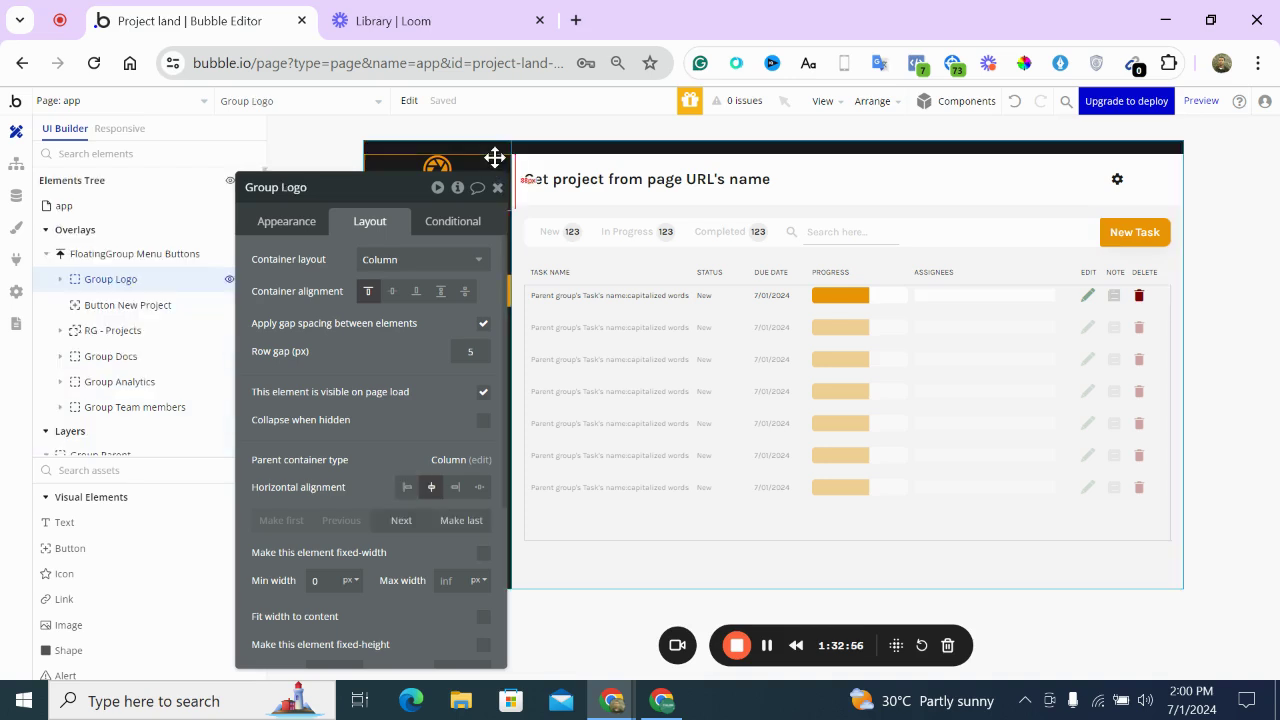
click(545, 170)
click(533, 194)
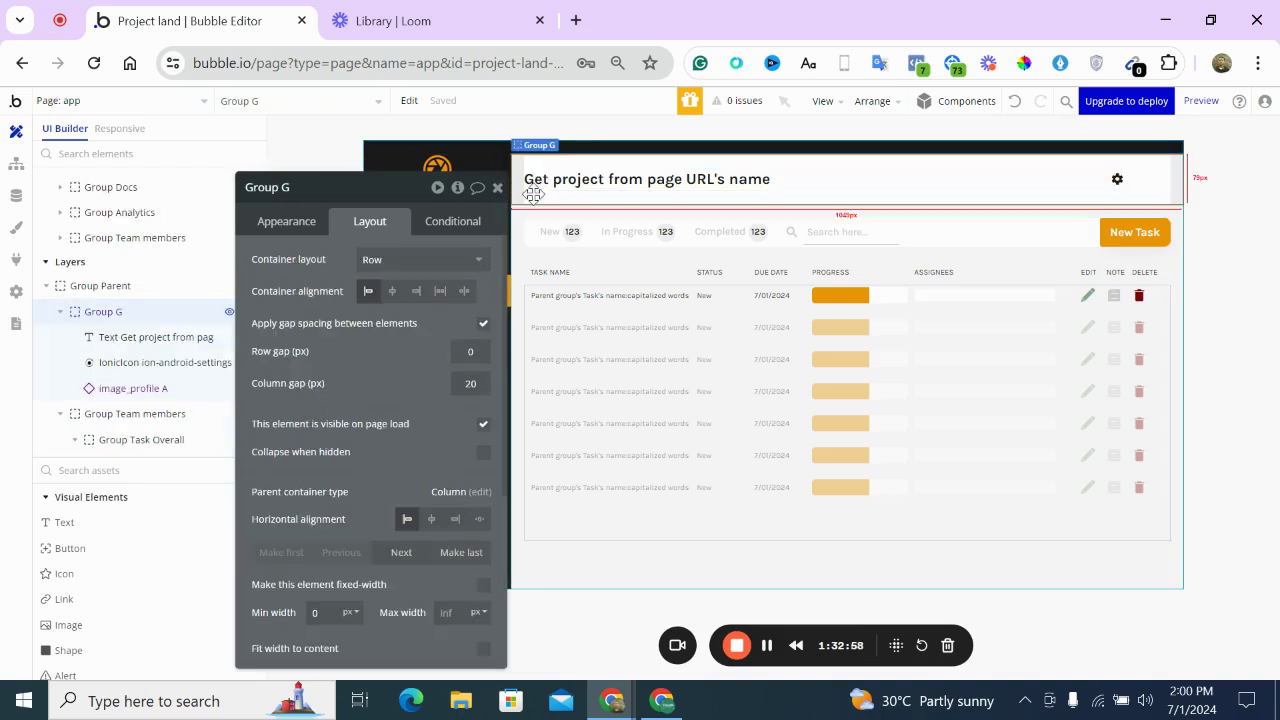
scroll(387, 340, down, 3)
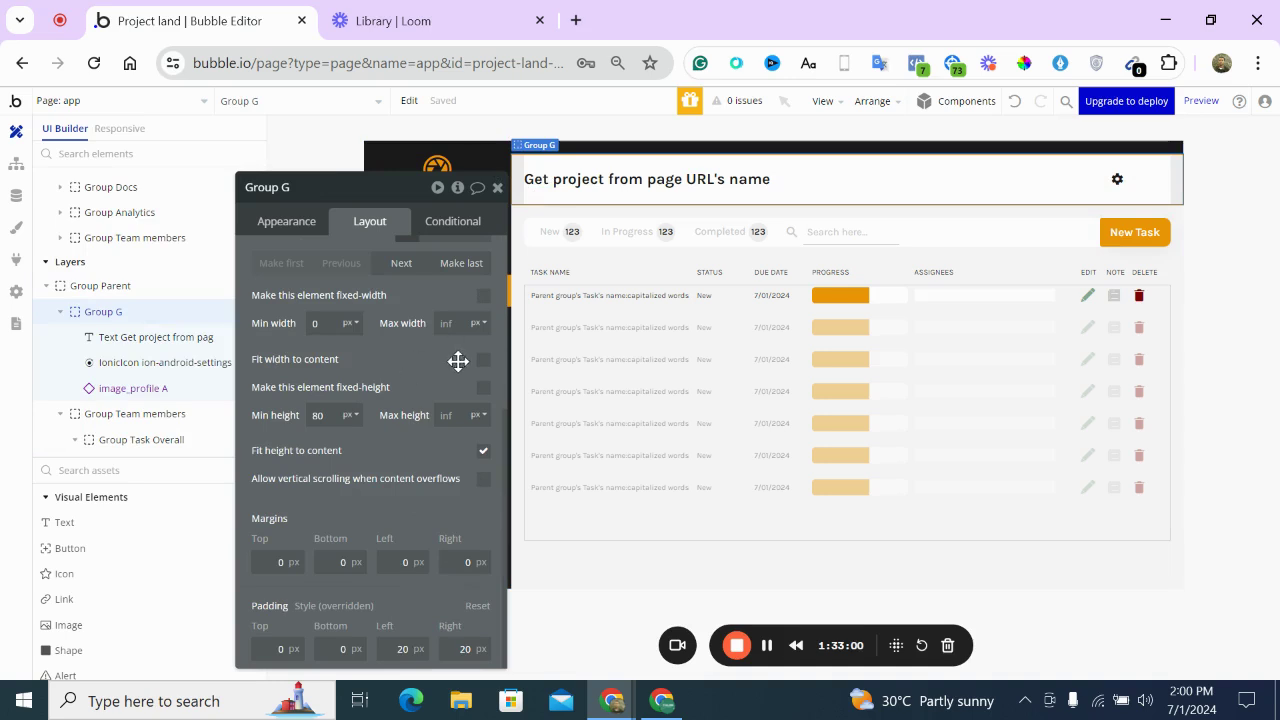
click(310, 222)
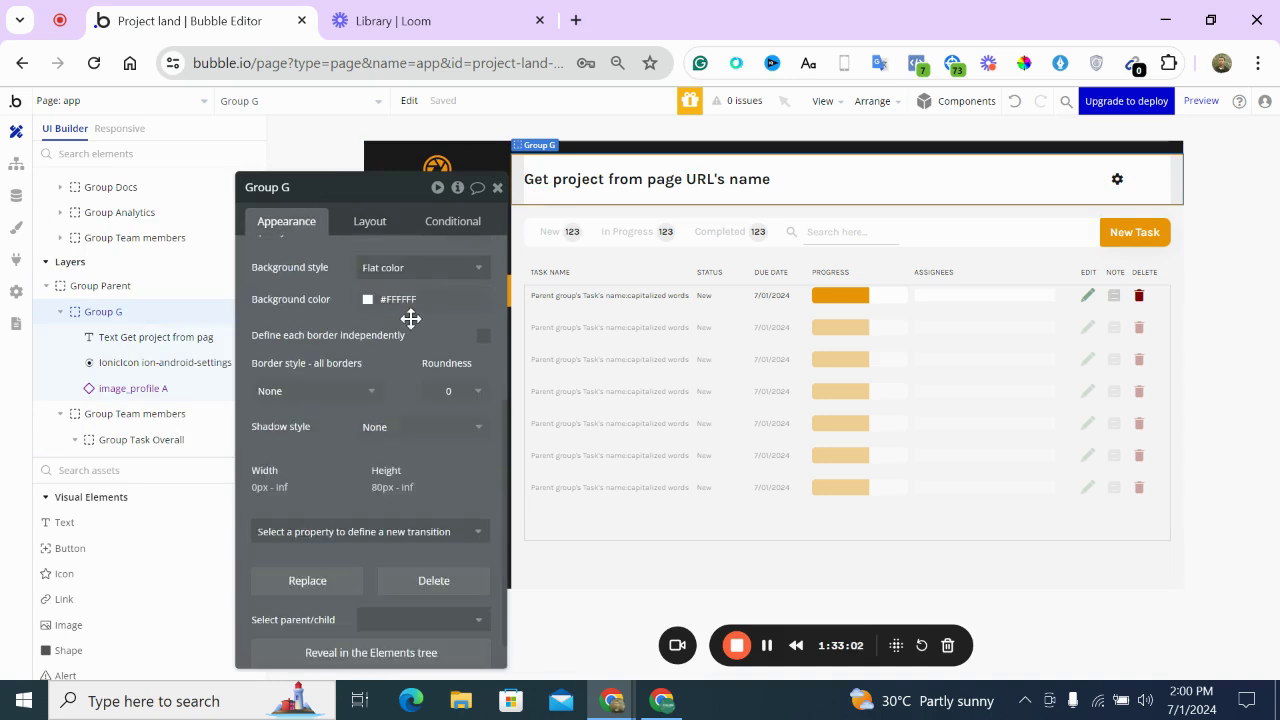
click(483, 338)
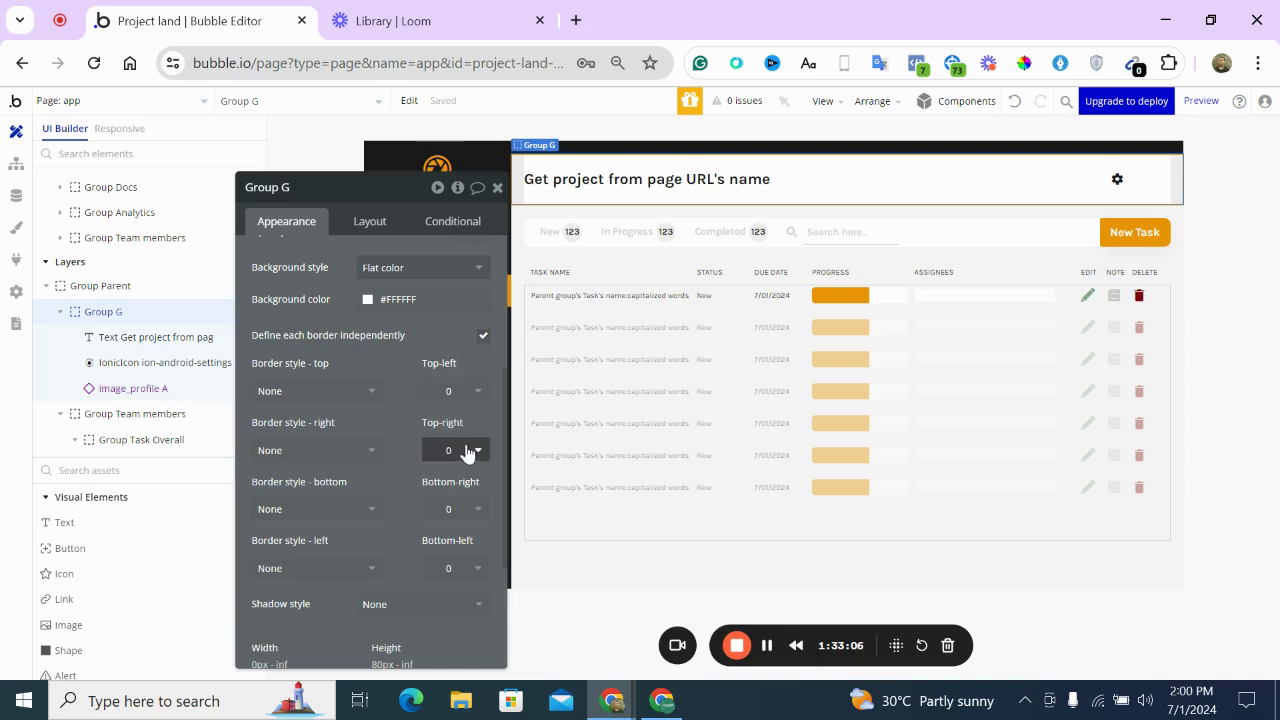
click(475, 398)
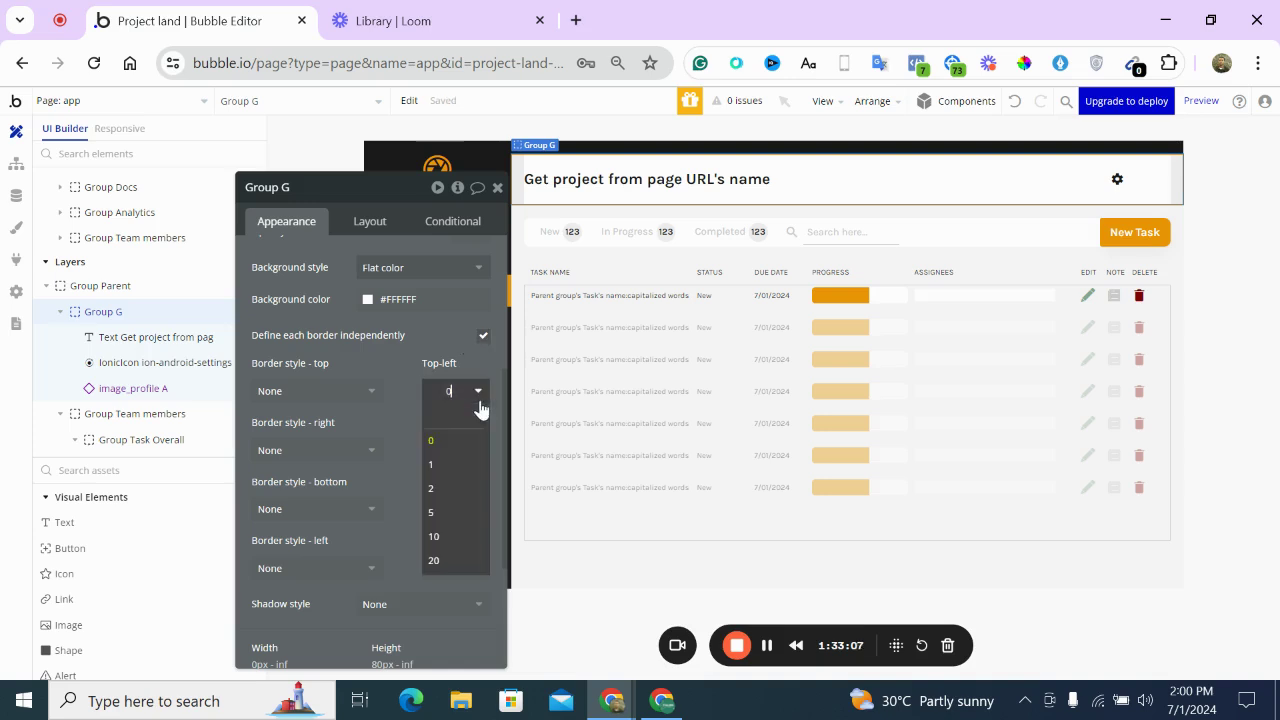
click(450, 563)
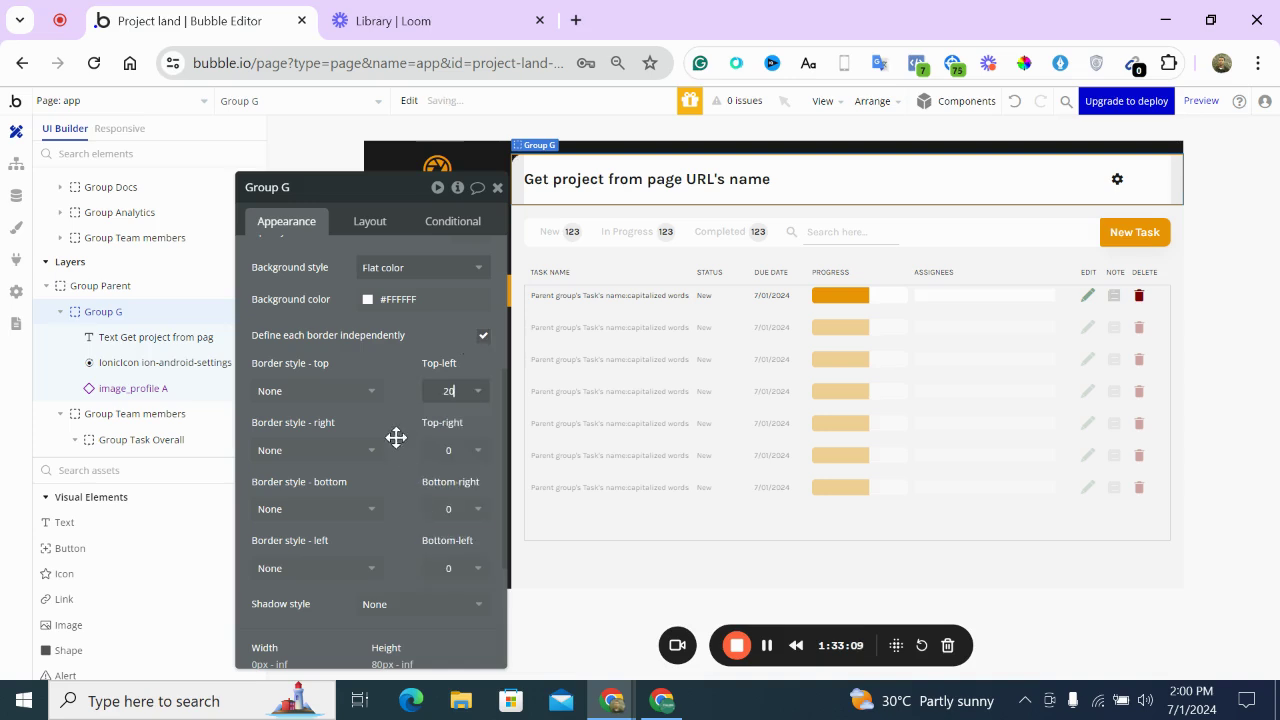
click(498, 190)
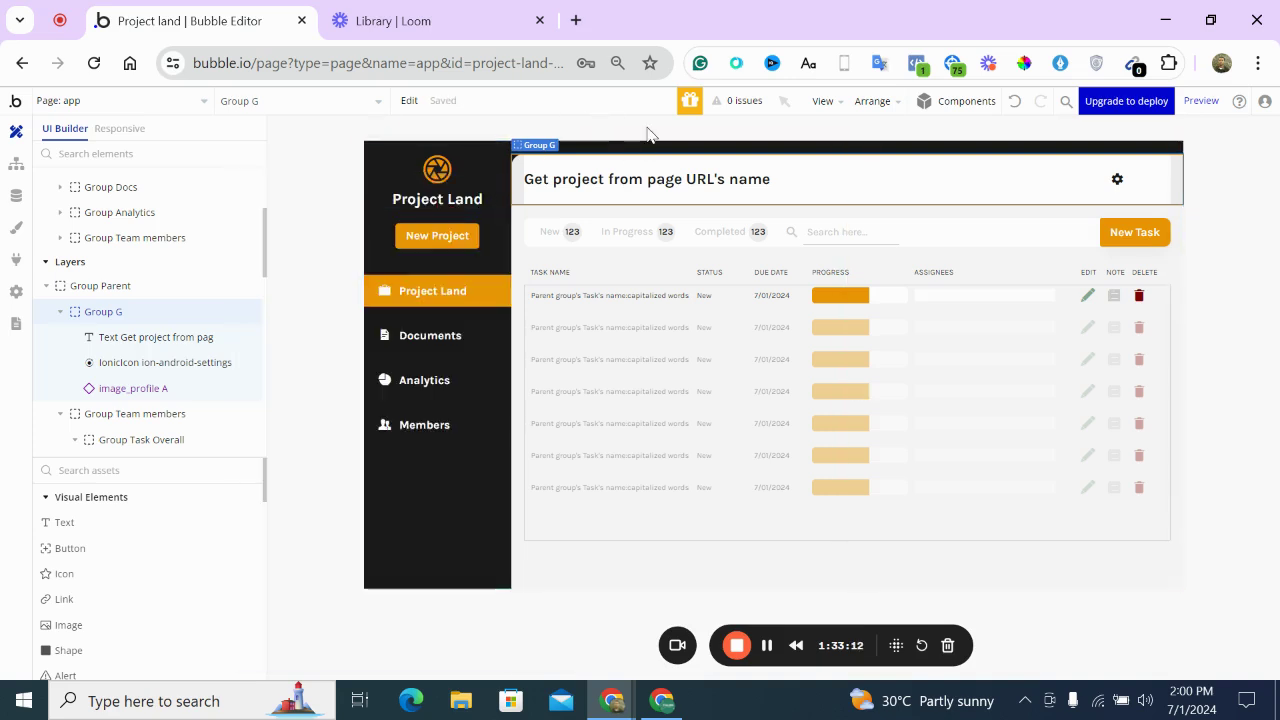
double_click(647, 133)
click(497, 188)
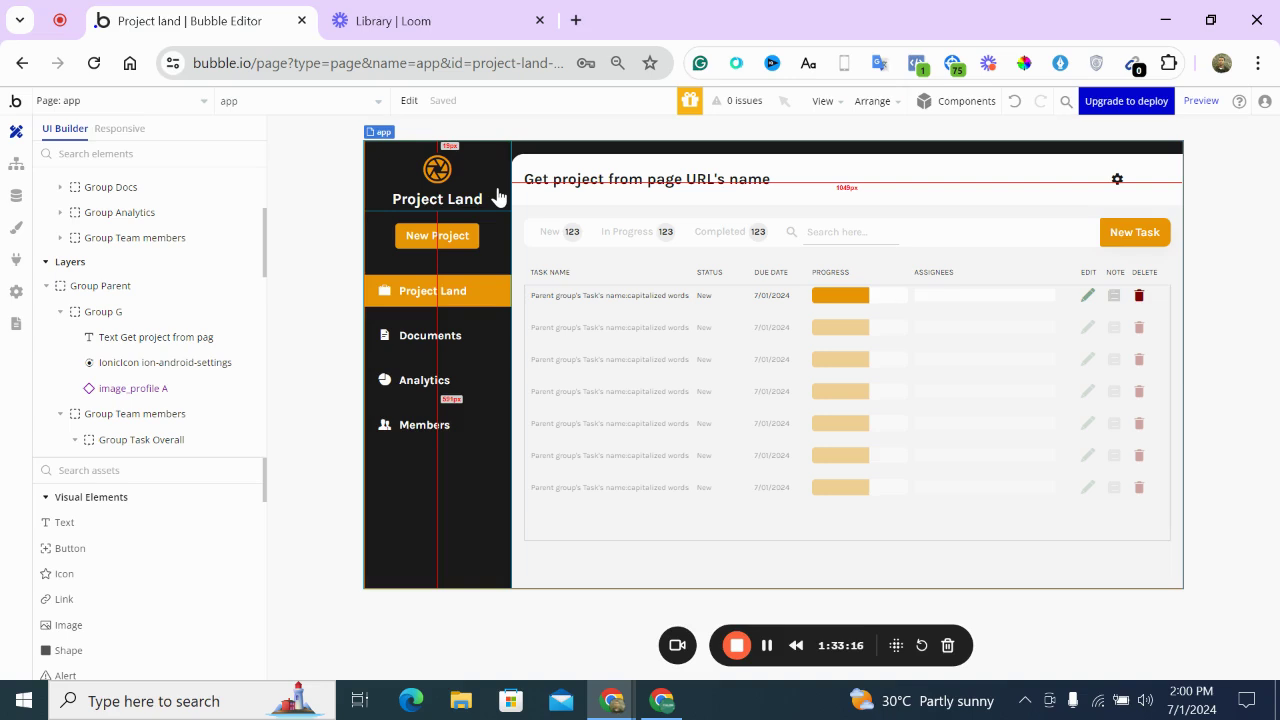
Set the border style of the tasks repeating group to None
double_click(646, 360)
scroll(357, 400, down, 3)
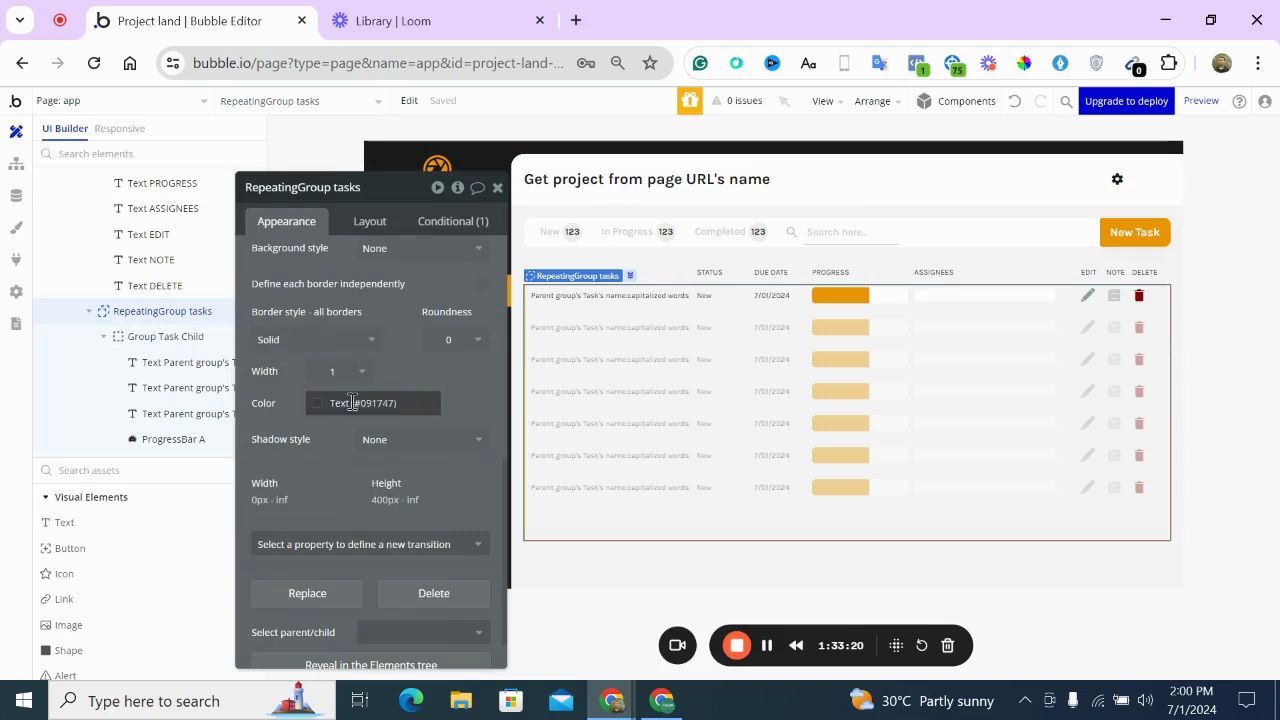
click(332, 339)
click(315, 392)
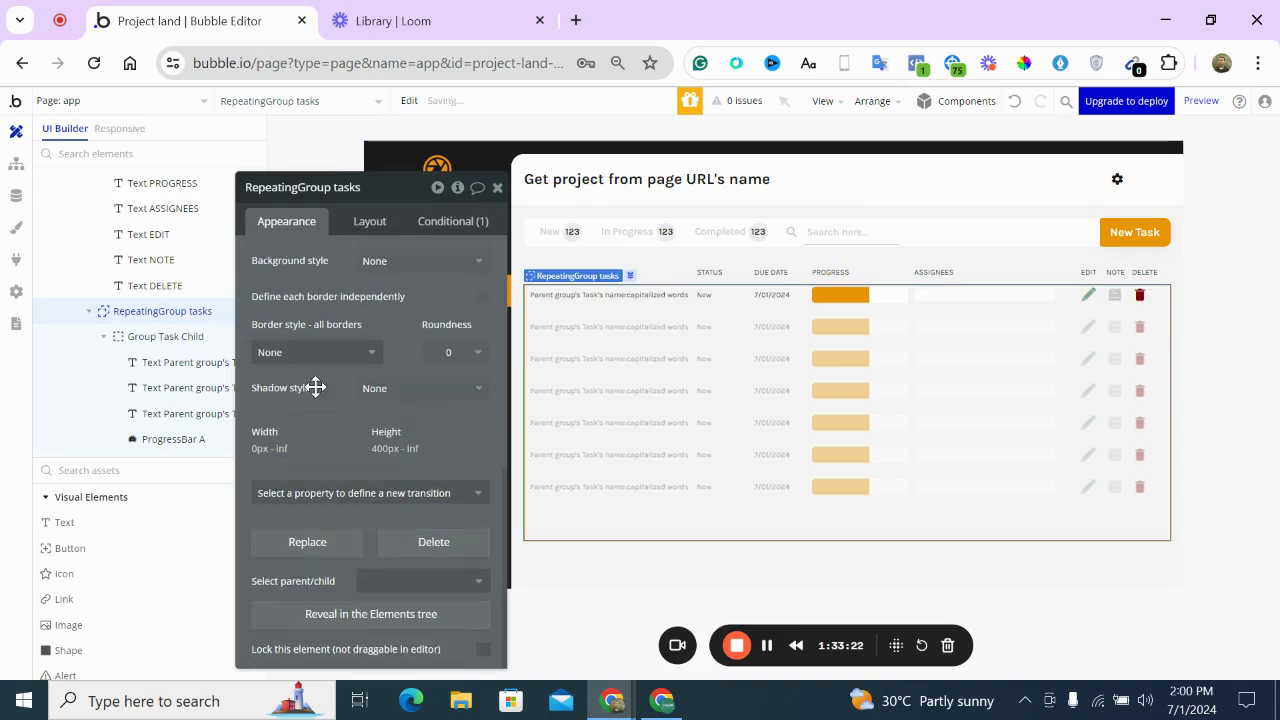
Switch to the Projectpower reference editor and look for the element that carries the coloured bar on each task row
click(619, 599)
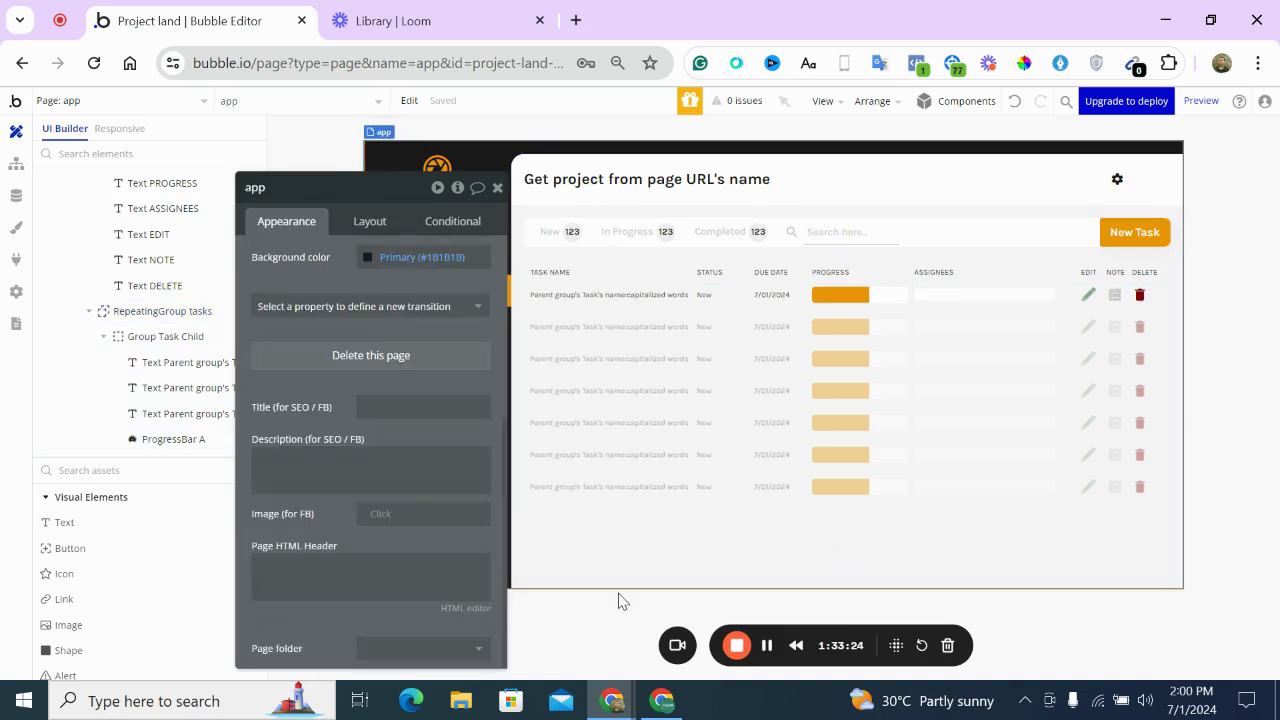
click(497, 190)
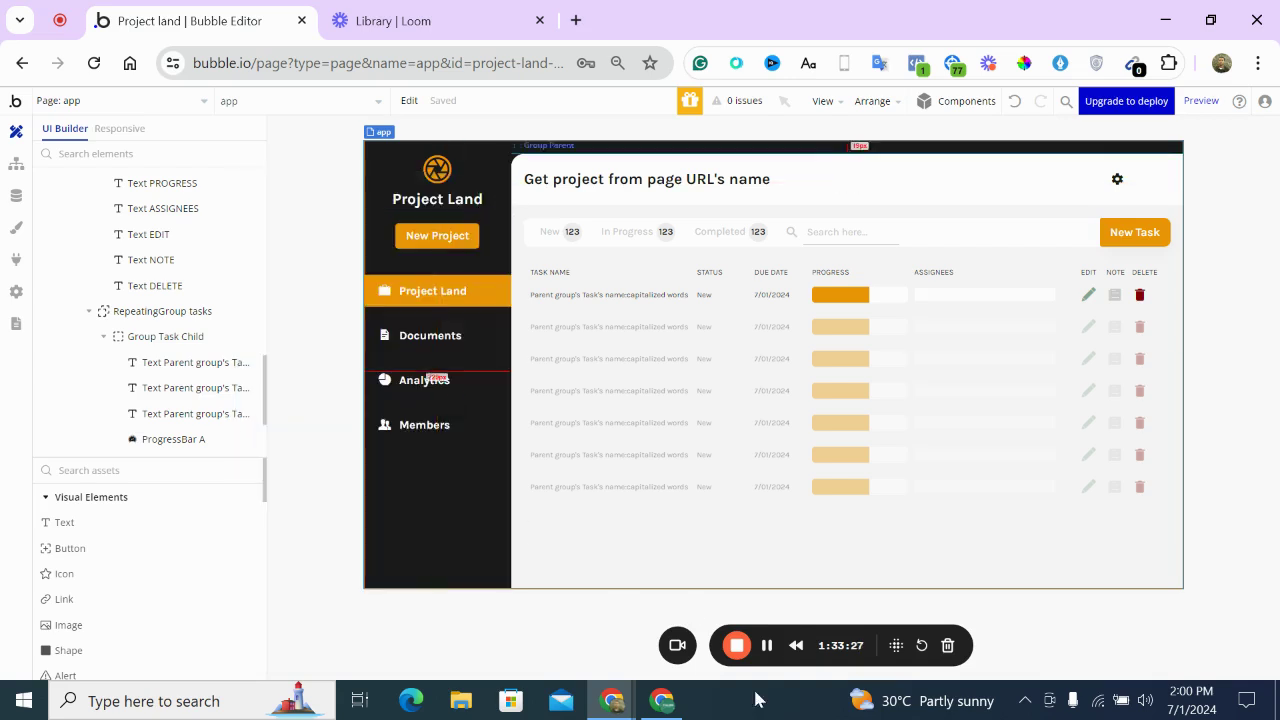
click(660, 705)
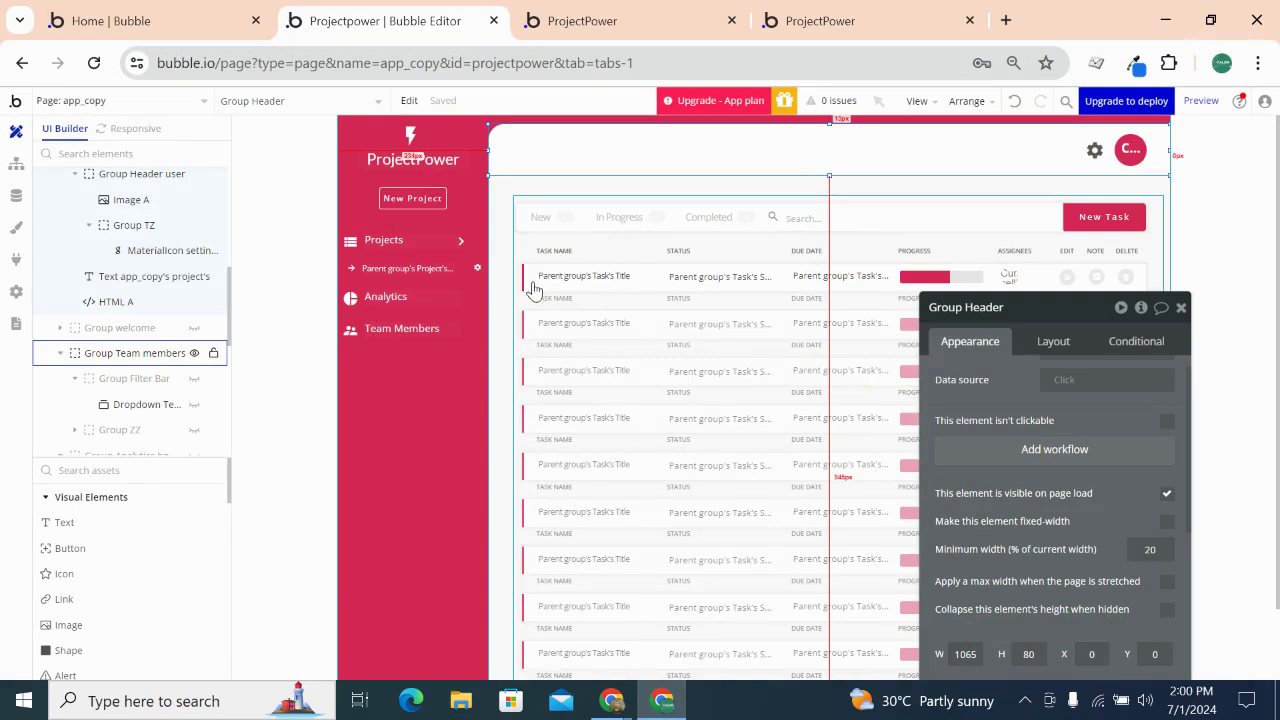
click(527, 291)
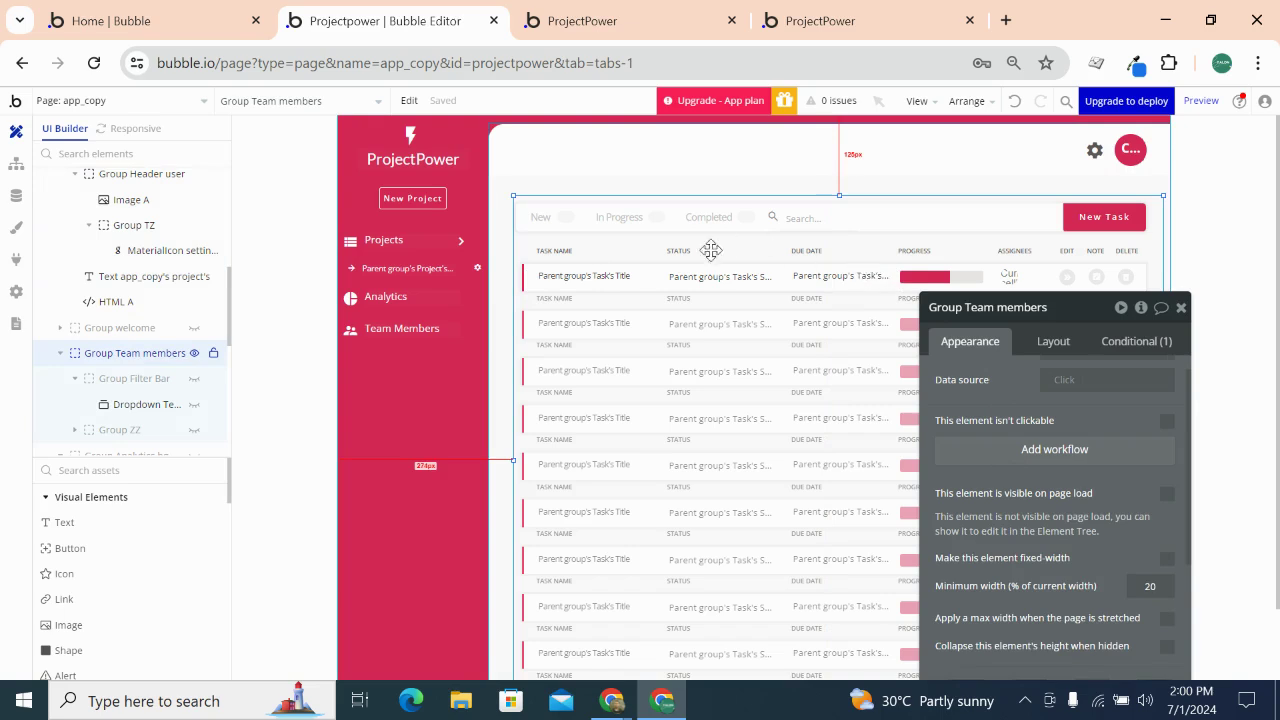
click(445, 300)
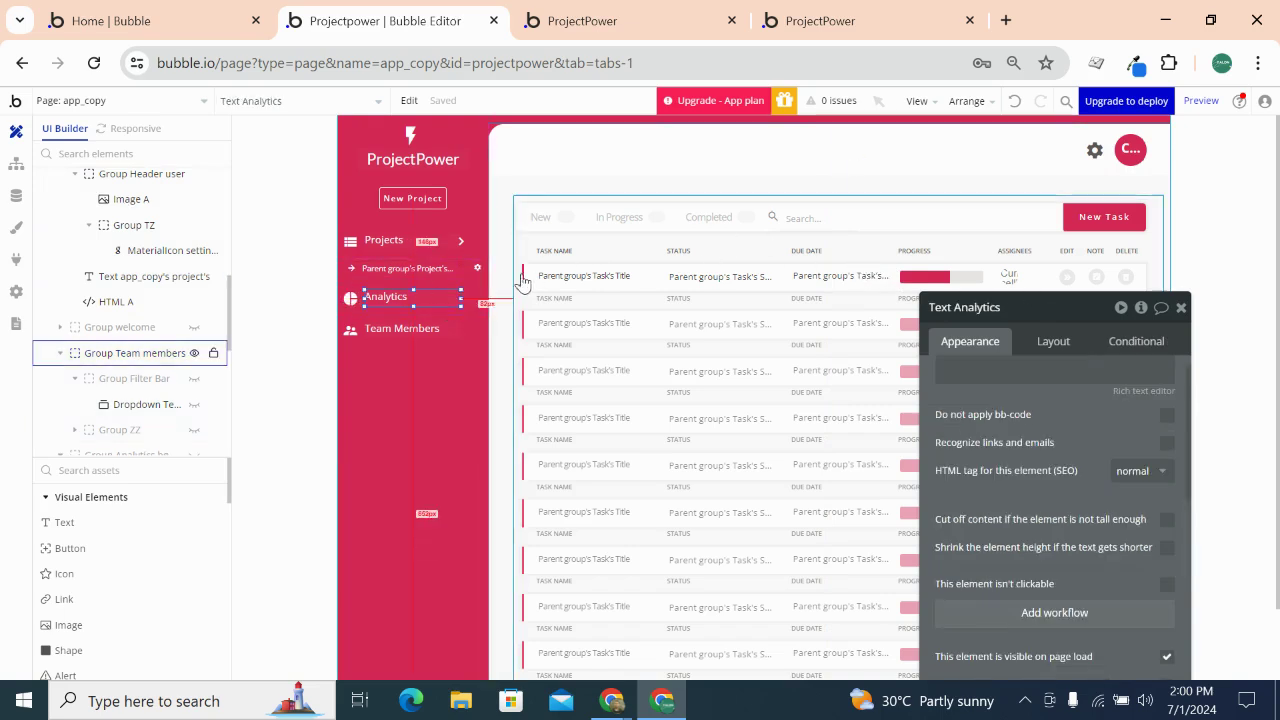
click(537, 279)
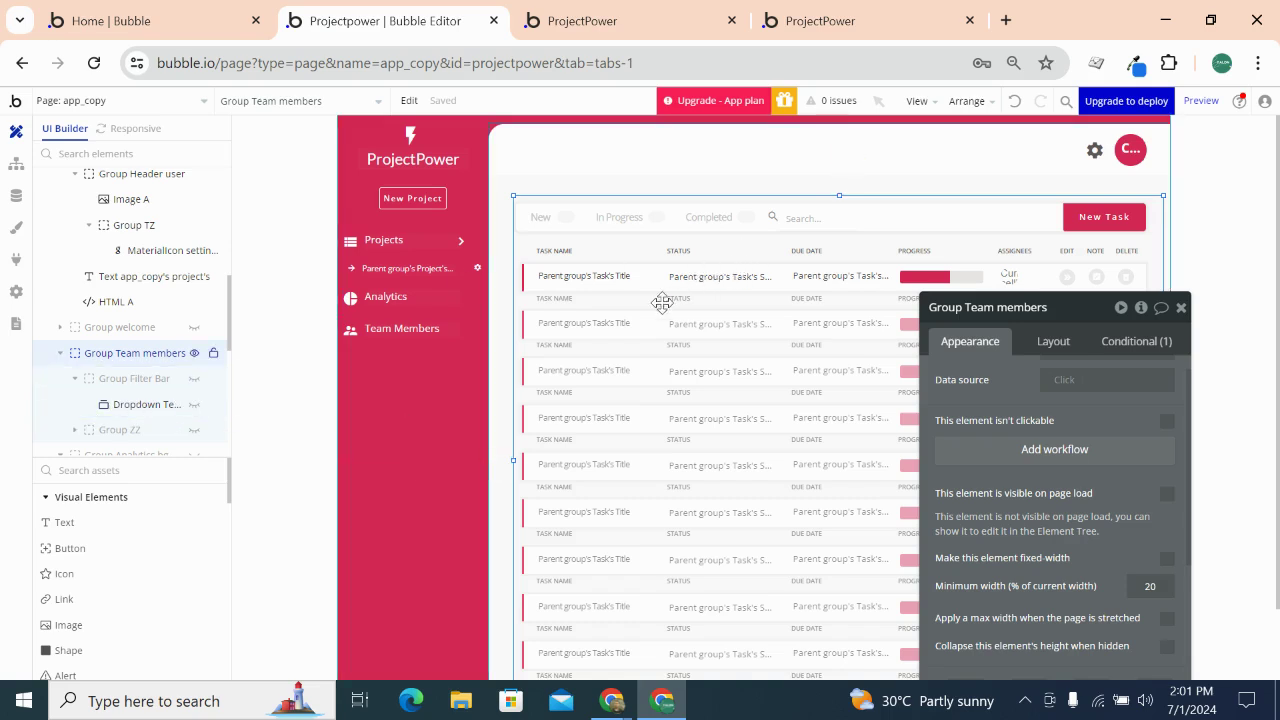
scroll(662, 303, down, 1)
scroll(662, 303, down, 2)
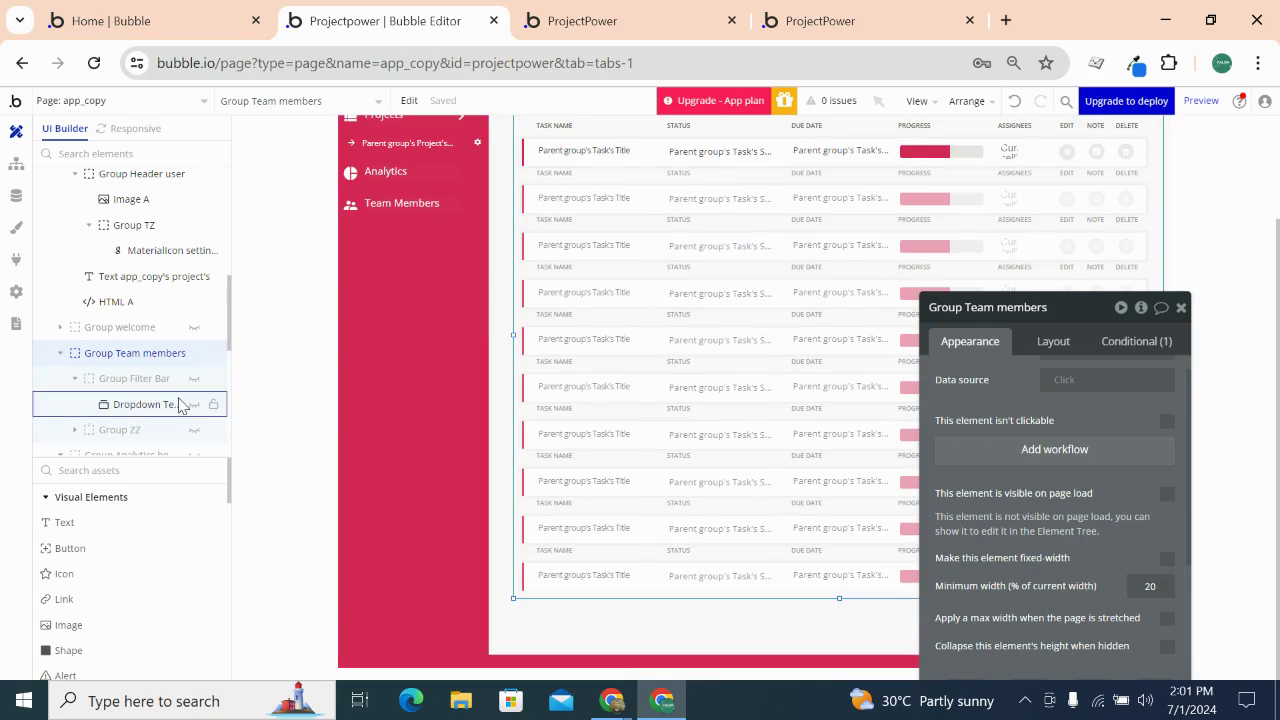
scroll(180, 403, down, 3)
scroll(180, 403, down, 3)
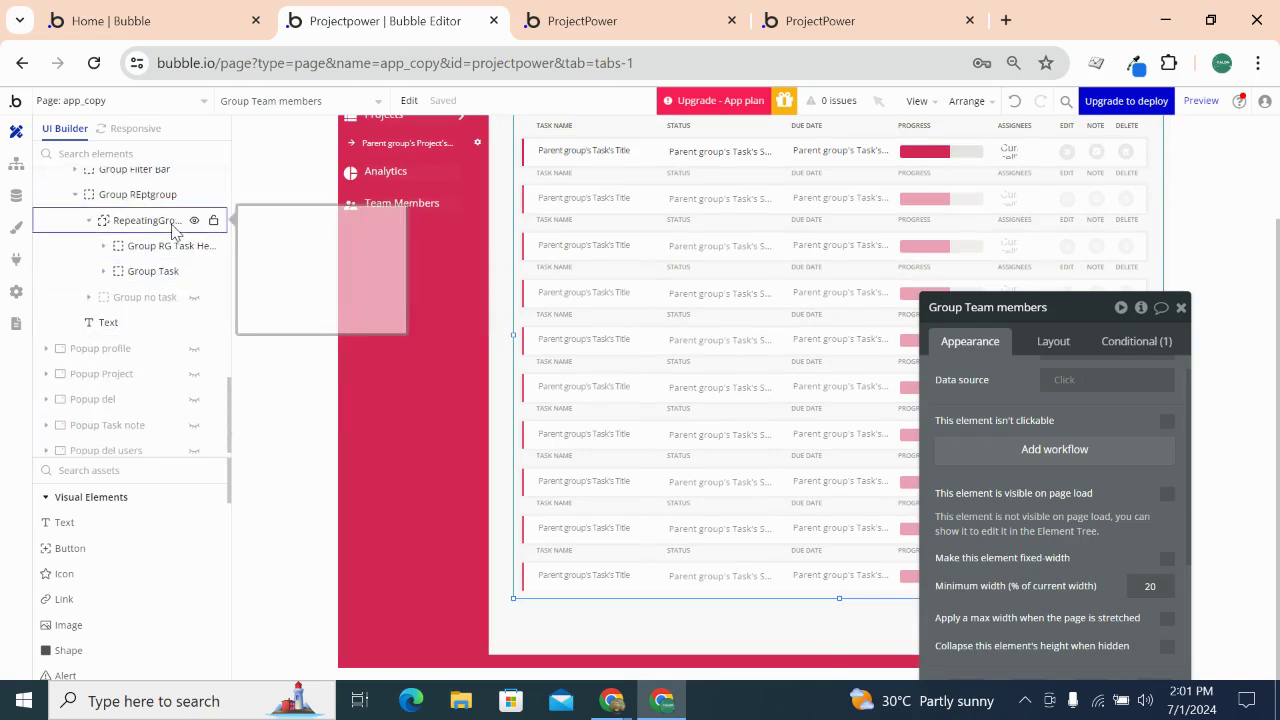
Examine the border and shadow settings of Group Task inside the reference page's tasks repeating group
click(150, 246)
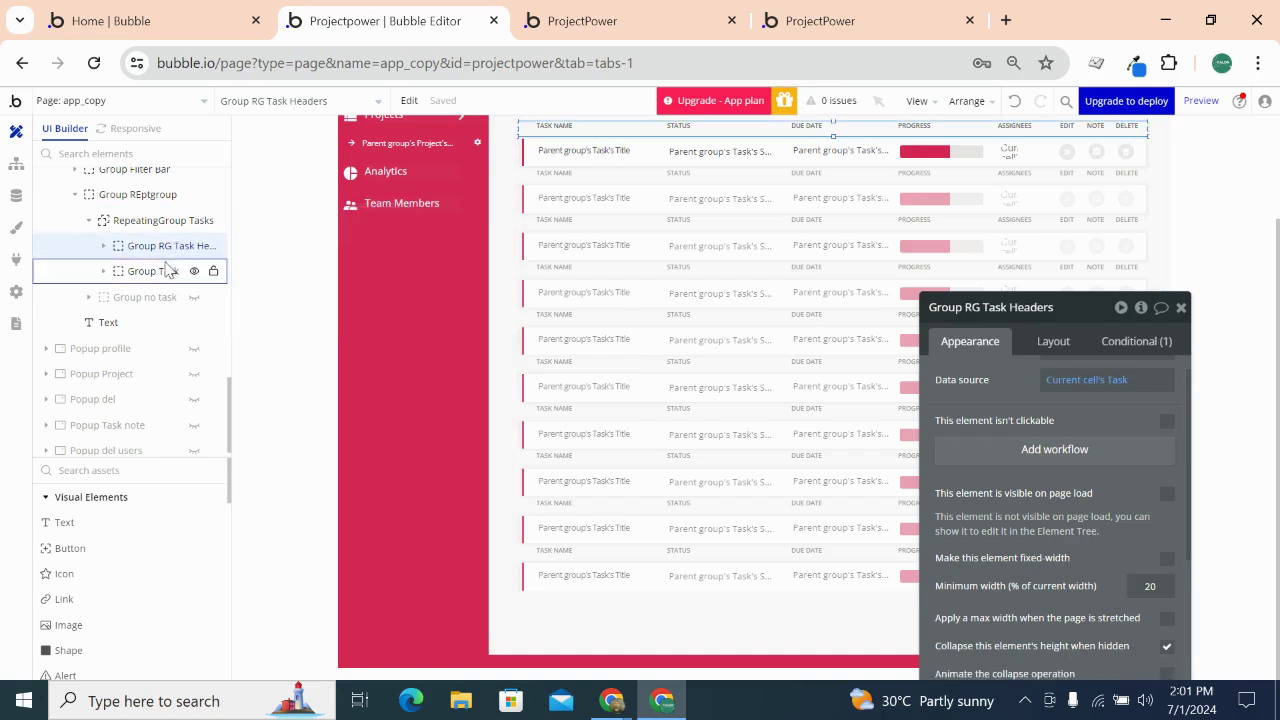
click(160, 271)
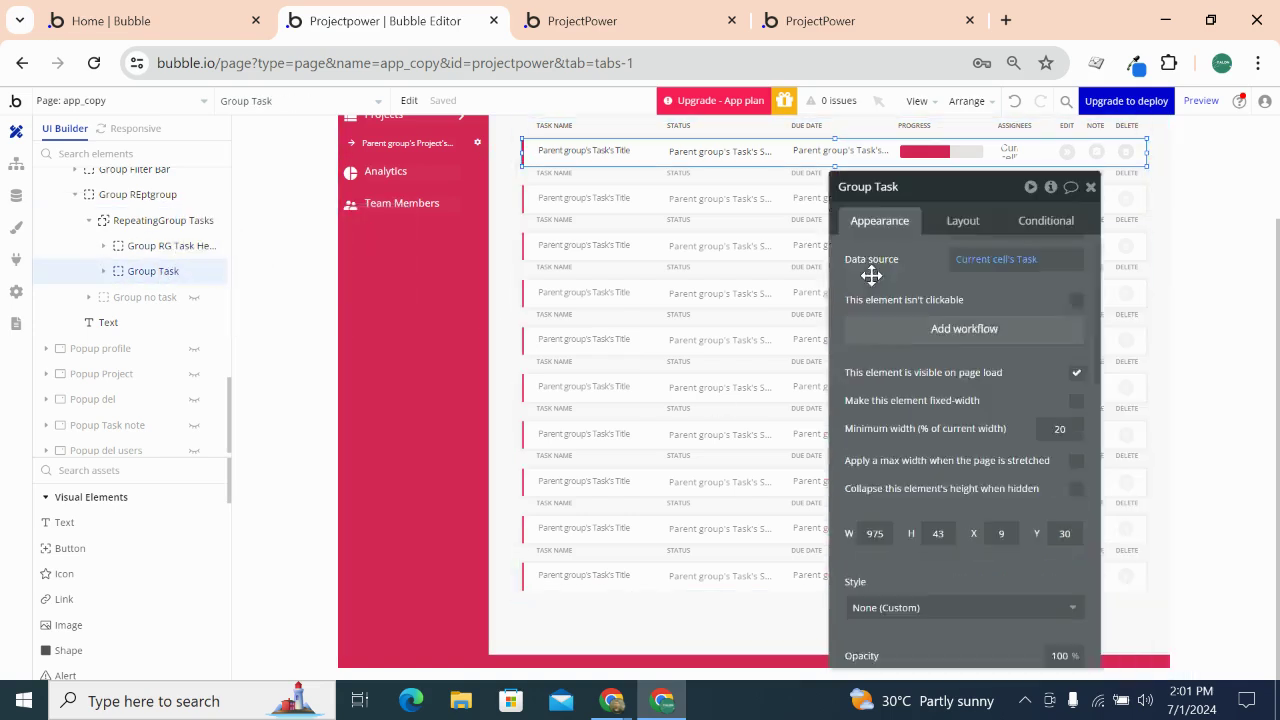
scroll(831, 271, down, 5)
scroll(827, 257, down, 3)
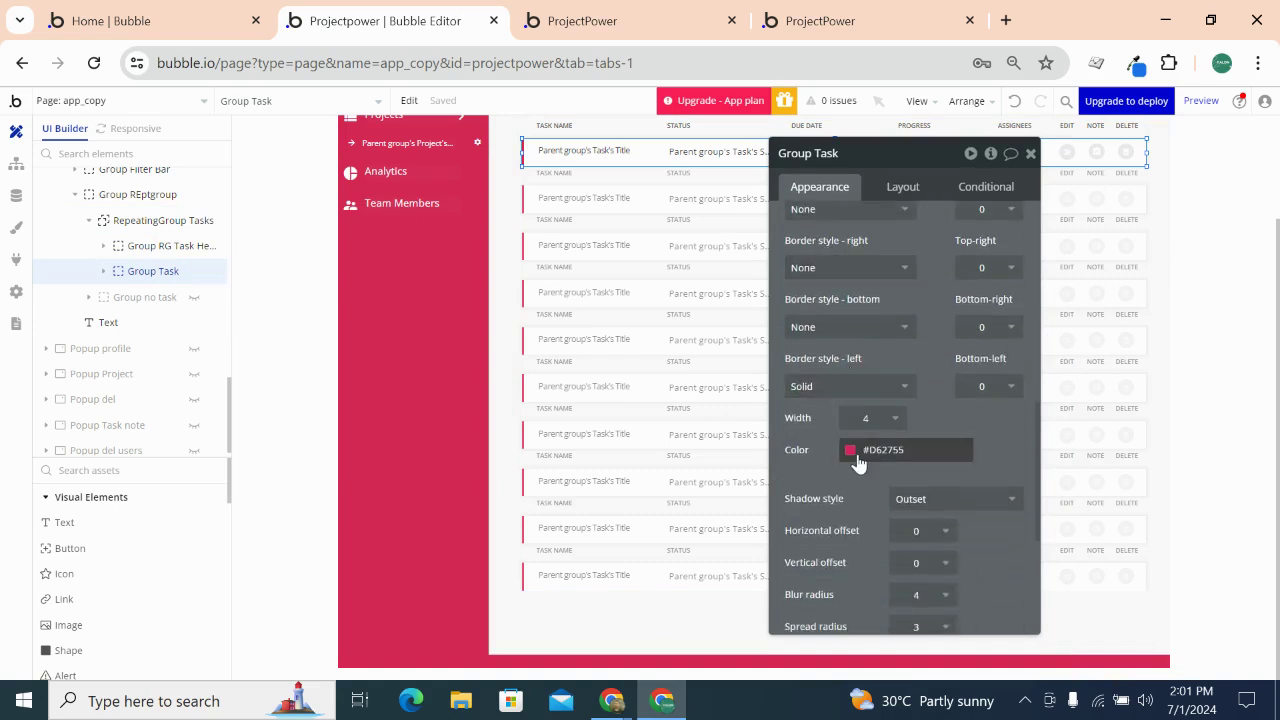
drag(834, 426, 809, 540)
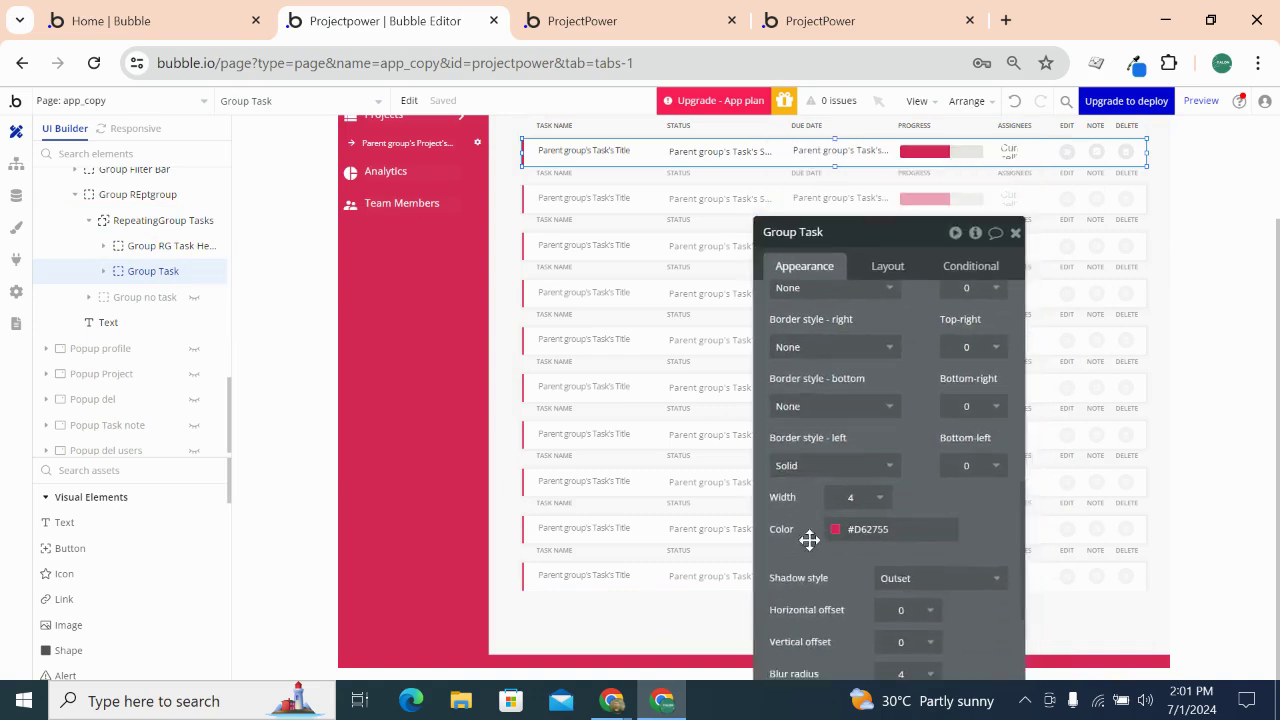
scroll(737, 432, up, 3)
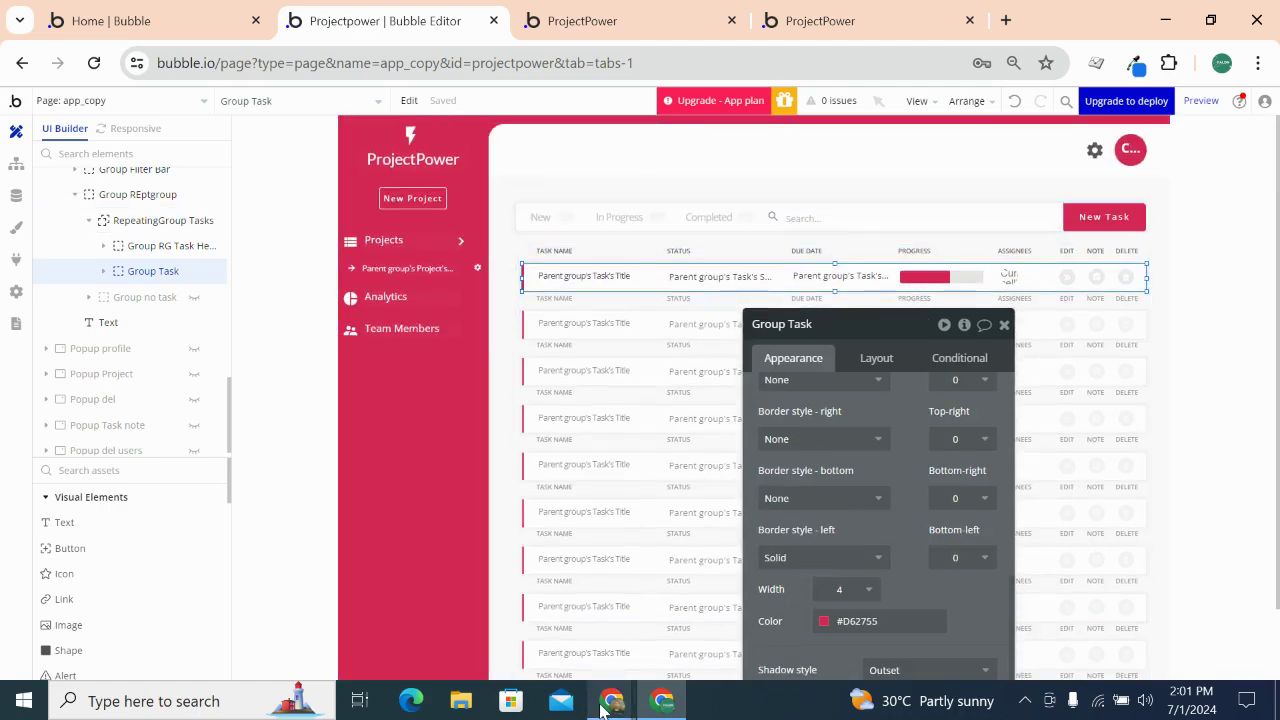
In the Project land editor, set Group Task Child's minimum height to 50 px and its left padding to 0 px
mouse_move(605, 708)
click(515, 655)
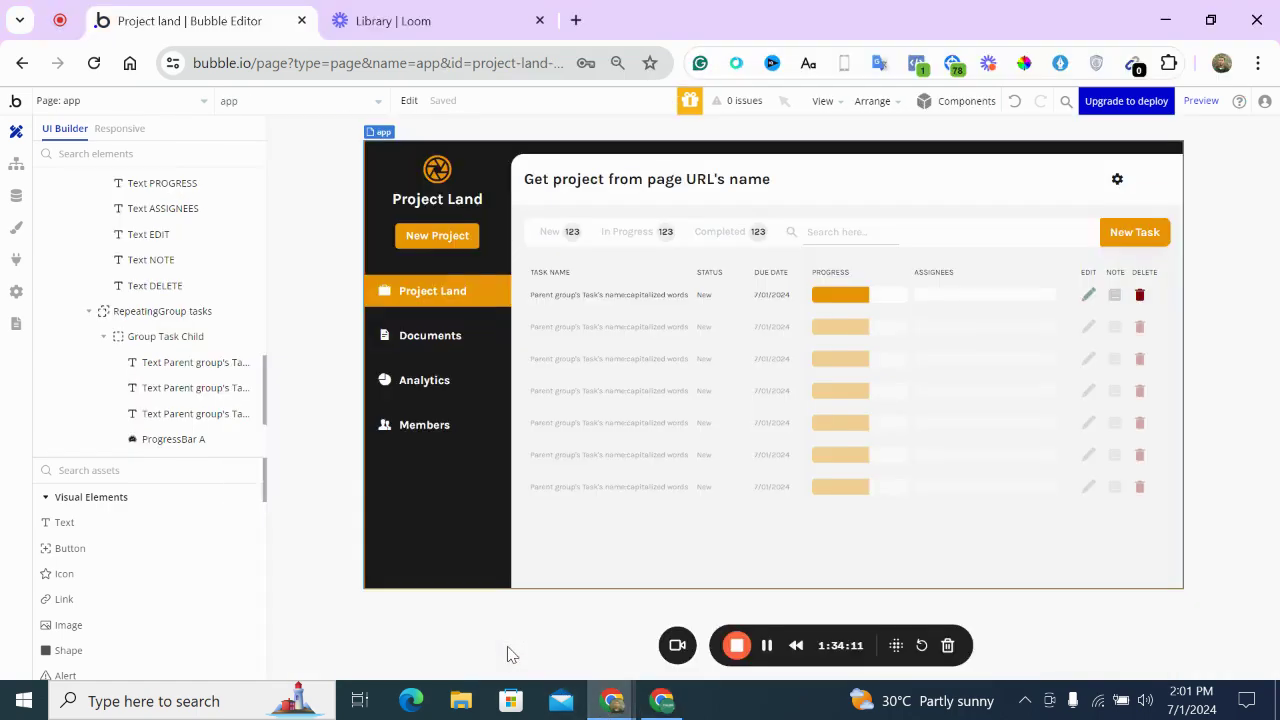
click(569, 298)
click(543, 311)
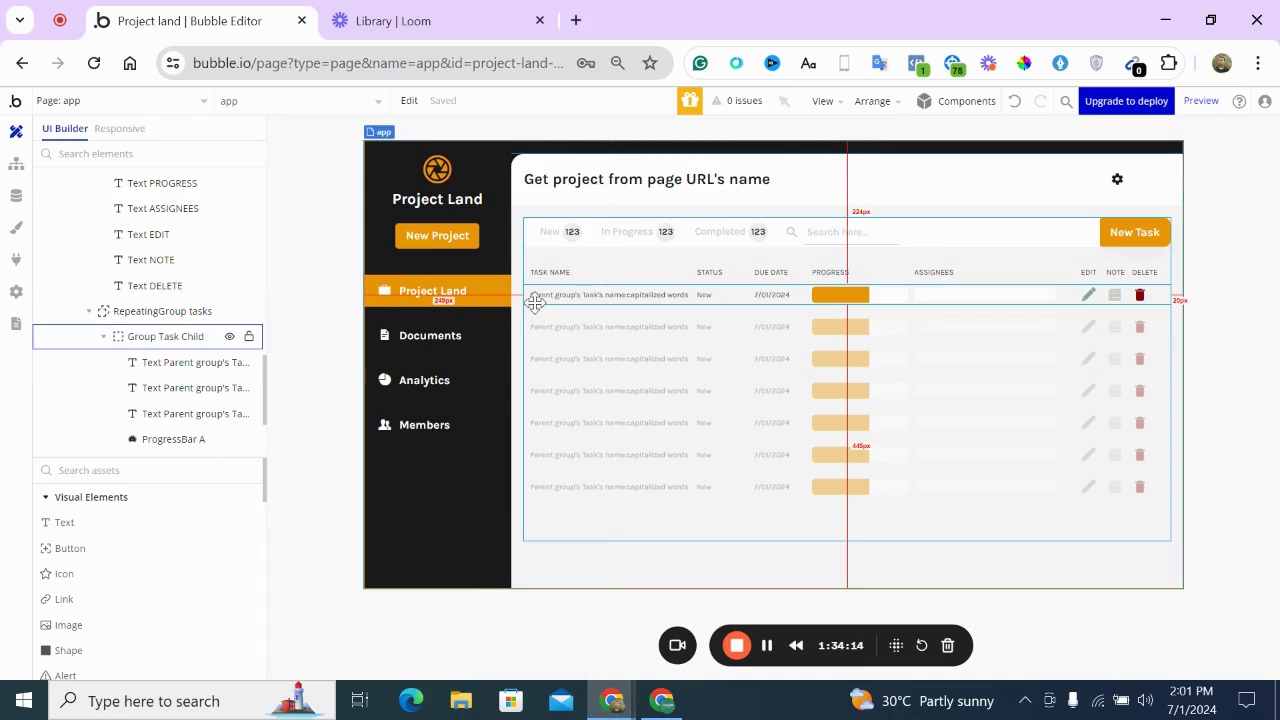
double_click(536, 302)
click(370, 222)
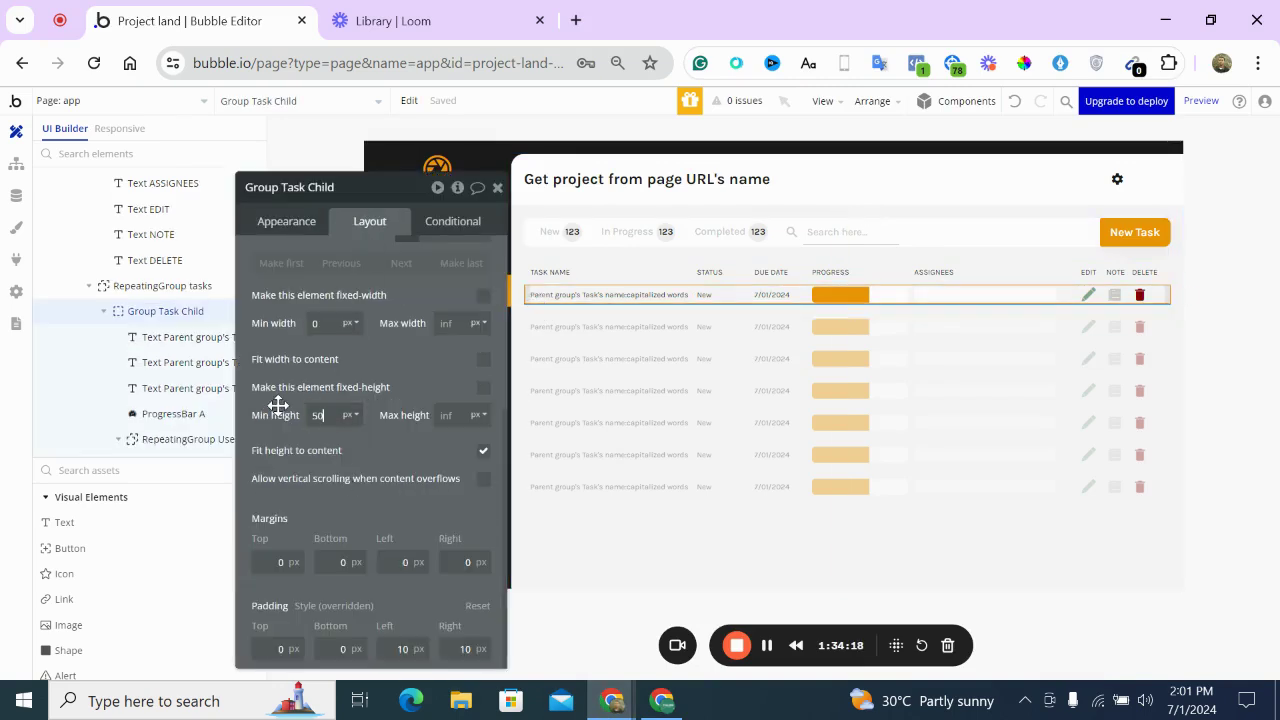
key(Return)
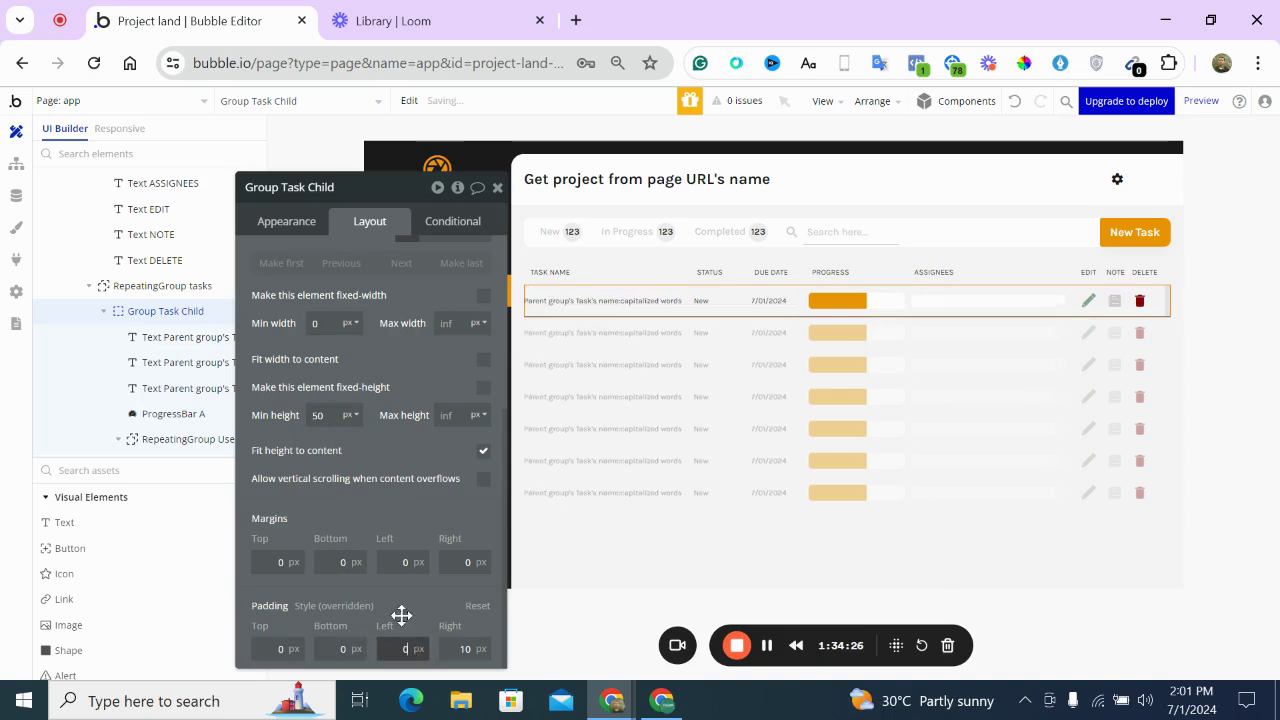
Reduce the left padding of Group Task Header
click(569, 274)
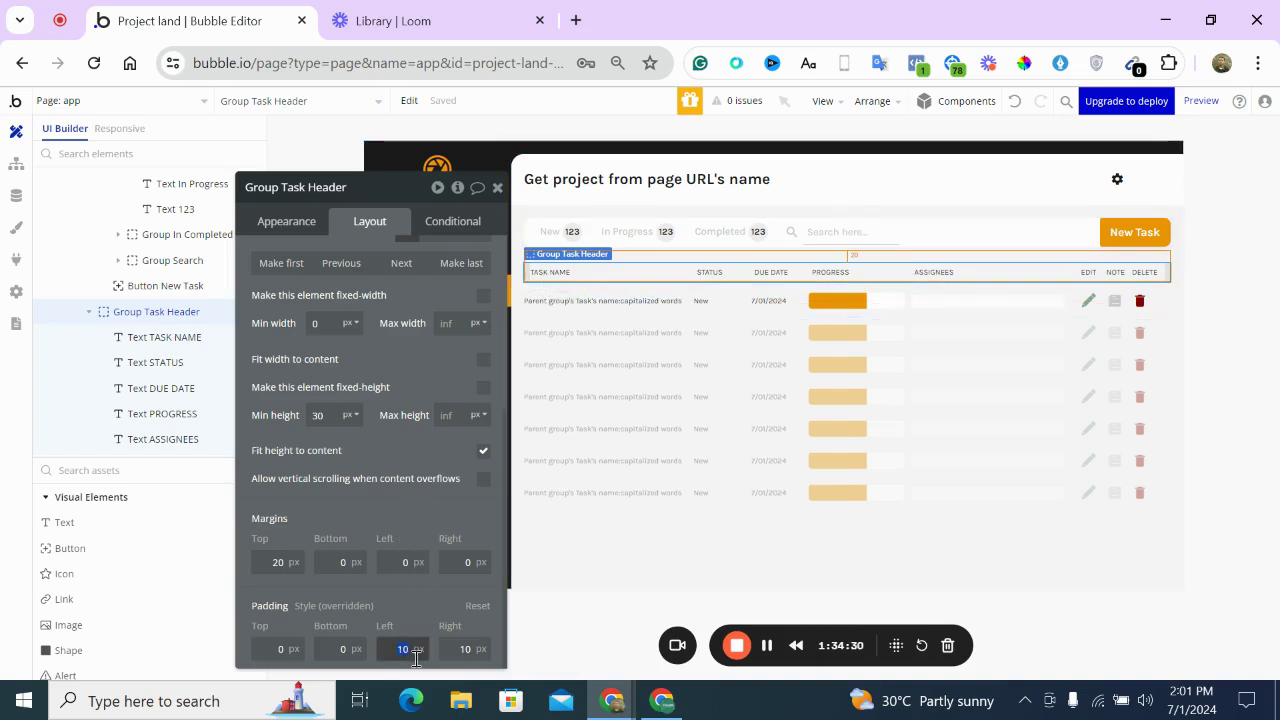
click(580, 304)
Define each border of Group Task Child independently and set its left border style to Solid
click(316, 221)
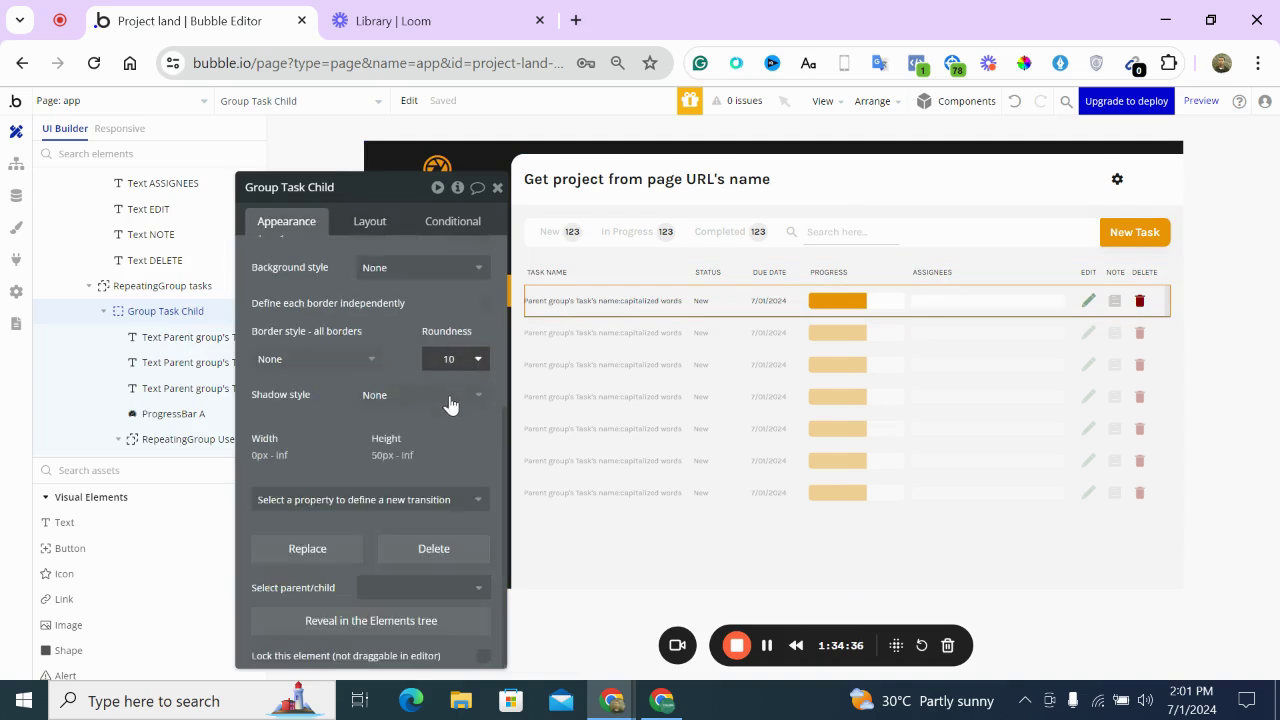
scroll(452, 380, up, 3)
scroll(450, 404, down, 1)
scroll(450, 400, down, 3)
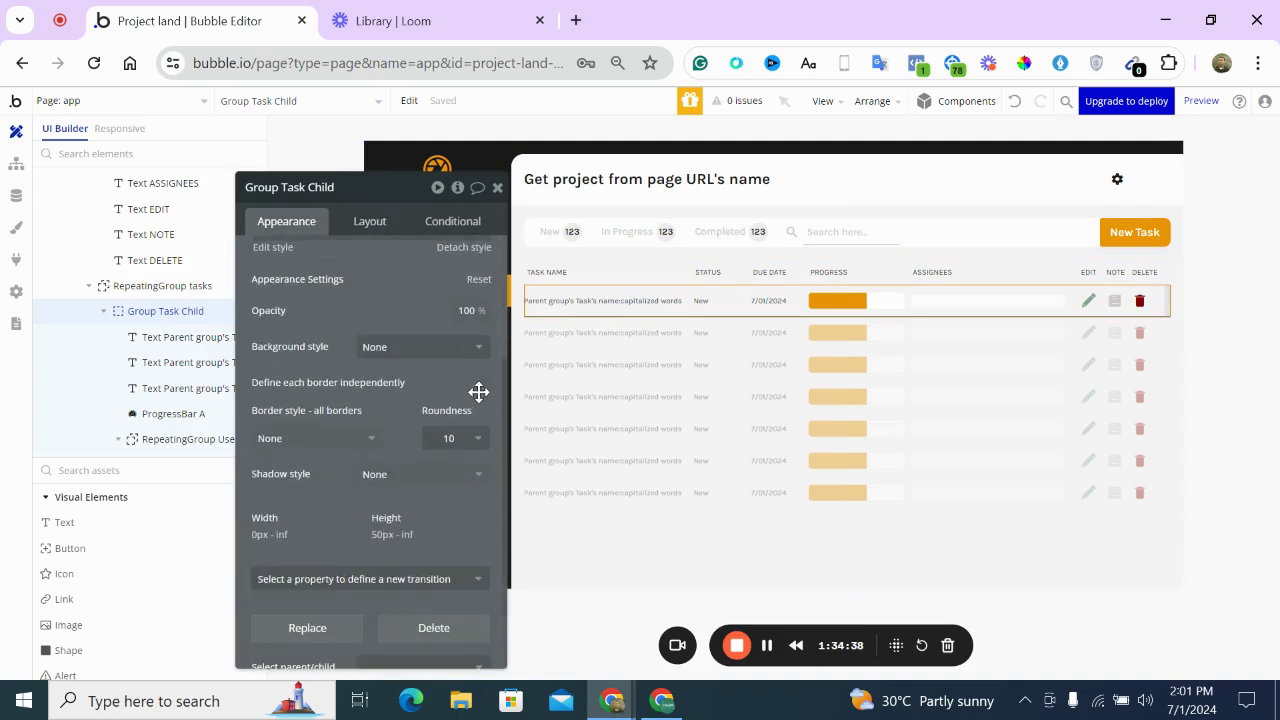
click(482, 384)
scroll(428, 460, down, 3)
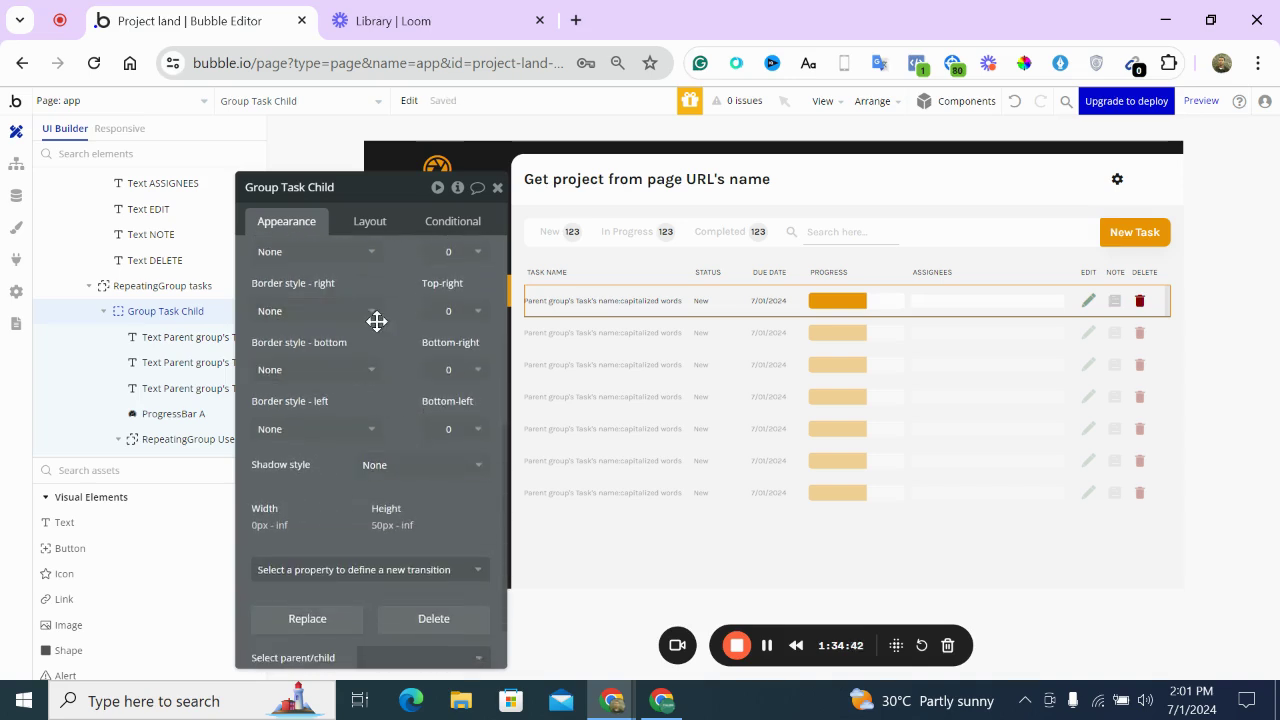
click(330, 429)
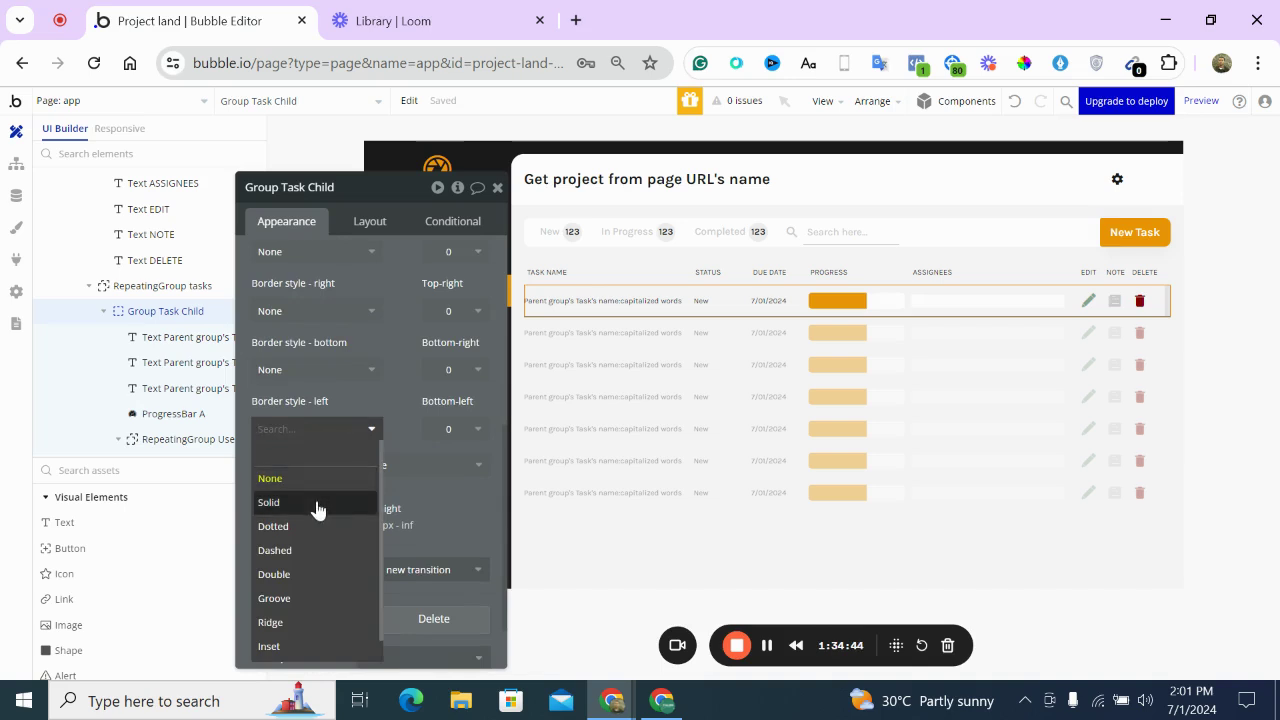
click(317, 502)
Set Group Task Child's left border to width 5 and the orange Main Colour variable
click(355, 462)
click(330, 550)
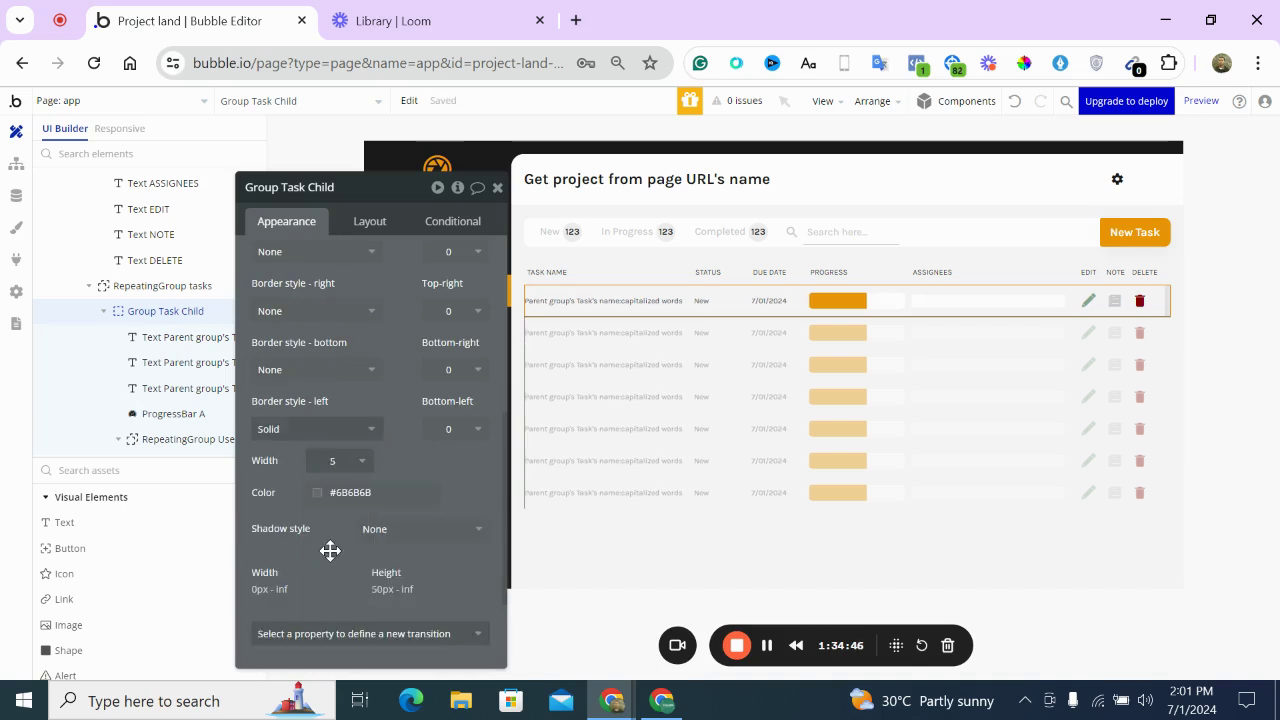
click(318, 489)
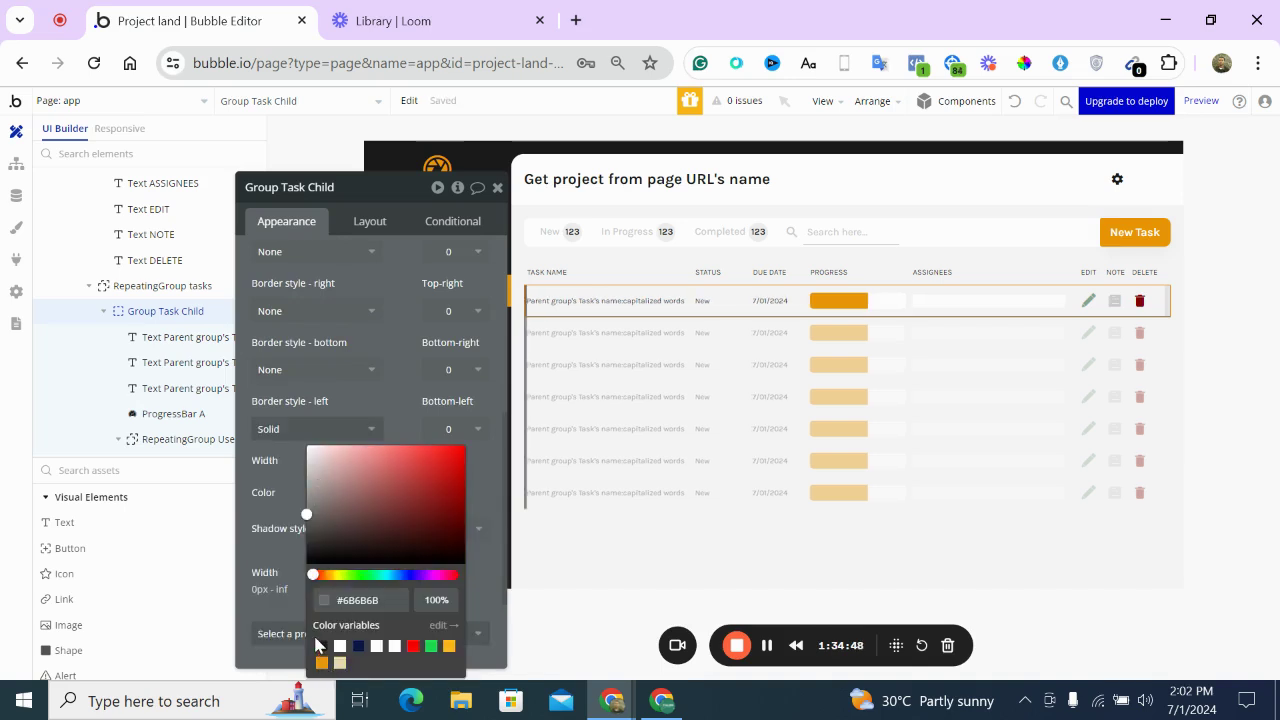
click(321, 662)
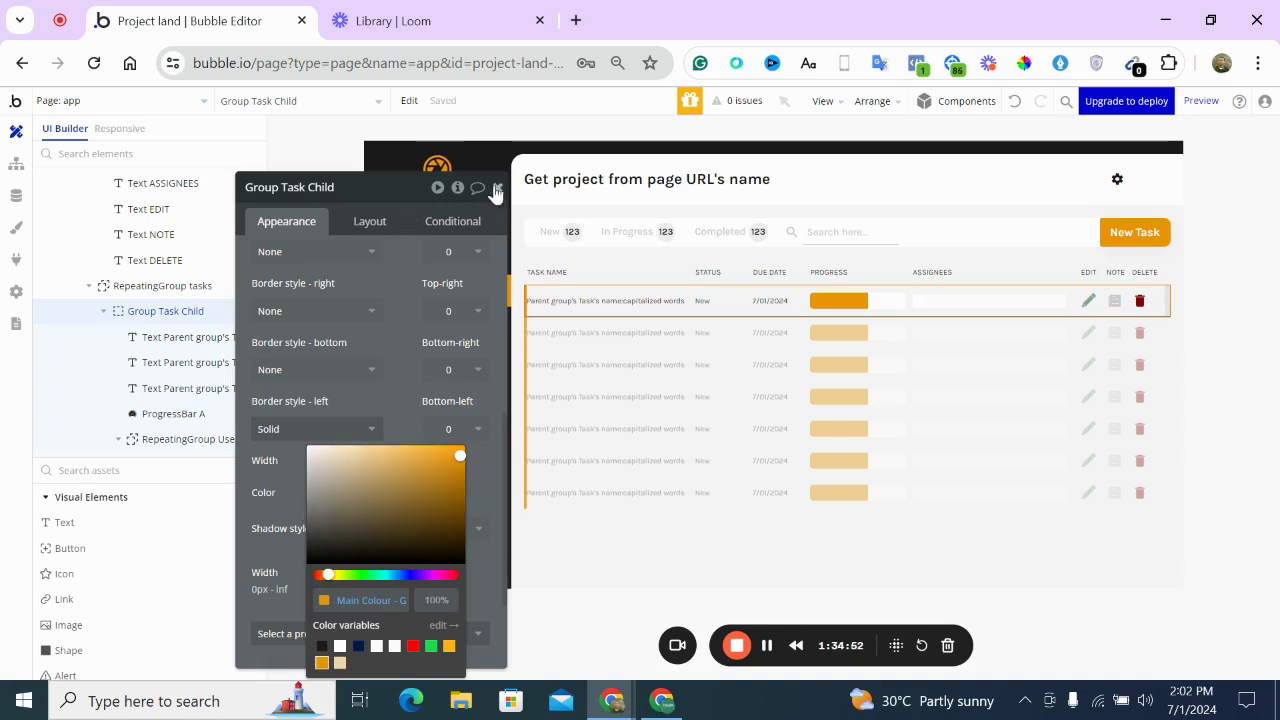
Set the bottom margin of Group Task Child to 5 px
click(388, 225)
click(386, 224)
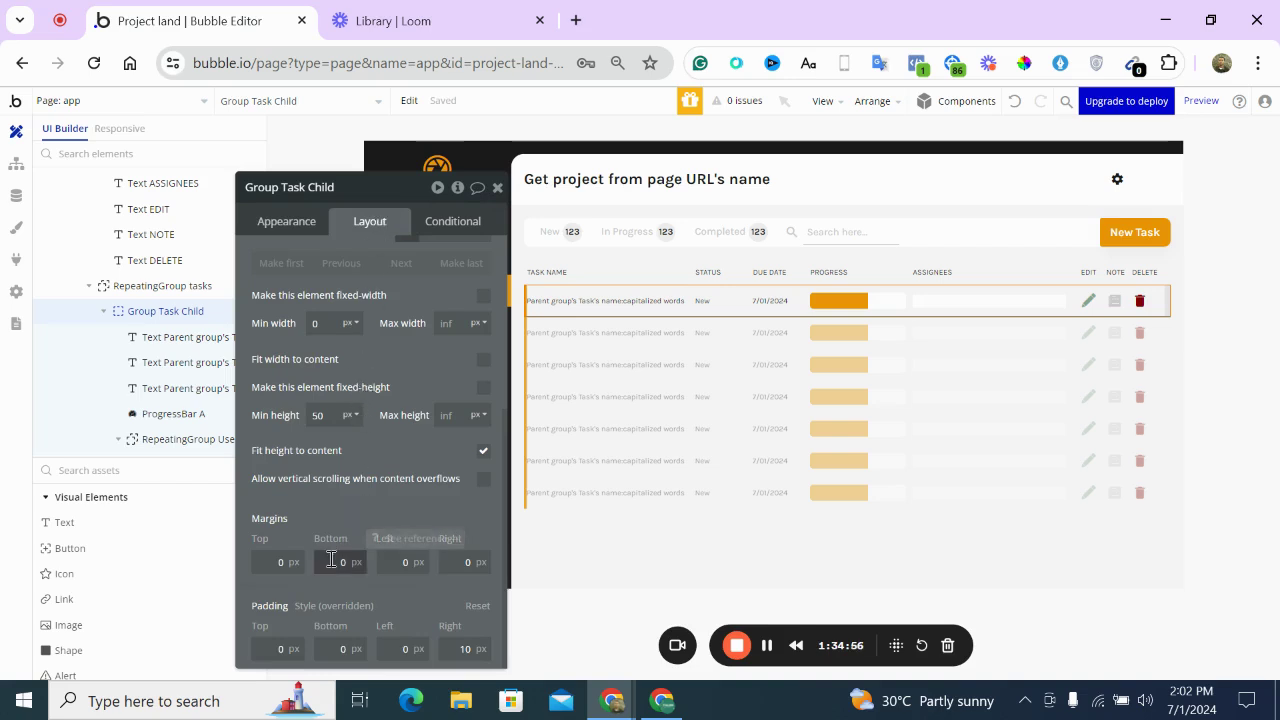
click(331, 559)
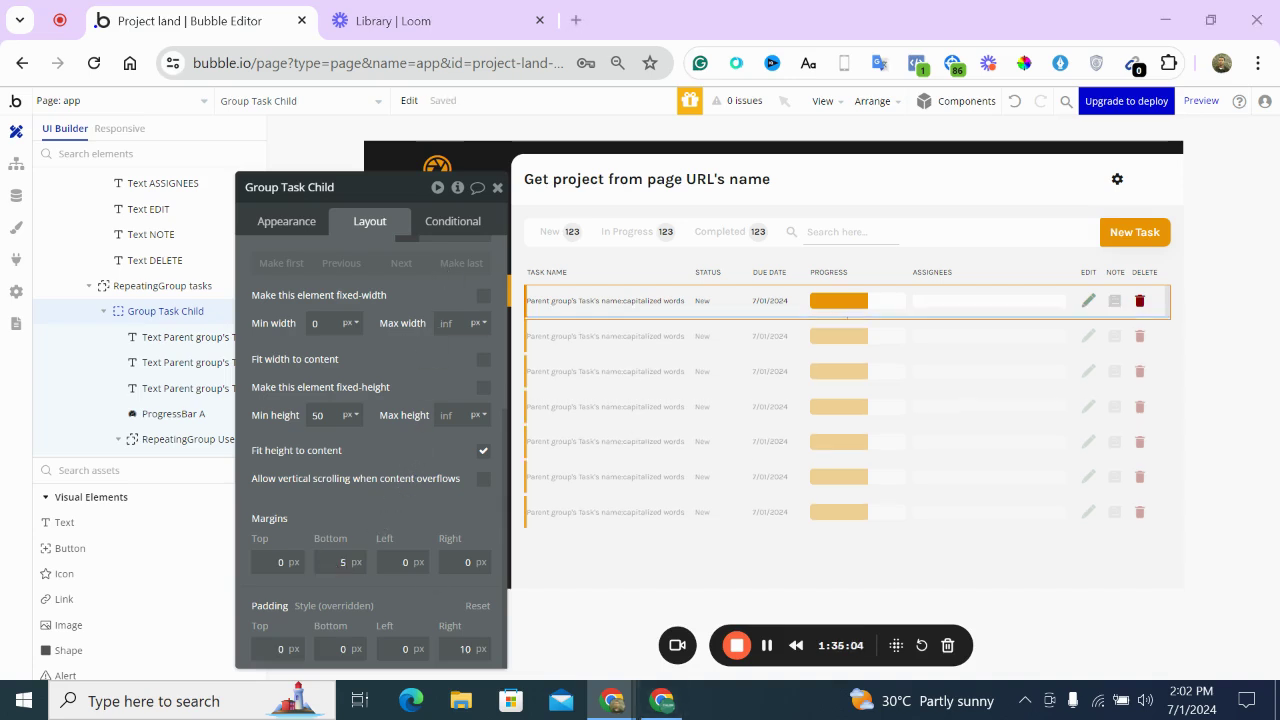
Switch to the Projectpower reference editor, hide the row headers group and examine the spacing between the task rows
click(663, 702)
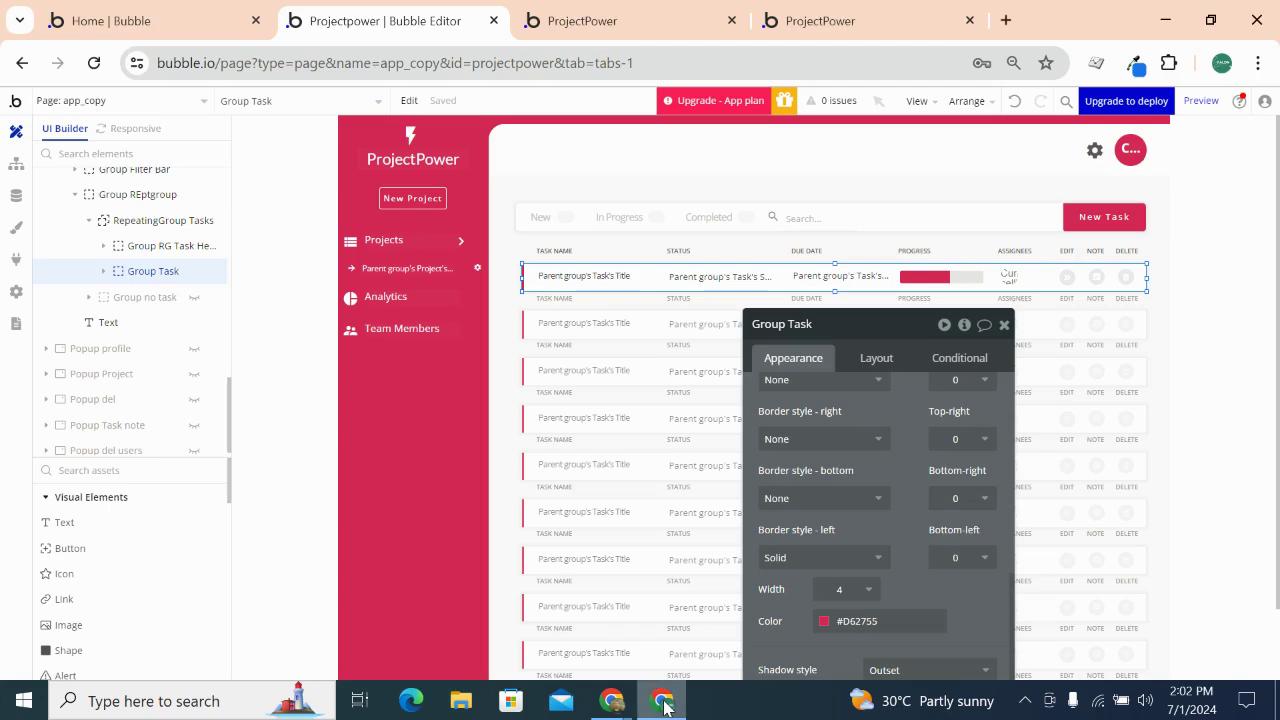
click(663, 704)
click(663, 704)
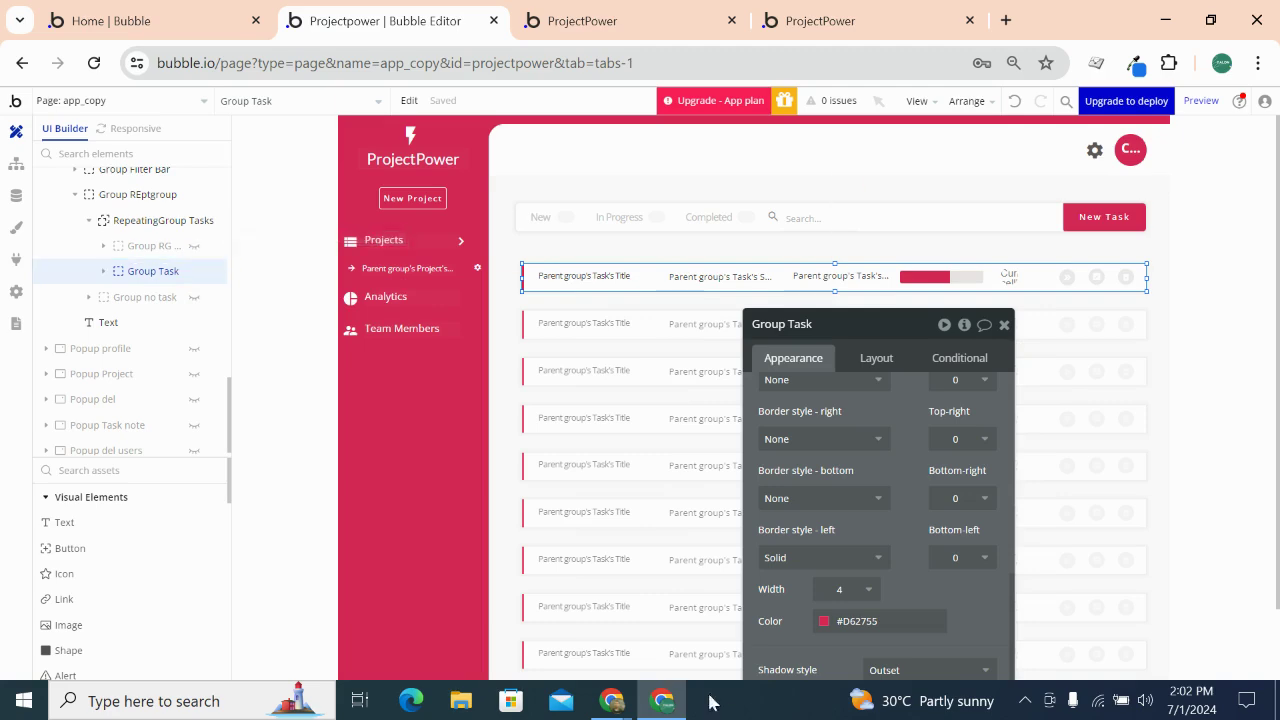
Back in the Project land editor, set Group Task Child's bottom margin to 20 px and its minimum height to 40 px
click(662, 700)
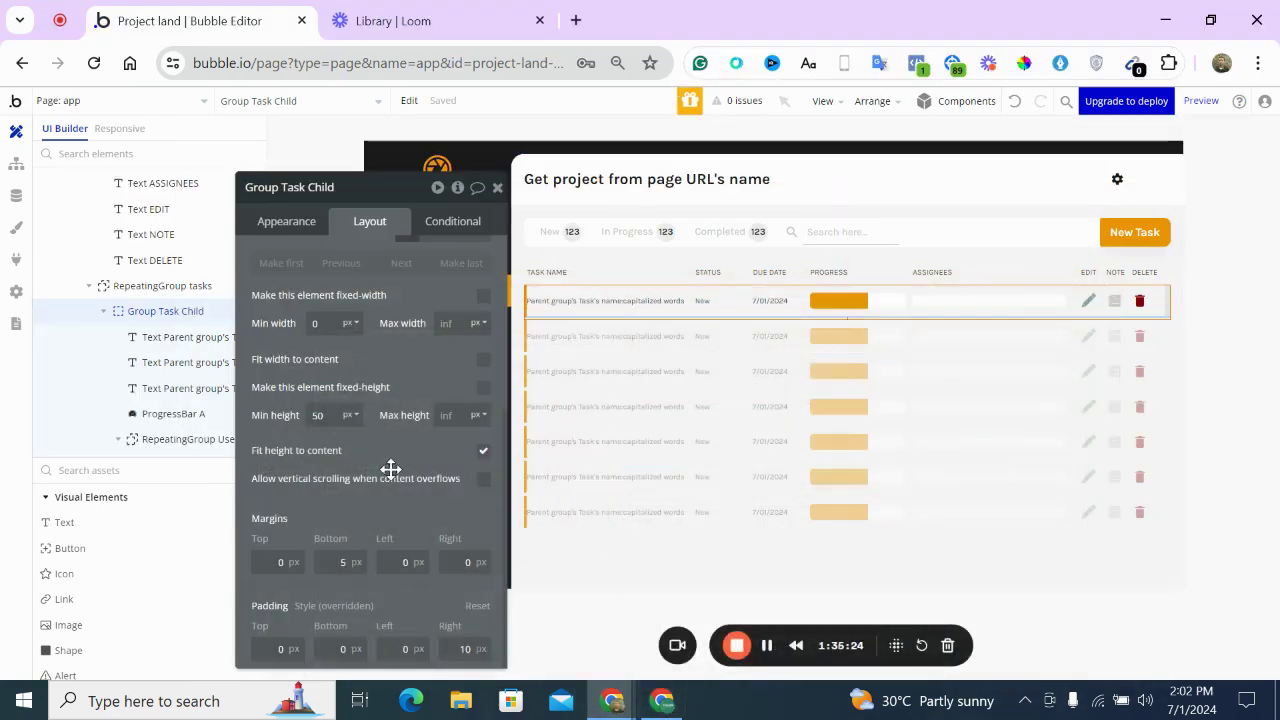
click(343, 560)
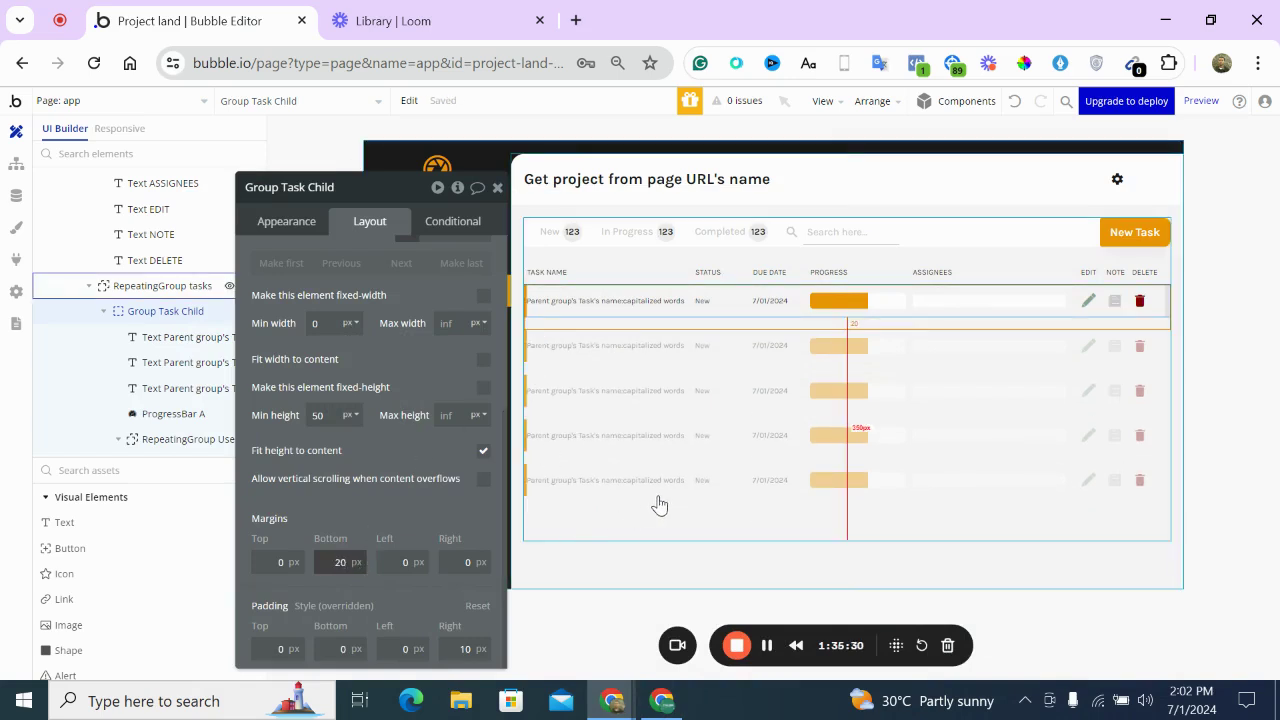
click(623, 310)
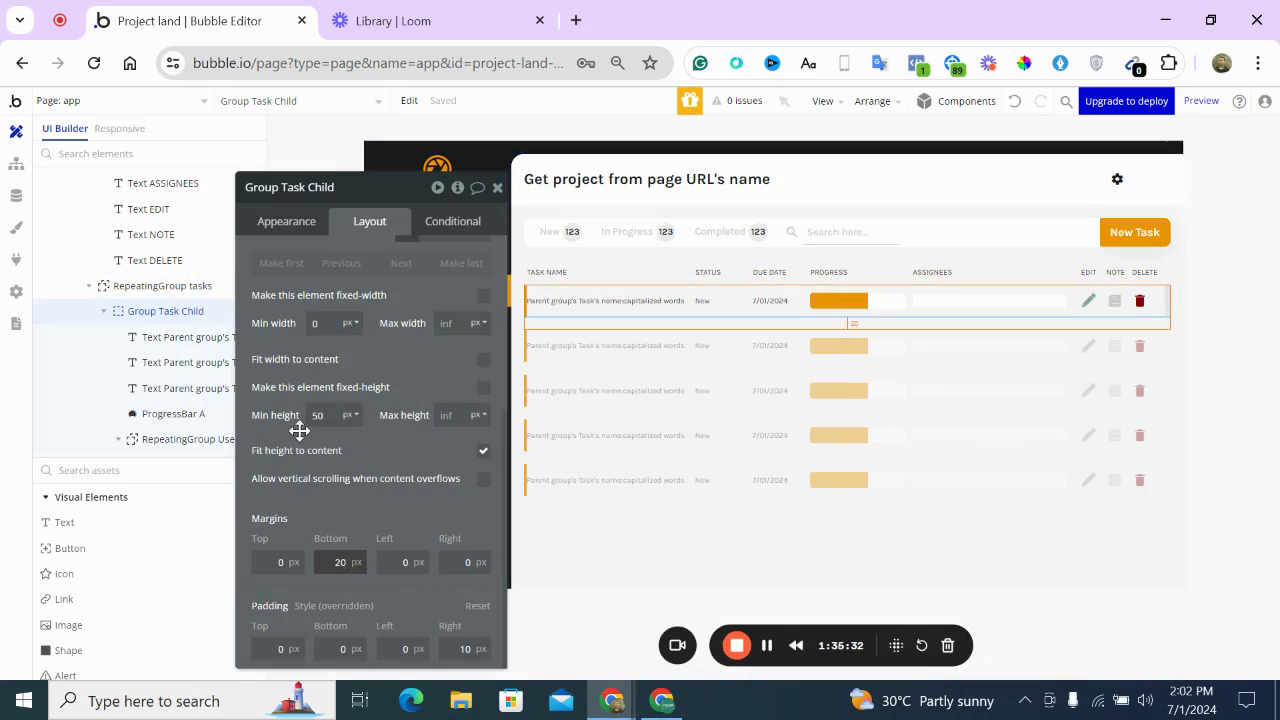
drag(323, 416, 299, 418)
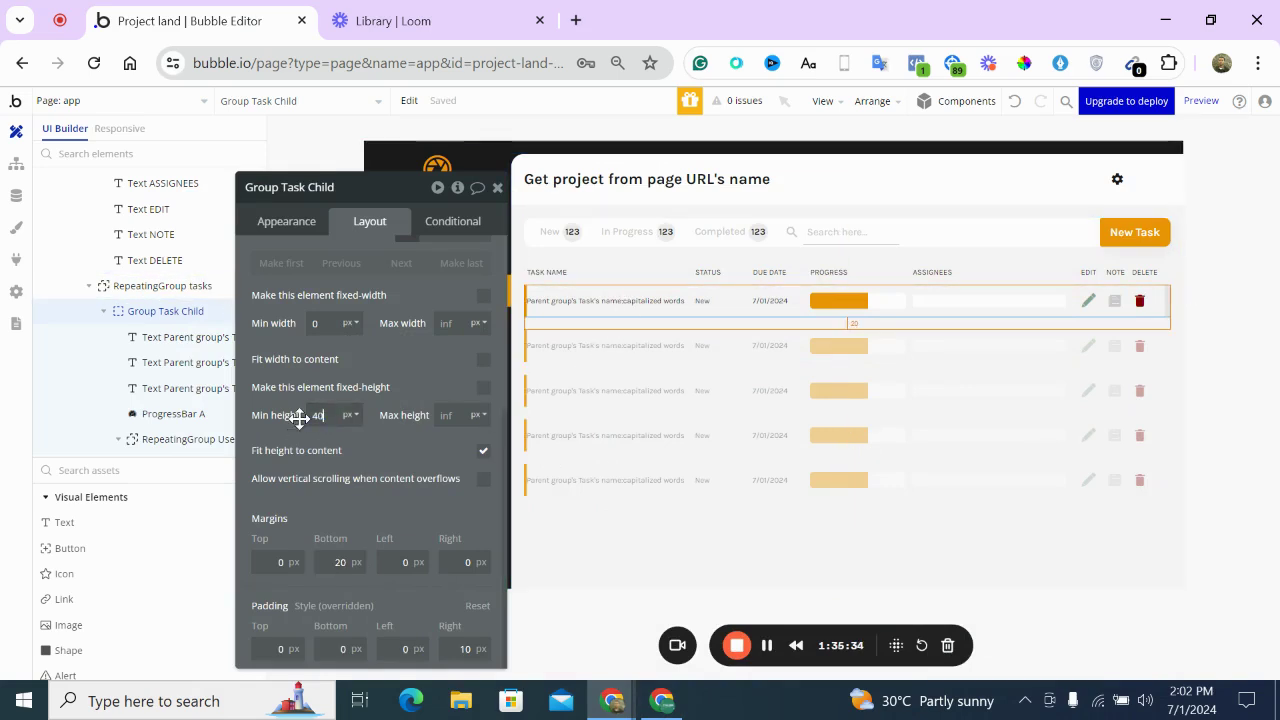
text(40)
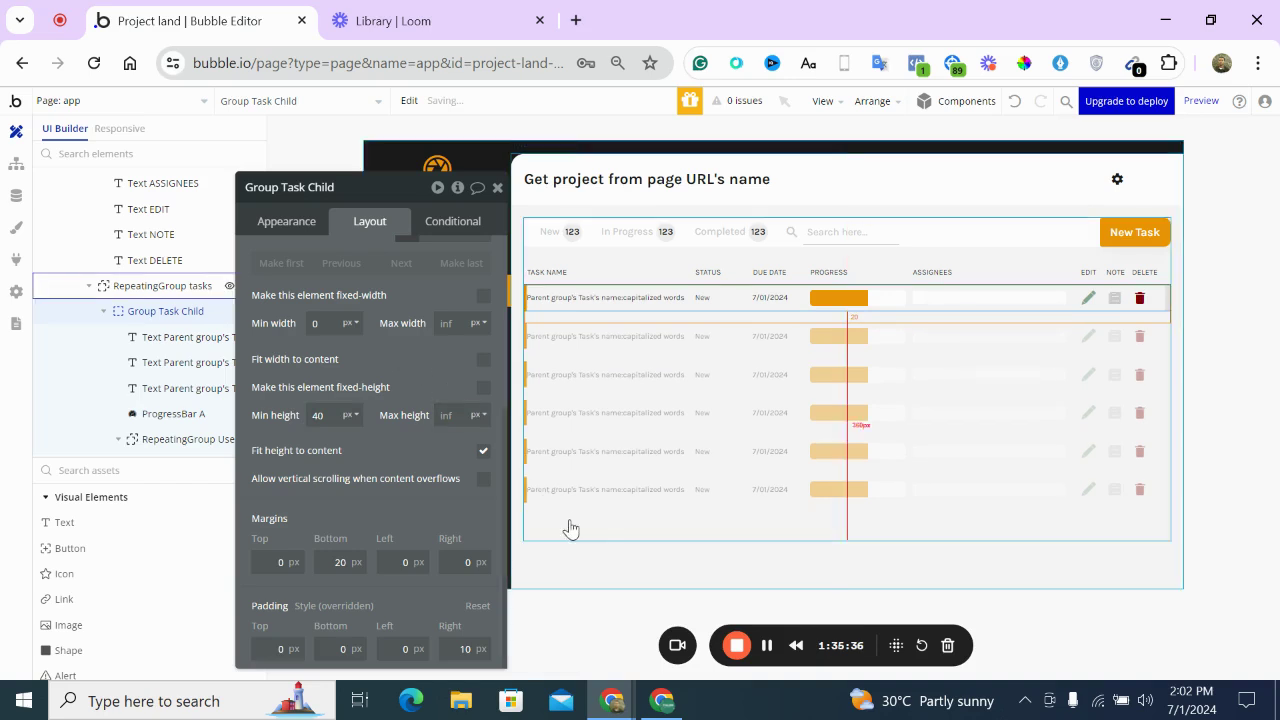
click(570, 519)
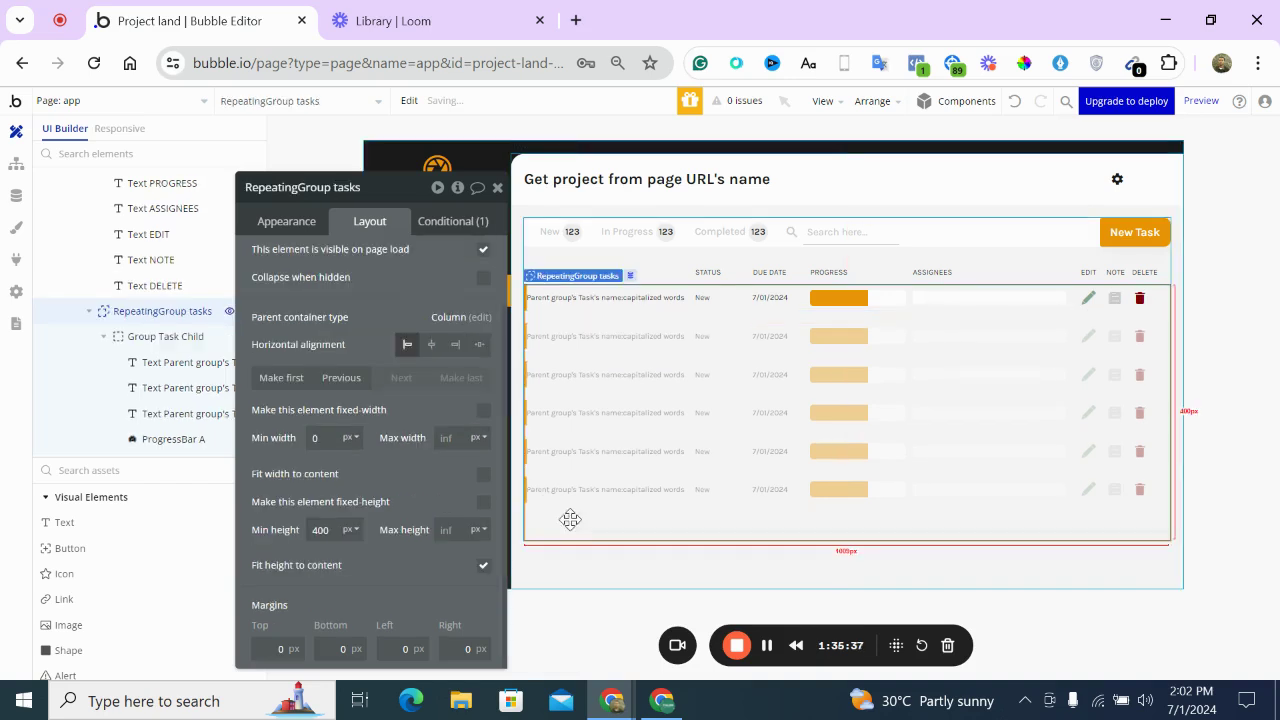
Give Group Task Child a flat white #FFFFFF background
click(577, 304)
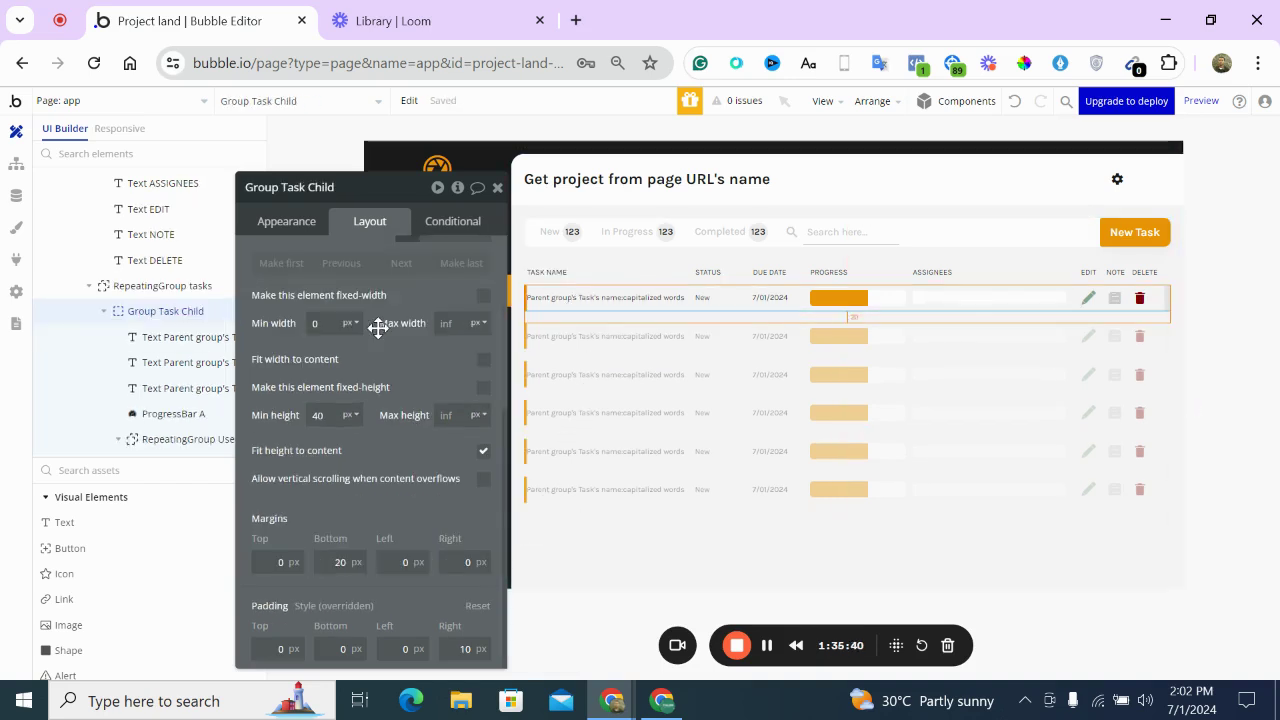
click(305, 222)
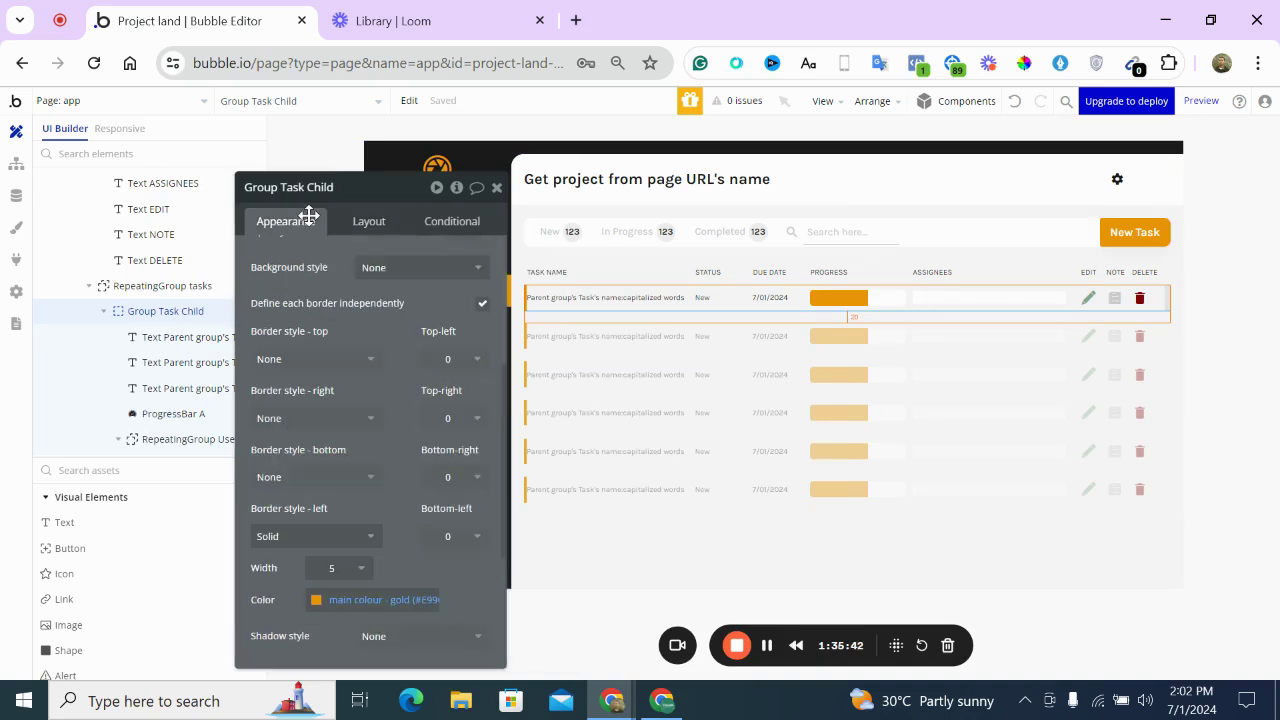
click(407, 268)
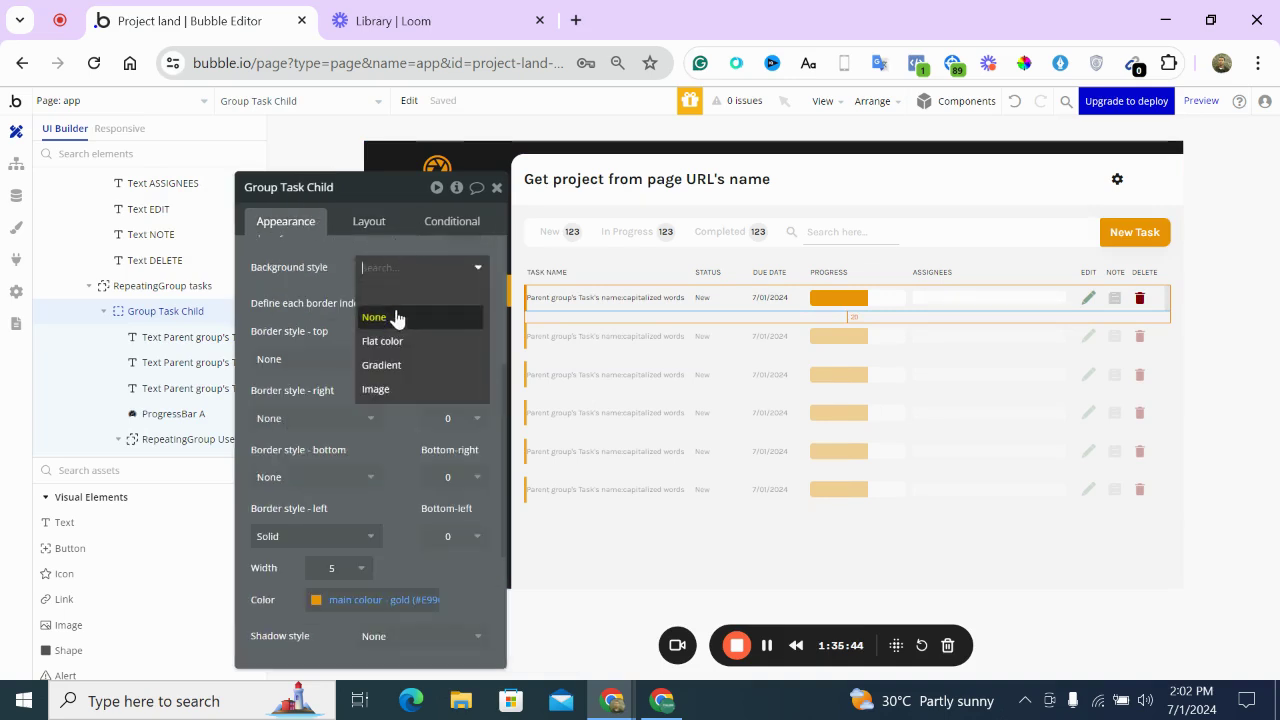
click(394, 340)
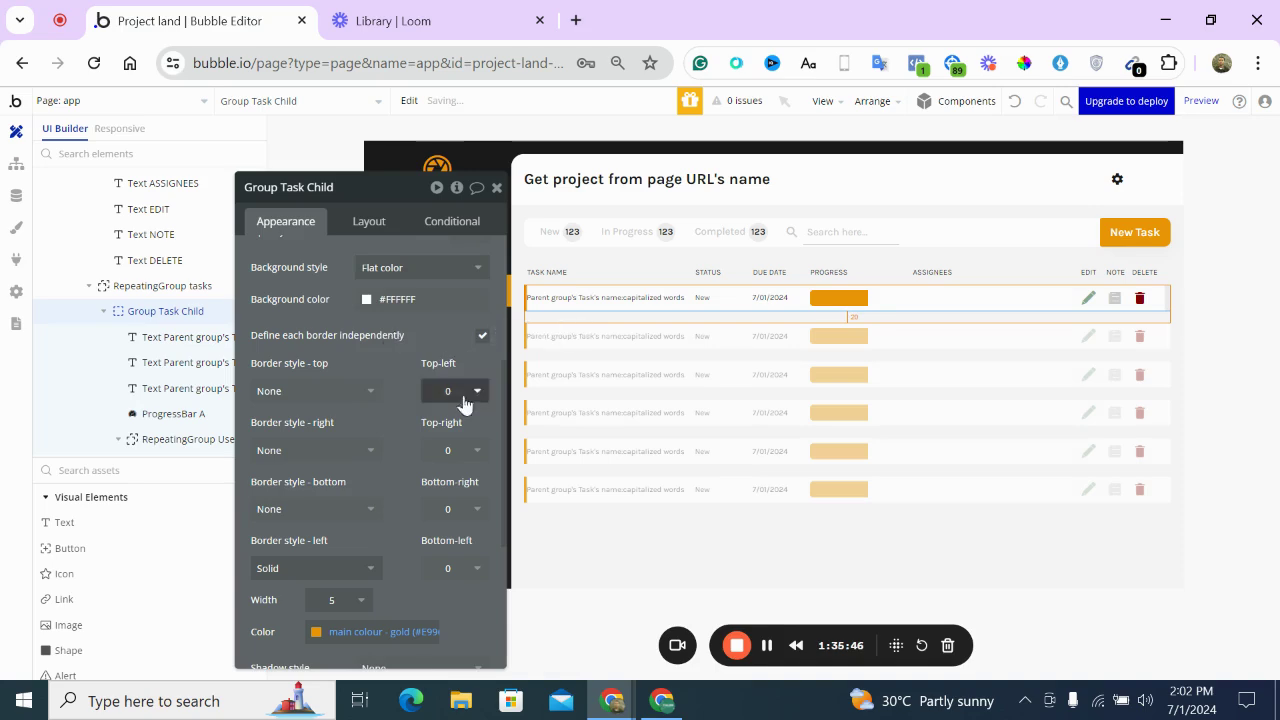
Switch to the Projectpower reference editor and examine Group Task's shadow style, offsets, blur, spread and box shadow colour with its opacity
click(660, 703)
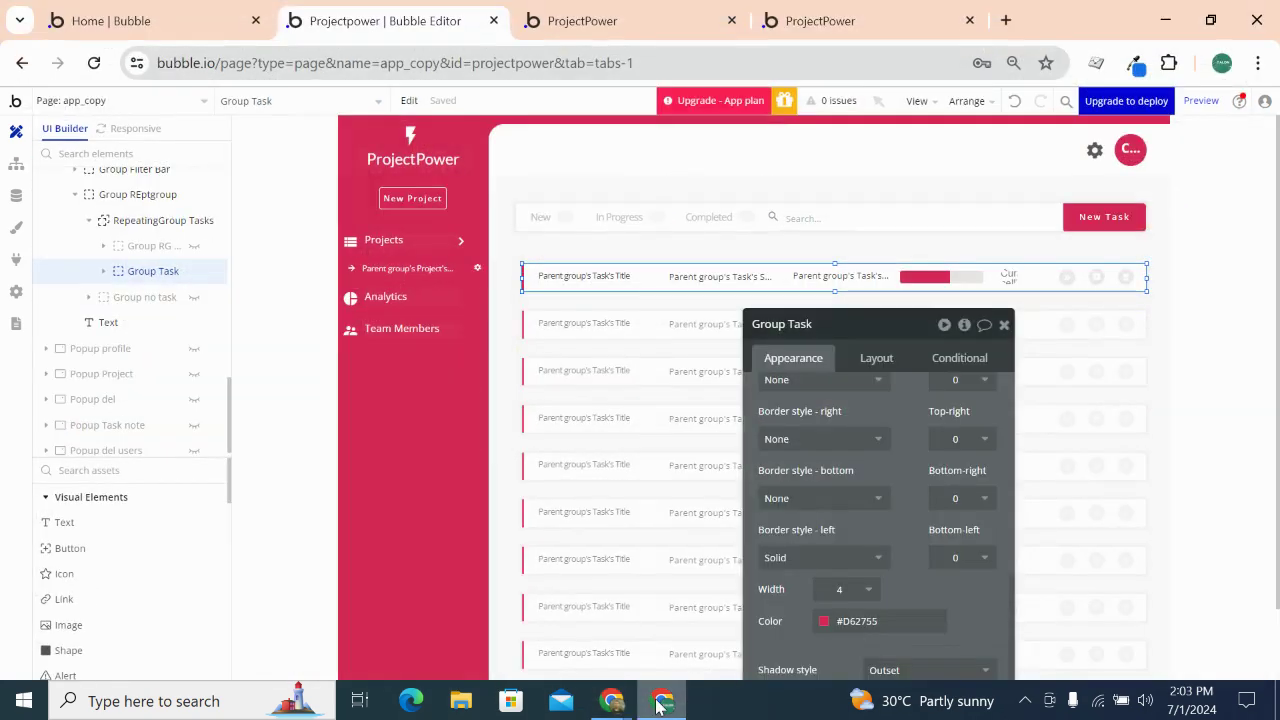
click(509, 320)
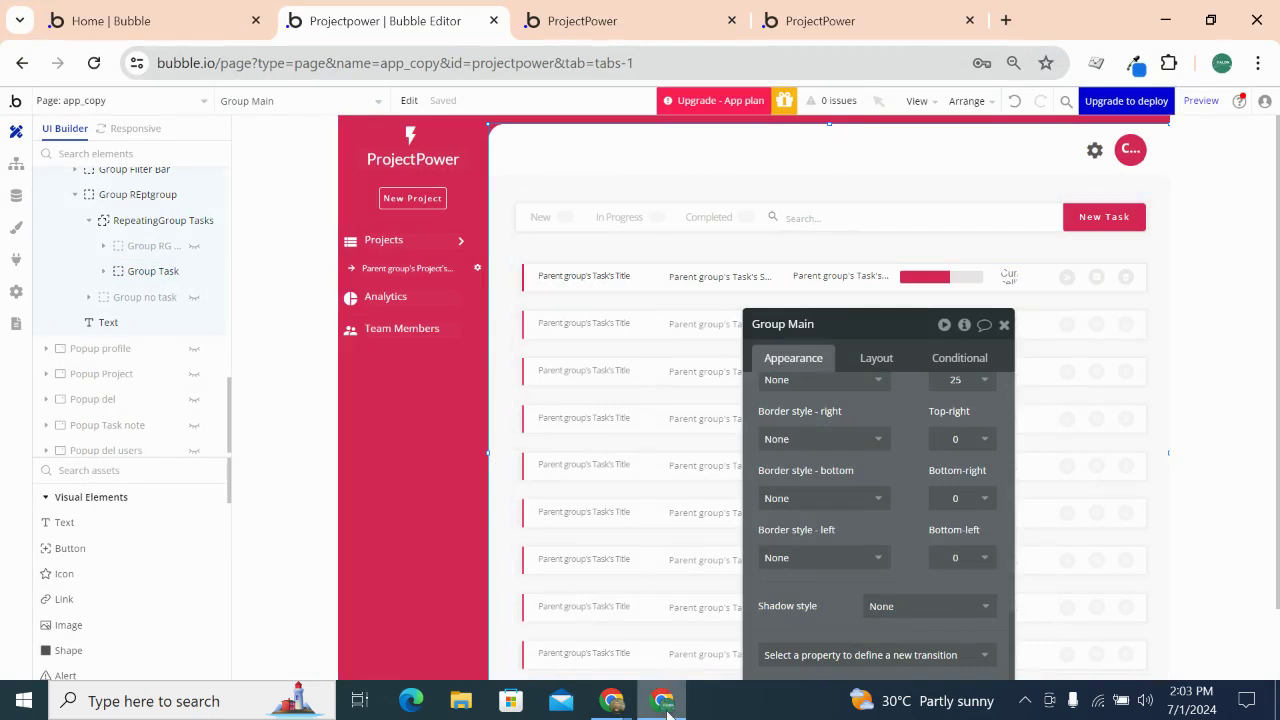
click(619, 282)
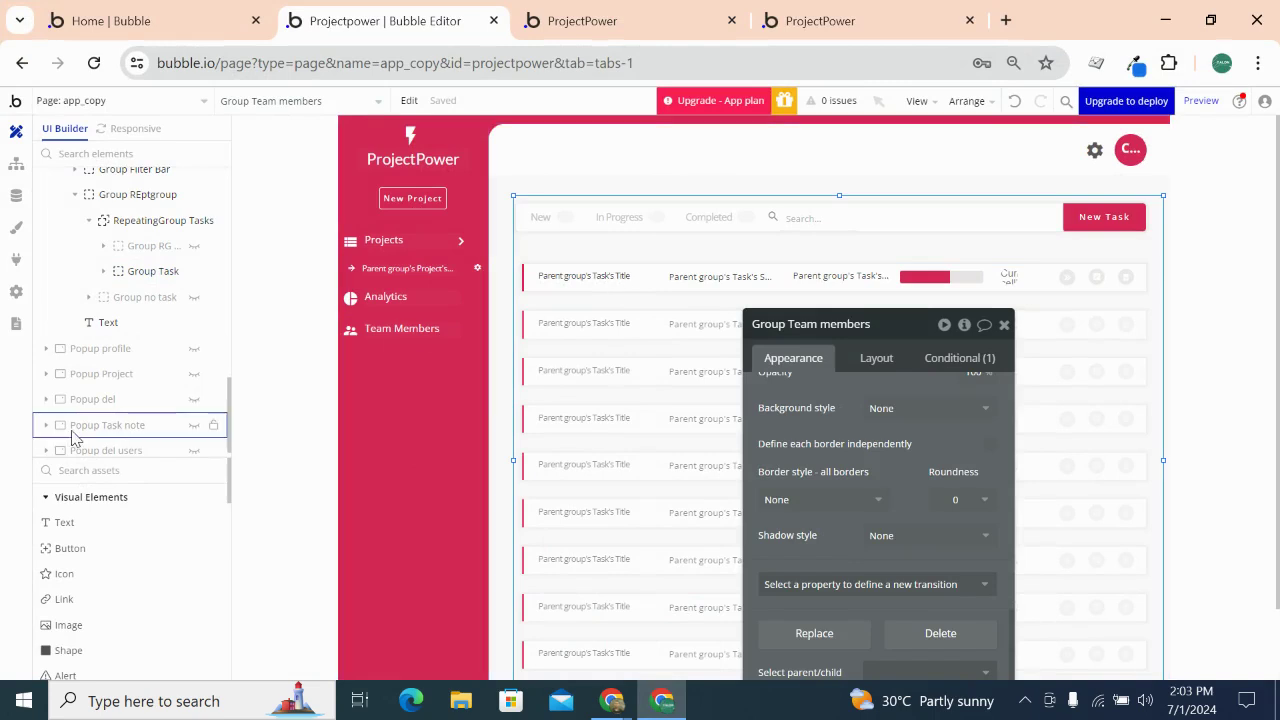
mouse_move(71, 428)
scroll(71, 432, up, 3)
scroll(71, 437, down, 1)
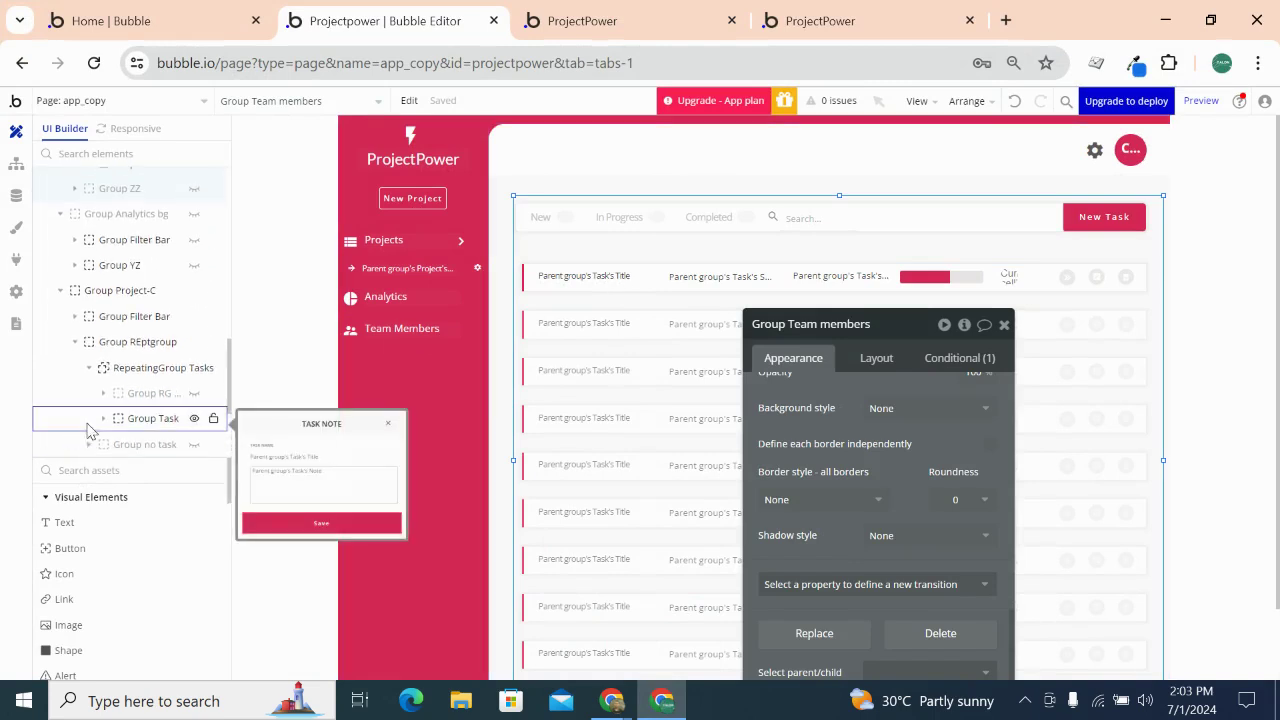
click(176, 418)
scroll(870, 505, down, 5)
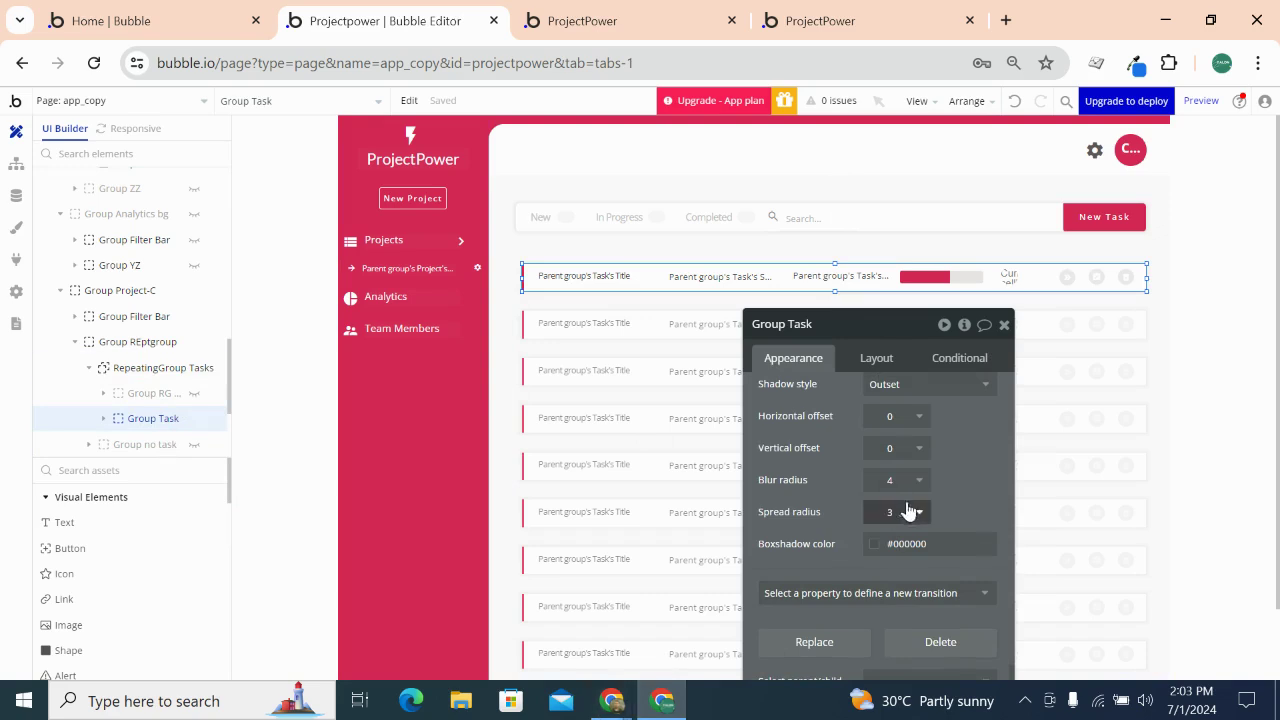
click(877, 543)
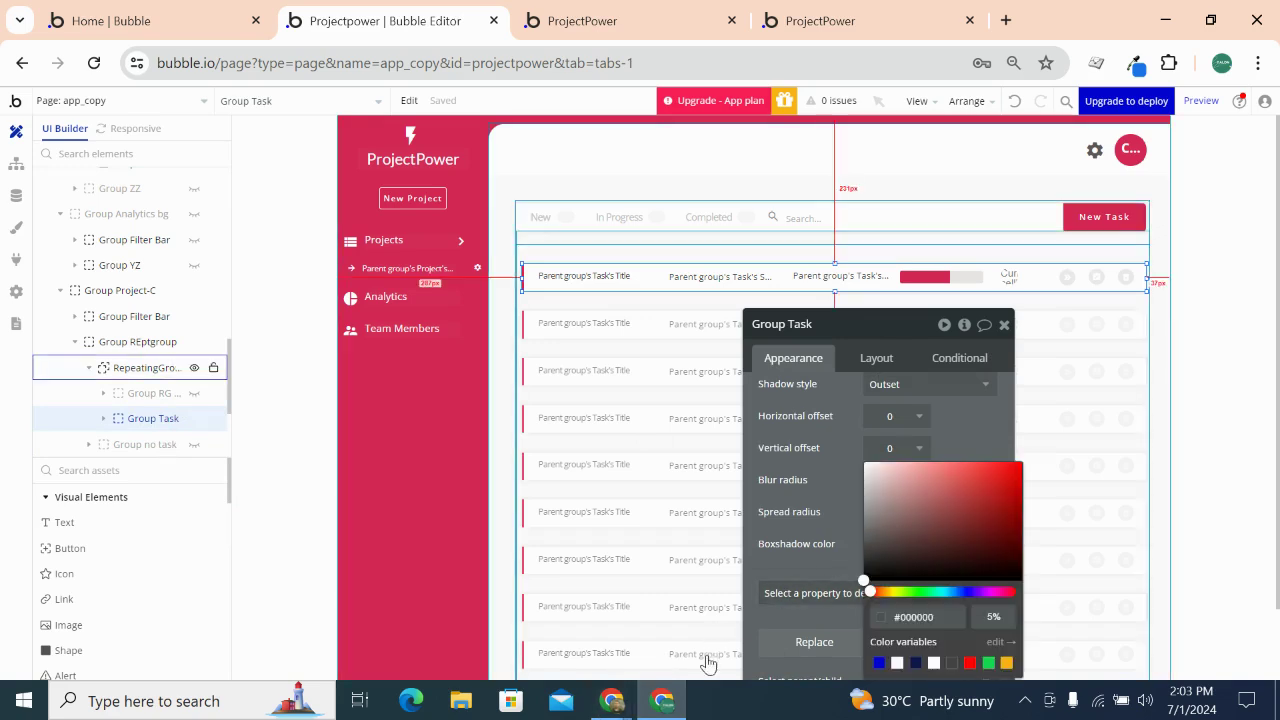
mouse_move(612, 700)
click(829, 466)
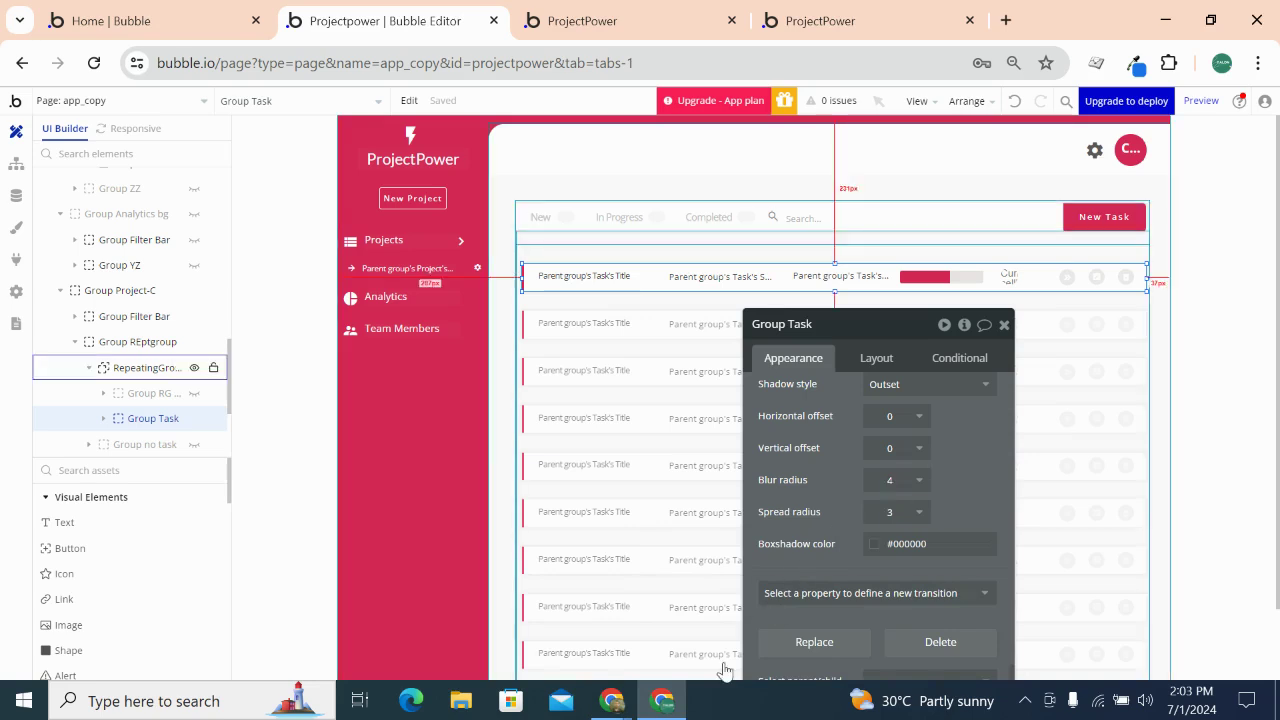
Back in the Project land editor, give Group Task Child an Outset shadow with horizontal and vertical offsets 0 and spread radius 3
mouse_move(612, 700)
click(521, 648)
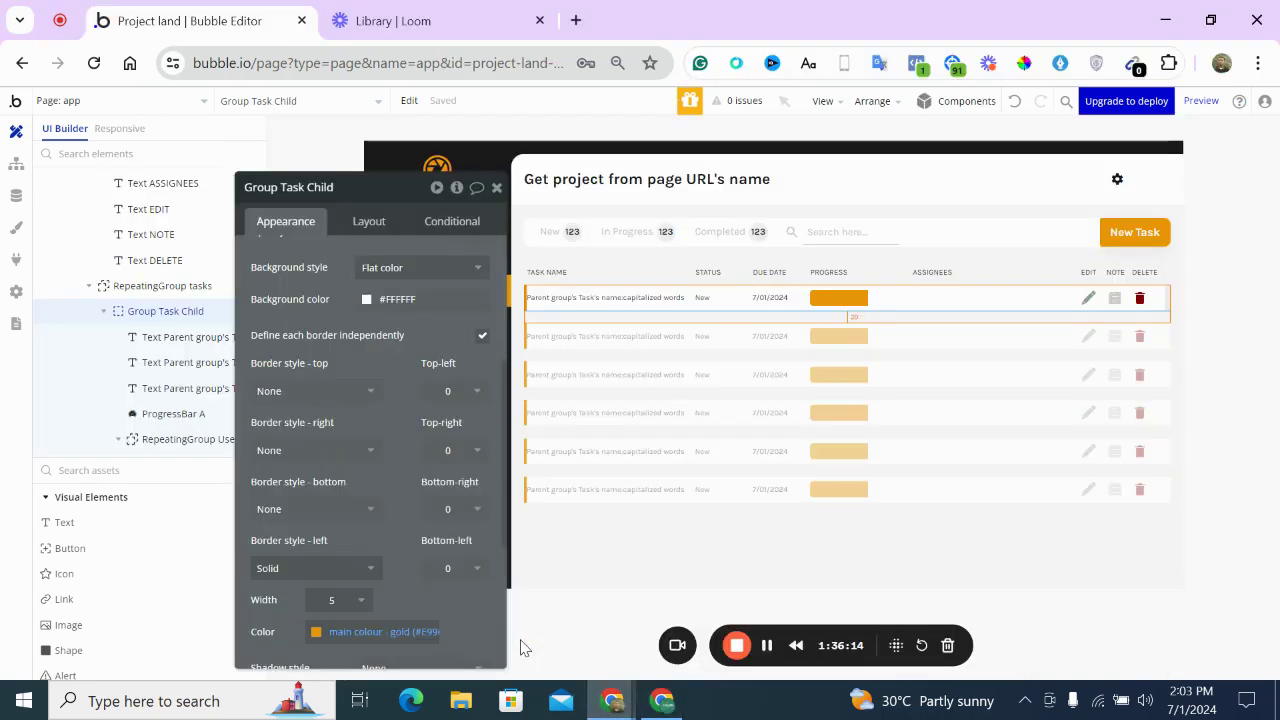
scroll(352, 453, down, 5)
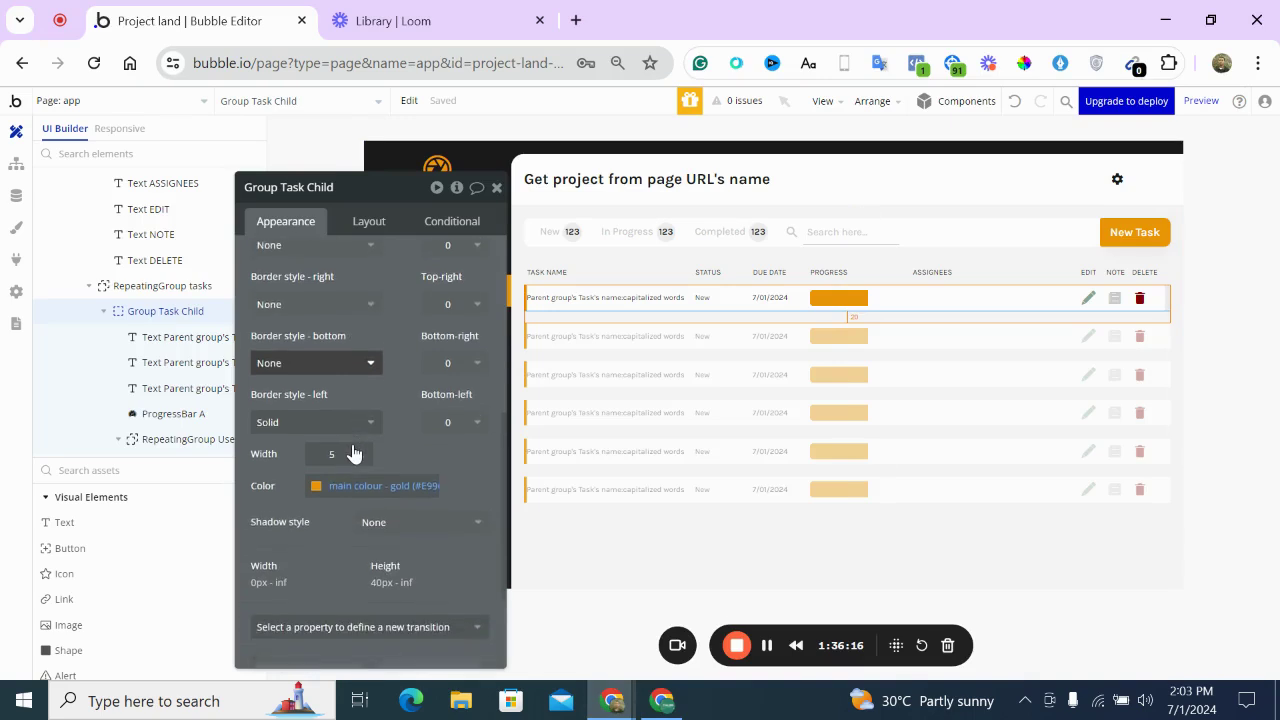
click(400, 395)
click(376, 458)
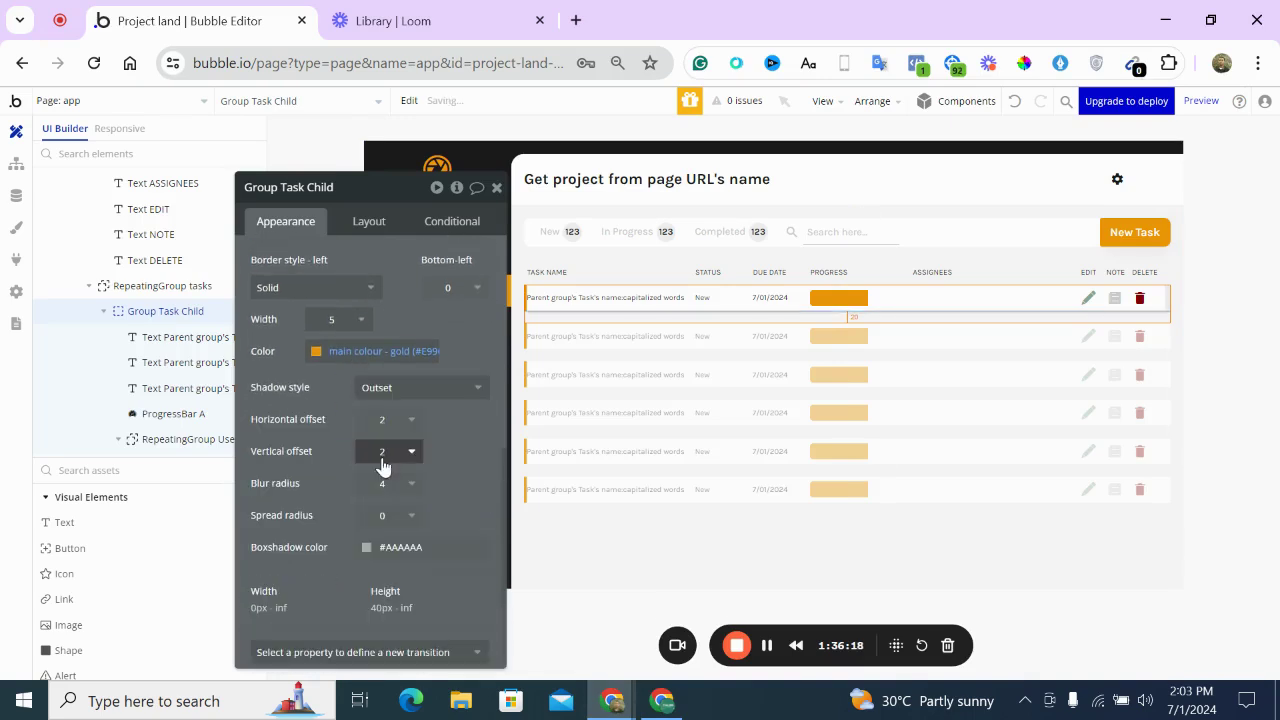
click(398, 419)
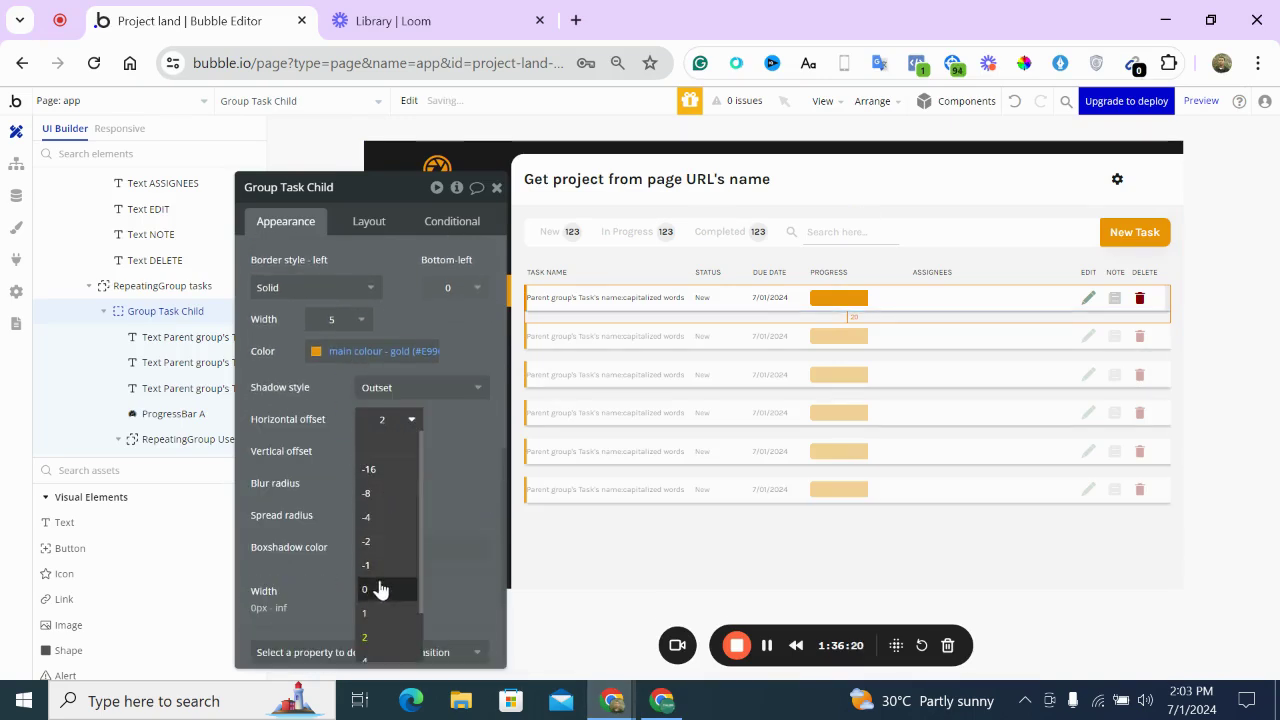
click(383, 595)
click(413, 453)
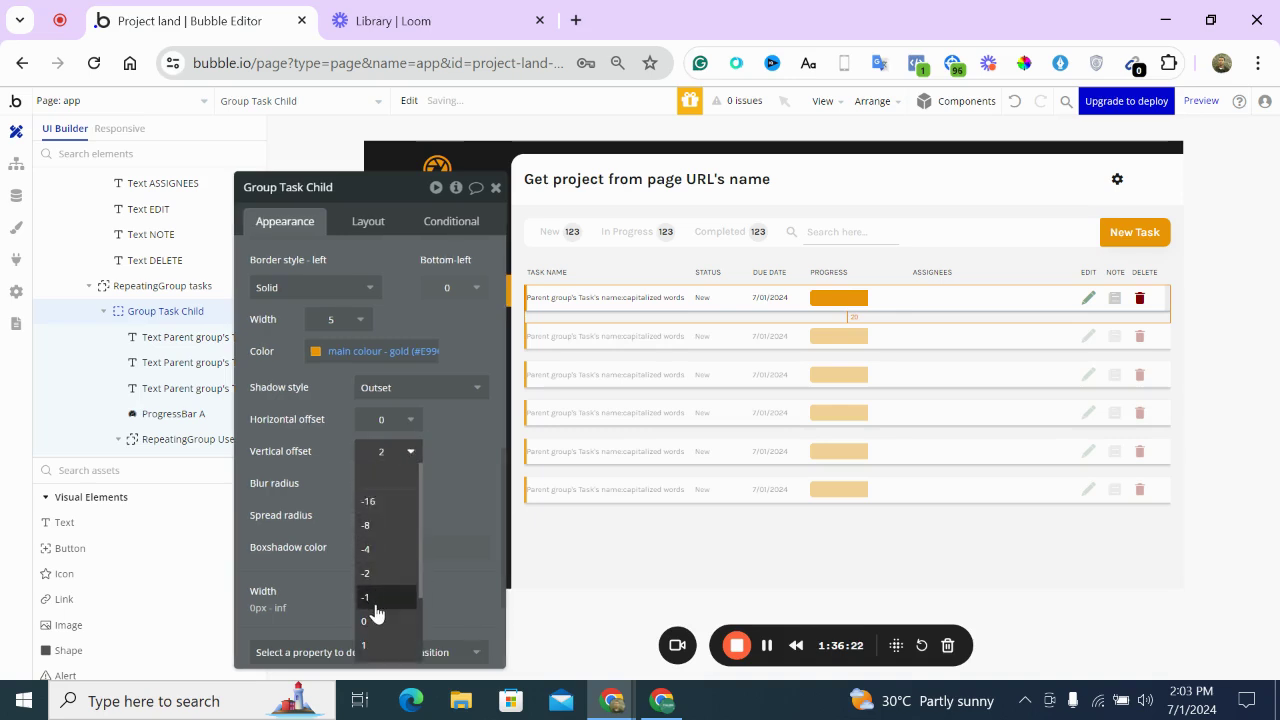
click(383, 590)
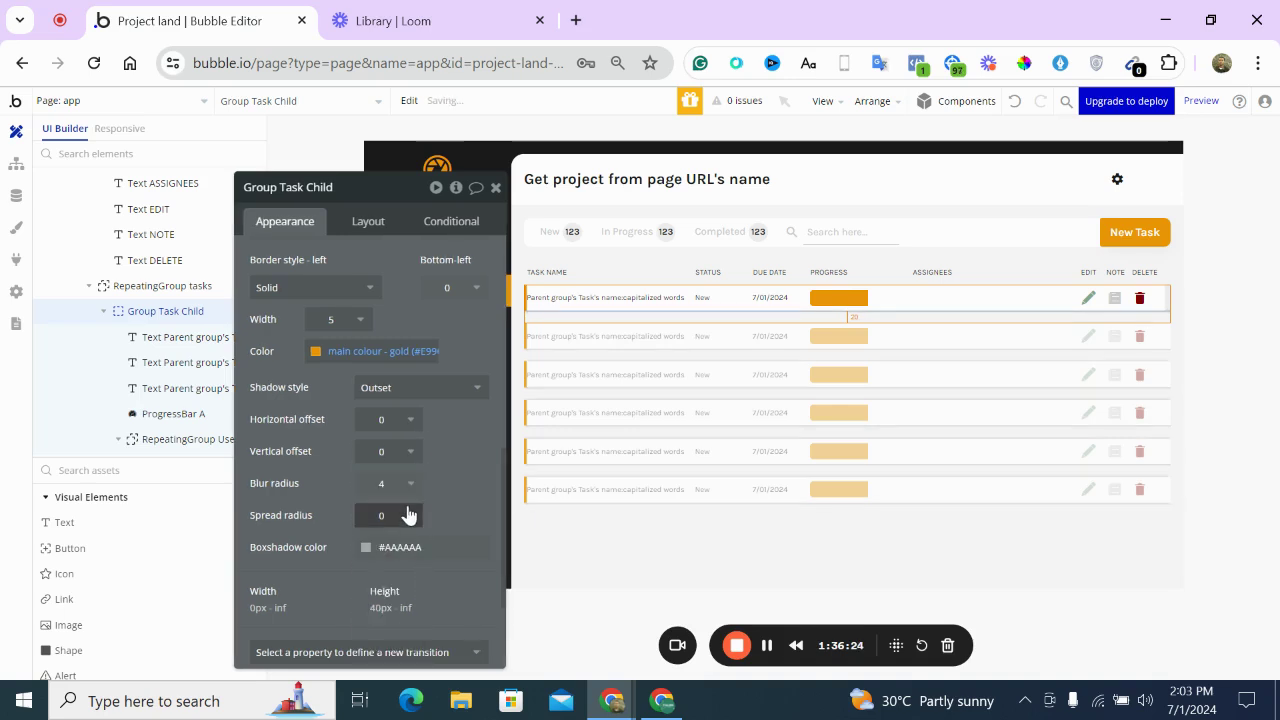
click(409, 516)
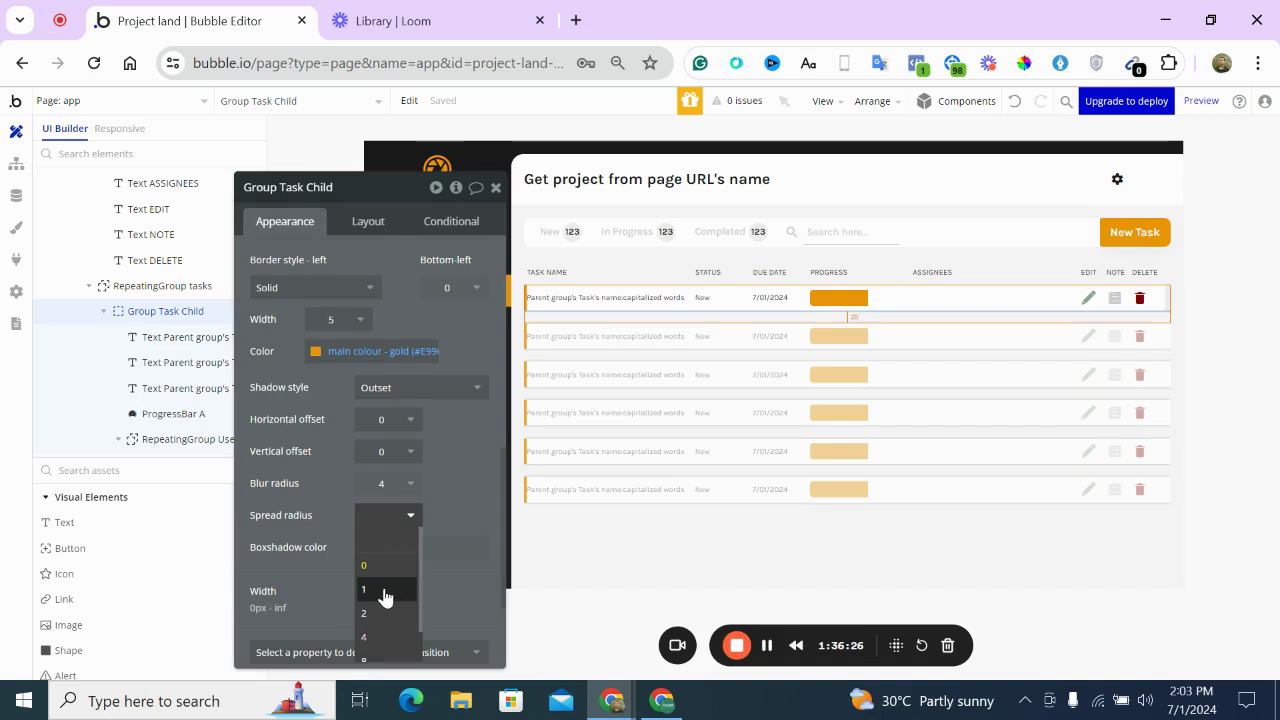
scroll(334, 434, down, 2)
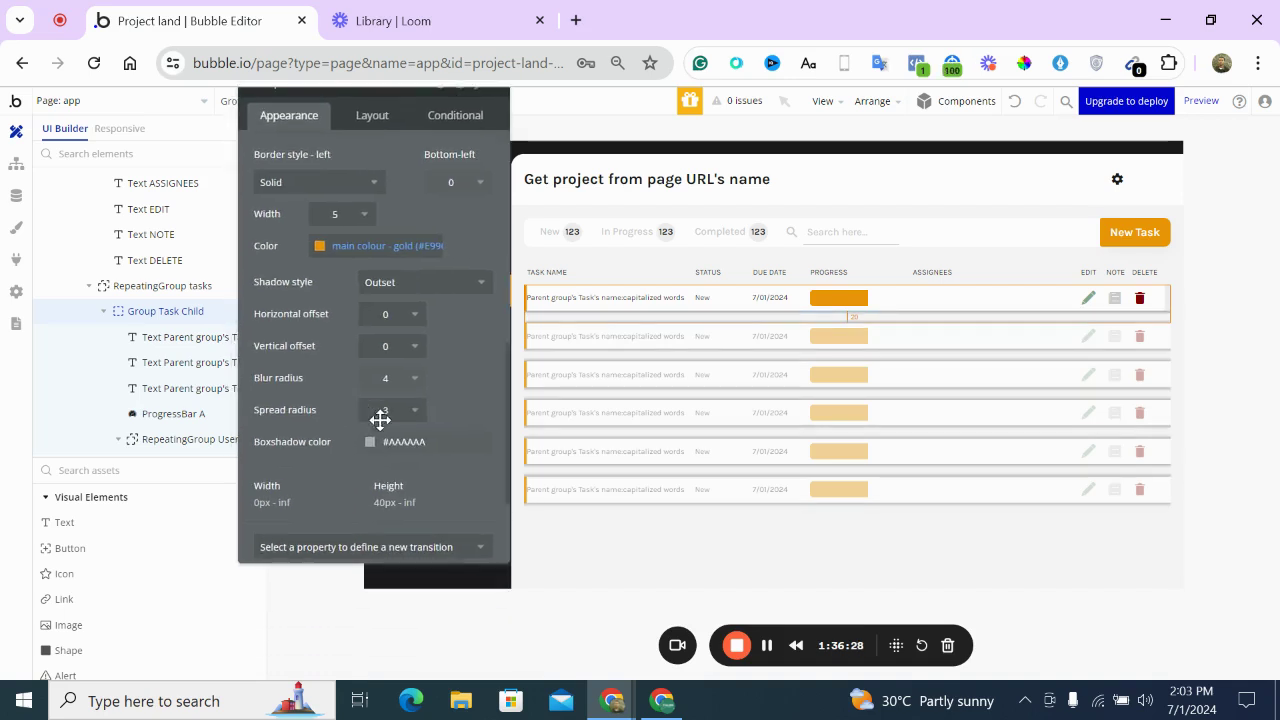
Set Group Task Child's box shadow colour to #000000 at 10% opacity
click(401, 441)
text(000000)
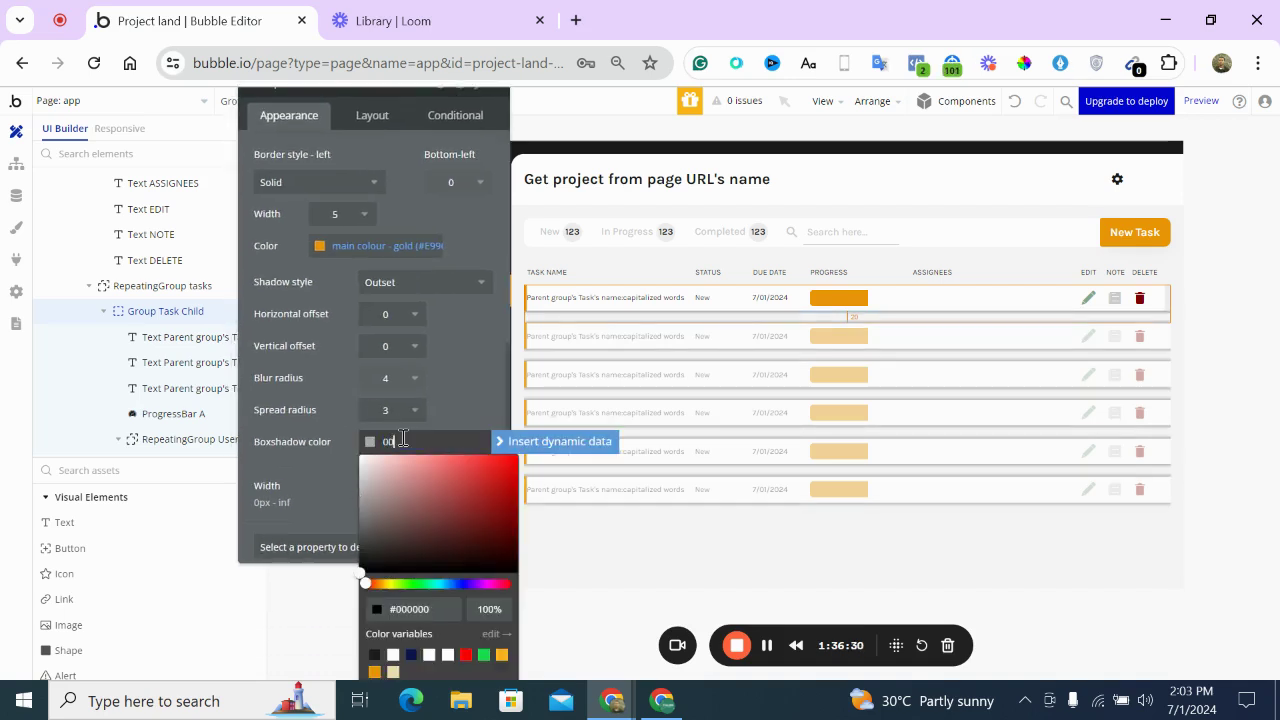
click(353, 435)
click(368, 443)
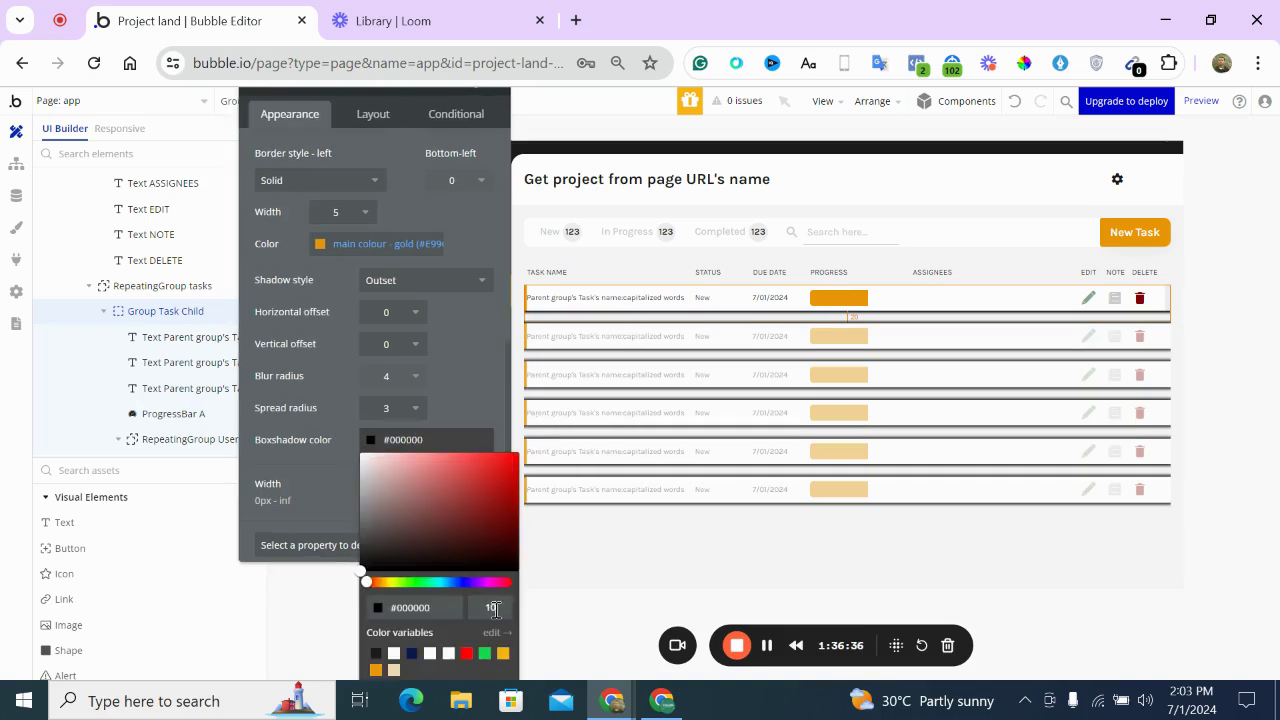
key(BackSpace)
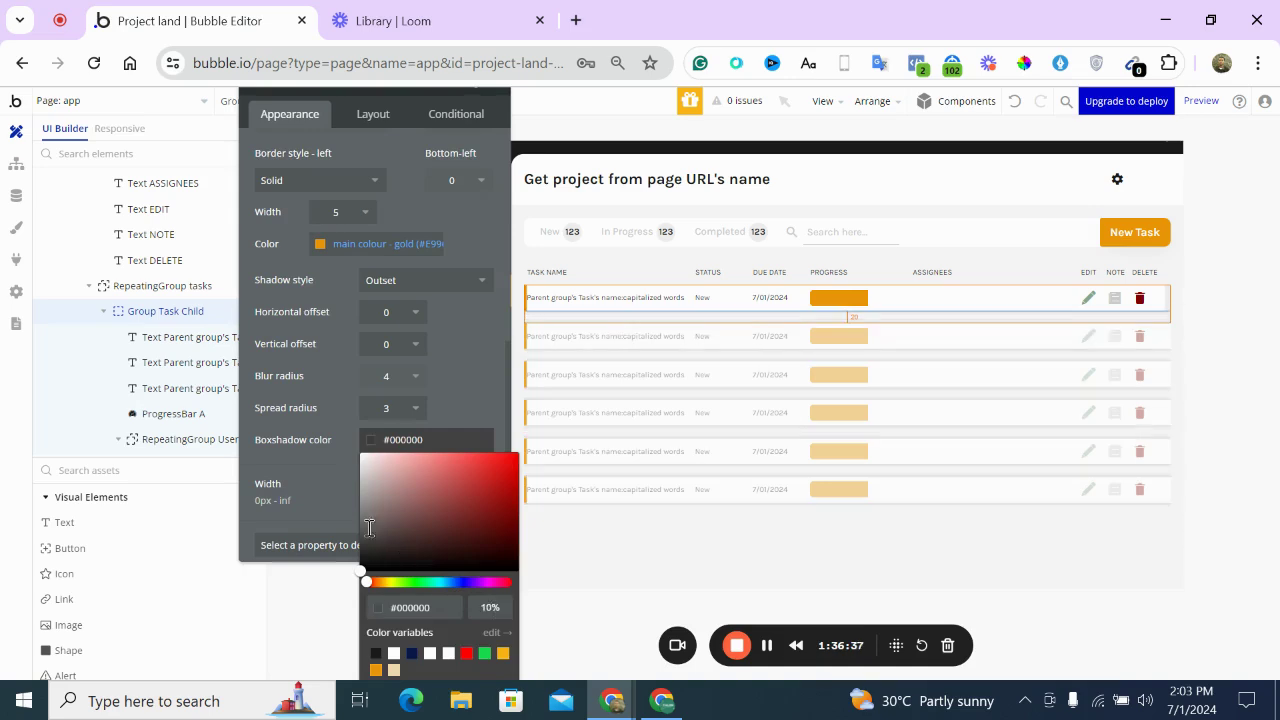
Recheck the shadow colour of Group Task in the Projectpower editor and set Group Task Child's box shadow opacity to 5% in Project land
click(668, 703)
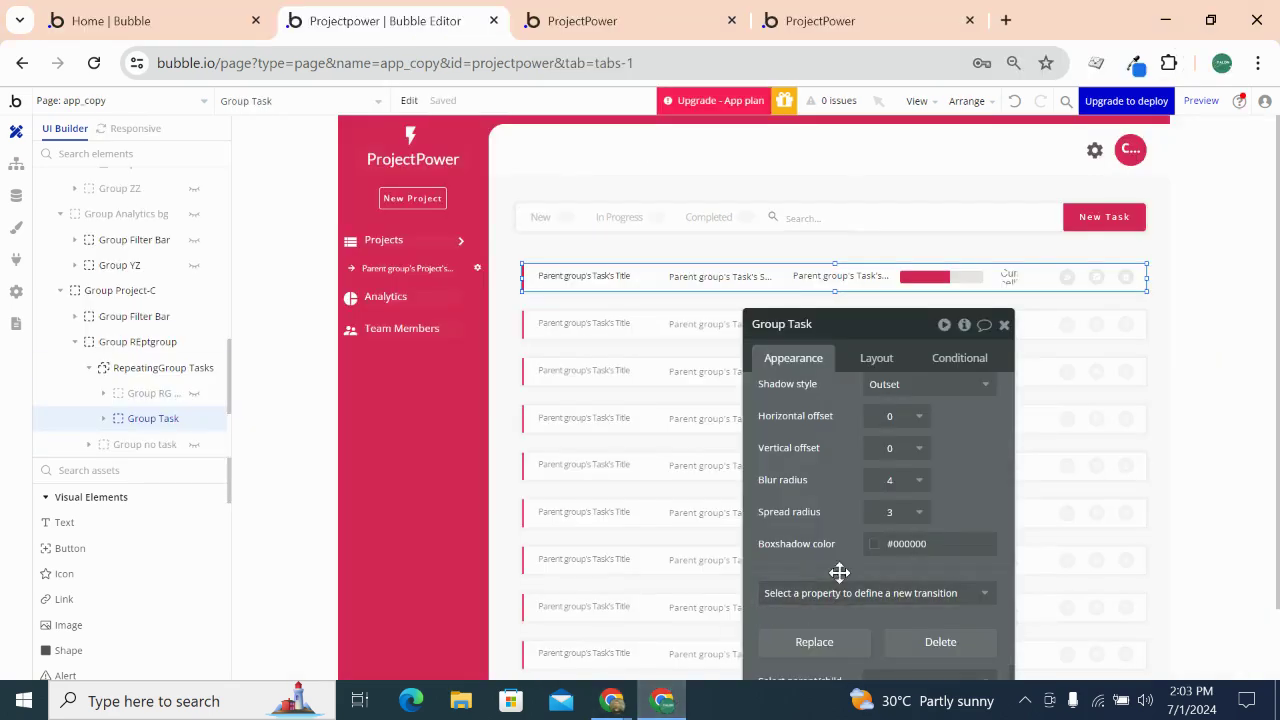
click(873, 543)
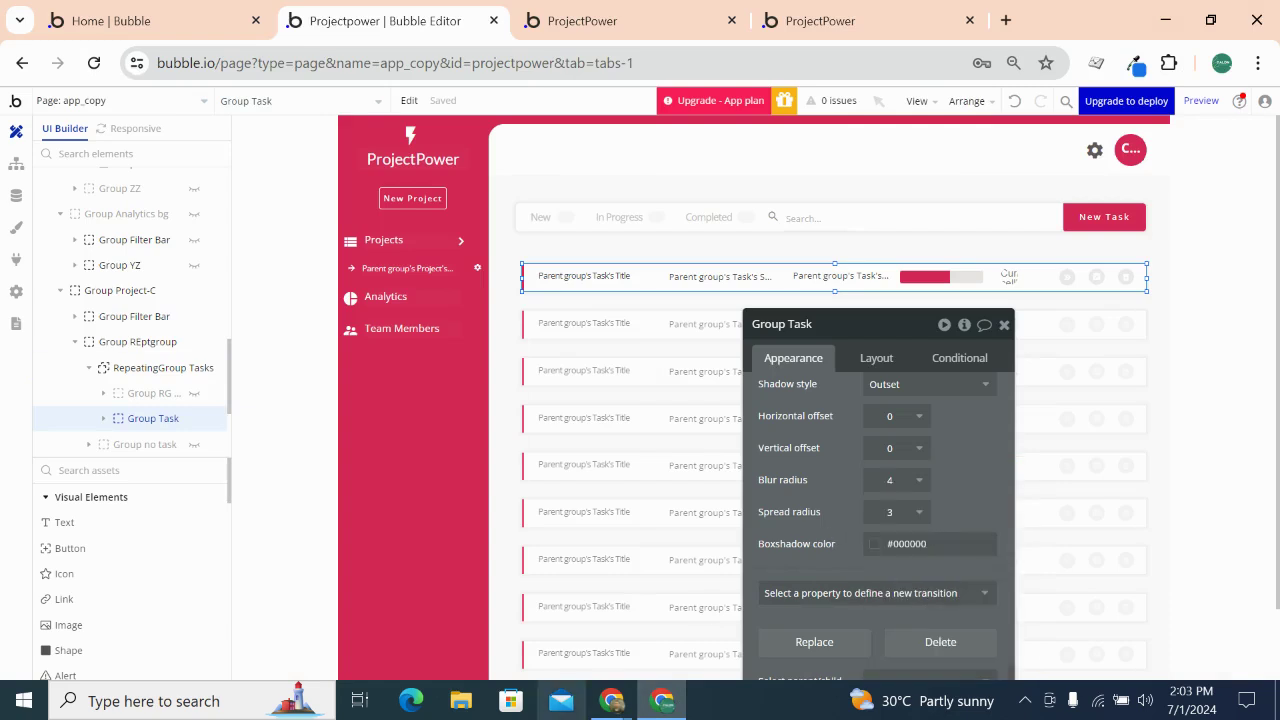
mouse_move(612, 703)
click(529, 612)
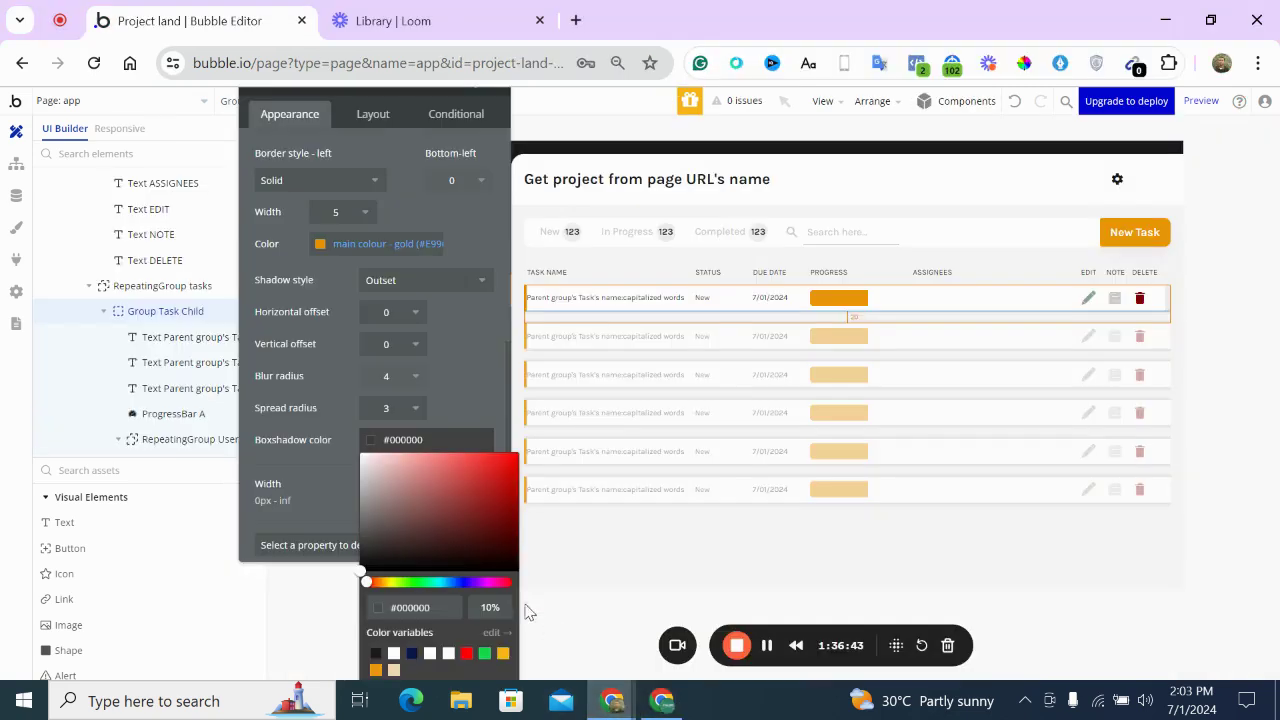
click(445, 373)
click(370, 441)
text(5)
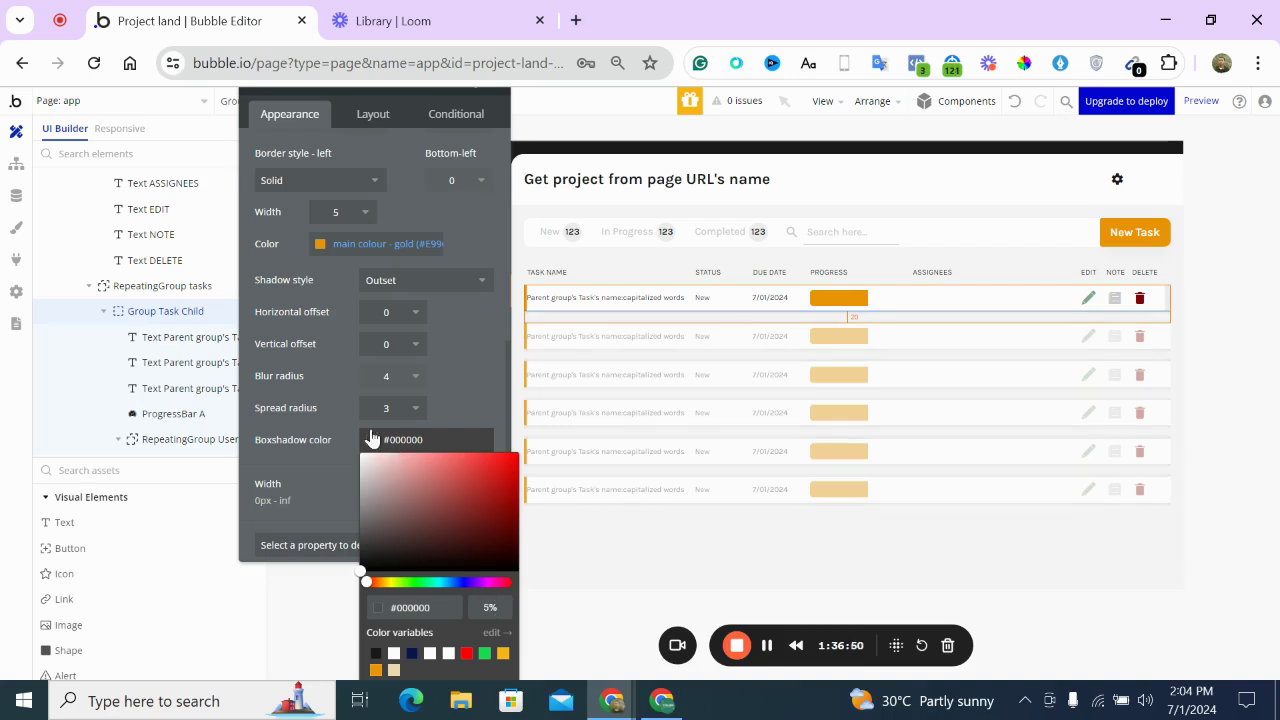
click(370, 440)
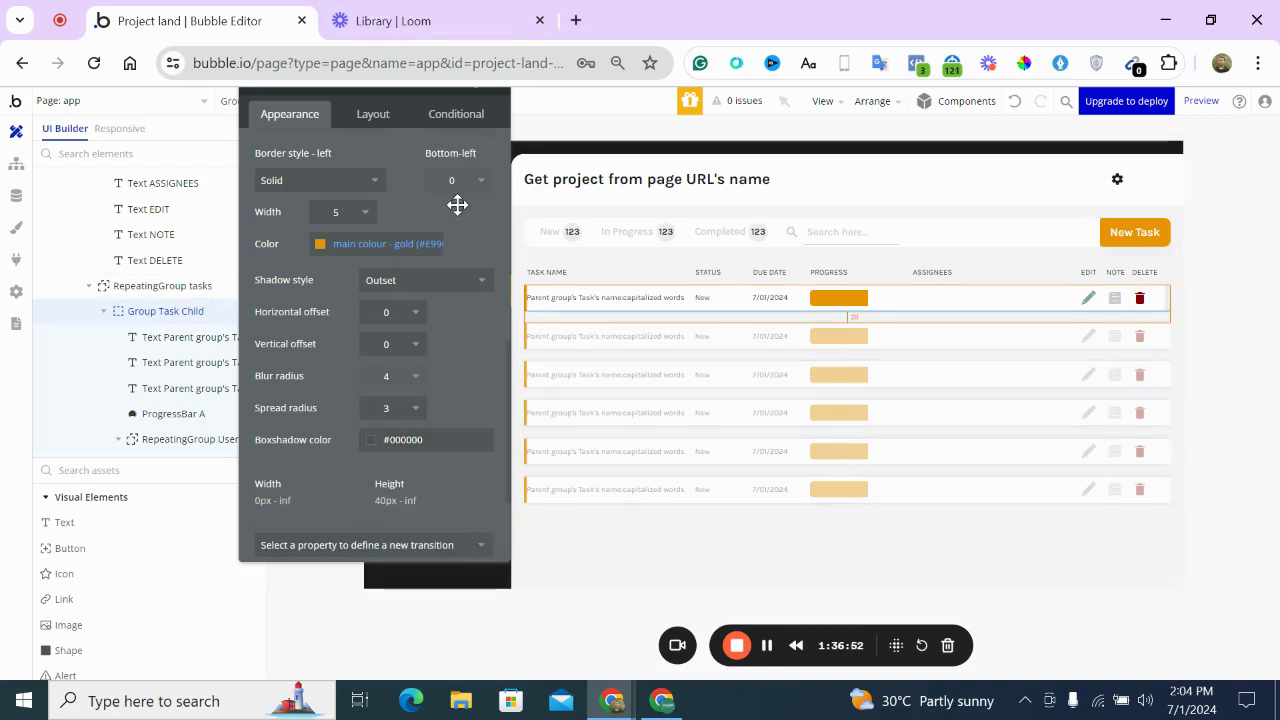
Review the styled task rows on the canvas and compare them with the Projectpower reference, showing its row headers group again
scroll(457, 206, up, 1)
click(491, 138)
click(638, 585)
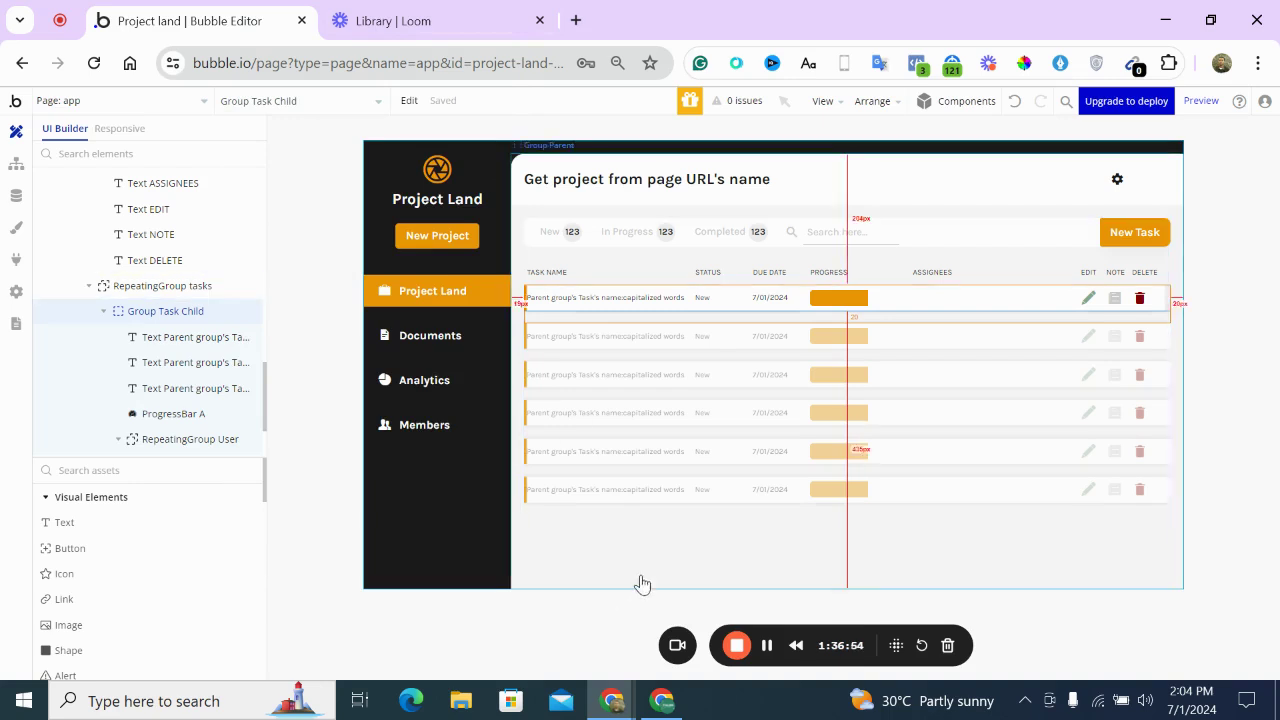
double_click(640, 576)
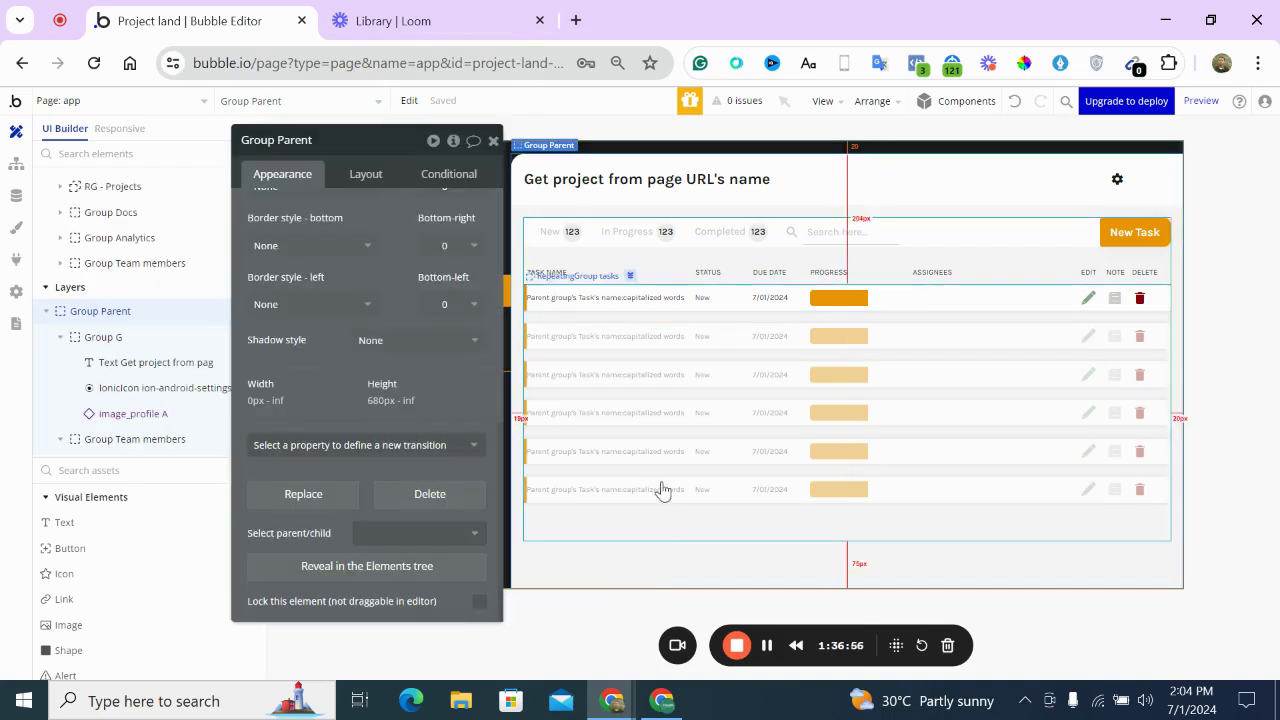
click(664, 702)
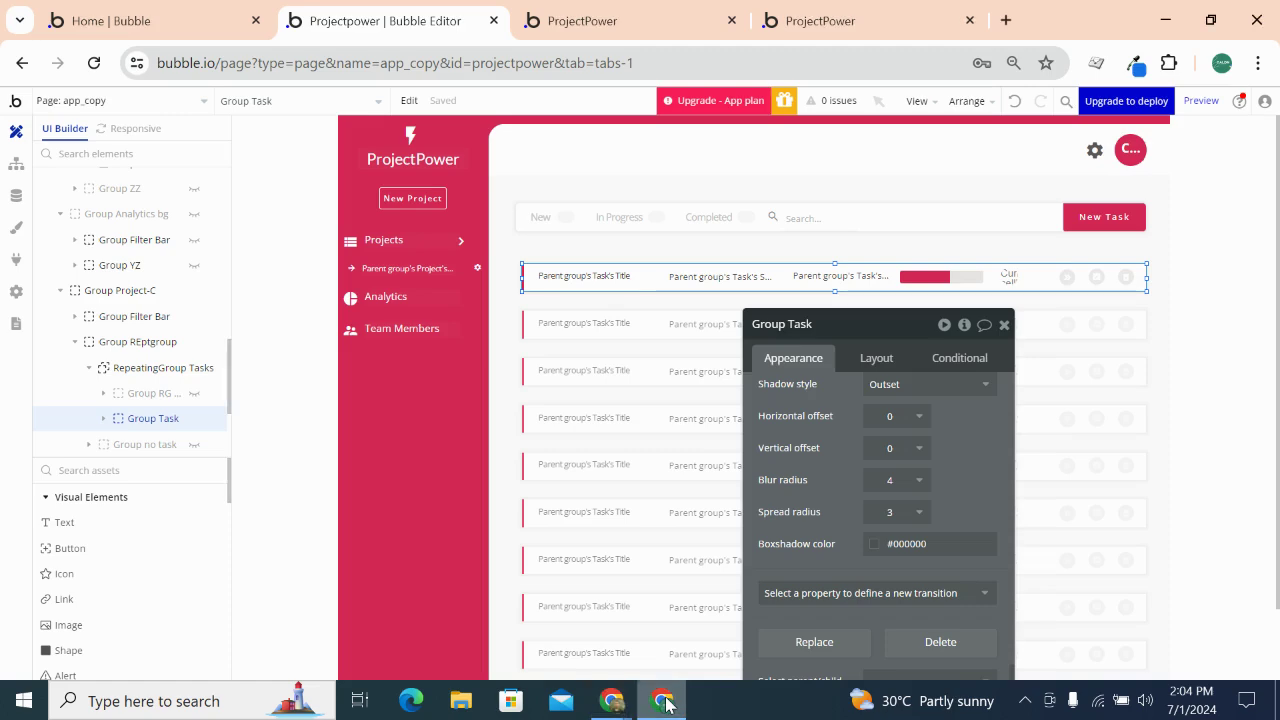
click(664, 702)
click(664, 702)
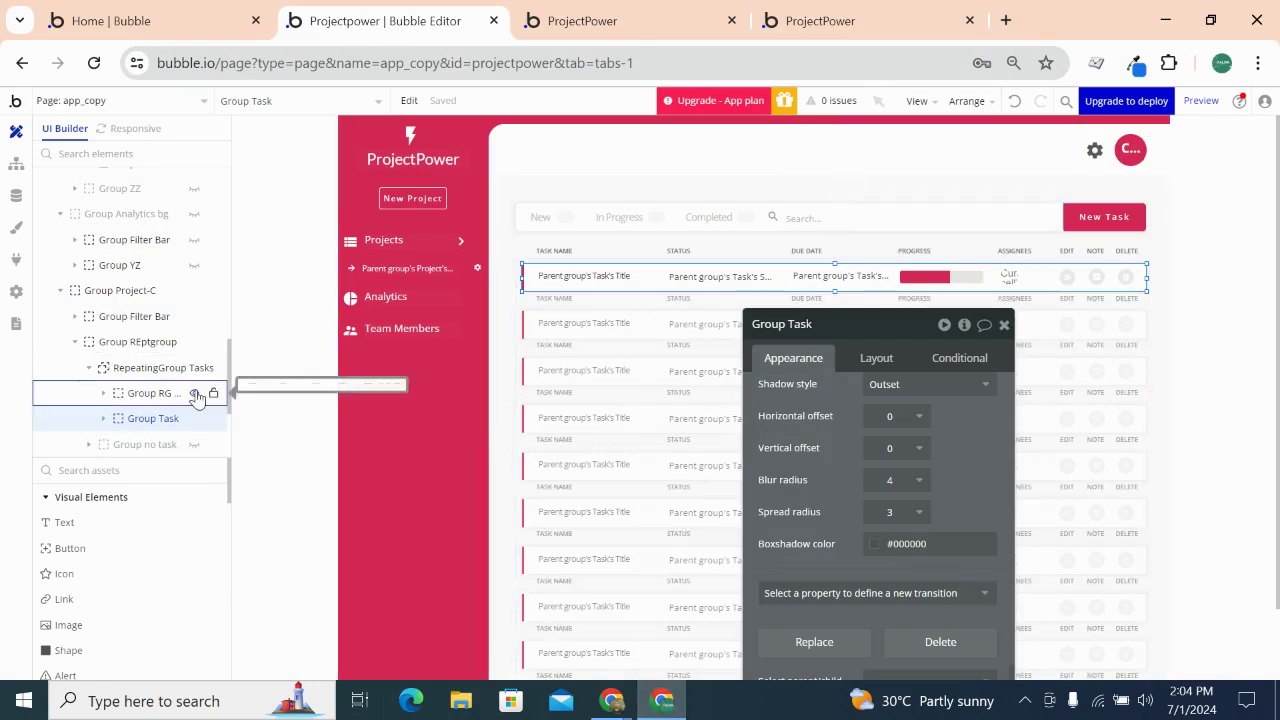
Return to the Project land editor and open the layout settings of Group Task Child in the first task row
click(656, 704)
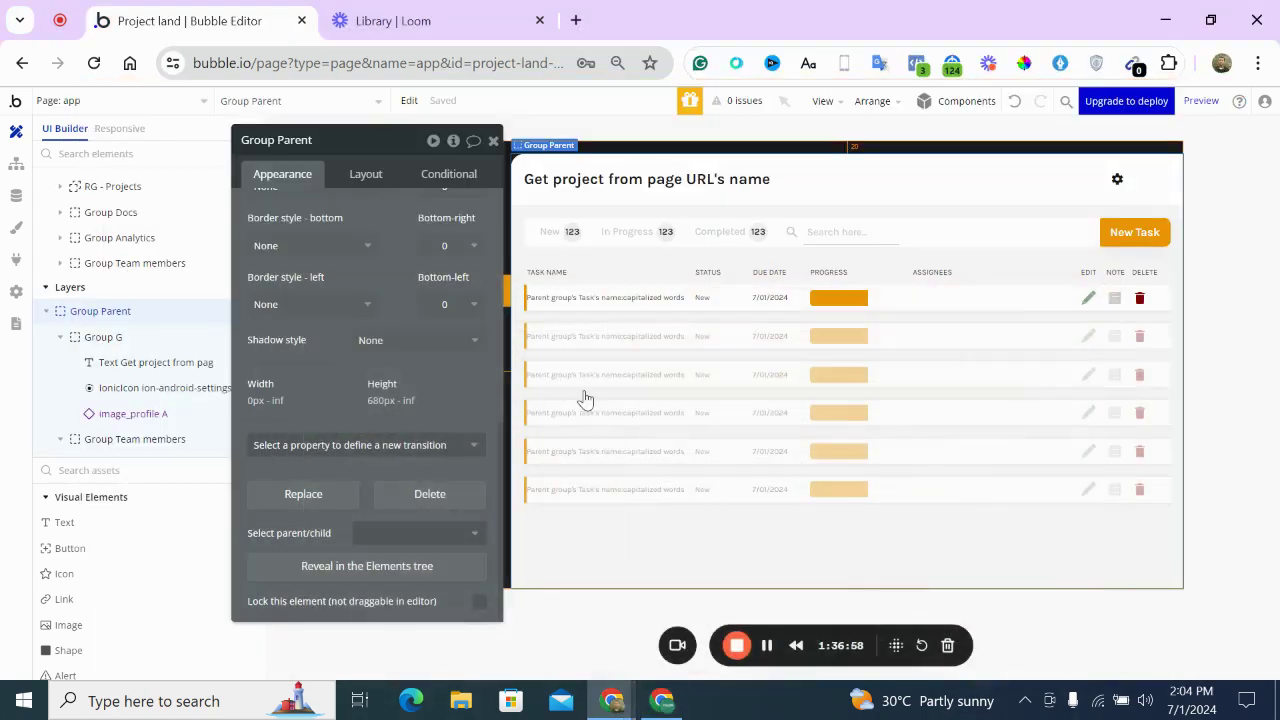
click(557, 300)
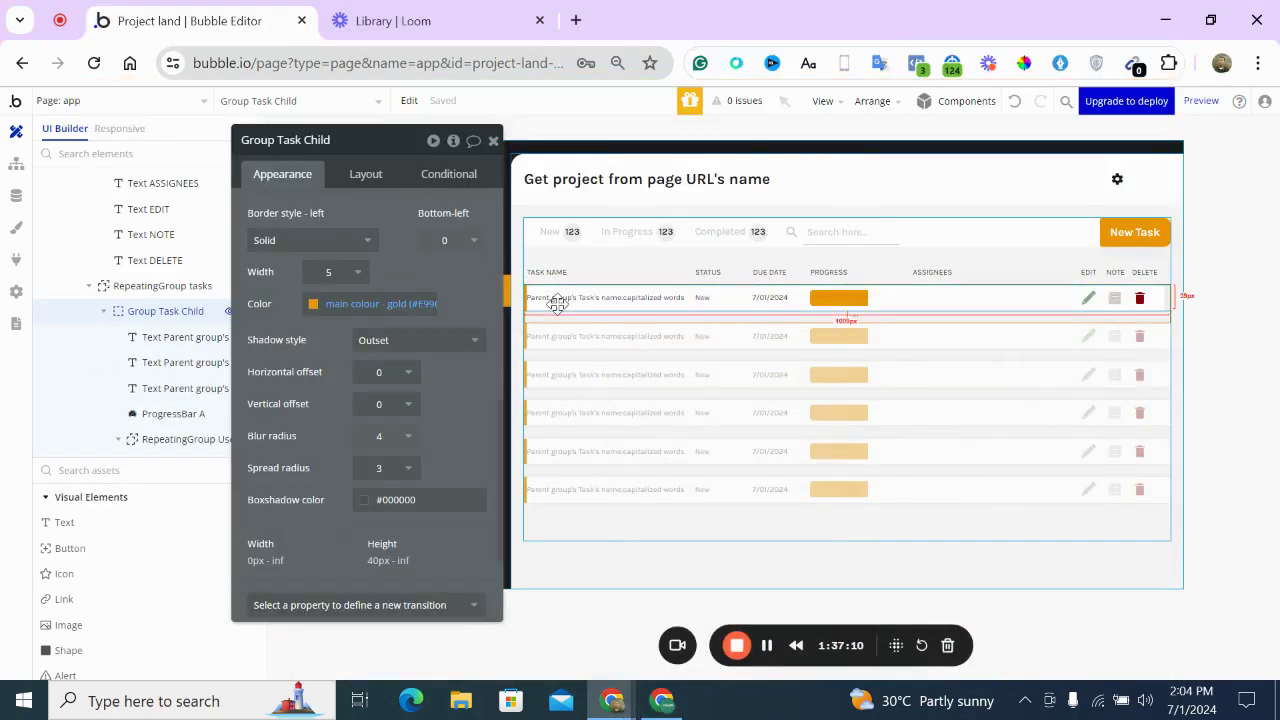
click(364, 178)
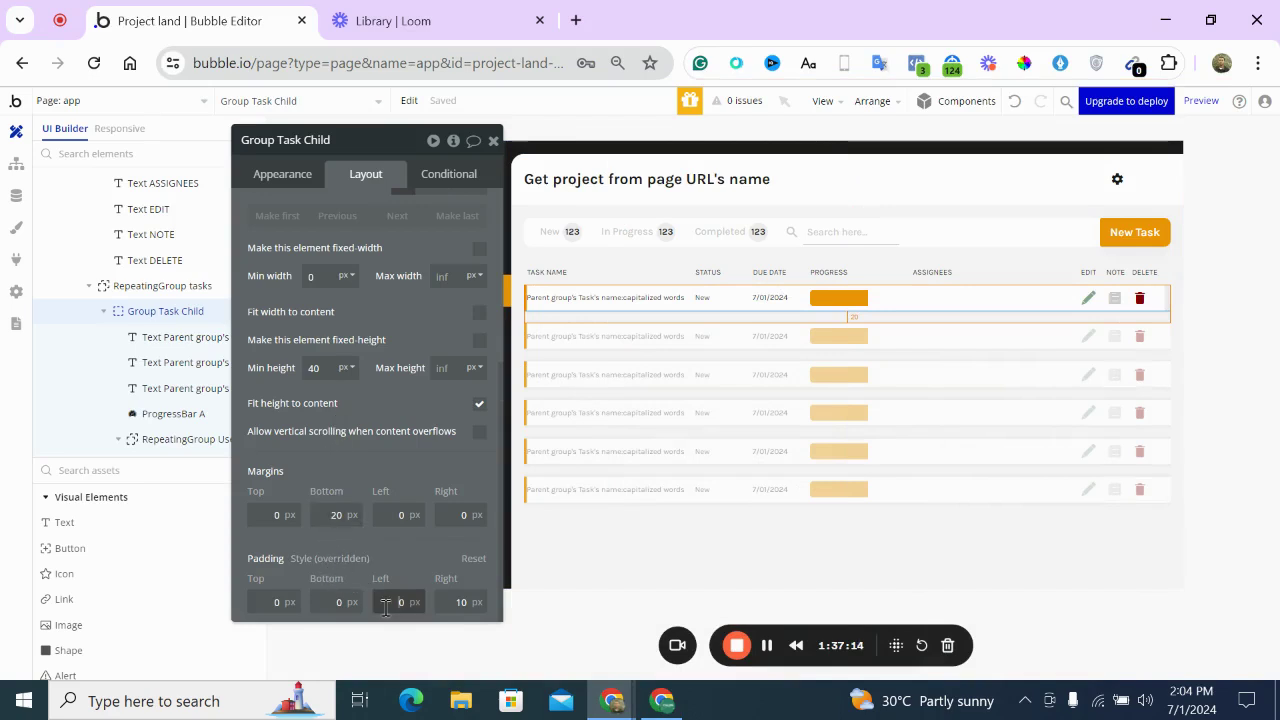
Set a 20 px left padding on the row's task name text and on the TASK NAME header text
click(579, 298)
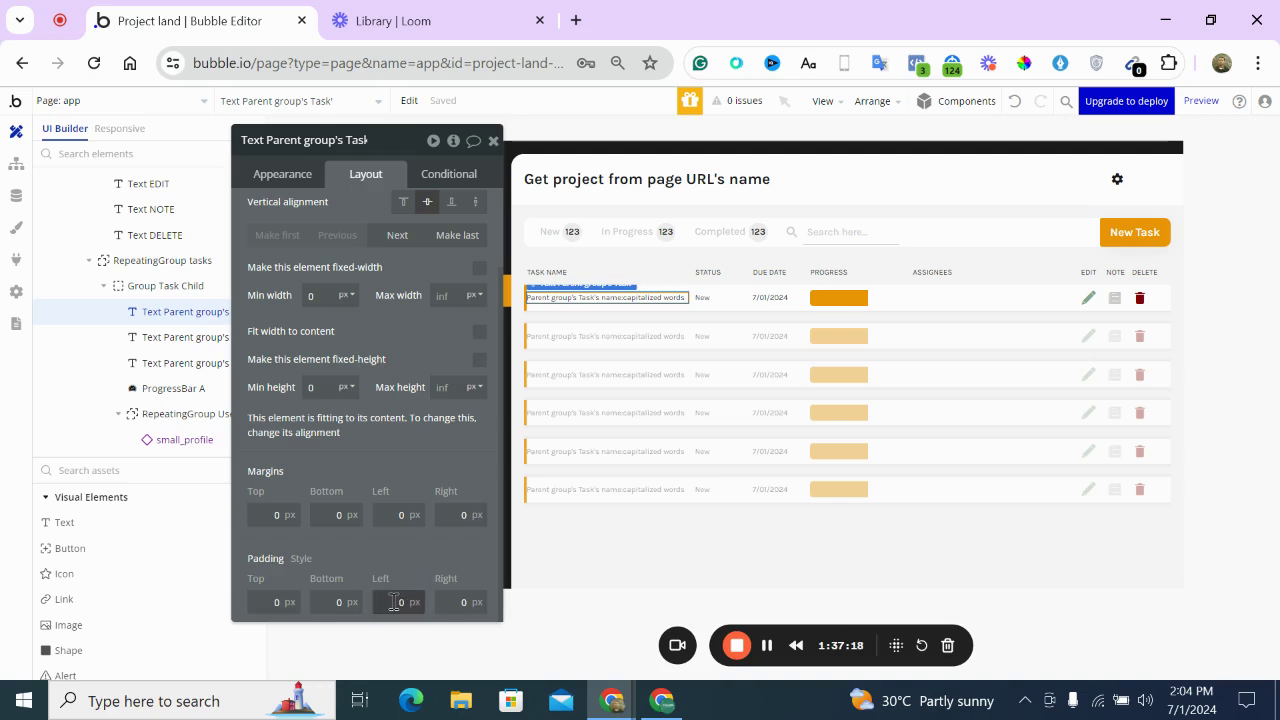
key(Return)
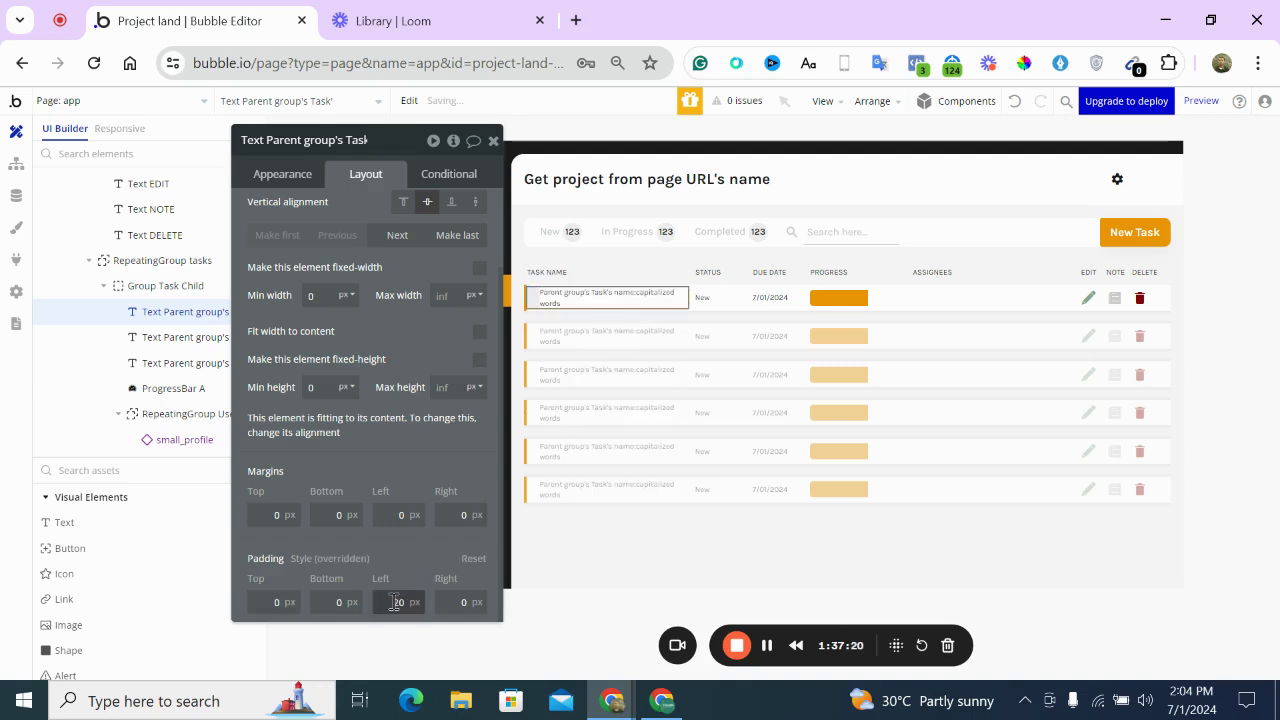
click(563, 272)
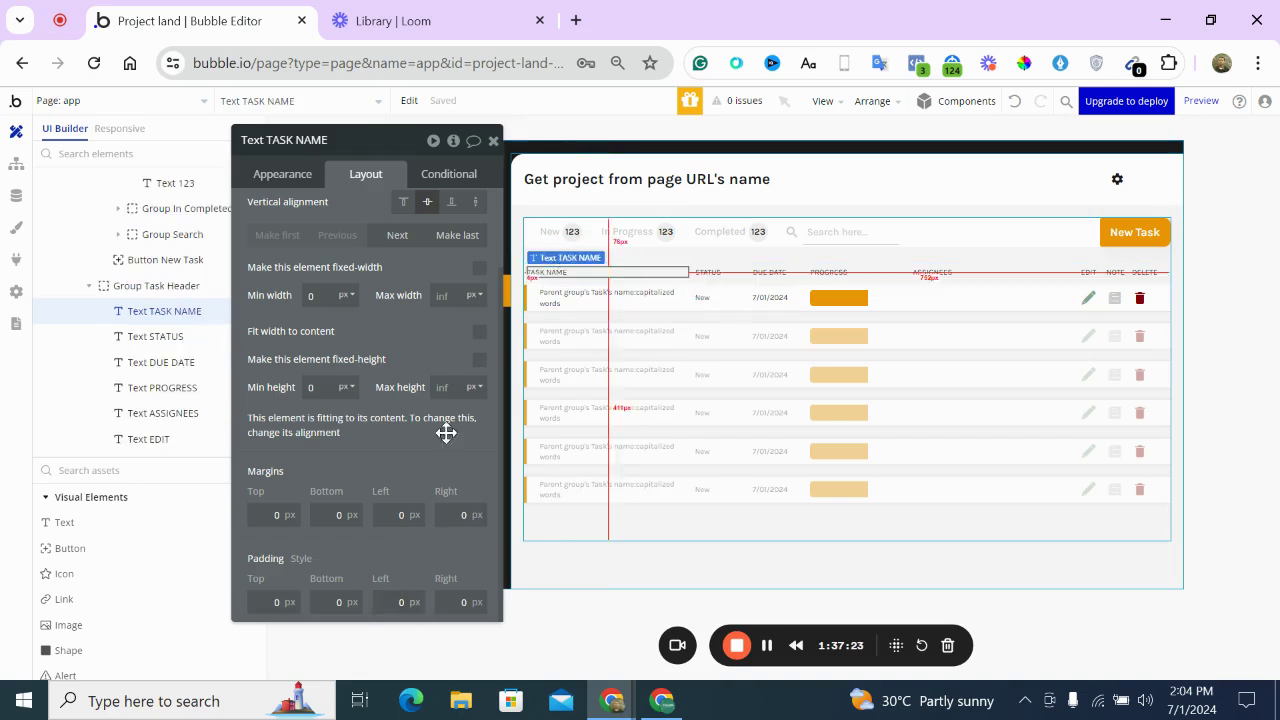
click(395, 602)
key(Return)
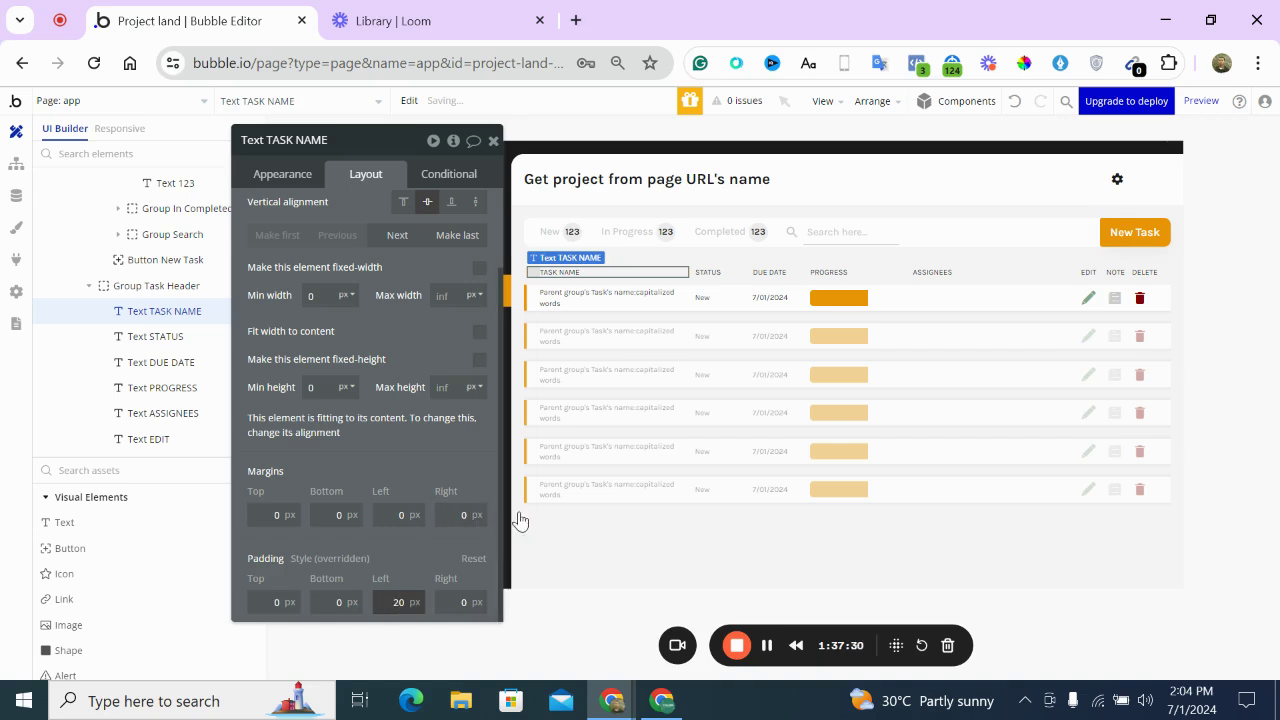
Reset the row's task name text to 0 left padding and give Group Task Child a left padding of 20 px instead
click(560, 518)
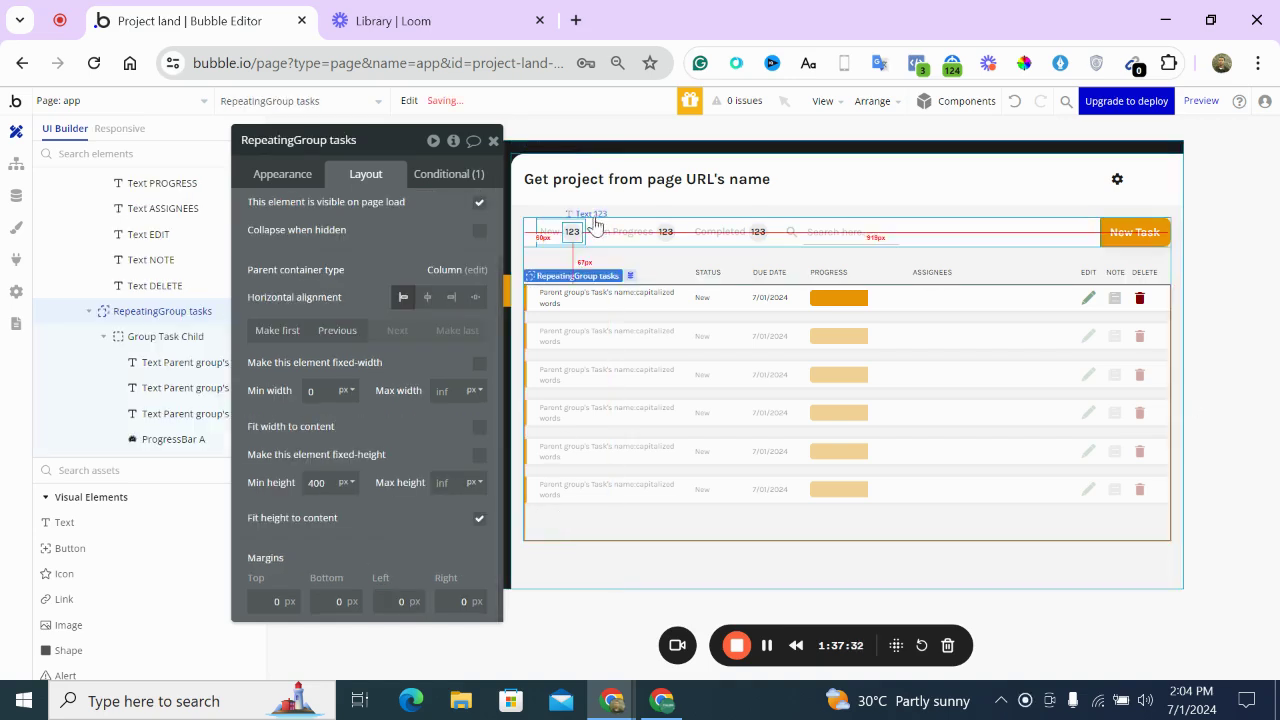
click(574, 297)
click(399, 604)
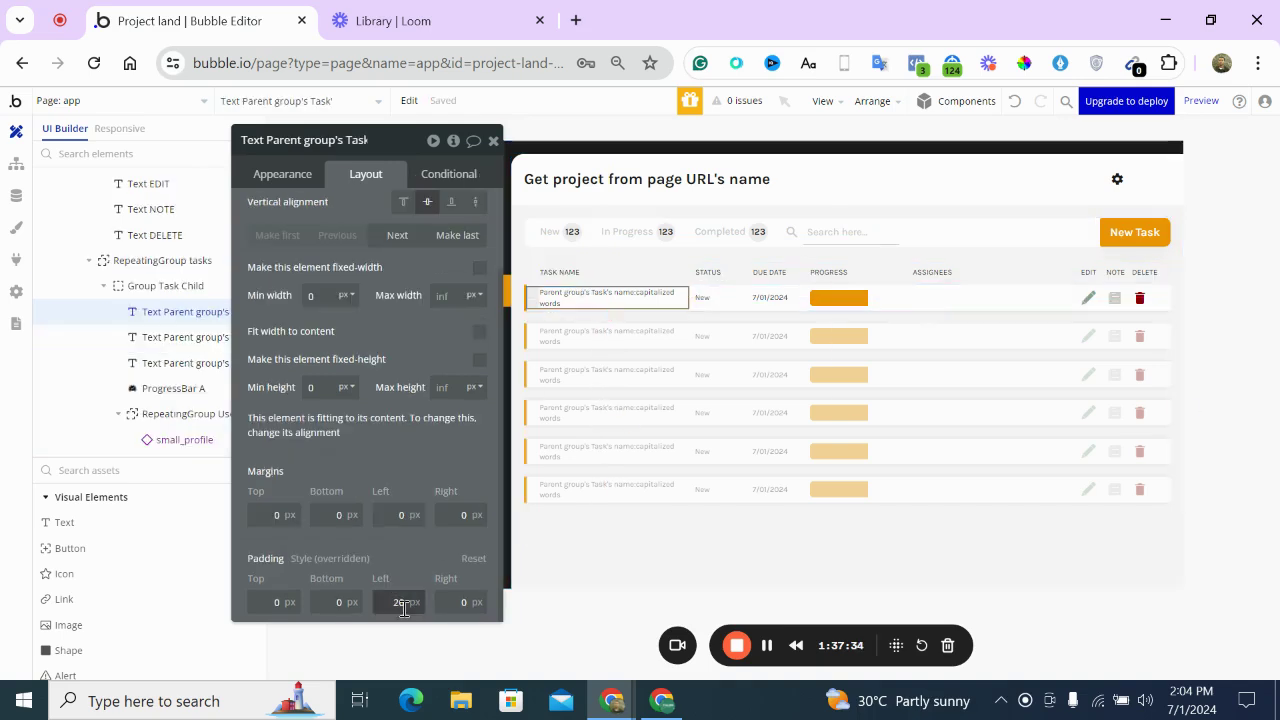
text(0)
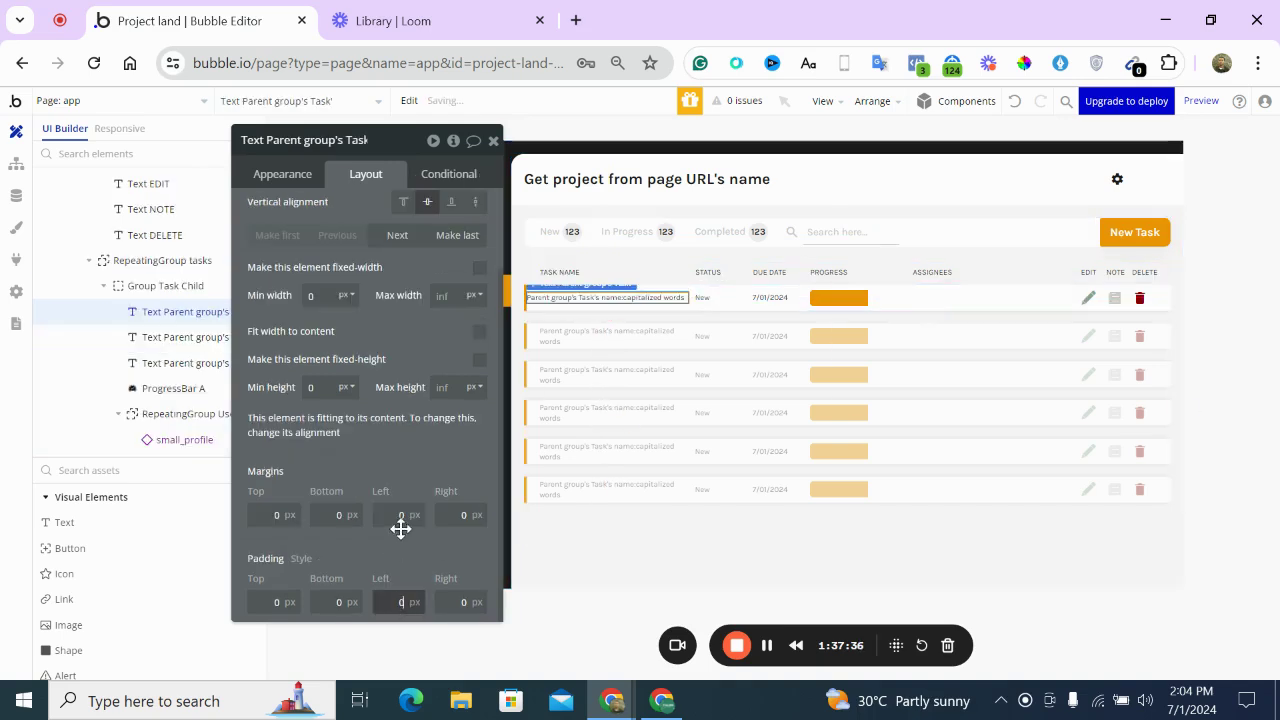
click(604, 310)
scroll(440, 500, down, 2)
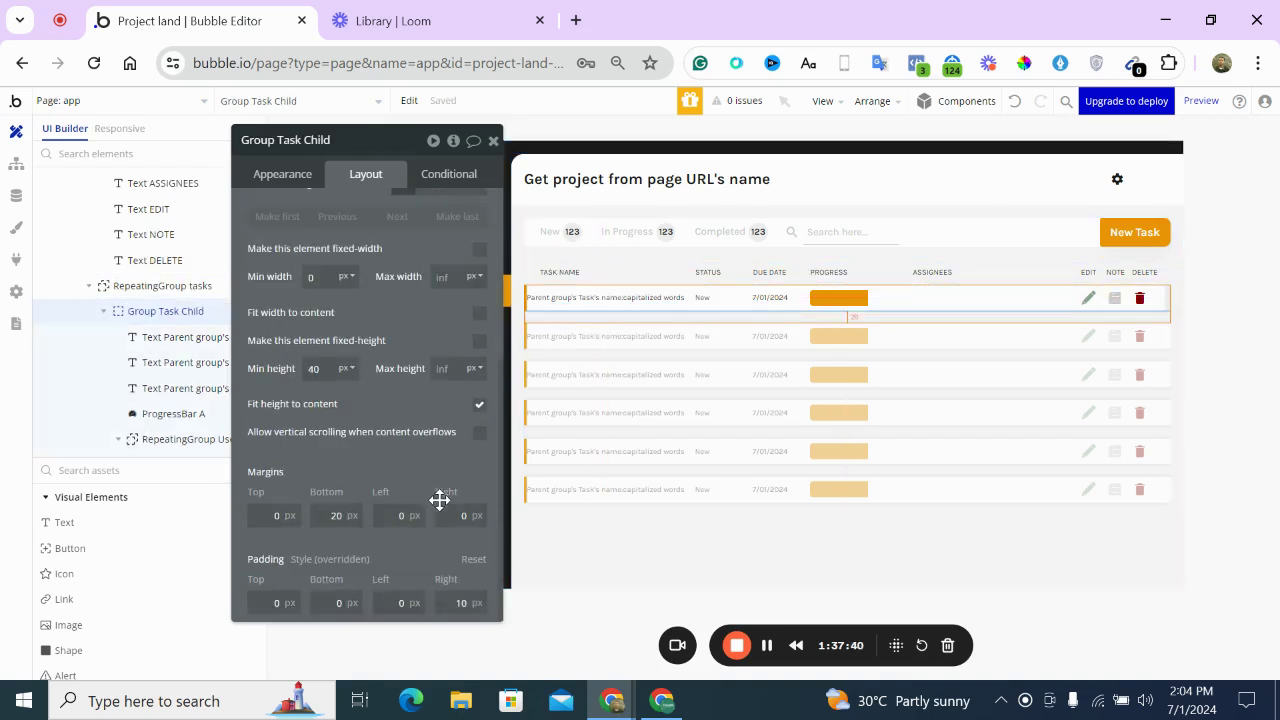
click(396, 597)
text(20)
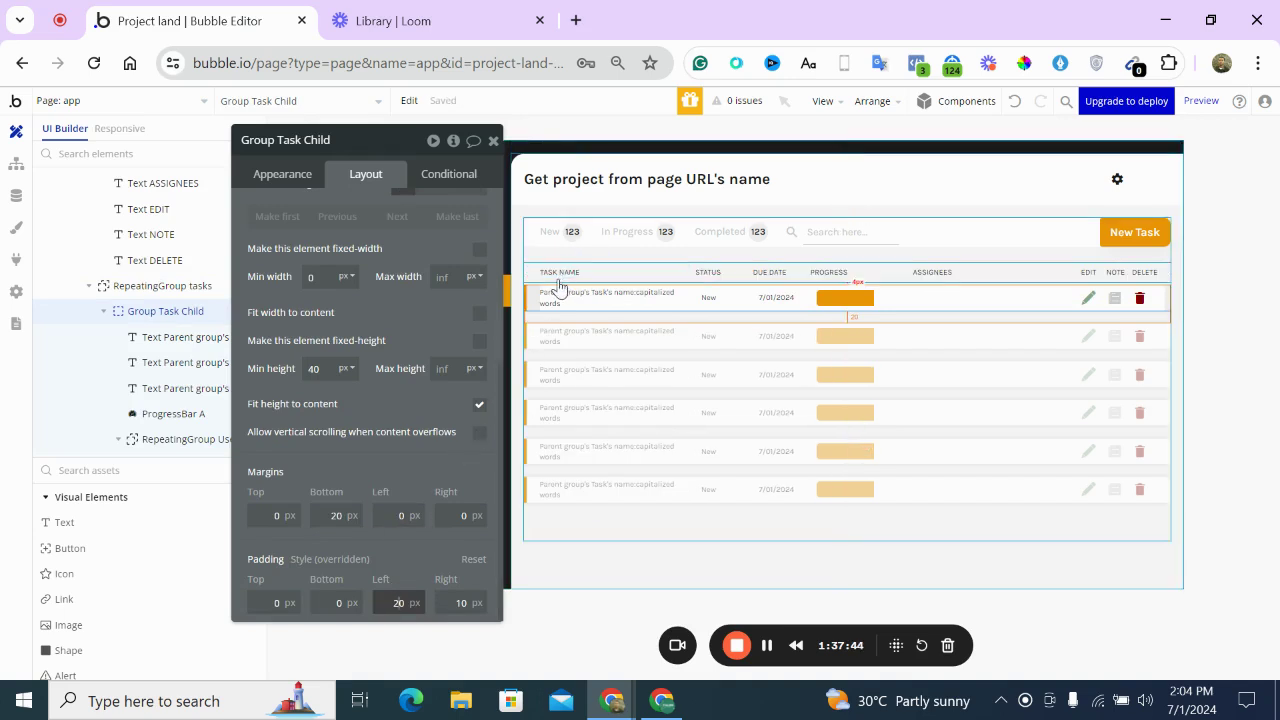
Reset the TASK NAME header text to 0 left padding and set Group Task Header's left padding to 25 px
click(558, 284)
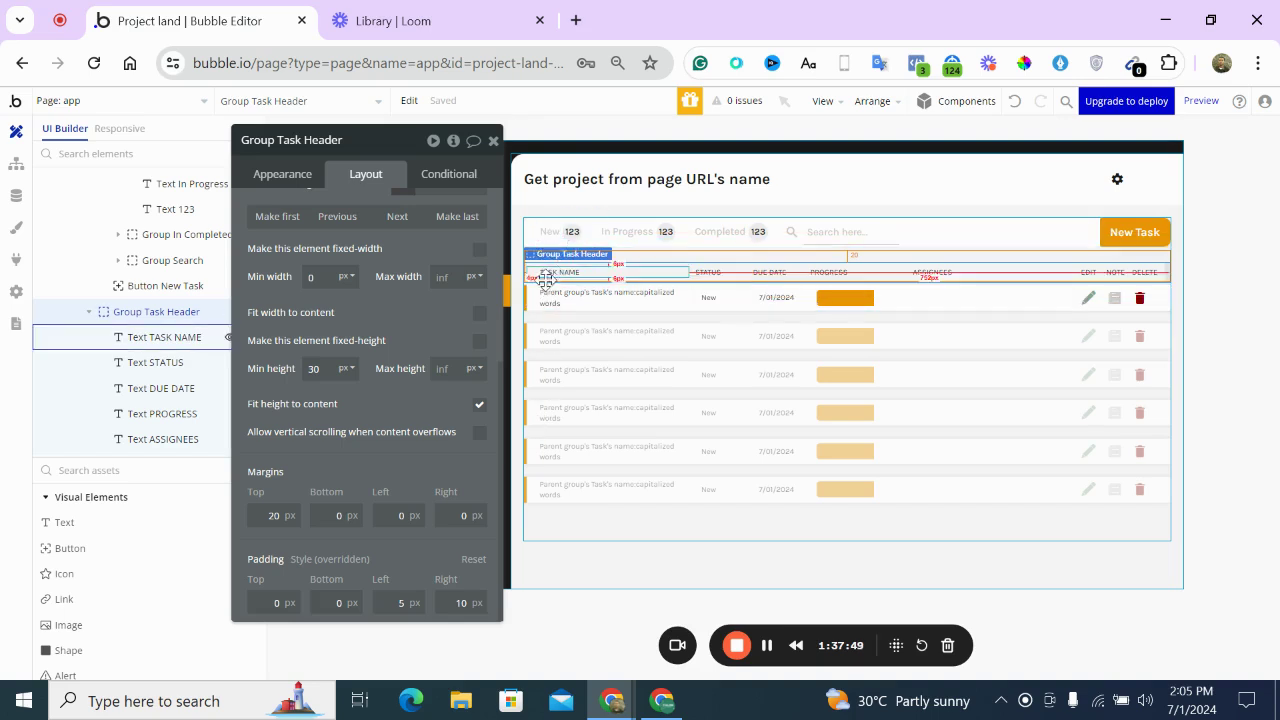
click(540, 280)
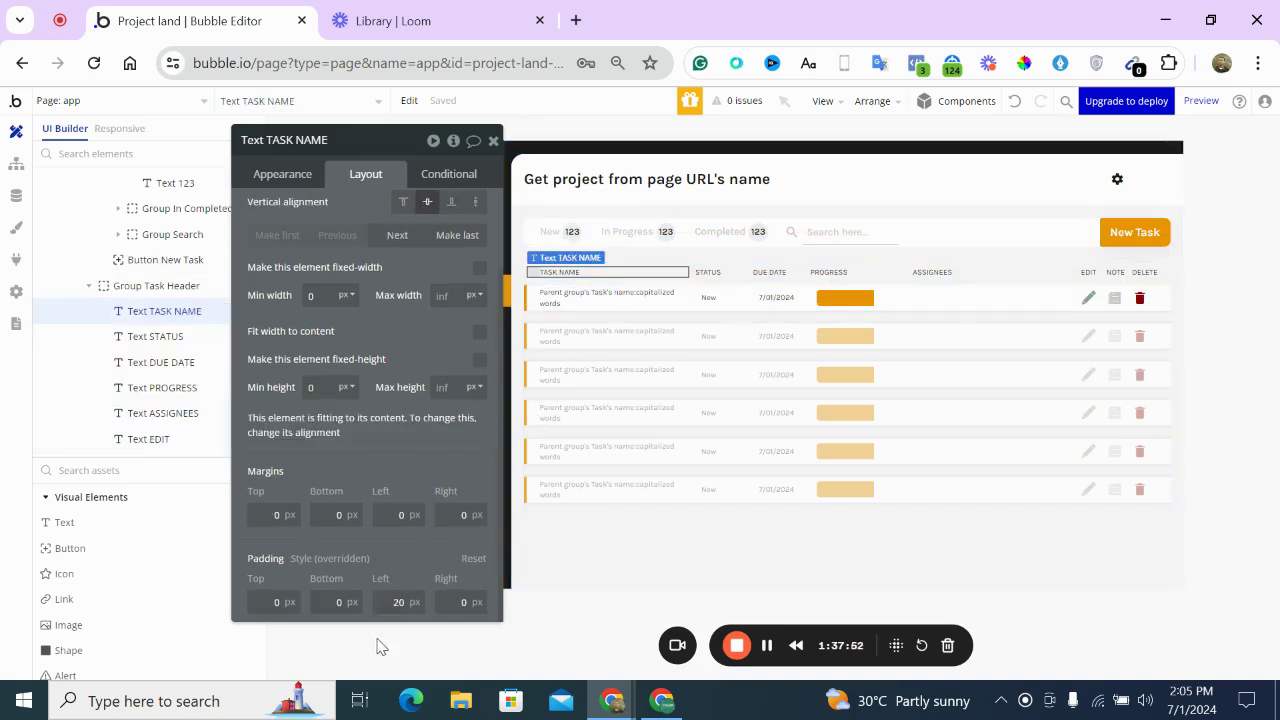
click(398, 601)
text(0)
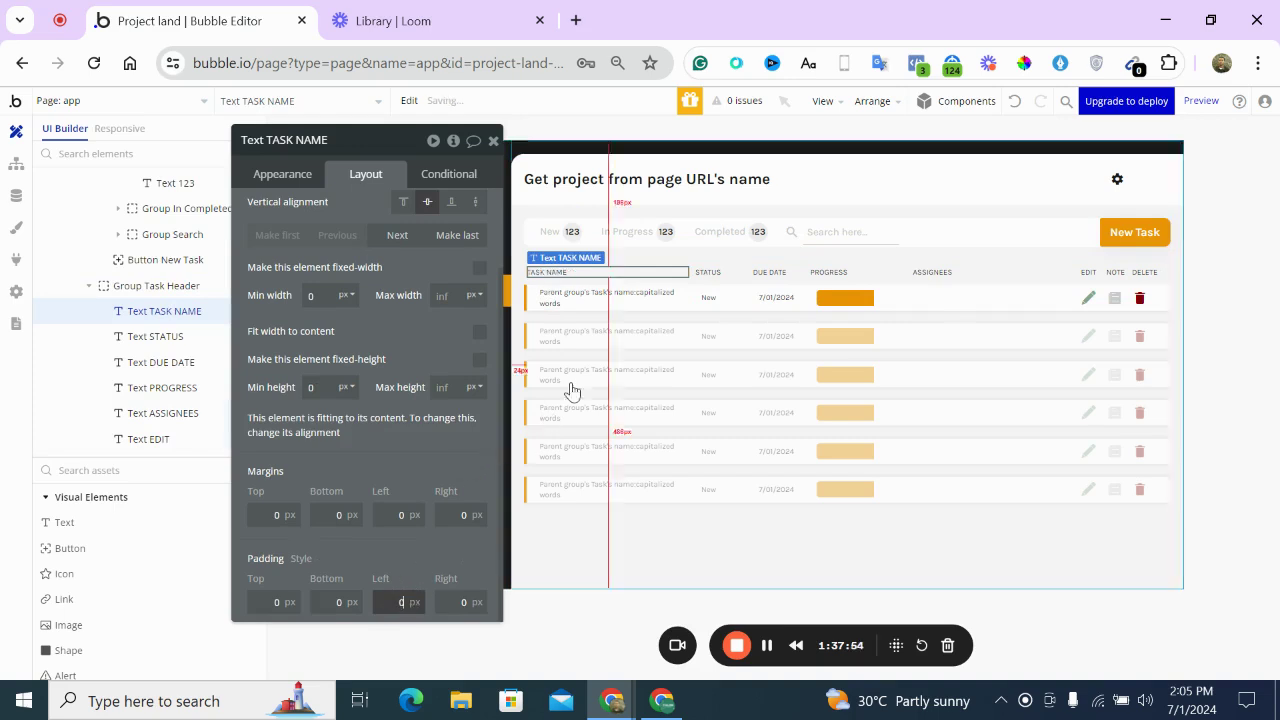
click(528, 287)
scroll(430, 500, down, 3)
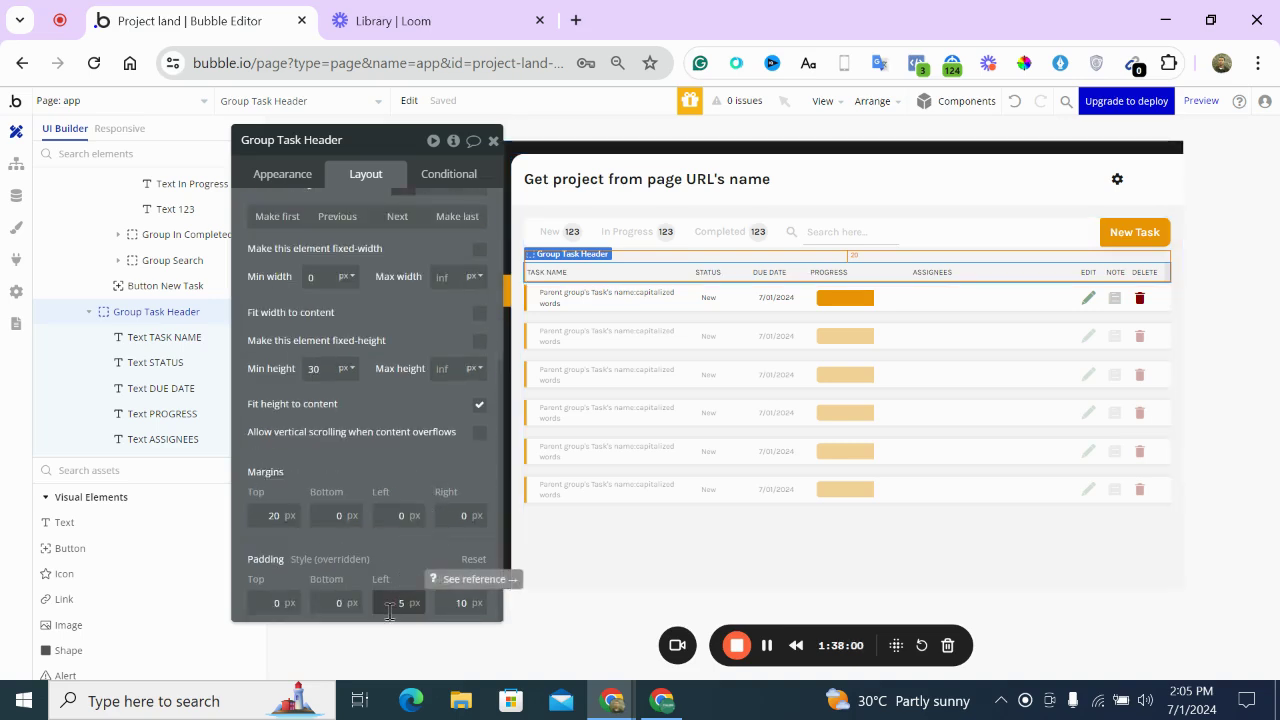
click(414, 601)
text(25)
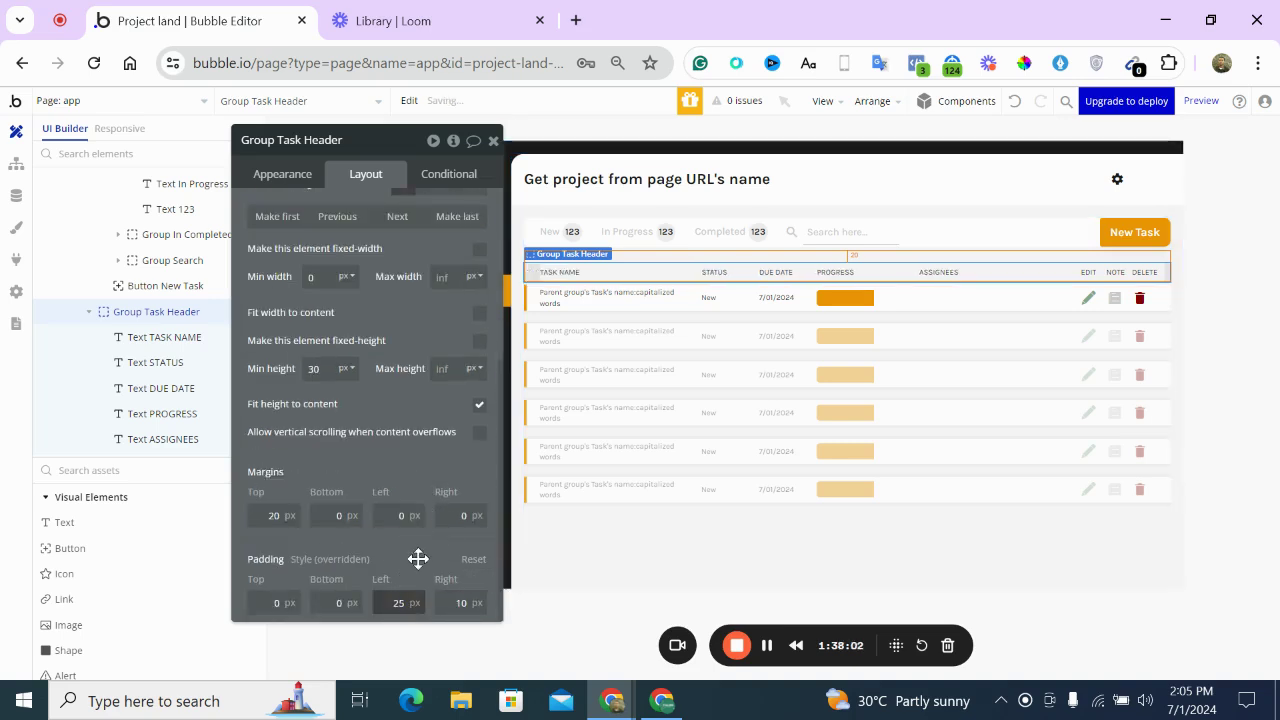
Close the element's properties and compare the task table on the canvas with the Projectpower reference
click(565, 562)
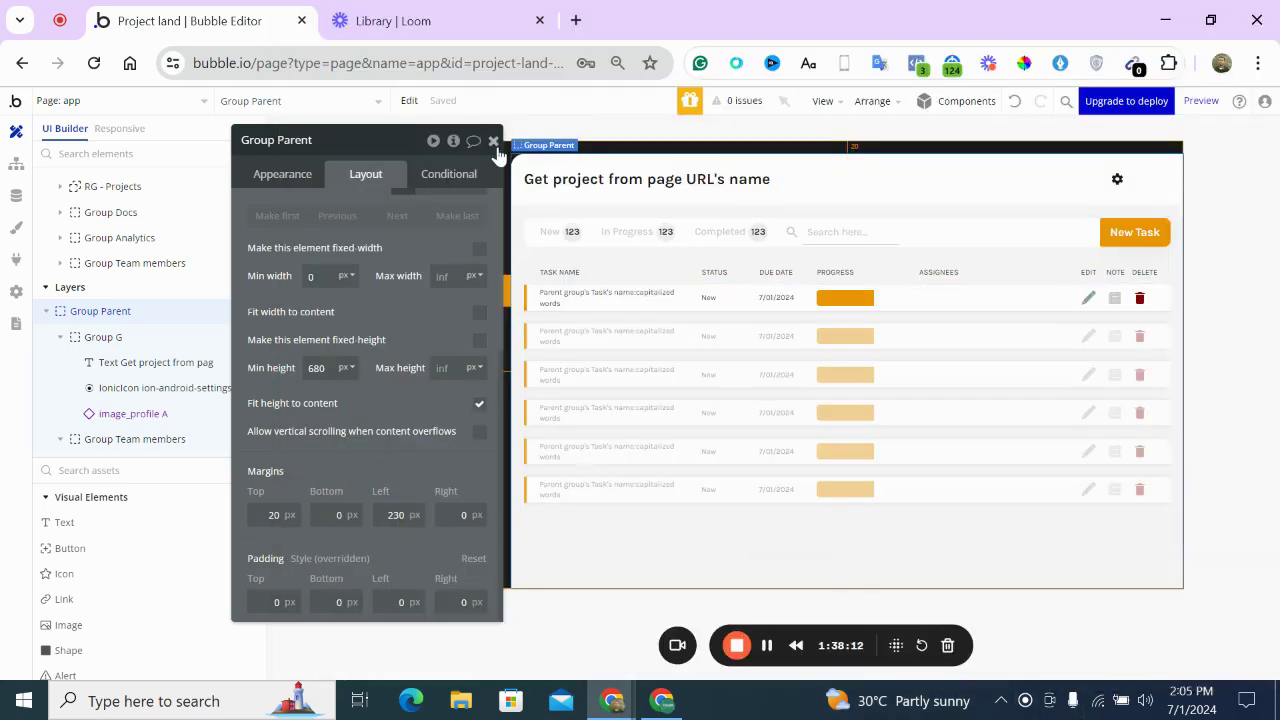
click(493, 141)
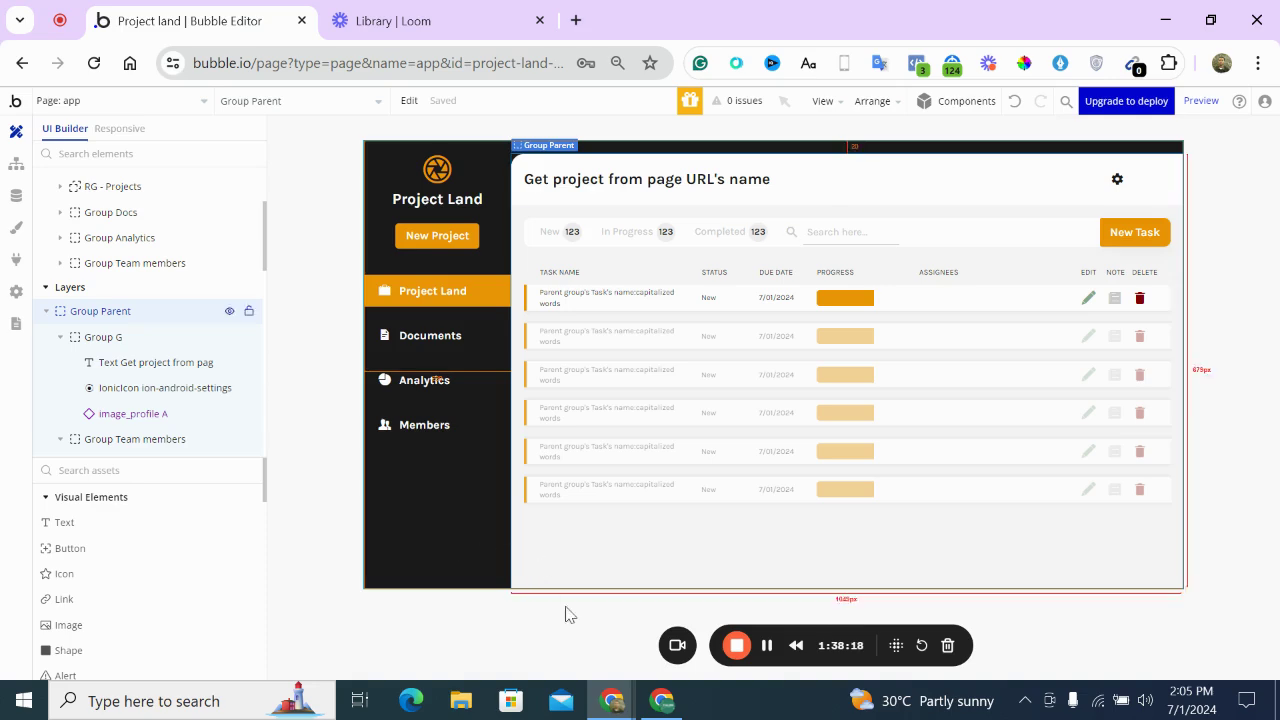
click(661, 705)
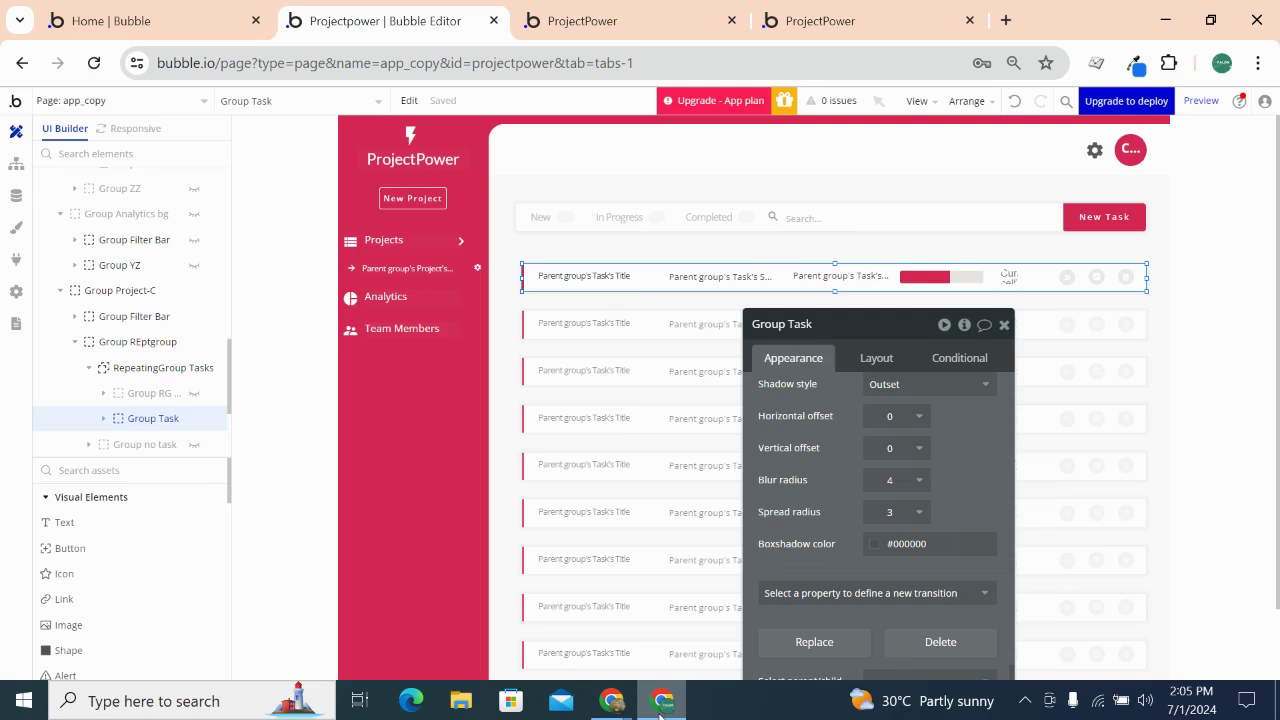
click(661, 705)
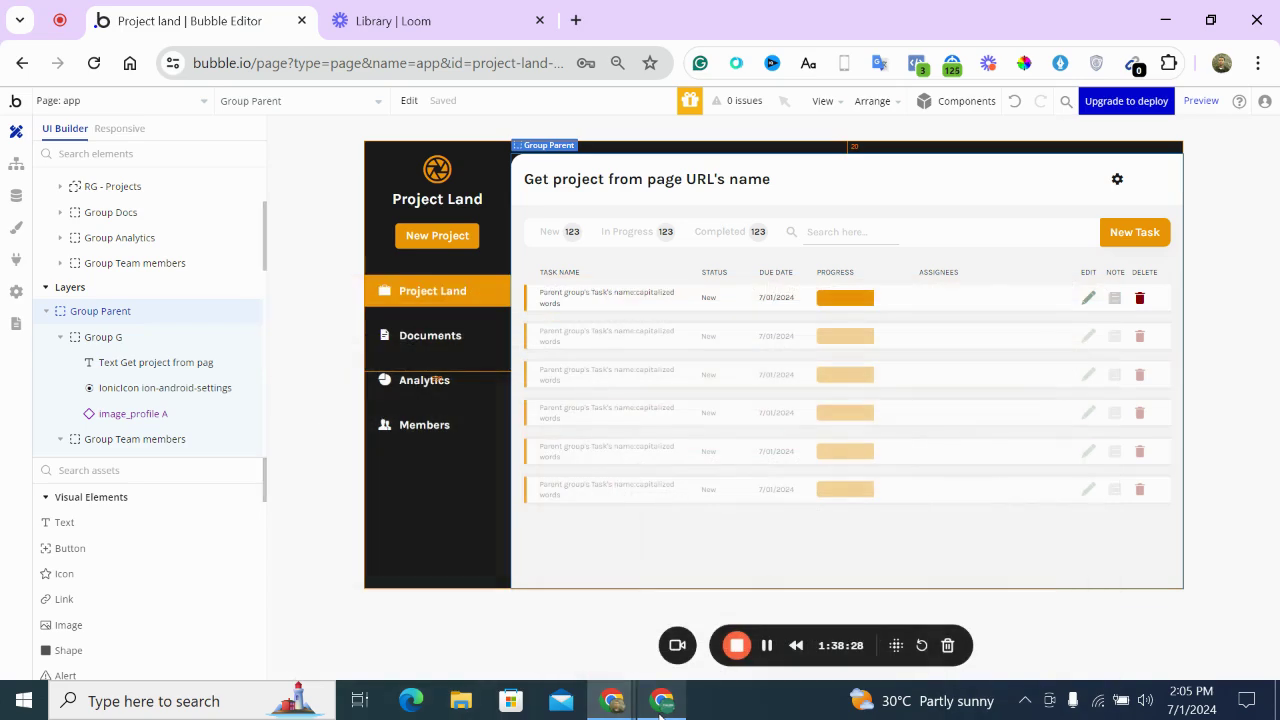
click(661, 705)
click(661, 705)
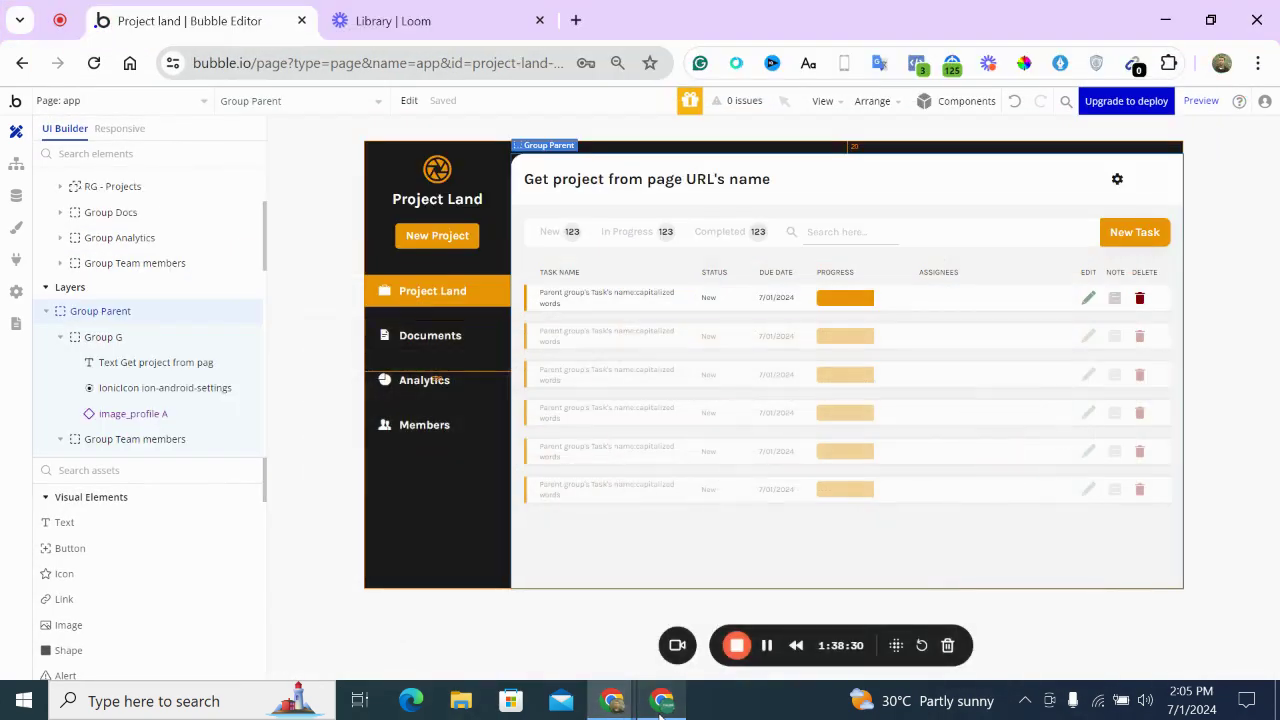